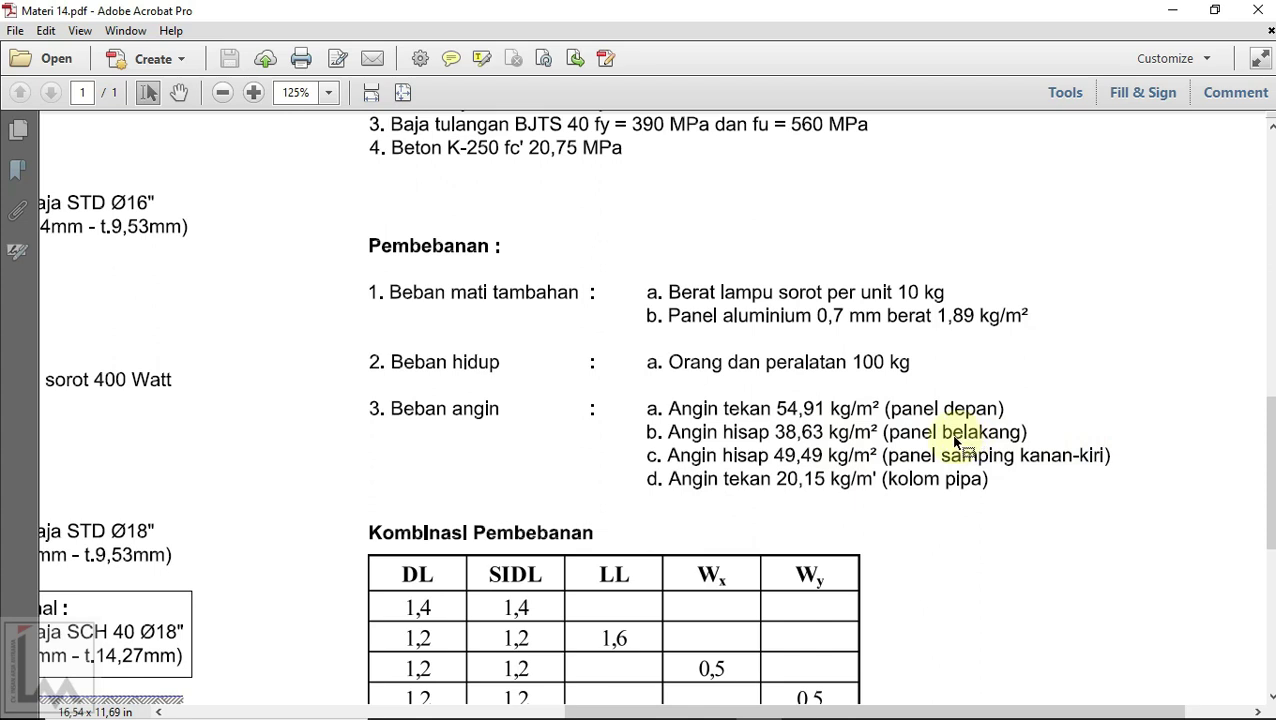
Step: Examine the Pembebanan section's dead, live and wind loads for the billboard panels and pipe column
scroll(955, 441, down, 1)
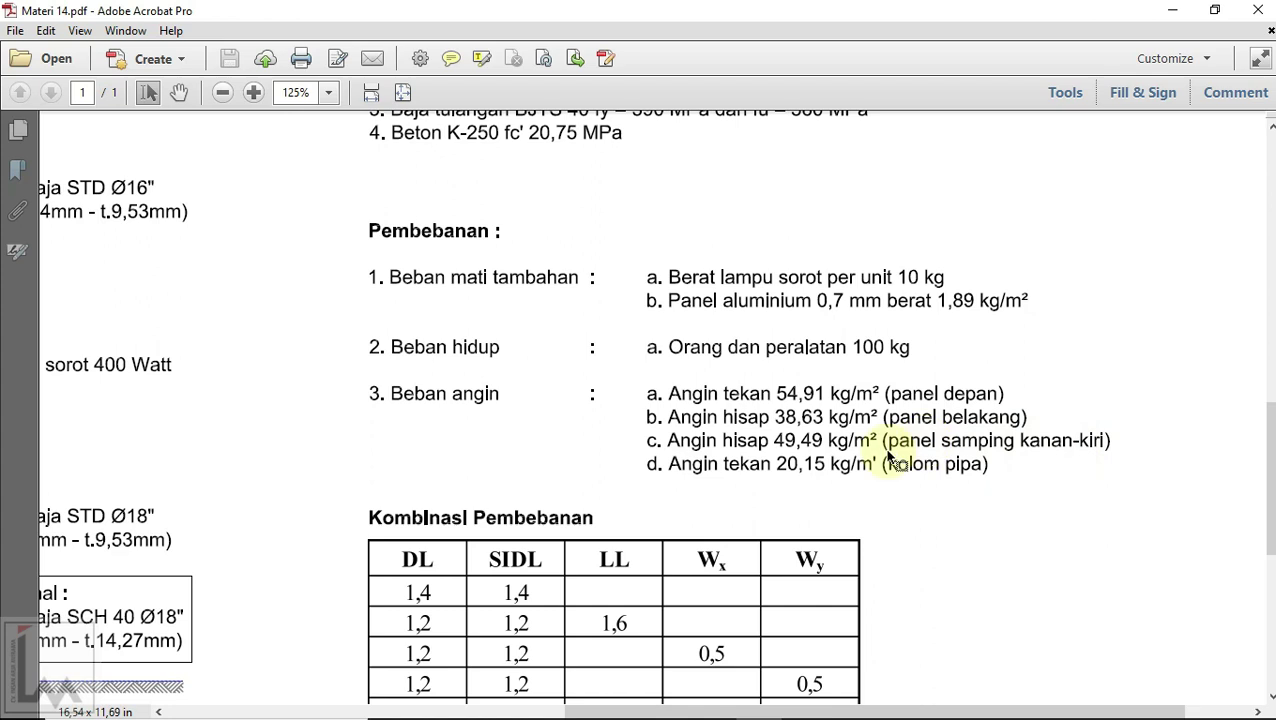
scroll(716, 478, down, 1)
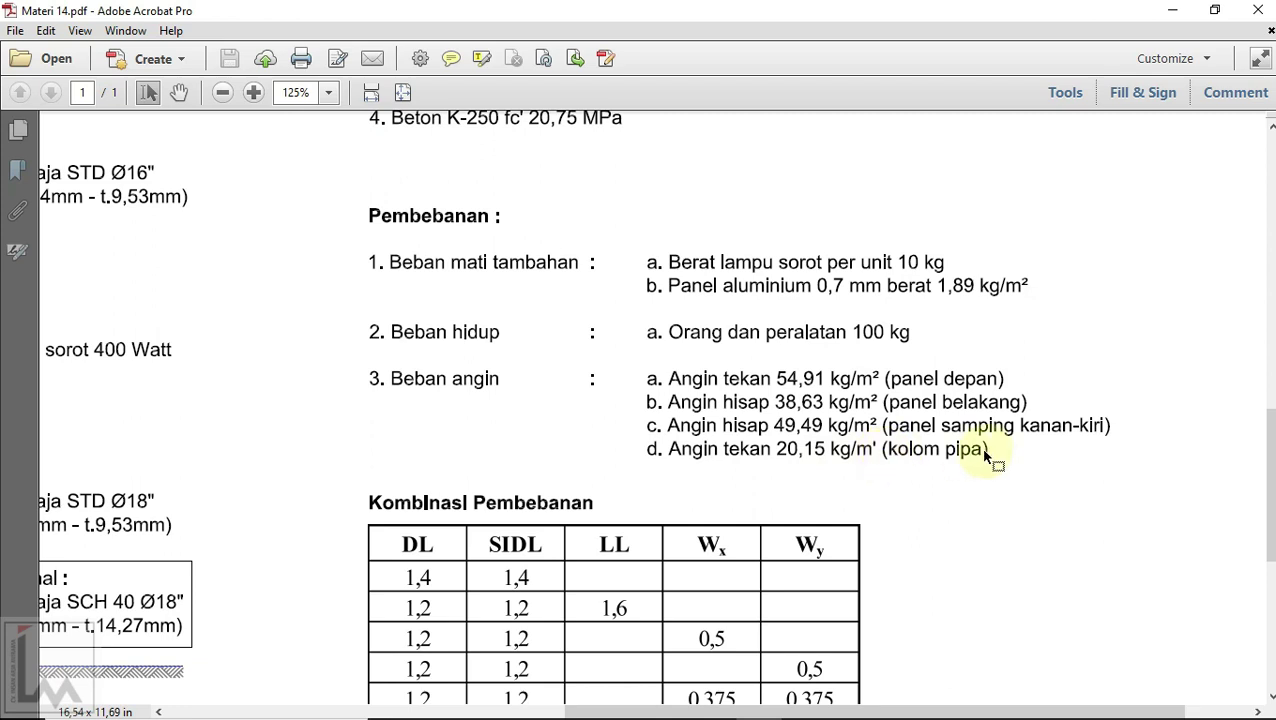
drag(1020, 712, 991, 712)
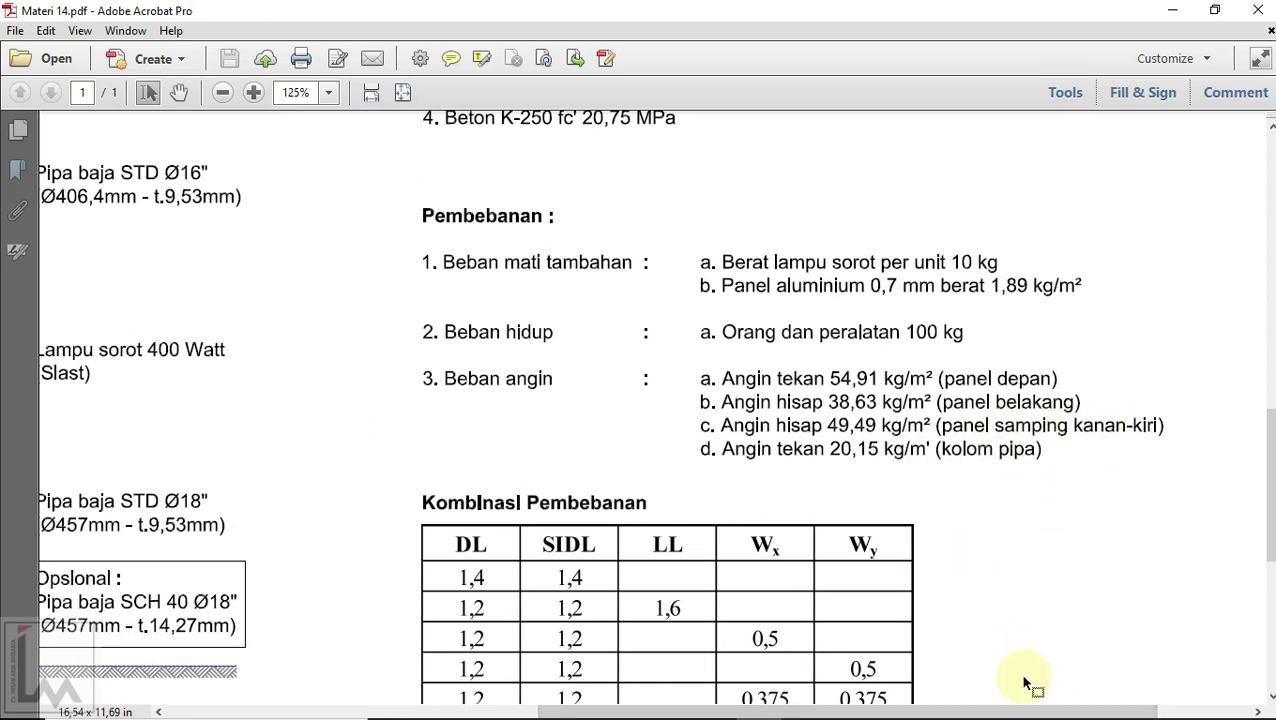
Step: Examine the Atas and Bawah plan views and the upper front elevation of the billboard frame
drag(1014, 711, 627, 704)
scroll(604, 512, up, 4)
ctrl+scroll(604, 512, up, 3)
ctrl+scroll(604, 512, down, 6)
scroll(400, 190, up, 1)
ctrl+scroll(214, 148, up, 5)
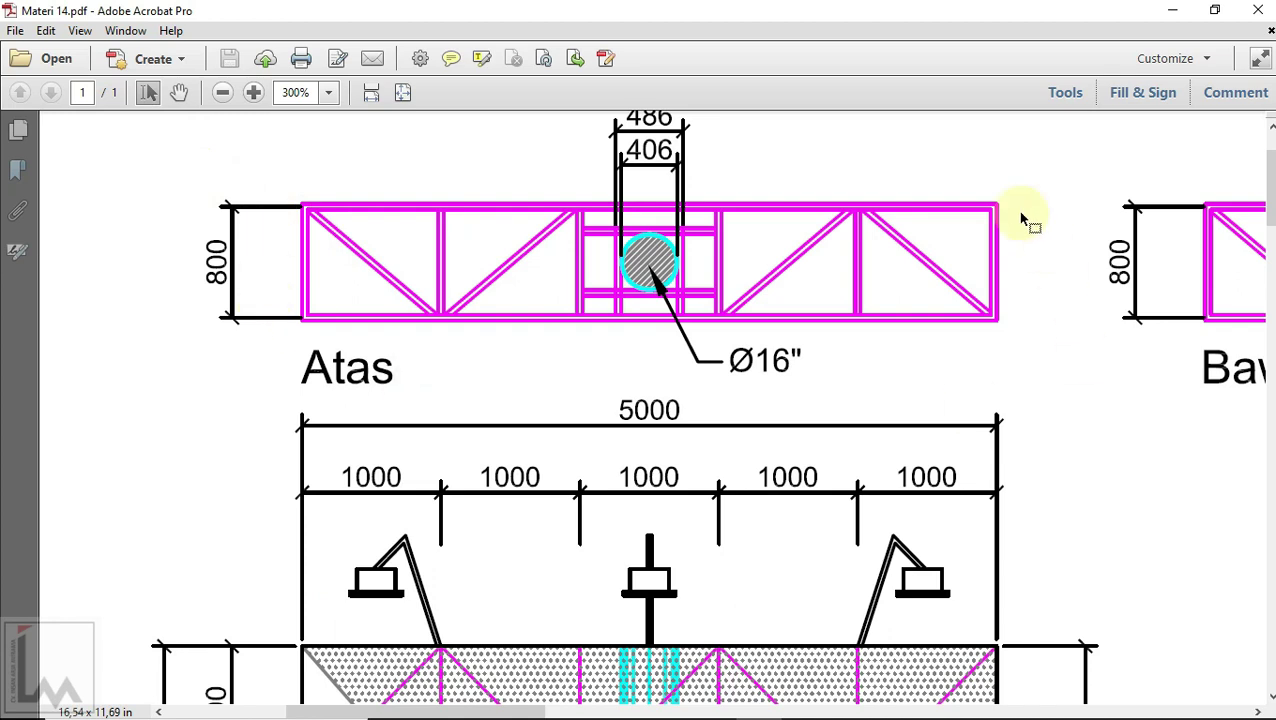
ctrl+scroll(993, 275, down, 4)
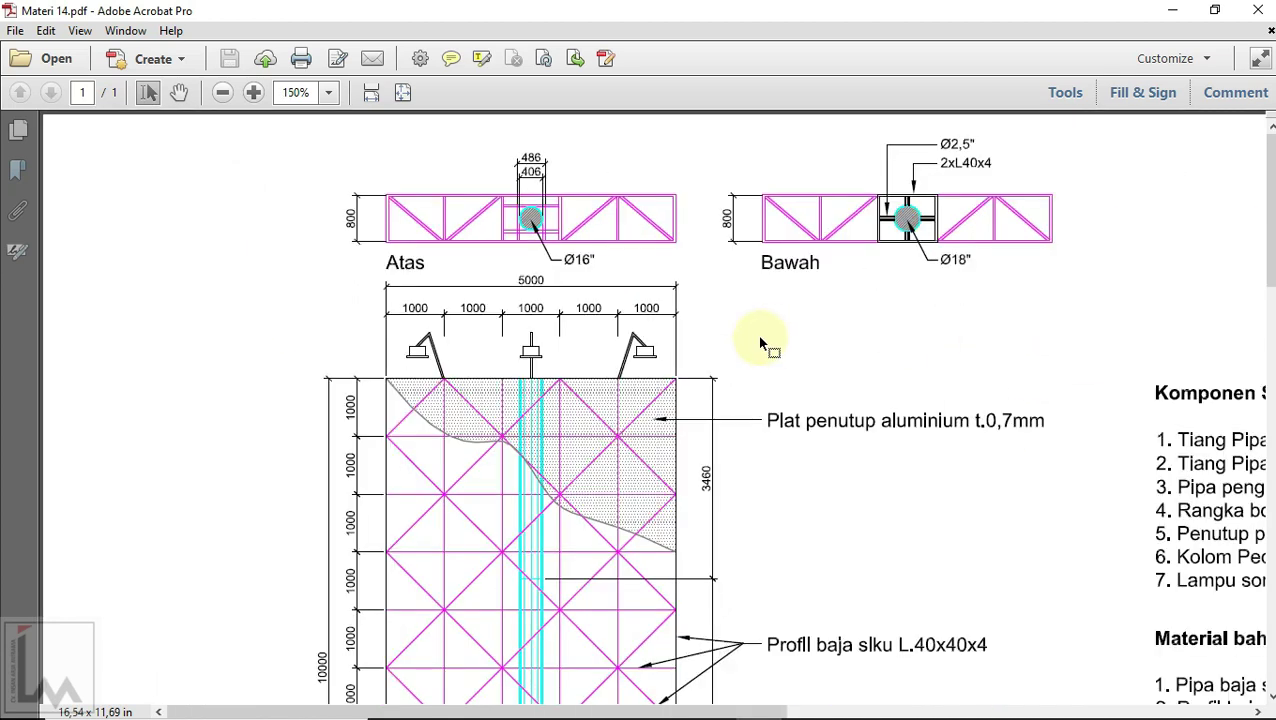
ctrl+scroll(753, 332, up, 1)
ctrl+scroll(735, 378, down, 1)
scroll(752, 390, down, 1)
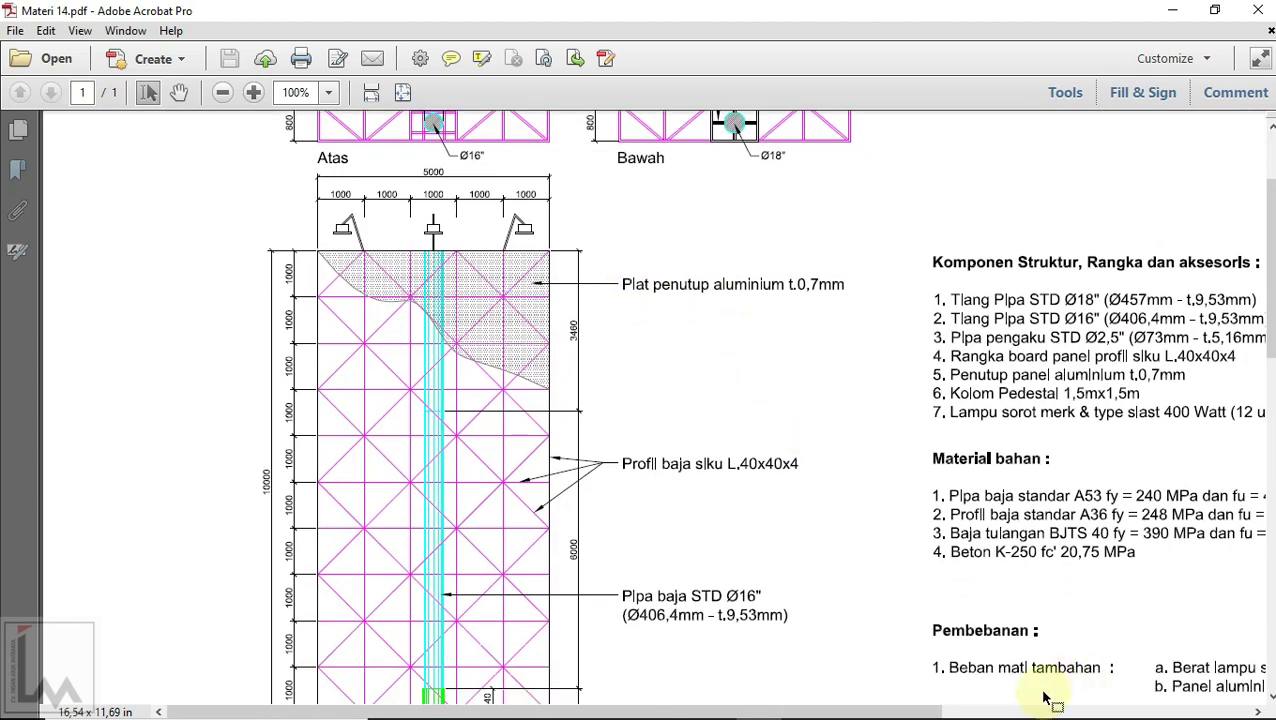
Step: Examine the load list and the Kombinasi Pembebanan table, and fit the whole drawing page in view
drag(932, 711, 1068, 706)
scroll(1062, 590, down, 3)
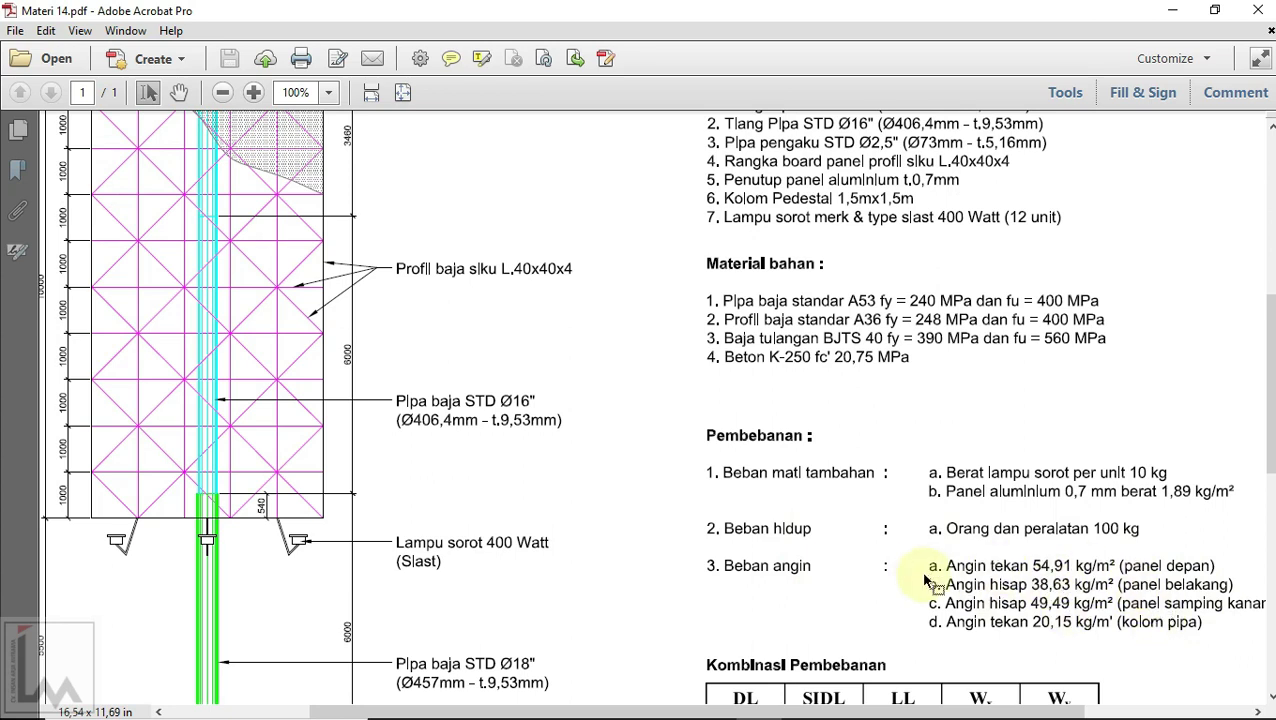
scroll(889, 508, down, 5)
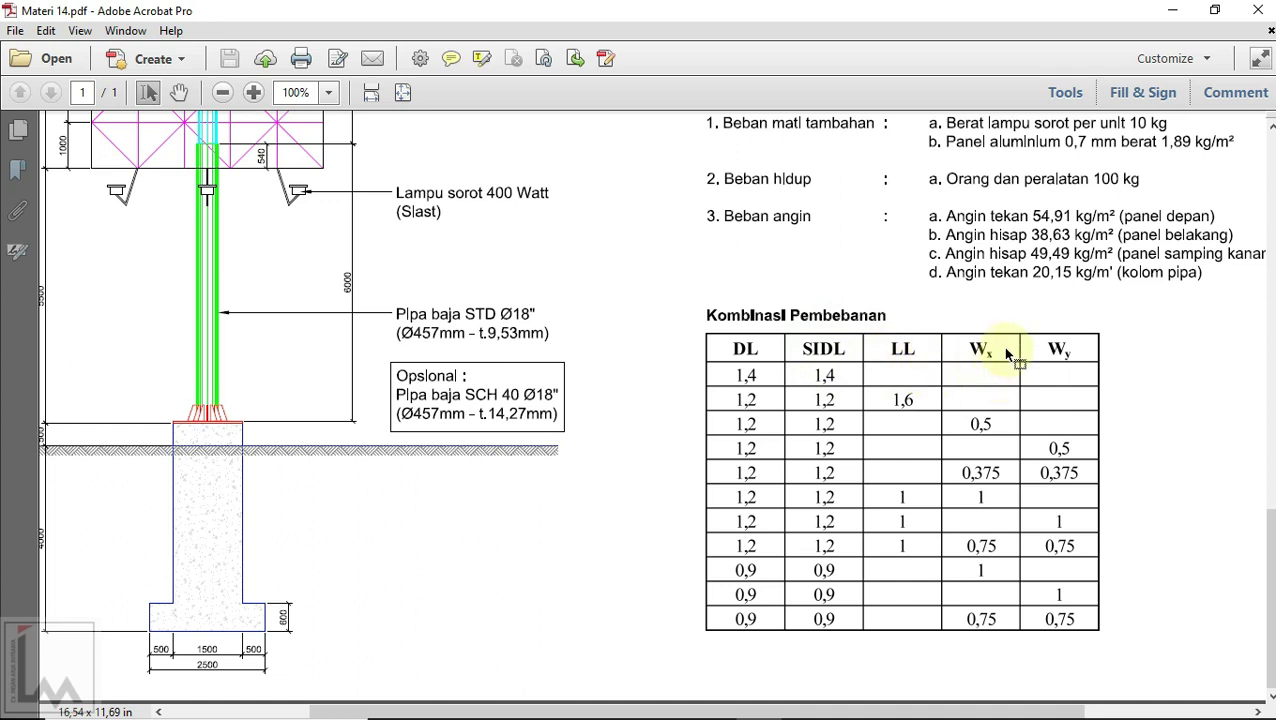
scroll(1079, 364, up, 1)
scroll(1056, 362, down, 1)
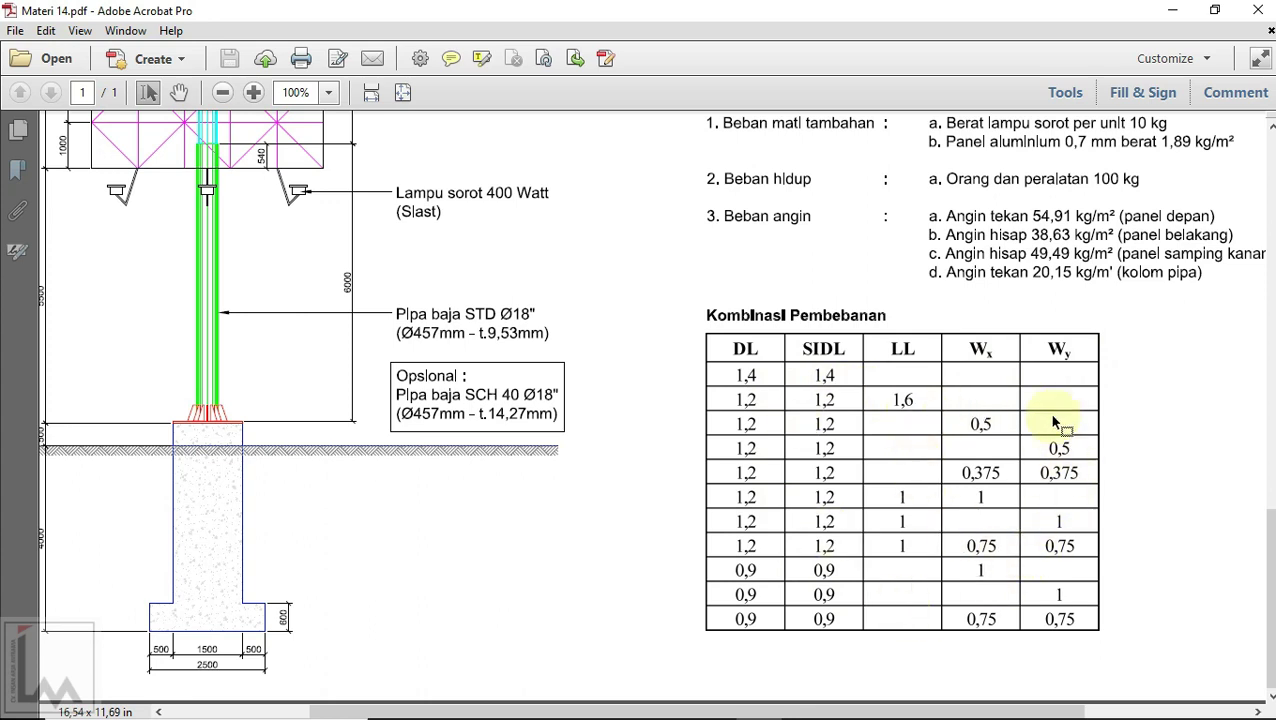
key(ctrl+0)
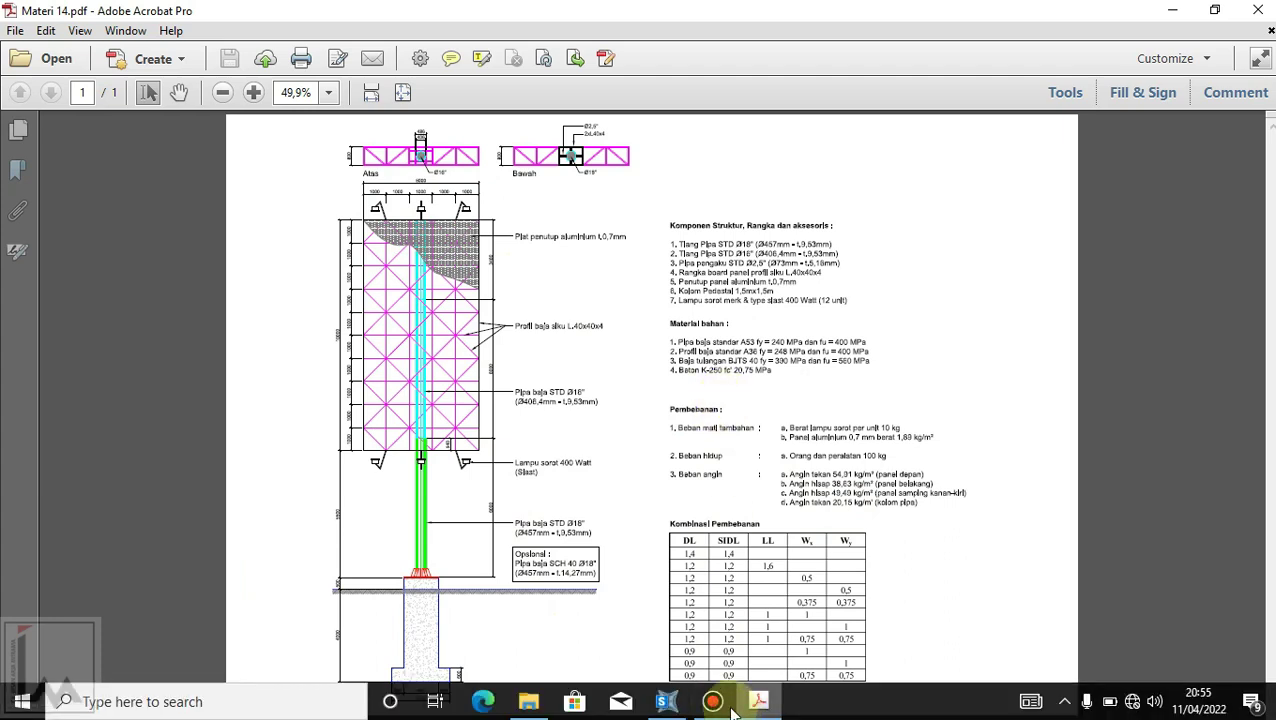
Step: Switch to SAP2000 and start a new model in Kgf, m, C units from the 3D Frames template
click(665, 702)
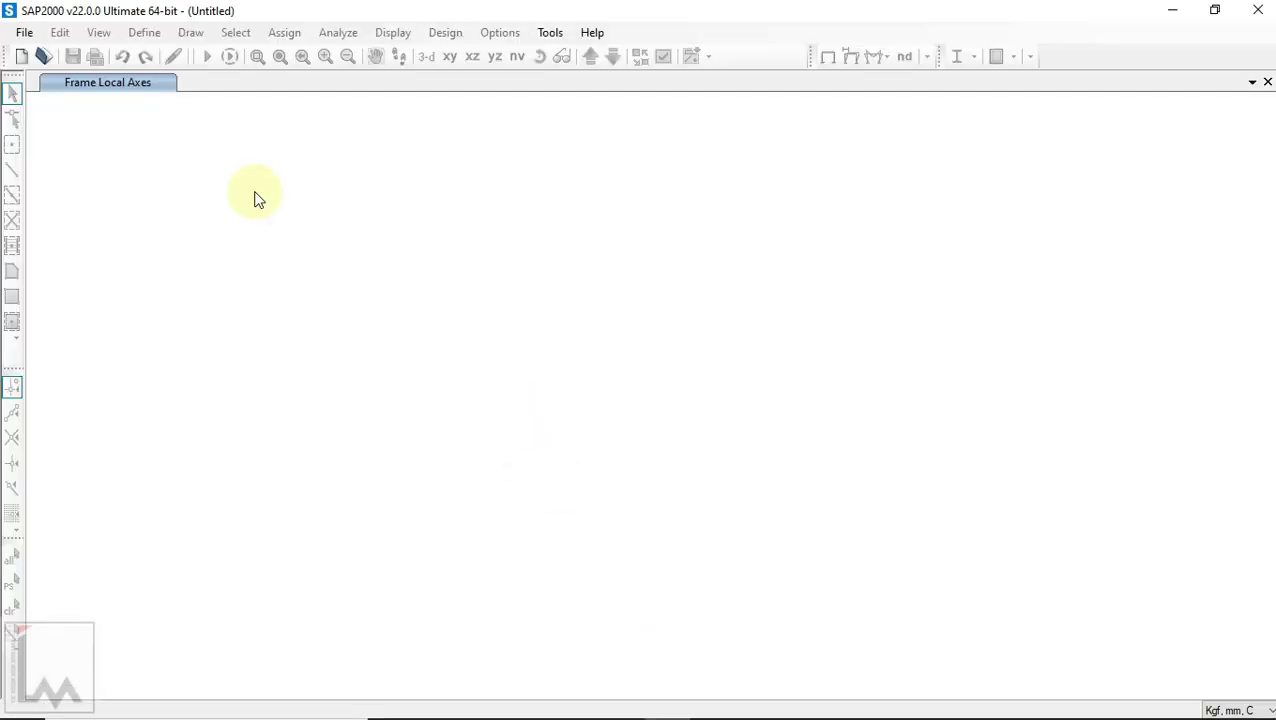
click(27, 33)
click(96, 41)
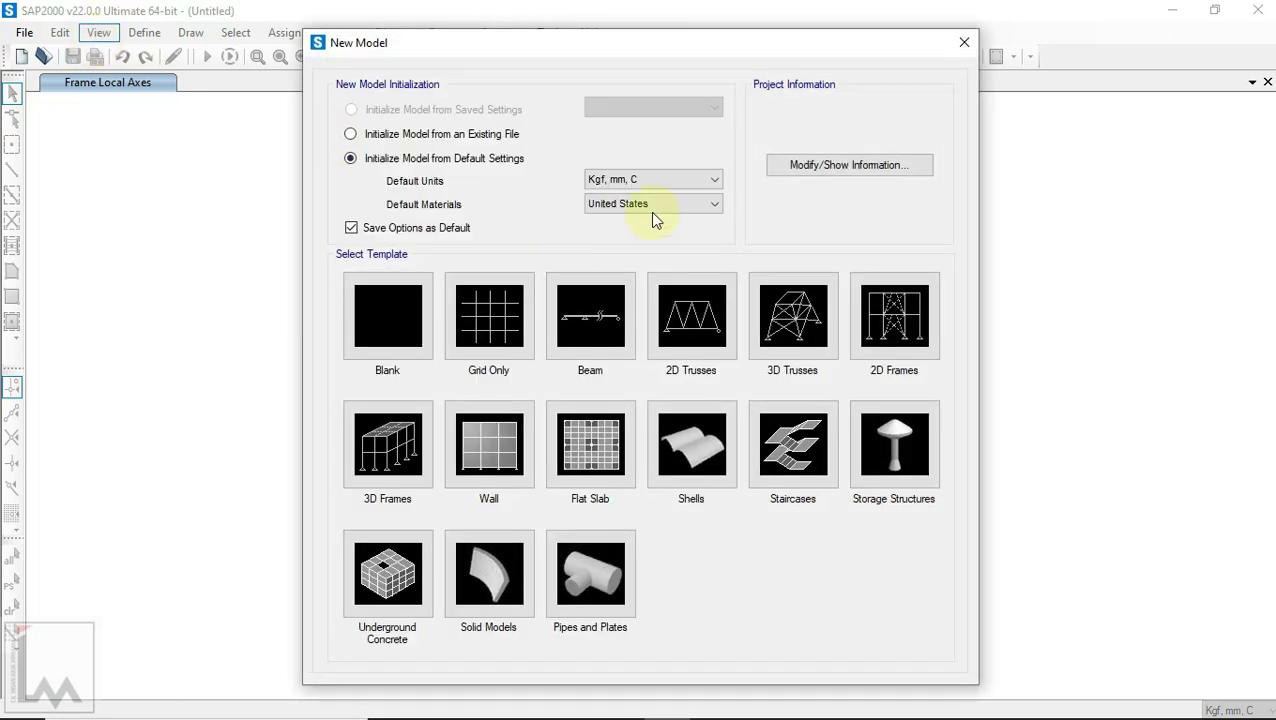
click(641, 178)
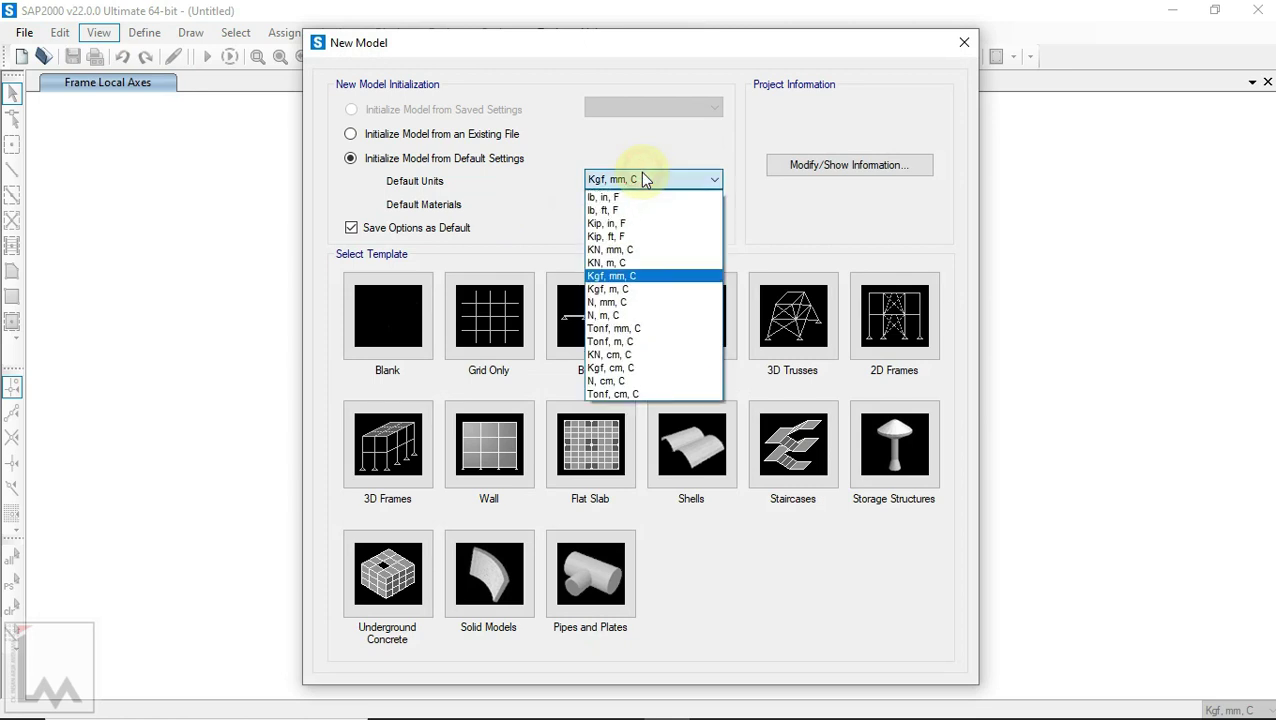
click(627, 288)
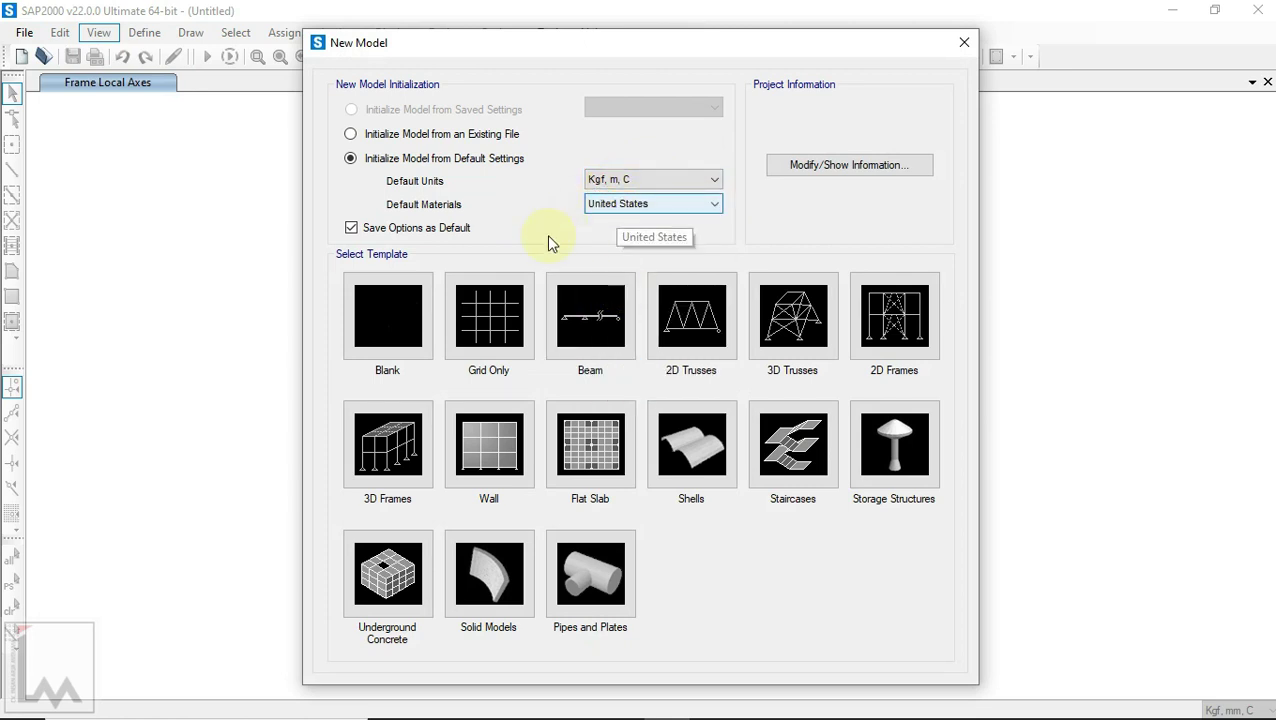
click(396, 443)
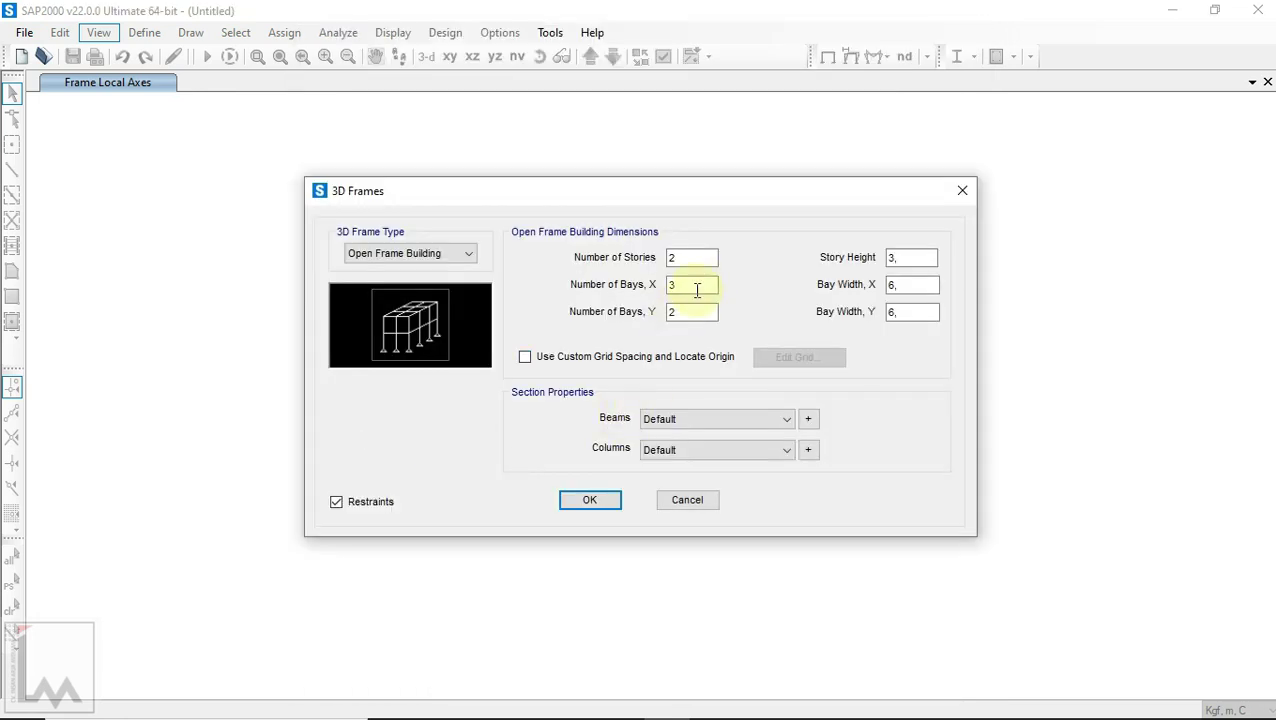
Step: Check the column heights in the PDF drawing and set the 3D frame's number of stories to 3 in SAP2000
drag(700, 258, 670, 258)
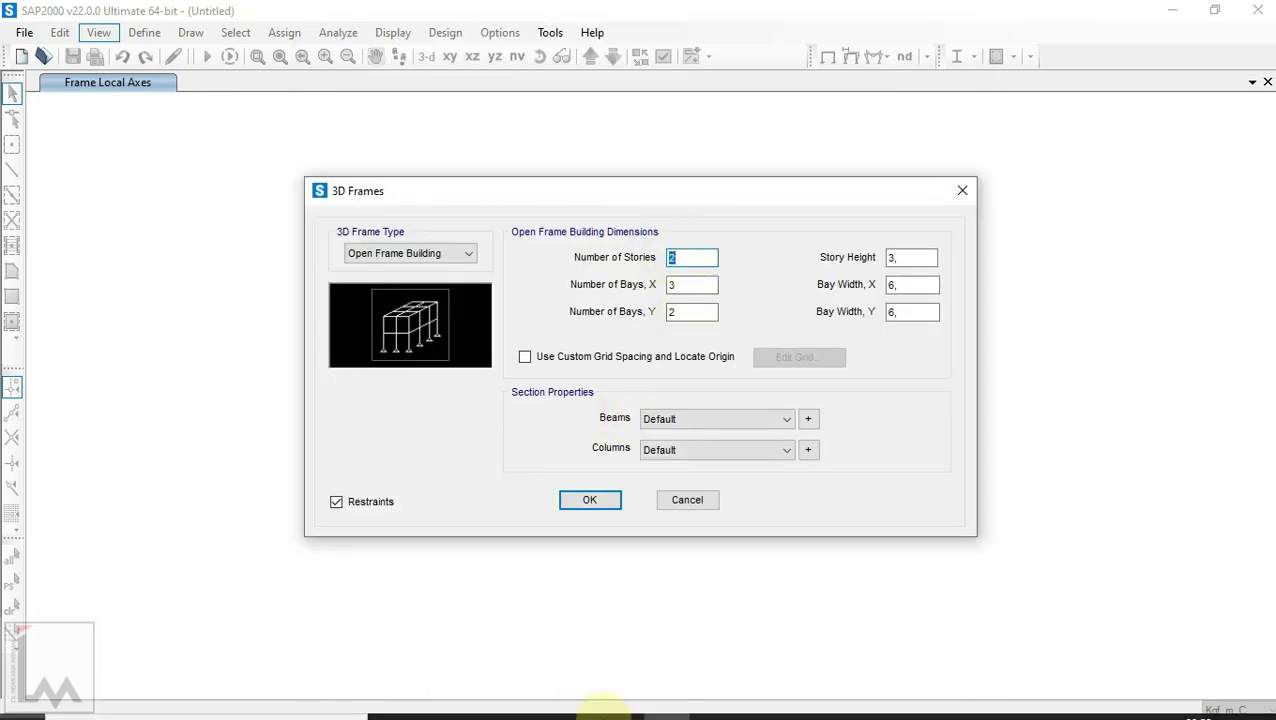
mouse_move(584, 712)
click(758, 702)
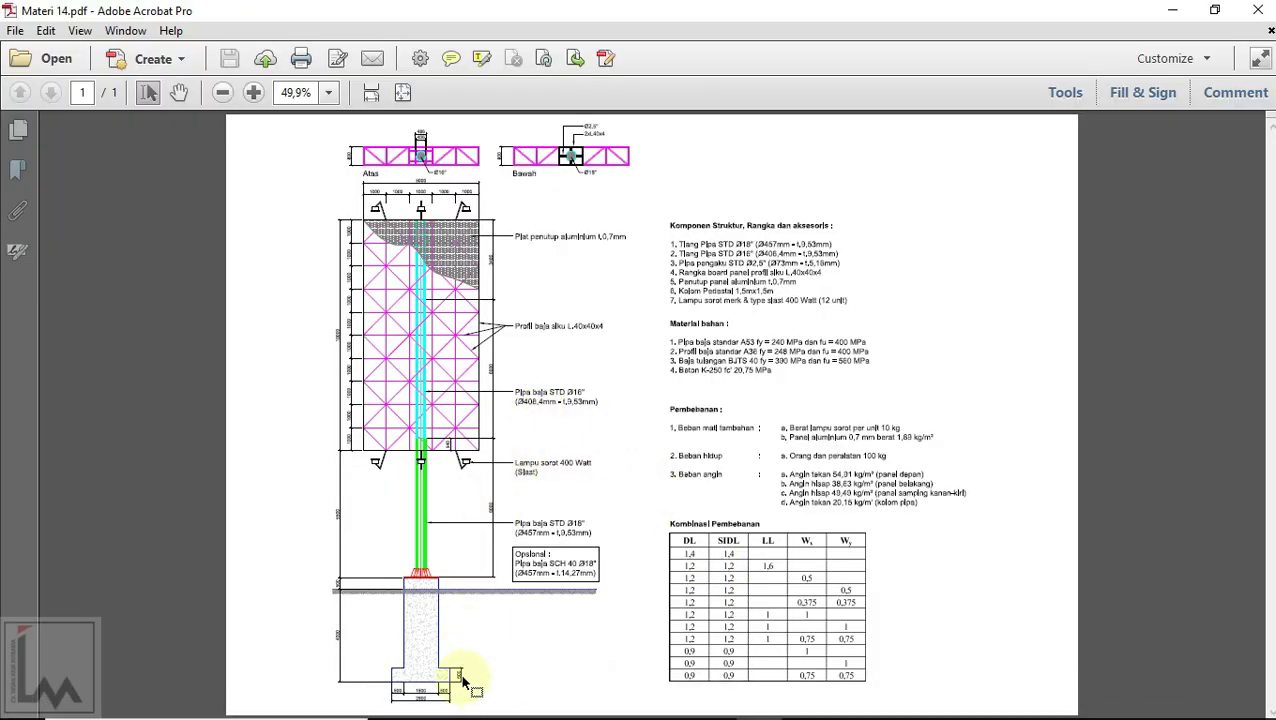
ctrl+scroll(463, 680, up, 2)
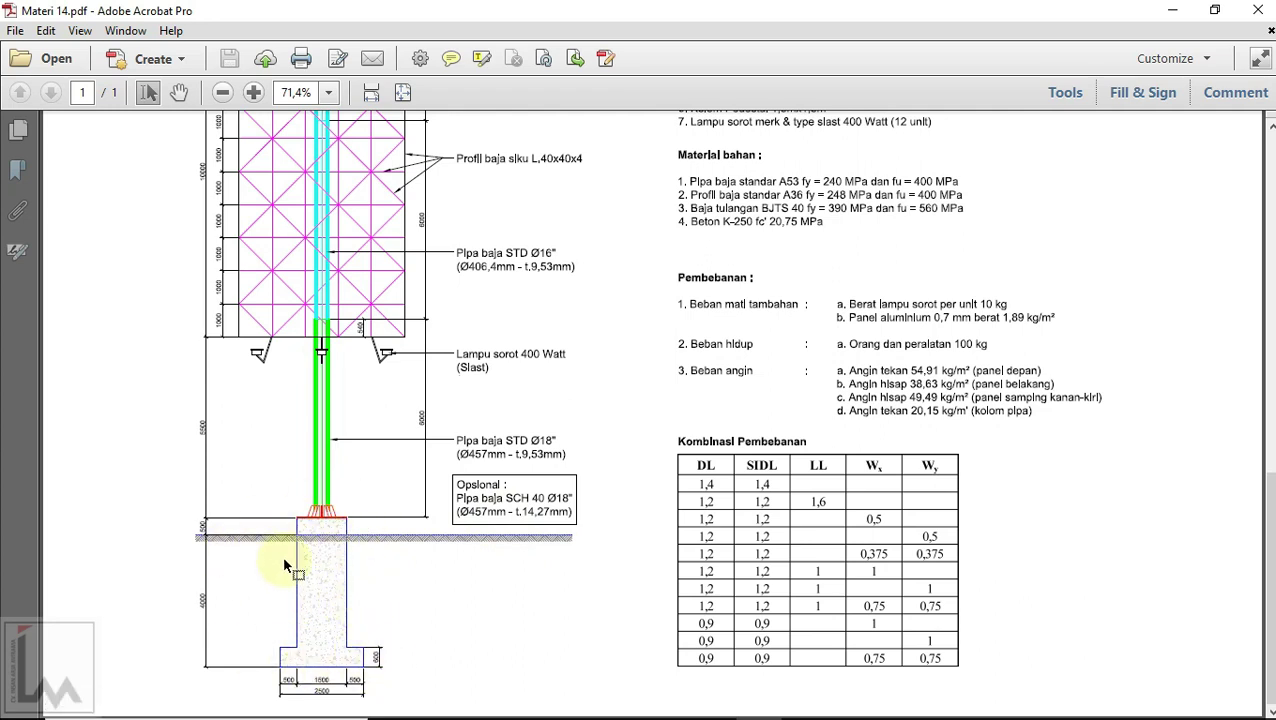
ctrl+scroll(295, 590, down, 2)
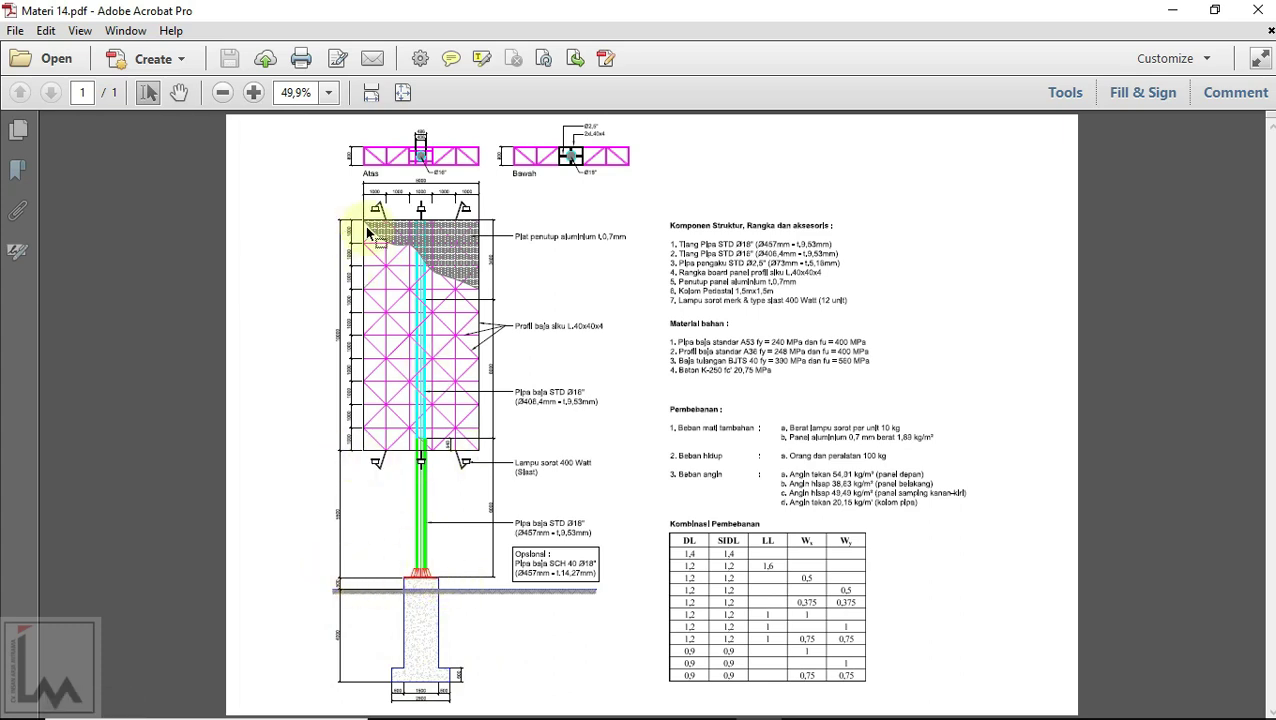
mouse_move(810, 712)
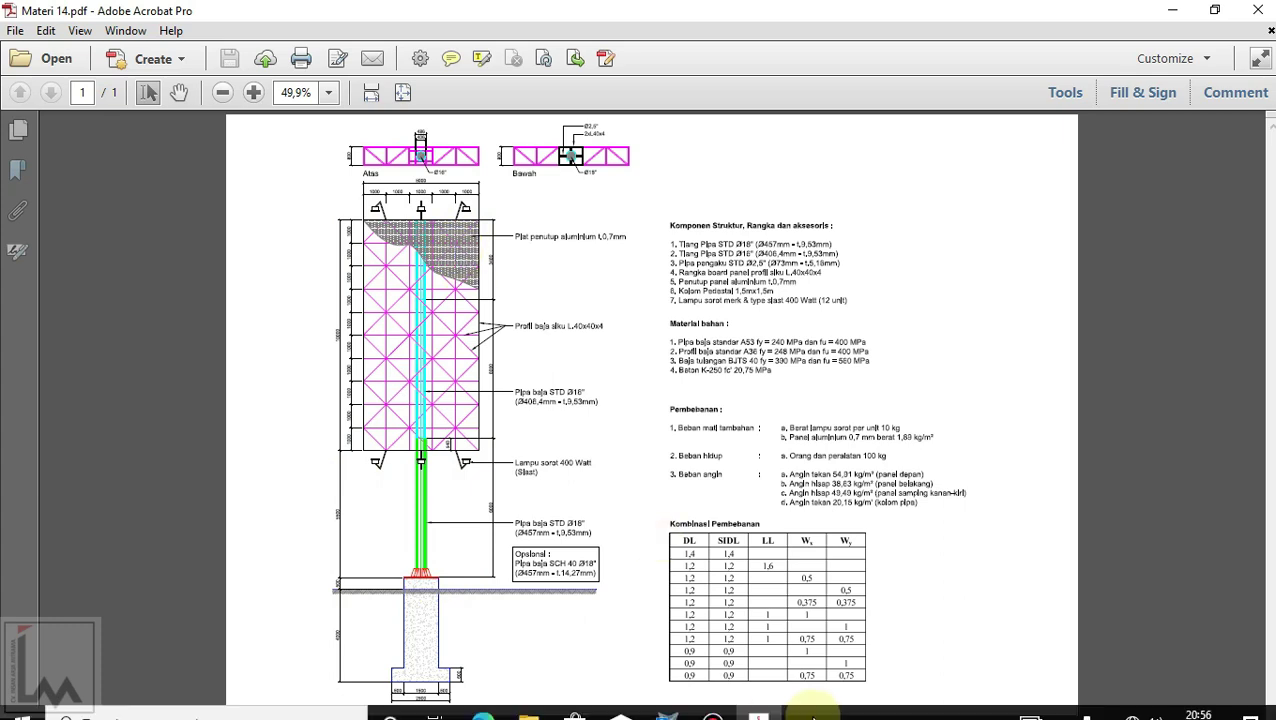
mouse_move(757, 703)
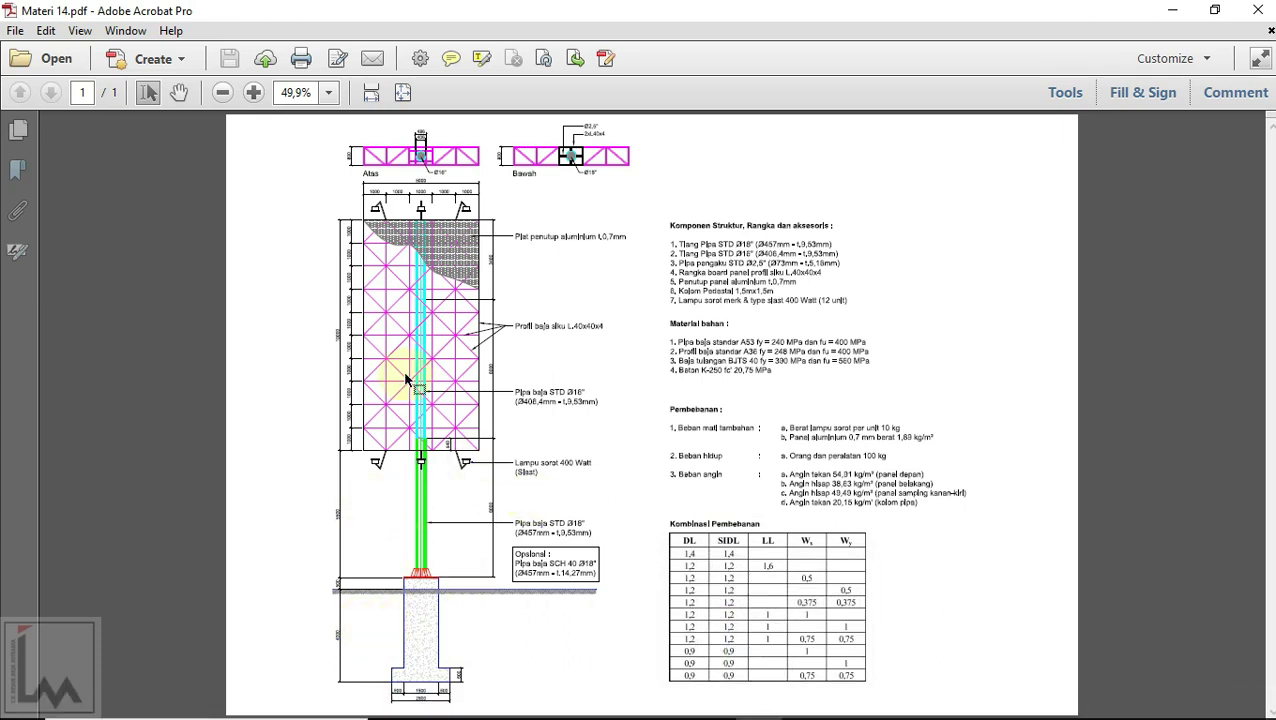
click(663, 701)
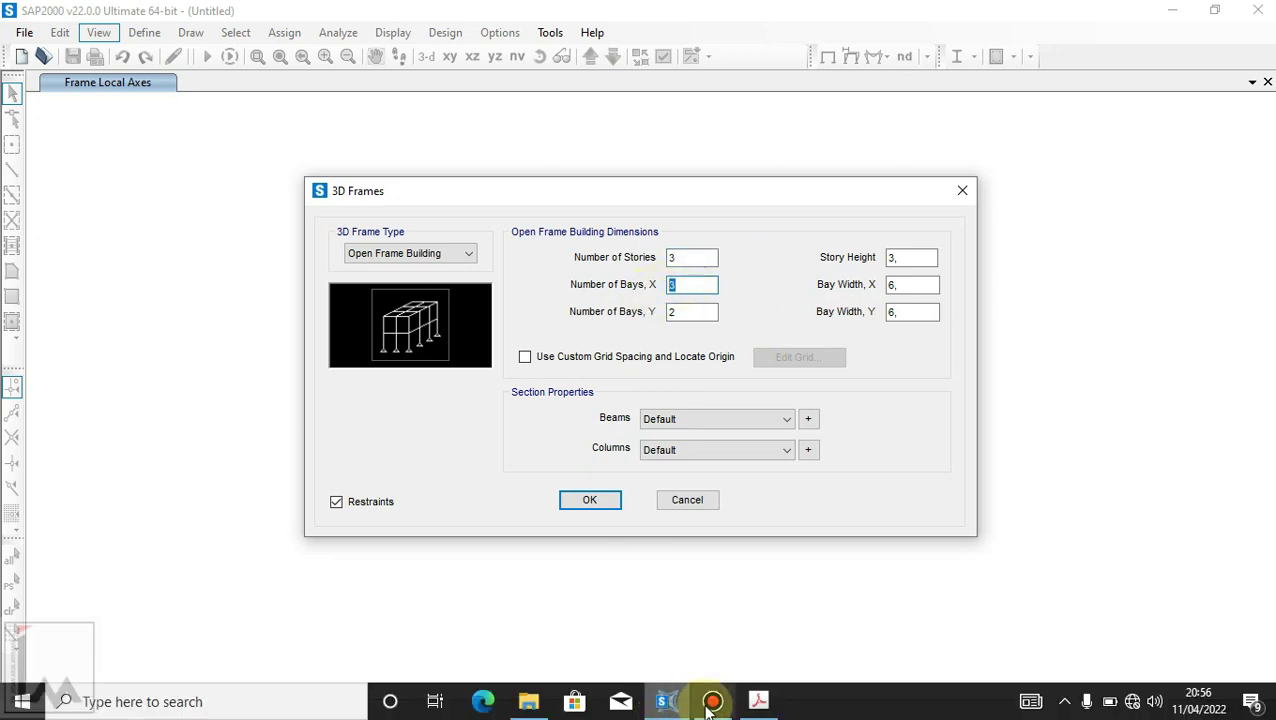
Step: Check the front elevation in the PDF drawing and set the number of bays in X to 2 in SAP2000
click(758, 701)
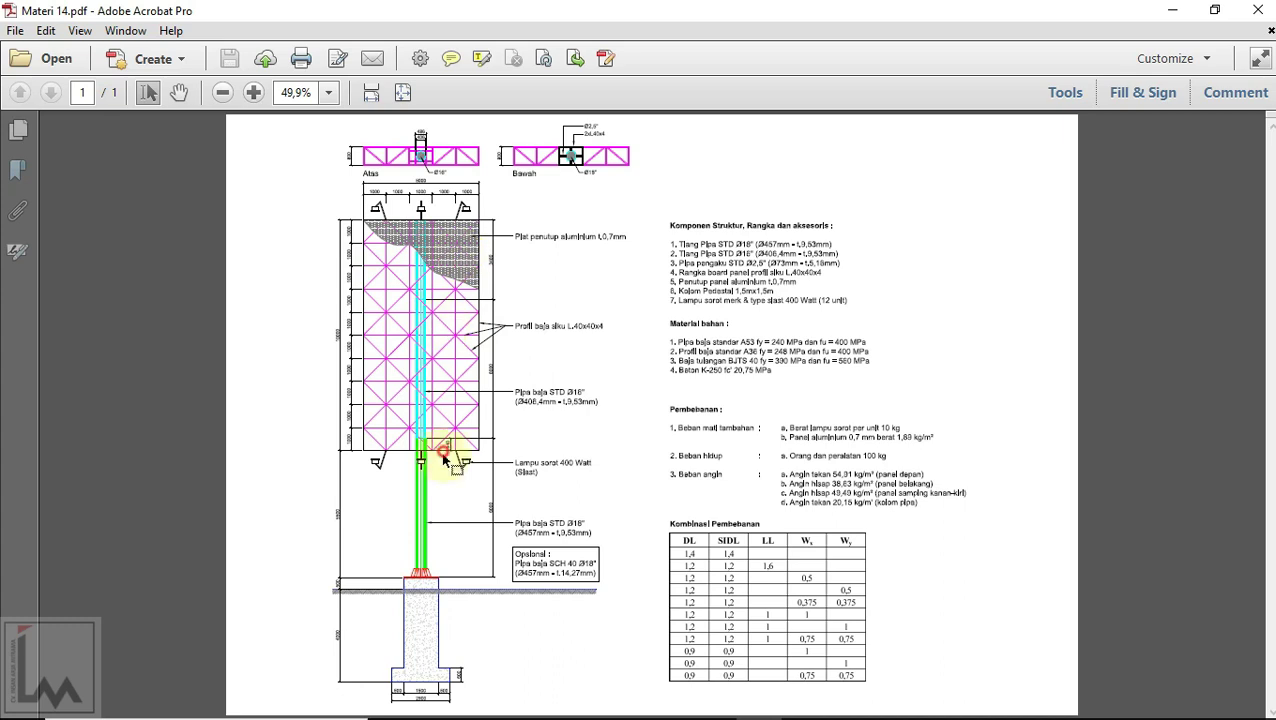
mouse_move(540, 712)
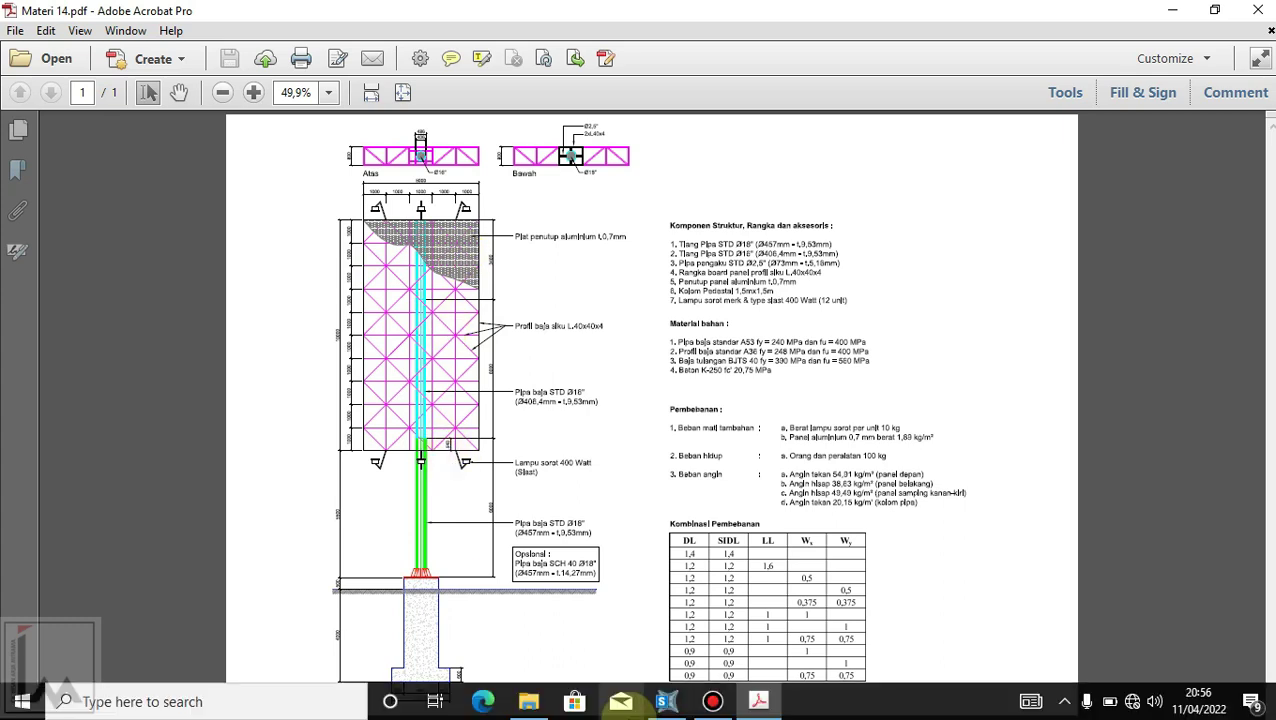
click(665, 702)
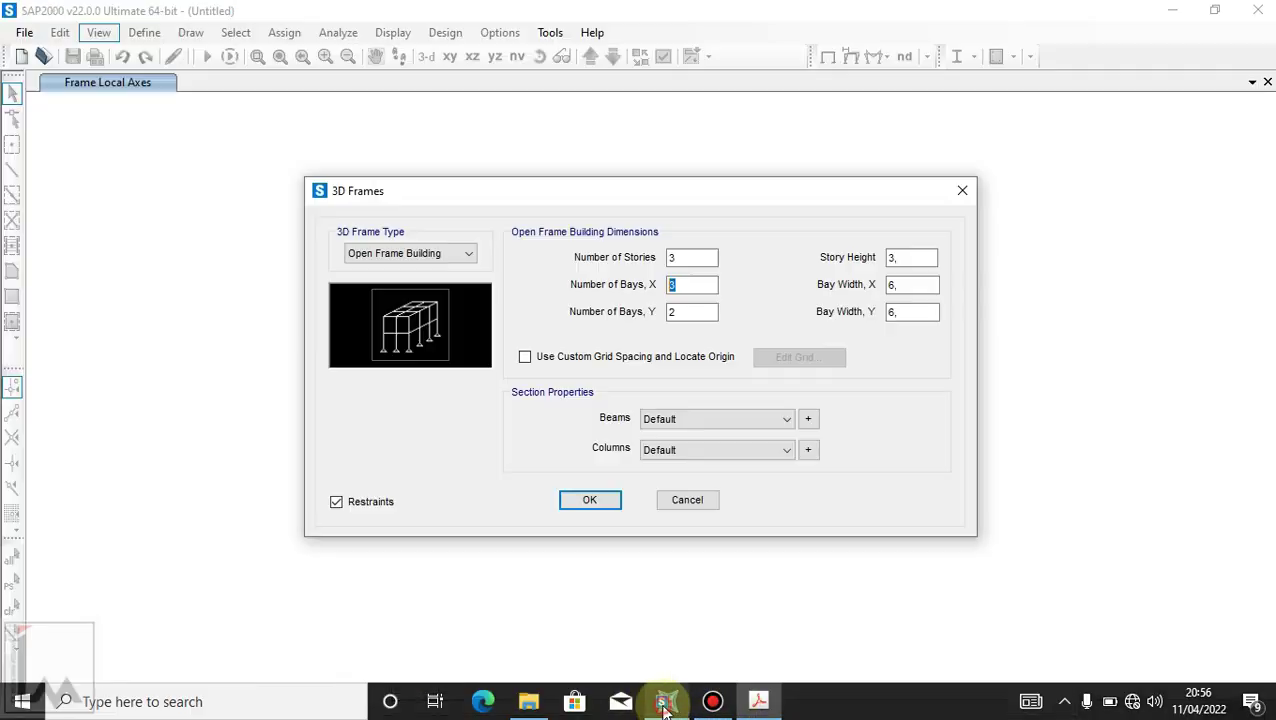
double_click(709, 305)
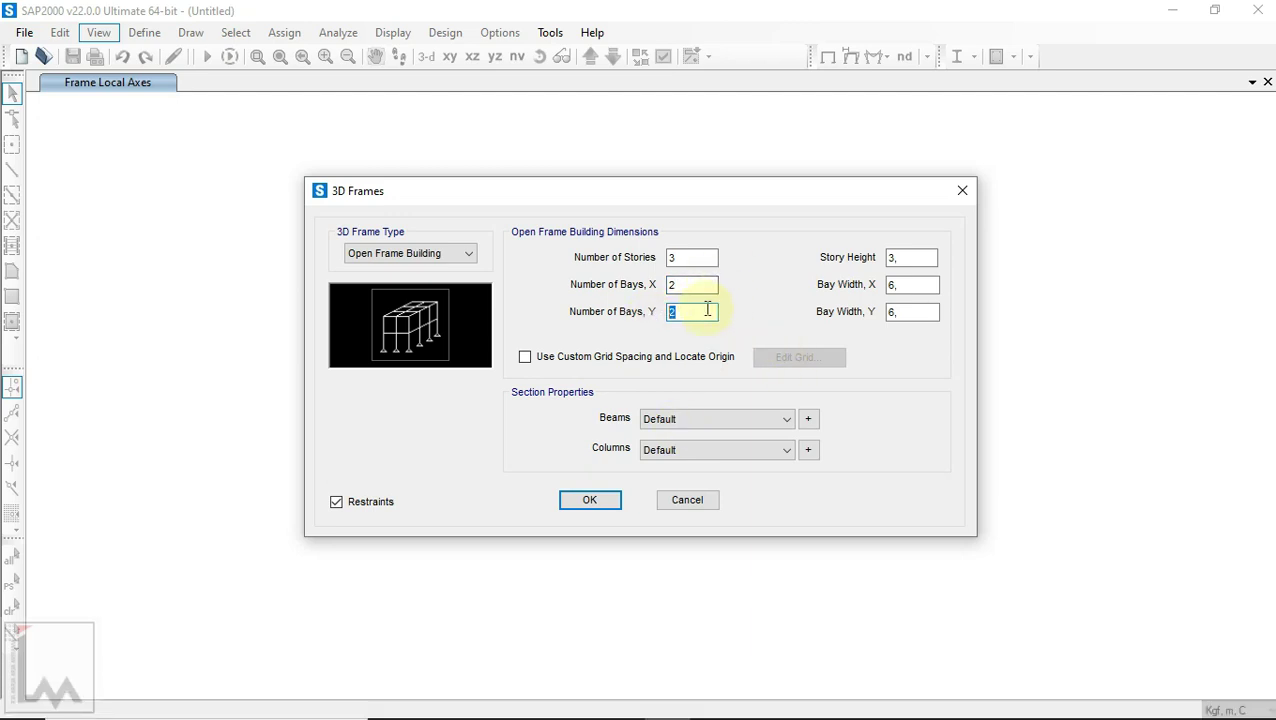
Step: Check the frame's plan dimensions in the PDF and set the SAP2000 bay widths to 0,4 in X and 2,5 in Y
mouse_move(690, 712)
click(755, 700)
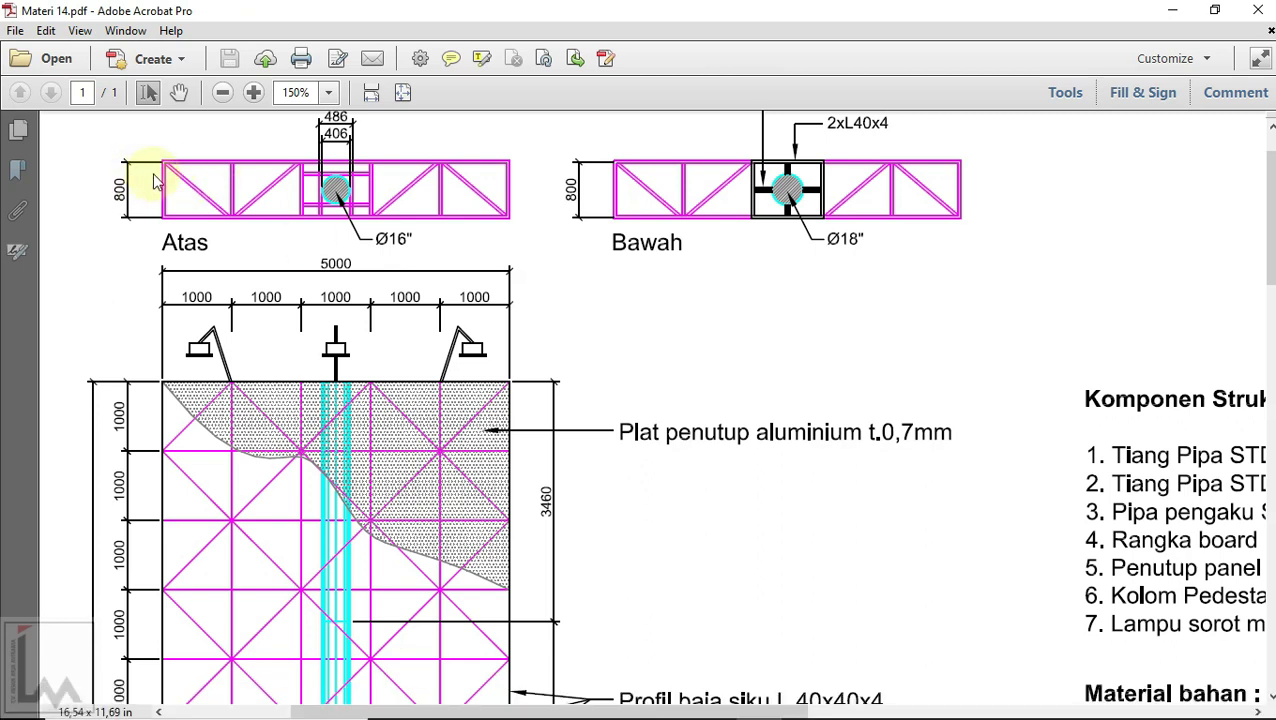
mouse_move(505, 712)
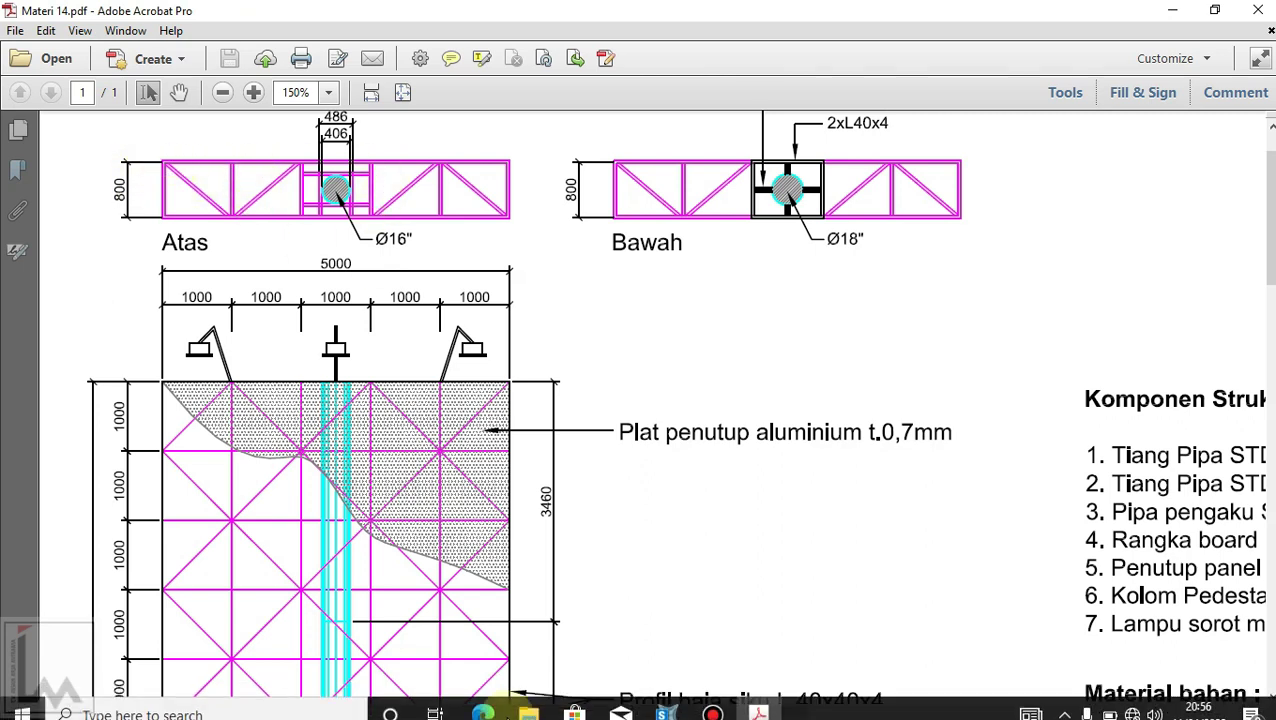
click(666, 702)
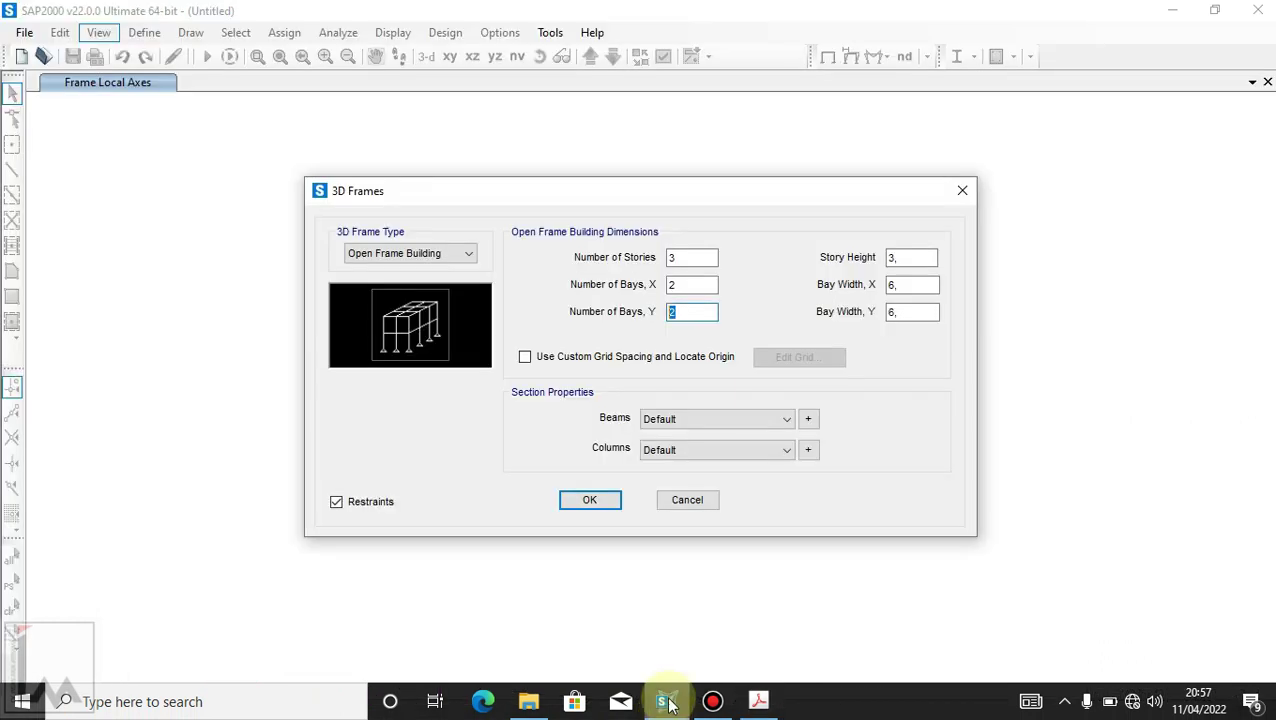
click(914, 284)
drag(876, 285, 845, 290)
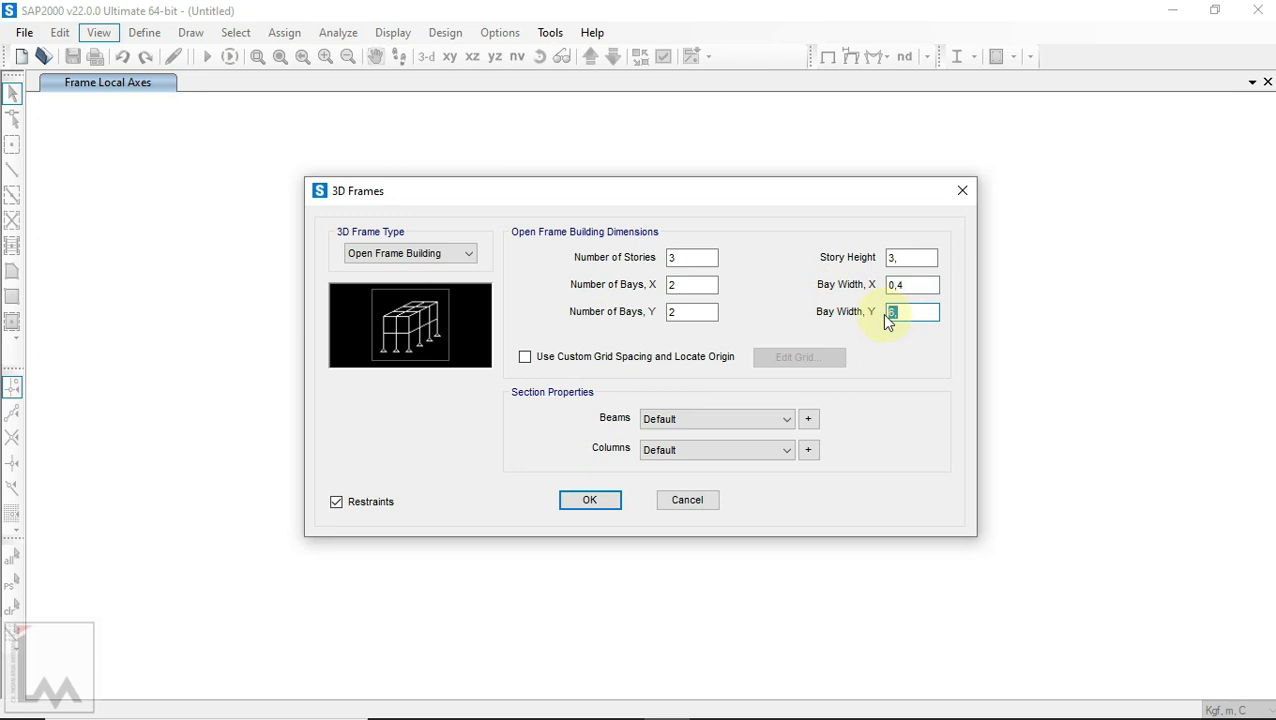
text(2,5)
Step: Recheck the plan dimensions in the PDF, enable custom grid spacing for the 3D frame in SAP2000, and open its grid data
click(763, 705)
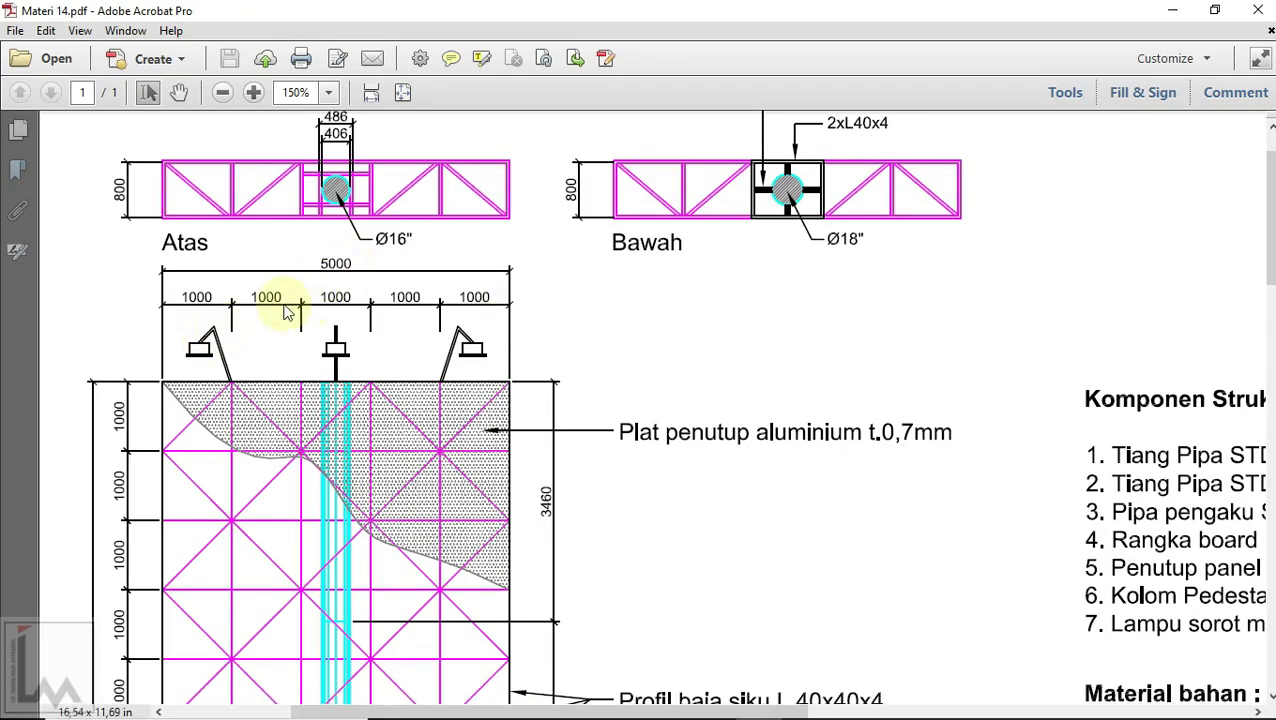
scroll(392, 310, up, 1)
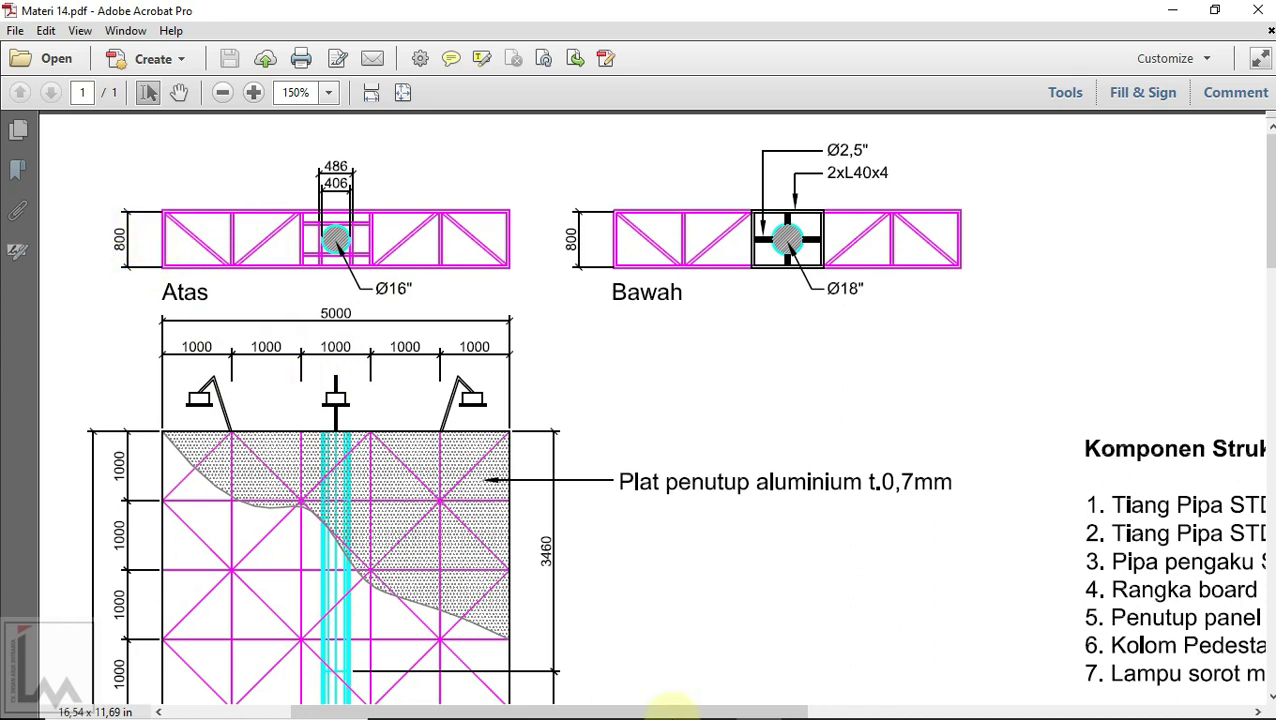
click(666, 702)
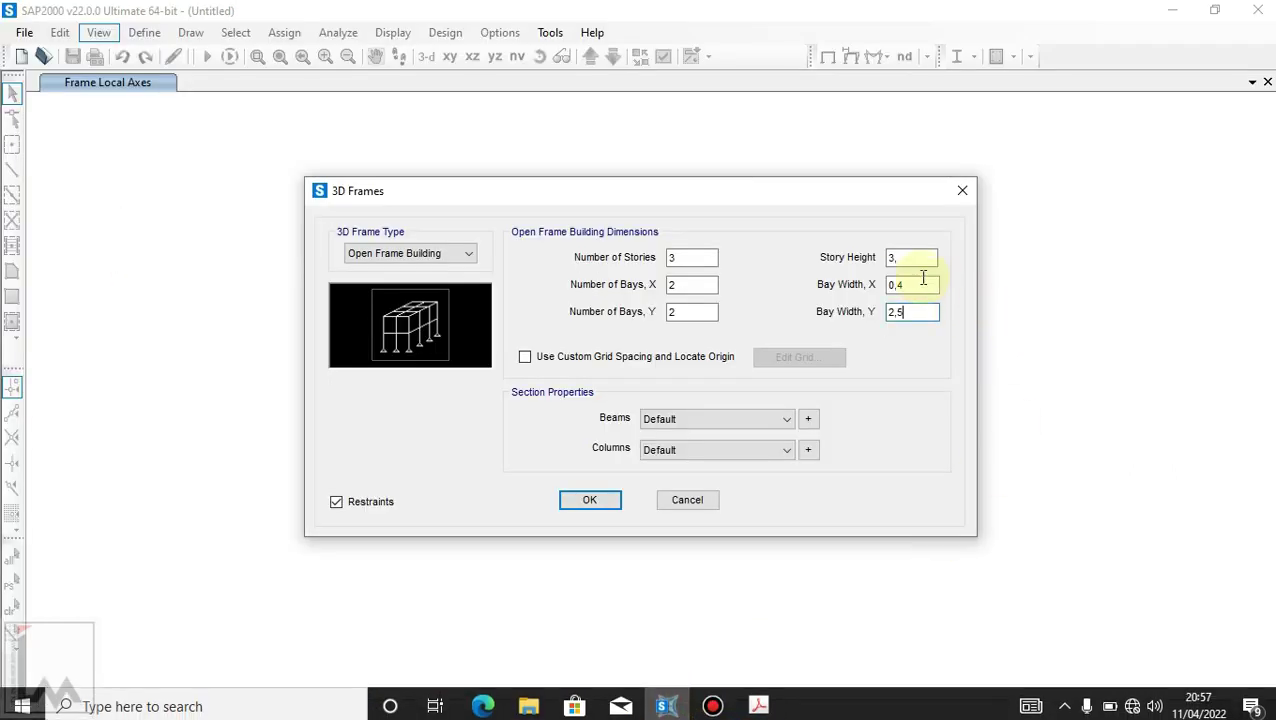
click(645, 358)
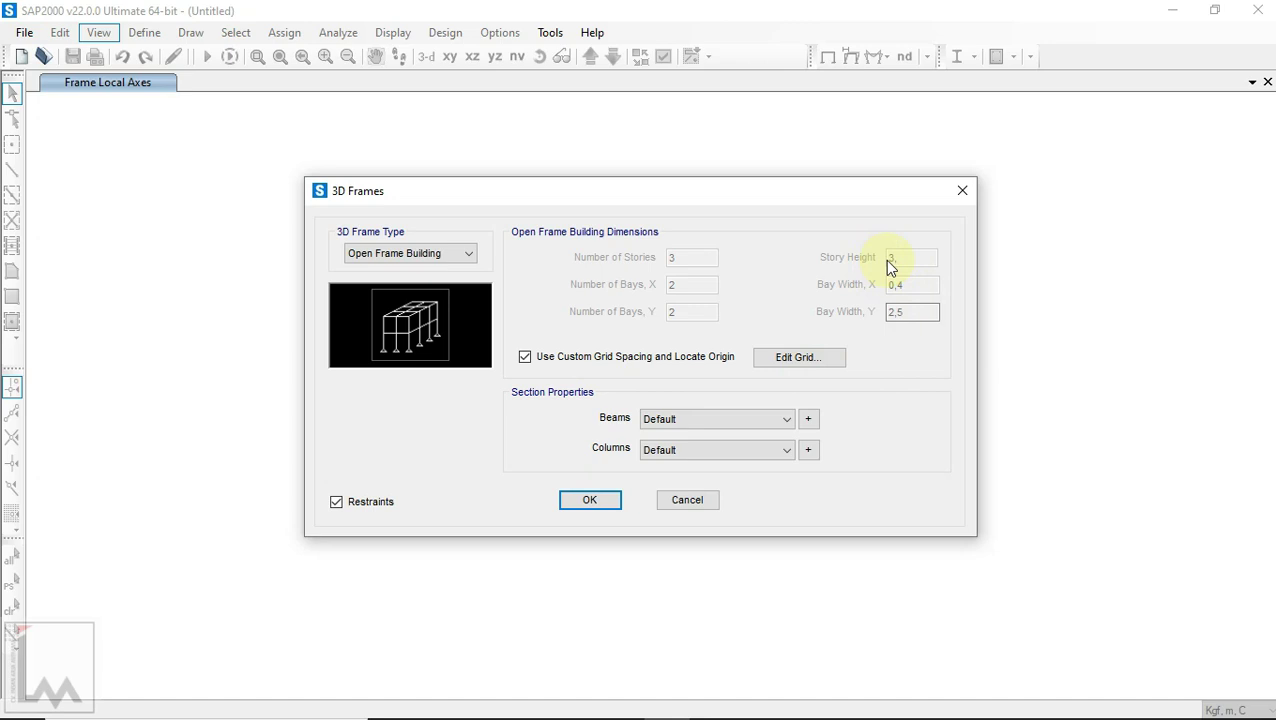
click(826, 359)
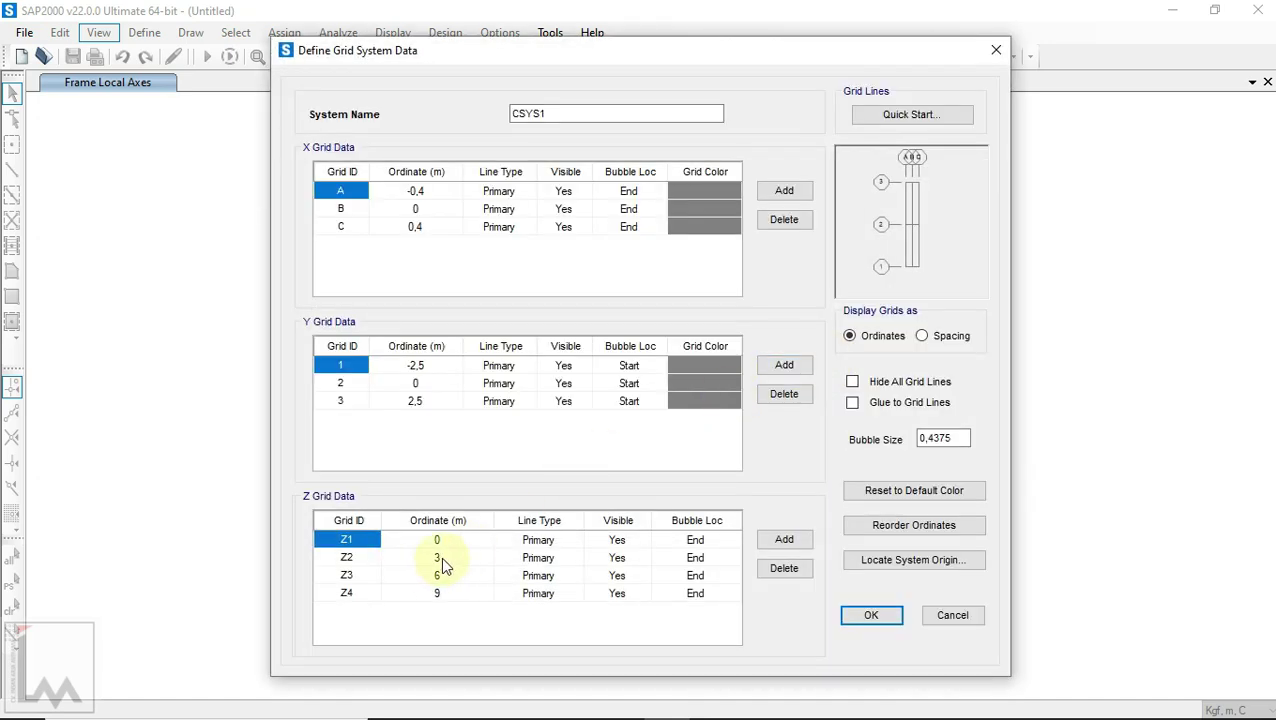
Step: Check the foundation heights in the PDF drawing and set grid line Z2's ordinate to 4,5 m in SAP2000
click(758, 701)
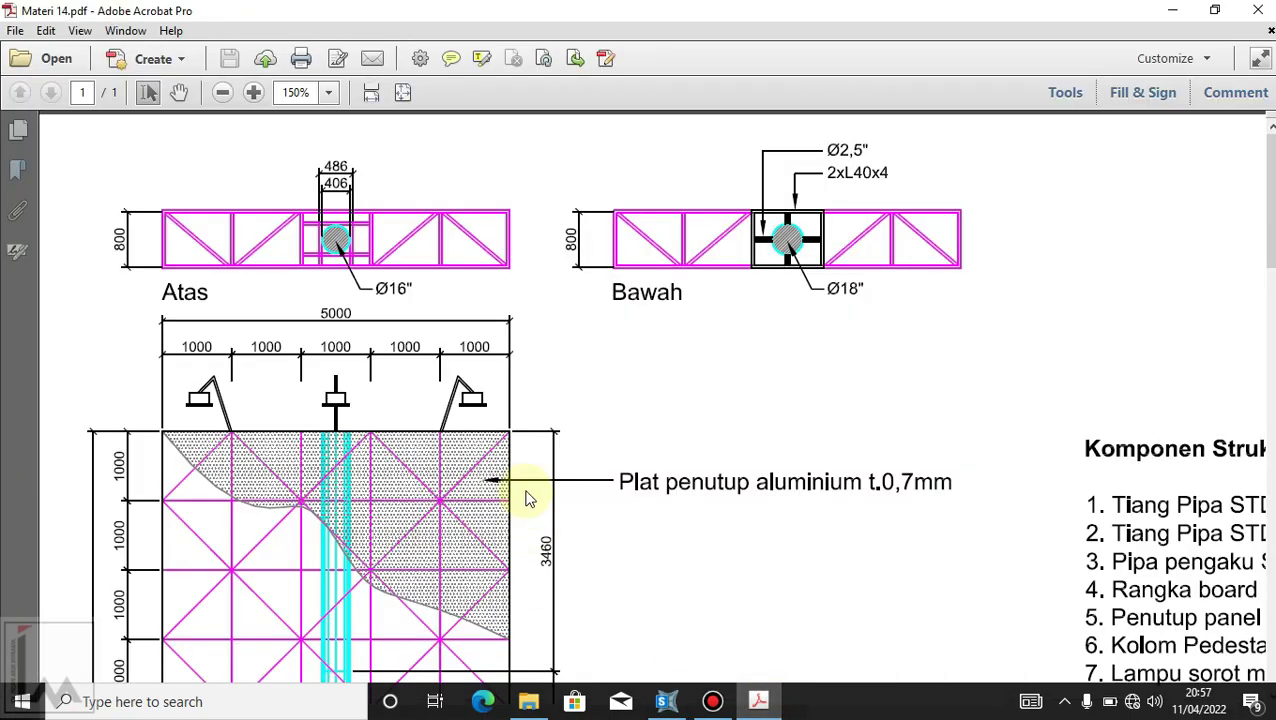
scroll(572, 407, down, 2)
scroll(572, 407, down, 10)
scroll(625, 570, down, 15)
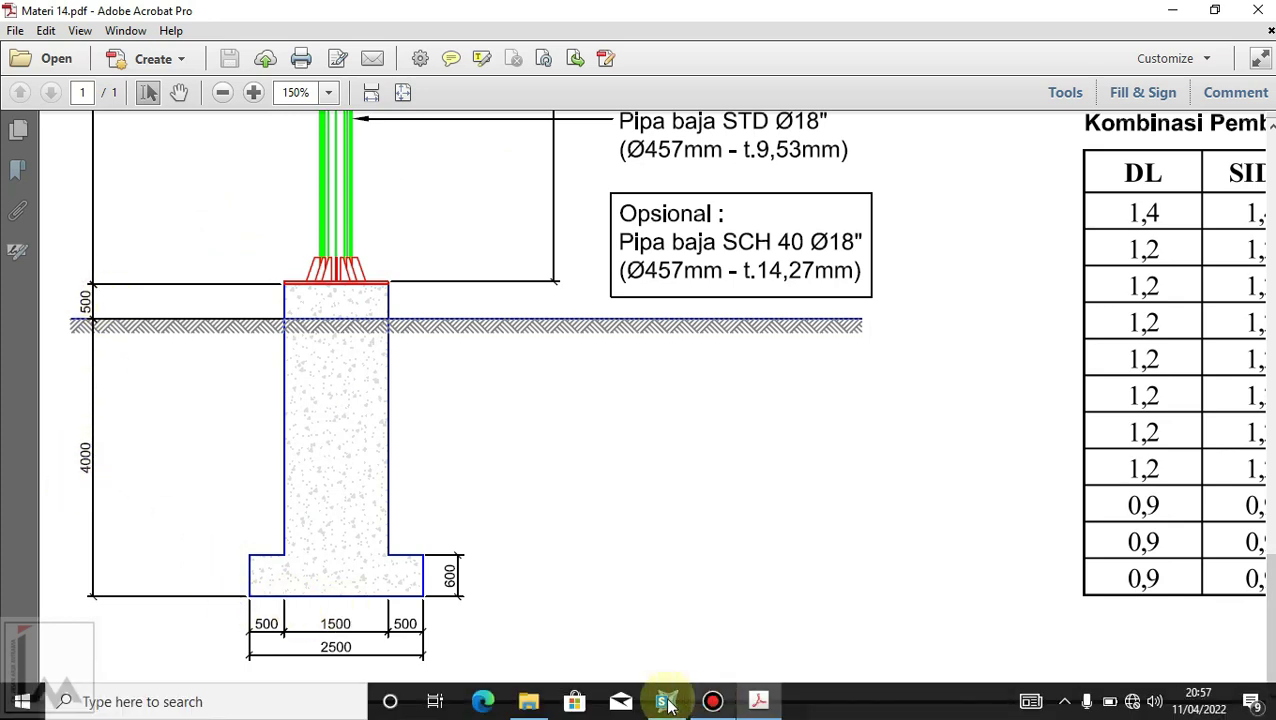
click(684, 696)
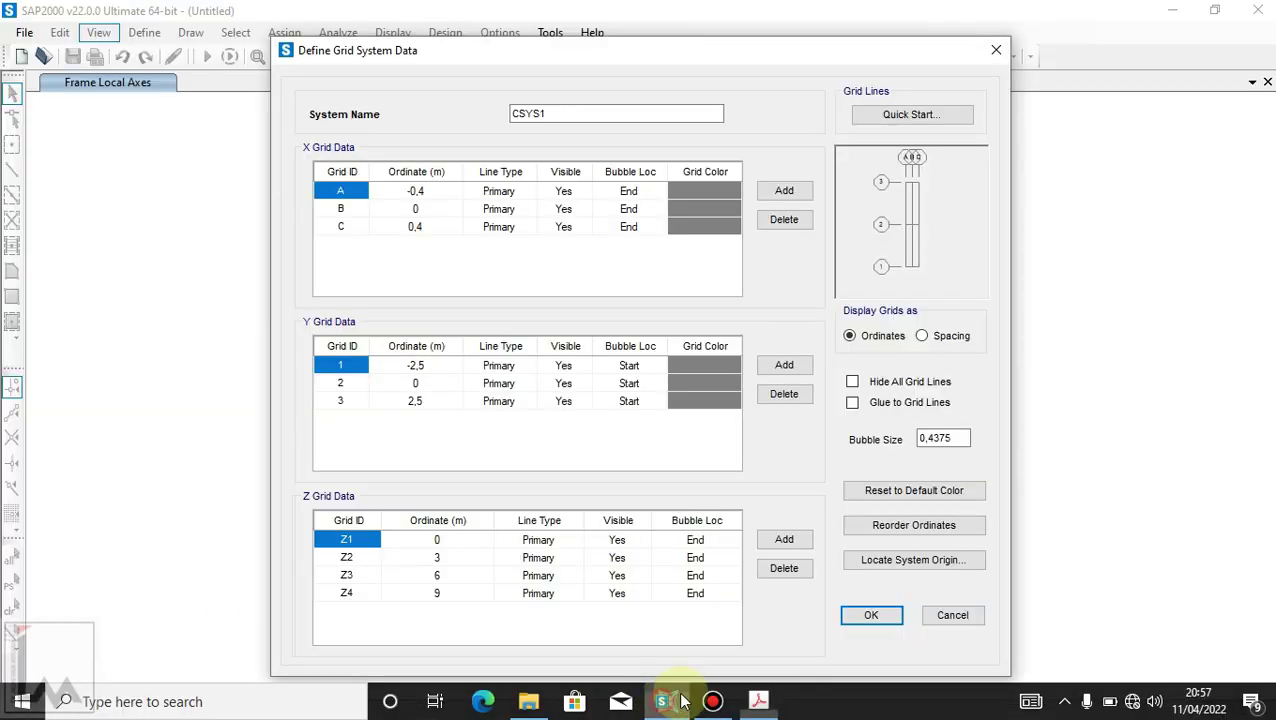
click(442, 555)
text(4,5)
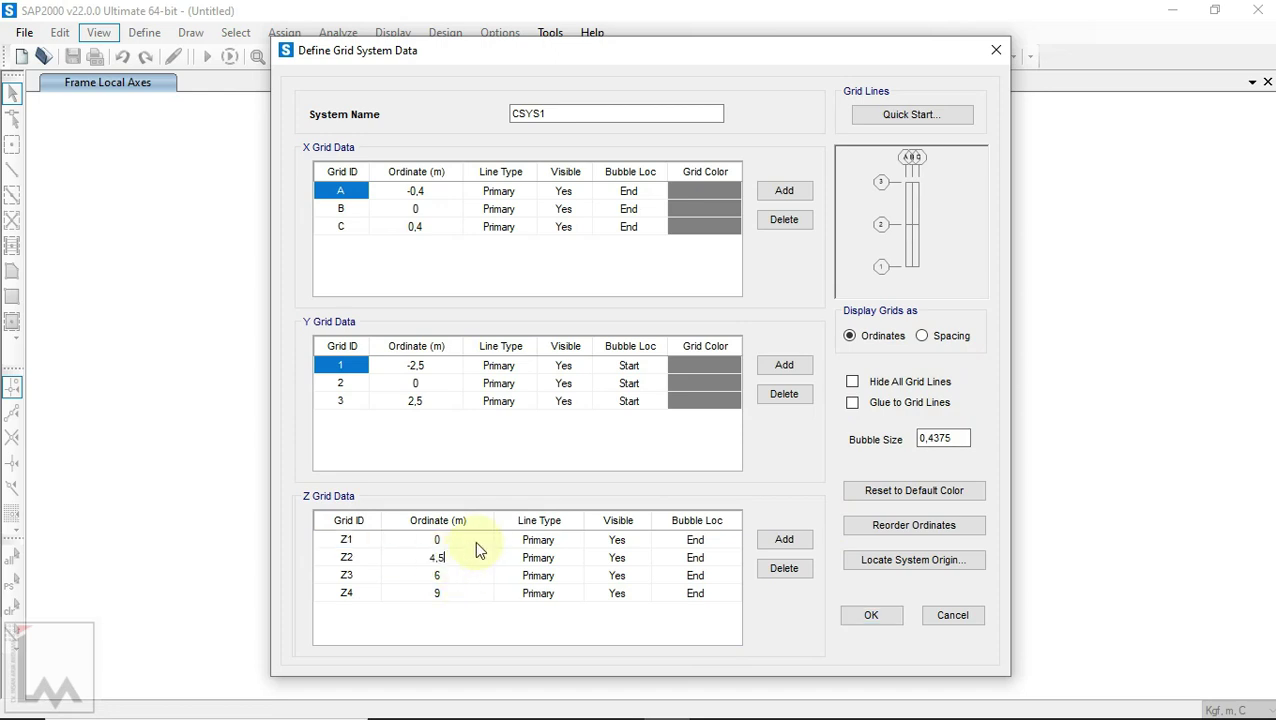
Step: Check the pole height below the board in the PDF and set grid line Z3's ordinate to 10 m in SAP2000
click(756, 710)
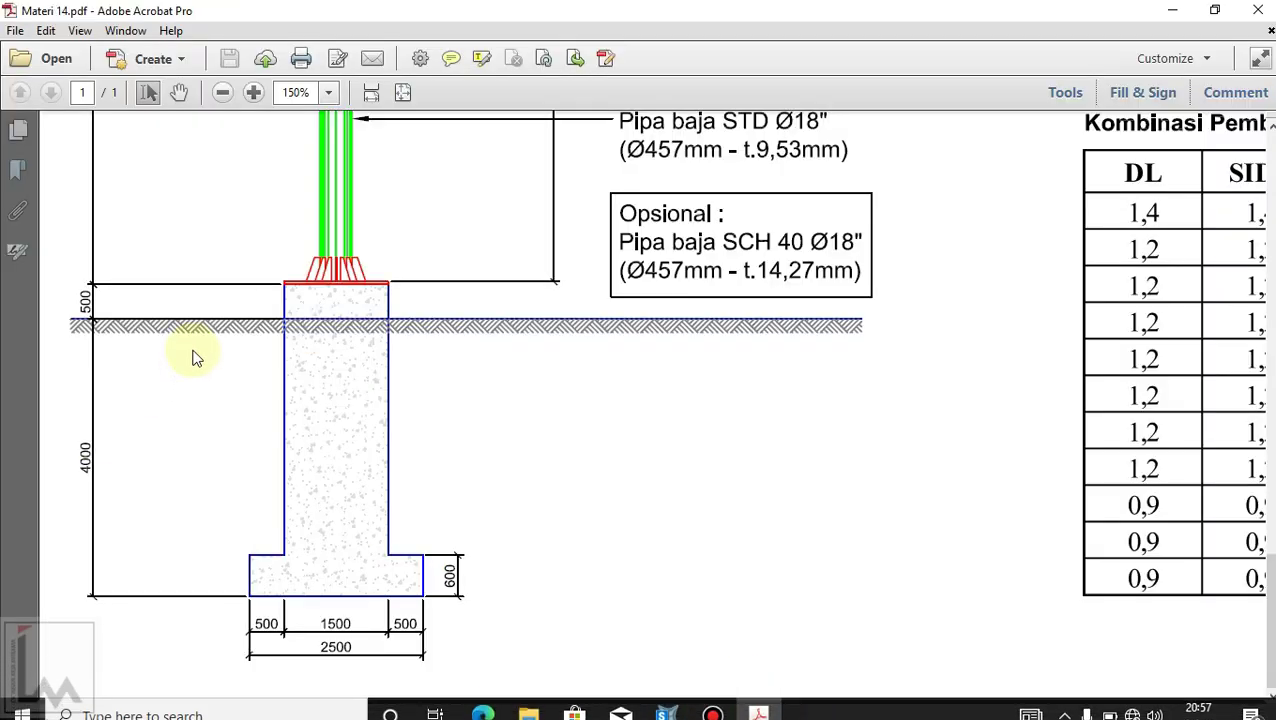
scroll(247, 378, up, 5)
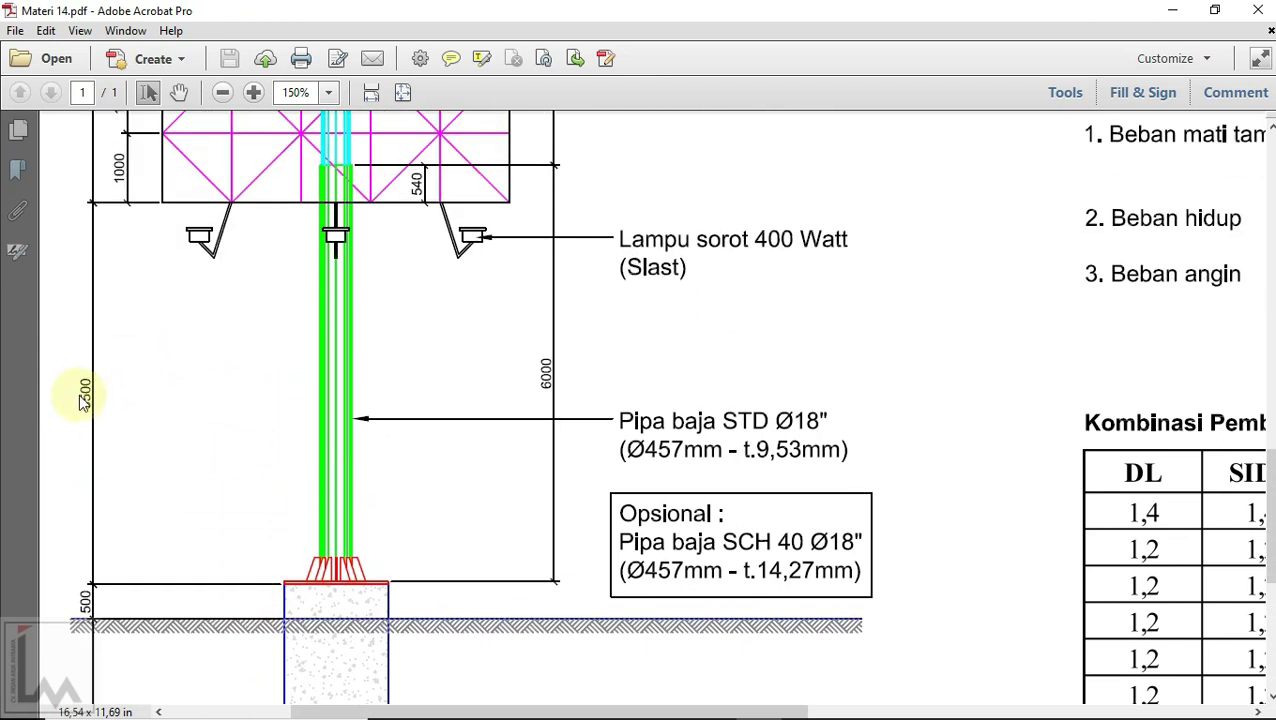
click(676, 704)
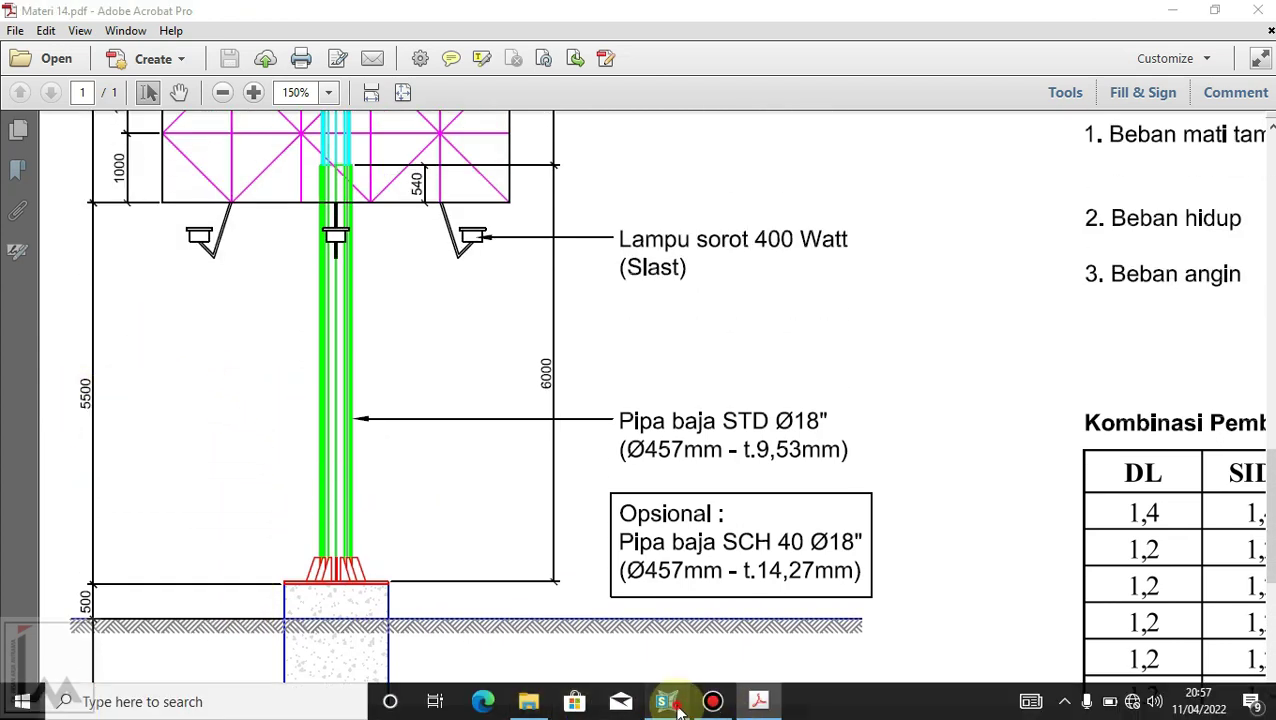
click(437, 575)
text(10)
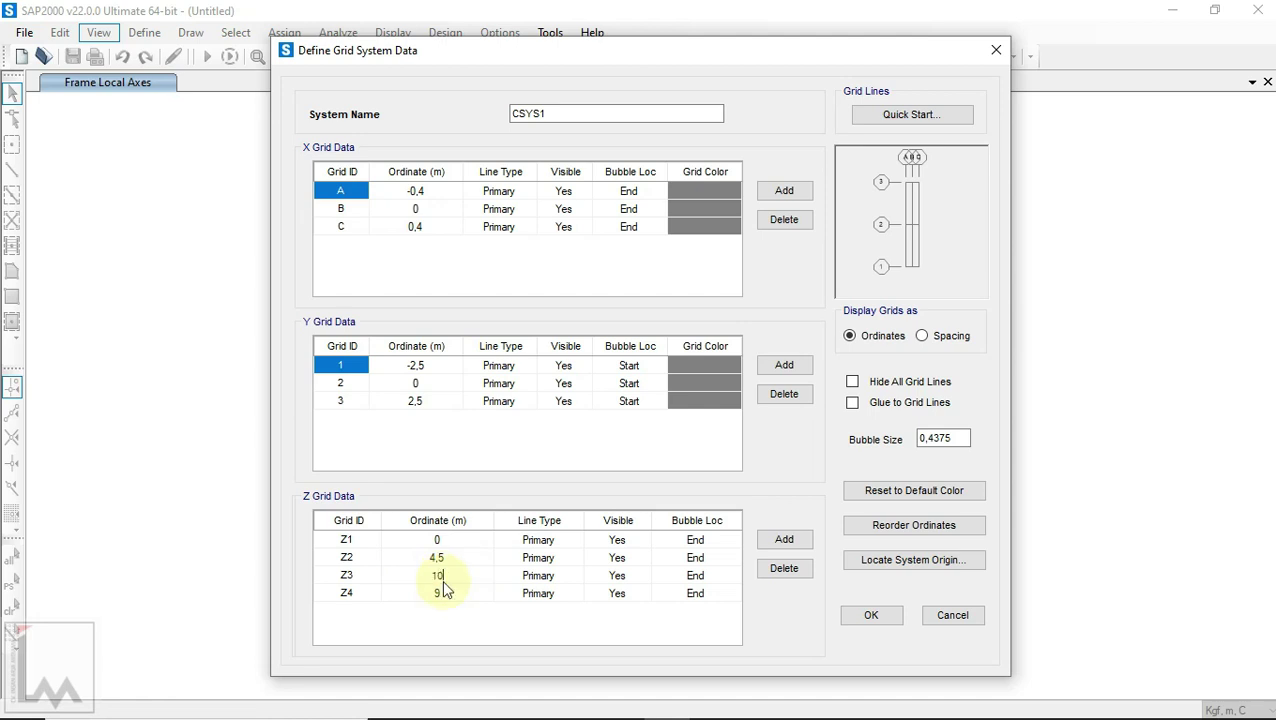
Step: Check the board height in the PDF, set grid line Z4's ordinate to 20 m in SAP2000, and generate the 3D frame
click(758, 701)
scroll(211, 369, up, 5)
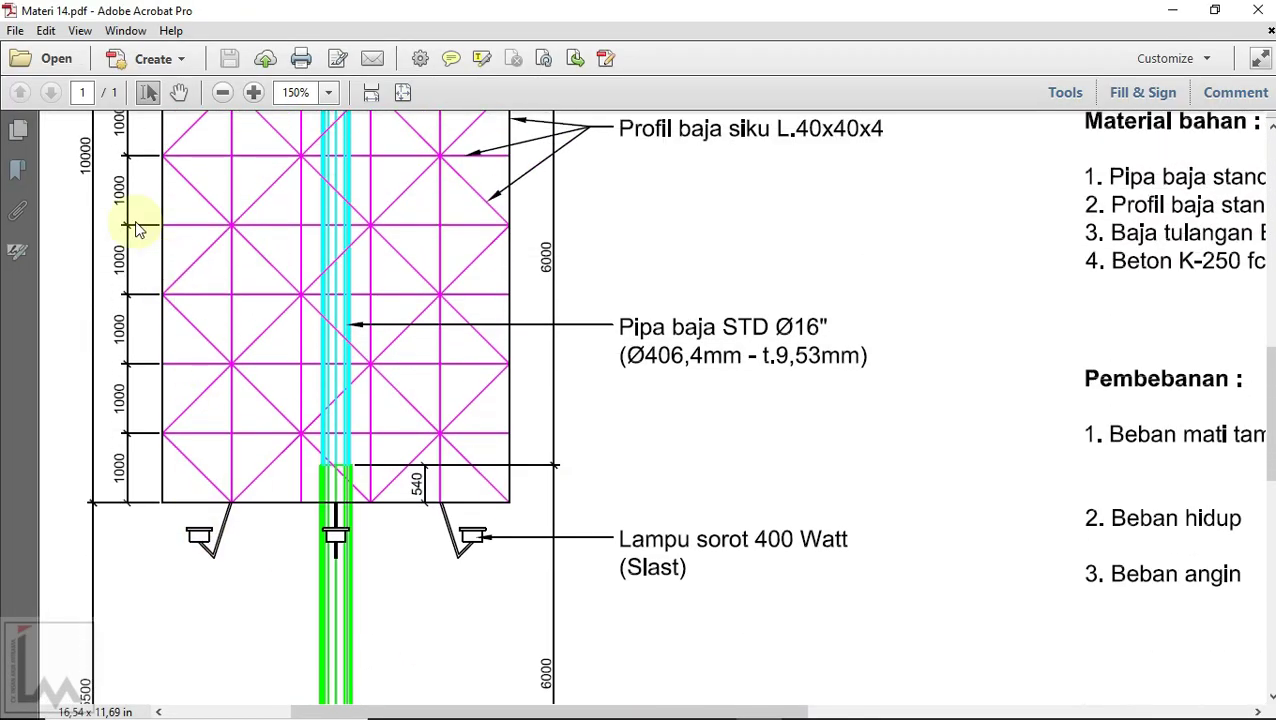
click(667, 699)
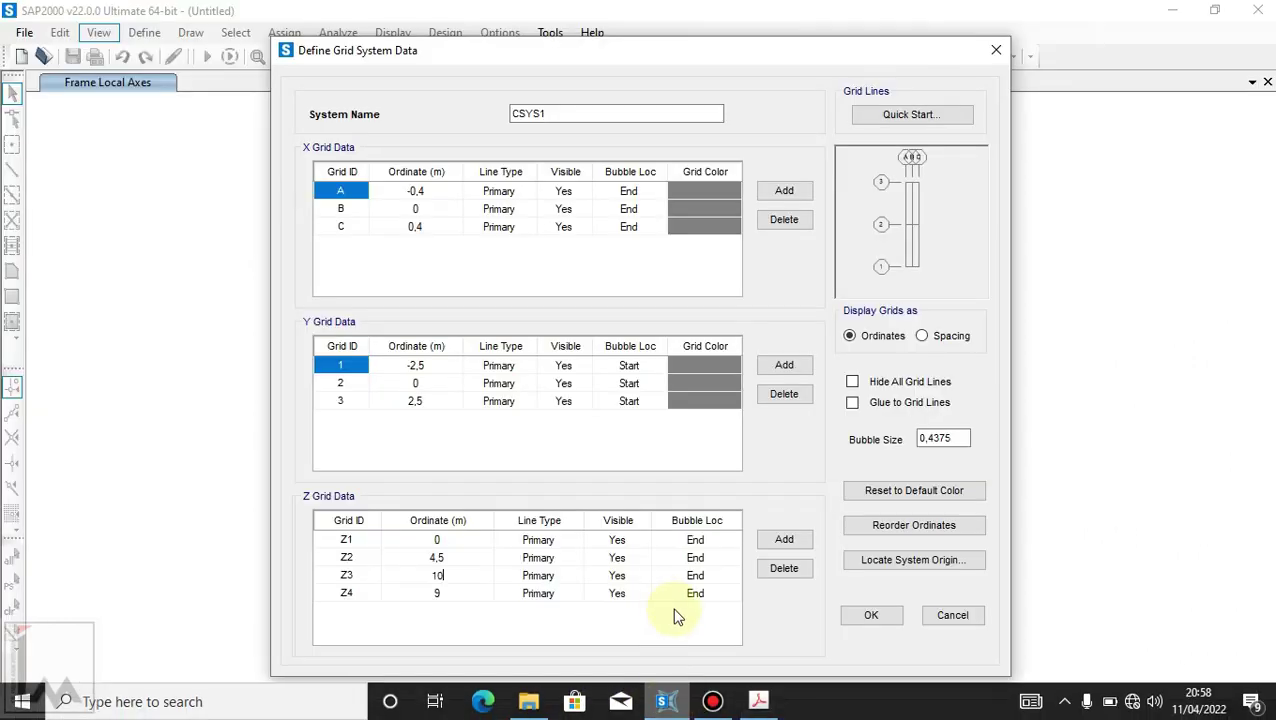
click(439, 593)
text(20)
click(461, 578)
click(462, 563)
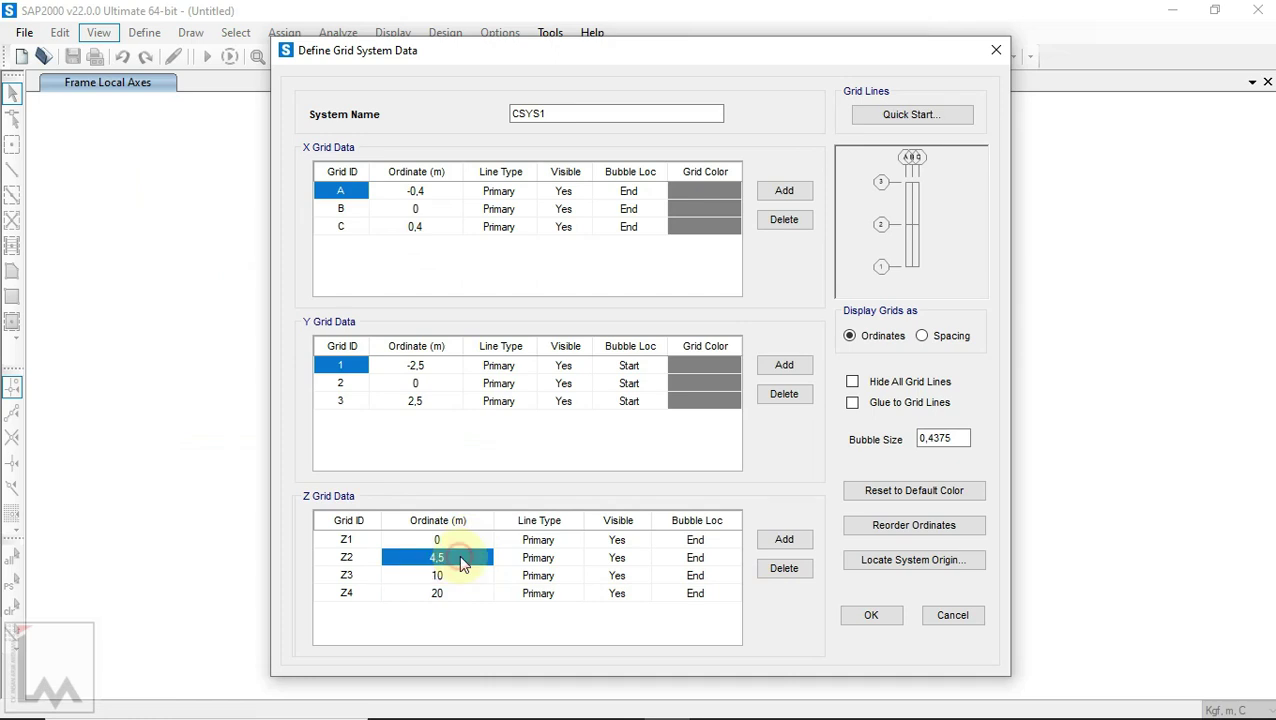
click(874, 617)
click(596, 503)
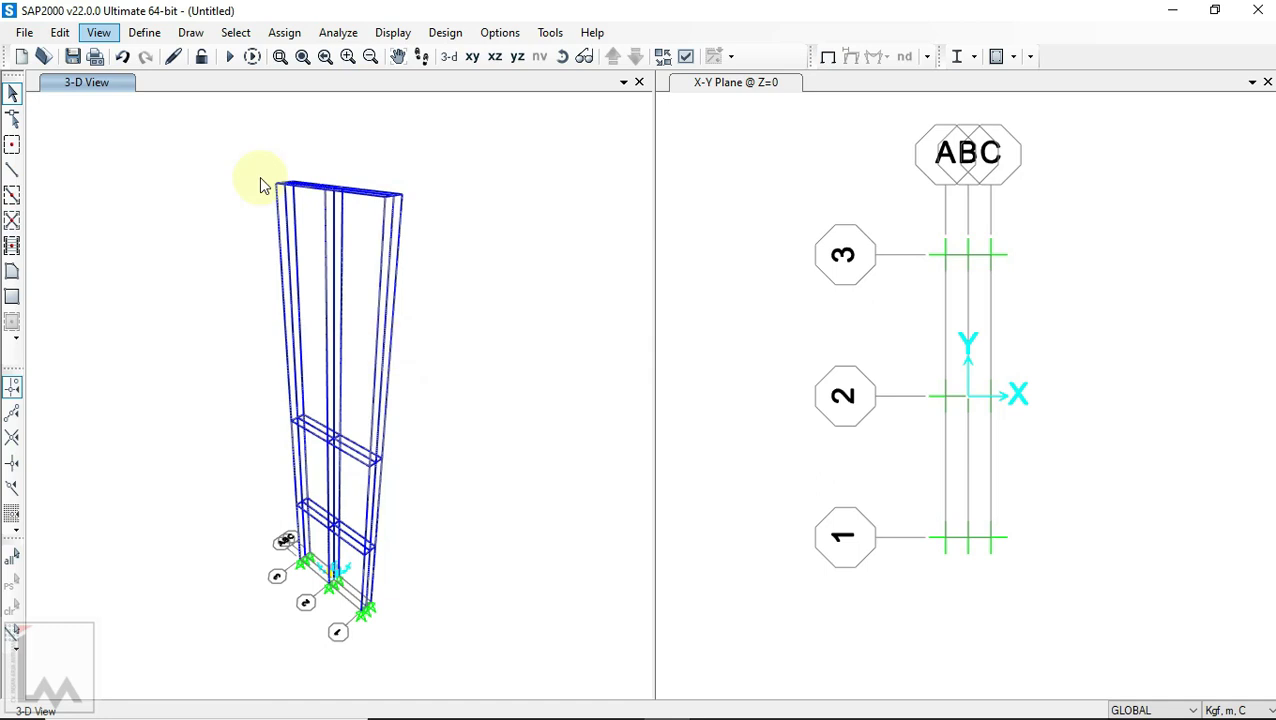
Step: Add a United States steel material with standard ASTM A36, Grade 36
click(144, 33)
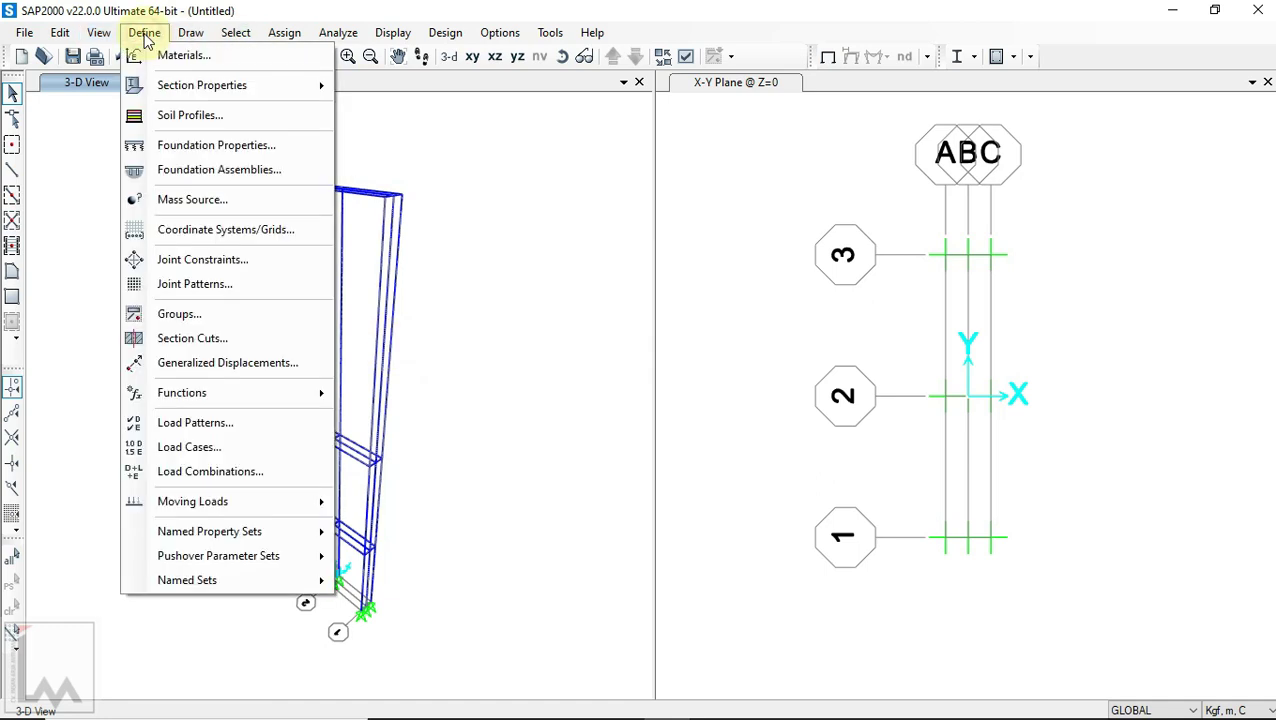
click(167, 56)
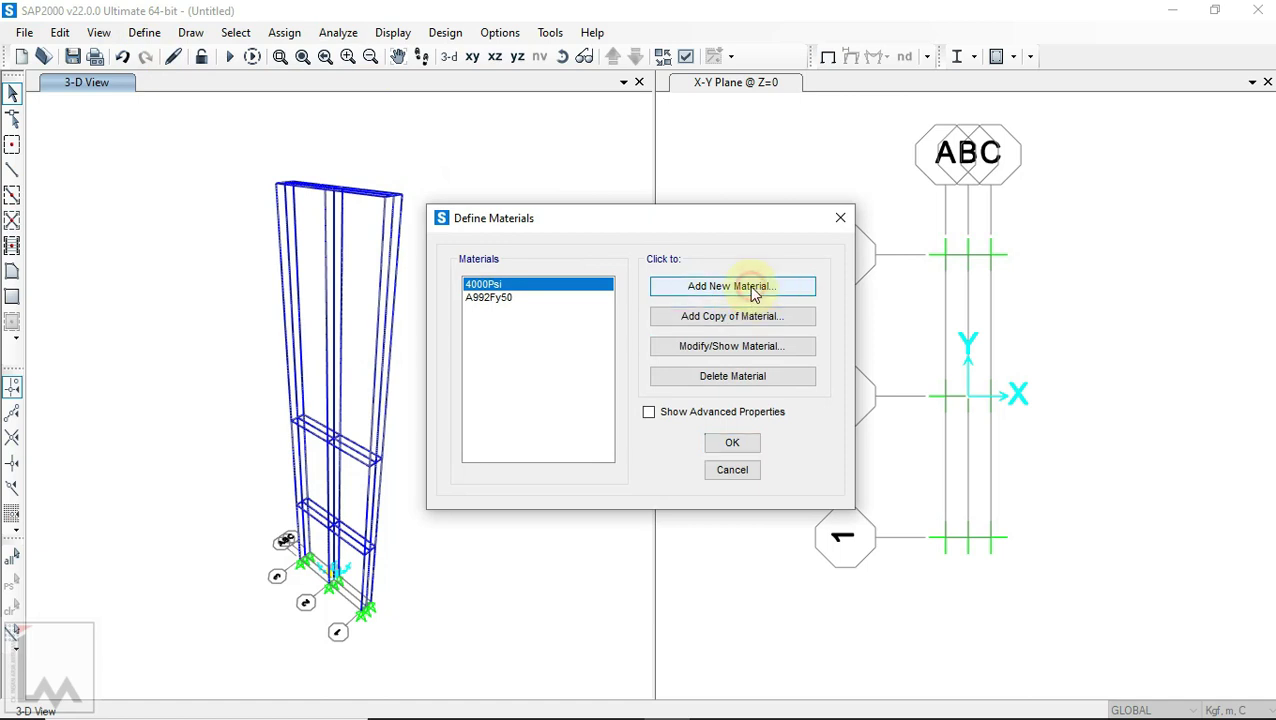
click(680, 286)
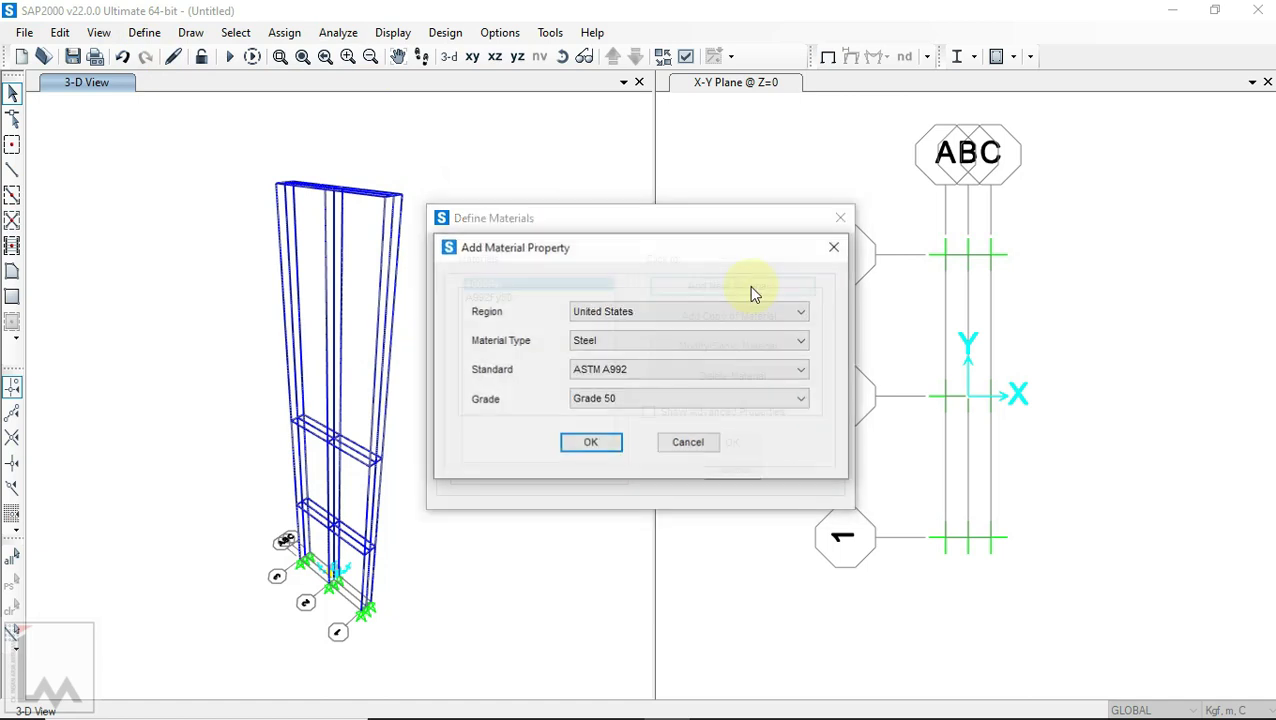
click(645, 370)
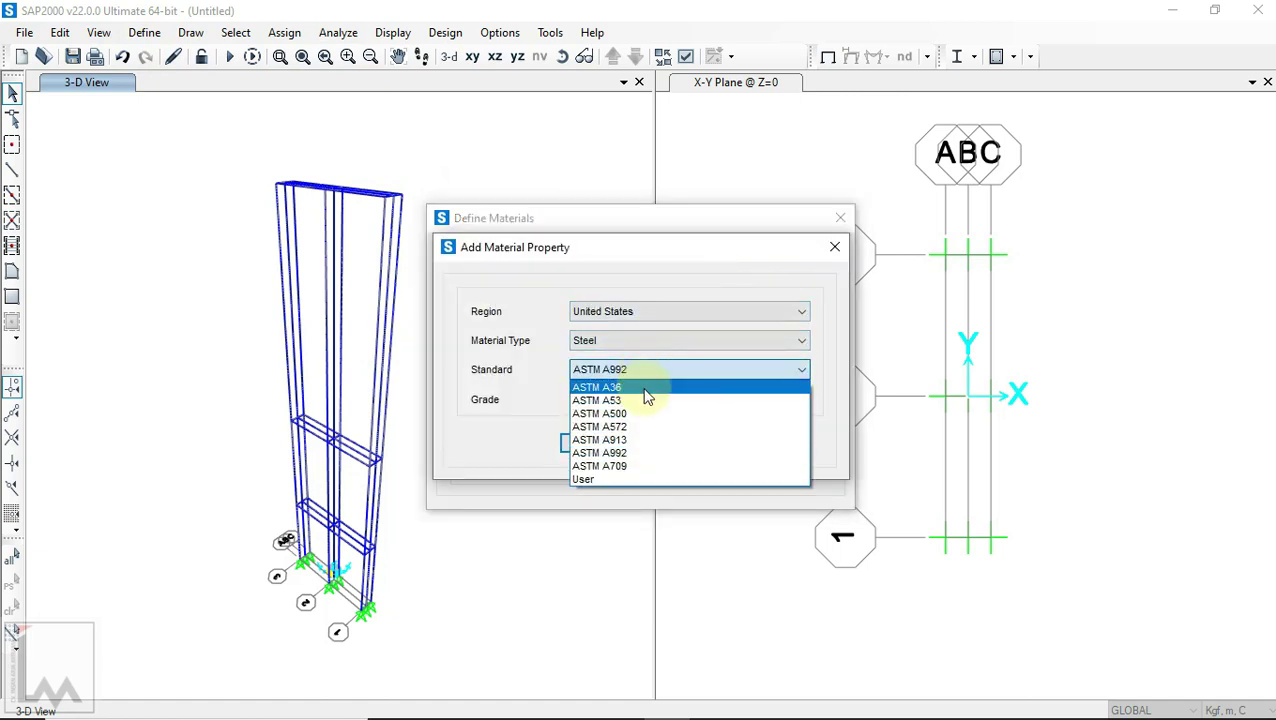
click(638, 388)
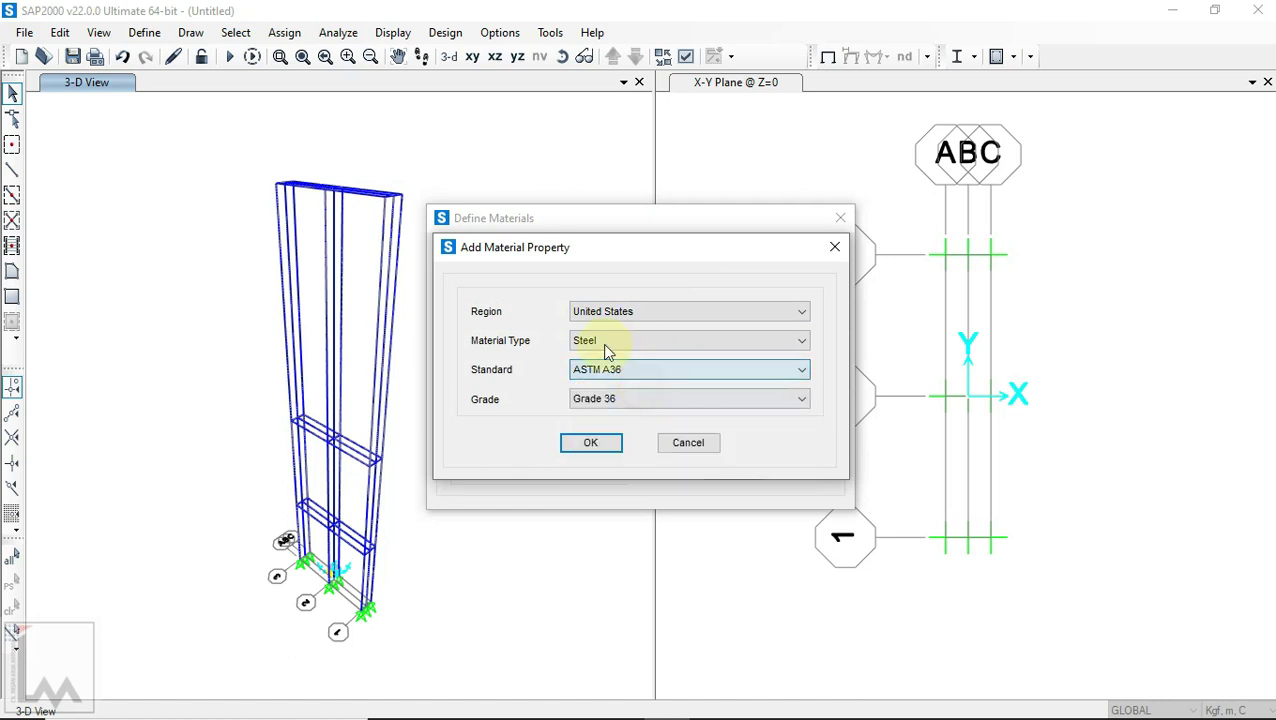
click(606, 446)
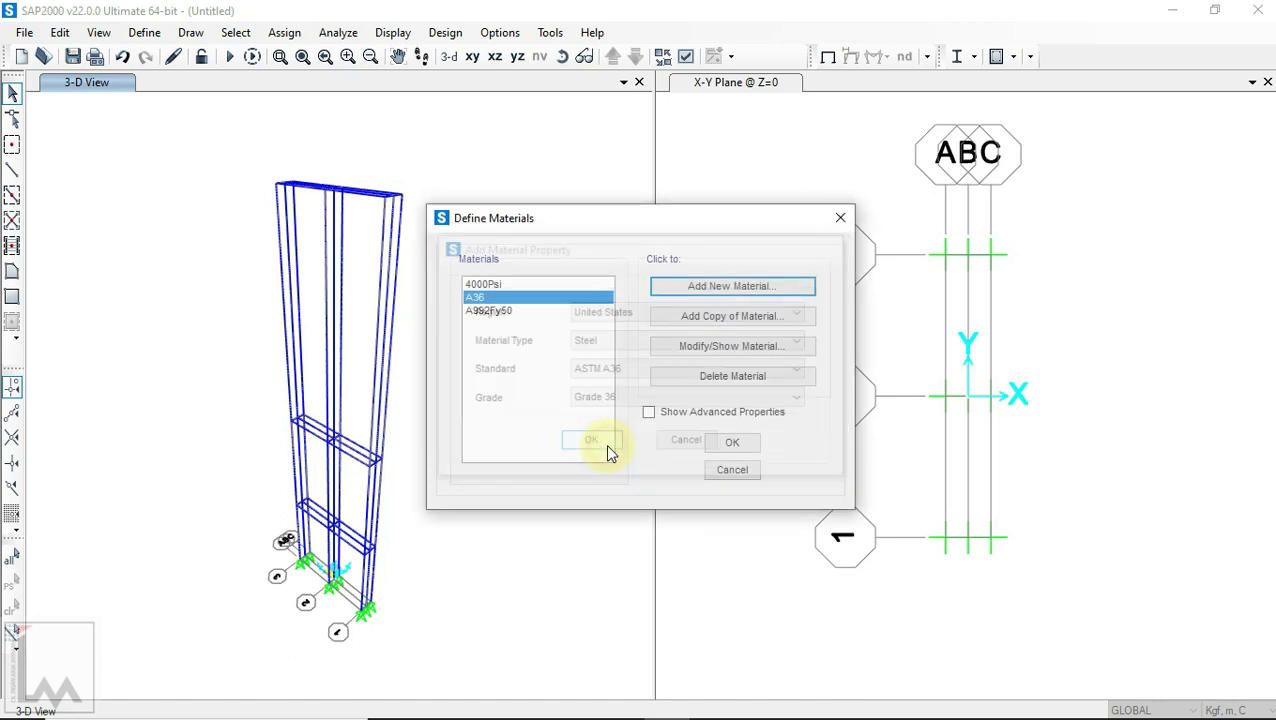
Step: Add a second steel material with standard ASTM A53, Grade B
click(686, 289)
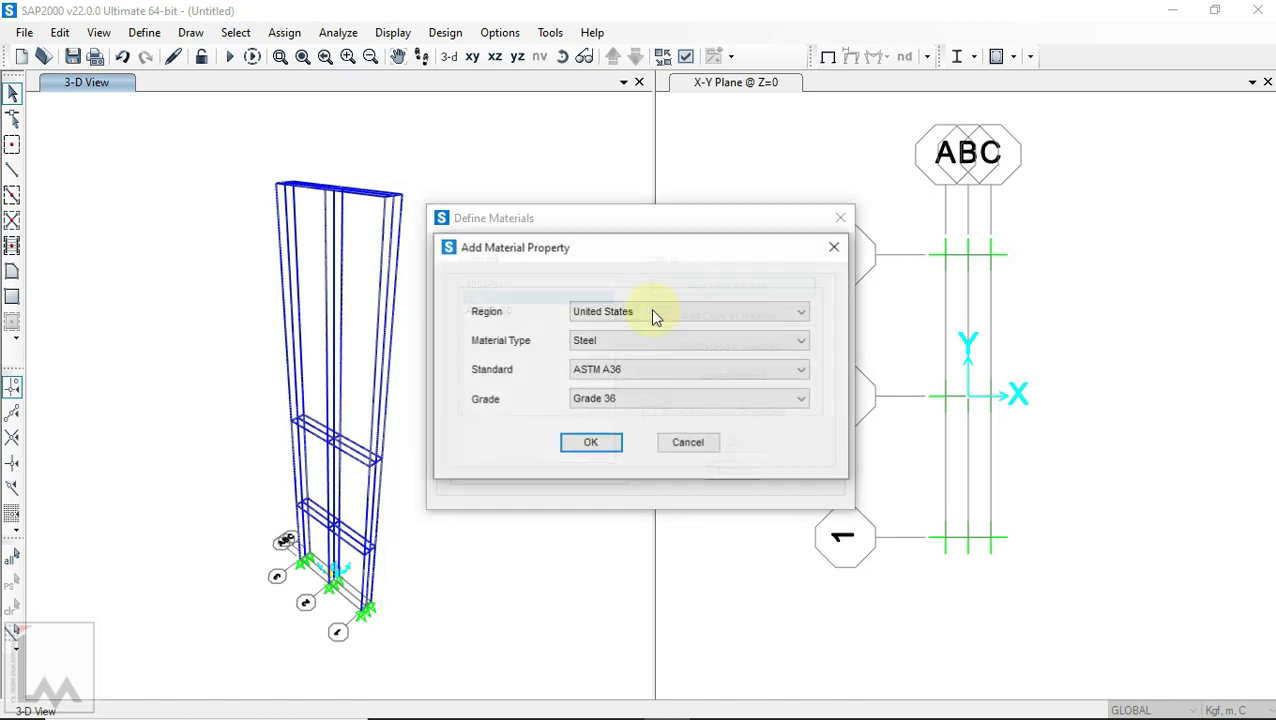
click(632, 370)
click(626, 398)
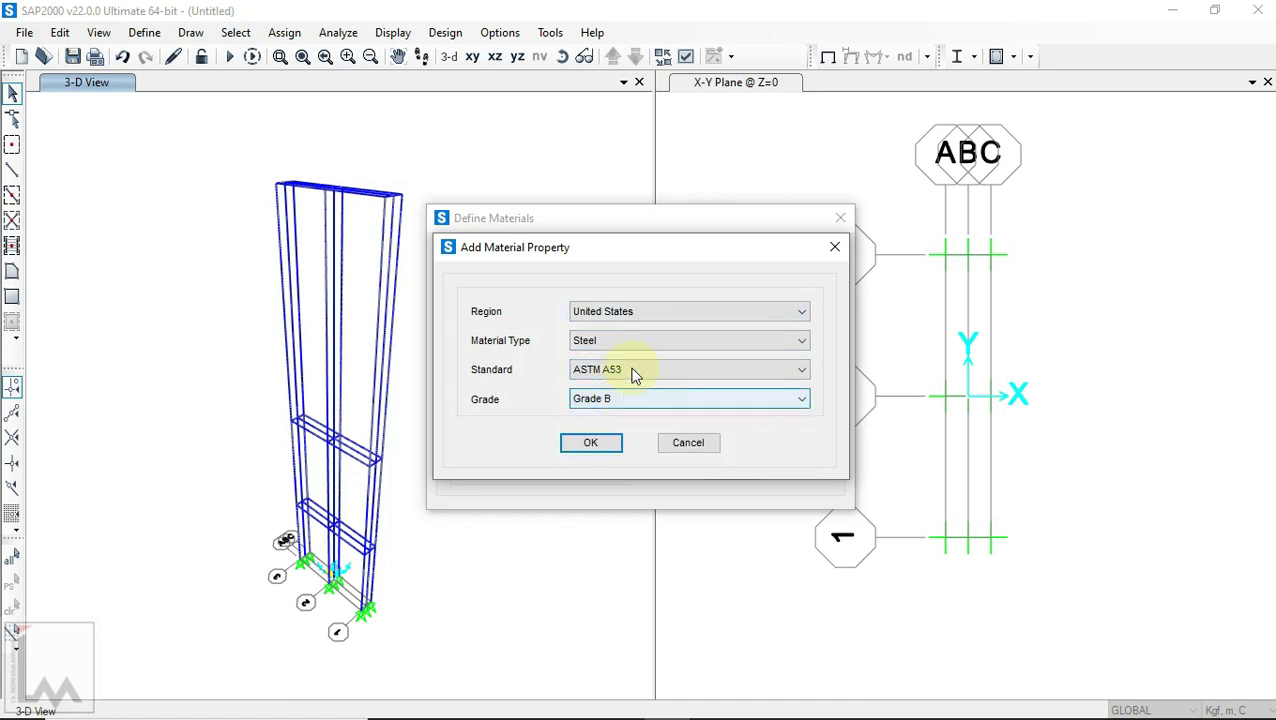
click(607, 442)
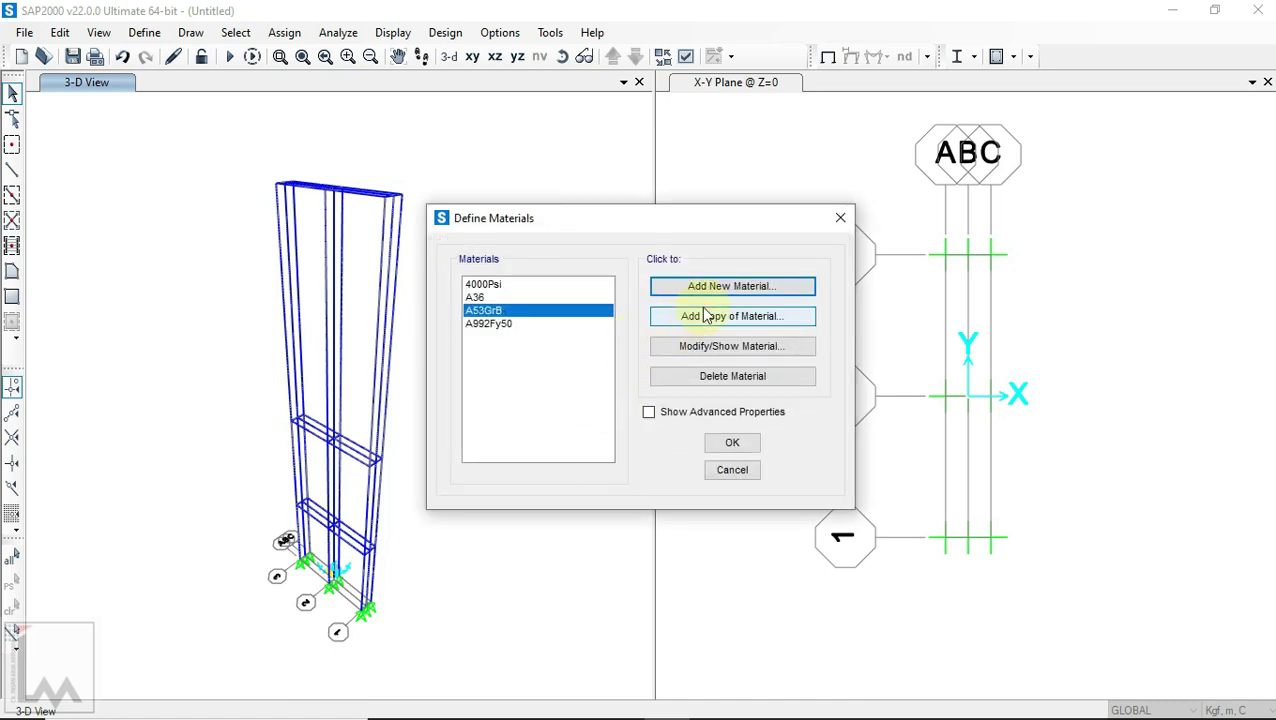
Step: Add an aluminum material with standard ASTM and grade Alloy 6061 T6
click(712, 286)
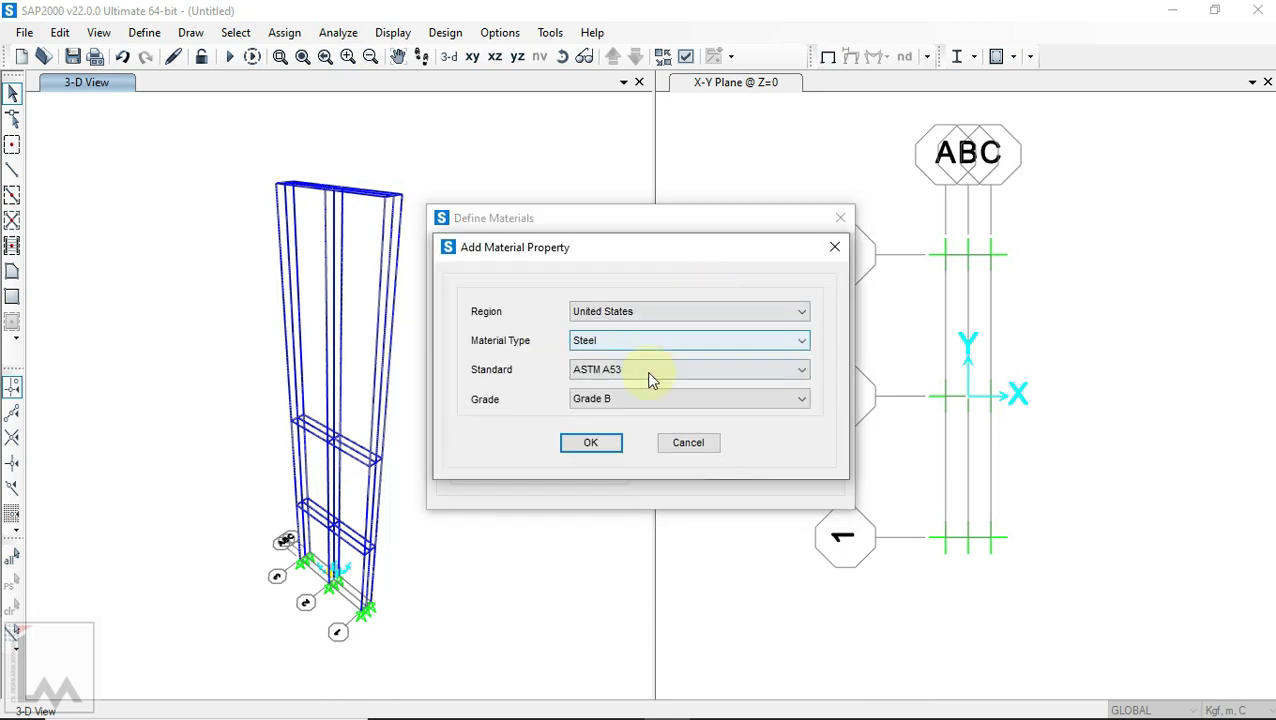
click(640, 342)
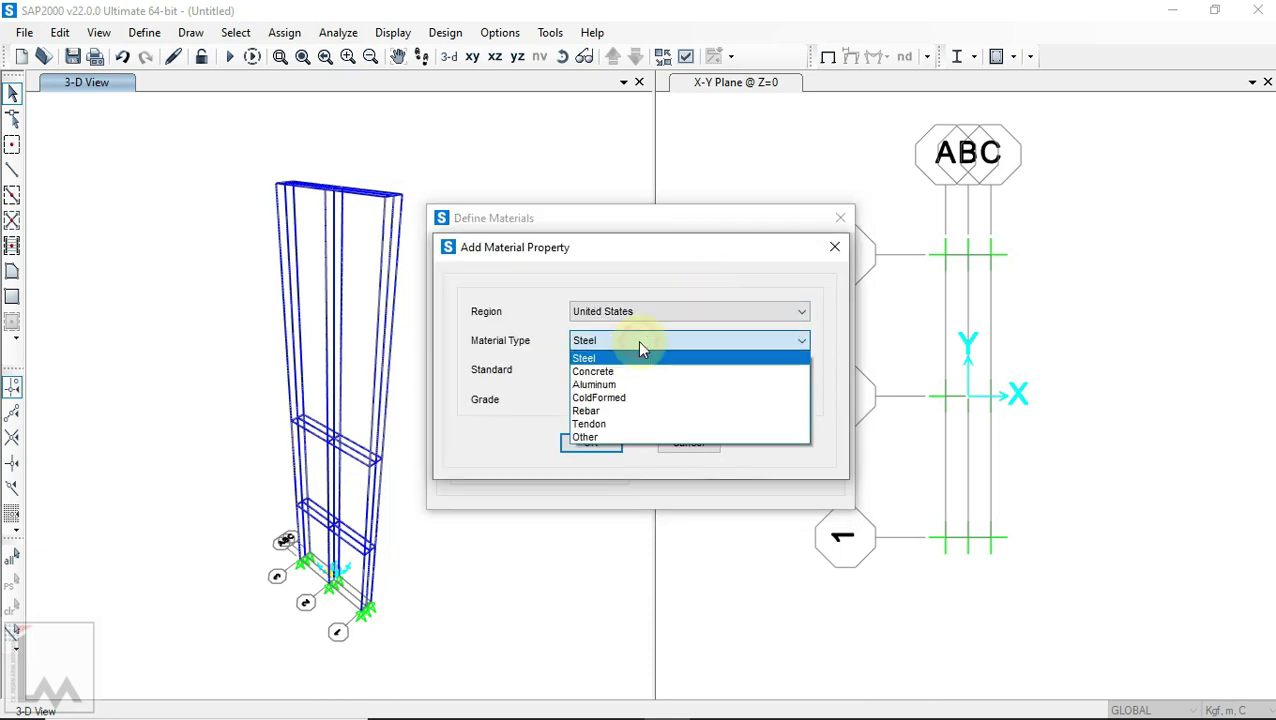
click(634, 384)
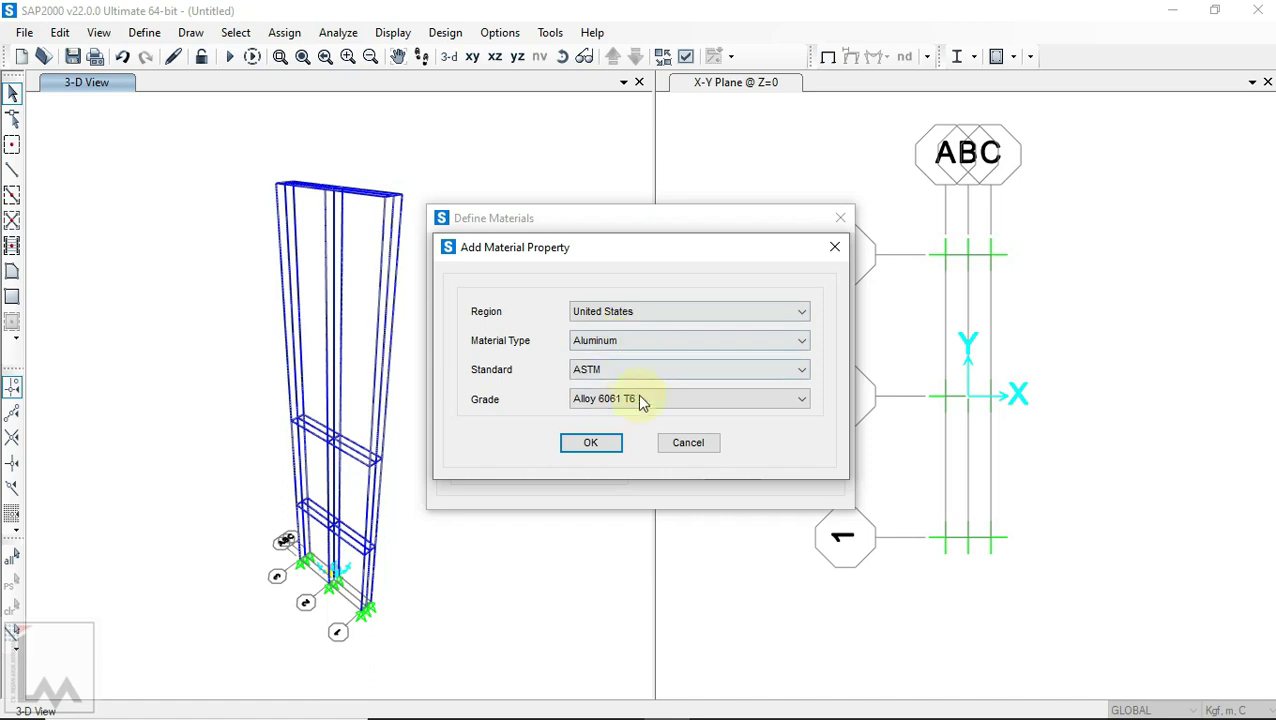
click(590, 442)
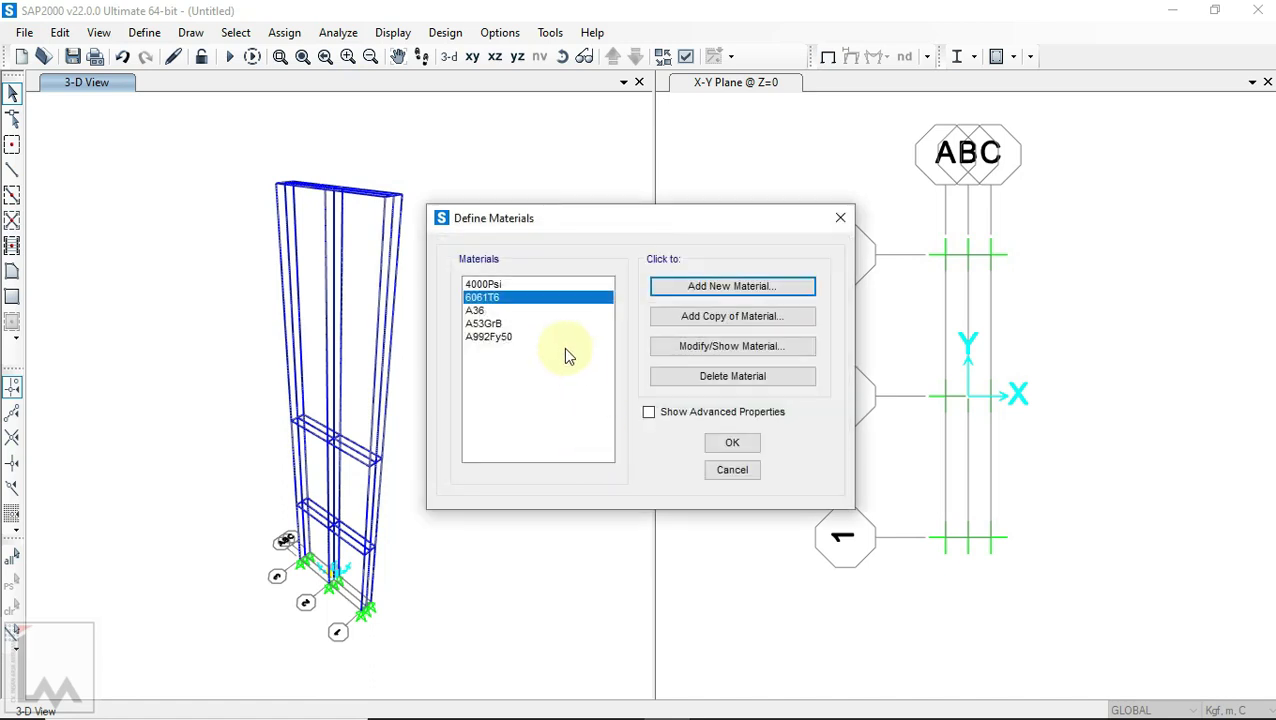
Step: Create a new material with region User and material type Rebar, and open its property data
click(709, 286)
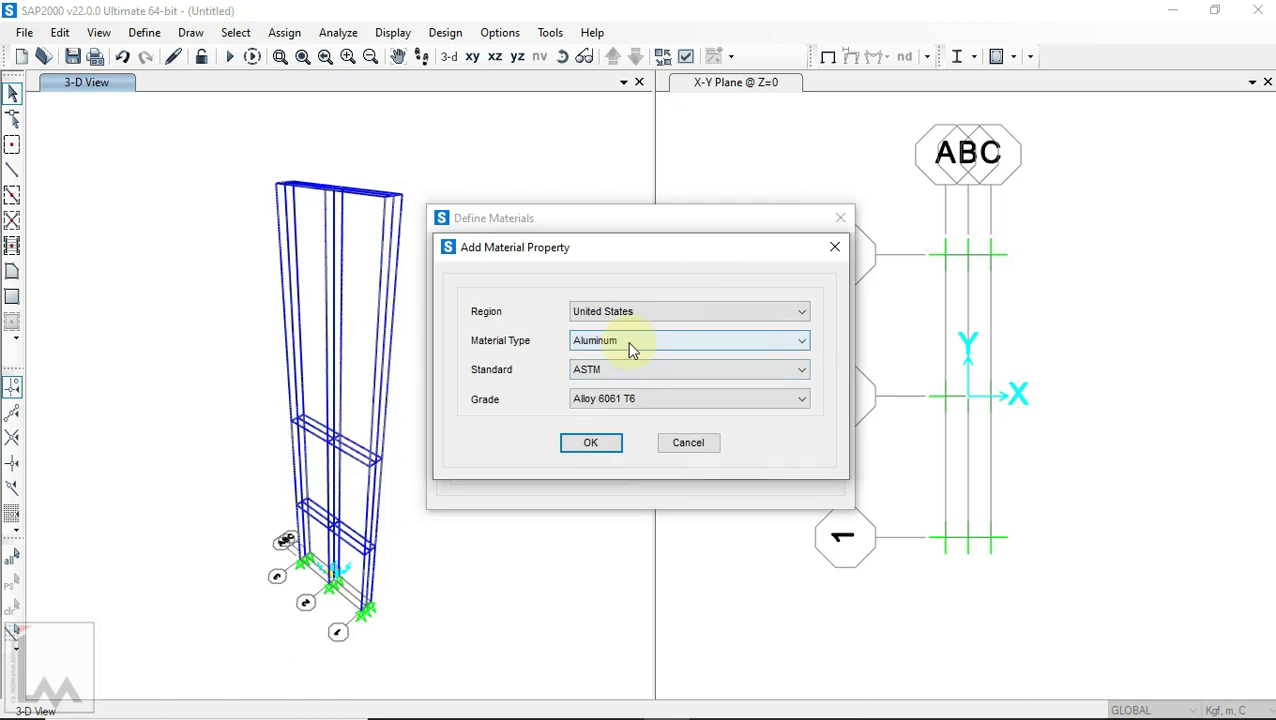
click(630, 343)
click(629, 311)
click(630, 312)
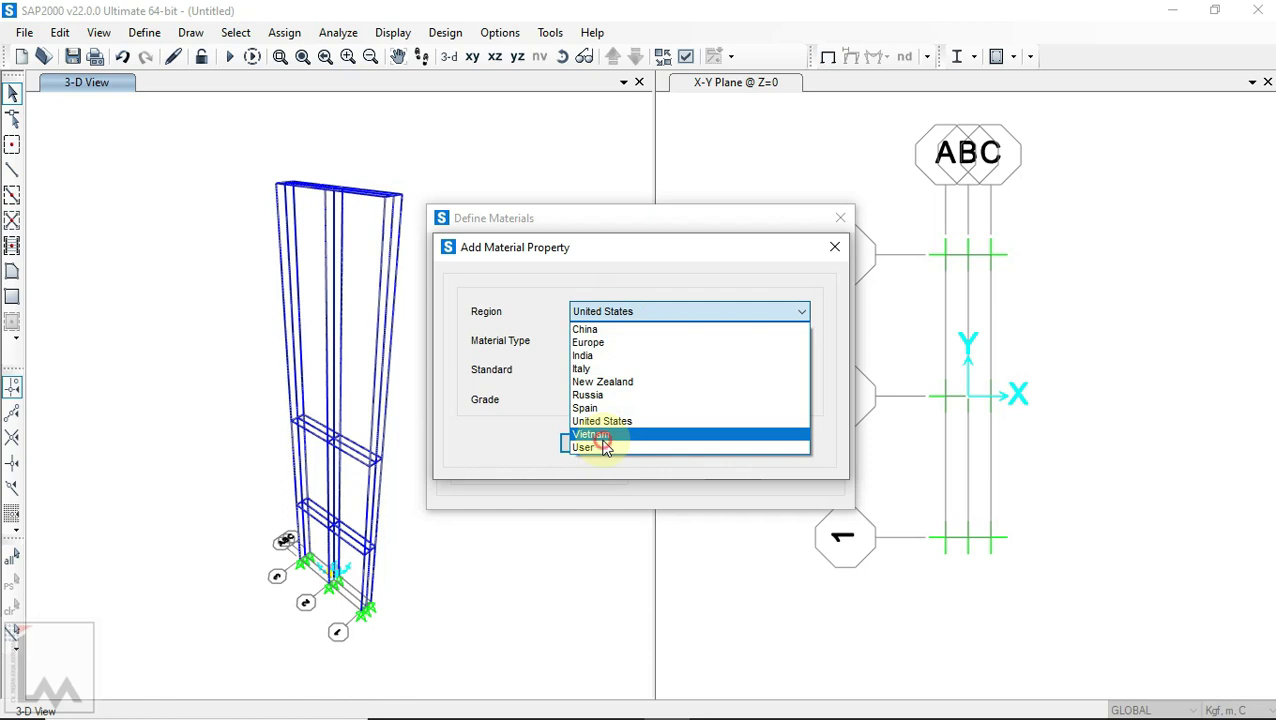
click(604, 447)
click(621, 341)
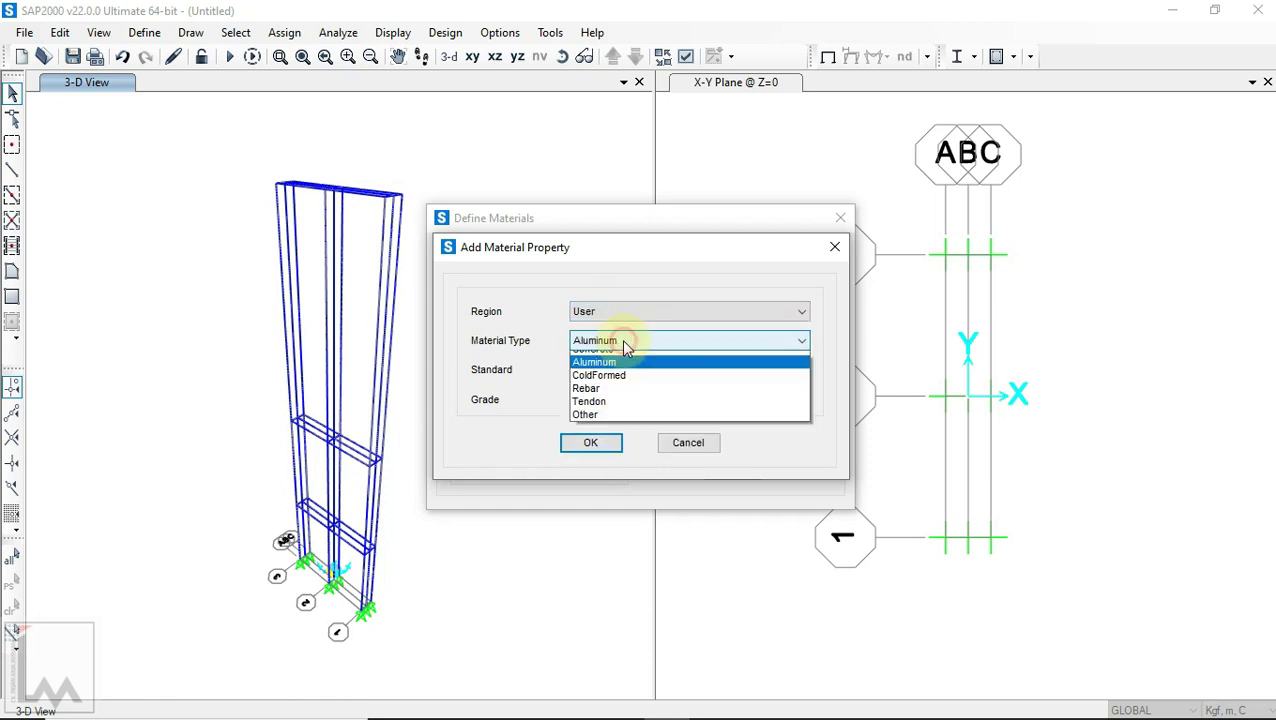
click(615, 411)
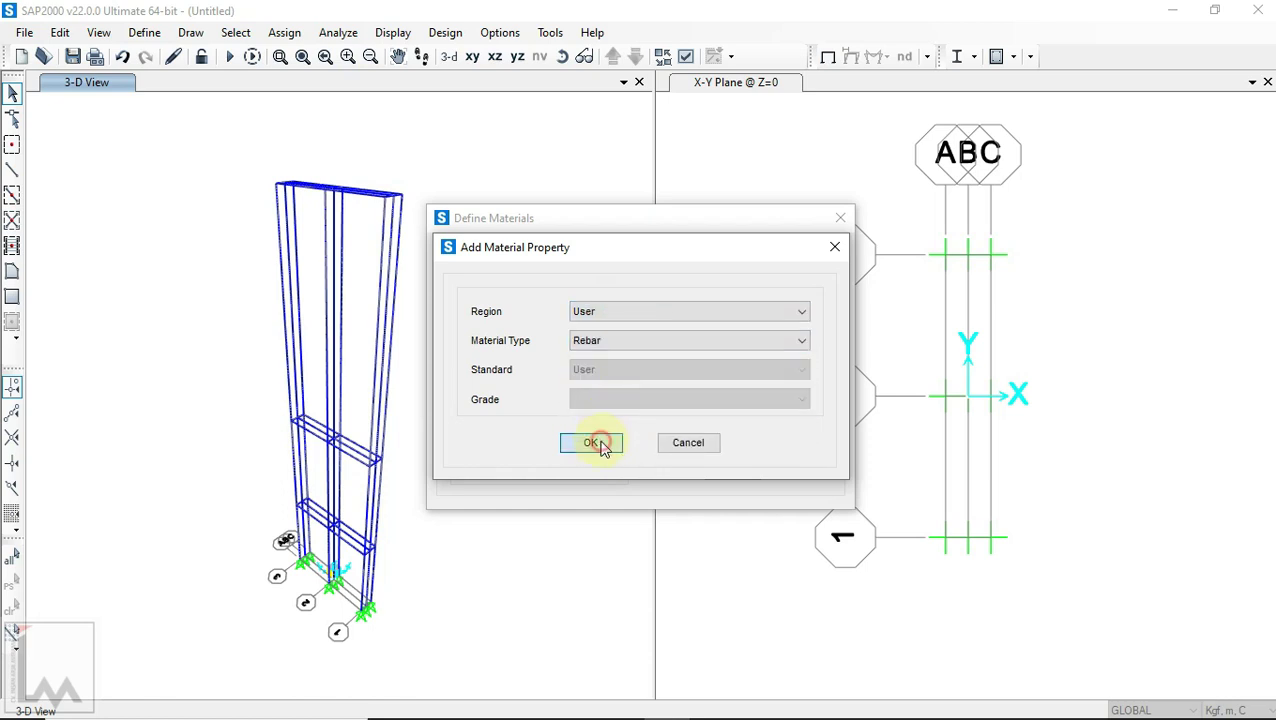
click(590, 443)
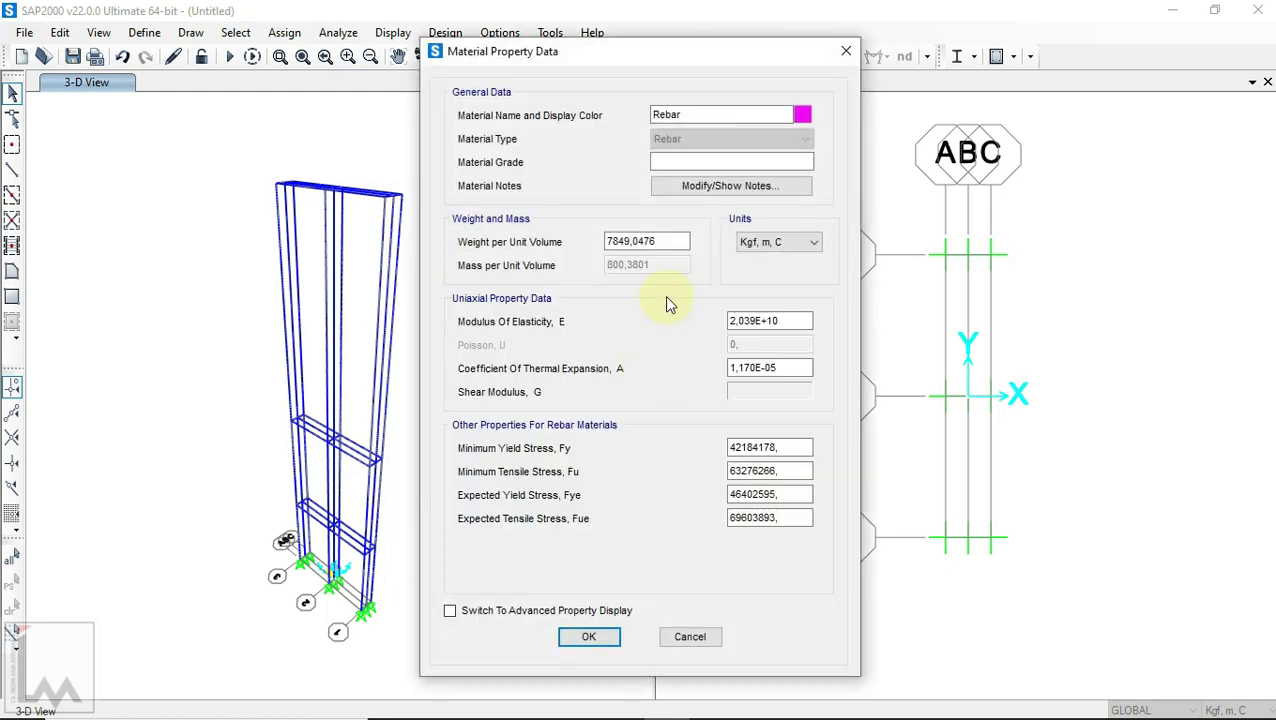
Step: Name the rebar material BJTS 40 and set its weight per unit volume to 7850 kgf/m³
click(690, 113)
drag(691, 113, 641, 105)
text(BJTS 40)
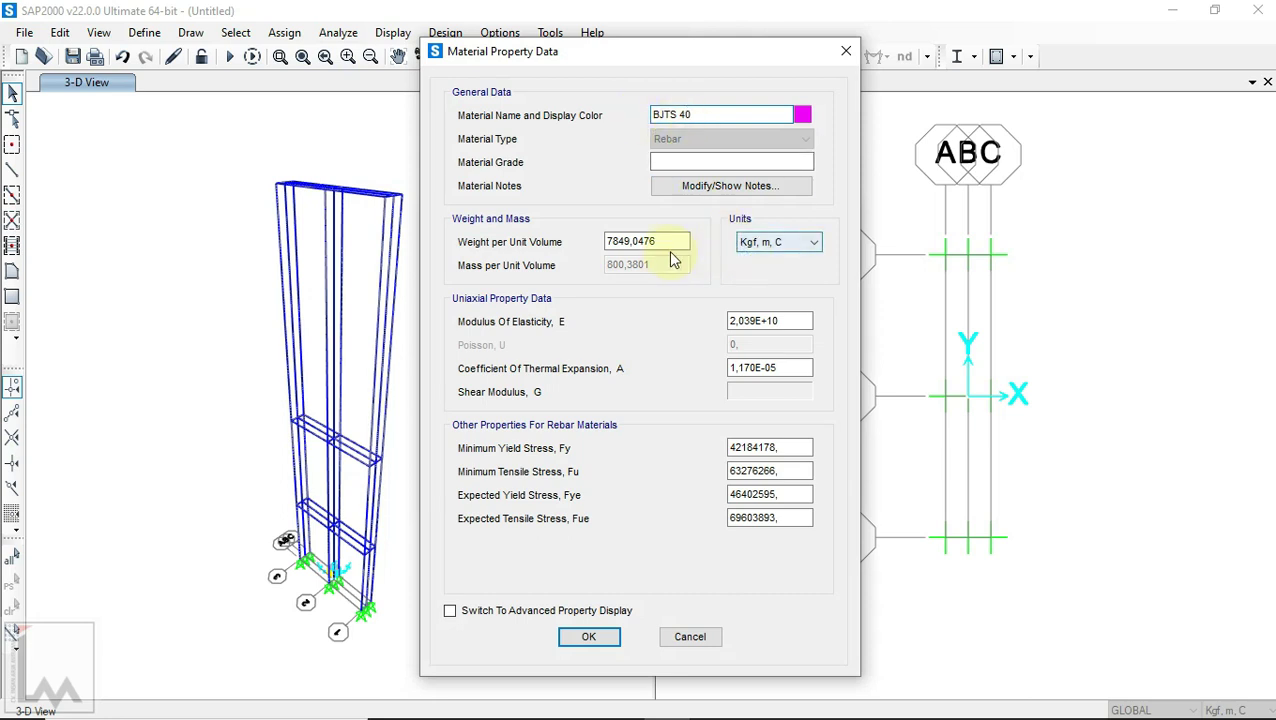
drag(674, 243, 541, 250)
text(7850)
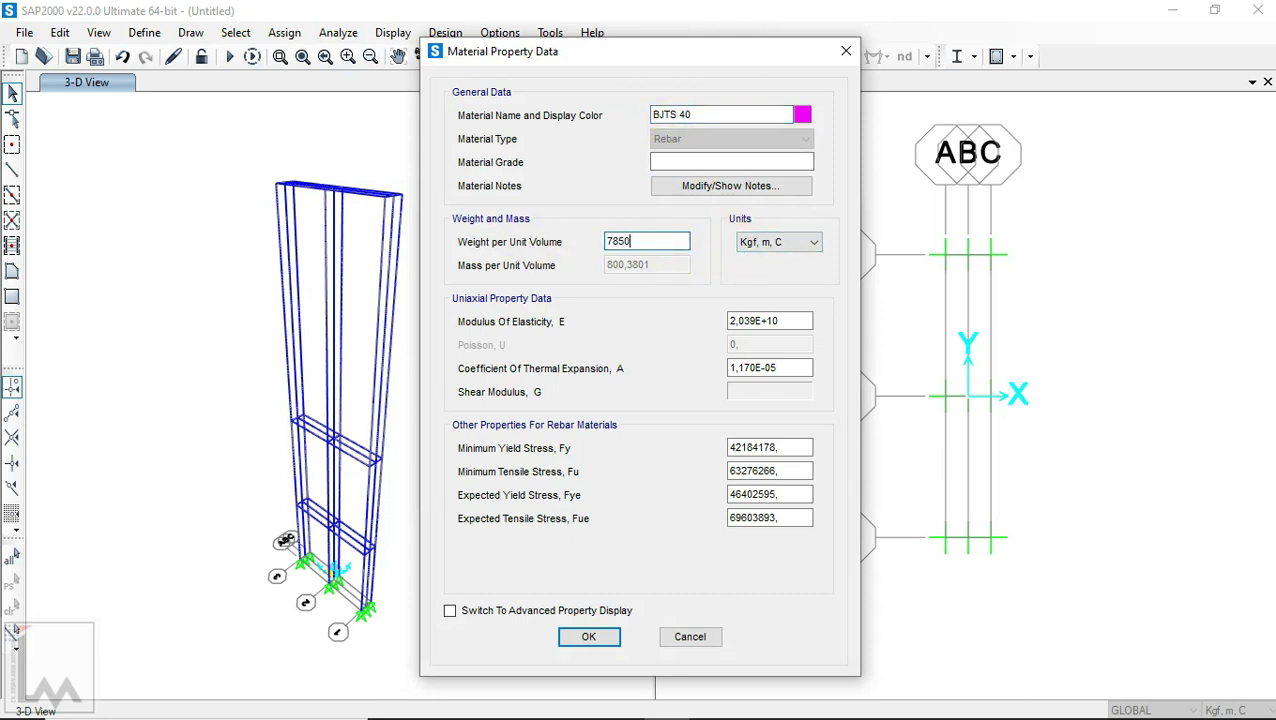
Step: Switch the material data units to N, mm, C and set the rebar's modulus of elasticity to 200000
click(748, 243)
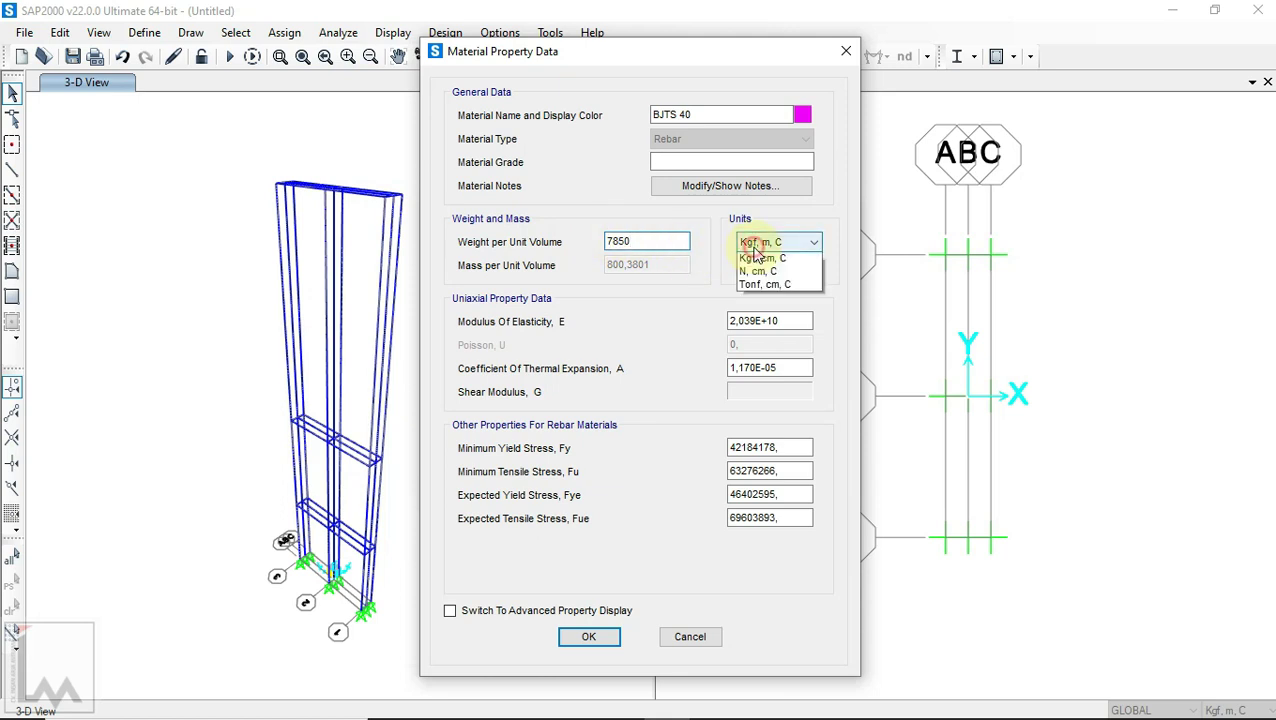
click(758, 365)
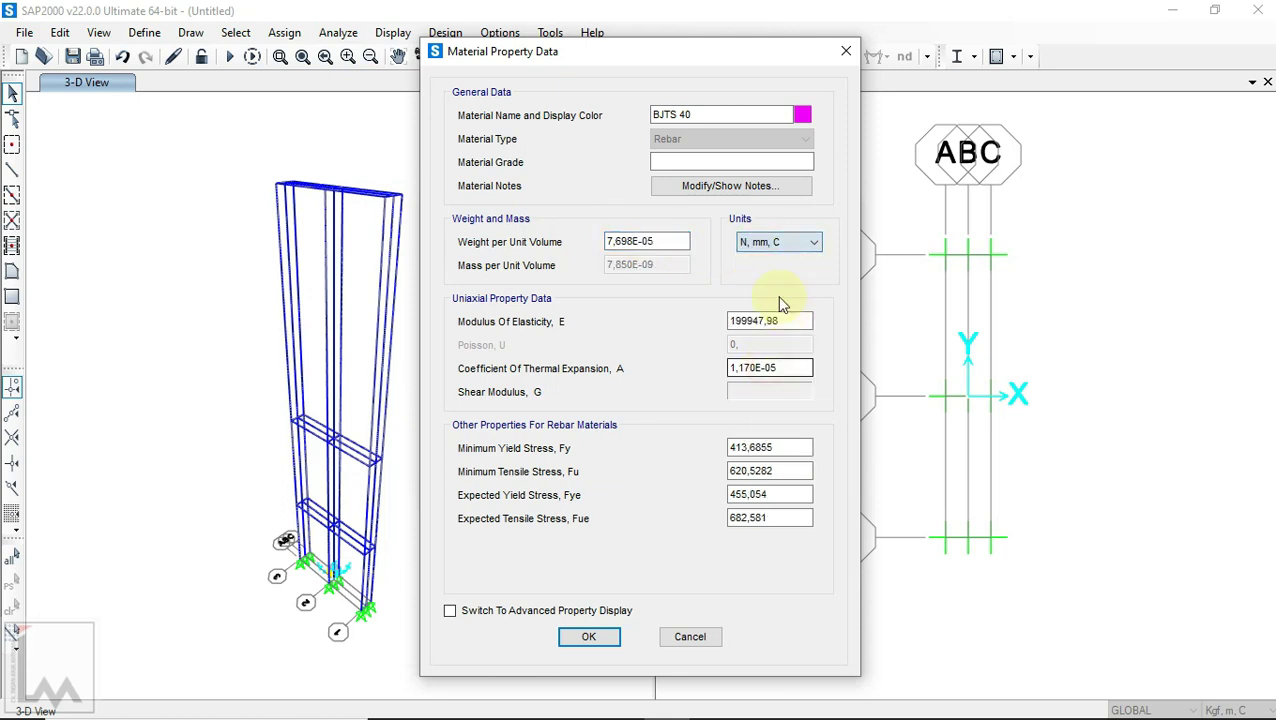
drag(792, 325, 664, 325)
text(20)
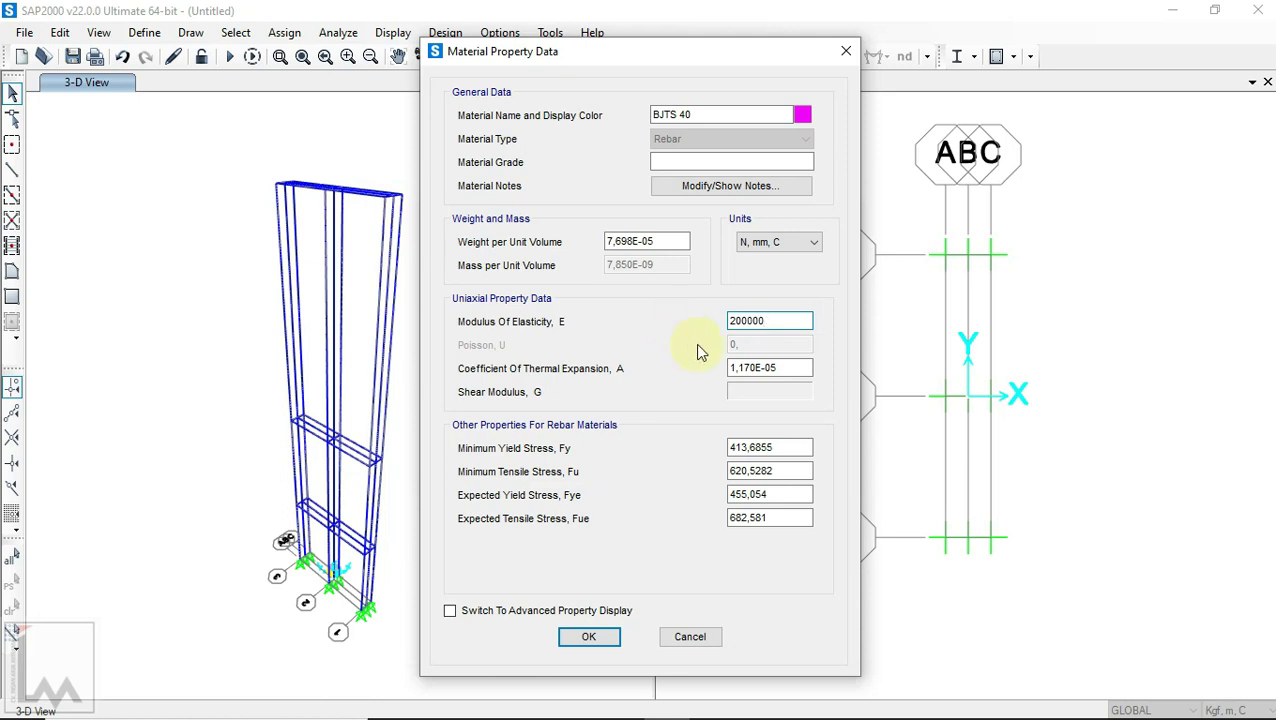
Step: Set the rebar's minimum and expected yield stresses to 390 and its minimum and expected tensile stresses to 560, and accept the material
text(0000)
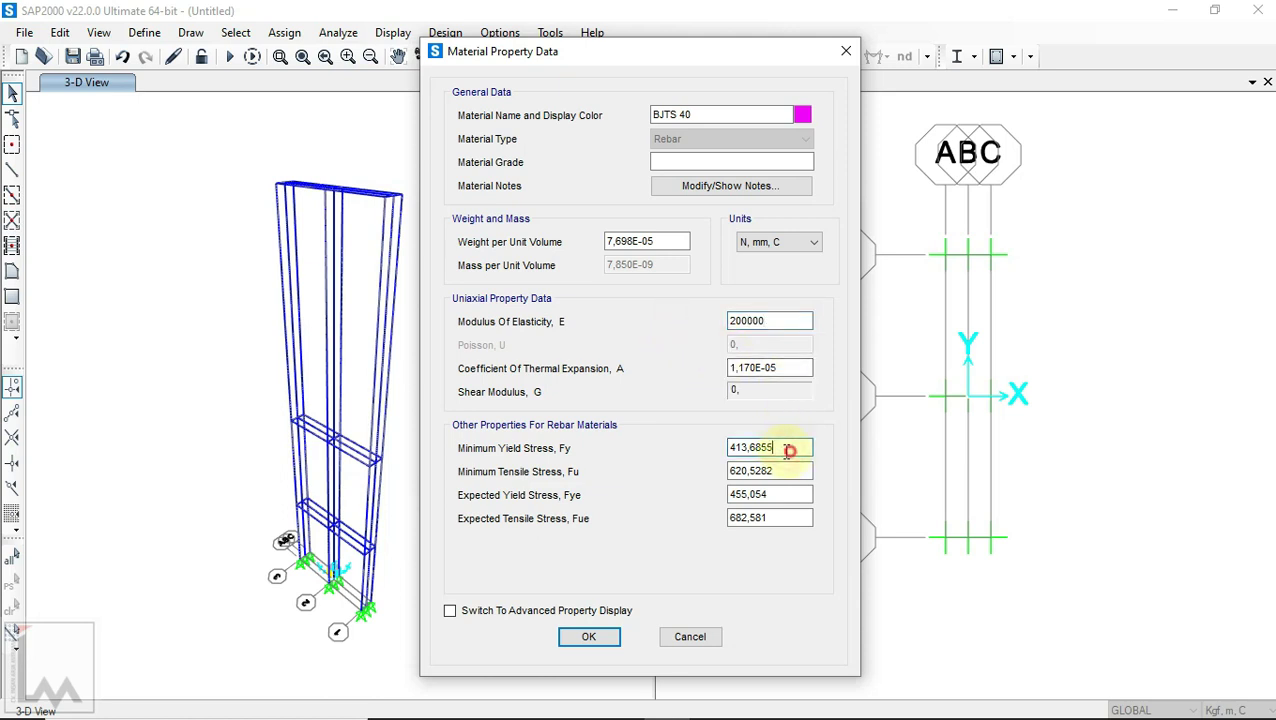
drag(792, 447, 707, 458)
text(390)
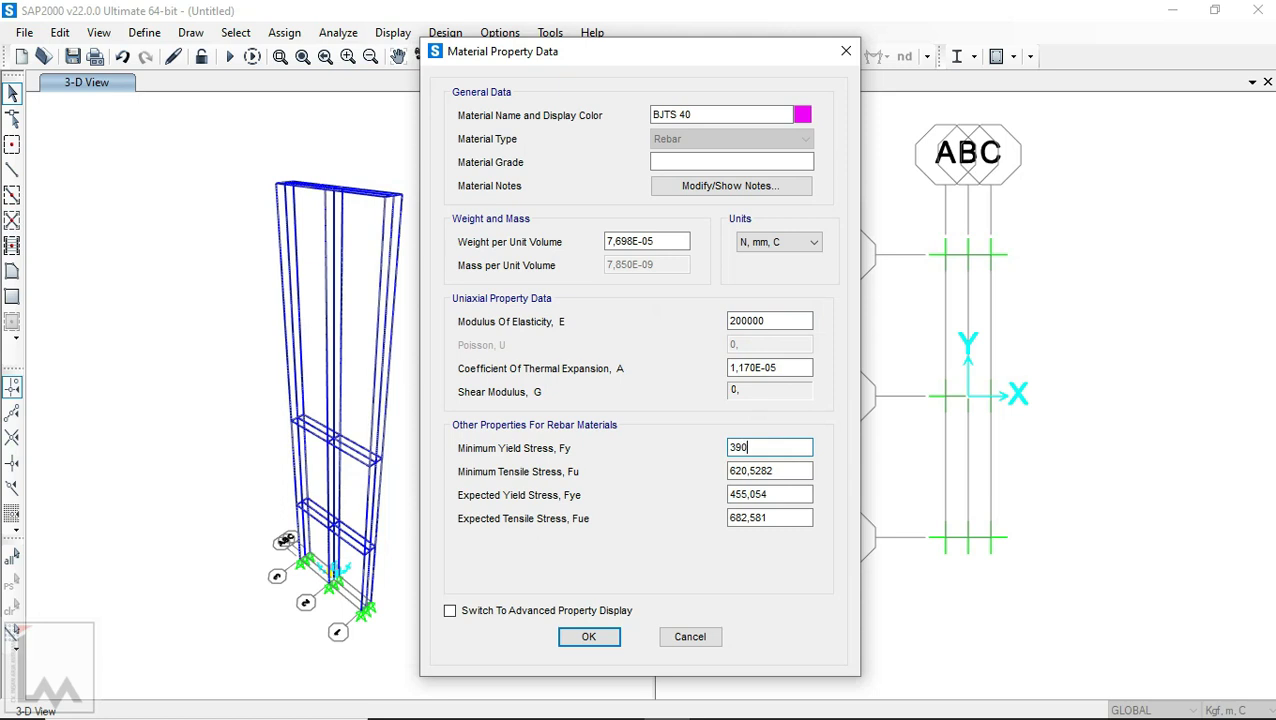
drag(789, 471, 693, 474)
text(56)
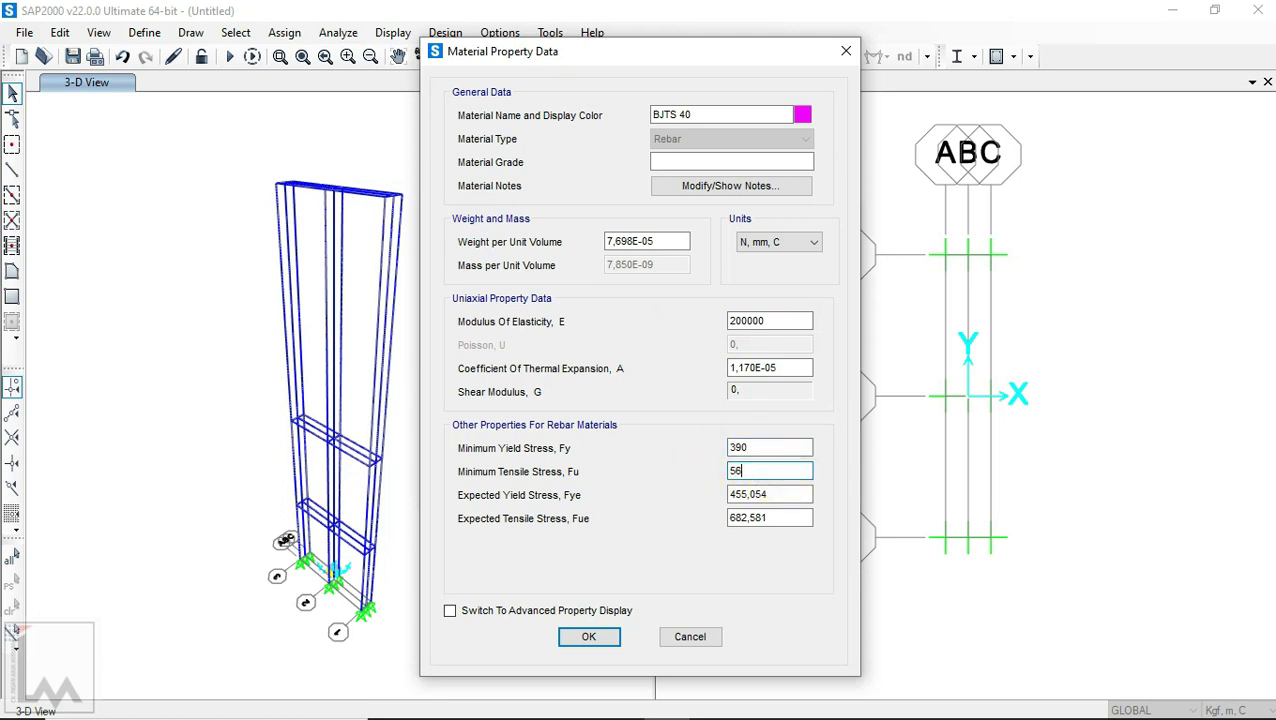
text(0)
drag(779, 497, 684, 497)
text(390)
drag(805, 518, 664, 515)
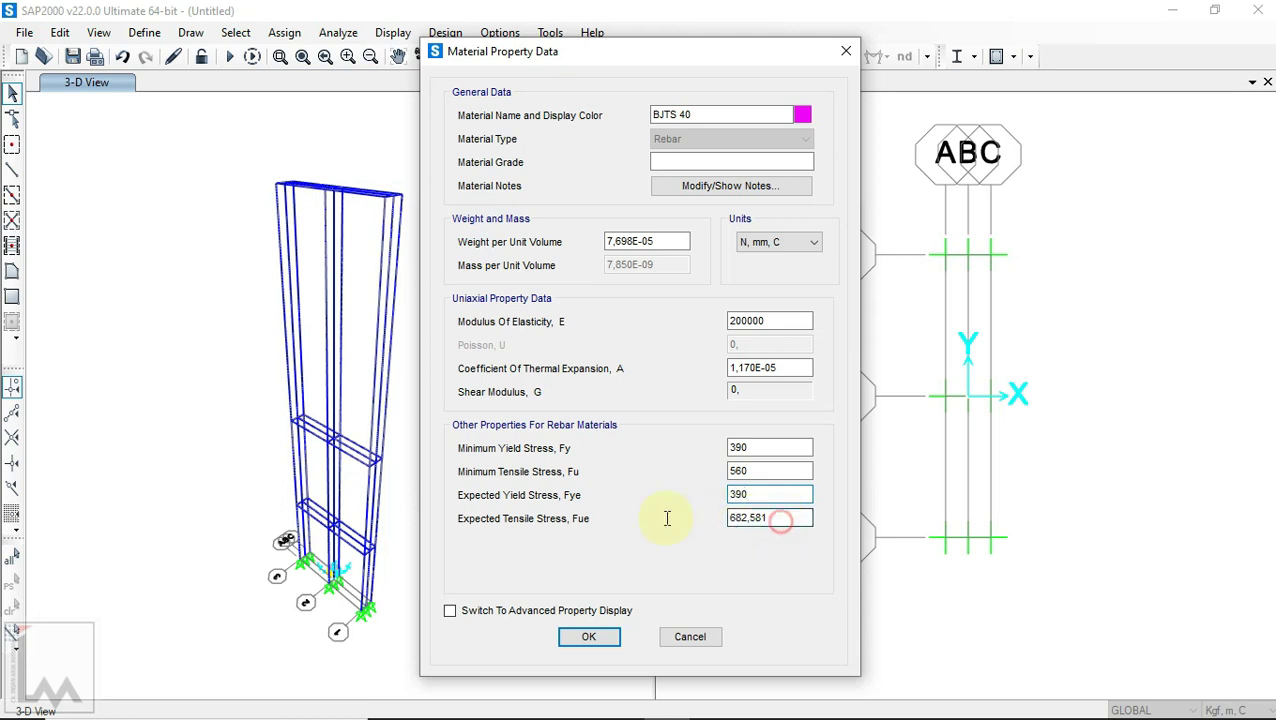
text(560)
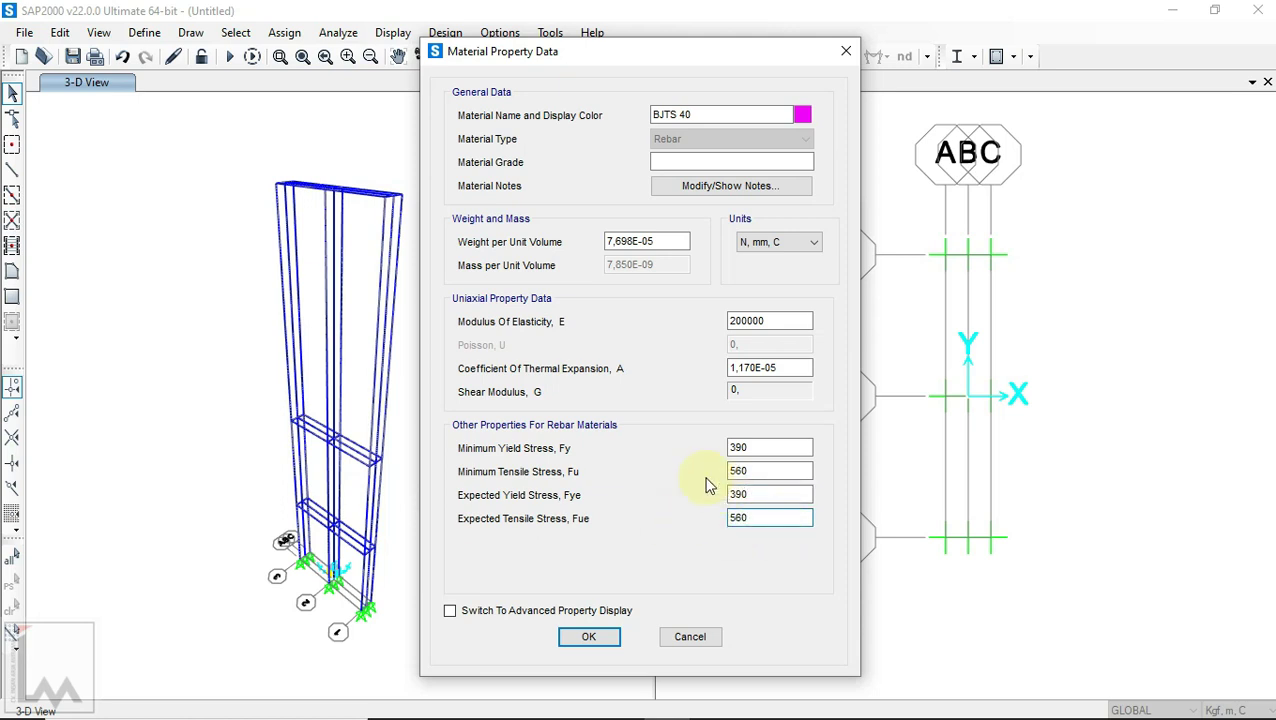
click(589, 637)
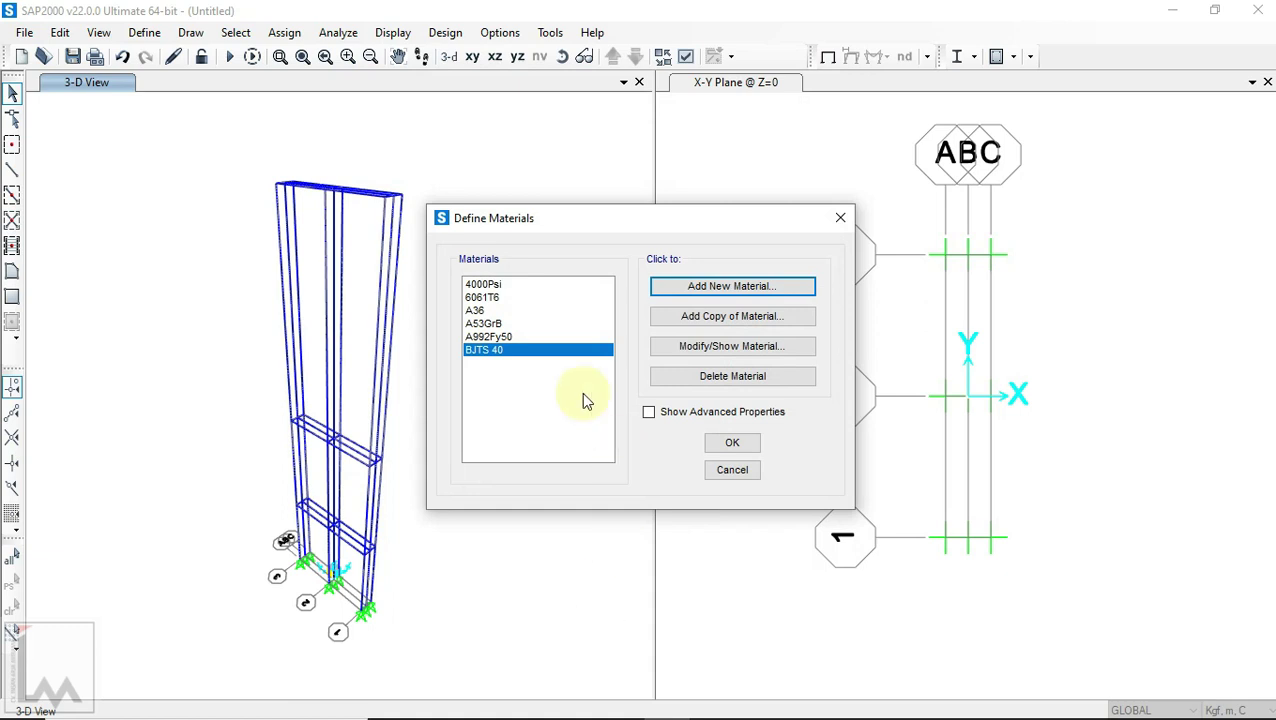
Step: Create a new material with region User and material type Concrete, and open its property data
click(727, 287)
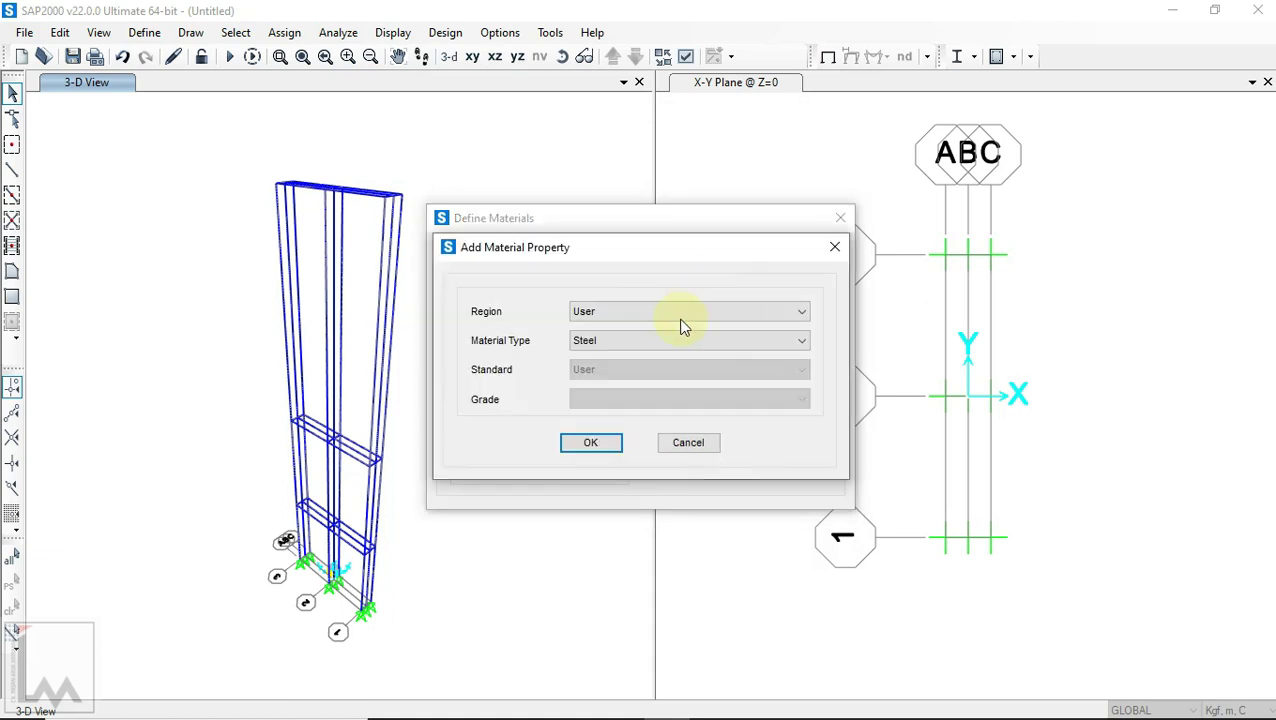
click(649, 340)
click(641, 369)
click(600, 446)
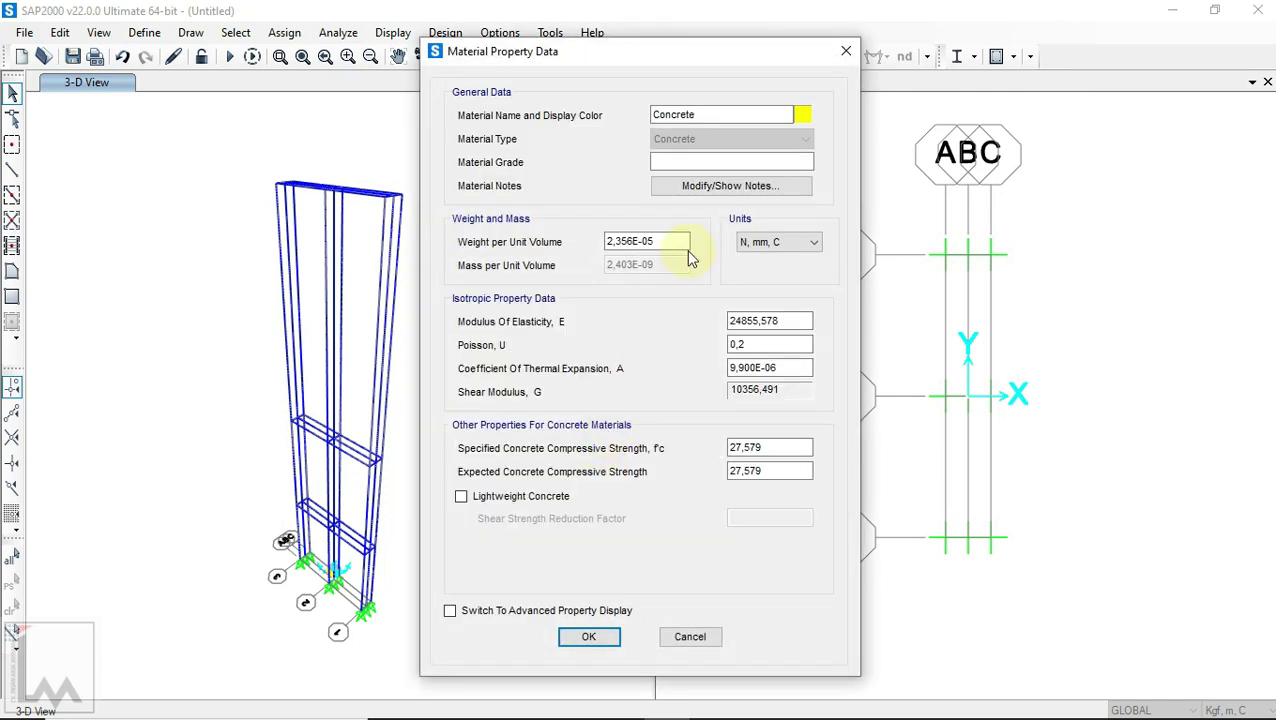
Step: Set the concrete's weight per unit volume to 2400 in Kgf, m, C units and name the material K250 fc'20,75 MPa
click(755, 243)
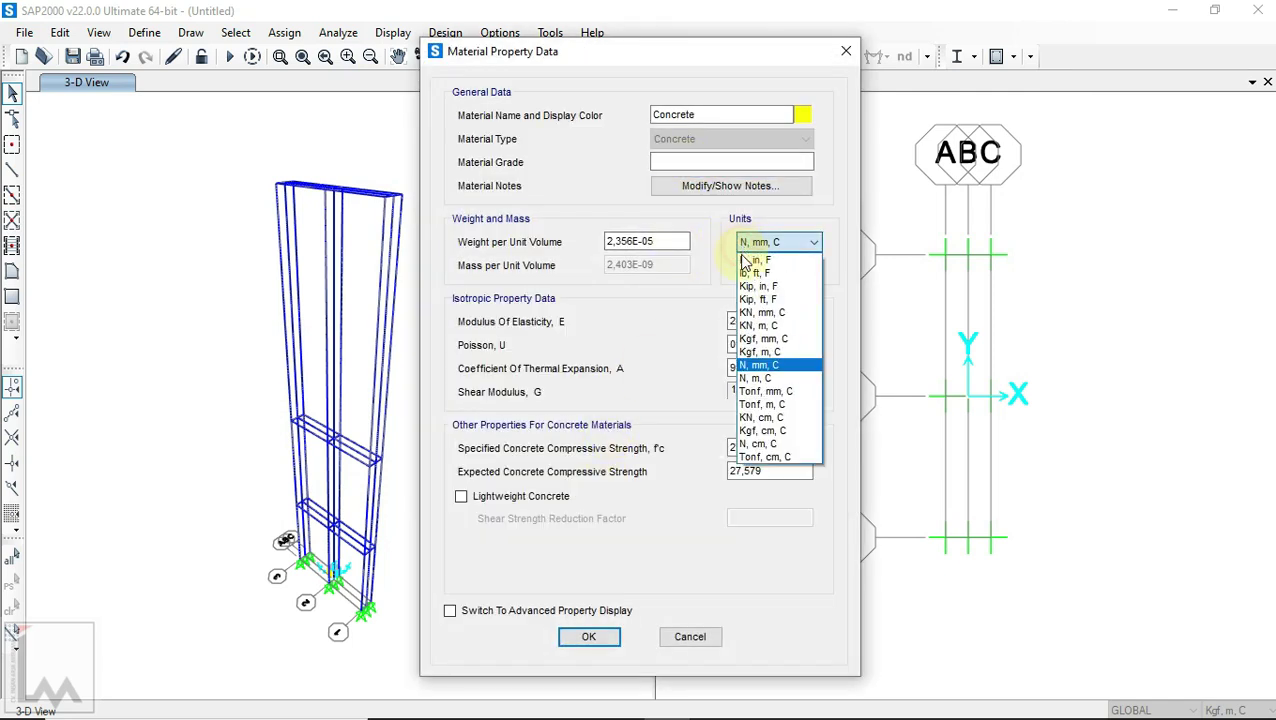
click(758, 352)
drag(668, 240, 594, 237)
text(240)
click(711, 116)
drag(718, 114, 644, 118)
text(K250 fc')
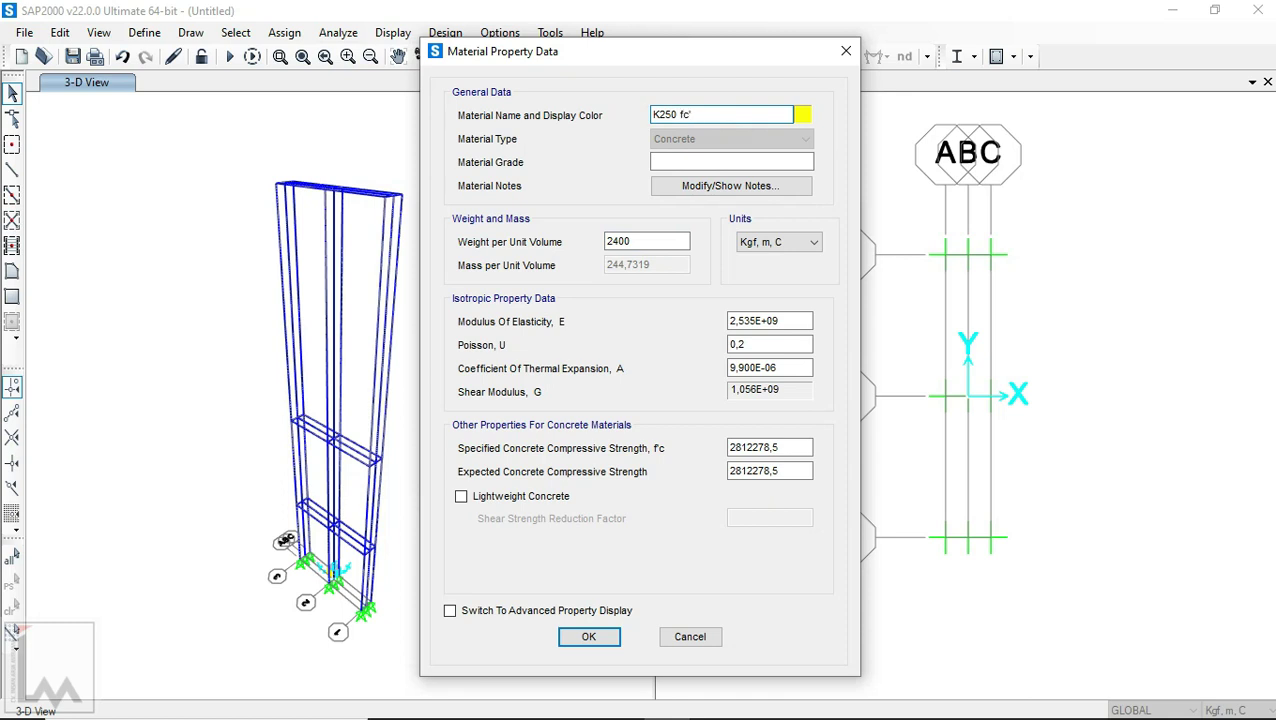
text(20,75 MPa)
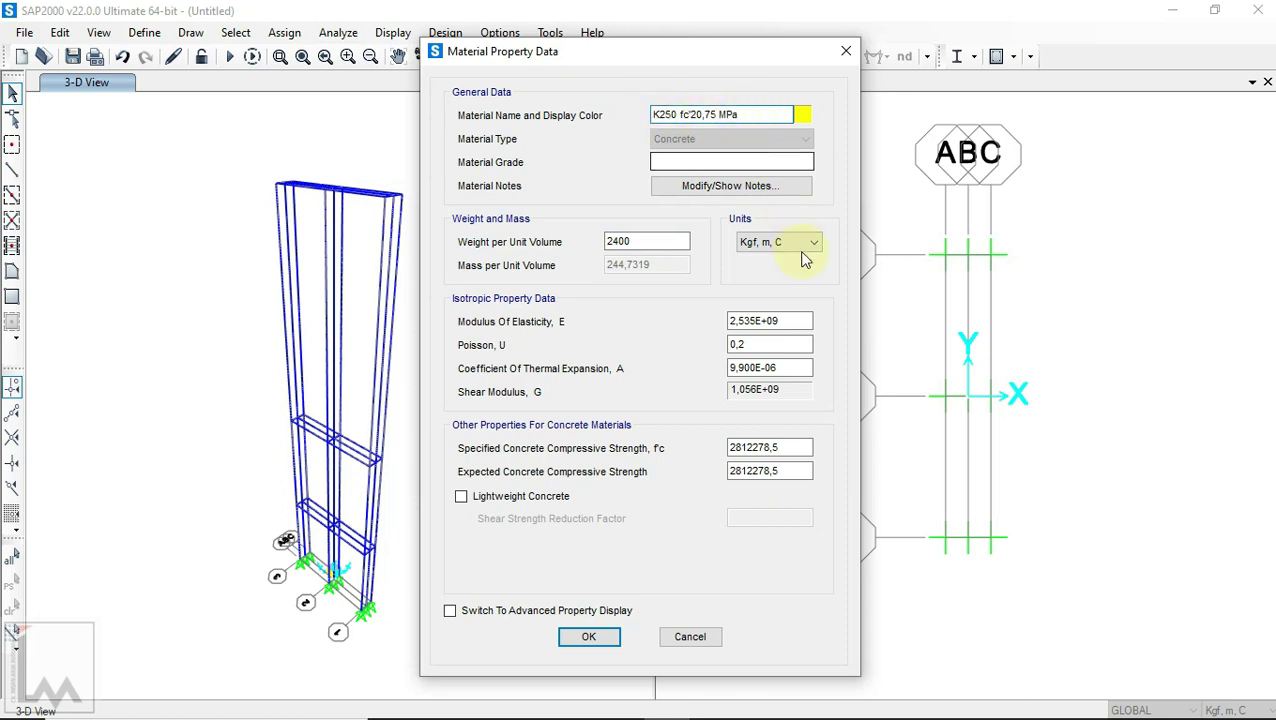
Step: Switch the material data units to N, mm, C and set the concrete's modulus of elasticity with the formula 4700*sqr(20,75)
double_click(792, 320)
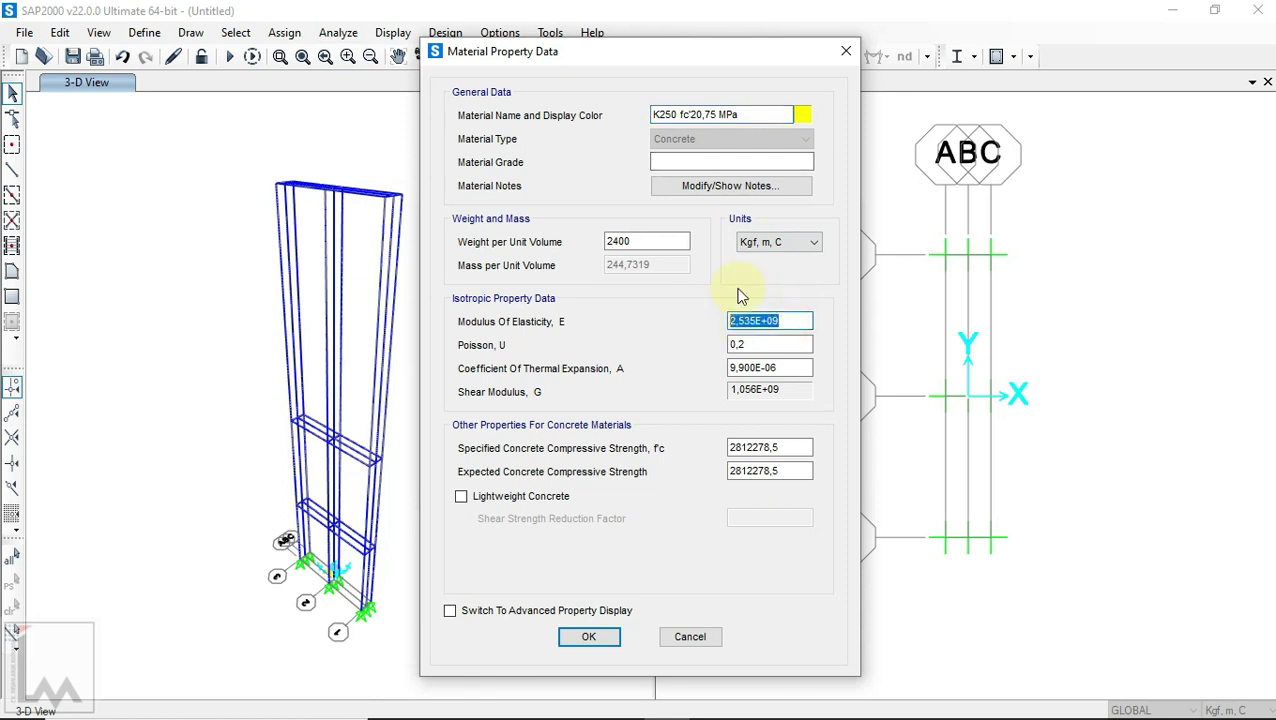
click(766, 242)
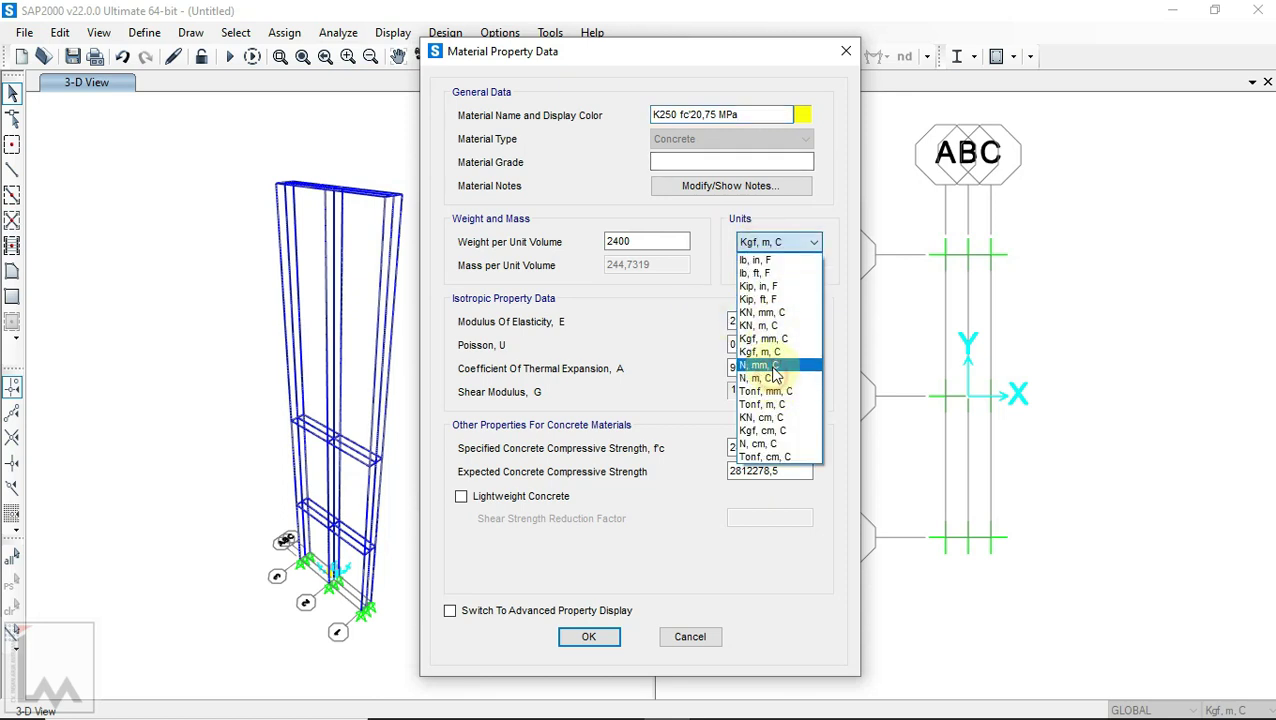
click(760, 365)
double_click(795, 321)
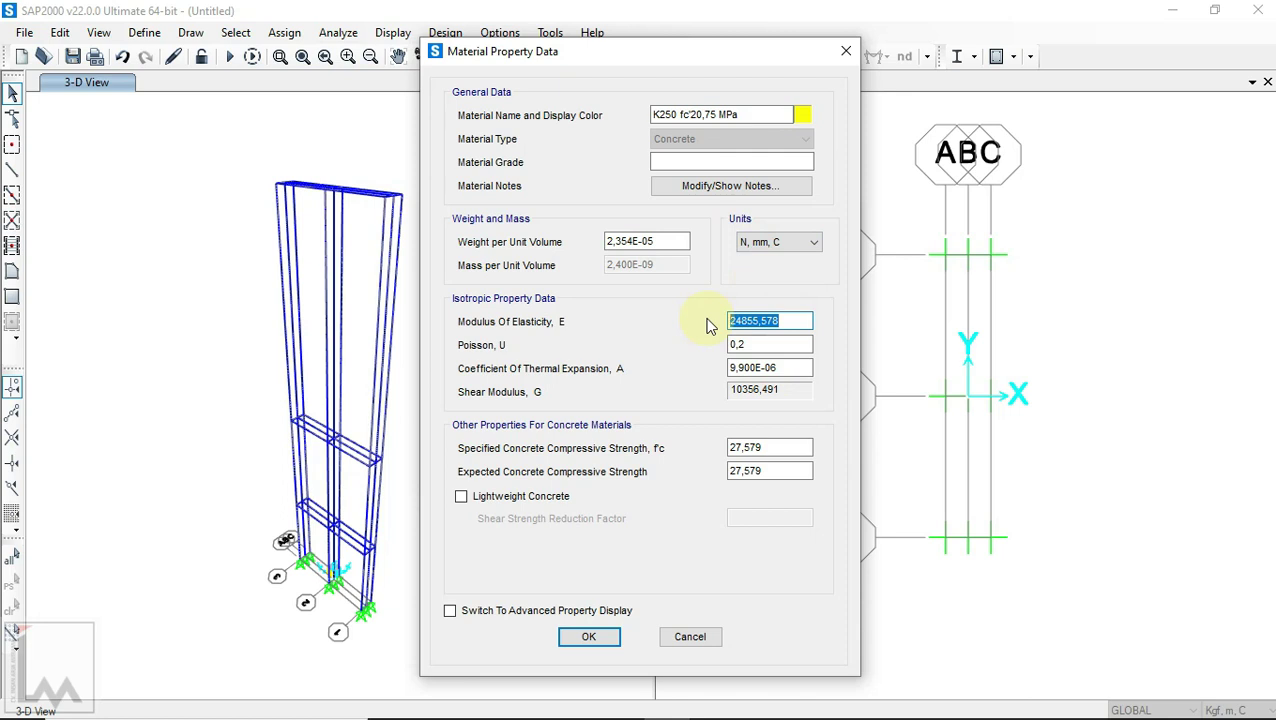
text(4700*sqr(20,75)
key(Return)
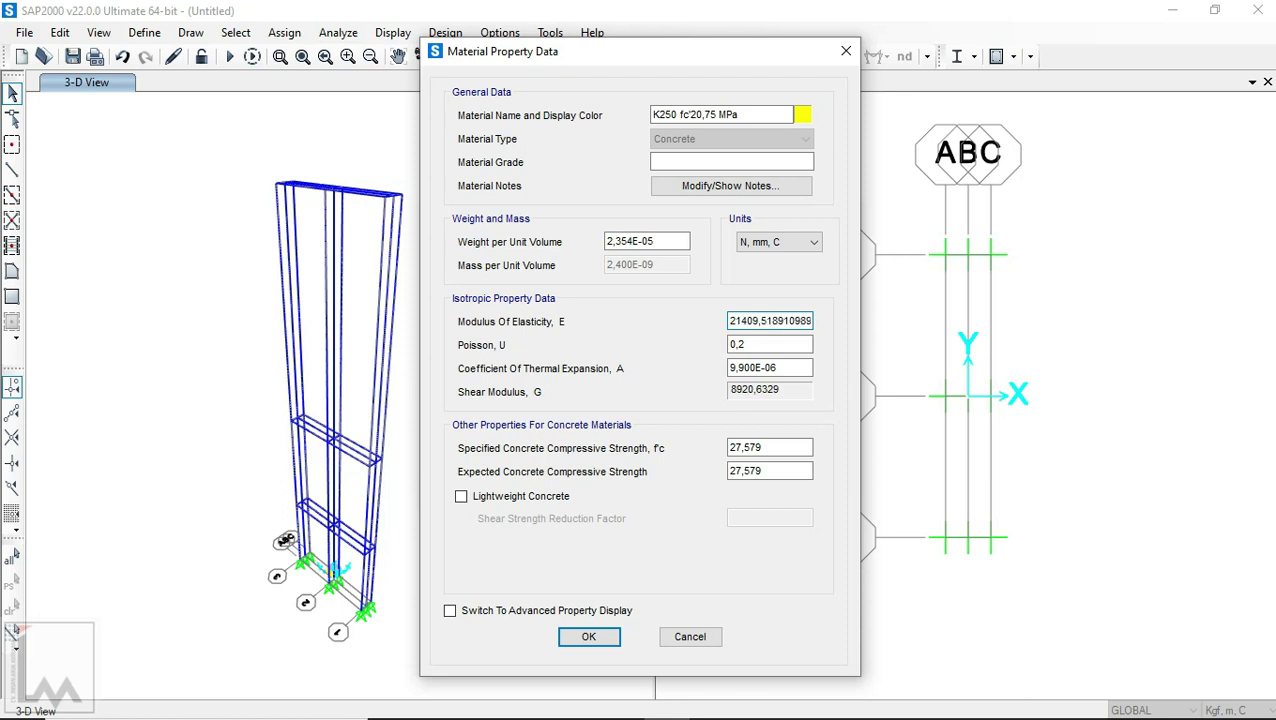
Step: Set the concrete's specified and expected compressive strengths to 20,75, accept the material and finish the material definitions
double_click(786, 447)
text(20,)
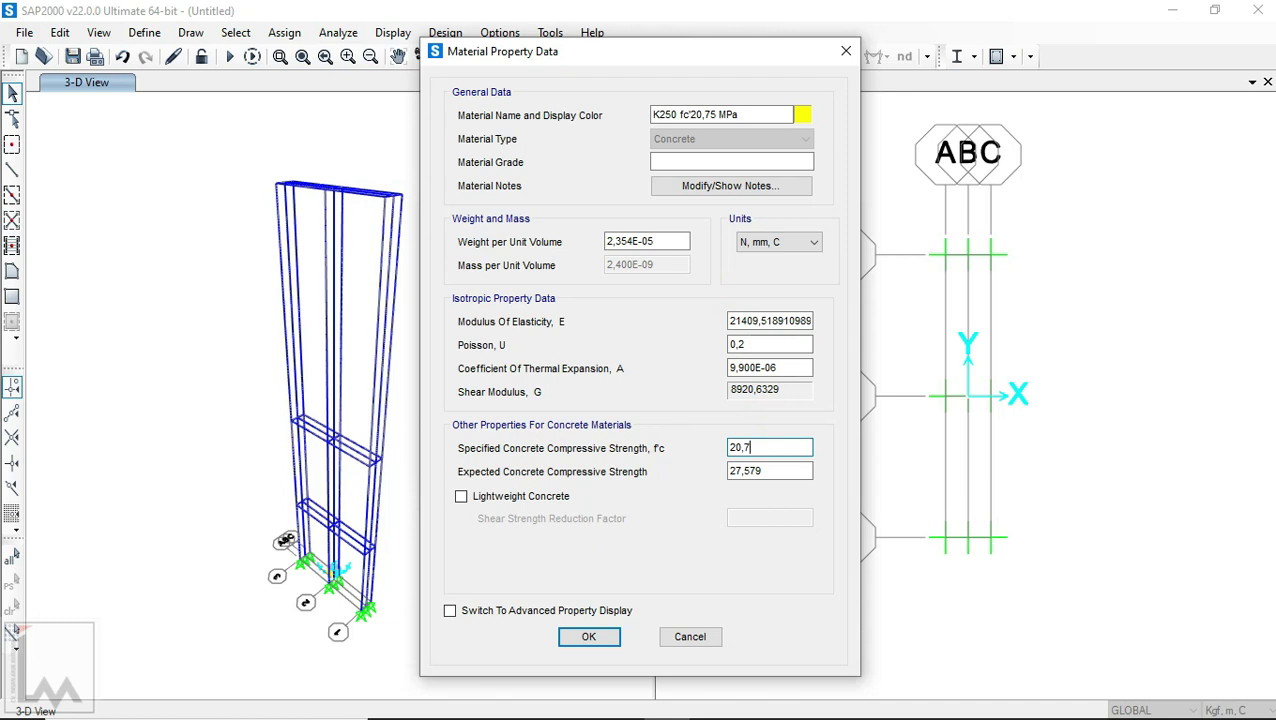
drag(765, 449, 716, 450)
key(ctrl+c)
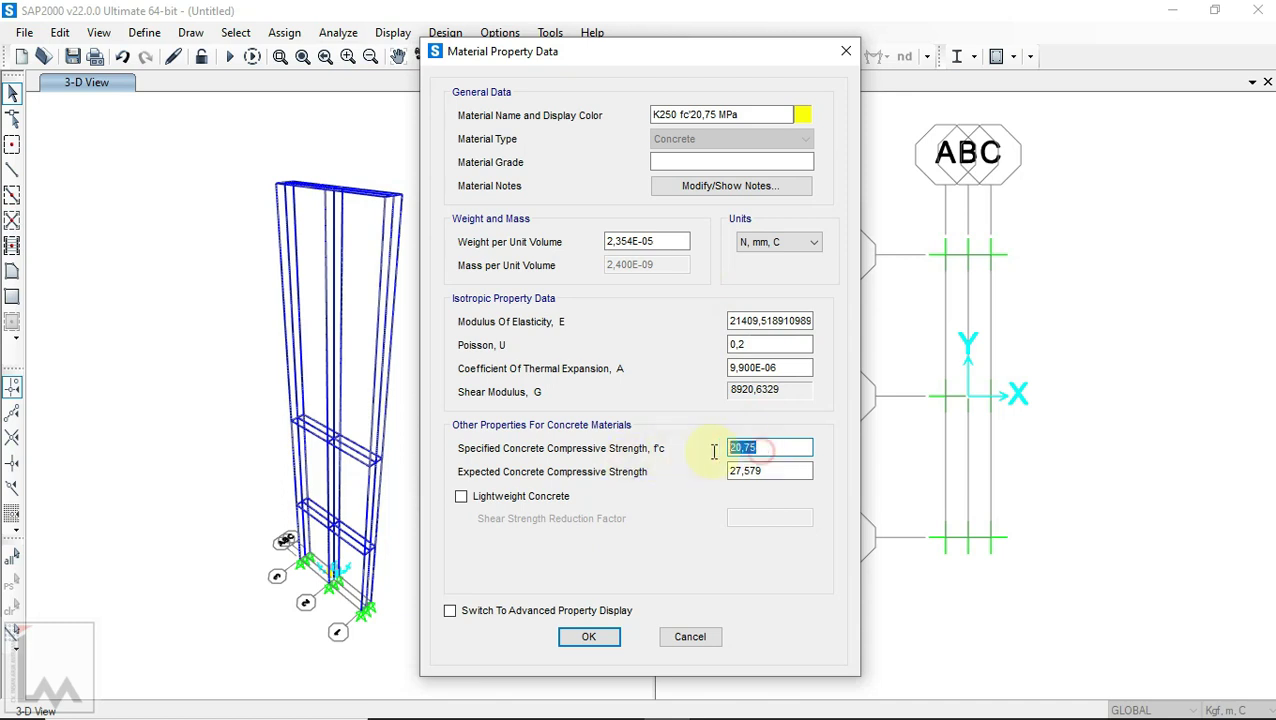
click(786, 476)
drag(786, 476, 687, 479)
key(ctrl+v)
click(589, 637)
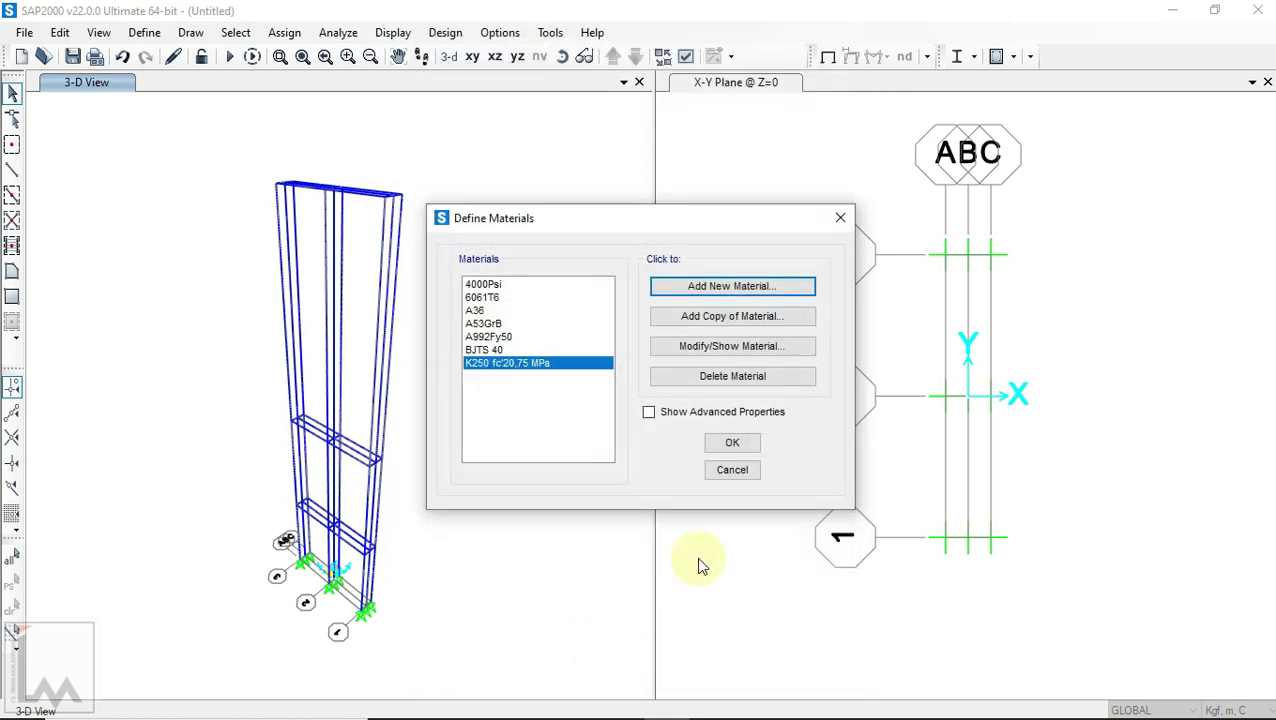
click(732, 441)
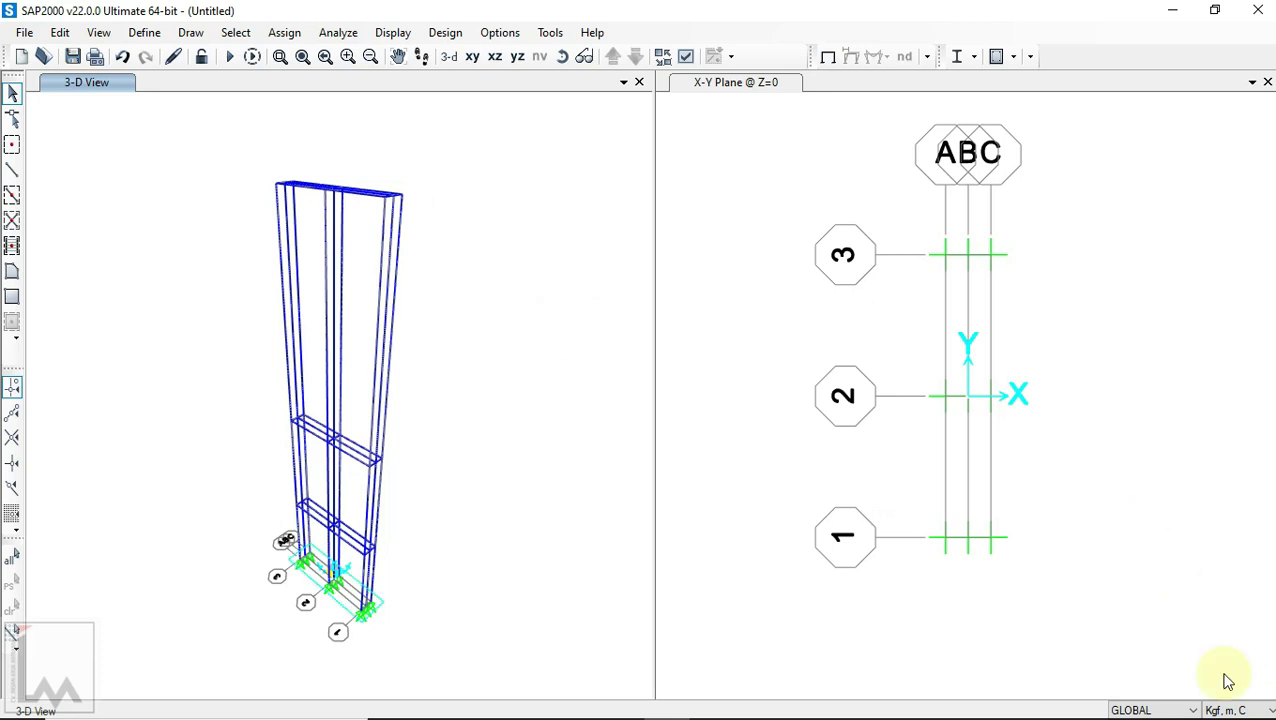
Step: Switch the model units to Kgf, mm, C and start a new steel pipe frame section
click(1228, 709)
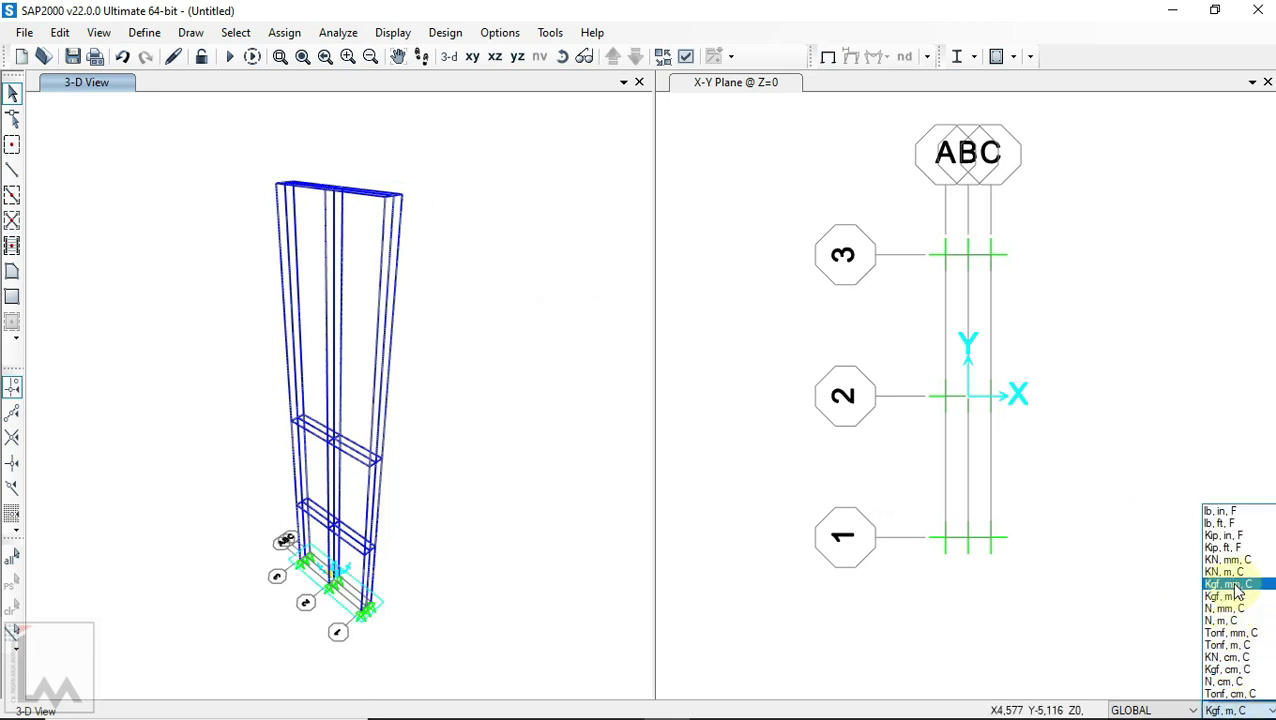
click(1227, 585)
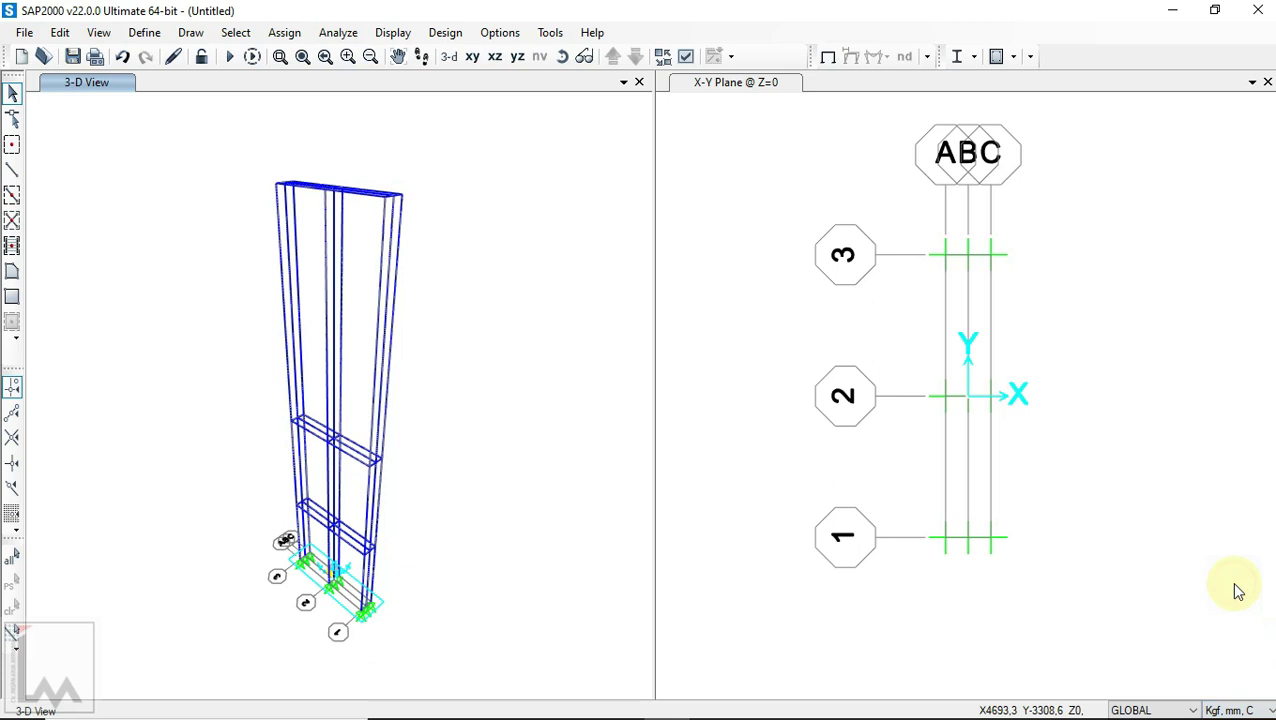
click(145, 33)
mouse_move(188, 90)
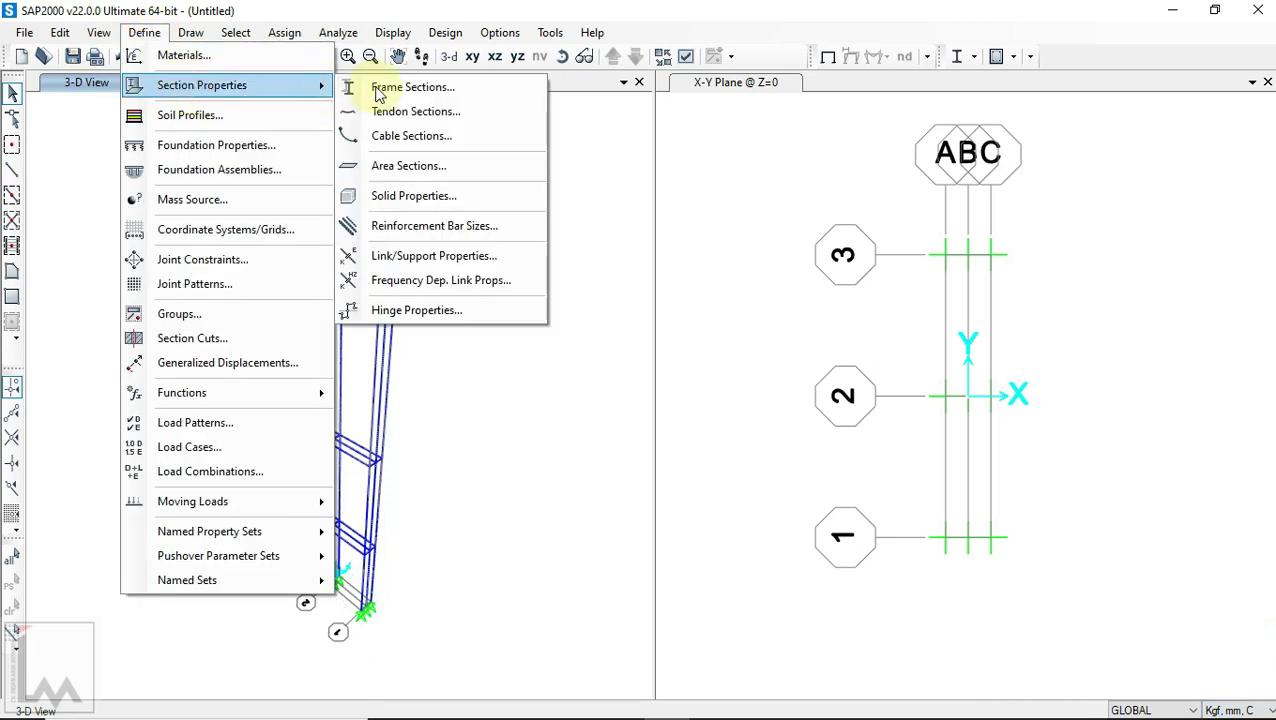
click(416, 88)
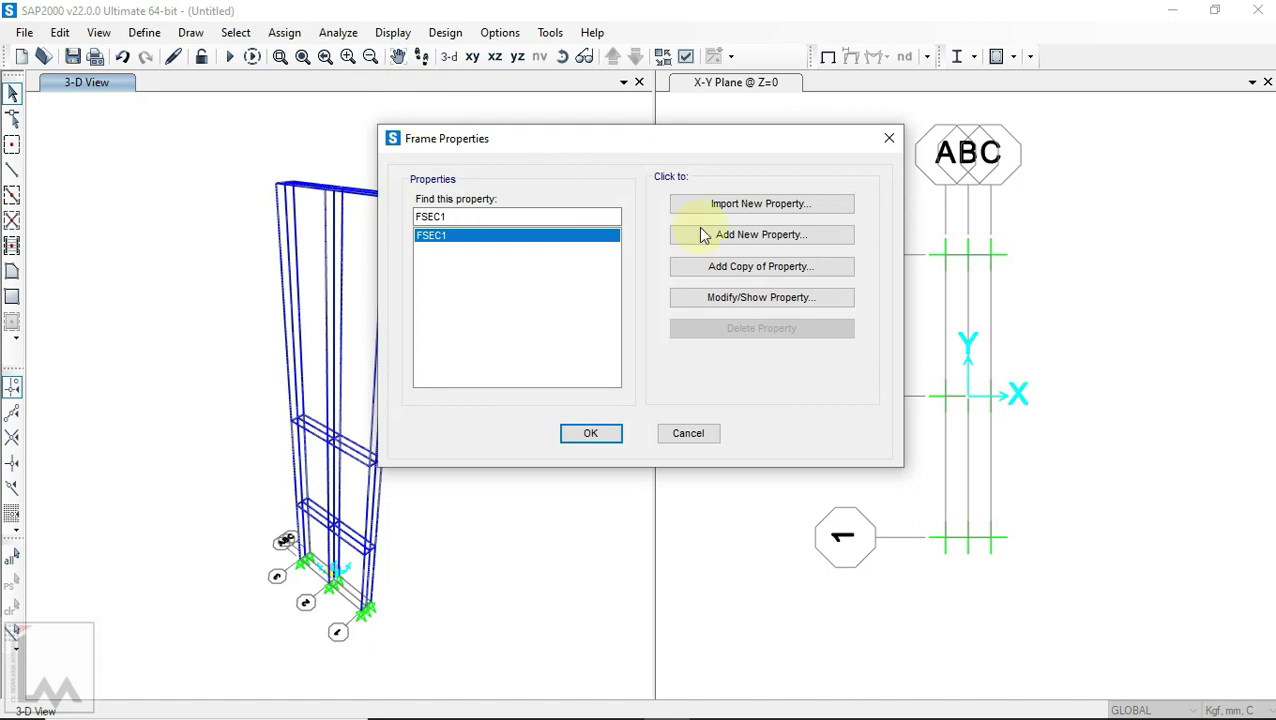
click(762, 240)
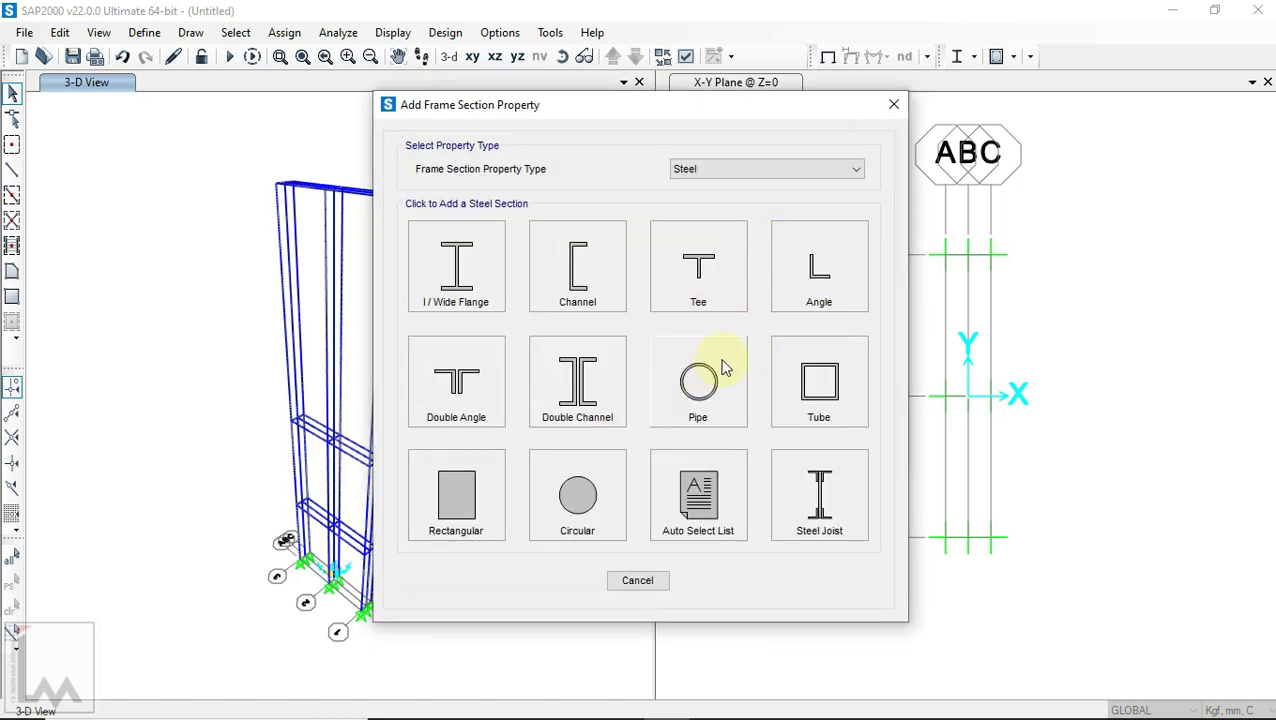
click(698, 381)
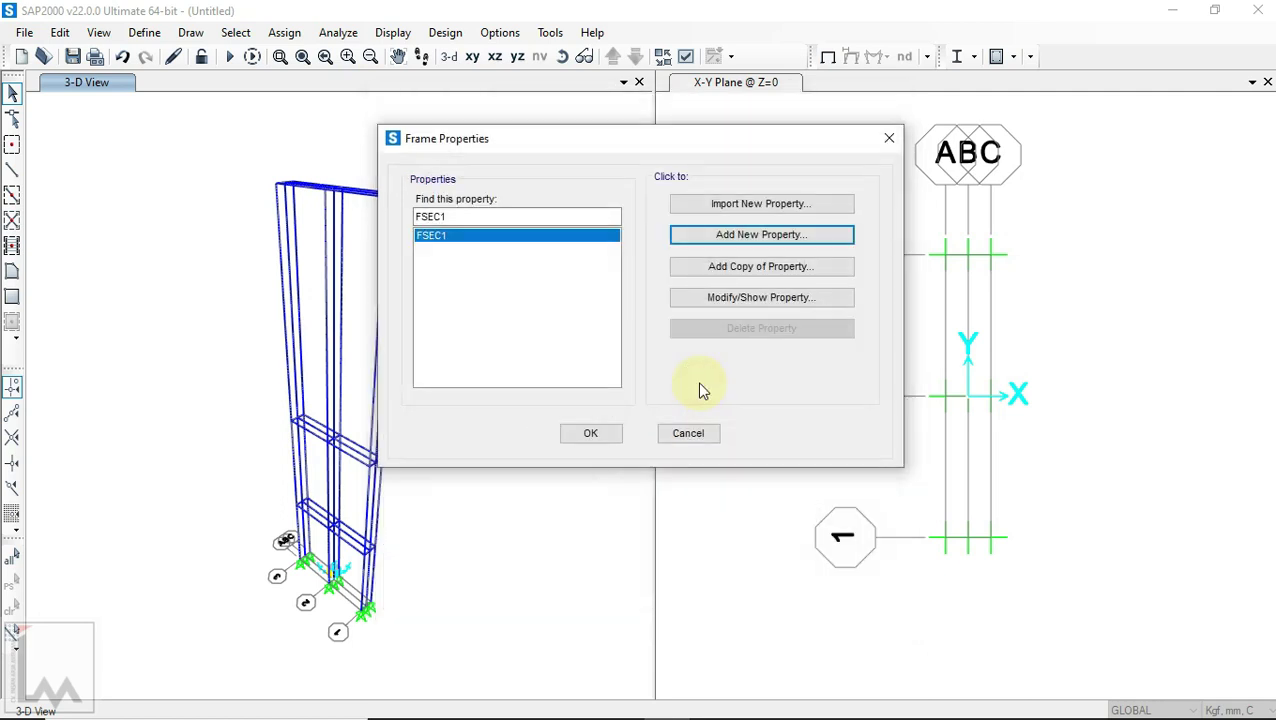
Step: Name the pipe section P18" and set its display color to bright green
drag(593, 191, 478, 180)
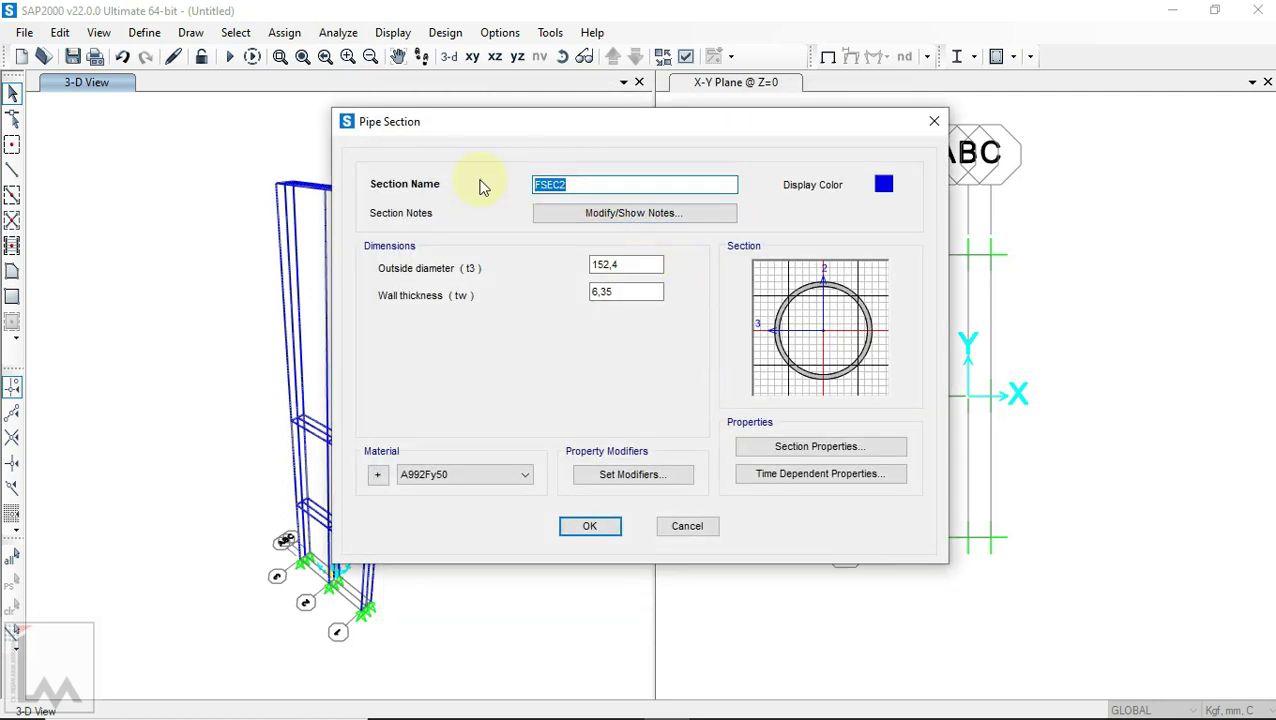
text(P18")
click(883, 184)
click(603, 236)
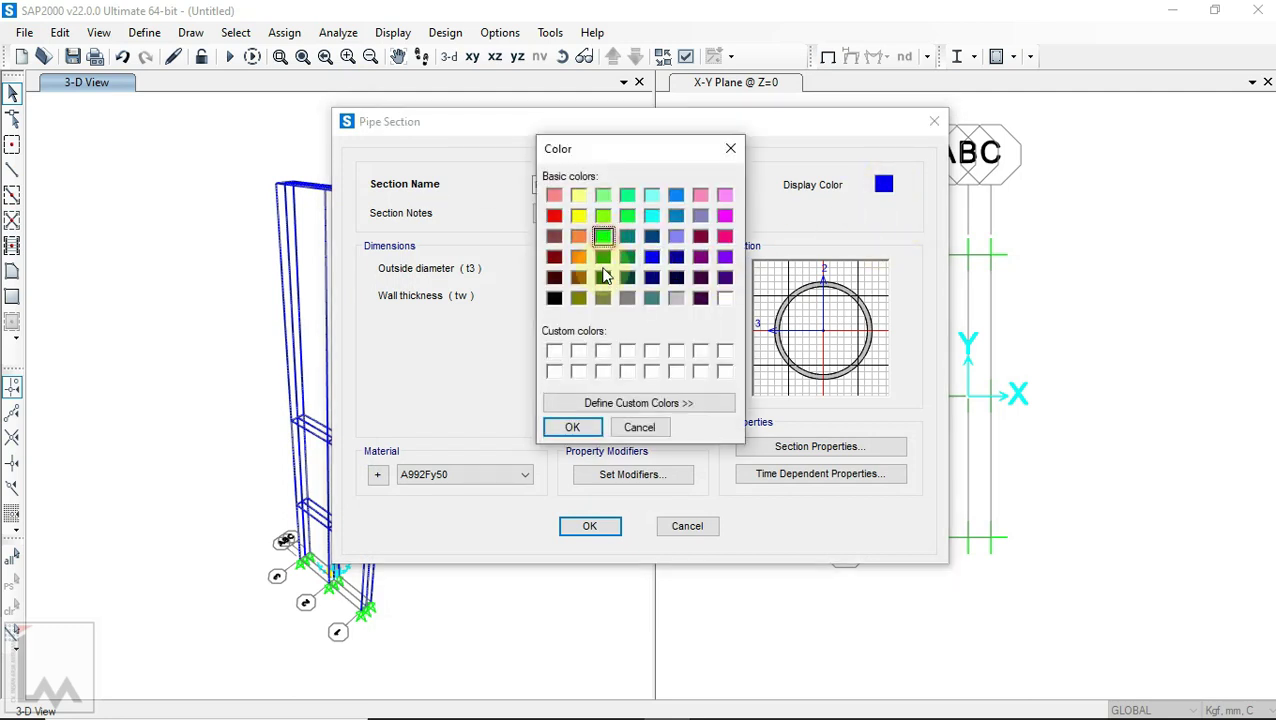
click(578, 426)
Step: Set the P18" pipe's outside diameter to 457 mm and wall thickness to 9,53 mm, checking the dimensions in the PDF drawing
double_click(622, 264)
click(766, 705)
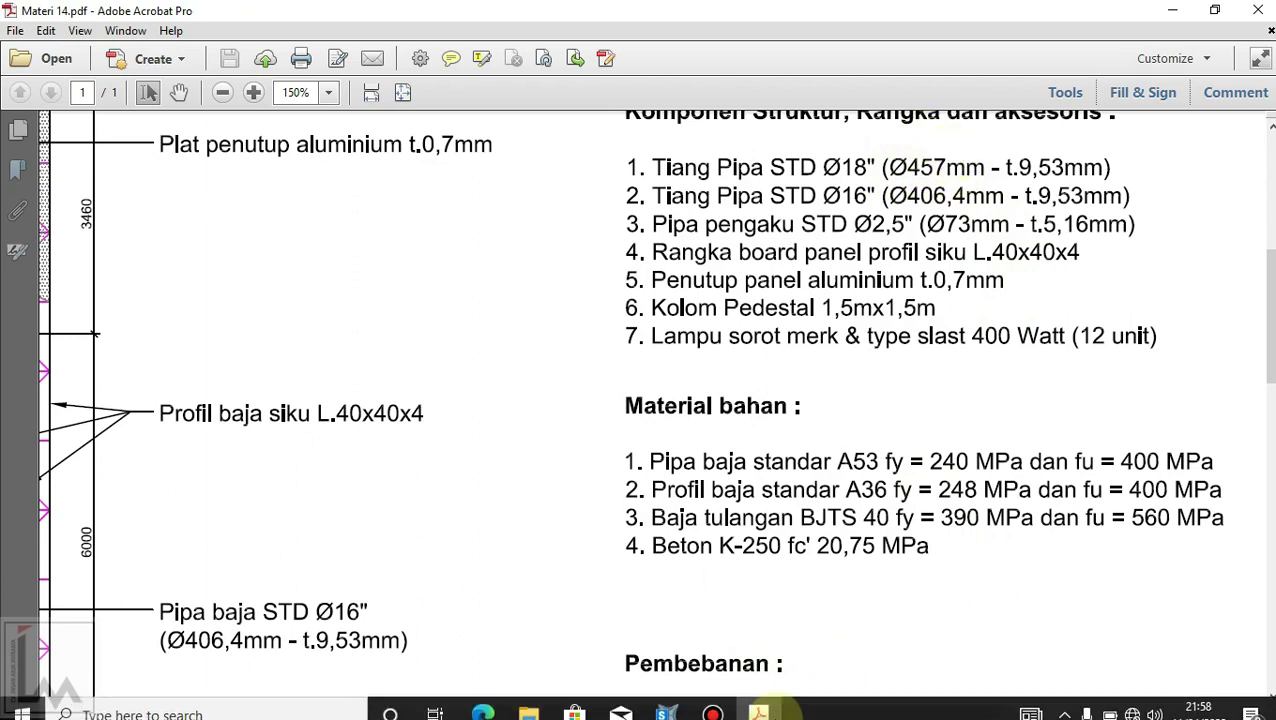
click(663, 701)
text(457)
drag(646, 291, 584, 288)
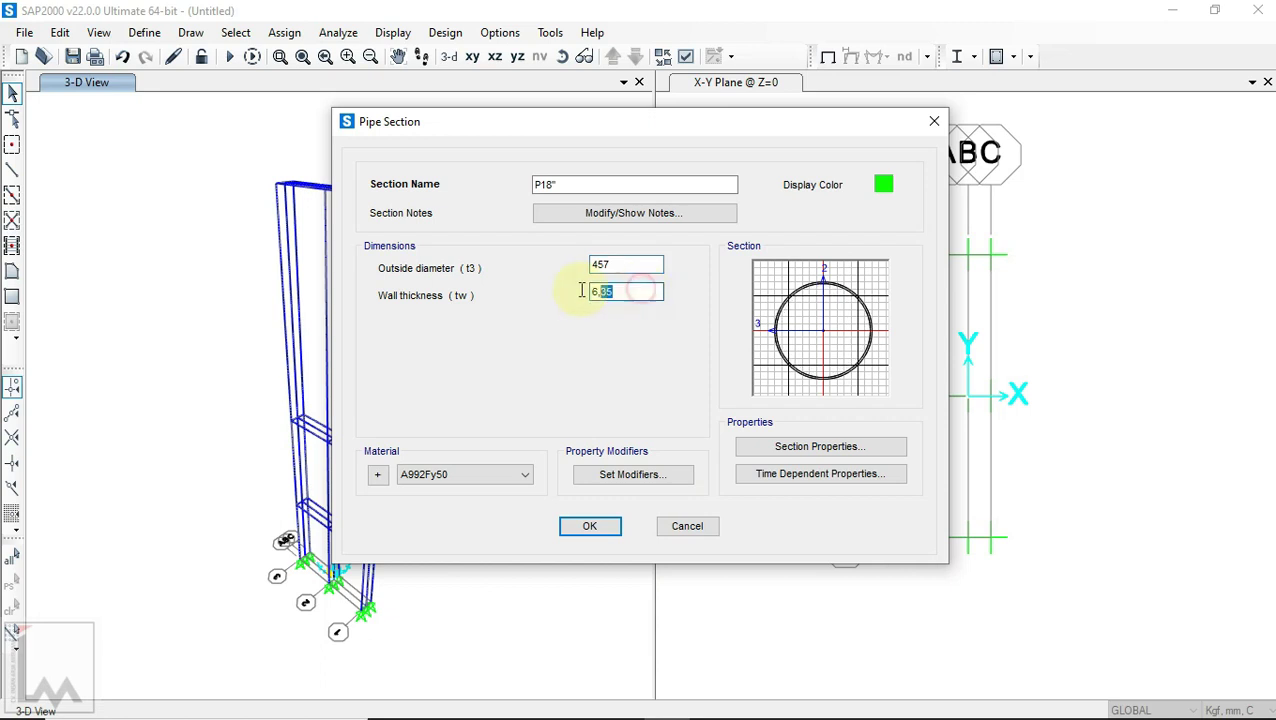
click(758, 701)
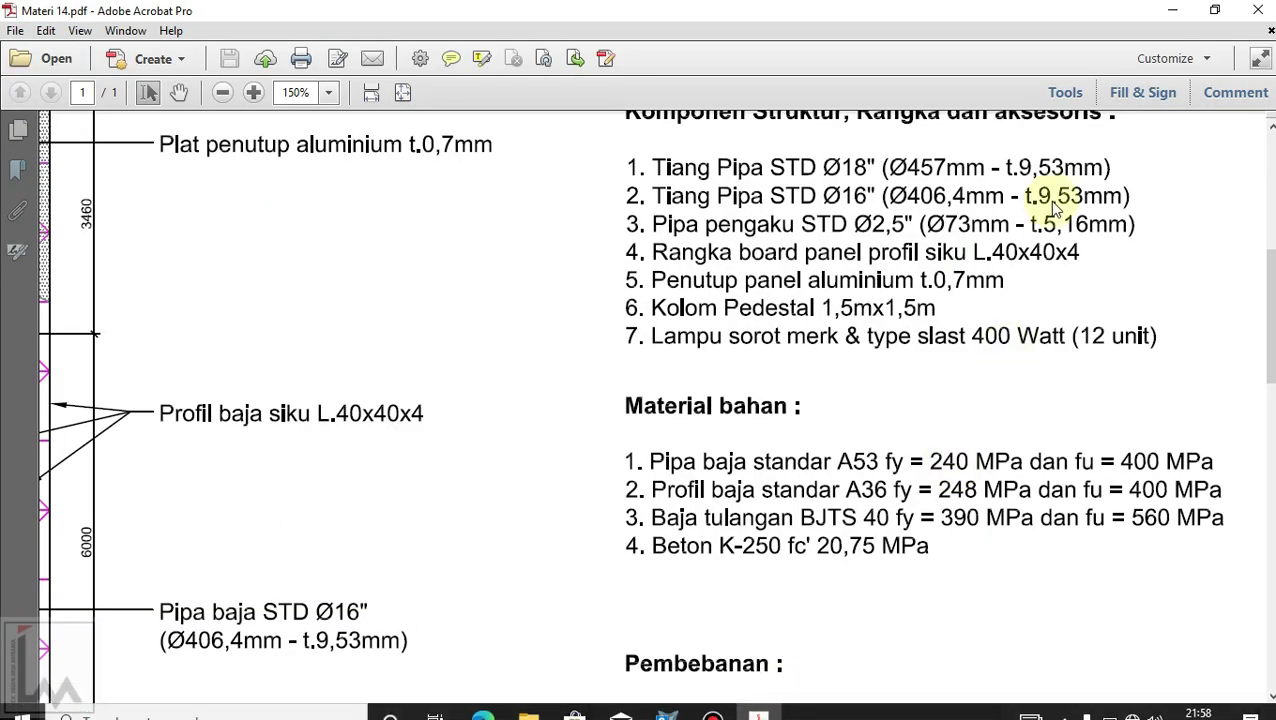
click(668, 699)
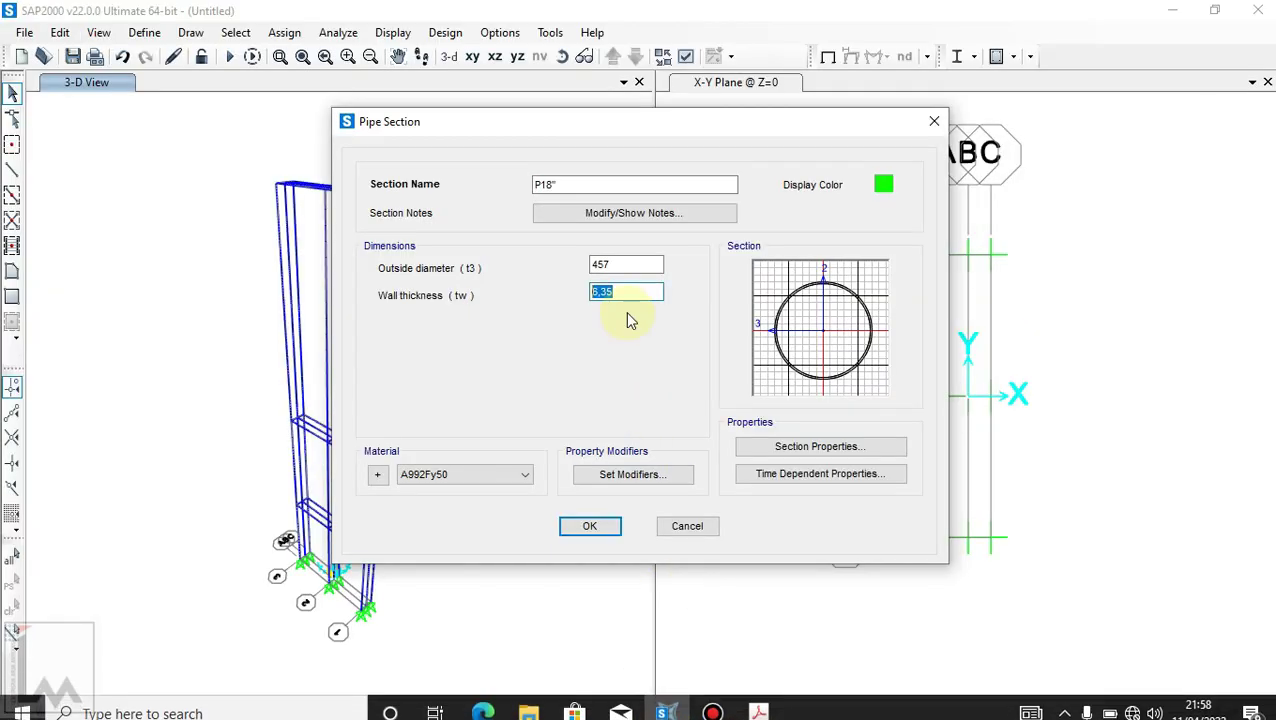
text(9,)
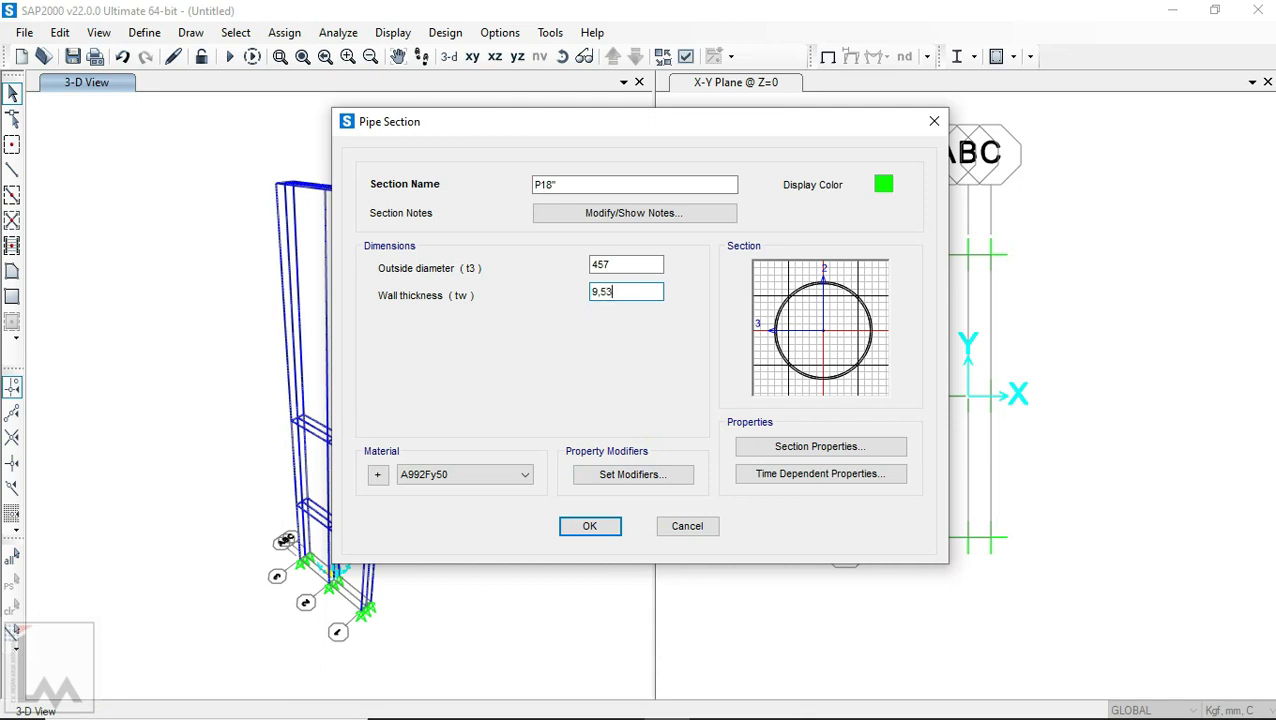
text(53)
Step: Assign material A53GrB to the P18" pipe section and accept the section
click(487, 474)
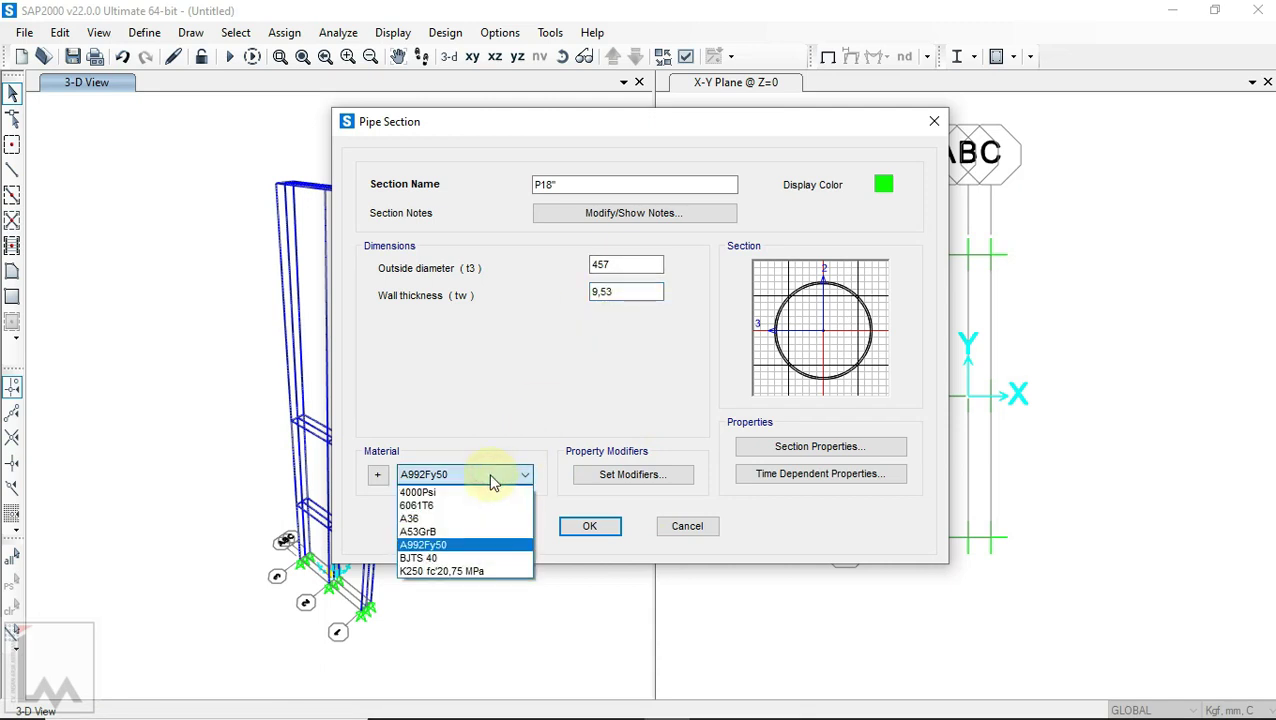
click(456, 531)
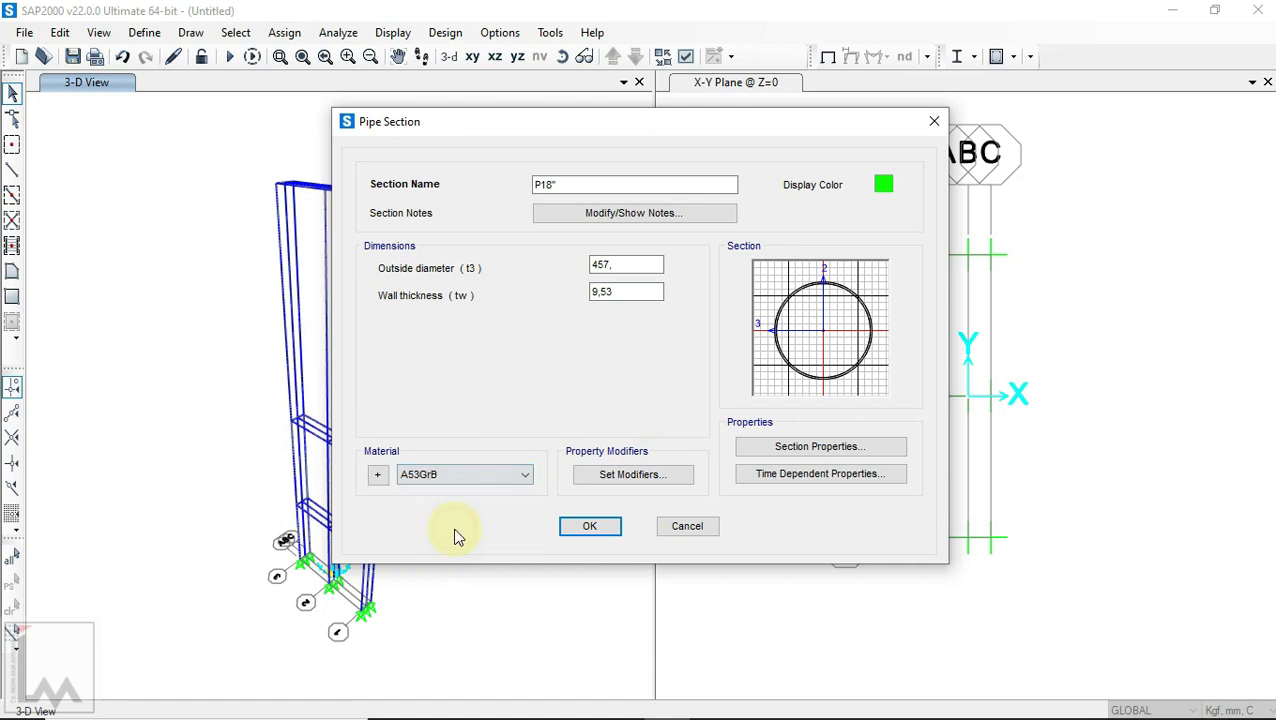
click(592, 527)
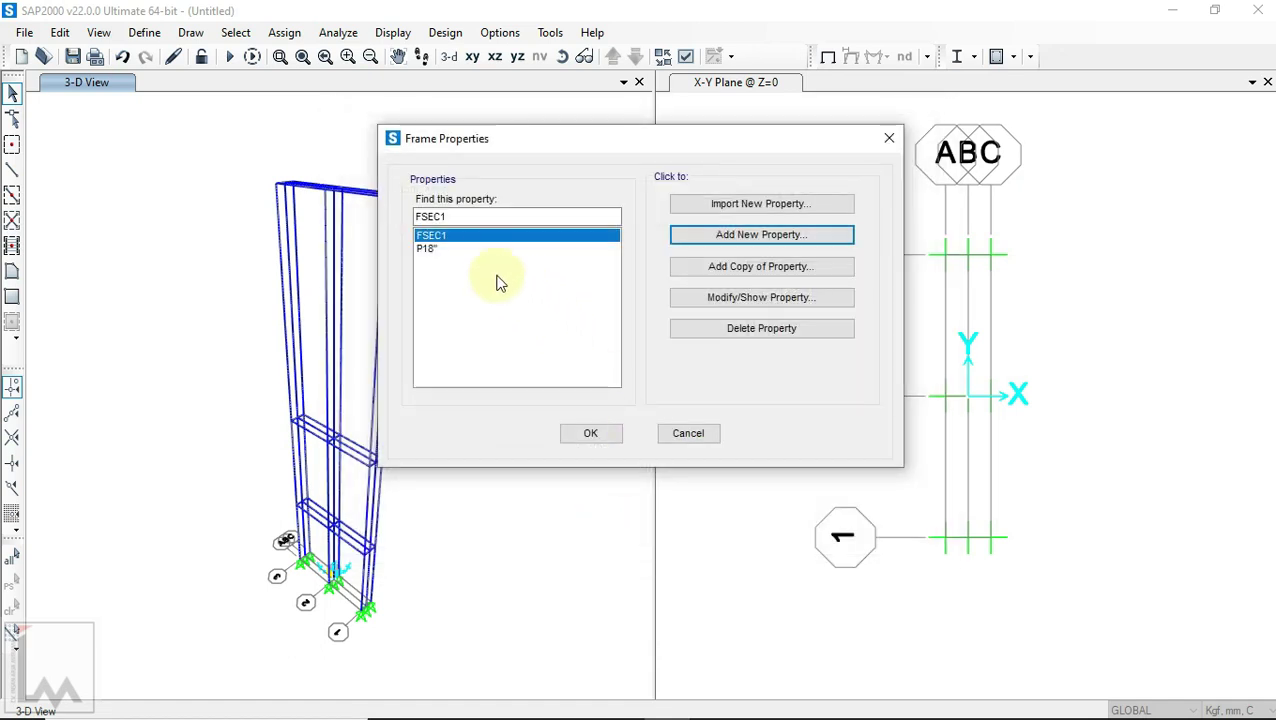
Step: Create a copy of the P18" pipe section, name it P16" and give it a cyan display color
click(426, 249)
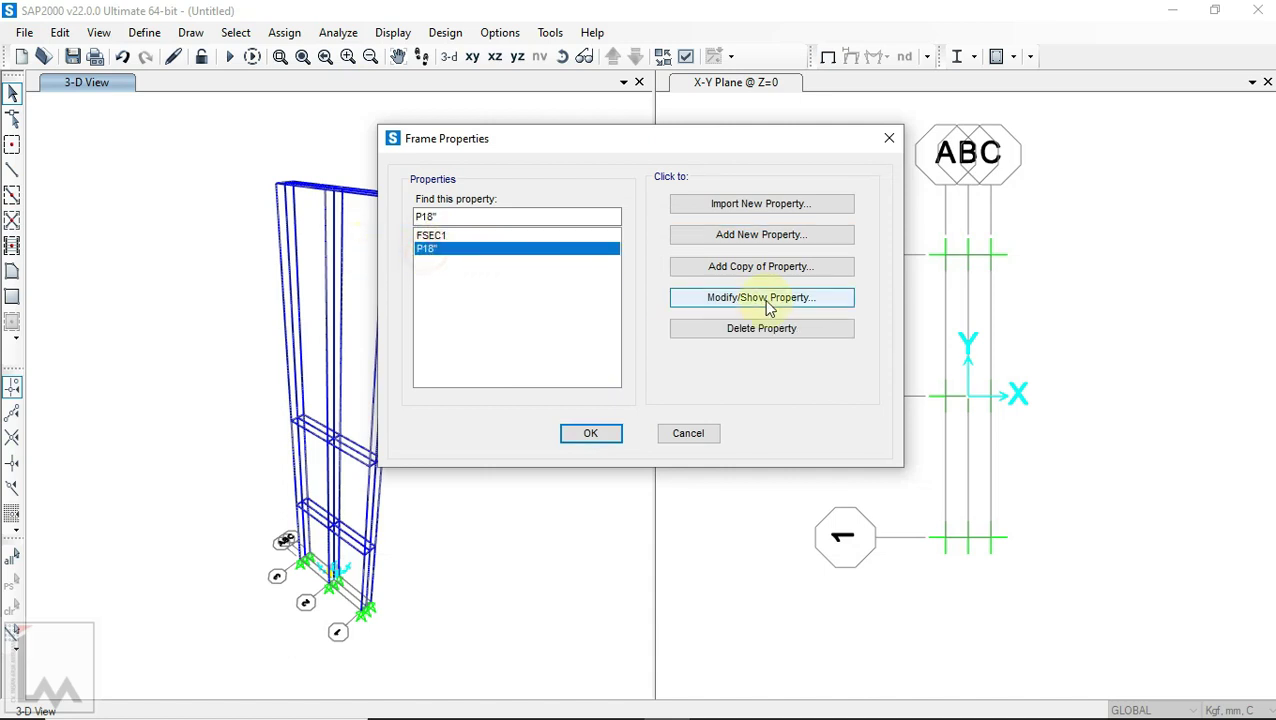
click(781, 268)
drag(612, 185, 505, 192)
text(P16)
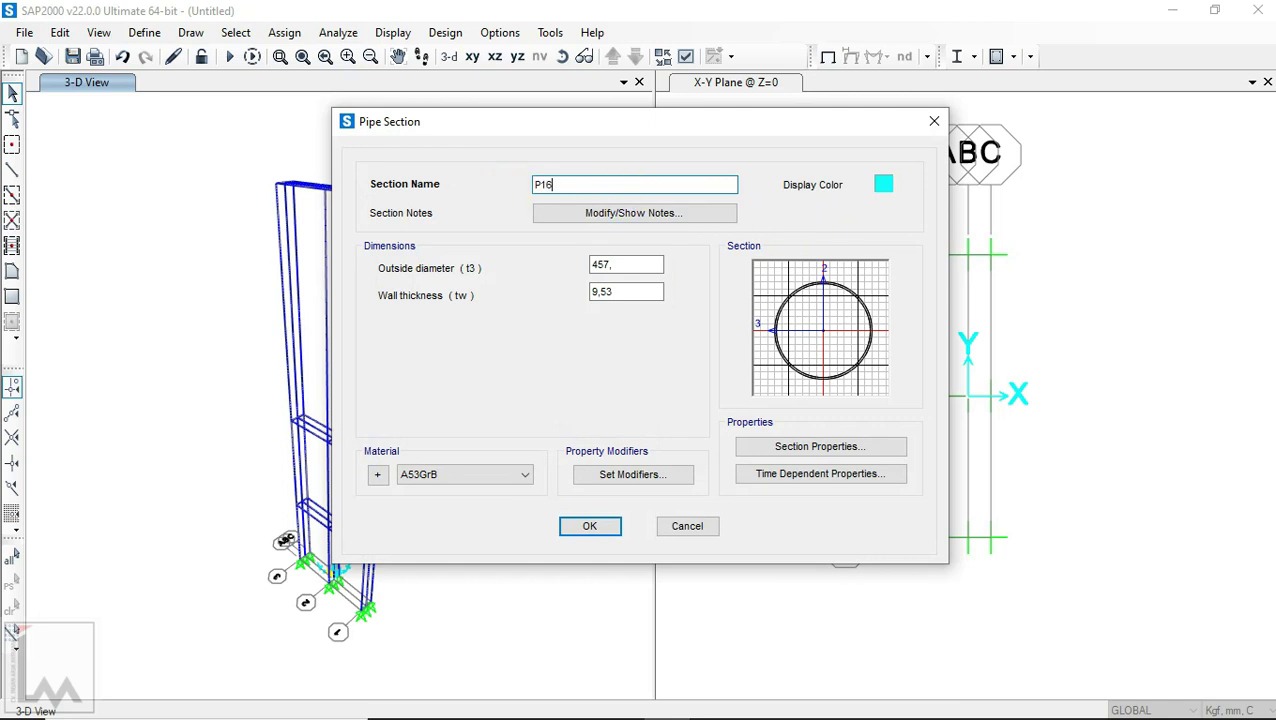
click(883, 186)
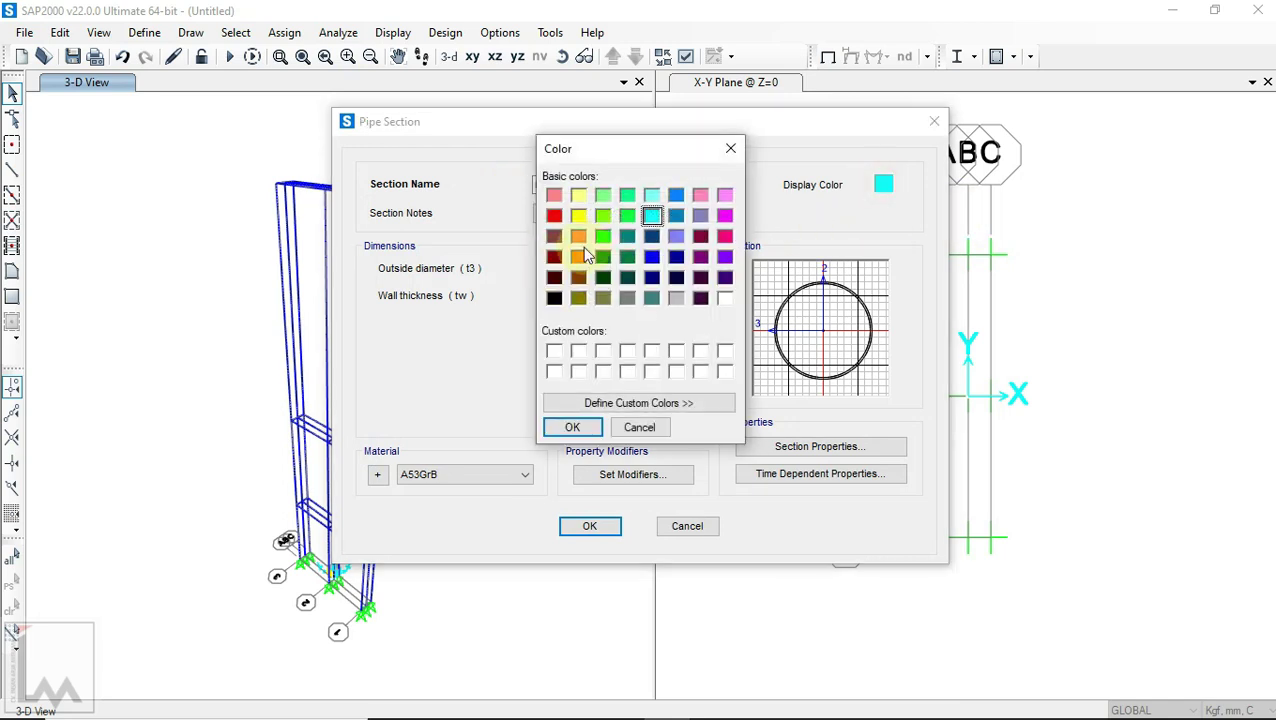
click(578, 427)
Step: Set the P16" pipe's outside diameter to 406,4 mm and wall thickness to 9,53 mm per the PDF drawing, and accept the section
drag(636, 268, 548, 266)
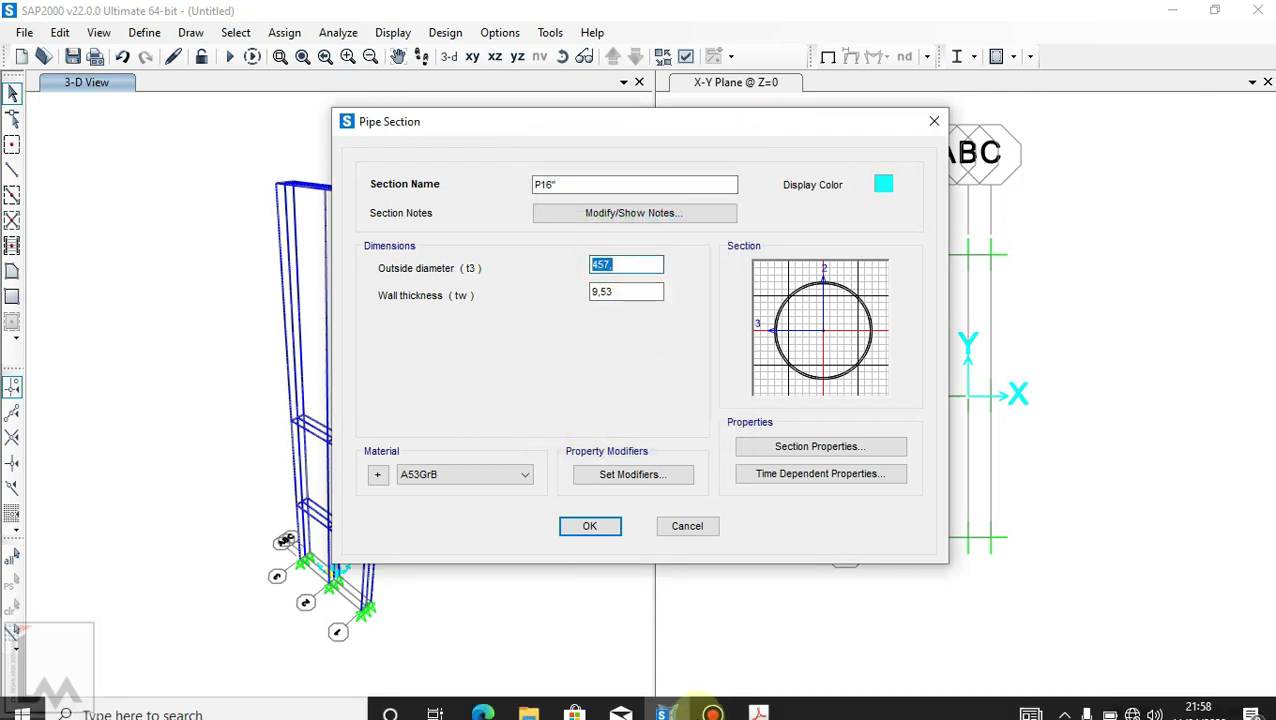
click(758, 701)
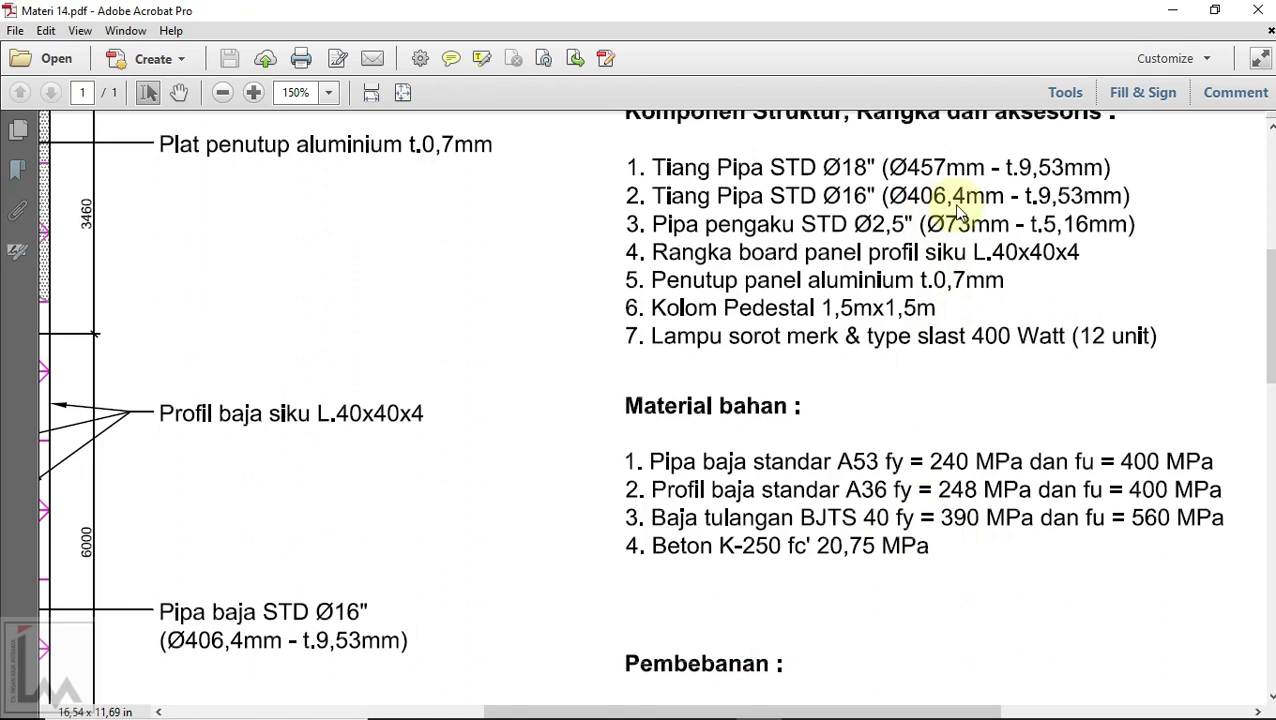
click(668, 701)
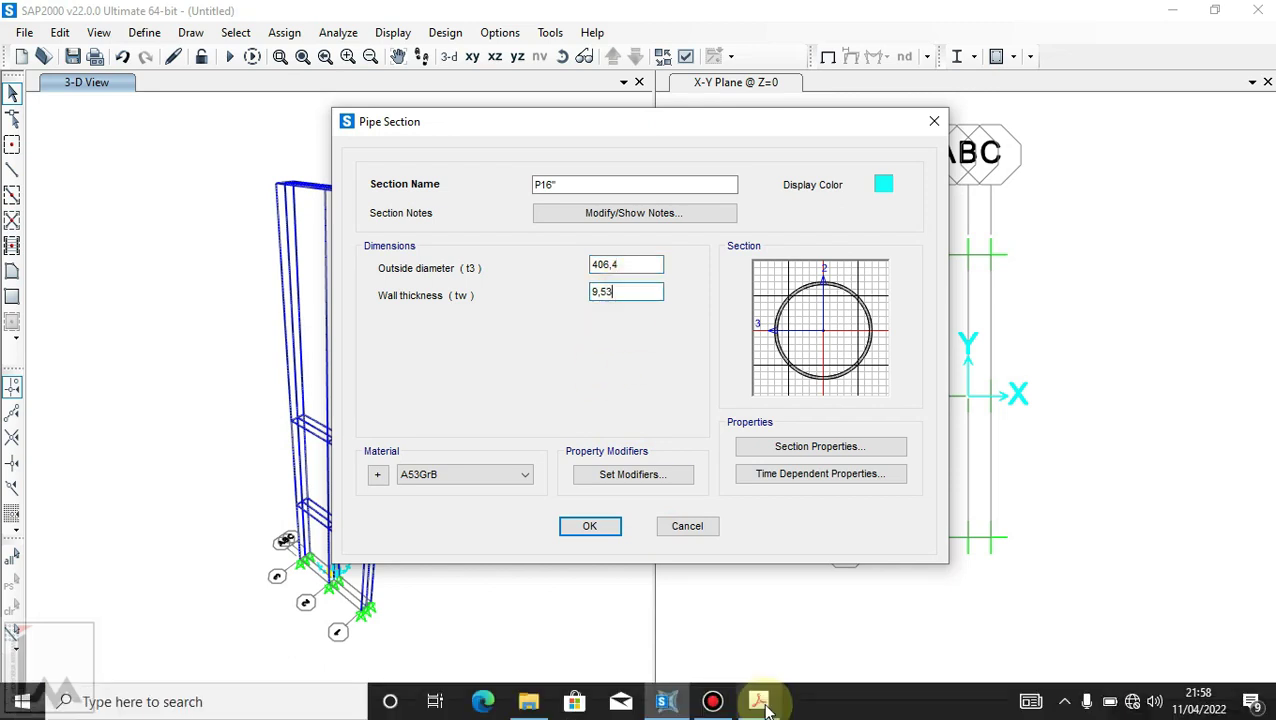
click(758, 701)
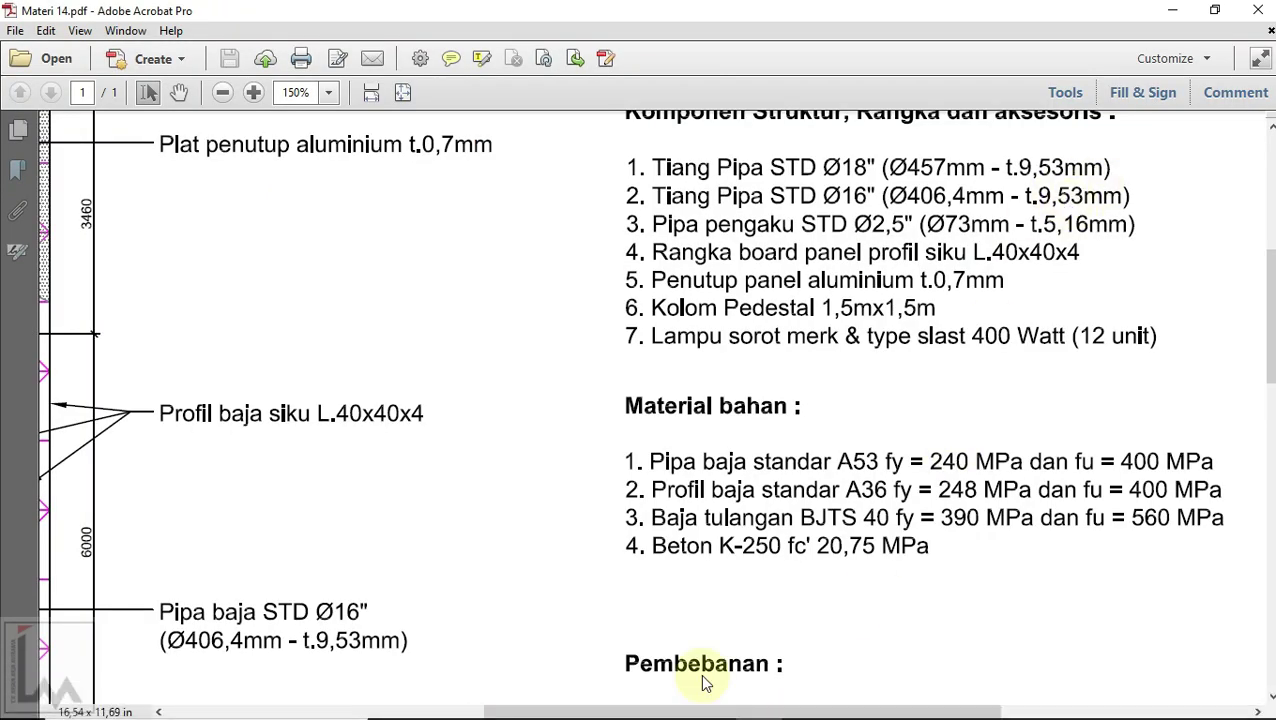
click(686, 707)
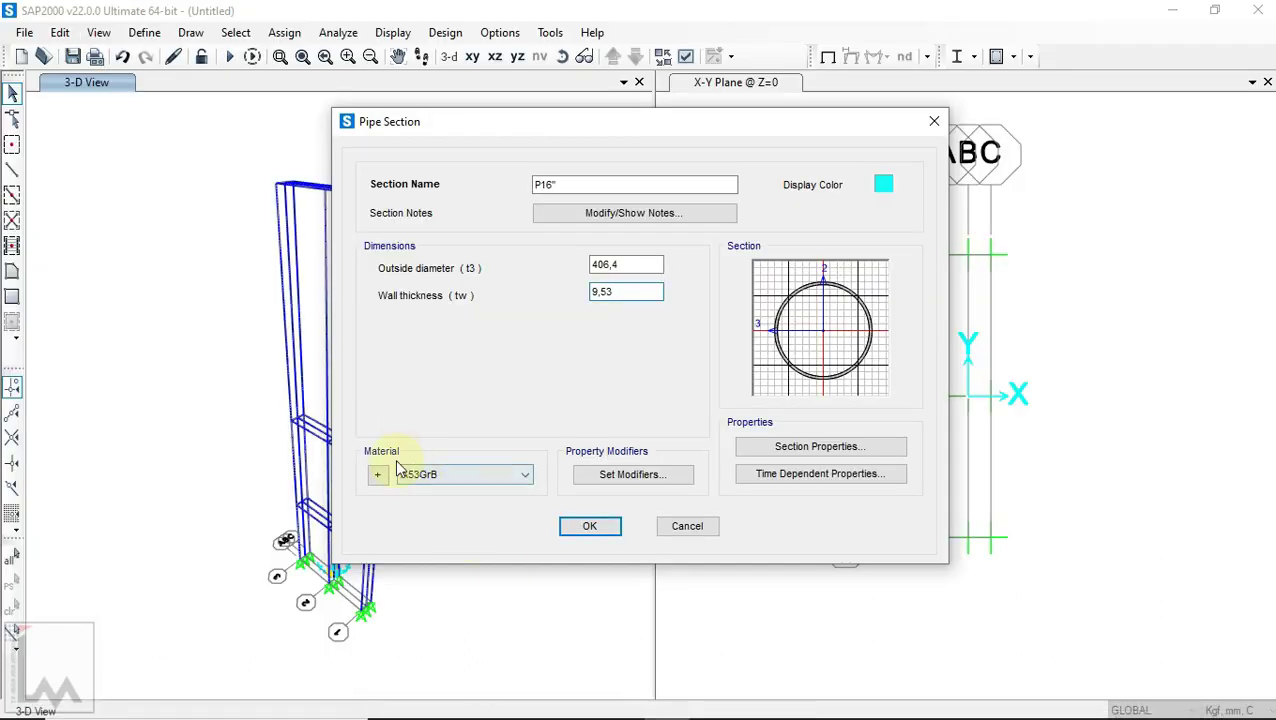
click(572, 527)
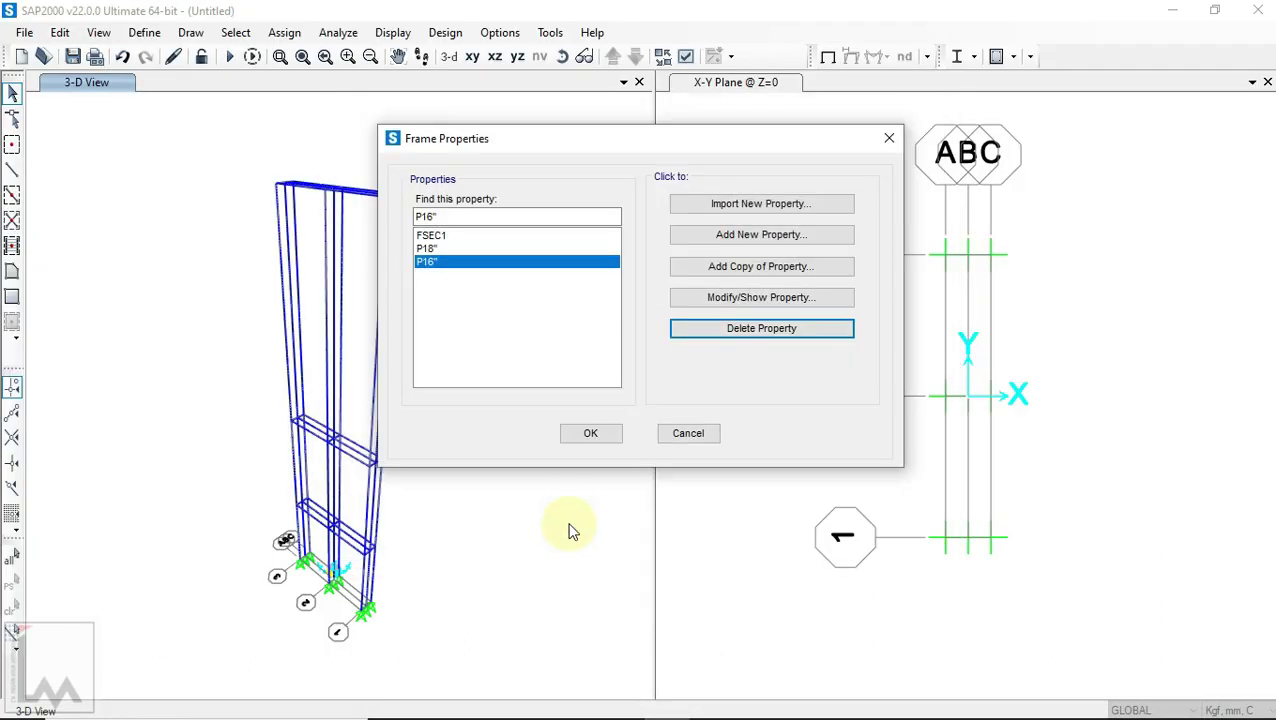
Step: Copy the P16" section as P2,5" with a magenta display color and check the bracing pipe's dimensions in the PDF drawing
click(758, 266)
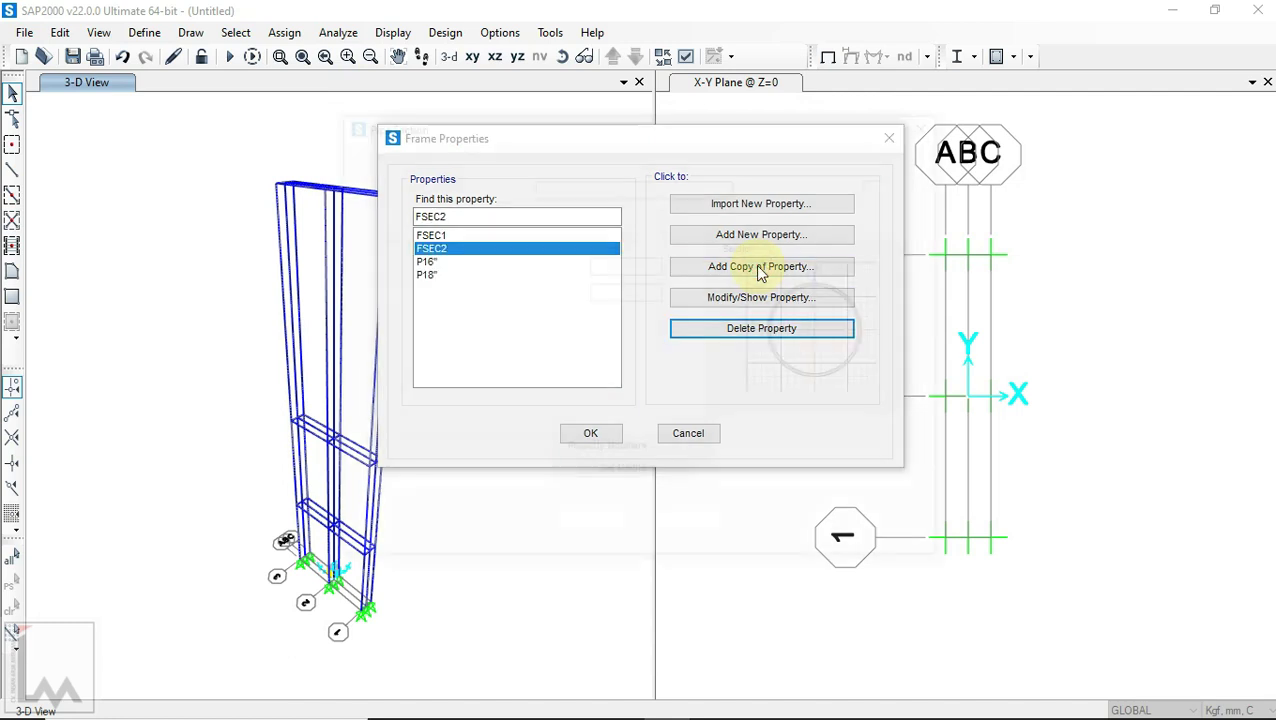
drag(568, 184, 503, 183)
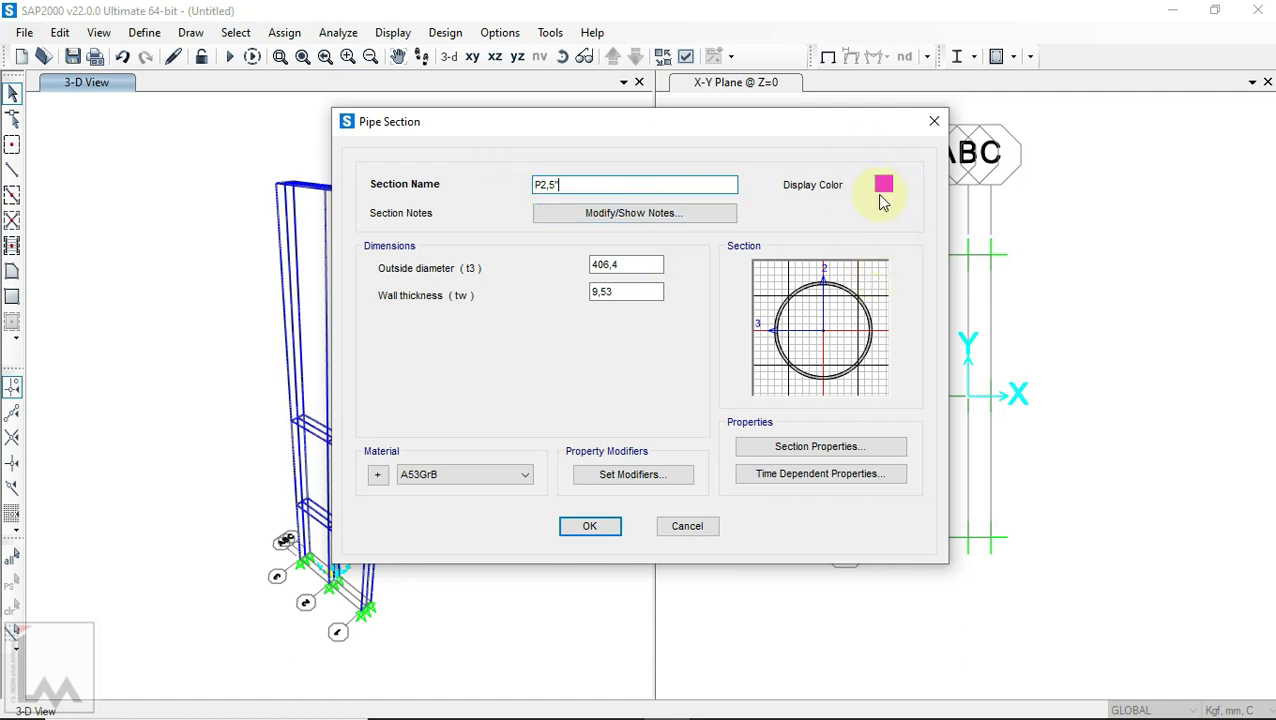
click(758, 710)
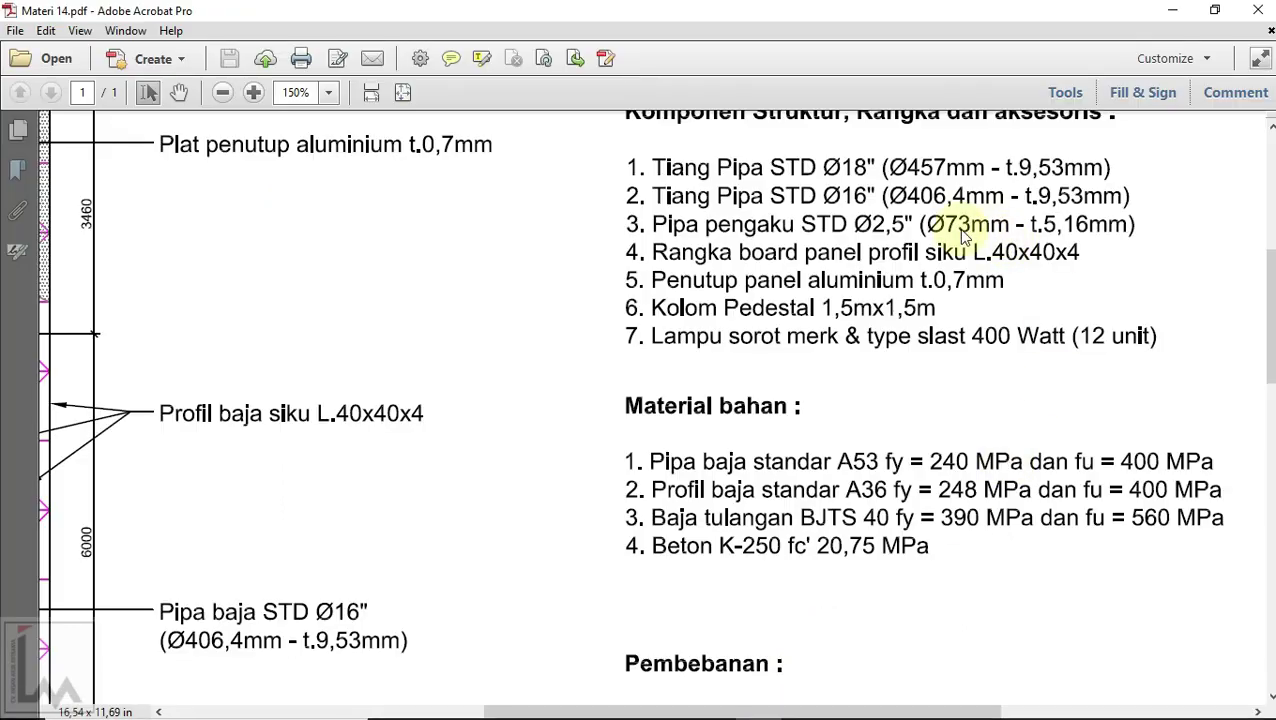
mouse_move(757, 712)
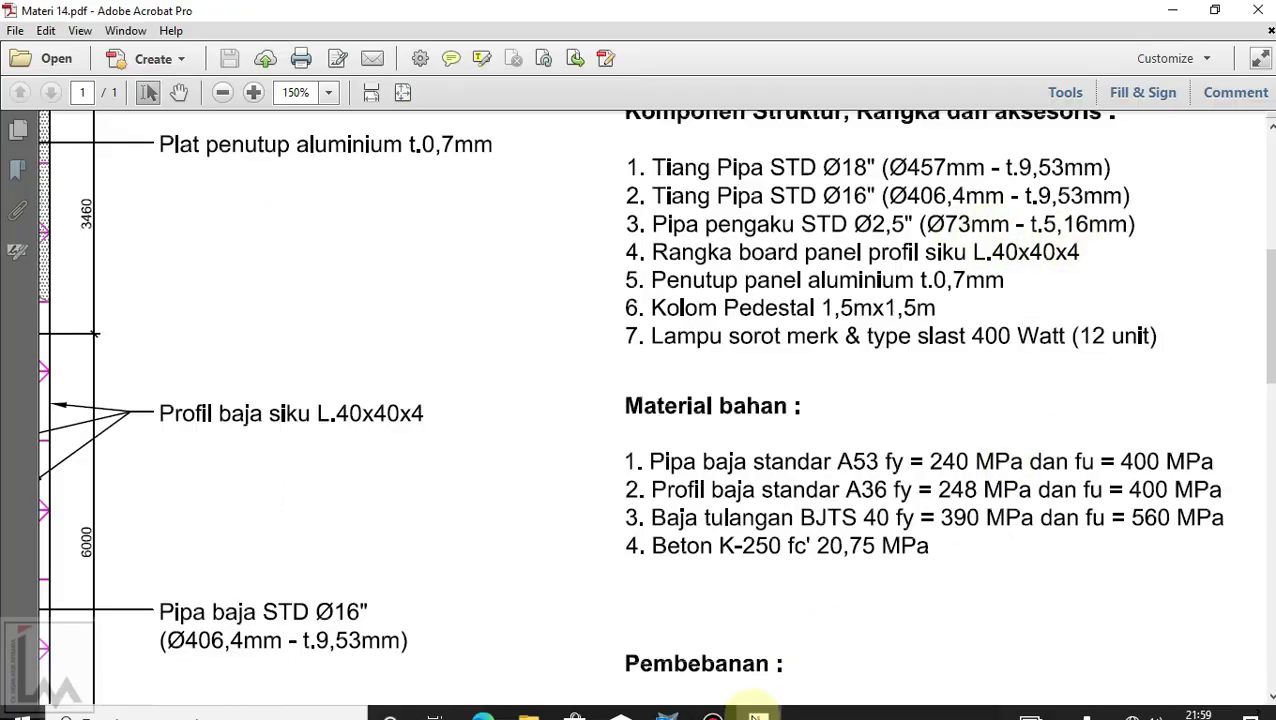
click(667, 712)
Step: Set the P2,5" pipe's outside diameter to 73 mm and wall thickness to 5,16 mm, and accept the section
drag(646, 265, 565, 270)
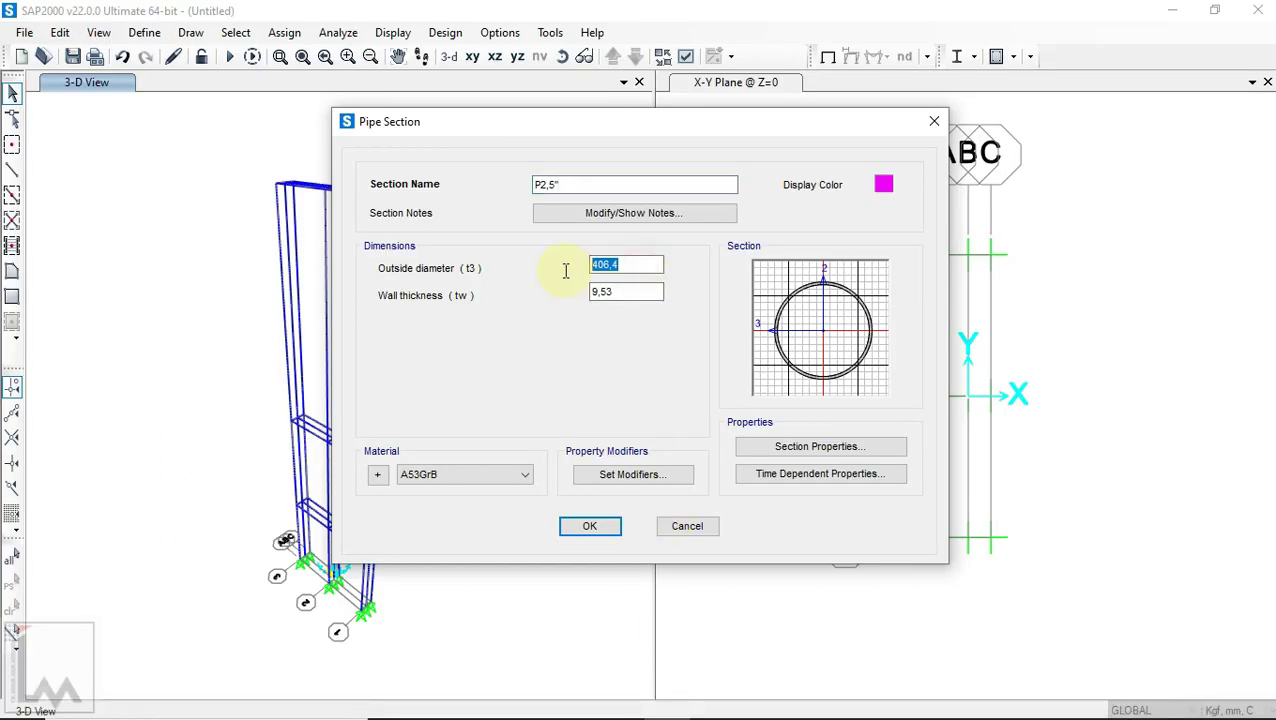
text(73)
drag(634, 291, 573, 285)
text(5,16)
click(626, 263)
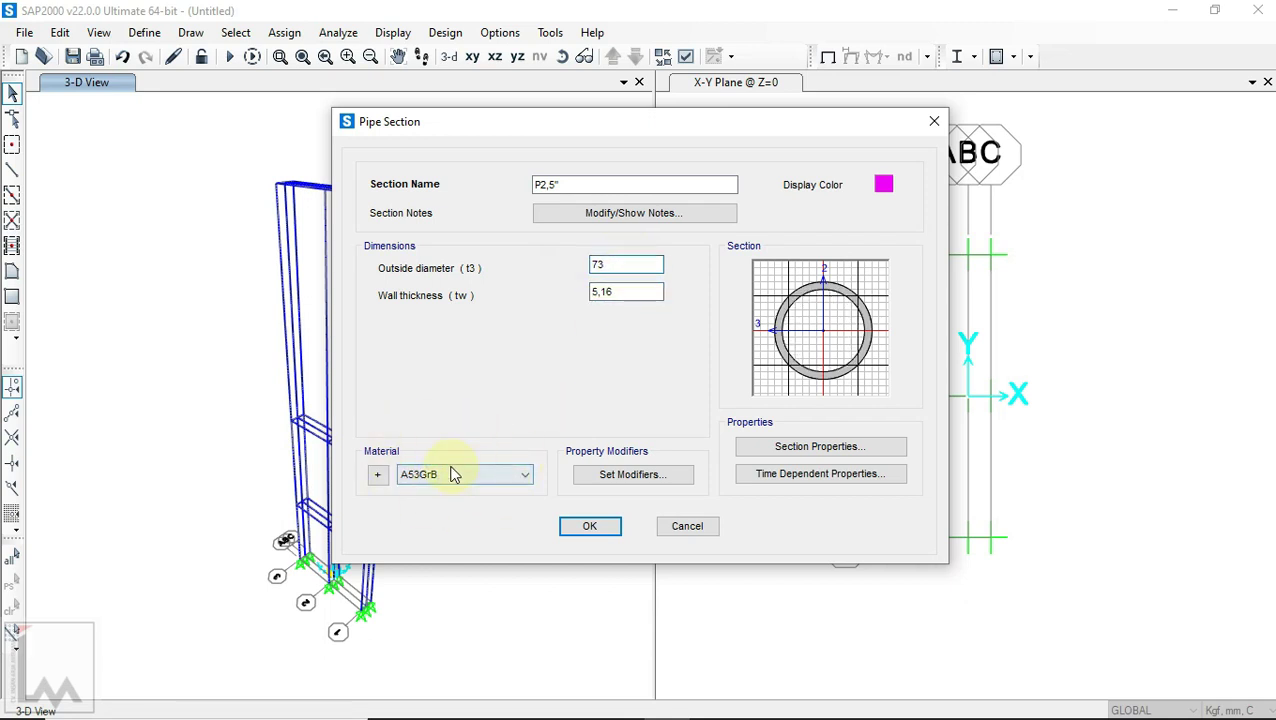
click(576, 527)
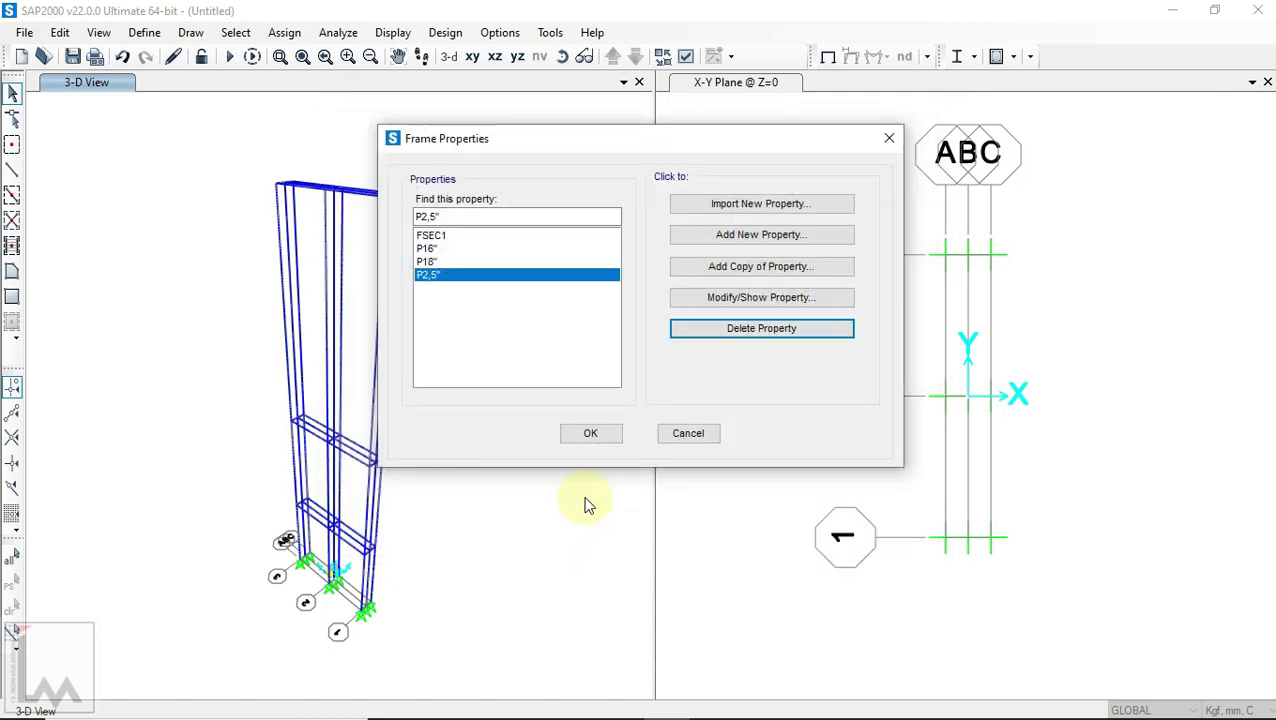
Step: Check the board frame's angle profile in the PDF drawing and add a new steel angle section named L40
click(758, 702)
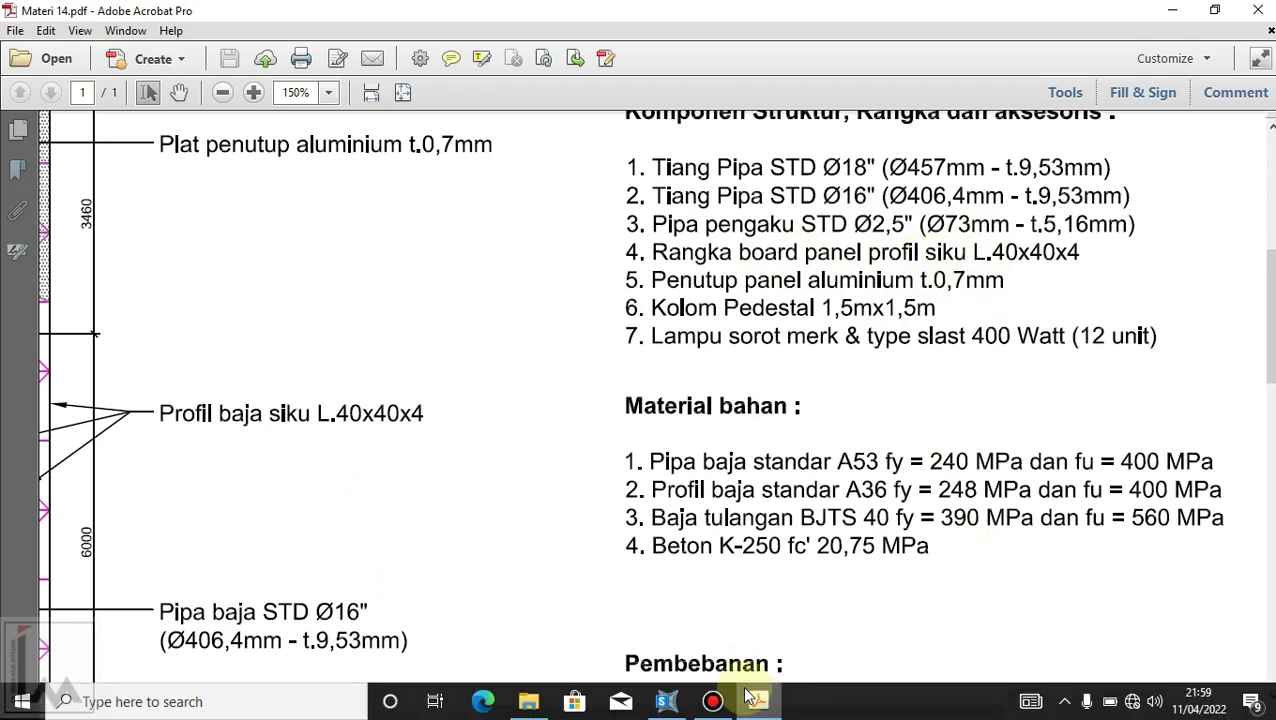
click(668, 700)
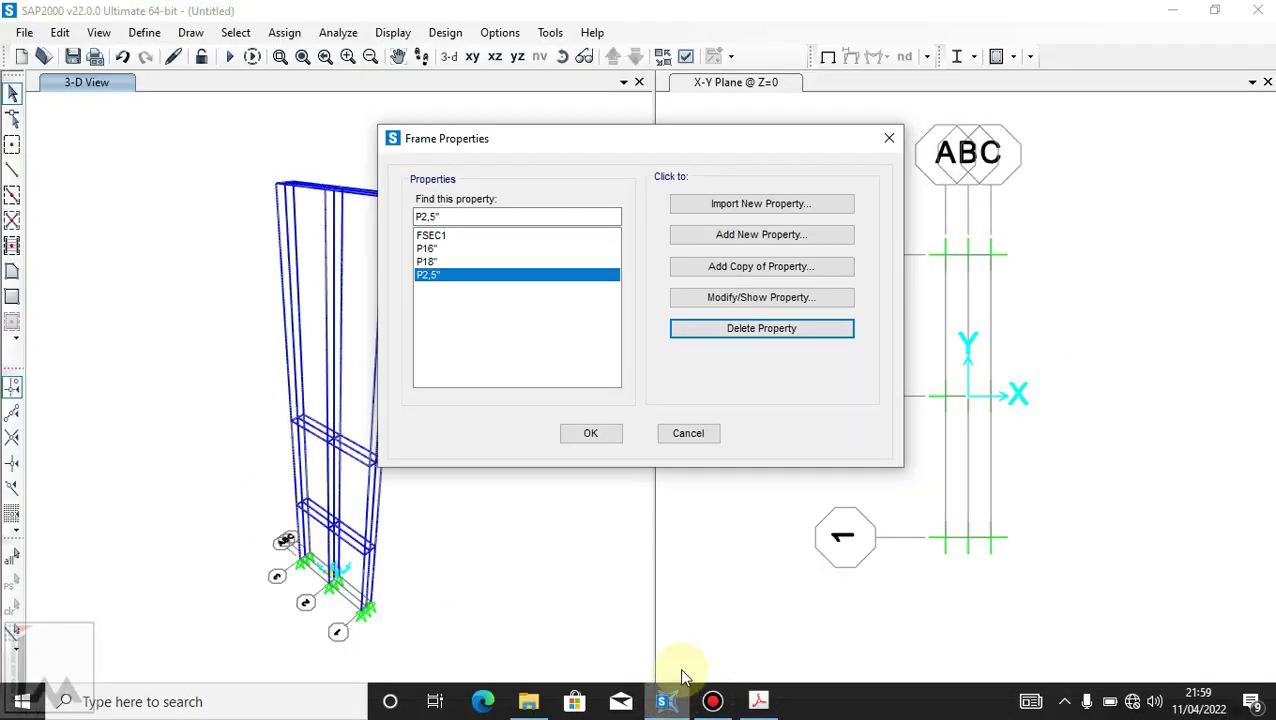
click(761, 236)
click(817, 276)
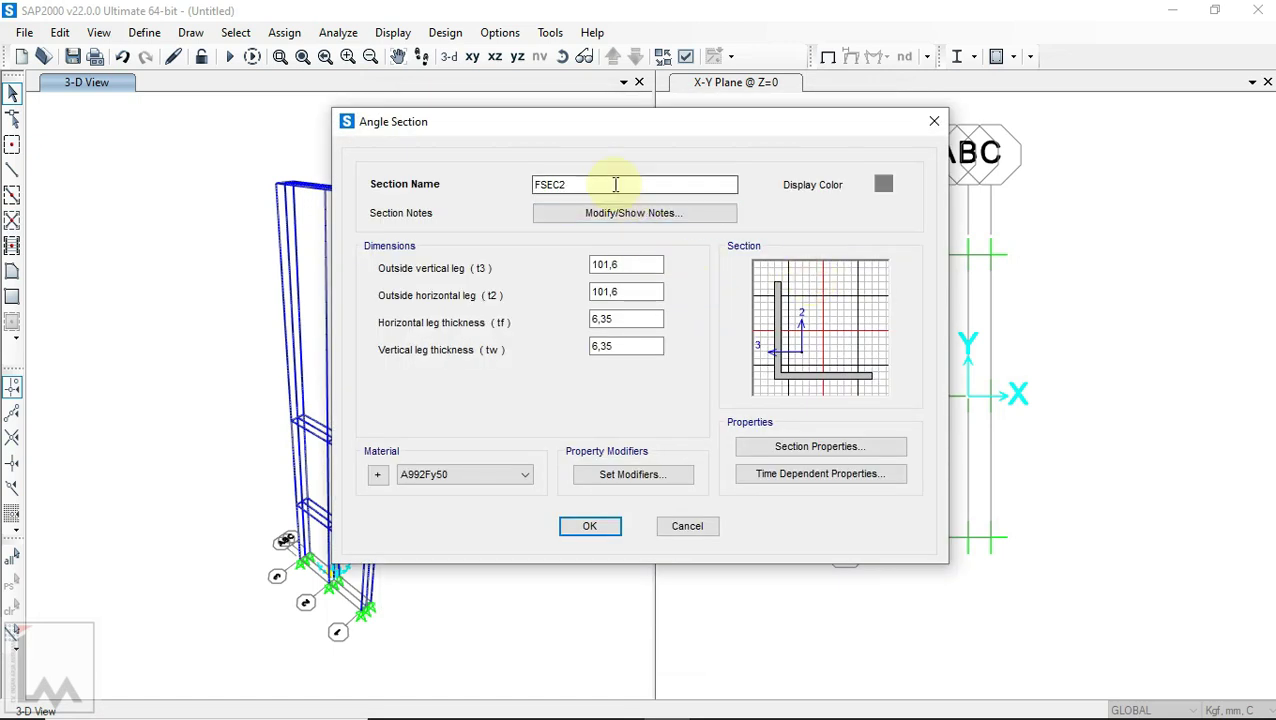
drag(612, 185, 470, 189)
Step: Set both outside legs of the L40 angle to 40 mm and both leg thicknesses to 4 mm
double_click(622, 264)
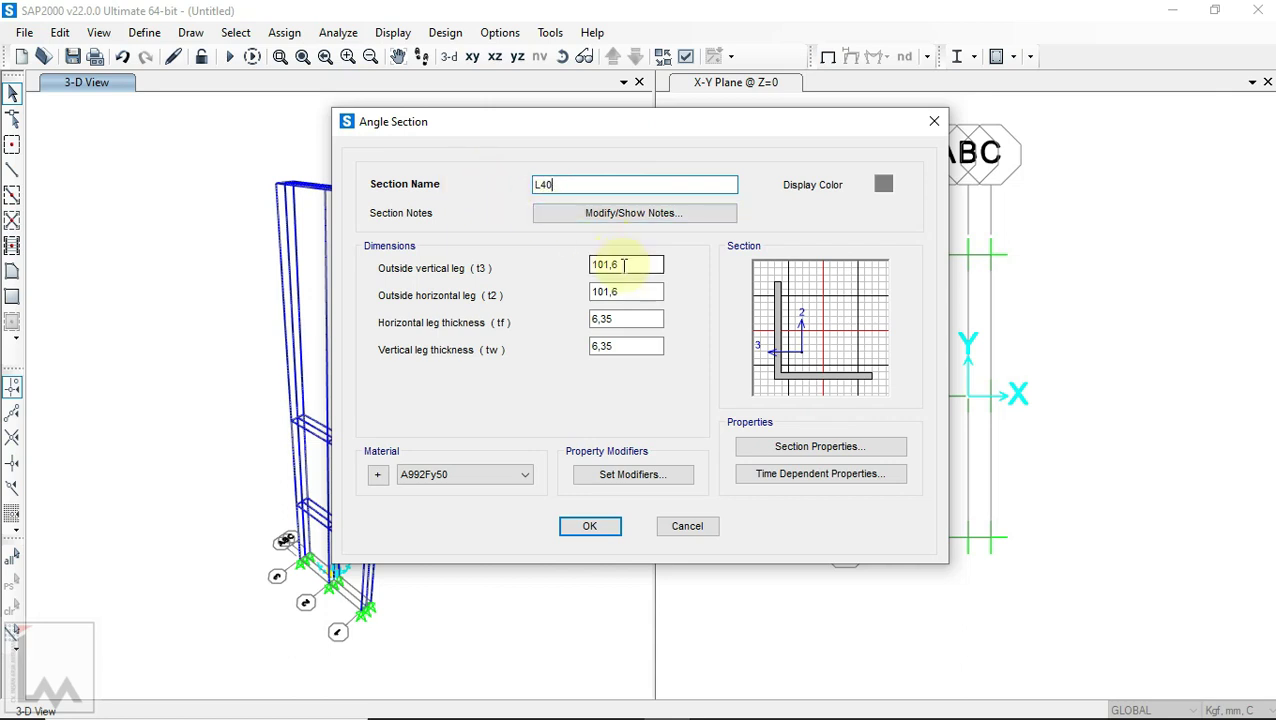
text(40)
click(629, 291)
double_click(630, 291)
text(40)
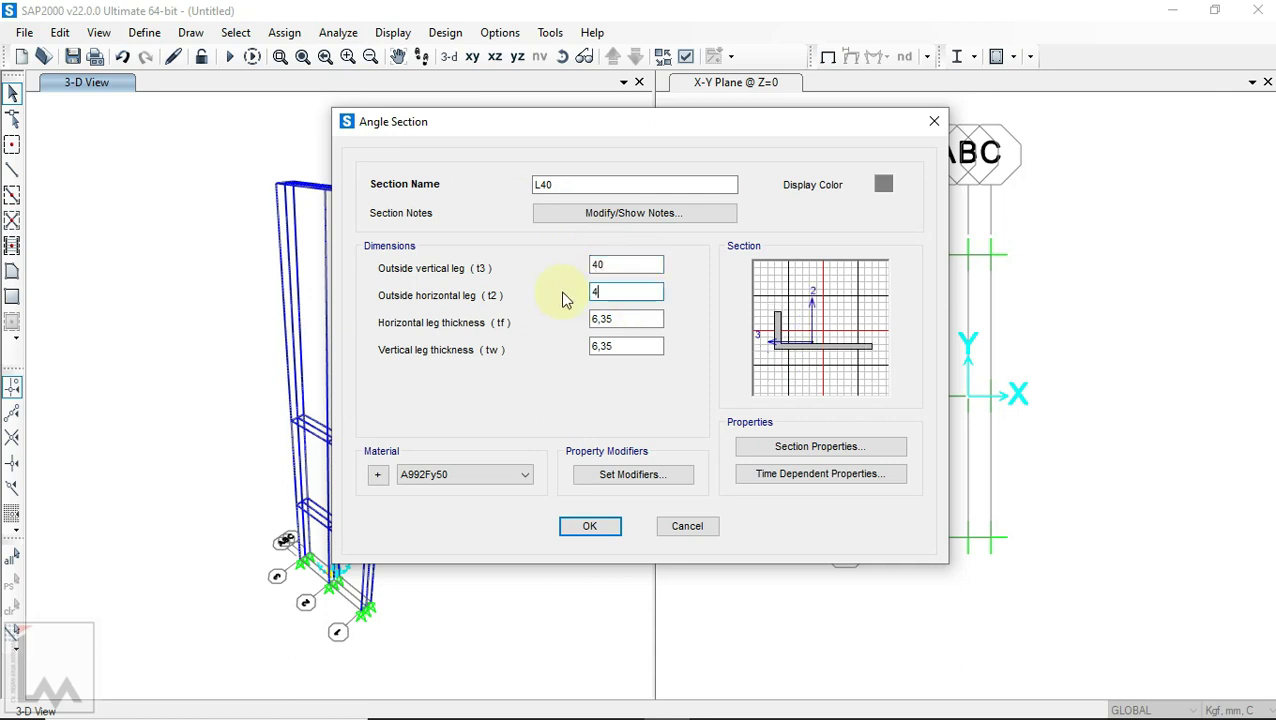
click(617, 319)
double_click(620, 319)
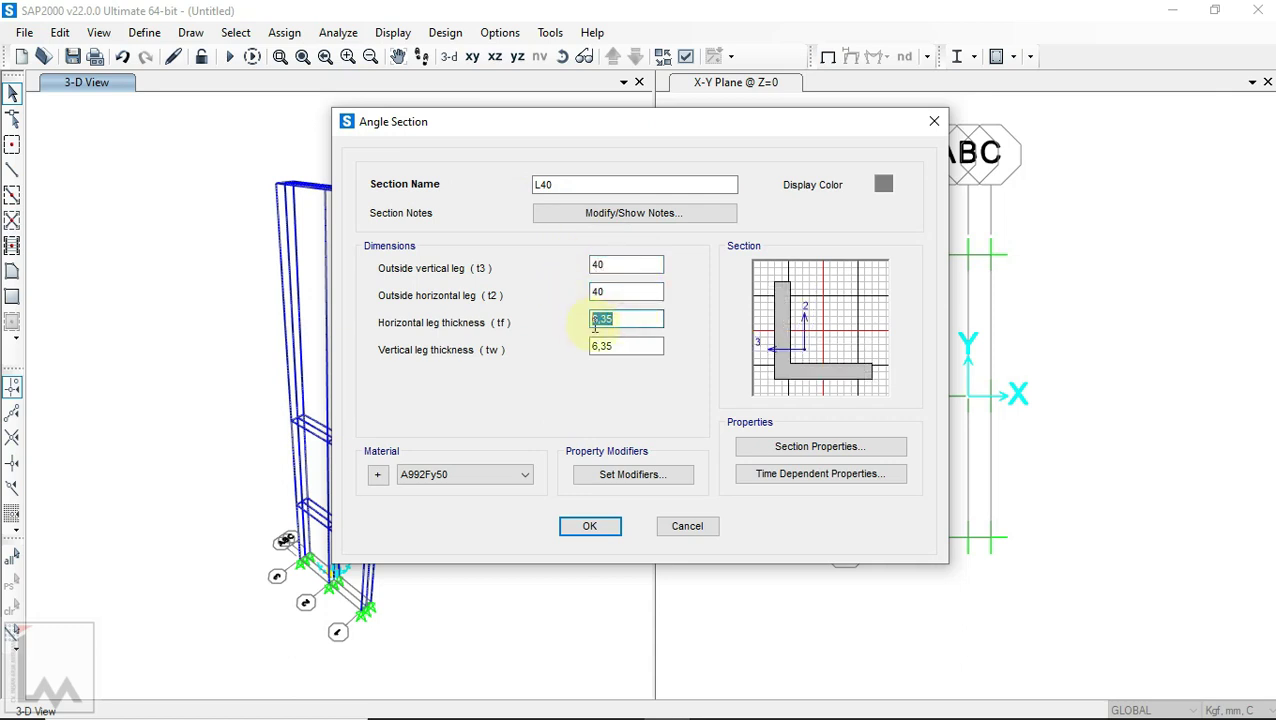
text(4)
double_click(605, 346)
text(4)
click(631, 318)
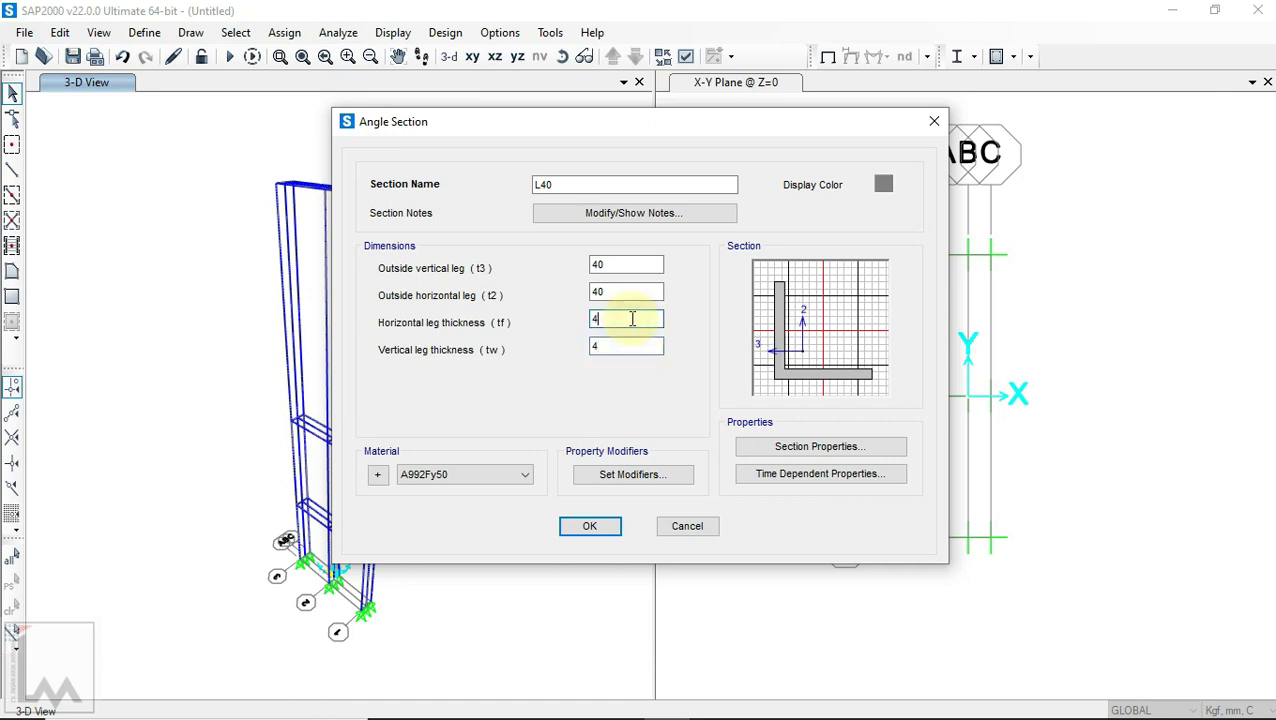
Step: Give the L40 angle section an orange display color, assign material A36 and accept the section
click(884, 181)
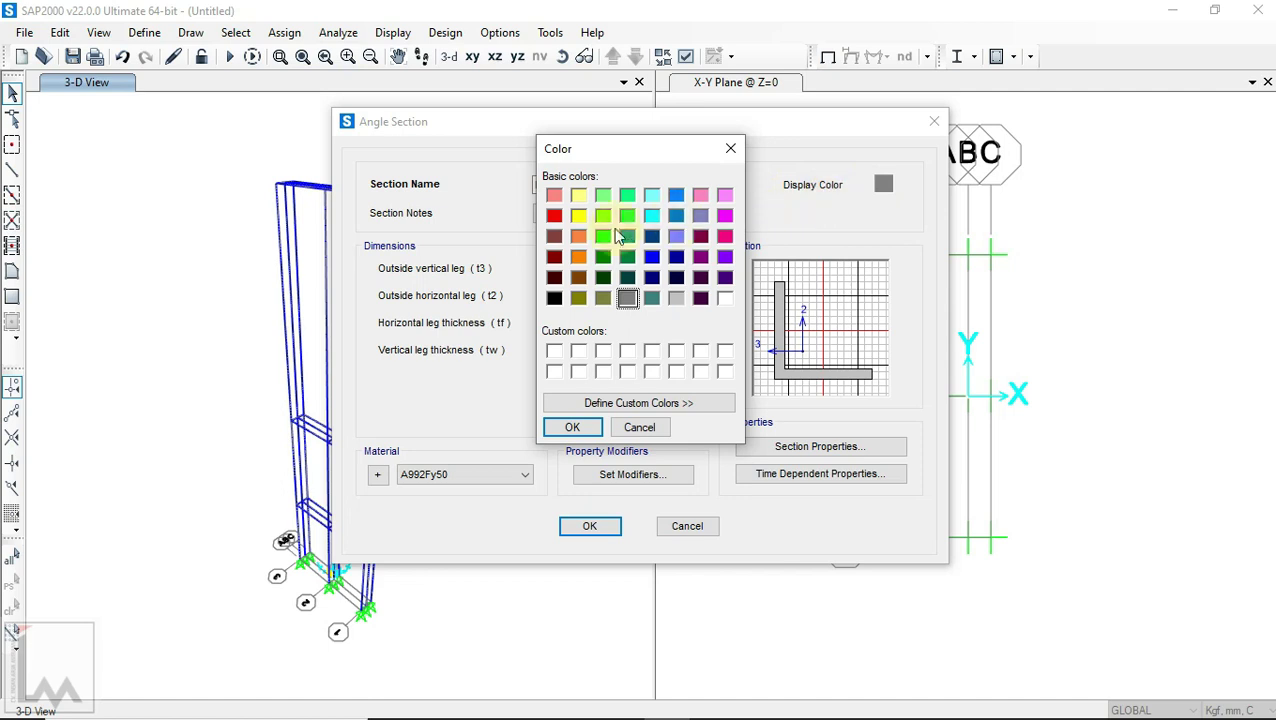
click(578, 257)
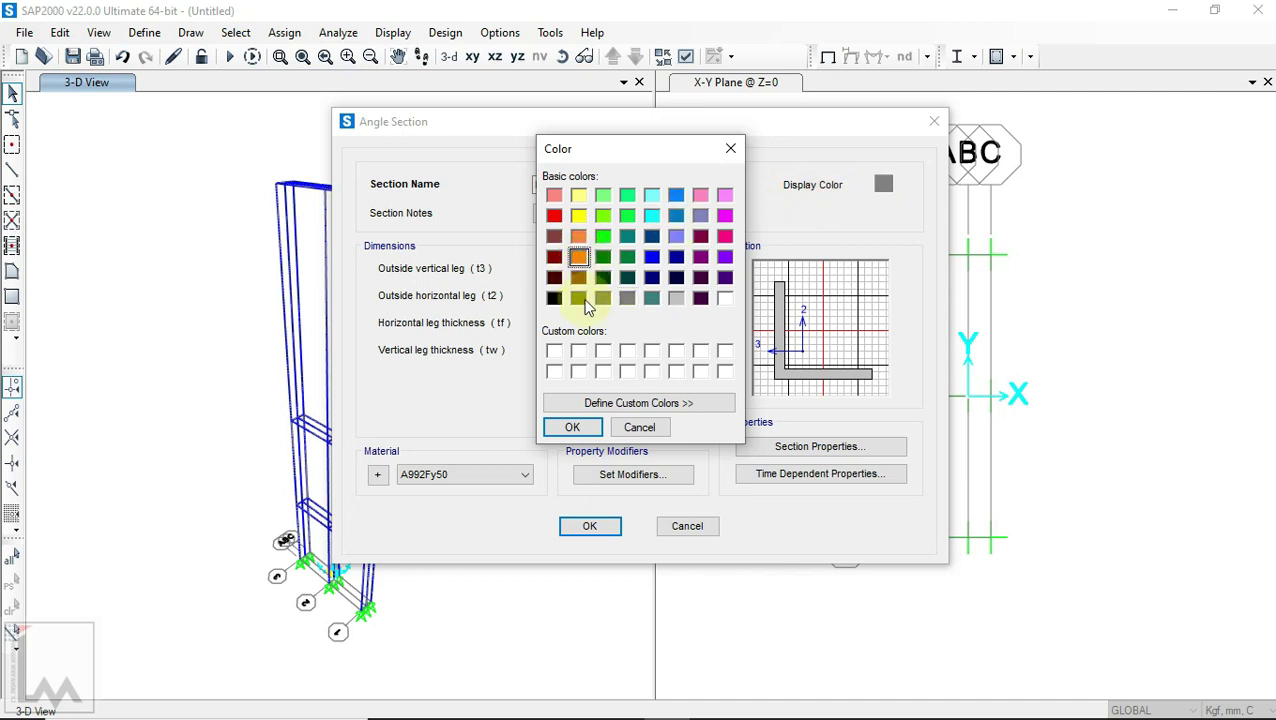
click(573, 427)
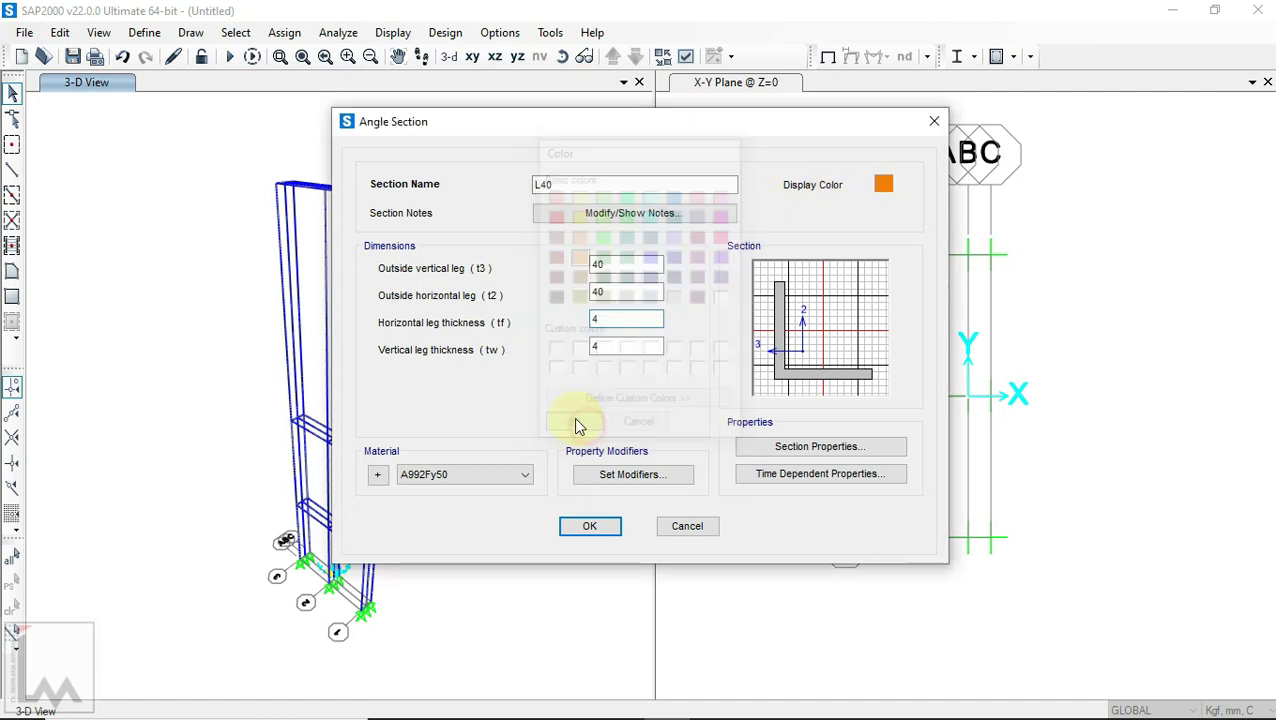
click(479, 475)
click(449, 518)
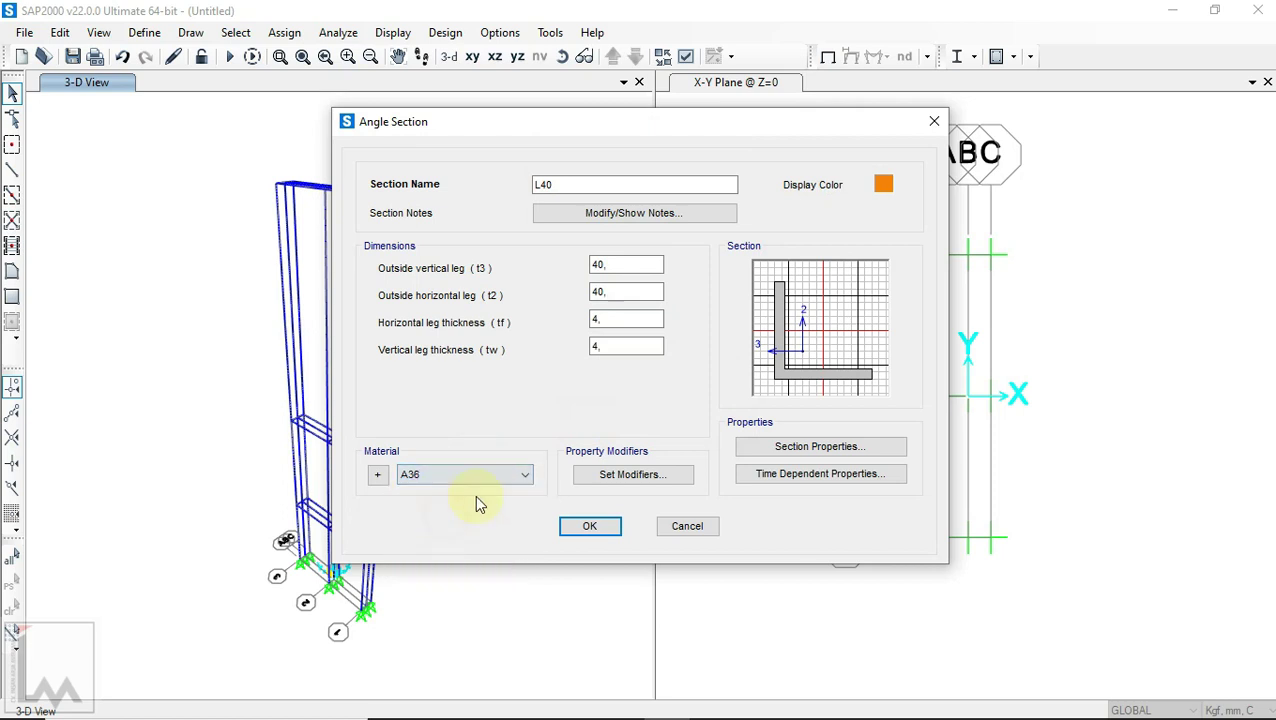
click(590, 526)
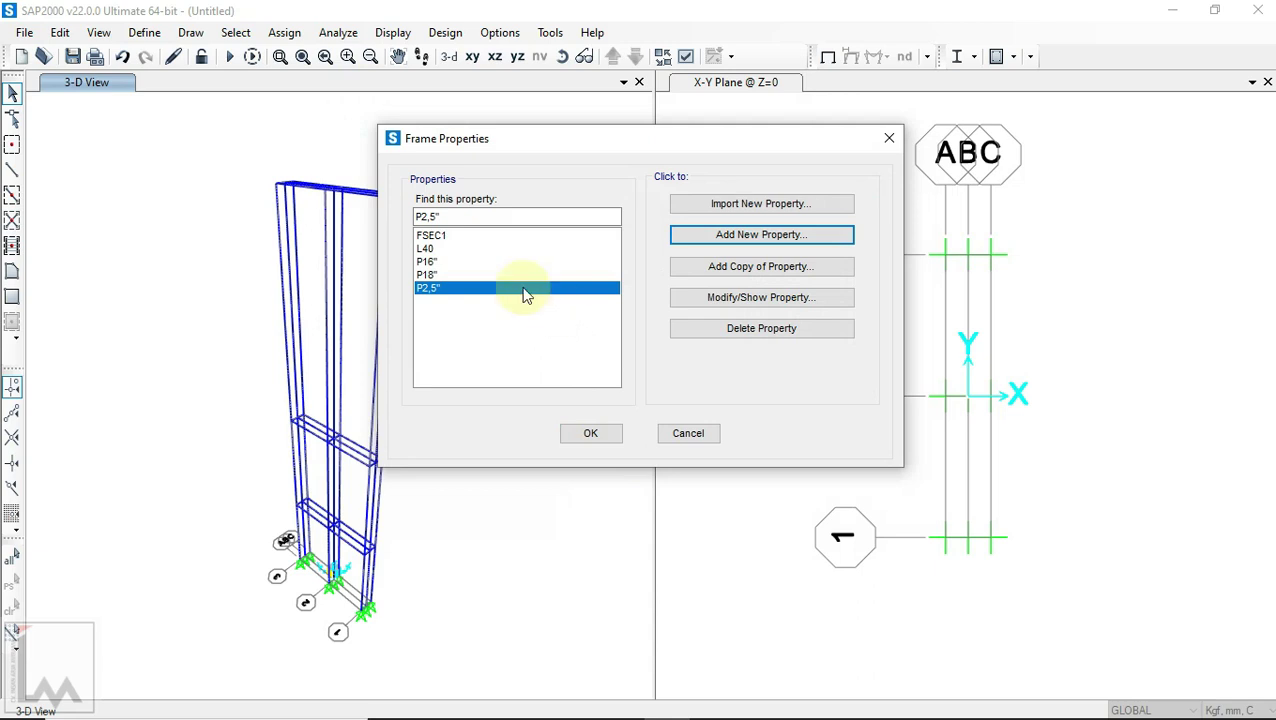
Step: Check the pedestal column's size in the PDF drawing and add a rectangular concrete section named PED1,5m
click(462, 249)
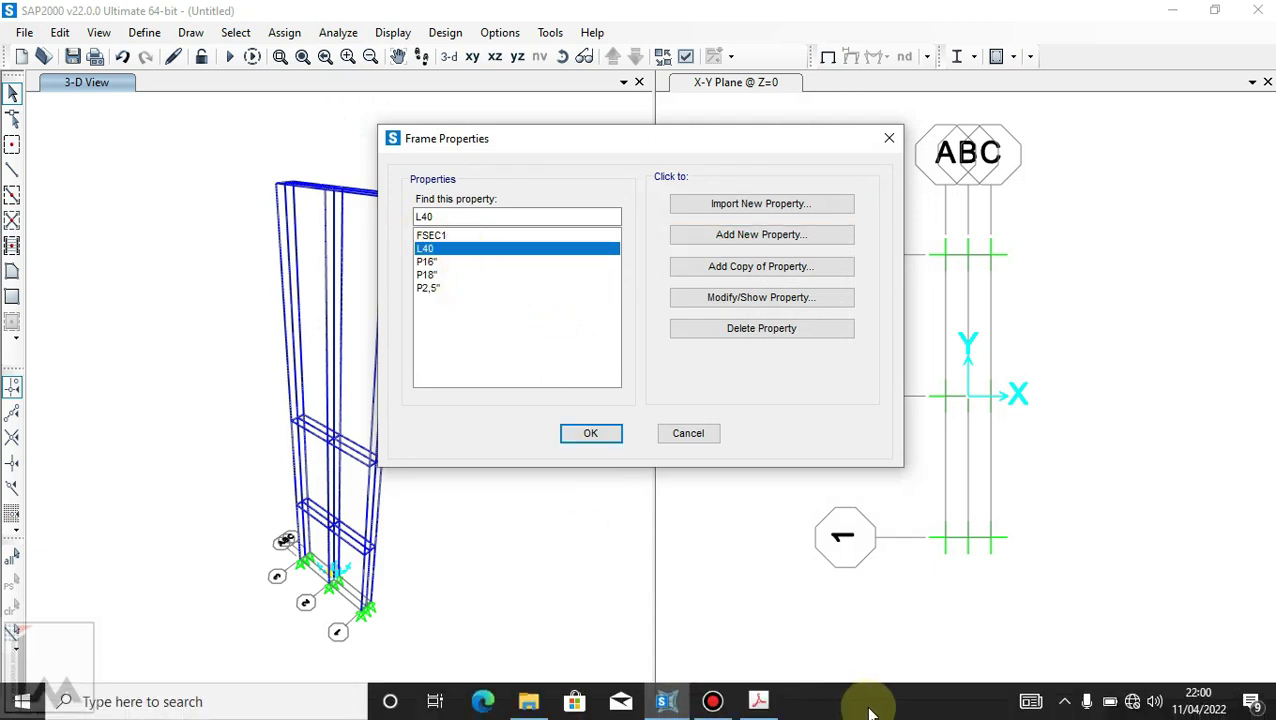
click(763, 698)
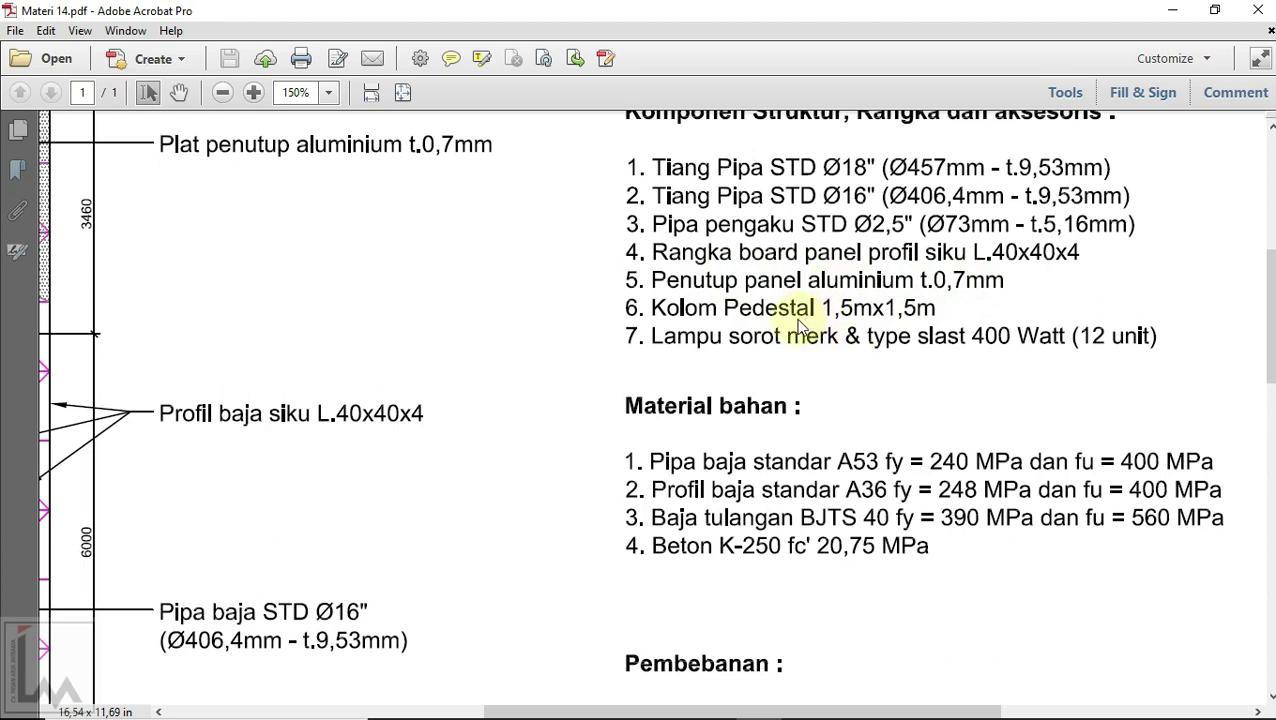
click(665, 701)
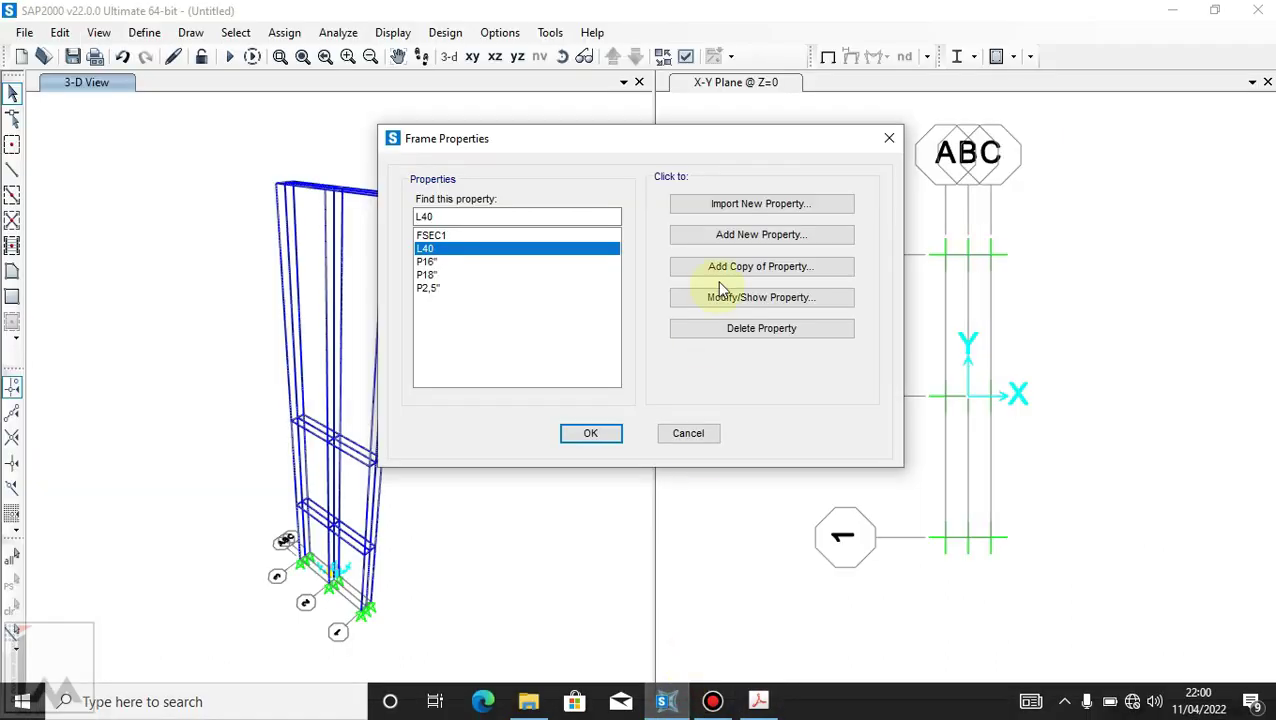
click(749, 234)
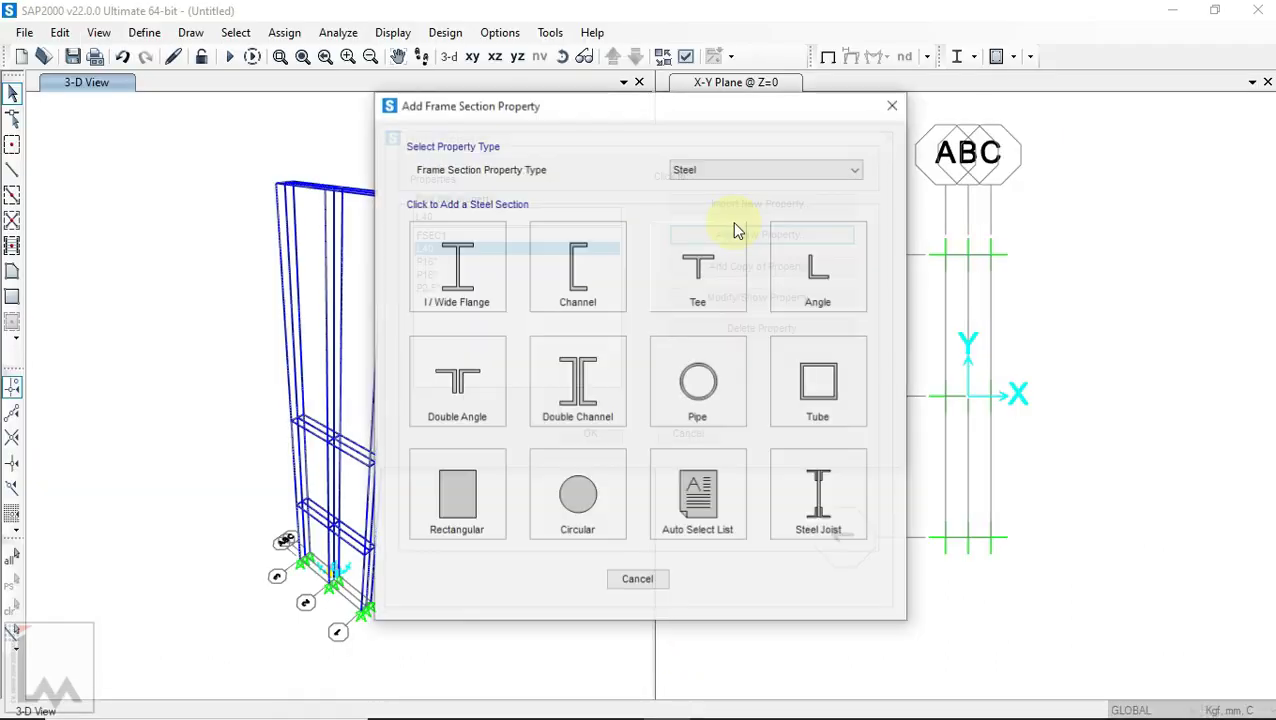
click(708, 170)
click(695, 213)
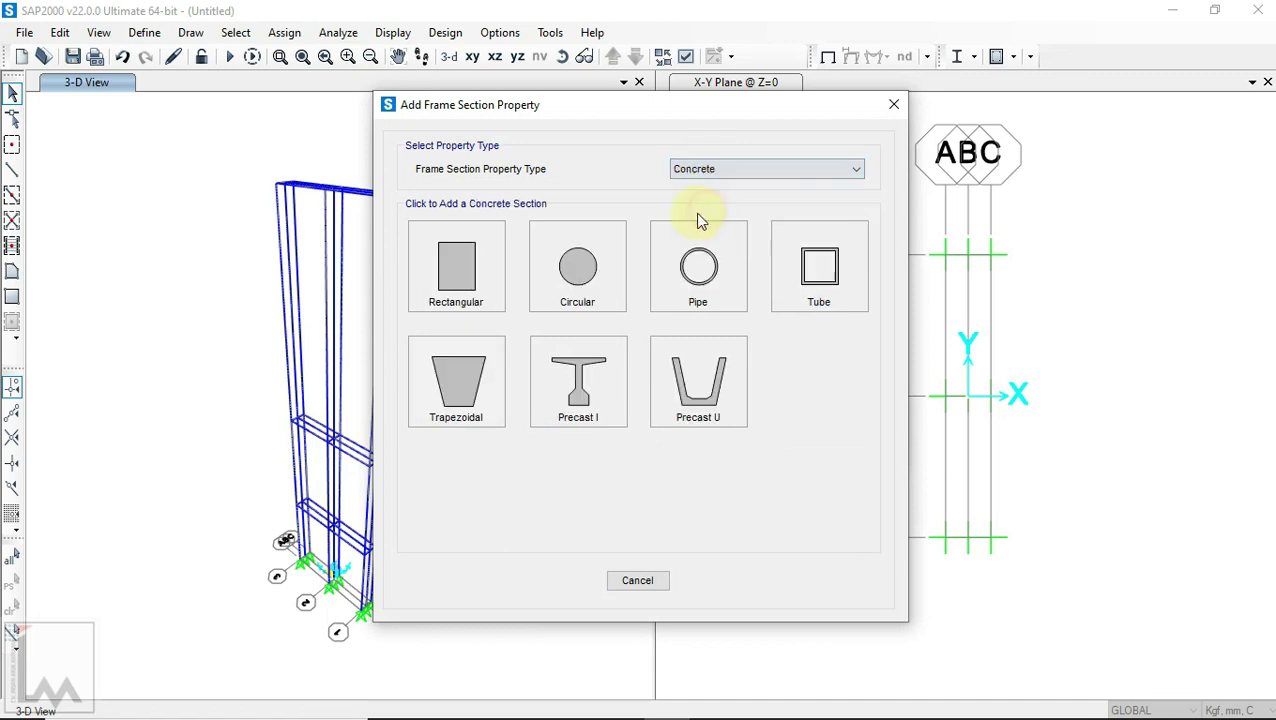
click(477, 261)
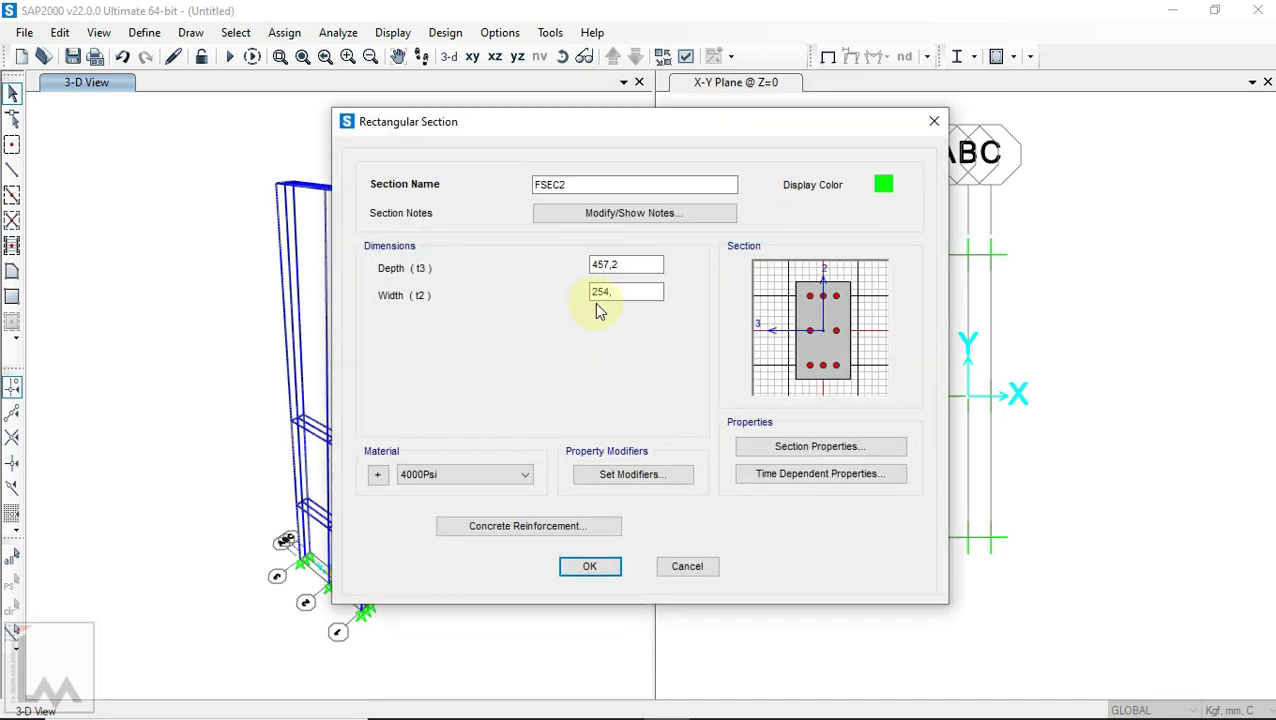
drag(584, 183, 507, 192)
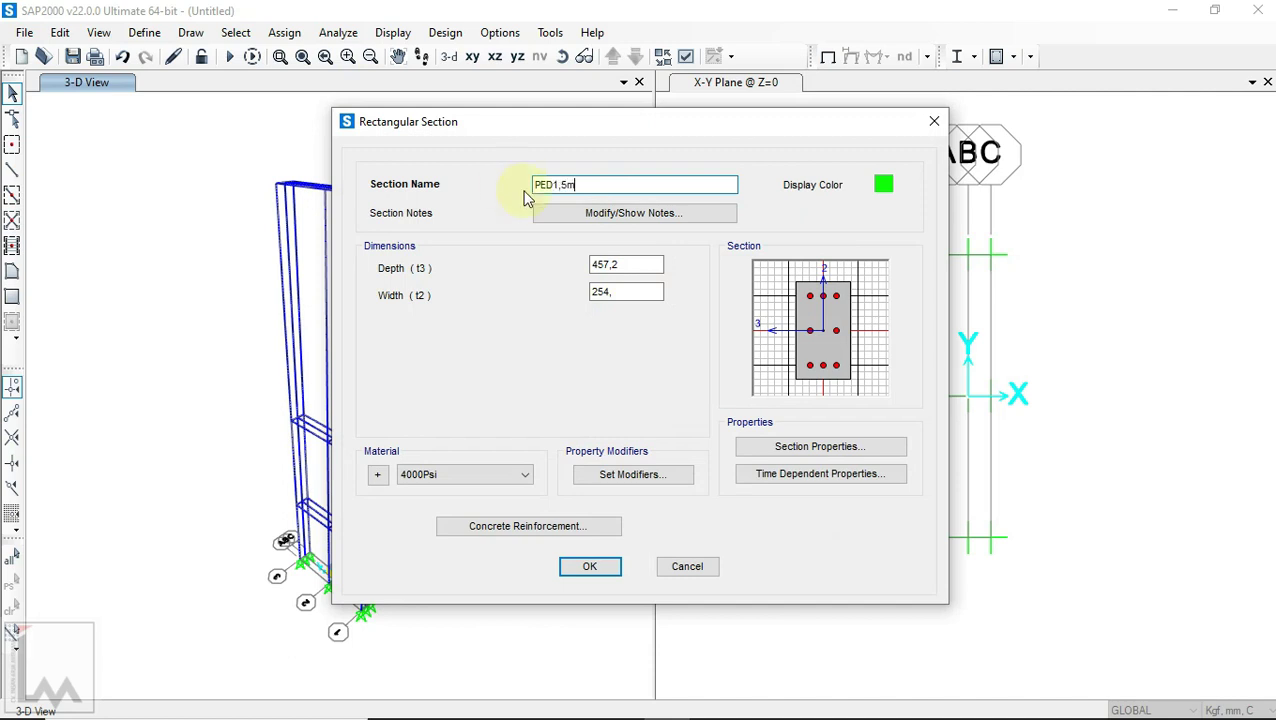
Step: Give the PED1,5m section a gray display color and set both its depth and width to 1500 mm
click(884, 188)
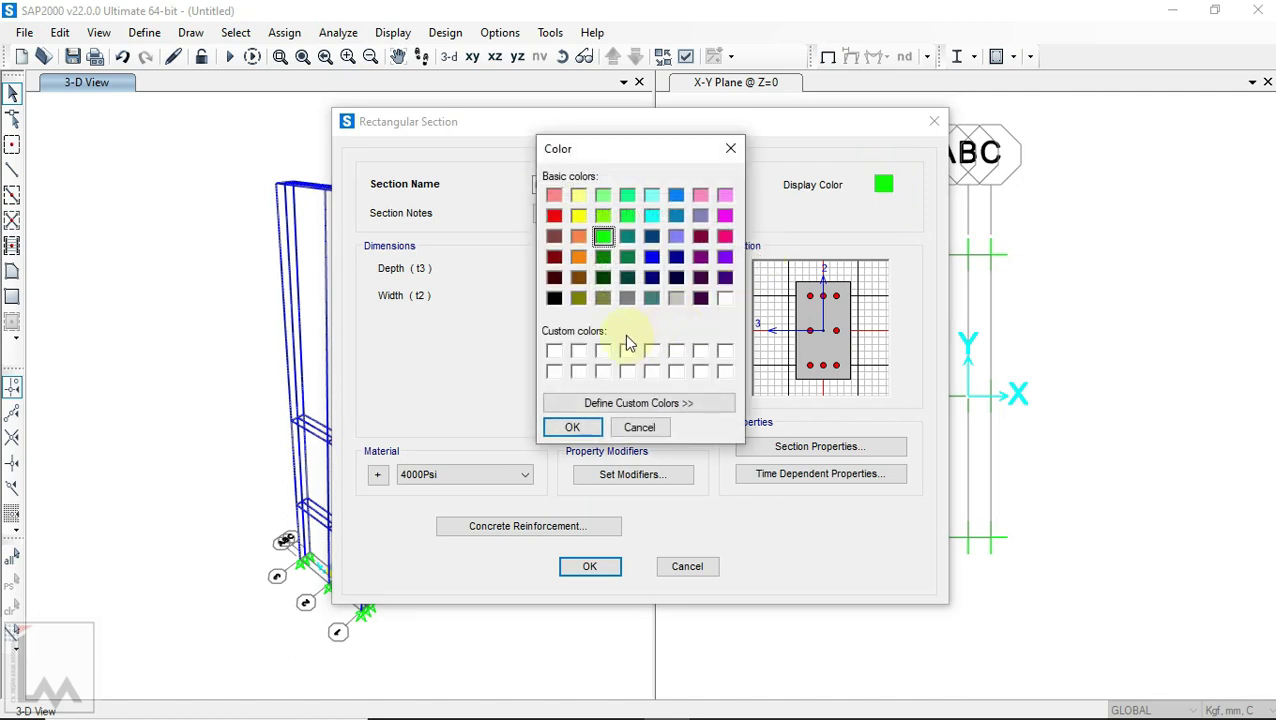
click(572, 427)
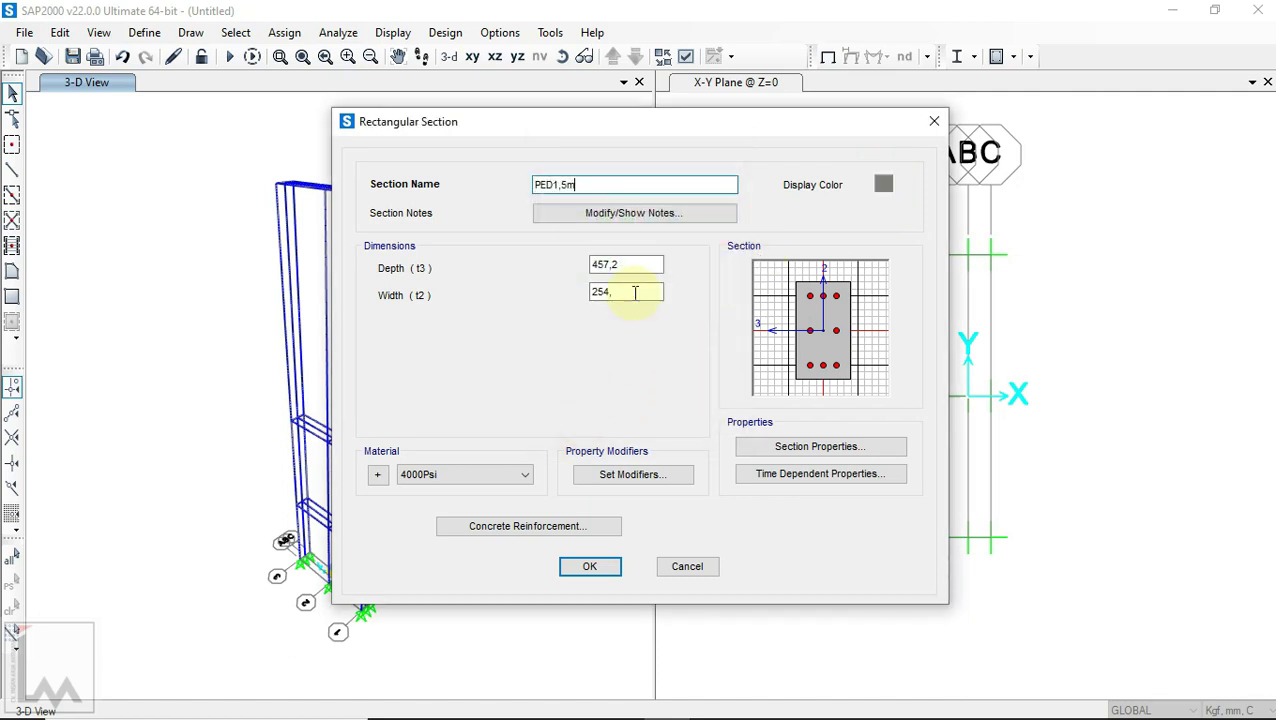
drag(643, 268, 585, 277)
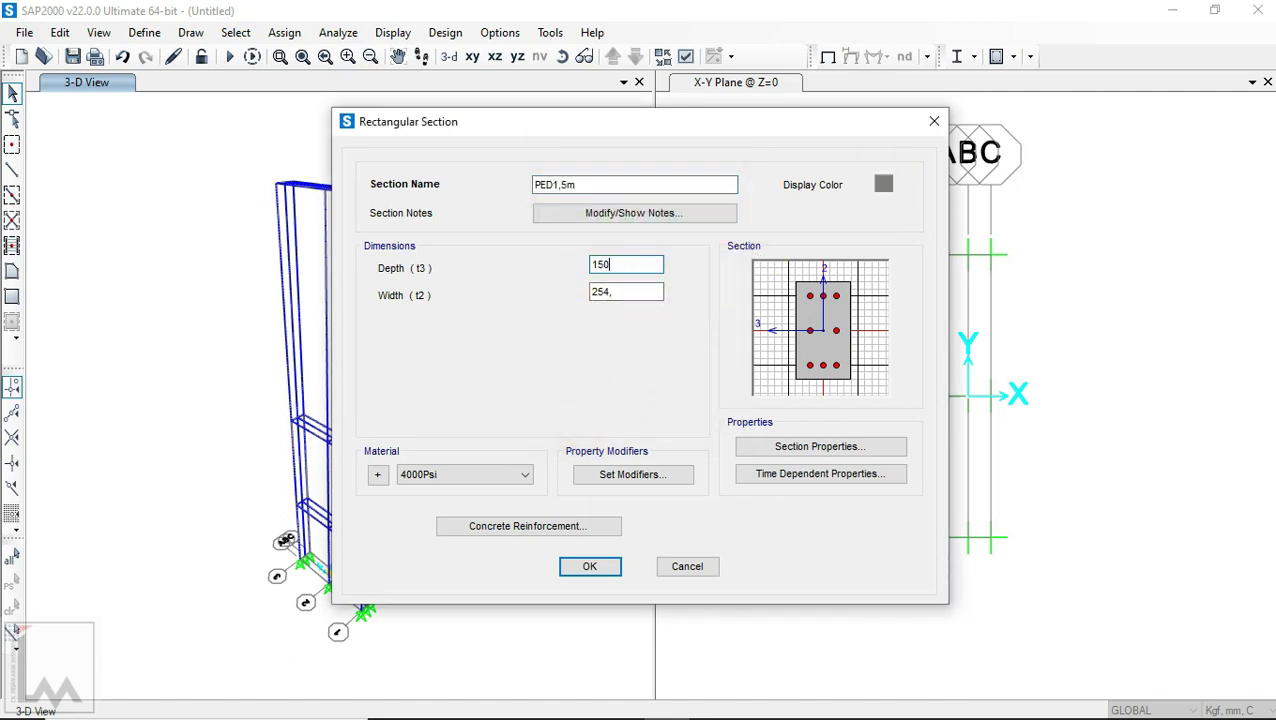
text(1500)
click(621, 295)
drag(610, 292, 582, 293)
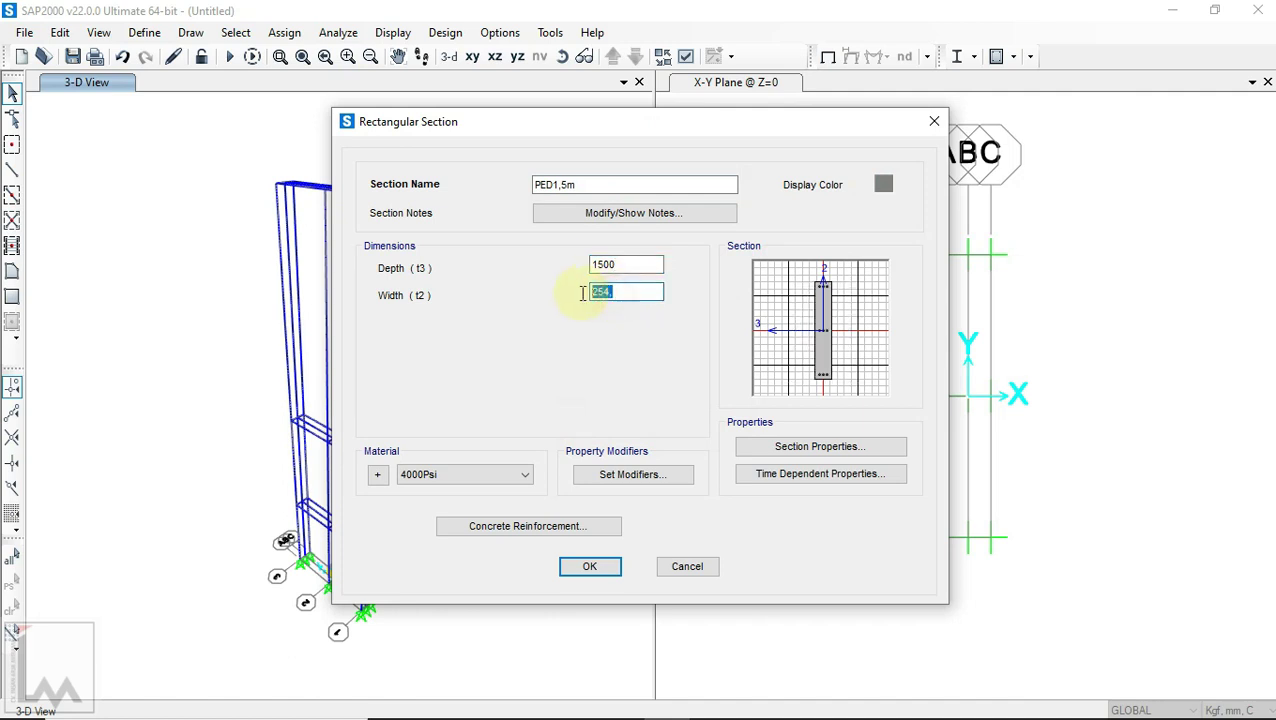
Step: Assign material K250 fc'20,75 MPa to PED1,5m and modify its moments of inertia about the 2 and 3 axes, using 0,7 for axis 3
click(500, 477)
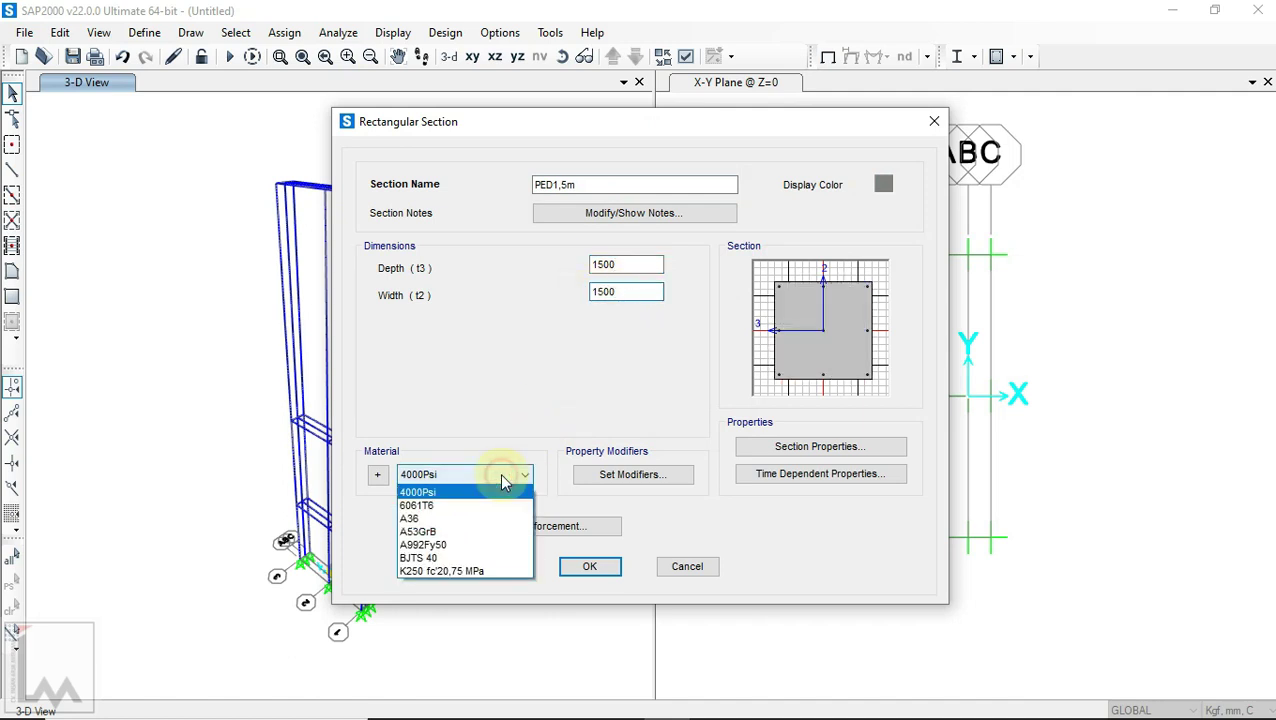
click(450, 571)
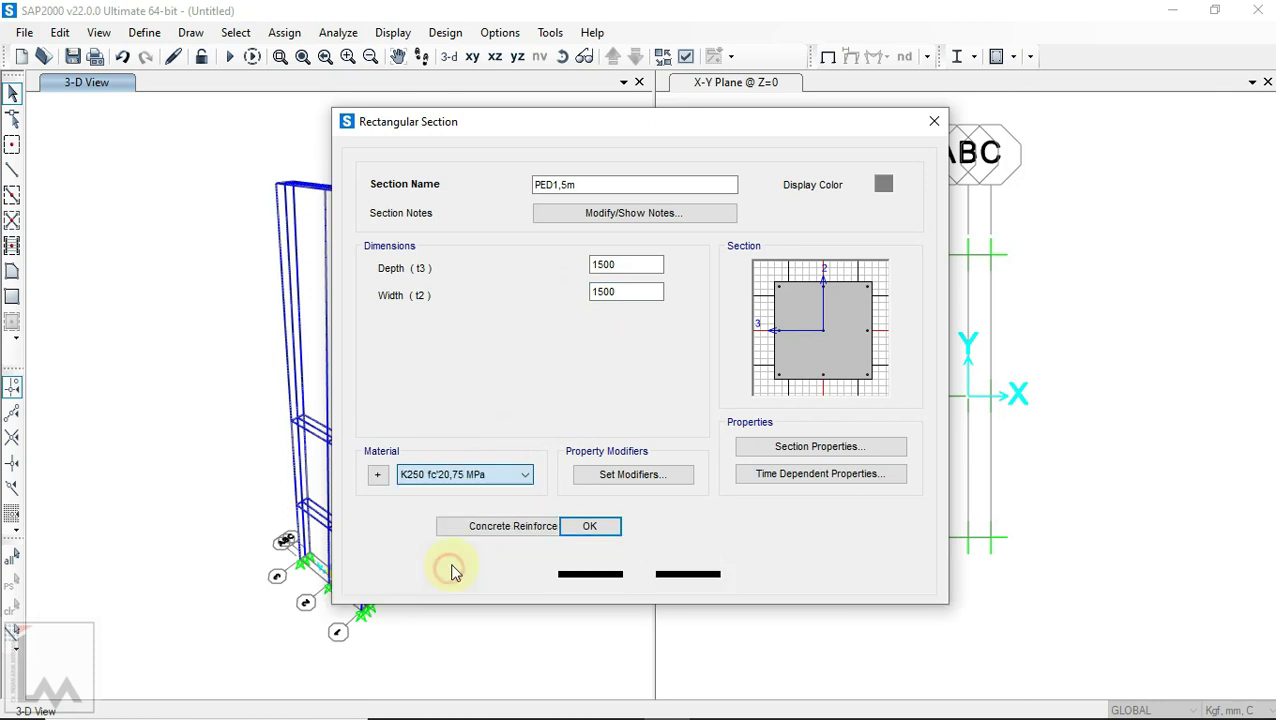
click(637, 476)
double_click(738, 363)
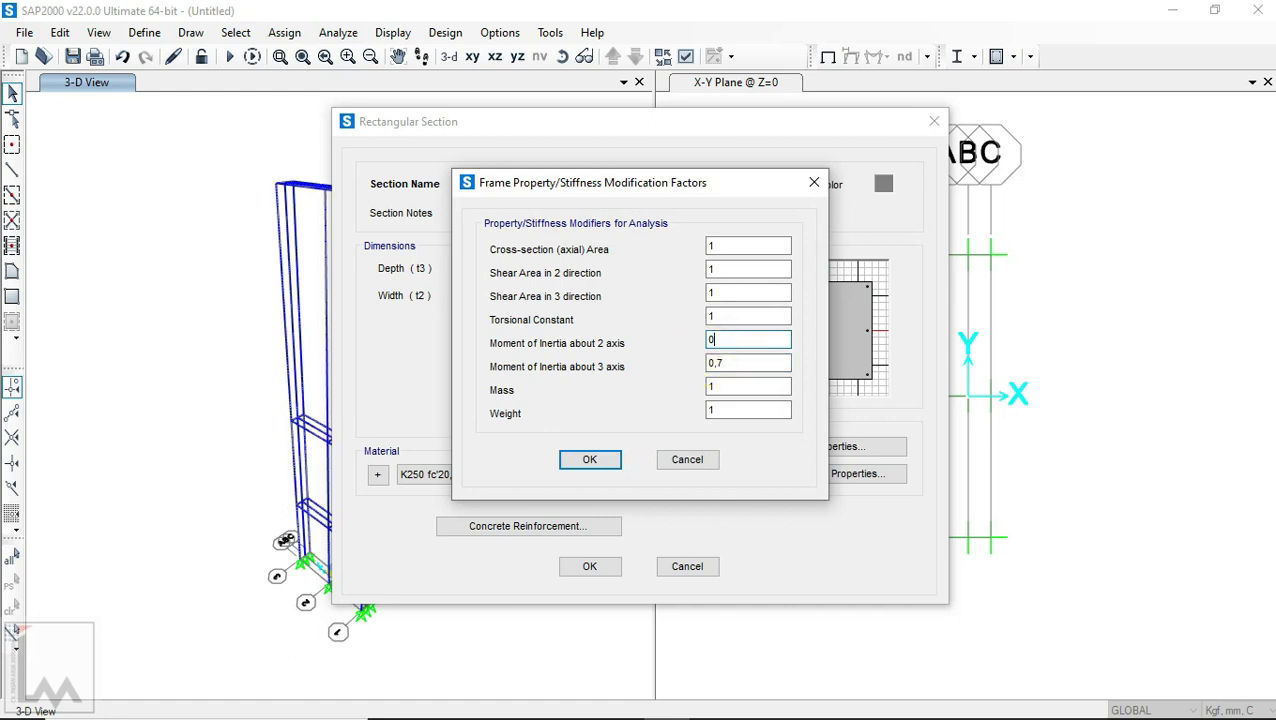
click(598, 457)
Step: Define the pedestal's column reinforcement with BJTS 40 longitudinal and confinement bars, set as reinforcement to be designed, and accept the section
click(576, 531)
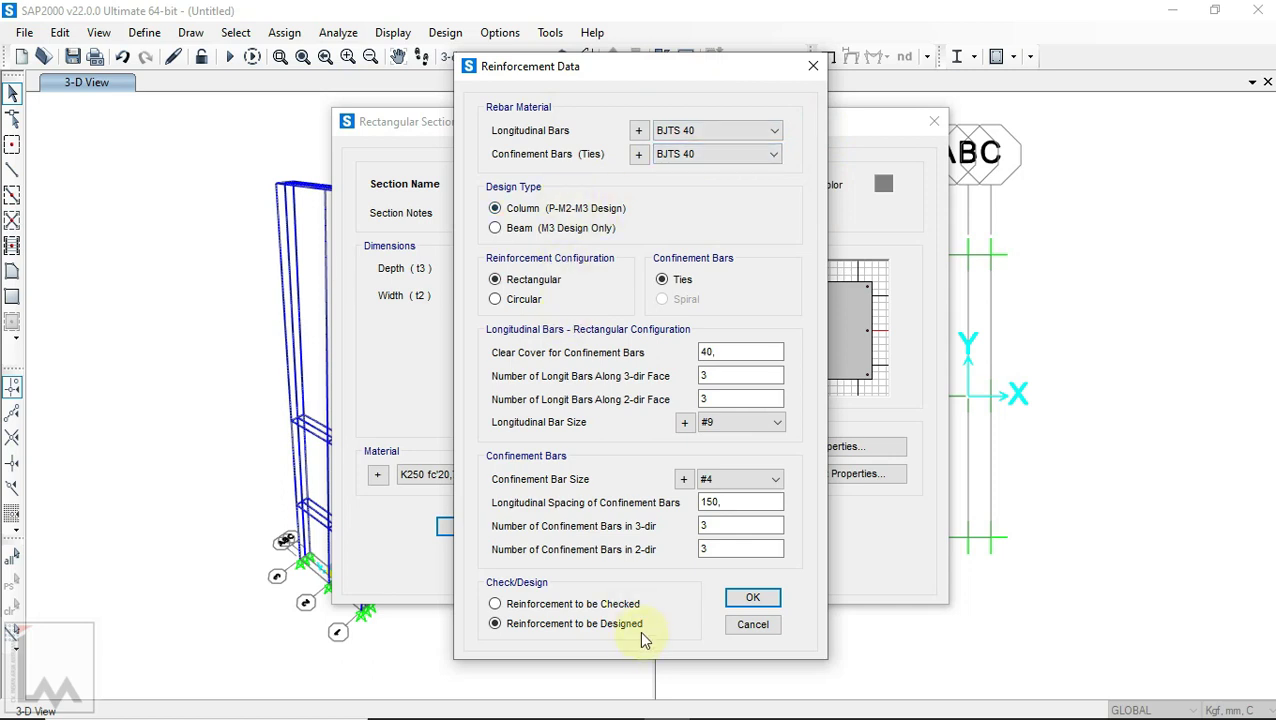
click(752, 597)
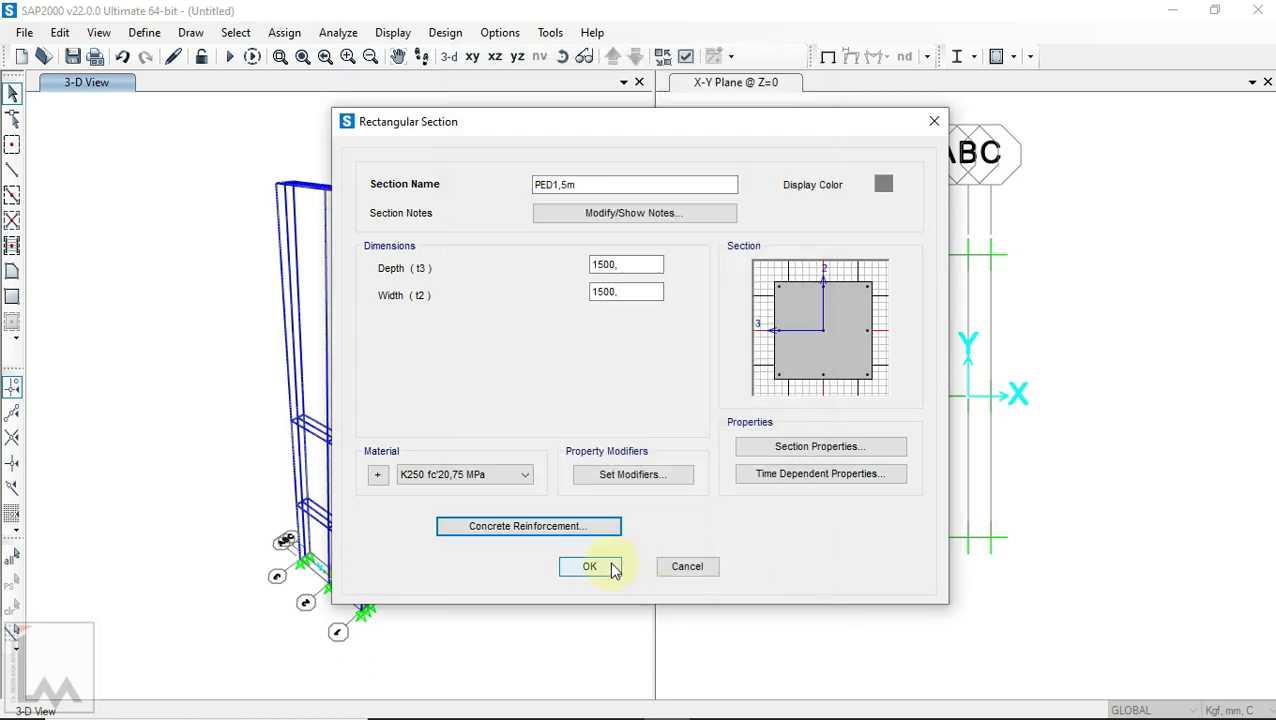
click(590, 566)
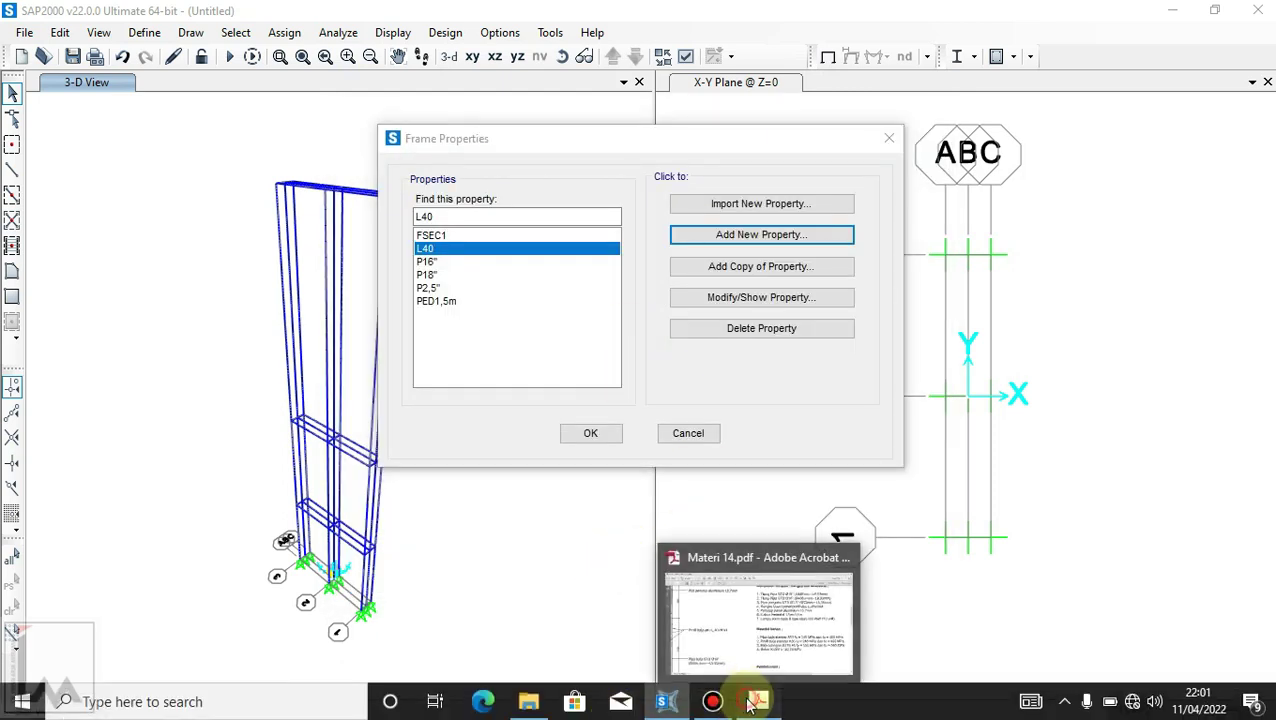
Step: Check the structural component list in the PDF drawing, return to SAP2000 and accept the frame properties
click(758, 701)
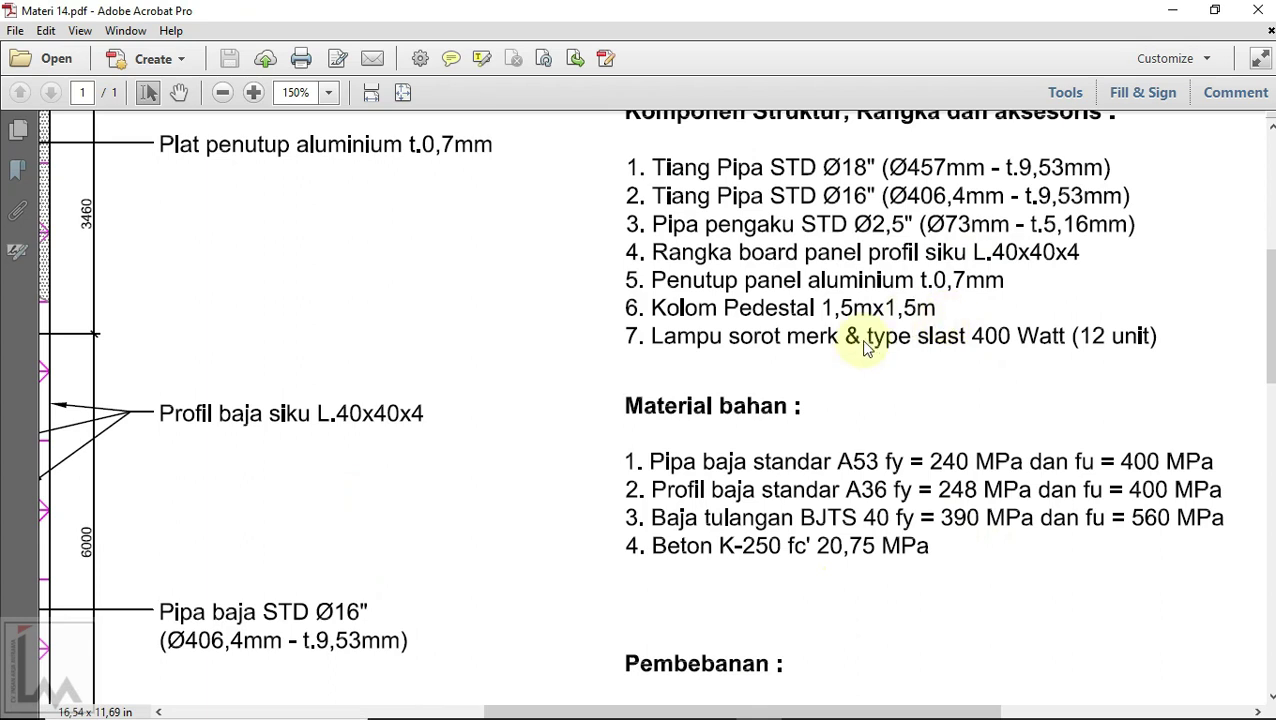
click(666, 703)
click(588, 432)
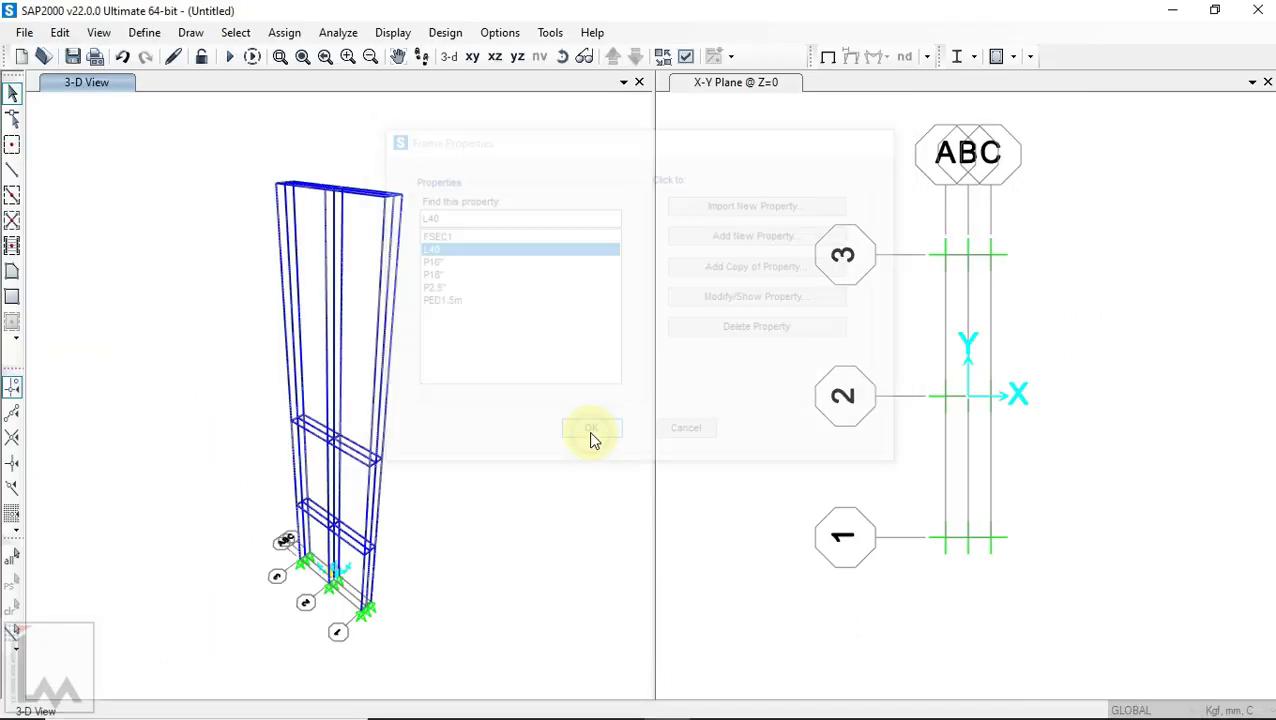
Step: Add a new shell-type area section for the aluminium cover plate and name it P0,7
click(146, 33)
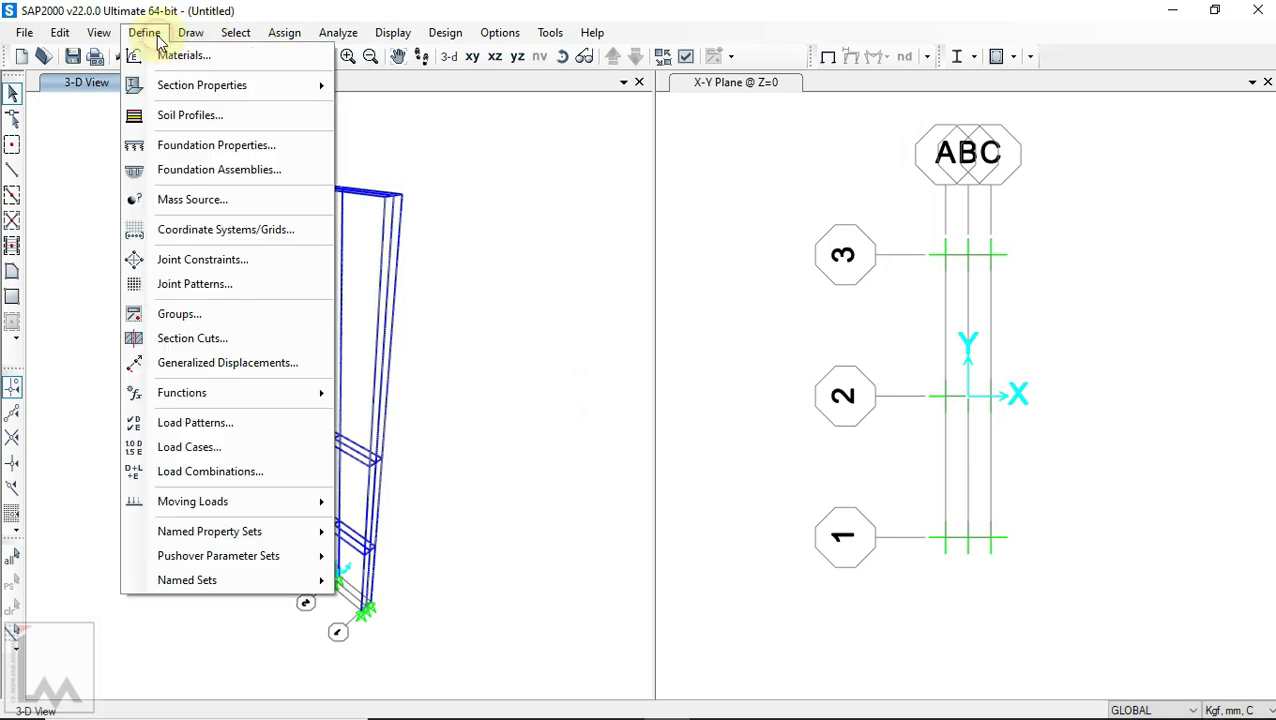
mouse_move(185, 90)
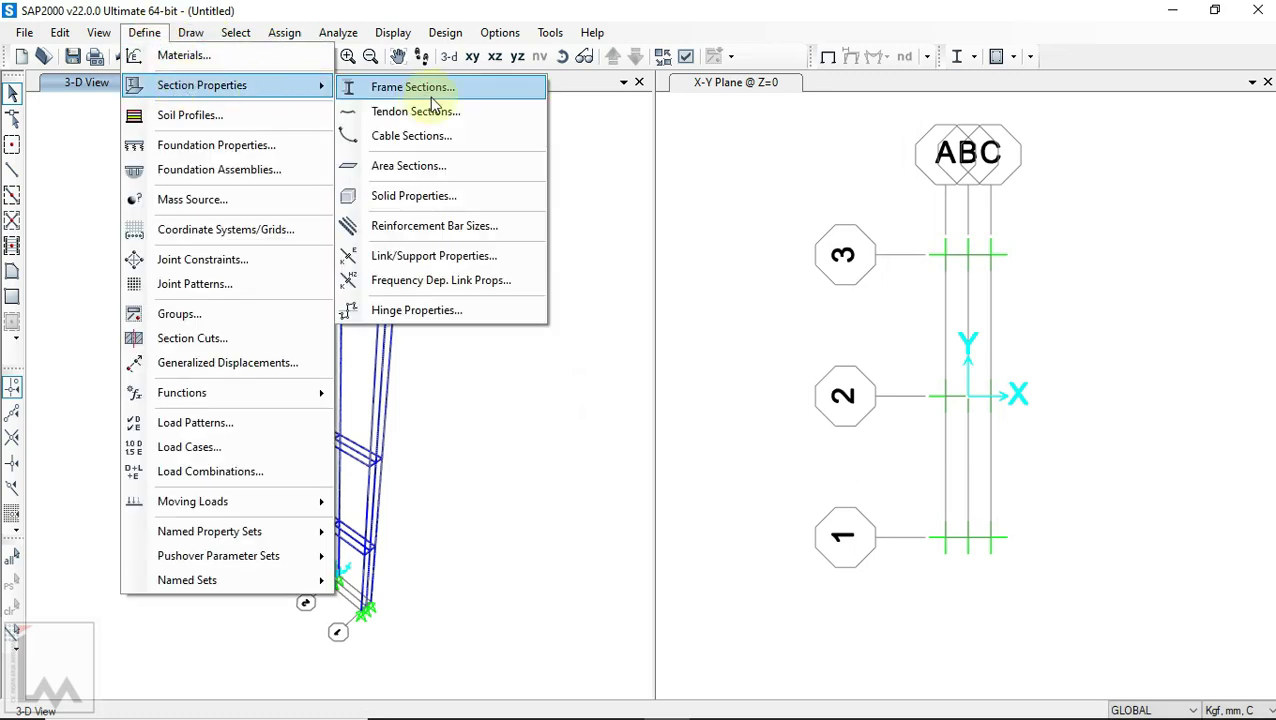
click(463, 170)
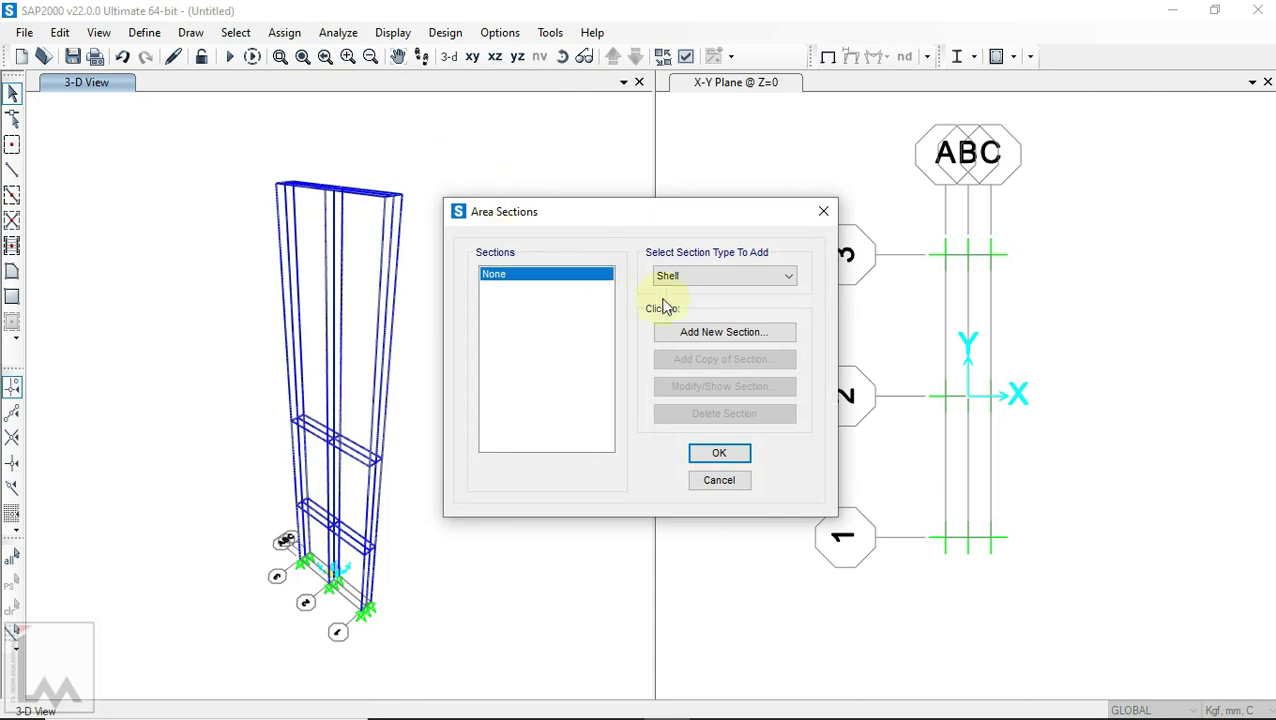
click(697, 333)
drag(558, 205, 449, 196)
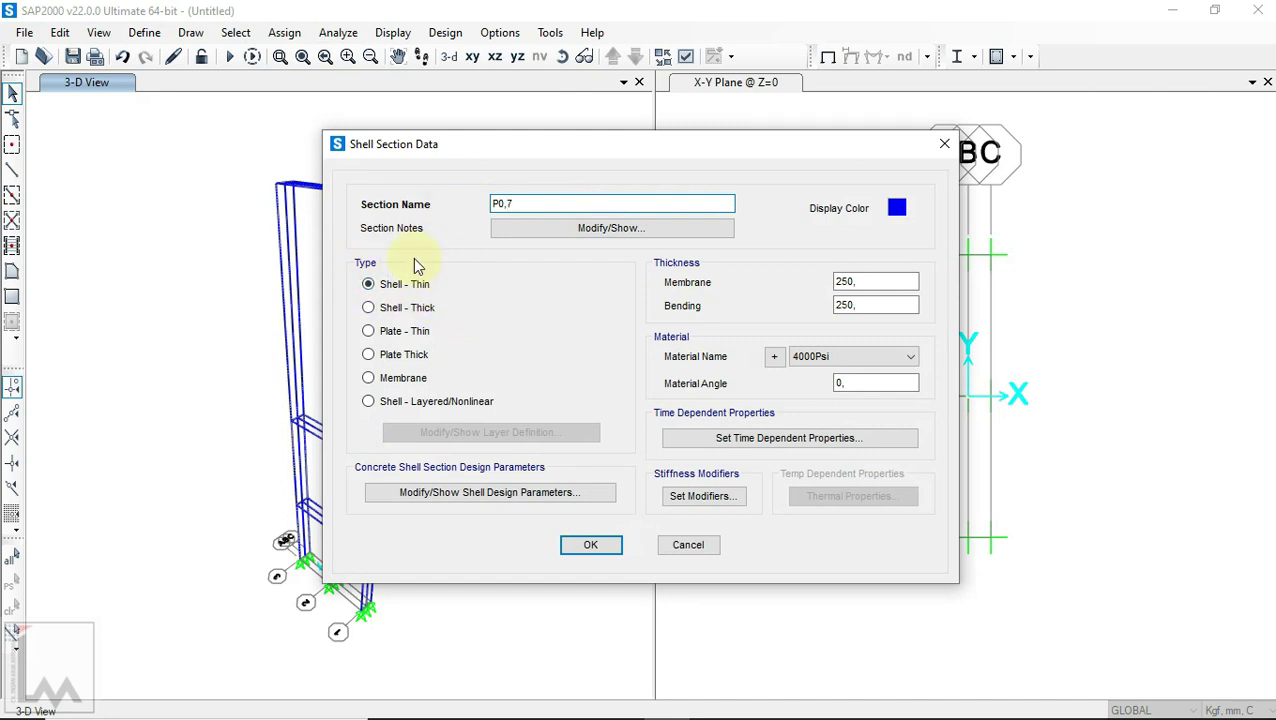
Step: Set the P0,7 shell's membrane and bending thicknesses to 0,7 mm and assign material 6061T6
double_click(871, 282)
text(0,7)
click(871, 305)
double_click(871, 305)
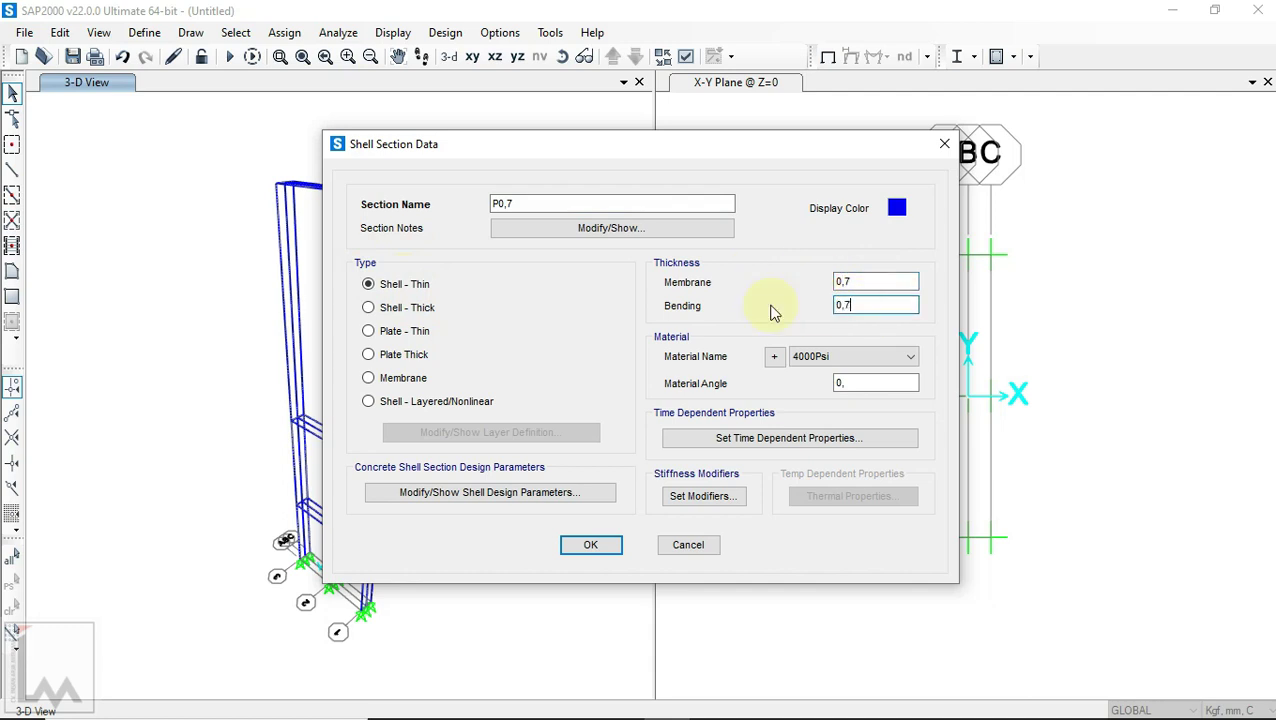
click(843, 358)
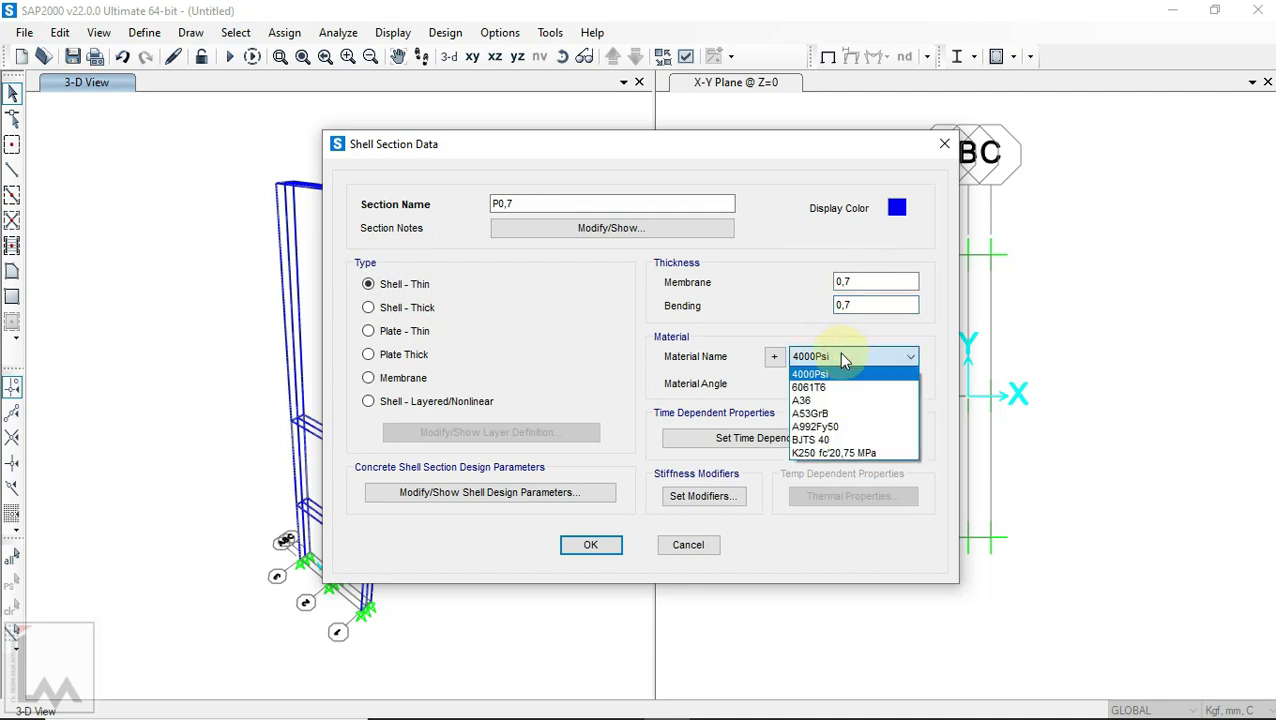
click(834, 388)
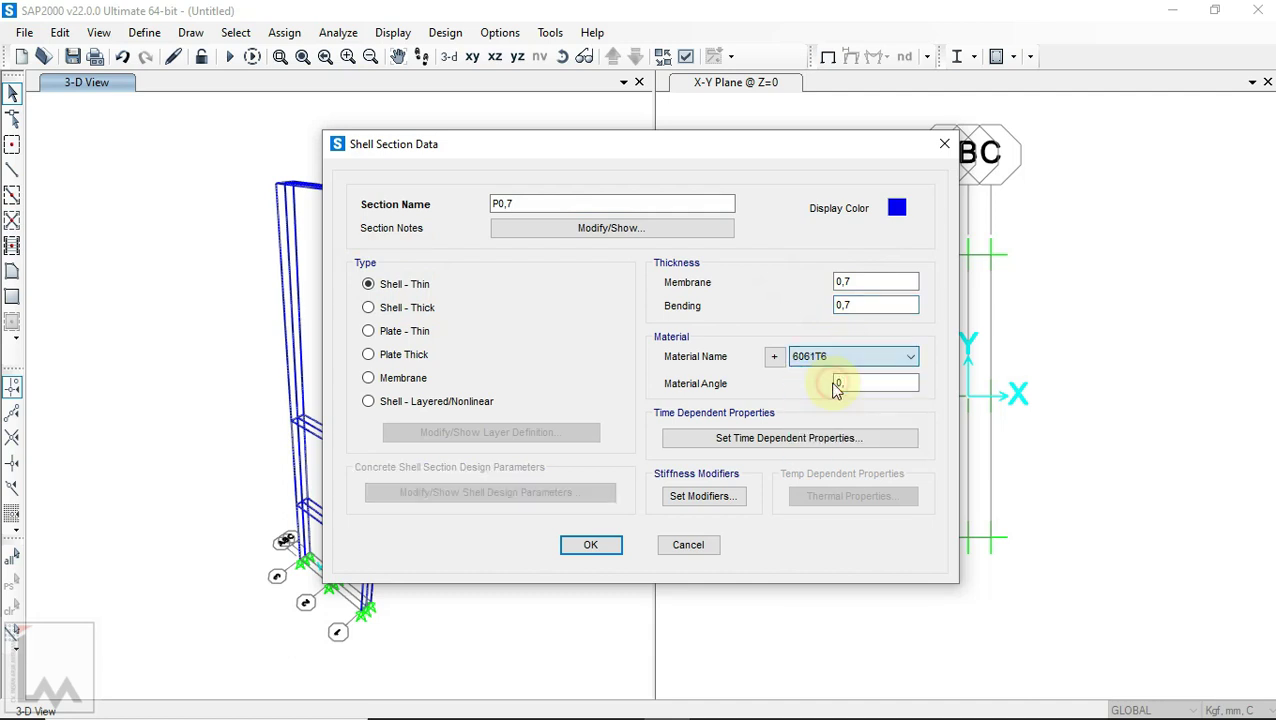
Step: Give the P0,7 shell a light gray display color and accept the section and the area section list
click(905, 213)
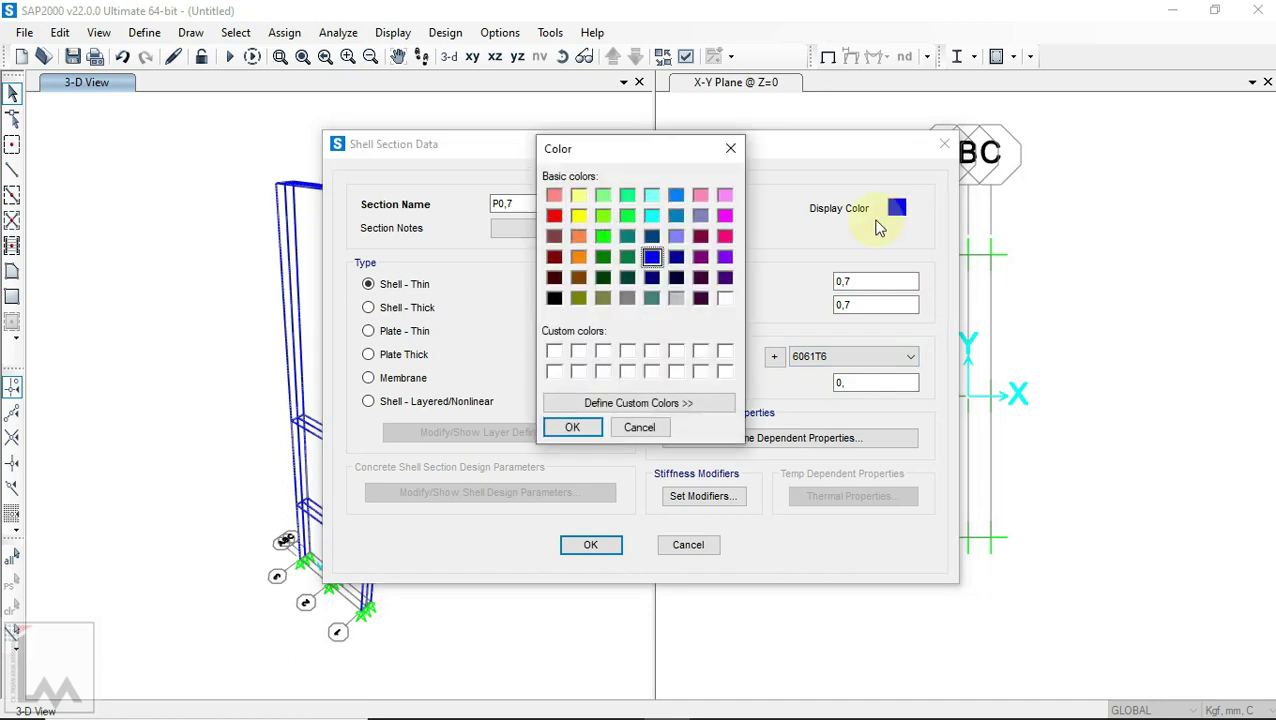
click(676, 298)
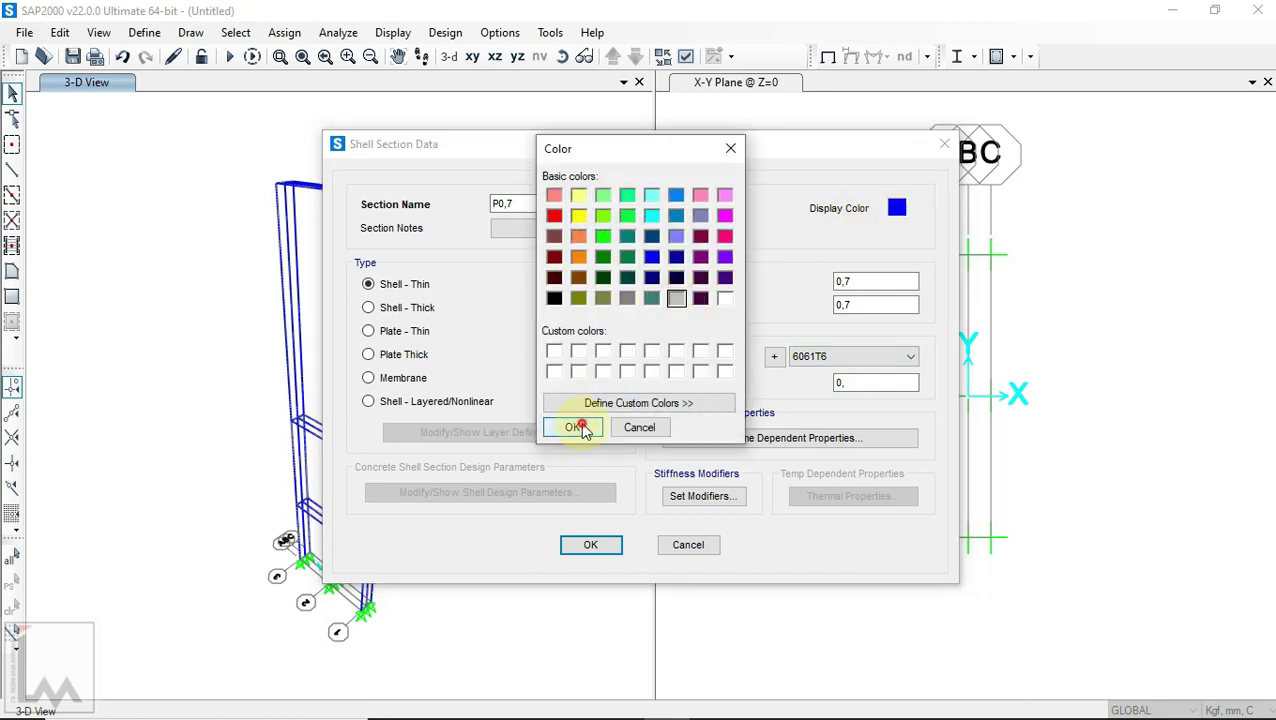
click(572, 427)
click(582, 547)
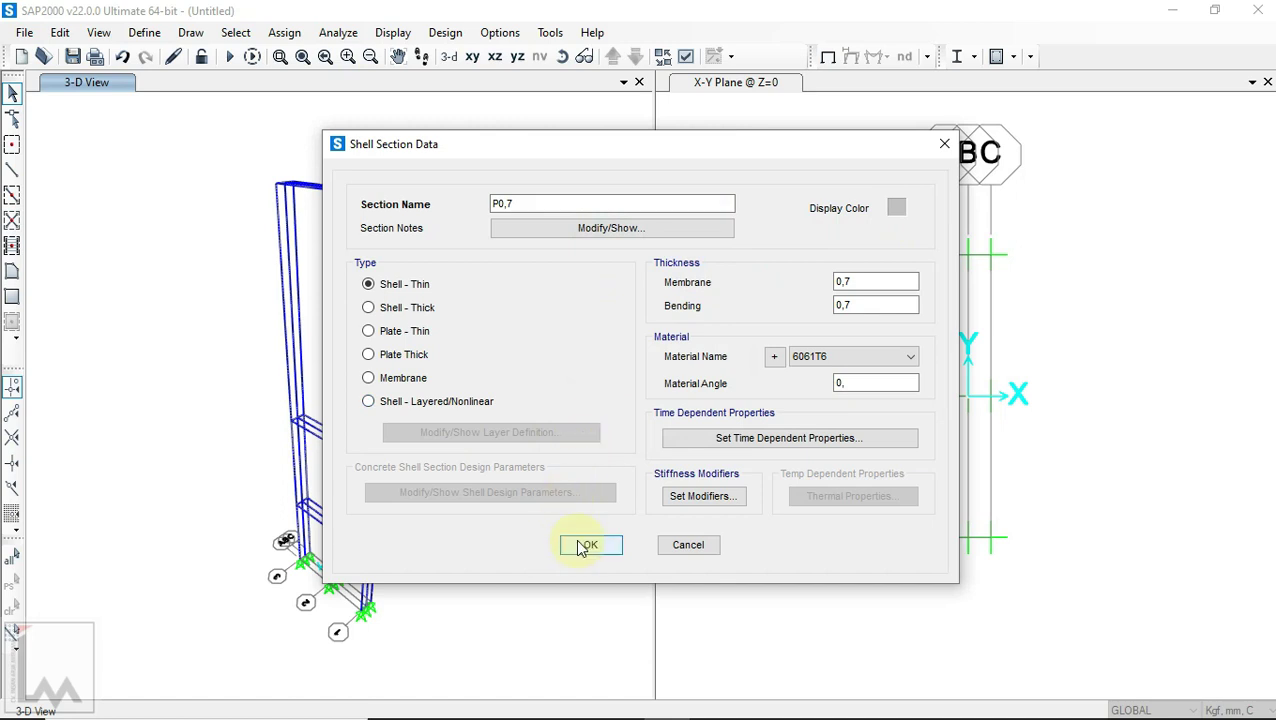
click(722, 454)
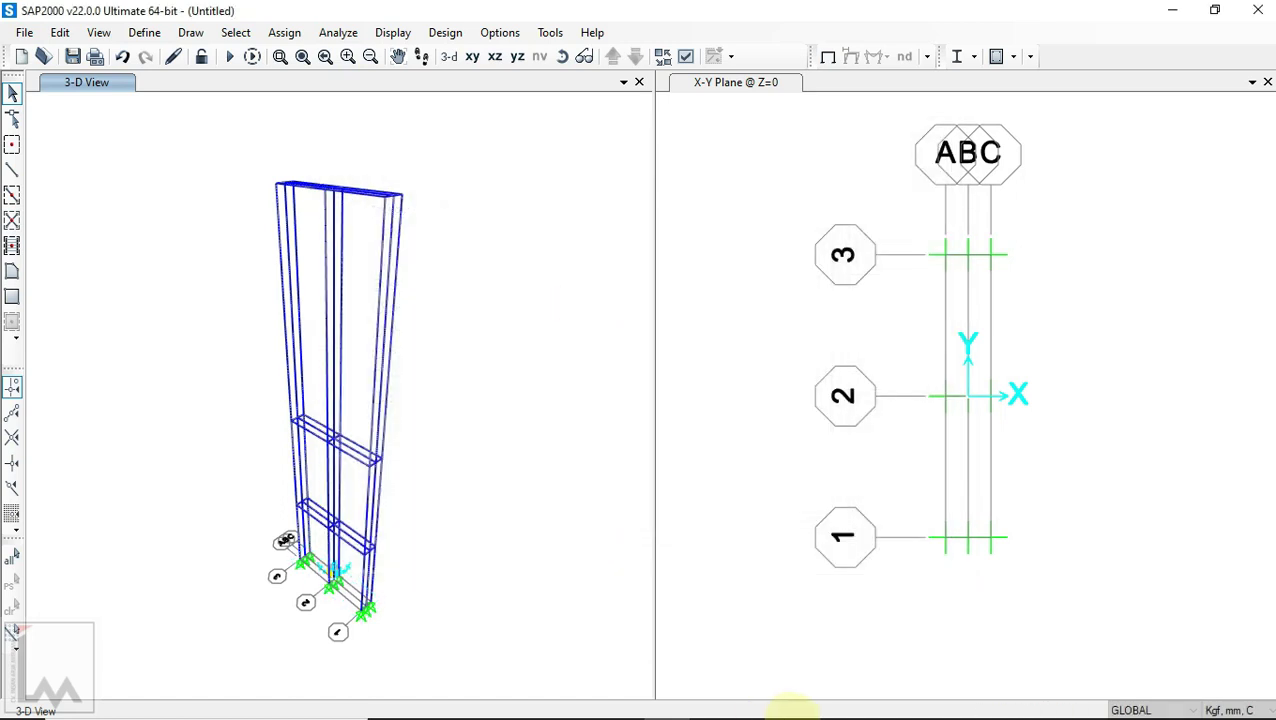
Step: Review the component and material lists in the PDF drawing and return to SAP2000
mouse_move(790, 718)
click(757, 702)
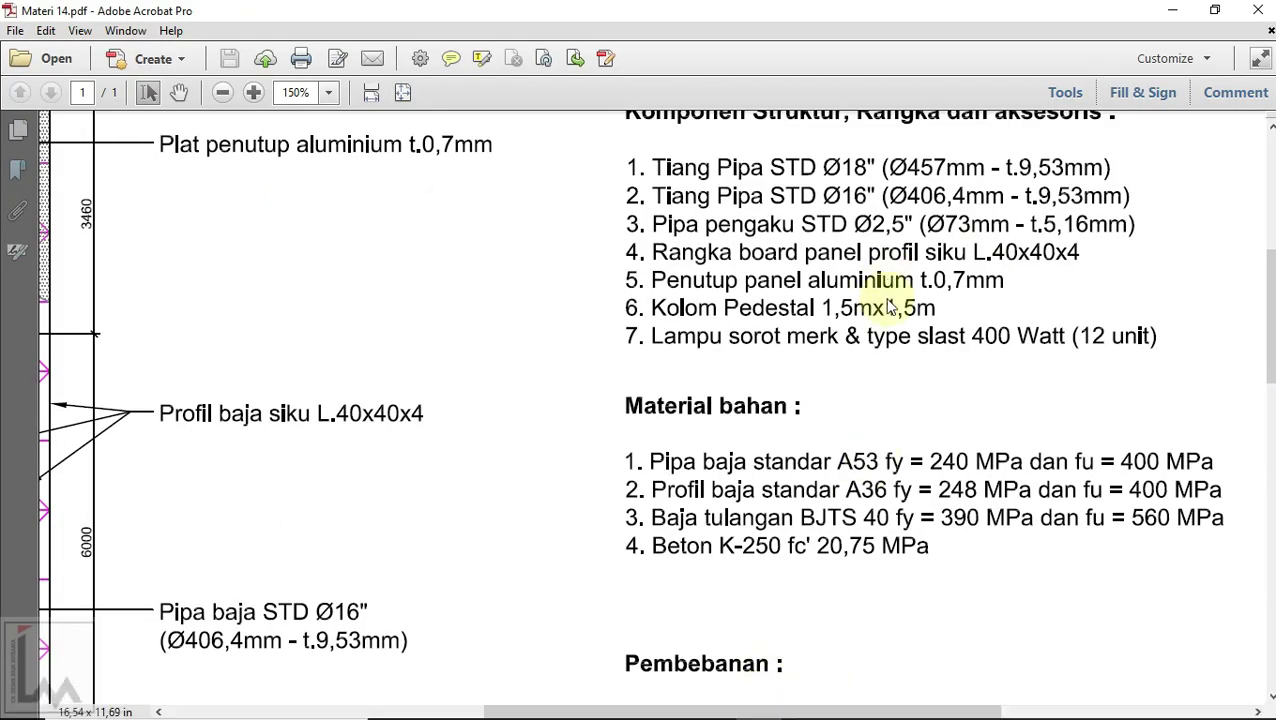
scroll(808, 410, down, 2)
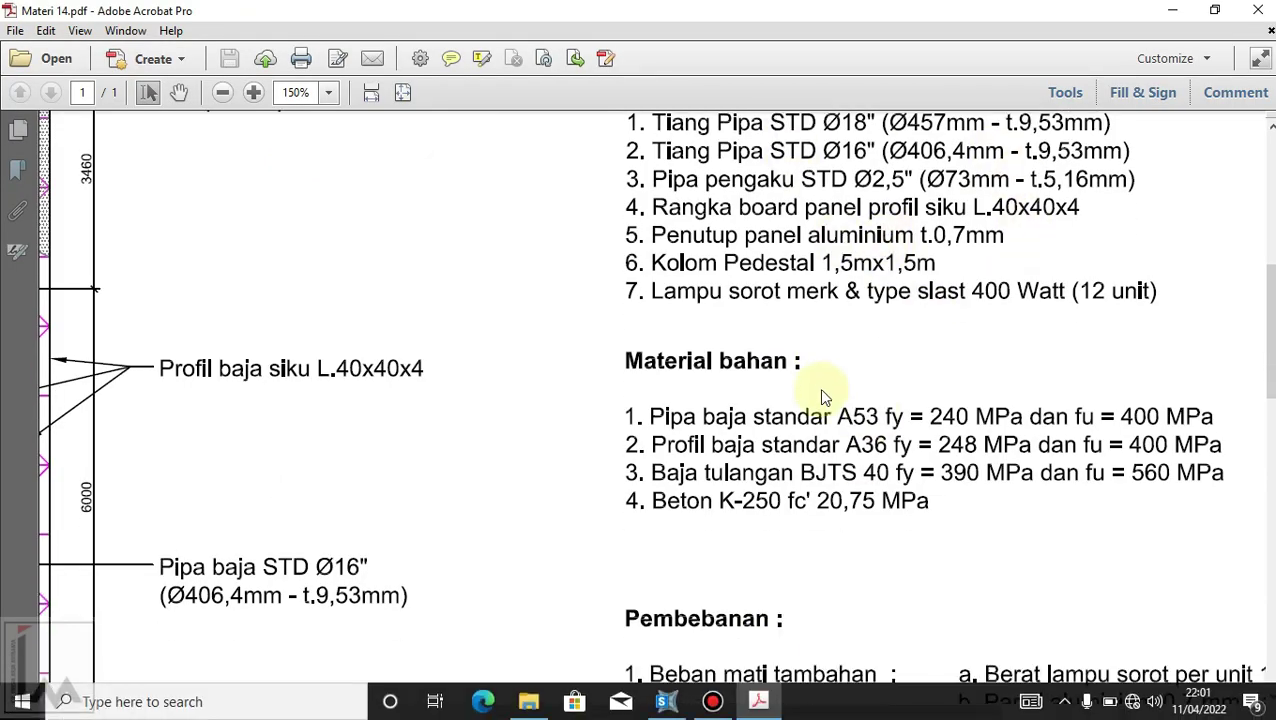
click(668, 700)
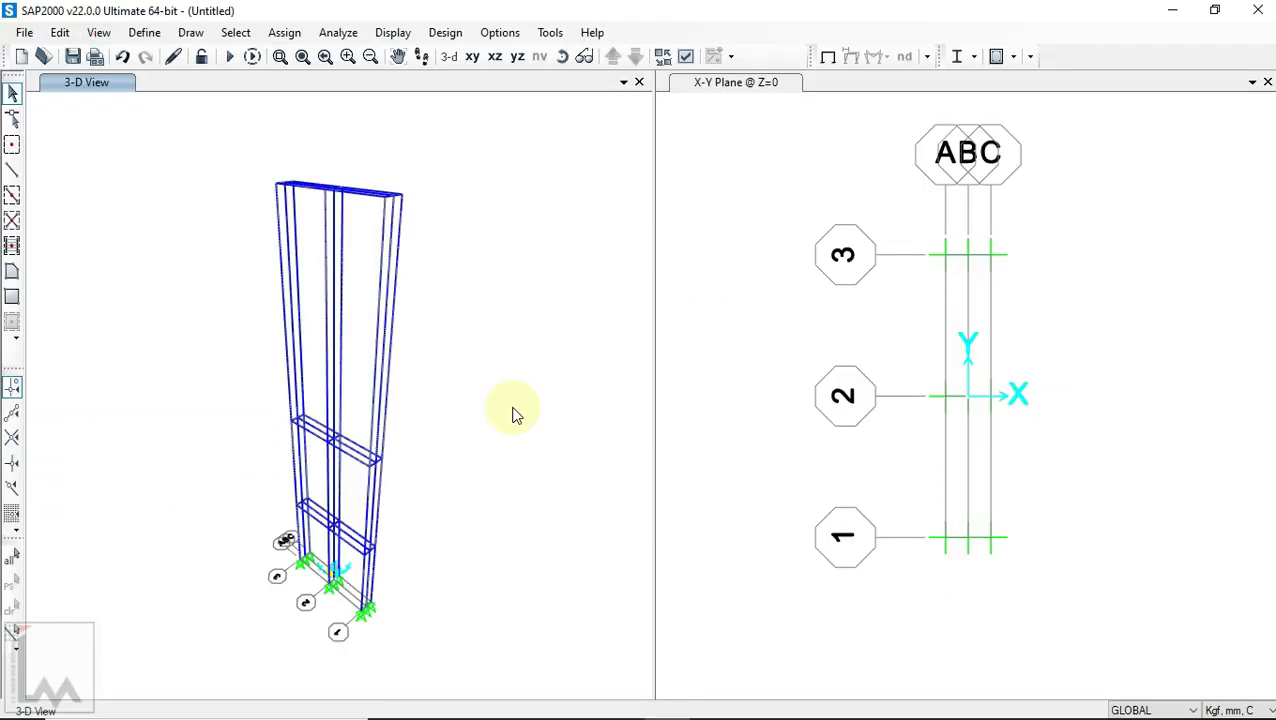
Step: Select all the template joints and frames in the 3-D view and delete them, leaving only the grid
drag(213, 135, 355, 338)
drag(518, 575, 531, 644)
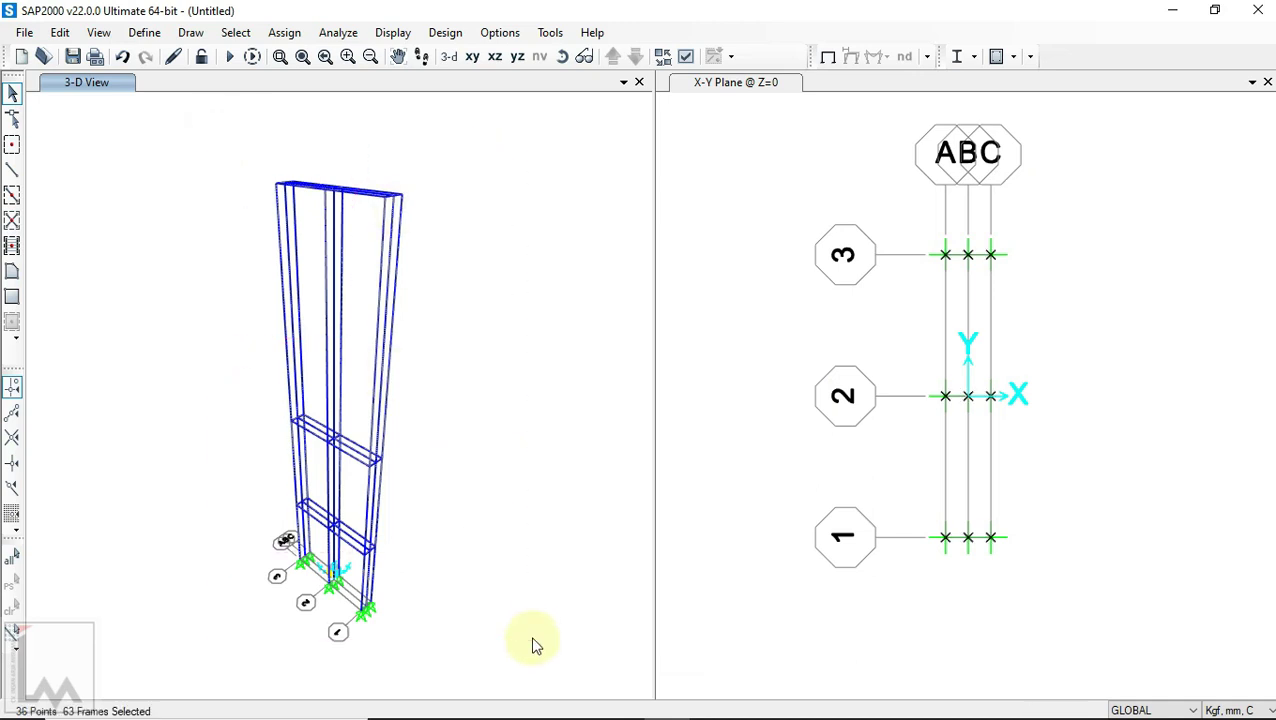
click(533, 645)
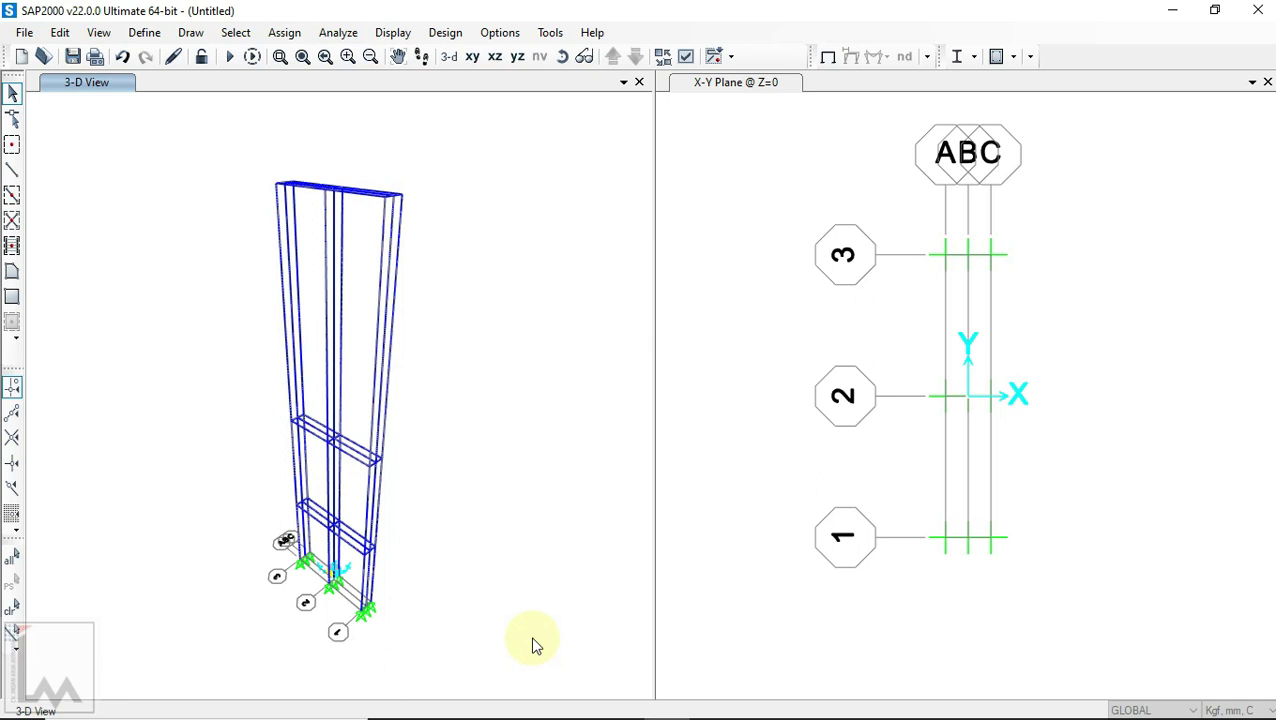
click(533, 645)
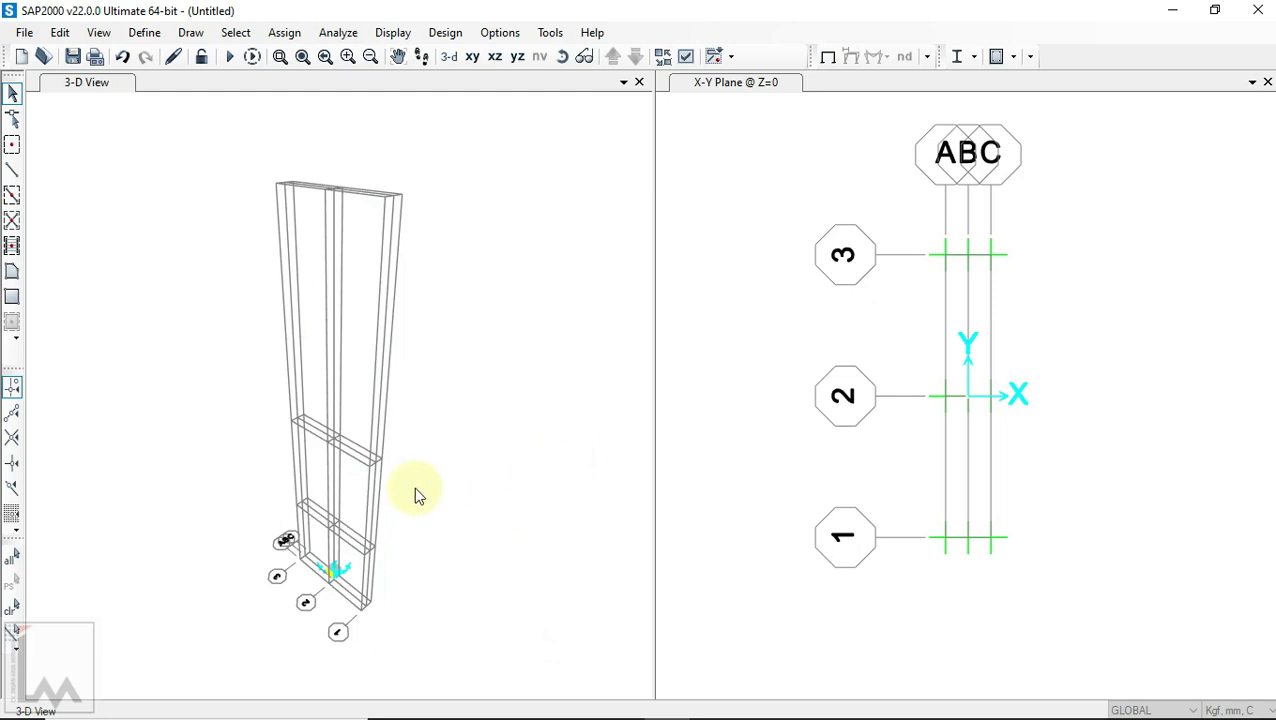
Step: Draw a straight PED1,5m frame vertically from the base origin to the first grid level along the central grid line
scroll(412, 488, up, 2)
scroll(390, 453, up, 2)
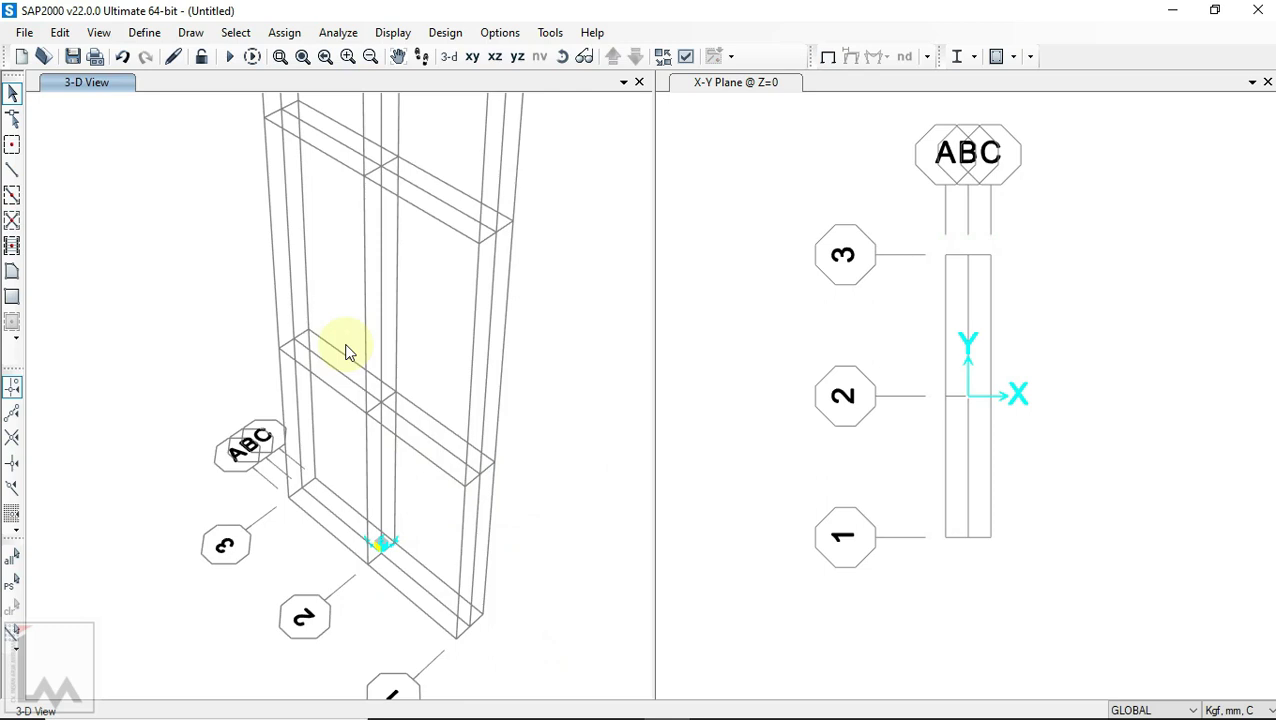
click(12, 172)
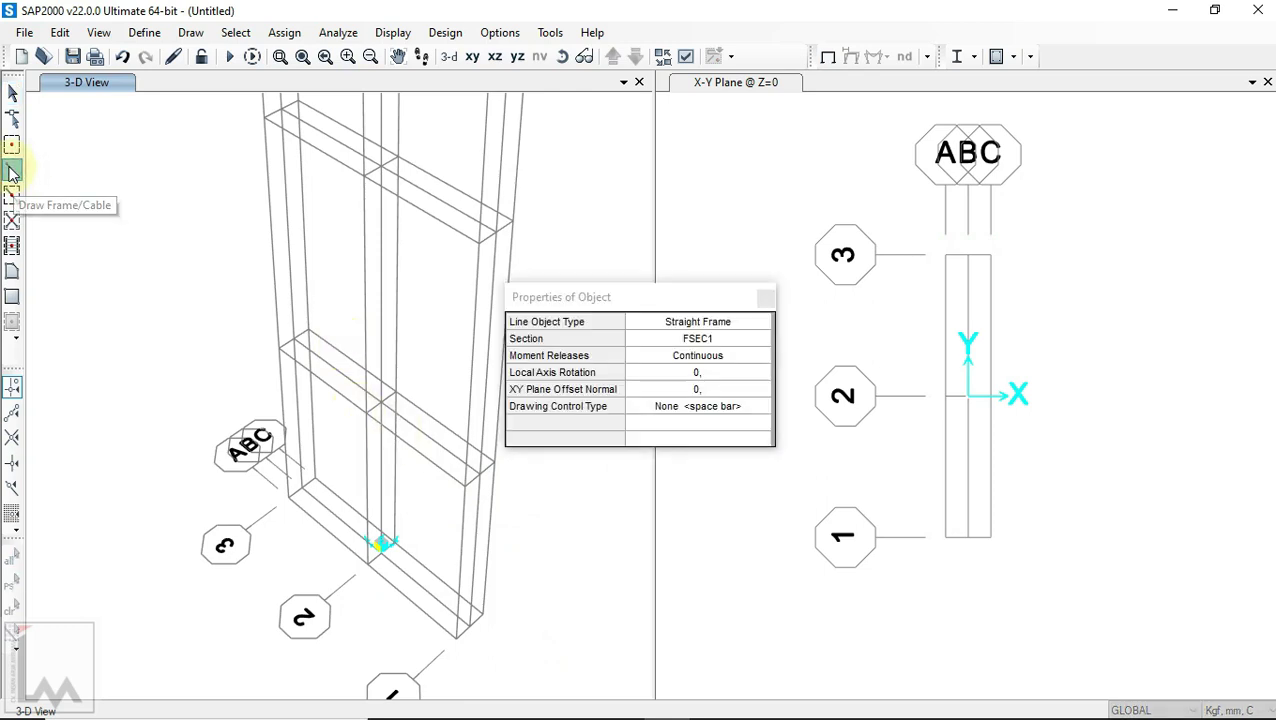
click(730, 342)
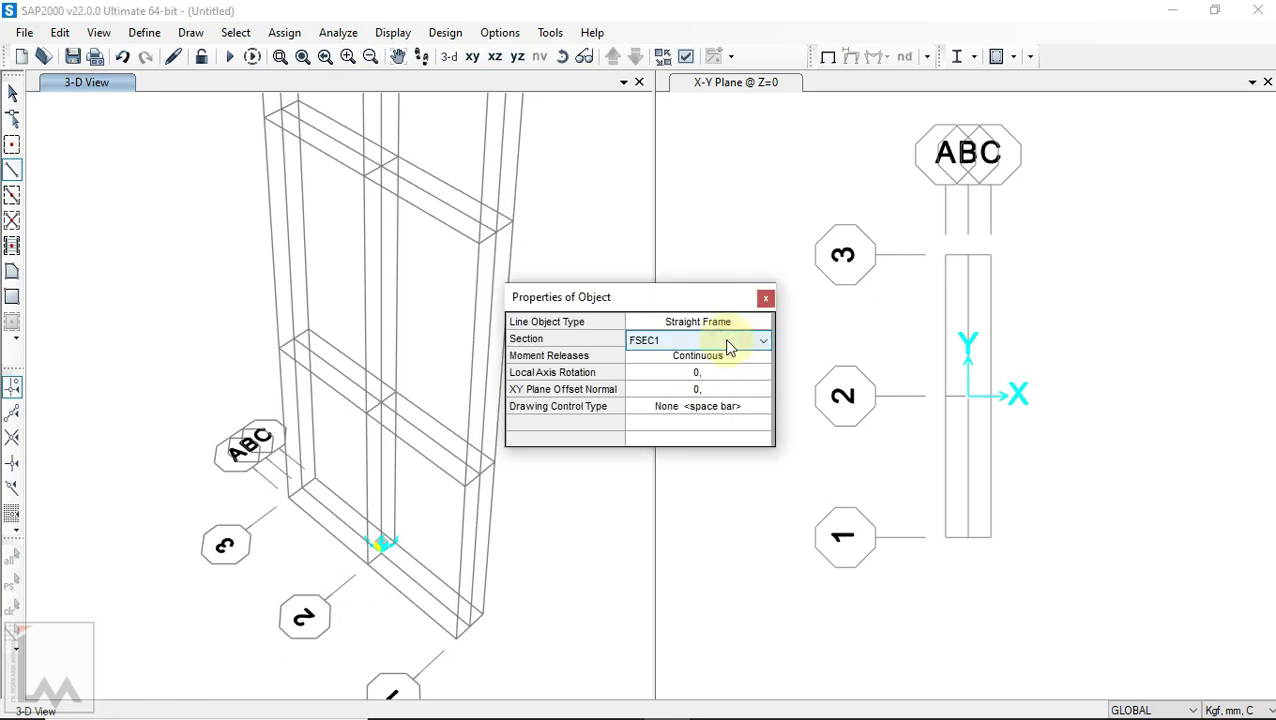
click(722, 341)
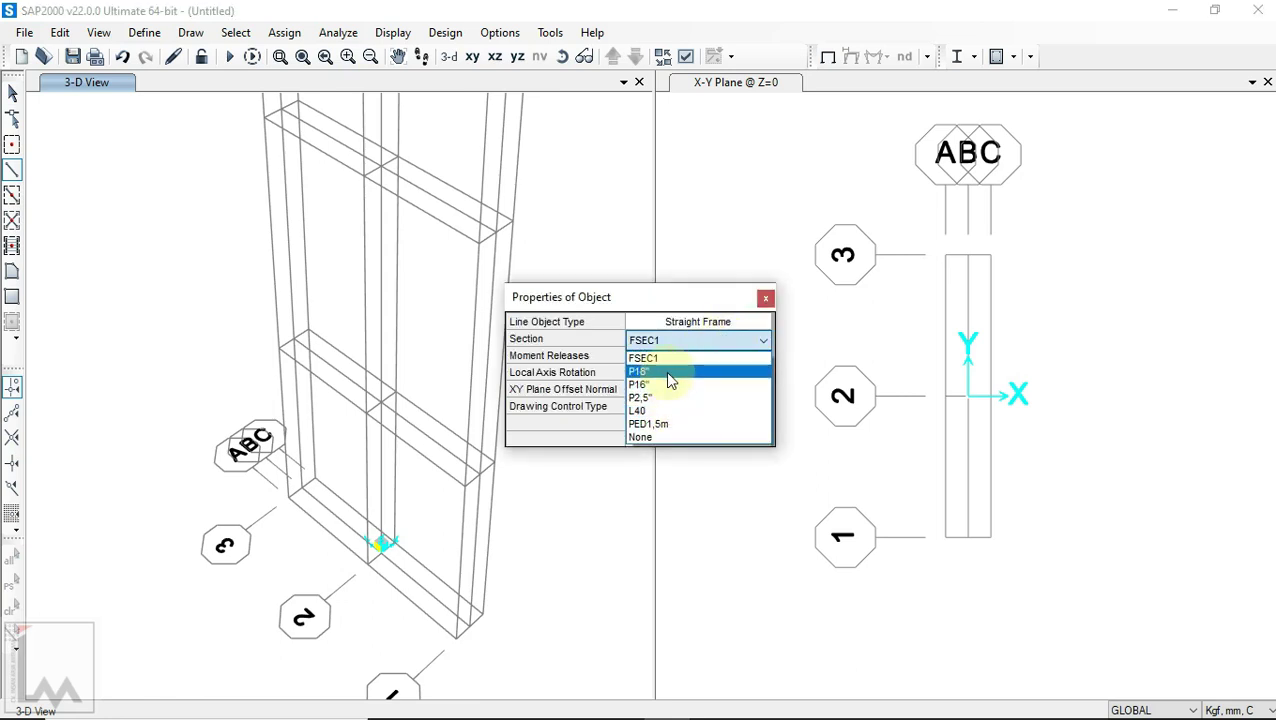
click(663, 424)
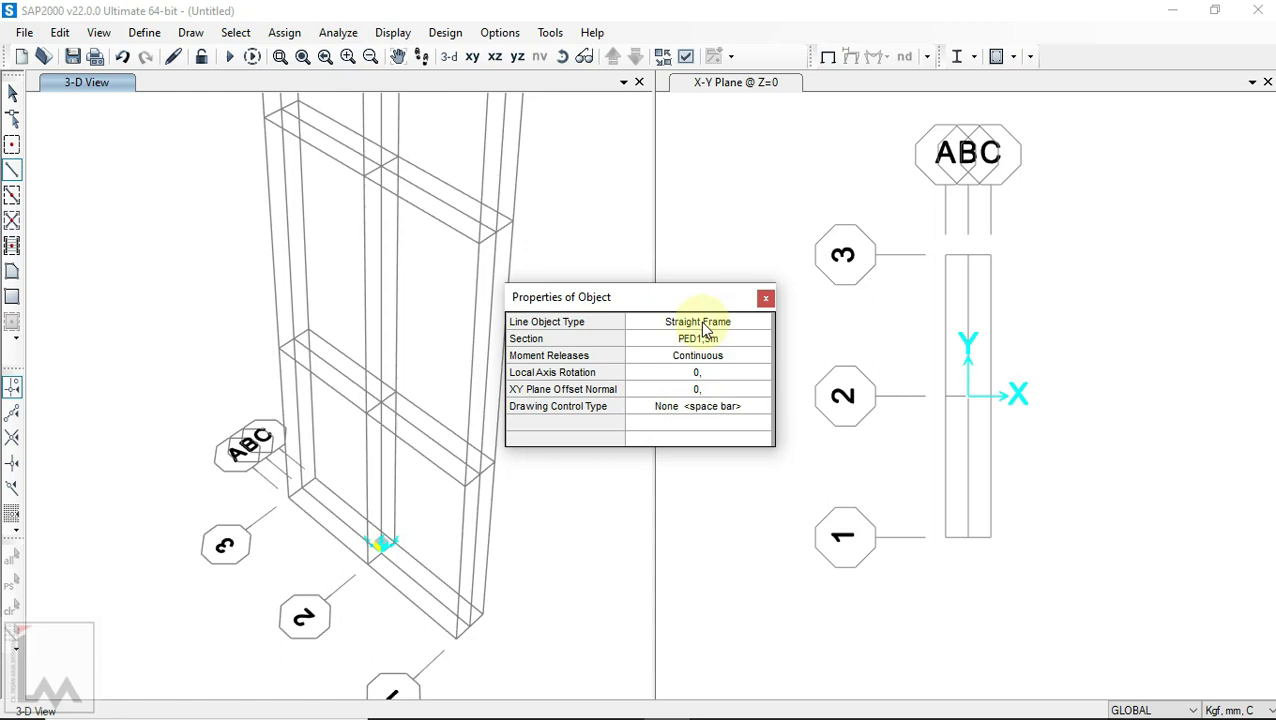
drag(686, 296, 881, 267)
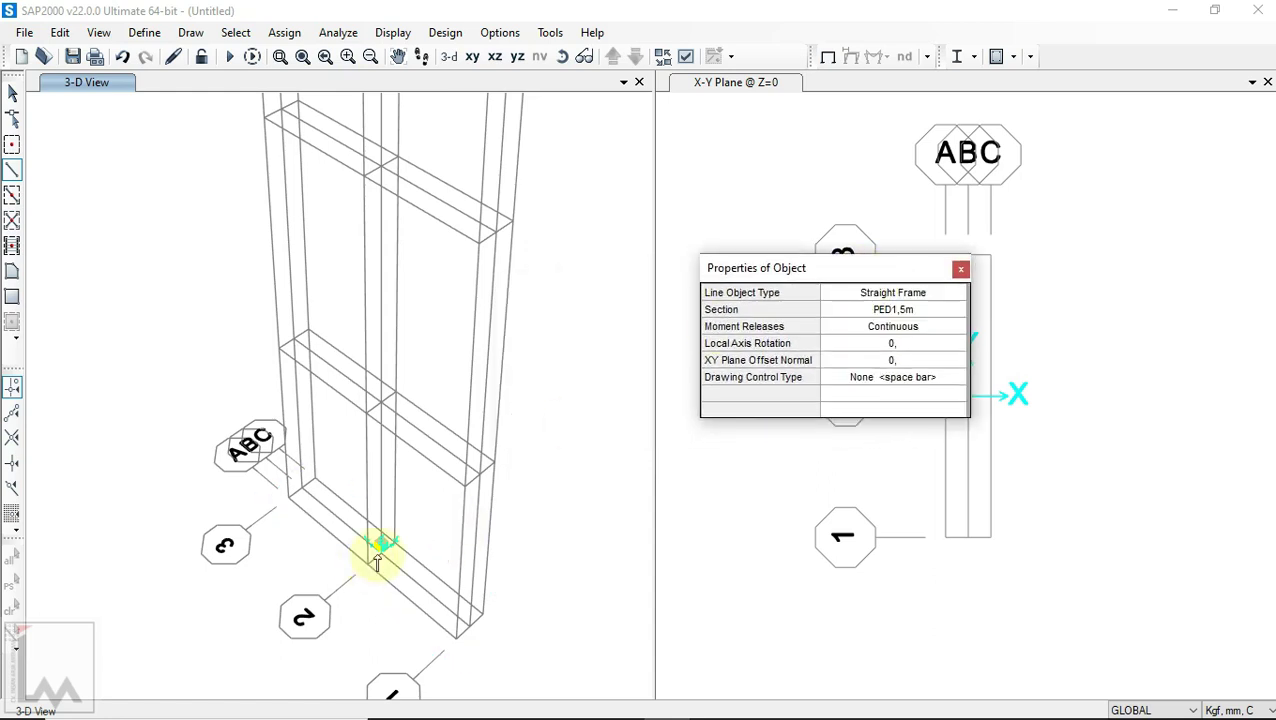
click(380, 548)
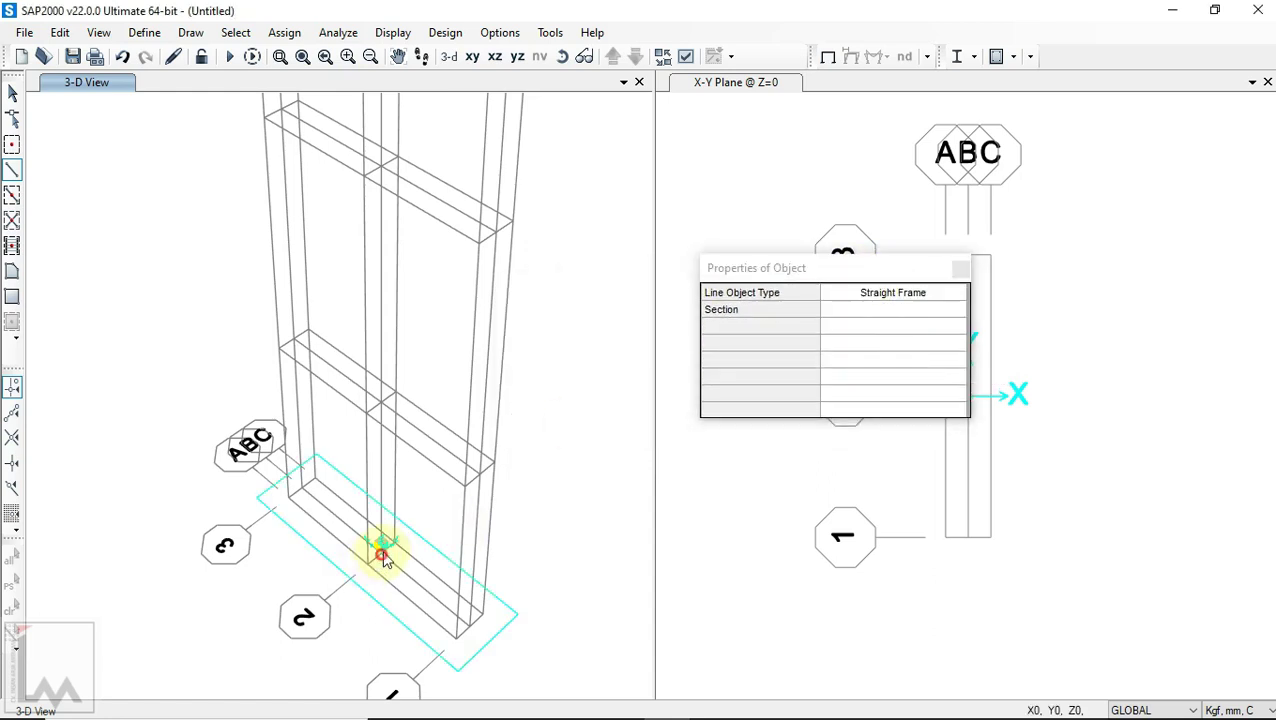
click(381, 401)
right_click(433, 366)
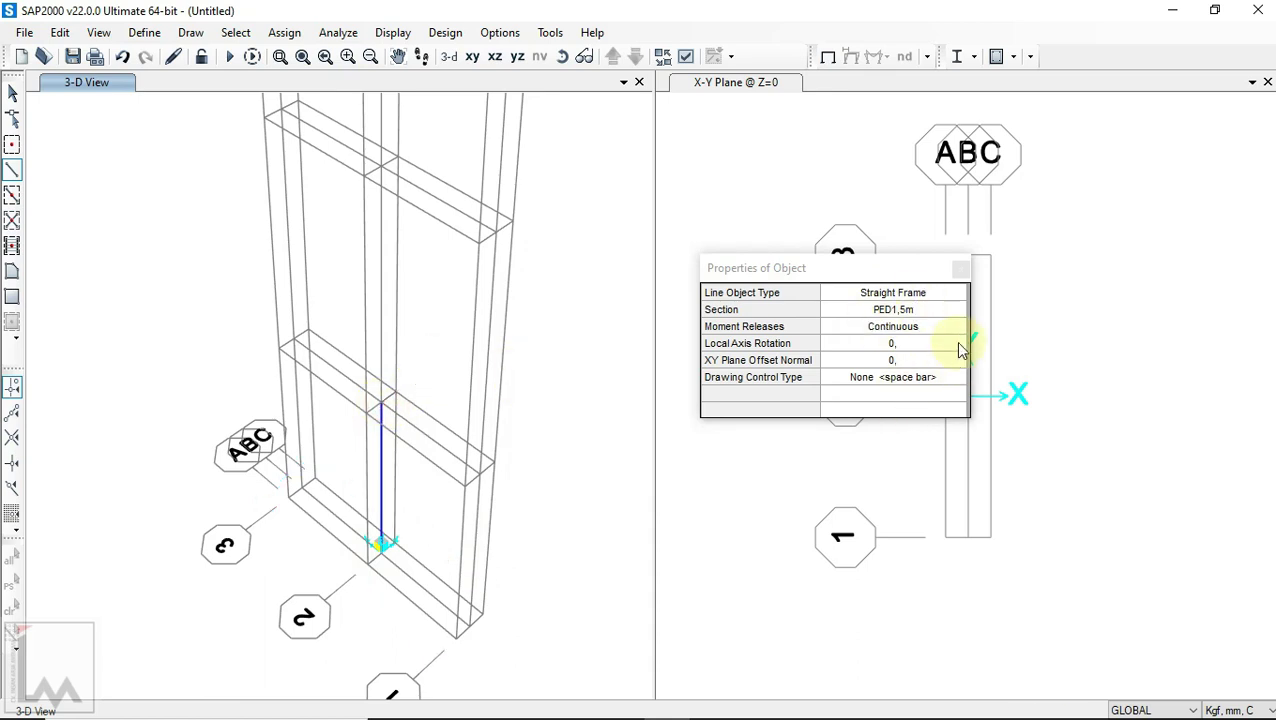
Step: Draw a straight P18" frame vertically along the central grid line from the first to the second grid level
click(913, 309)
click(913, 309)
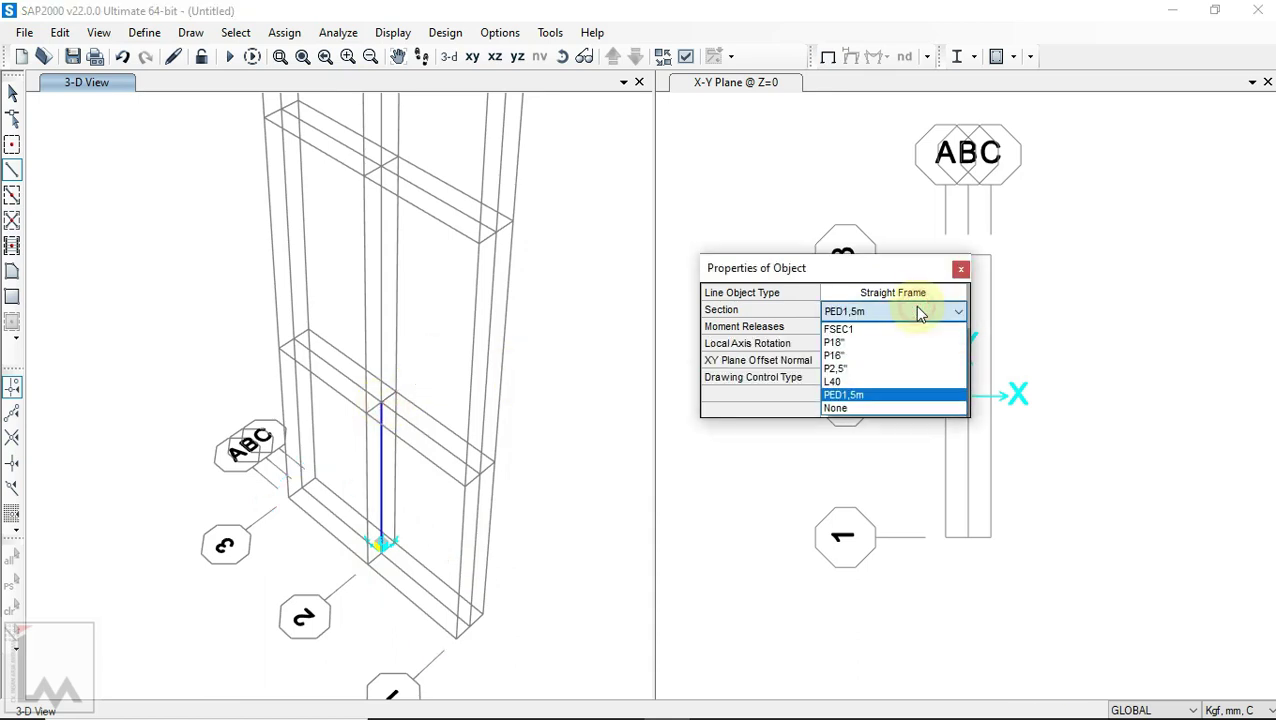
click(866, 342)
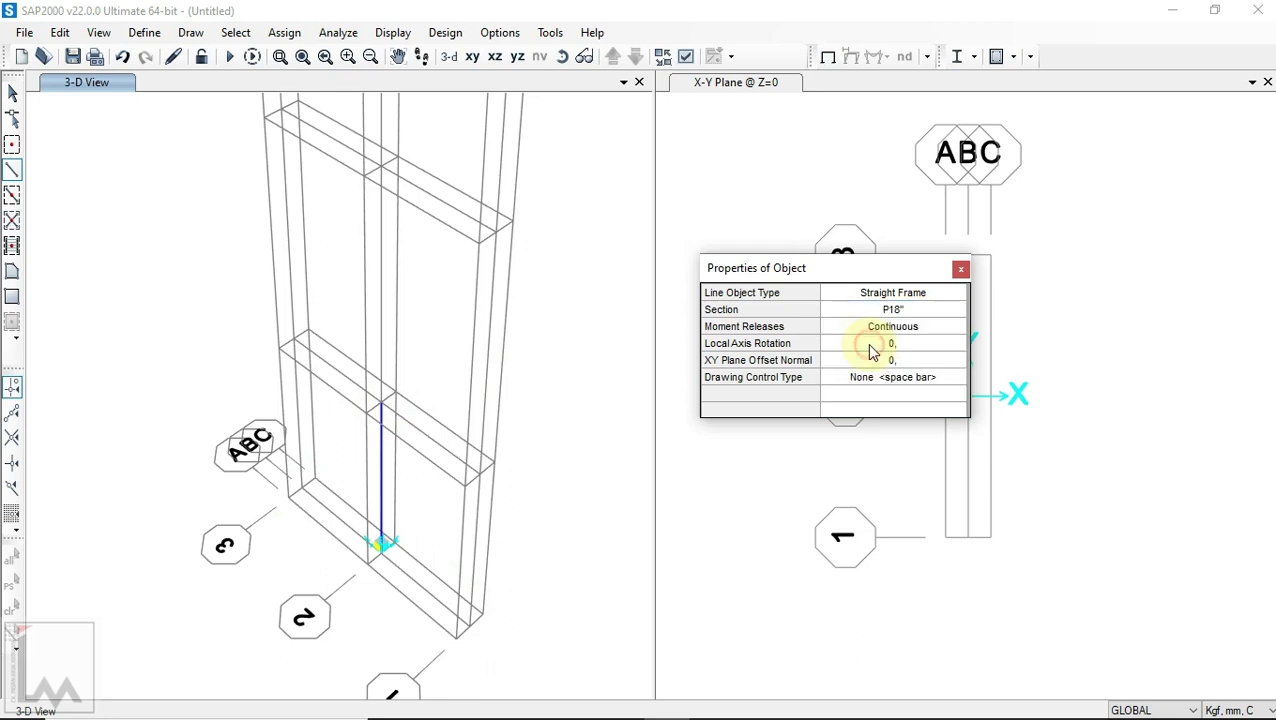
click(379, 410)
click(383, 168)
key(Escape)
Step: Draw a 10000 mm P16" frame along the central grid line from the second grid level to the top at Z=20000
middle_drag(489, 305, 490, 347)
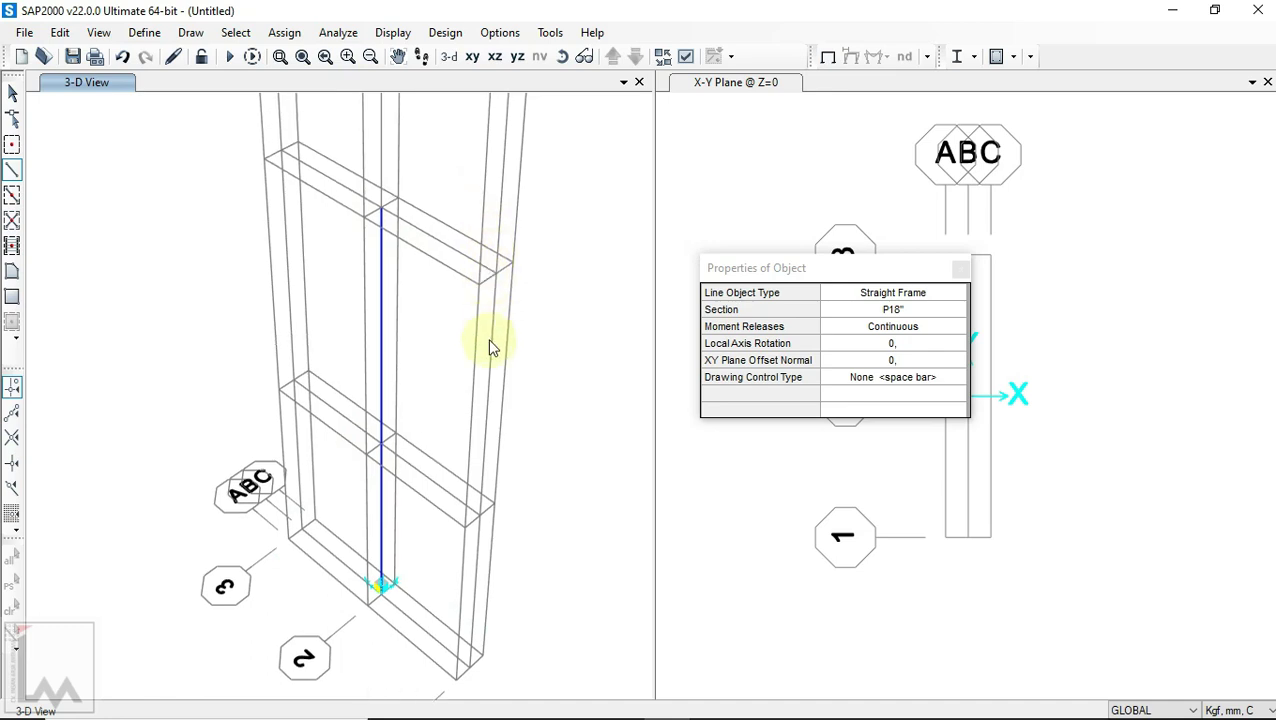
scroll(503, 589, up, 3)
click(890, 311)
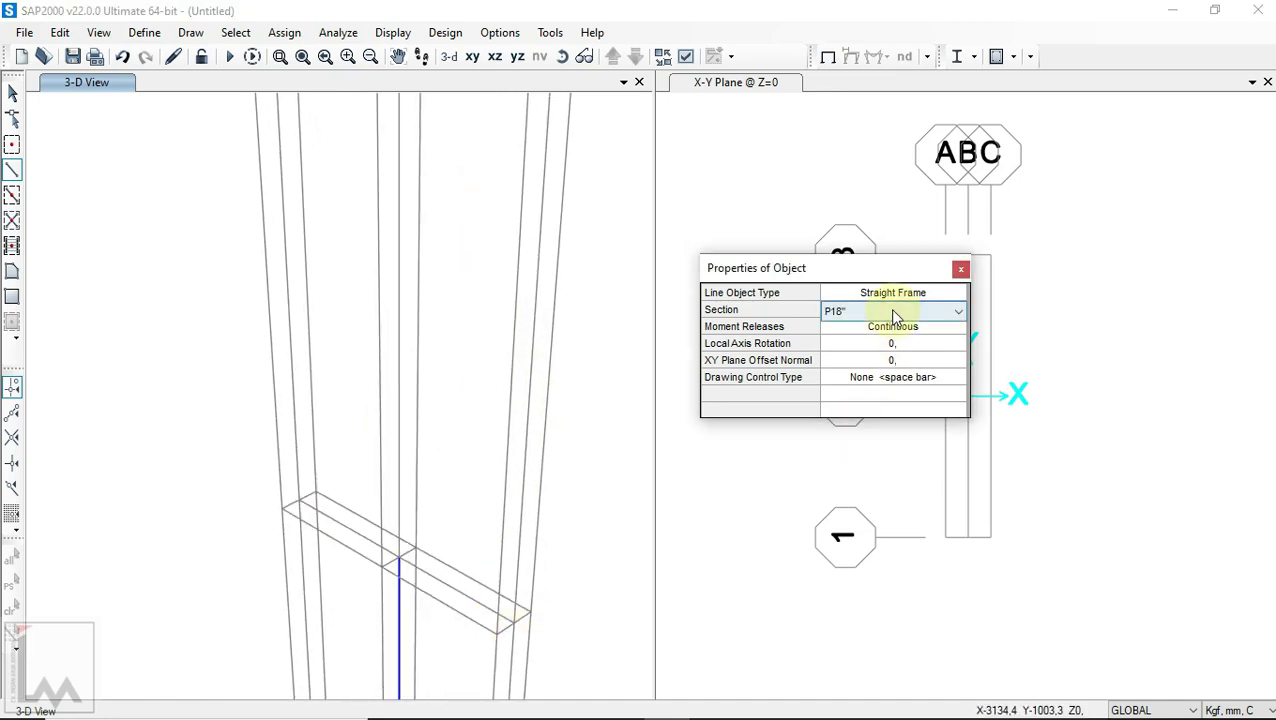
click(893, 312)
click(843, 355)
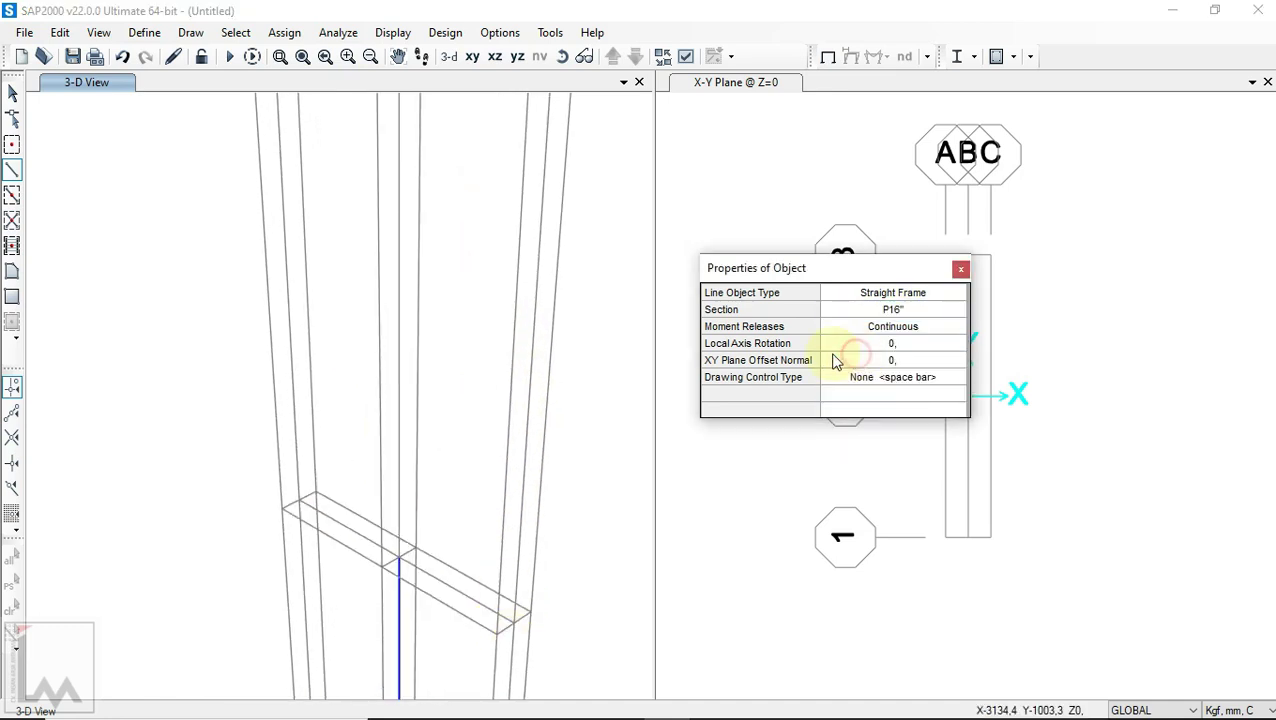
click(398, 563)
scroll(430, 566, down, 4)
scroll(433, 455, up, 3)
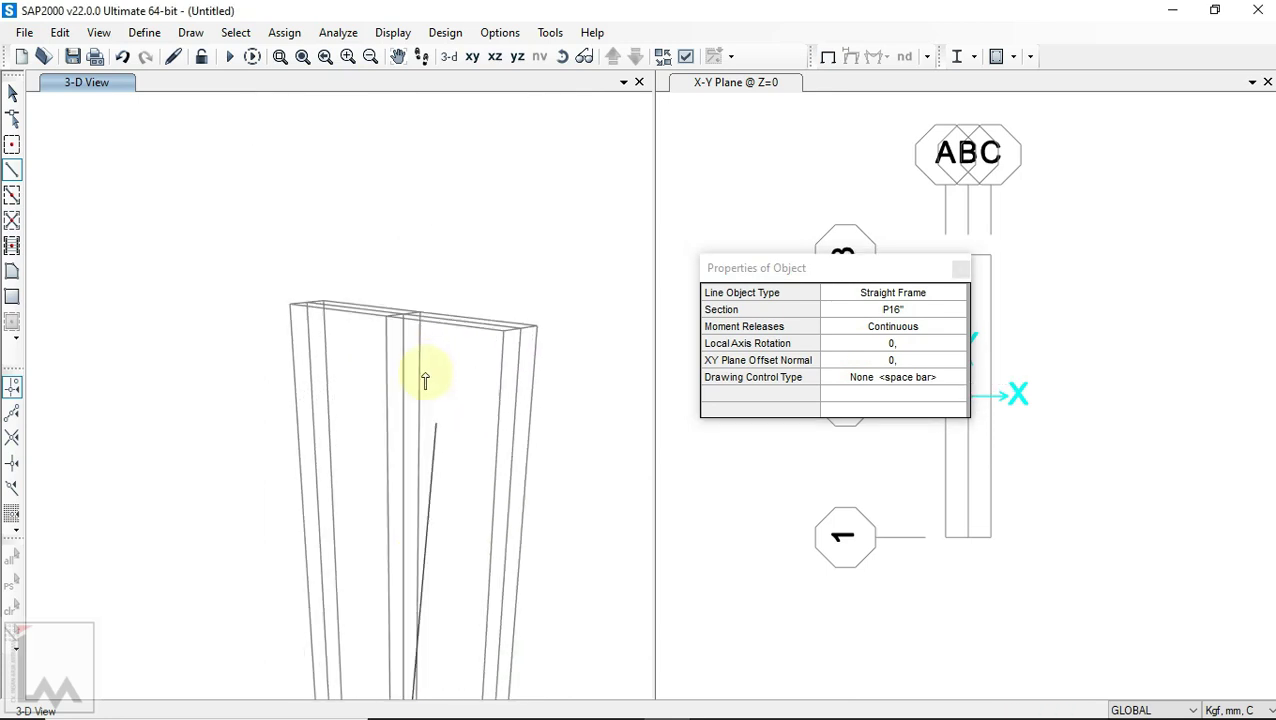
scroll(410, 330, up, 1)
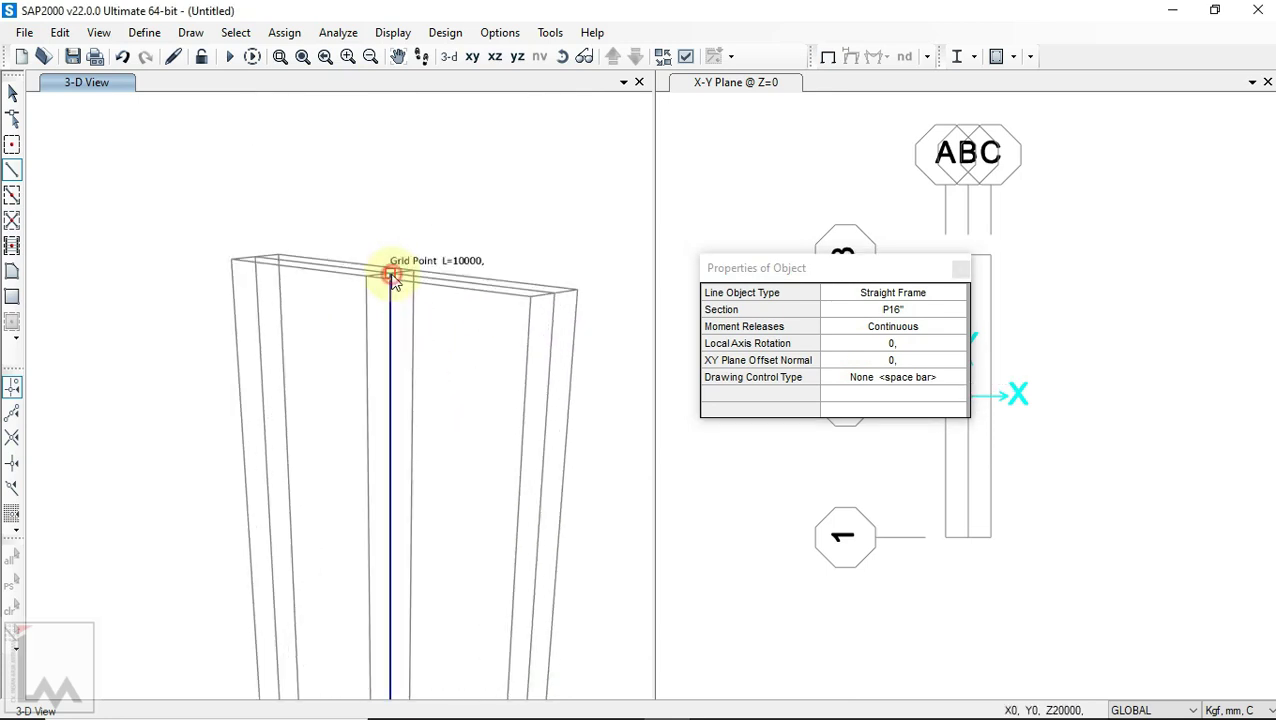
click(393, 279)
scroll(450, 273, down, 3)
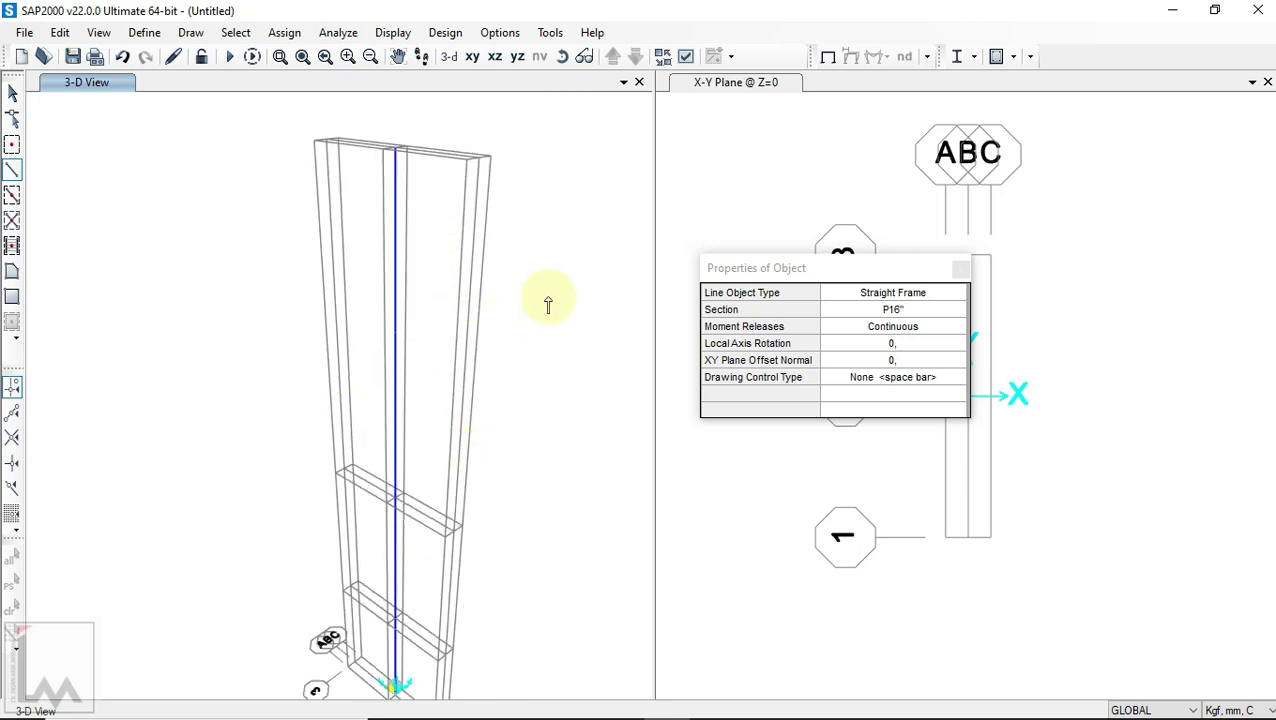
Step: Set the 3-D view type to Extrude, end frame drawing and examine the pedestal and both pole sections
click(686, 57)
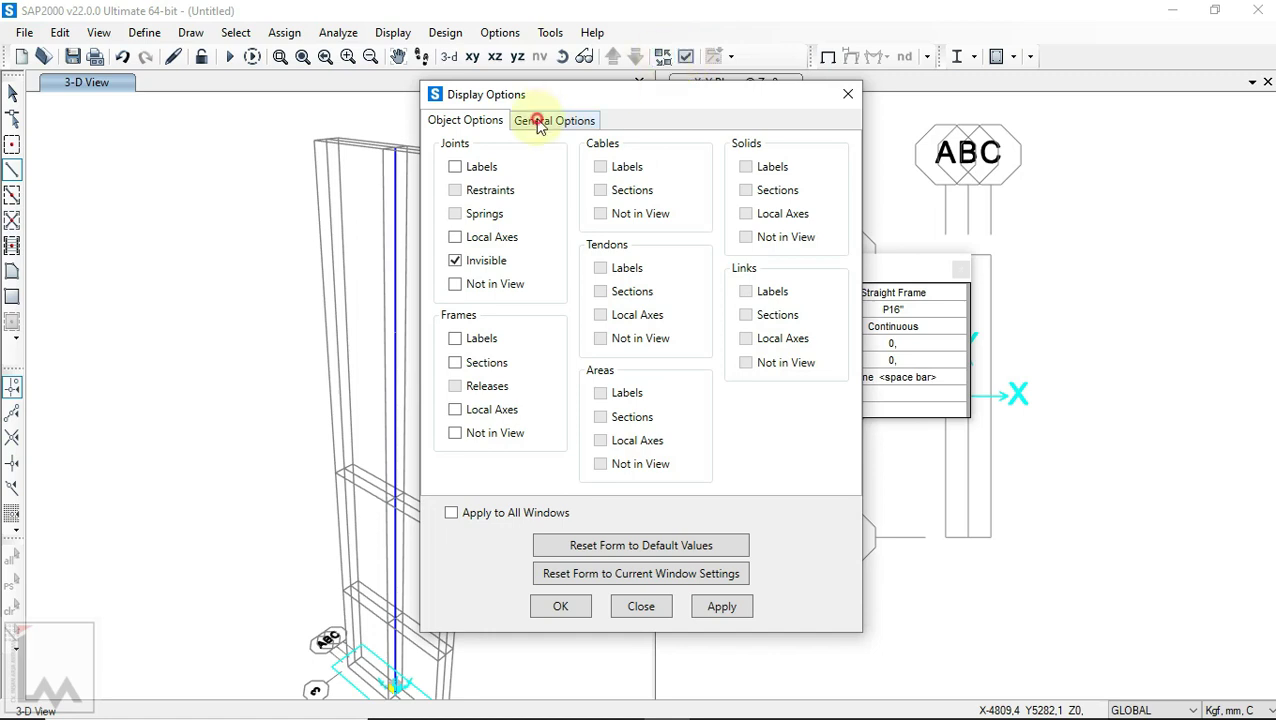
click(538, 121)
click(750, 170)
click(736, 216)
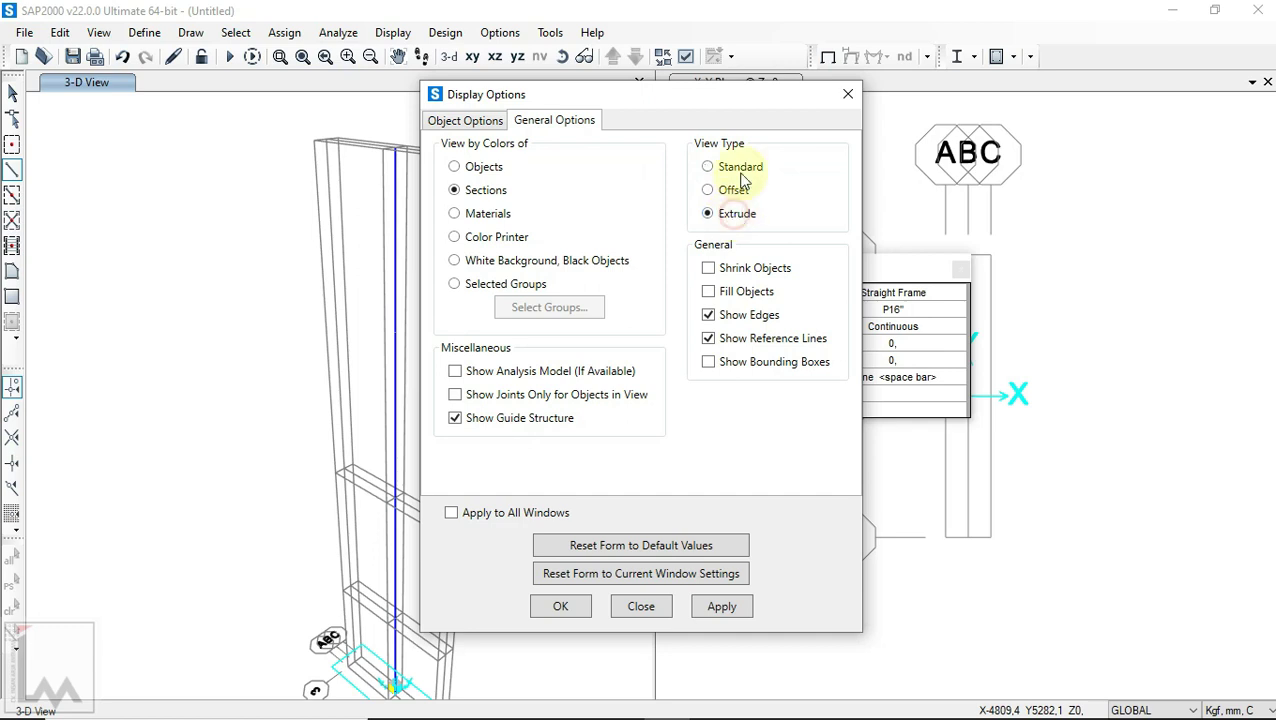
click(726, 608)
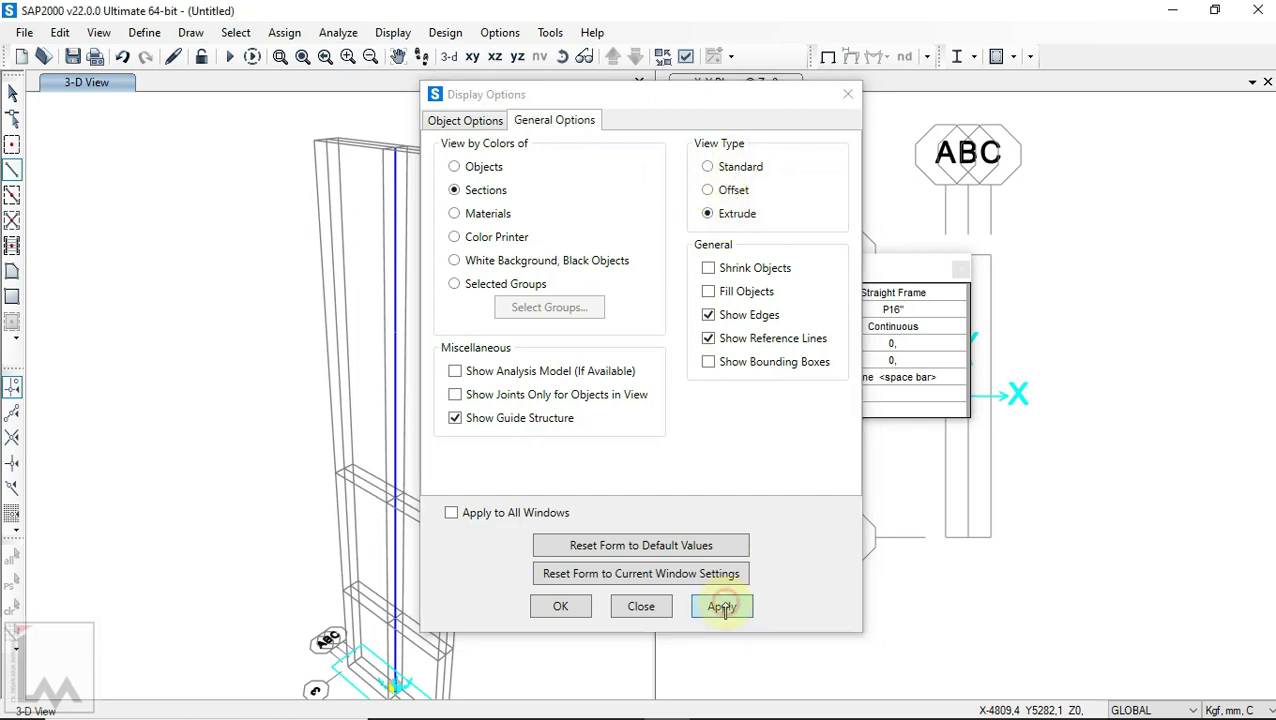
click(574, 612)
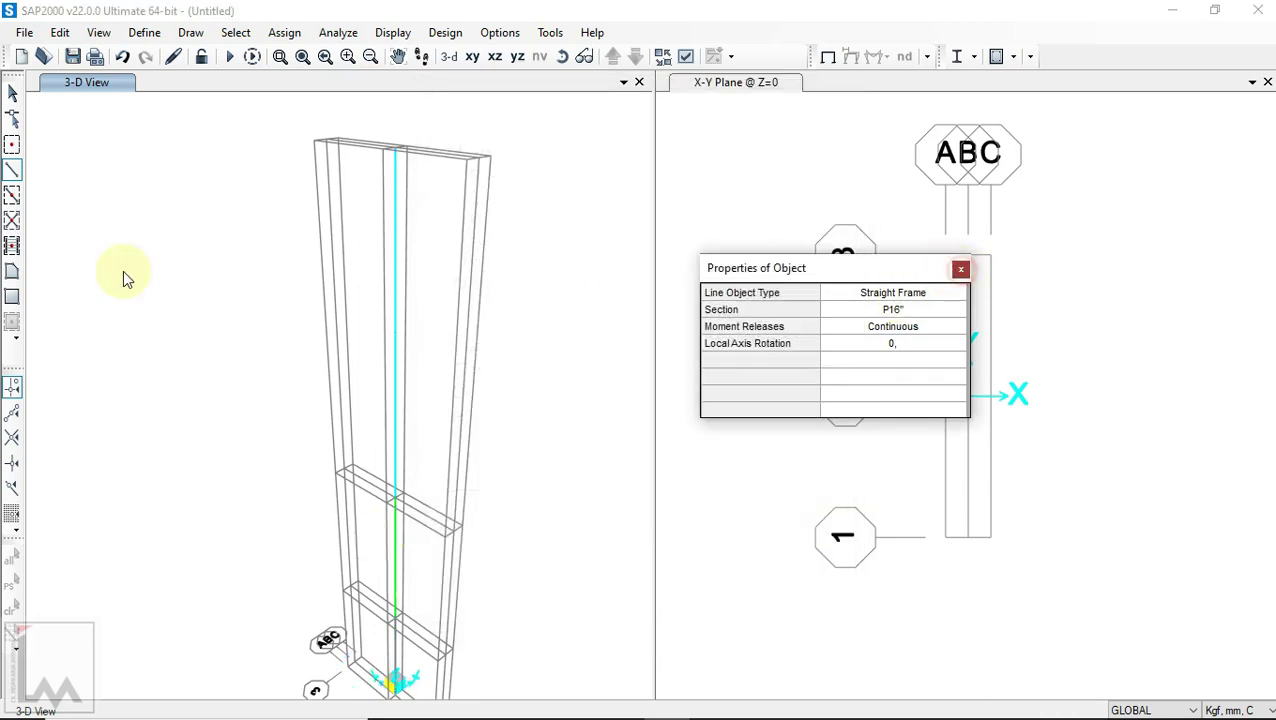
key(Escape)
click(504, 150)
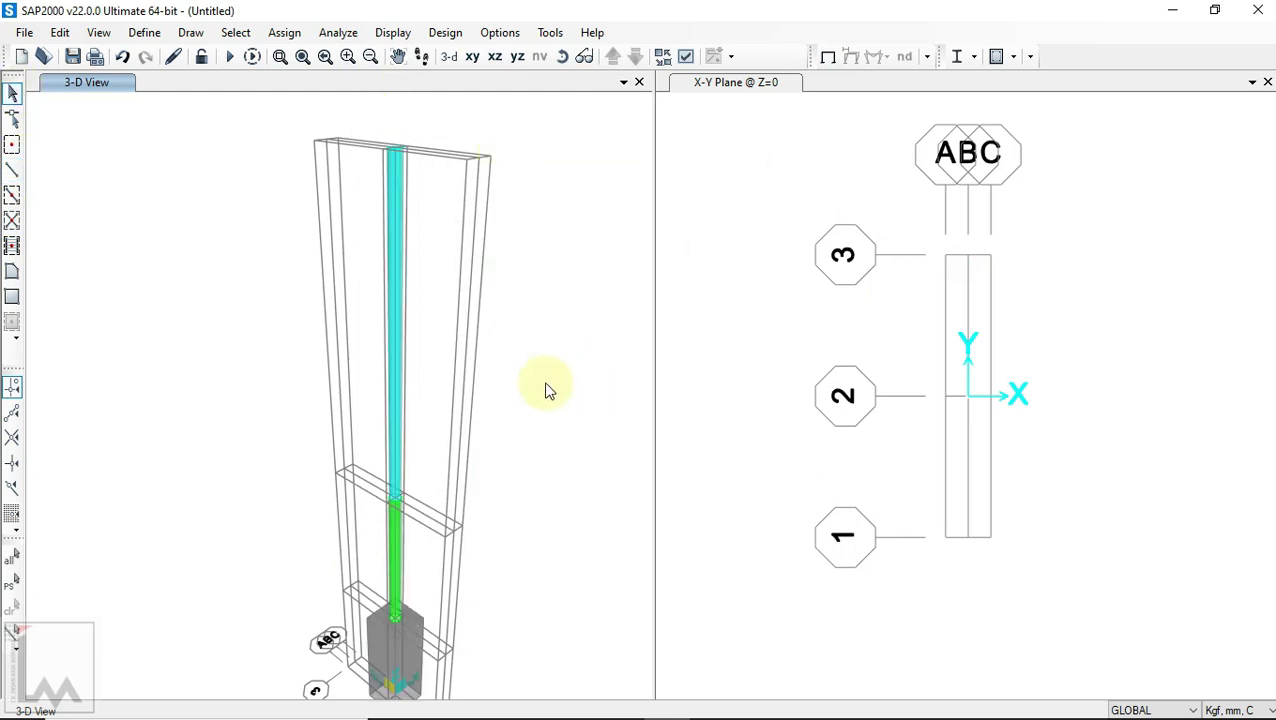
middle_drag(547, 322, 548, 256)
scroll(421, 440, up, 4)
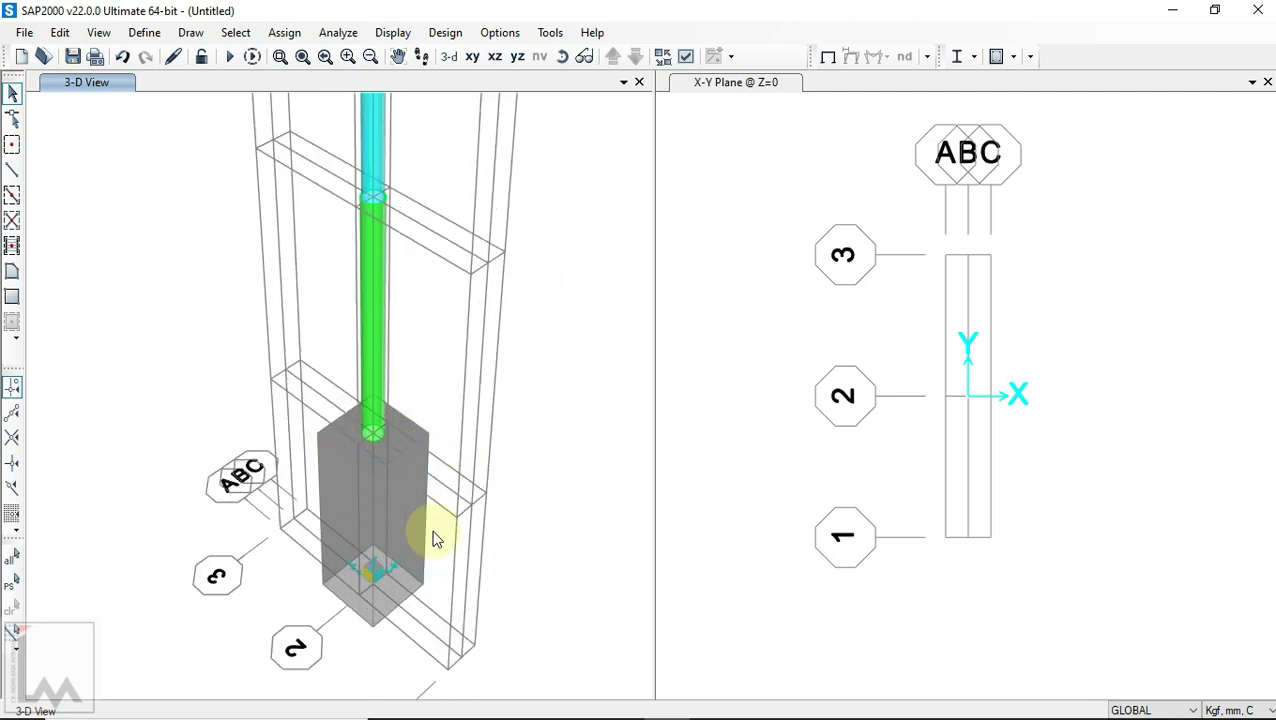
middle_drag(421, 430, 433, 569)
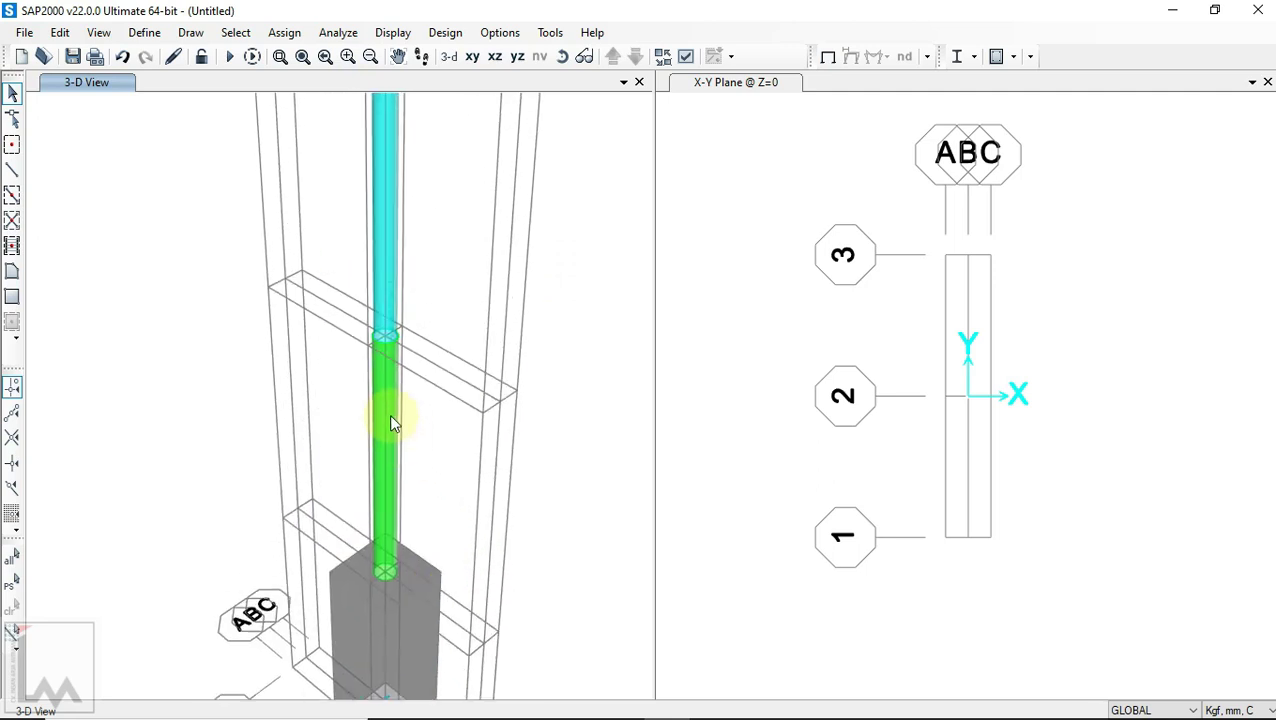
middle_drag(389, 426, 388, 610)
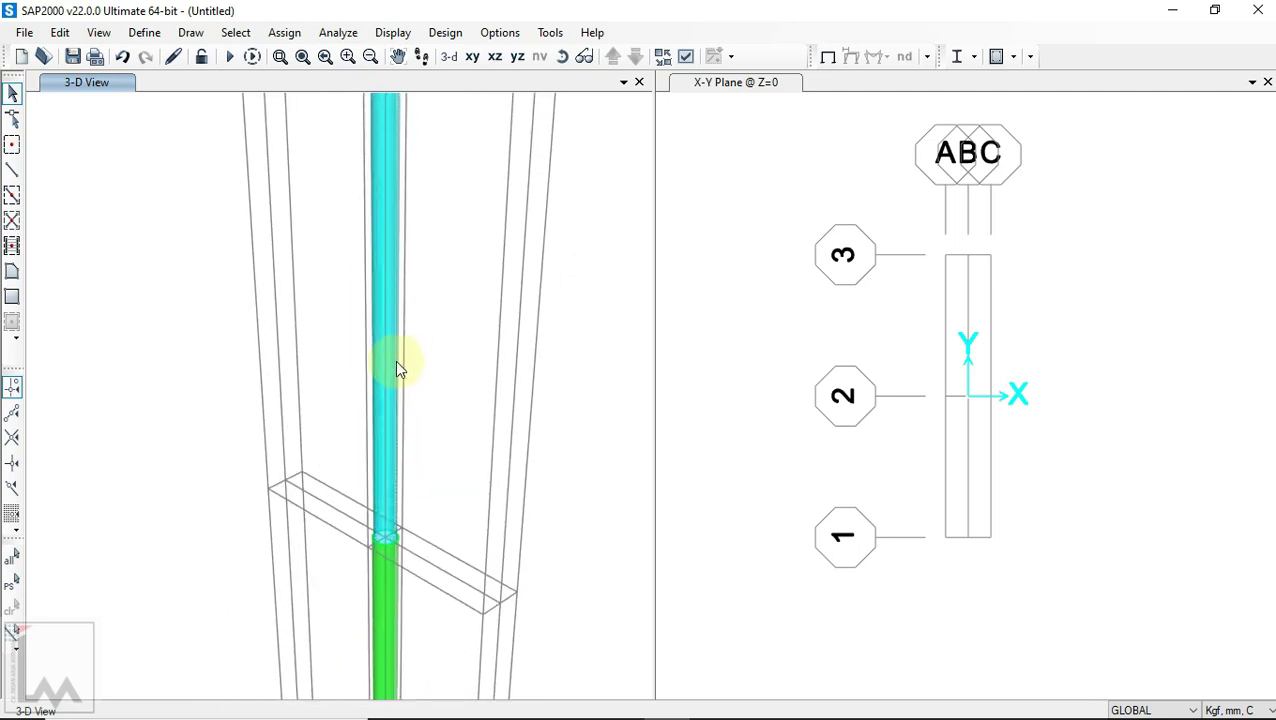
scroll(395, 360, down, 3)
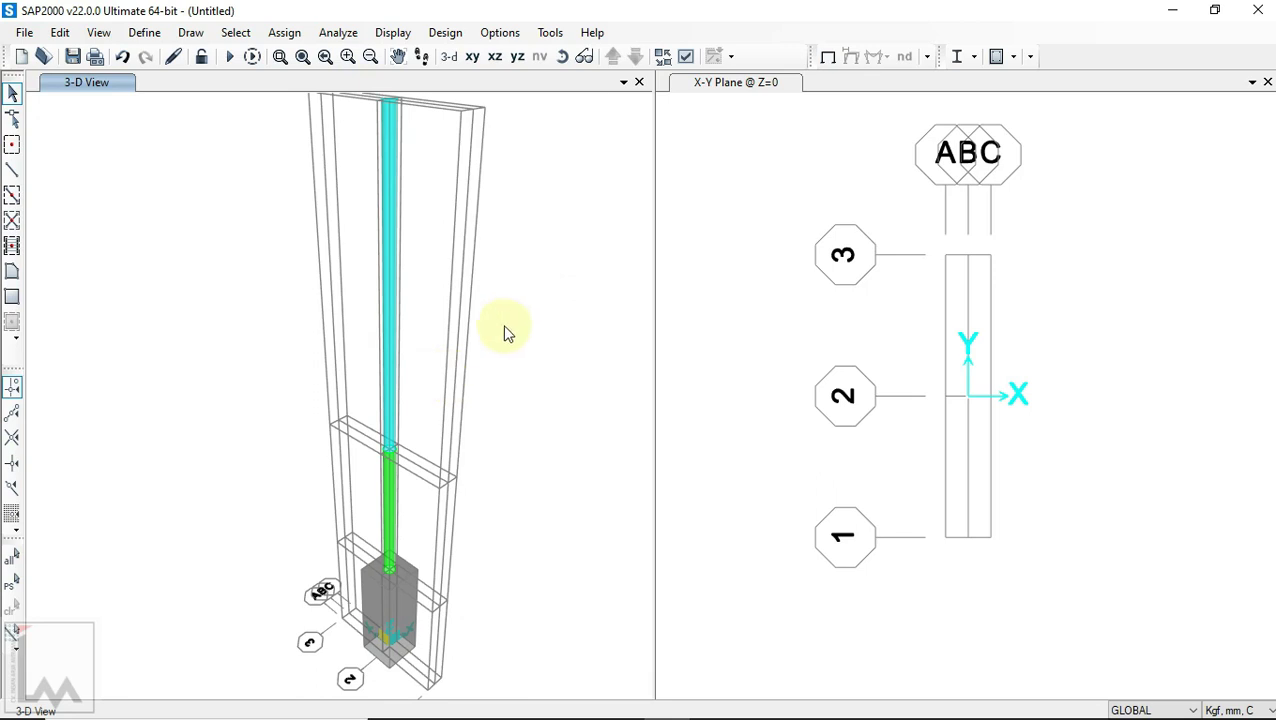
Step: Set the 3-D view type back to Standard
click(686, 57)
click(546, 121)
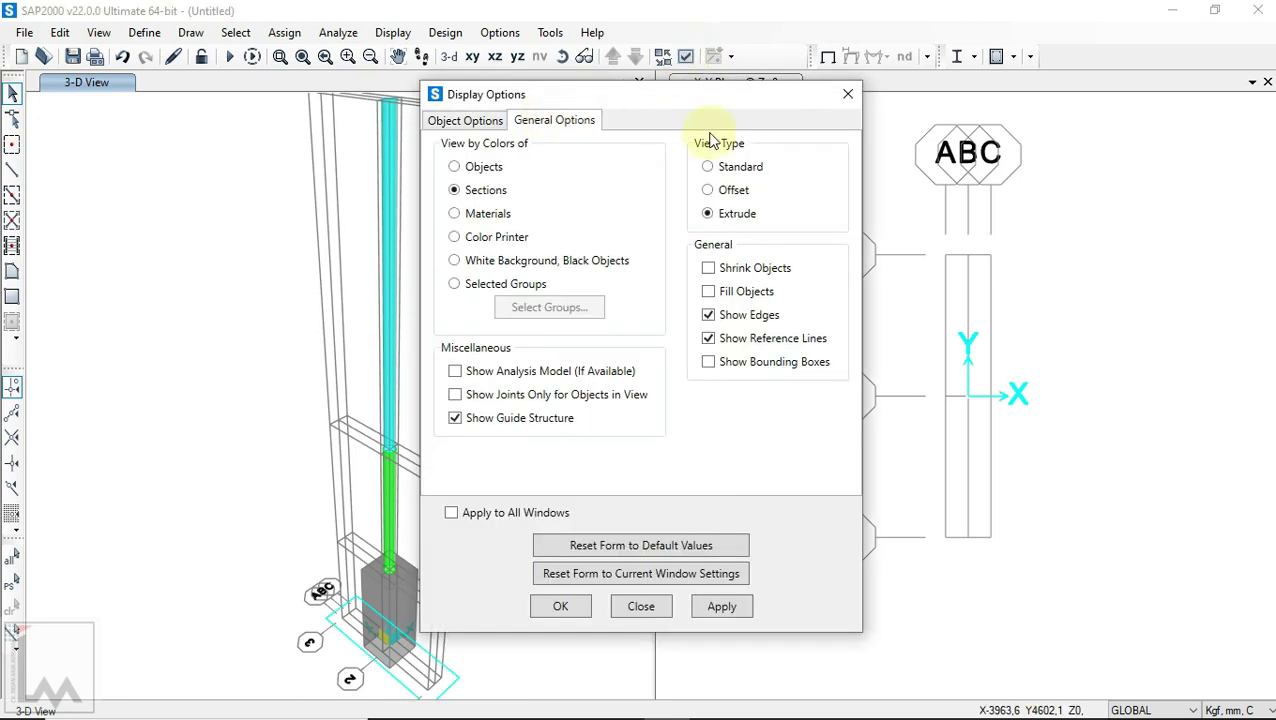
click(707, 166)
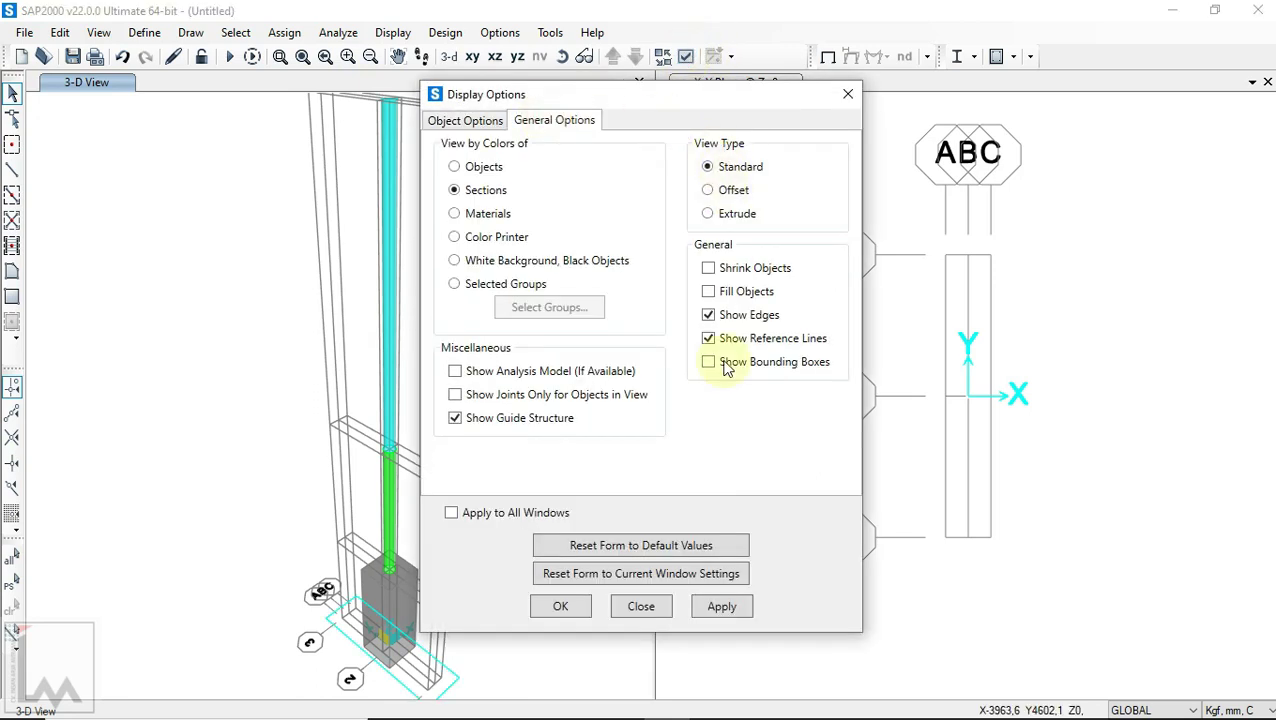
click(563, 606)
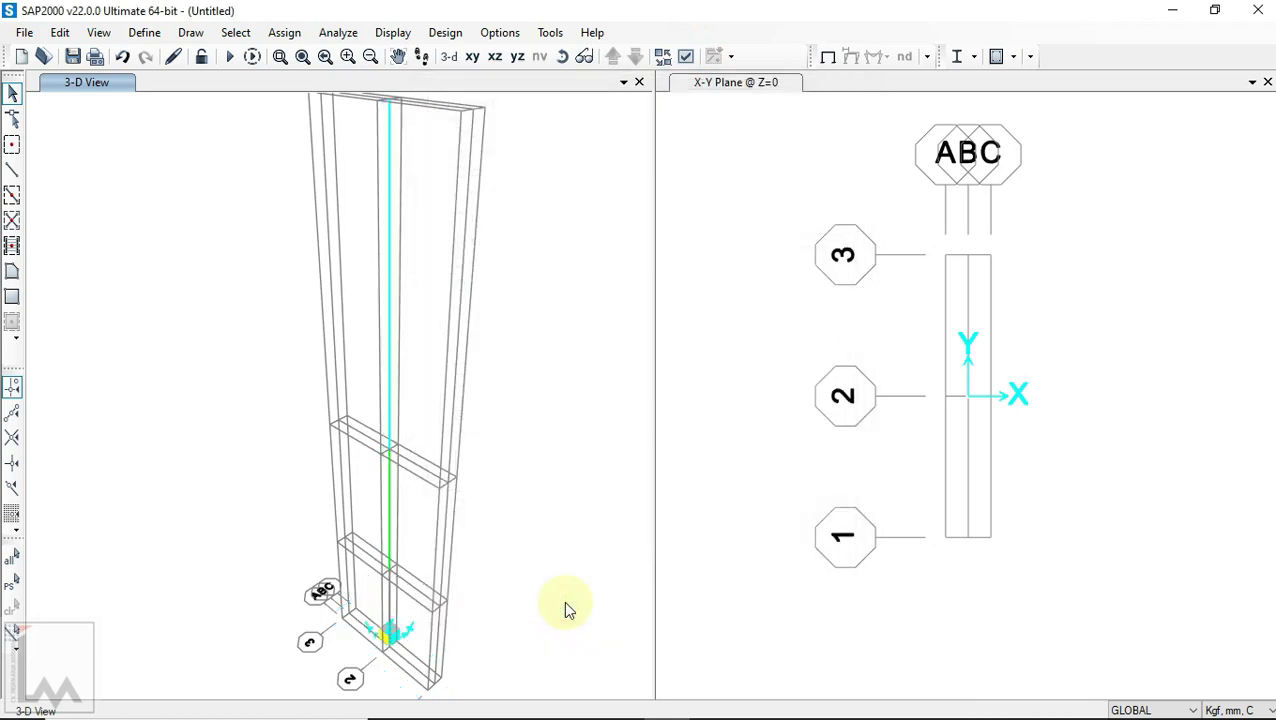
Step: Select the pedestal's base joint and assign it fixed restraints in all three translations and all three rotations
middle_drag(550, 541, 564, 347)
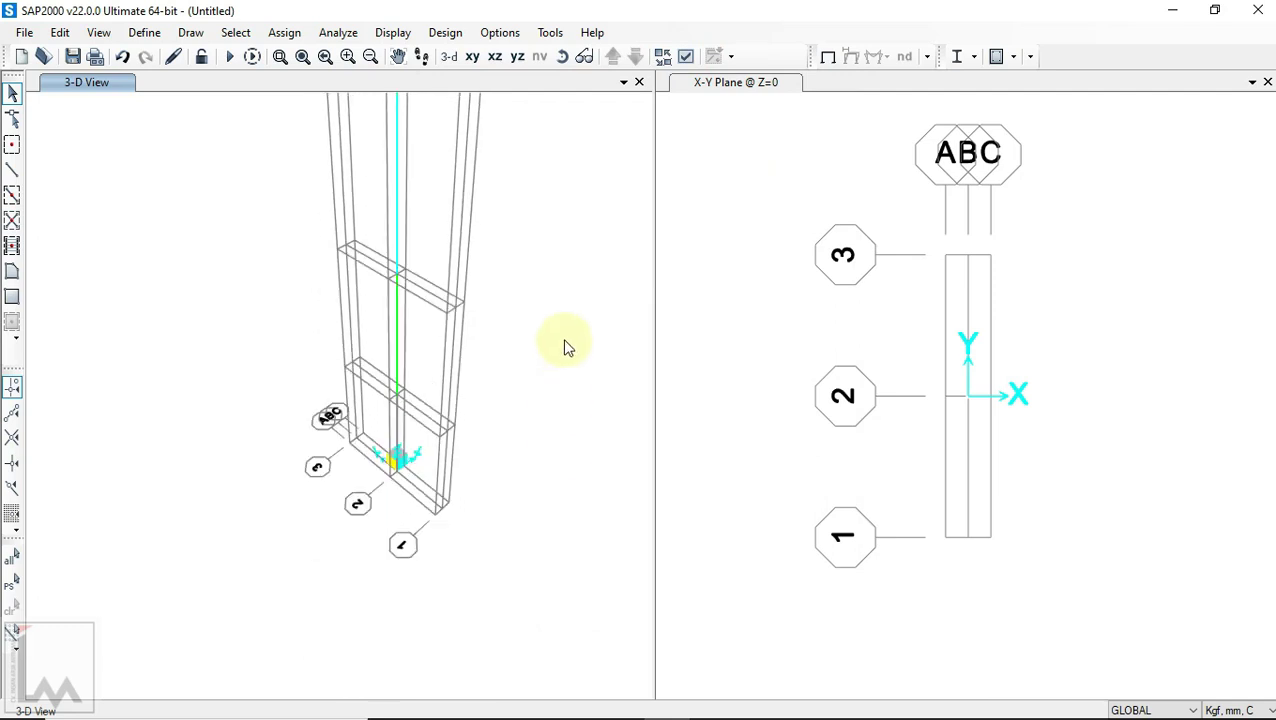
scroll(433, 433, up, 3)
drag(320, 369, 411, 490)
click(276, 37)
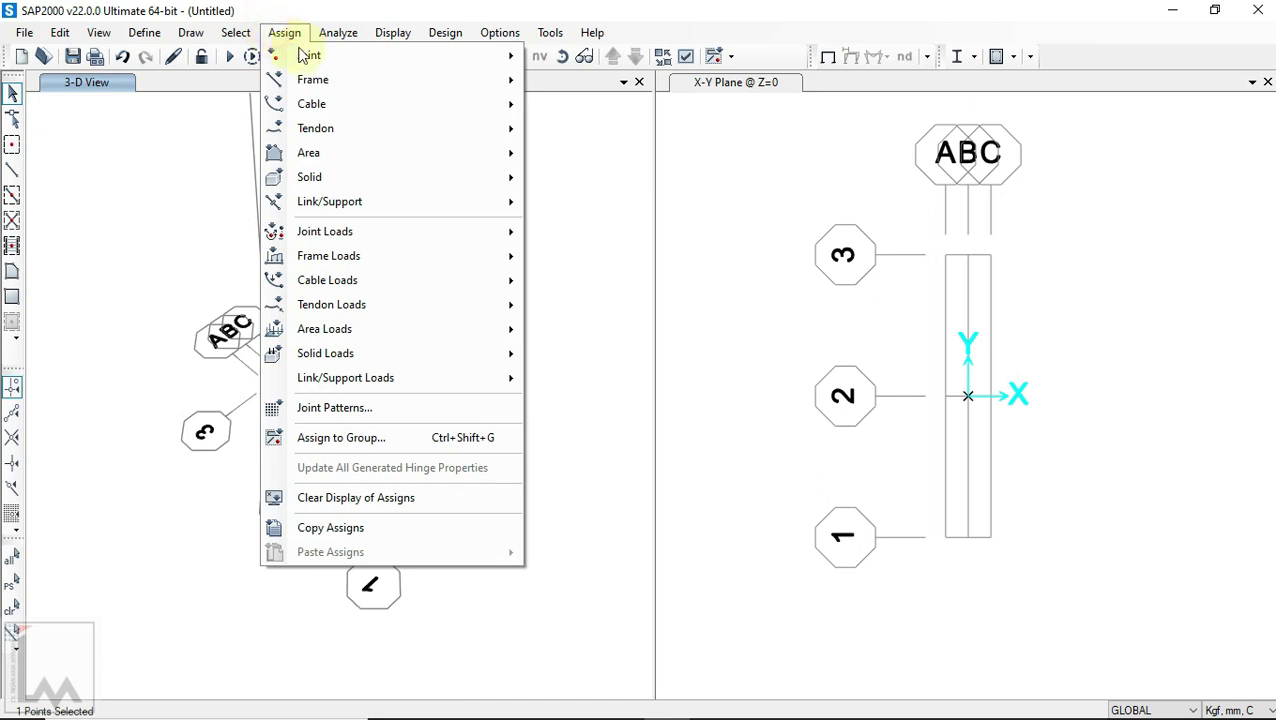
mouse_move(300, 54)
click(630, 63)
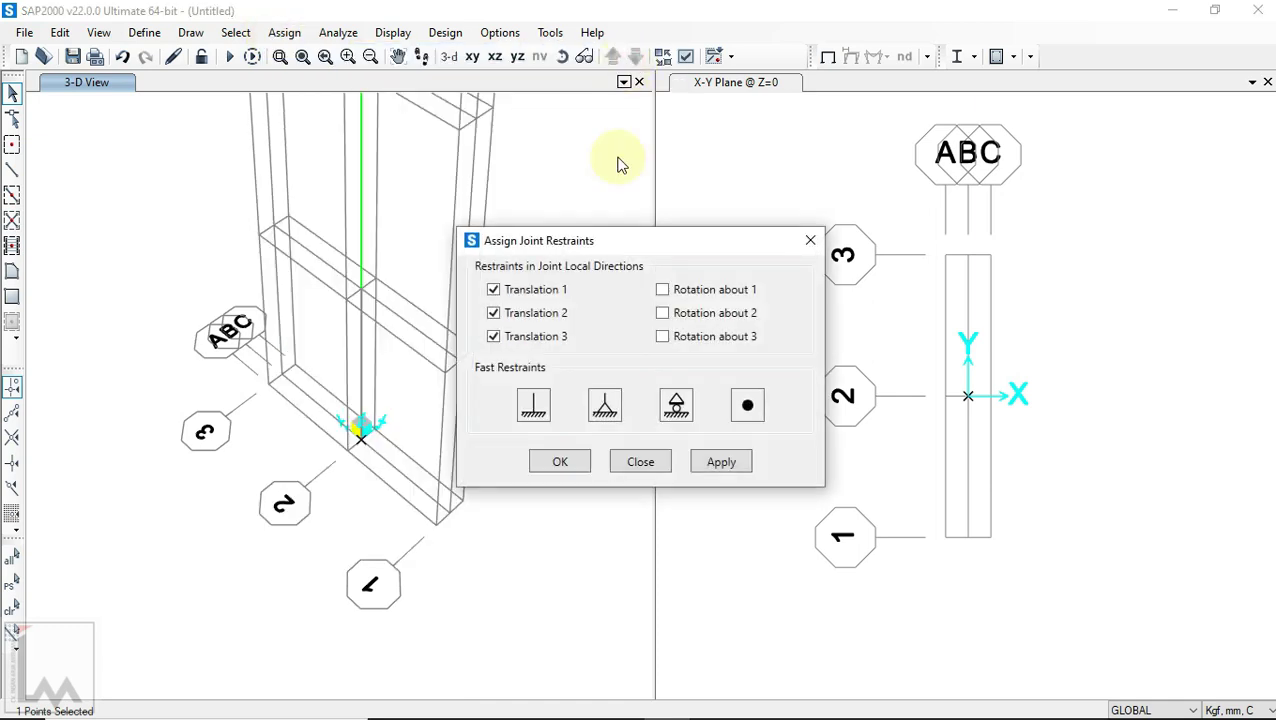
click(535, 410)
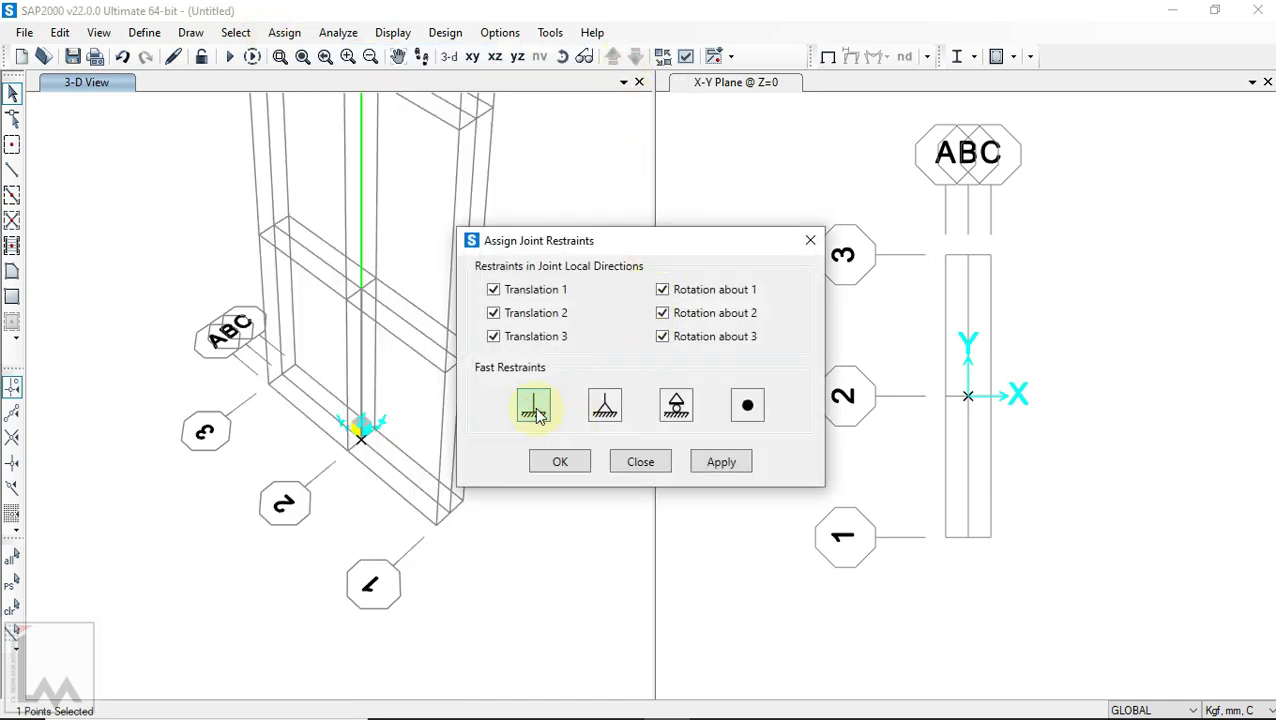
click(560, 463)
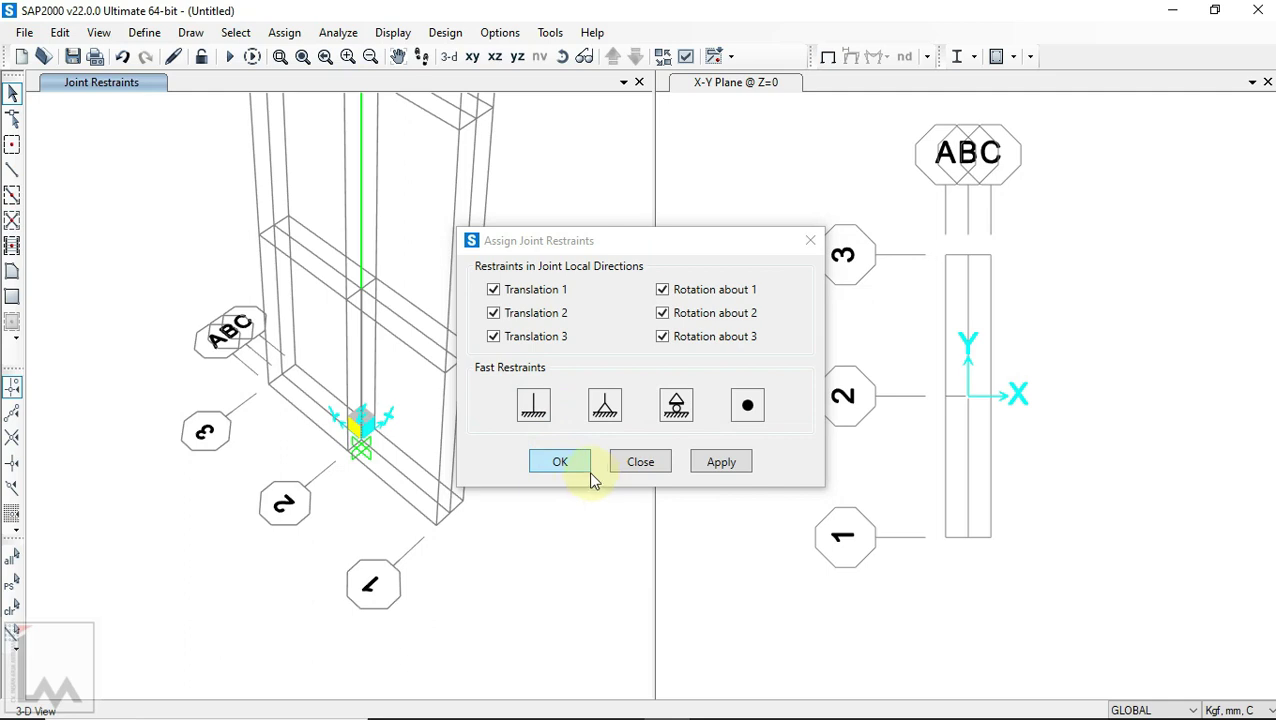
click(566, 465)
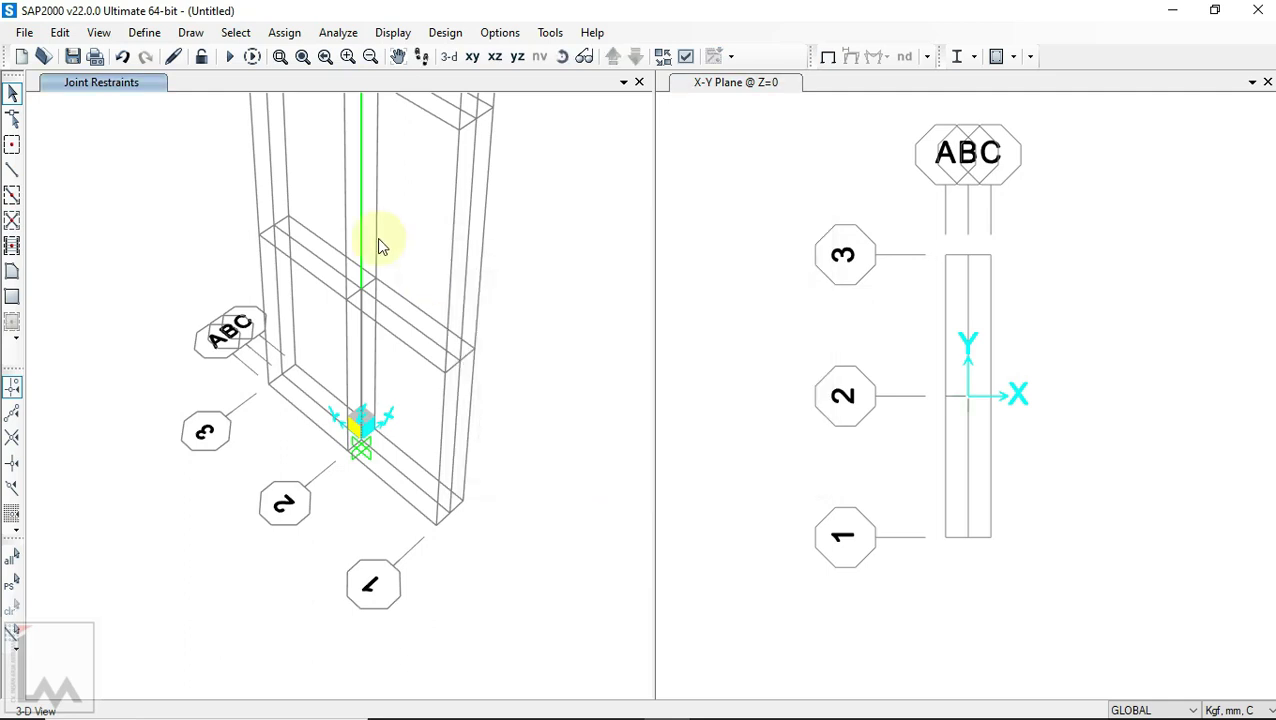
middle_drag(380, 245, 414, 320)
click(401, 310)
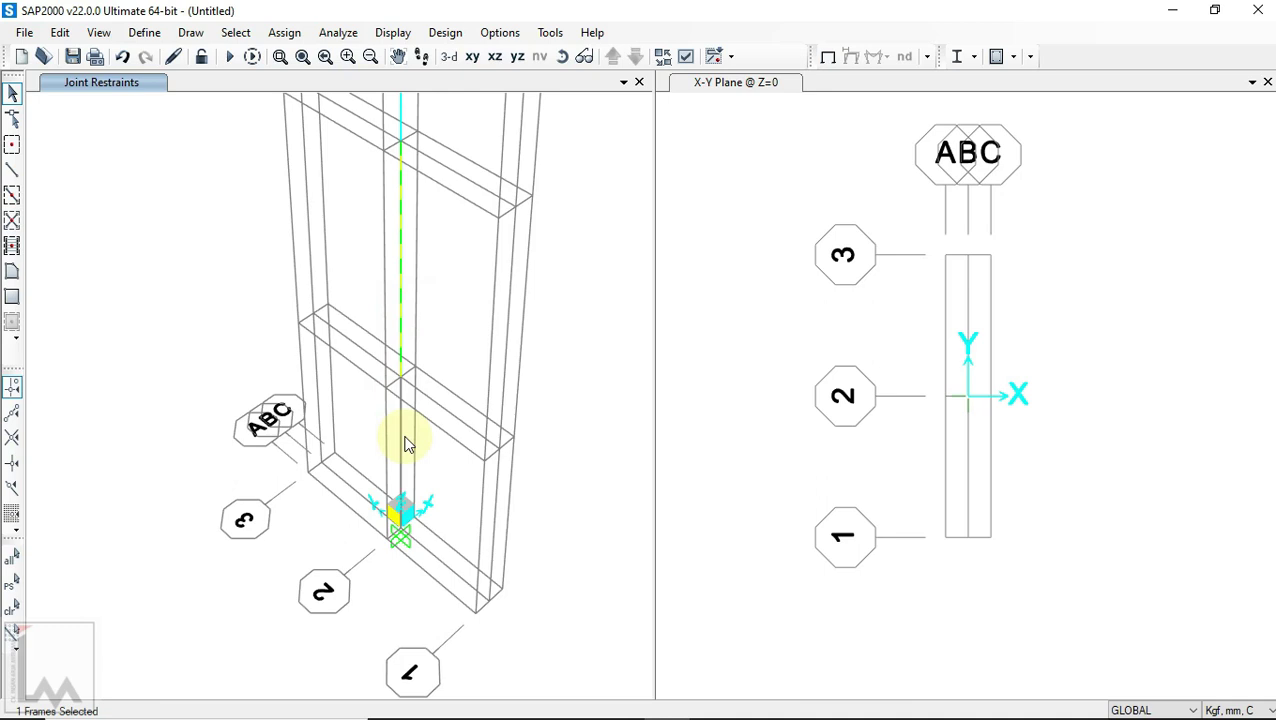
key(Escape)
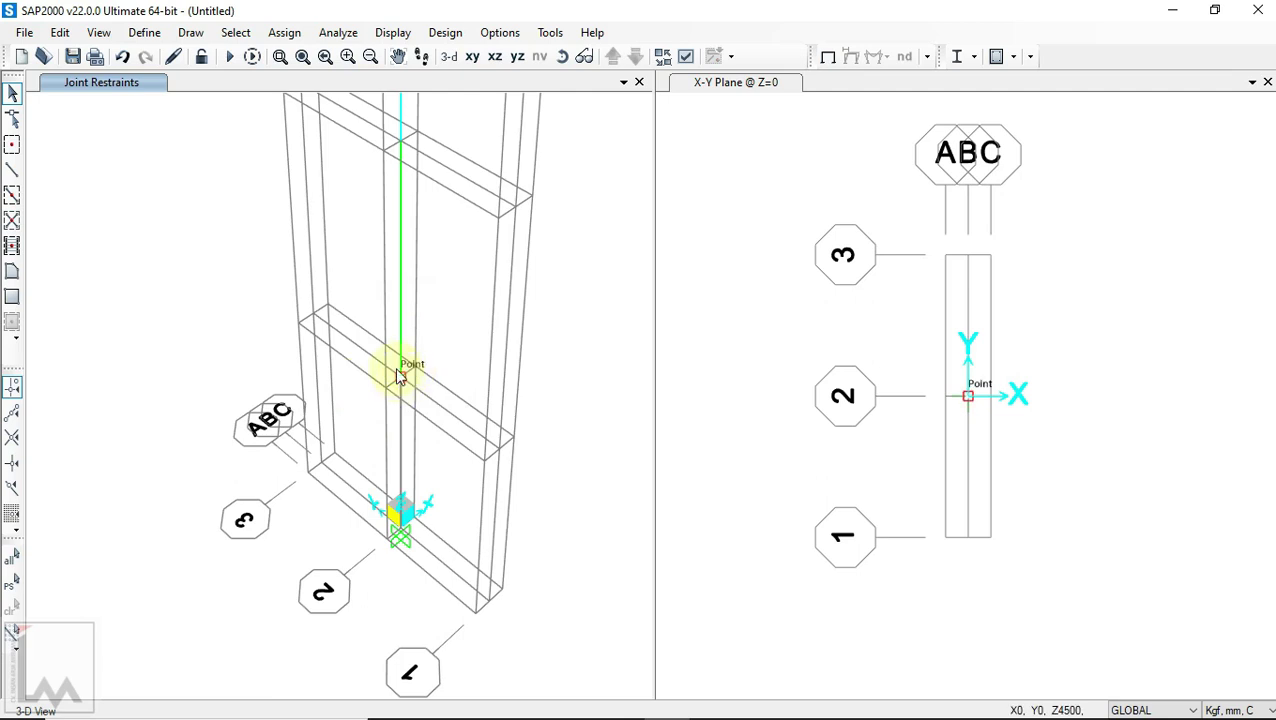
middle_drag(455, 296, 472, 323)
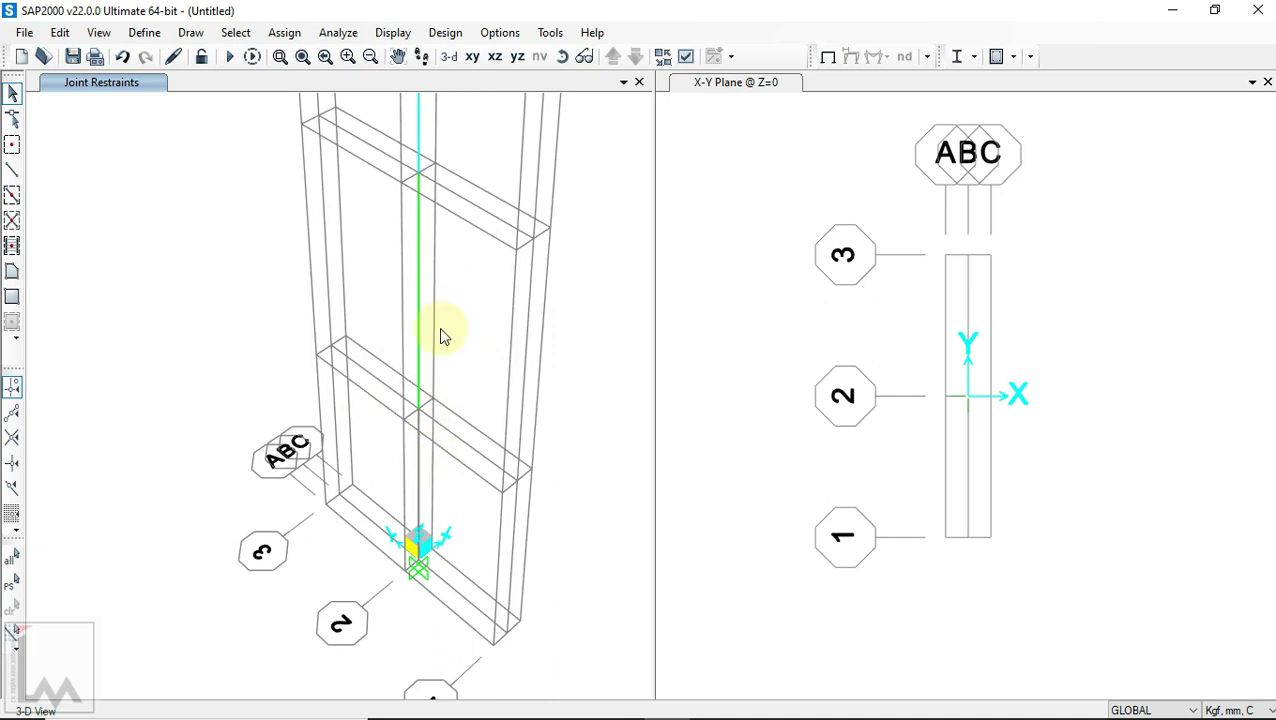
Step: Draw continuous L40 straight frames around the rectangular perimeter of the top grid level at Z=20000, then end frame drawing
middle_drag(440, 329, 460, 414)
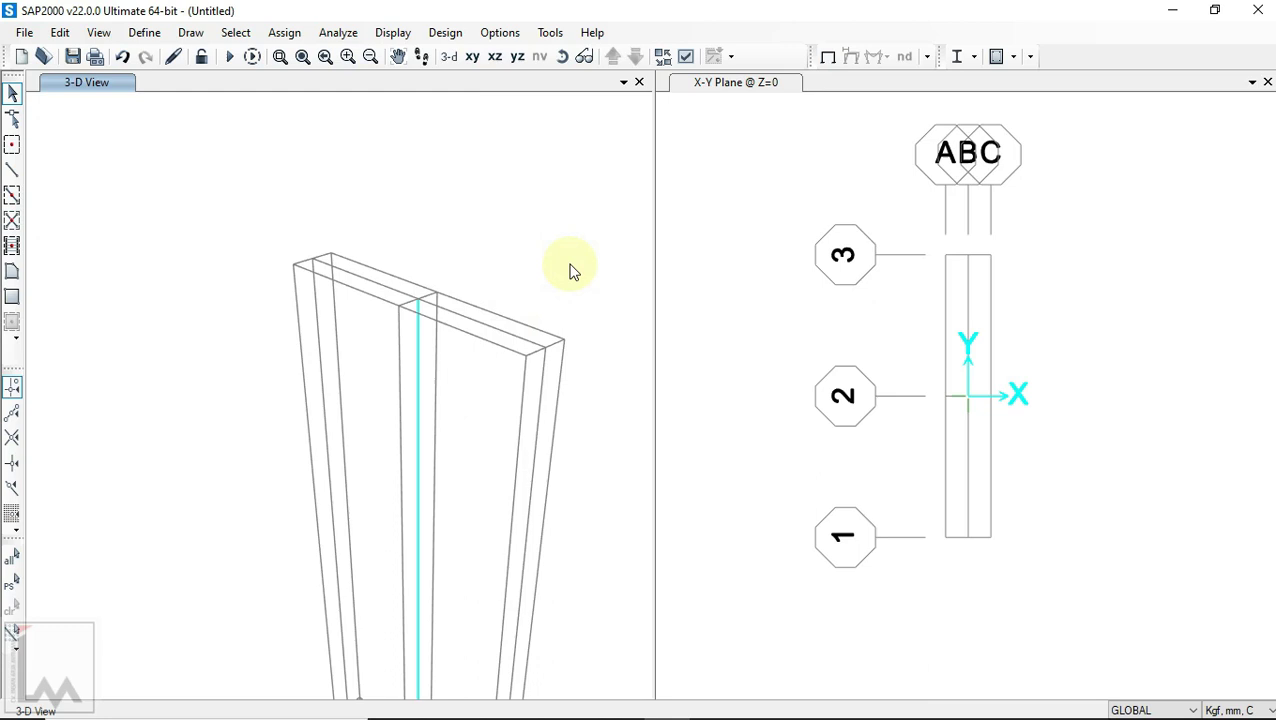
scroll(570, 270, down, 4)
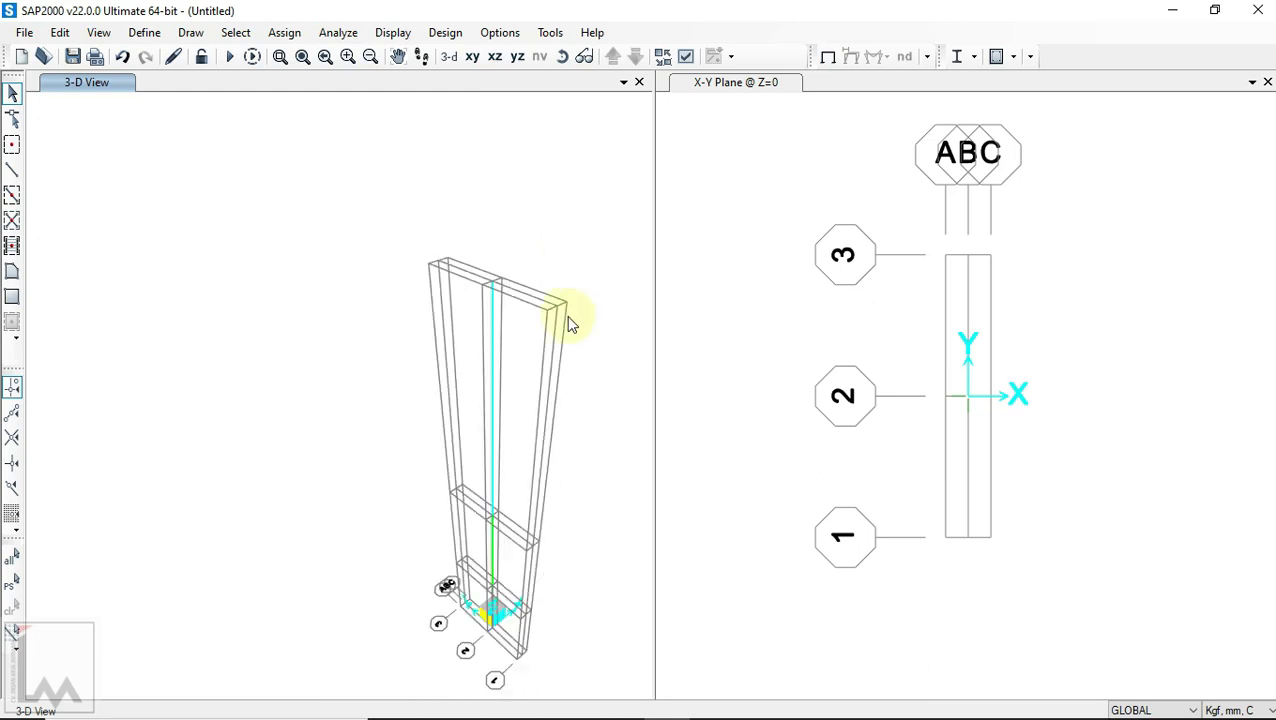
scroll(552, 250, up, 3)
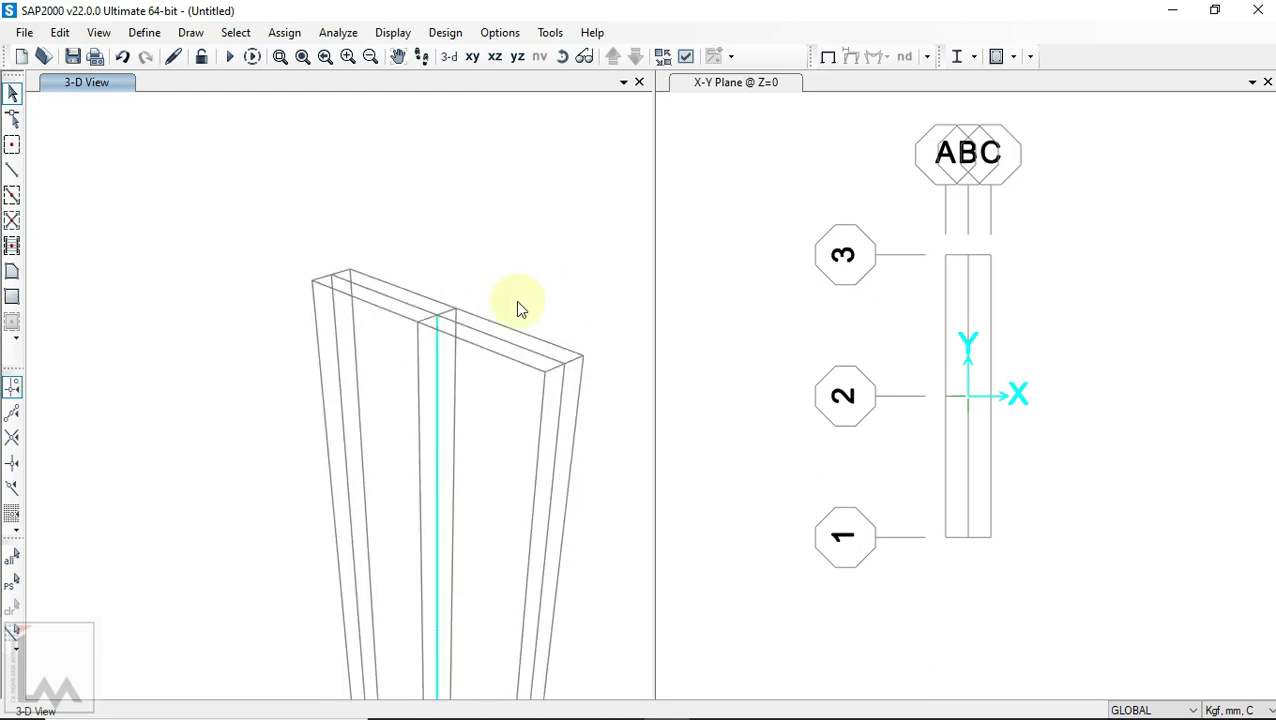
scroll(505, 292, up, 1)
scroll(478, 264, up, 2)
middle_drag(471, 257, 464, 251)
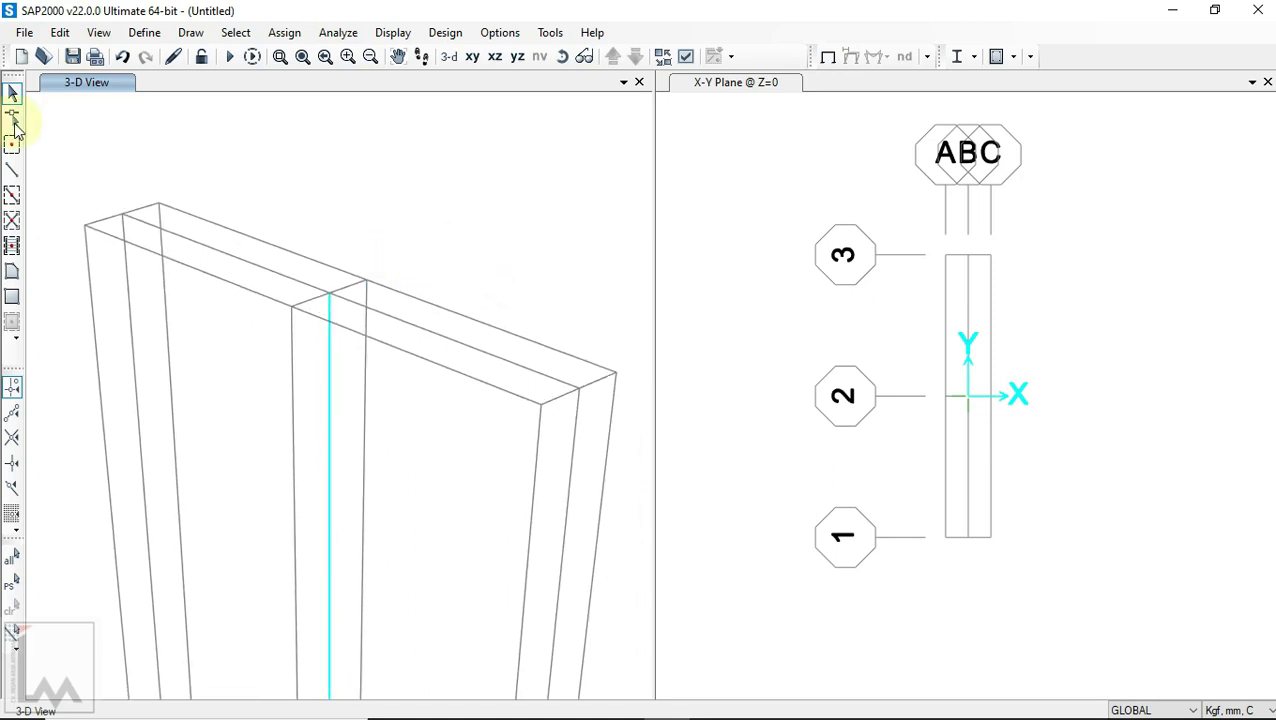
click(12, 172)
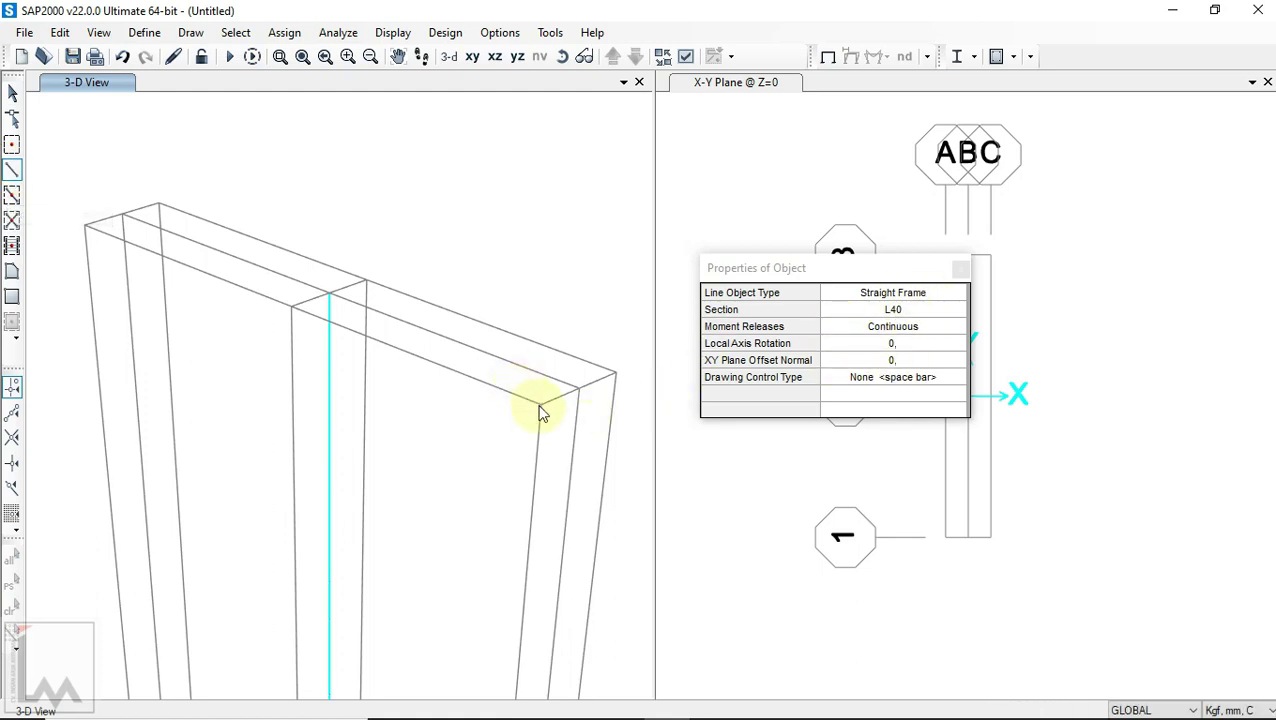
scroll(497, 312, down, 3)
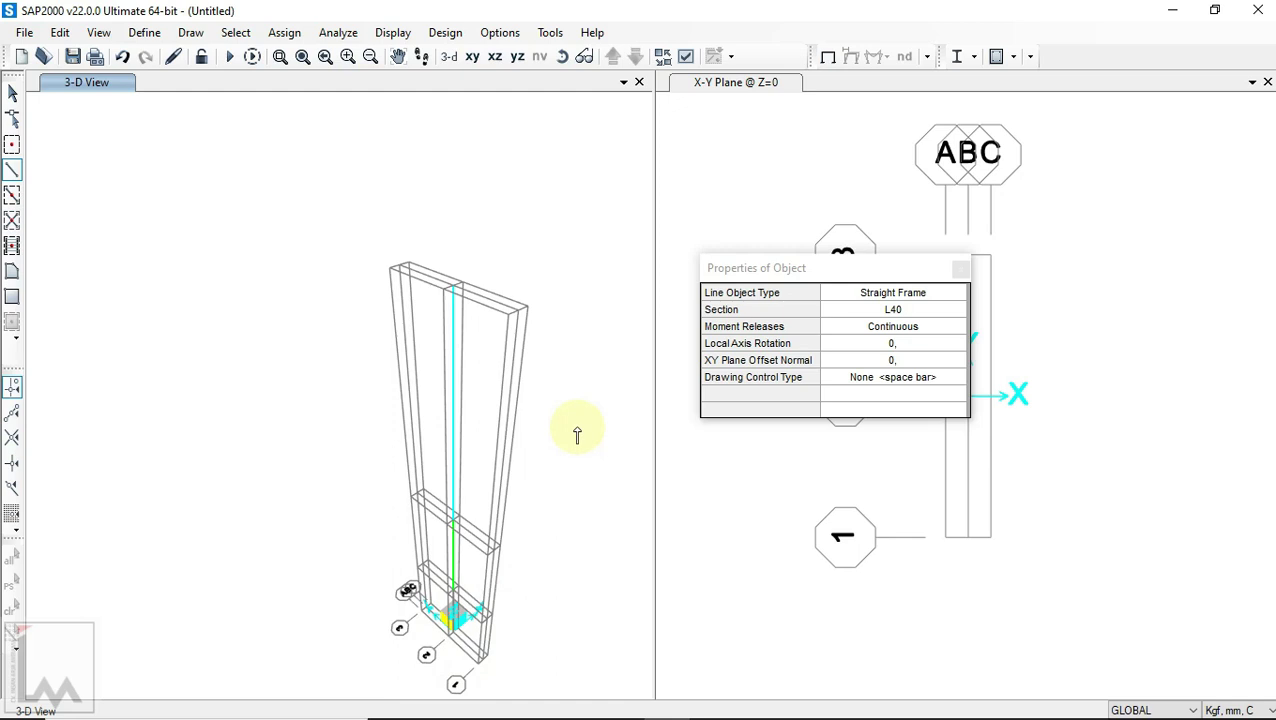
scroll(566, 344, up, 3)
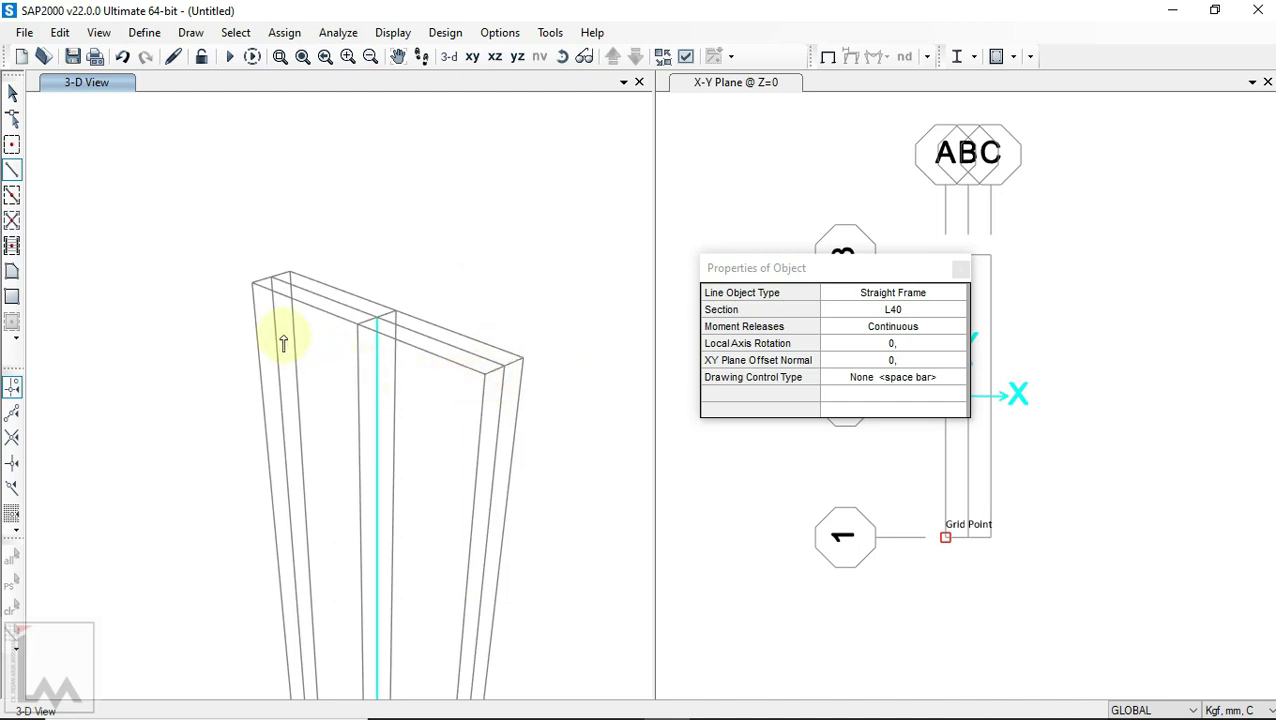
click(253, 285)
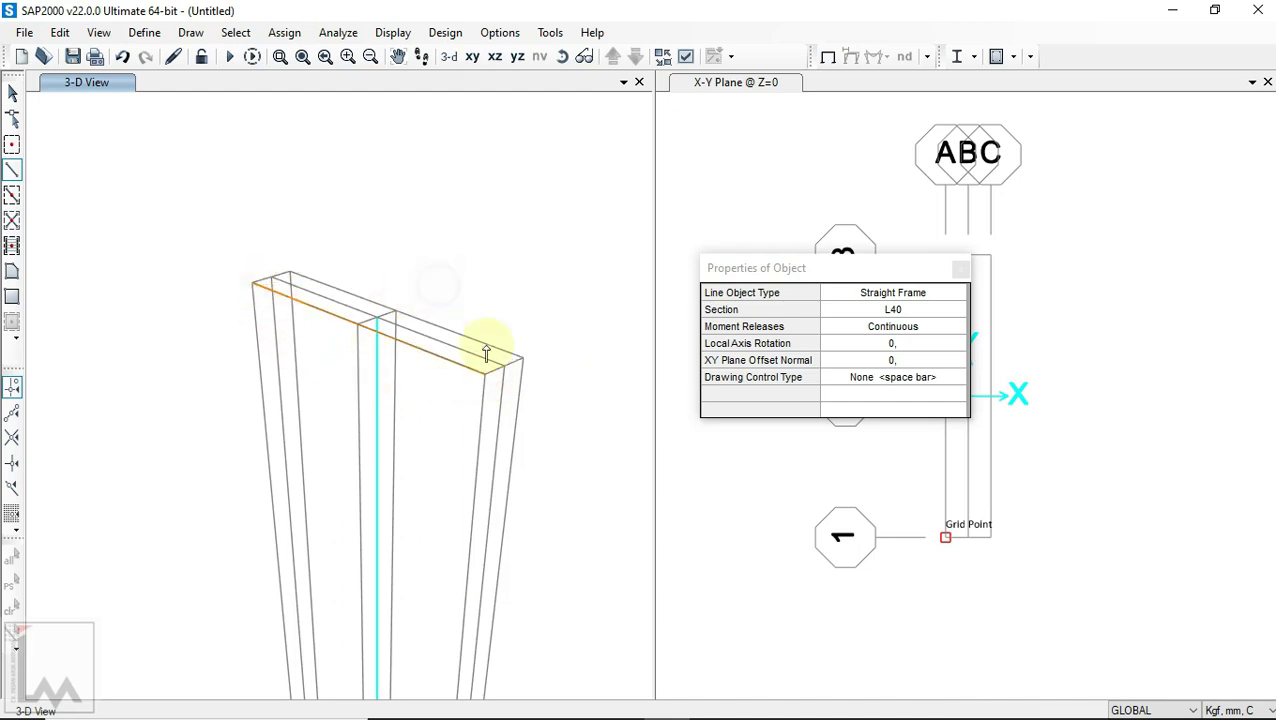
click(520, 360)
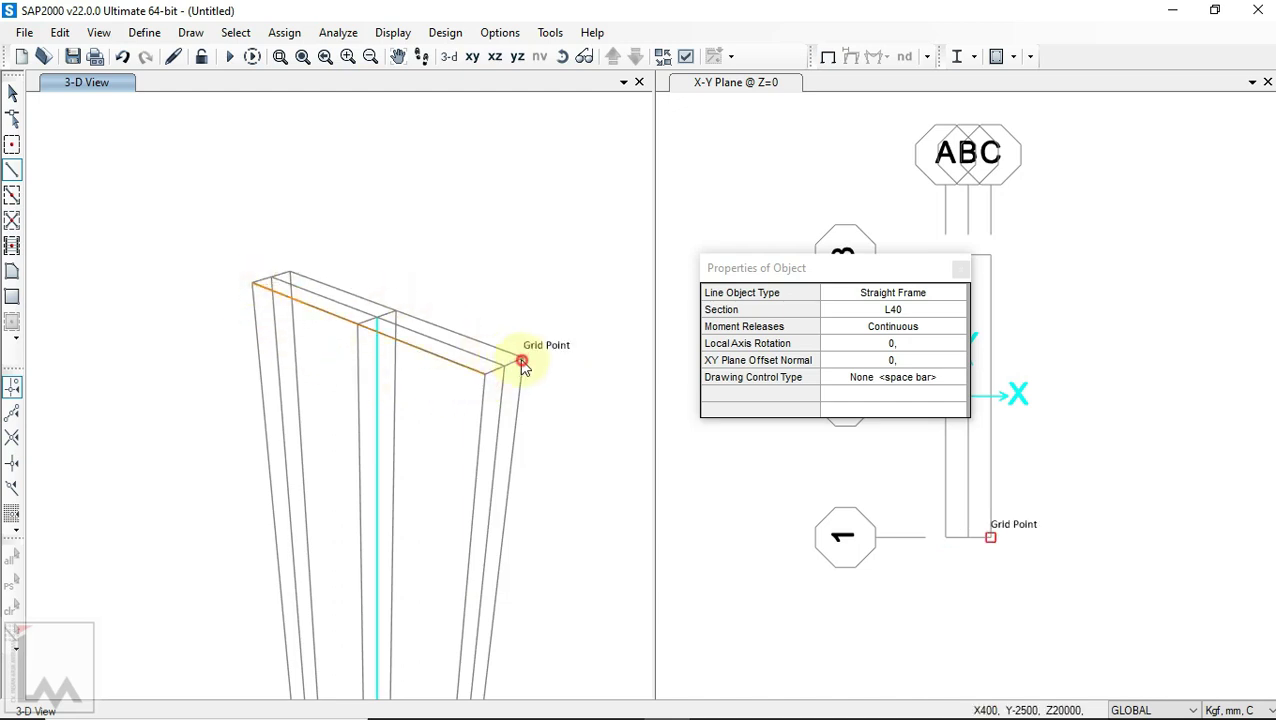
click(290, 272)
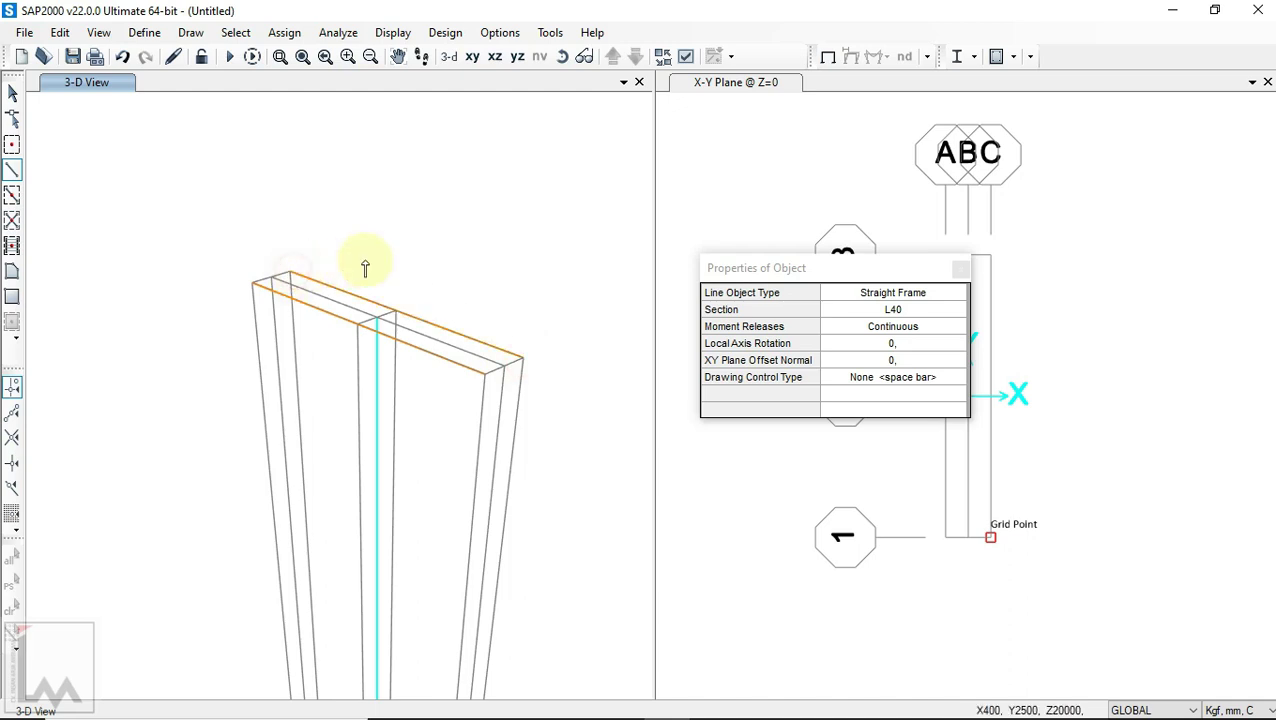
click(521, 357)
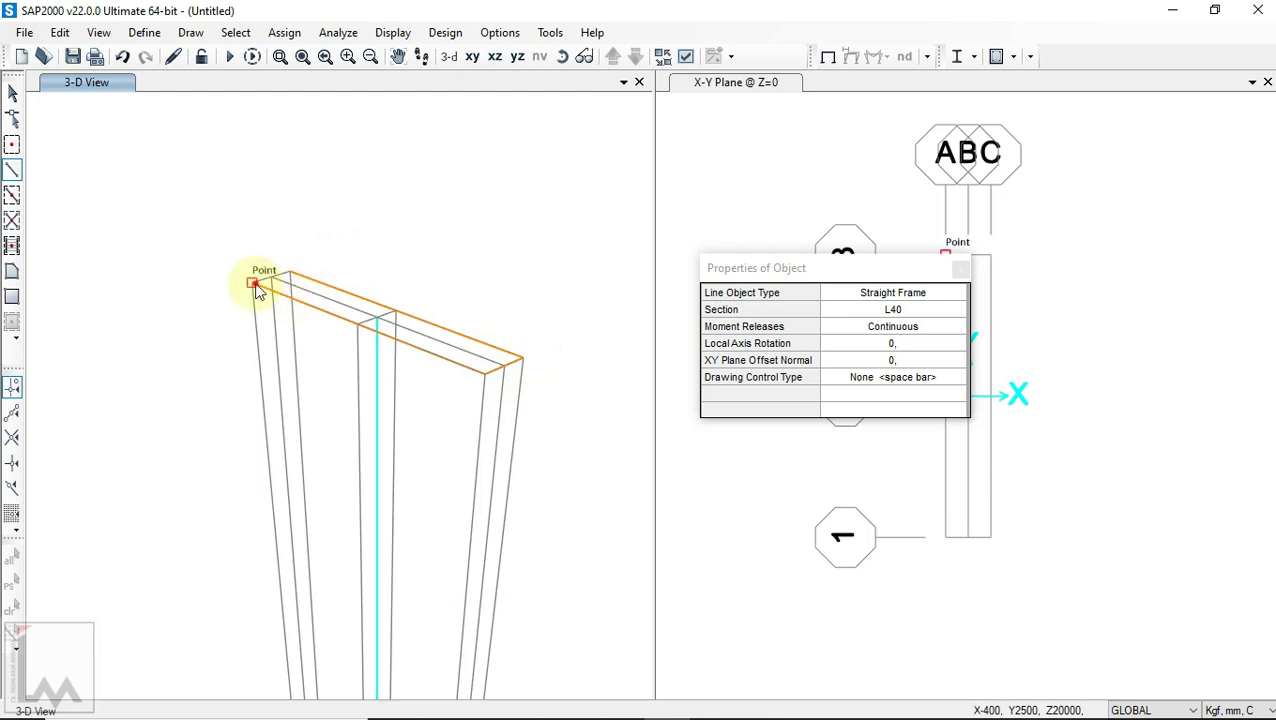
click(12, 92)
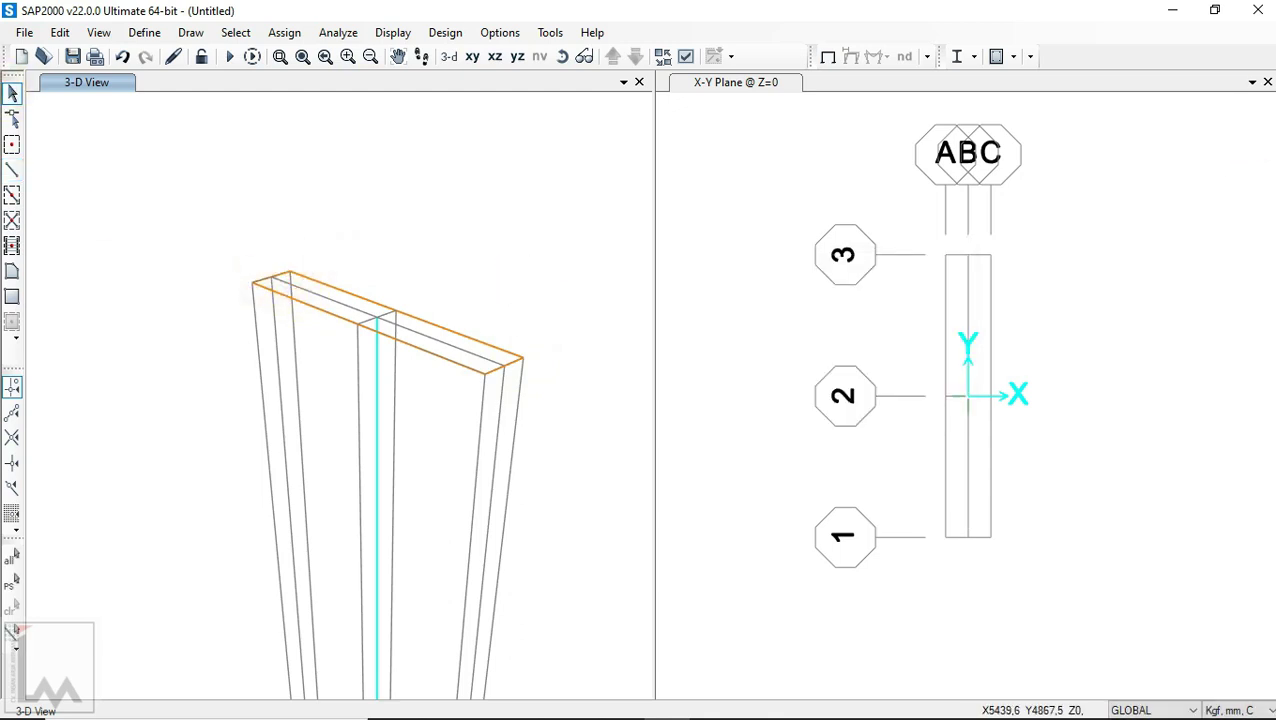
Step: Close the X-Y plane view at Z=0, keeping only the 3-D view
click(1267, 82)
click(1267, 82)
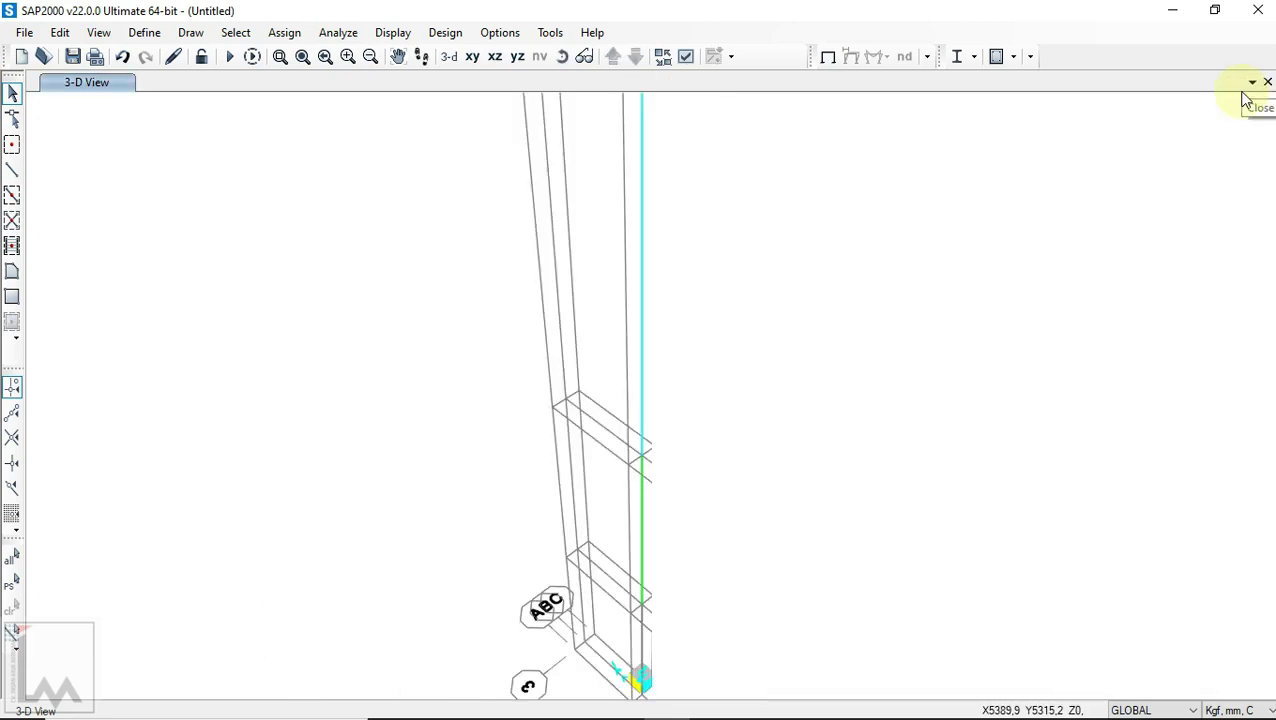
middle_drag(652, 290, 650, 549)
scroll(683, 319, up, 2)
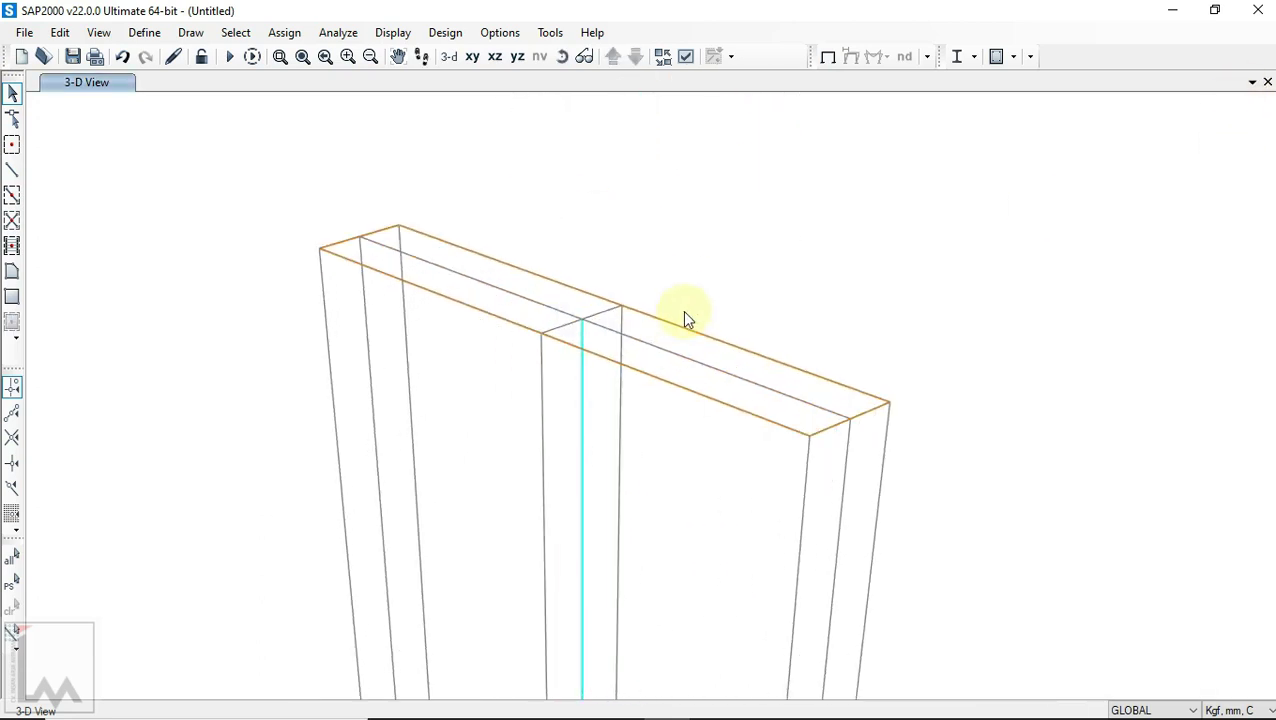
Step: Set the 3-D view type to Extrude to display the section shapes
click(686, 58)
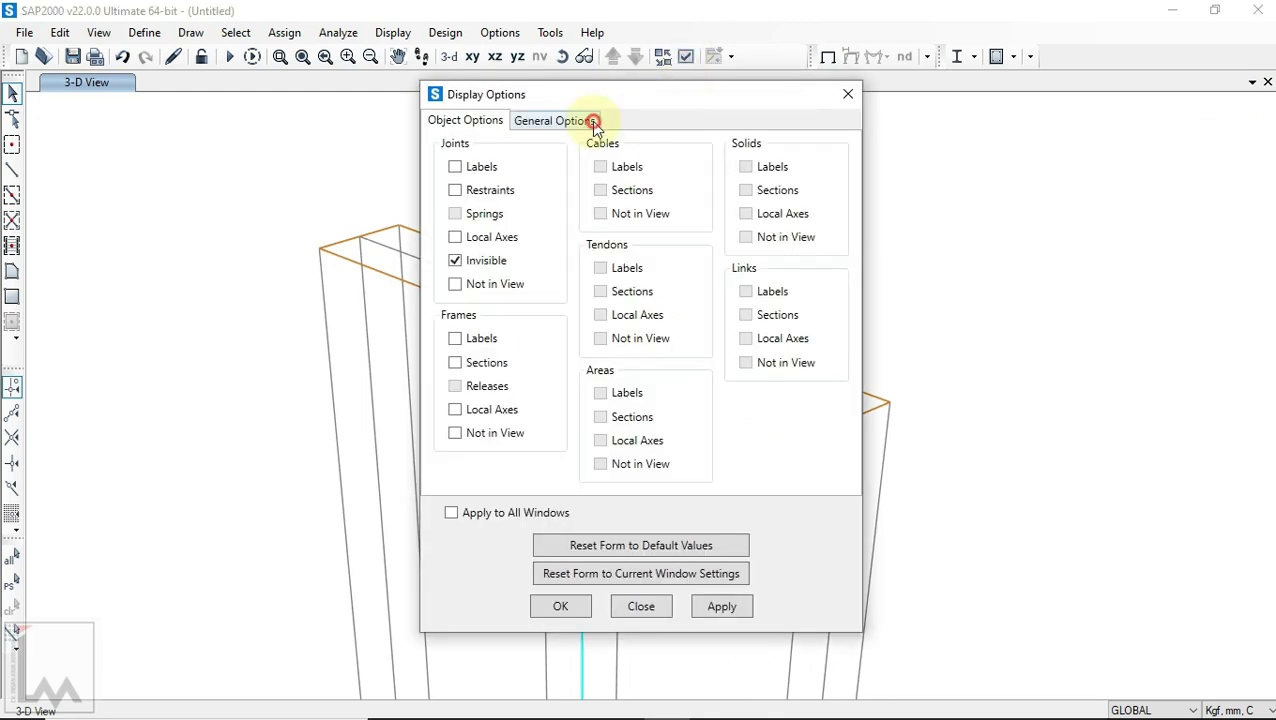
click(588, 120)
click(740, 214)
click(568, 607)
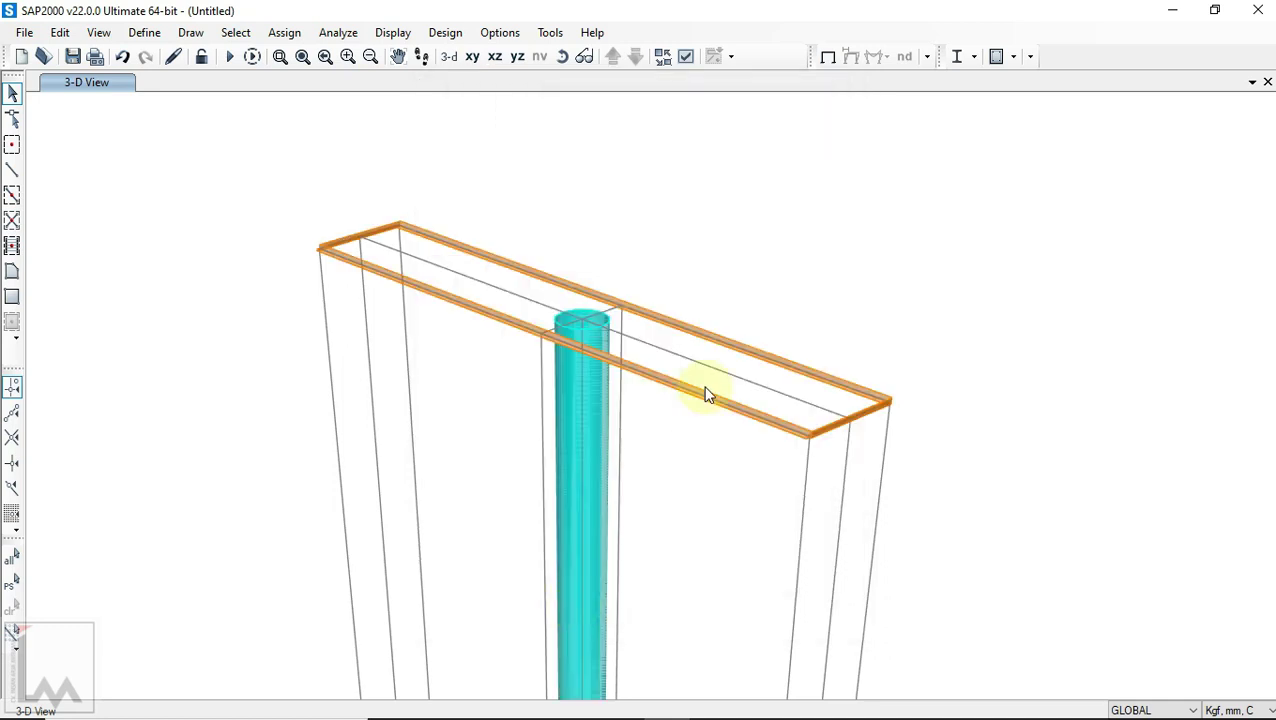
Step: Examine how the extruded L40 angles are oriented and meet at the corner of the top frame
shift+middle_drag(703, 386, 900, 535)
scroll(899, 533, up, 1)
scroll(900, 540, up, 1)
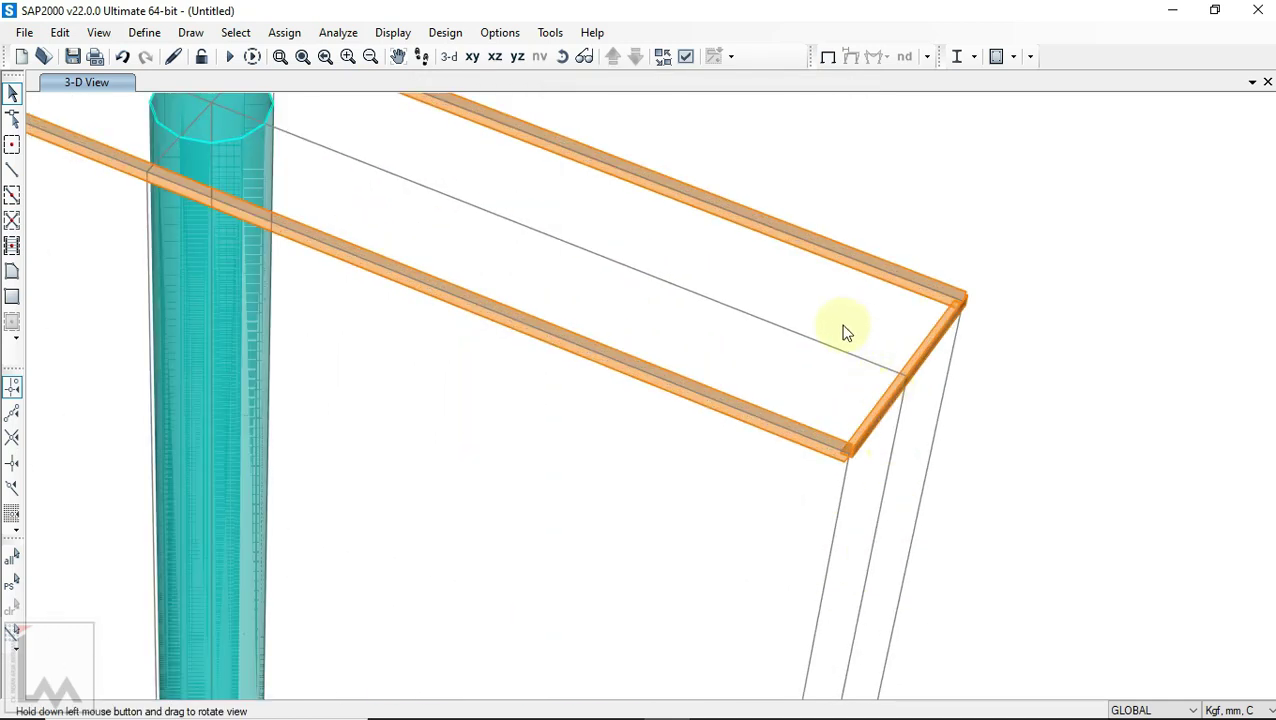
middle_drag(834, 379, 822, 466)
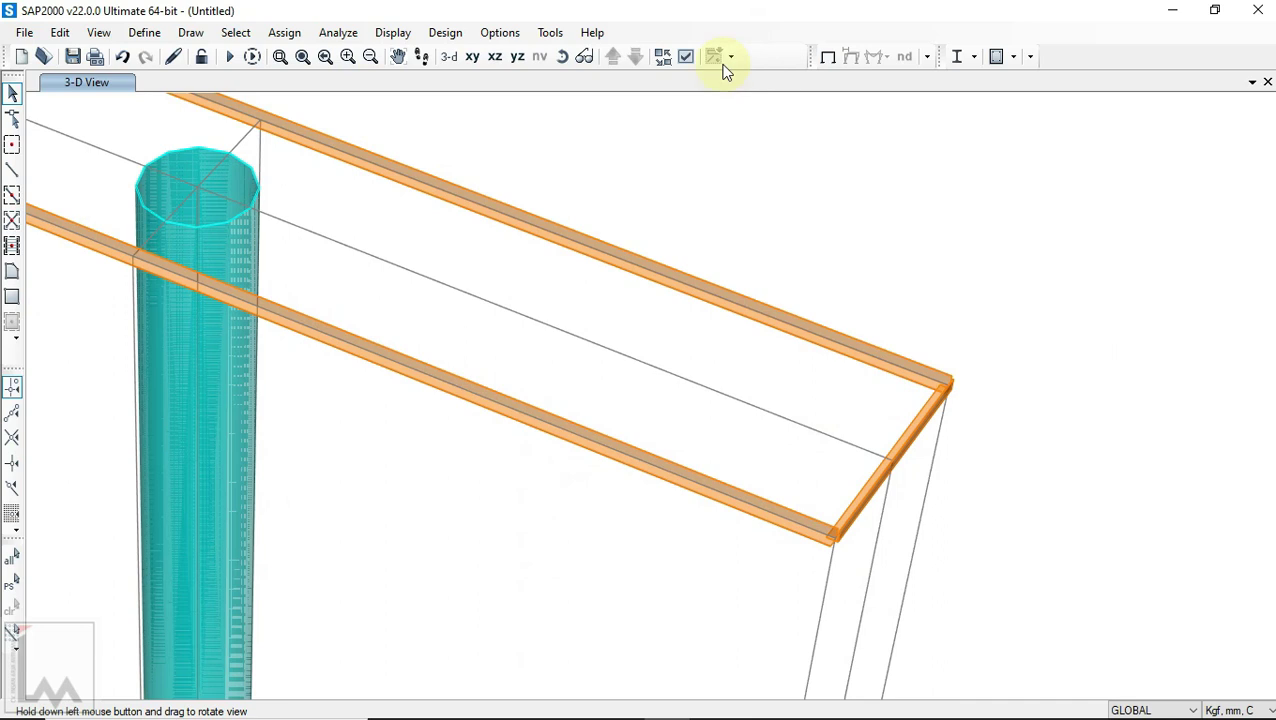
middle_drag(899, 380, 895, 348)
scroll(818, 398, up, 3)
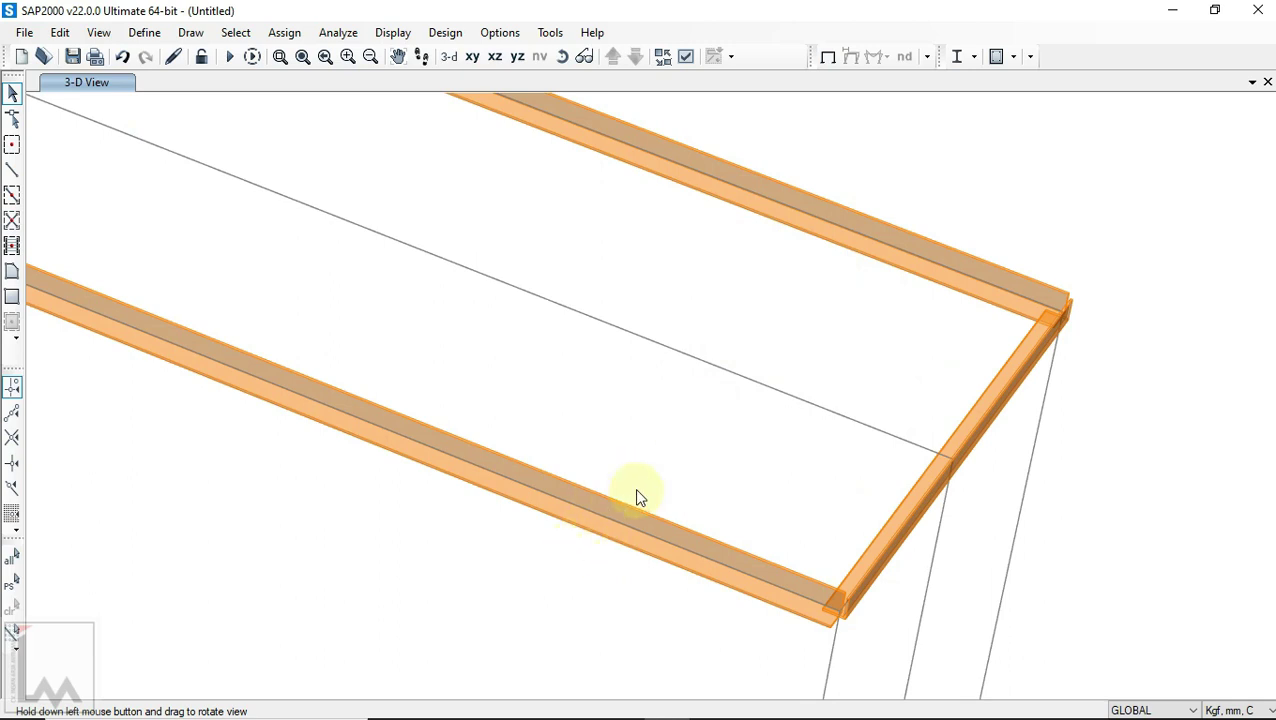
scroll(836, 292, down, 1)
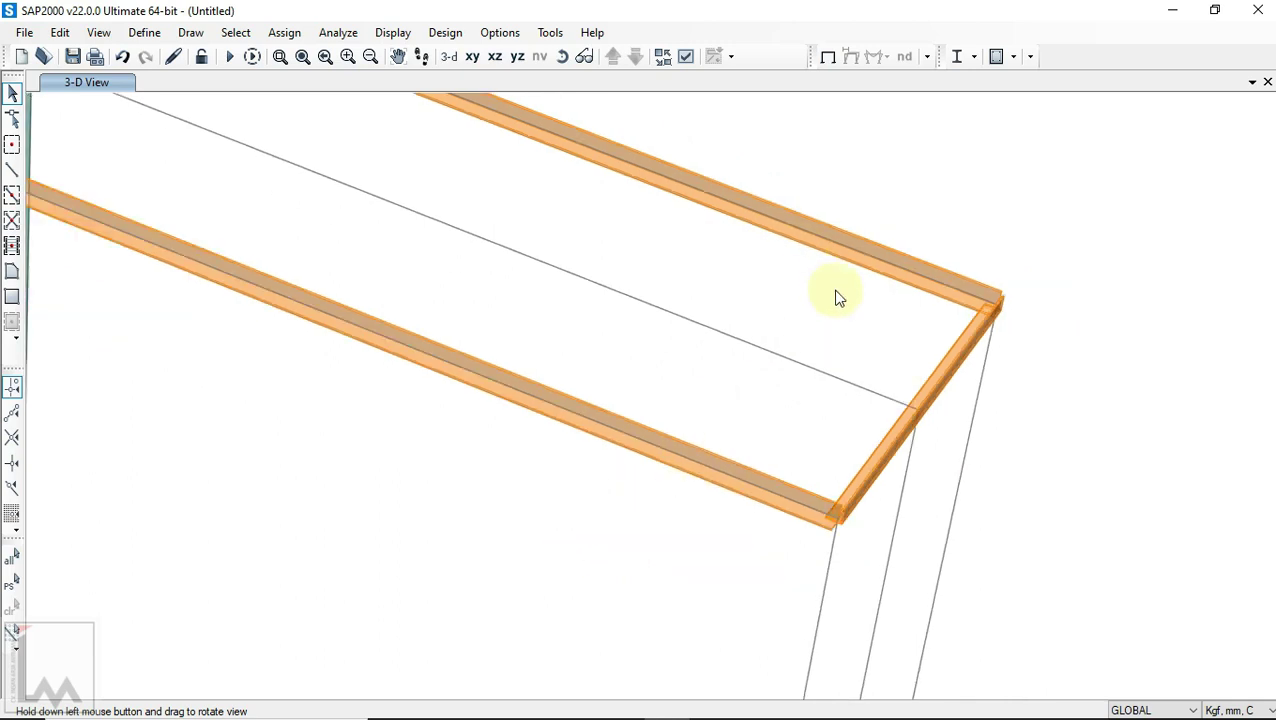
scroll(836, 297, down, 2)
middle_drag(784, 347, 751, 370)
scroll(774, 438, up, 3)
click(584, 56)
drag(890, 472, 615, 519)
Step: Select the long top L40 frame at X=-400 and assign it a standard local axes angle of 180 degrees
scroll(572, 427, up, 2)
click(284, 33)
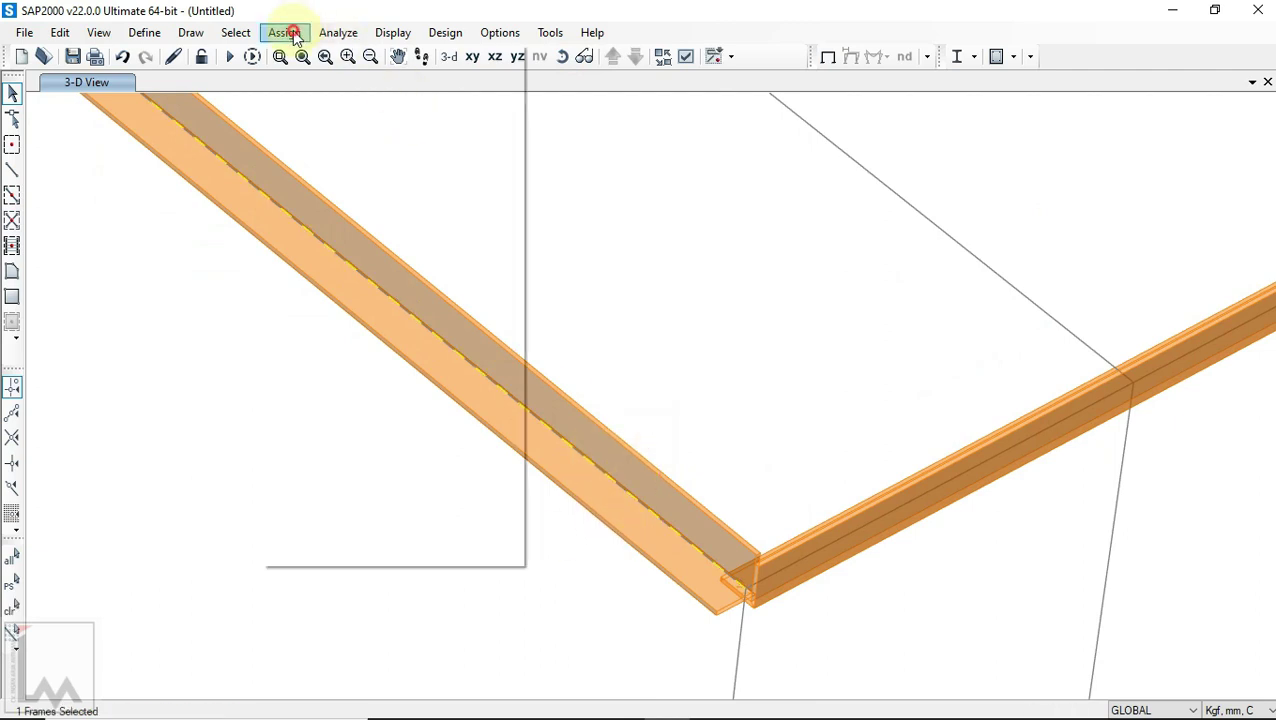
mouse_move(313, 80)
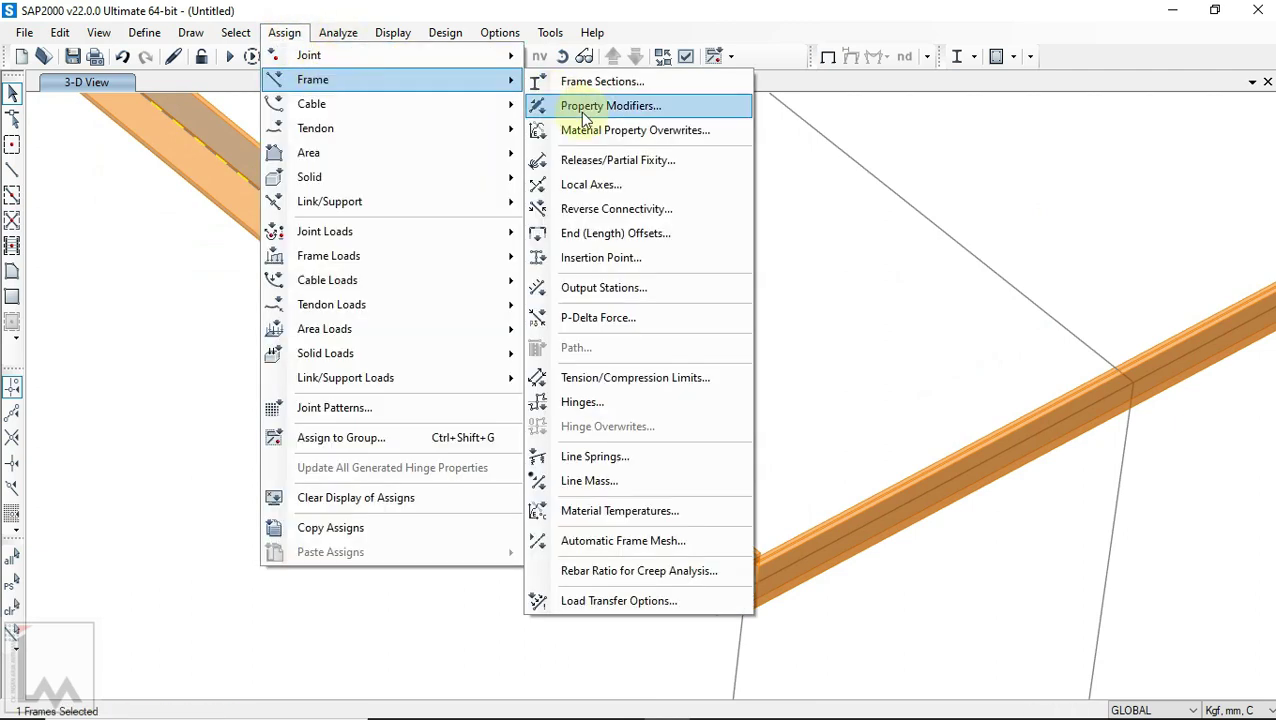
click(610, 184)
drag(629, 186, 1039, 194)
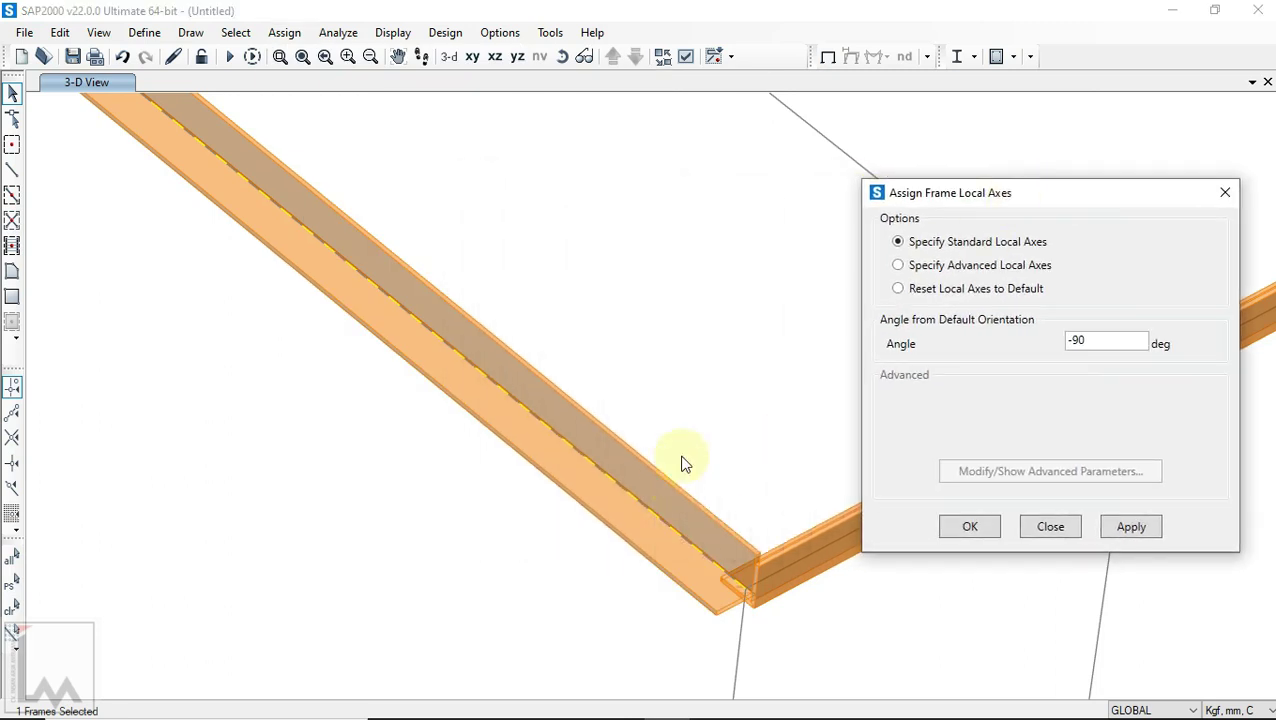
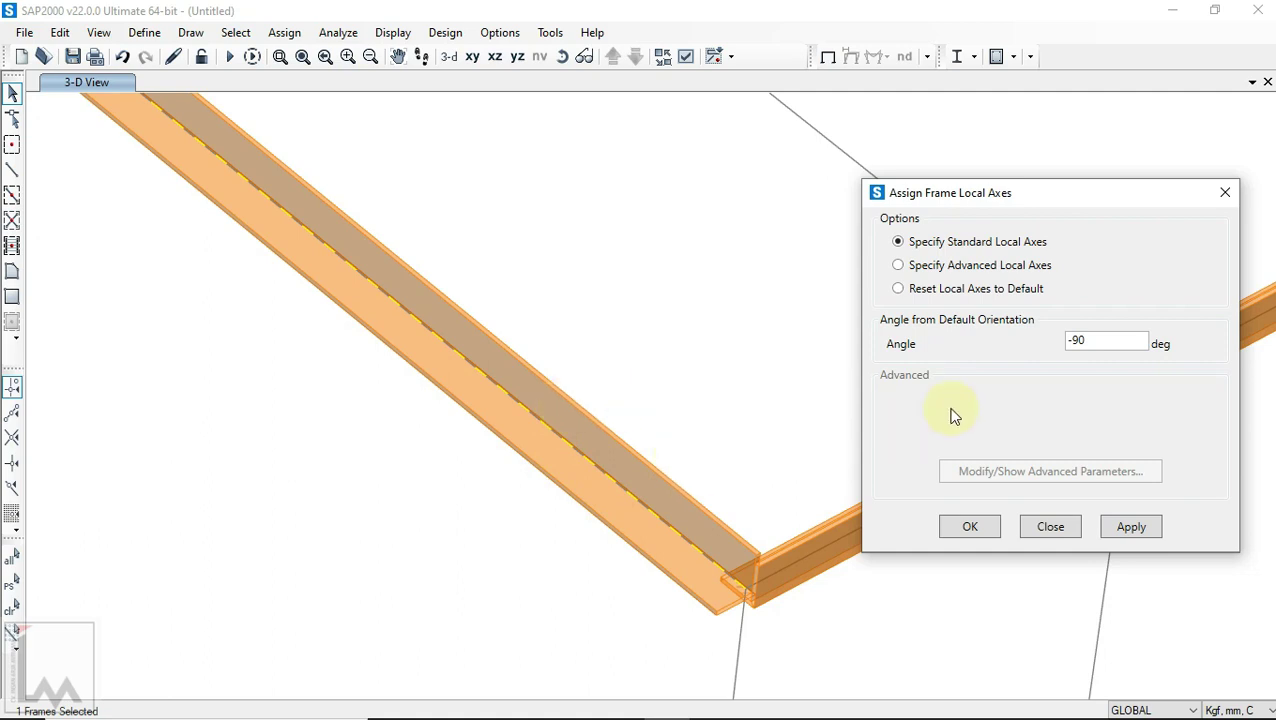
drag(1097, 340, 1037, 358)
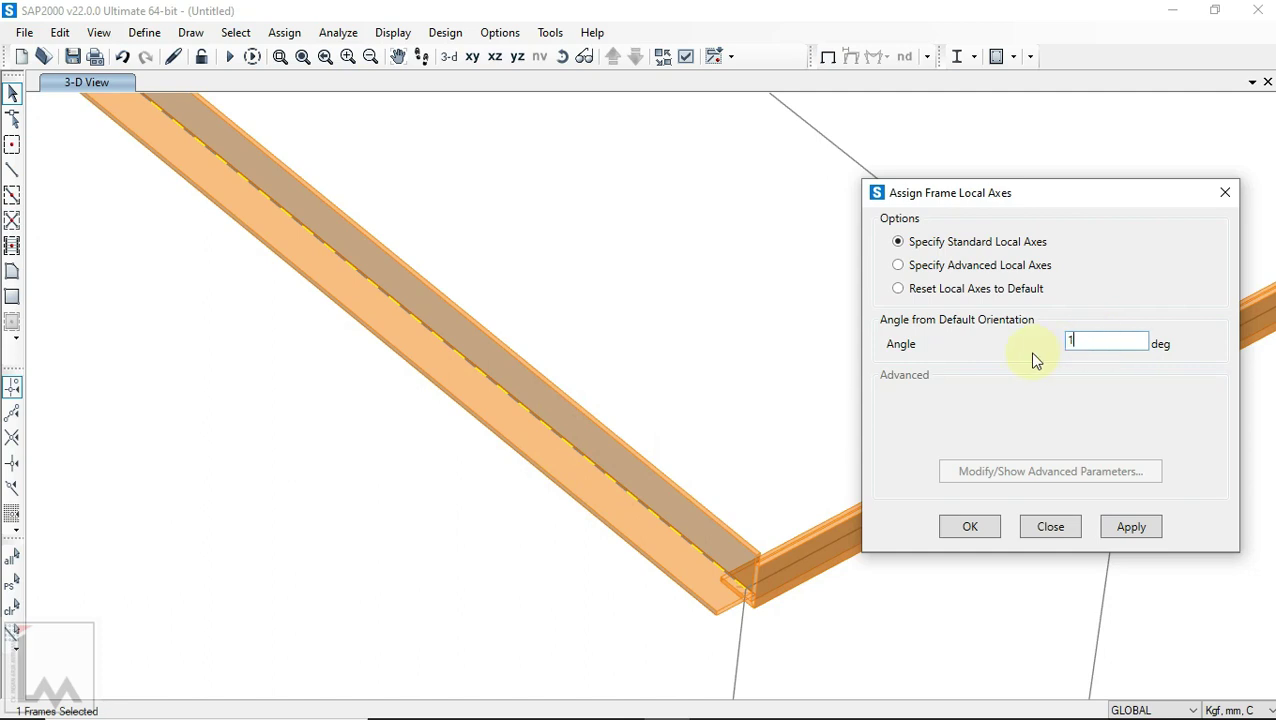
click(1131, 526)
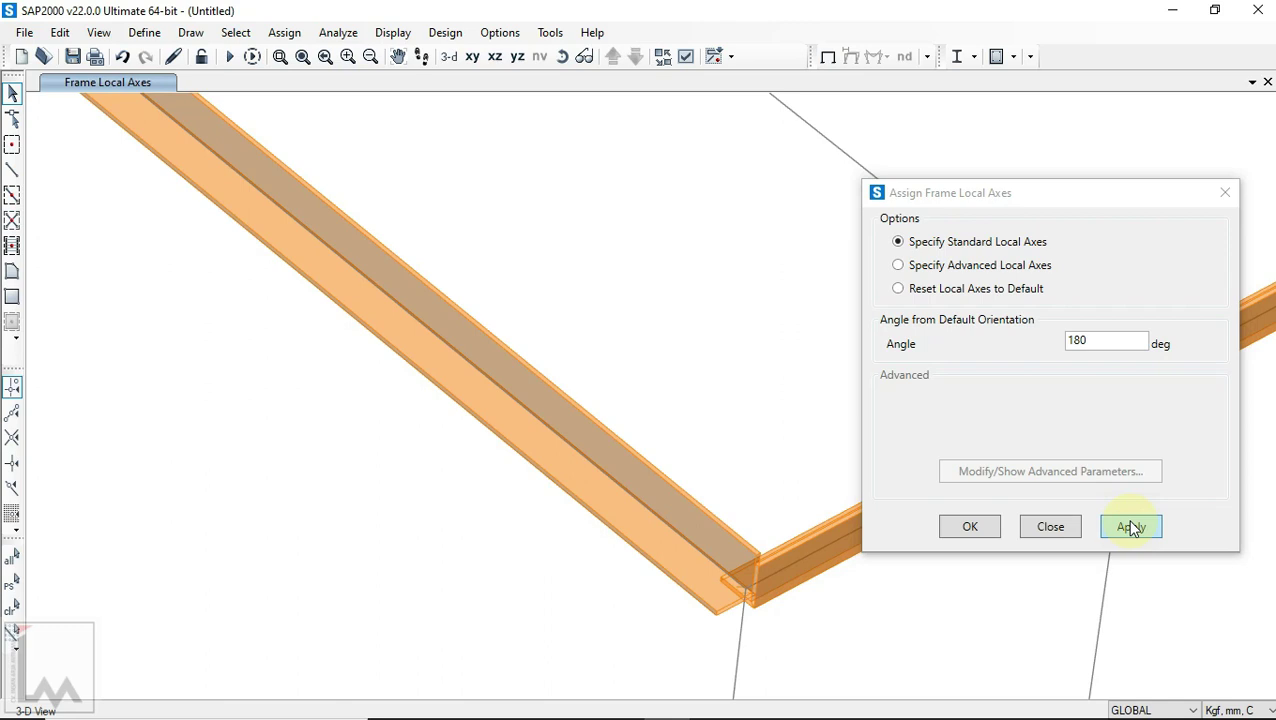
click(1130, 525)
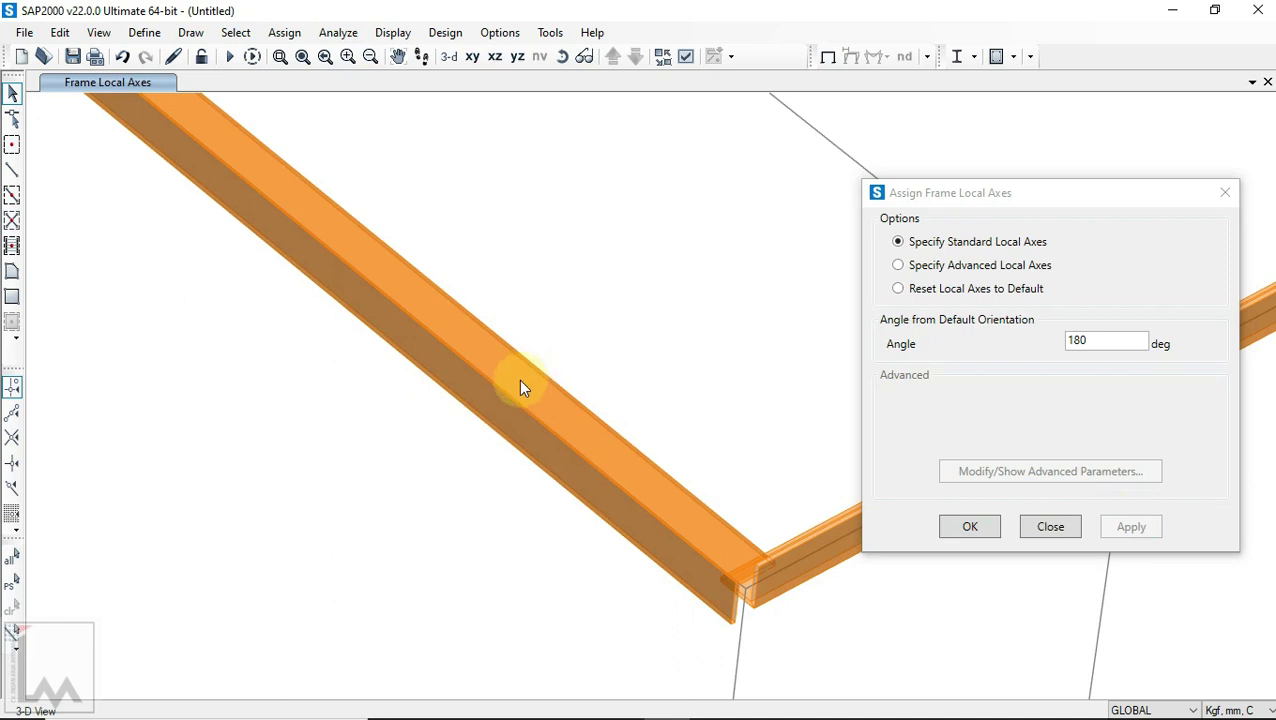
Step: Select the opposite long L40 frame of the top rectangle and assign it a standard local axes angle of -90 degrees
scroll(518, 380, down, 2)
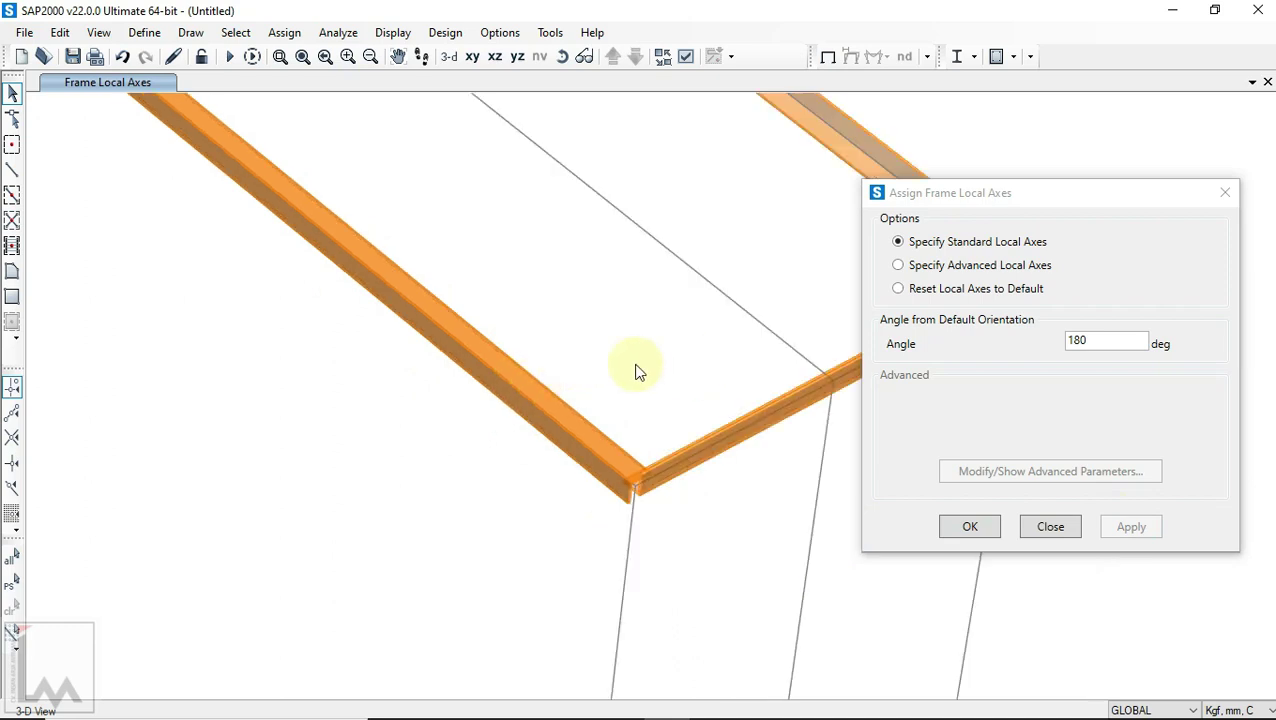
scroll(600, 310, down, 2)
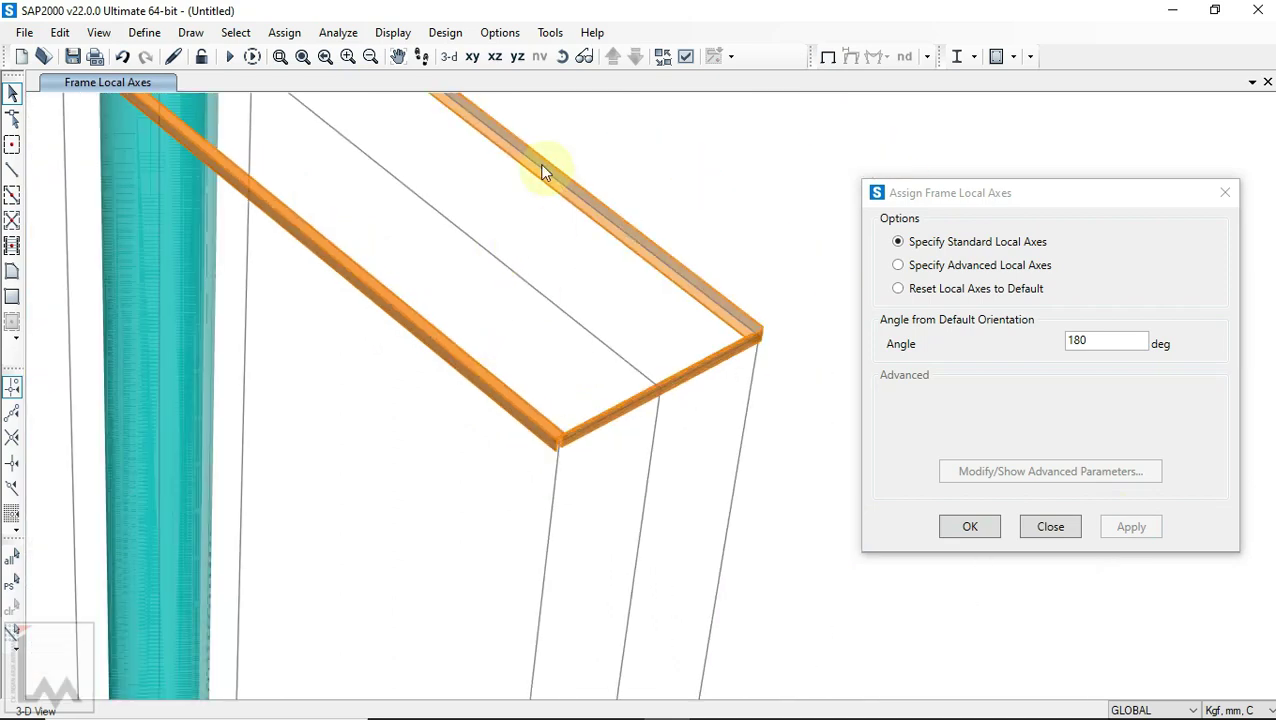
scroll(600, 336, up, 2)
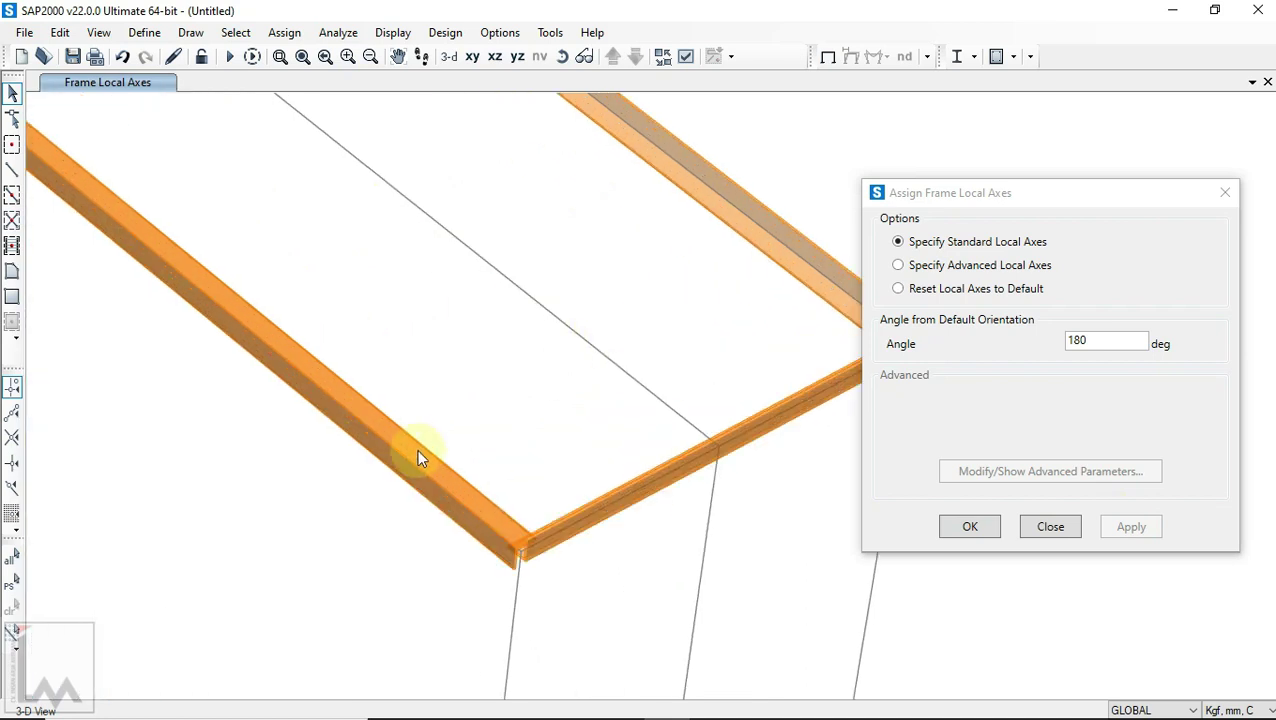
middle_drag(733, 328, 565, 462)
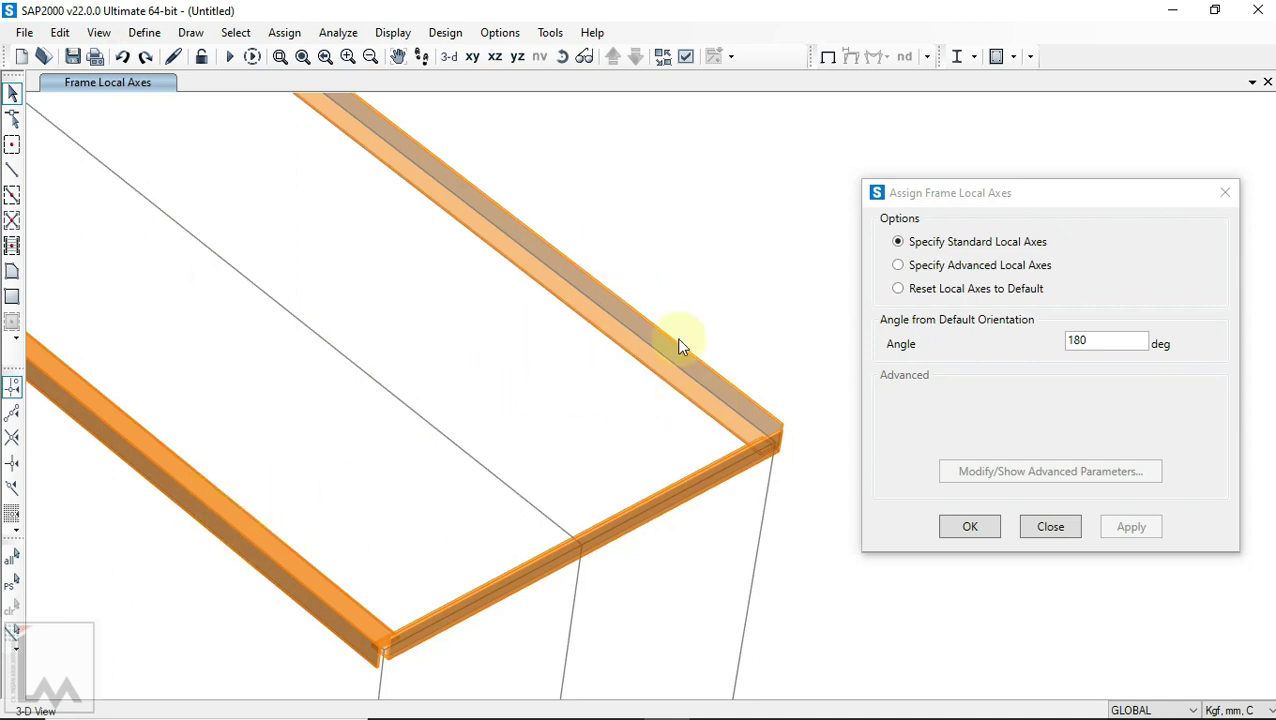
drag(579, 350, 580, 358)
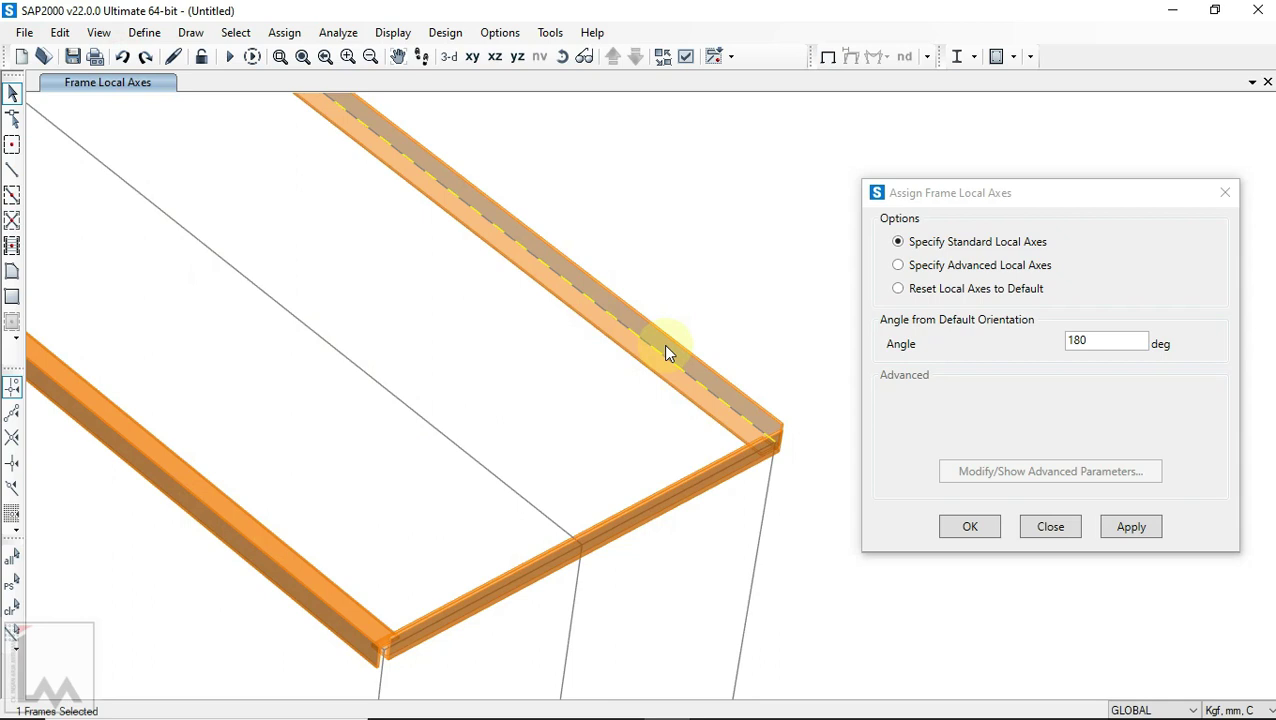
drag(1103, 340, 1057, 344)
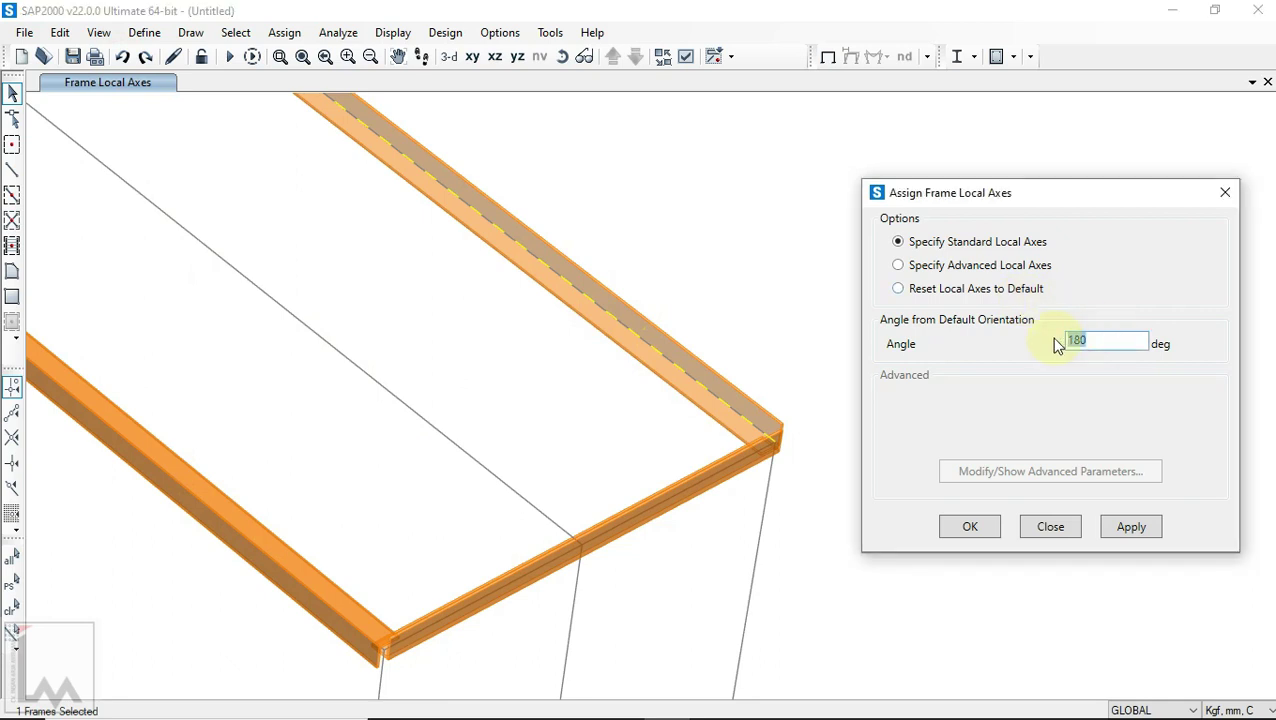
text(-90)
click(1131, 526)
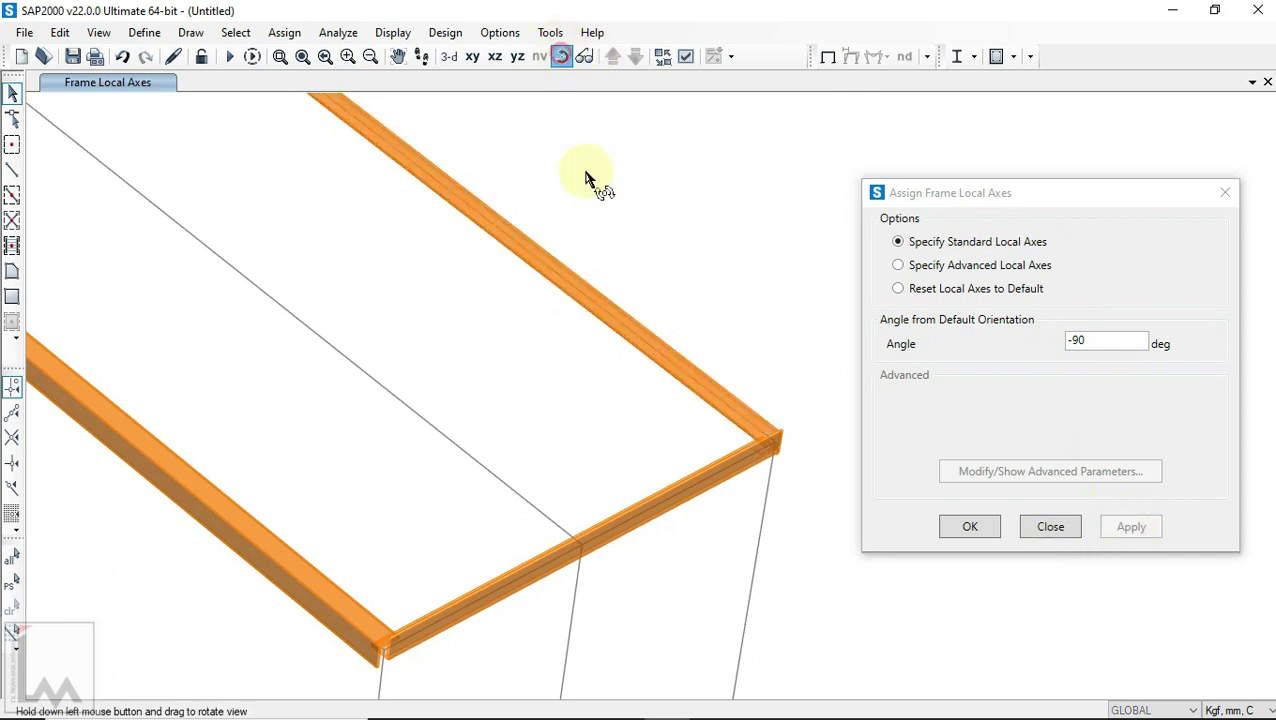
Step: Assign the -90 degree local axes angle to the short L40 end frame joining the two reoriented long top frames
drag(590, 260, 543, 246)
click(562, 57)
drag(806, 468, 560, 62)
click(562, 60)
drag(440, 375, 112, 240)
click(564, 58)
drag(601, 450, 709, 447)
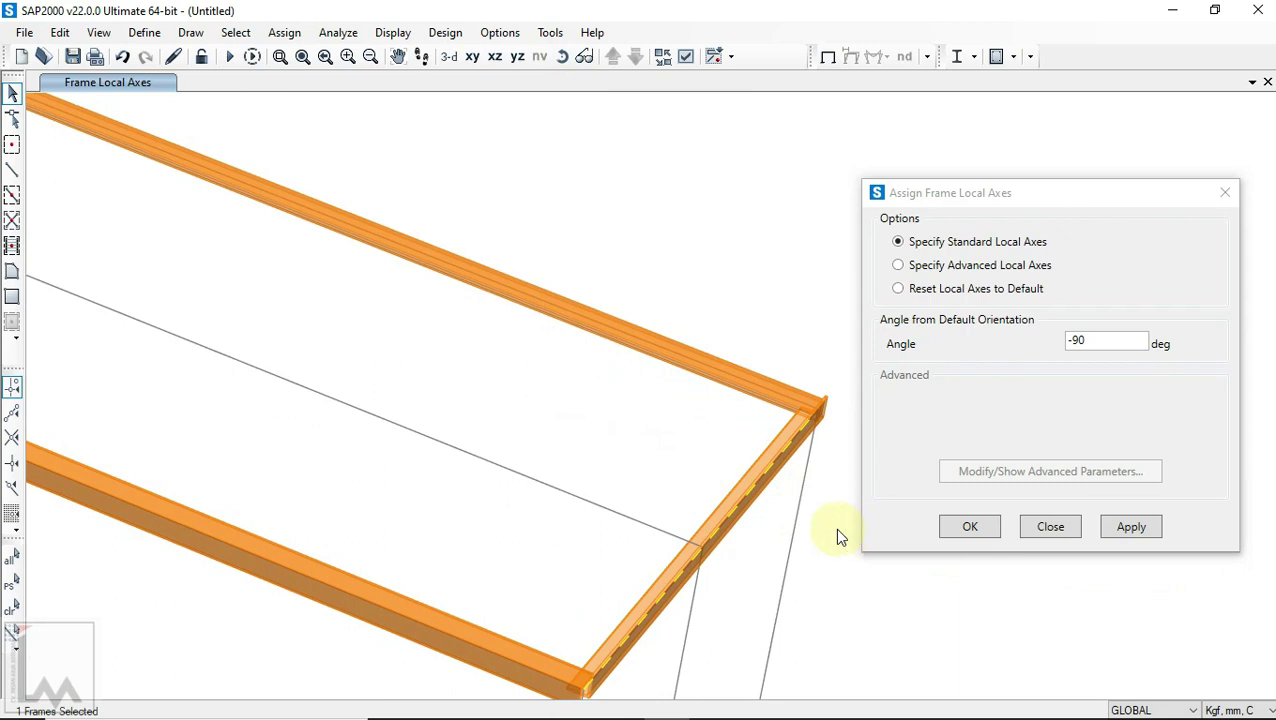
click(1147, 533)
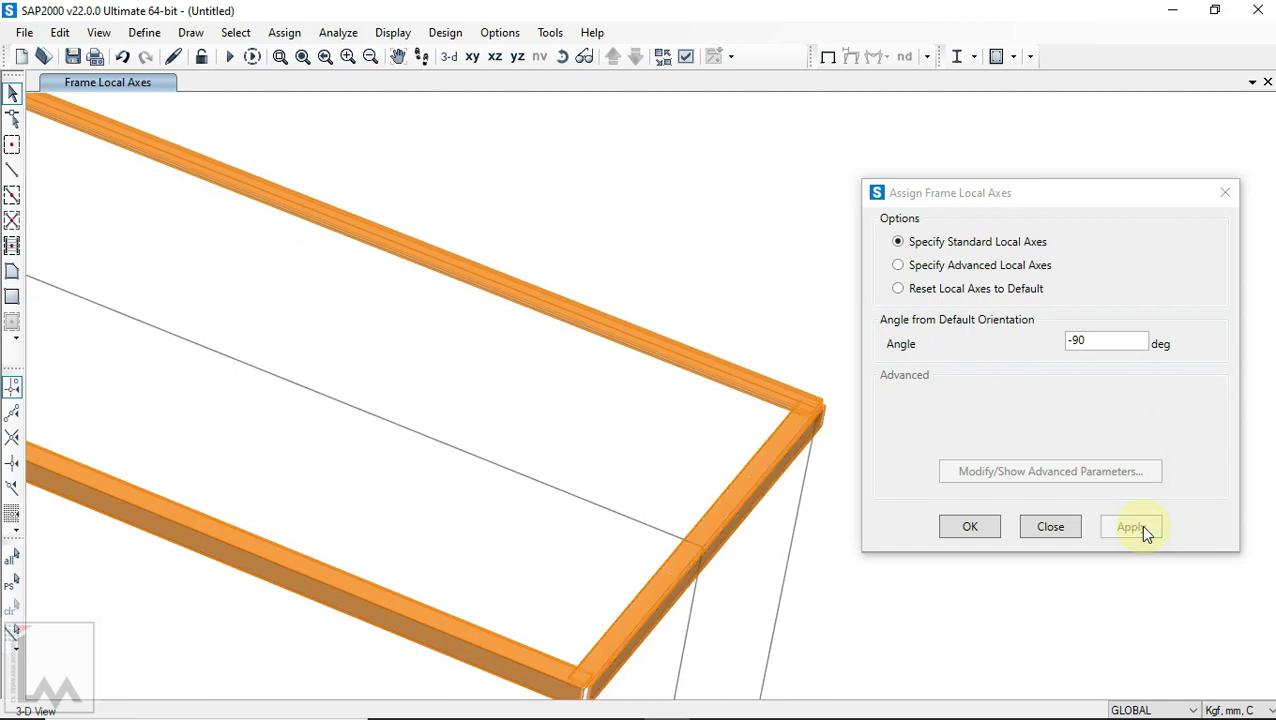
Step: Assign a standard local axes angle of 180 degrees to the short L40 frame at the far end of the top rectangle
scroll(778, 485, down, 3)
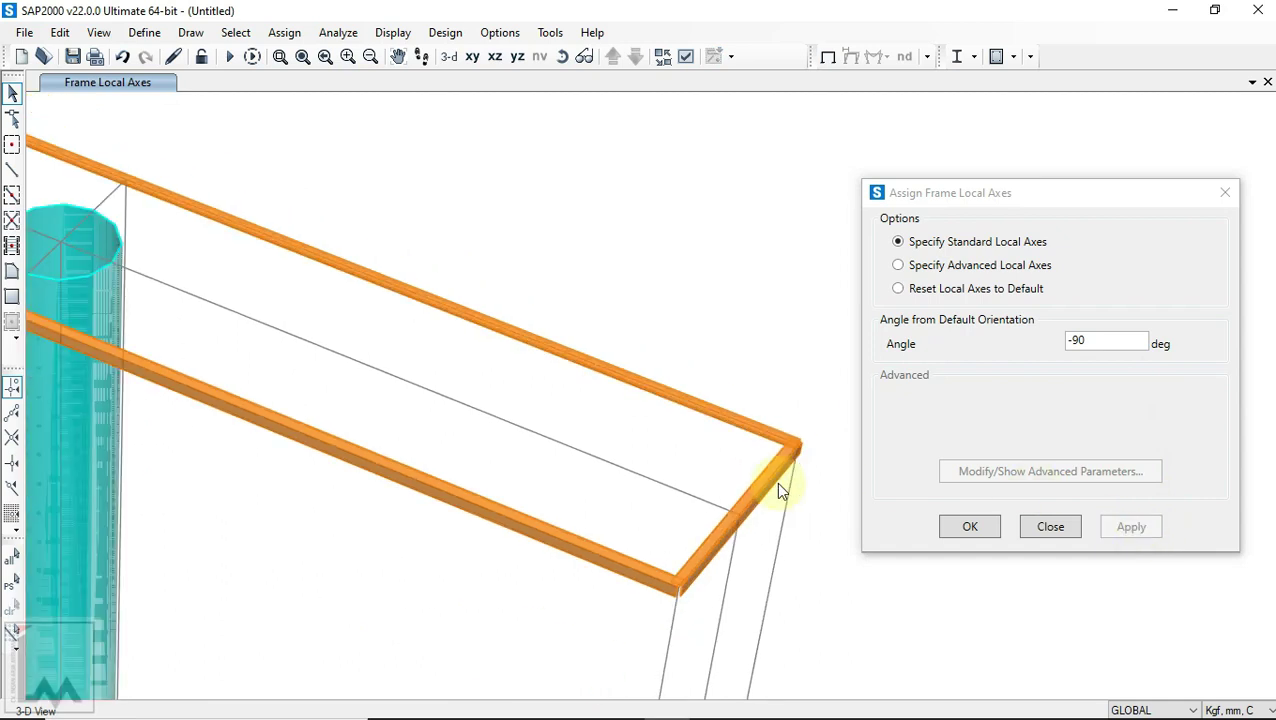
mouse_move(232, 256)
middle_down()
mouse_move(438, 372)
mouse_move(952, 612)
middle_up()
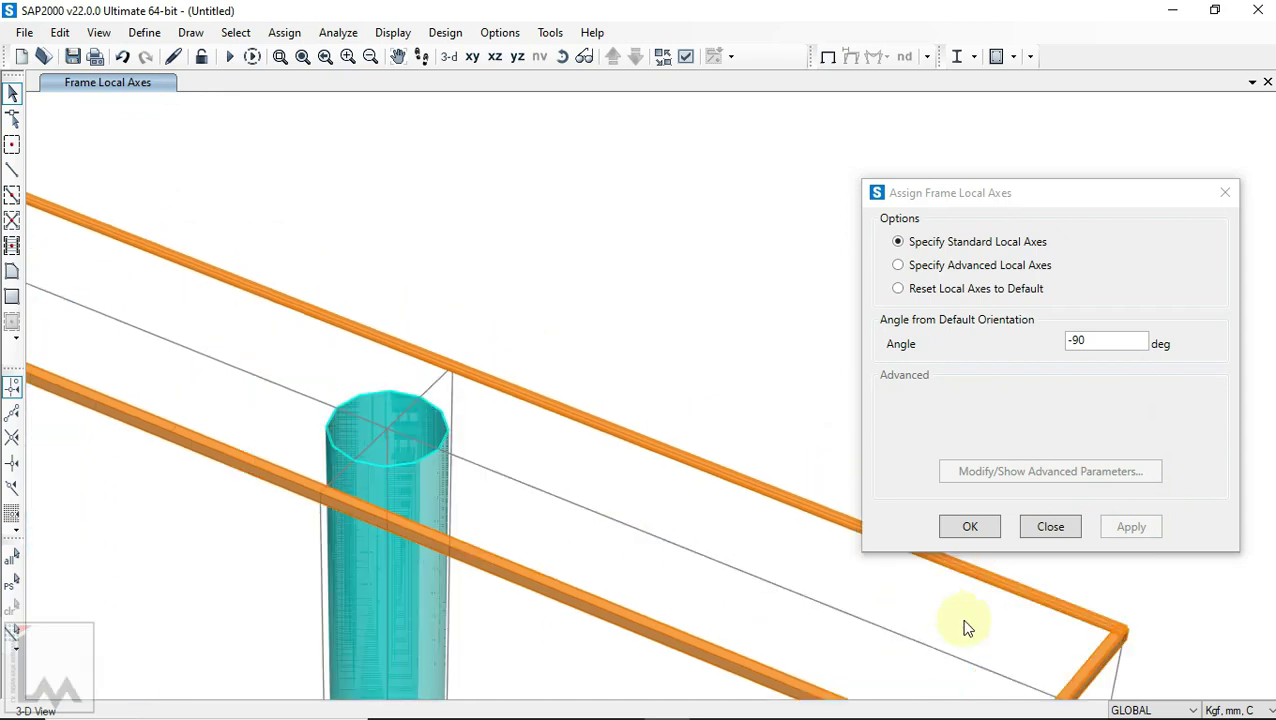
middle_drag(235, 310, 643, 470)
middle_drag(240, 360, 481, 441)
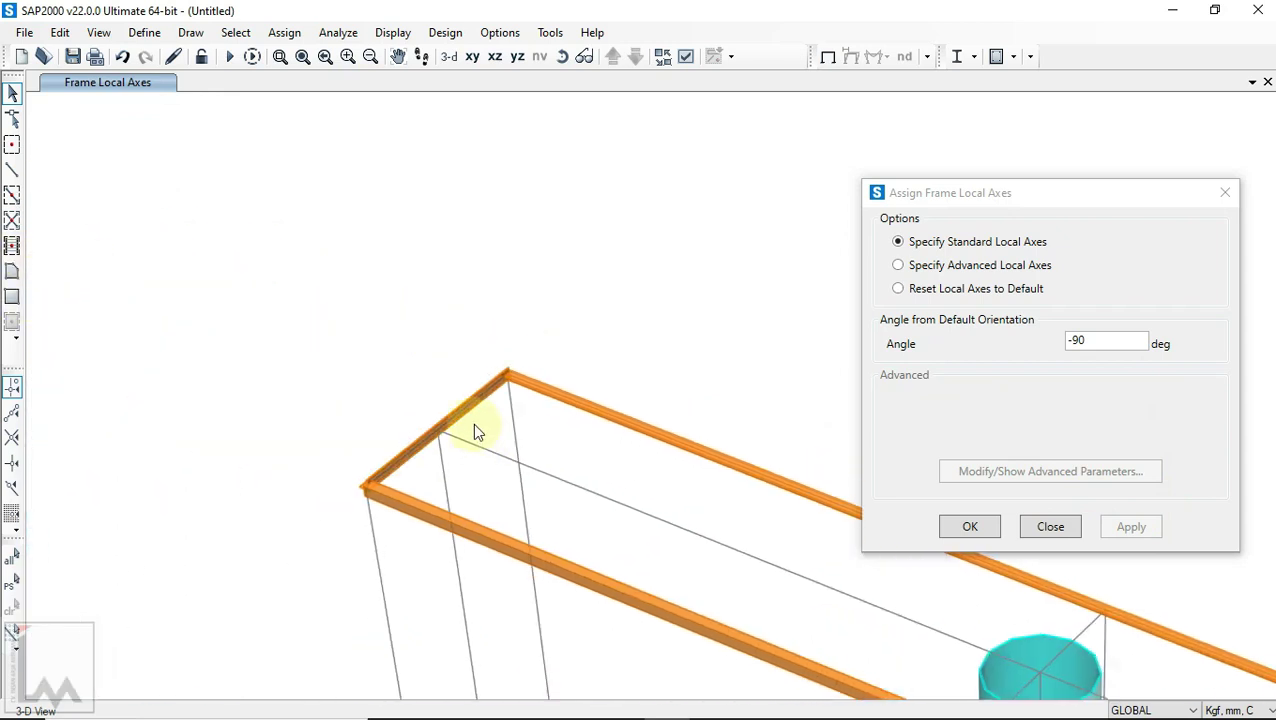
scroll(473, 423, up, 6)
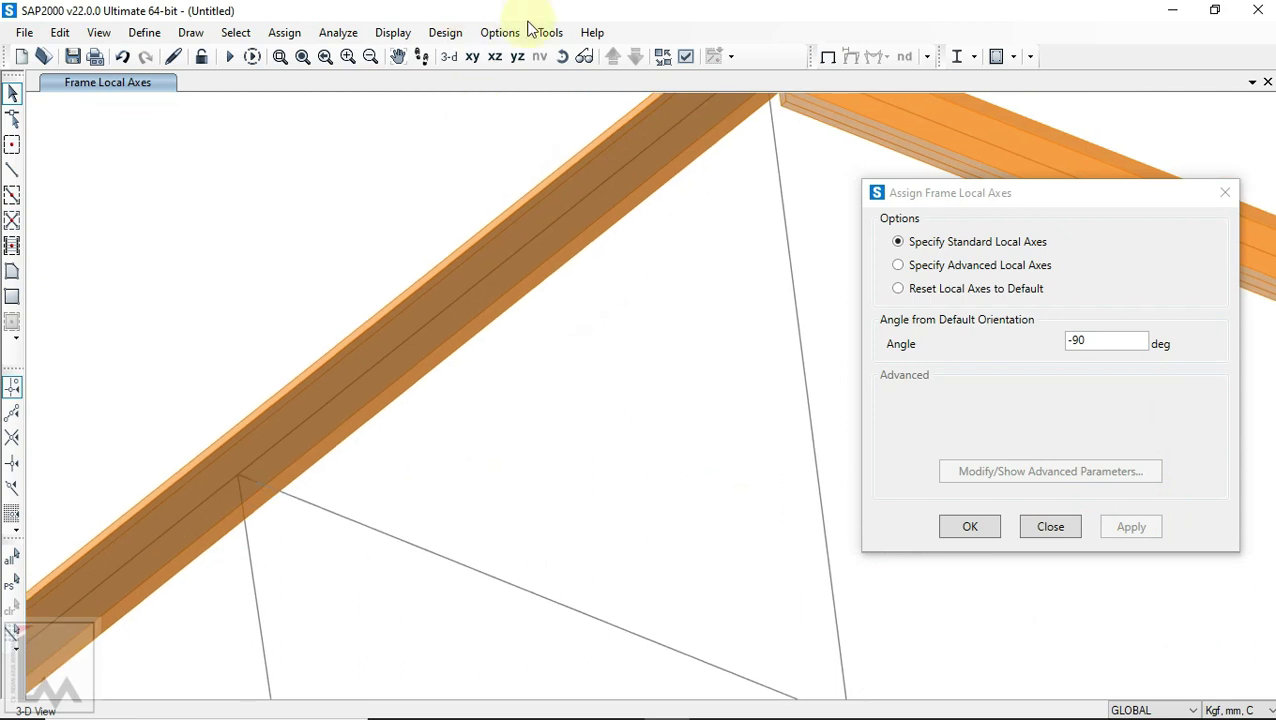
click(562, 56)
drag(472, 470, 567, 450)
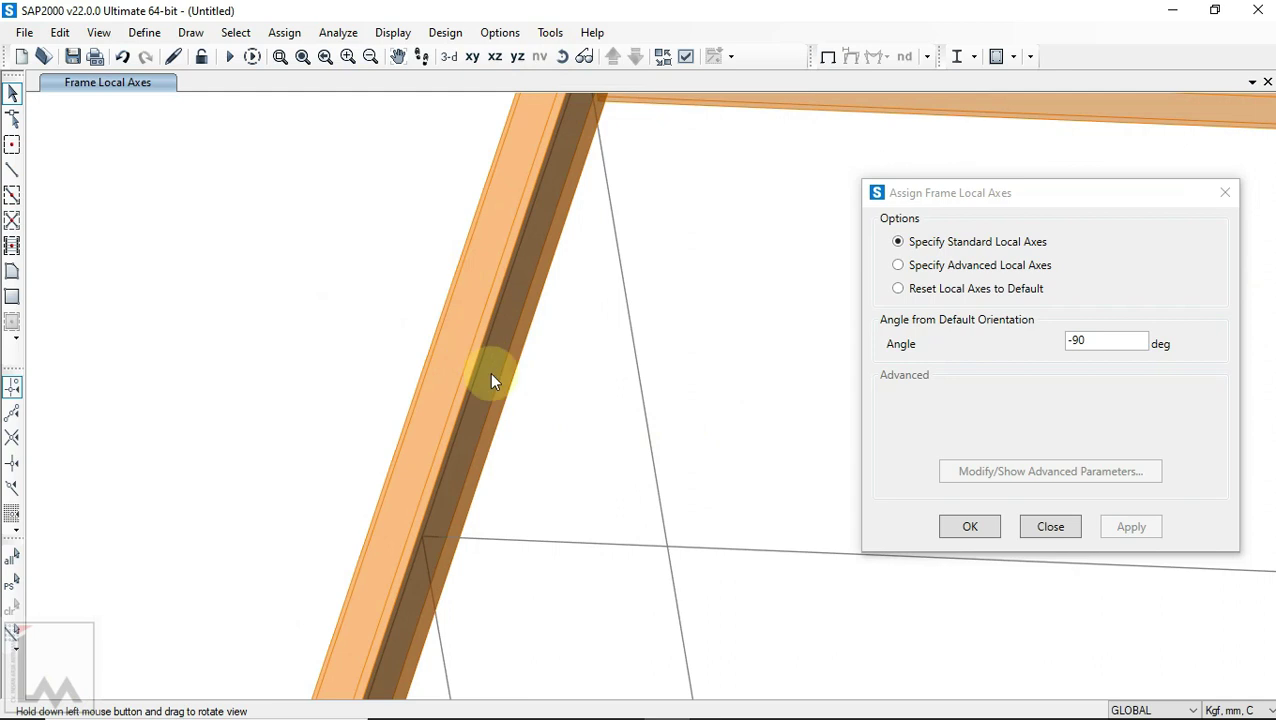
double_click(1102, 340)
text(1)
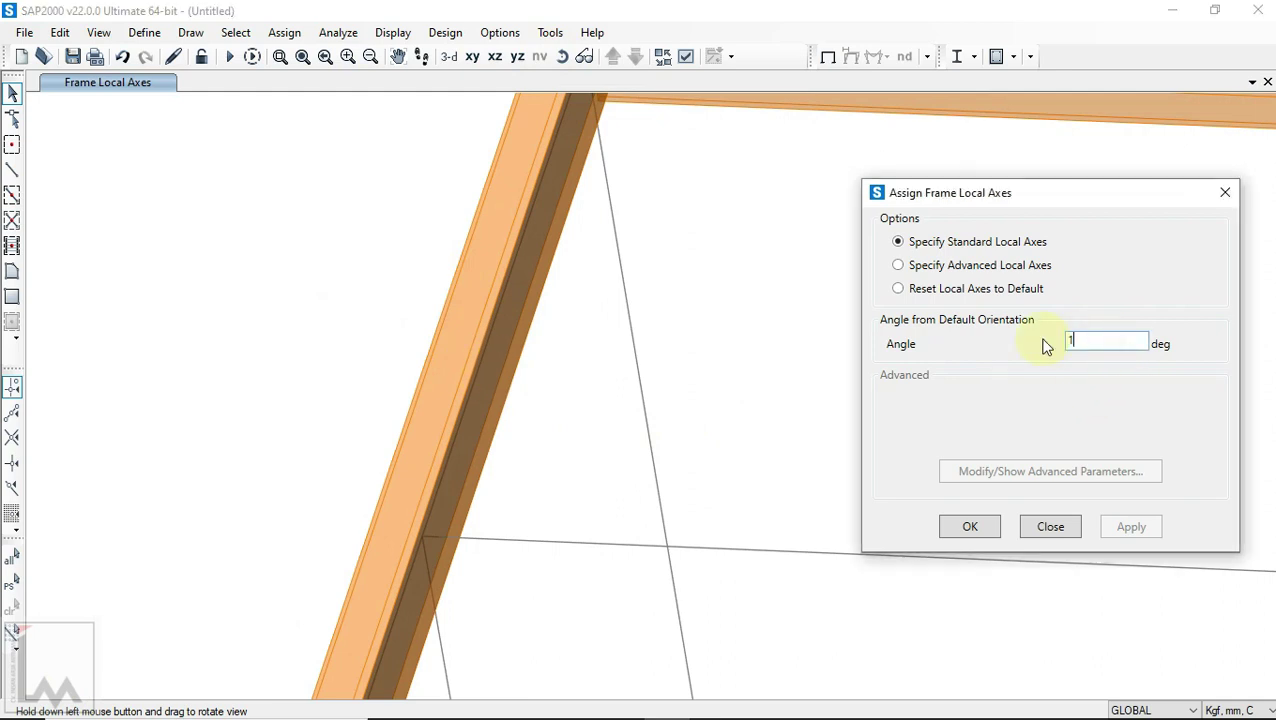
text(80)
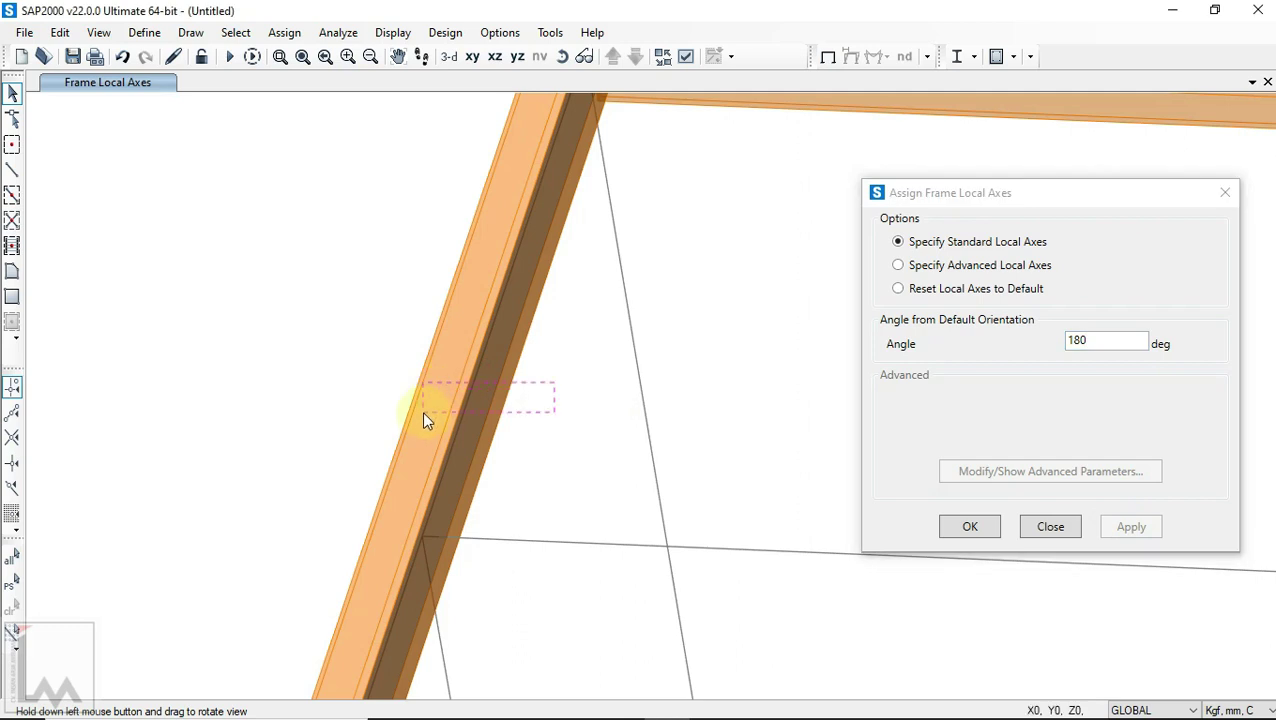
click(422, 411)
click(1120, 527)
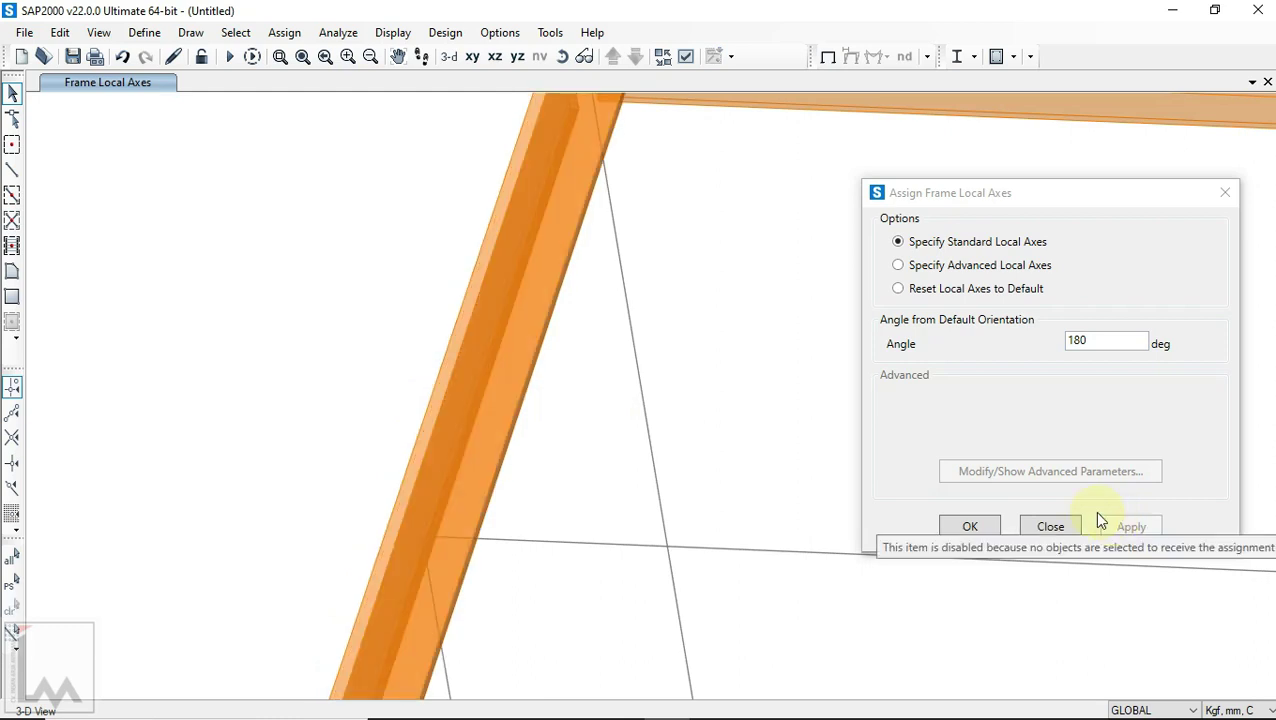
Step: Switch to Materi 14.pdf to examine the vertical spacing of the panel's L.40x40x4 angles, and return to SAP2000
scroll(530, 389, down, 2)
middle_drag(554, 497, 549, 374)
click(562, 56)
click(507, 506)
drag(516, 474, 364, 458)
drag(484, 490, 444, 481)
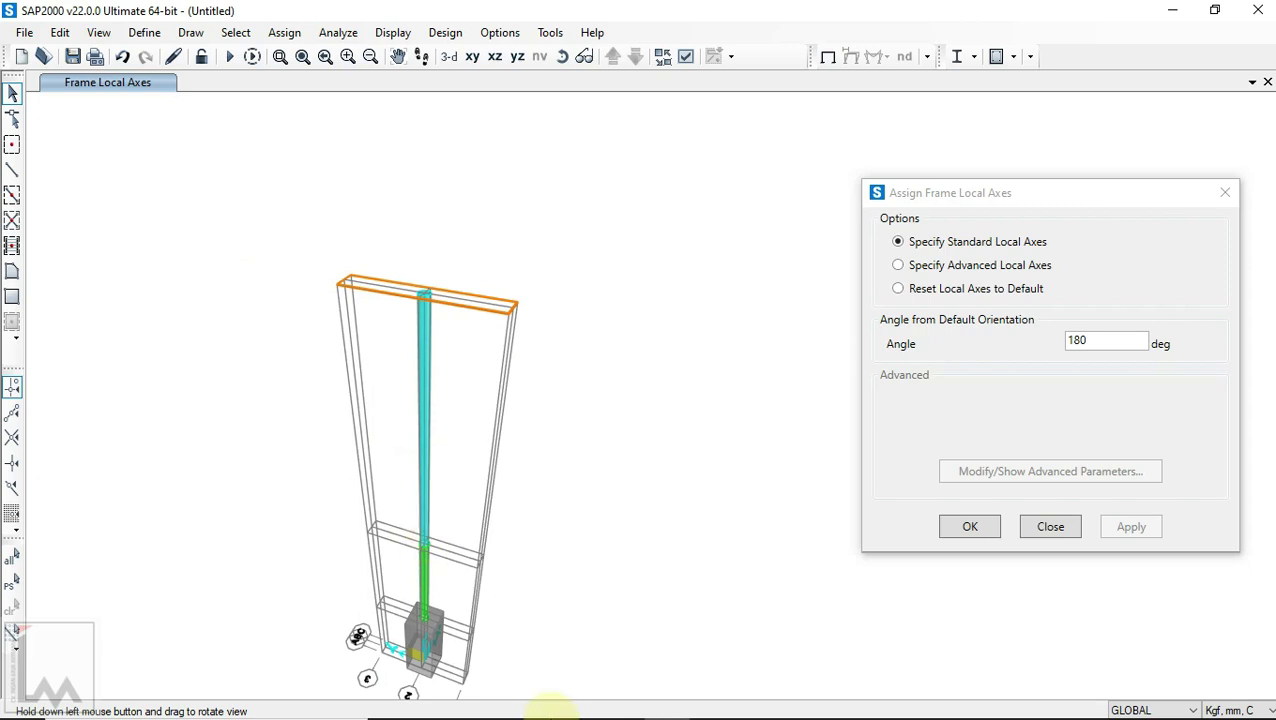
click(758, 700)
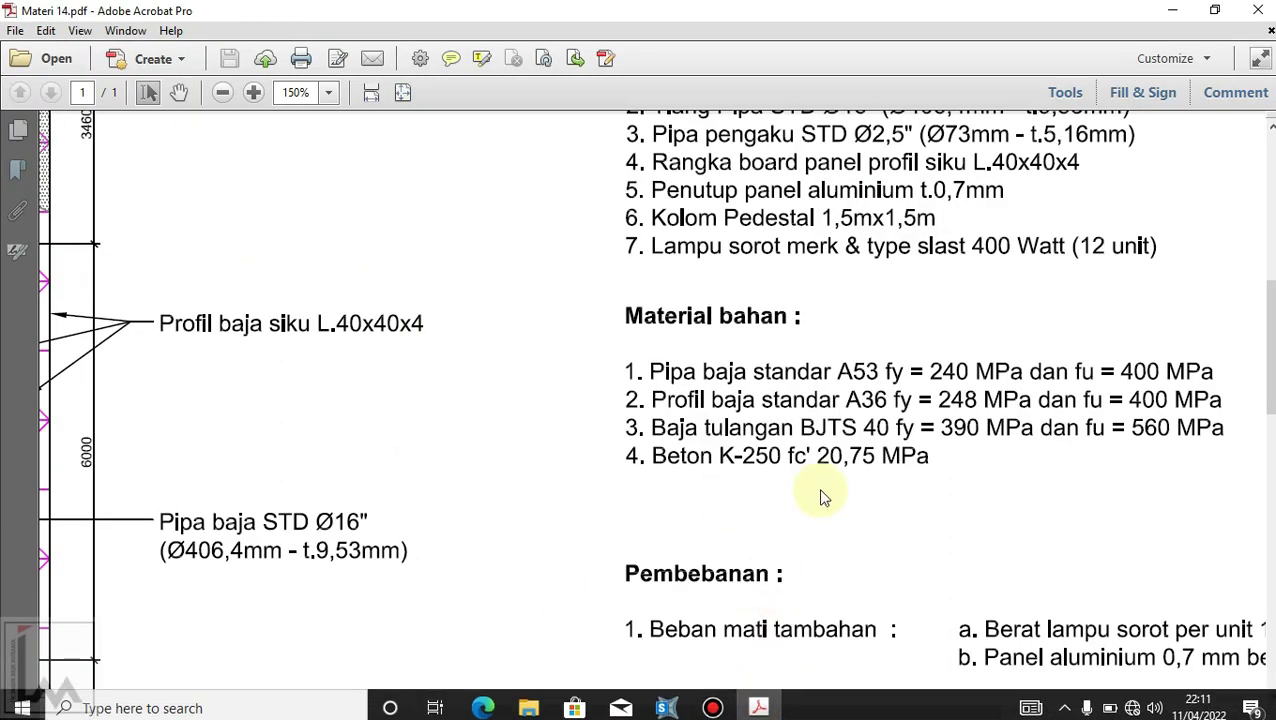
drag(952, 710, 726, 704)
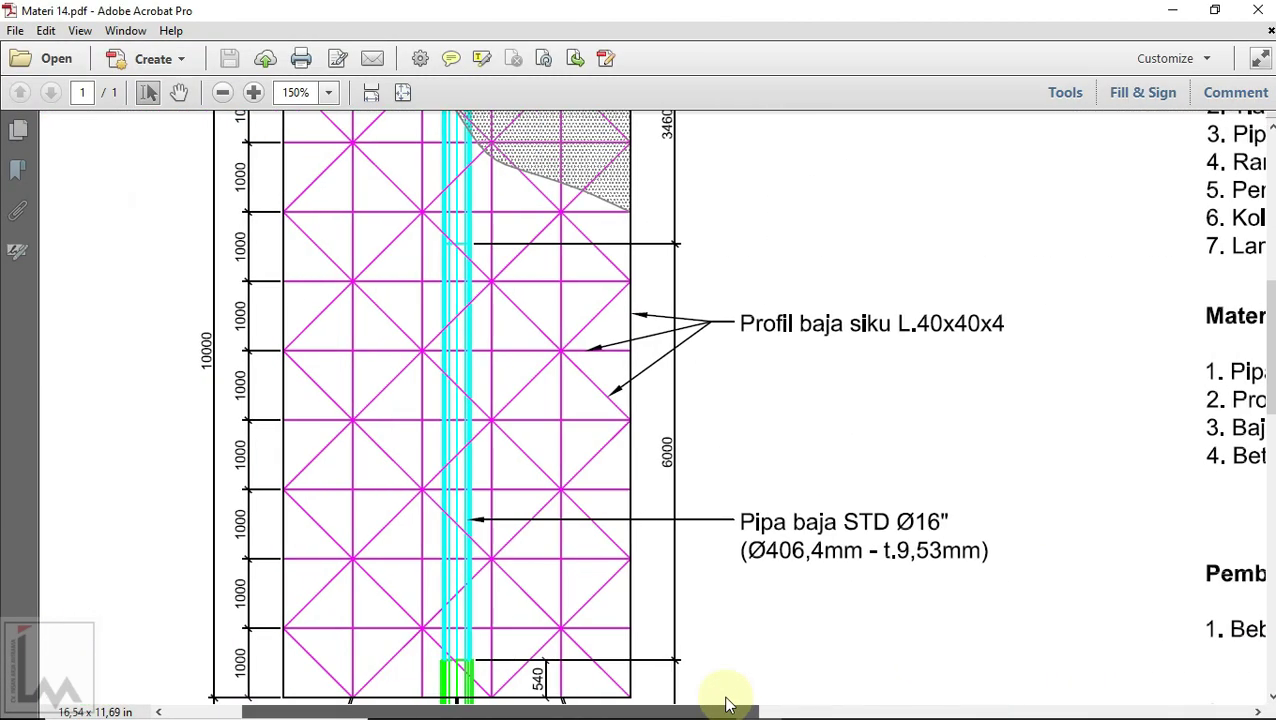
ctrl+scroll(737, 497, down, 1)
ctrl+scroll(733, 494, down, 1)
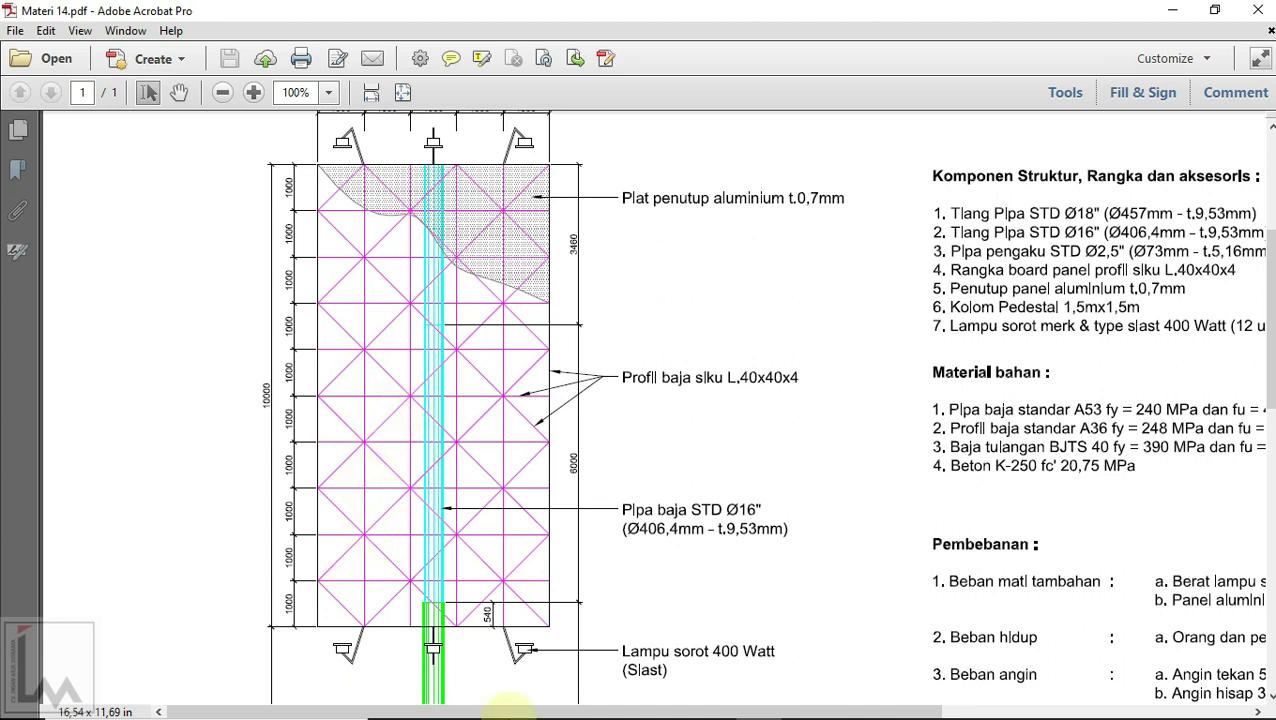
mouse_move(510, 716)
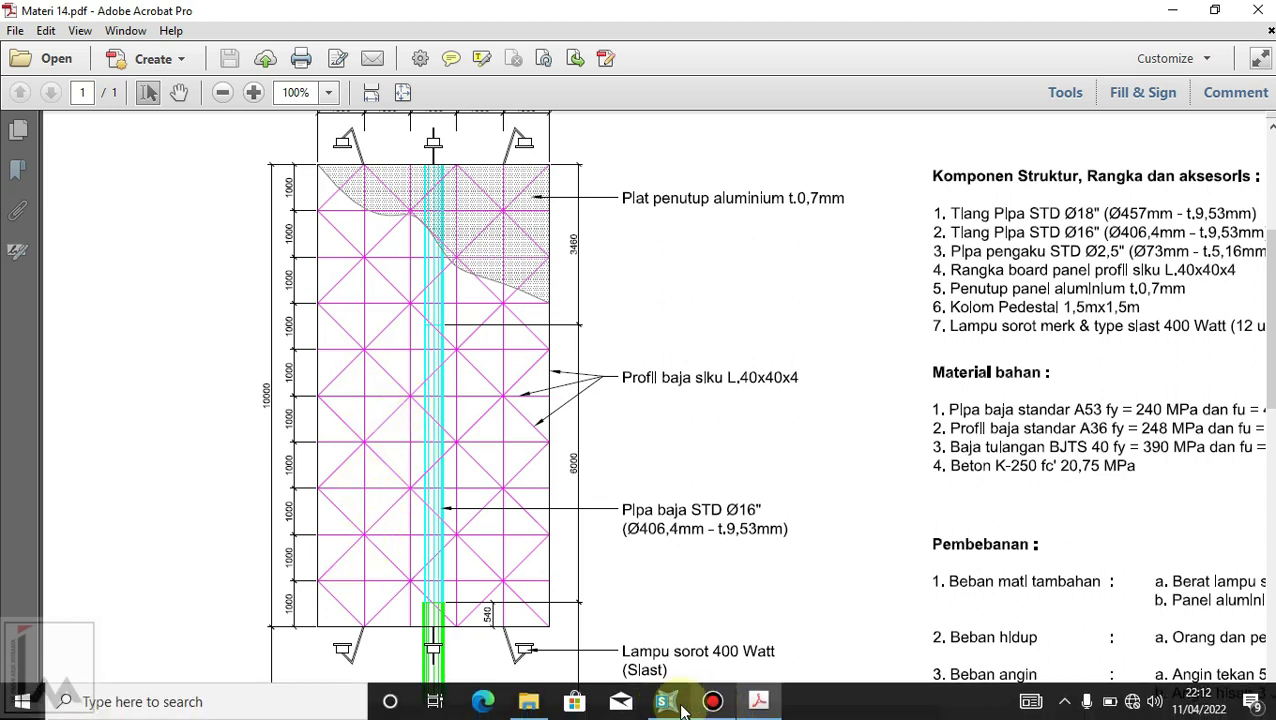
click(668, 705)
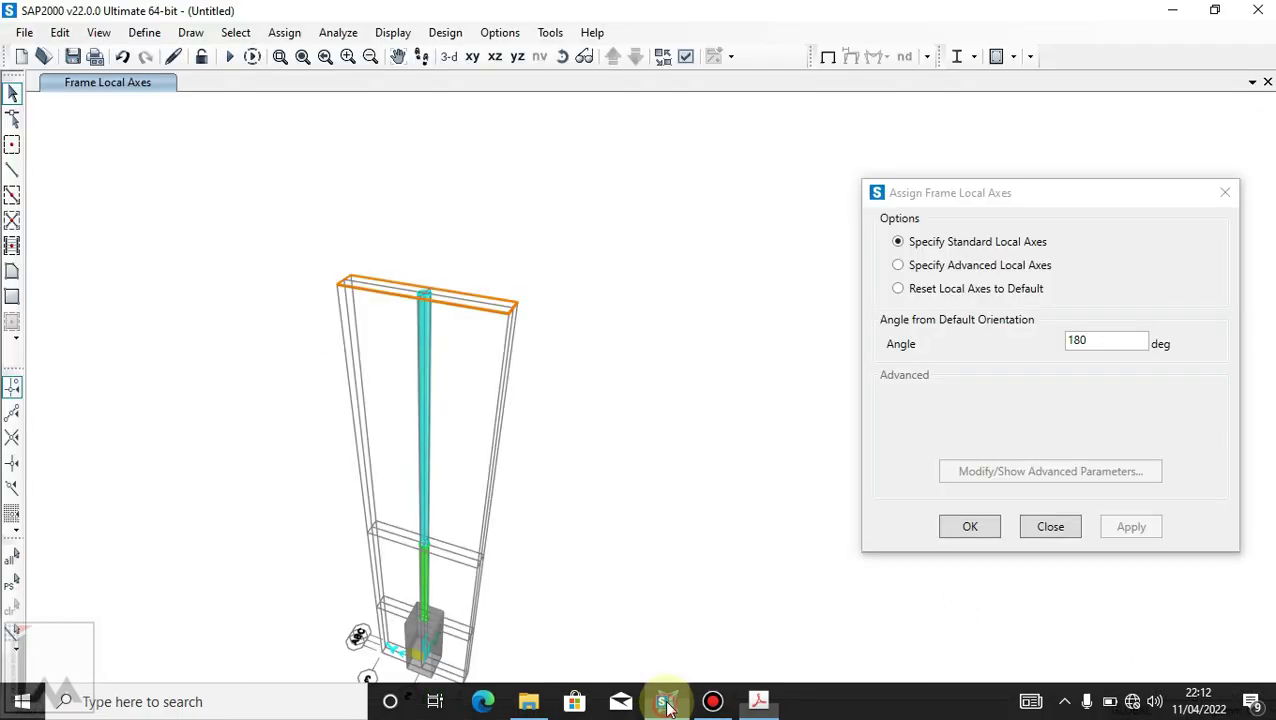
Step: Set the 3-D view type to Standard, close the local axes assignment and show the undeformed shape
click(688, 60)
click(570, 121)
click(733, 168)
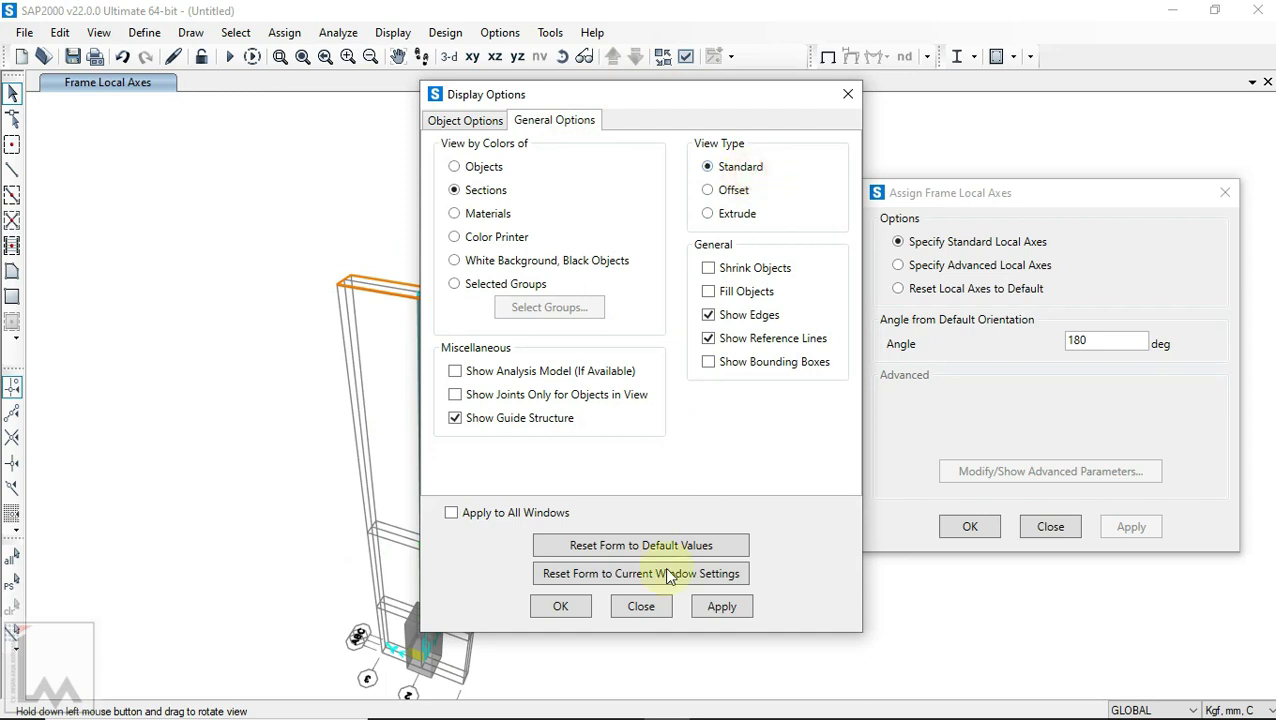
click(571, 610)
click(1050, 527)
click(384, 38)
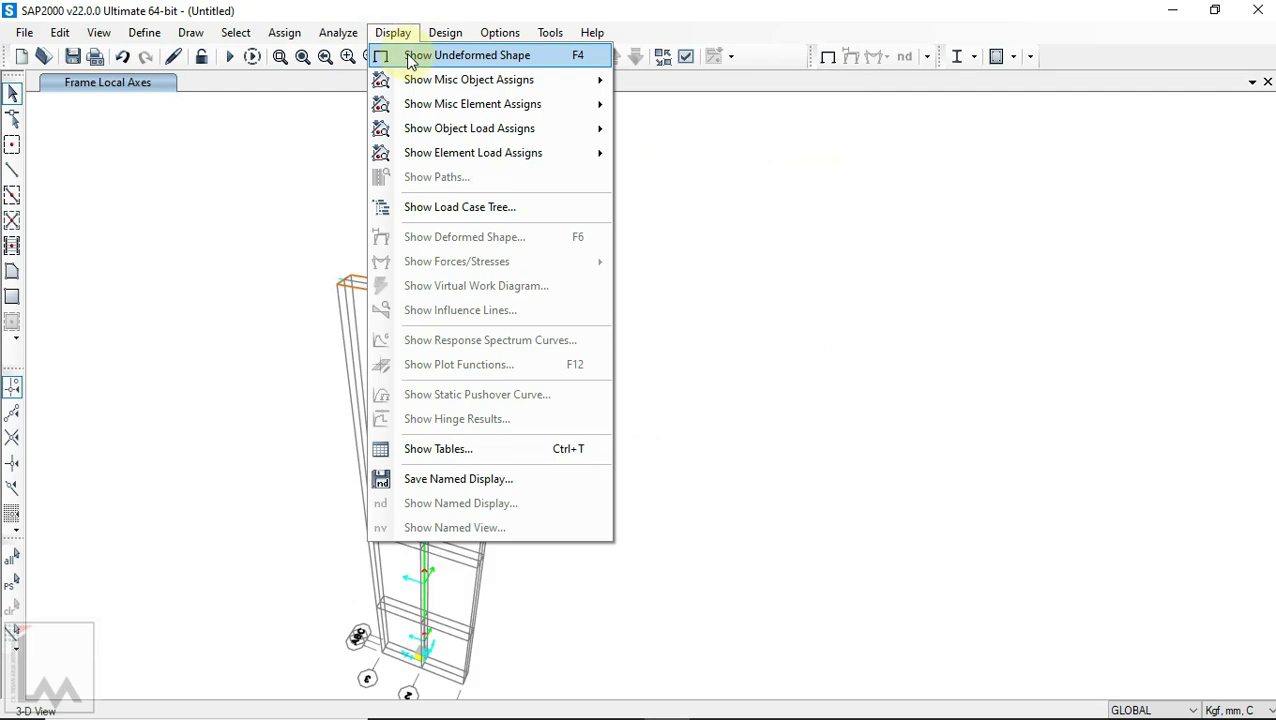
click(410, 57)
Step: Select the four top L40 frames and replicate them linearly with dx 0, dy 0, dz -1000 and number 9
scroll(340, 300, up, 3)
scroll(393, 245, up, 3)
drag(393, 228, 234, 367)
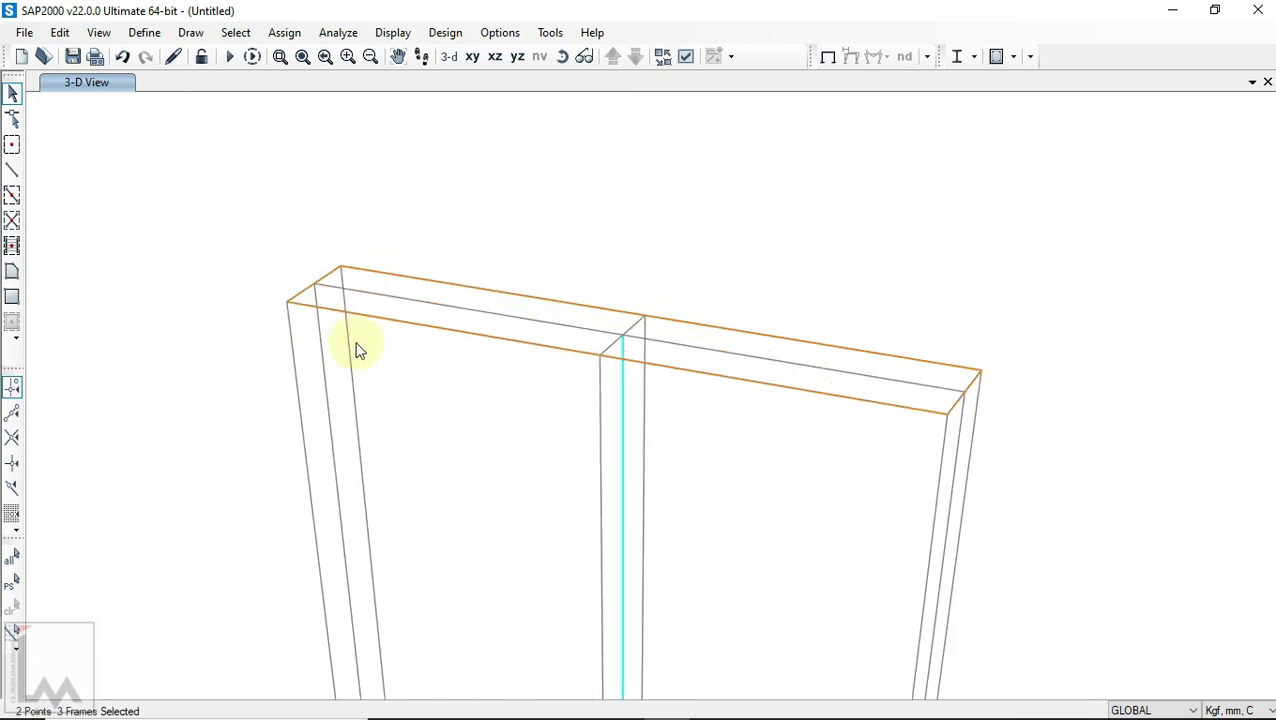
drag(1054, 325, 988, 393)
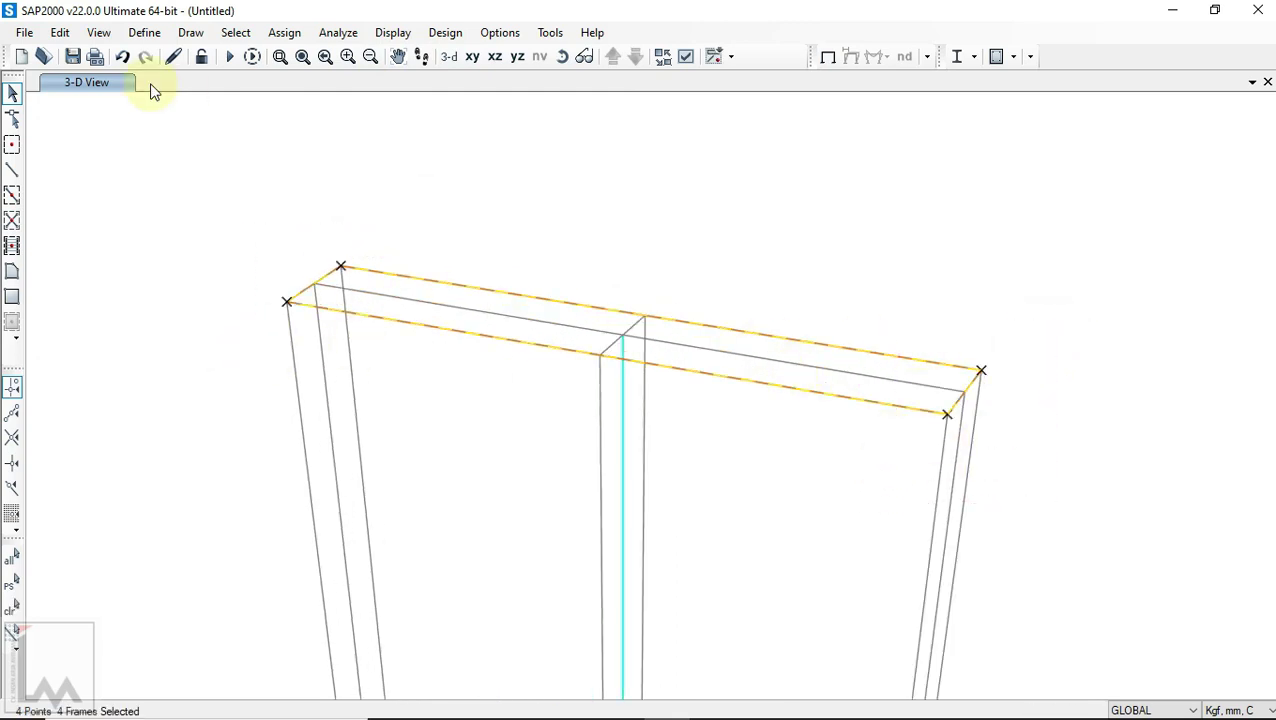
click(60, 32)
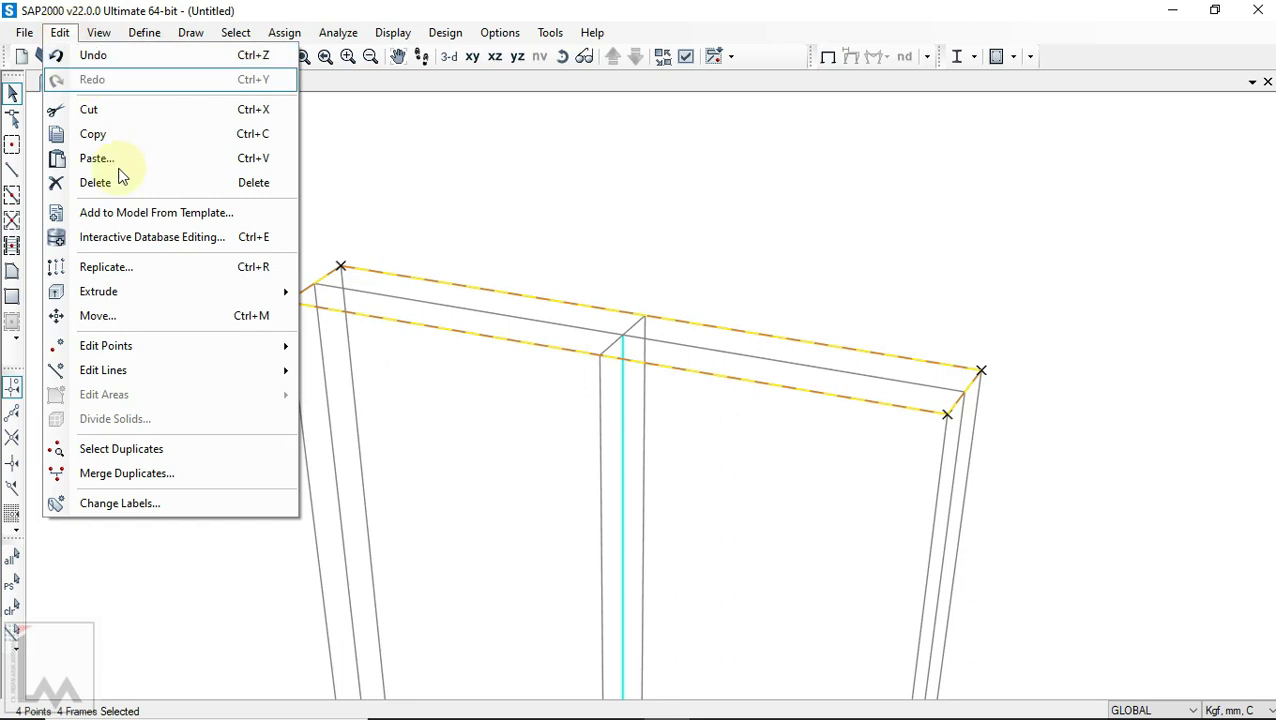
click(138, 267)
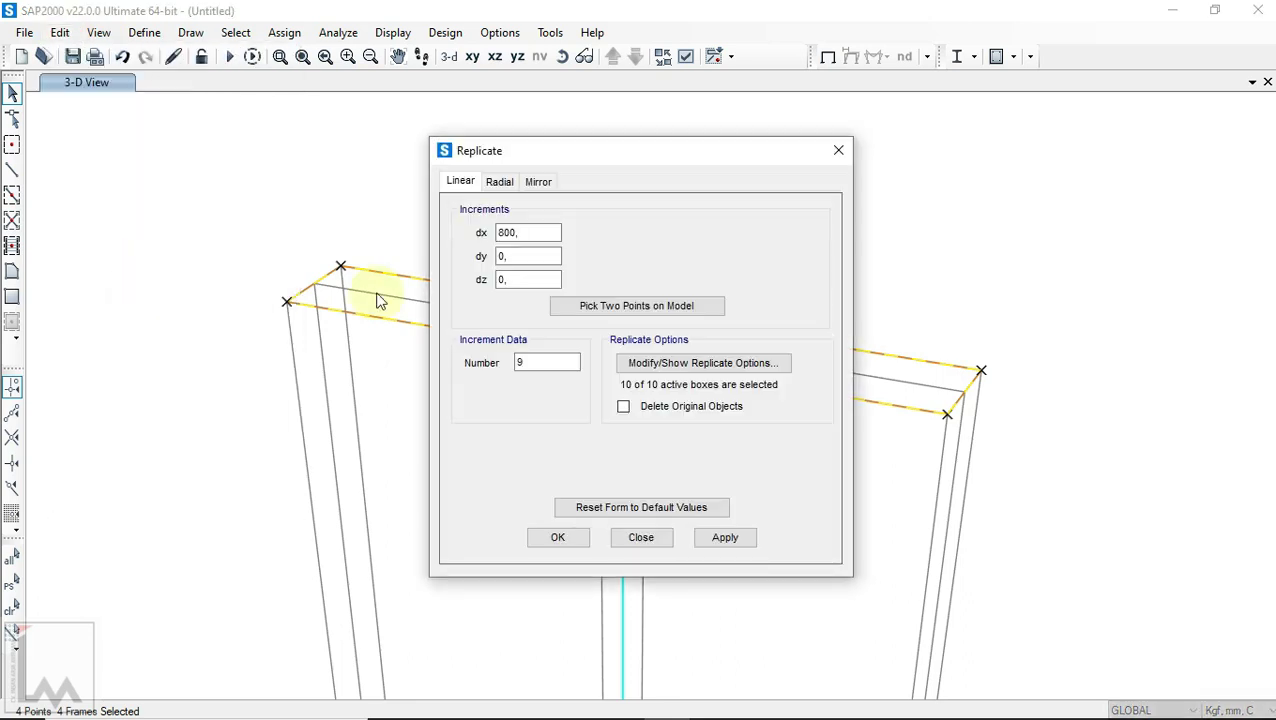
double_click(540, 233)
text(0)
double_click(503, 279)
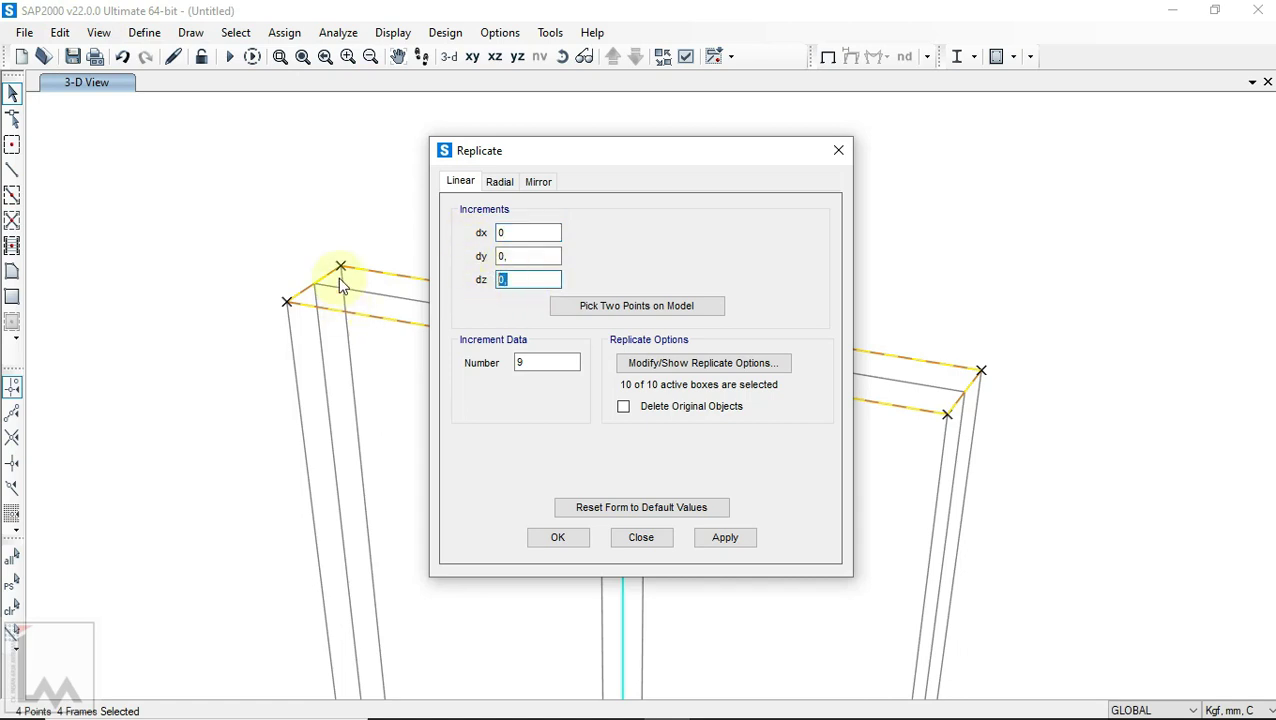
text(-1000)
drag(532, 362, 510, 362)
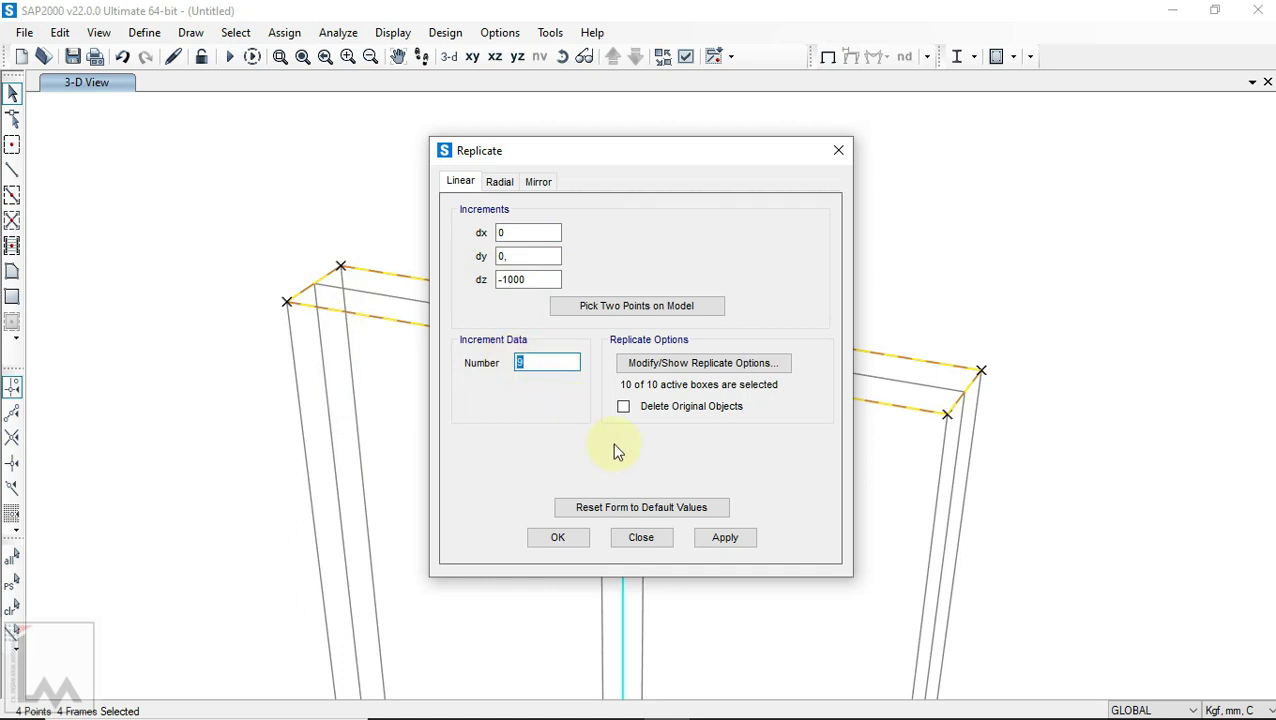
click(718, 543)
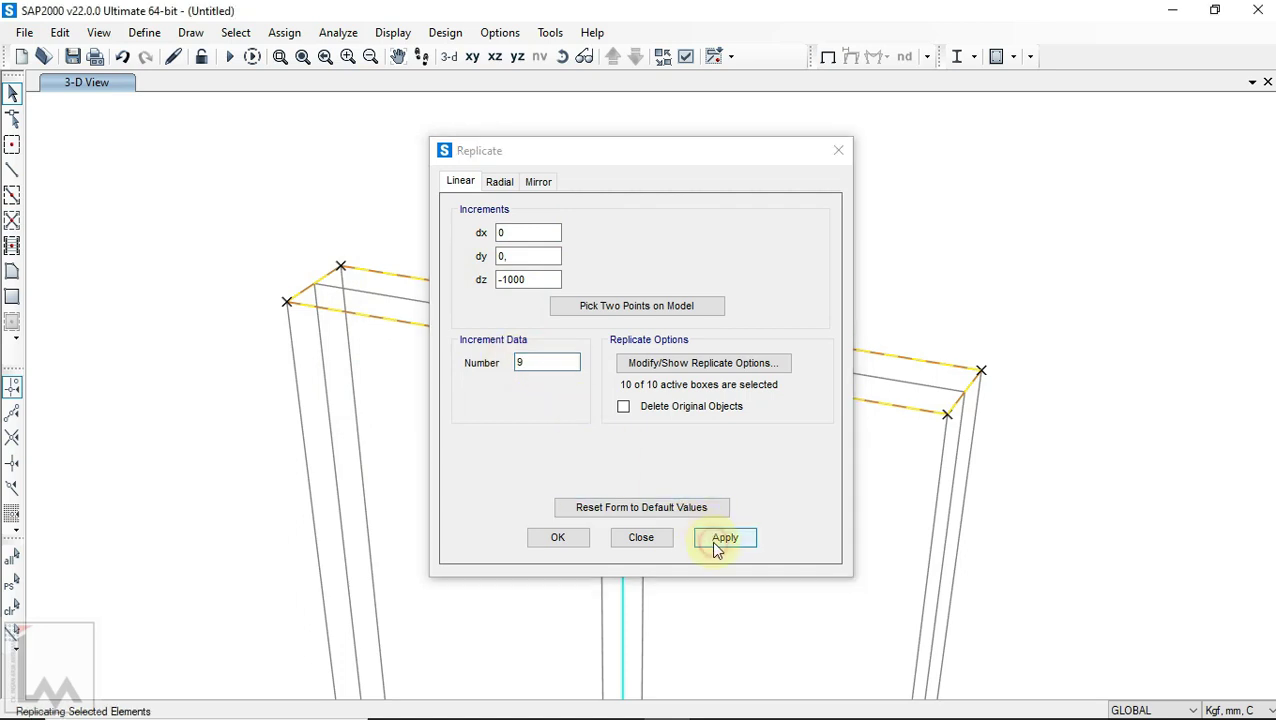
click(558, 537)
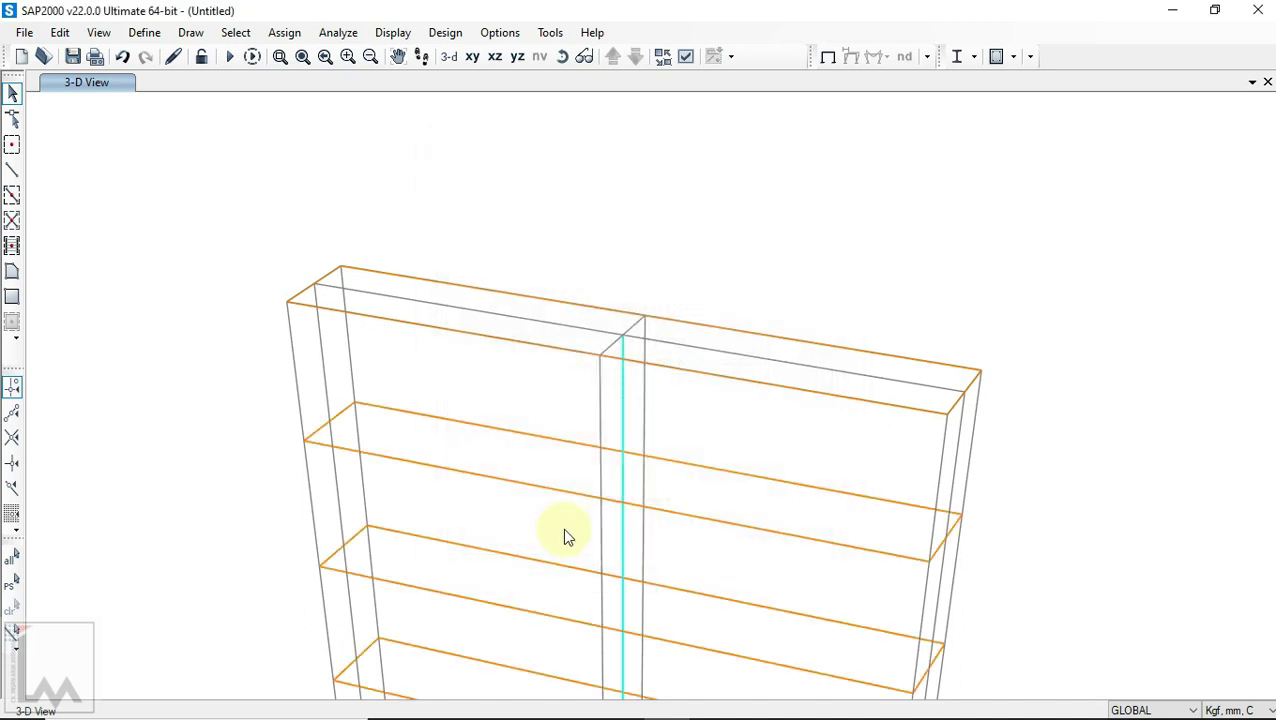
scroll(579, 243, down, 3)
scroll(621, 256, up, 3)
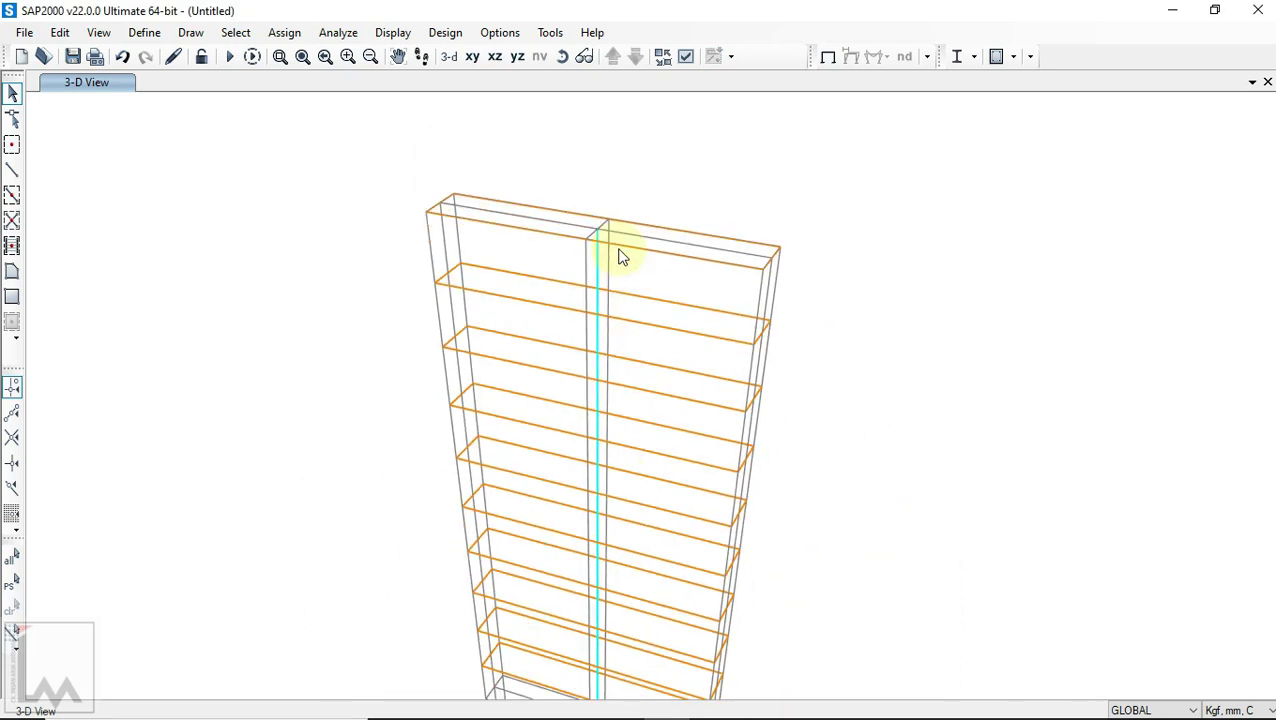
scroll(563, 553, up, 2)
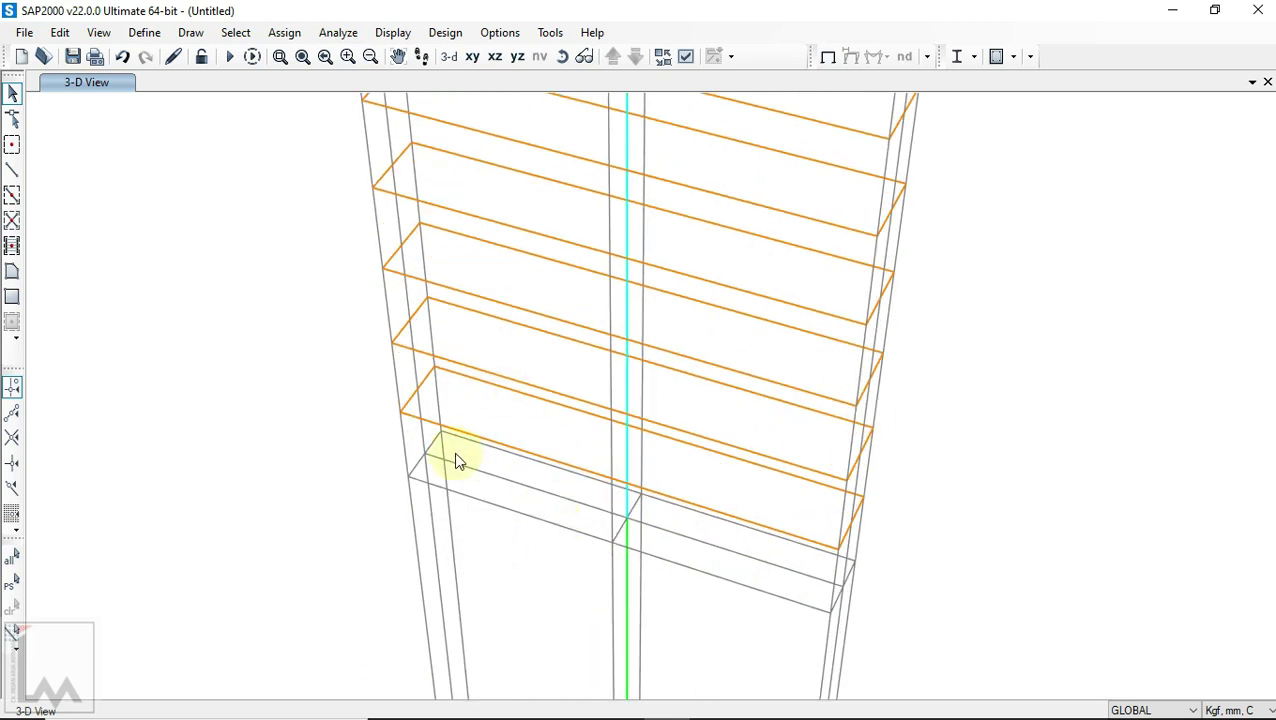
Step: Select the four lowest L40 frames and replicate them linearly once with dx 0, dy 0 and dz -1000
click(562, 57)
drag(829, 424, 752, 608)
scroll(750, 604, up, 2)
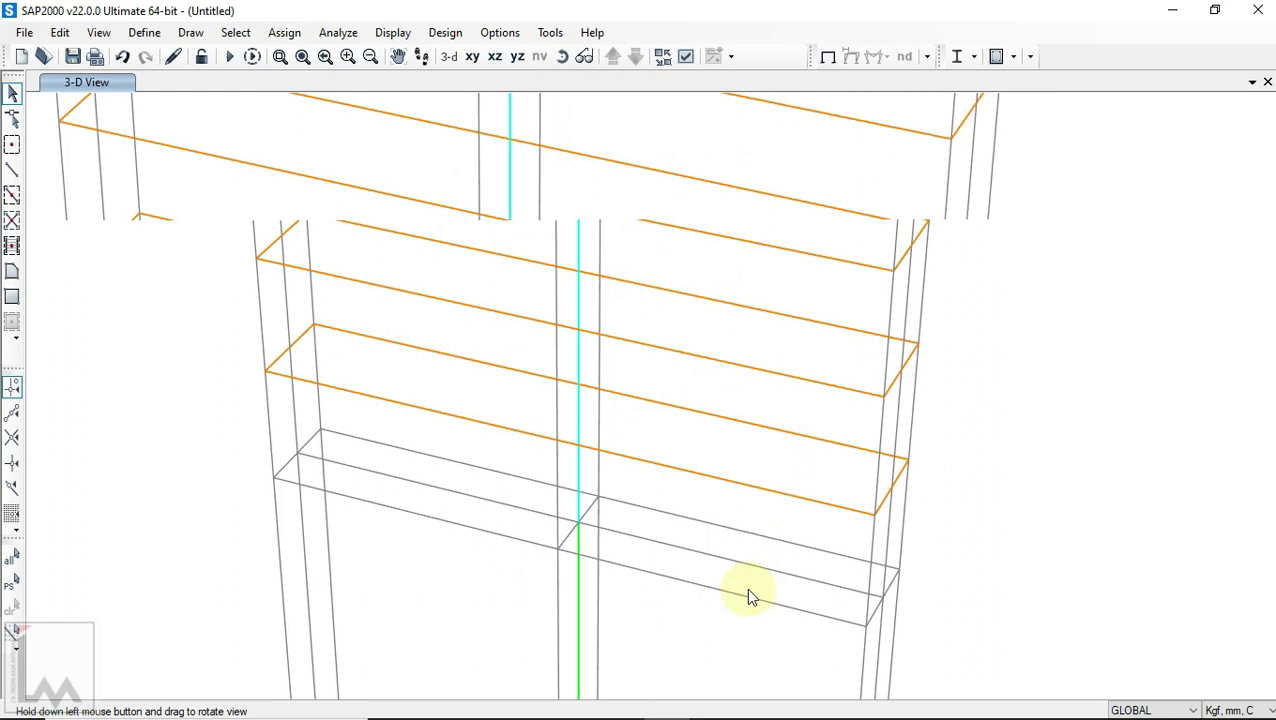
drag(78, 303, 78, 303)
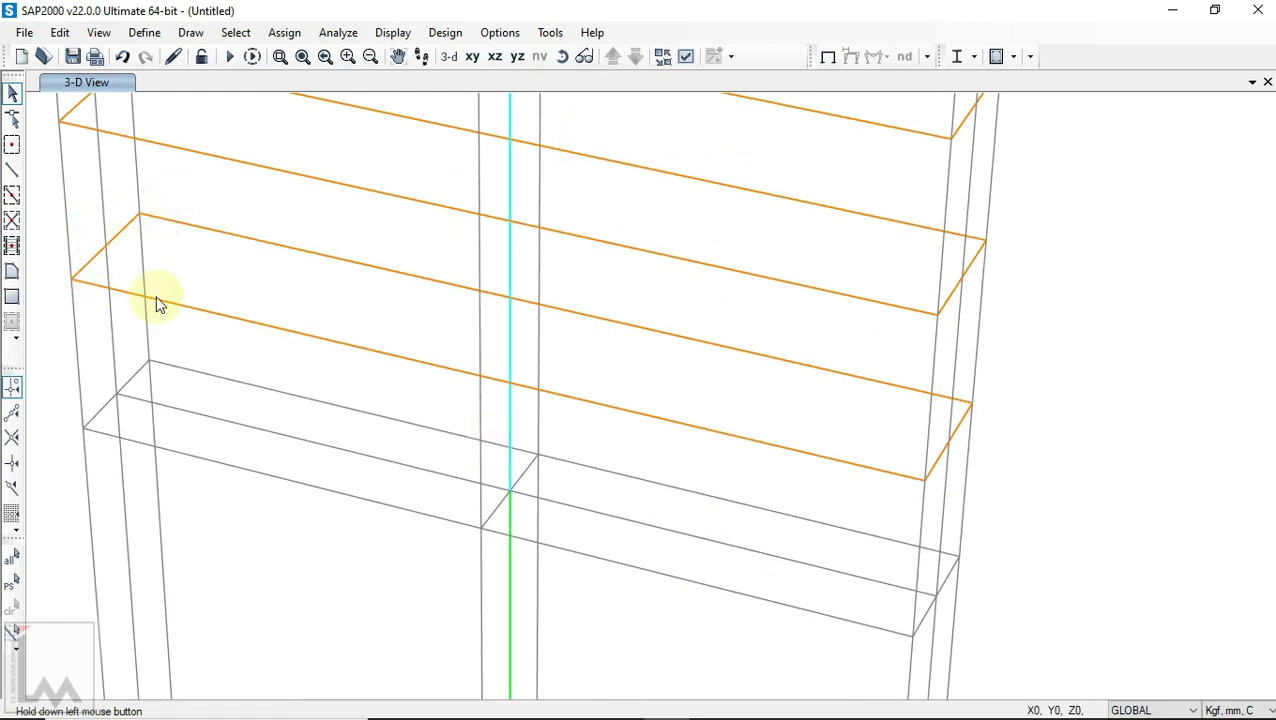
drag(1043, 495, 1017, 488)
click(60, 32)
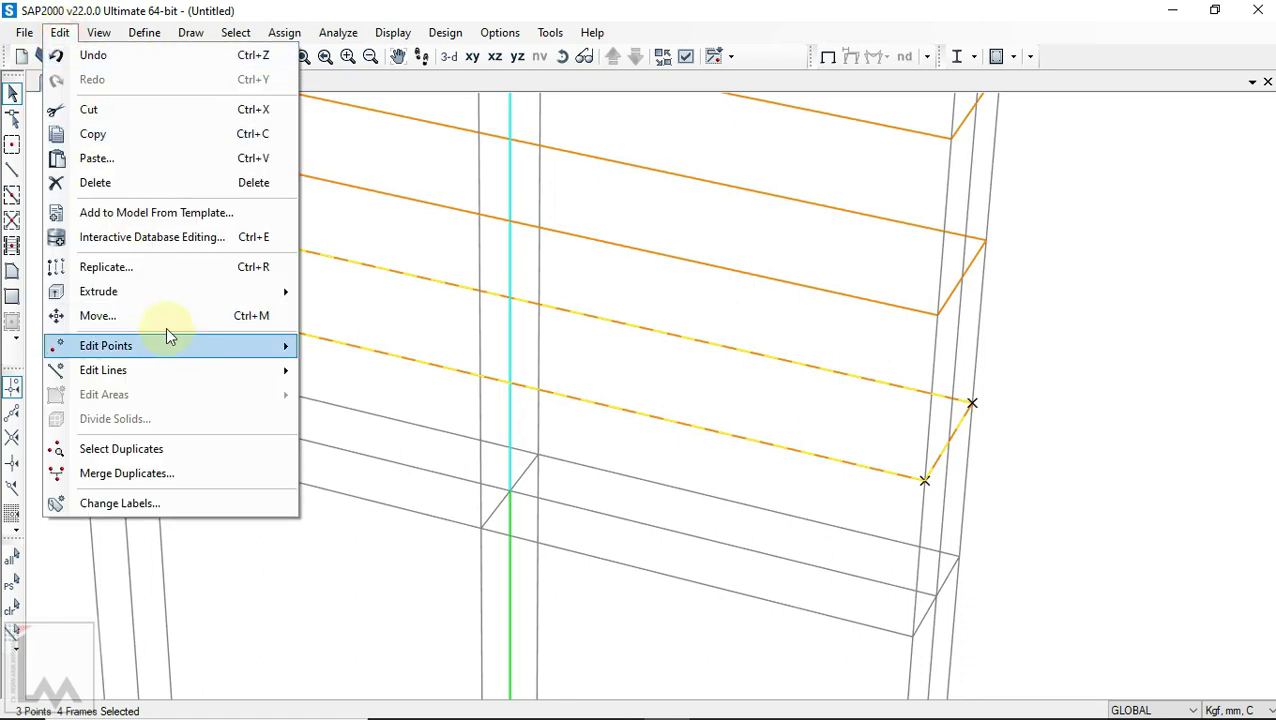
click(148, 268)
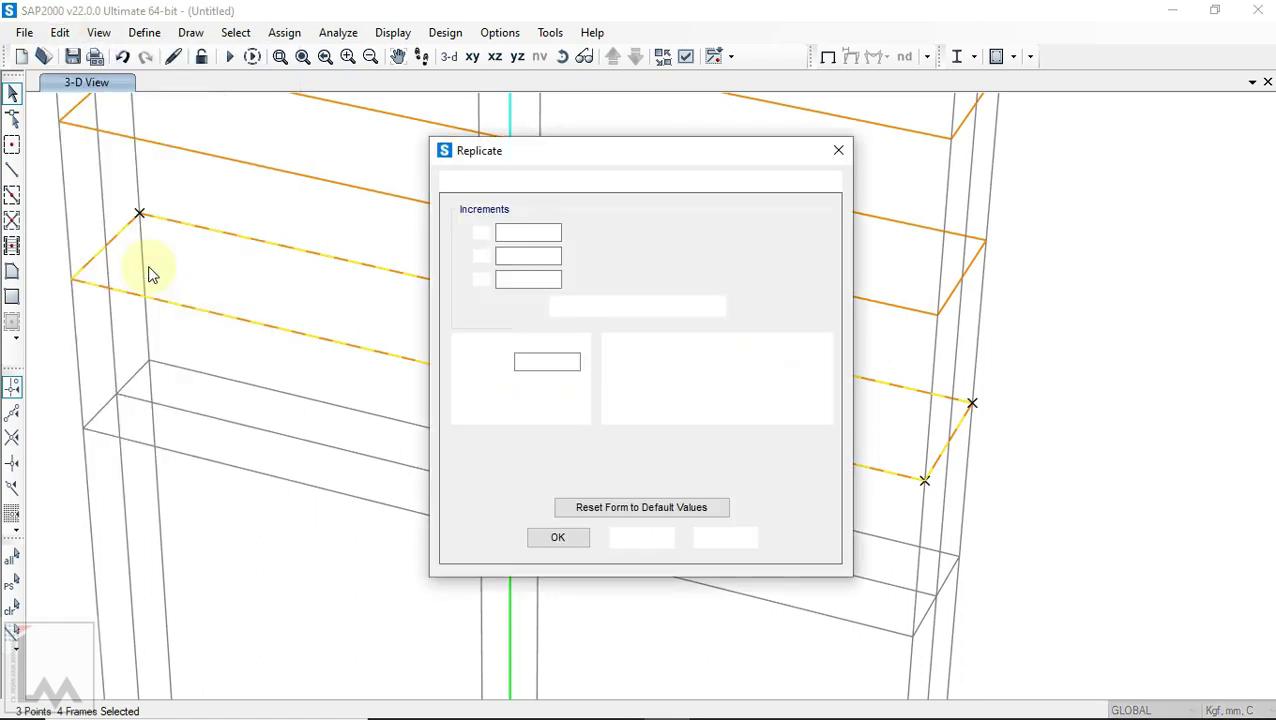
click(535, 283)
click(526, 363)
drag(524, 364, 504, 367)
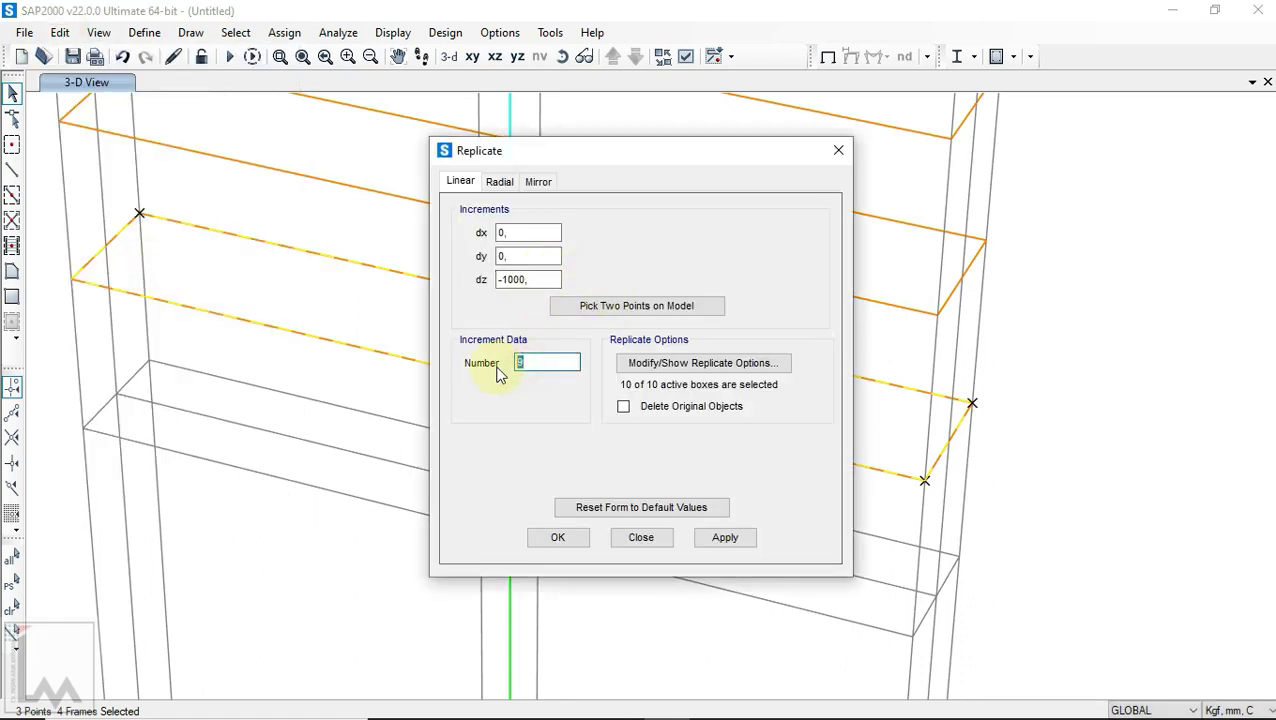
text(1)
click(740, 538)
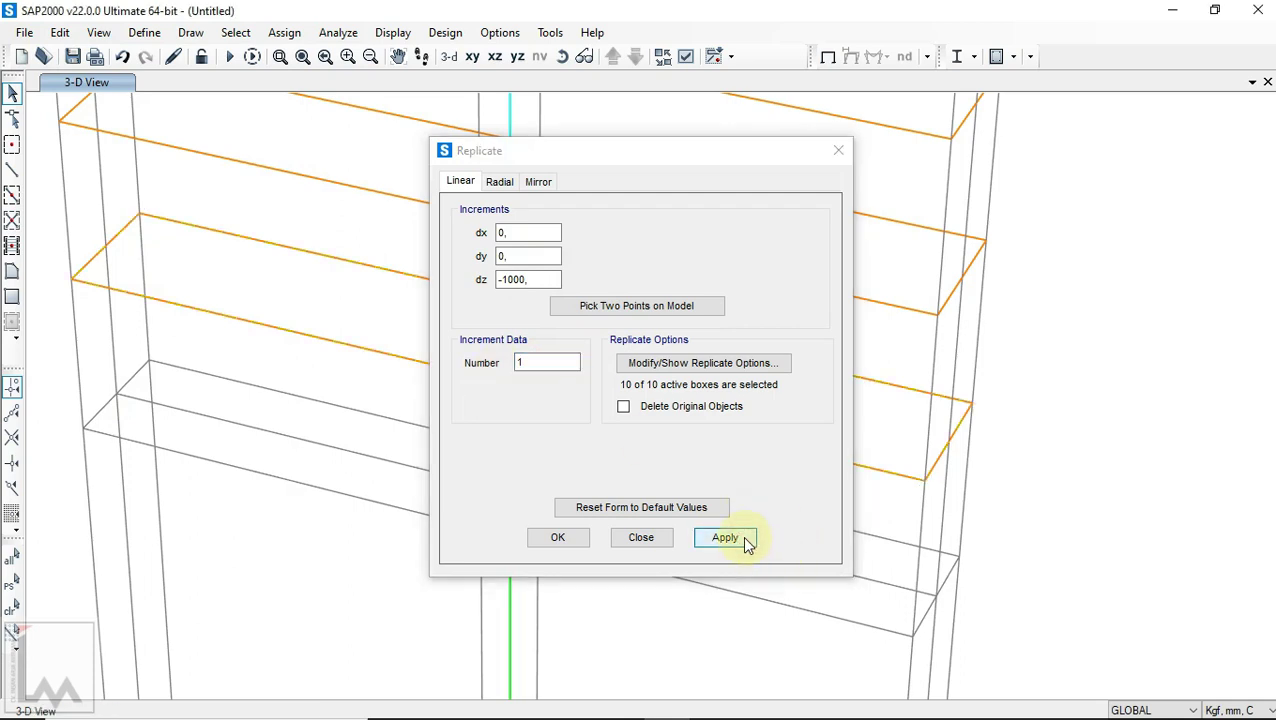
click(558, 537)
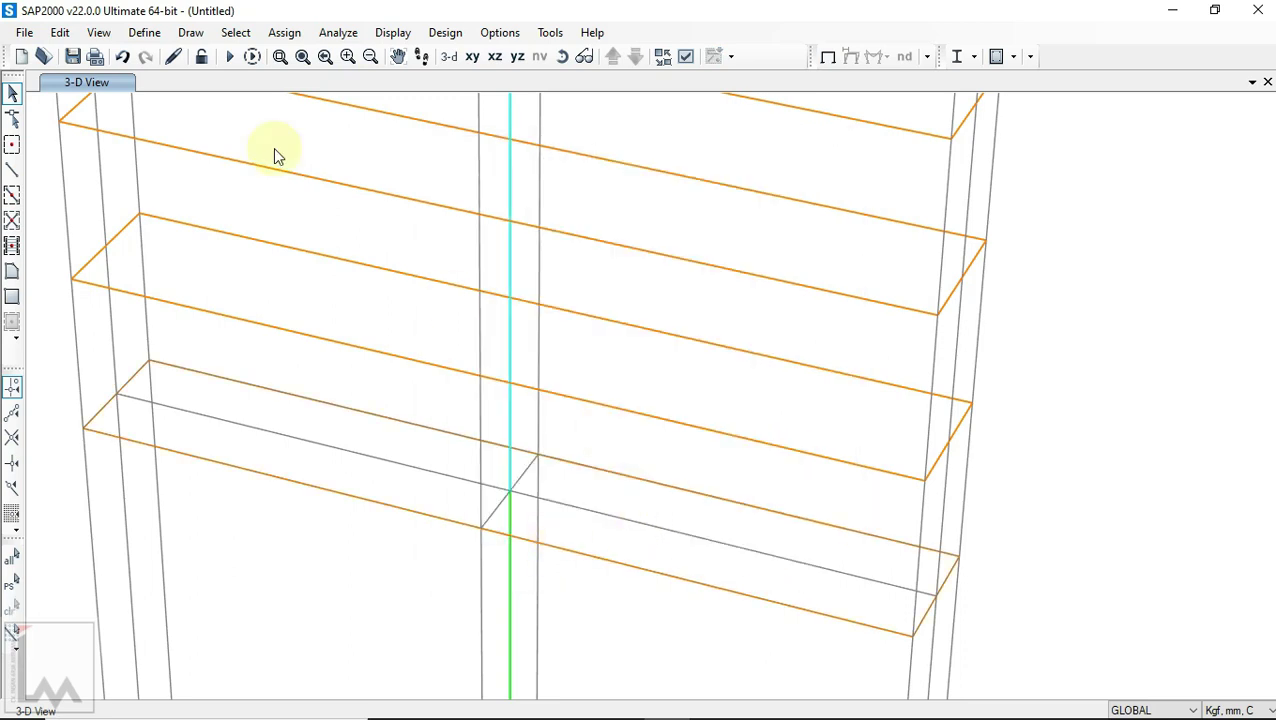
Step: Set the 3-D view type to Extrude to show the section orientations of the lowest L40 rectangle
click(562, 62)
drag(844, 357, 800, 381)
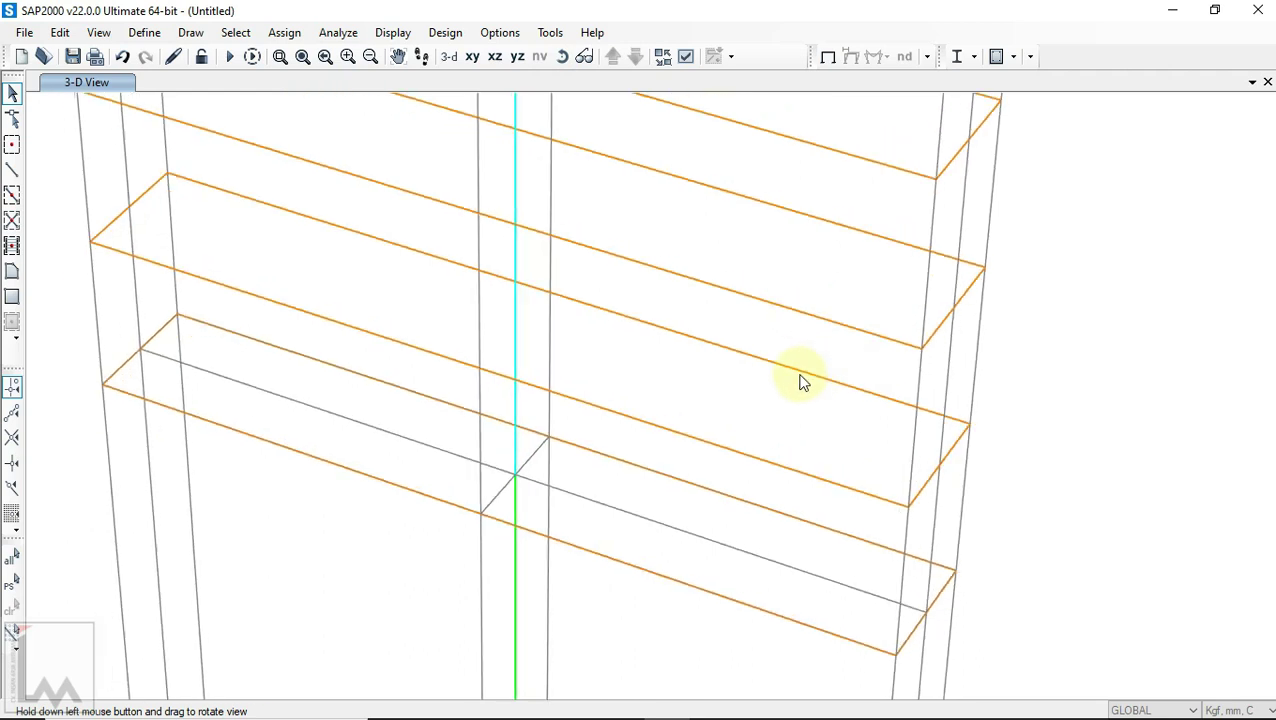
click(686, 58)
click(710, 212)
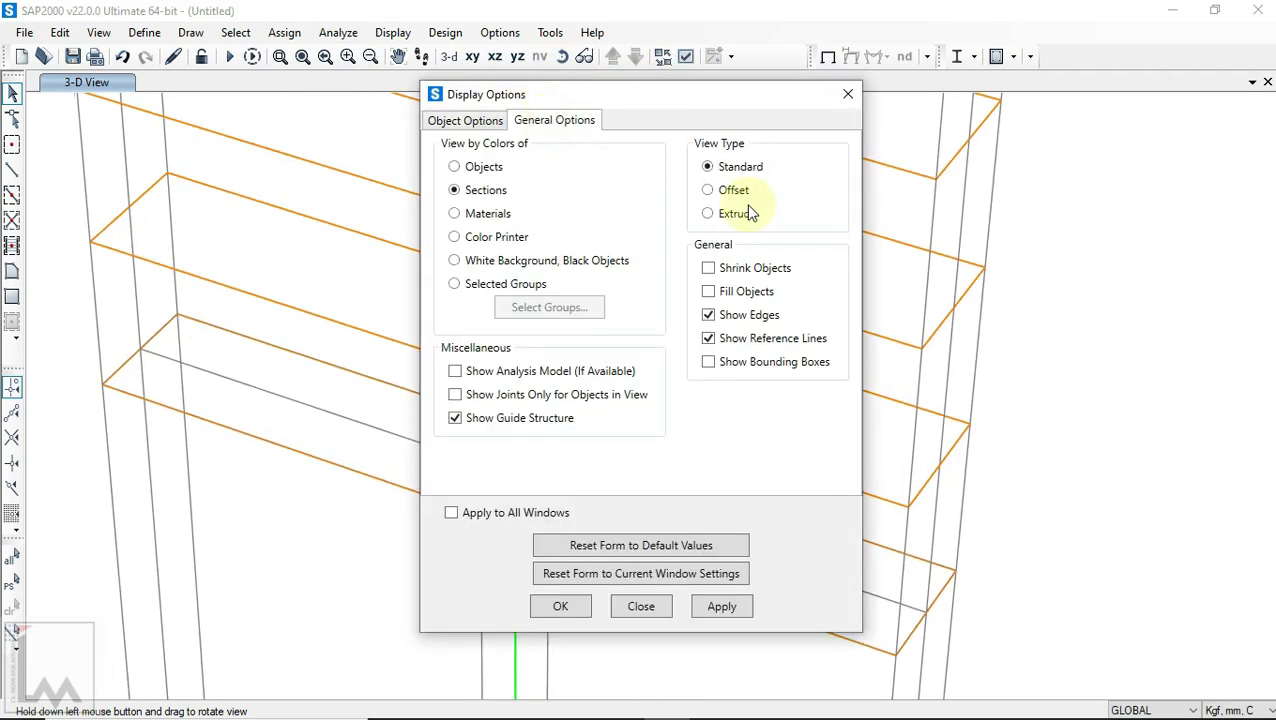
click(562, 606)
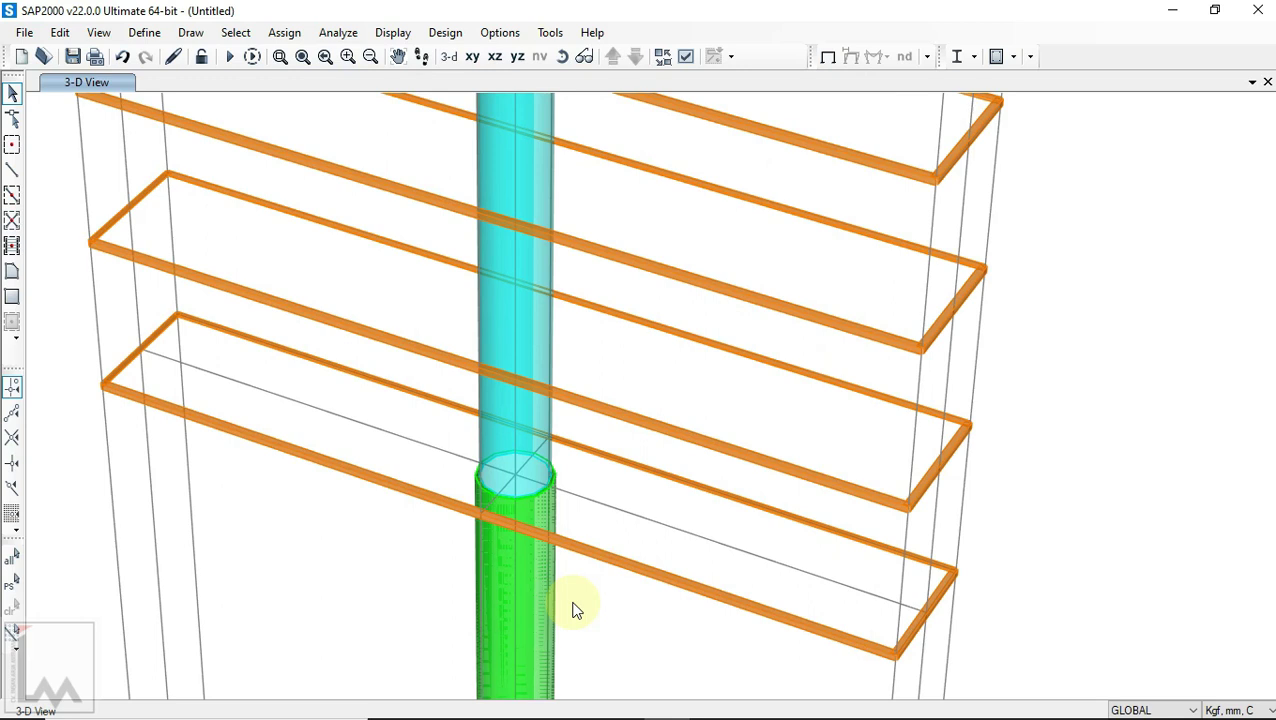
Step: Assign a standard local axes angle of 90 degrees to the front long L40 frame of the lowest rectangle
scroll(125, 390, up, 5)
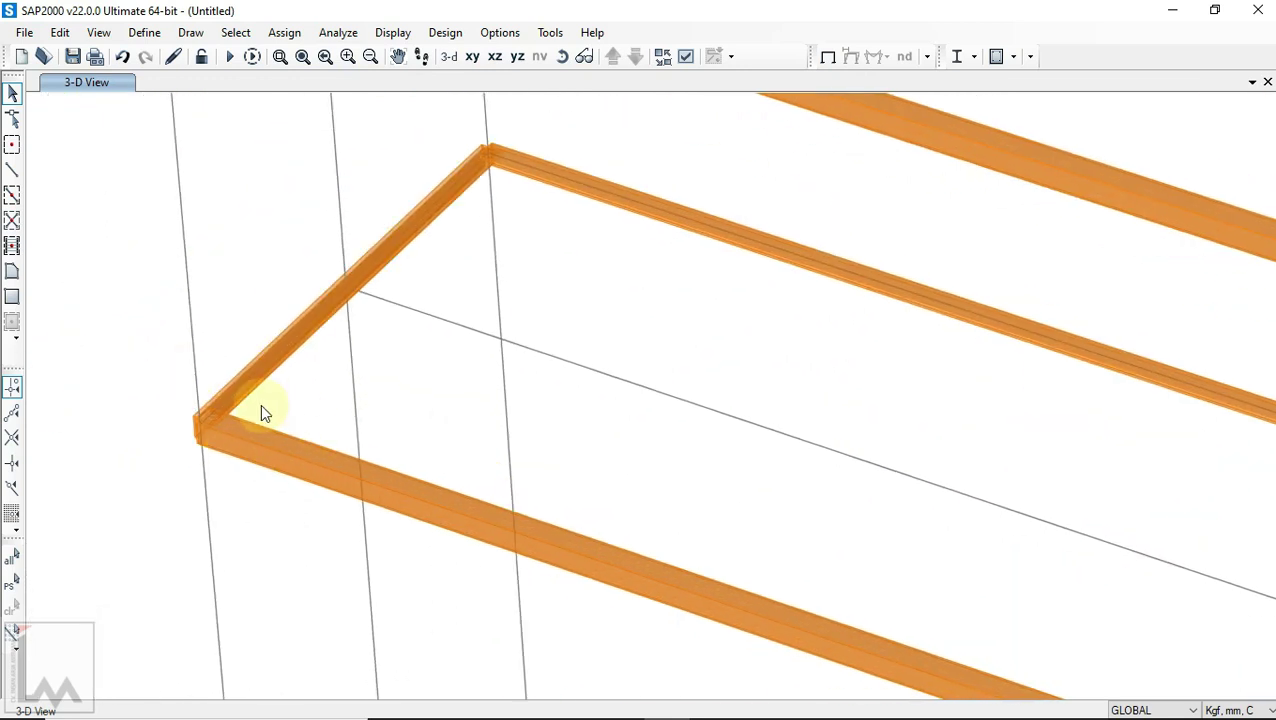
scroll(305, 334, down, 2)
middle_drag(325, 260, 352, 378)
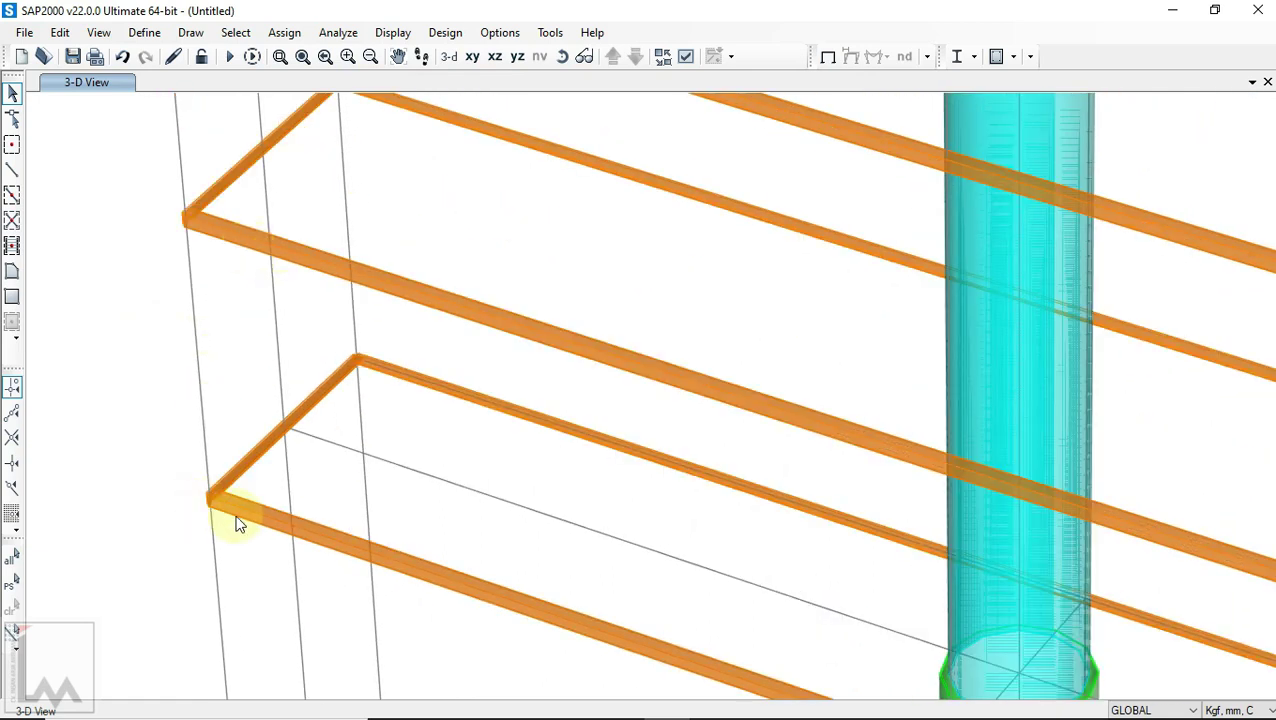
scroll(238, 525, up, 2)
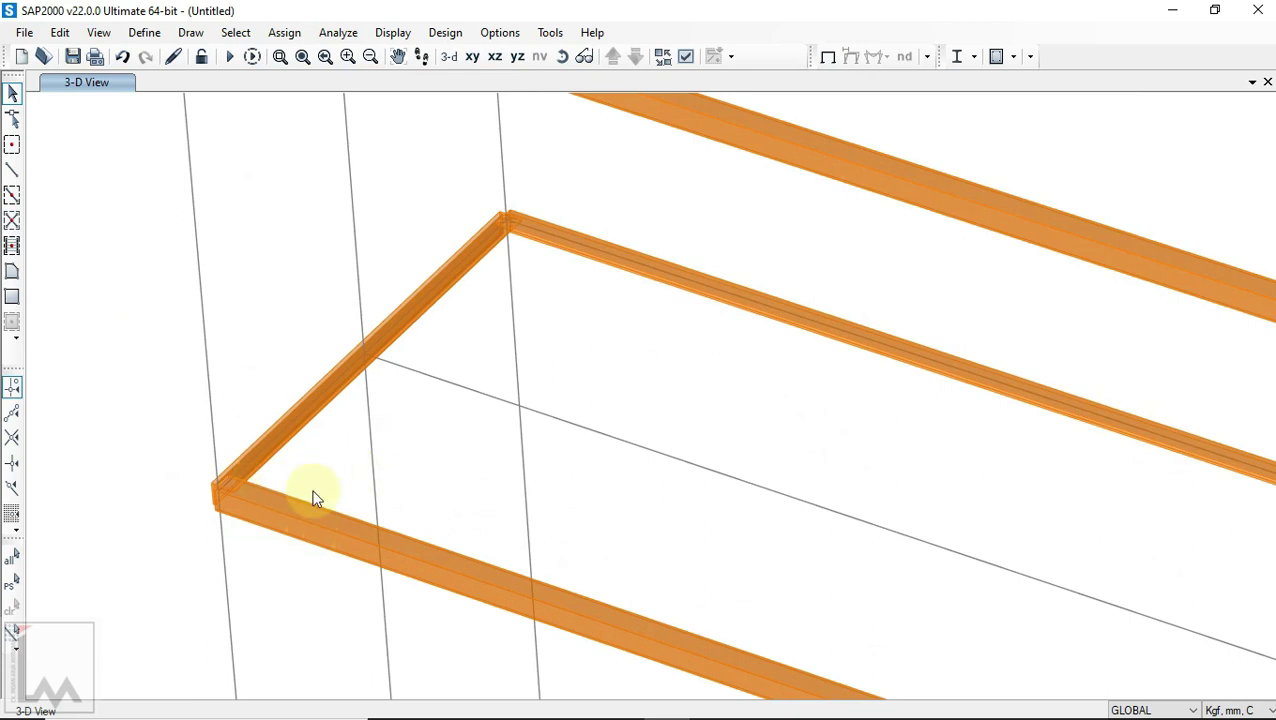
scroll(225, 502, up, 1)
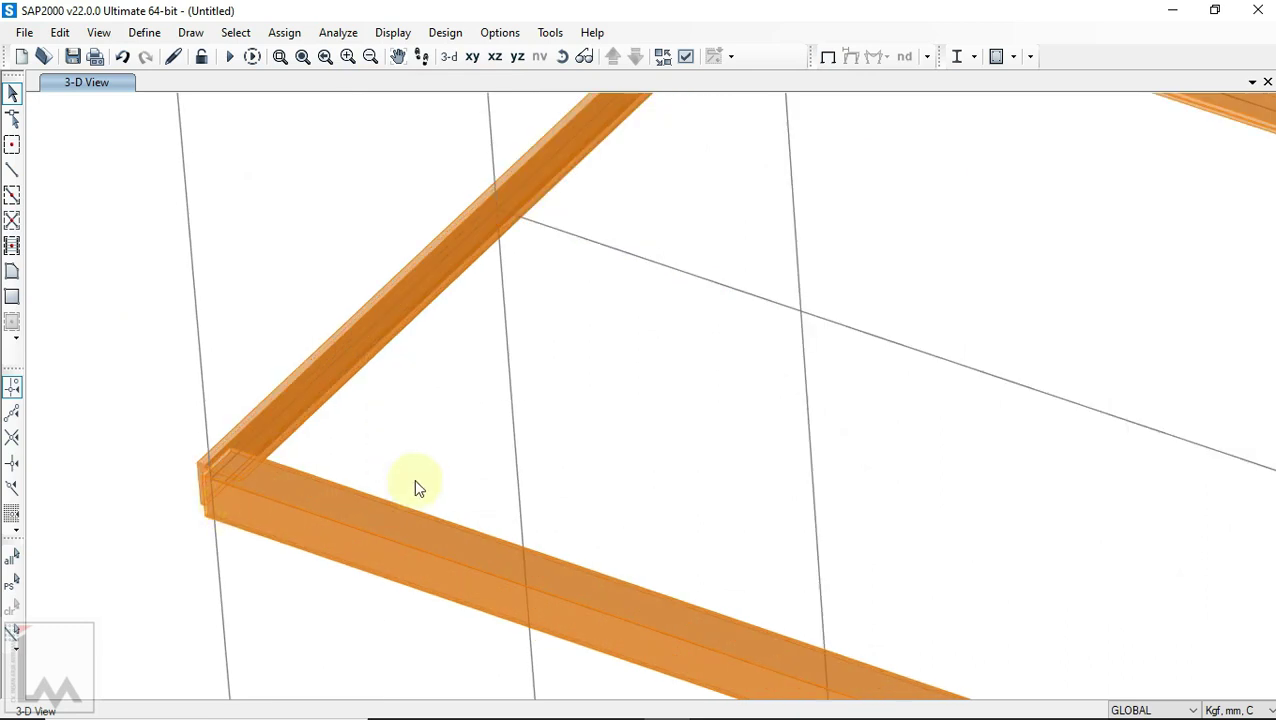
click(375, 608)
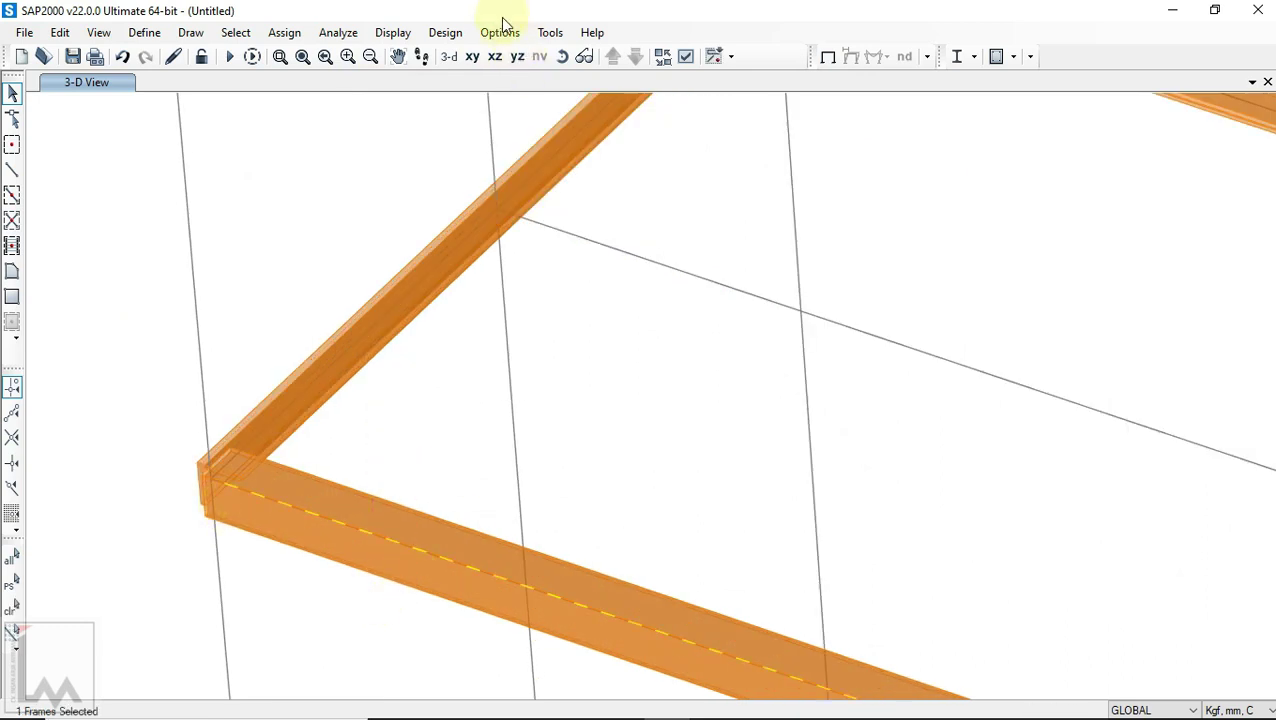
click(290, 33)
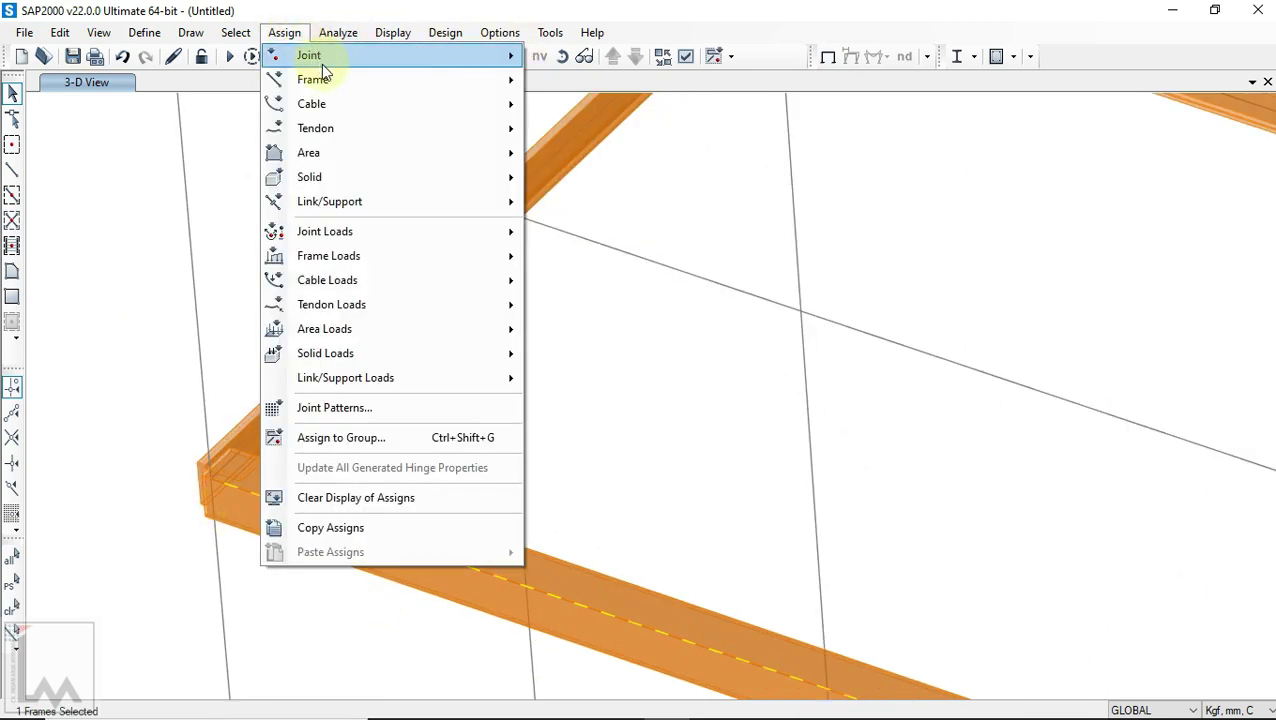
click(640, 184)
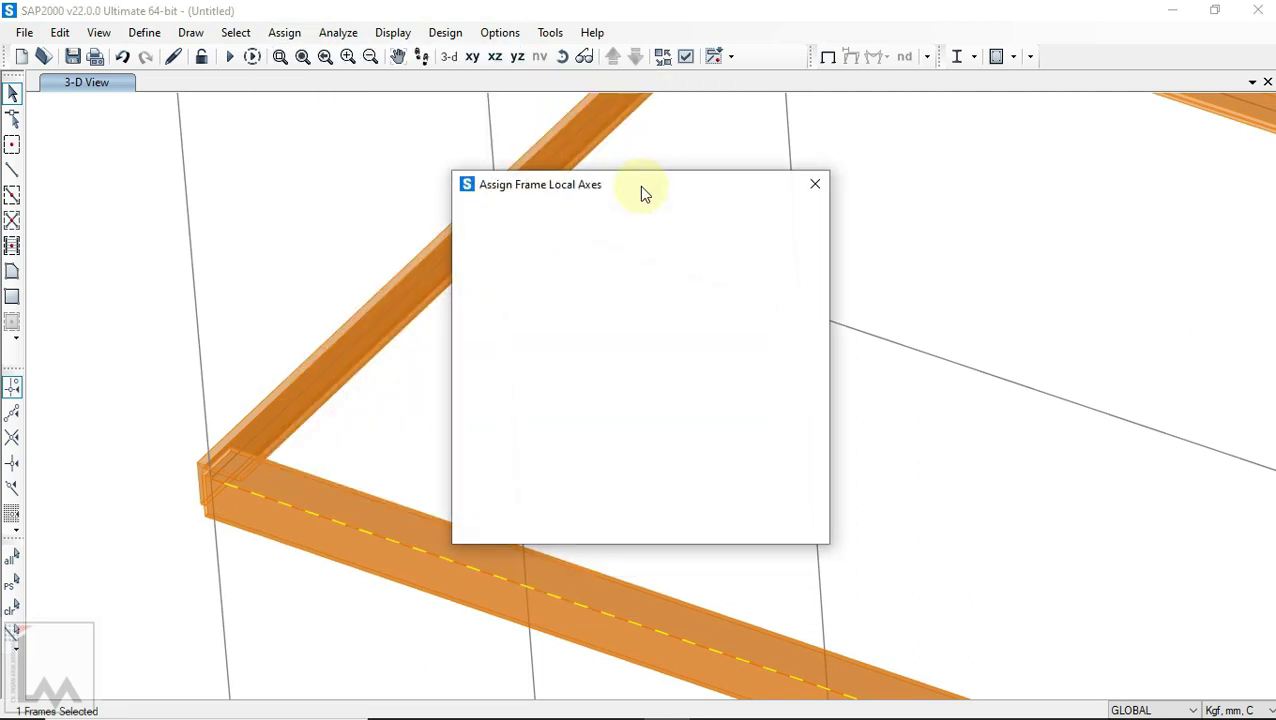
drag(626, 185, 897, 258)
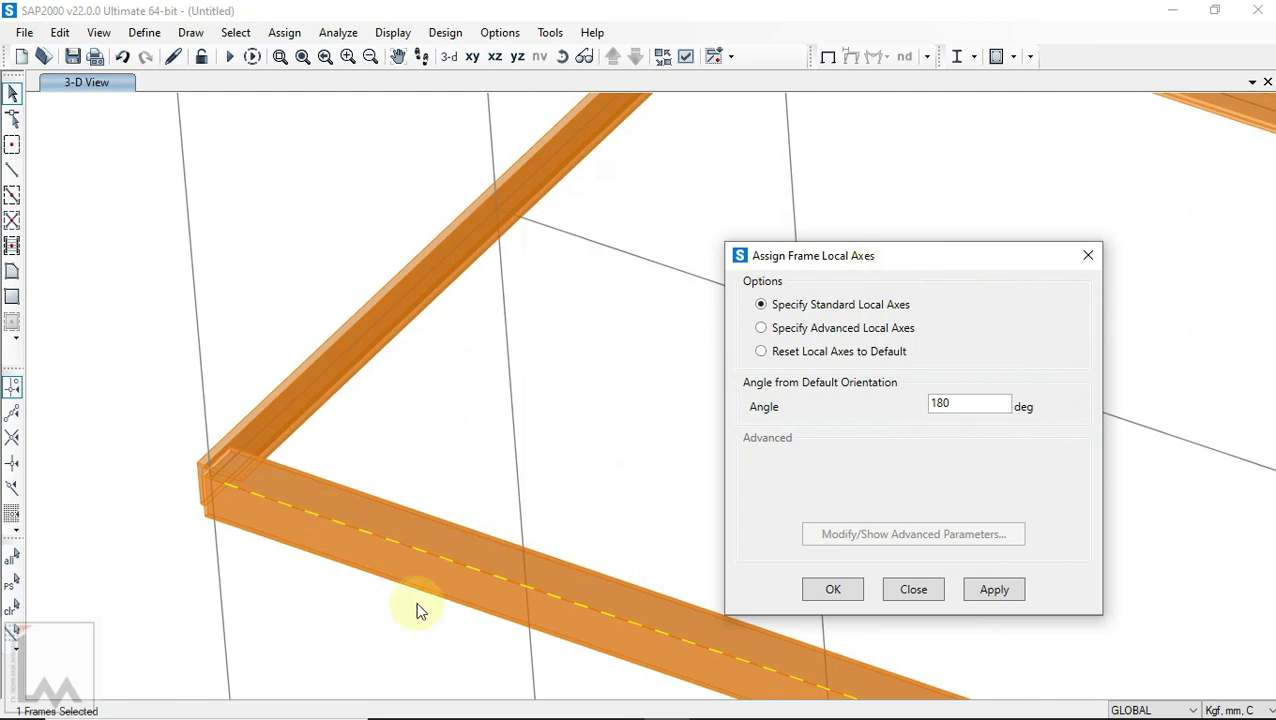
drag(958, 401, 905, 409)
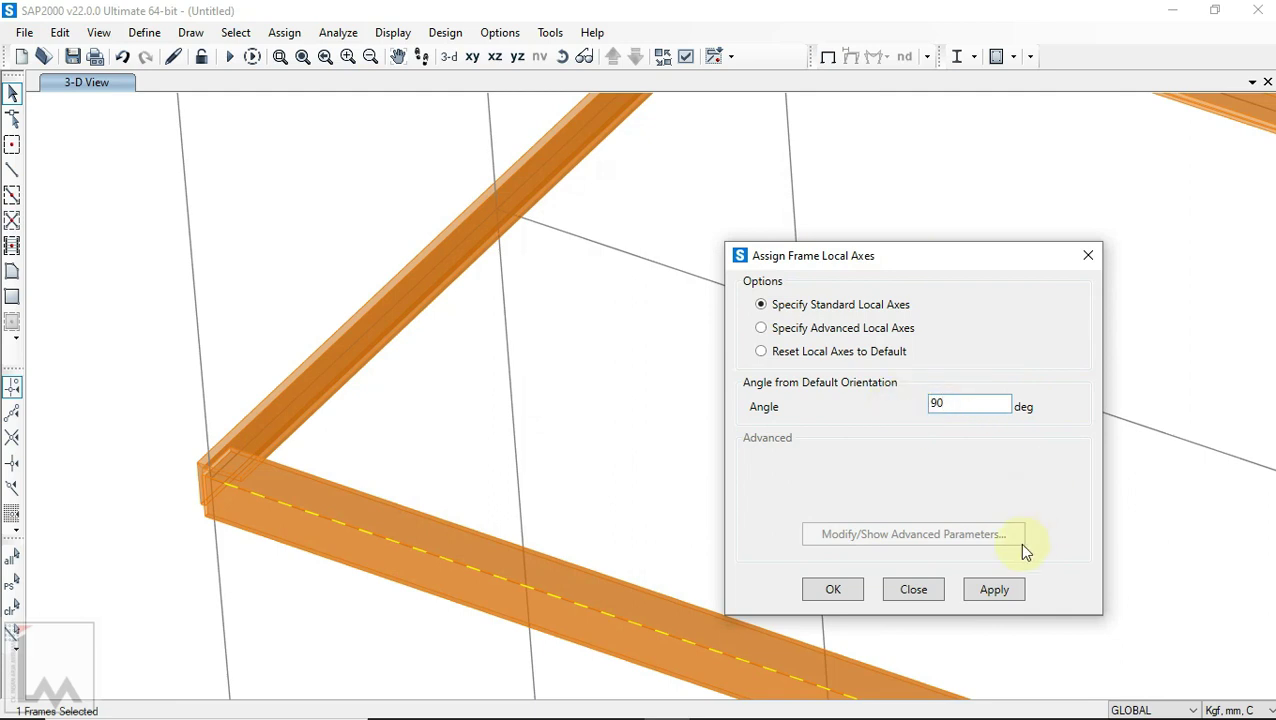
click(1001, 589)
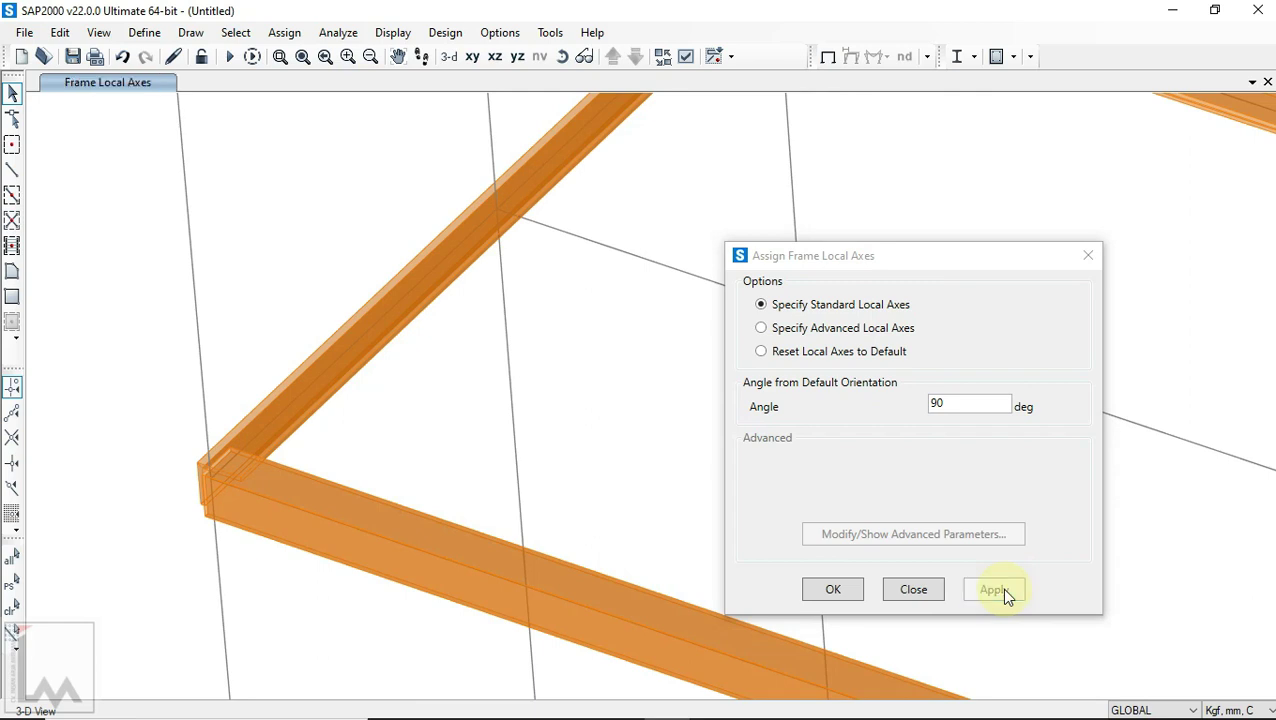
Step: Assign a 90-degree local axes angle to the lowest rectangle's short L40 frame at the grid 3 end
click(563, 56)
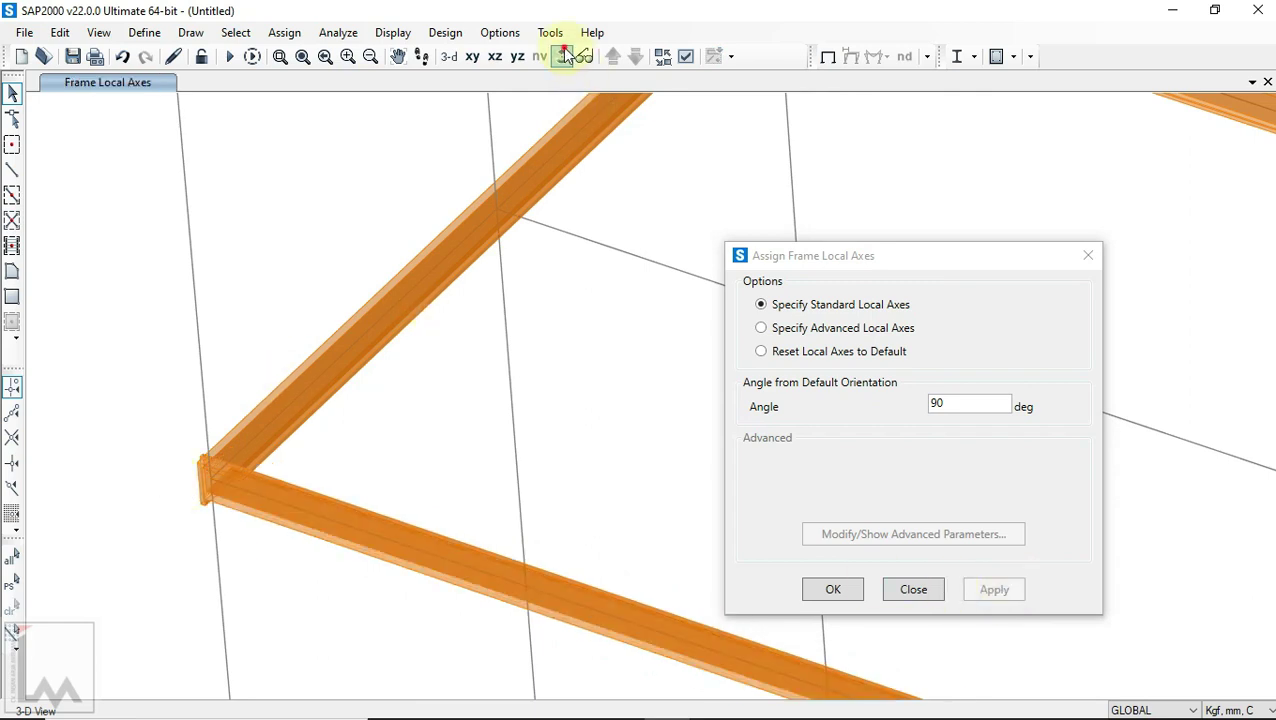
drag(538, 447, 164, 490)
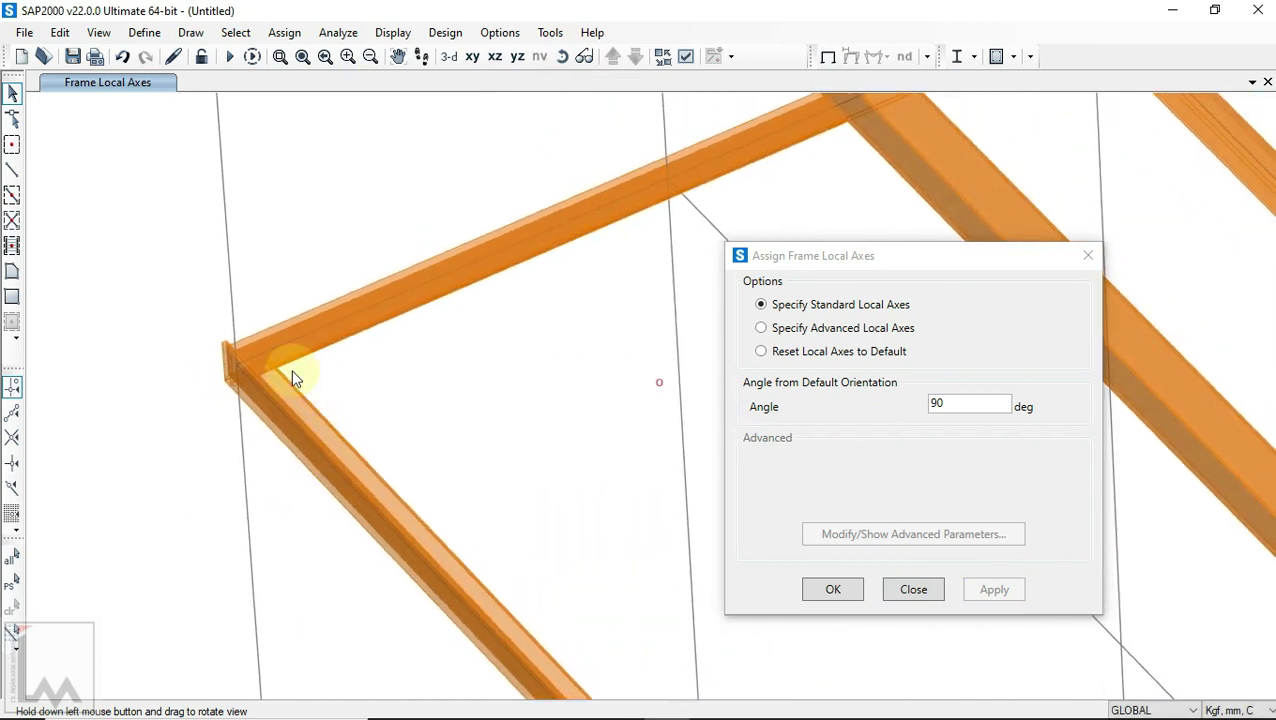
drag(537, 308, 469, 212)
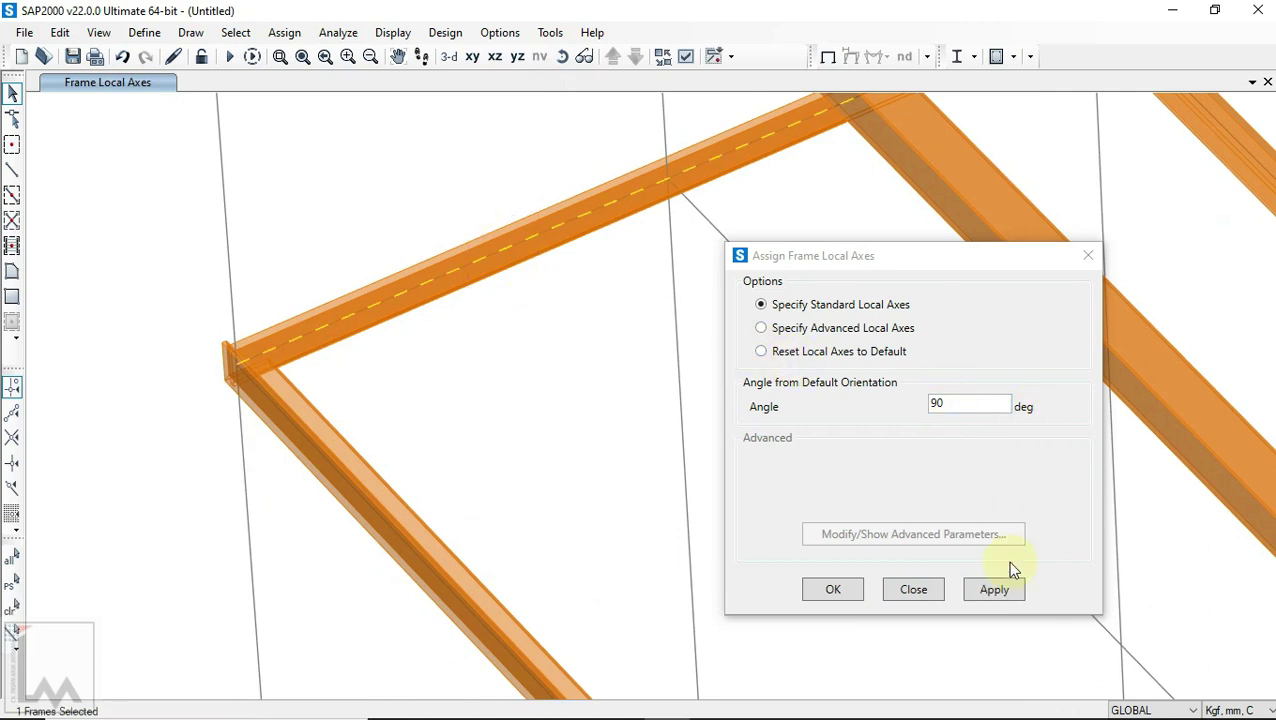
click(995, 590)
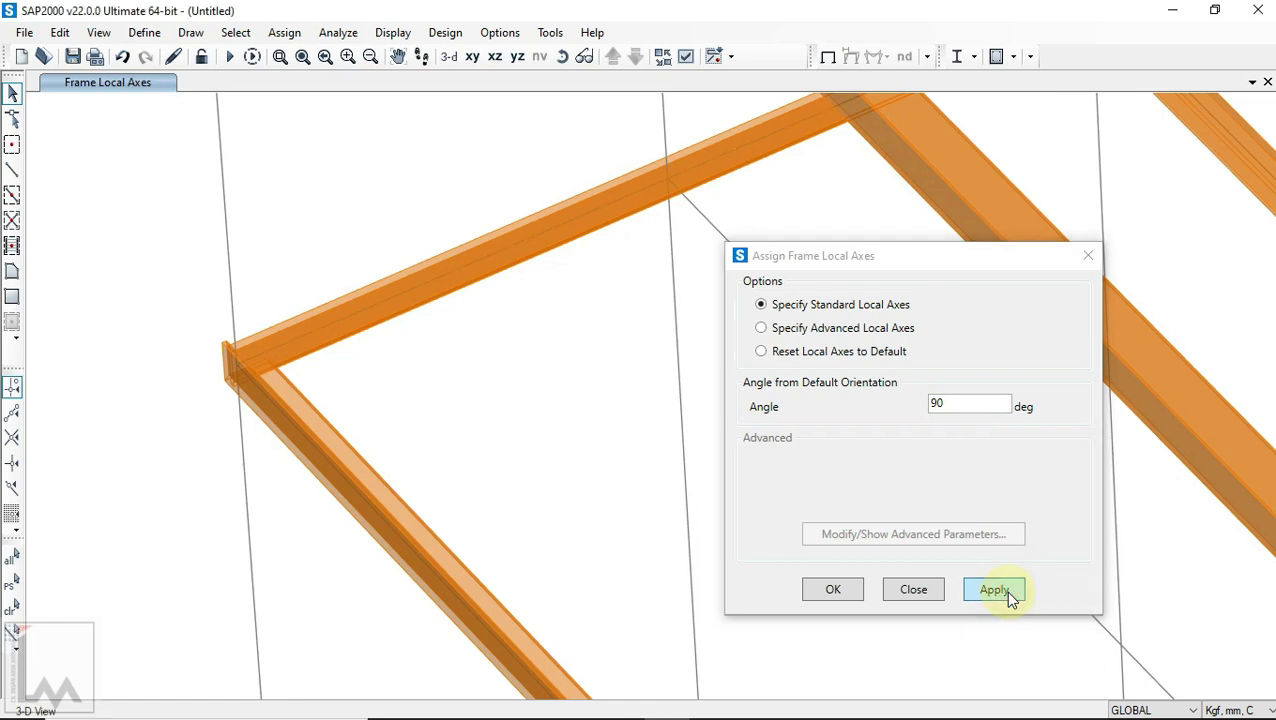
click(1000, 590)
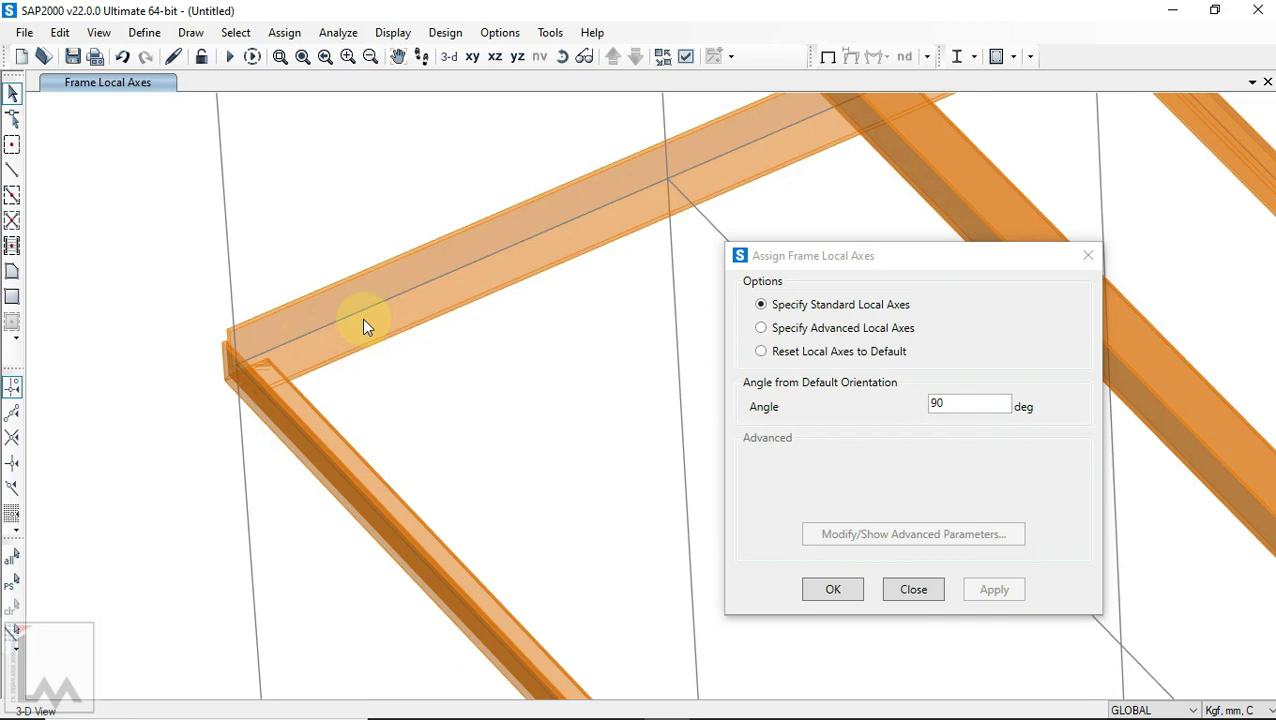
Step: Assign a local axes angle of 0 degrees to the back long L40 frame of the lowest rectangle
scroll(266, 329, down, 4)
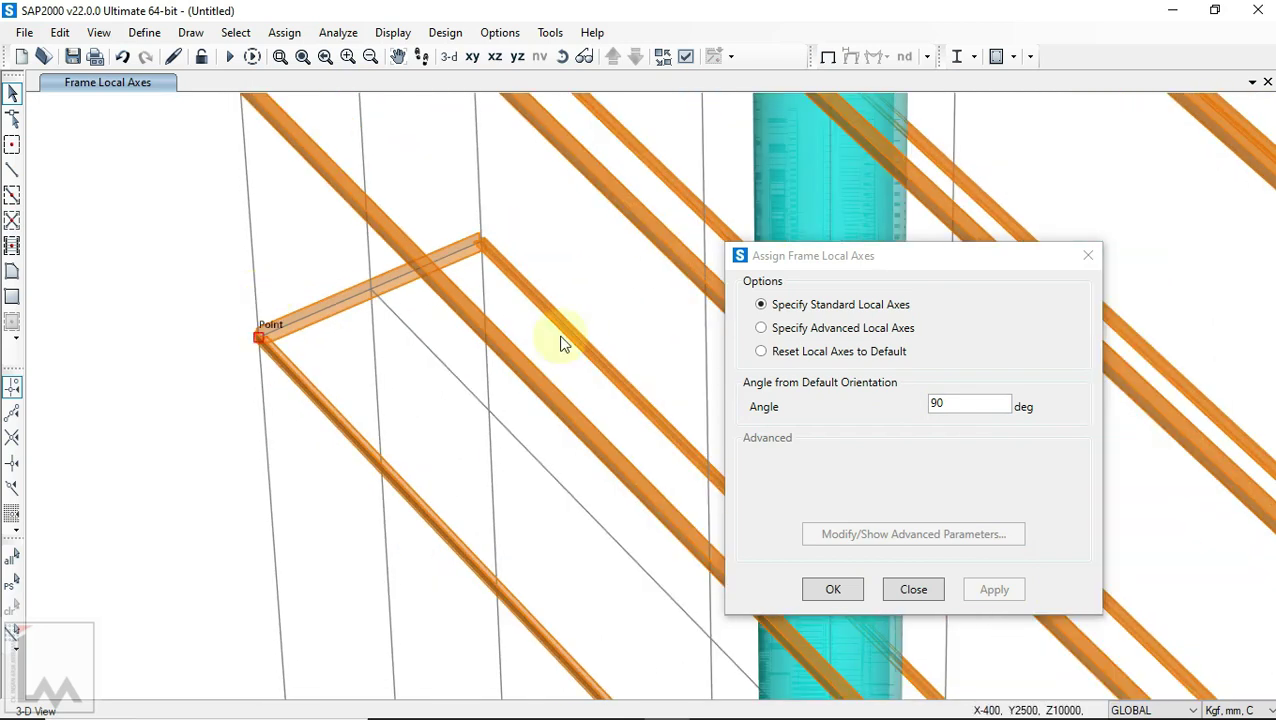
scroll(516, 249, up, 2)
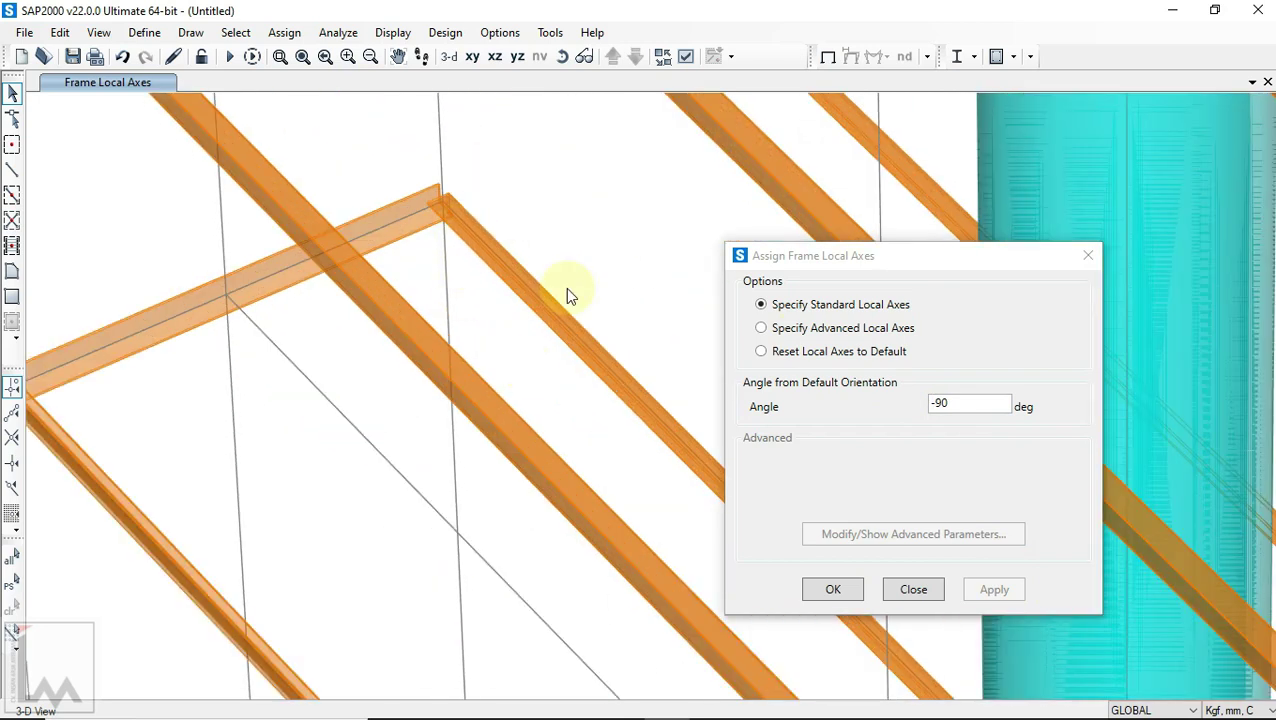
click(586, 257)
drag(522, 326, 521, 330)
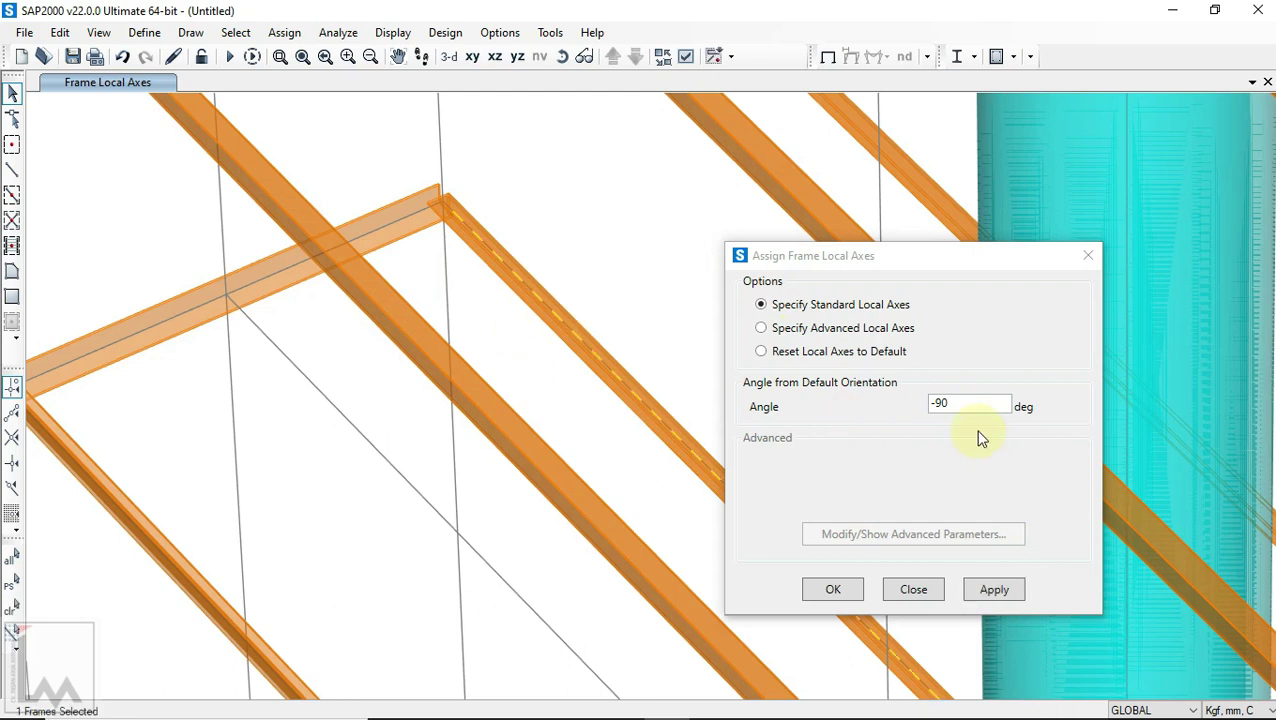
drag(965, 404, 911, 412)
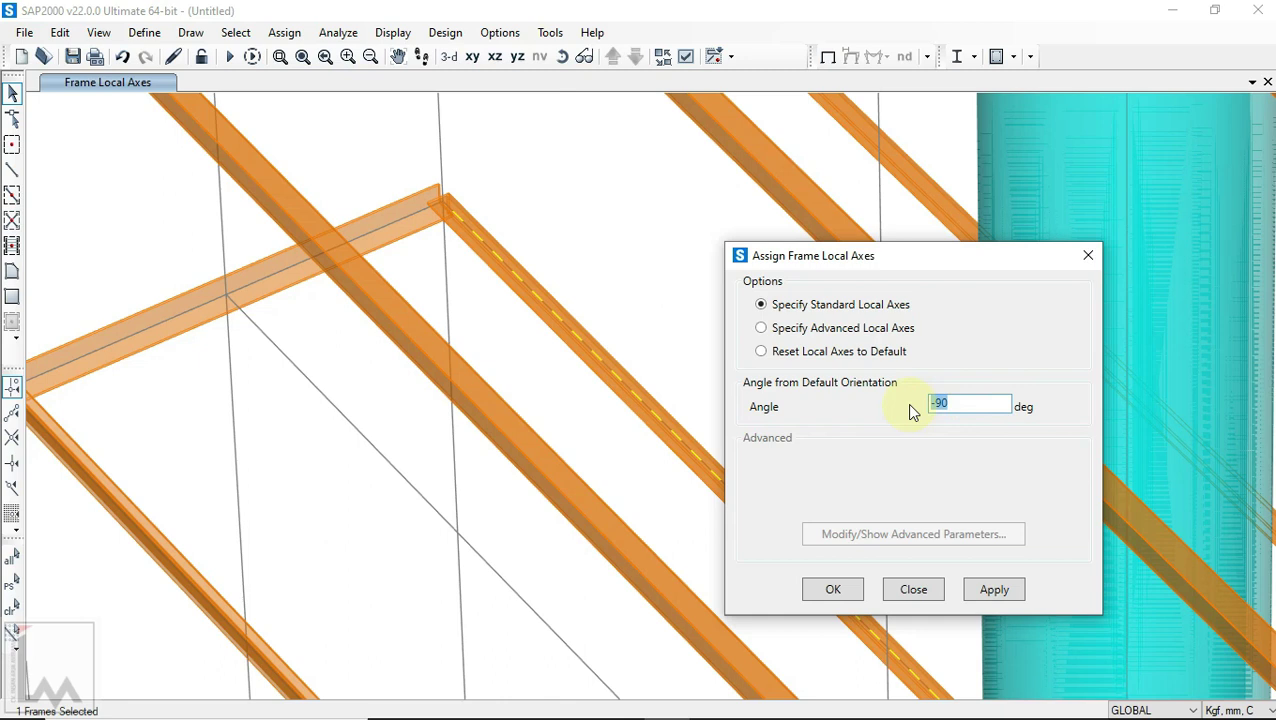
text(0)
click(992, 589)
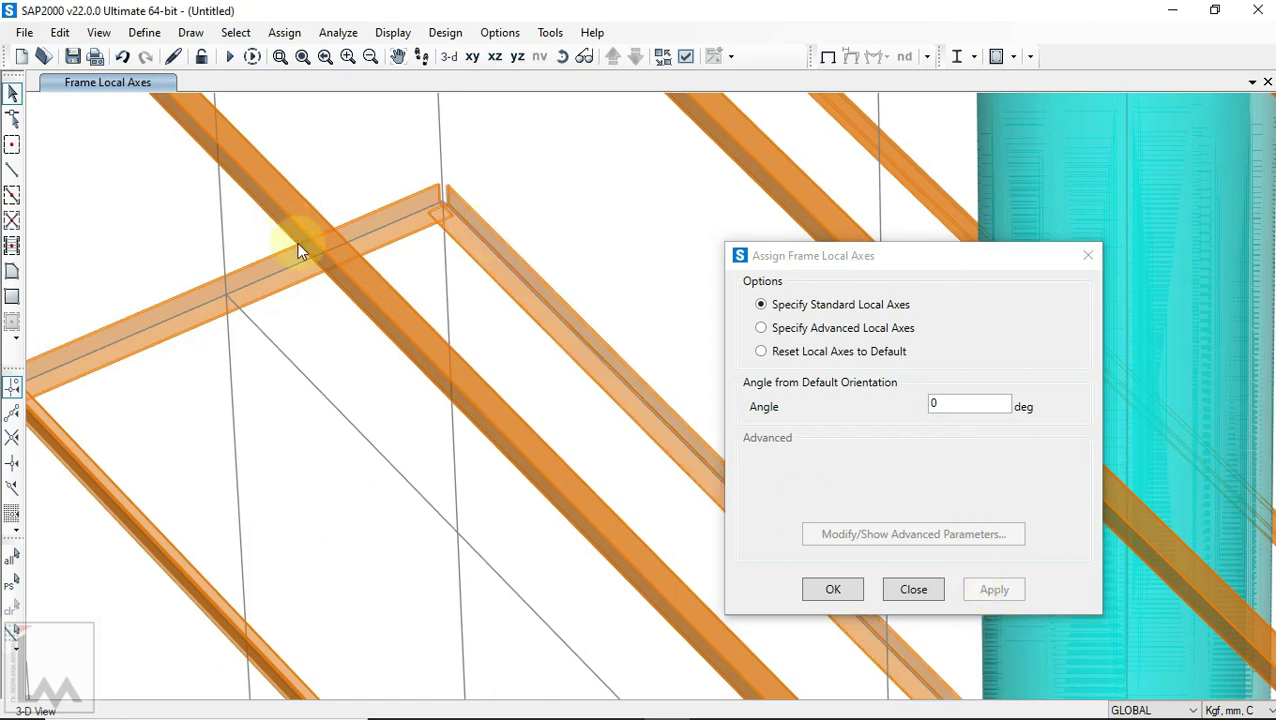
Step: Assign a 0-degree local axes angle to the lowest rectangle's short L40 frame at the grid 1 end and close the assignment
scroll(297, 243, down, 8)
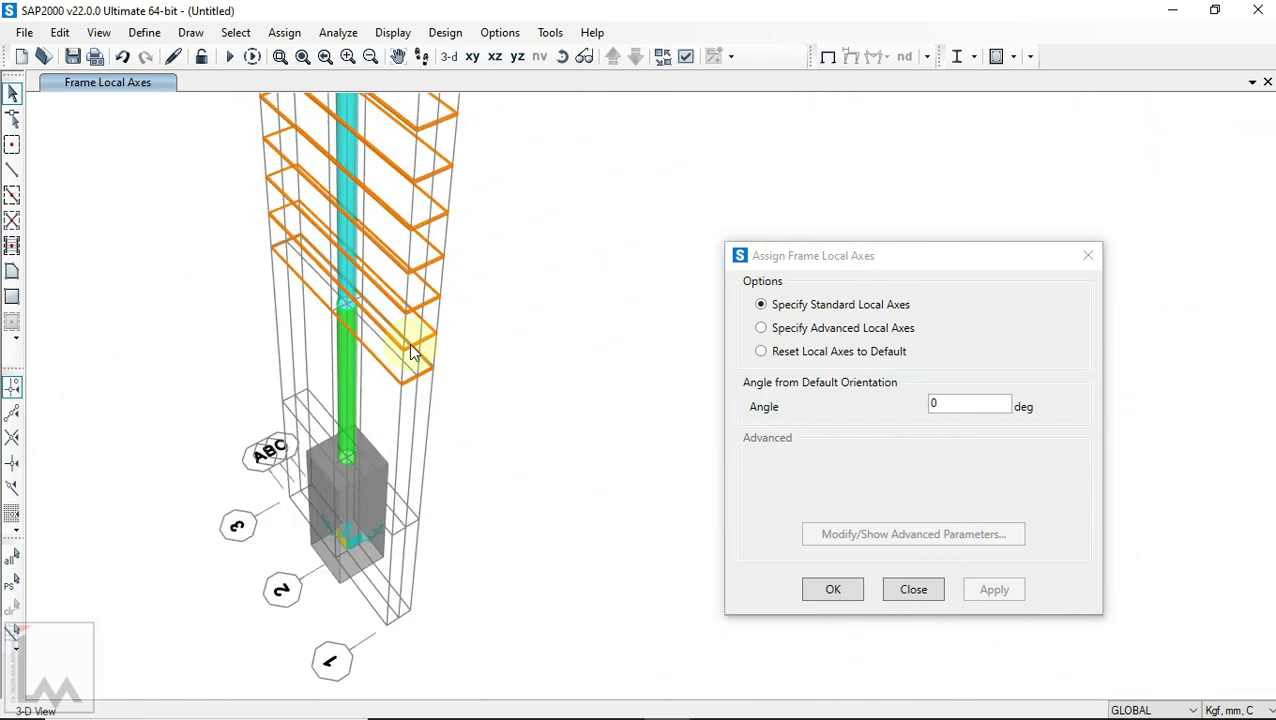
scroll(415, 375, up, 6)
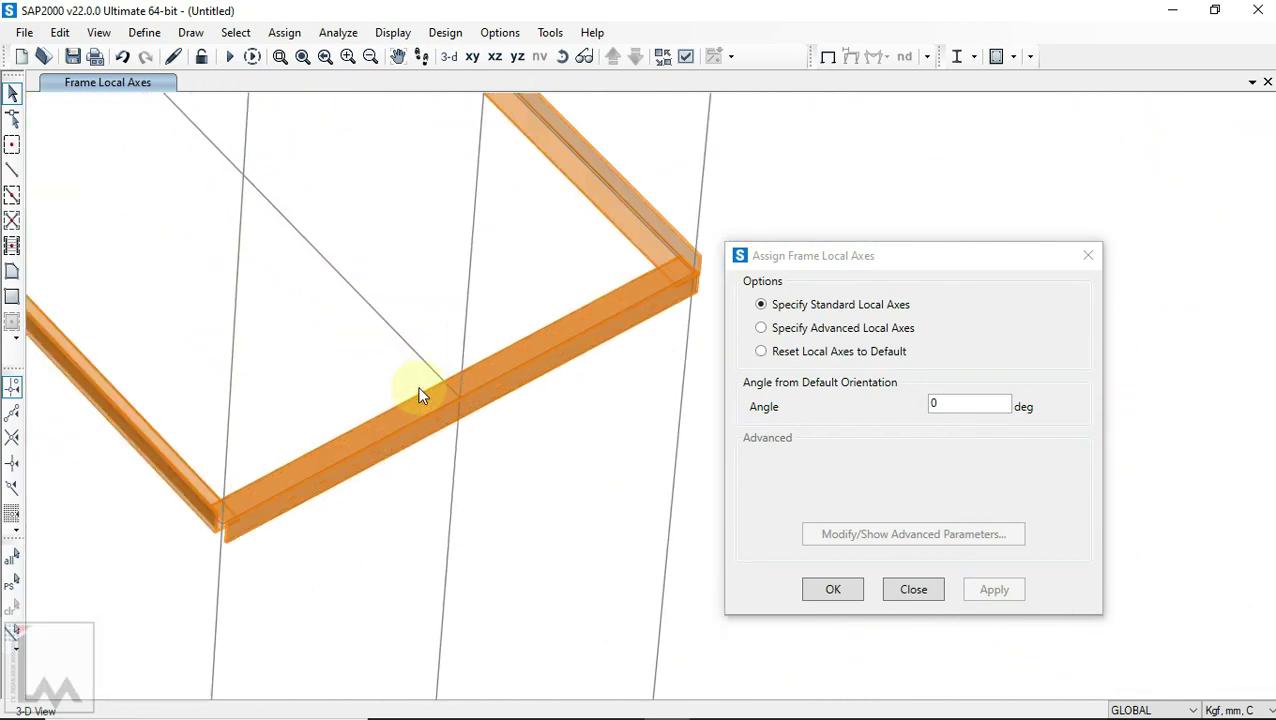
click(472, 362)
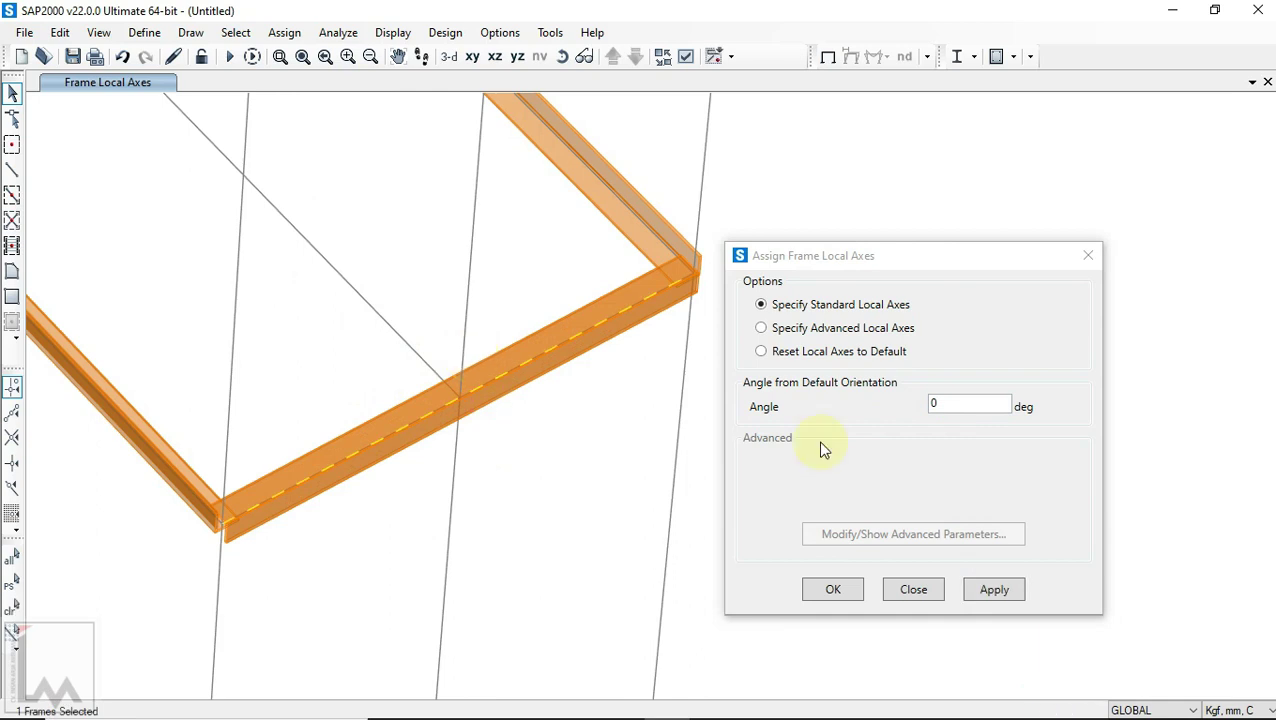
click(988, 588)
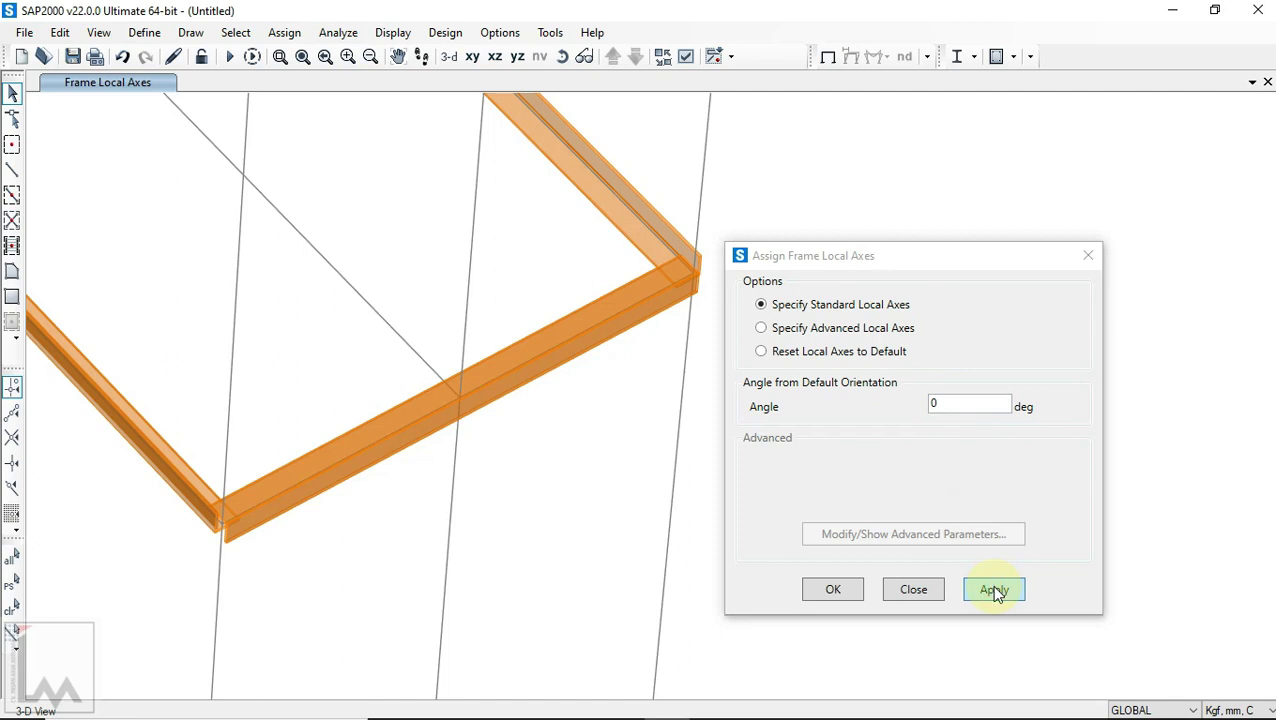
click(832, 590)
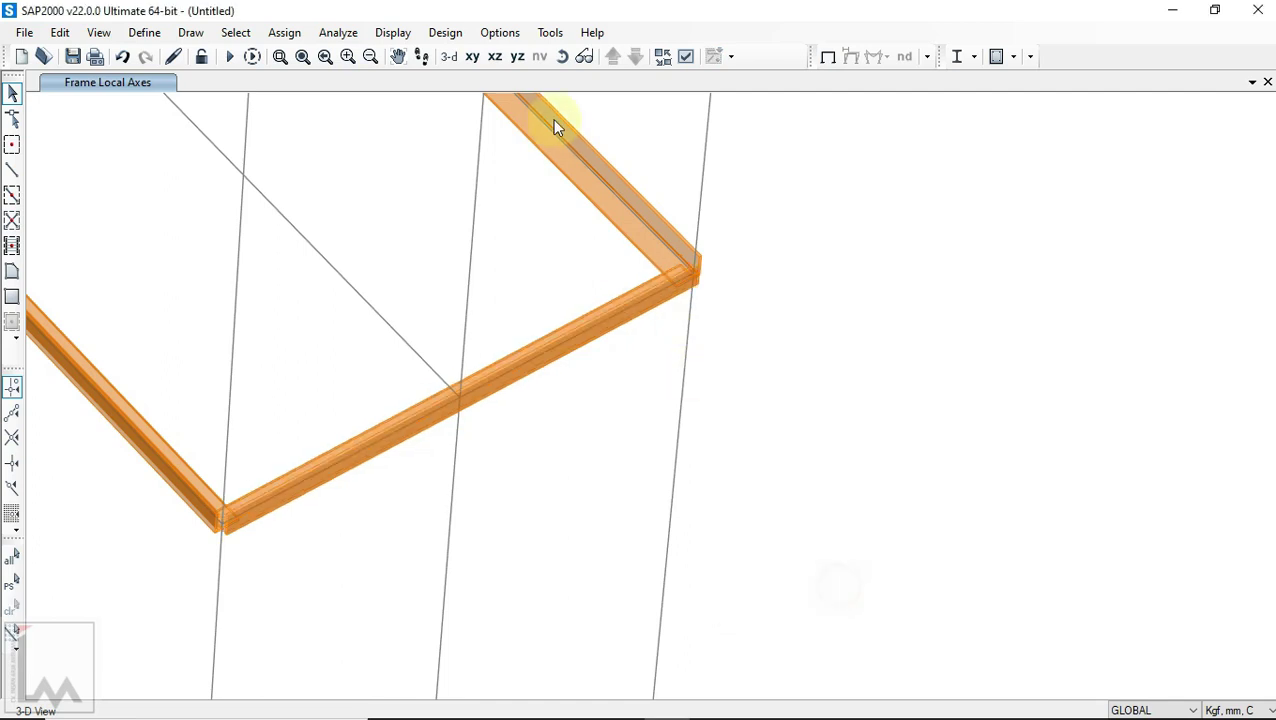
Step: Set the 3D view type from Extrude to Standard and display the undeformed shape without the local axes assignments
click(563, 58)
drag(498, 532, 900, 525)
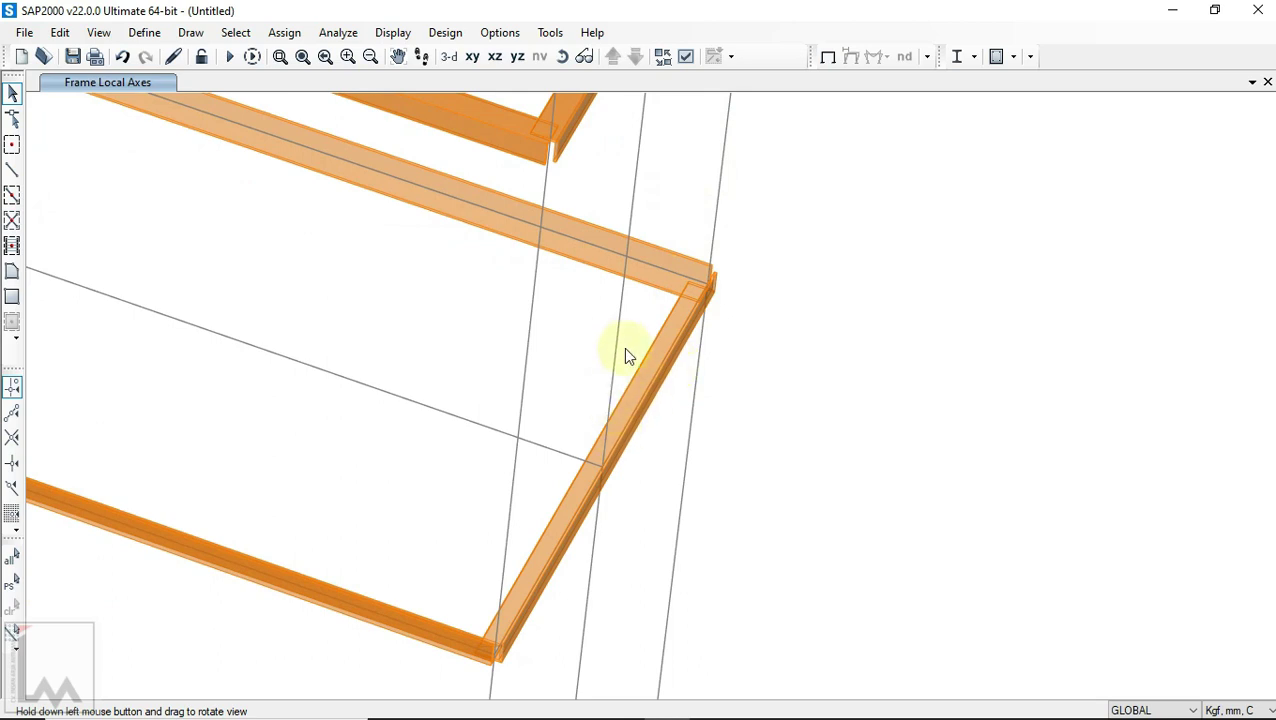
drag(823, 419, 472, 380)
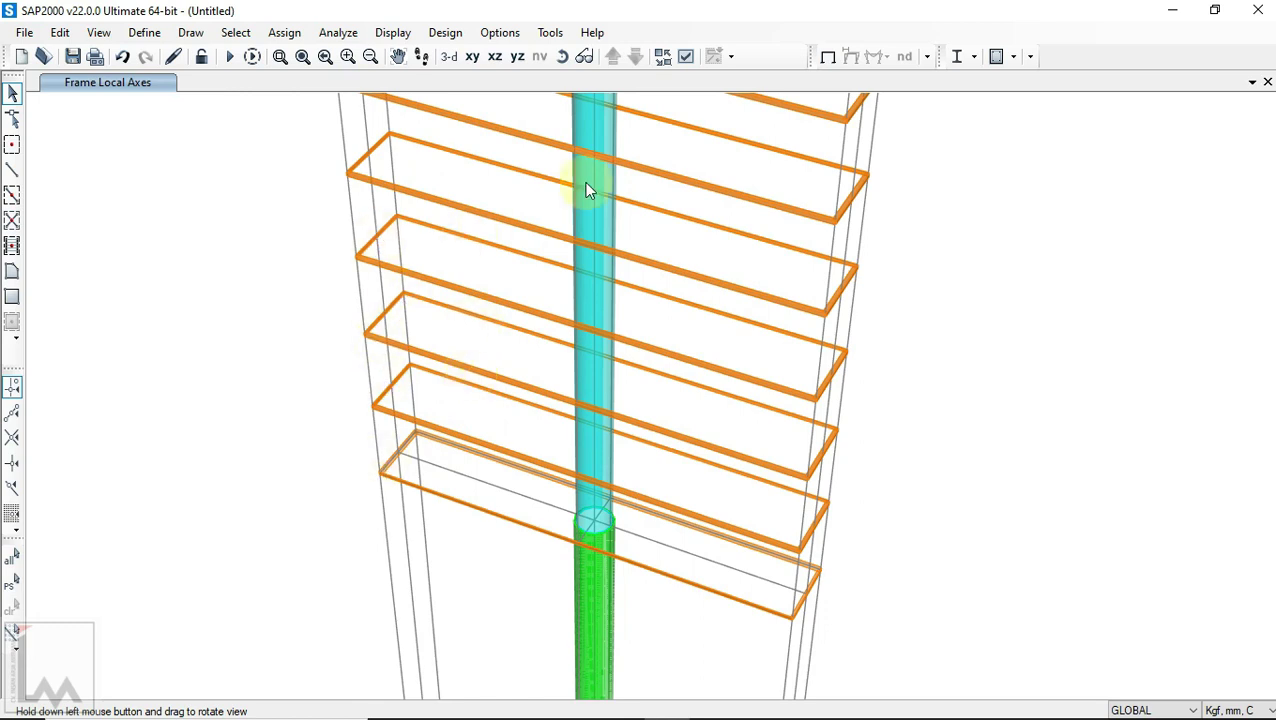
click(686, 57)
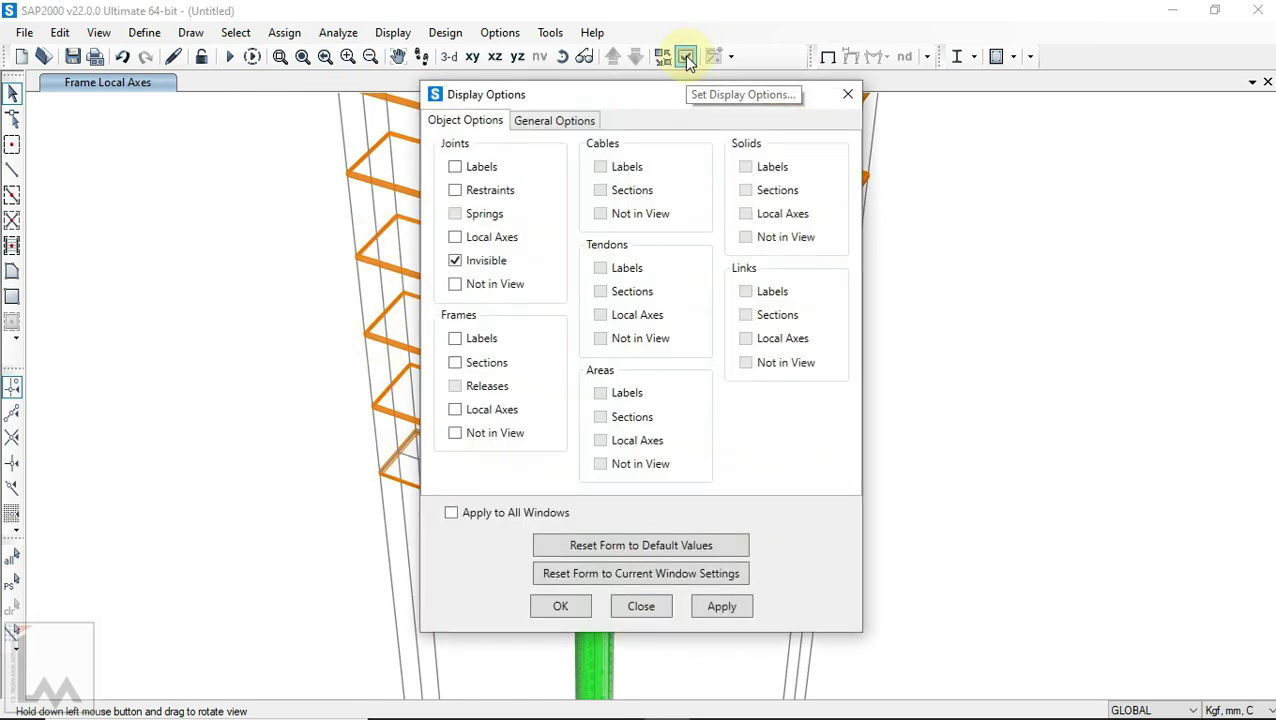
click(555, 121)
click(563, 607)
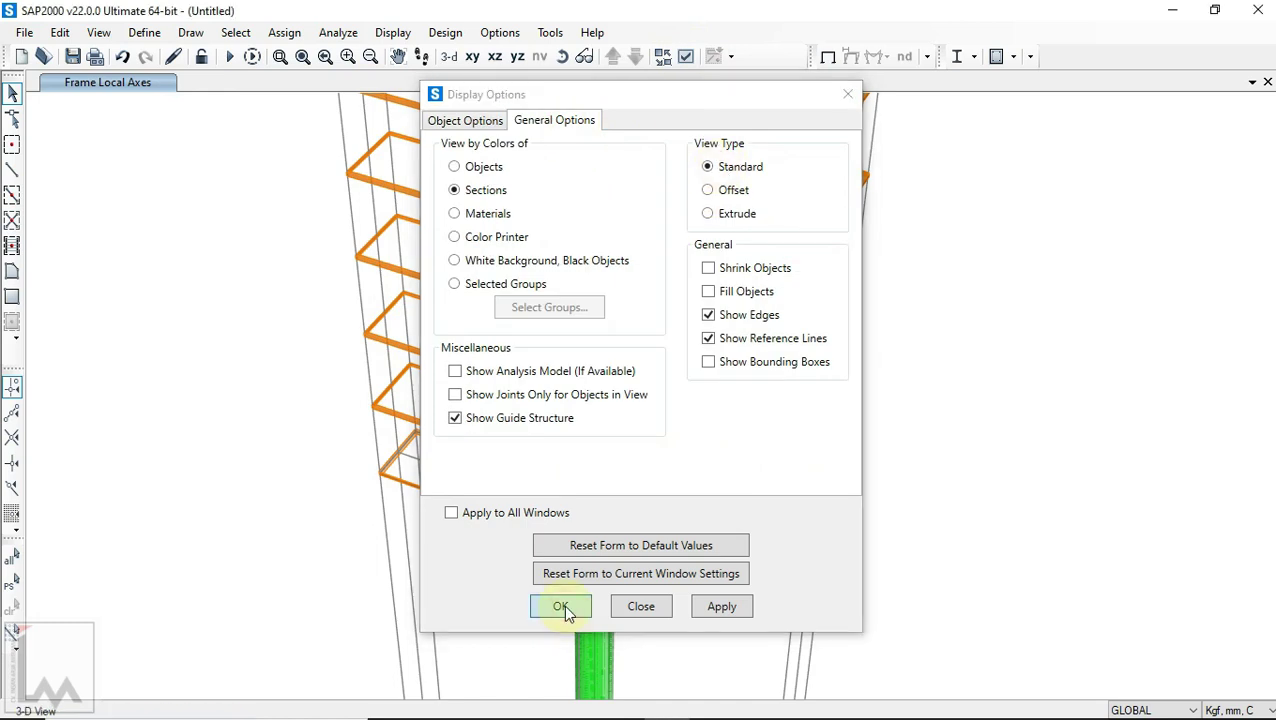
click(392, 32)
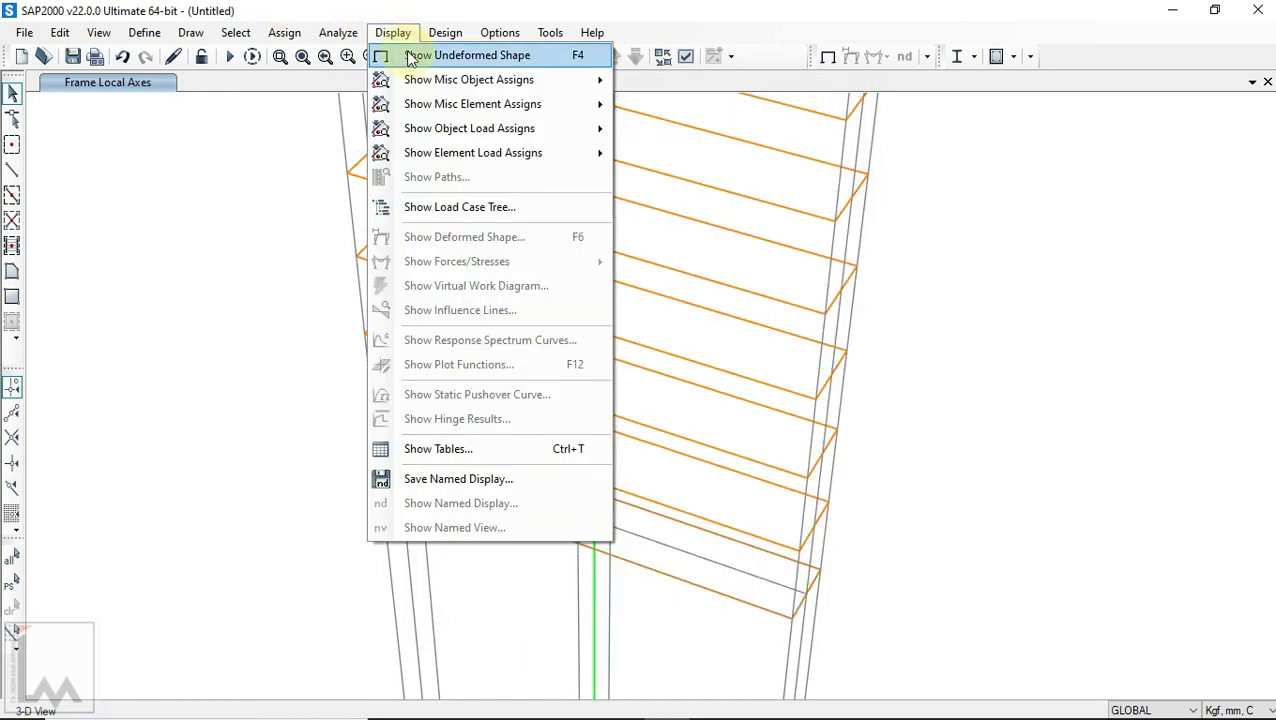
click(470, 56)
Step: Draw a vertical L40 straight frame along the panel edge at X -400, Y 2500 from Z 10000 to Z 20000
click(12, 170)
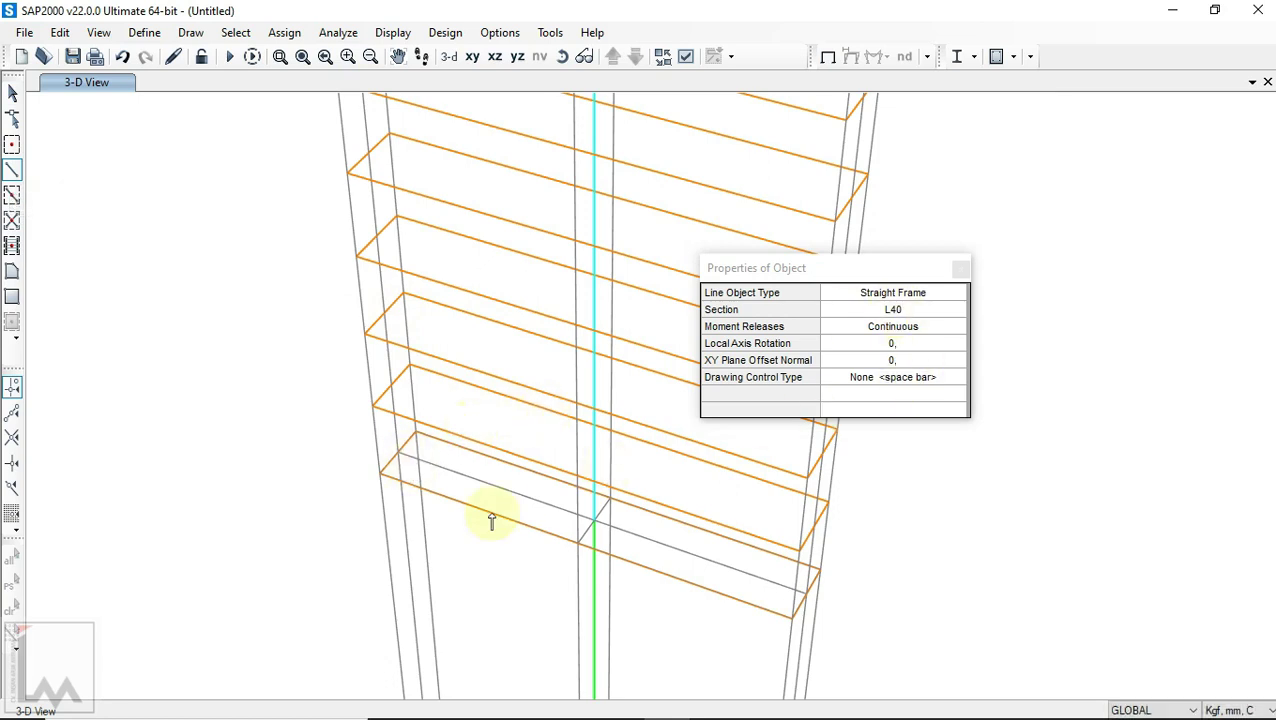
scroll(484, 541, down, 4)
scroll(447, 530, up, 4)
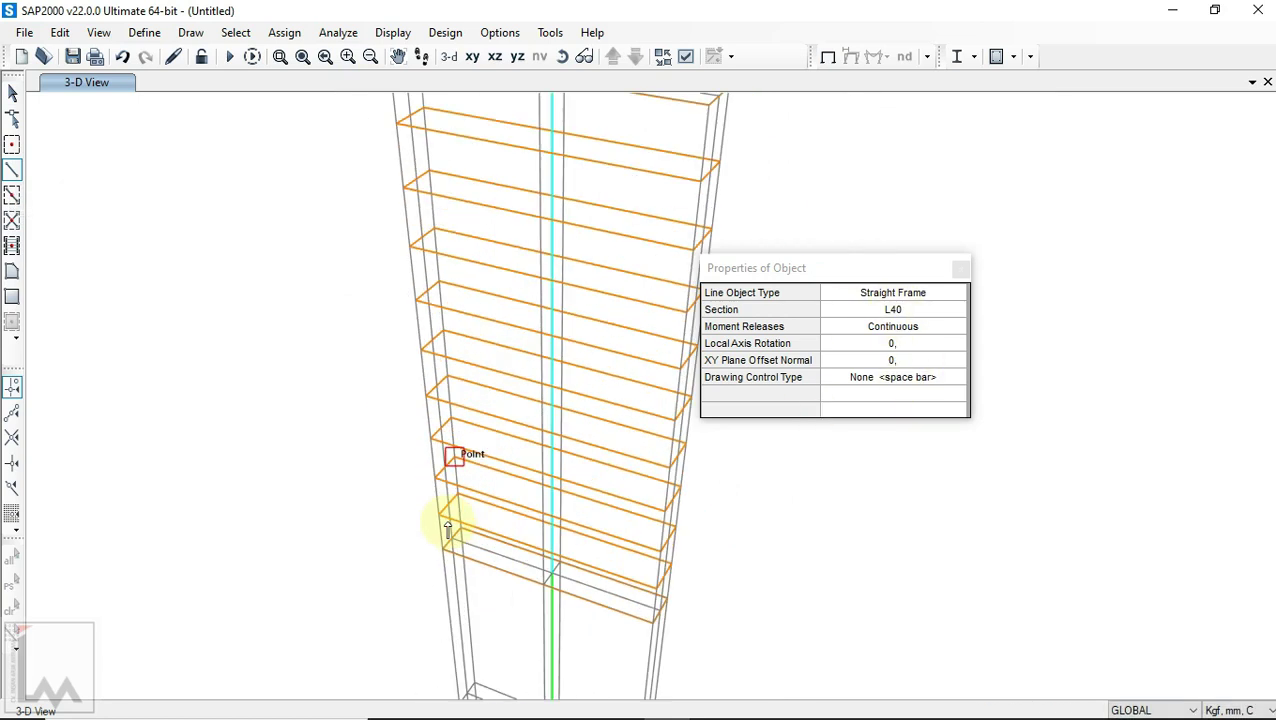
scroll(436, 600, down, 3)
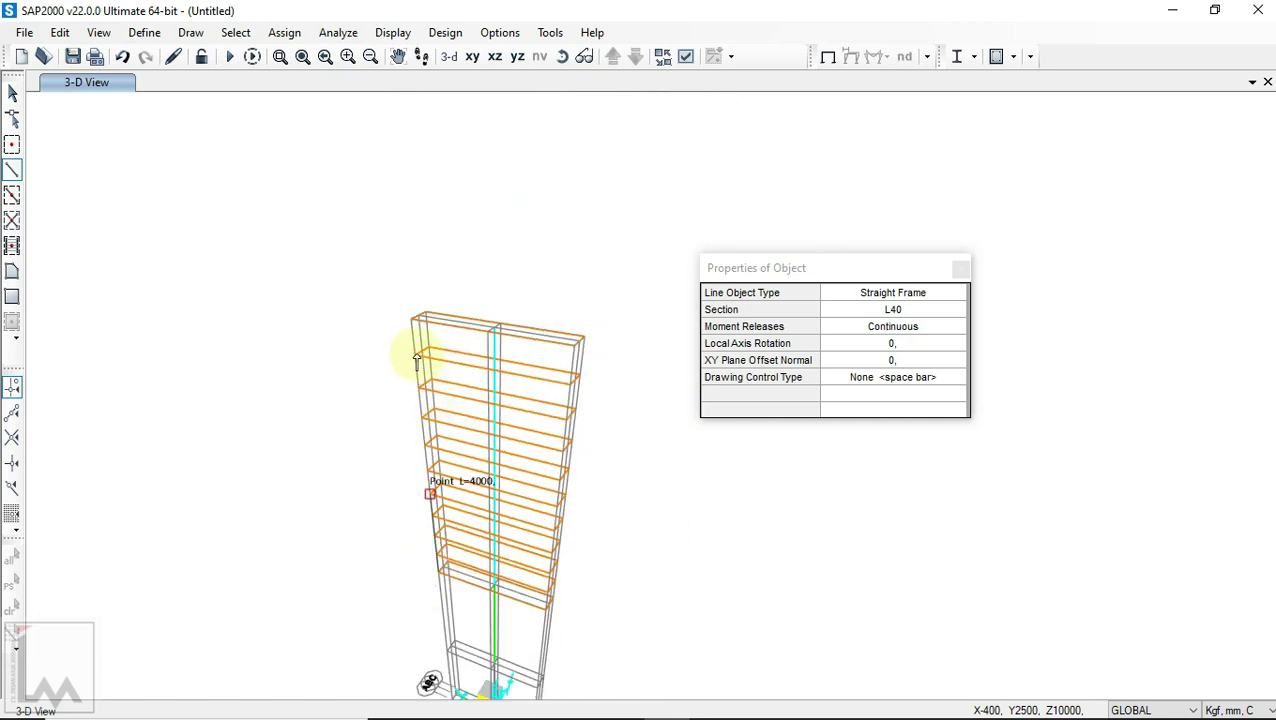
scroll(417, 362, up, 3)
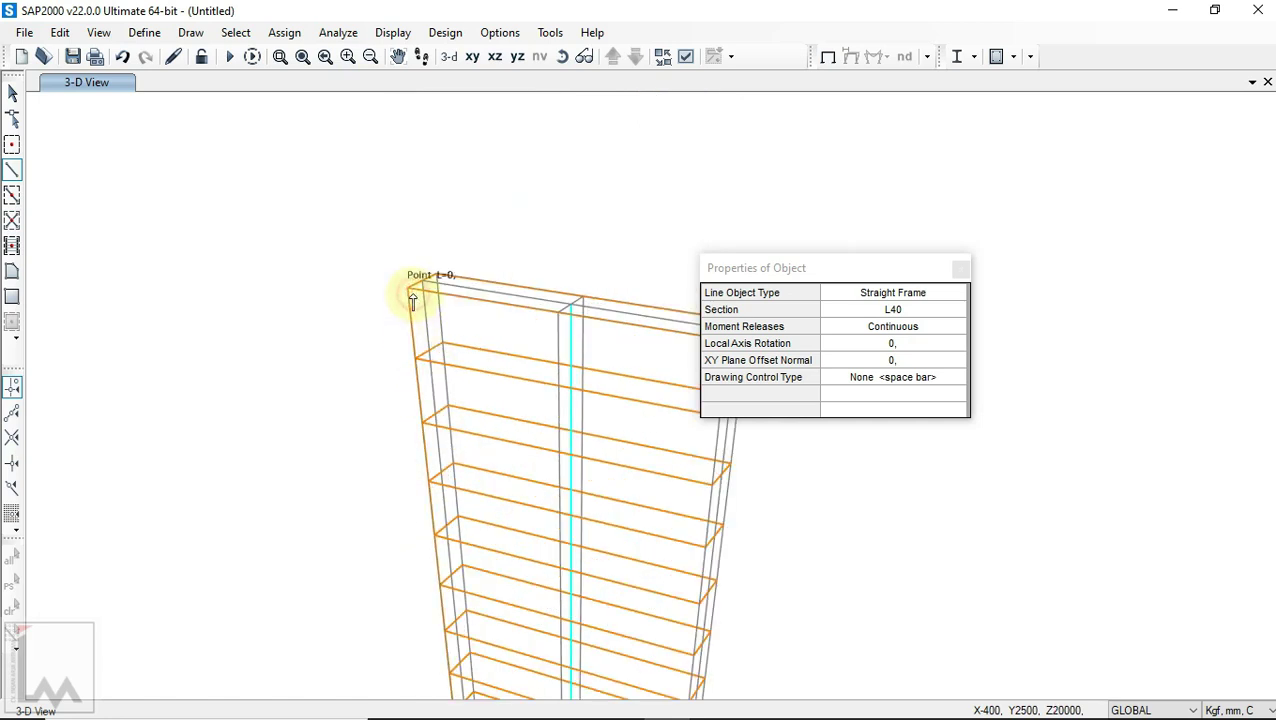
right_click(438, 314)
Step: Draw a vertical L40 frame along the panel edge at X 400, Y 2500 from Z 10000 to Z 20000
middle_drag(476, 416, 446, 166)
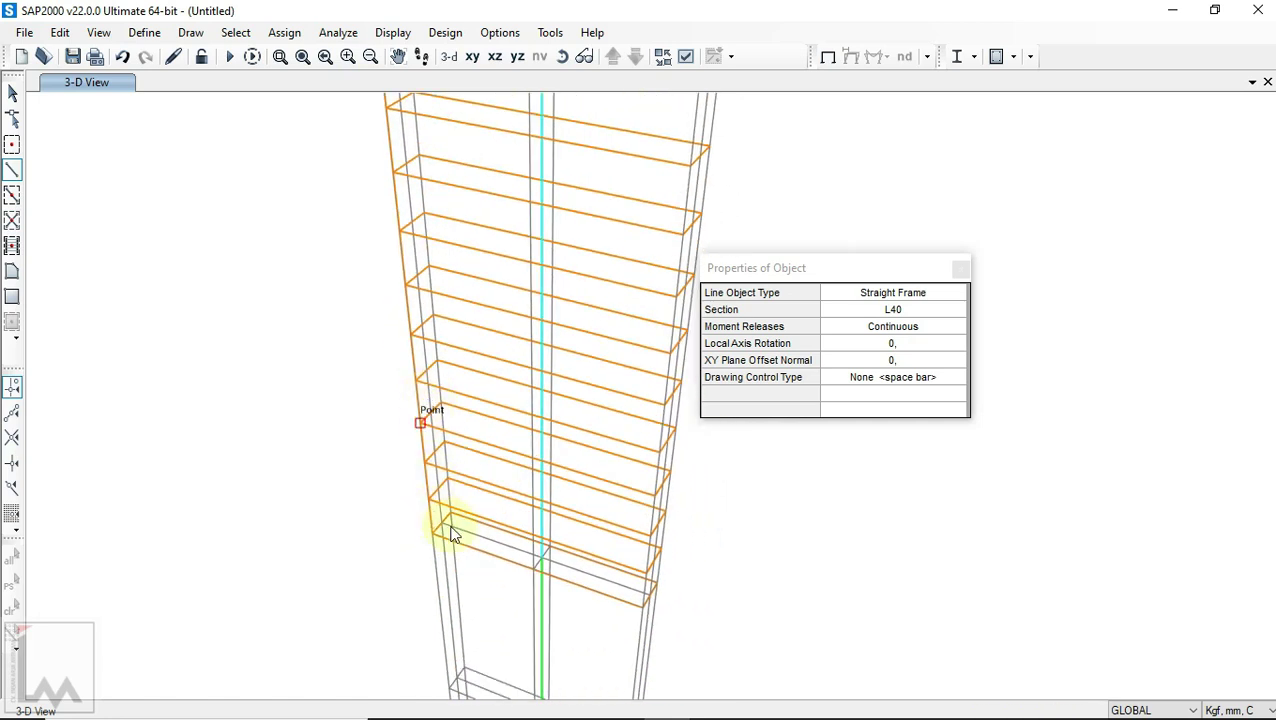
scroll(451, 530, up, 2)
scroll(460, 585, down, 3)
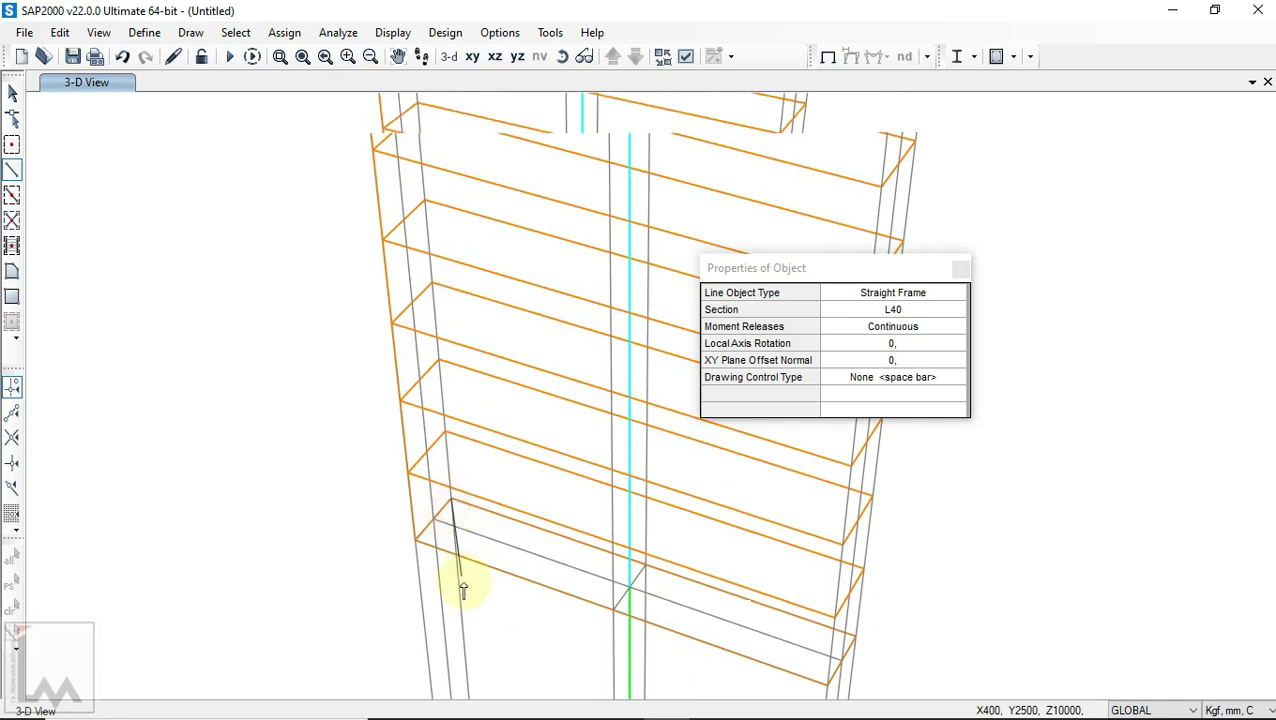
scroll(450, 325, up, 3)
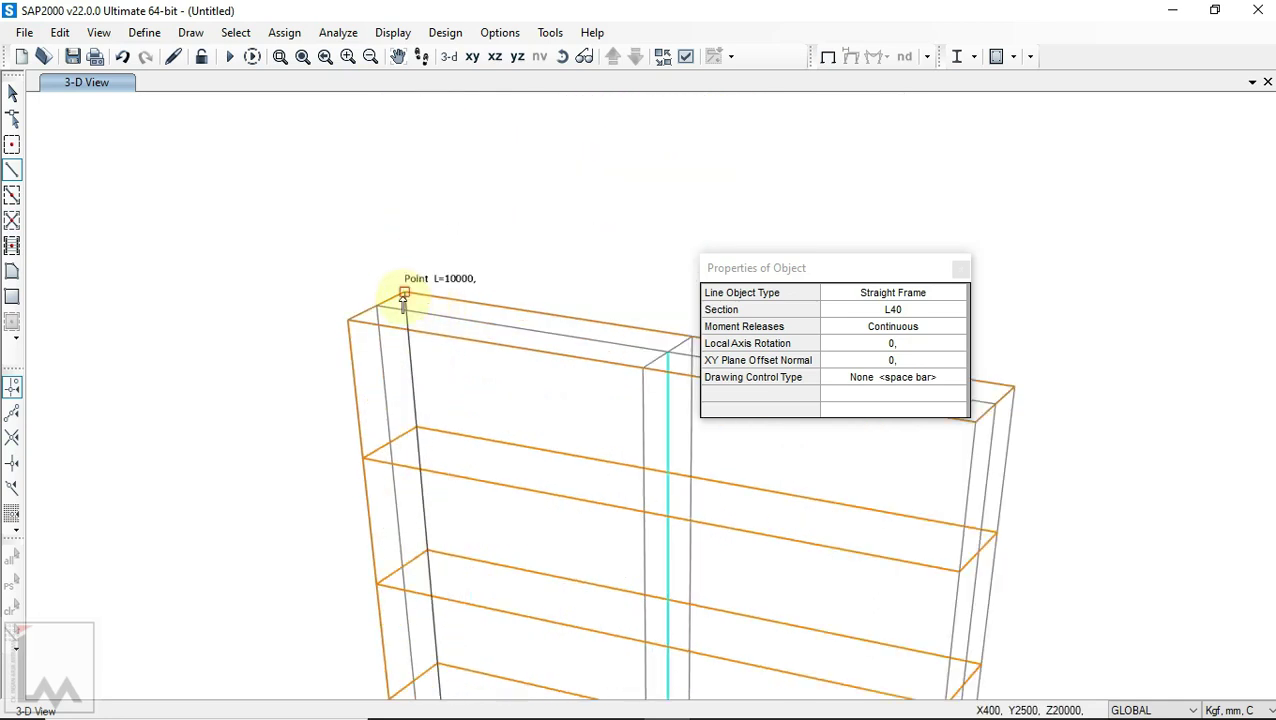
scroll(362, 256, down, 4)
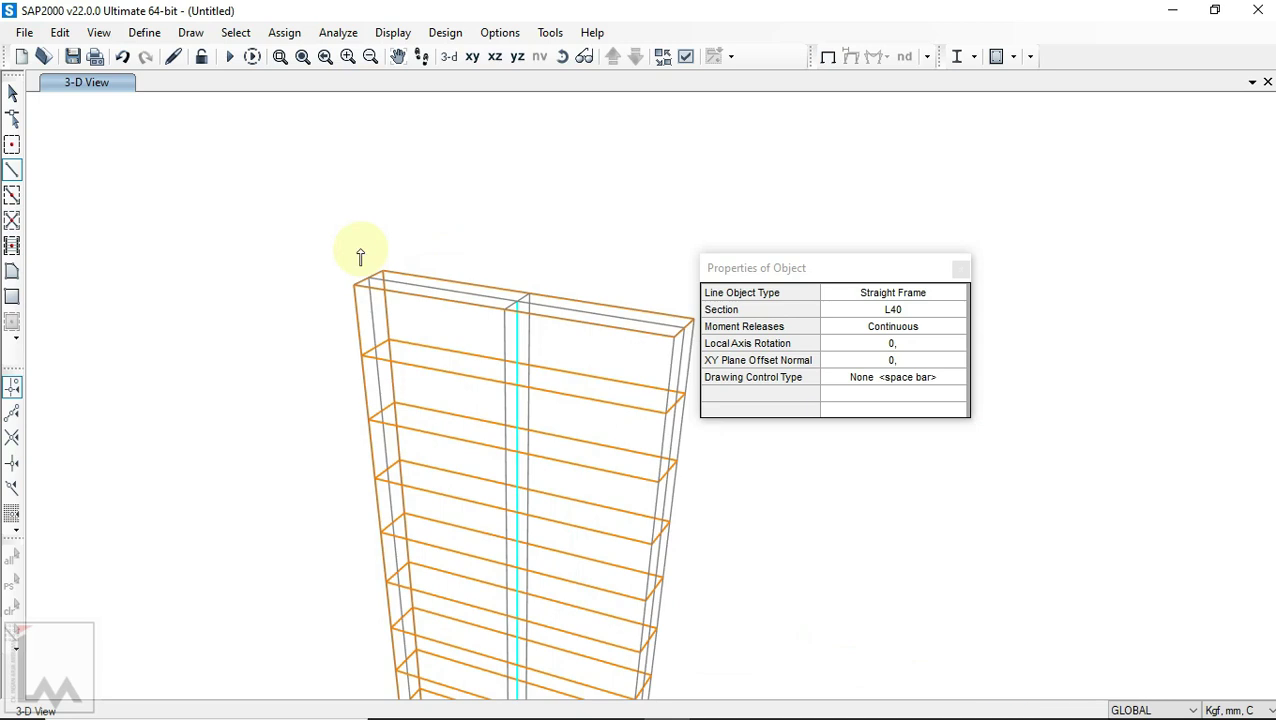
Step: Draw a vertical L40 frame along the panel edge at X -400, Y -2500 from Z 10000 to Z 20000
scroll(497, 570, up, 3)
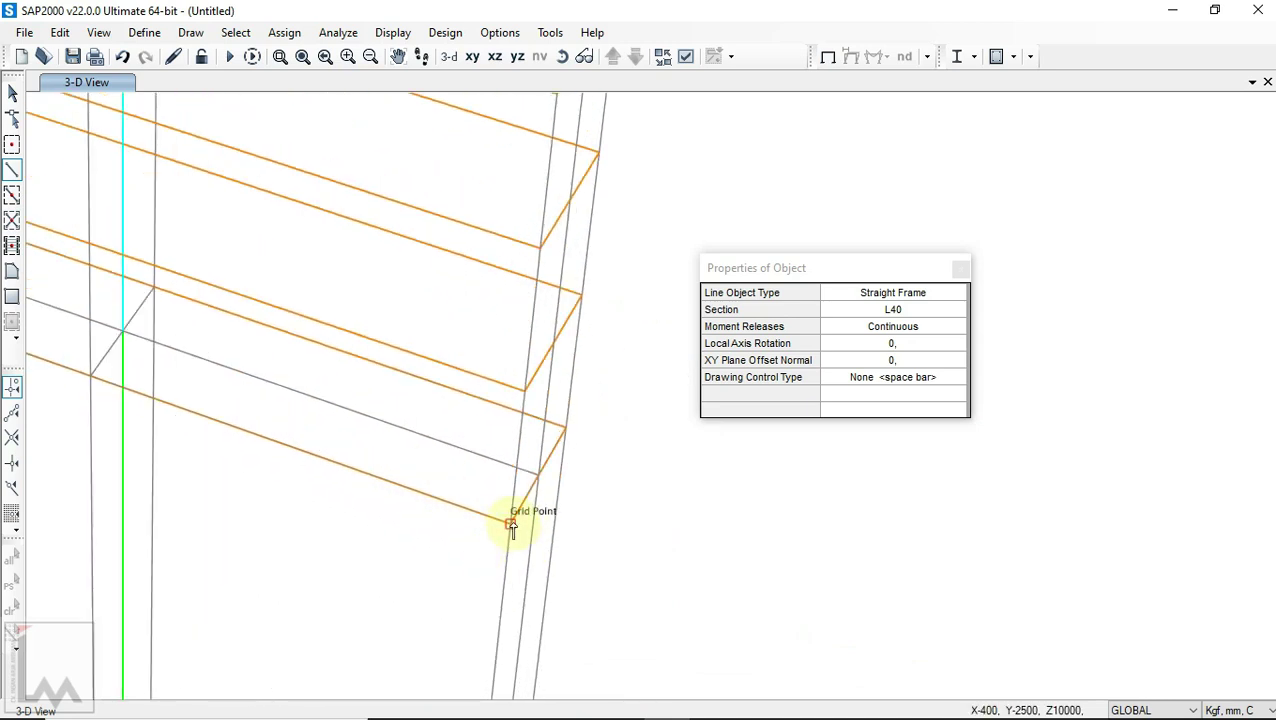
scroll(493, 610, down, 4)
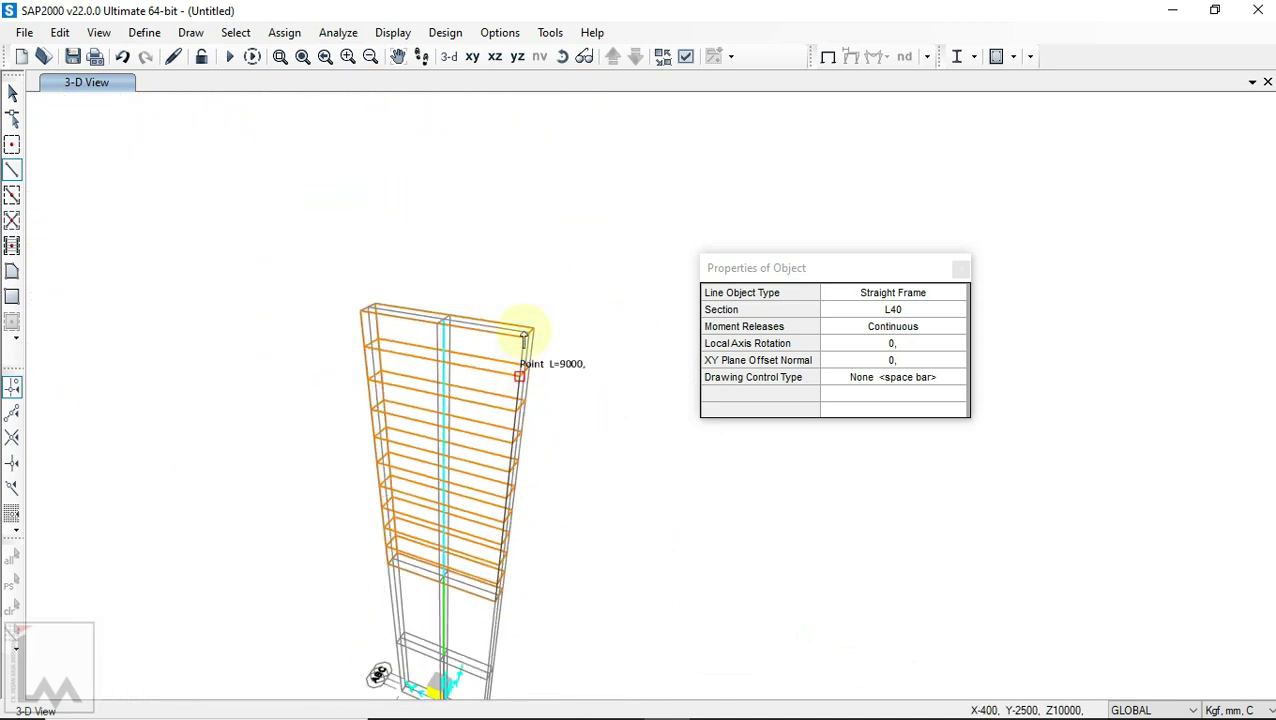
scroll(527, 313, up, 4)
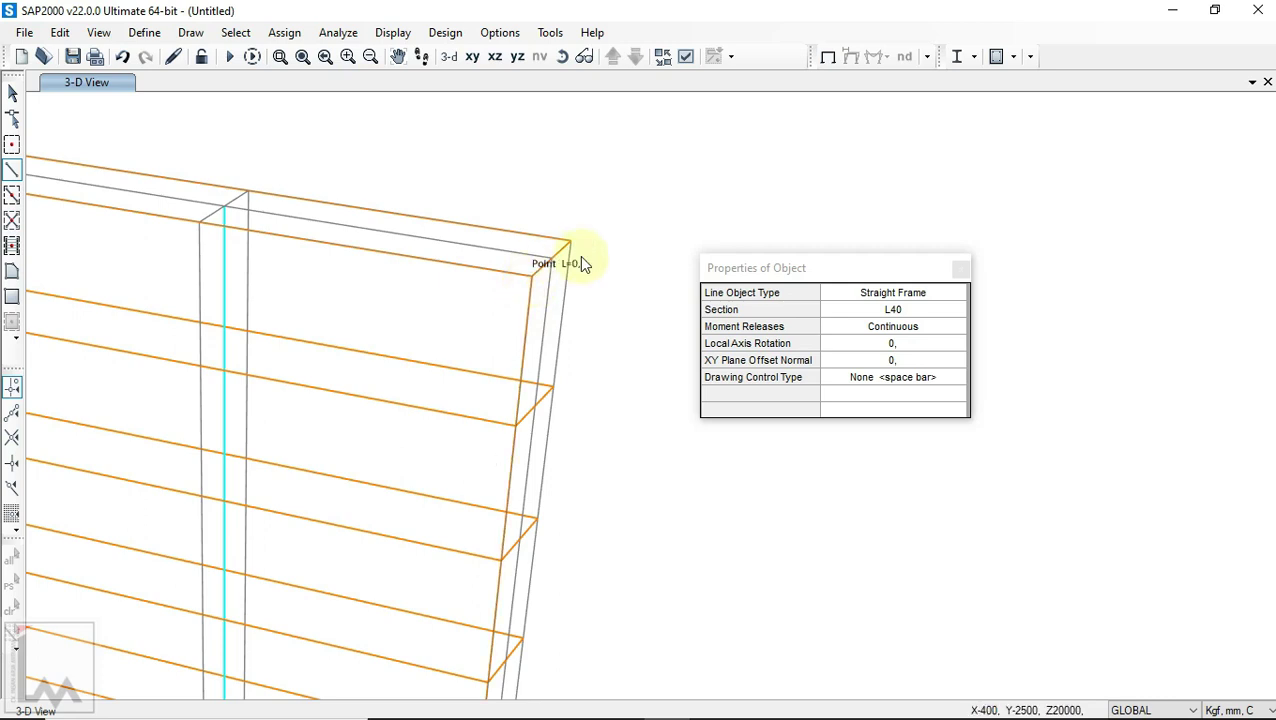
Step: Draw a vertical L40 frame at X 400, Y -2500 from Z 10000 to Z 20000 and leave frame drawing
scroll(590, 232, down, 6)
scroll(600, 497, up, 4)
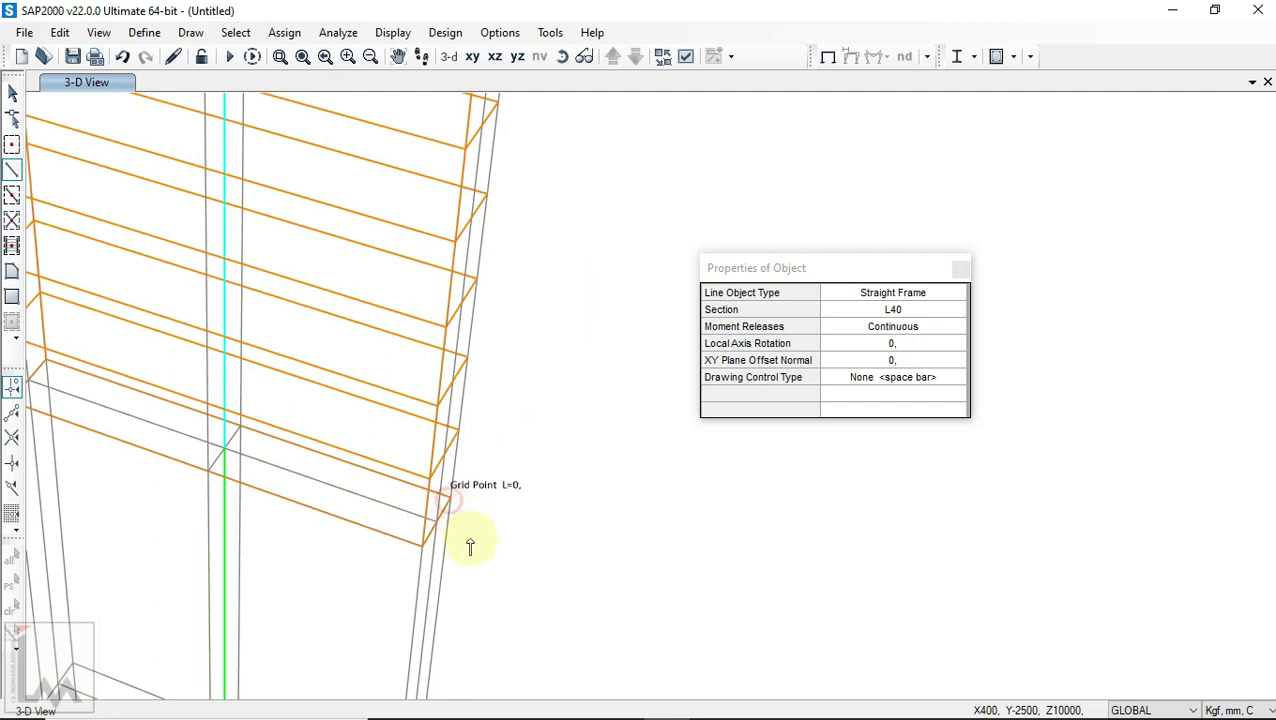
scroll(468, 545, down, 3)
middle_drag(542, 206, 511, 450)
double_click(491, 262)
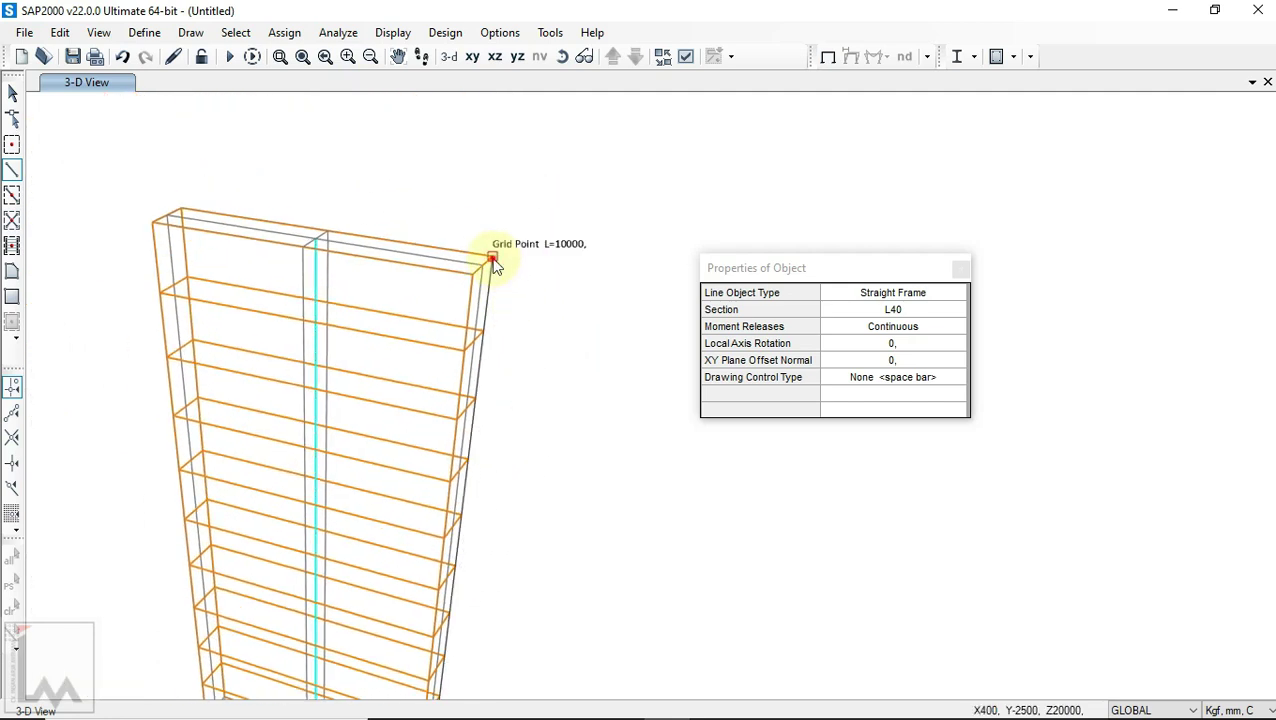
click(12, 92)
Step: Set the 3D view type to Extrude so the frame sections are shown as solids
middle_drag(367, 370, 479, 205)
scroll(319, 510, up, 4)
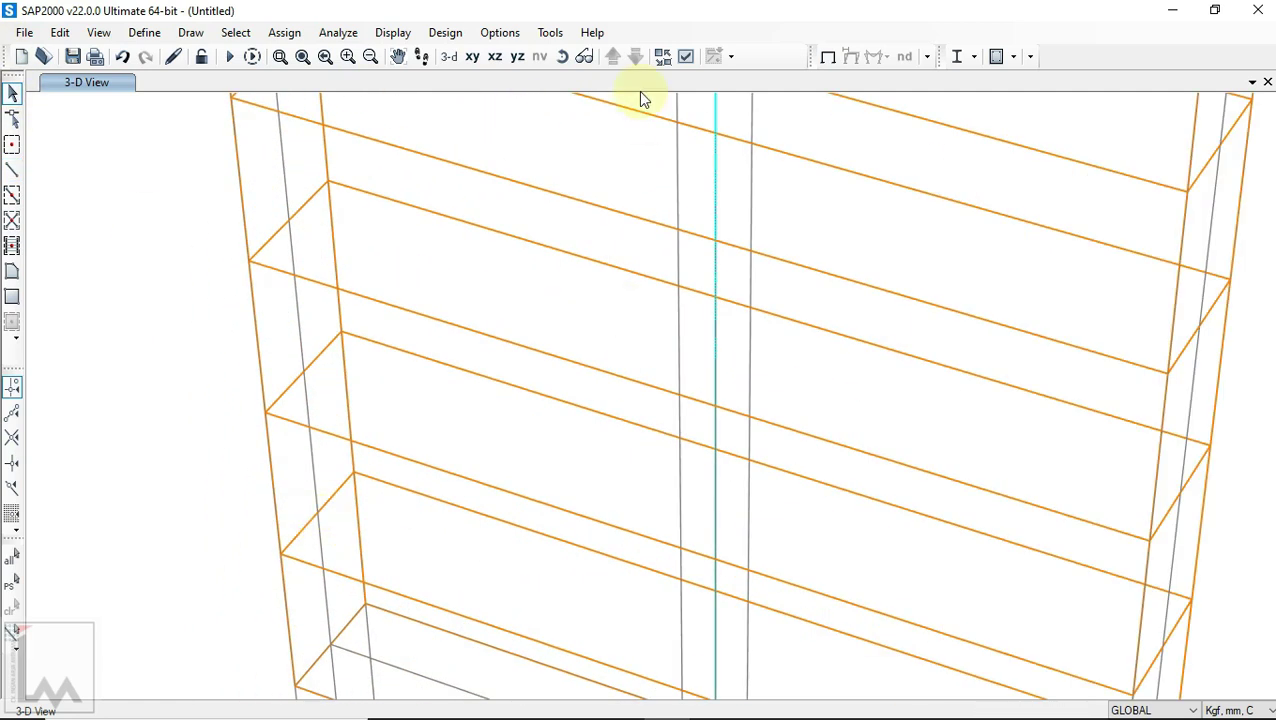
click(685, 56)
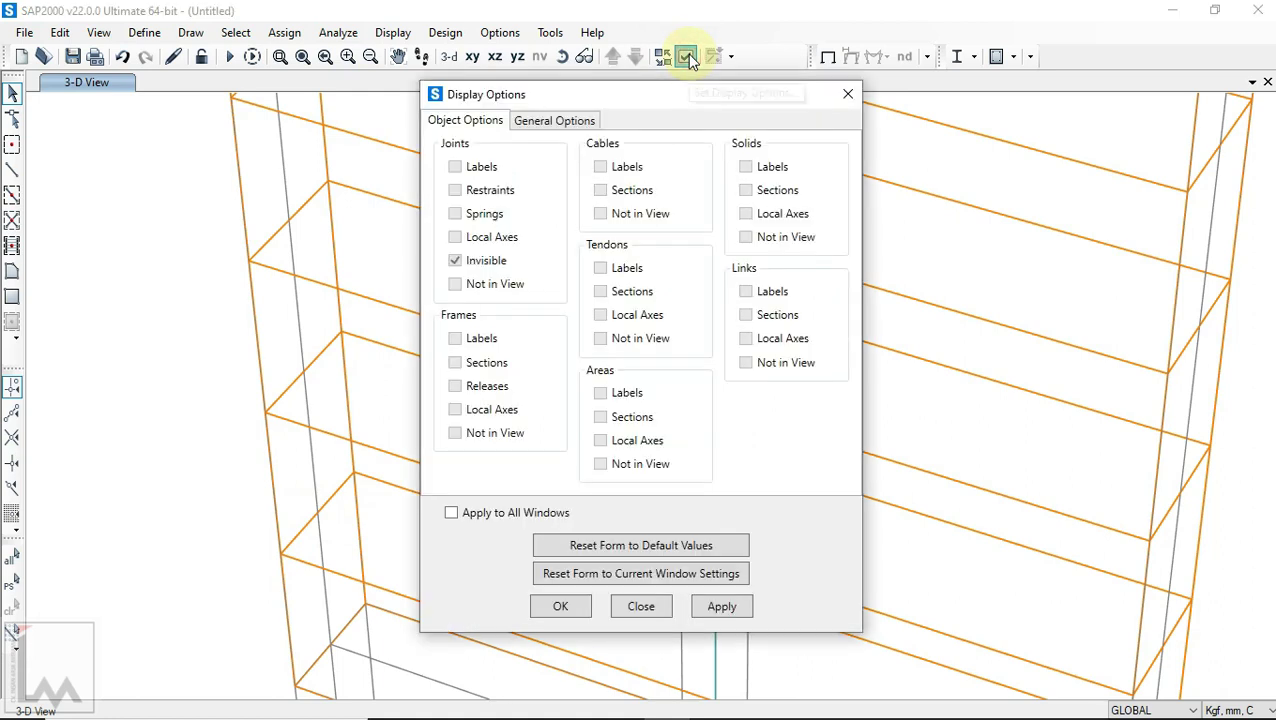
click(557, 121)
click(736, 215)
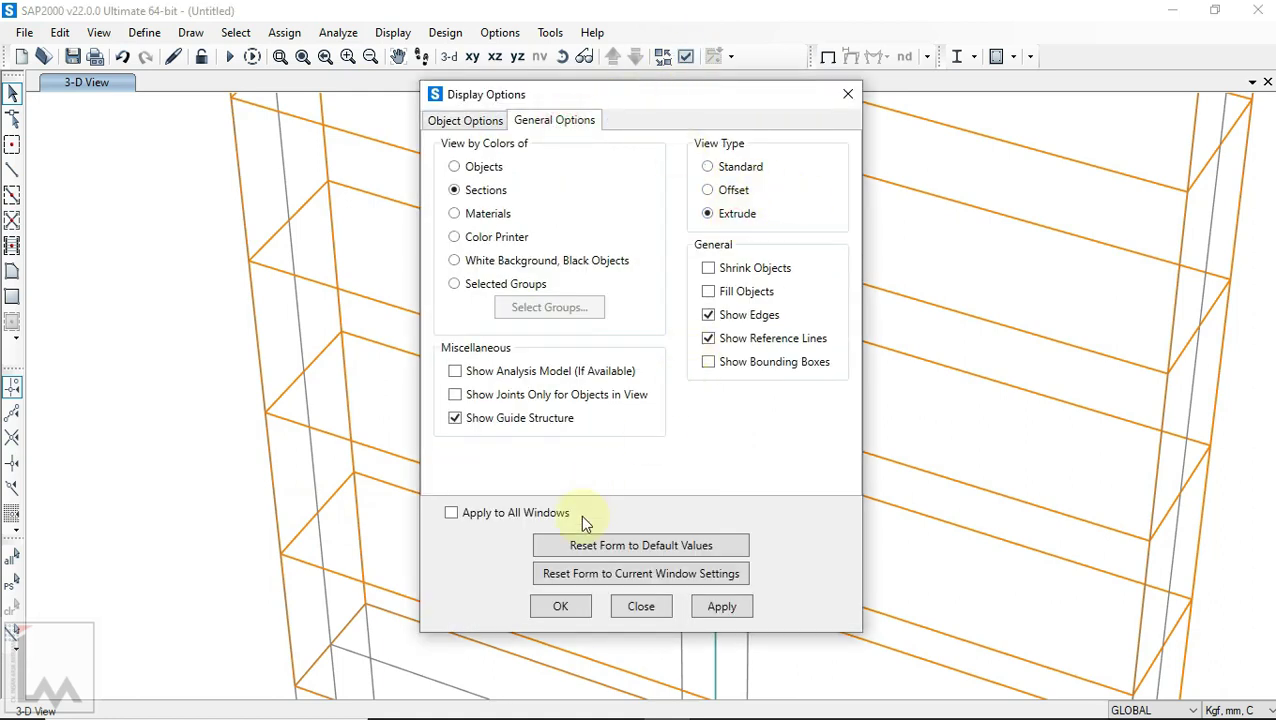
click(563, 606)
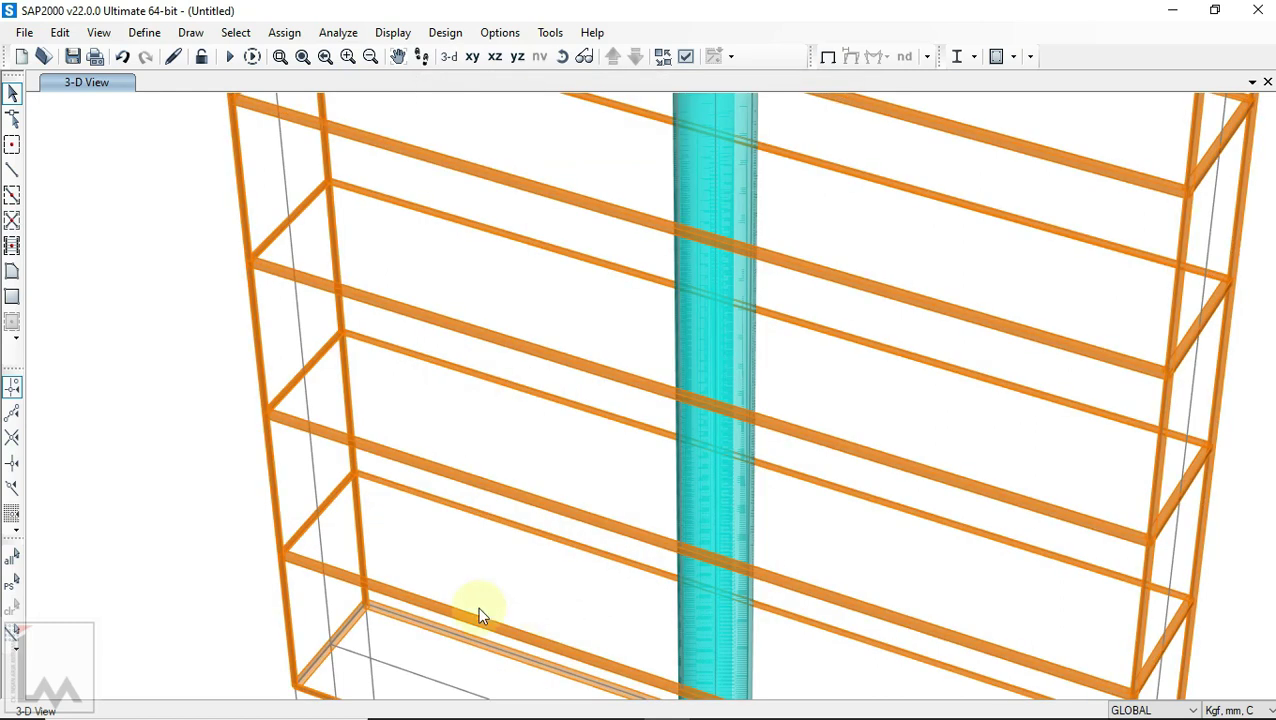
Step: Examine how the vertical L40 frames meet the lowest rectangle at the corners of the Y 2500 end
scroll(490, 478, down, 2)
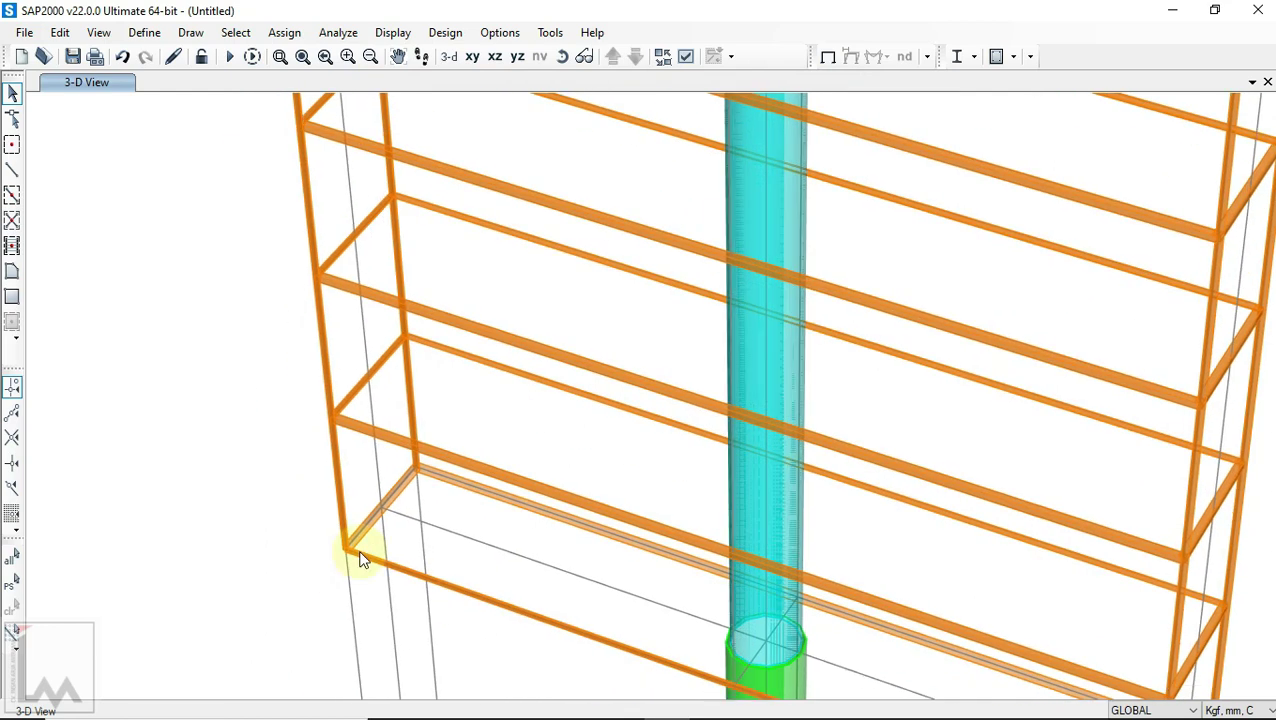
scroll(352, 549, up, 3)
scroll(347, 552, up, 4)
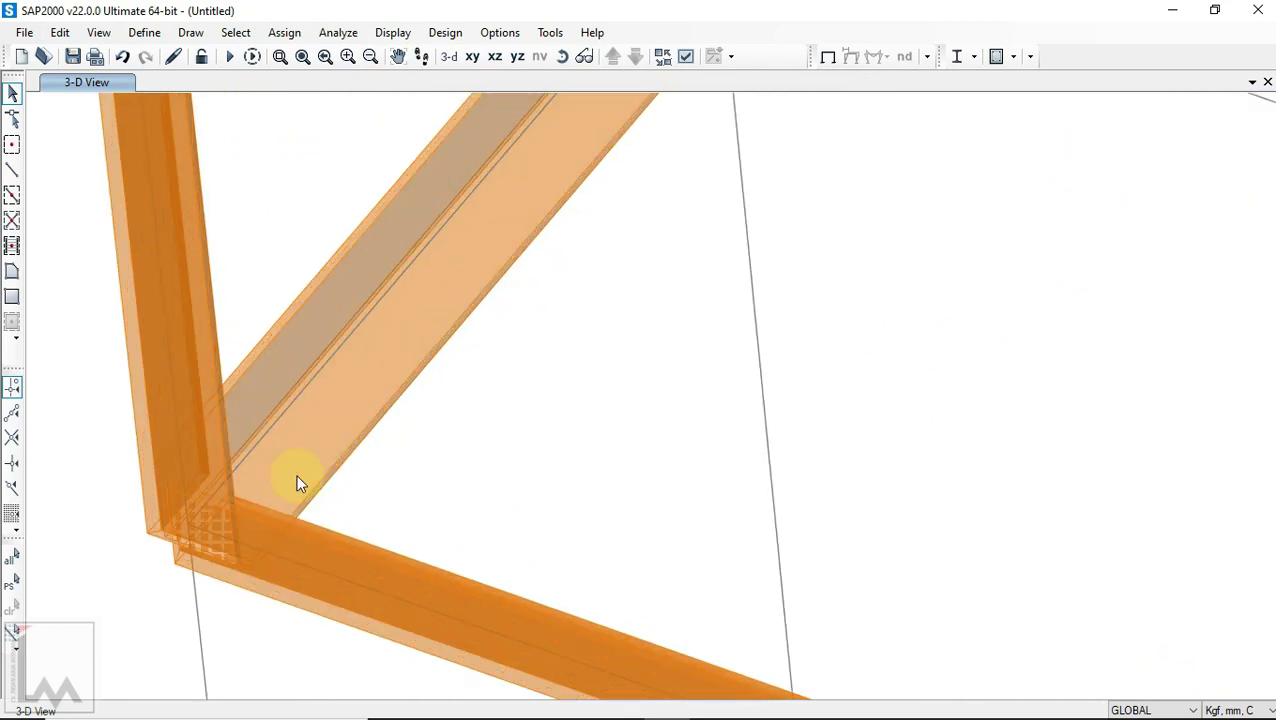
scroll(381, 334, down, 2)
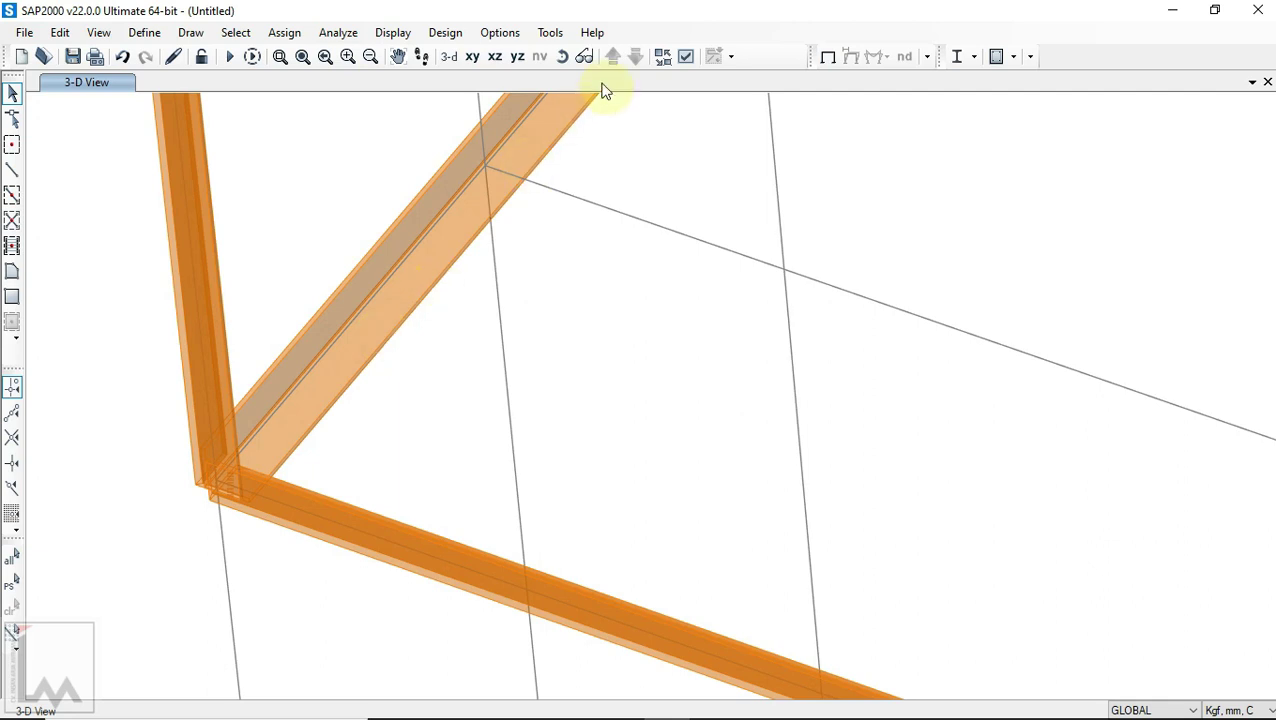
click(563, 57)
drag(678, 365, 316, 447)
drag(421, 430, 197, 242)
drag(565, 580, 726, 333)
scroll(786, 265, up, 3)
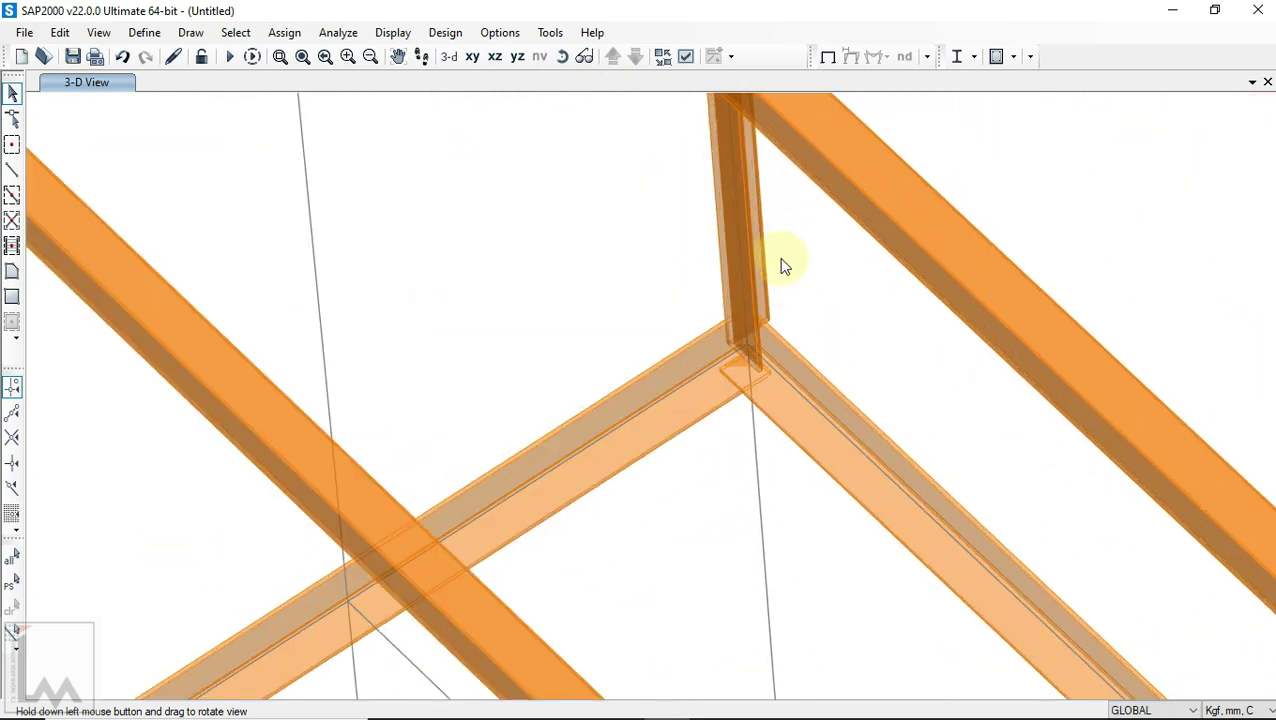
scroll(783, 265, up, 2)
Step: Try a standard local axes angle of 90 degrees on the back vertical L40 frame at the Y 2500 end
click(652, 193)
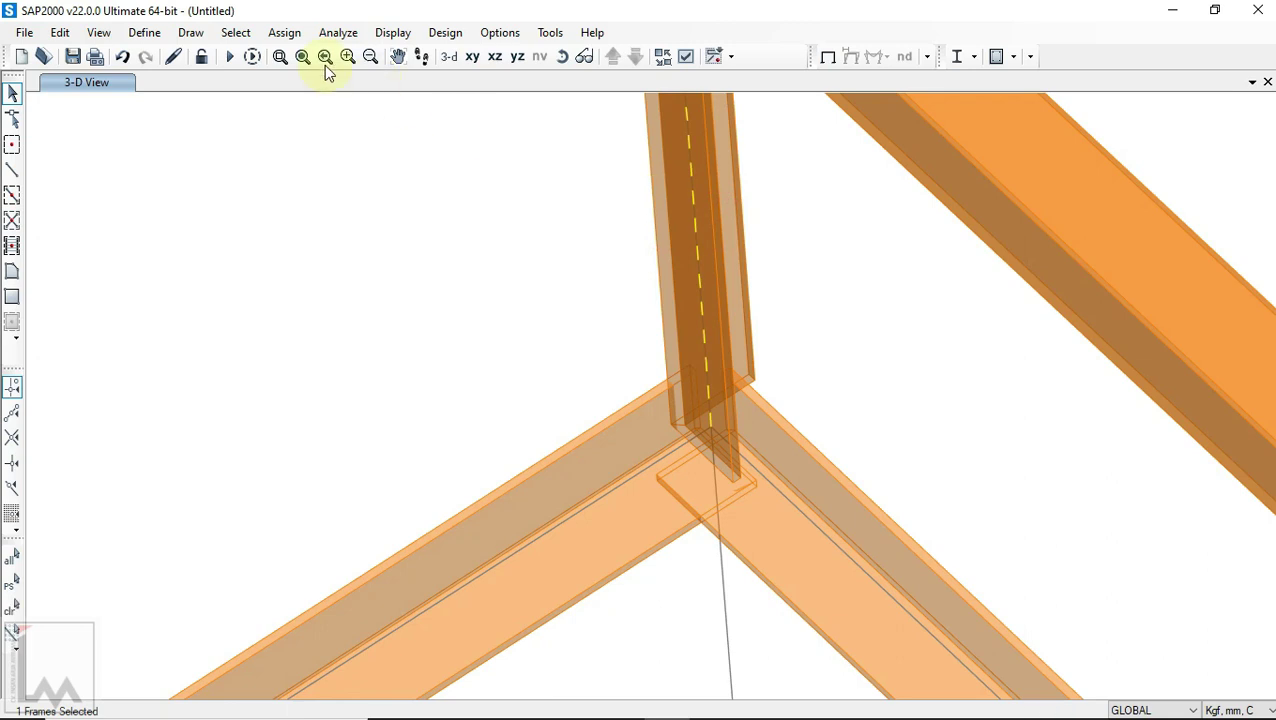
click(285, 33)
mouse_move(345, 84)
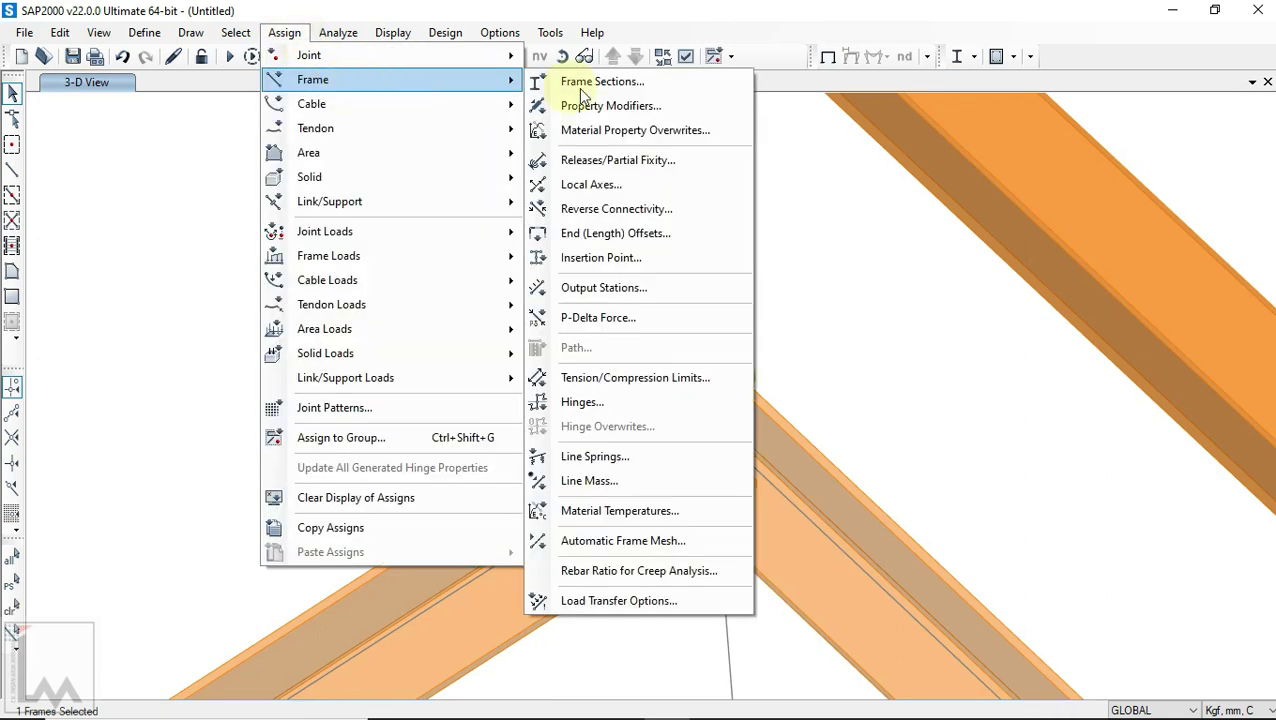
click(640, 190)
drag(673, 186, 1126, 228)
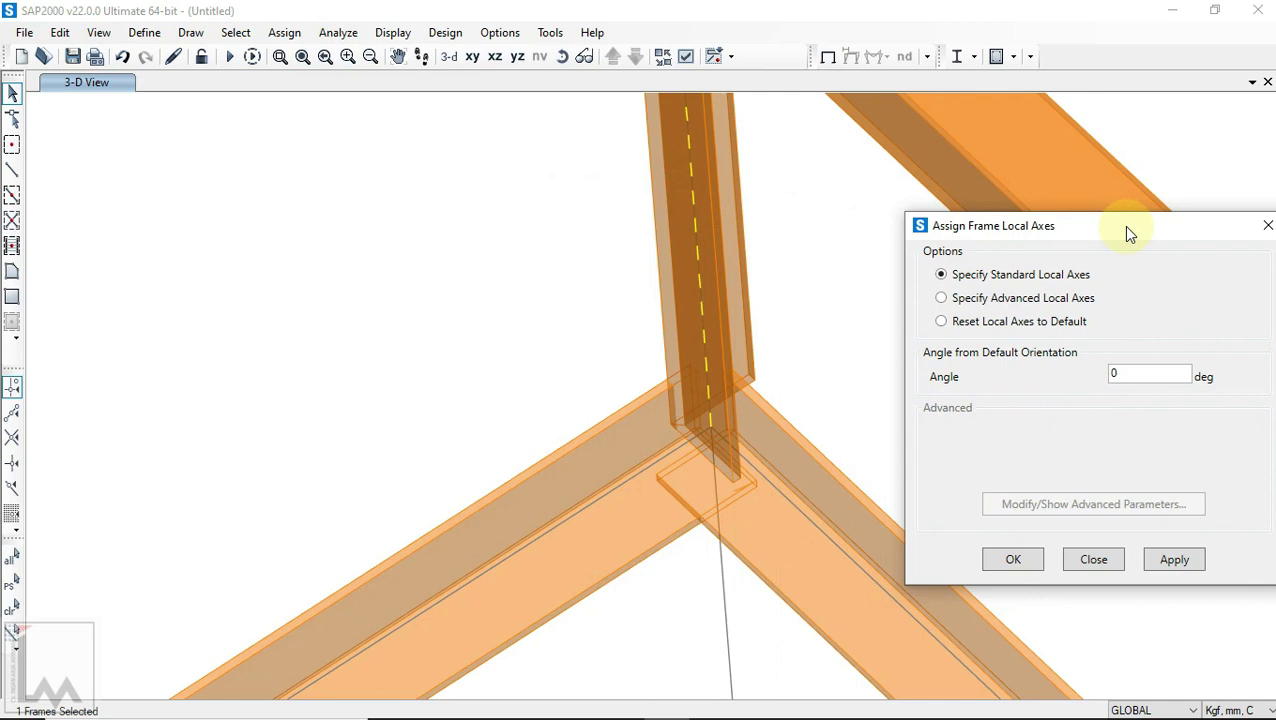
key(Tab)
text(90)
click(1176, 562)
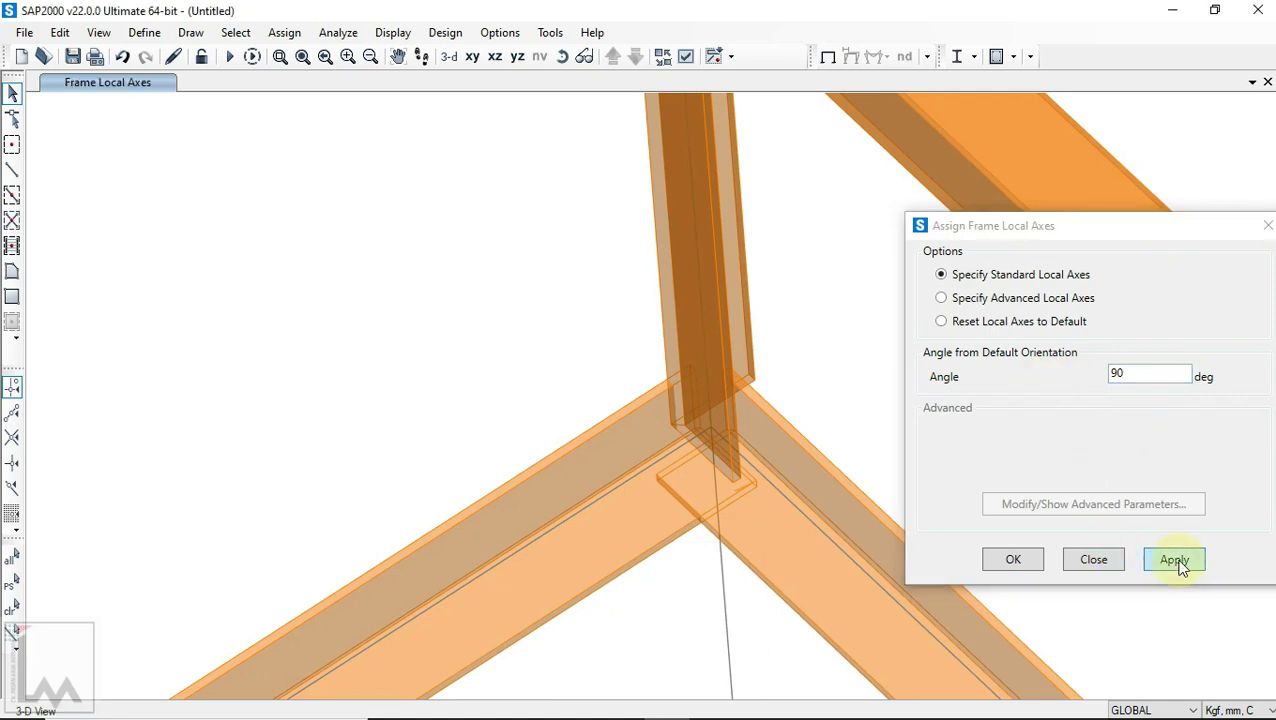
click(1180, 564)
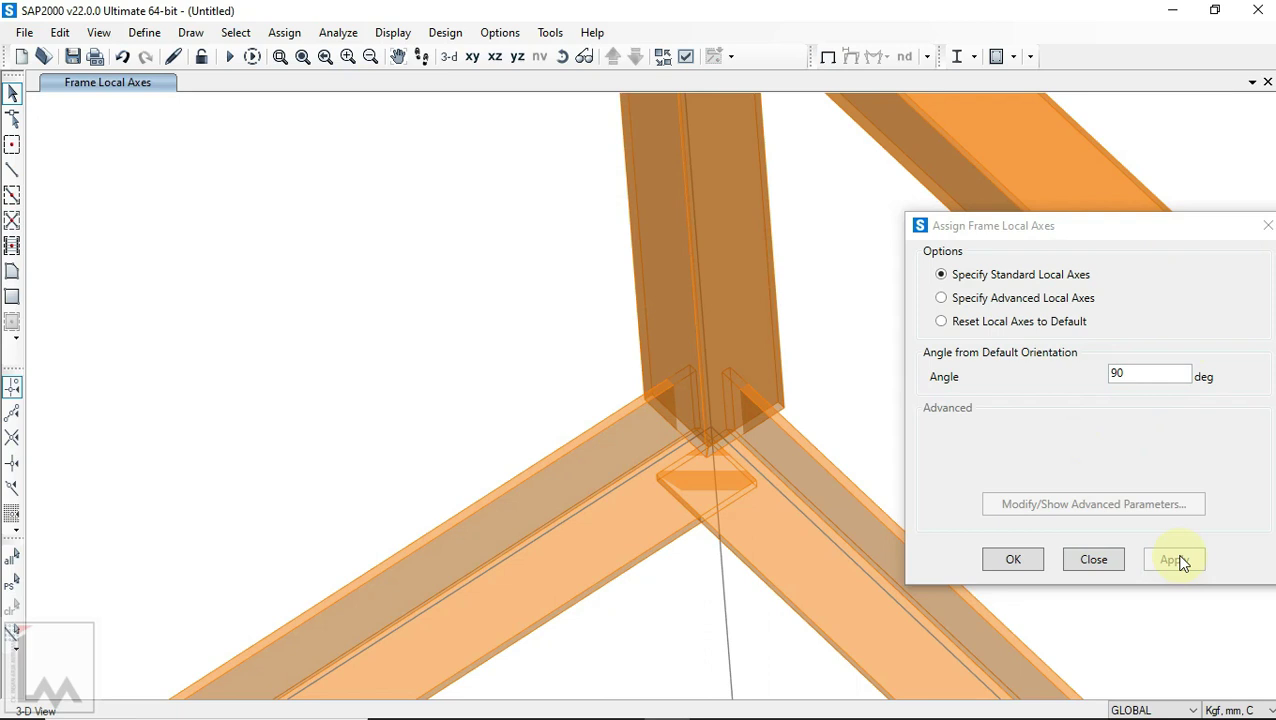
Step: Assign a local axes angle of -90 degrees to the back vertical L40 frame at the Y 2500 end
click(1112, 376)
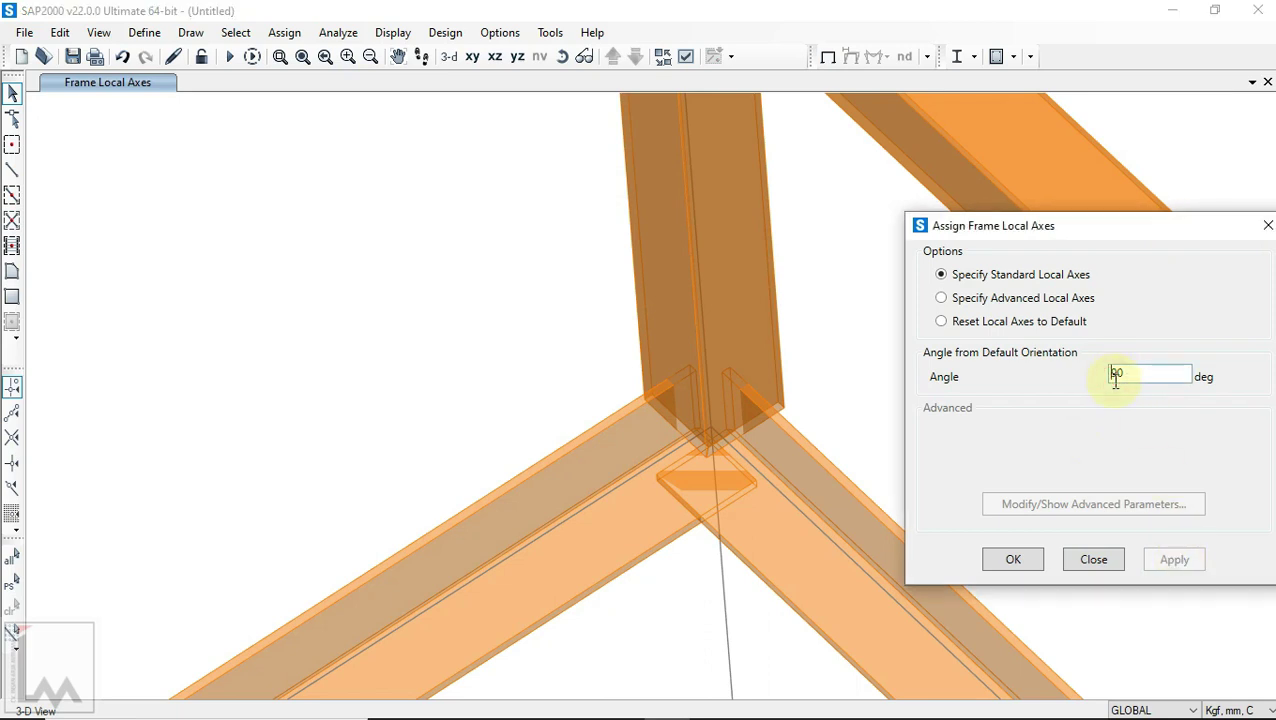
text(-)
drag(796, 253, 652, 305)
click(1168, 559)
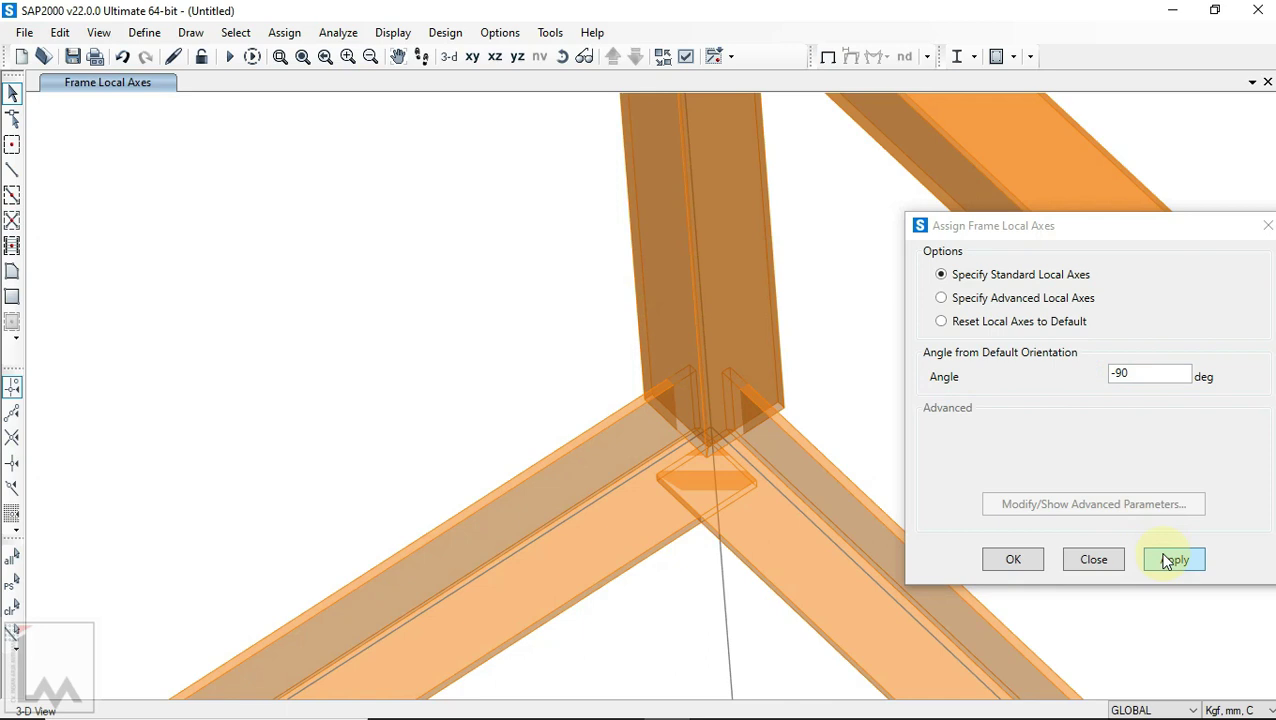
click(815, 348)
Step: Assign a standard local axes angle of 90 degrees to the front vertical L40 frame at the Y -2500 end
scroll(481, 342, down, 5)
scroll(497, 312, down, 3)
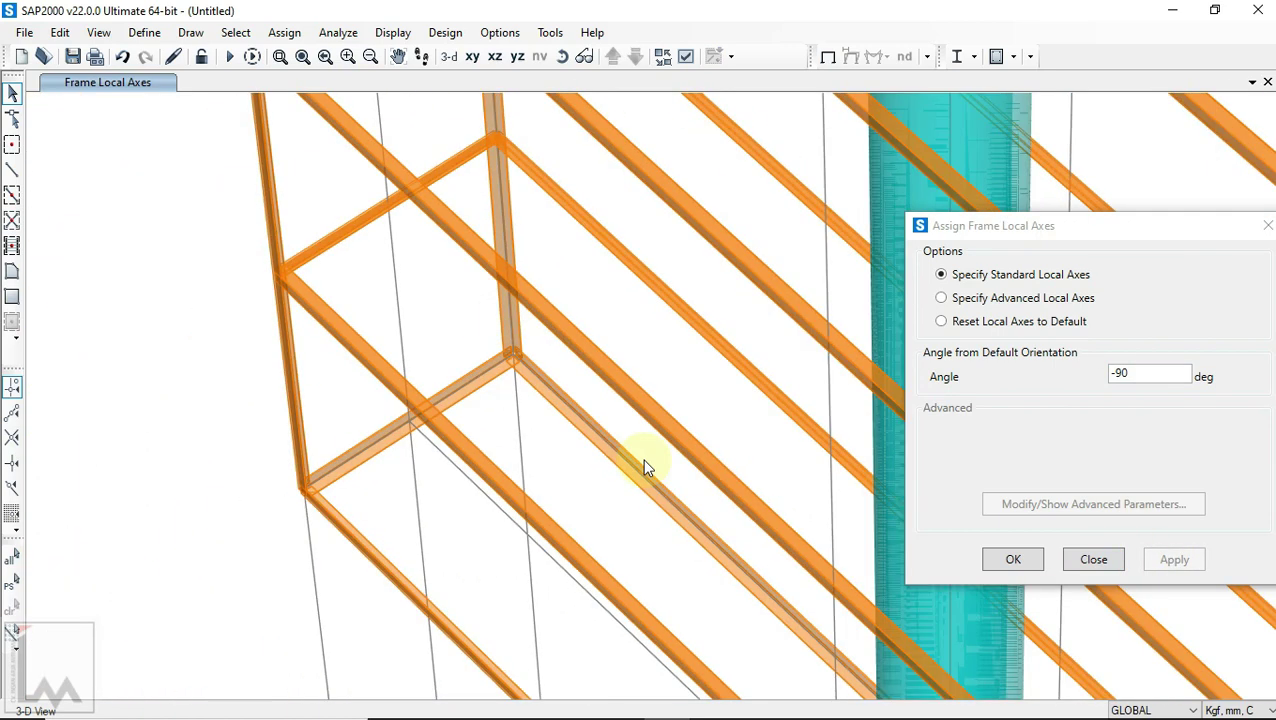
scroll(491, 312, down, 3)
middle_drag(610, 477, 349, 203)
scroll(735, 516, up, 1)
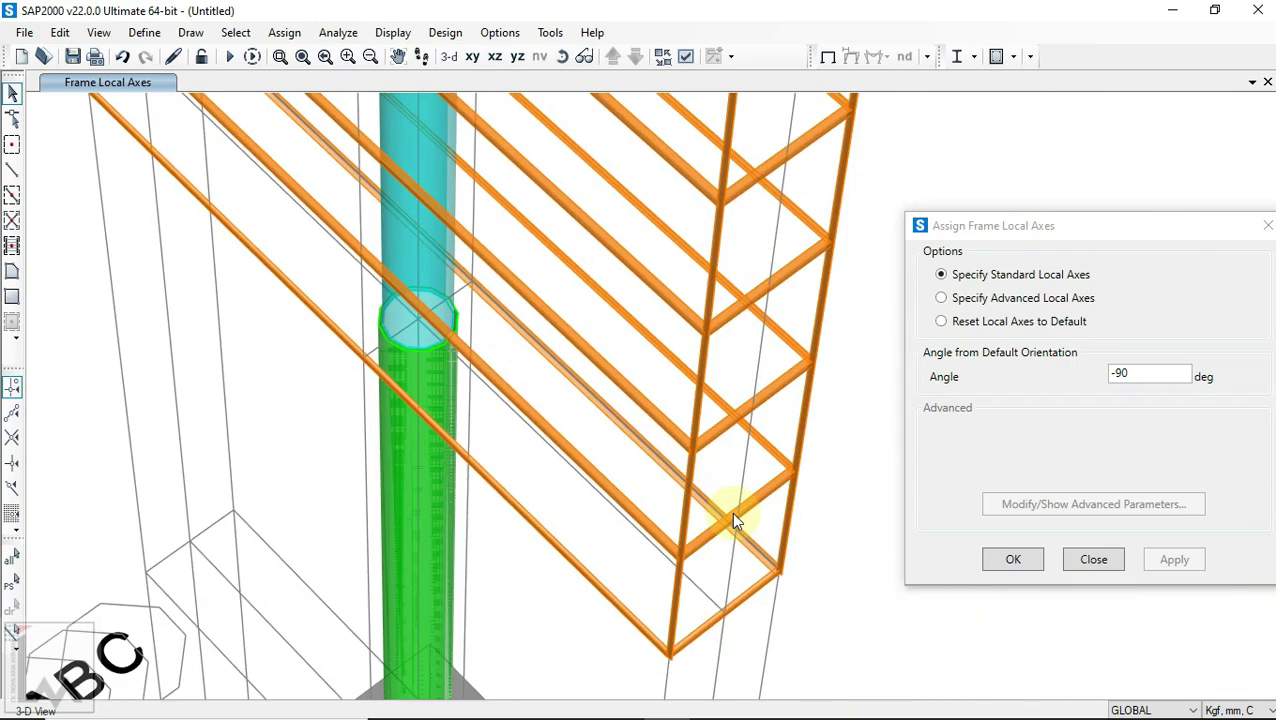
scroll(741, 625, up, 3)
scroll(587, 561, up, 3)
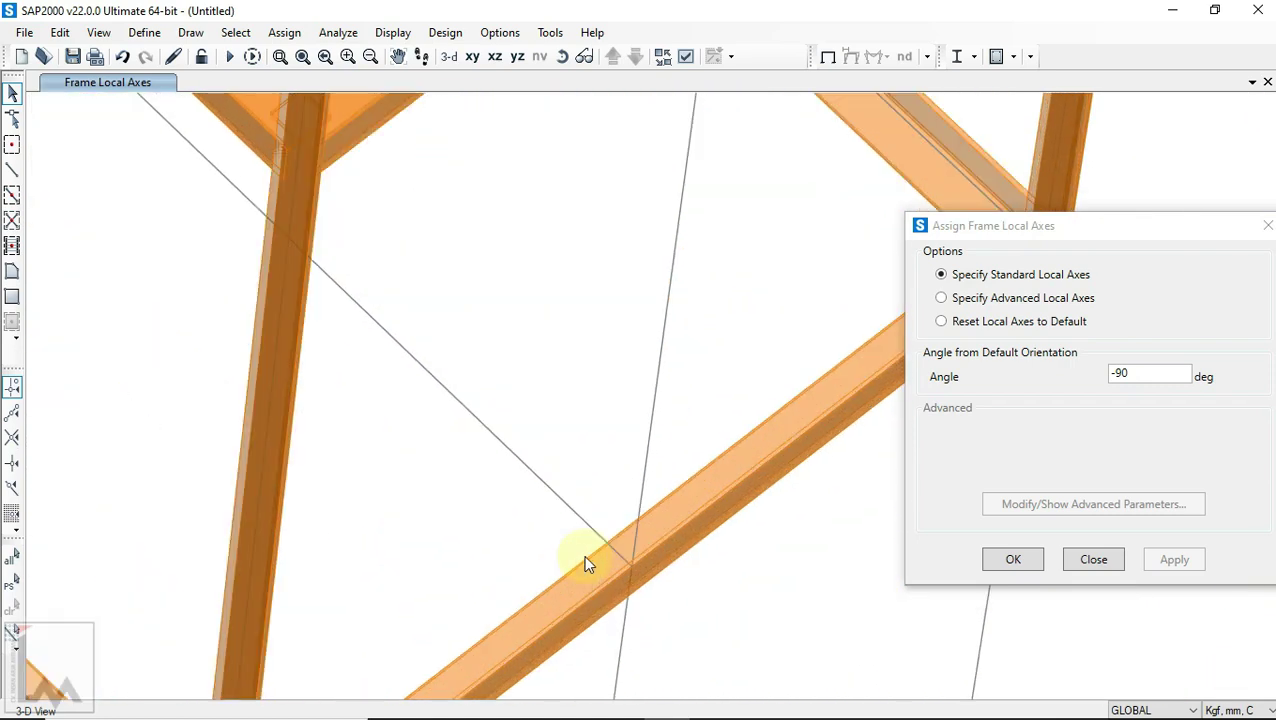
scroll(698, 433, up, 2)
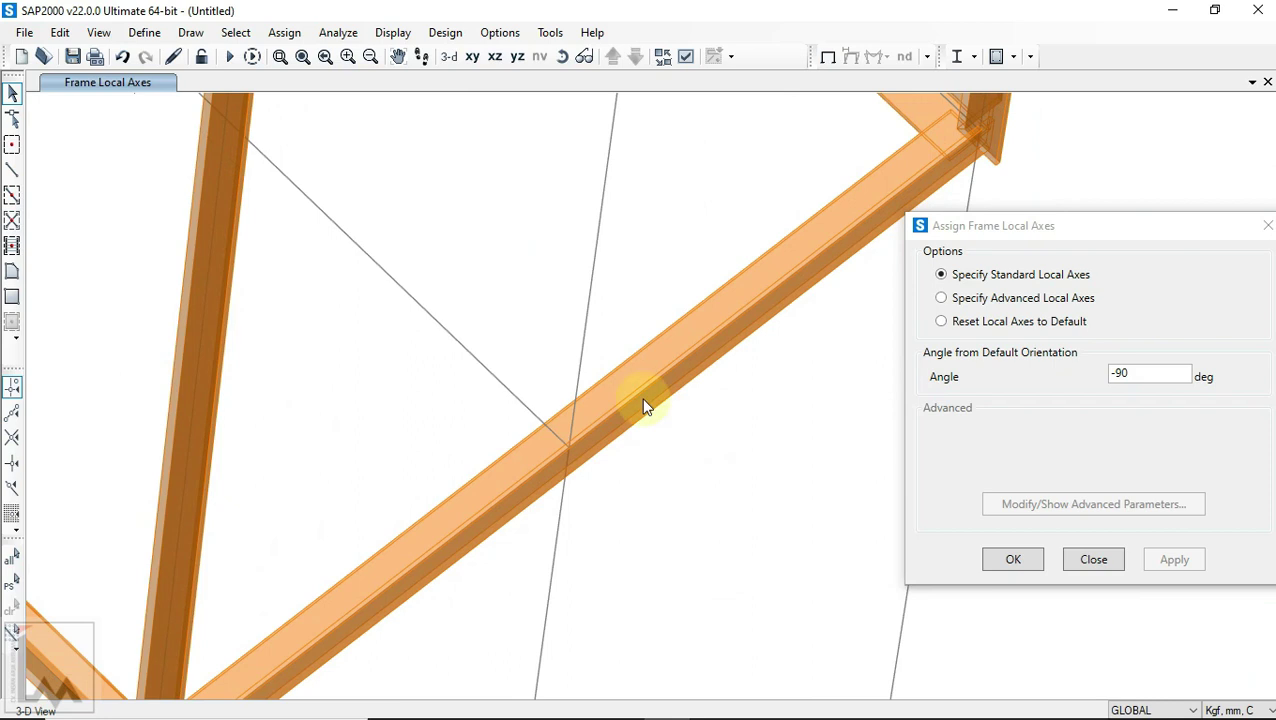
click(564, 55)
drag(630, 395, 695, 488)
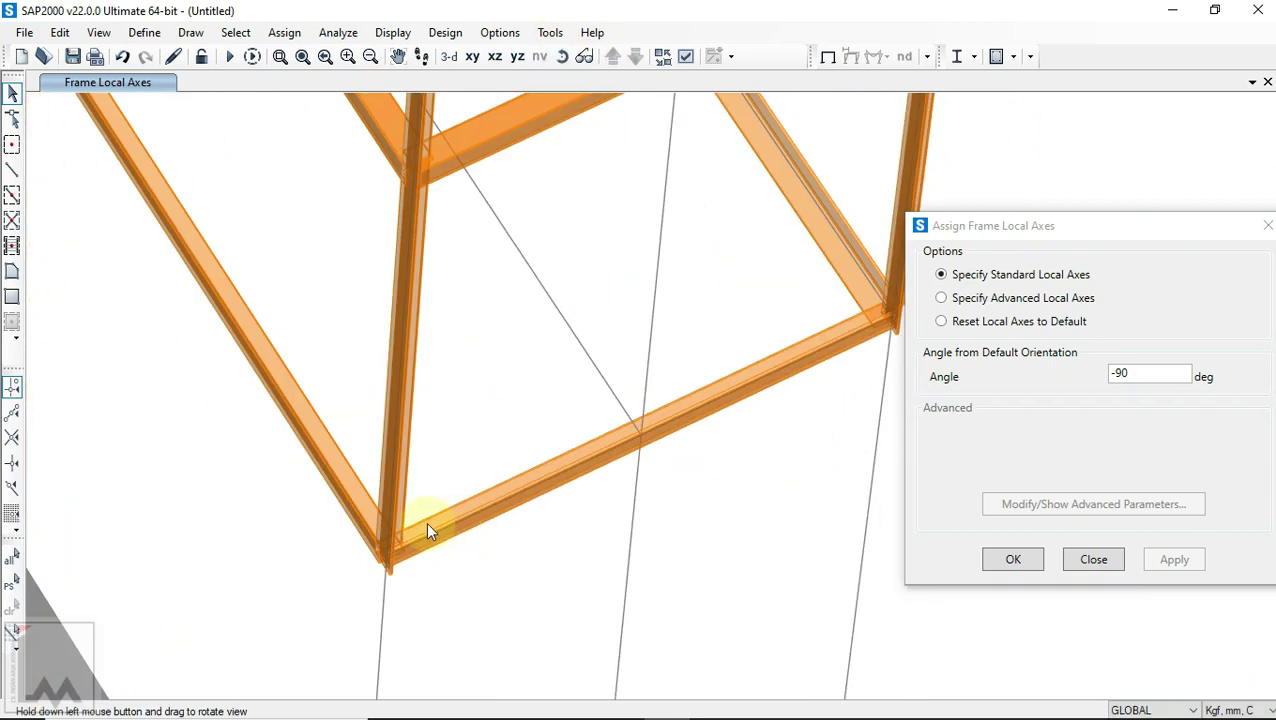
scroll(440, 480, up, 2)
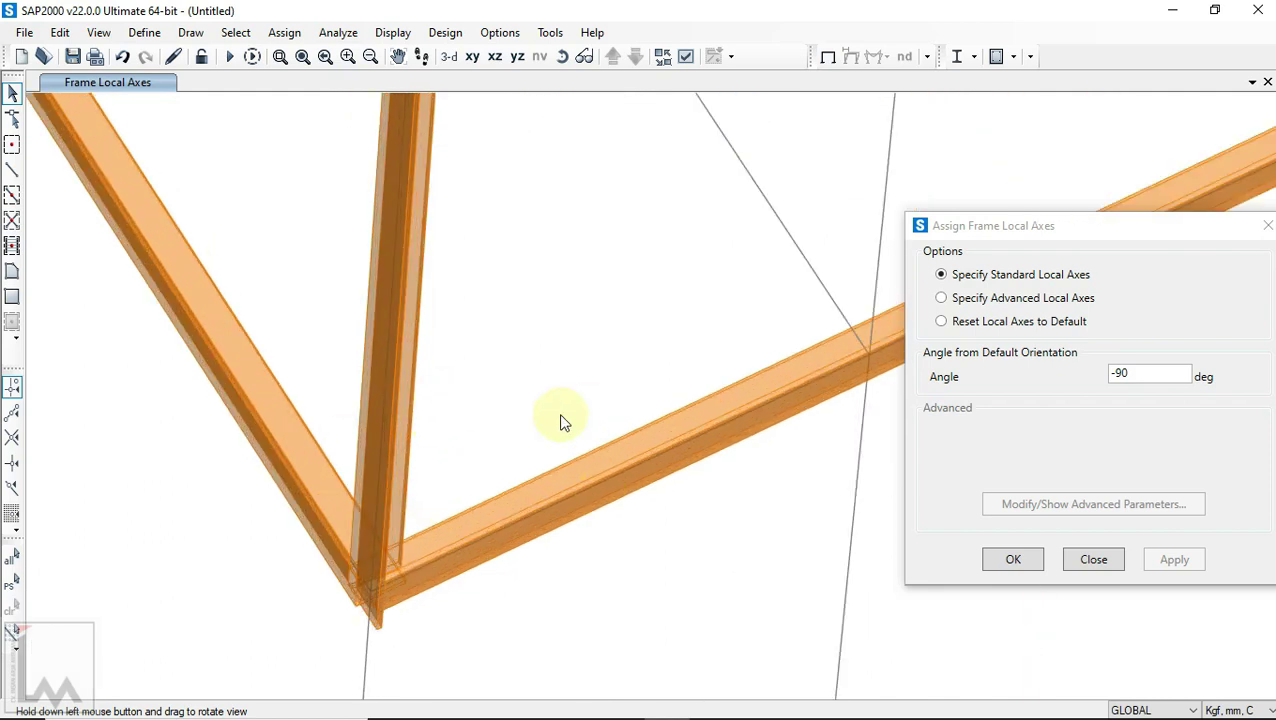
click(370, 340)
click(1085, 385)
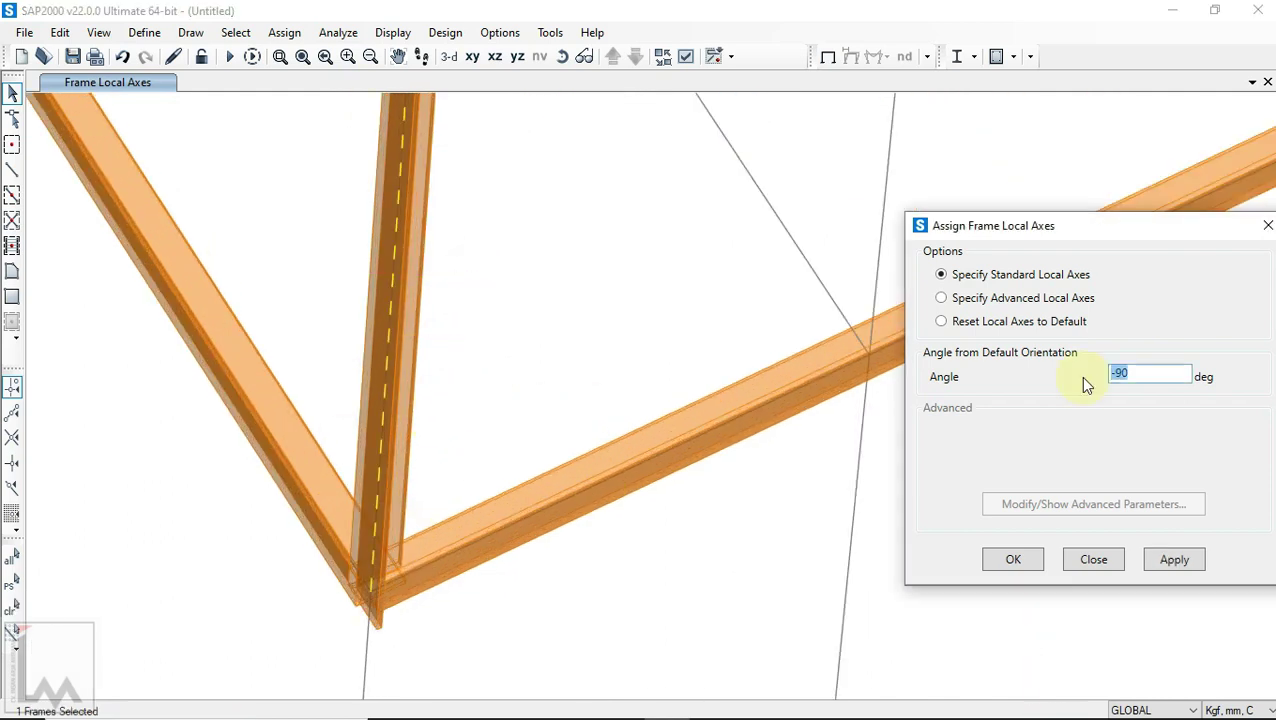
text(90)
click(1178, 562)
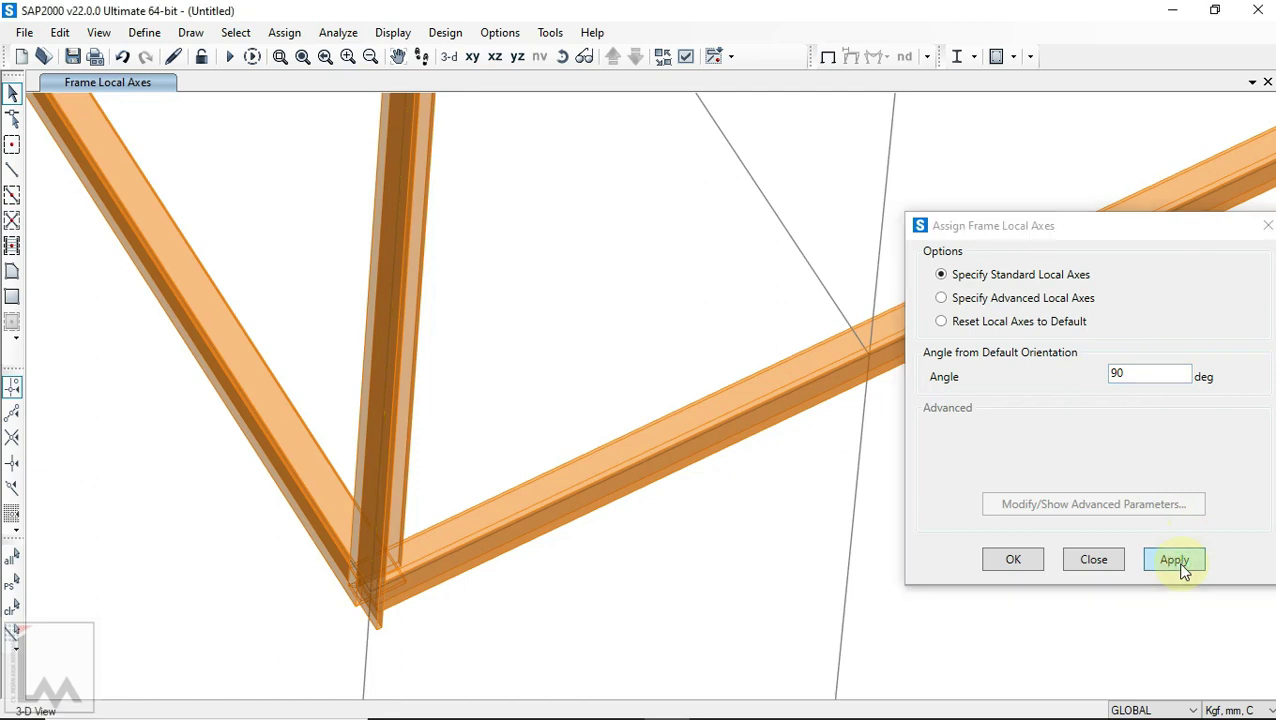
click(1178, 562)
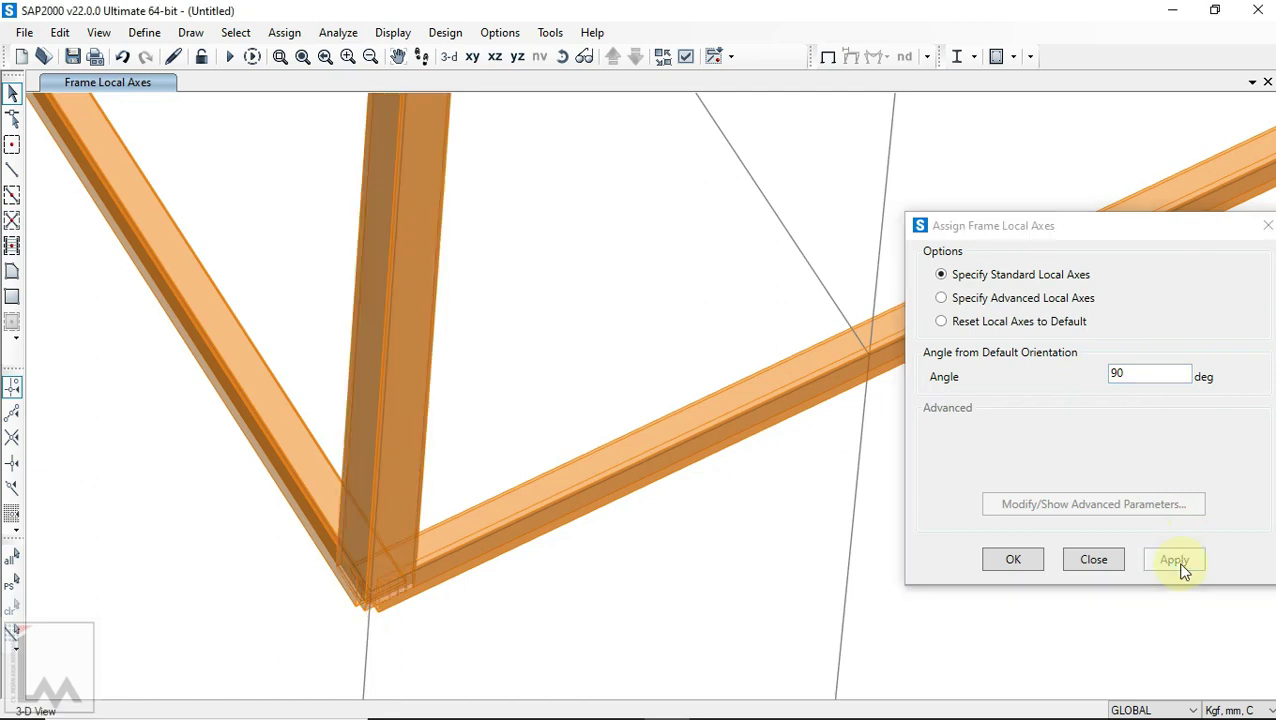
Step: Try a standard local axes angle of -90 degrees on the back vertical L40 frame at the Y -2500 end
scroll(354, 600, down, 2)
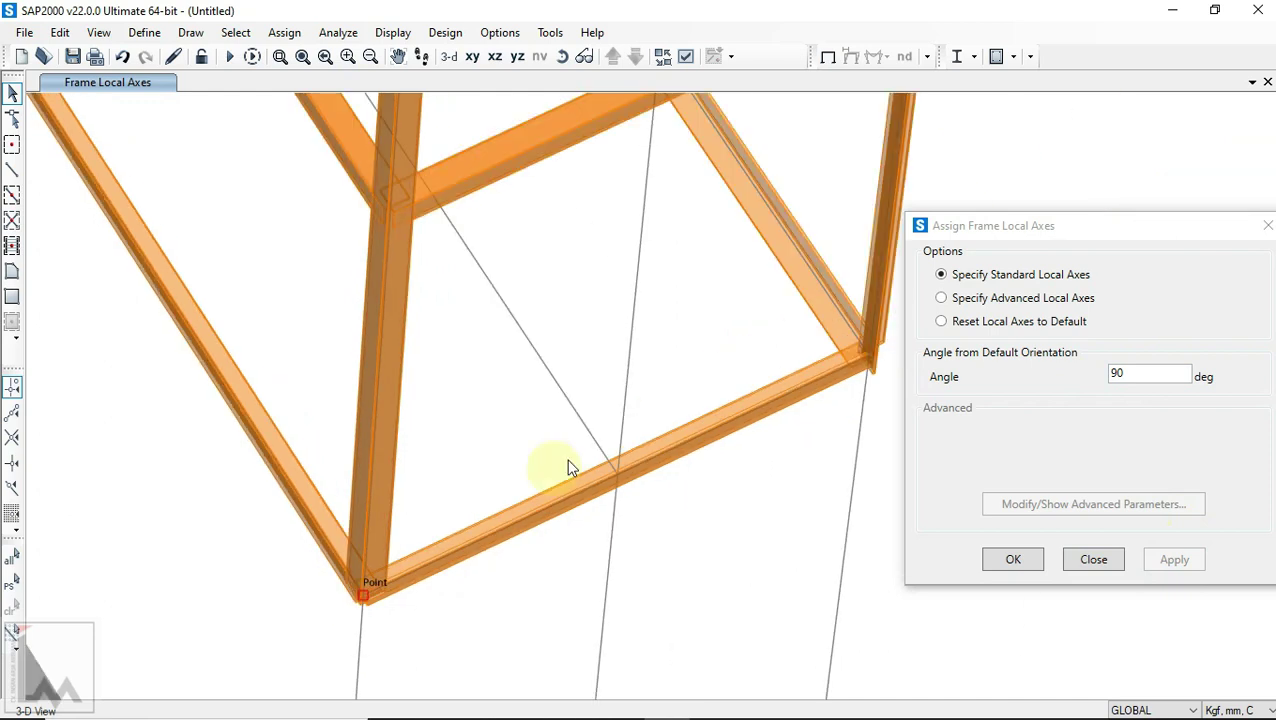
scroll(628, 436, up, 3)
drag(676, 390, 569, 332)
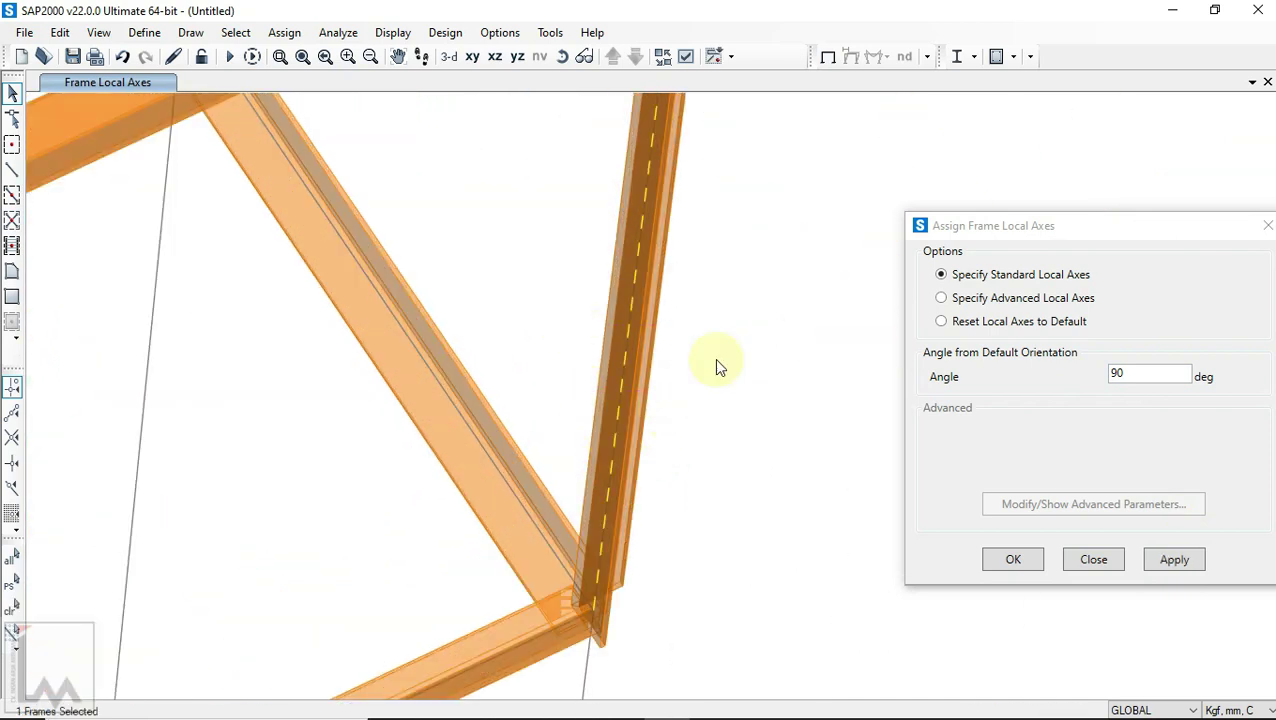
double_click(1130, 374)
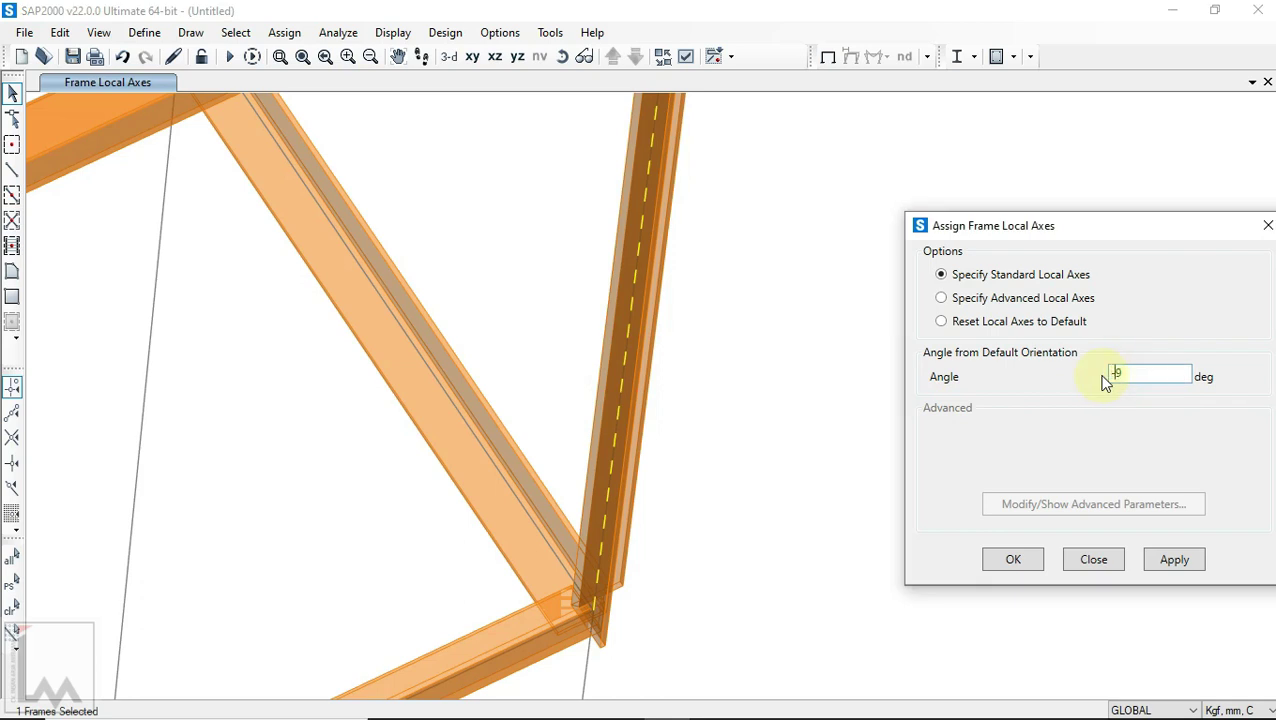
click(1170, 559)
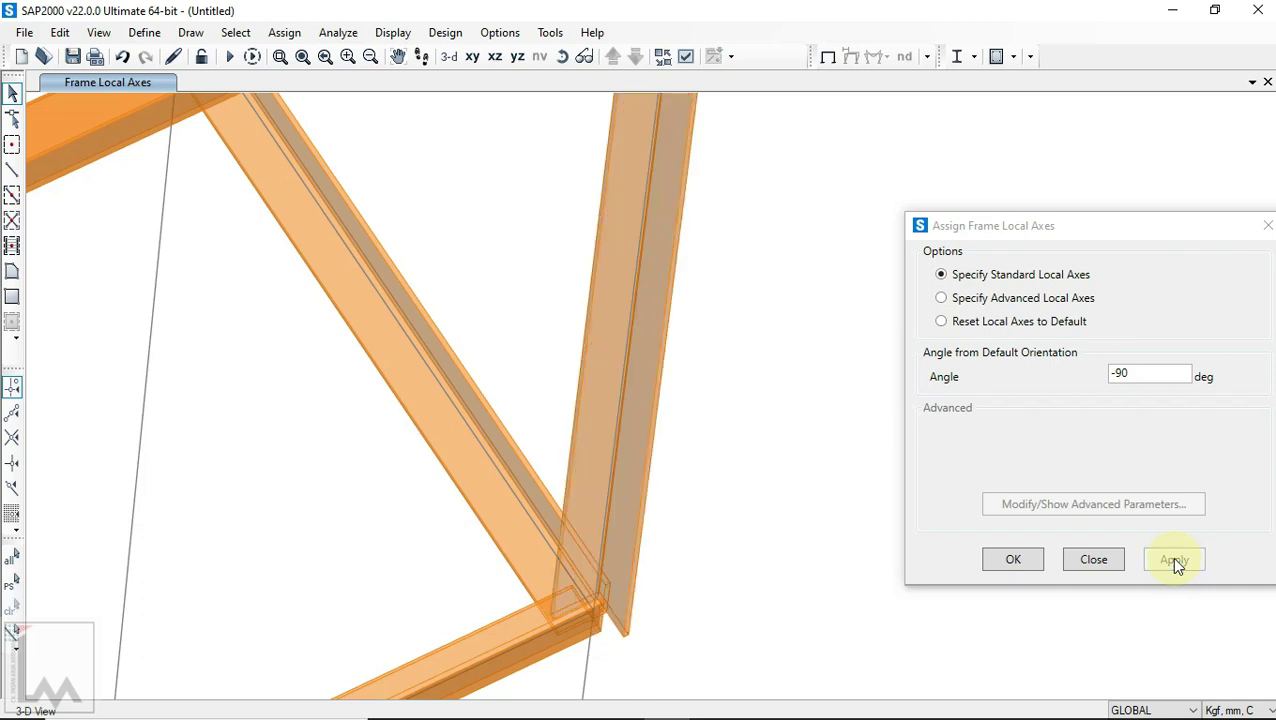
Step: Assign a local axes angle of -180 degrees to the back vertical L40 frame at the Y -2500 end and finish the assignment
drag(1138, 368, 1120, 370)
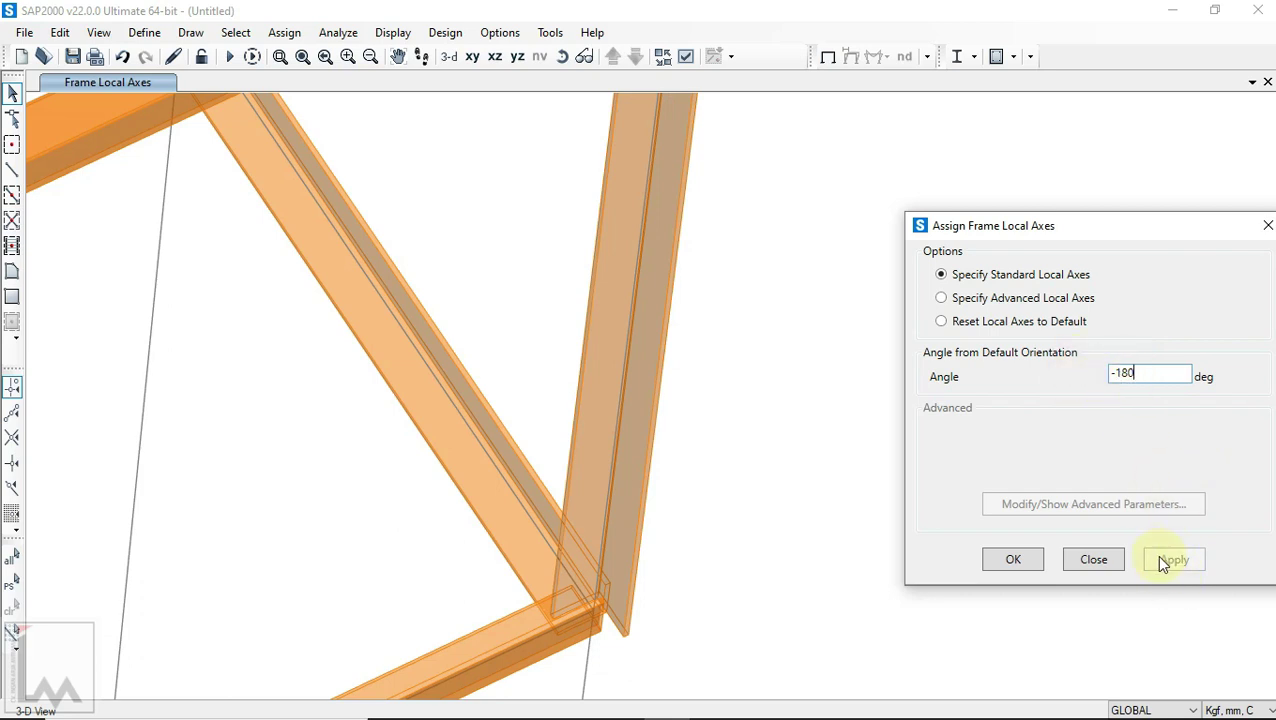
click(591, 305)
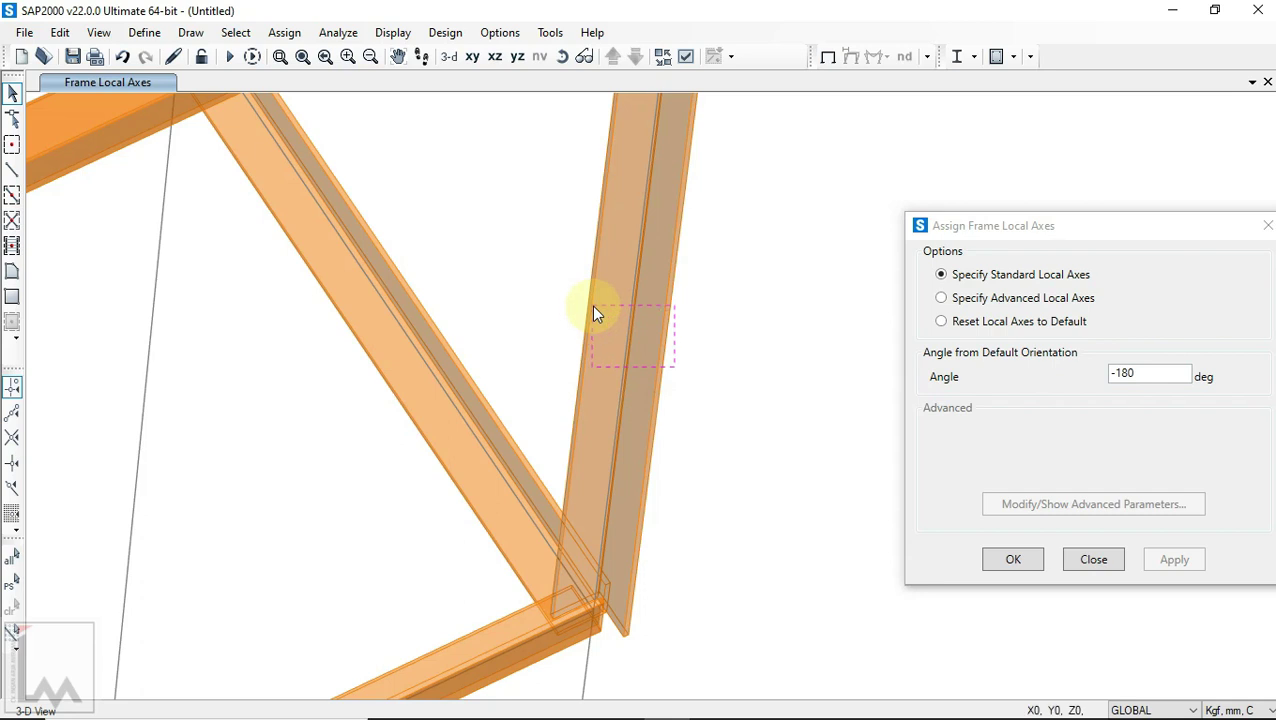
click(1176, 560)
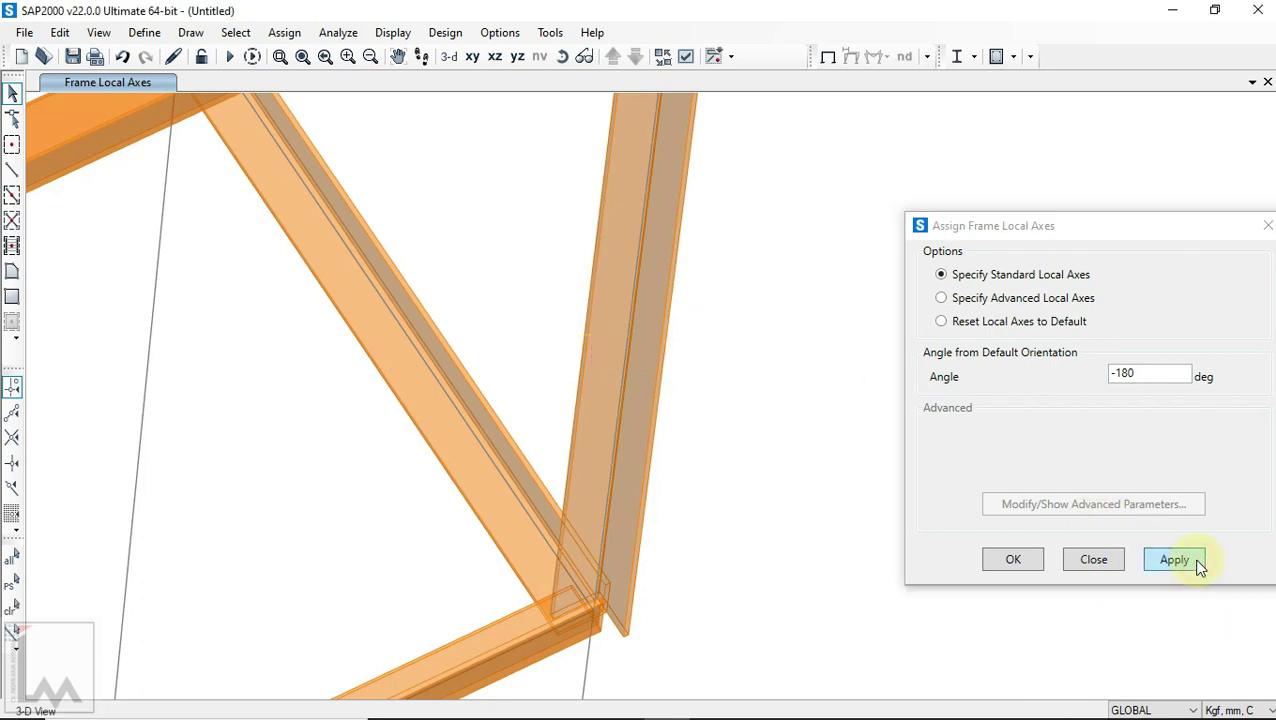
click(1198, 562)
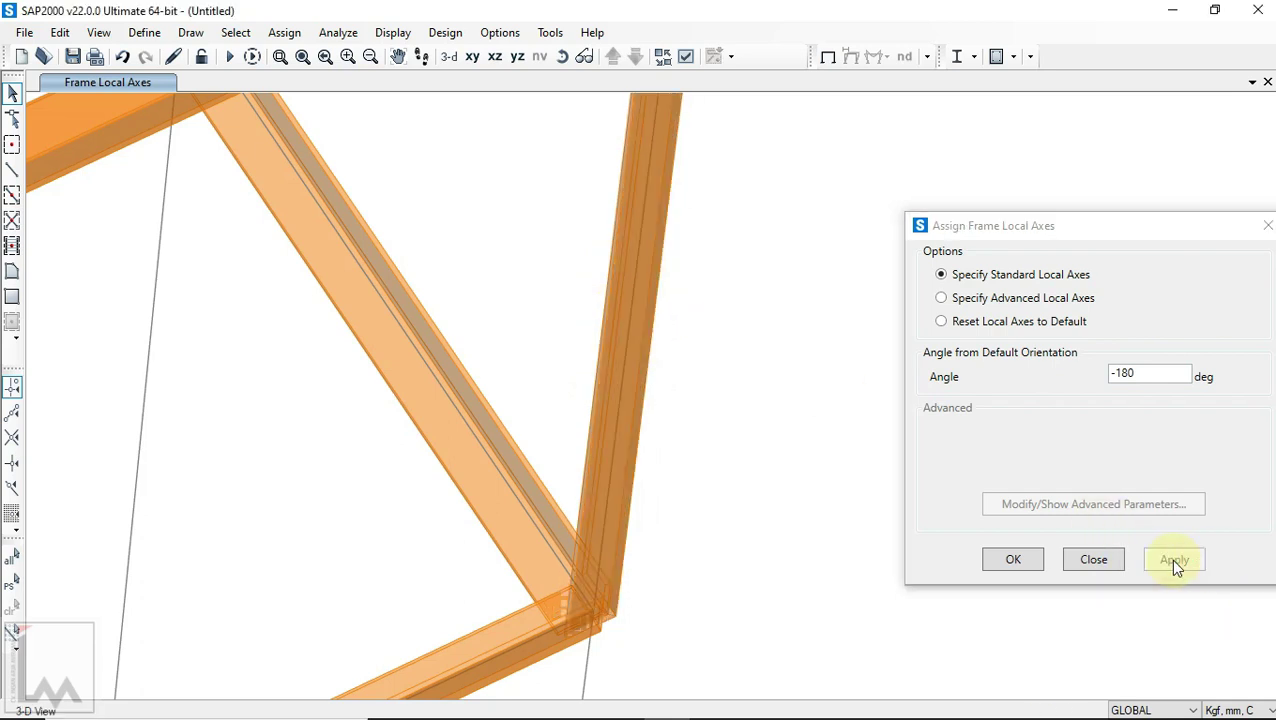
click(1033, 562)
Step: Turn off the extruded section display and show the undeformed shape as plain line frames
click(562, 56)
drag(740, 452, 650, 447)
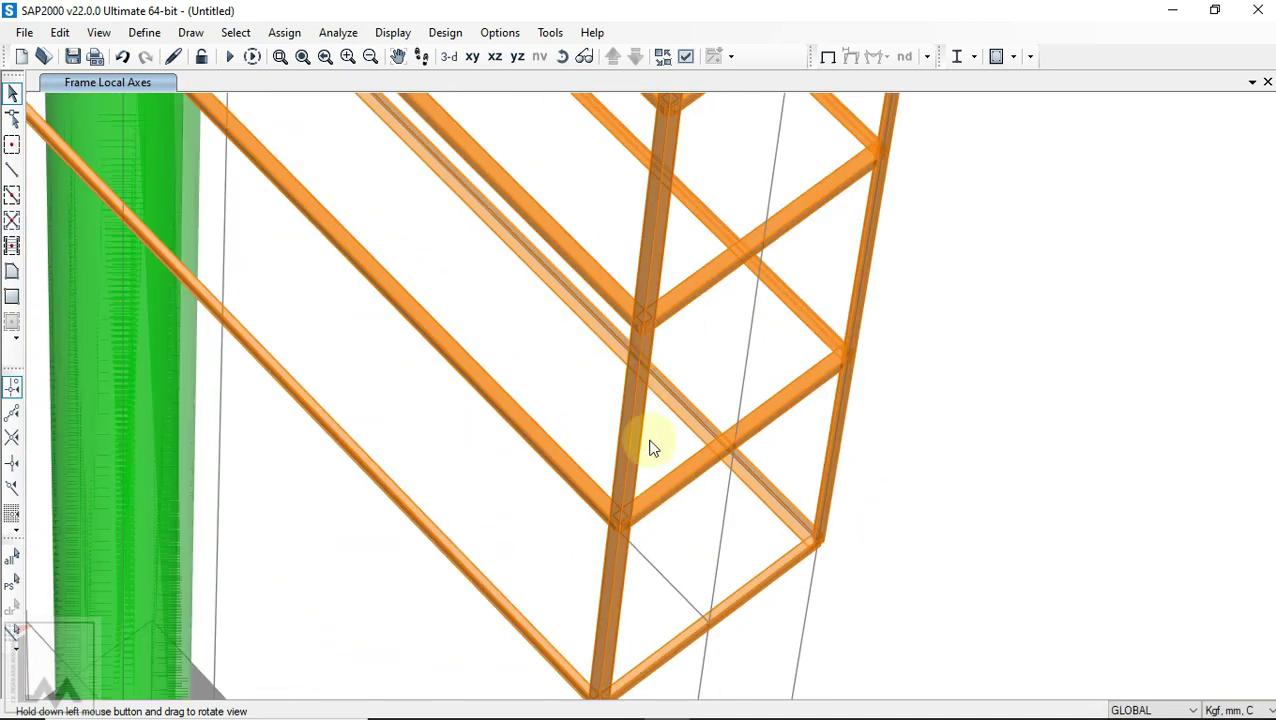
drag(476, 285, 778, 608)
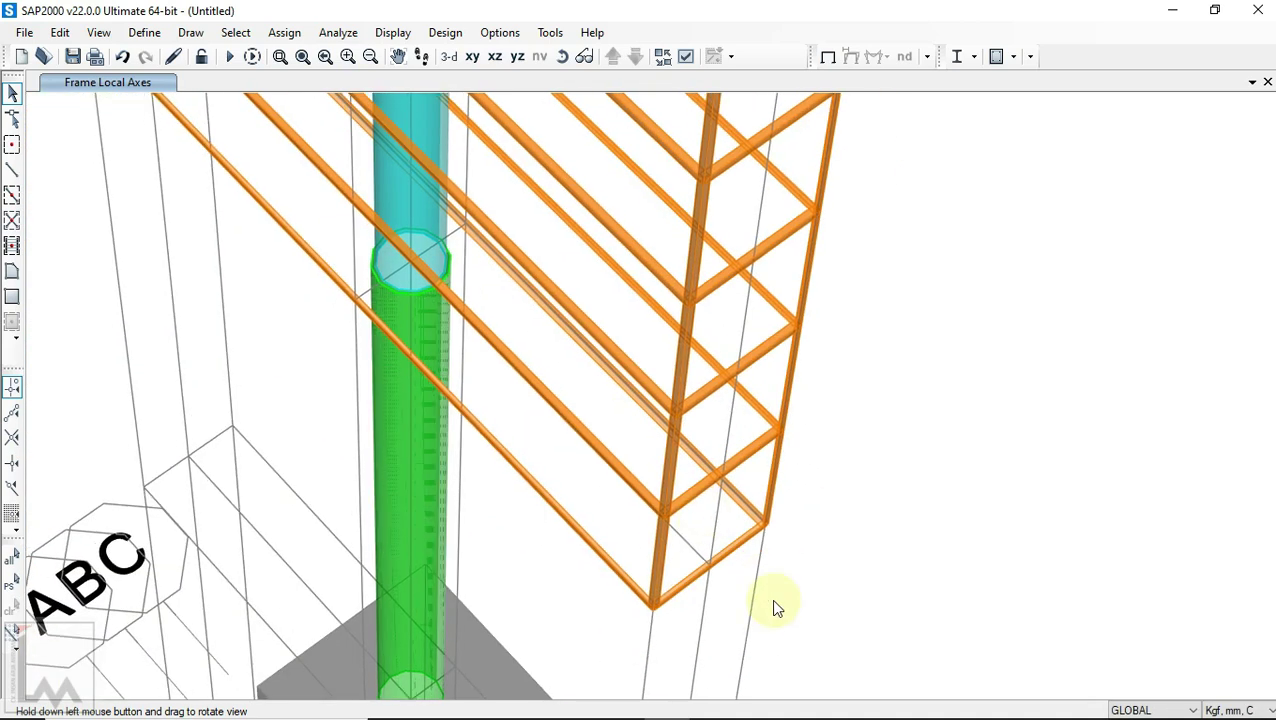
middle_drag(778, 608, 772, 626)
click(687, 57)
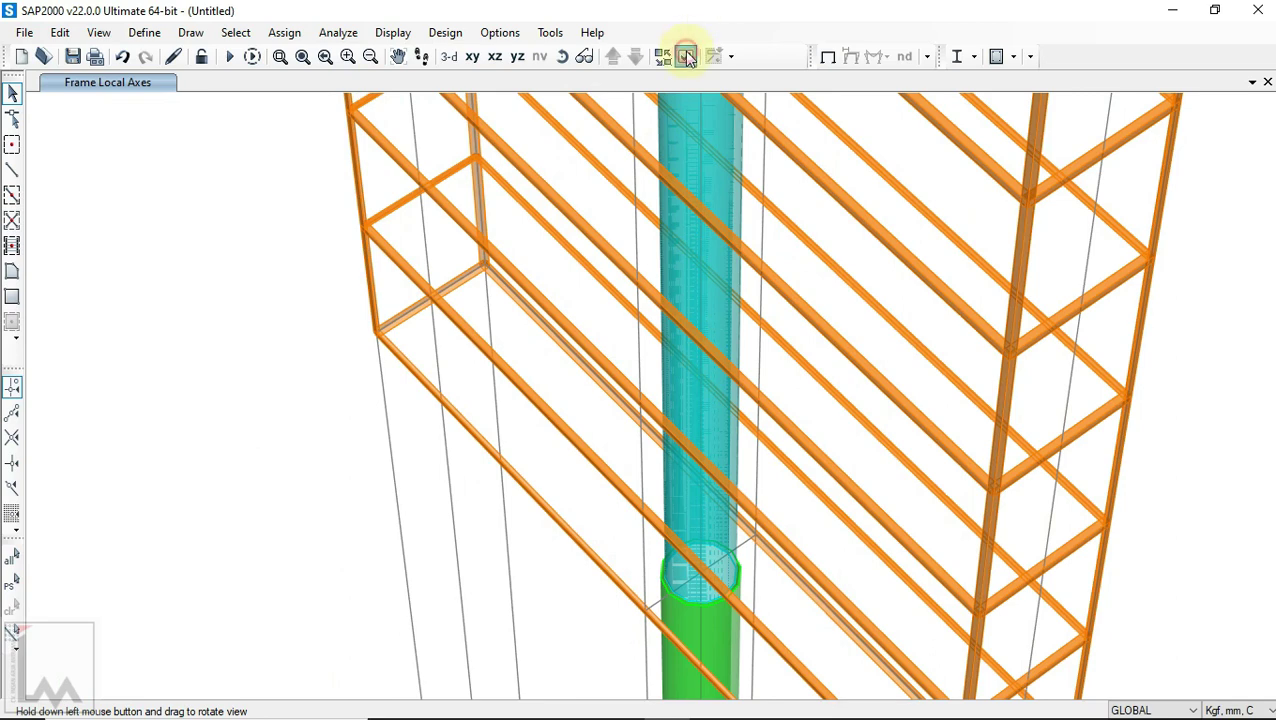
click(590, 121)
click(738, 168)
click(561, 605)
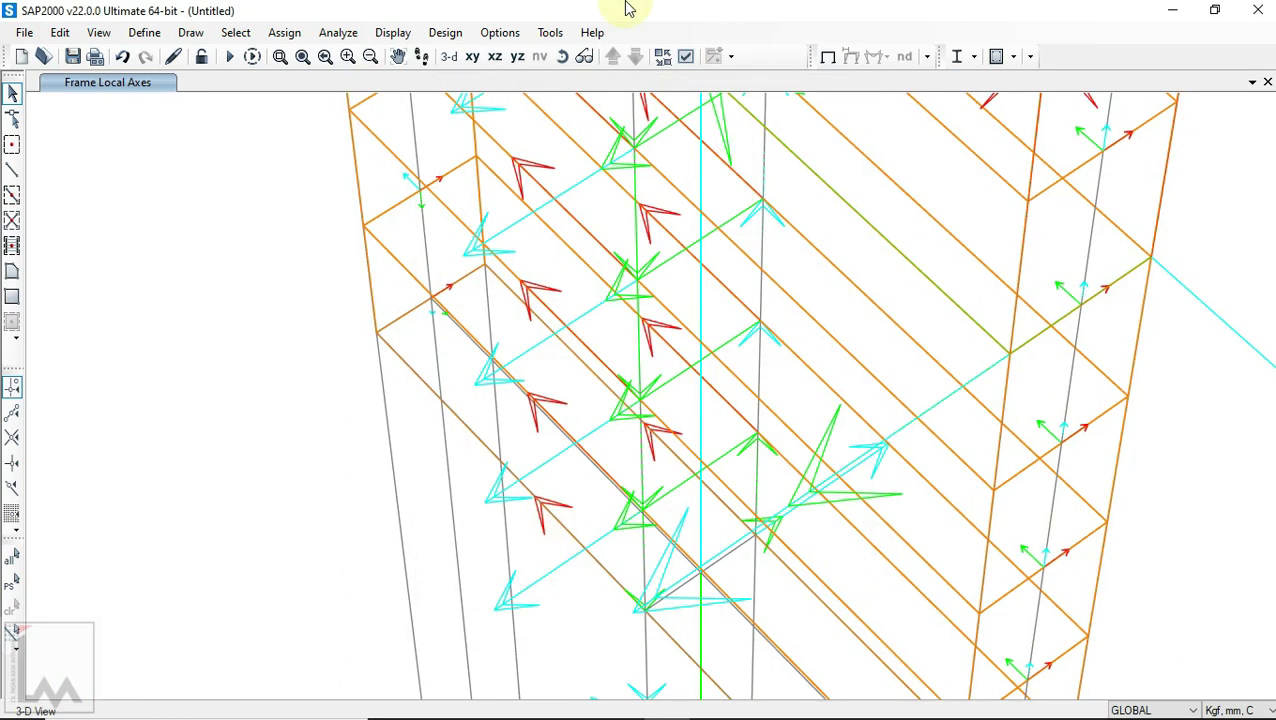
click(393, 32)
click(406, 55)
Step: Replicate the vertical and short crosswise L40 frames of the Y 2500 end linearly with dx 0, dy -1000, dz 0 and number 4
scroll(584, 472, down, 6)
middle_drag(584, 472, 592, 642)
click(562, 57)
drag(858, 385, 776, 304)
scroll(776, 303, down, 3)
drag(595, 210, 678, 541)
scroll(681, 482, up, 2)
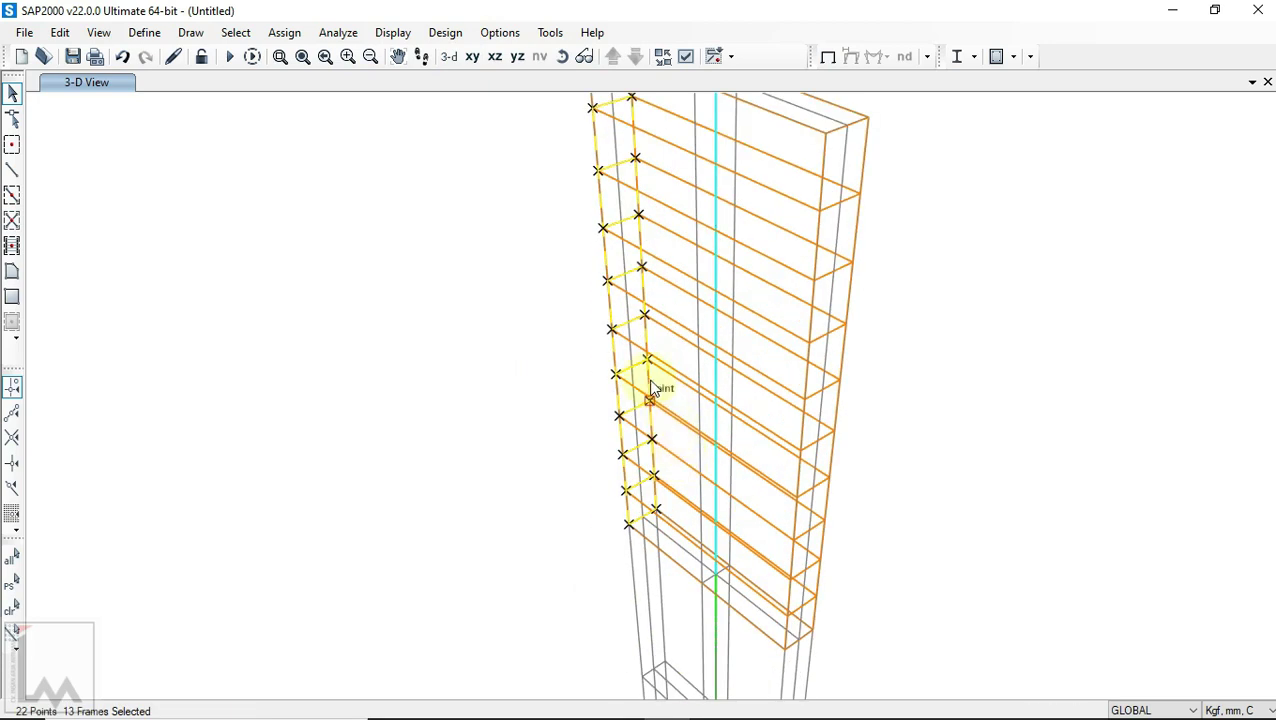
scroll(695, 458, up, 2)
middle_drag(662, 249, 666, 407)
click(57, 33)
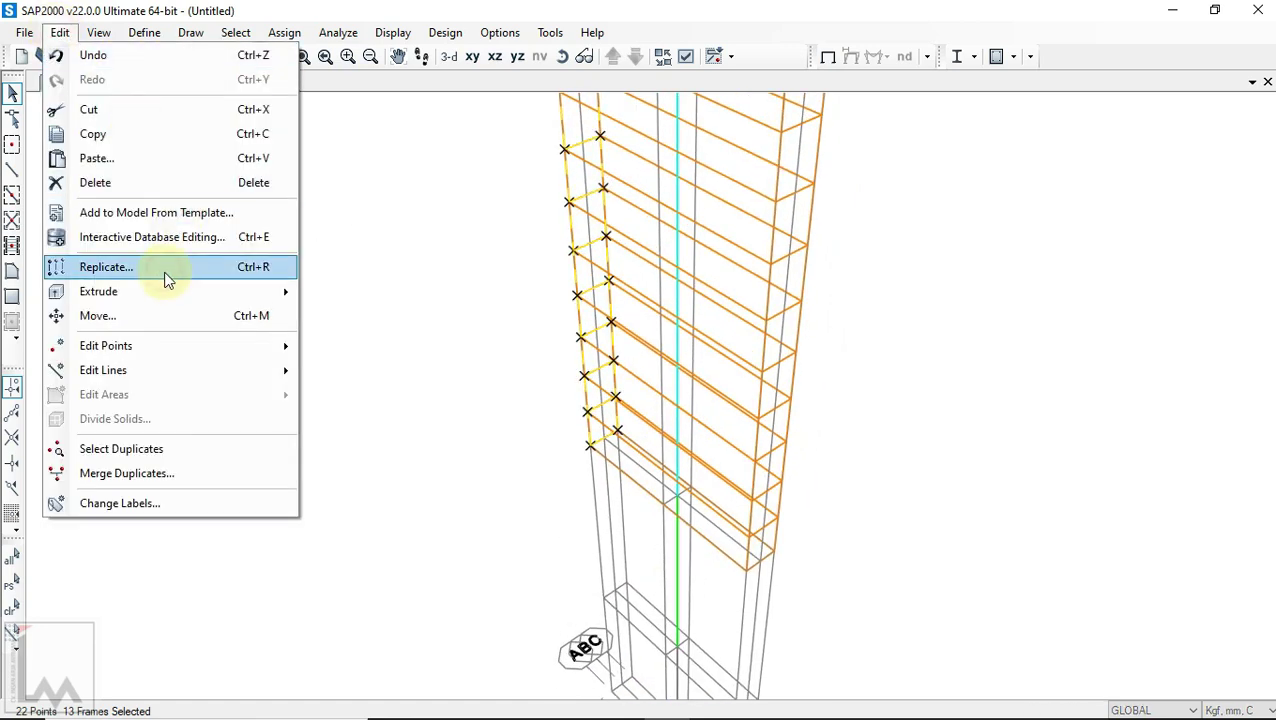
click(167, 281)
drag(545, 280, 489, 260)
text(0)
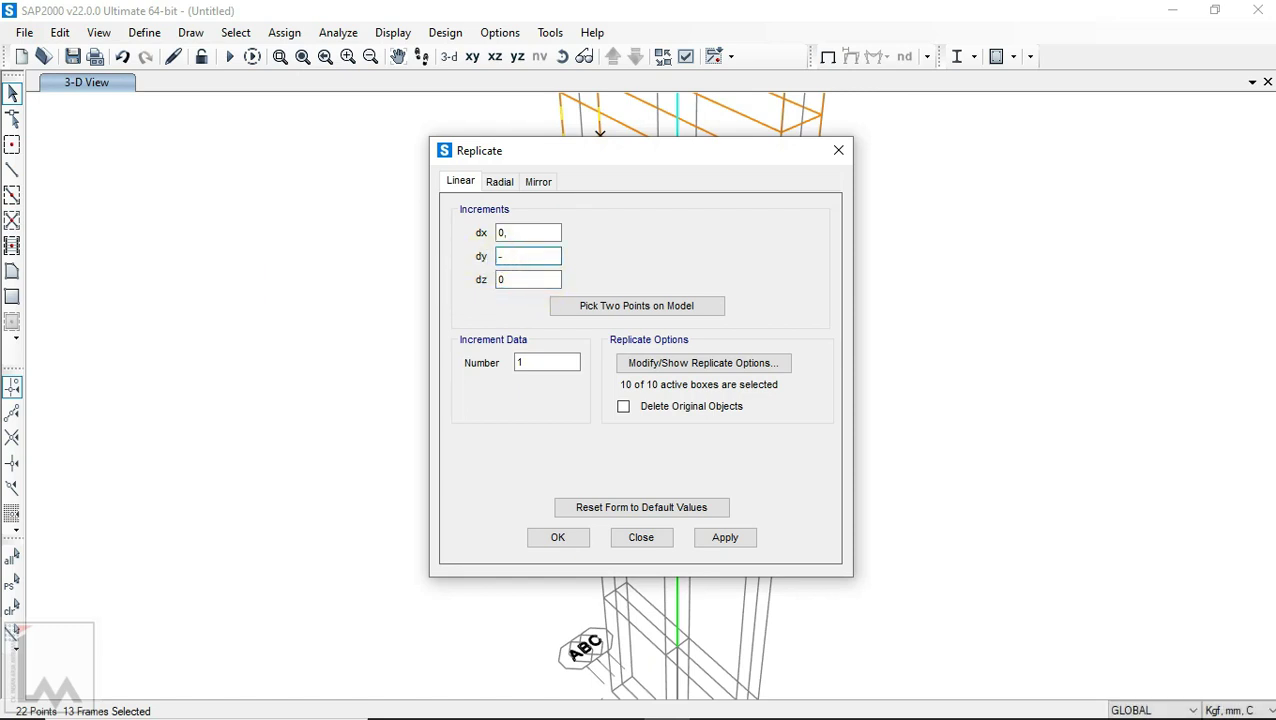
text(-1000)
drag(538, 360, 518, 362)
text(4)
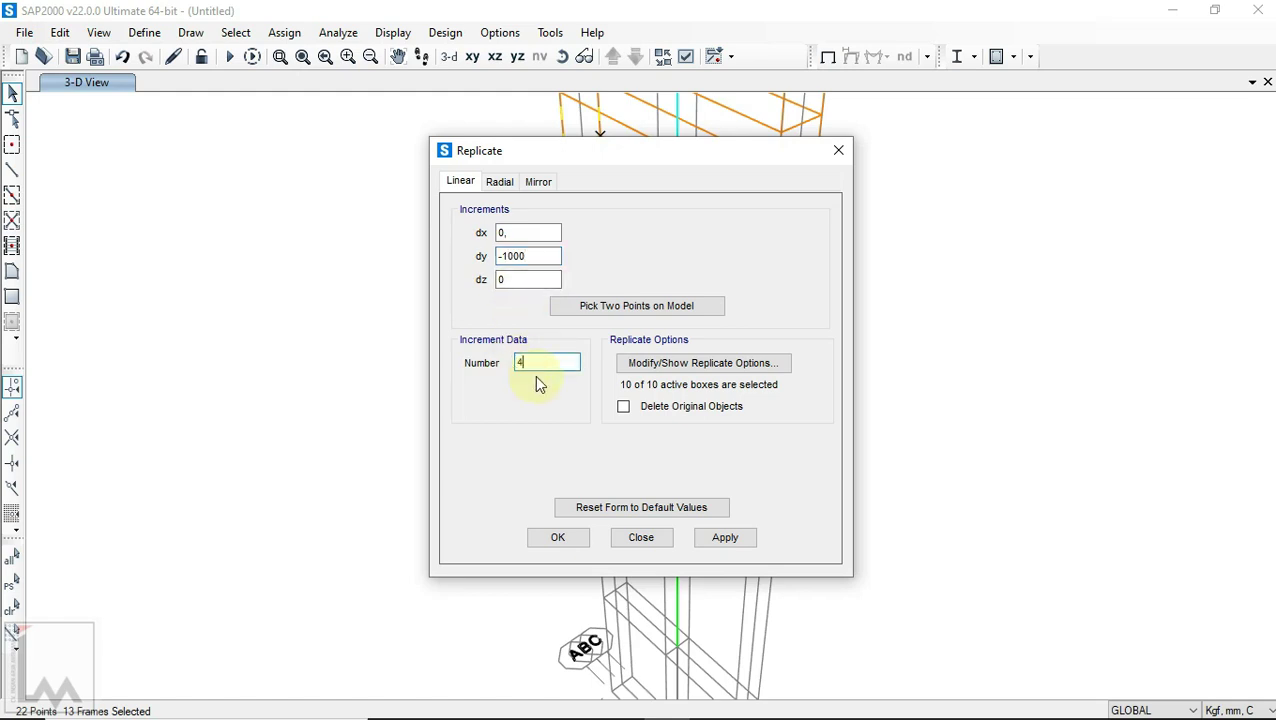
click(758, 705)
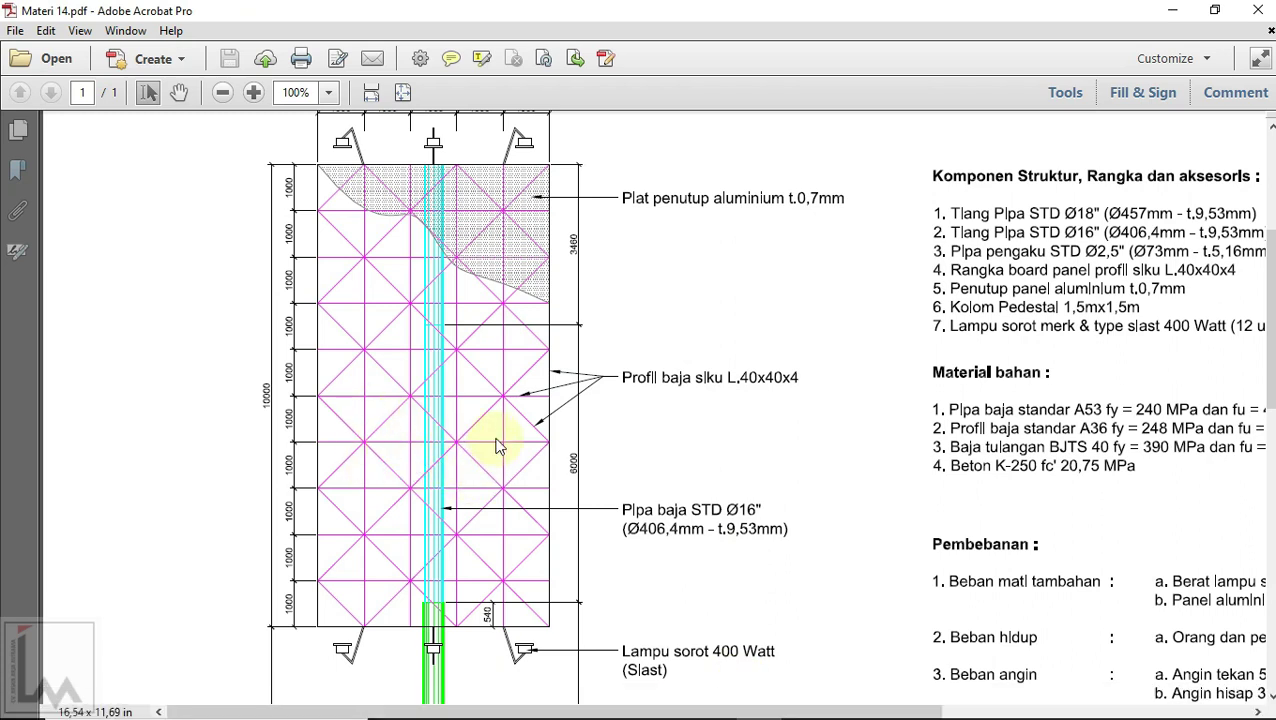
click(664, 710)
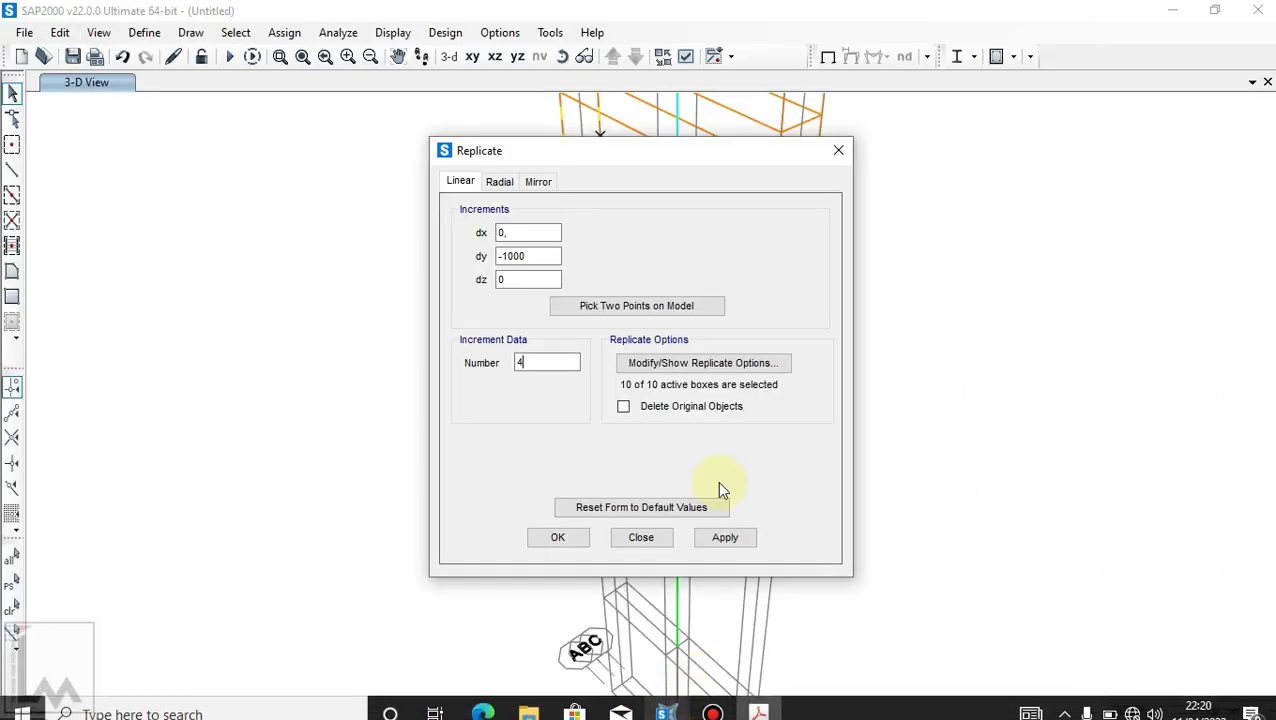
click(728, 538)
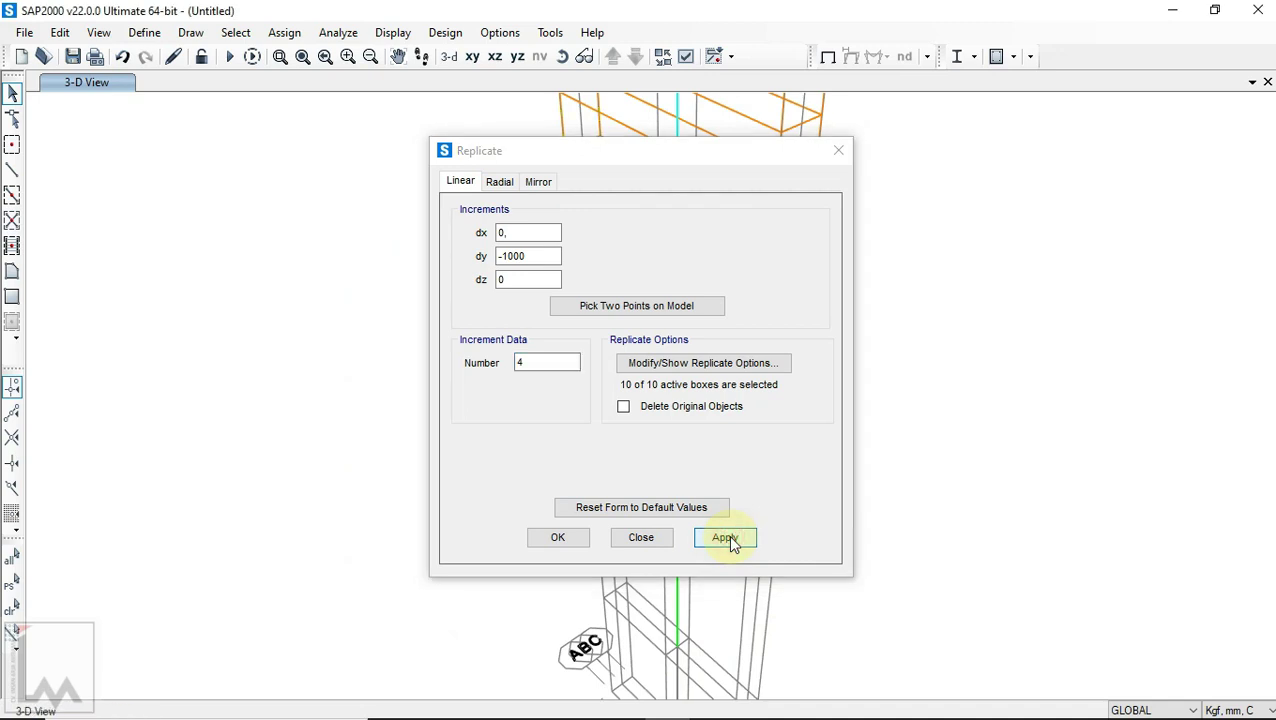
click(550, 540)
Step: Compare the replicated panel grid with the diagonal L.40x40x4 bracing layout in the PDF front elevation
click(562, 57)
drag(806, 415, 908, 400)
scroll(821, 533, down, 3)
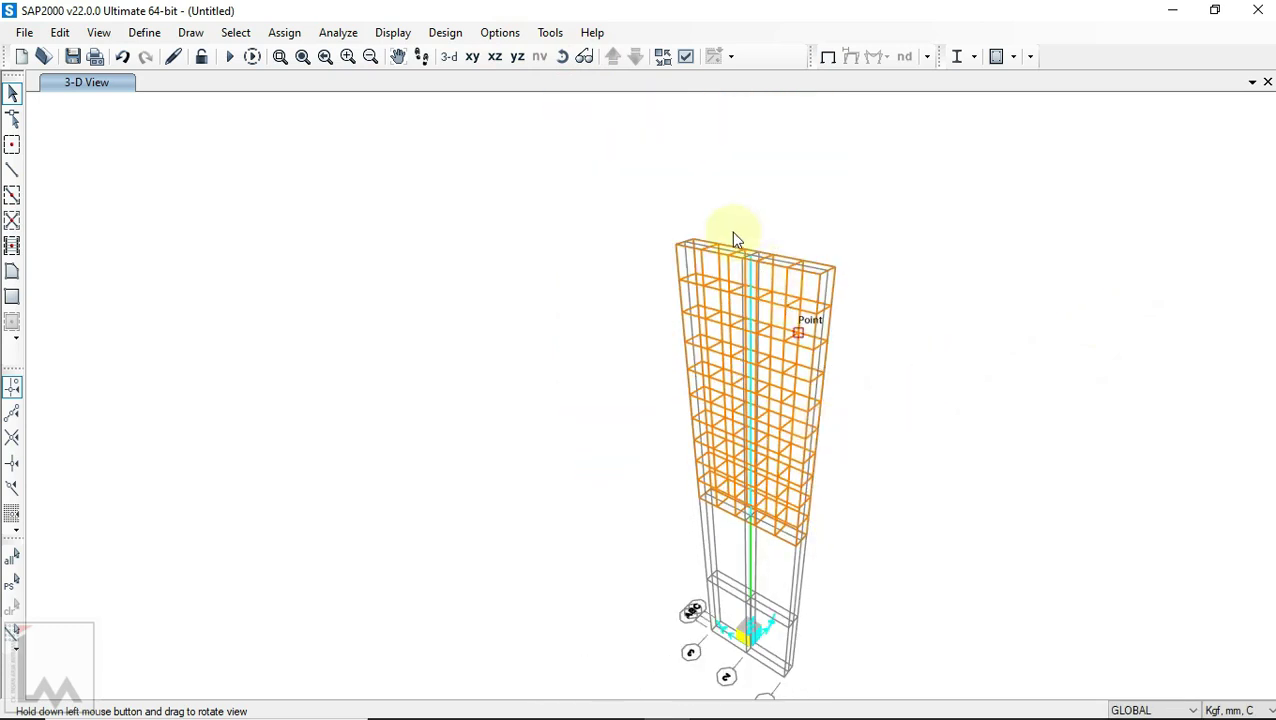
scroll(732, 235, up, 3)
drag(760, 342, 615, 500)
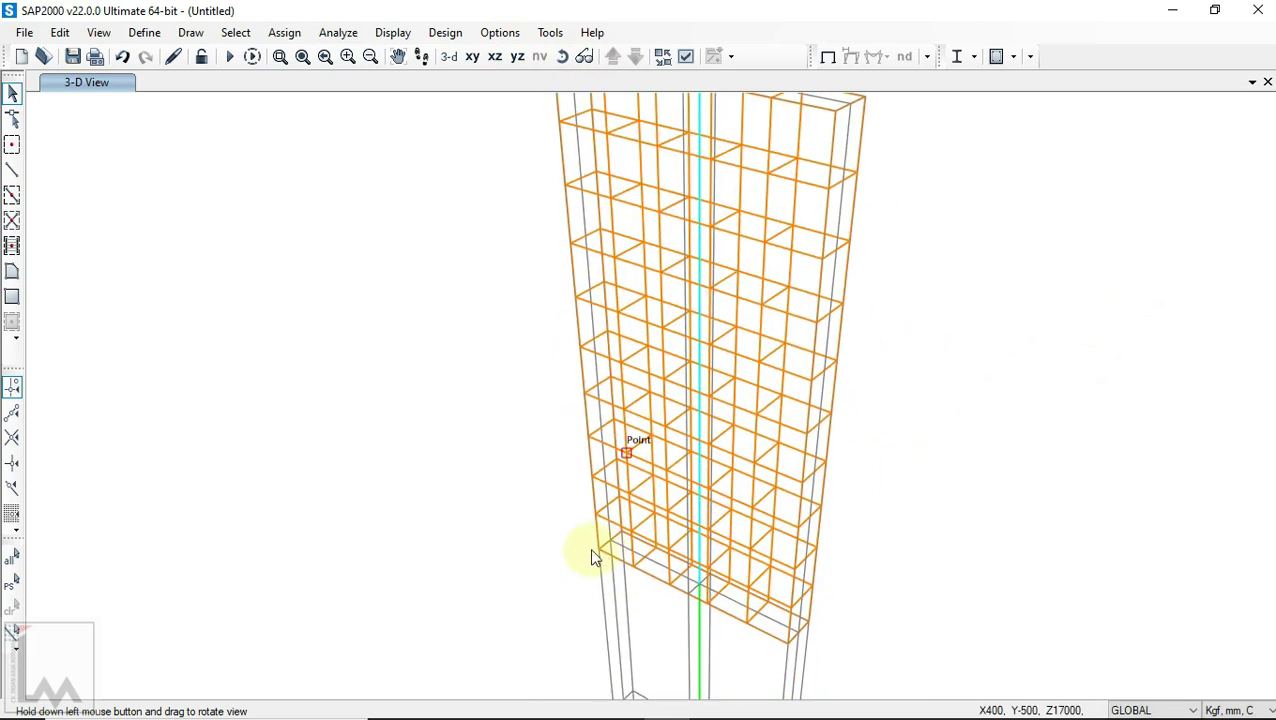
click(760, 703)
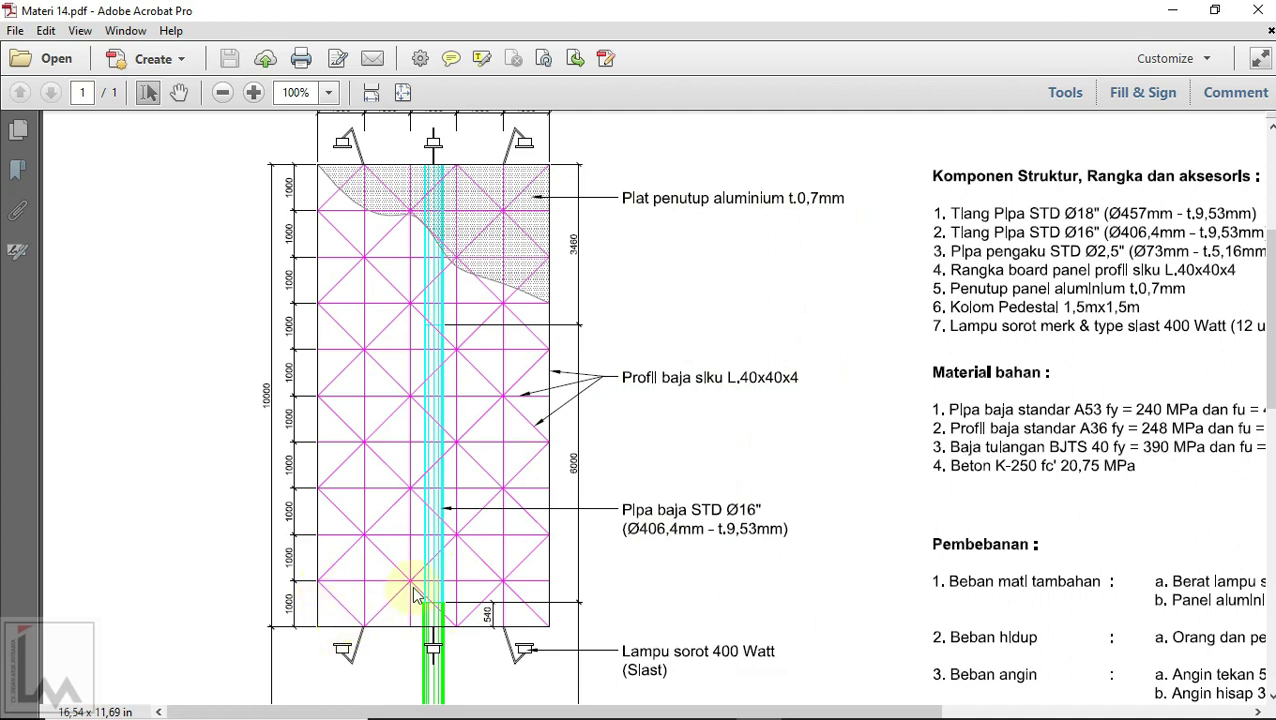
mouse_move(698, 703)
click(676, 704)
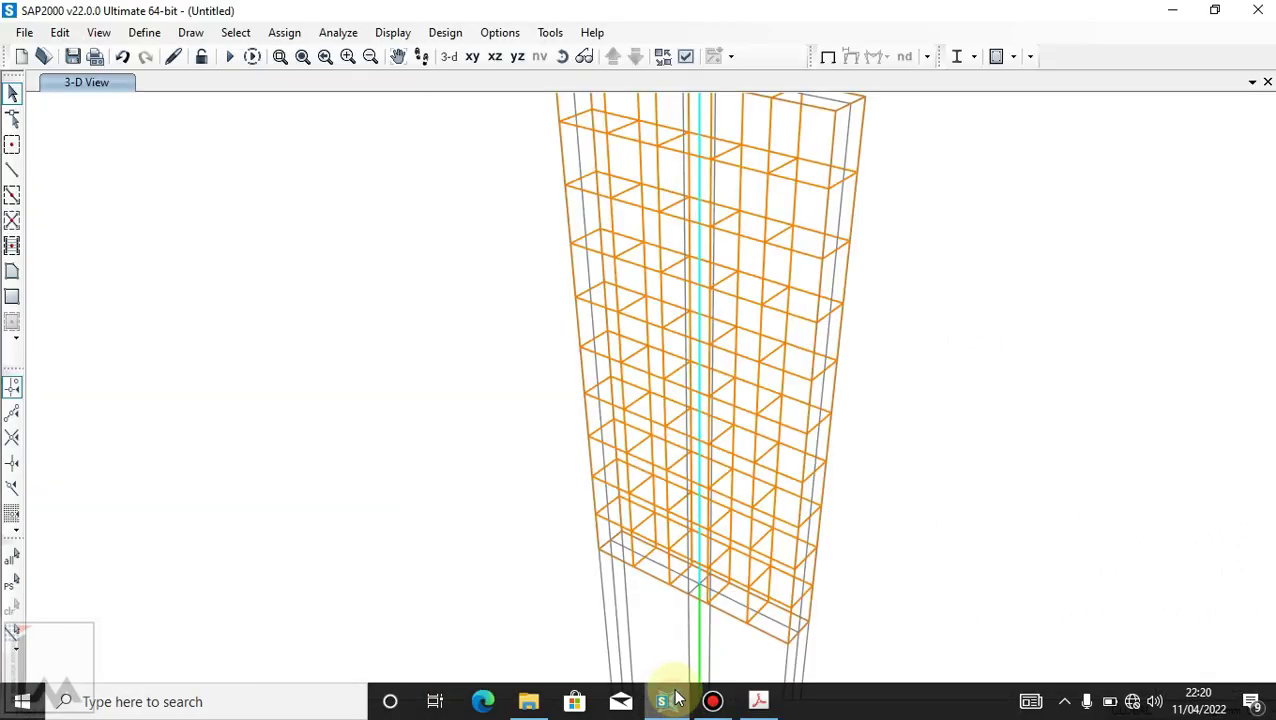
drag(889, 384, 850, 407)
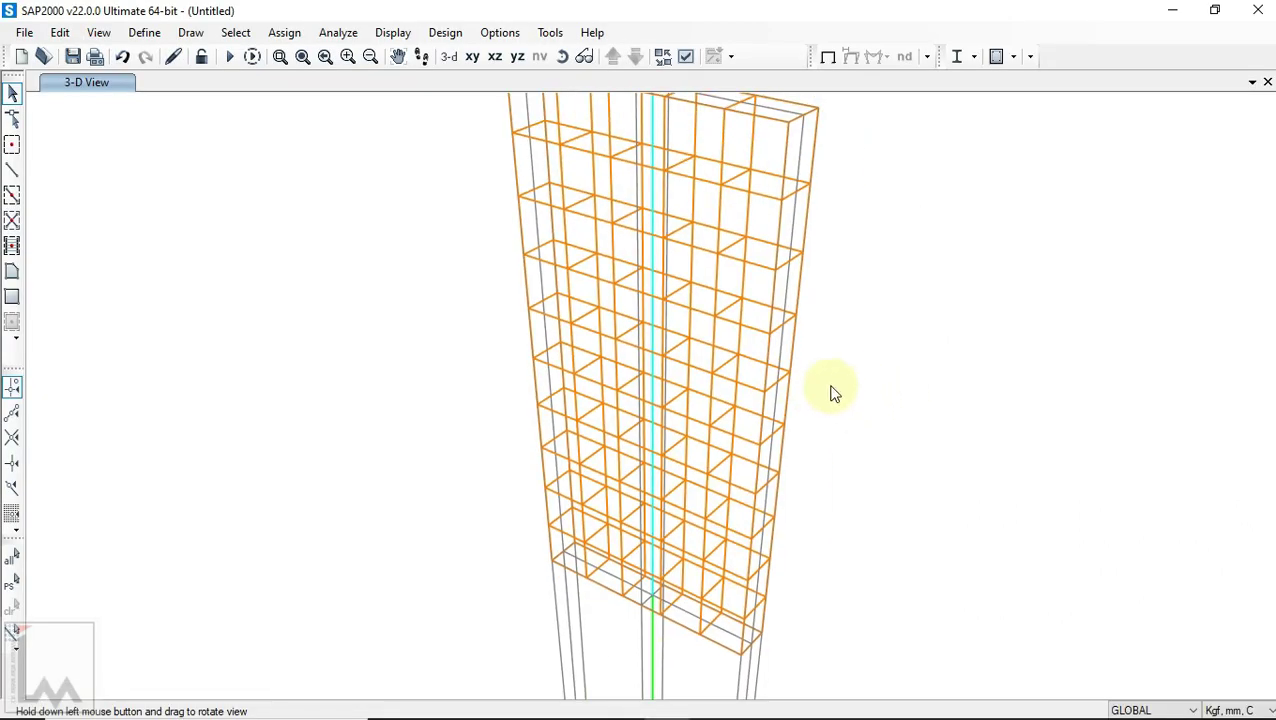
Step: Check whether the panel members are still undivided by selecting a front horizontal frame and the outer front vertical frame
drag(608, 401, 578, 291)
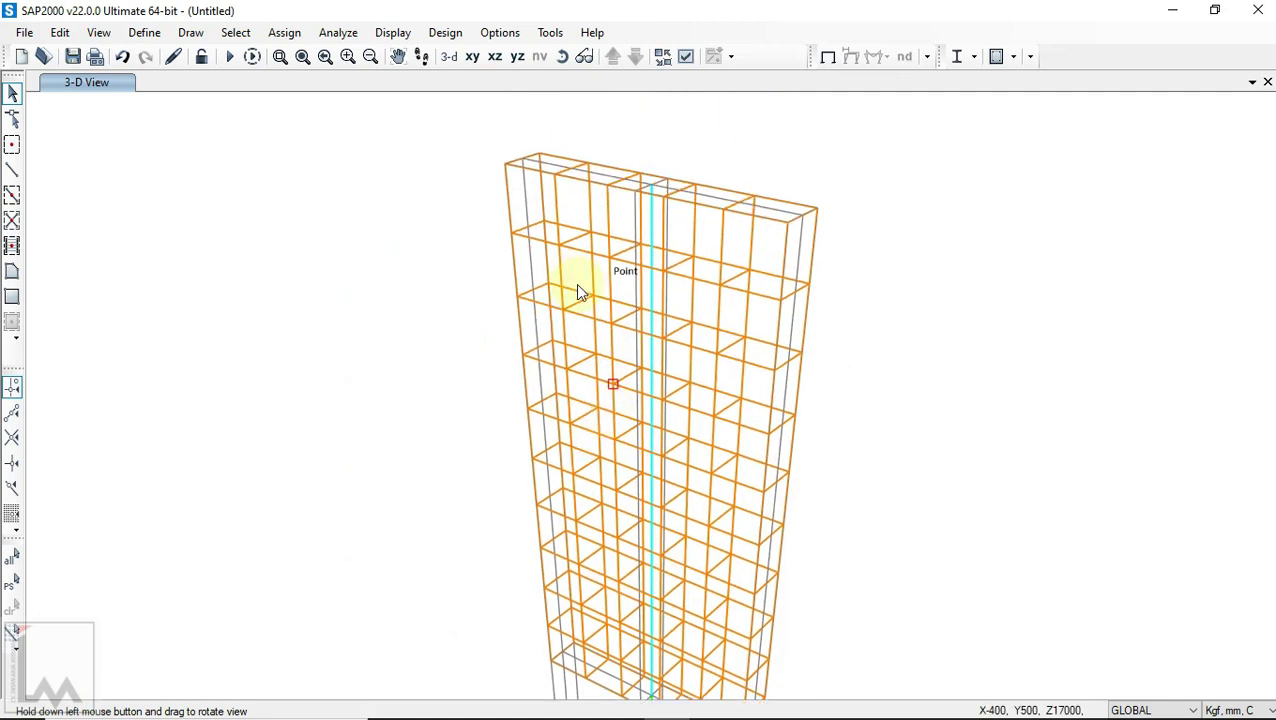
scroll(578, 252, up, 2)
click(577, 226)
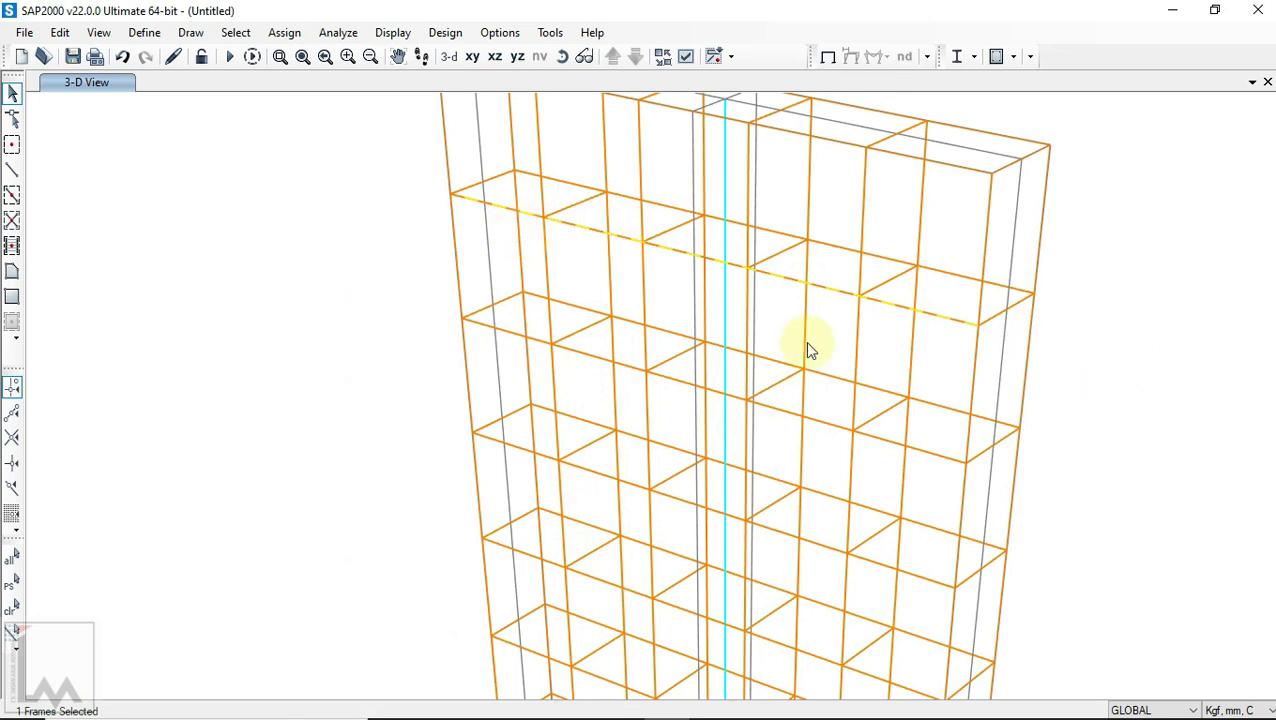
key(ctrl+q)
click(456, 255)
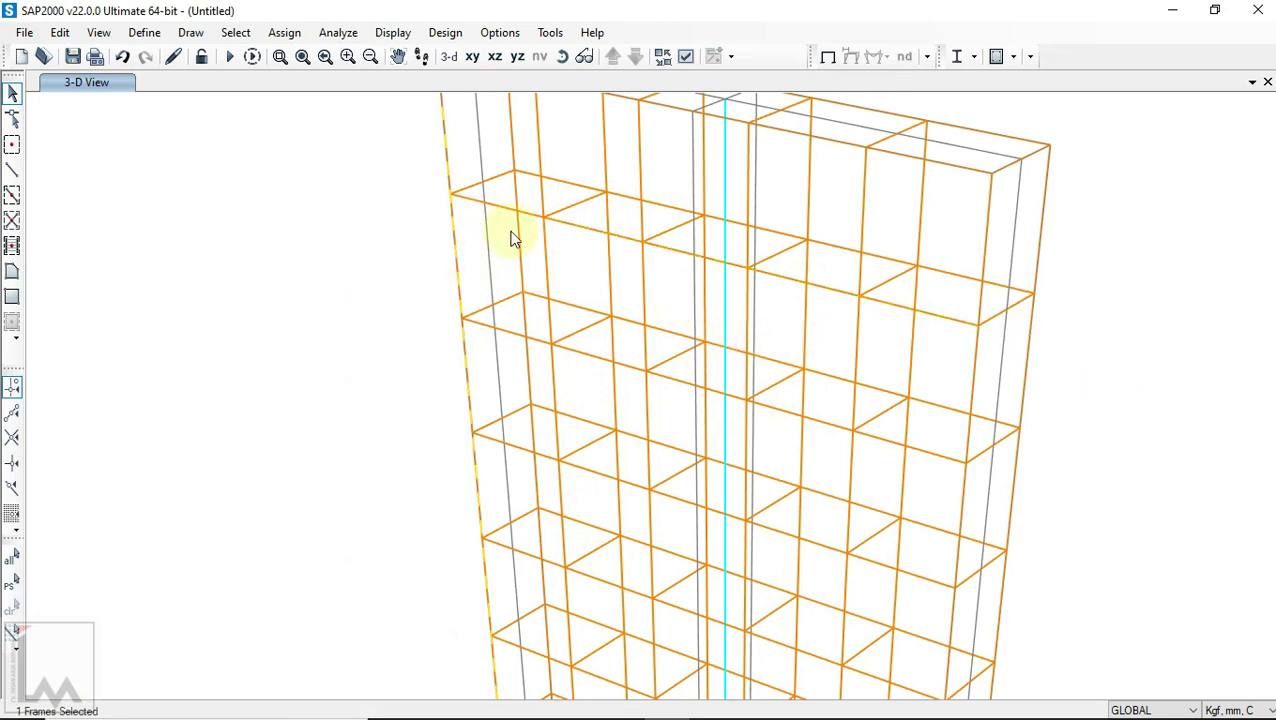
scroll(527, 287, down, 2)
scroll(527, 287, down, 1)
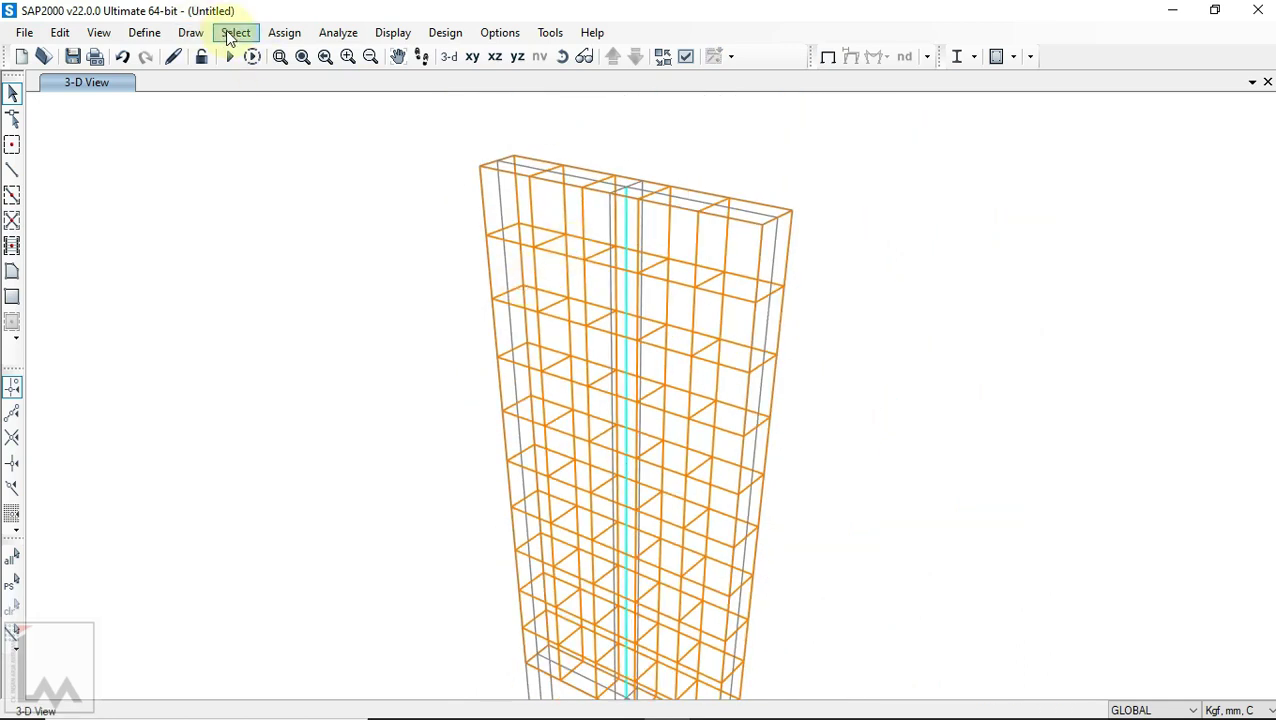
Step: Select all frames that have the L40 frame section property
click(236, 32)
mouse_move(268, 57)
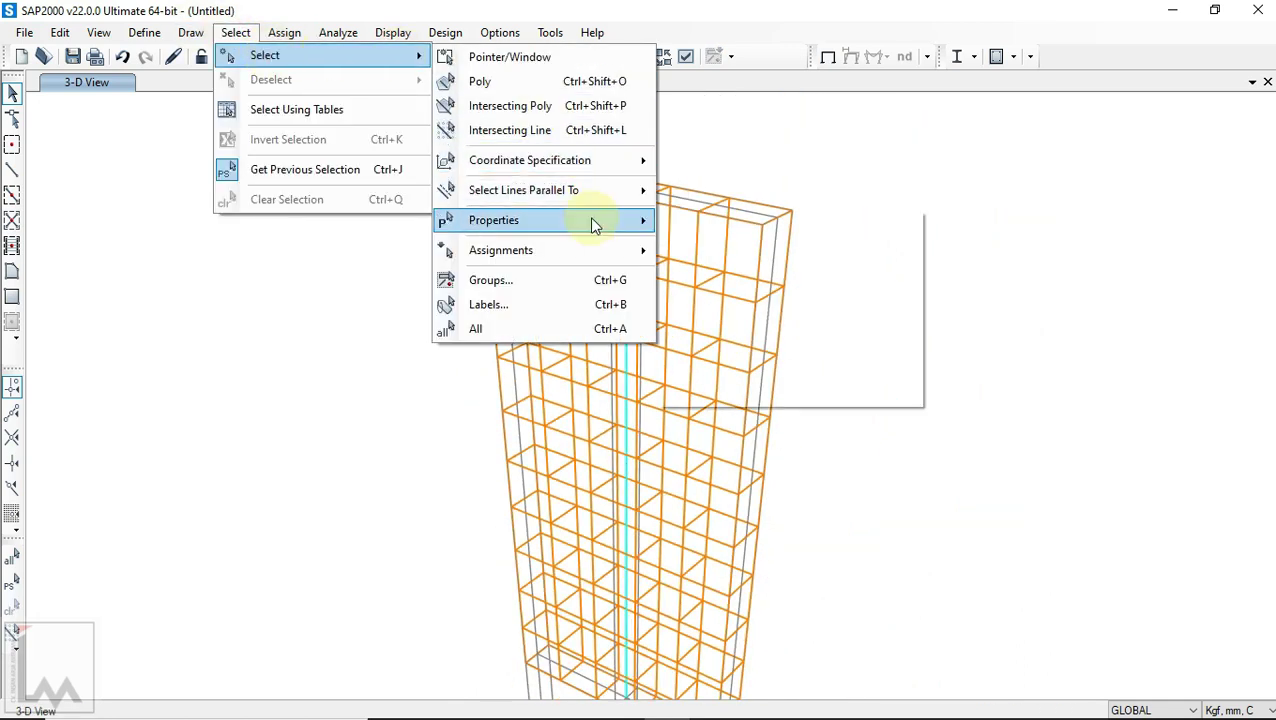
mouse_move(592, 220)
click(741, 247)
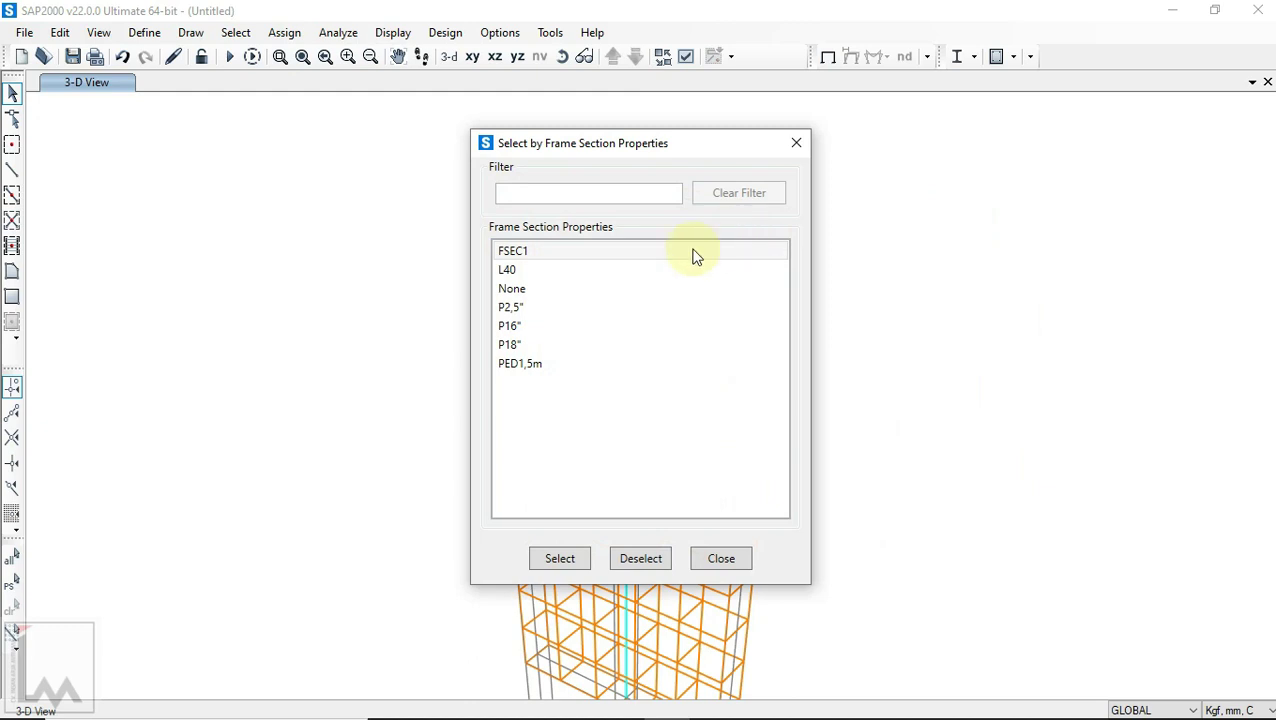
click(512, 270)
click(560, 558)
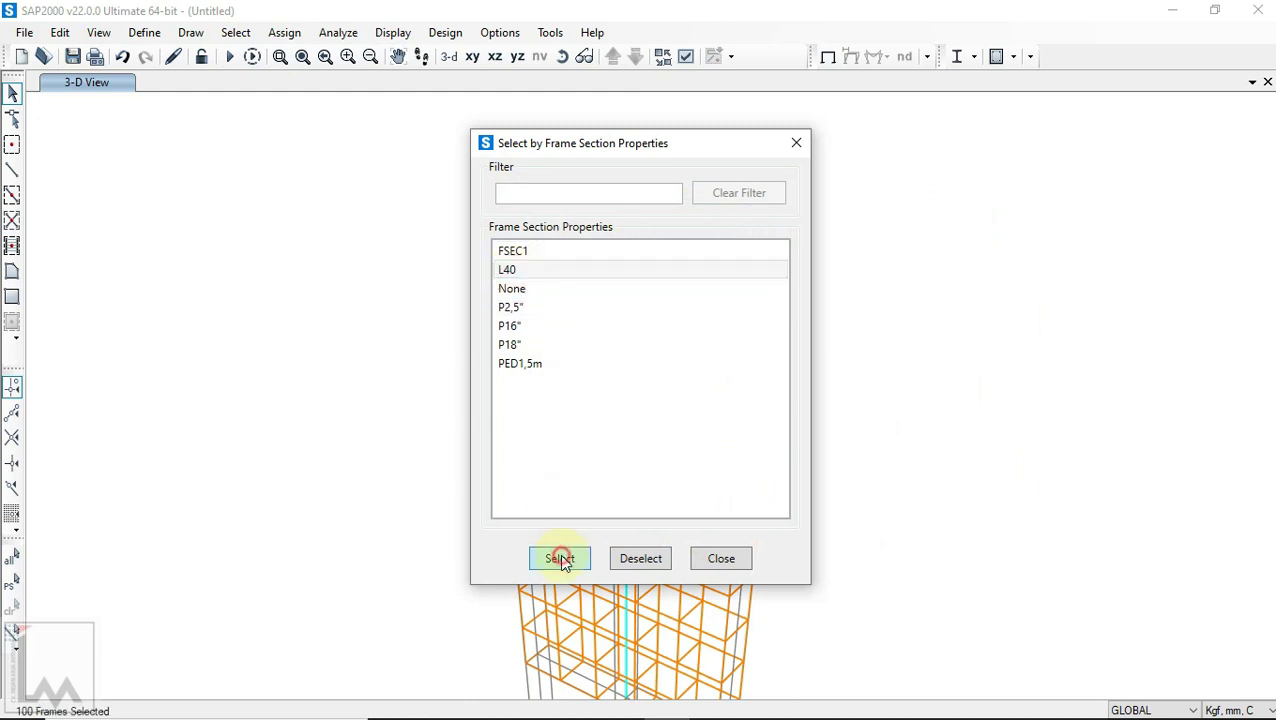
click(721, 558)
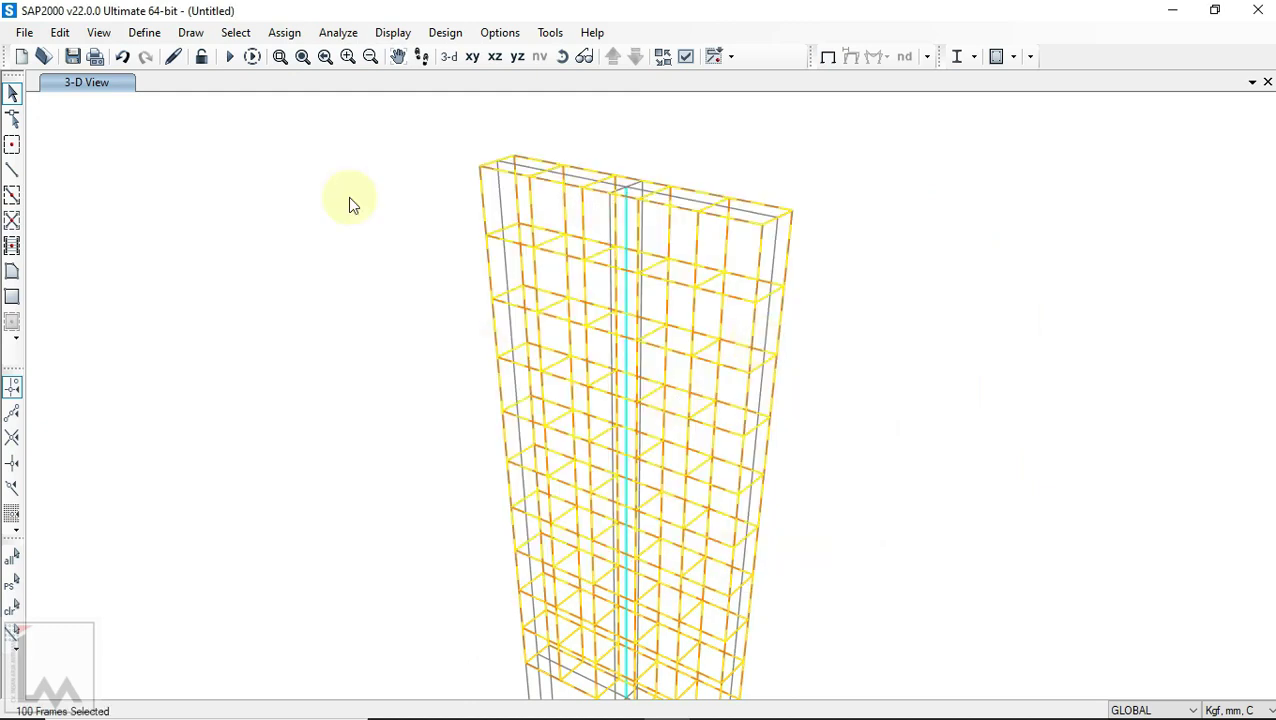
Step: Divide the selected L40 frames by breaking them at intersections with selected joints, straight frames, area edges and solid edges
click(60, 32)
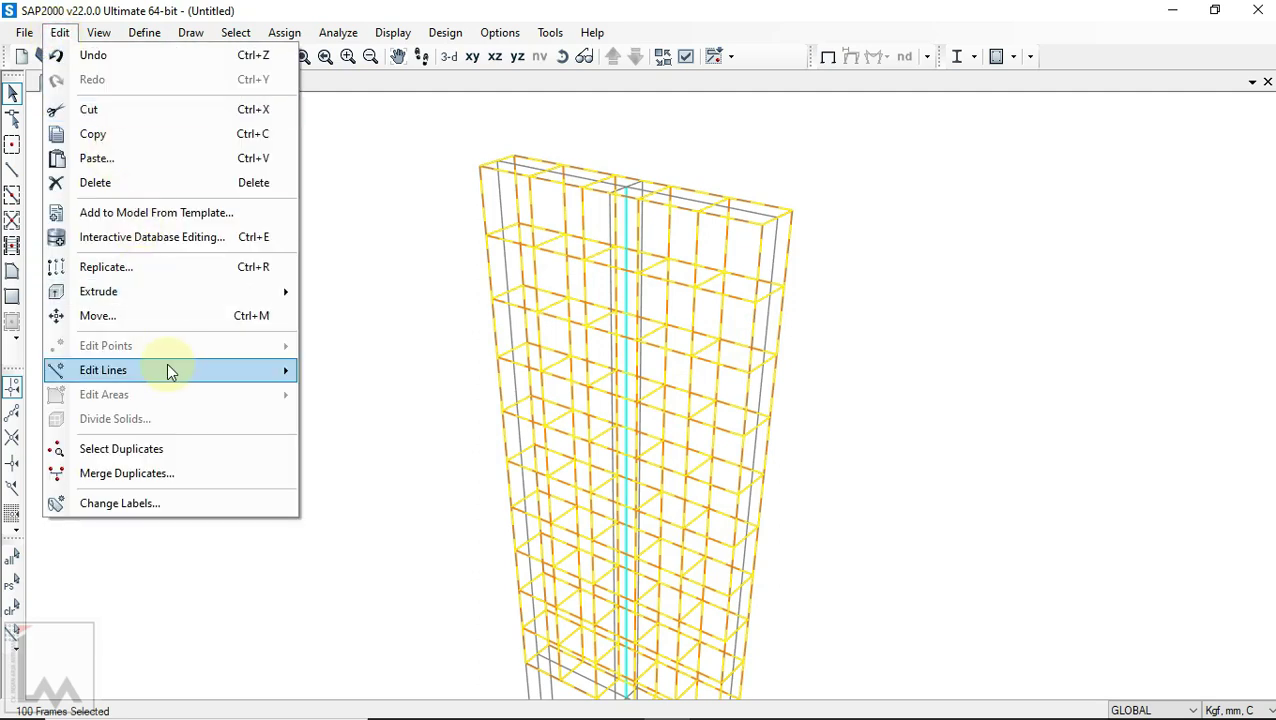
mouse_move(168, 370)
click(345, 372)
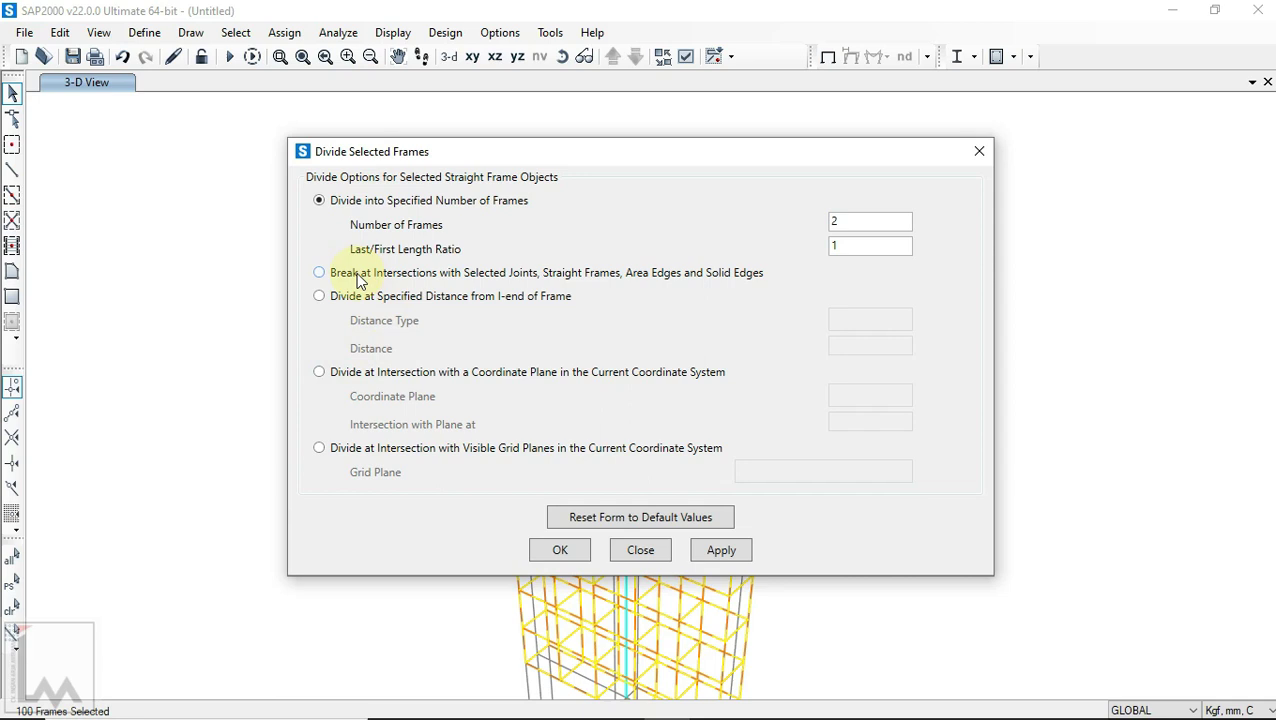
click(358, 279)
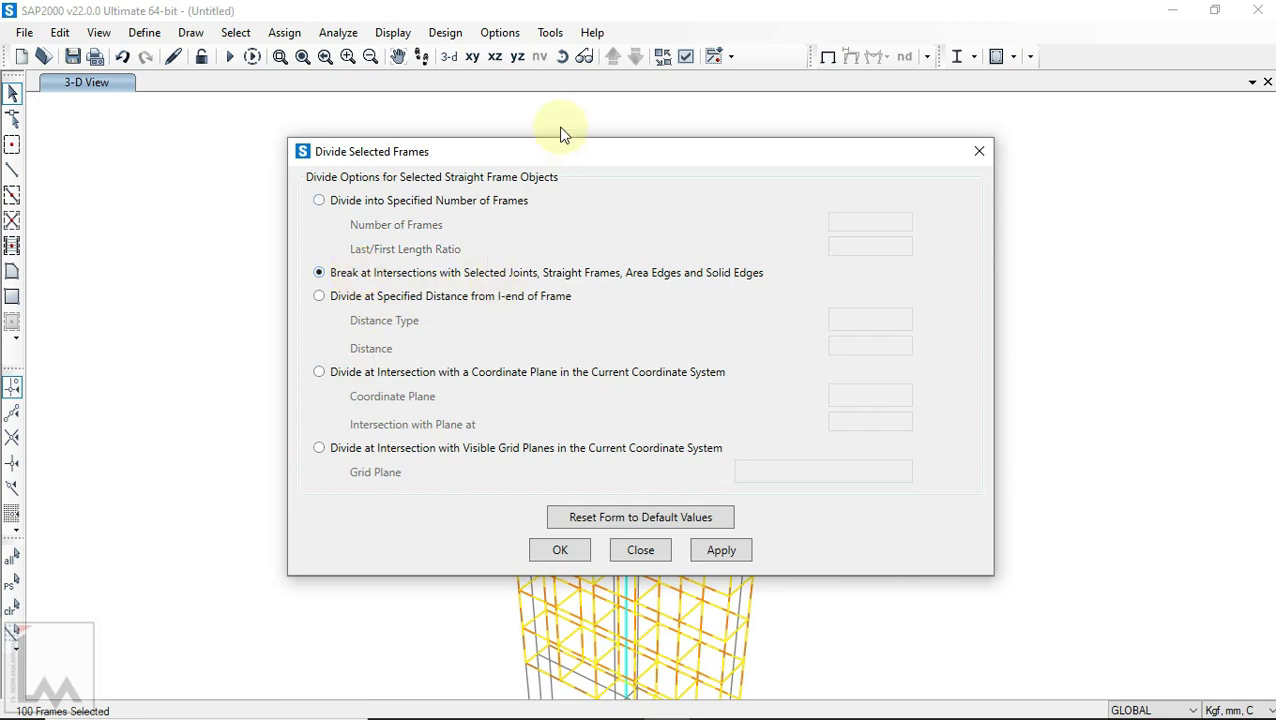
drag(561, 152, 439, 123)
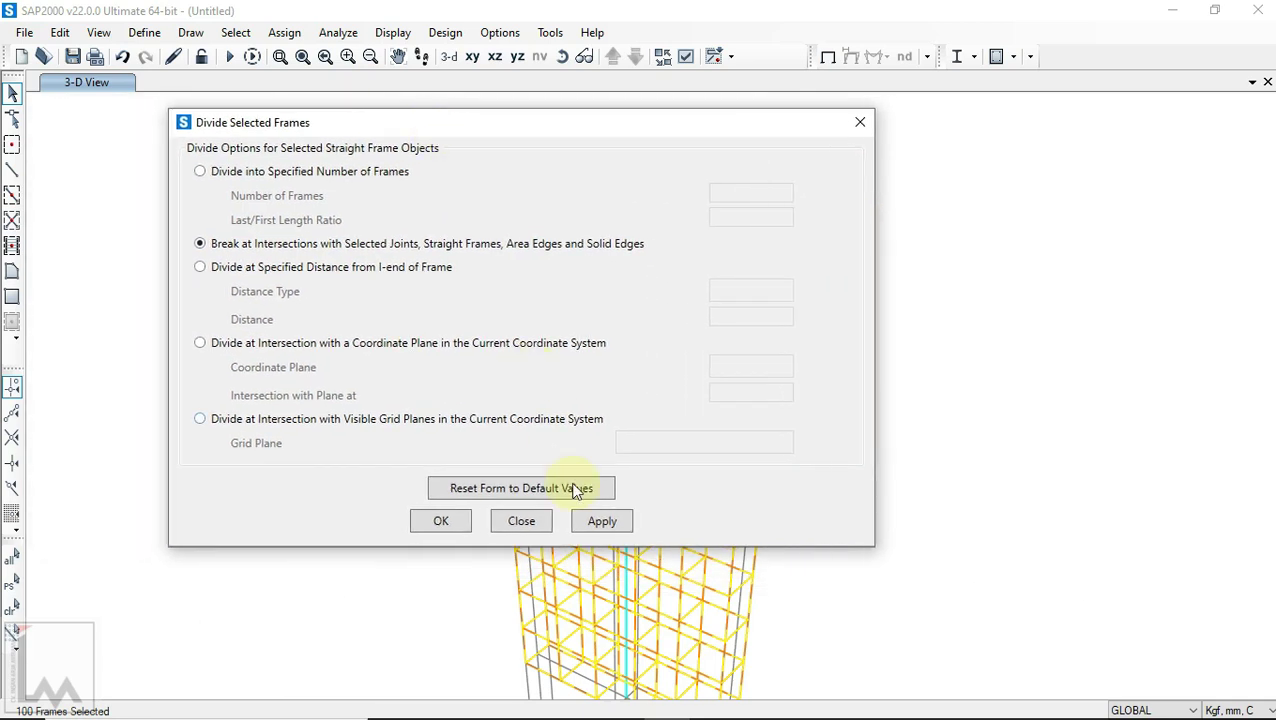
click(603, 521)
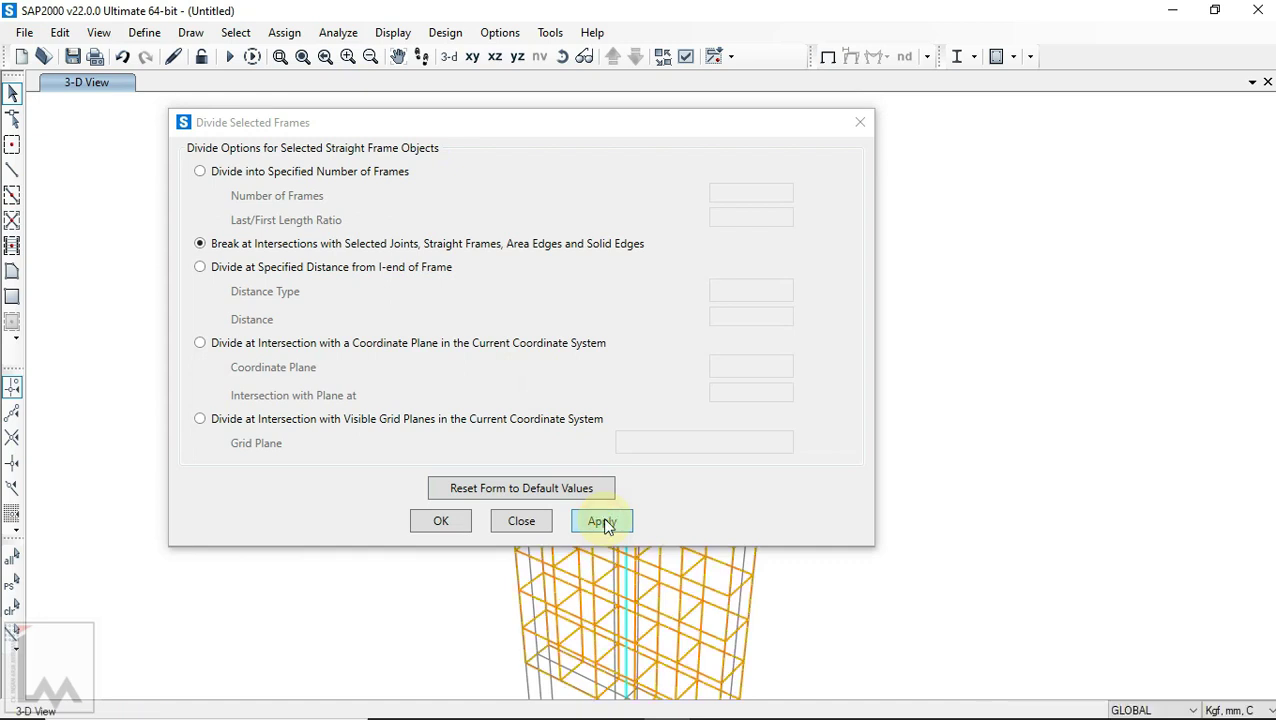
click(441, 521)
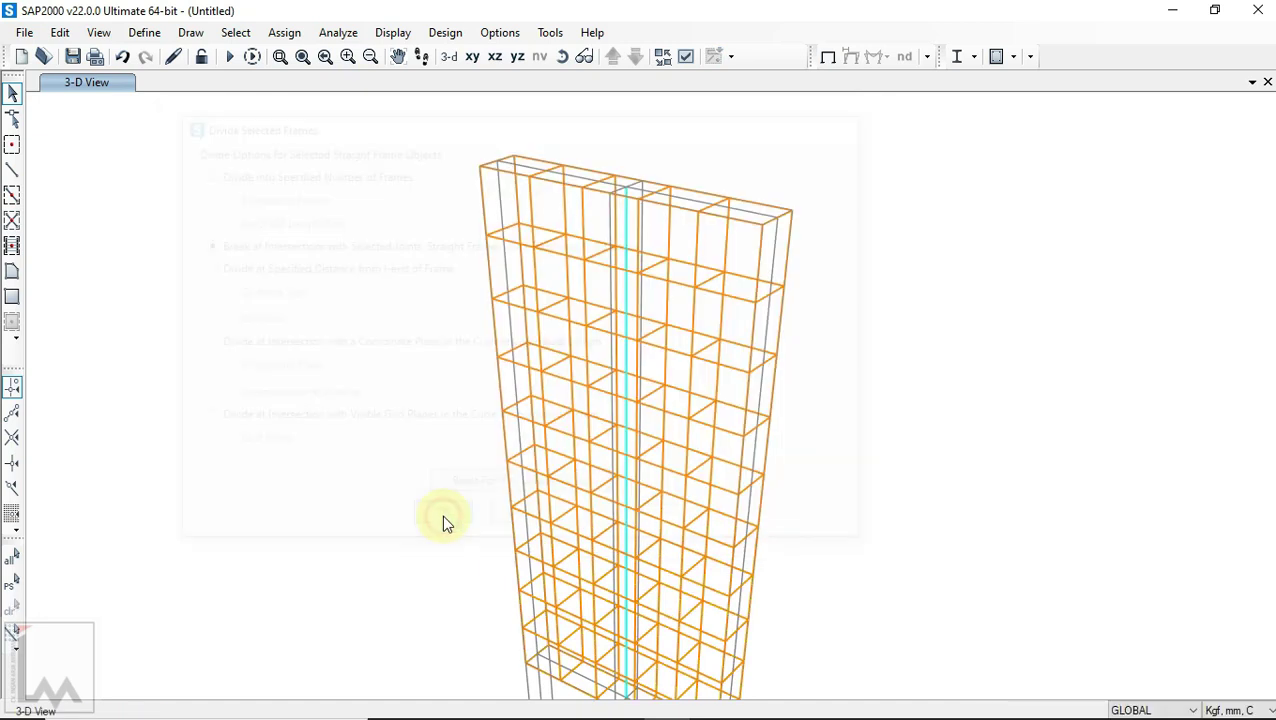
Step: Check the division by selecting individual vertical and horizontal segments near the upper front corner of the panel
scroll(467, 174, up, 3)
click(500, 240)
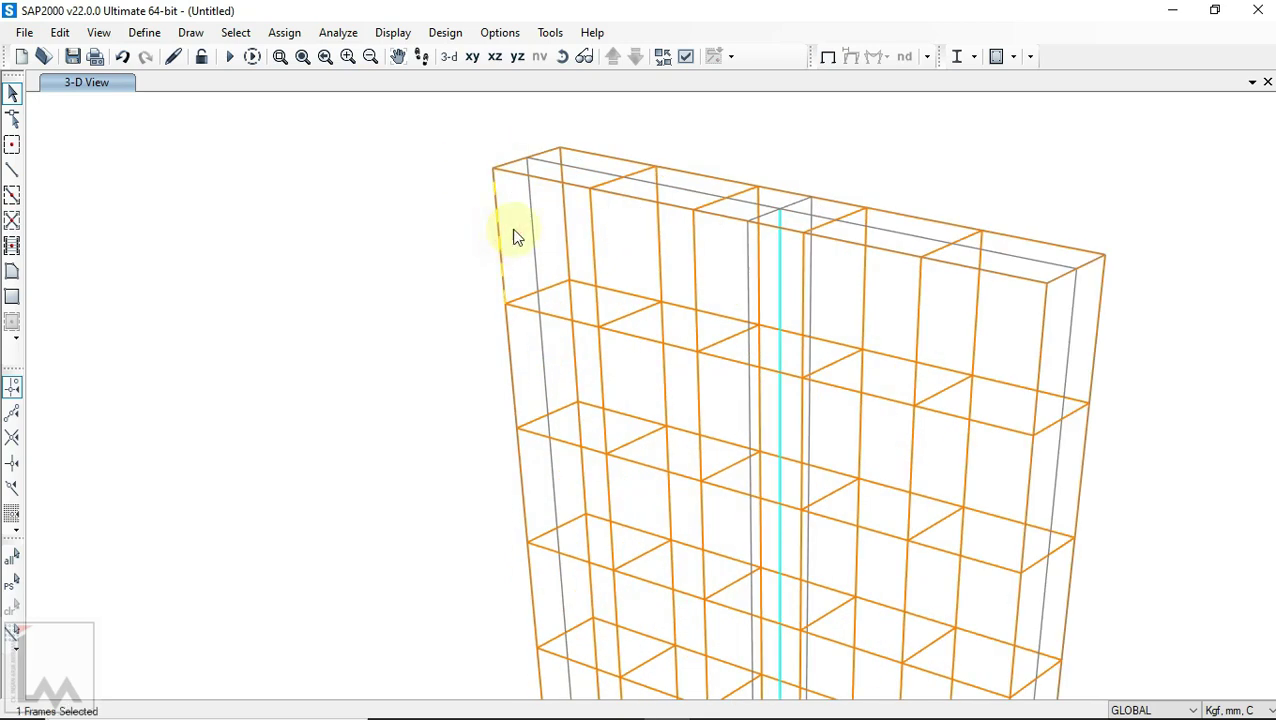
key(Escape)
click(562, 318)
key(Escape)
click(536, 438)
key(Escape)
click(534, 434)
key(Escape)
Step: Draw an L40 straight diagonal in the outermost lowest front bay, from its upper outer corner to the base of the first intermediate vertical
scroll(600, 194, down, 5)
middle_drag(738, 560, 686, 287)
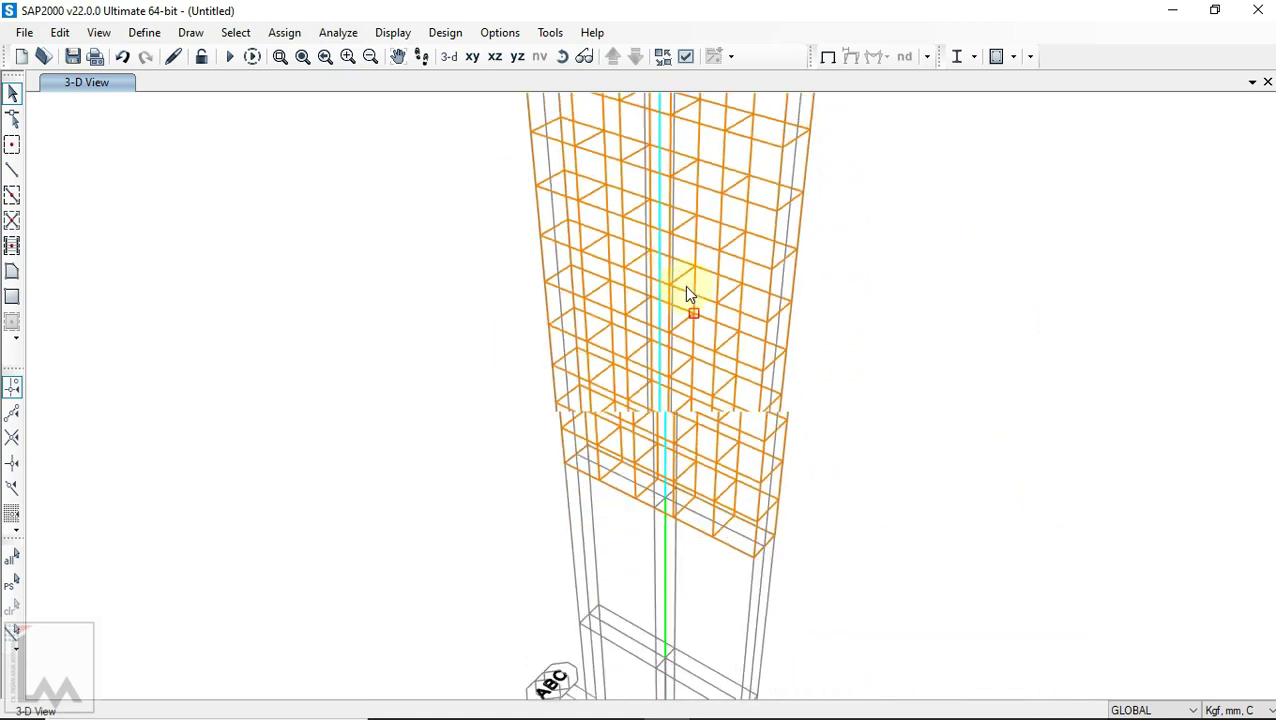
scroll(540, 358, up, 4)
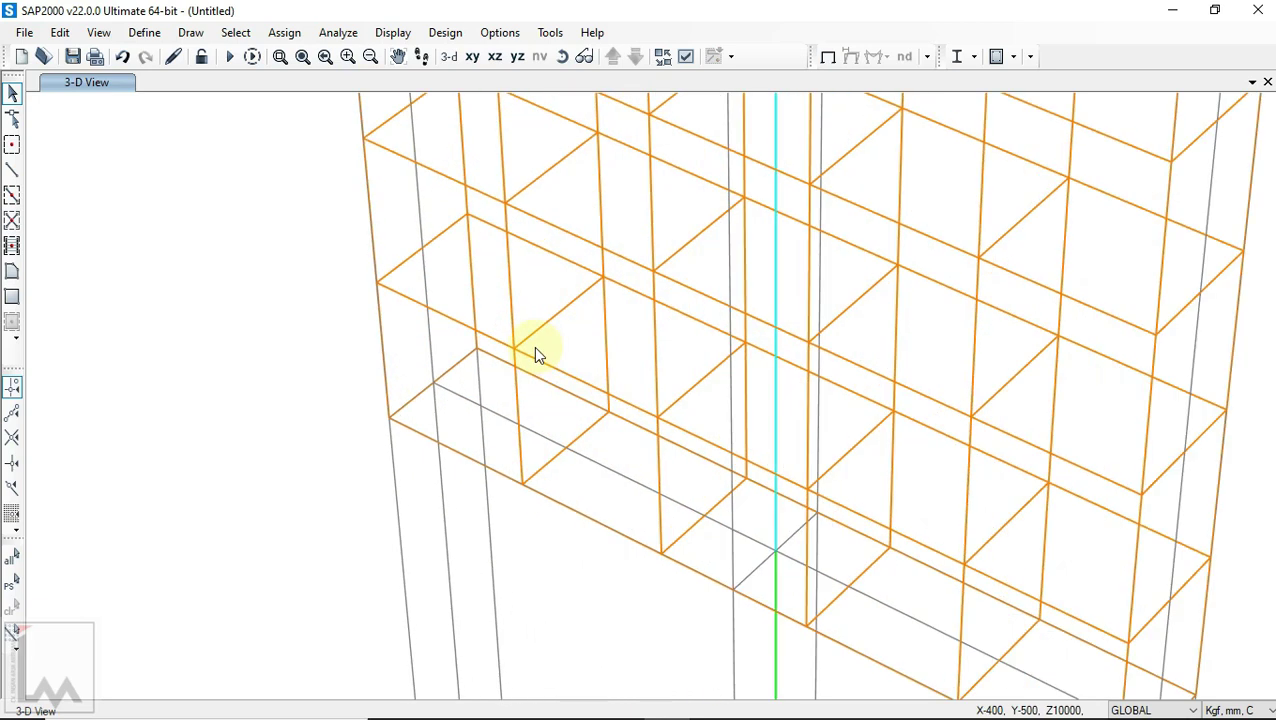
scroll(535, 352, up, 3)
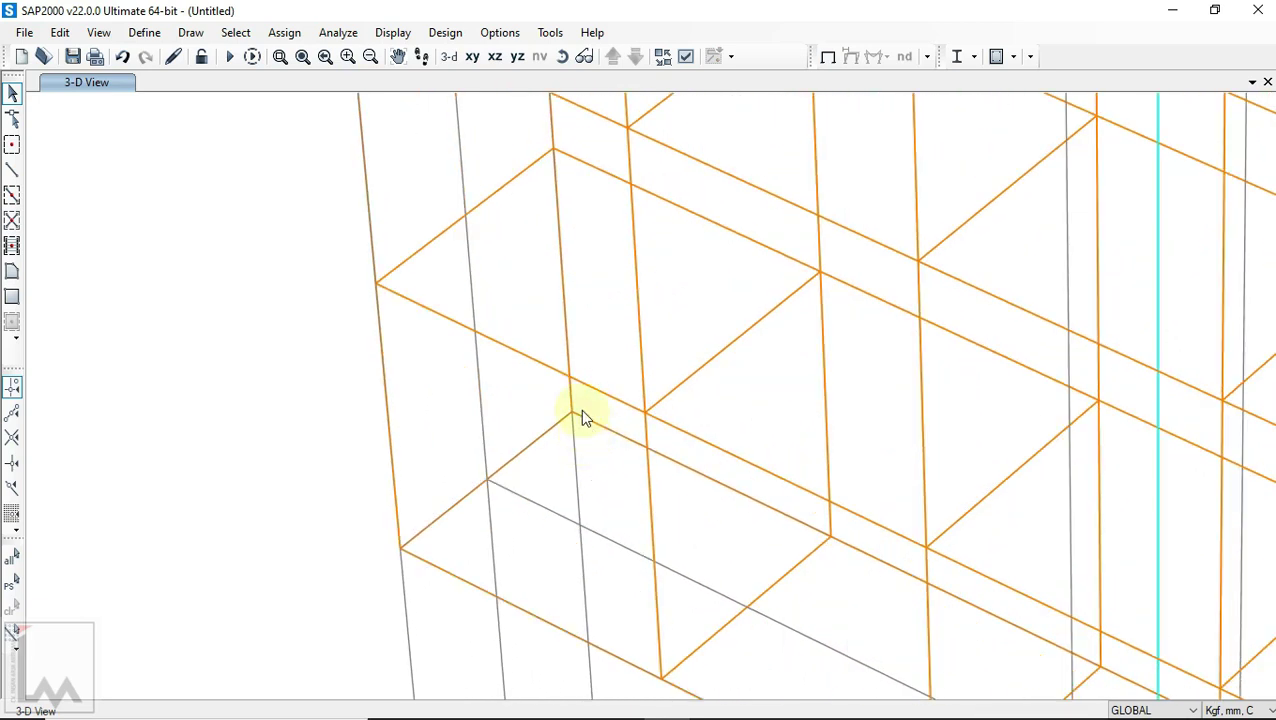
click(12, 173)
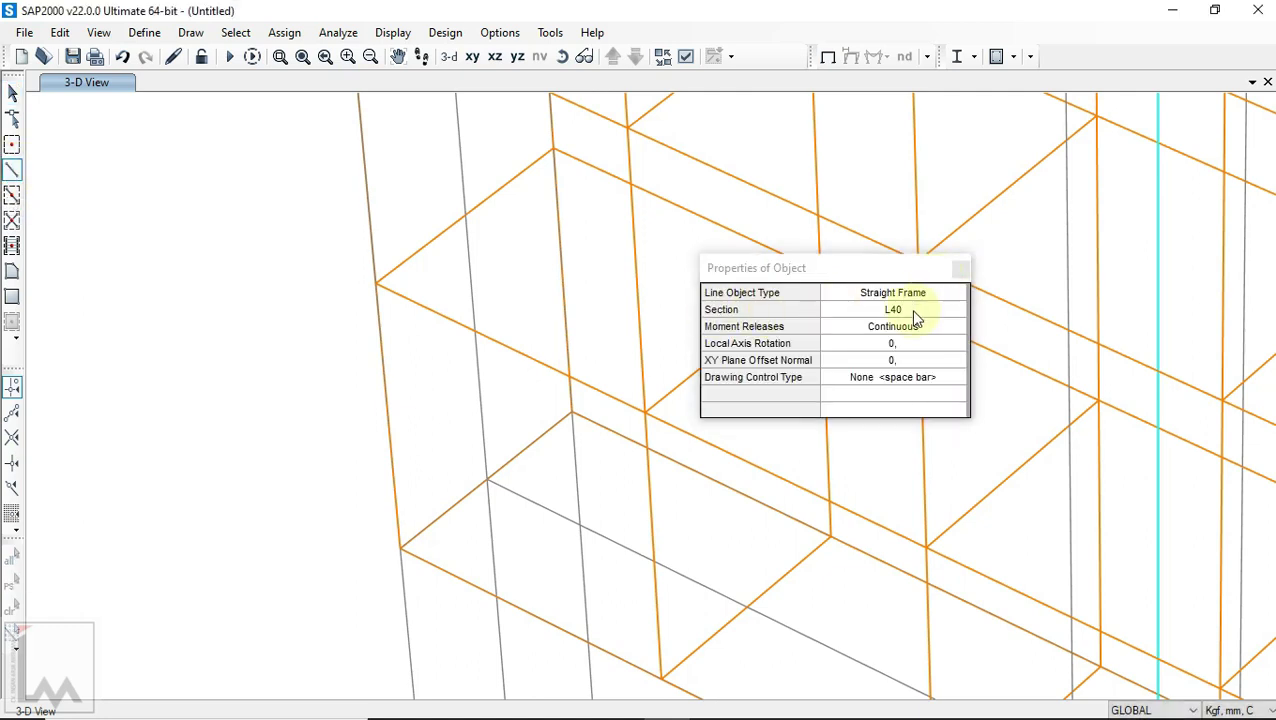
click(888, 267)
drag(888, 267, 951, 167)
scroll(590, 352, down, 5)
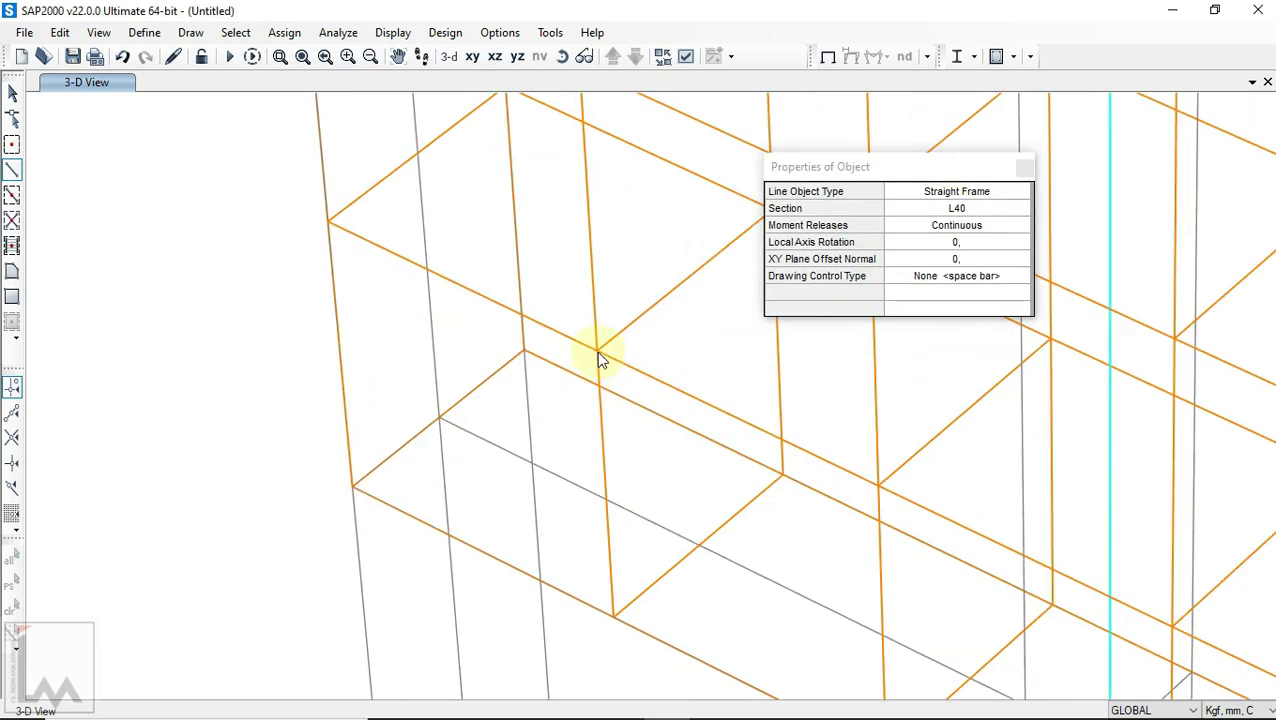
scroll(585, 350, down, 3)
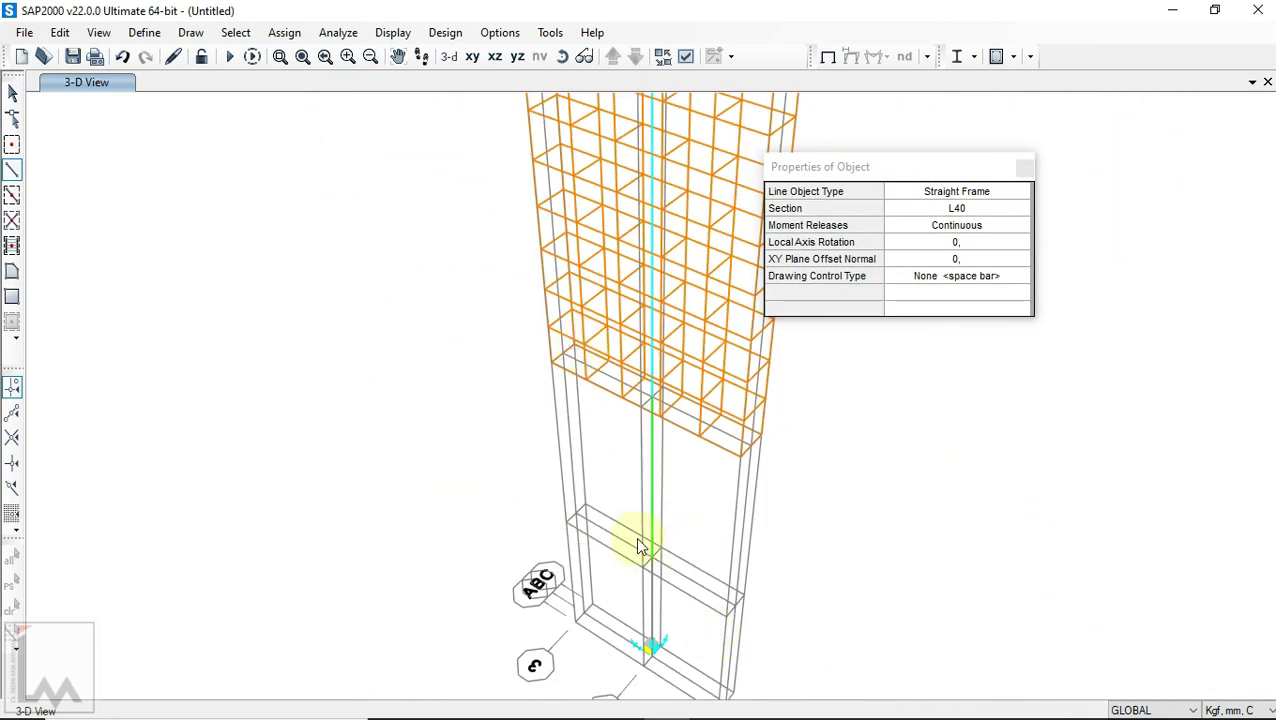
scroll(585, 395, up, 6)
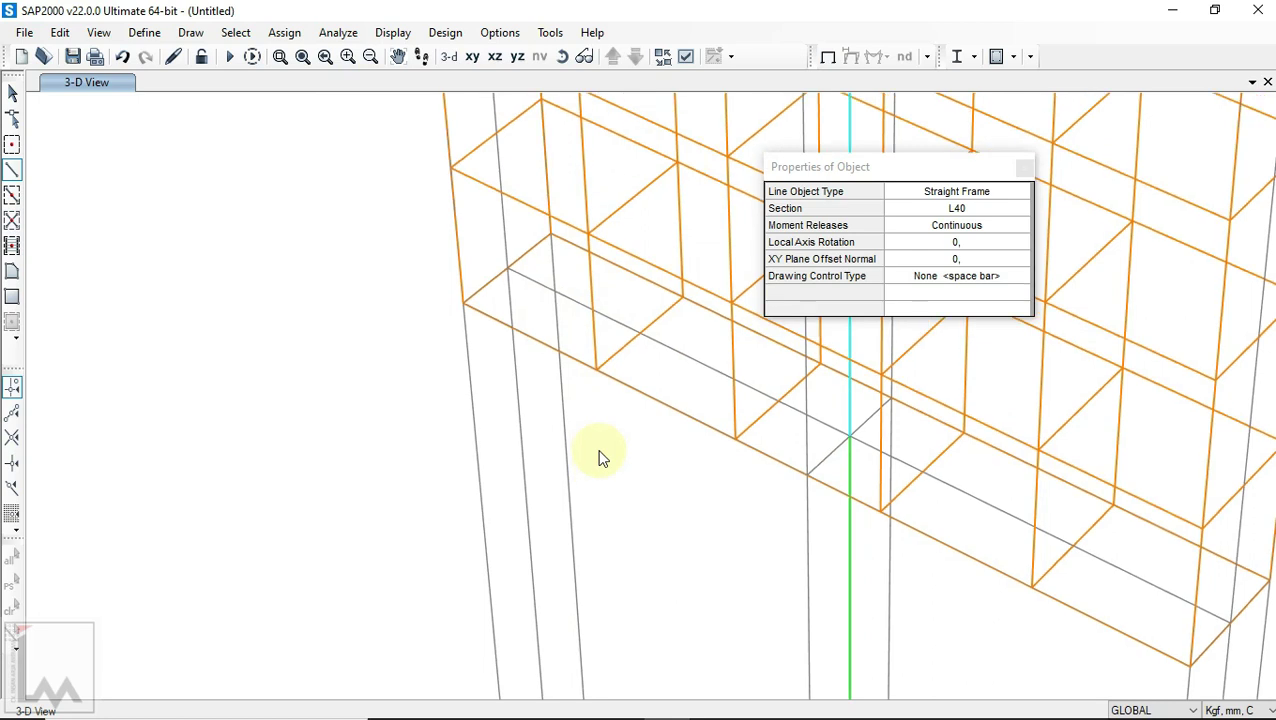
click(613, 493)
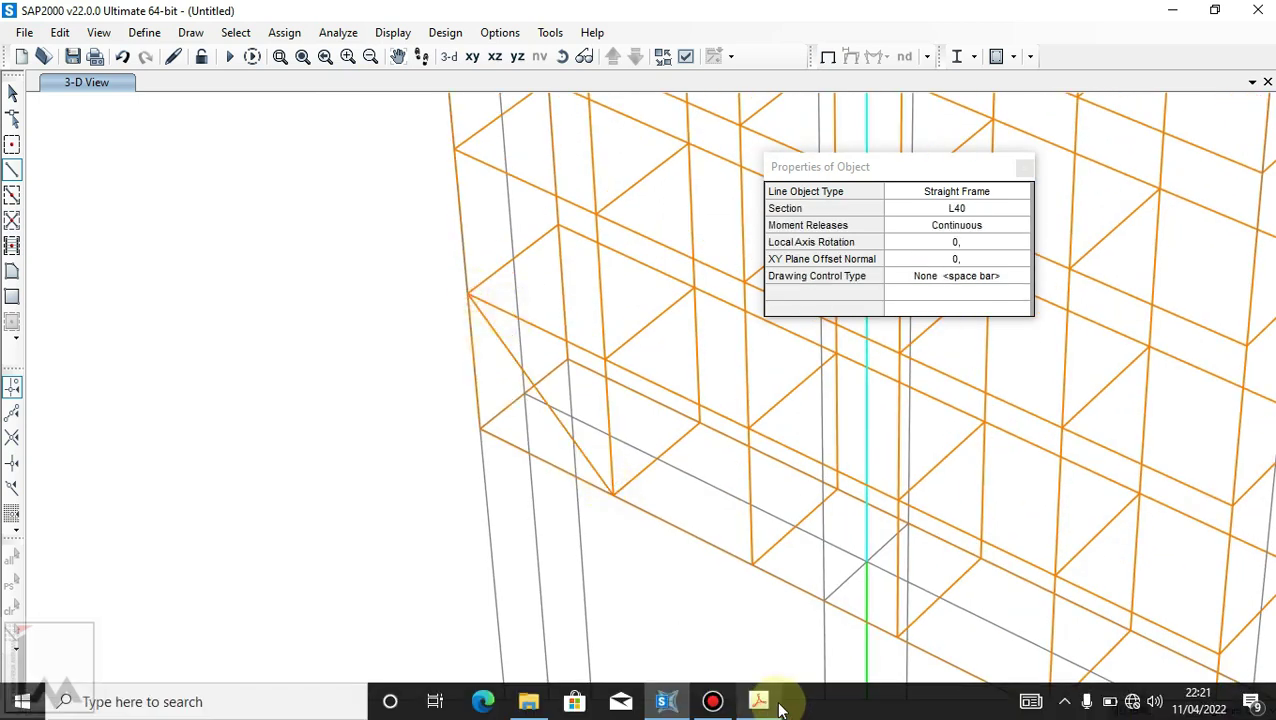
Step: Following the PDF elevation, draw the opposing L40 diagonal in the adjacent lowest front bay to meet the first diagonal's lower end
click(762, 703)
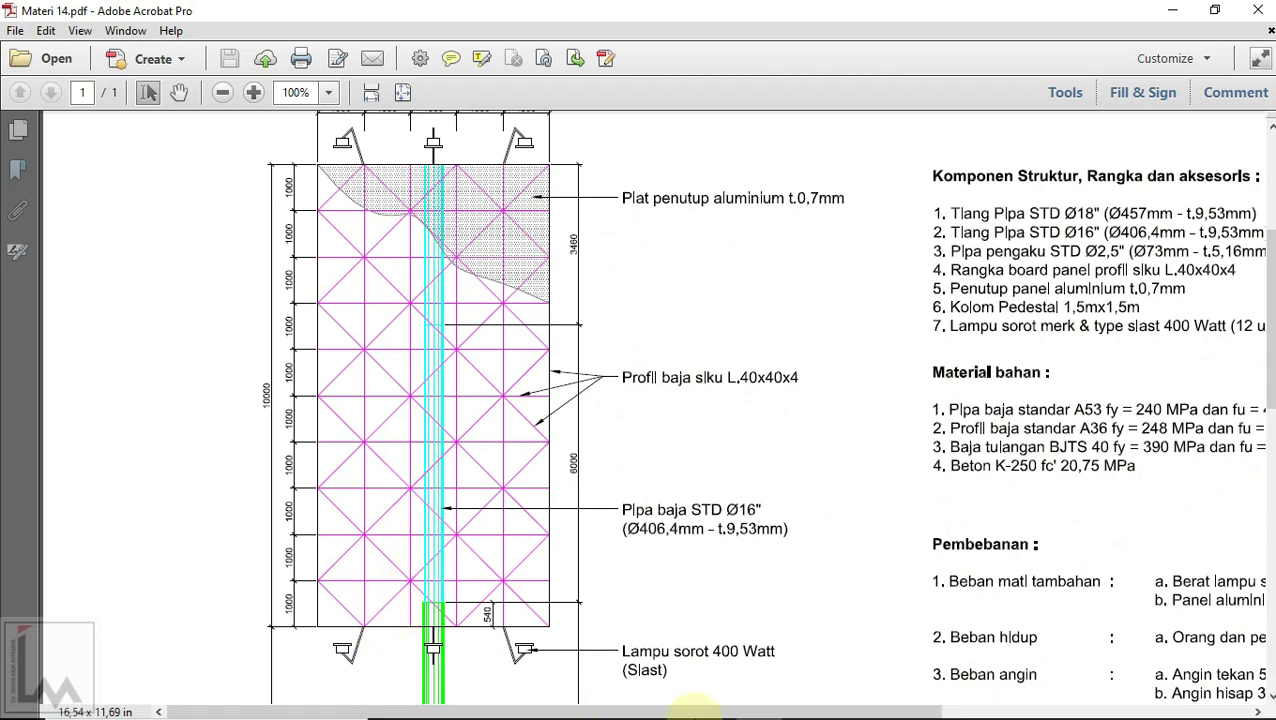
click(665, 703)
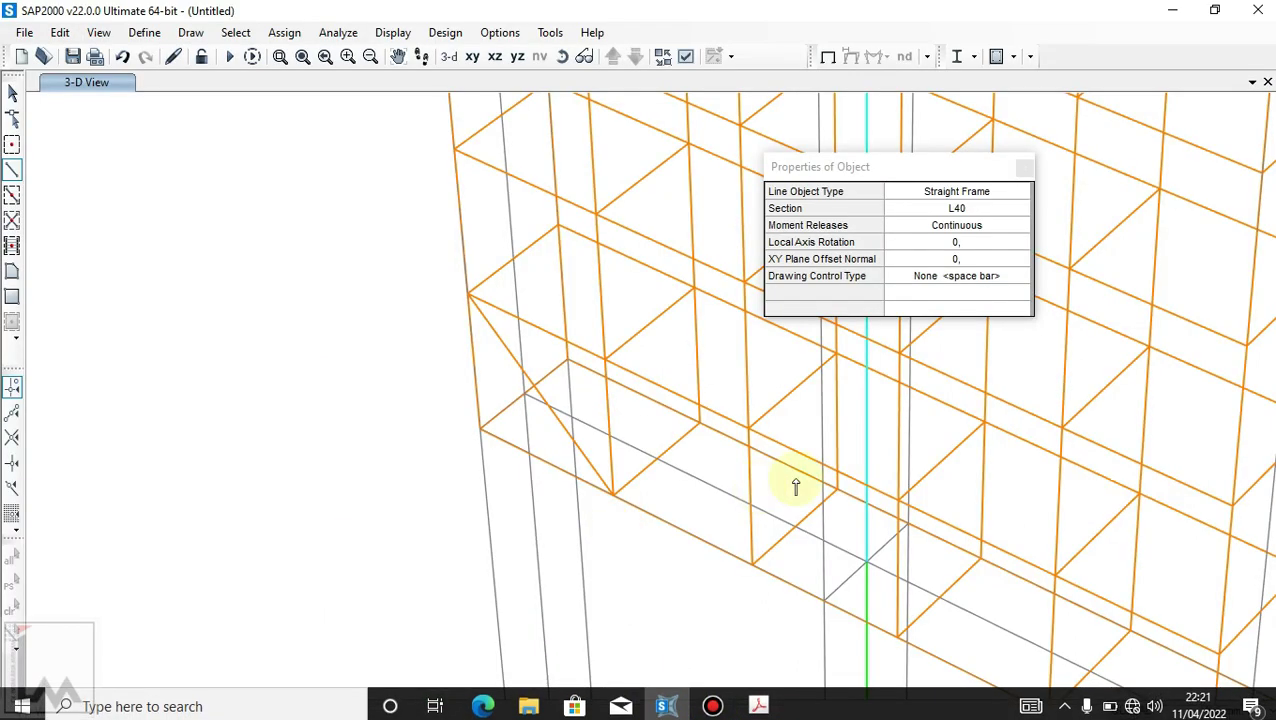
click(749, 428)
click(613, 495)
right_click(640, 547)
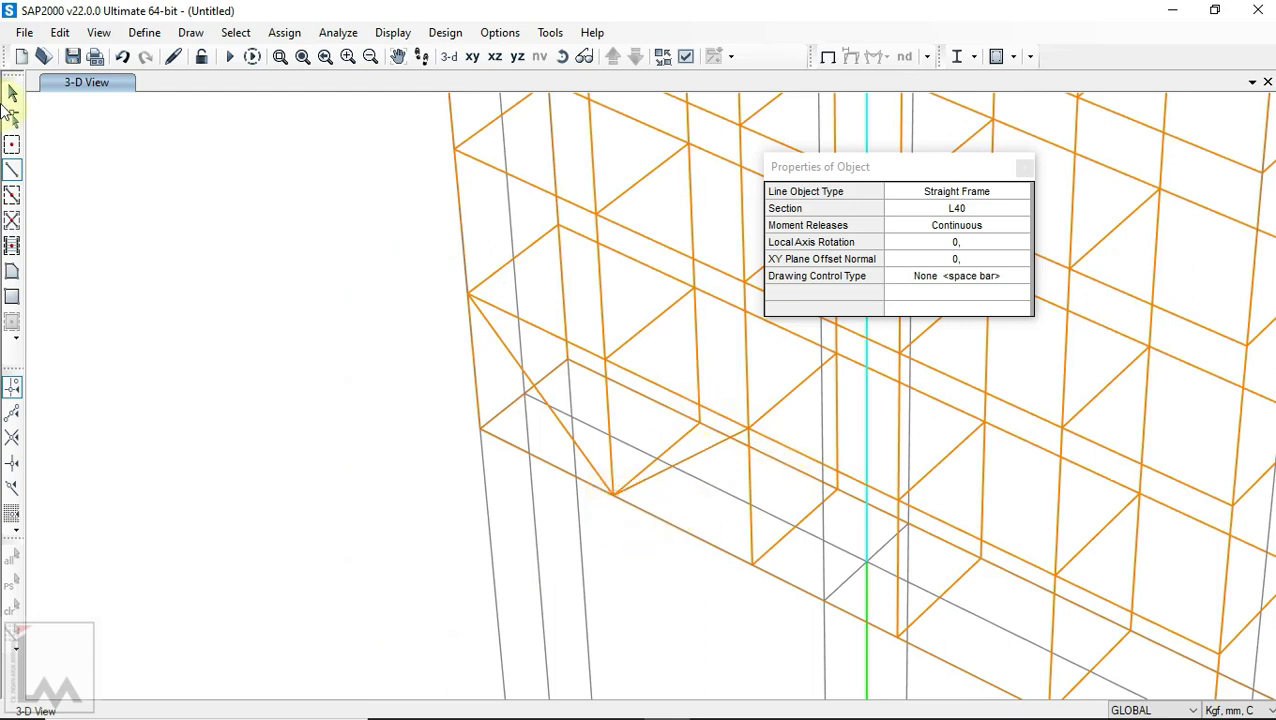
click(14, 95)
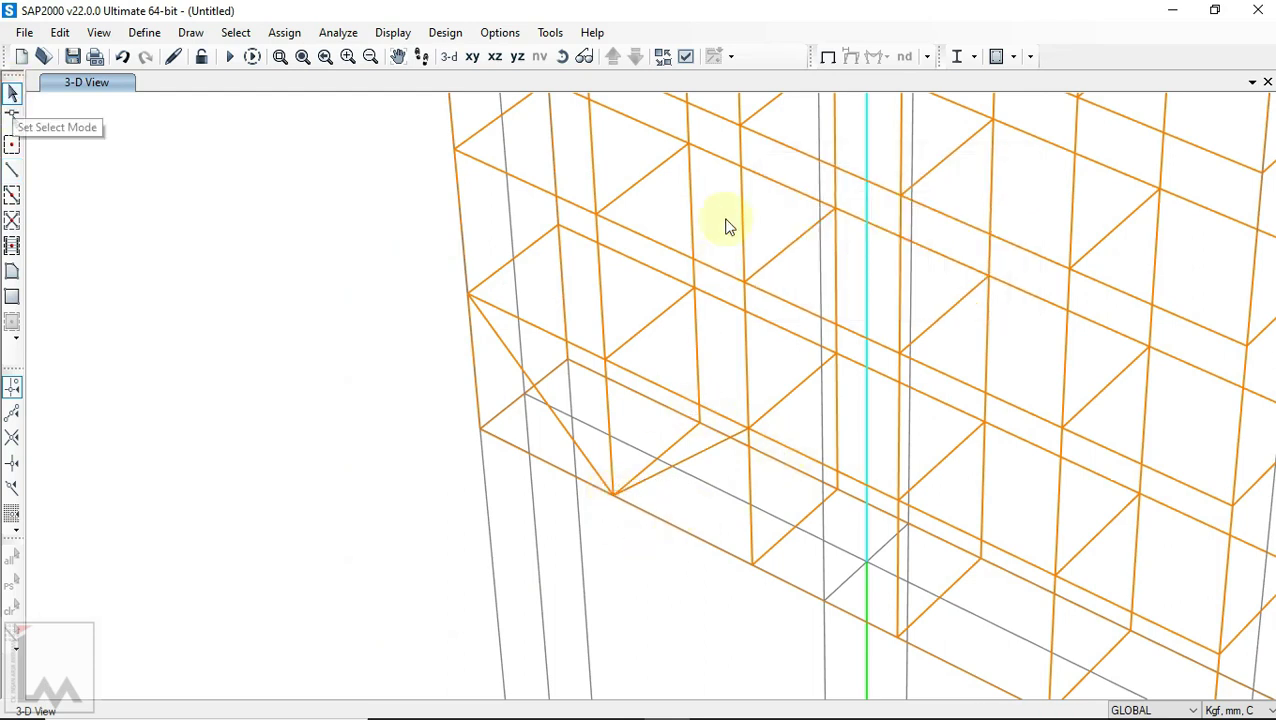
Step: Set the 3D view type to Extrude so the frame members show their real section shapes
click(687, 57)
click(560, 121)
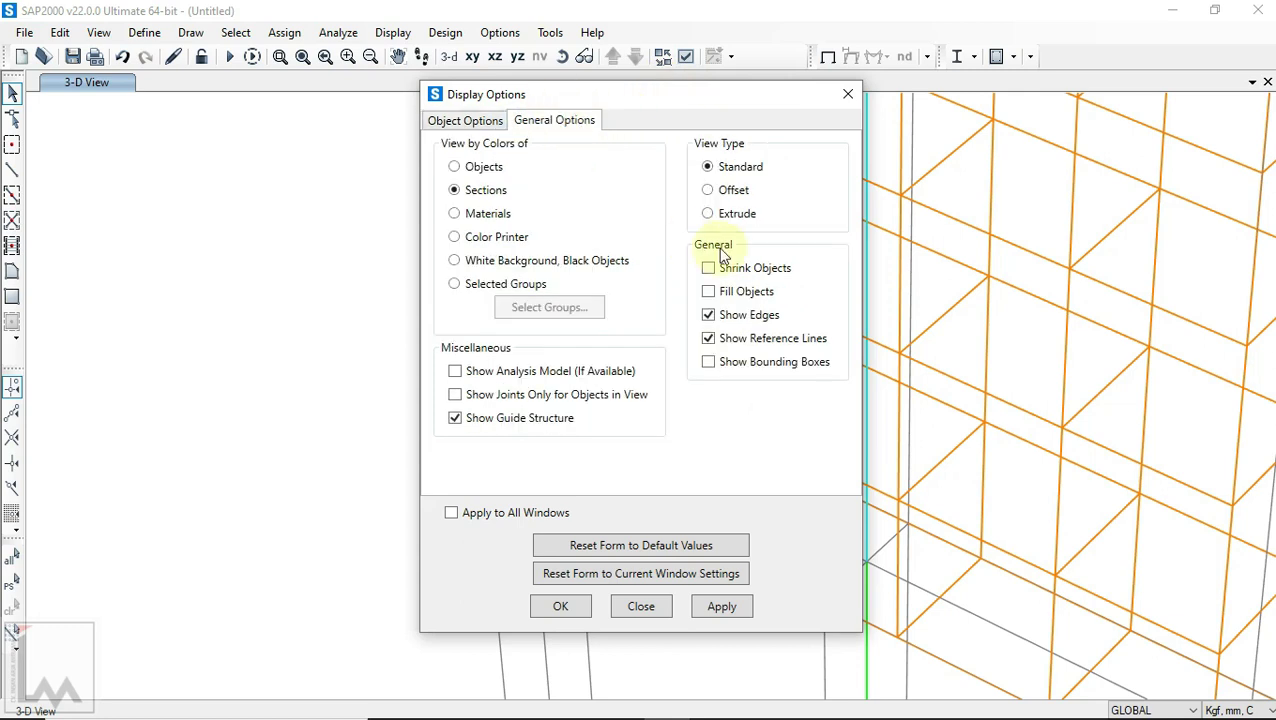
click(710, 213)
click(562, 607)
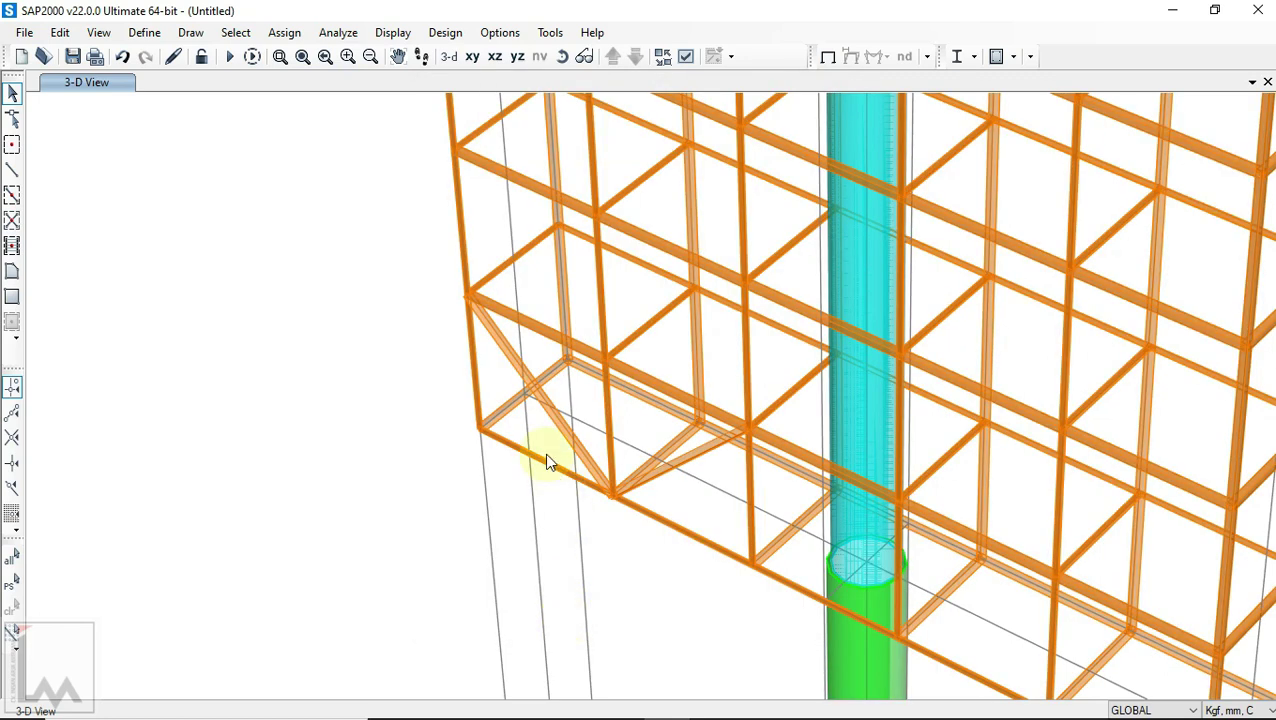
Step: Assign a standard local axes angle of 180 degrees to the steep diagonal in the front face's lower corner bay
scroll(544, 457, up, 5)
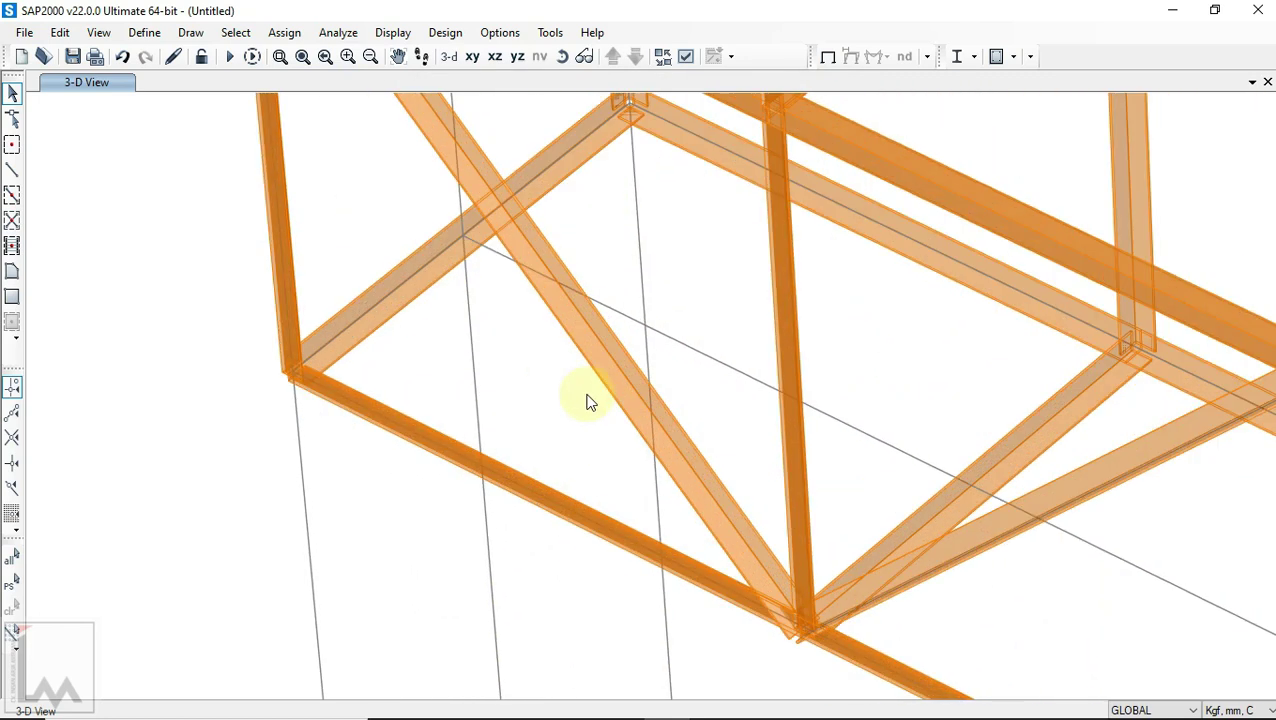
middle_drag(536, 422, 550, 395)
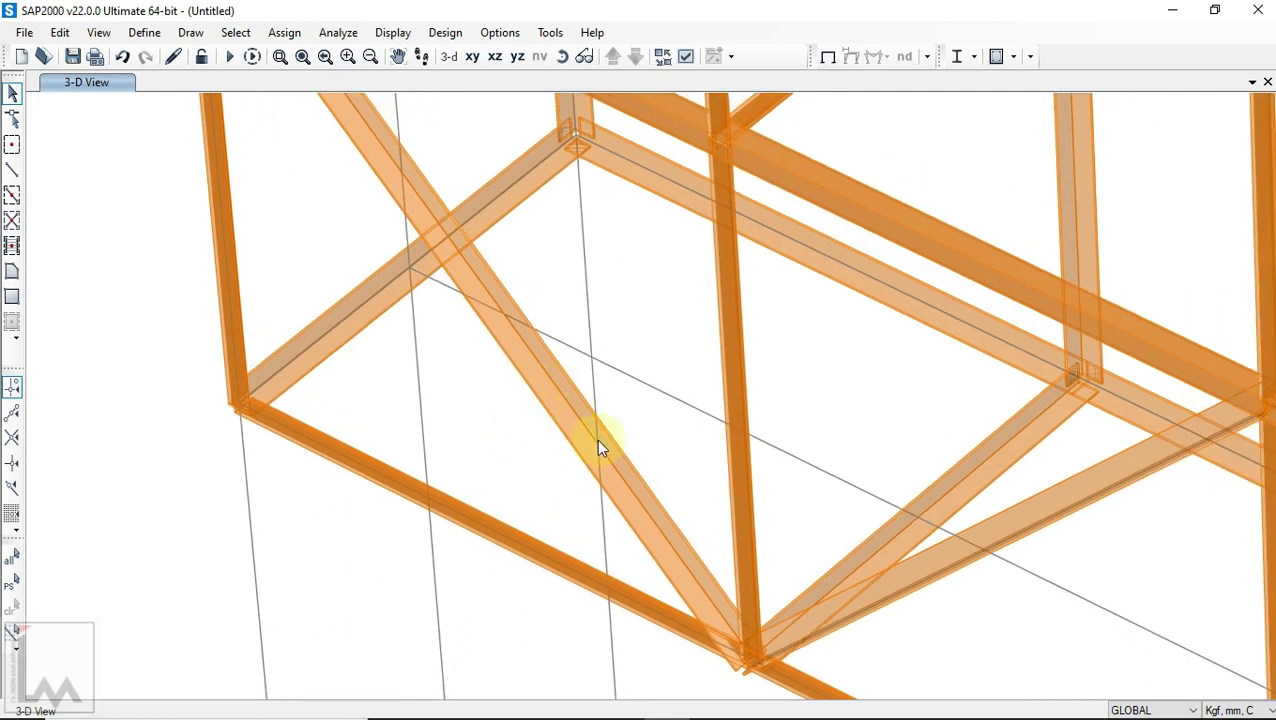
middle_drag(598, 441, 502, 480)
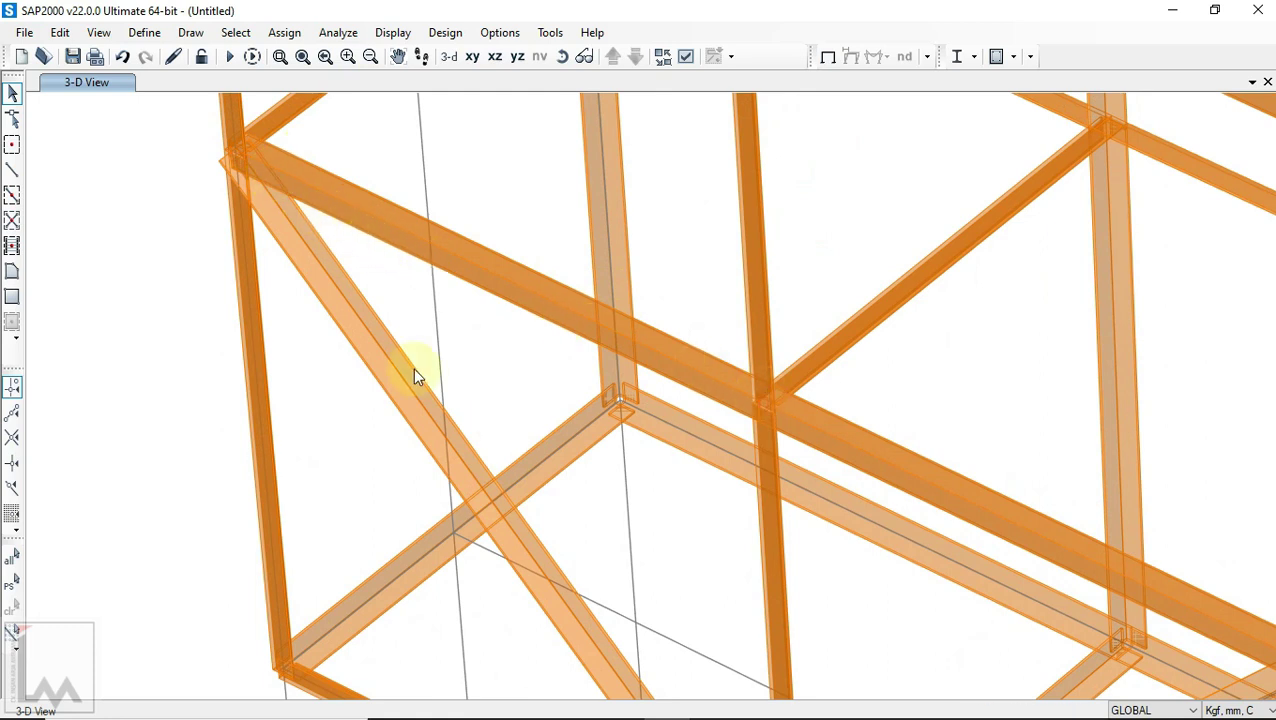
click(370, 274)
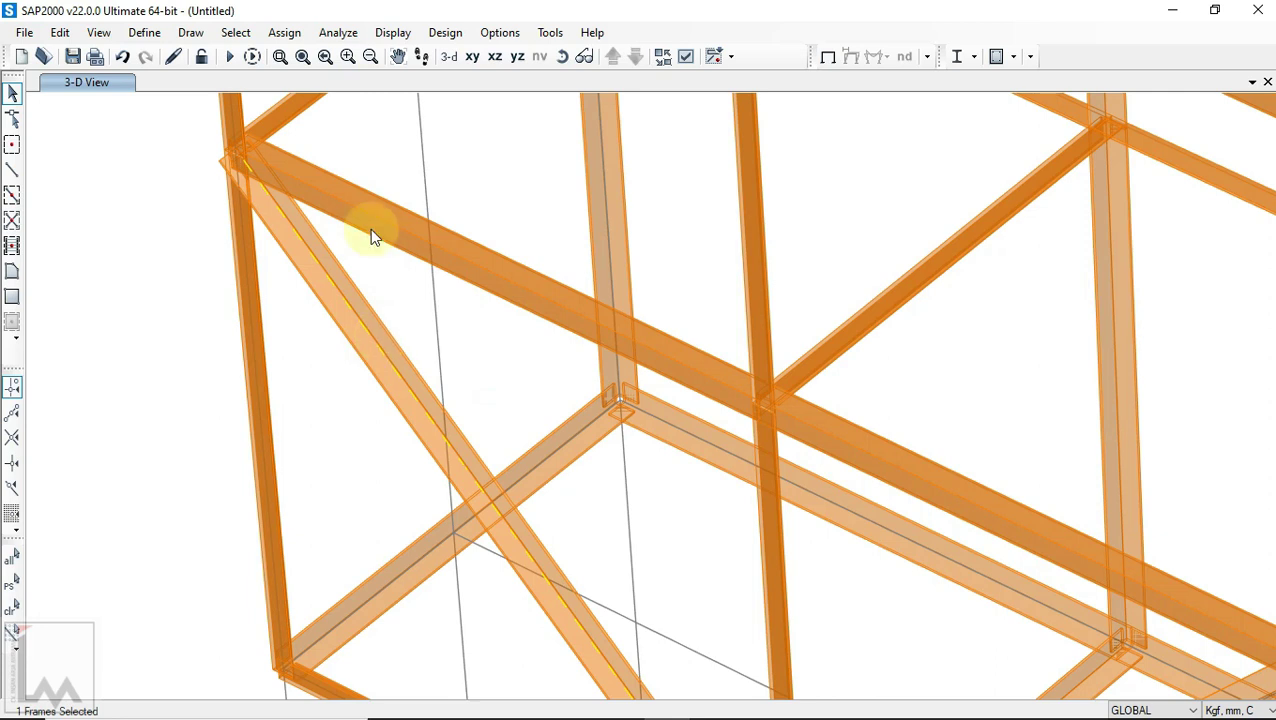
click(285, 33)
click(285, 33)
click(282, 35)
mouse_move(330, 82)
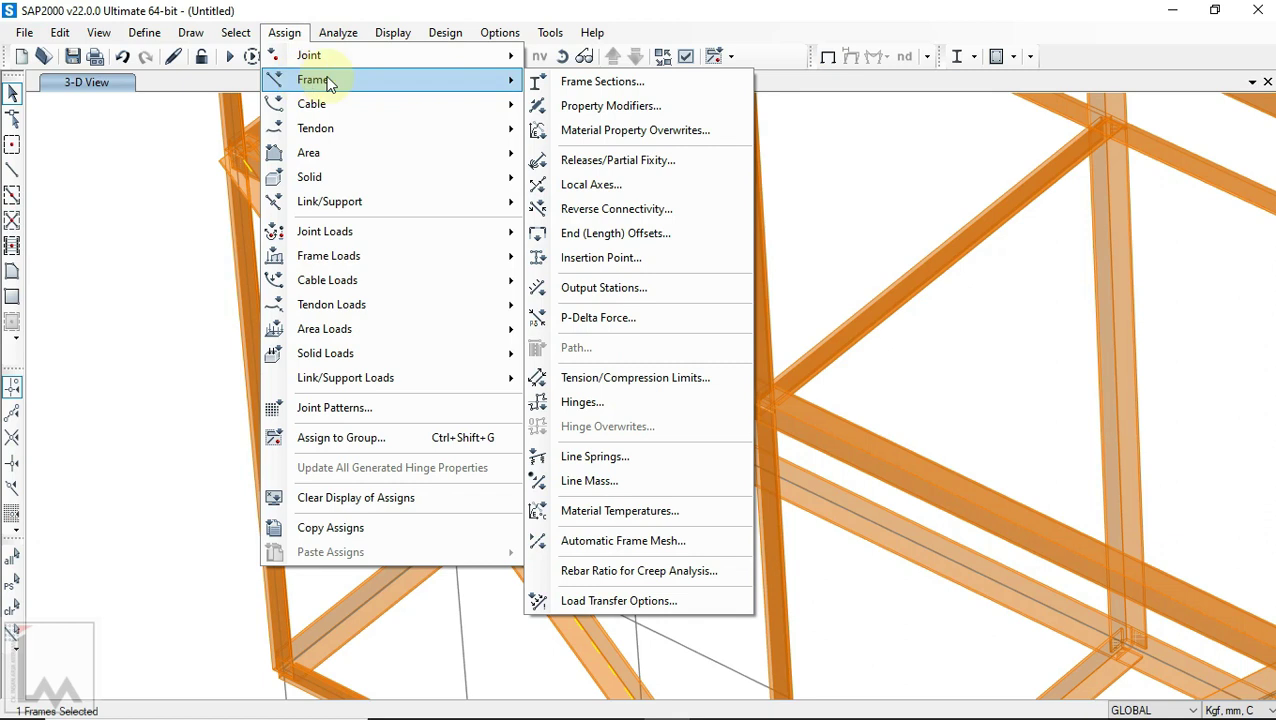
click(680, 186)
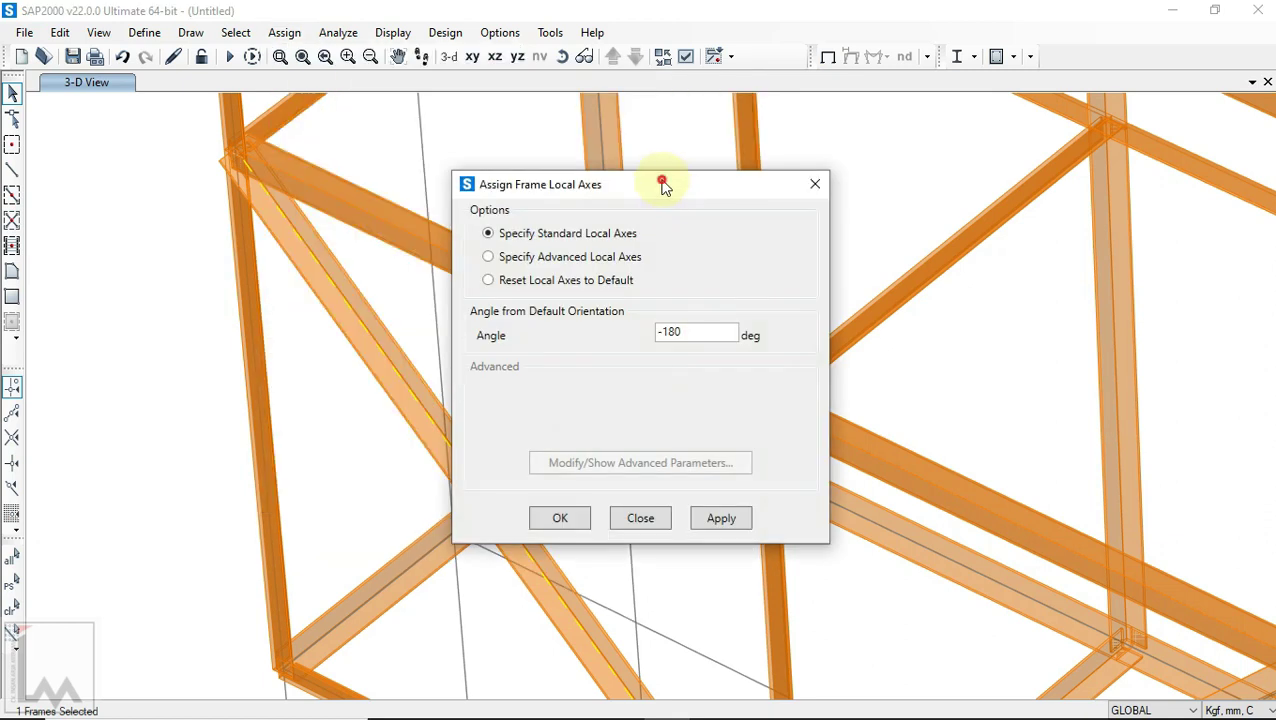
drag(662, 184, 1015, 235)
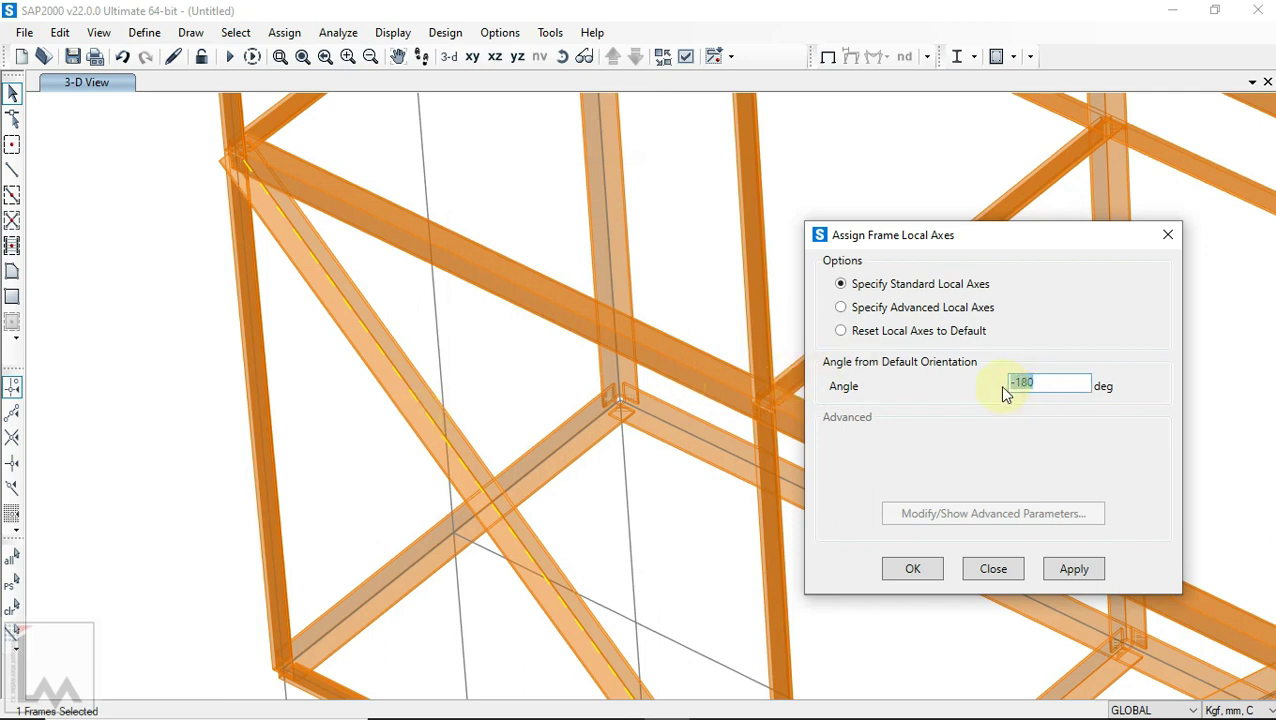
text(0)
click(1074, 568)
click(1074, 570)
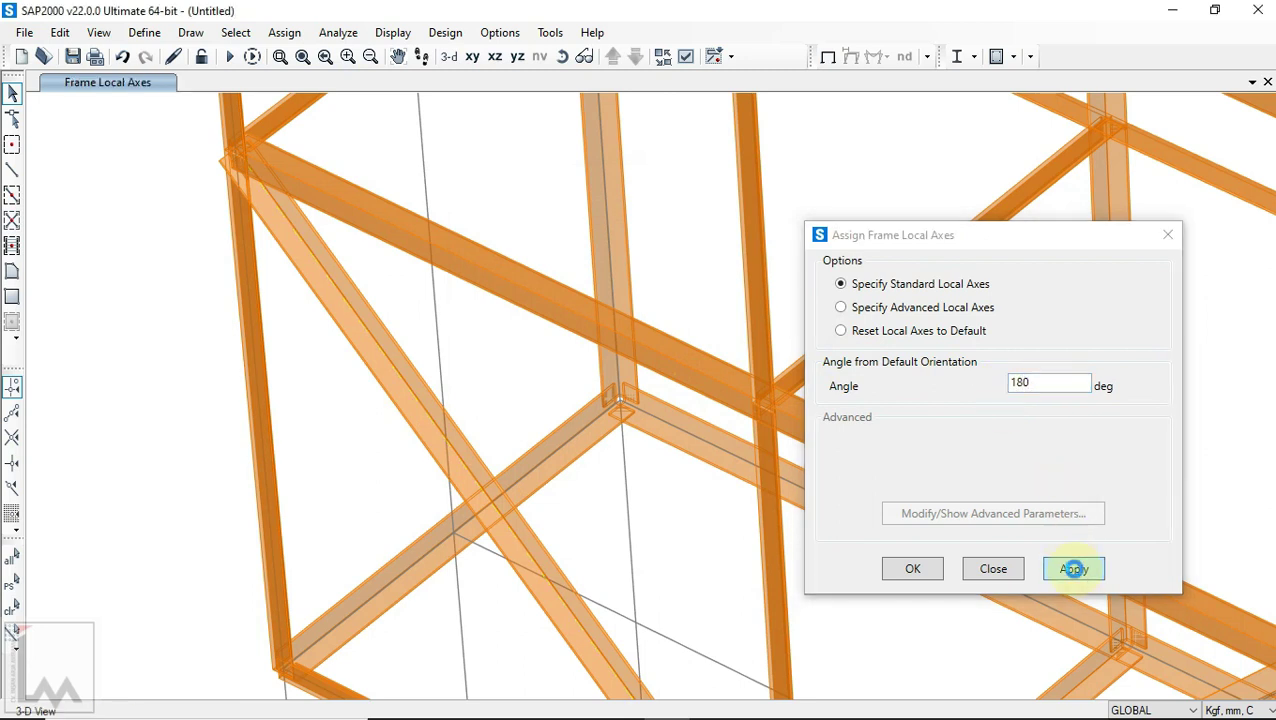
click(1074, 570)
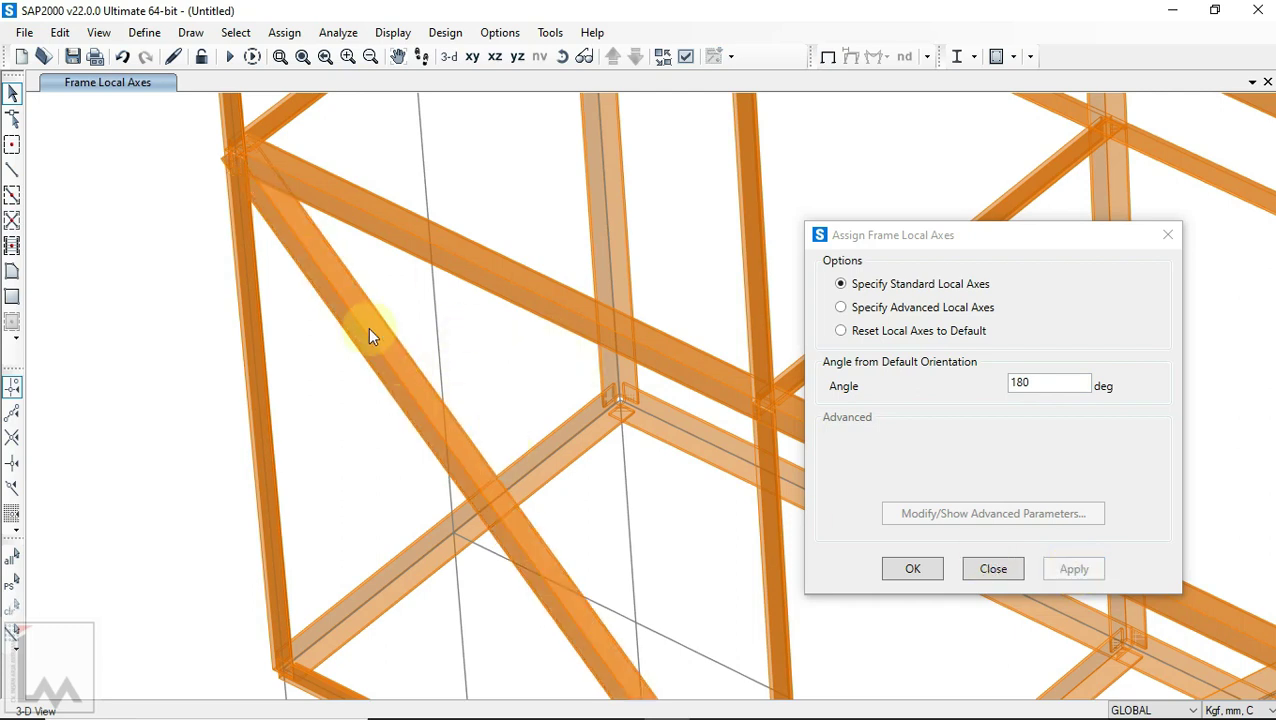
Step: Apply the 180 degree local axes angle to the adjacent diagonal in the lowest row and finish the assignment
middle_drag(368, 329, 297, 339)
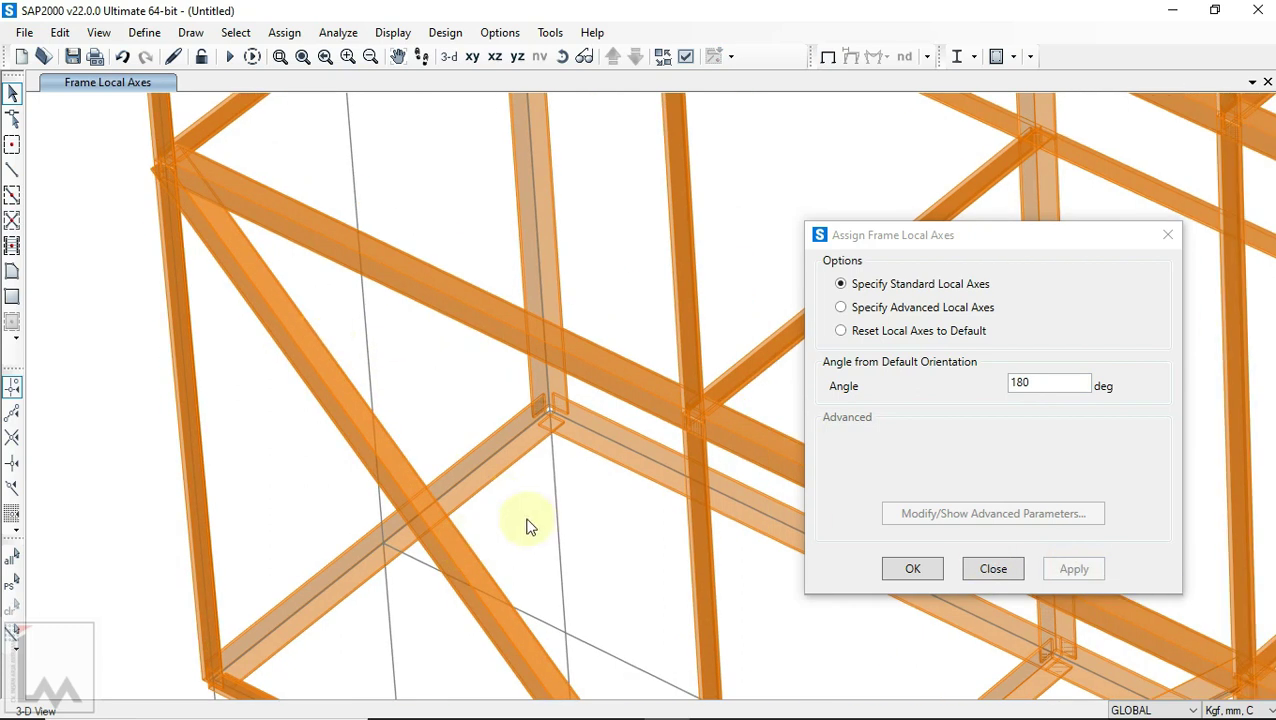
scroll(431, 460, down, 3)
scroll(649, 558, up, 3)
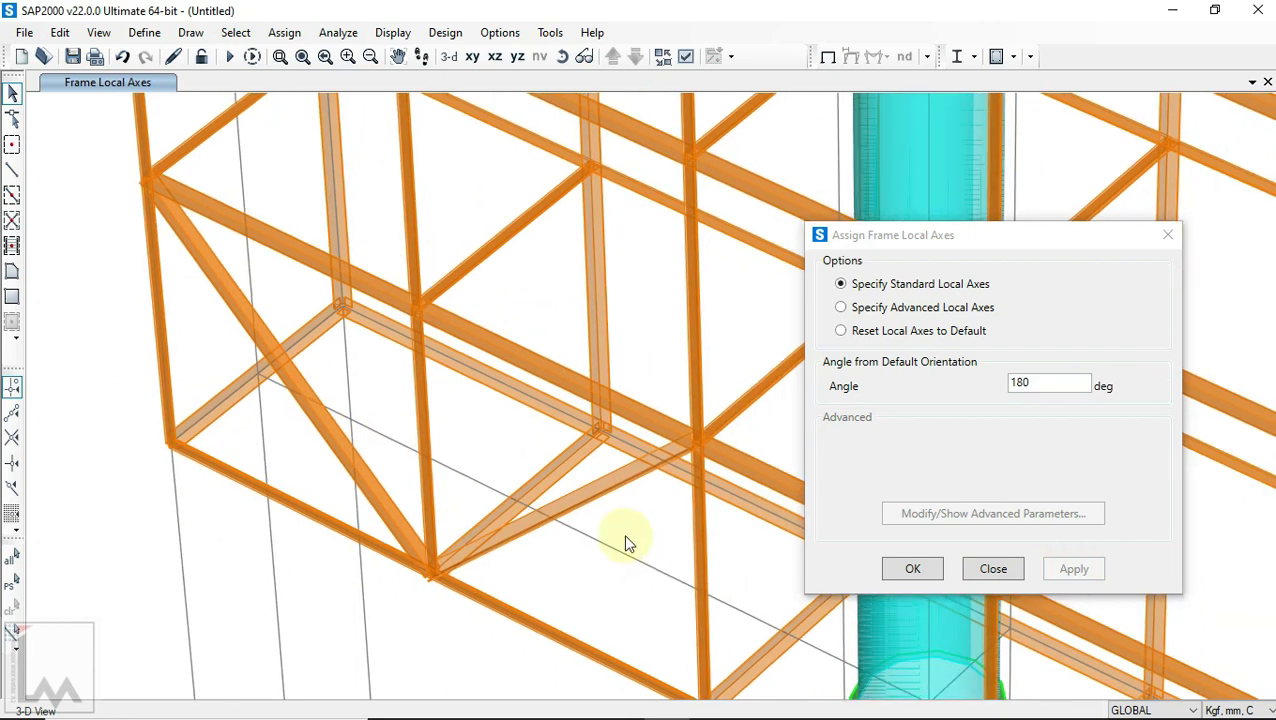
scroll(598, 525, up, 4)
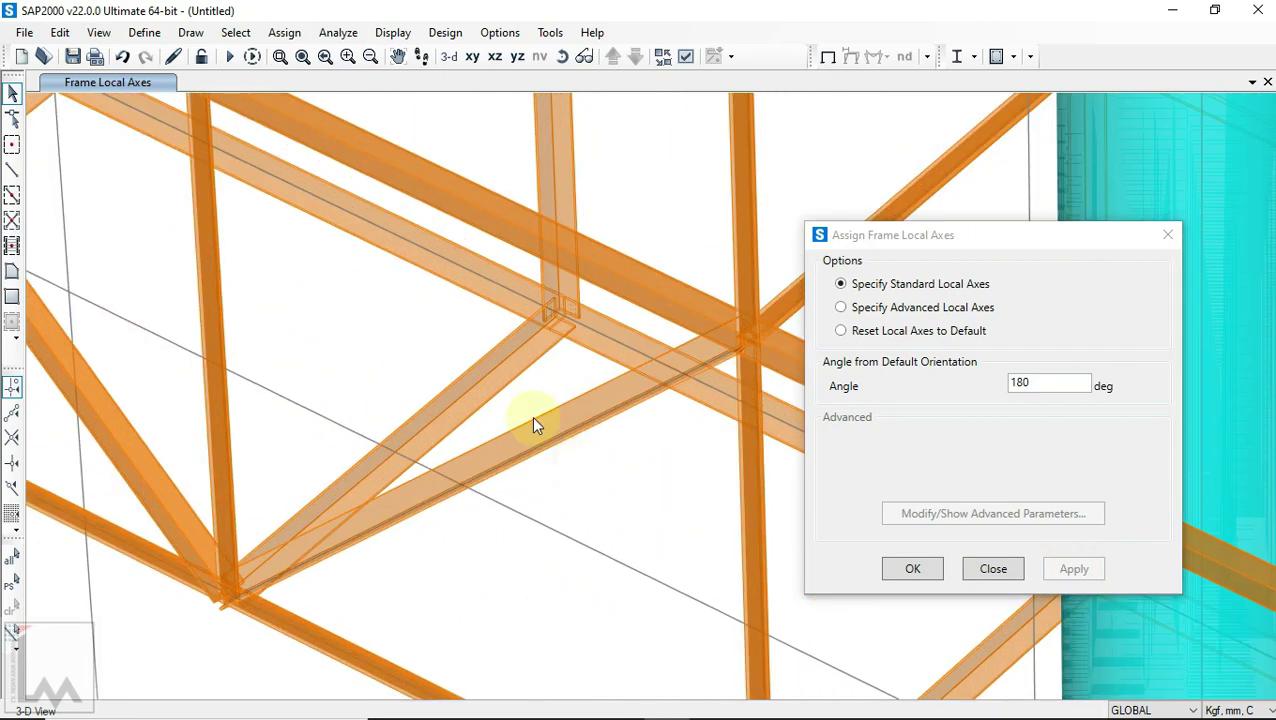
click(532, 418)
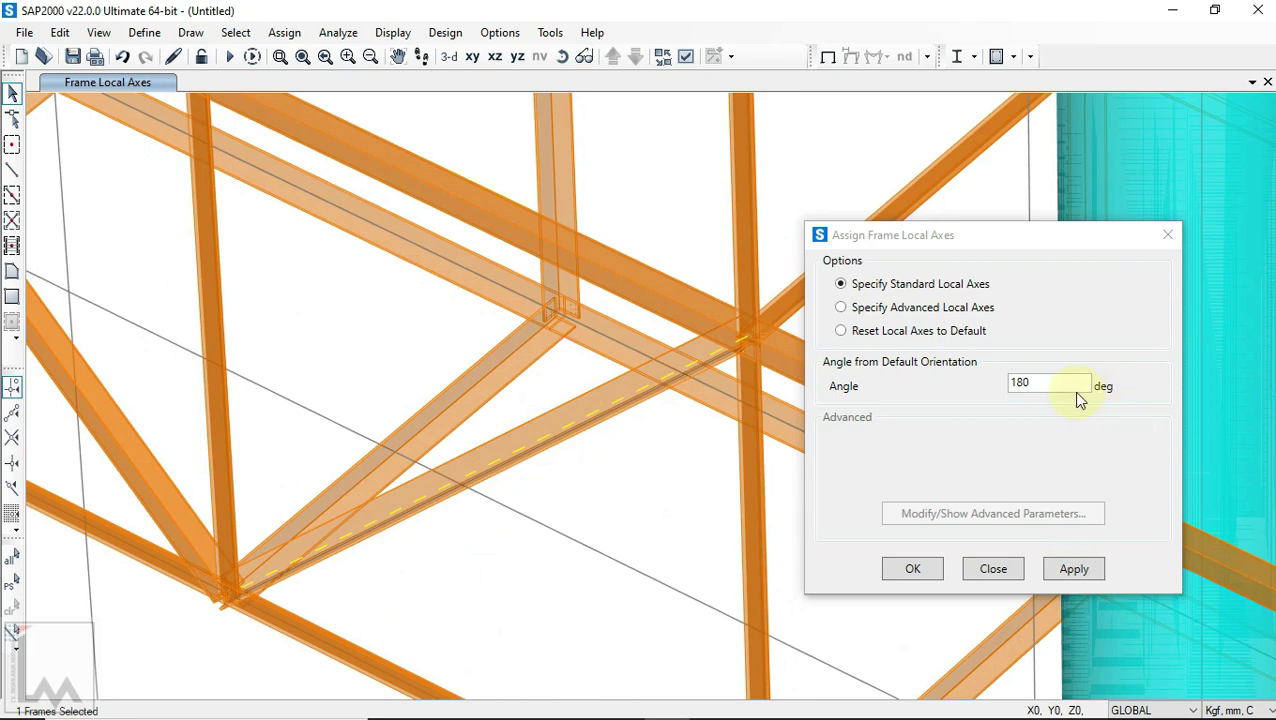
click(1063, 566)
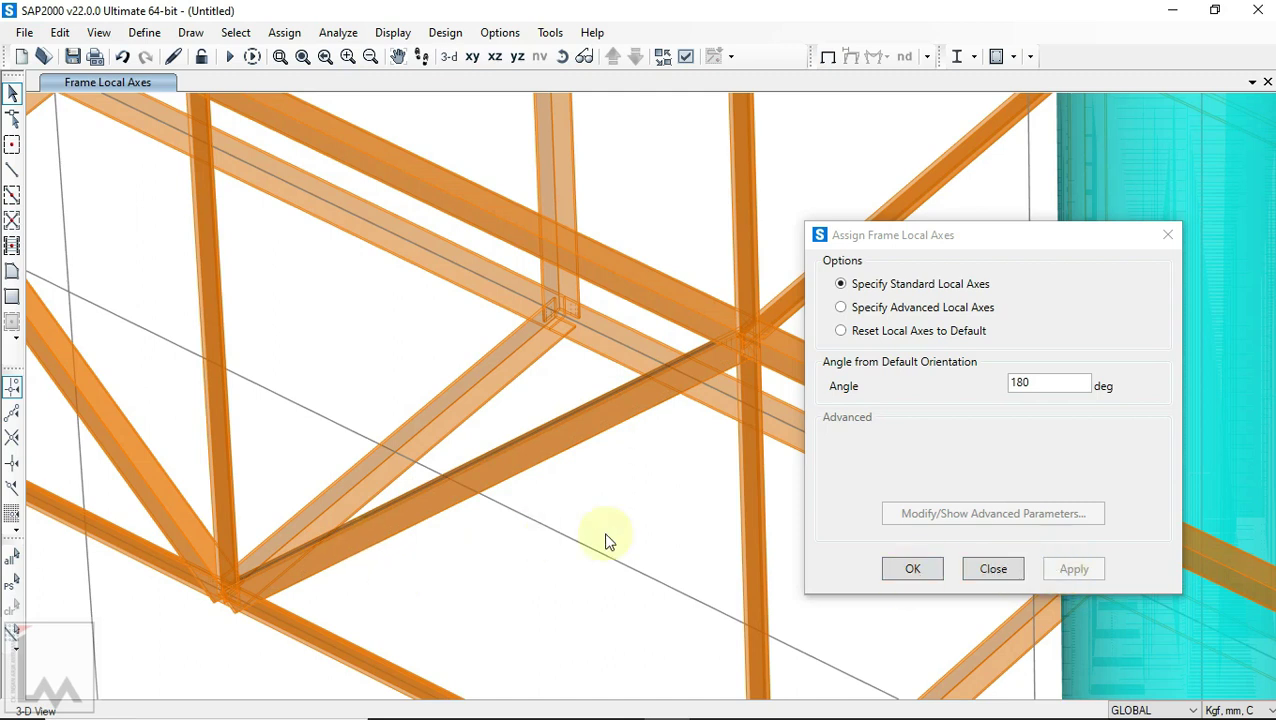
click(914, 568)
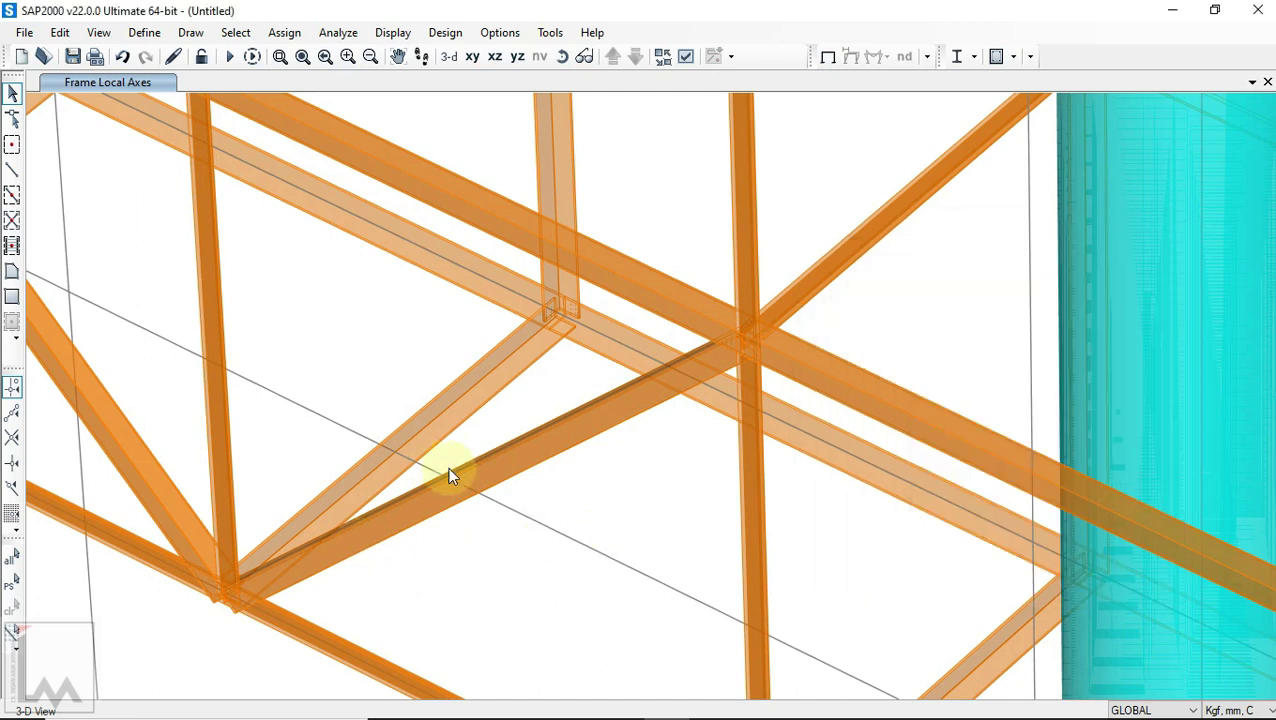
Step: Return the view type to Standard and clear the frame local axes display from the 3D view
scroll(448, 467, down, 3)
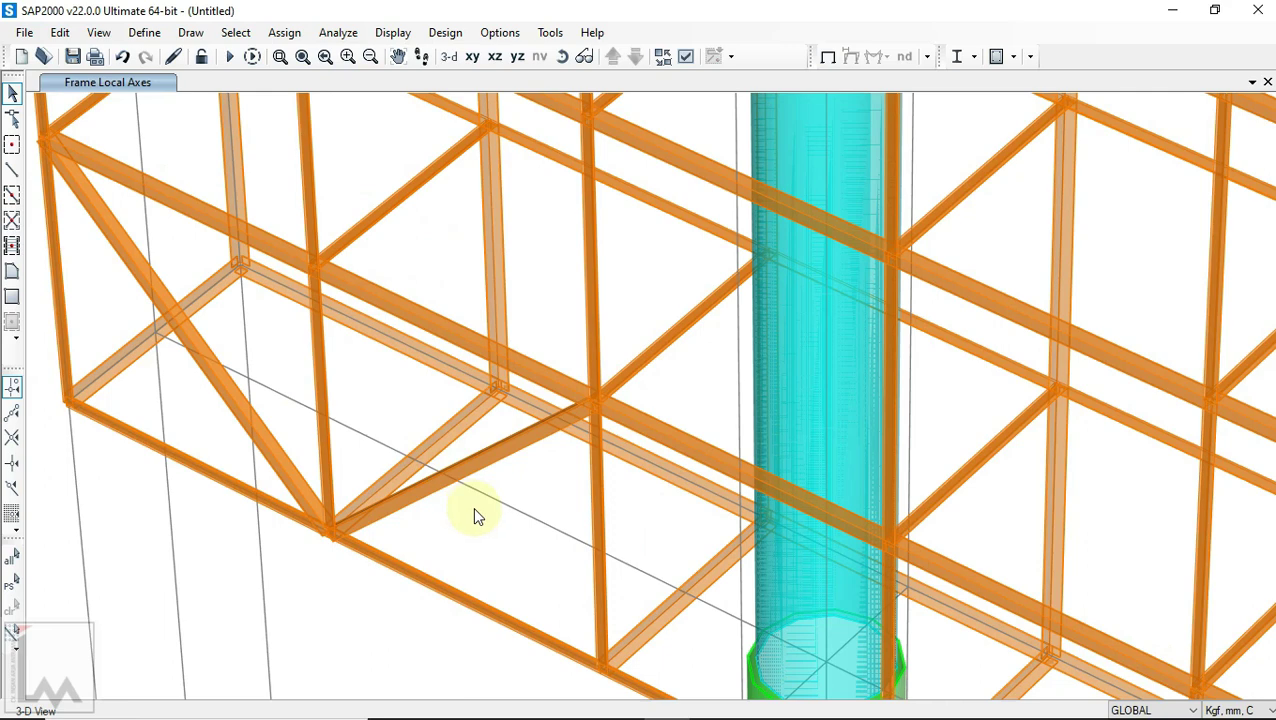
middle_drag(437, 452, 475, 509)
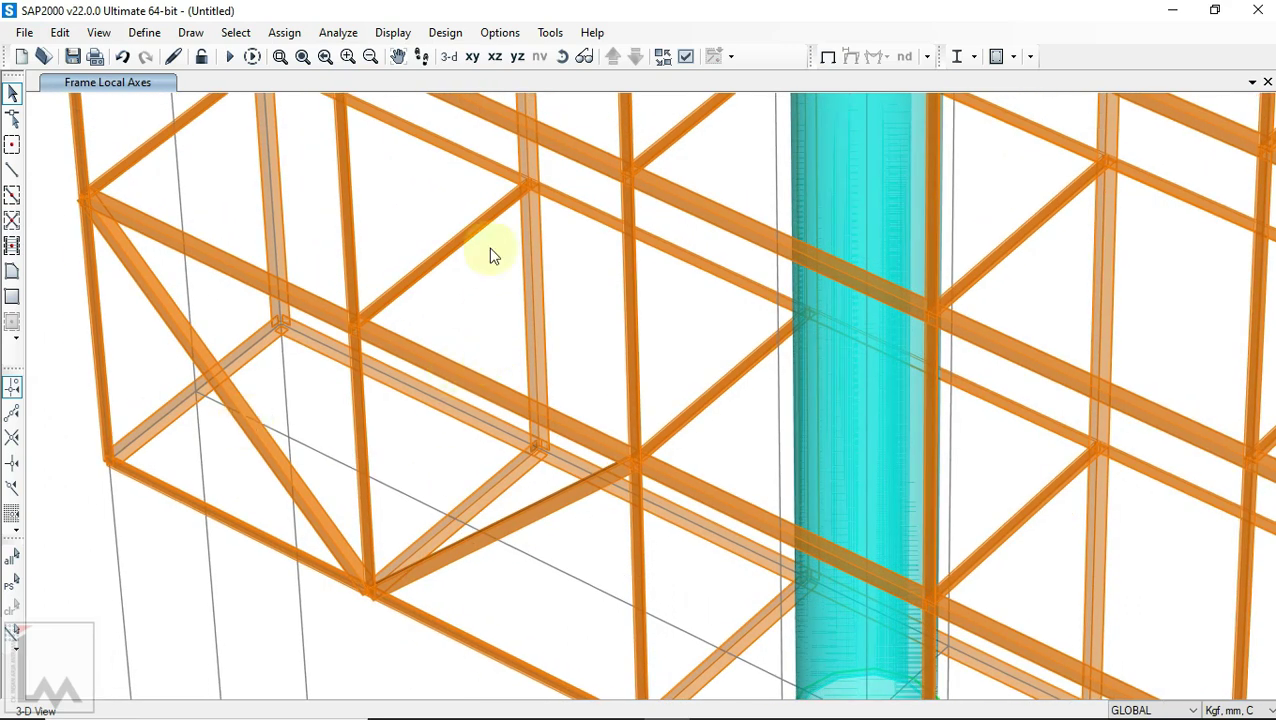
scroll(487, 298, down, 2)
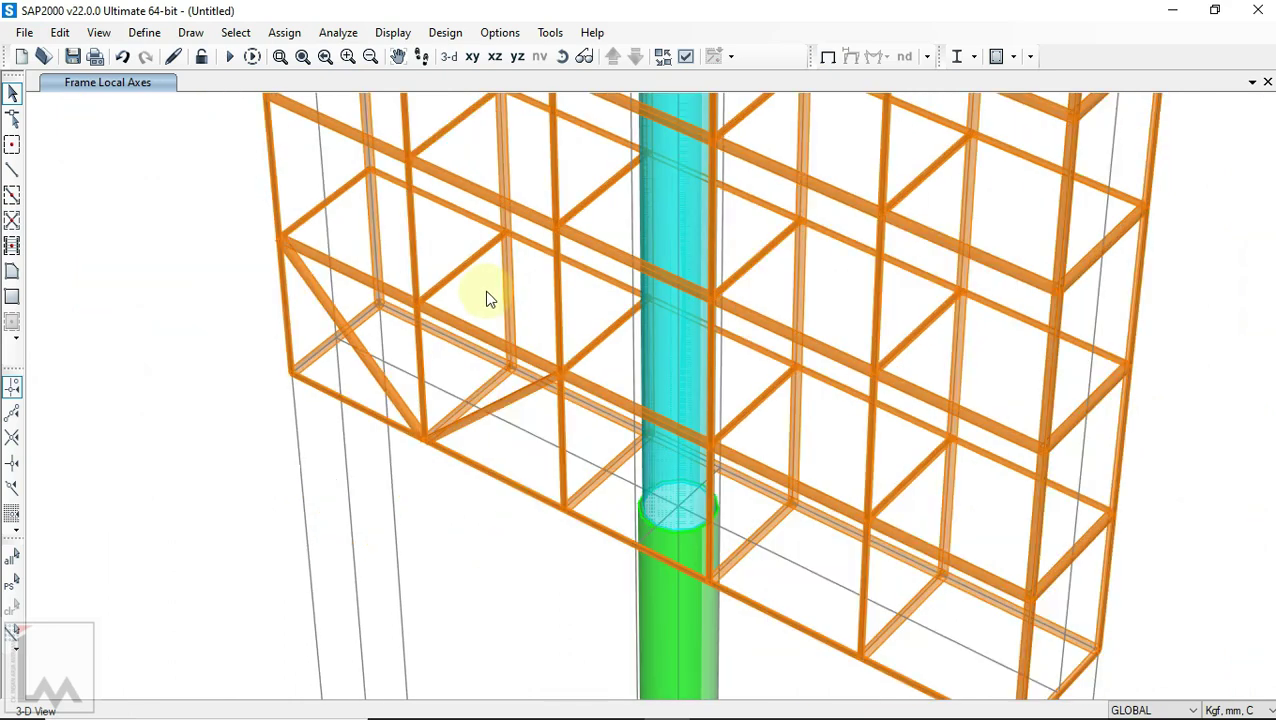
click(685, 56)
click(591, 121)
click(740, 167)
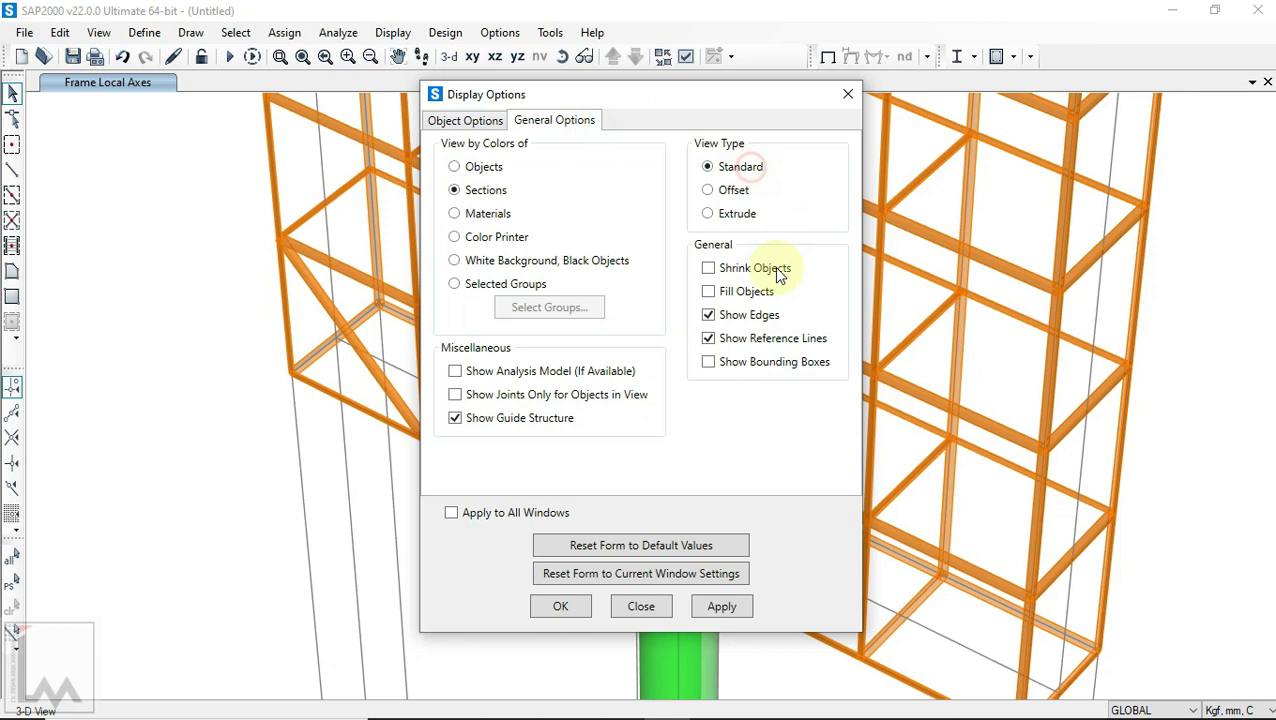
click(574, 610)
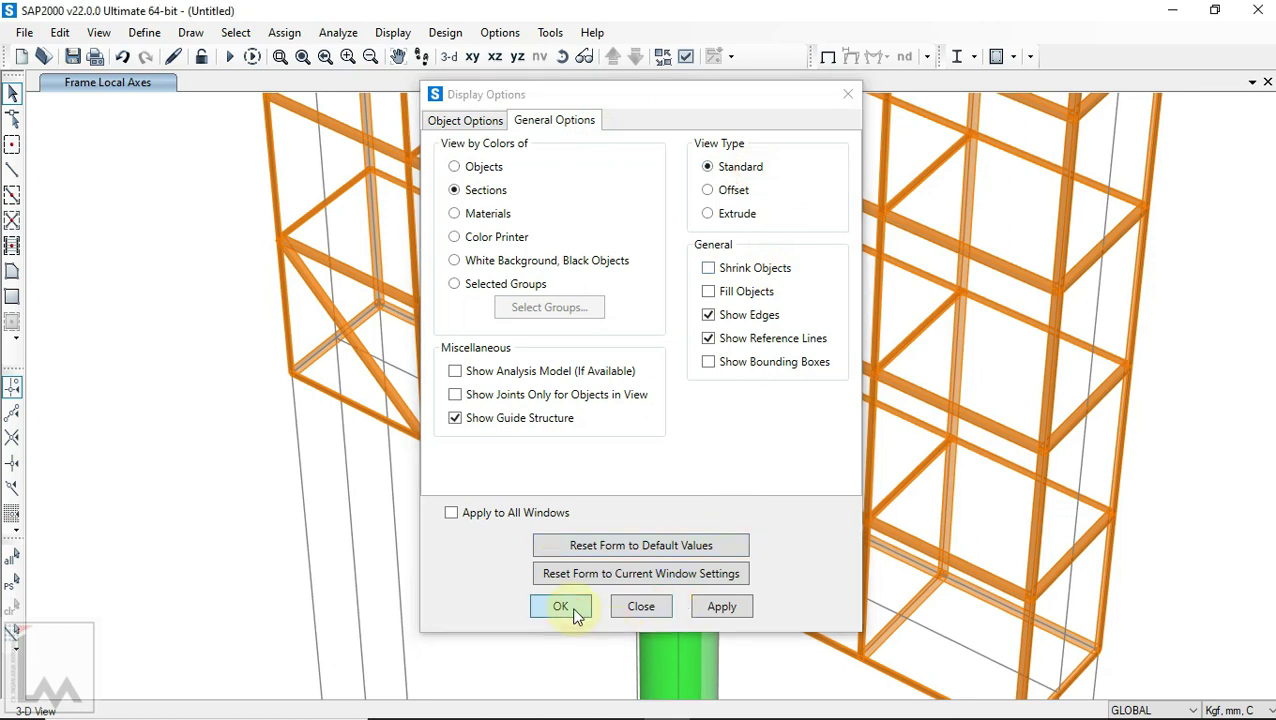
click(395, 32)
click(385, 51)
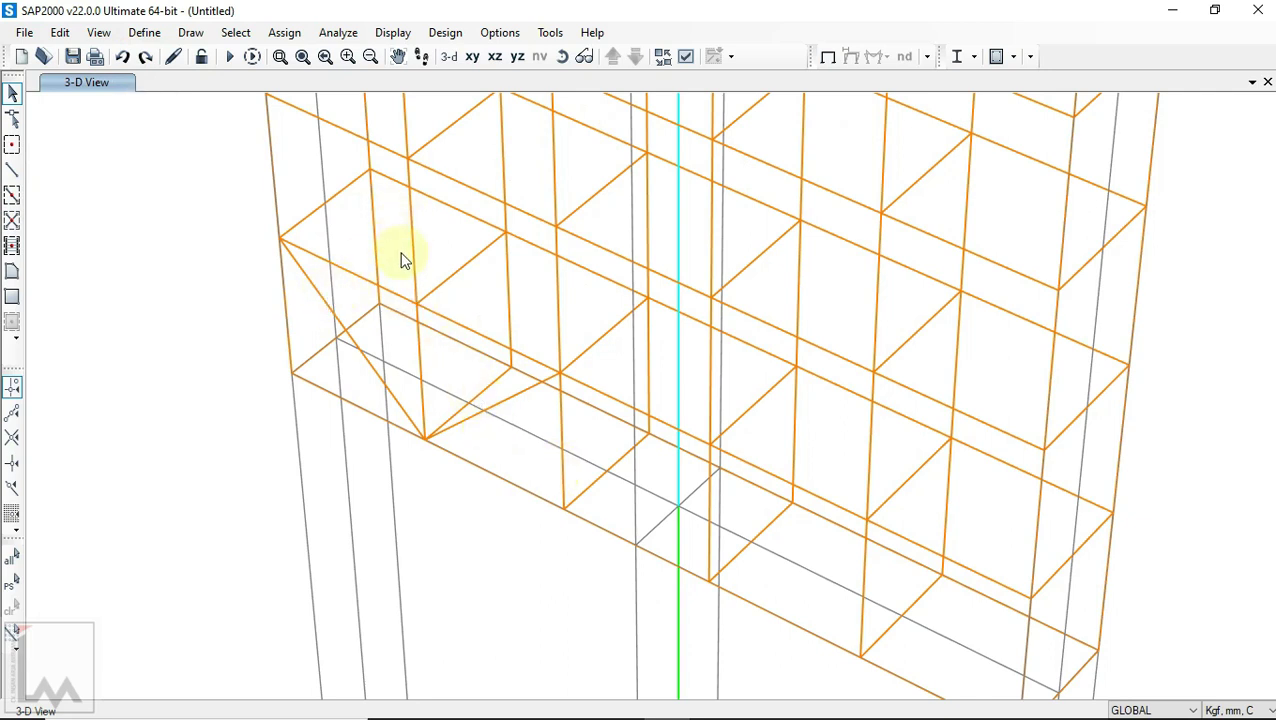
Step: Replicate the two lower diagonals linearly once, by dx 800 mm with dy and dz 0, onto the frame's opposite face
click(513, 397)
click(315, 289)
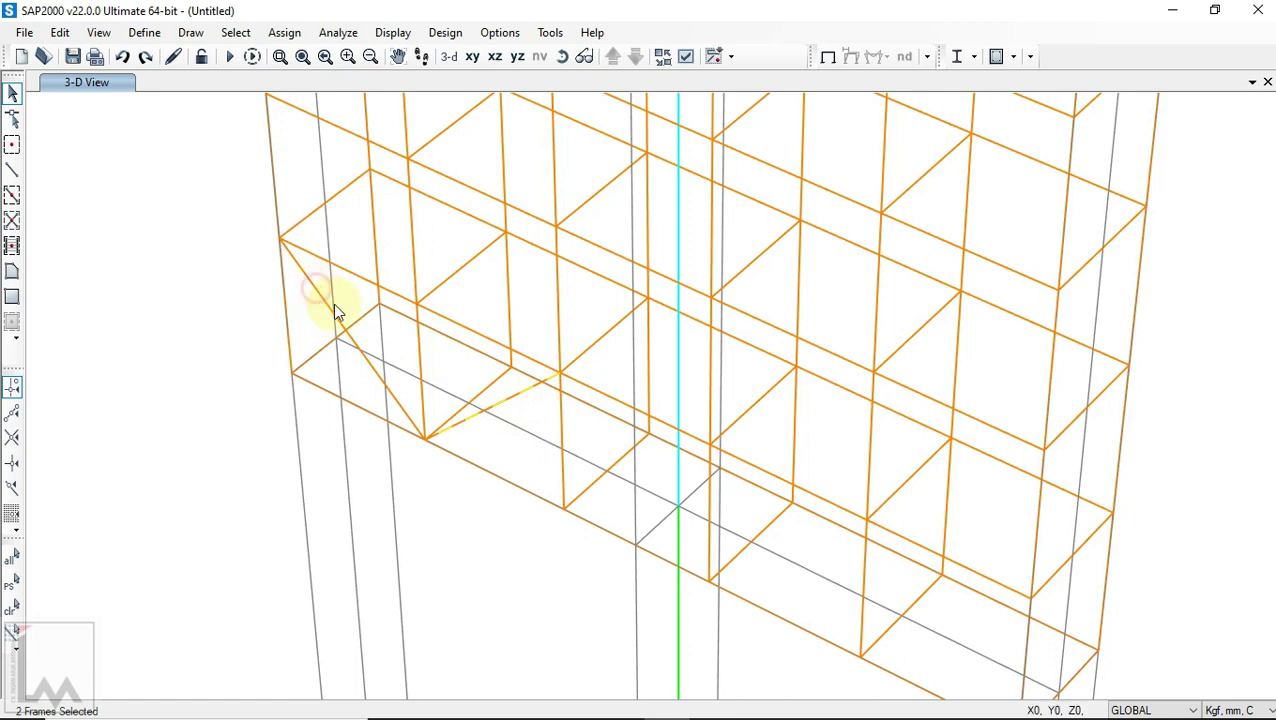
click(60, 32)
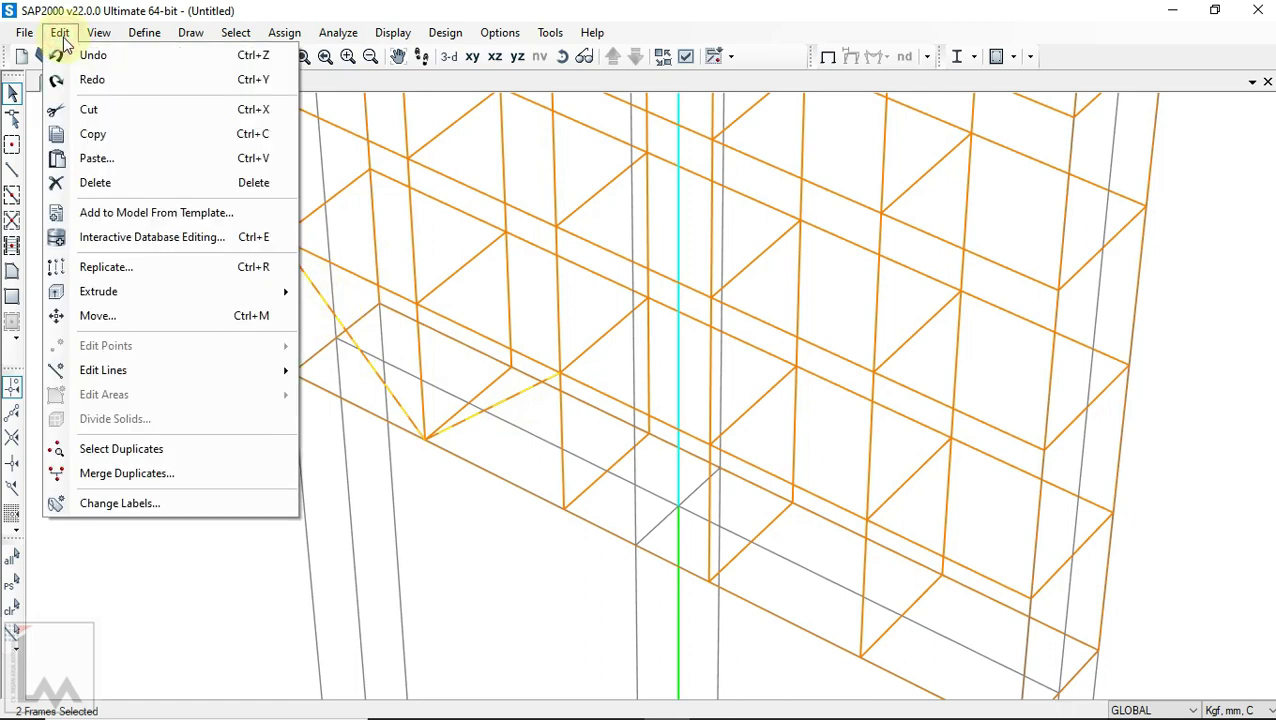
click(116, 268)
drag(533, 150, 799, 250)
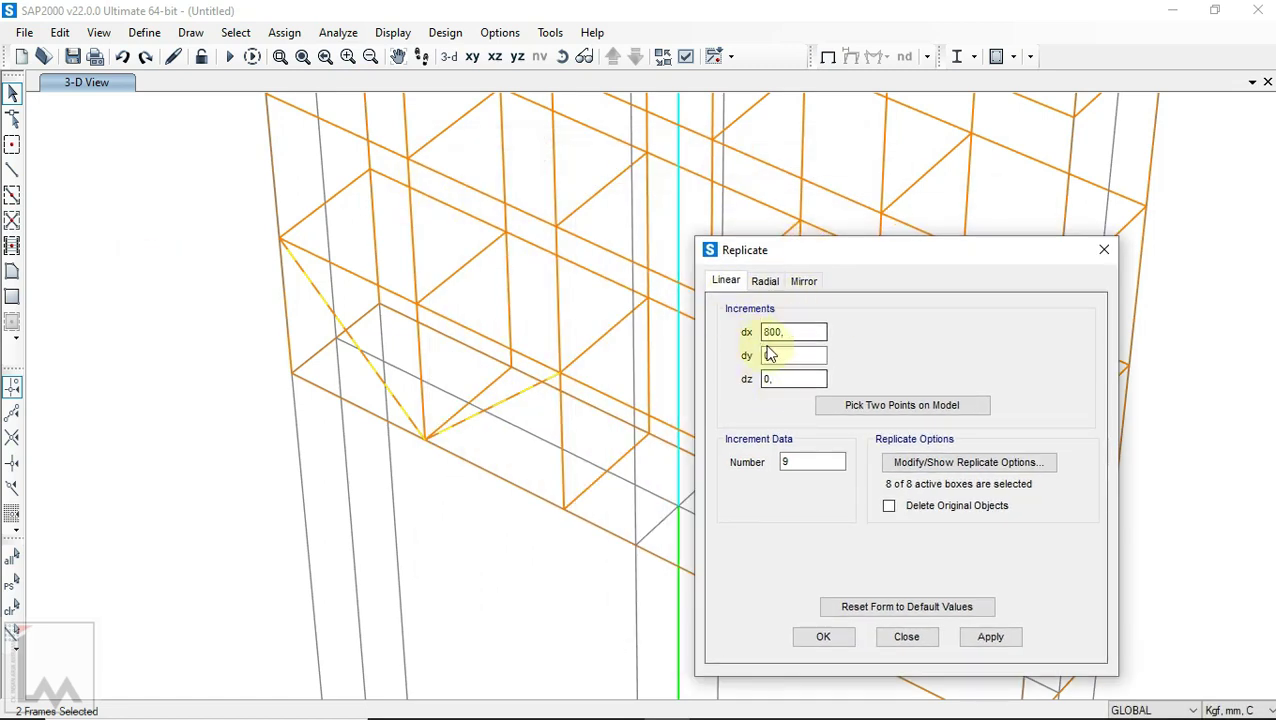
click(893, 408)
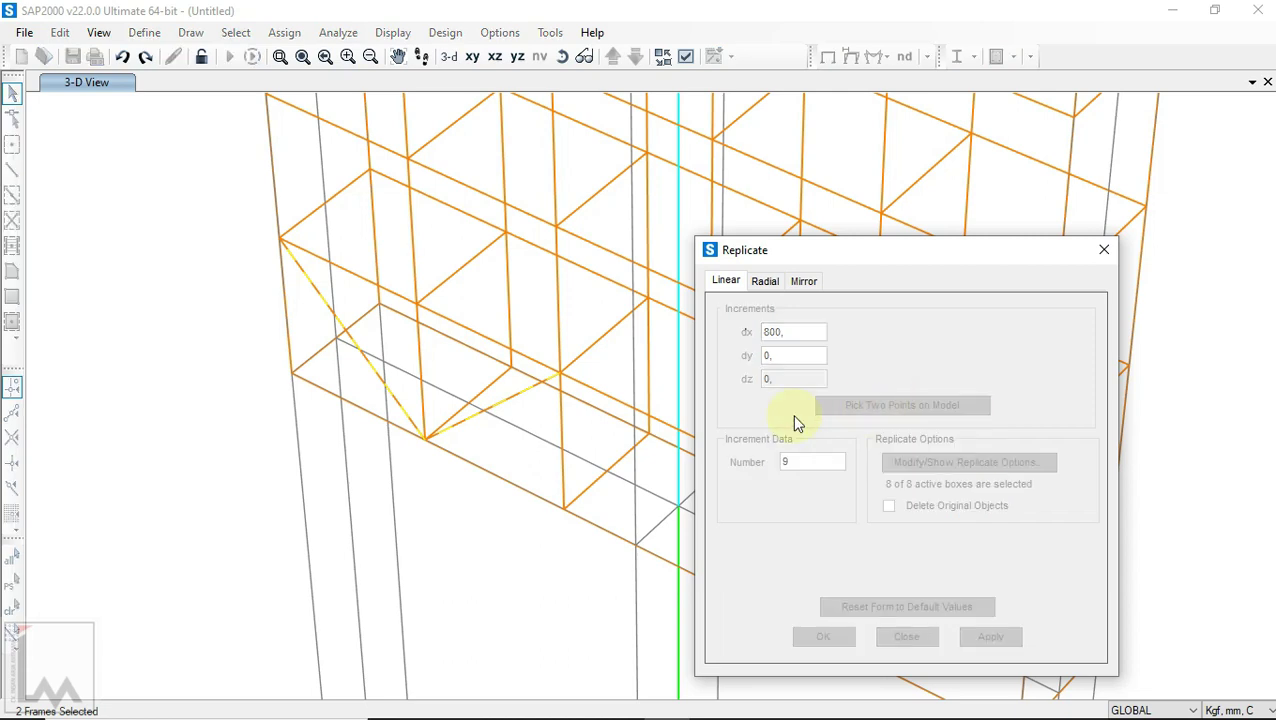
click(280, 240)
click(369, 175)
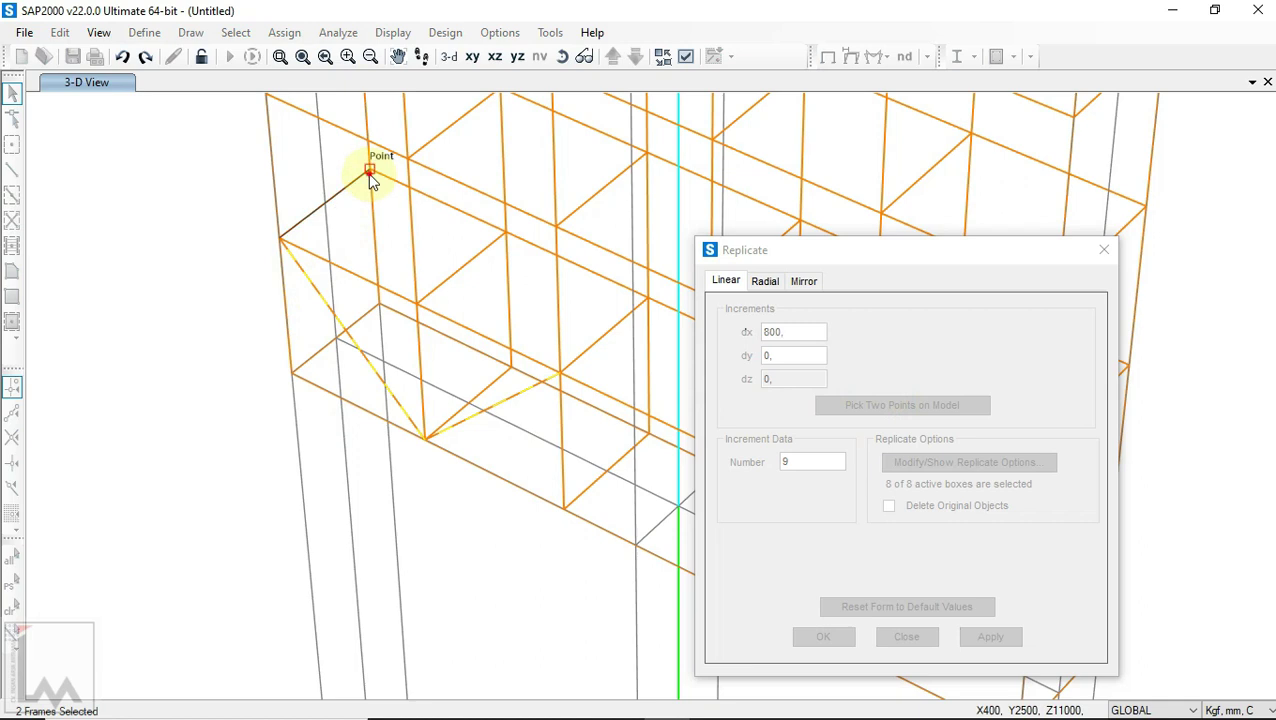
click(806, 459)
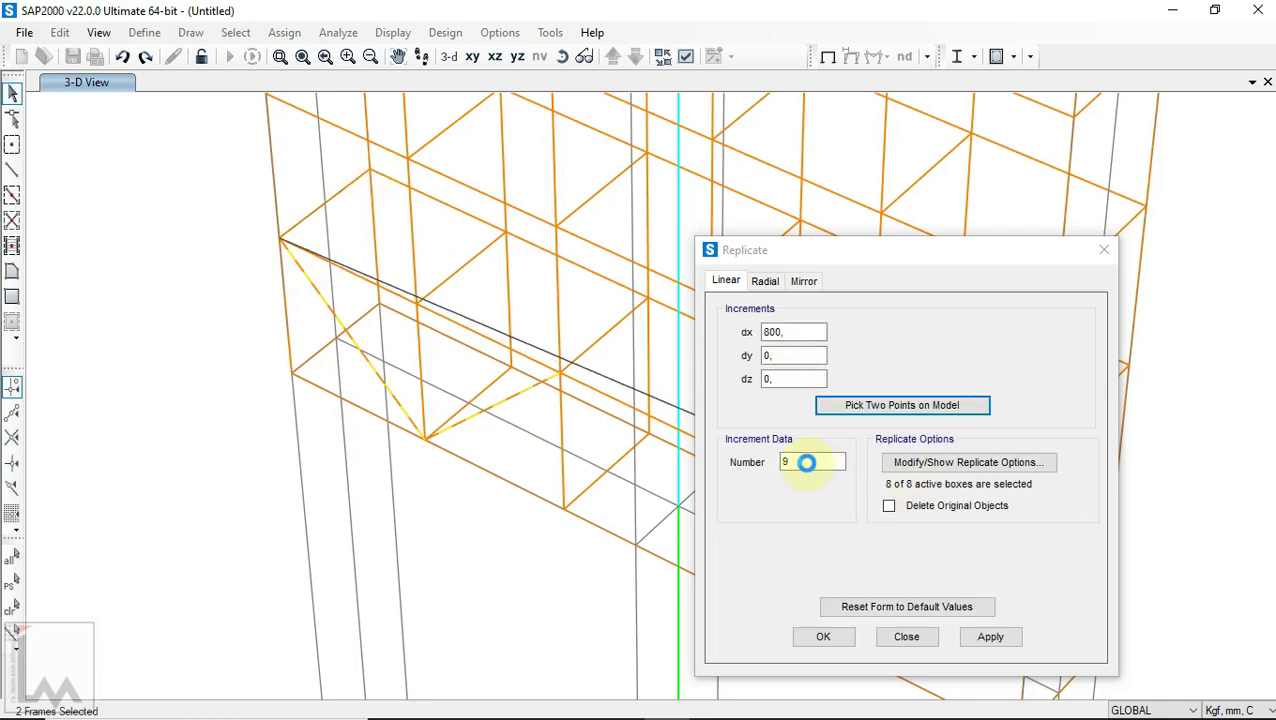
double_click(781, 461)
double_click(785, 462)
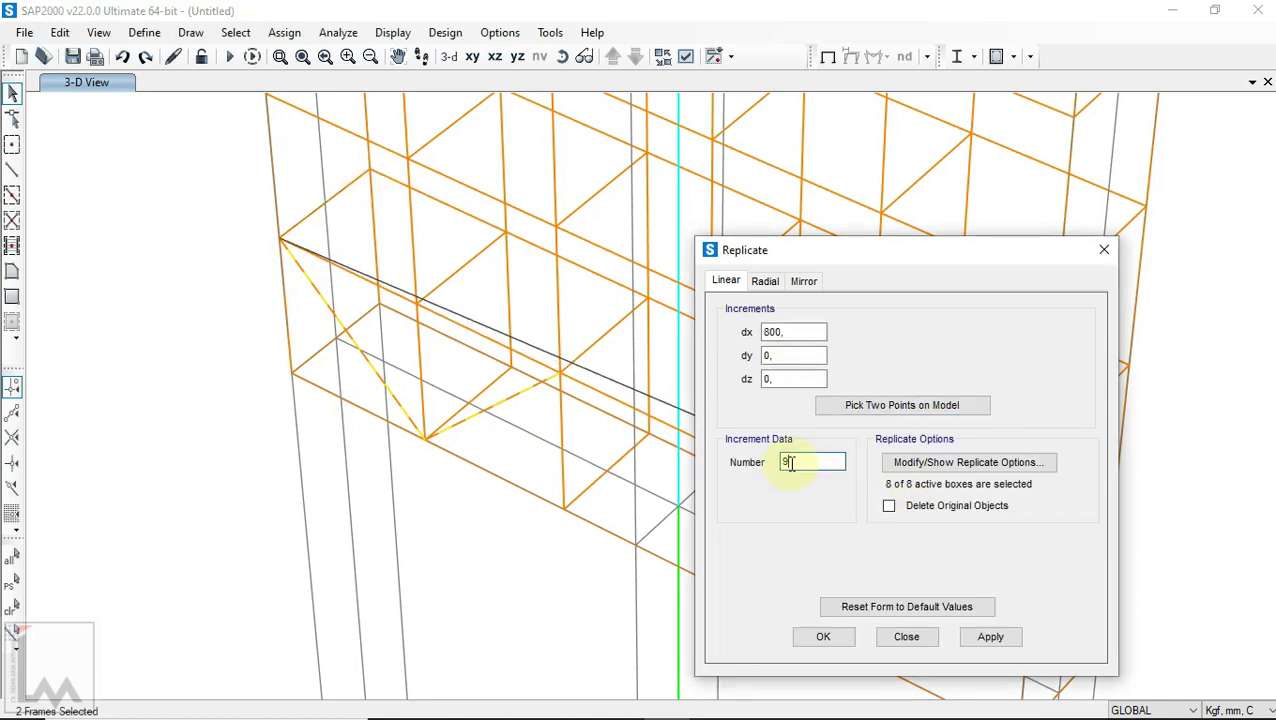
click(989, 637)
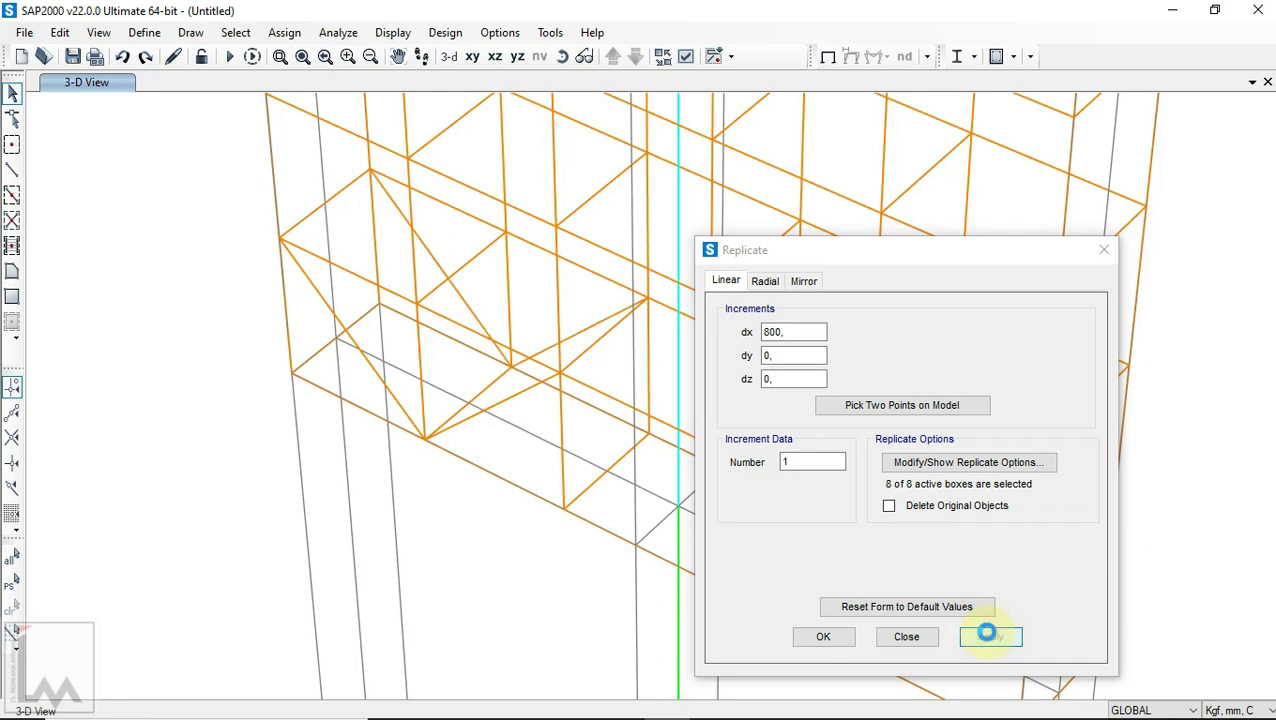
click(832, 640)
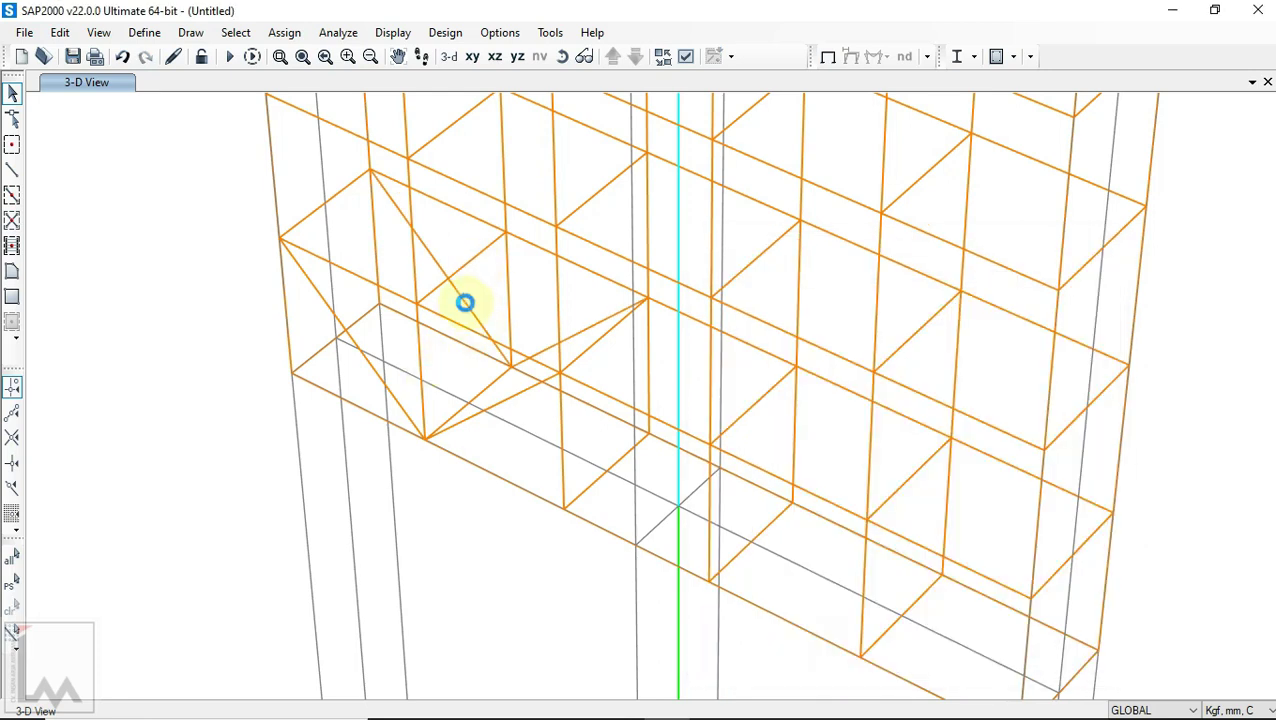
Step: Set the view type to Extrude again and check the section orientation of the replicated diagonals
middle_drag(580, 419, 671, 489)
scroll(530, 332, up, 2)
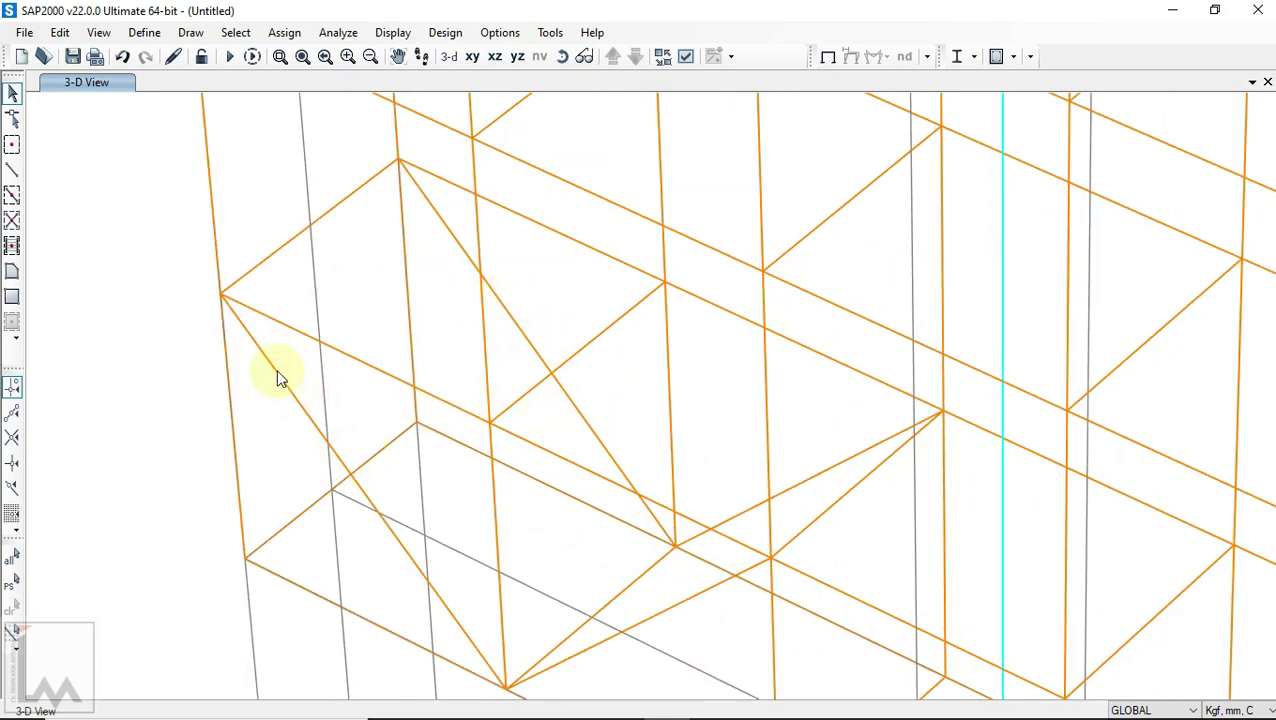
click(686, 58)
click(545, 121)
click(709, 213)
click(565, 606)
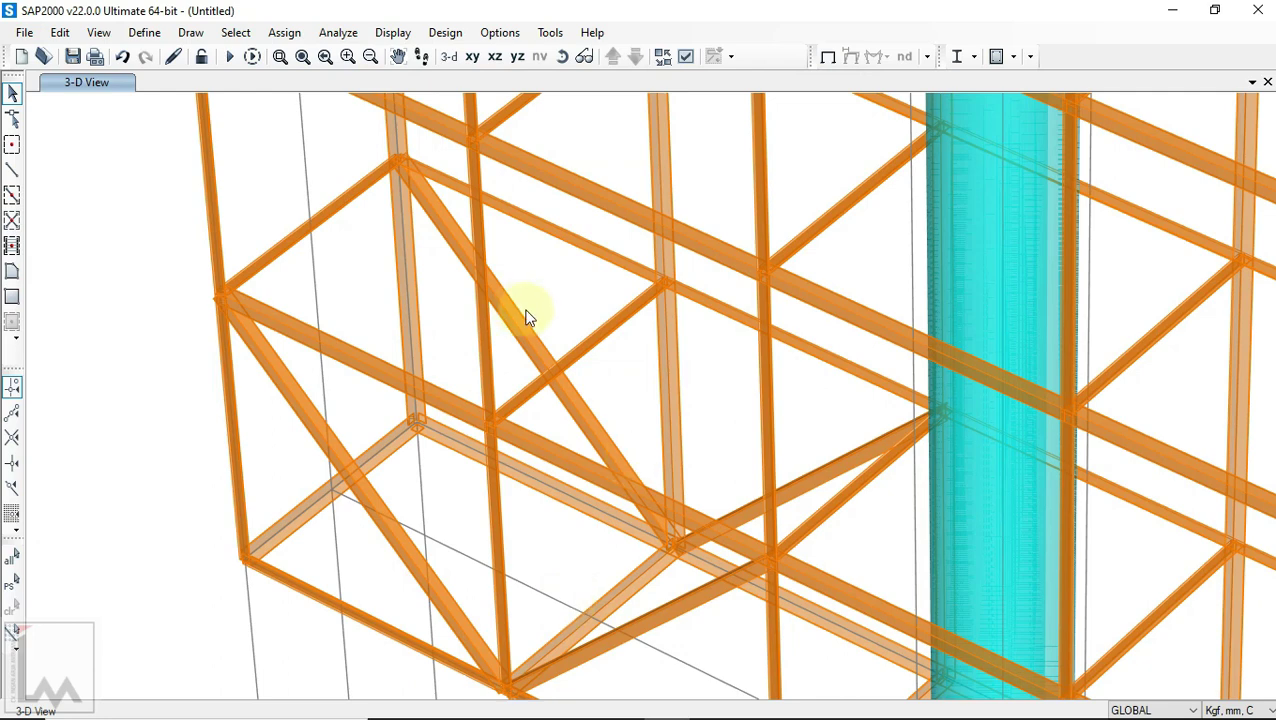
scroll(533, 319, up, 2)
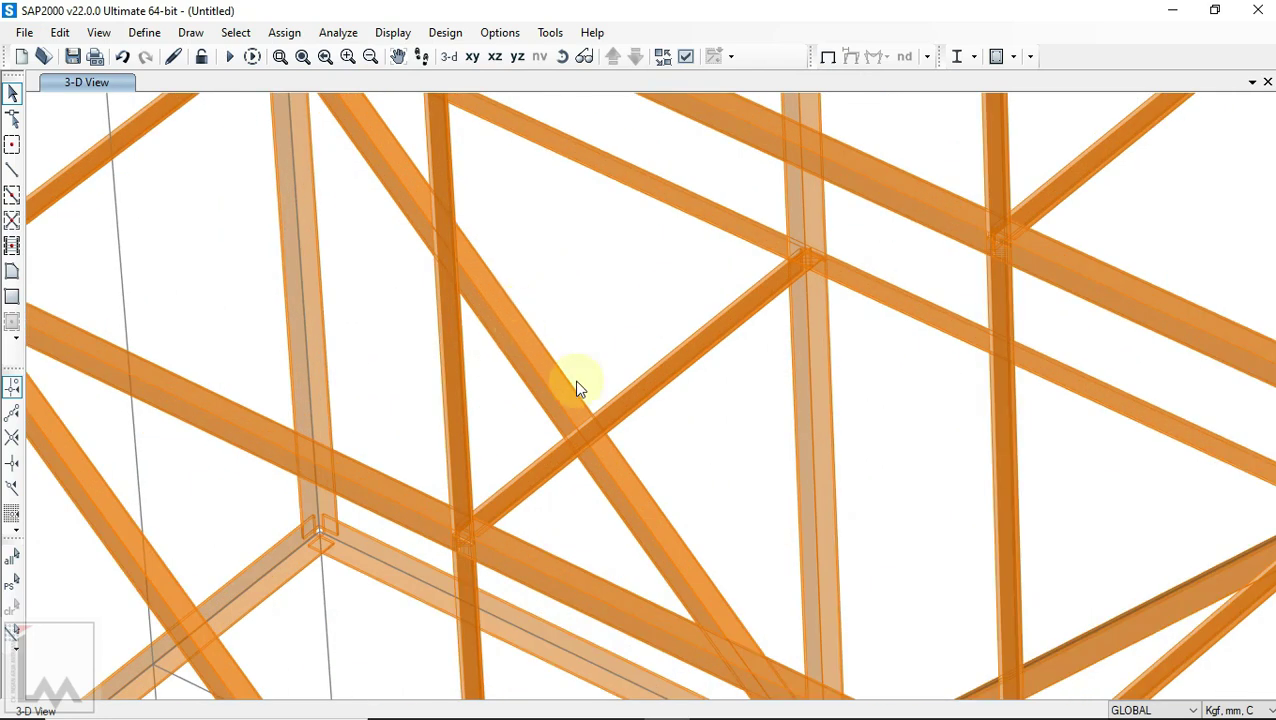
Step: Assign a local axes angle of 90 degrees to the replicated diagonal in the lower corner bay
middle_drag(588, 395, 548, 395)
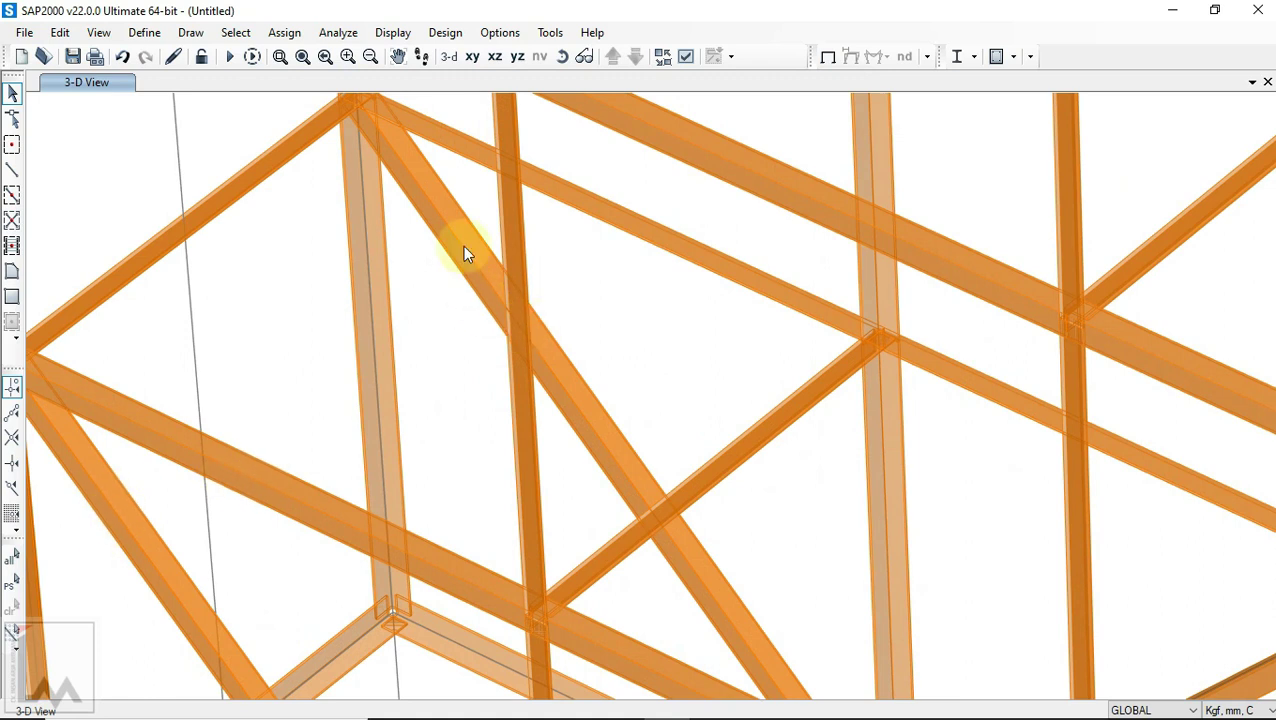
drag(469, 203, 444, 271)
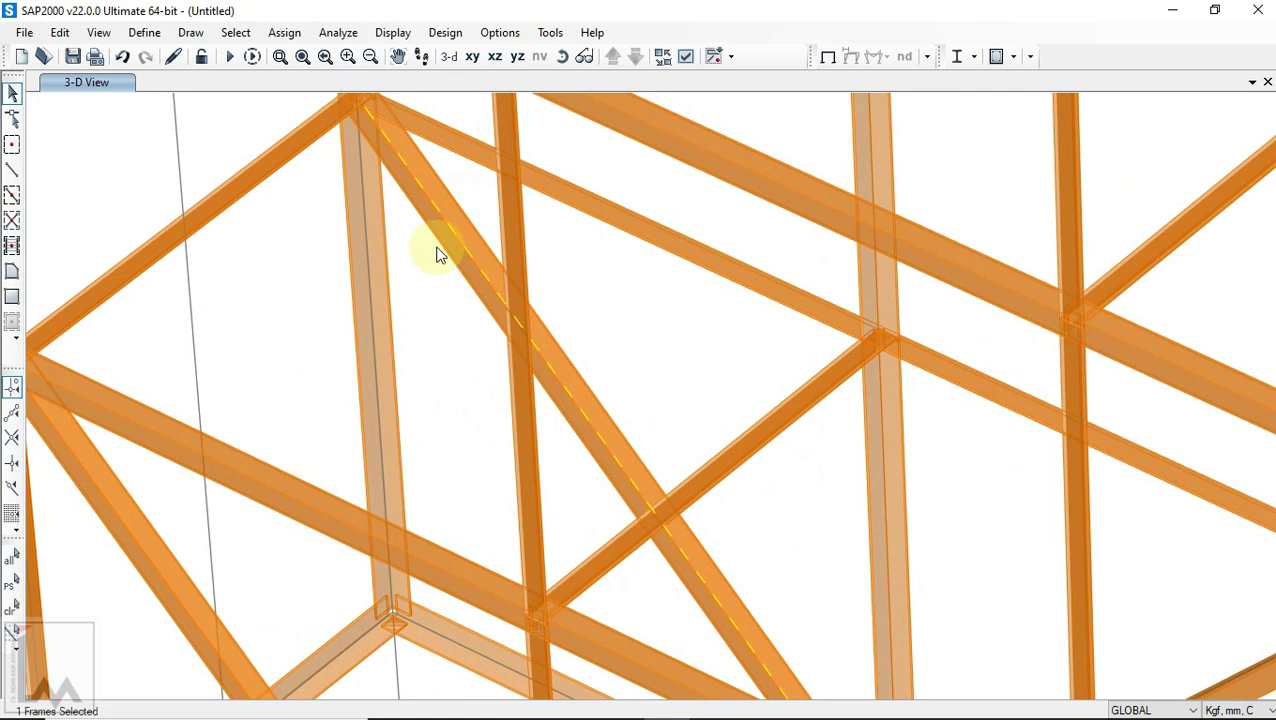
click(284, 33)
mouse_move(322, 72)
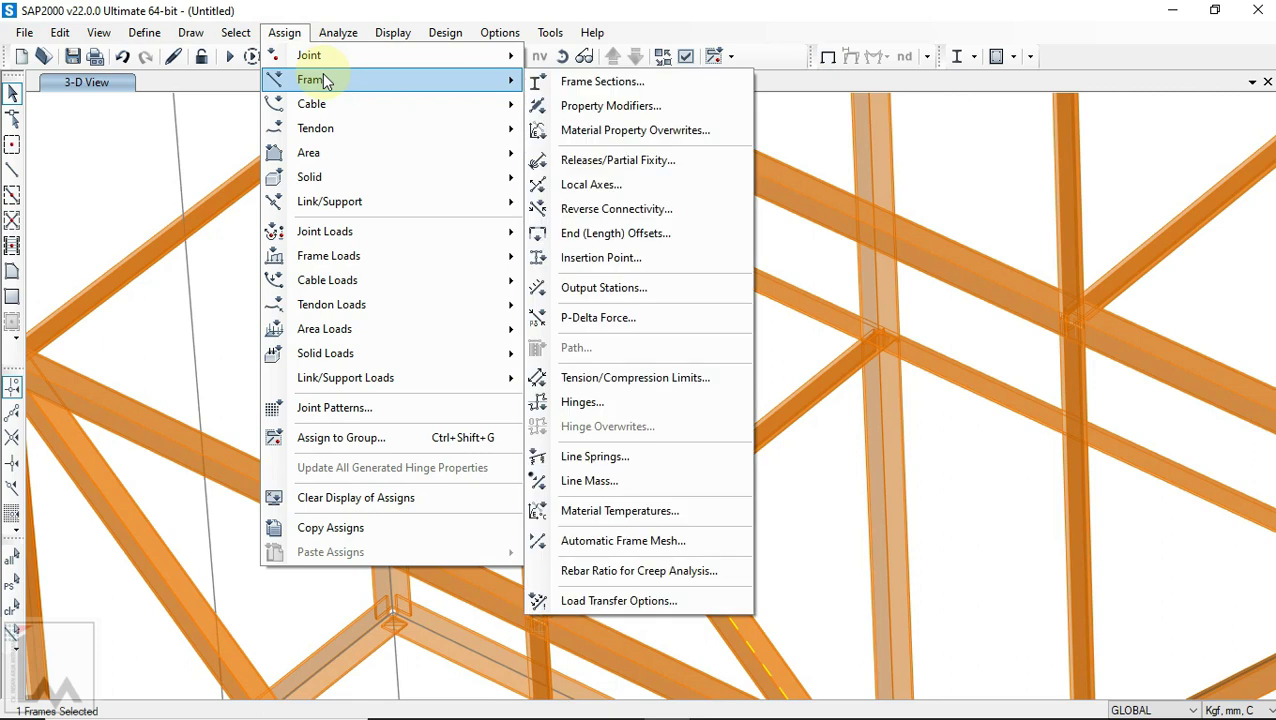
click(673, 184)
drag(640, 188, 911, 248)
drag(950, 389, 918, 393)
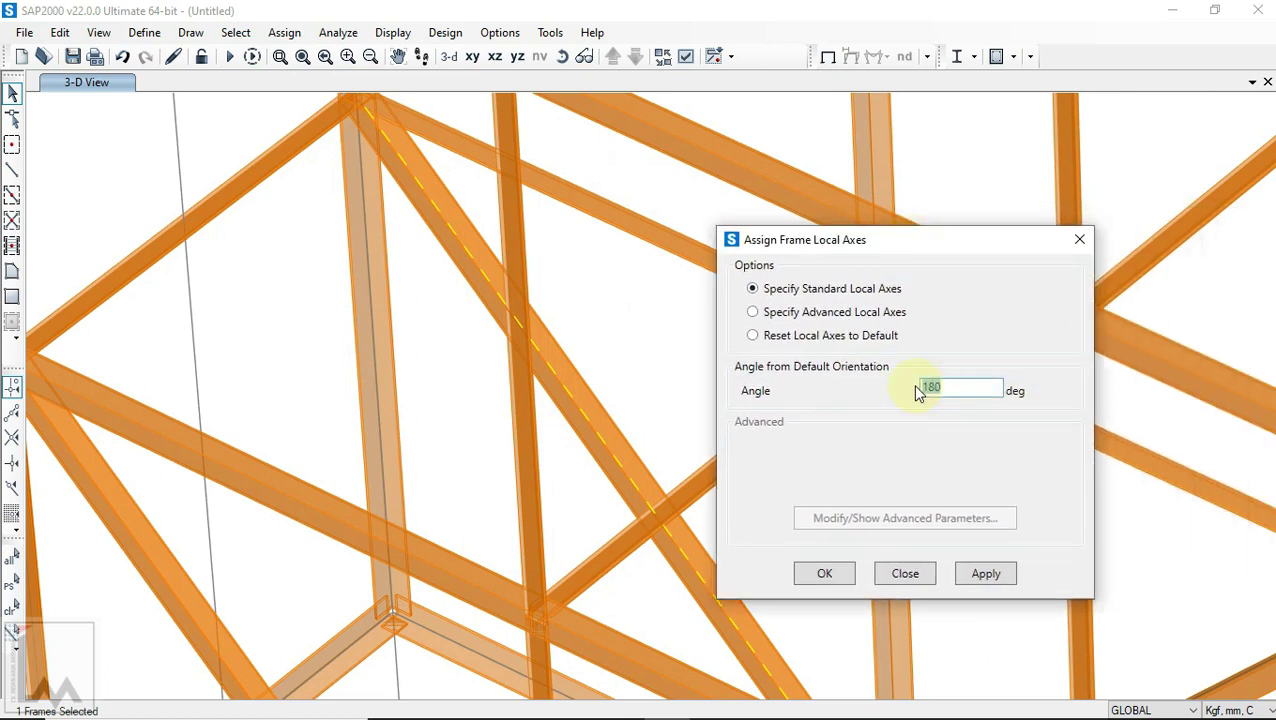
text(90)
click(984, 574)
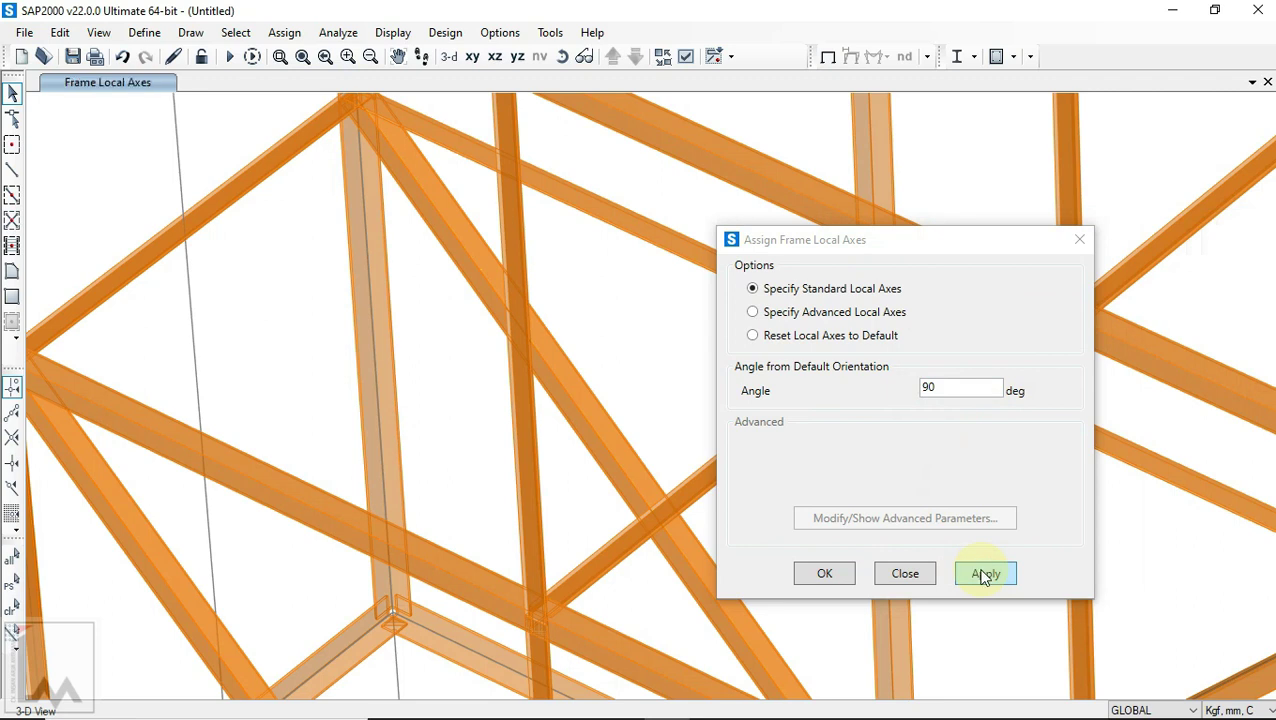
click(984, 574)
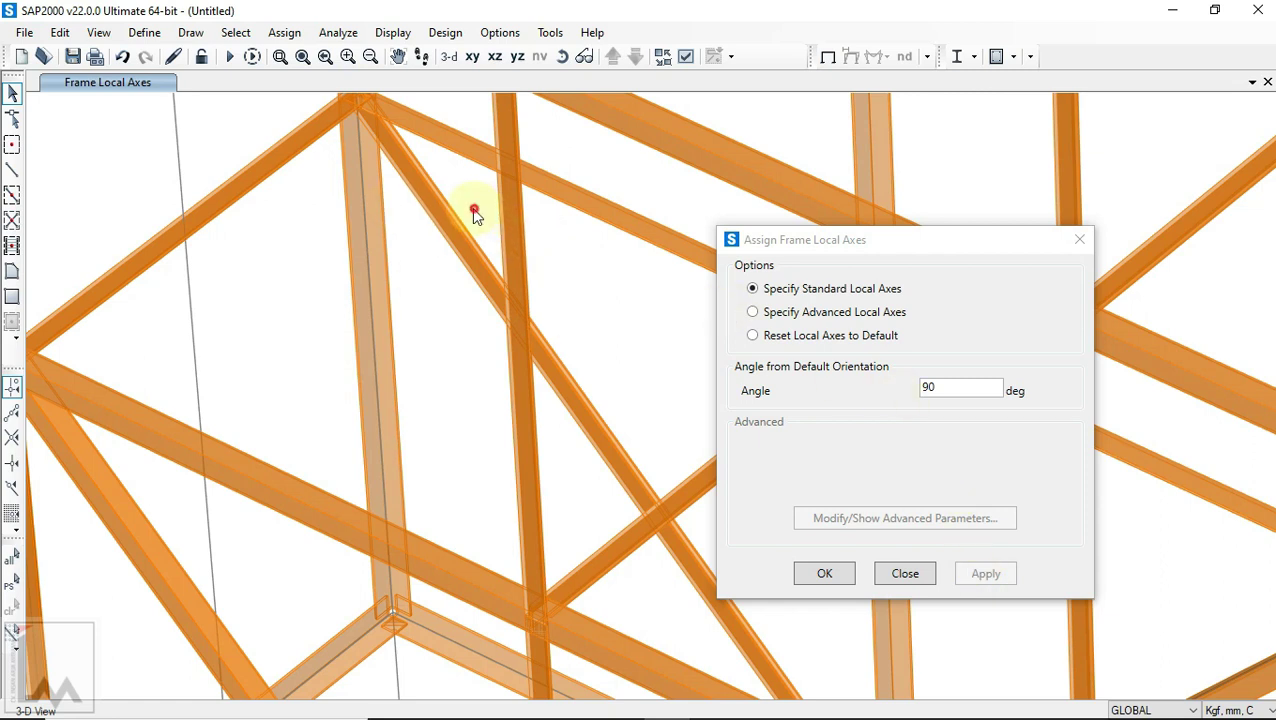
Step: Set the local axes angle of the same replicated diagonal to -90 degrees and apply it
drag(474, 208, 406, 271)
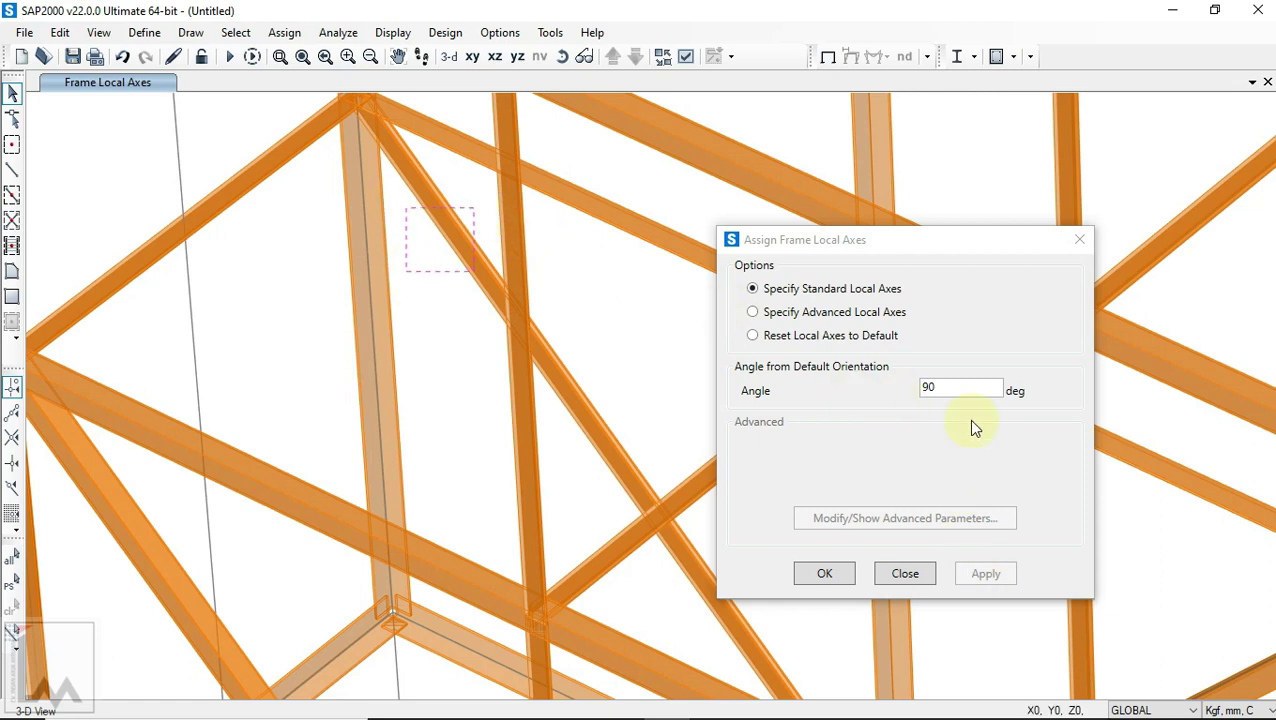
click(926, 391)
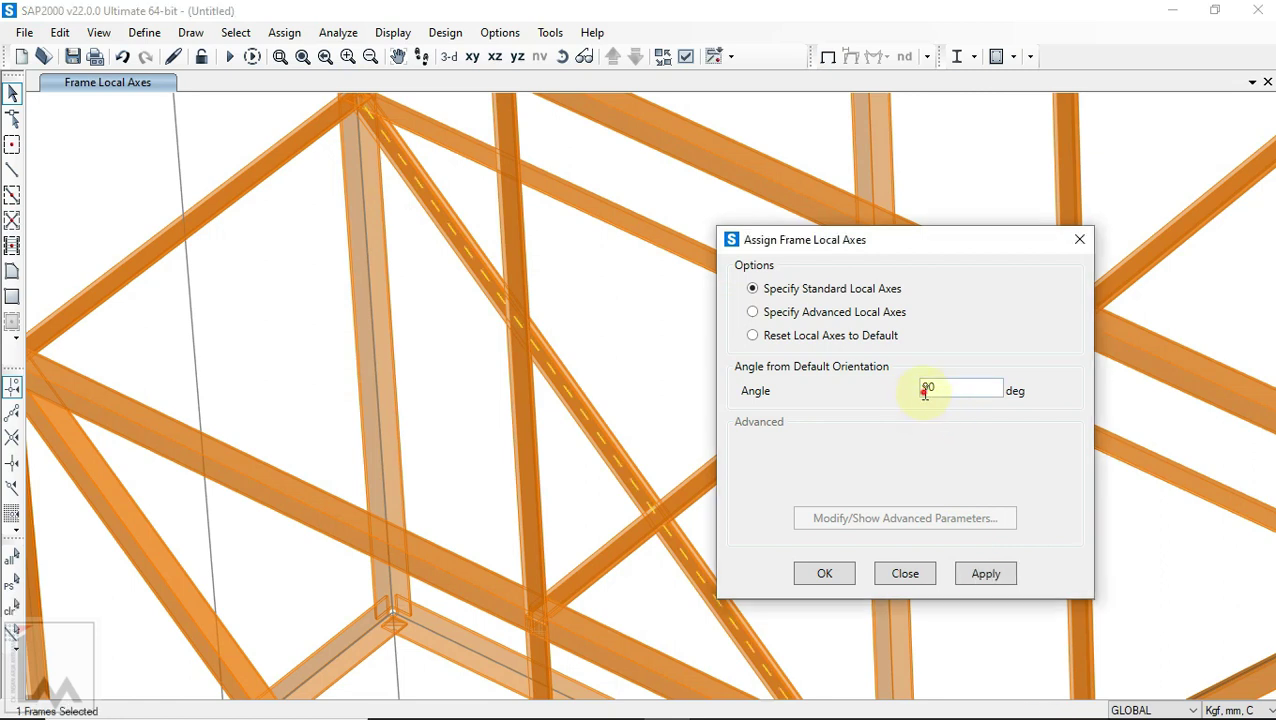
text(-)
click(985, 574)
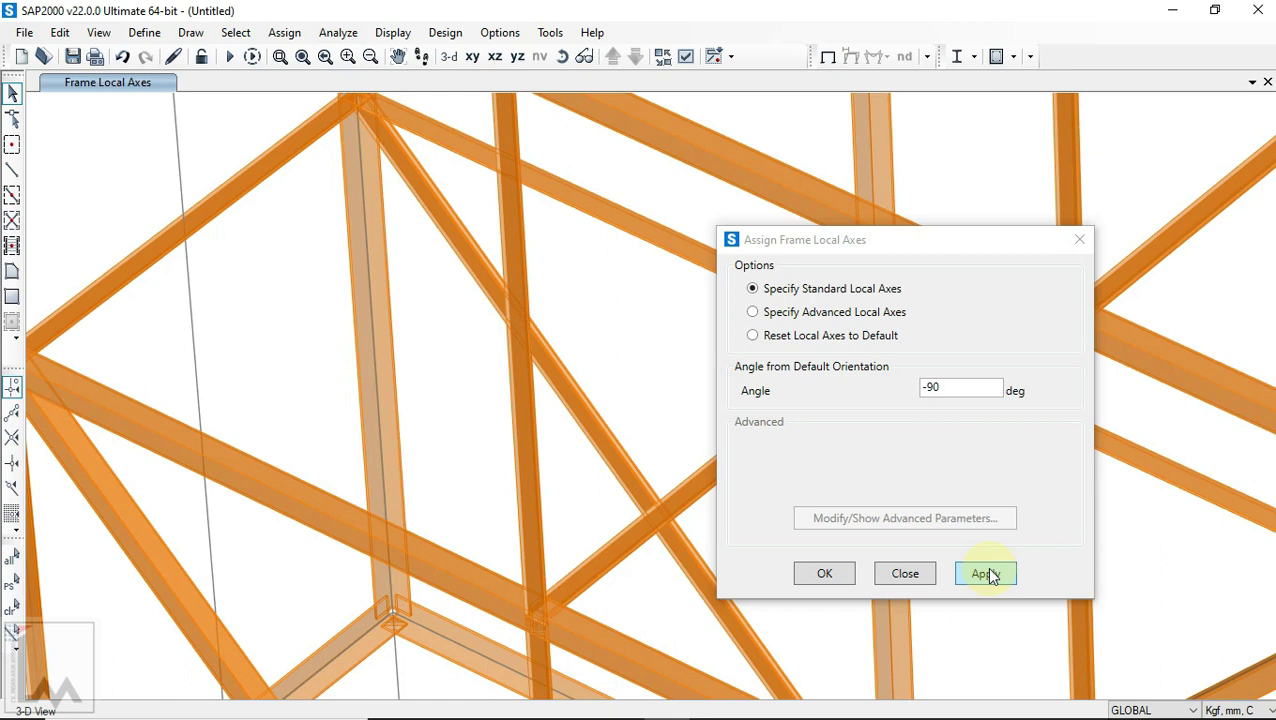
click(988, 574)
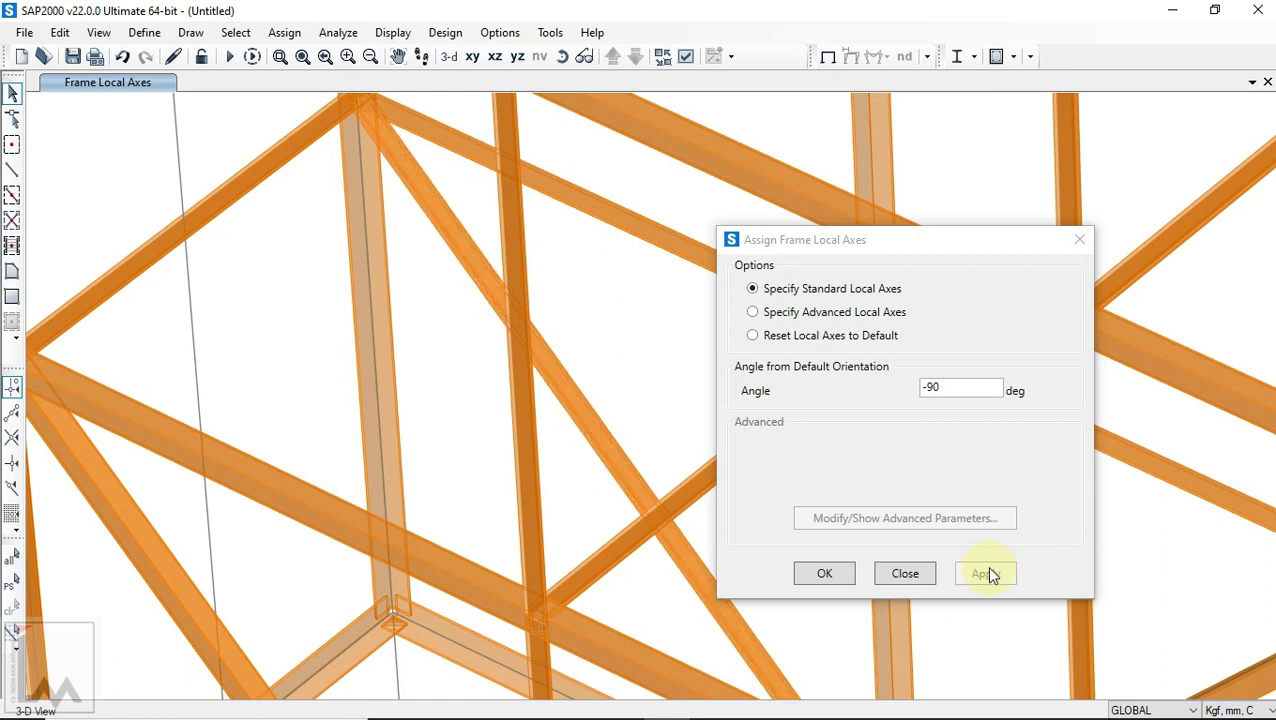
Step: Examine the section orientation of the replicated diagonals around their shared lower joint from several directions
click(468, 413)
scroll(414, 408, down, 2)
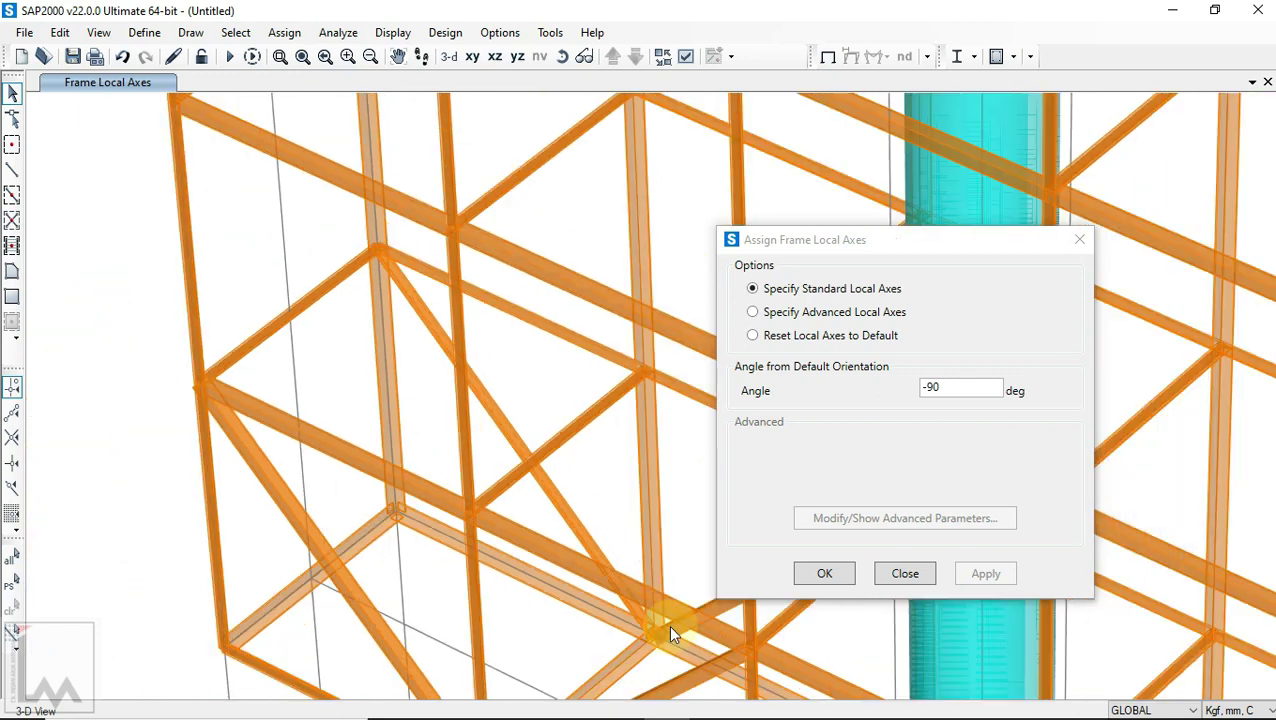
scroll(647, 584, up, 3)
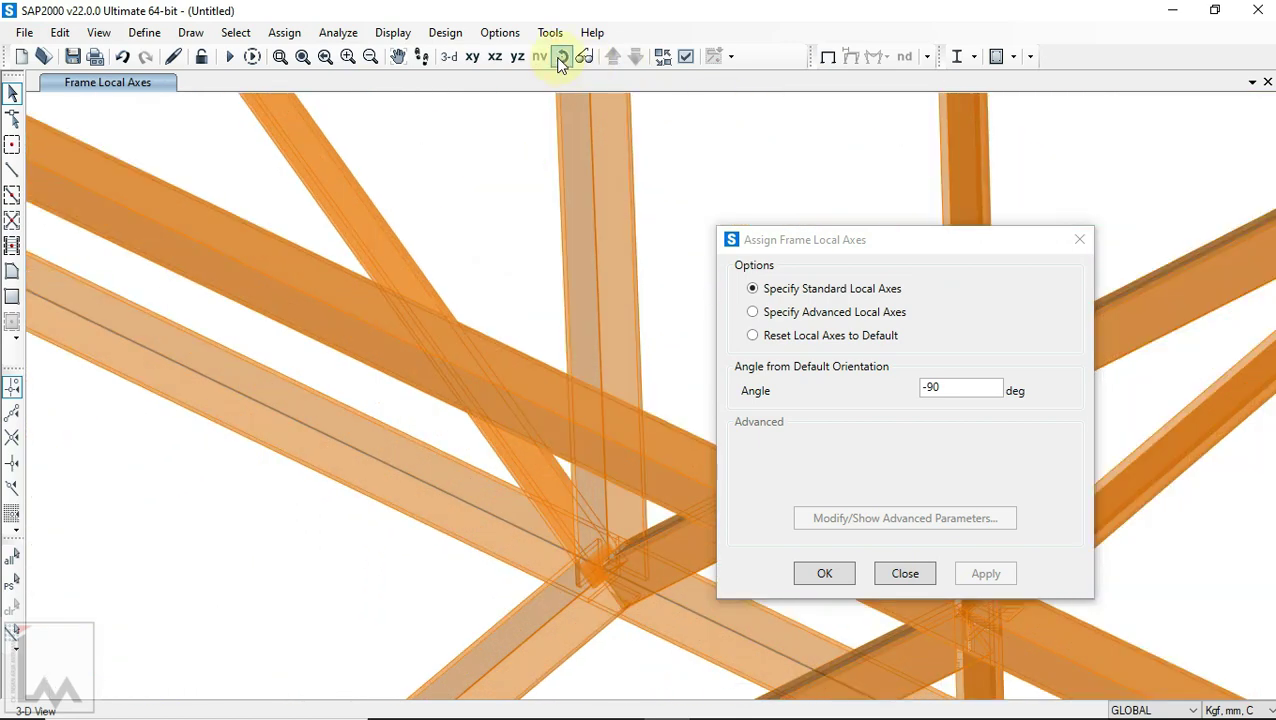
click(562, 62)
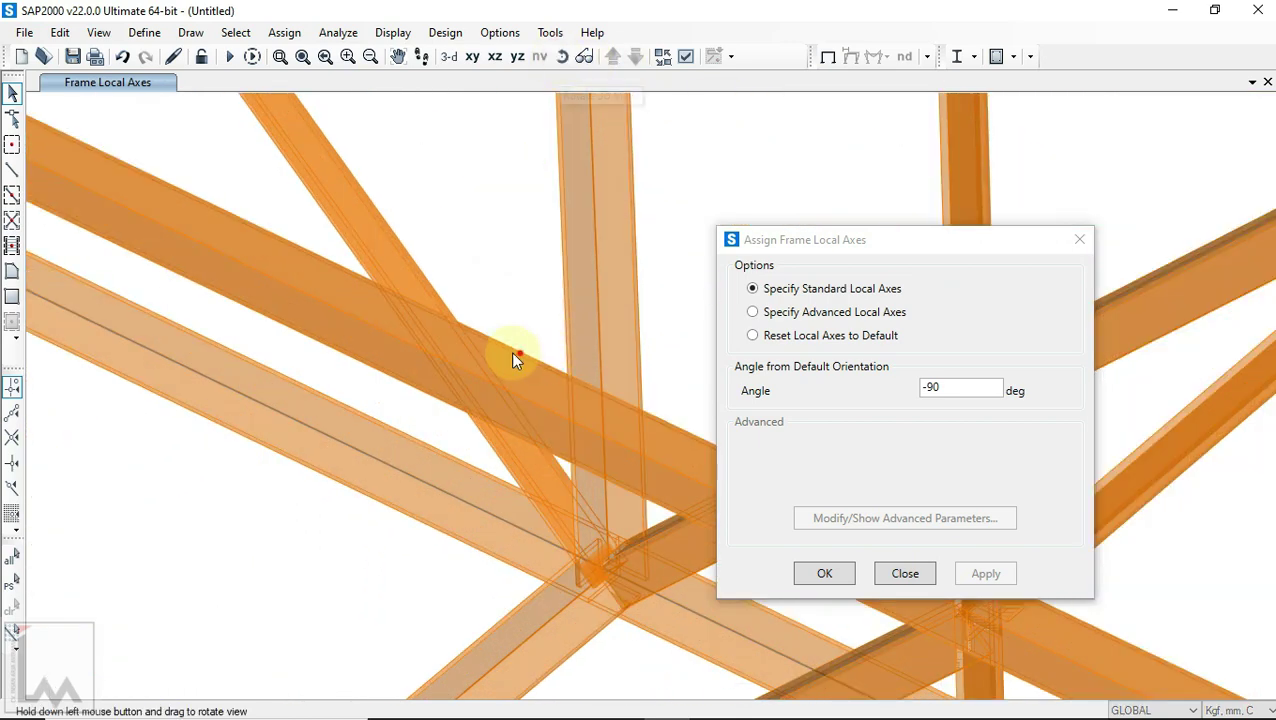
drag(567, 339, 505, 330)
scroll(490, 405, down, 3)
click(559, 59)
drag(346, 375, 385, 385)
drag(480, 387, 236, 587)
drag(385, 495, 682, 576)
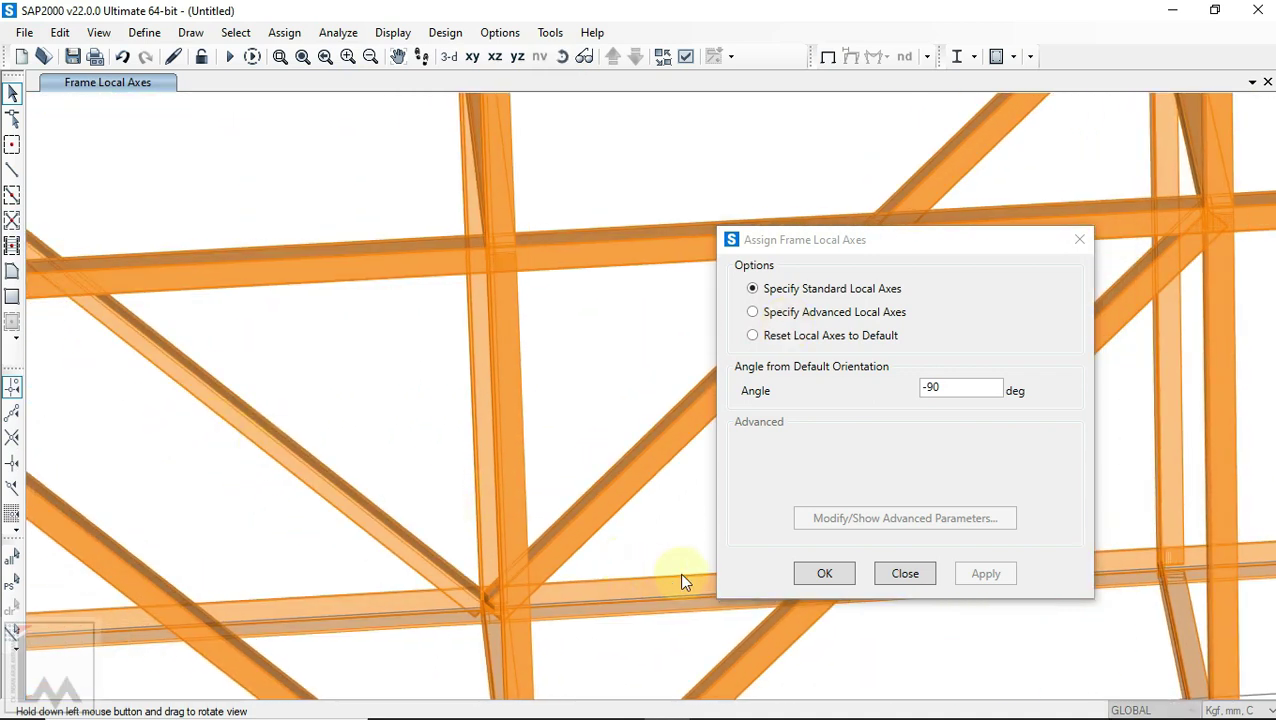
Step: Apply the -90 degree local axes angle to the adjacent replicated diagonal and finish the assignment
click(615, 478)
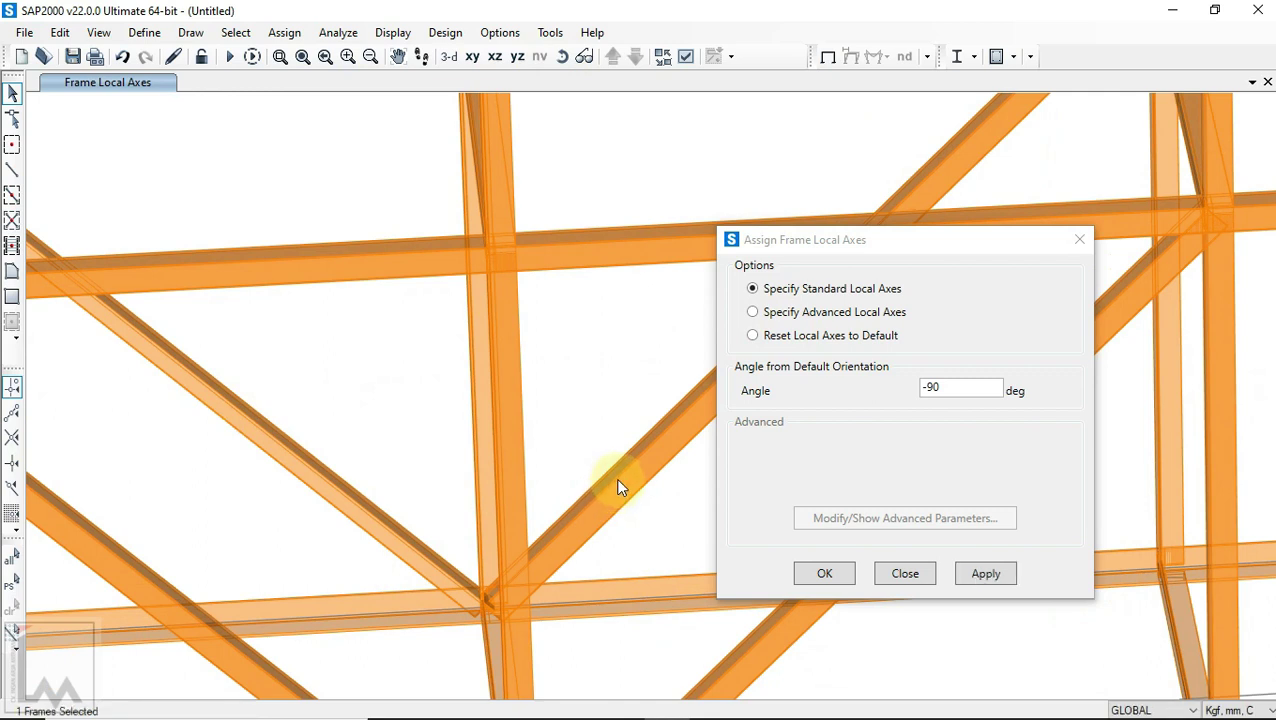
click(987, 576)
click(986, 573)
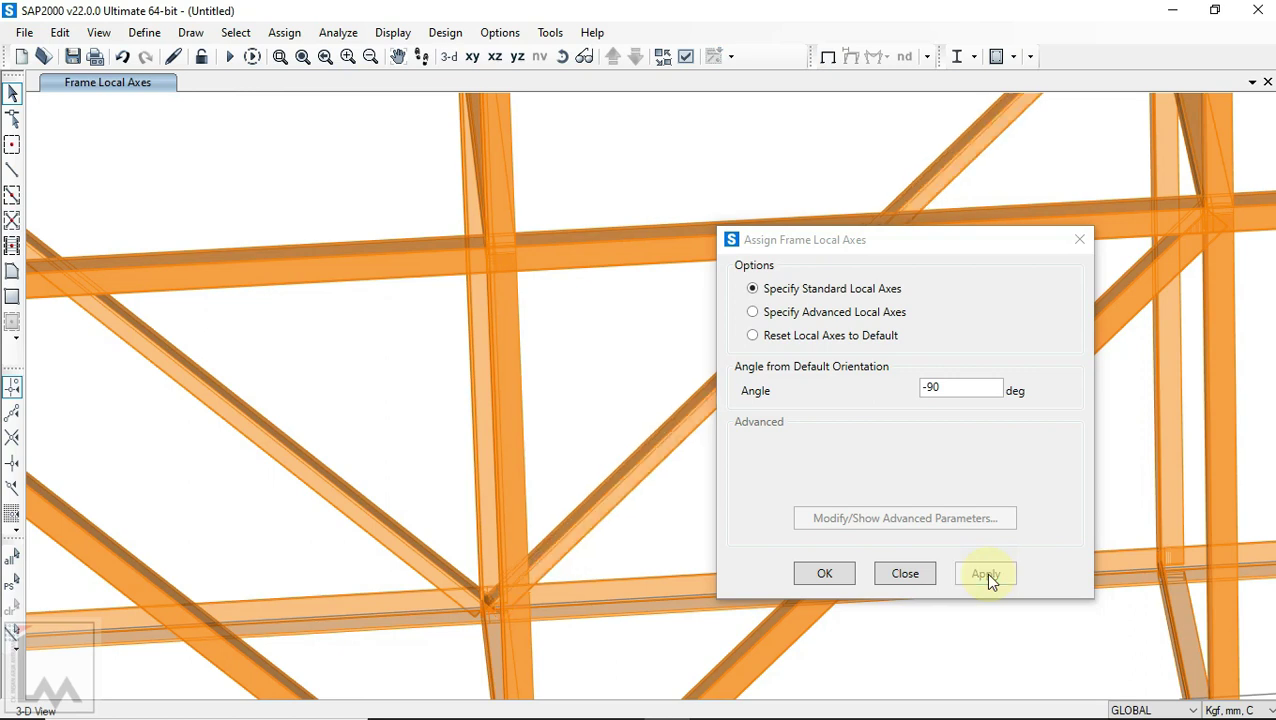
click(836, 574)
Step: Check the corrected diagonals in the extruded view, return the view type to Standard, and clear the frame local axes display
scroll(797, 328, down, 3)
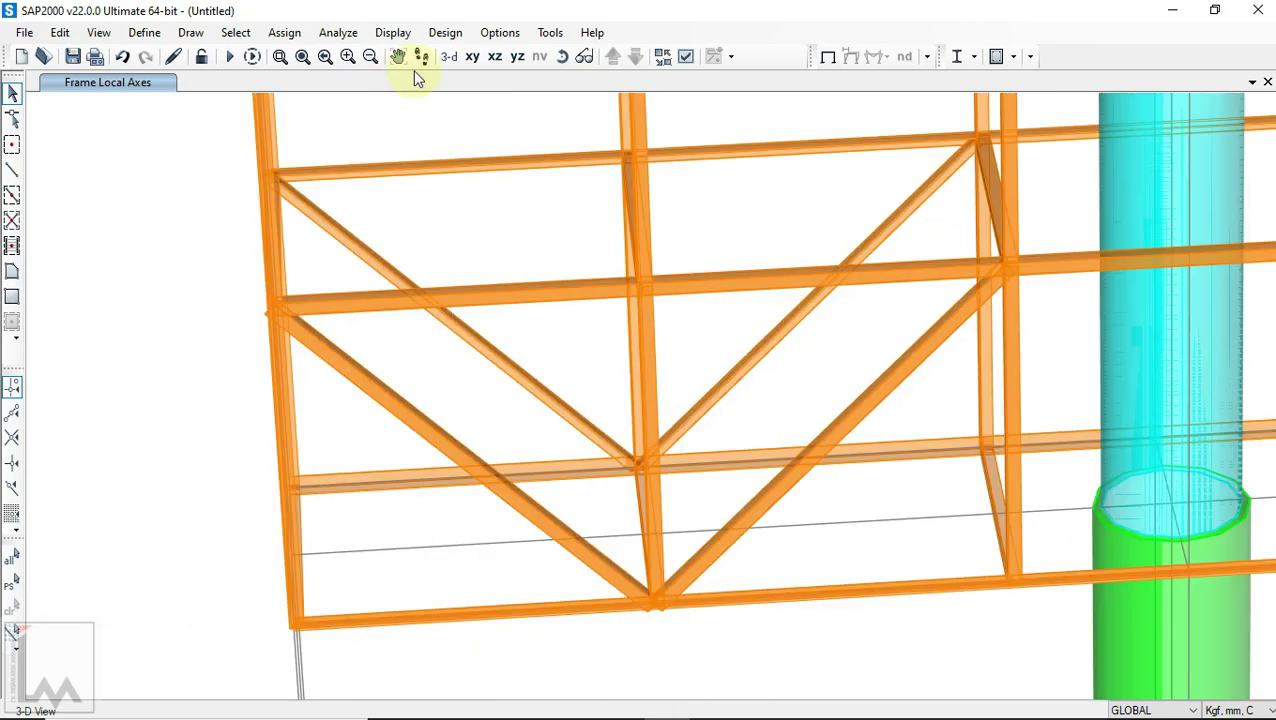
click(563, 57)
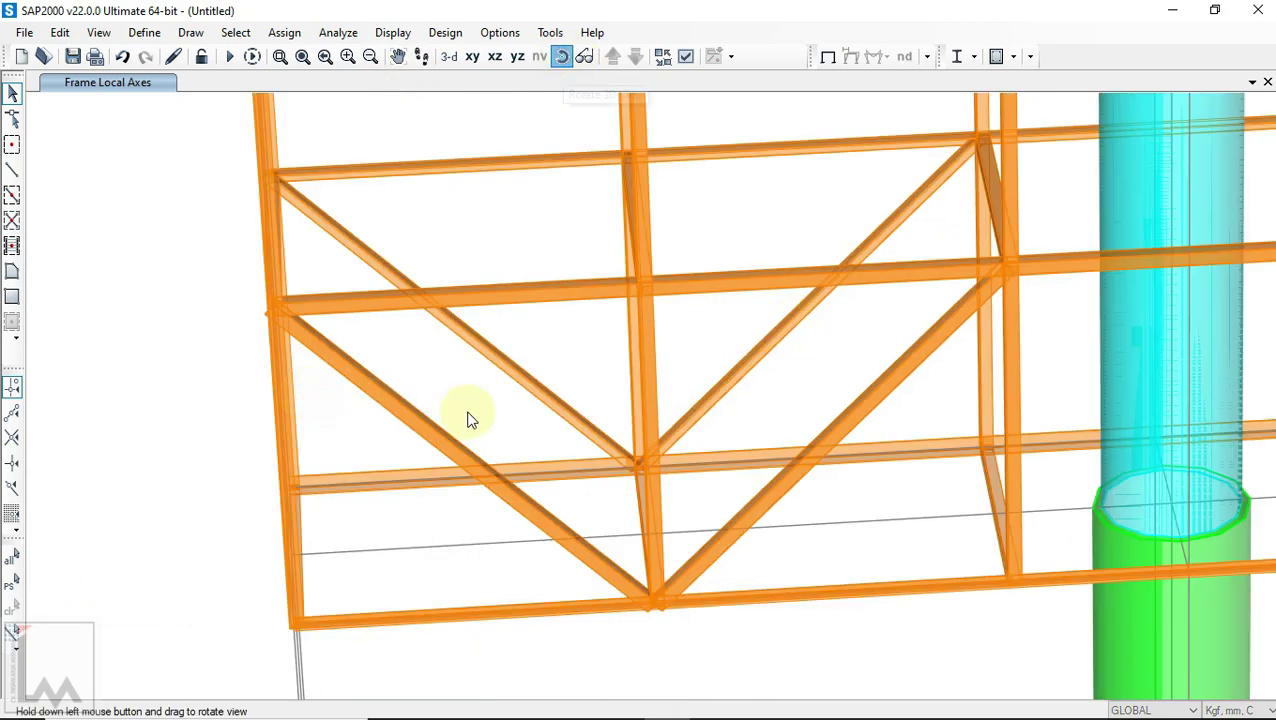
drag(620, 421, 1275, 435)
click(449, 56)
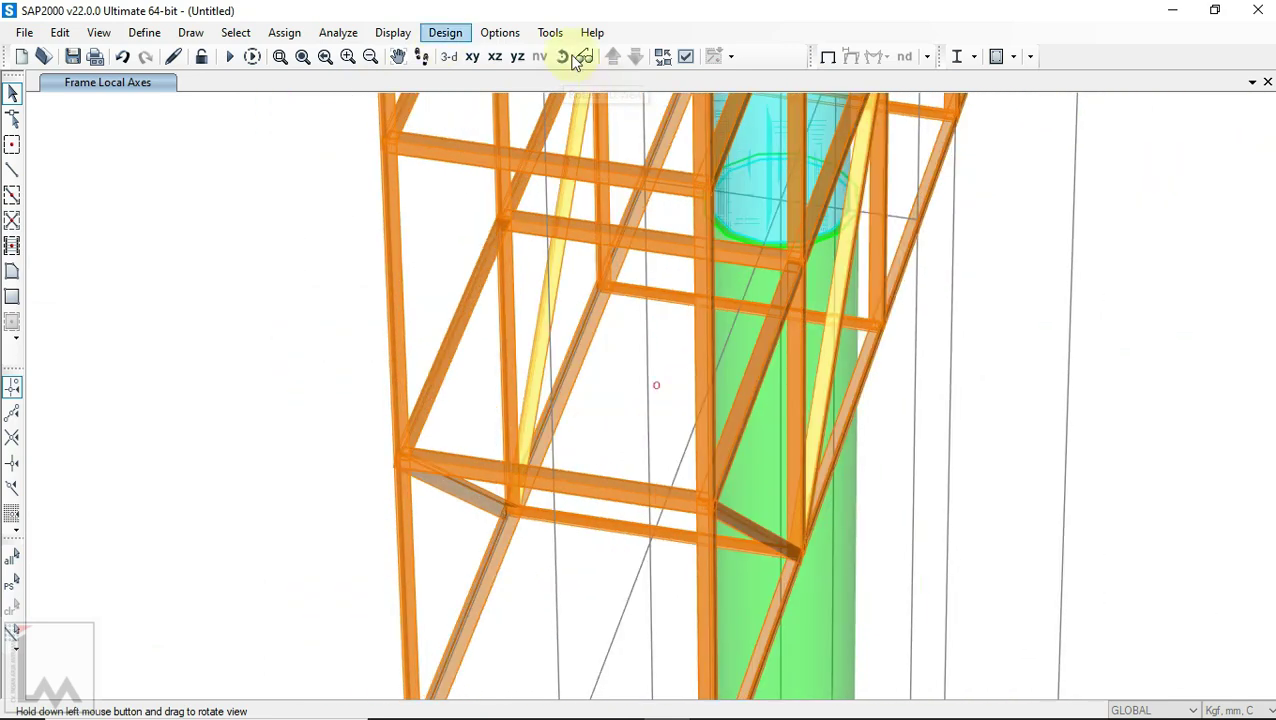
drag(485, 388, 976, 386)
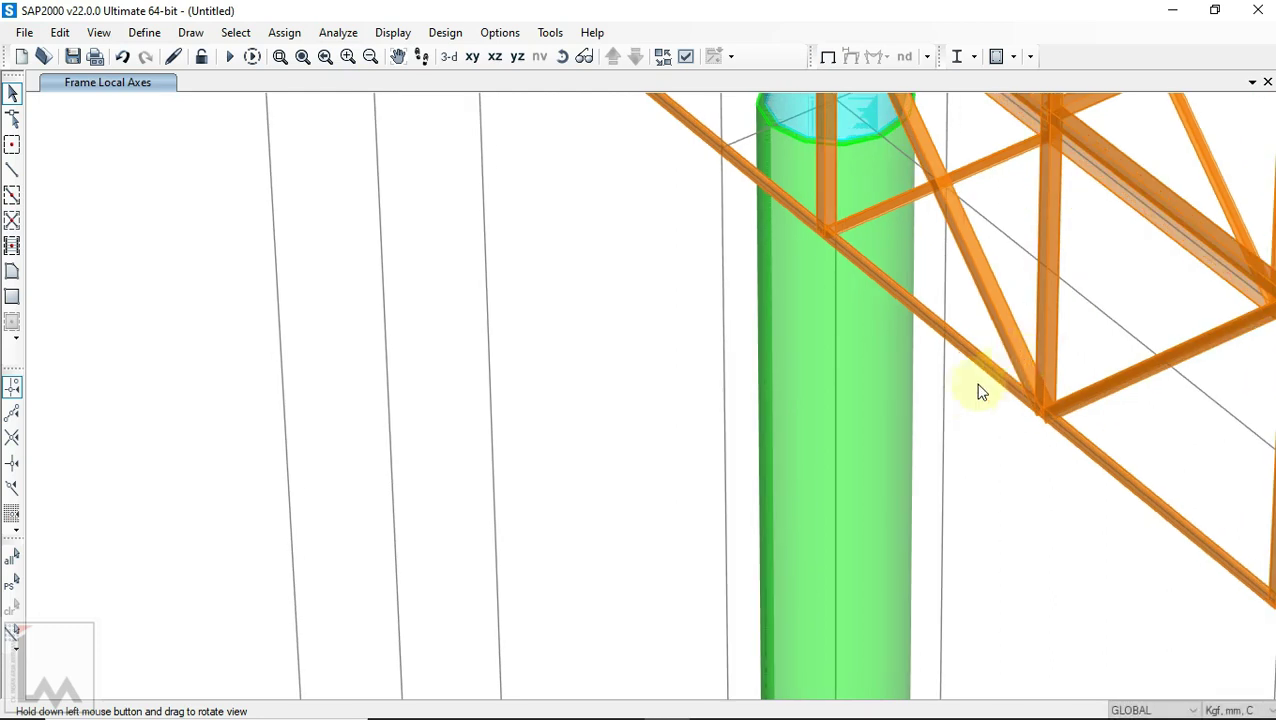
click(421, 56)
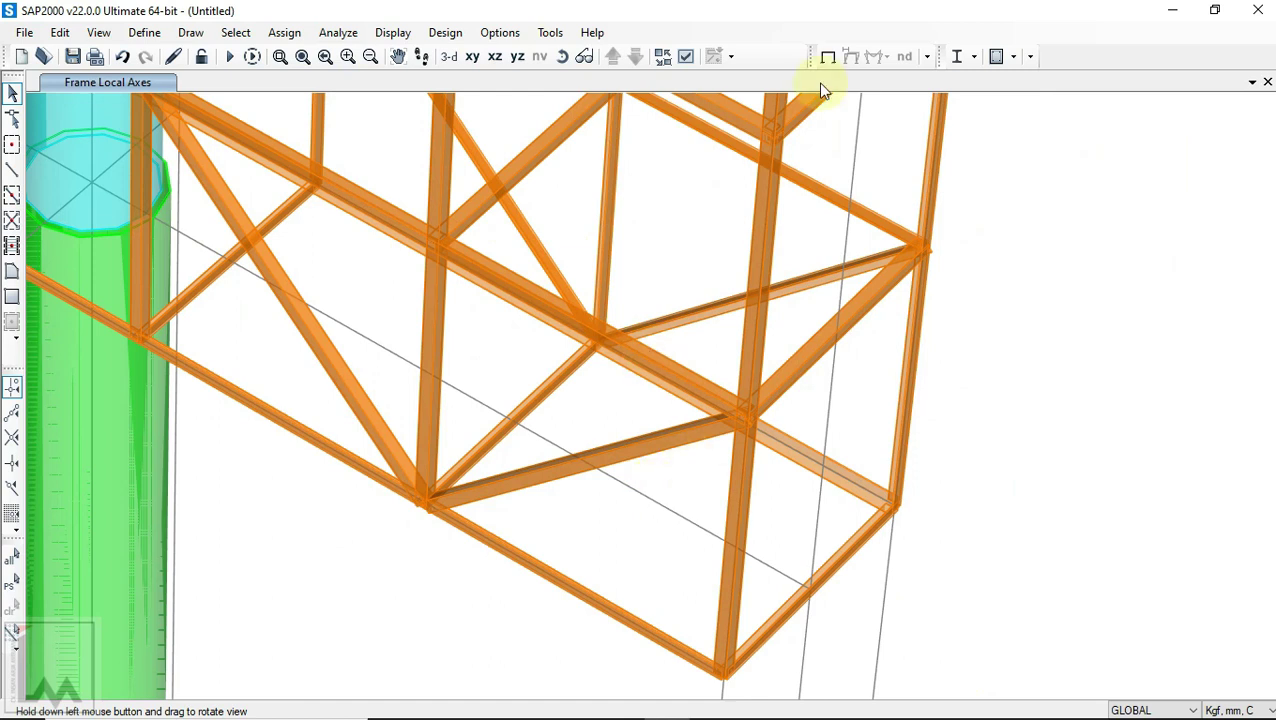
click(686, 57)
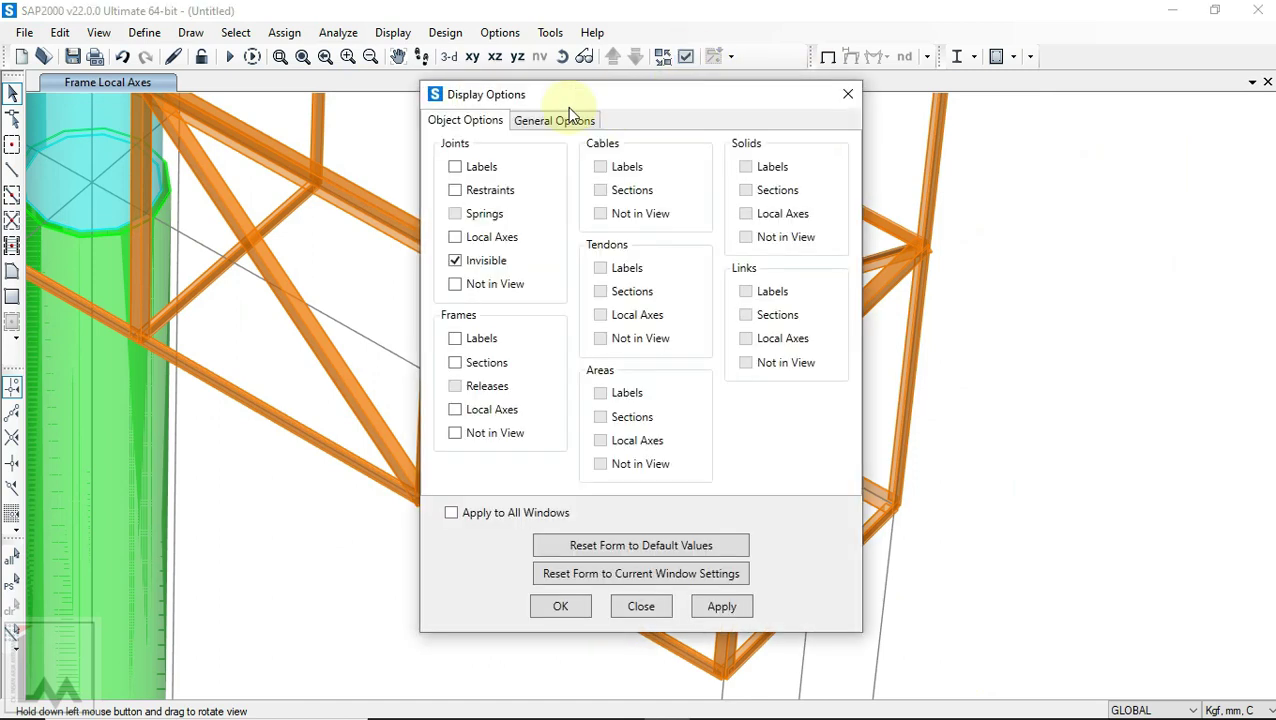
click(556, 119)
click(564, 604)
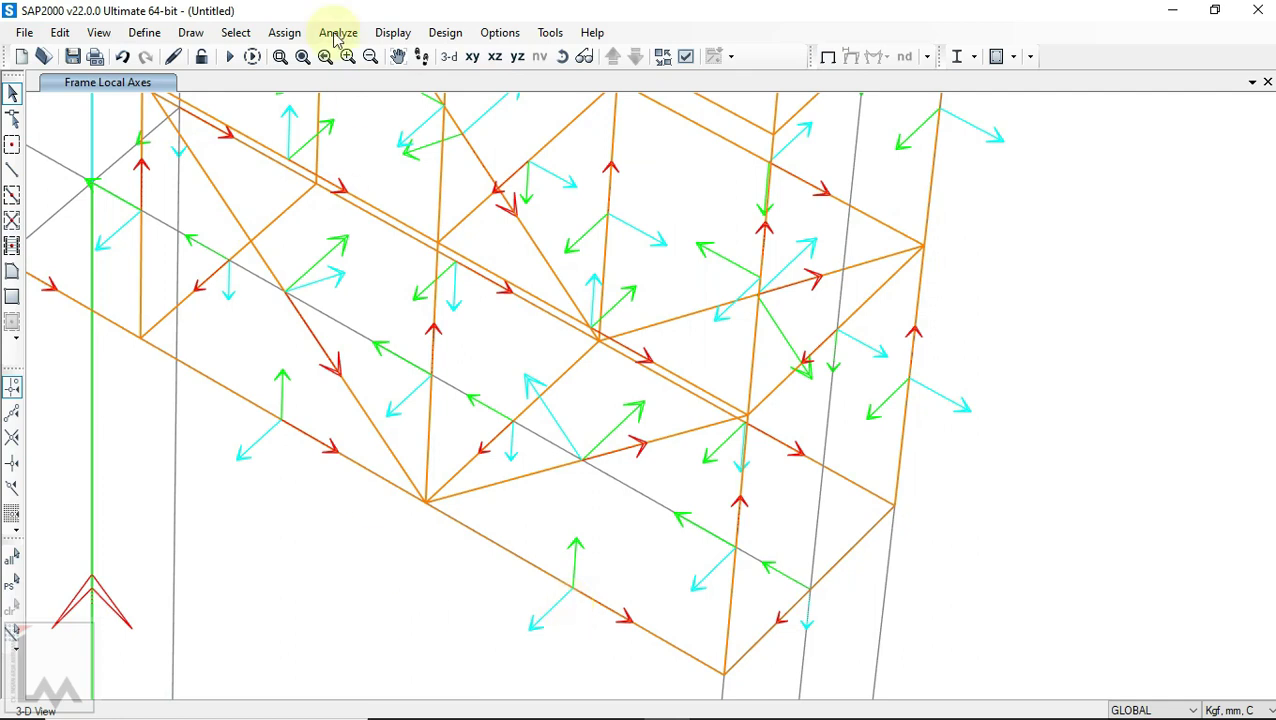
click(392, 32)
click(395, 54)
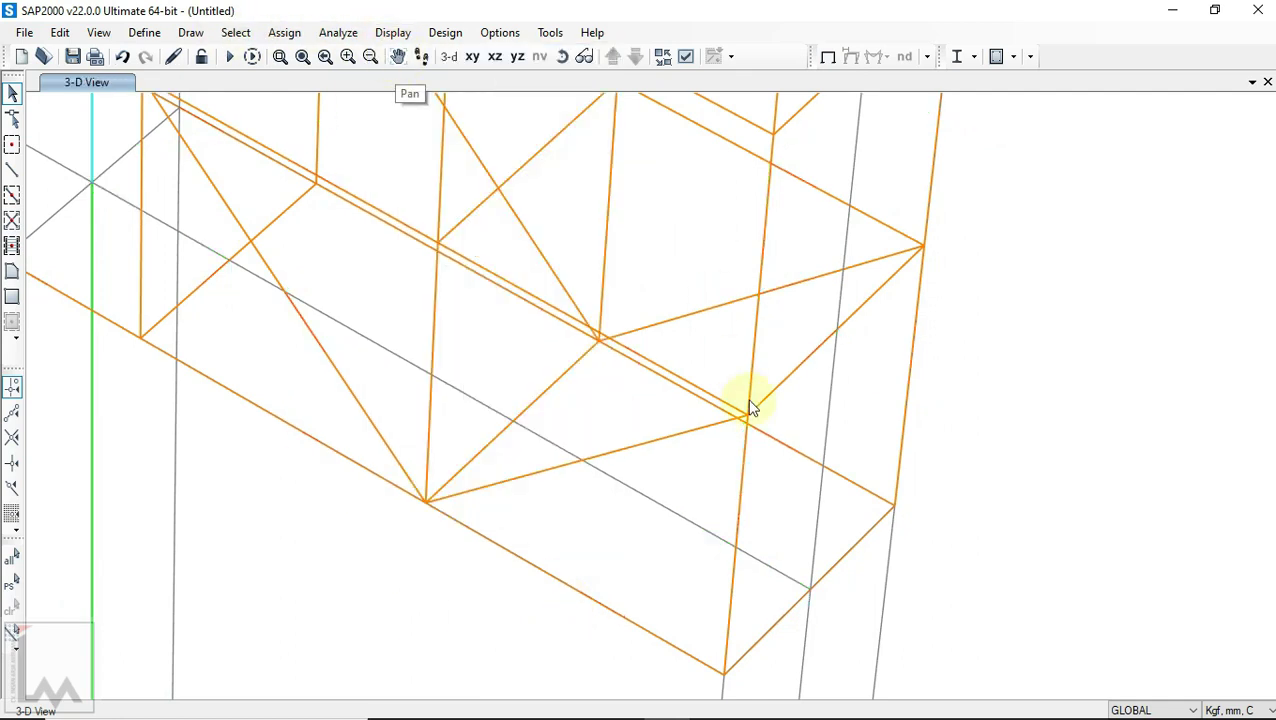
Step: Replicate the two lowest diagonals on the x = -400 face linearly three times, with dx 0, dy -2000 mm and dz 0
click(449, 56)
drag(590, 330, 540, 328)
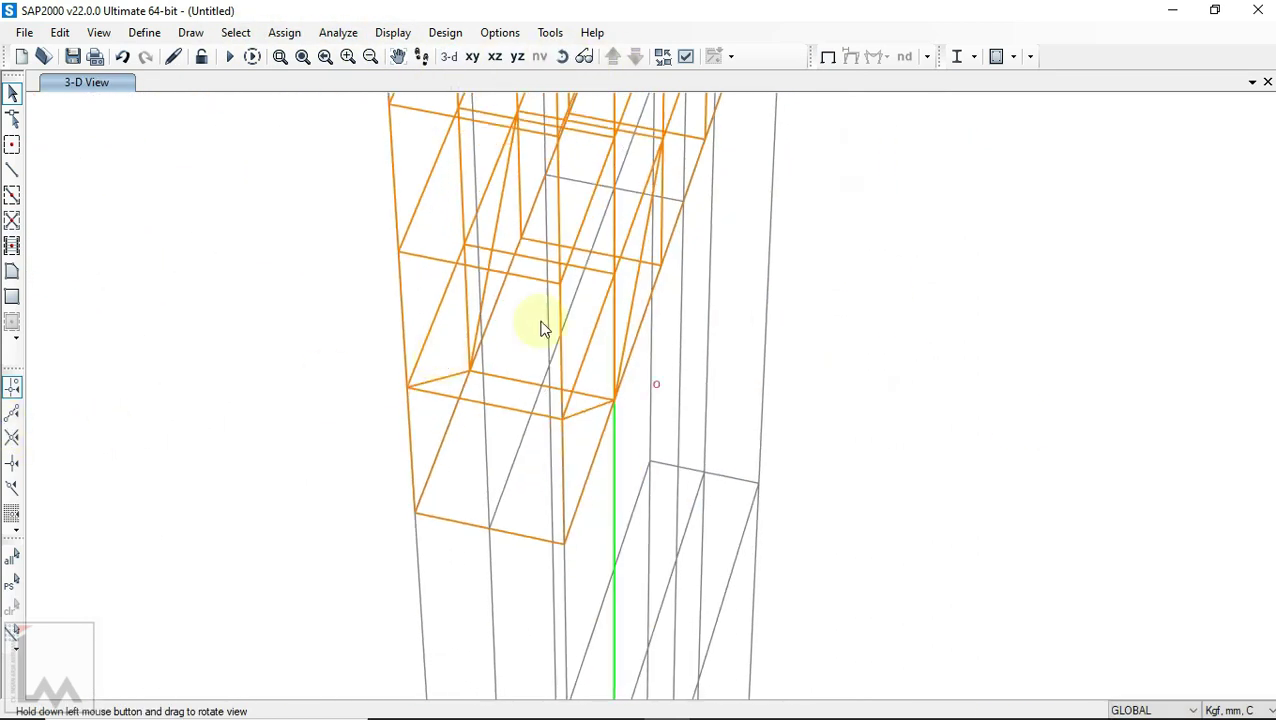
click(449, 57)
scroll(594, 411, up, 2)
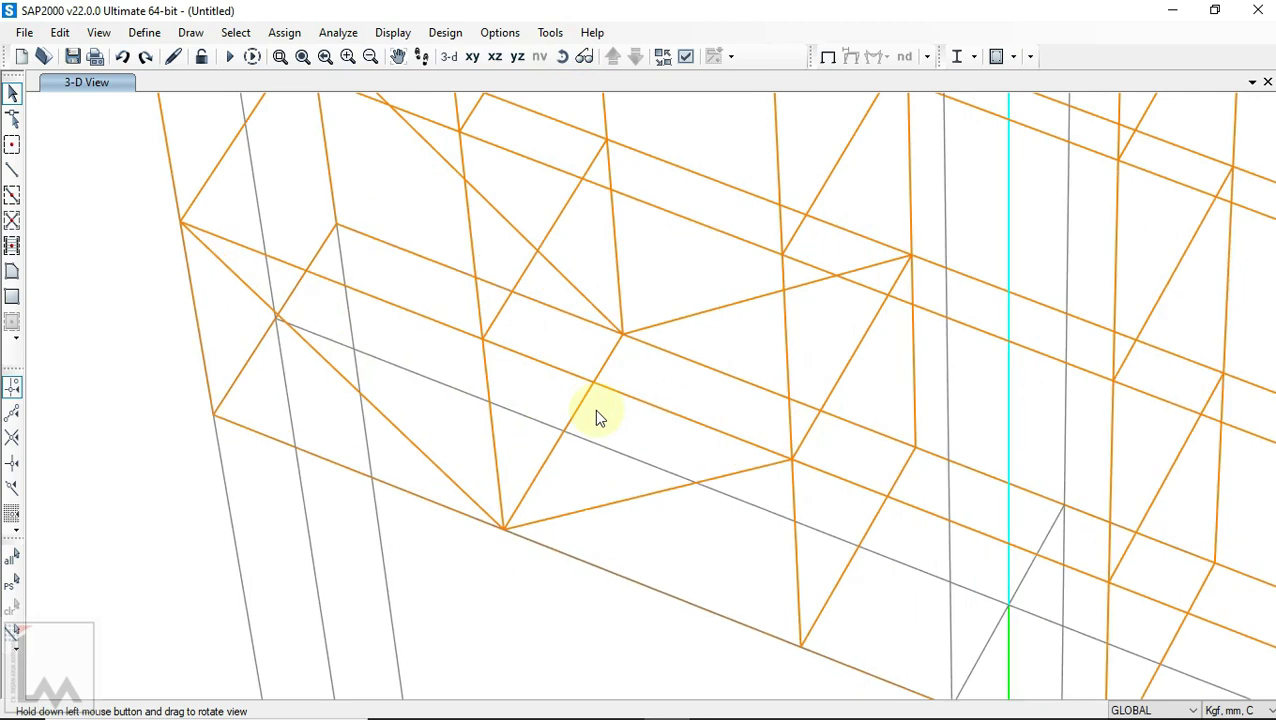
scroll(594, 411, down, 2)
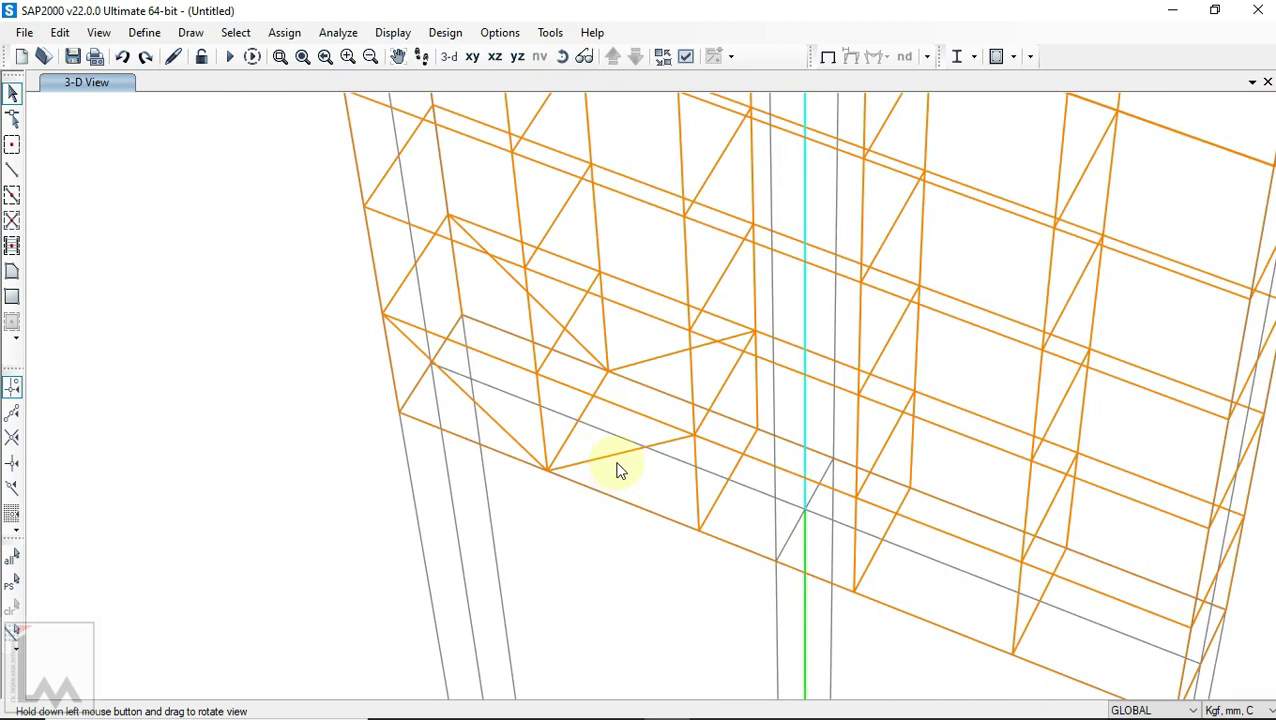
click(633, 449)
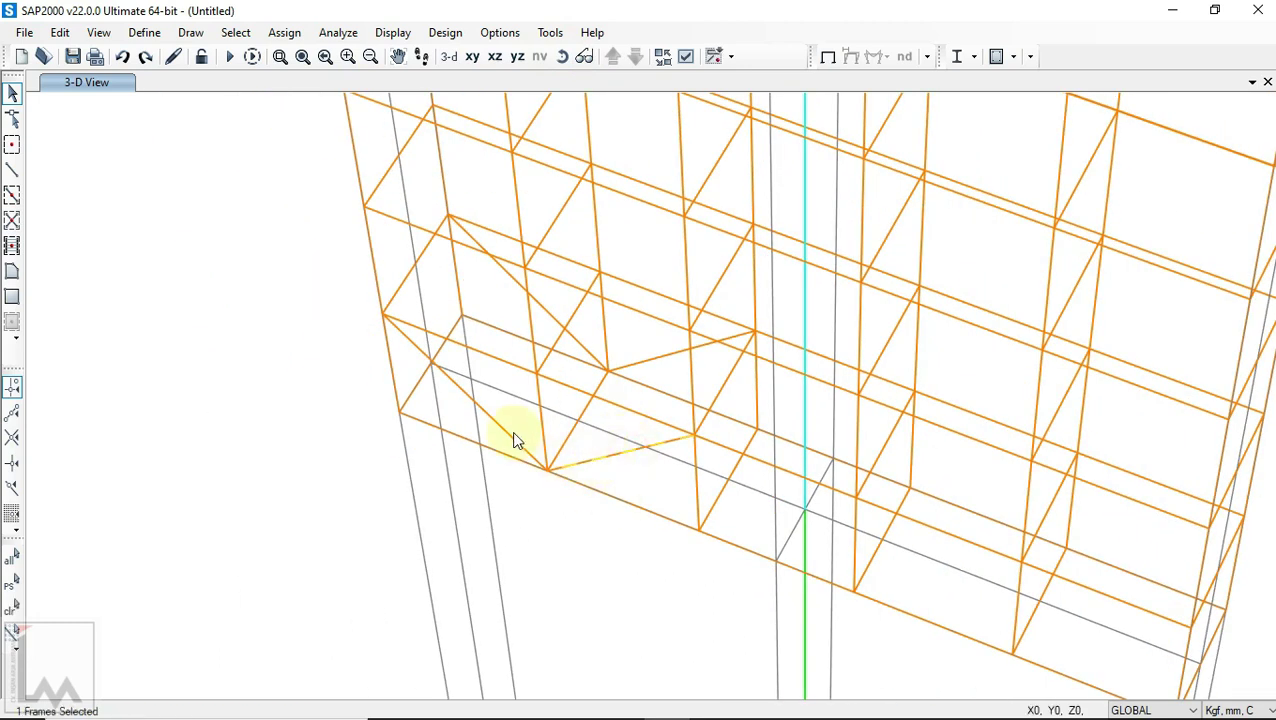
click(60, 32)
click(106, 267)
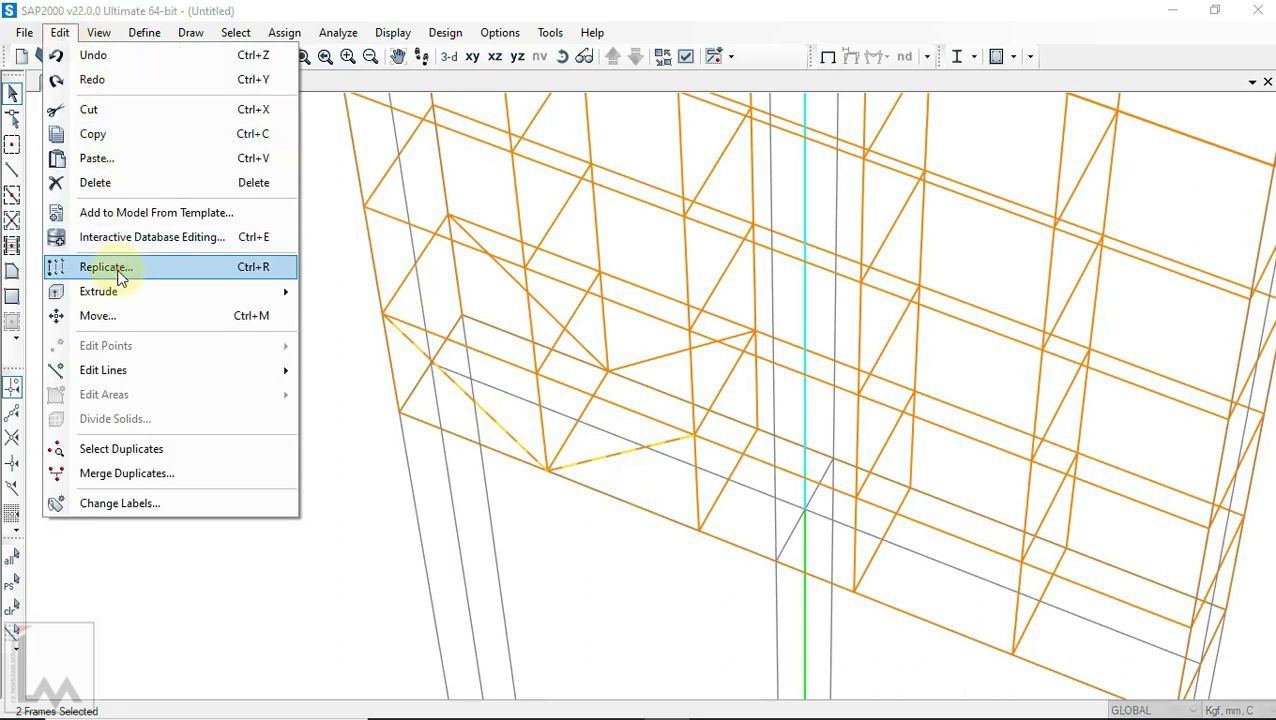
drag(641, 153, 151, 166)
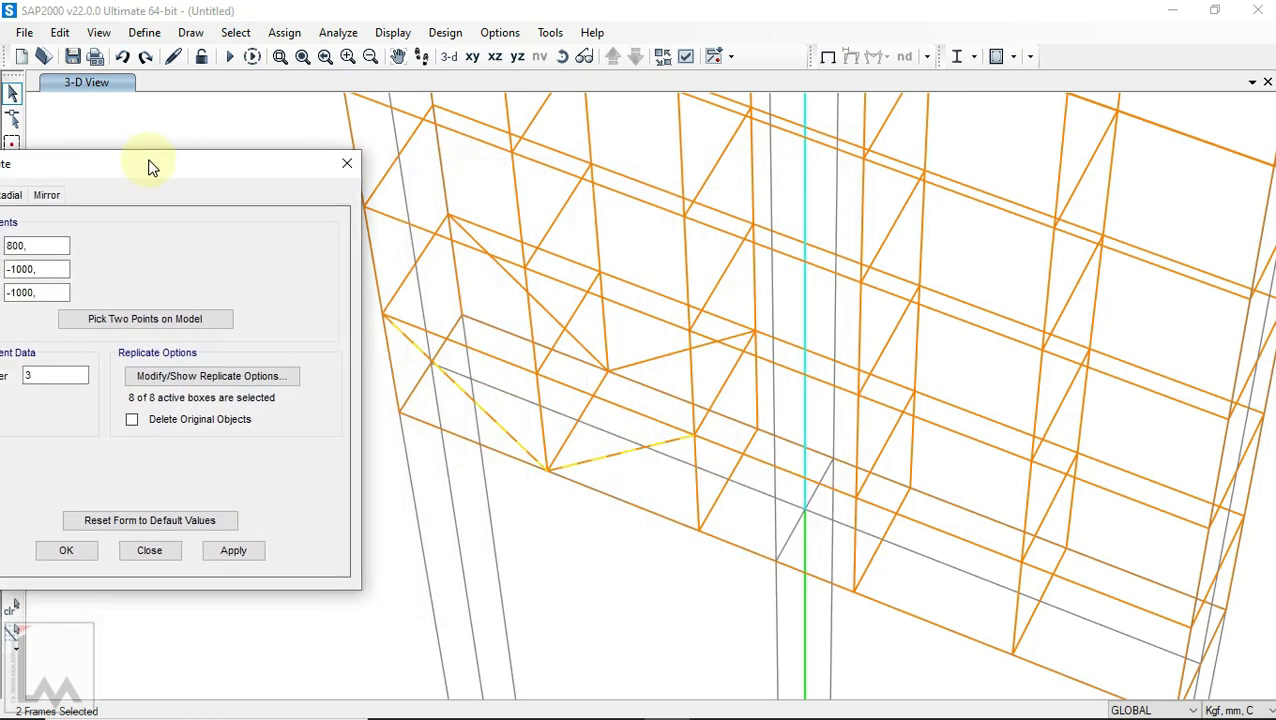
click(185, 320)
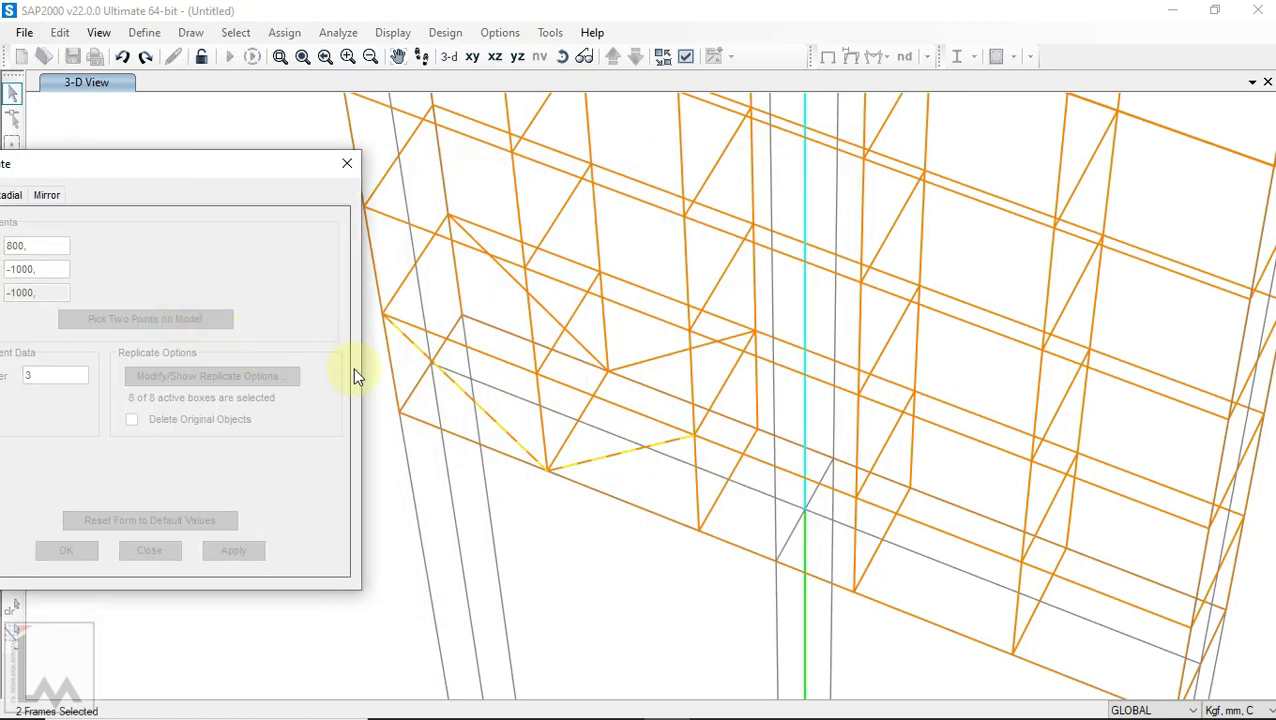
click(383, 317)
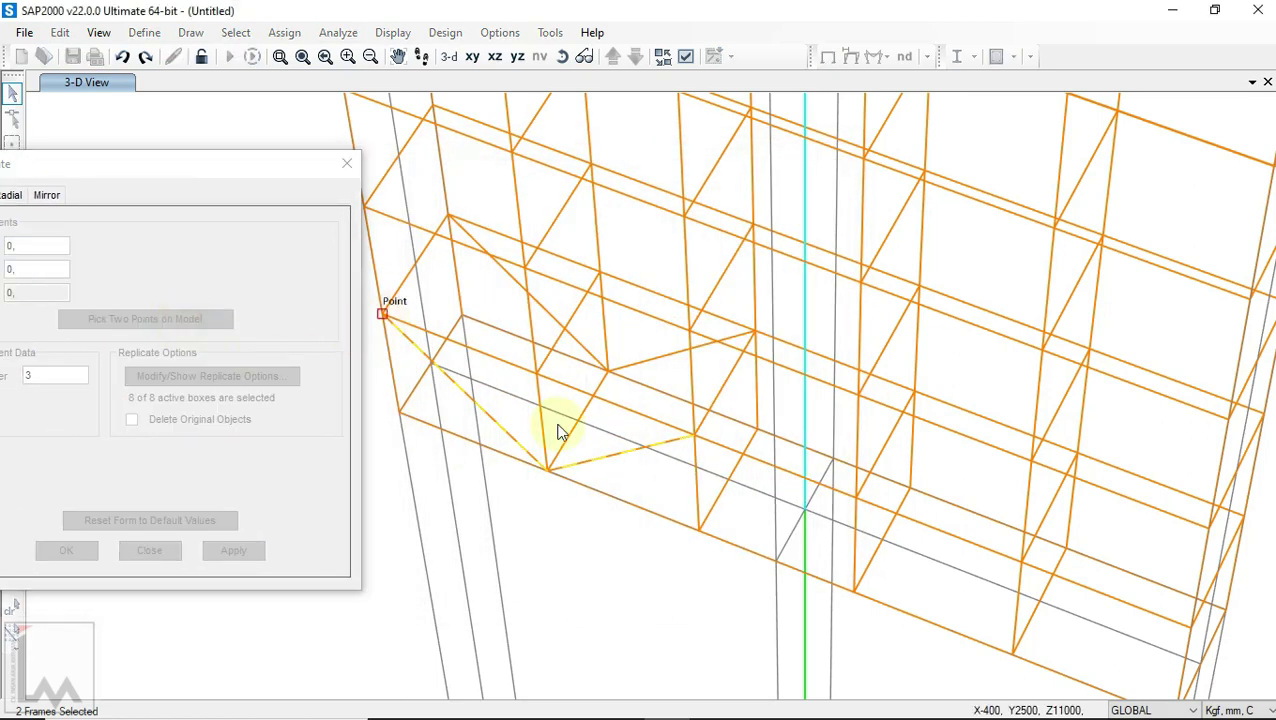
click(694, 437)
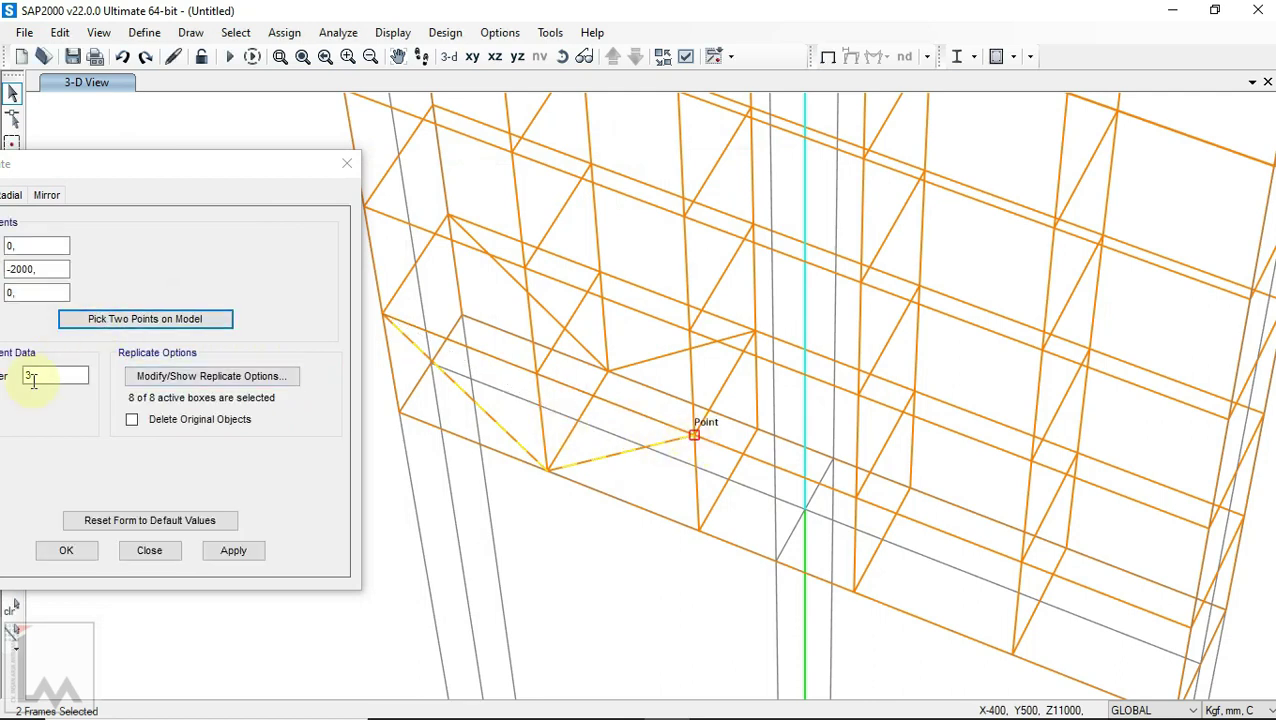
click(121, 166)
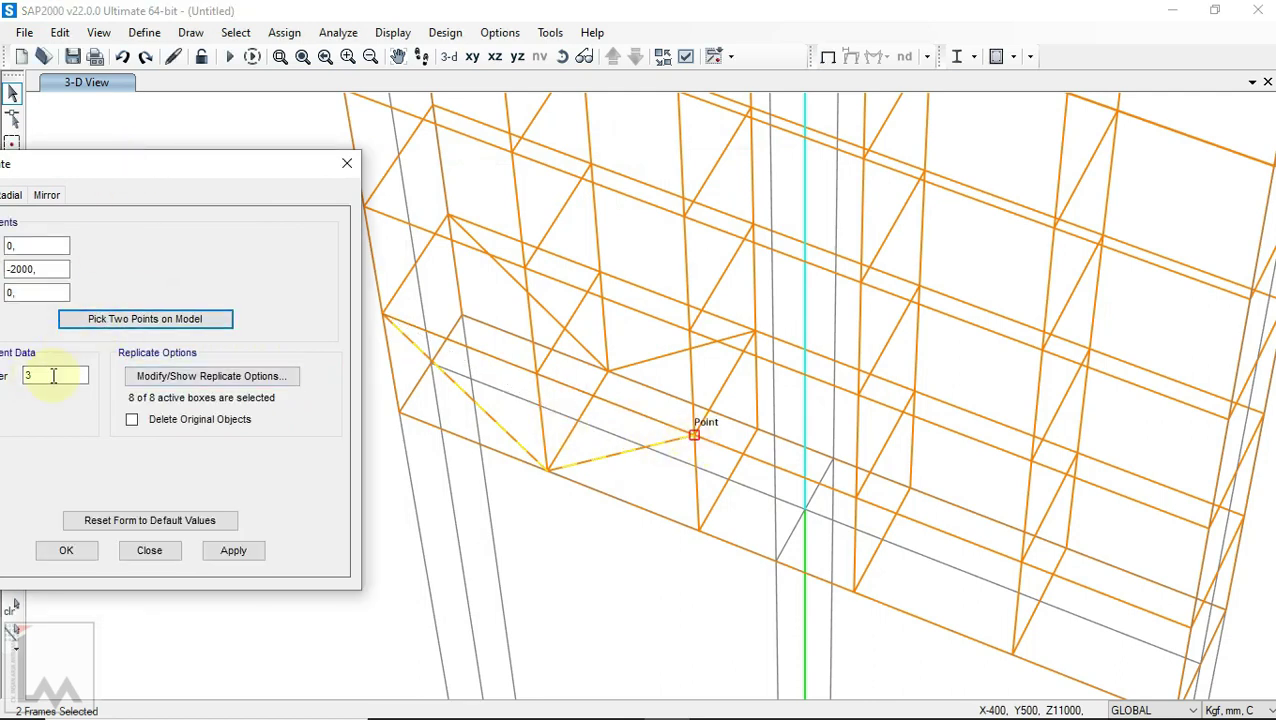
click(238, 551)
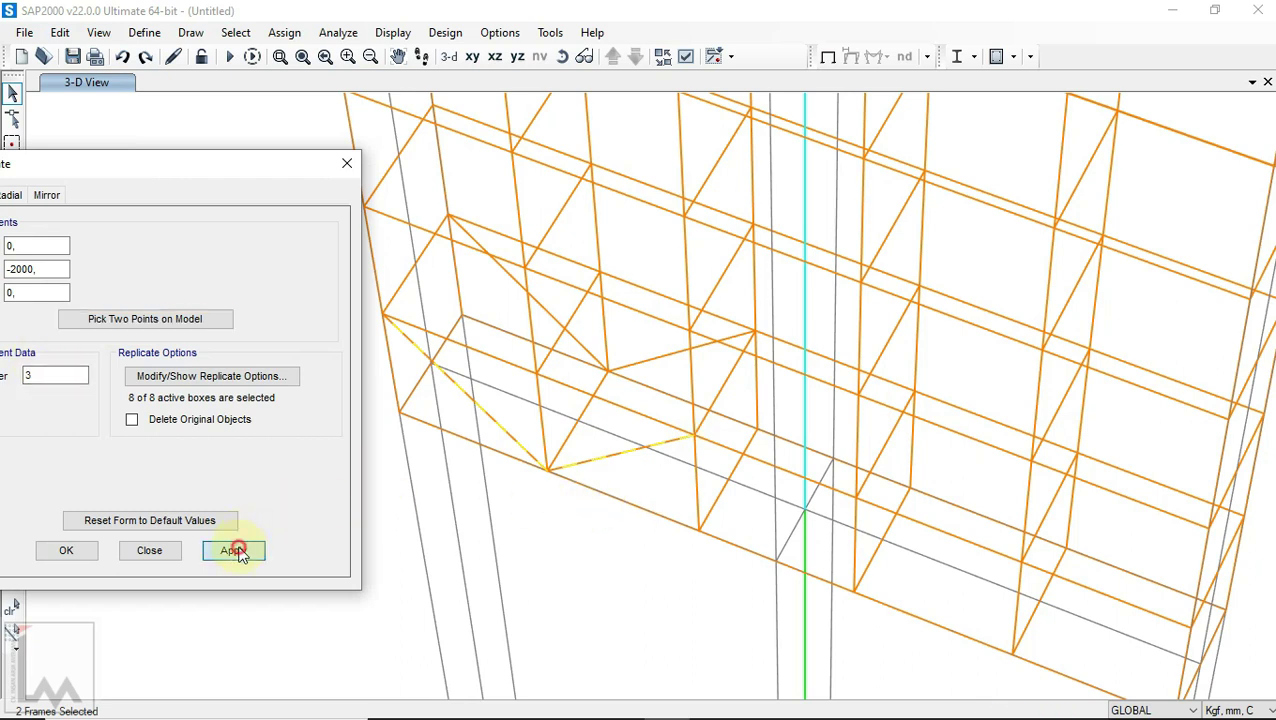
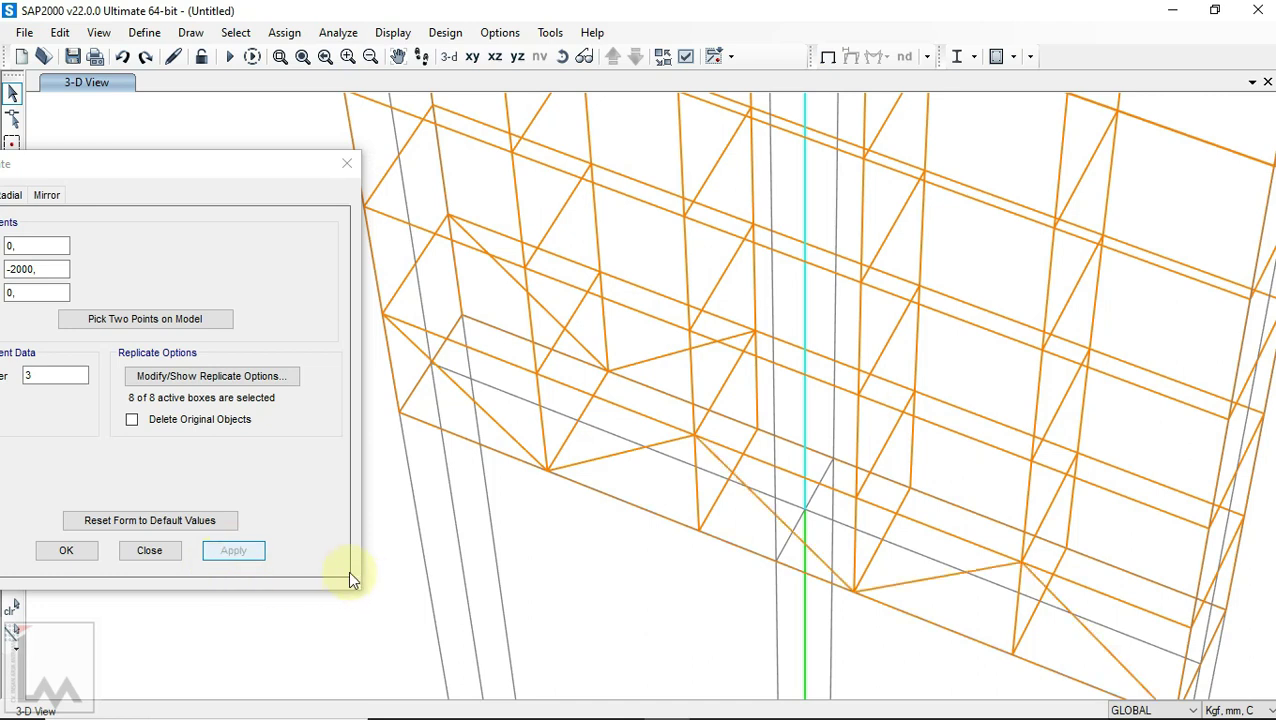
Step: Delete the three surplus replicated diagonals, with their joints, that extend beyond the panel's edge
scroll(713, 456, down, 4)
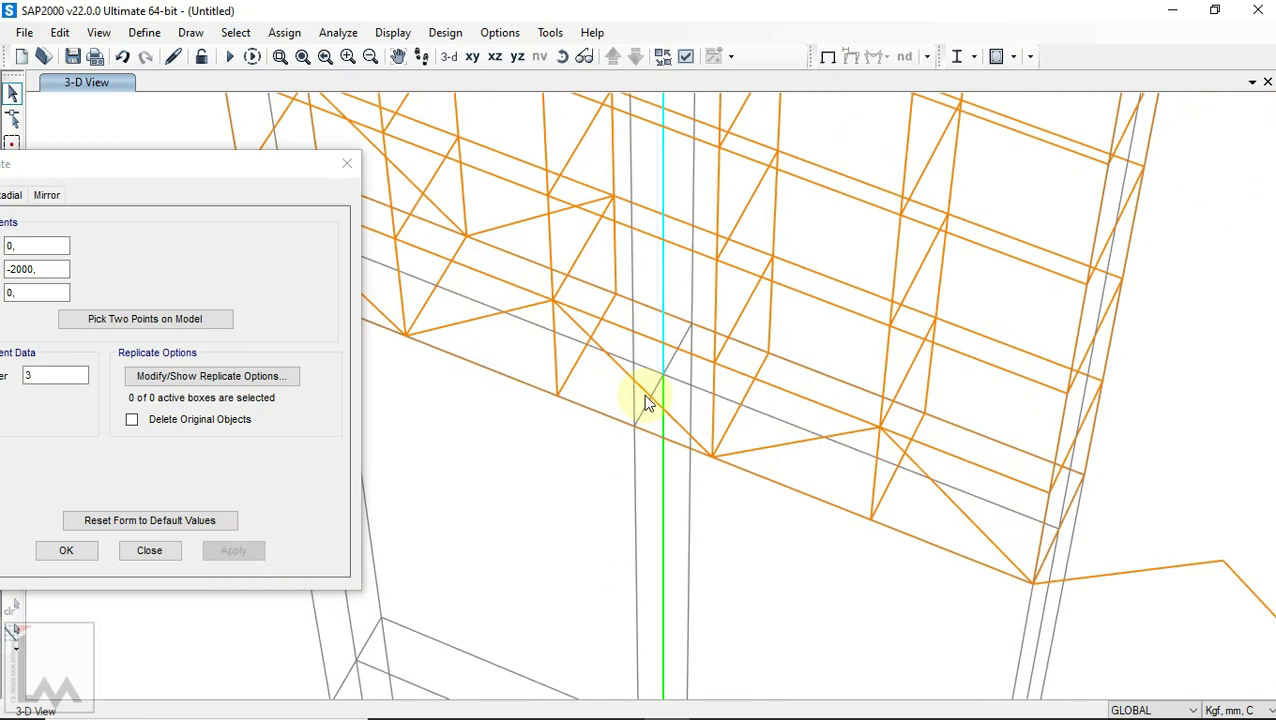
click(1090, 625)
drag(897, 474, 880, 449)
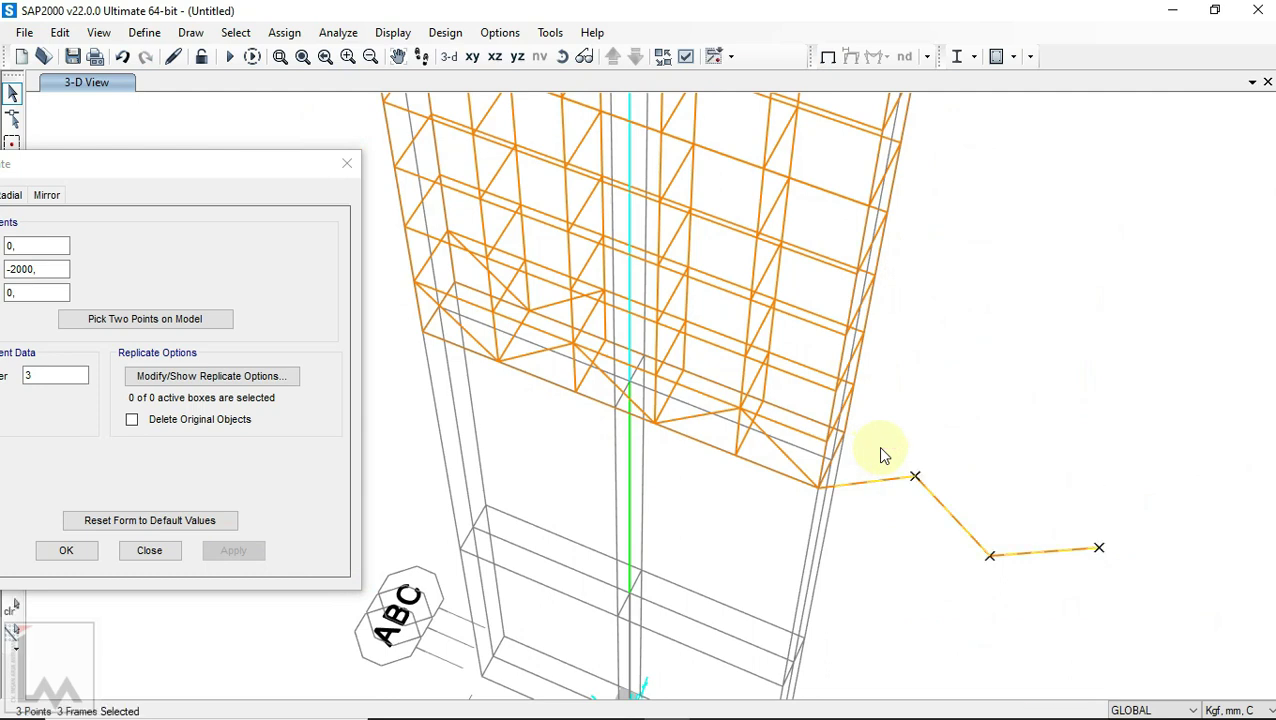
key(Delete)
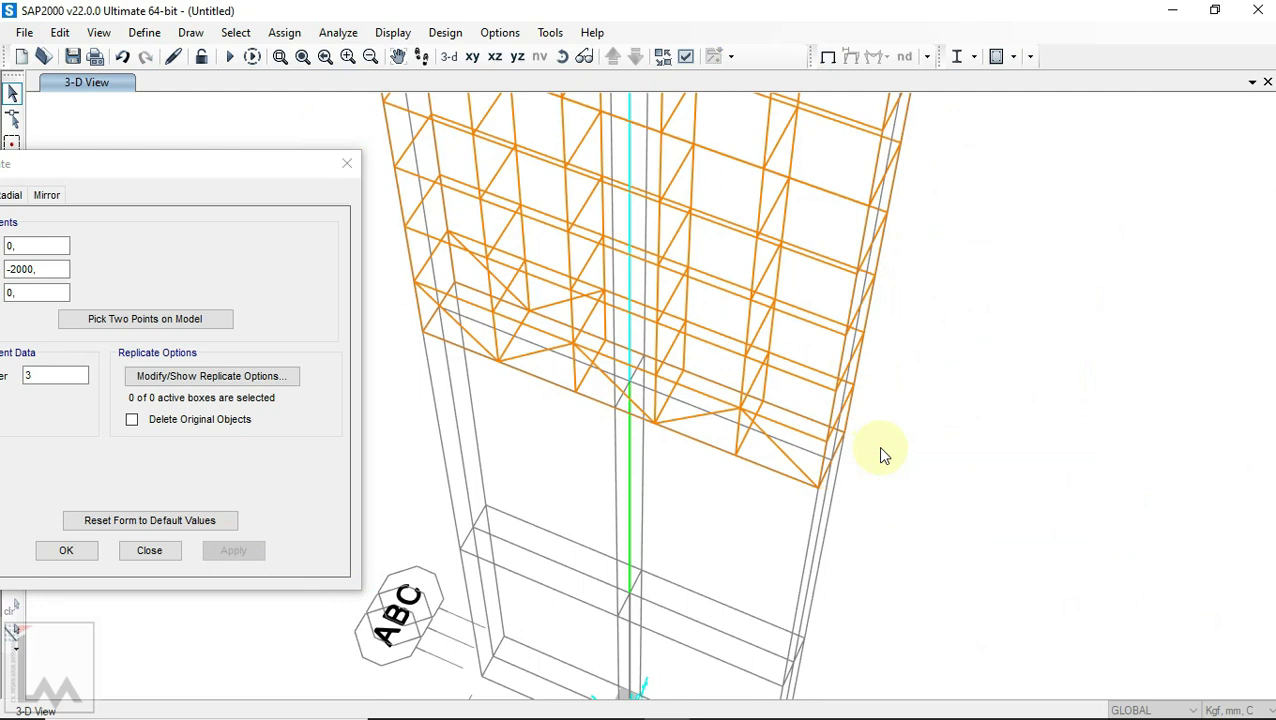
Step: Switch to Adobe Acrobat Pro to check the bracing pattern in Materi 14.pdf, and return to SAP2000
mouse_move(806, 697)
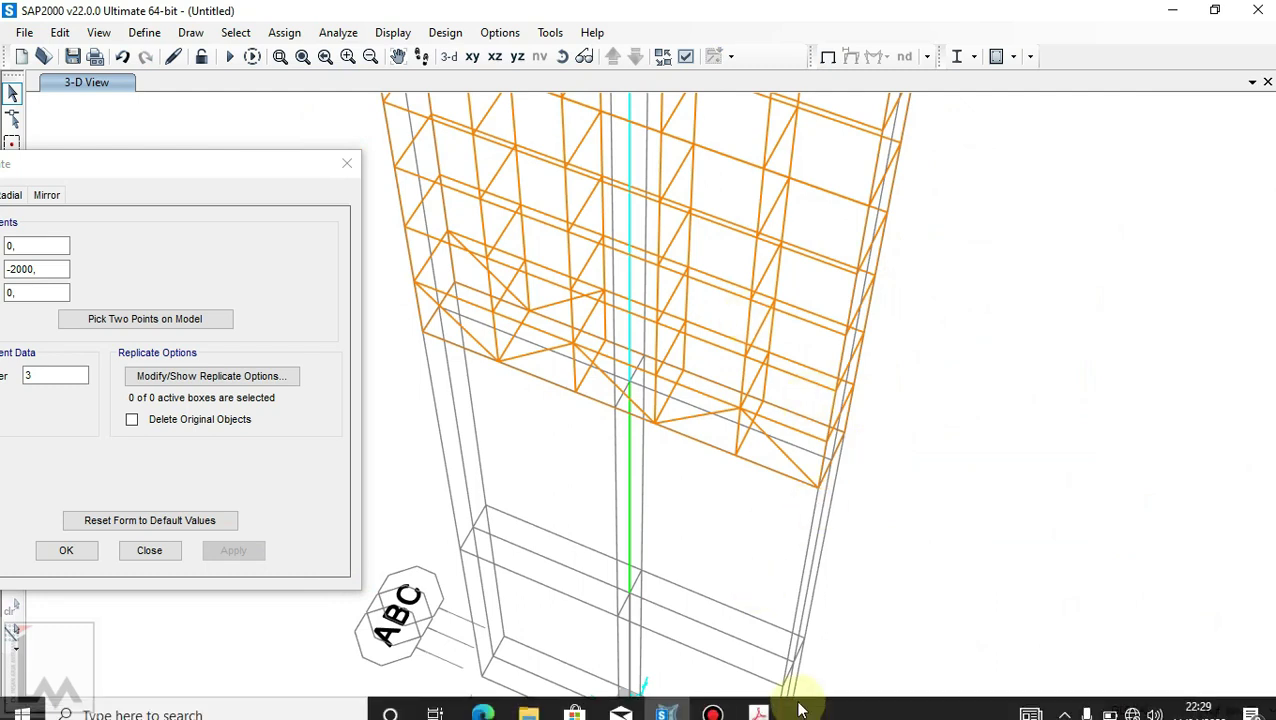
click(763, 697)
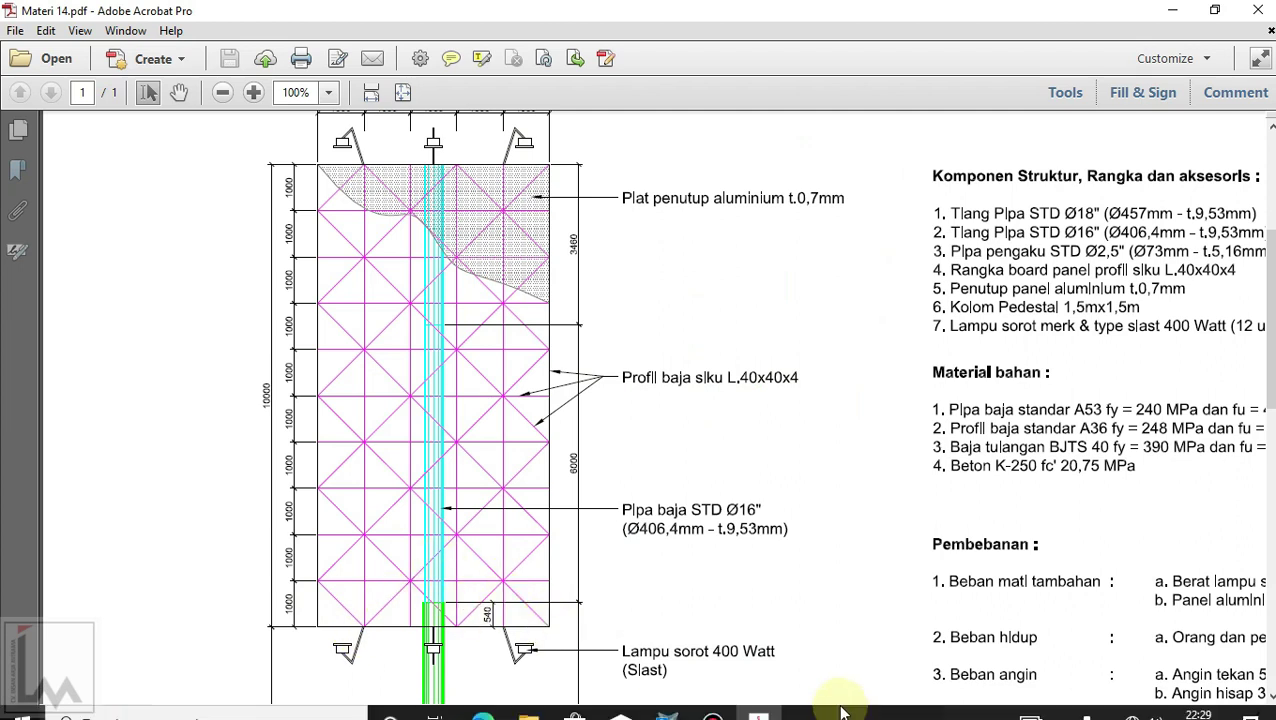
click(690, 697)
Step: Replicate the lowest-row diagonal ending at joint X -400, Y -500, Z 10000 once, with dx 0, dy 1000 mm and dz 1000 mm
middle_drag(697, 455, 729, 490)
scroll(503, 390, up, 2)
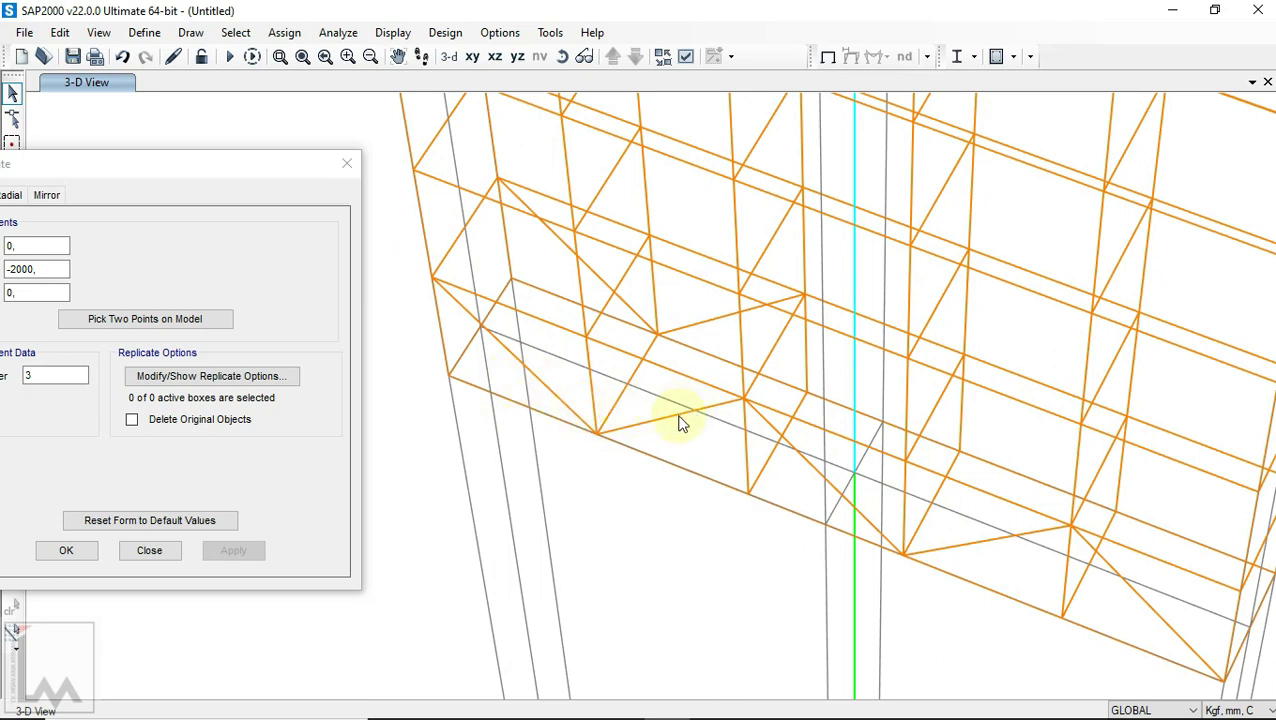
click(810, 472)
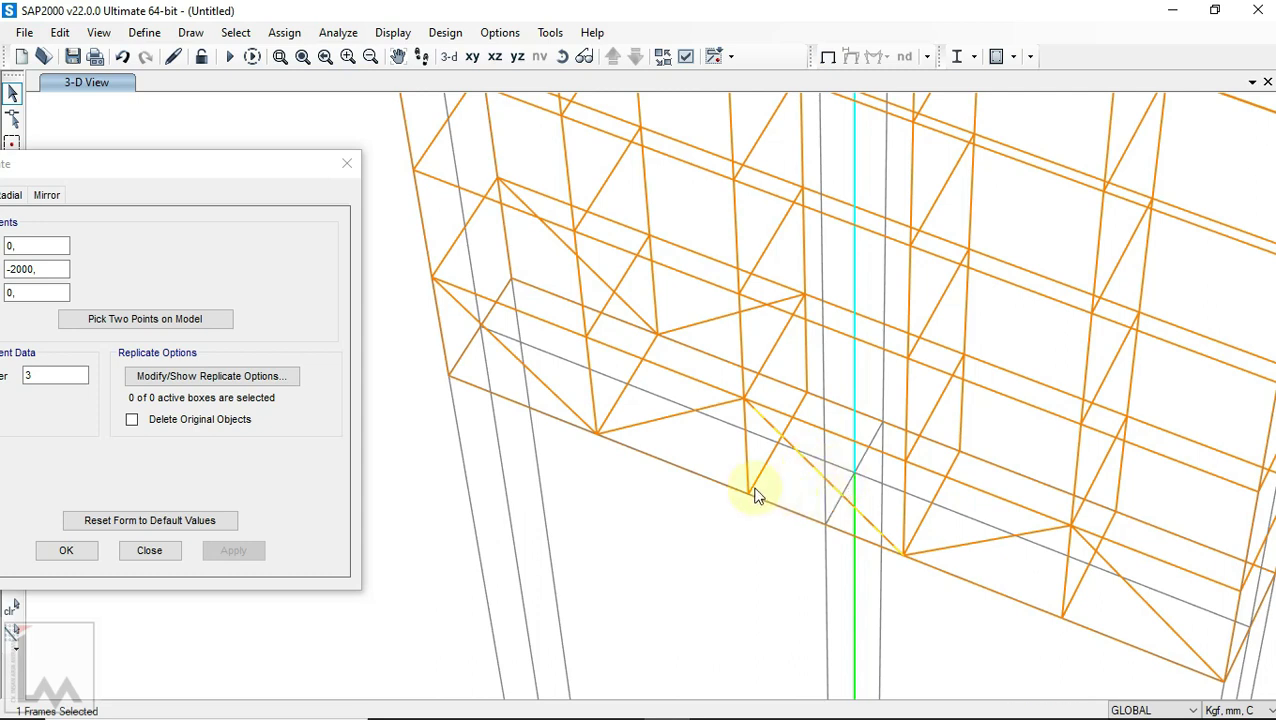
scroll(760, 495, down, 1)
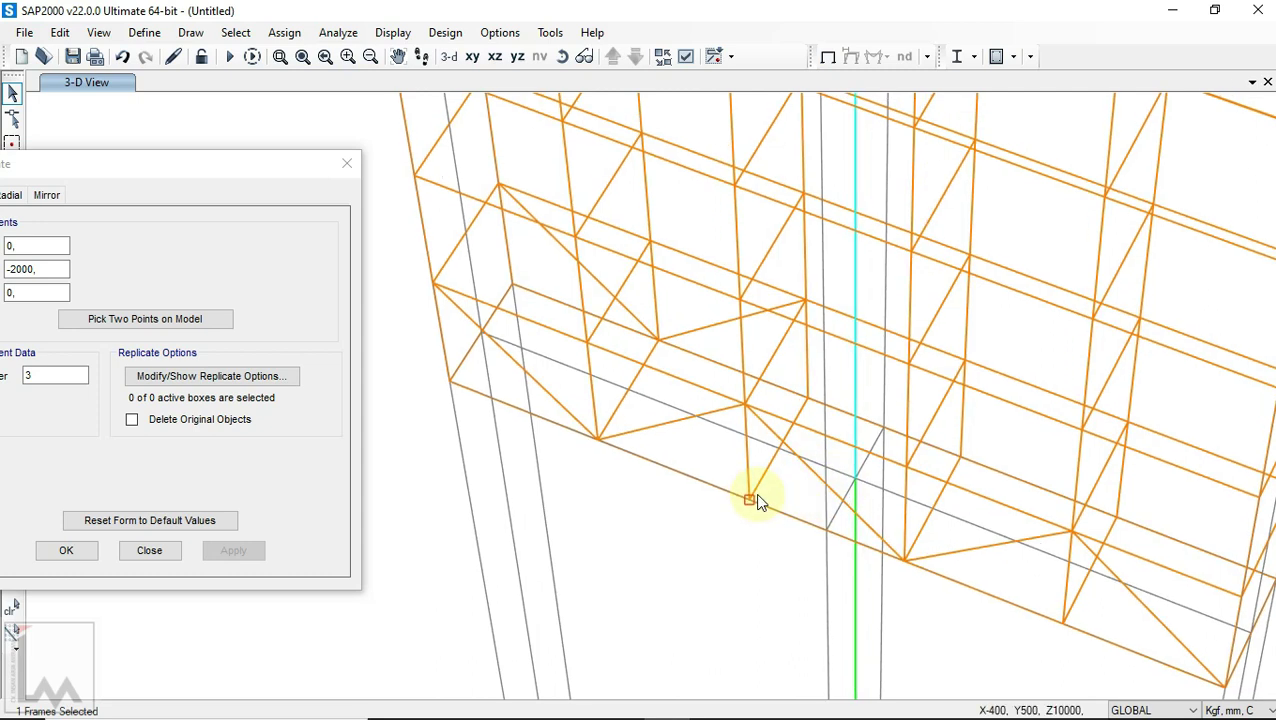
click(205, 319)
click(909, 563)
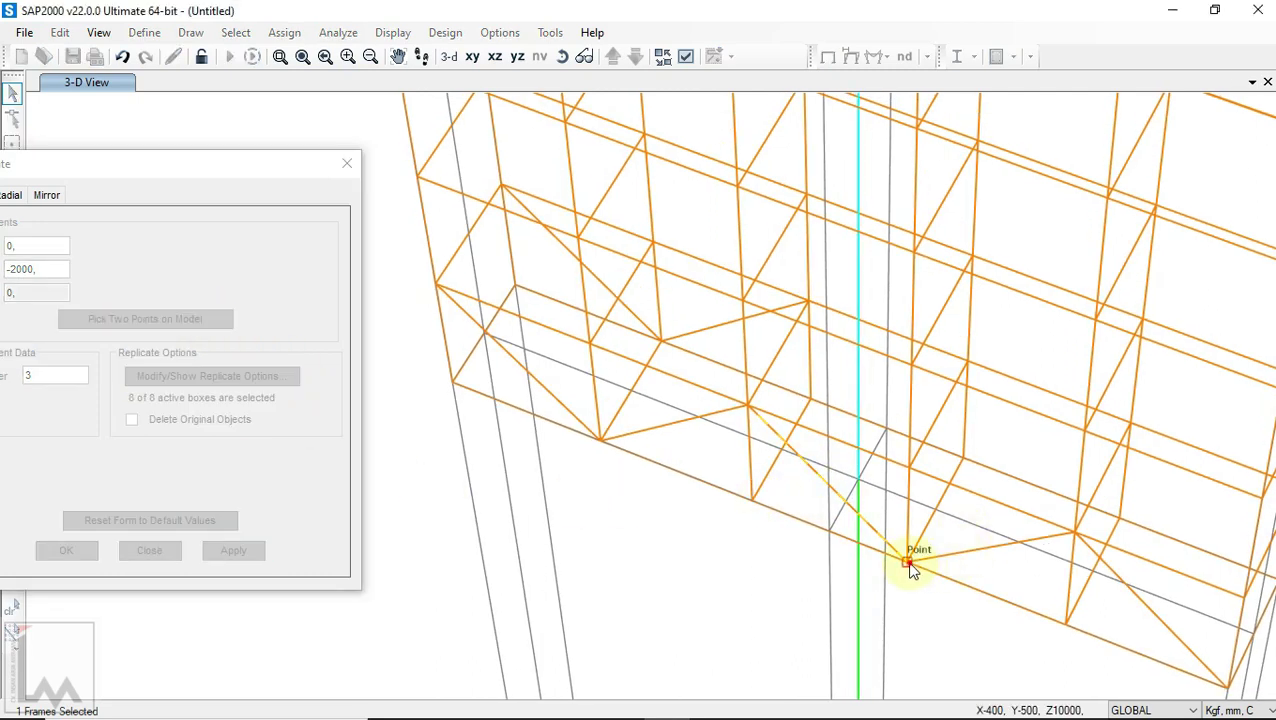
click(748, 406)
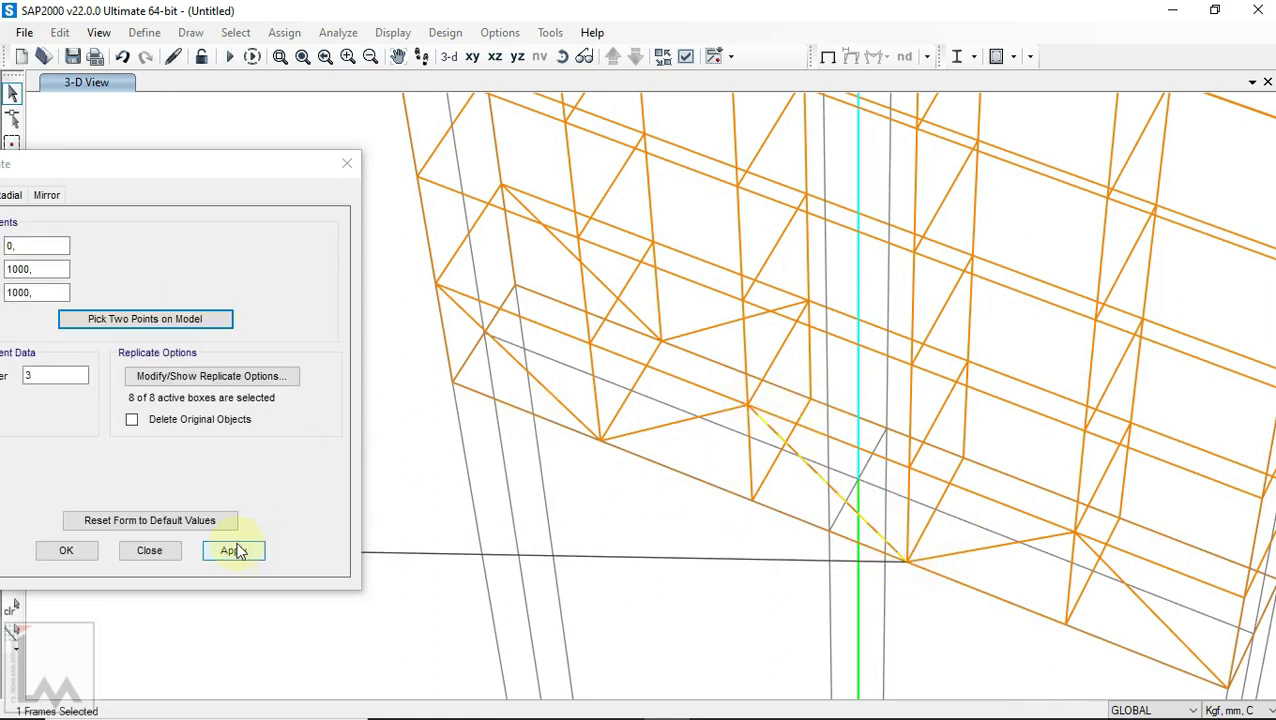
double_click(24, 376)
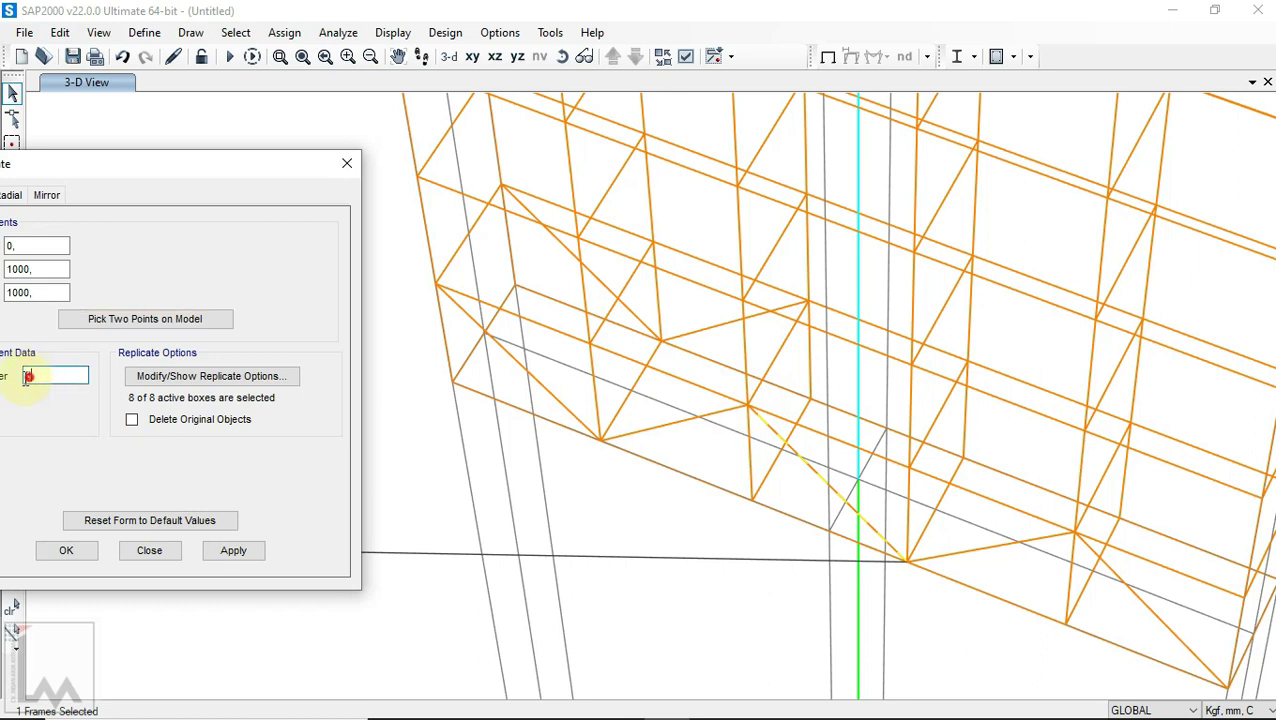
text(1)
click(238, 553)
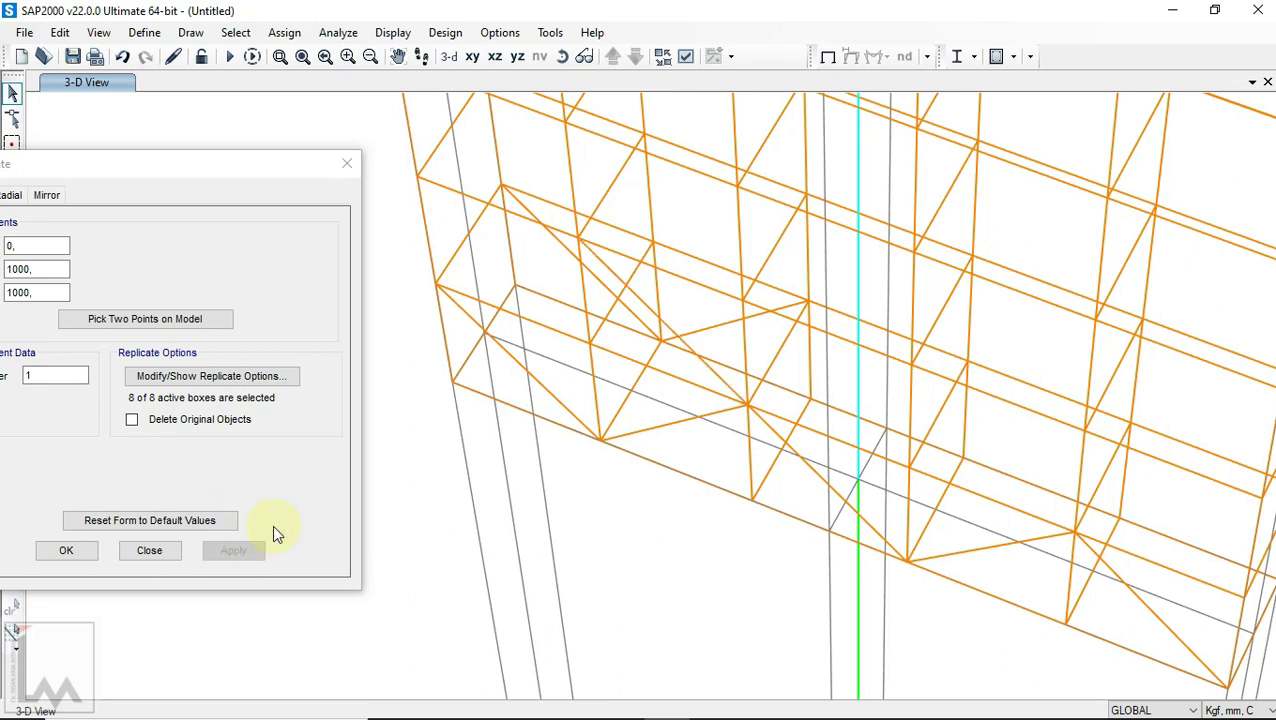
Step: Replicate the oppositely sloping lowest-row diagonal in the second bay once, with dx 0, dy 1000 mm and dz 1000 mm
click(674, 432)
click(150, 320)
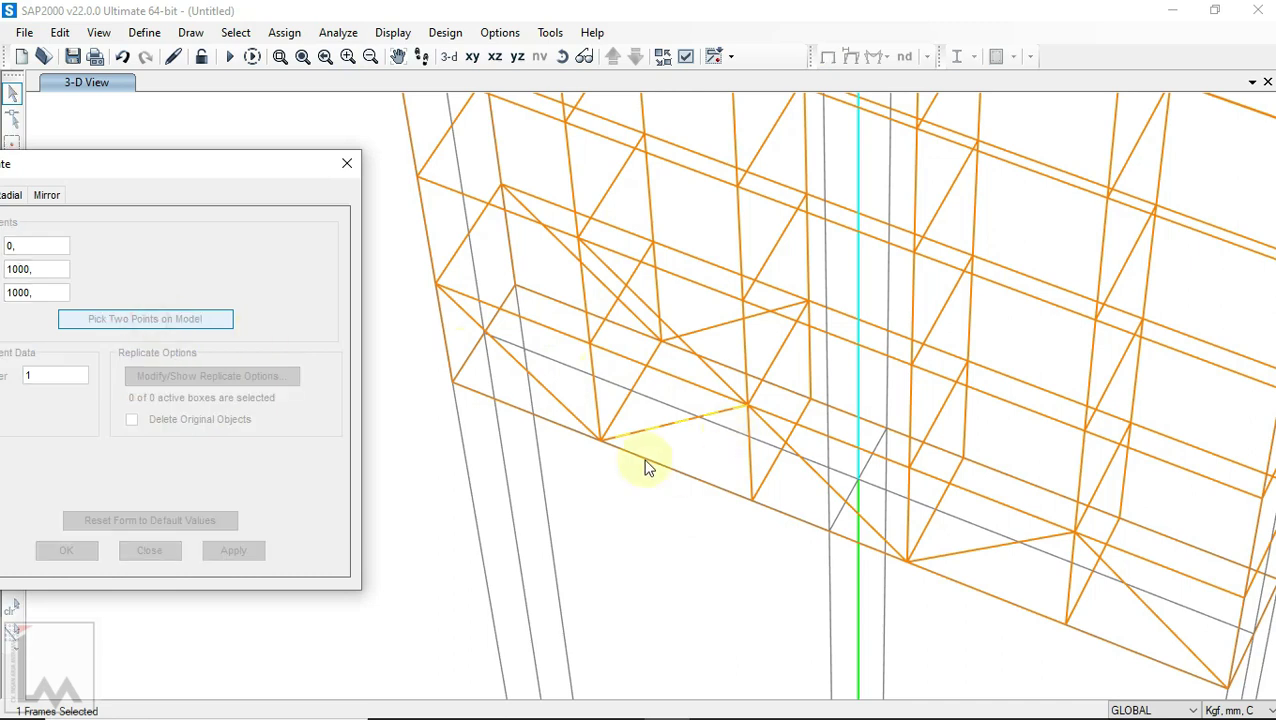
click(600, 438)
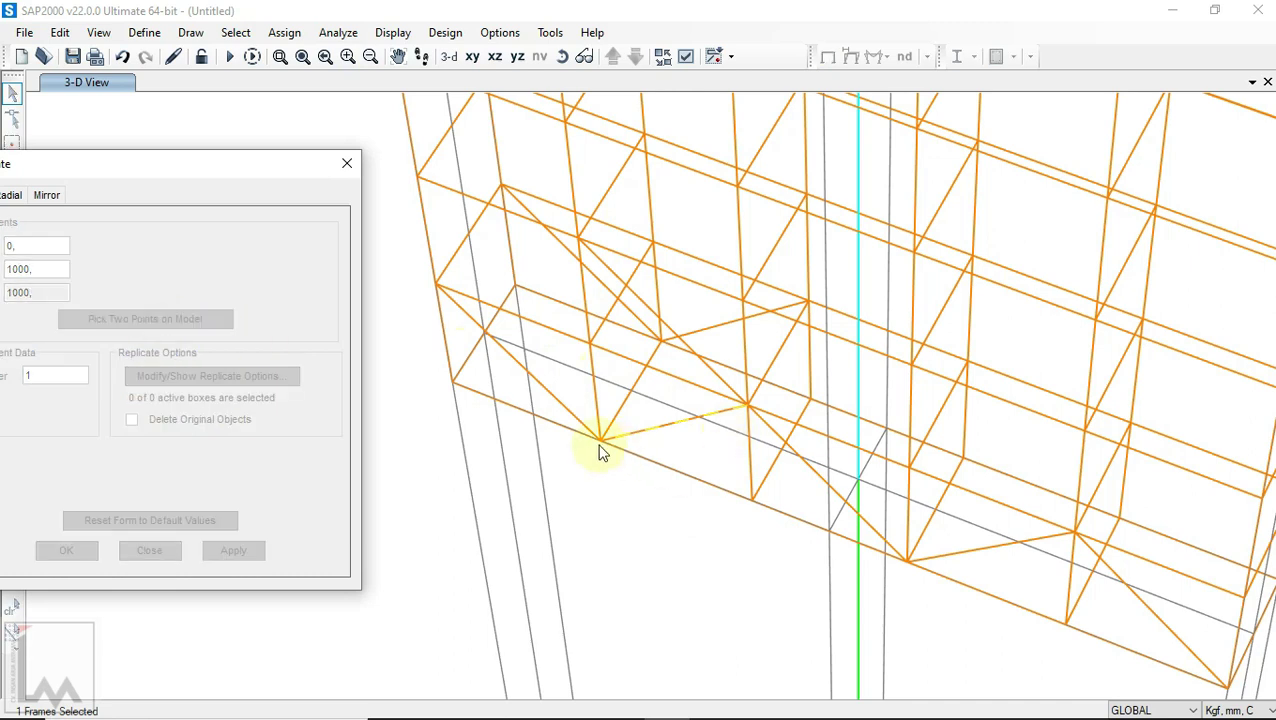
click(435, 284)
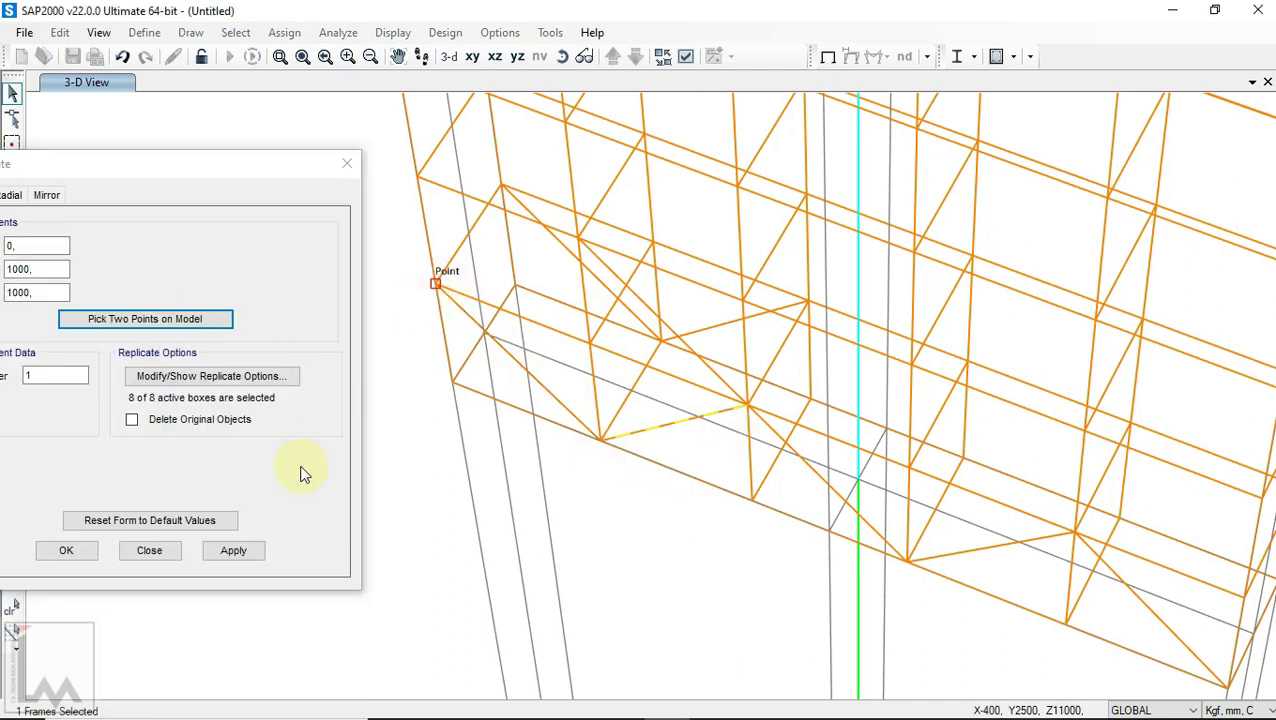
click(234, 551)
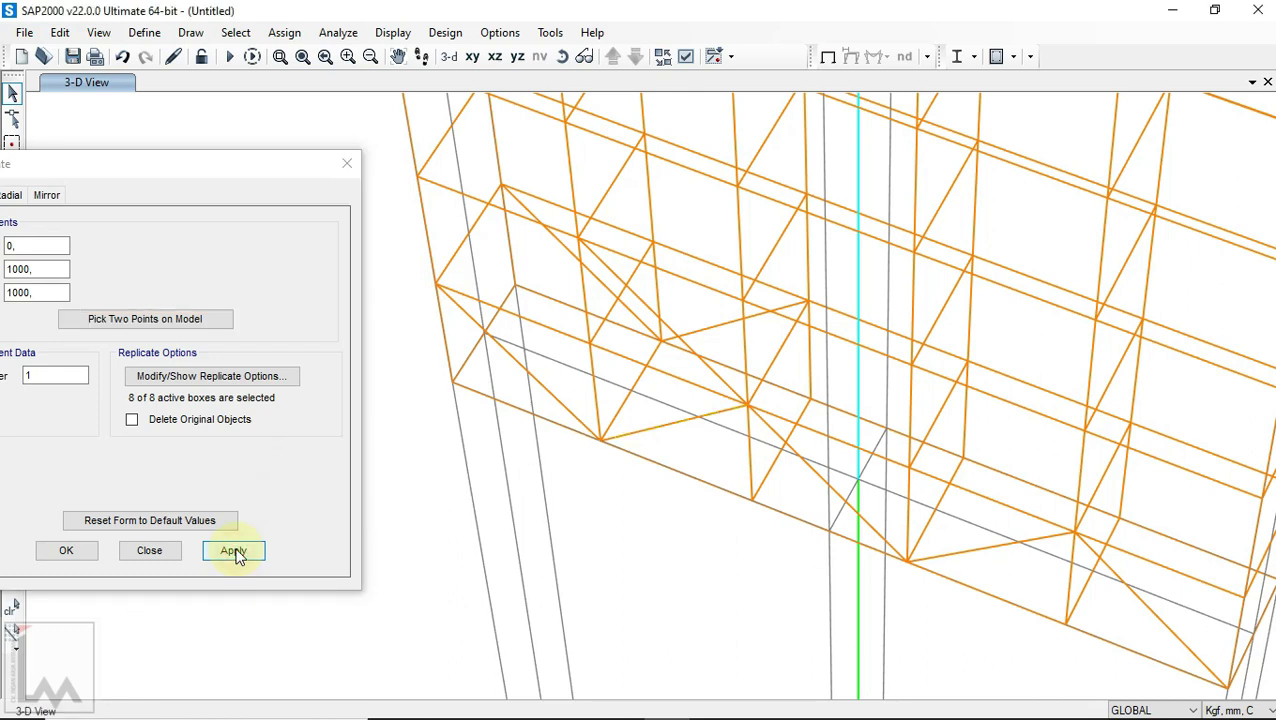
click(233, 550)
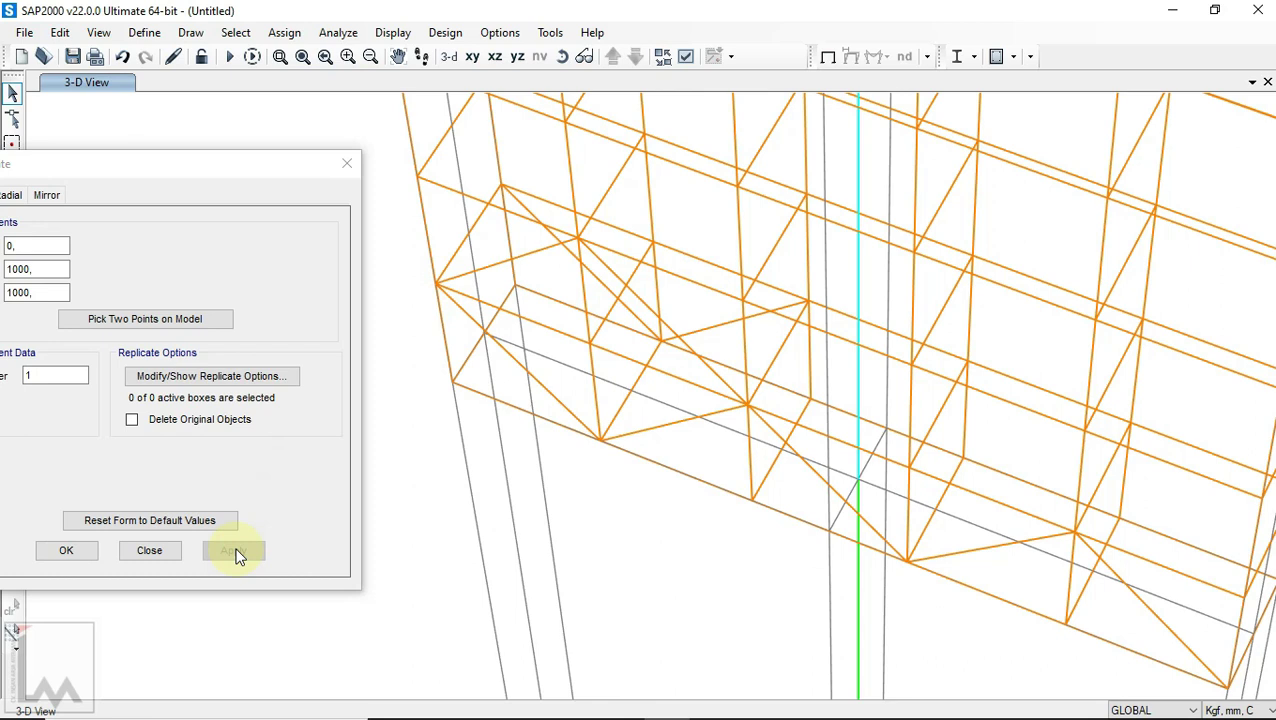
Step: Replicate the two second-row diagonals on the x = -400 face three times, with dx 0, dy -2000 mm and dz 0
click(644, 303)
click(528, 258)
click(135, 319)
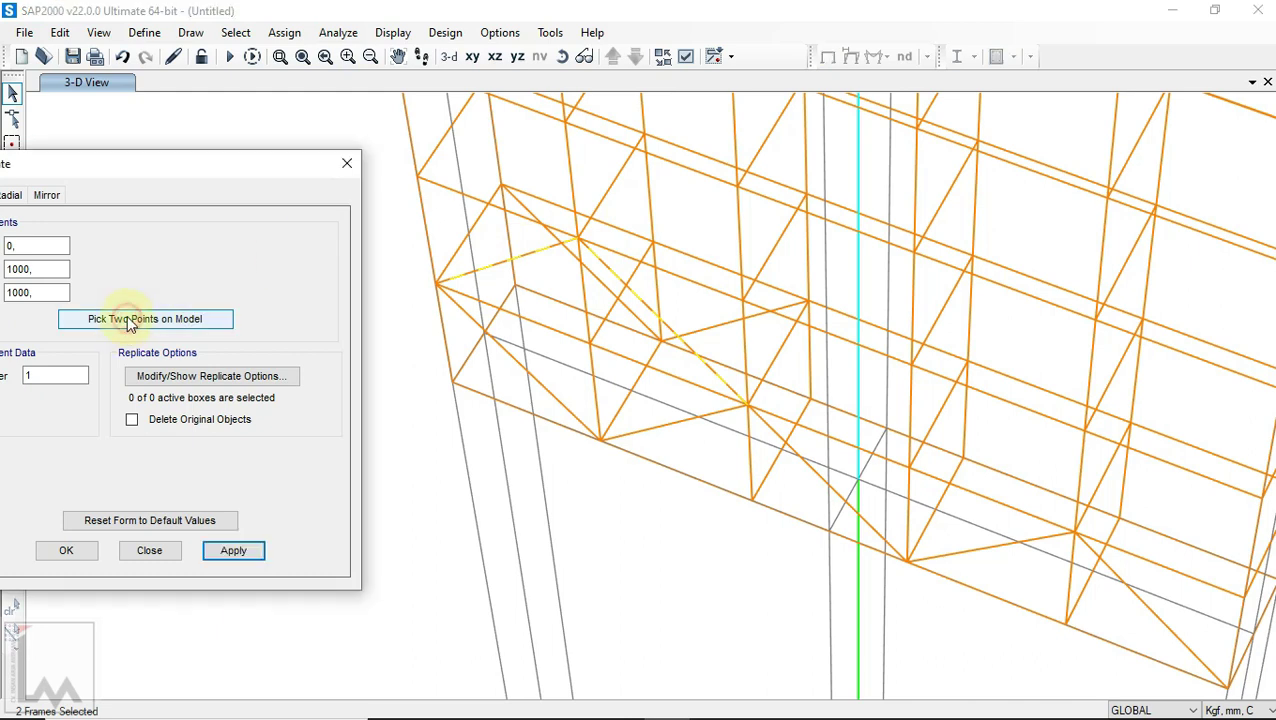
click(440, 285)
click(768, 410)
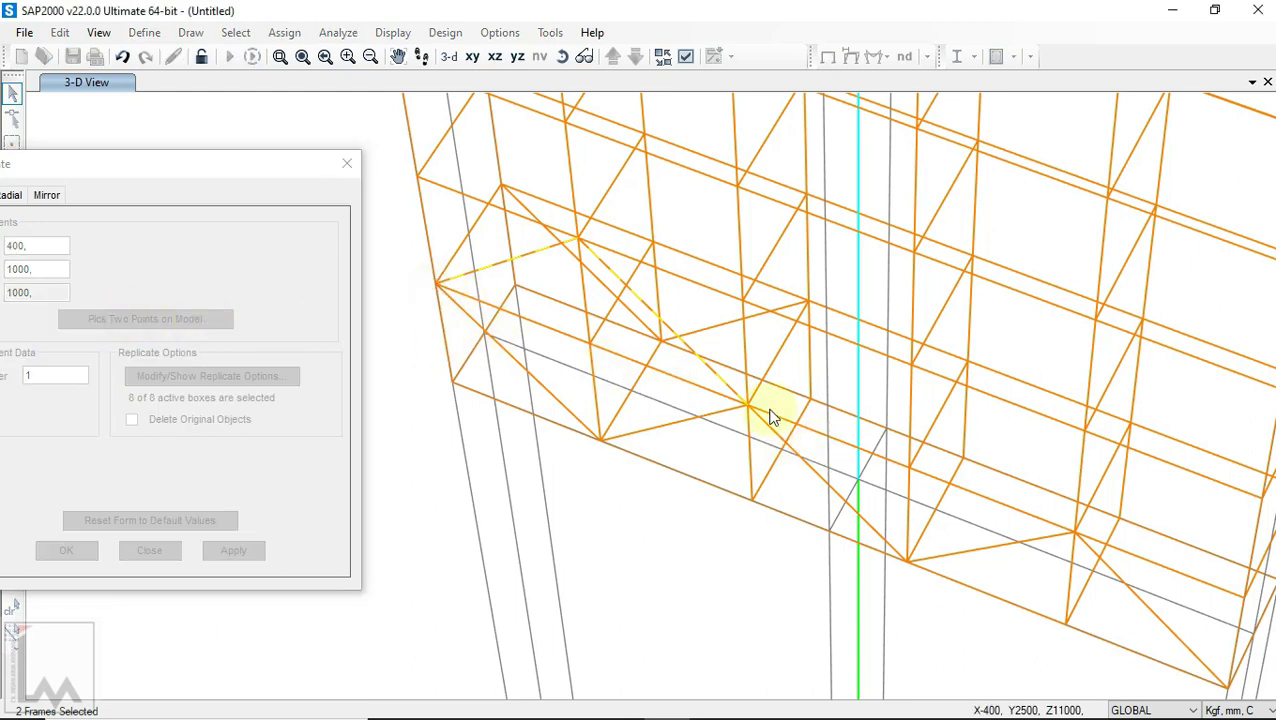
click(746, 405)
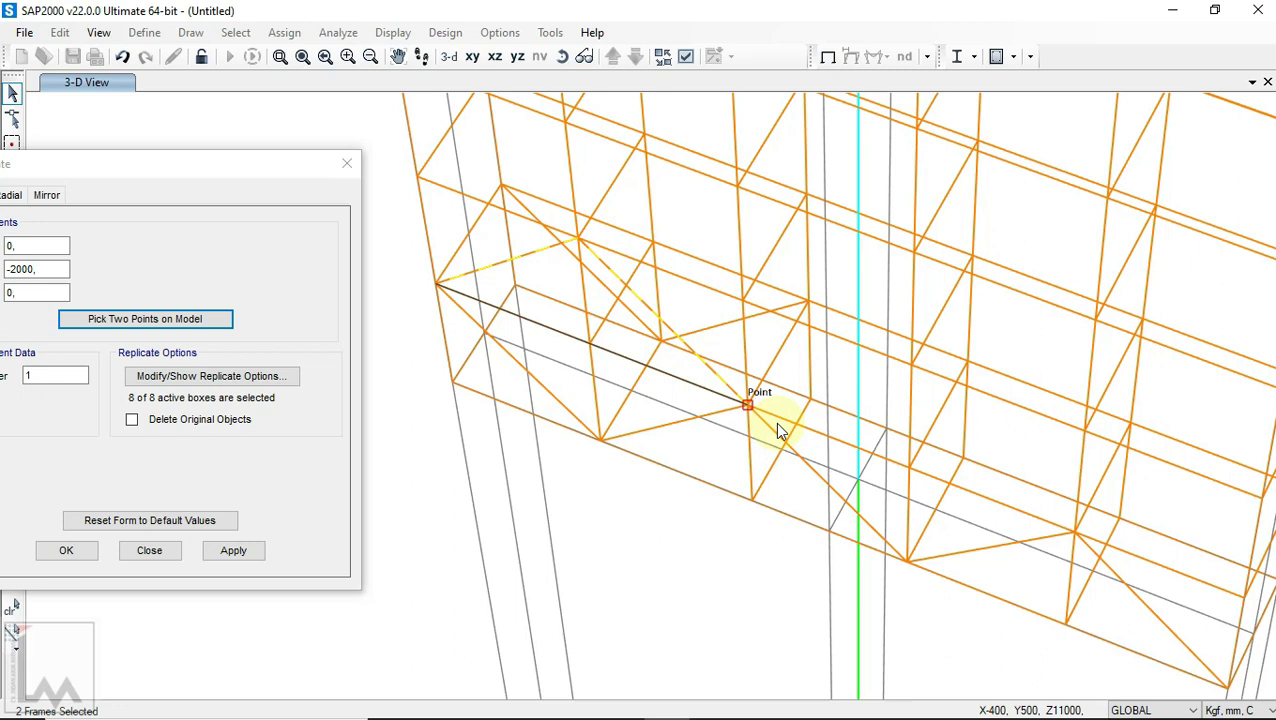
click(24, 375)
double_click(55, 375)
text(3)
click(264, 556)
click(264, 556)
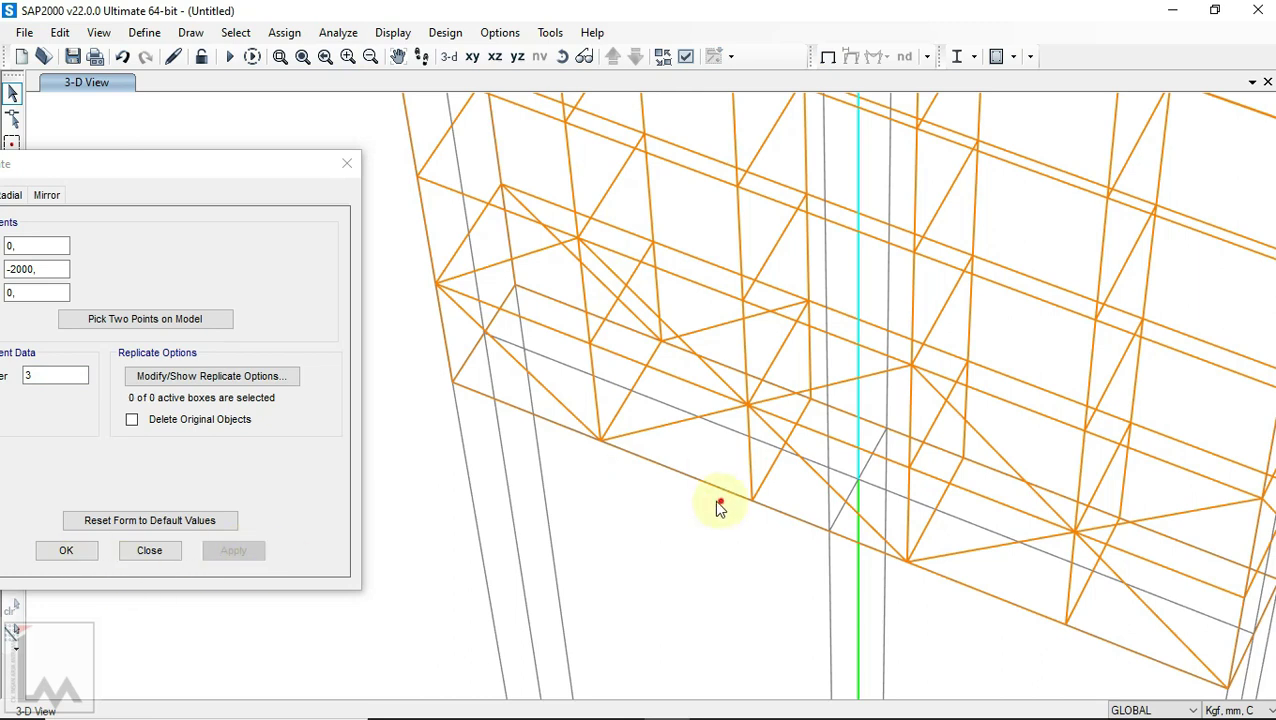
Step: Delete the surplus second-row diagonals beyond the panel's edge, check the bracing pattern in Materi 14.pdf, and return to SAP2000
scroll(621, 478, down, 3)
drag(1066, 524, 1005, 492)
key(Delete)
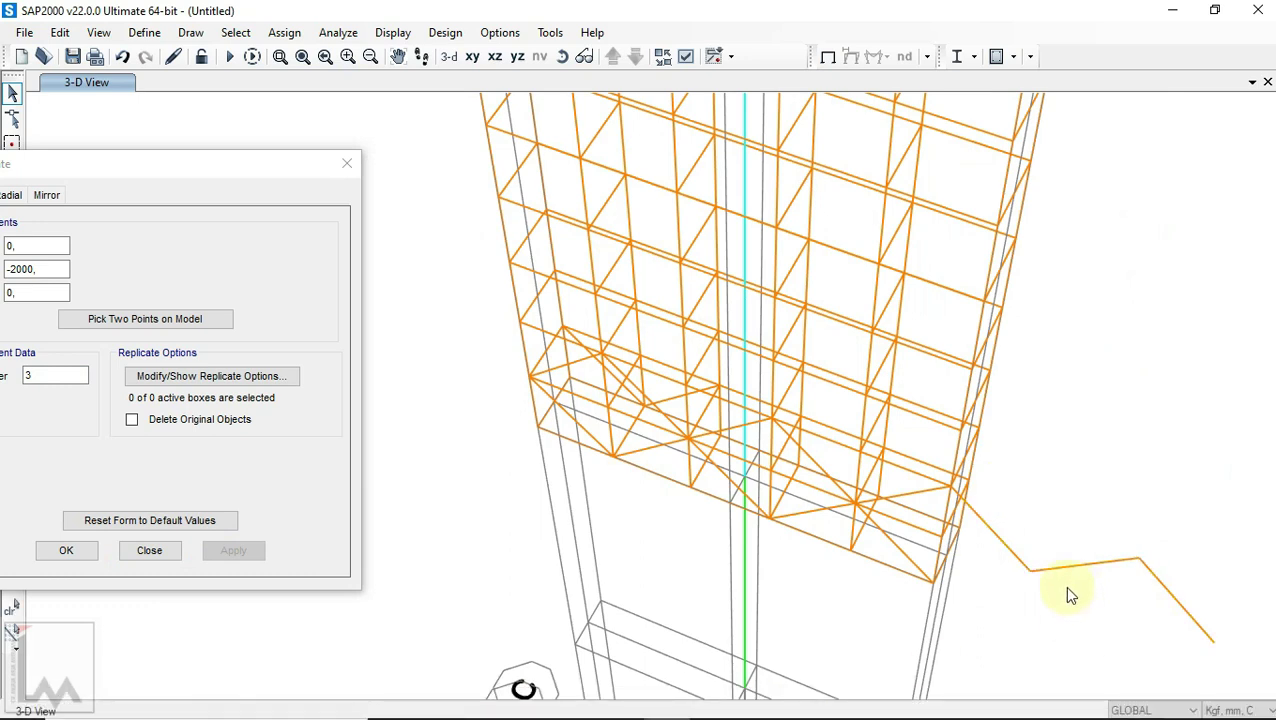
click(758, 701)
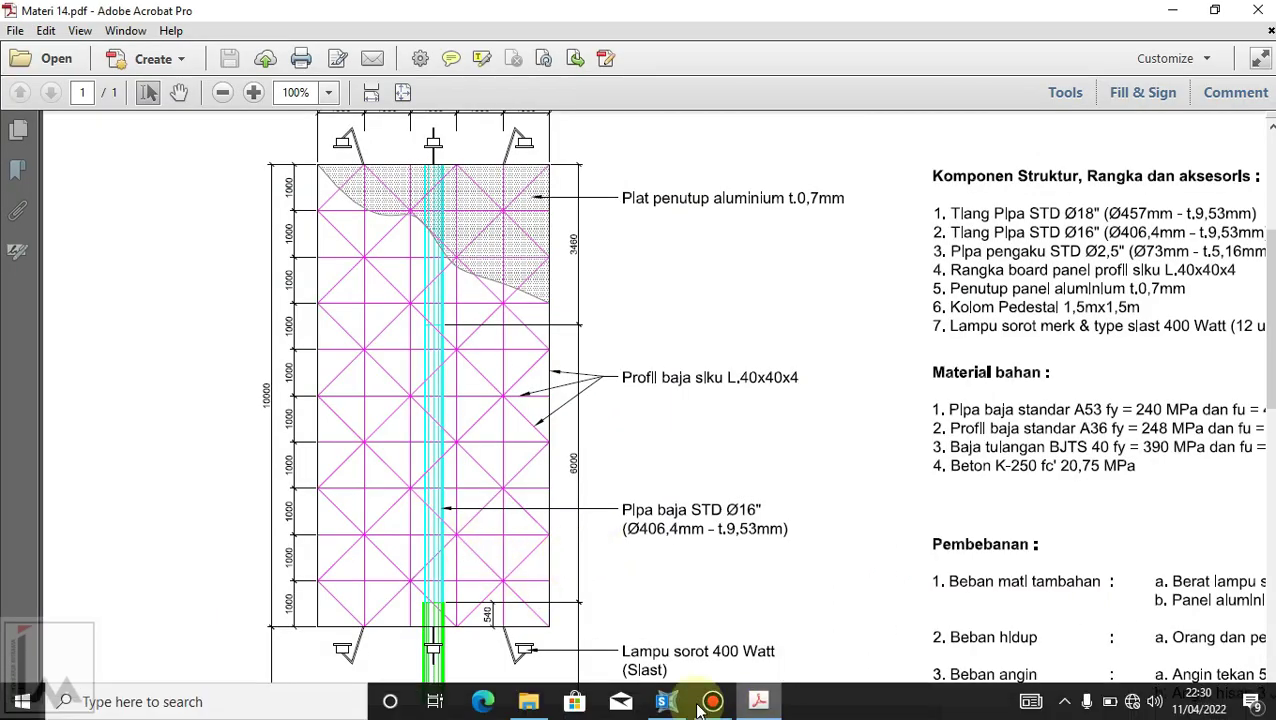
click(665, 701)
Step: Replicate the ten diagonals in the two lowest rows of the x = -400 face four times, with dx 0, dy 0 and dz 2000 mm
click(562, 56)
drag(806, 316, 845, 178)
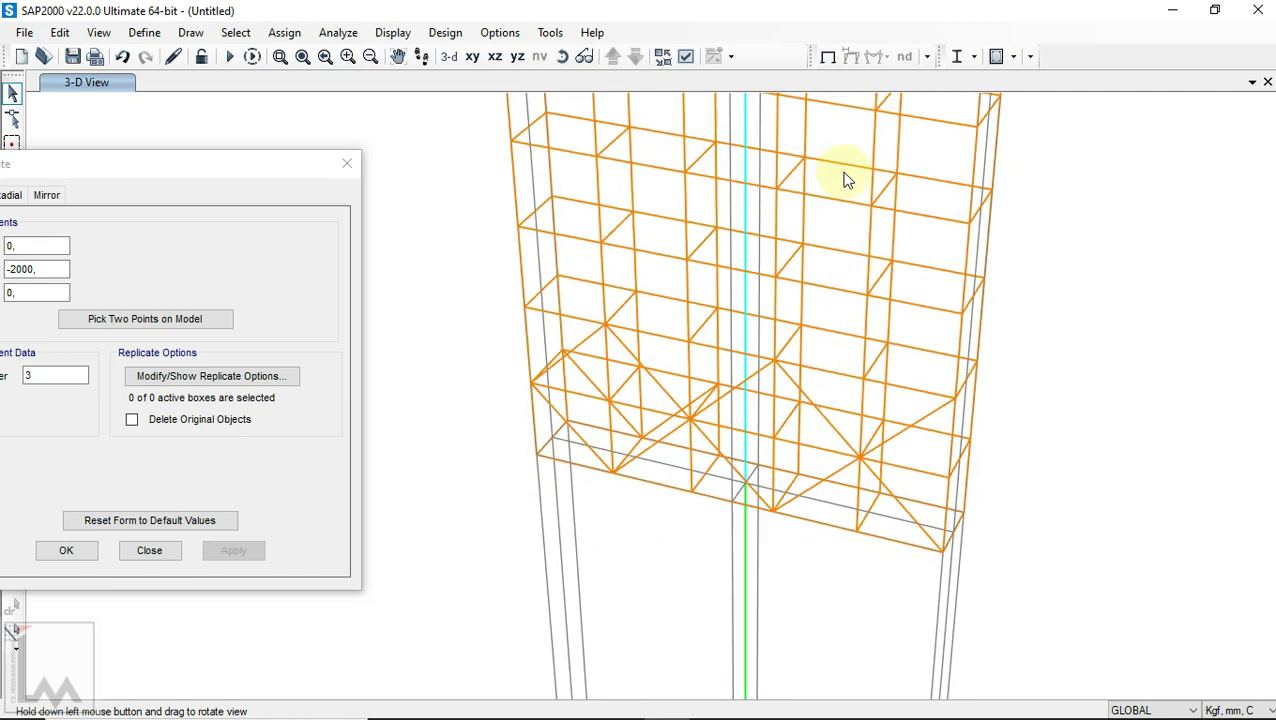
click(934, 420)
click(831, 422)
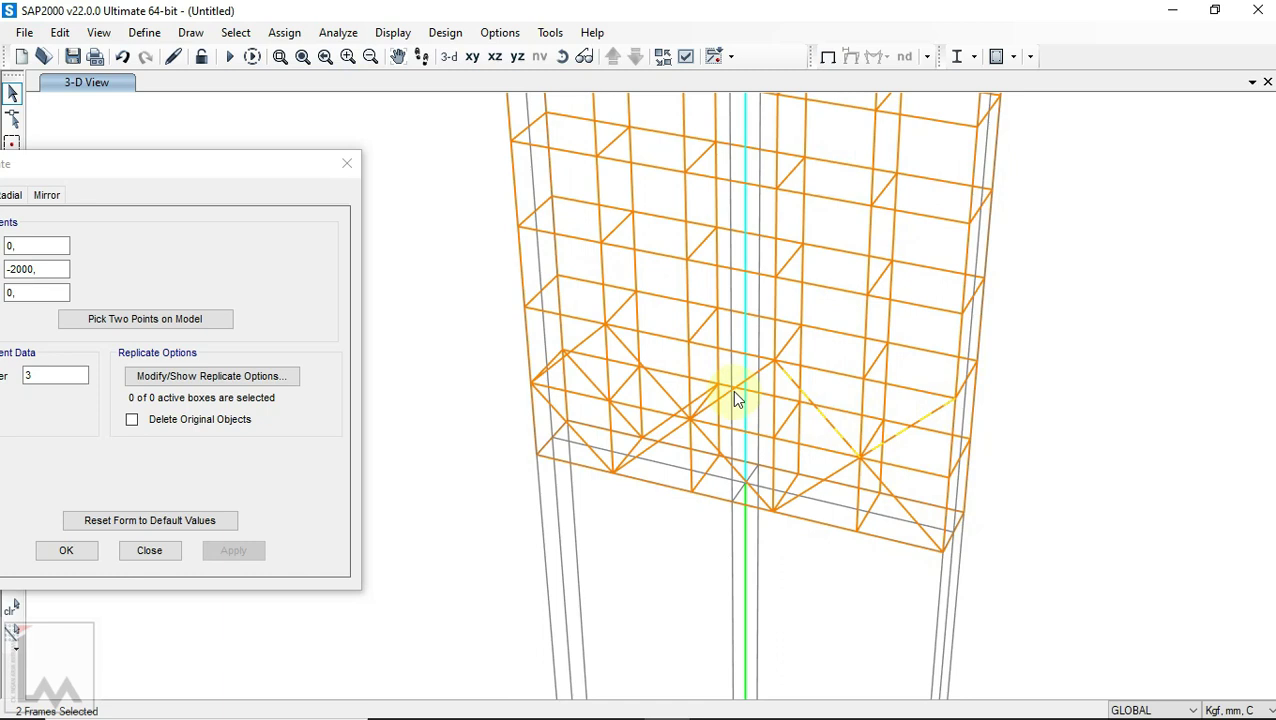
scroll(734, 393, up, 2)
click(791, 356)
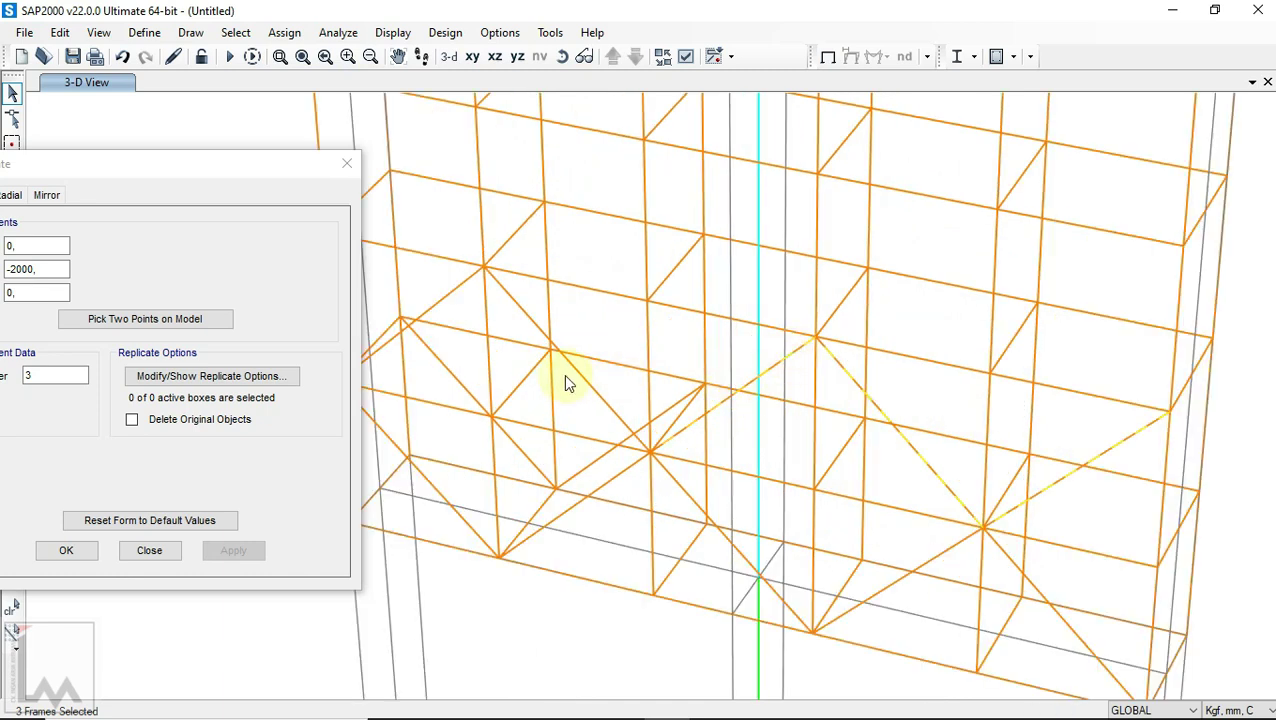
click(582, 382)
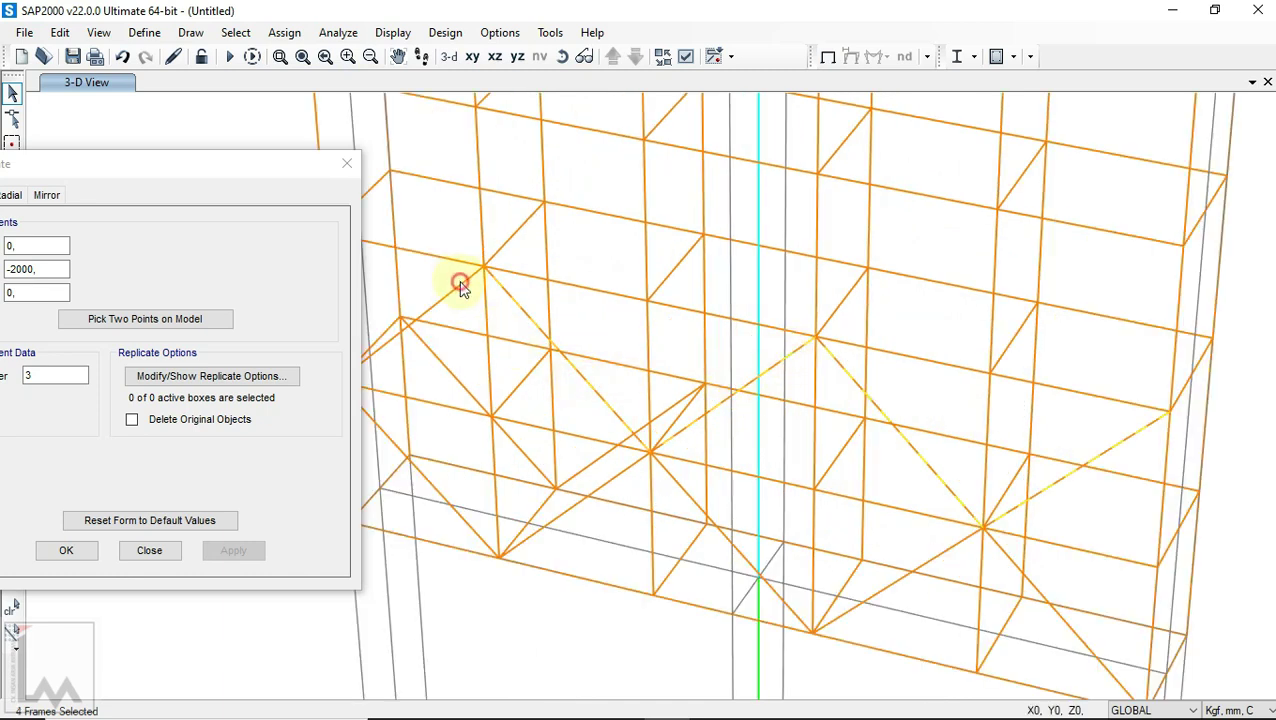
scroll(584, 330, down, 2)
scroll(527, 324, up, 3)
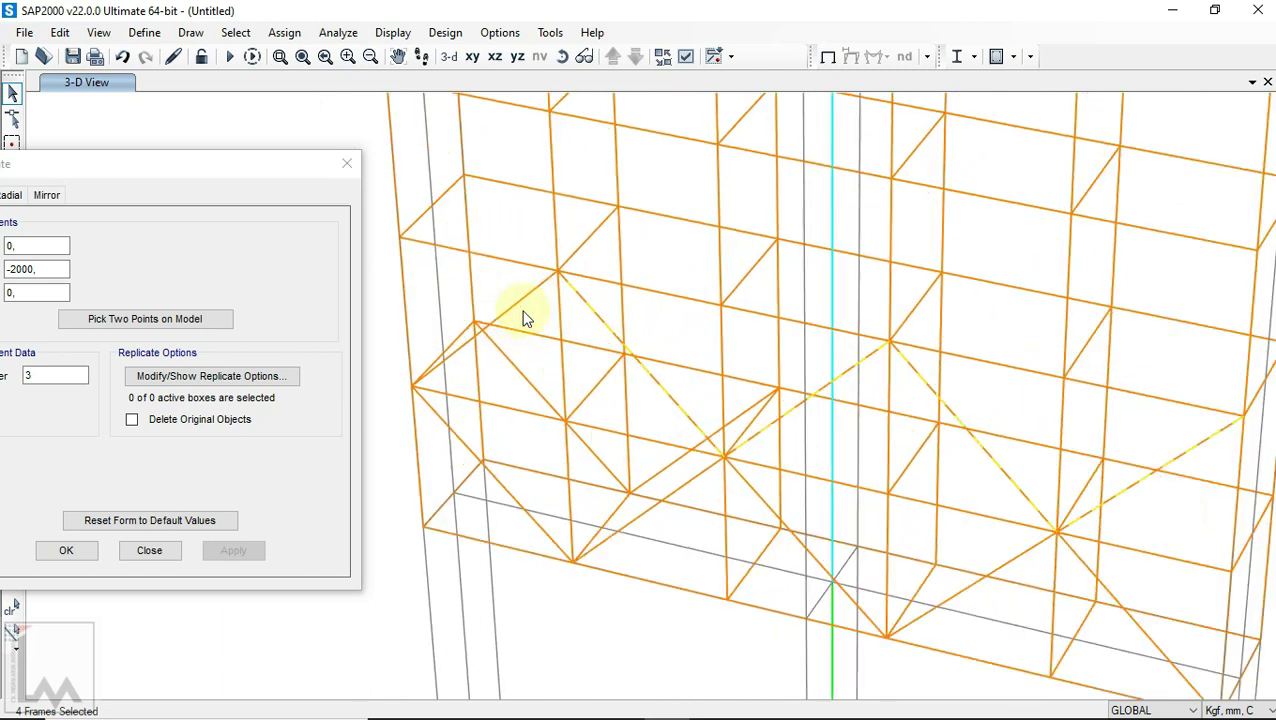
click(518, 301)
click(511, 497)
click(641, 513)
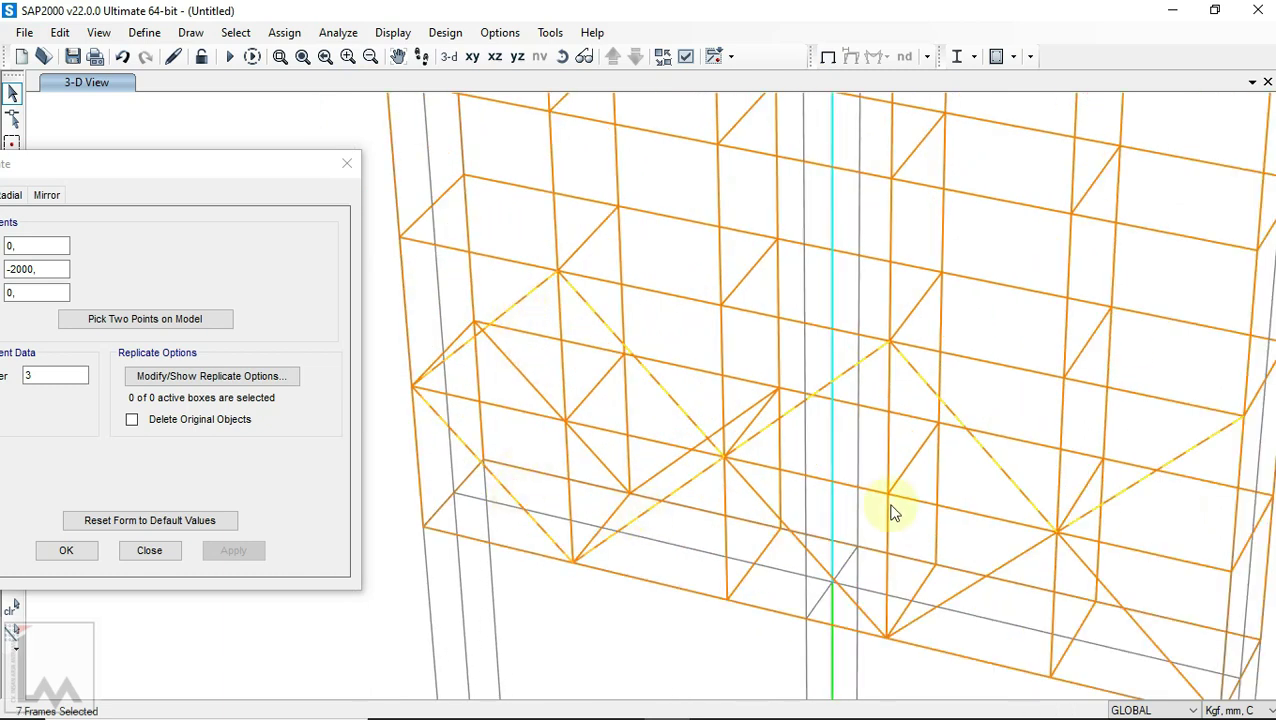
click(849, 595)
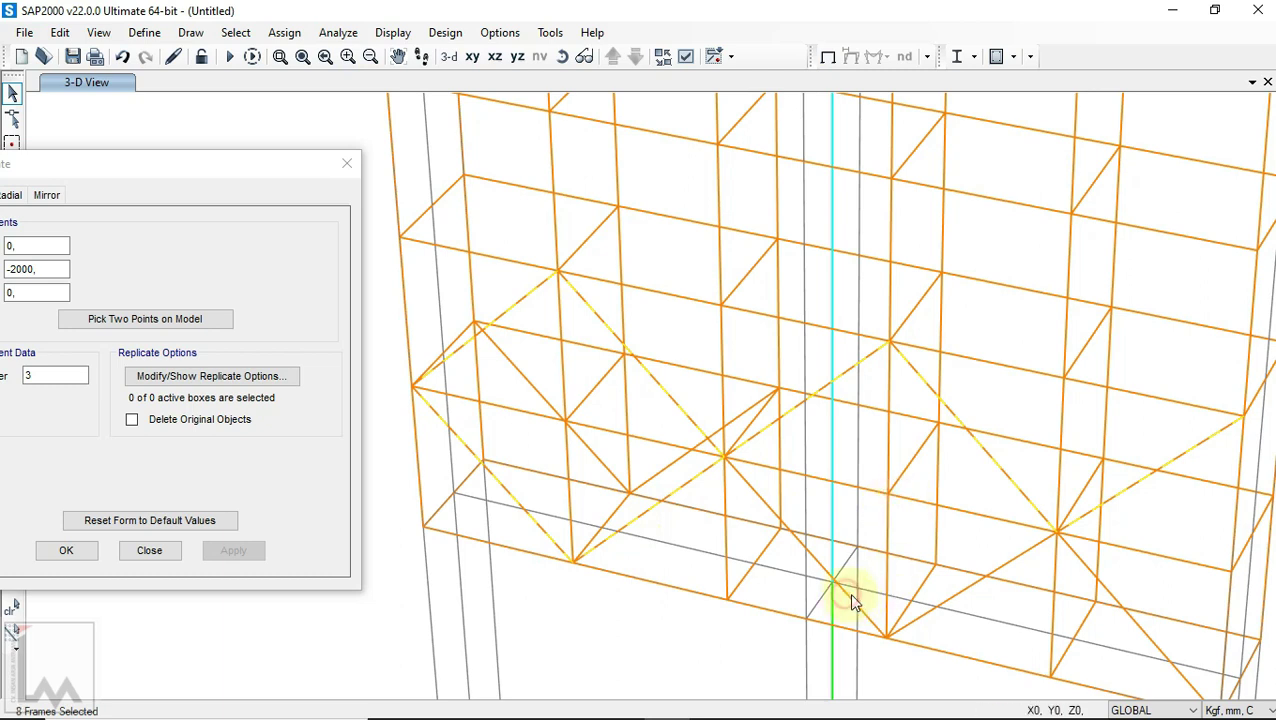
click(1001, 568)
click(1080, 560)
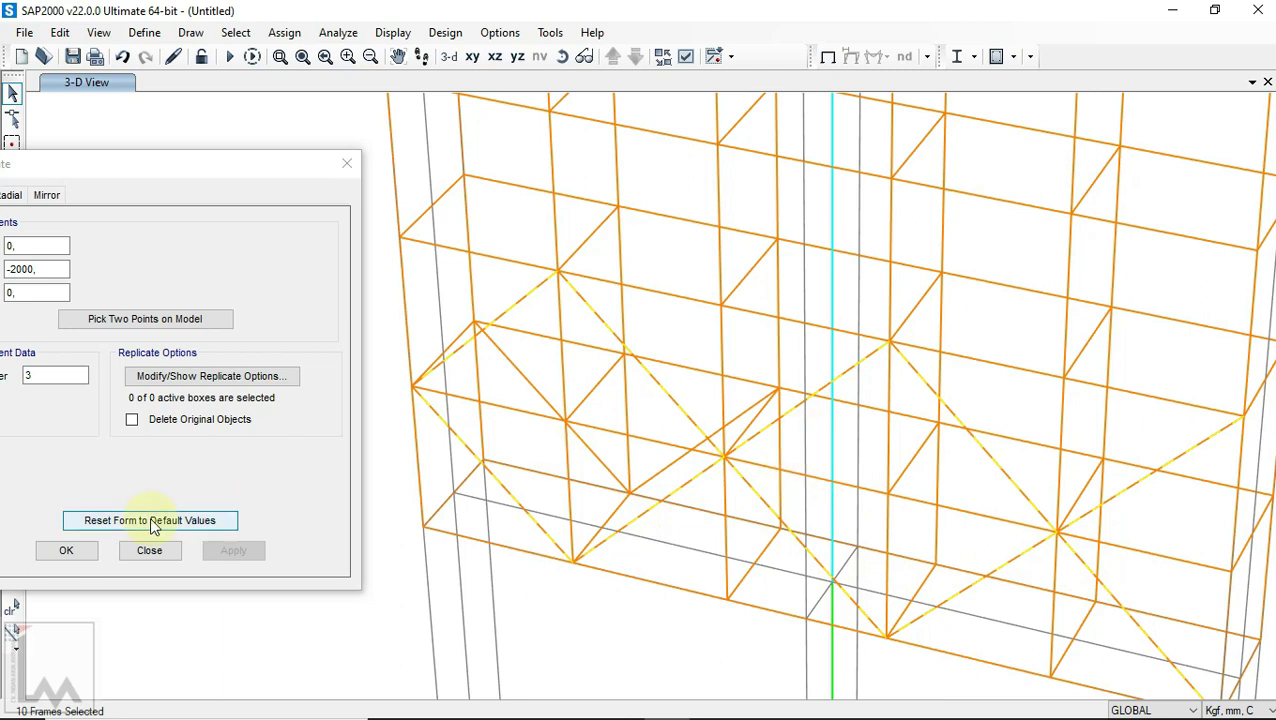
click(158, 318)
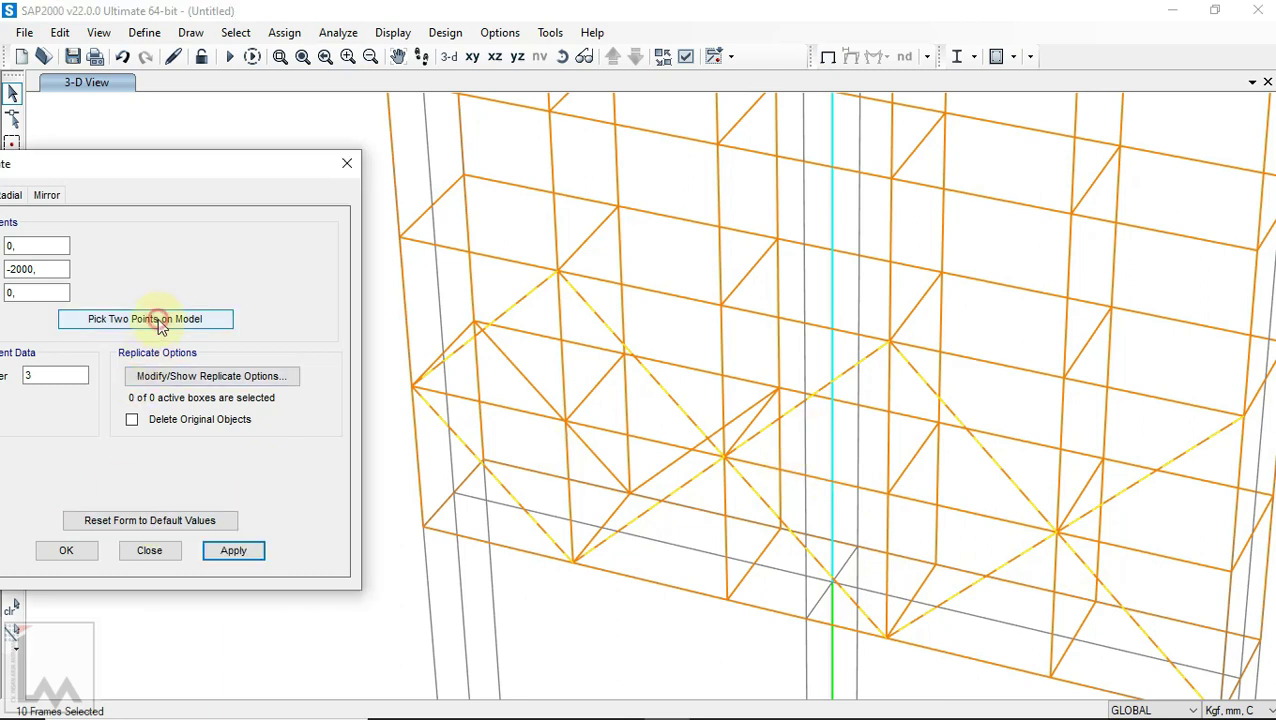
click(575, 567)
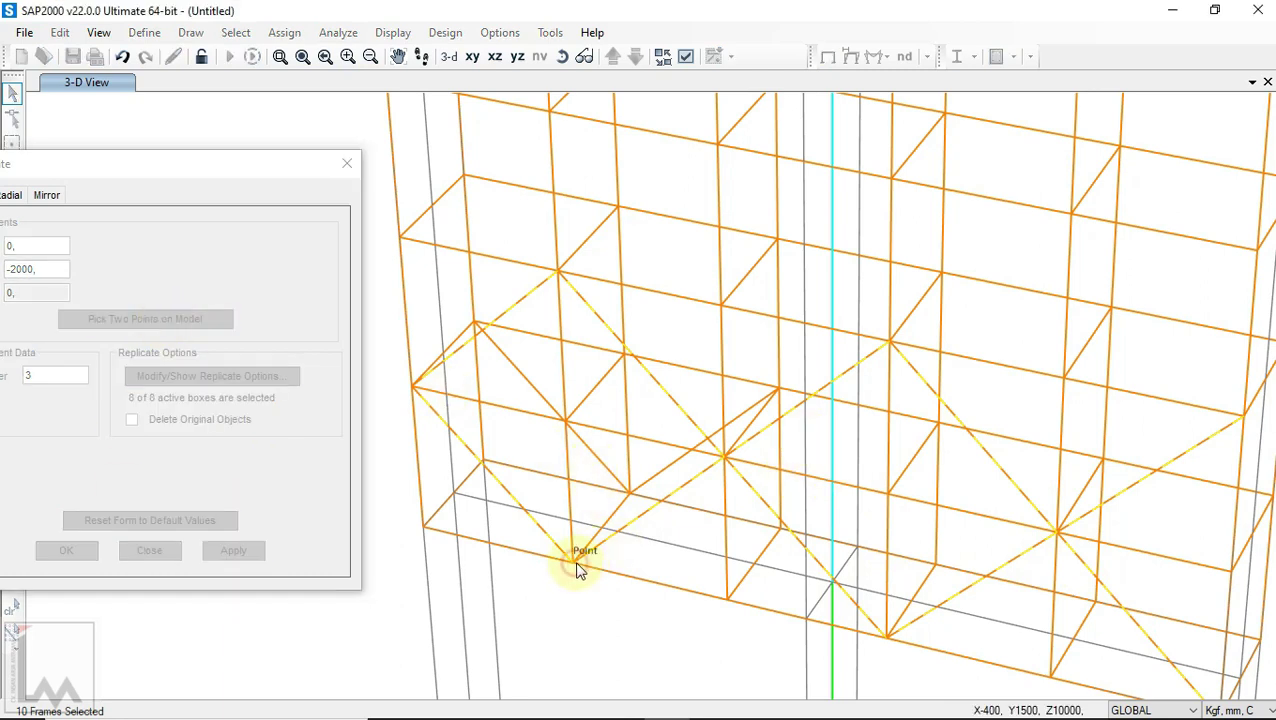
click(558, 272)
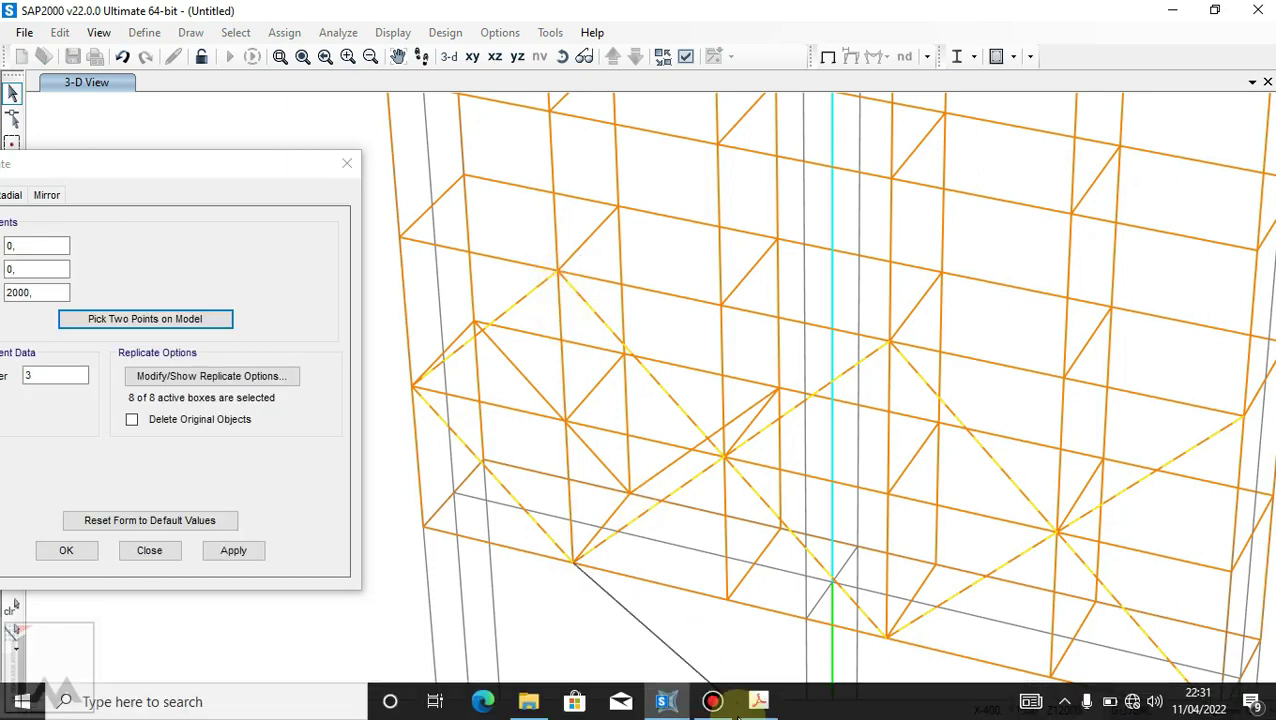
click(758, 702)
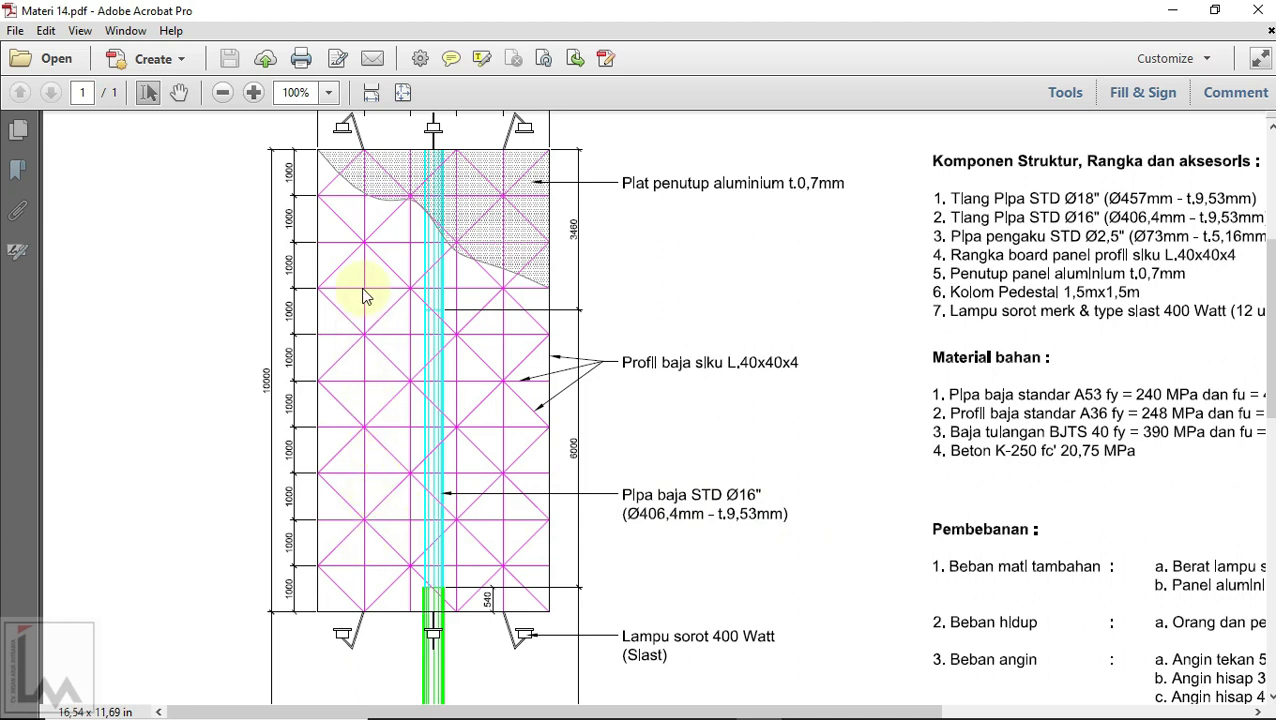
click(663, 706)
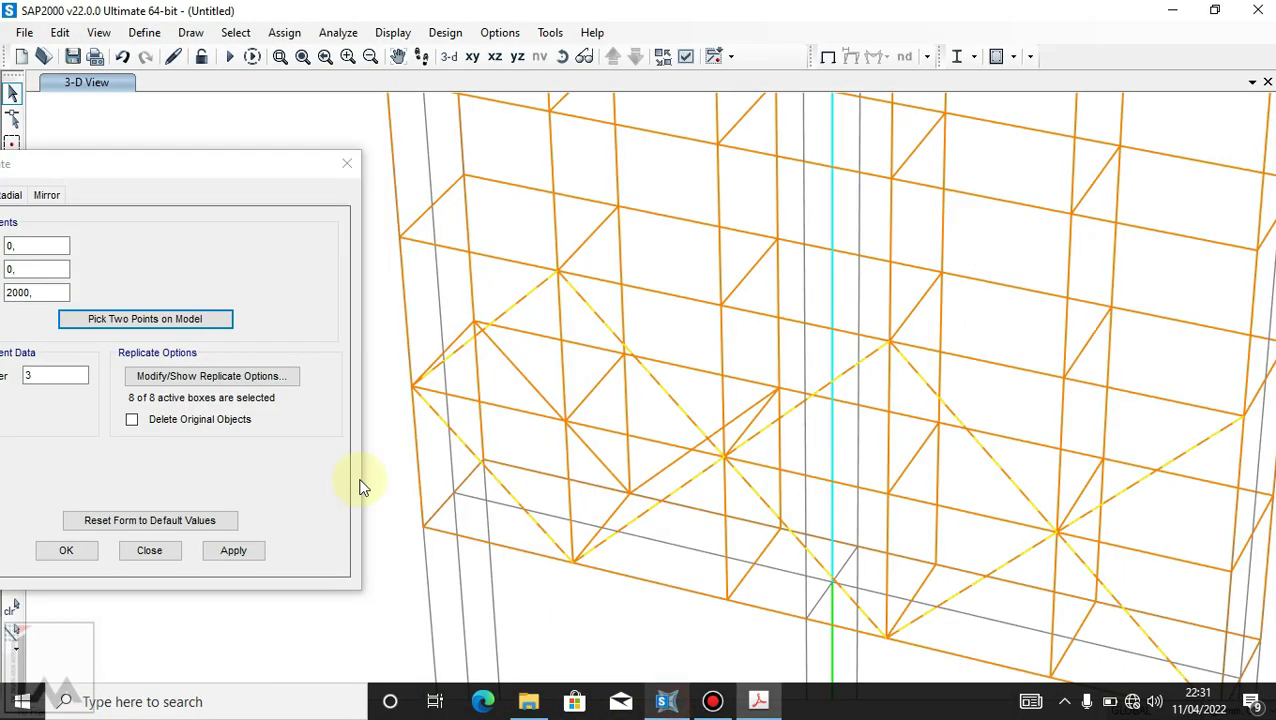
double_click(60, 375)
text(4)
click(232, 550)
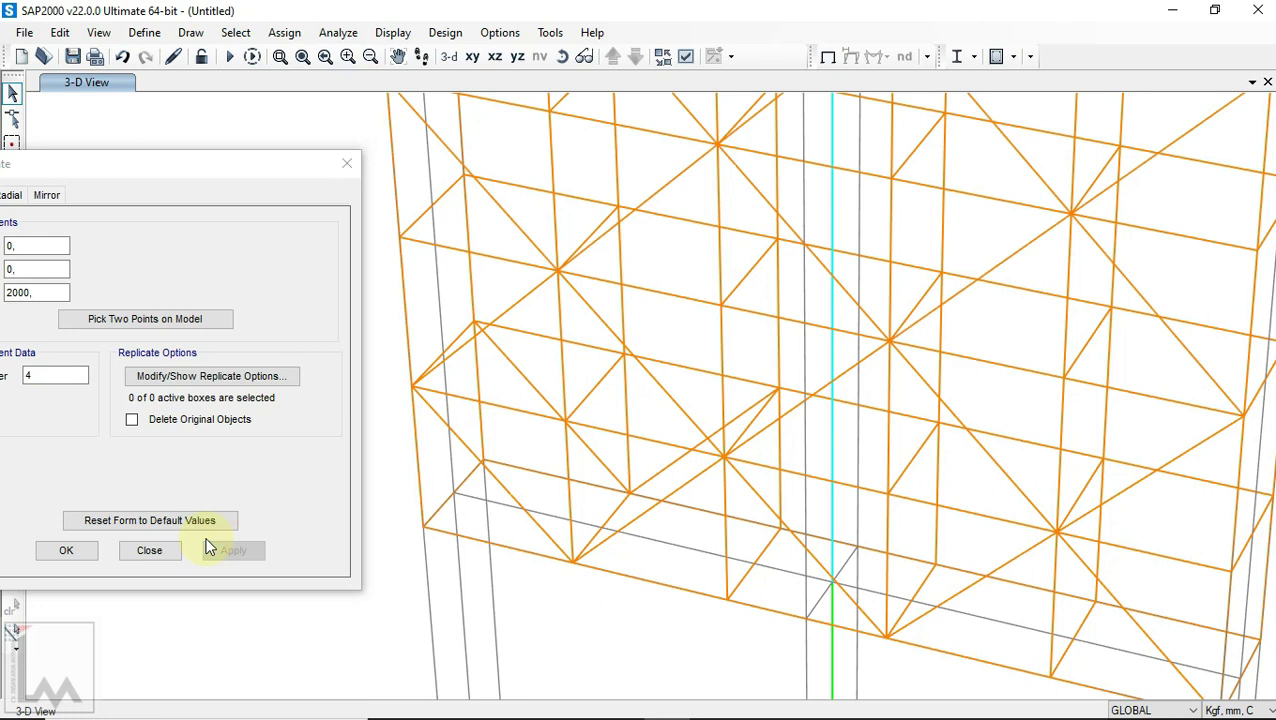
Step: On the x = 400 face, replicate the lowest-row diagonal from Y 1500, Z 10000 to the Y 2500 edge once, with dy -1000 mm and dz 1000 mm
scroll(743, 428, down, 3)
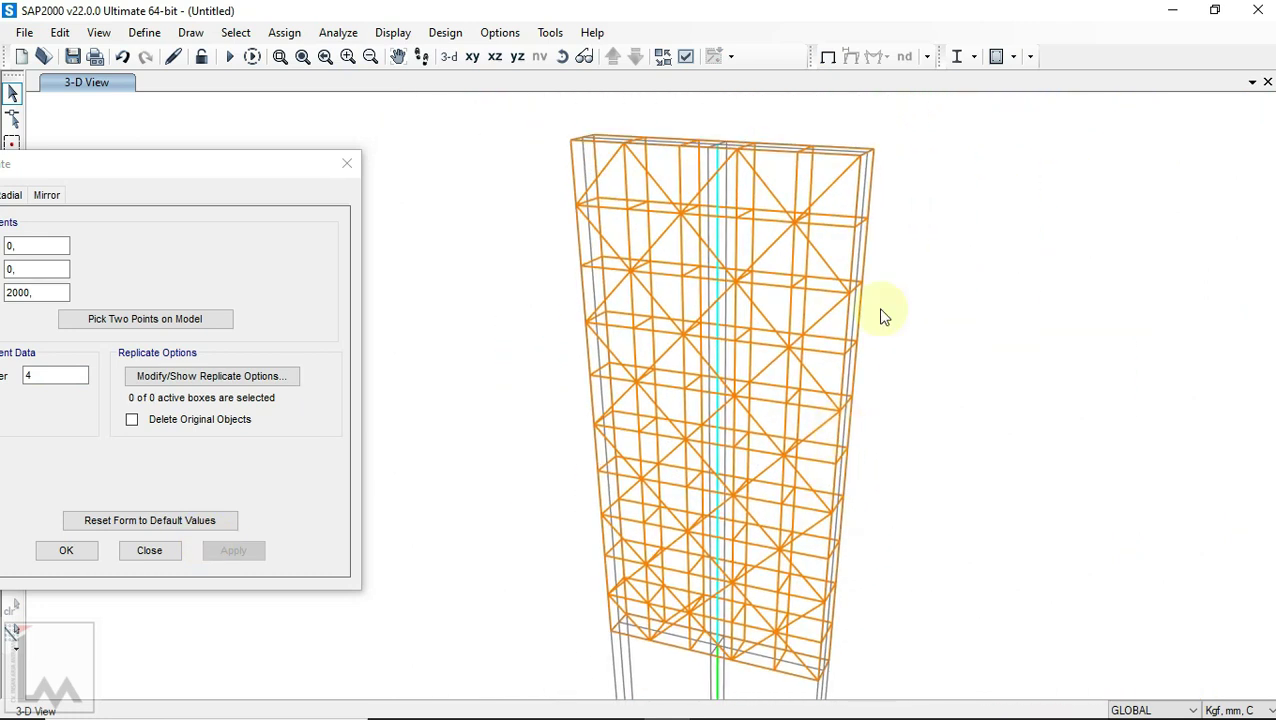
click(562, 56)
drag(943, 303, 640, 160)
drag(962, 308, 450, 293)
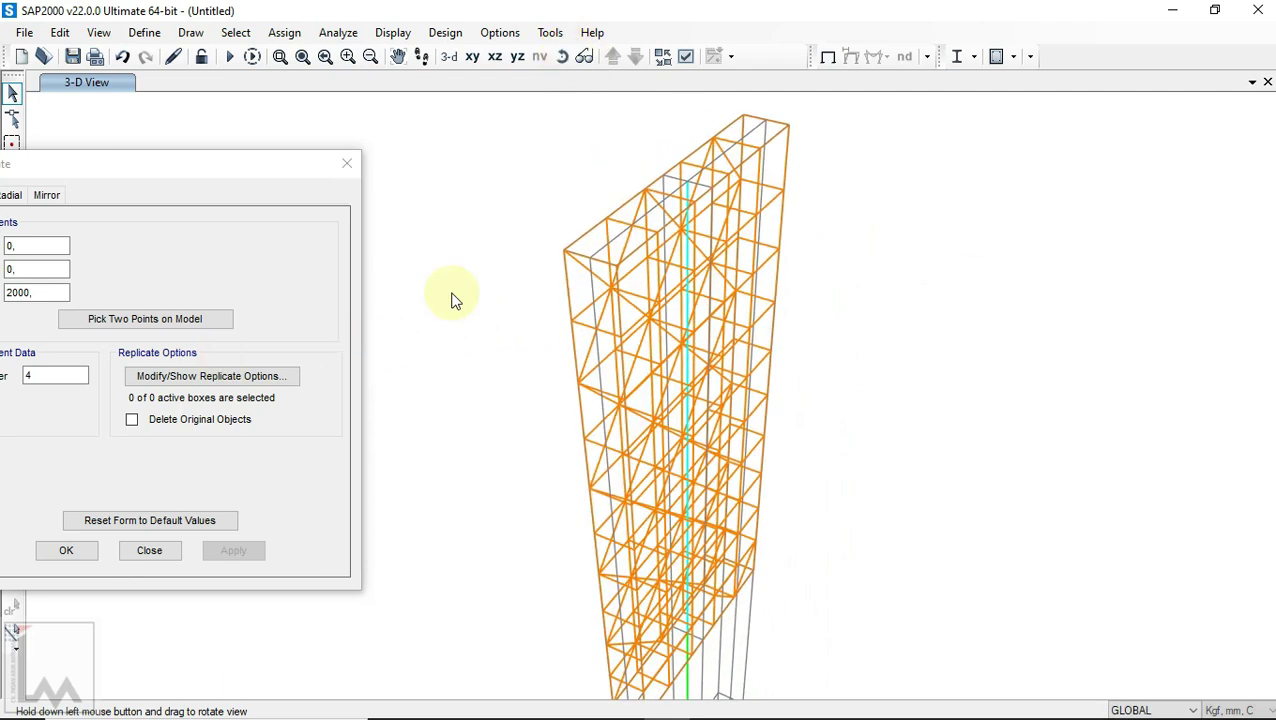
click(562, 57)
drag(754, 368, 669, 420)
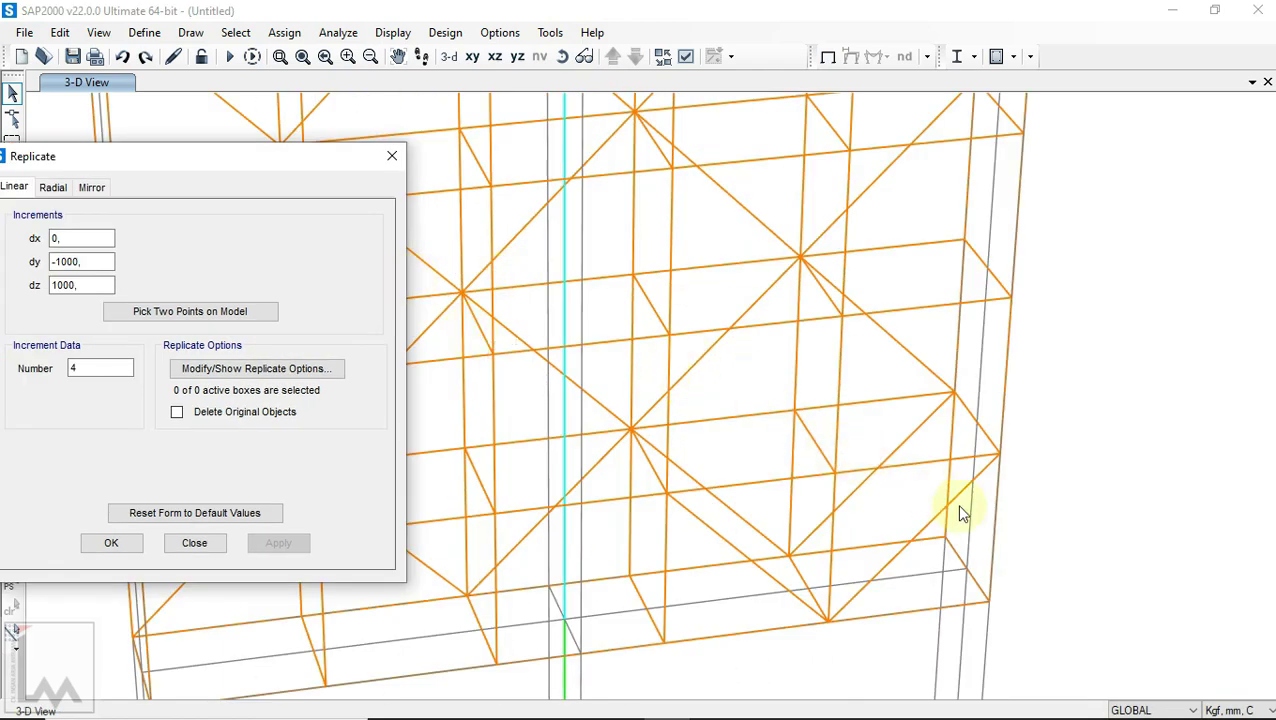
click(937, 522)
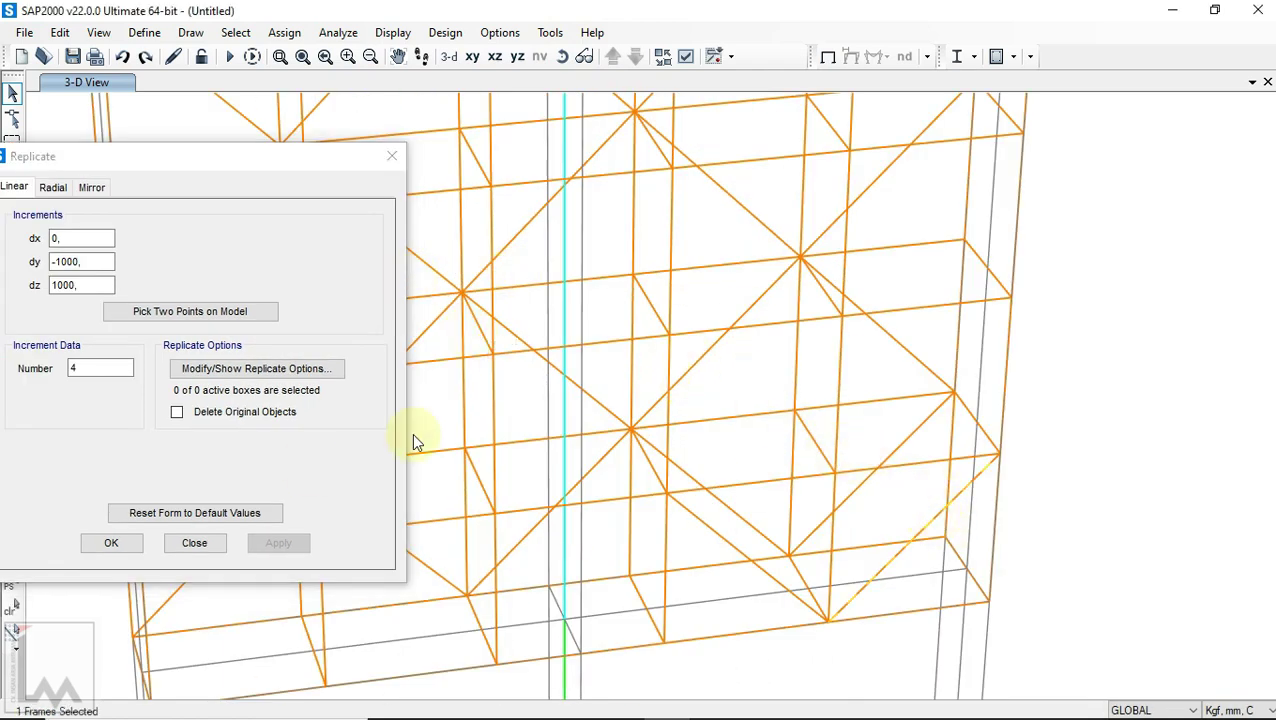
click(168, 311)
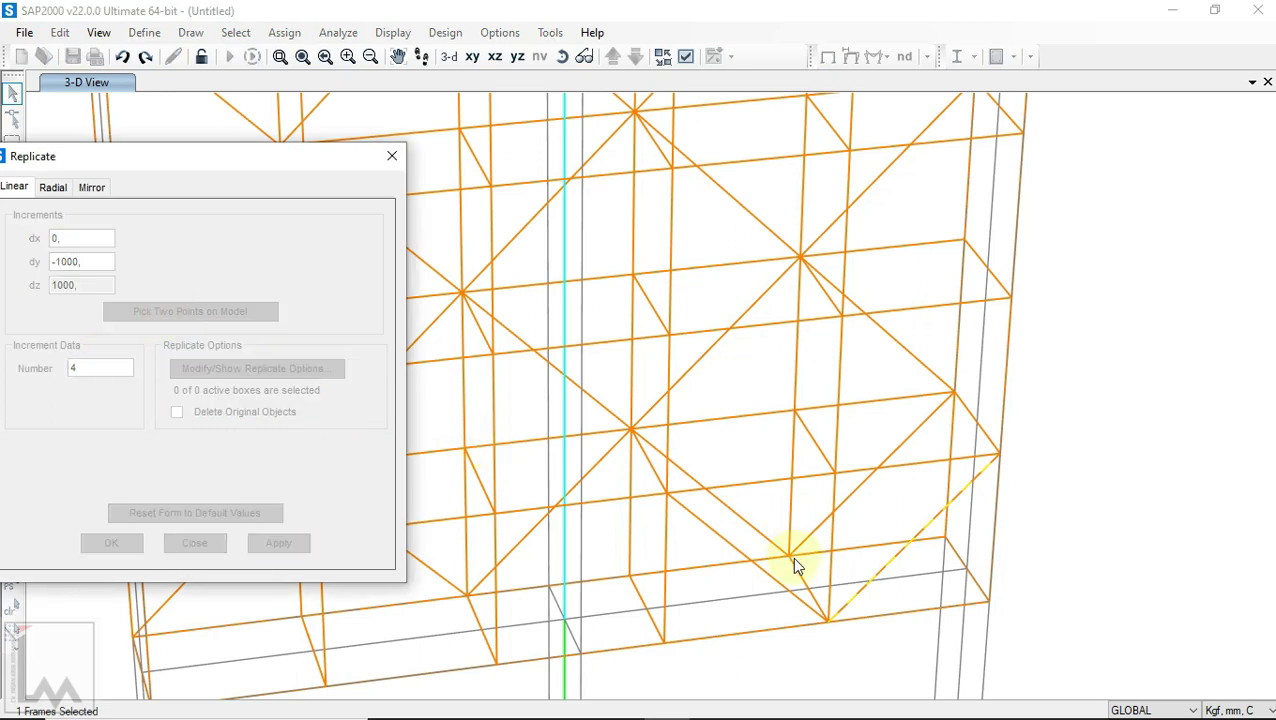
click(829, 621)
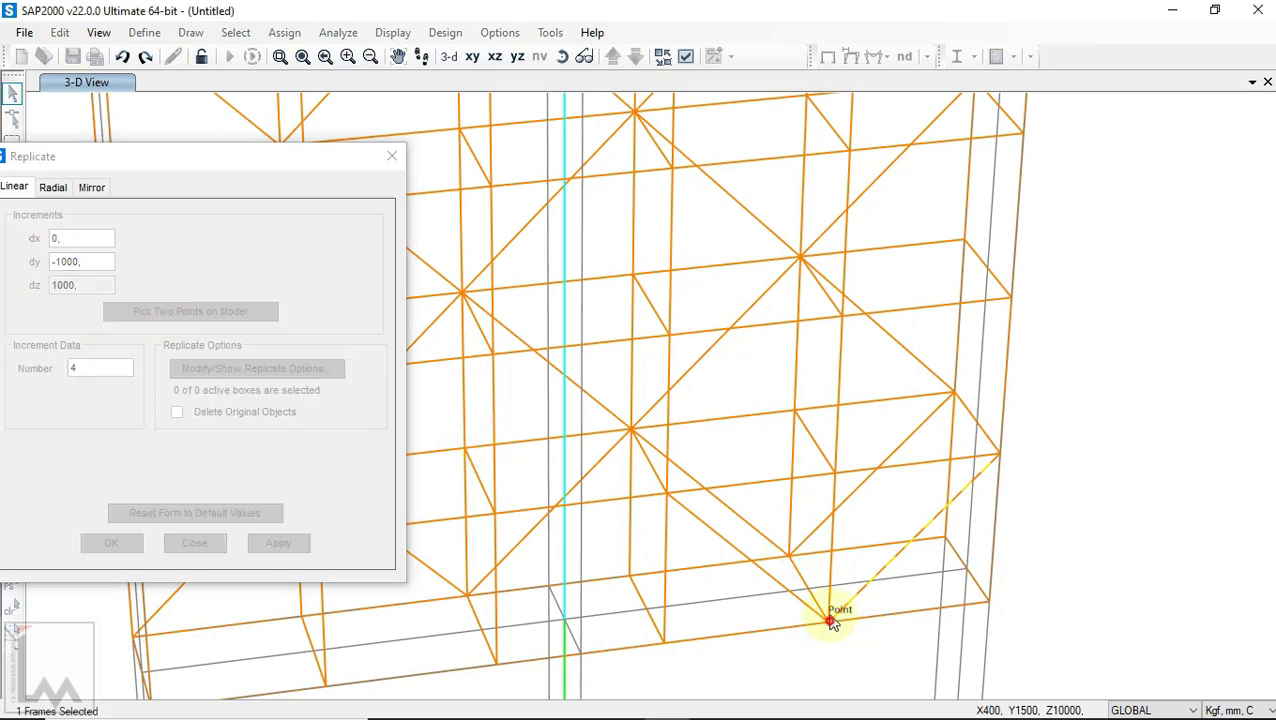
click(668, 494)
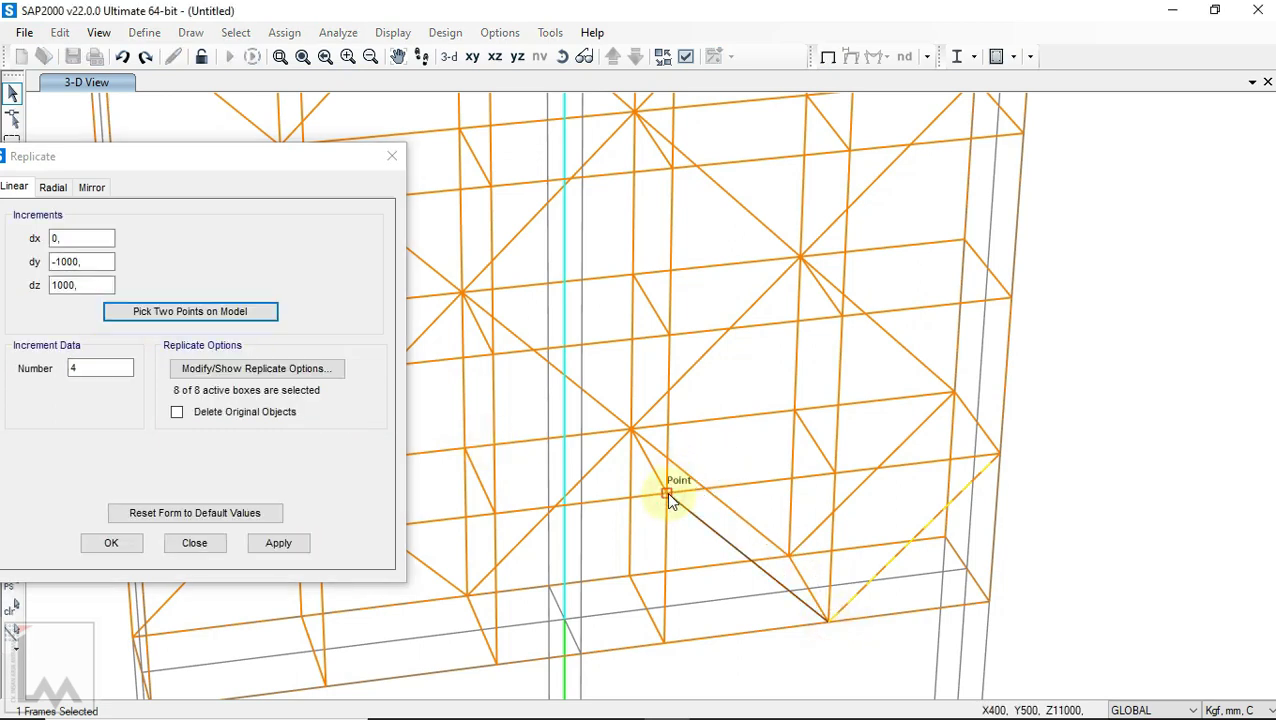
click(90, 368)
double_click(73, 369)
text(1)
click(278, 543)
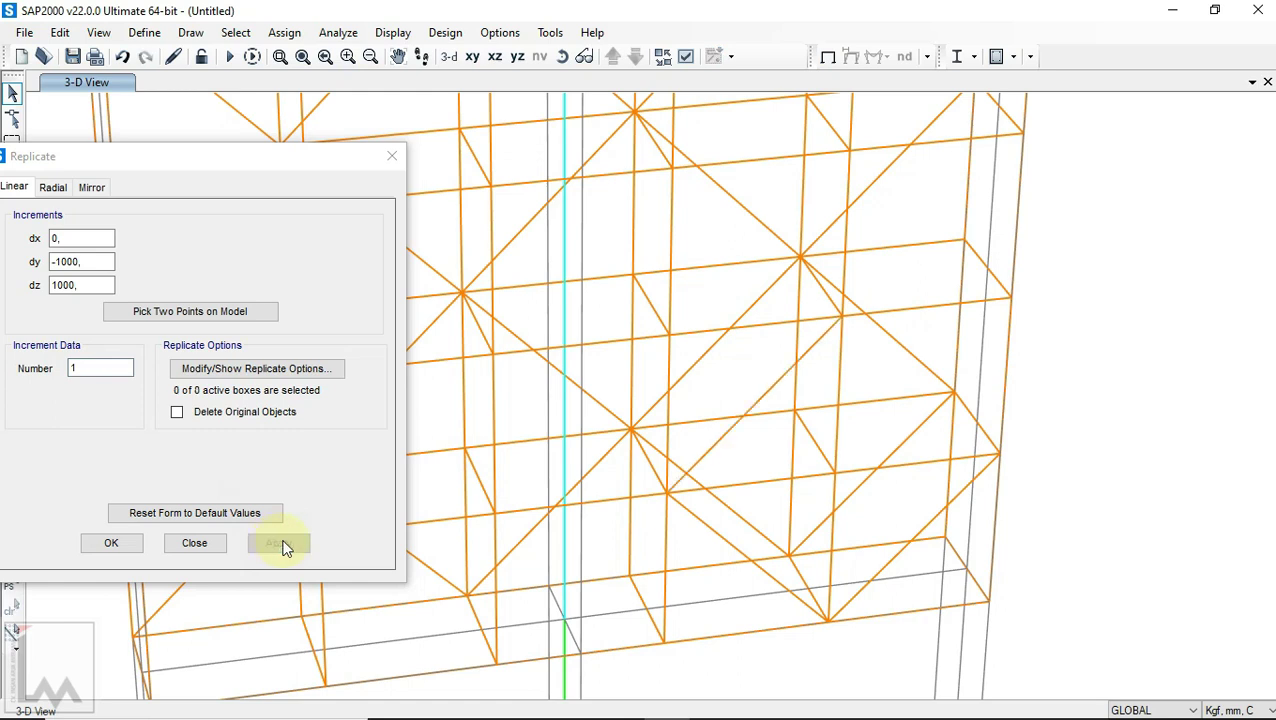
Step: Replicate the x = 400 face diagonal between Y 1500, Z 10000 and Y 500, Z 11000 once, with dx 0, dy 1000 mm and dz 1000 mm
click(731, 547)
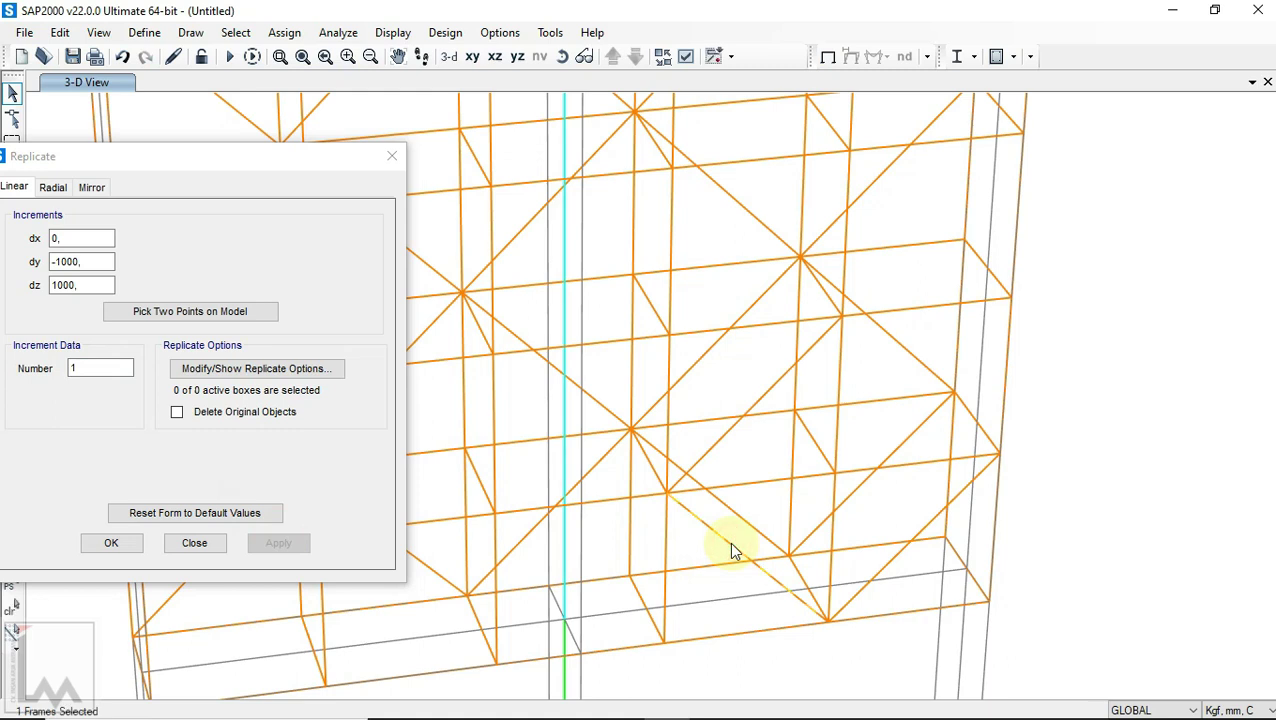
click(181, 314)
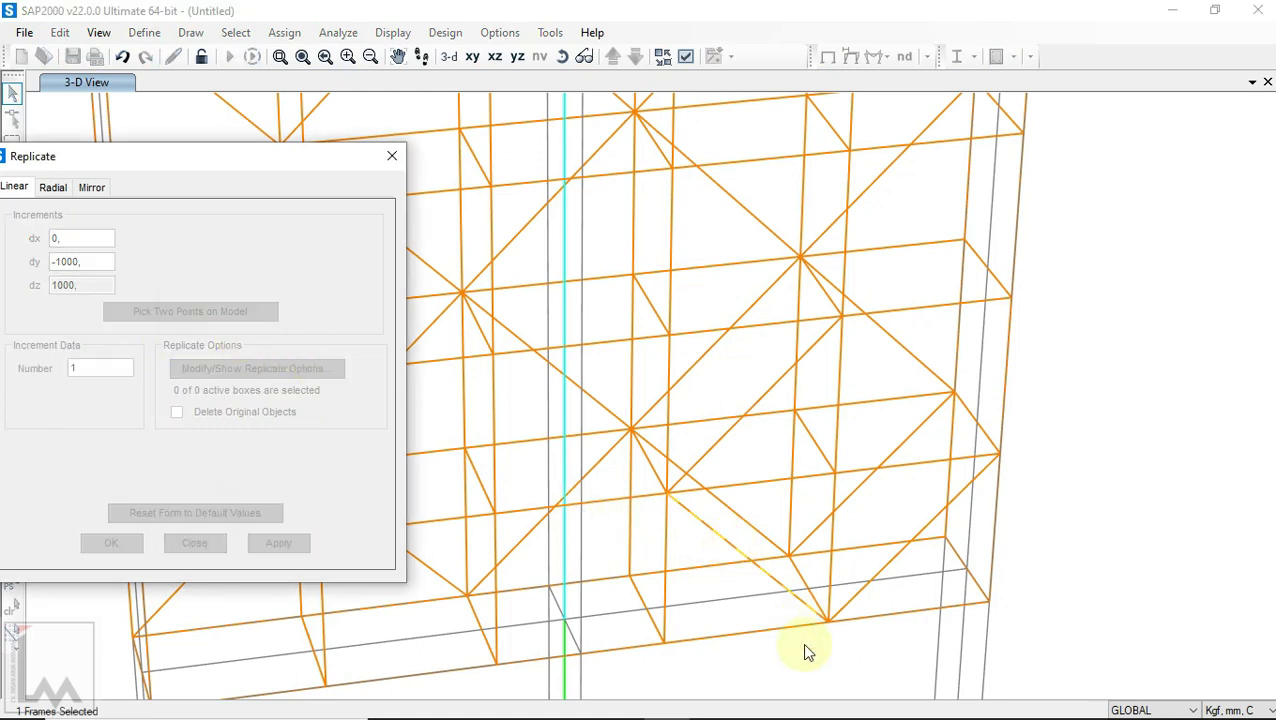
click(998, 456)
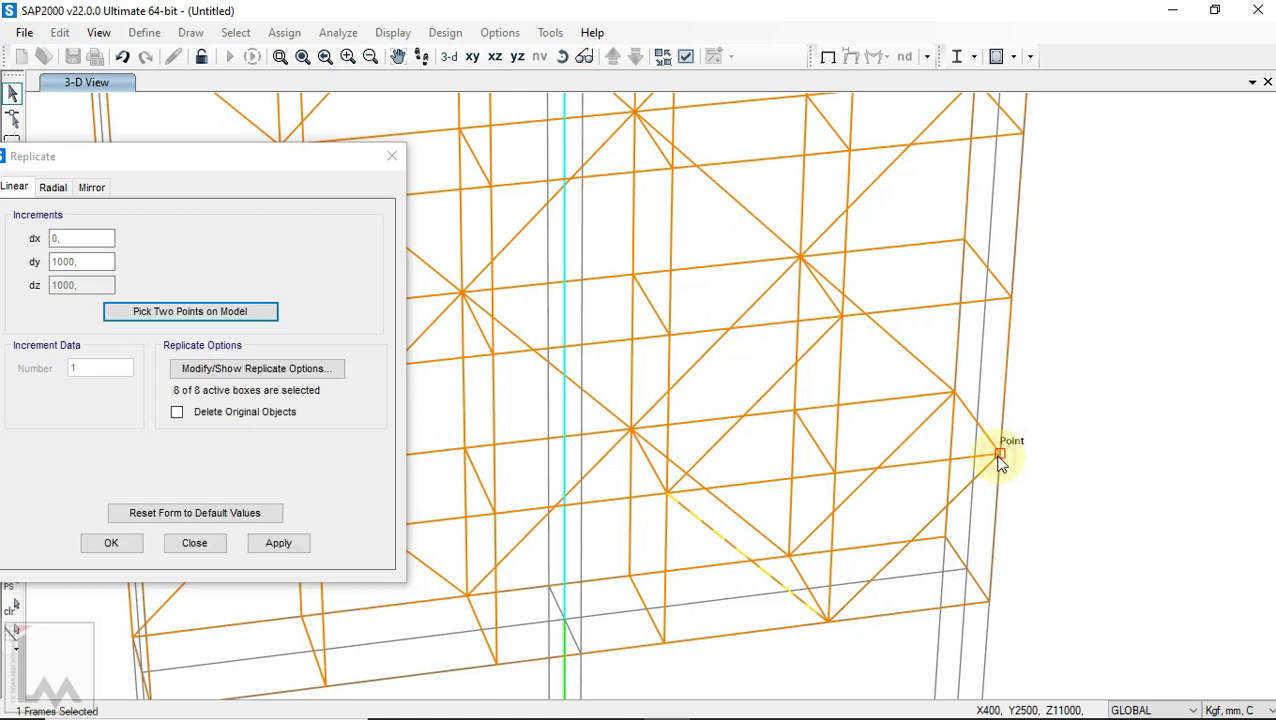
click(297, 552)
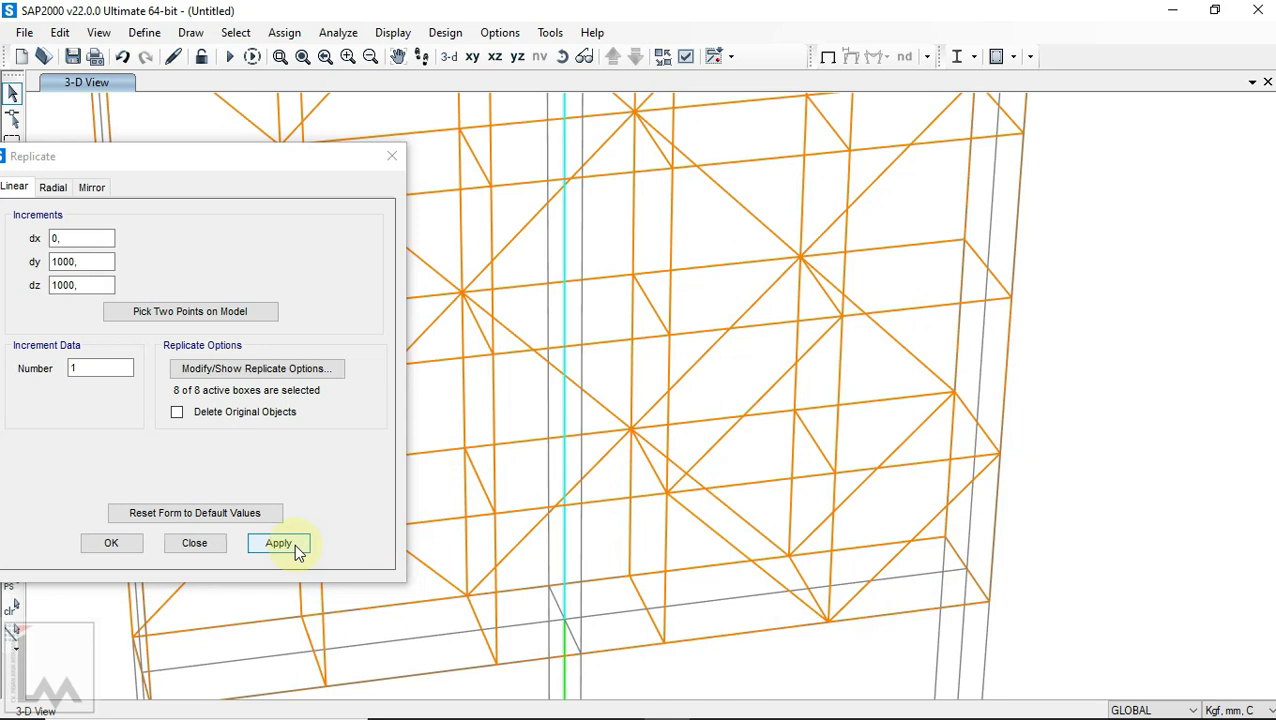
click(296, 549)
Step: Replicate the four x = 400 face diagonals three times, with dx 0, dy -2000 mm and dz 0, and delete the copies beyond the panel's edge
scroll(940, 423, down, 3)
scroll(934, 420, up, 3)
click(899, 369)
click(707, 525)
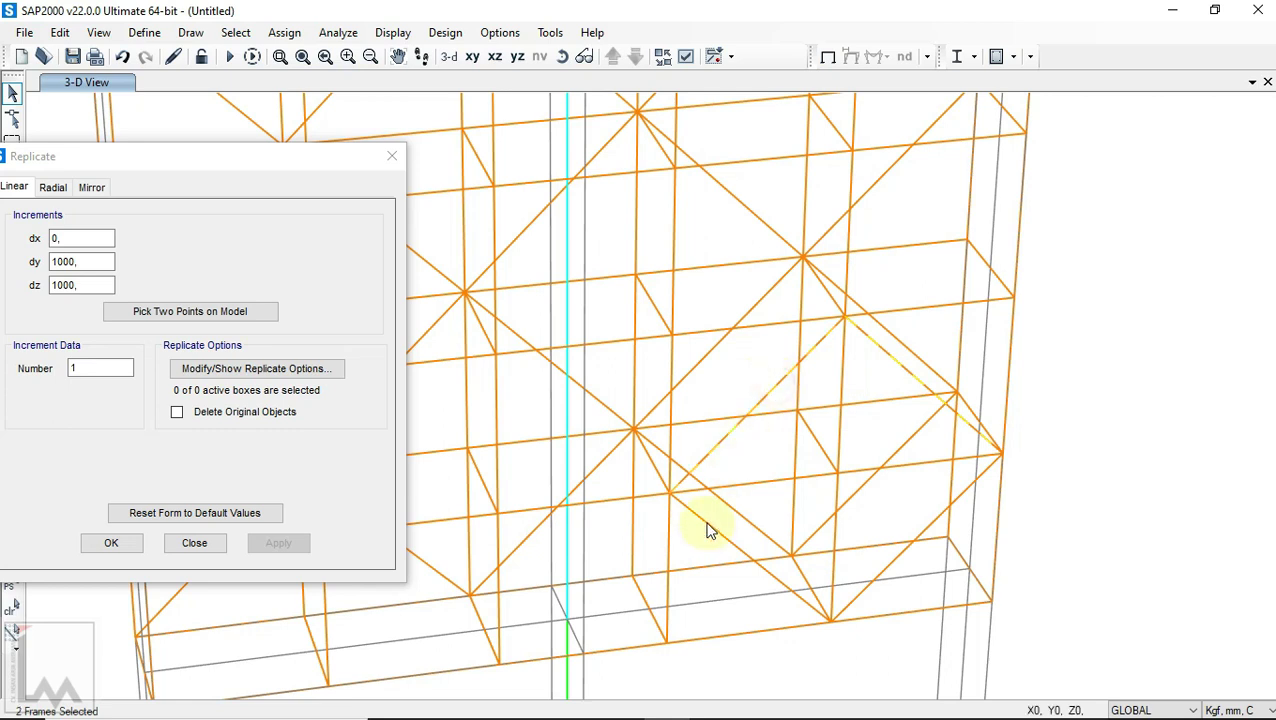
click(927, 531)
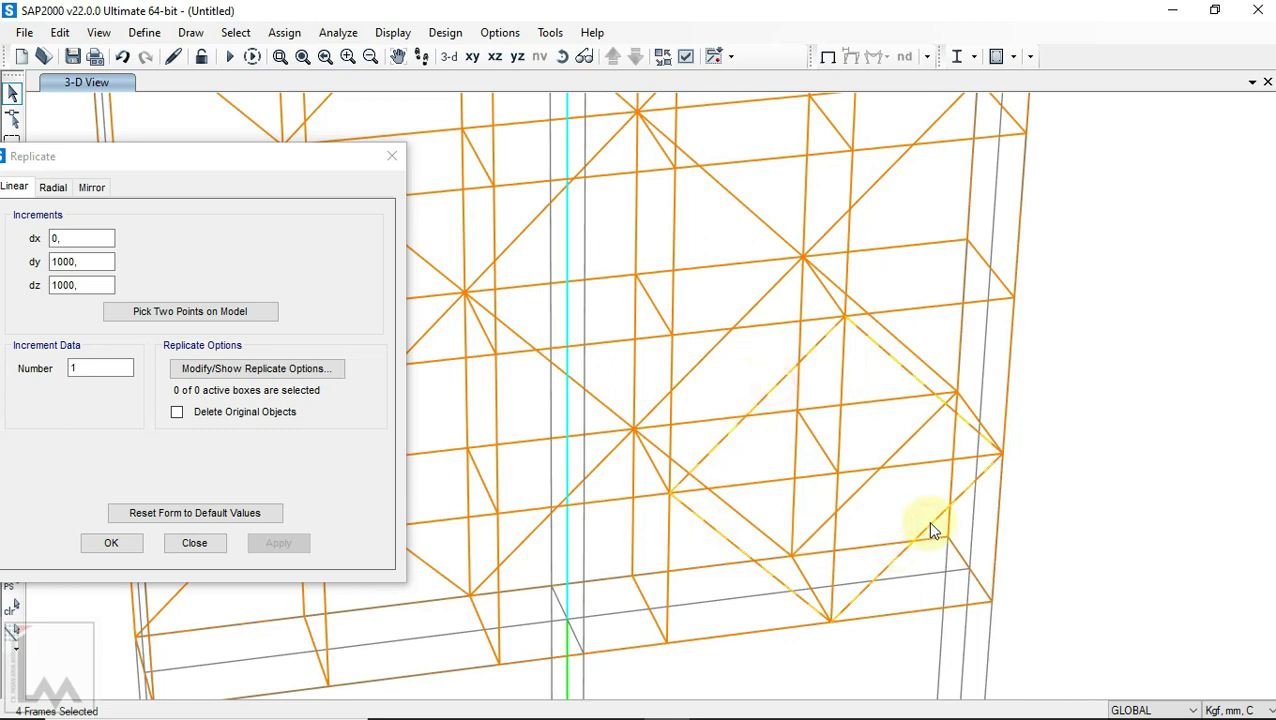
click(222, 311)
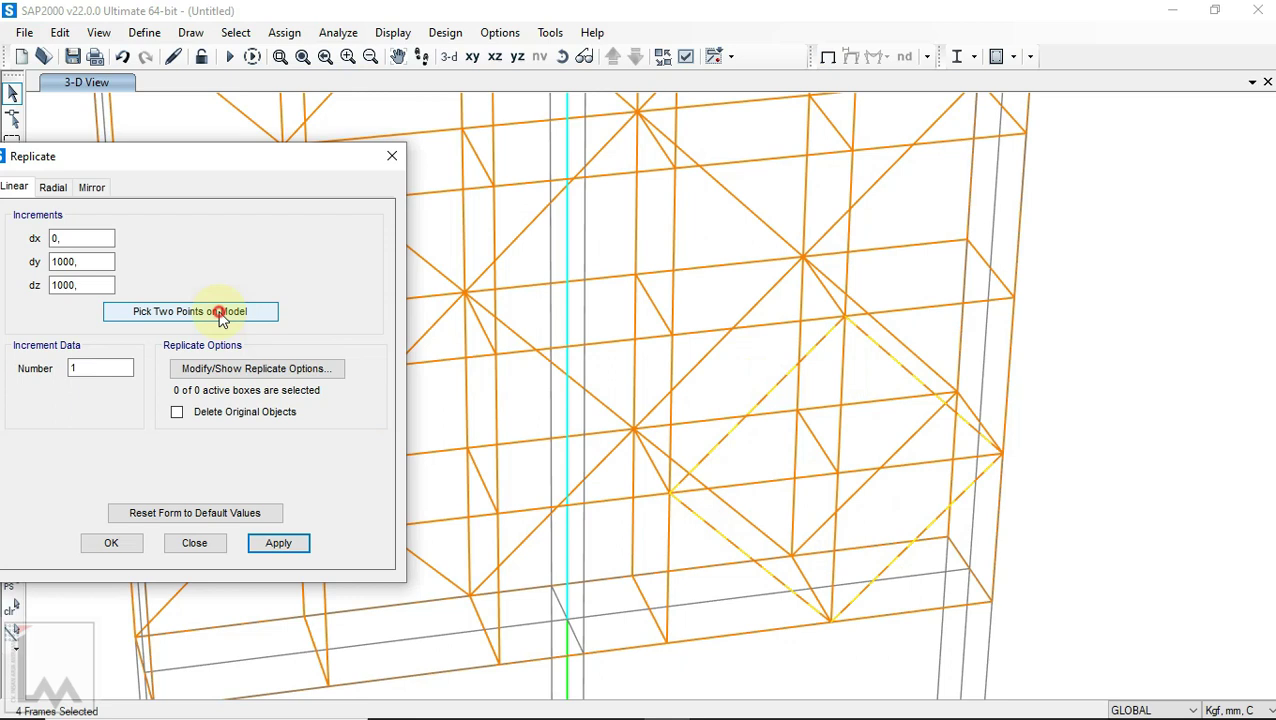
click(1001, 454)
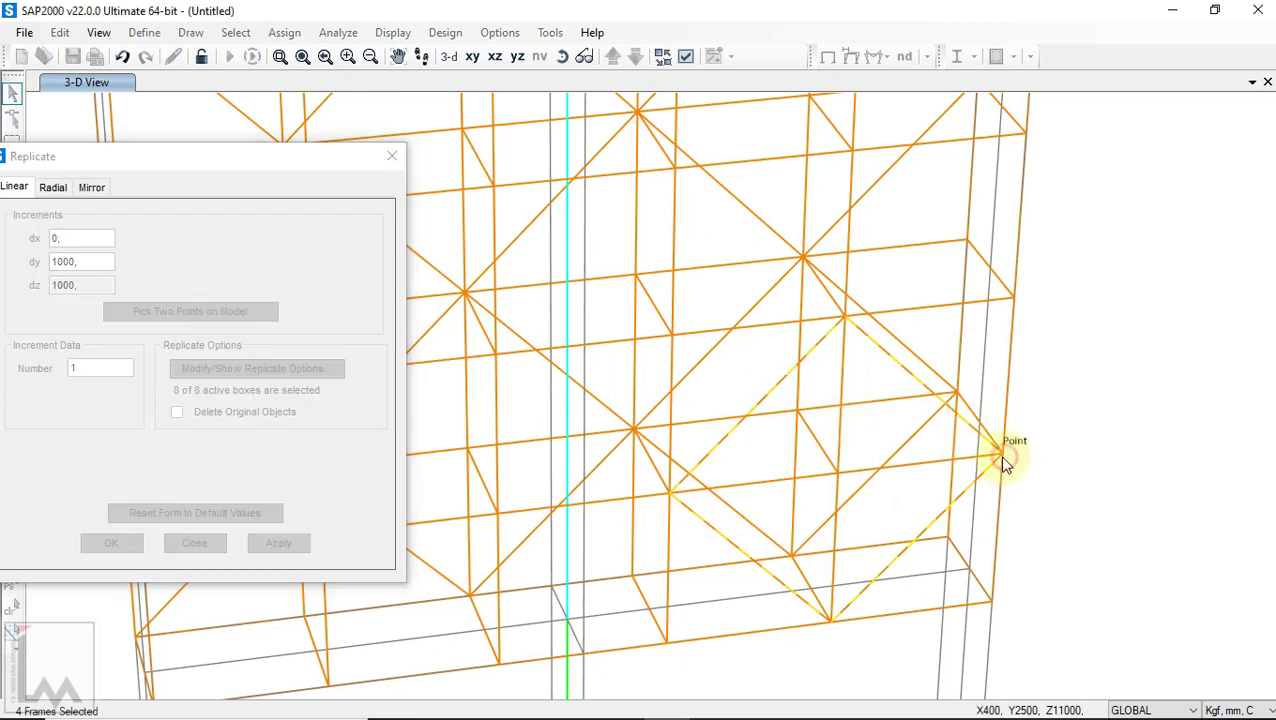
click(672, 497)
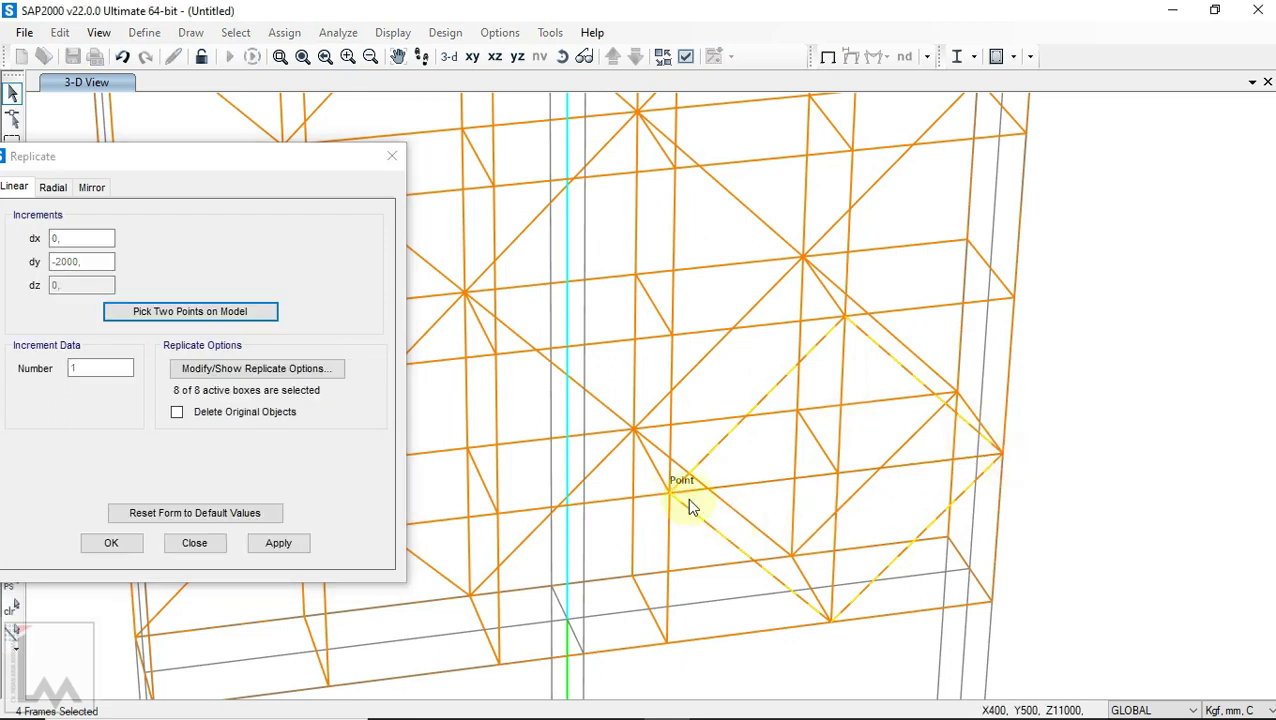
click(69, 368)
drag(82, 368, 70, 368)
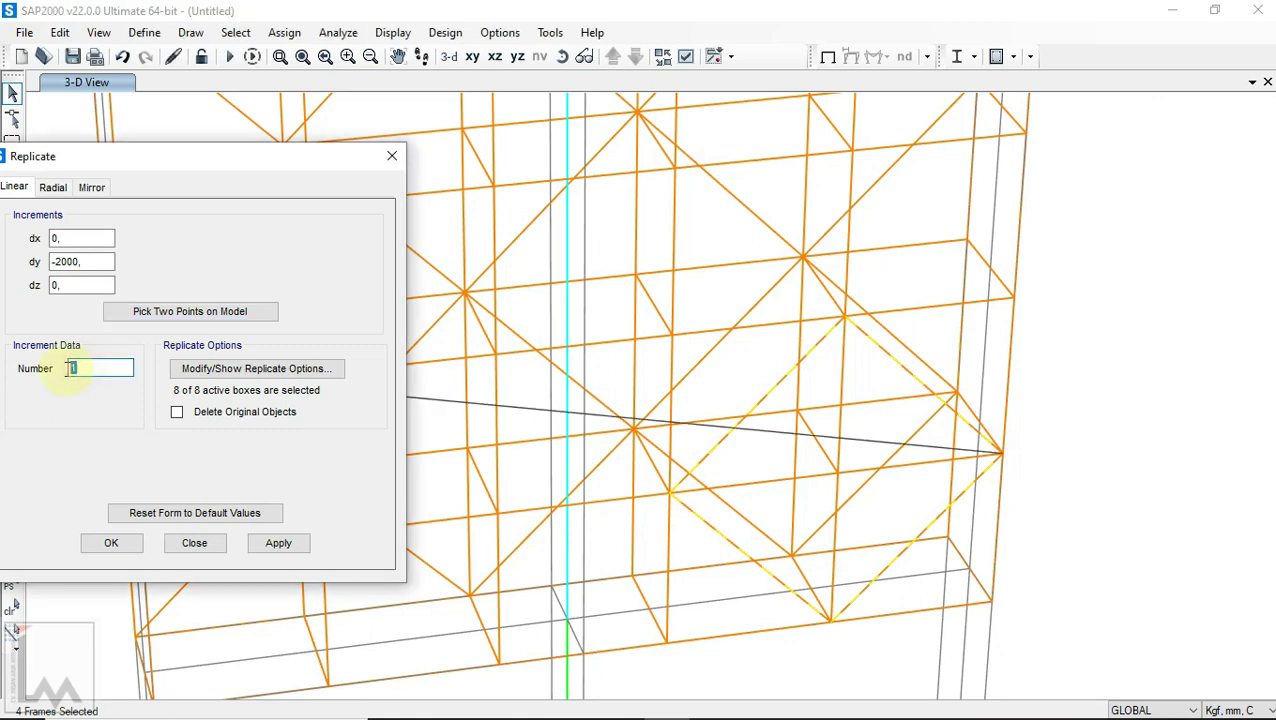
text(3)
click(293, 549)
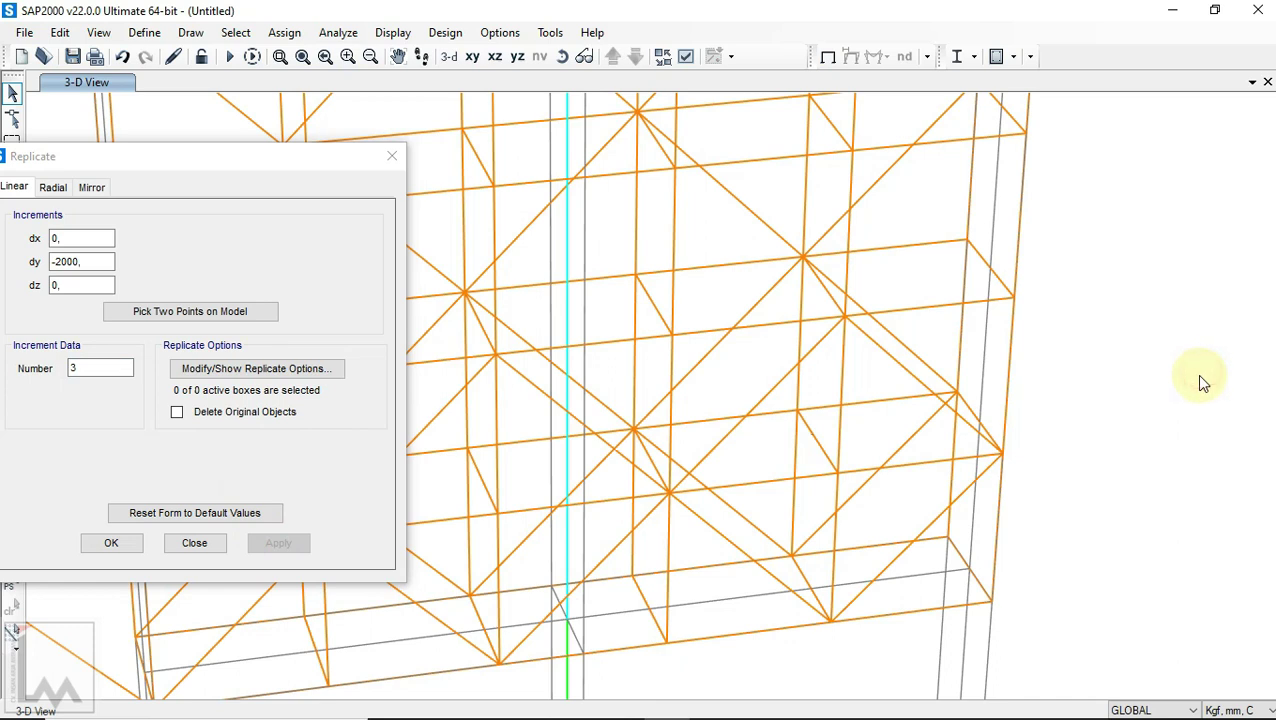
scroll(1201, 376, down, 3)
middle_drag(756, 486, 930, 450)
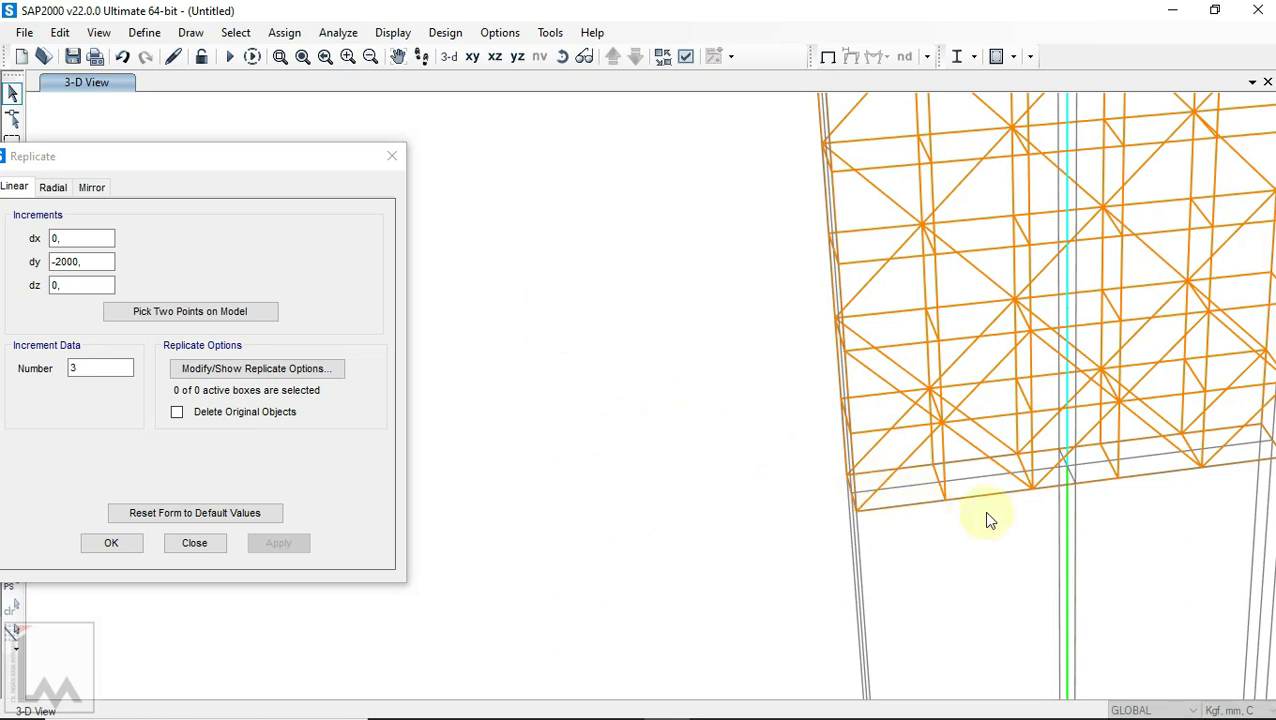
Step: Replicate the ten diagonals in the two lowest rows of the x = 400 face four times, with dx 0, dy 0 and dz 2000 mm
middle_drag(985, 513, 740, 510)
click(566, 56)
drag(689, 359, 709, 396)
scroll(720, 392, up, 3)
click(740, 392)
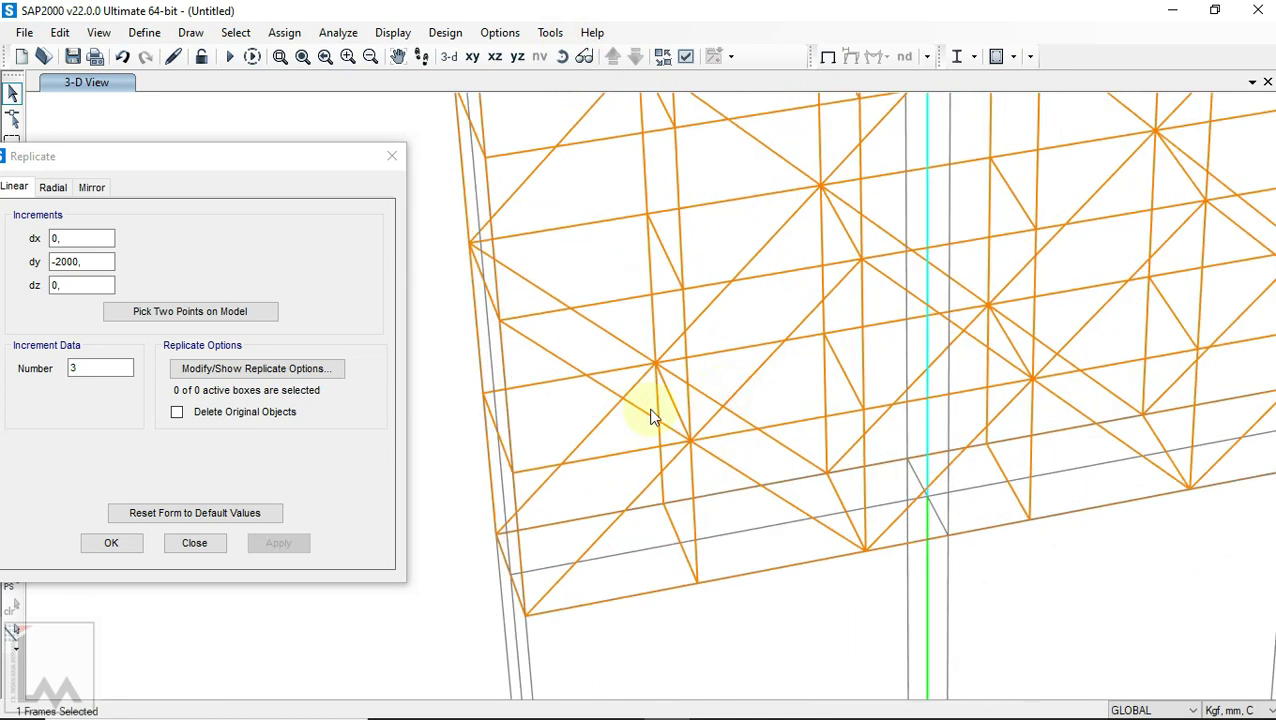
click(649, 415)
click(742, 485)
click(736, 469)
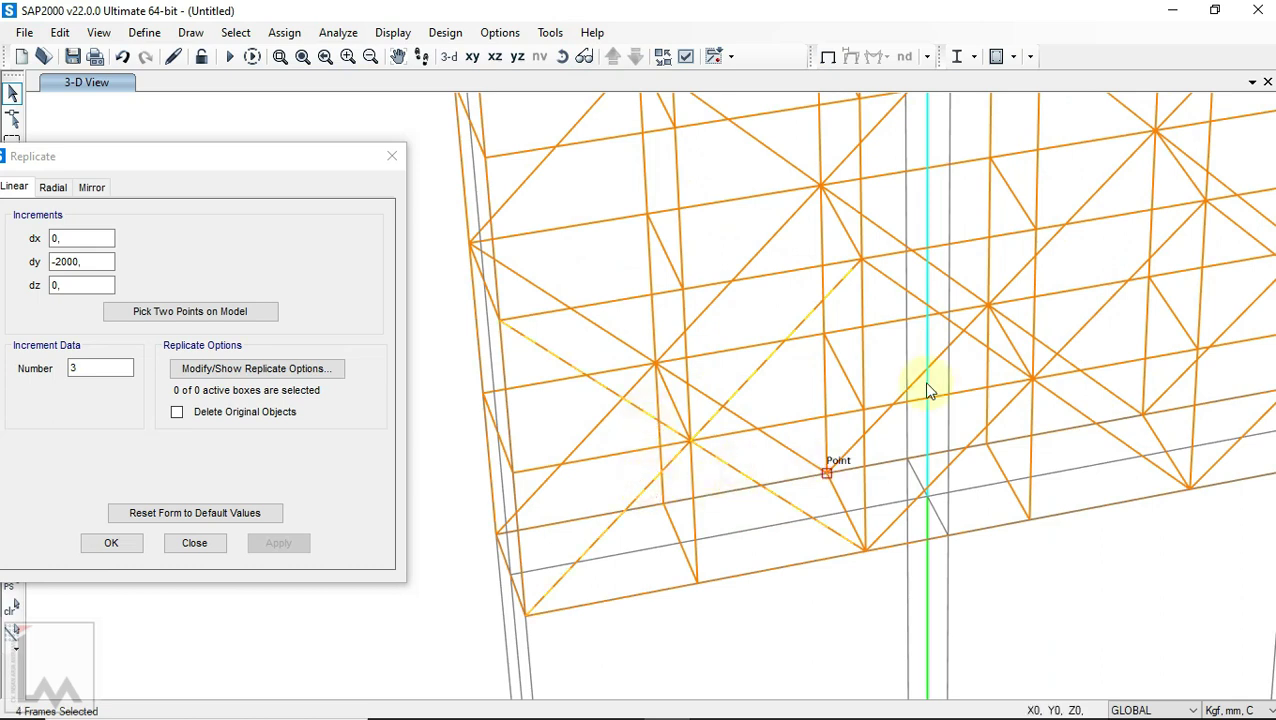
scroll(1016, 361, up, 3)
click(997, 366)
click(1074, 419)
click(1138, 316)
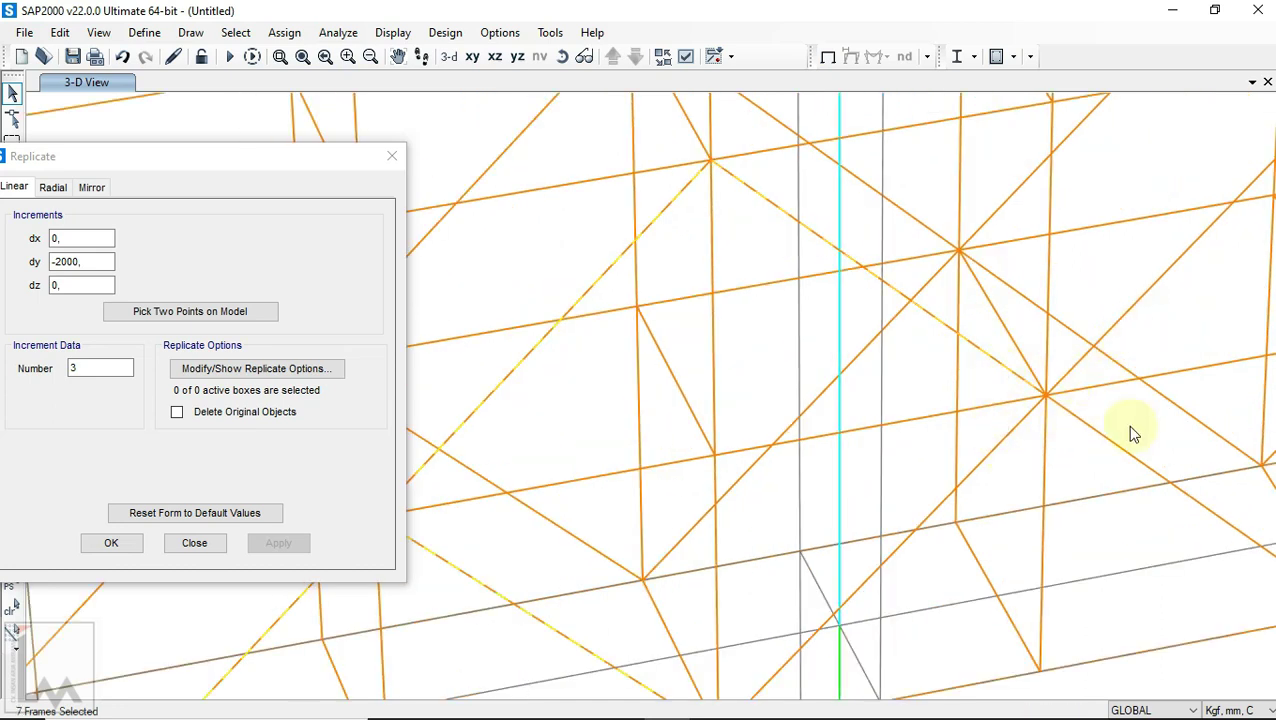
scroll(870, 480, down, 2)
click(978, 455)
click(1188, 470)
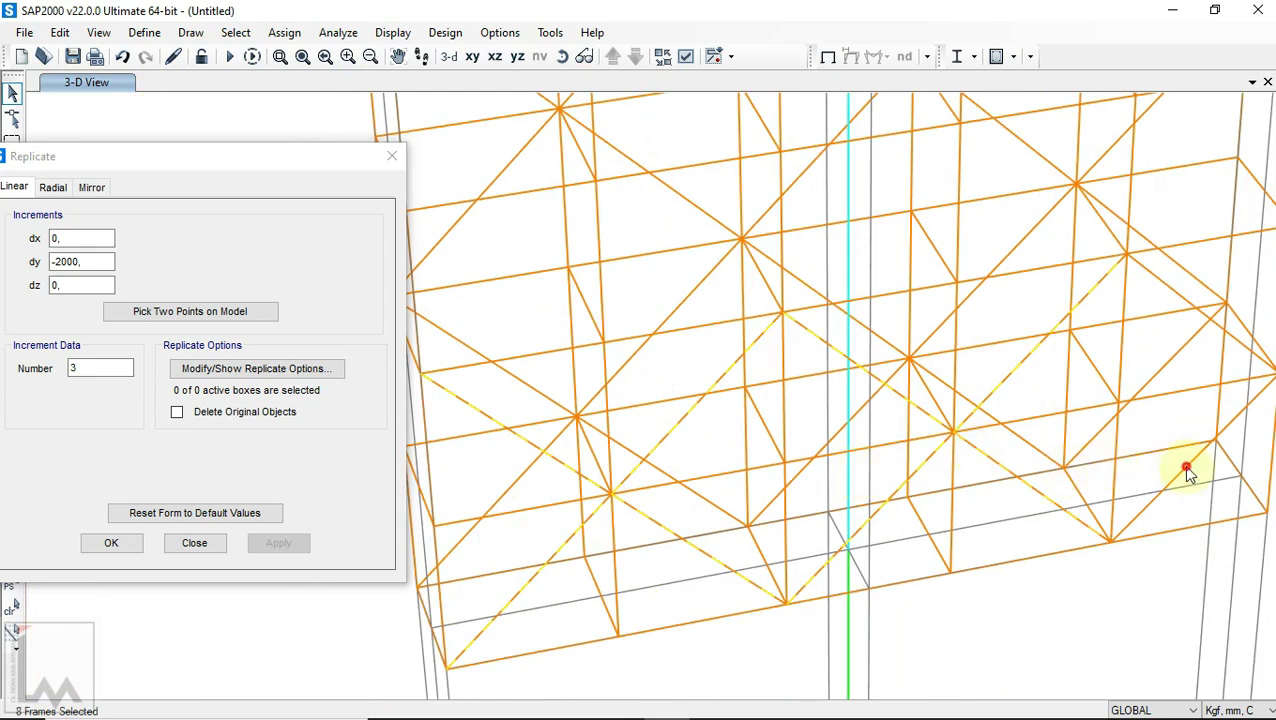
click(1173, 295)
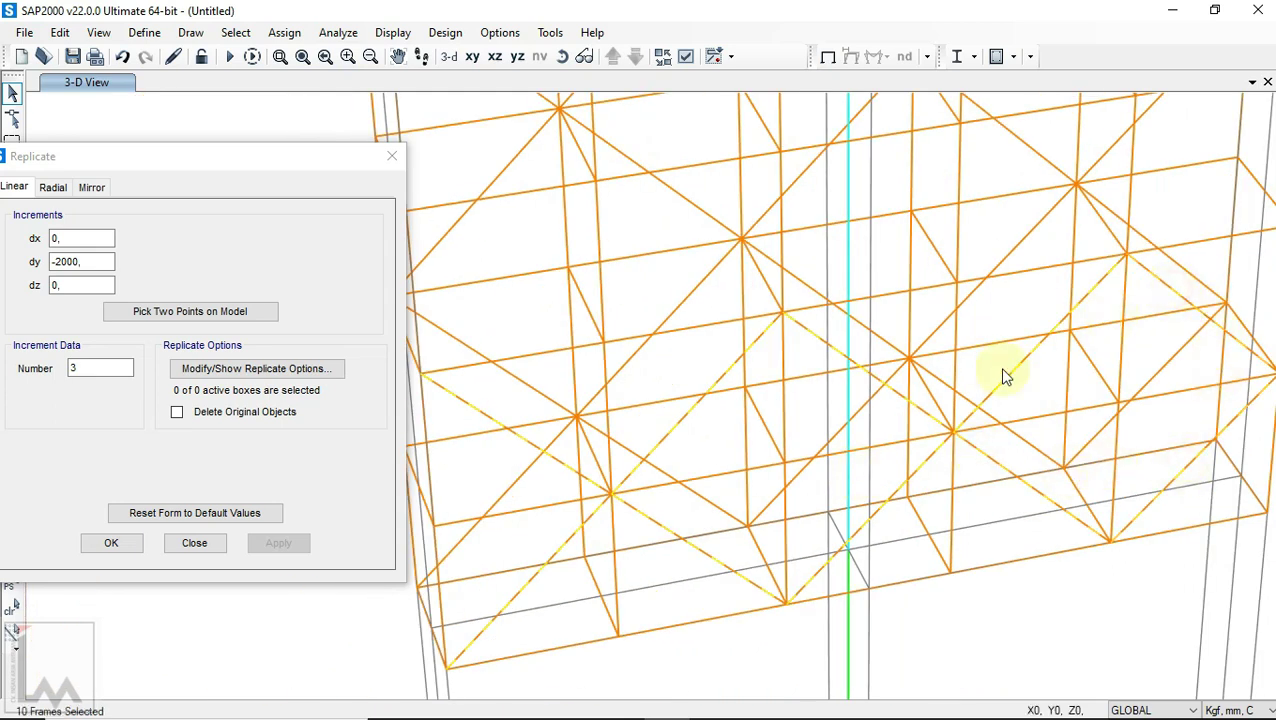
scroll(1003, 380, down, 2)
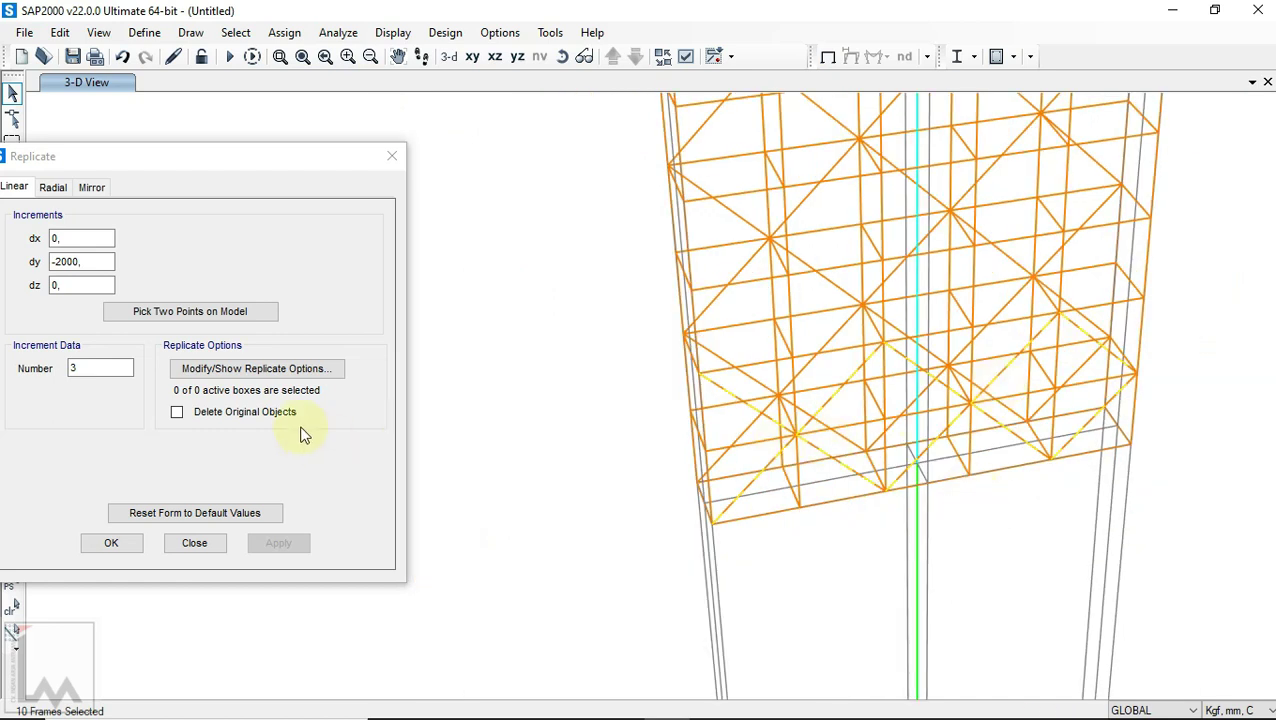
click(222, 311)
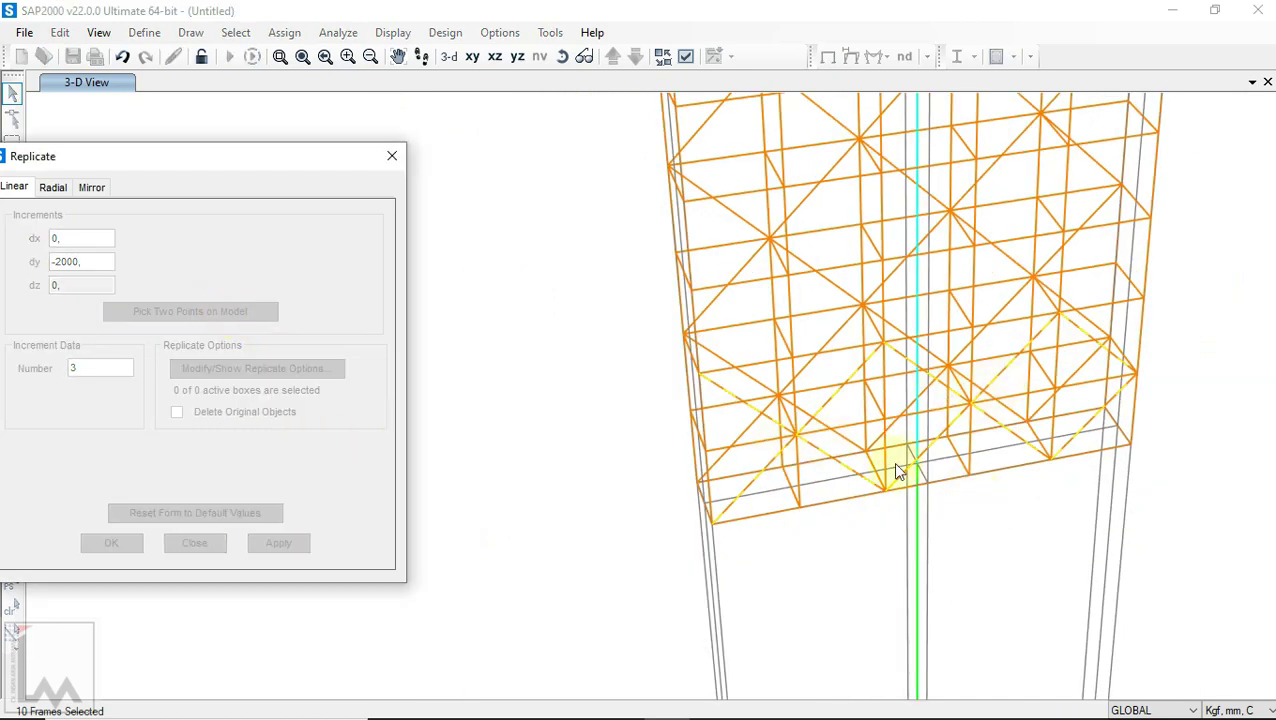
scroll(793, 485, up, 2)
scroll(783, 522, down, 2)
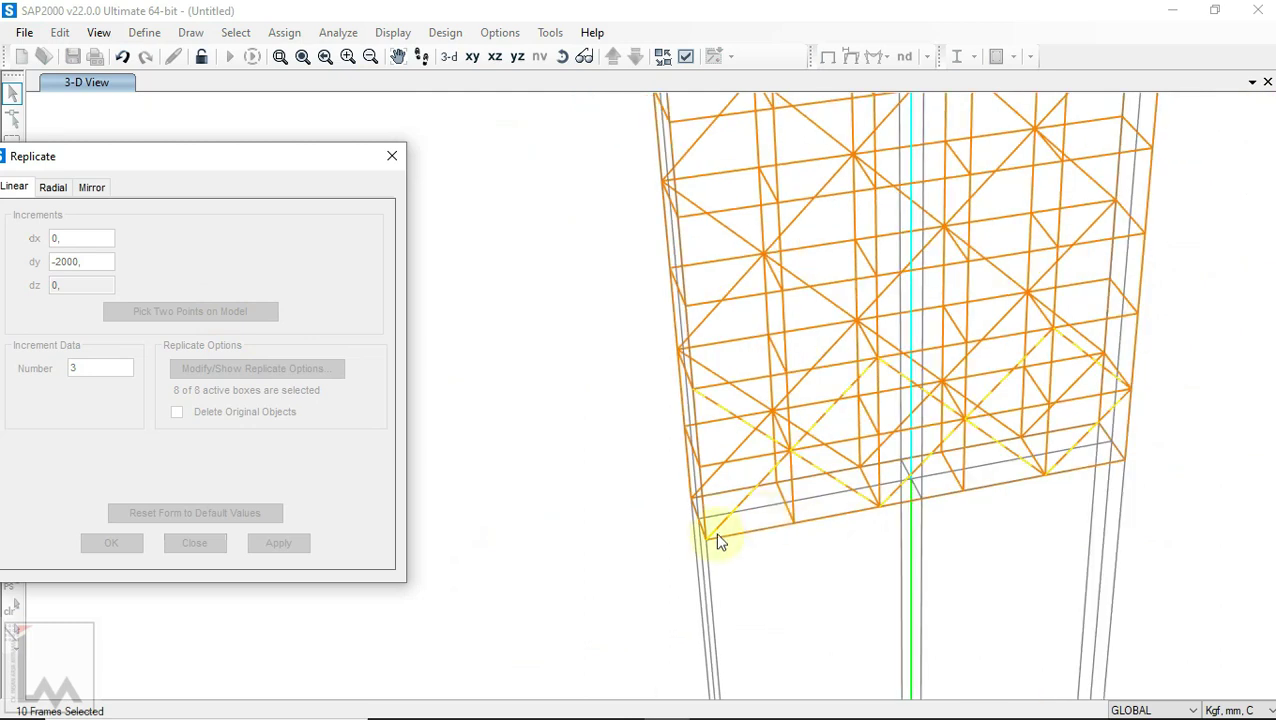
click(712, 536)
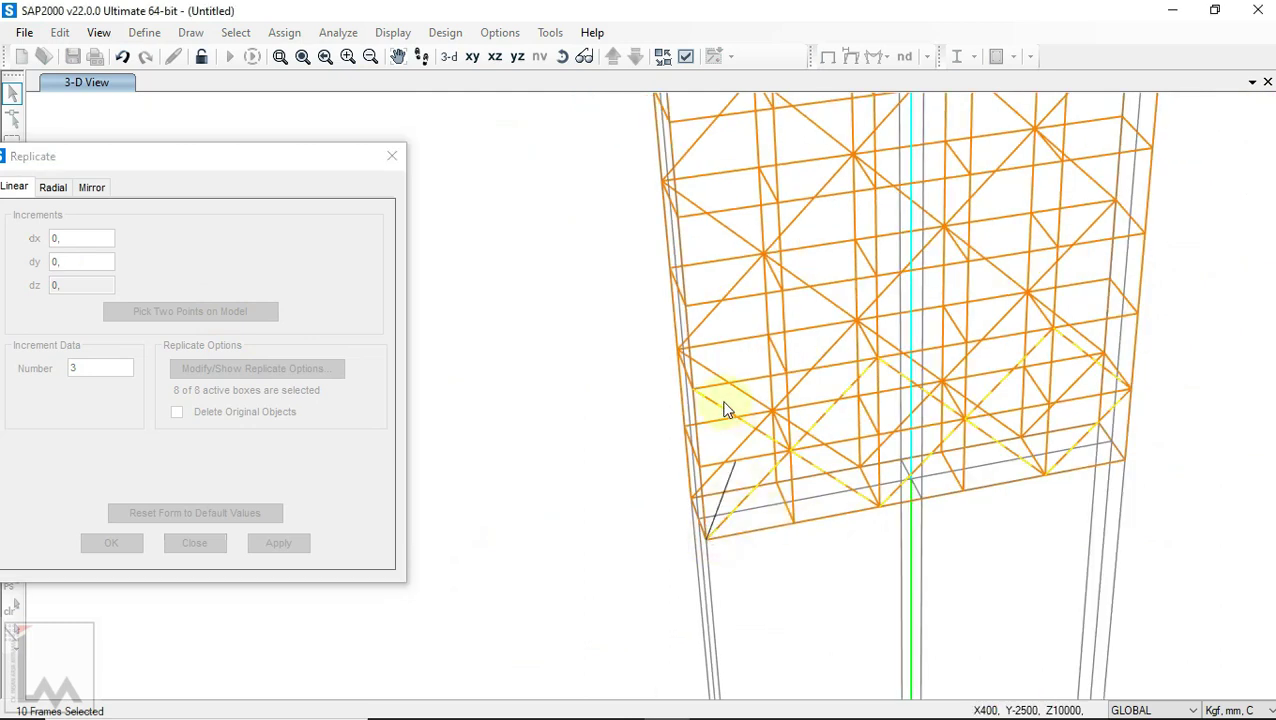
click(694, 390)
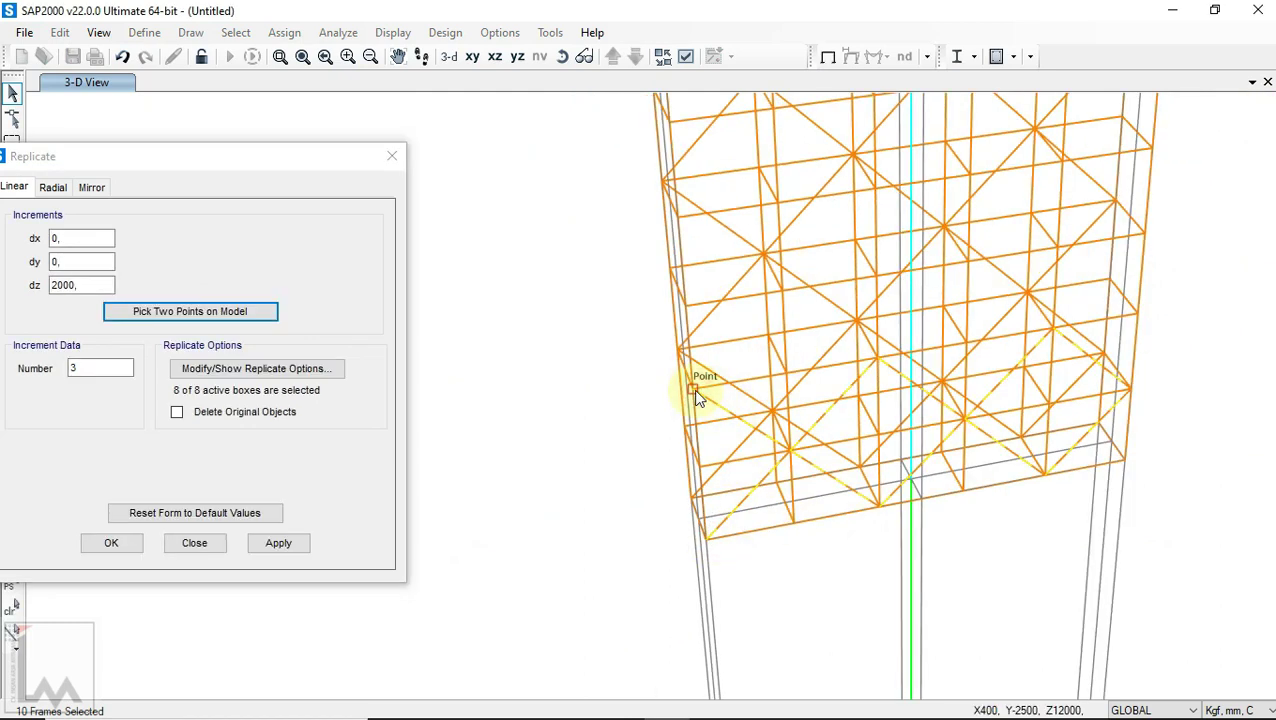
click(87, 369)
double_click(72, 369)
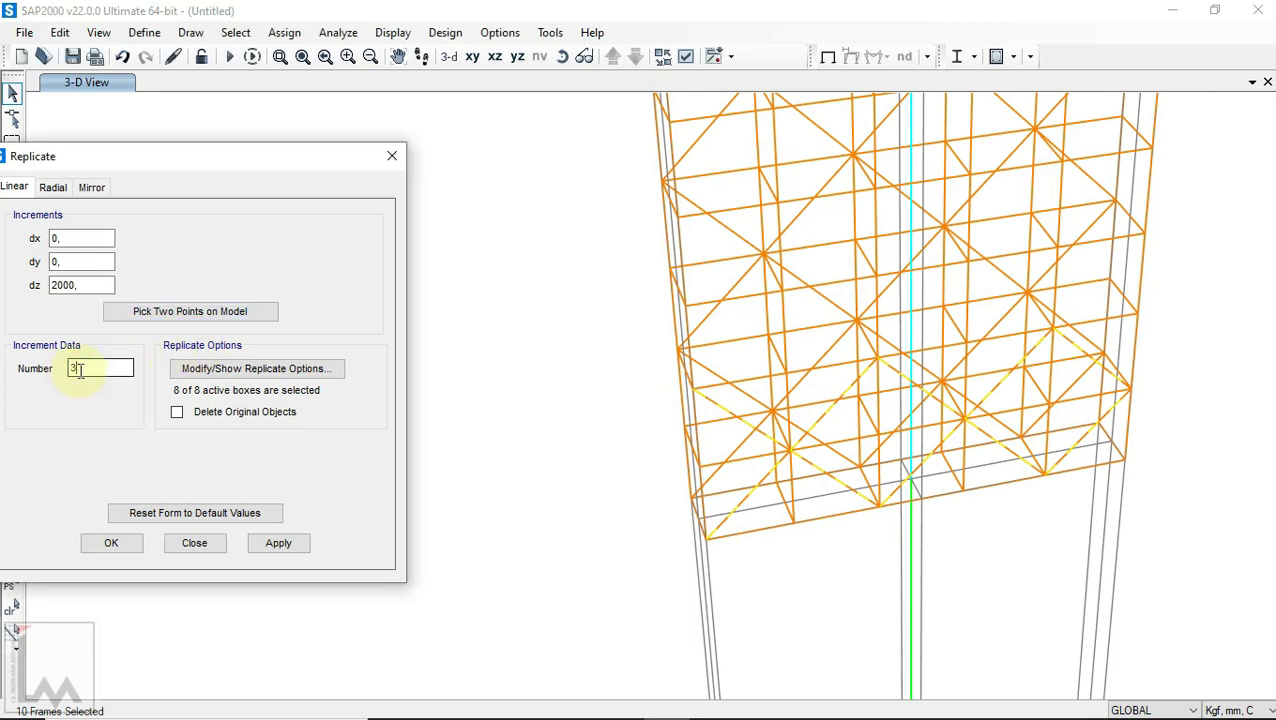
text(4)
click(277, 544)
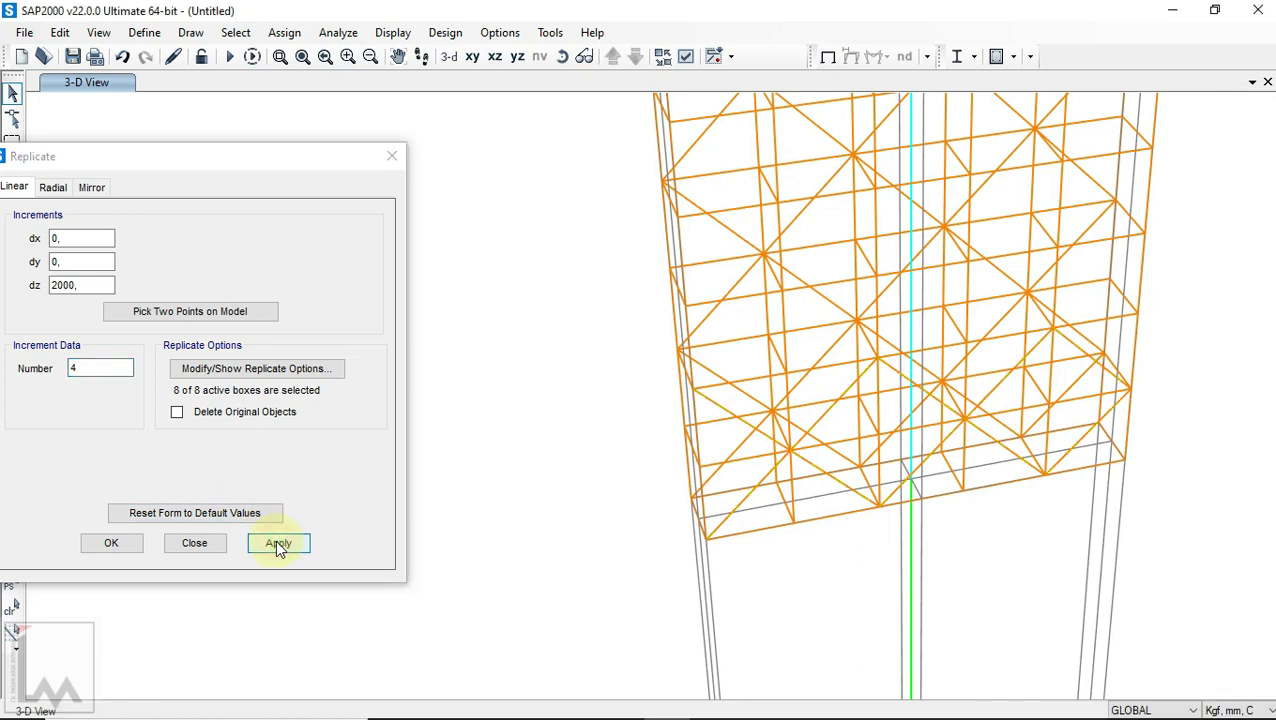
click(277, 543)
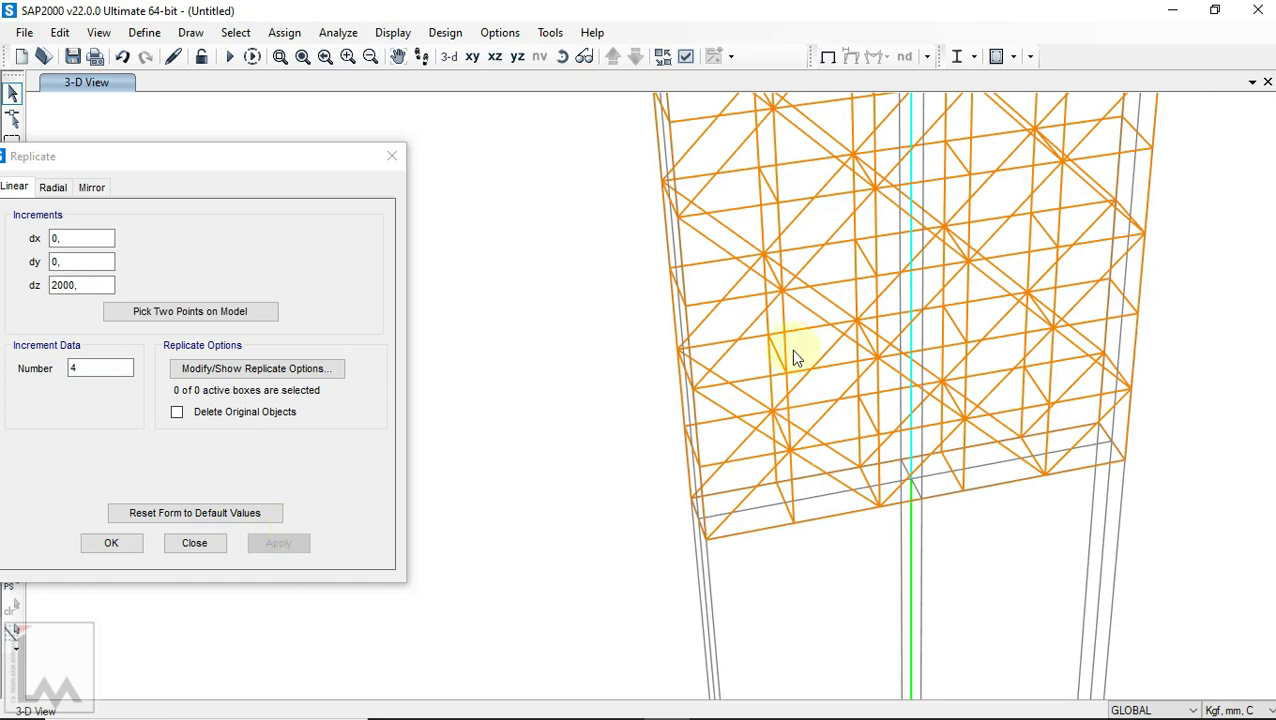
middle_drag(793, 349, 767, 511)
scroll(760, 520, down, 2)
middle_drag(865, 287, 815, 480)
click(562, 56)
drag(578, 218, 648, 332)
click(133, 550)
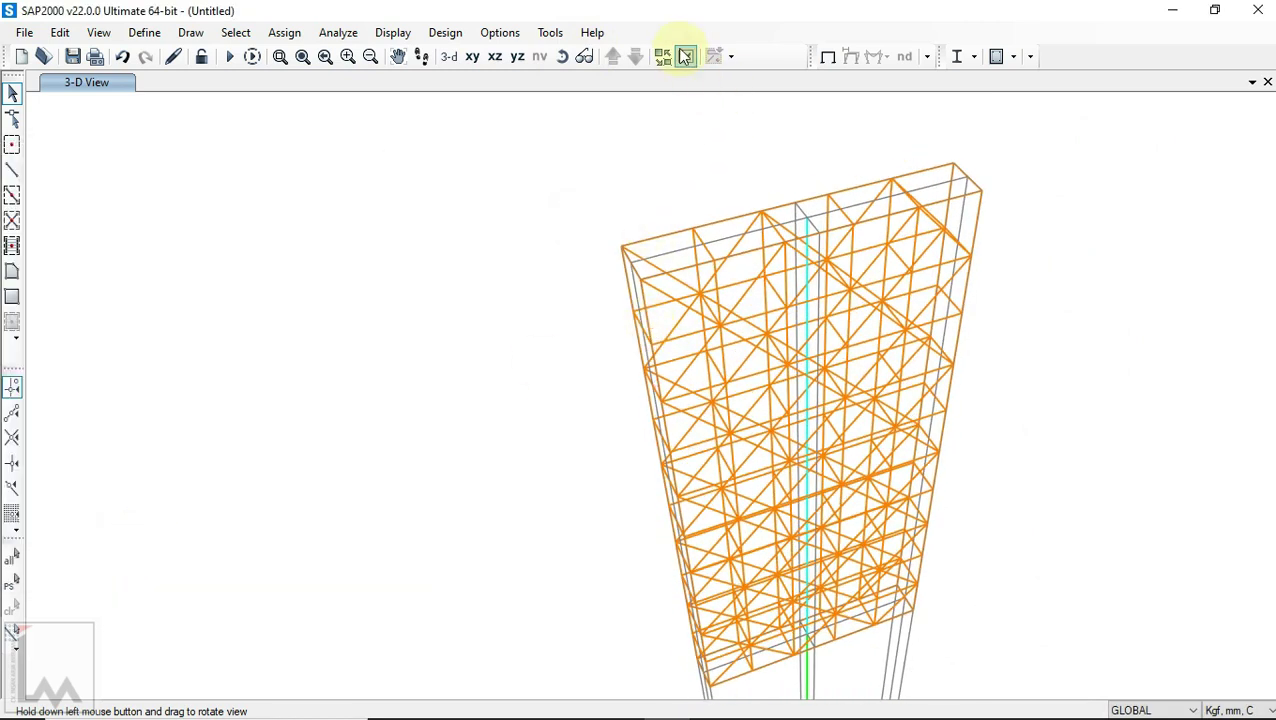
Step: Set the 3D view type to Extrude and rotate the model to show the whole panel, pole and pedestal
click(686, 56)
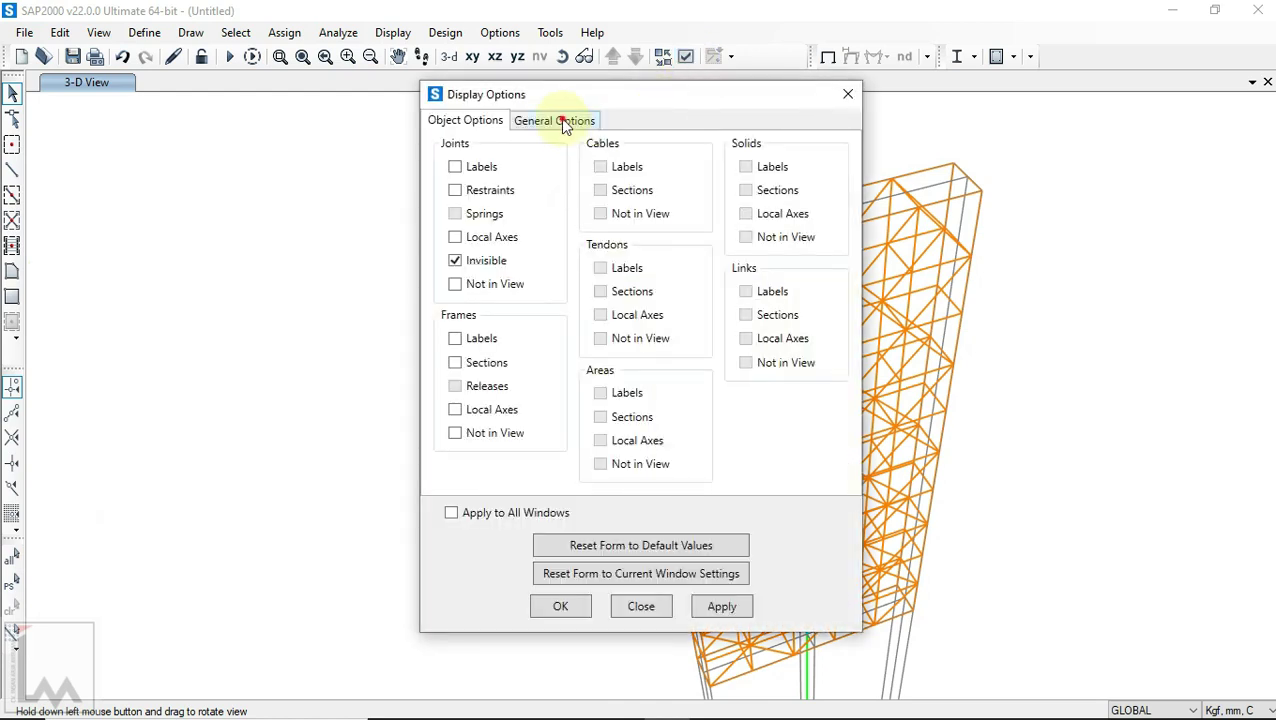
click(563, 122)
click(711, 214)
click(568, 607)
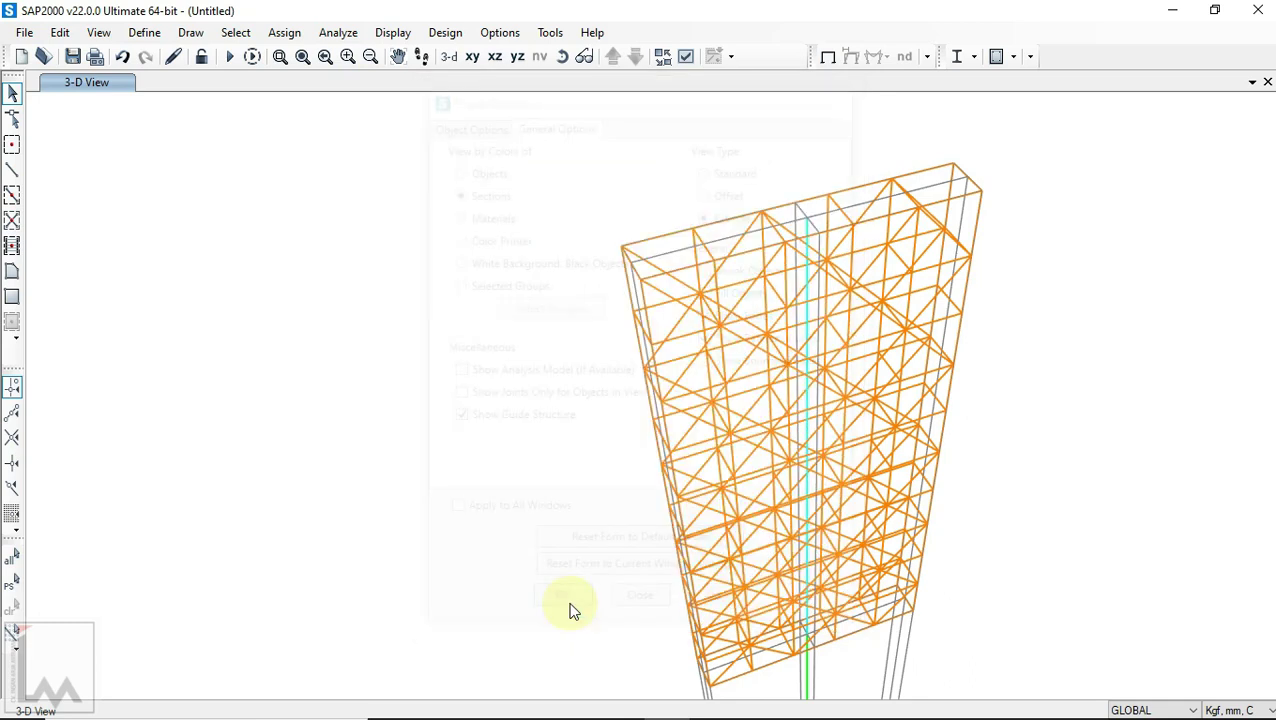
drag(726, 557, 846, 407)
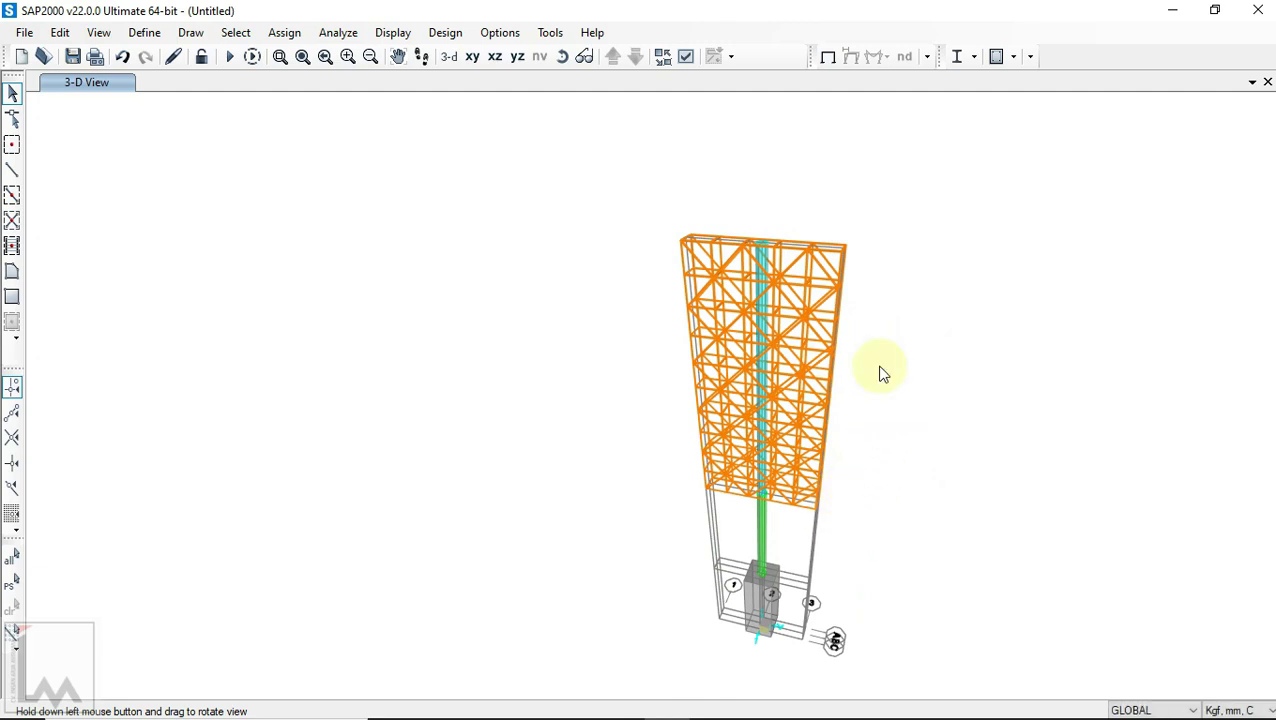
Step: Hide the grid in the 3D view
click(62, 33)
click(60, 33)
click(98, 33)
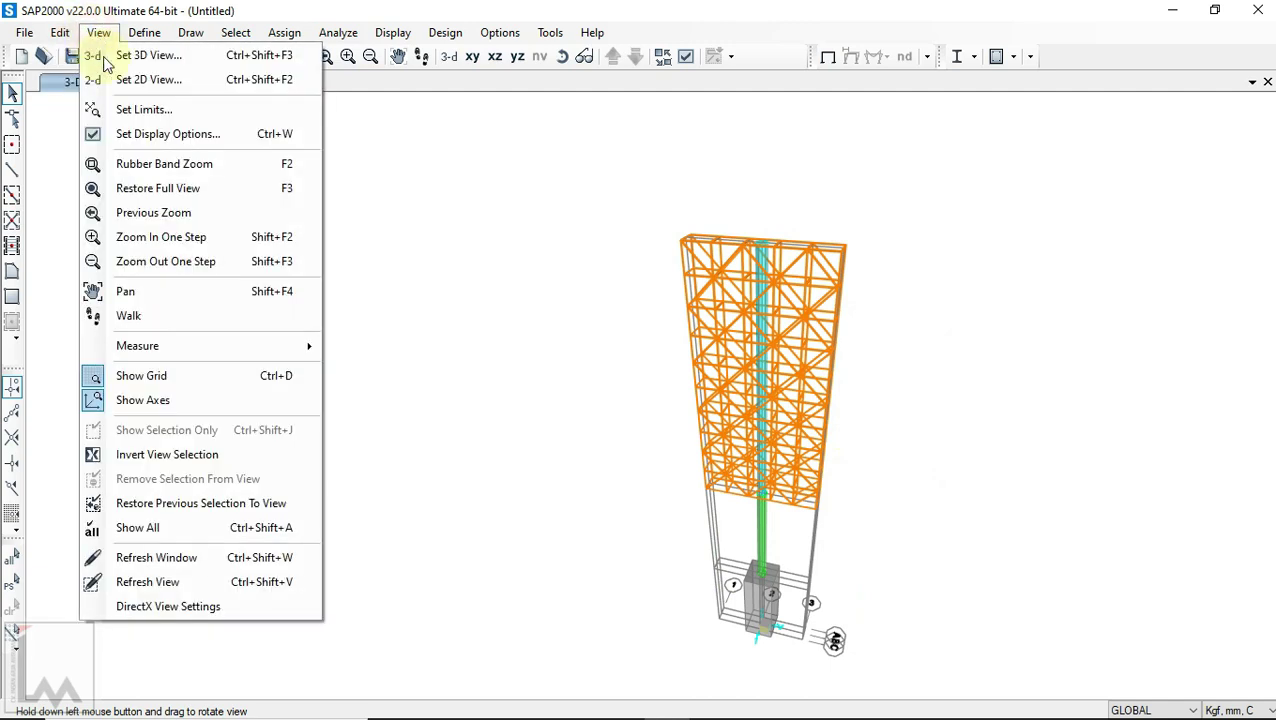
click(148, 376)
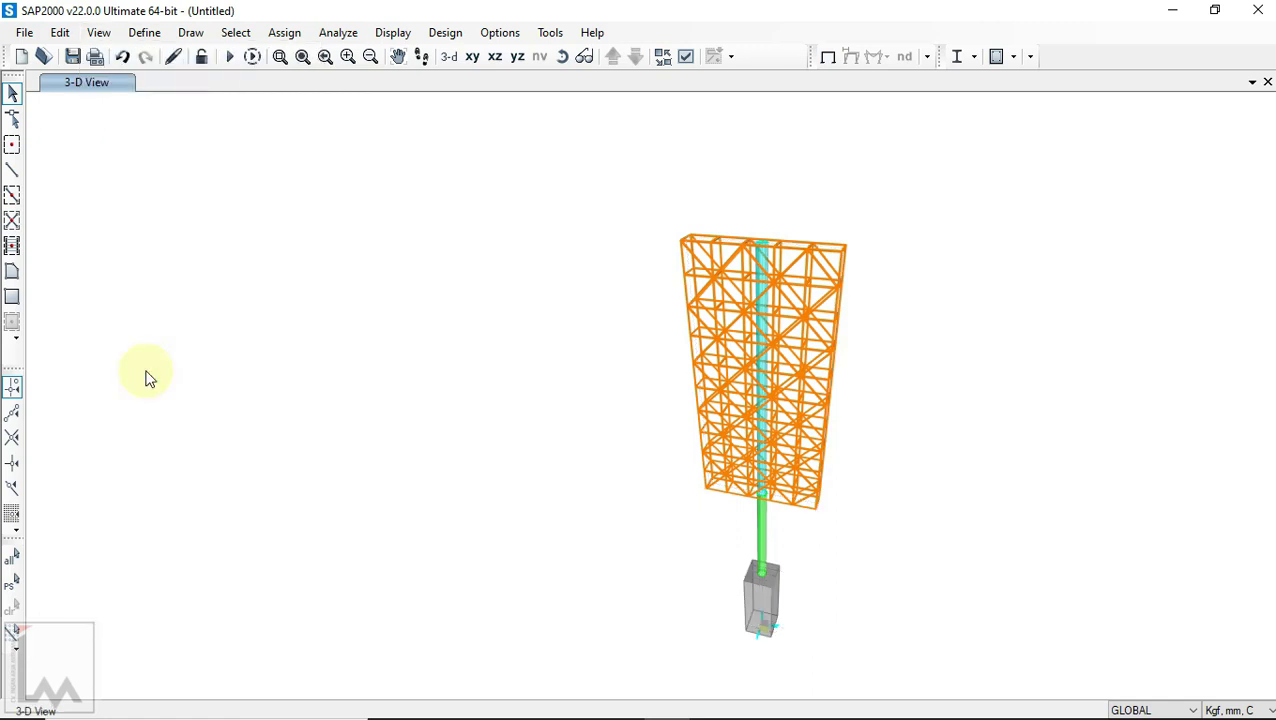
Step: Examine the extruded panel frame and pole from several angles, including the open top around the pipe
scroll(840, 578, up, 5)
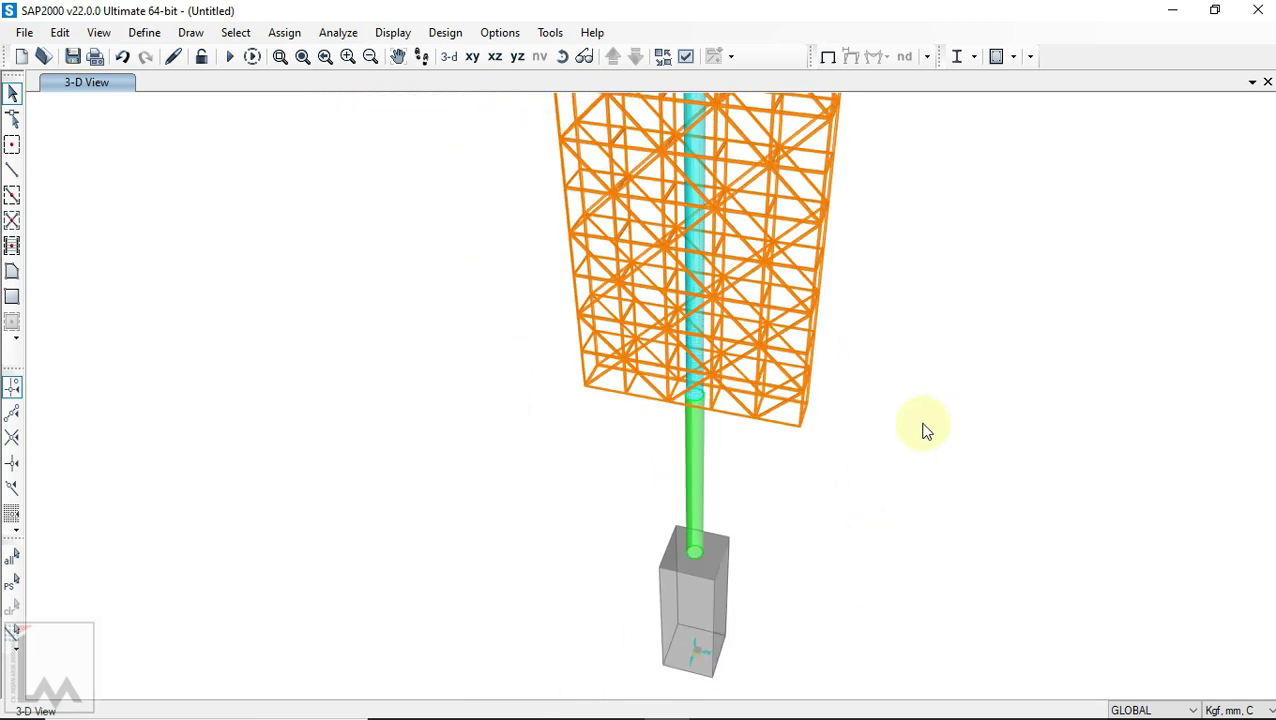
scroll(837, 536, up, 1)
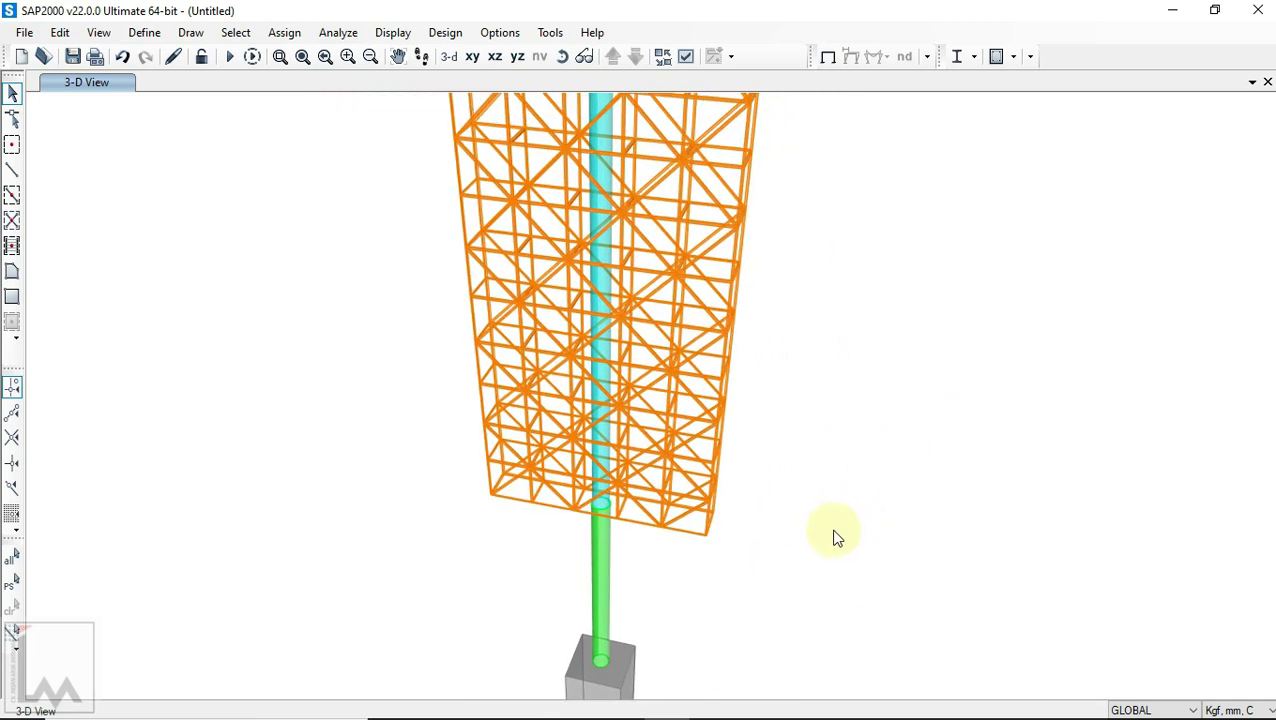
scroll(833, 531, down, 3)
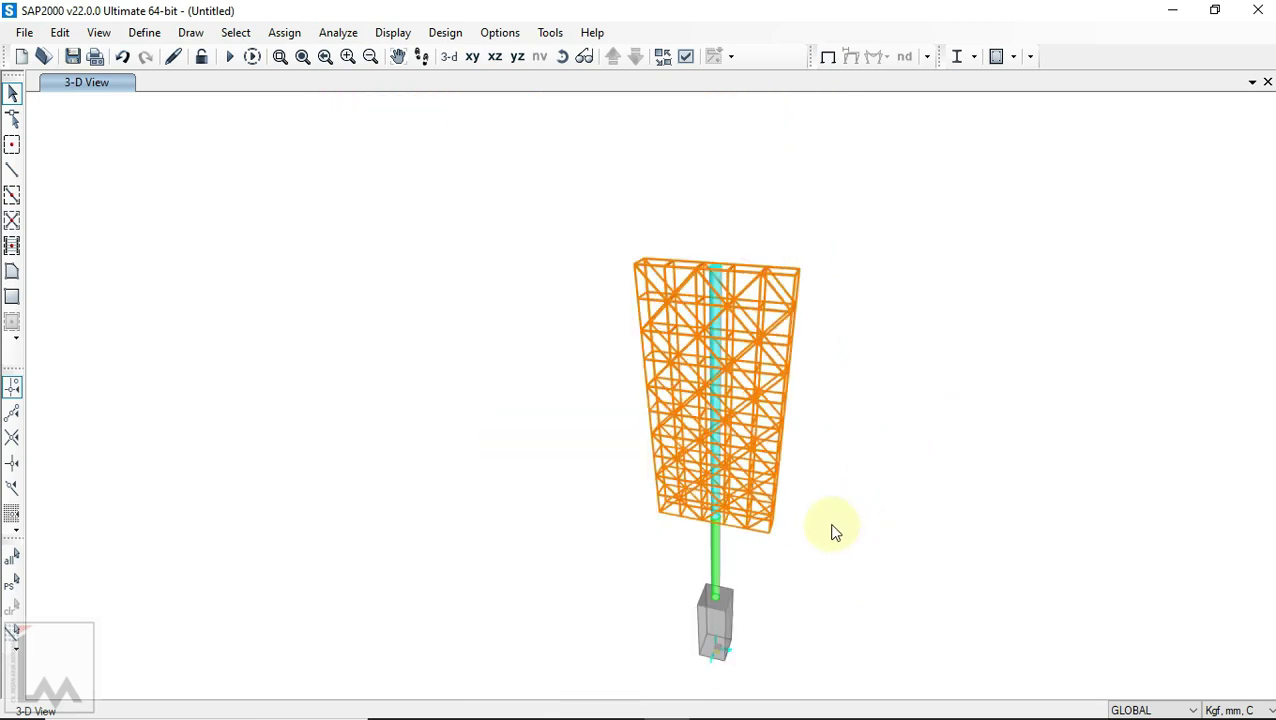
click(563, 58)
drag(748, 406, 741, 416)
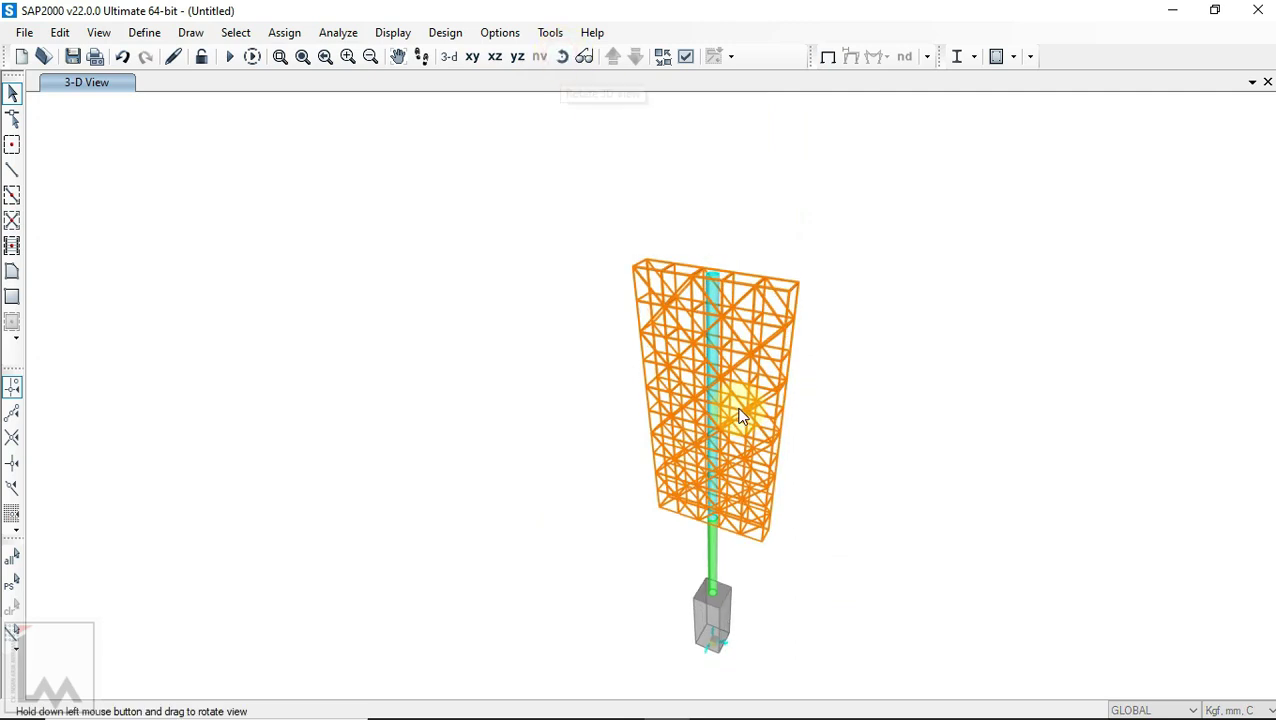
scroll(741, 416, up, 3)
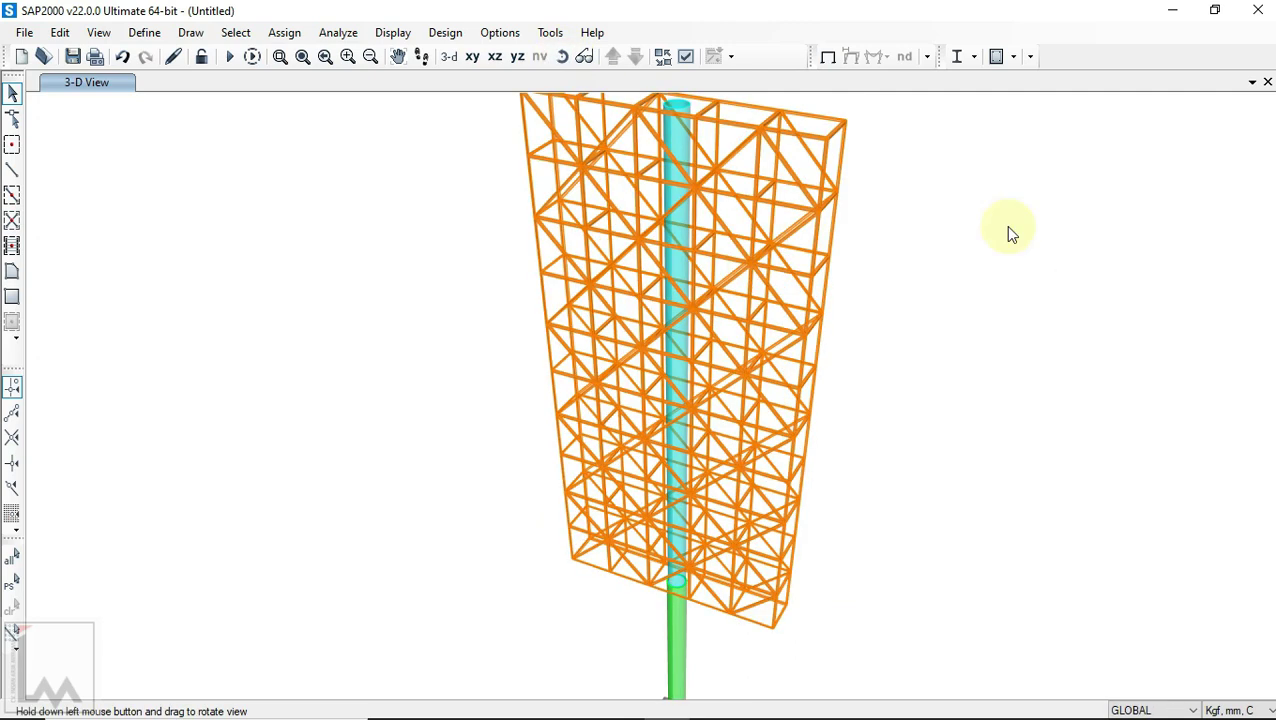
middle_drag(942, 296, 936, 389)
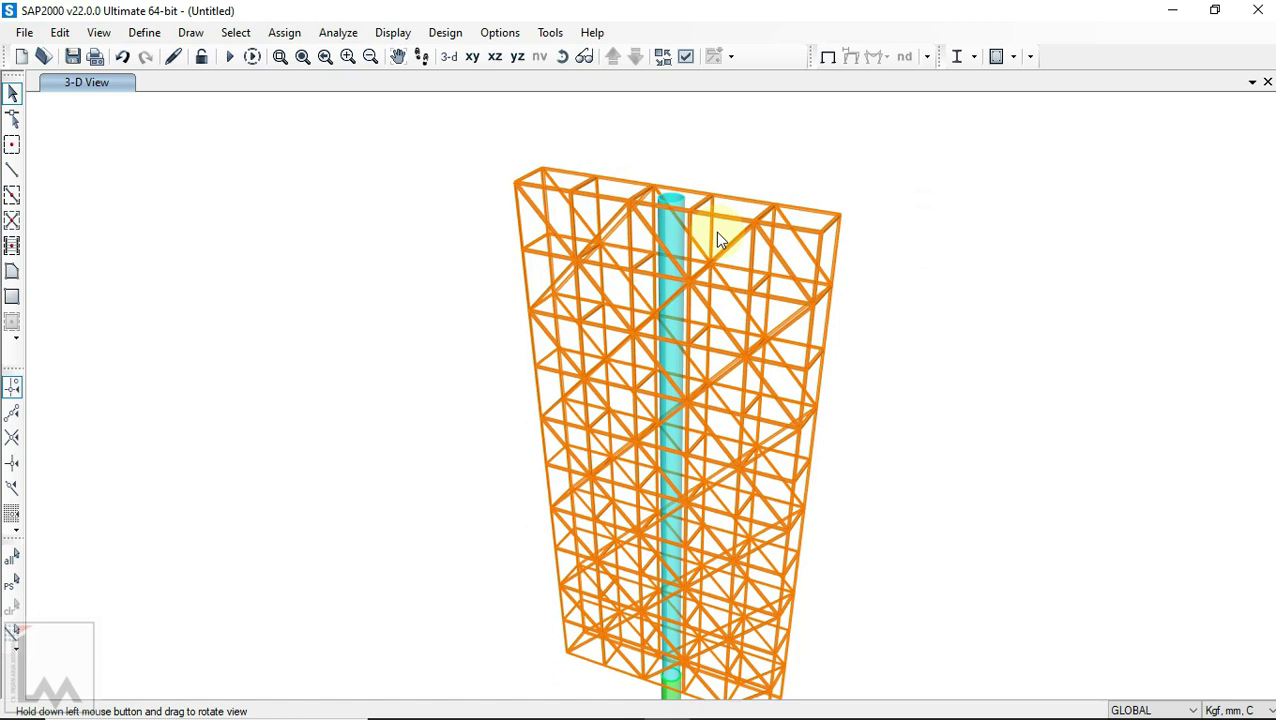
click(558, 57)
drag(753, 146, 753, 150)
drag(753, 208, 698, 213)
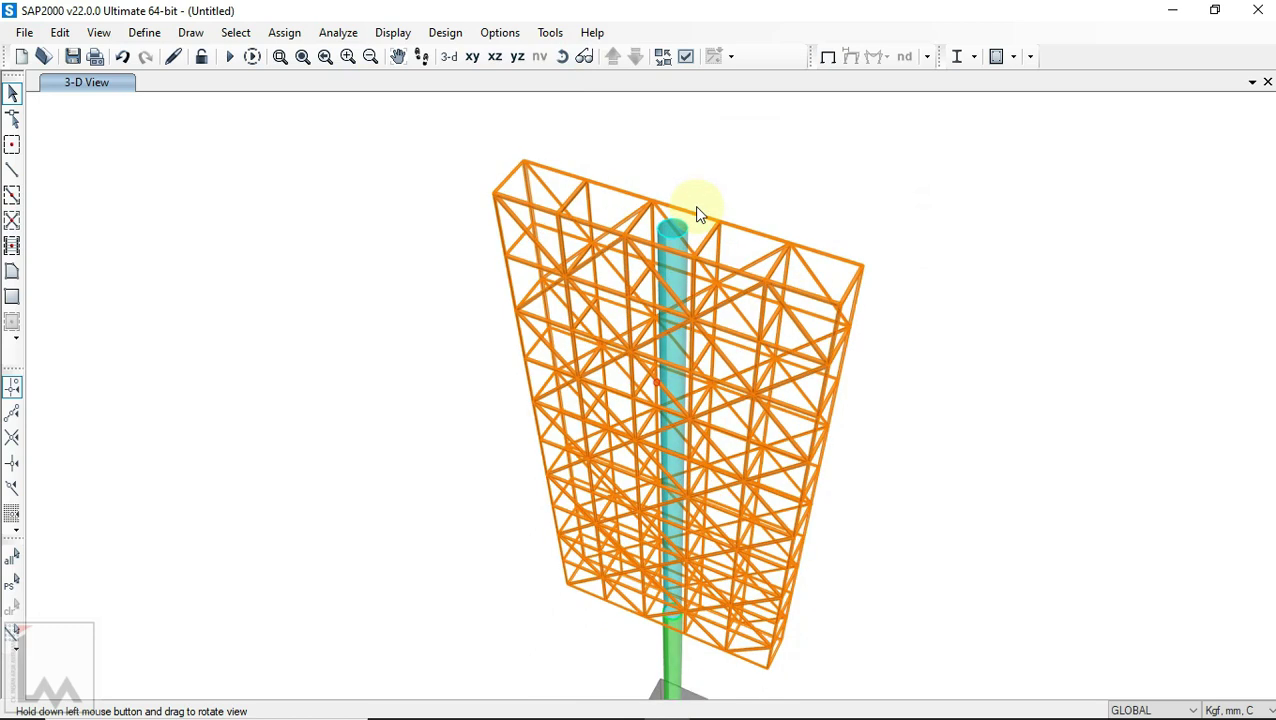
scroll(698, 210, up, 3)
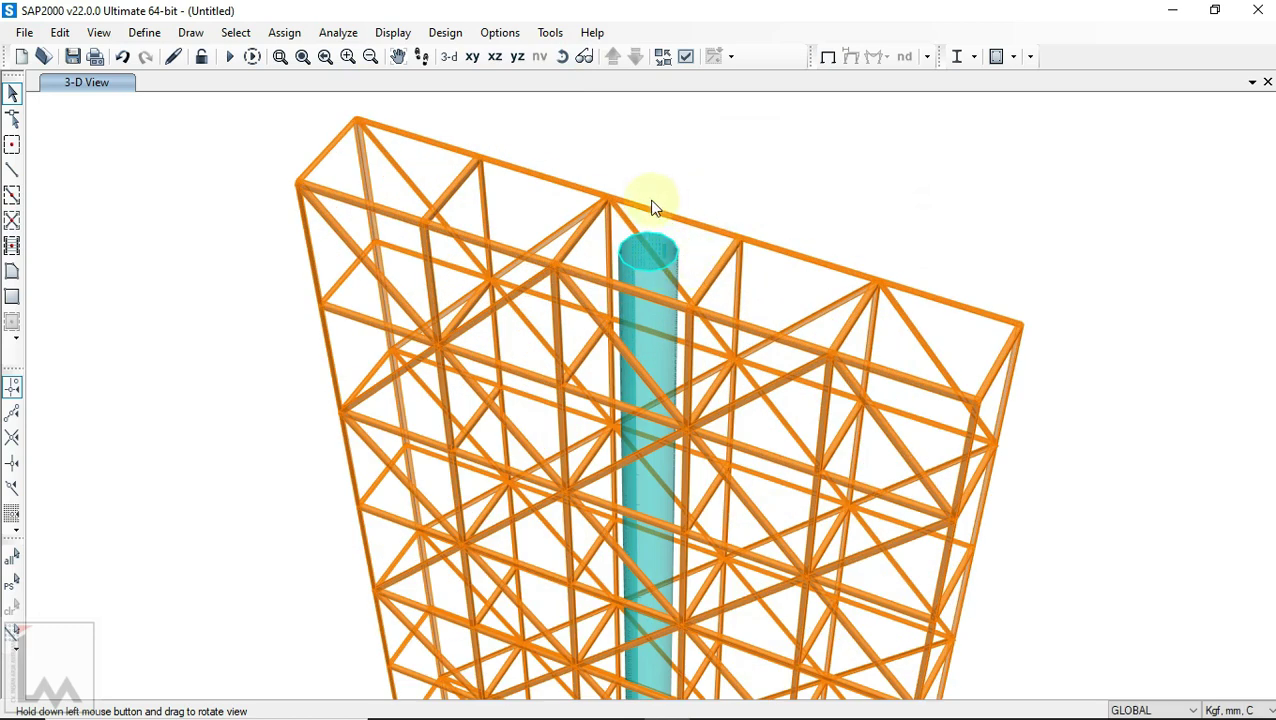
Step: Set the 3D view type back to Standard
click(685, 57)
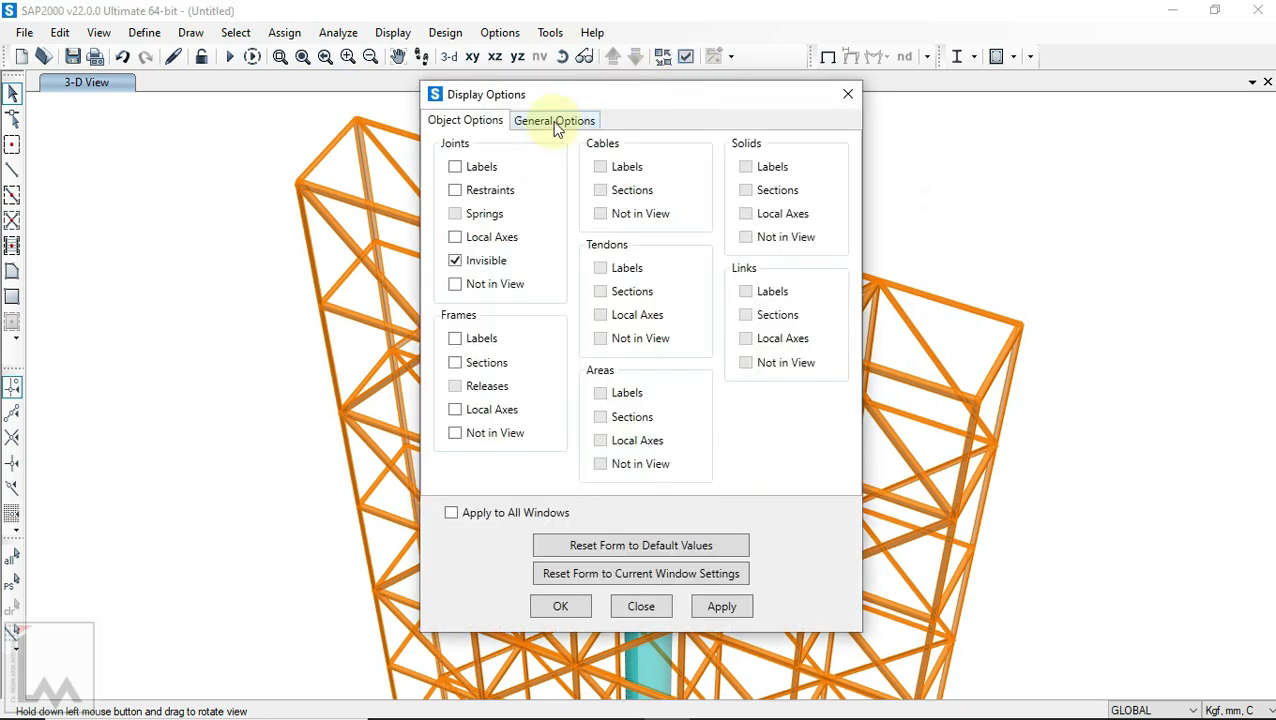
click(556, 124)
click(752, 166)
click(563, 604)
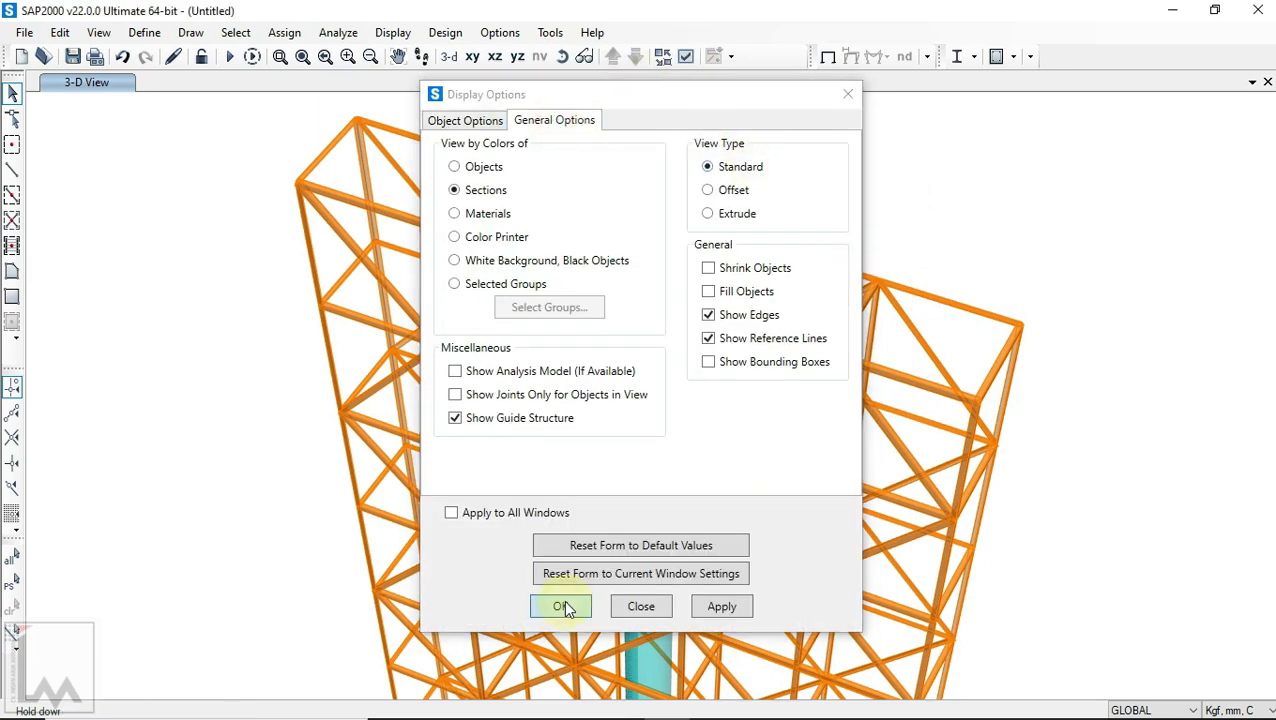
Step: Switch to the Materi 14.pdf drawing and examine the top plan detail (Atas) around the Ø16" pipe
click(758, 701)
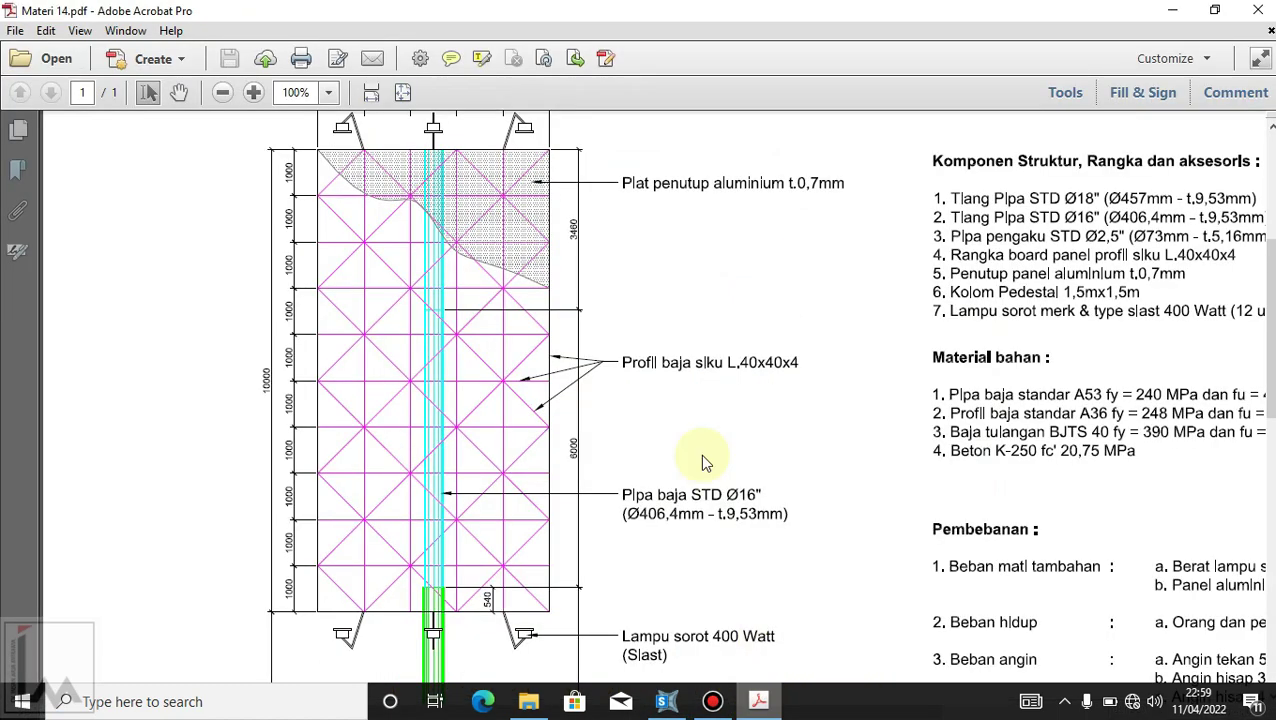
scroll(632, 356, up, 3)
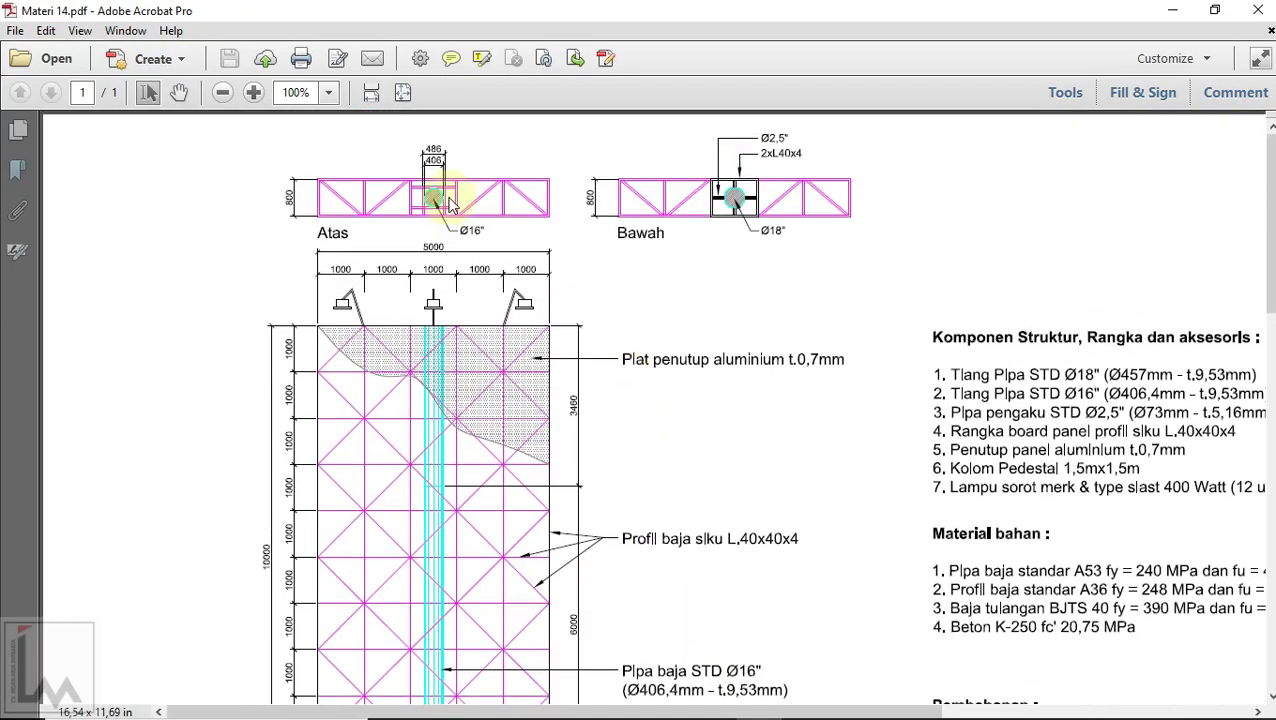
ctrl+scroll(450, 204, up, 5)
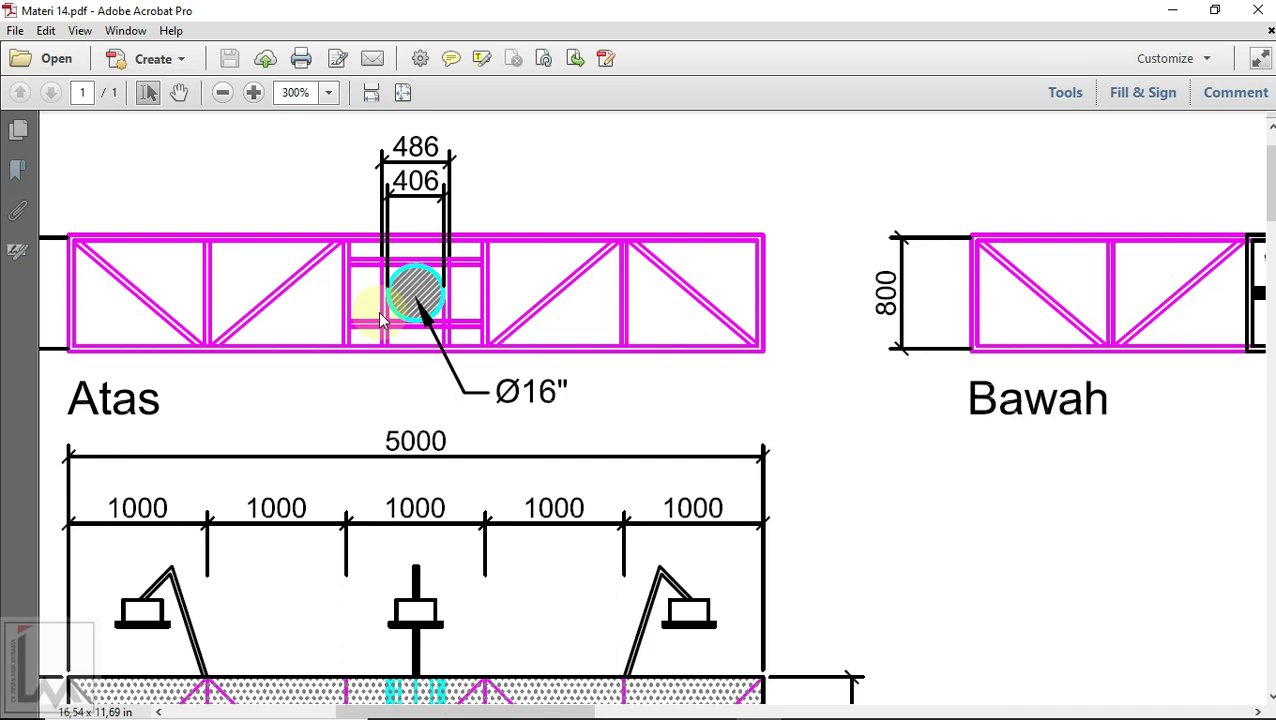
Step: Switch to SAP2000 and start a new steel double-angle frame section property
click(666, 701)
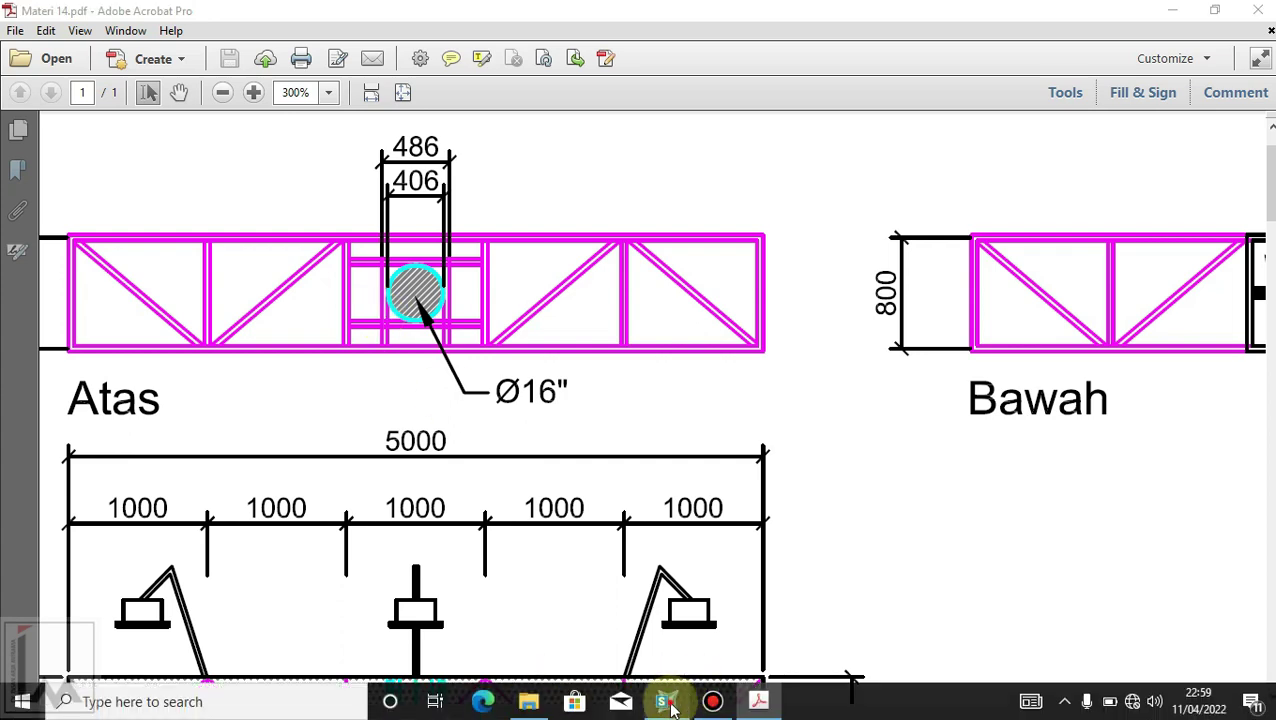
click(144, 32)
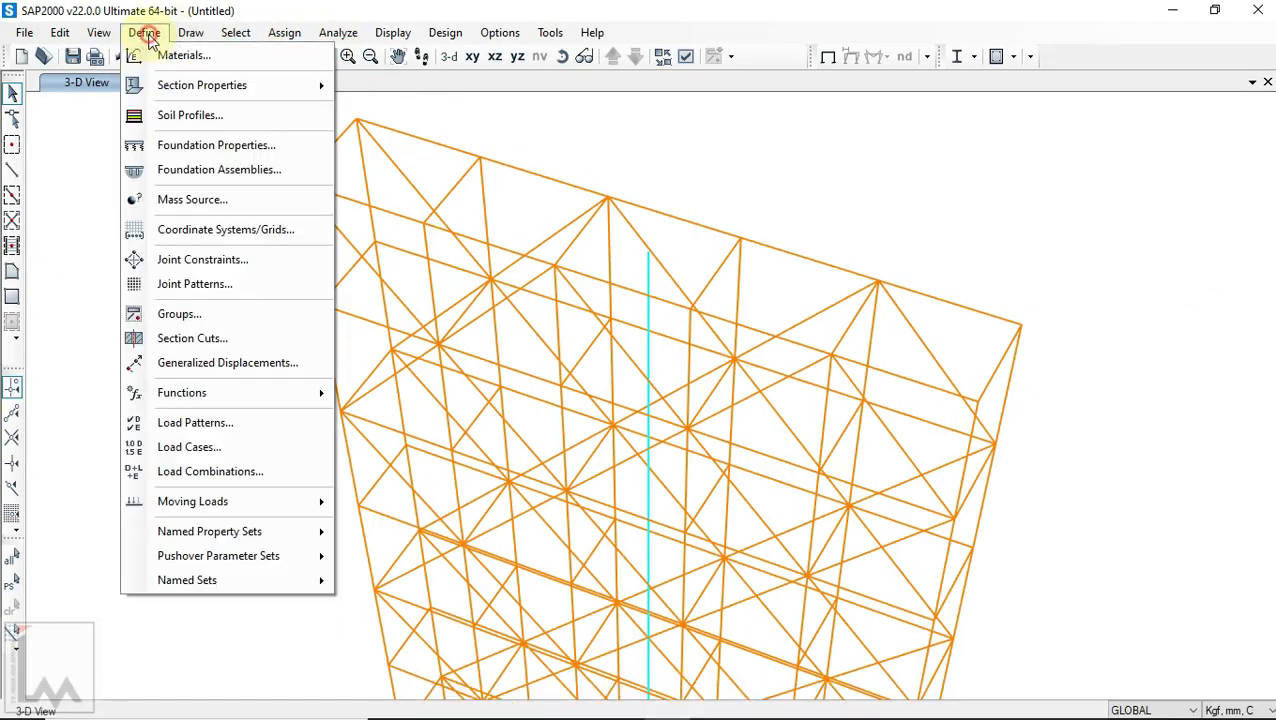
mouse_move(196, 84)
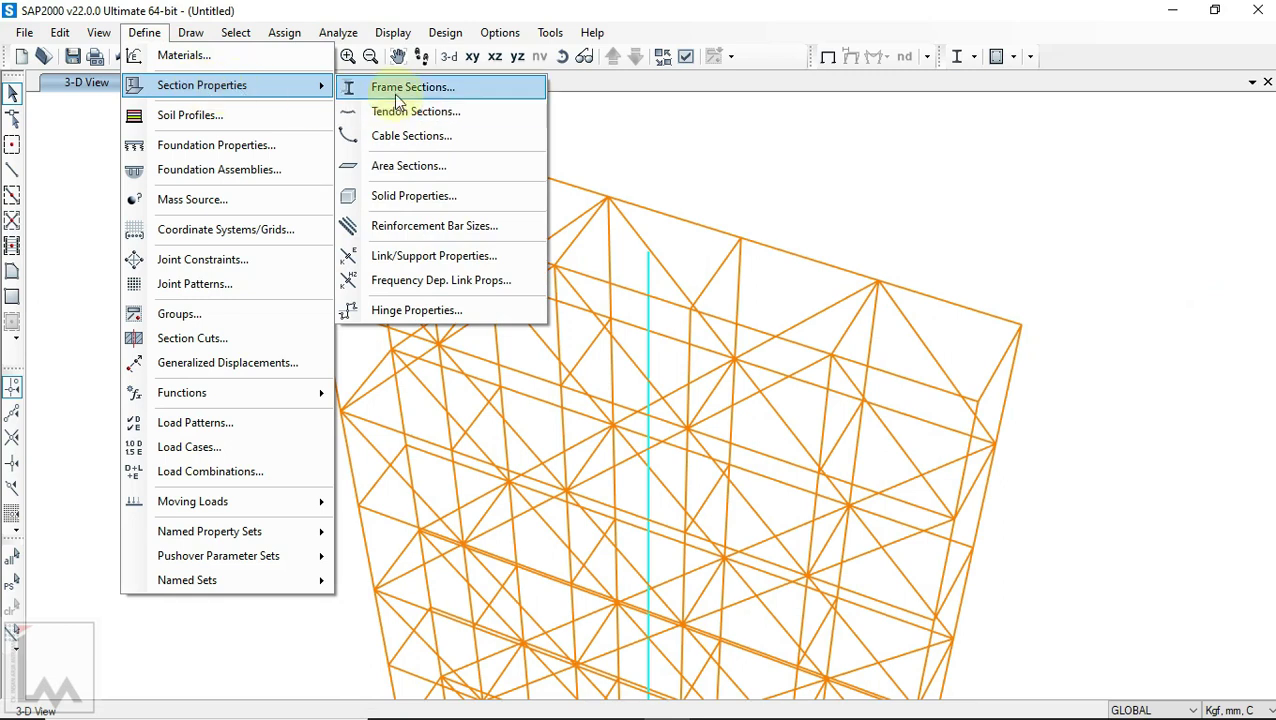
click(394, 92)
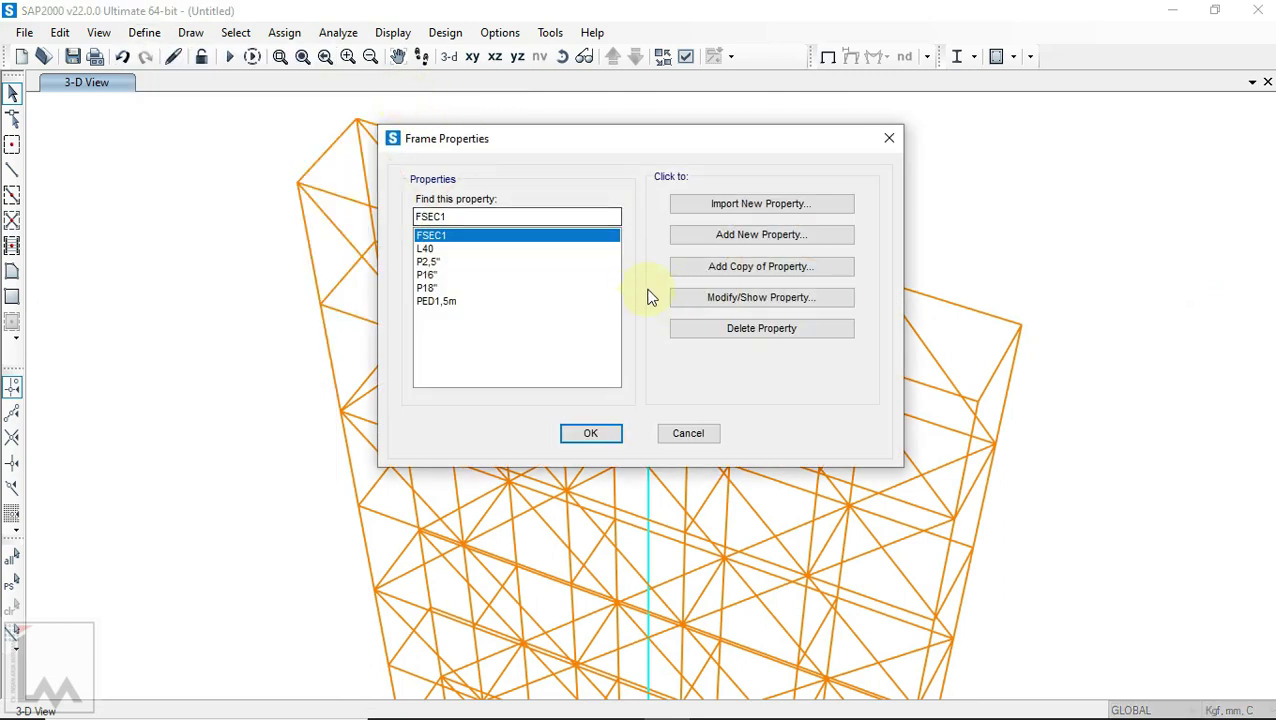
click(769, 236)
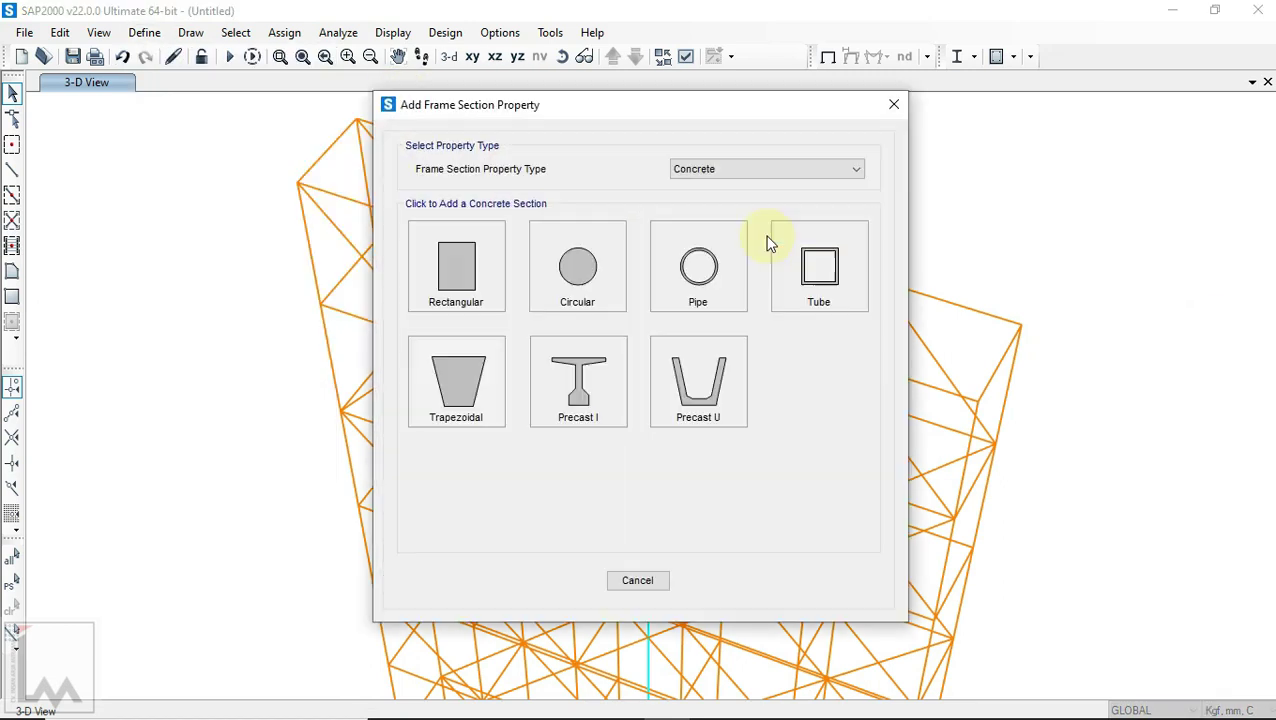
click(729, 168)
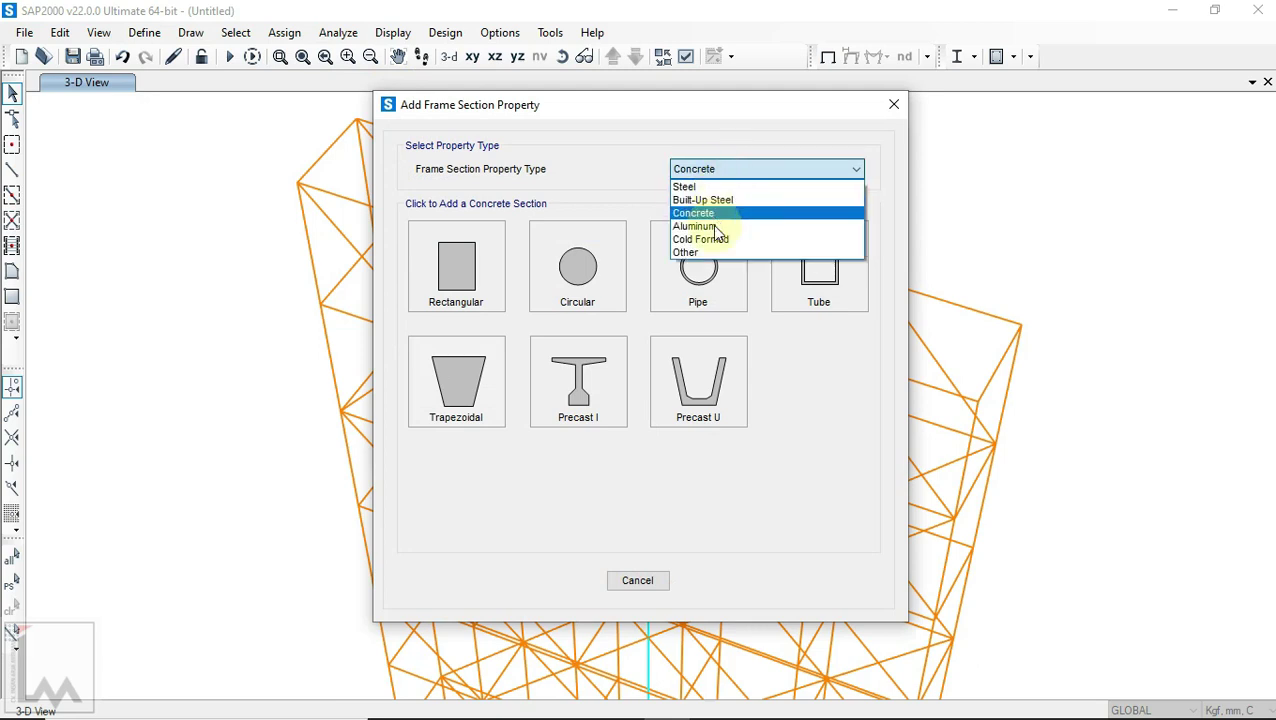
click(700, 187)
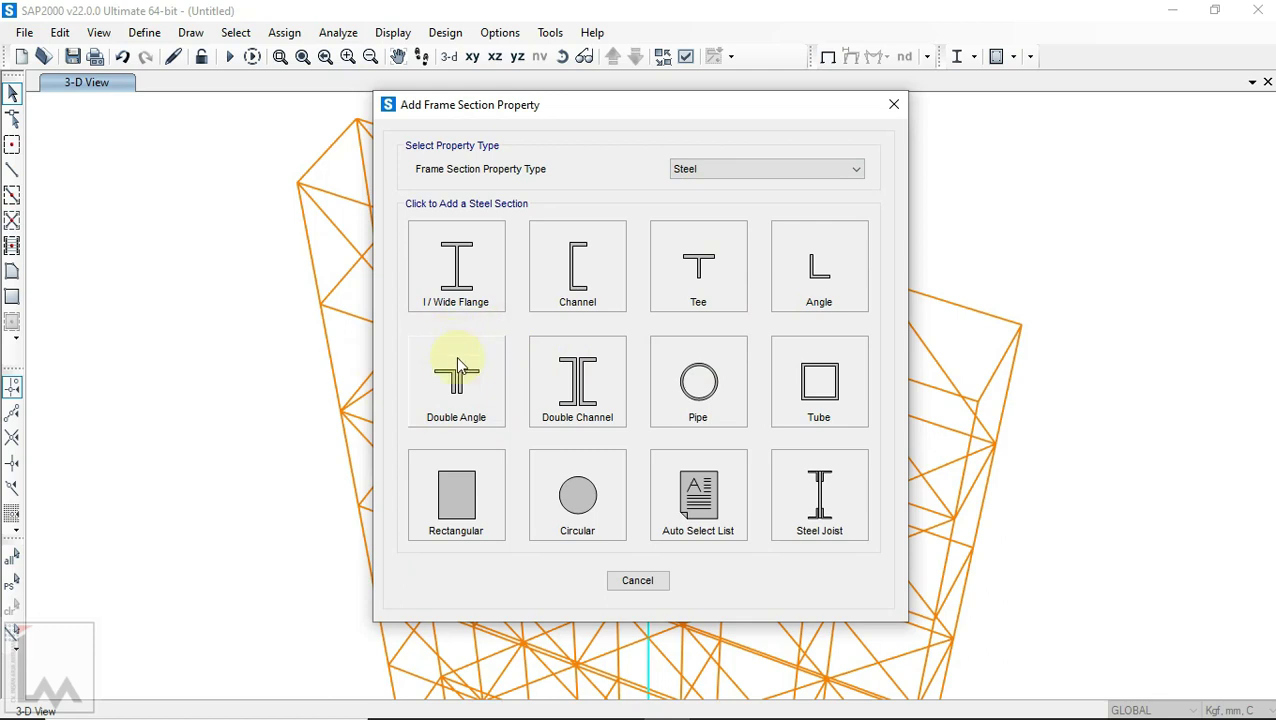
click(453, 390)
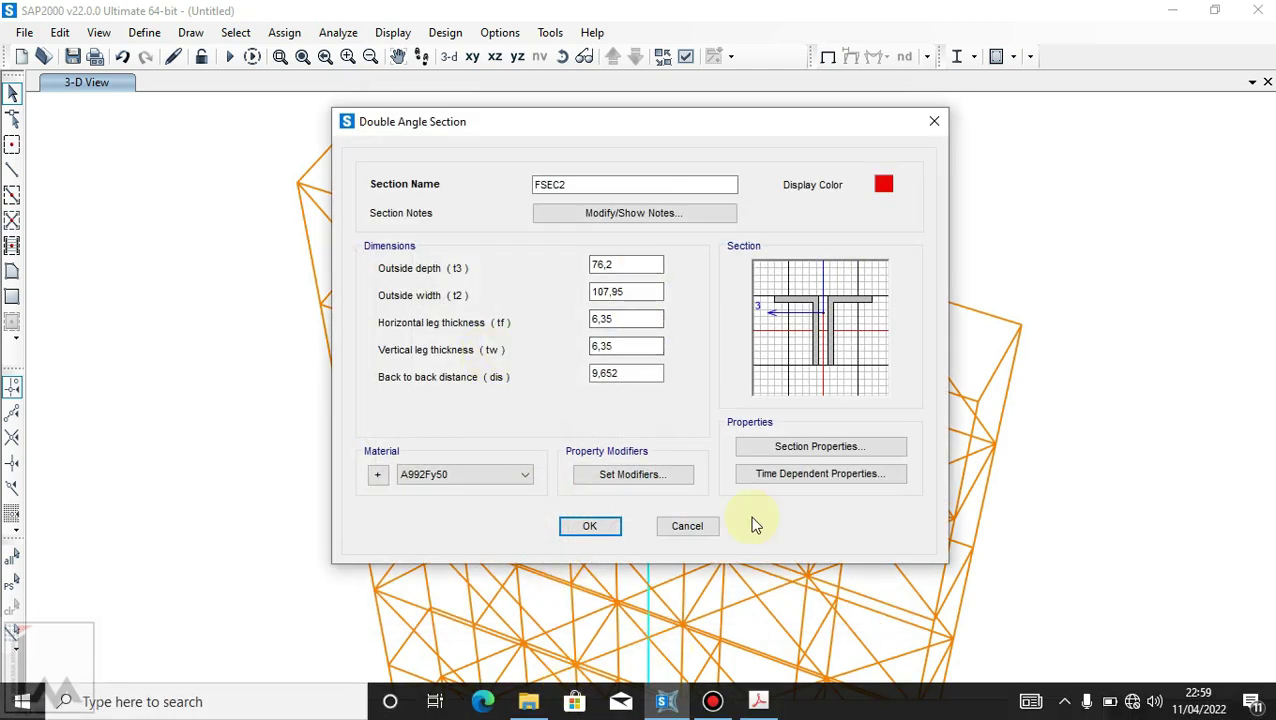
Step: Name the double-angle section 2xL40 and set its display color to blue
drag(728, 129, 715, 214)
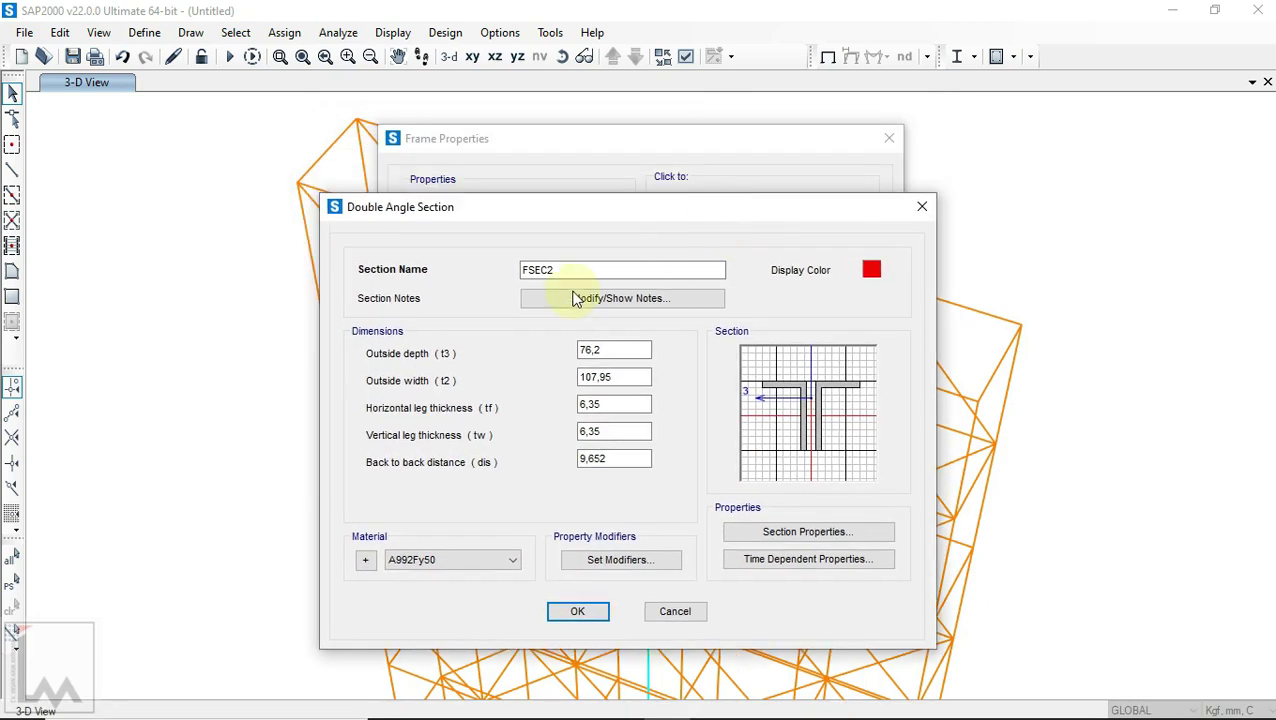
drag(570, 270, 483, 270)
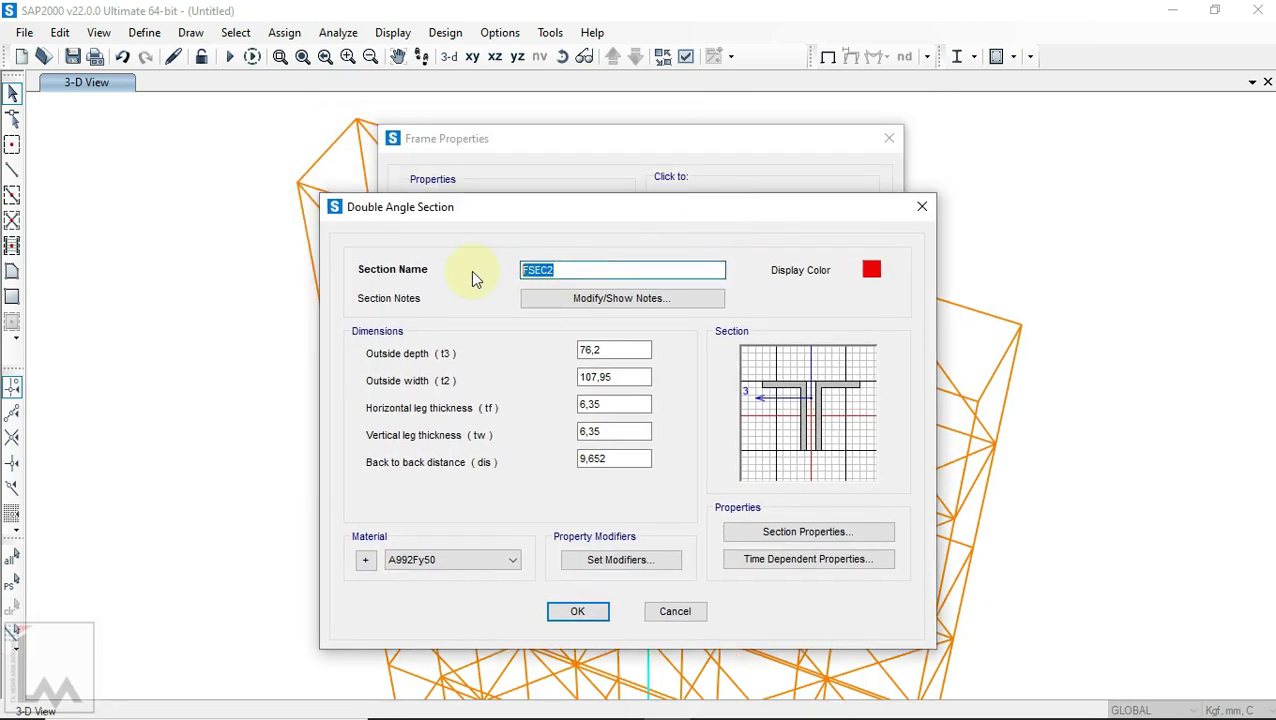
text(2xL40)
click(871, 270)
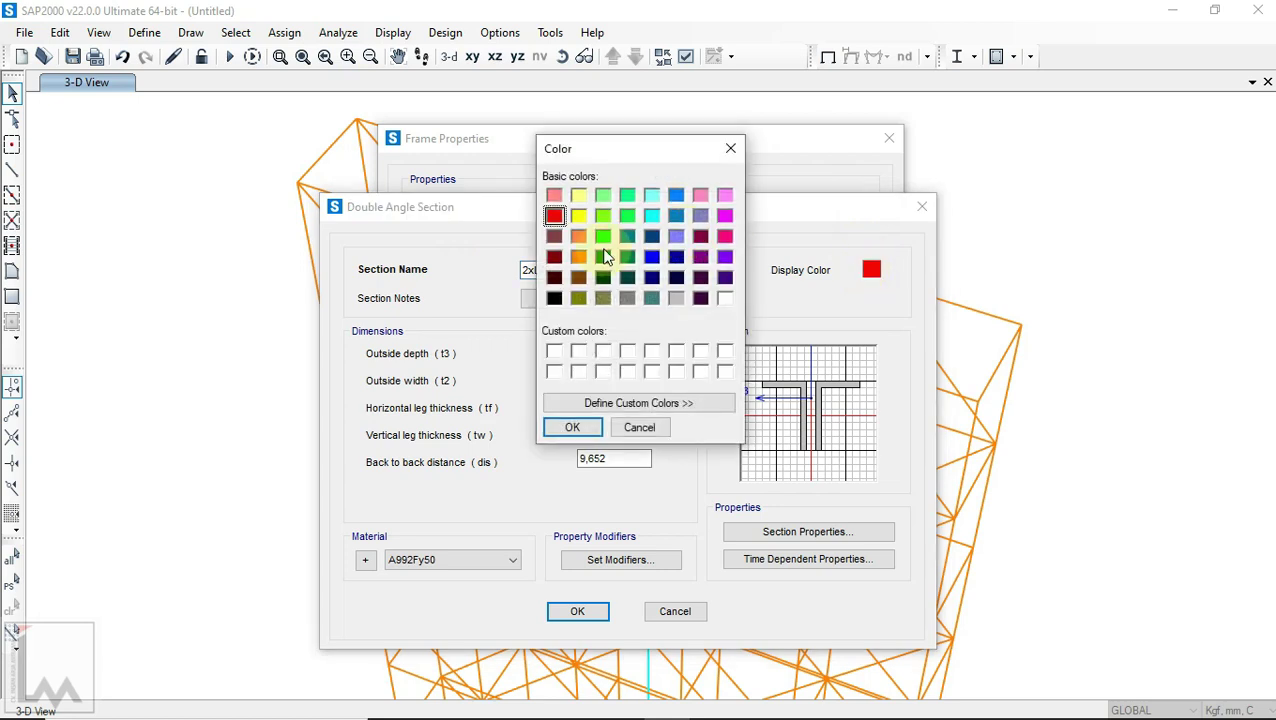
click(676, 194)
click(576, 427)
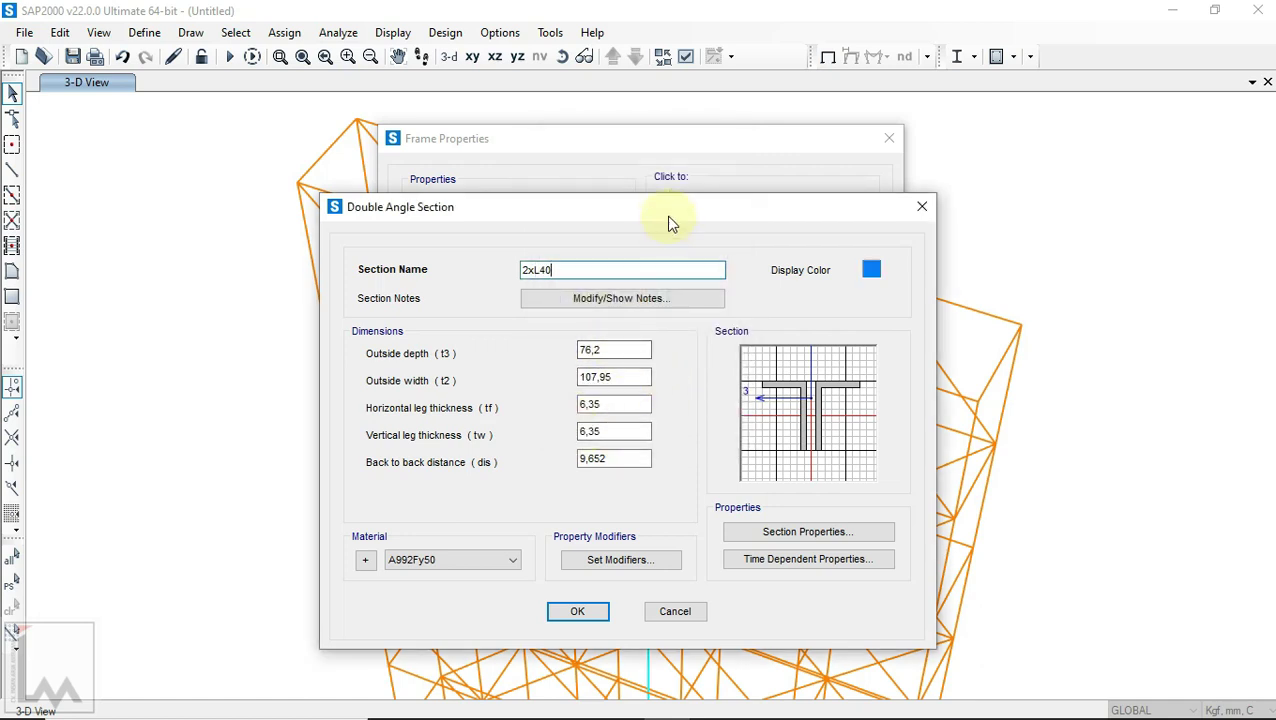
drag(668, 216, 656, 194)
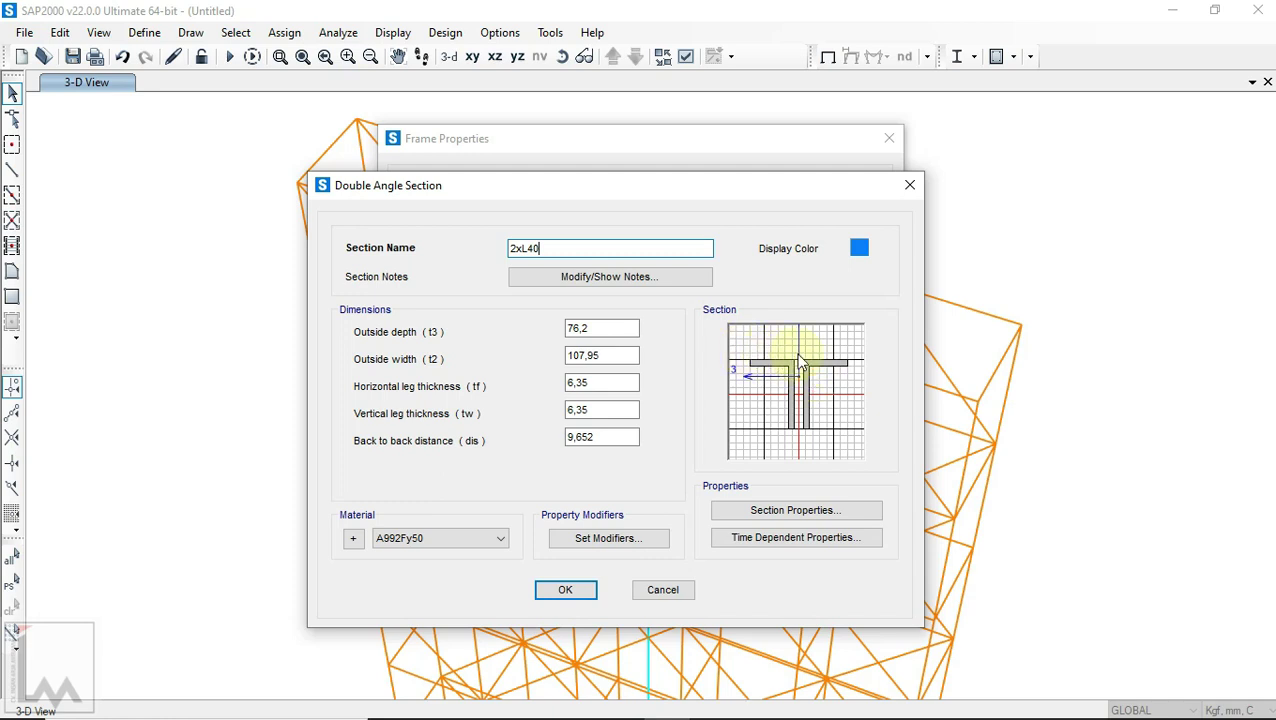
Step: Set the double-angle section's outside depth (t3) to 40 mm
click(607, 329)
drag(561, 330, 541, 336)
text(40)
key(Tab)
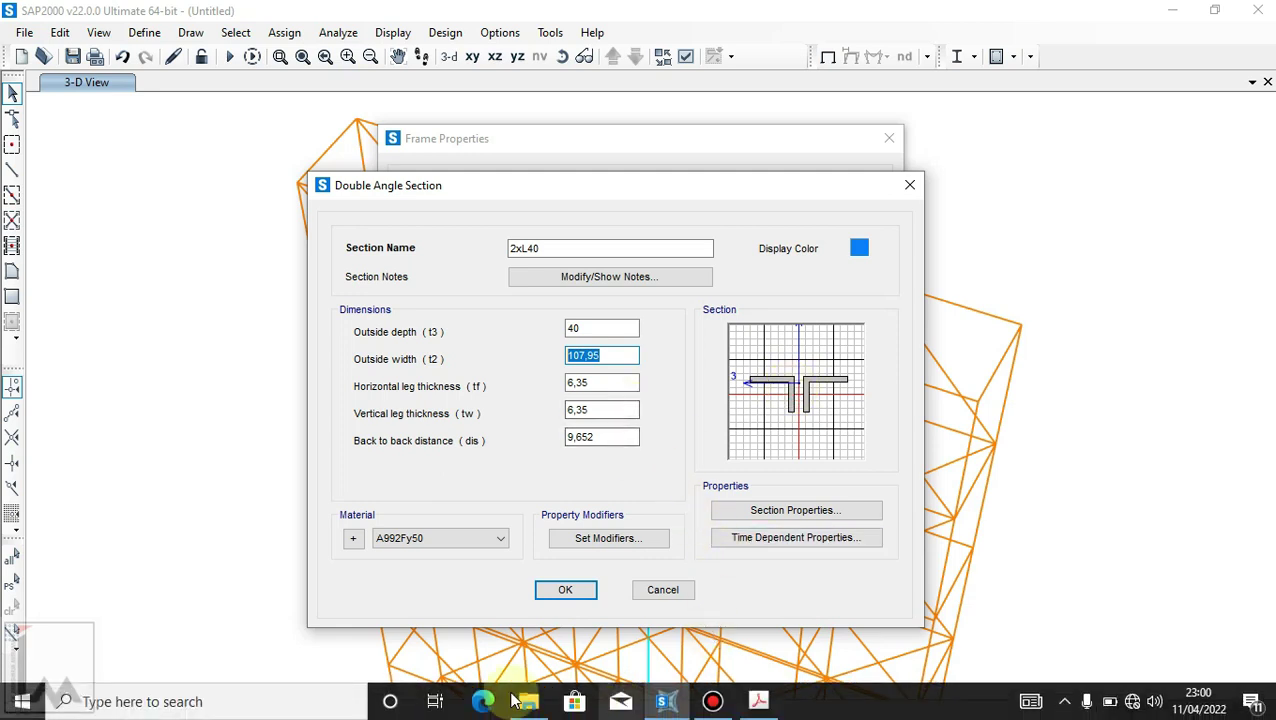
Step: Open Calculator and check the pipe and member spacing dimensions in the Materi 14.pdf top plan
click(322, 708)
click(436, 178)
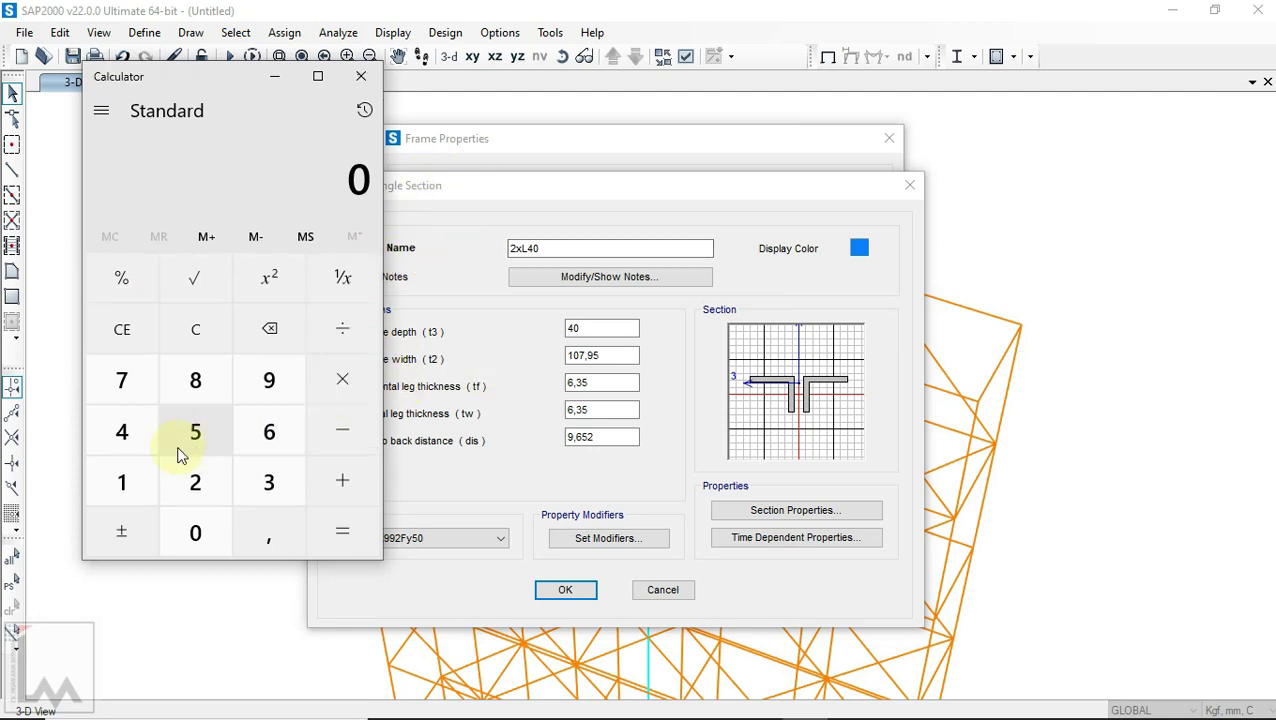
click(759, 703)
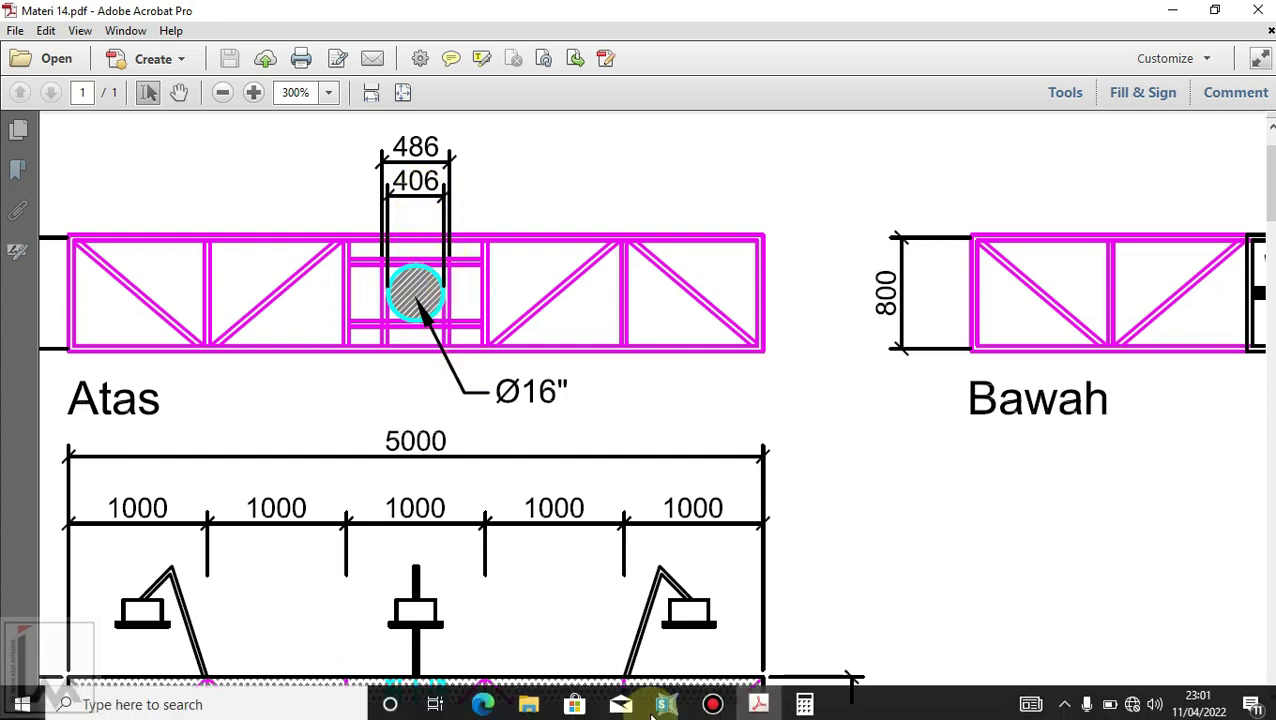
click(664, 699)
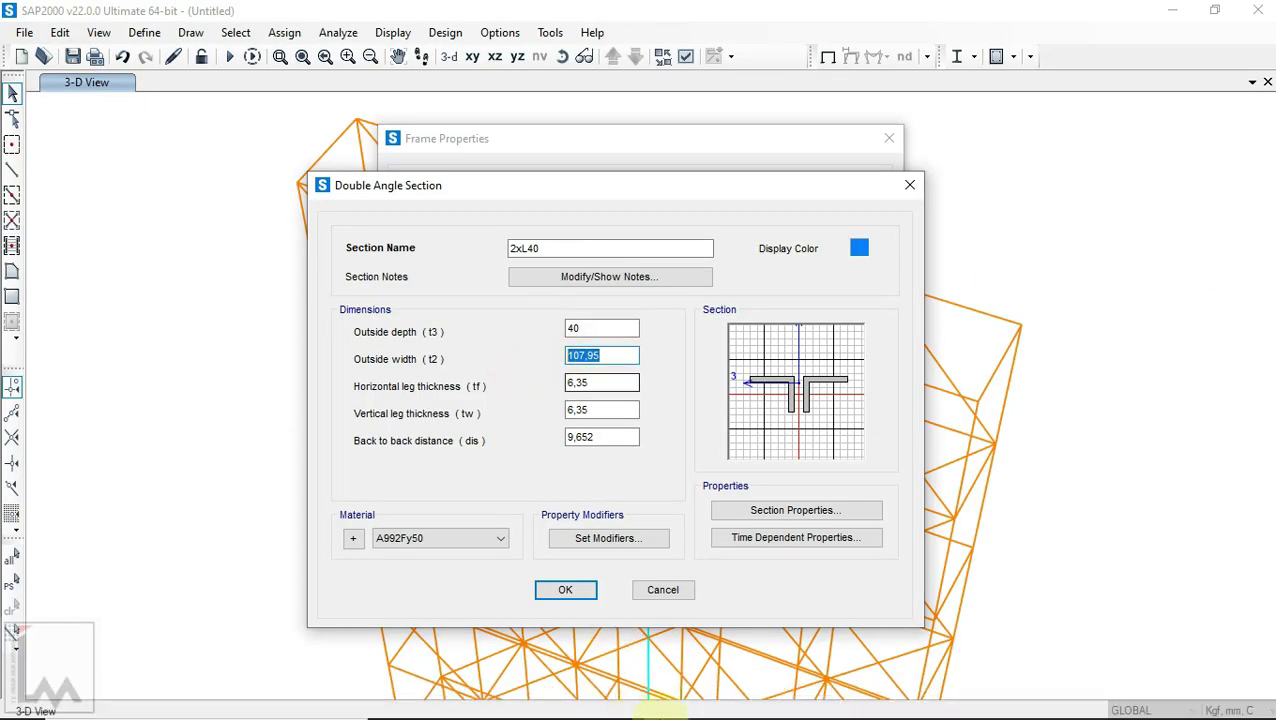
click(804, 708)
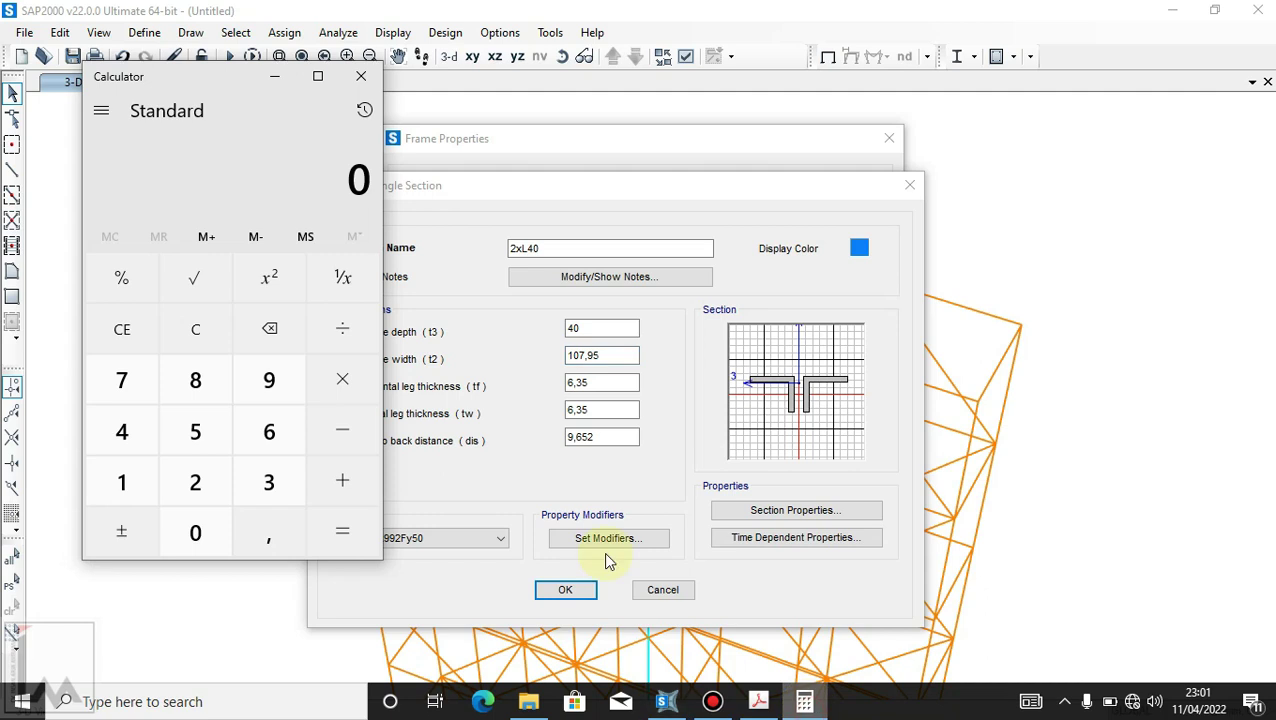
Step: Calculate the overall double-angle width as 40 + 406,4 + 40 in Calculator
click(122, 431)
click(195, 532)
click(330, 484)
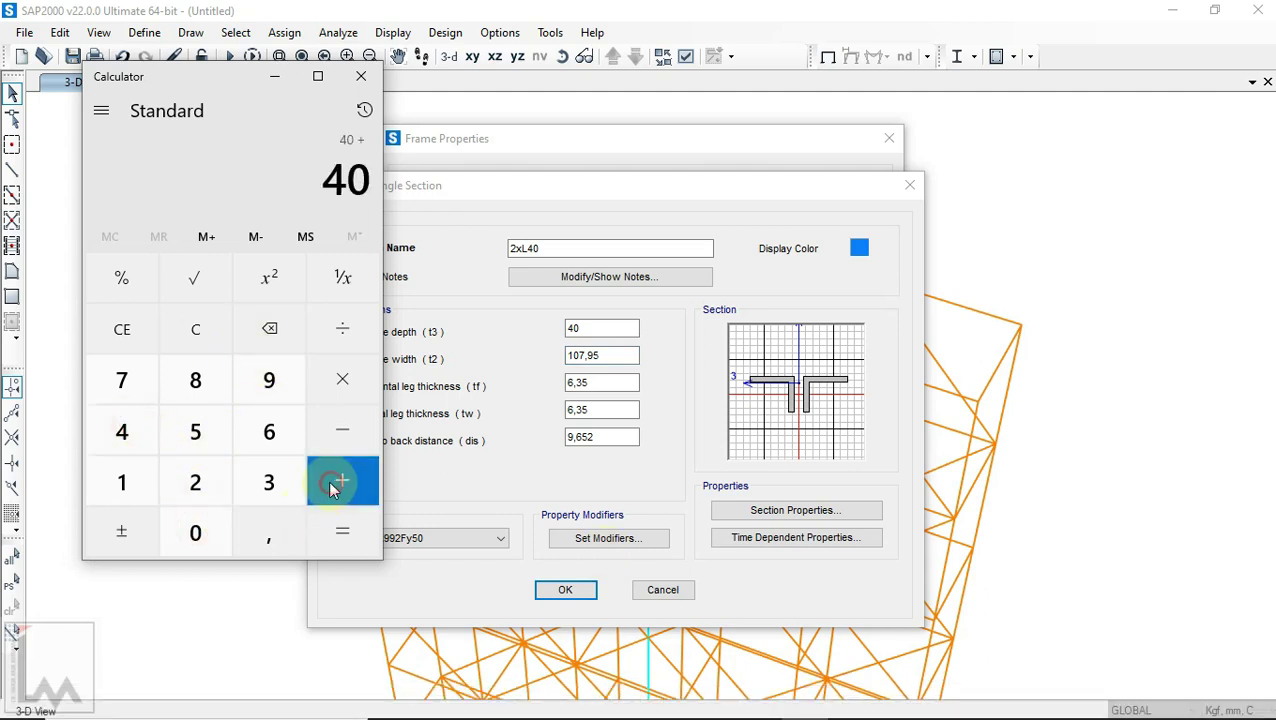
click(124, 433)
click(190, 530)
click(280, 430)
click(266, 531)
click(124, 430)
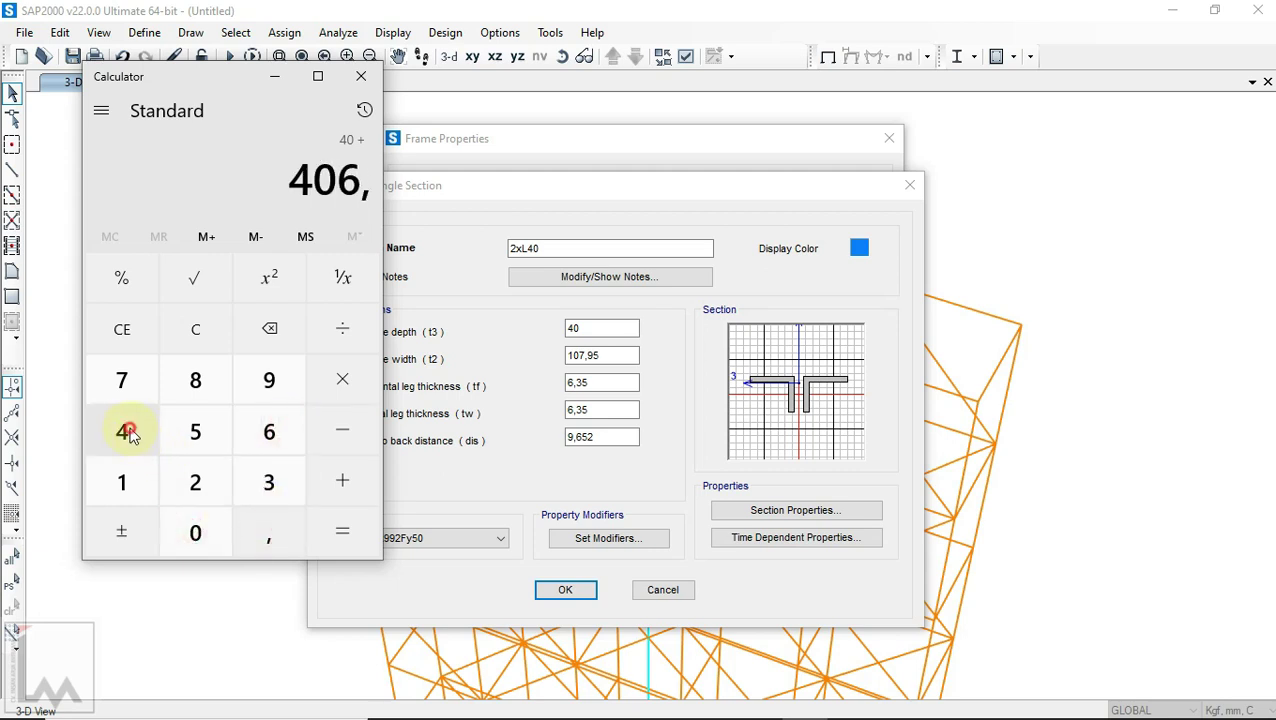
click(333, 481)
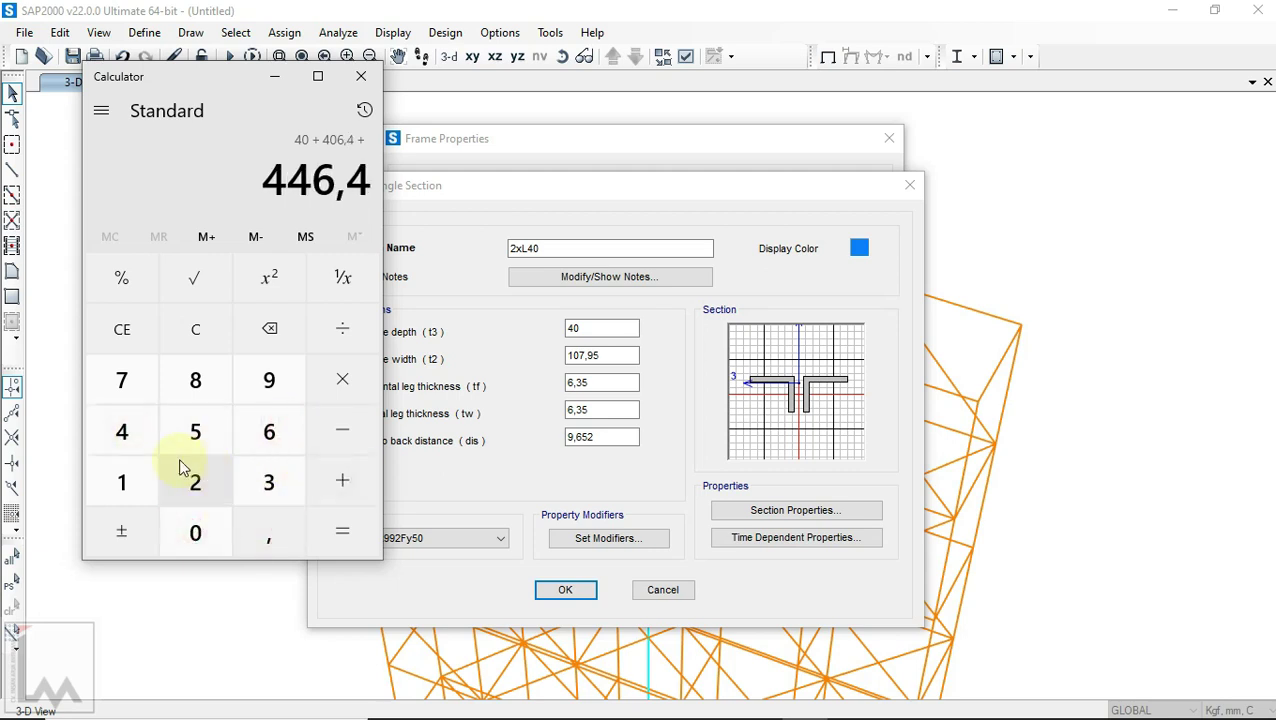
click(122, 431)
click(200, 530)
click(342, 522)
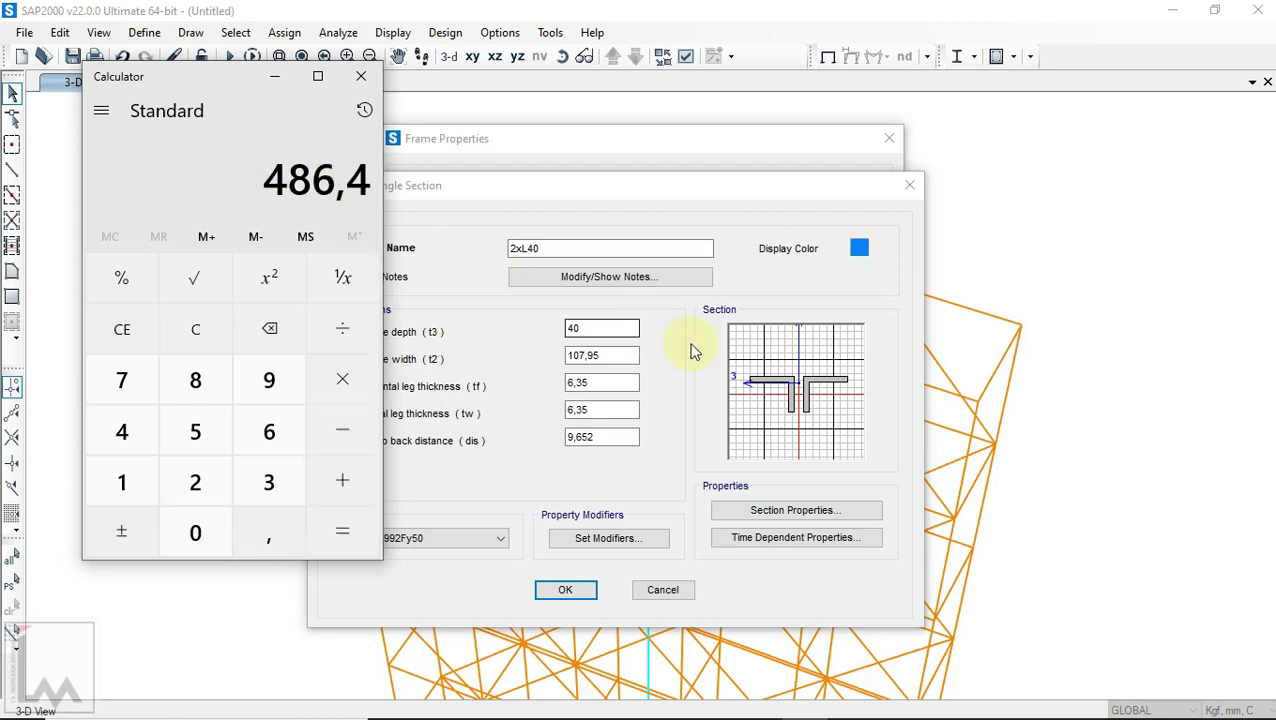
Step: Set the section's outside width to 486,4 mm, both leg thicknesses to 4 mm and the back-to-back distance to 406,4 mm
click(617, 356)
drag(617, 356, 530, 360)
text(486,4)
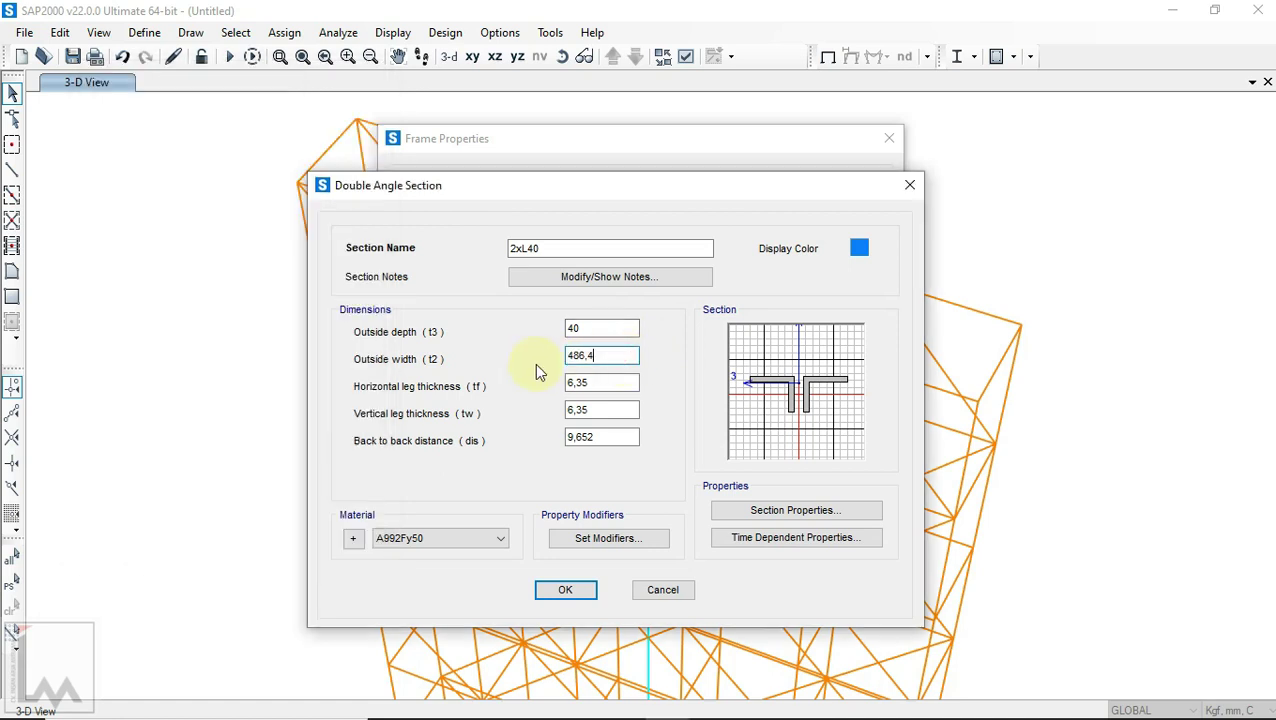
click(606, 382)
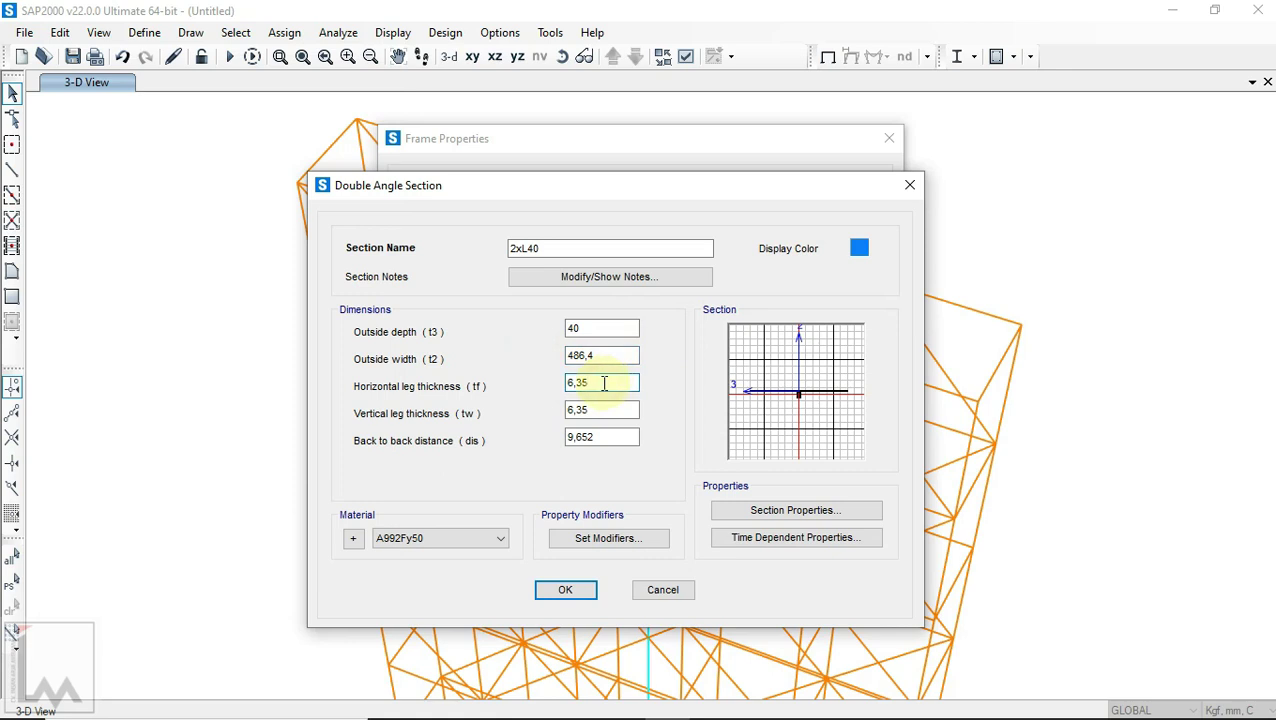
drag(604, 382, 566, 437)
text(486,4)
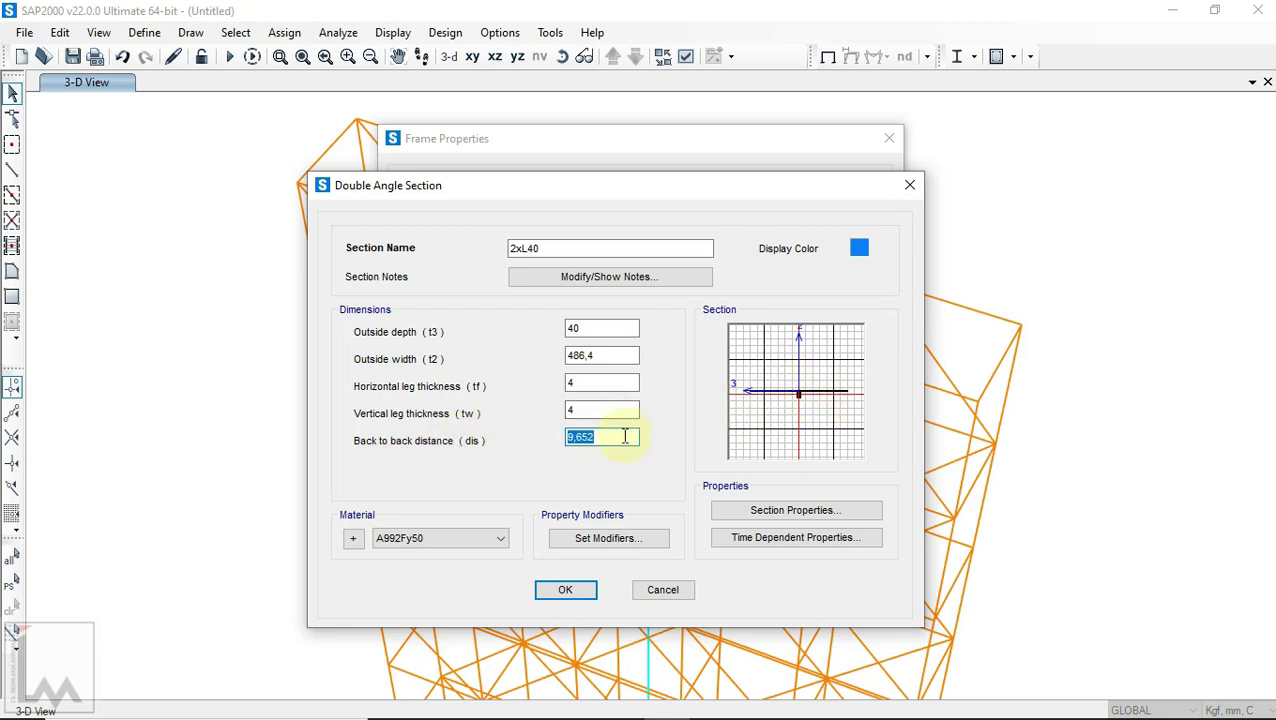
text(406,4)
Step: Assign material A36 to the 2xL40 section and save it to the frame properties
click(483, 543)
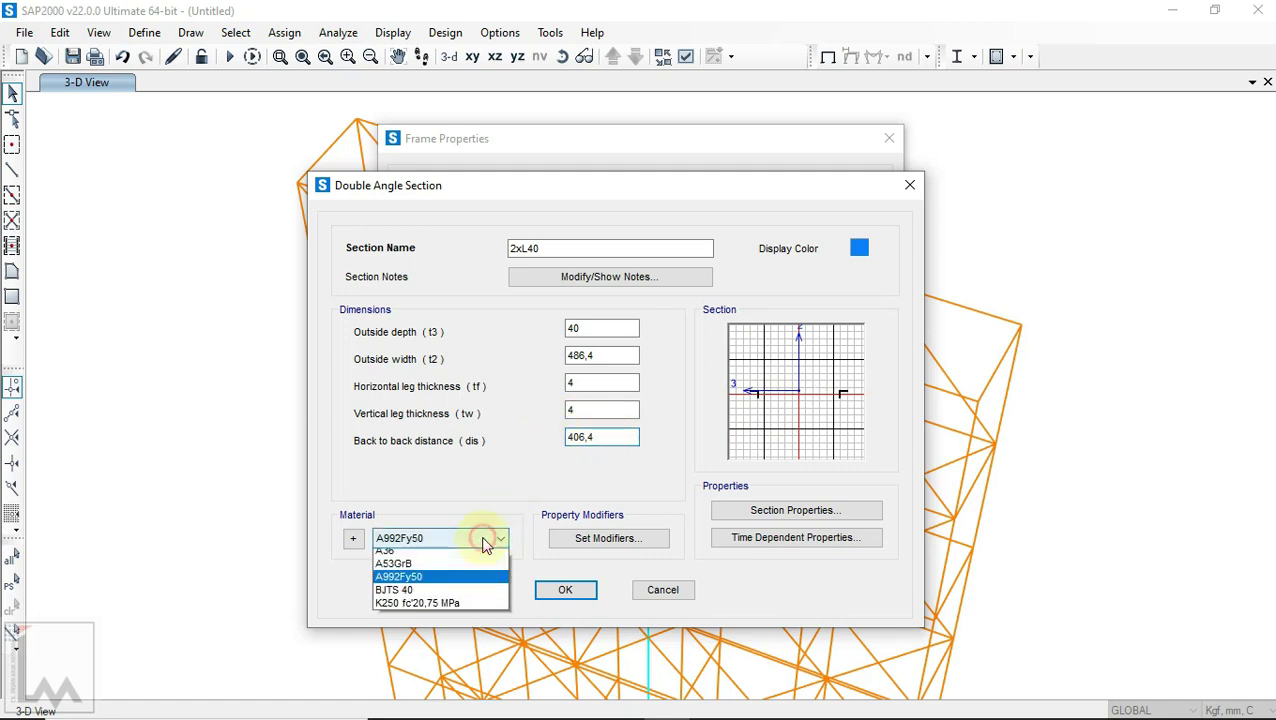
click(420, 578)
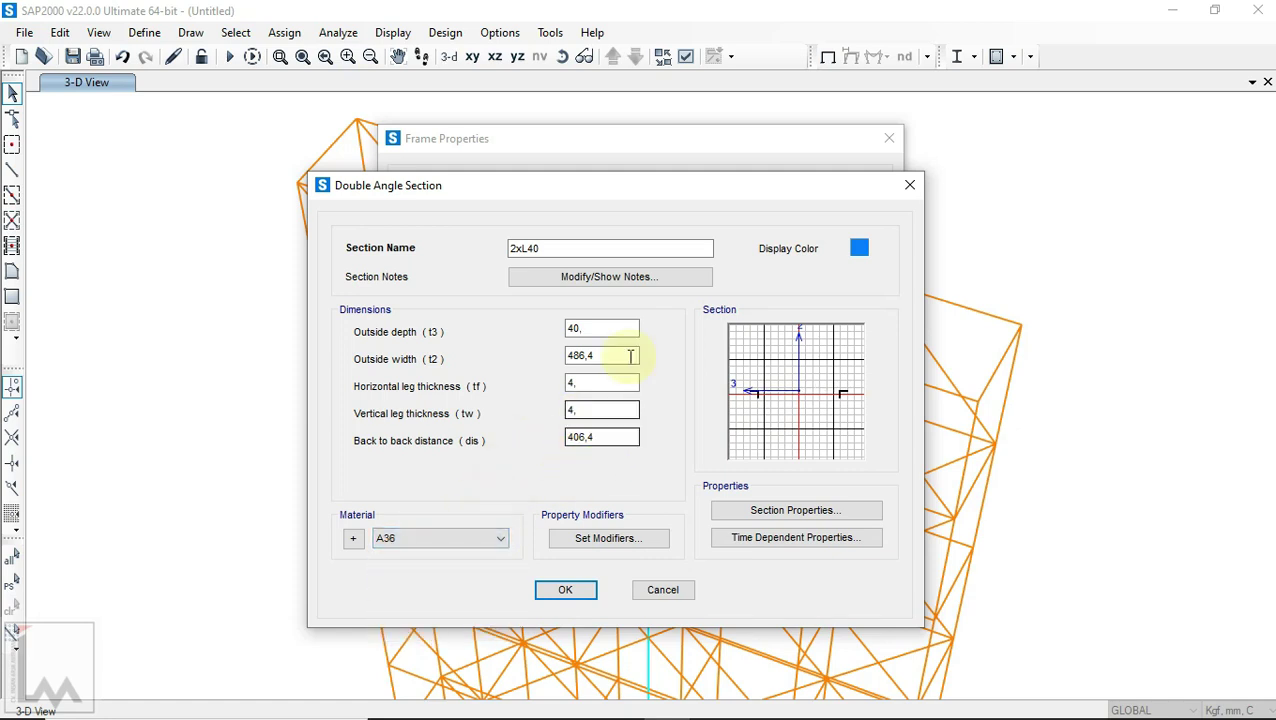
click(566, 590)
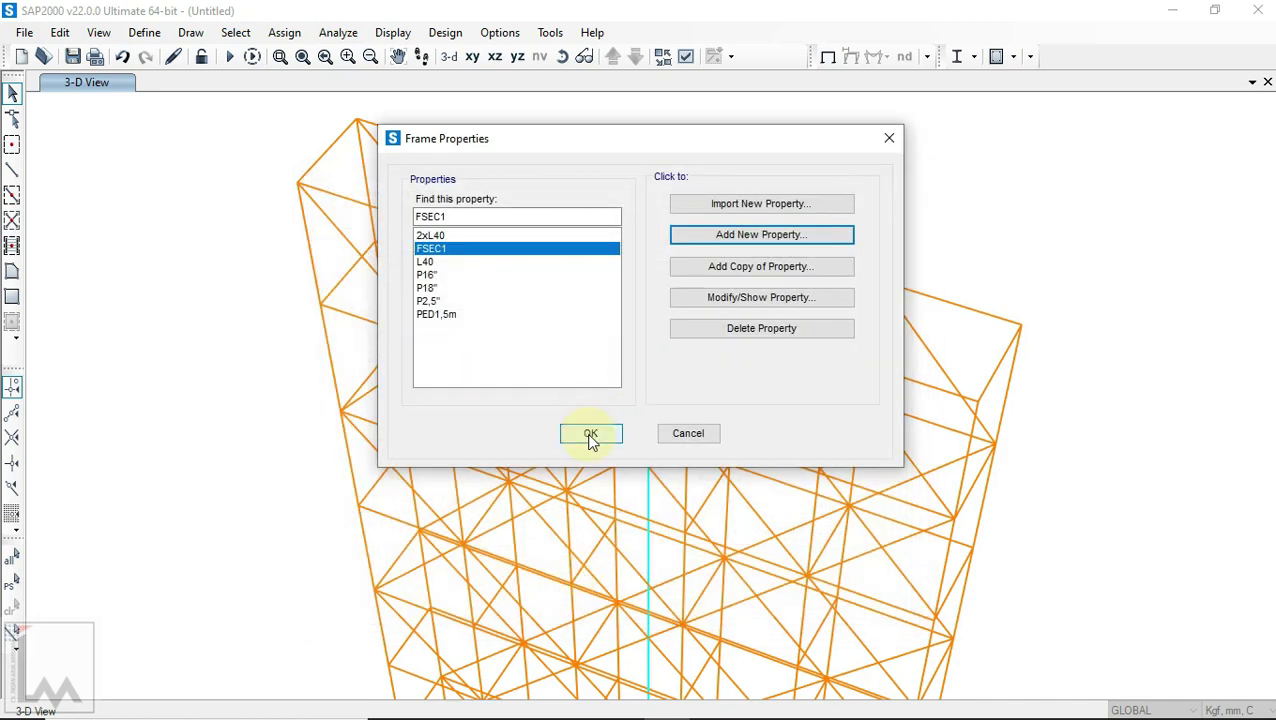
click(590, 433)
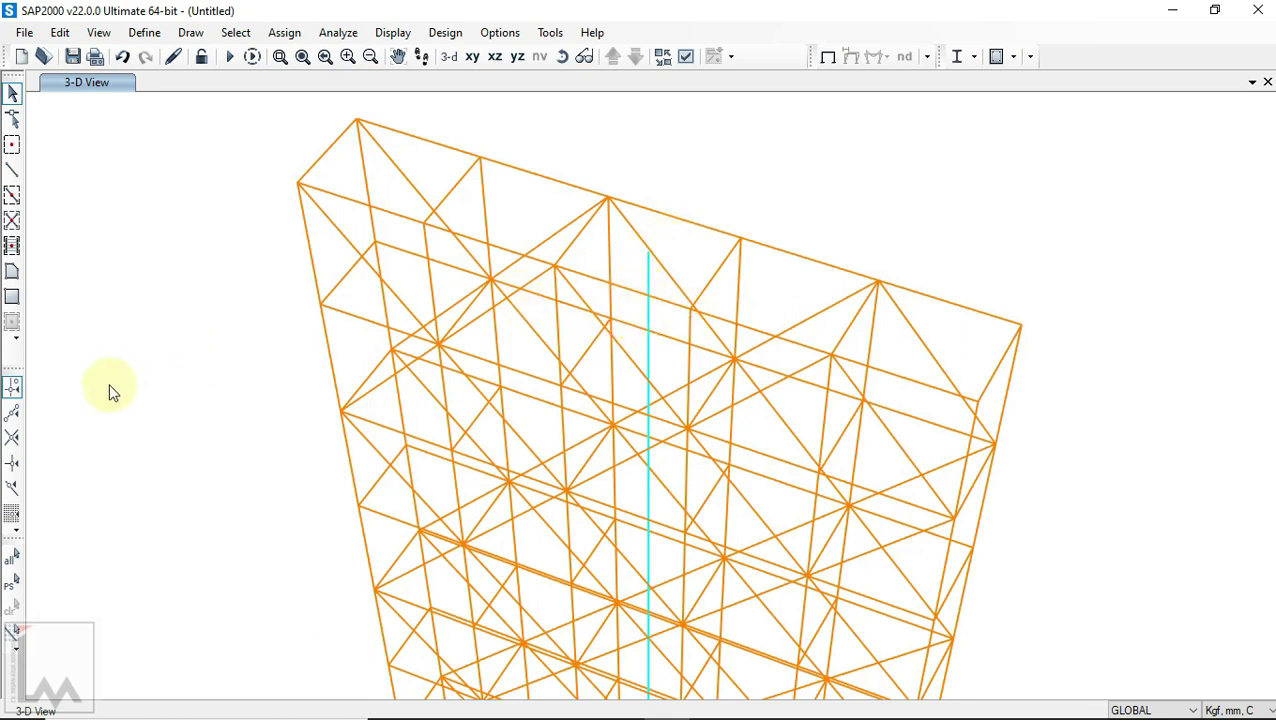
Step: Draw four 2xL40 frame members from the pole's top joint to the midpoints of the four surrounding top members, using midpoint snapping
click(13, 412)
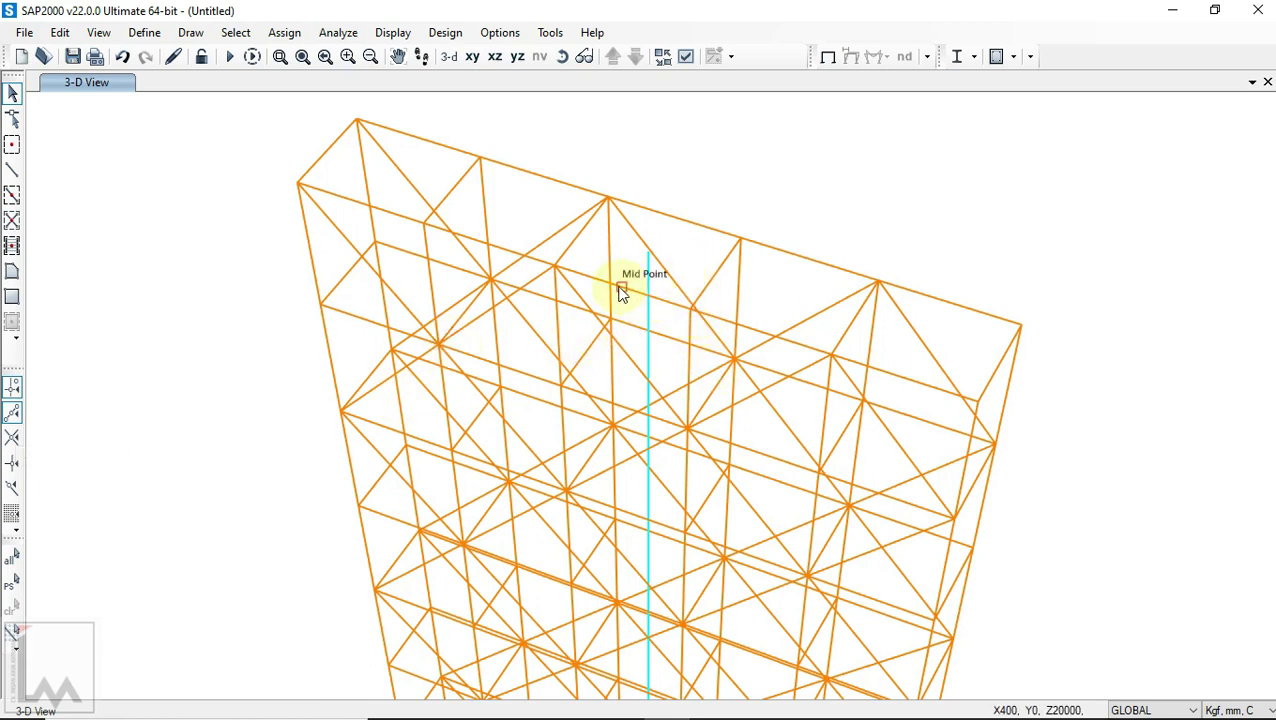
click(12, 170)
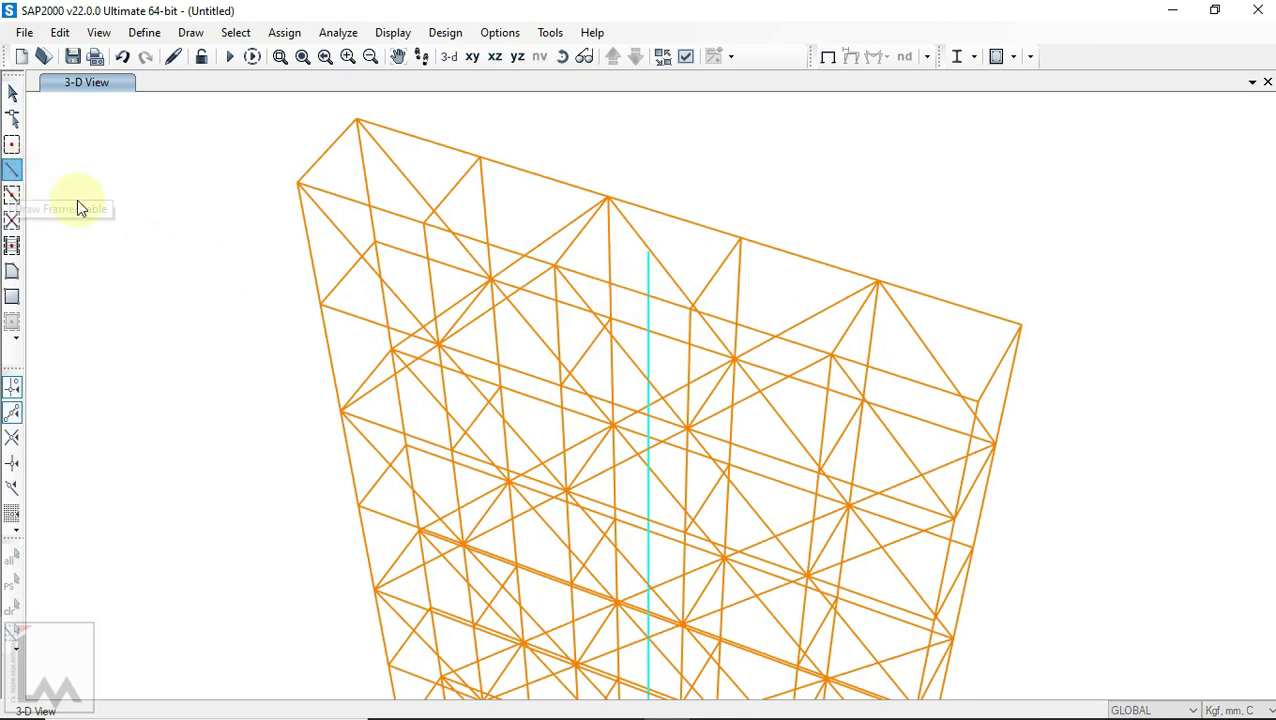
click(987, 207)
click(983, 208)
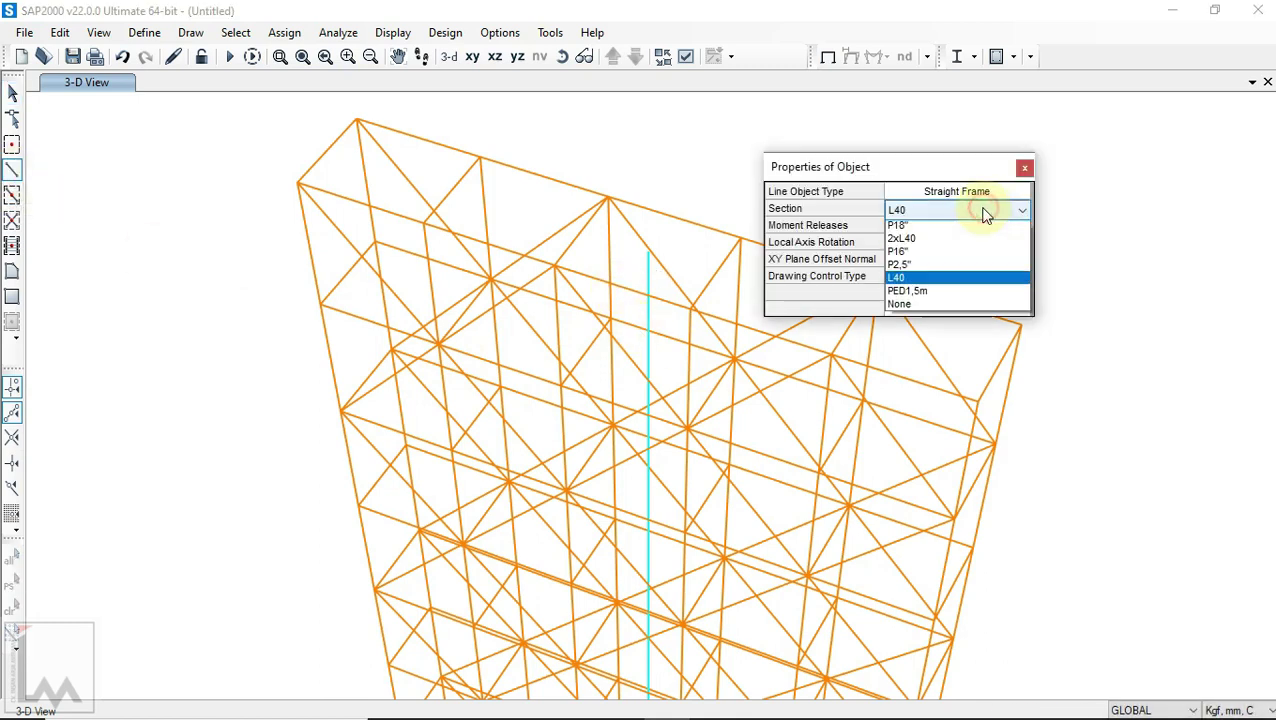
click(938, 254)
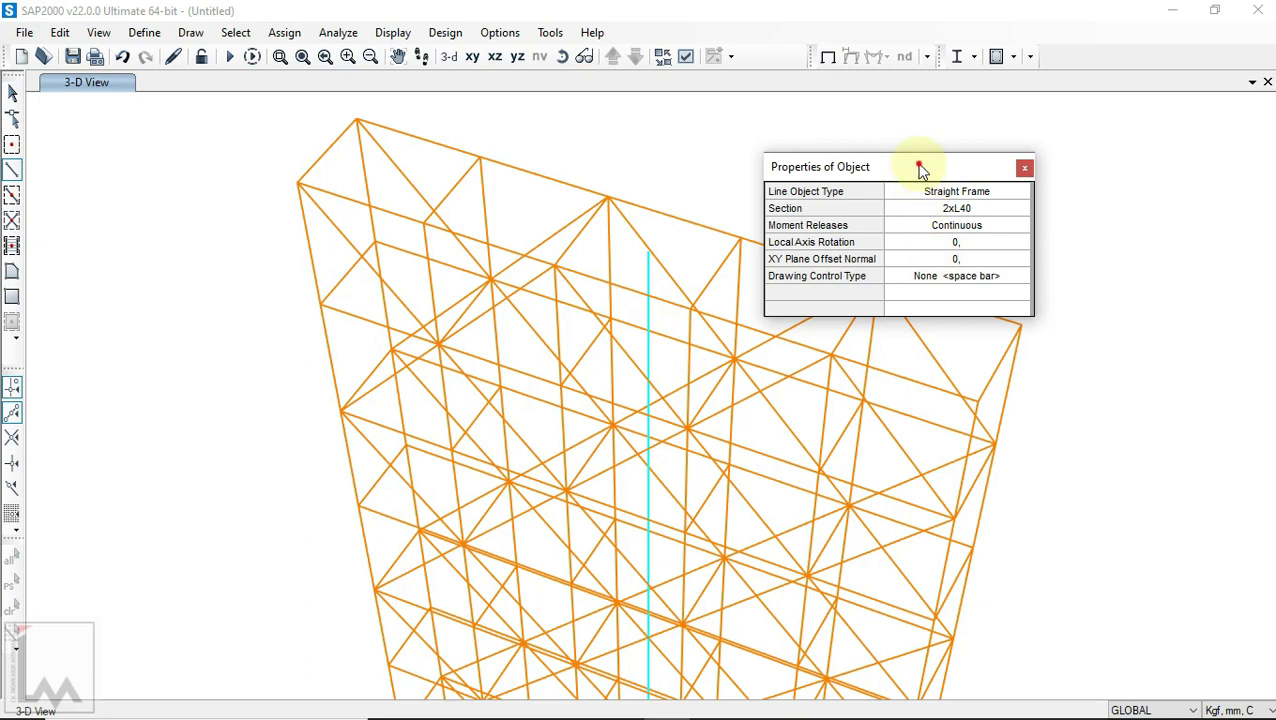
drag(920, 168, 1092, 296)
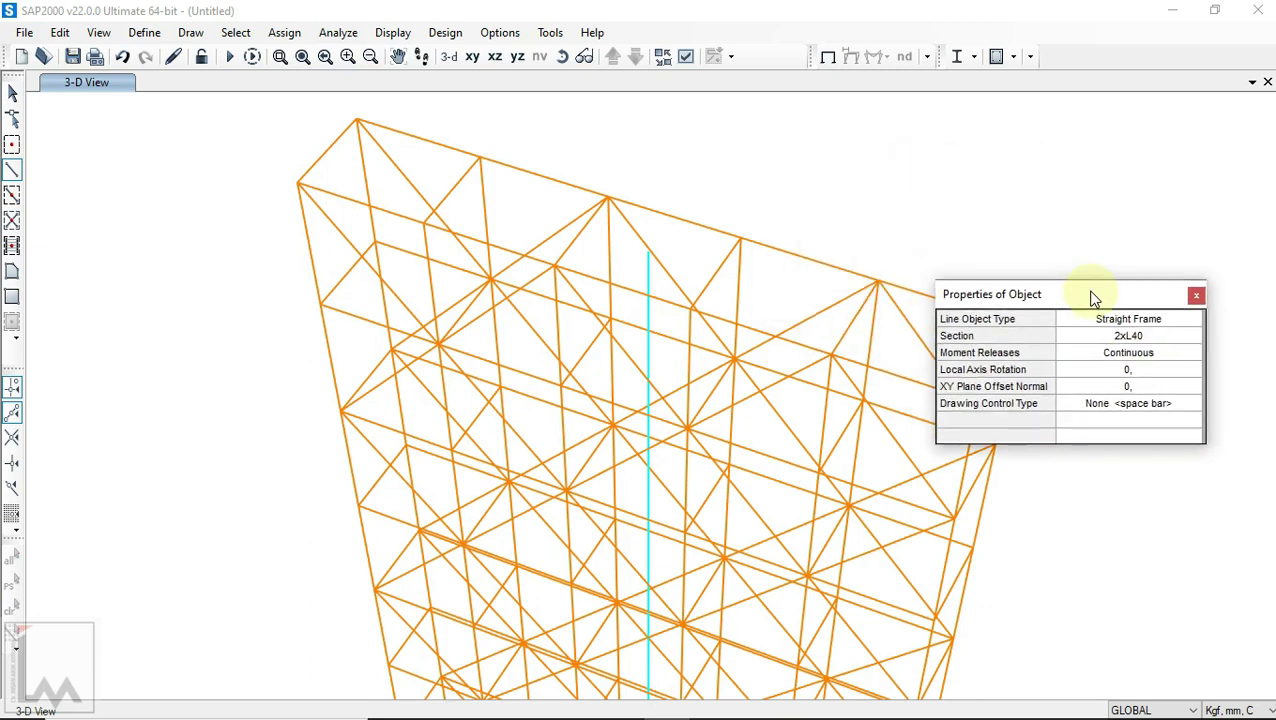
click(621, 285)
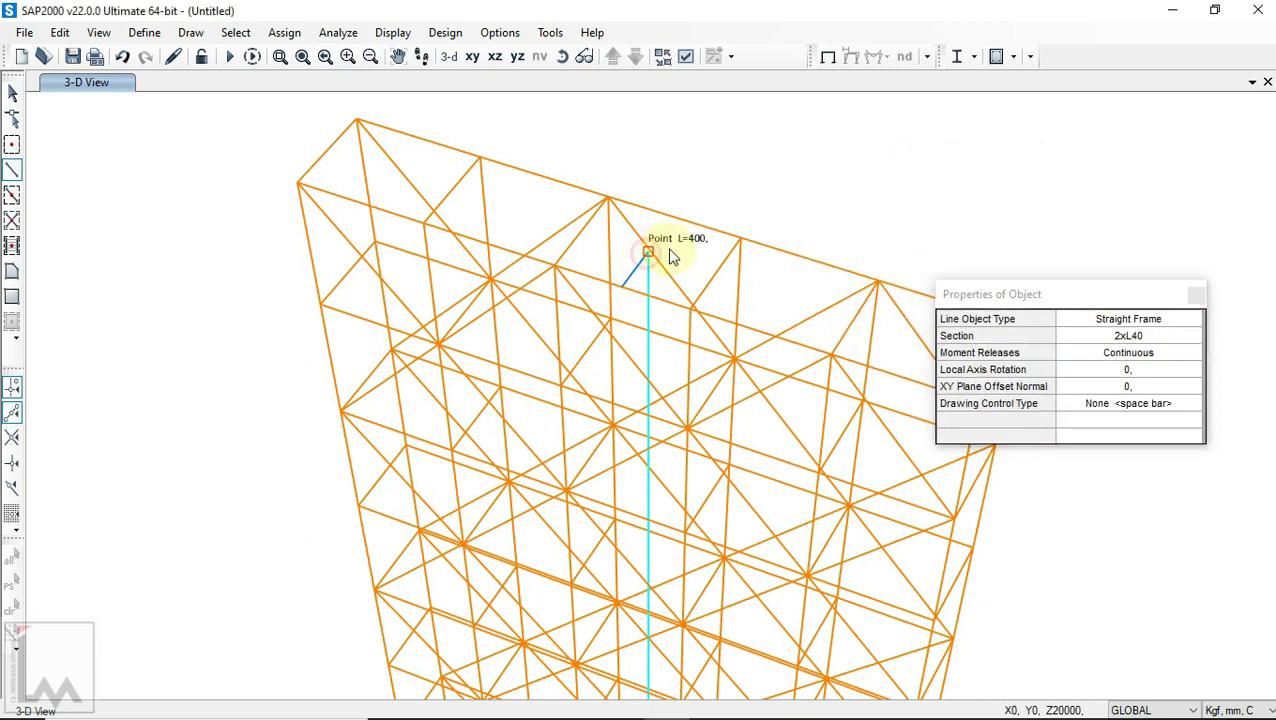
click(673, 218)
click(646, 258)
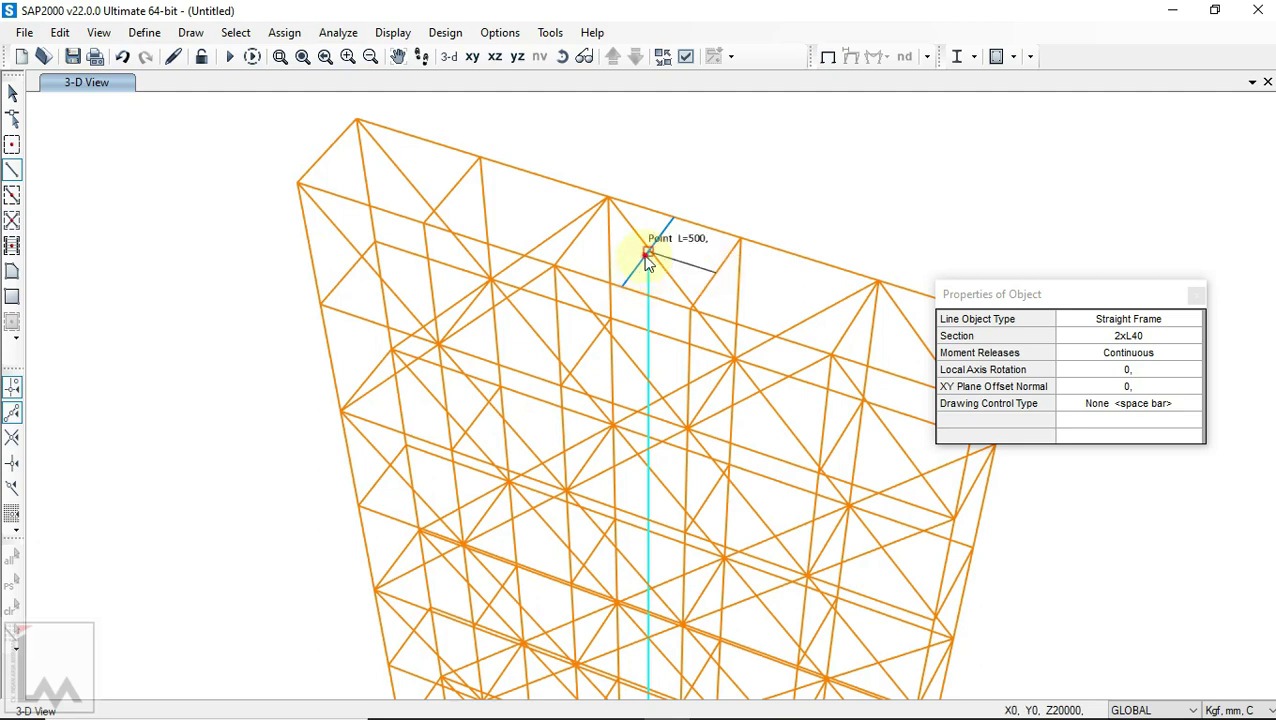
double_click(581, 233)
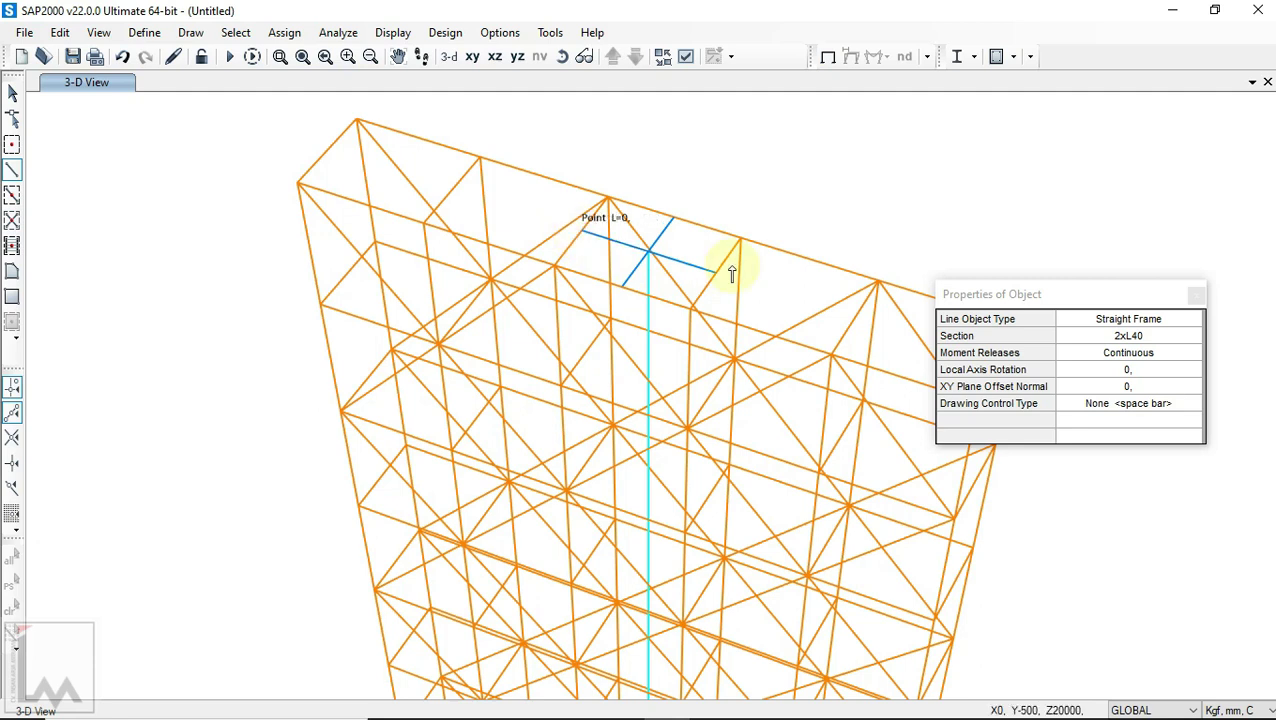
click(12, 92)
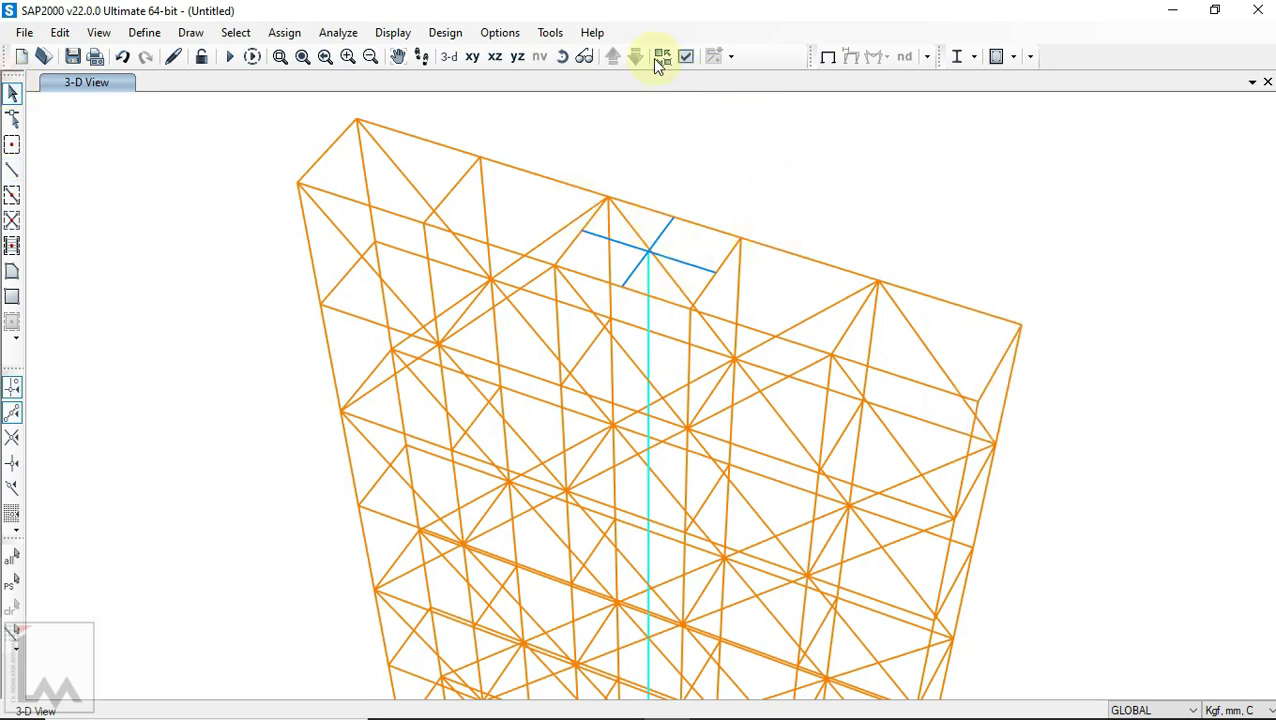
Step: Show the model in Extrude view and compare the double angles around the pole's top with the Atas plan in Materi 14.pdf
click(686, 57)
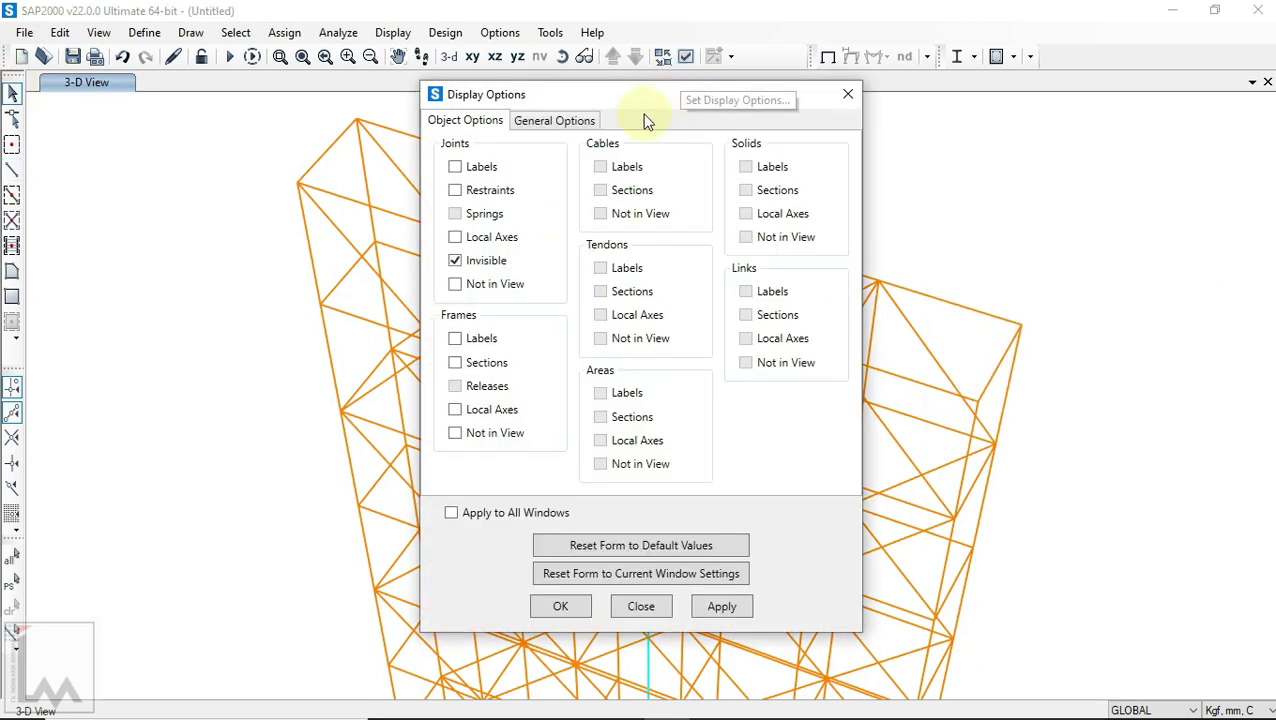
click(559, 124)
click(752, 214)
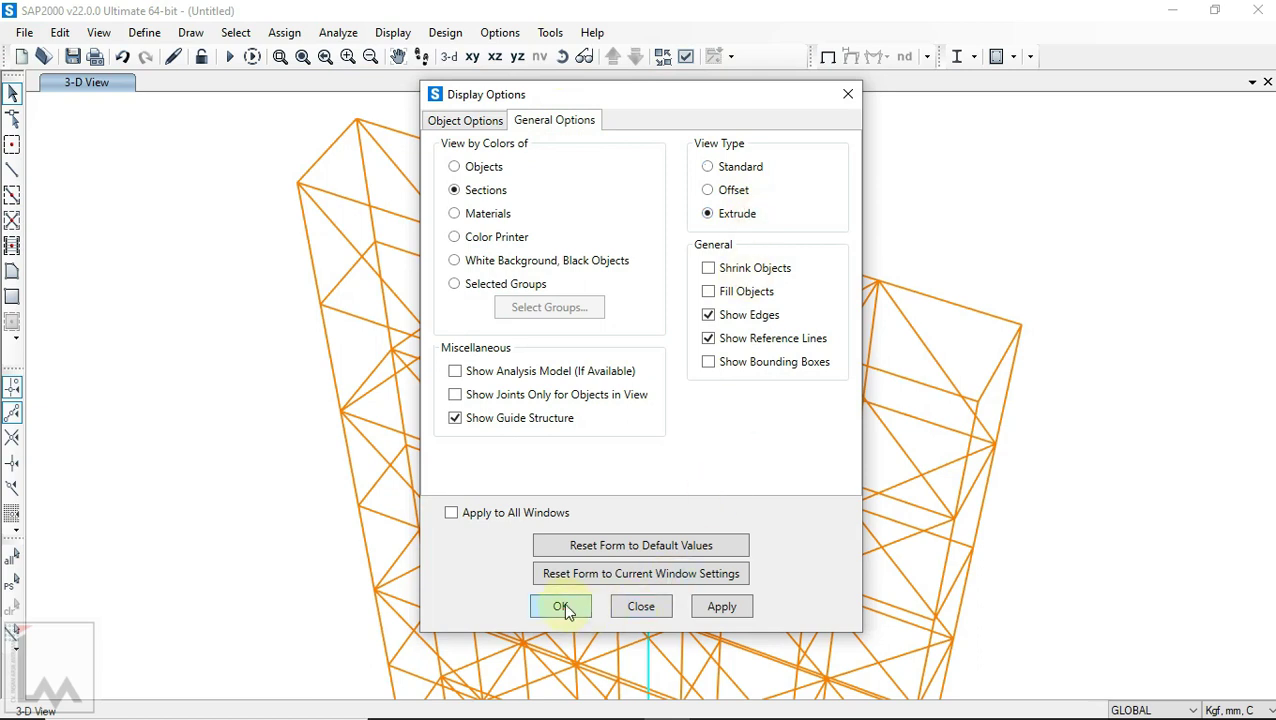
click(561, 607)
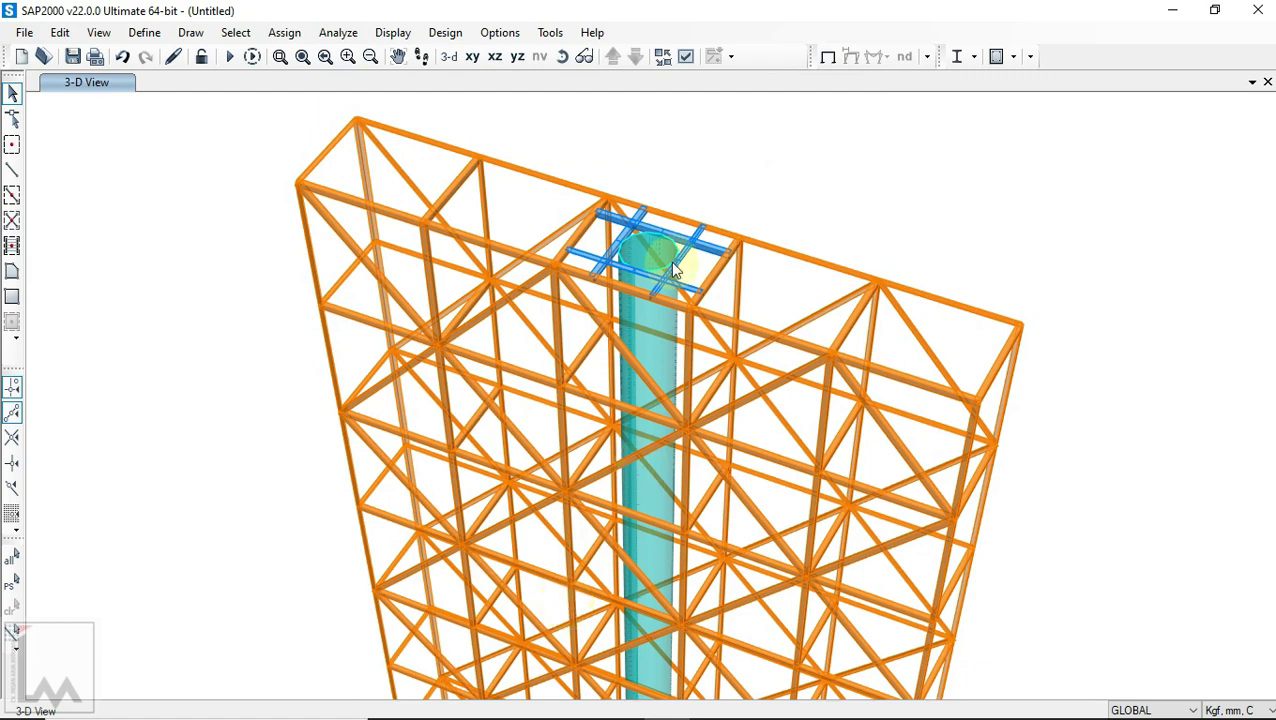
scroll(683, 255, up, 5)
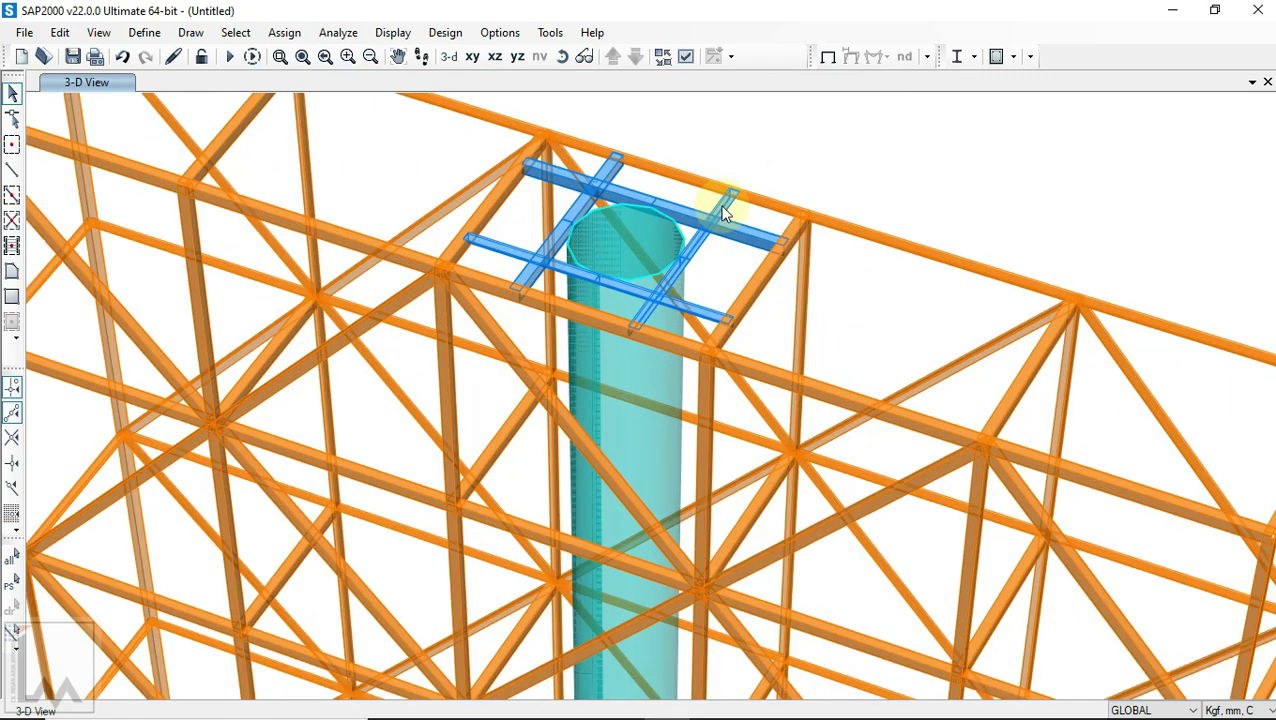
key(Up)
key(Up)
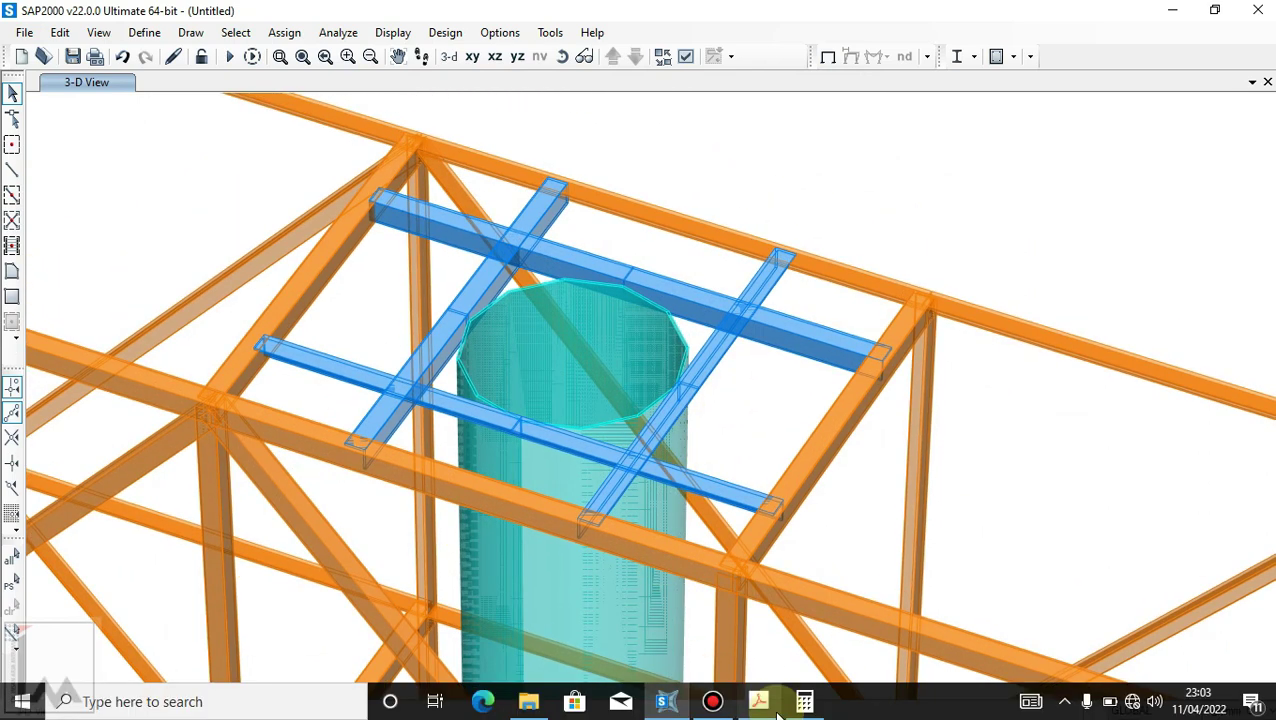
click(758, 704)
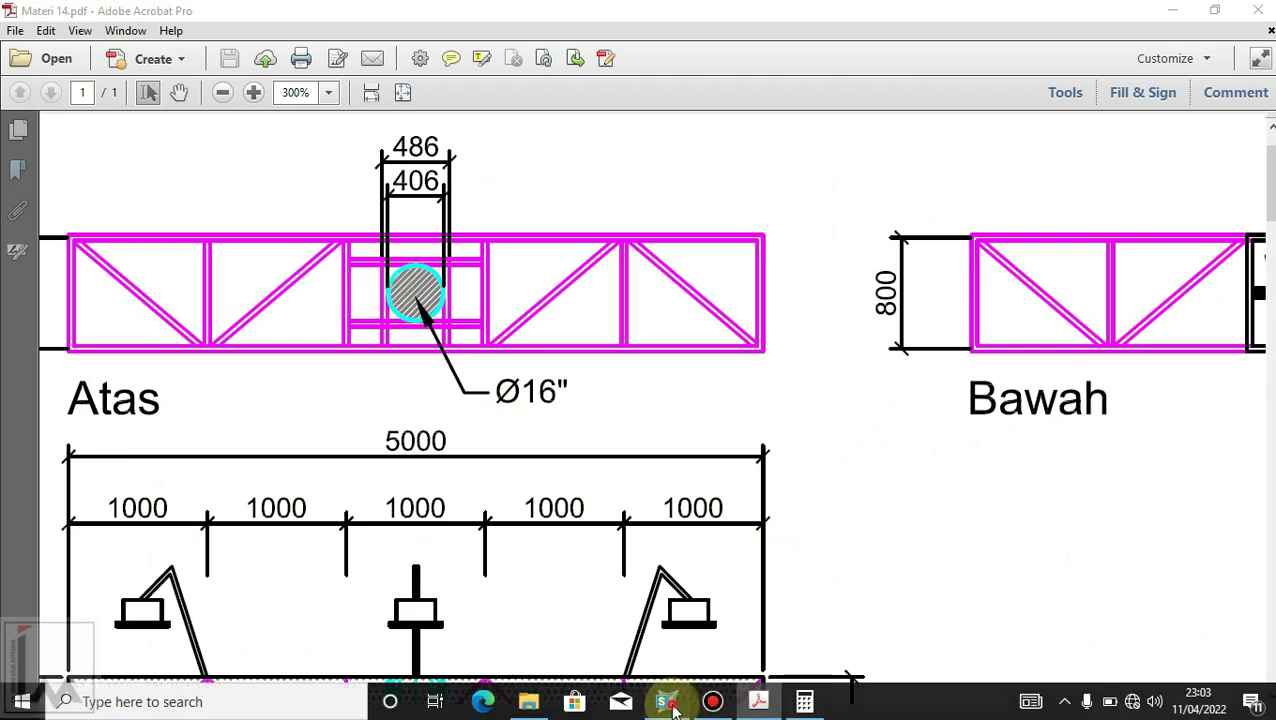
click(667, 702)
Step: Inspect the extruded pole and panel frame down to the panel's lower edge, and return the display to the Standard view type
scroll(740, 285, down, 5)
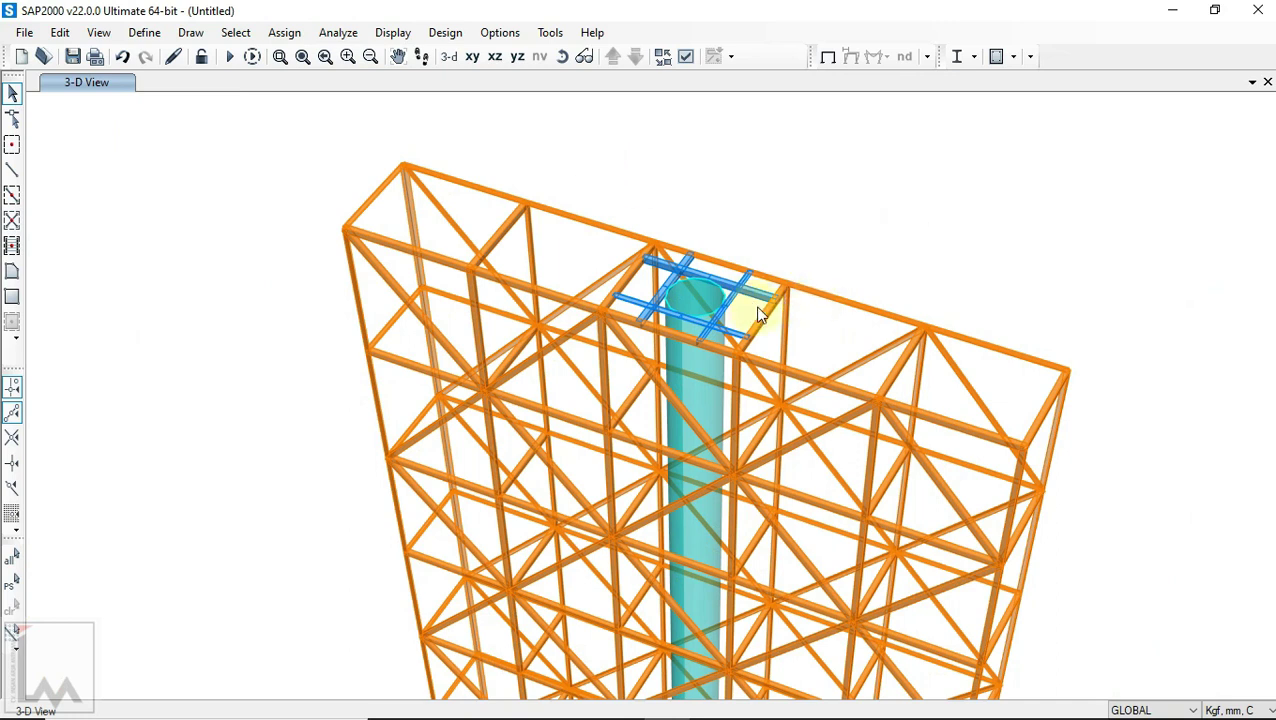
scroll(733, 268, down, 6)
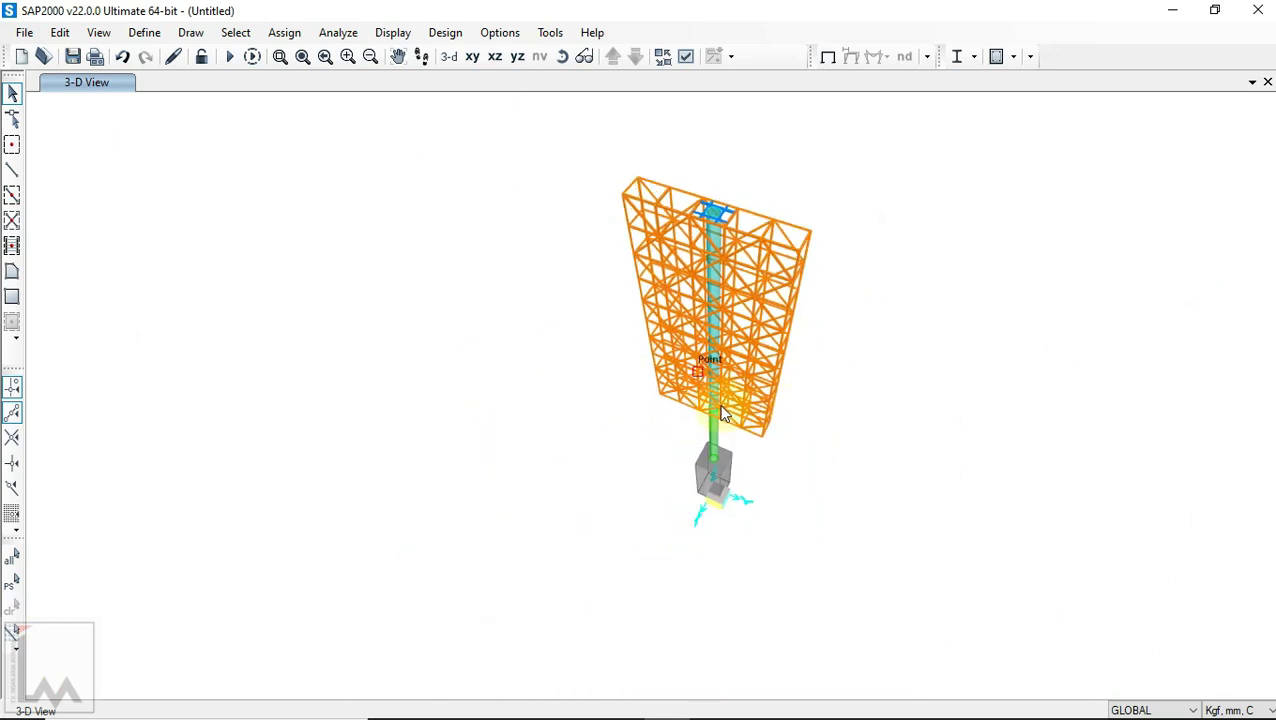
scroll(692, 465, up, 4)
scroll(692, 465, up, 3)
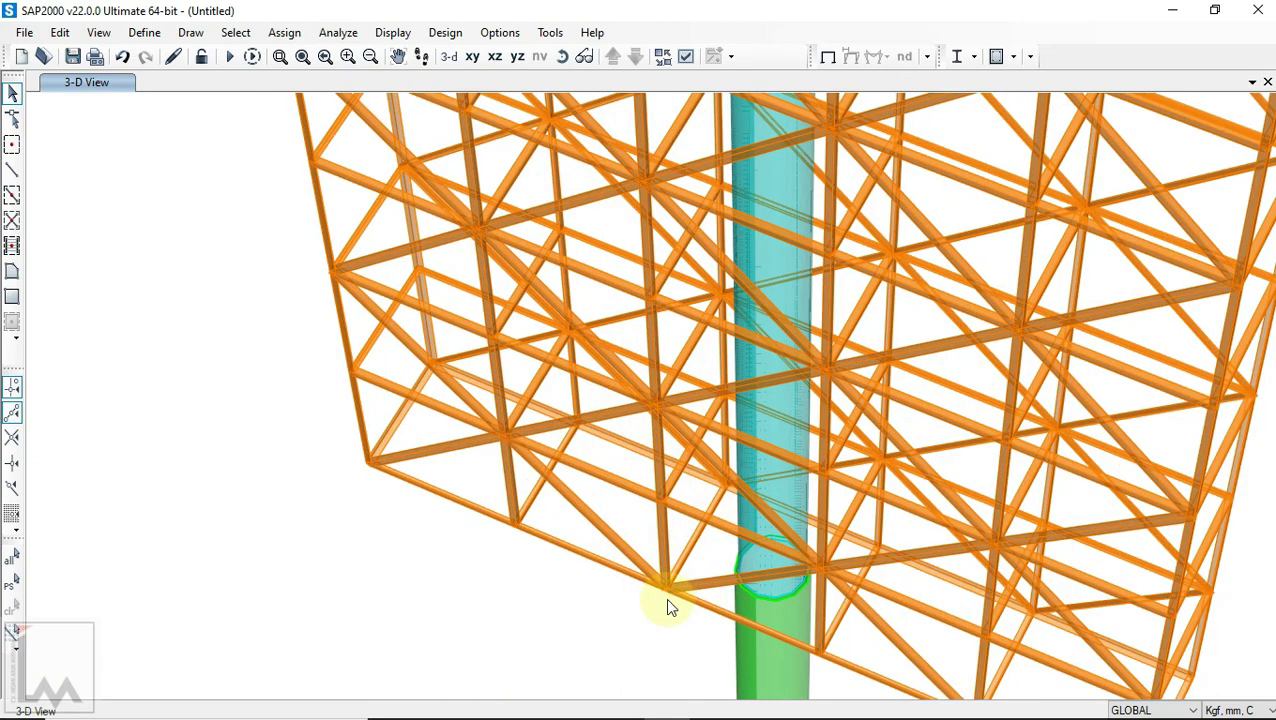
scroll(661, 630, down, 1)
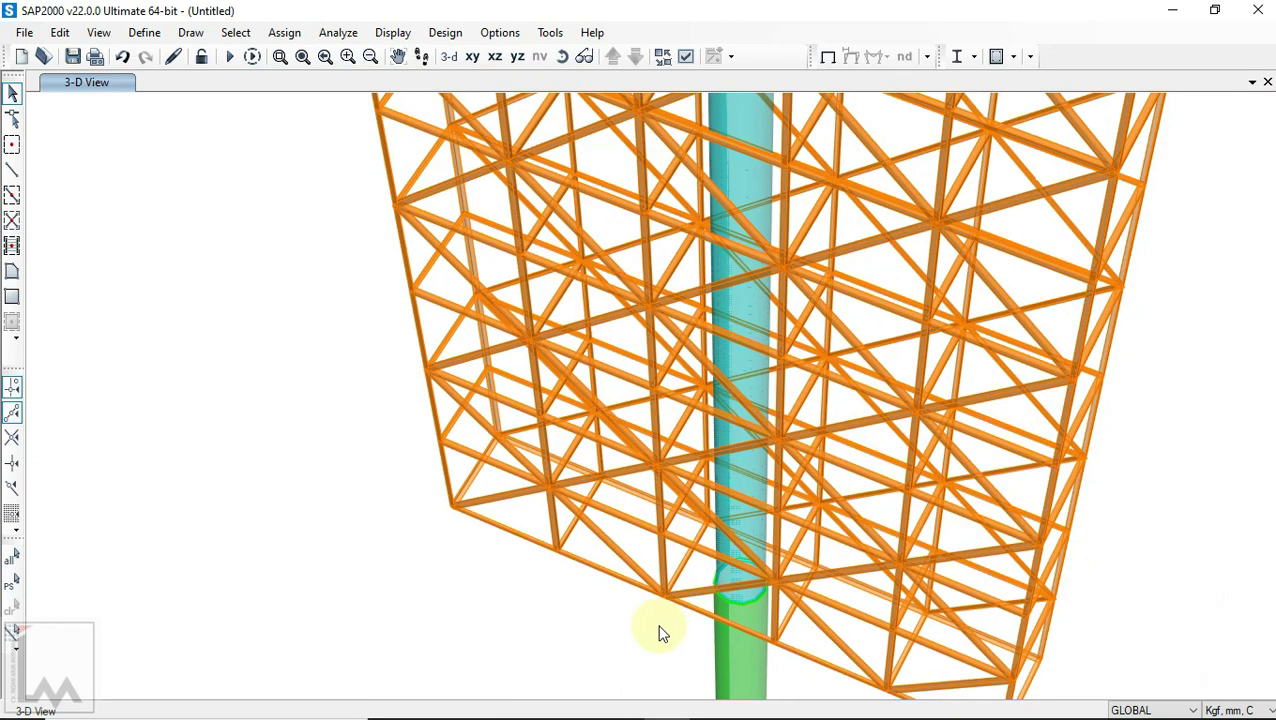
scroll(661, 632, down, 6)
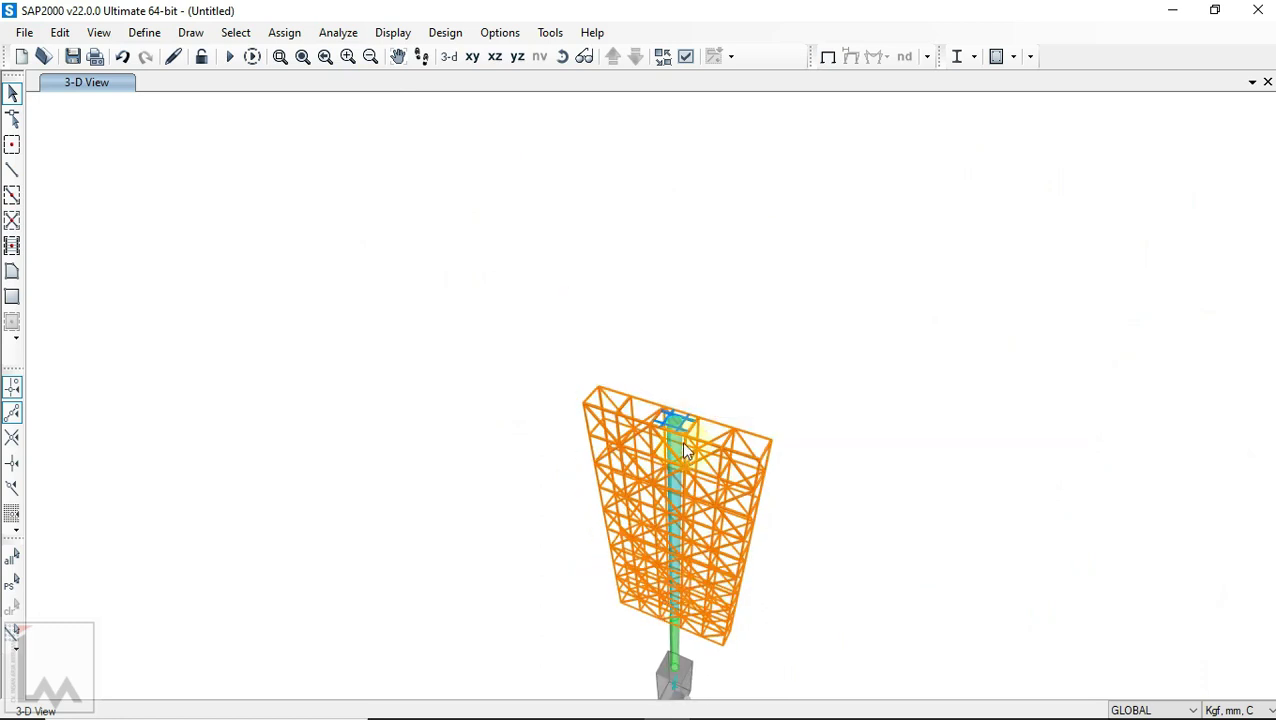
scroll(686, 452, up, 5)
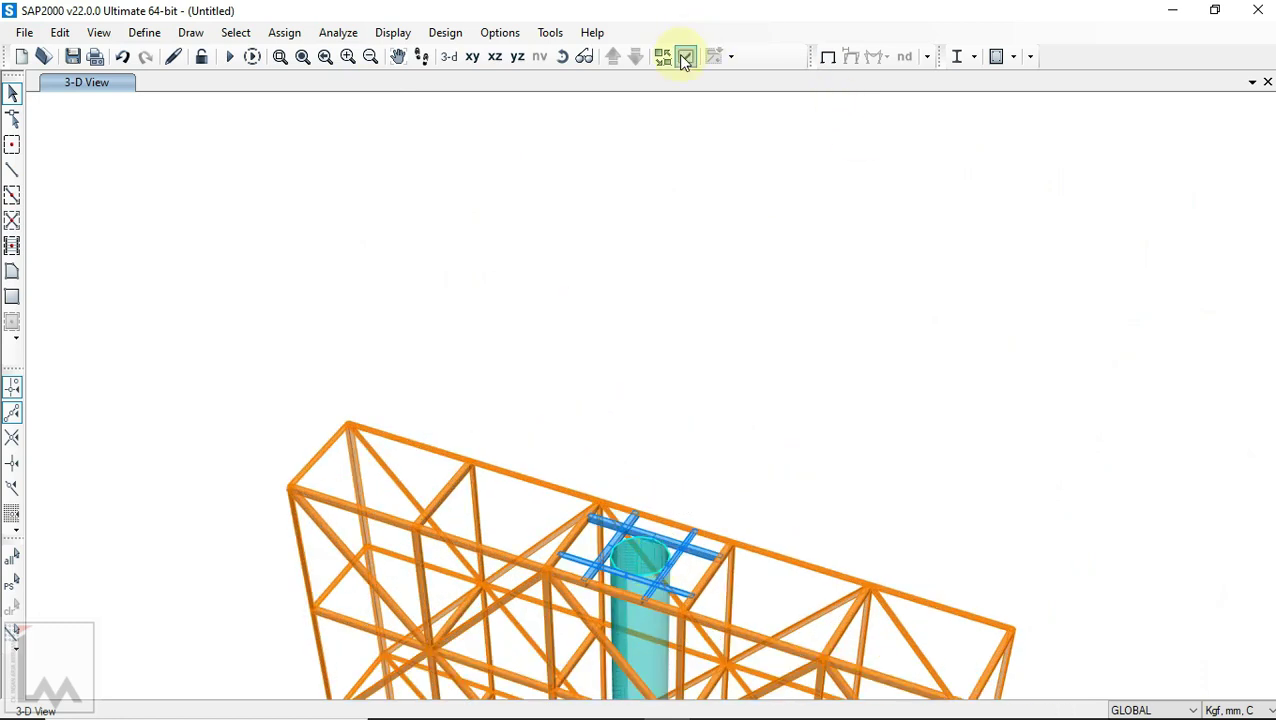
click(686, 58)
click(585, 125)
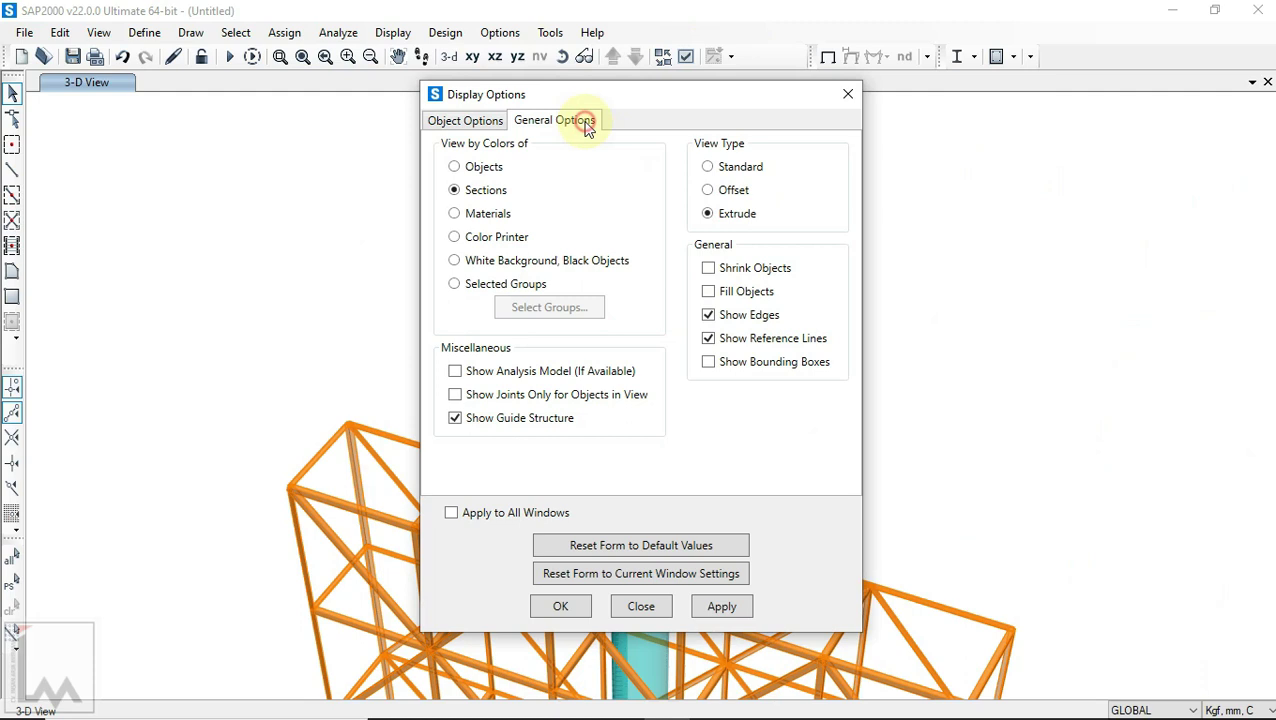
click(707, 167)
click(560, 607)
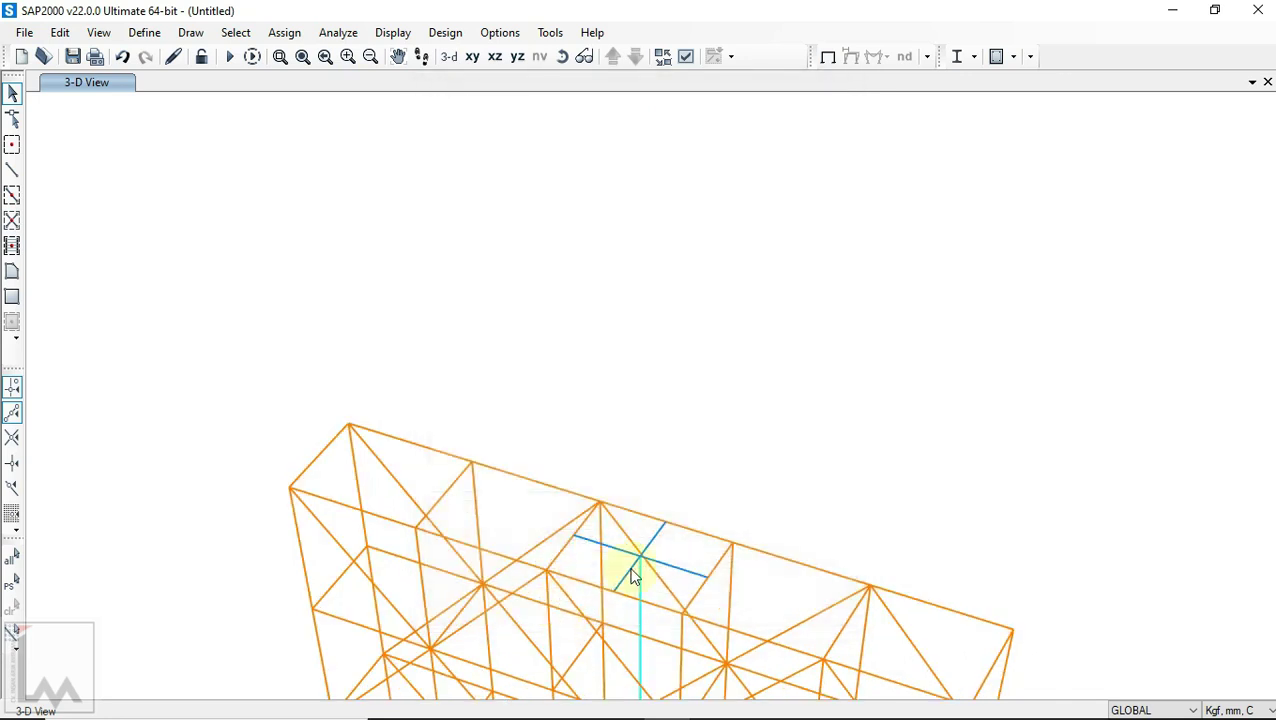
Step: Select the four 2xL40 members at the pole's top and set up a linear replication with dz -1000
middle_drag(755, 464, 736, 314)
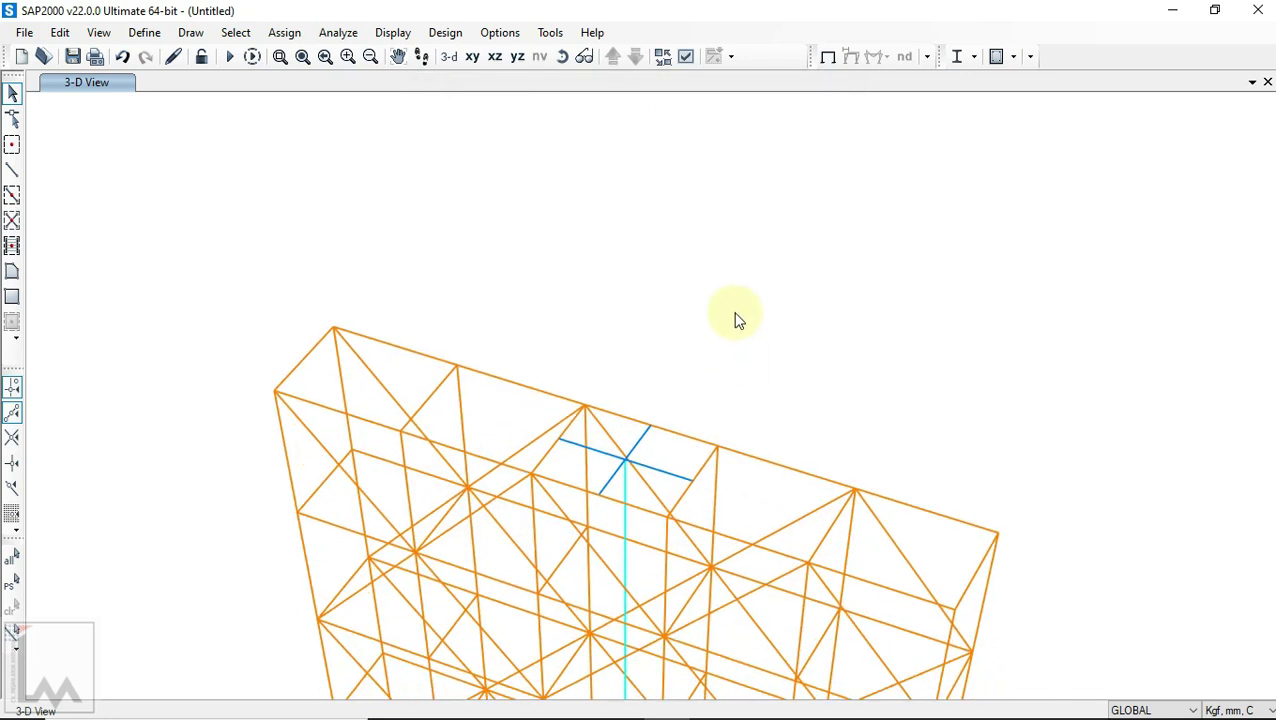
scroll(607, 405, up, 3)
drag(616, 464, 590, 405)
drag(697, 450, 672, 370)
scroll(698, 300, down, 2)
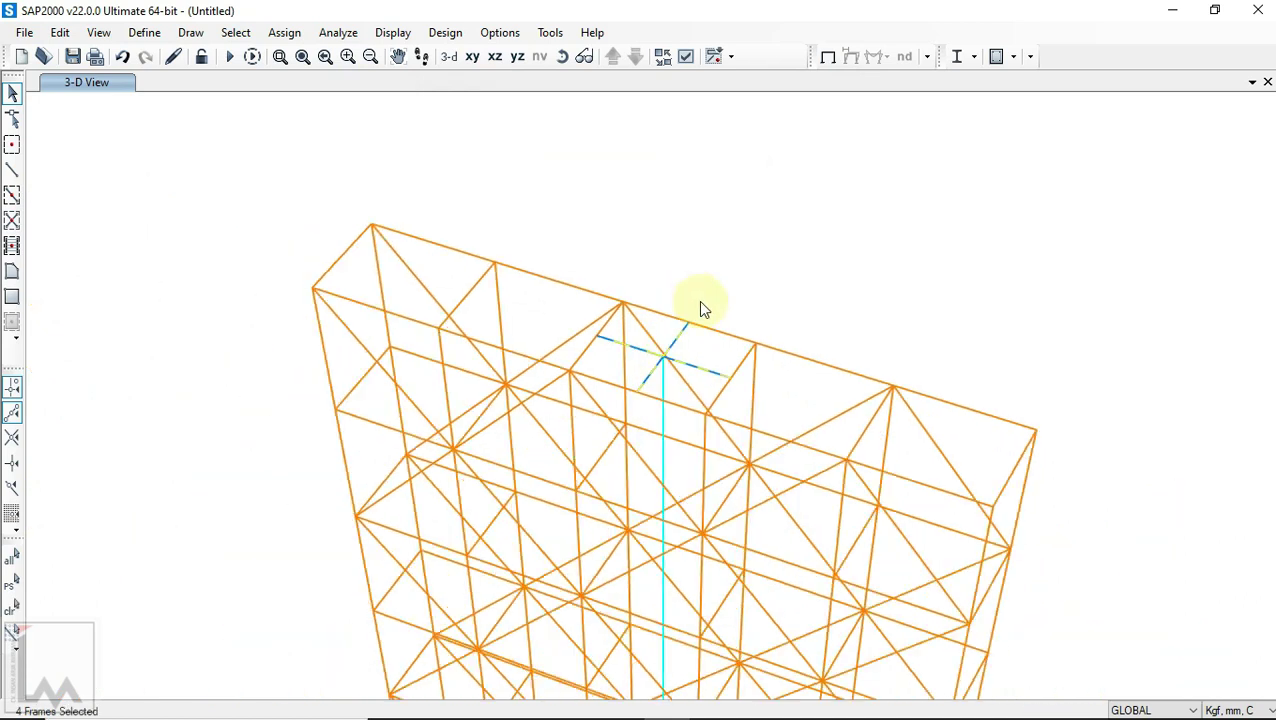
click(59, 32)
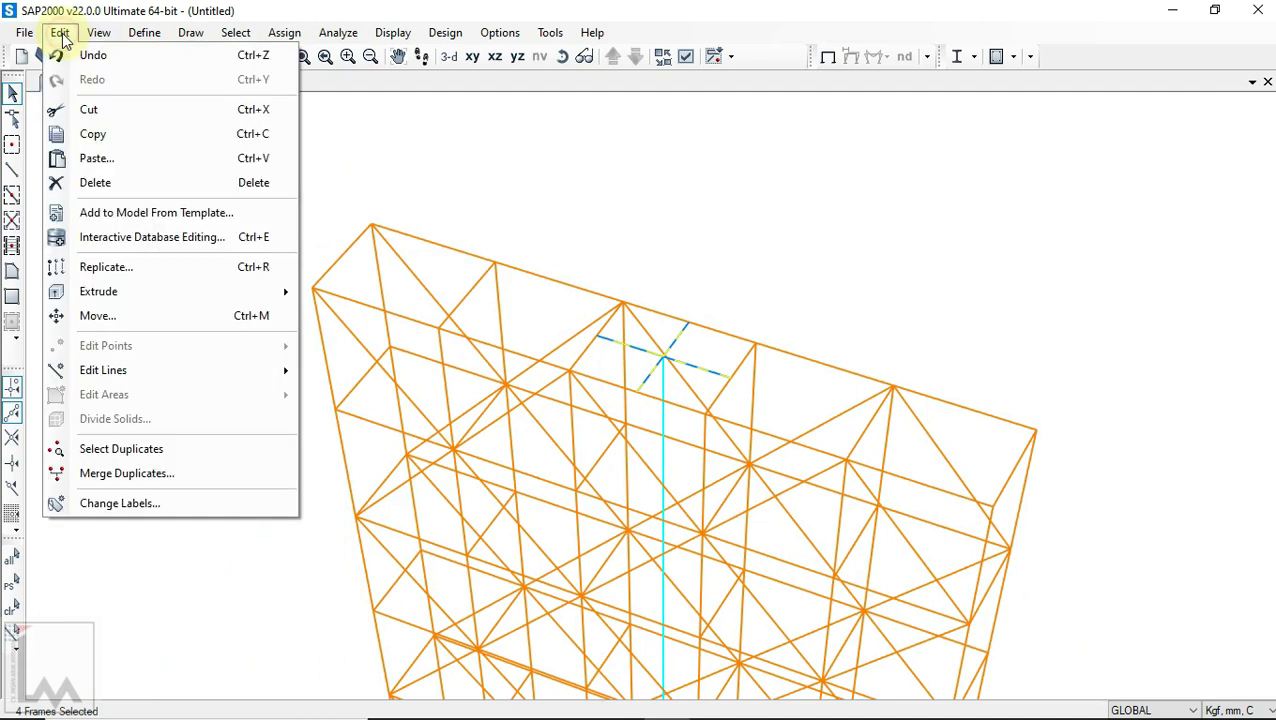
click(175, 267)
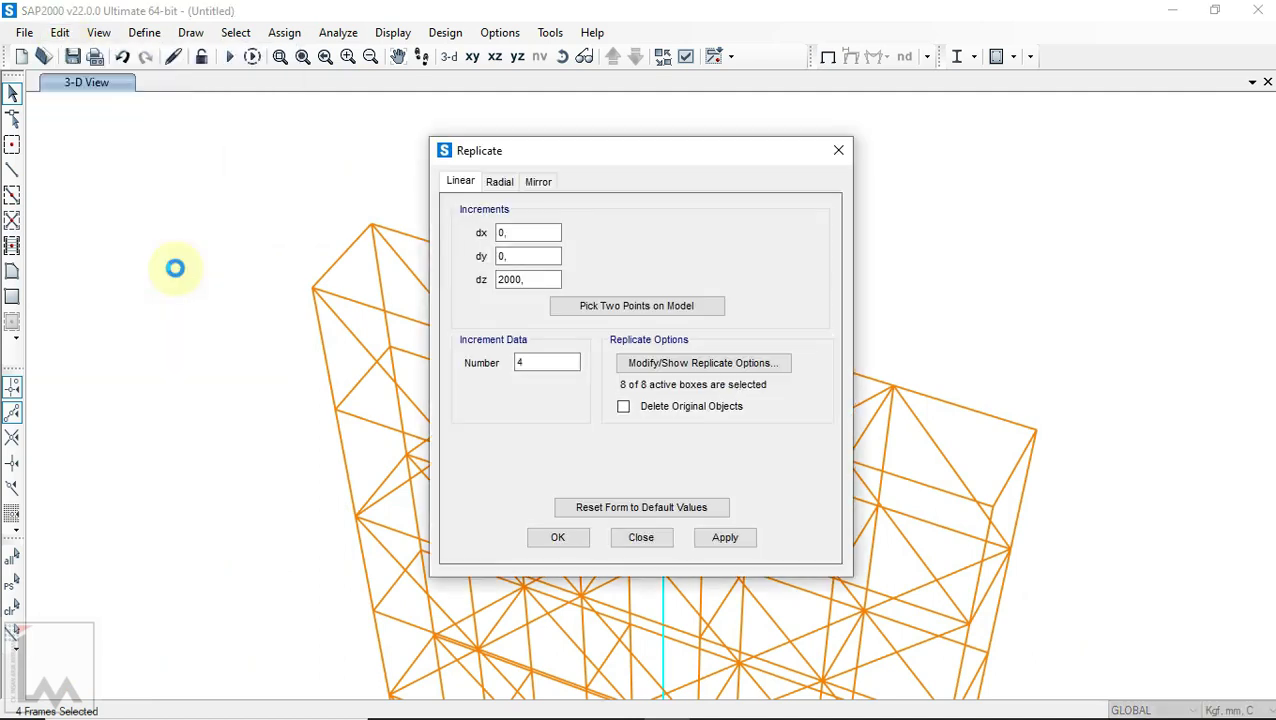
drag(632, 157, 1049, 217)
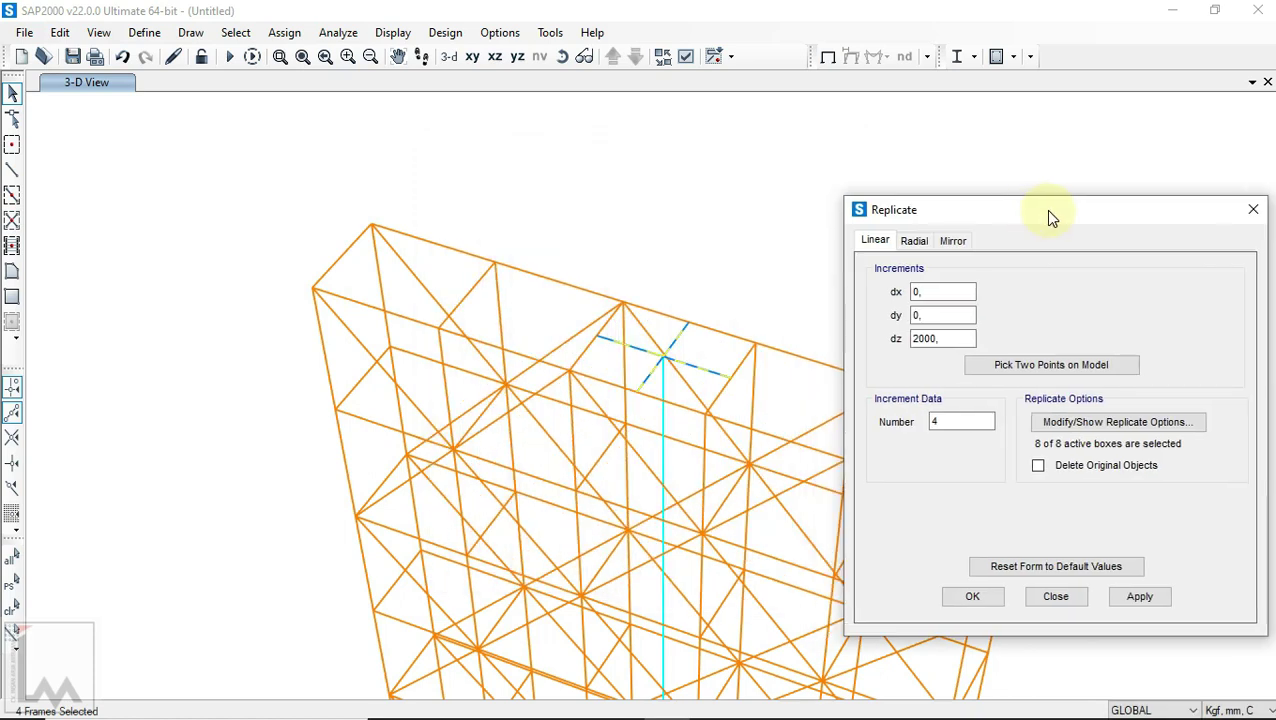
drag(940, 338, 876, 346)
text(-1)
double_click(943, 424)
Step: Check the panel's elevation in Materi 14.pdf, set the number of copies to 9 and replicate the selected members down the pole
mouse_move(686, 714)
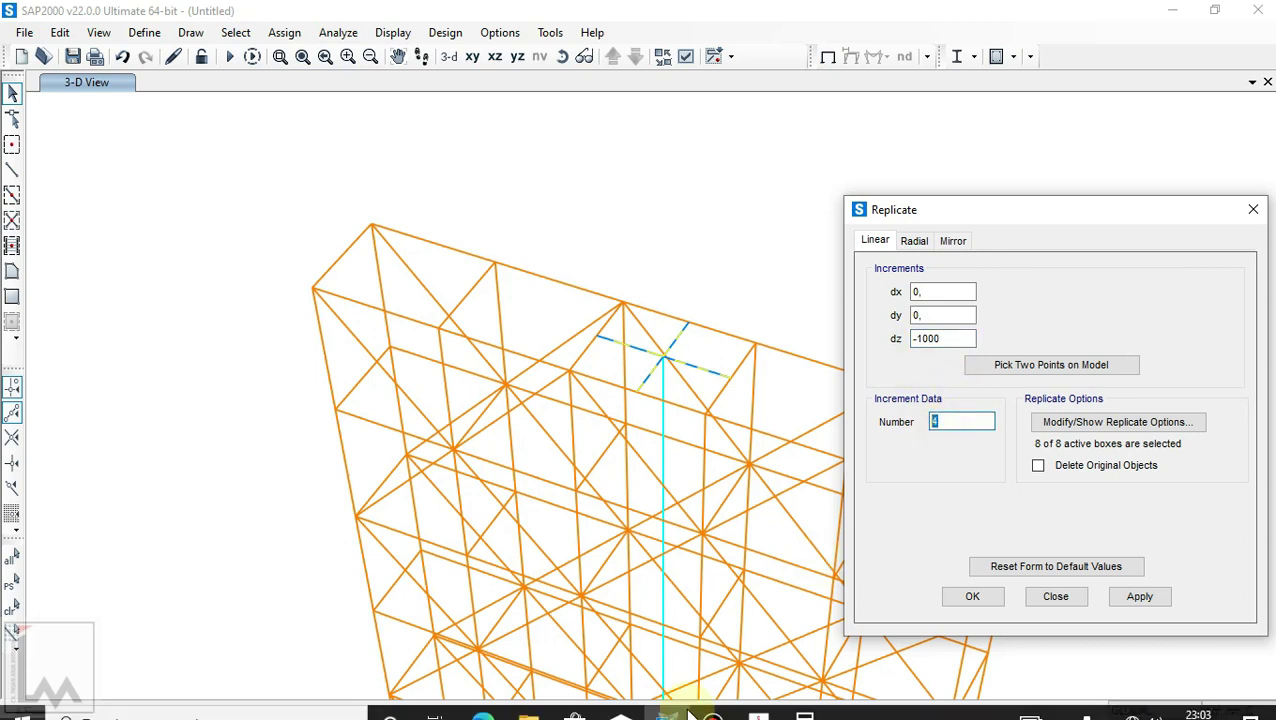
click(764, 705)
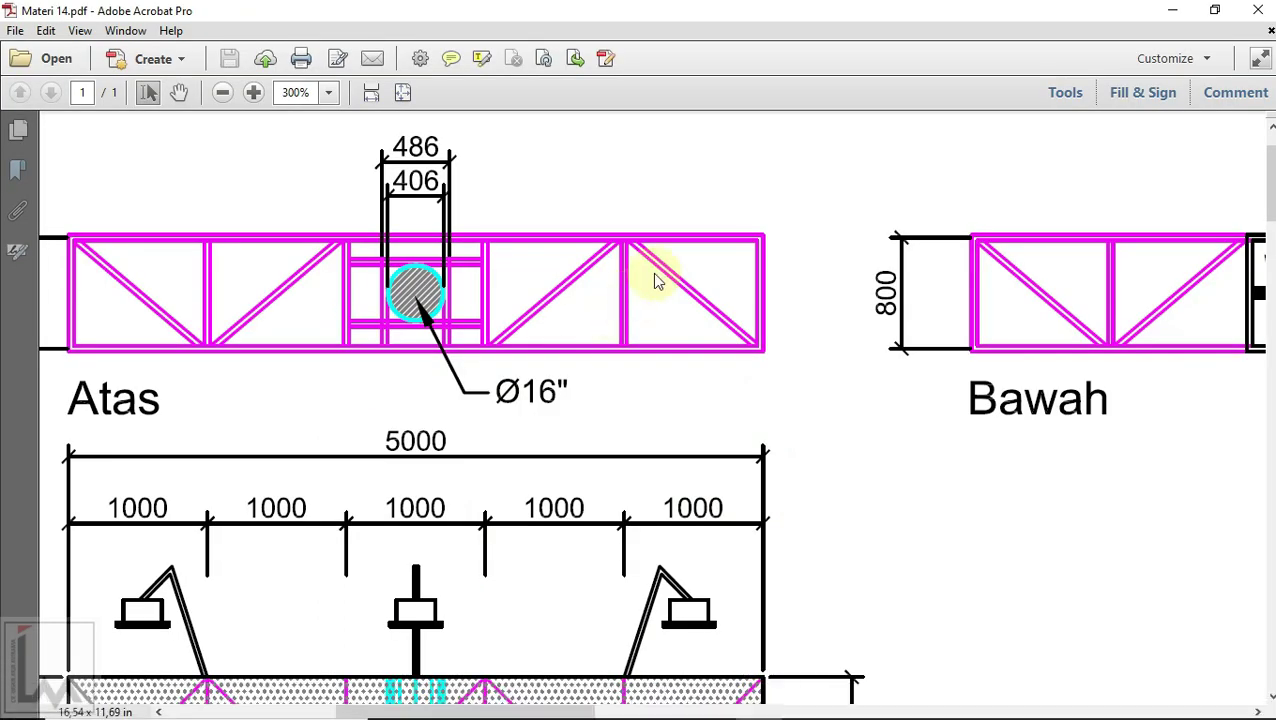
ctrl+scroll(653, 272, down, 3)
ctrl+scroll(657, 285, down, 1)
ctrl+scroll(661, 285, down, 1)
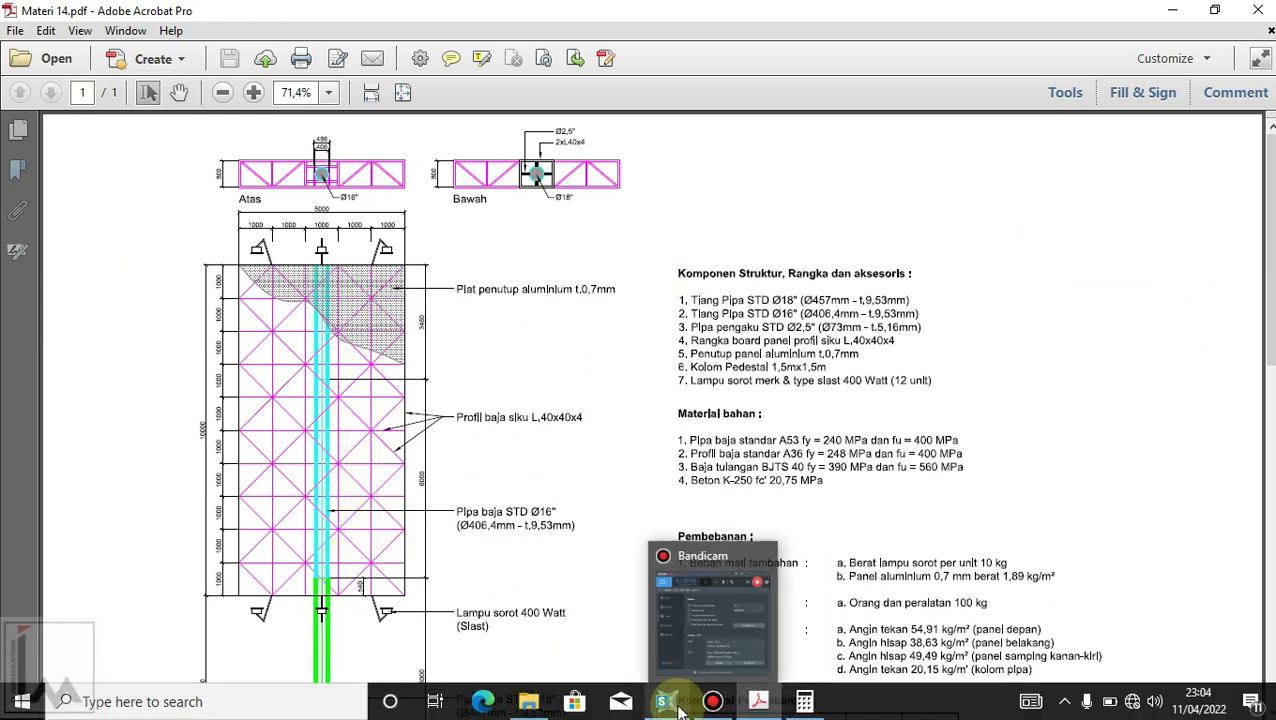
click(678, 706)
double_click(963, 423)
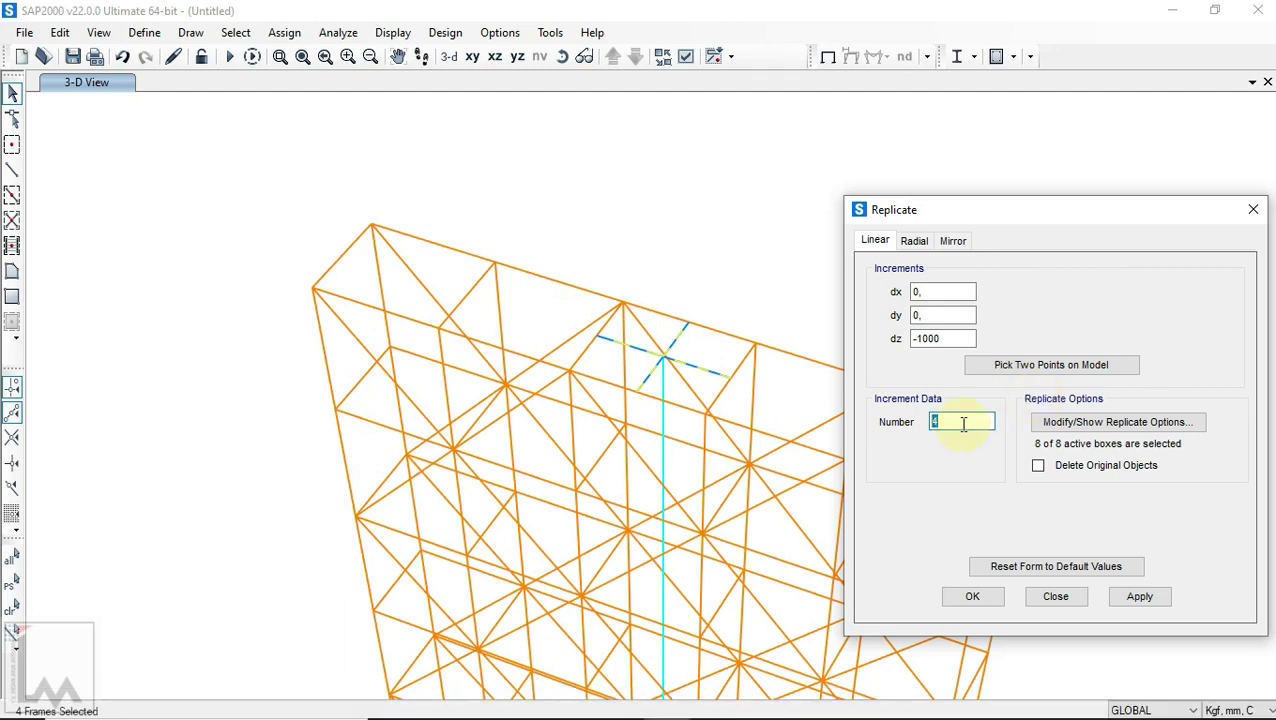
text(9)
click(1131, 598)
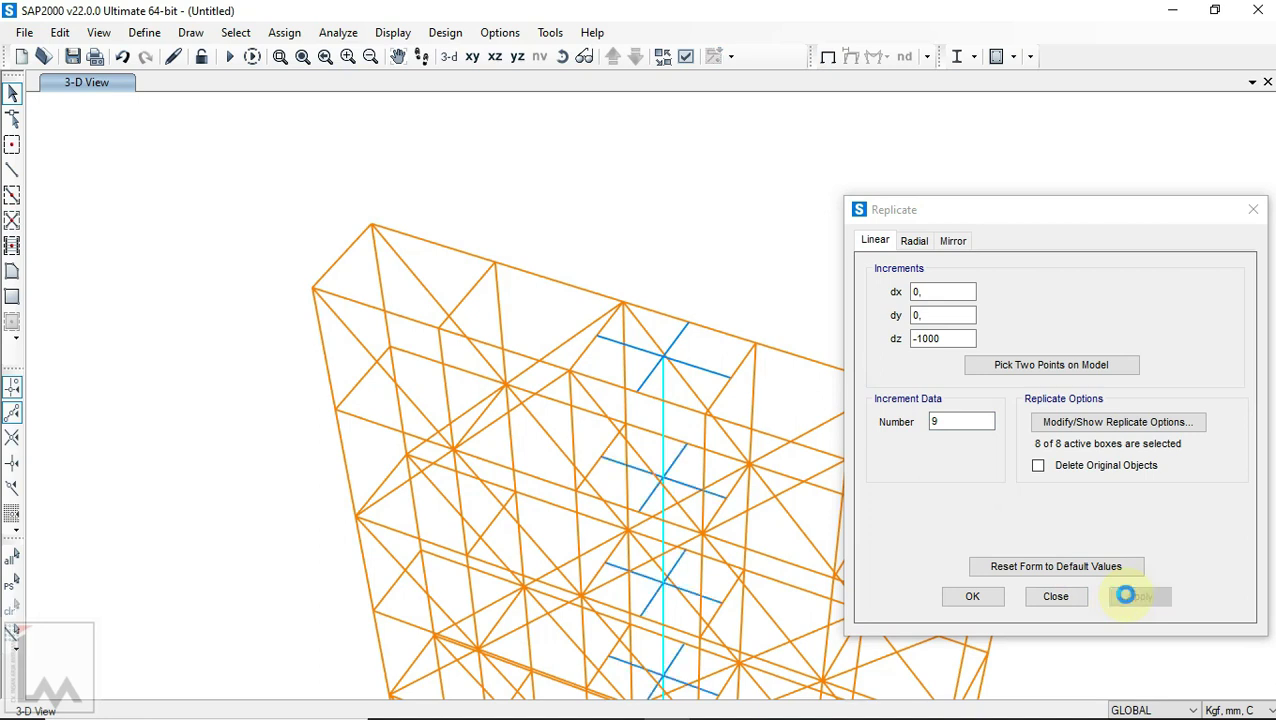
click(985, 600)
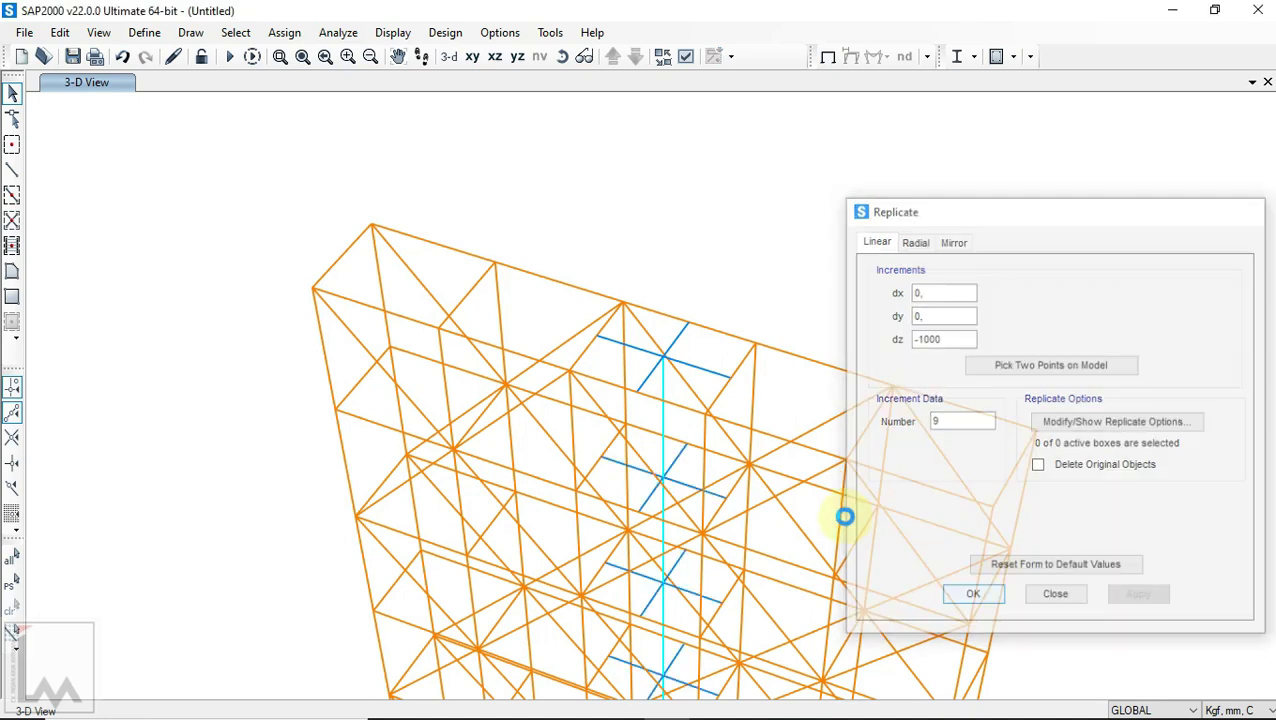
scroll(765, 258, down, 4)
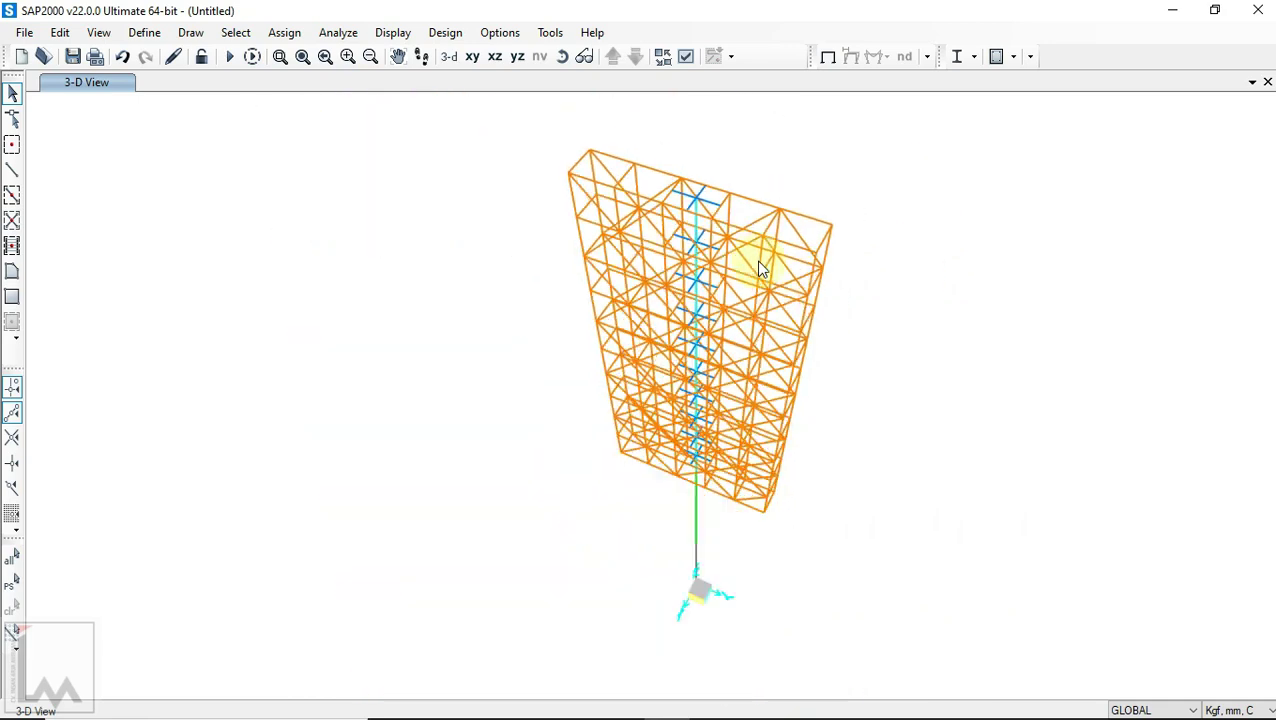
Step: Show the model in Extrude view and inspect the replicated double angles along the pole from different viewing angles
scroll(757, 265, up, 2)
click(680, 58)
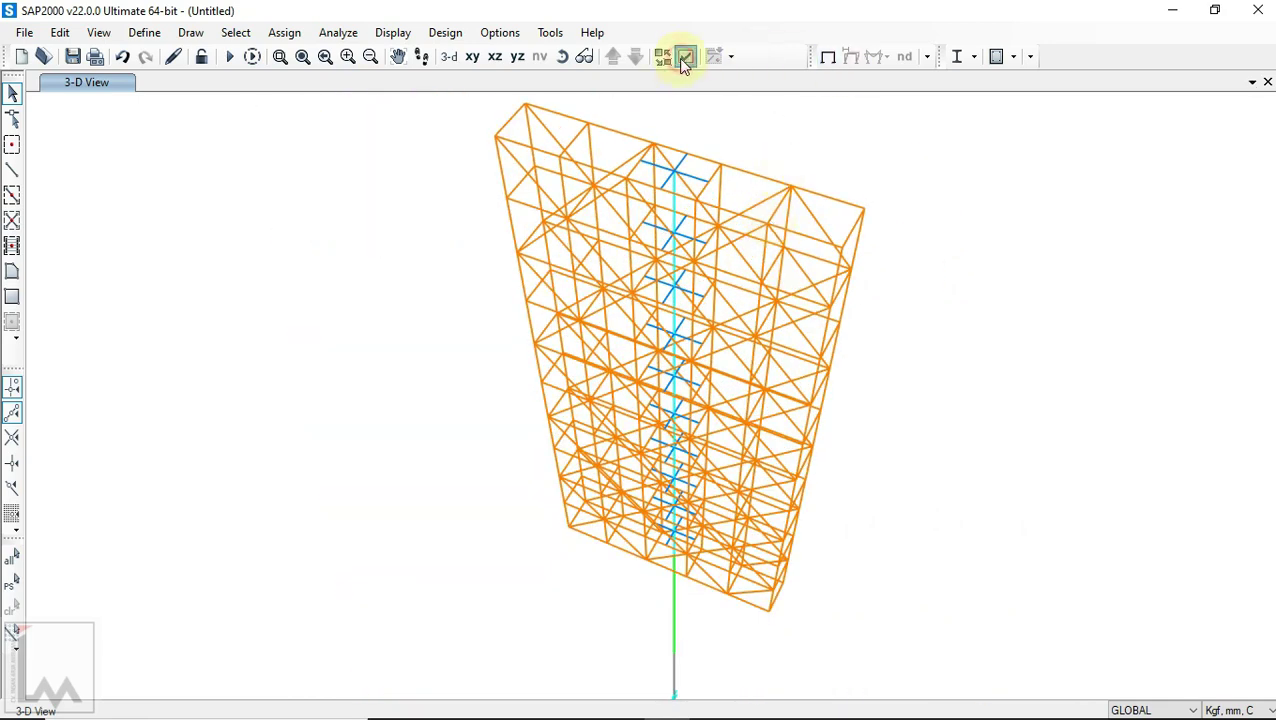
click(560, 120)
click(736, 213)
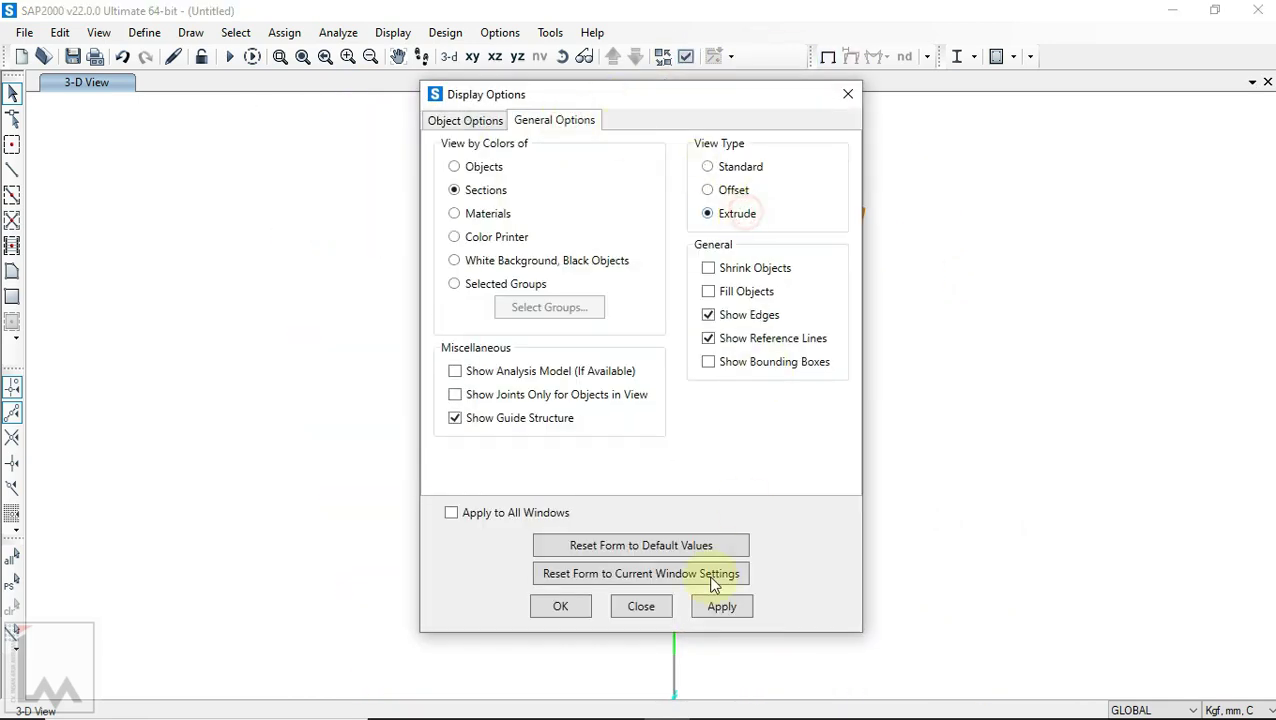
click(561, 606)
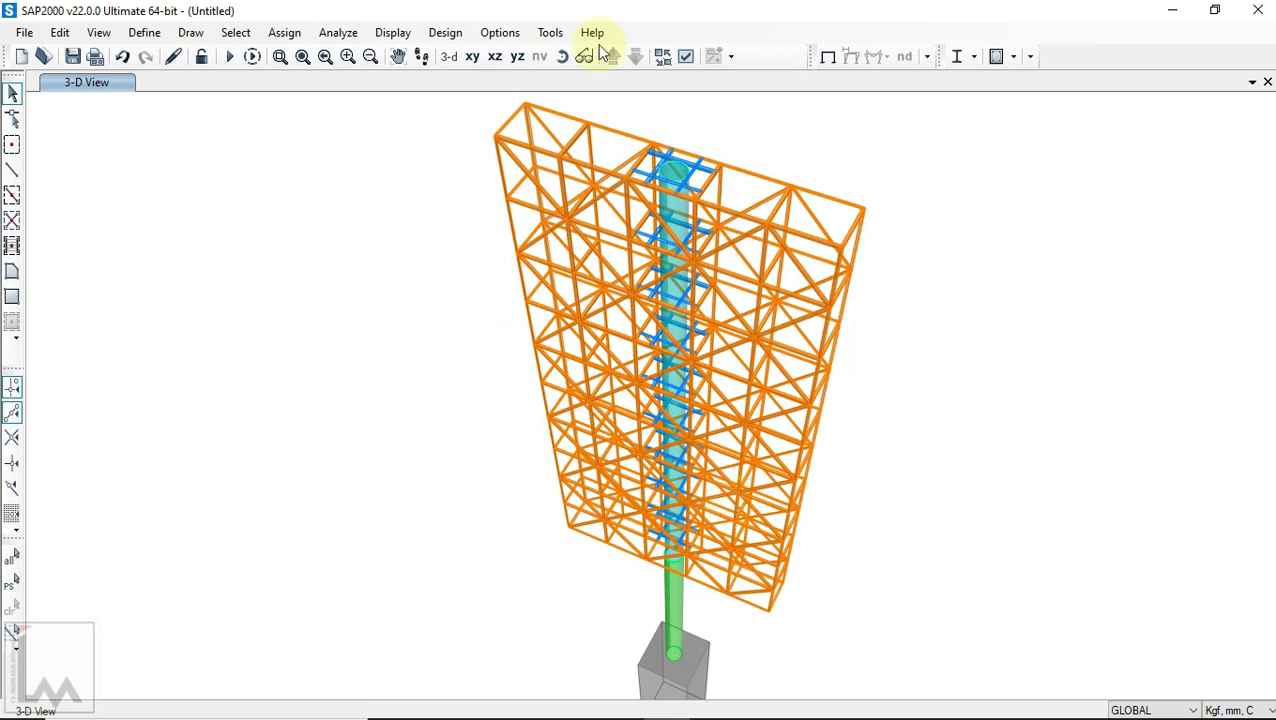
click(563, 58)
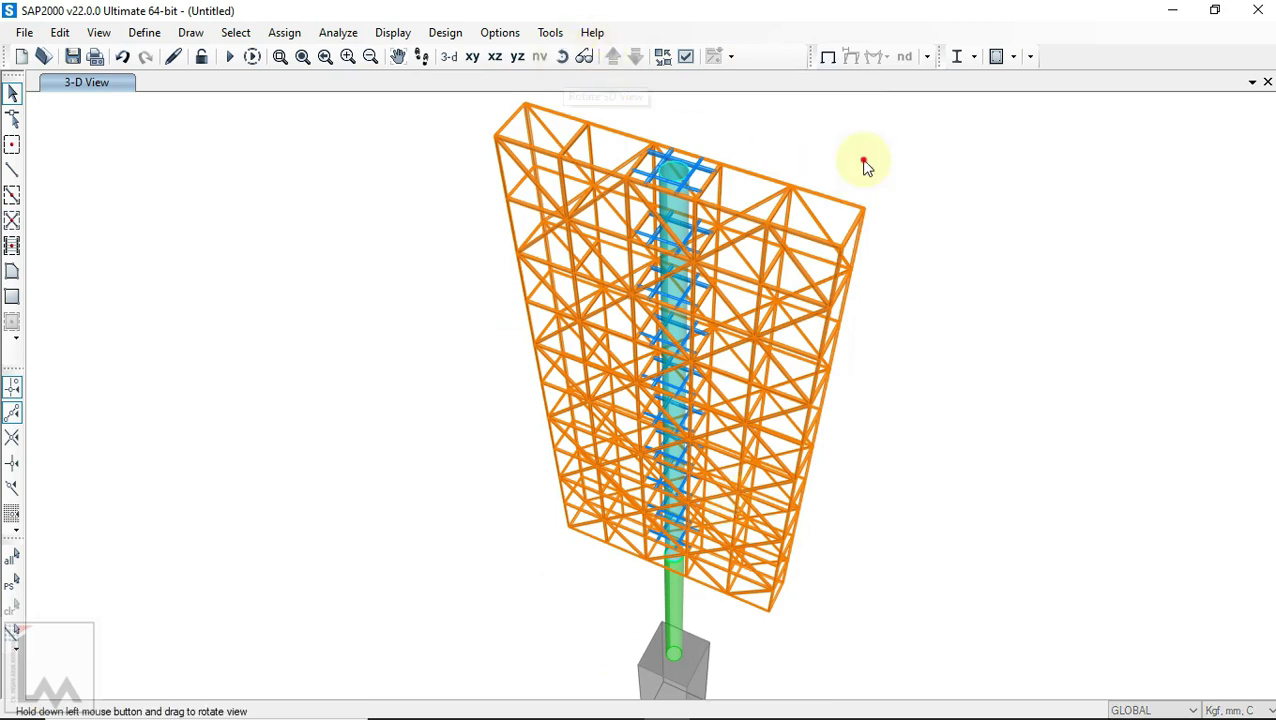
mouse_move(852, 120)
mouse_down()
mouse_move(840, 3)
mouse_move(839, 122)
mouse_up()
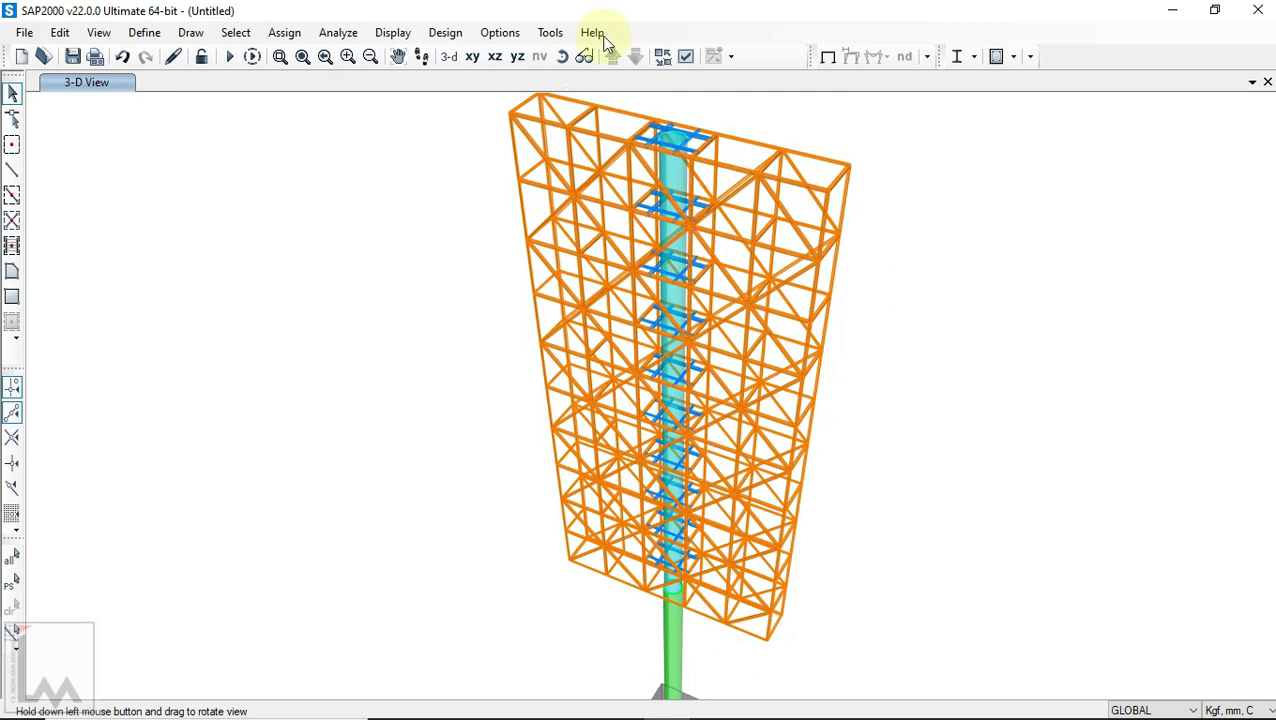
click(559, 58)
drag(880, 284, 860, 365)
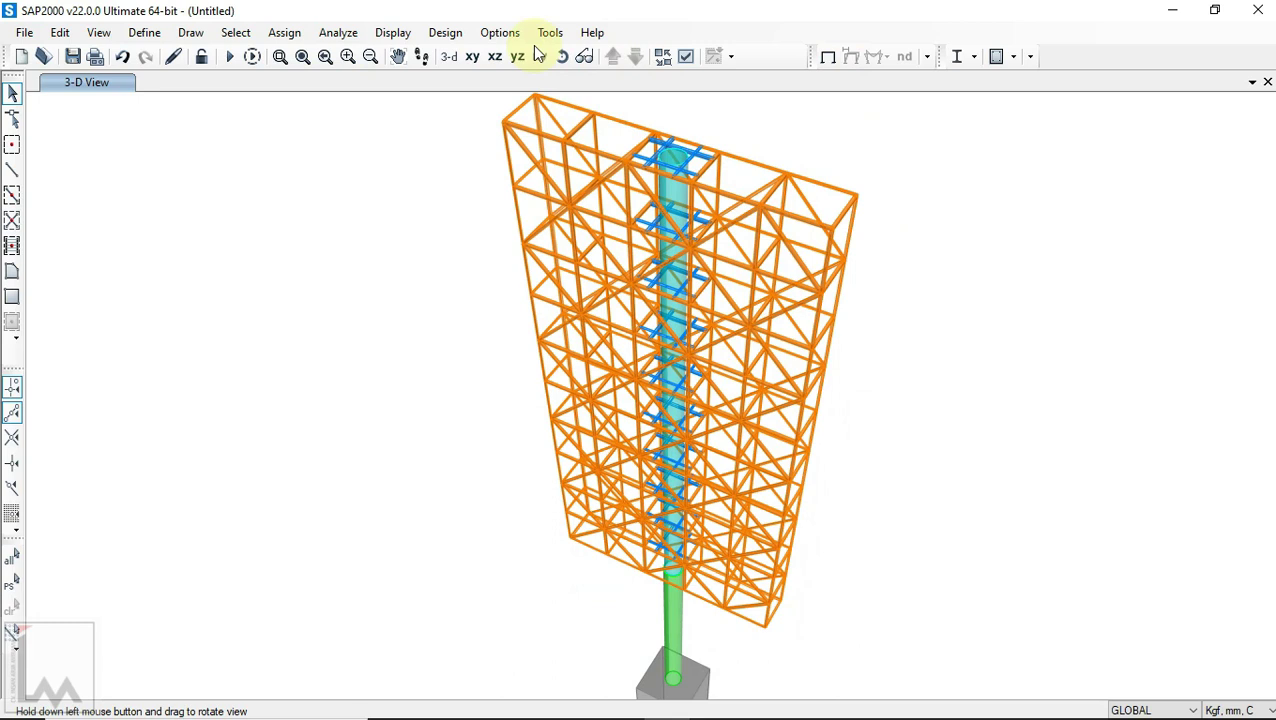
Step: Return the display to the Standard view type
click(685, 57)
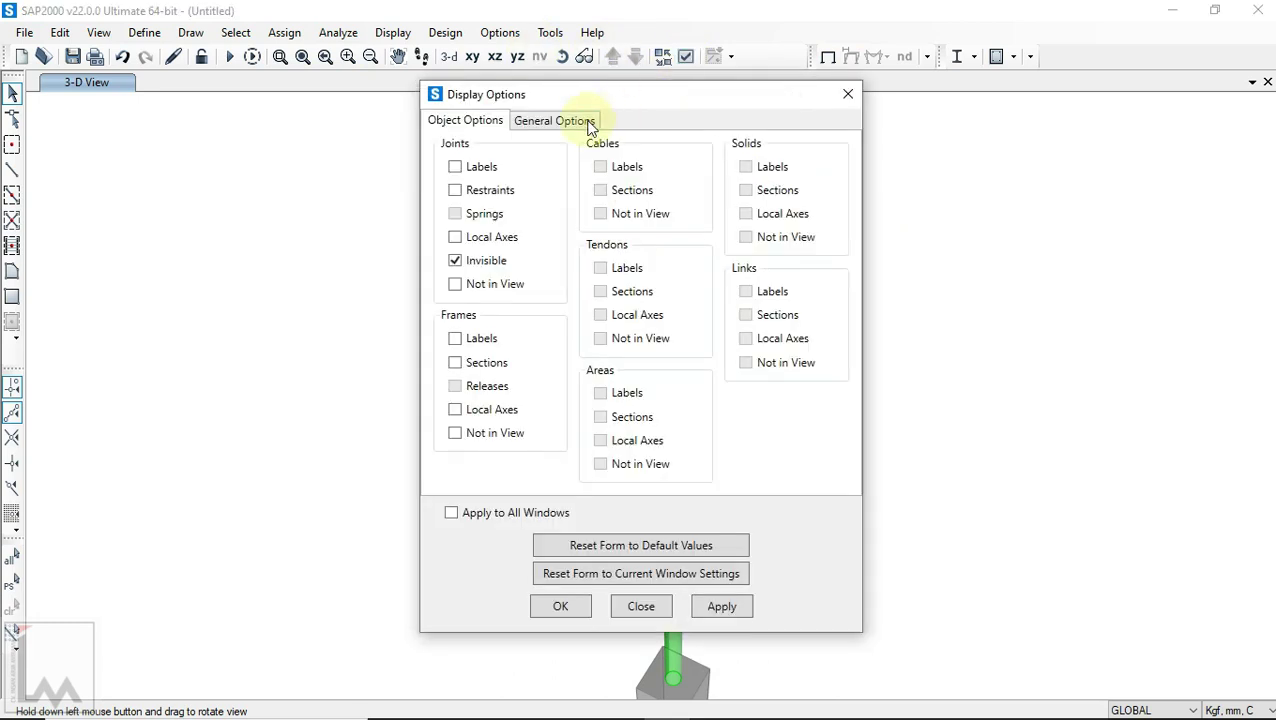
click(586, 121)
click(712, 167)
click(555, 606)
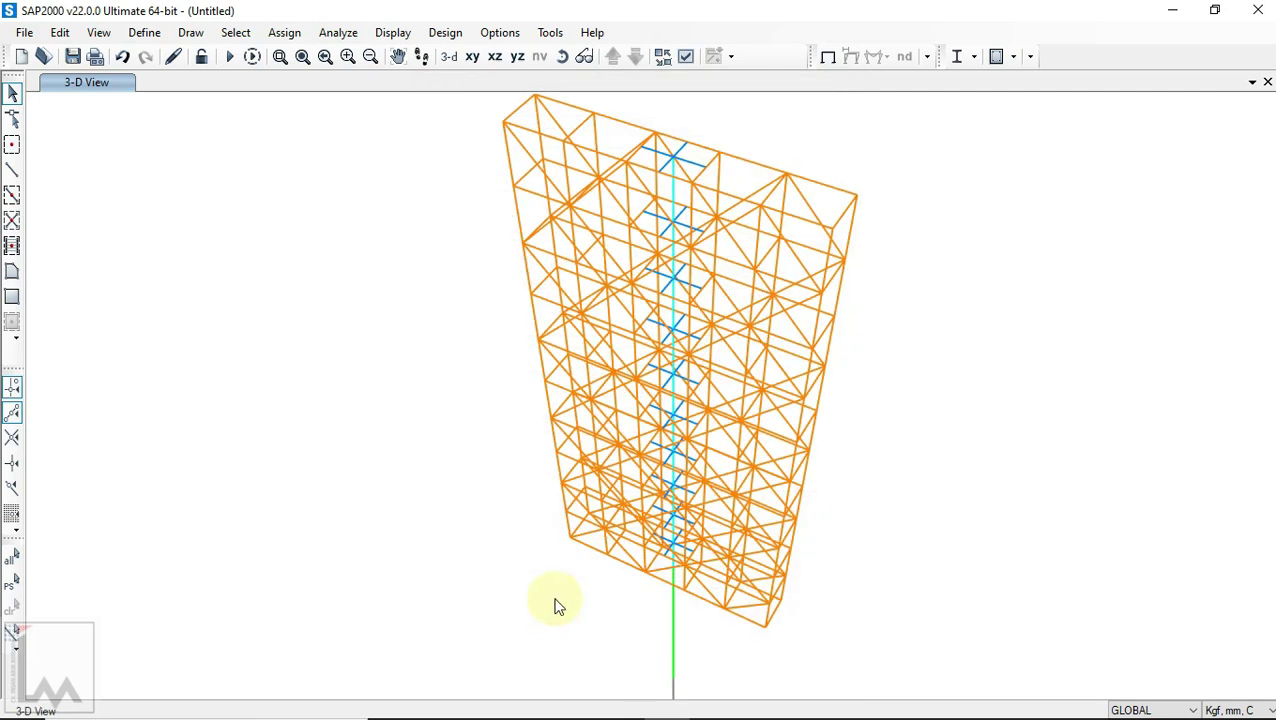
scroll(697, 138, up, 3)
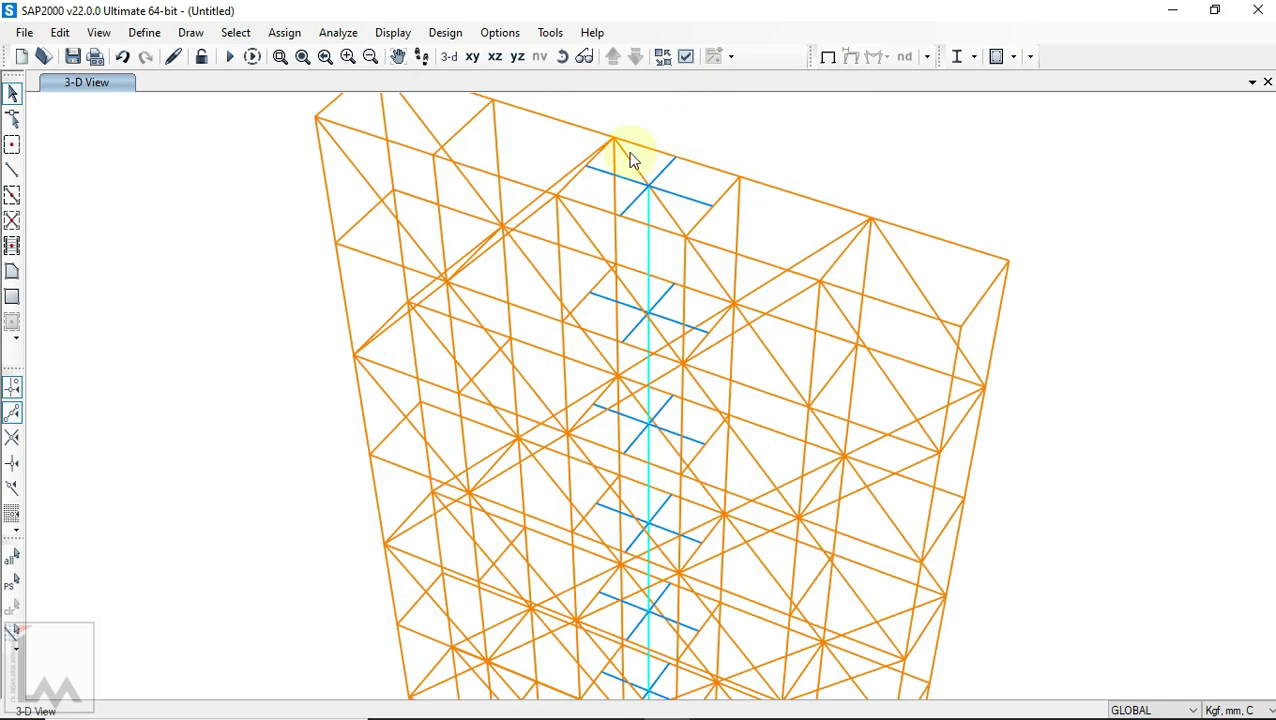
scroll(632, 157, up, 3)
click(530, 202)
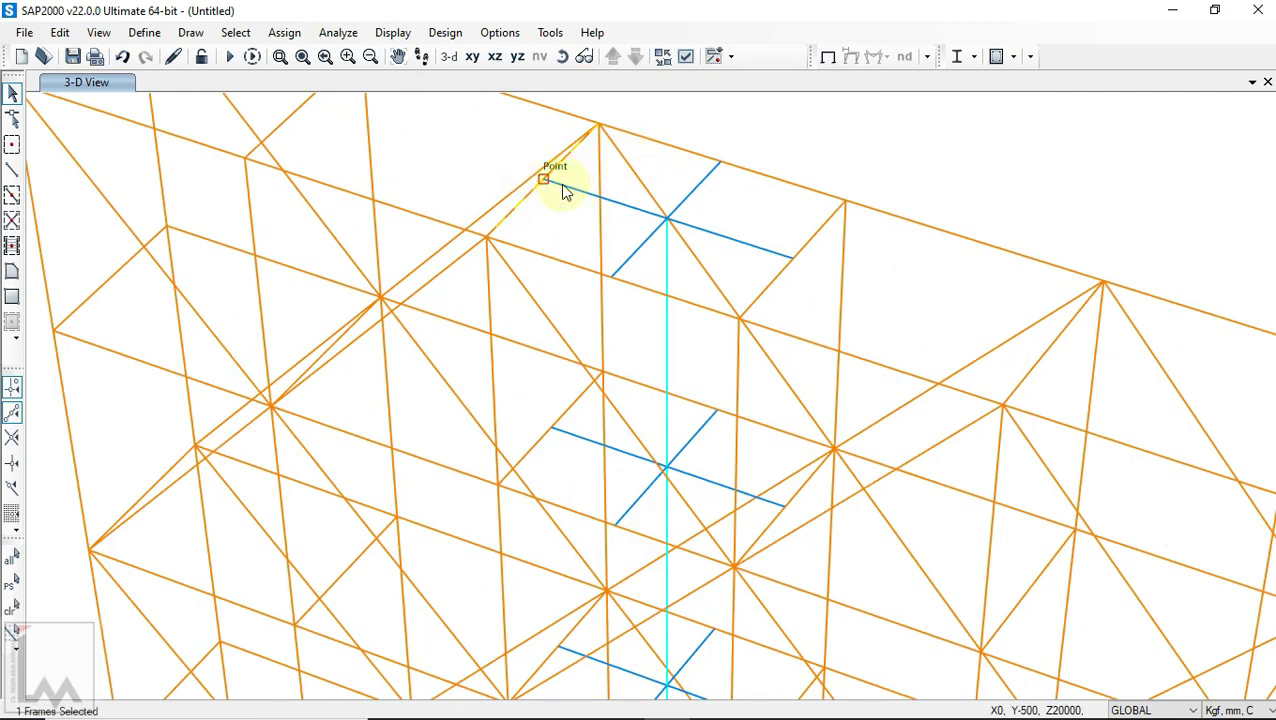
click(775, 283)
click(803, 191)
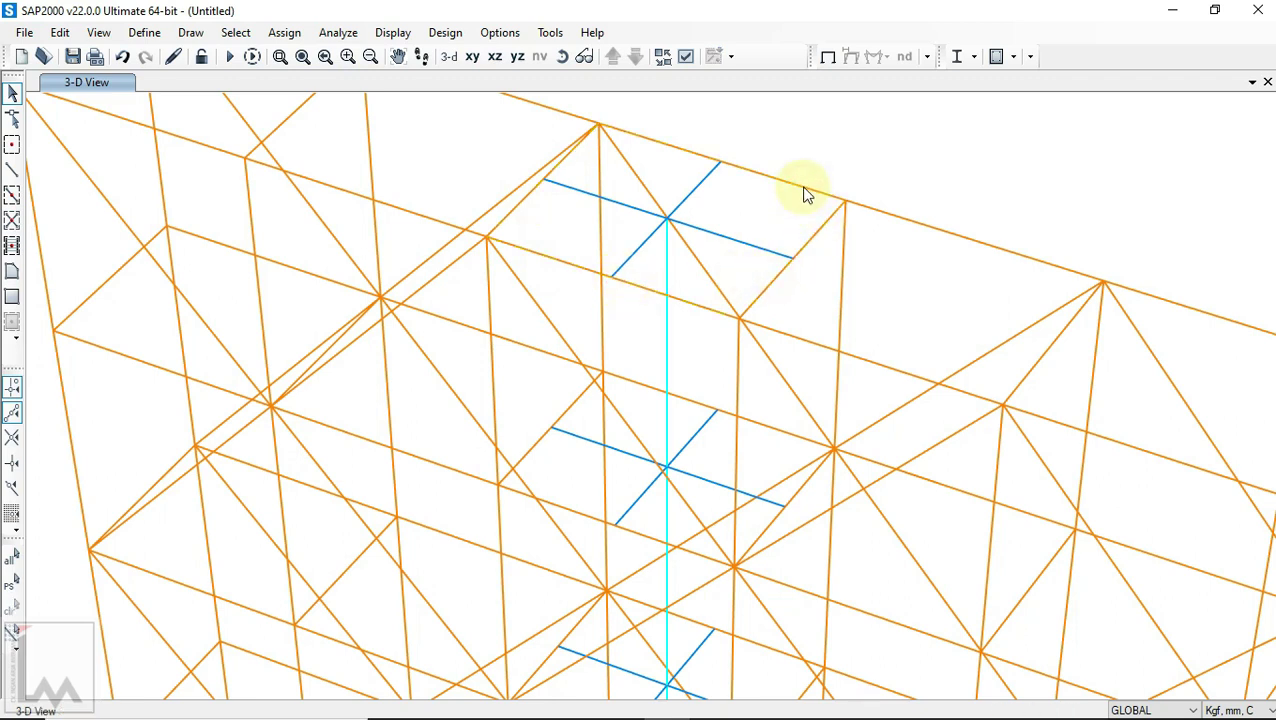
Step: Select all frames that use the 2xL40 frame section
click(250, 34)
click(255, 40)
click(246, 36)
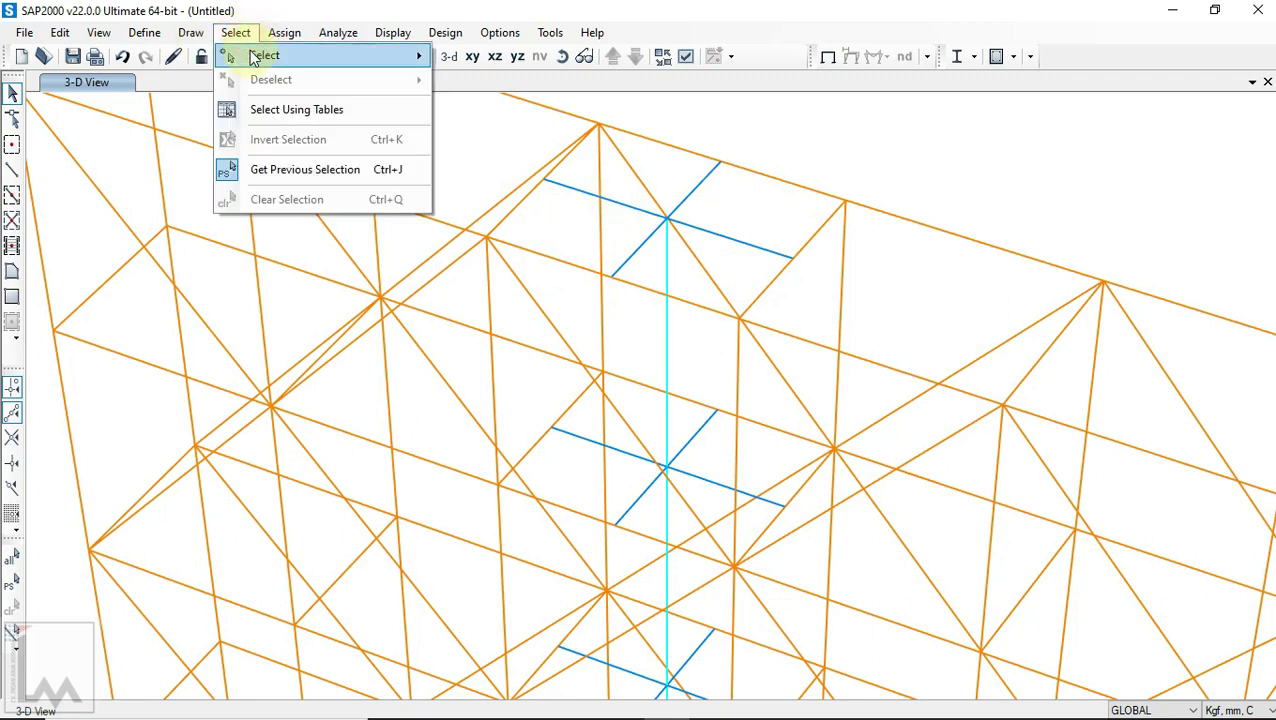
mouse_move(370, 55)
mouse_move(575, 222)
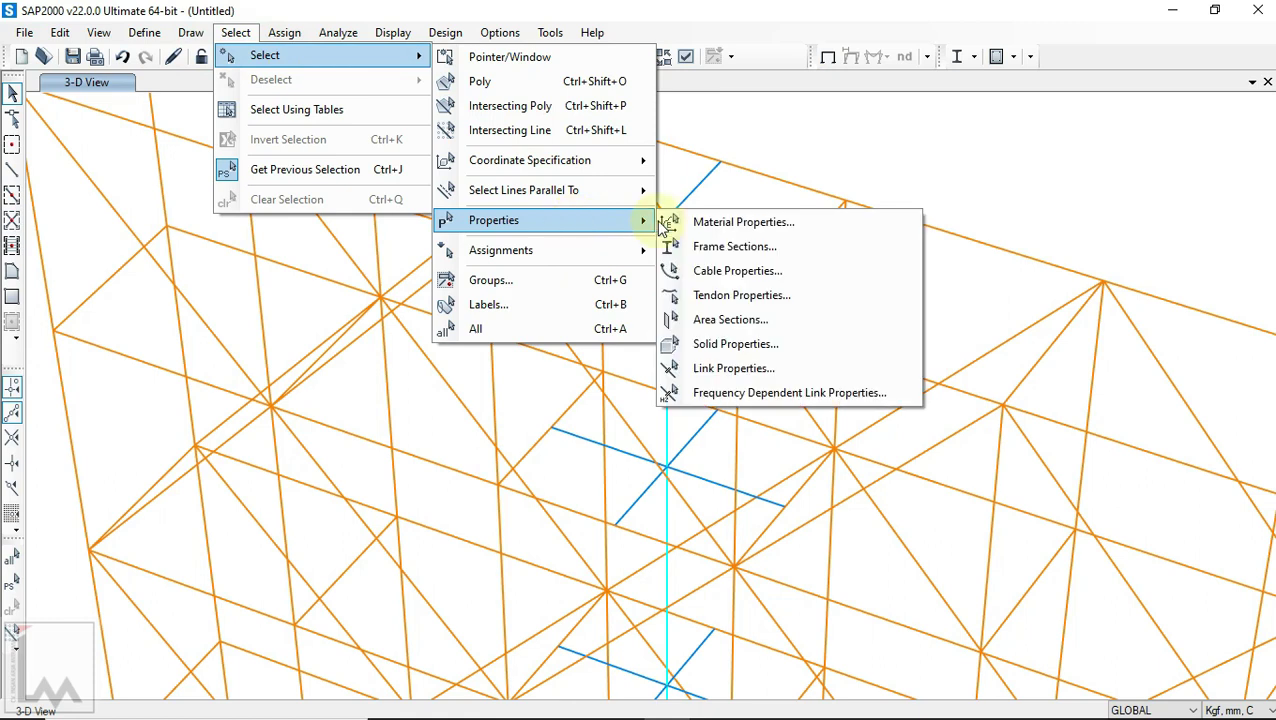
click(721, 245)
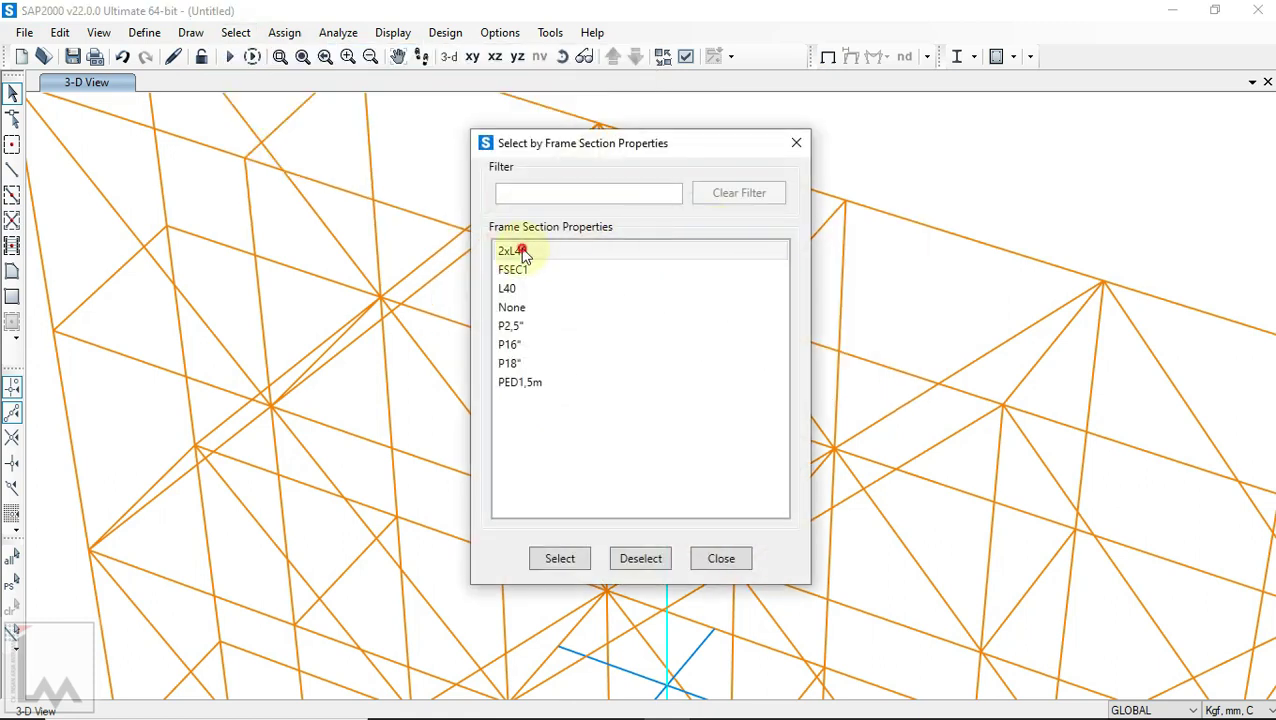
click(515, 251)
click(562, 560)
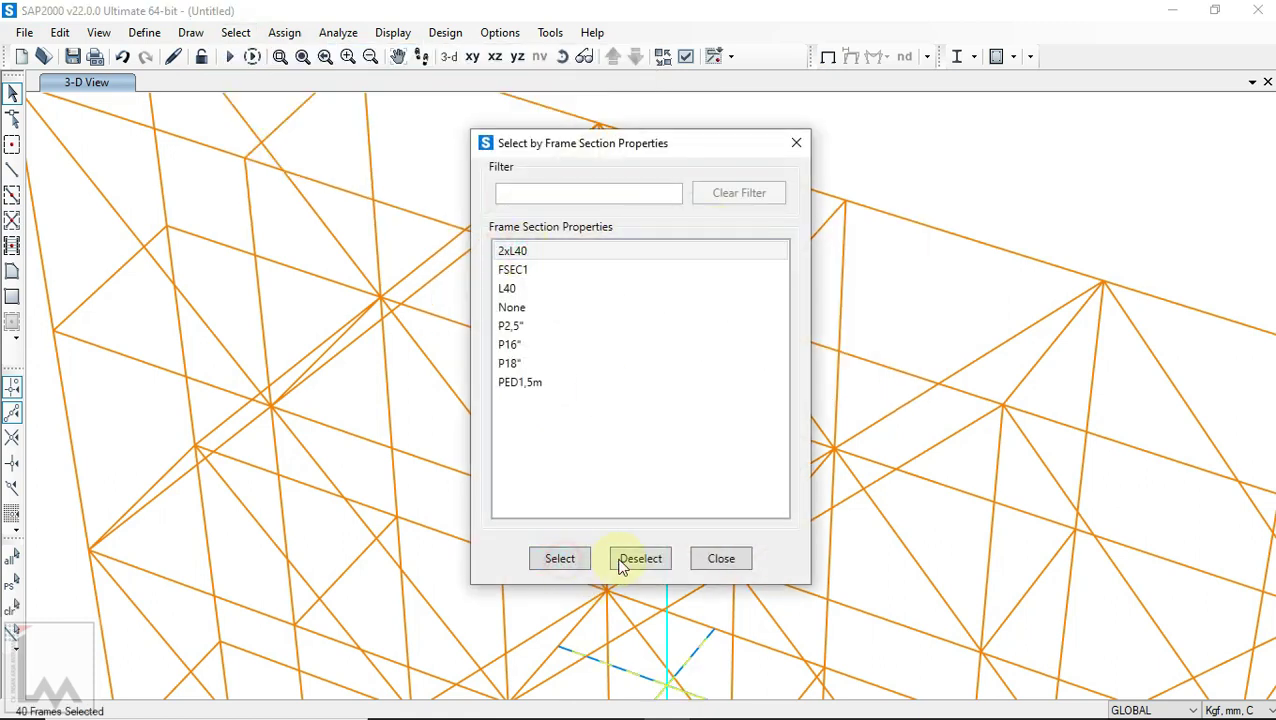
click(724, 560)
Step: Add to the selection the four horizontal panel members enclosing the pole at each of the two uppermost 2xL40 levels
click(768, 165)
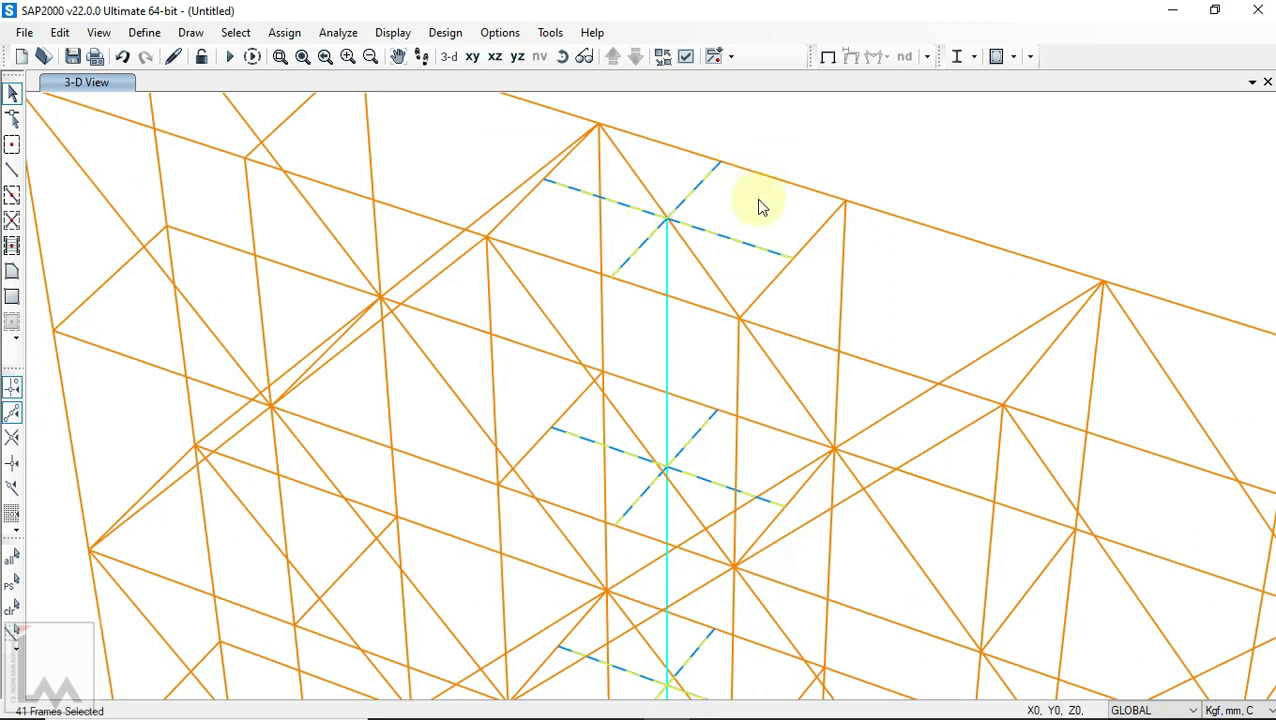
click(697, 303)
click(516, 212)
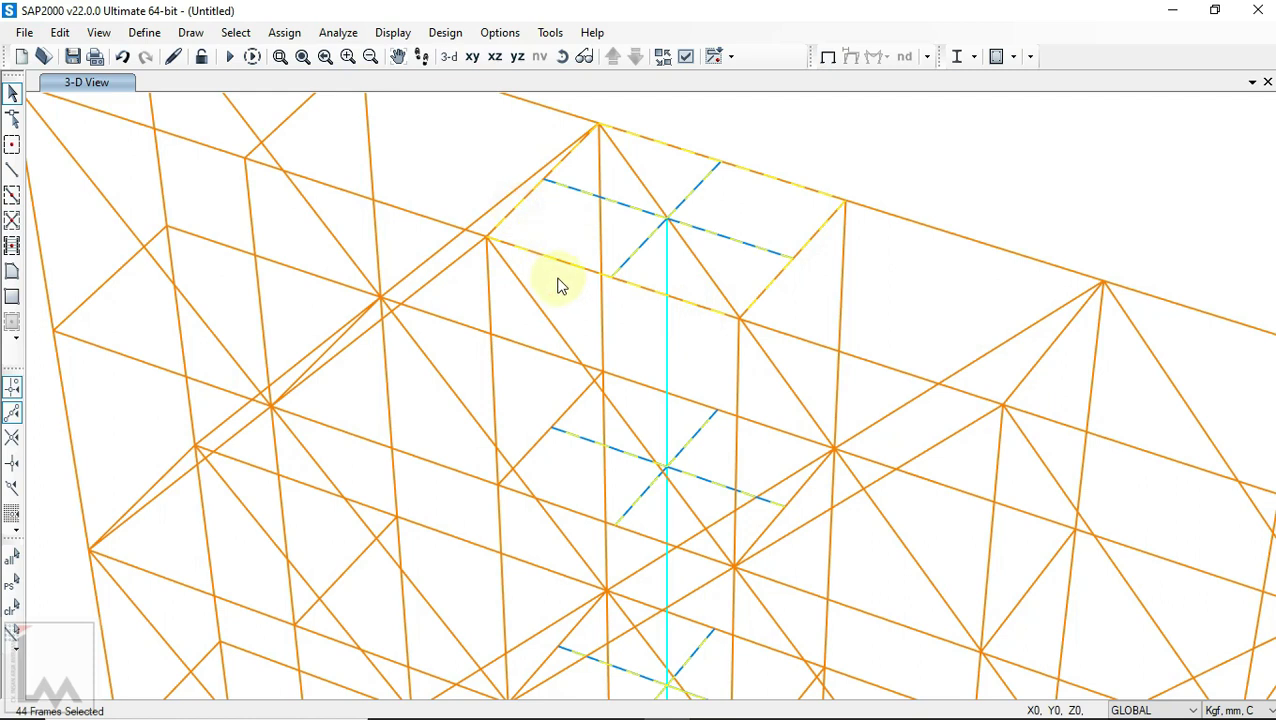
middle_drag(604, 376, 598, 276)
click(566, 266)
click(570, 378)
click(645, 246)
click(790, 350)
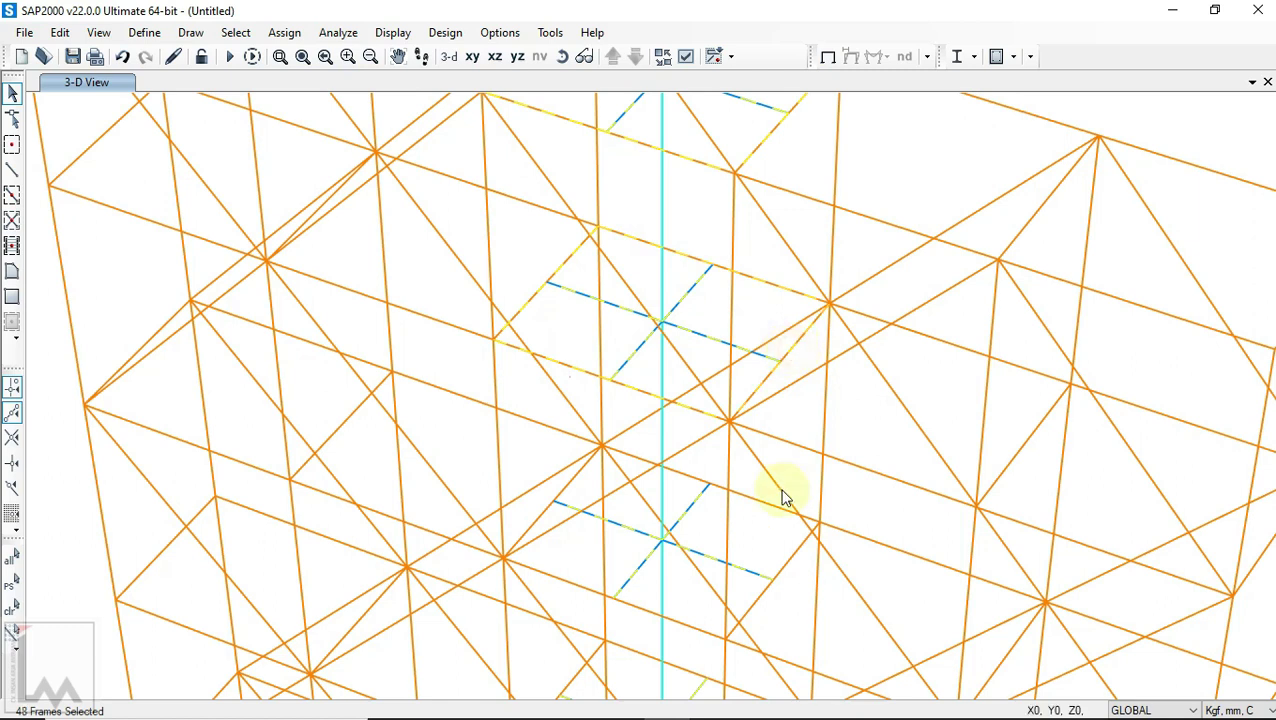
Step: Add the horizontal panel members enclosing the pole at the third and fourth levels from the top to the selection
middle_drag(783, 497, 776, 290)
click(530, 328)
click(563, 381)
click(766, 374)
click(759, 303)
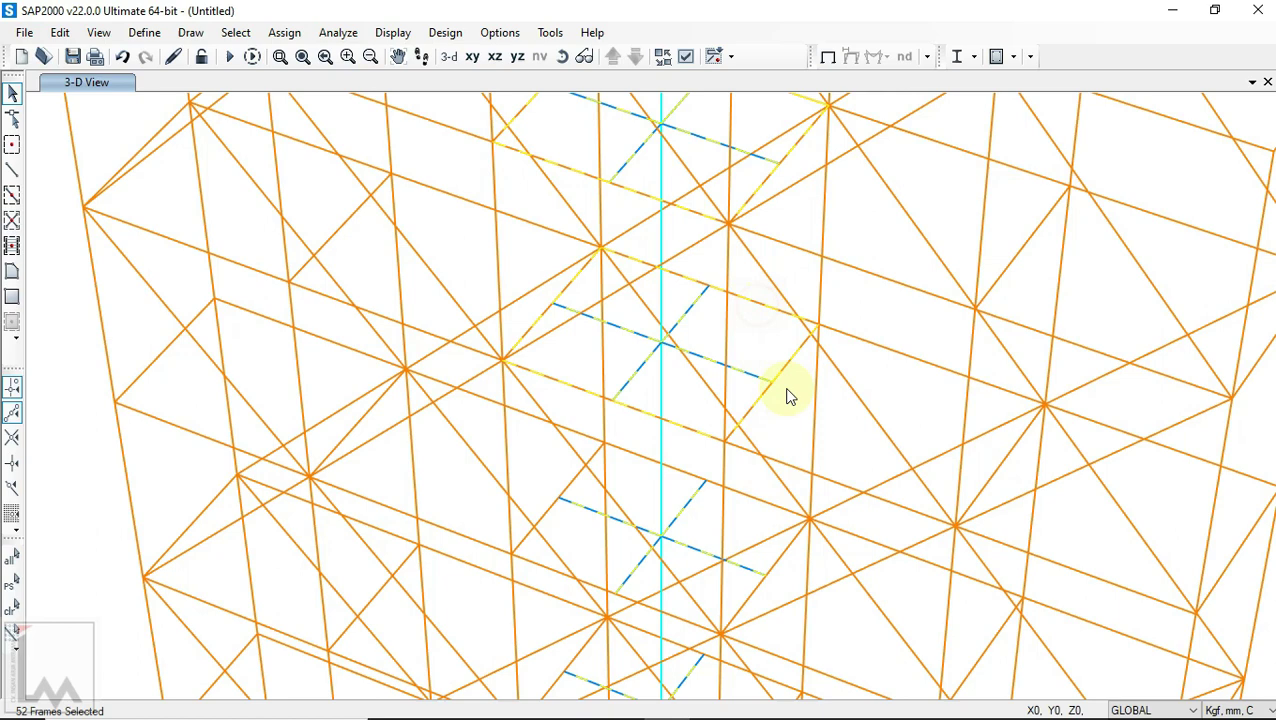
middle_drag(787, 393, 742, 185)
scroll(731, 172, up, 3)
click(714, 184)
click(604, 236)
click(956, 470)
Step: Add the horizontal panel members around the pole at the fifth and sixth levels to the selection
scroll(905, 452, down, 3)
middle_drag(893, 480, 826, 343)
click(647, 287)
click(652, 413)
click(873, 460)
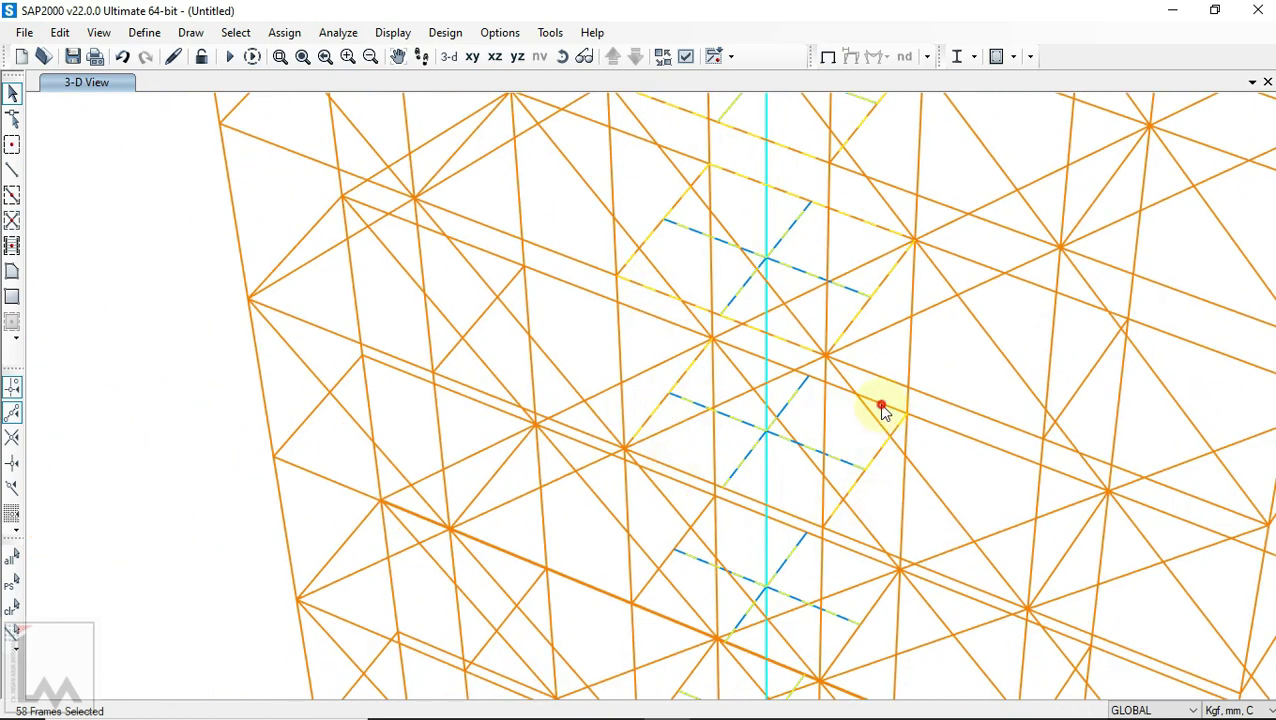
scroll(797, 530, up, 3)
click(562, 56)
click(568, 316)
click(615, 427)
click(724, 236)
click(971, 386)
Step: Extend the selection with the horizontal panel members around the pole at the seventh and eighth levels
scroll(836, 343, down, 3)
scroll(769, 505, up, 3)
click(646, 446)
click(663, 542)
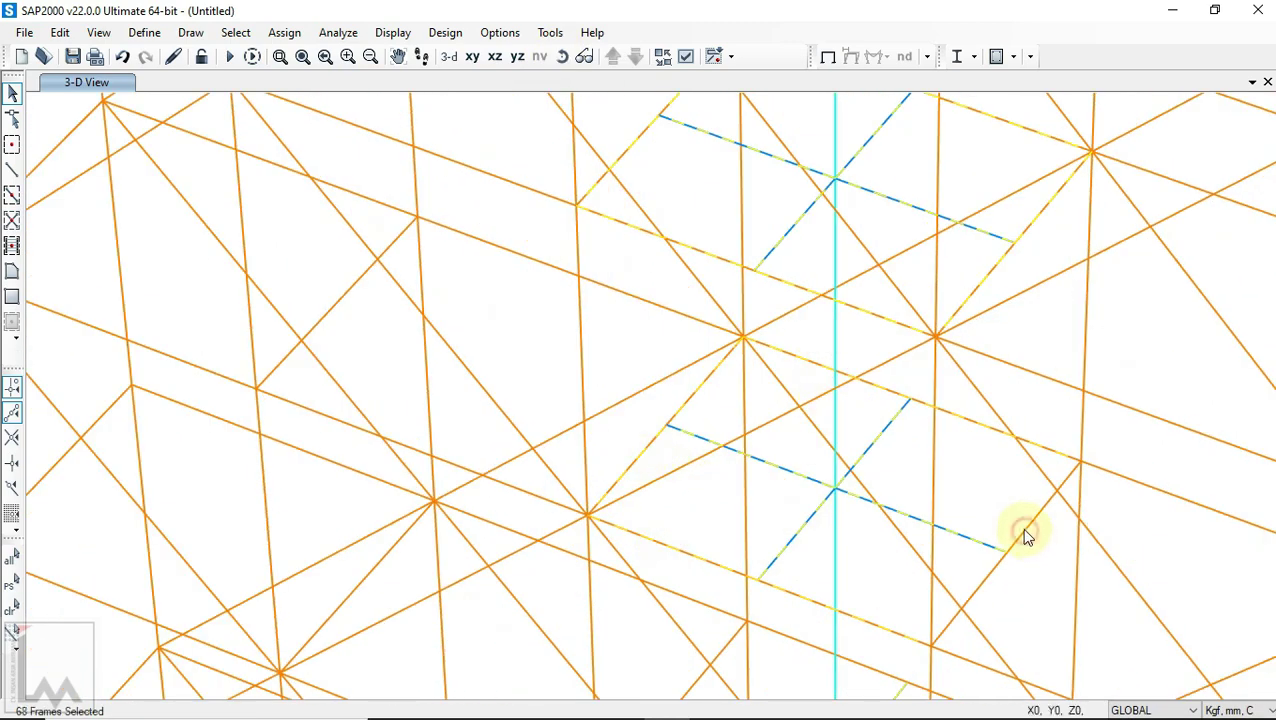
scroll(1024, 535, down, 3)
click(726, 362)
click(689, 370)
click(860, 421)
click(733, 478)
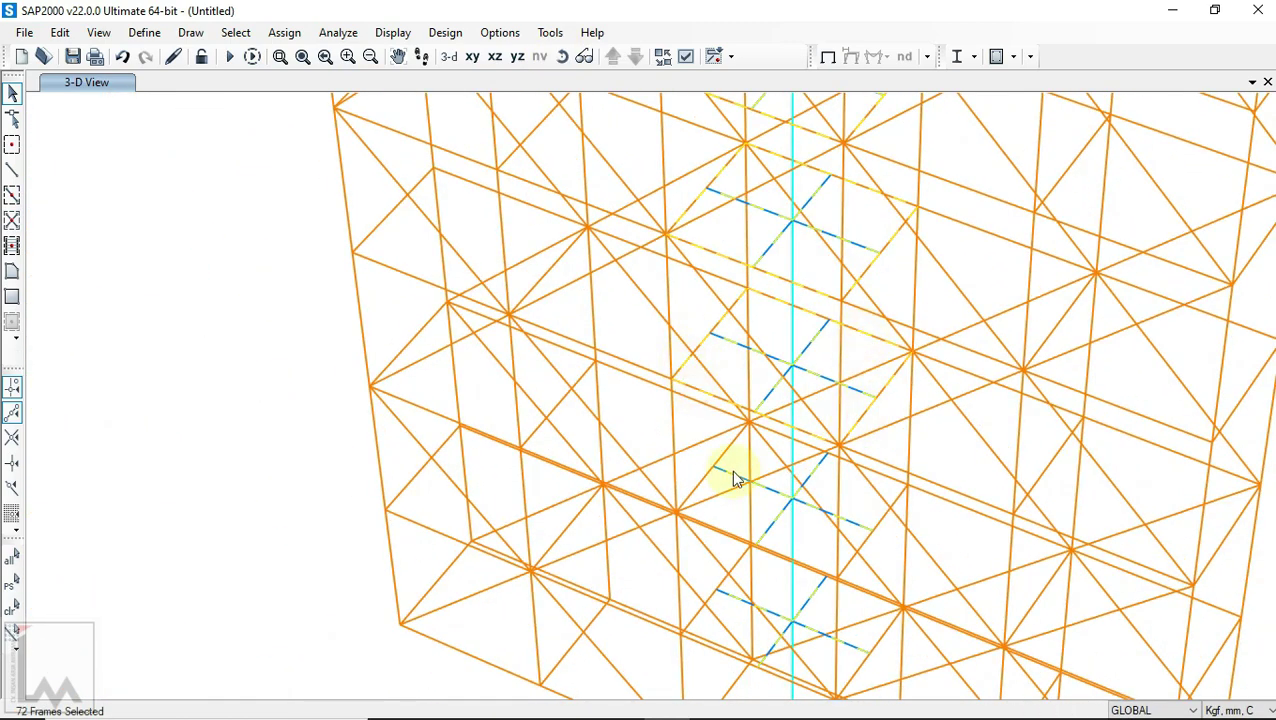
Step: Complete the selection with the horizontal panel members around the pole at the two lowest 2xL40 levels
scroll(807, 450, up, 3)
click(801, 440)
click(956, 578)
scroll(720, 650, up, 6)
click(722, 617)
scroll(788, 420, down, 9)
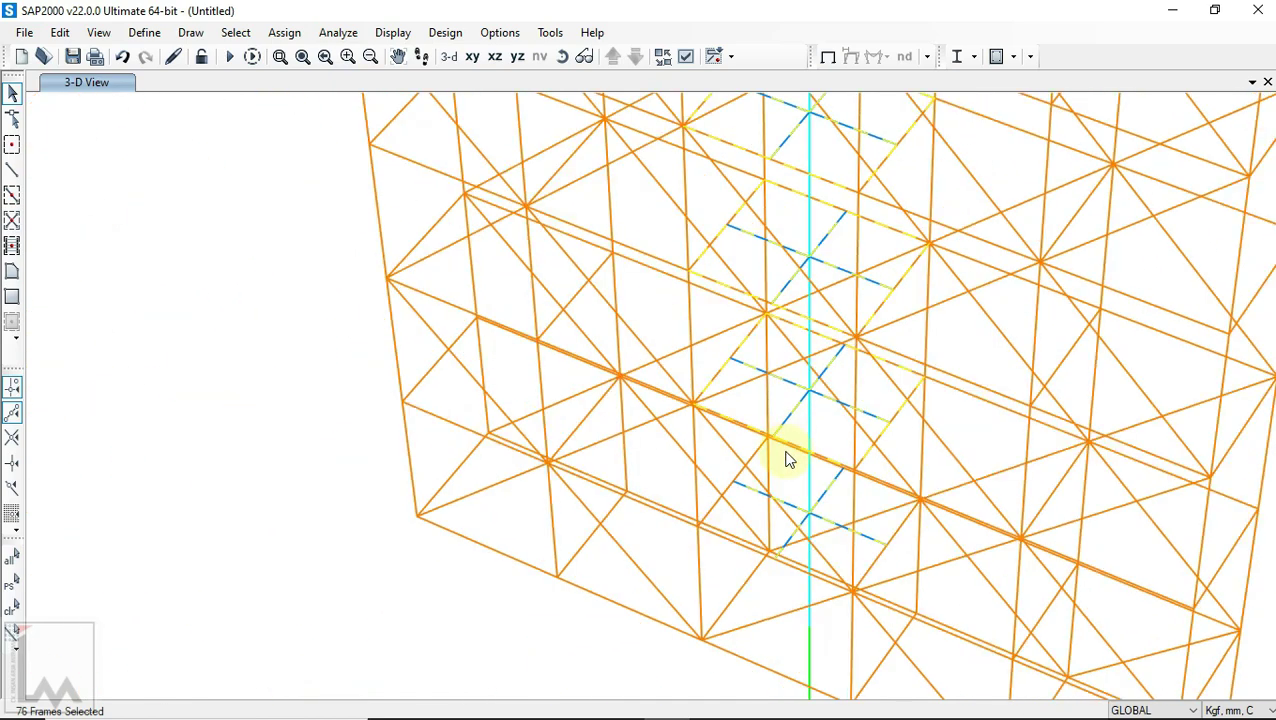
scroll(772, 480, up, 3)
click(733, 433)
click(672, 588)
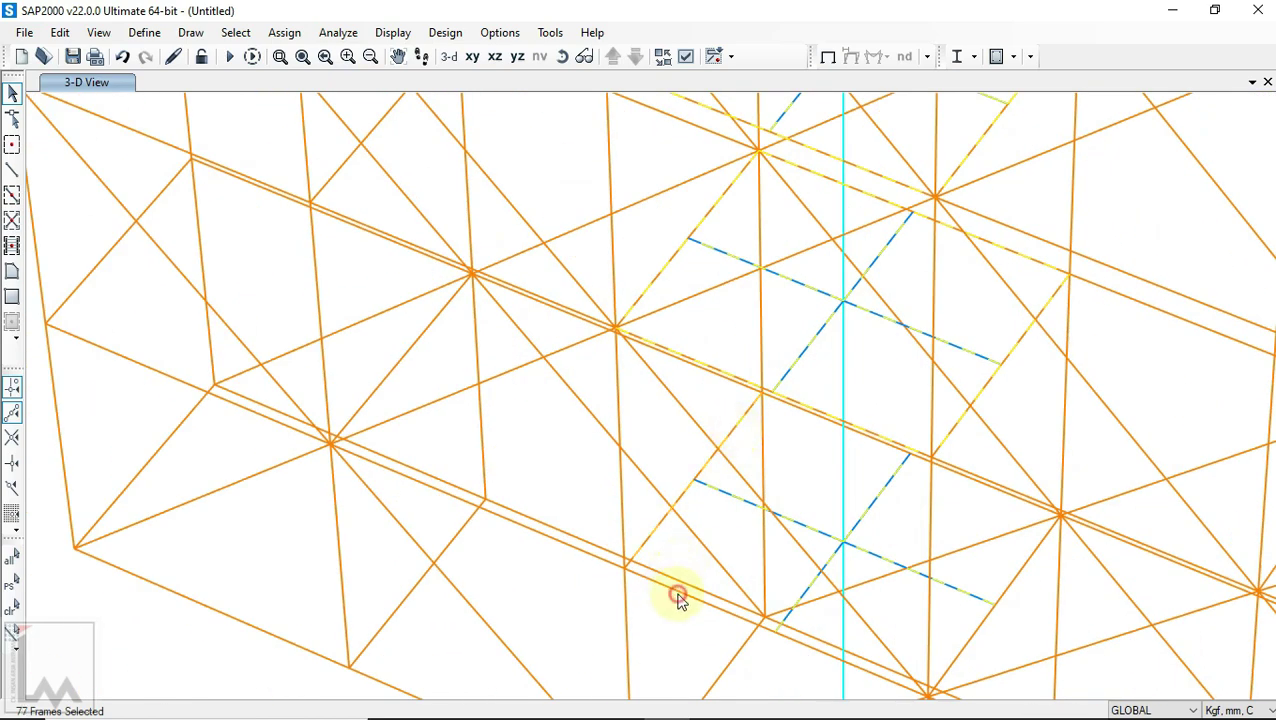
click(978, 632)
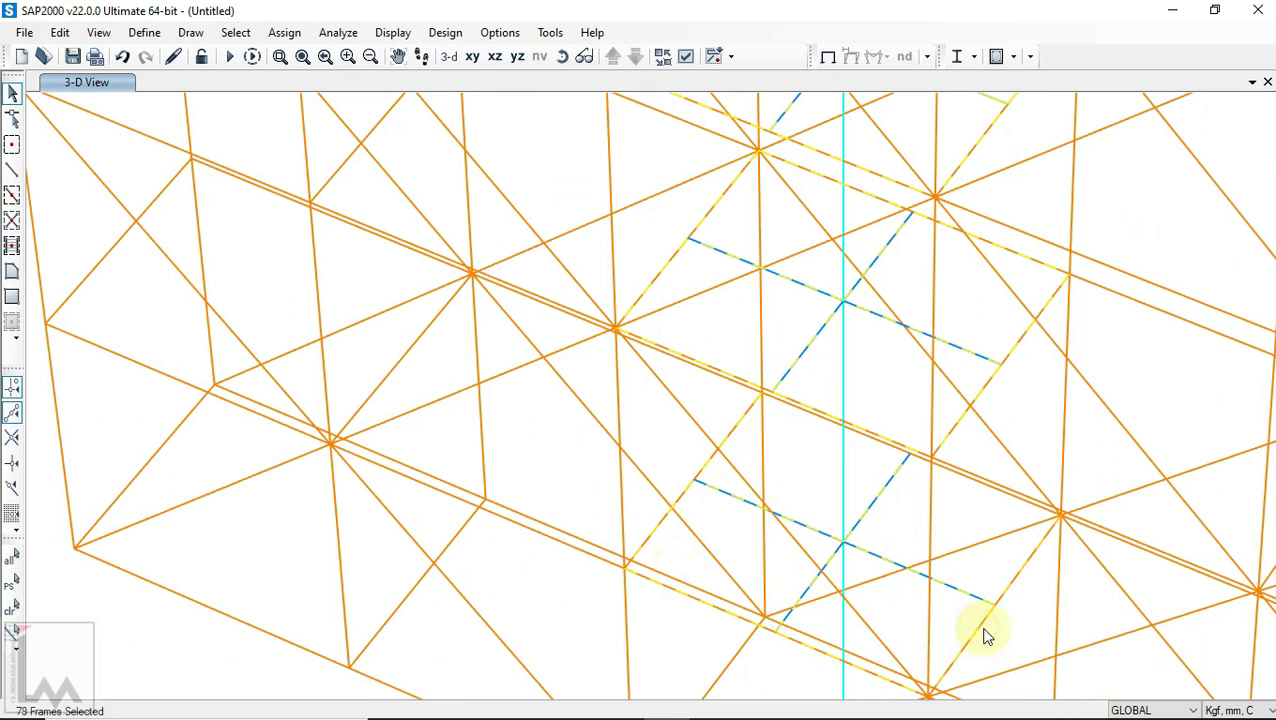
scroll(965, 490, up, 3)
click(955, 466)
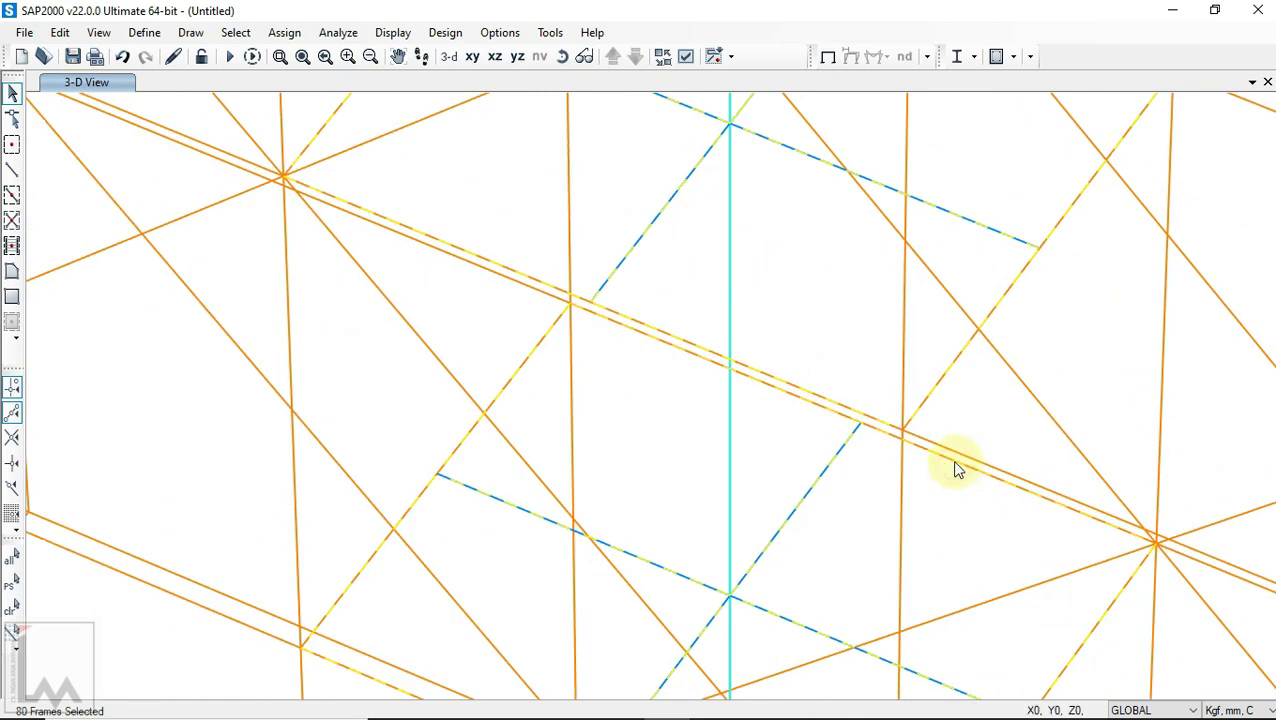
Step: Divide the selected frames by breaking them at intersections with selected joints, straight frames, area edges and solid edges
scroll(845, 456, down, 2)
scroll(605, 295, down, 2)
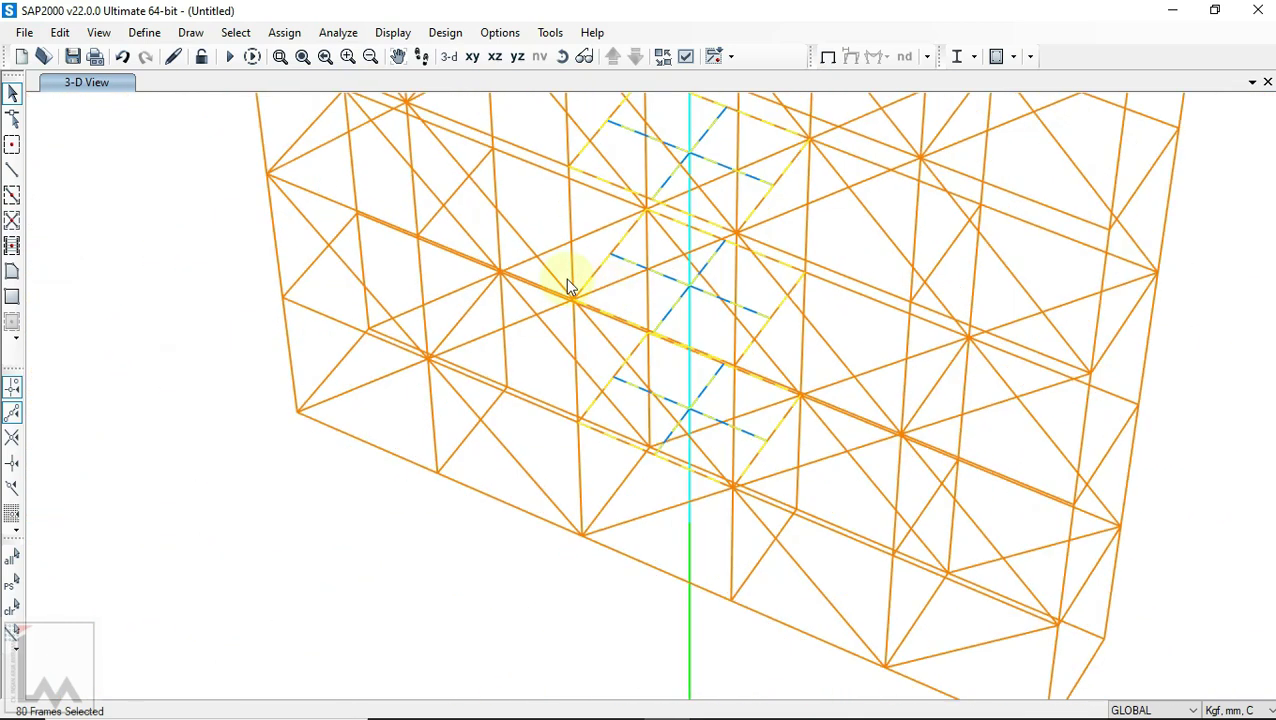
click(62, 33)
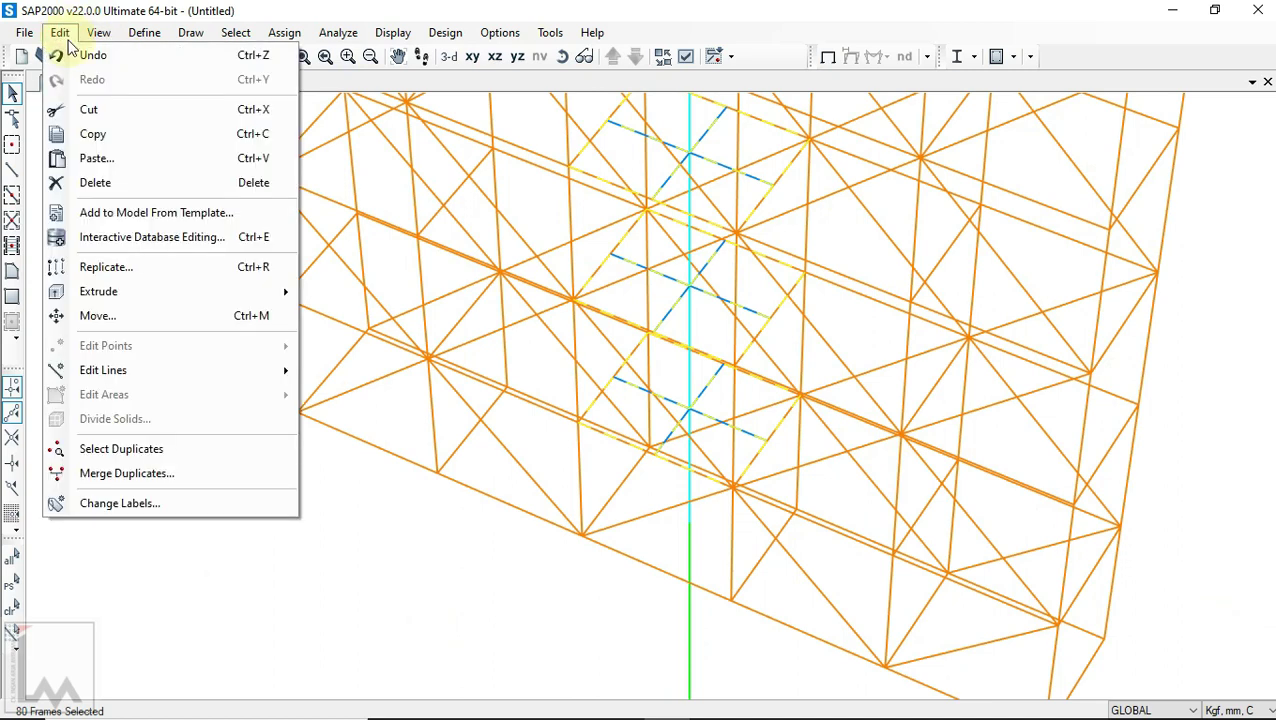
mouse_move(200, 369)
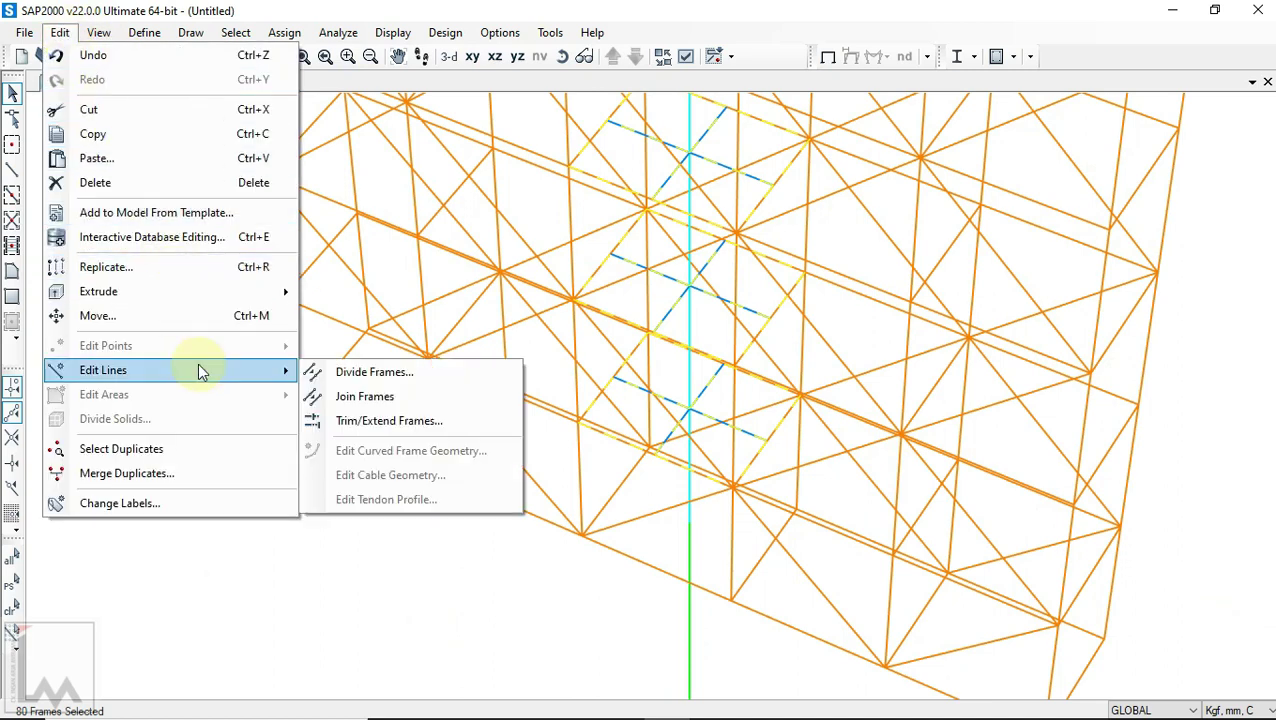
click(342, 373)
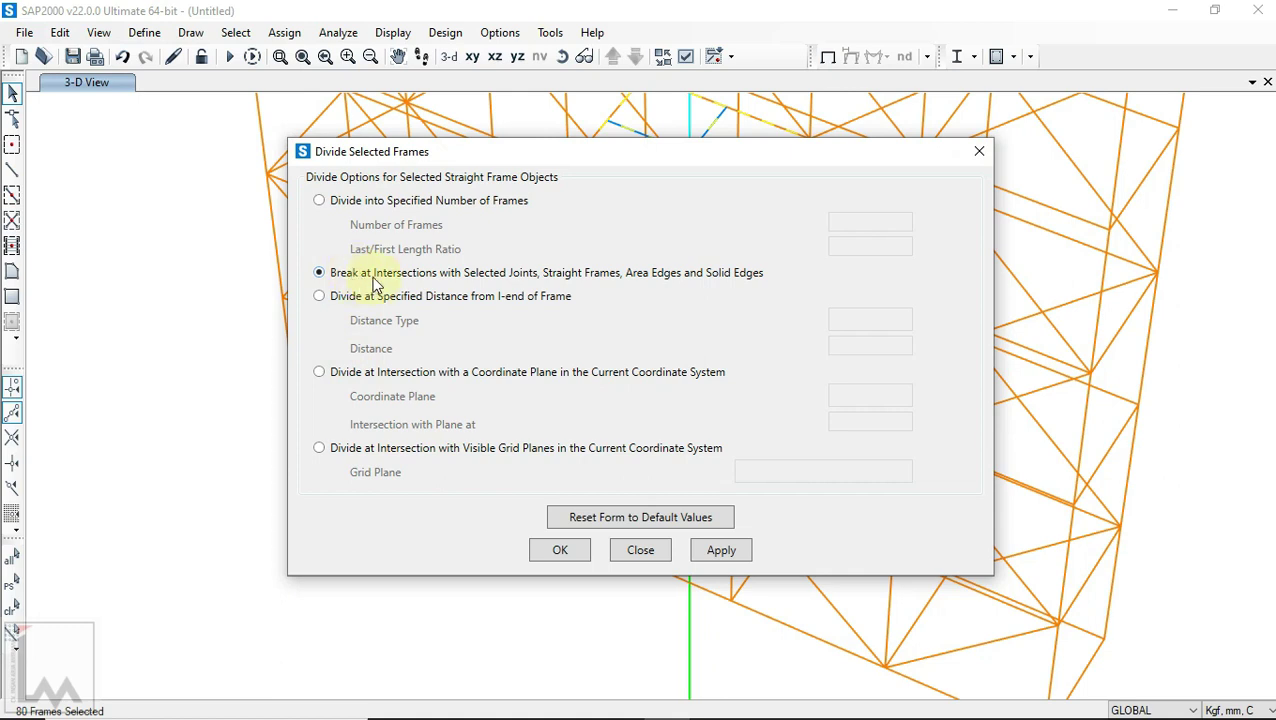
click(721, 551)
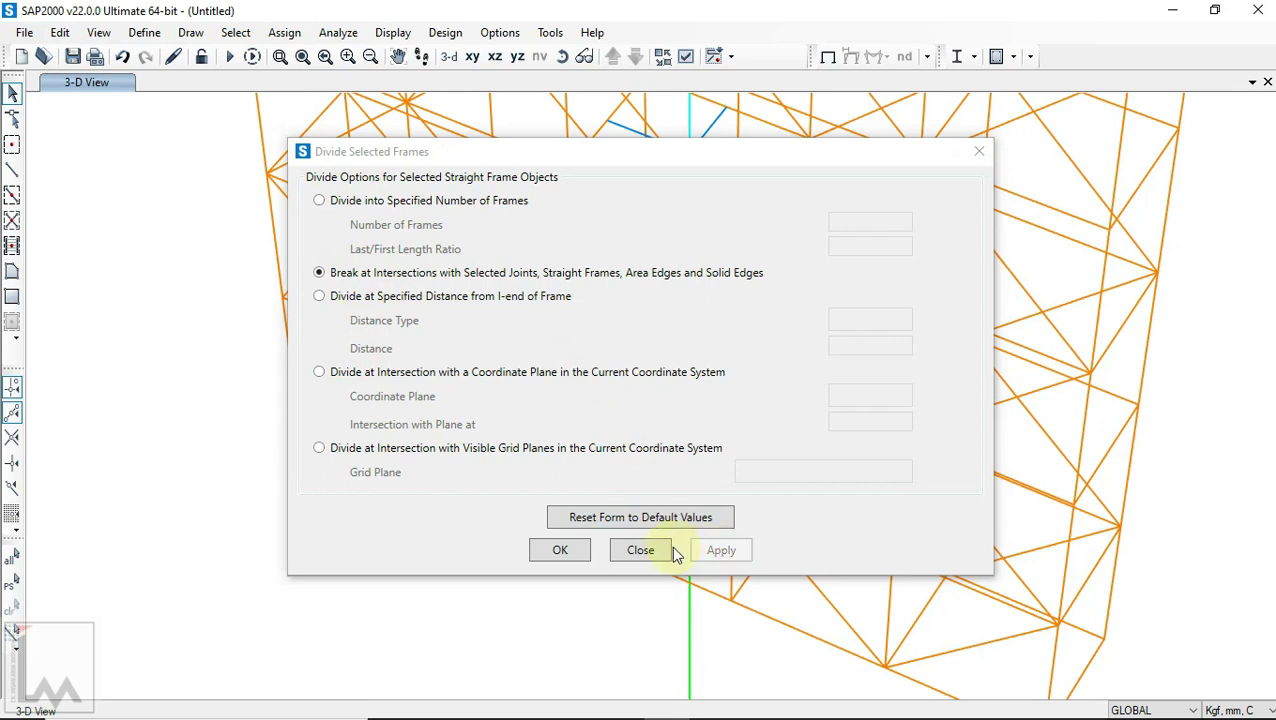
click(553, 551)
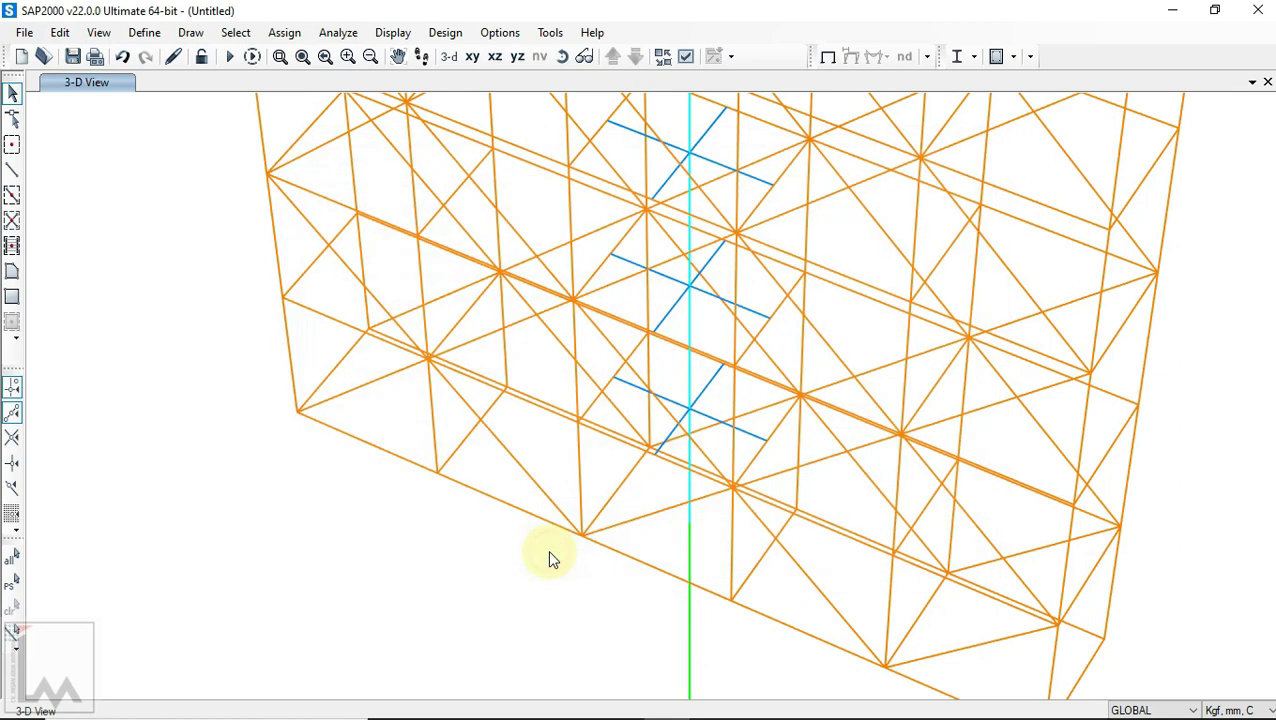
Step: Check the divided members around the pole's lower levels, and switch to Materi 14.pdf in Adobe Acrobat to consult the drawing
click(593, 273)
click(629, 236)
click(786, 320)
scroll(783, 314, up, 2)
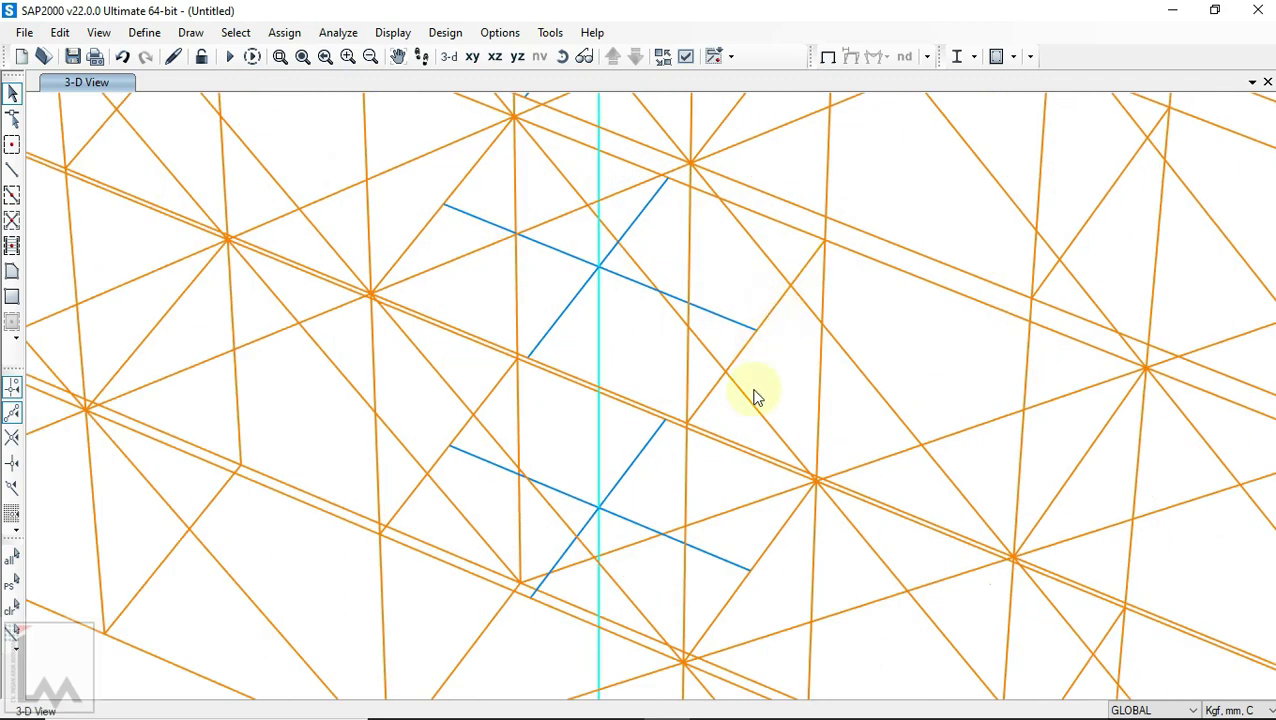
scroll(755, 393, down, 3)
scroll(671, 461, up, 2)
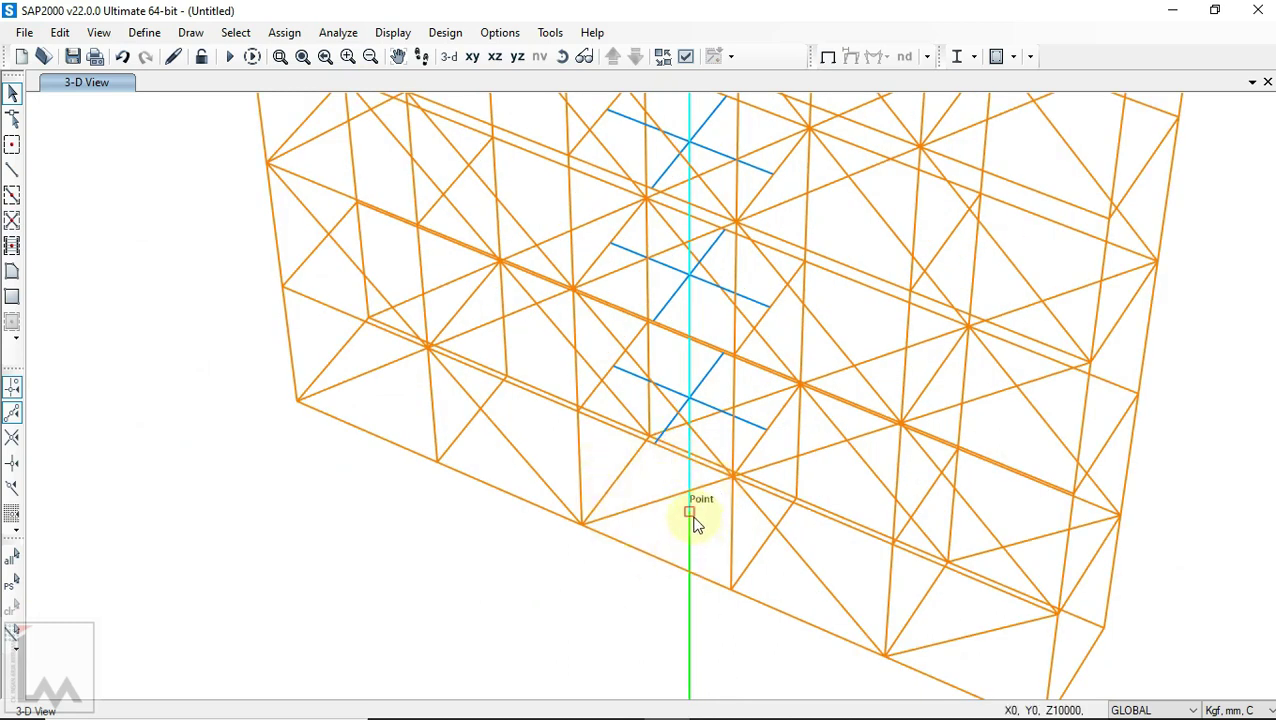
click(760, 702)
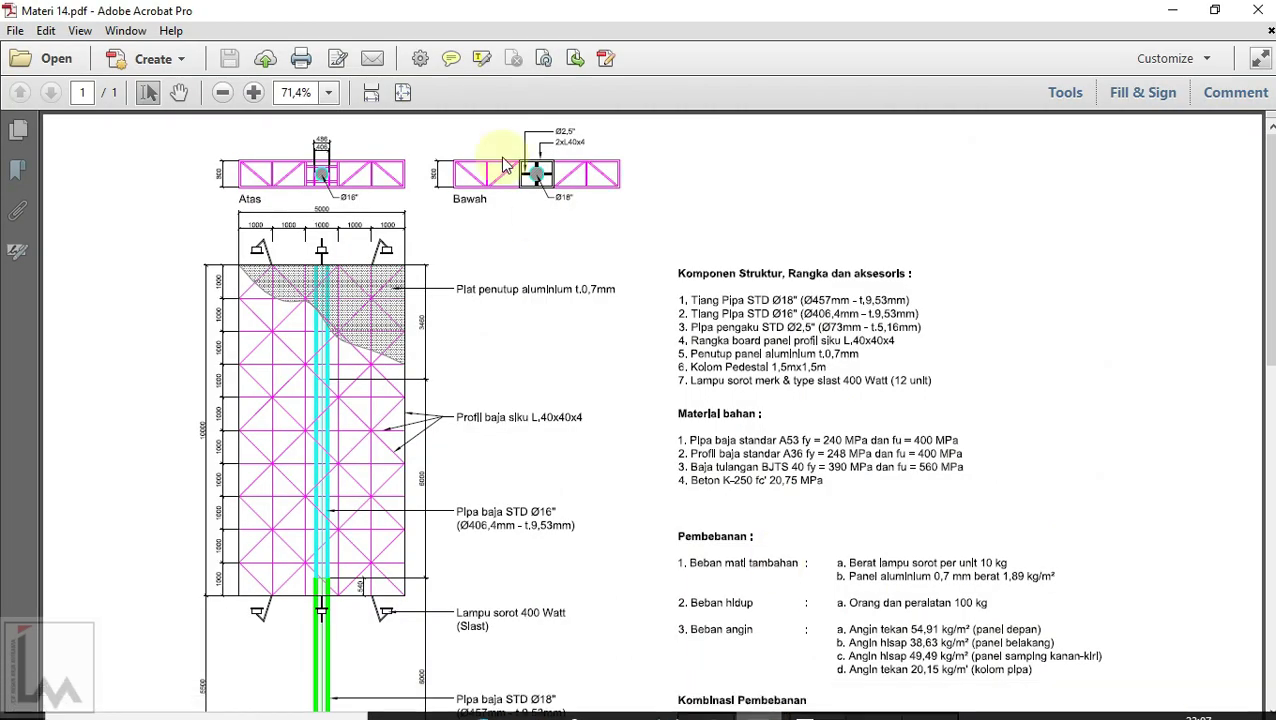
Step: Examine the Bawah plan detail's 2xL40x4 members around the pole in the drawing, and switch back to SAP2000
ctrl+scroll(540, 150, up, 4)
ctrl+scroll(548, 200, up, 1)
ctrl+scroll(542, 164, up, 1)
ctrl+scroll(606, 300, down, 1)
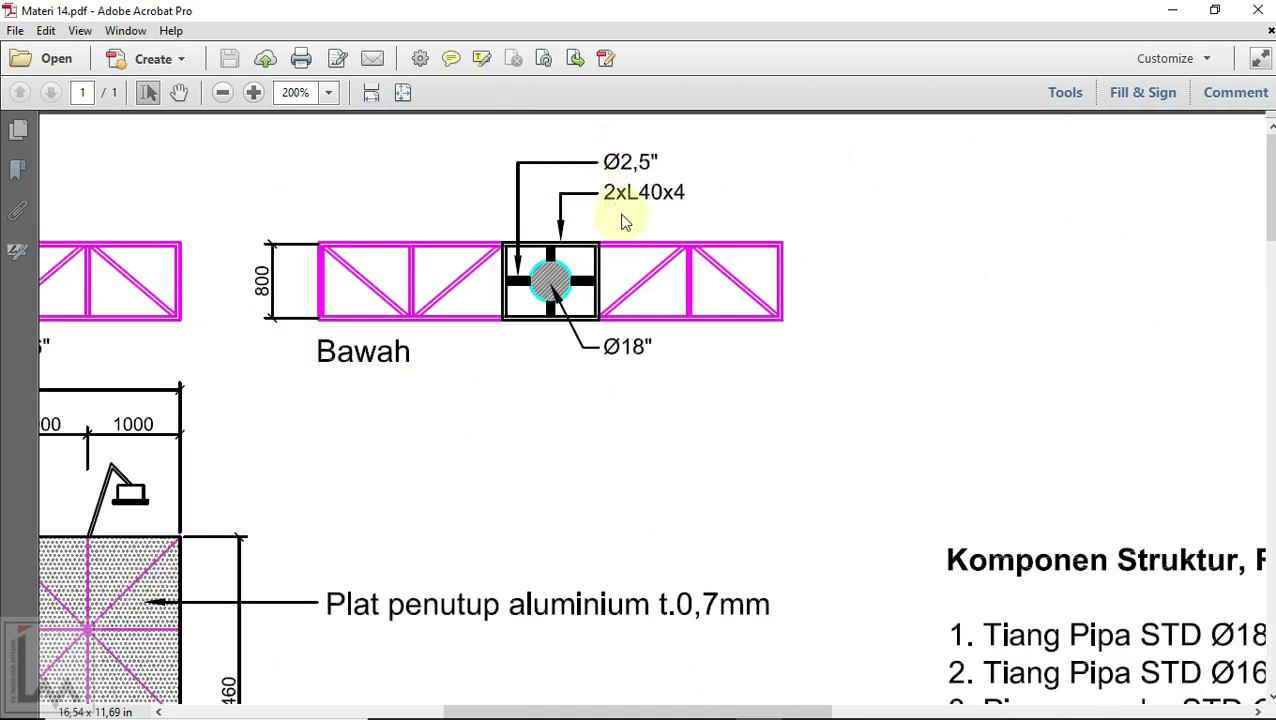
click(760, 700)
click(759, 700)
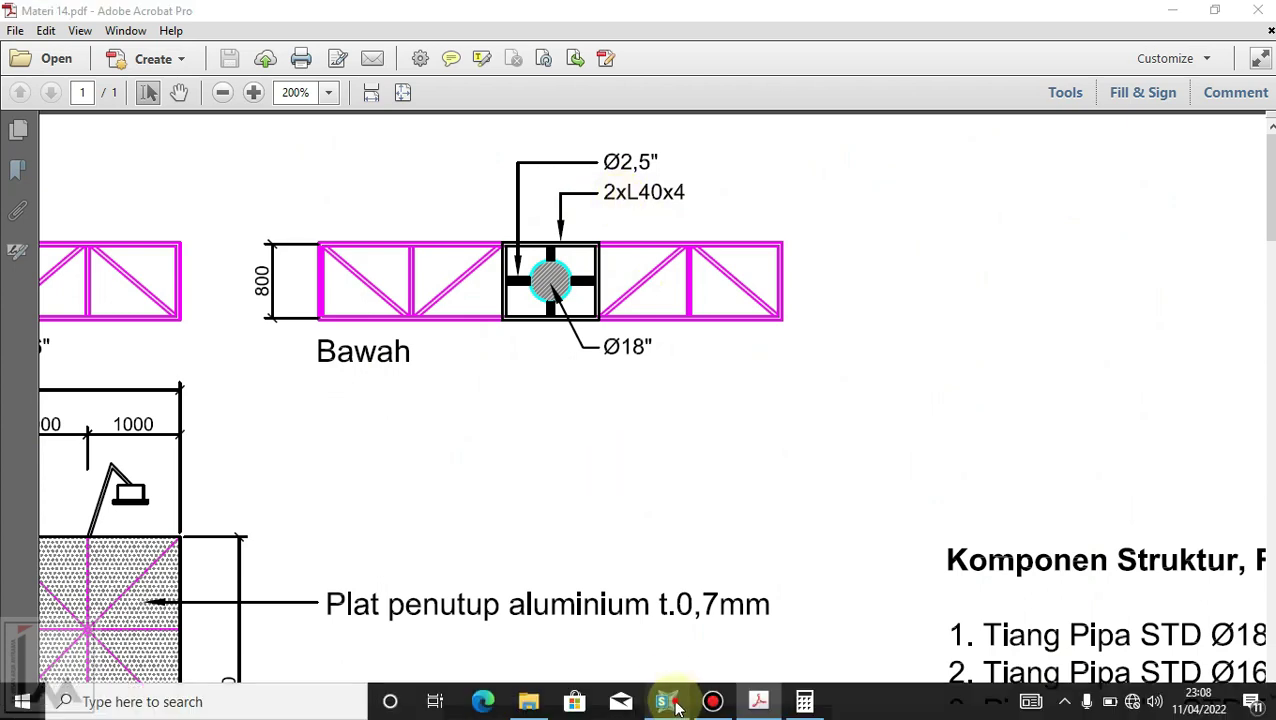
click(666, 700)
Step: Create a new steel Double Angle frame section named 2L40 R with a violet display color
click(144, 32)
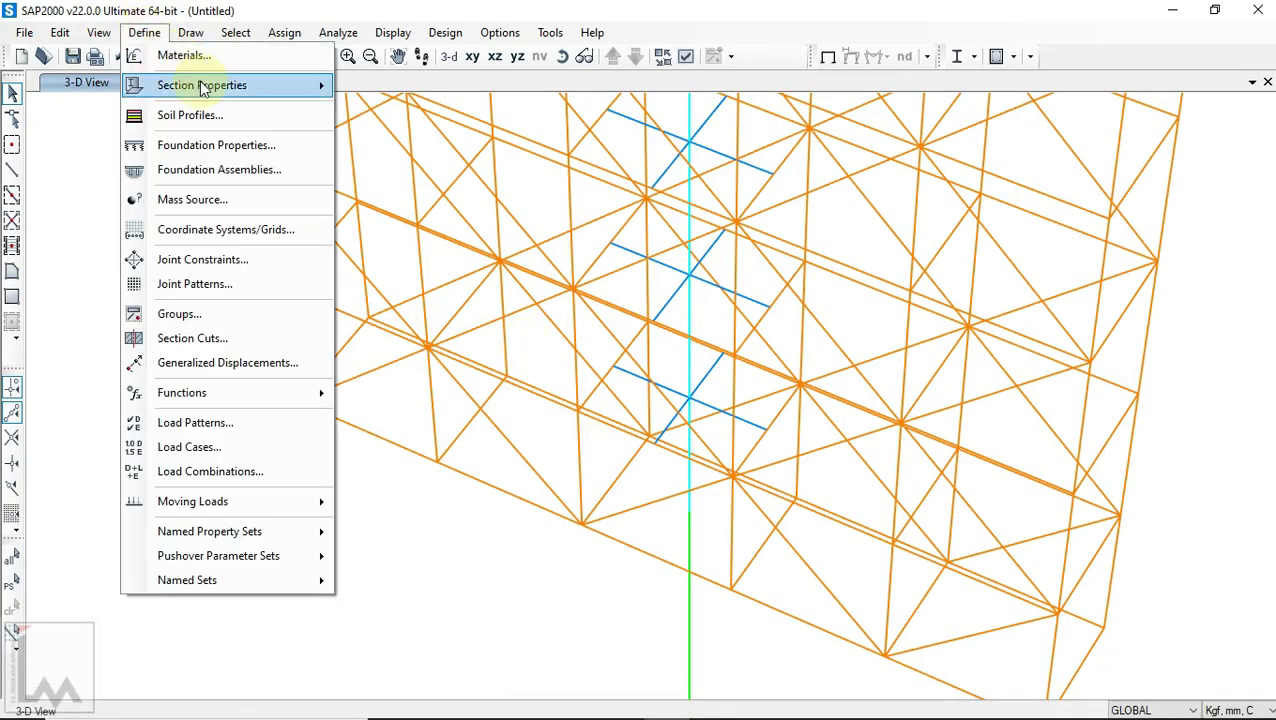
mouse_move(205, 87)
click(375, 87)
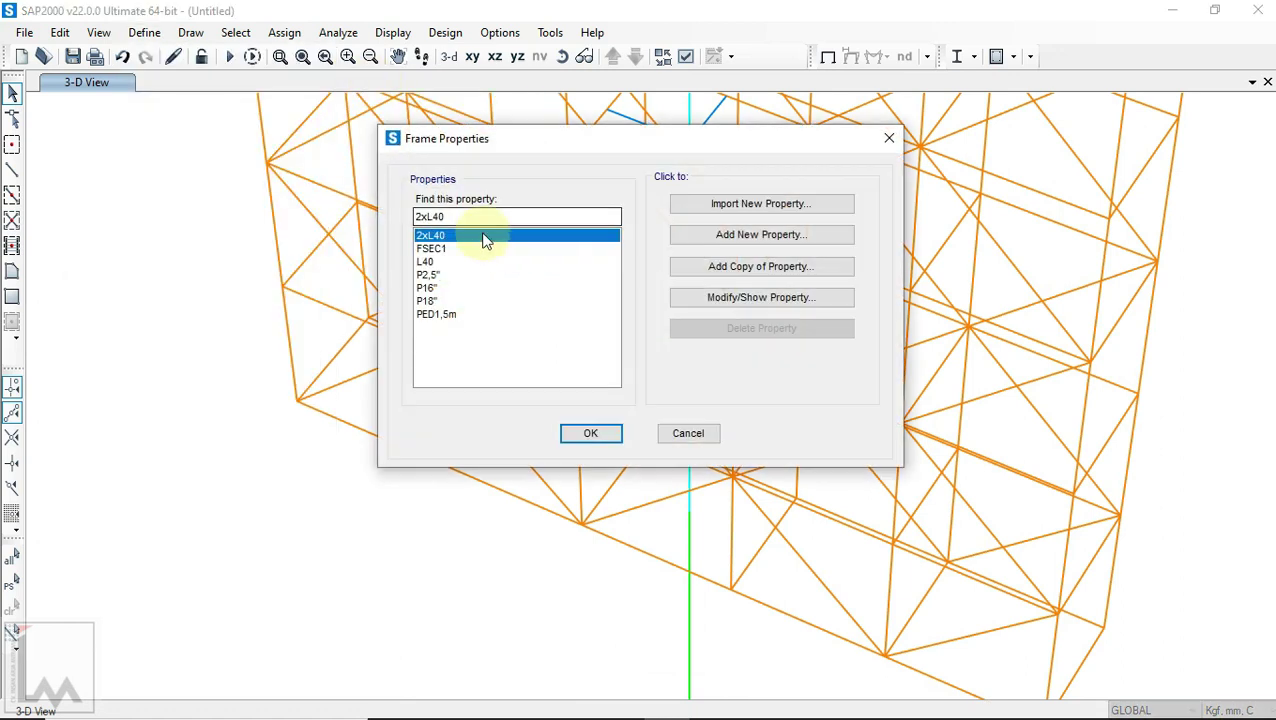
click(755, 236)
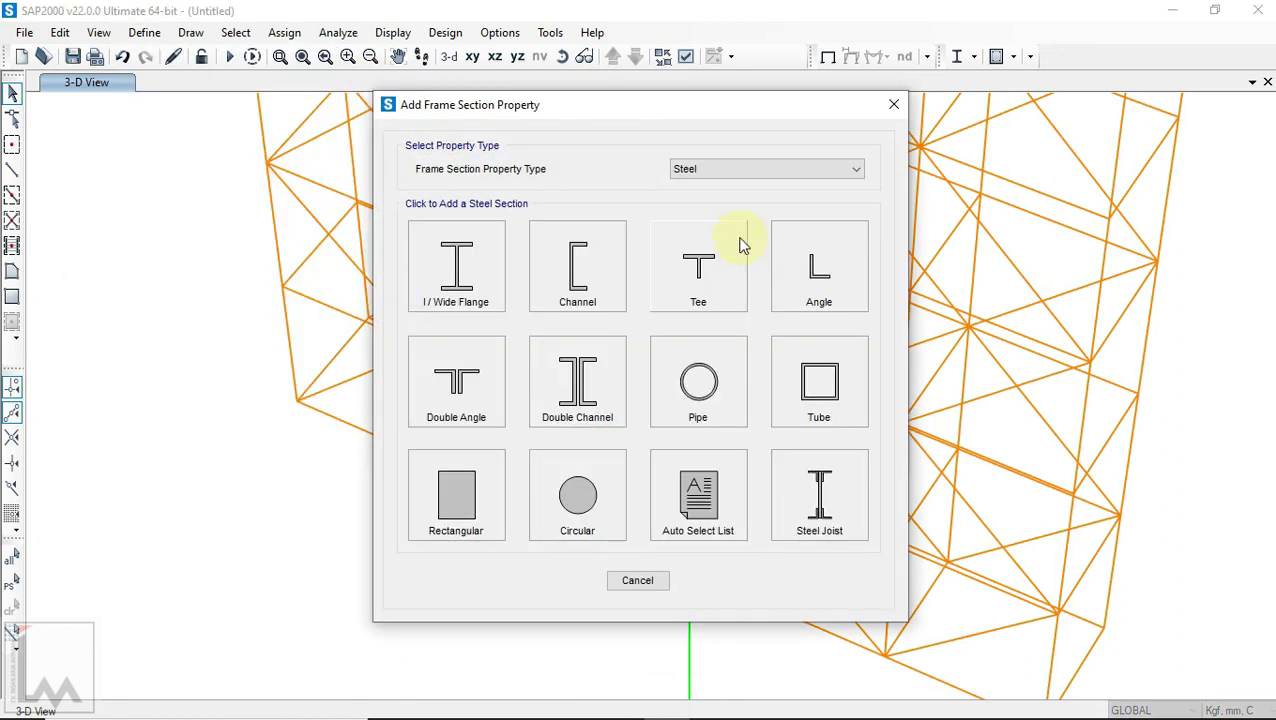
click(463, 375)
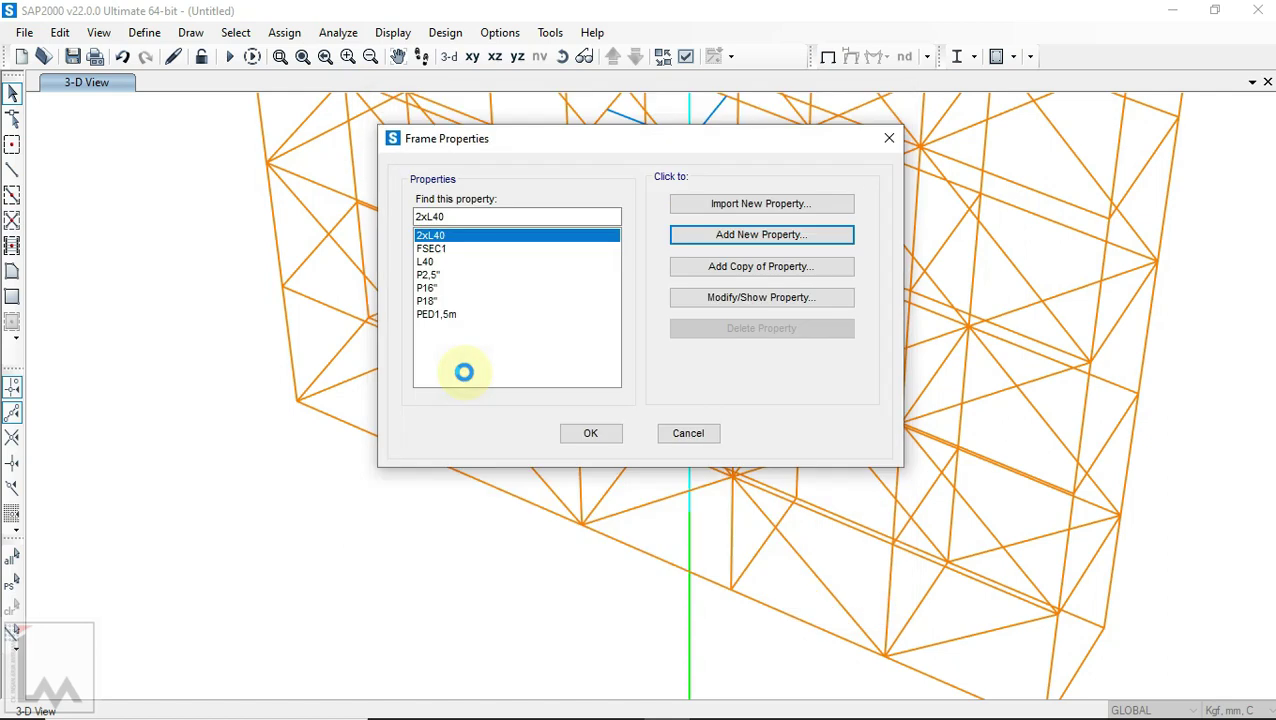
double_click(578, 186)
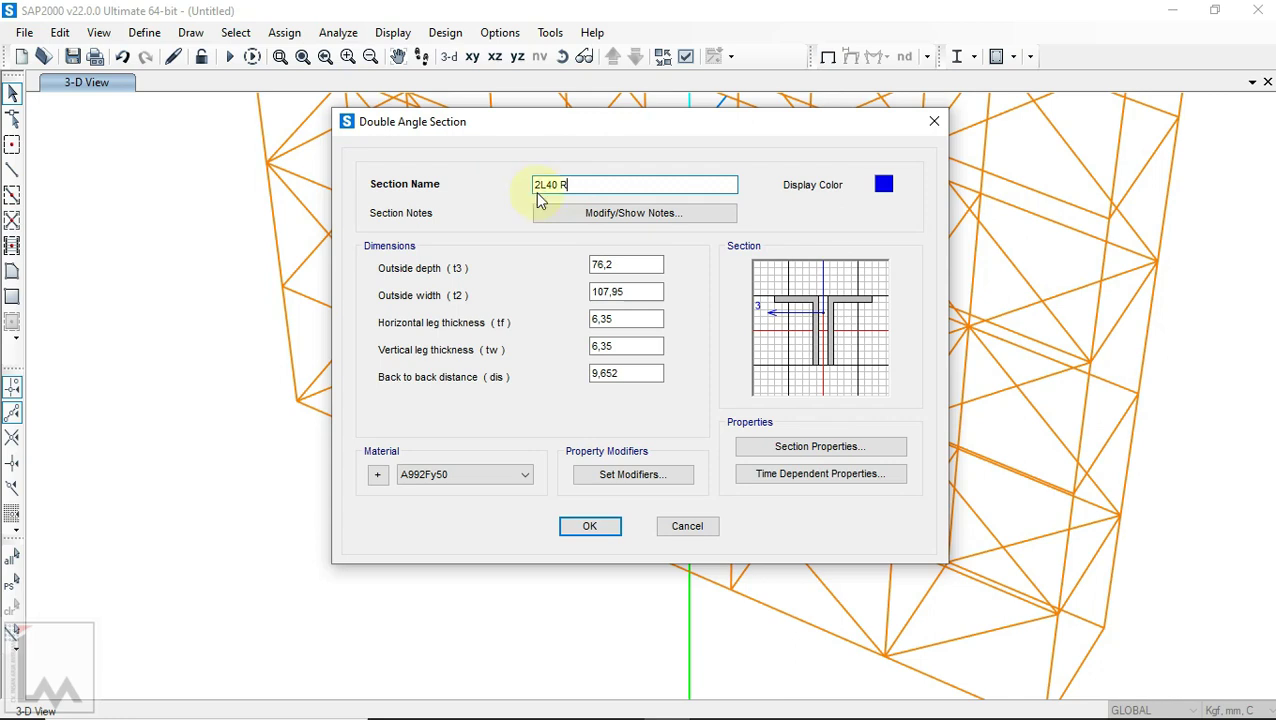
click(884, 187)
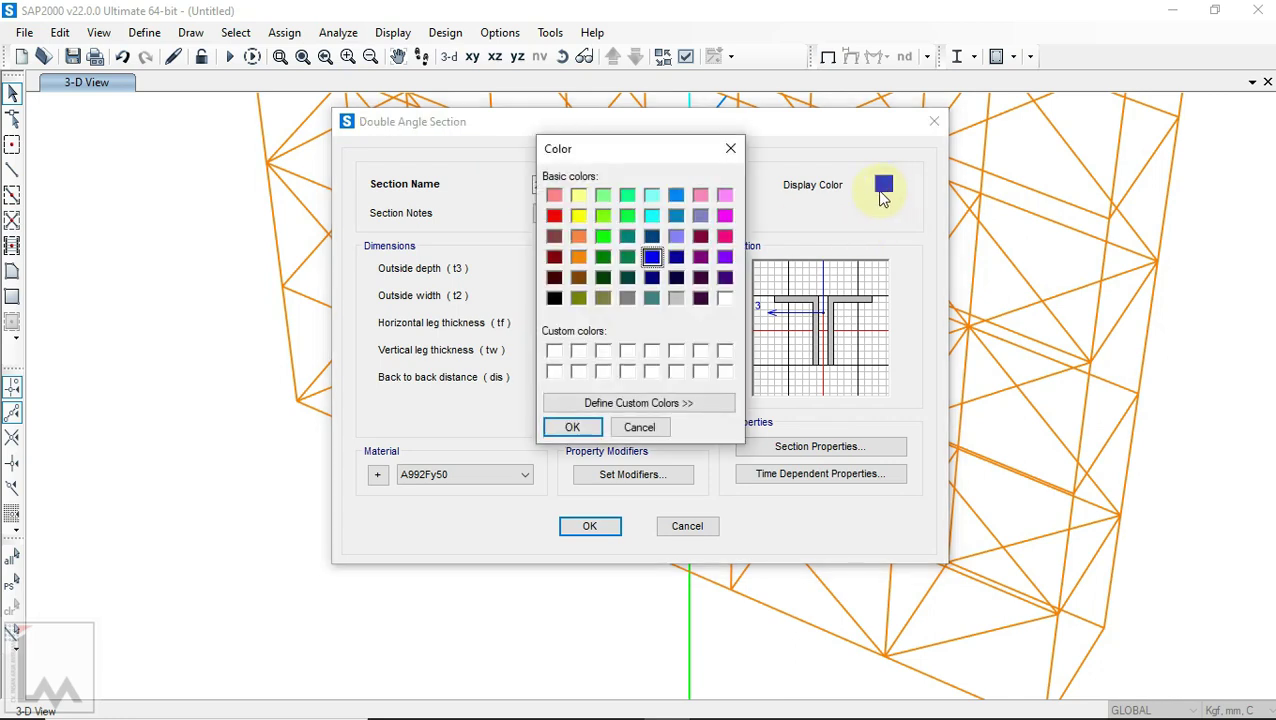
click(724, 256)
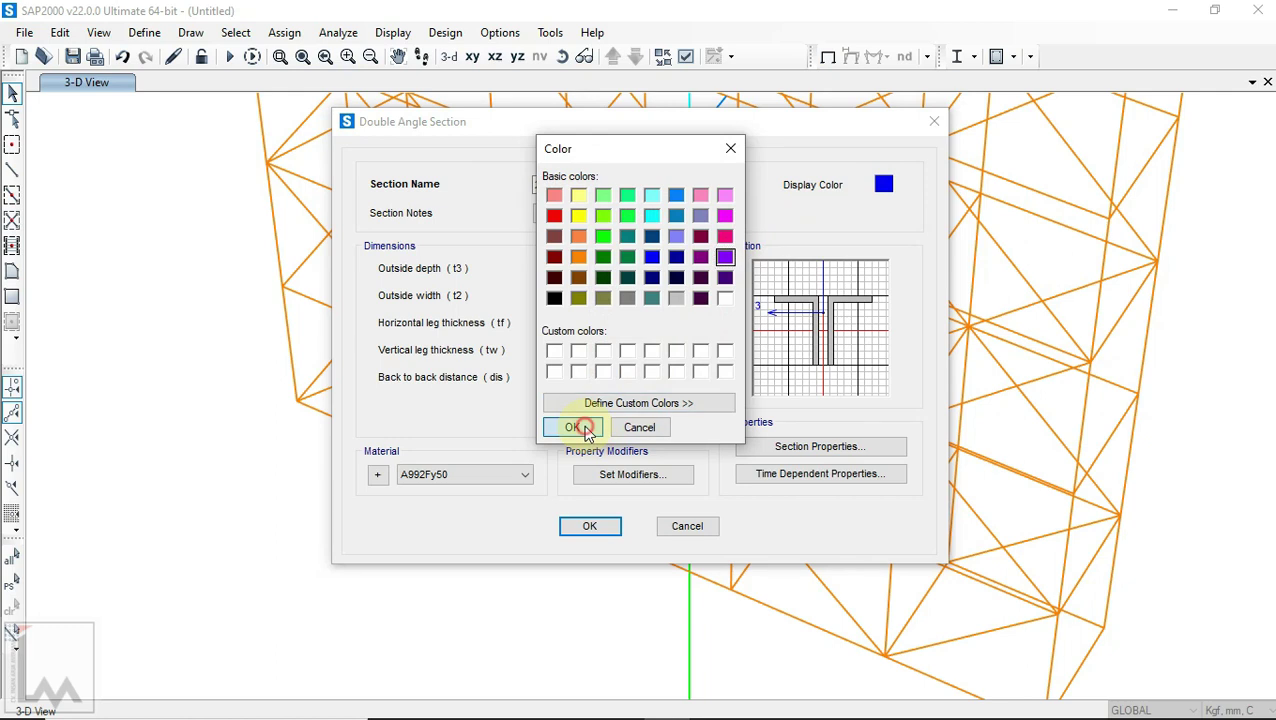
click(572, 427)
Step: Set the double angle's outside depth to 40 mm and outside width to 80 mm
drag(638, 265, 573, 275)
text(40)
click(637, 292)
drag(646, 293, 579, 295)
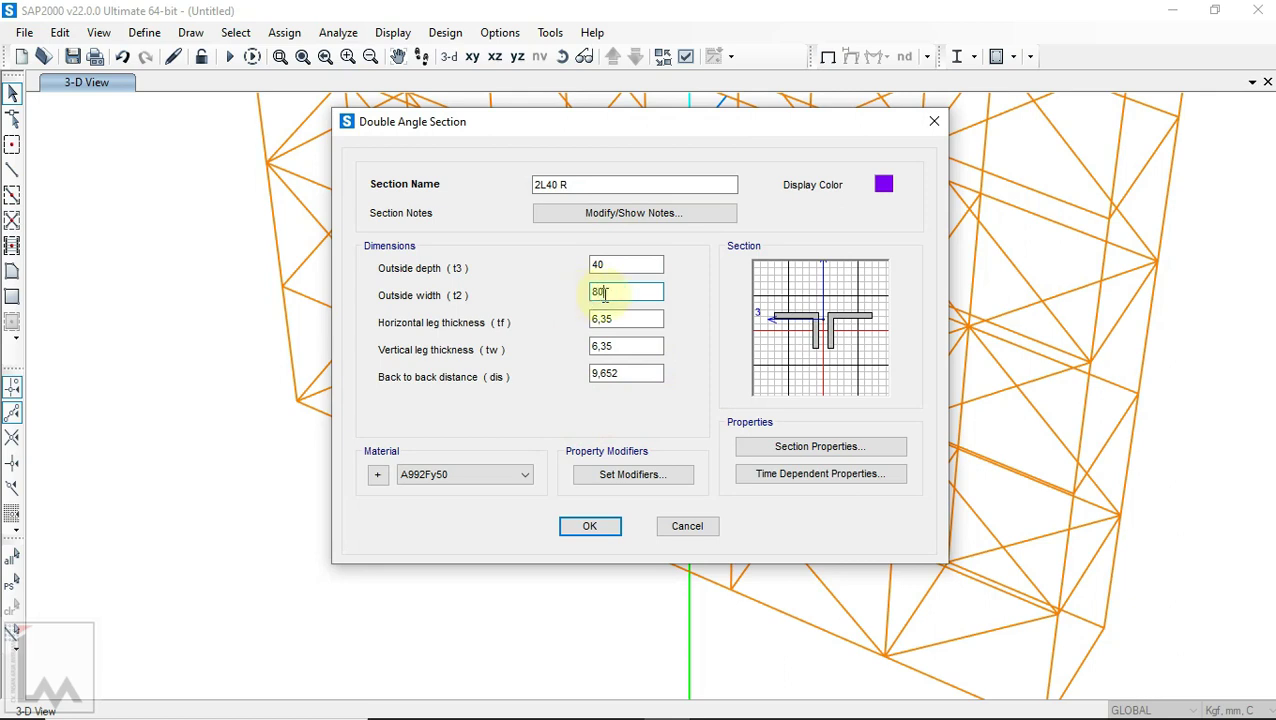
text(80)
click(623, 265)
Step: Set the double angle's back-to-back distance to 0 and both the vertical and horizontal leg thicknesses to 4 mm
drag(635, 373, 577, 373)
text(0)
click(624, 347)
drag(643, 342, 570, 368)
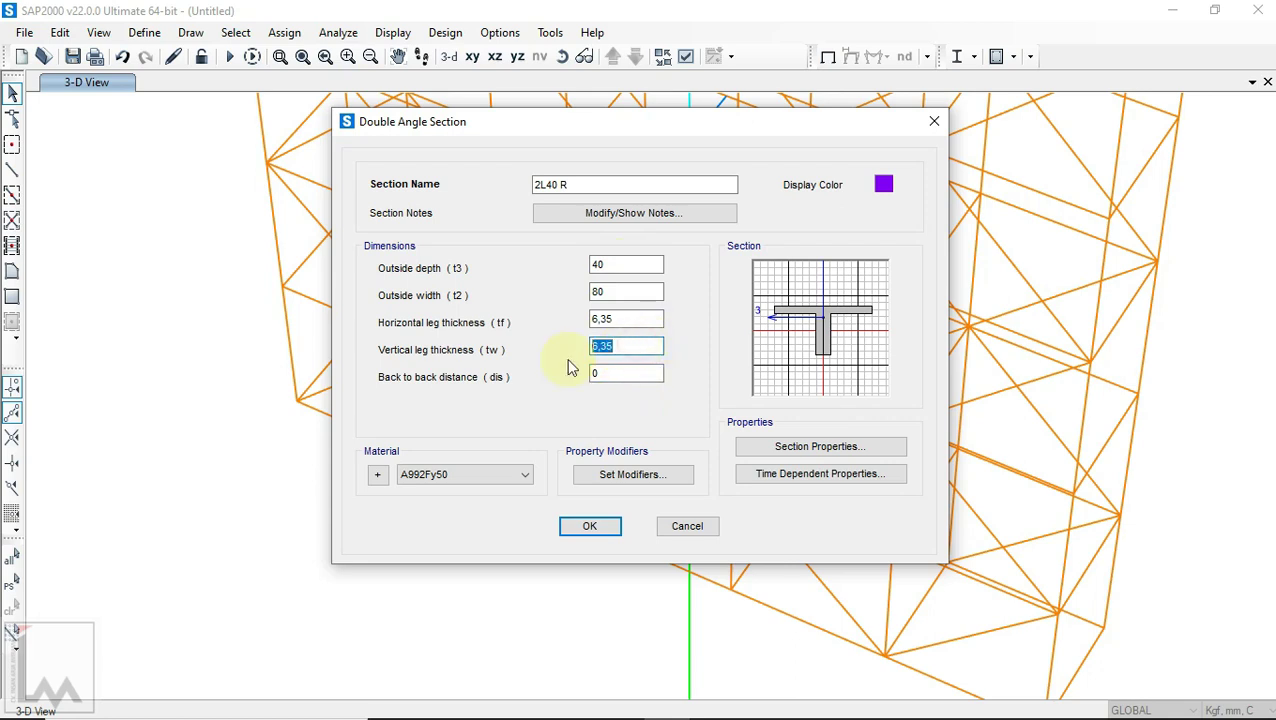
text(4)
drag(630, 319, 550, 322)
text(4)
click(631, 292)
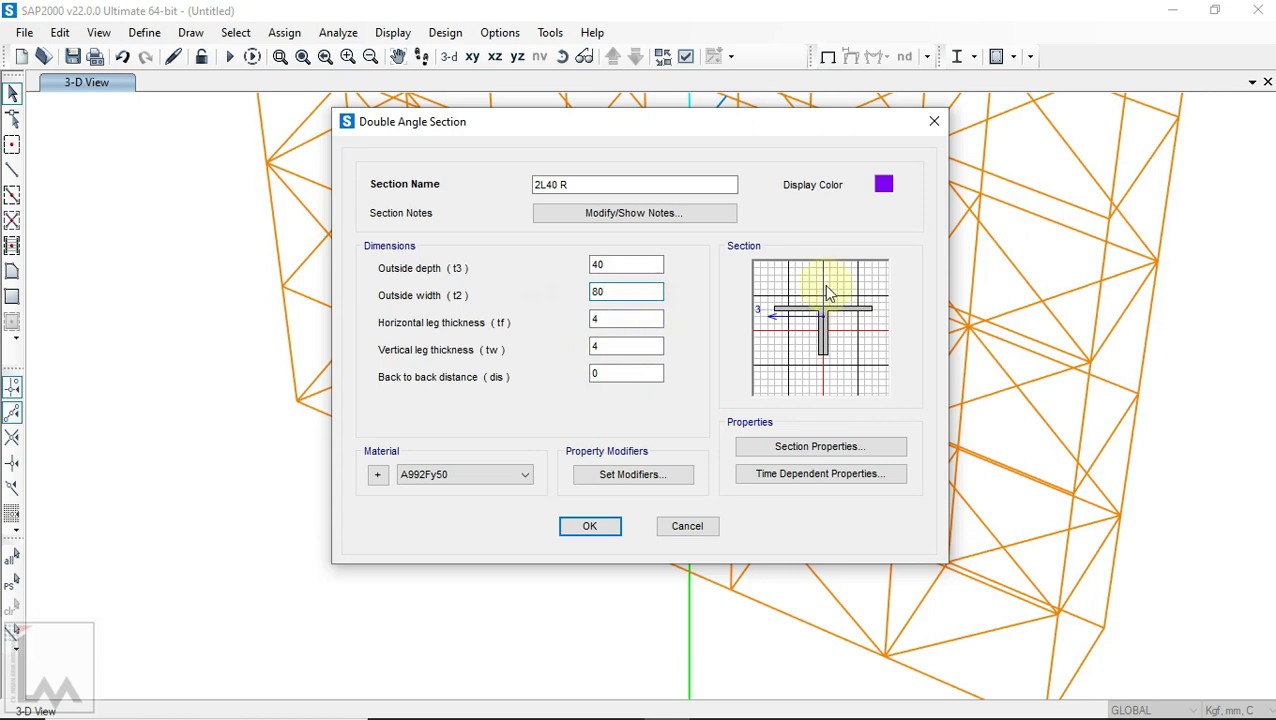
Step: Set the 2L40 R section's material to A36 and save the section definition
click(527, 484)
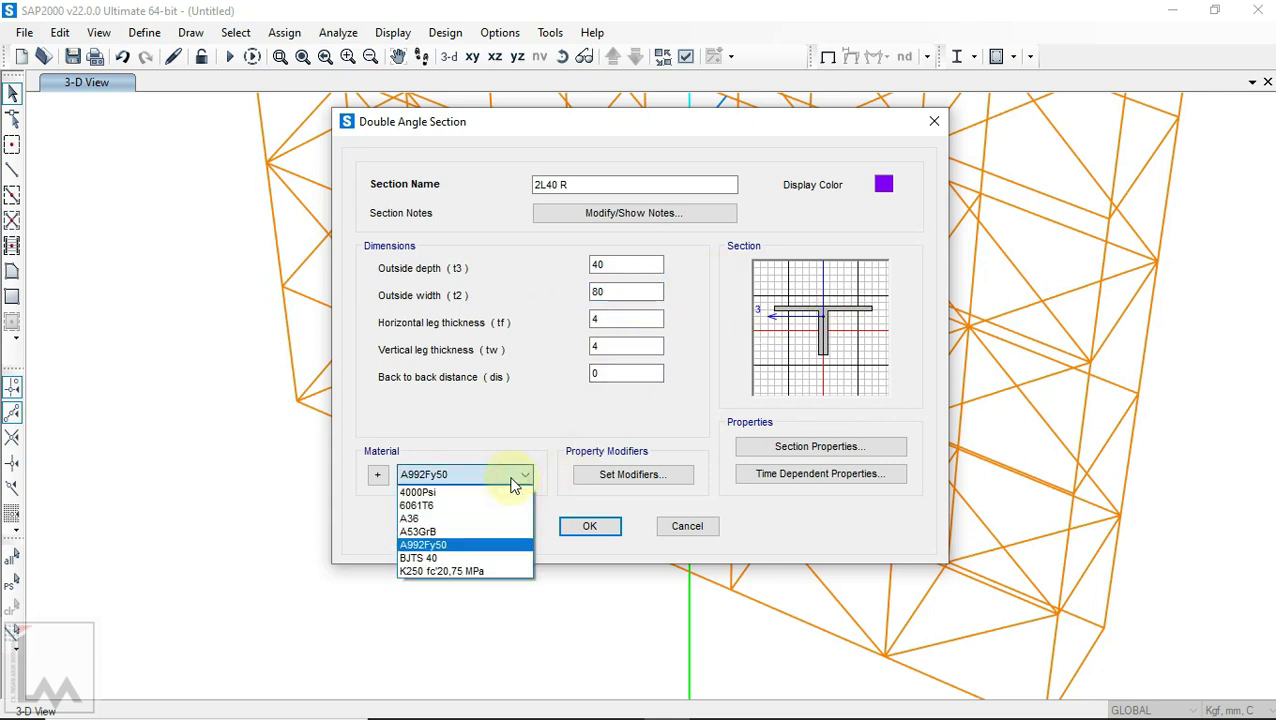
click(467, 512)
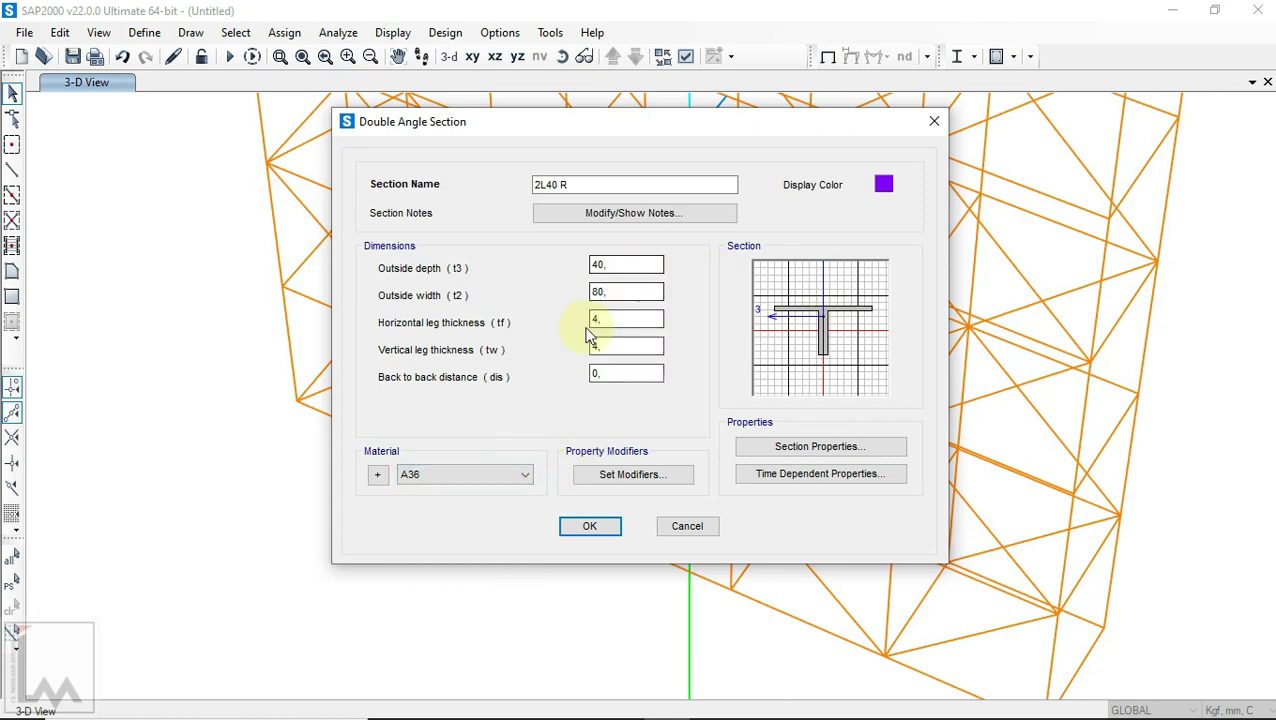
click(591, 526)
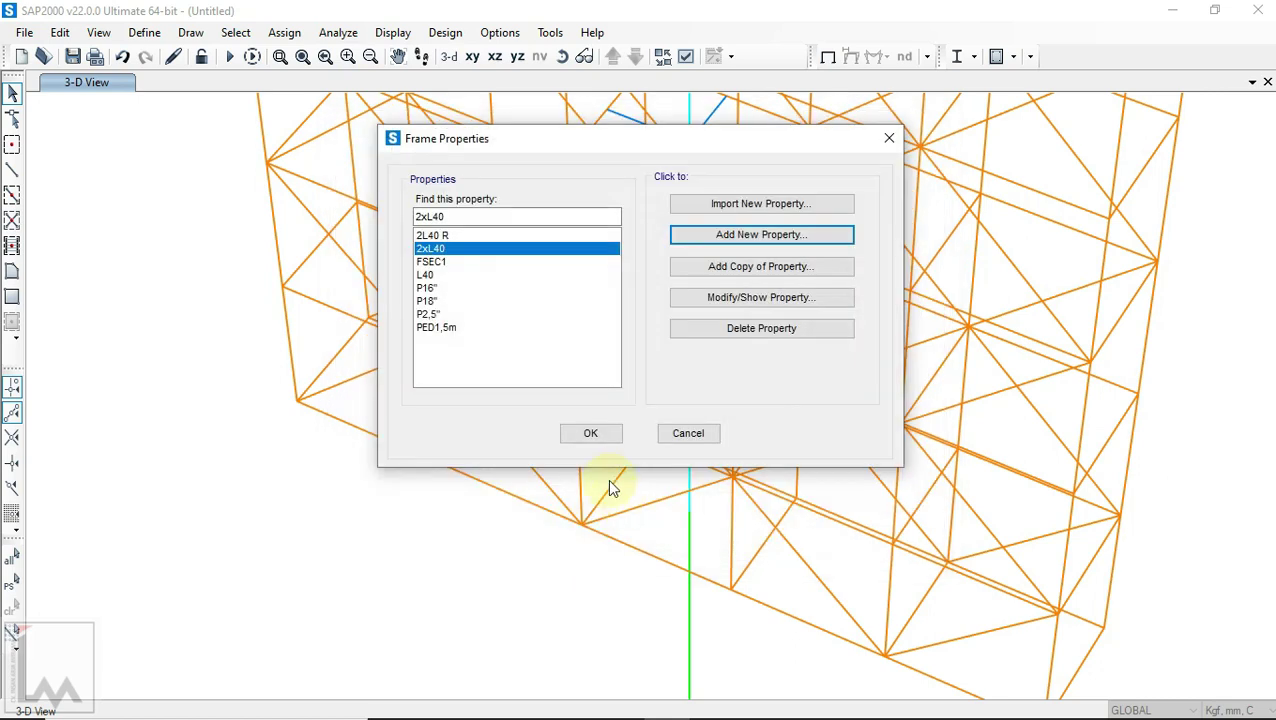
click(591, 433)
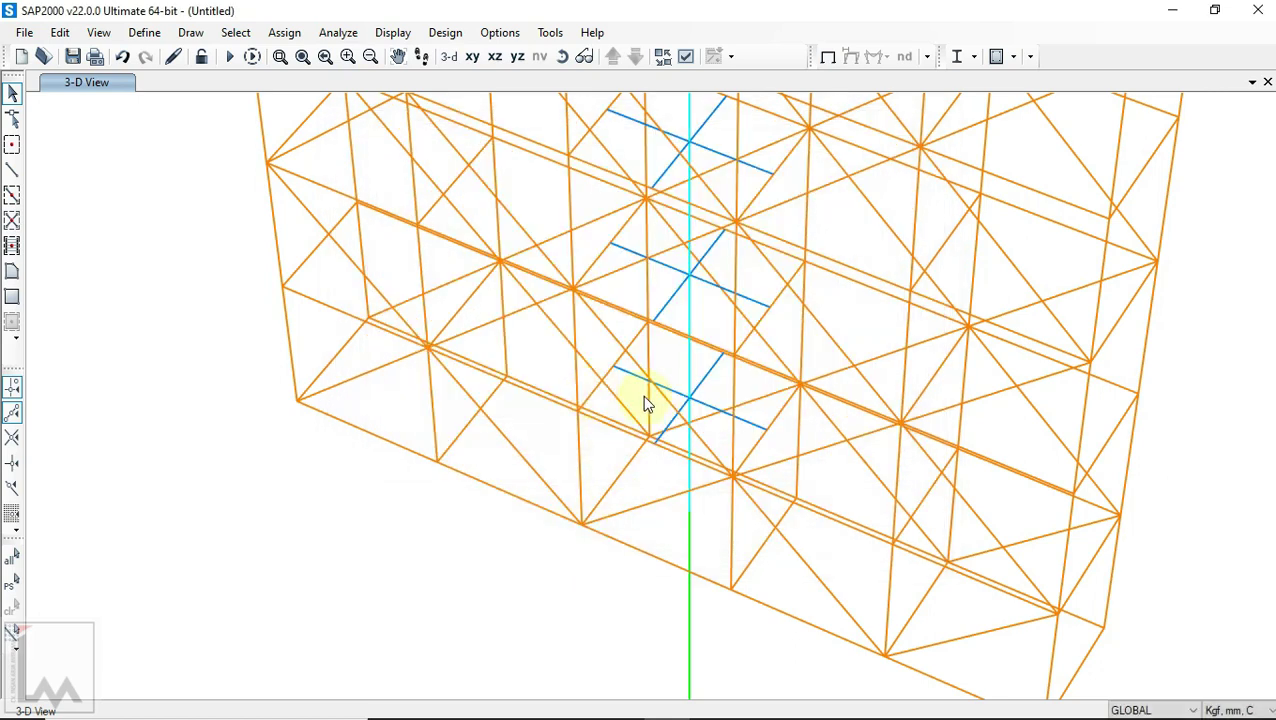
Step: Select the four horizontal frame members that form the rectangle around the pole at the panel's lowest level
scroll(684, 570, up, 3)
middle_drag(680, 477, 615, 441)
drag(579, 457, 531, 547)
drag(482, 322, 516, 320)
click(614, 297)
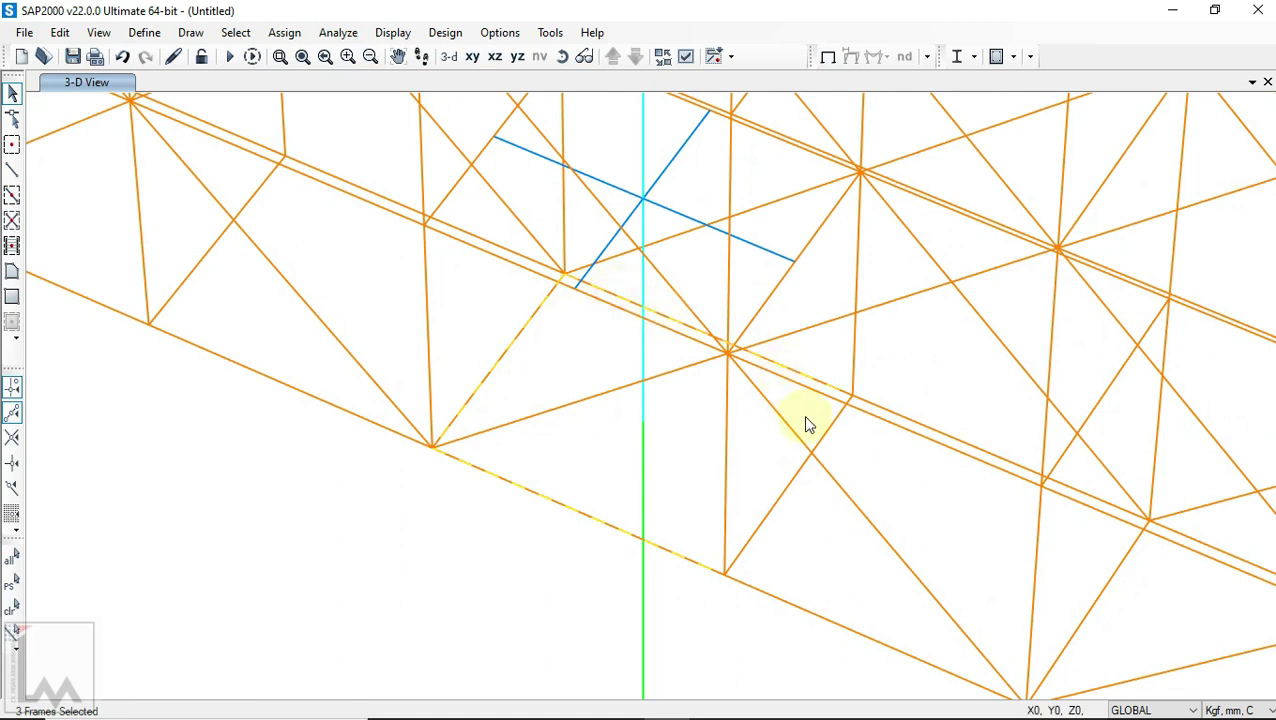
click(826, 436)
Step: Assign the 2L40 R frame section to the four selected members around the pole
scroll(592, 468, down, 3)
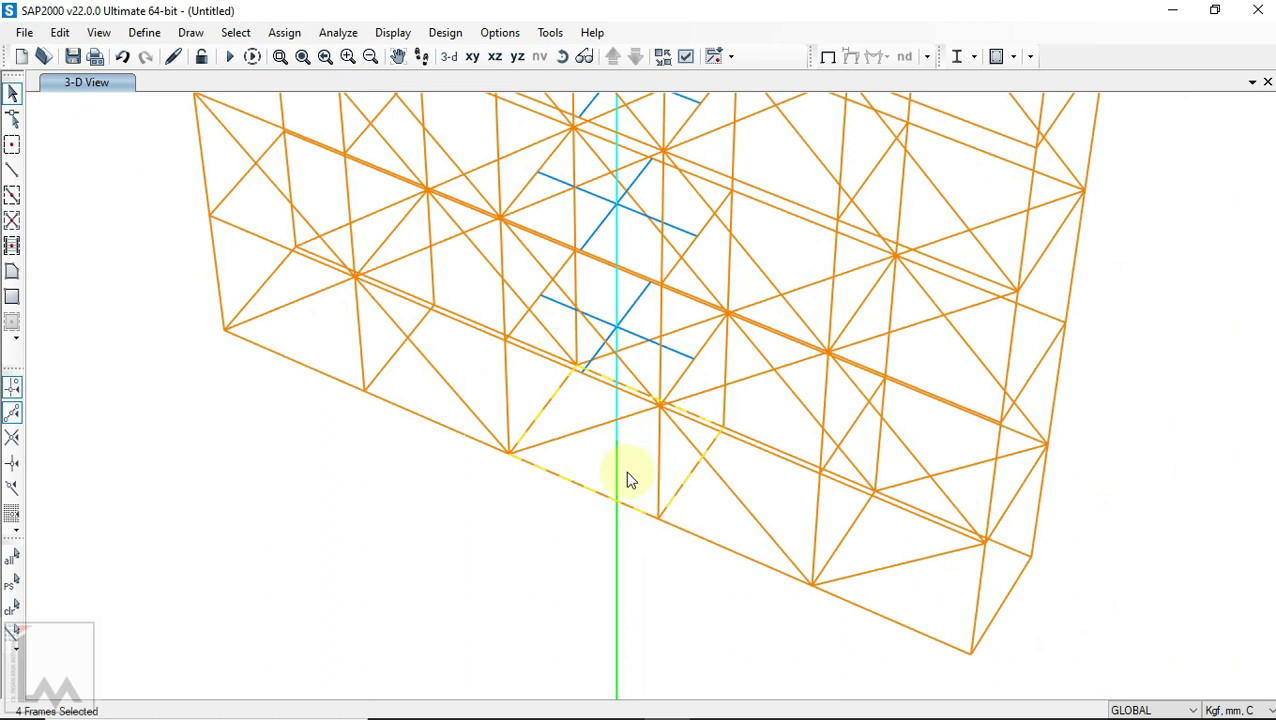
scroll(627, 472, down, 3)
middle_drag(698, 300, 692, 494)
scroll(697, 449, down, 2)
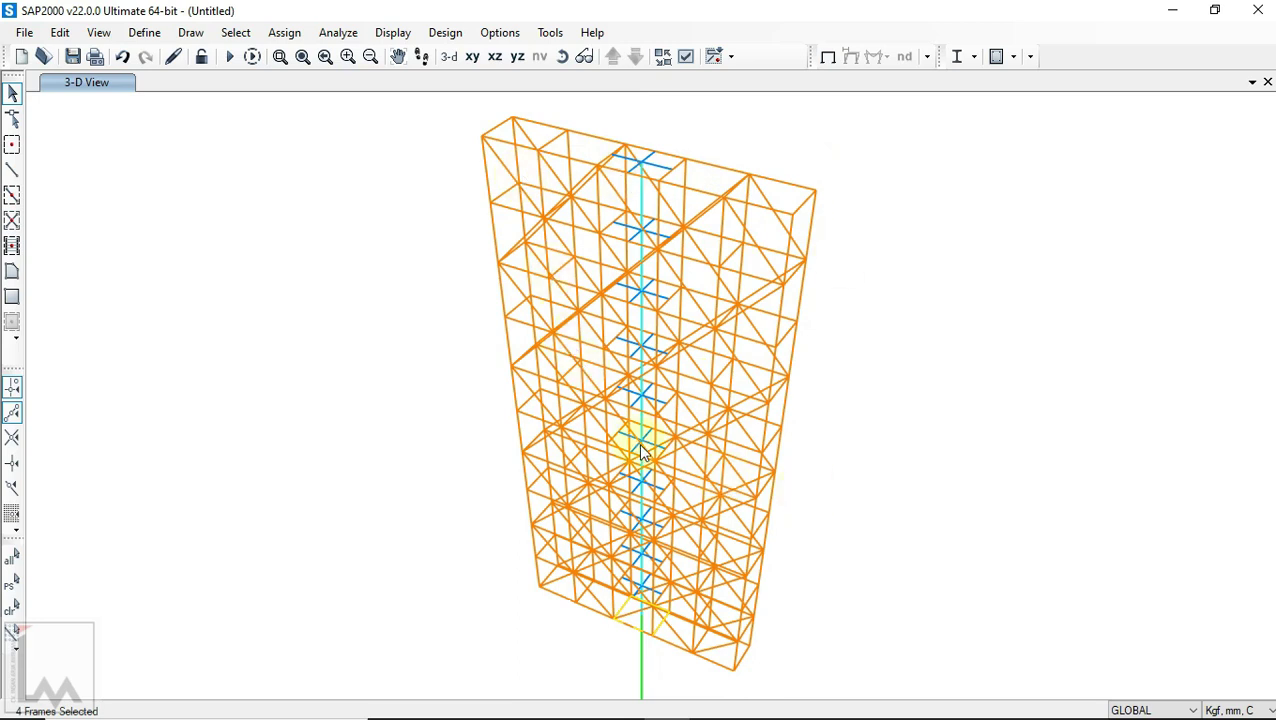
middle_drag(643, 452, 633, 337)
scroll(627, 505, up, 6)
middle_drag(660, 547, 655, 456)
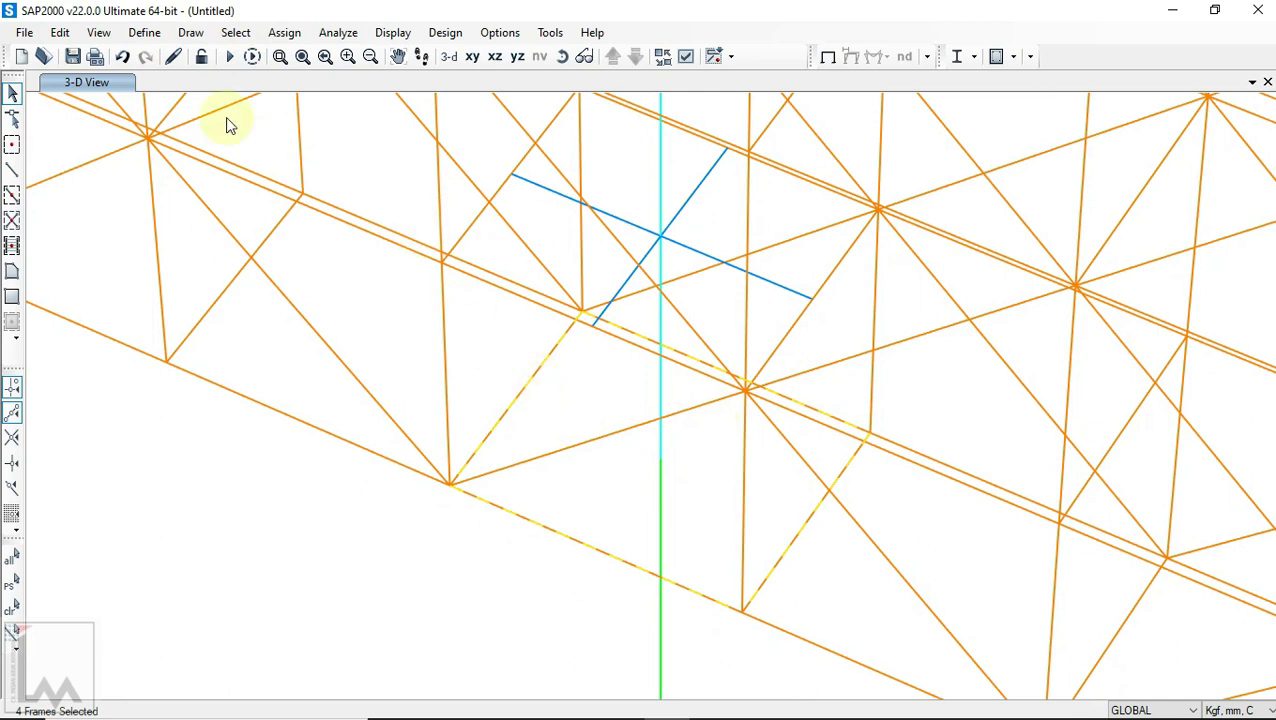
click(279, 40)
mouse_move(510, 78)
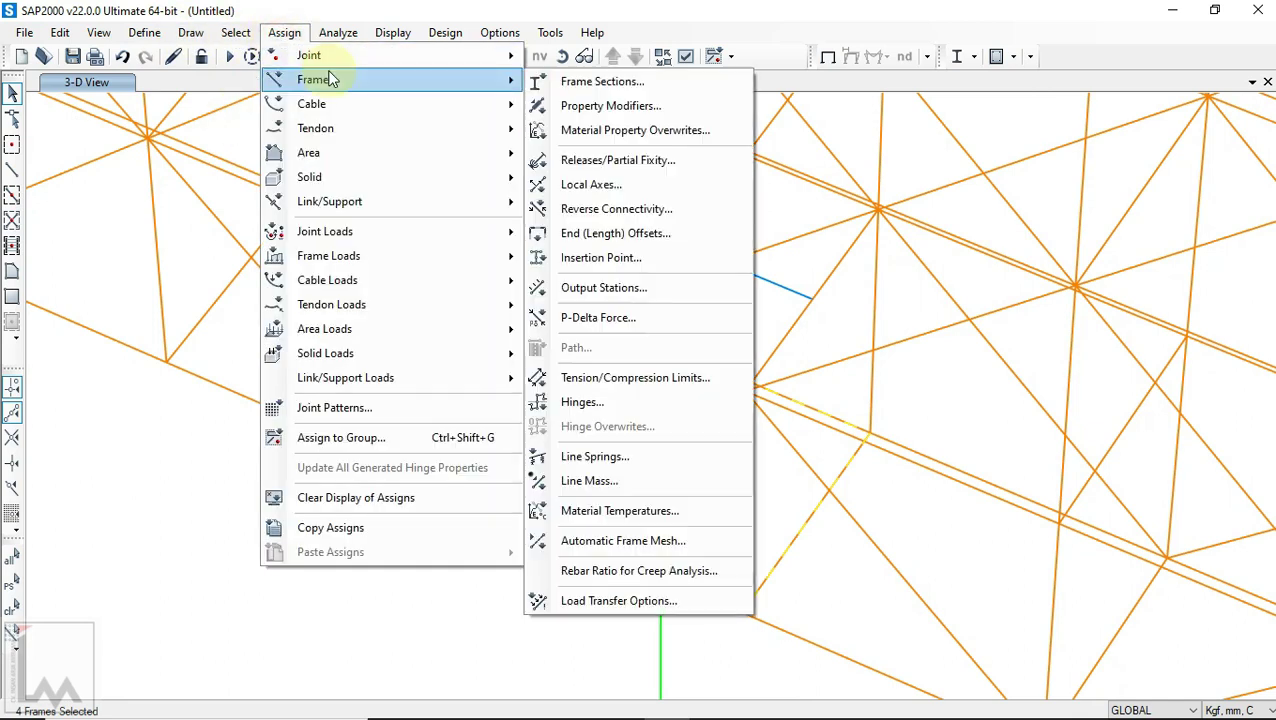
click(568, 78)
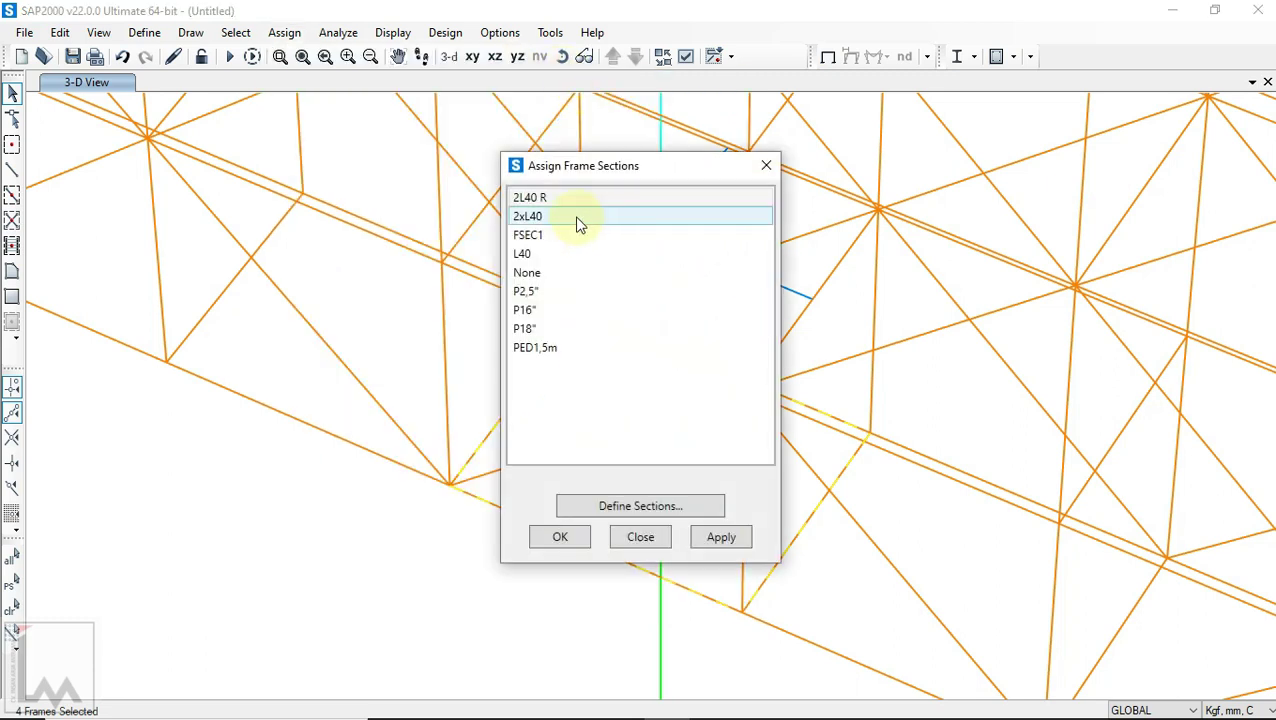
click(560, 540)
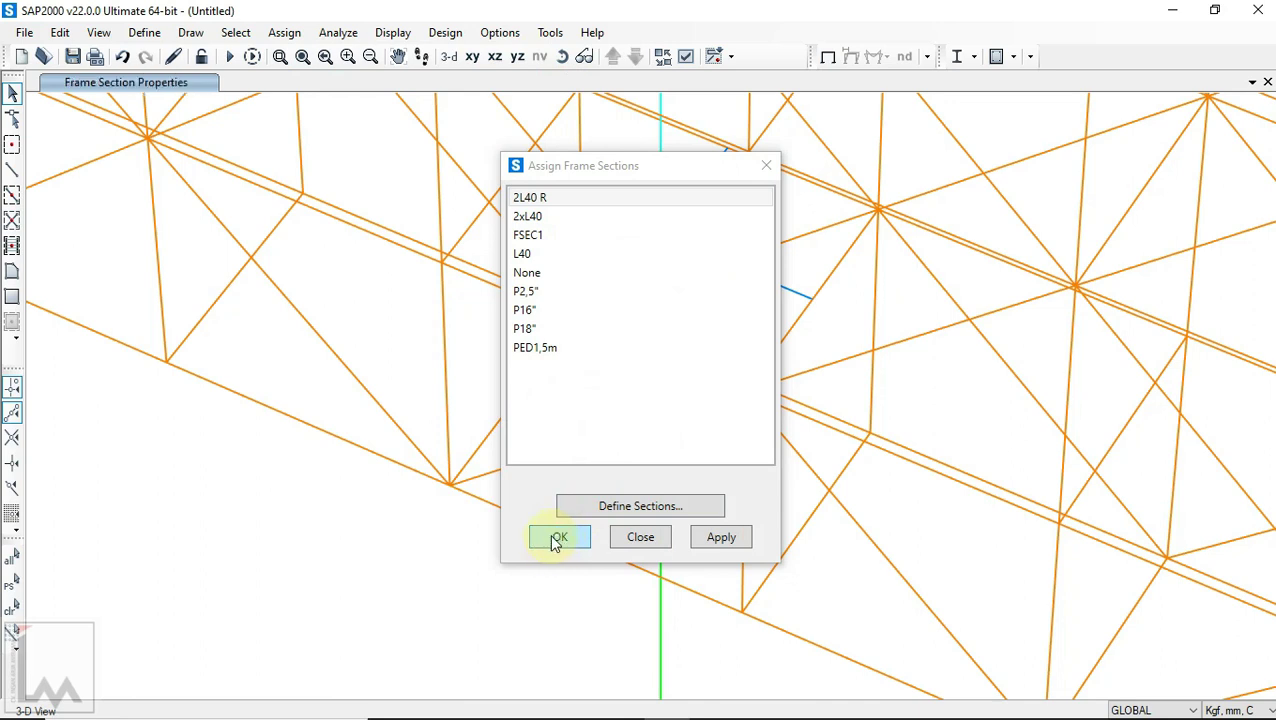
Step: Set the model's display to the Extrude view type so the frame sections are shown as solid profiles
click(688, 58)
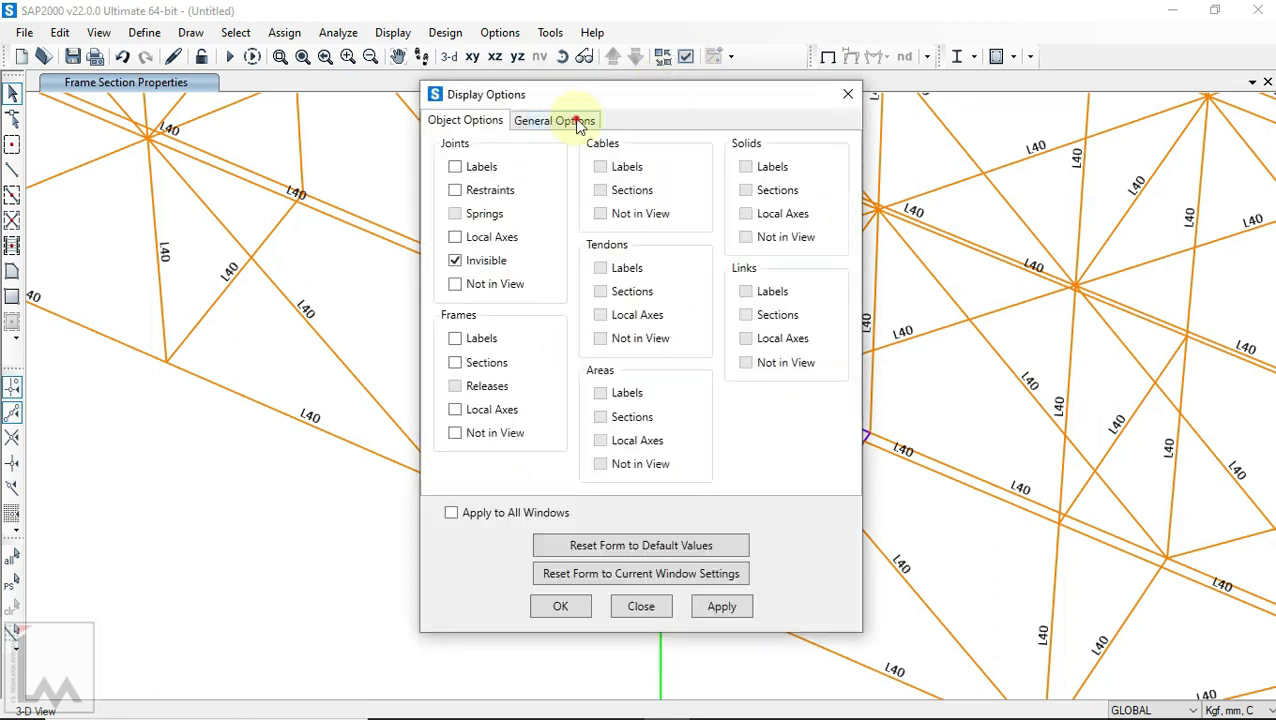
click(512, 120)
click(712, 213)
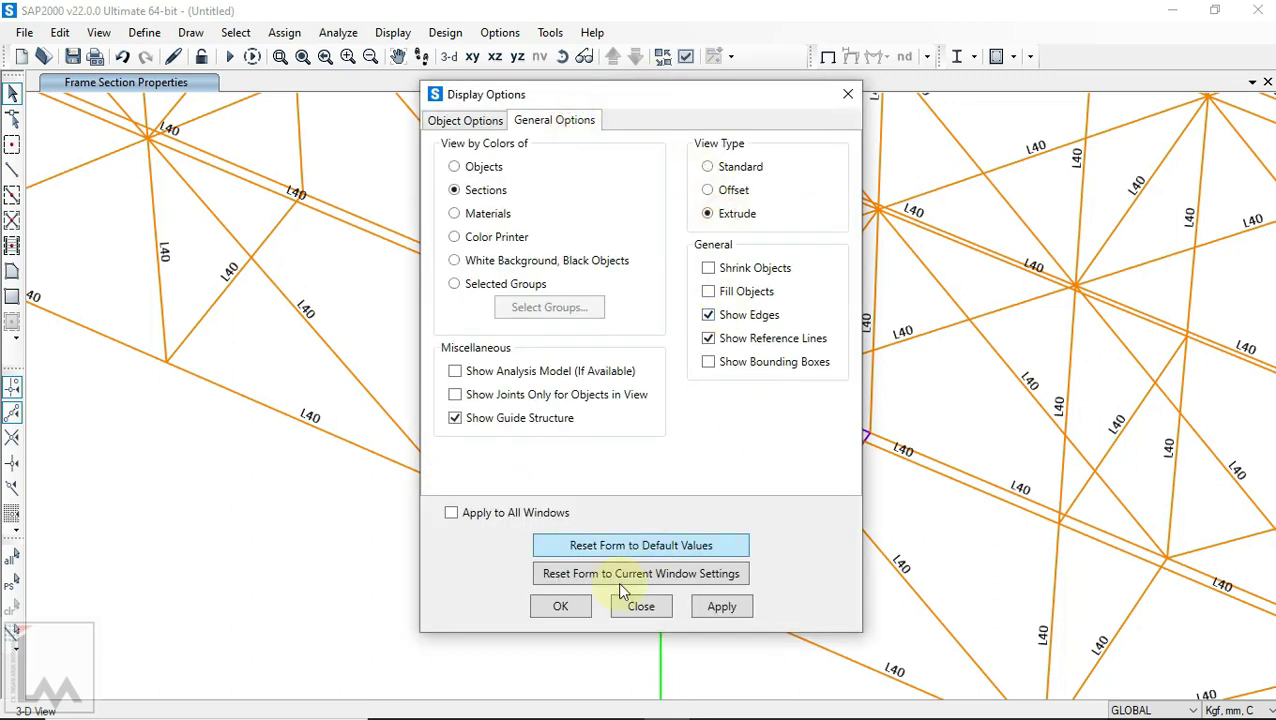
click(562, 606)
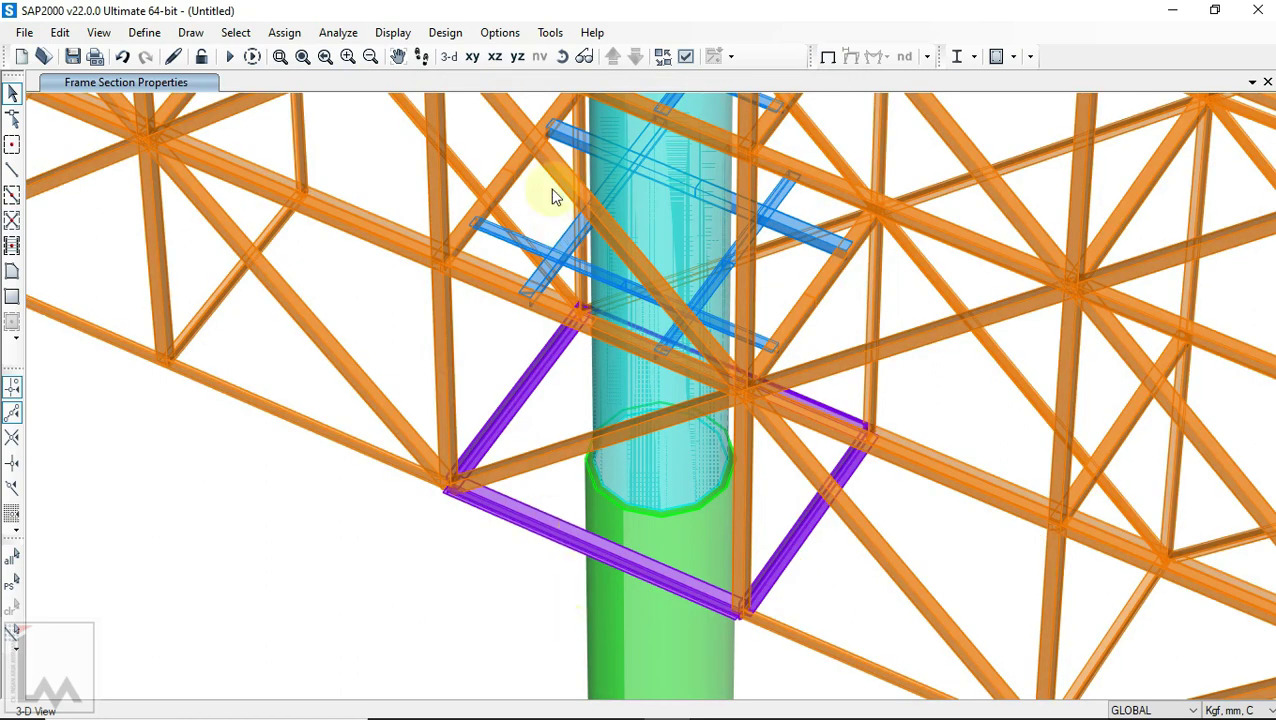
Step: Examine the extruded 2L40 R members around the pole from several angles to check the orientation of their profiles
click(562, 58)
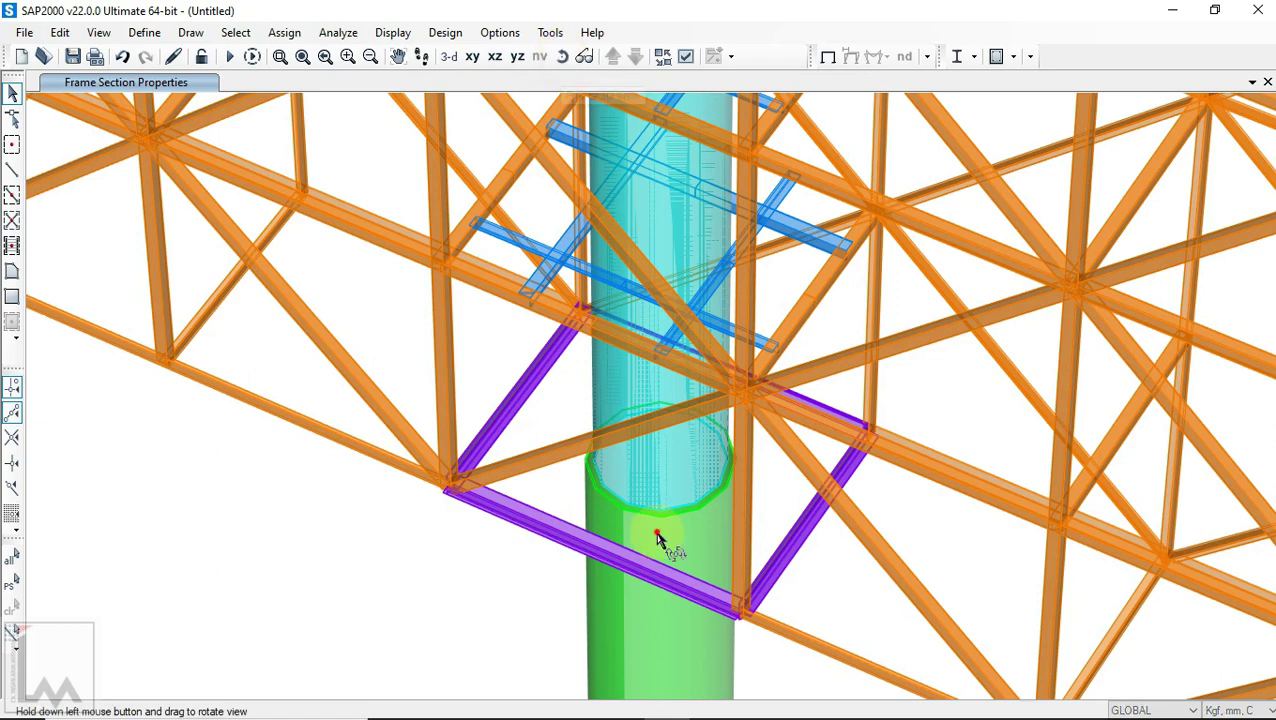
drag(668, 462, 742, 430)
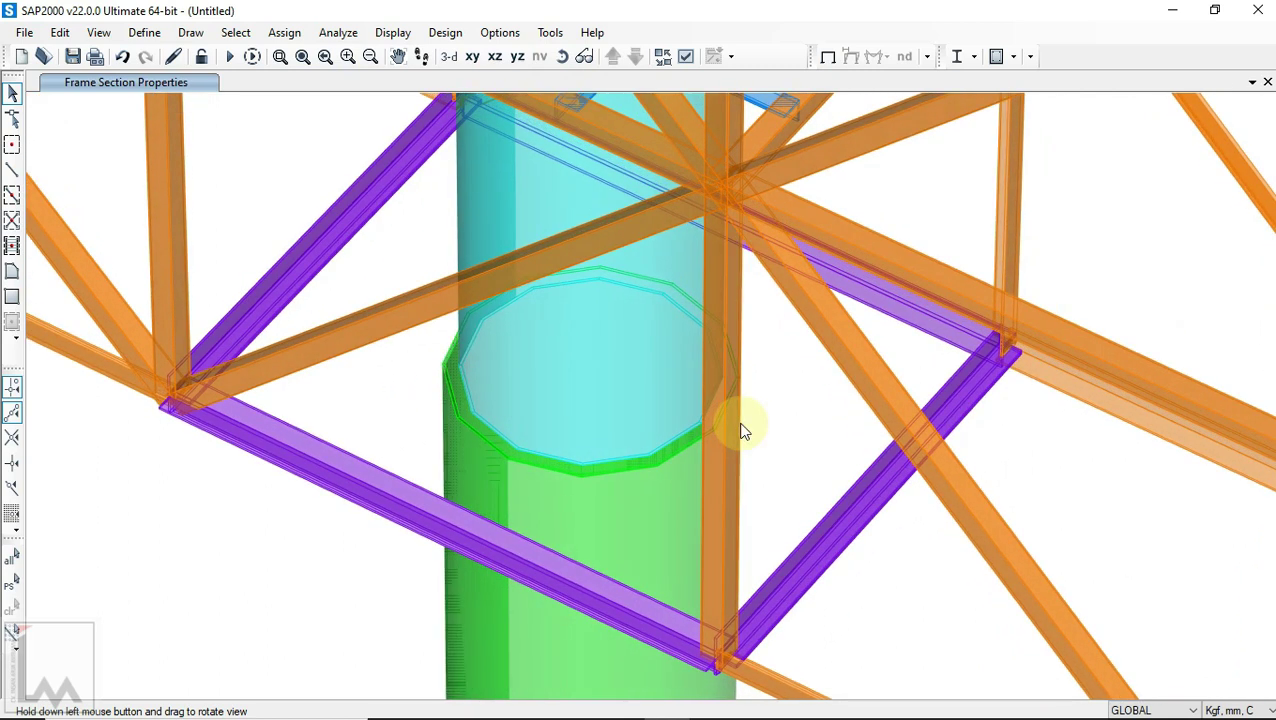
click(561, 58)
drag(431, 252, 434, 253)
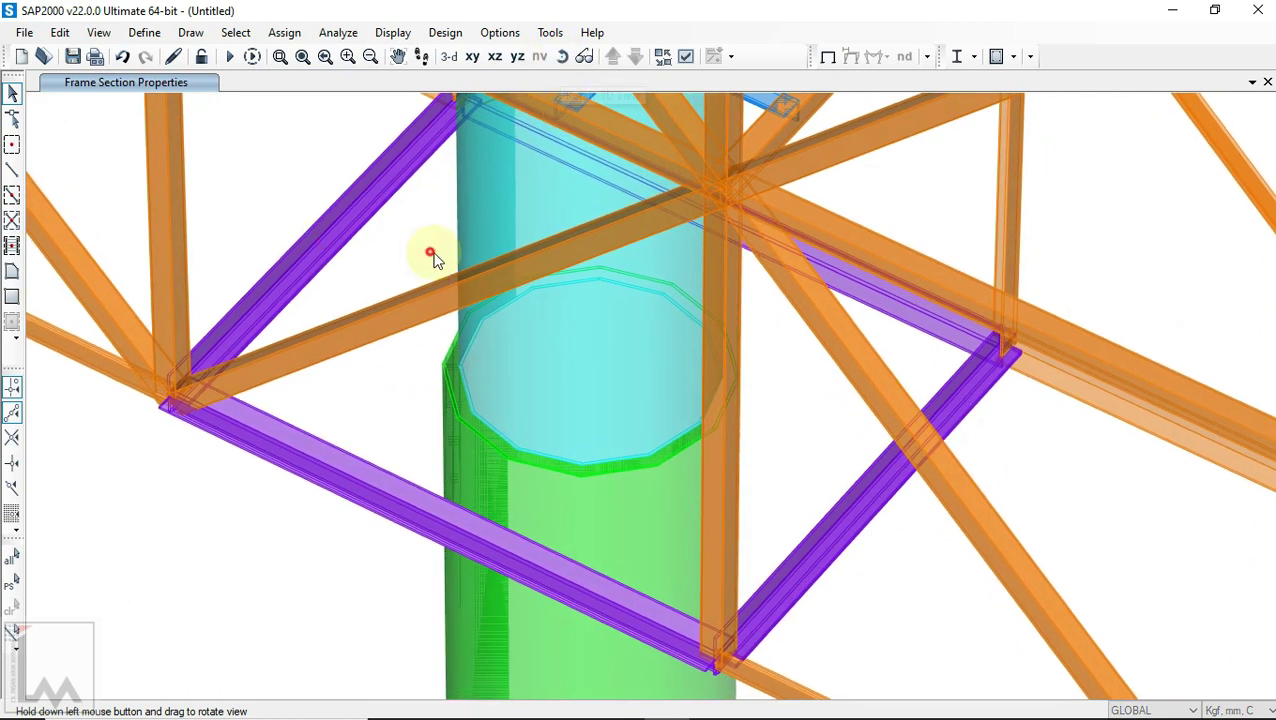
drag(713, 274, 188, 424)
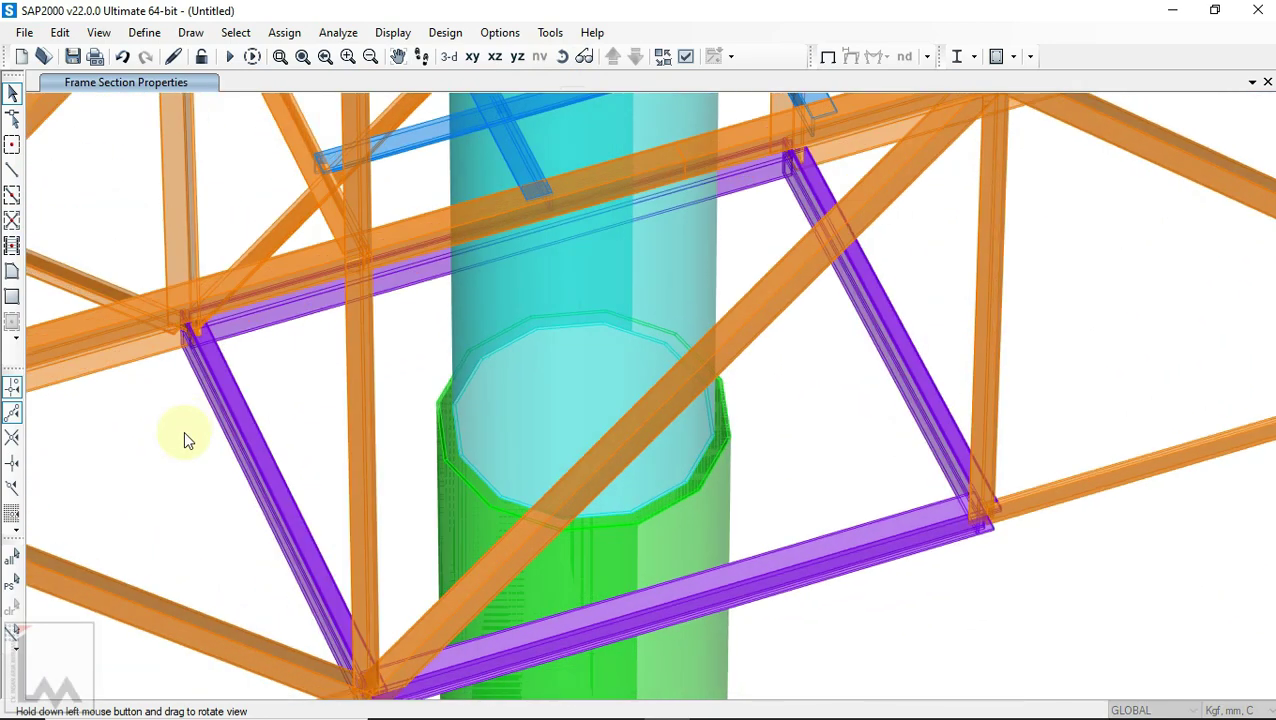
click(565, 54)
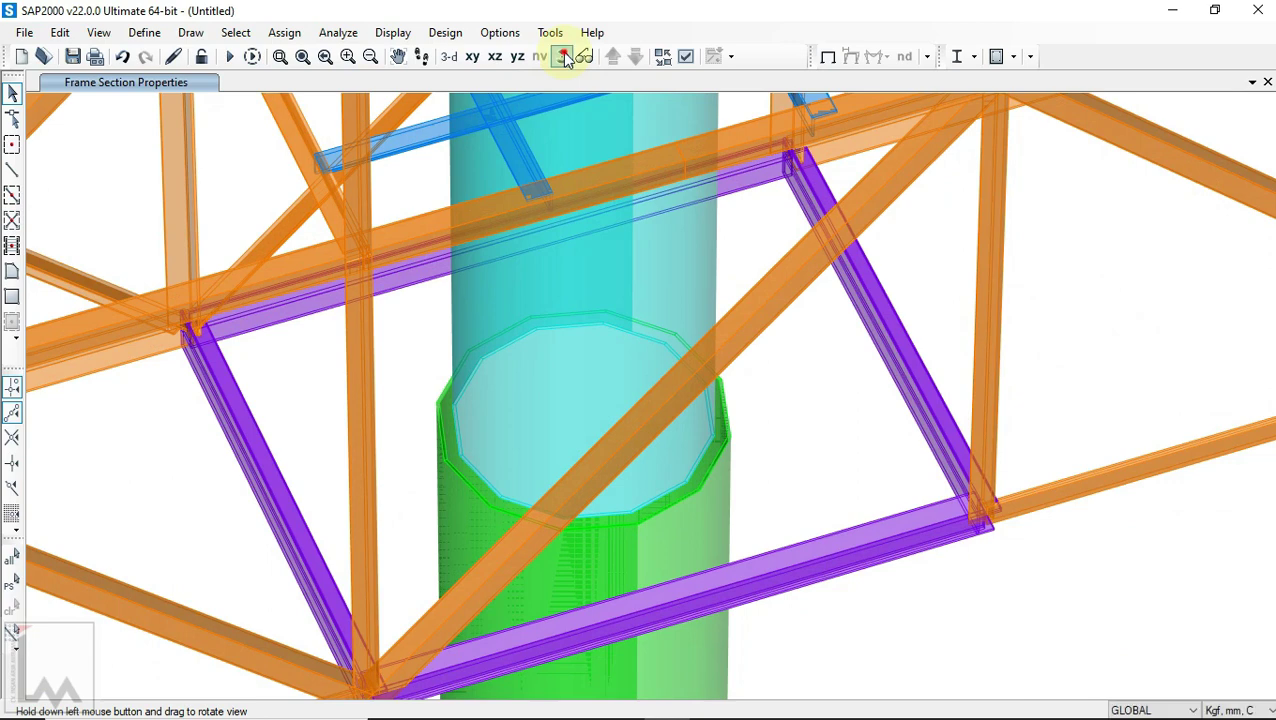
drag(543, 218, 430, 482)
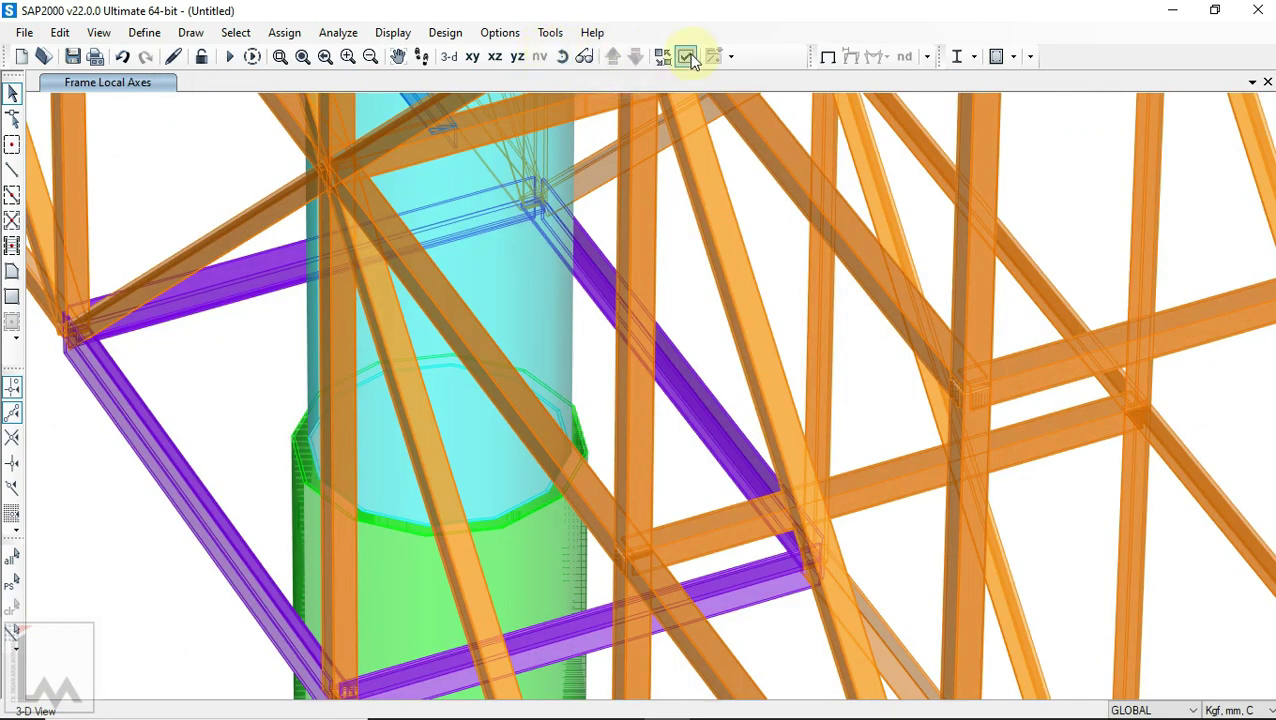
click(688, 57)
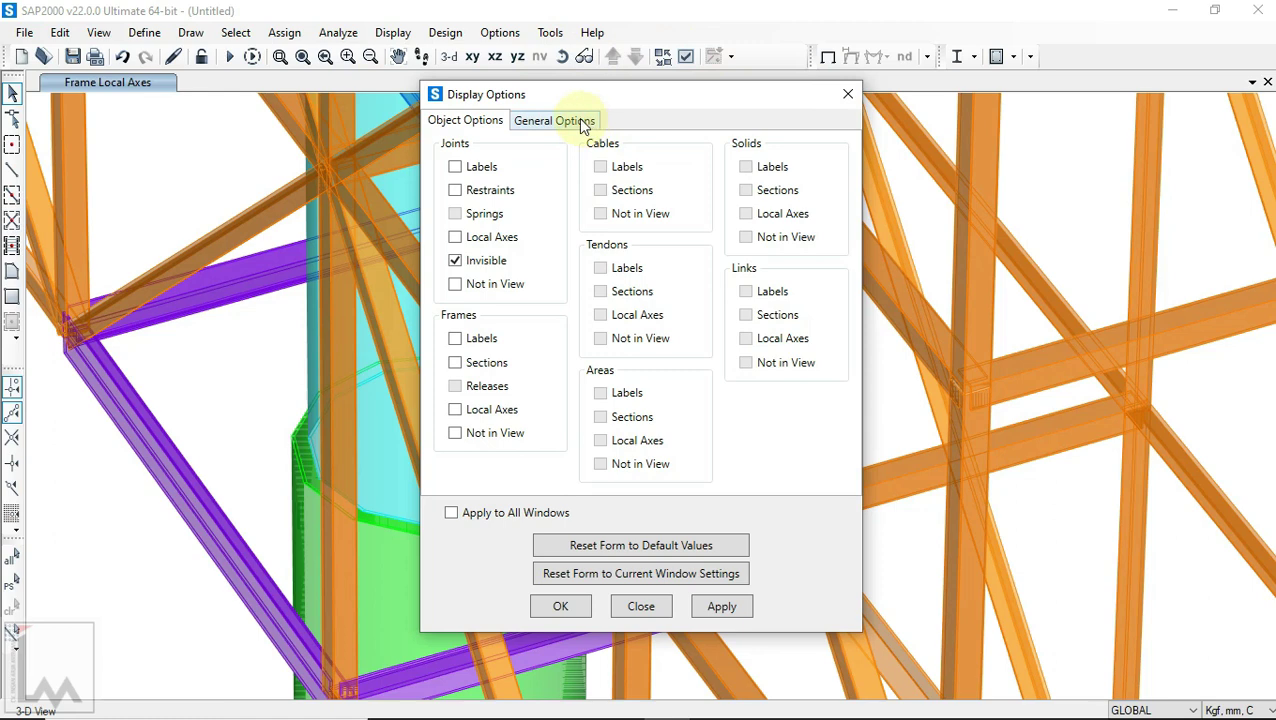
click(641, 606)
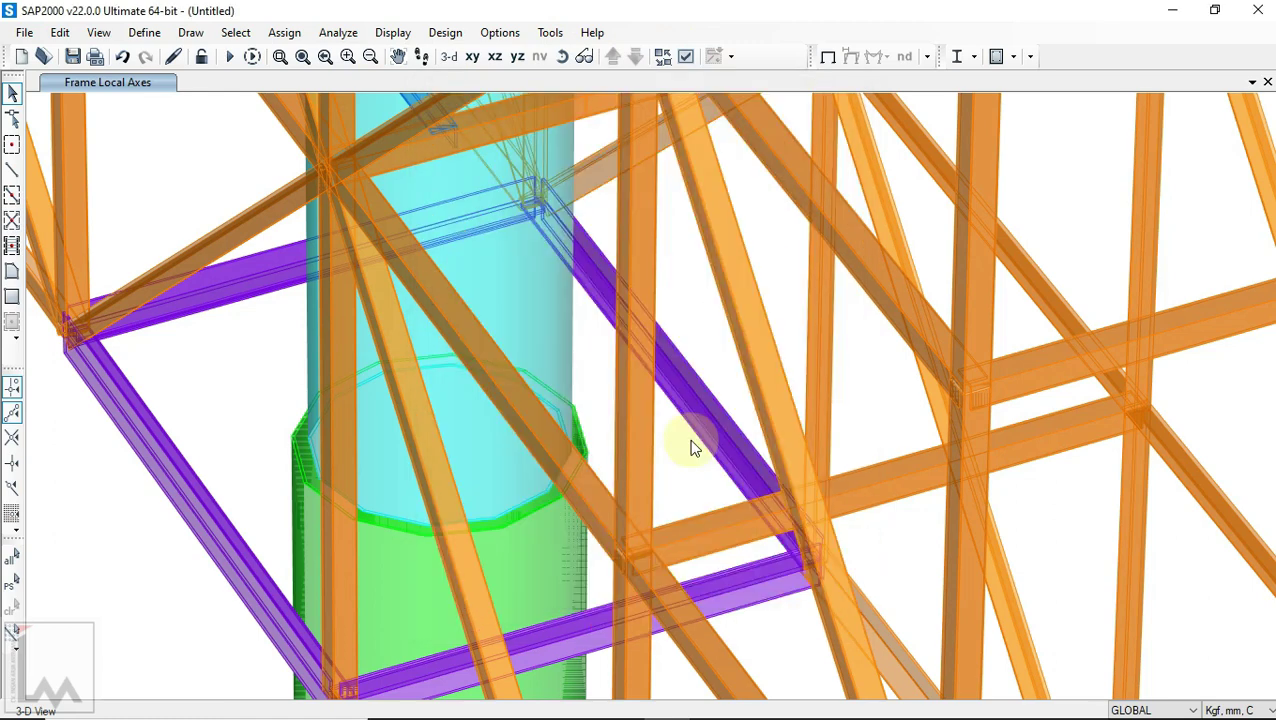
scroll(683, 440, down, 2)
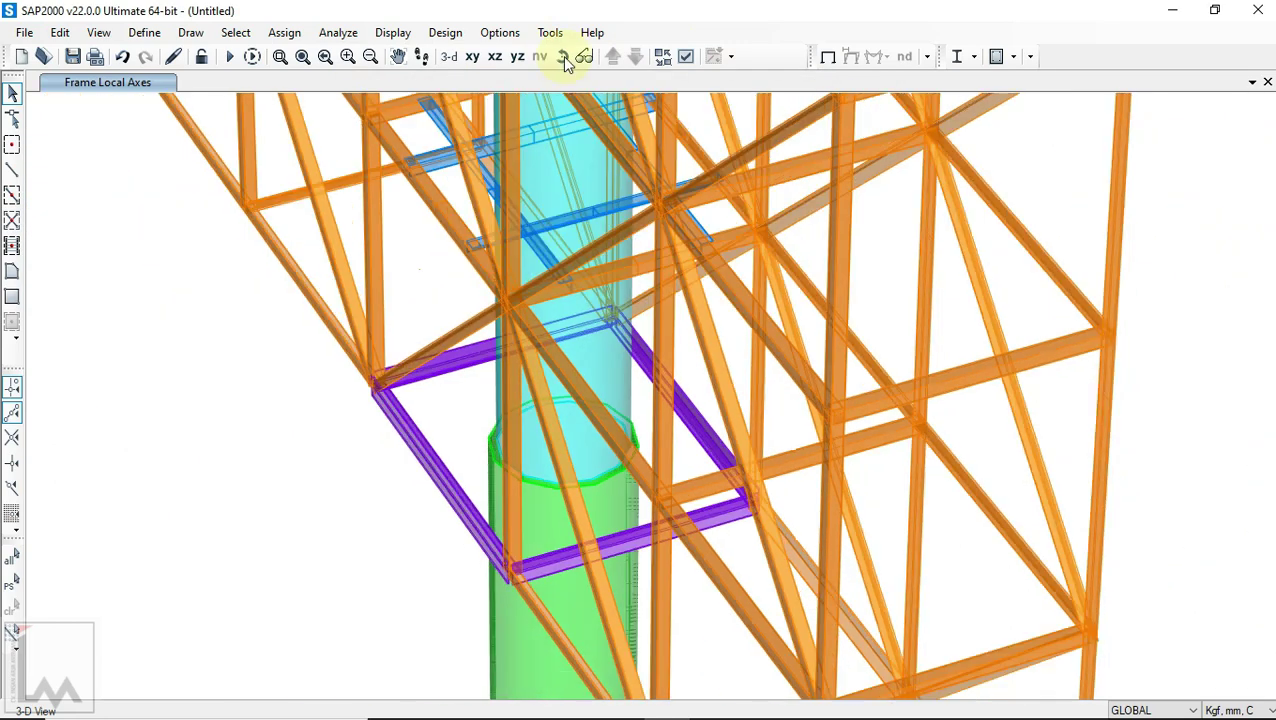
Step: Switch to the Materi 14.pdf drawing in Adobe Acrobat Pro and read the height of the pole's pipe transition above the panel's lower edge
click(562, 57)
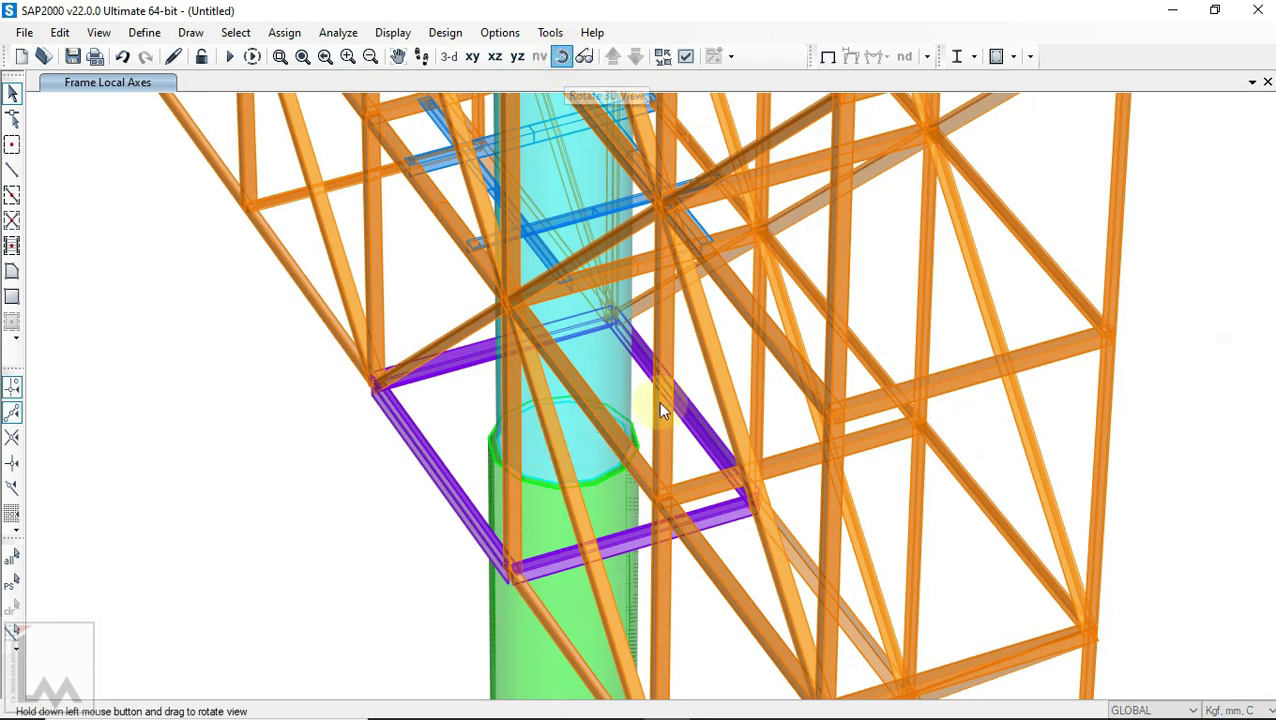
drag(680, 397, 433, 536)
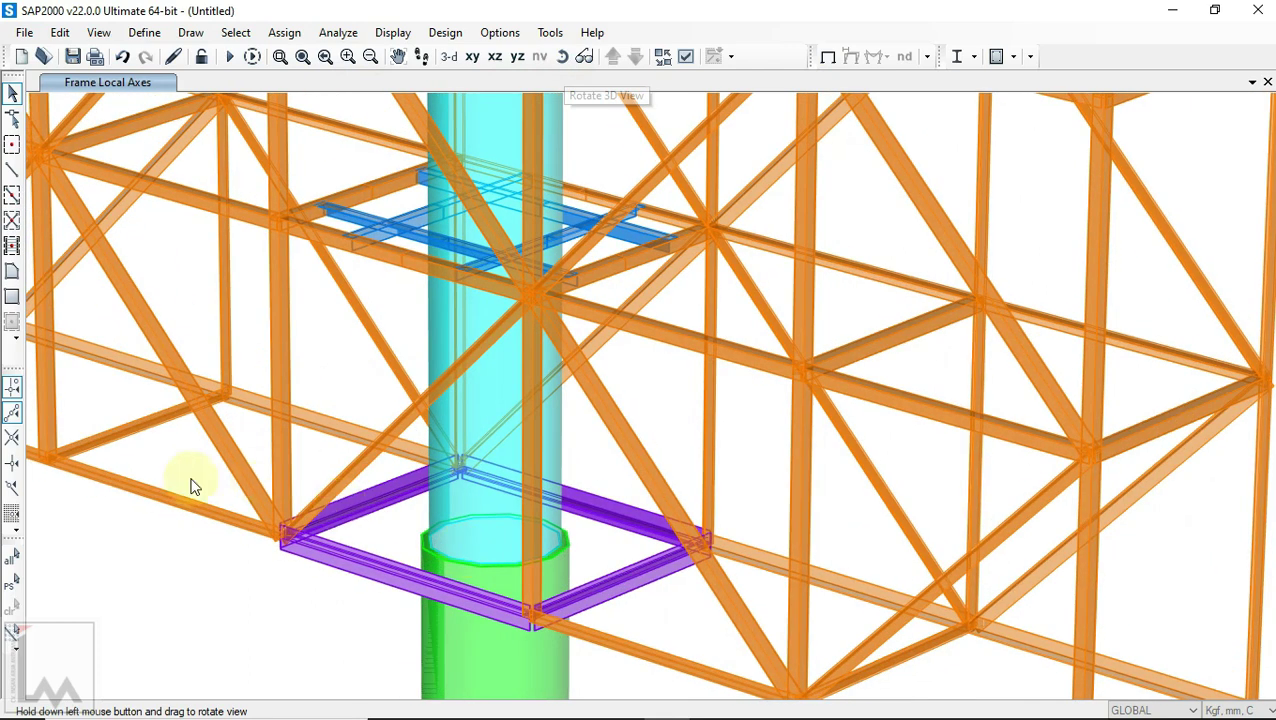
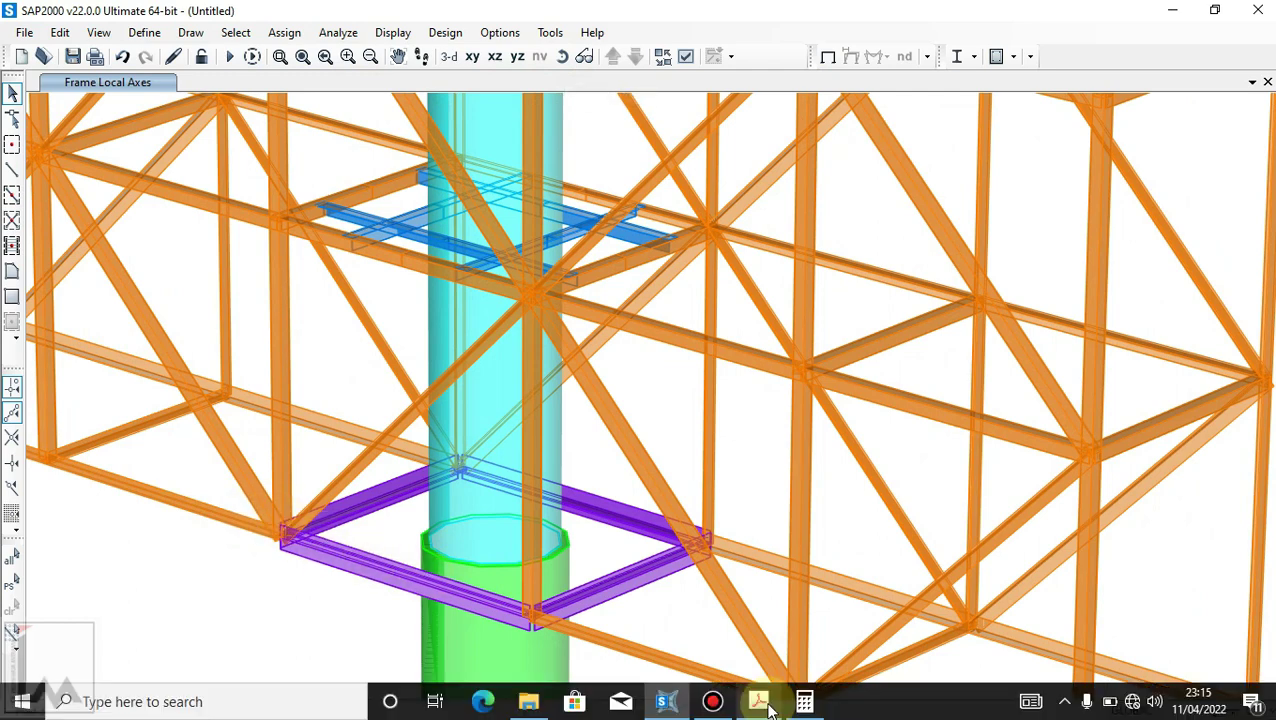
click(770, 708)
scroll(868, 394, down, 3)
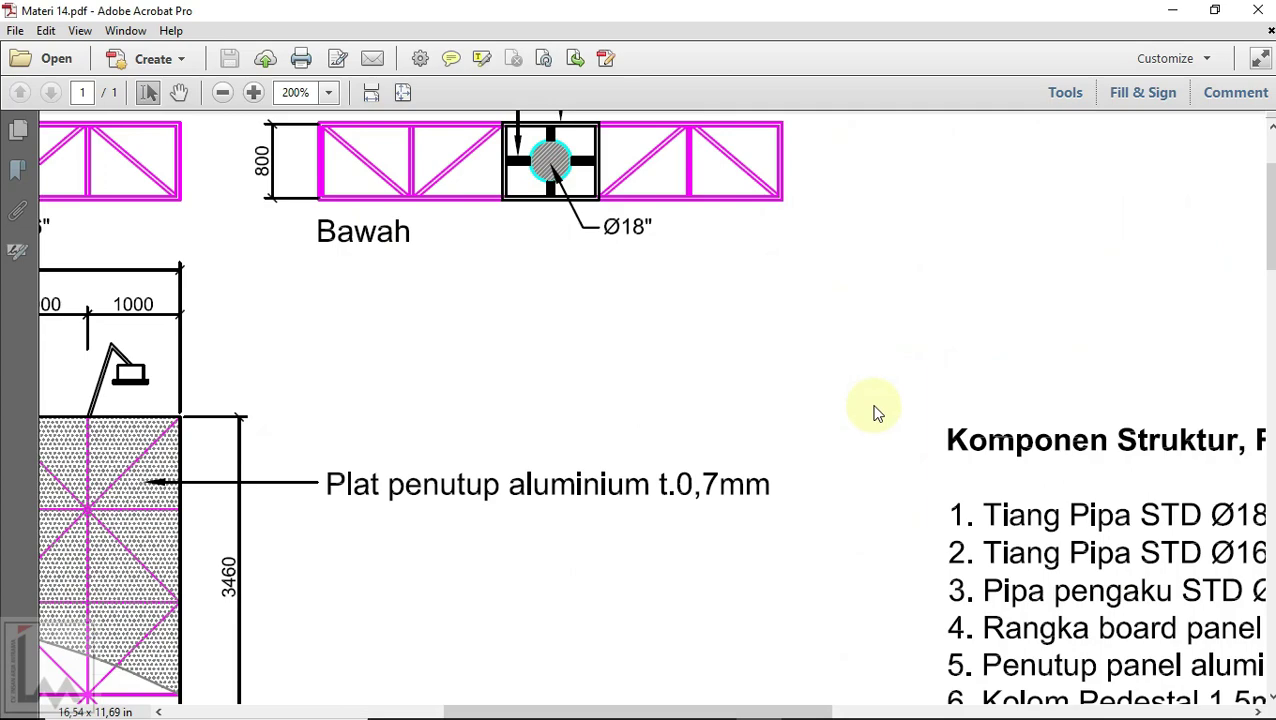
ctrl+scroll(868, 405, down, 3)
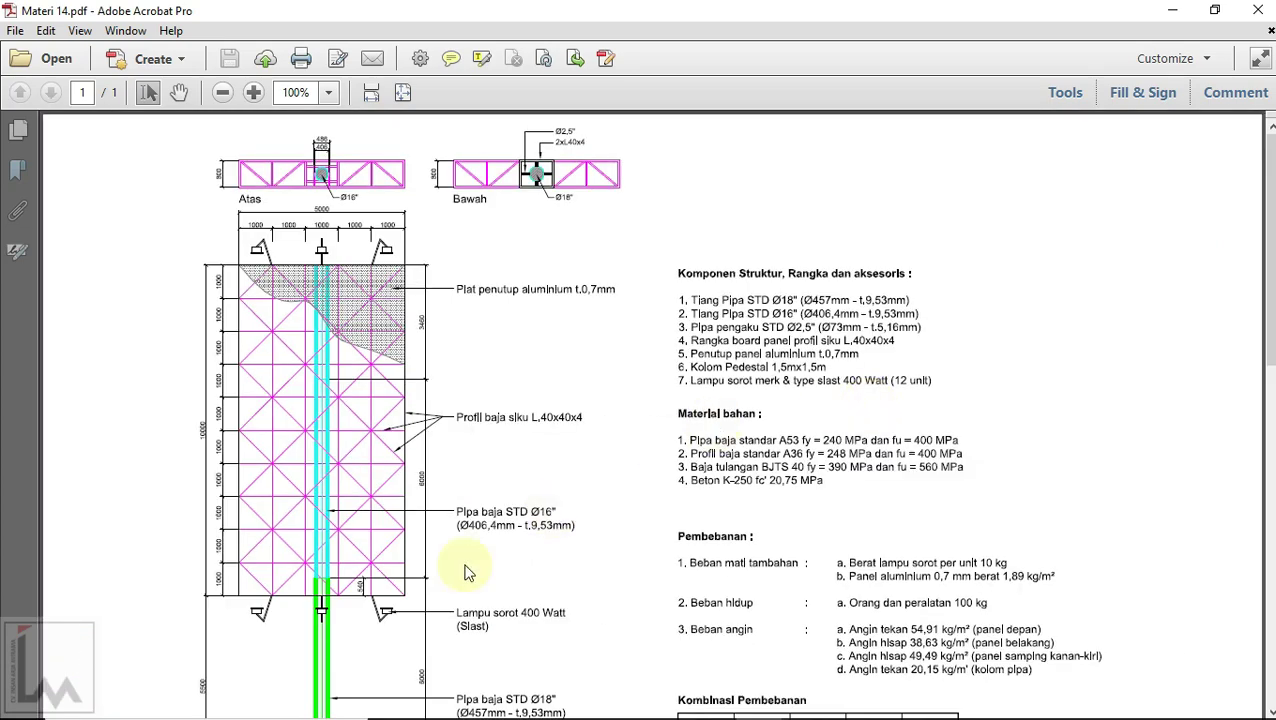
ctrl+scroll(404, 604, up, 2)
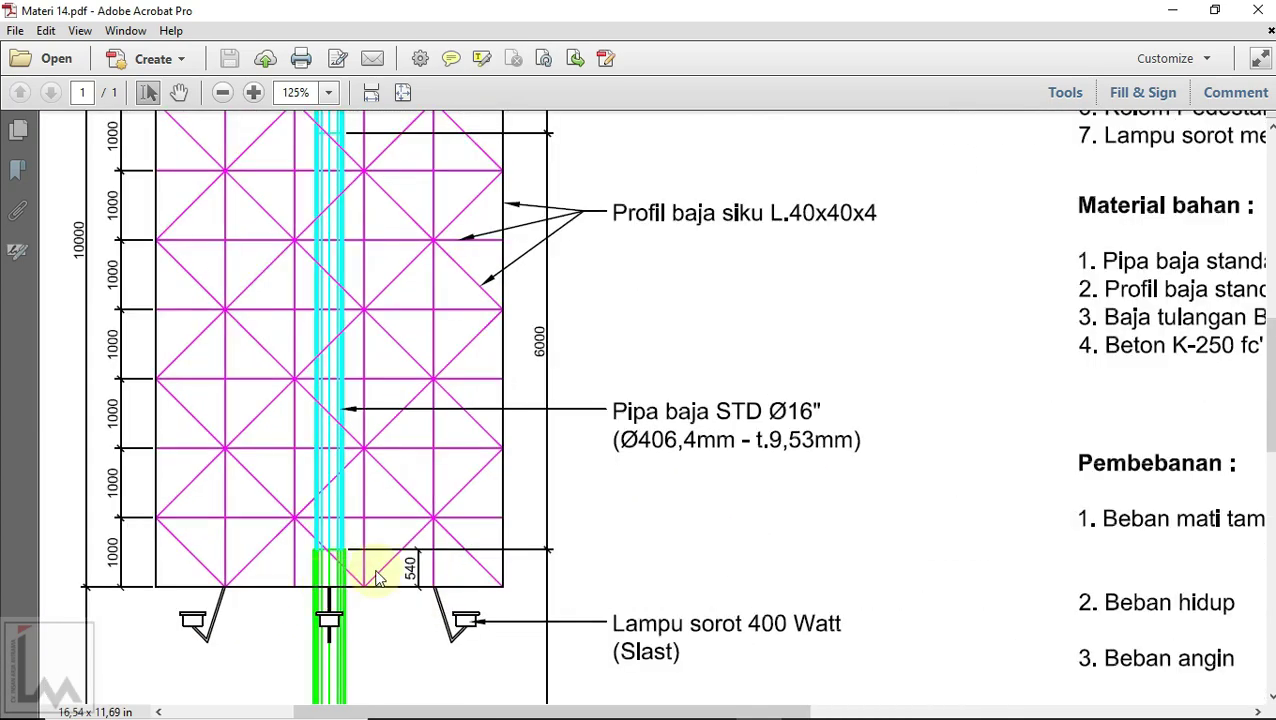
mouse_move(1268, 362)
mouse_down()
mouse_move(1270, 485)
mouse_move(1269, 420)
mouse_up()
ctrl+scroll(343, 291, up, 1)
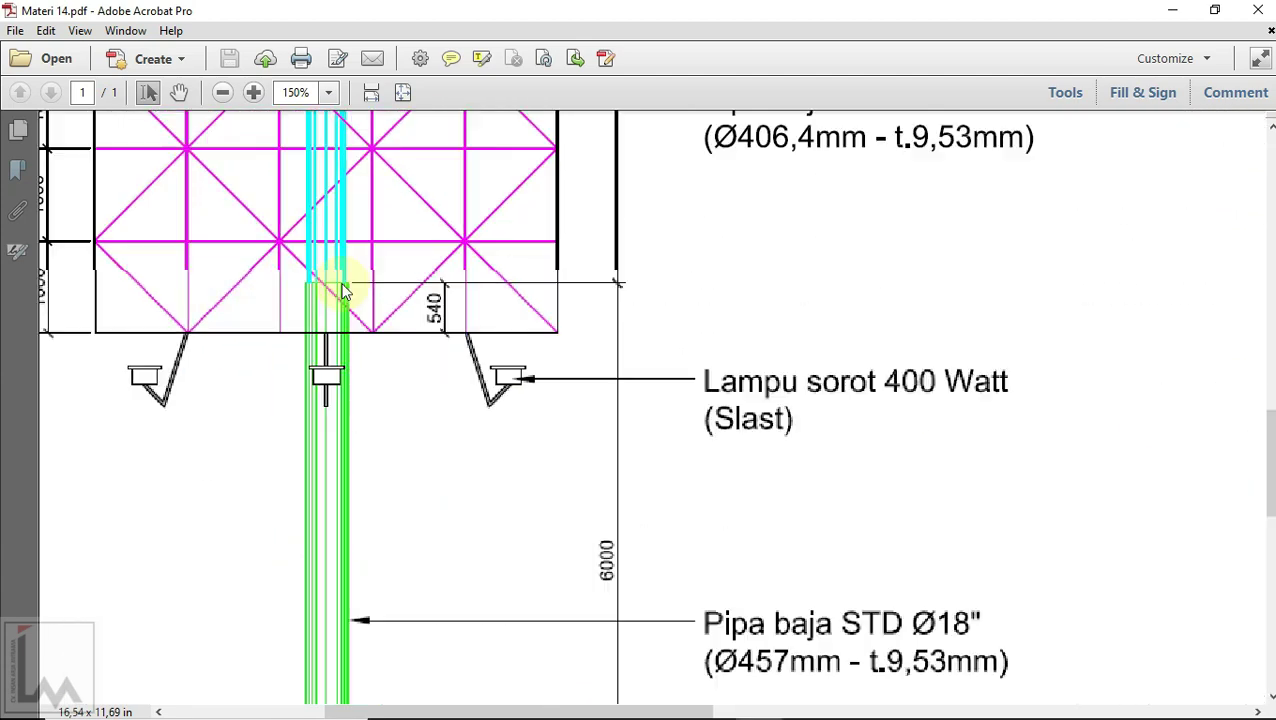
ctrl+scroll(343, 291, up, 2)
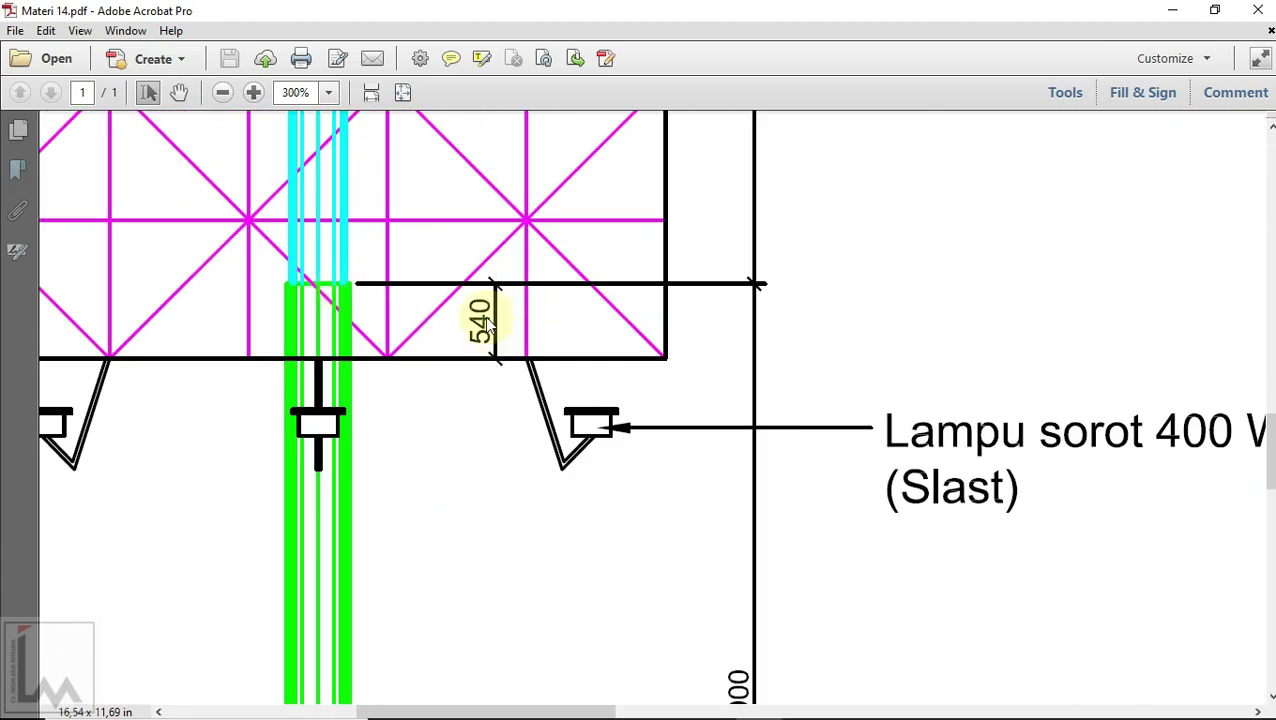
Step: Switch back to SAP2000, set the view type to Standard and show the undeformed shape
click(670, 703)
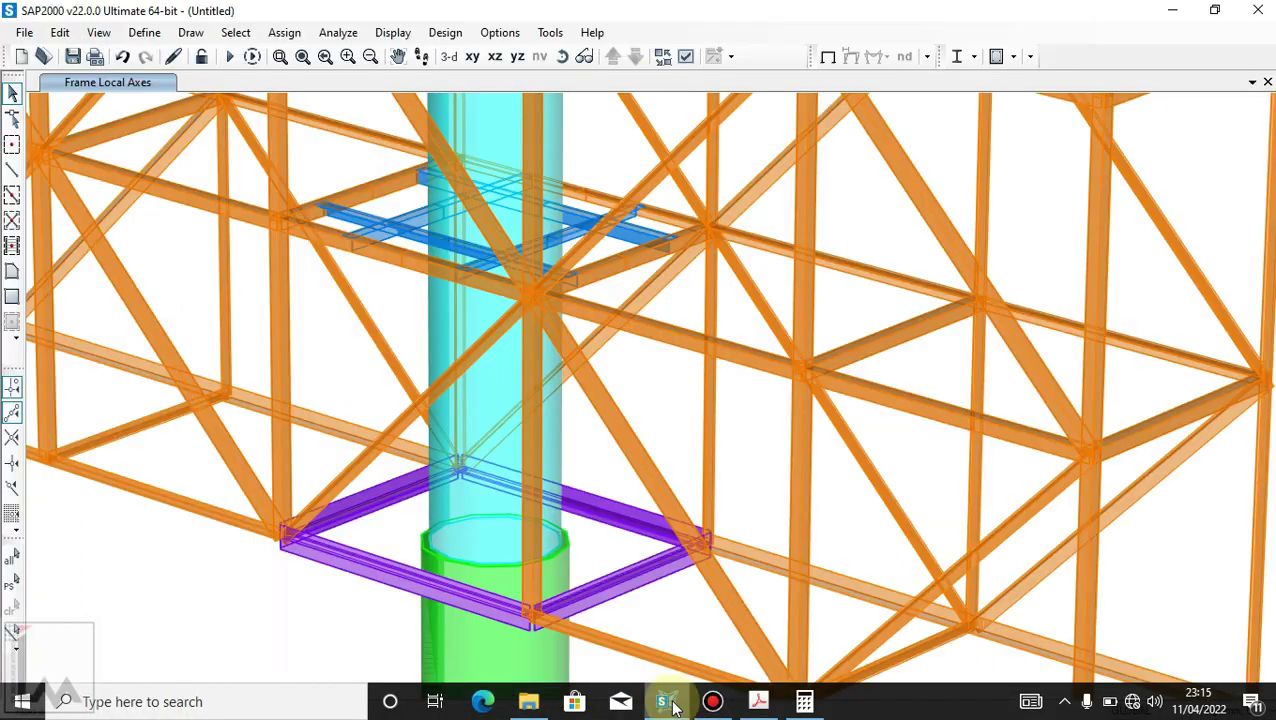
click(685, 59)
click(554, 120)
click(708, 167)
click(578, 612)
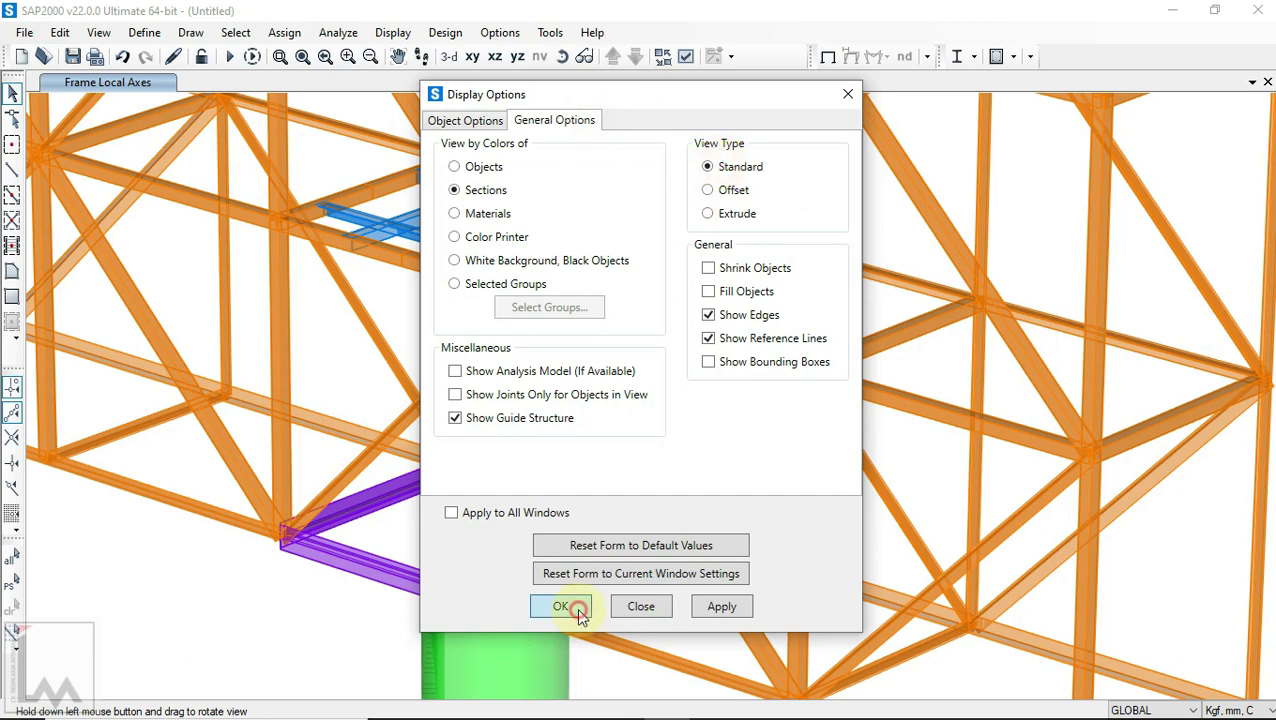
click(390, 33)
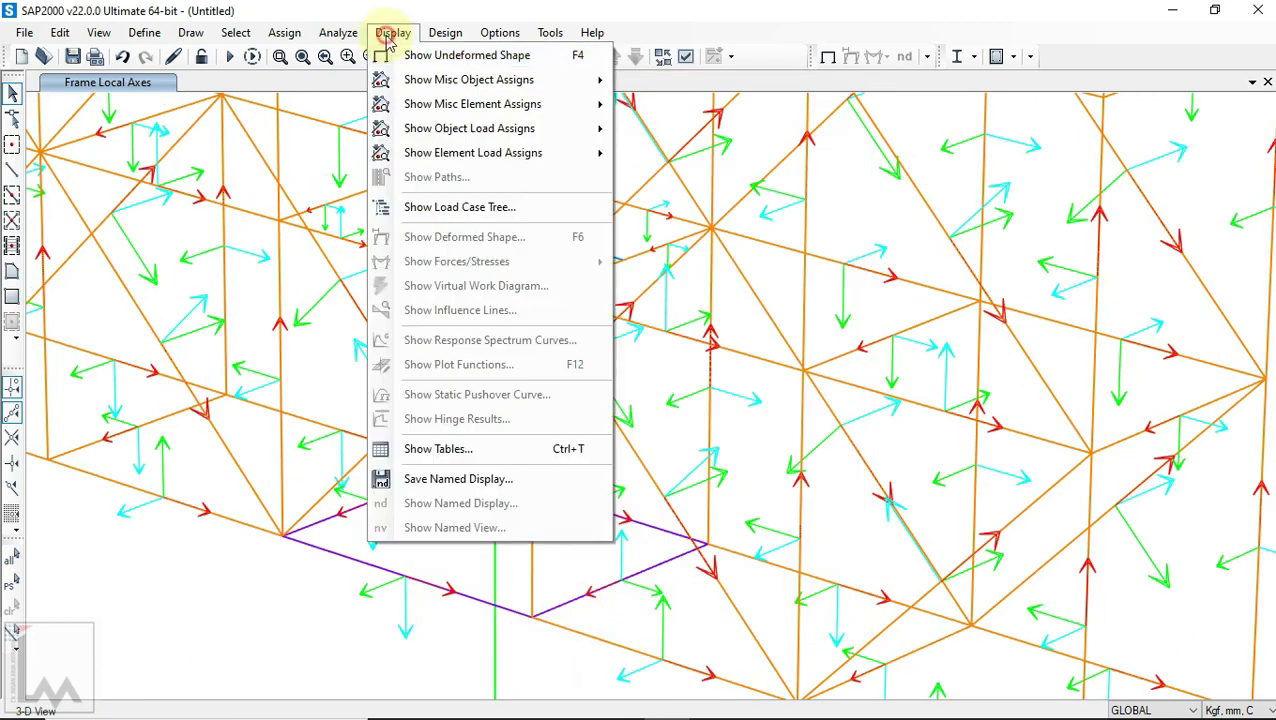
click(398, 55)
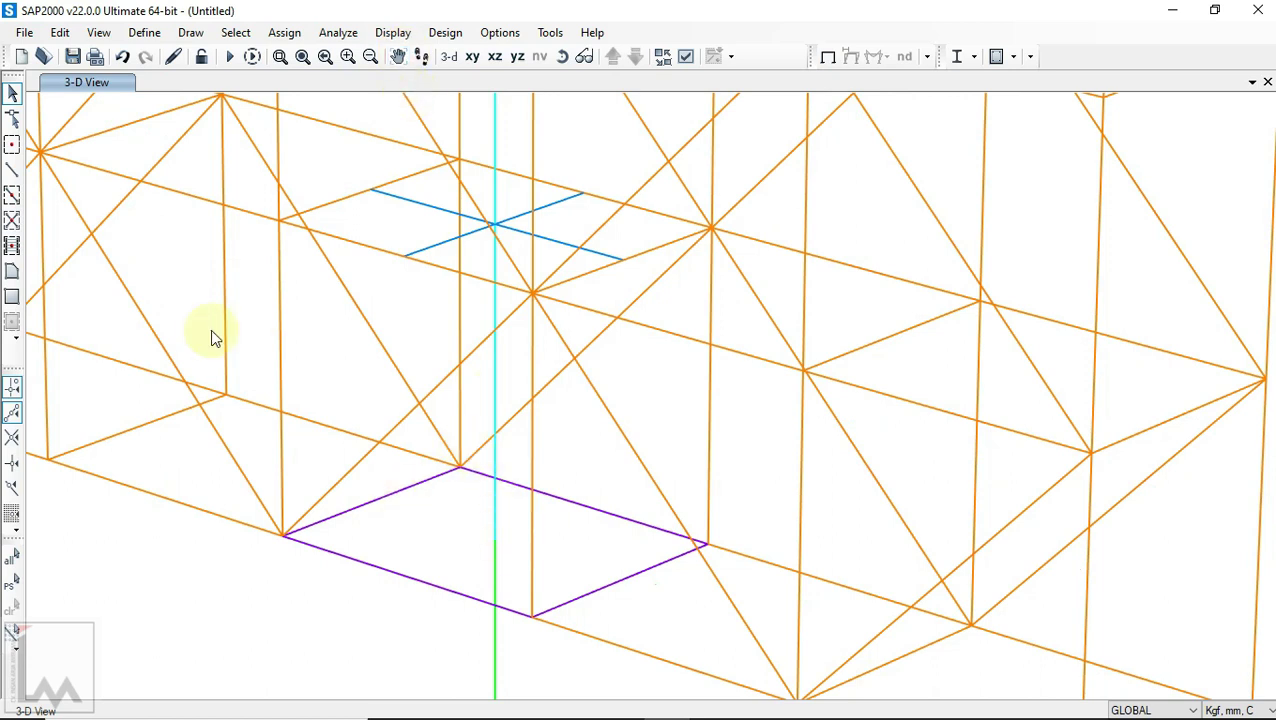
Step: Draw a 2xL40 helper frame from the pole joint at the panel's lowest level to the midpoint of the surrounding rectangle's side member
click(12, 170)
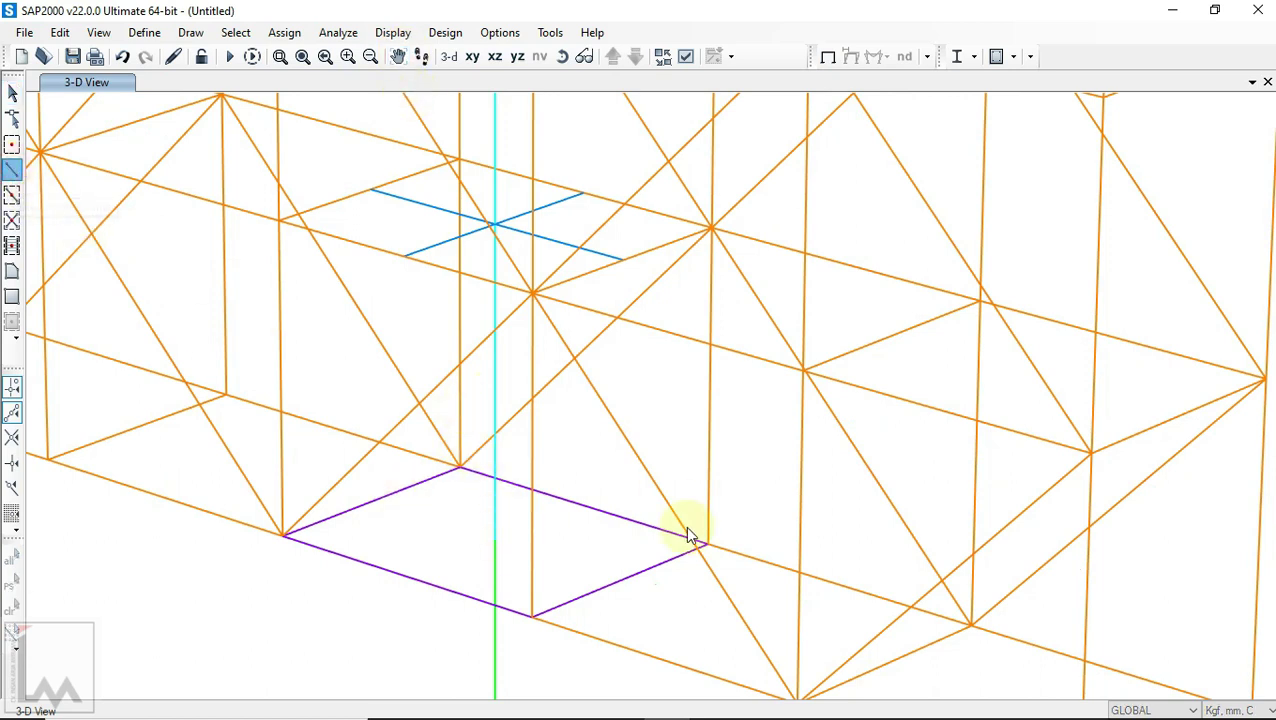
click(497, 540)
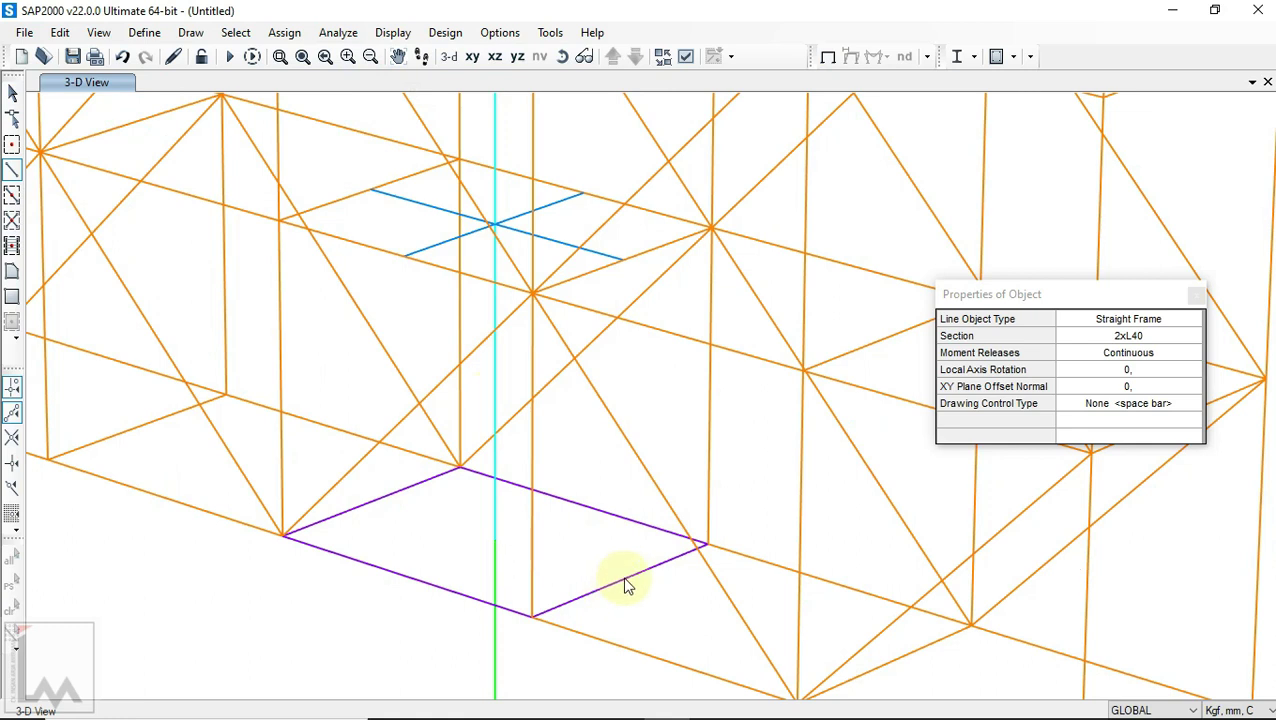
click(620, 578)
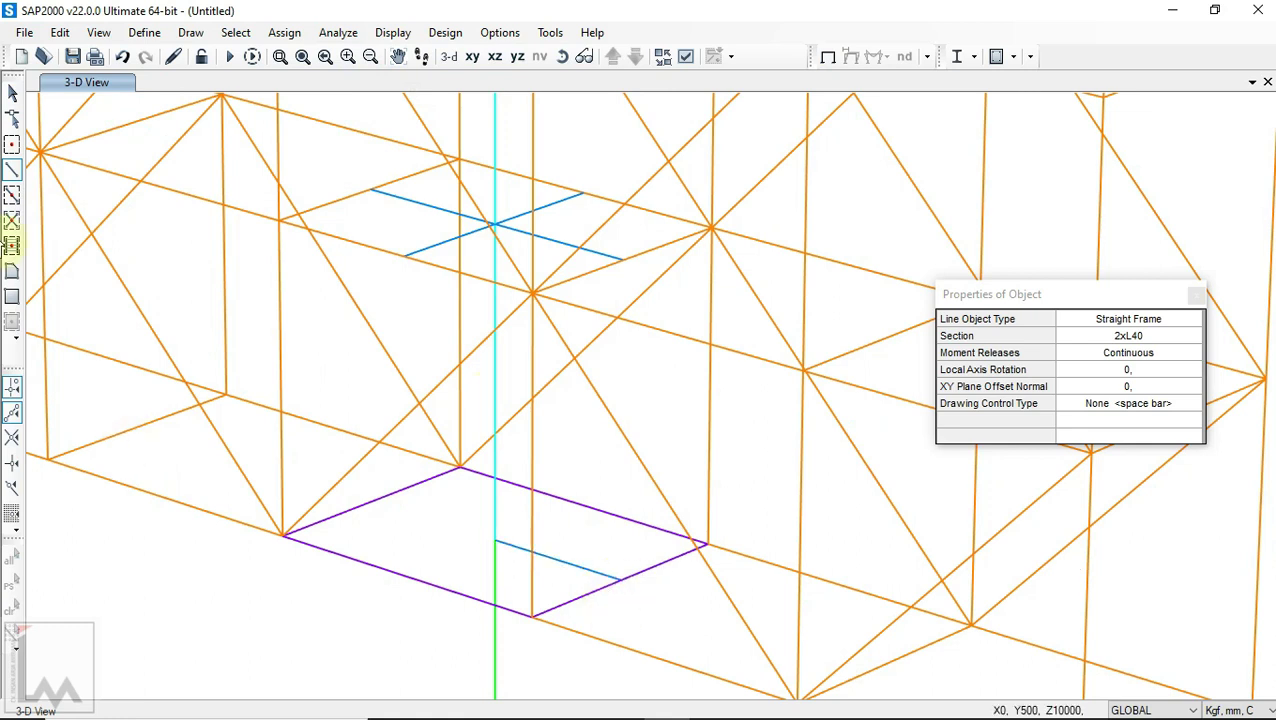
Step: Move the helper frame up by 540 mm in Z
click(14, 95)
click(572, 565)
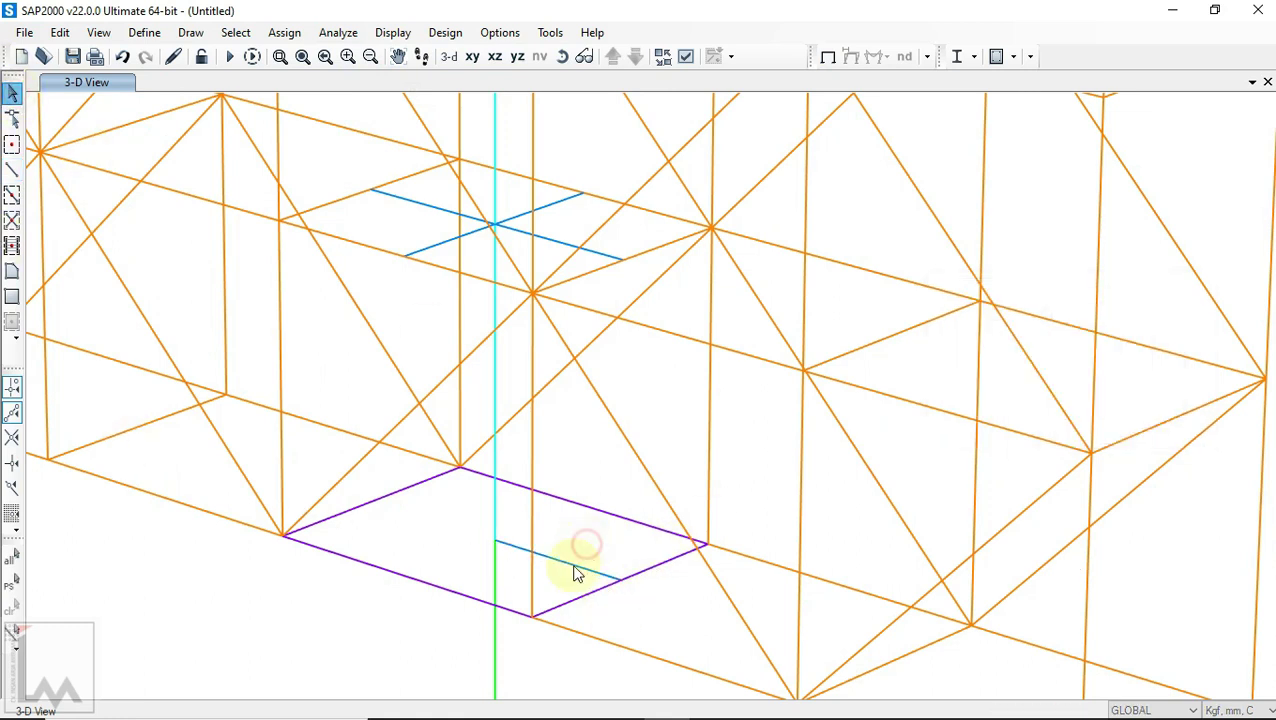
click(60, 32)
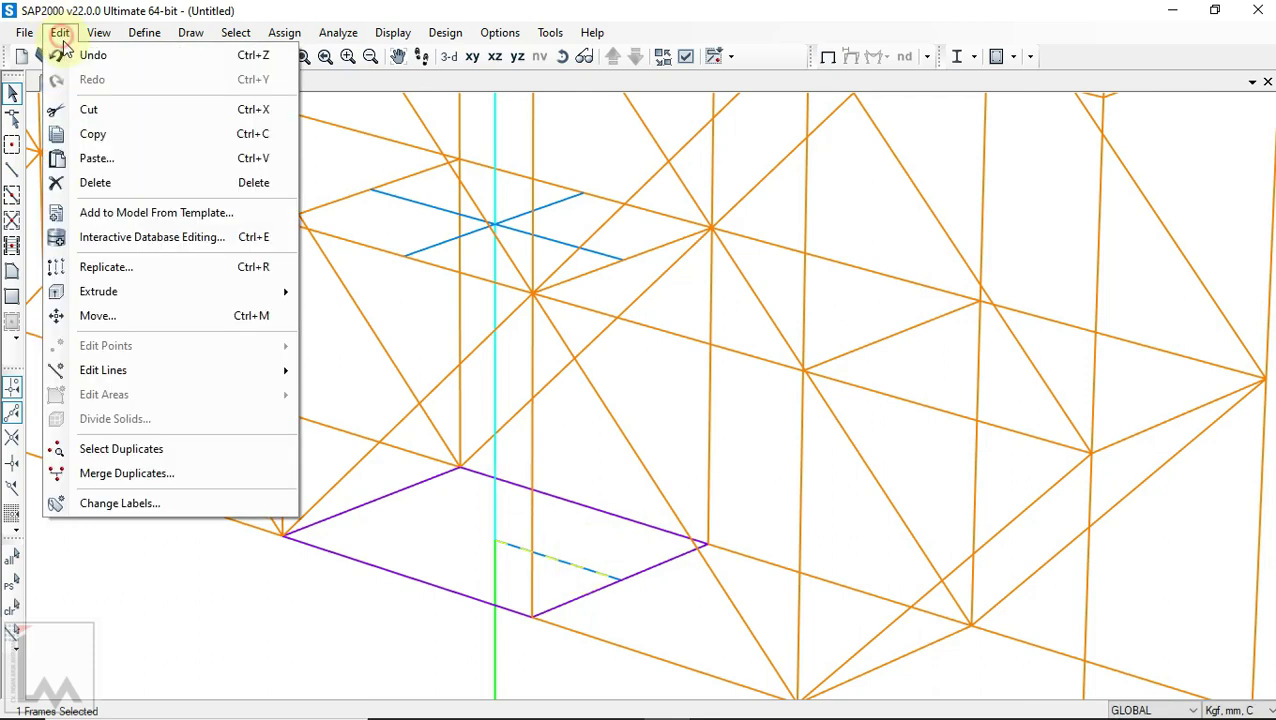
click(171, 315)
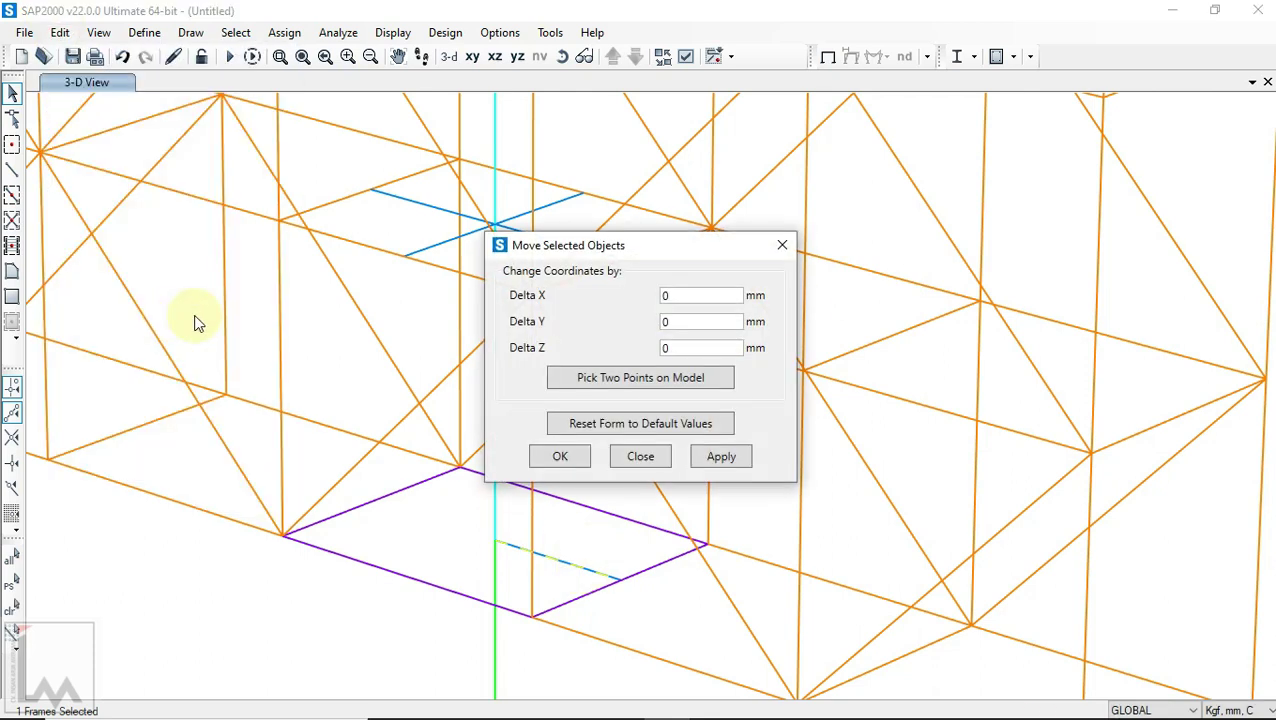
double_click(696, 348)
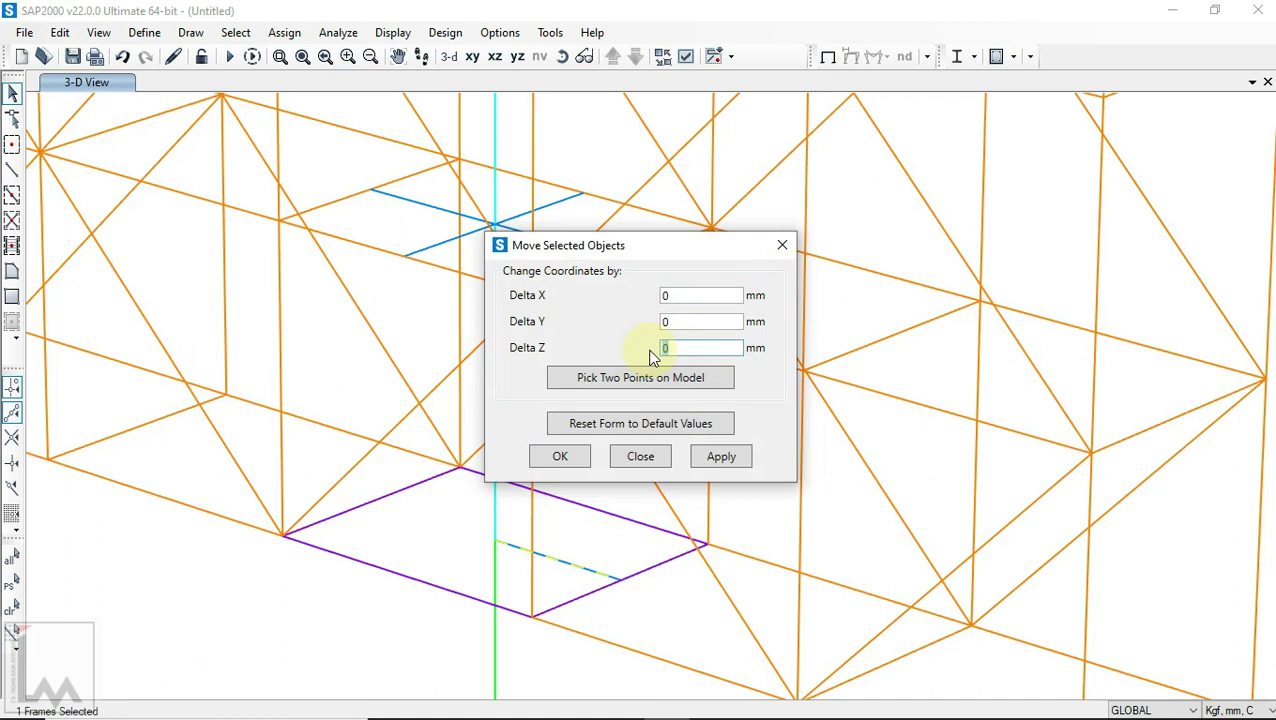
click(740, 460)
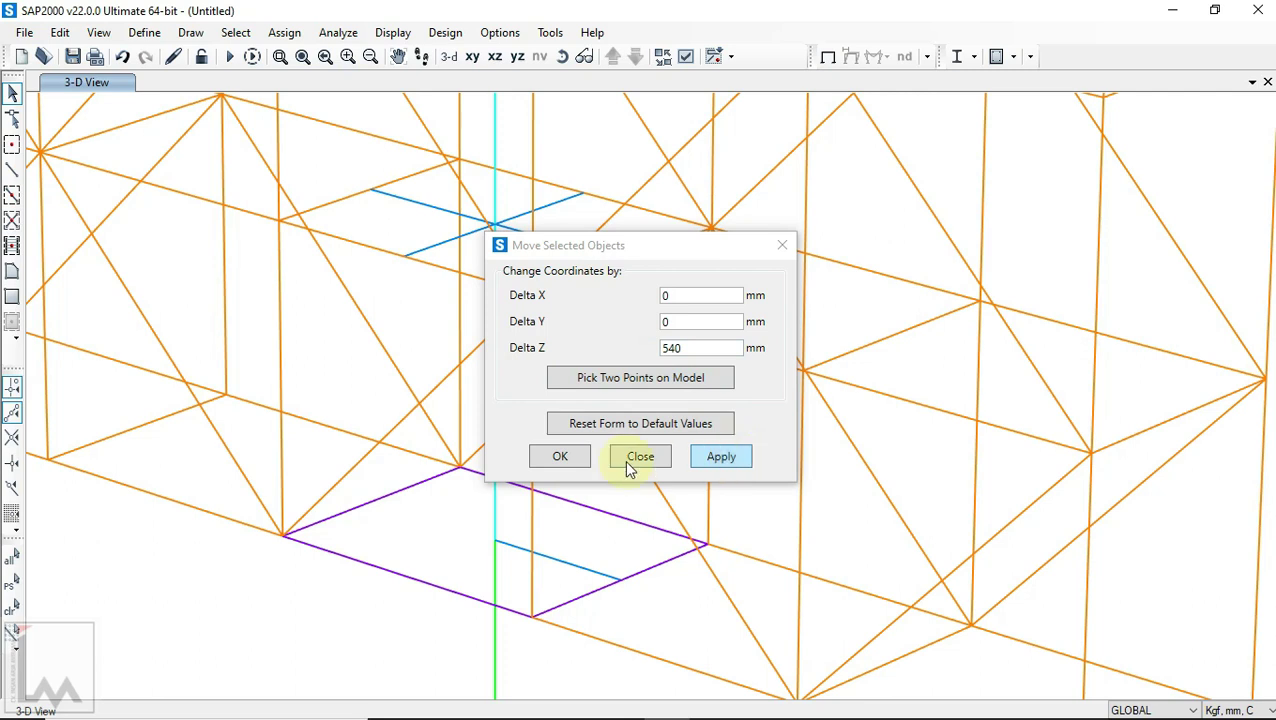
click(561, 457)
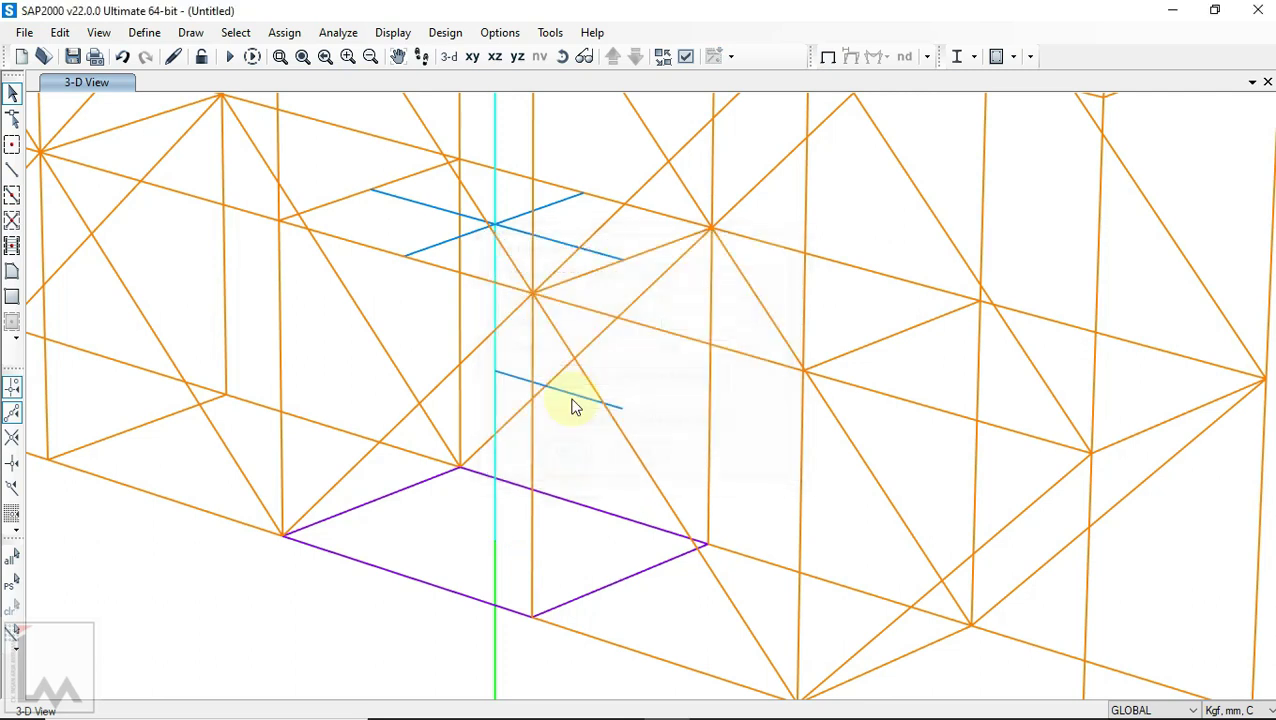
Step: Trim the upper pole frame at the helper frame, removing its portion down to the lower joint
click(495, 397)
drag(465, 510, 512, 558)
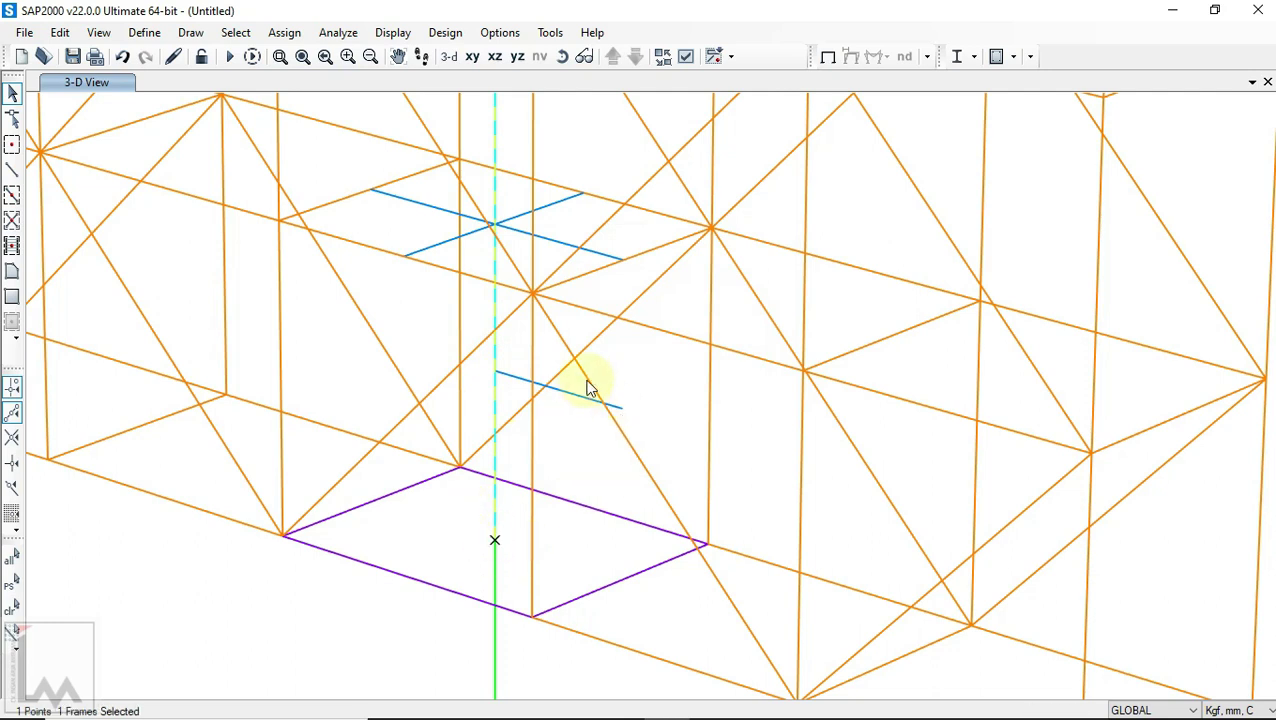
click(567, 411)
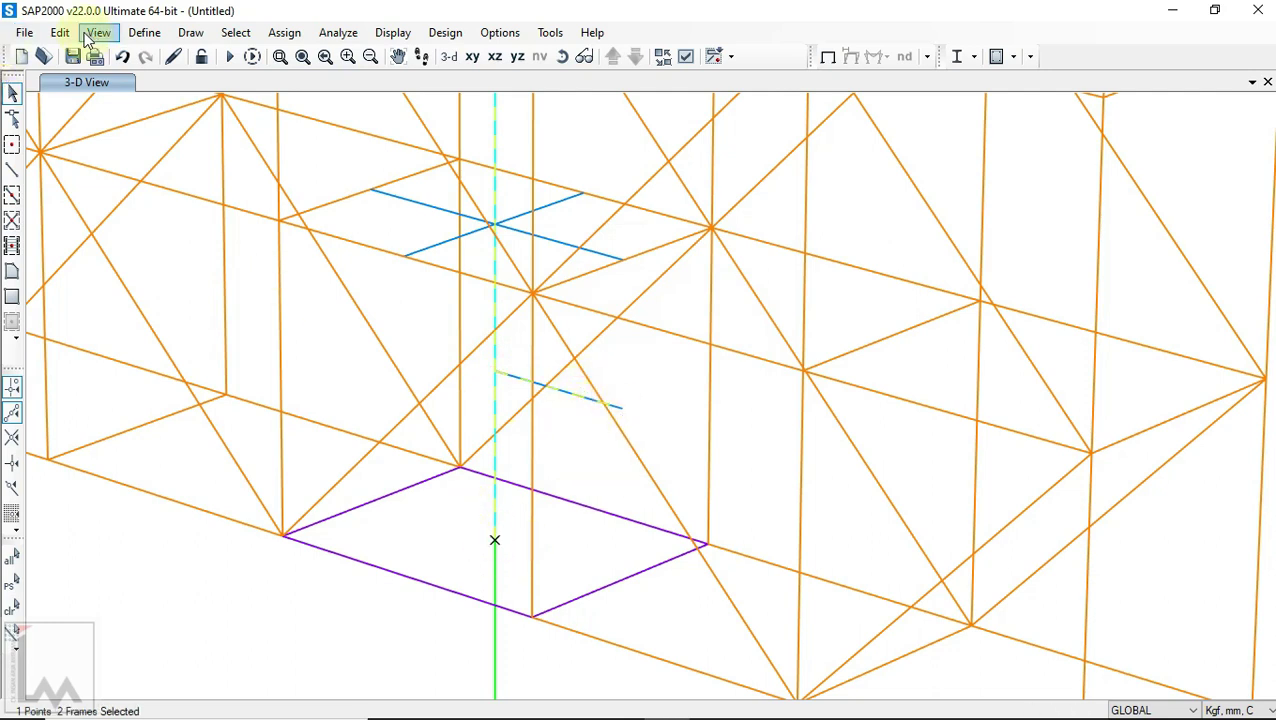
click(60, 32)
mouse_move(150, 372)
click(343, 421)
click(560, 402)
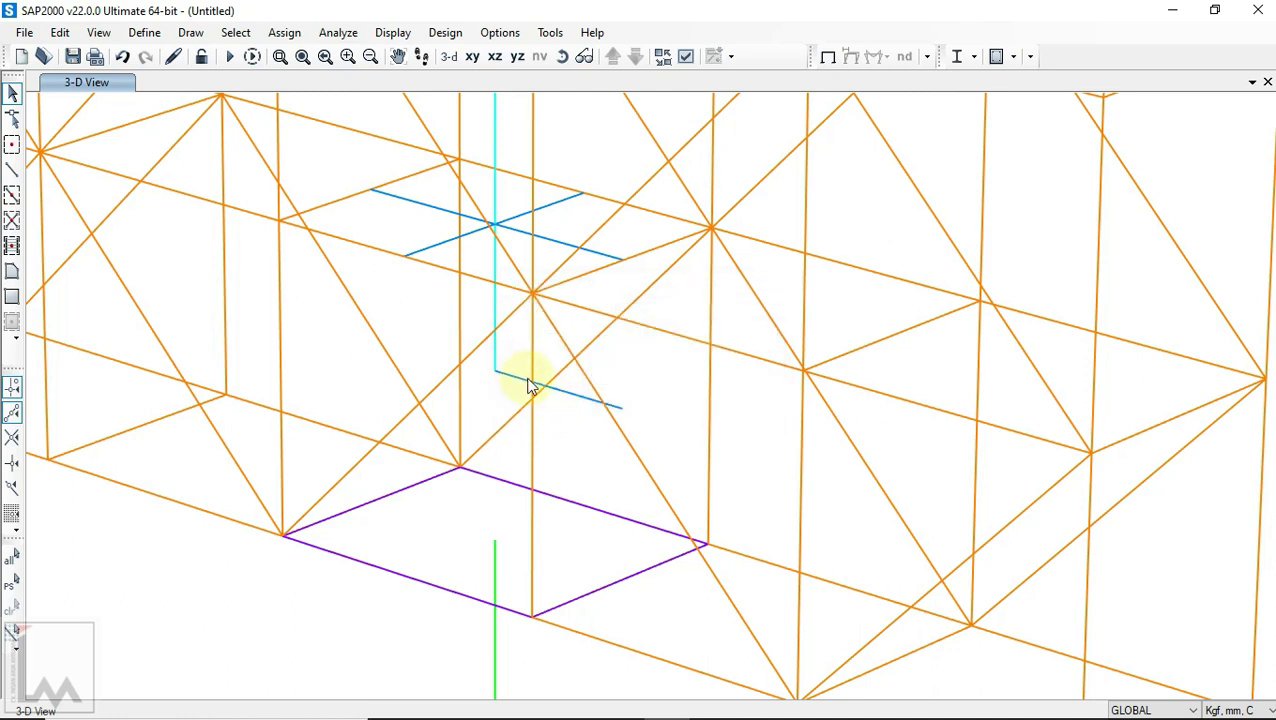
Step: Delete the helper frame at the pole's trimmed end
click(523, 386)
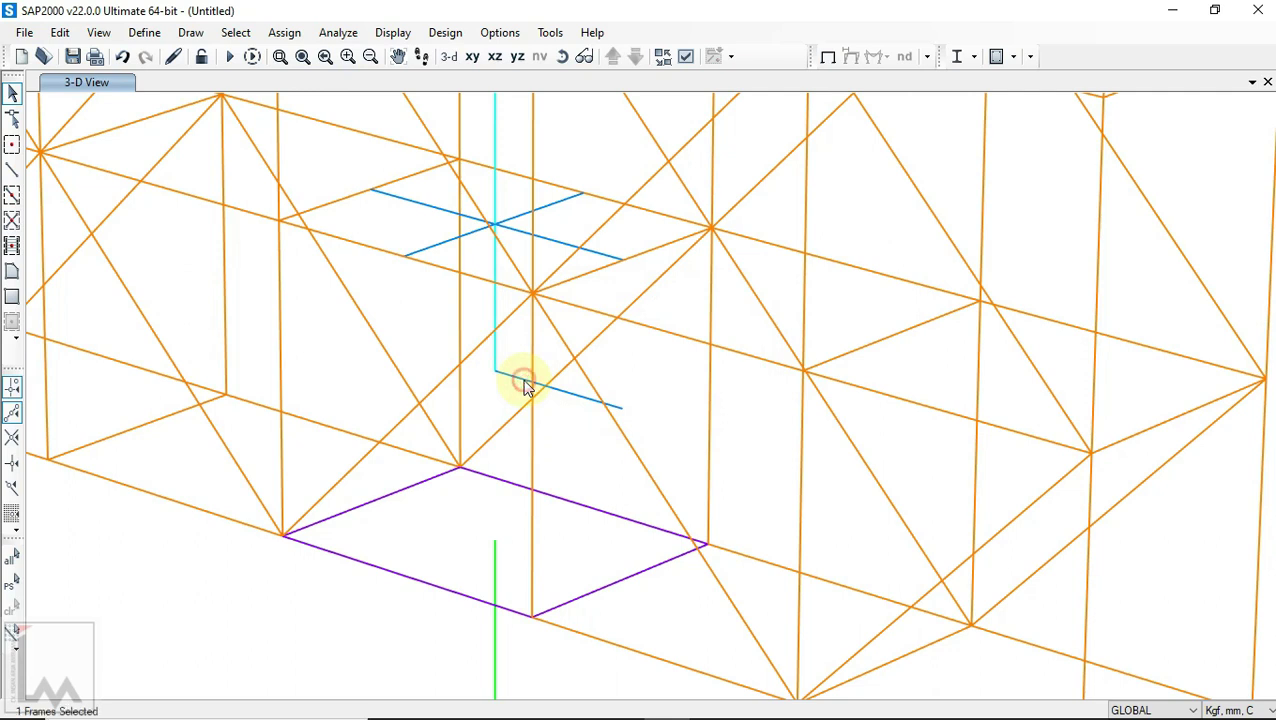
click(517, 378)
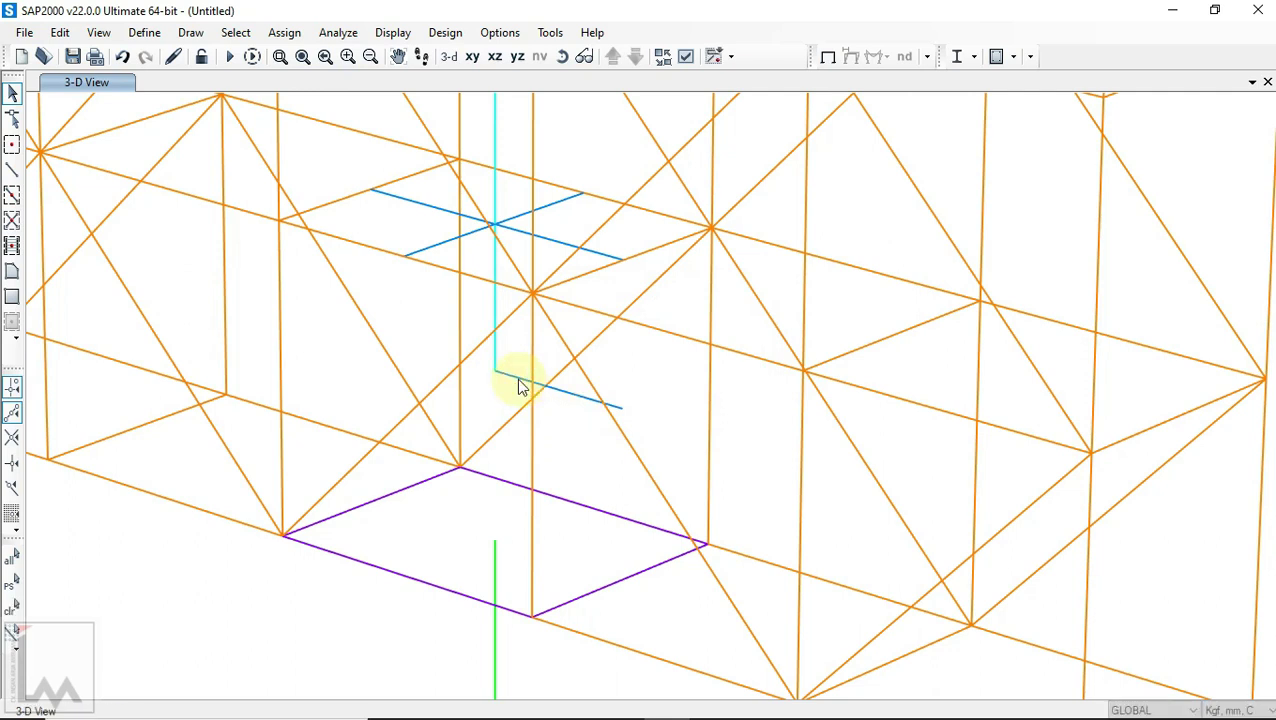
key(Delete)
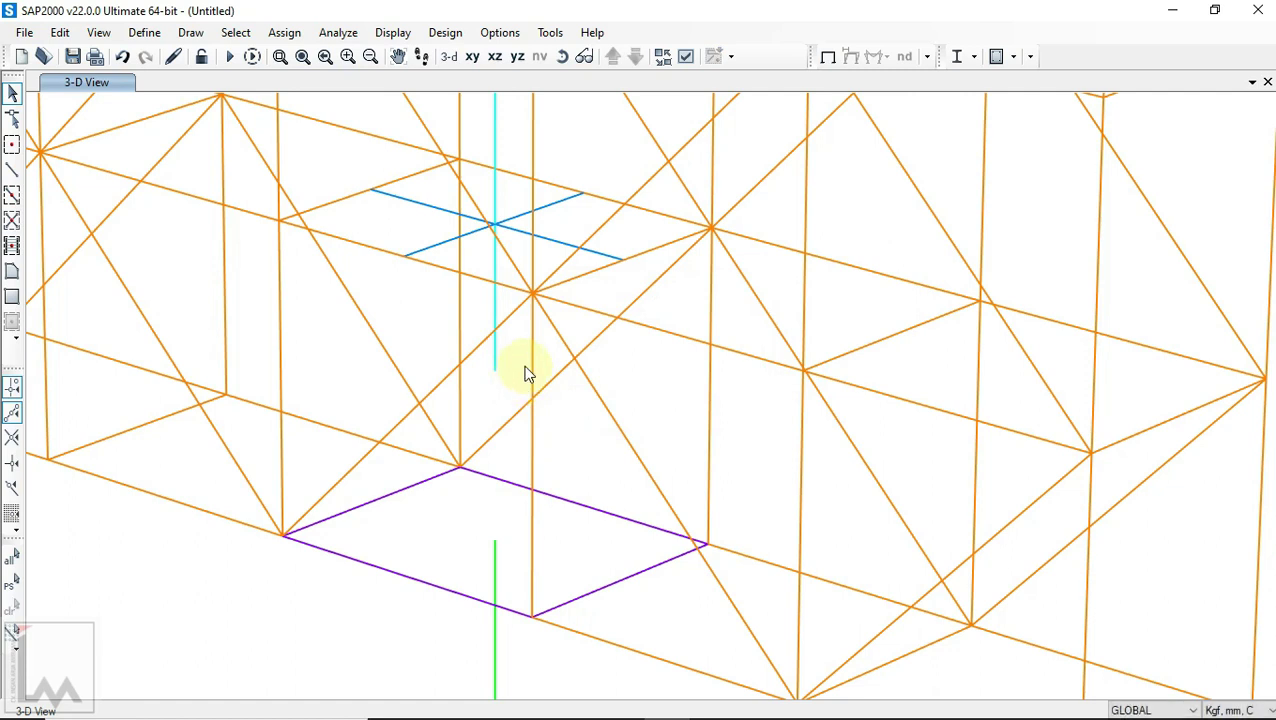
Step: Draw a straight frame with the P18" section across the pole's gap, from the lower pole's top joint to the trimmed upper pole's end
click(12, 170)
click(1128, 340)
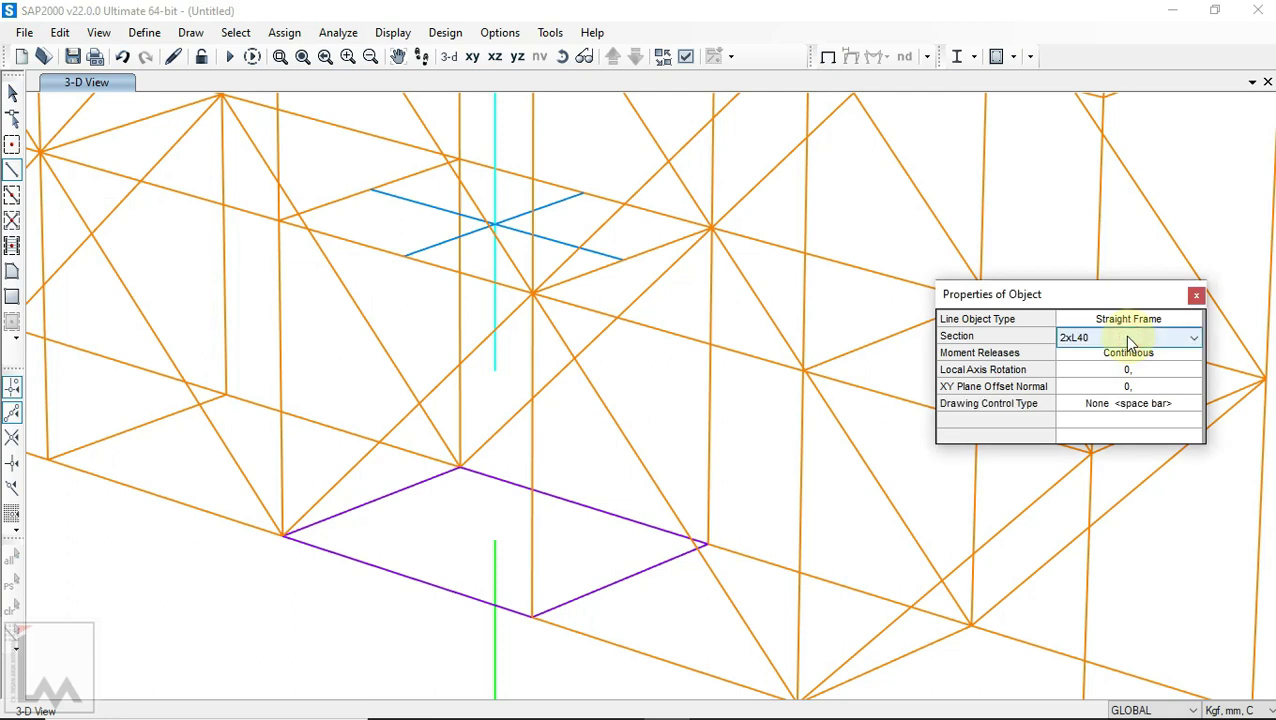
click(1128, 340)
click(1110, 368)
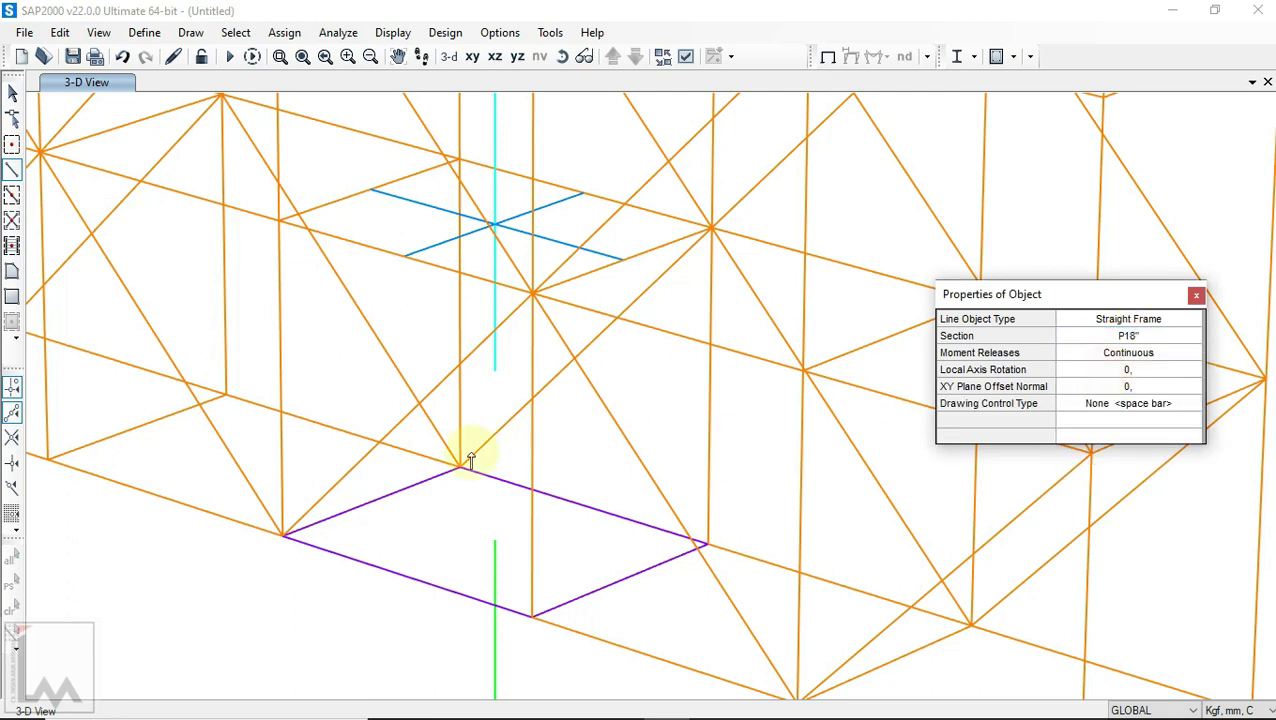
click(495, 540)
click(495, 372)
key(Escape)
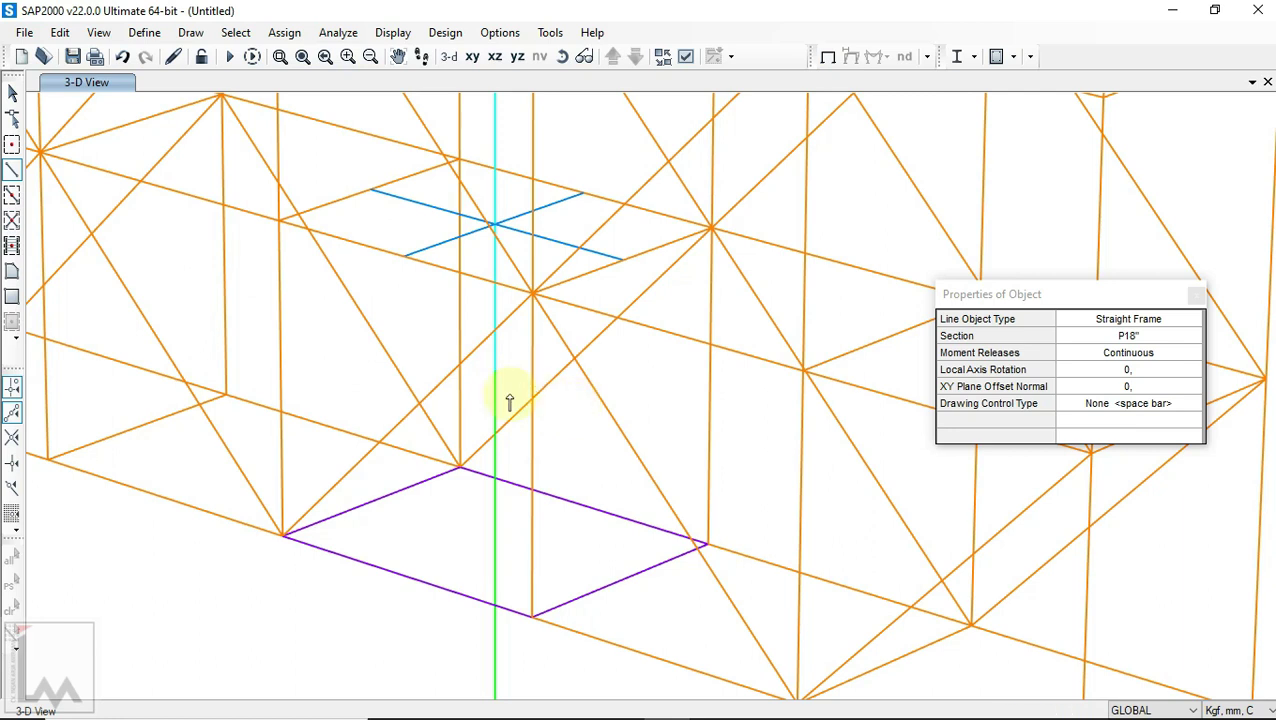
click(1195, 296)
click(12, 93)
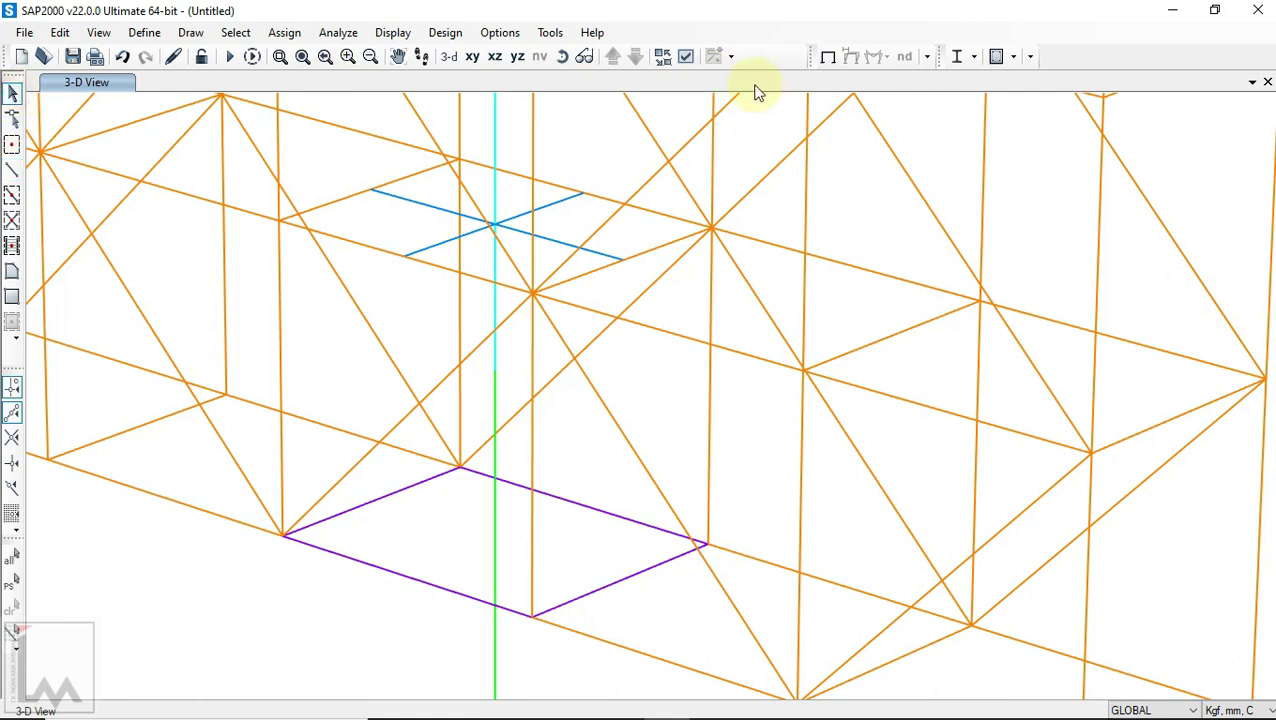
Step: Set the view type to Extrude and examine the pole's pipe transition near the panel's lower edge
click(687, 57)
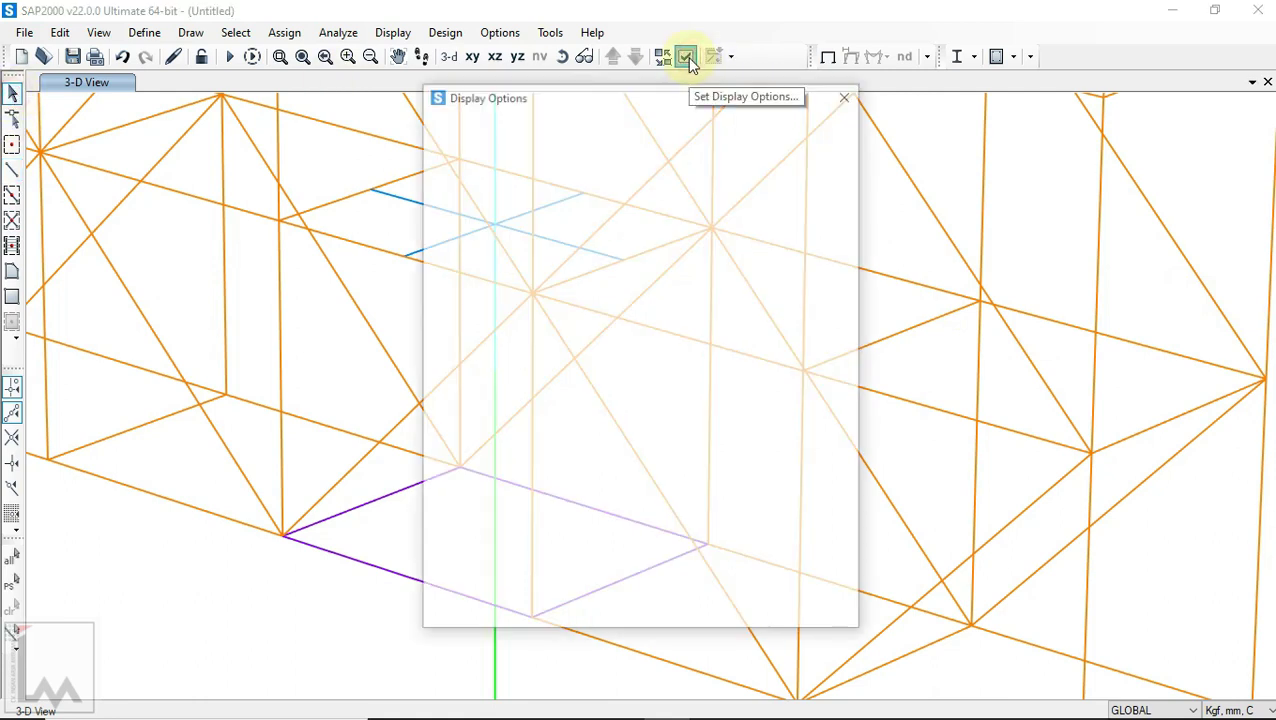
click(566, 121)
click(740, 212)
click(560, 606)
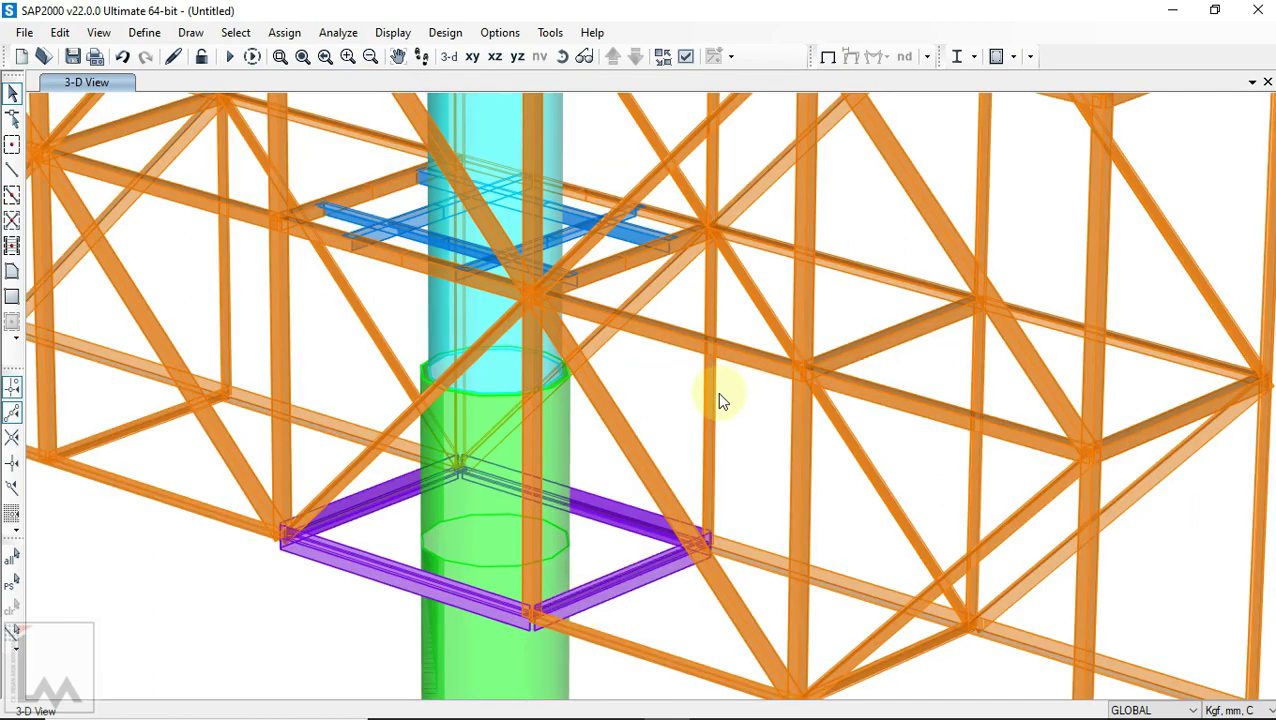
scroll(716, 395, down, 6)
drag(697, 234, 919, 309)
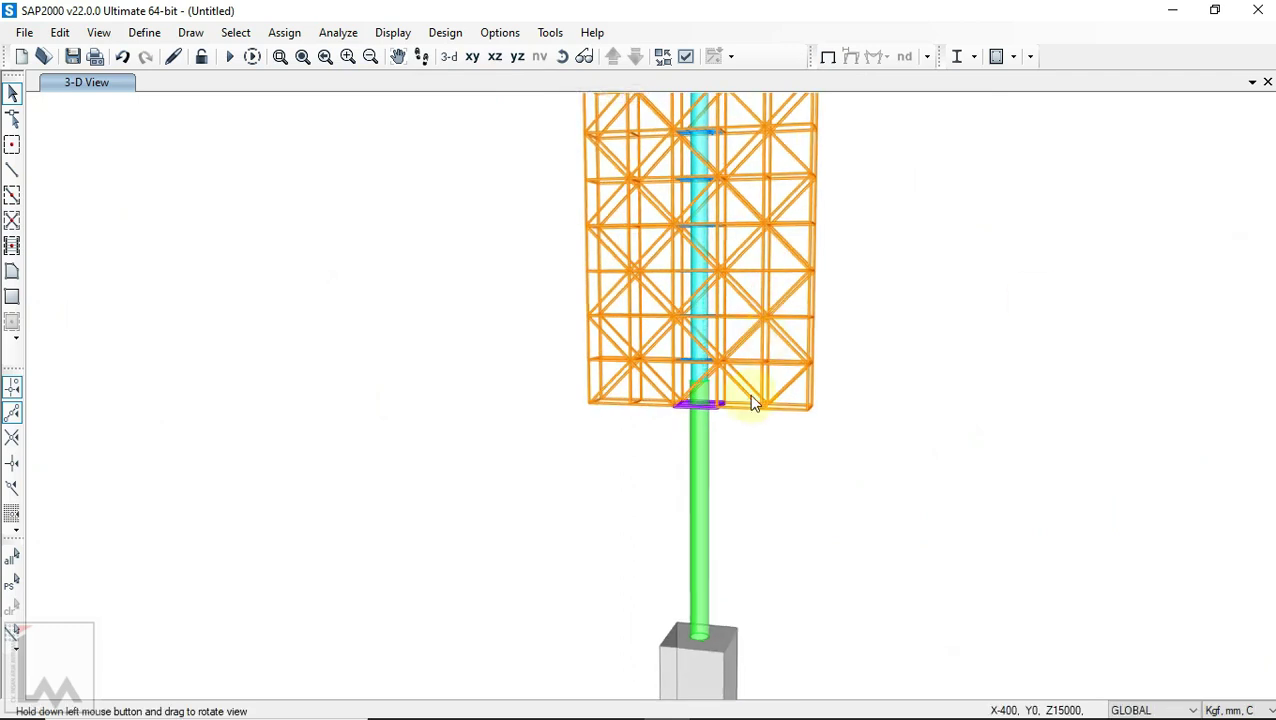
scroll(737, 413, up, 5)
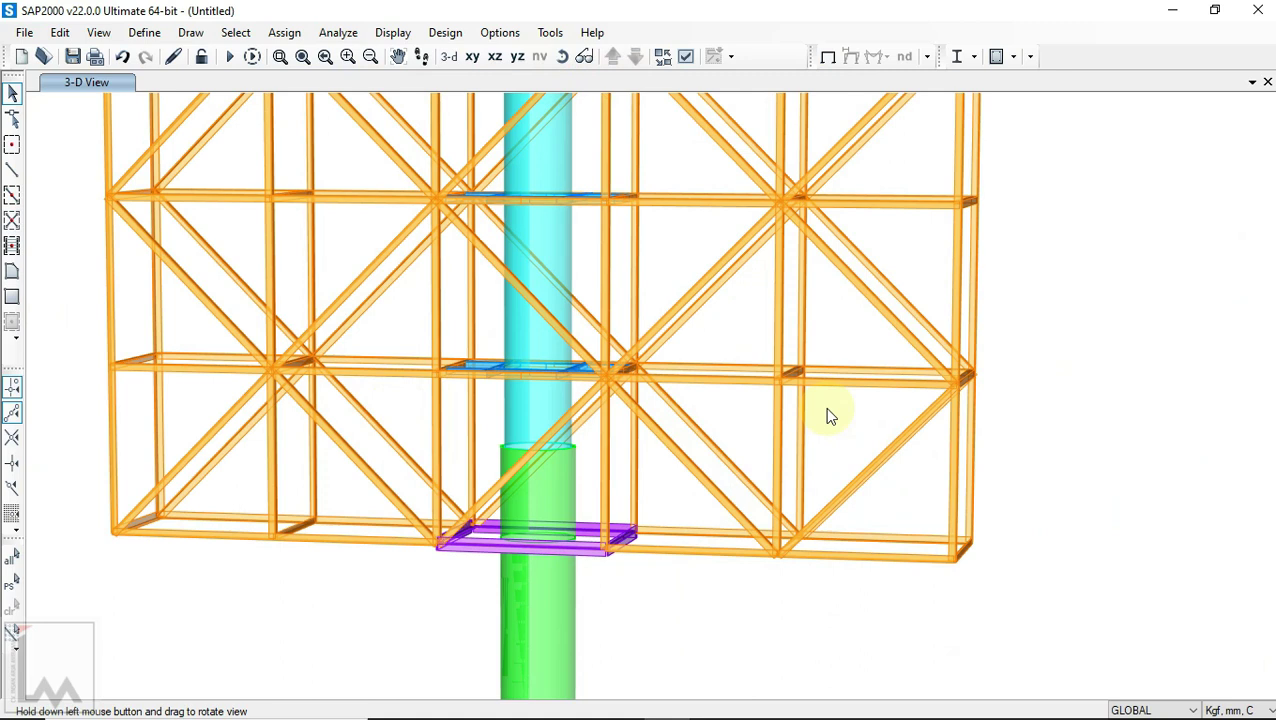
Step: Orbit the billboard model to its lower end, and switch to Adobe Acrobat to examine the Bawah plan detail around the 18-inch pole
scroll(750, 440, down, 5)
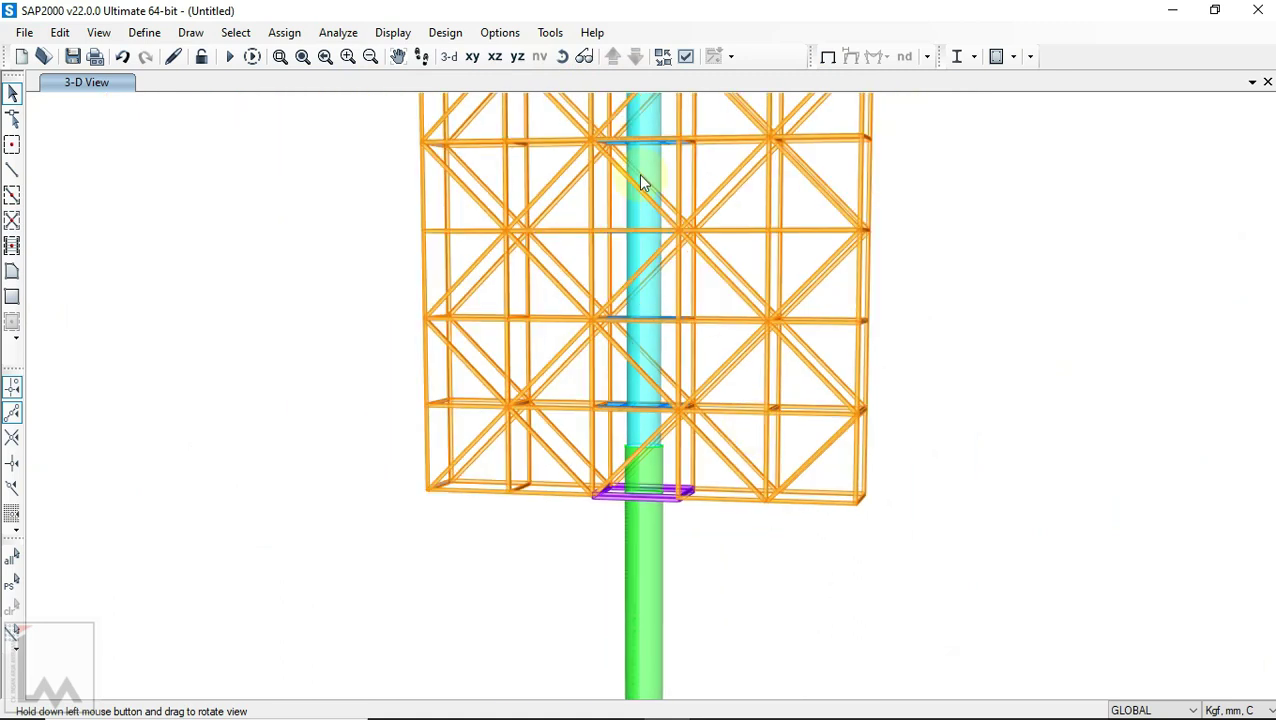
click(562, 57)
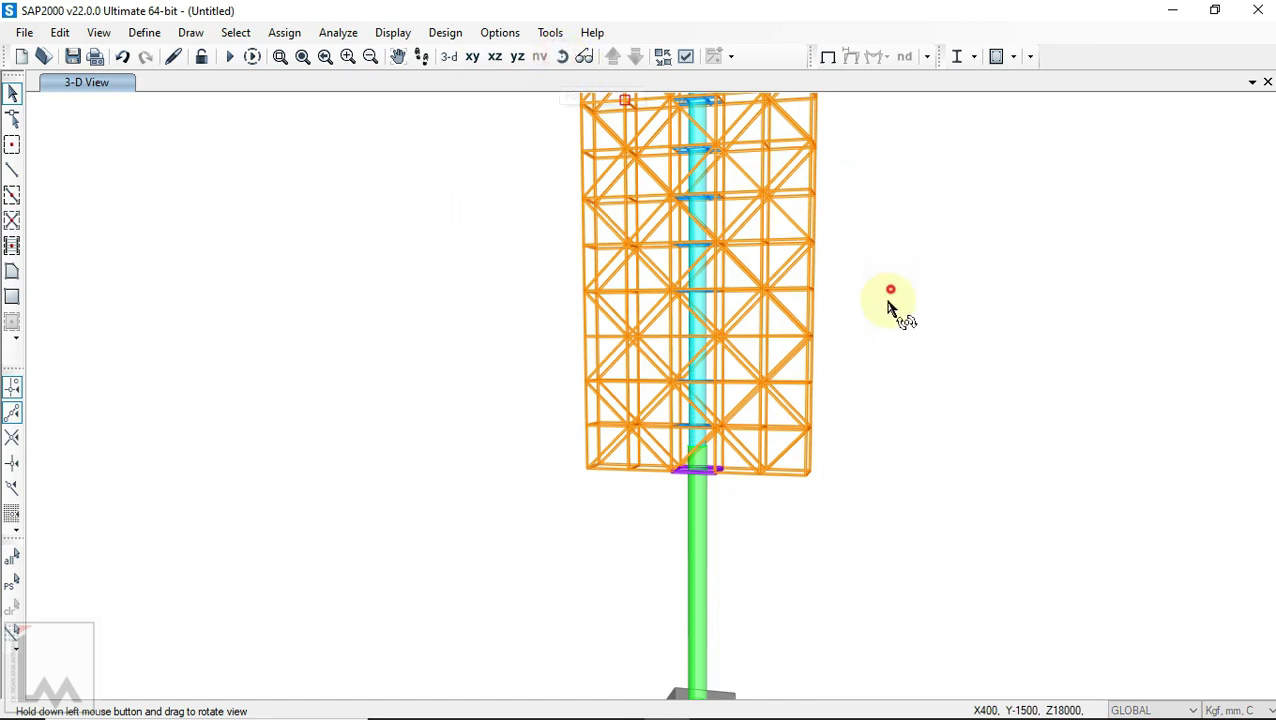
drag(846, 416, 661, 704)
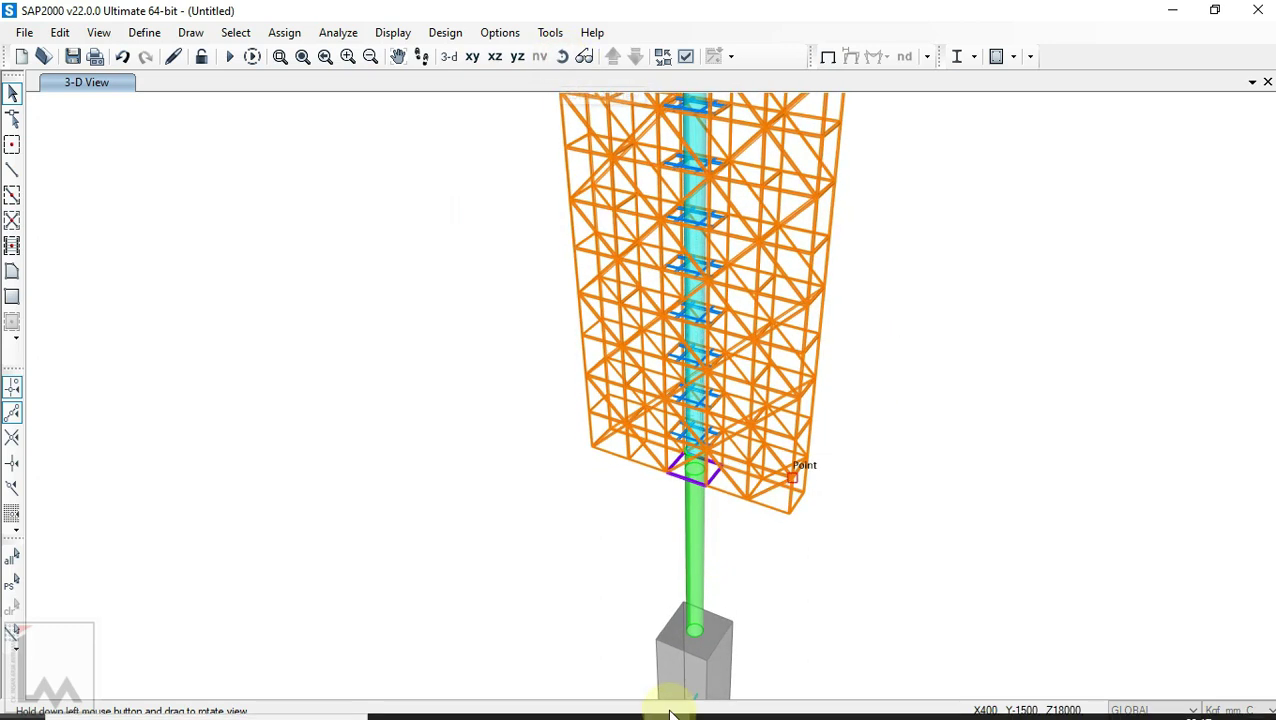
click(758, 701)
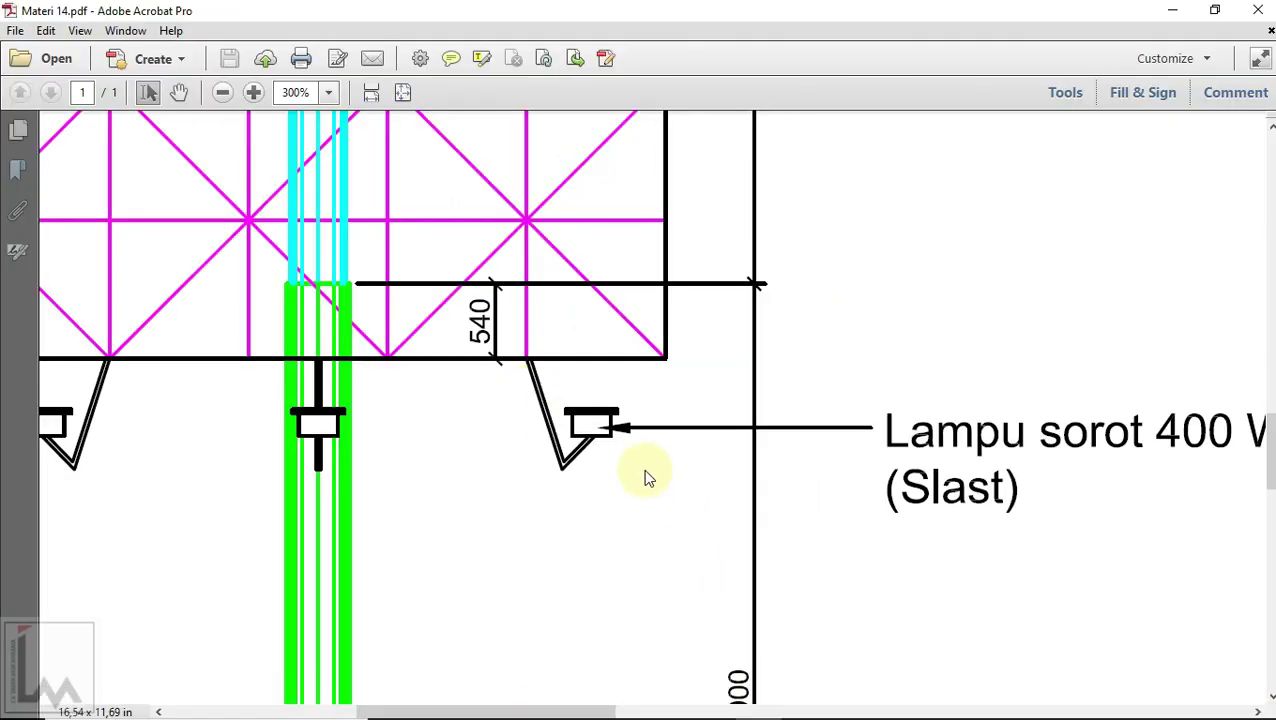
ctrl+scroll(622, 524, down, 5)
scroll(600, 264, up, 3)
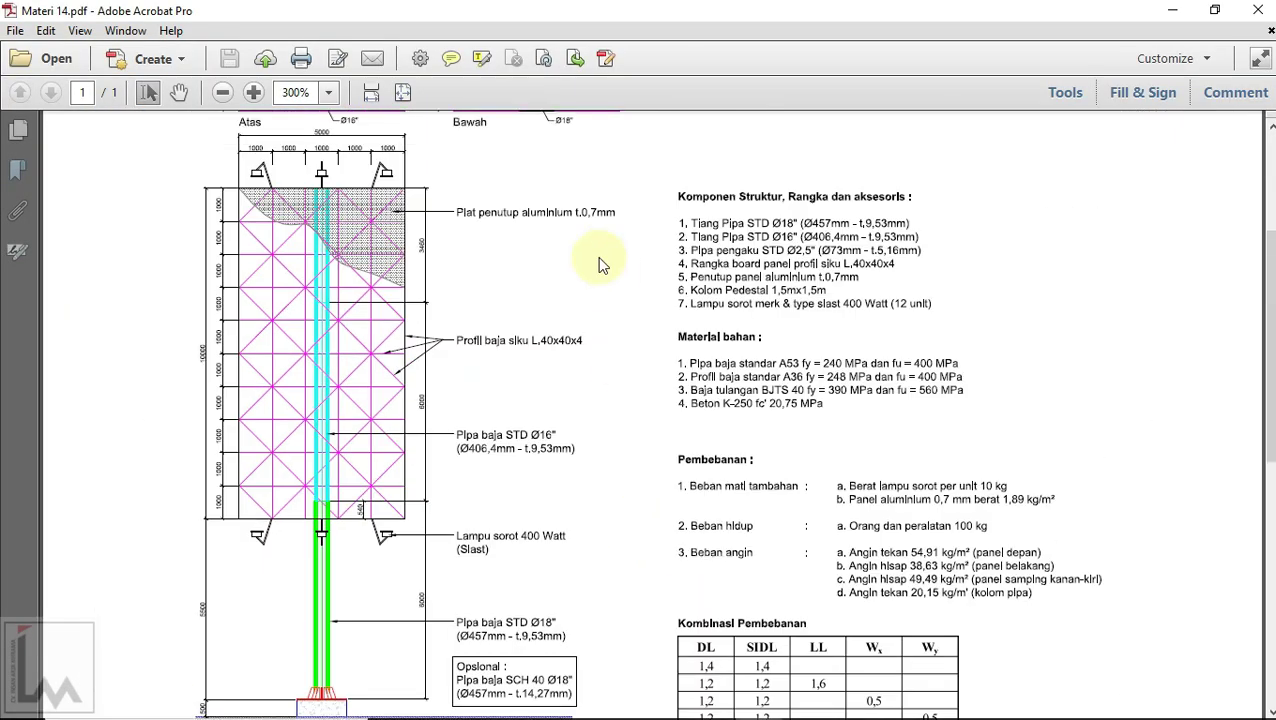
ctrl+scroll(548, 135, up, 6)
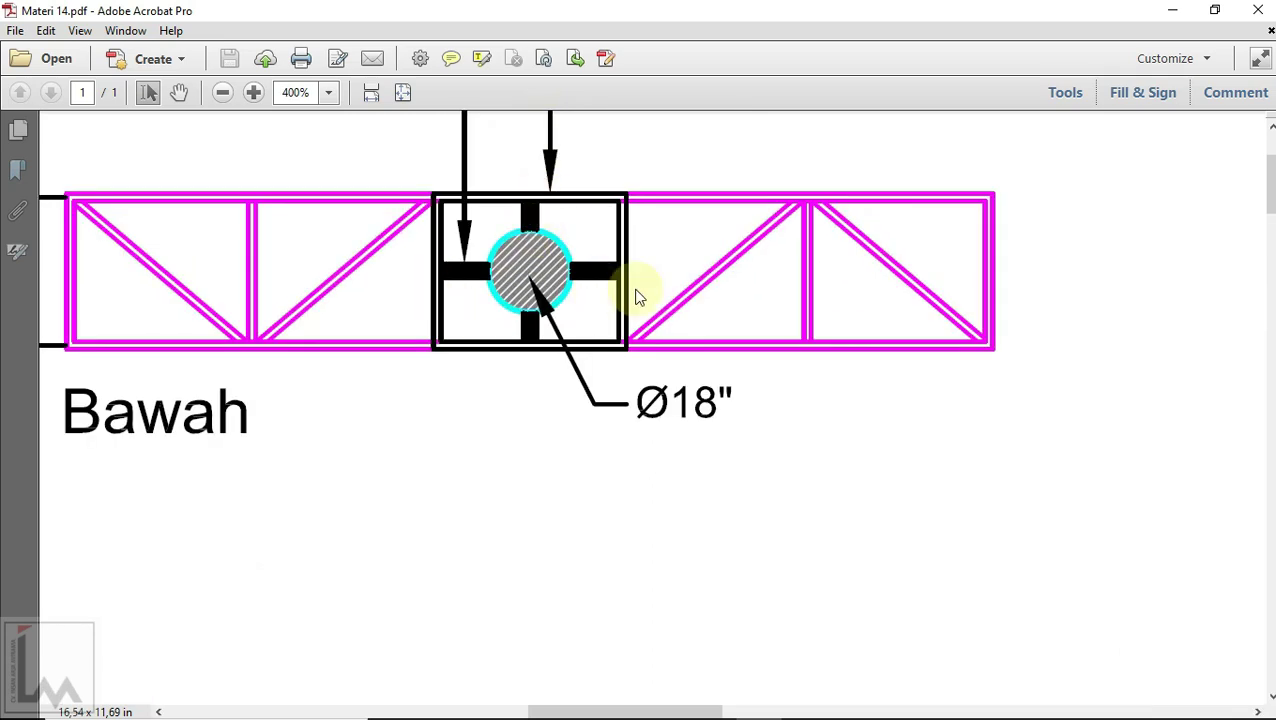
Step: Switch back to SAP2000 and set the 3-D view's type to Standard
click(668, 700)
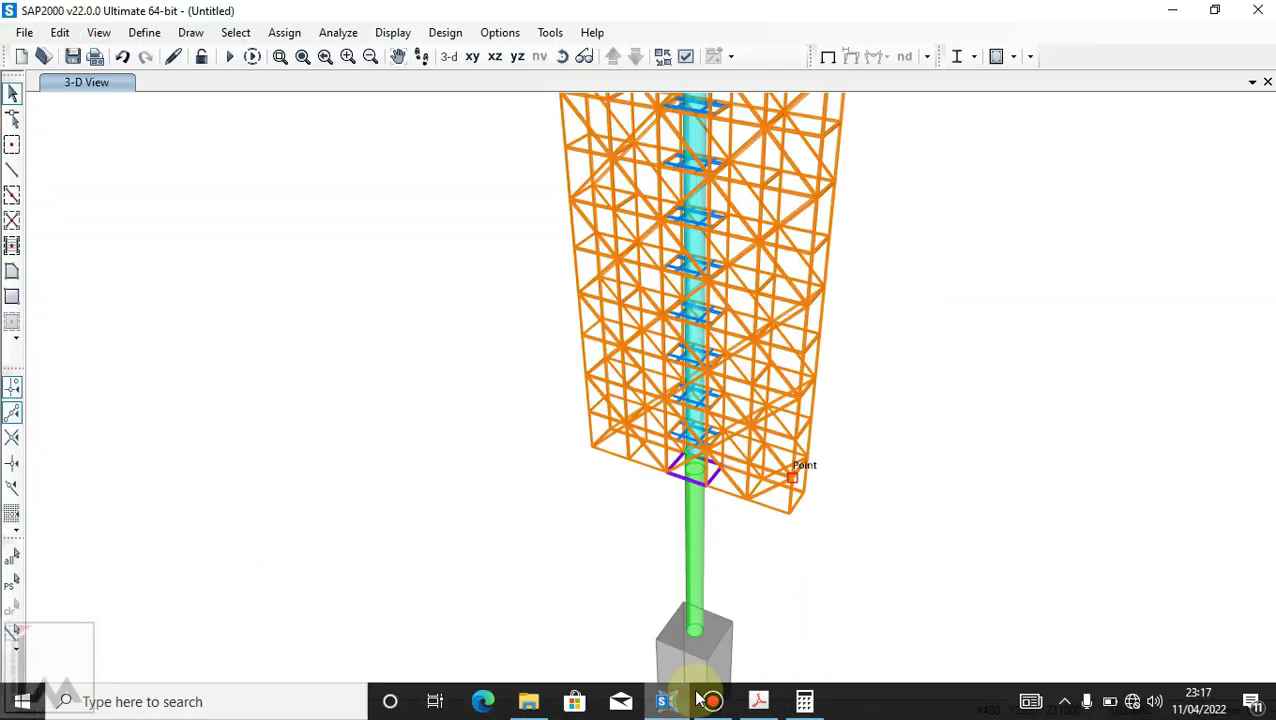
click(685, 57)
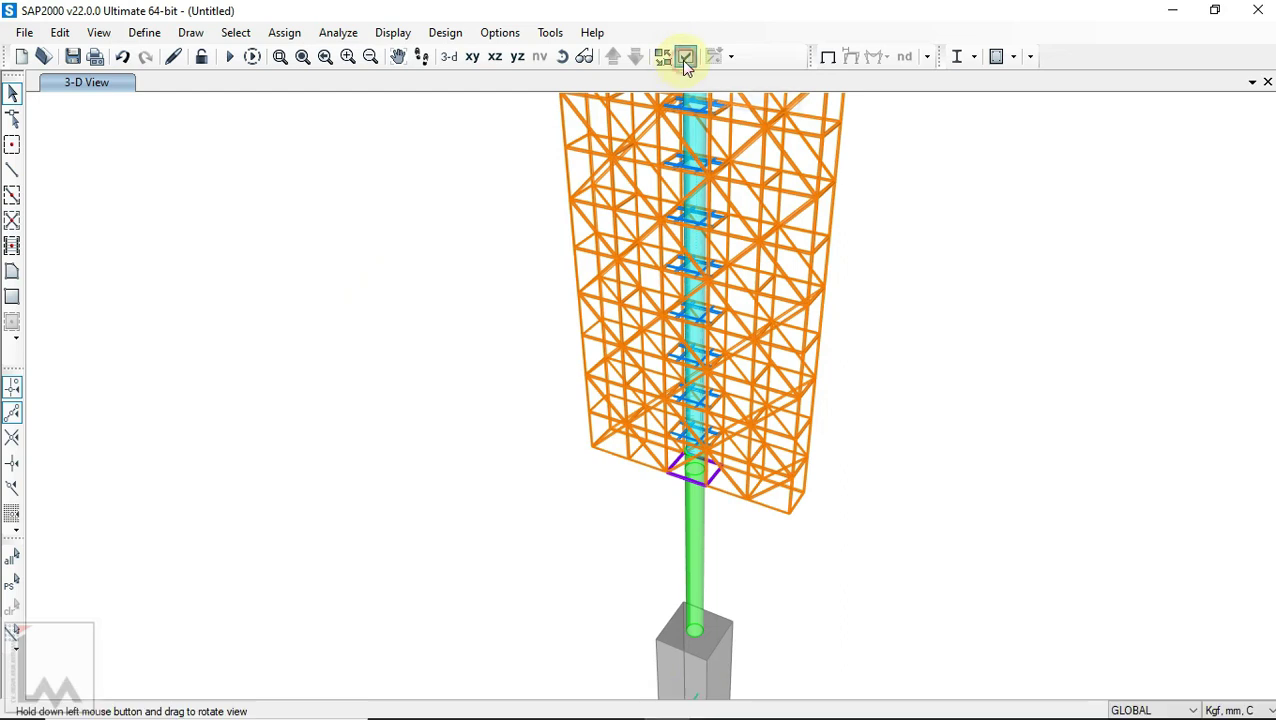
click(591, 124)
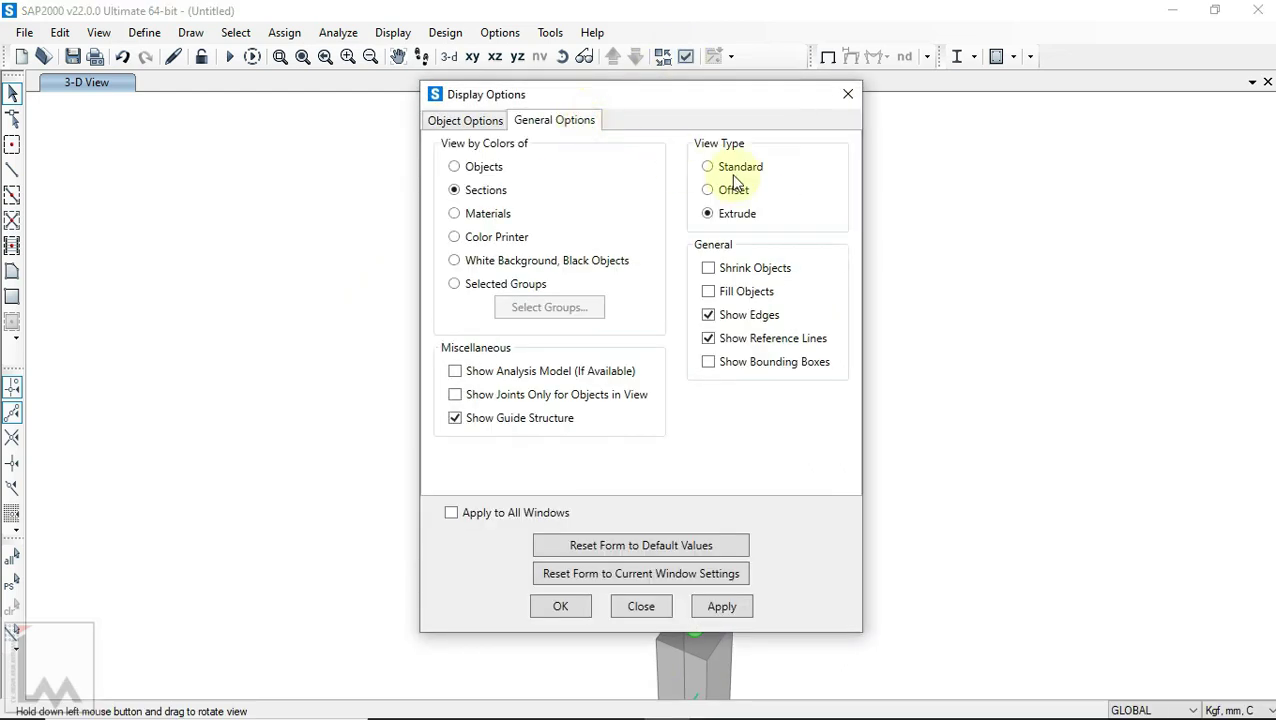
click(577, 612)
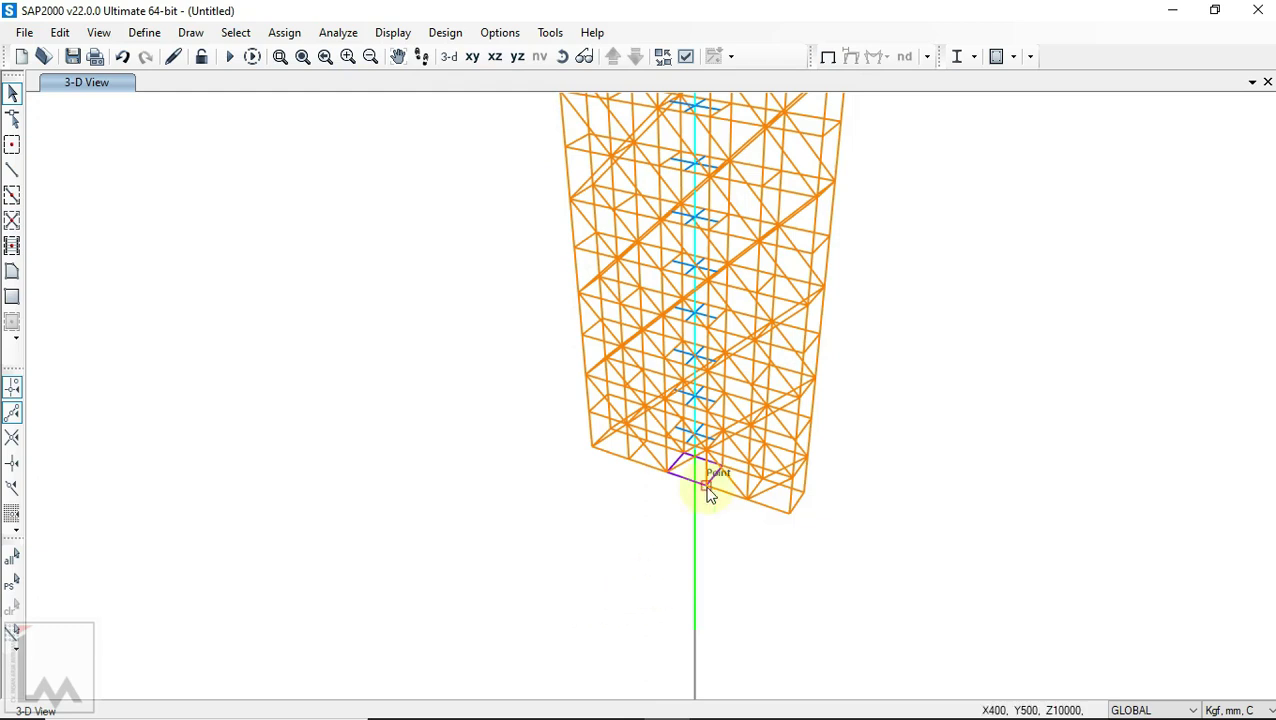
Step: Draw P2,5" straight frames in the X direction across the panel's lowest rectangle, from one long side's midpoint through the pole joint to the opposite midpoint
scroll(704, 481, up, 3)
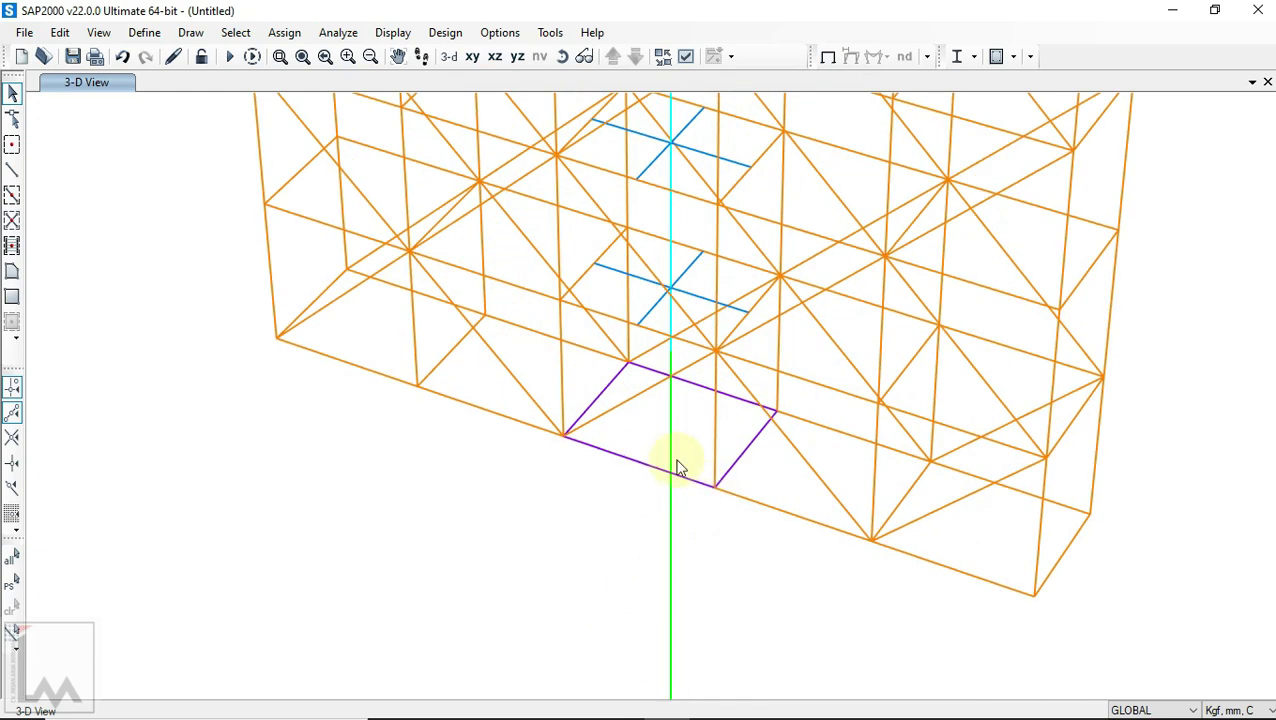
click(12, 171)
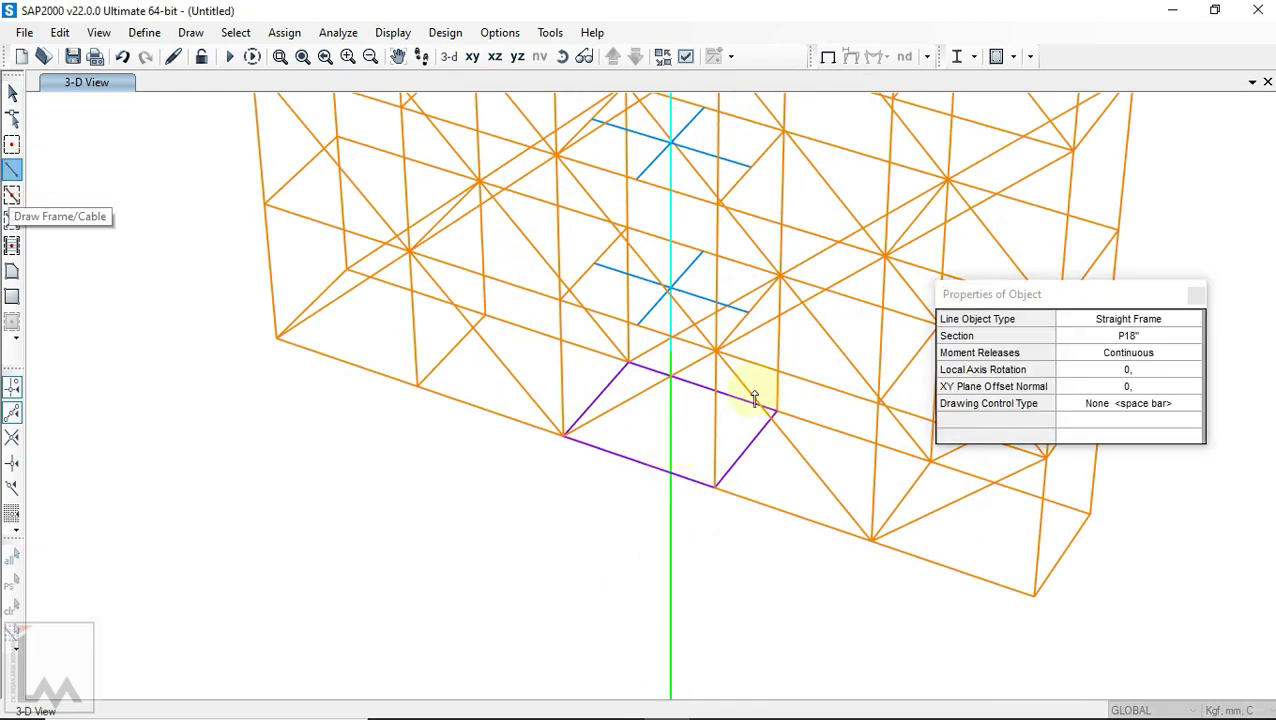
click(1150, 336)
click(1097, 421)
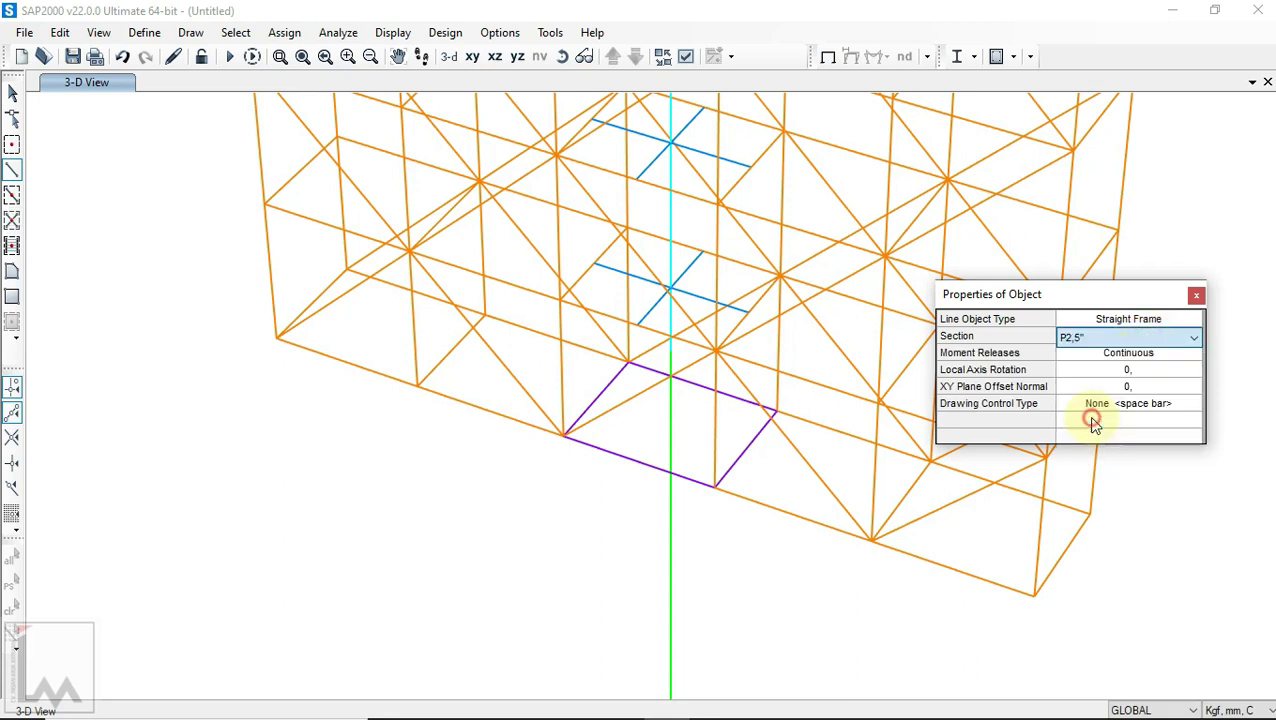
click(639, 462)
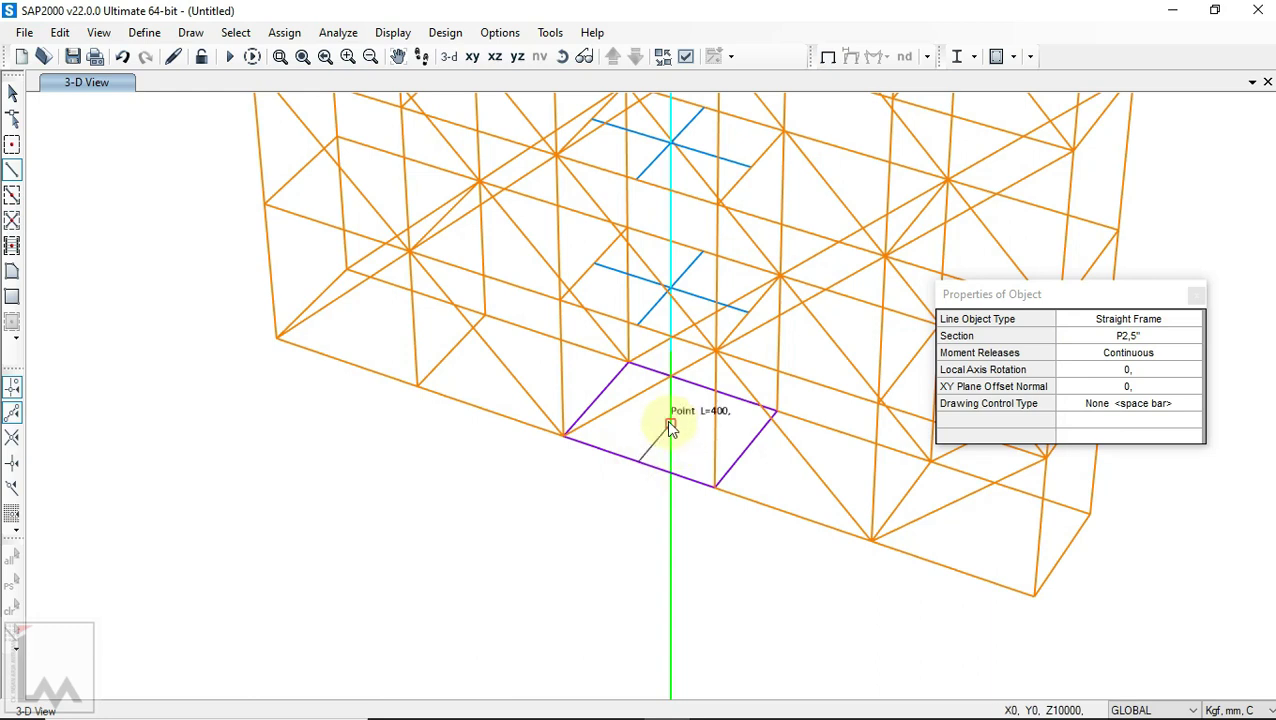
click(670, 424)
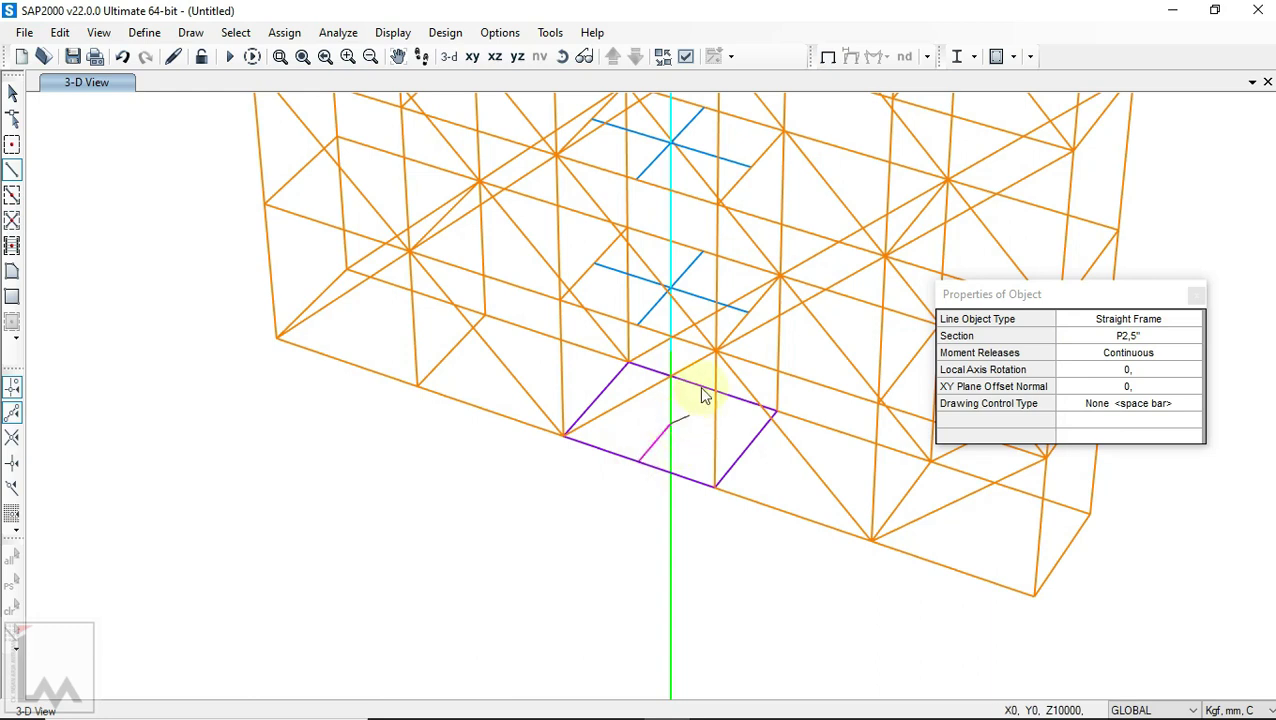
click(702, 389)
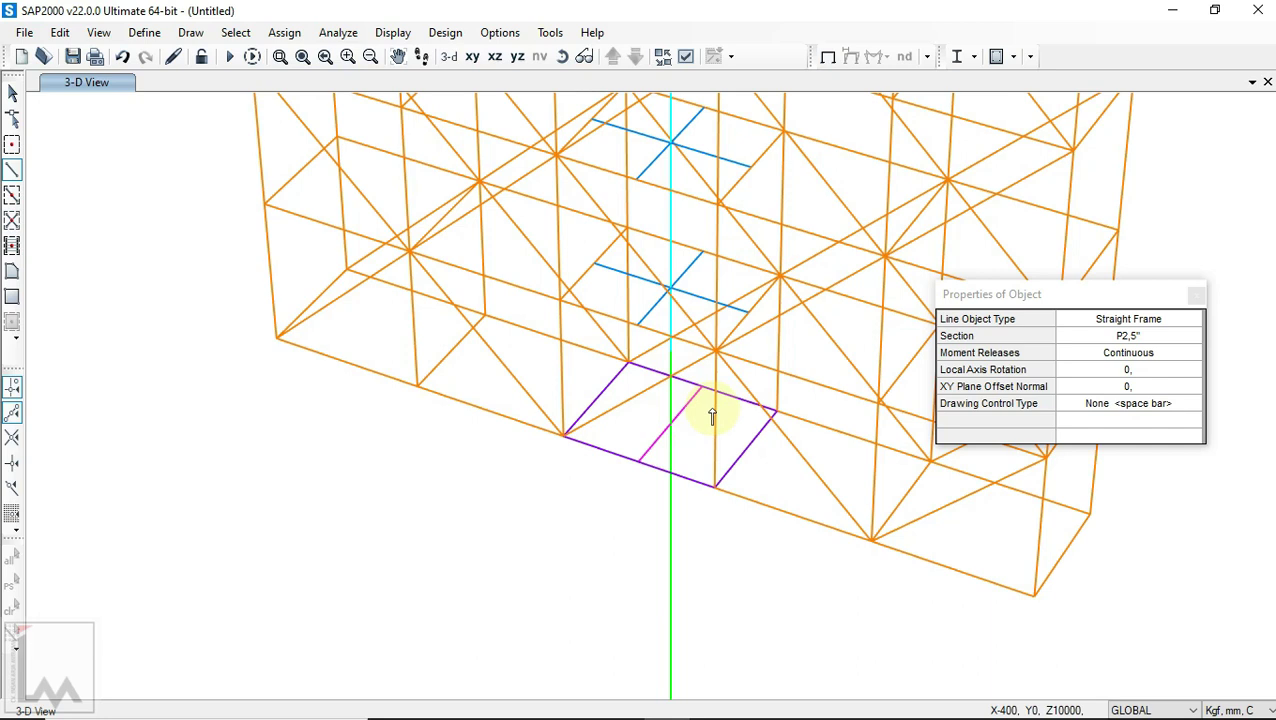
Step: Draw P2,5" straight frames in the Y direction across the lowest rectangle, from one short side's midpoint through the pole joint to the opposite midpoint
click(745, 448)
click(673, 428)
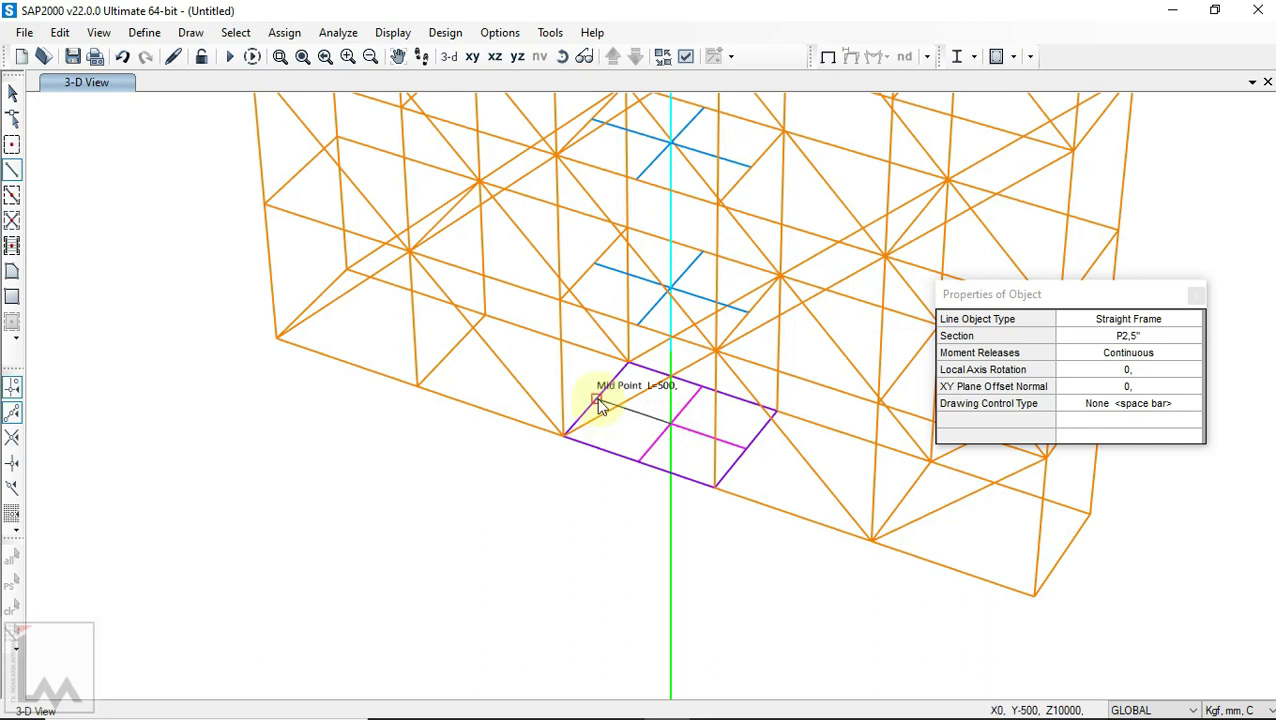
click(597, 399)
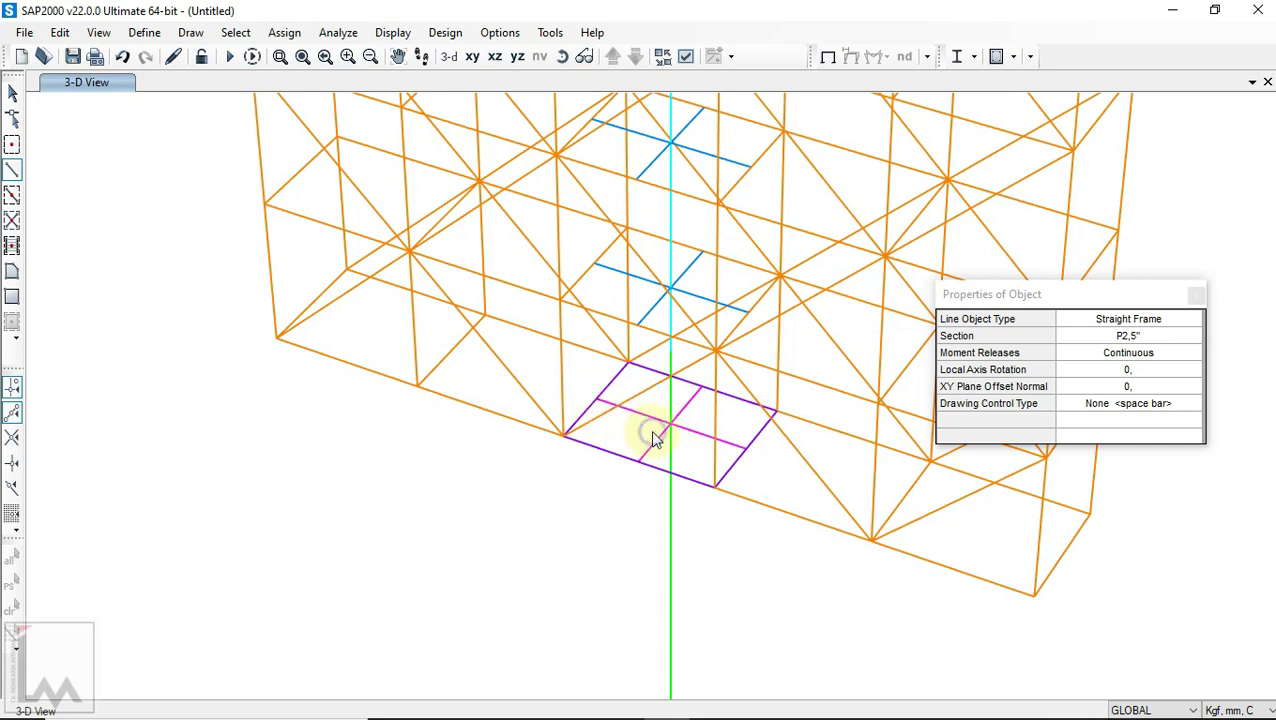
click(14, 92)
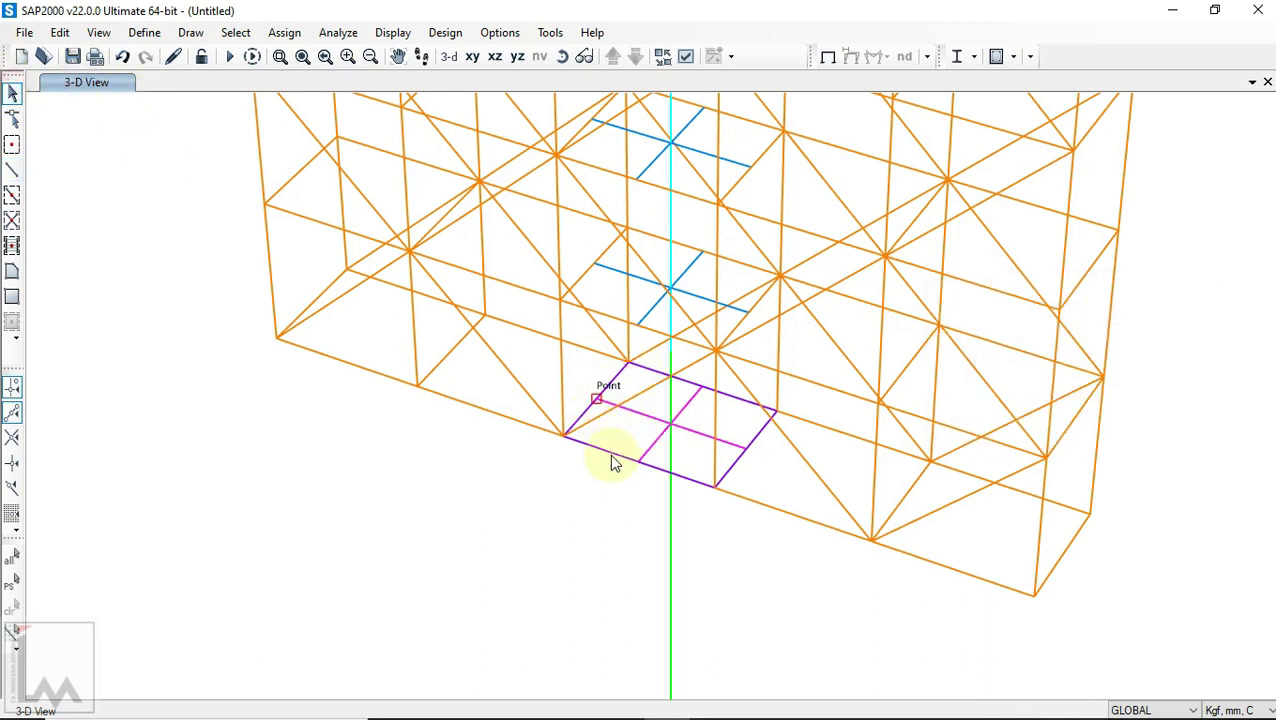
Step: Divide the lowest rectangle's four side frames and four inner braces by breaking them at intersections with the selected joints and frames
click(607, 449)
click(614, 384)
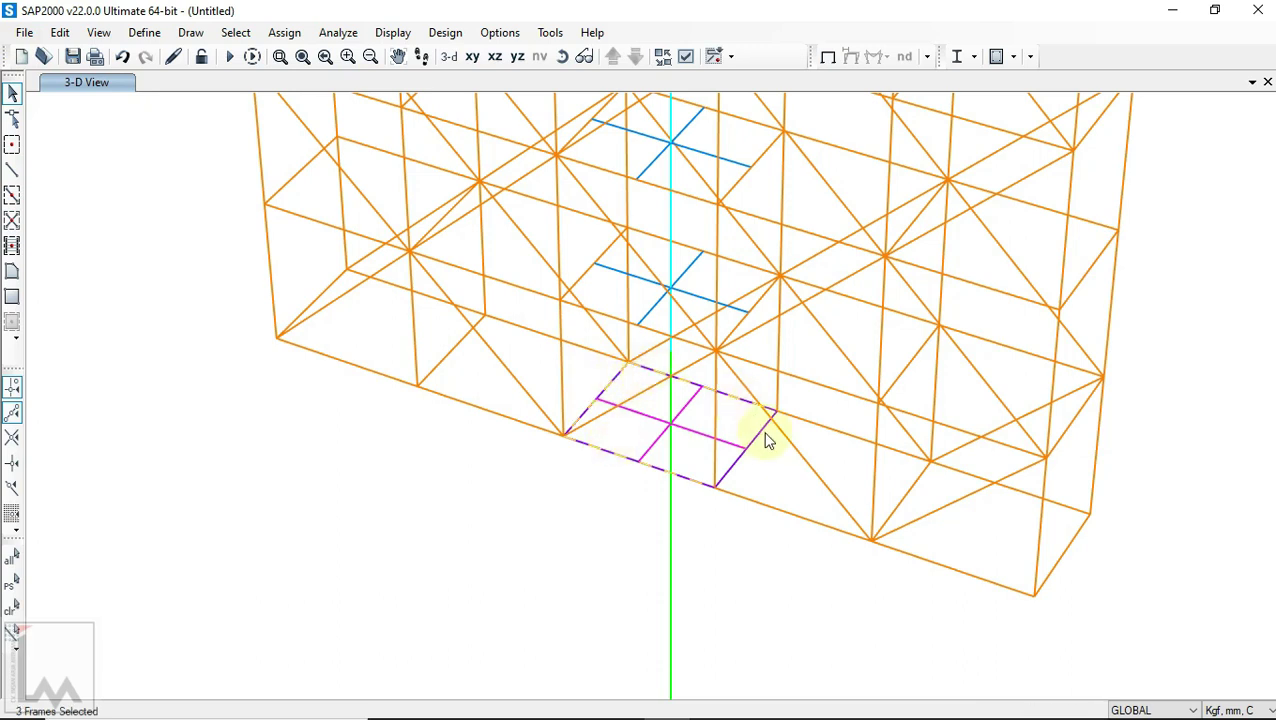
click(760, 434)
click(725, 441)
click(684, 404)
click(651, 420)
click(648, 455)
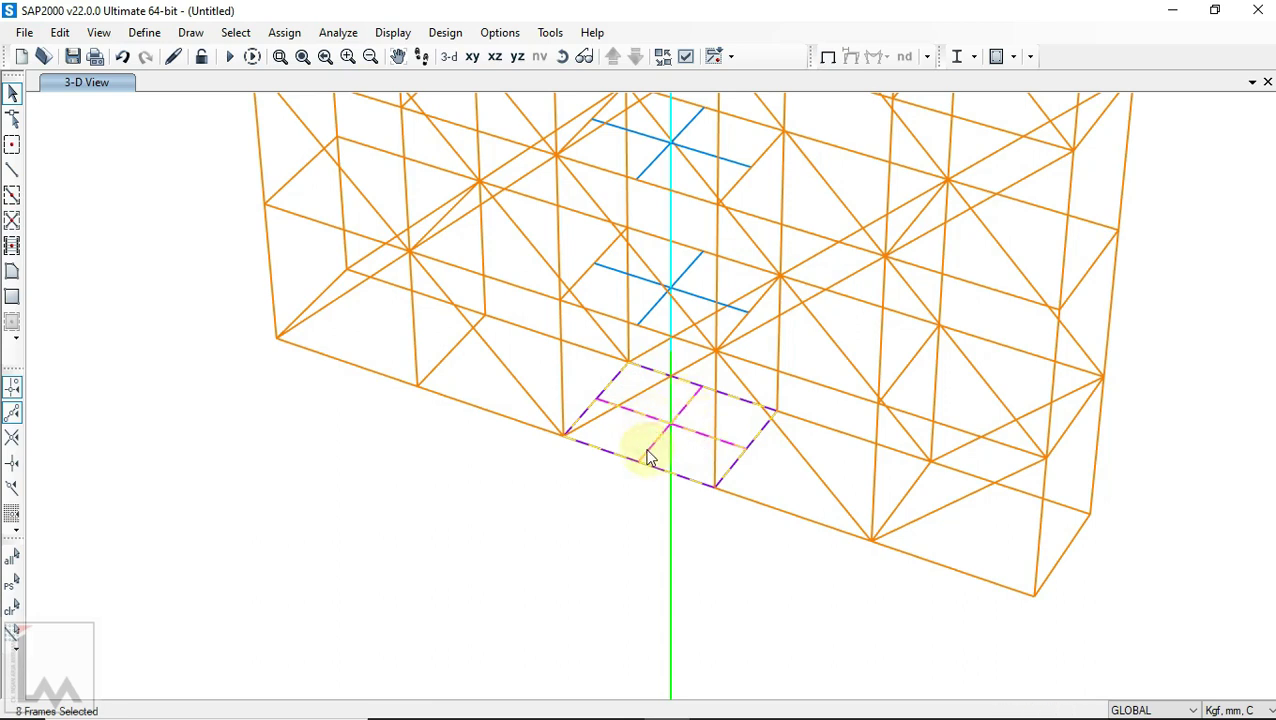
click(67, 30)
click(69, 32)
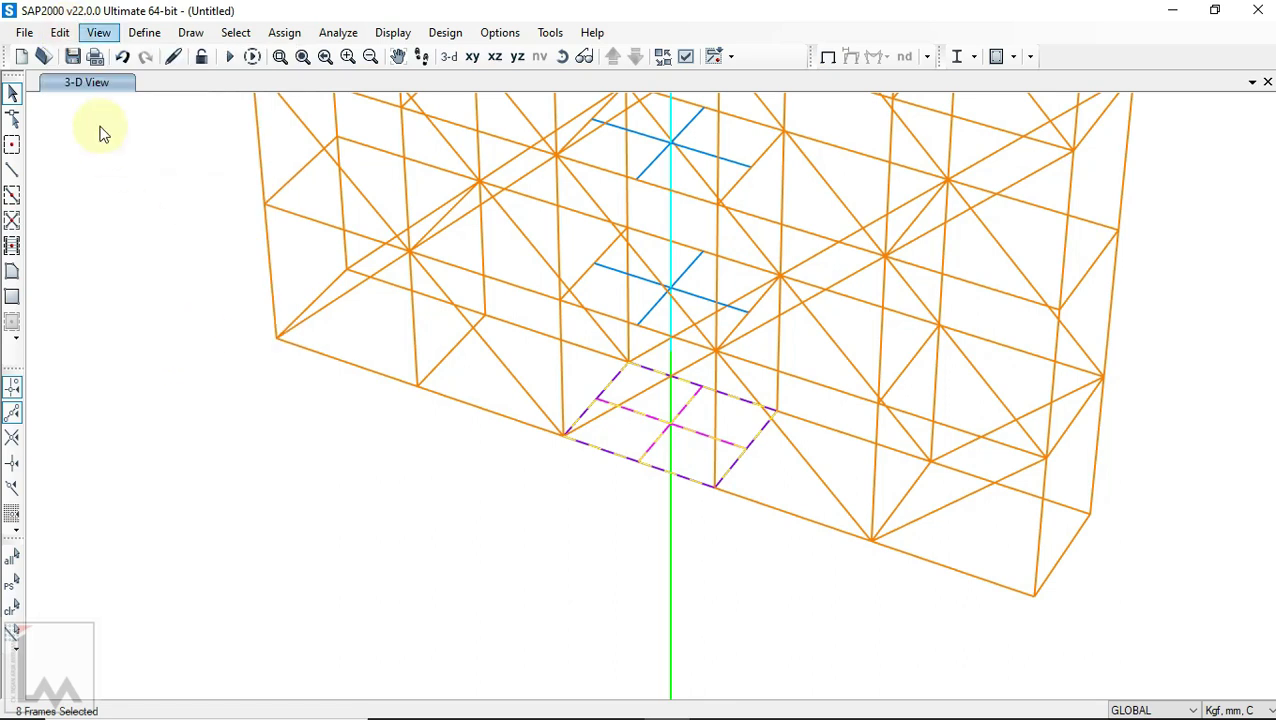
click(59, 32)
mouse_move(167, 366)
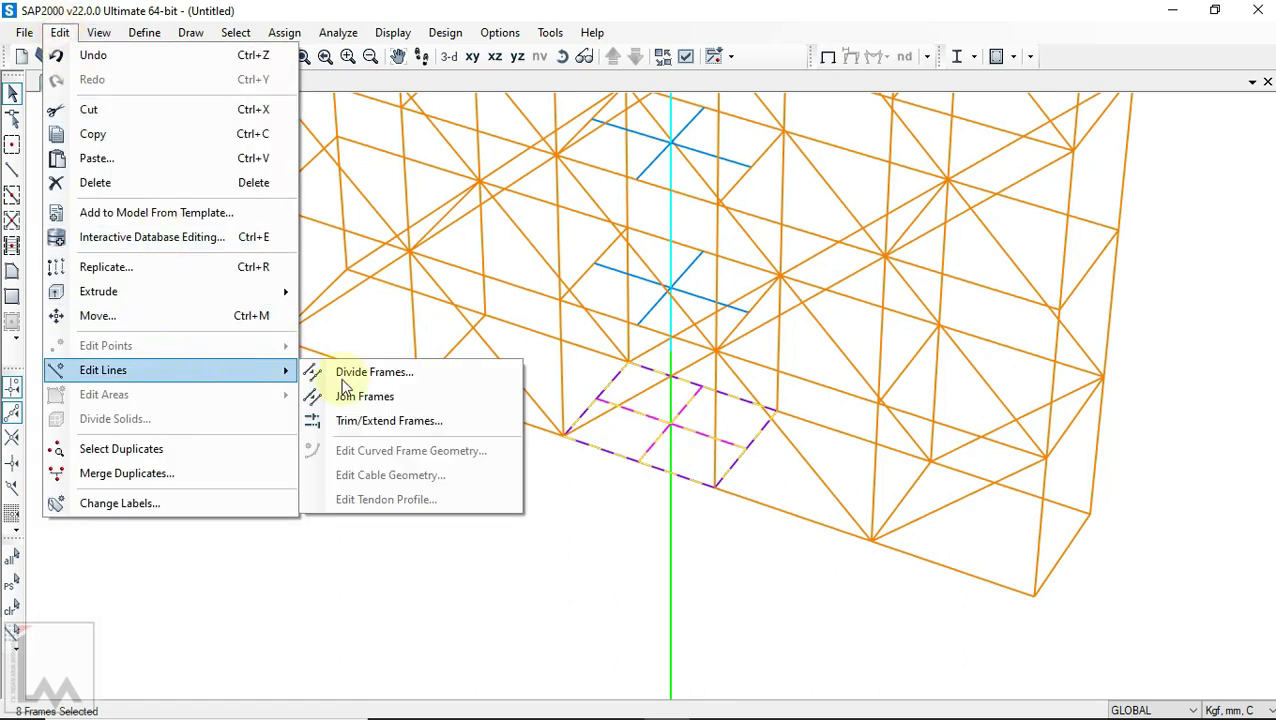
click(372, 378)
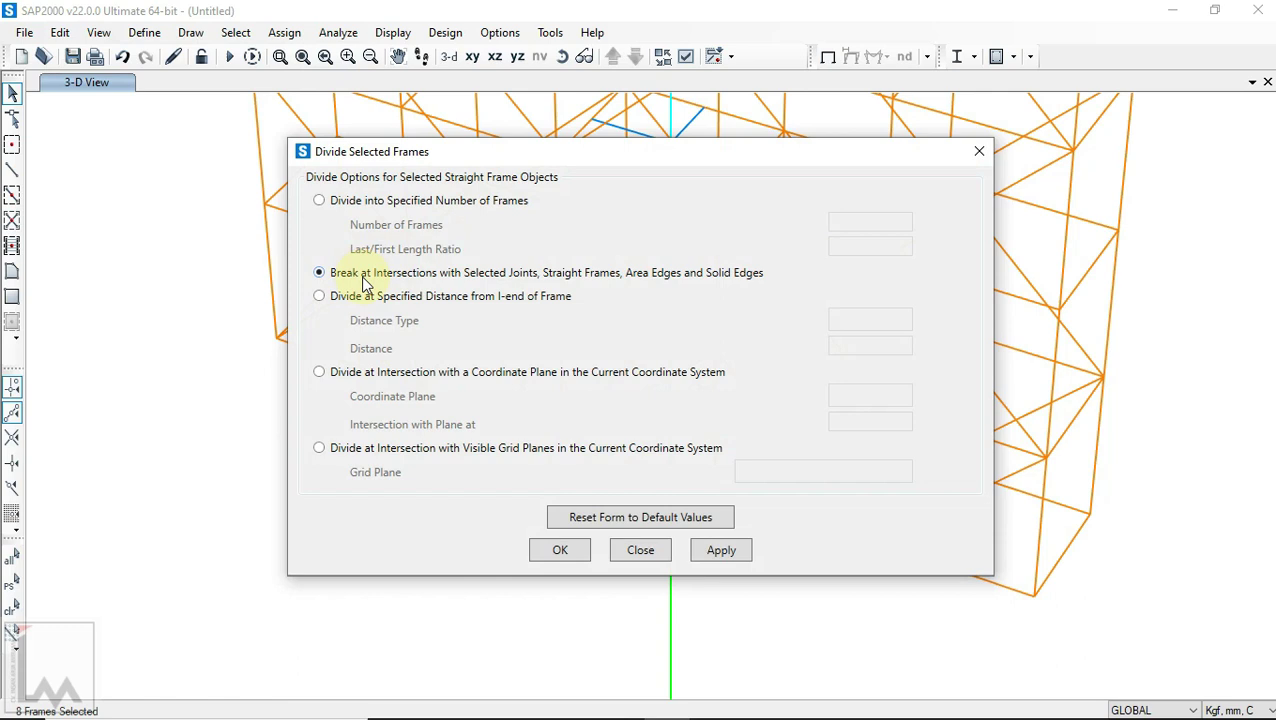
click(721, 549)
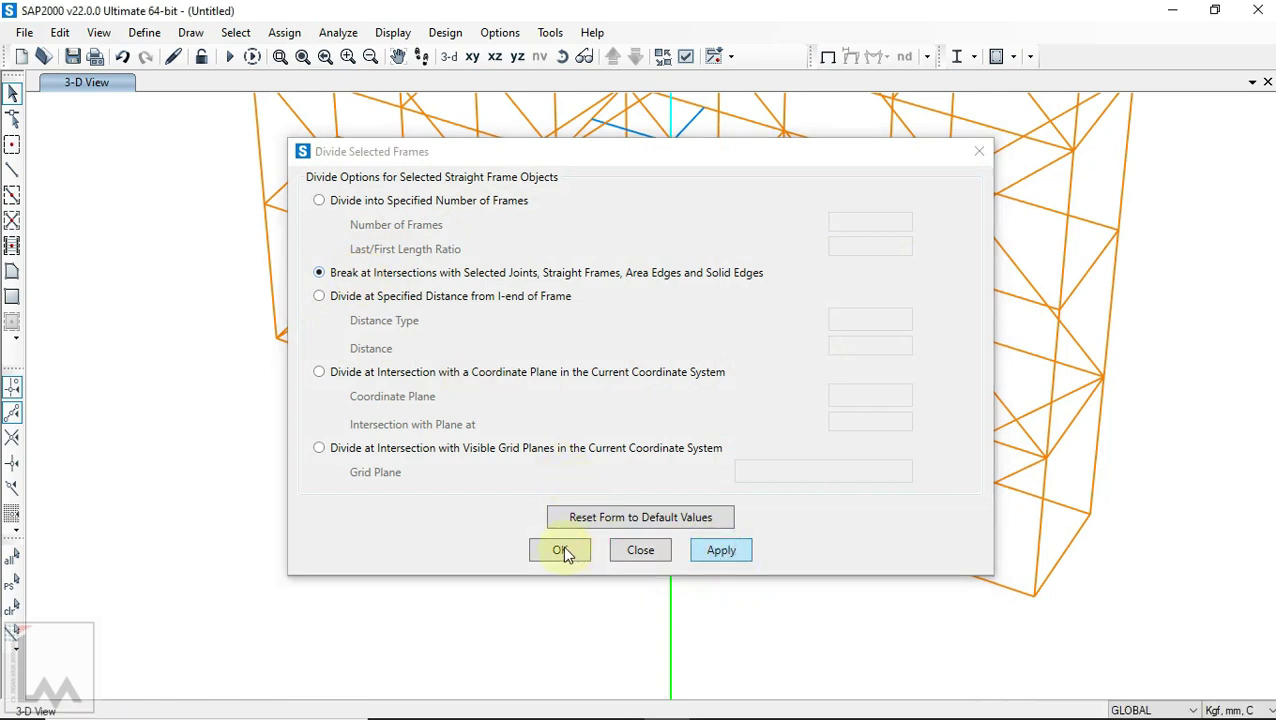
click(560, 550)
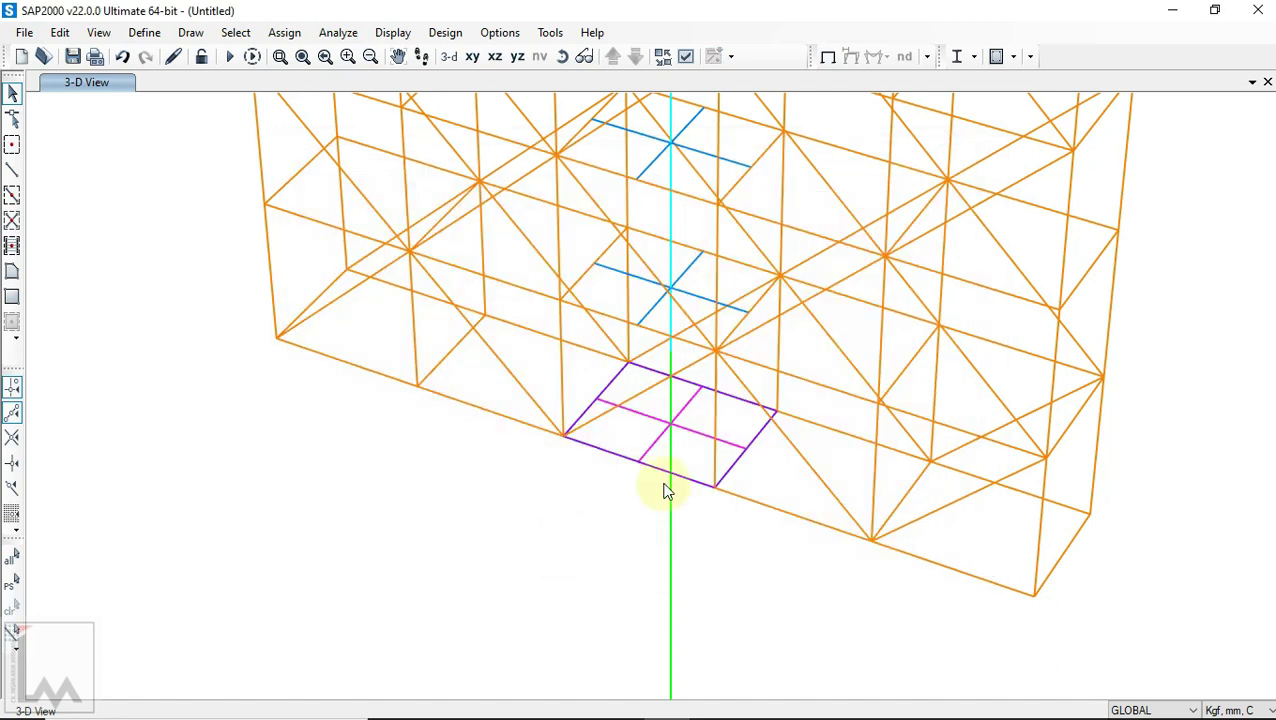
click(607, 445)
click(612, 381)
key(Escape)
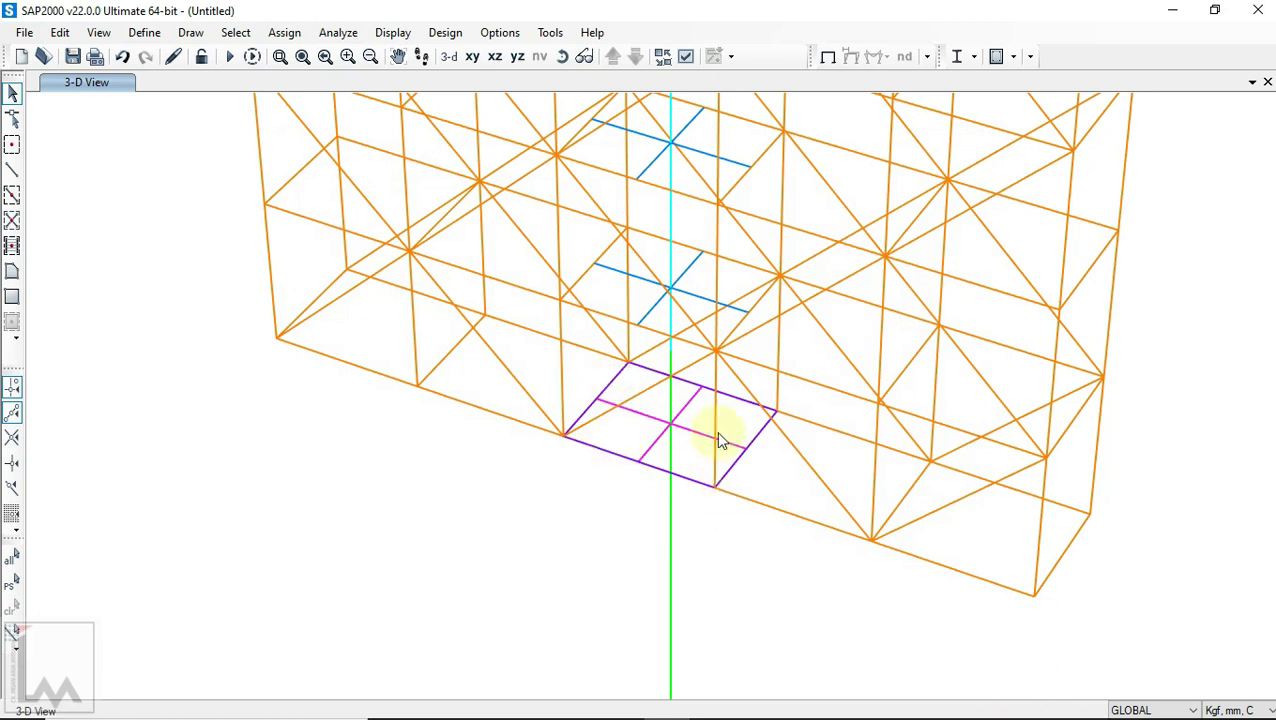
Step: Set the view type to Extrude and examine the braces connecting the pole to the panel's lowest rectangle
click(687, 56)
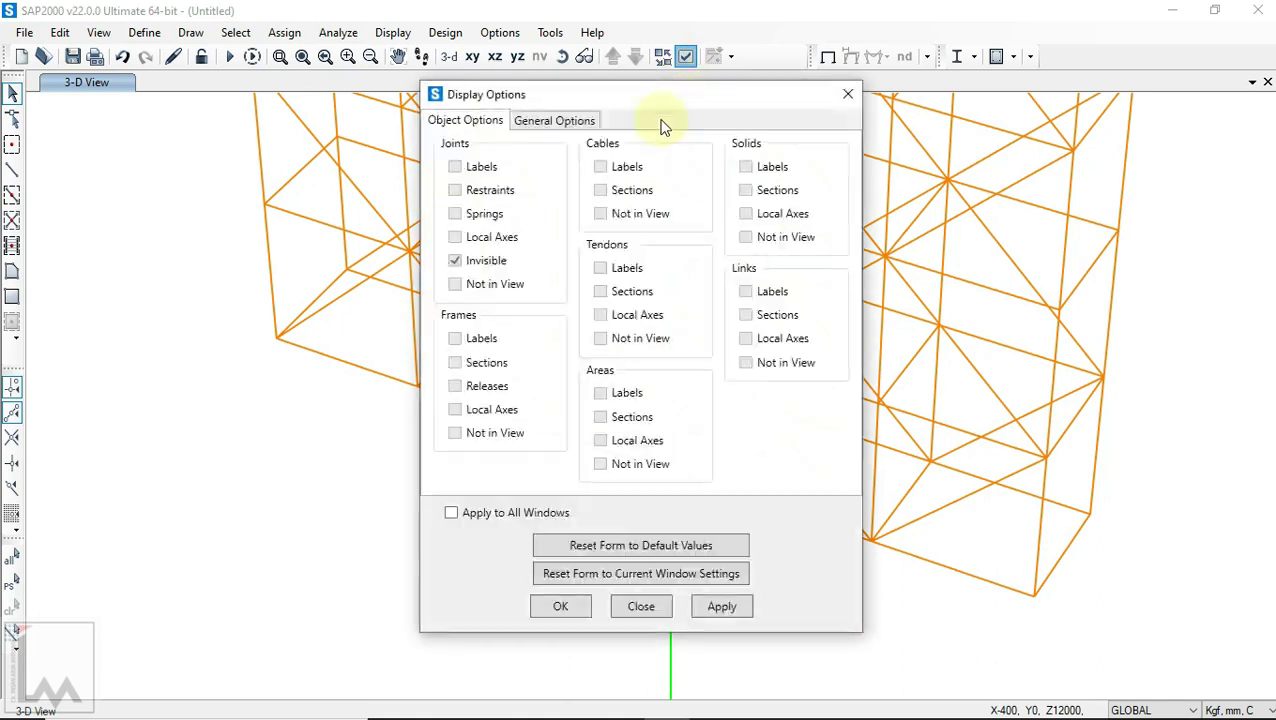
click(565, 122)
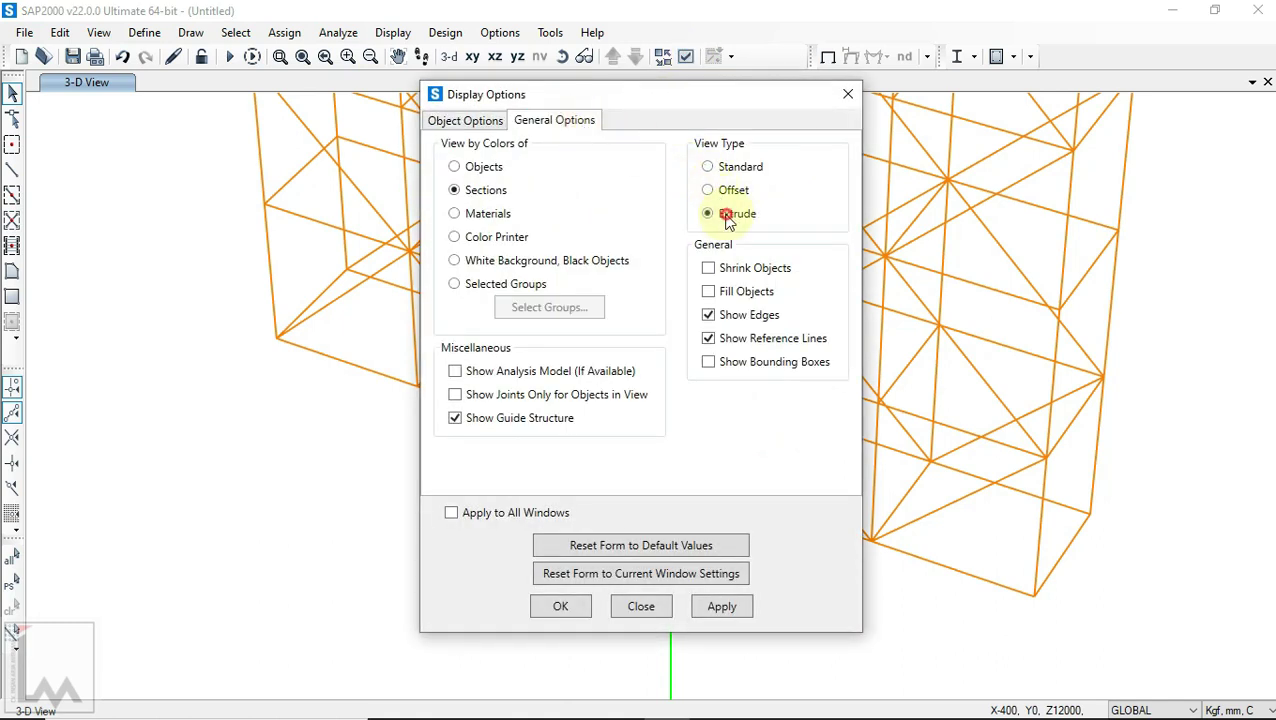
click(561, 607)
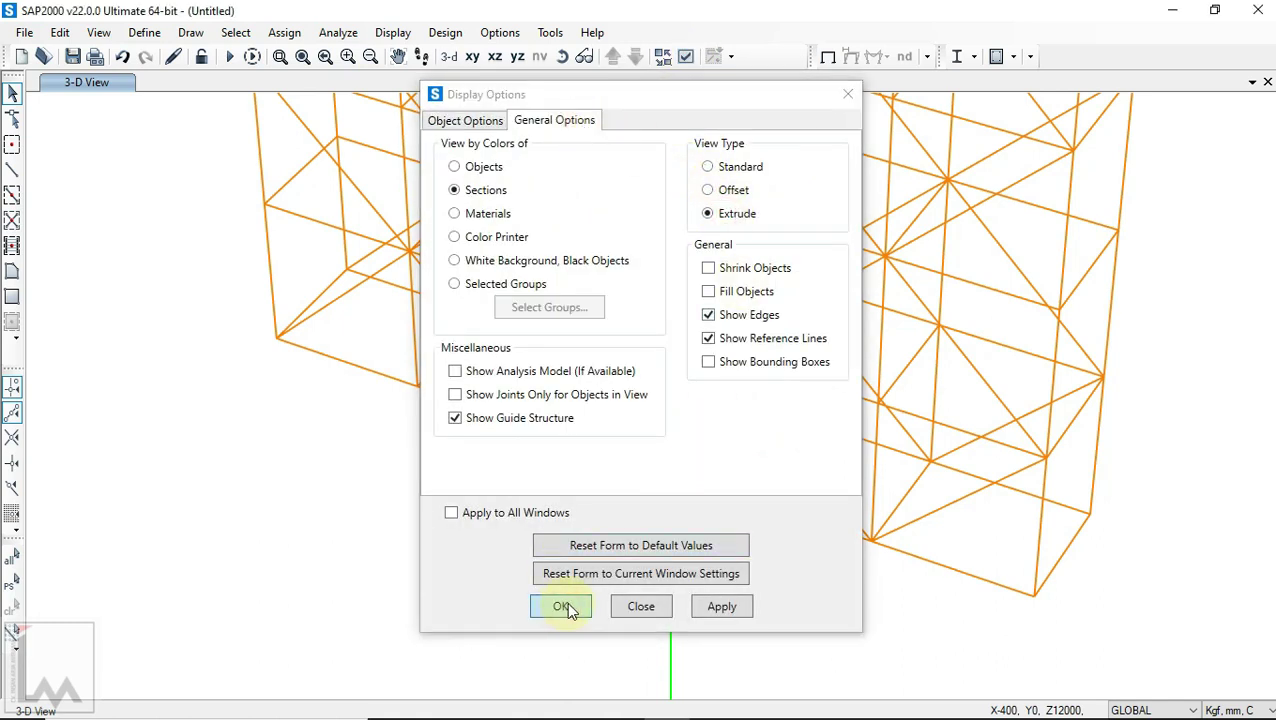
click(567, 606)
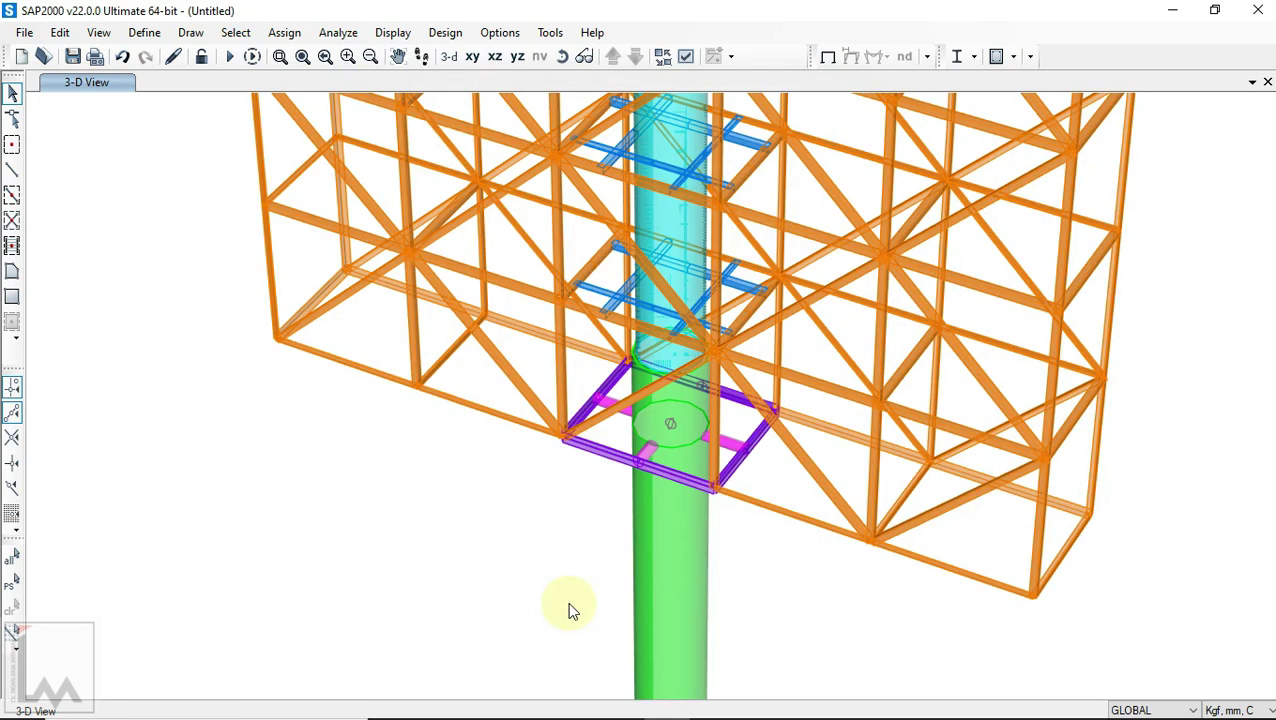
click(562, 57)
drag(566, 440, 694, 479)
drag(786, 478, 610, 378)
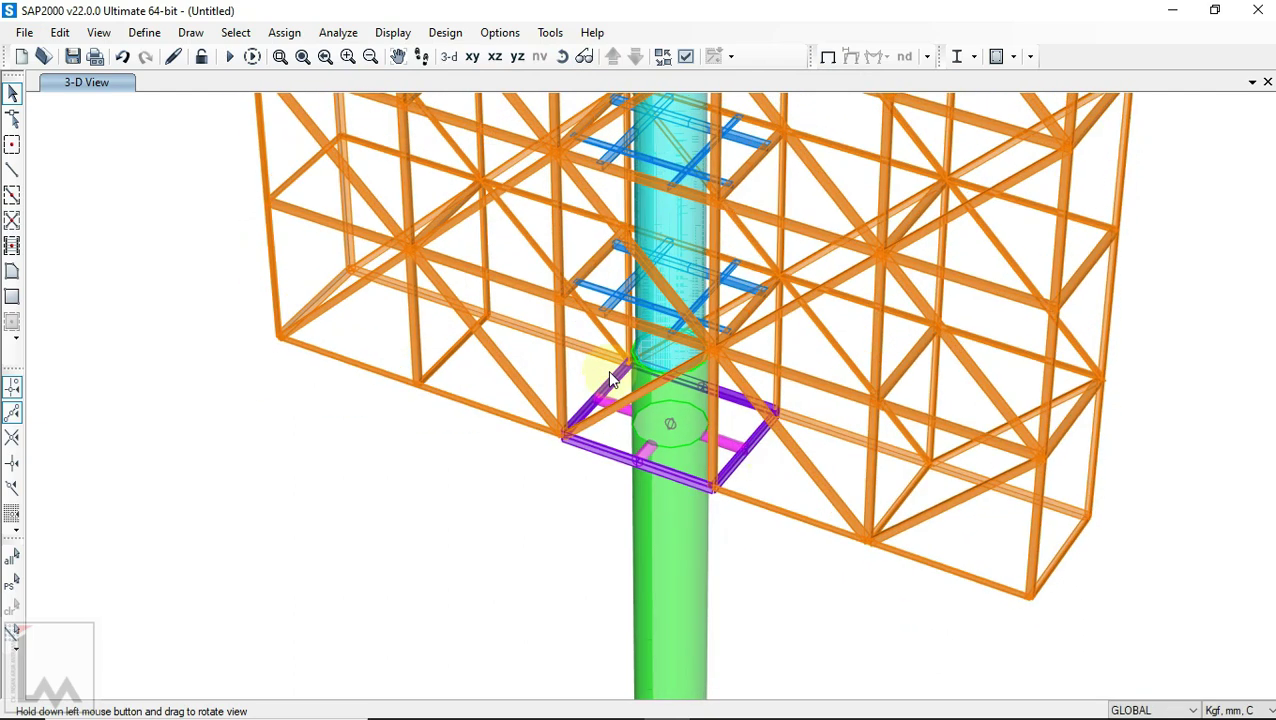
Step: Return the model display to the Standard view type
click(685, 57)
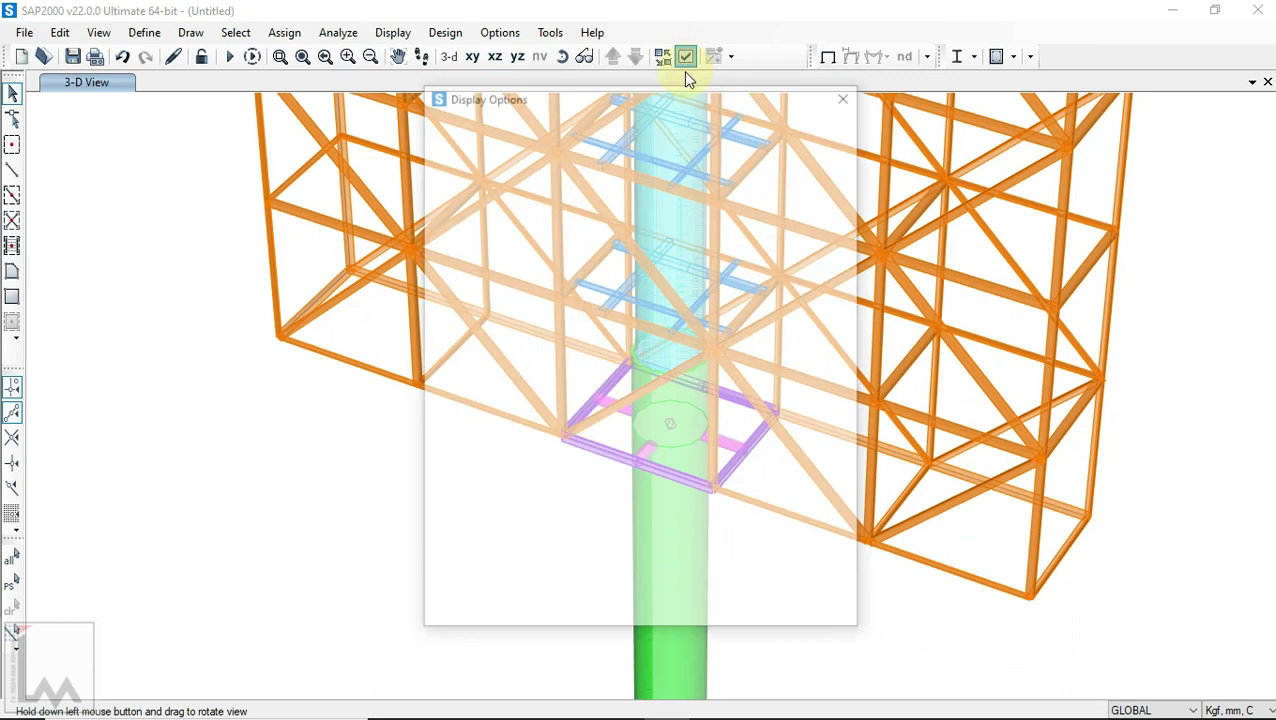
click(588, 127)
click(738, 168)
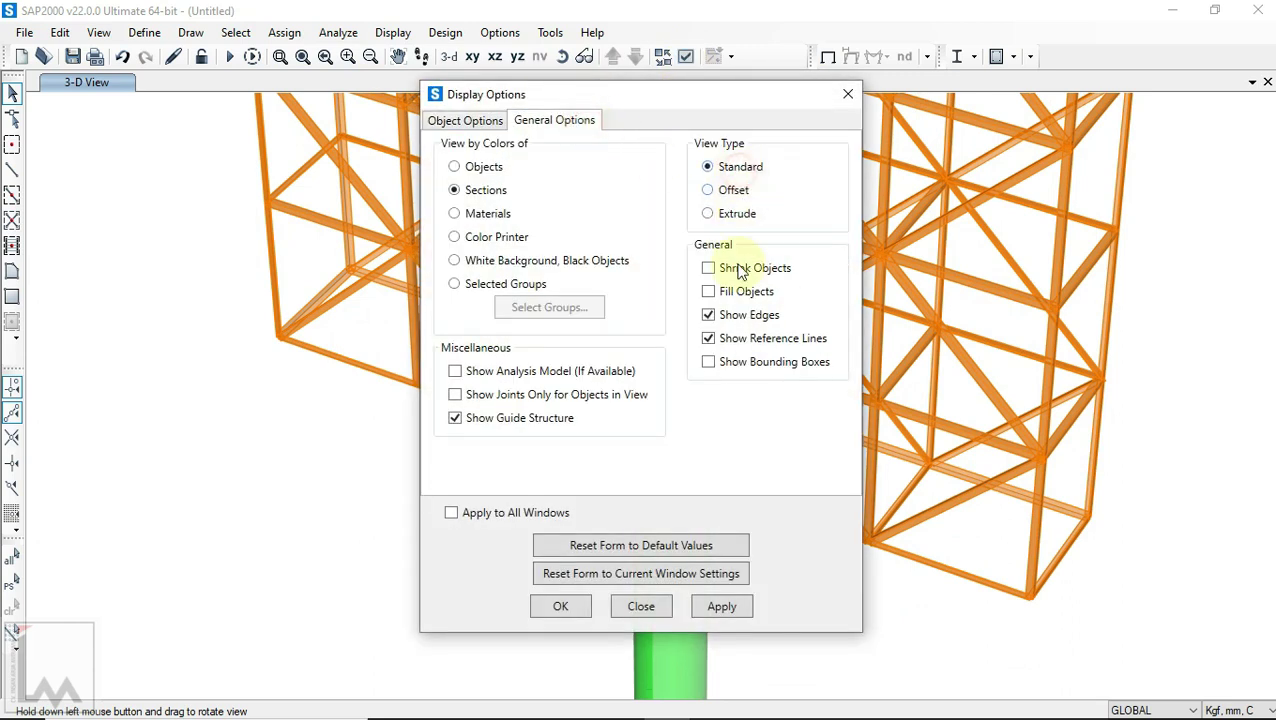
click(567, 608)
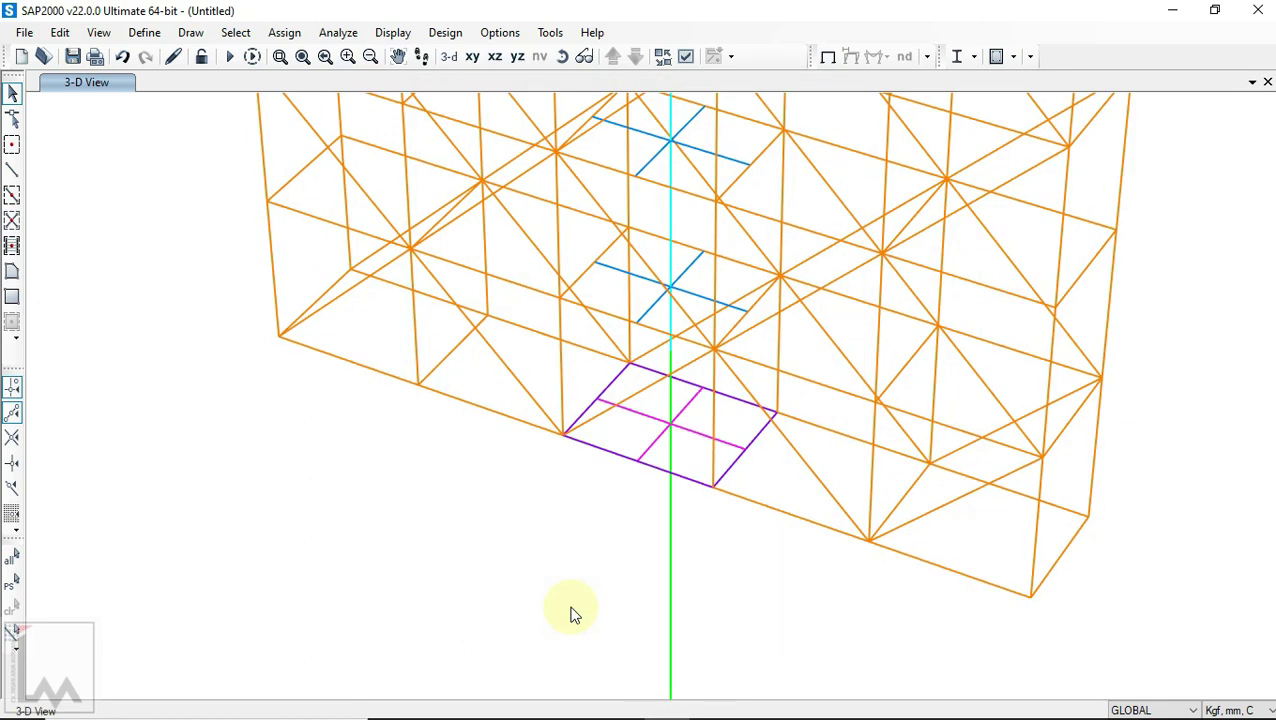
Step: Release Moment 33 and Moment 22 at both ends and Torsion at the start of the lowest rectangle's four inner braces
scroll(738, 392, up, 2)
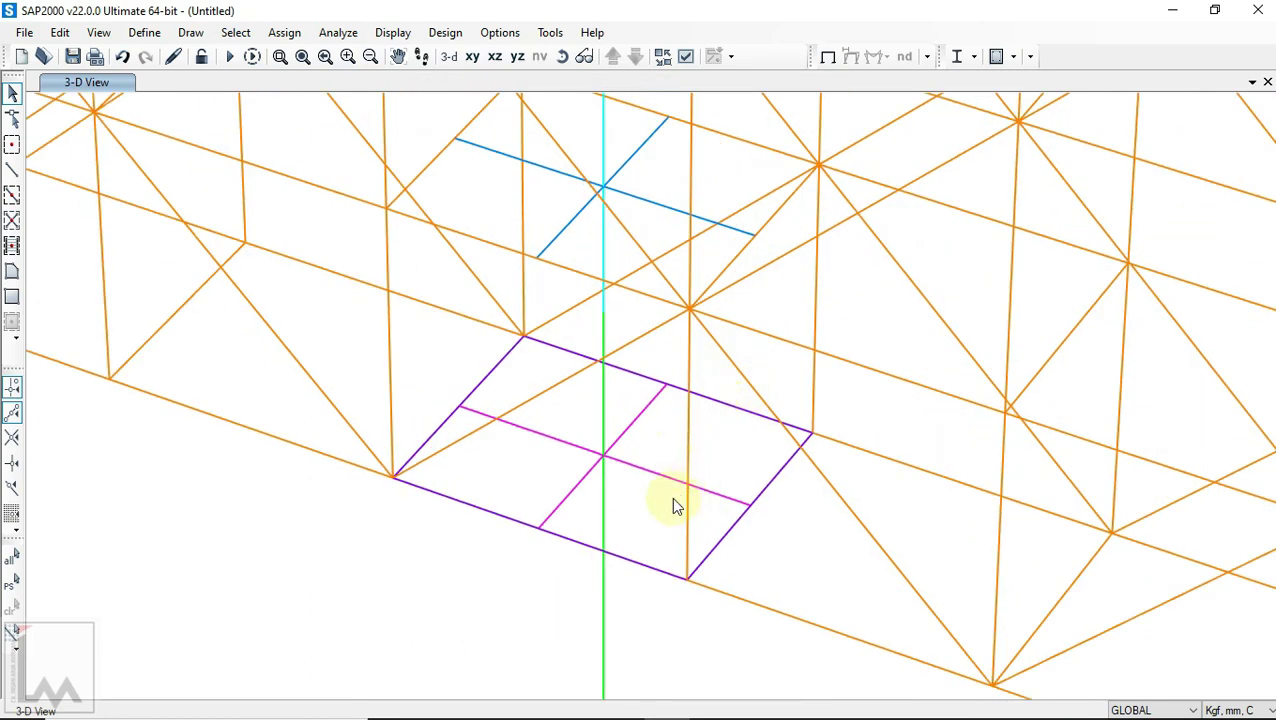
middle_drag(673, 498, 671, 500)
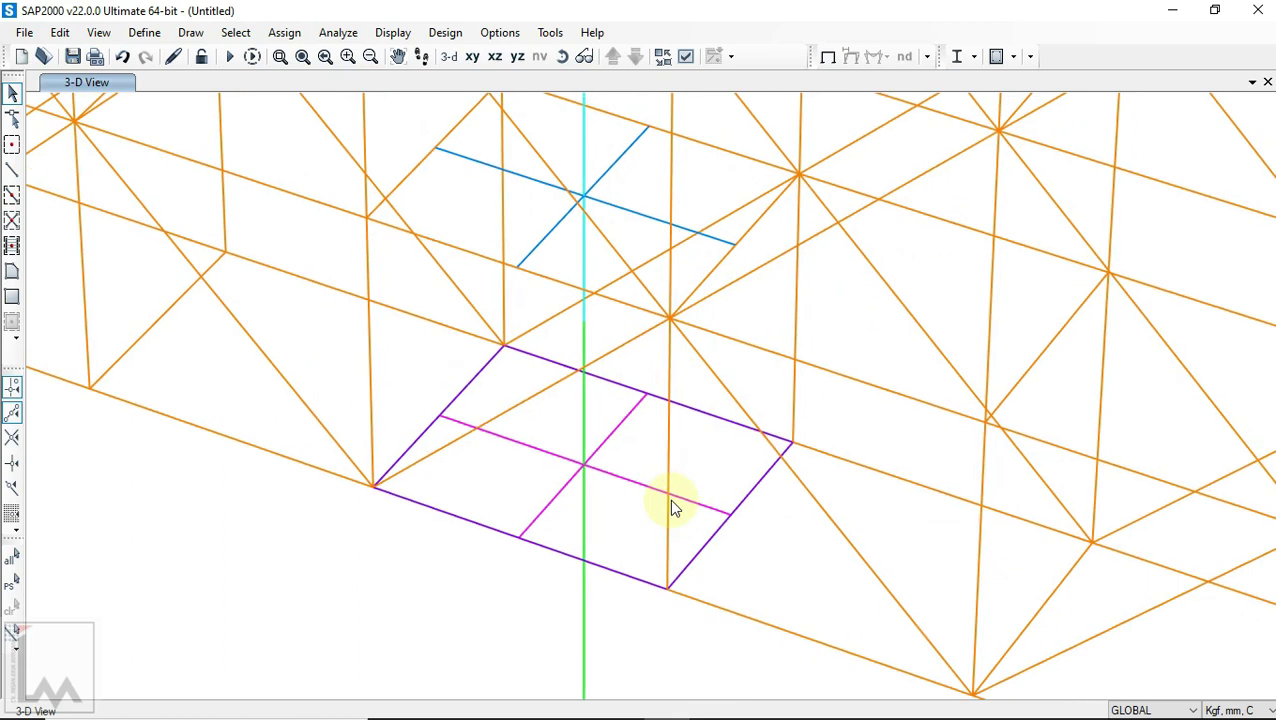
drag(622, 407, 542, 433)
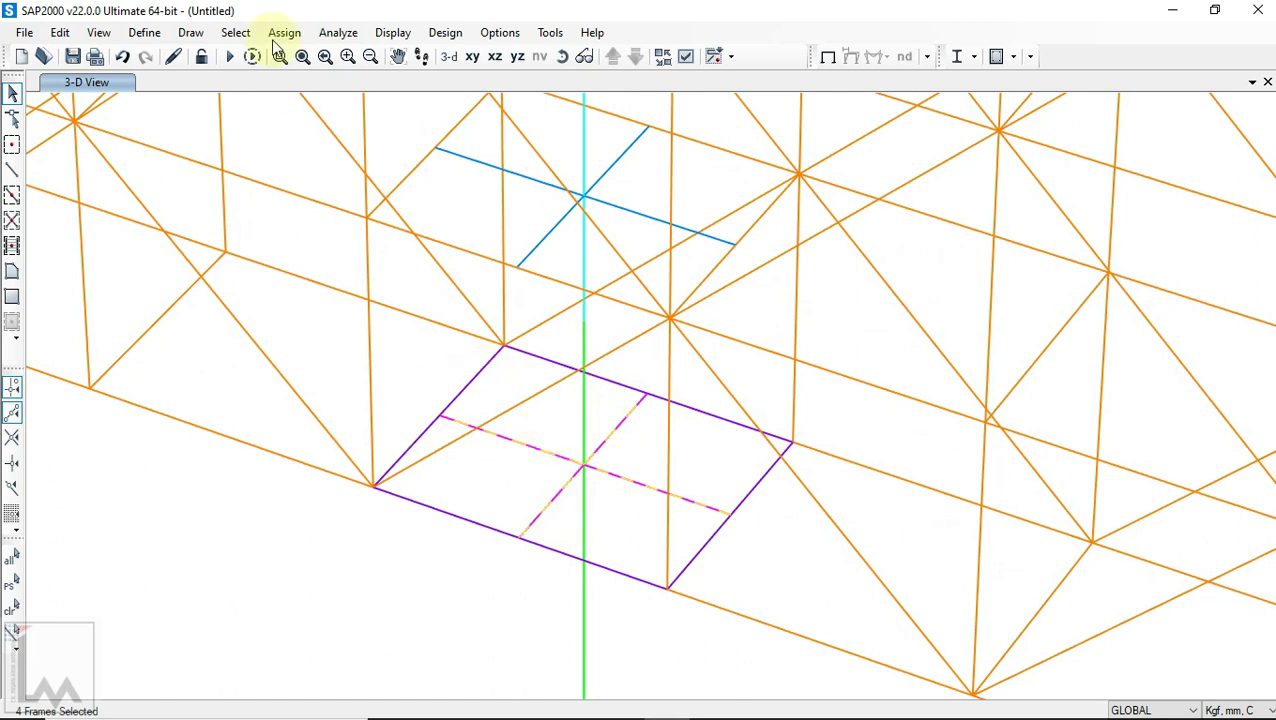
click(284, 32)
mouse_move(340, 79)
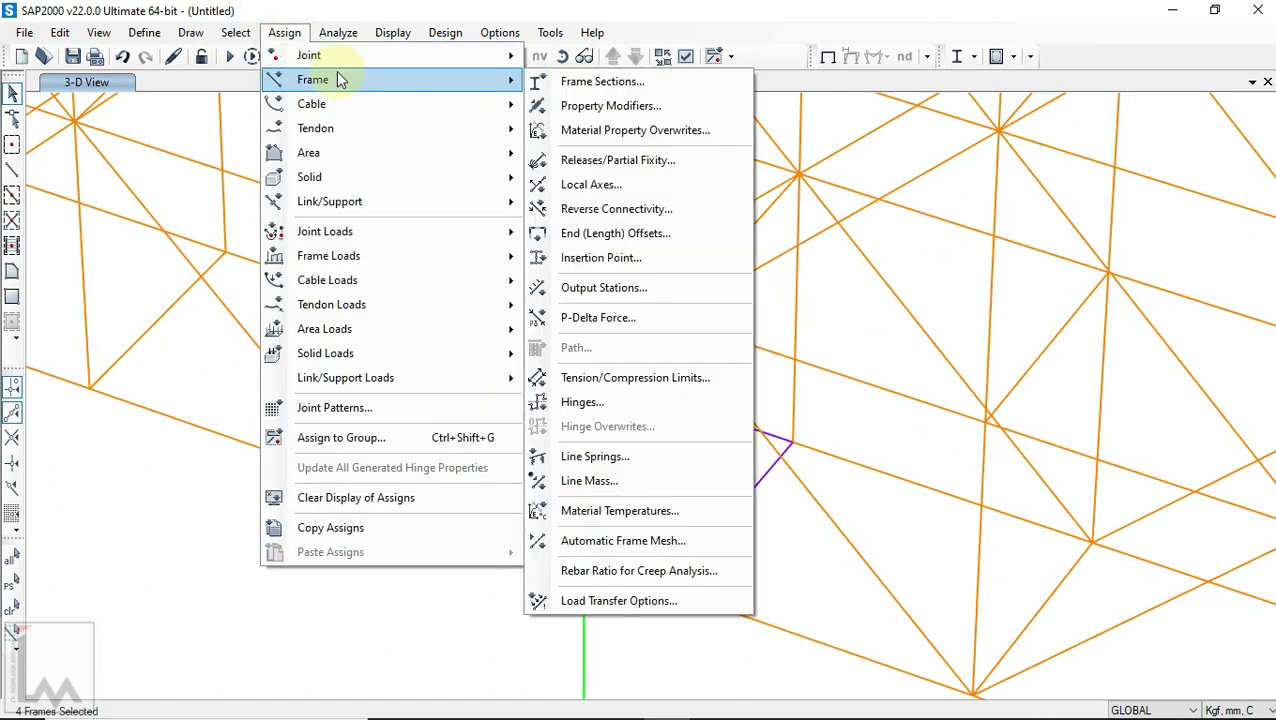
click(595, 160)
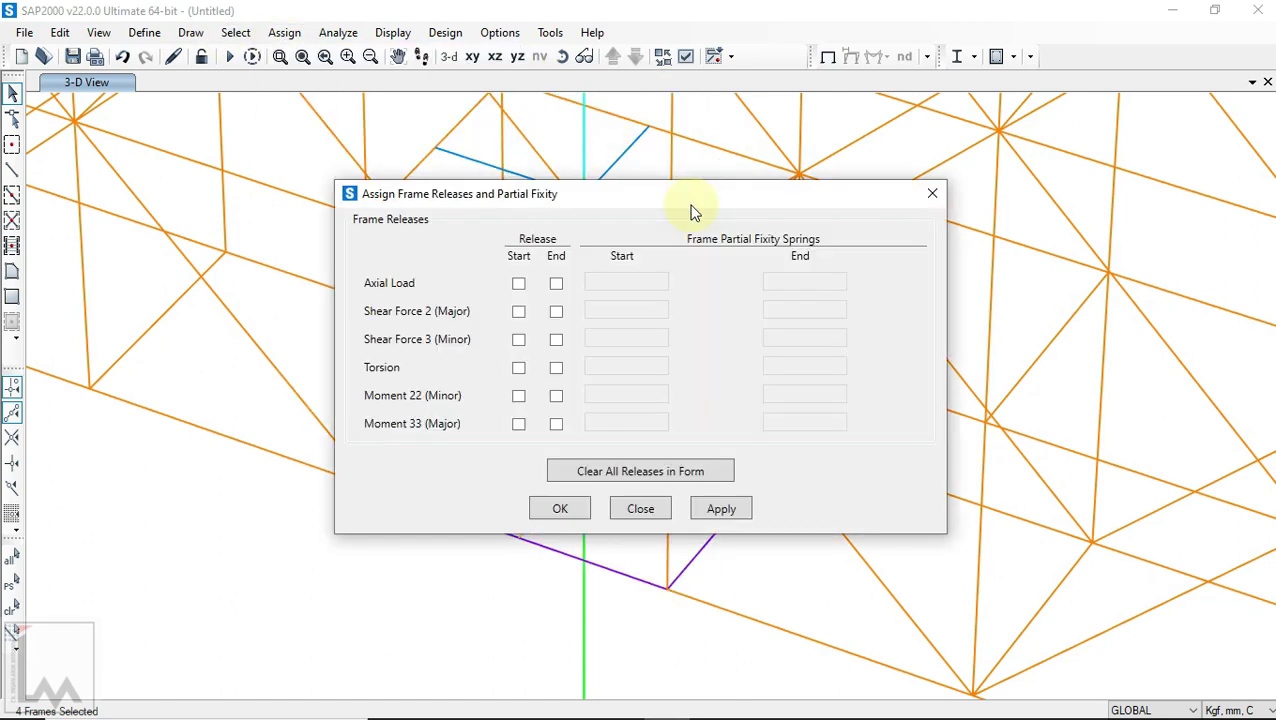
click(519, 424)
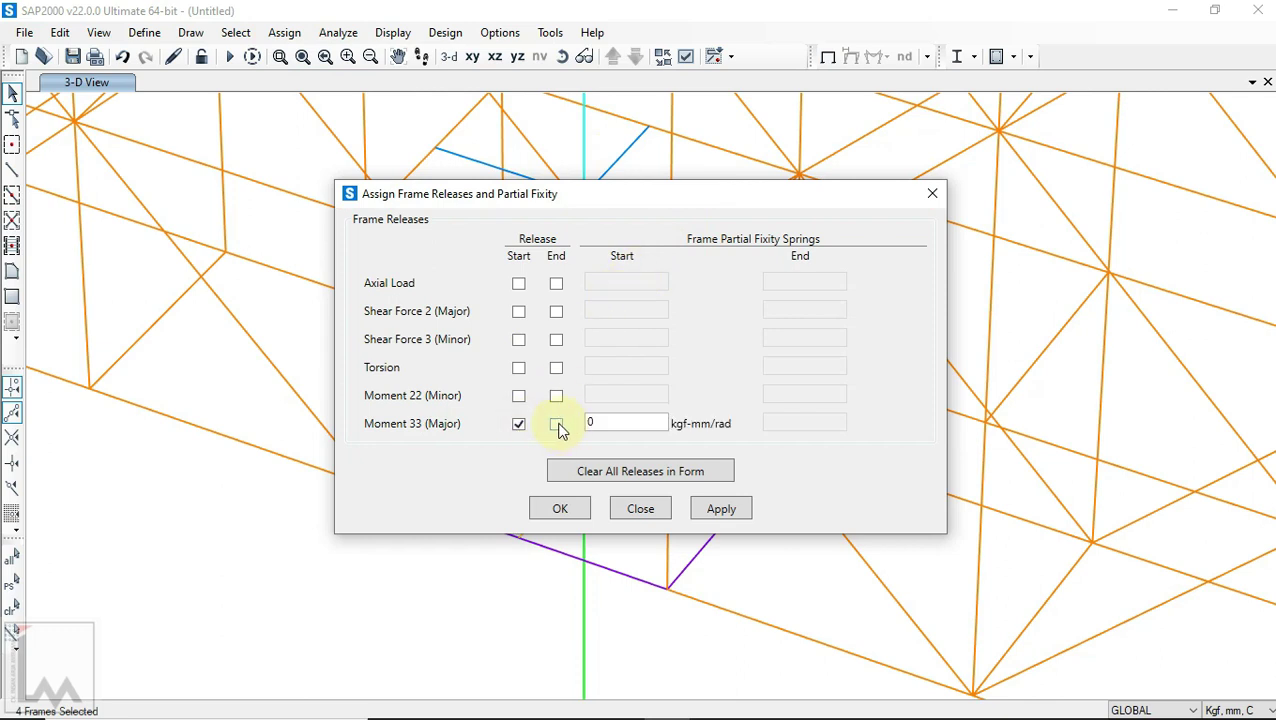
click(556, 424)
click(519, 396)
click(556, 396)
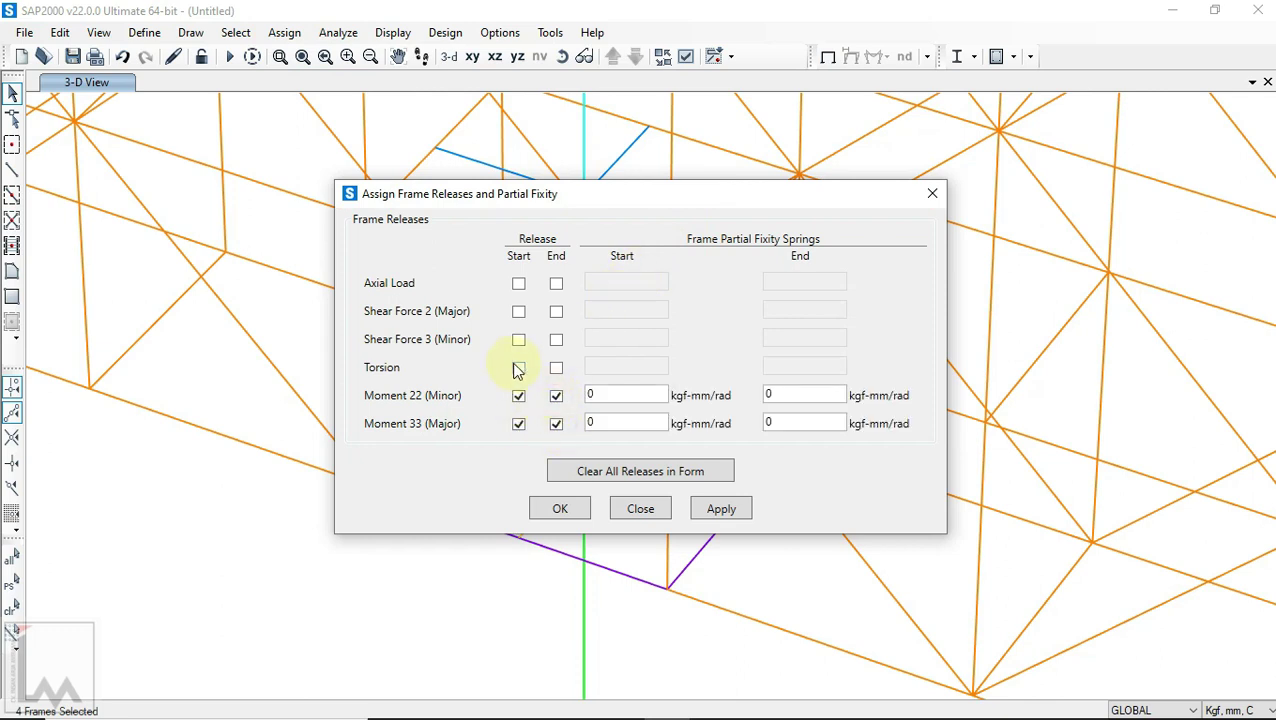
click(519, 368)
click(559, 510)
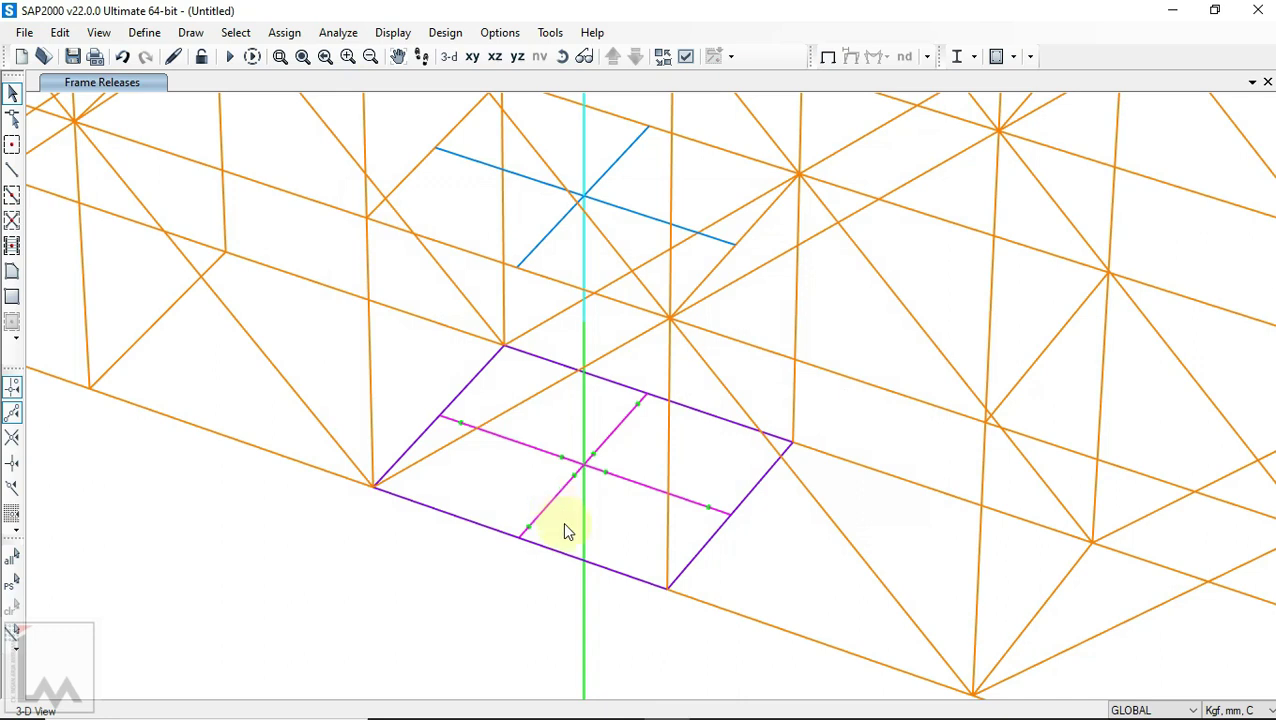
Step: Examine the whole frame, switch to Materi 14.pdf in Adobe Acrobat, and study the diagonal layout in the Atas and Bawah plans
scroll(565, 525, down, 5)
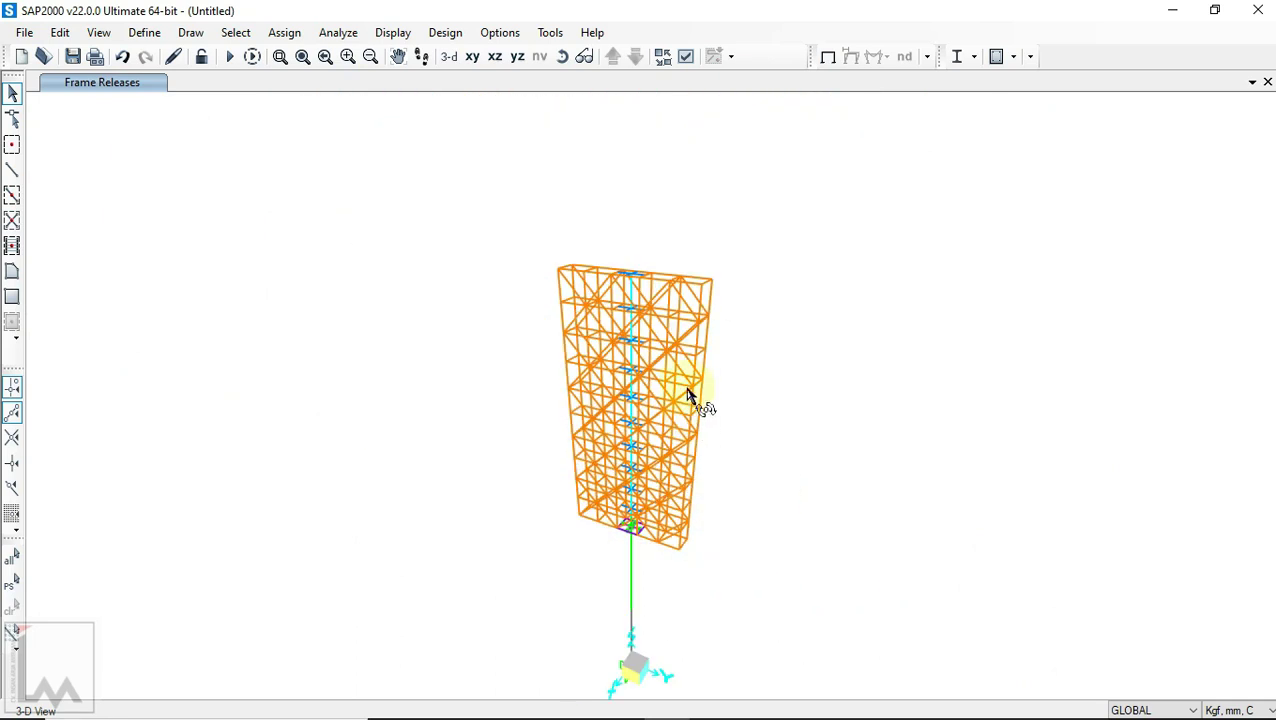
scroll(690, 350, up, 2)
click(563, 57)
drag(689, 151, 679, 231)
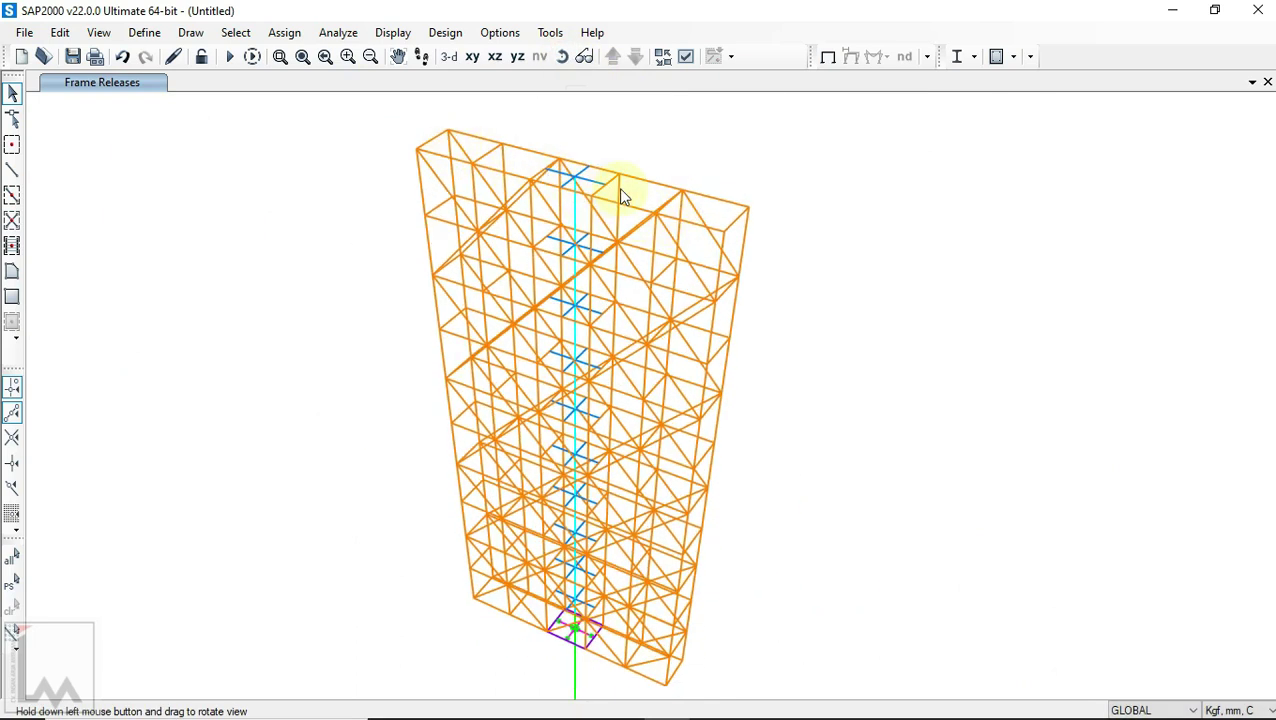
scroll(533, 632, up, 2)
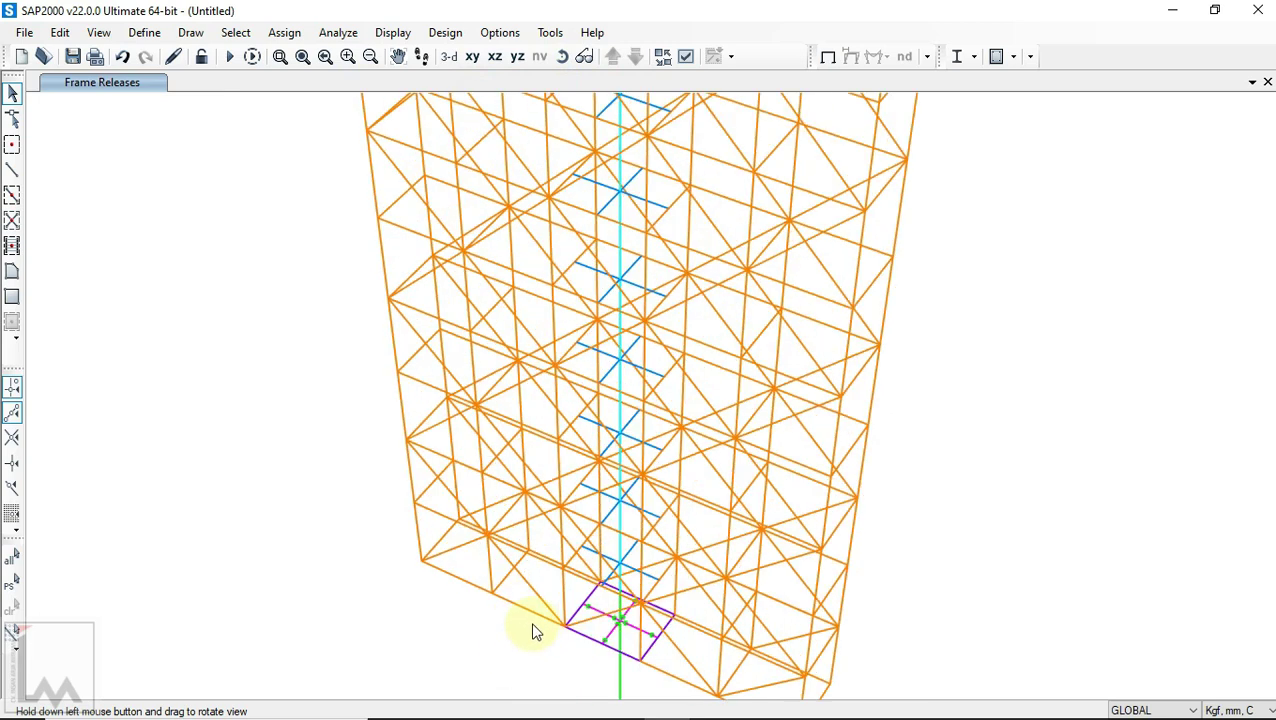
scroll(533, 632, up, 2)
click(759, 706)
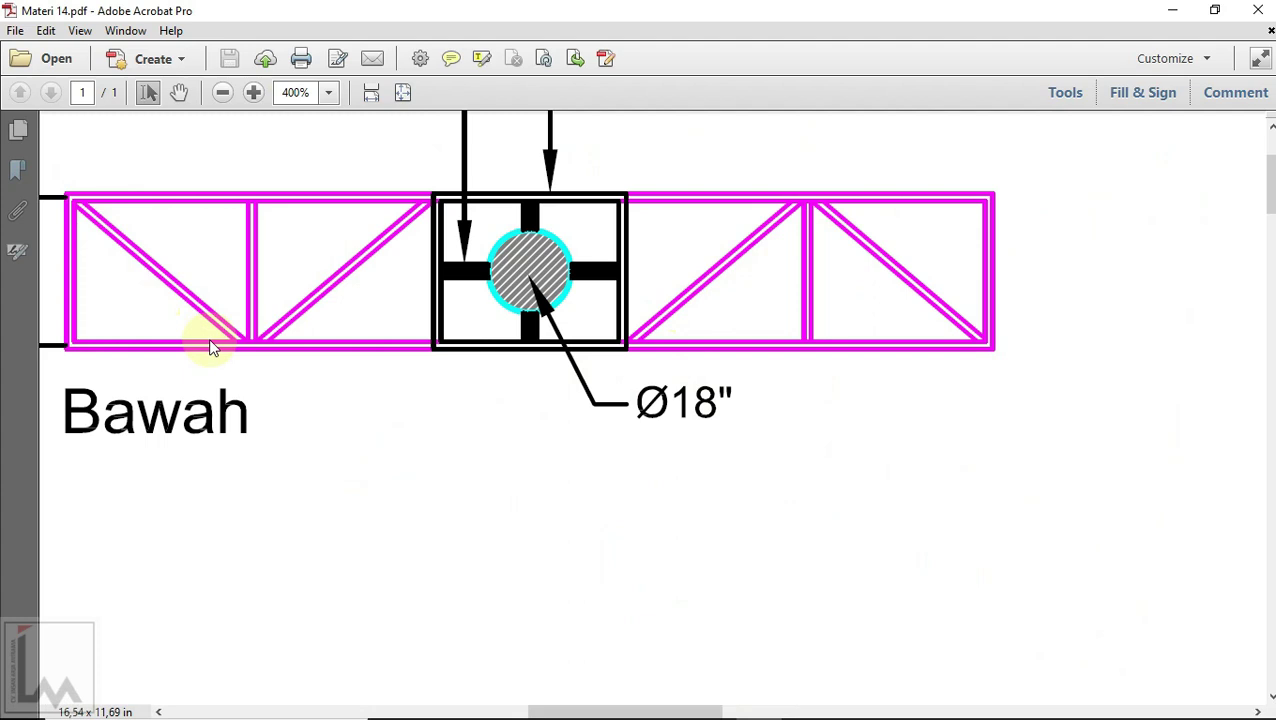
scroll(1049, 430, down, 1)
scroll(1044, 433, up, 1)
ctrl+scroll(1060, 462, down, 2)
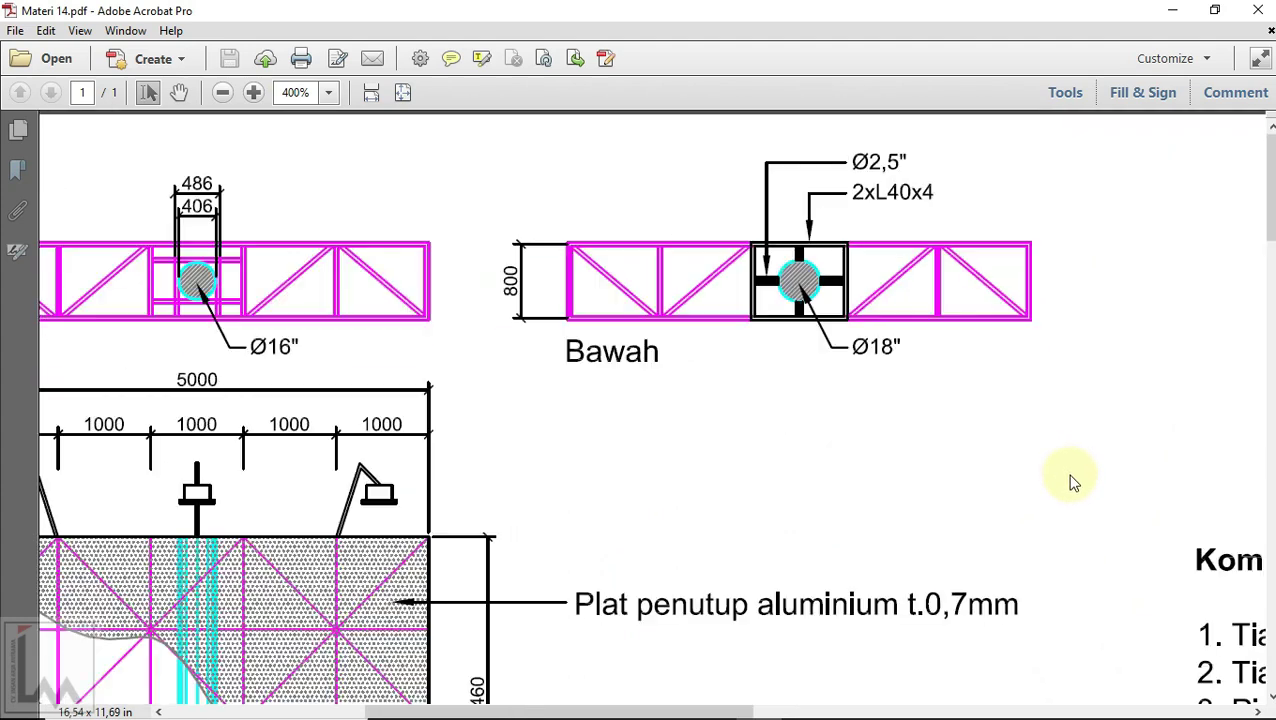
ctrl+scroll(1071, 483, down, 1)
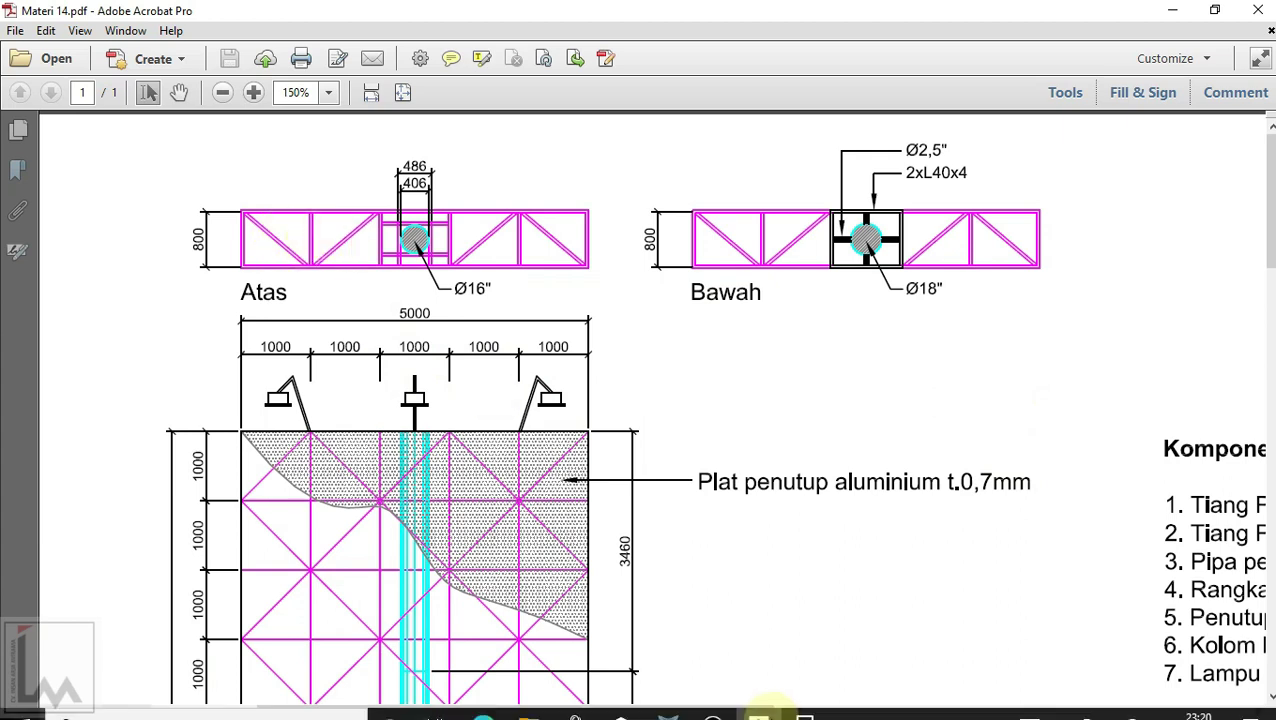
Step: In SAP2000, draw L40 zigzag diagonals in the bottom layer at Z10000 from X400, Y2500 through X-400, Y1500 to X400, Y500
click(700, 698)
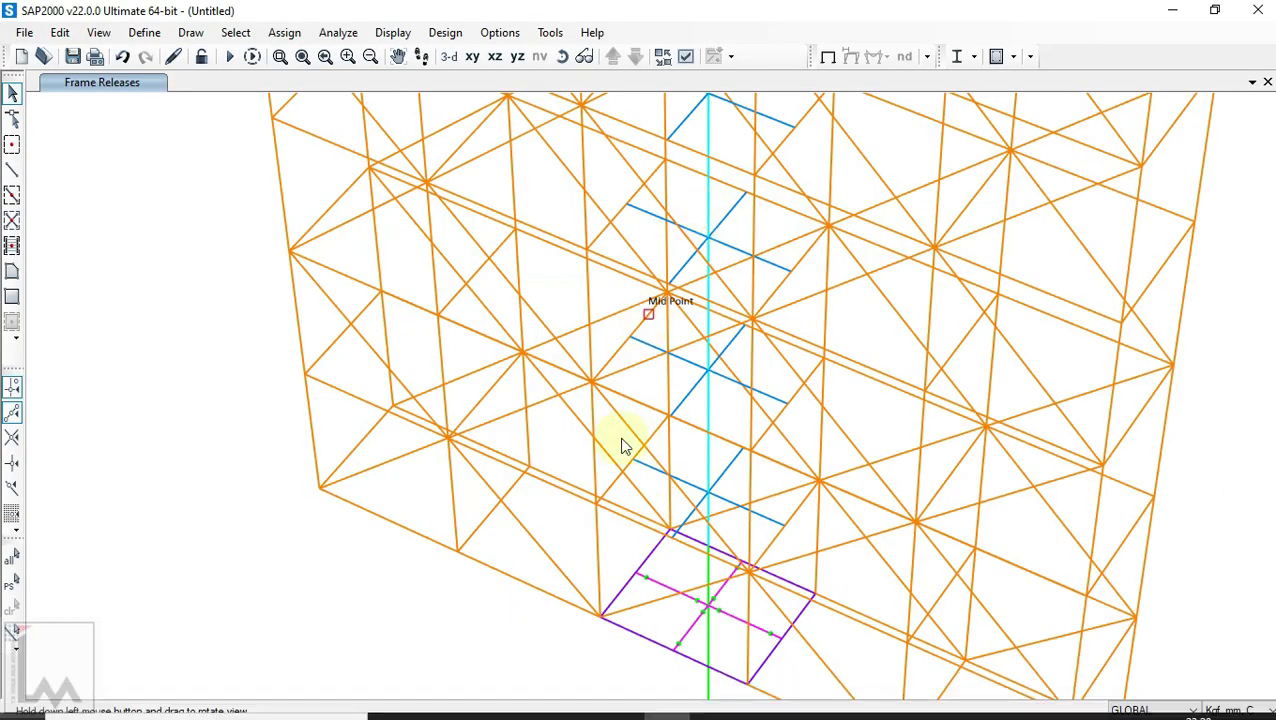
click(12, 170)
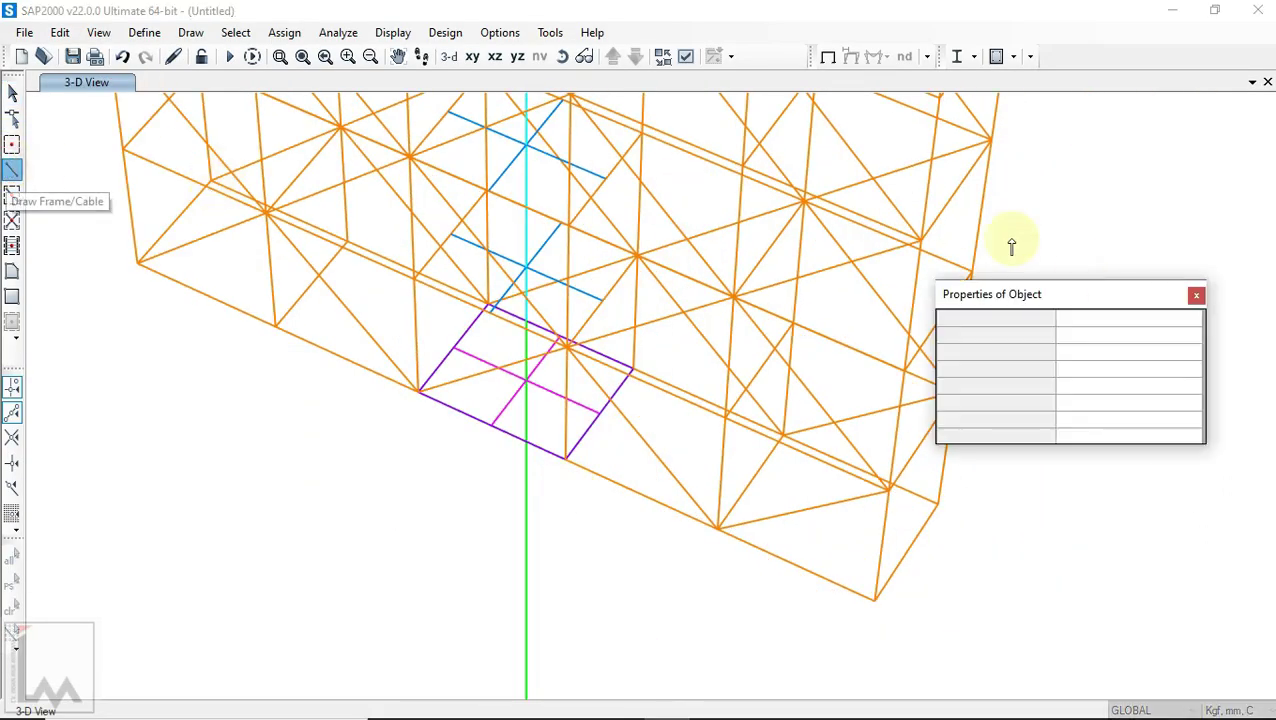
click(1093, 334)
click(1093, 336)
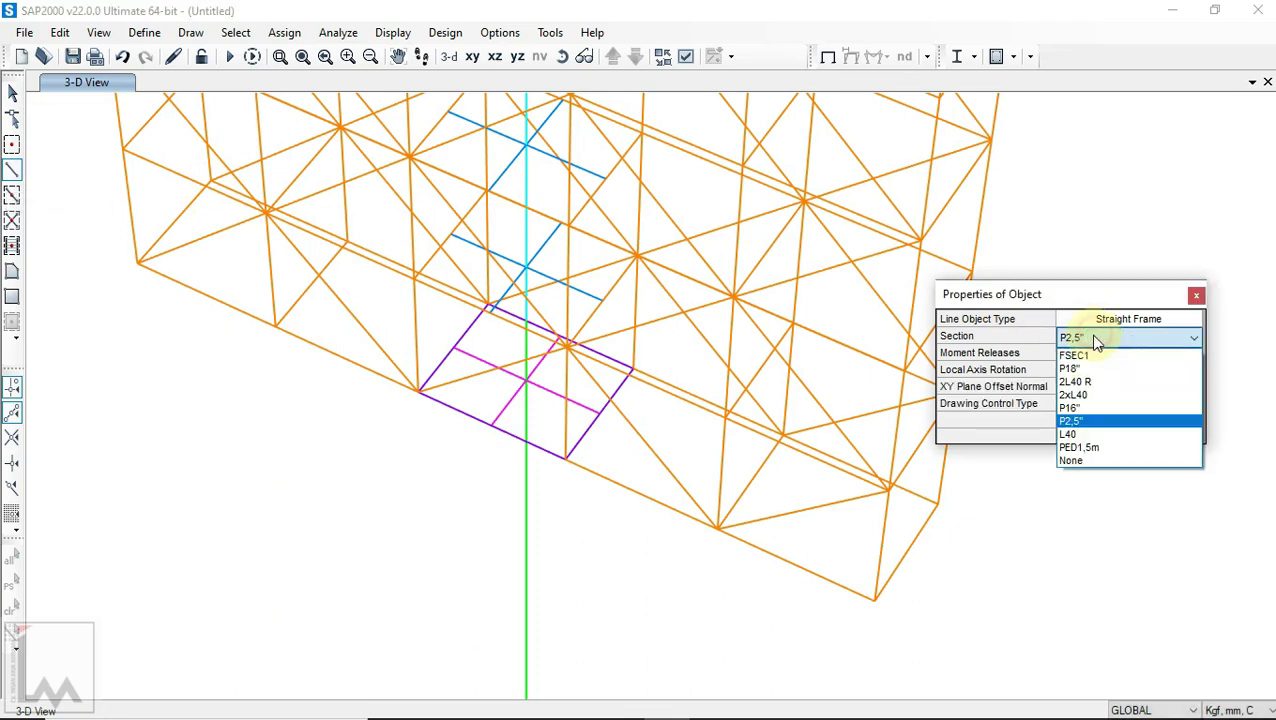
click(1097, 435)
click(873, 603)
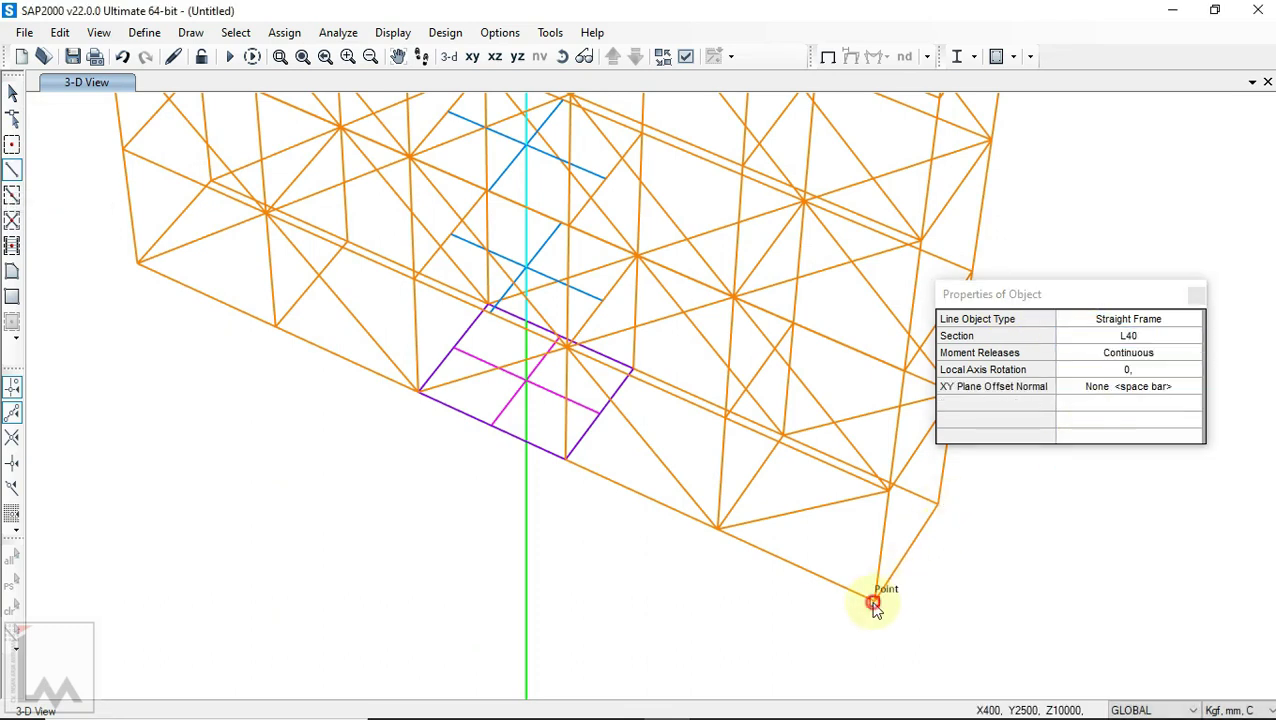
mouse_move(640, 712)
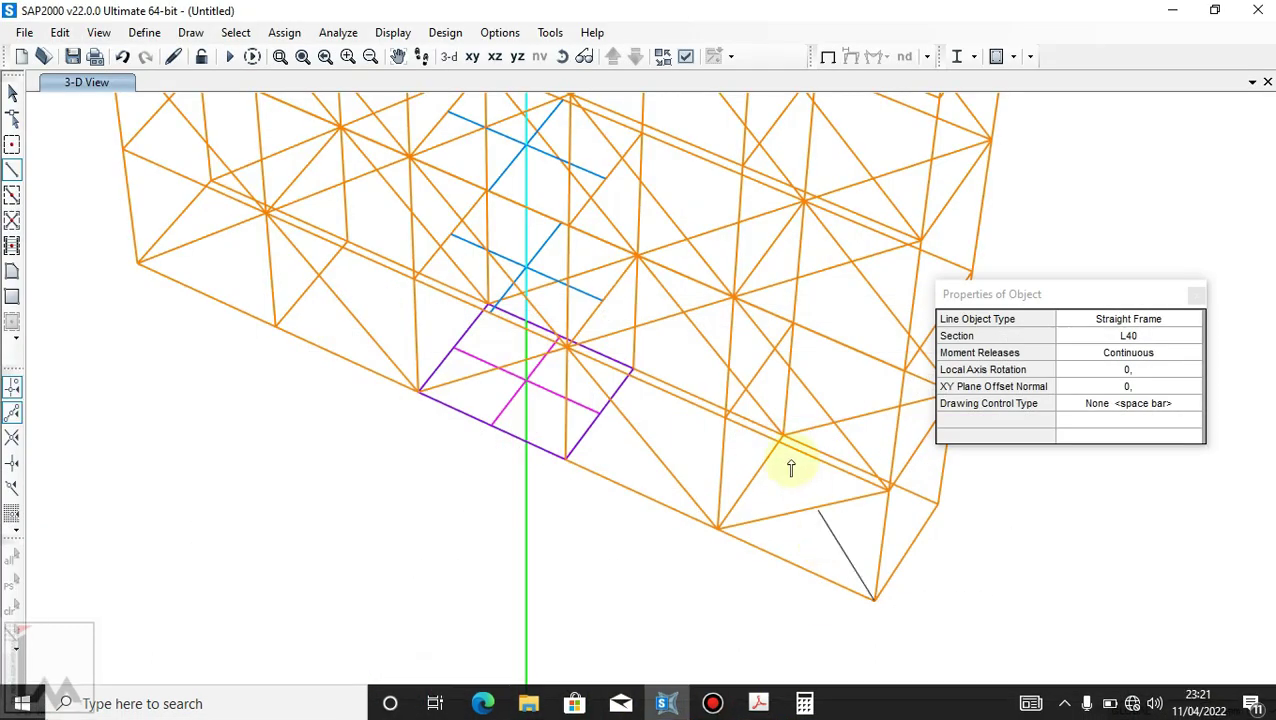
click(783, 438)
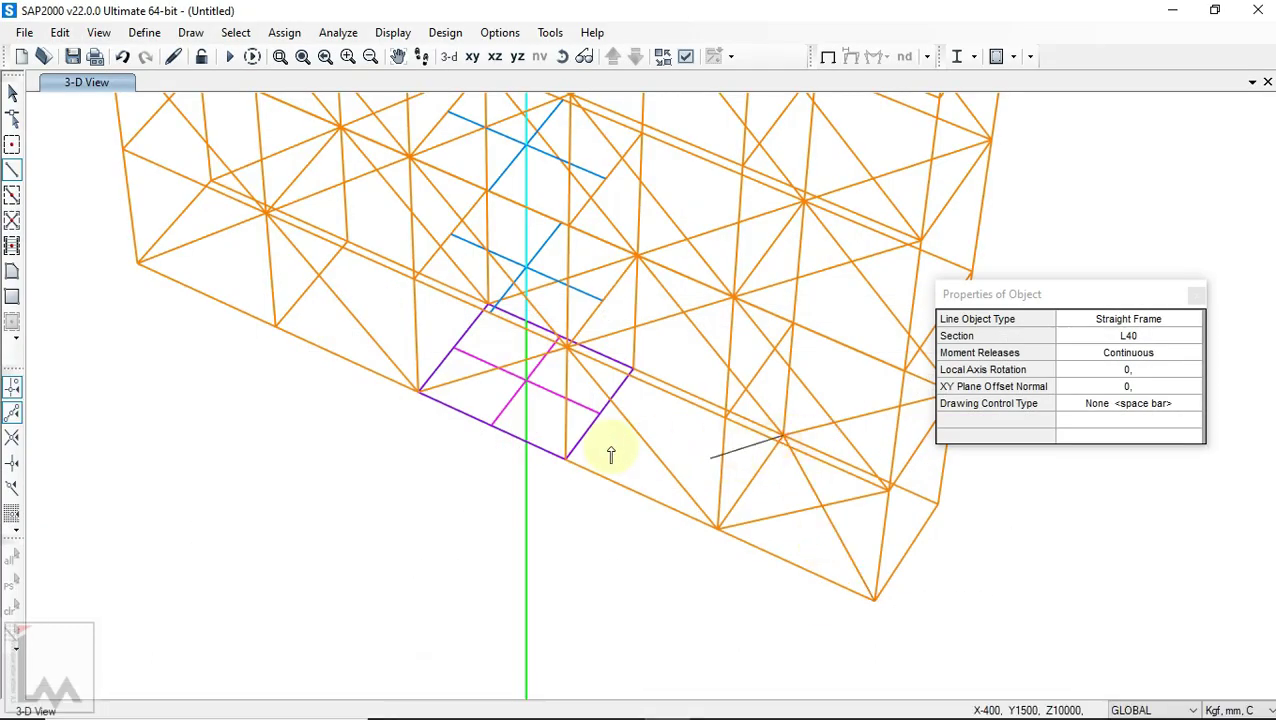
click(566, 460)
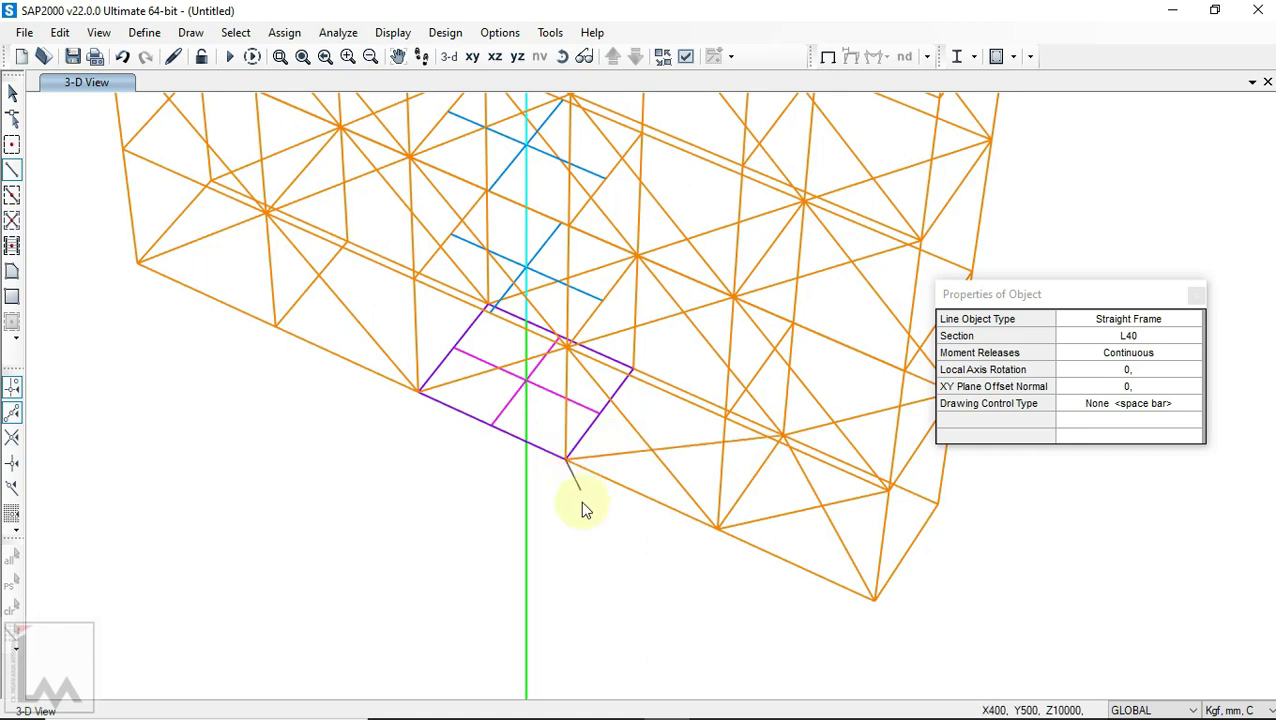
right_click(581, 501)
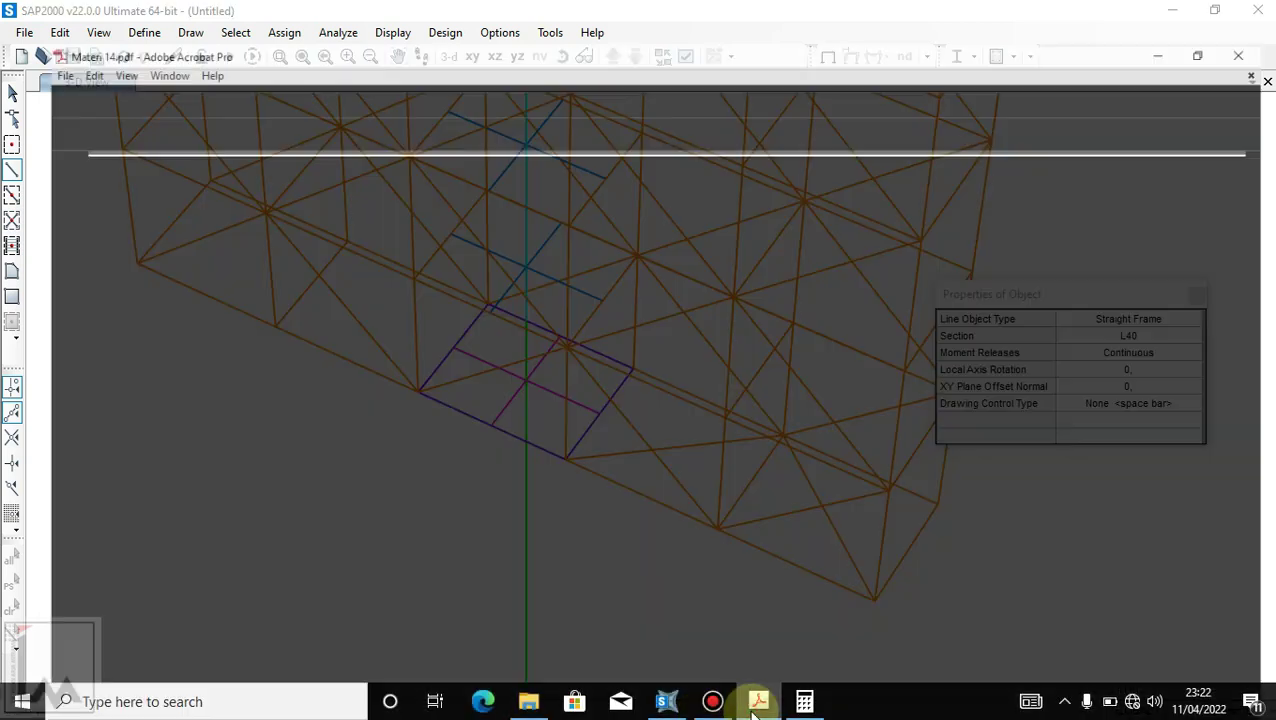
Step: Check the drawing and draw L40 bottom-layer diagonals from X-400, Y-500 through X400, Y-1500 to X-400, Y-2500
click(757, 705)
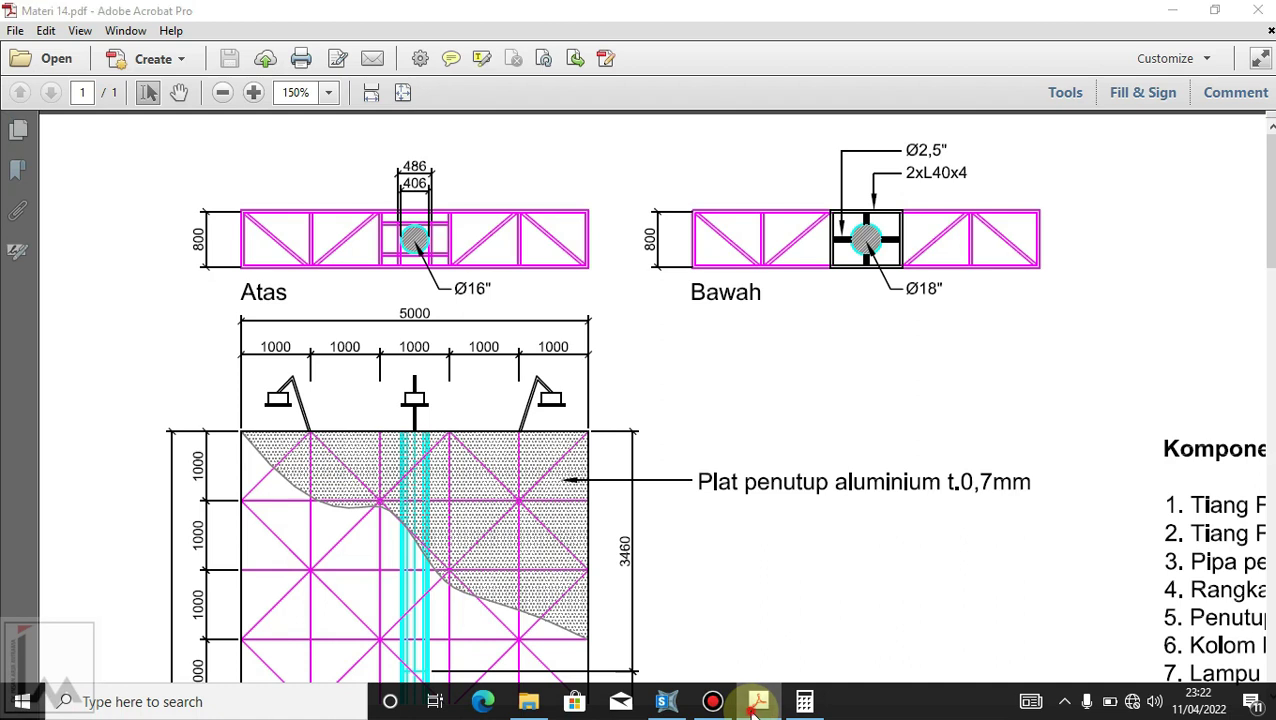
click(757, 703)
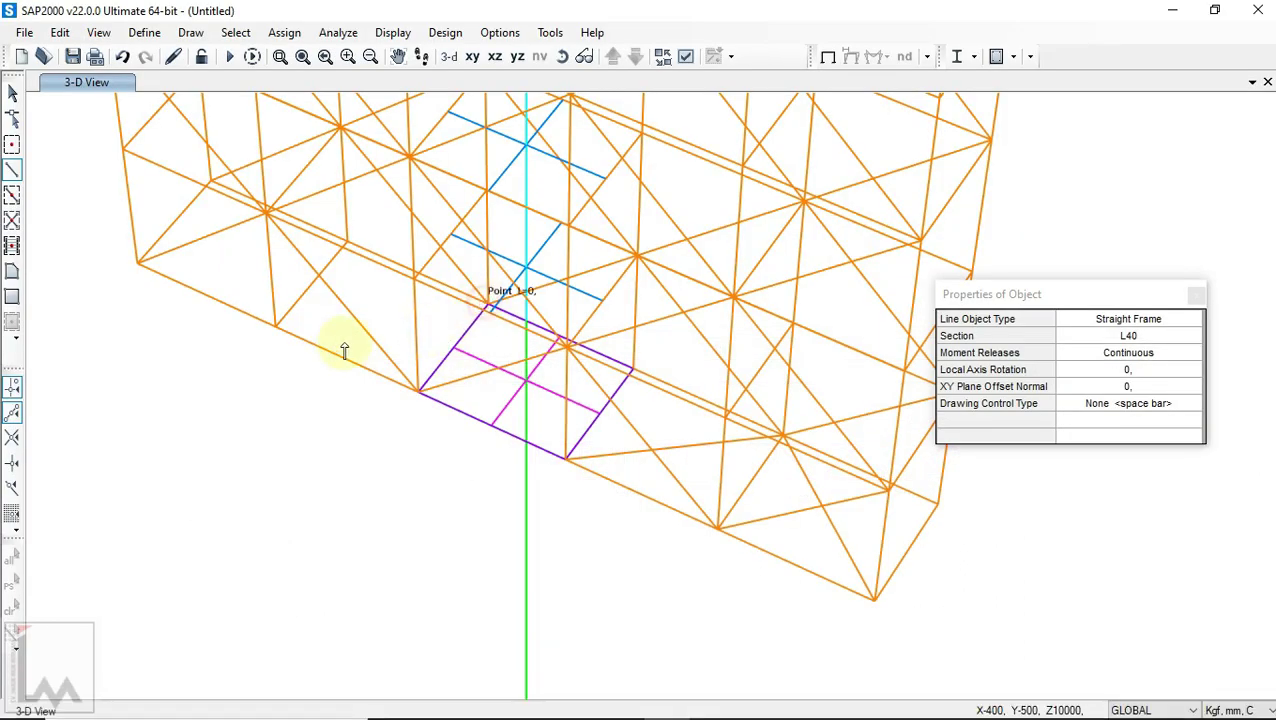
click(277, 324)
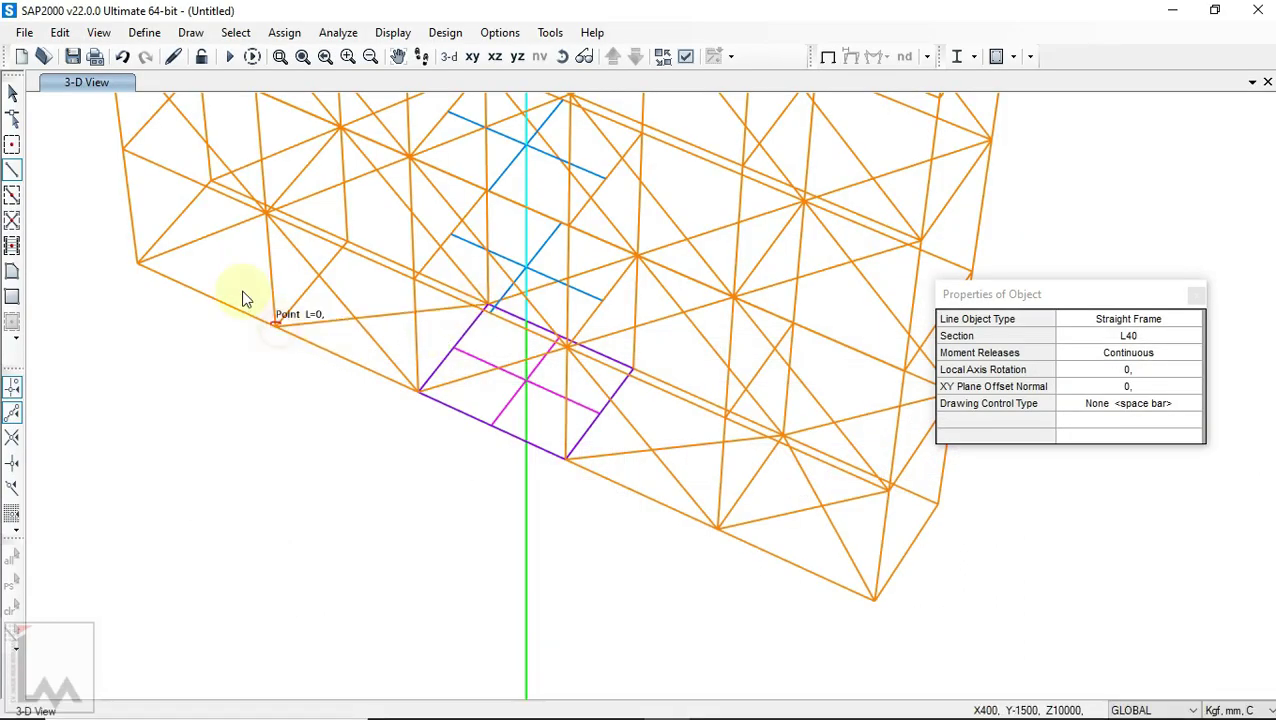
click(213, 183)
right_click(289, 410)
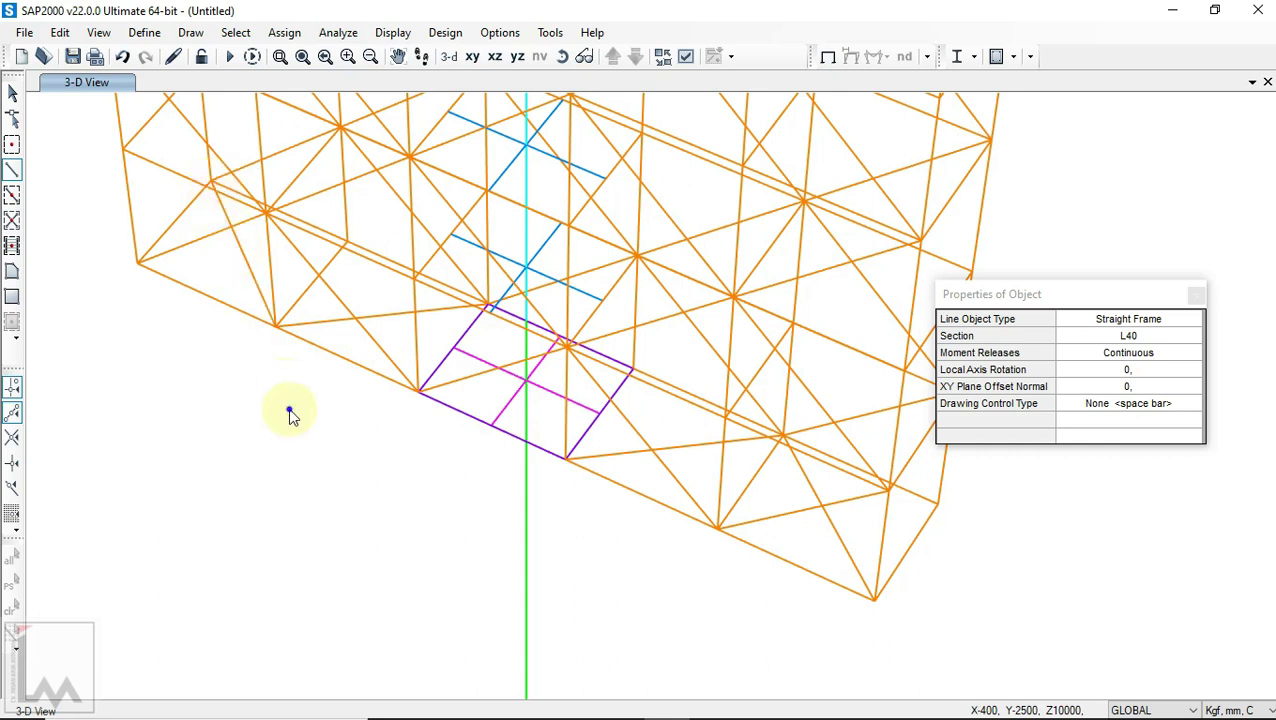
Step: Draw L40 zigzag diagonals in the top layer at Z20000 from X400, Y2500 across to the opposite long side and back to X400, Y500
scroll(450, 580, down, 2)
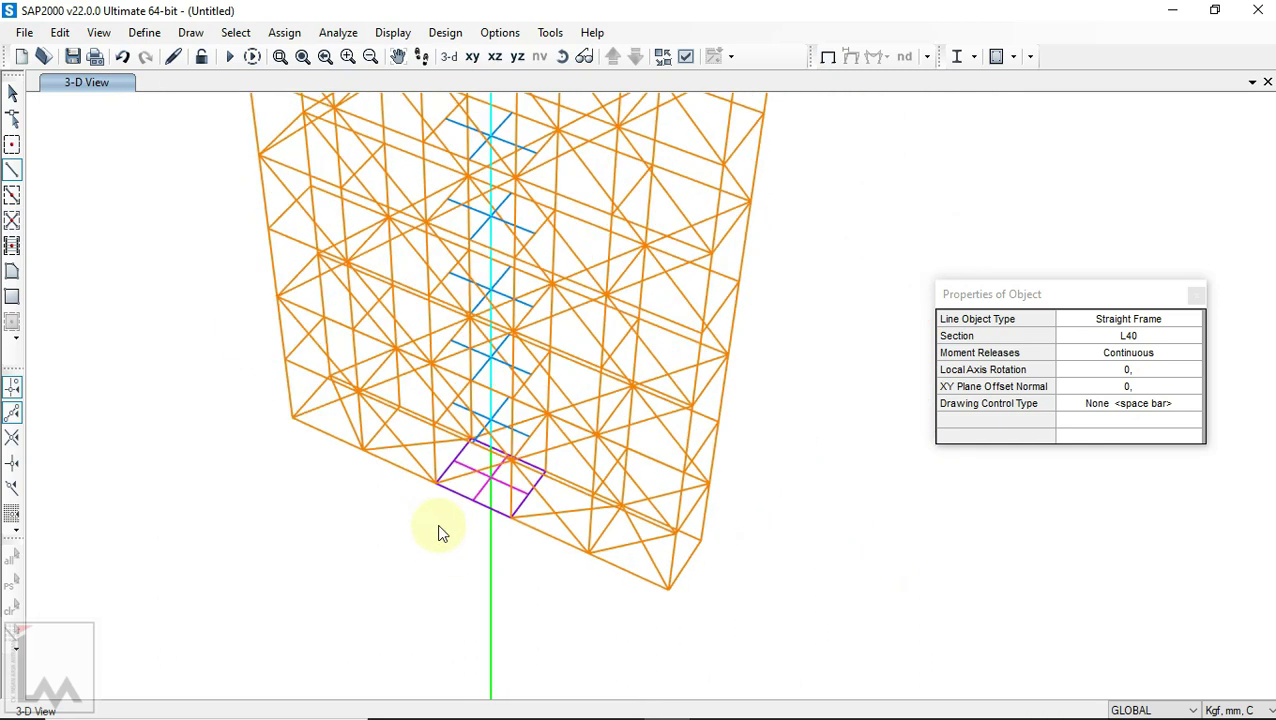
scroll(652, 398, up, 2)
scroll(692, 228, down, 3)
scroll(686, 228, up, 4)
scroll(684, 226, up, 2)
click(562, 57)
drag(573, 172, 629, 415)
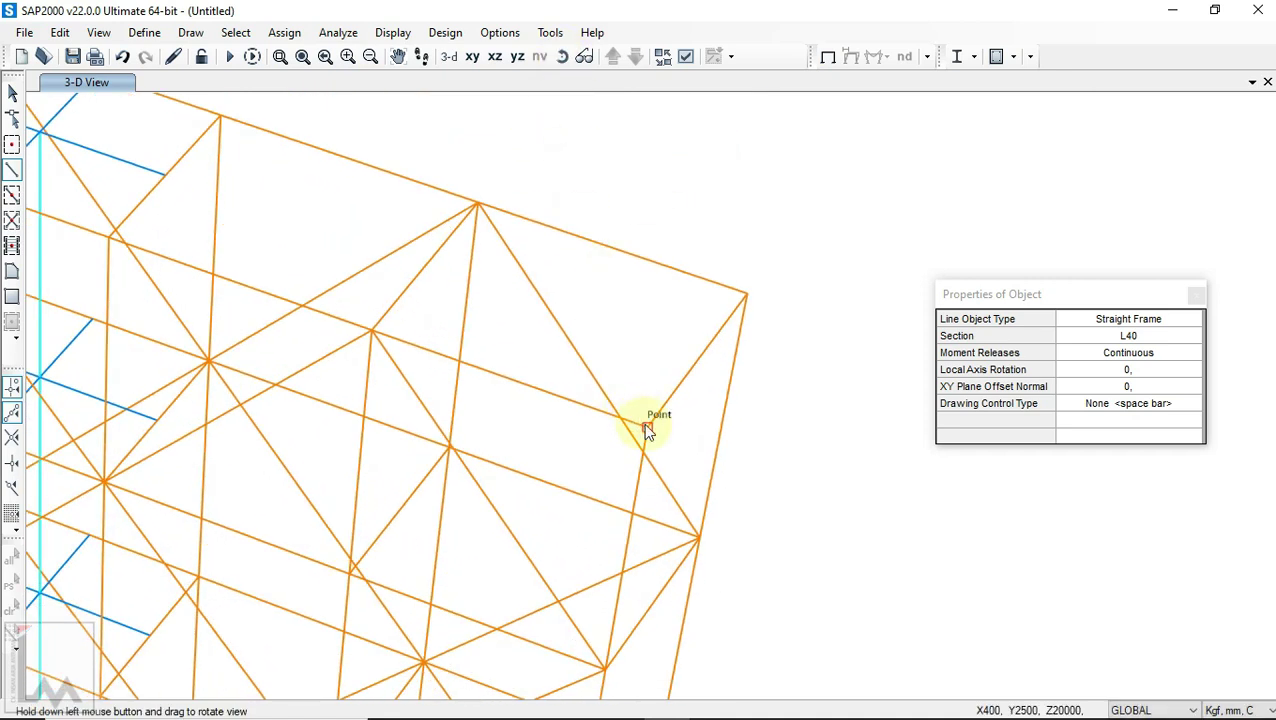
click(758, 701)
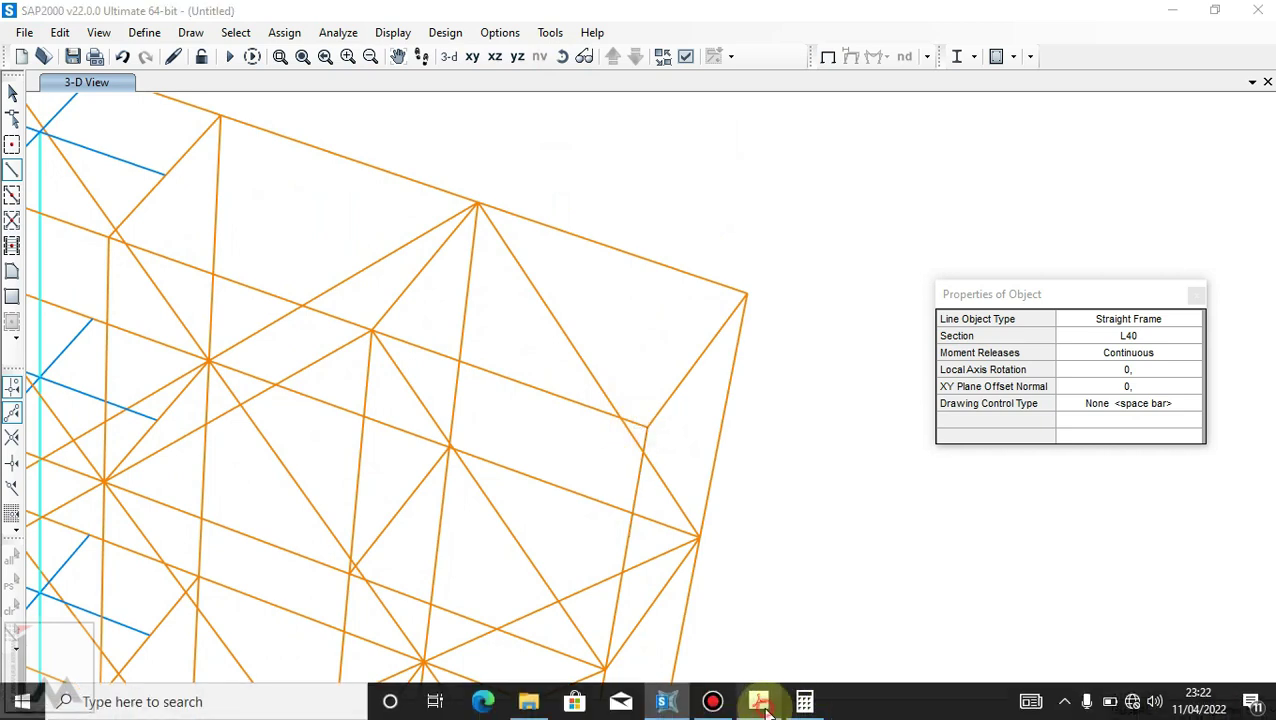
click(759, 702)
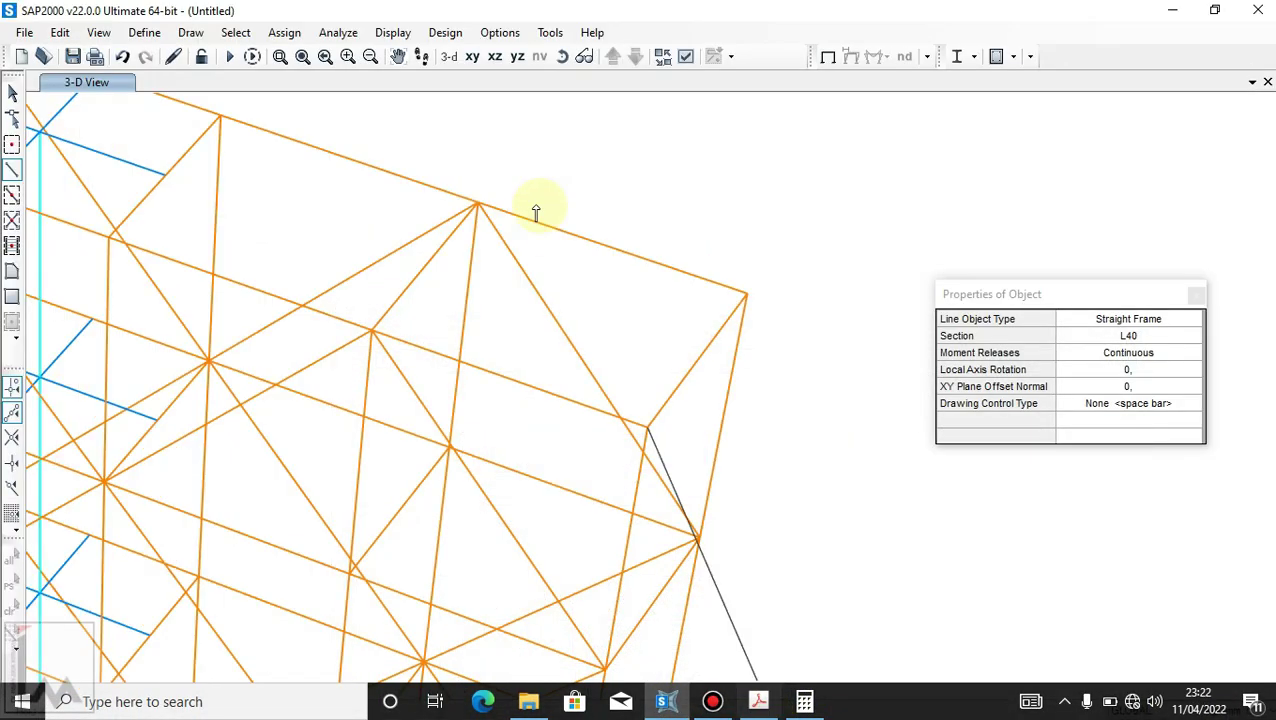
click(475, 204)
click(110, 236)
right_click(276, 250)
scroll(692, 436, down, 4)
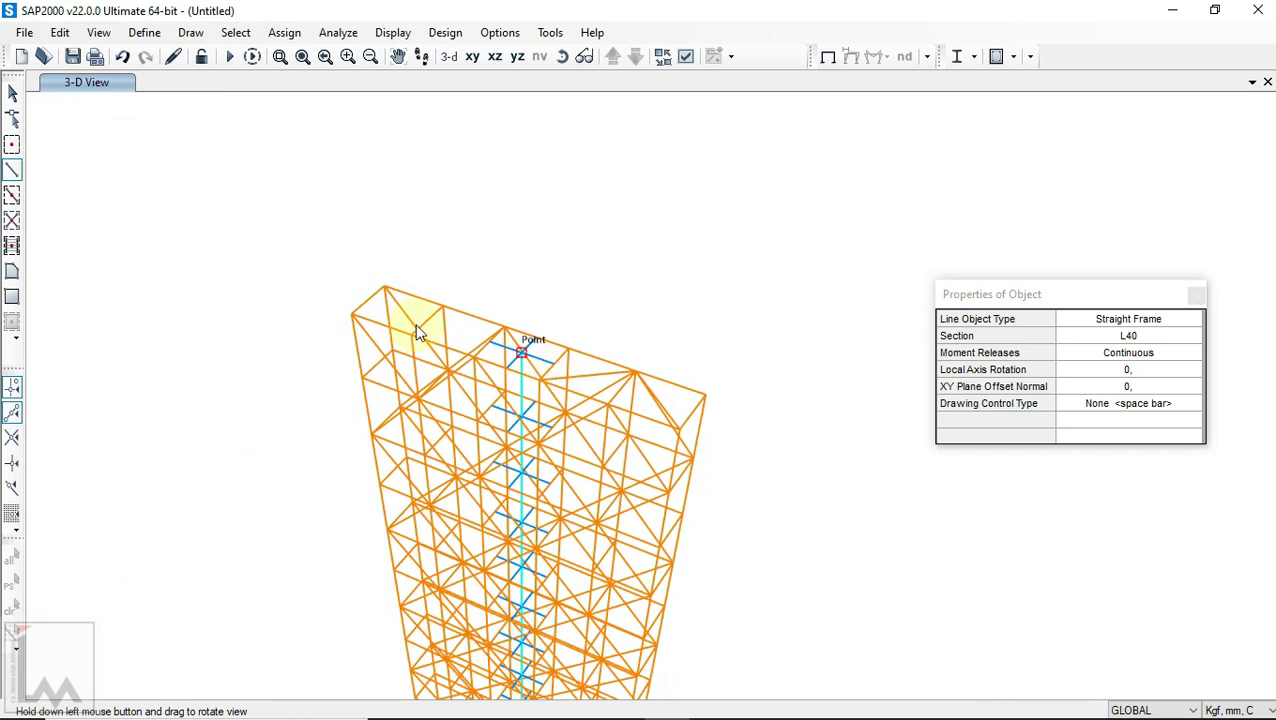
scroll(421, 327, up, 3)
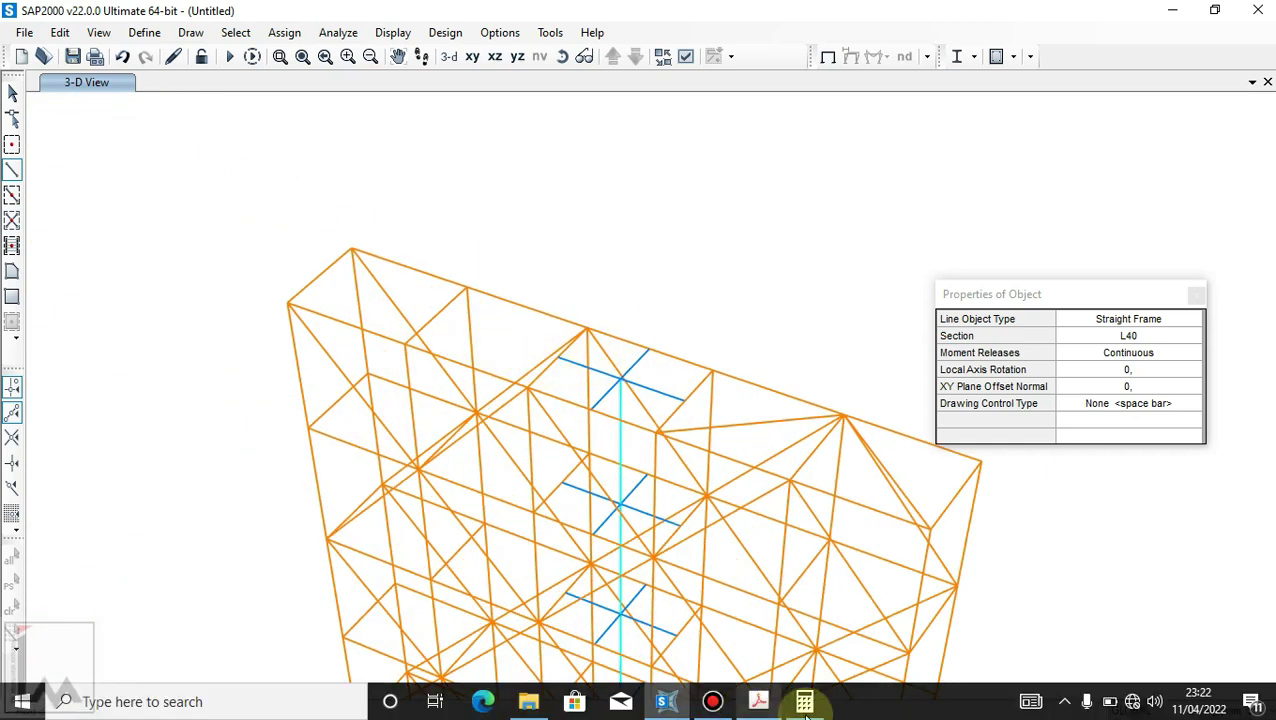
Step: Draw continuous L40 diagonal braces on the tower's top level to joint (400, -1500, 20000), then on to corner (-400, -2500, 20000)
click(759, 702)
click(759, 702)
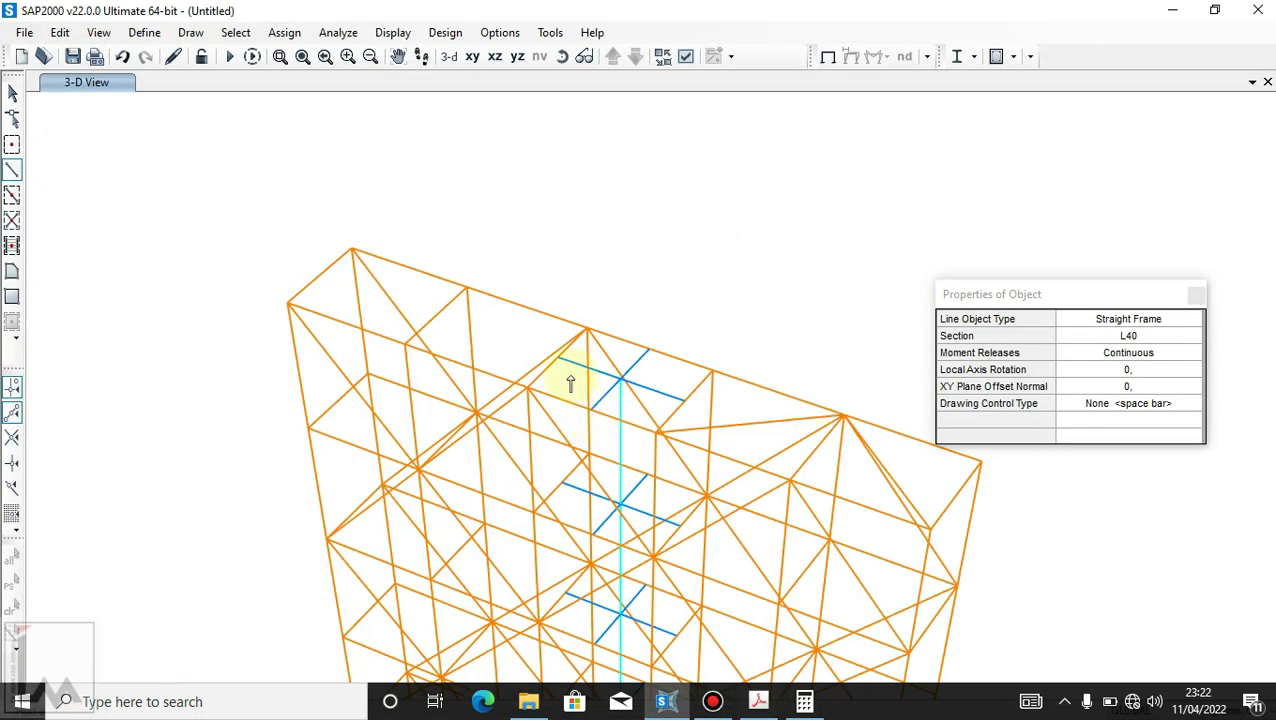
click(398, 350)
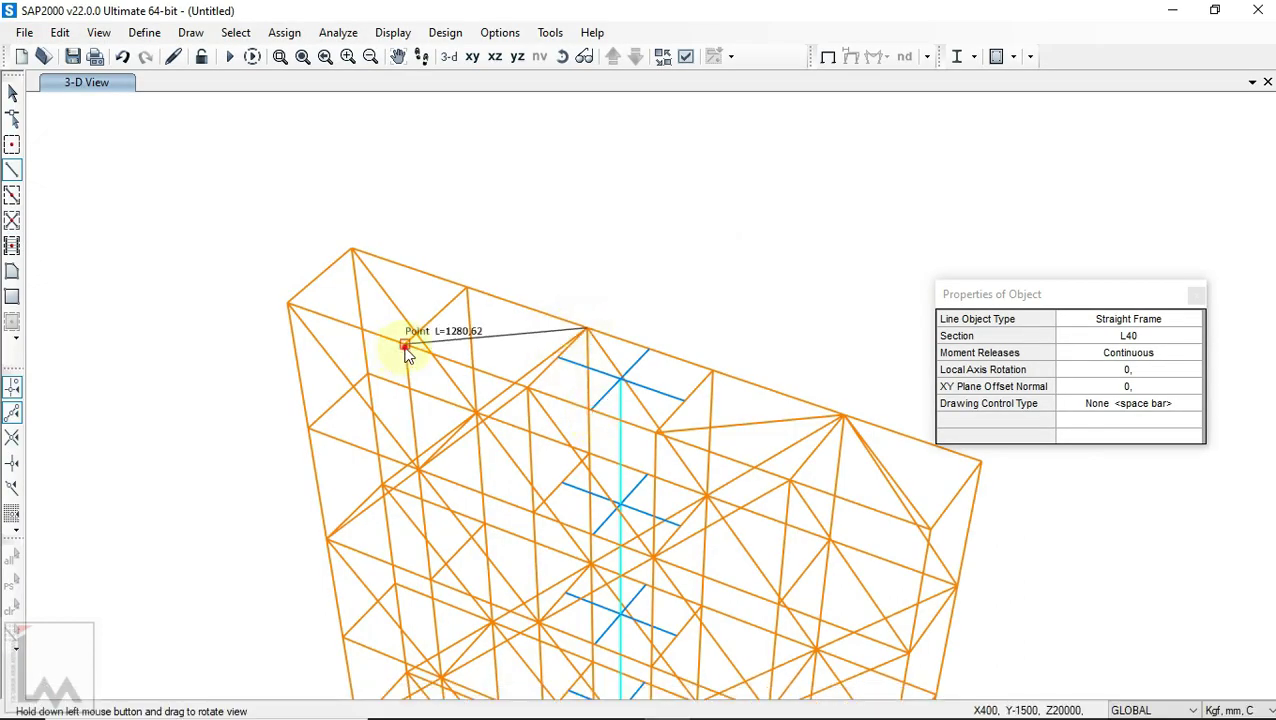
click(353, 252)
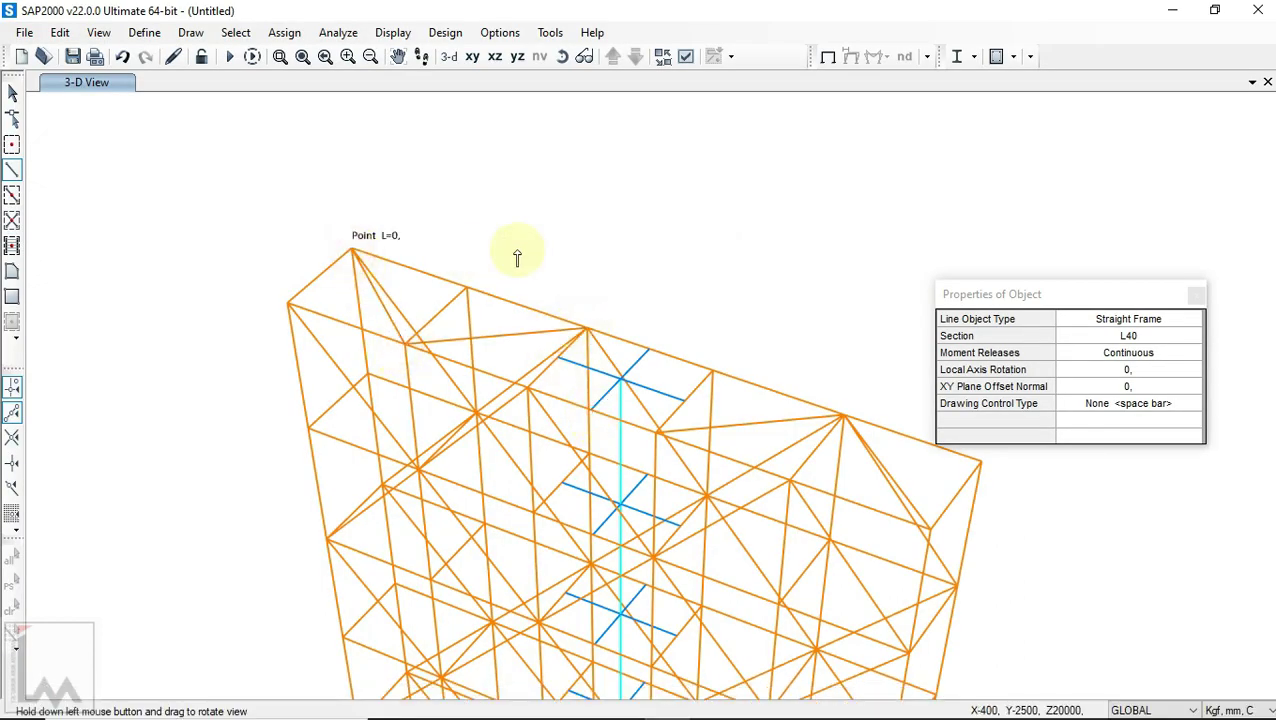
click(14, 100)
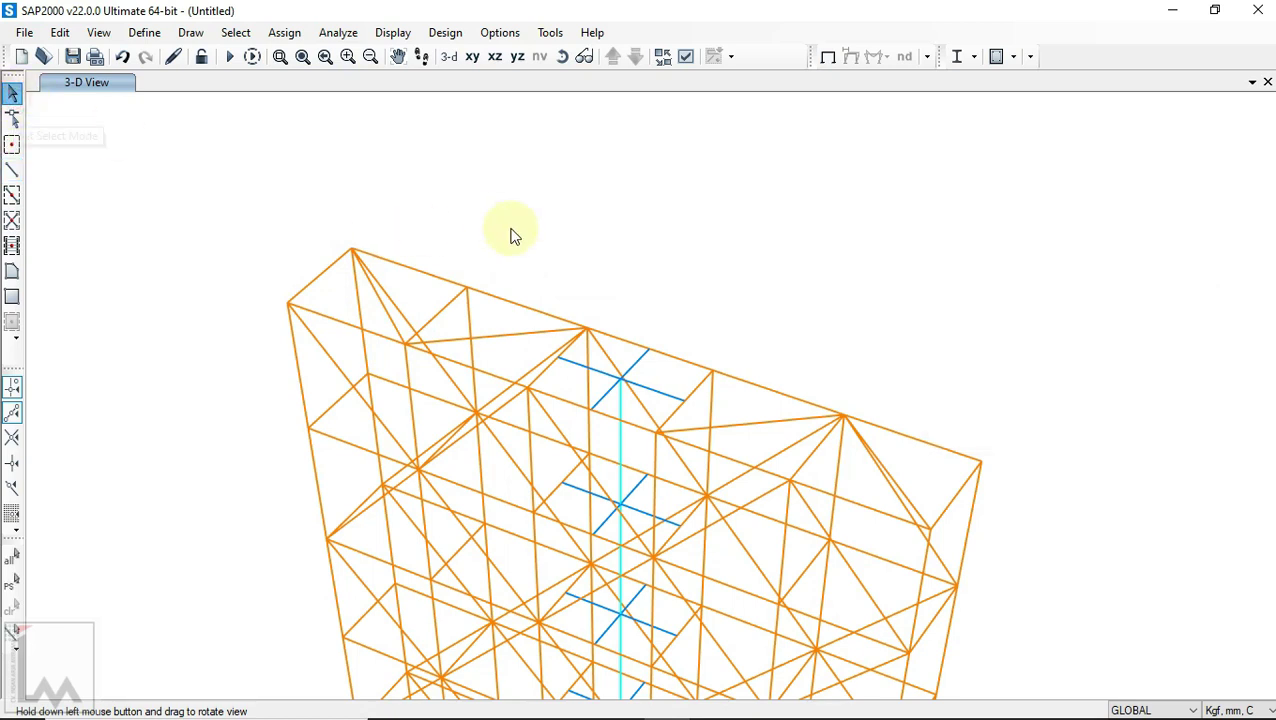
Step: Switch the 3-D view of the tower from Extrude to the Standard view type
scroll(513, 229, down, 4)
scroll(575, 314, up, 2)
click(584, 56)
middle_drag(697, 588, 728, 406)
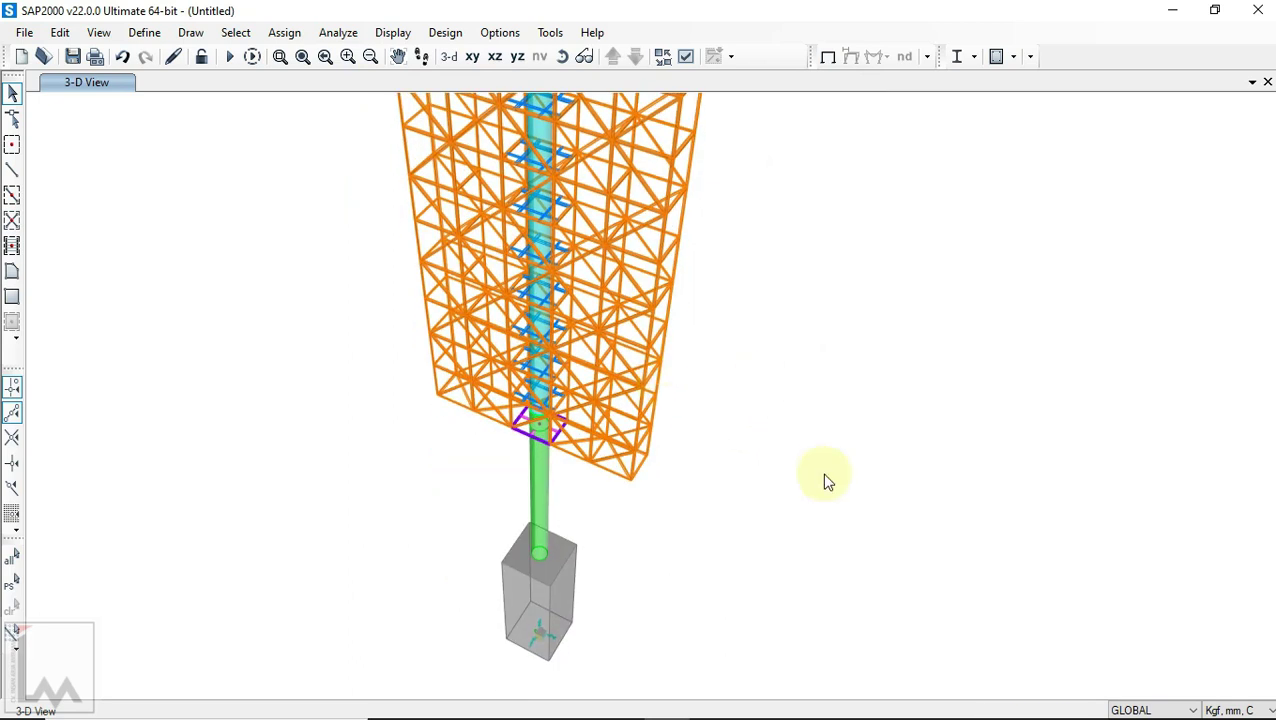
middle_drag(779, 371, 834, 491)
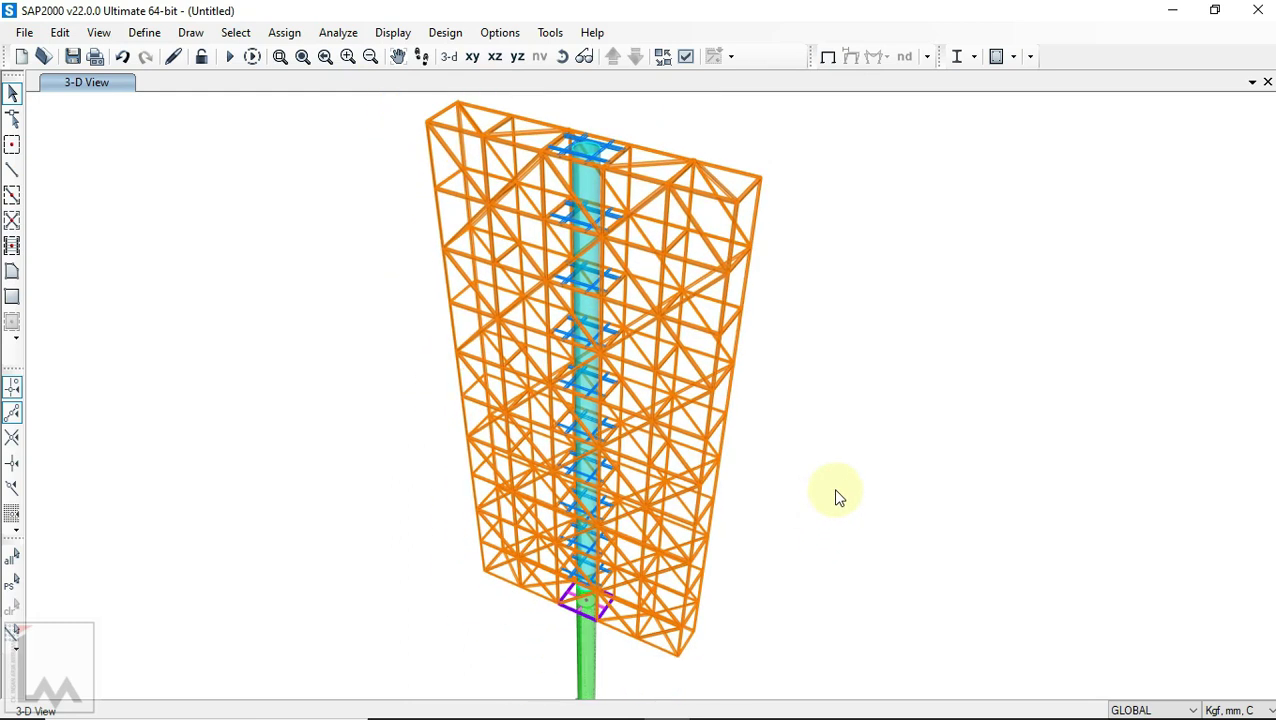
click(687, 55)
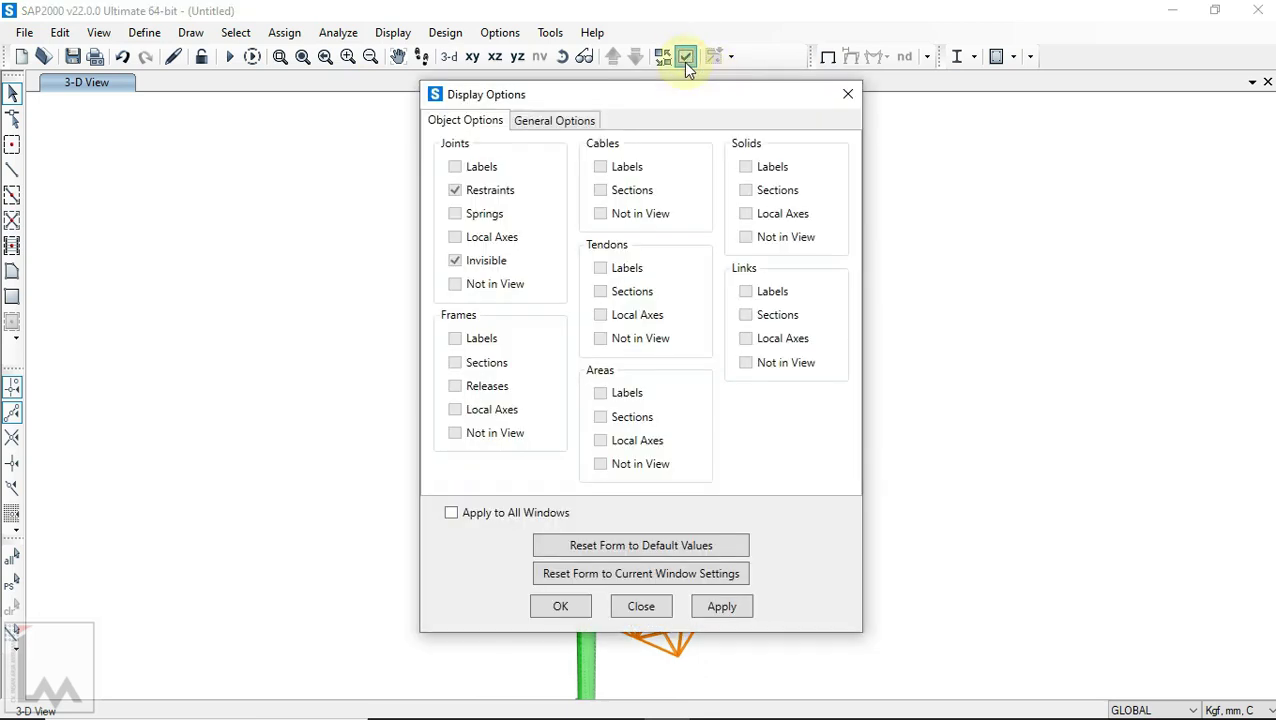
click(573, 124)
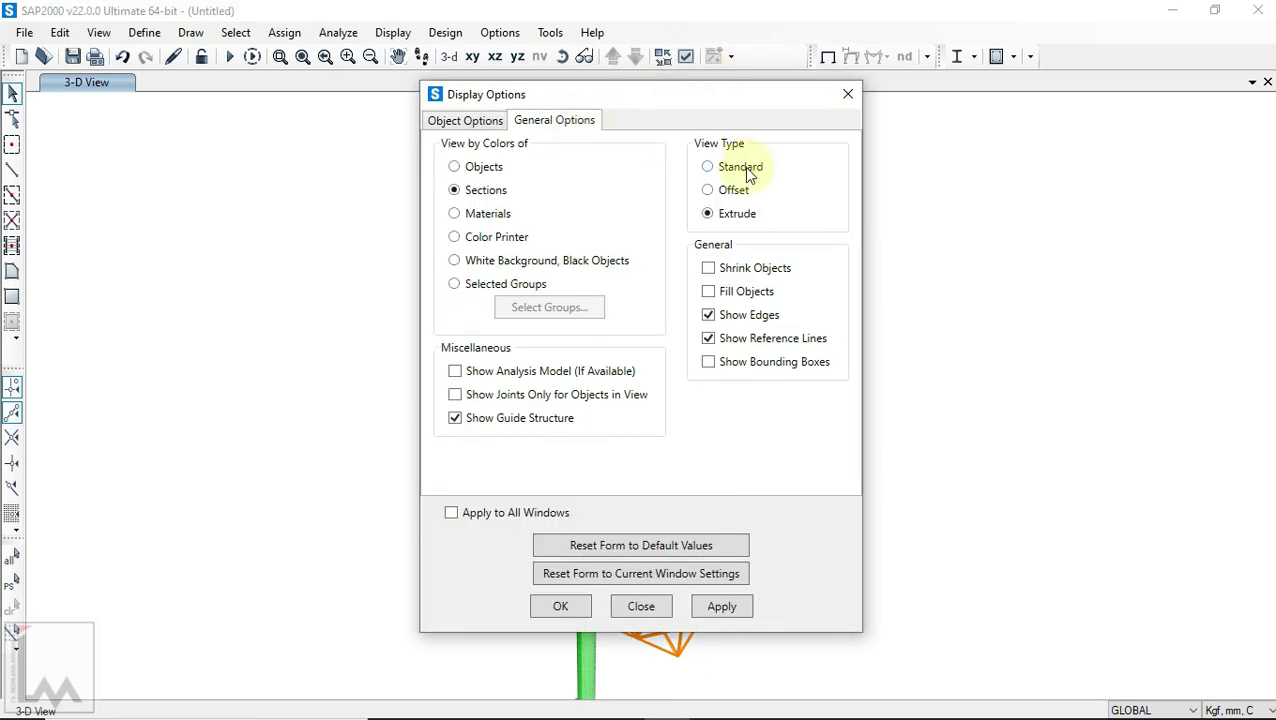
click(562, 607)
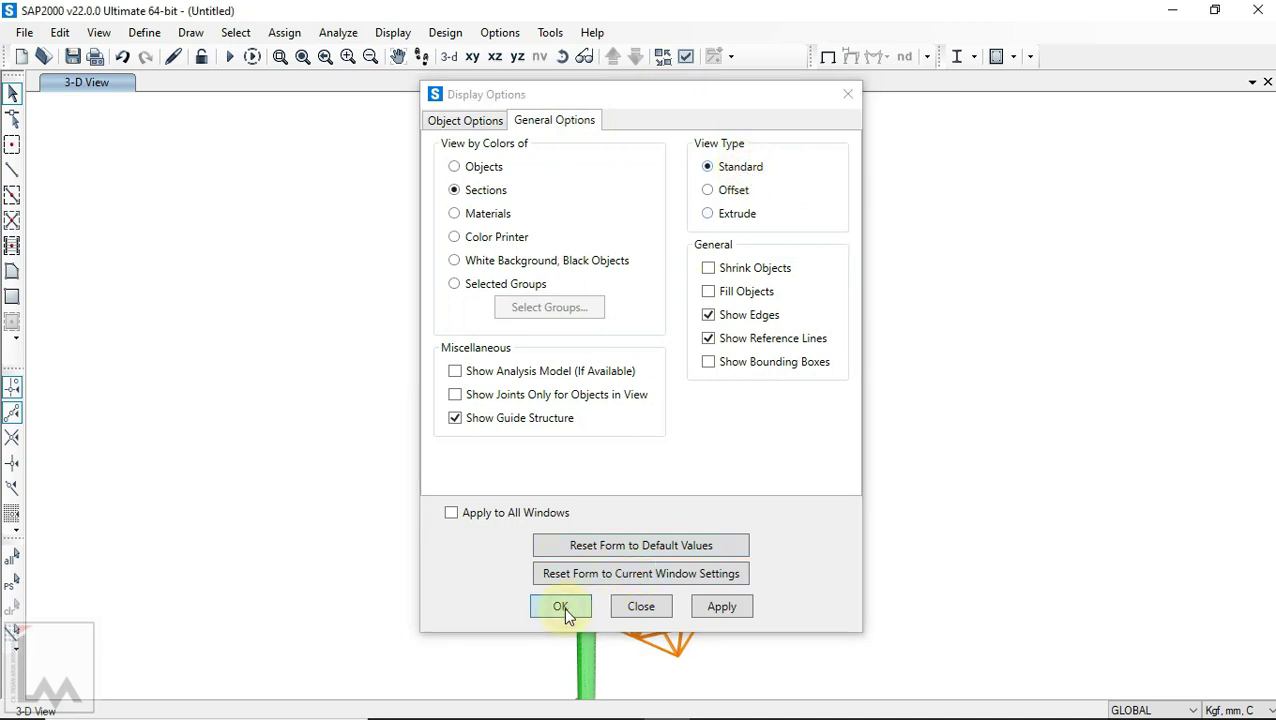
click(561, 606)
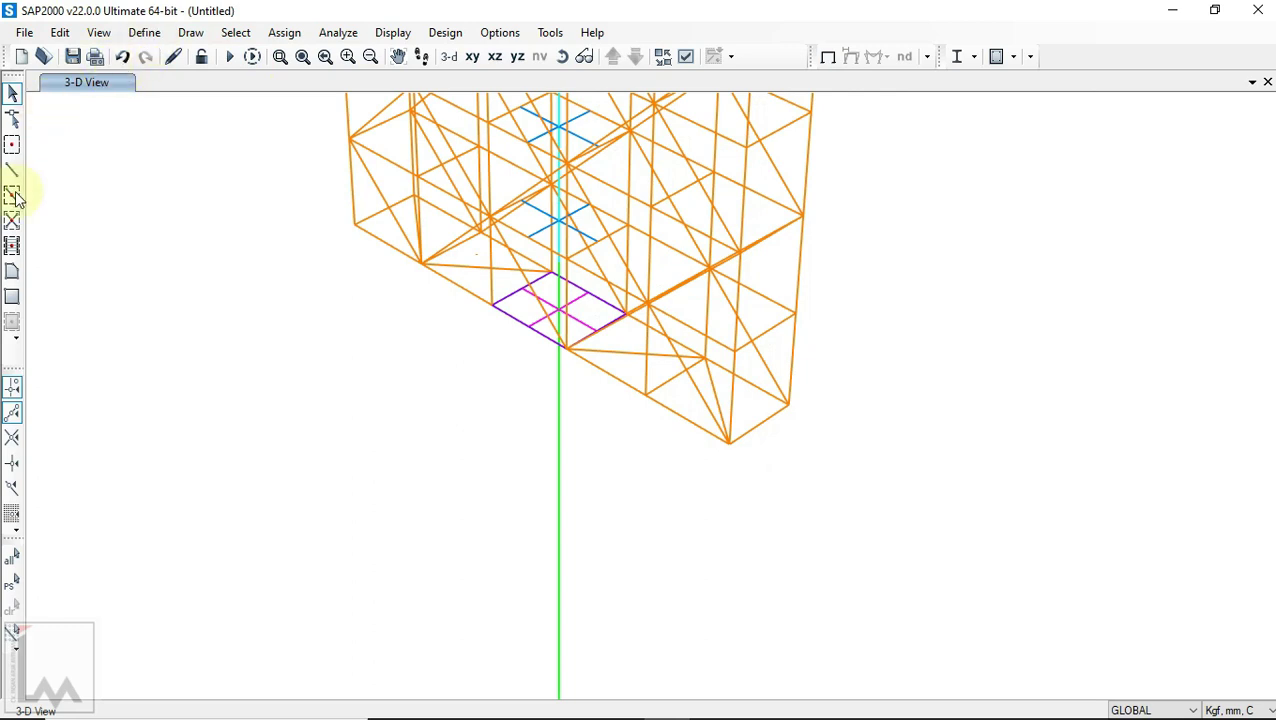
Step: Draw a P0,7 poly area on the lowest corner panel at X-400, going from the Y-2500, Z10000 corner up first
click(12, 271)
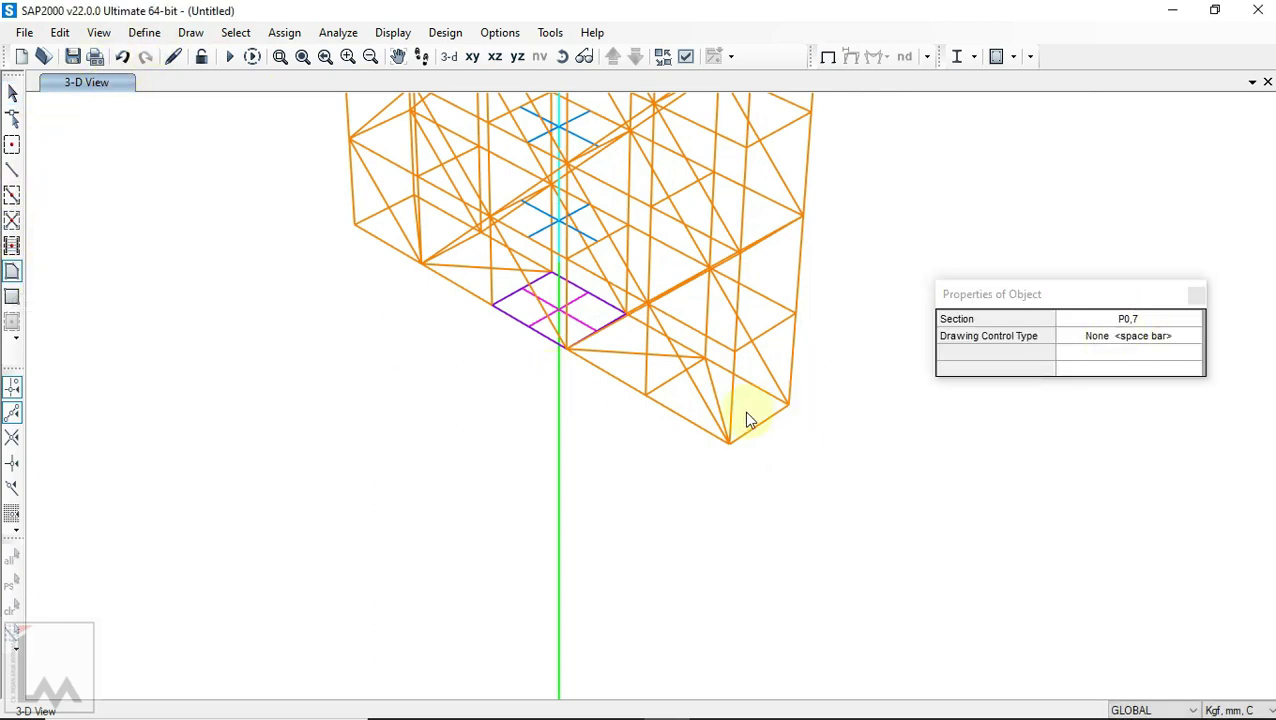
middle_drag(747, 411, 735, 447)
click(562, 56)
drag(703, 316, 733, 290)
scroll(733, 458, up, 3)
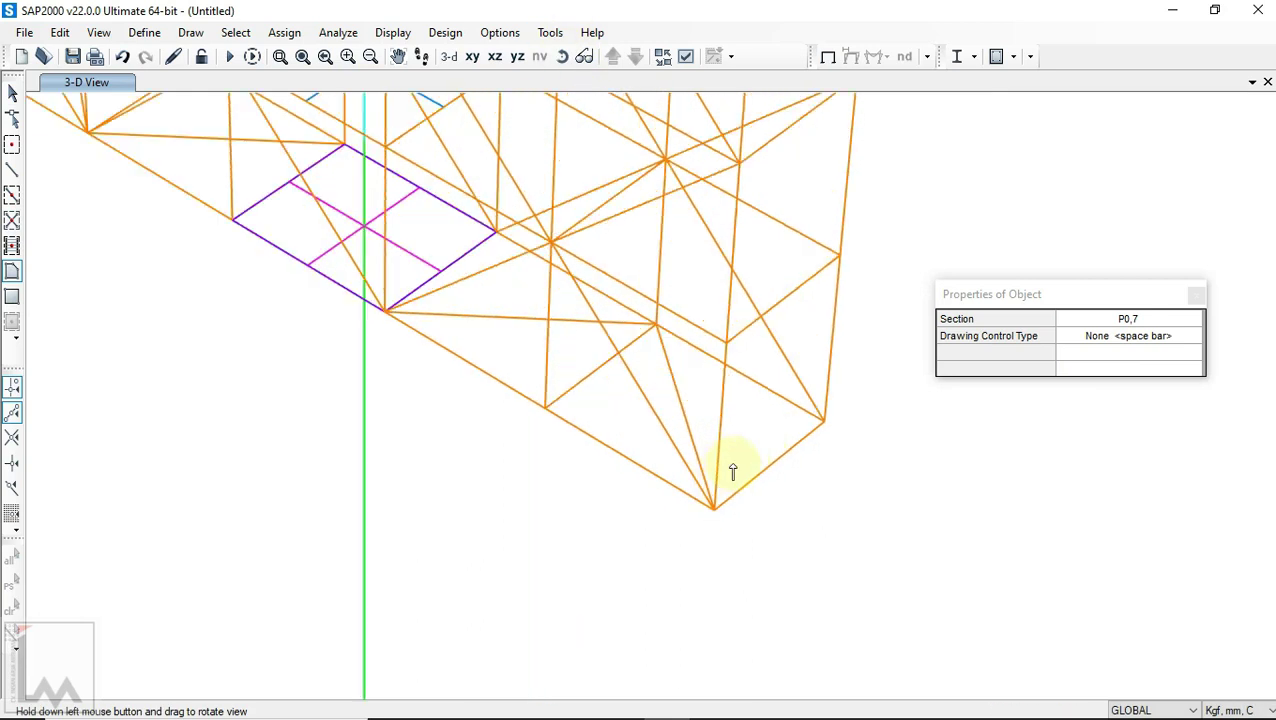
click(718, 506)
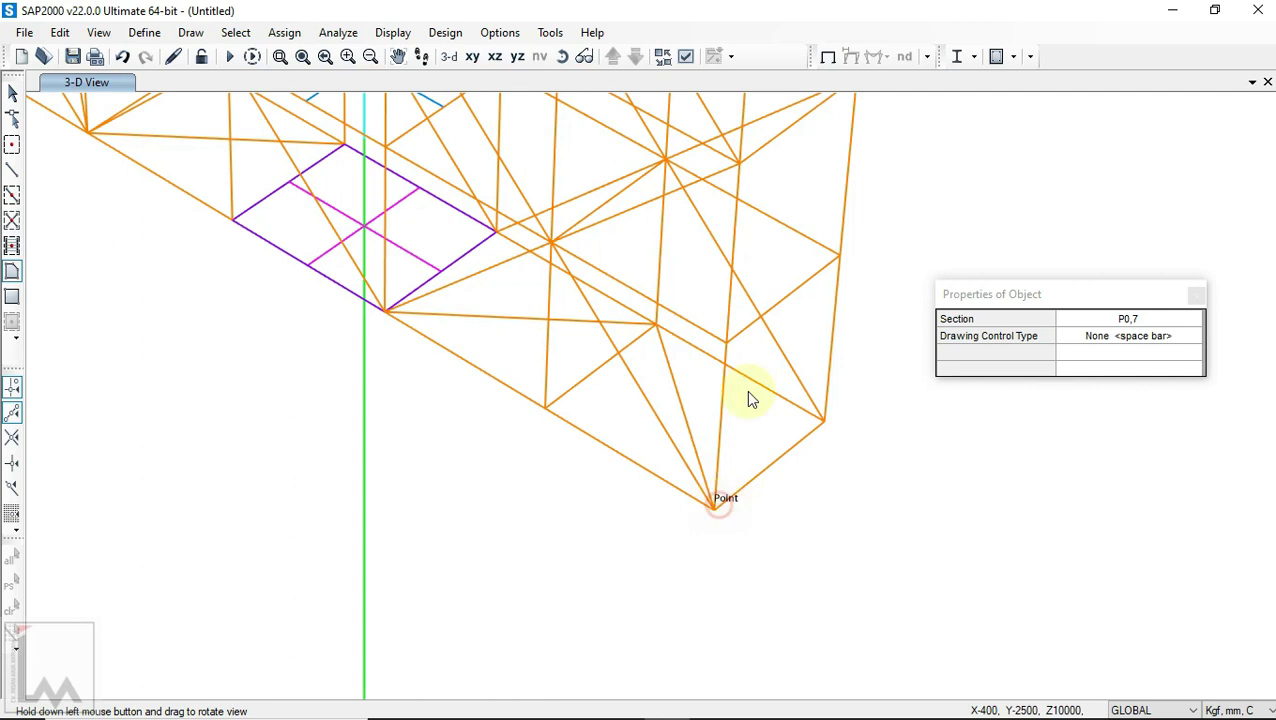
click(729, 344)
click(551, 242)
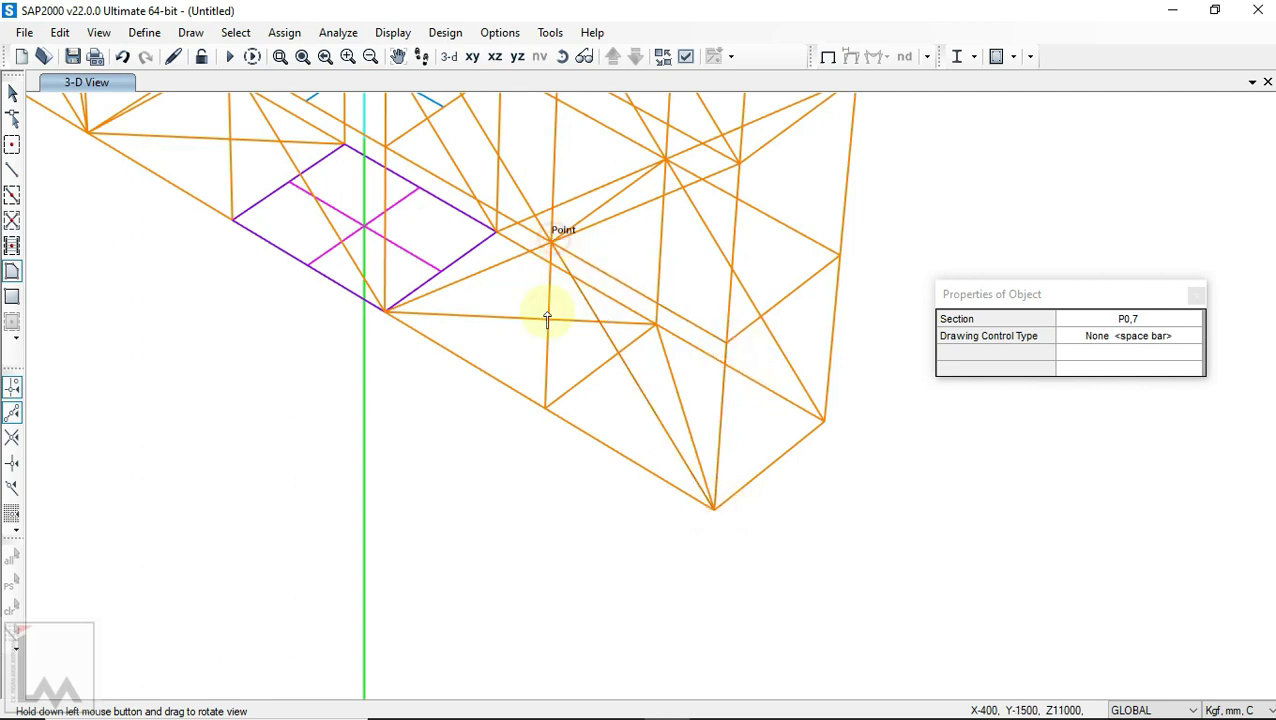
click(546, 408)
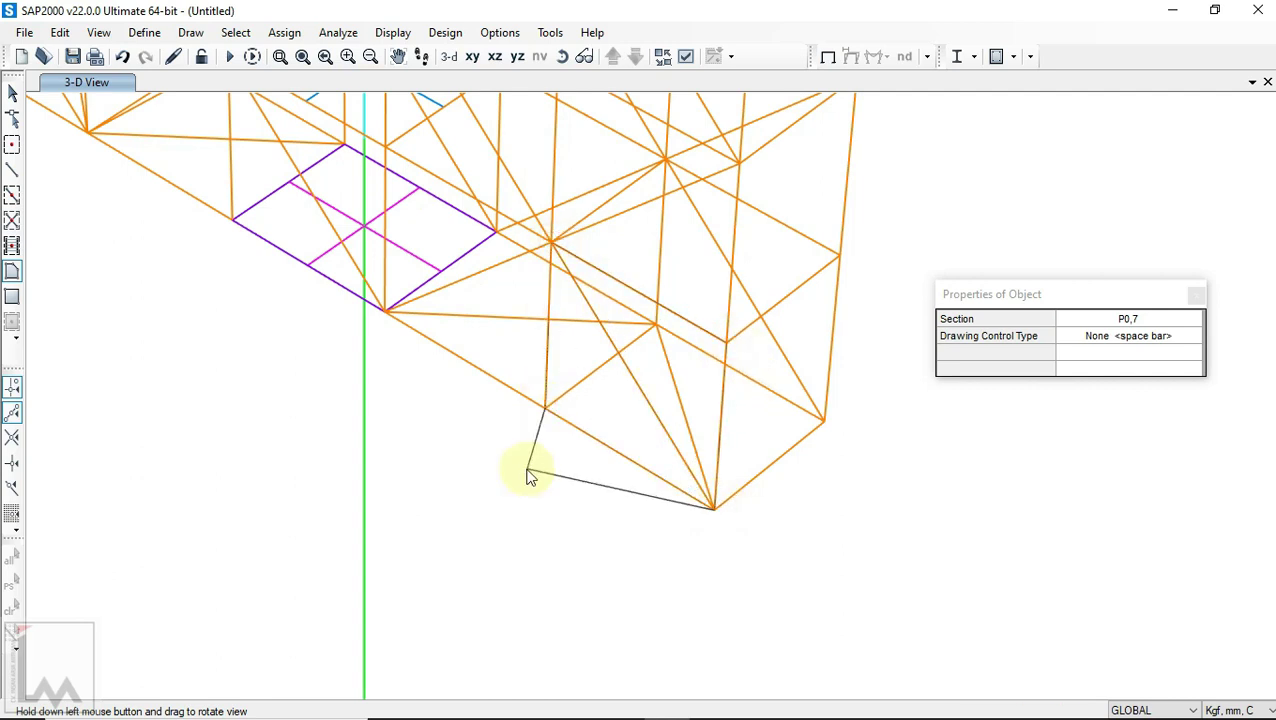
key(Return)
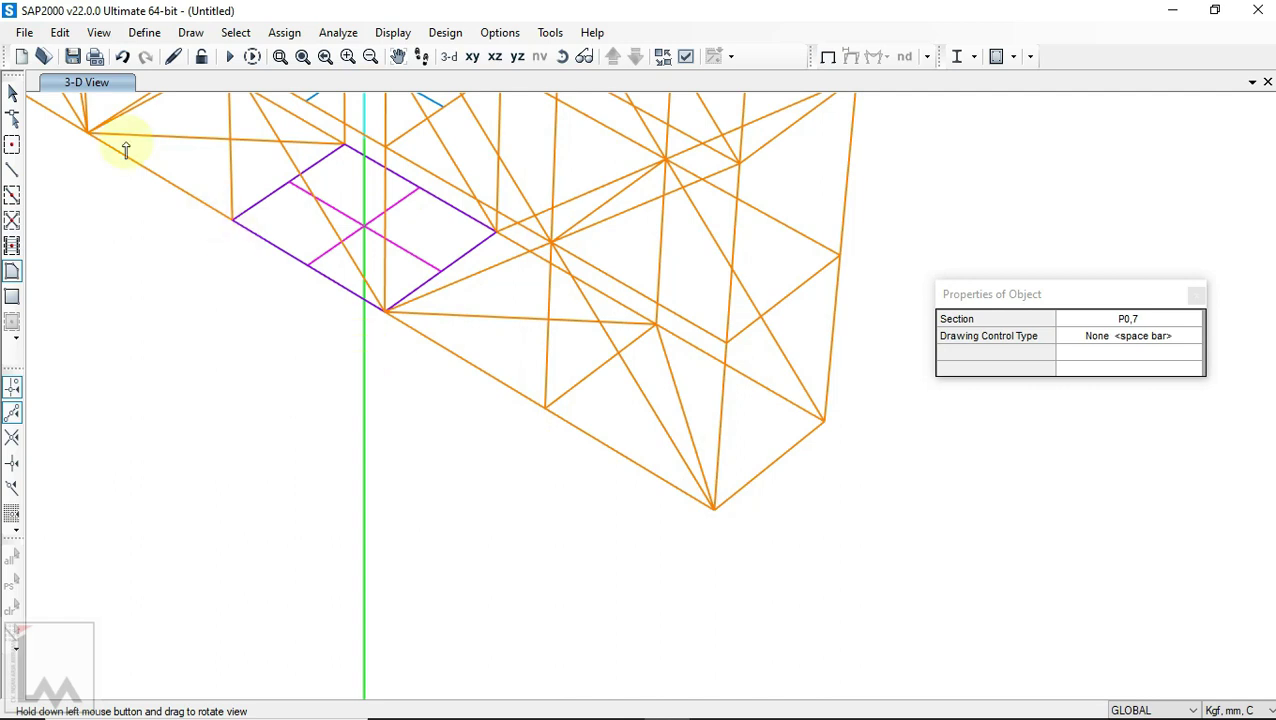
click(11, 93)
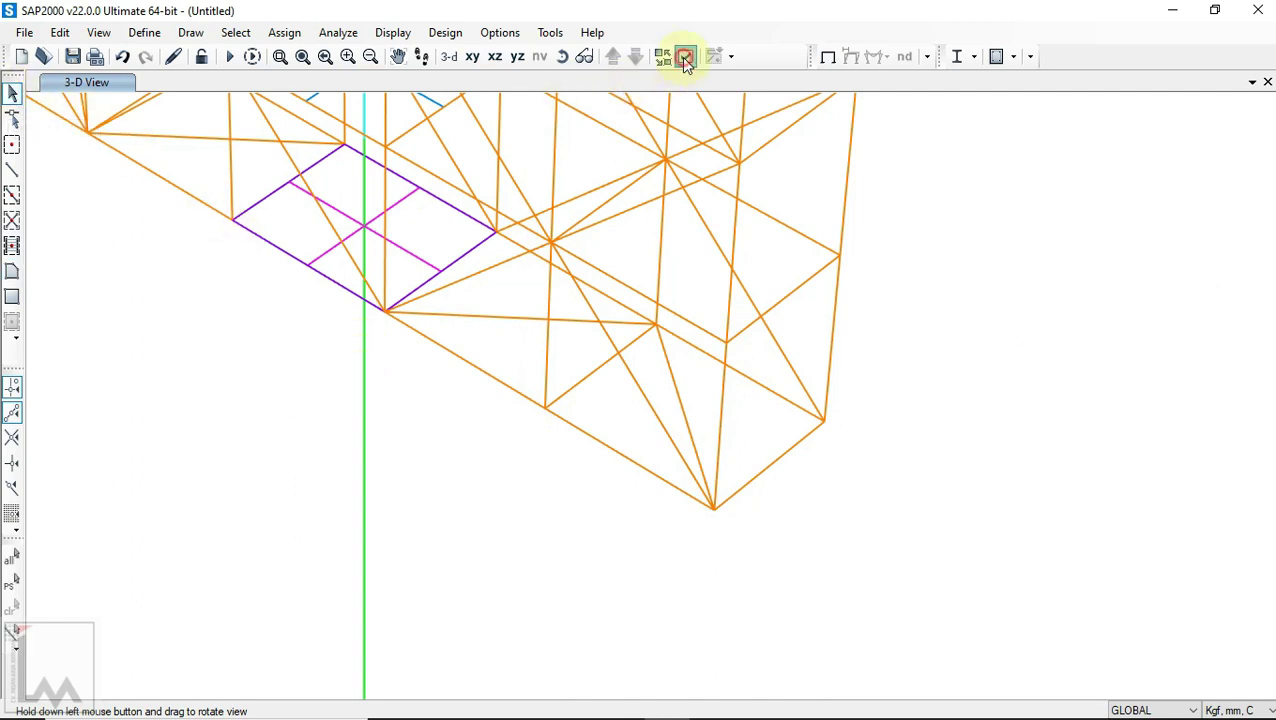
Step: Turn on Fill Objects in the general display options of the 3-D view
click(685, 58)
click(565, 122)
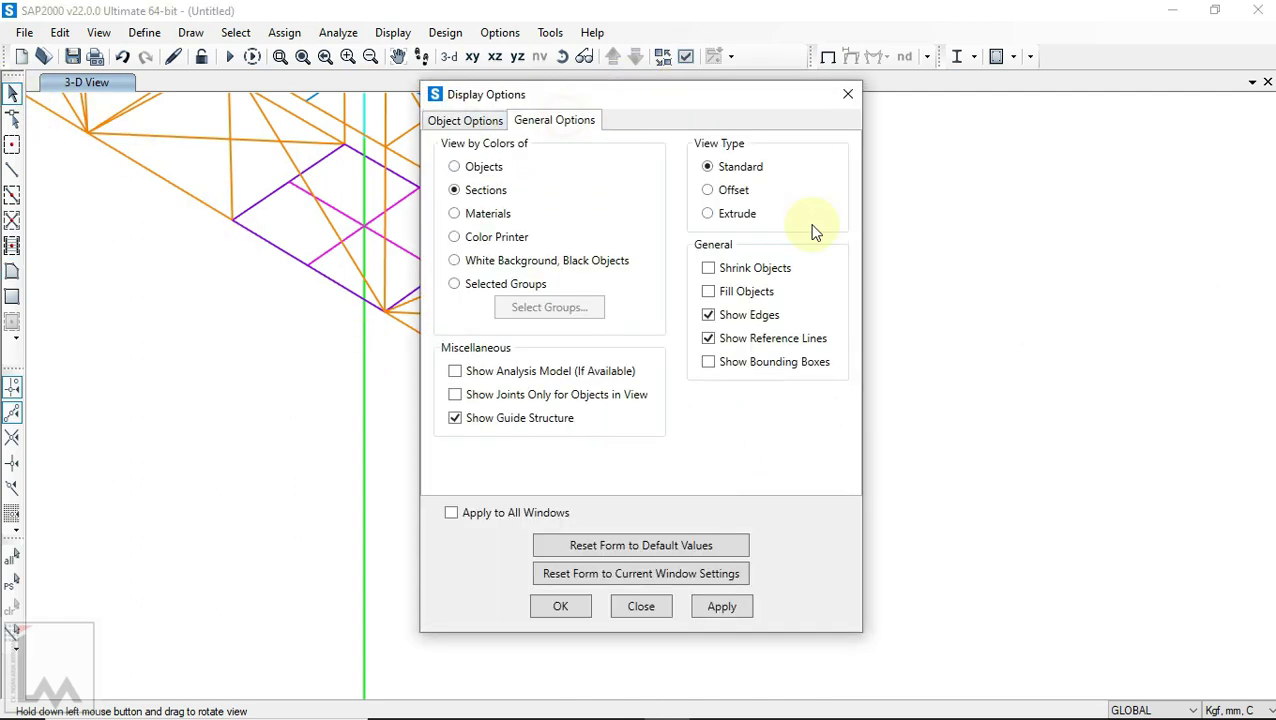
click(740, 291)
click(578, 609)
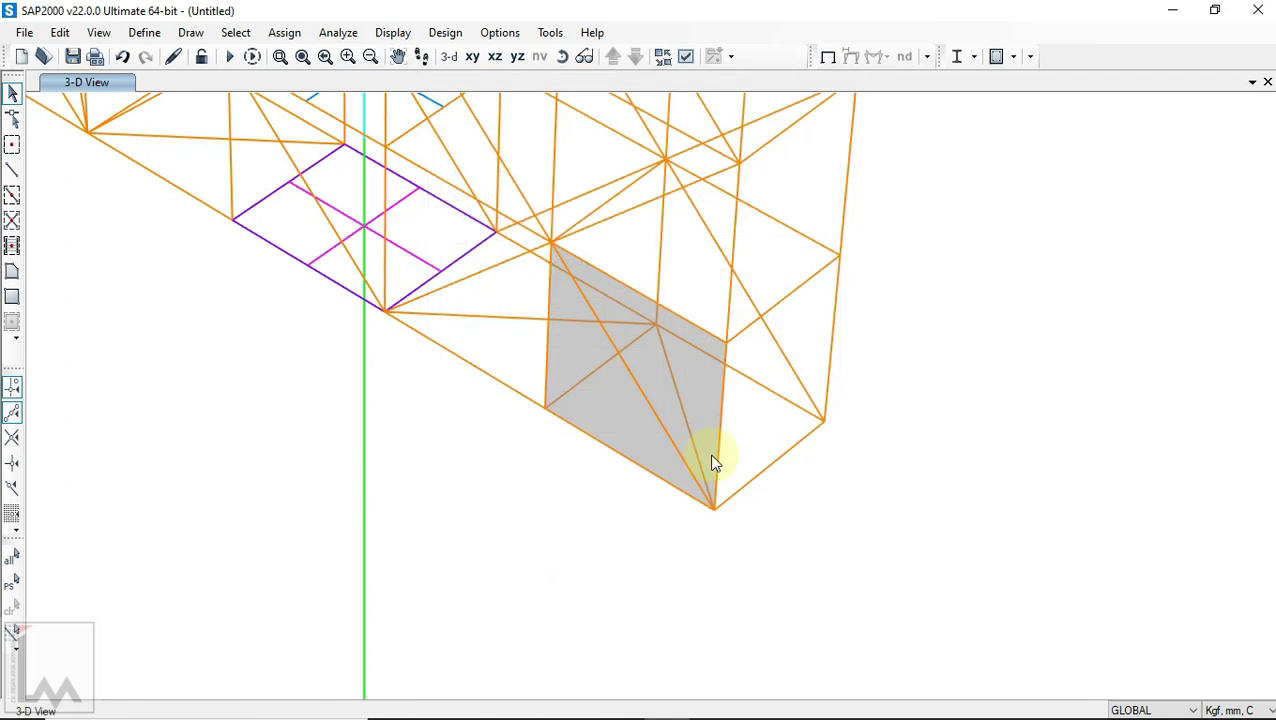
Step: Select the filled corner panel and turn on the display of area local axes
click(607, 402)
click(686, 57)
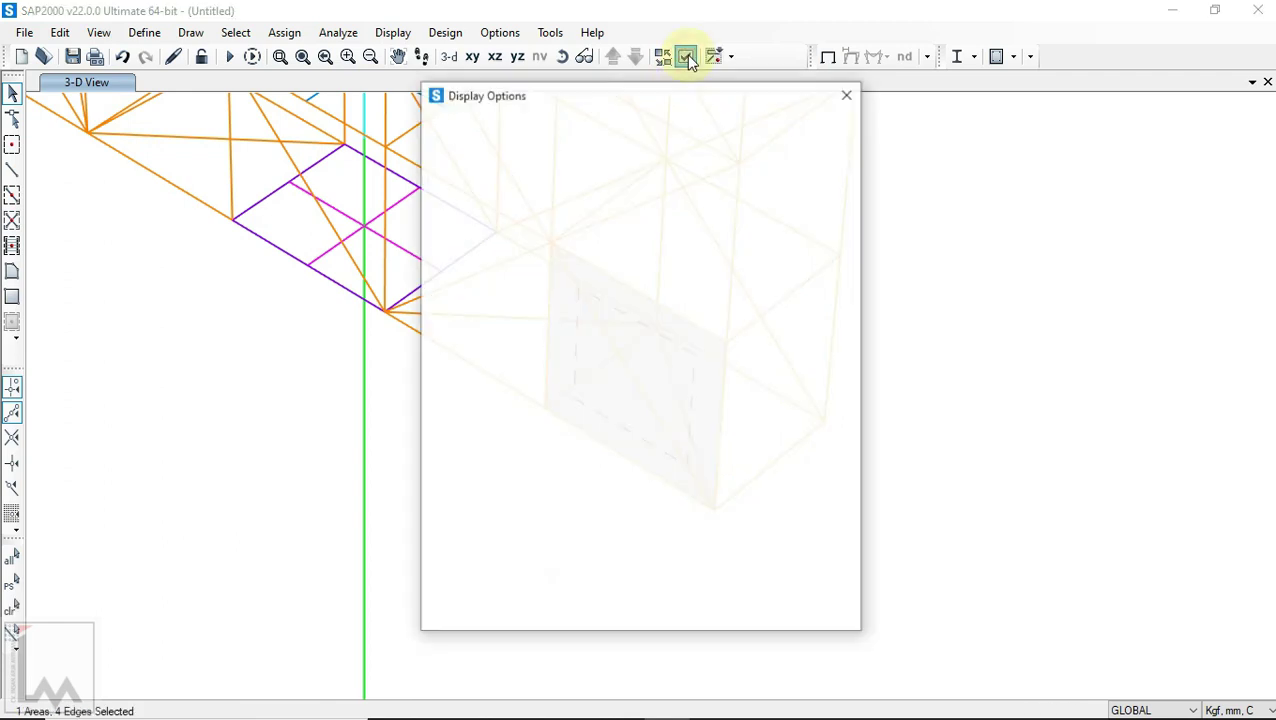
drag(670, 100, 879, 121)
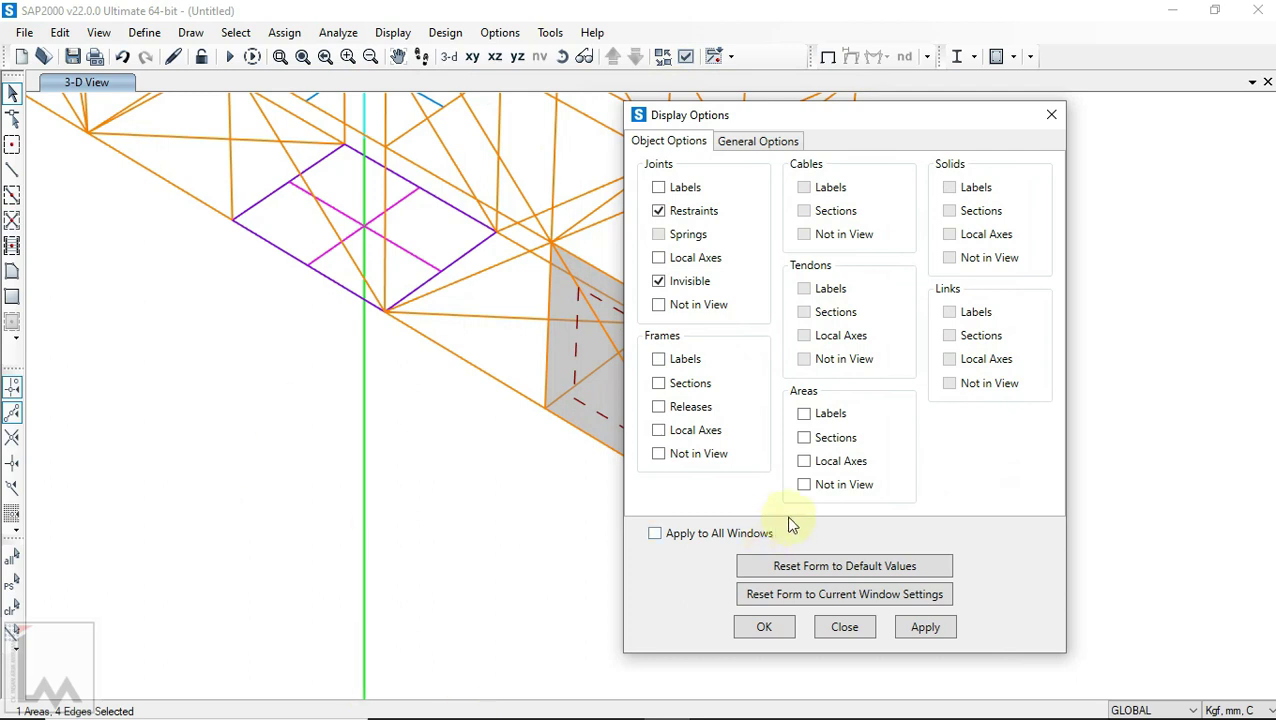
click(765, 627)
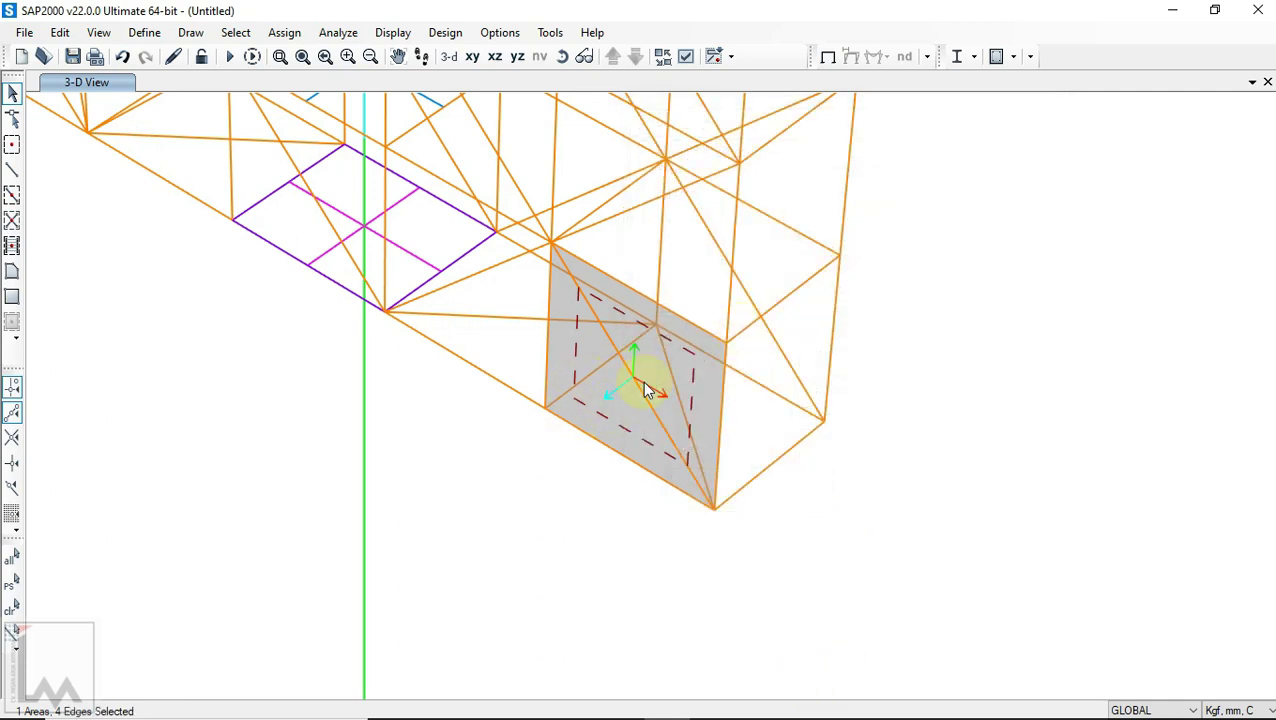
Step: Check the local axis directions of the P0,7 corner panel and delete that area
scroll(645, 380, down, 5)
scroll(636, 596, up, 3)
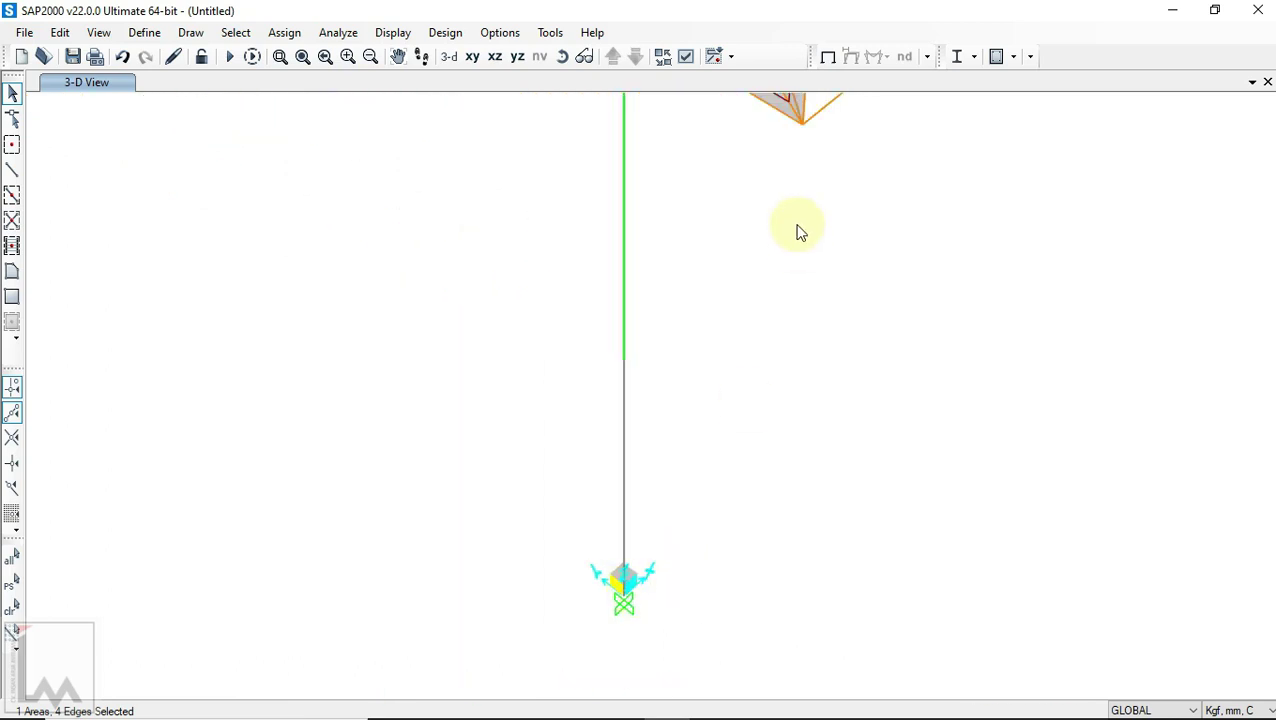
scroll(740, 400, up, 6)
scroll(722, 362, up, 2)
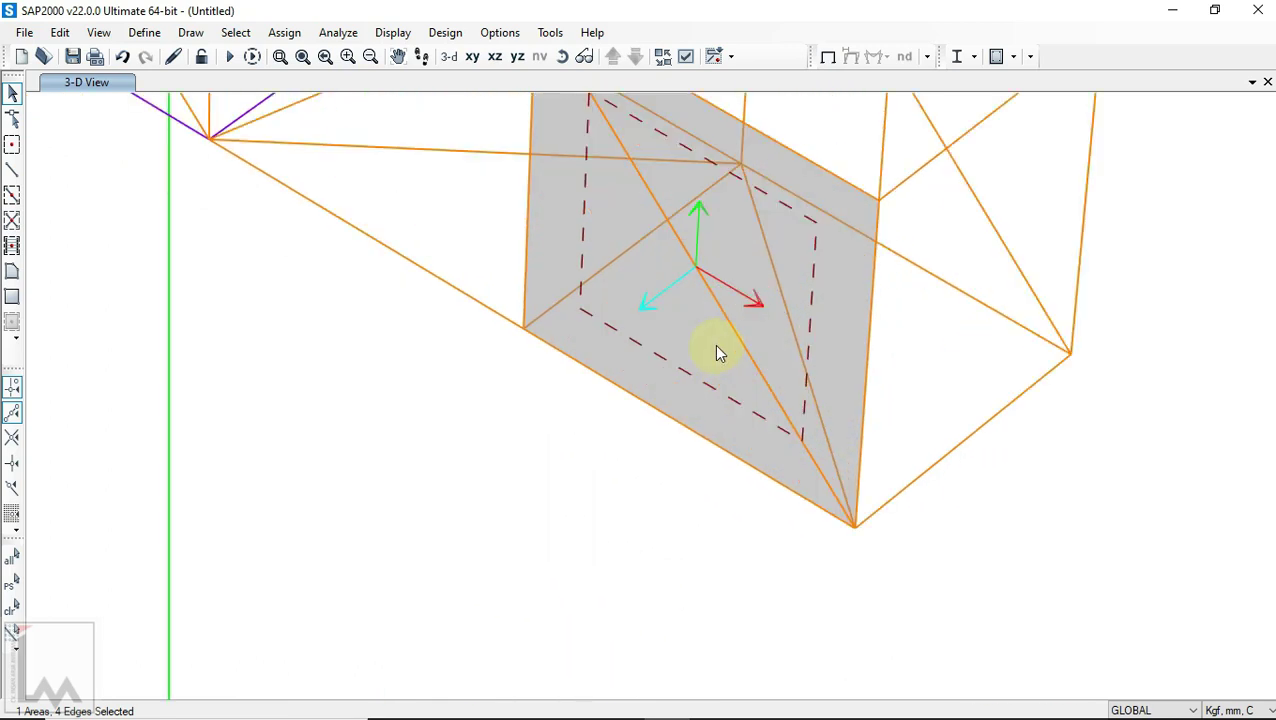
click(716, 348)
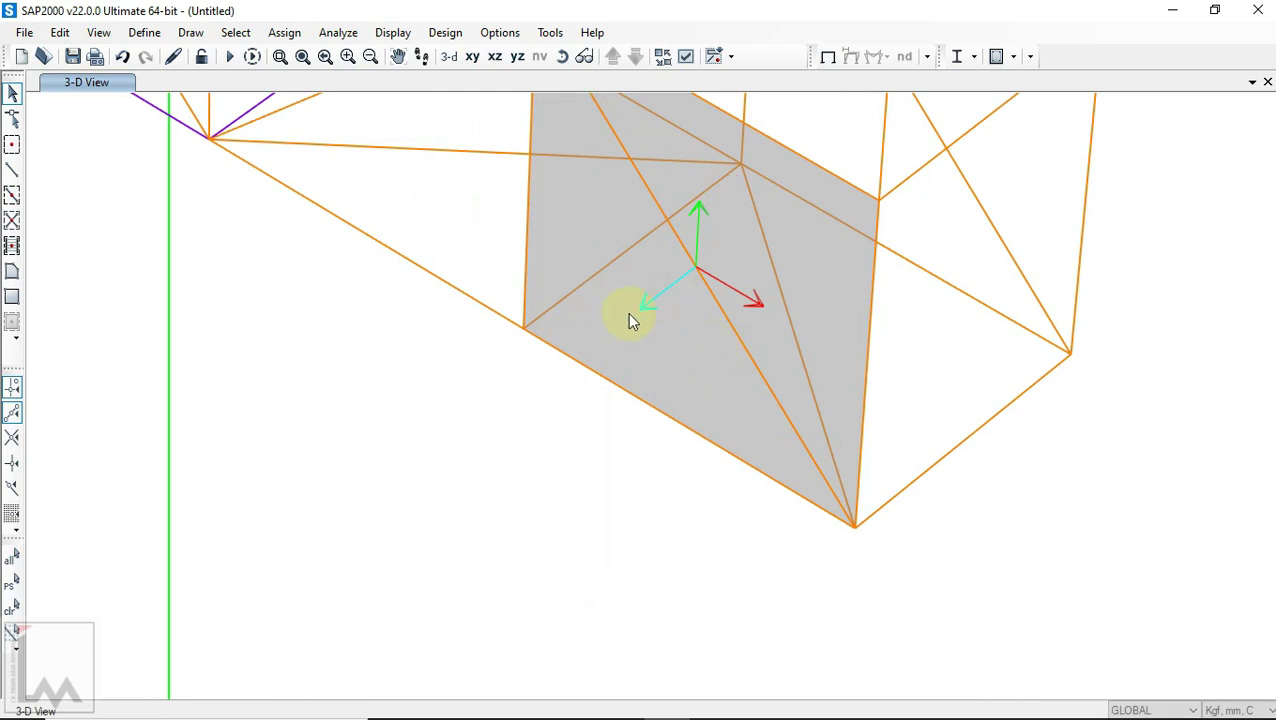
key(Delete)
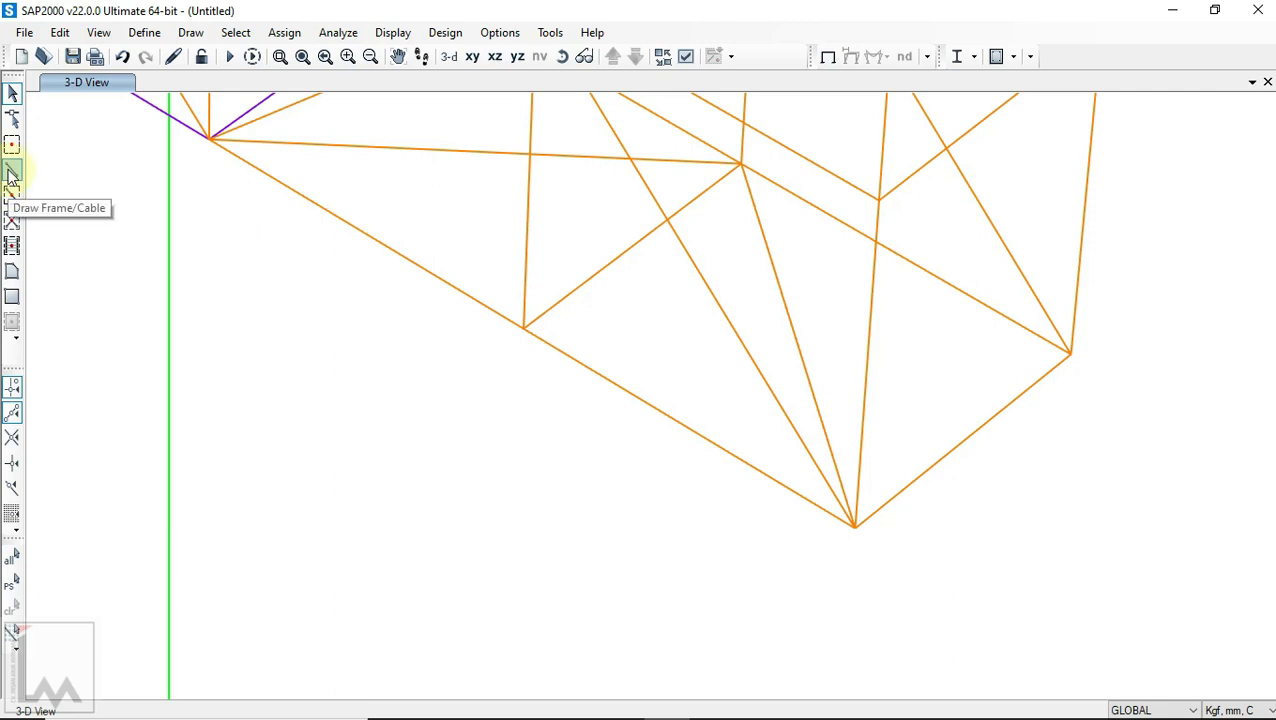
Step: Redraw the P0,7 corner panel at X-400 in reverse order, from Y-2500, Z10000 to Y-1500, Z10000, then both upper corners
click(12, 271)
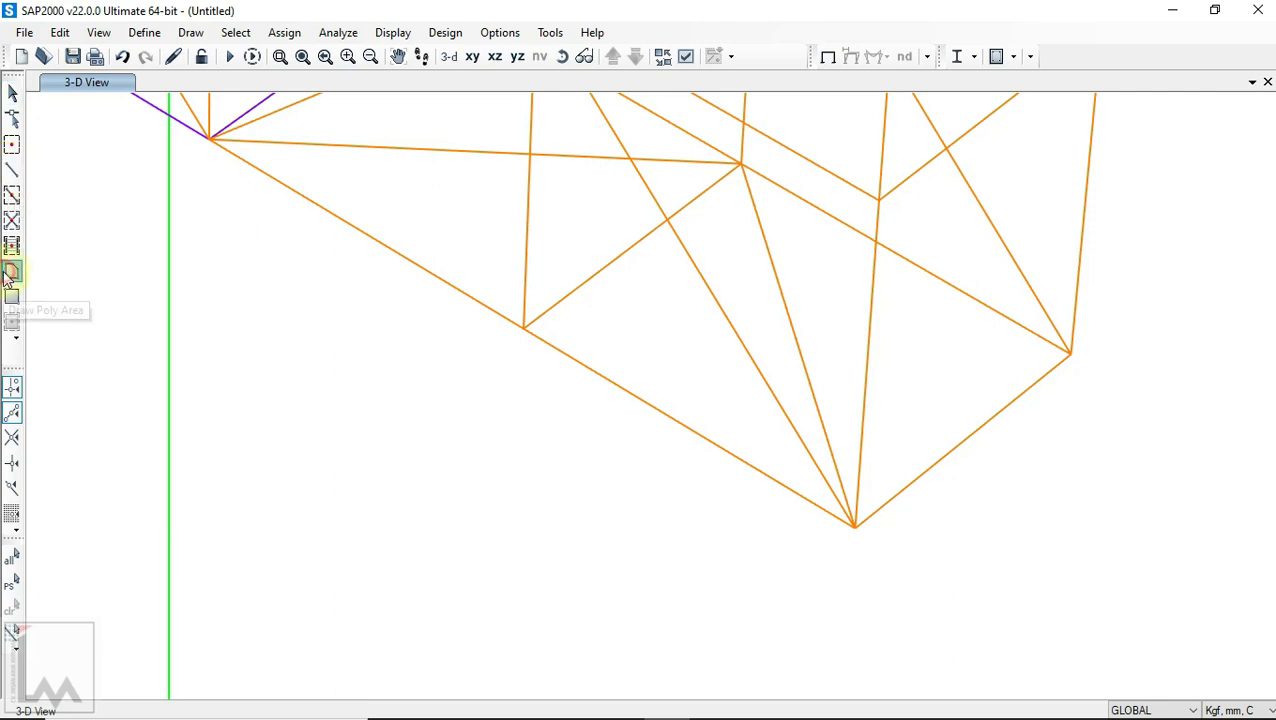
click(855, 525)
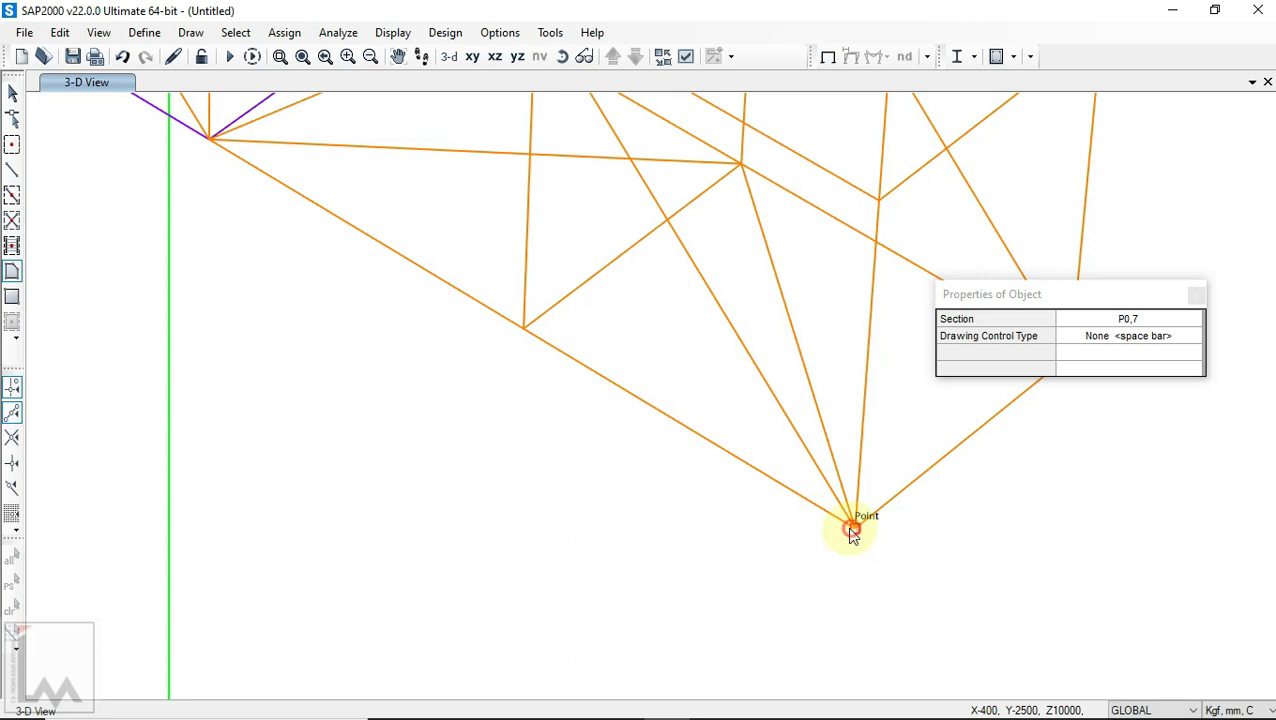
click(524, 327)
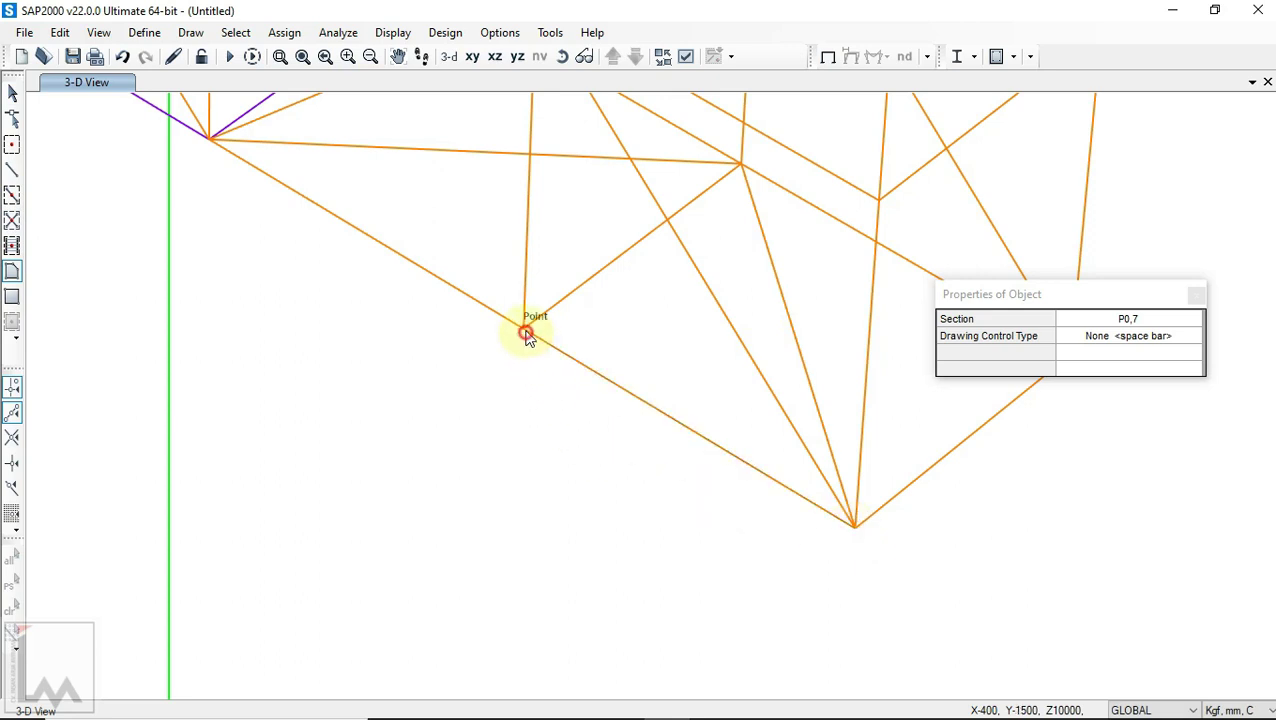
middle_drag(580, 191, 535, 338)
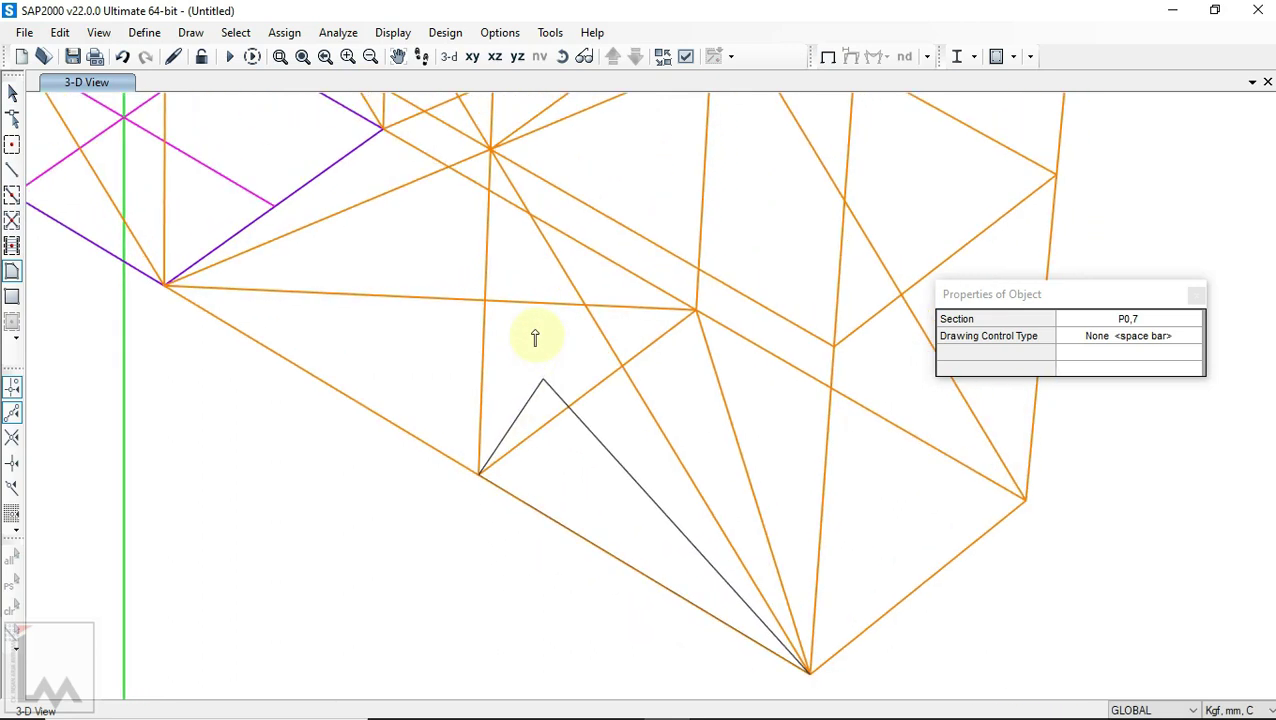
click(491, 149)
click(834, 345)
key(Return)
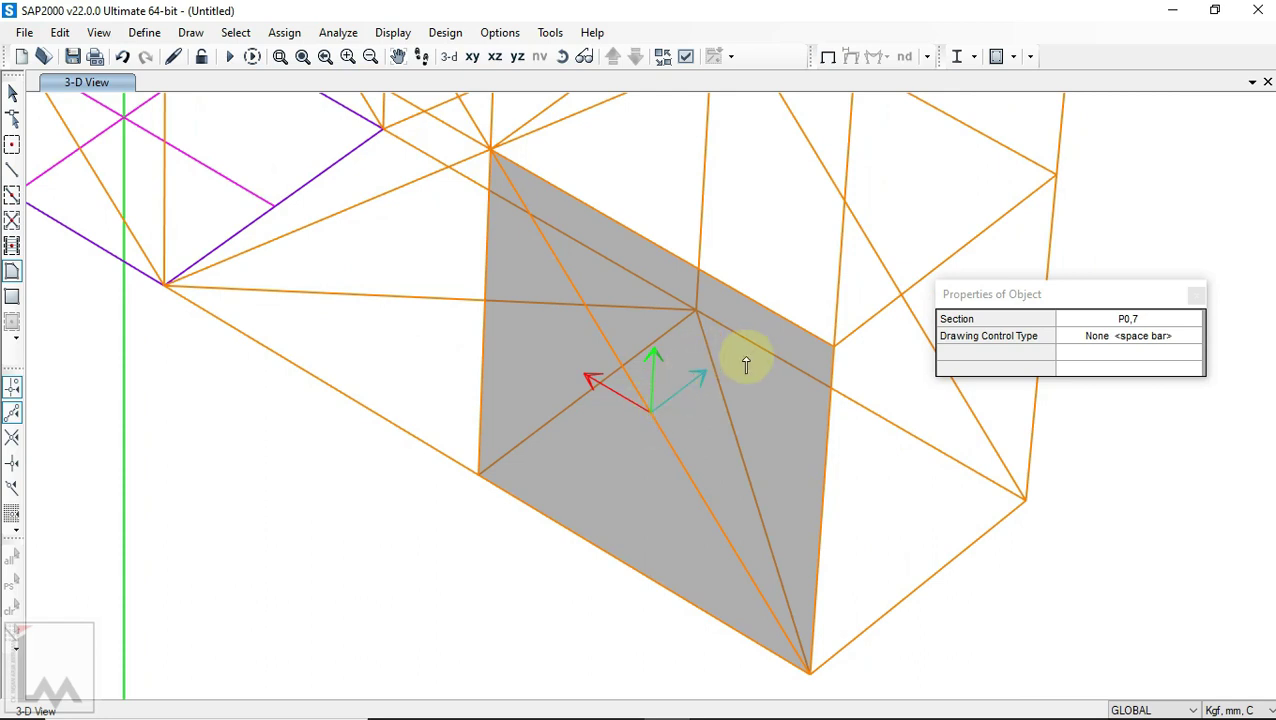
scroll(754, 340, down, 3)
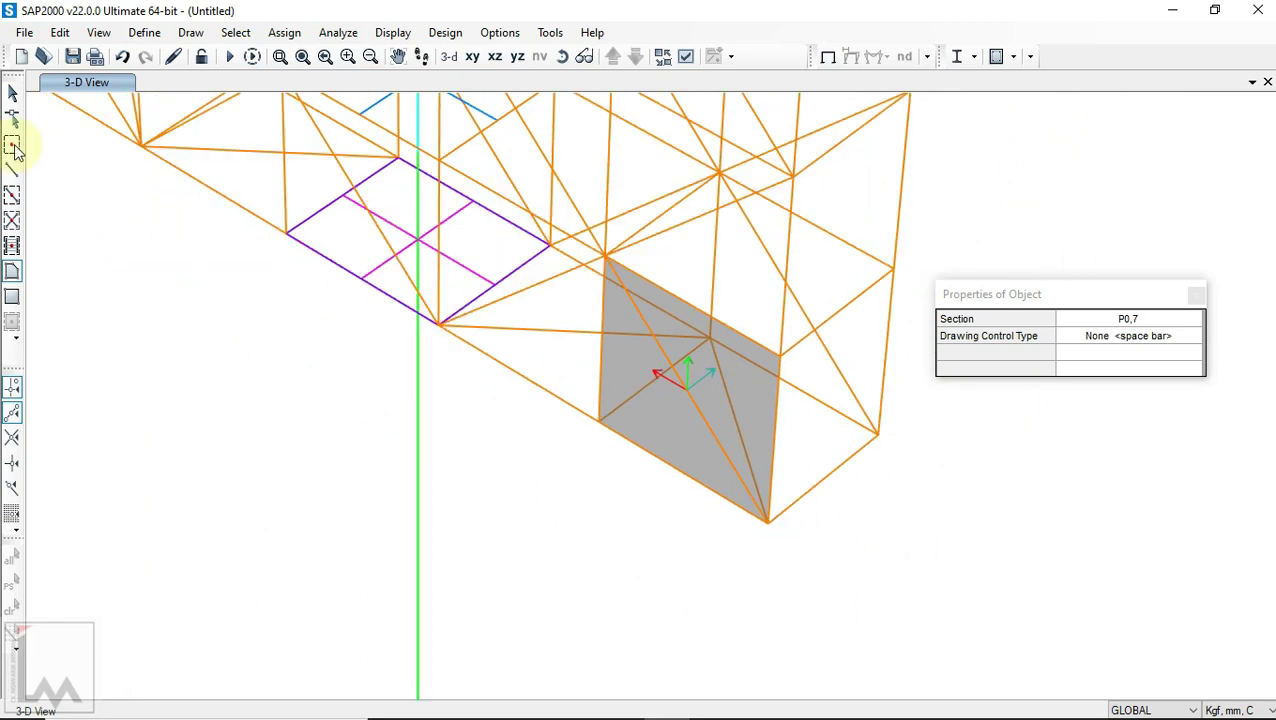
click(12, 93)
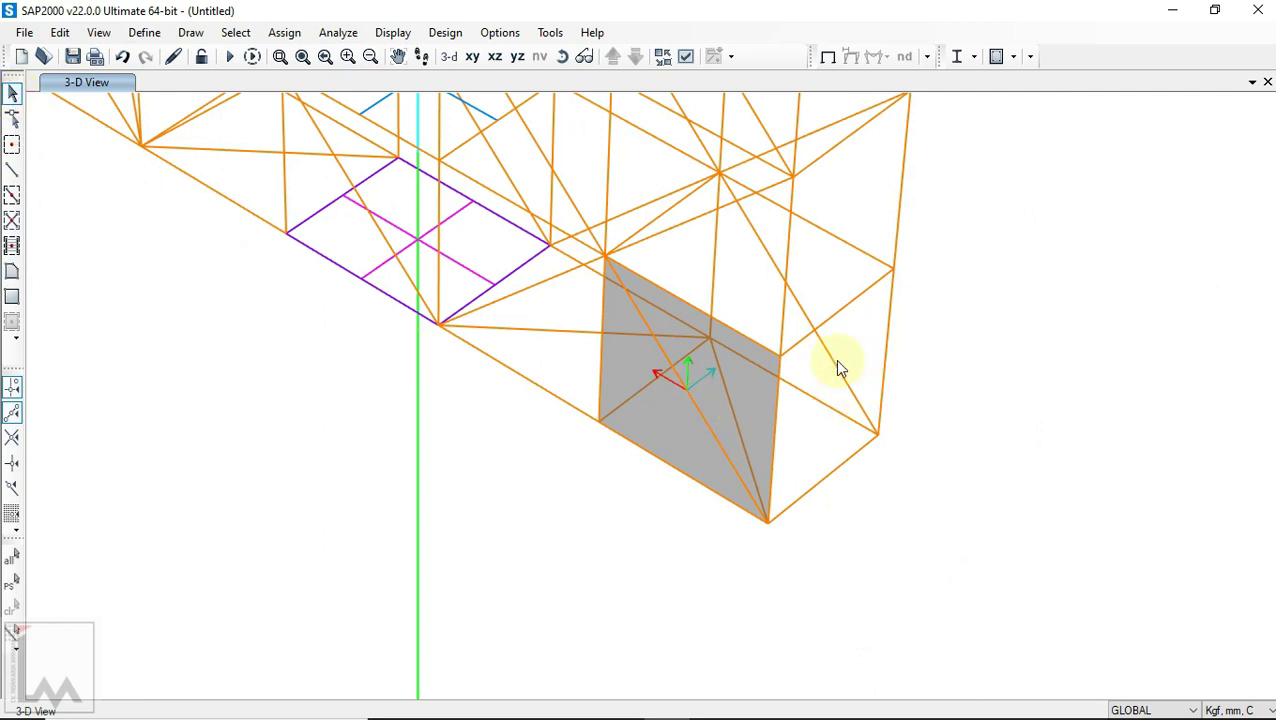
Step: Assign an automatic area mesh of 5 by 5 objects, along edges 1-2 and 1-3, to the P0,7 corner panel
click(675, 433)
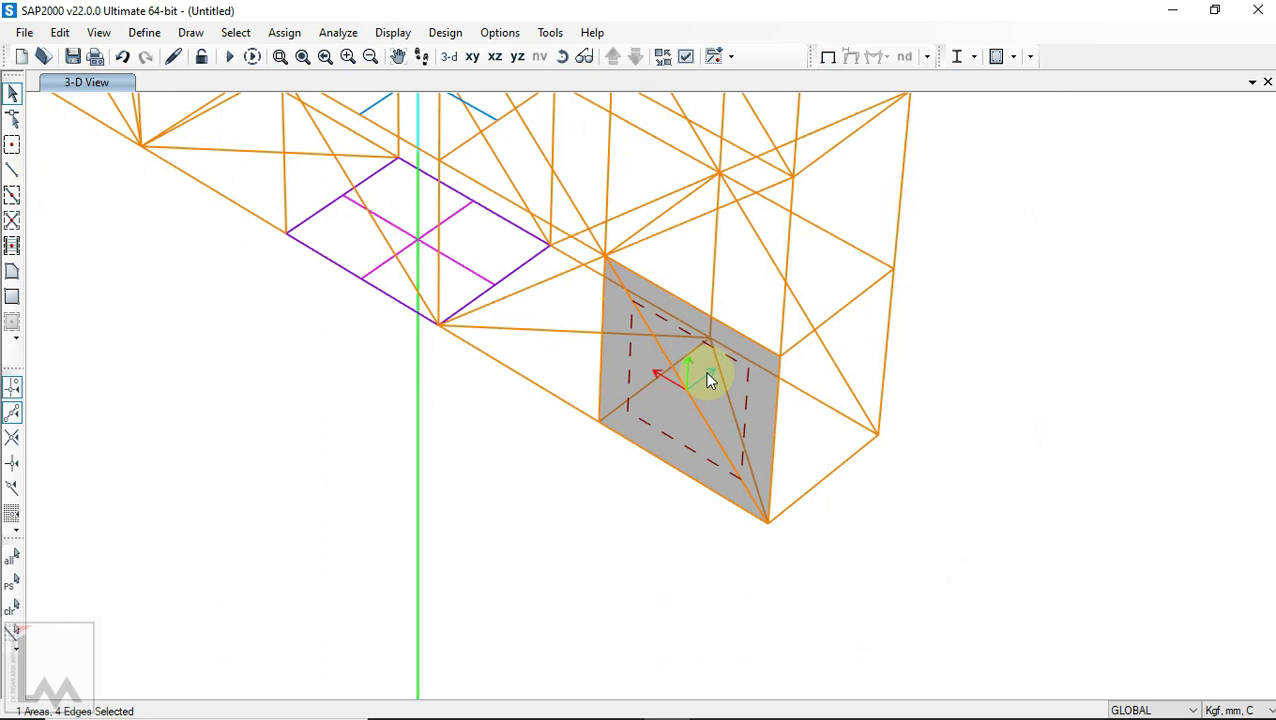
click(284, 32)
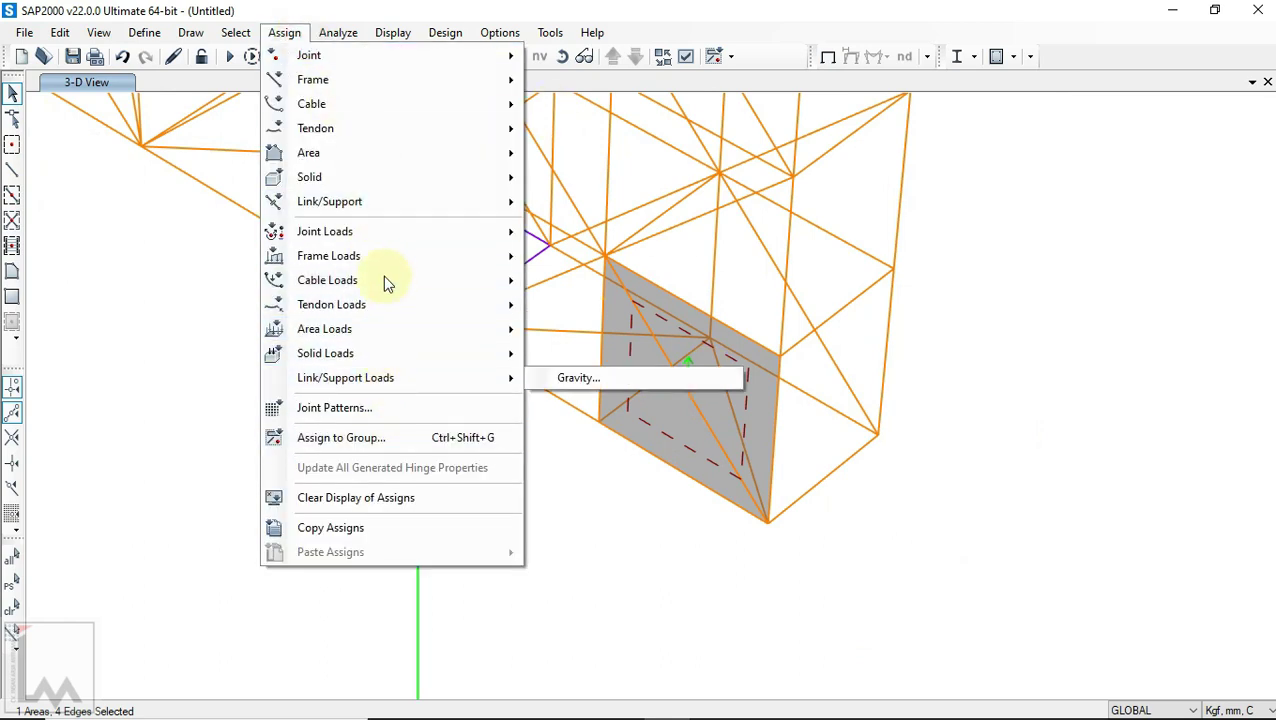
mouse_move(395, 154)
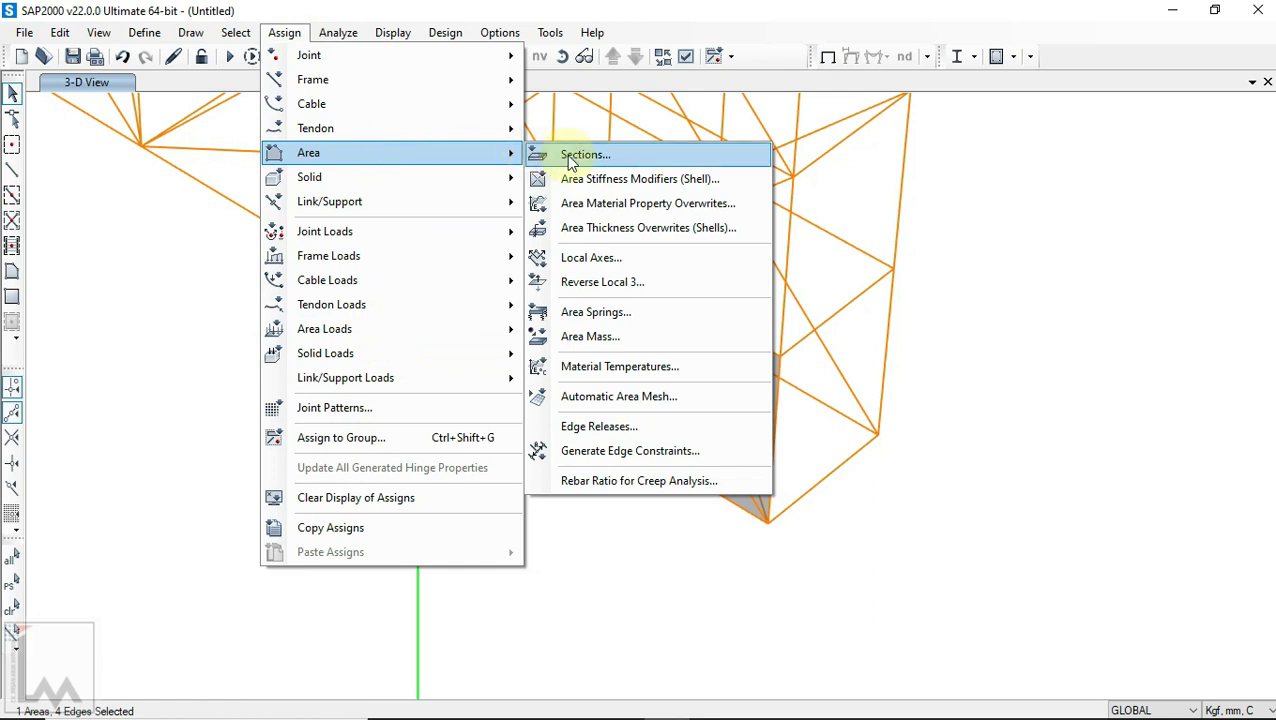
click(620, 398)
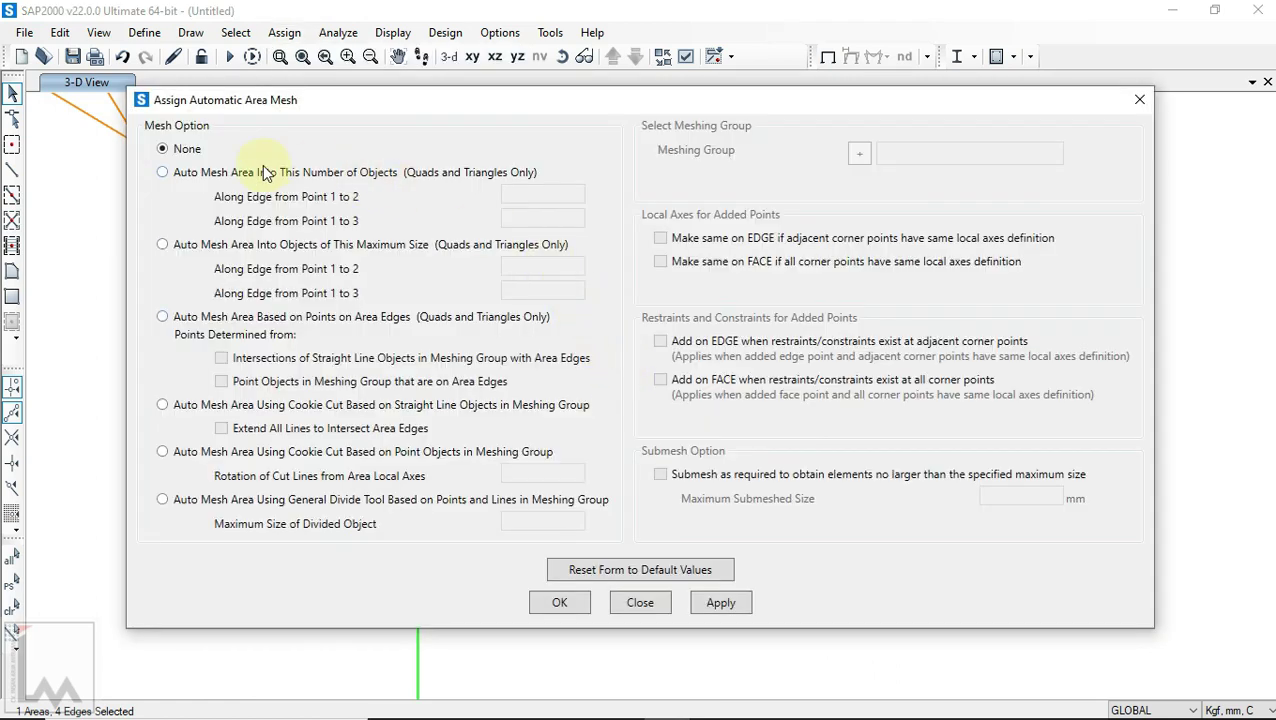
click(266, 172)
double_click(535, 194)
text(5)
double_click(502, 221)
click(712, 604)
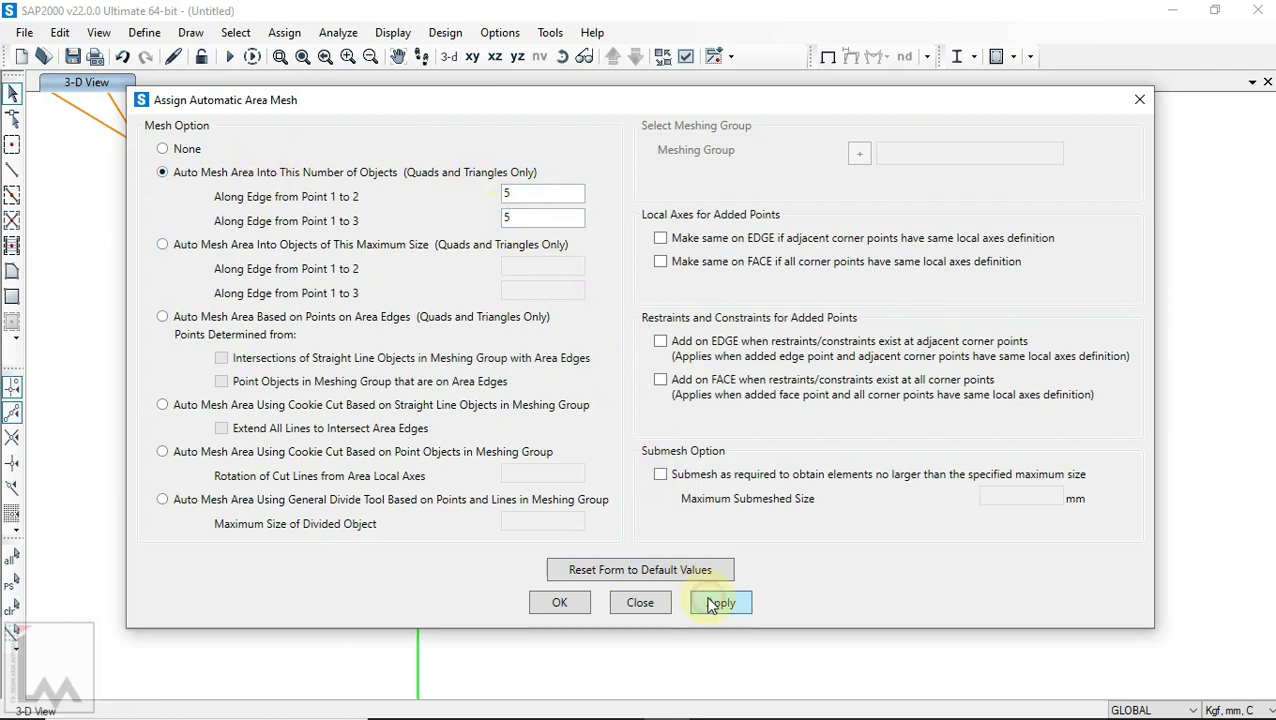
click(563, 602)
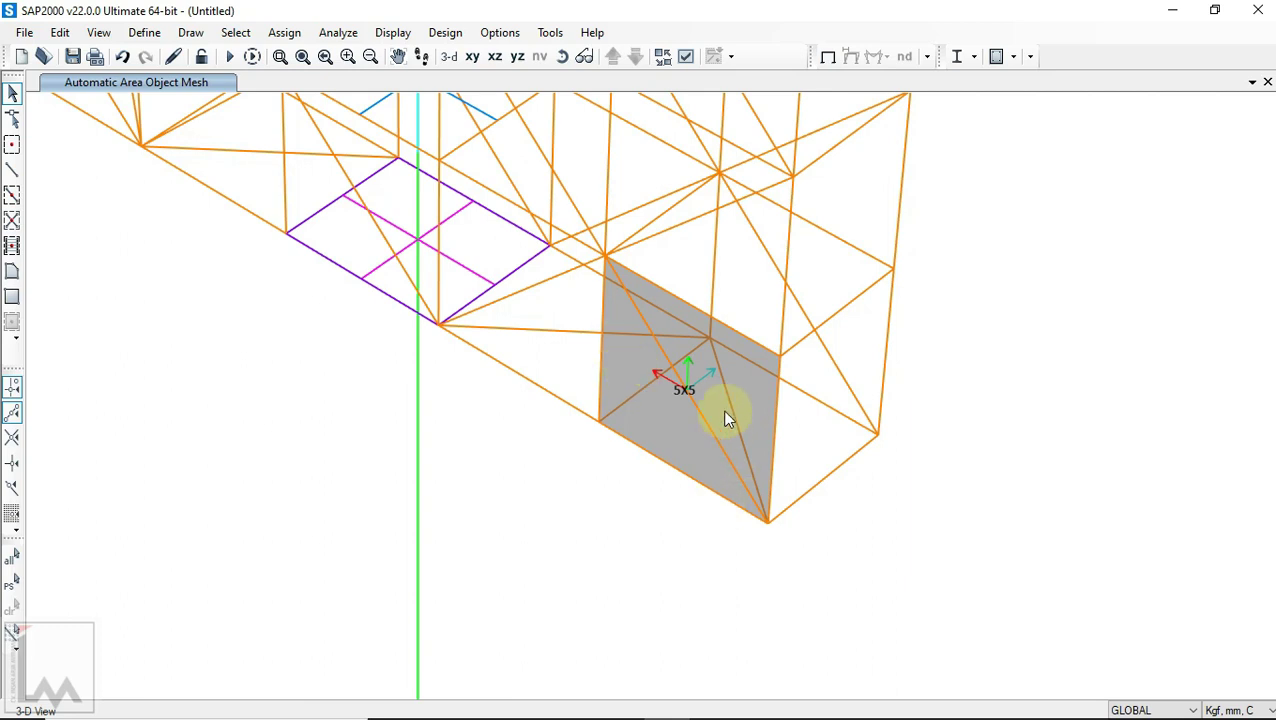
Step: Replicate the meshed corner panel linearly 4 times at dy 1000 mm, taking the increment from its two lower corner points
scroll(727, 418, down, 3)
scroll(725, 456, up, 3)
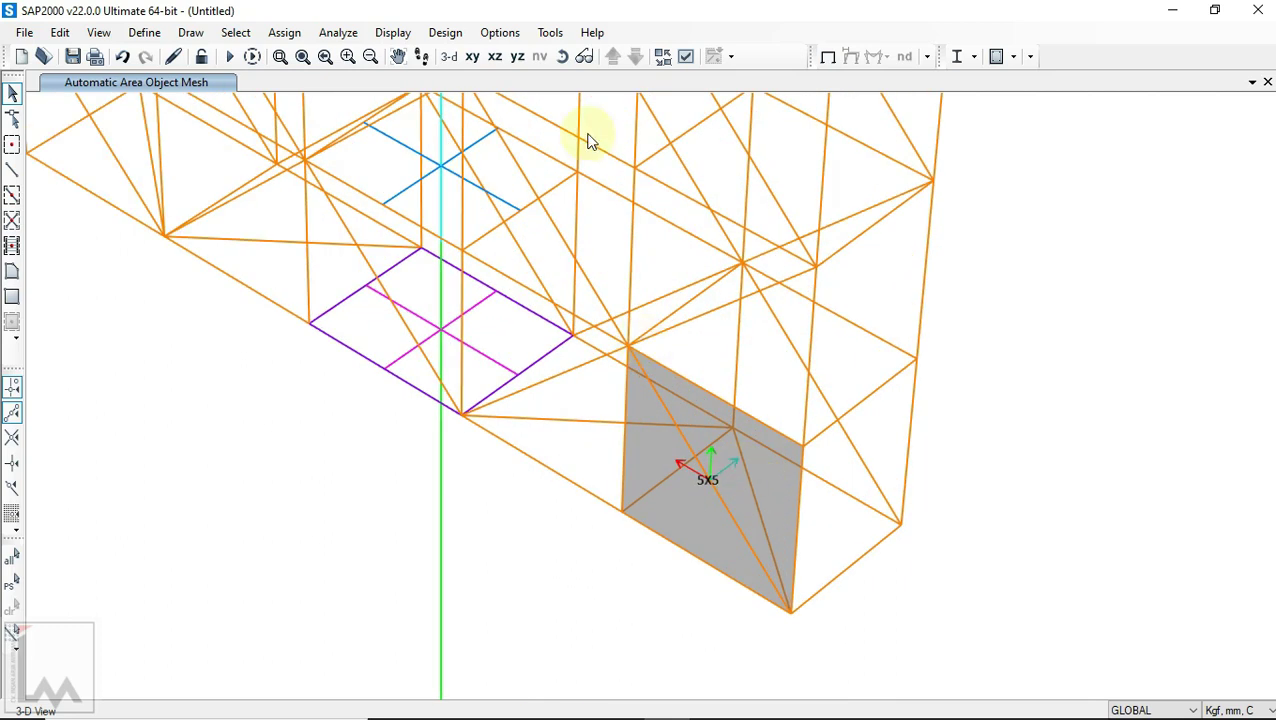
scroll(704, 533, down, 4)
scroll(710, 485, up, 3)
scroll(697, 370, up, 2)
click(686, 368)
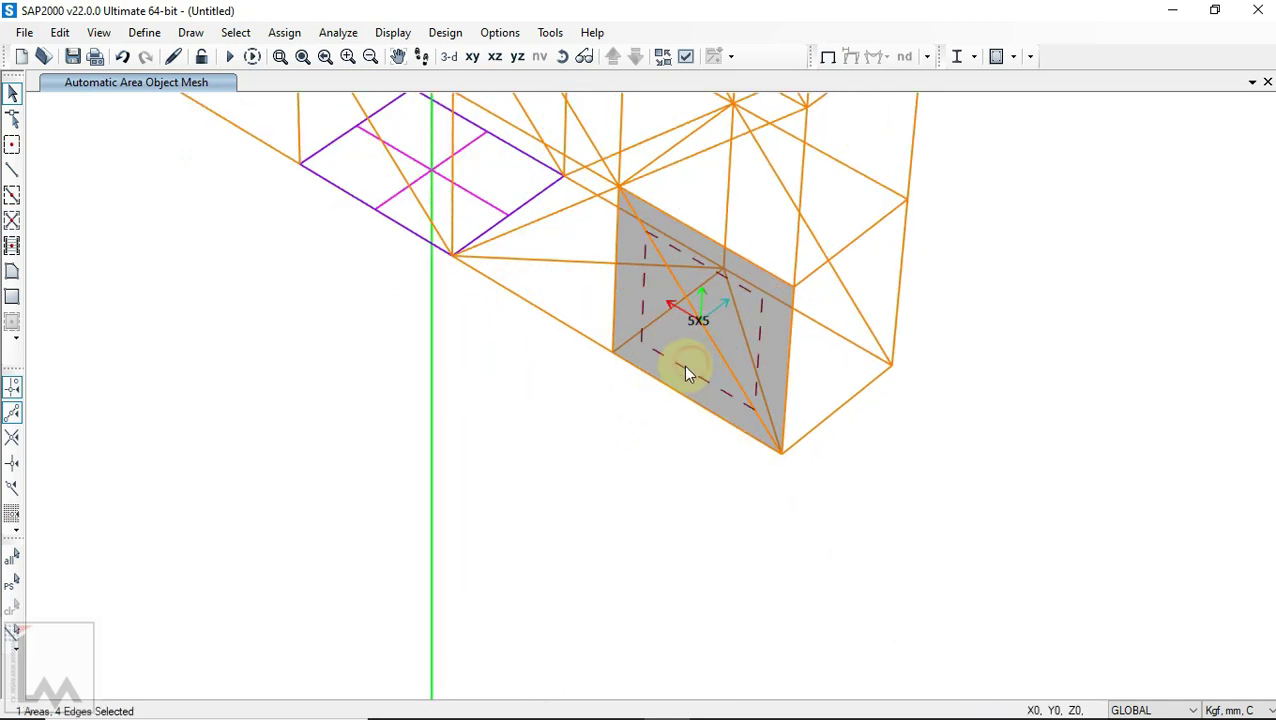
click(60, 32)
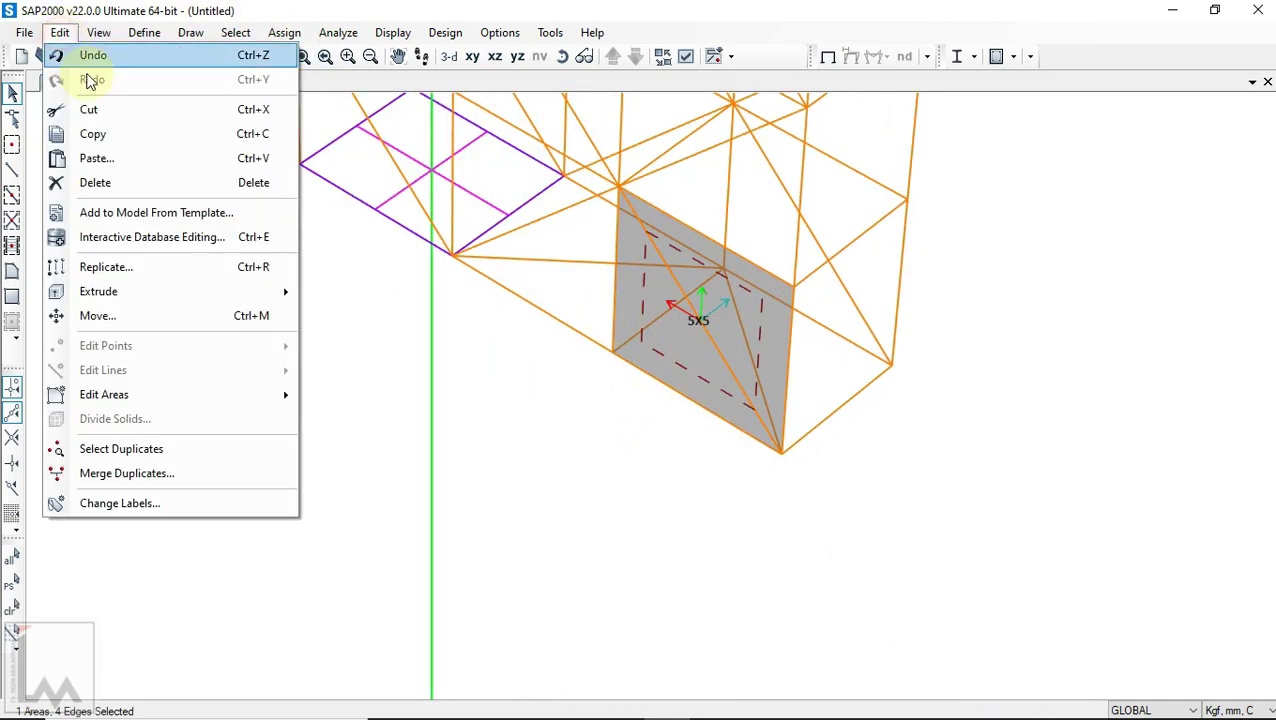
click(138, 269)
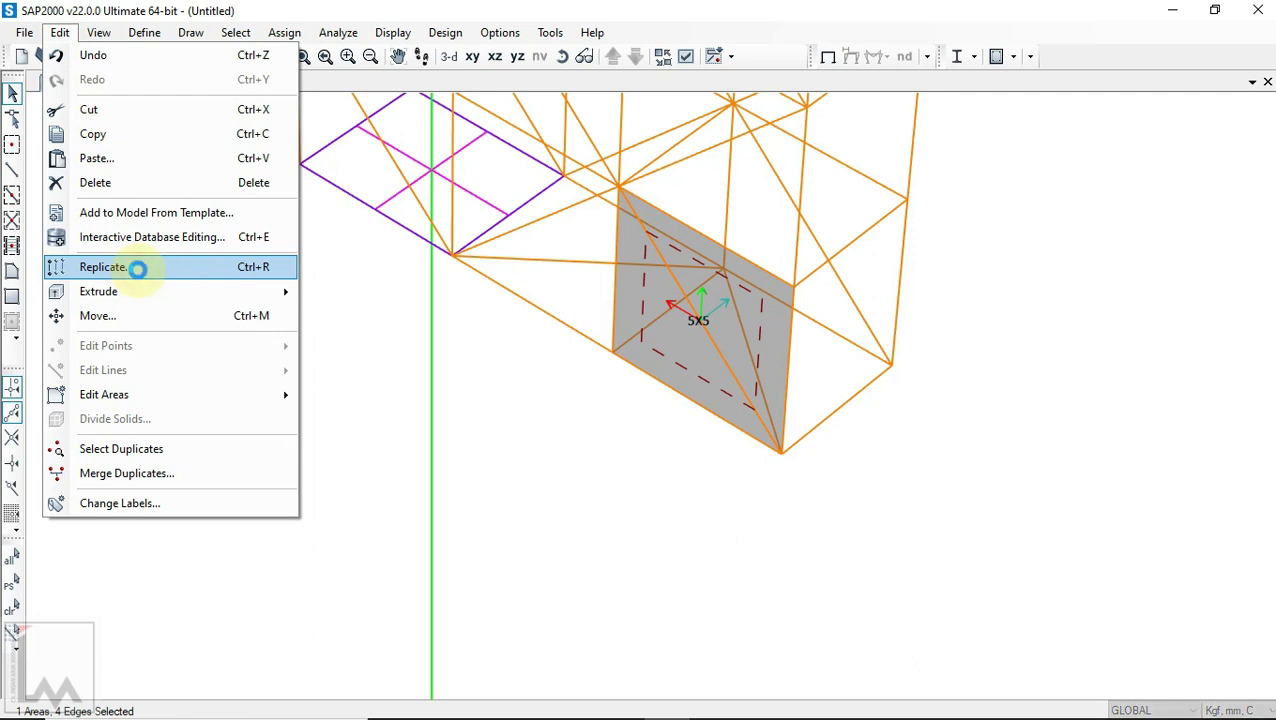
drag(558, 150, 1031, 197)
click(1091, 349)
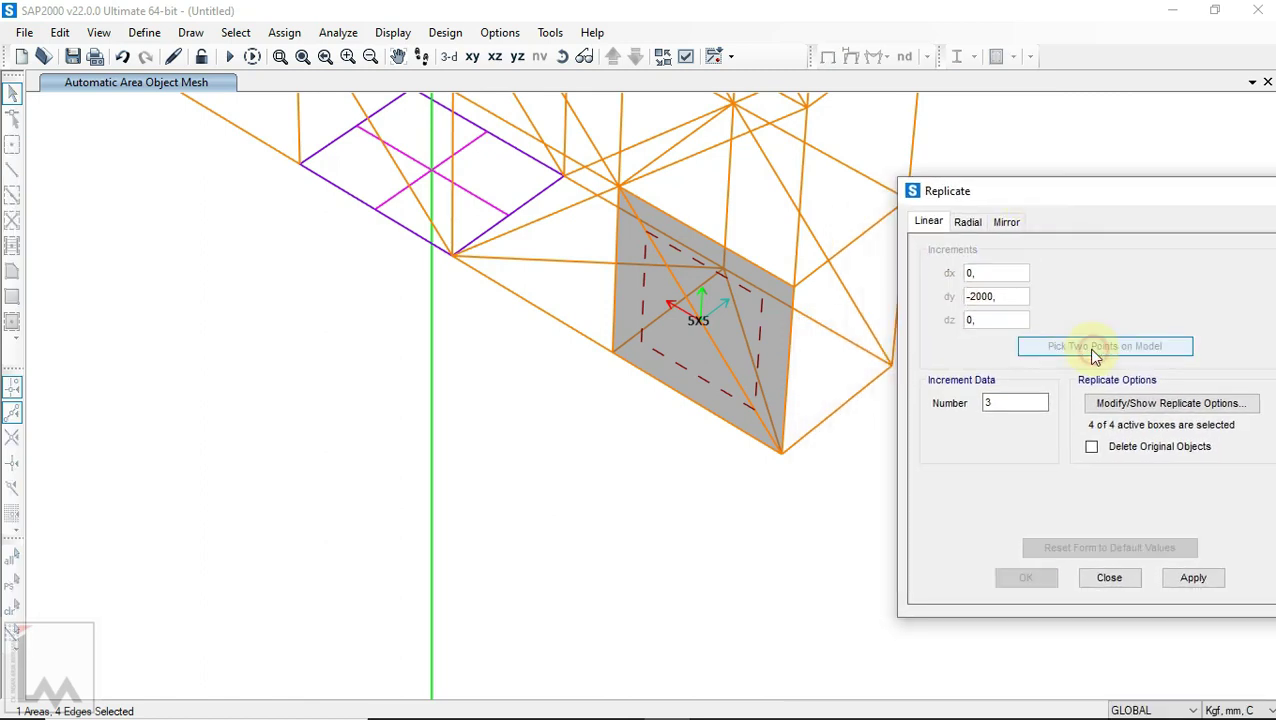
click(783, 452)
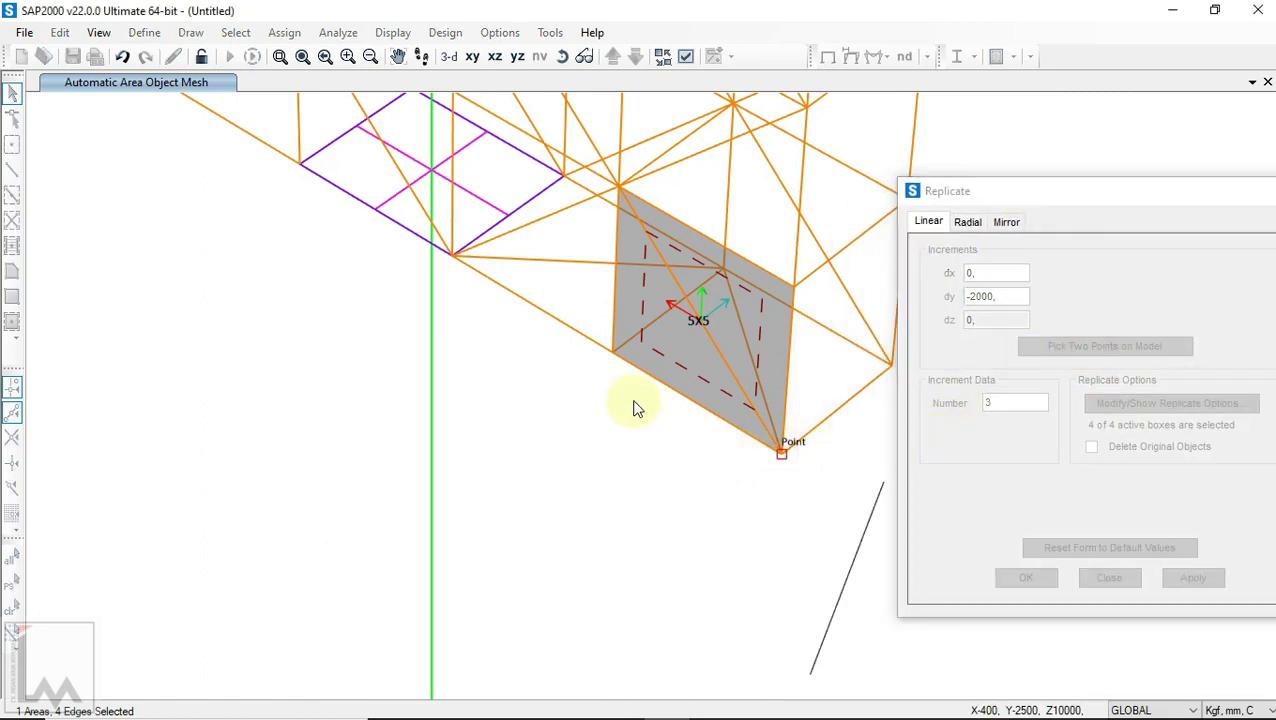
click(610, 354)
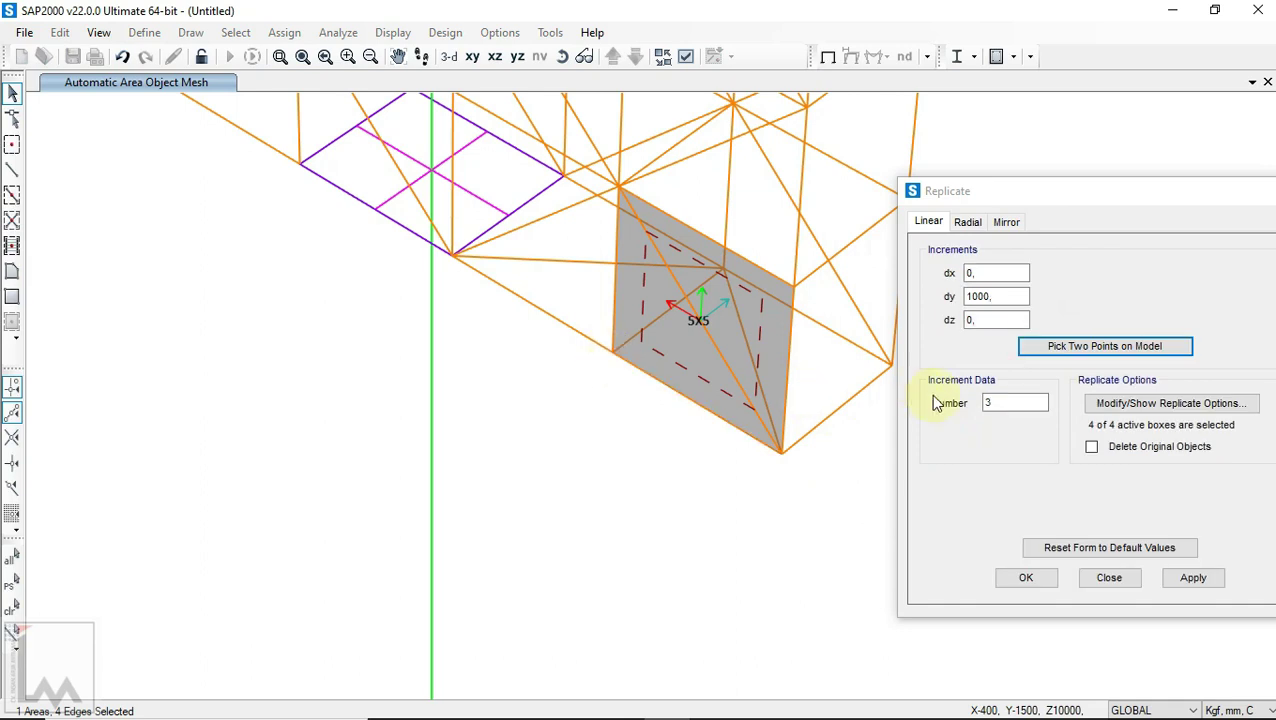
click(1003, 403)
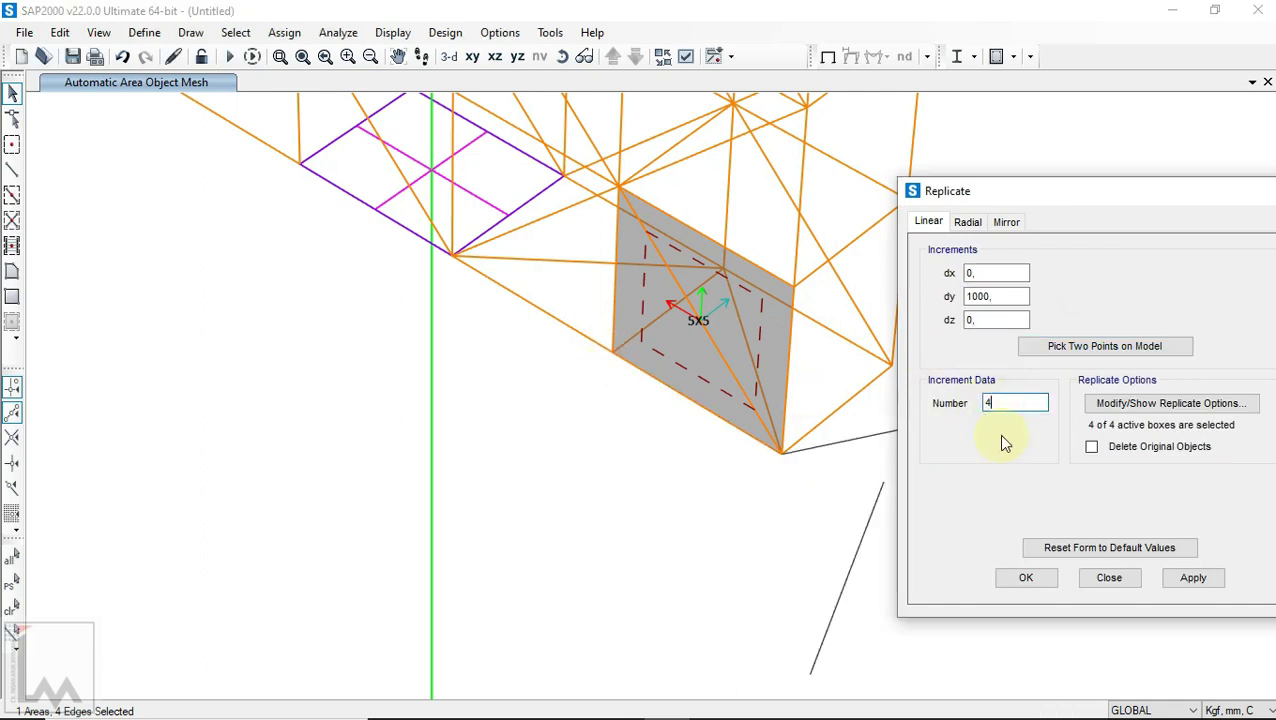
click(1207, 578)
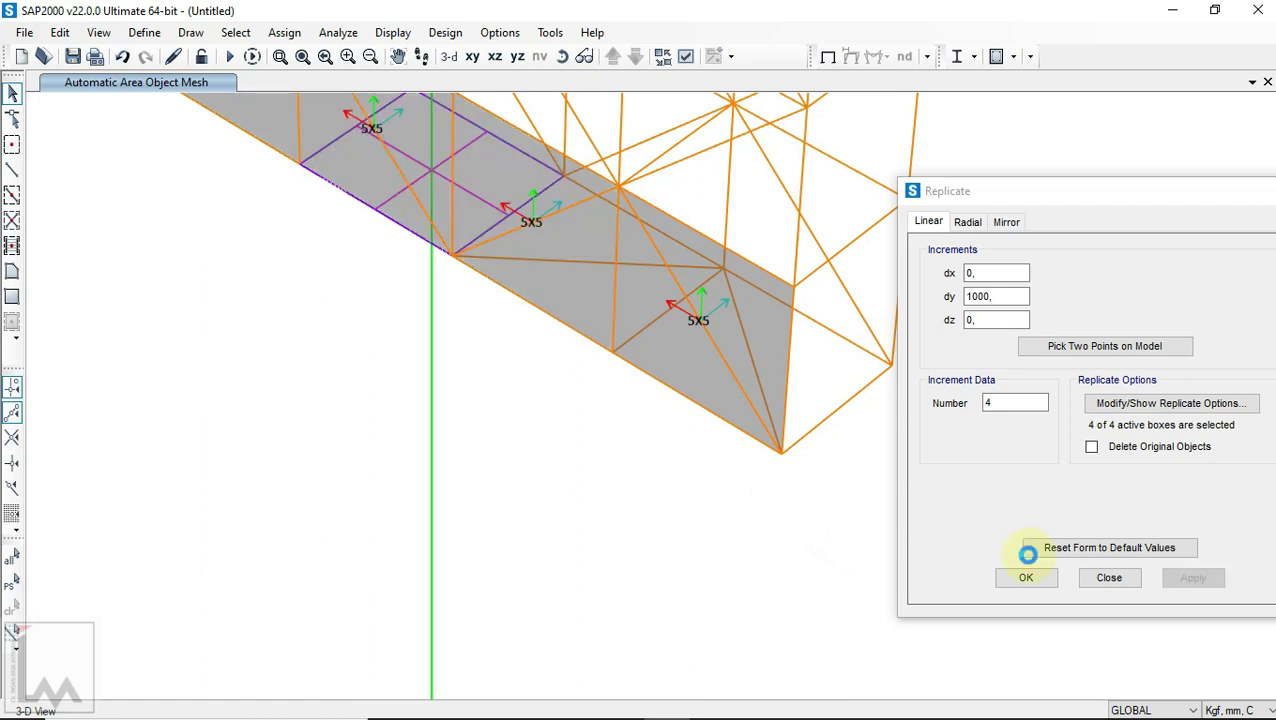
Step: Select the five panels of the lowest row and replicate them once at dx 800 mm, using two picked points across the frame's depth
scroll(755, 512, down, 2)
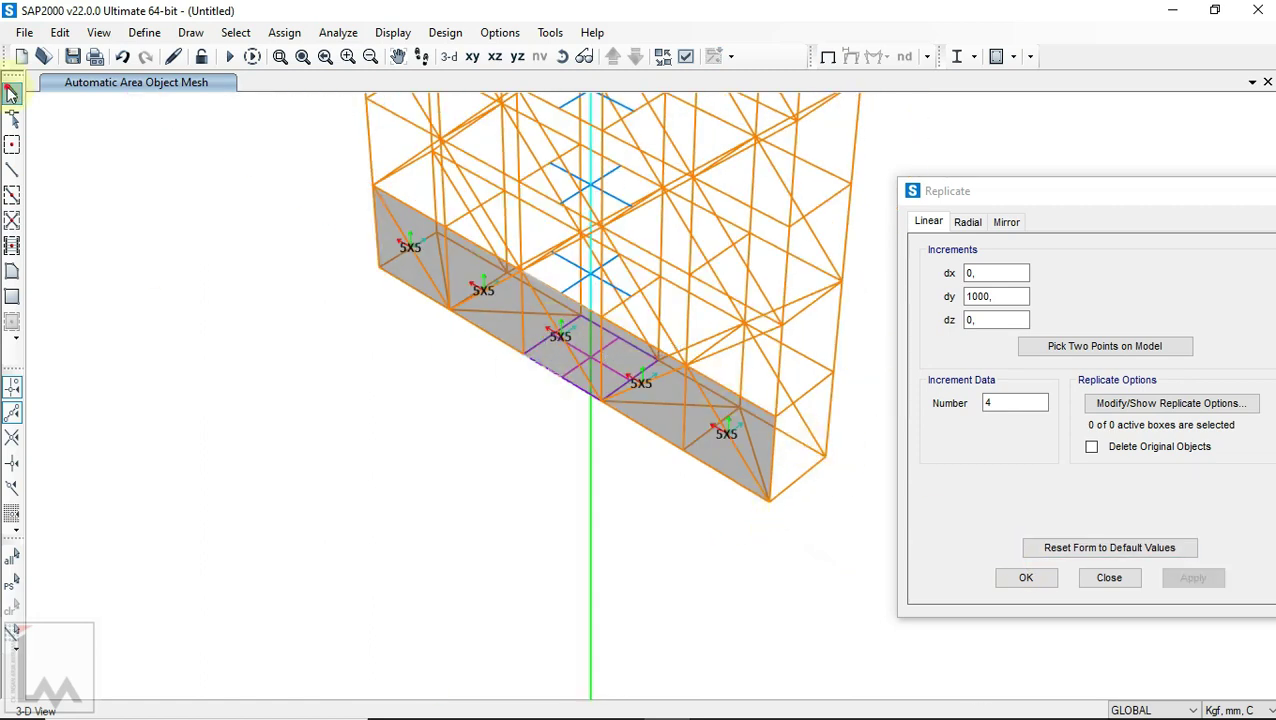
scroll(698, 449, up, 2)
click(684, 447)
click(571, 386)
click(330, 240)
click(258, 198)
shift+middle_drag(231, 179, 300, 341)
click(535, 462)
mouse_move(502, 427)
shift+middle_down()
mouse_move(352, 309)
mouse_move(514, 410)
shift+middle_up()
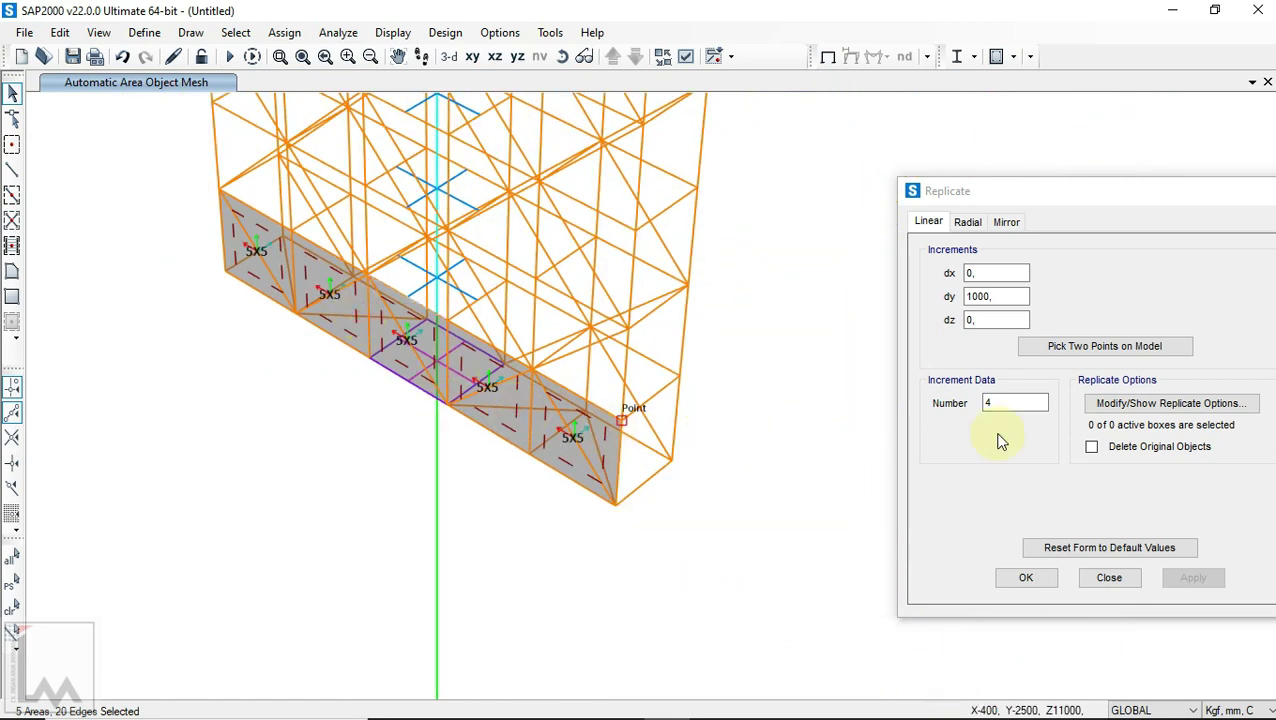
click(1145, 347)
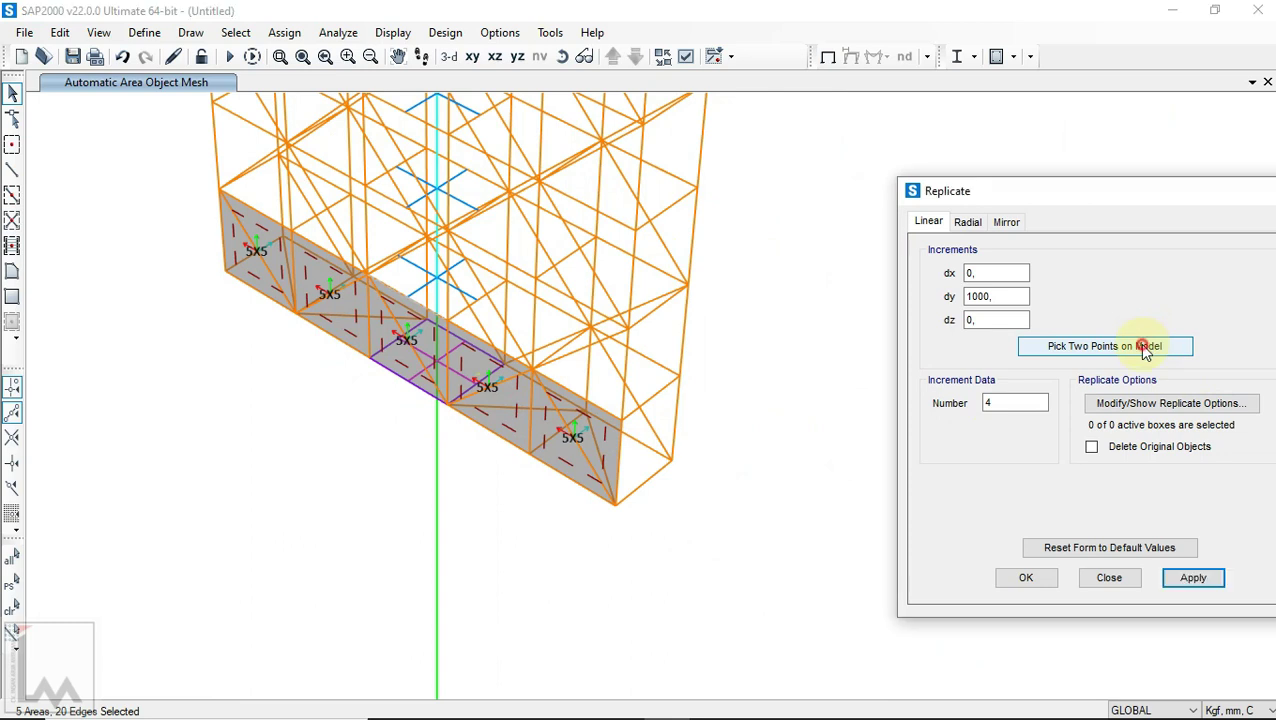
click(616, 505)
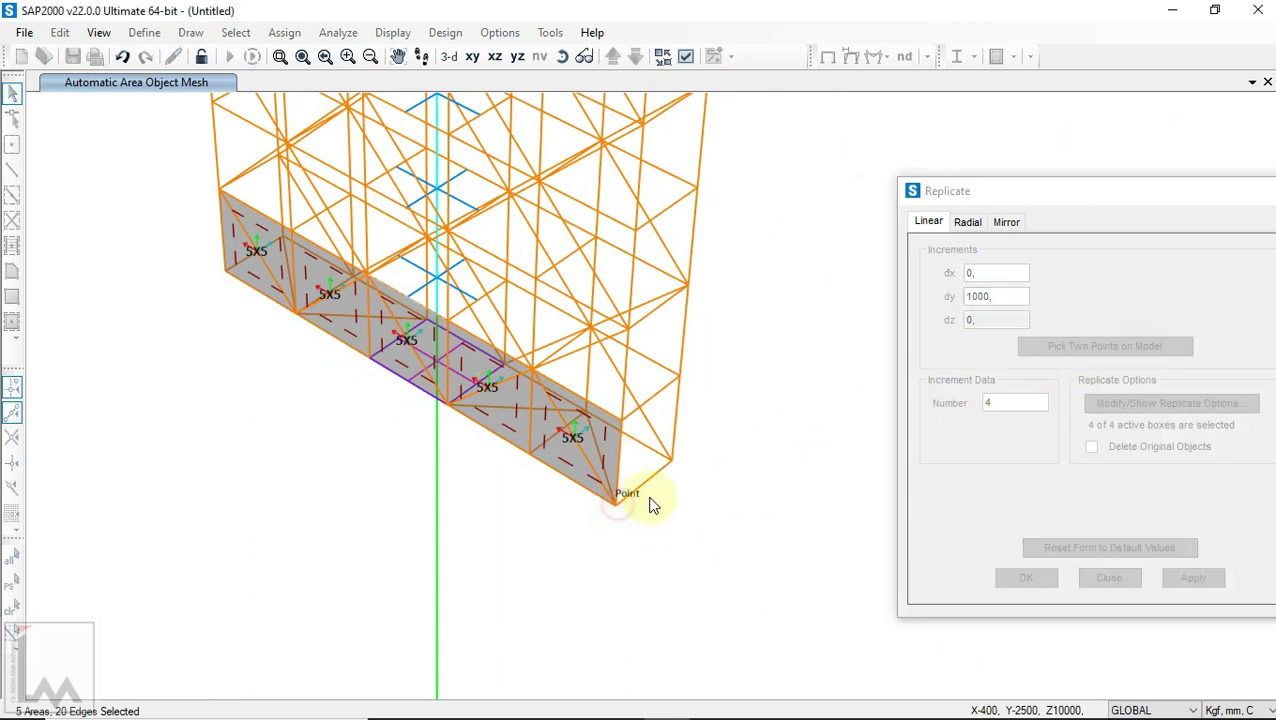
click(672, 462)
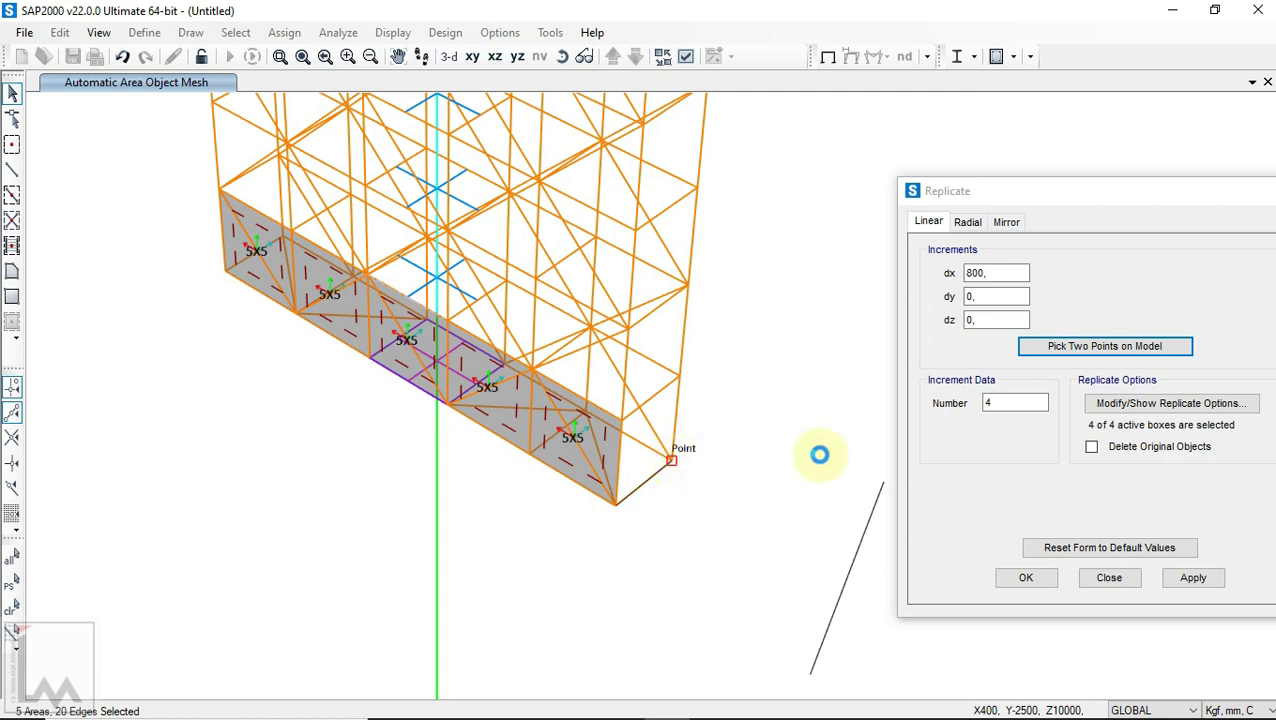
click(1006, 403)
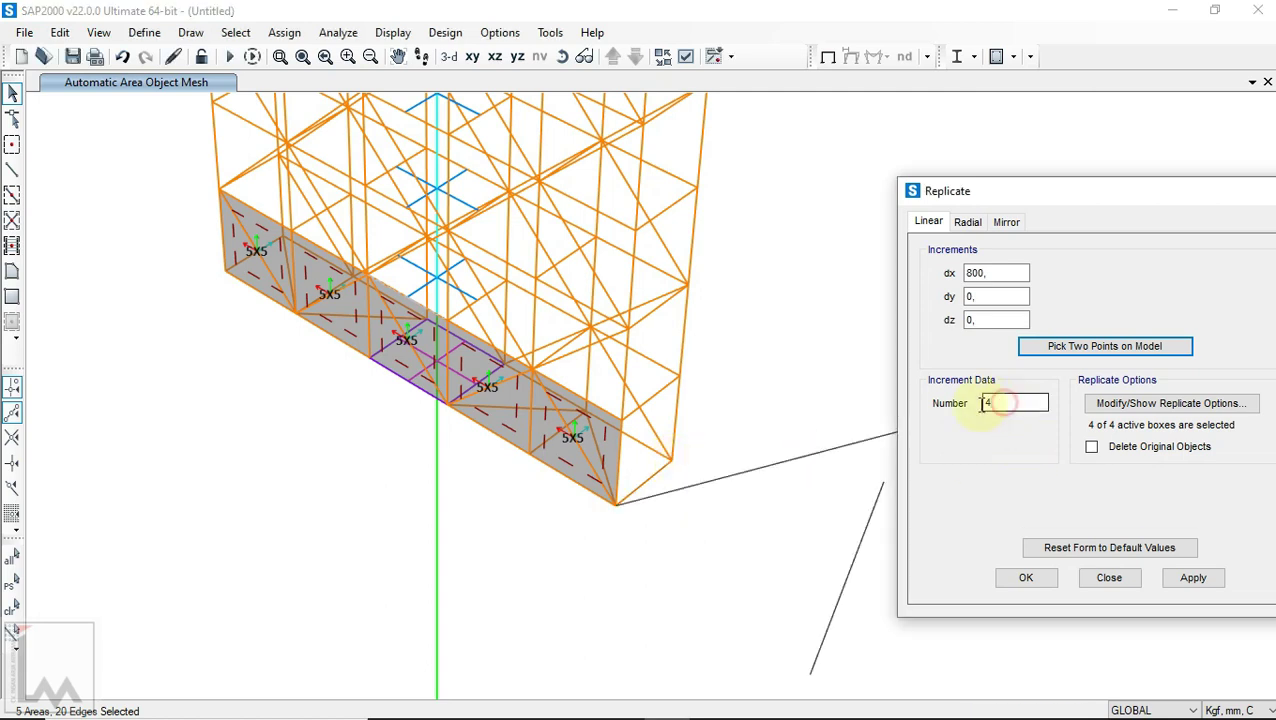
text(4)
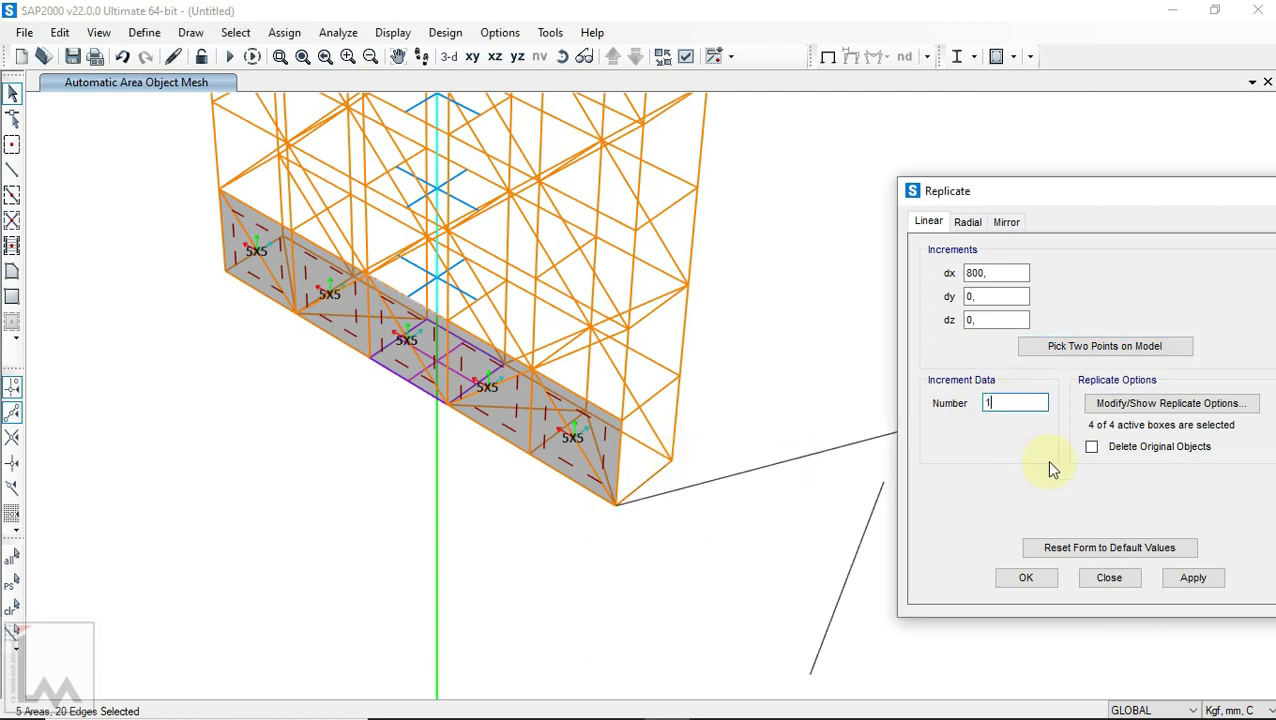
click(1193, 578)
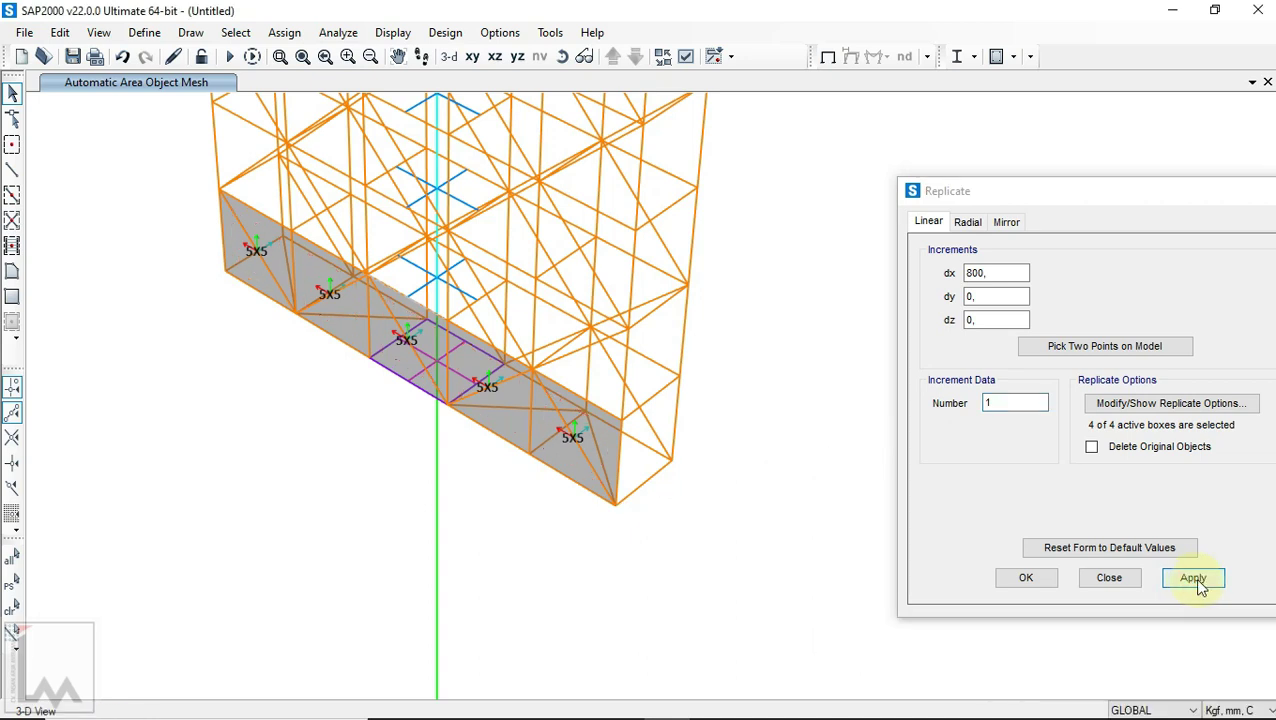
click(1195, 579)
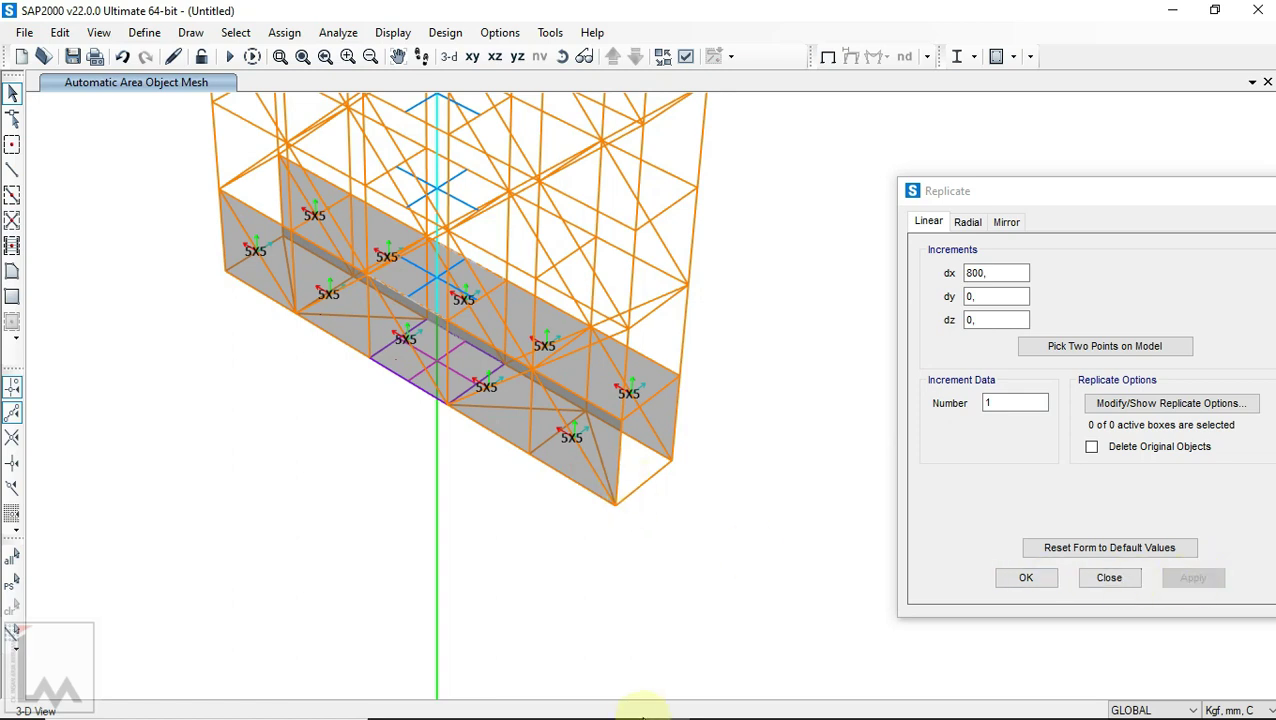
Step: Start the Draw Poly Area tool and examine the component and panel wind load lists in Materi 14.pdf in Adobe Acrobat Pro
mouse_move(686, 708)
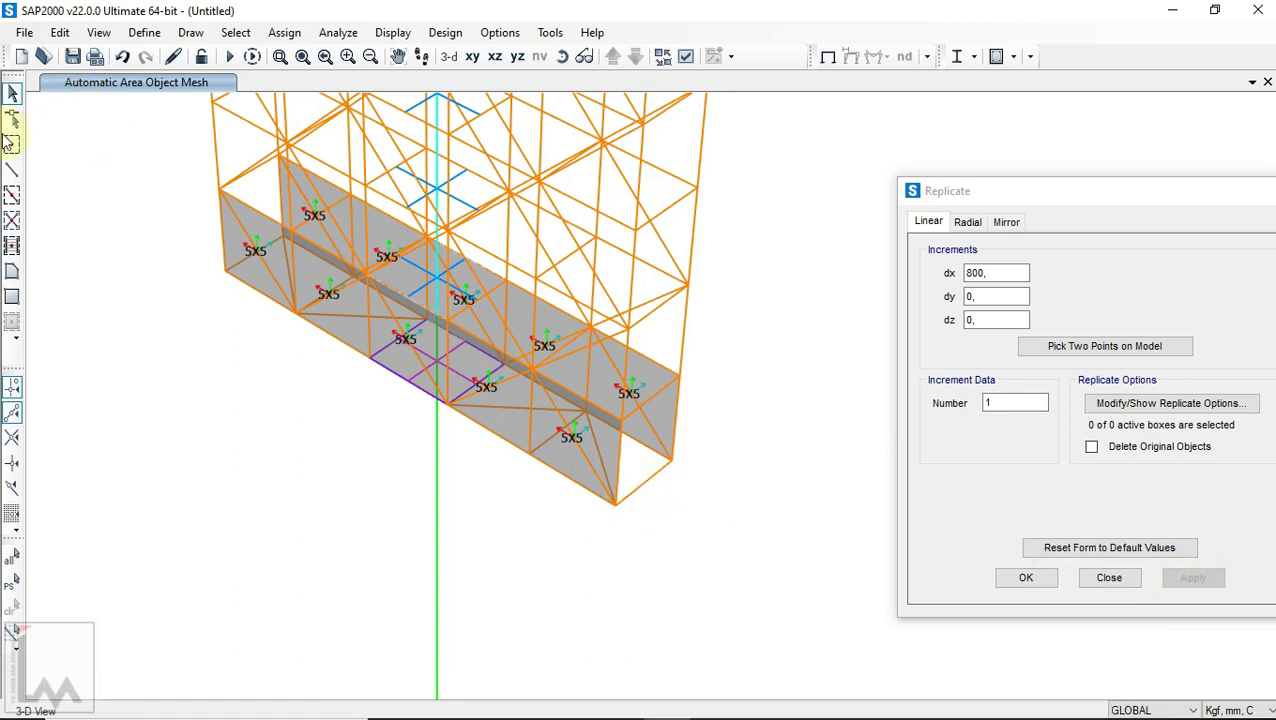
click(12, 270)
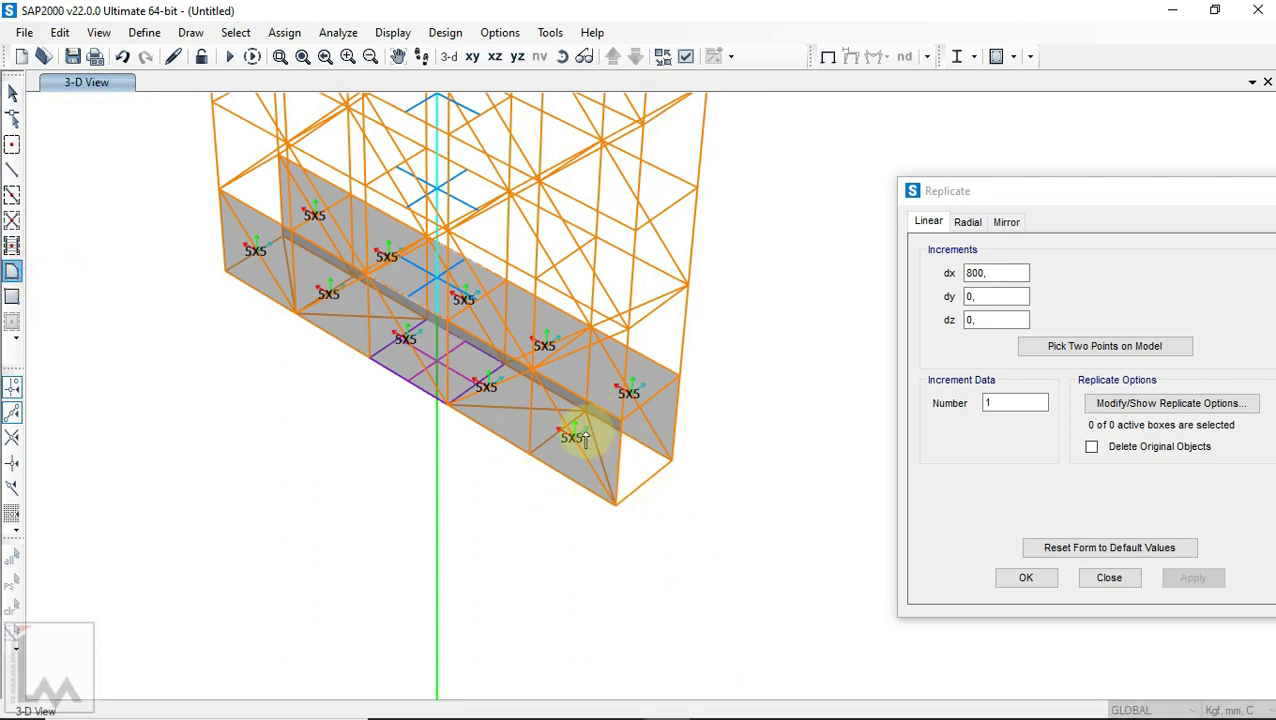
click(768, 704)
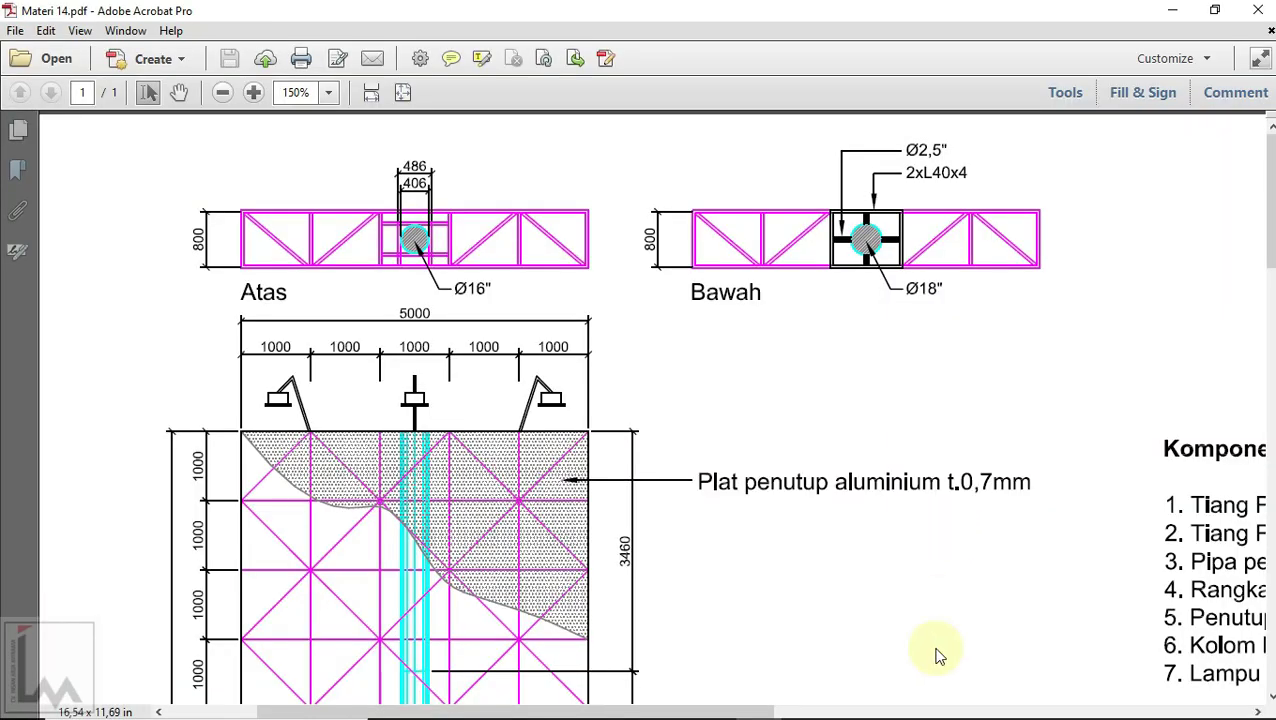
drag(755, 710, 1020, 710)
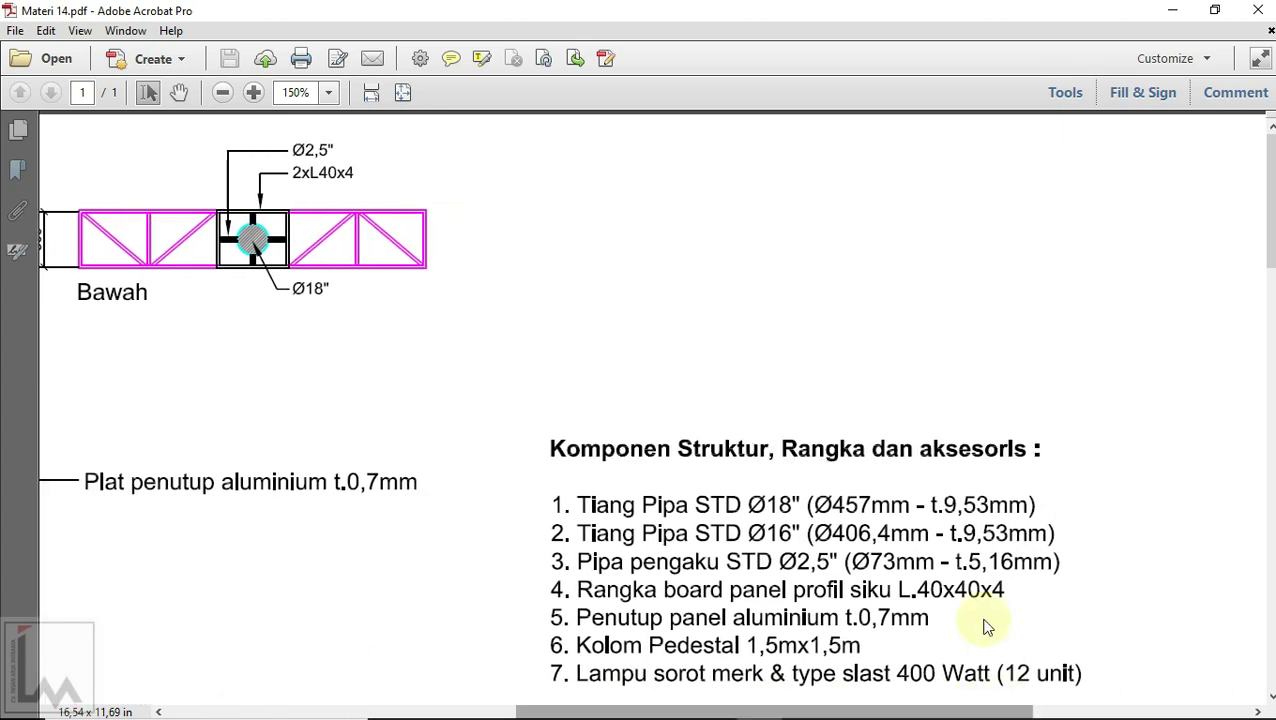
scroll(987, 627, down, 1)
drag(1271, 231, 1271, 518)
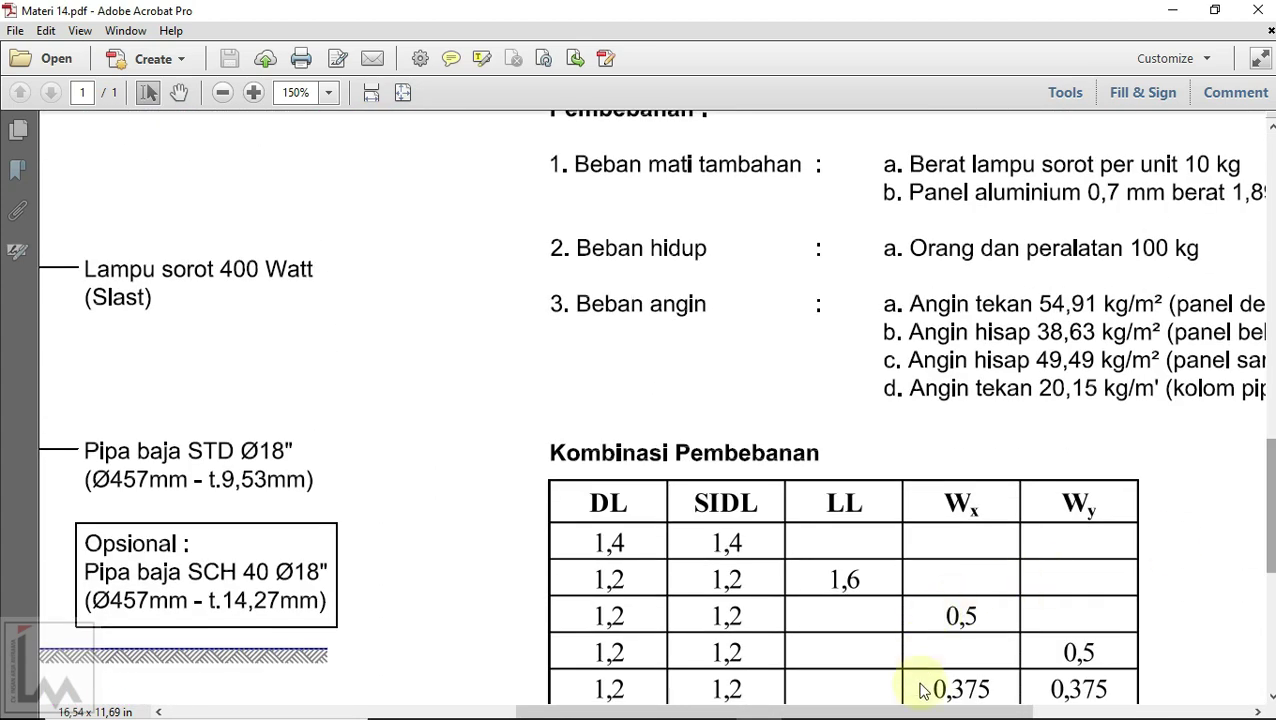
drag(917, 708, 977, 708)
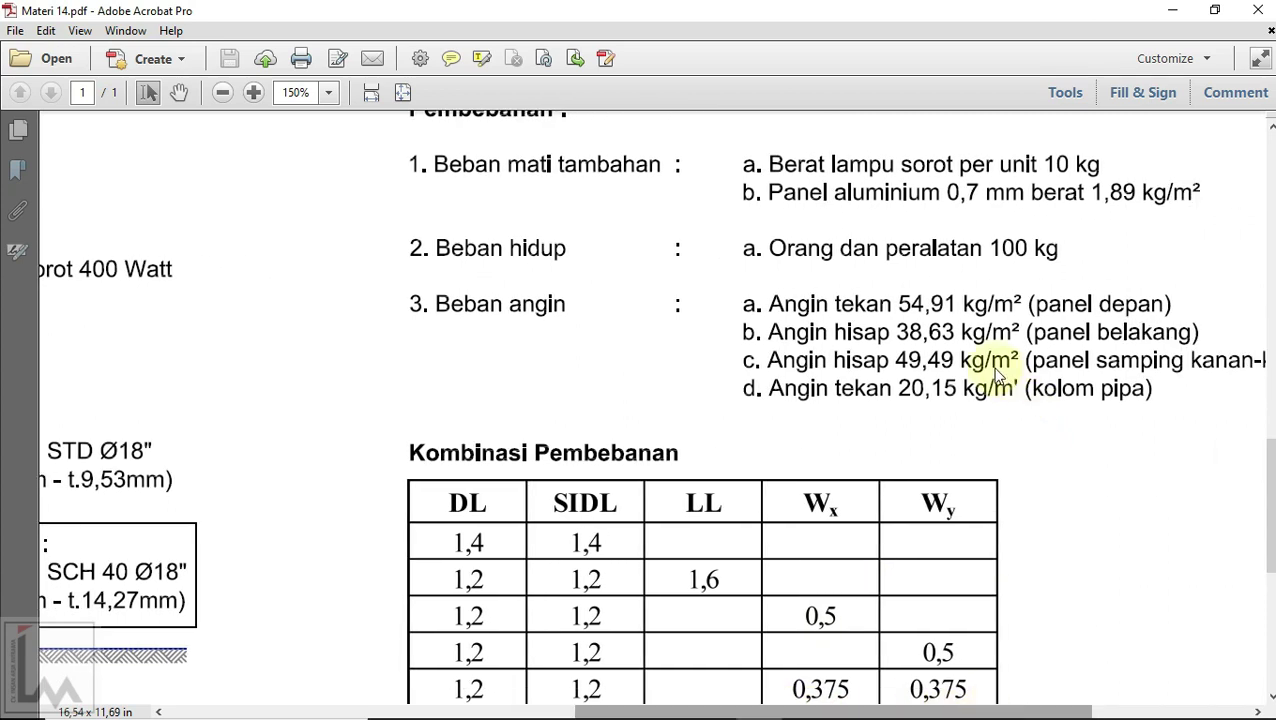
Step: Return to SAP2000 and draw a P0,7 side panel across the frame's Y -2500 end, between Z 10000 and Z 11000
mouse_move(752, 712)
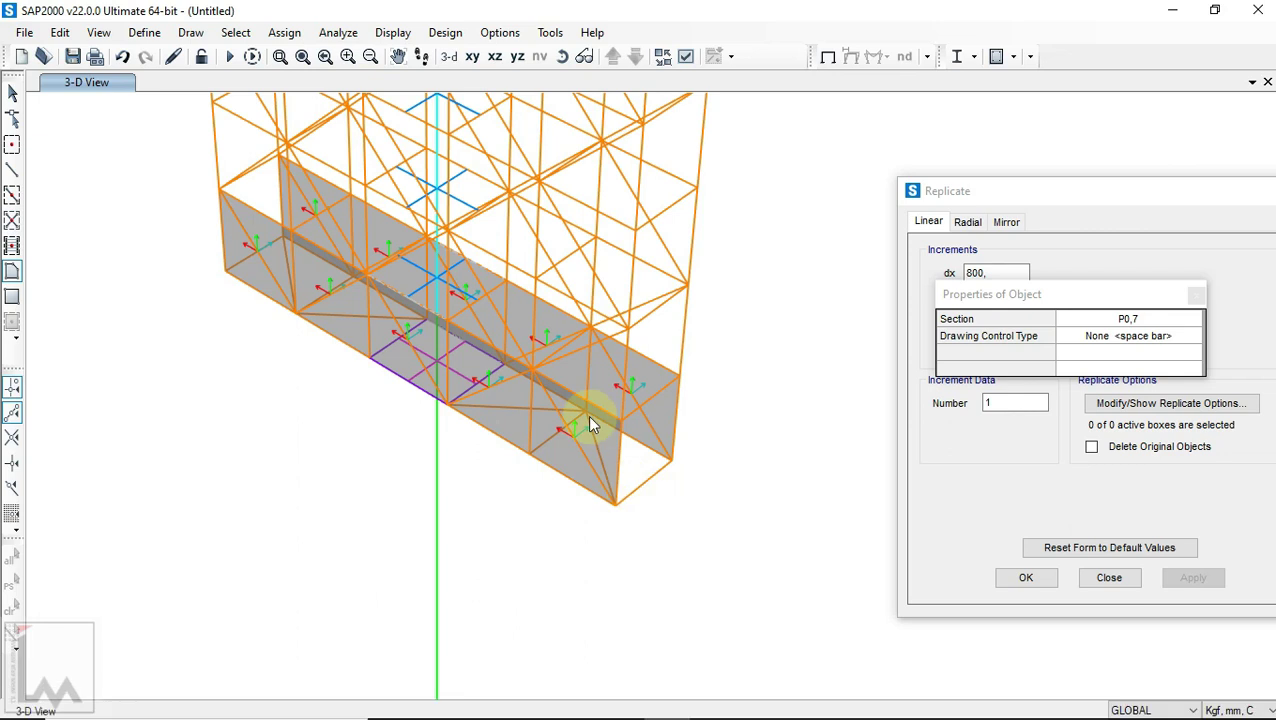
scroll(587, 420, up, 2)
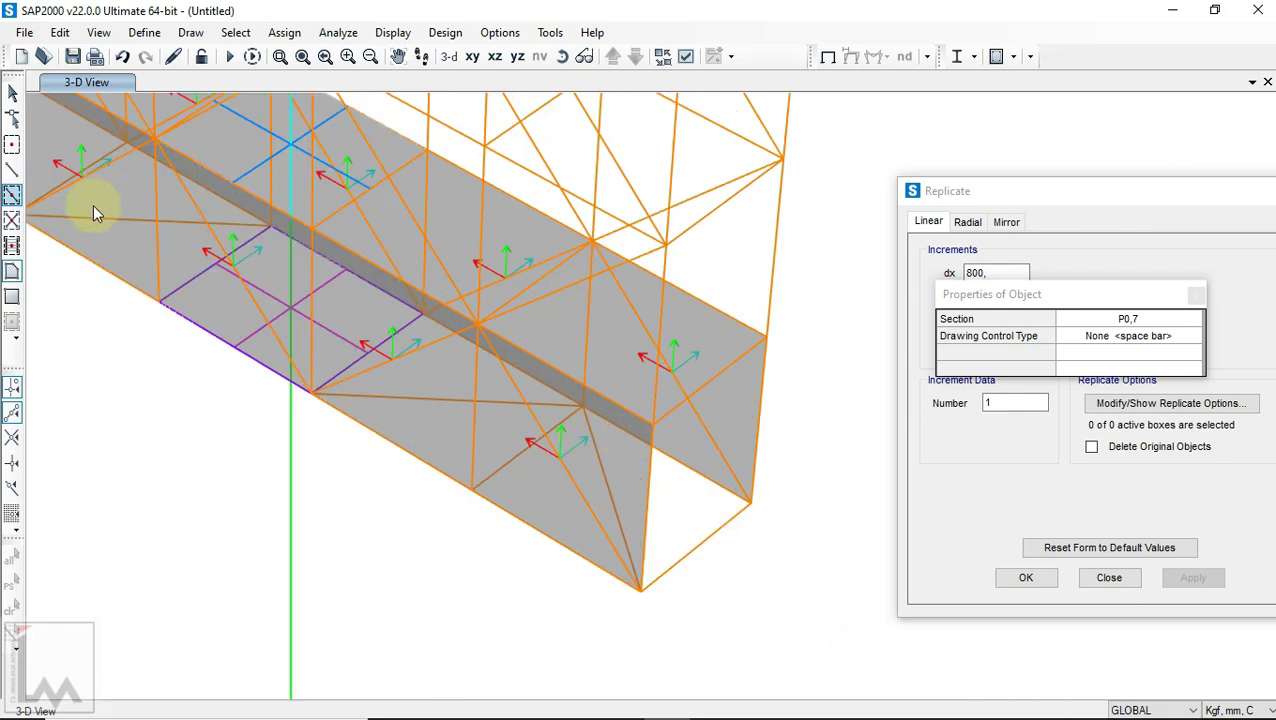
click(642, 590)
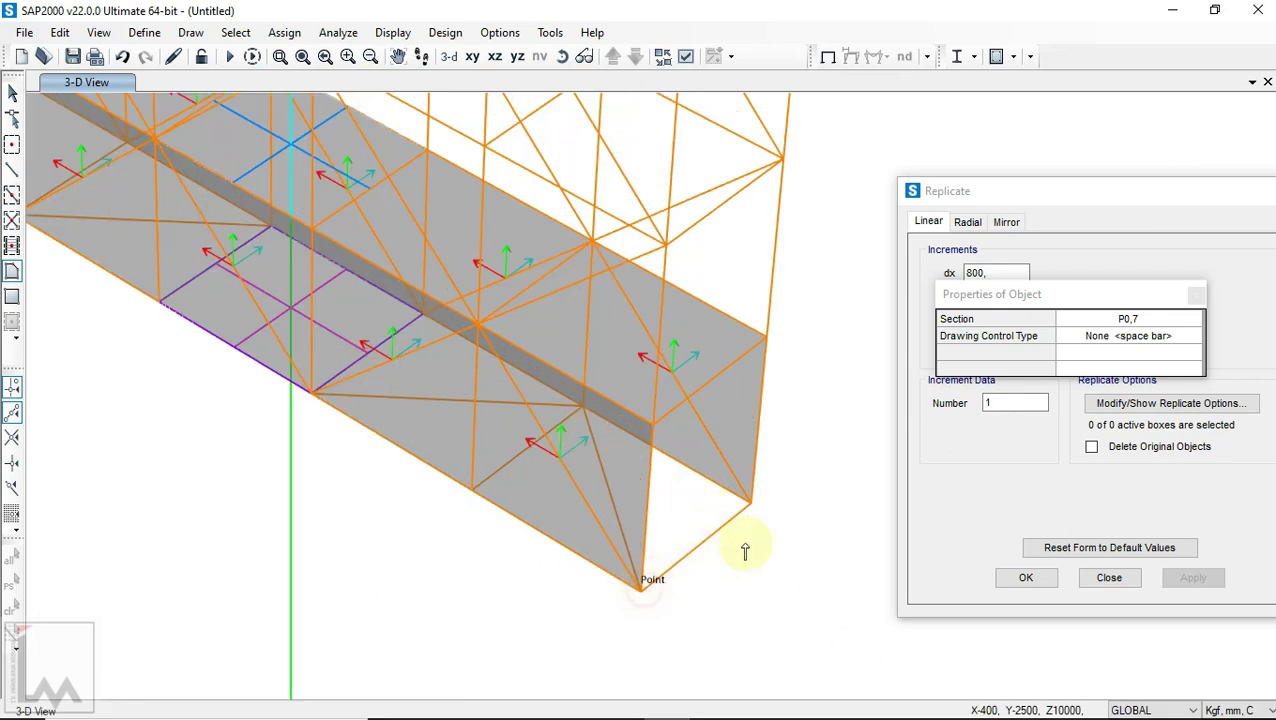
click(750, 503)
click(765, 340)
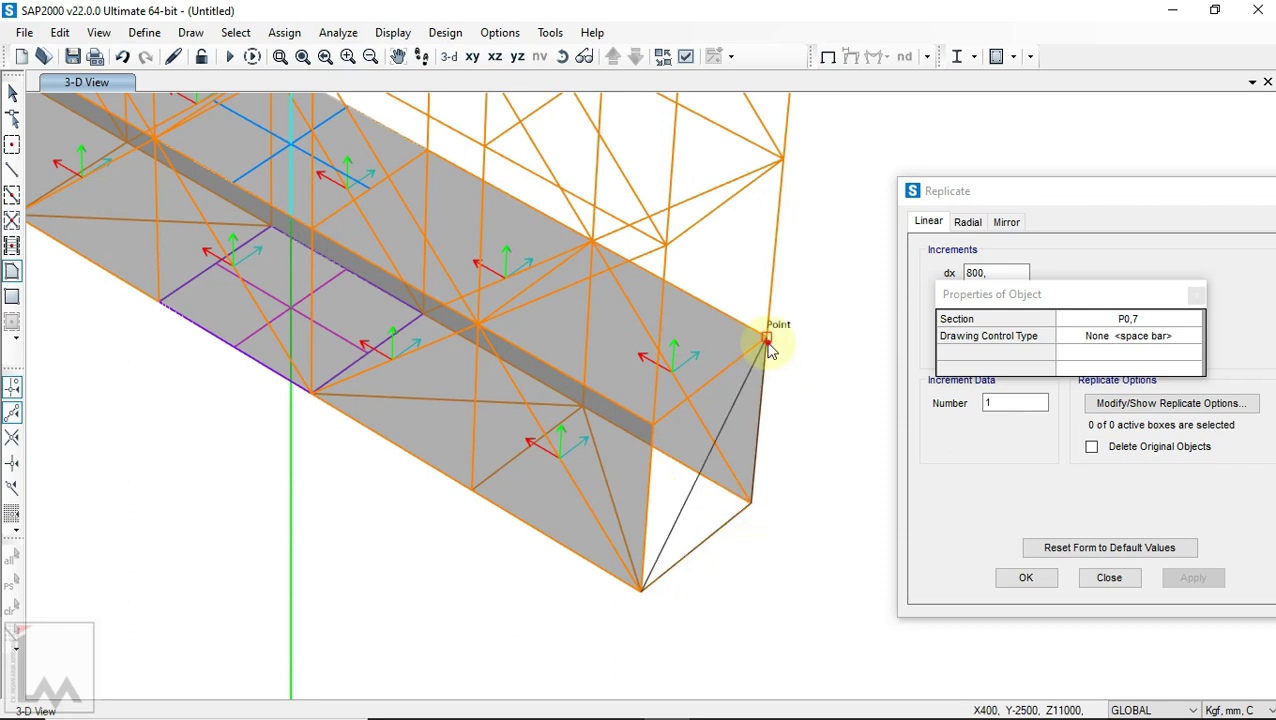
click(655, 424)
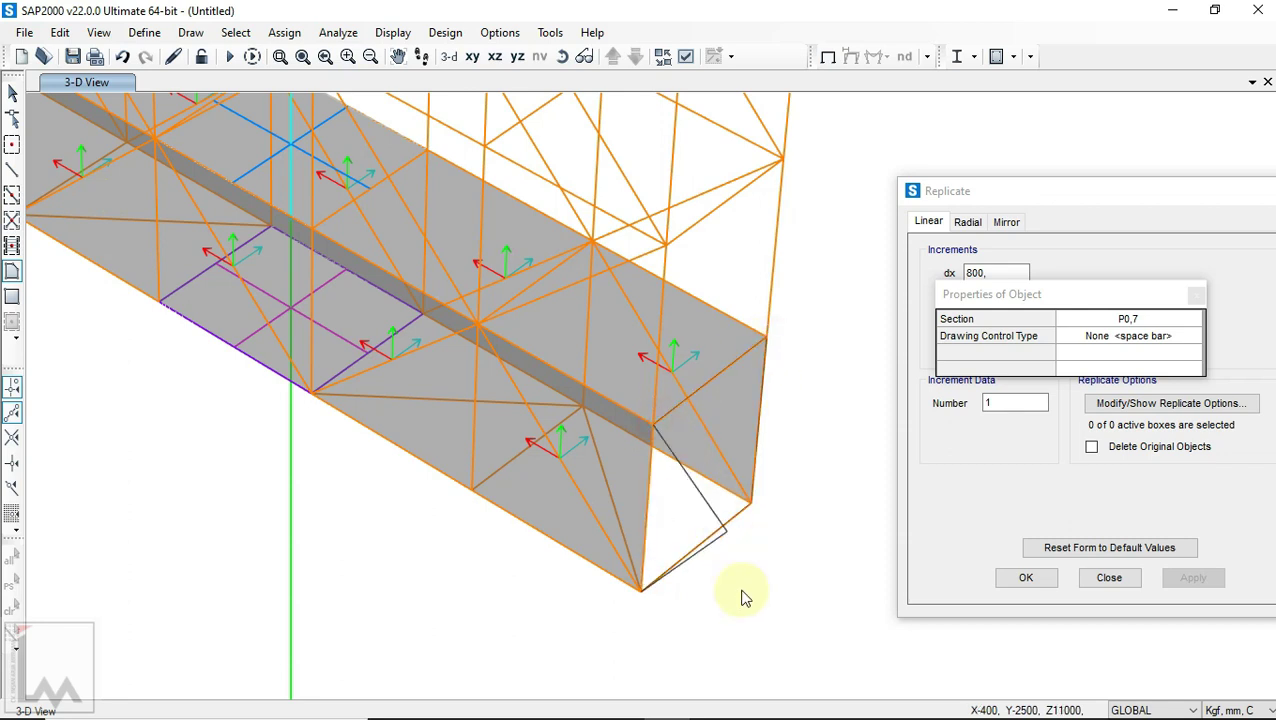
key(Return)
key(Escape)
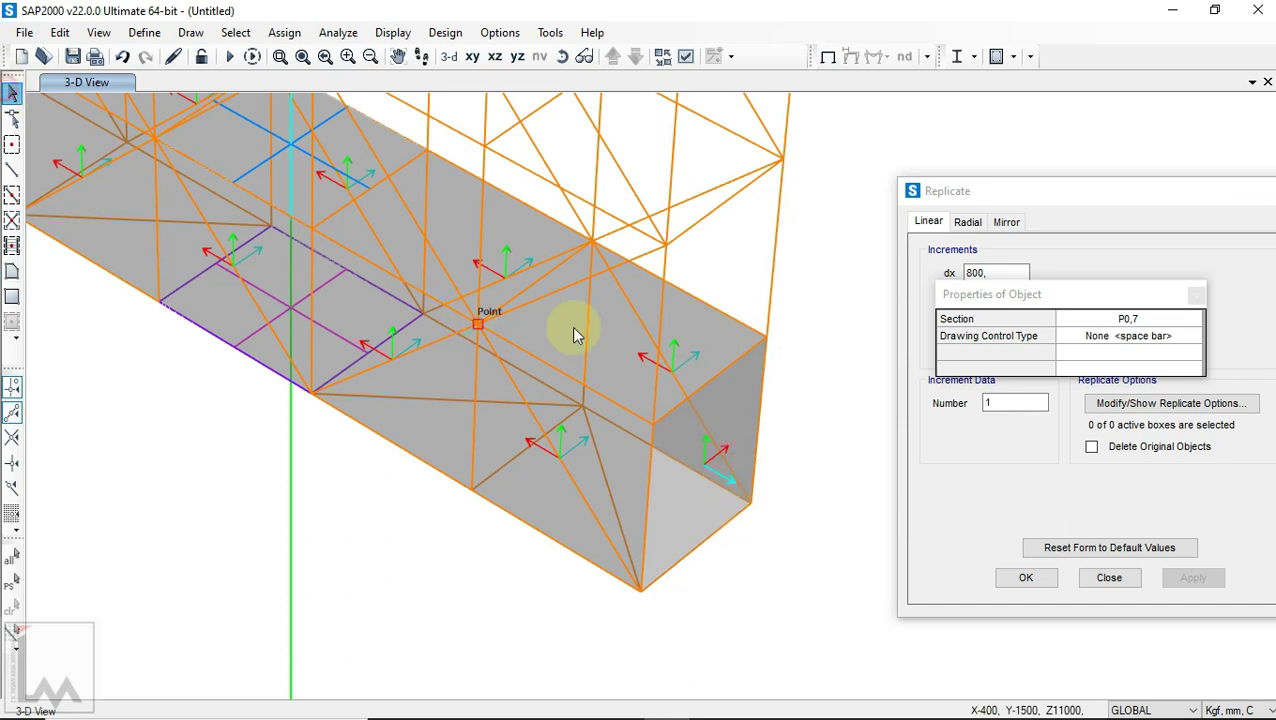
Step: Assign an automatic area mesh of 5 by 5 objects to the side panel at Y -2500
click(677, 510)
click(284, 32)
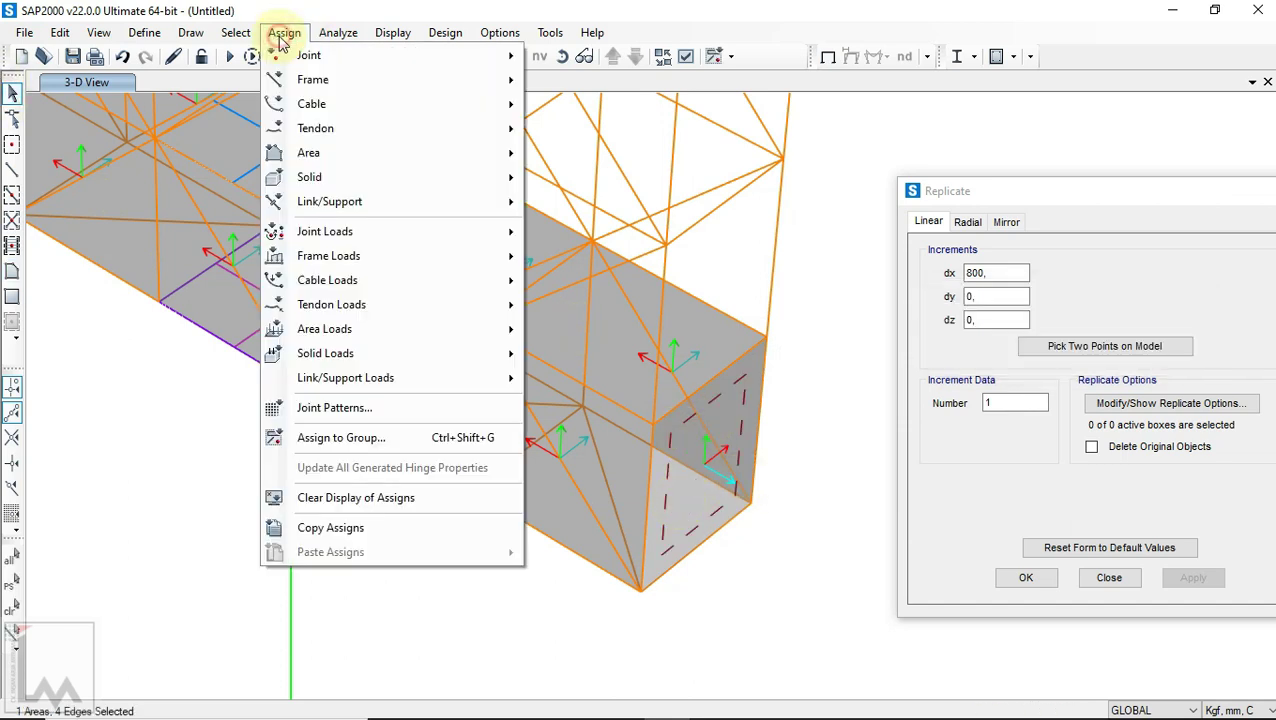
mouse_move(386, 264)
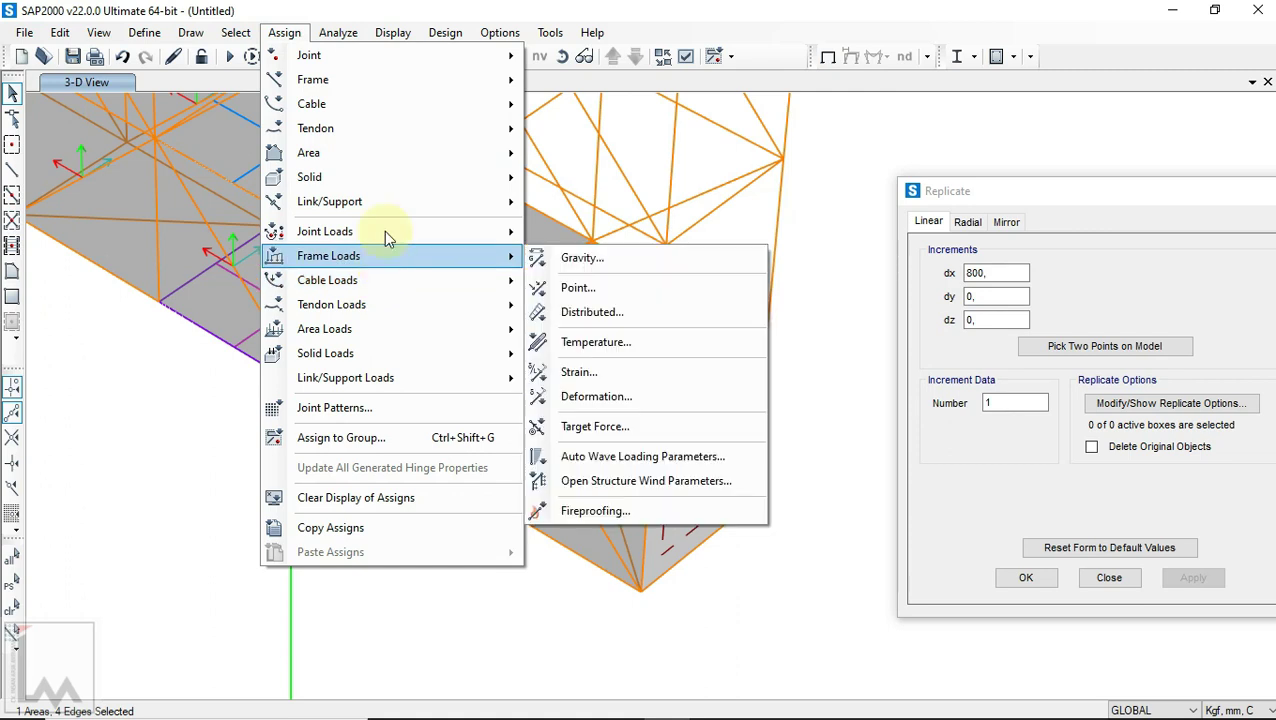
mouse_move(376, 159)
click(628, 394)
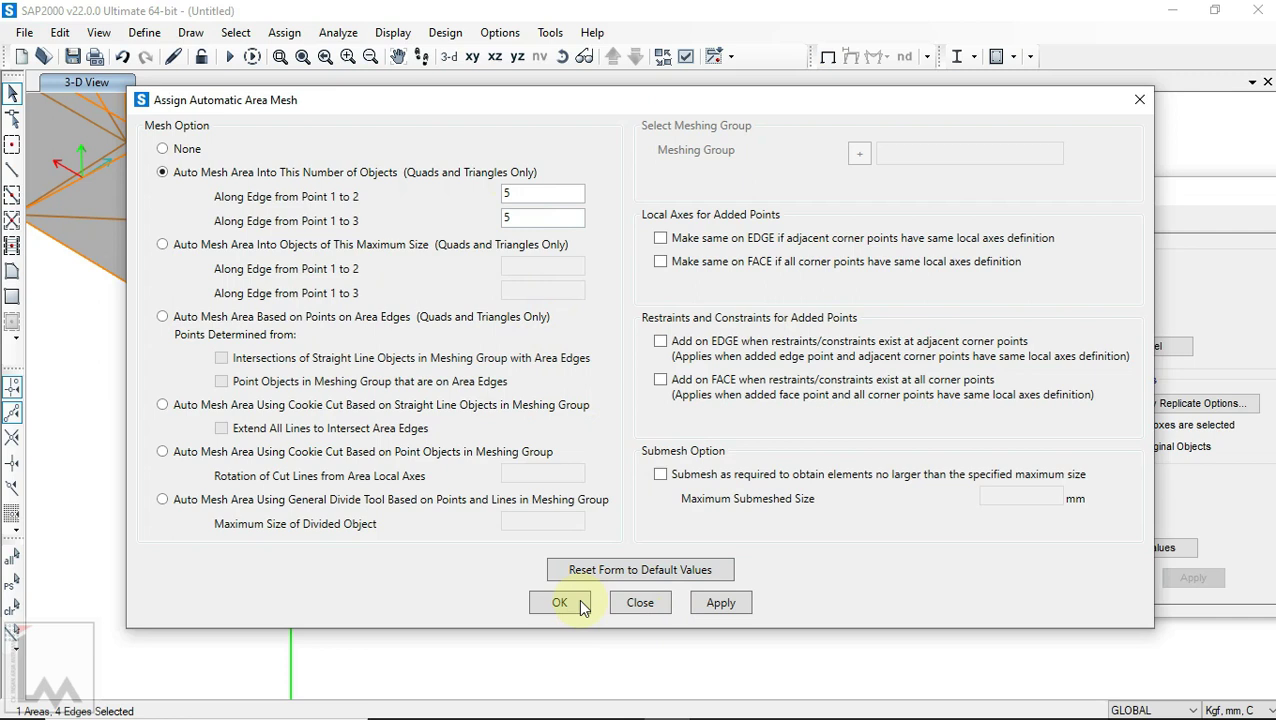
click(560, 603)
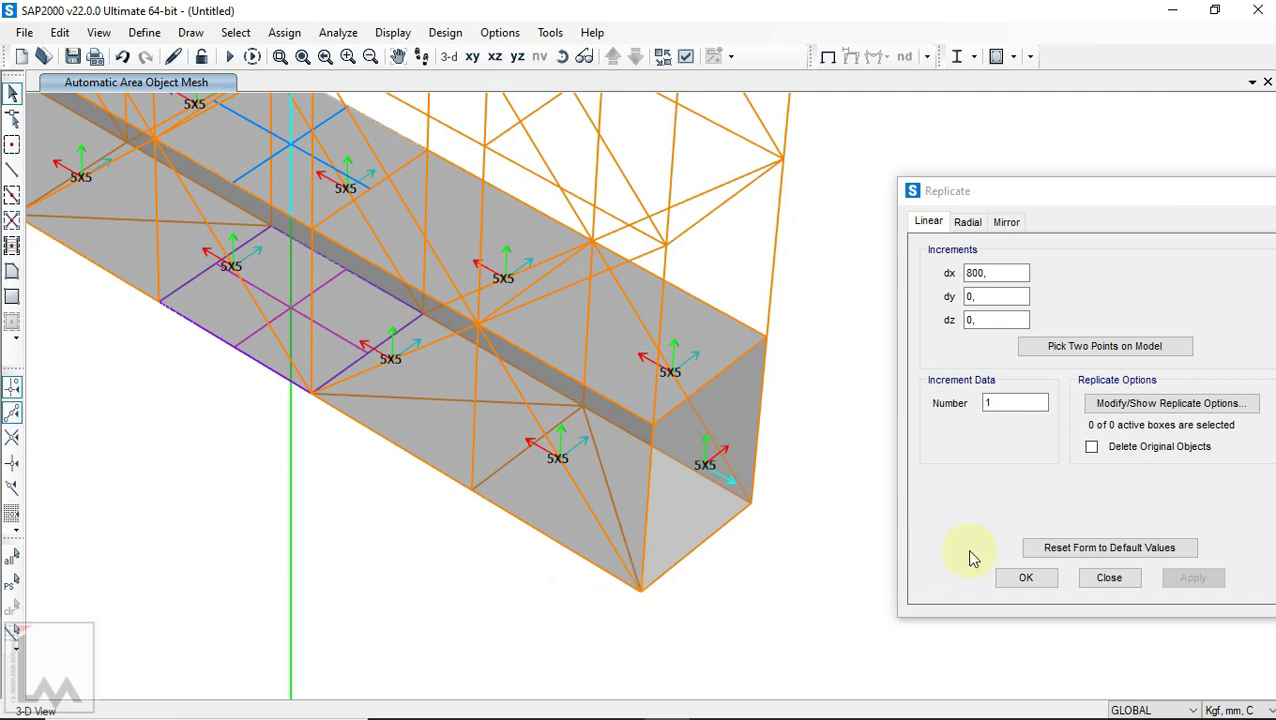
Step: Examine the meshed side panel and the open opposite end of the lowest panel row at Y 2500
click(688, 499)
scroll(696, 499, down, 1)
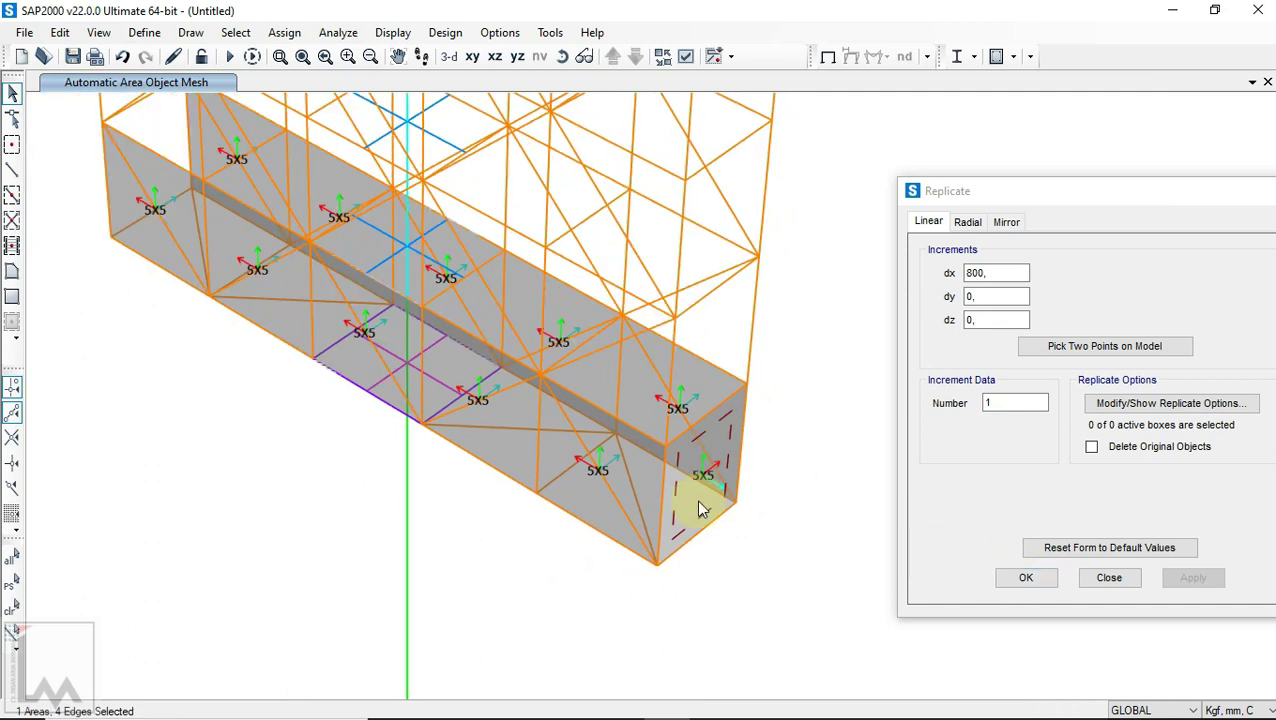
scroll(698, 502, down, 1)
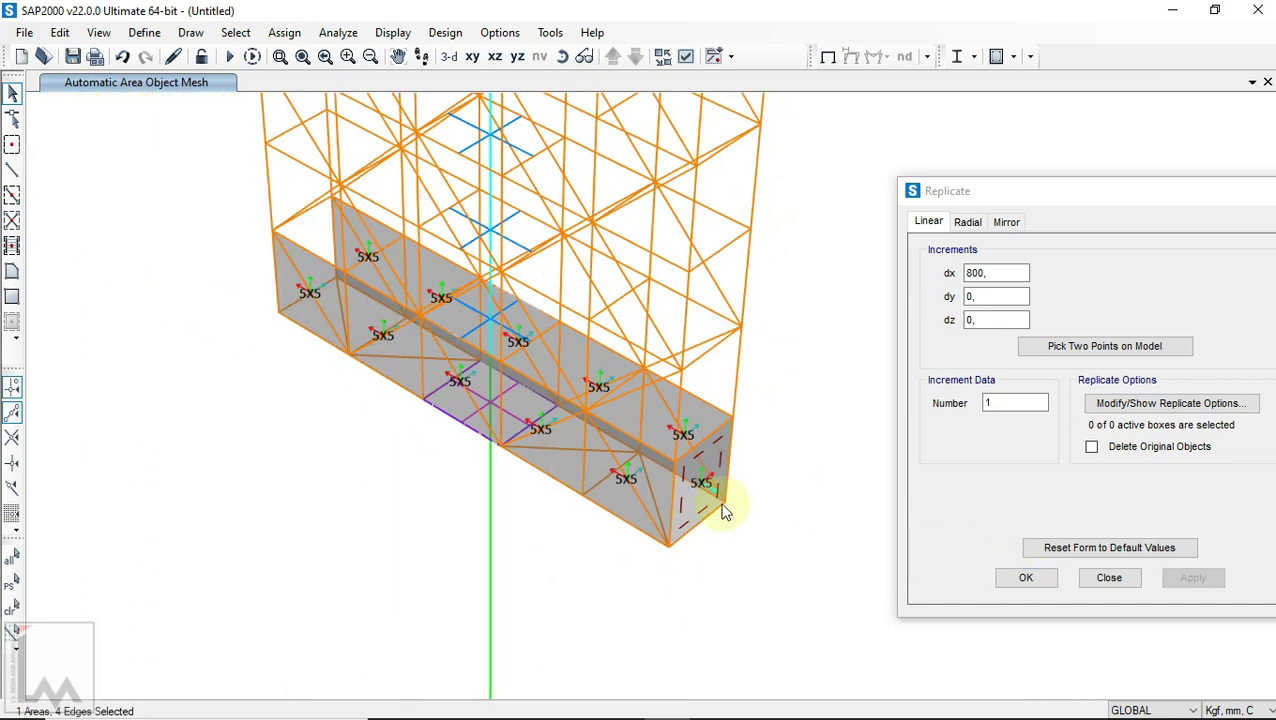
scroll(725, 512, up, 1)
scroll(727, 447, down, 1)
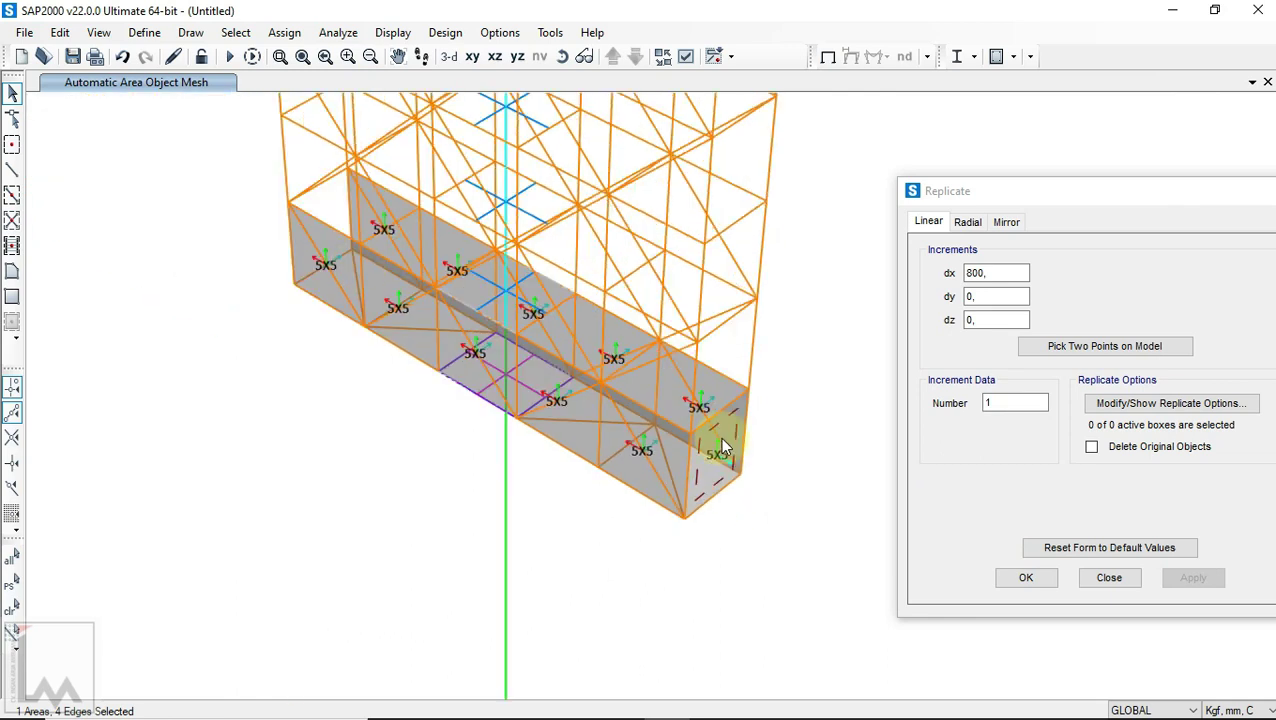
click(558, 60)
drag(382, 451, 706, 413)
scroll(705, 400, up, 2)
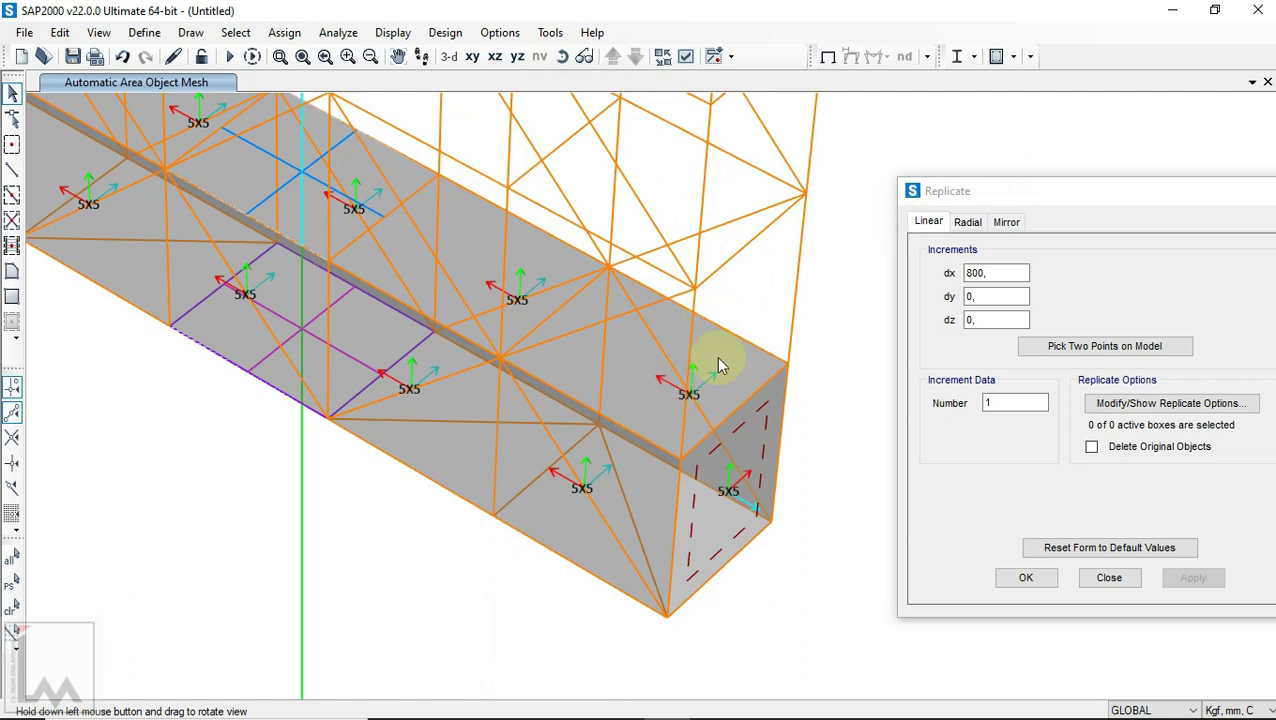
click(561, 64)
drag(330, 305, 518, 188)
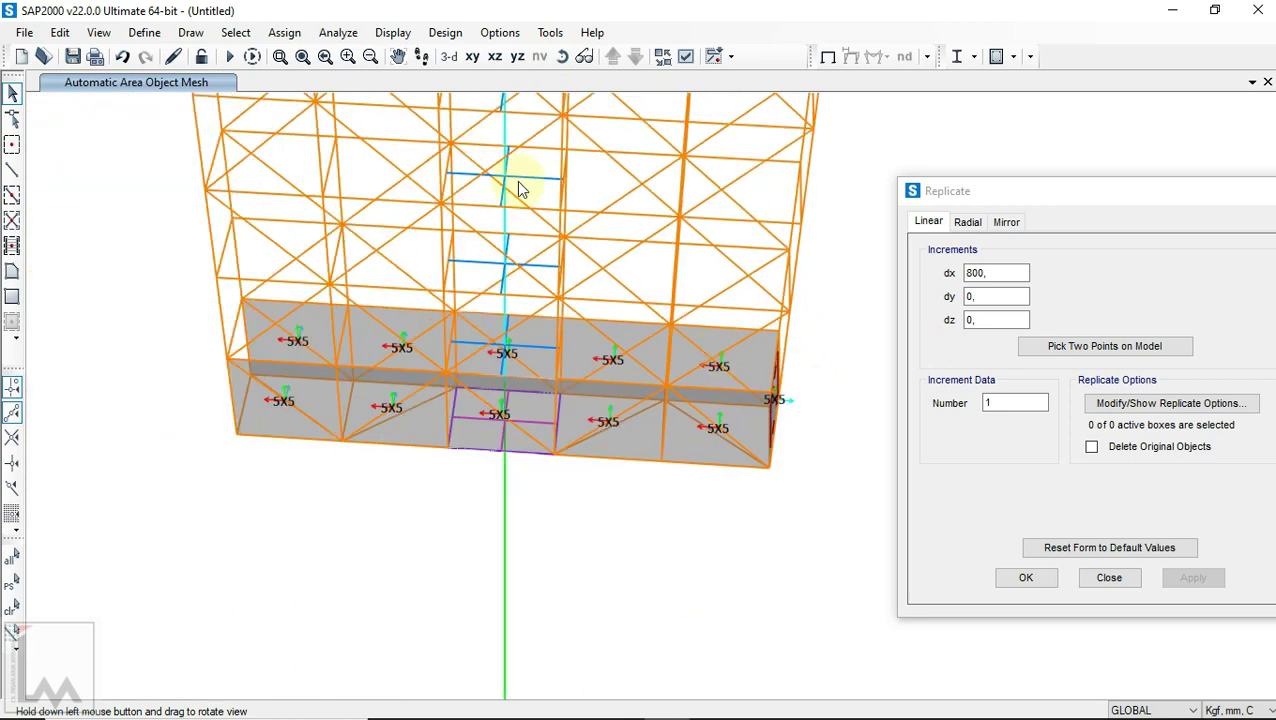
drag(342, 450, 501, 521)
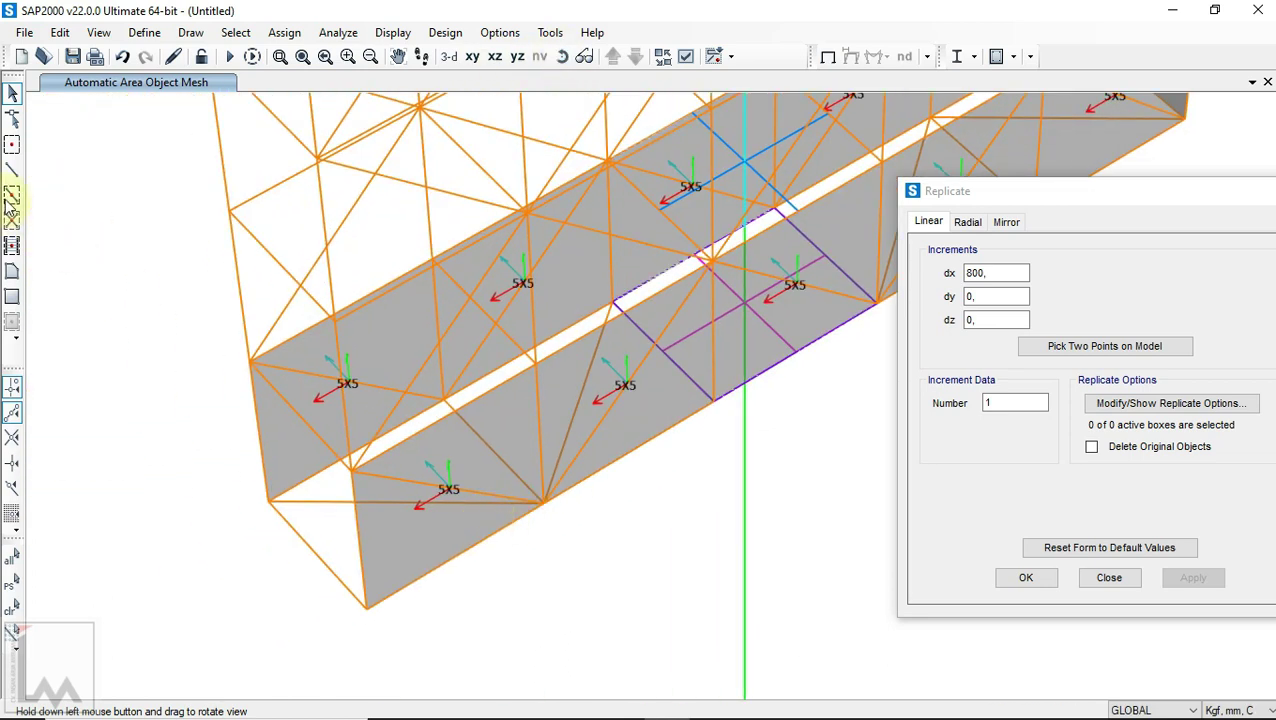
Step: Draw a P0,7 panel across the open Y 2500 end, starting along its lower edge, and delete it again
click(12, 270)
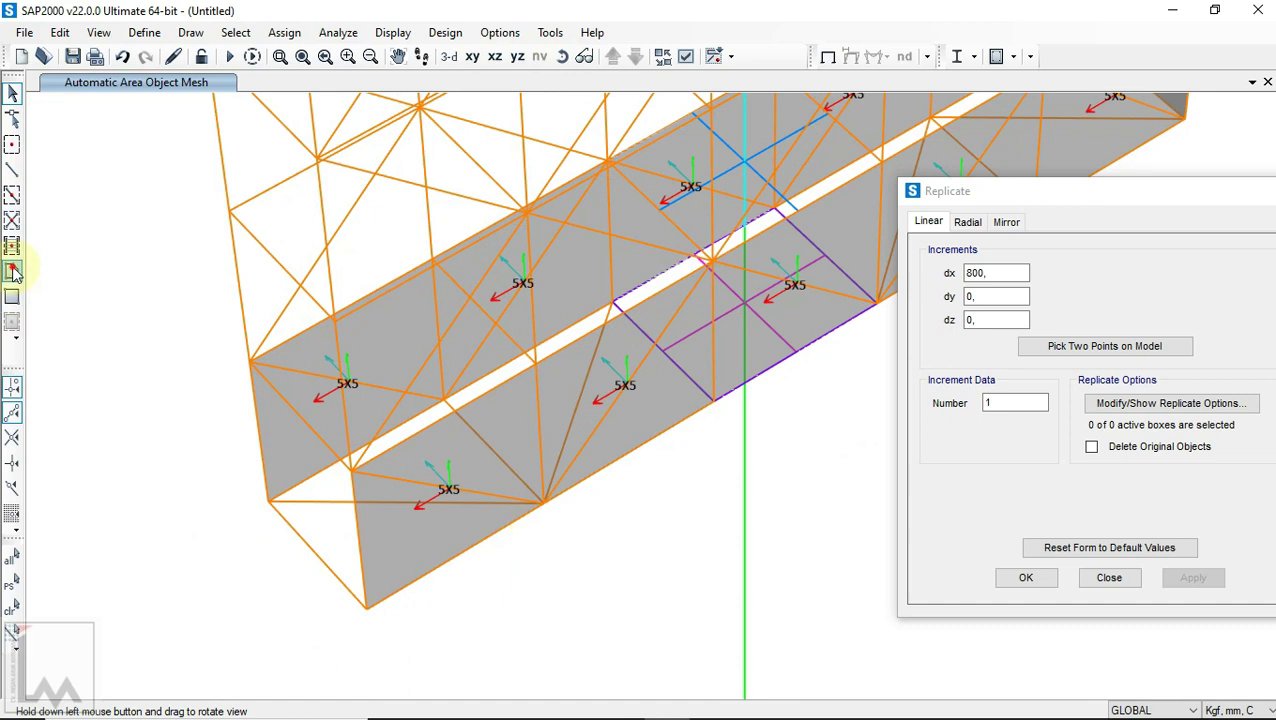
click(366, 606)
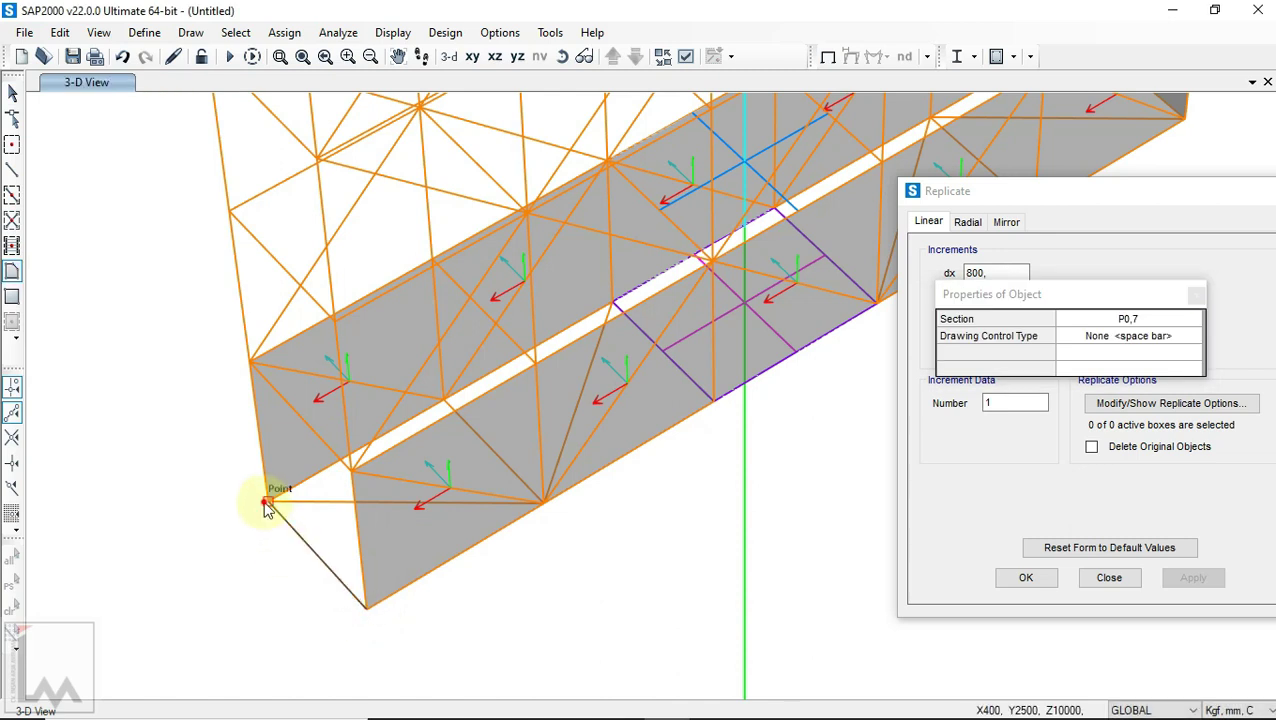
click(250, 360)
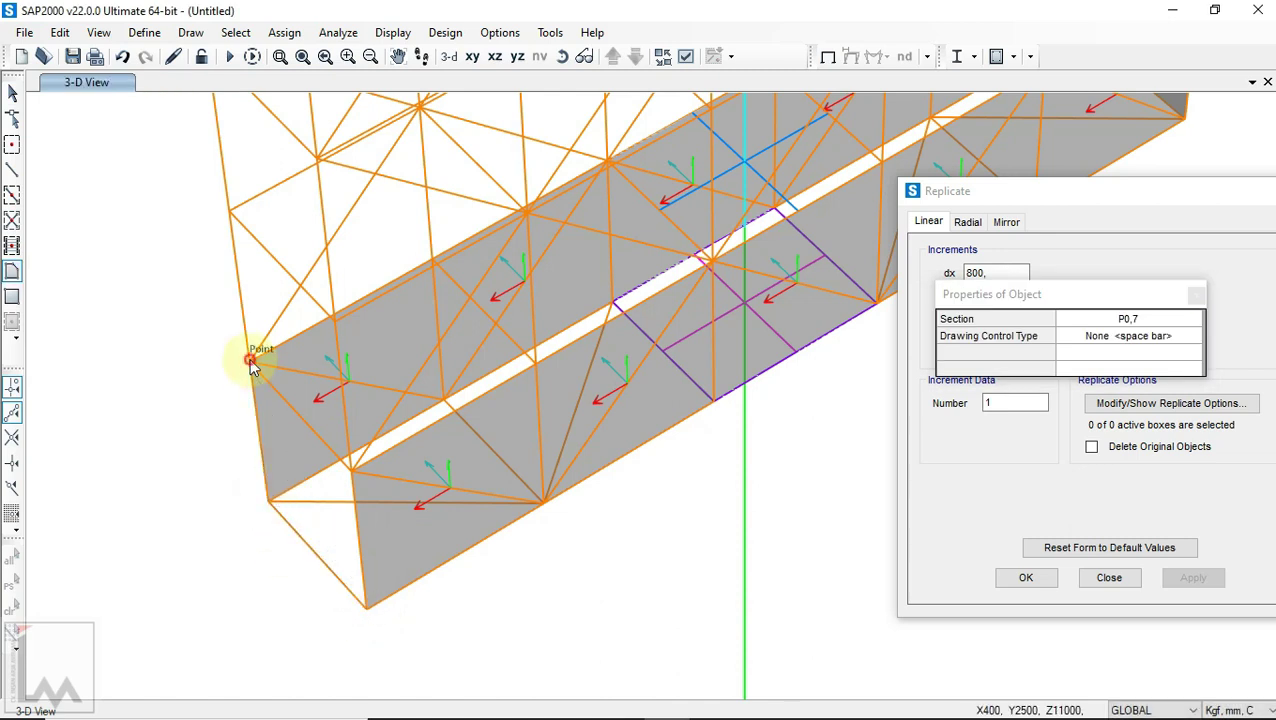
click(354, 471)
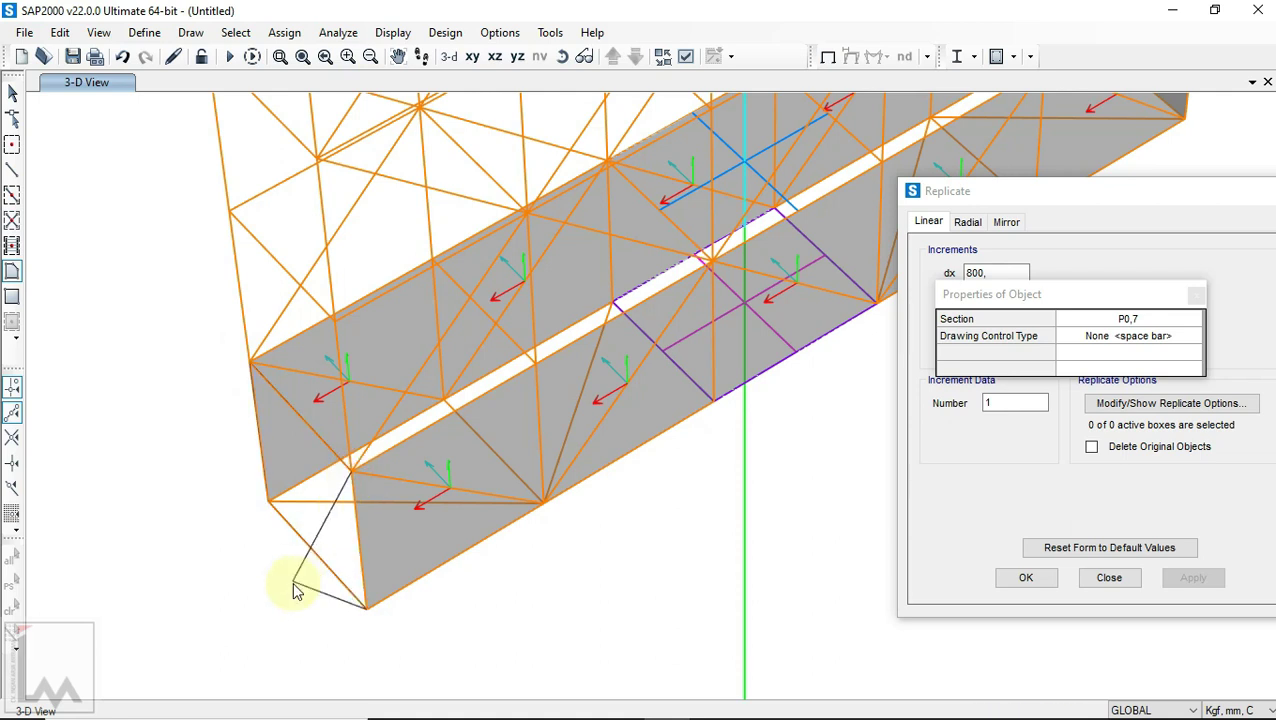
key(Return)
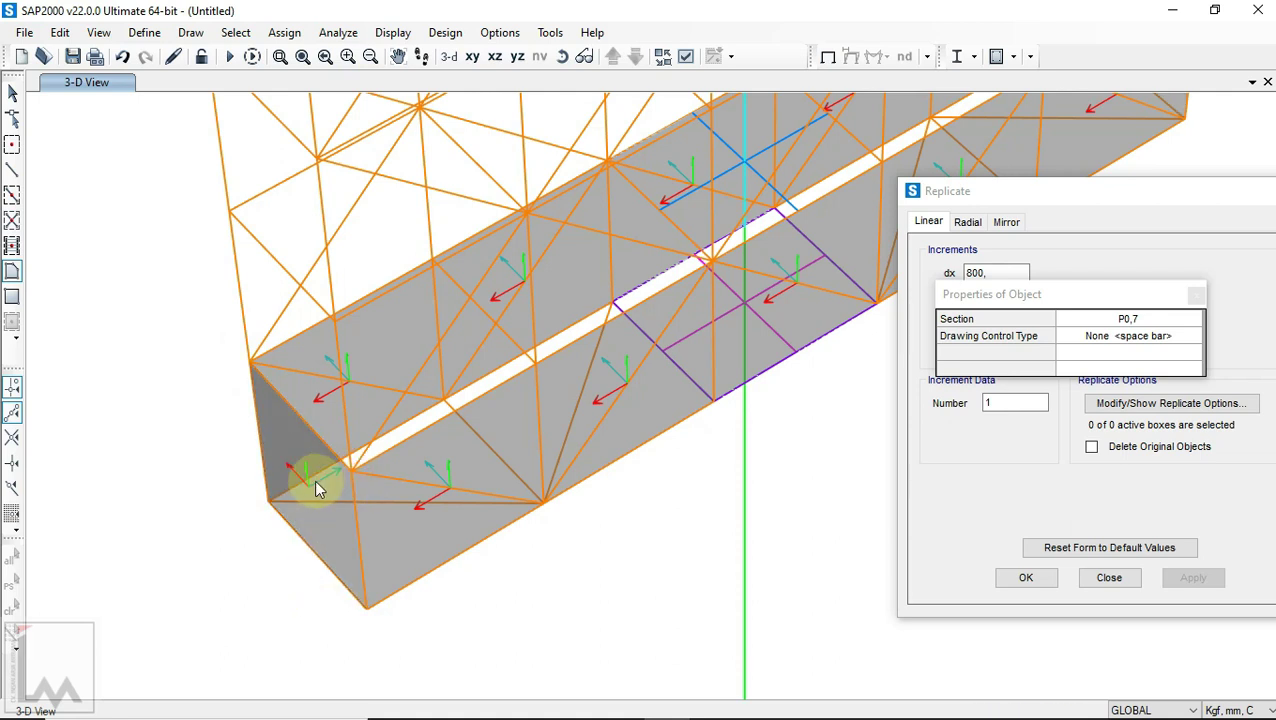
click(11, 96)
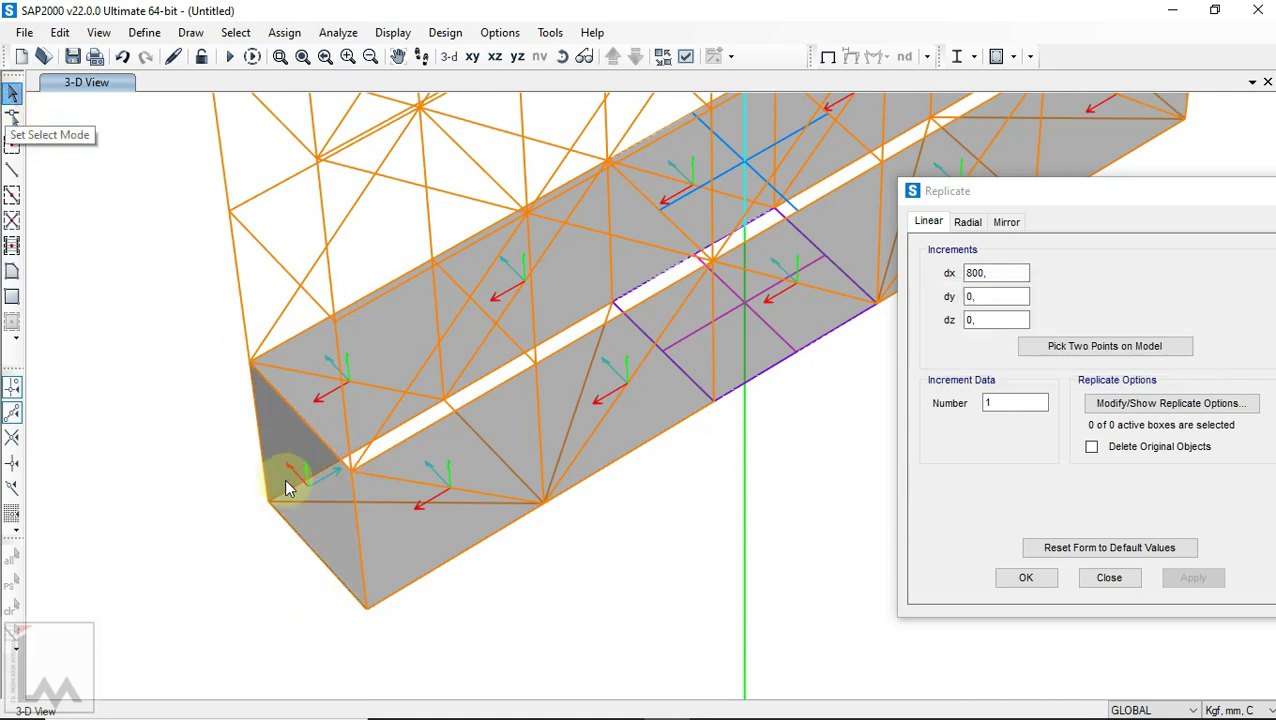
click(333, 530)
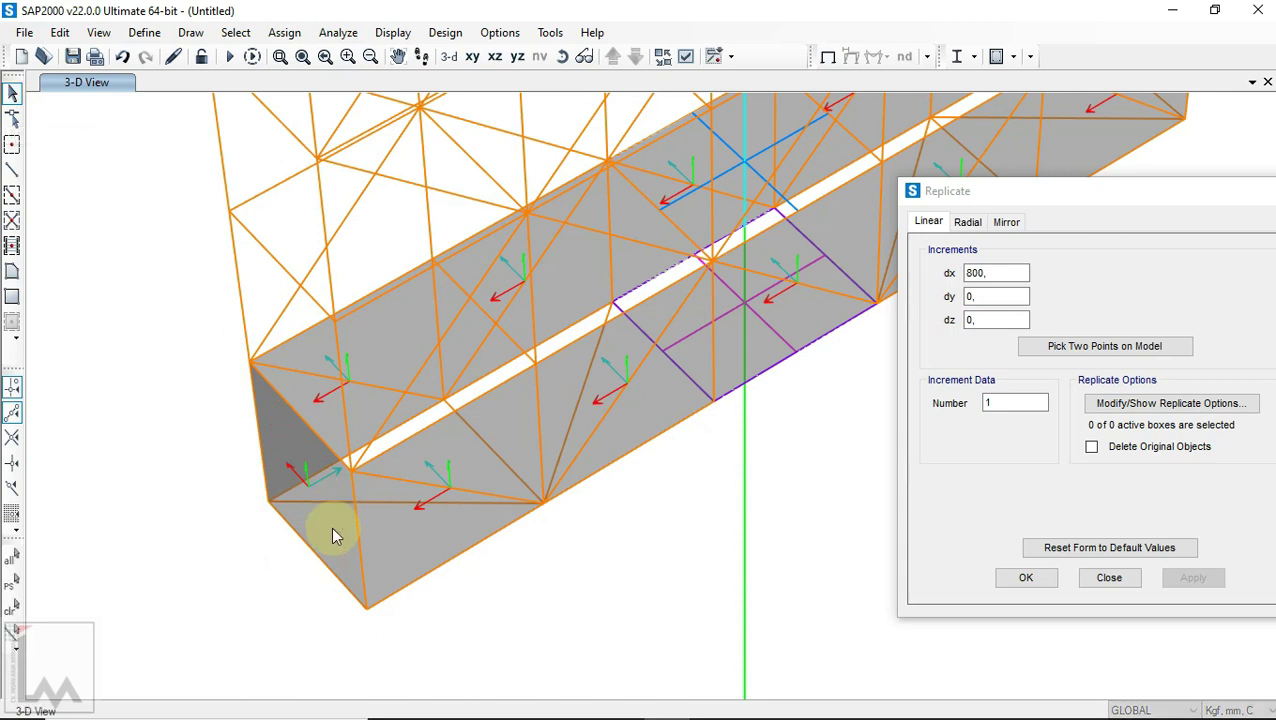
key(Delete)
Step: Draw a P0,7 side panel at Y 2500, going from the X -400, Z 10000 corner up to Z 11000, across to X 400 and down
click(11, 271)
click(364, 613)
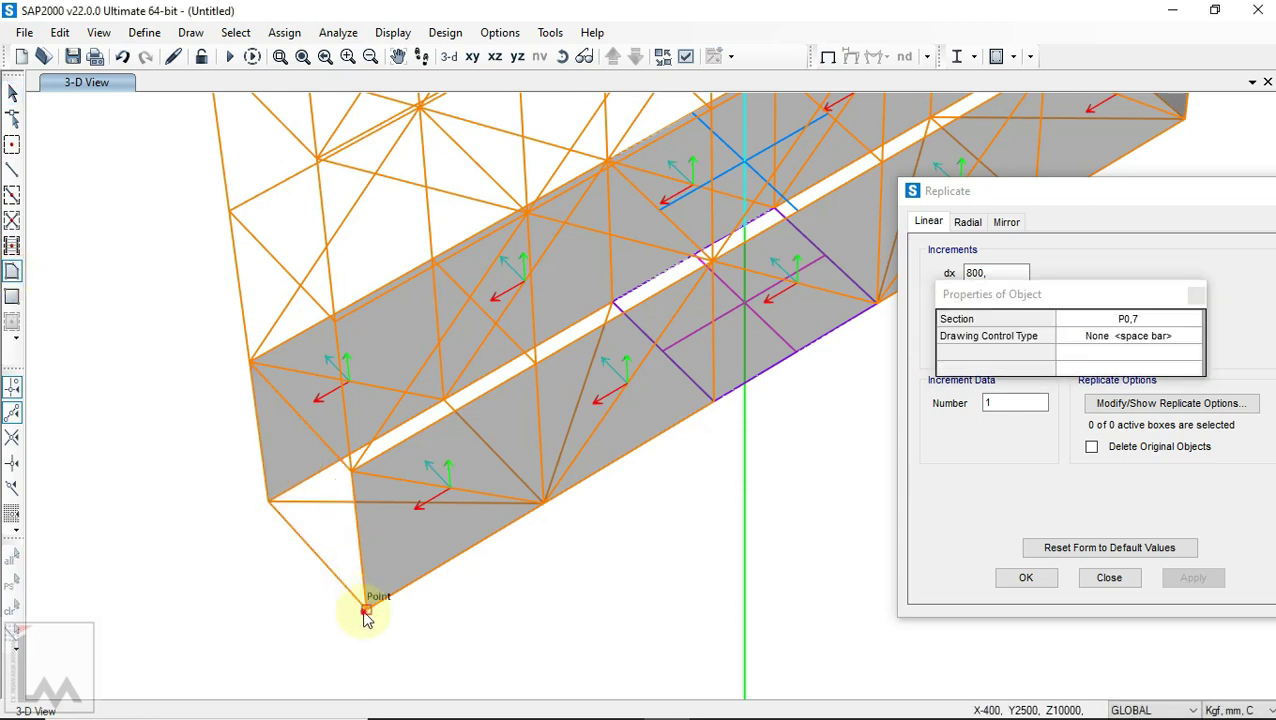
click(355, 469)
click(250, 362)
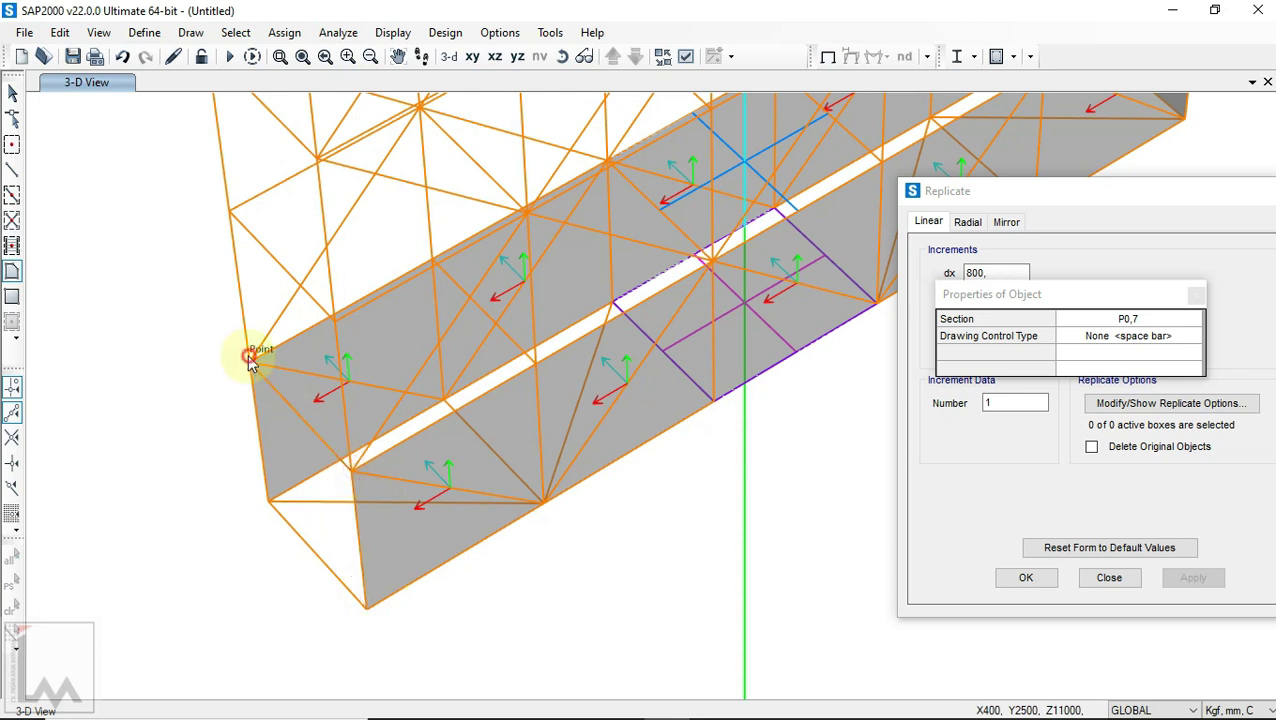
click(268, 501)
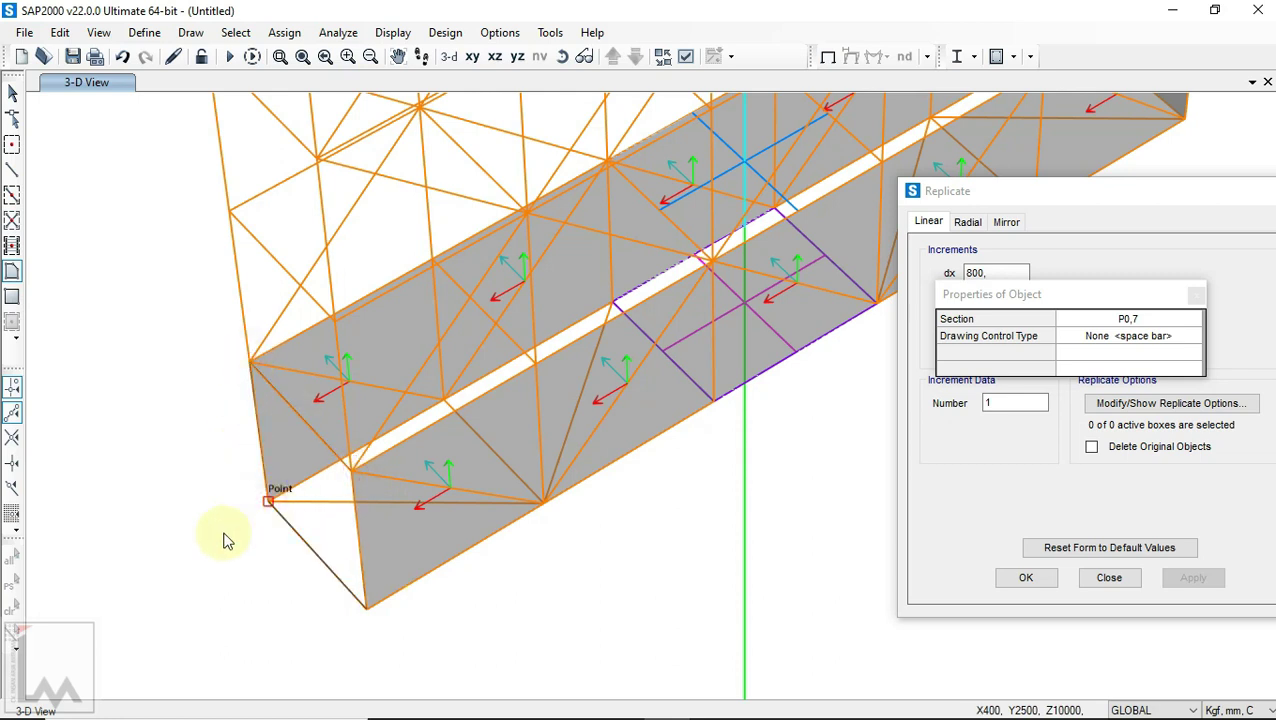
key(Return)
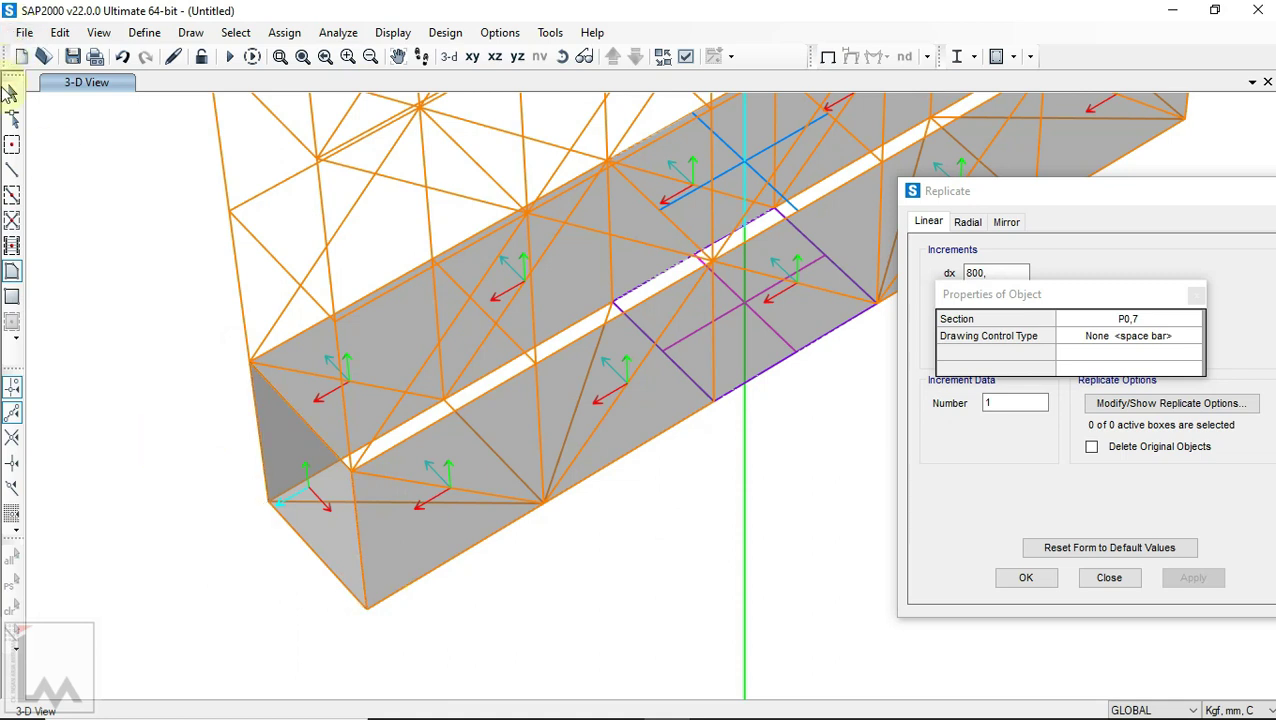
Step: Assign an automatic area mesh of 5 by 5 objects to the Y 2500 side panel and dismiss the Replicate form
click(12, 94)
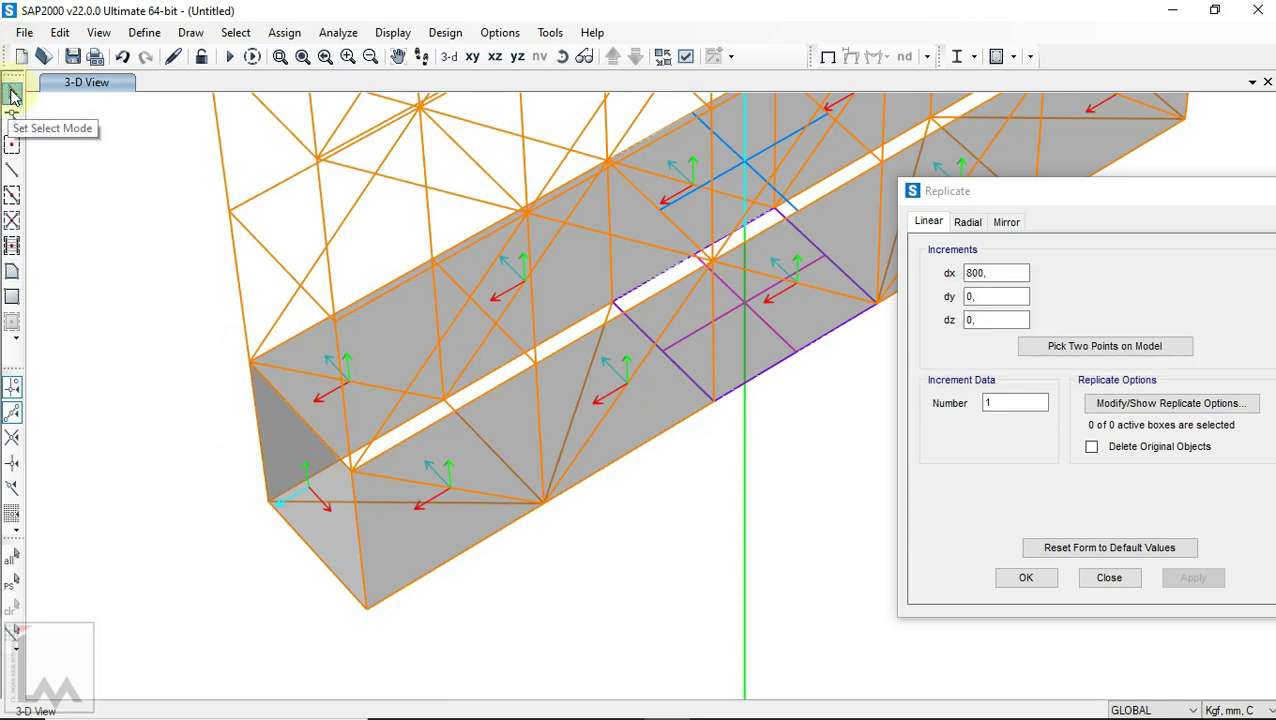
click(291, 441)
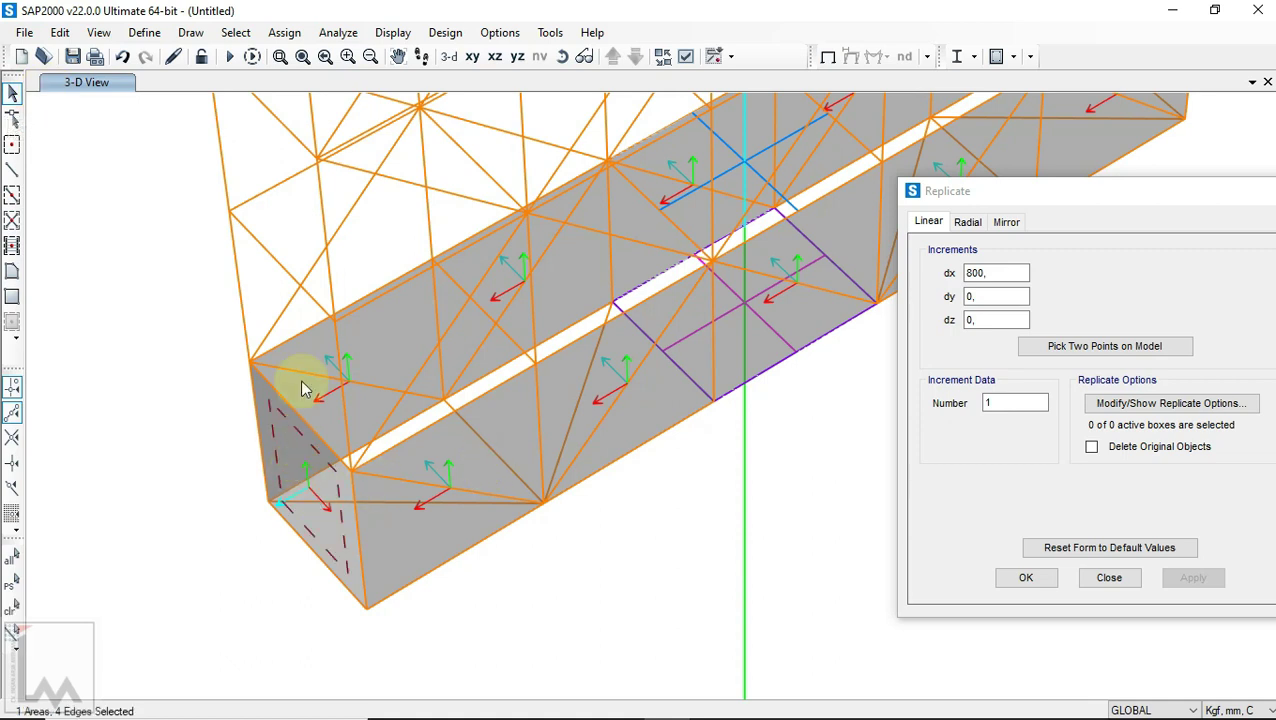
click(305, 463)
click(304, 448)
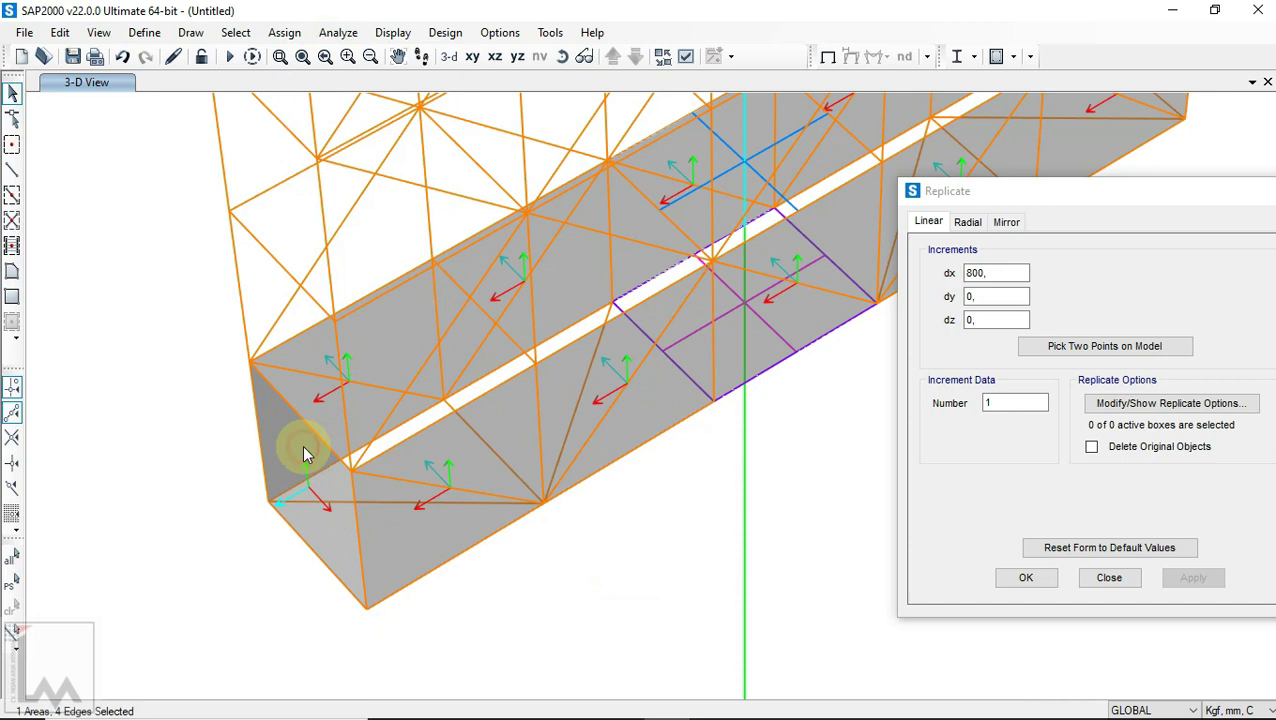
click(284, 32)
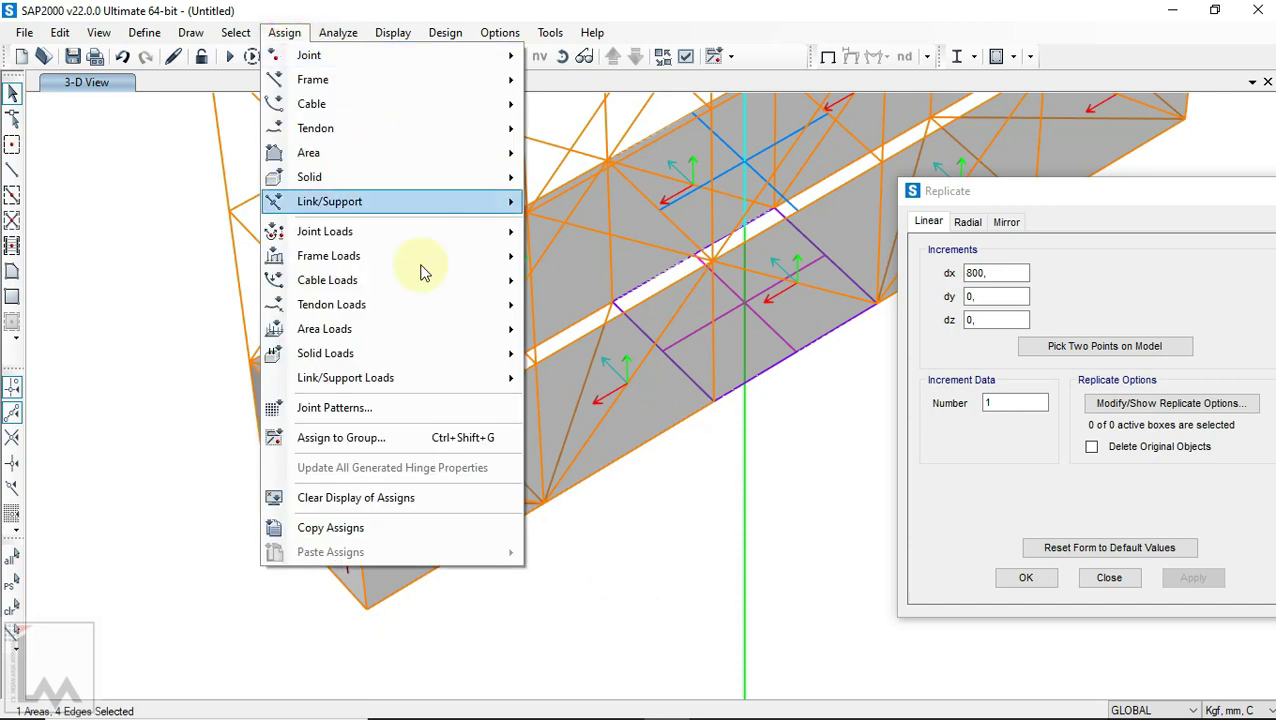
mouse_move(378, 152)
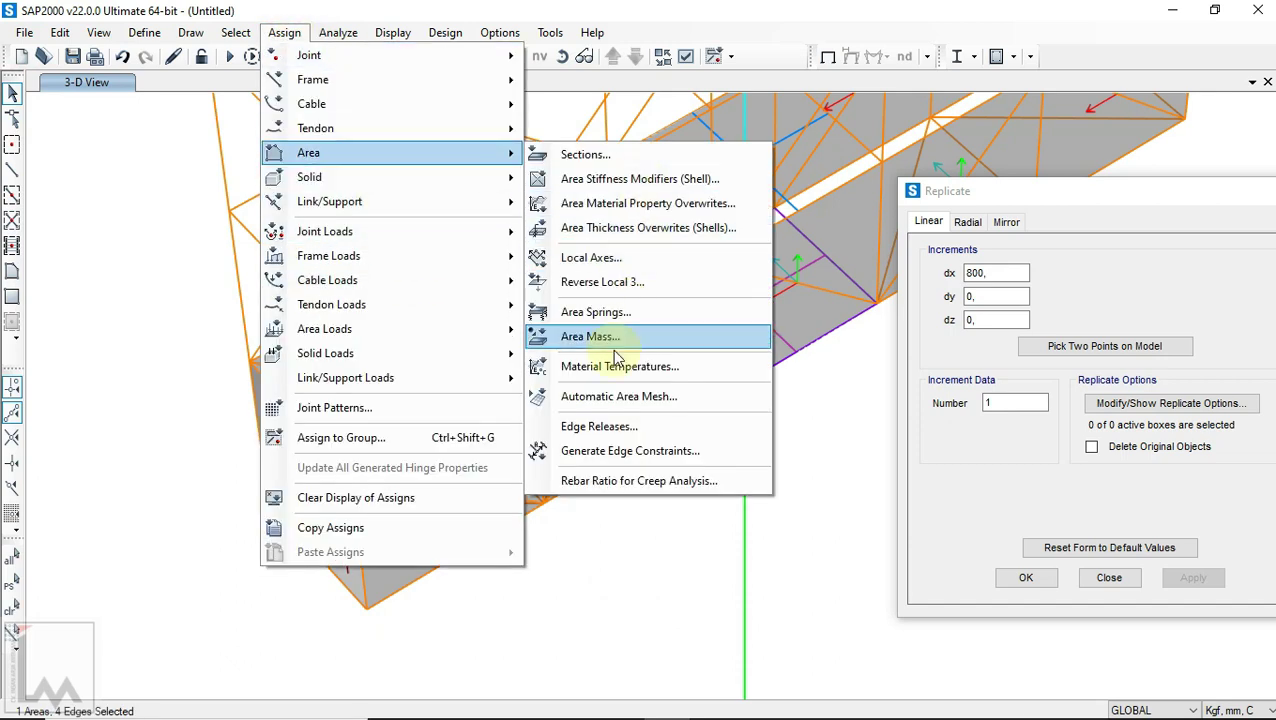
click(612, 389)
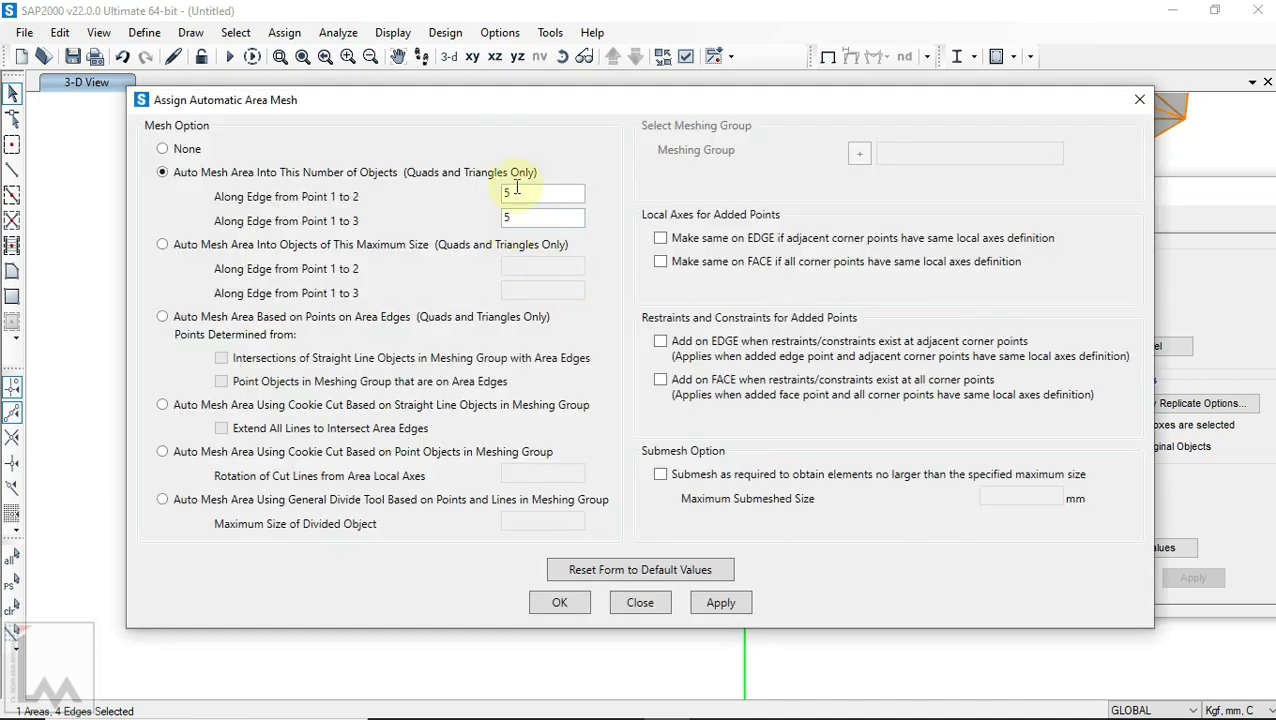
click(565, 602)
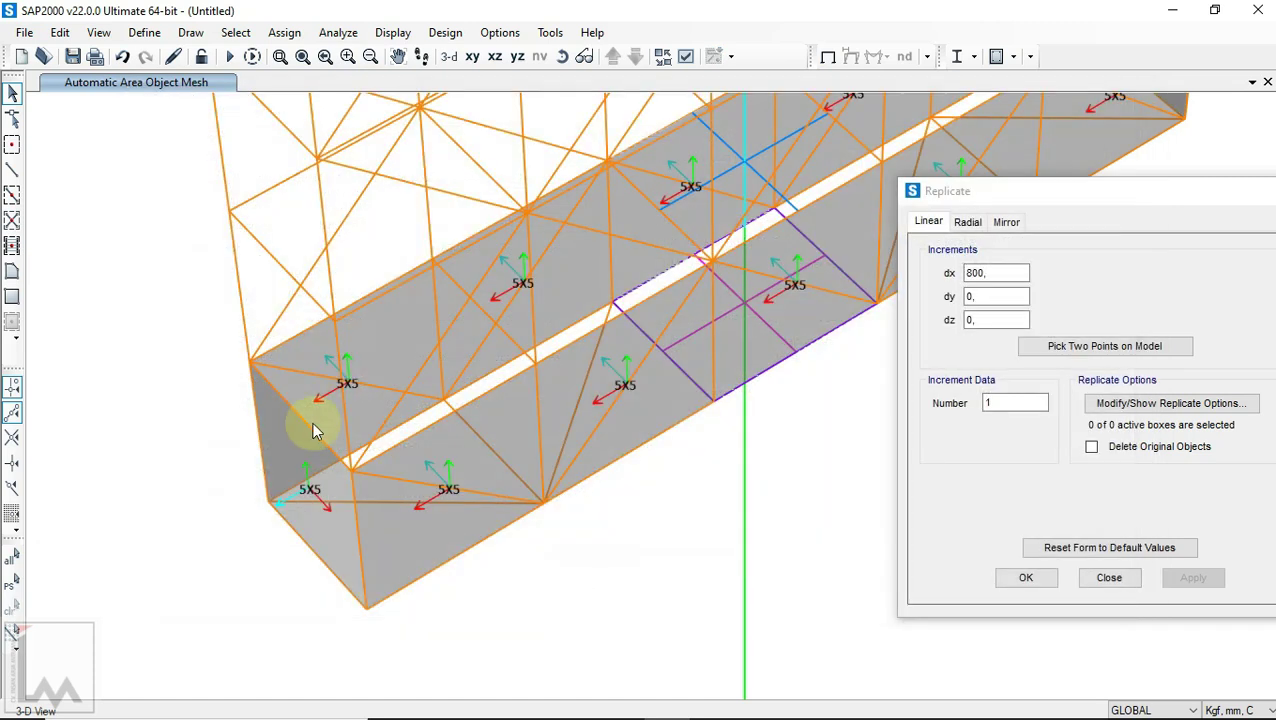
click(1024, 577)
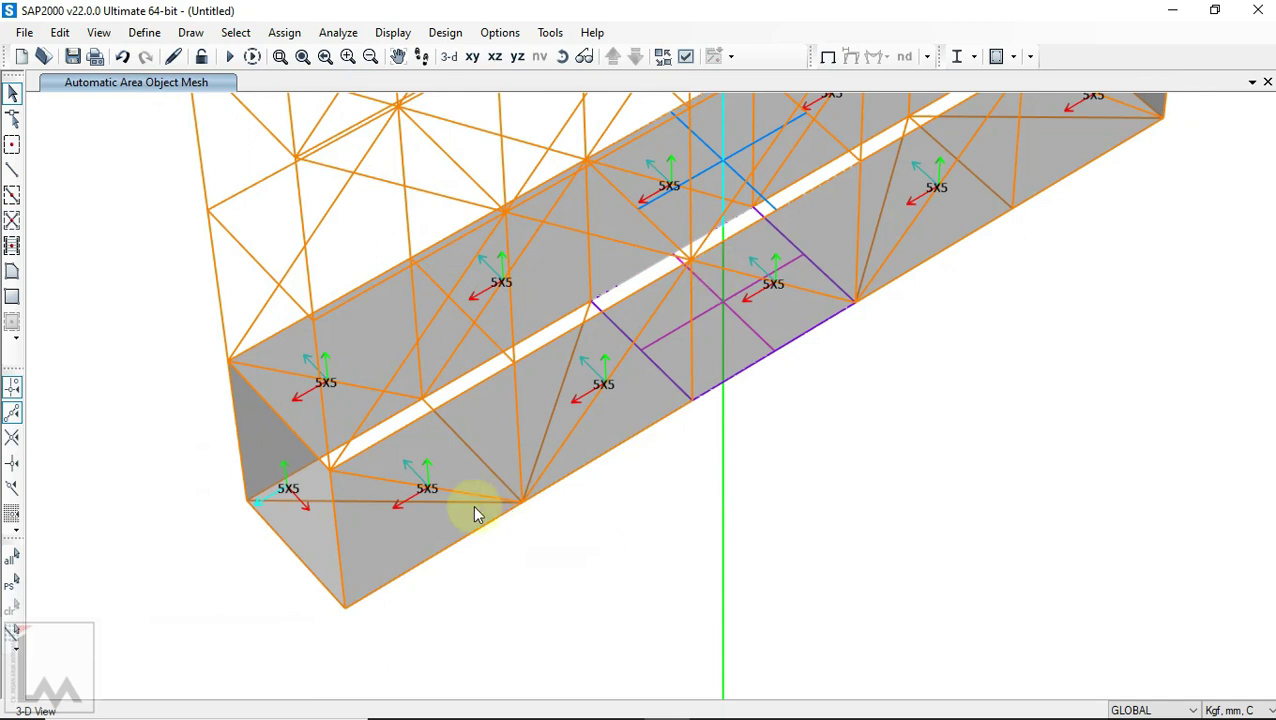
Step: Examine both ends and the open underside of the lowest panel row
scroll(270, 527, down, 3)
scroll(258, 447, up, 2)
scroll(258, 447, up, 2)
middle_drag(114, 527, 471, 371)
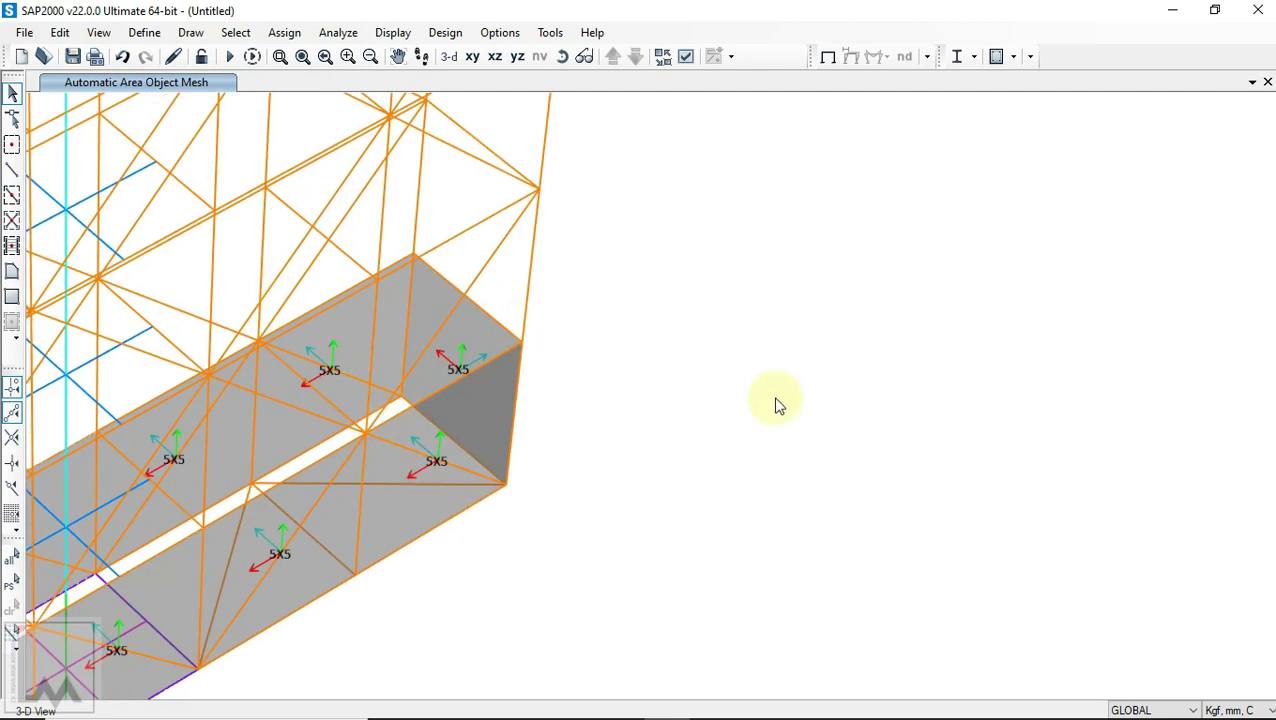
scroll(774, 398, down, 2)
middle_drag(656, 463, 684, 413)
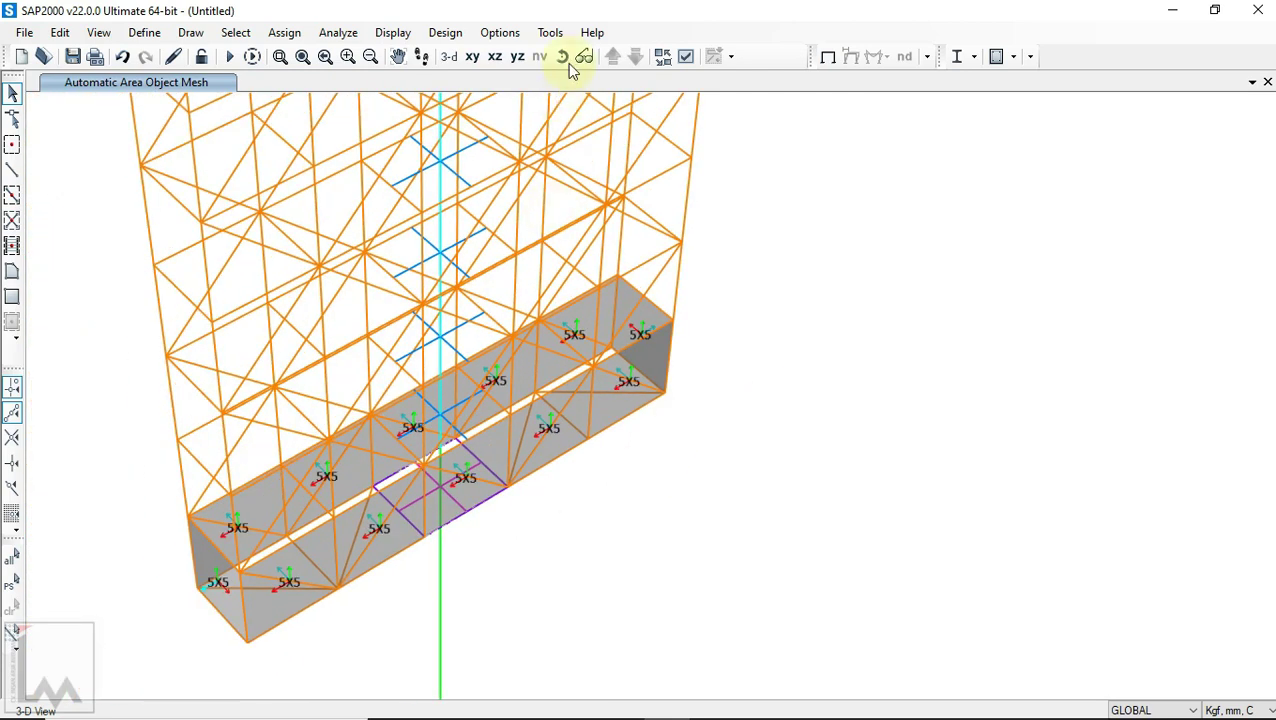
drag(712, 276, 712, 318)
middle_drag(193, 594, 208, 485)
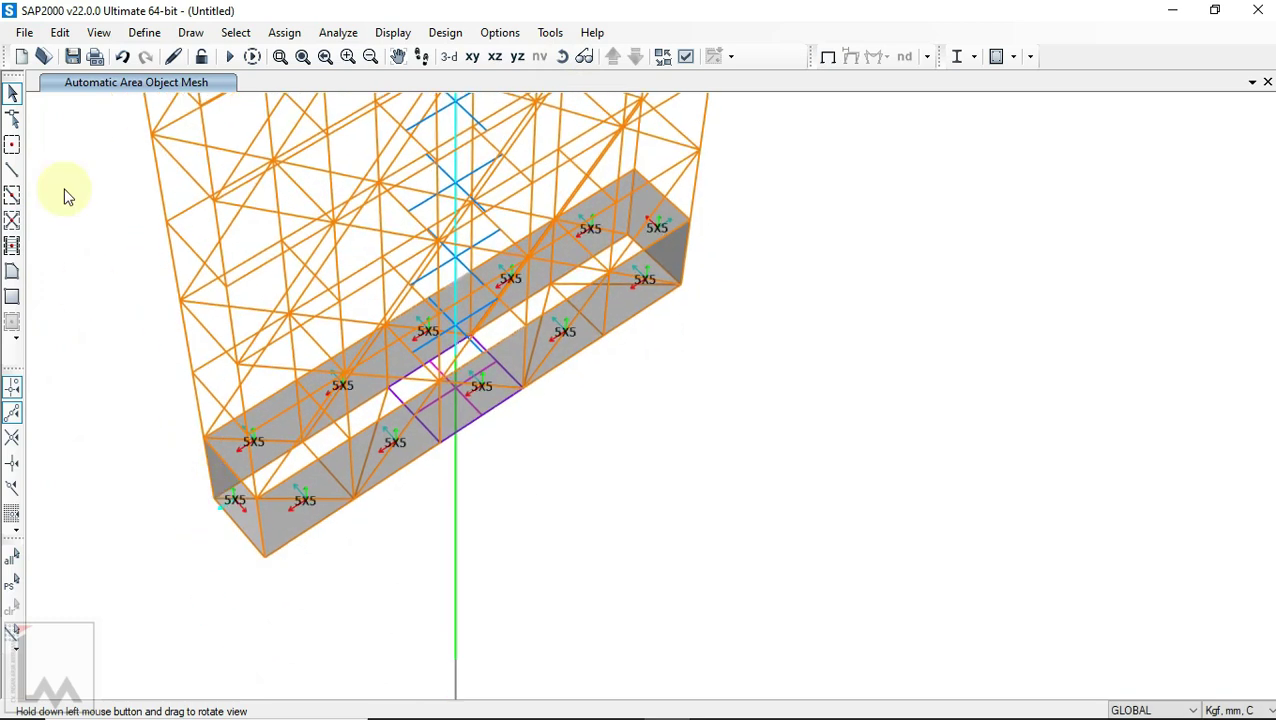
Step: Draw a P0,7 bottom panel at Z 10000 starting from the X 400, Y -2500 corner, and delete it again
click(13, 272)
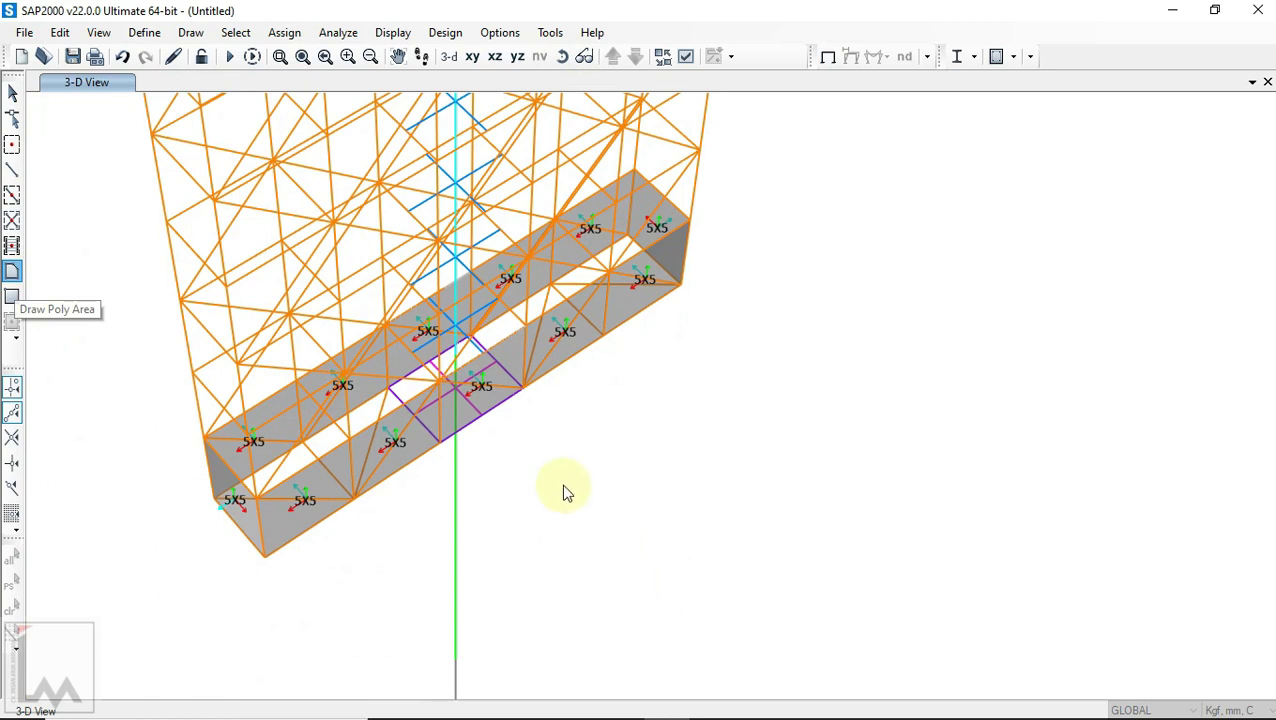
scroll(270, 560, up, 3)
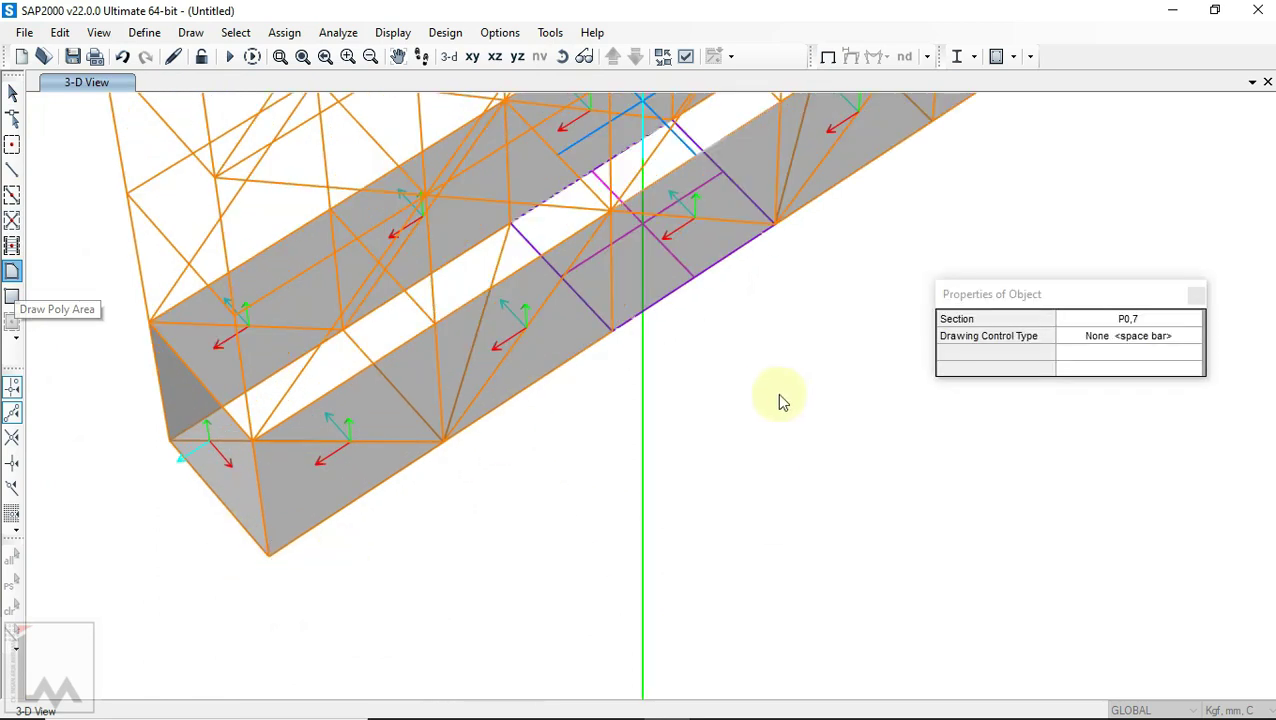
middle_drag(743, 388, 444, 601)
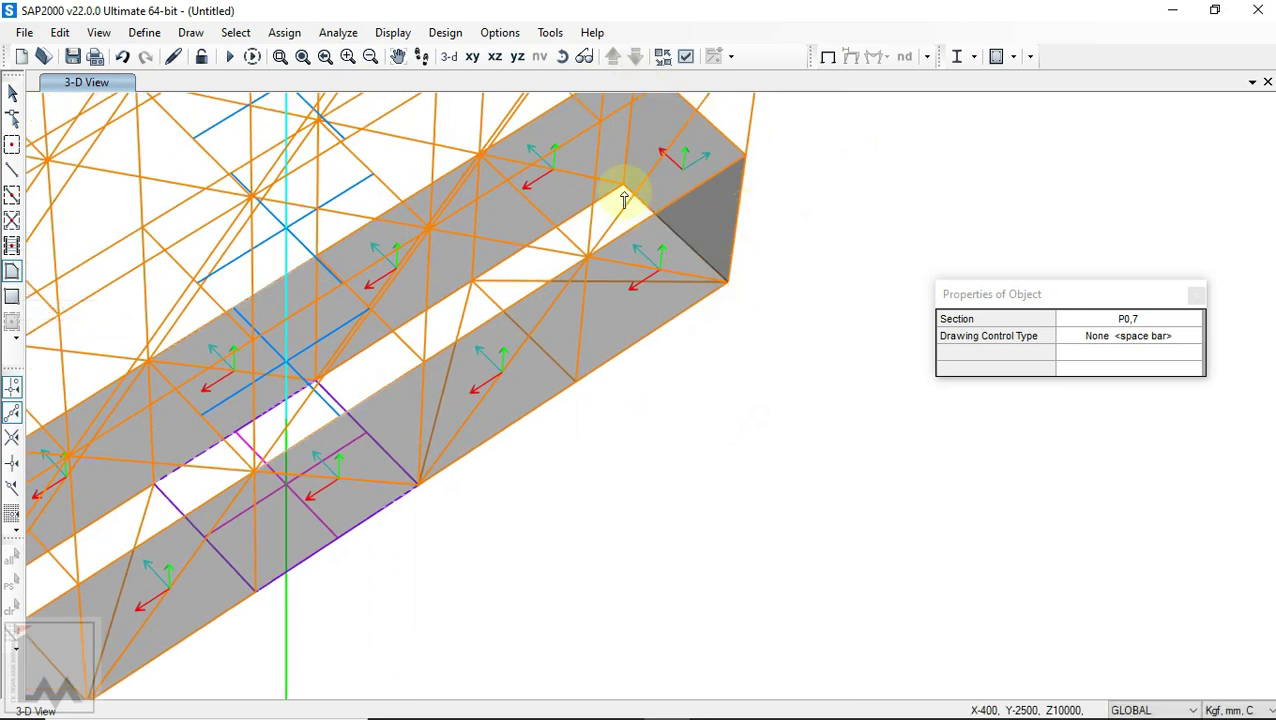
click(622, 188)
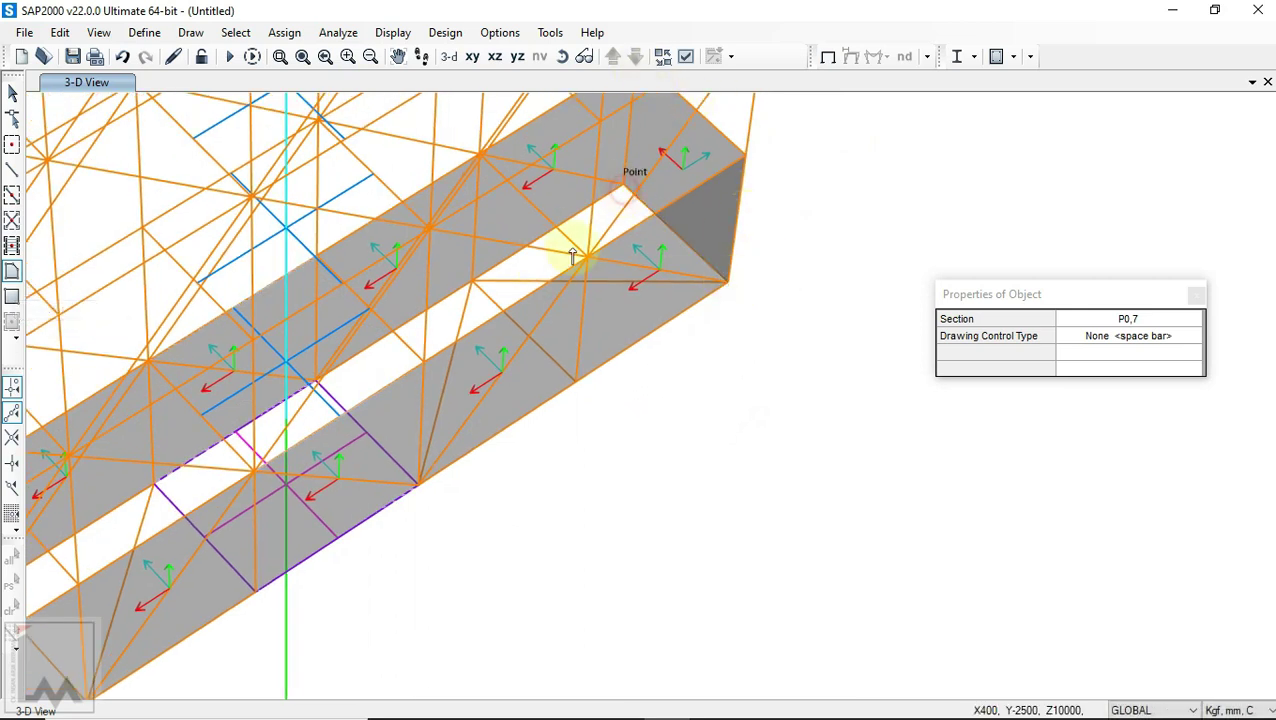
click(474, 283)
click(577, 385)
key(Return)
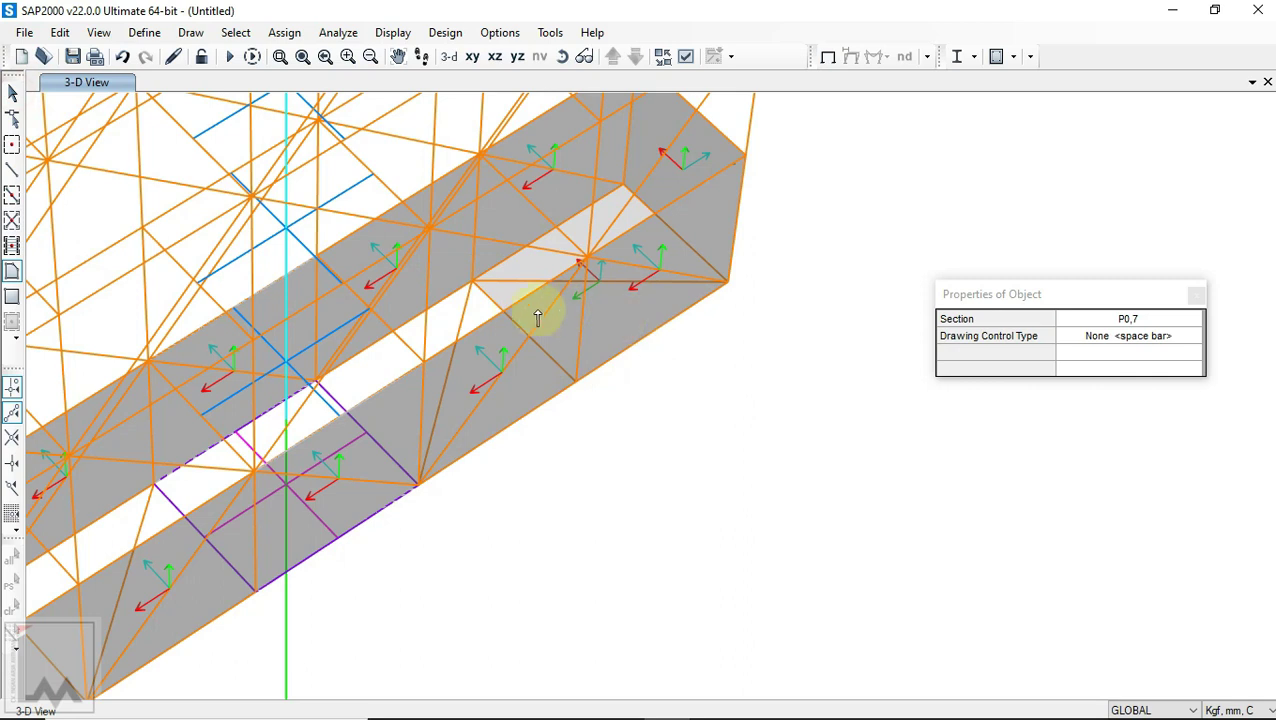
click(12, 93)
click(507, 296)
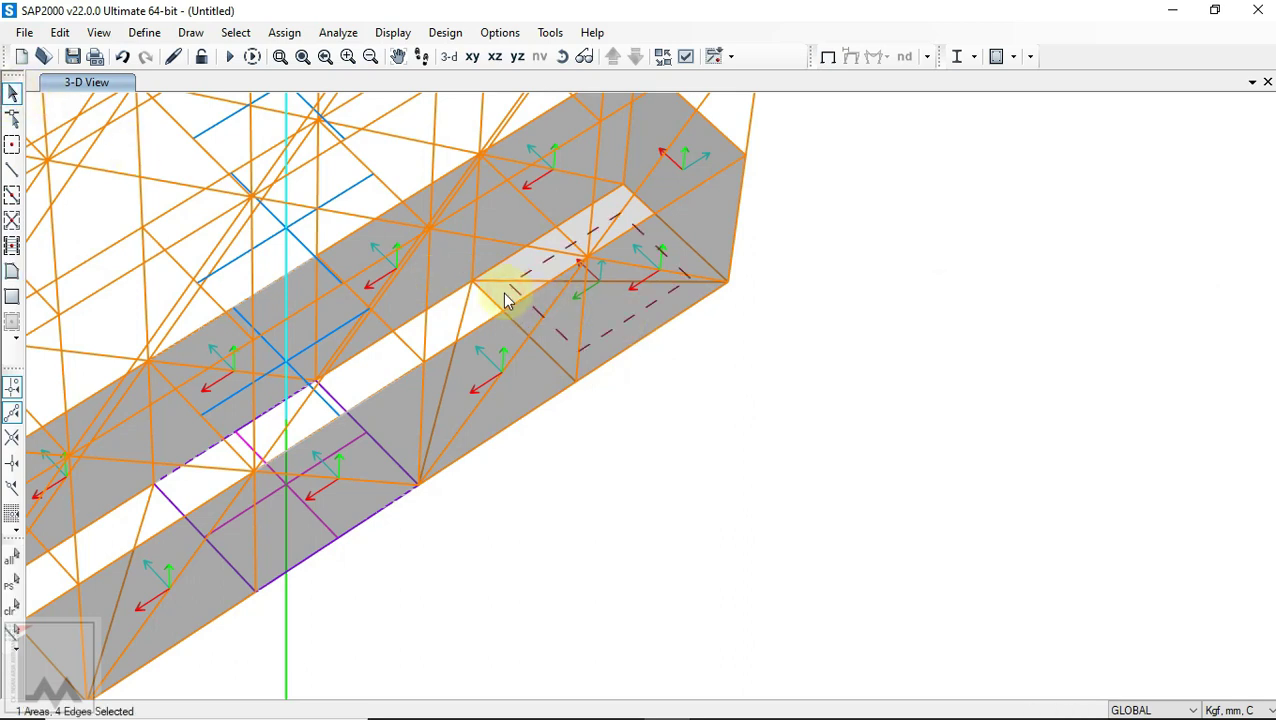
key(Delete)
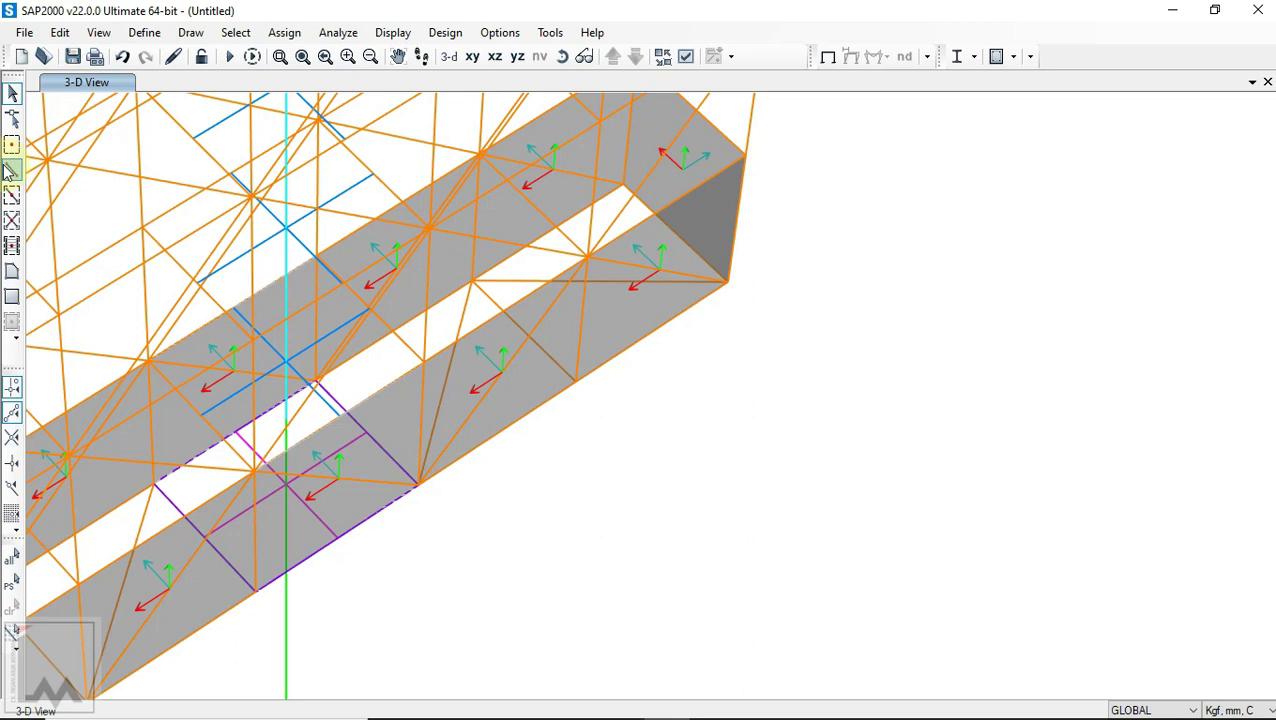
Step: Draw a P0,7 bottom panel at Z 10000 from X -400, Y -2500 to Y -1500, across to X 400 and back to Y -2500
click(12, 271)
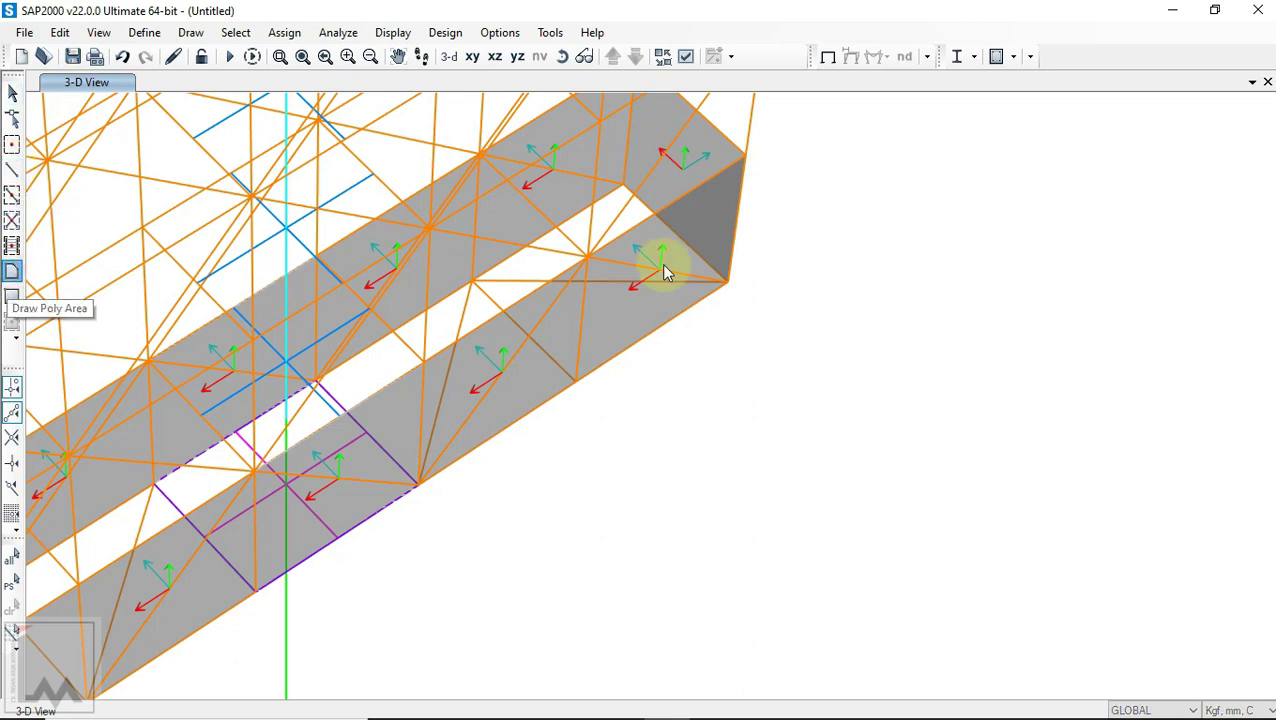
click(727, 282)
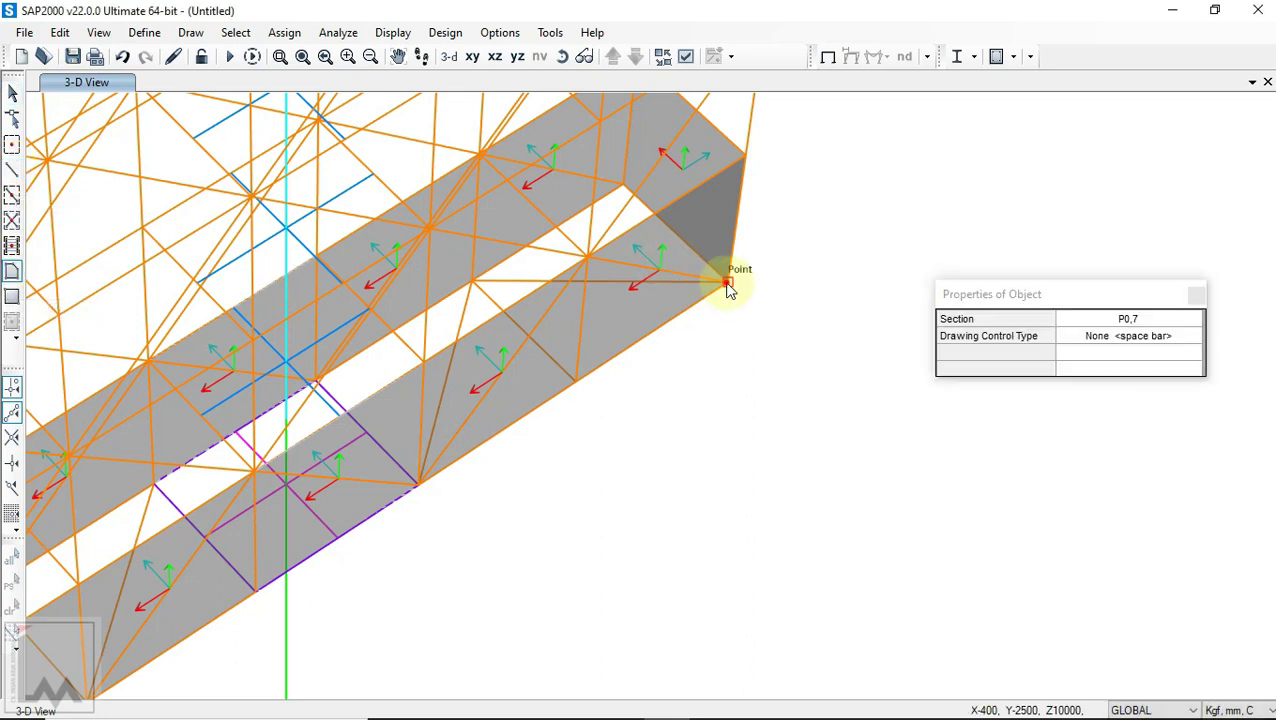
click(578, 382)
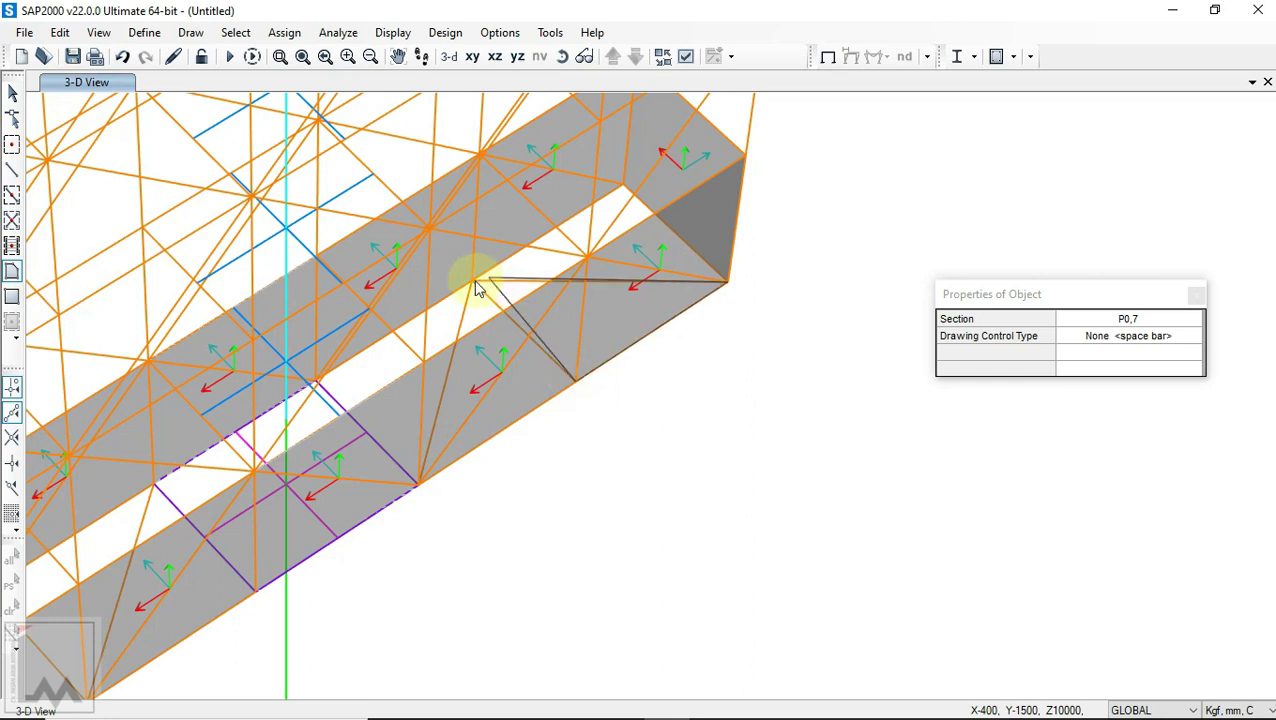
click(625, 186)
key(Return)
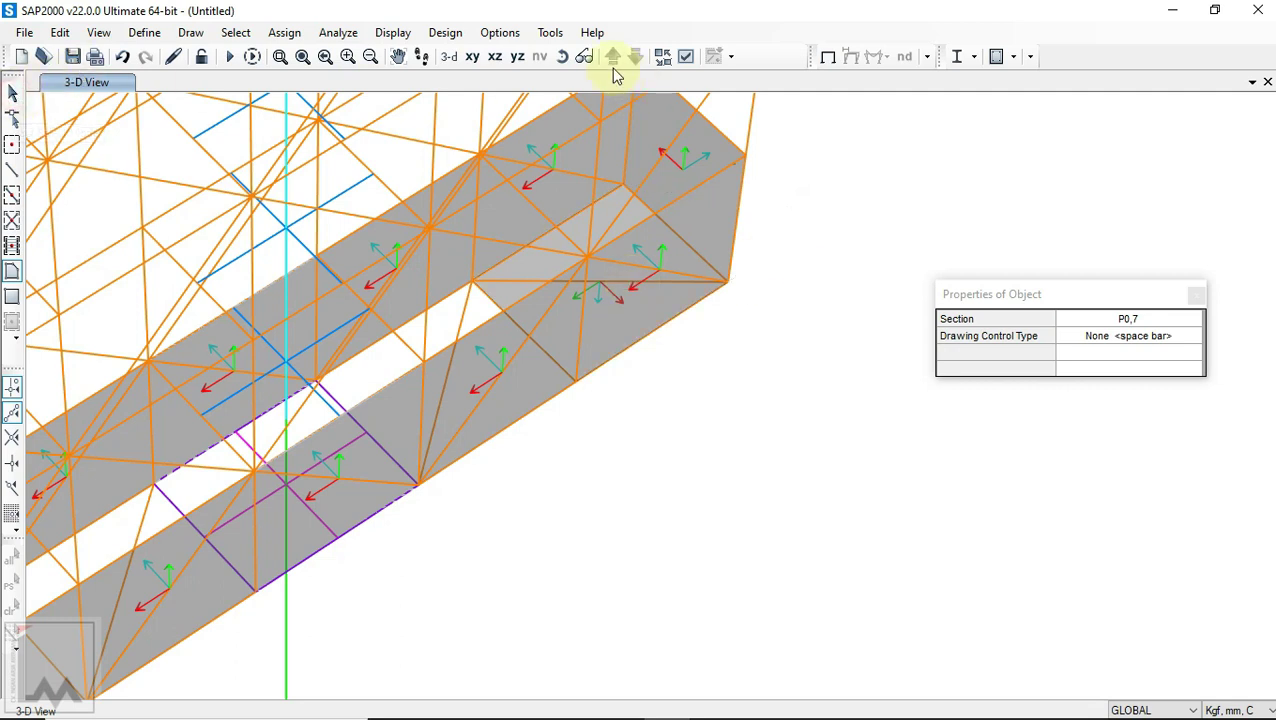
Step: Assign an automatic area mesh of 5 by 5 objects to the new bottom panel
click(563, 57)
drag(763, 427, 670, 485)
scroll(528, 296, up, 2)
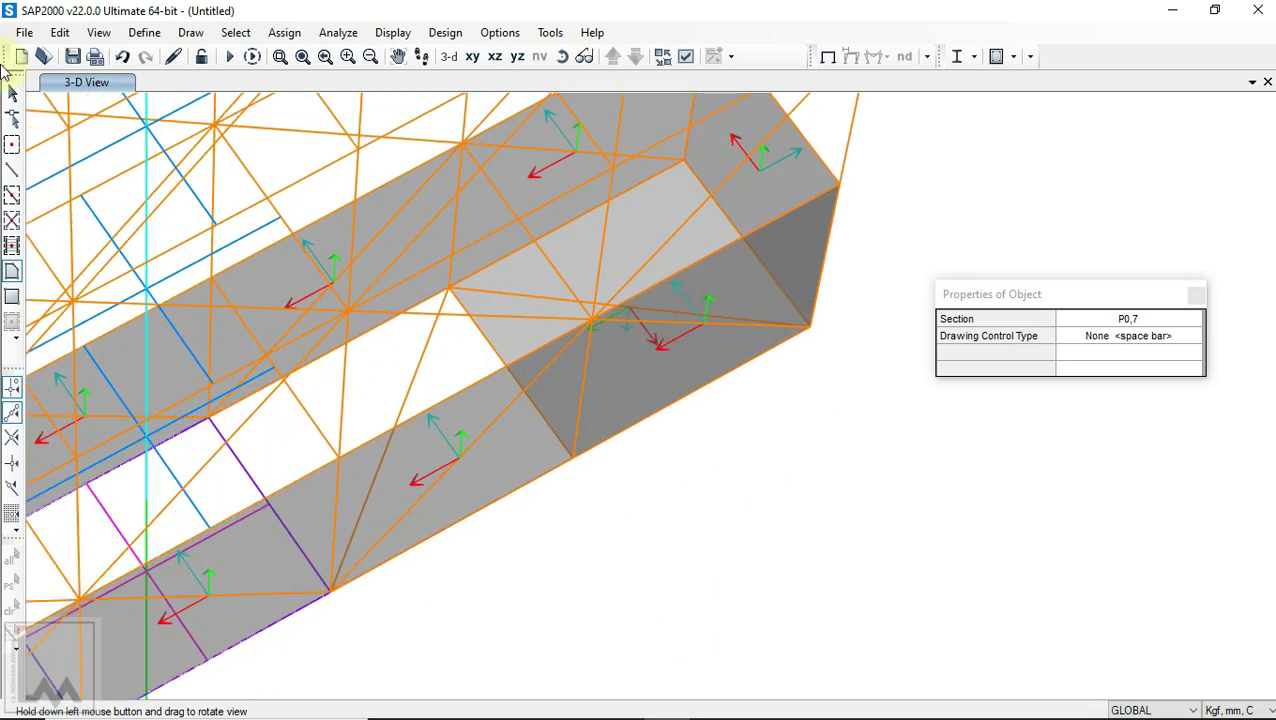
click(12, 93)
click(510, 260)
click(290, 33)
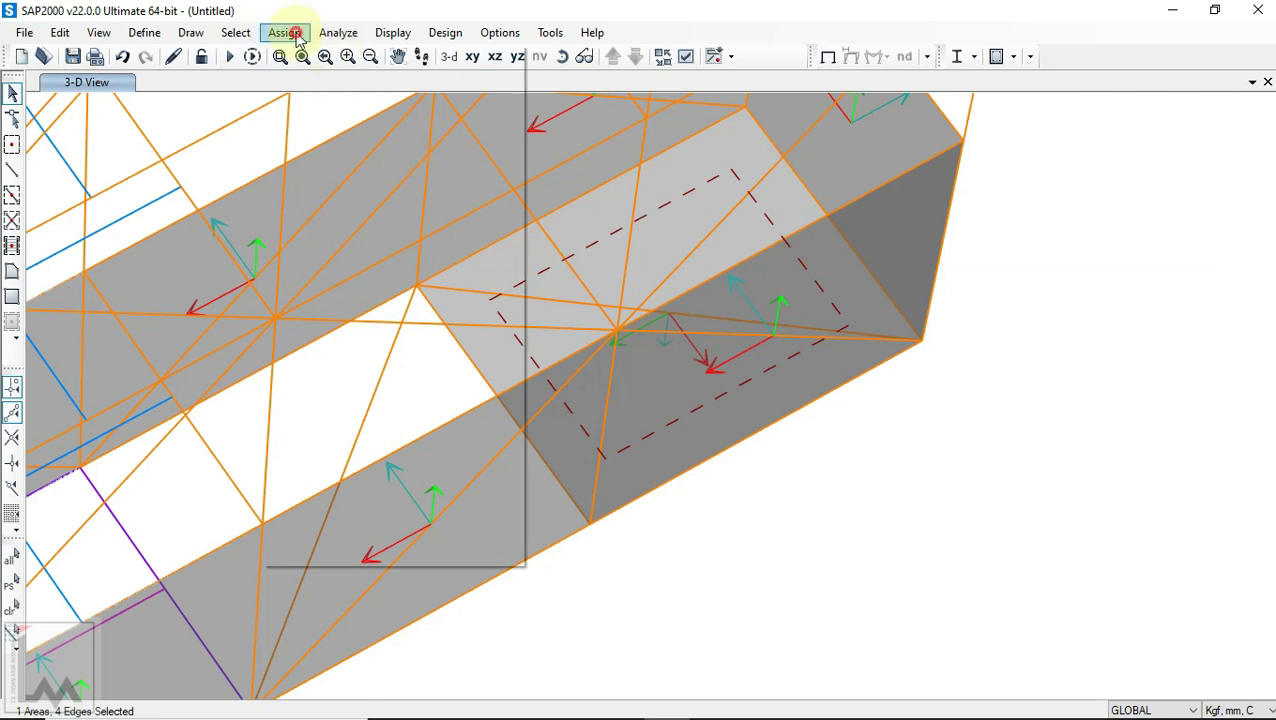
mouse_move(370, 153)
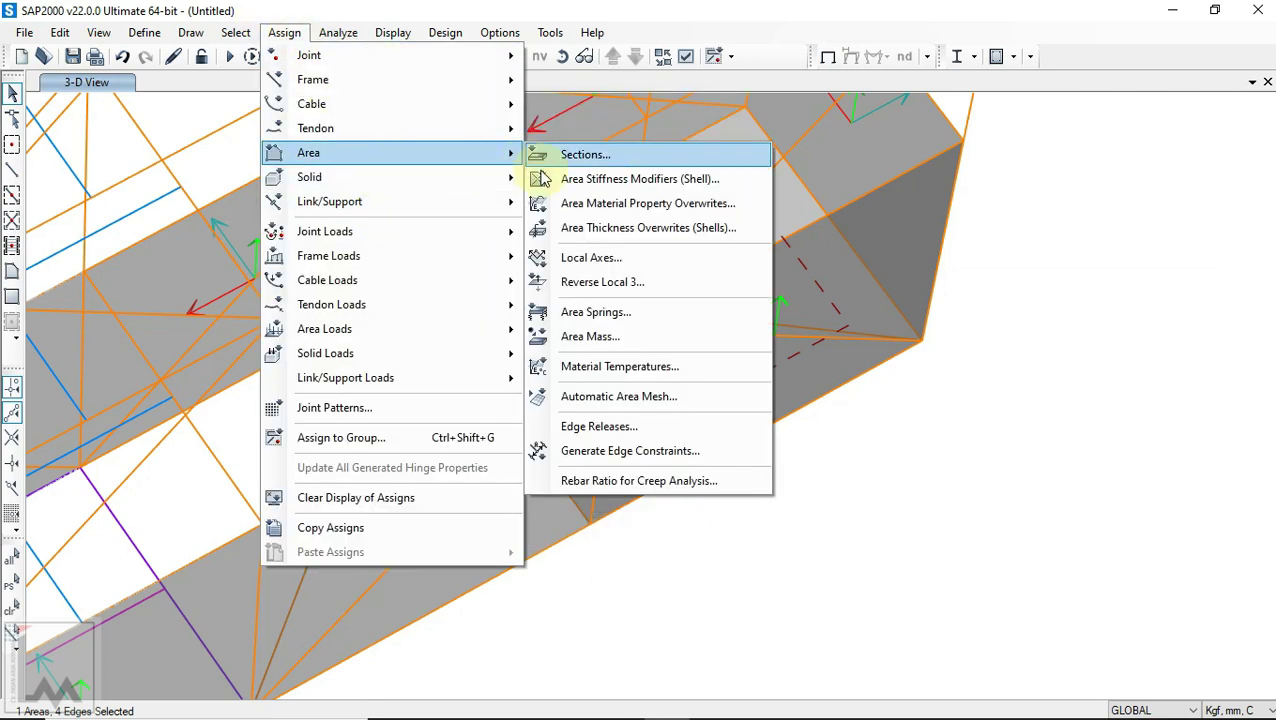
click(625, 395)
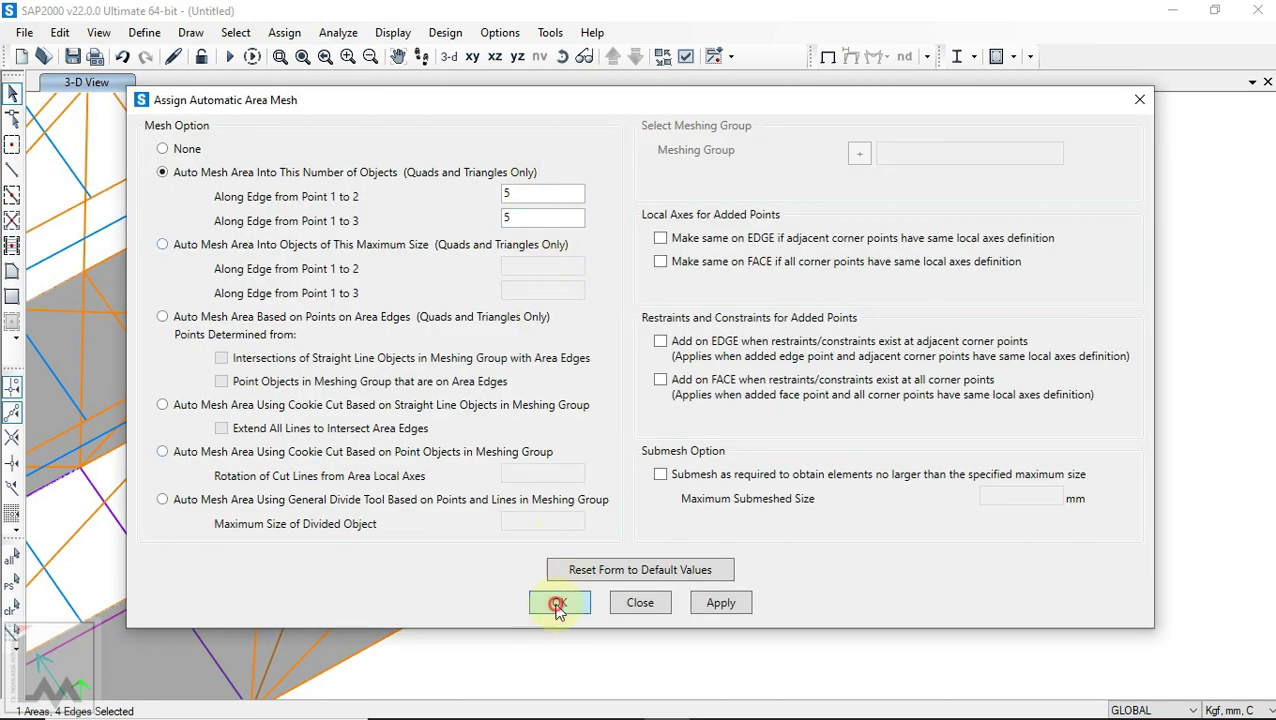
click(557, 604)
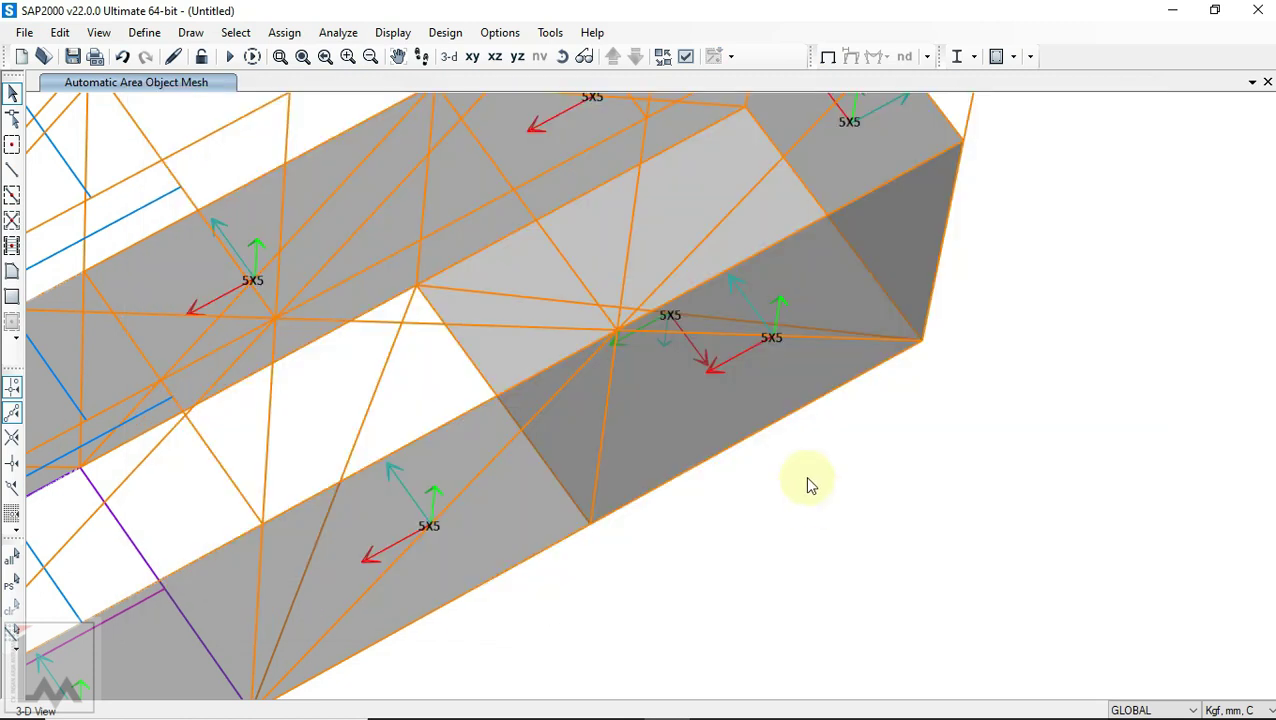
Step: Start a linear replication of the meshed bottom panel, picking two model points for an increment of dx 0, dy 1000, dz 0
scroll(805, 476, down, 3)
middle_drag(820, 406, 840, 377)
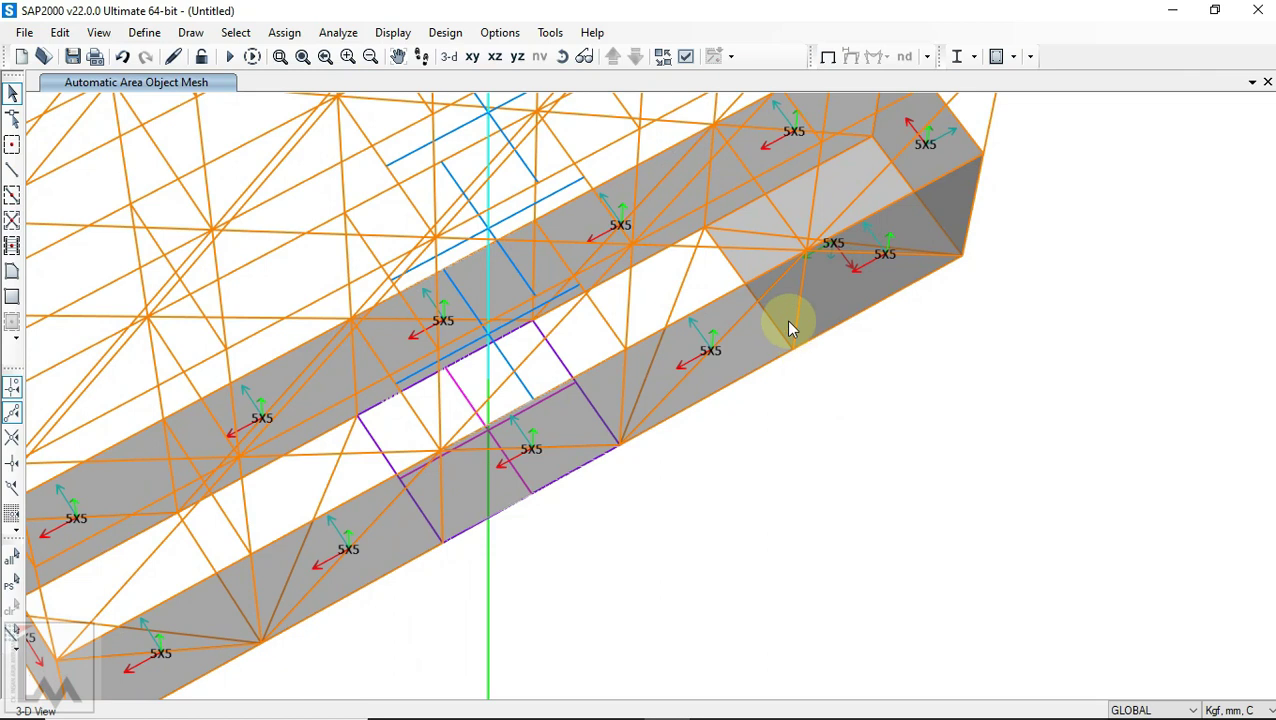
click(755, 264)
scroll(869, 284, down, 3)
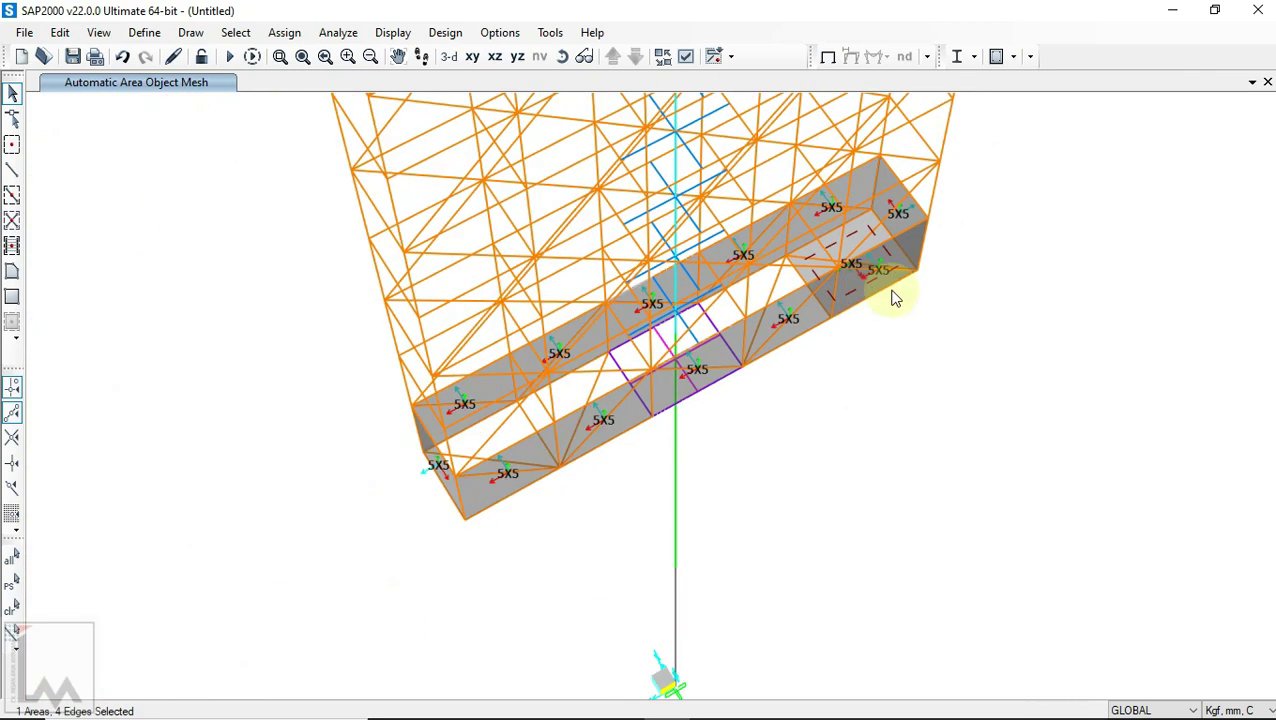
click(60, 32)
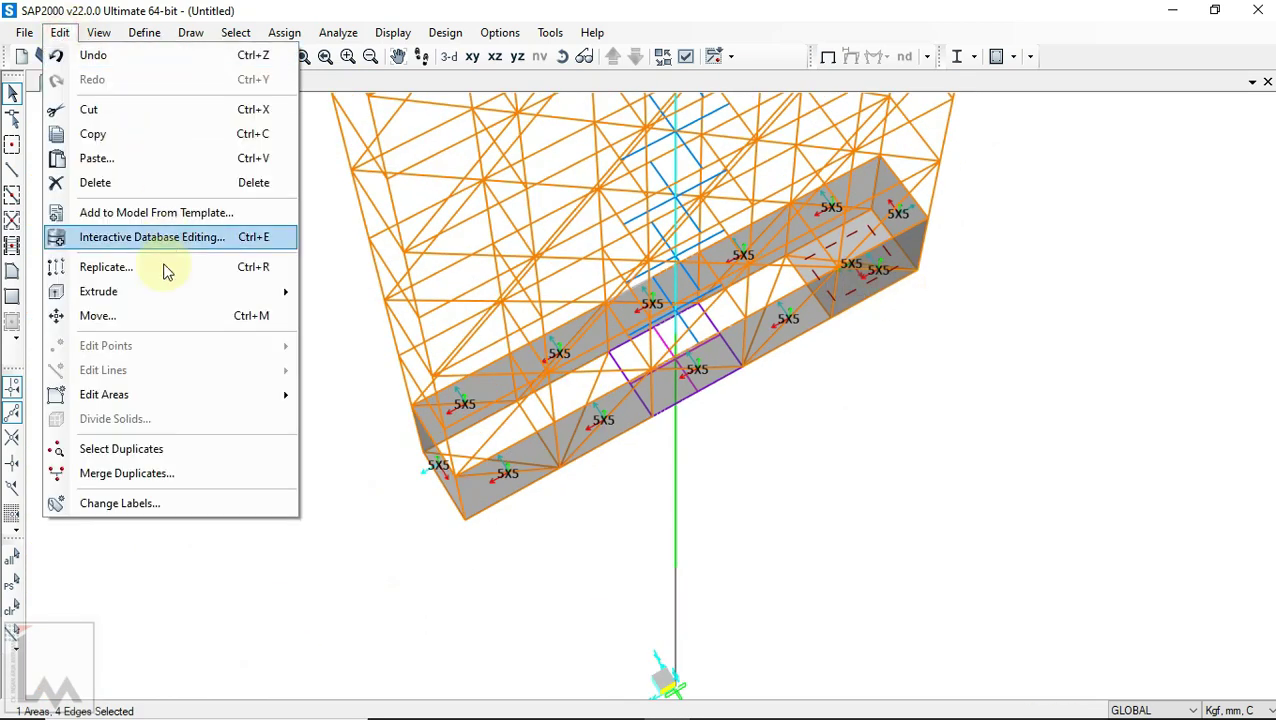
click(158, 267)
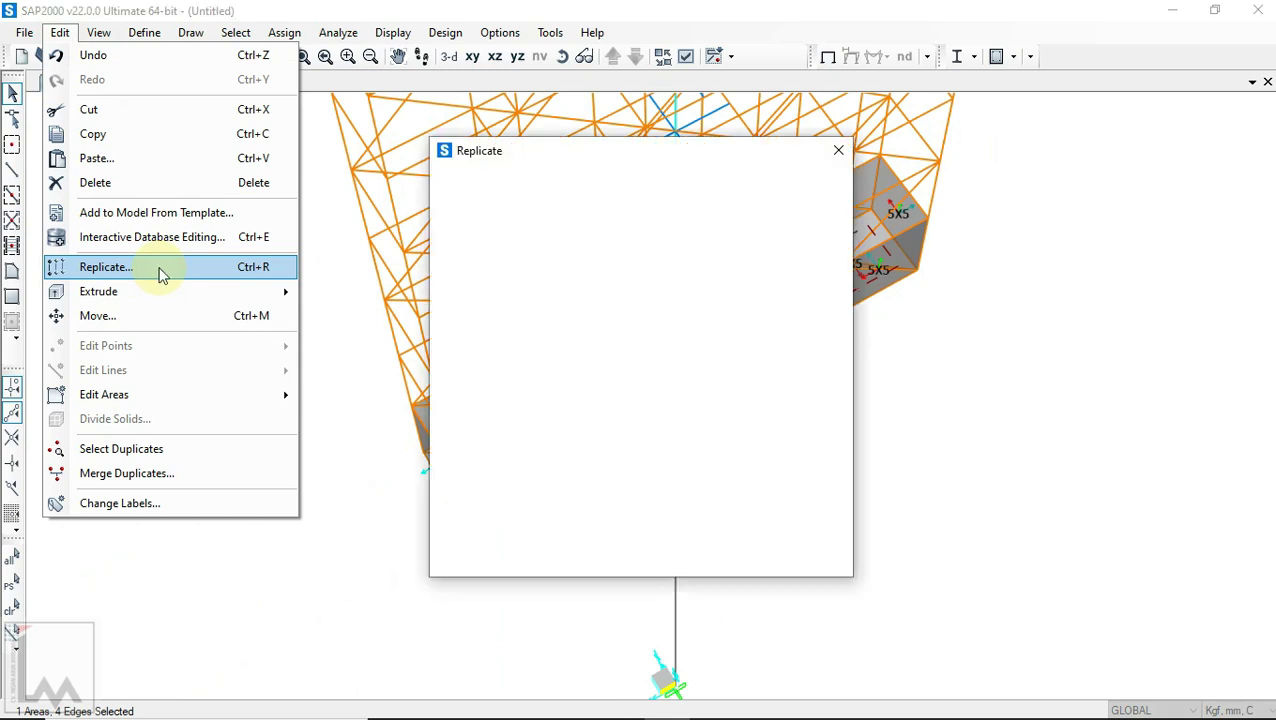
drag(565, 155, 1005, 371)
click(1040, 523)
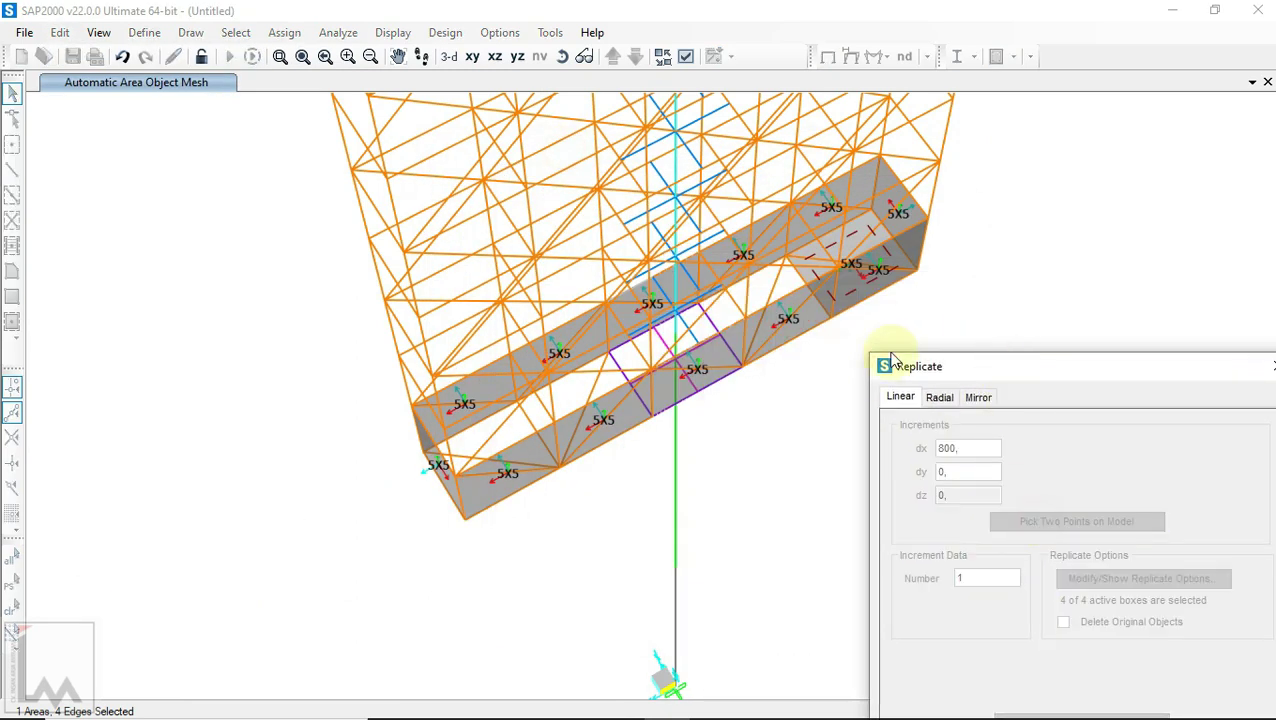
click(834, 322)
click(835, 322)
Step: Set the number of copies to 4 and replicate the bottom panel along the underside of the lowest row
click(975, 579)
click(962, 580)
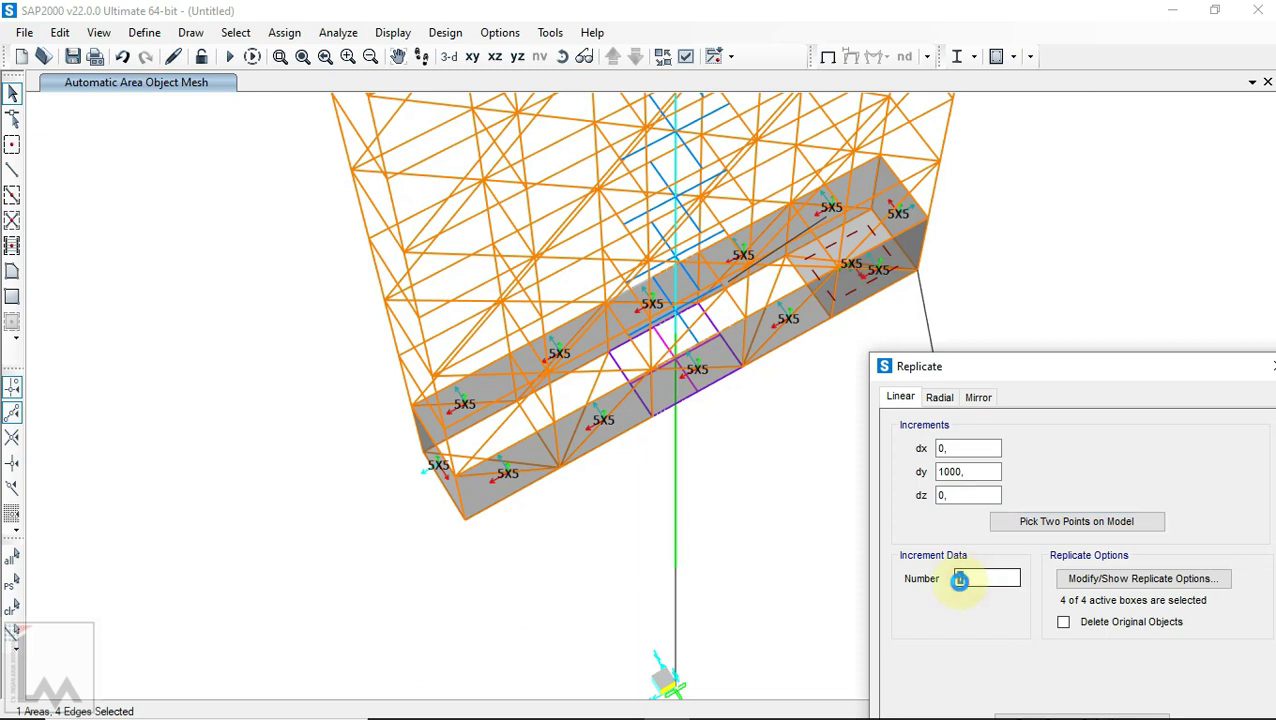
double_click(965, 582)
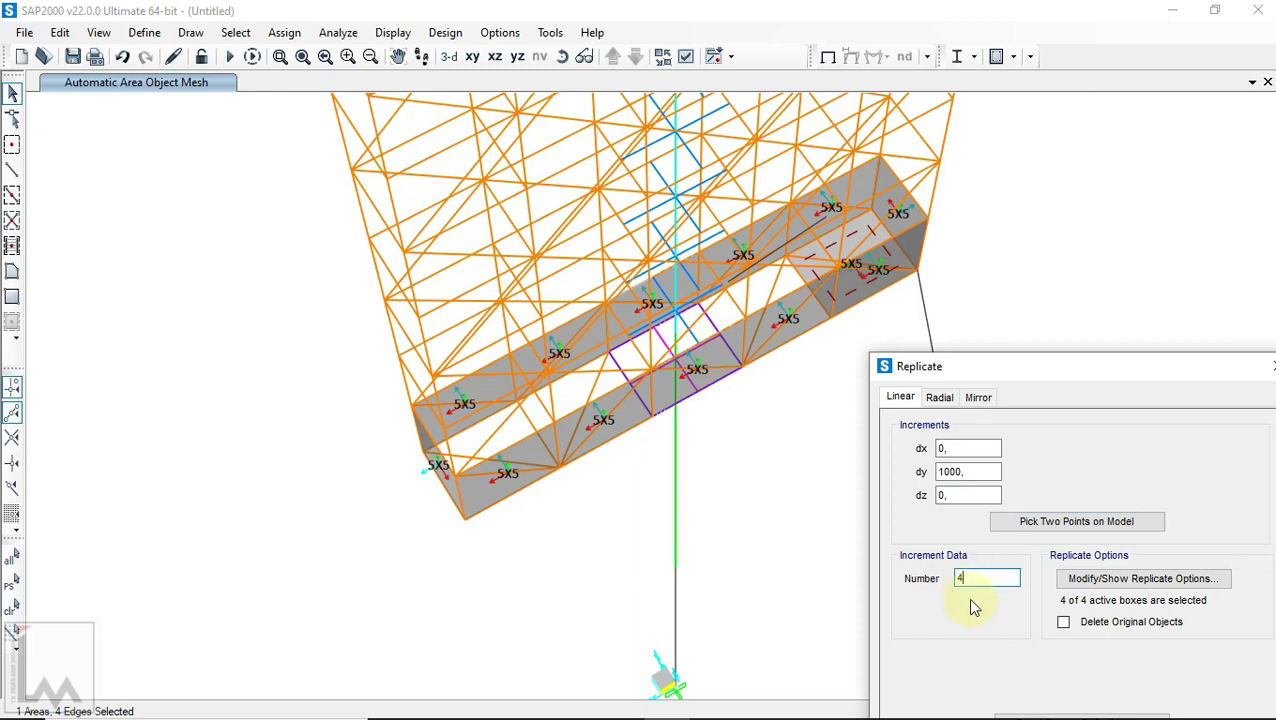
drag(1030, 367, 977, 234)
click(1103, 619)
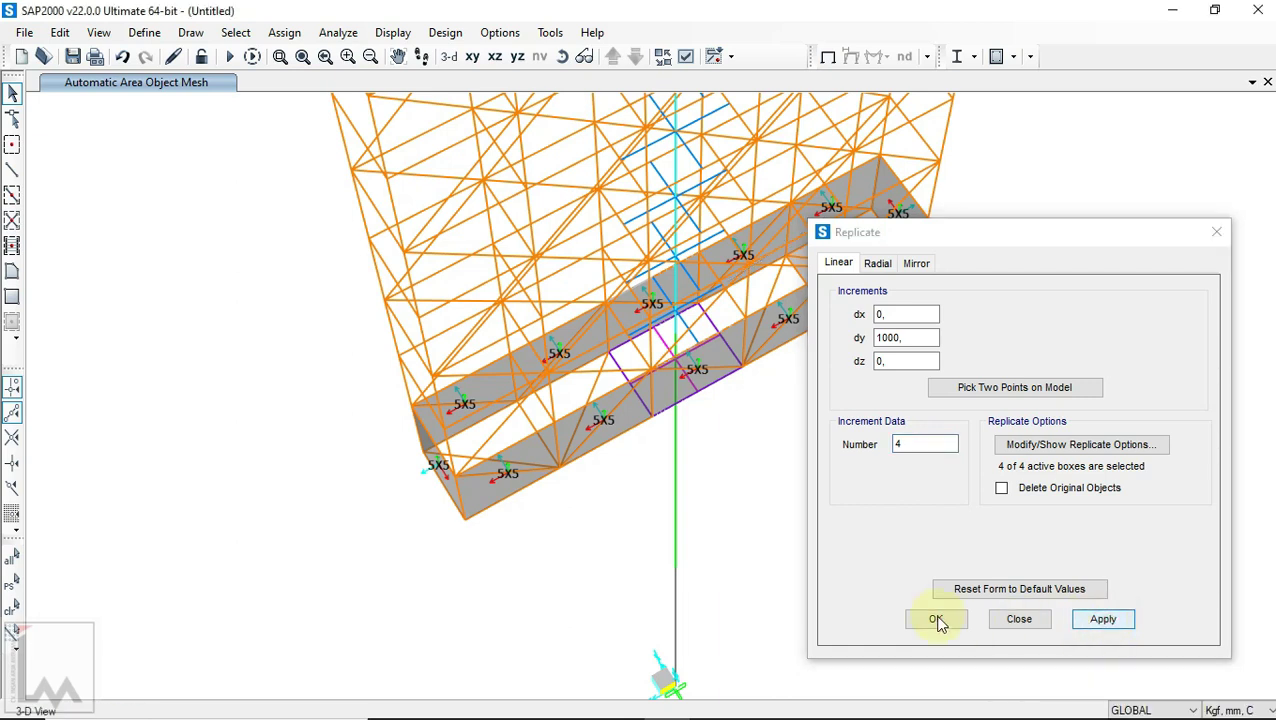
click(935, 619)
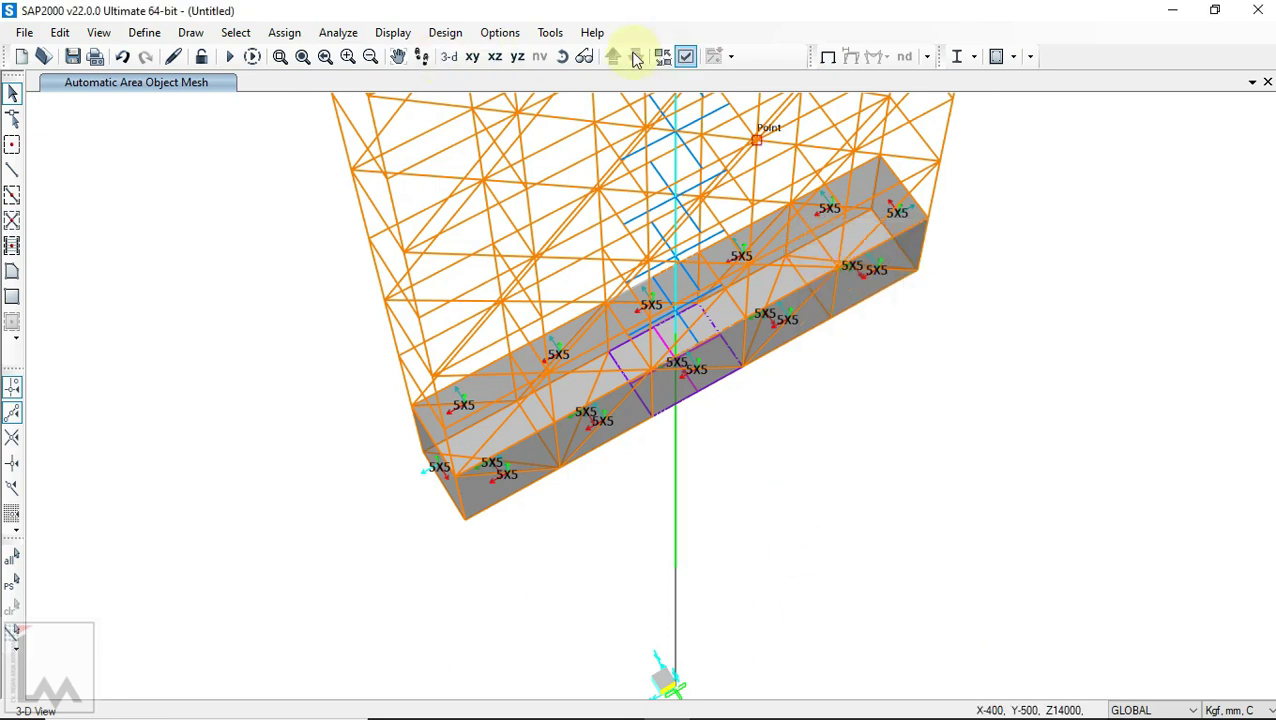
Step: Select the ten front and back panels and the two side panels of the lowest row, leaving out the bottom panels
click(562, 56)
drag(797, 432, 742, 372)
scroll(729, 265, up, 2)
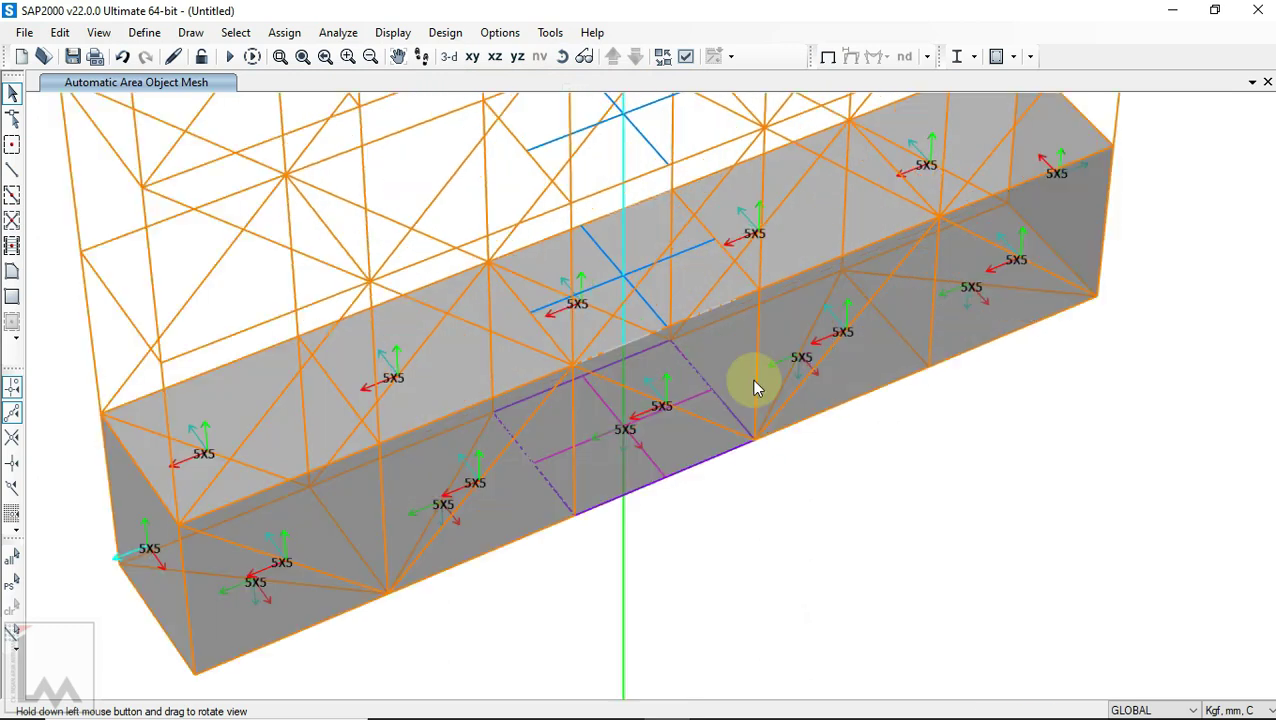
scroll(865, 382, down, 1)
scroll(530, 384, down, 1)
scroll(531, 384, up, 3)
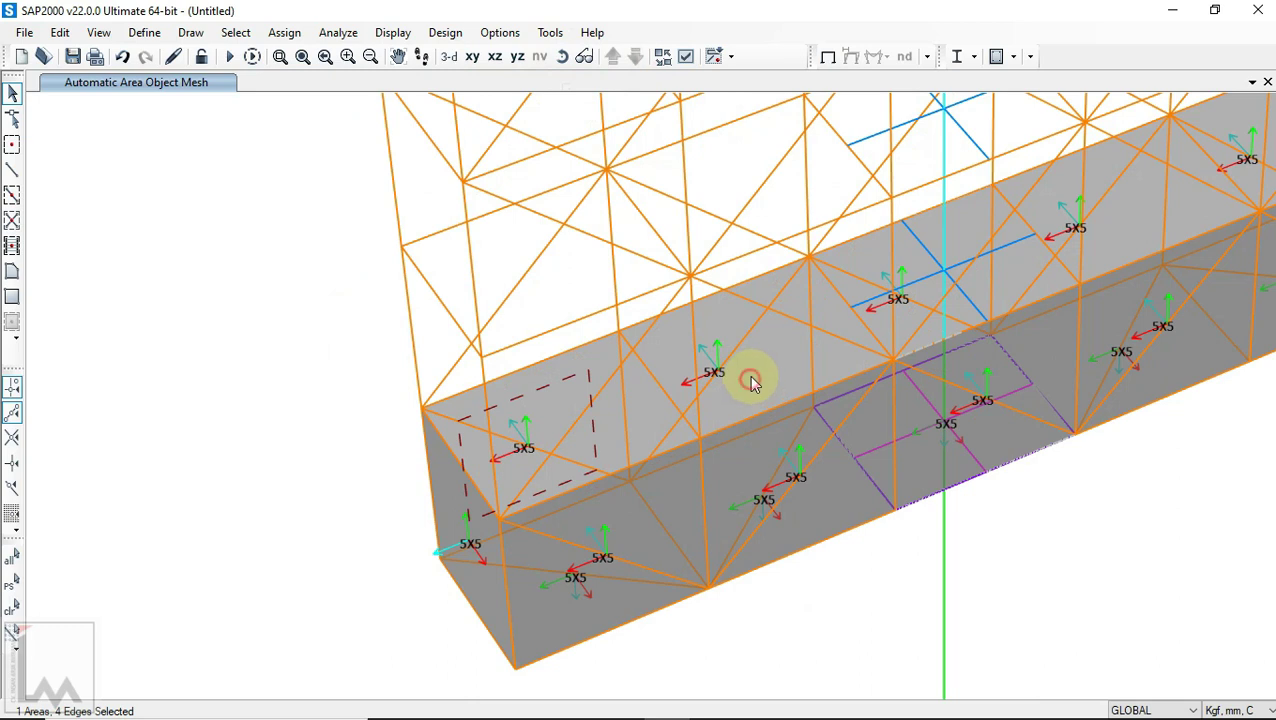
click(833, 357)
click(948, 350)
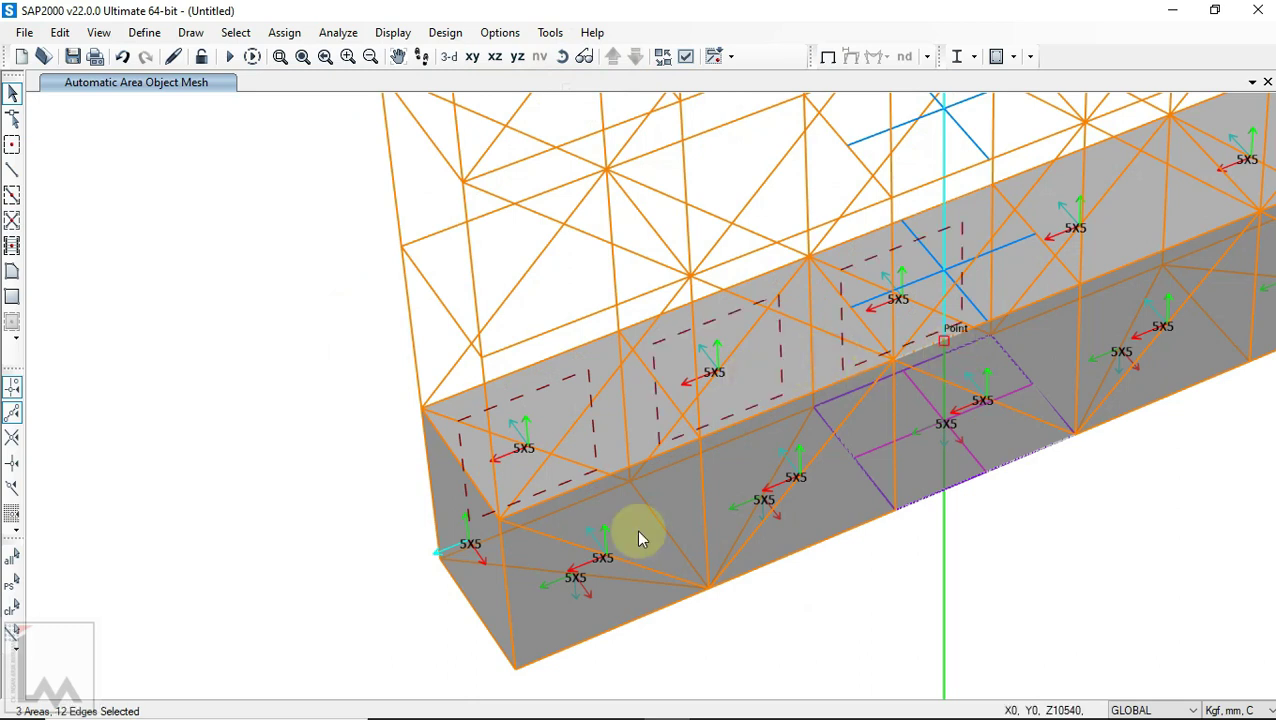
click(615, 518)
click(485, 593)
click(728, 486)
click(917, 472)
middle_drag(810, 513, 562, 598)
click(585, 408)
click(775, 335)
click(765, 202)
click(554, 324)
click(838, 213)
scroll(840, 238, down, 2)
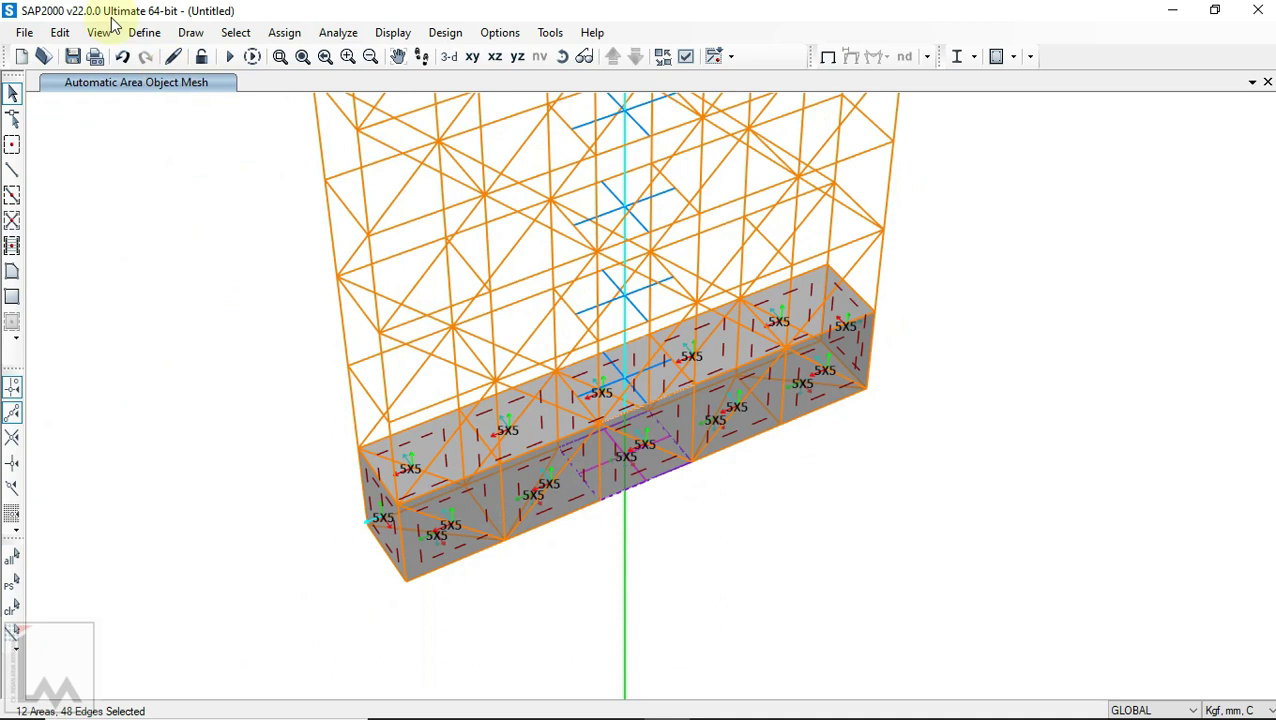
Step: Replicate the selected front, back and side panels linearly 9 times up the tower, picking two model points for dx 0, dy 0, dz 1000
click(60, 32)
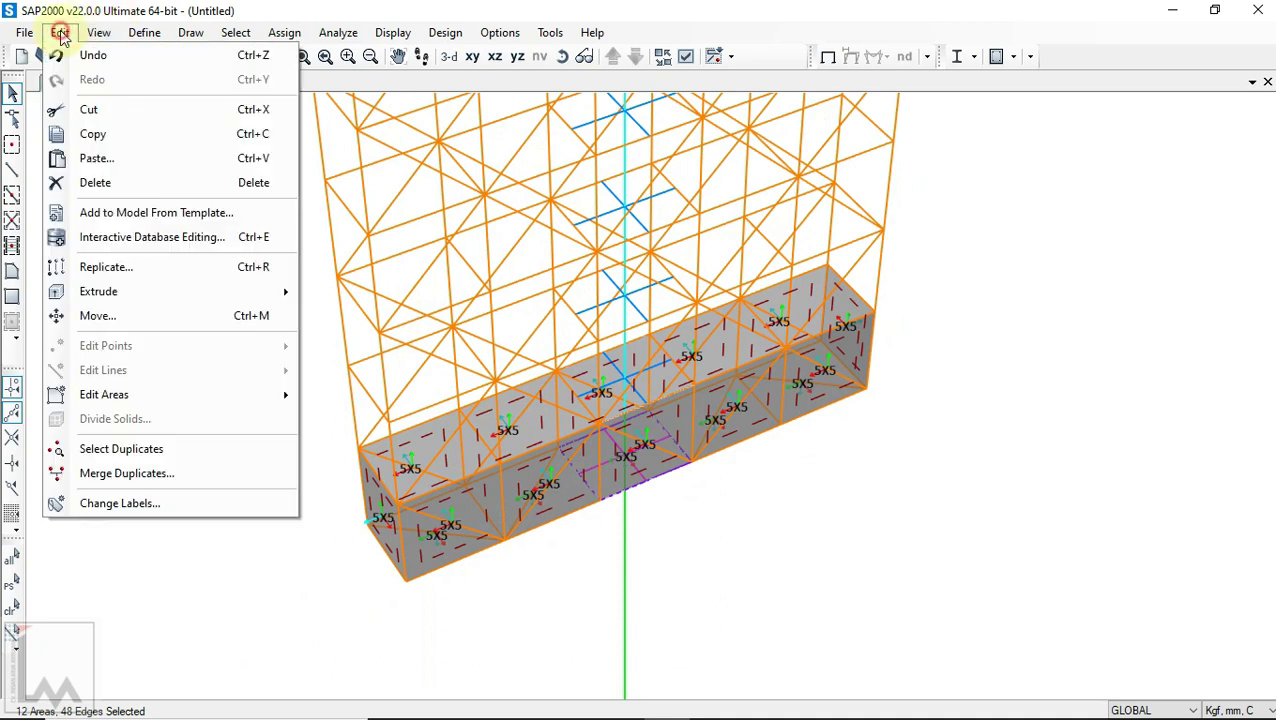
click(130, 268)
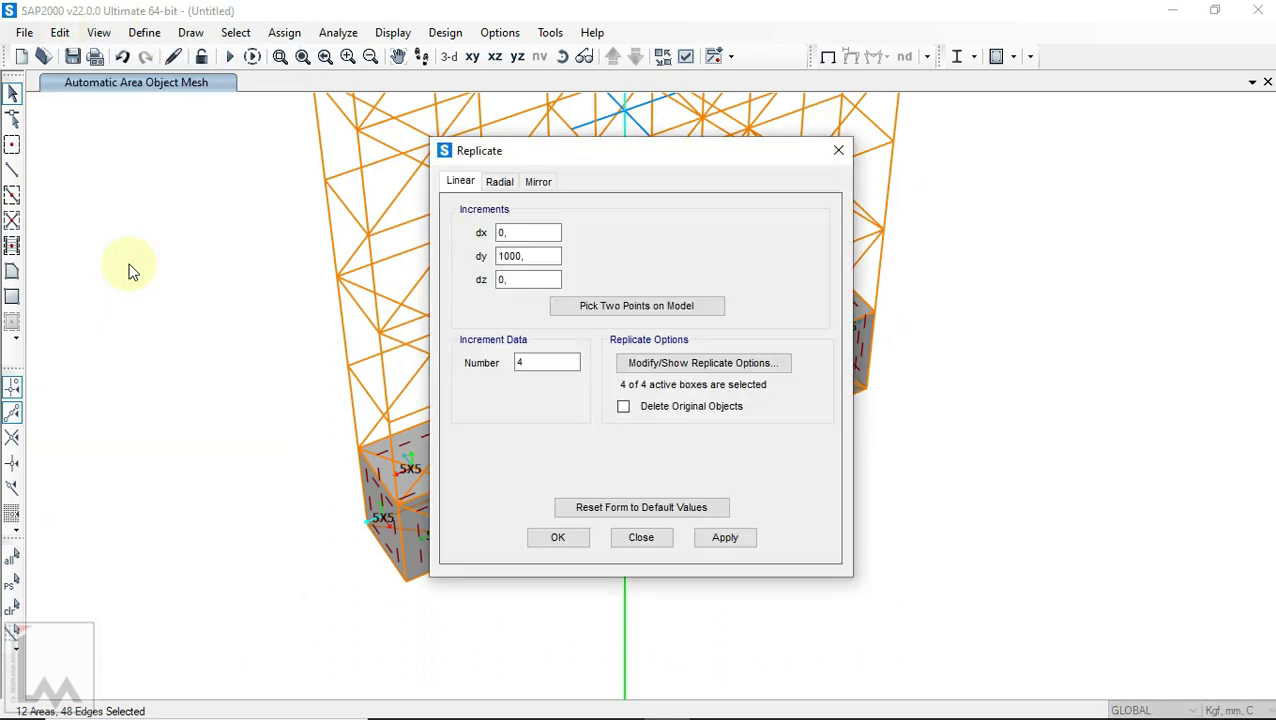
drag(570, 151, 913, 214)
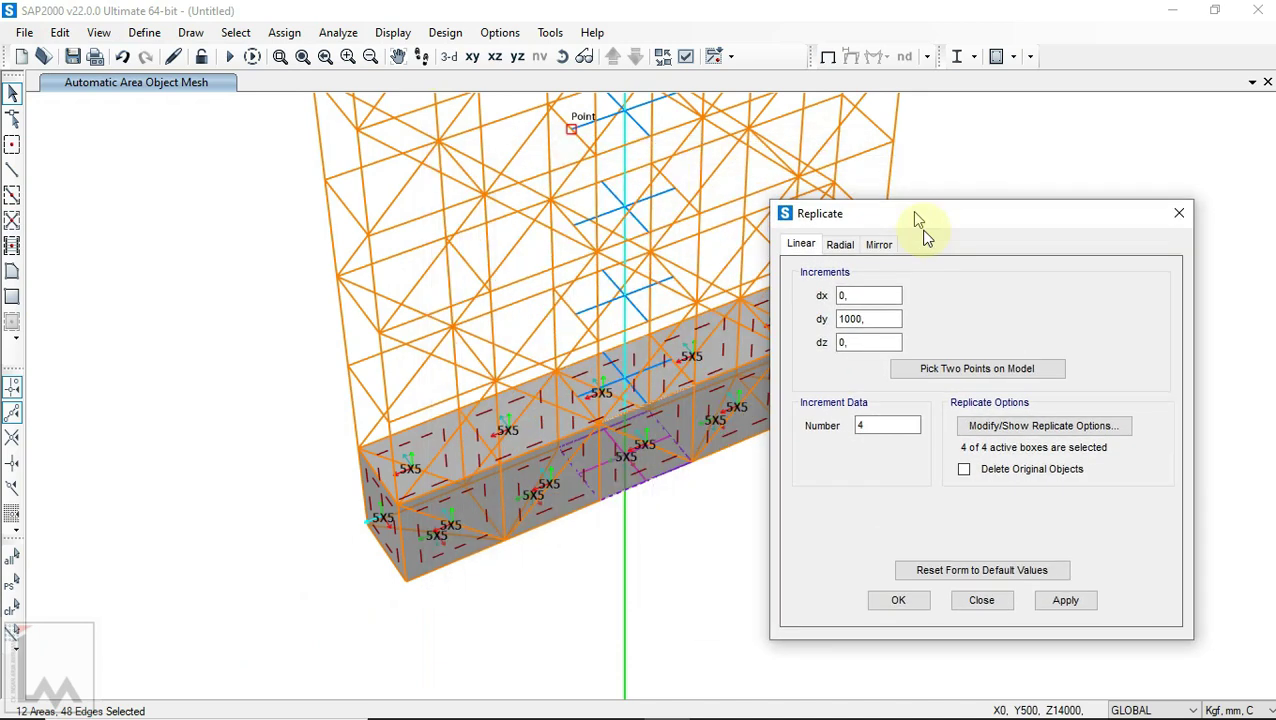
click(948, 370)
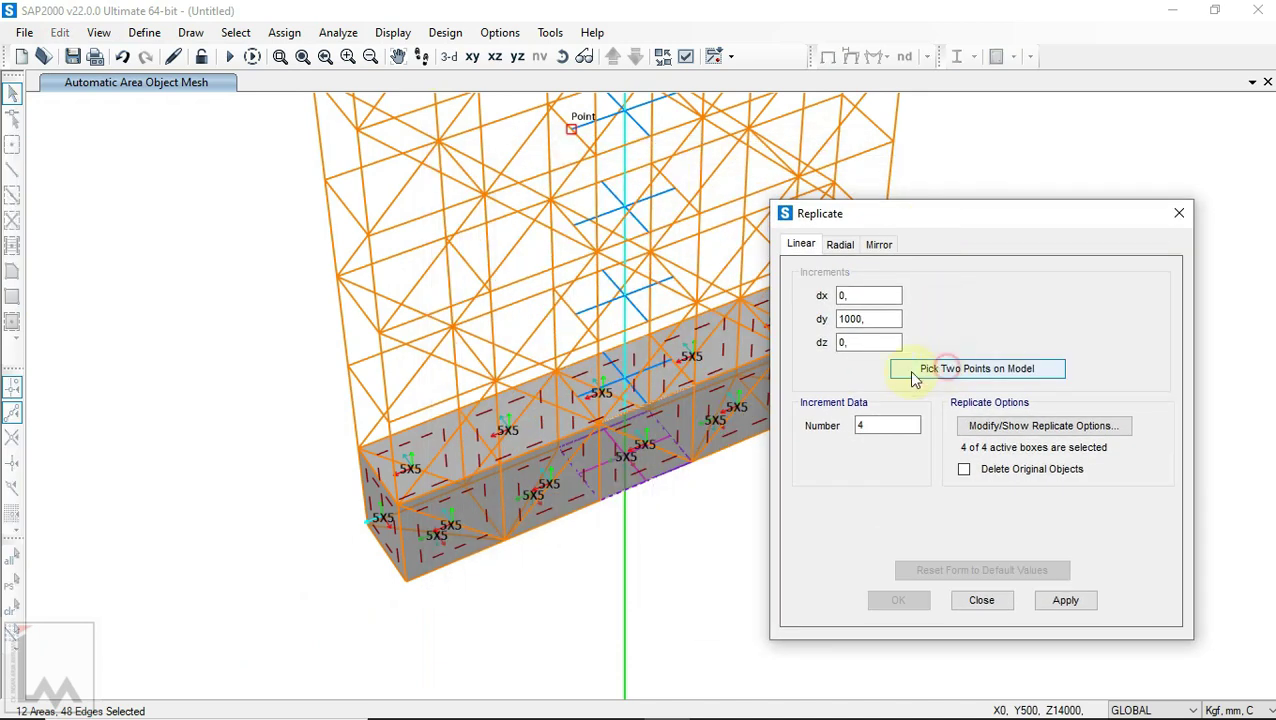
click(408, 581)
click(404, 505)
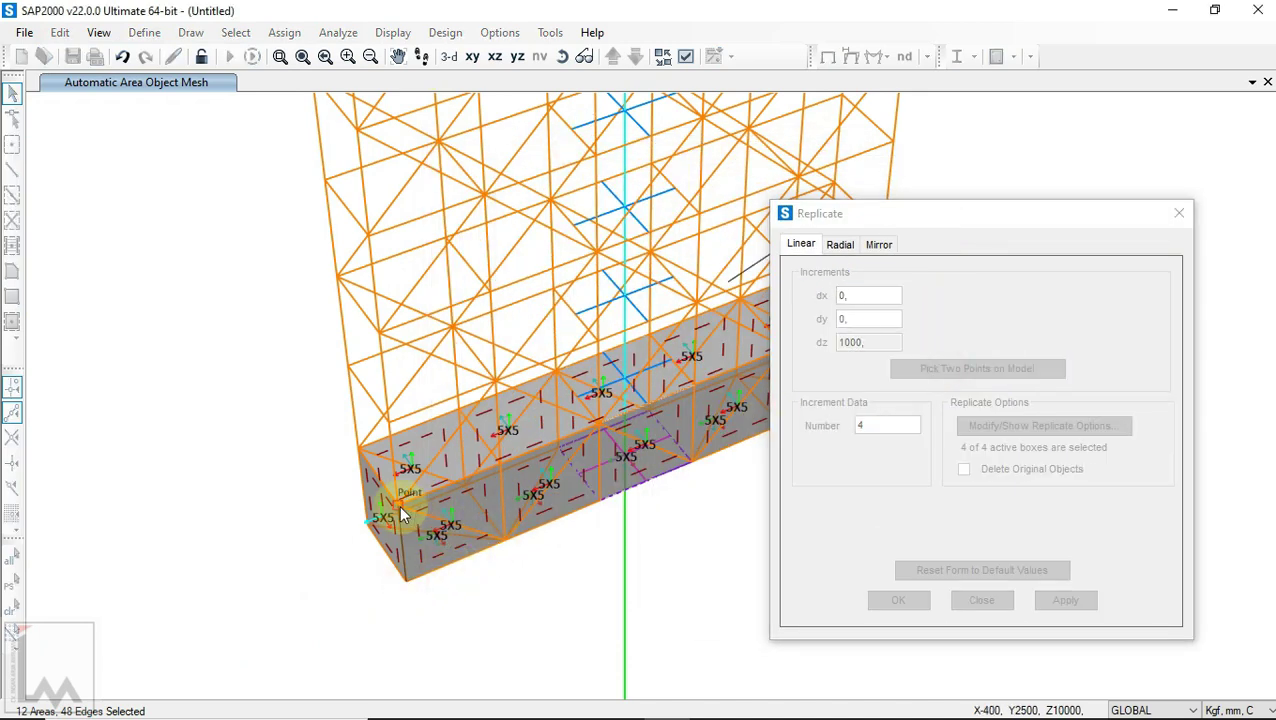
click(869, 425)
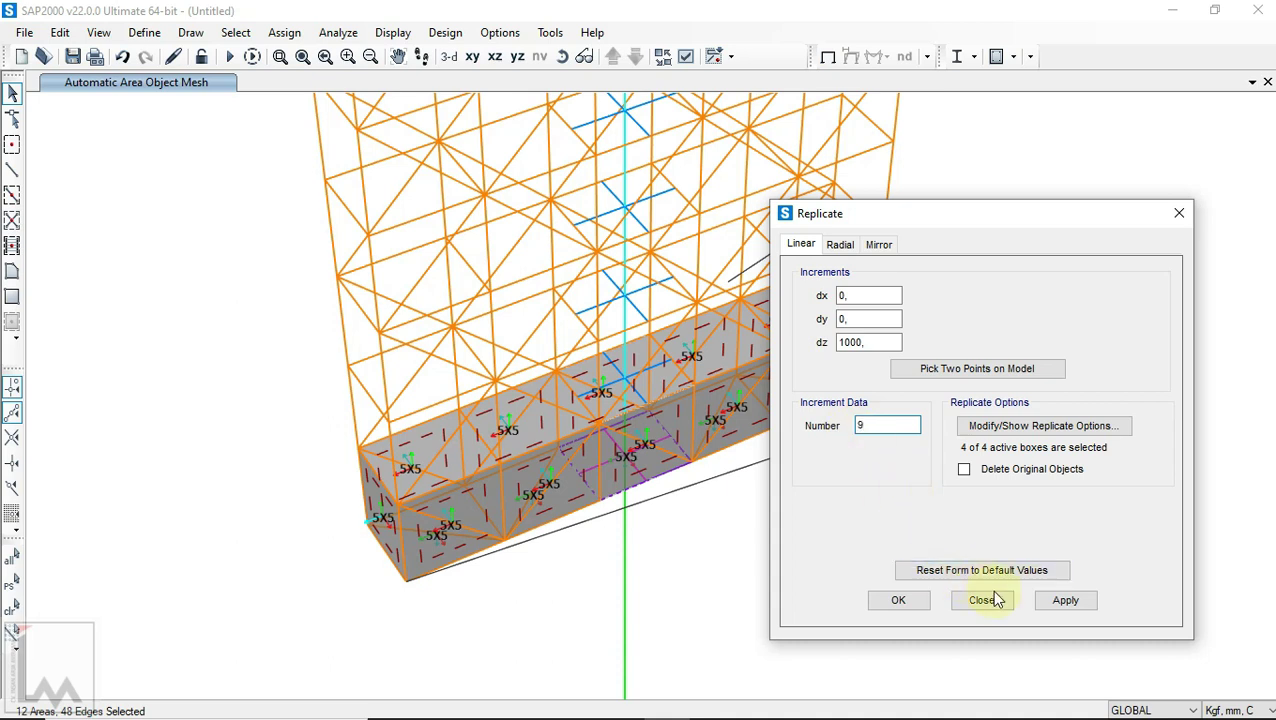
click(1062, 603)
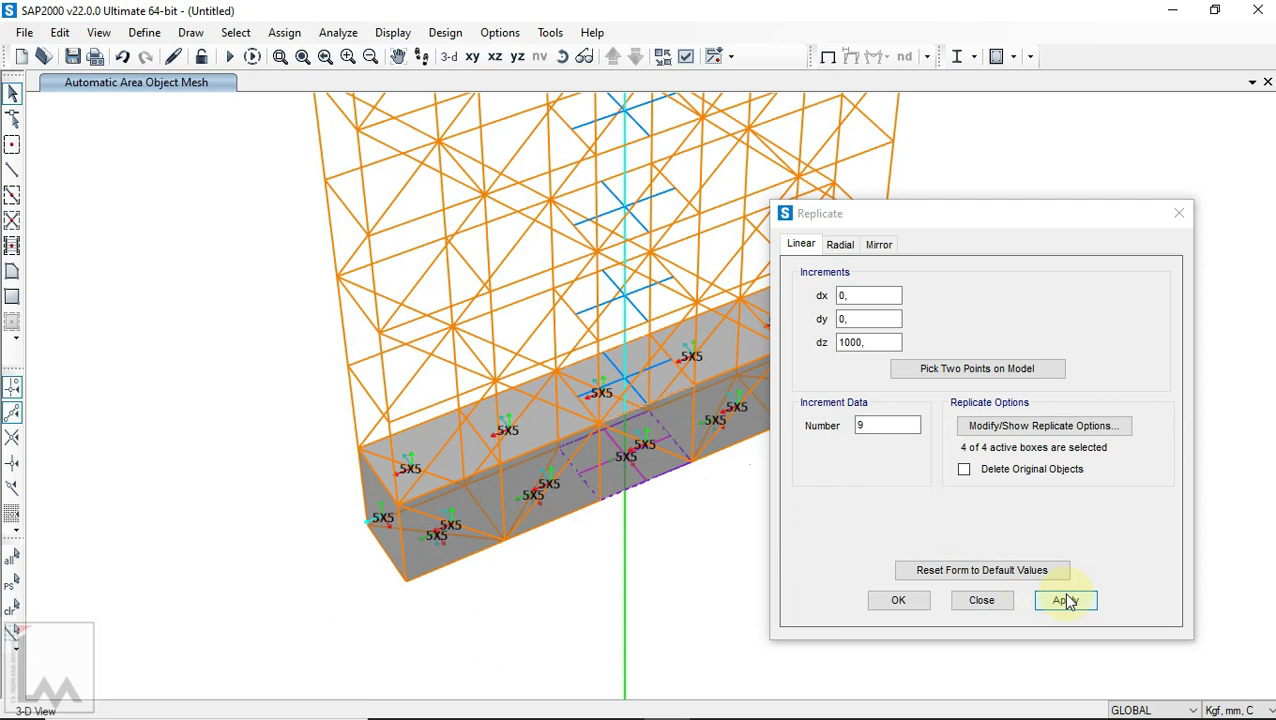
click(1066, 600)
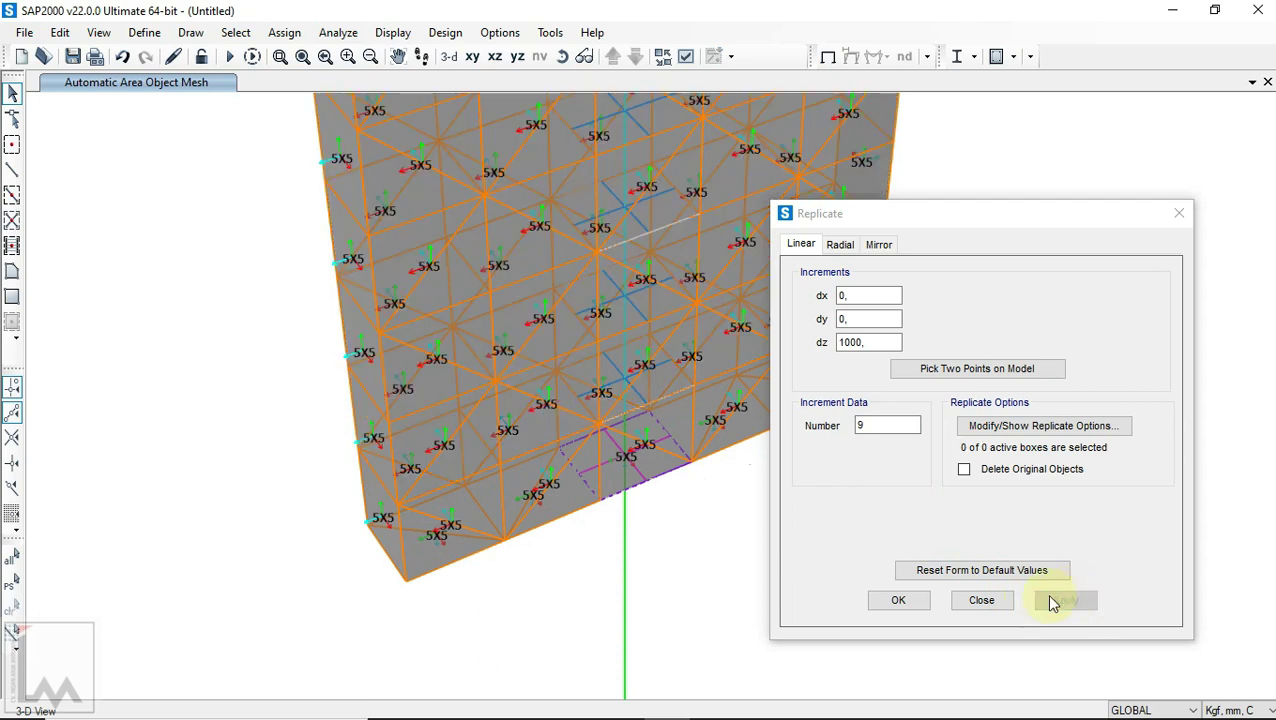
click(912, 604)
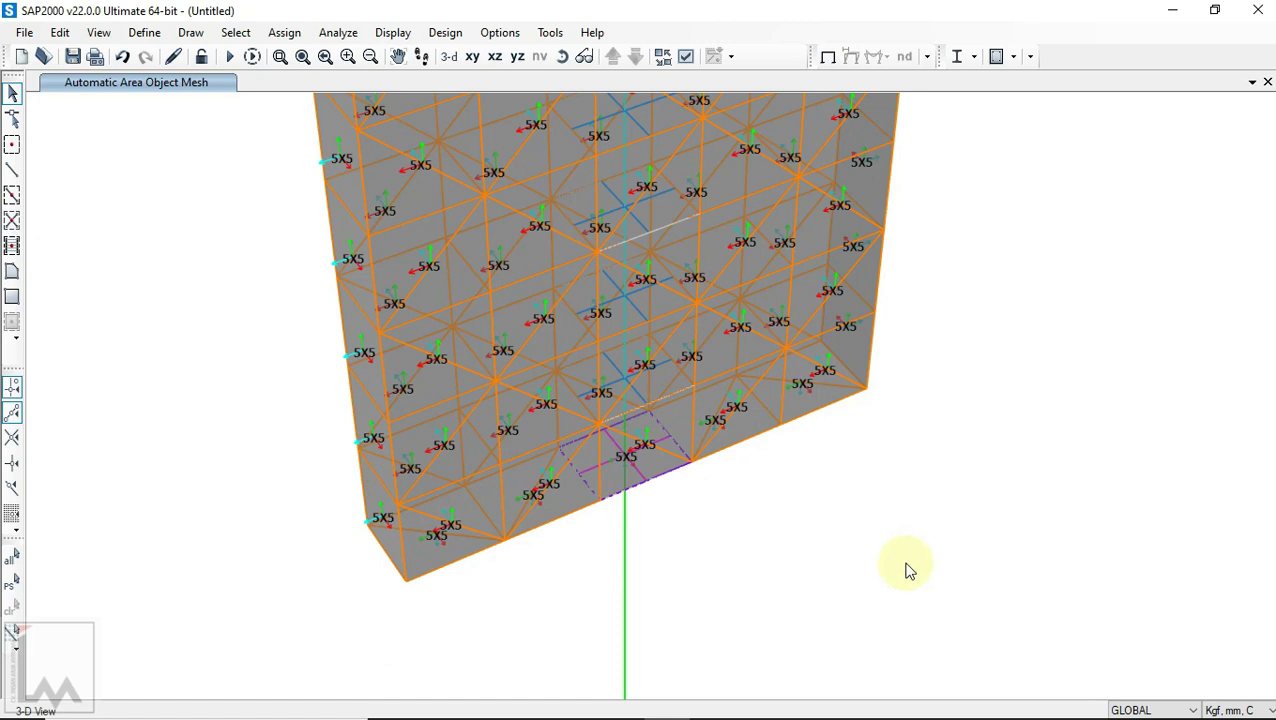
Step: Draw a four-corner P0,7 area panel over the end bay of the tower's top face, from Y -2500 to Y -1500 at Z 20000
scroll(907, 570, down, 3)
middle_drag(868, 450, 865, 555)
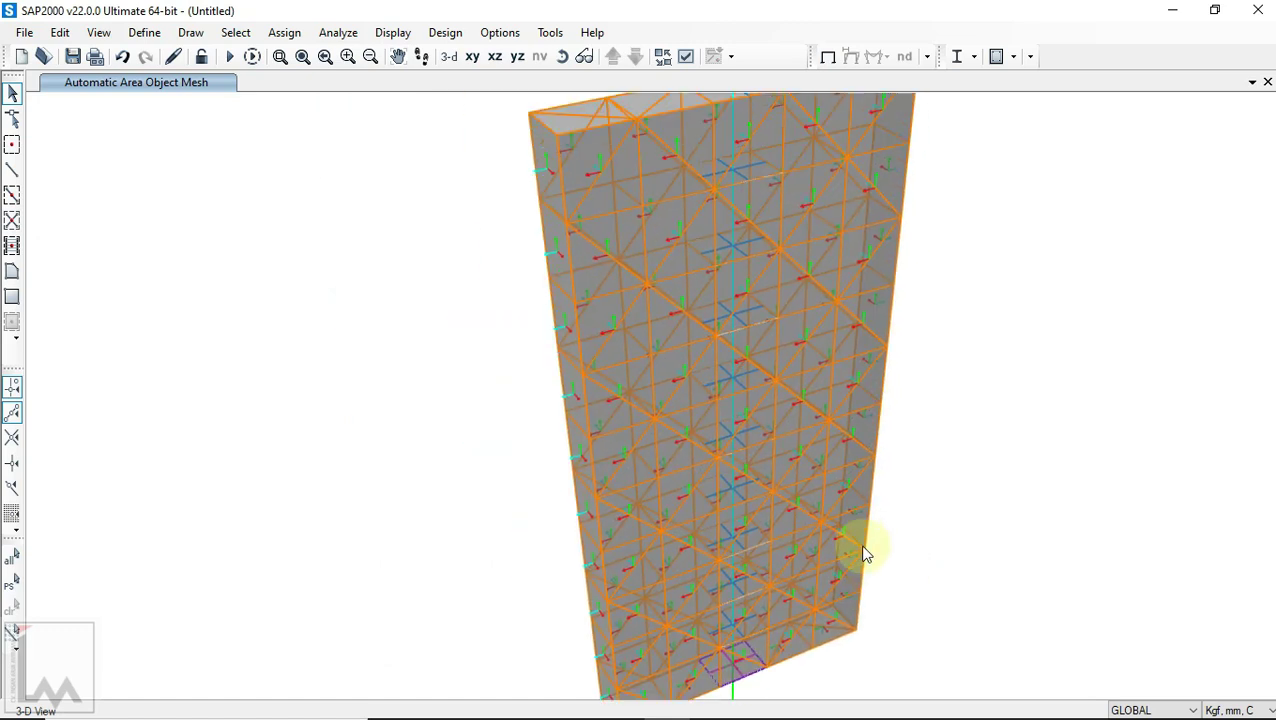
drag(727, 150, 742, 212)
click(562, 57)
mouse_move(638, 186)
mouse_down()
mouse_move(663, 270)
mouse_move(570, 211)
mouse_move(640, 190)
mouse_up()
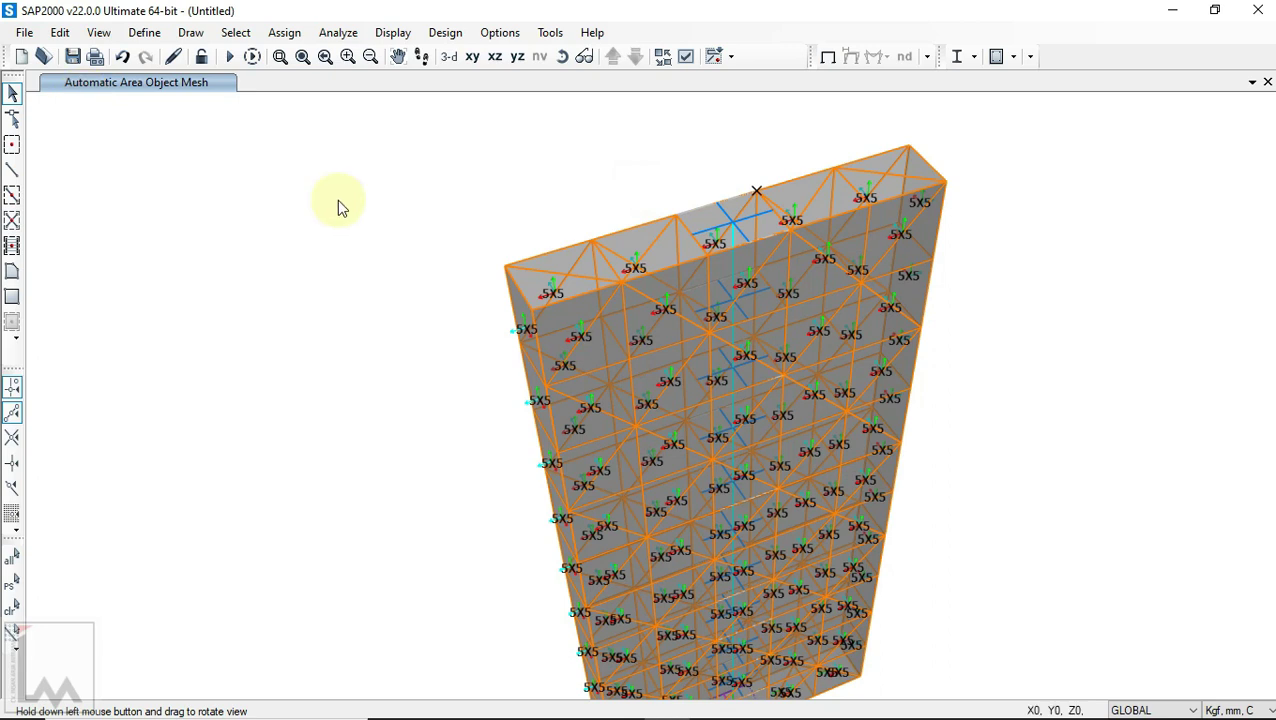
key(Escape)
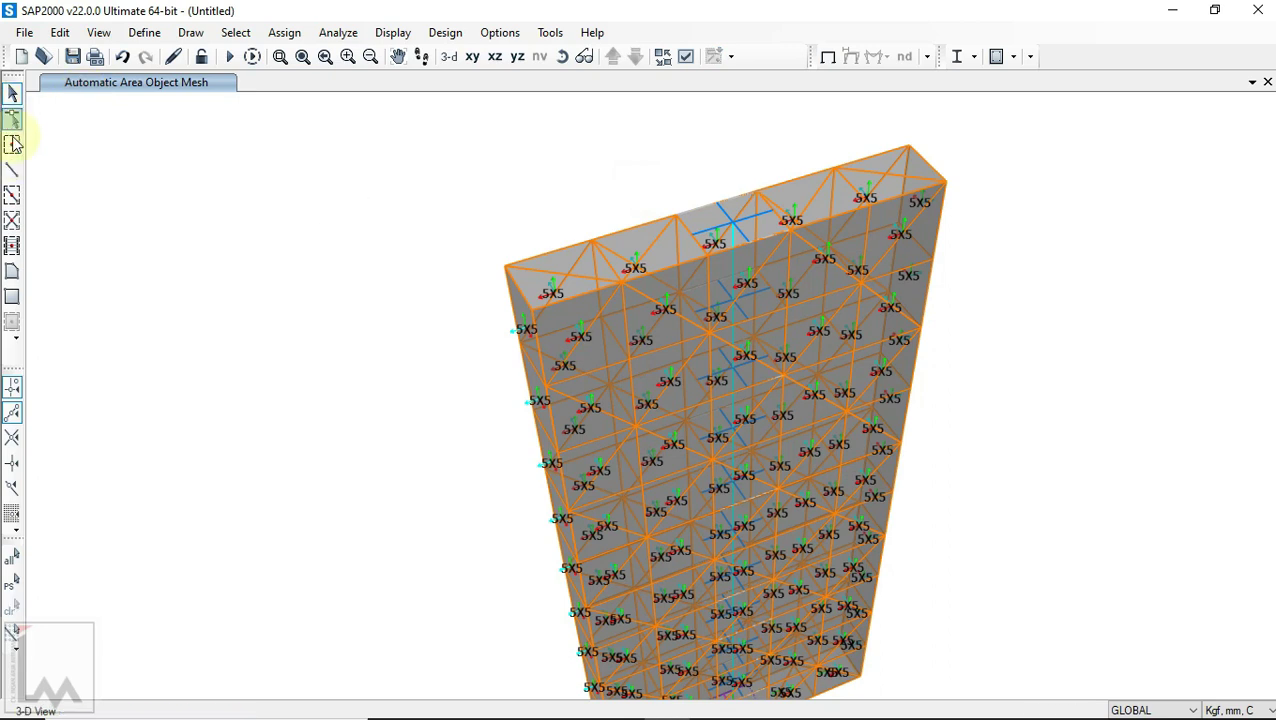
click(13, 272)
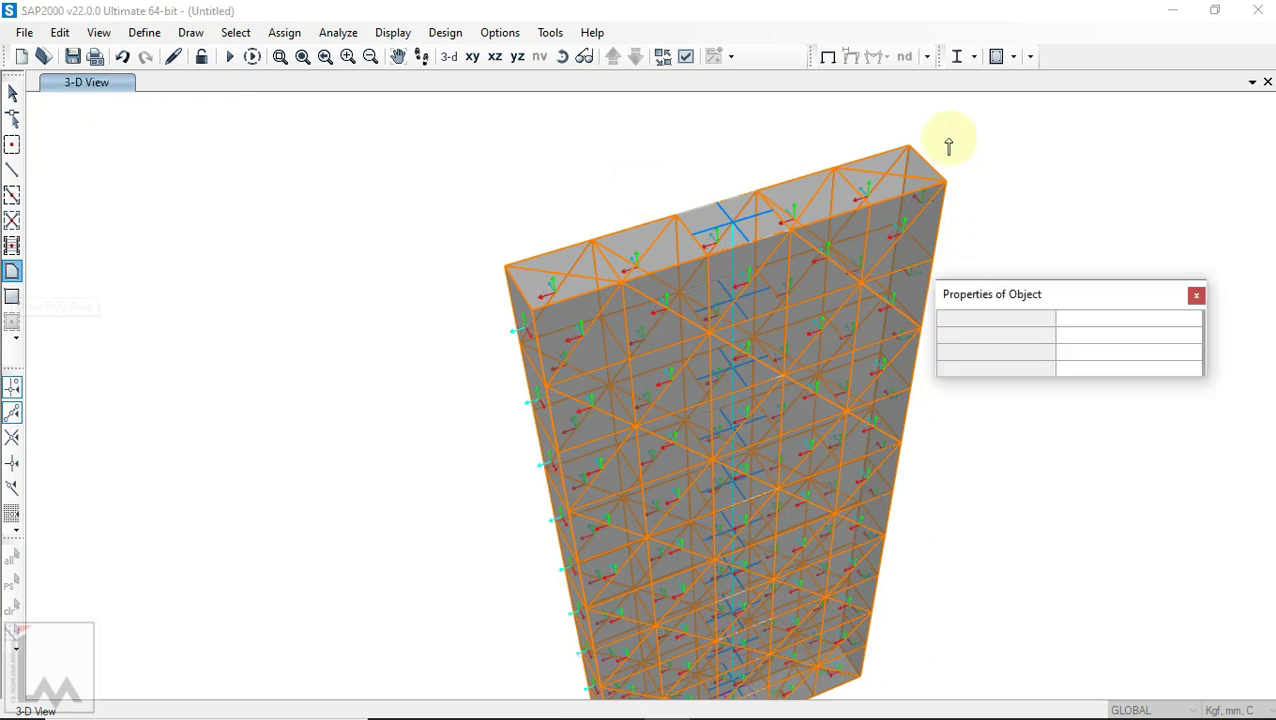
scroll(944, 137, up, 6)
middle_drag(872, 231, 802, 206)
click(872, 285)
click(737, 148)
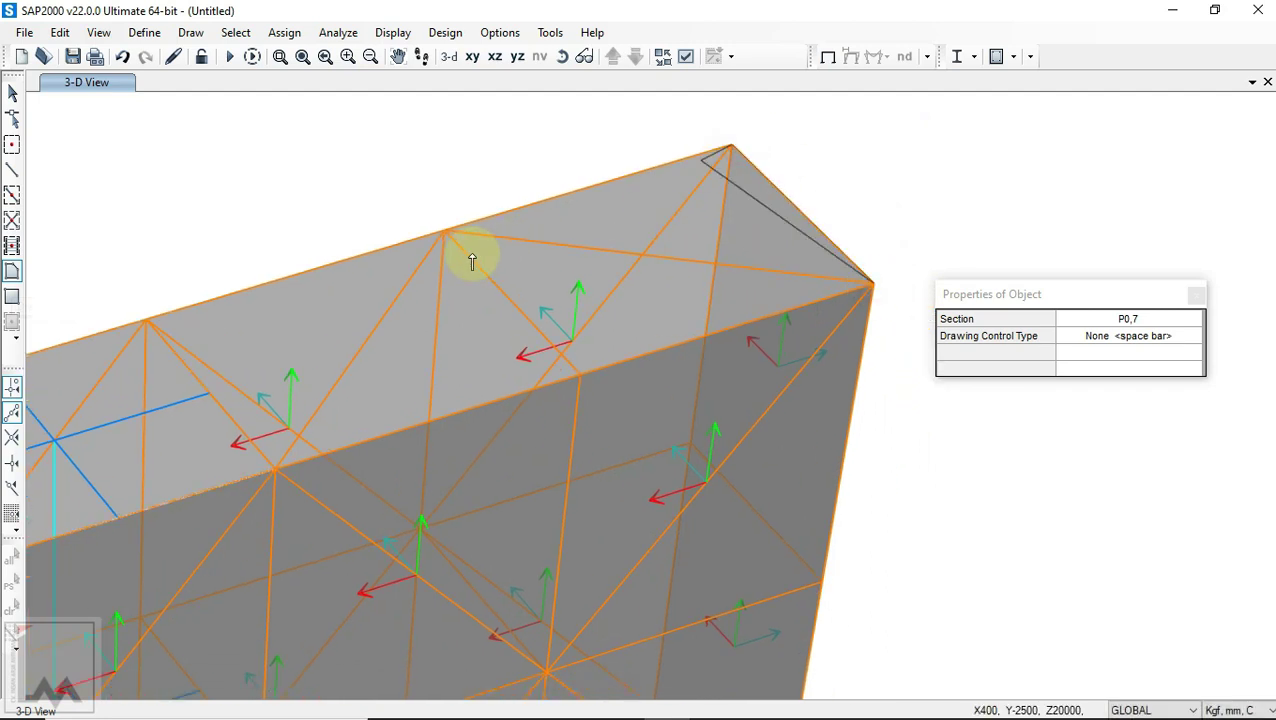
click(447, 238)
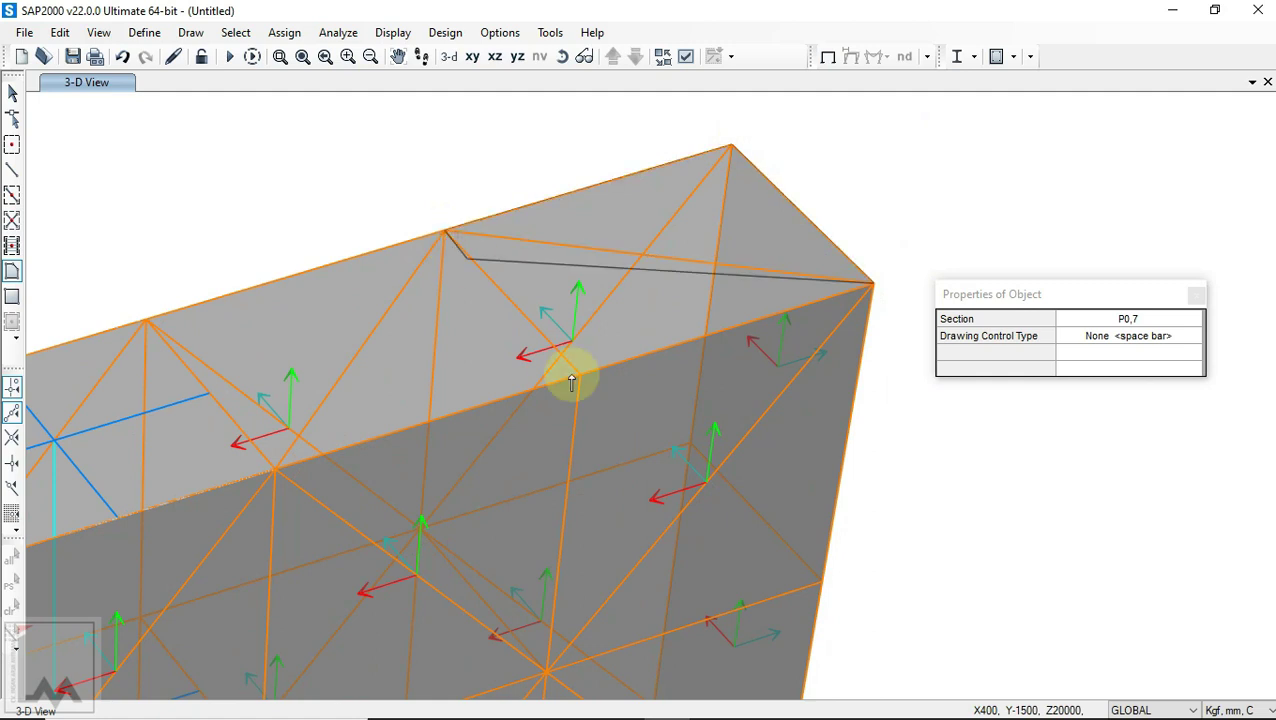
click(578, 375)
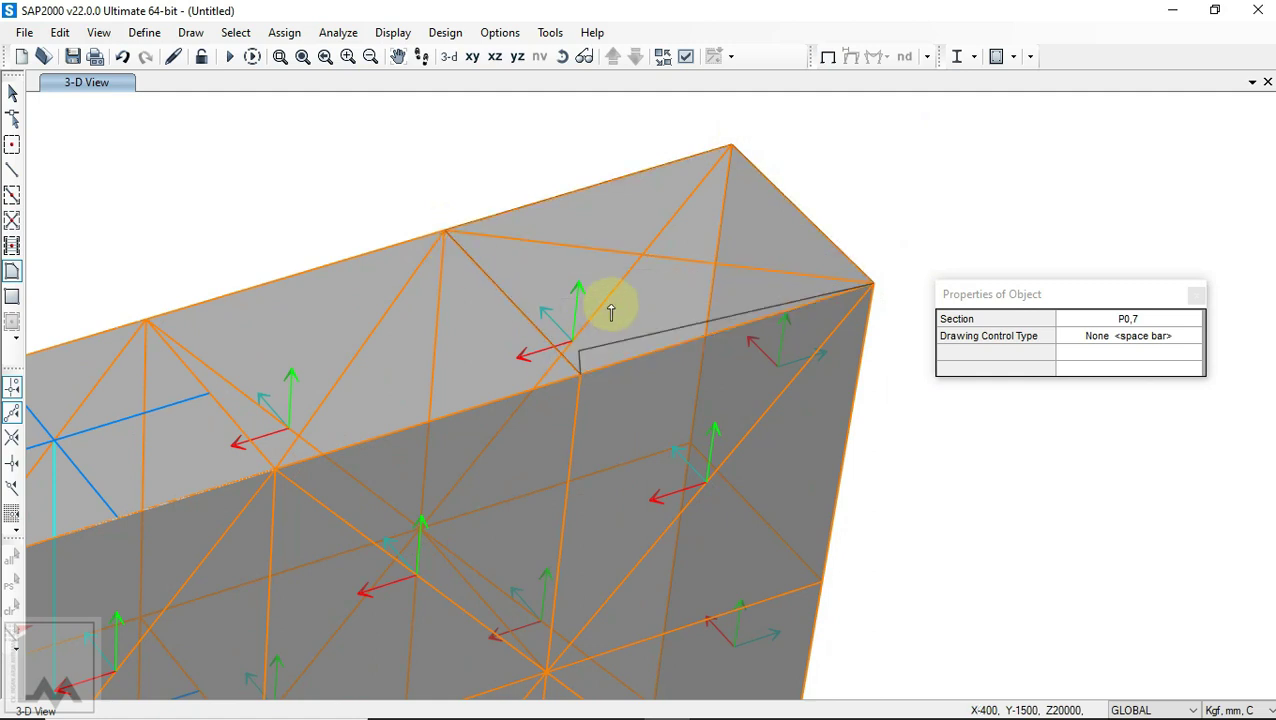
key(Return)
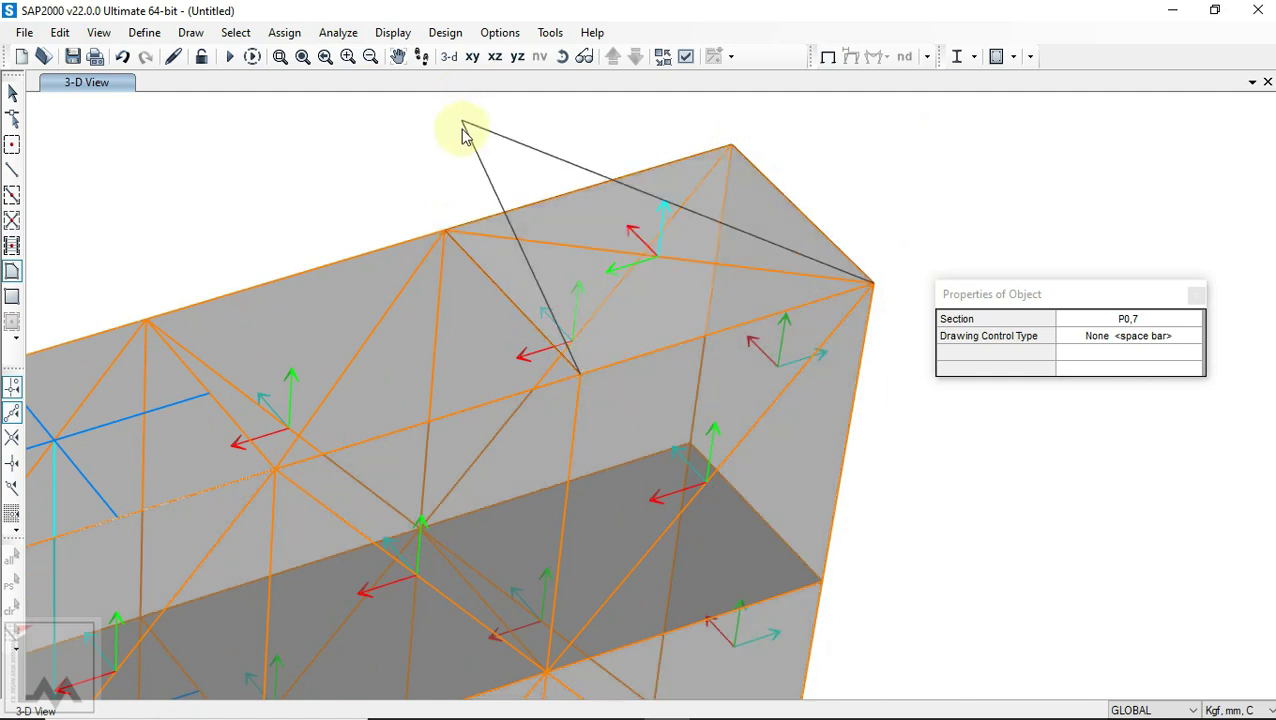
Step: Assign an automatic area mesh of 5 by 5 objects to the new top panel
click(12, 93)
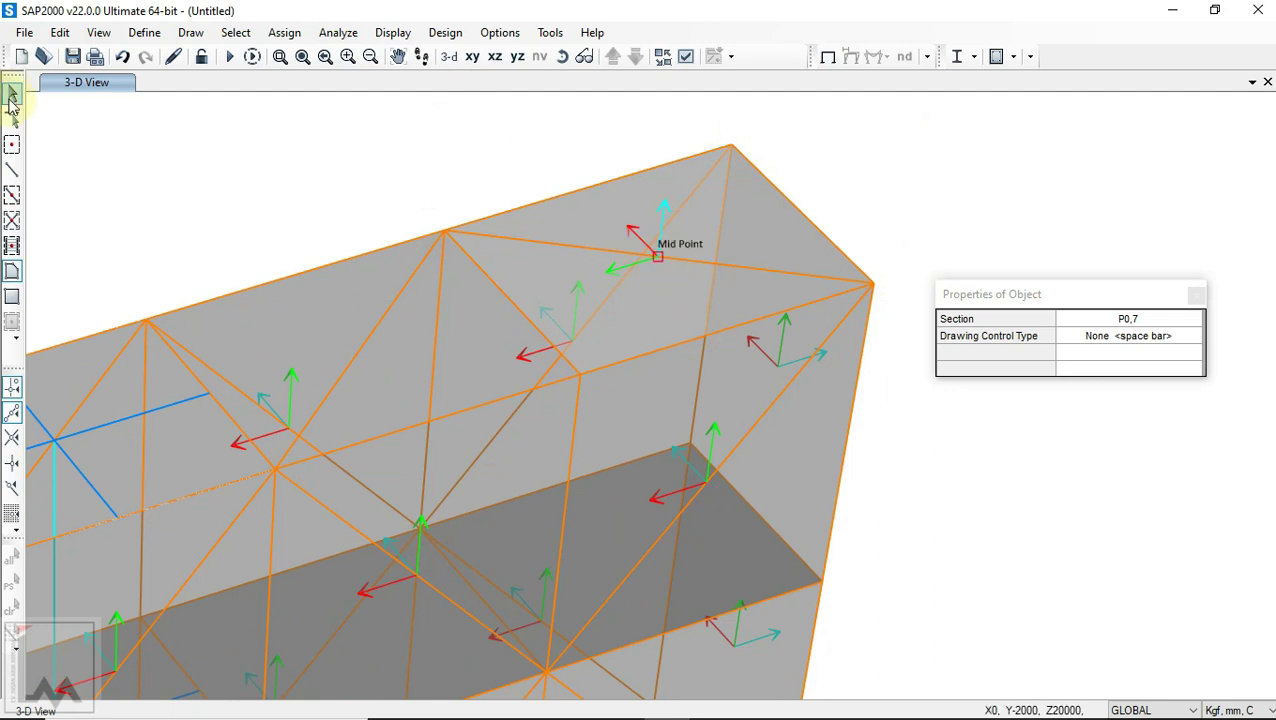
click(545, 280)
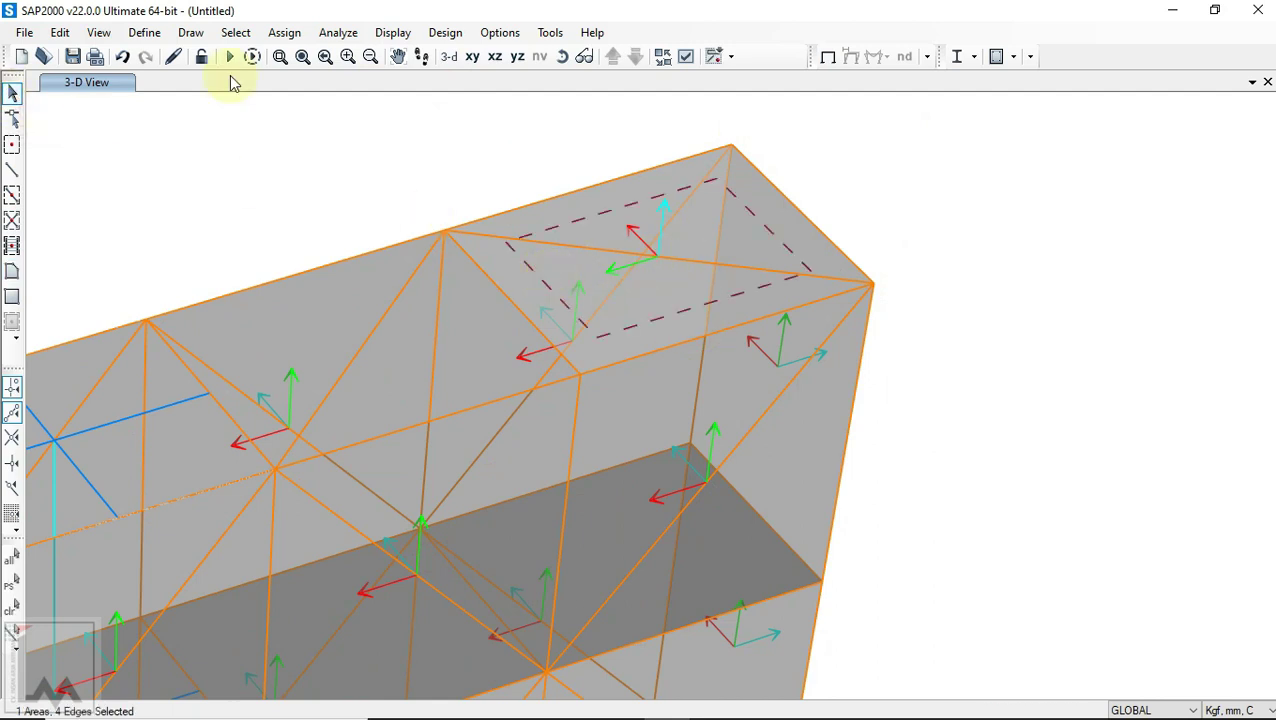
click(282, 33)
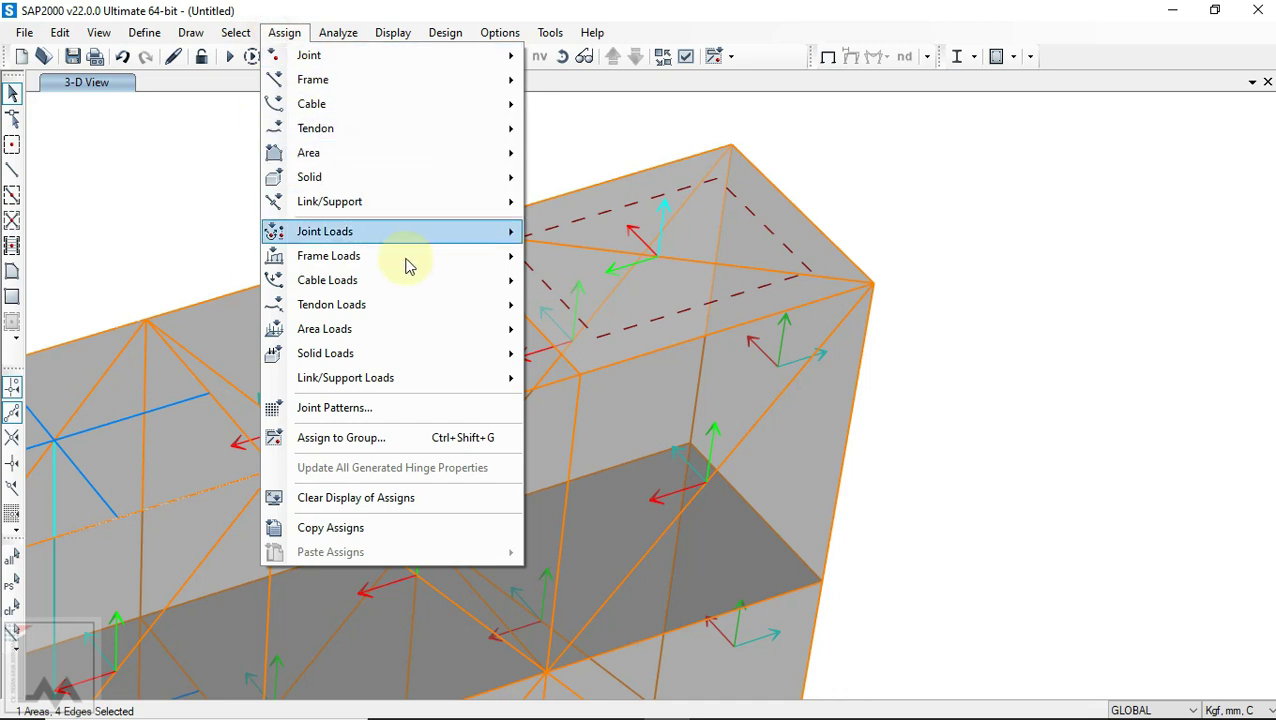
mouse_move(398, 165)
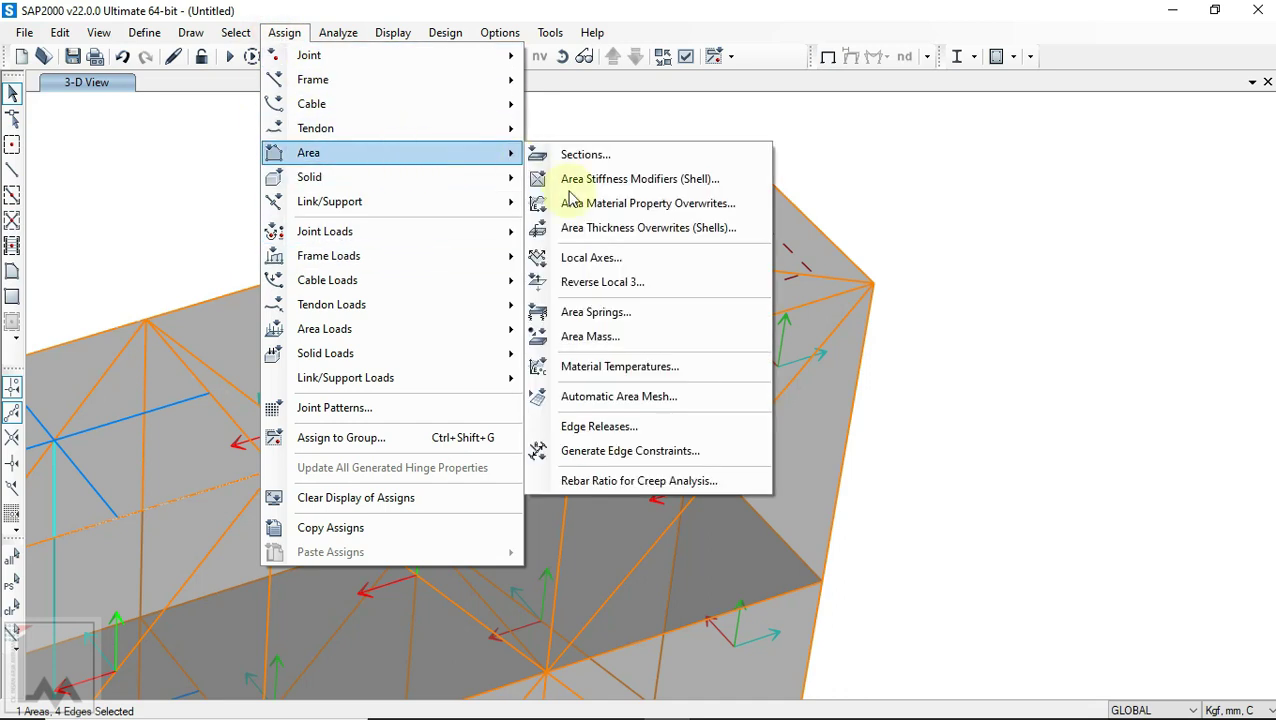
click(603, 390)
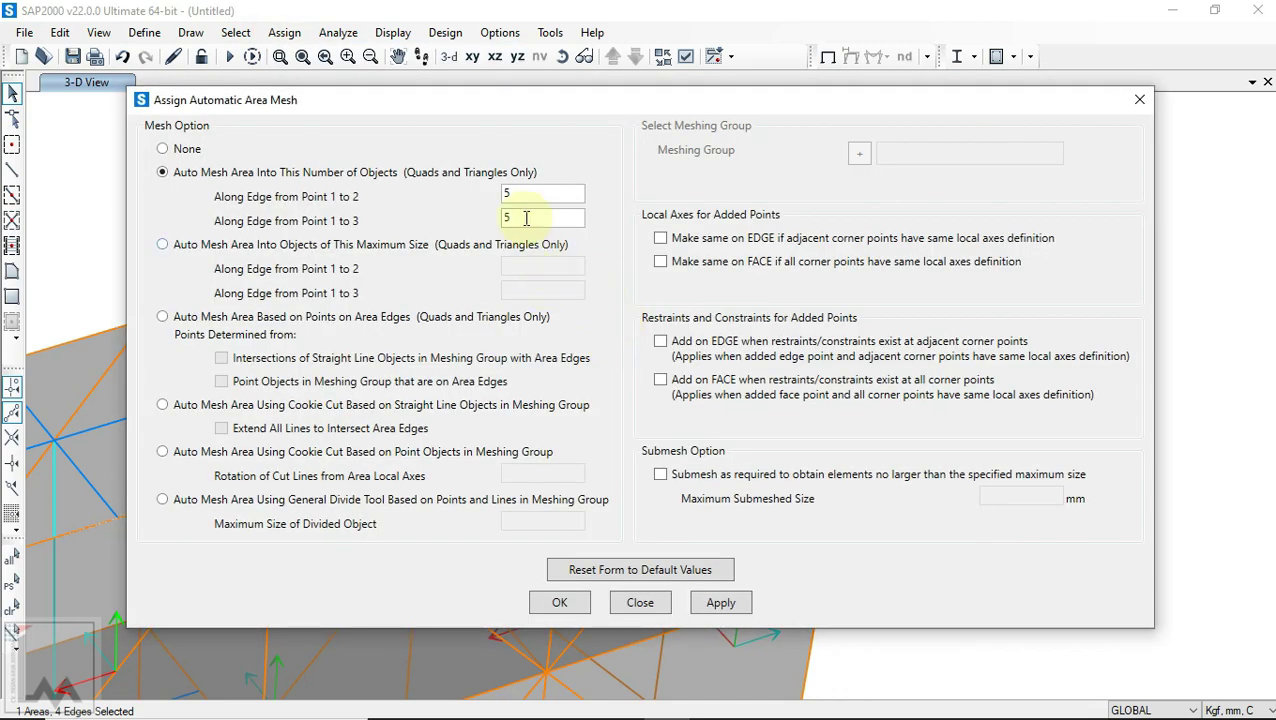
click(560, 606)
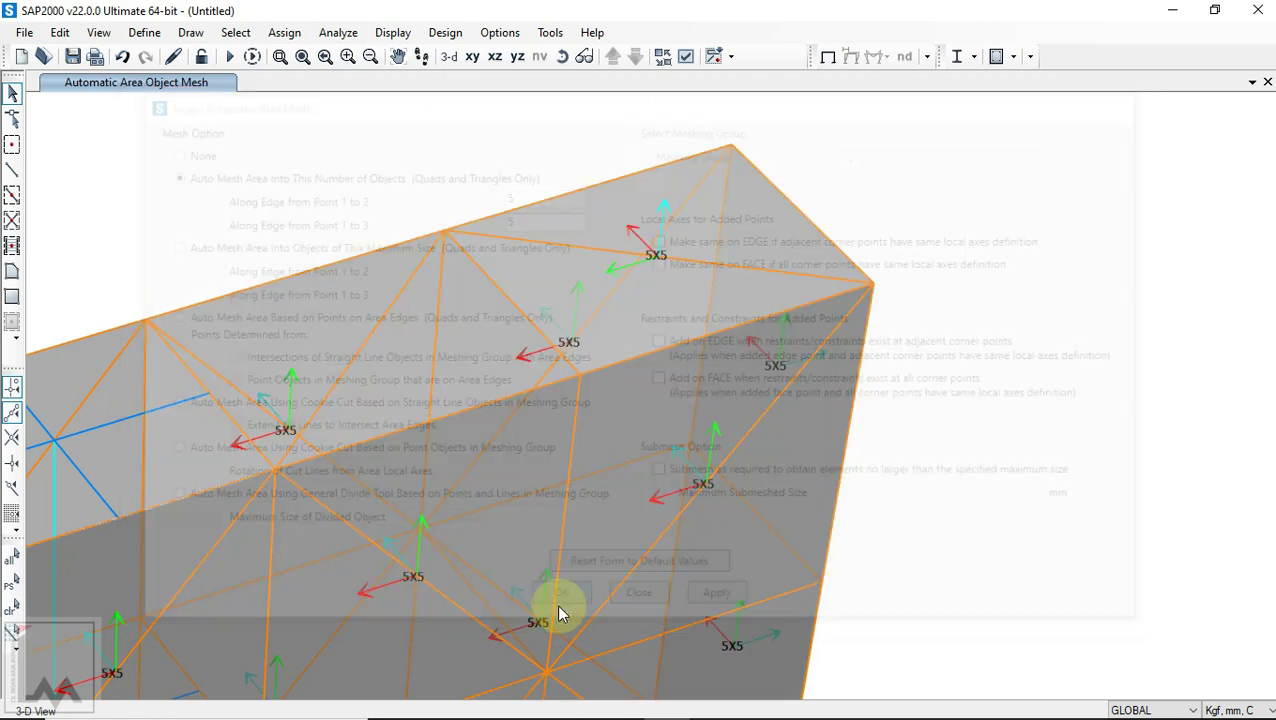
Step: Replicate the meshed top panel linearly 4 times along the top face, picking two model points for dx 0, dy 1000, dz 0
click(670, 316)
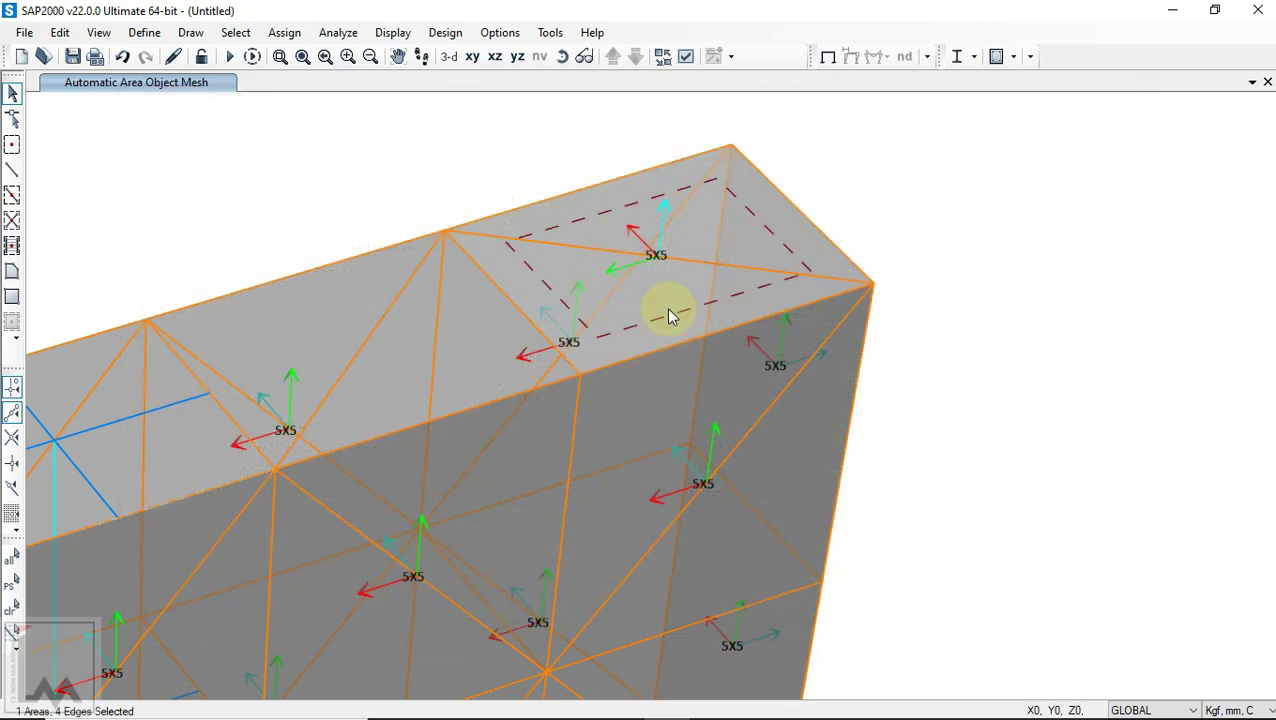
click(60, 32)
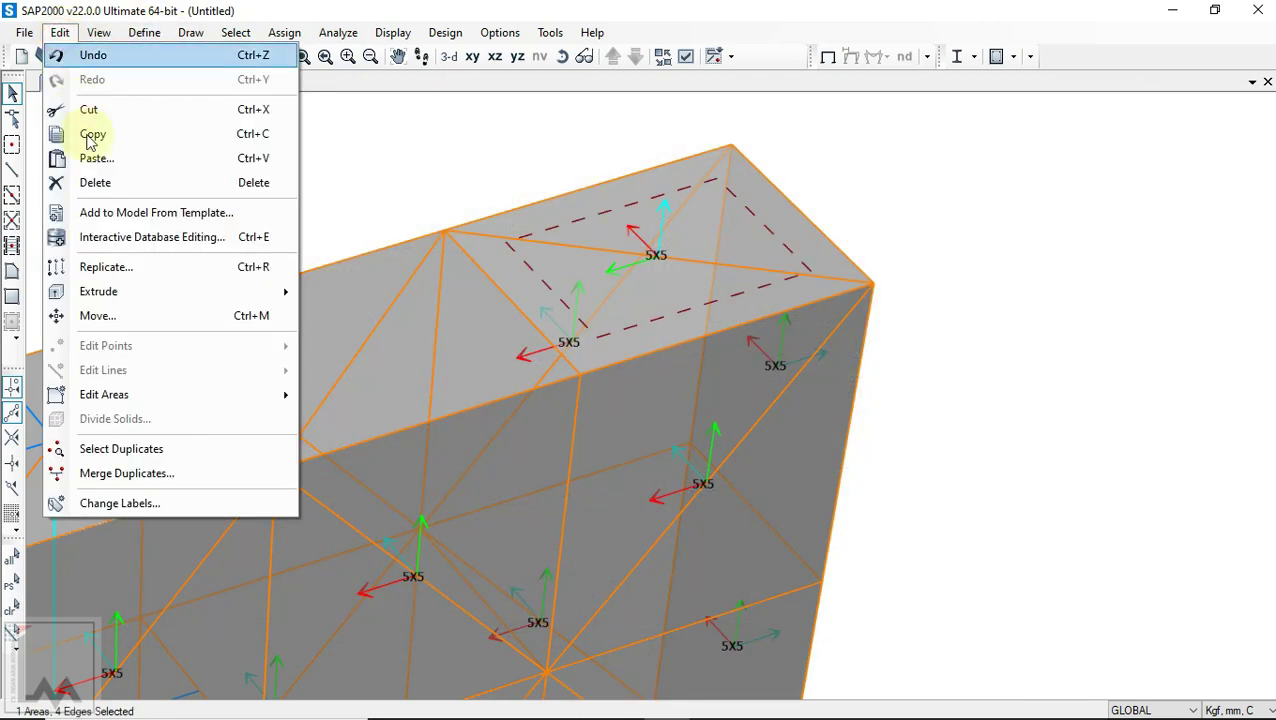
click(108, 267)
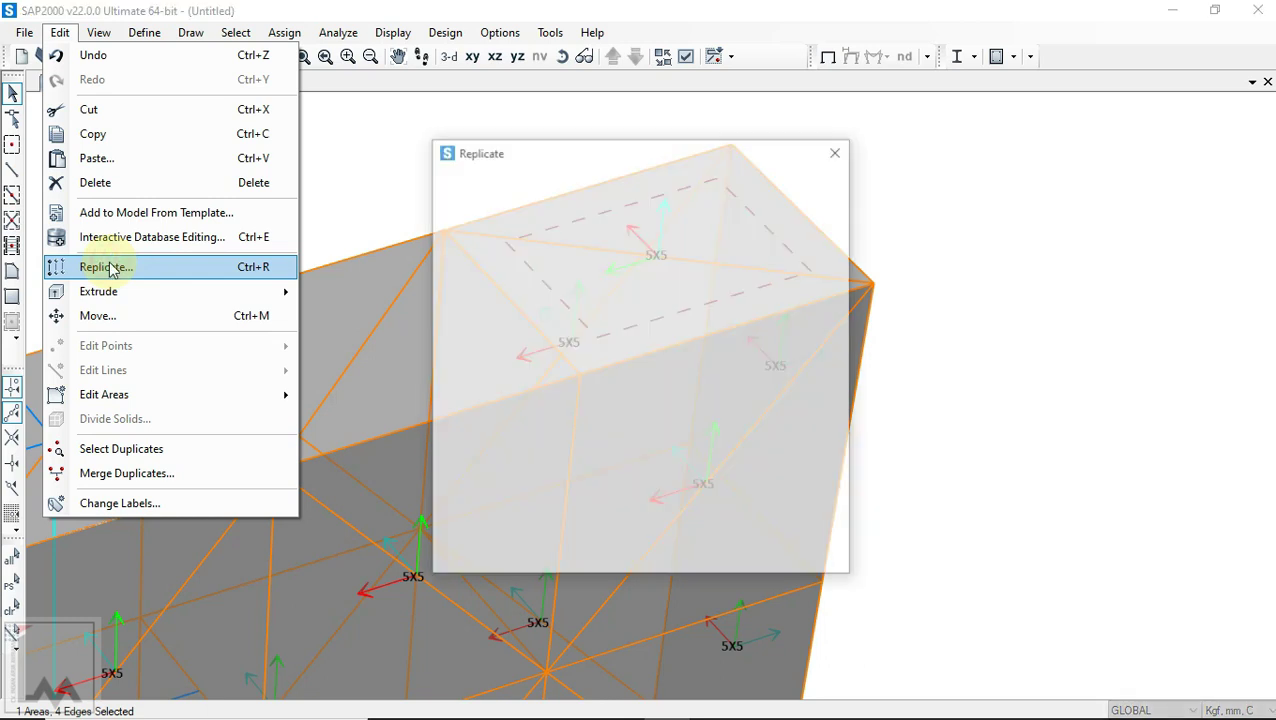
drag(598, 157, 1090, 195)
click(1097, 344)
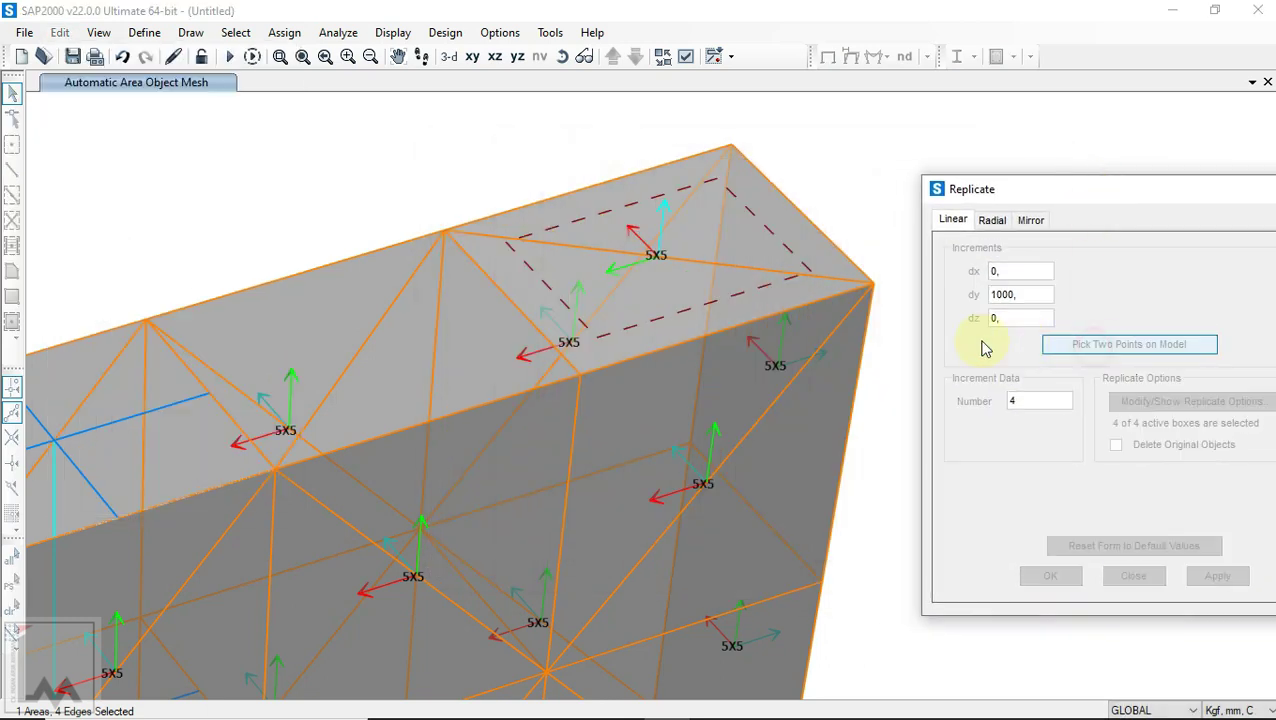
click(874, 287)
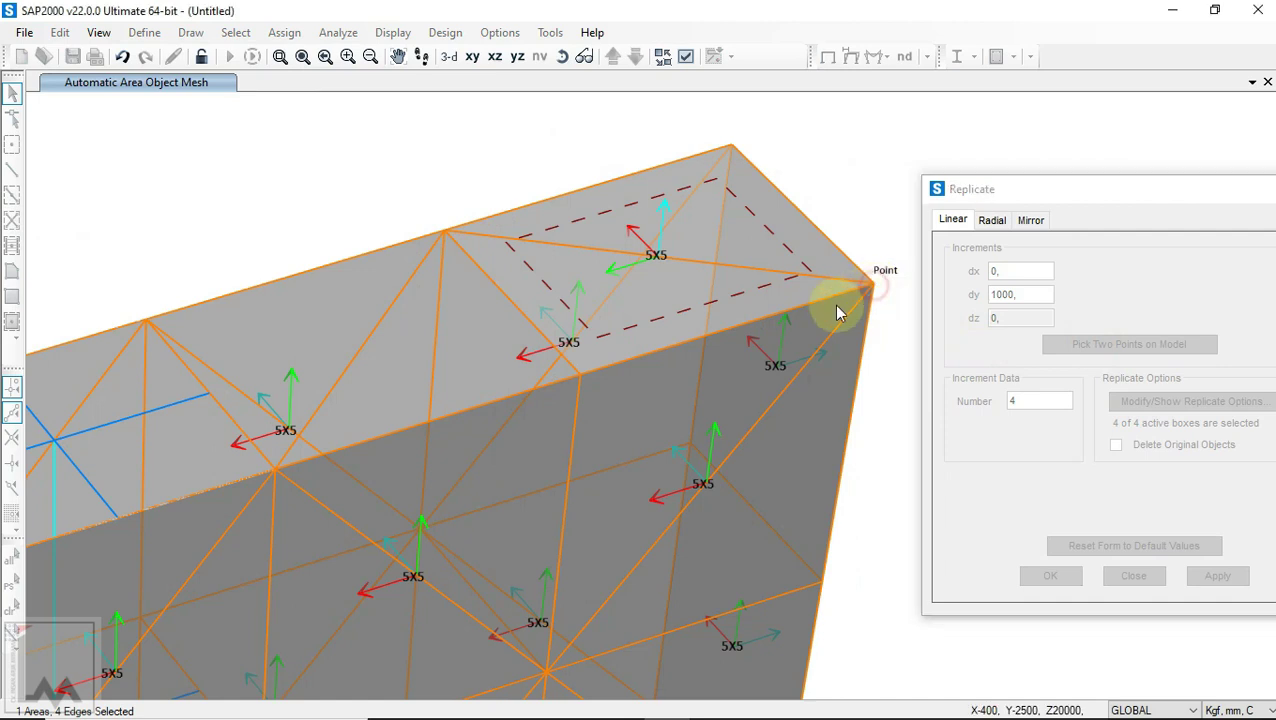
click(578, 376)
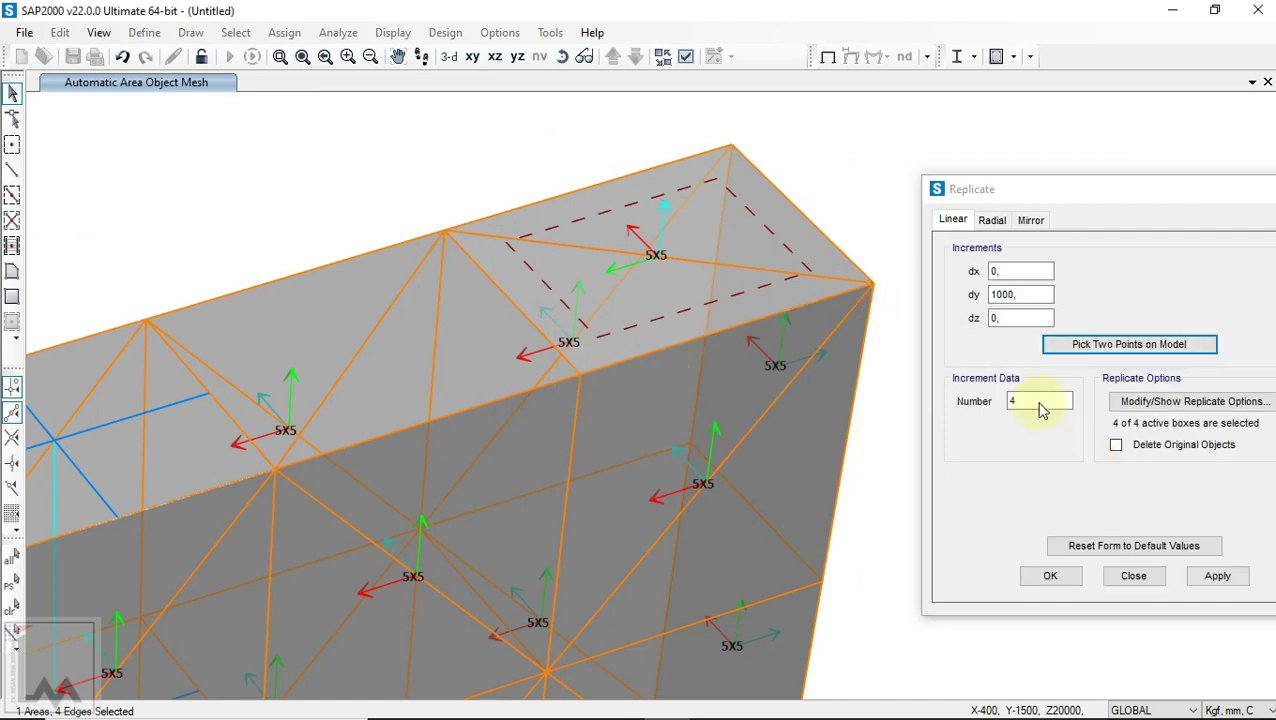
click(1197, 576)
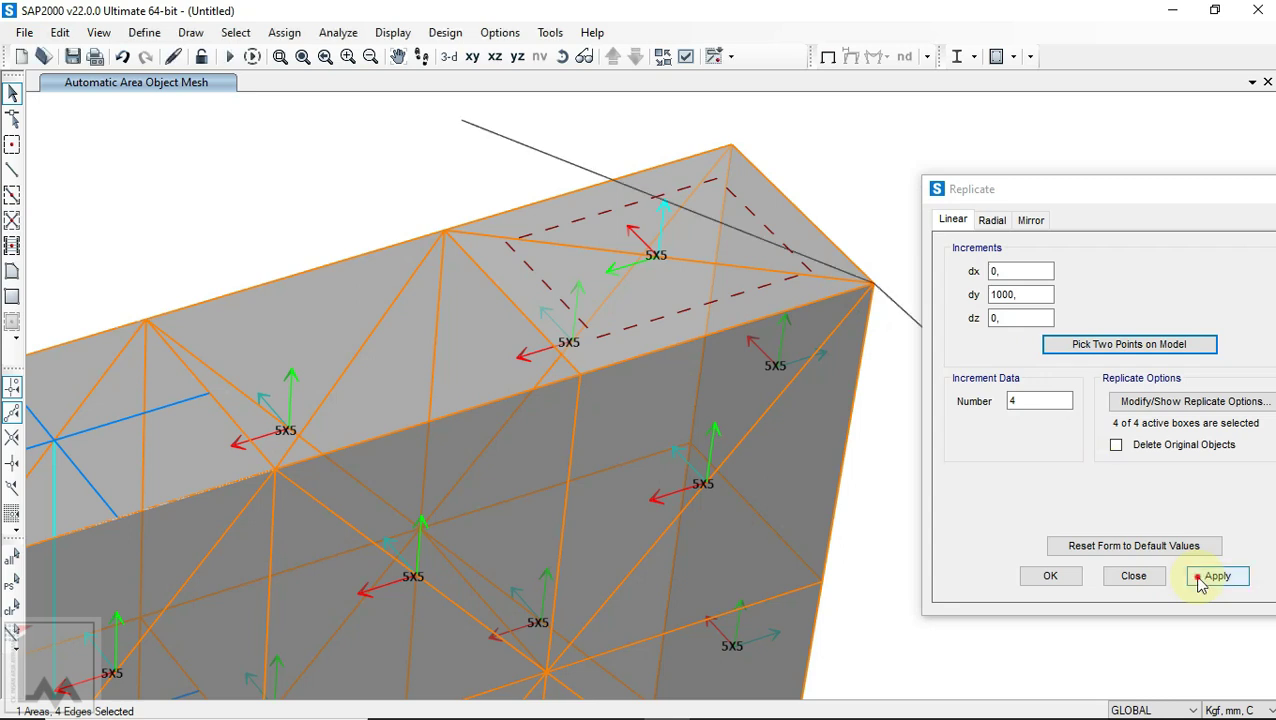
click(1052, 578)
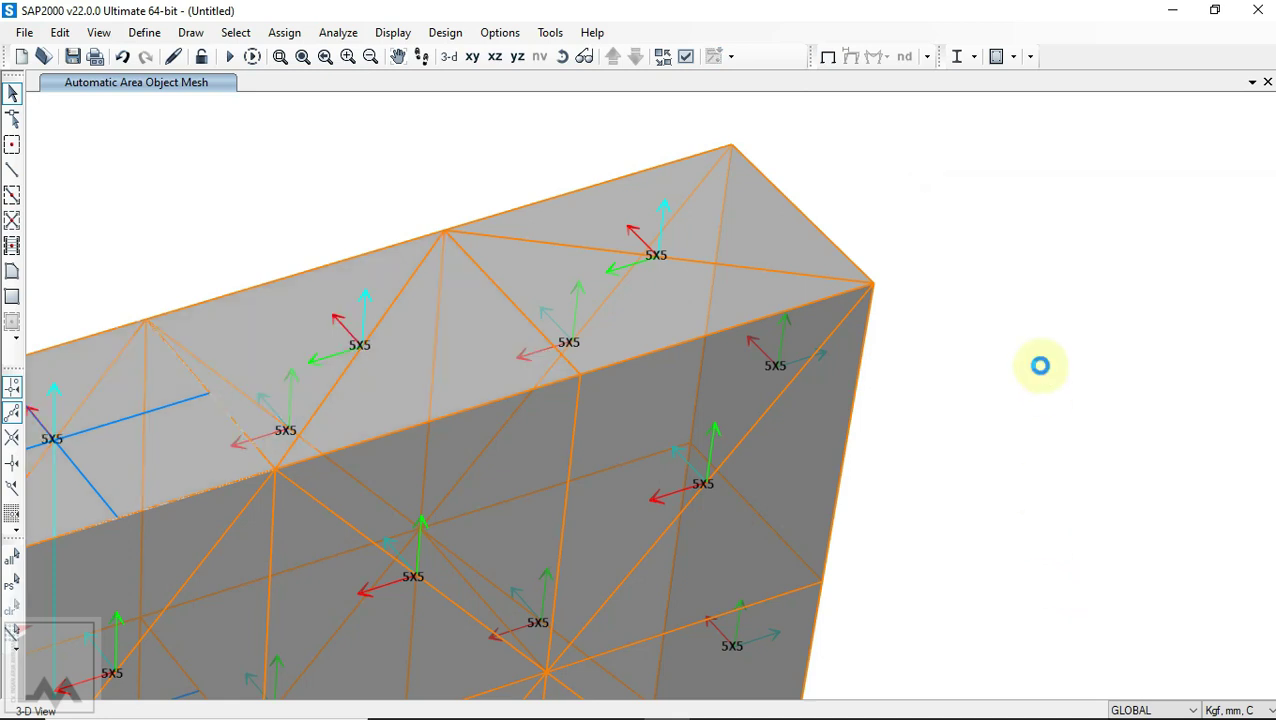
Step: Return the display to the undeformed shape and inspect the fully clad tower from several angles
middle_drag(948, 356, 968, 265)
scroll(908, 235, down, 3)
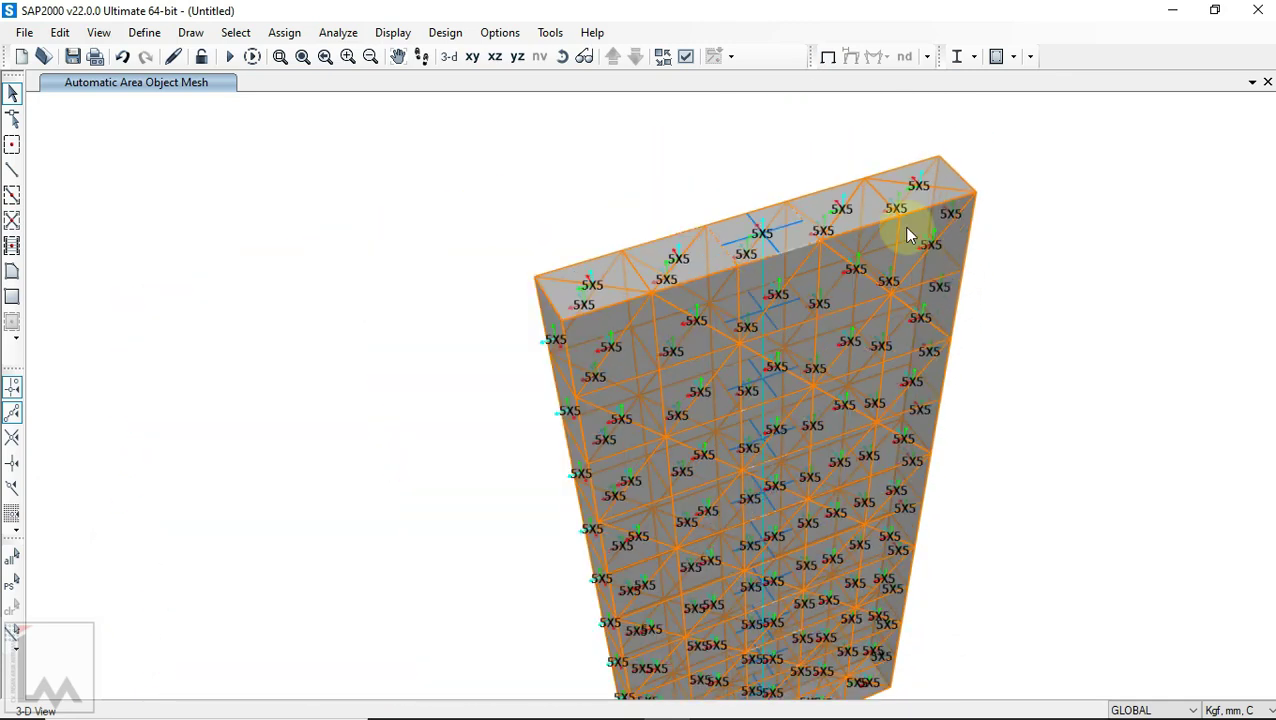
click(561, 57)
drag(647, 397, 698, 371)
click(389, 33)
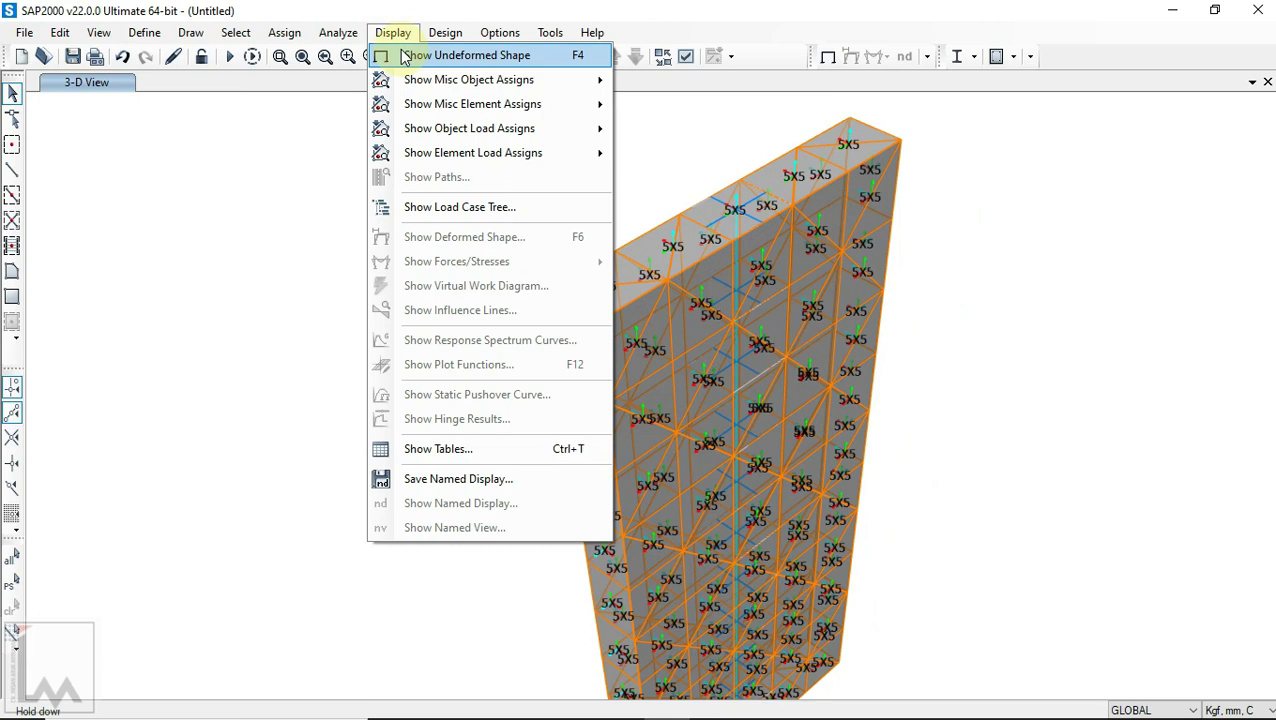
click(402, 52)
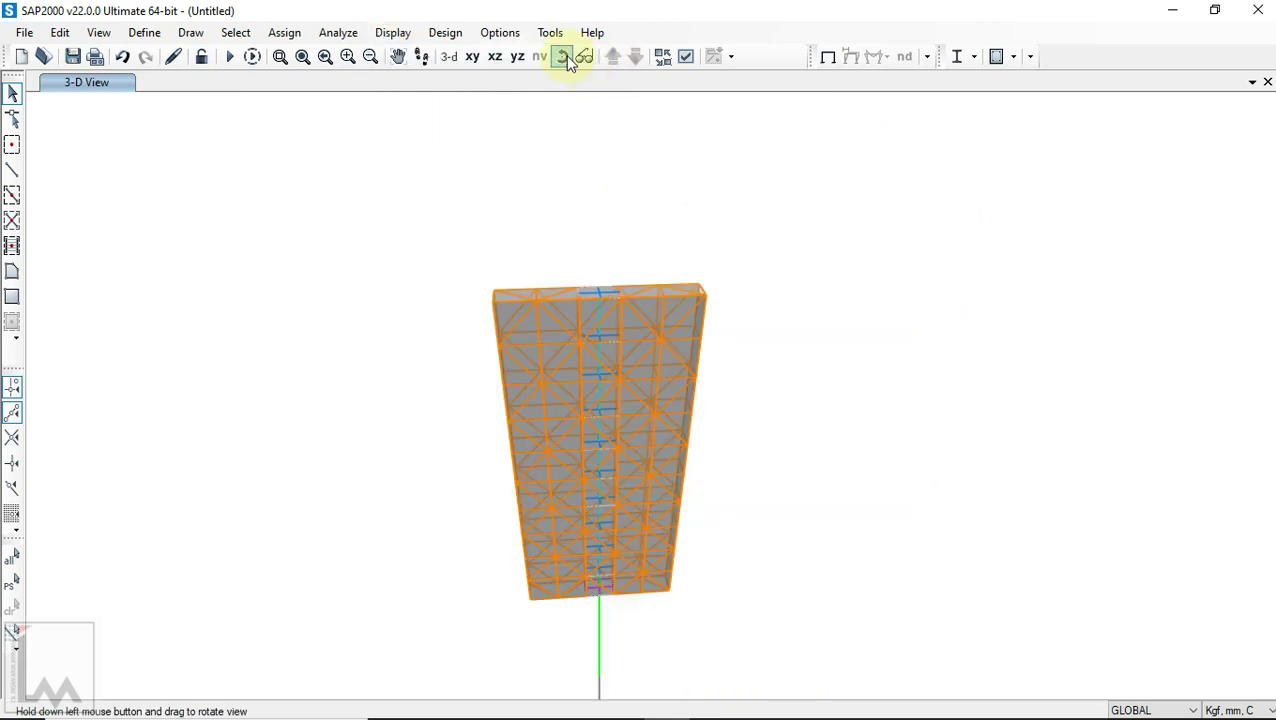
click(564, 57)
drag(746, 447, 721, 521)
drag(729, 439, 700, 345)
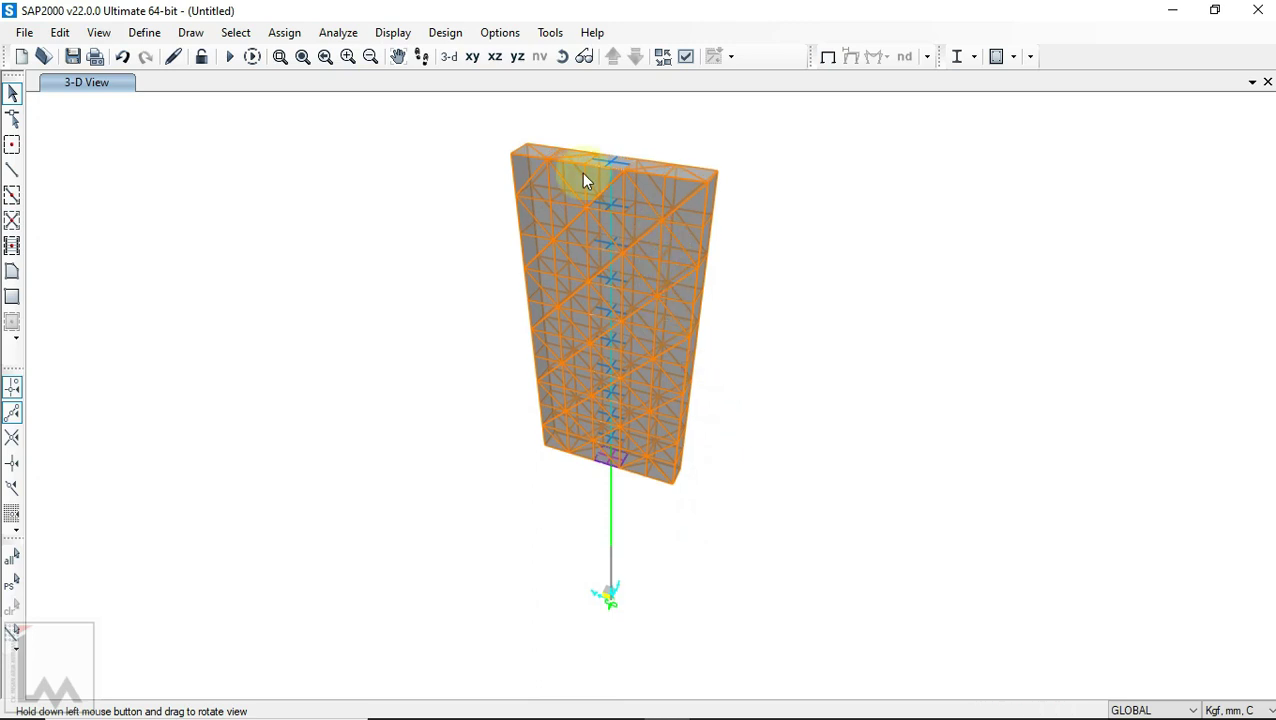
Step: Set the areas to Not in View so only the tower's frame is displayed
scroll(585, 178, up, 3)
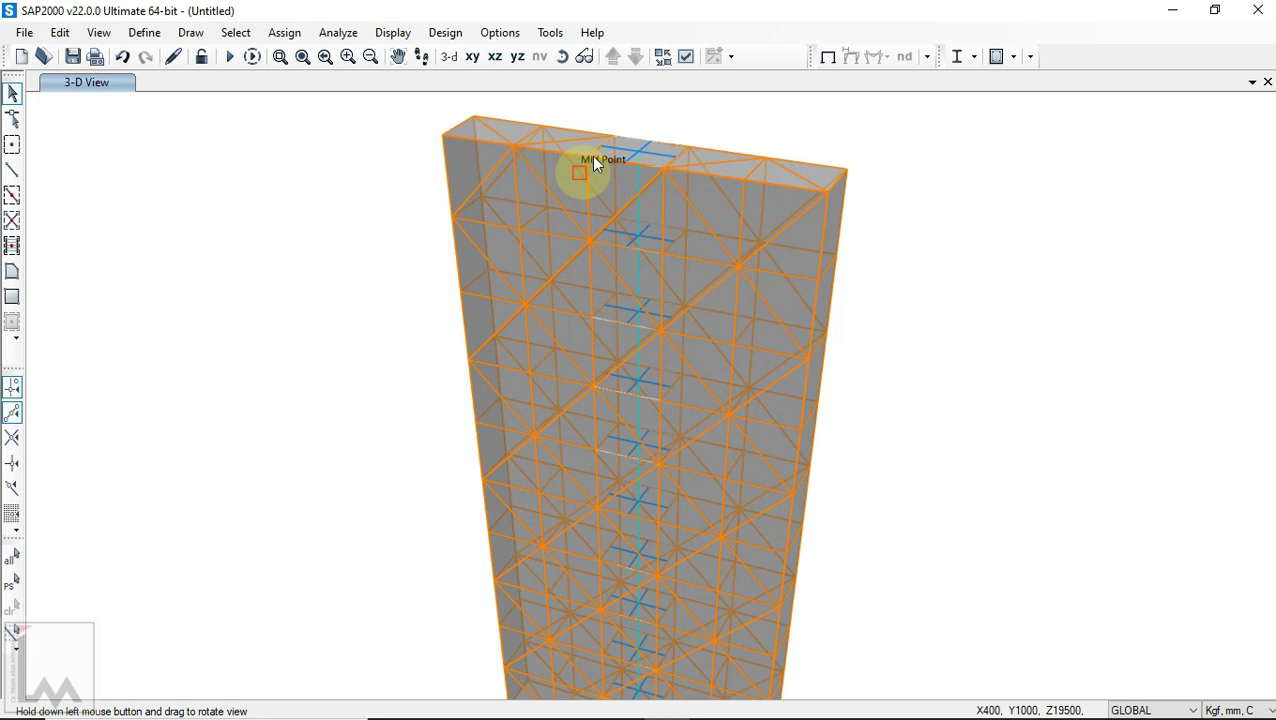
click(686, 57)
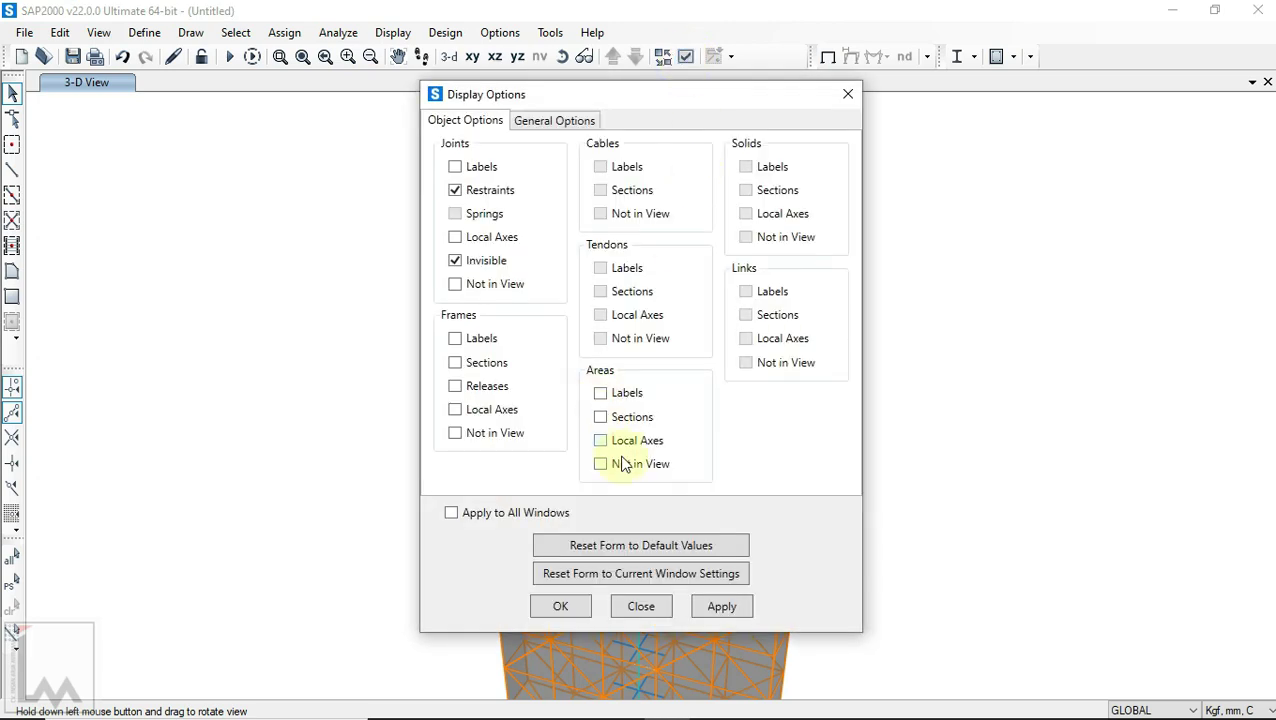
click(551, 606)
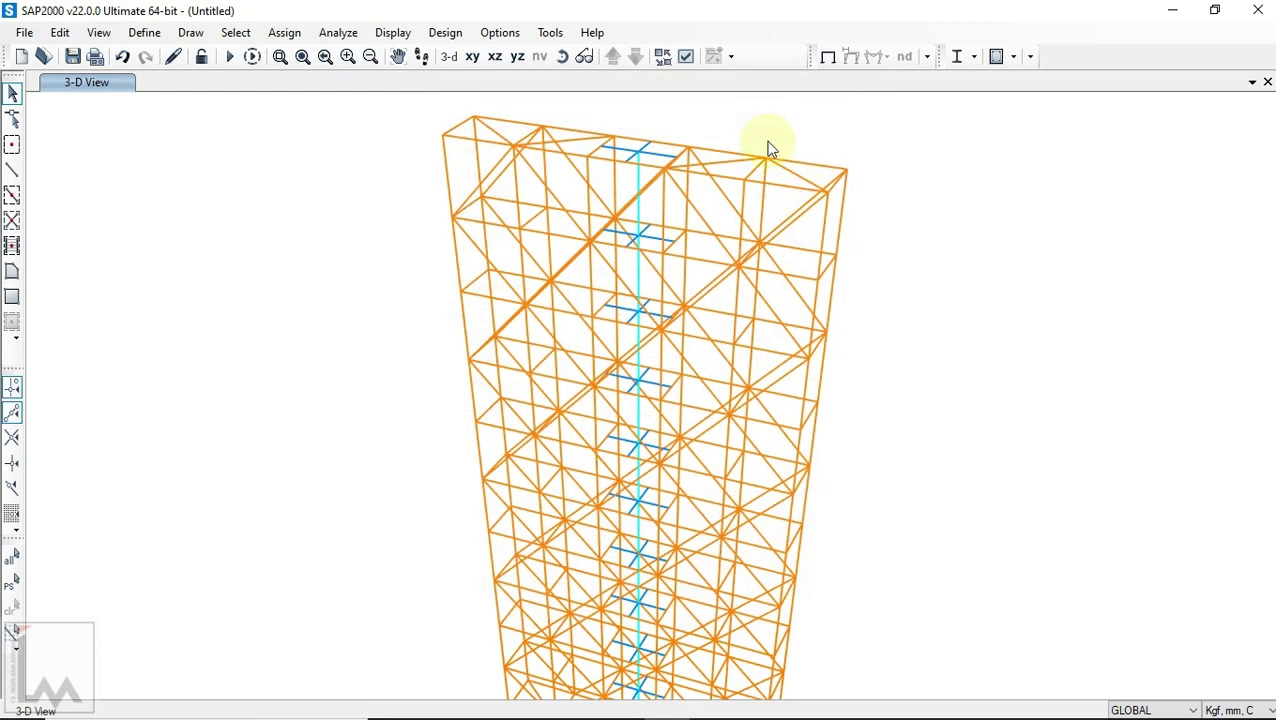
shift+middle_drag(768, 148, 820, 390)
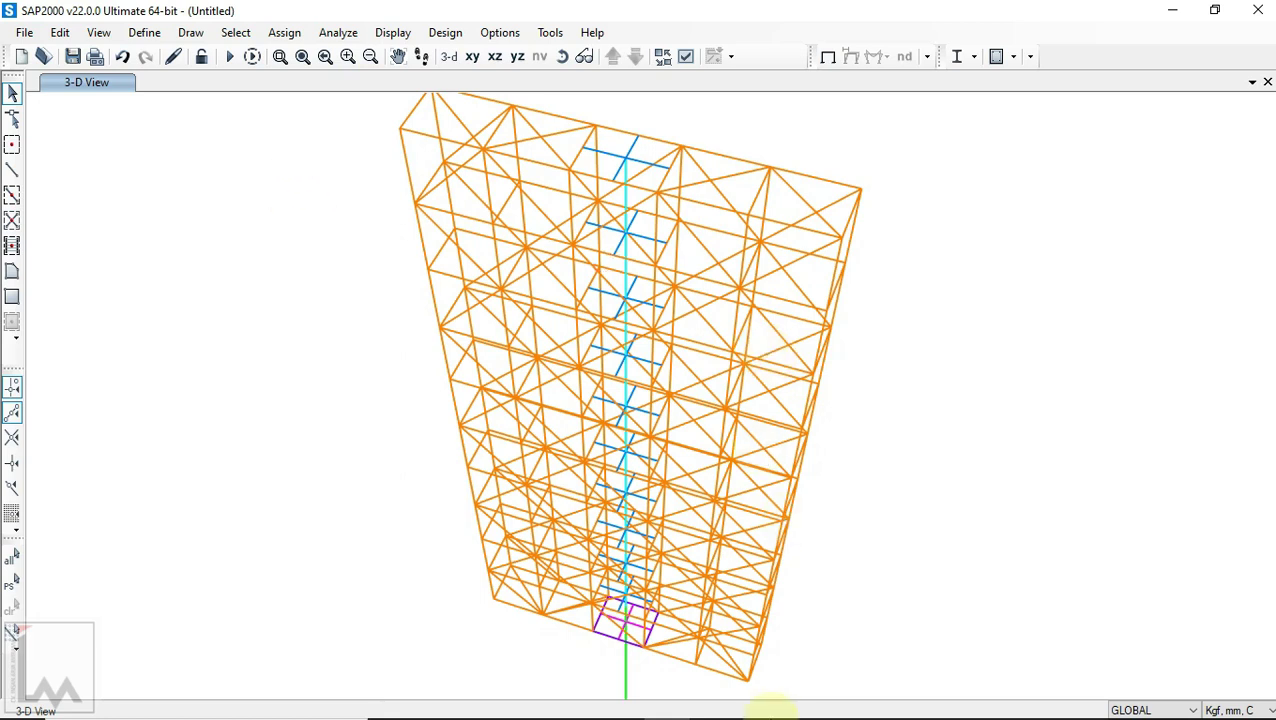
Step: Switch to Materi 14.pdf in Adobe Acrobat and read the additional dead, live and wind loads under Pembebanan
mouse_move(770, 712)
click(803, 641)
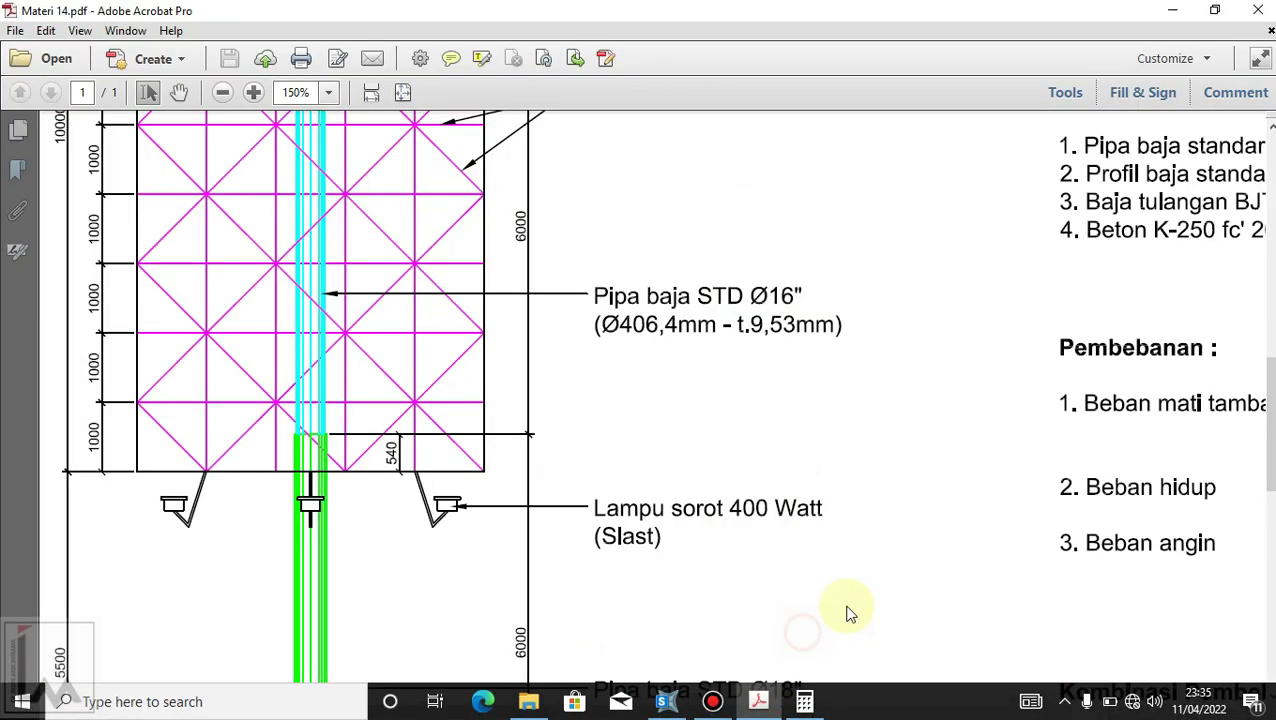
drag(806, 710, 1016, 712)
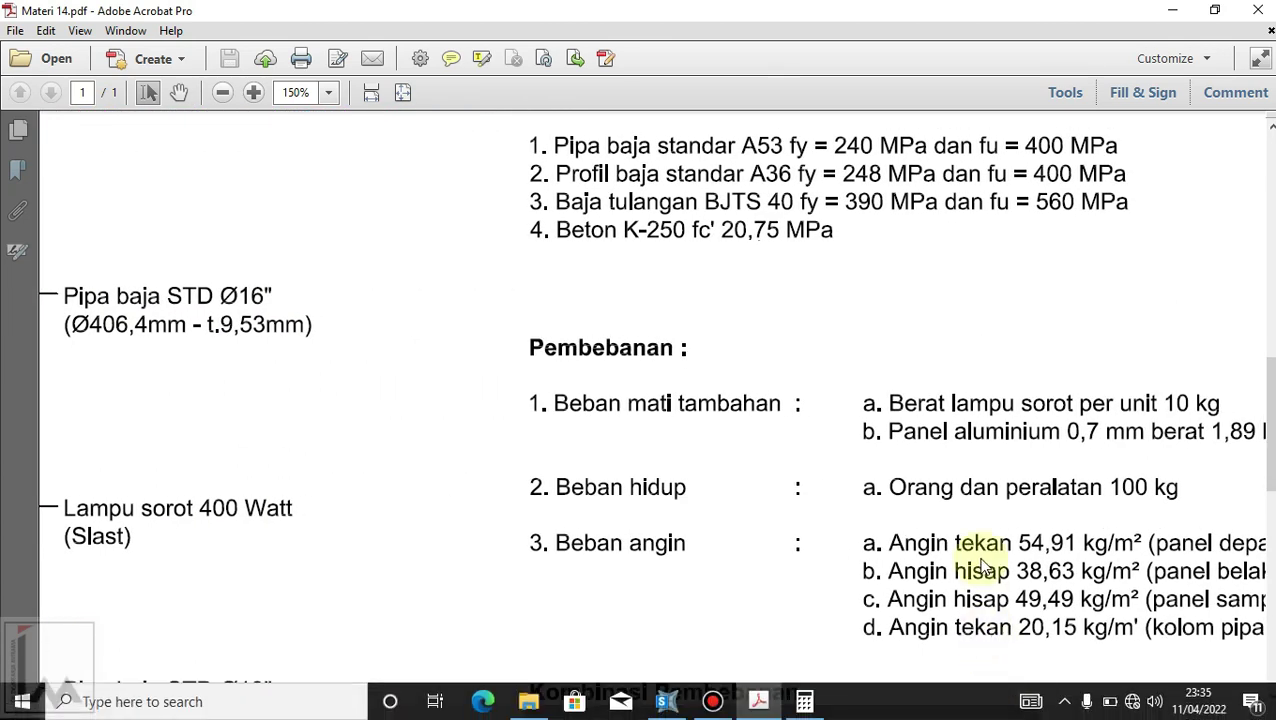
scroll(979, 538, down, 1)
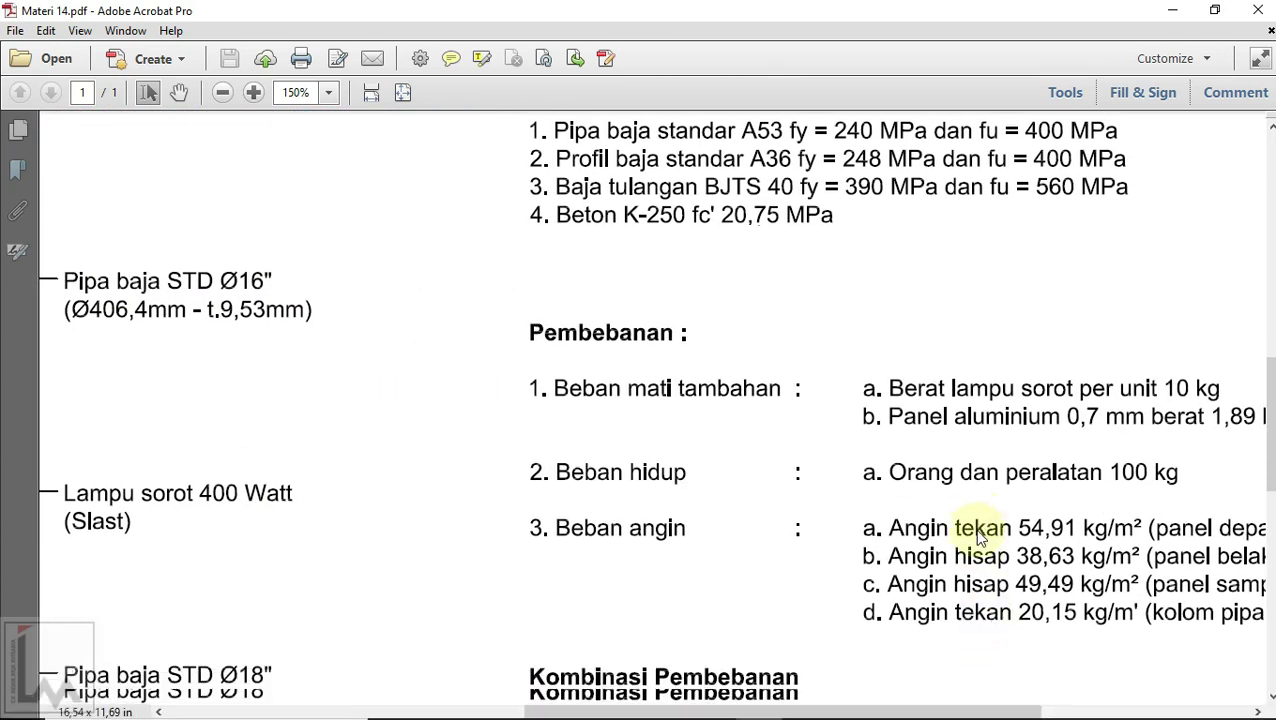
scroll(979, 538, down, 1)
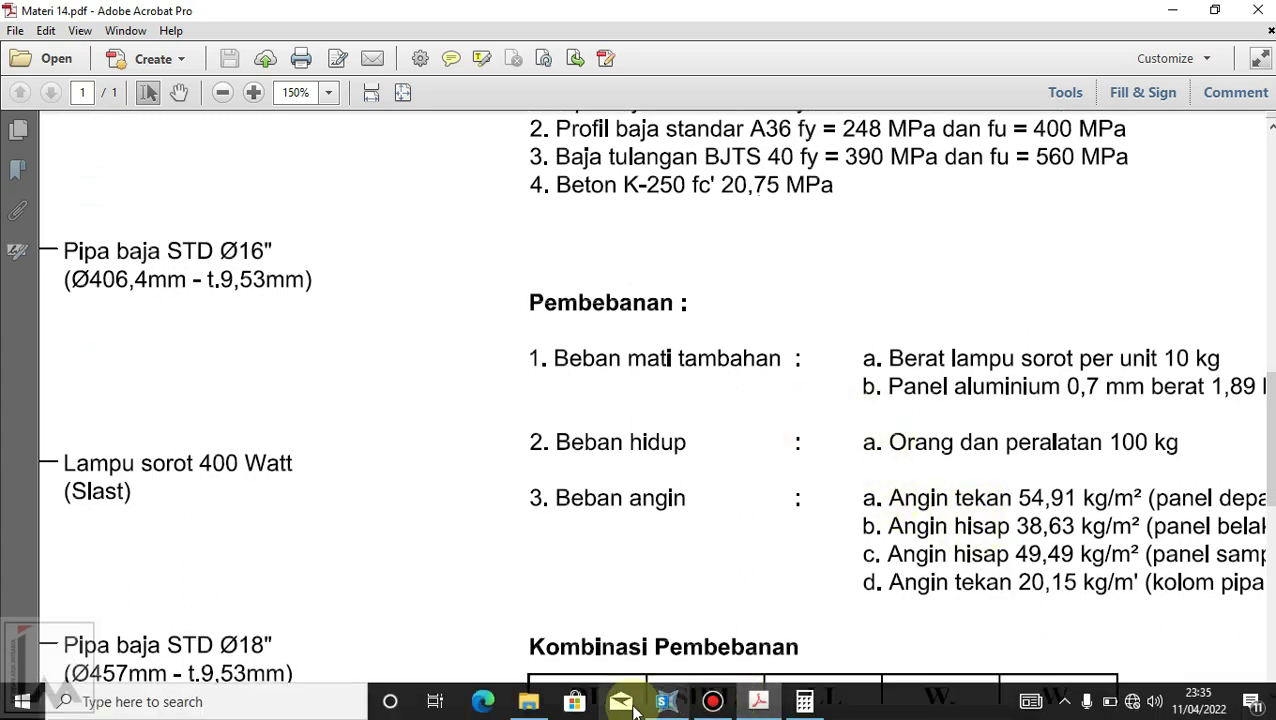
Step: Return to SAP2000 and add a load pattern SD of type Super Dead with self weight multiplier 0
click(664, 701)
click(144, 32)
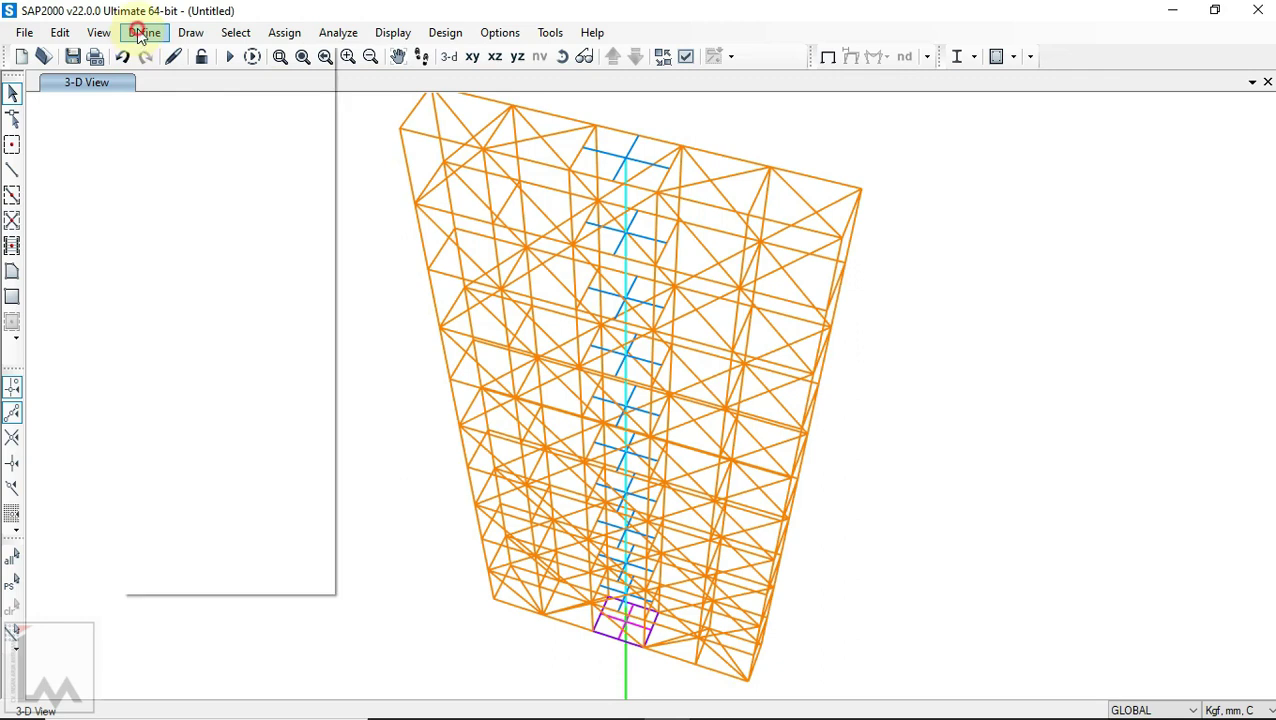
click(195, 425)
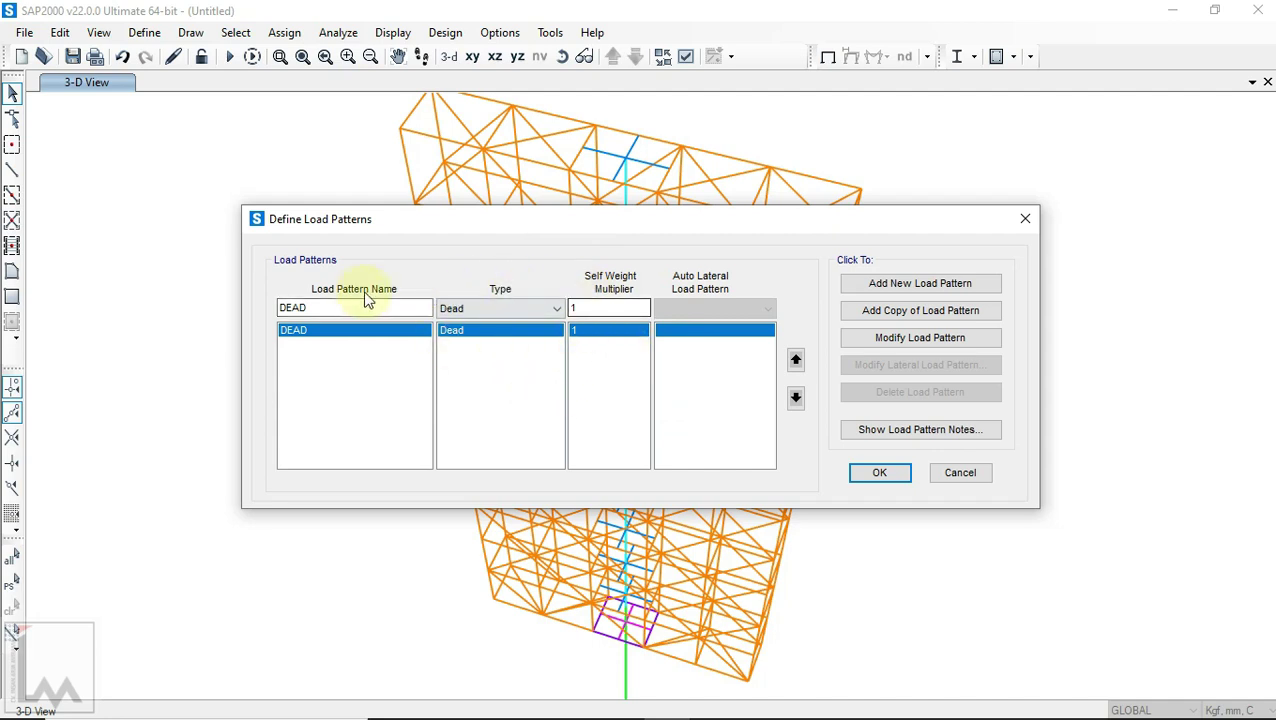
drag(333, 308, 222, 315)
text(SD)
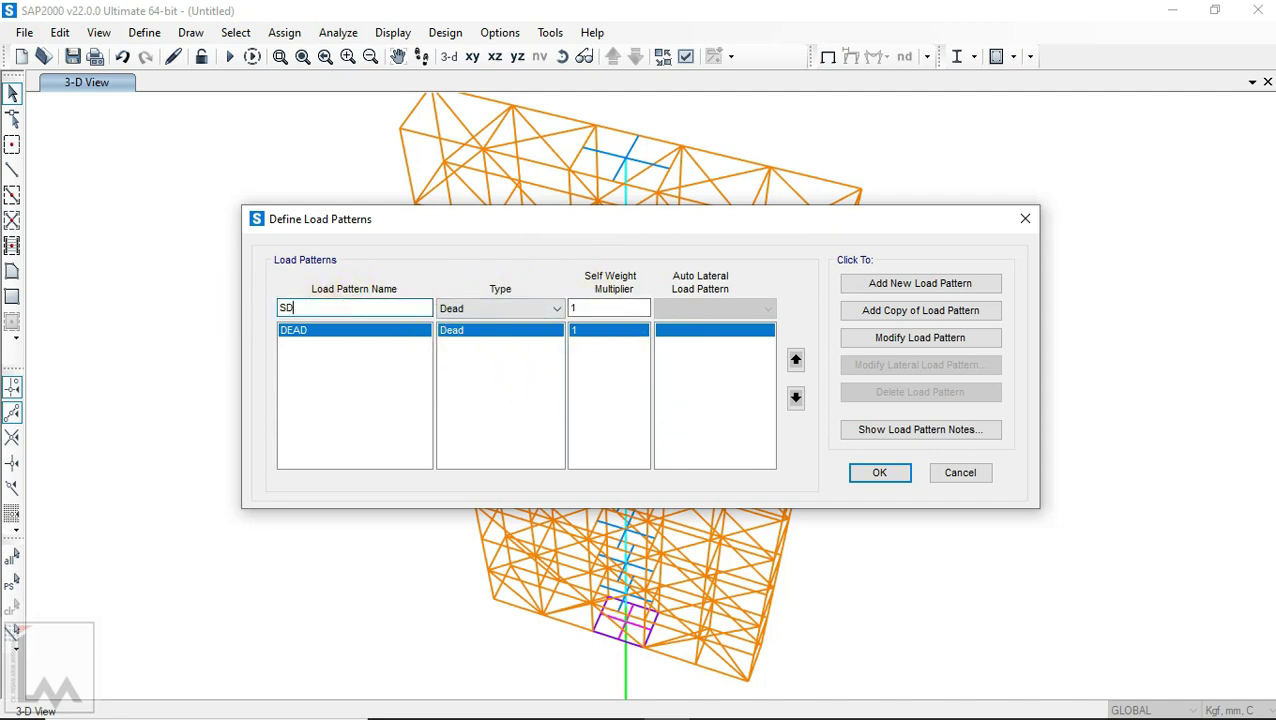
click(531, 312)
click(487, 330)
click(483, 312)
click(481, 341)
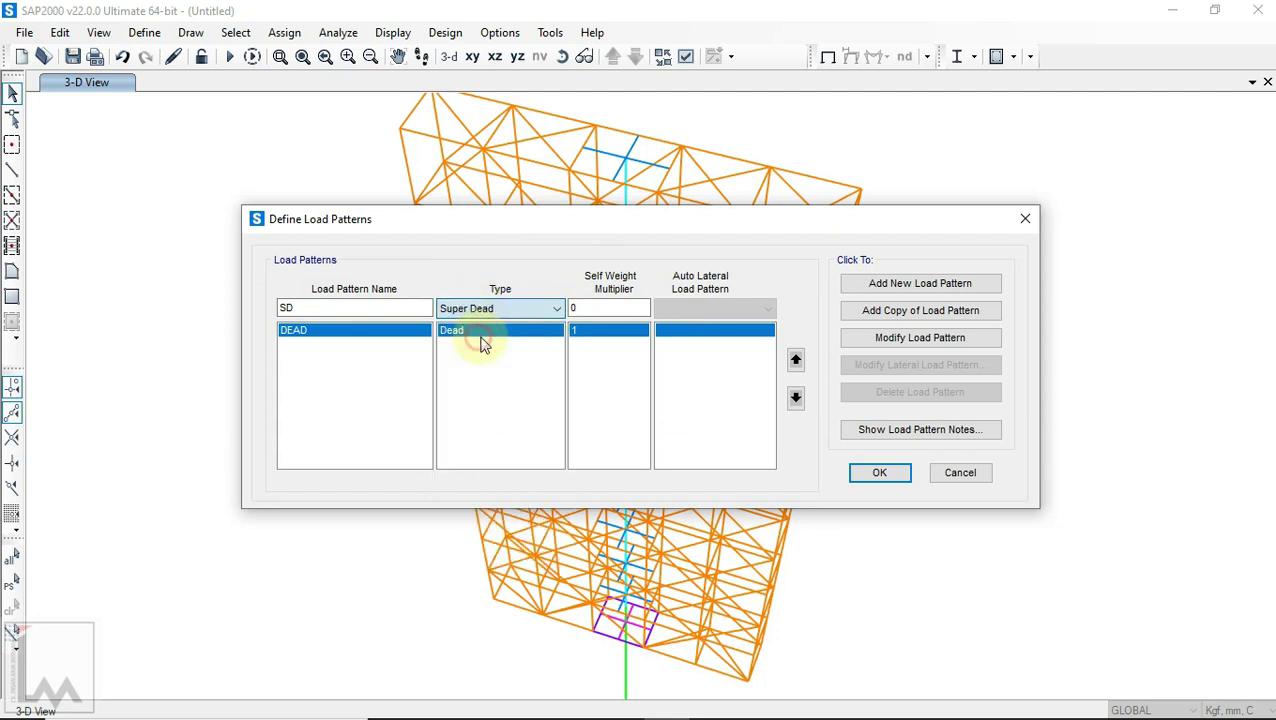
click(906, 286)
Step: Add a load pattern LIVE of type Live with self weight multiplier 0
double_click(340, 307)
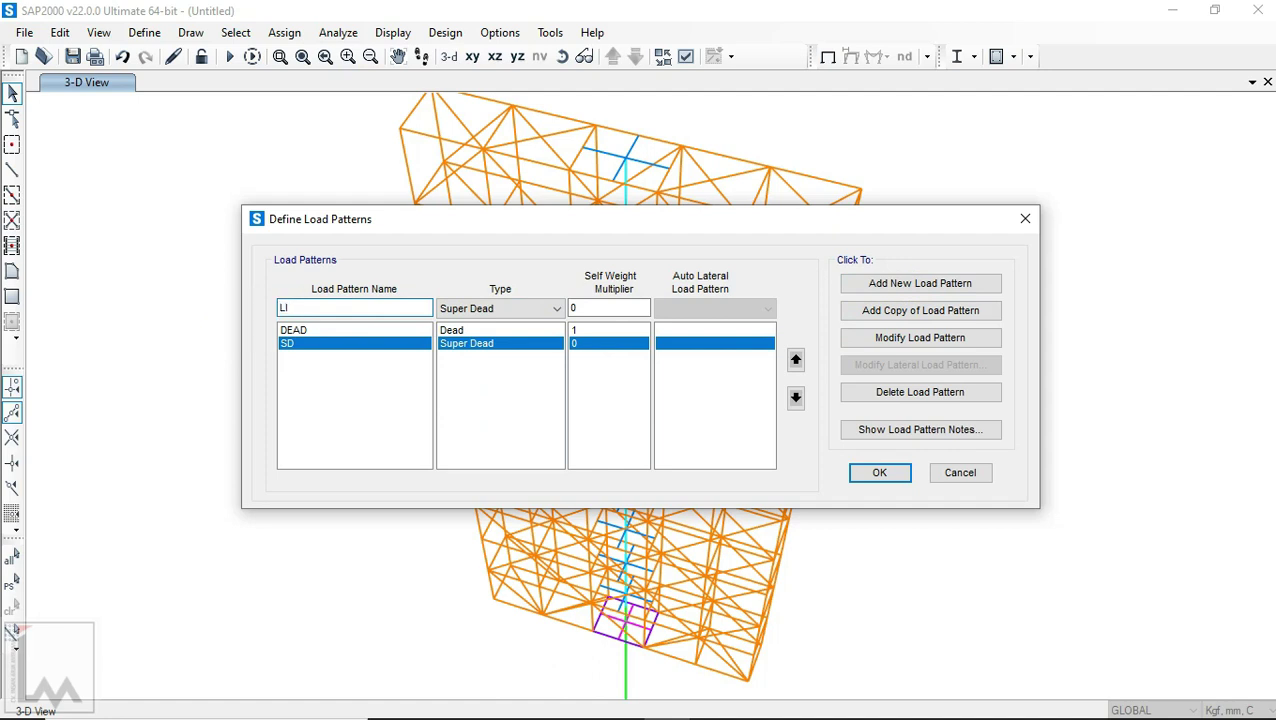
text(E)
click(486, 307)
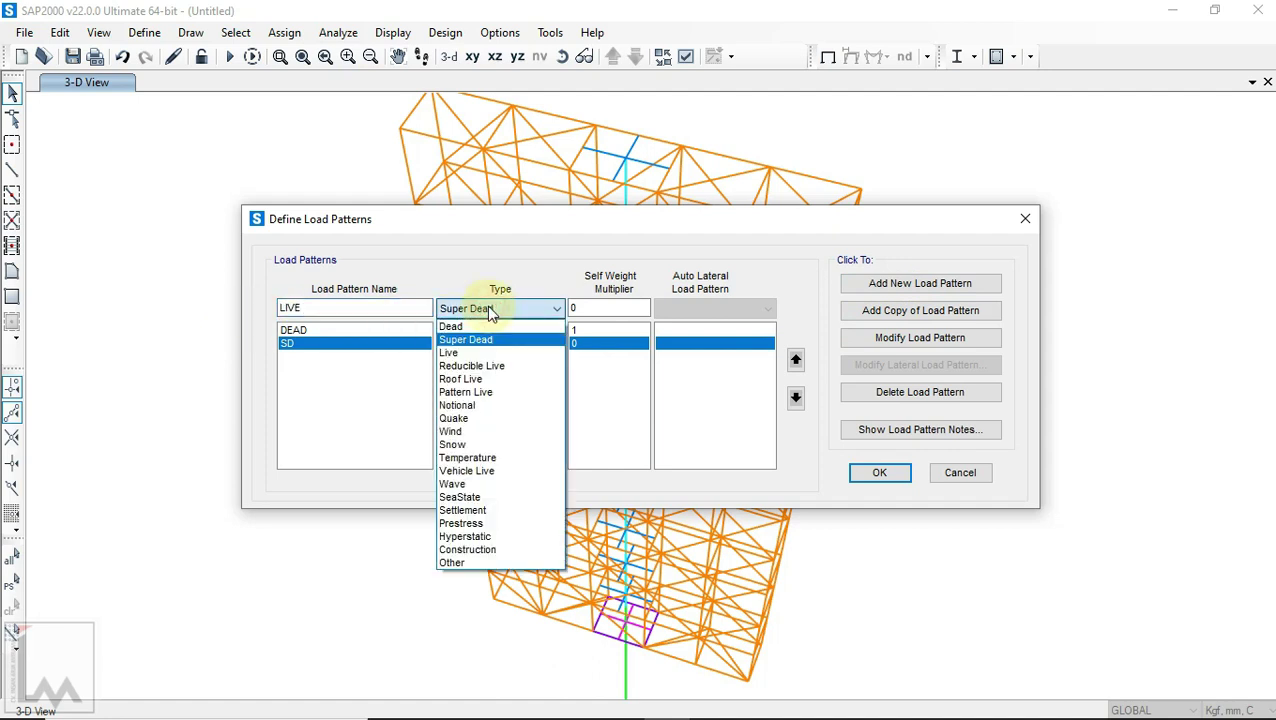
click(479, 353)
click(930, 283)
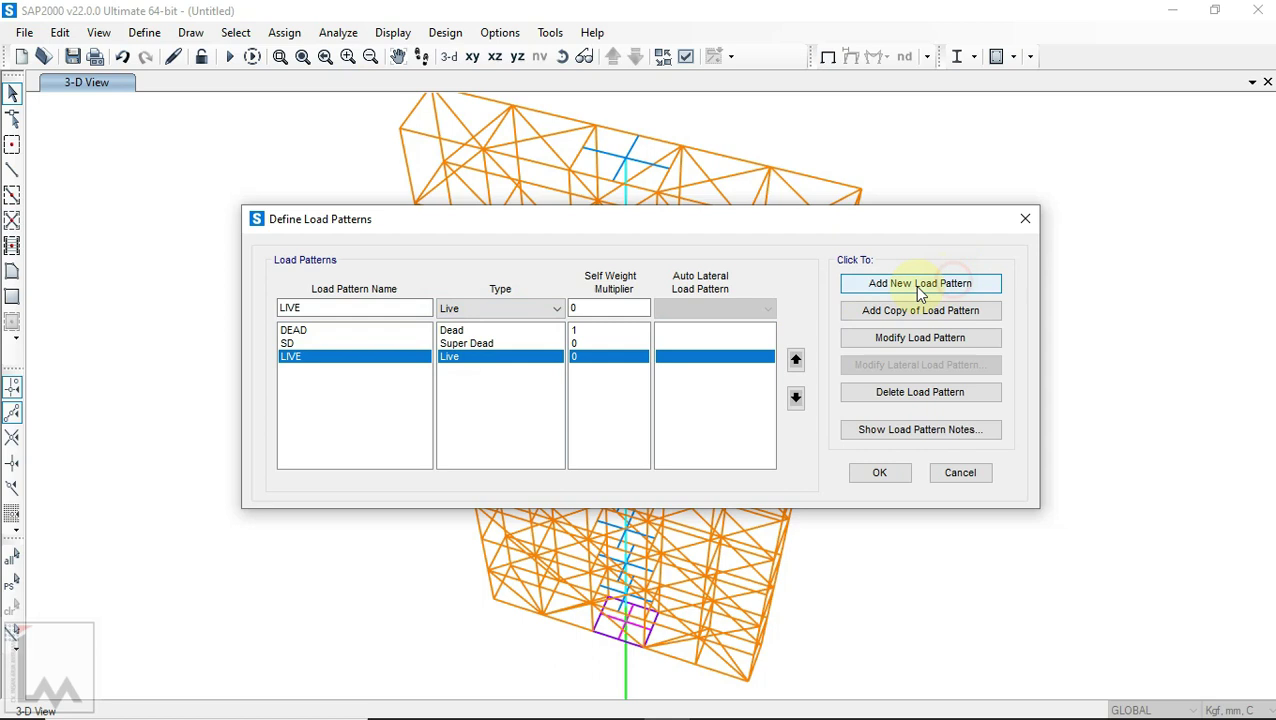
Step: Add load patterns WIND X and WIND Y of type Wind with the User Defined auto lateral load pattern, and accept the load pattern definitions
double_click(305, 307)
text(WIND)
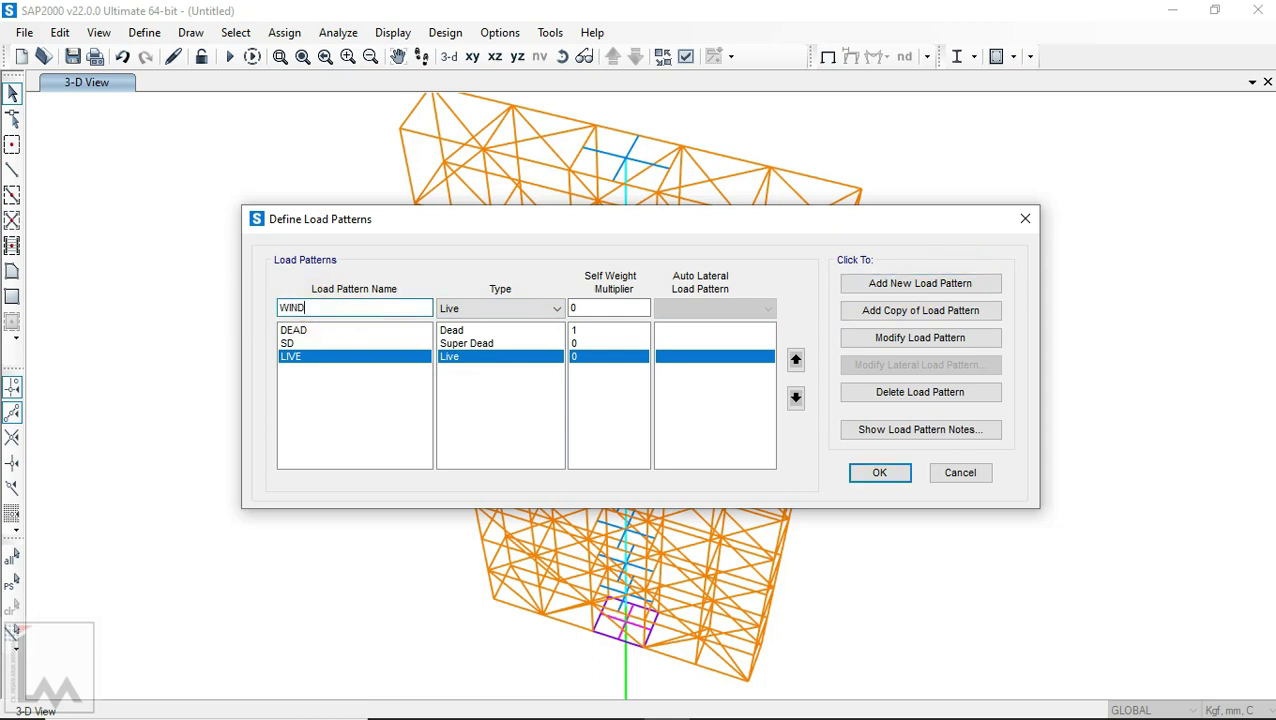
text( X)
click(476, 311)
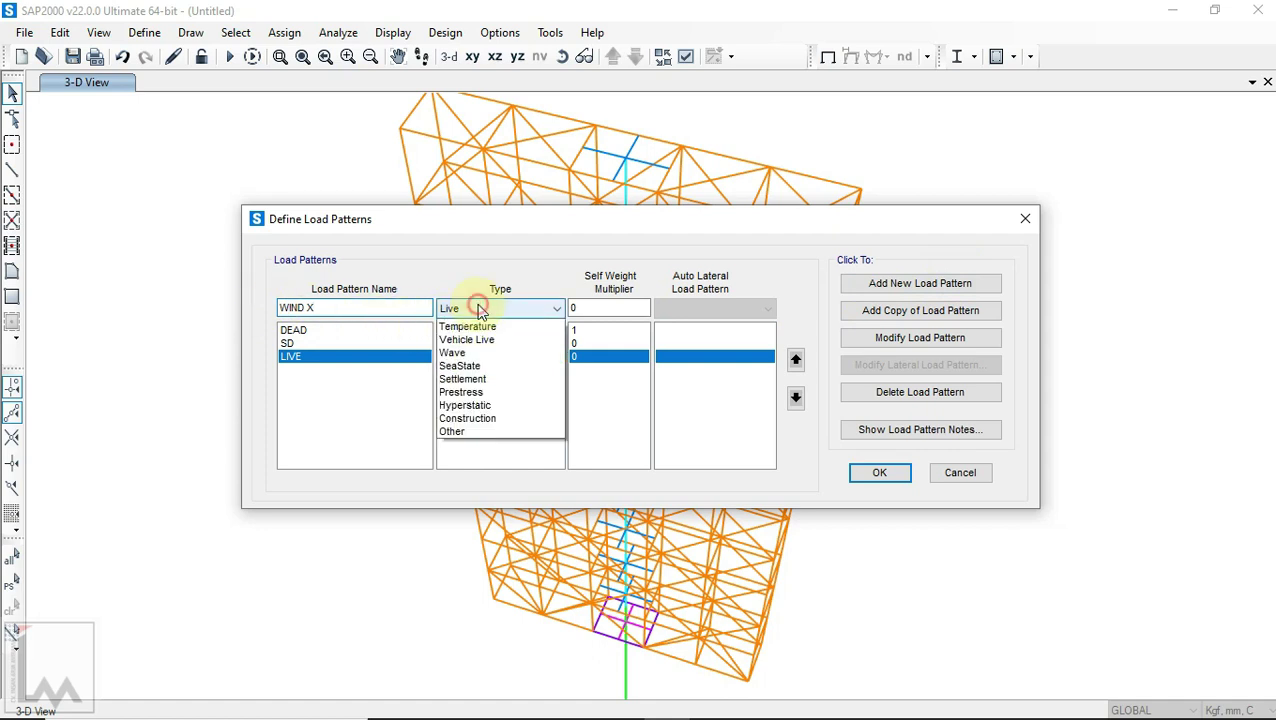
click(480, 432)
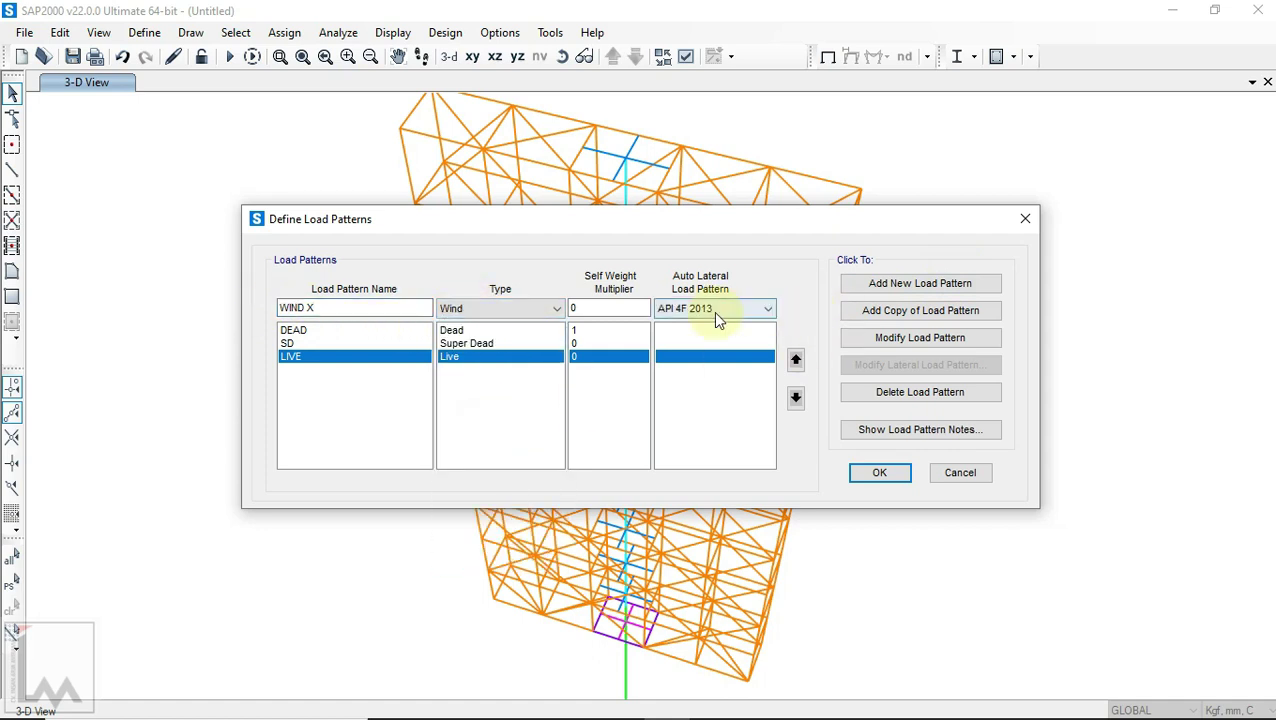
click(713, 310)
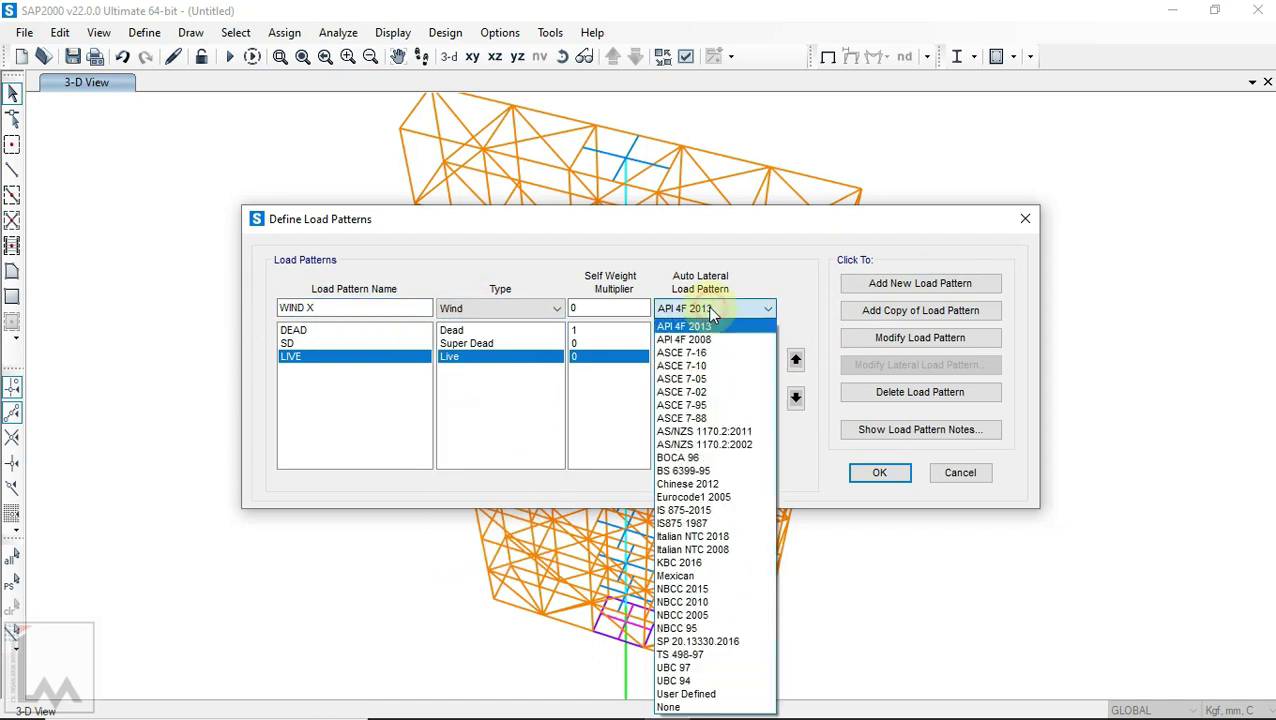
click(733, 693)
click(880, 287)
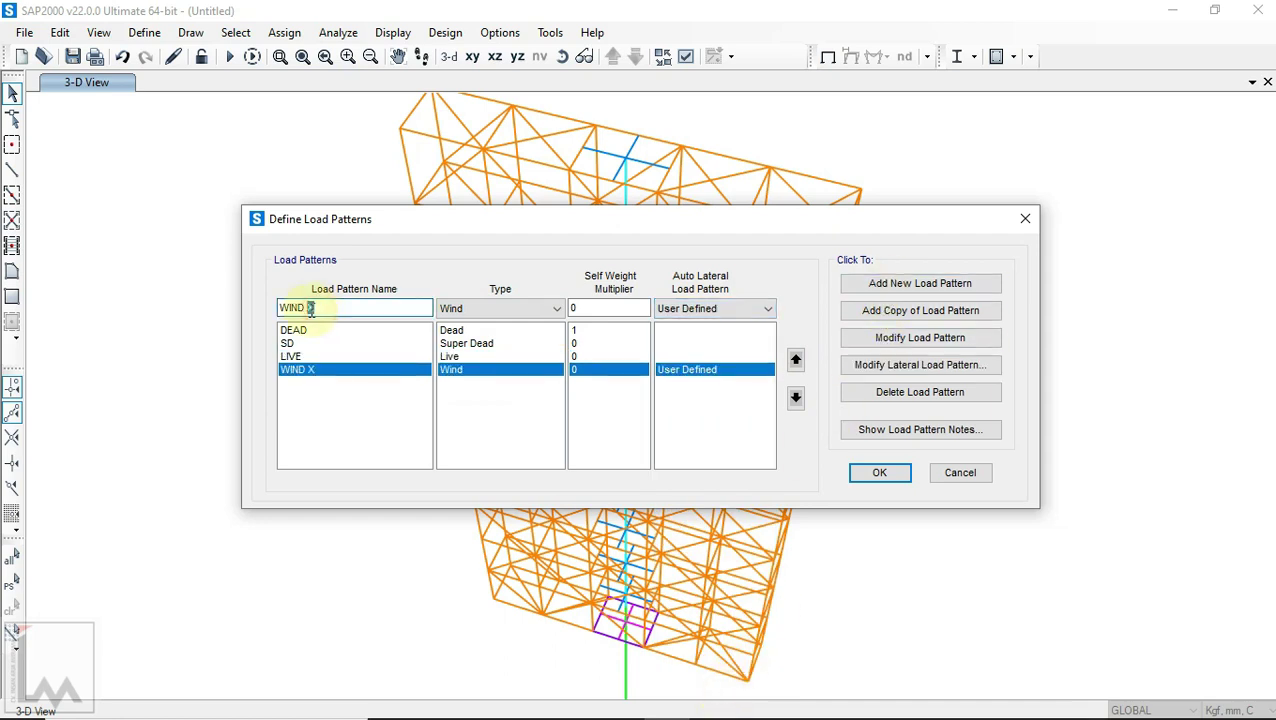
click(878, 284)
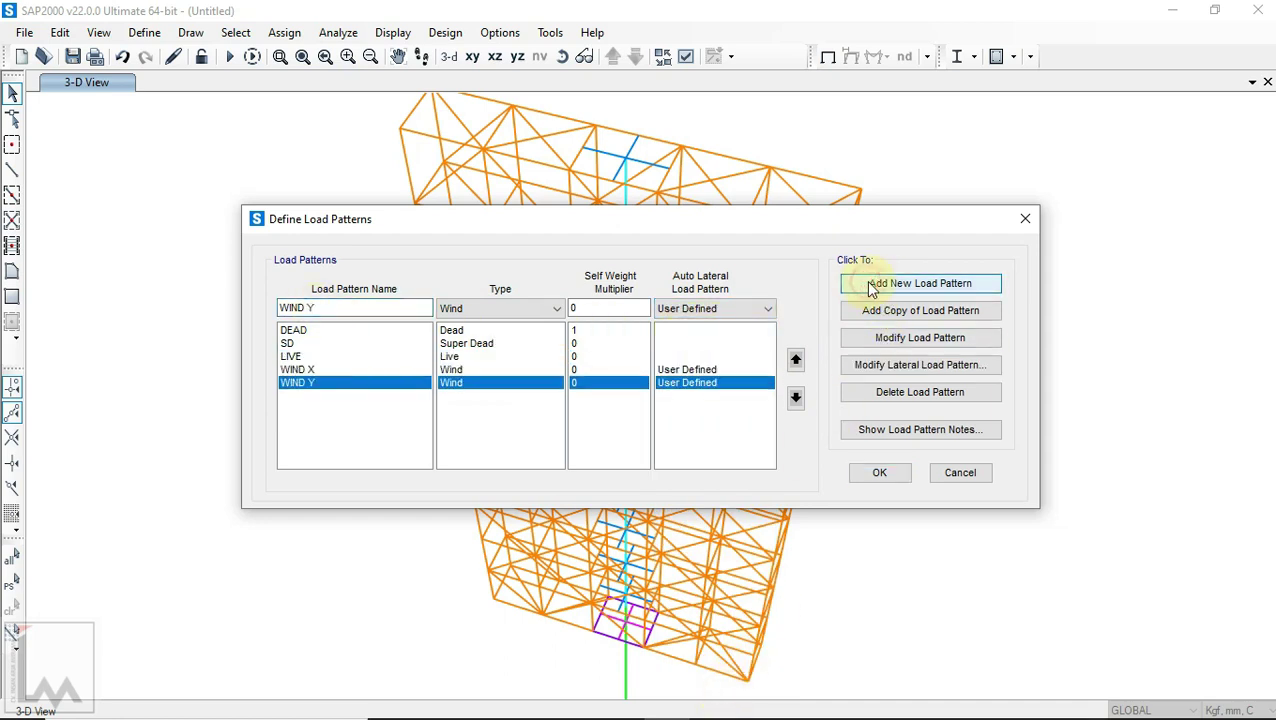
click(880, 473)
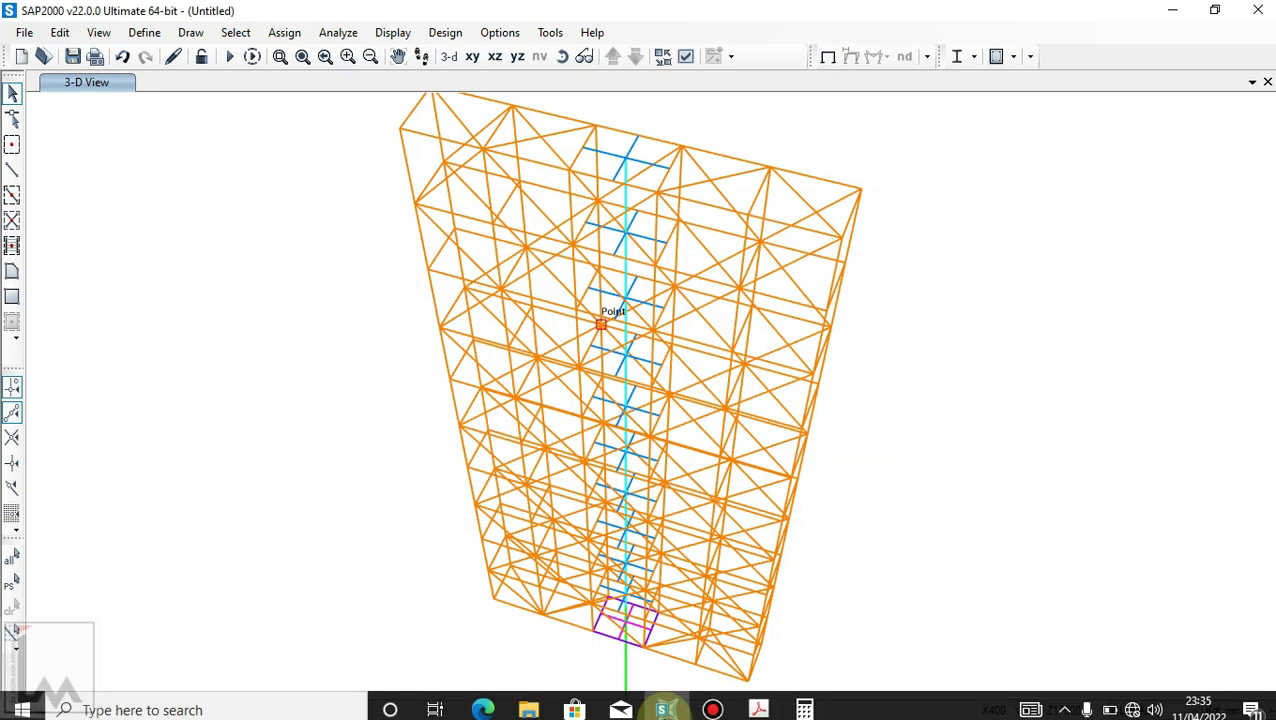
Step: Check the 400 Watt spotlight positions in the Materi 14.pdf elevation, and return to the SAP2000 model
click(757, 700)
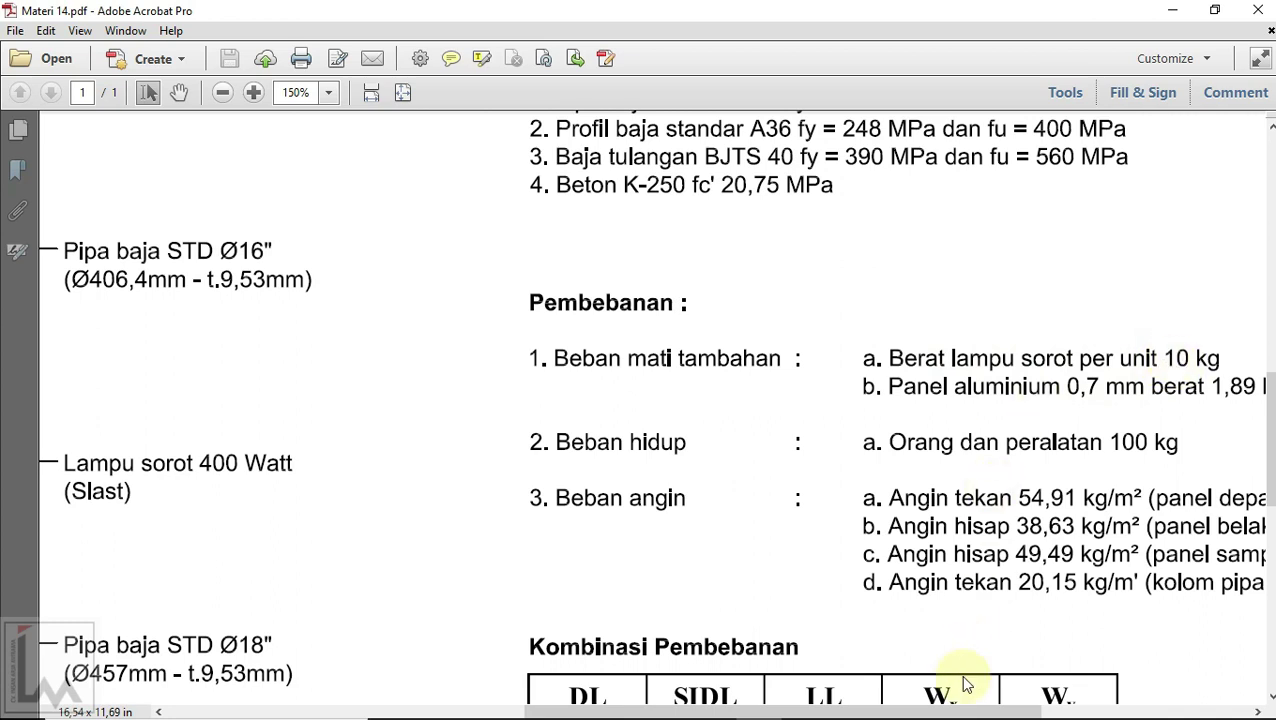
mouse_move(960, 708)
mouse_down()
mouse_move(749, 678)
mouse_move(680, 688)
mouse_up()
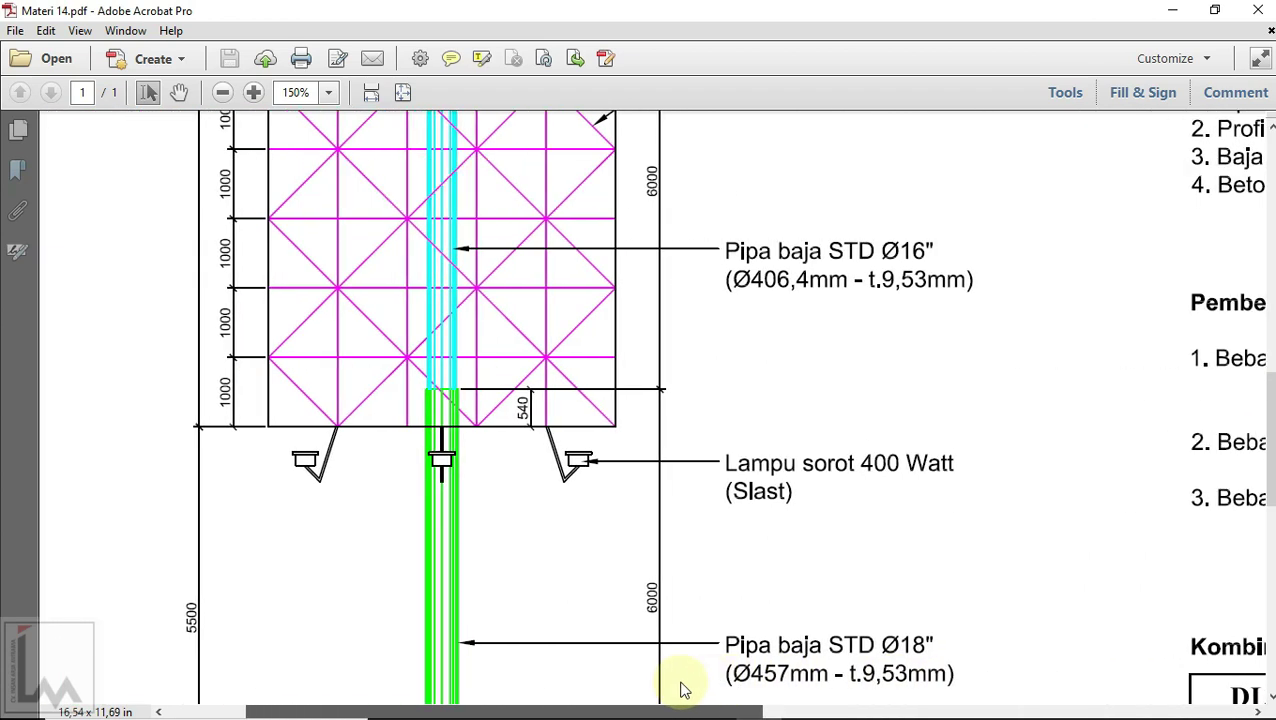
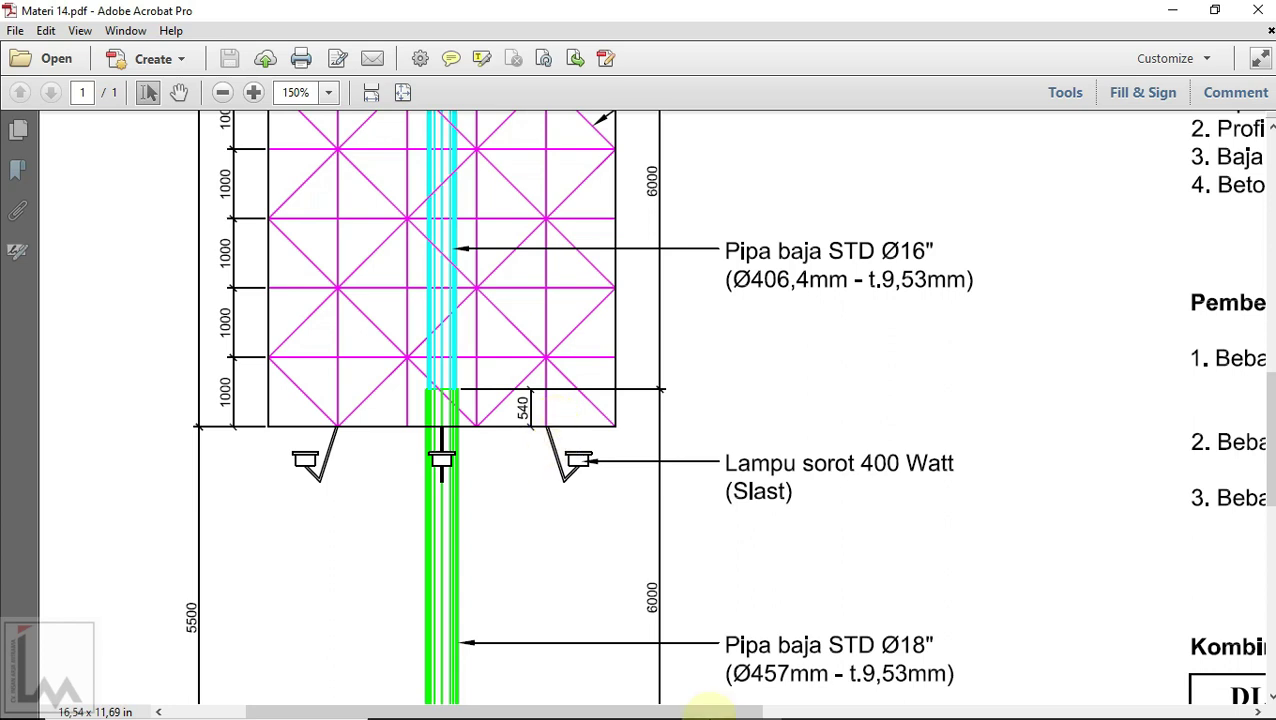
mouse_move(706, 700)
click(666, 701)
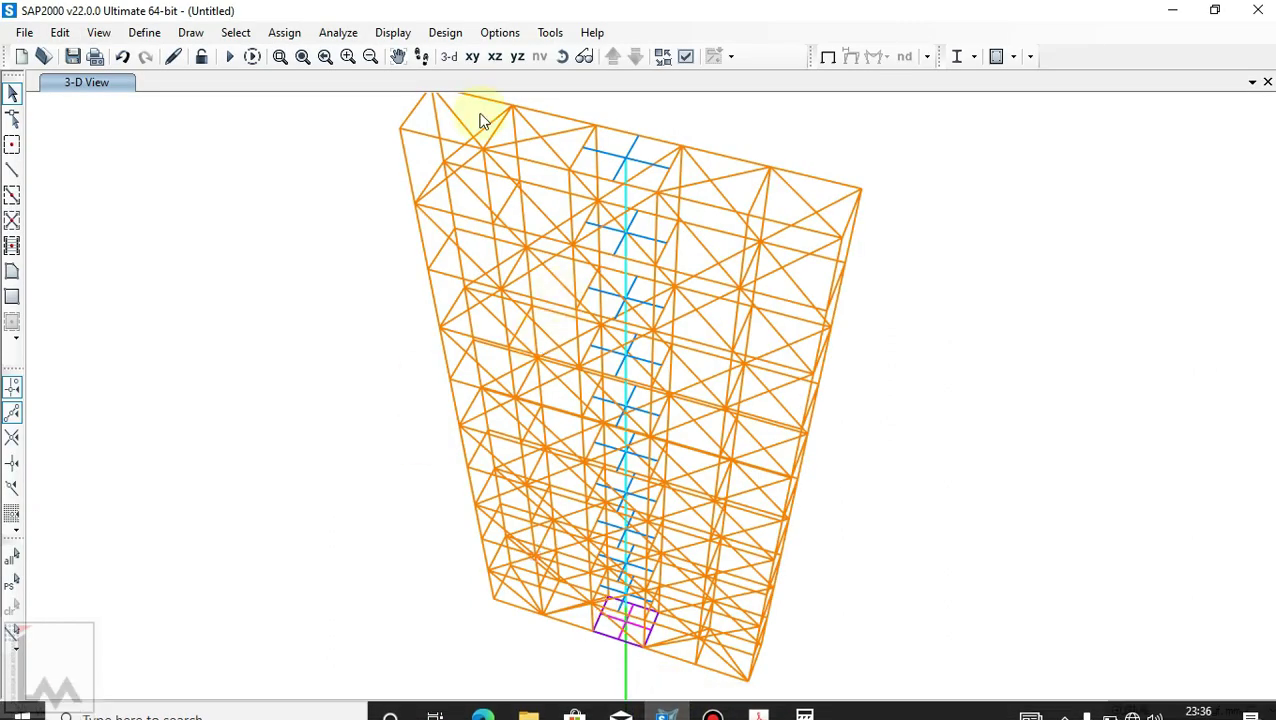
Step: Select six joints on the tower's top face: the front and back joints one bay in from each end and at the centre
middle_drag(521, 178, 508, 241)
drag(484, 179, 515, 235)
scroll(490, 238, up, 2)
drag(434, 206, 471, 289)
drag(778, 276, 774, 271)
drag(714, 348, 736, 351)
drag(962, 244, 1048, 346)
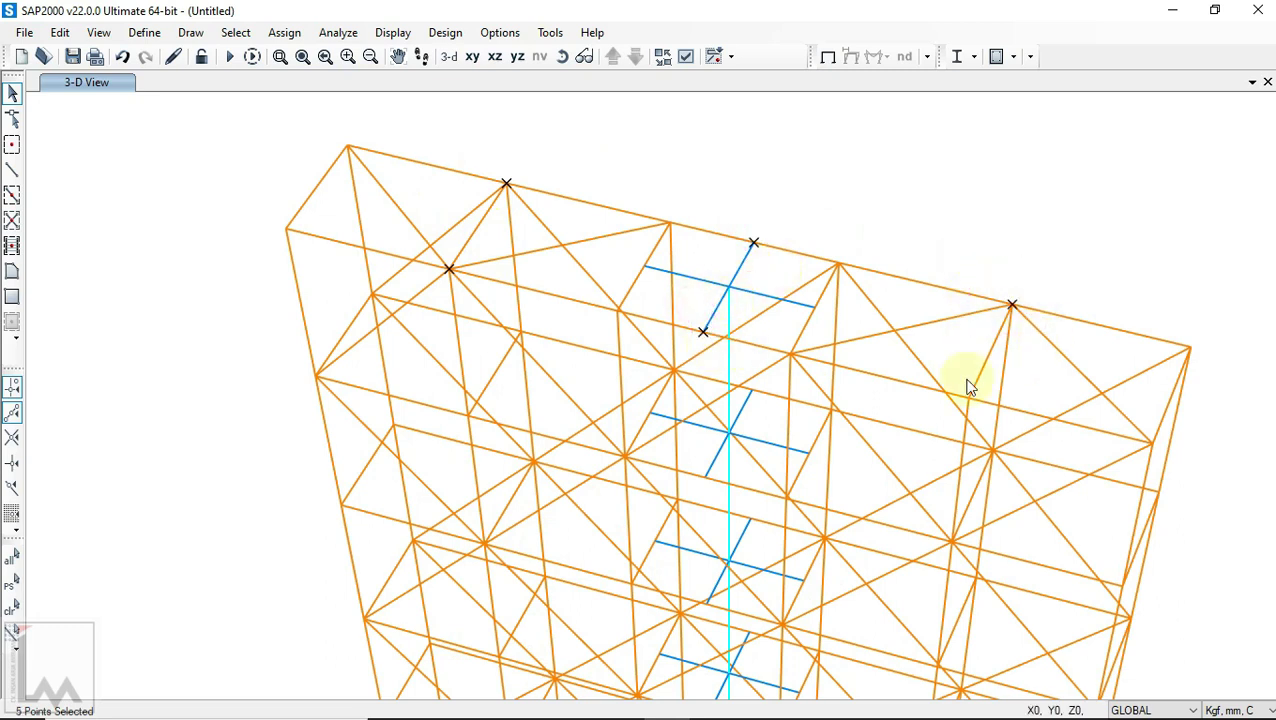
click(967, 393)
scroll(806, 270, down, 2)
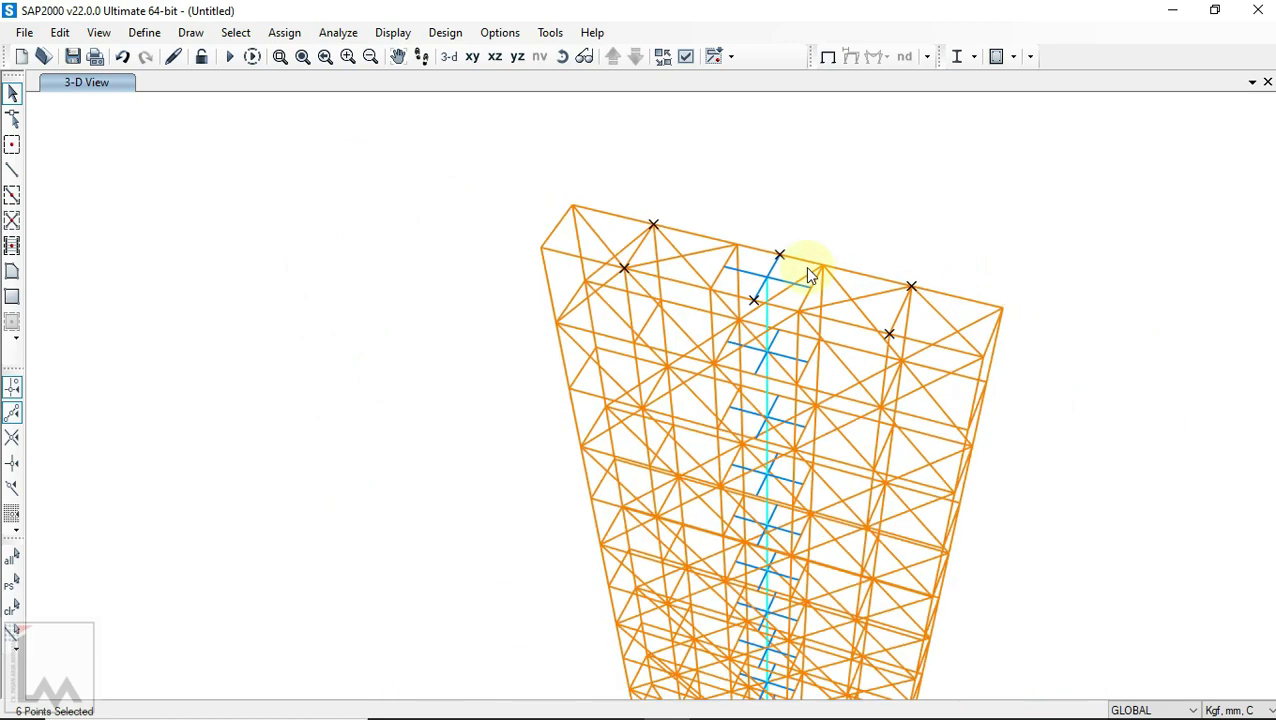
Step: Add the front and back bottom-face joints one bay in from the positive Y end to the joint selection
middle_drag(785, 458, 795, 173)
scroll(740, 406, up, 4)
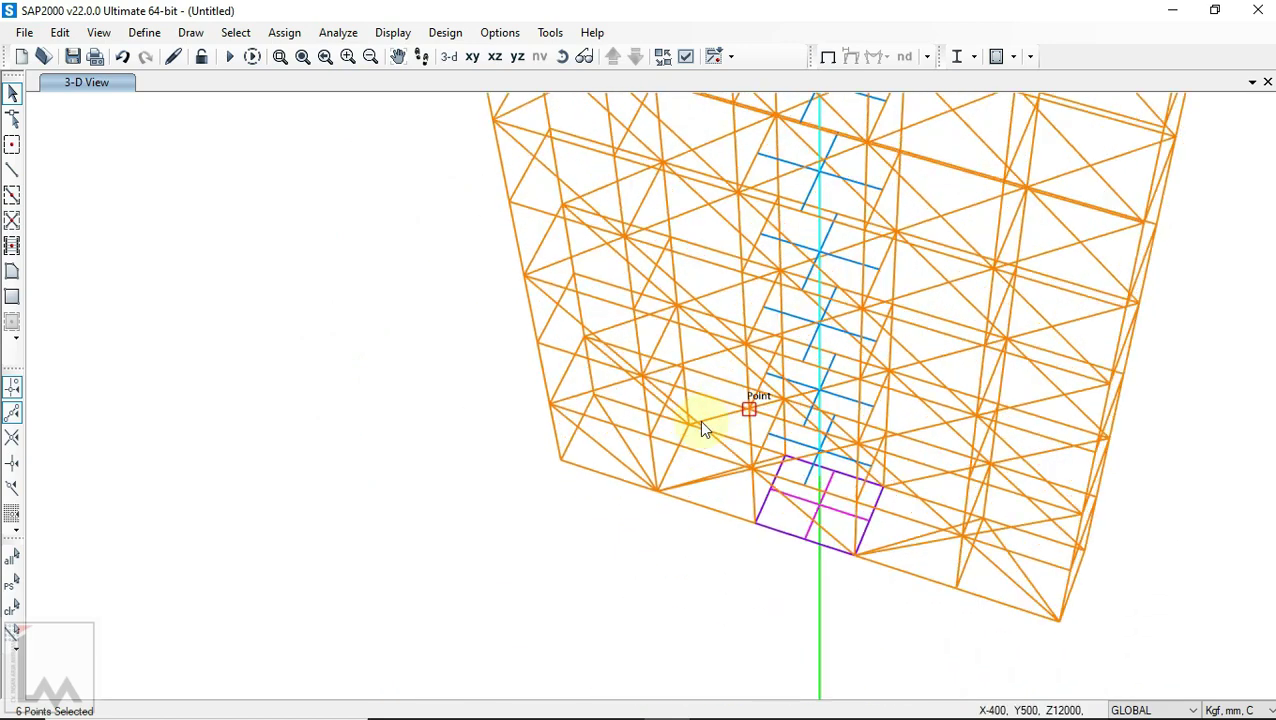
scroll(620, 465, up, 2)
click(557, 357)
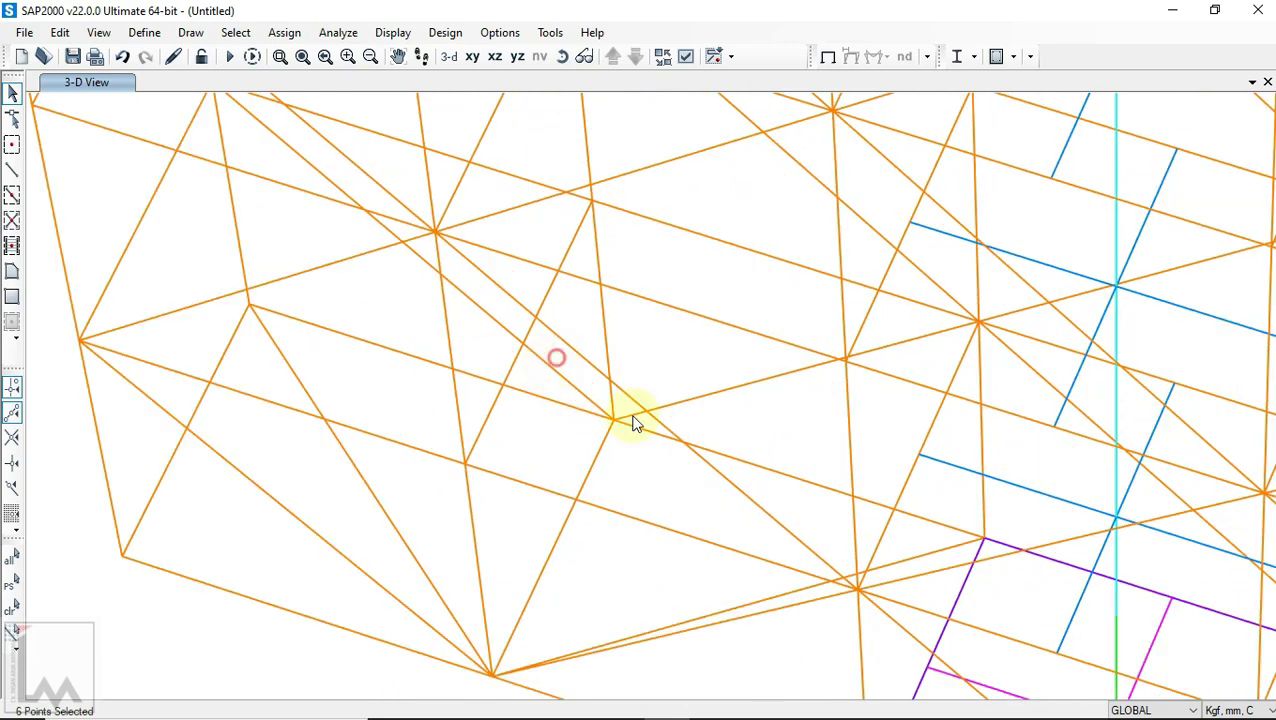
drag(660, 465, 650, 478)
middle_drag(618, 541, 624, 390)
click(500, 500)
click(497, 530)
scroll(447, 490, down, 2)
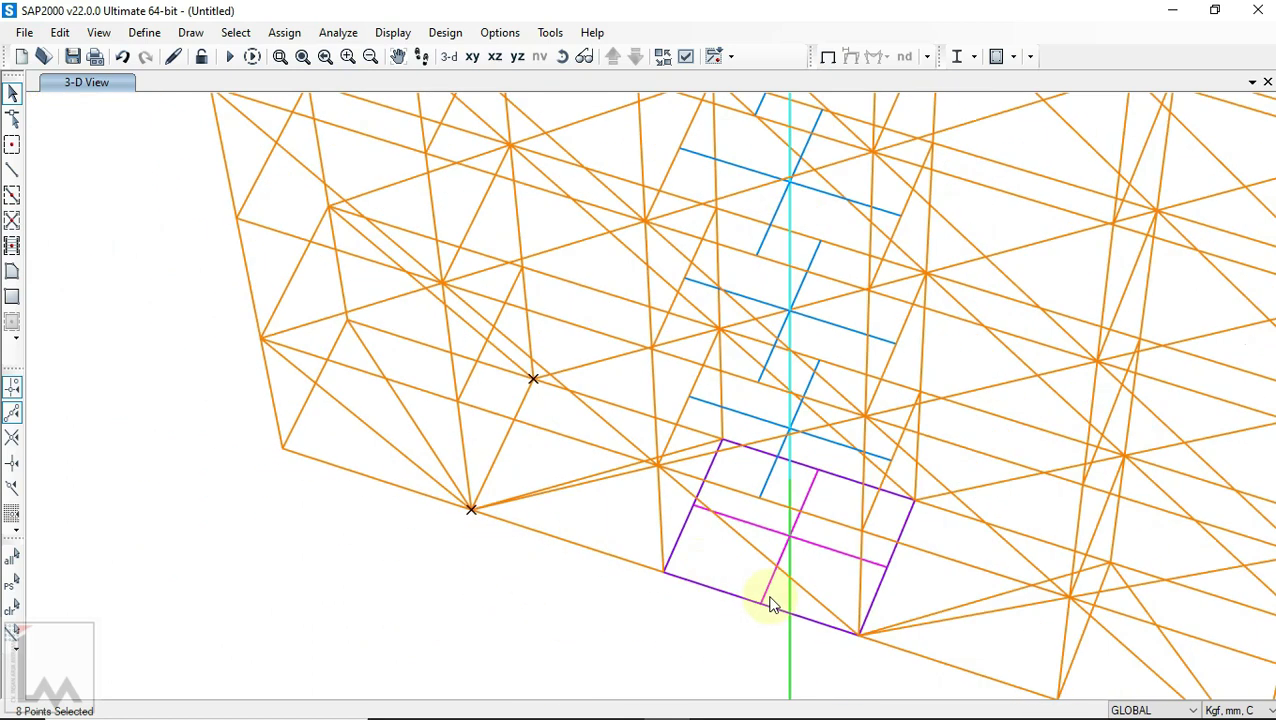
Step: Add the front and back bottom-face joints at the centre and one bay in from the negative Y end to the selection
scroll(755, 585, up, 2)
click(742, 587)
click(860, 342)
scroll(533, 418, down, 2)
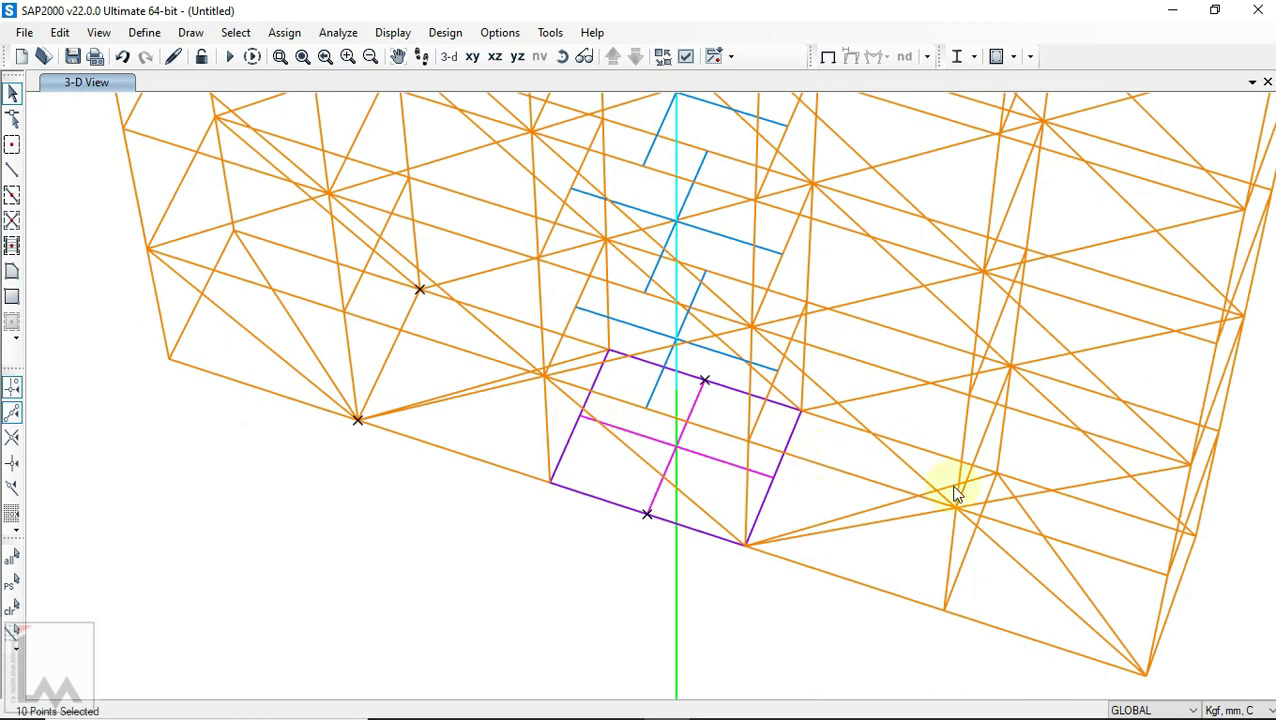
scroll(988, 461, up, 2)
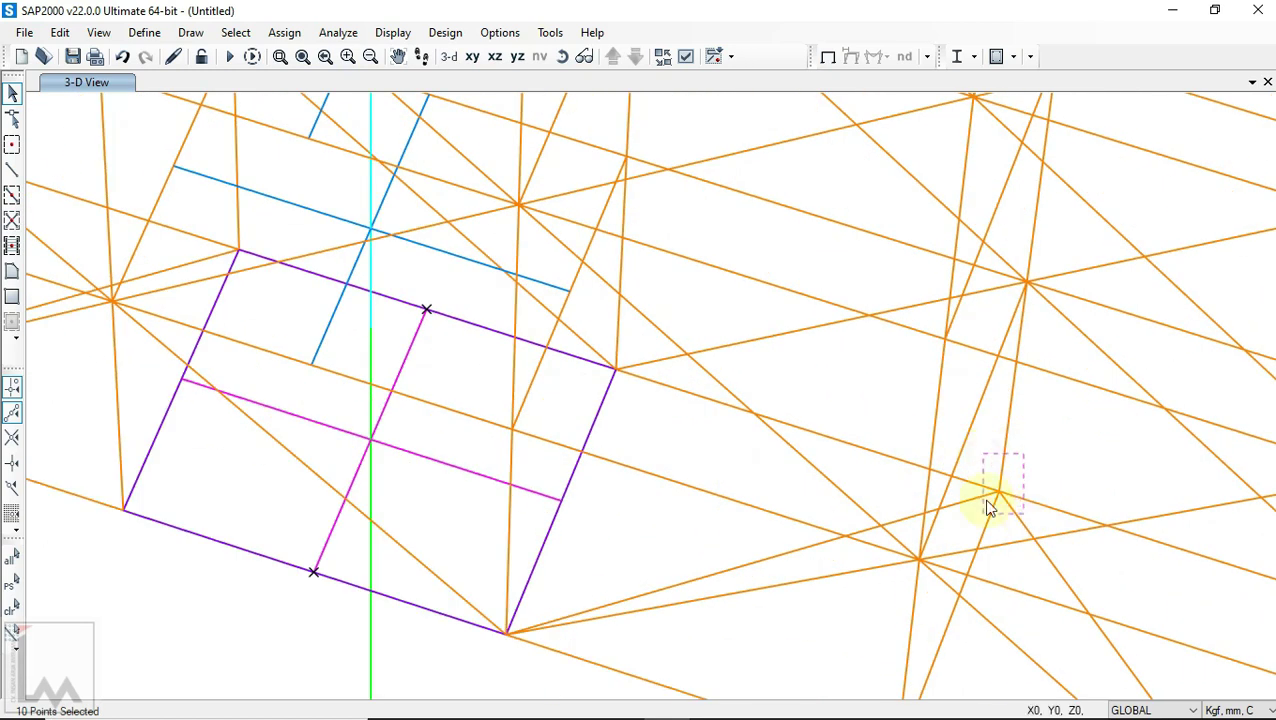
drag(1022, 456, 988, 507)
scroll(849, 428, down, 3)
drag(853, 556, 900, 630)
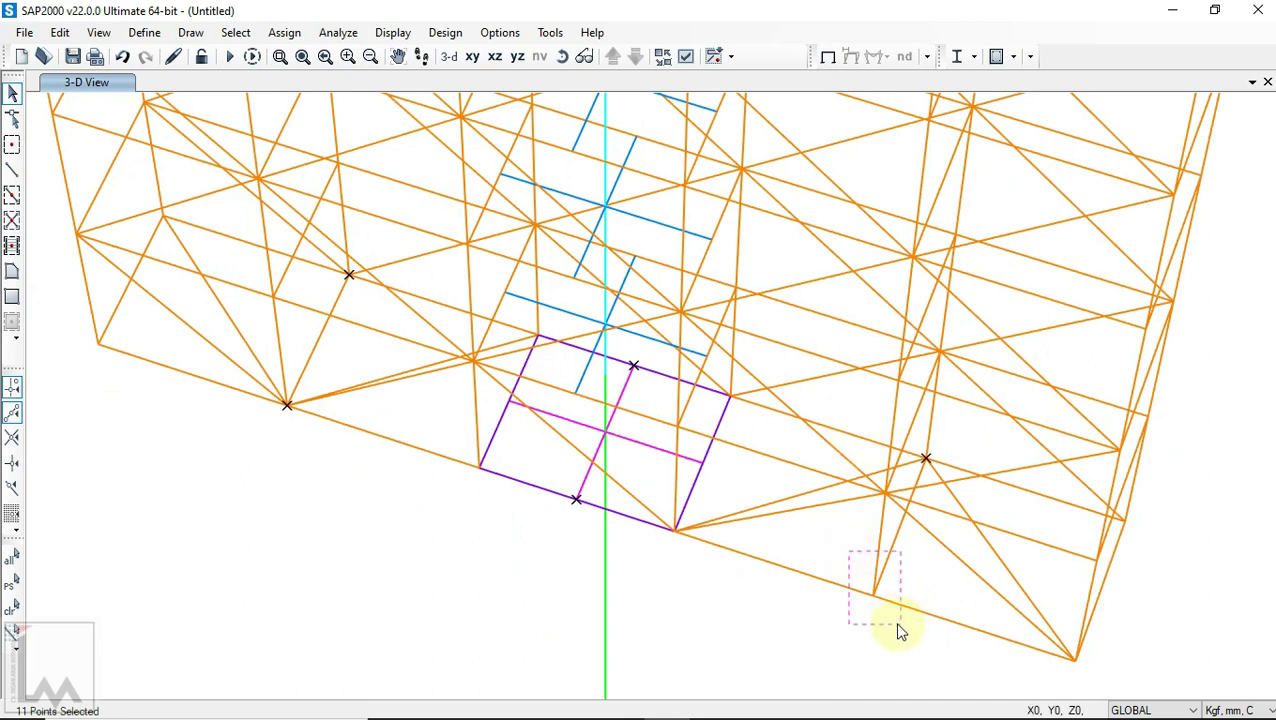
scroll(826, 578, down, 3)
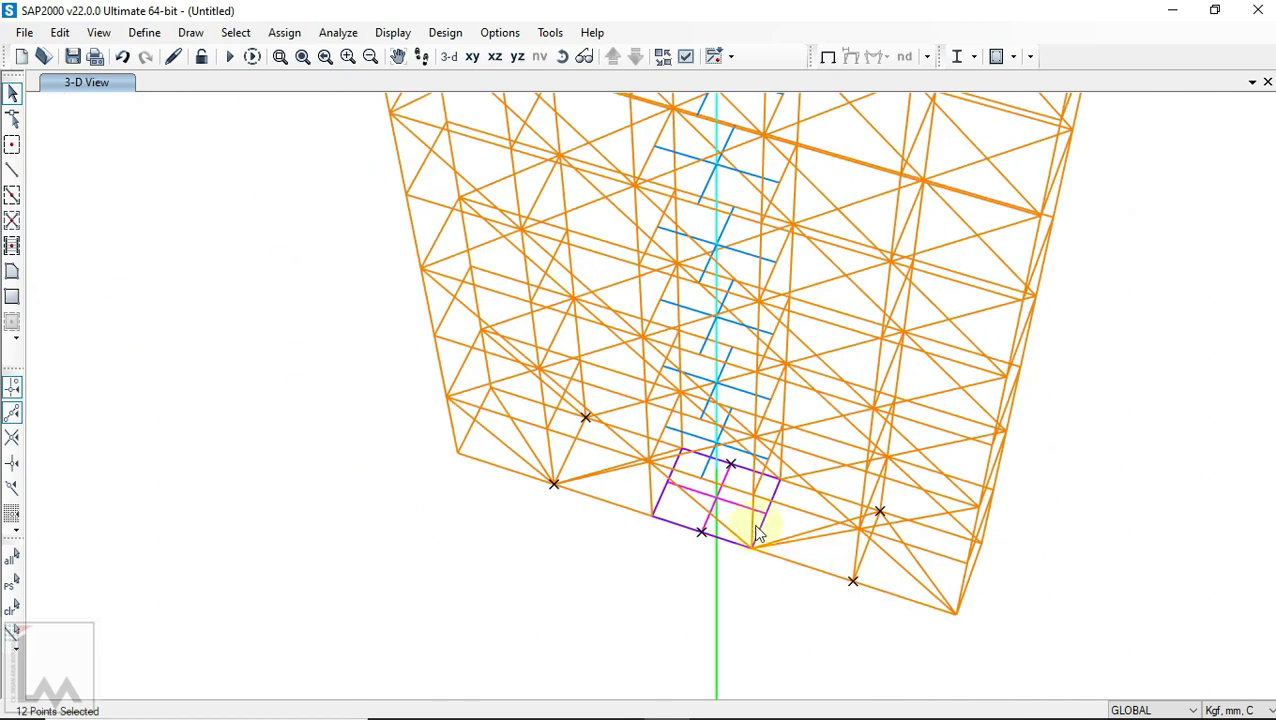
Step: Assign a joint force of -10 kgf in global Z under the SD load pattern to the twelve selected spotlight joints
click(284, 32)
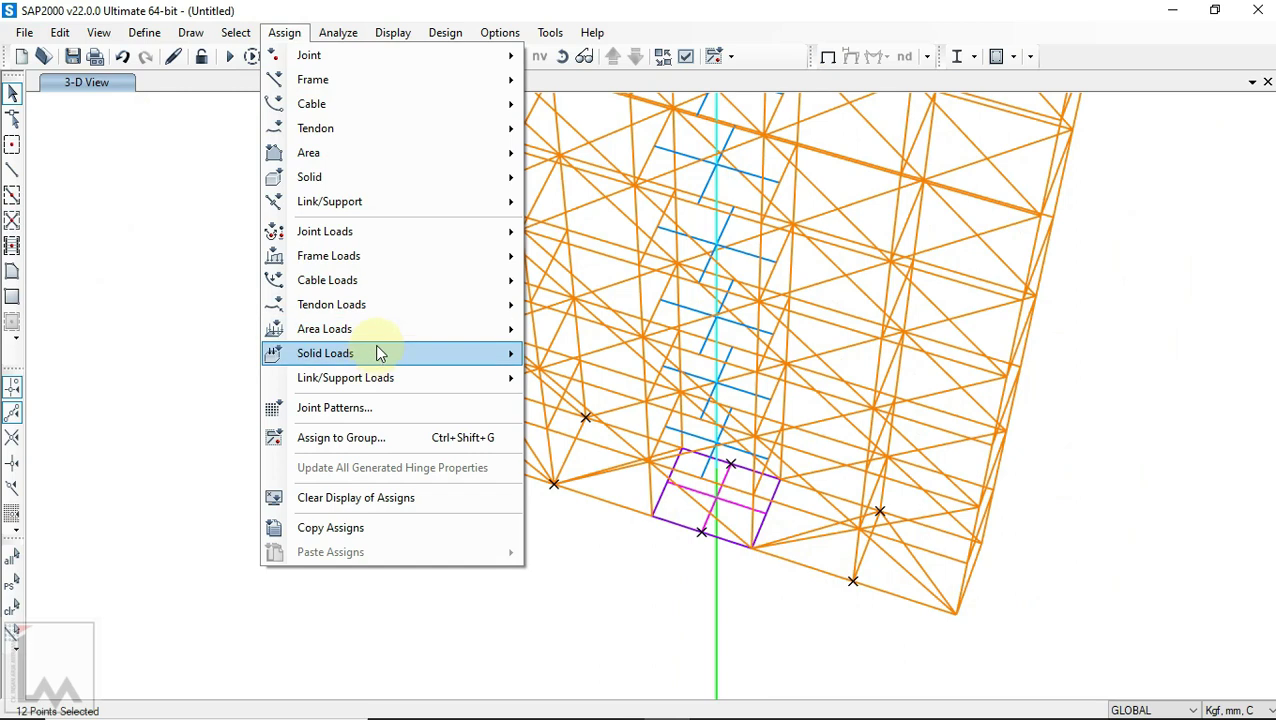
mouse_move(380, 237)
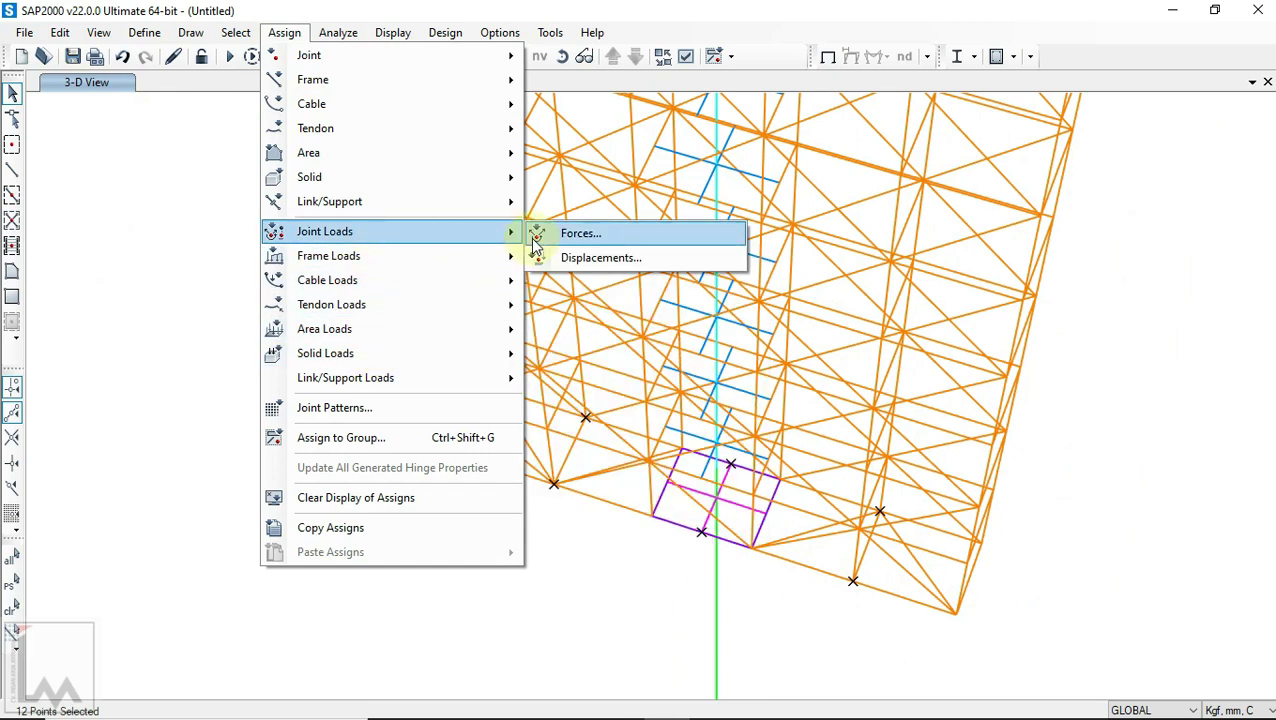
click(560, 237)
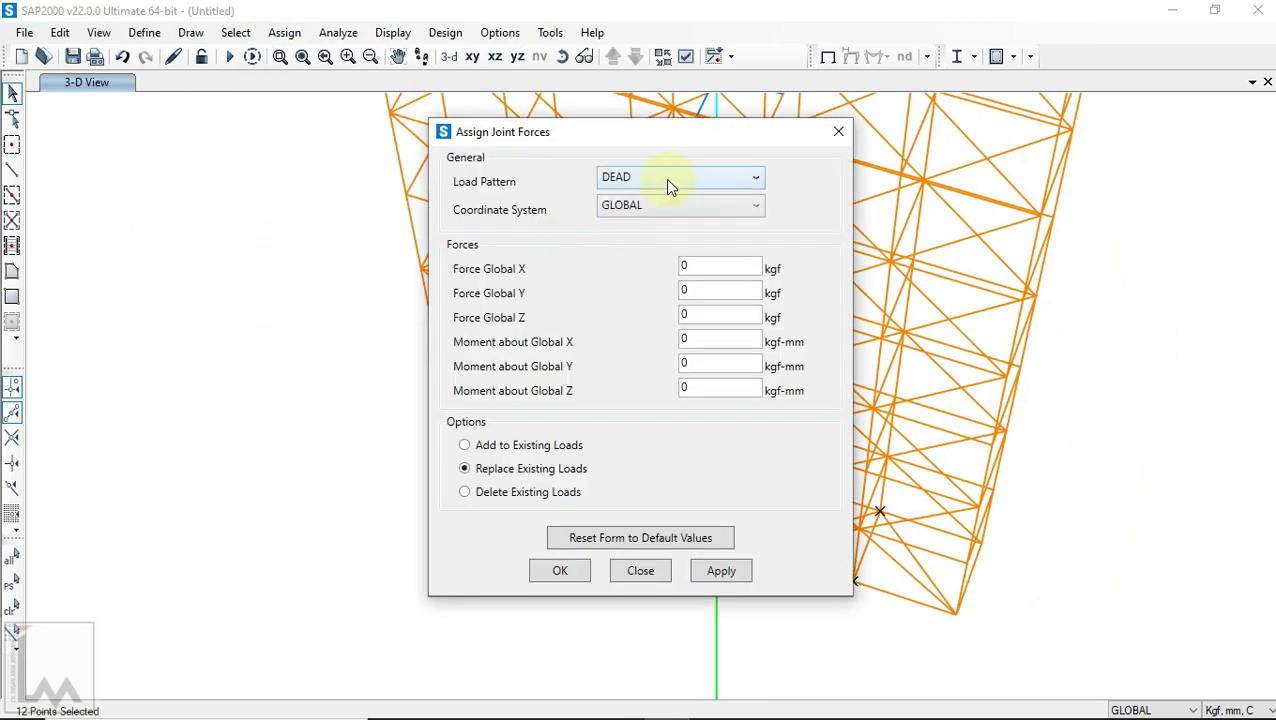
click(670, 180)
click(620, 238)
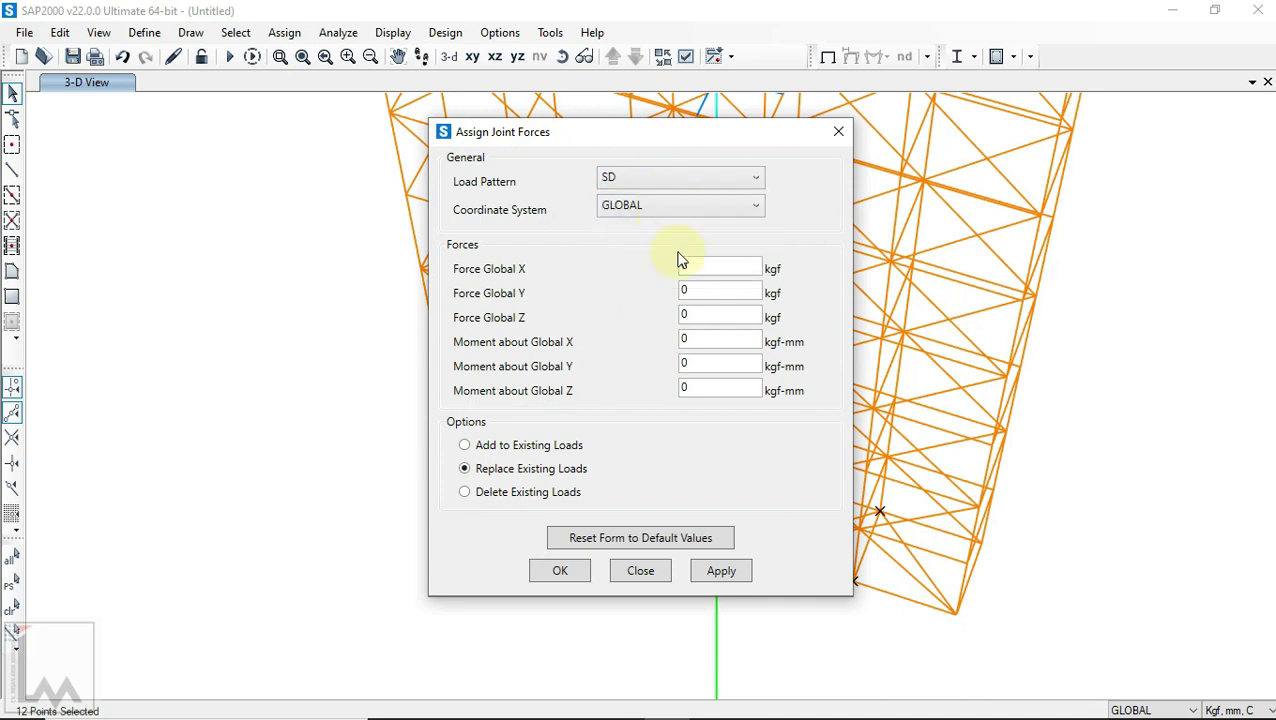
double_click(713, 317)
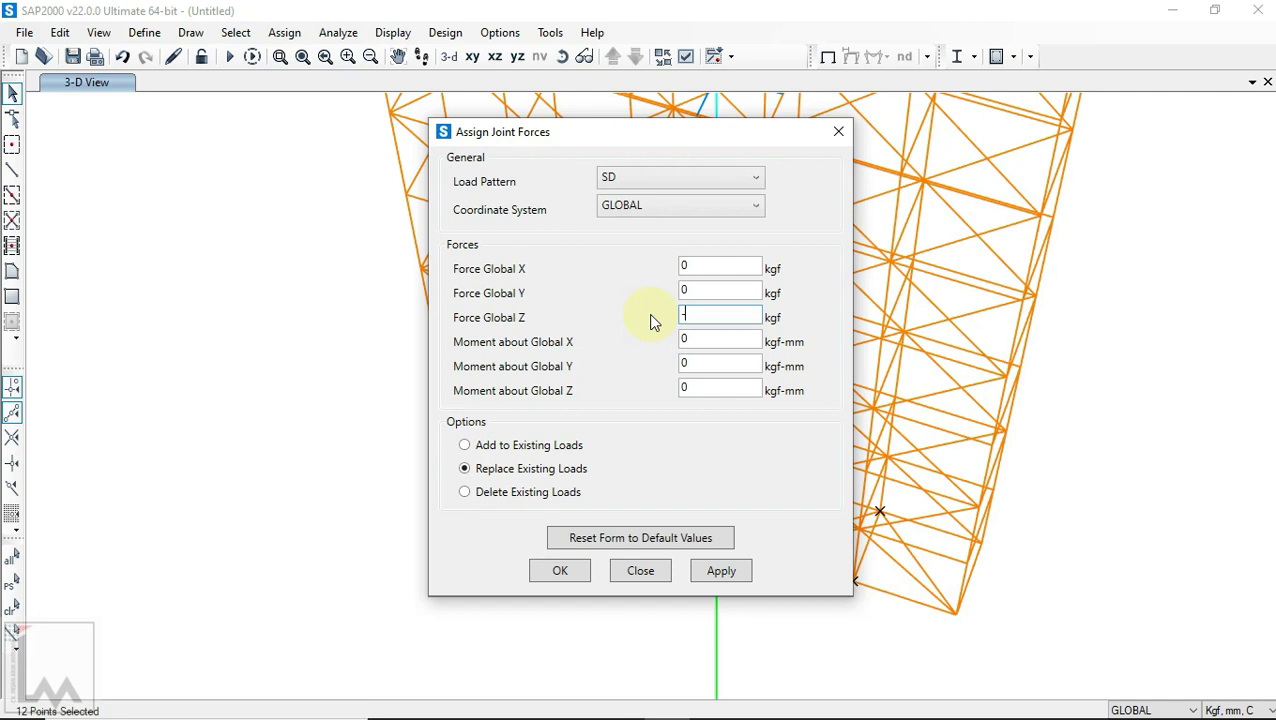
text(-10)
click(721, 572)
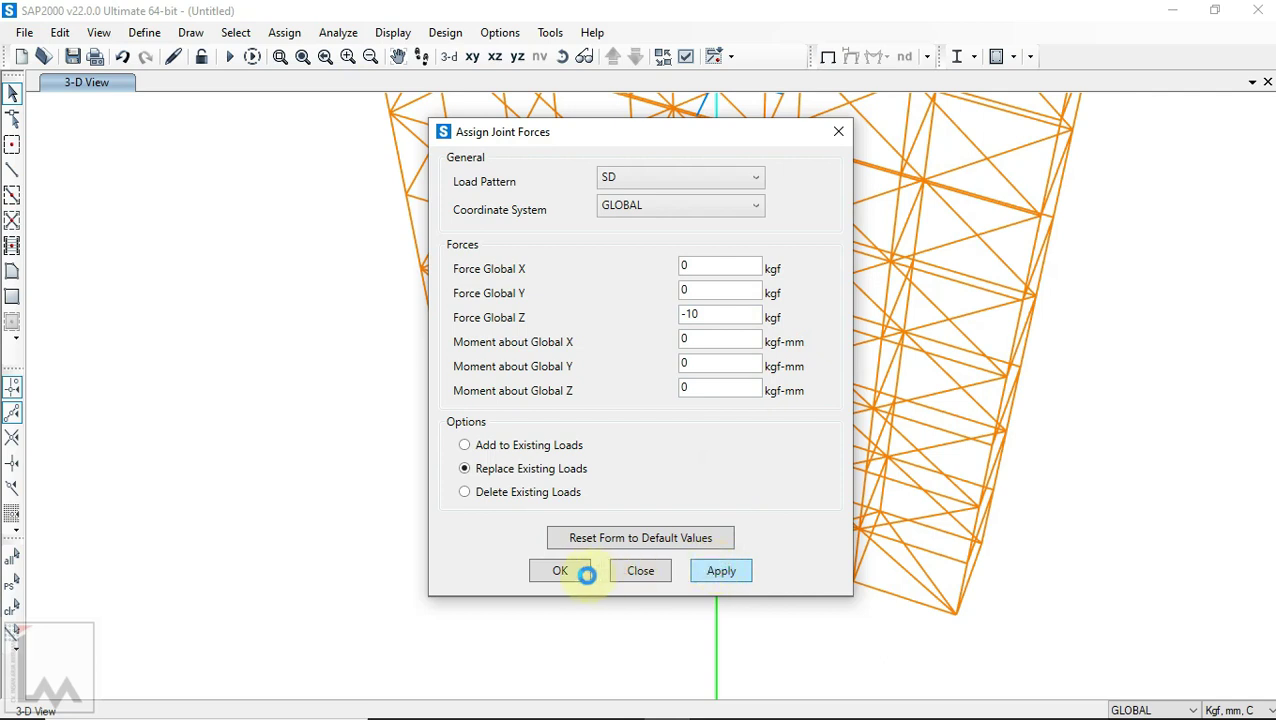
click(562, 571)
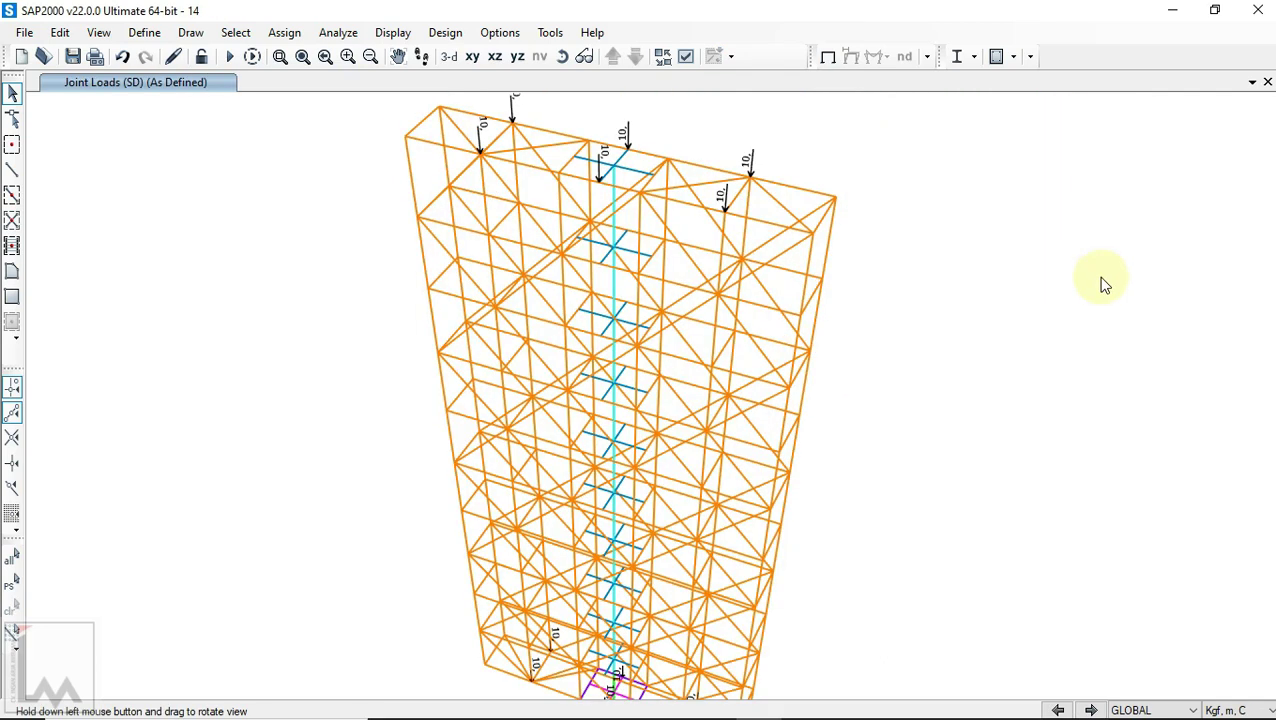
Step: Inspect the SD joint load arrows at the top and bottom spotlight joints of the tower
scroll(968, 327, down, 3)
scroll(958, 345, up, 4)
middle_drag(890, 262, 916, 349)
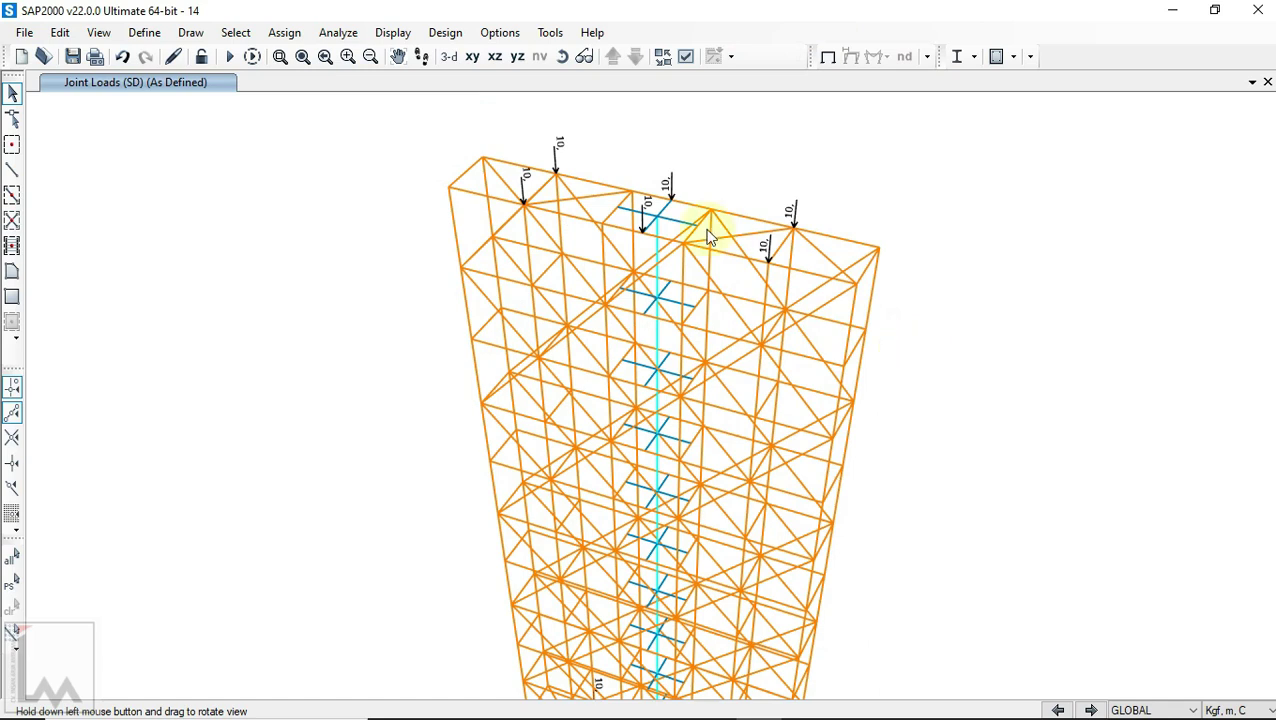
scroll(575, 165, up, 2)
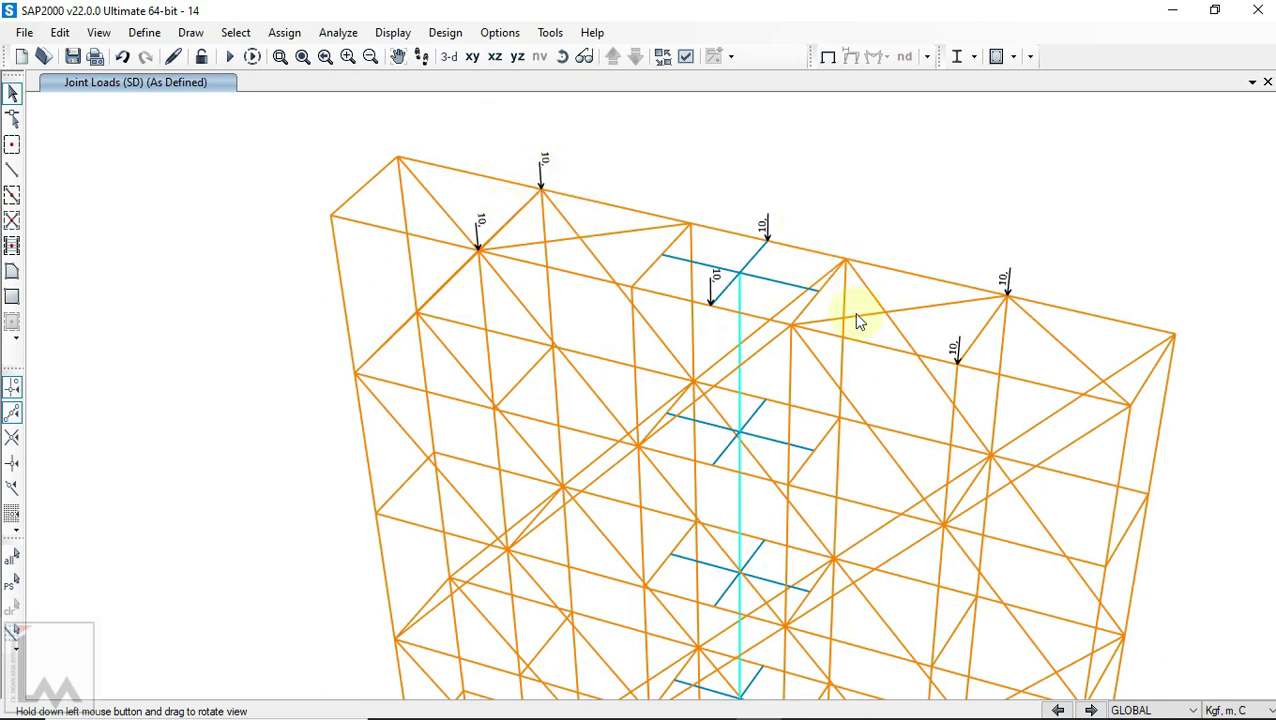
middle_drag(809, 263, 804, 222)
scroll(804, 222, down, 3)
middle_drag(813, 368, 791, 205)
scroll(772, 636, up, 3)
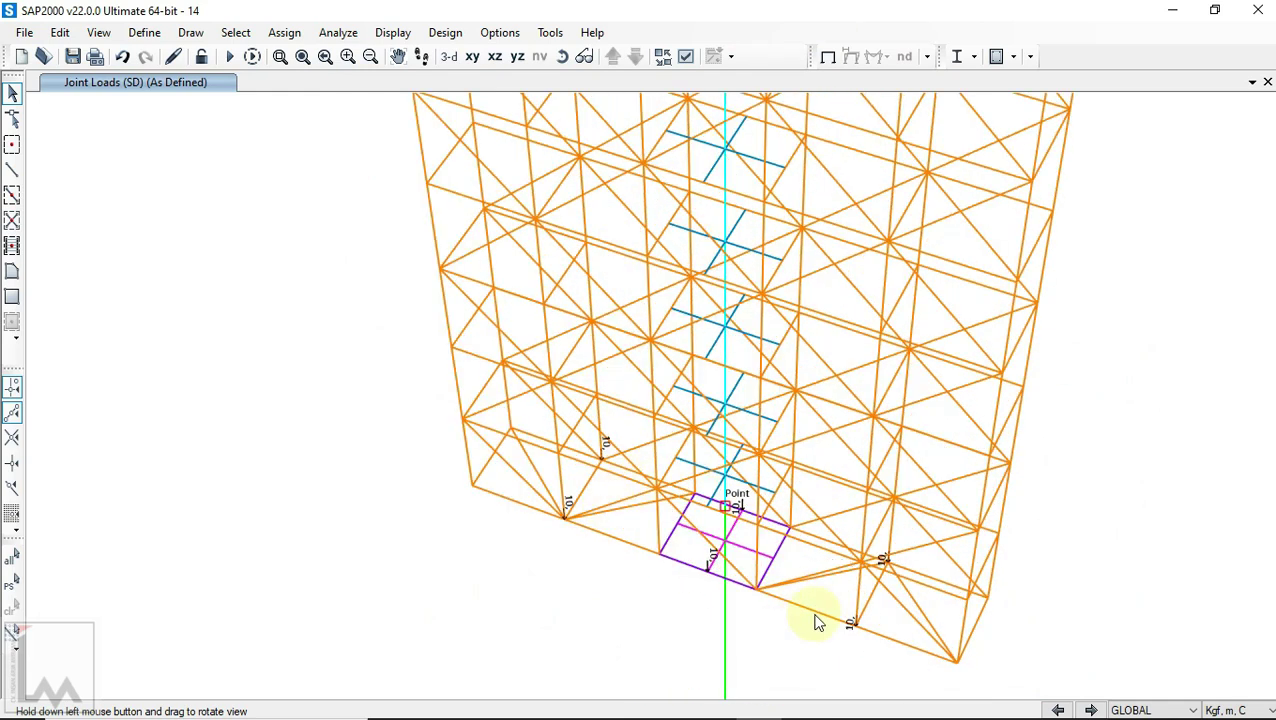
scroll(827, 625, up, 3)
scroll(720, 575, down, 3)
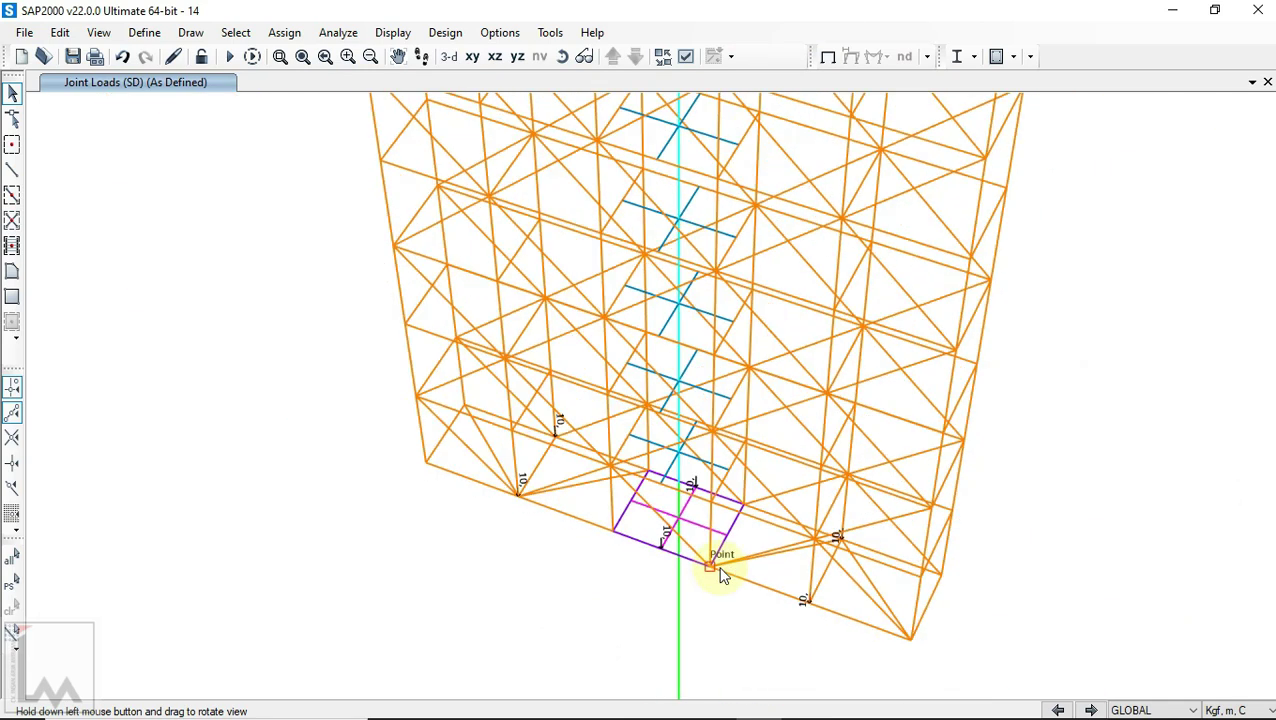
scroll(640, 545, down, 3)
scroll(775, 360, down, 3)
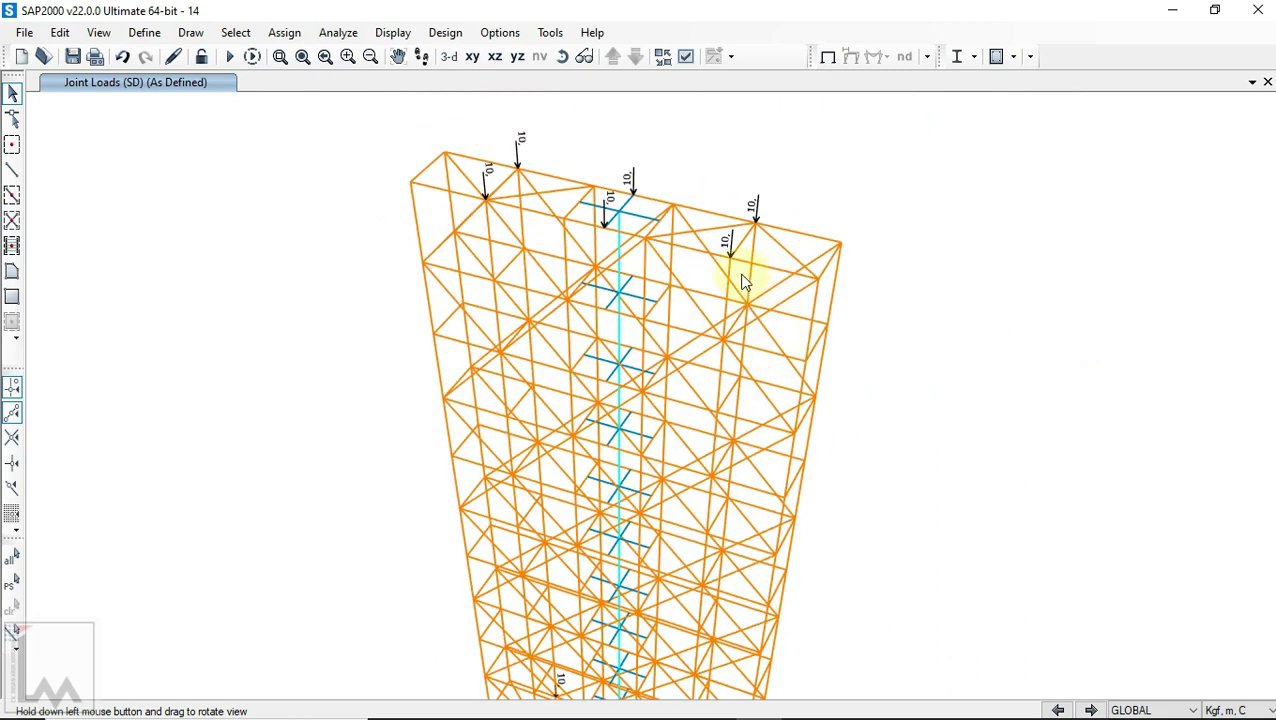
Step: Select the central pipe column running through the billboard frame
scroll(637, 230, up, 2)
scroll(568, 275, up, 2)
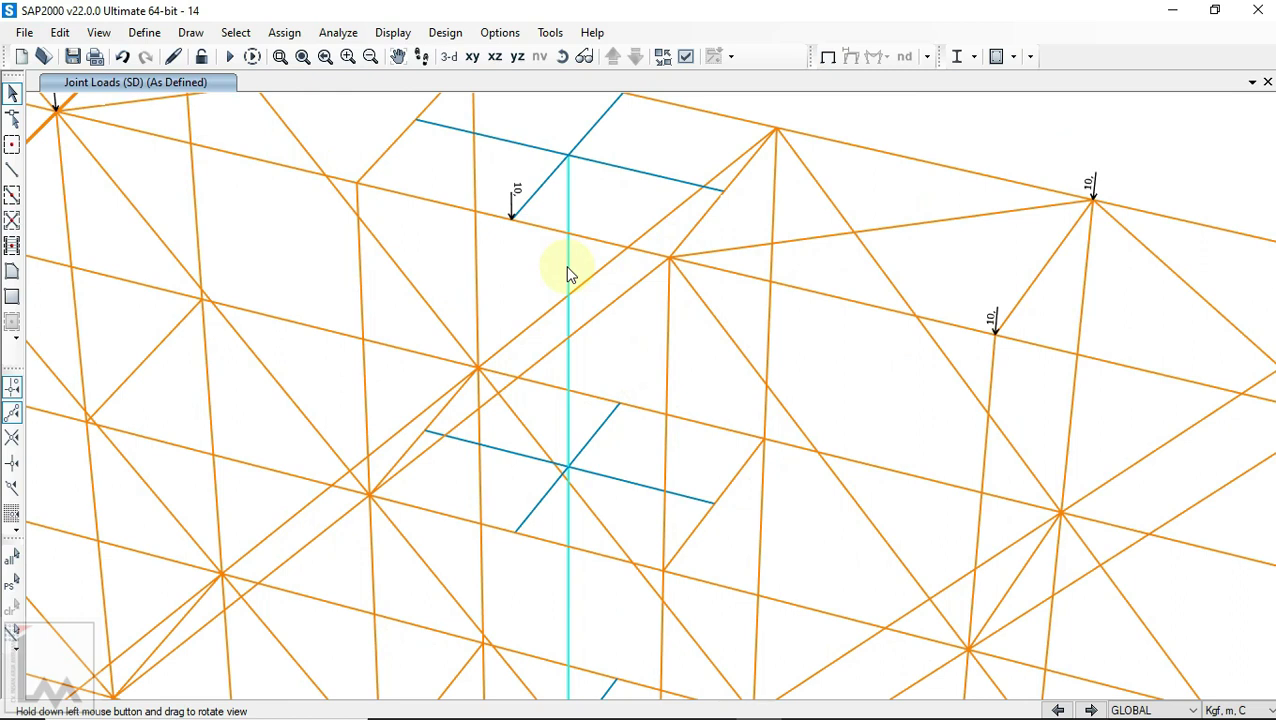
click(569, 262)
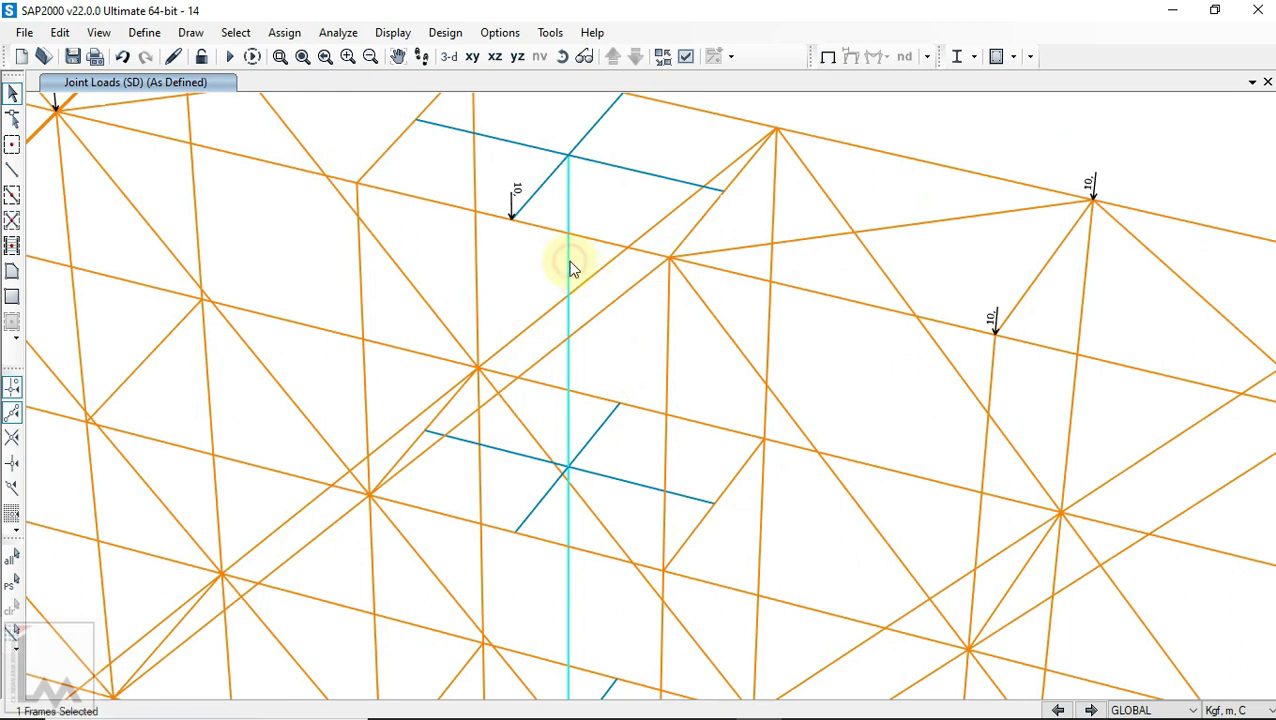
middle_drag(598, 410, 597, 268)
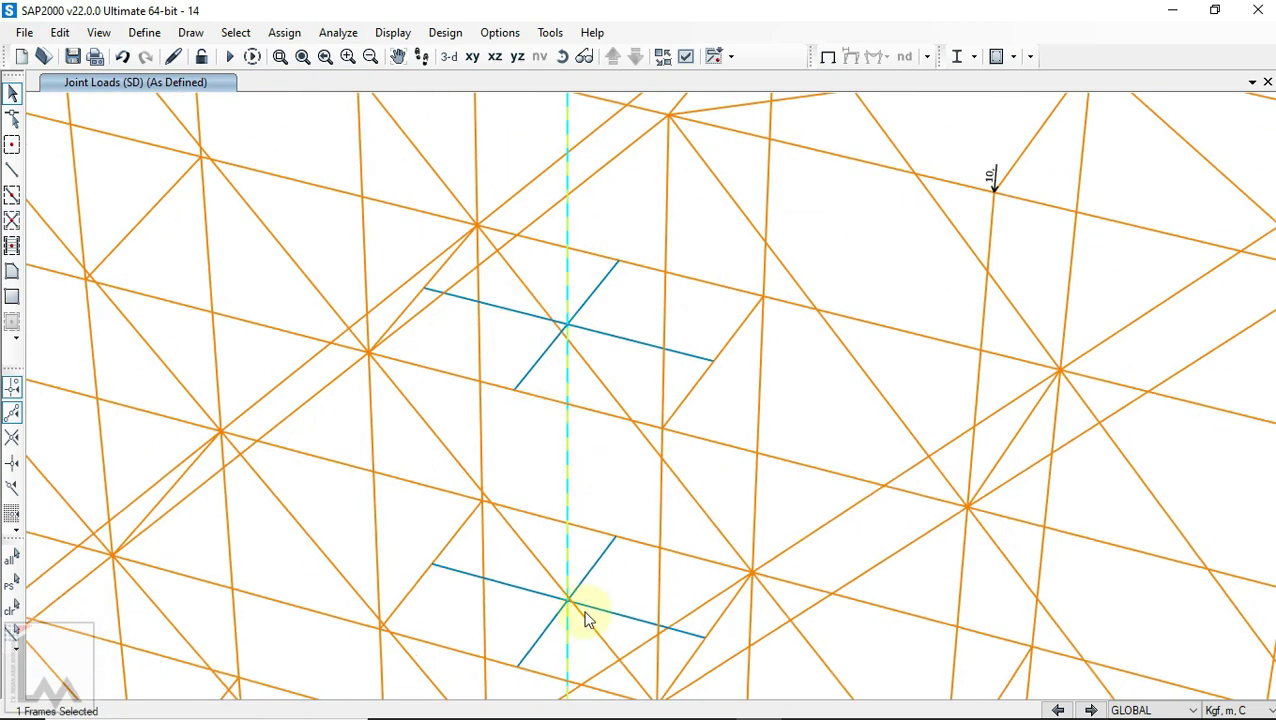
middle_drag(570, 332, 574, 479)
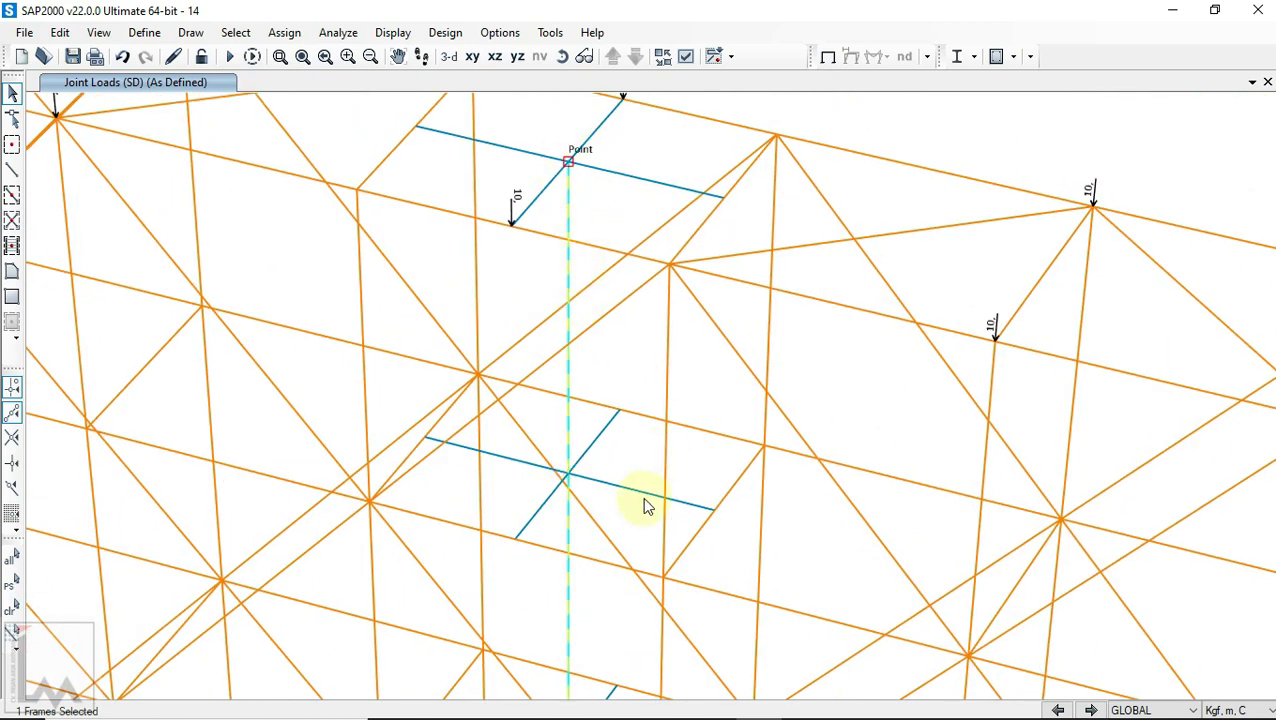
middle_drag(588, 516, 587, 316)
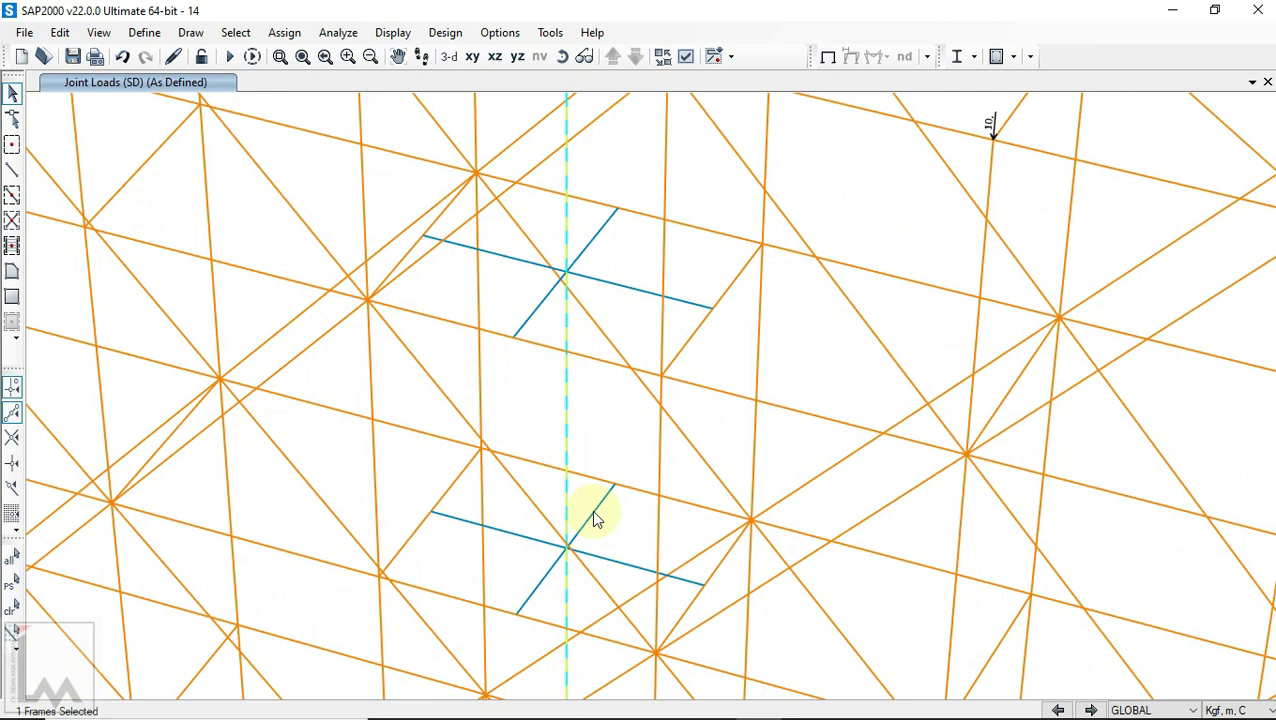
scroll(594, 513, down, 3)
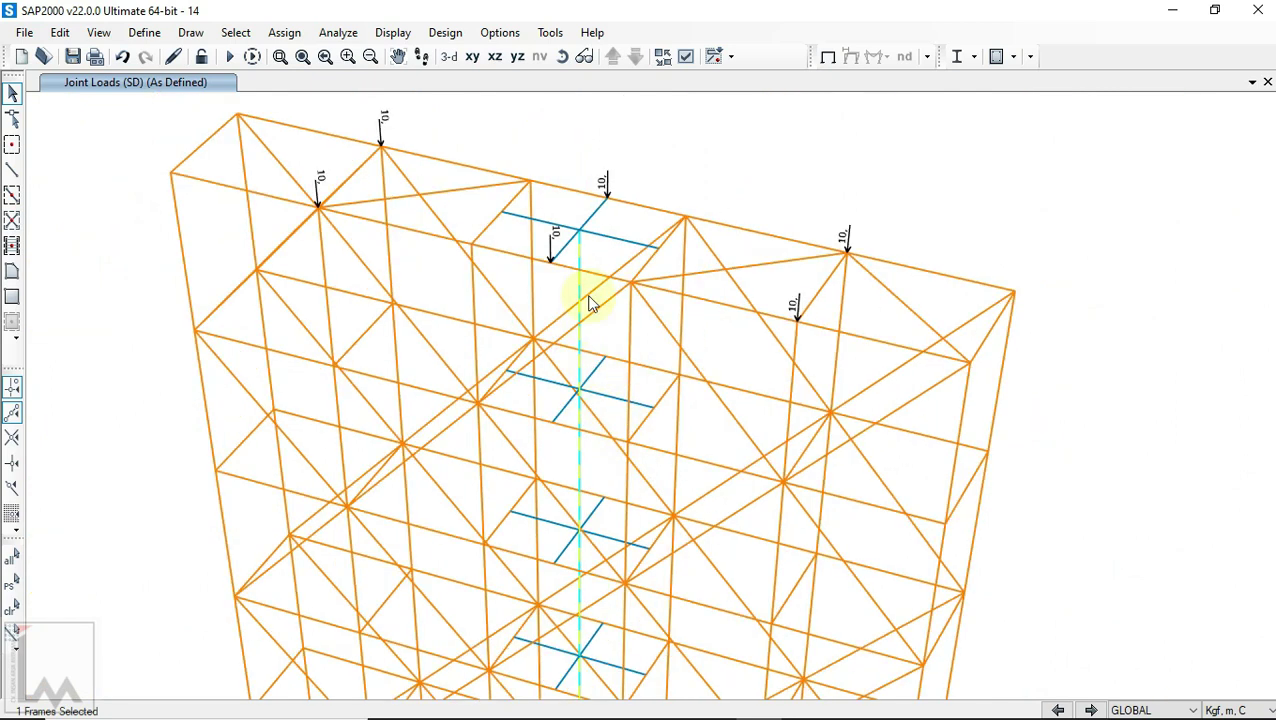
scroll(580, 286, up, 3)
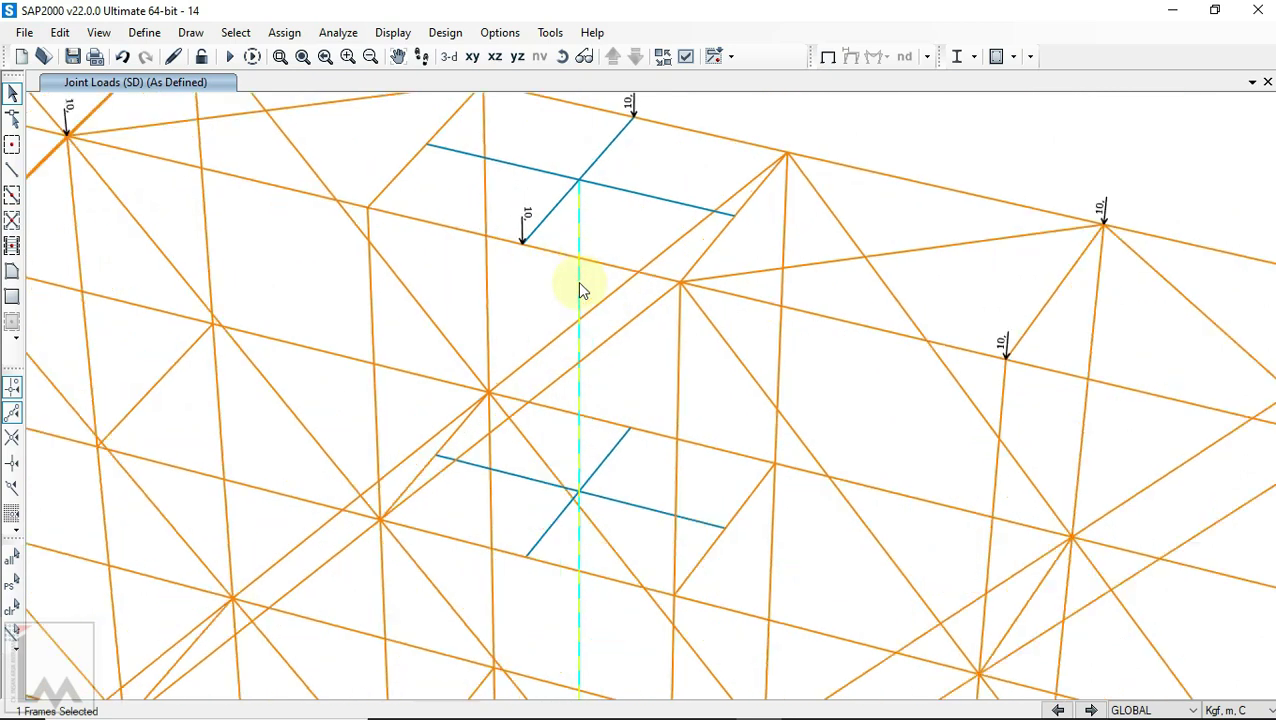
Step: Add all frames with the 2xL40 section property to the selection
click(236, 32)
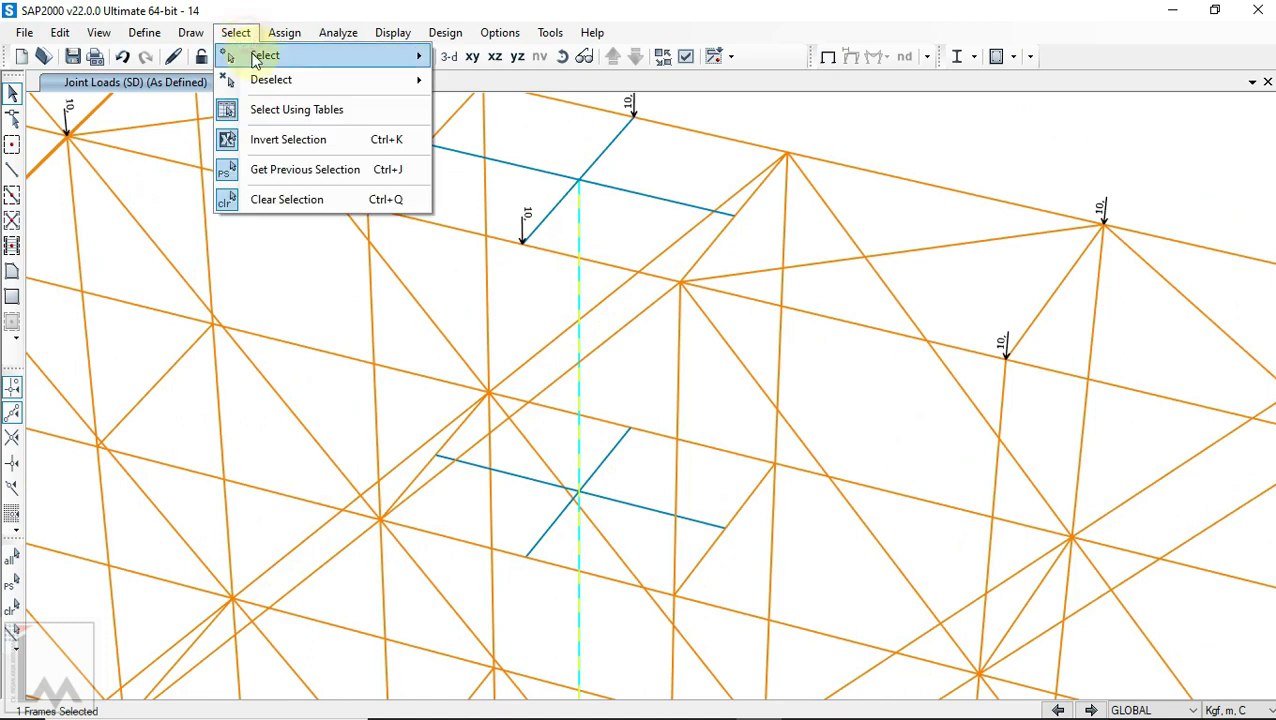
mouse_move(305, 55)
mouse_move(518, 221)
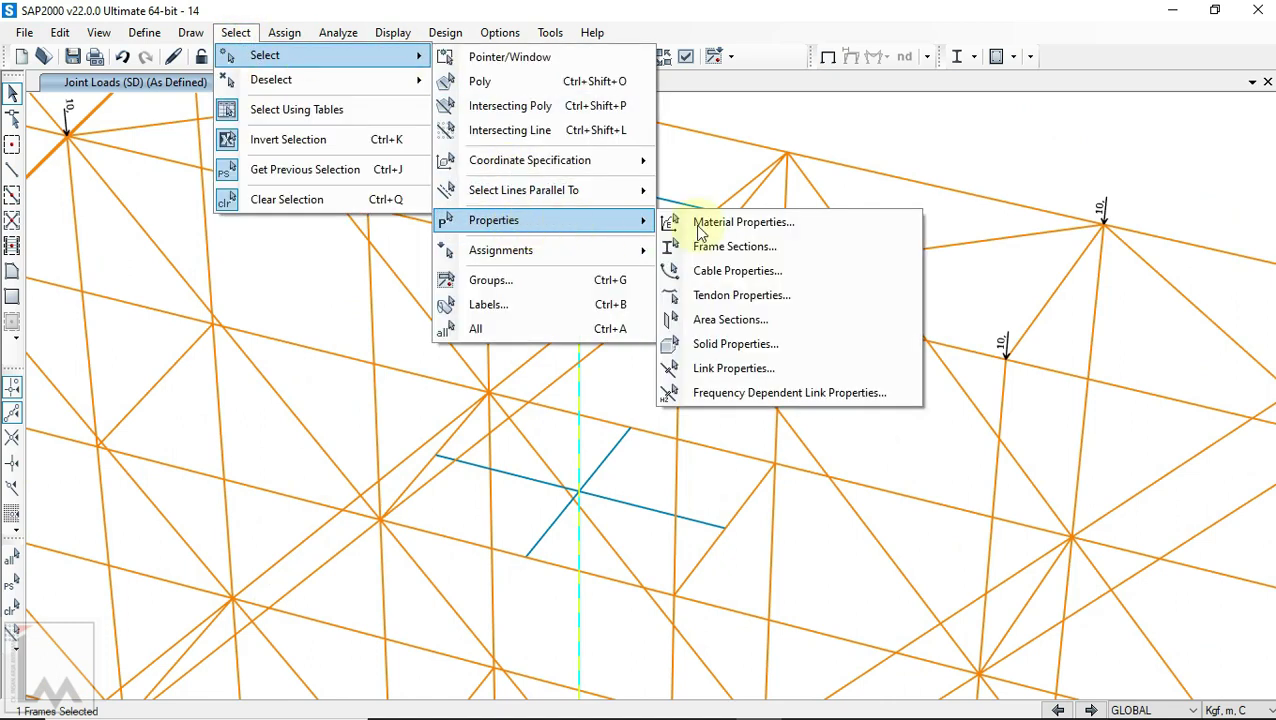
click(703, 245)
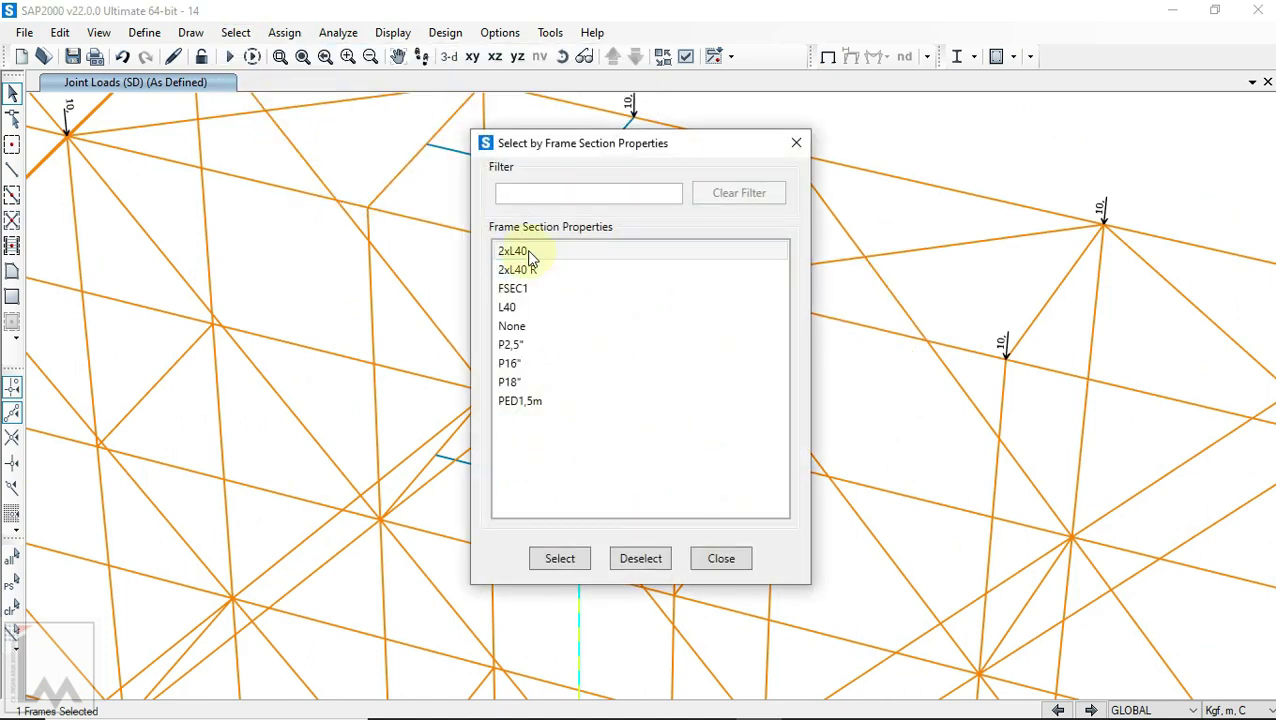
click(514, 250)
click(556, 560)
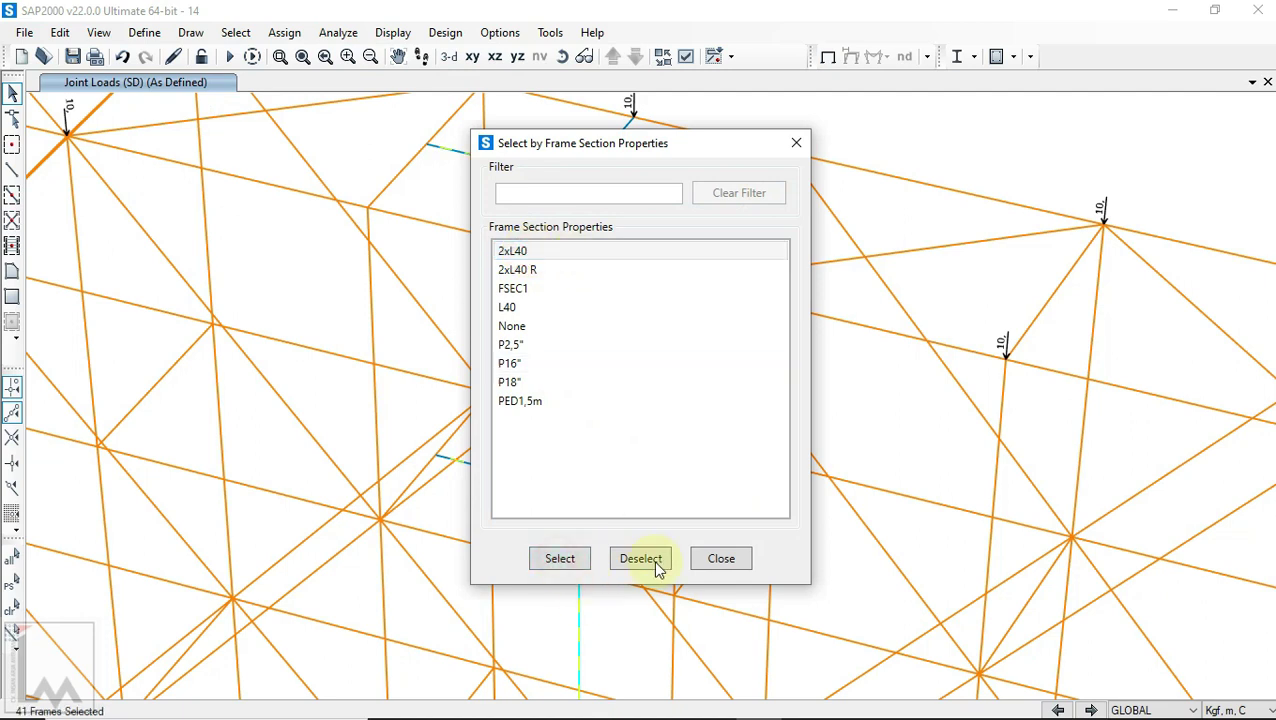
click(705, 558)
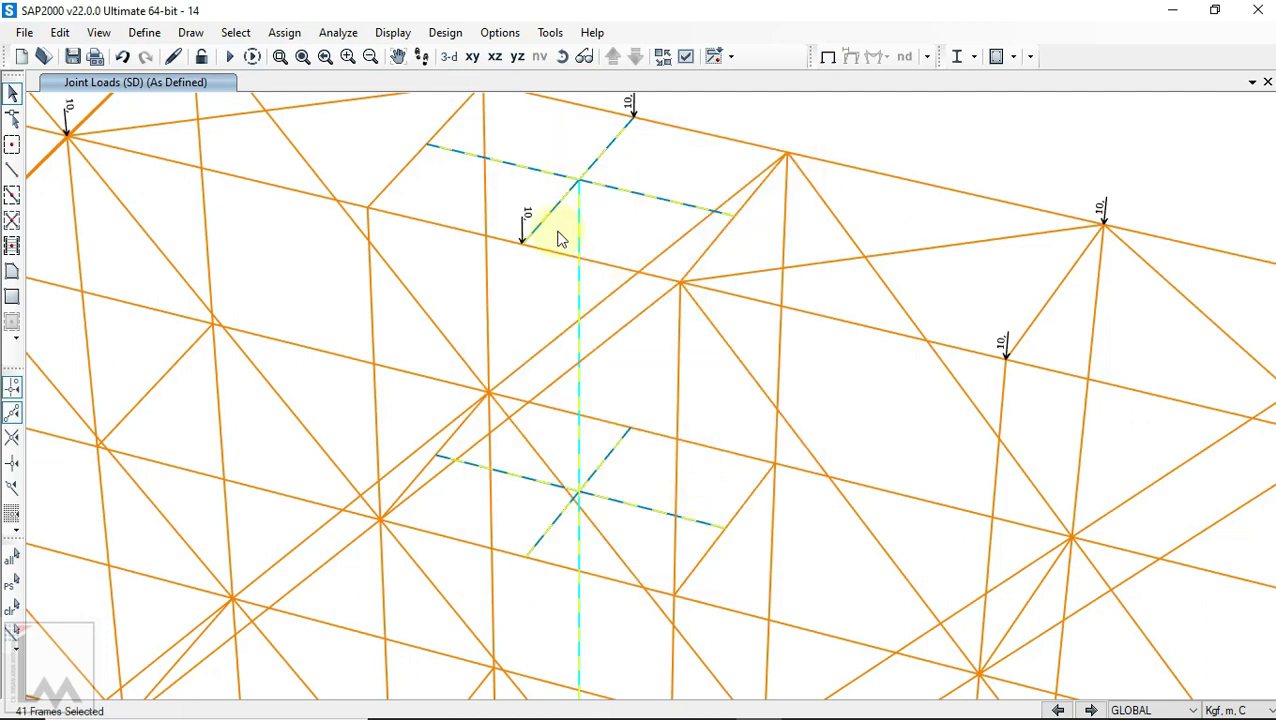
Step: Divide the selected column and 2xL40 frames by breaking them at their intersections
click(60, 32)
mouse_move(171, 369)
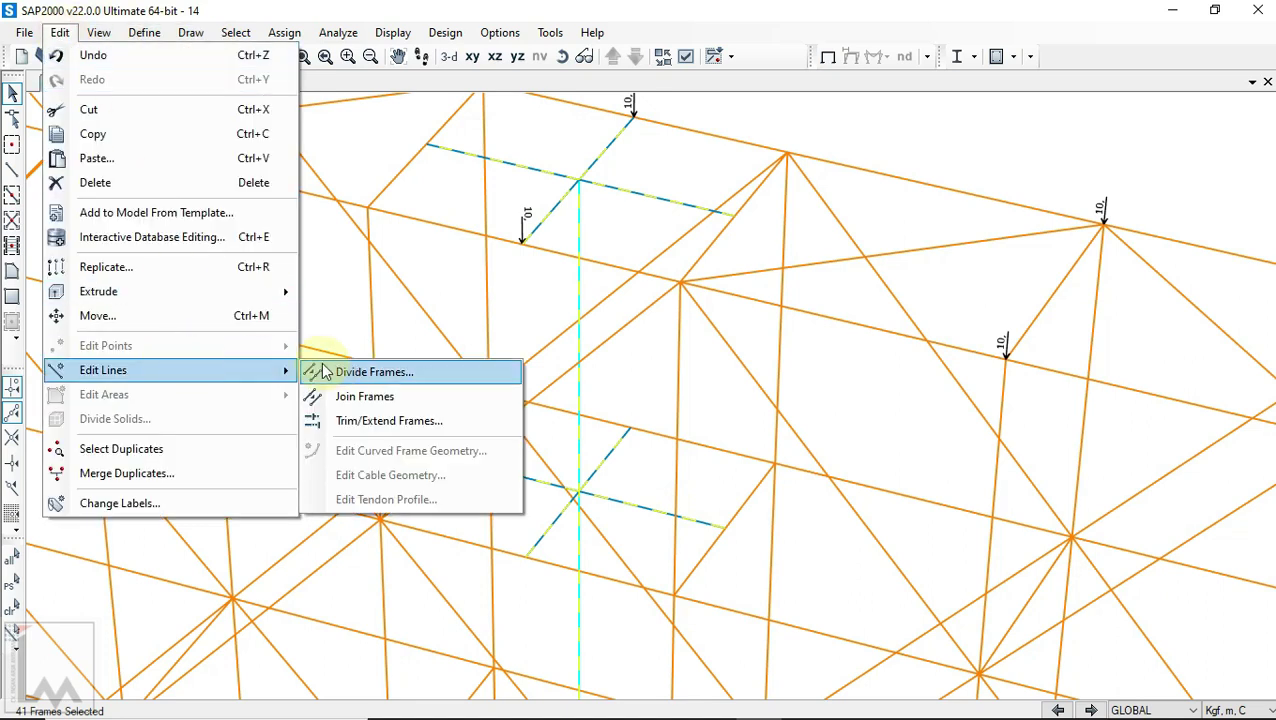
click(352, 376)
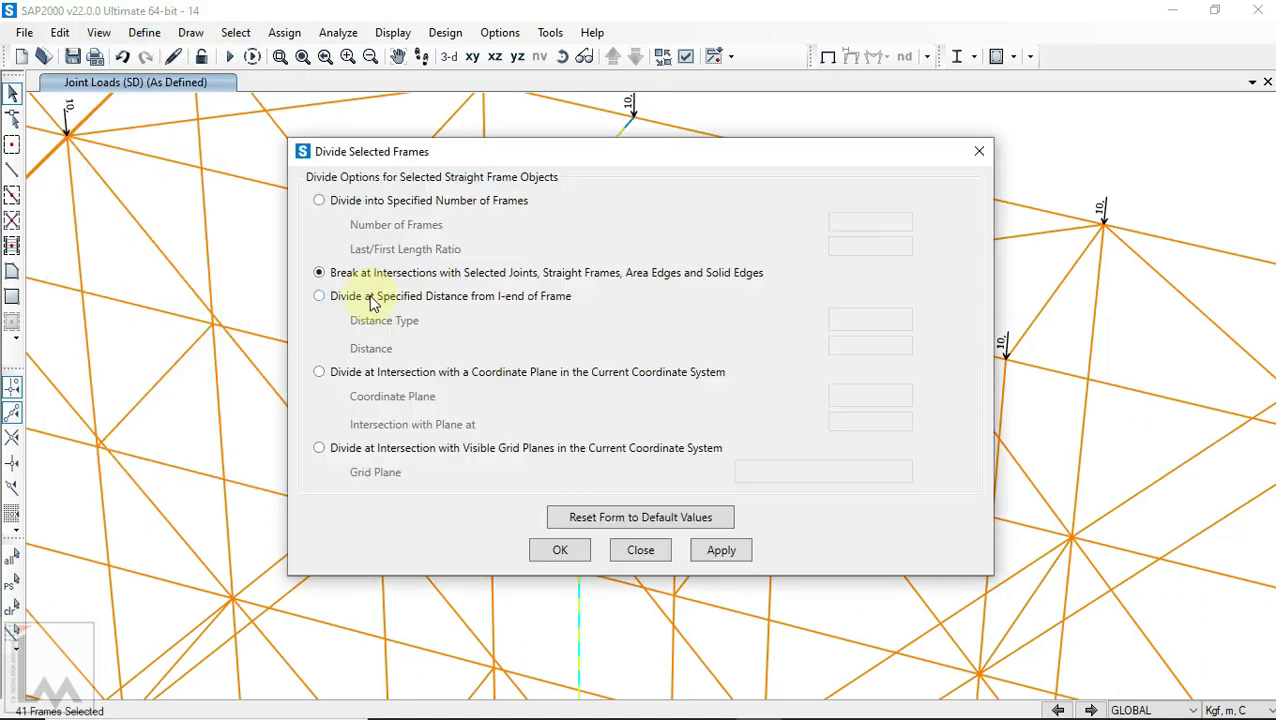
click(570, 551)
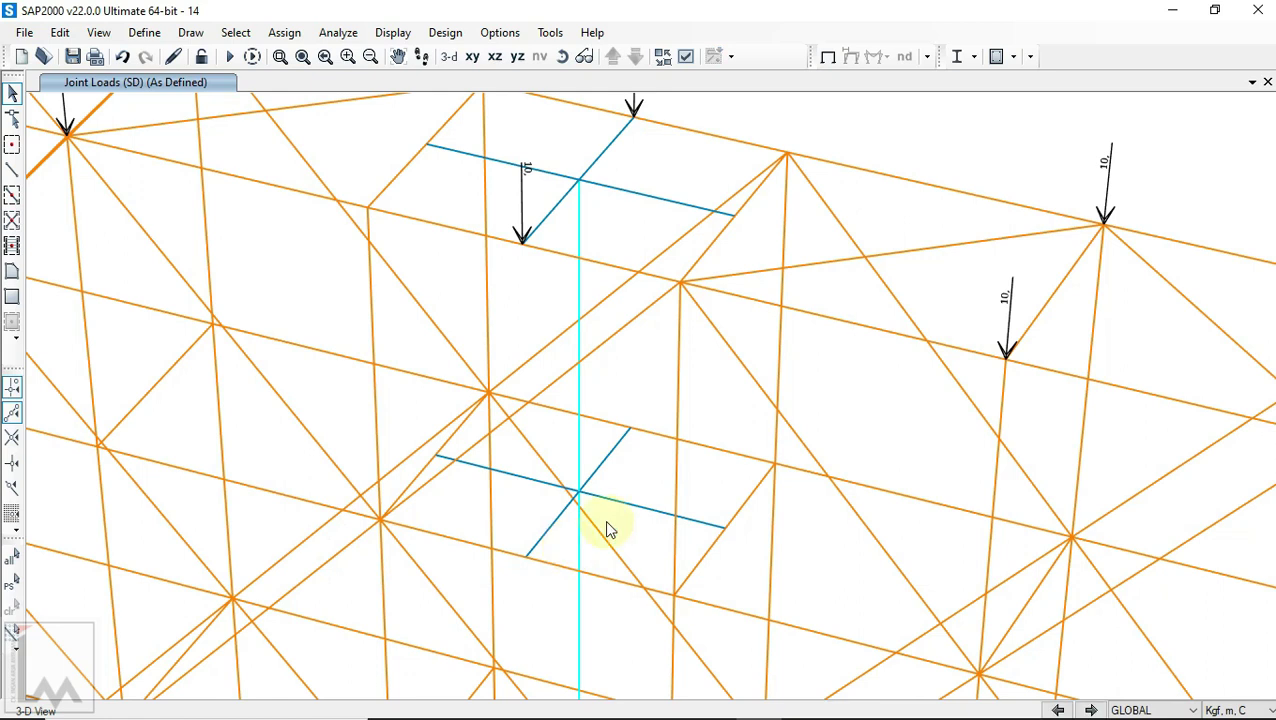
Step: Check the column's division by selecting its top segment, and clear the selection
click(580, 232)
scroll(580, 283, down, 2)
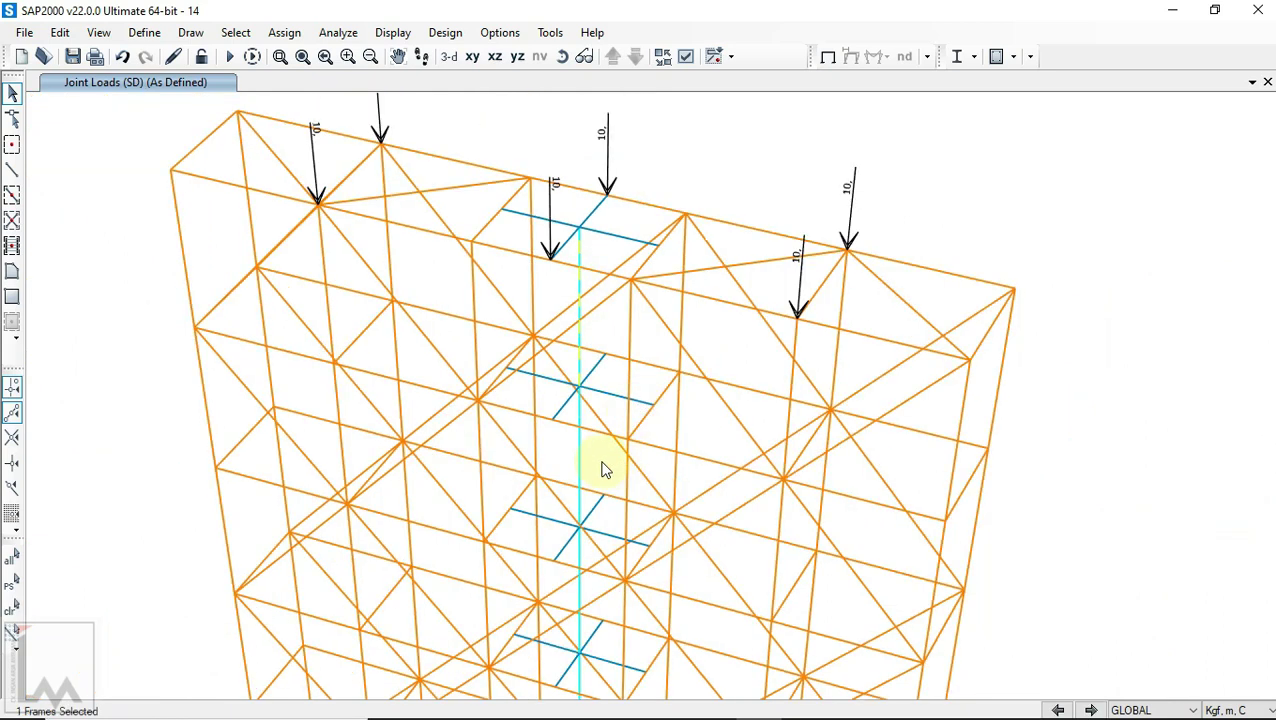
key(ctrl+q)
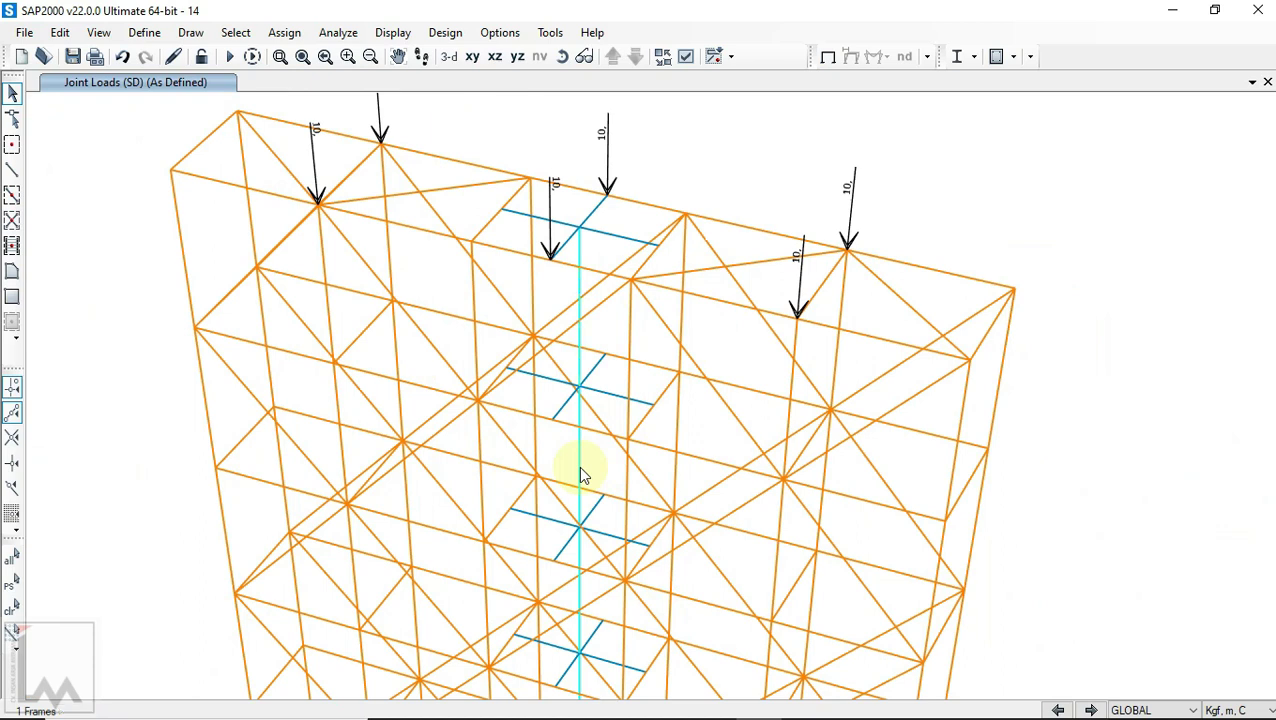
Step: Read the Pembebanan load list in Materi 14.pdf, and return to the SAP2000 model
scroll(565, 220, down, 2)
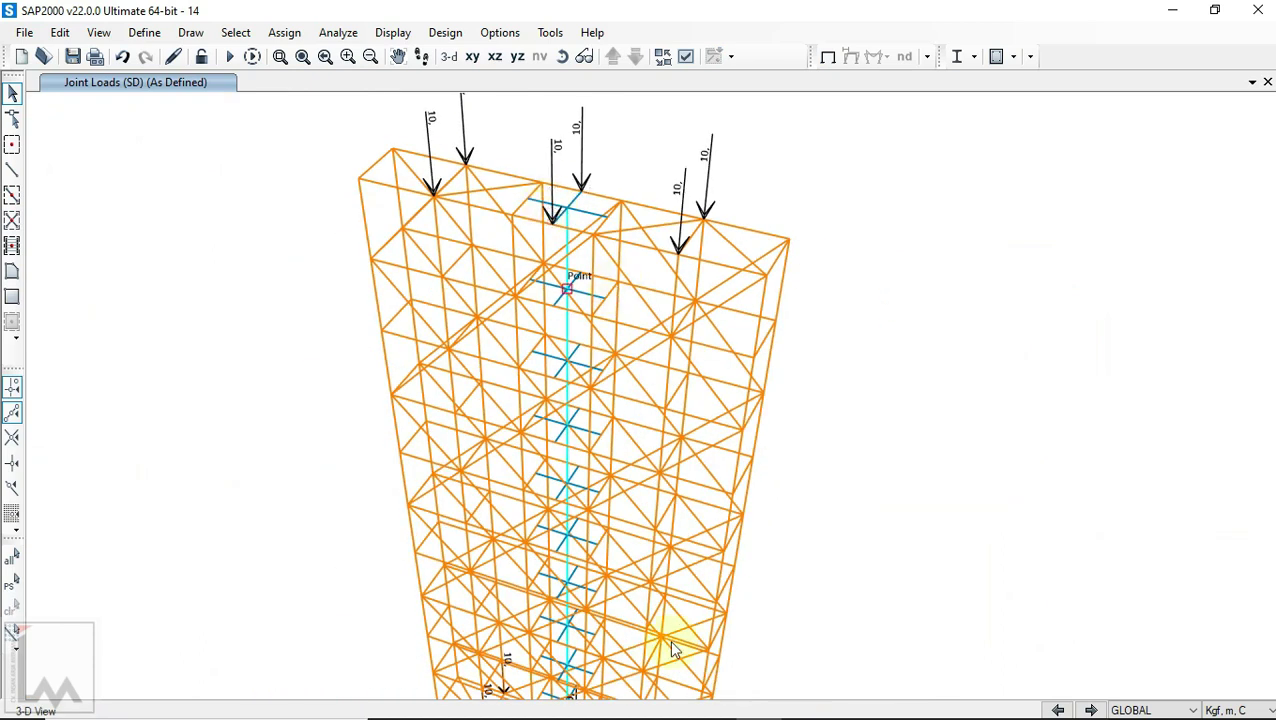
click(713, 703)
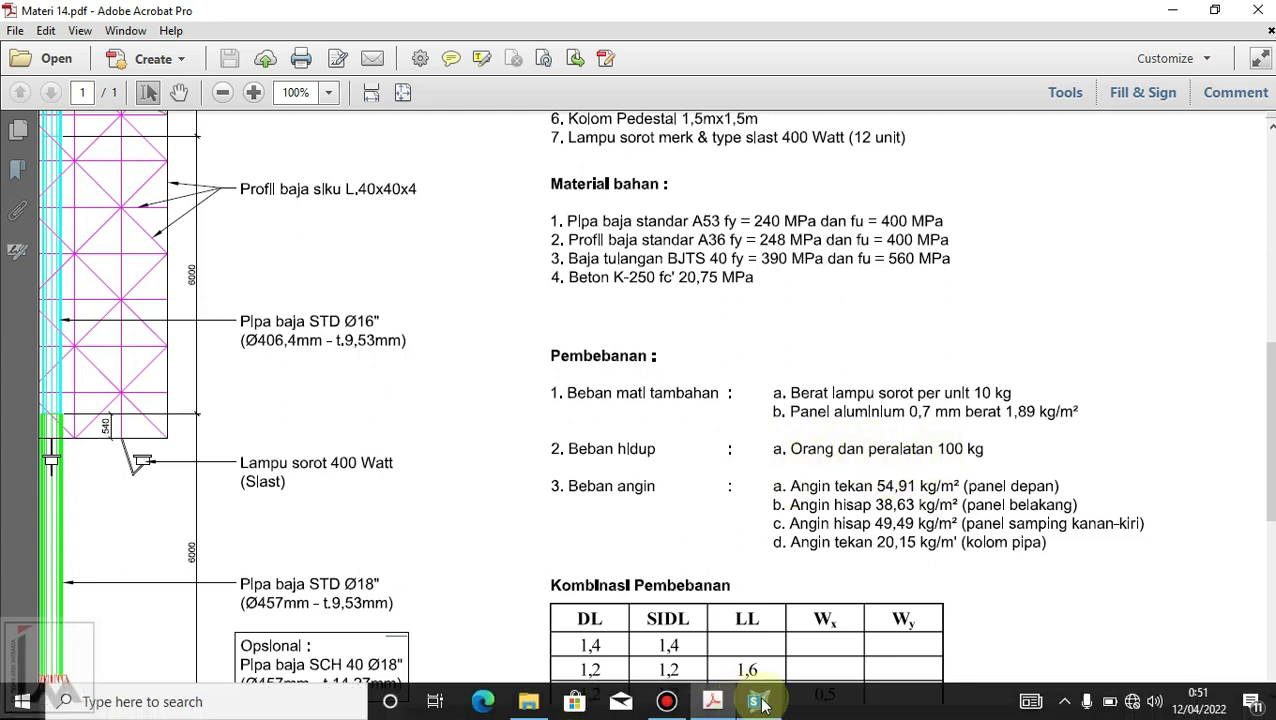
click(760, 703)
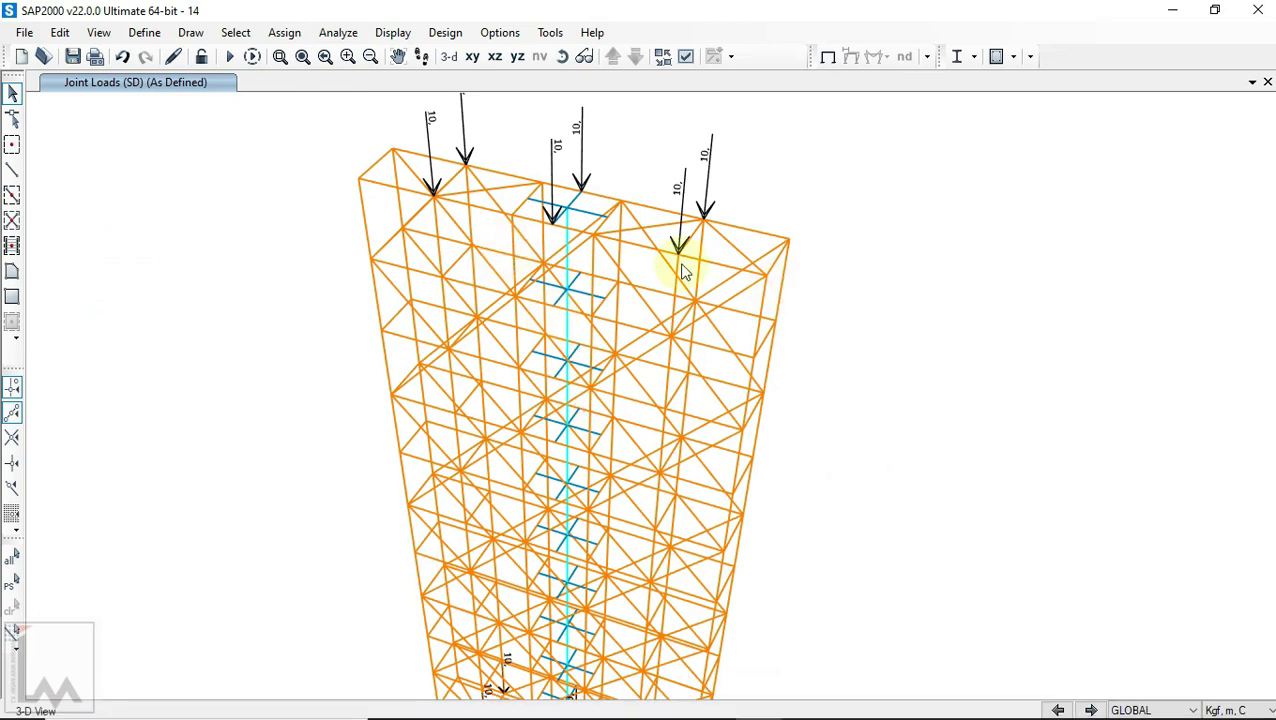
Step: Select the short frames running through the tower's depth on both sides of the column at the two uppermost alternating levels
scroll(467, 263, up, 3)
click(429, 266)
scroll(427, 250, down, 3)
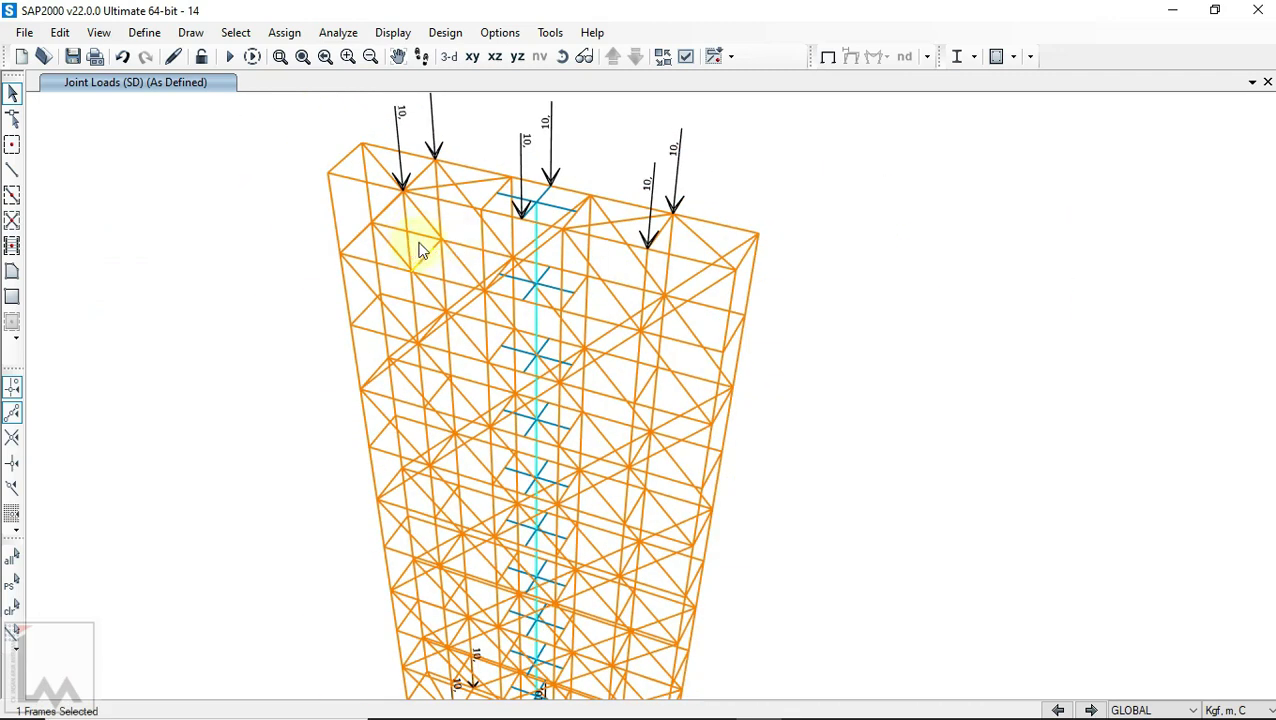
scroll(652, 315, up, 3)
click(655, 310)
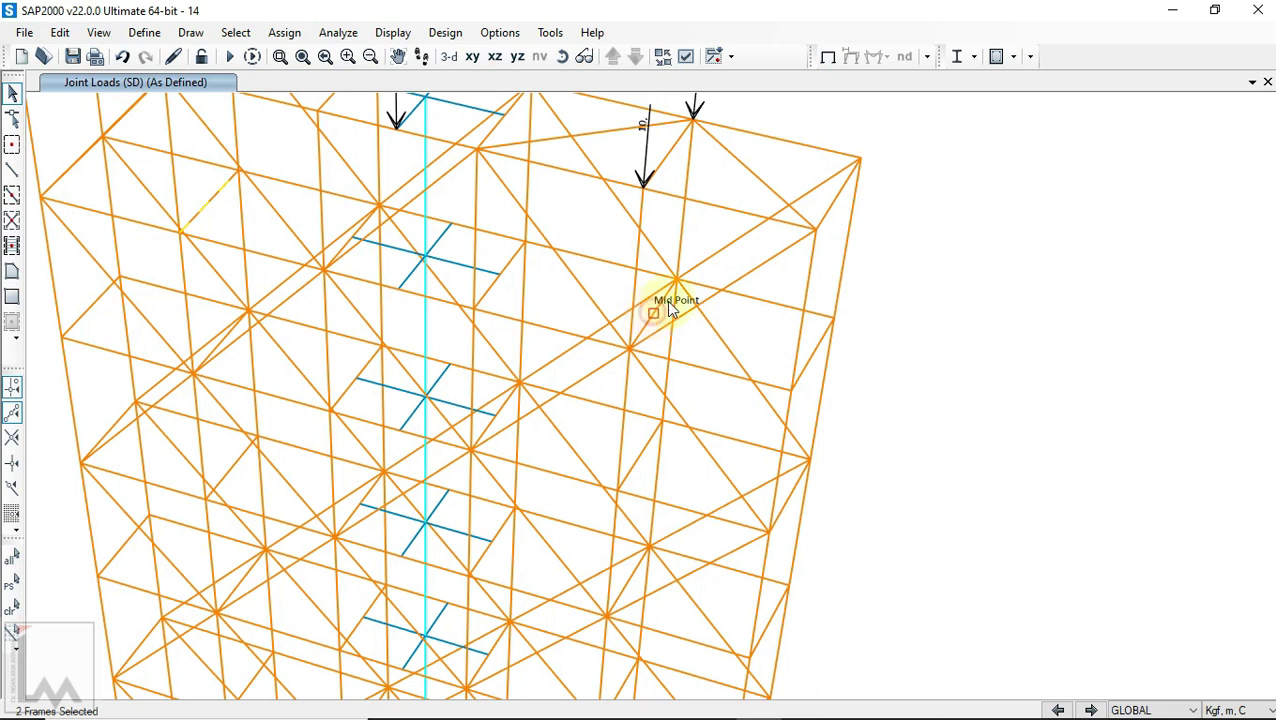
scroll(662, 290, down, 3)
scroll(450, 366, up, 3)
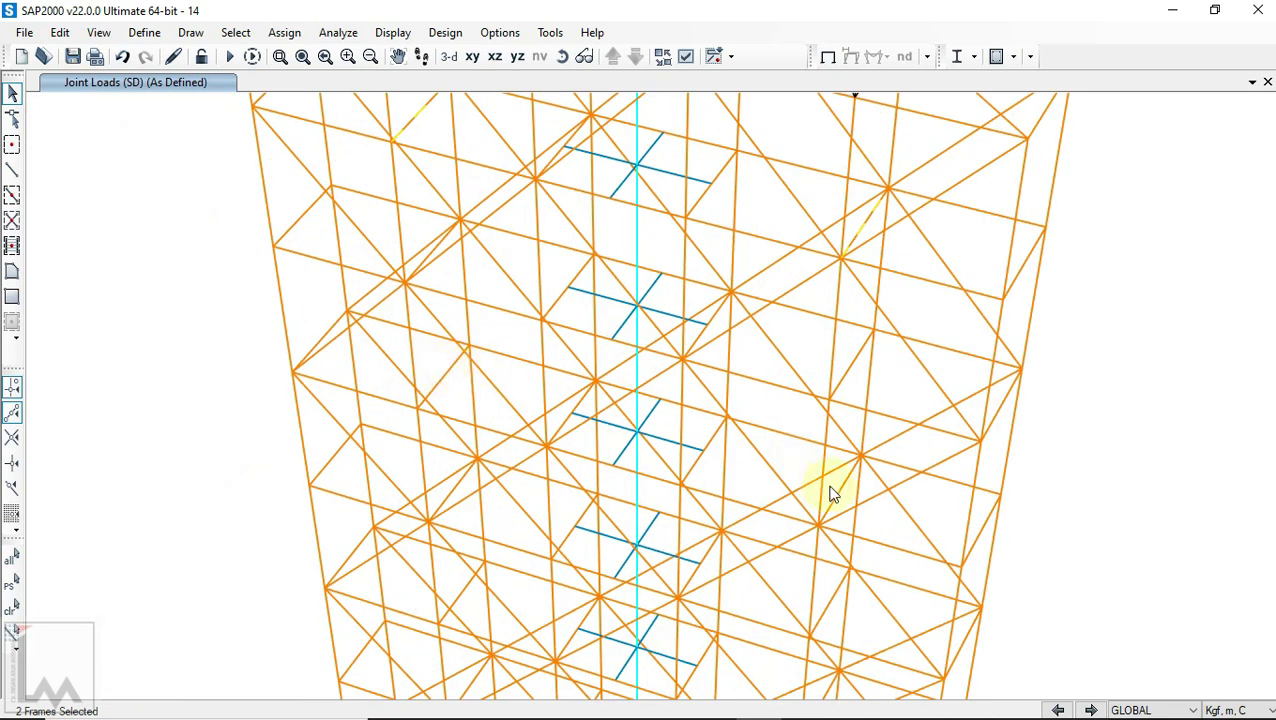
click(447, 376)
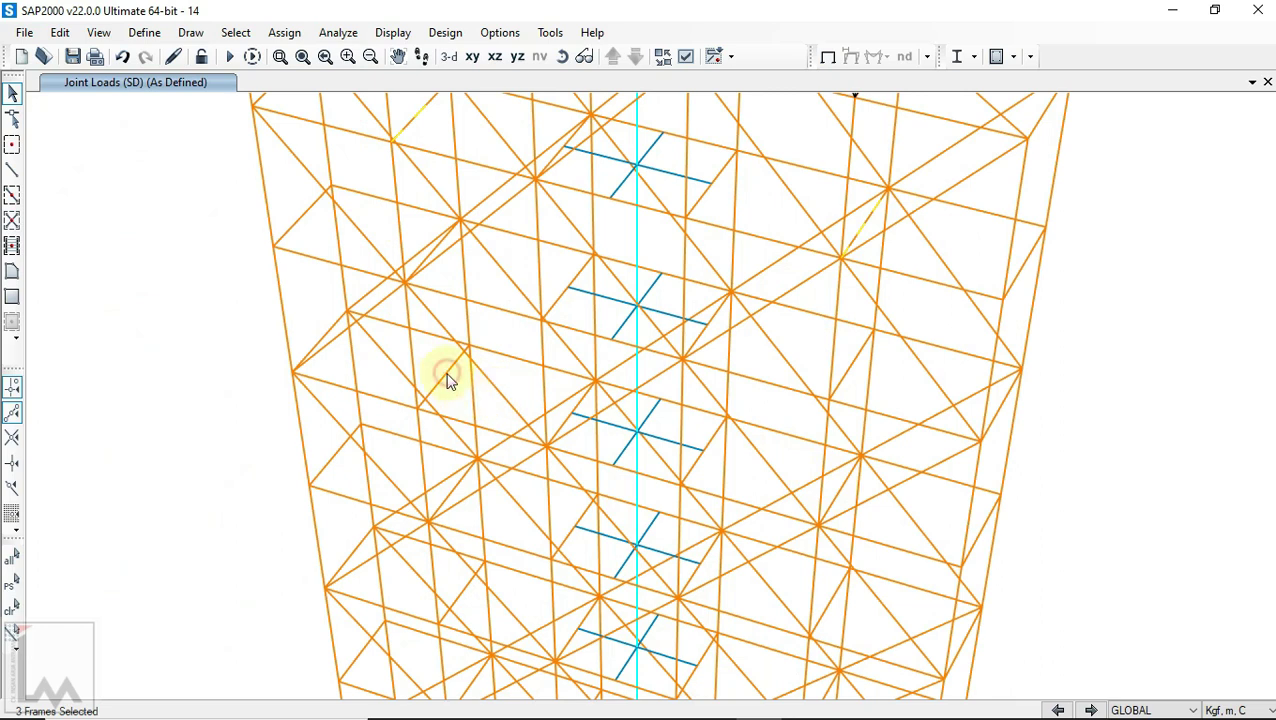
click(852, 466)
scroll(846, 392, down, 3)
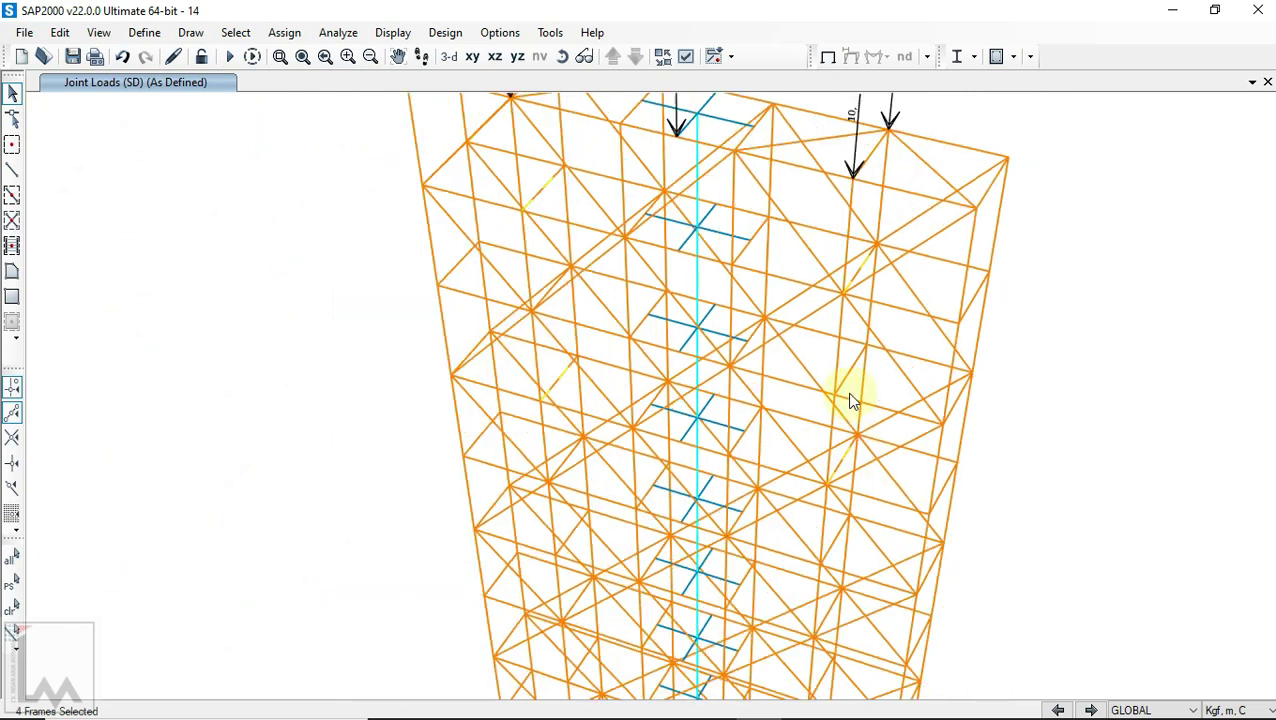
Step: Add the matching short depth-direction frames on both sides of the column at the three lower alternating levels to the selection
scroll(866, 395, up, 3)
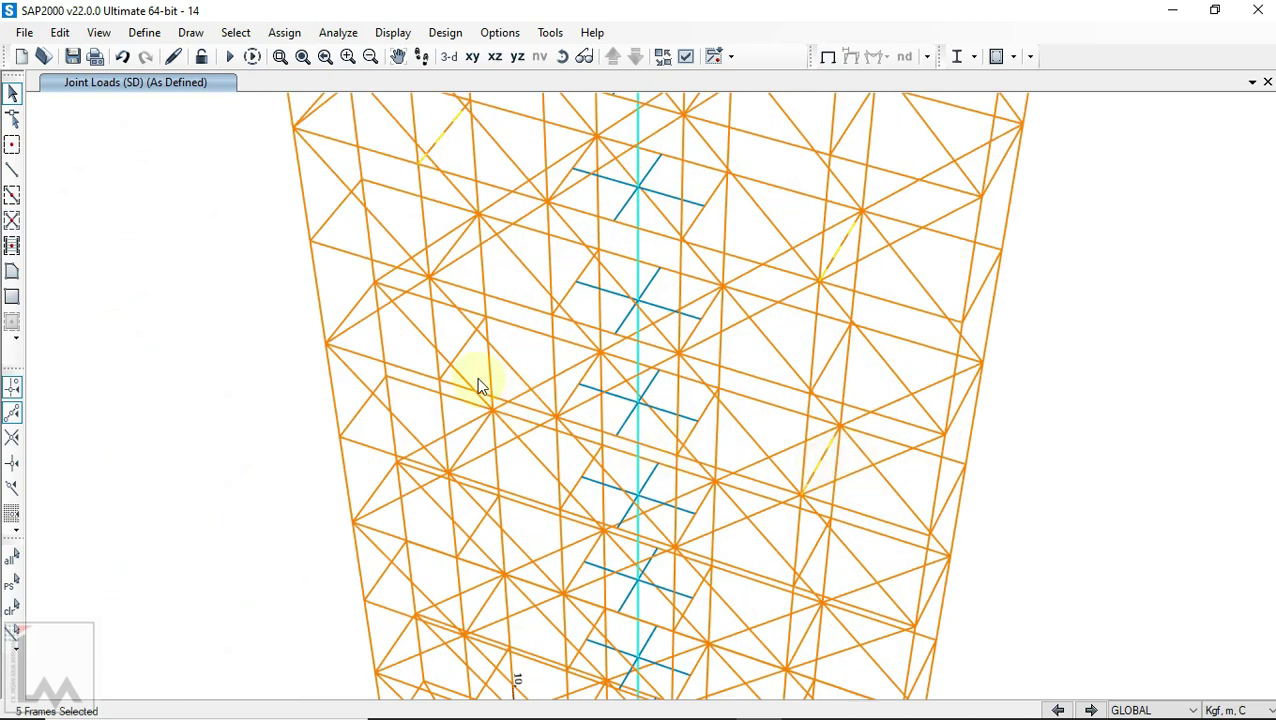
click(464, 346)
middle_drag(492, 513, 490, 455)
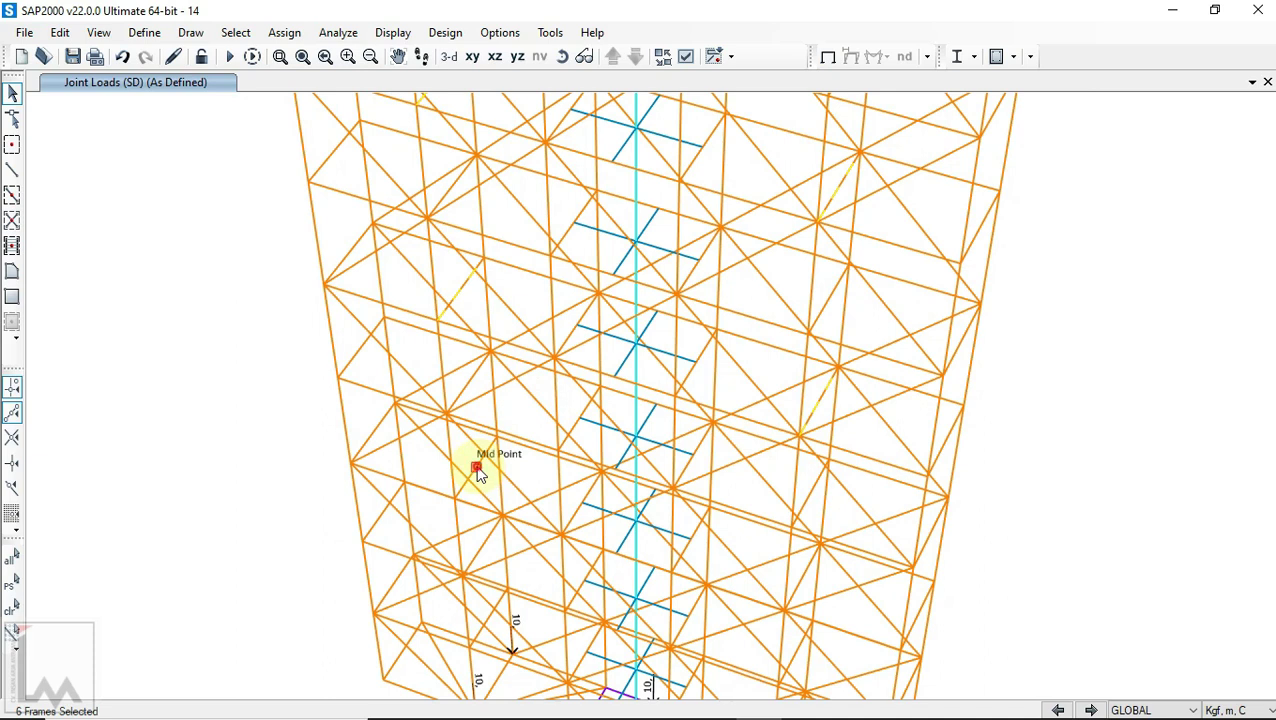
click(801, 578)
middle_drag(843, 595, 834, 470)
click(783, 600)
click(523, 489)
scroll(517, 516, down, 2)
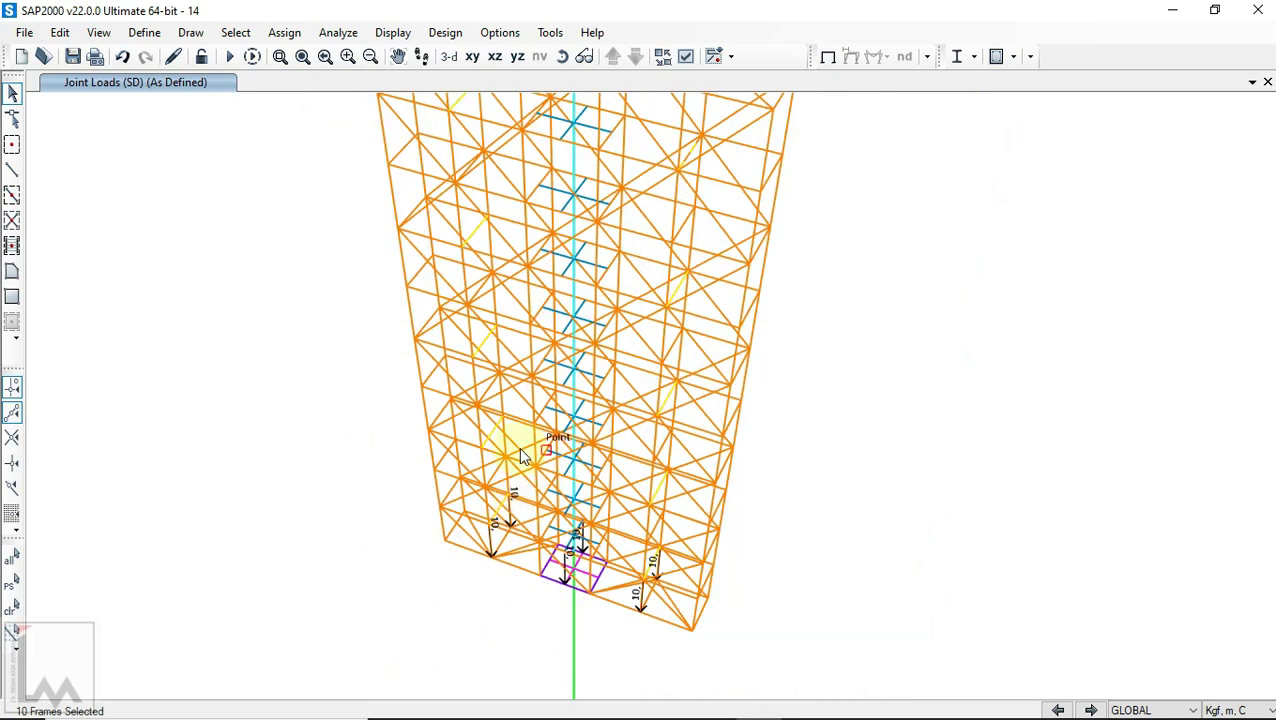
middle_drag(479, 236, 489, 350)
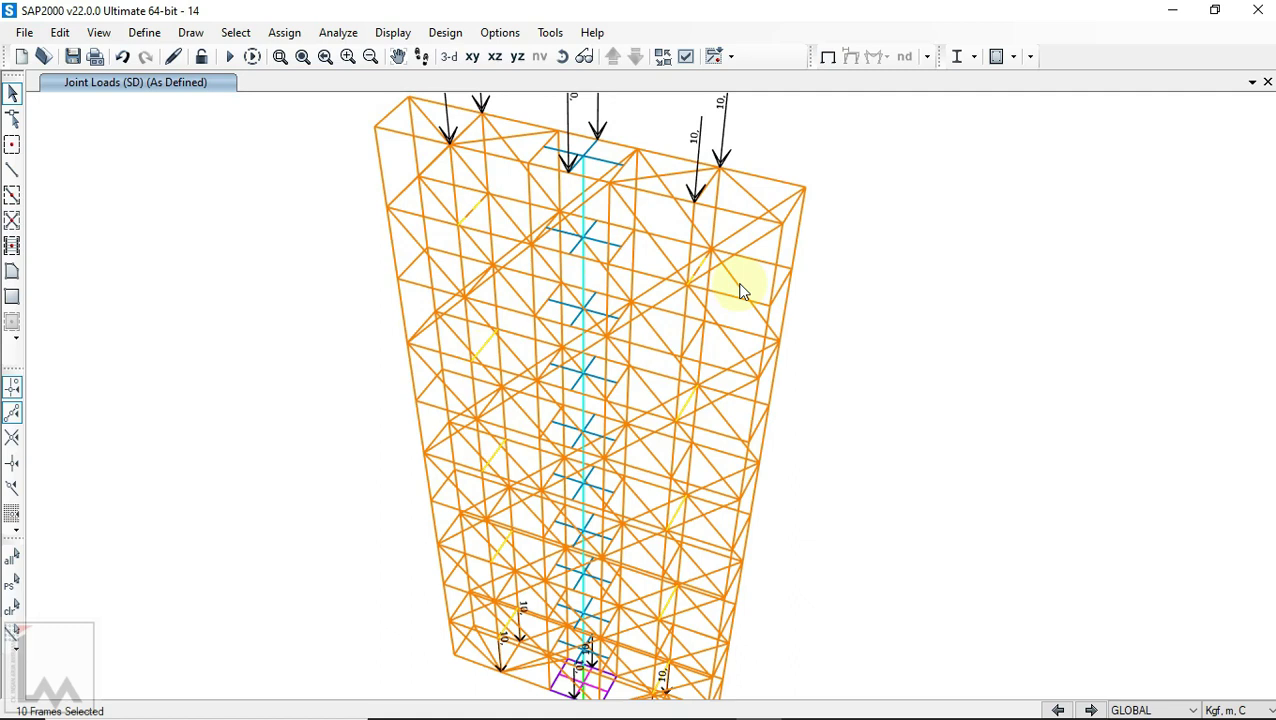
Step: Assign a 100 kgf LIVE gravity point load at relative distance 0,5 to the selected frames, replacing existing loads
click(286, 32)
mouse_move(393, 257)
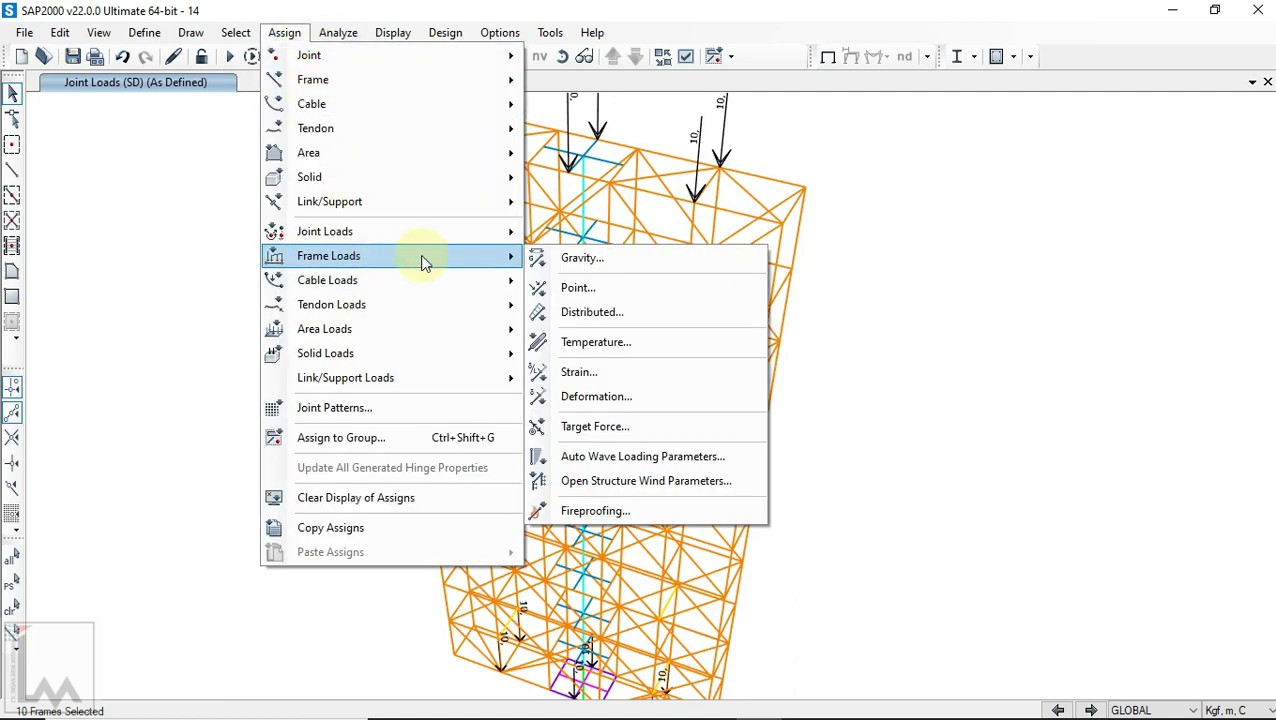
click(600, 290)
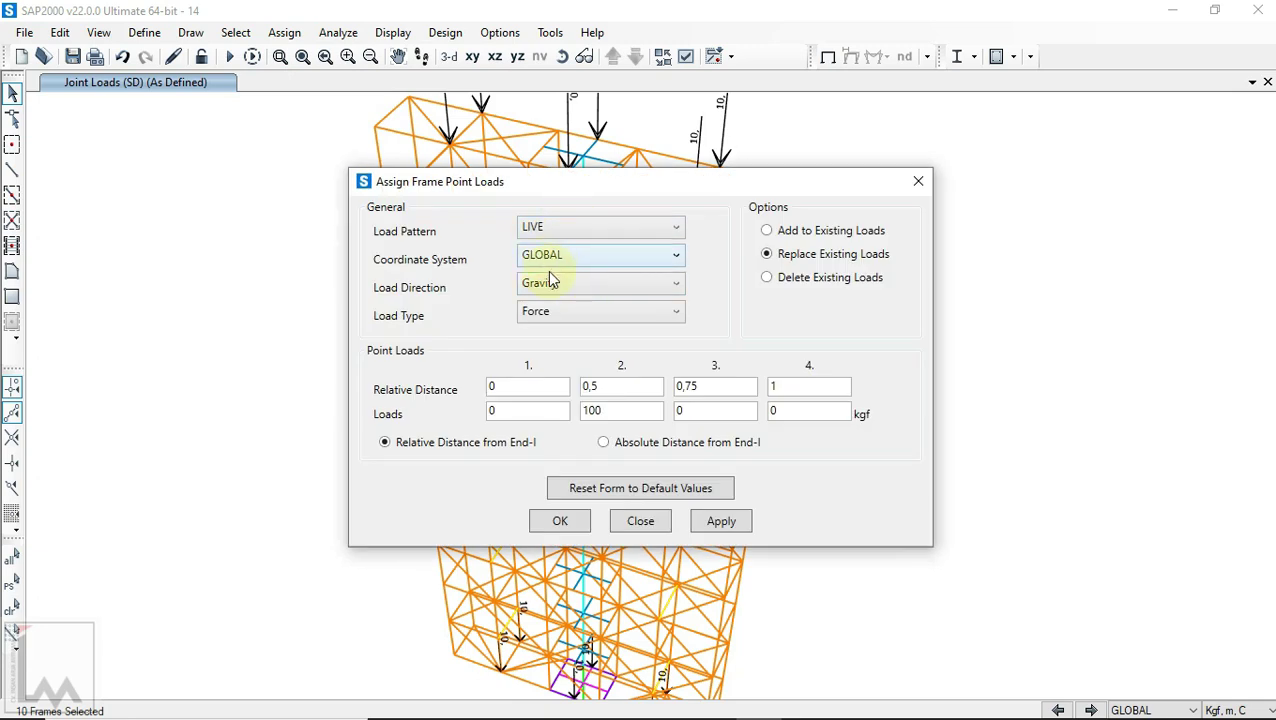
click(604, 387)
click(601, 411)
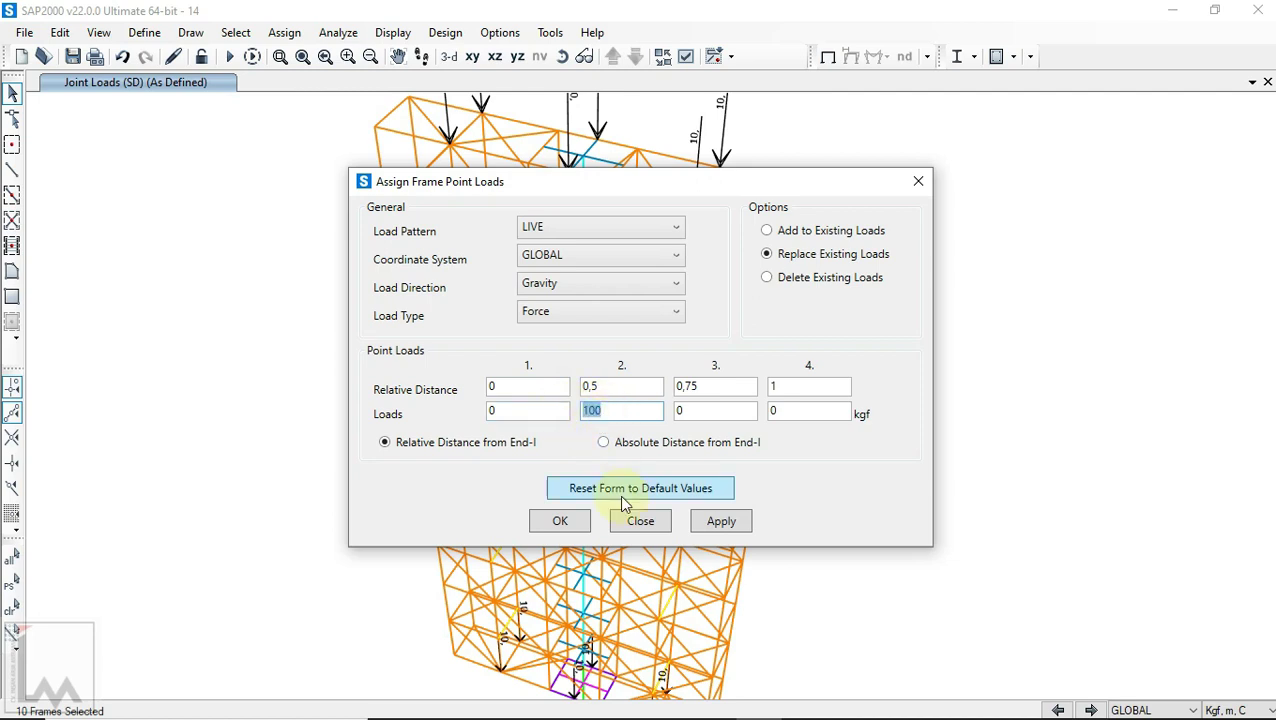
click(720, 526)
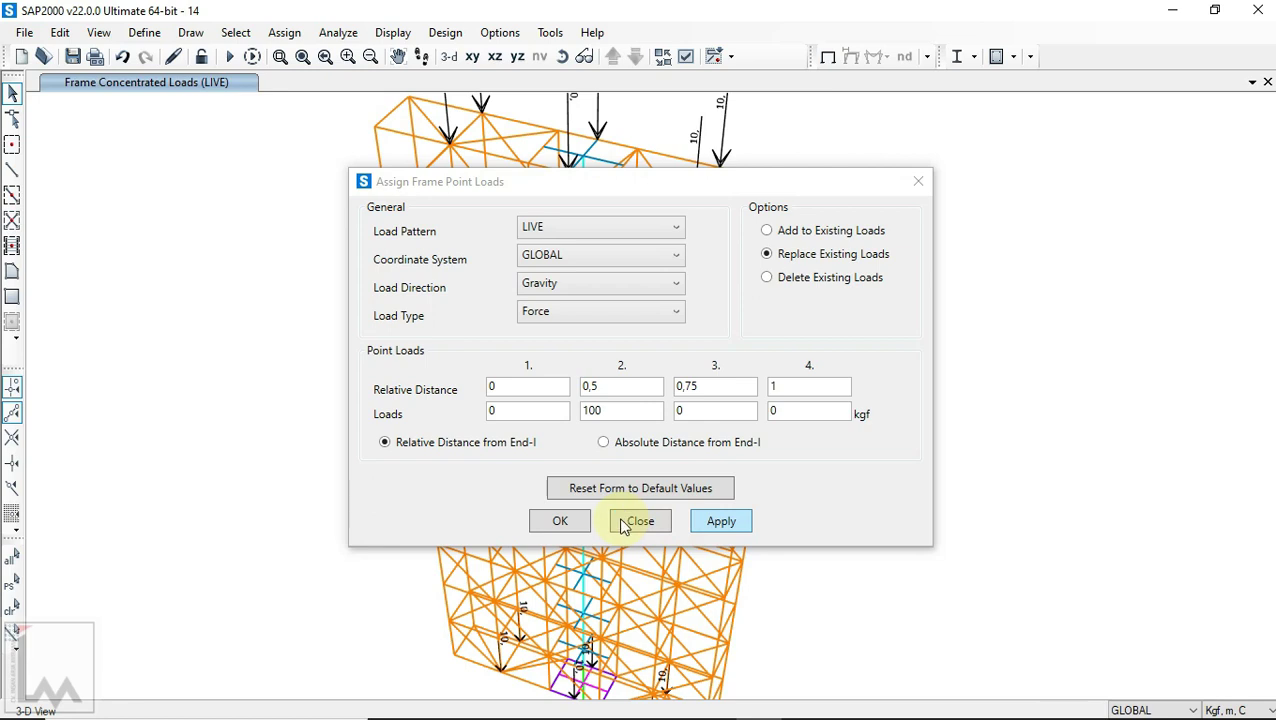
click(561, 522)
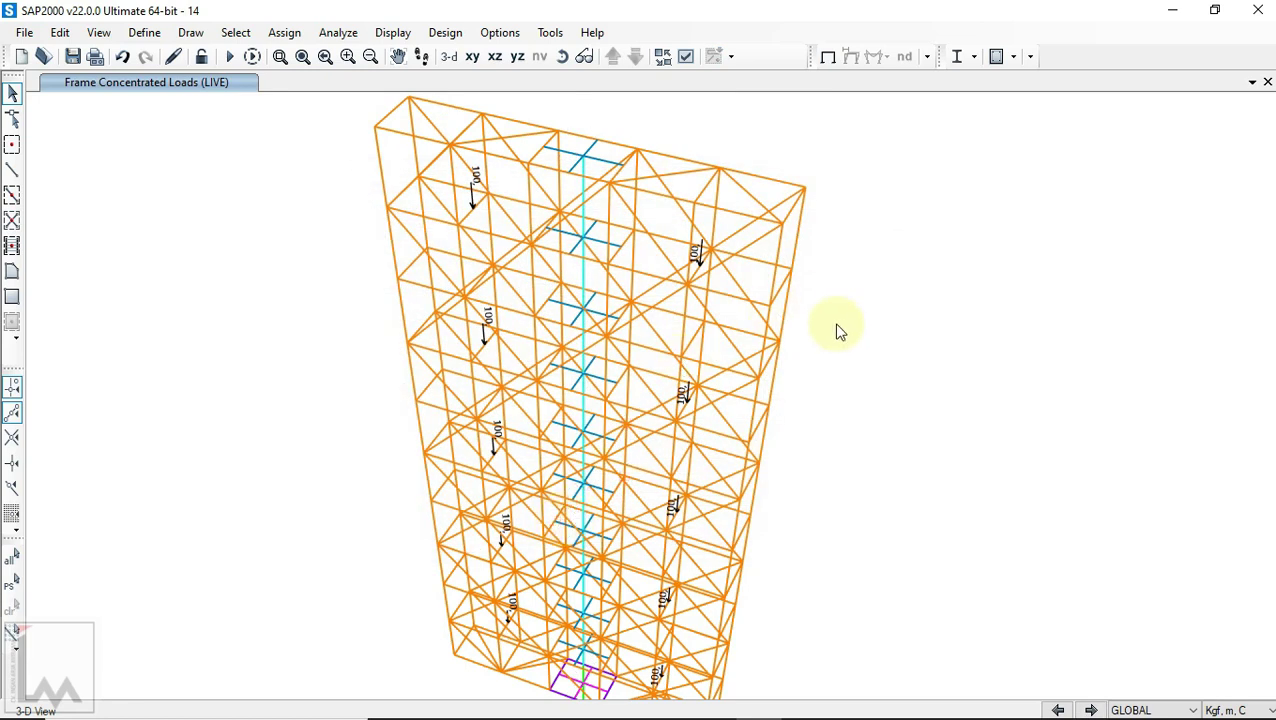
Step: Inspect the live point loads on the tower, read the wind loads in Materi 14.pdf, and return to the SAP2000 model
middle_drag(829, 401, 811, 360)
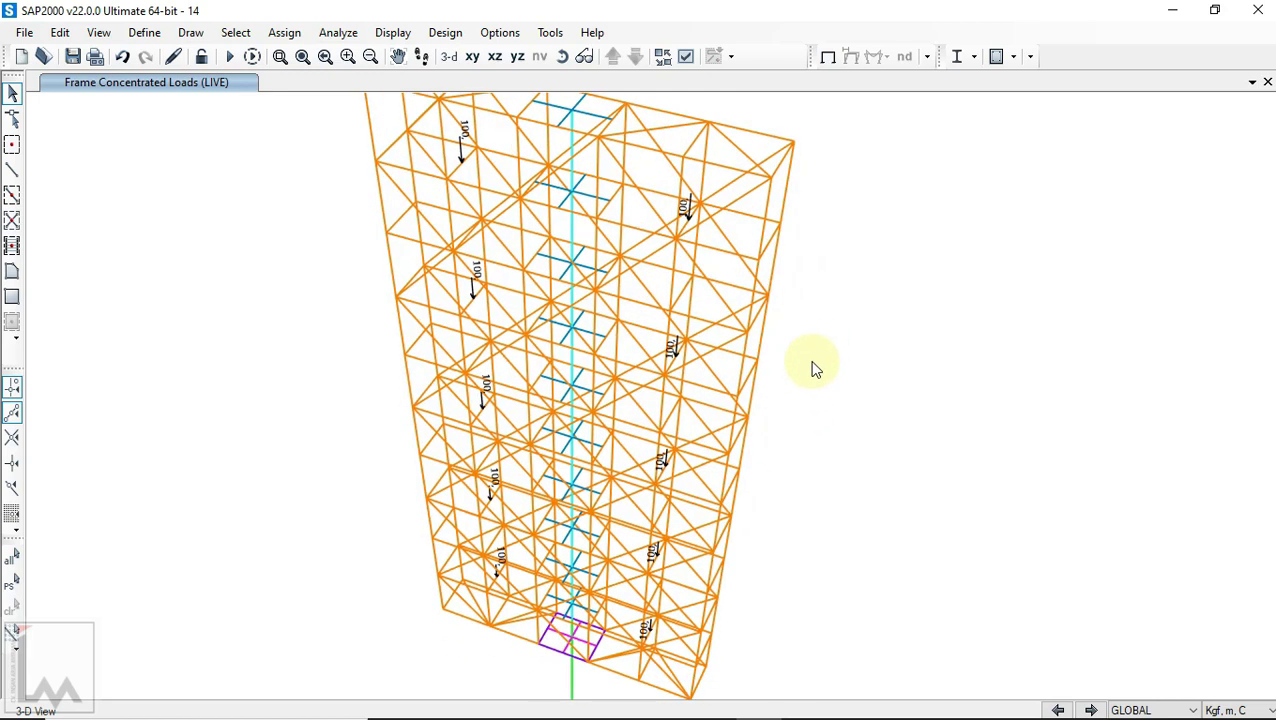
scroll(900, 462, down, 3)
scroll(894, 462, up, 4)
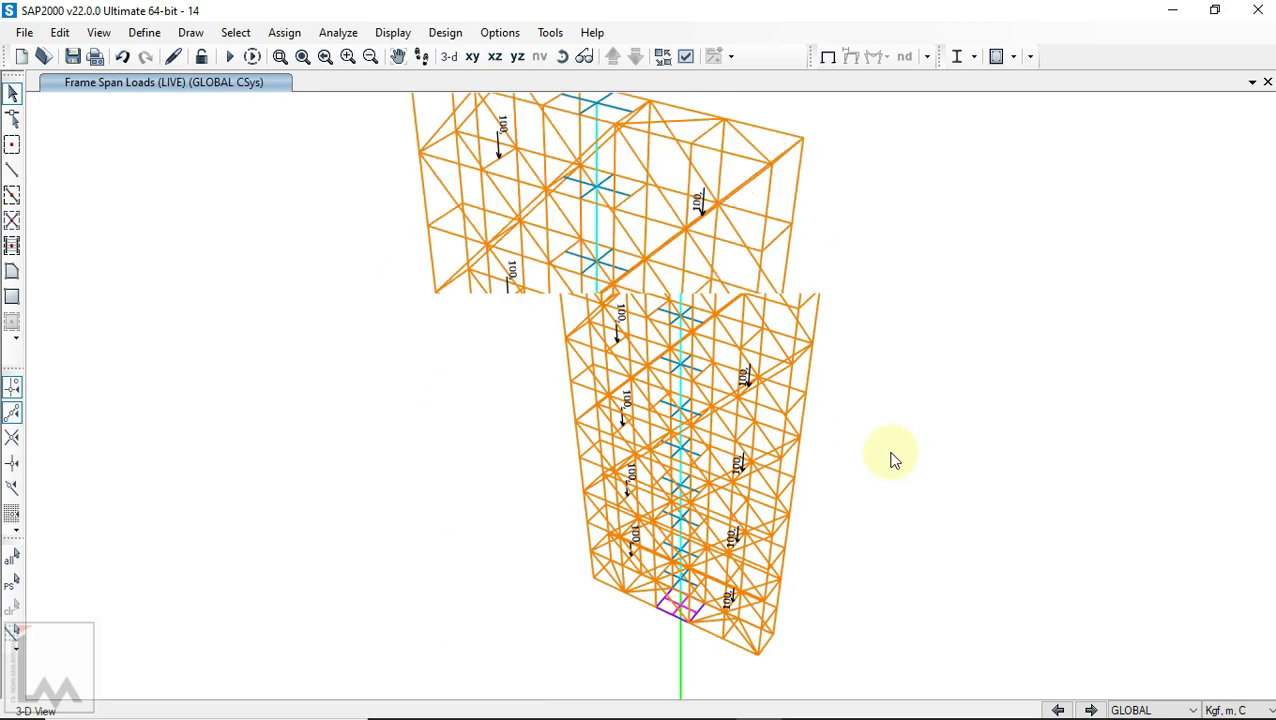
click(562, 57)
drag(891, 361, 1037, 330)
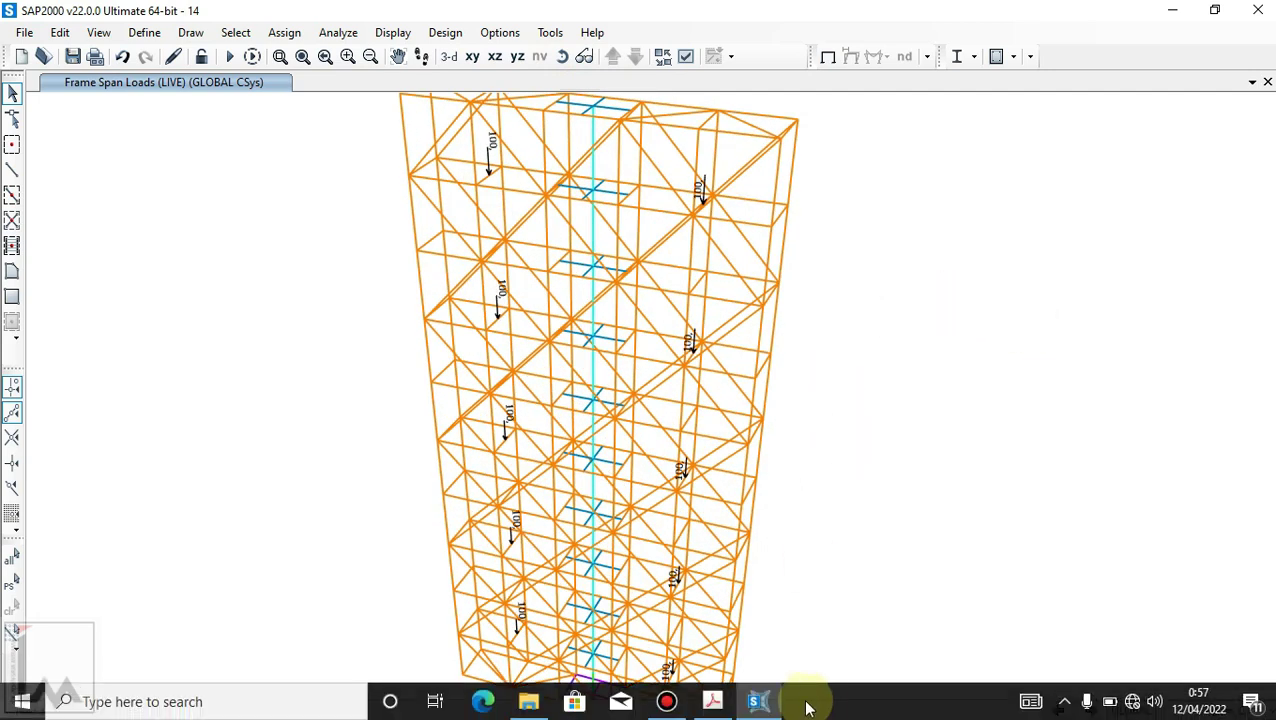
click(712, 700)
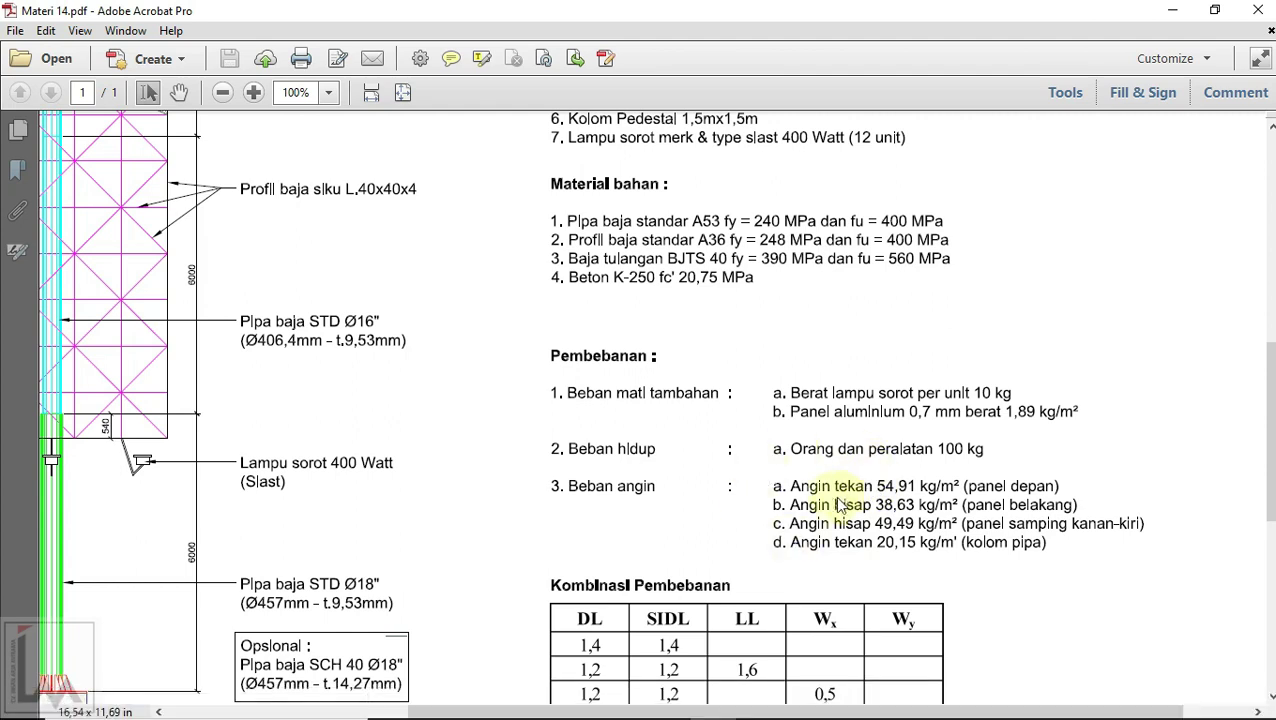
click(757, 702)
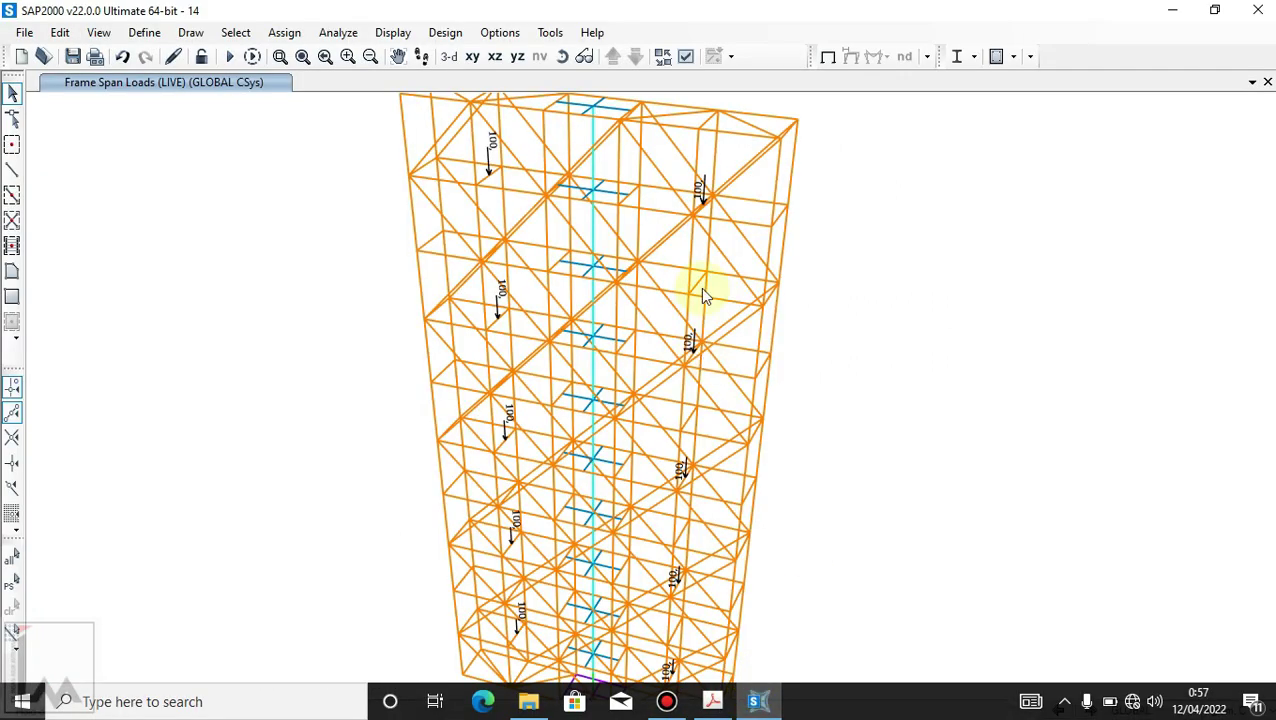
Step: Show the hidden area panels in the model, and recheck the panel wind loads in Materi 14.pdf
click(686, 57)
click(623, 466)
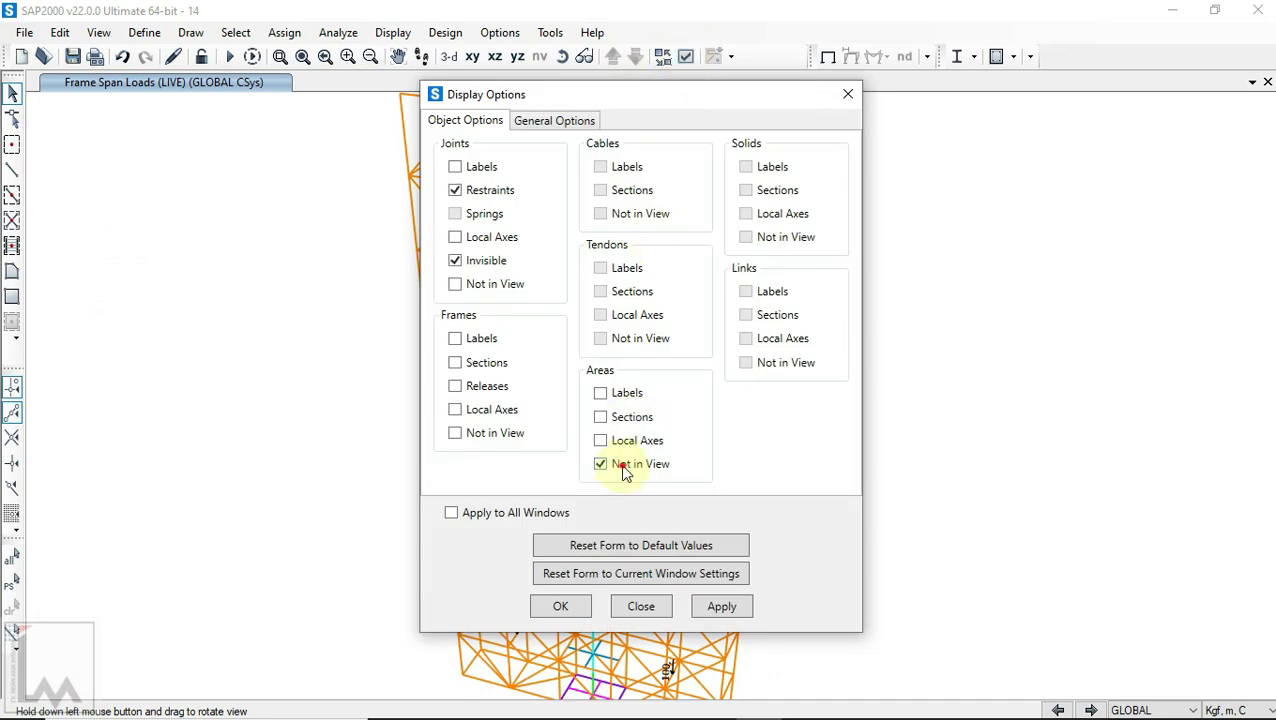
click(568, 608)
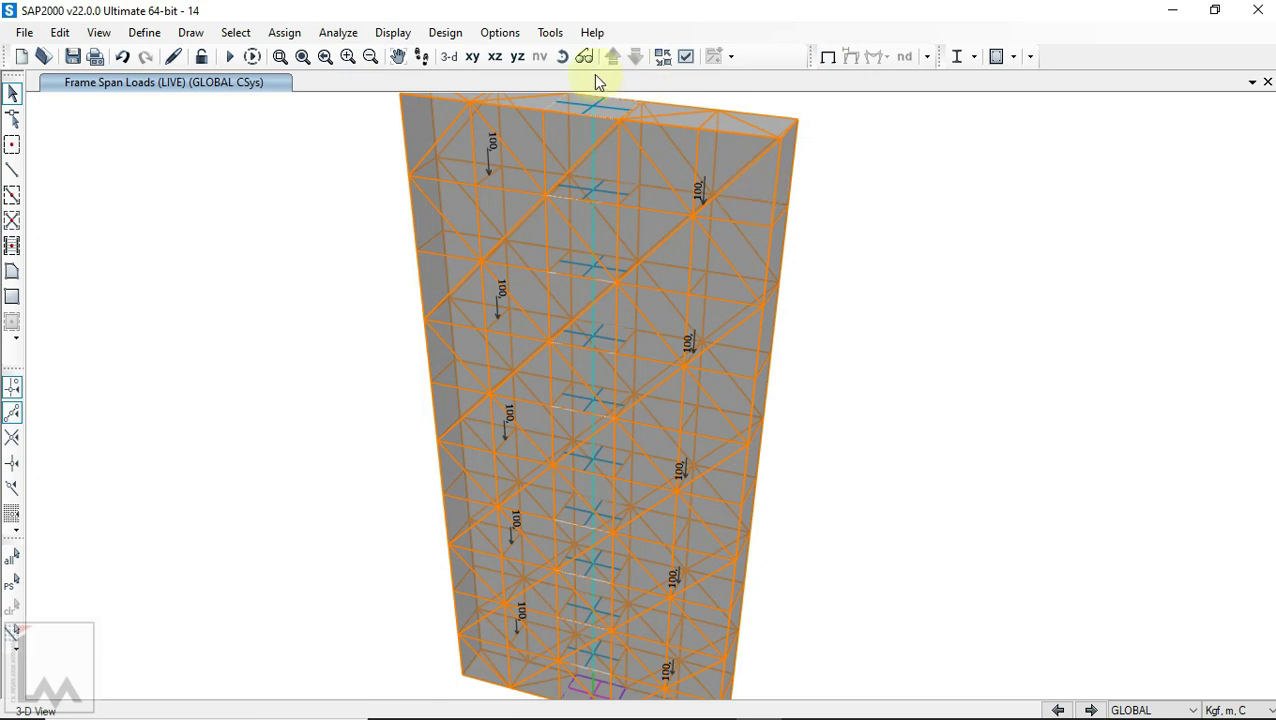
scroll(692, 203, down, 3)
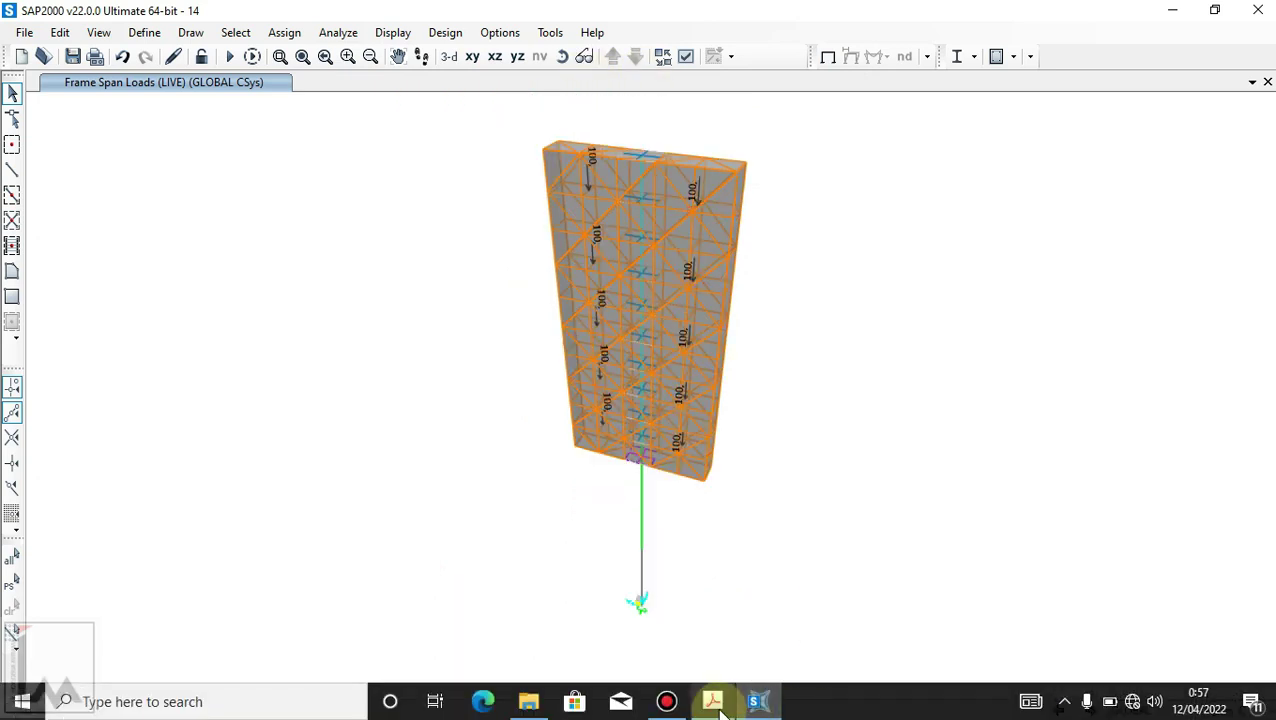
click(712, 703)
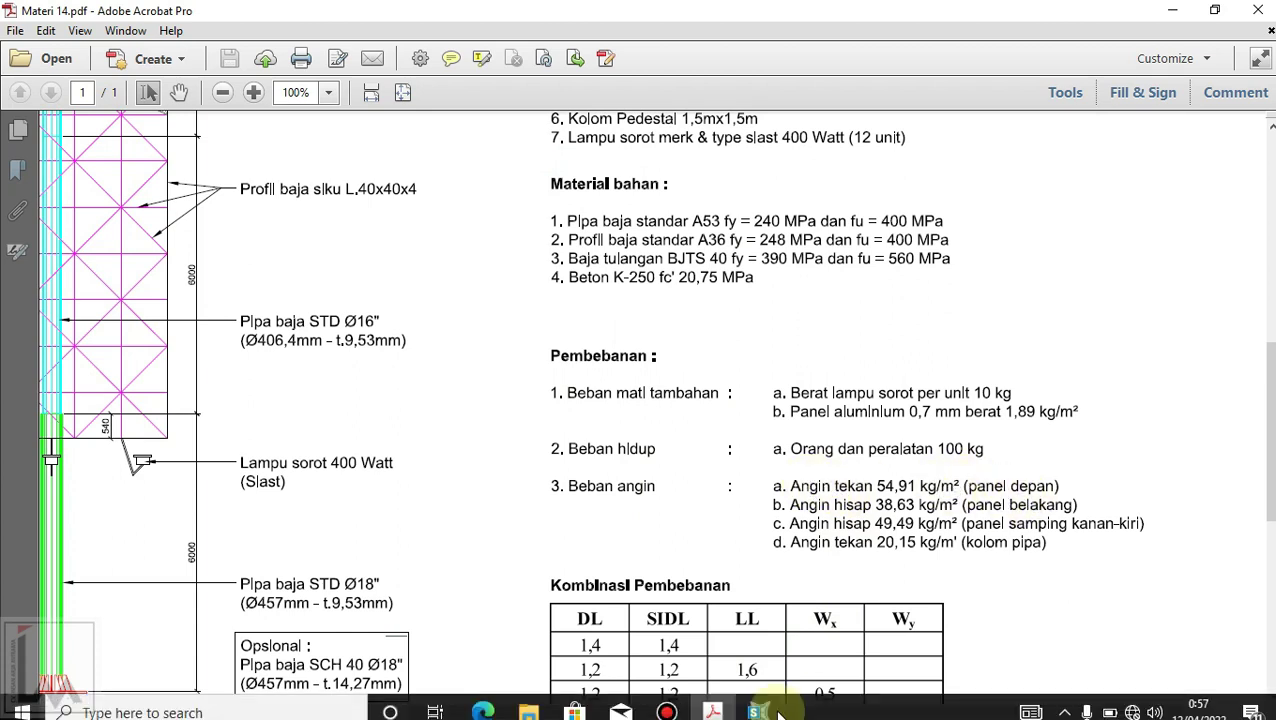
click(760, 703)
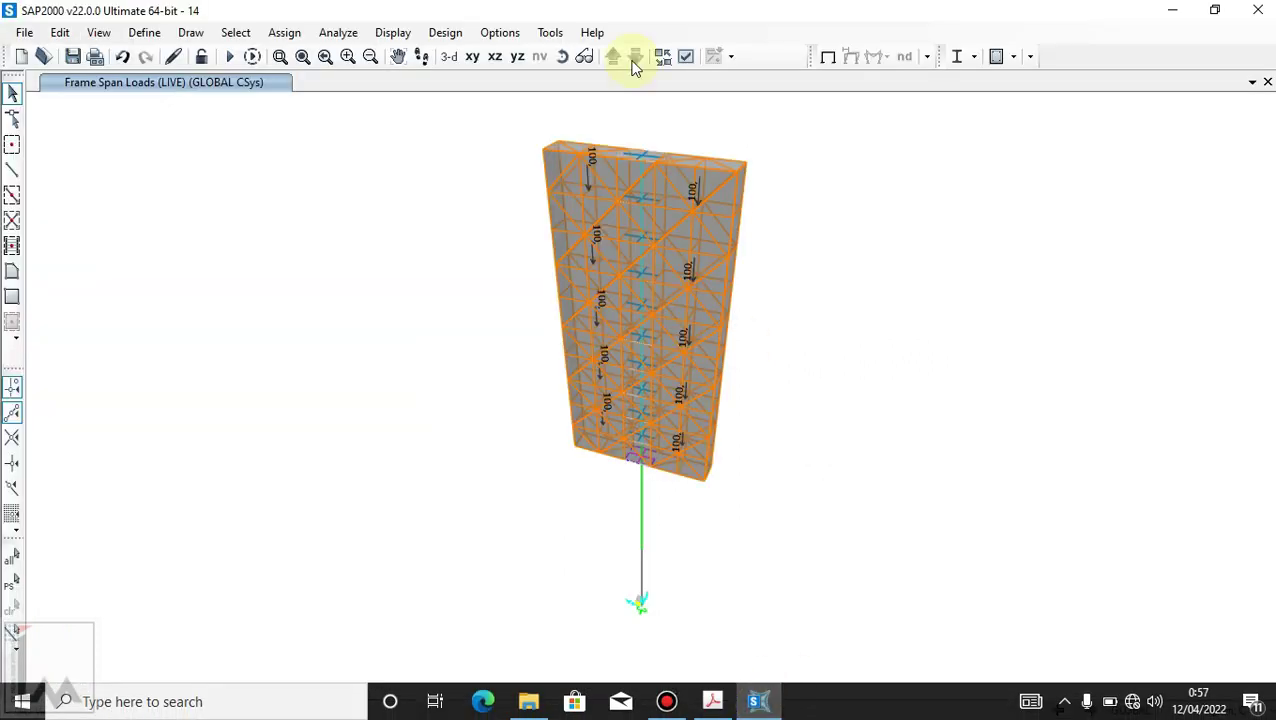
Step: Orbit the tower to an edge-on view and window-select all objects on one of its large panel faces
click(564, 57)
drag(809, 521, 623, 620)
drag(718, 572, 778, 393)
click(562, 57)
drag(880, 426, 52, 318)
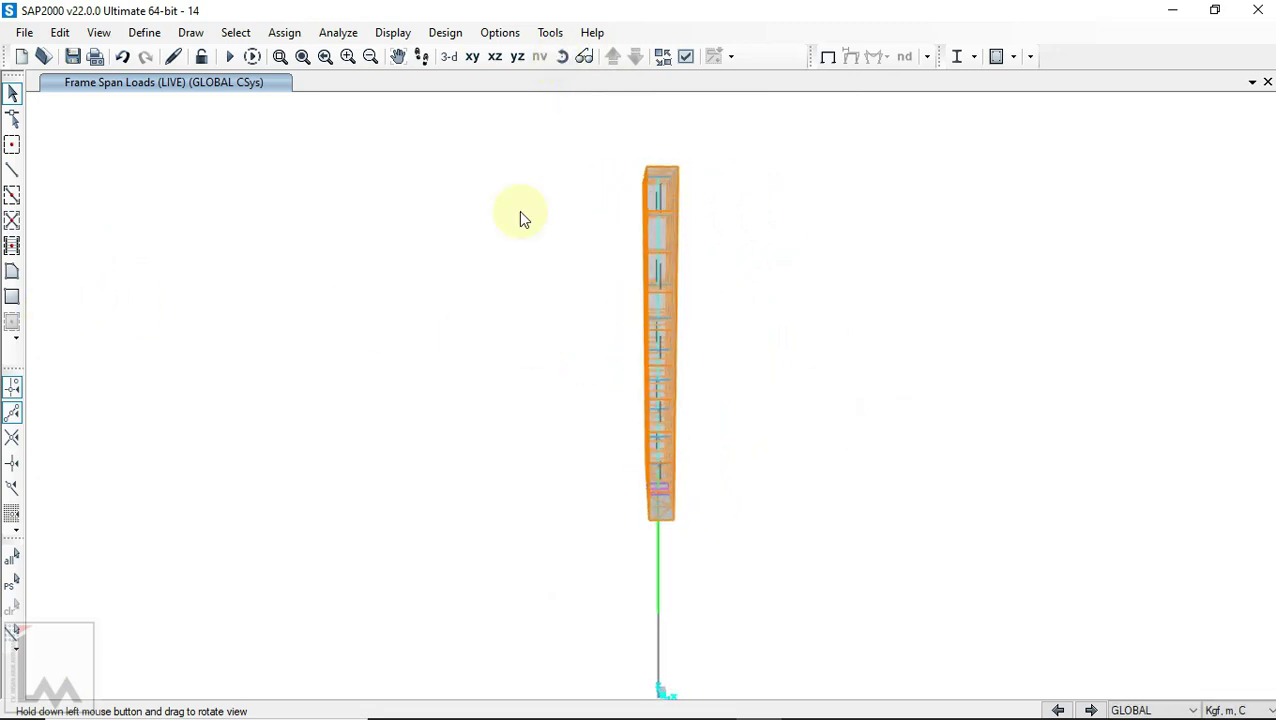
click(562, 57)
drag(864, 326, 847, 326)
click(550, 135)
drag(610, 303, 656, 573)
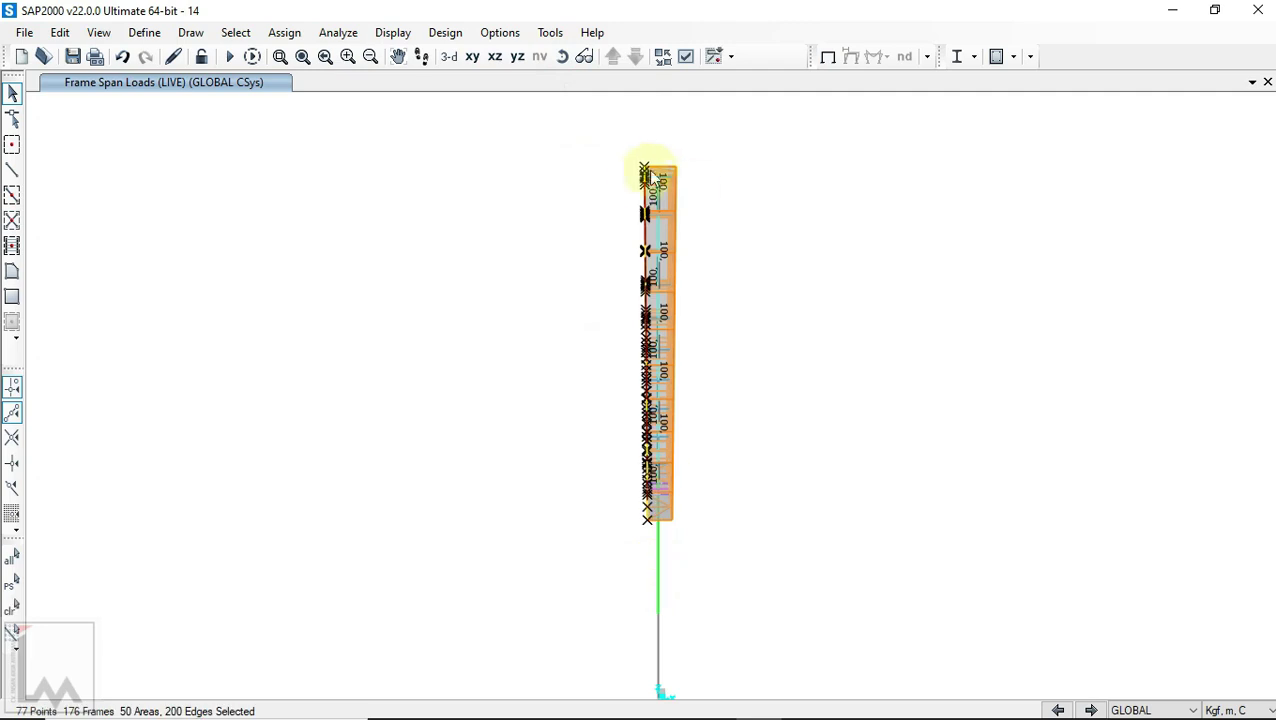
click(560, 60)
drag(627, 330, 1170, 384)
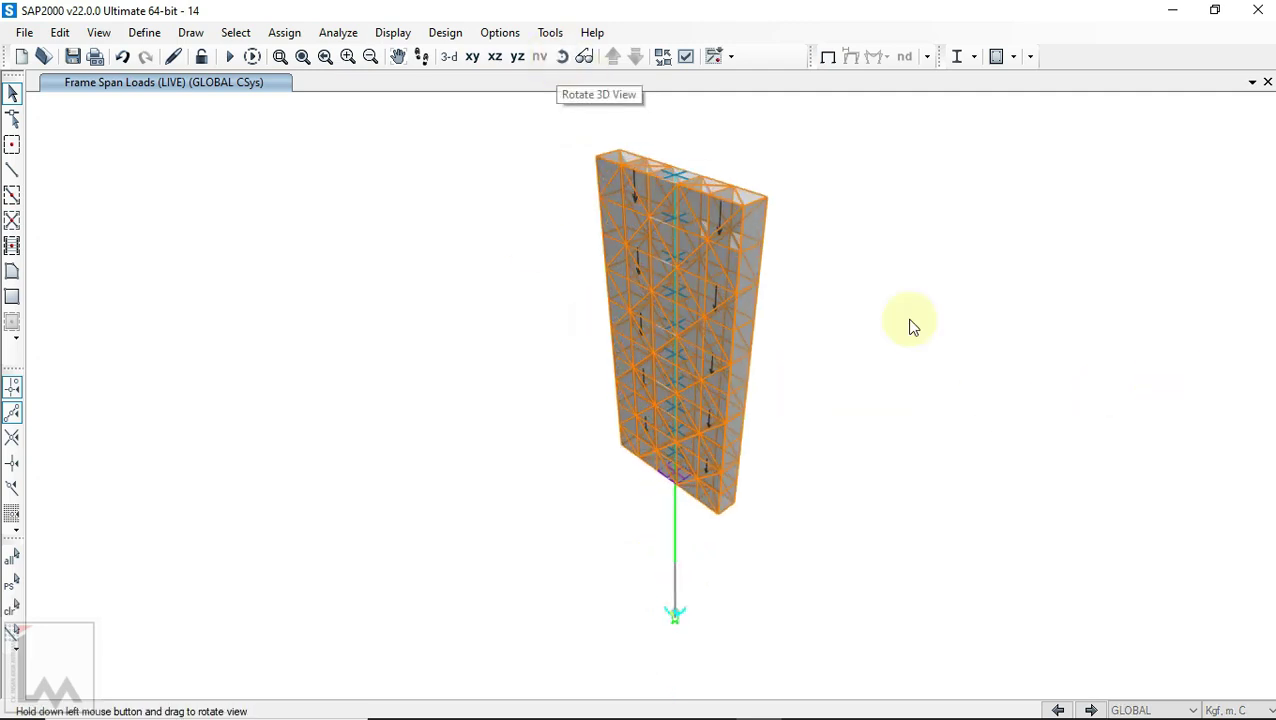
scroll(708, 236, up, 4)
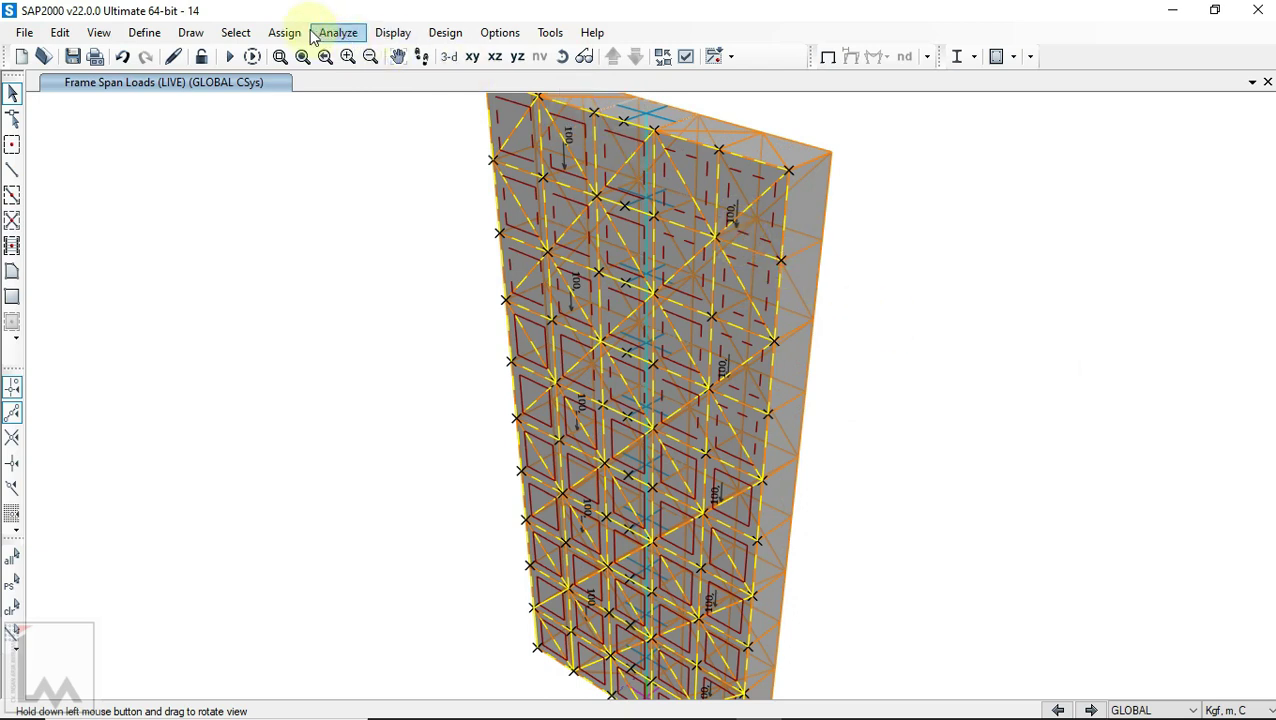
Step: Set up a uniform-to-frame area load for the selected panels: WIND X pattern, global X direction and two-way distribution
click(284, 32)
mouse_move(375, 335)
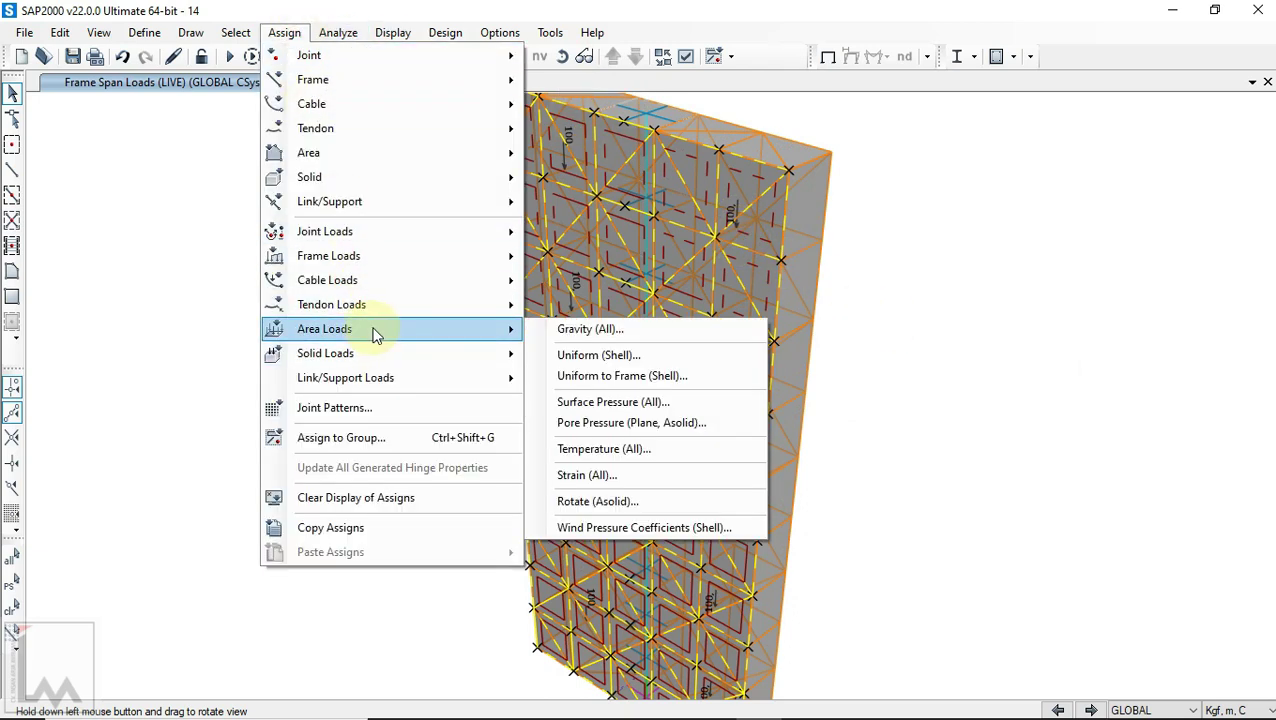
click(595, 378)
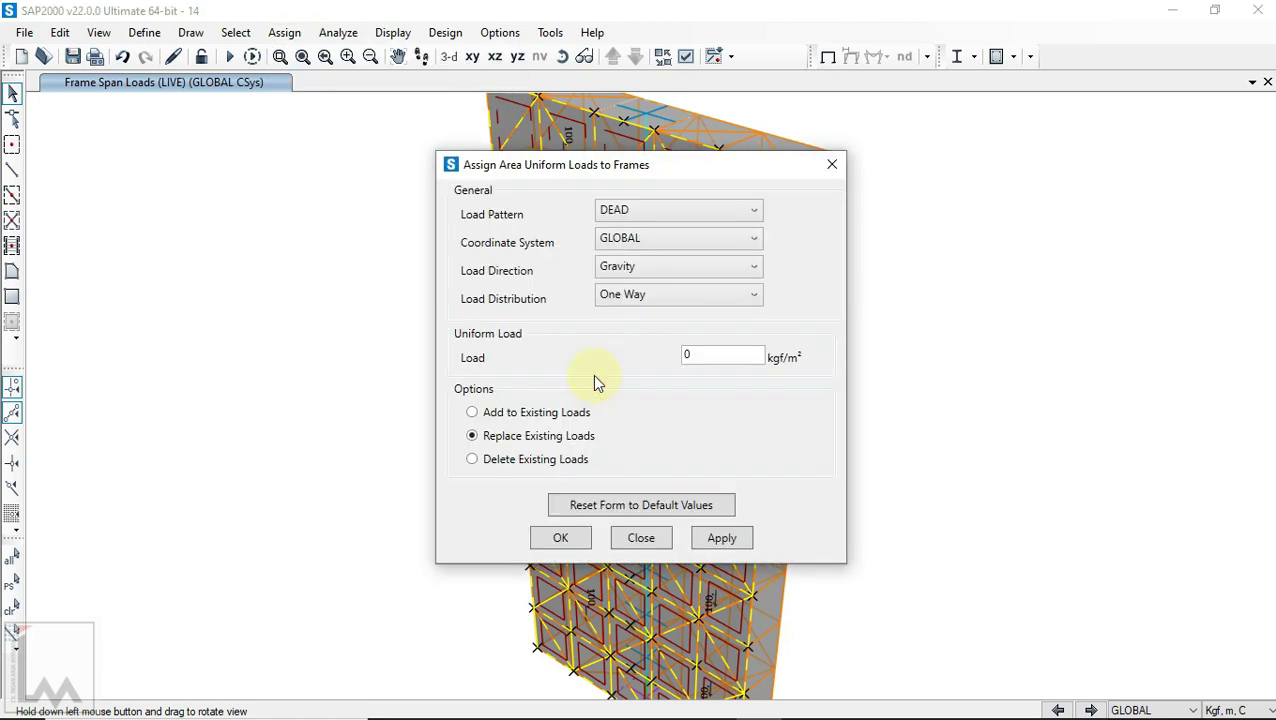
click(643, 214)
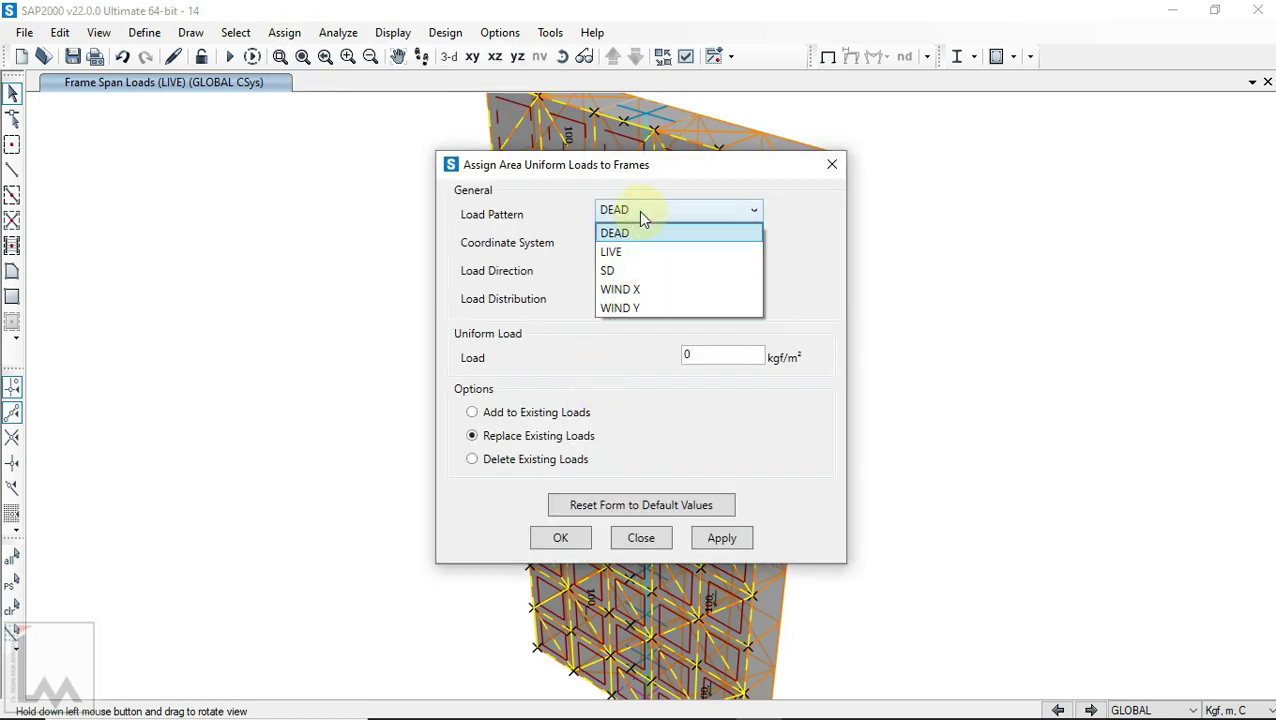
click(633, 290)
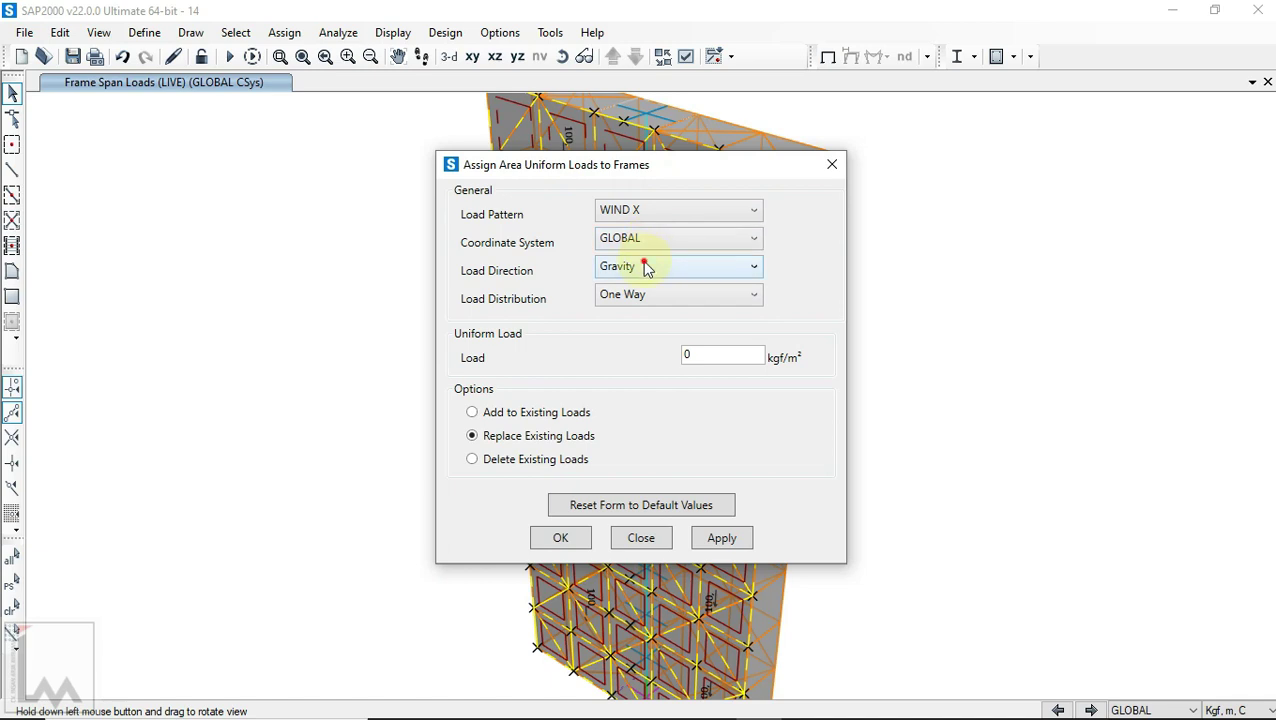
click(643, 266)
click(637, 292)
click(664, 296)
click(646, 335)
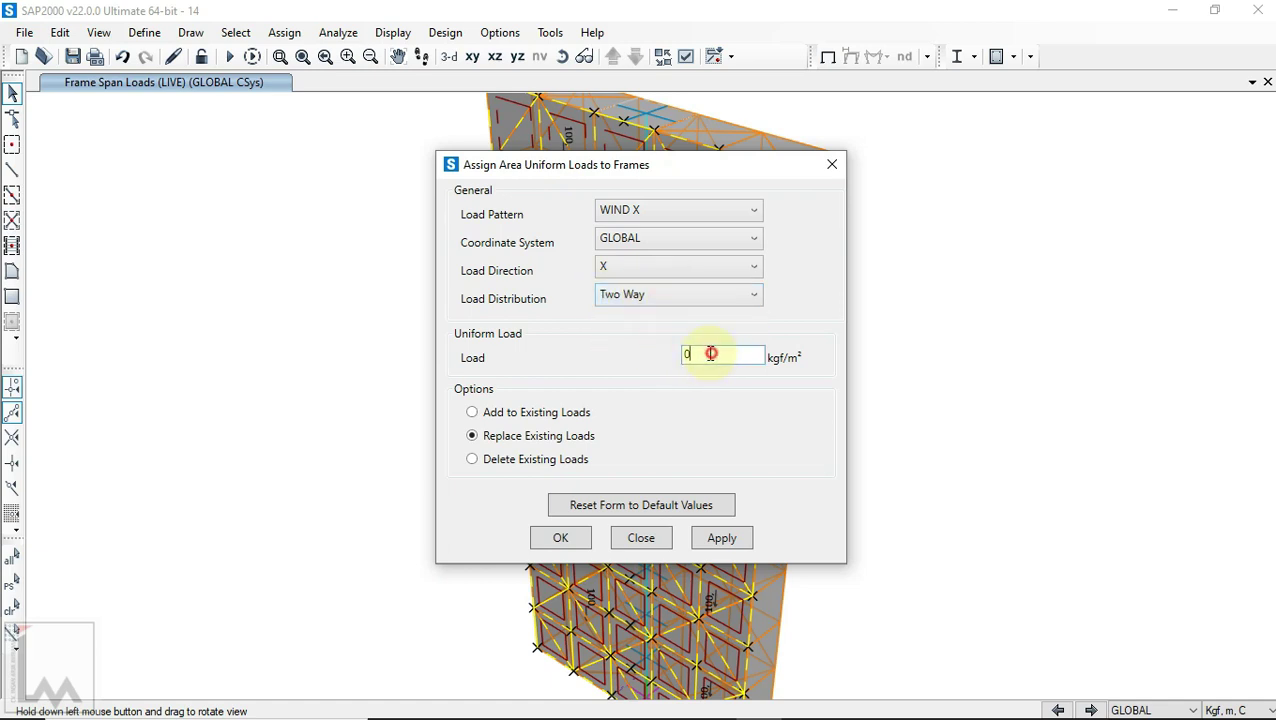
Step: Check the front-panel wind pressure in Materi 14.pdf, and assign 54,91 kgf/m² to the selected panels in SAP2000, replacing existing loads
click(712, 701)
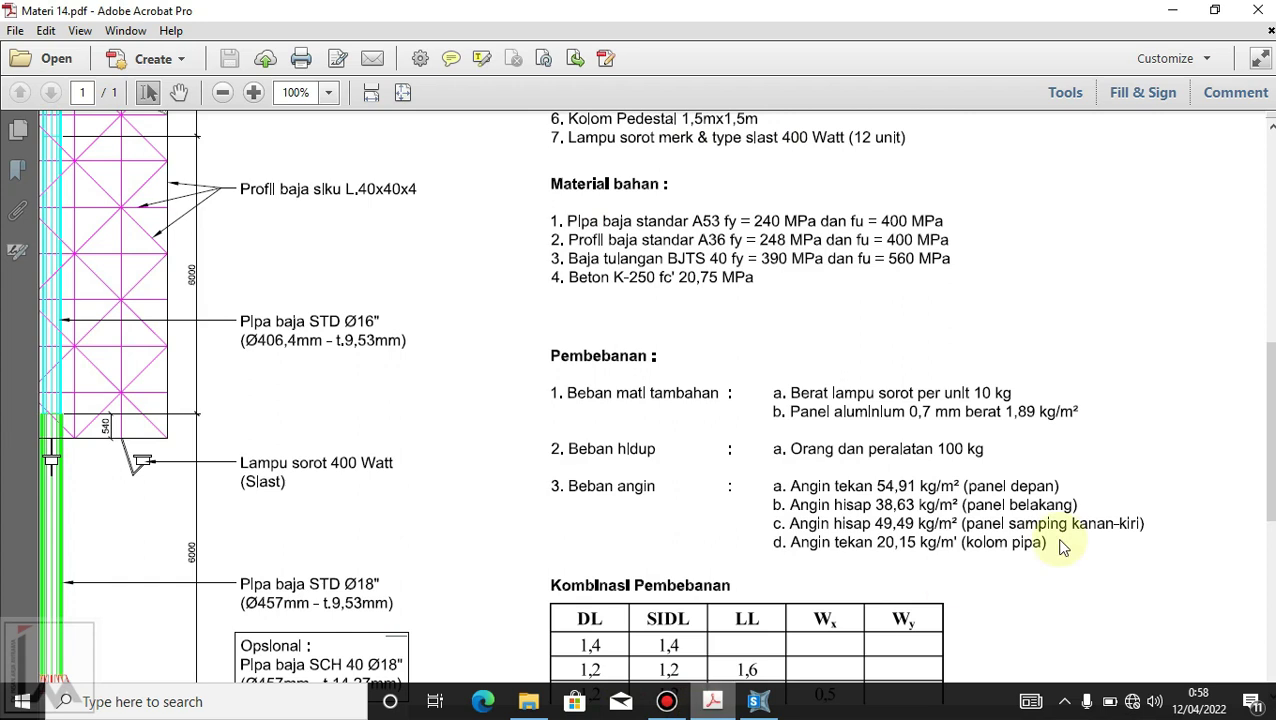
click(758, 701)
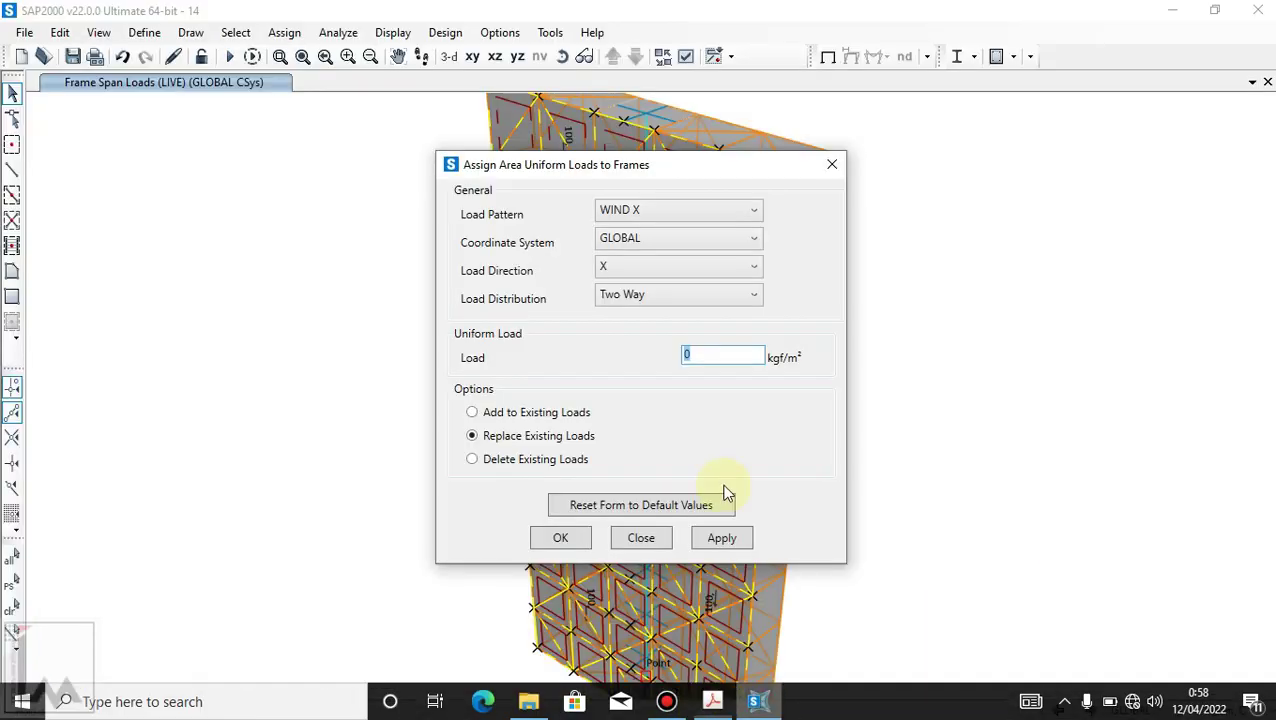
text(54,)
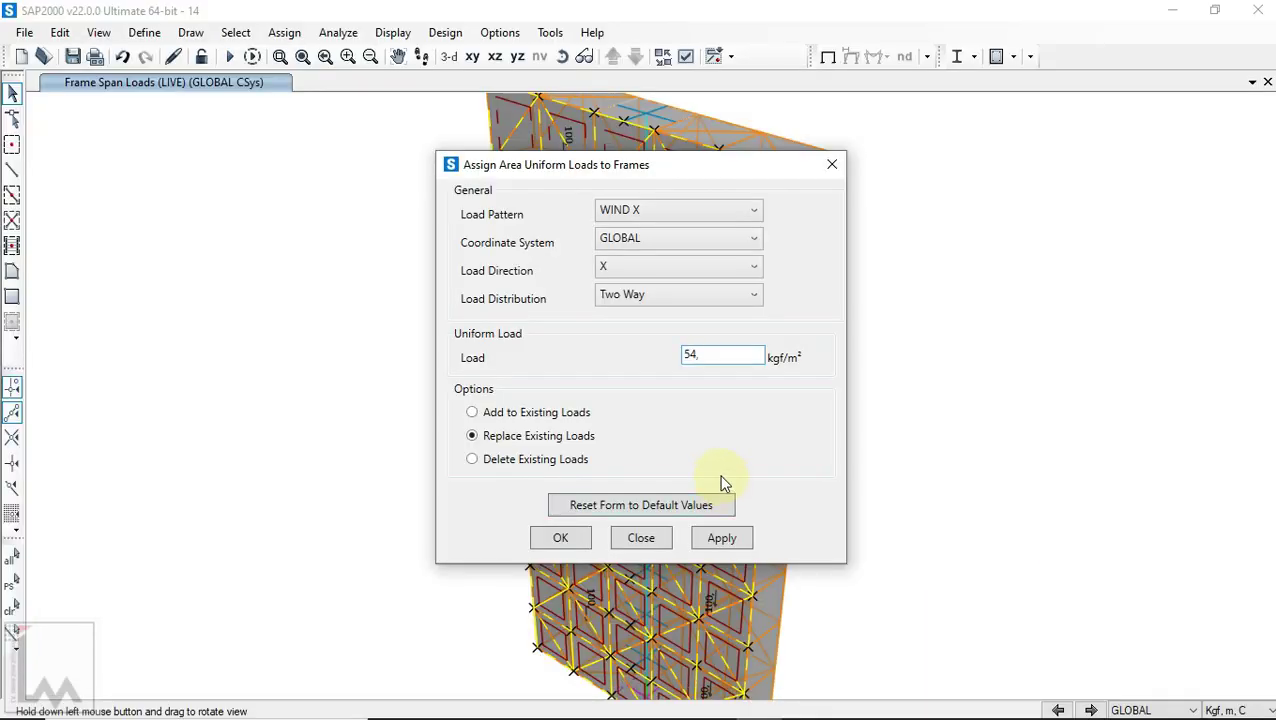
text(91)
click(725, 544)
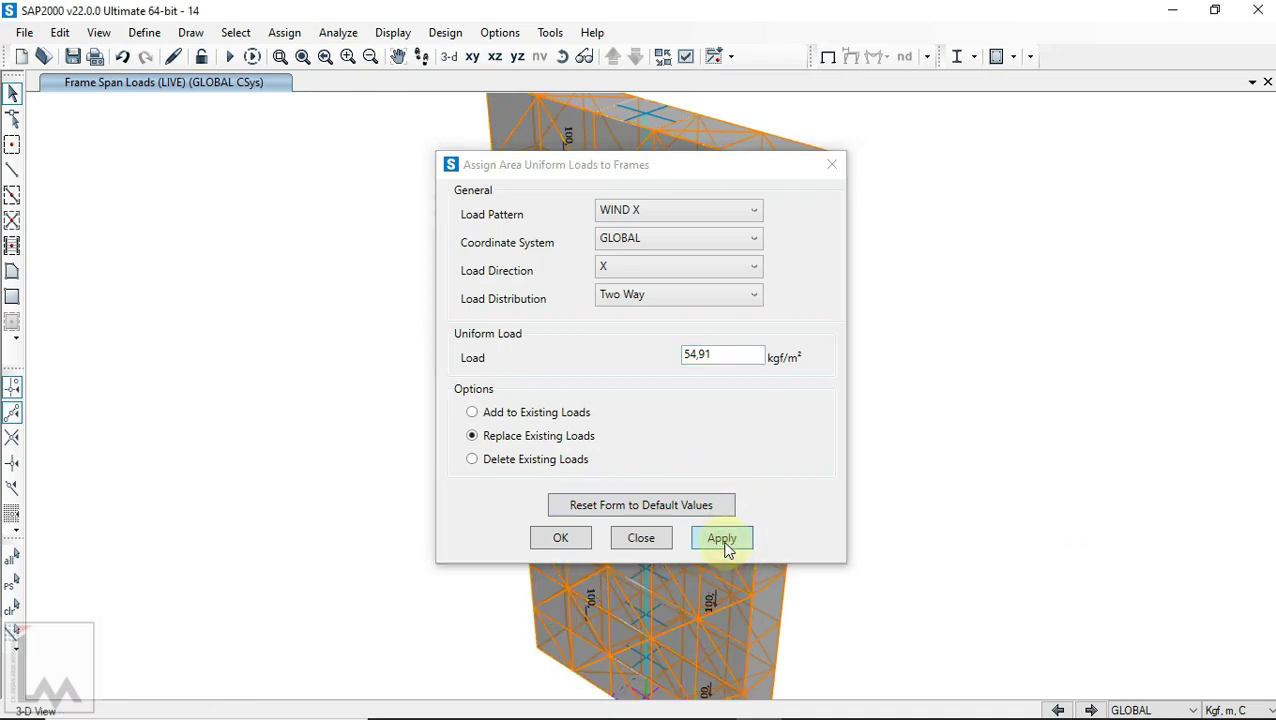
click(577, 537)
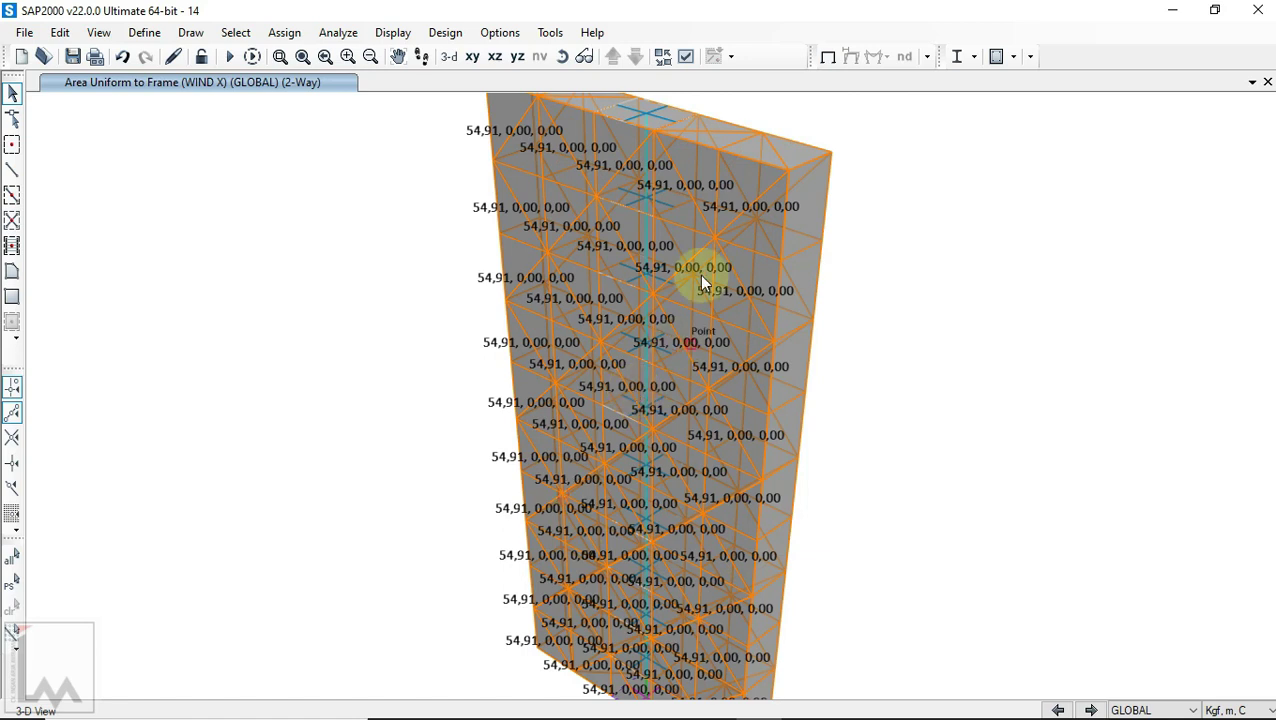
Step: Display the WIND X uniform loads to frames on all objects as resultants with two-way distribution
scroll(699, 274, up, 3)
middle_drag(741, 292, 646, 464)
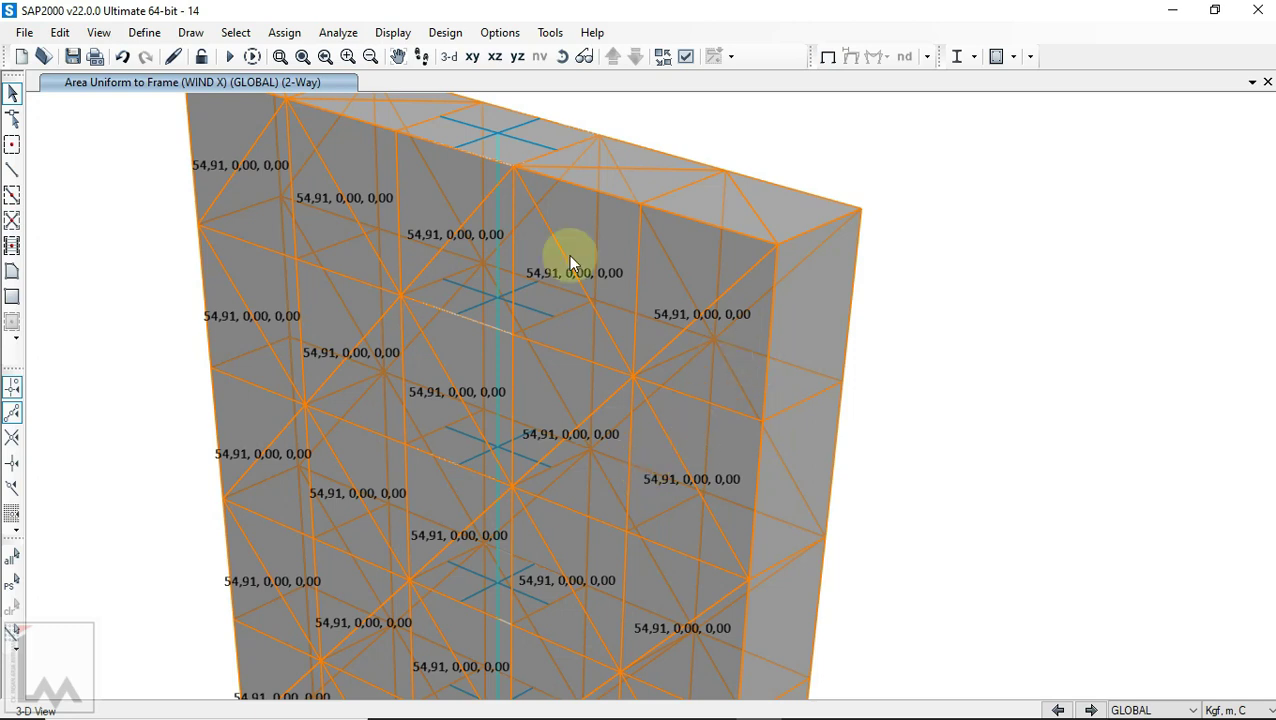
click(393, 33)
mouse_move(465, 140)
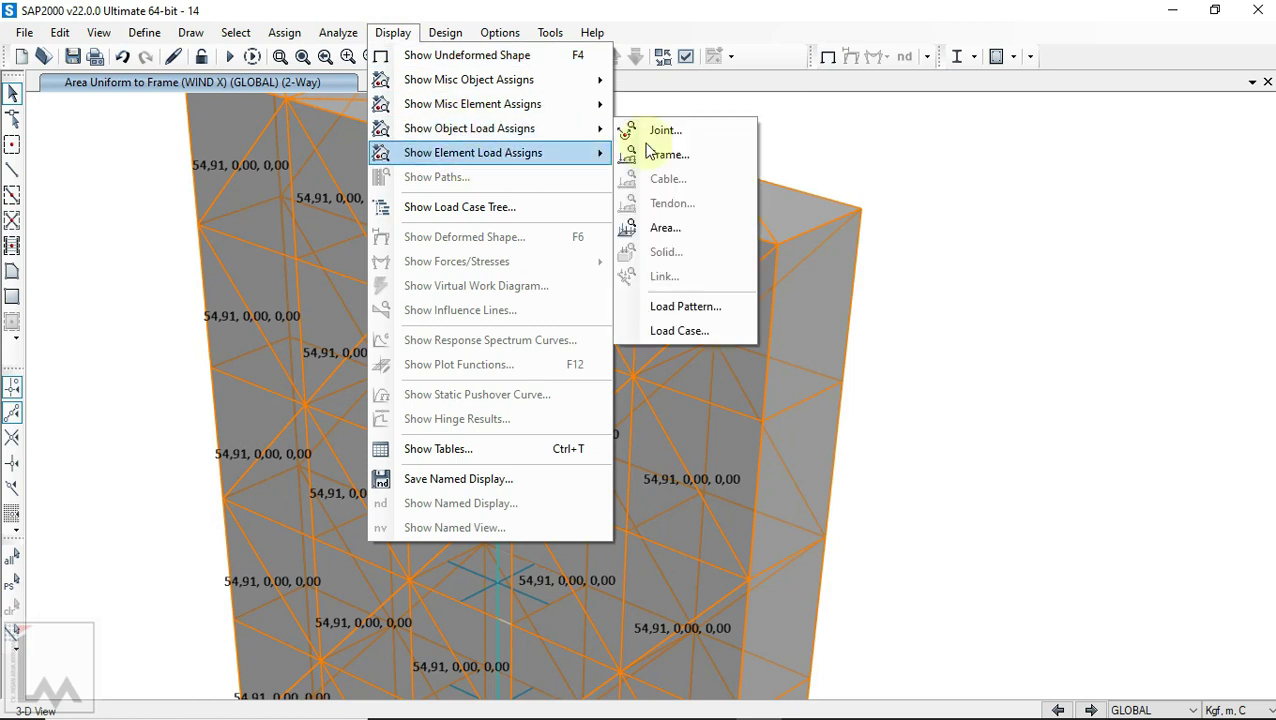
click(686, 306)
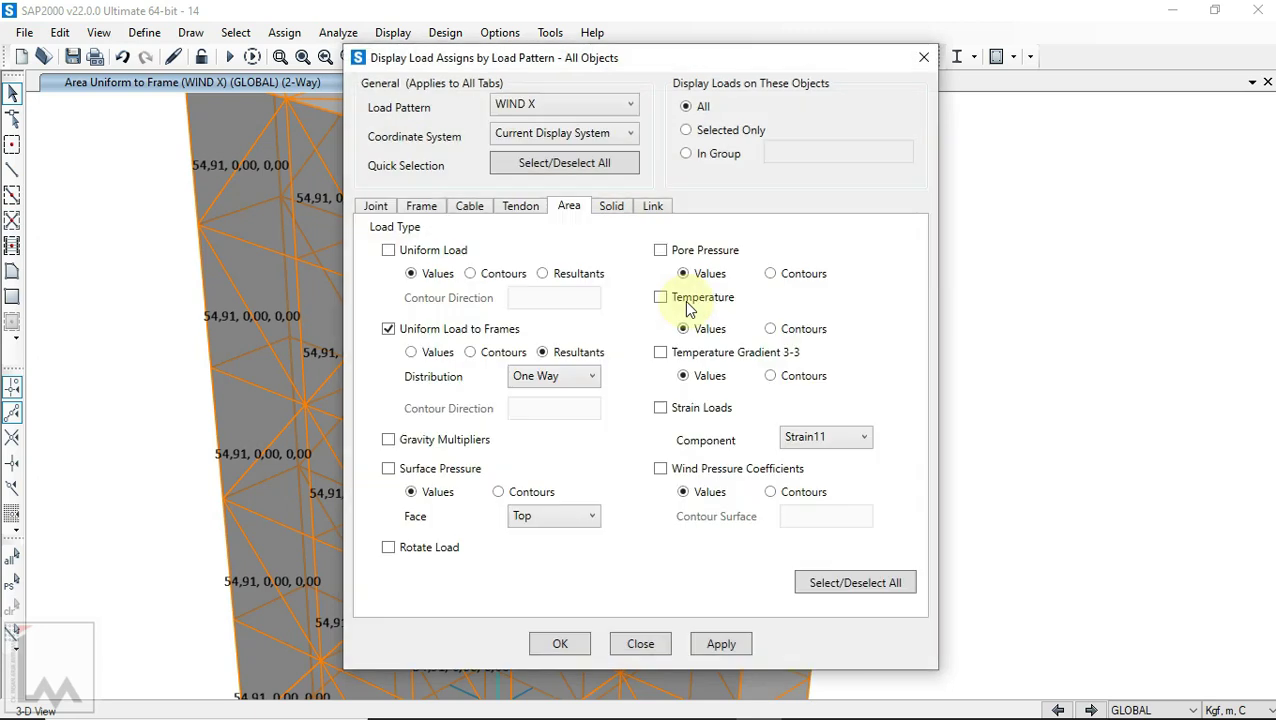
click(544, 110)
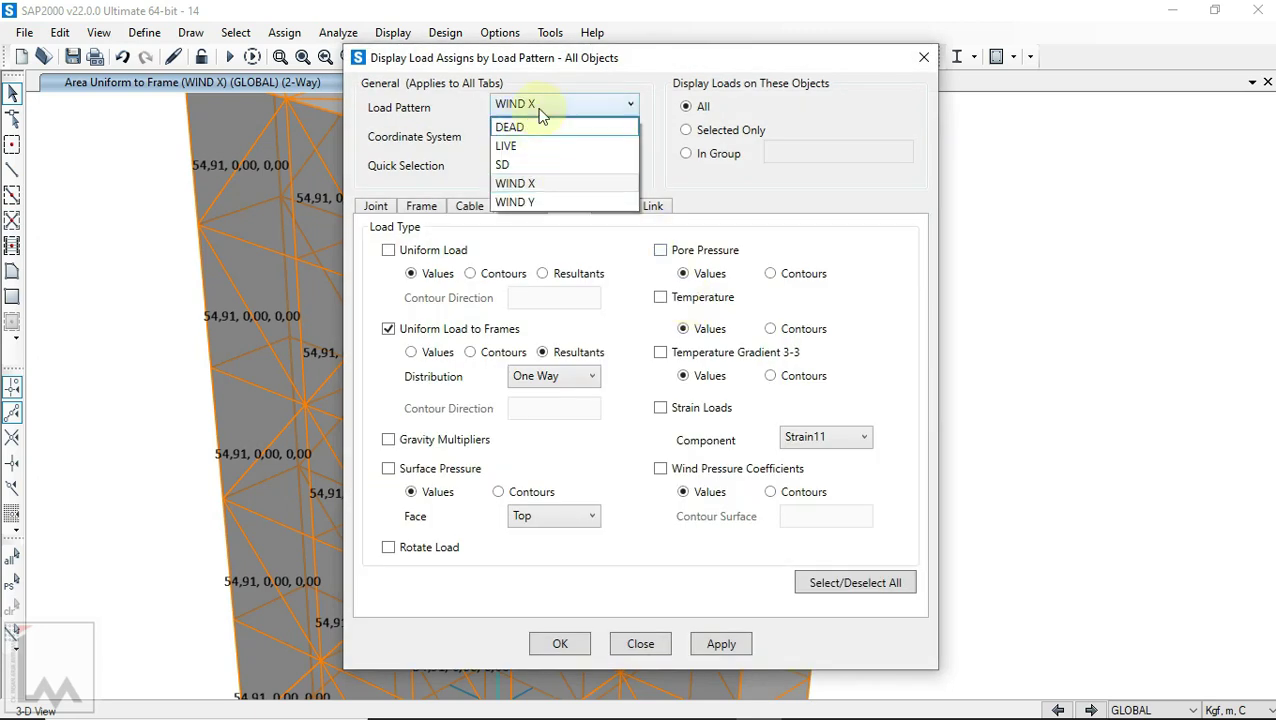
click(544, 108)
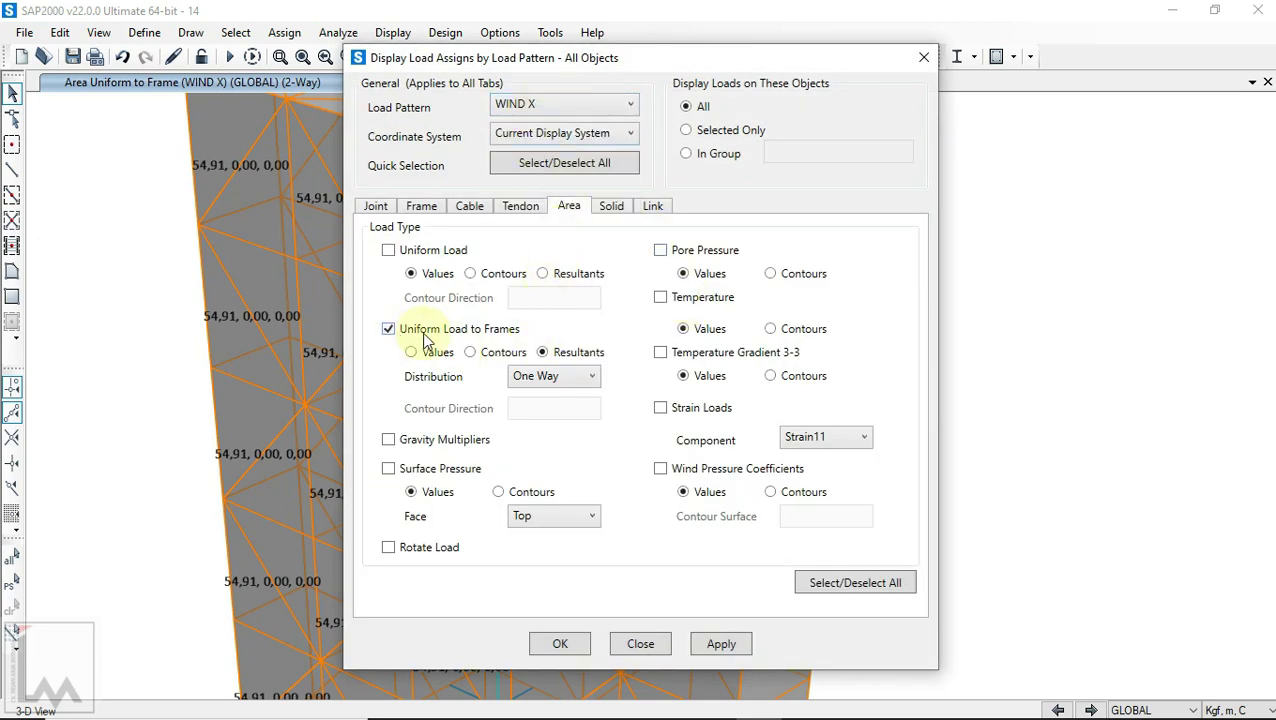
click(555, 375)
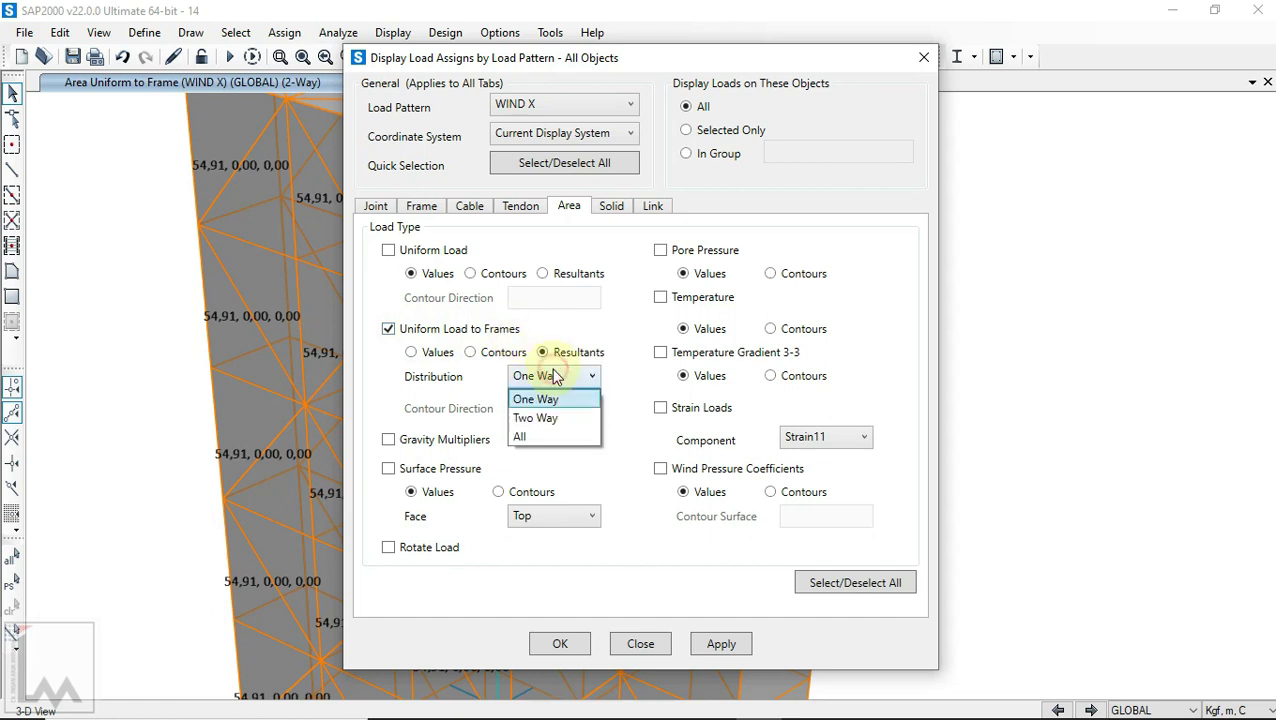
click(552, 415)
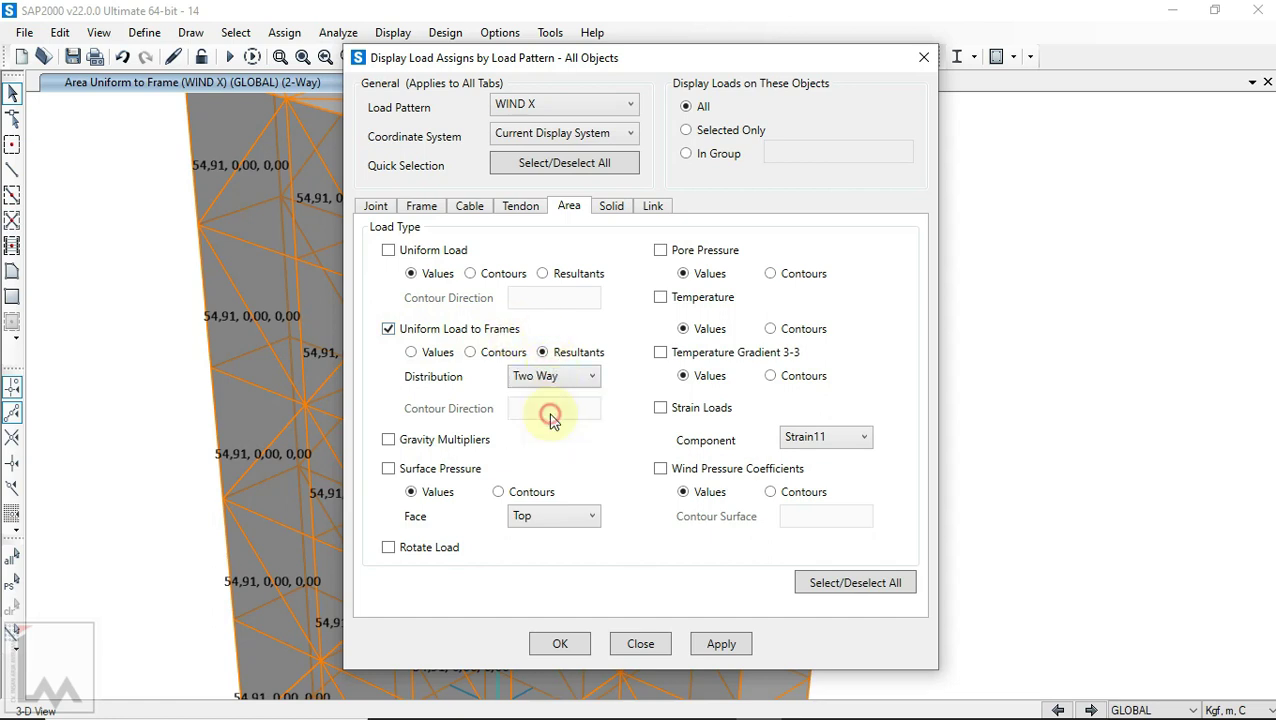
click(718, 645)
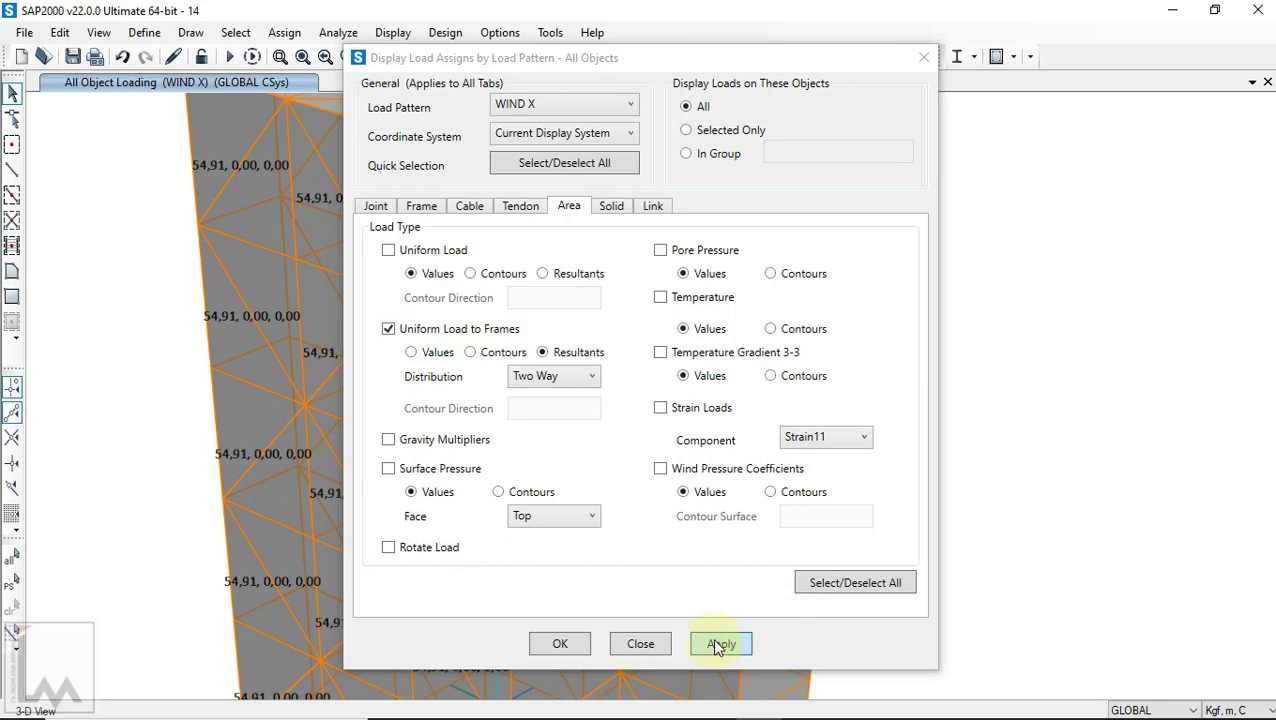
click(718, 644)
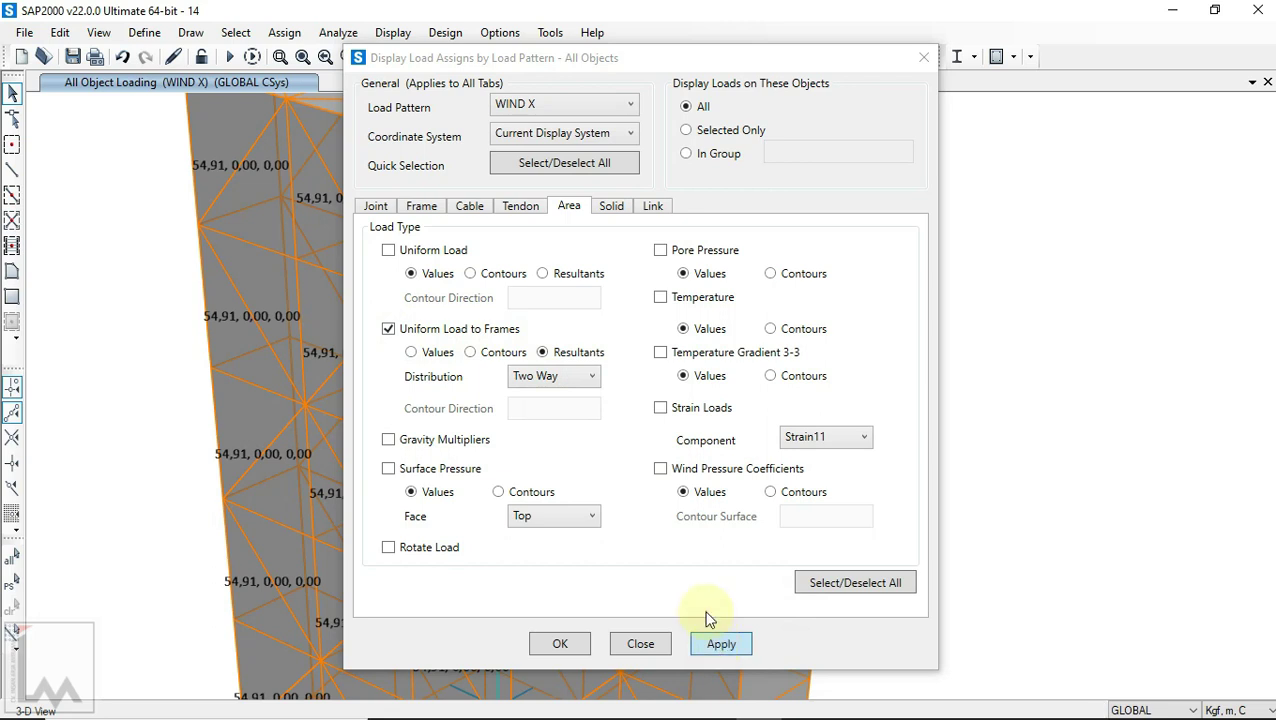
click(562, 645)
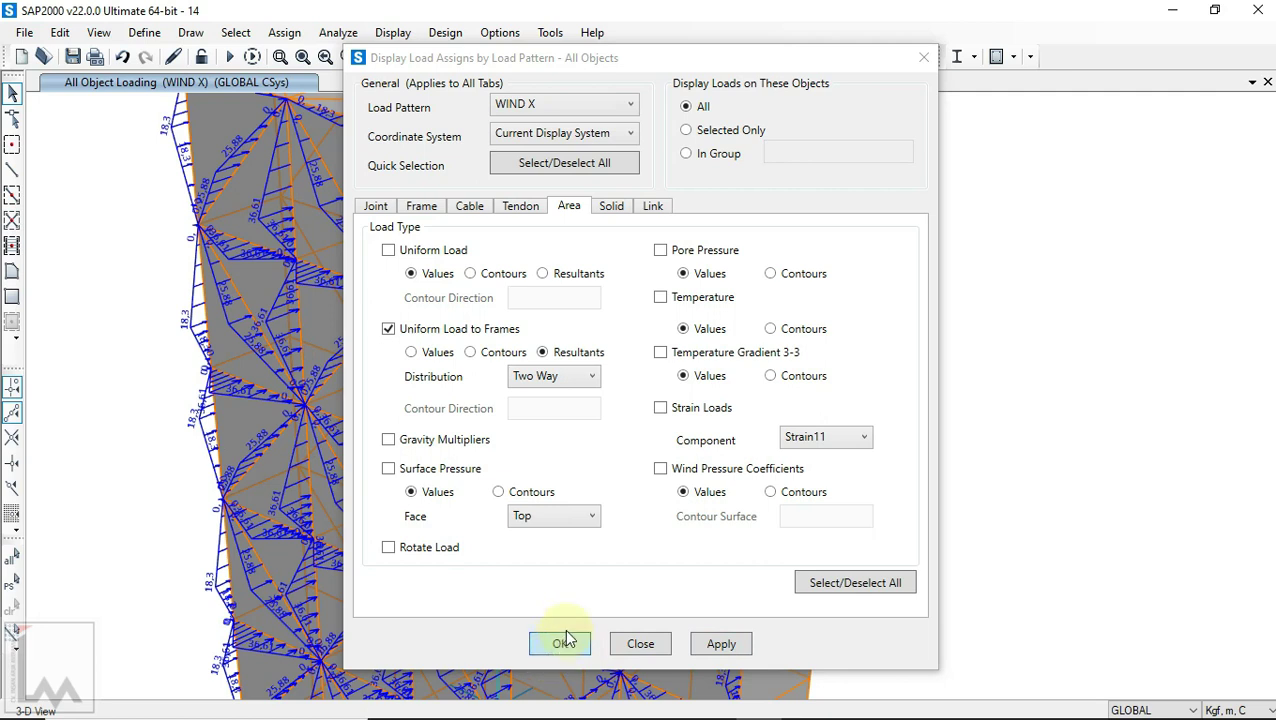
click(562, 643)
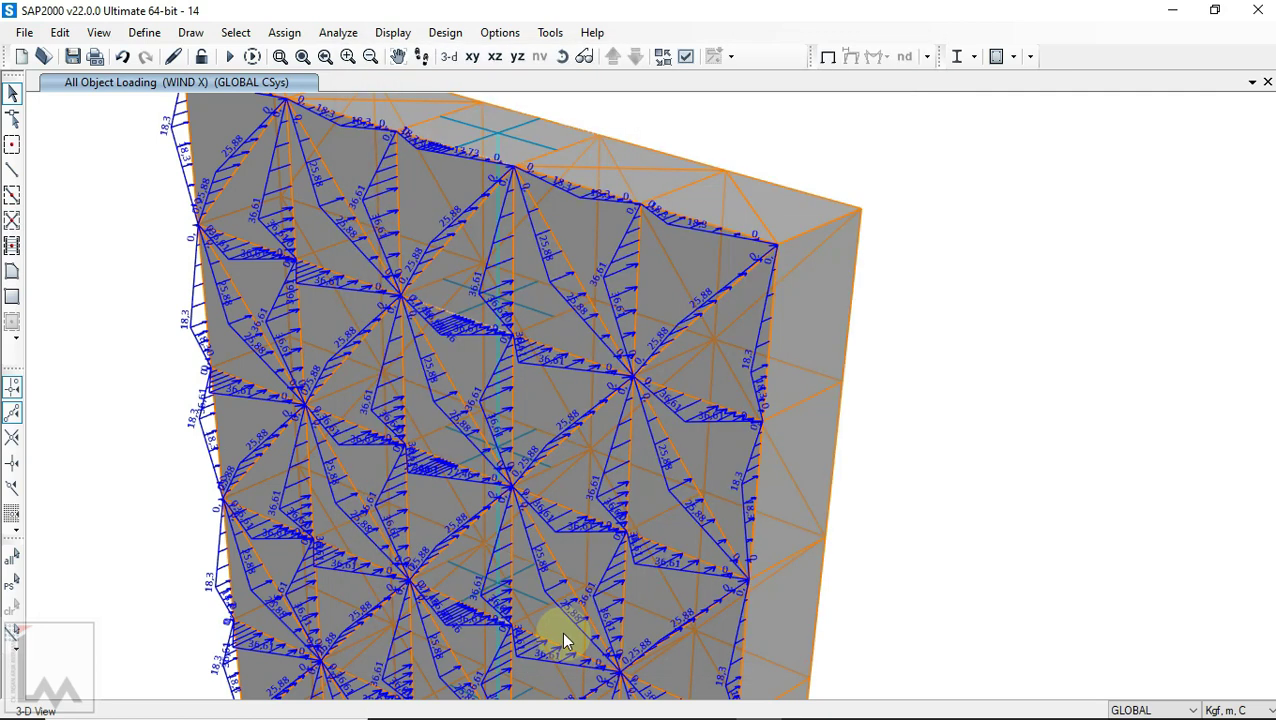
Step: Examine the direction of the wind load arrows around the panel tower, and return to the undeformed shape
drag(672, 447, 800, 476)
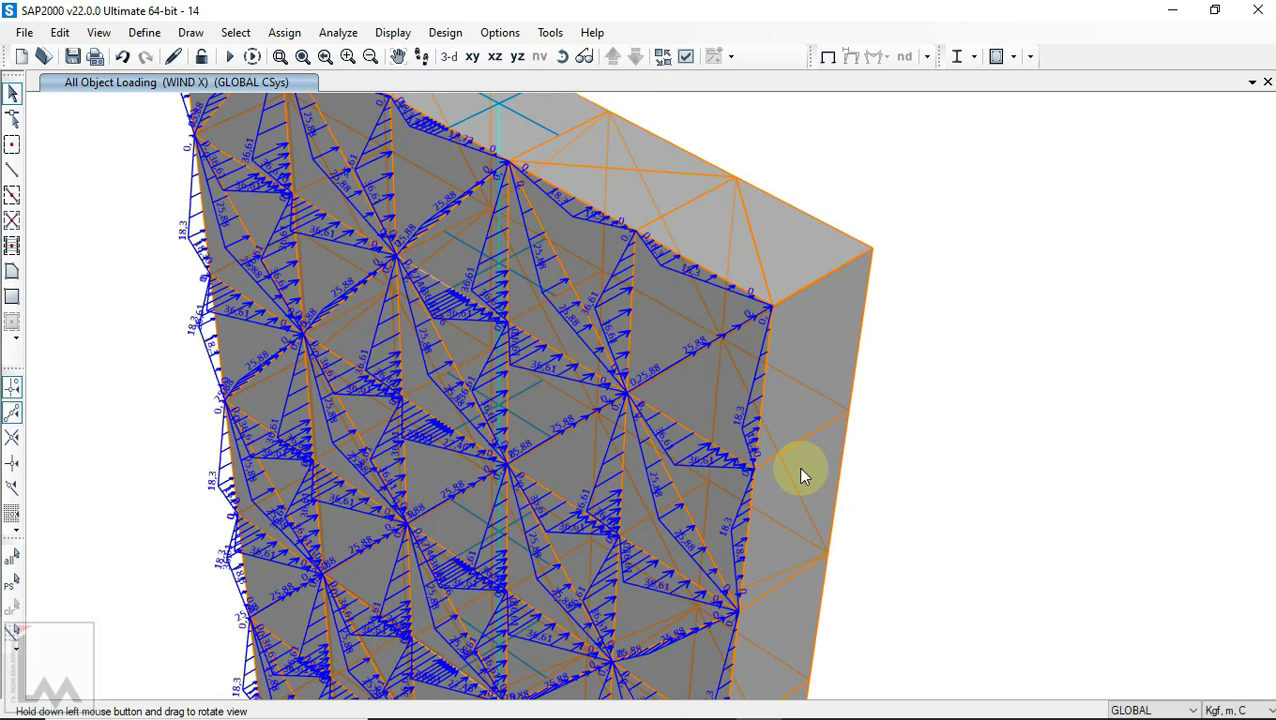
drag(814, 388, 724, 452)
scroll(722, 446, down, 2)
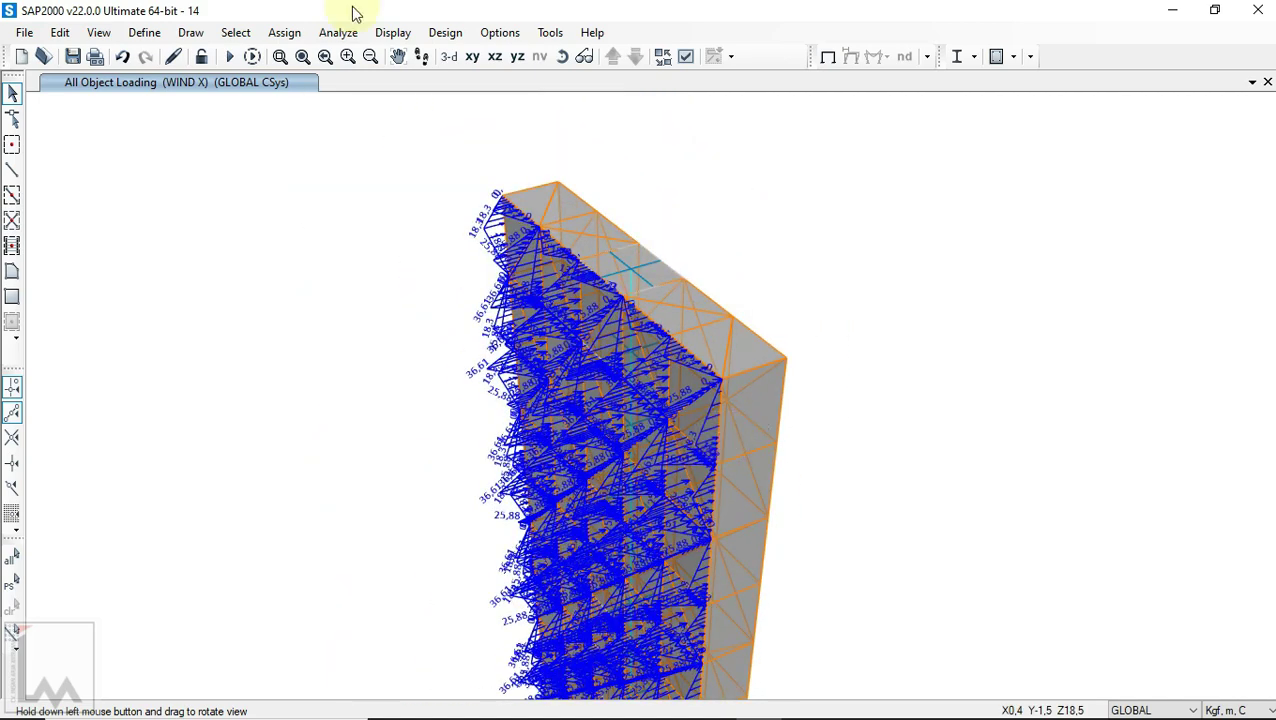
click(393, 32)
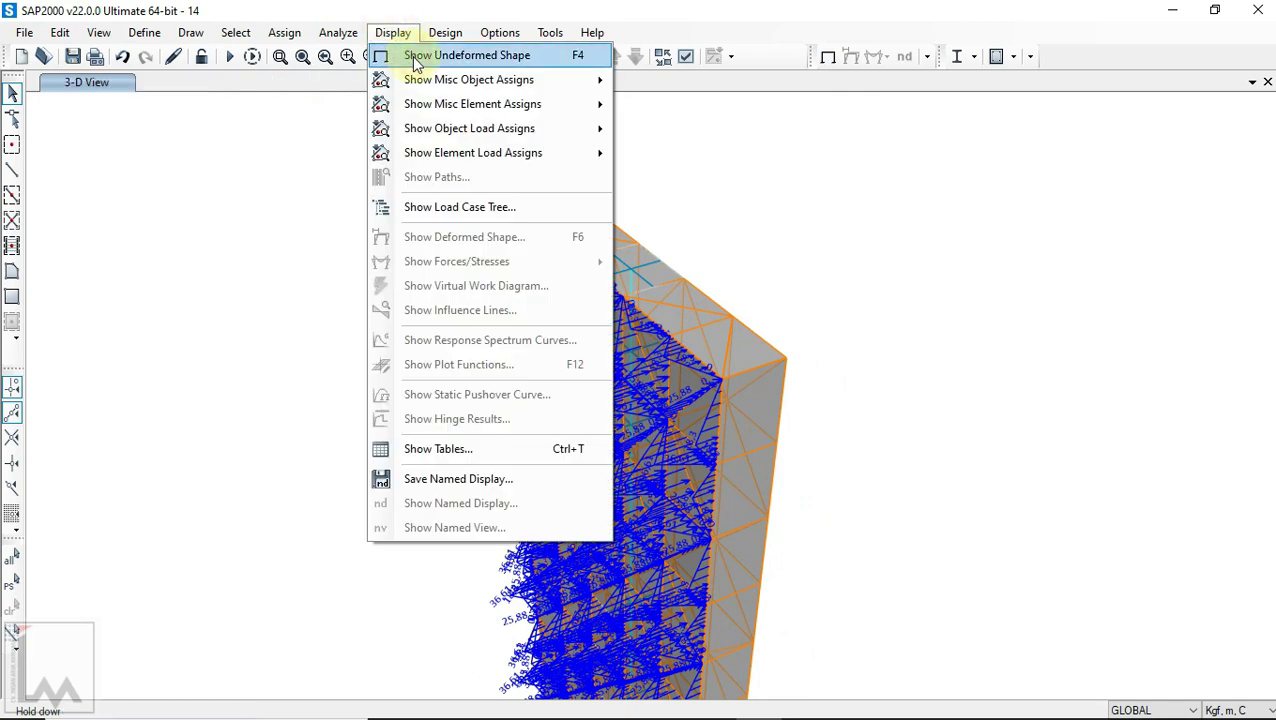
middle_drag(698, 333, 669, 213)
scroll(669, 213, down, 3)
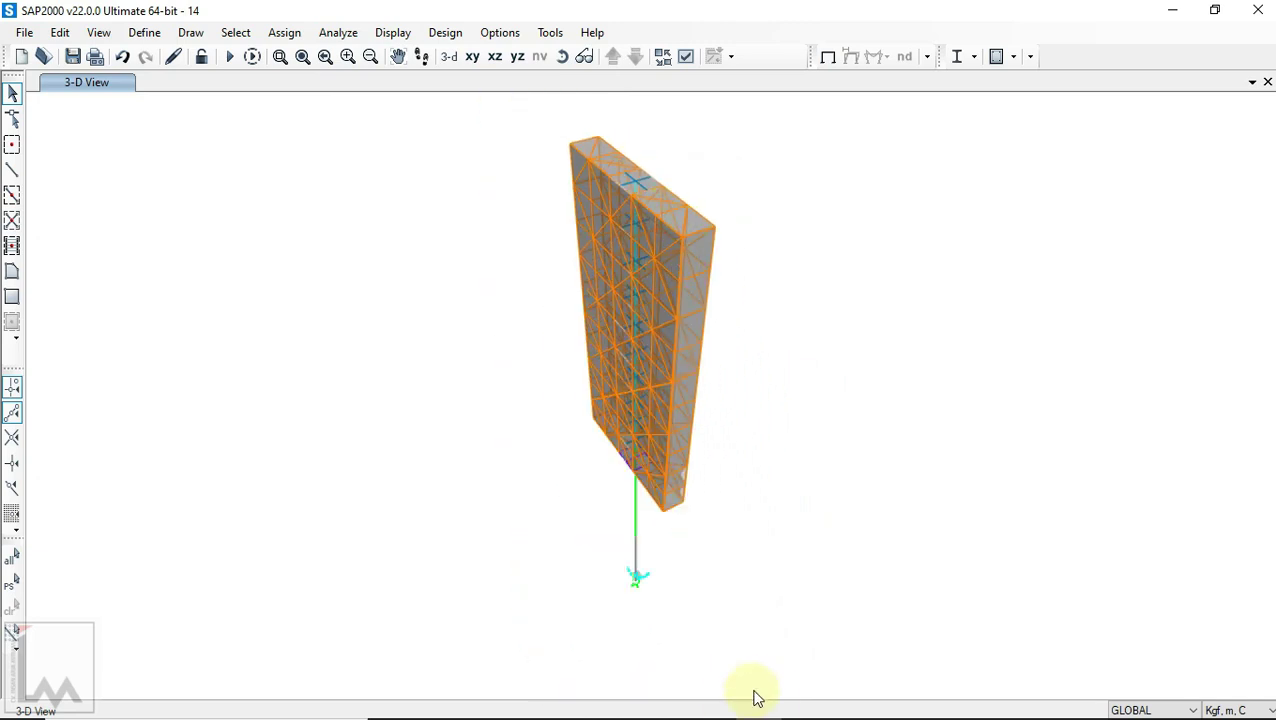
Step: Check the rear-panel wind suction in Materi 14.pdf, and window-select all objects on the tower's opposite large face in SAP2000
click(712, 701)
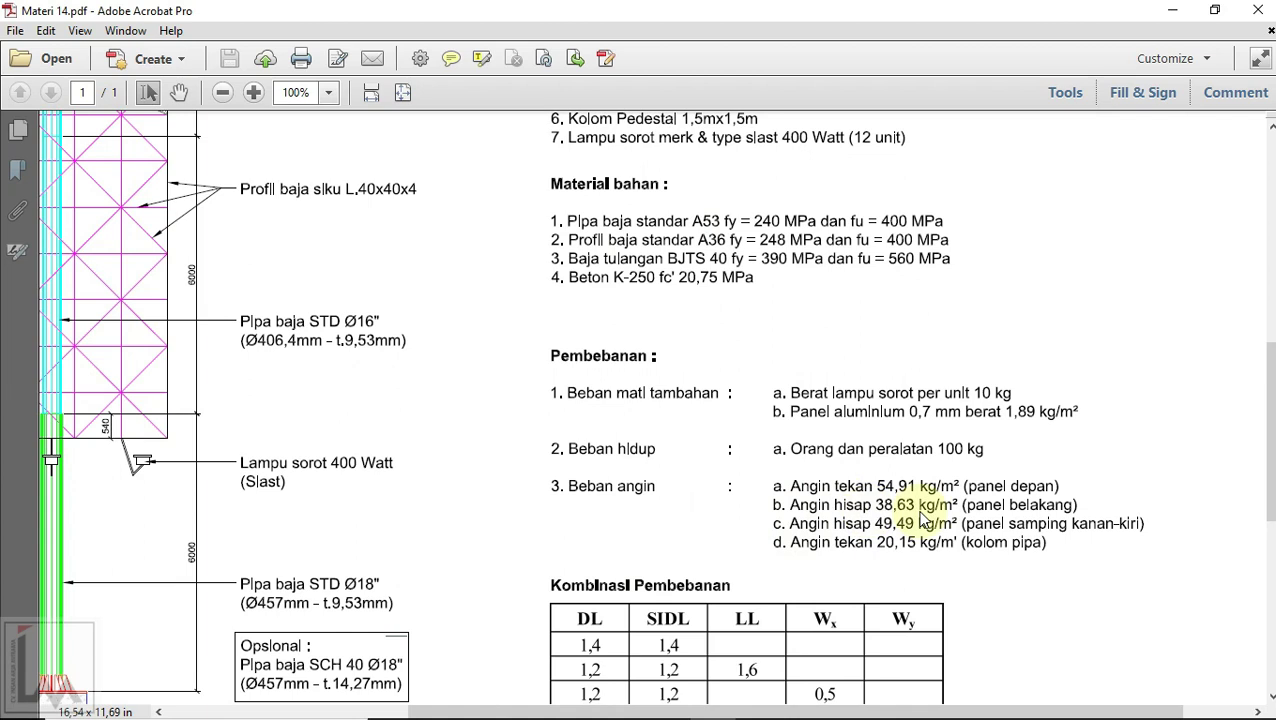
click(758, 701)
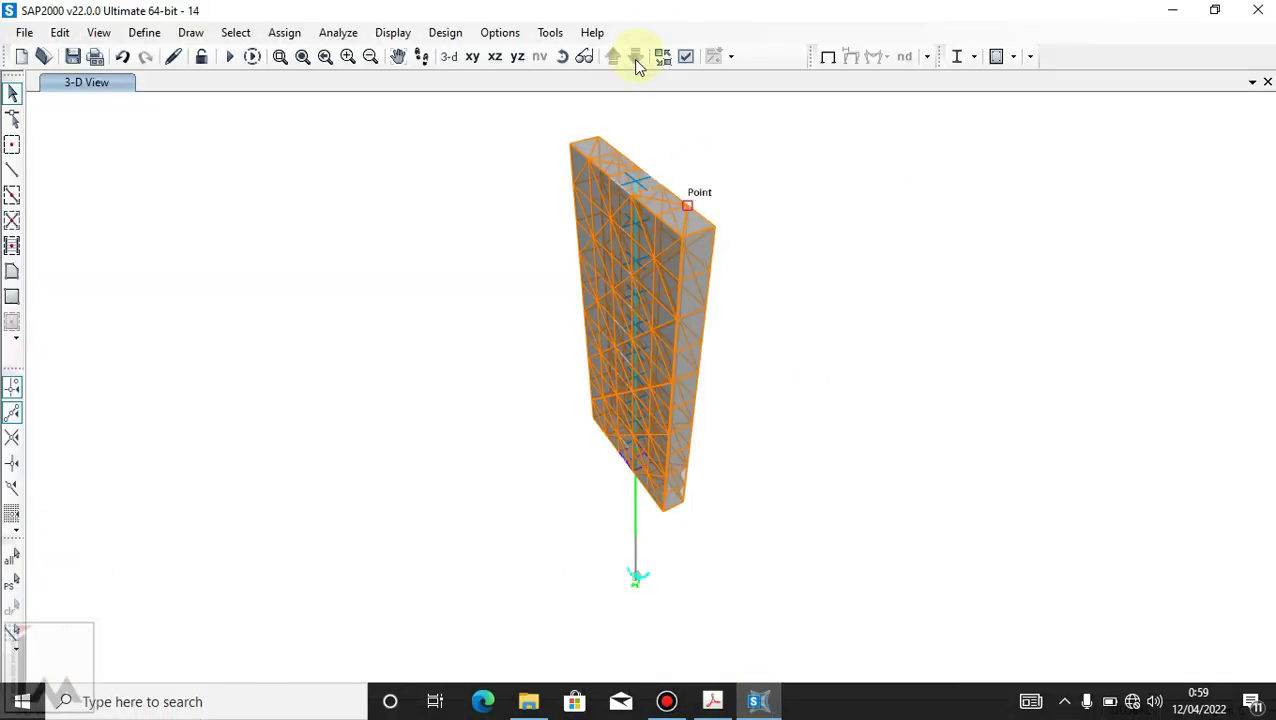
click(562, 56)
drag(834, 356, 385, 214)
drag(658, 142, 777, 600)
click(858, 320)
drag(822, 340, 620, 392)
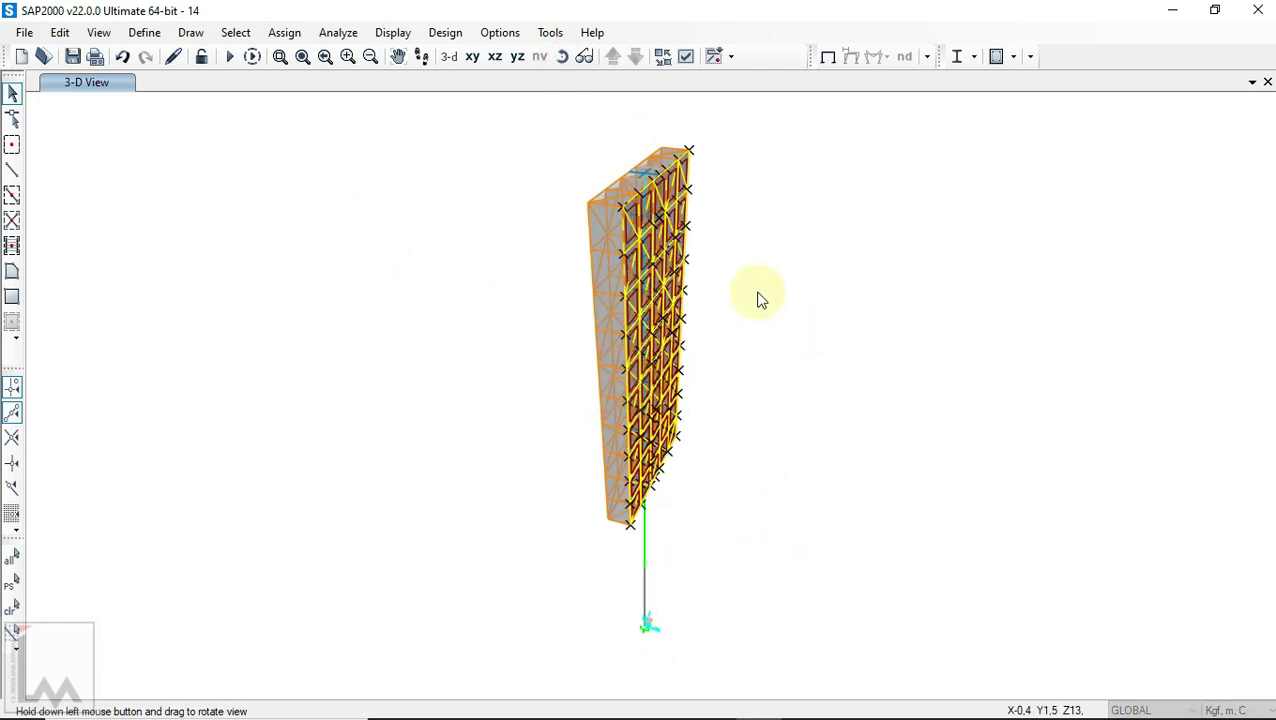
scroll(725, 254, up, 2)
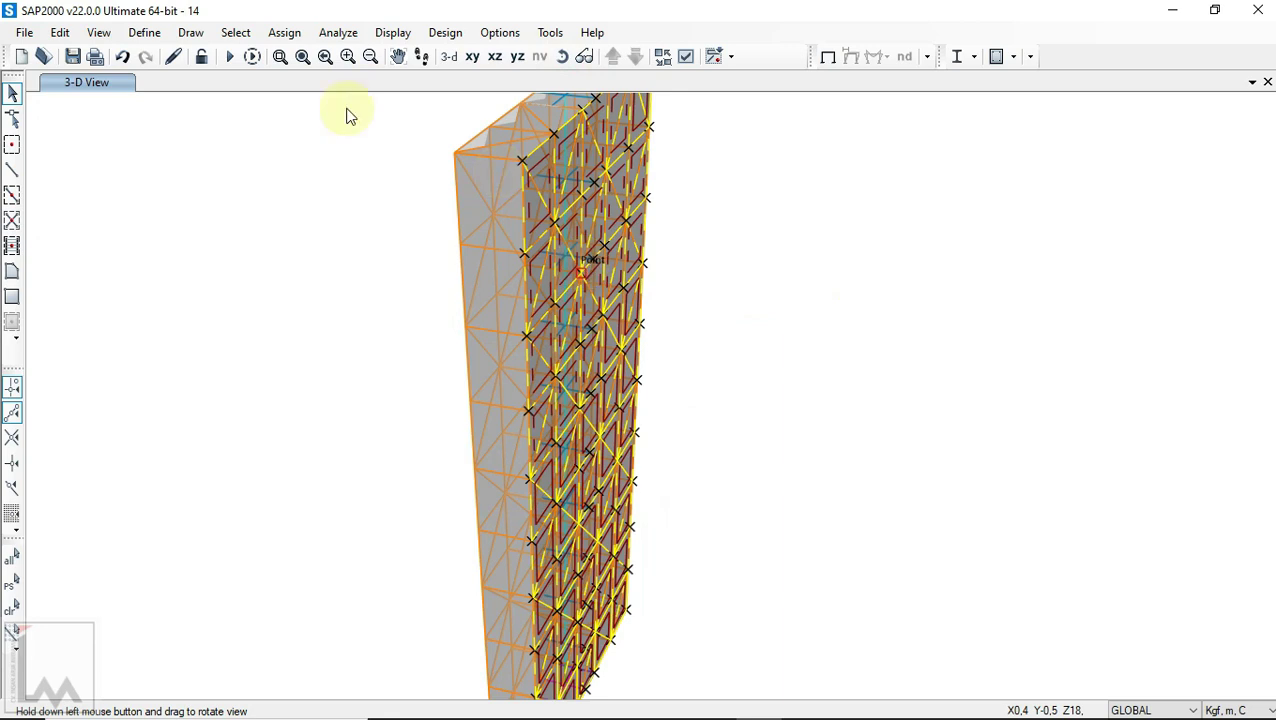
Step: Assign a two-way WIND X uniform-to-frame load of 38,63 kgf/m² in global X to the selected rear panels, rechecking the value in Materi 14.pdf
click(284, 32)
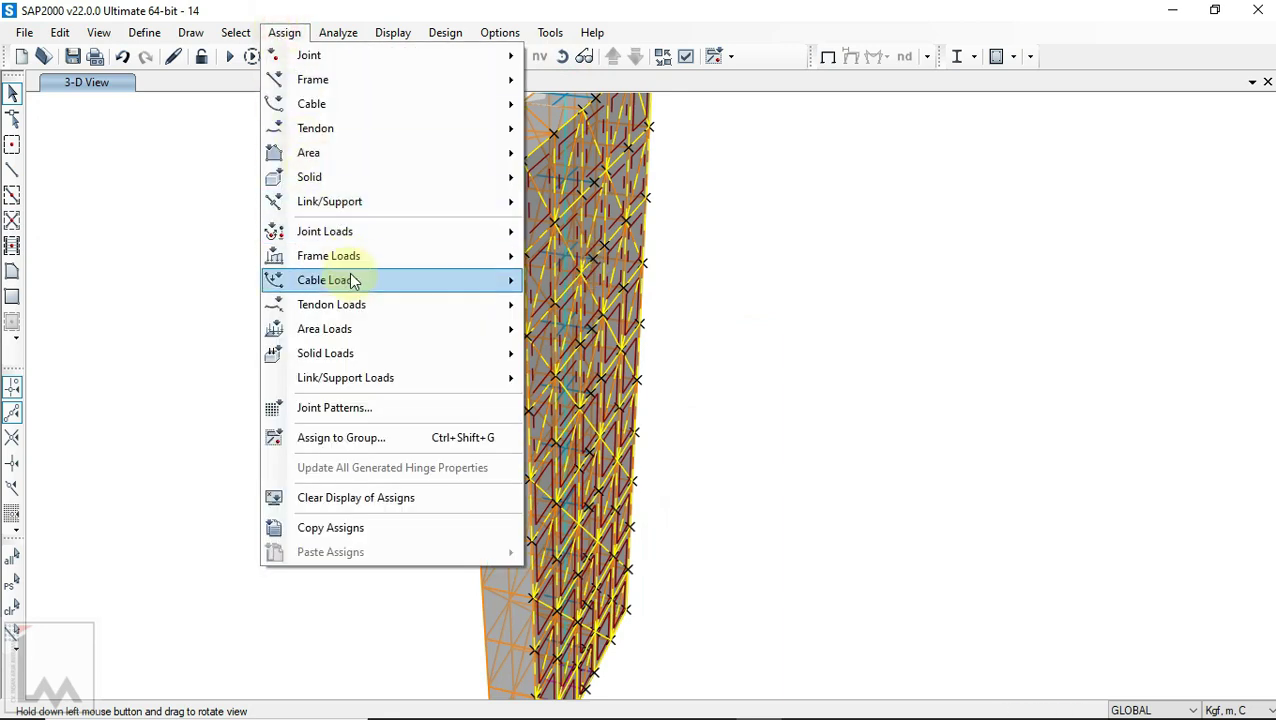
mouse_move(371, 336)
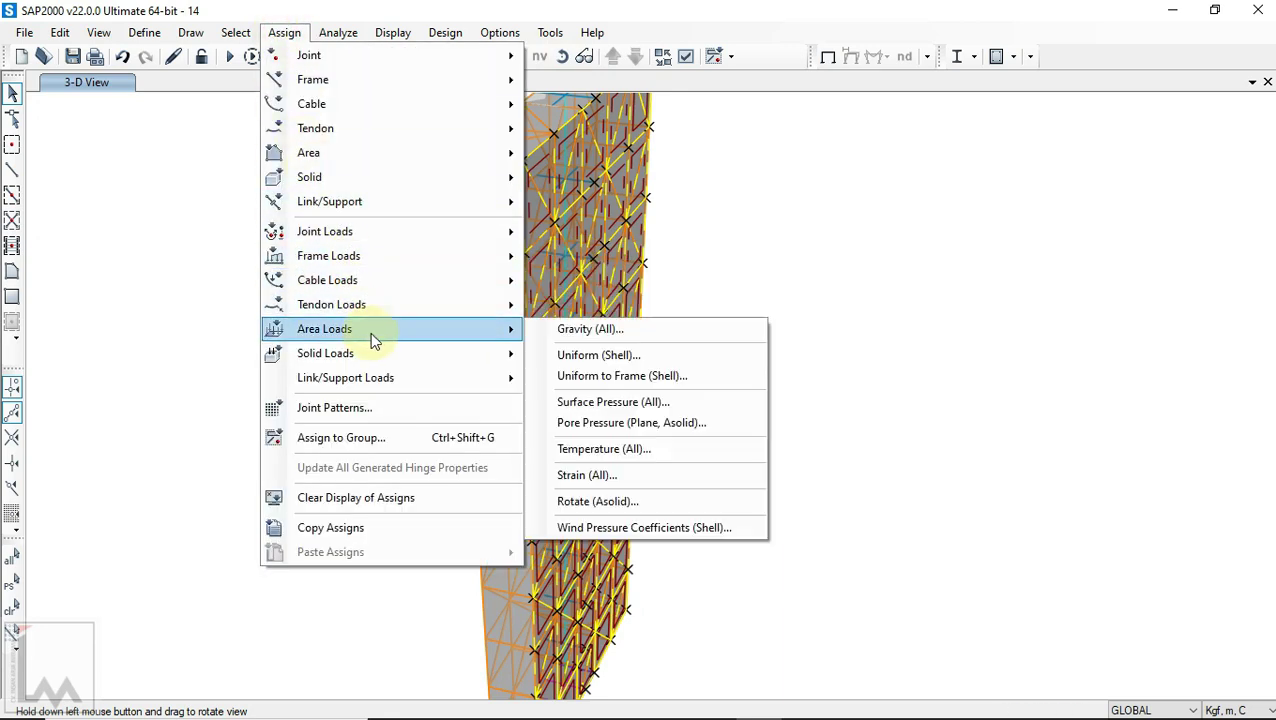
click(572, 376)
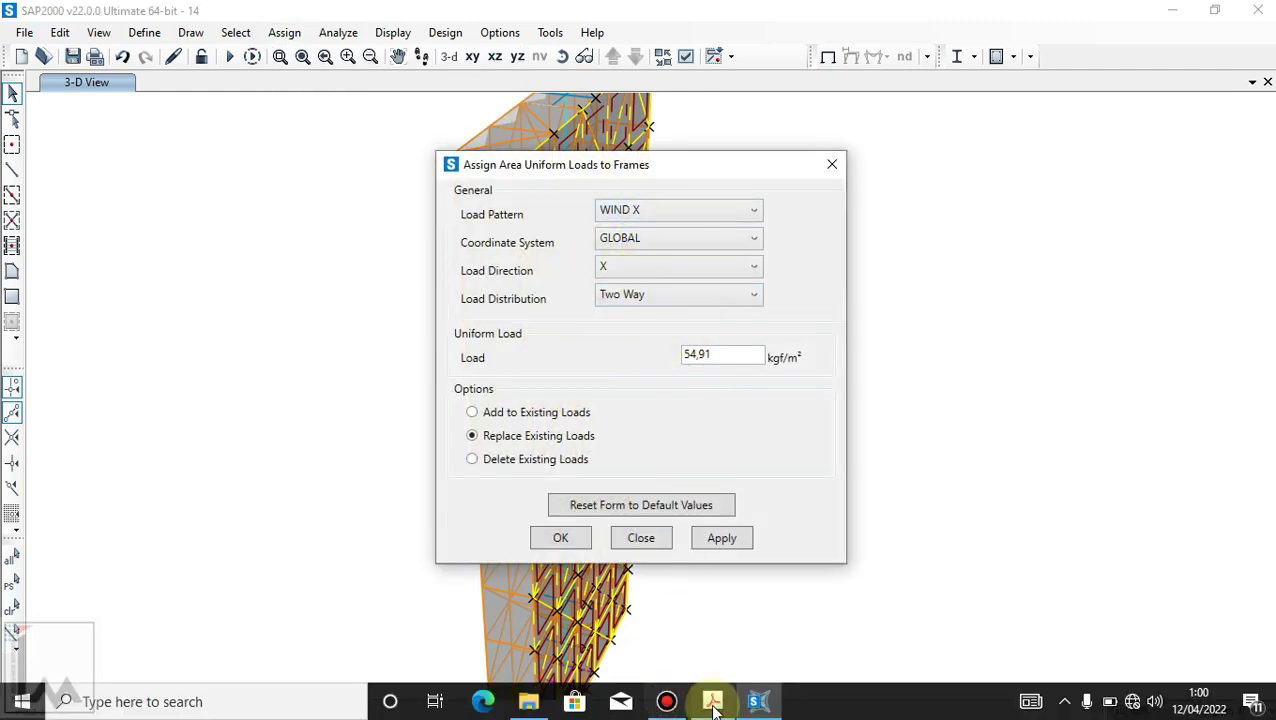
click(712, 700)
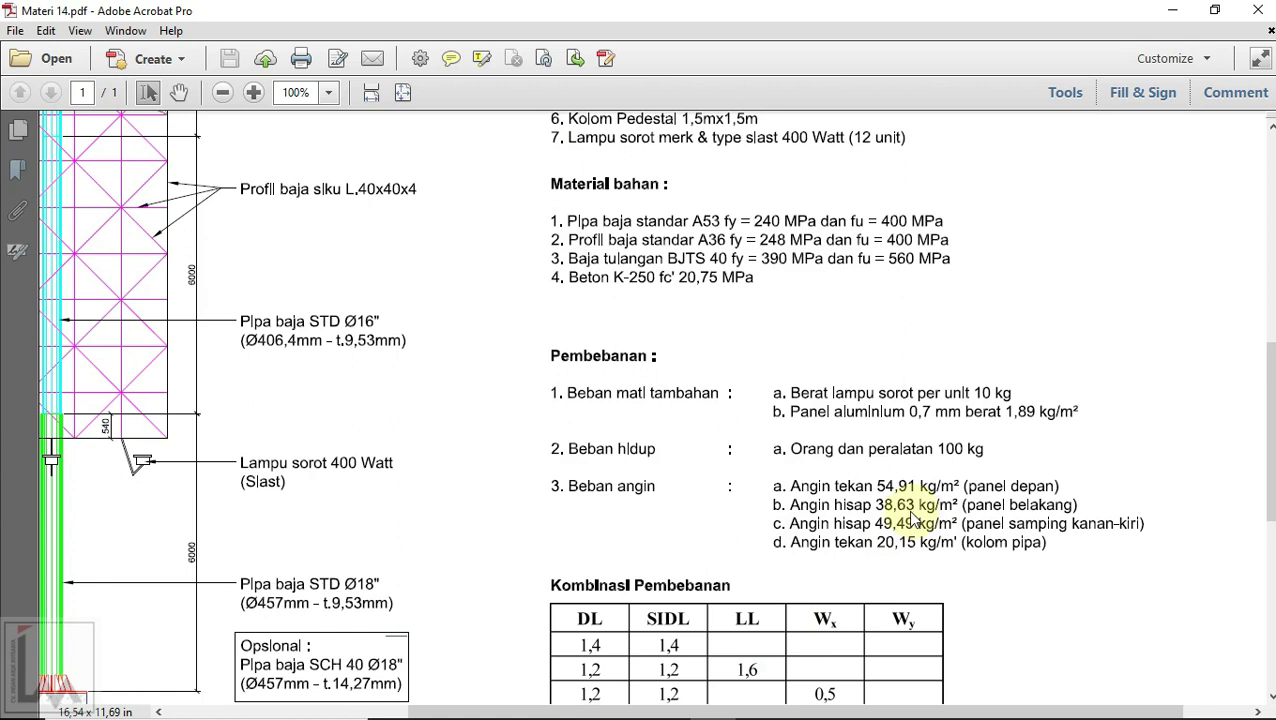
click(758, 701)
drag(739, 359, 643, 346)
text(38,63)
click(731, 539)
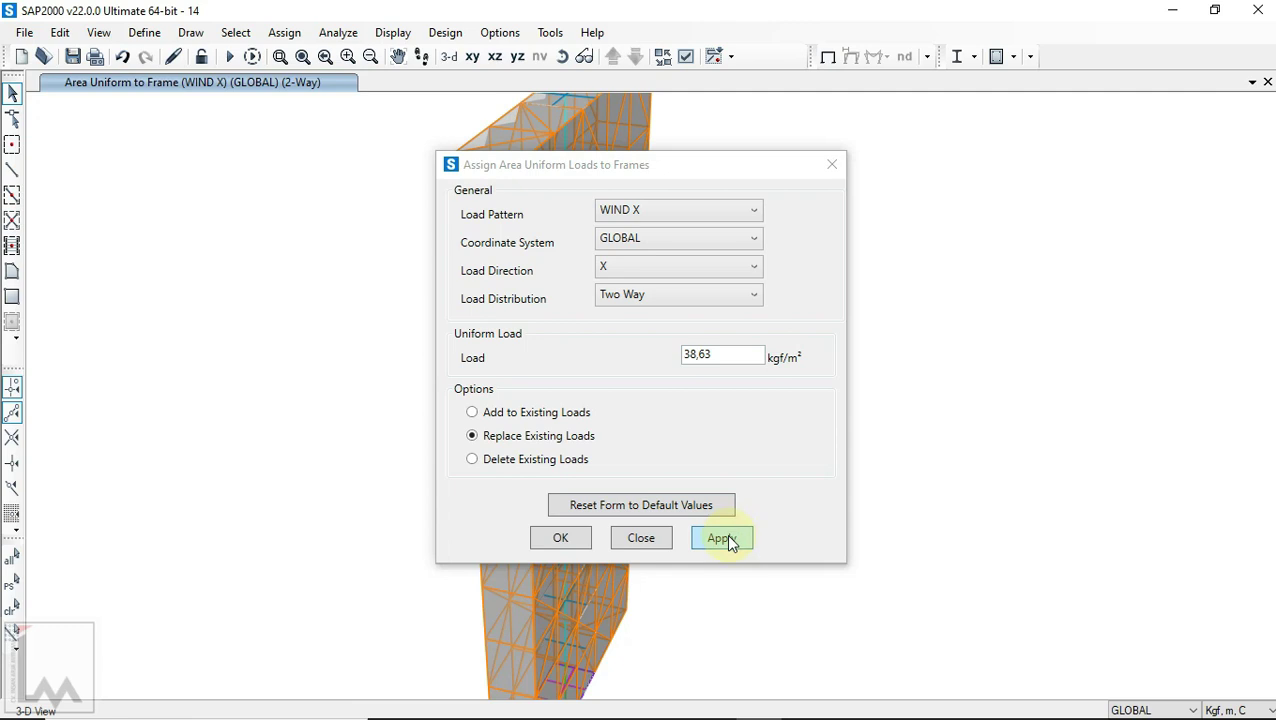
click(572, 538)
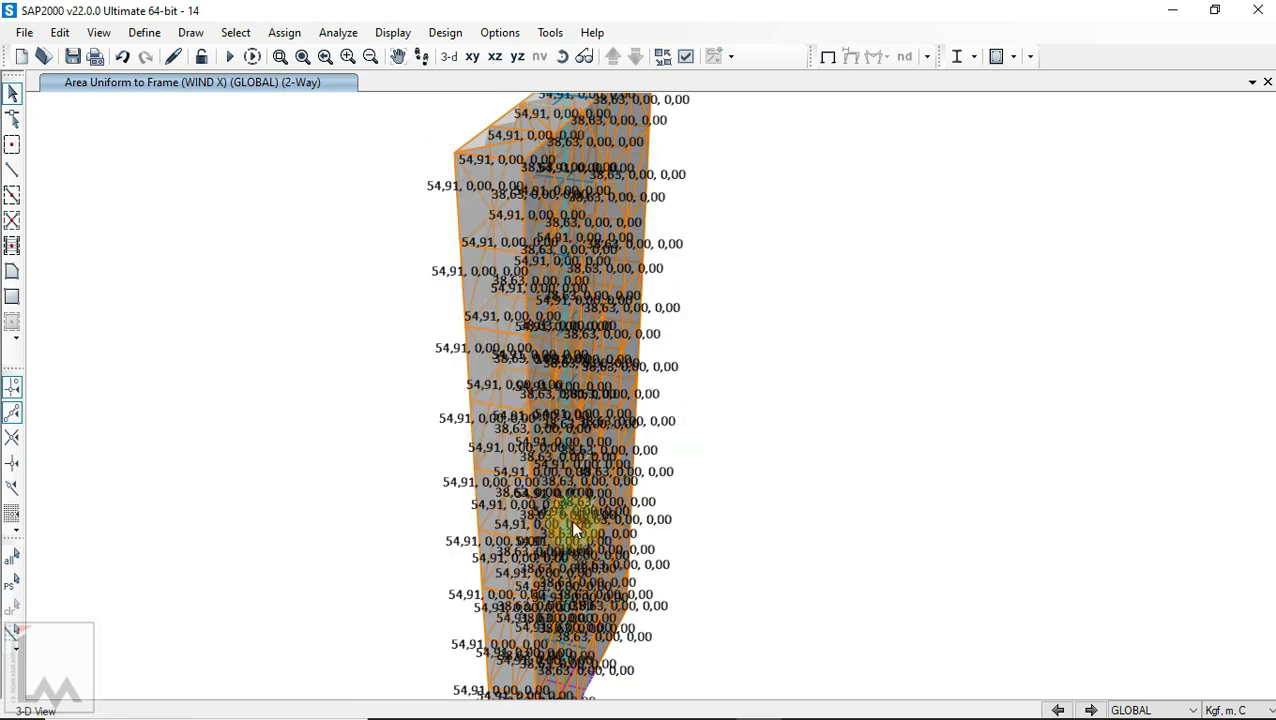
Step: Display the WIND X area loads on all objects as uniform loads to frames, using resultants and two-way distribution
scroll(519, 156, up, 3)
shift+middle_drag(537, 172, 563, 307)
scroll(563, 307, up, 1)
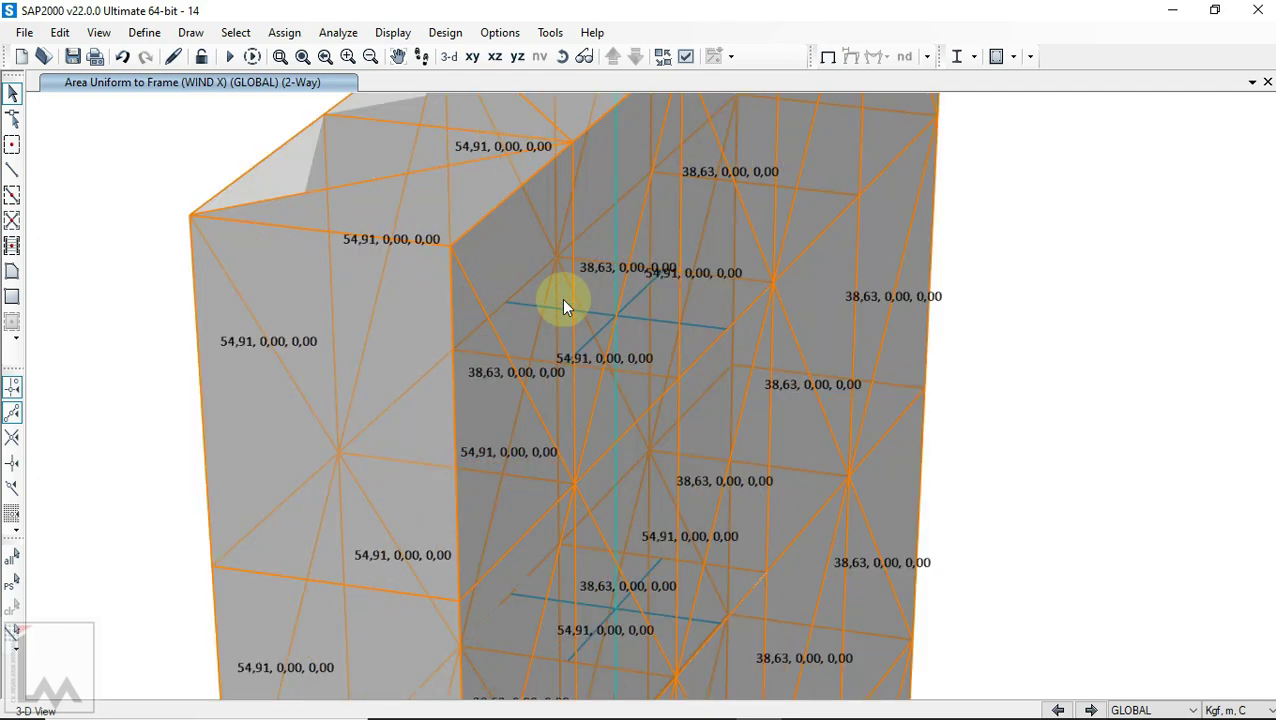
click(393, 32)
mouse_move(585, 130)
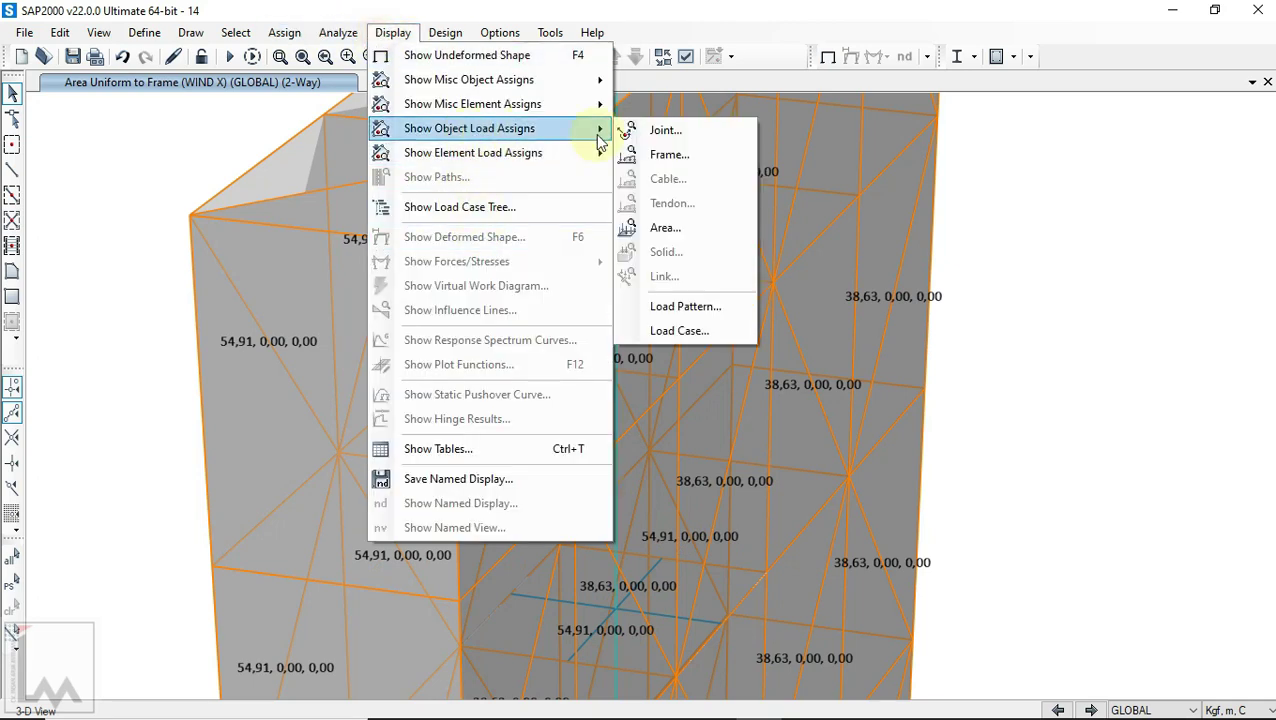
click(711, 302)
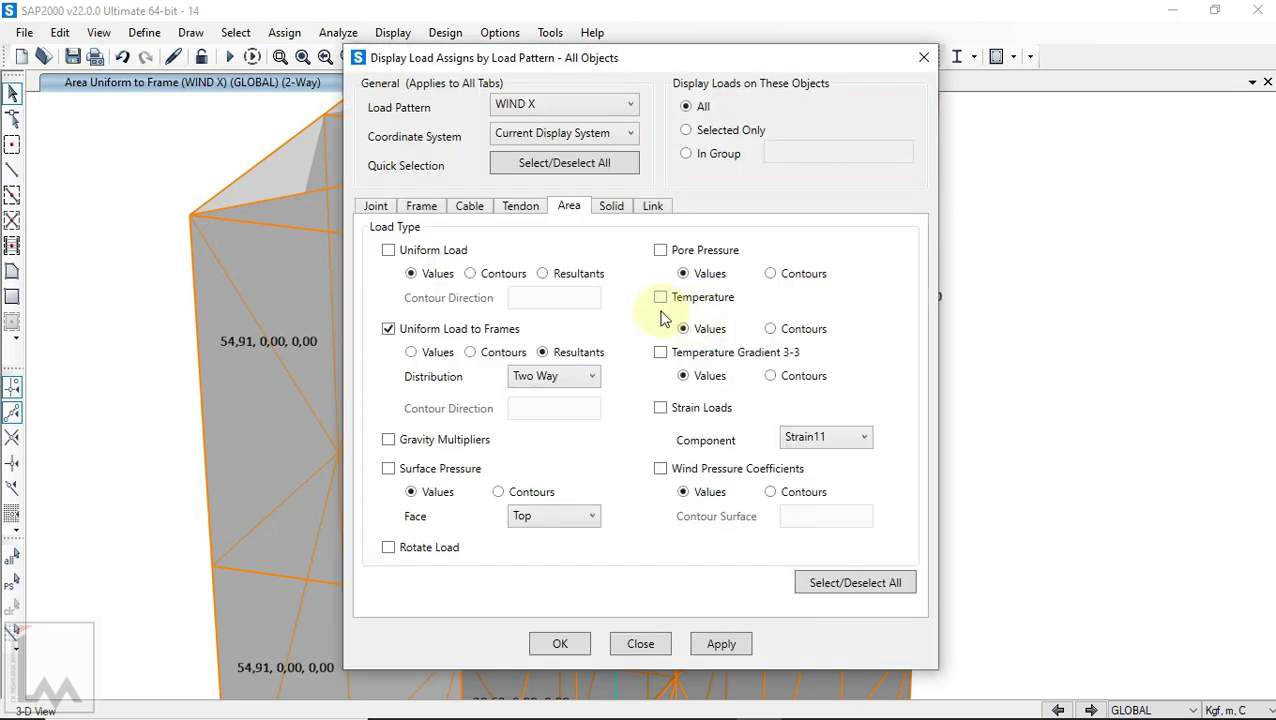
click(557, 643)
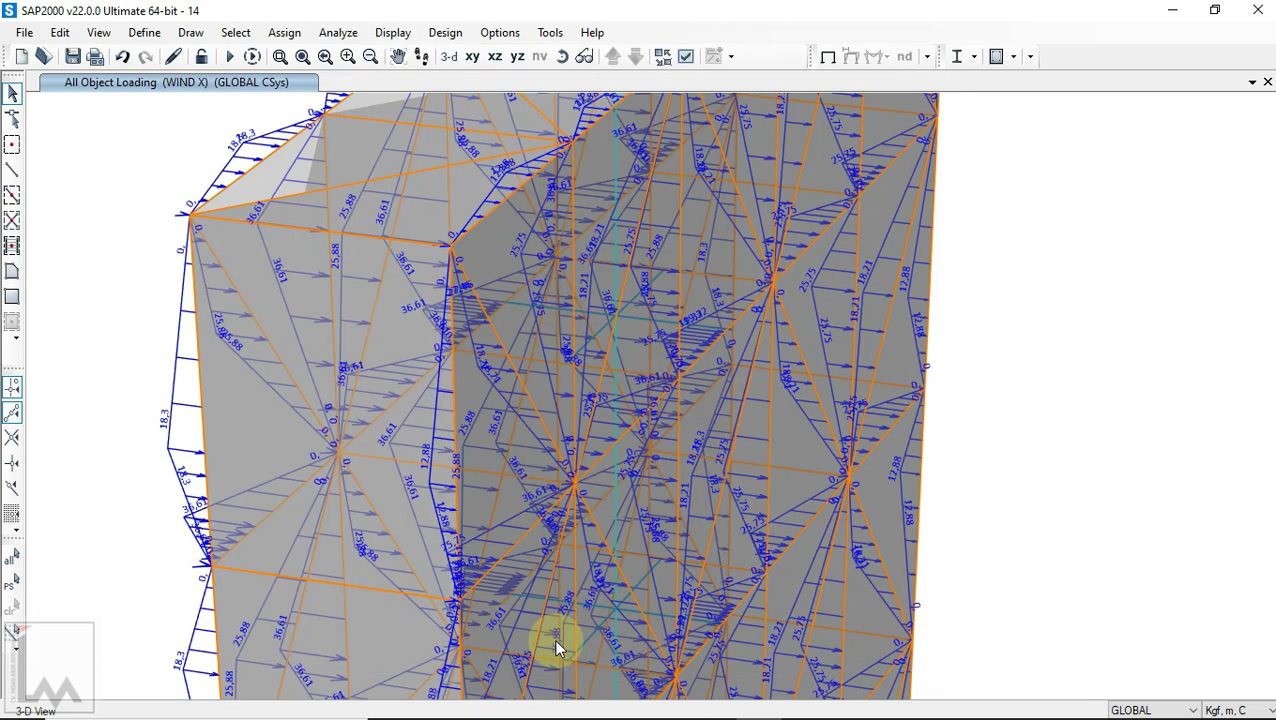
Step: Examine the WIND X load arrows on the front and rear panel faces from several angles, and return to the undeformed shape
click(580, 60)
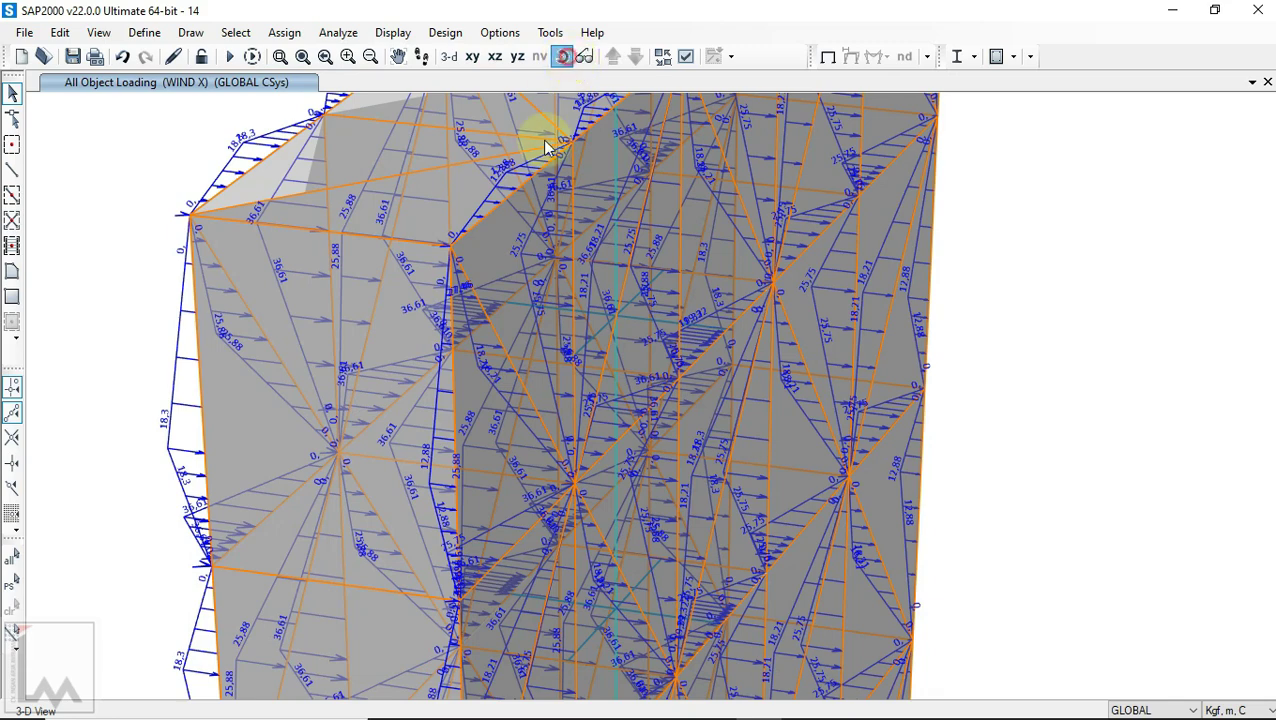
drag(627, 370, 786, 401)
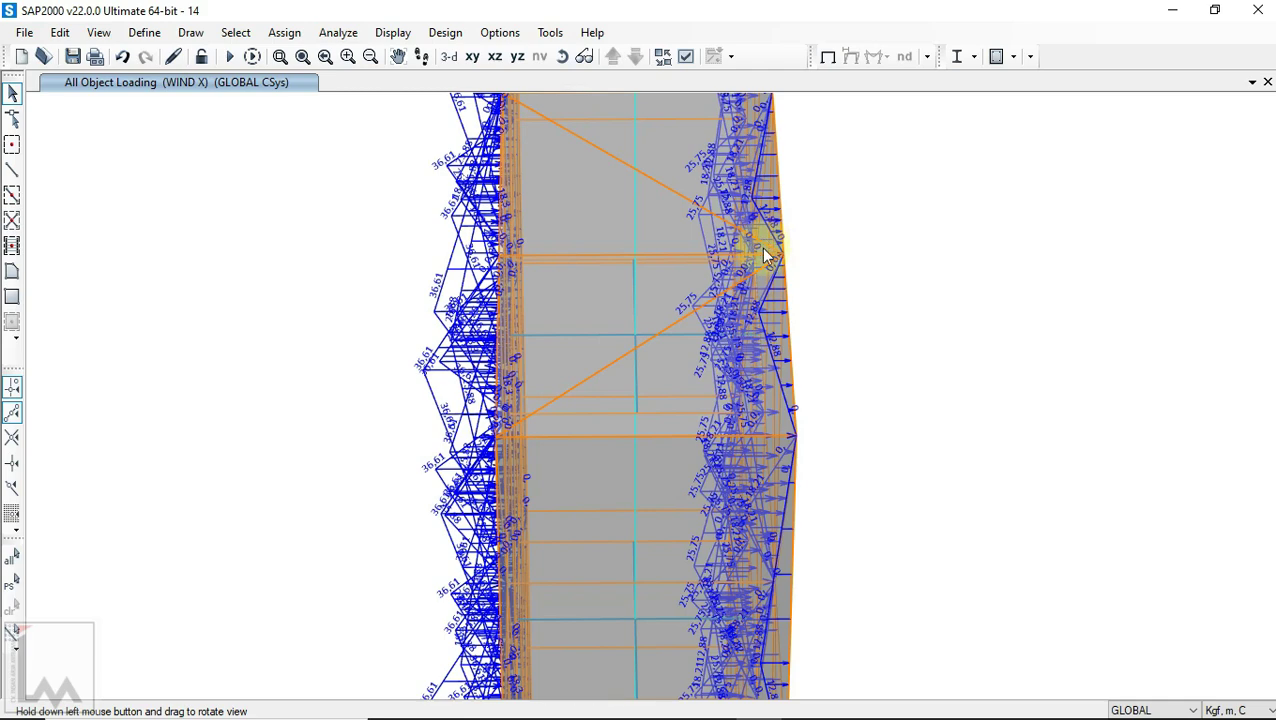
click(562, 57)
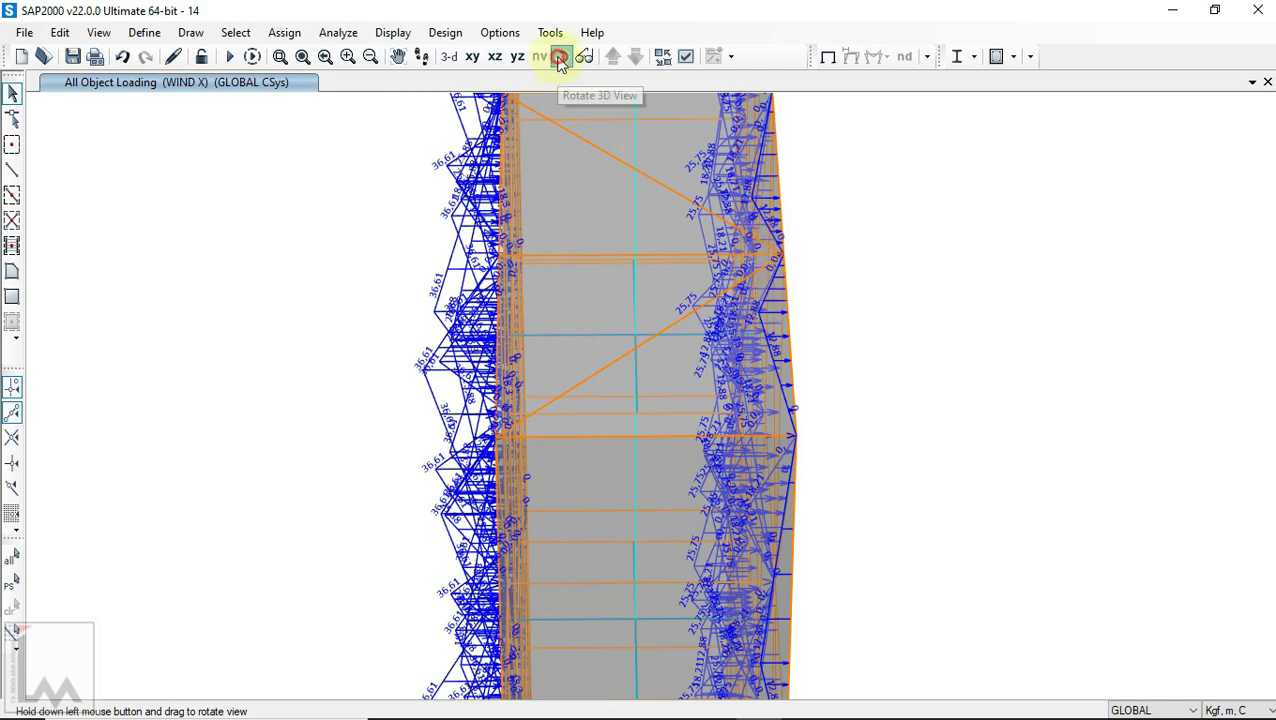
drag(900, 376, 730, 298)
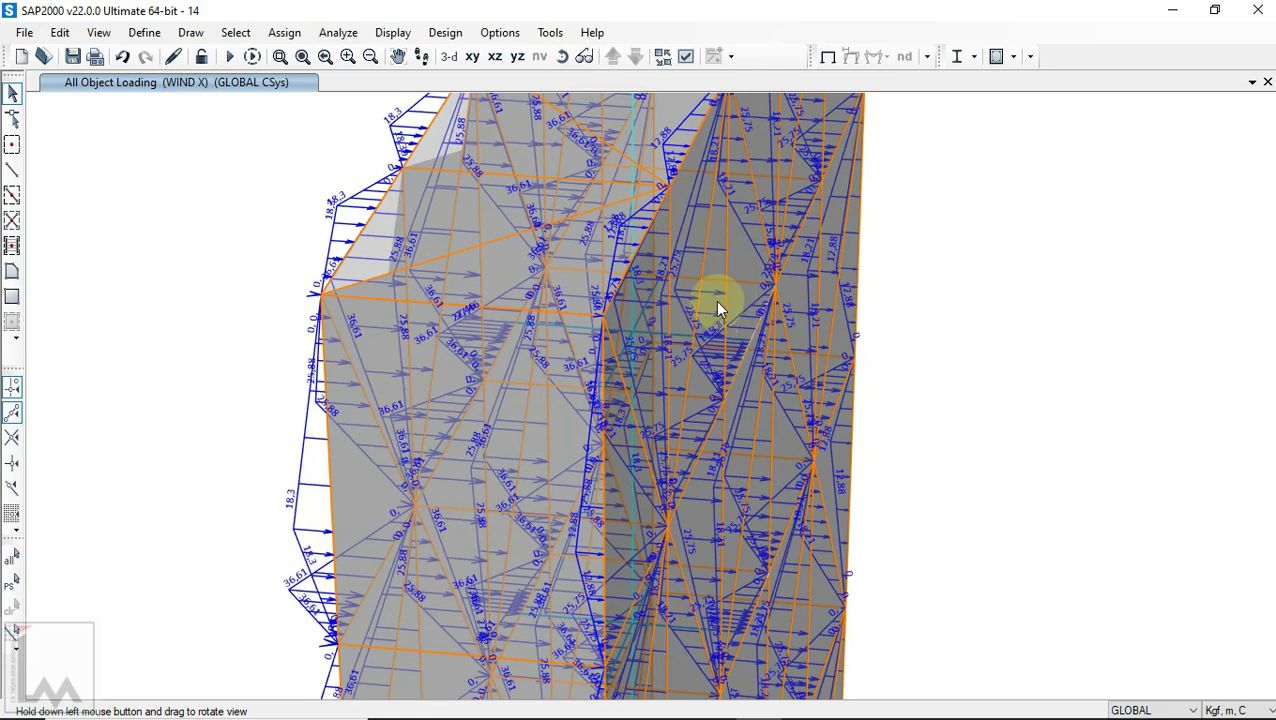
click(562, 57)
drag(930, 362, 312, 381)
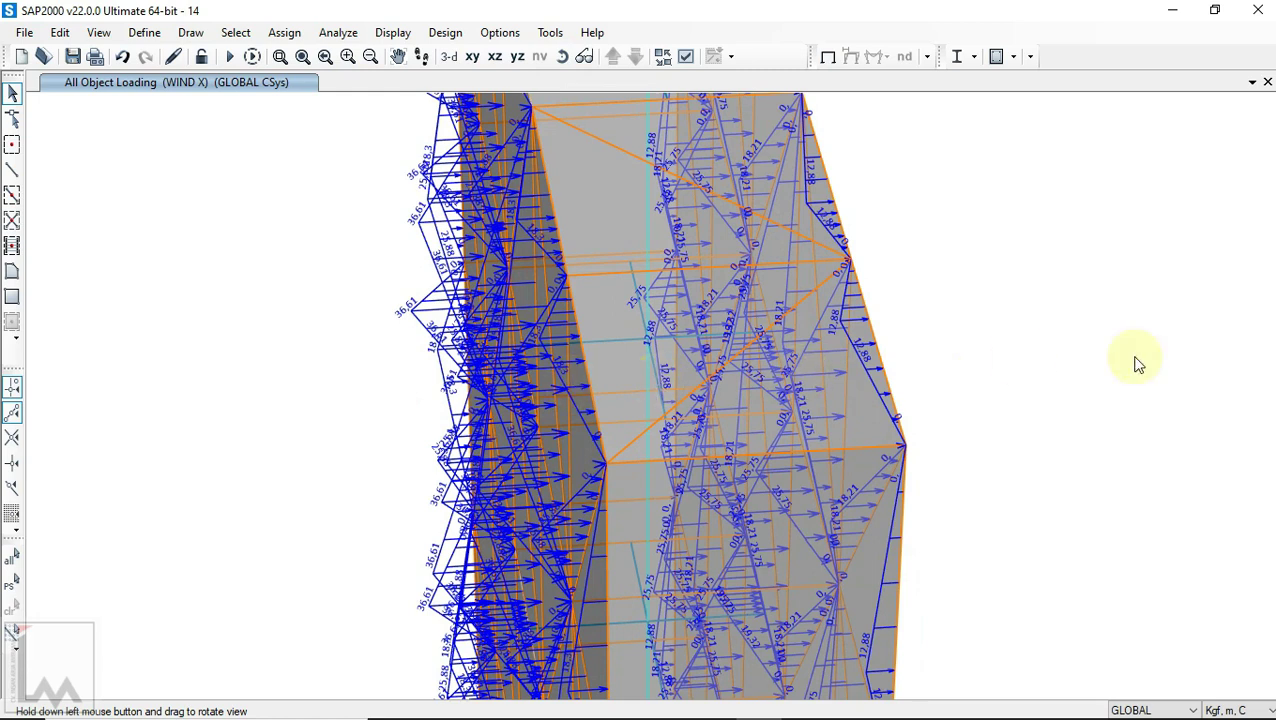
click(561, 57)
drag(1017, 327, 922, 322)
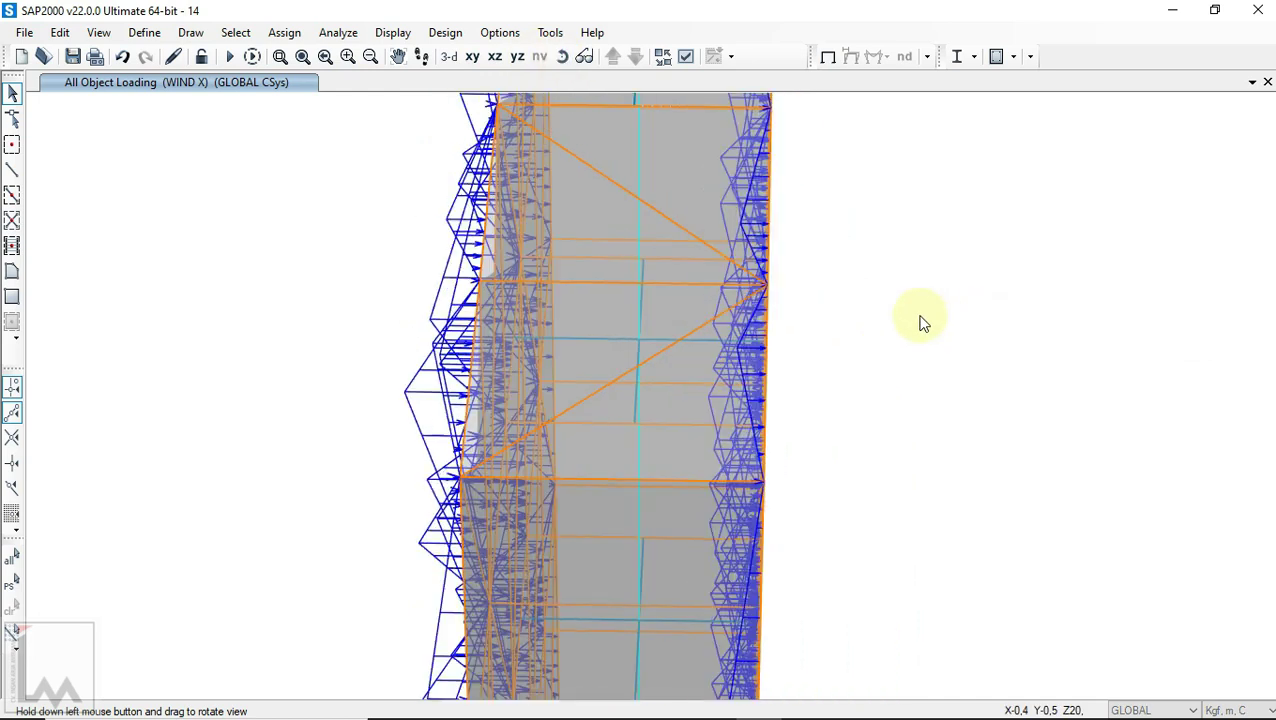
click(400, 34)
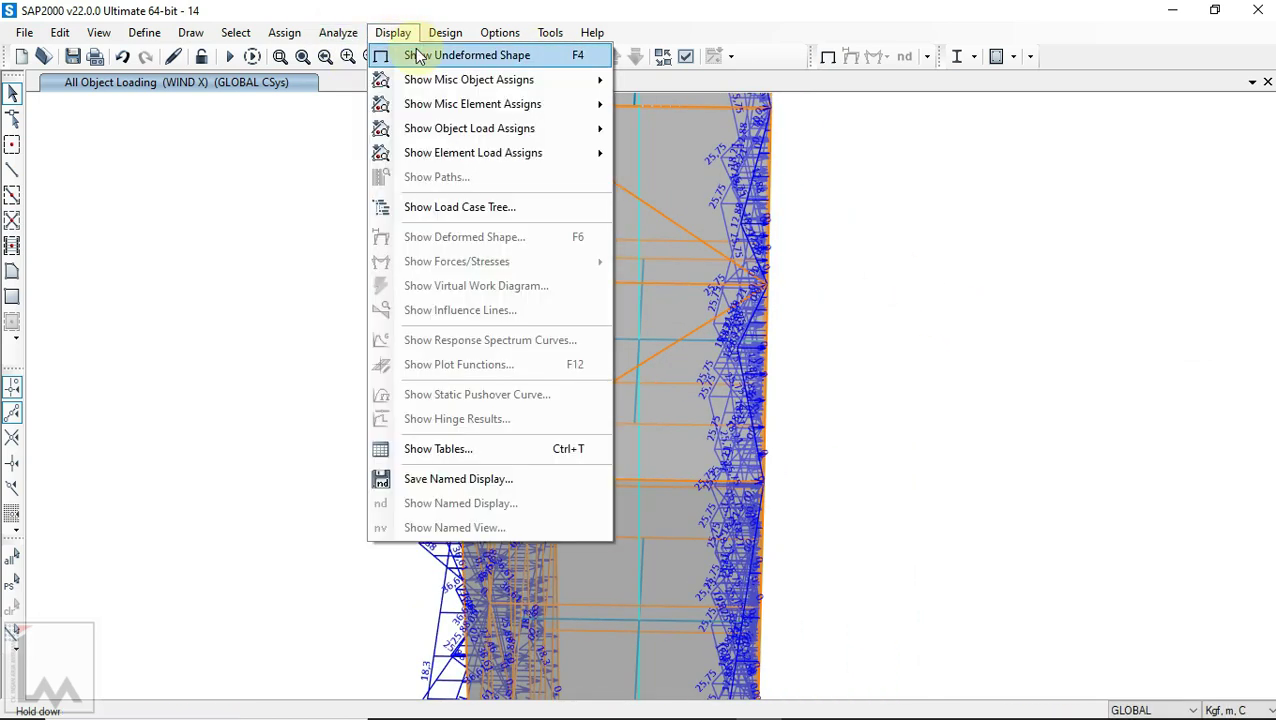
click(416, 52)
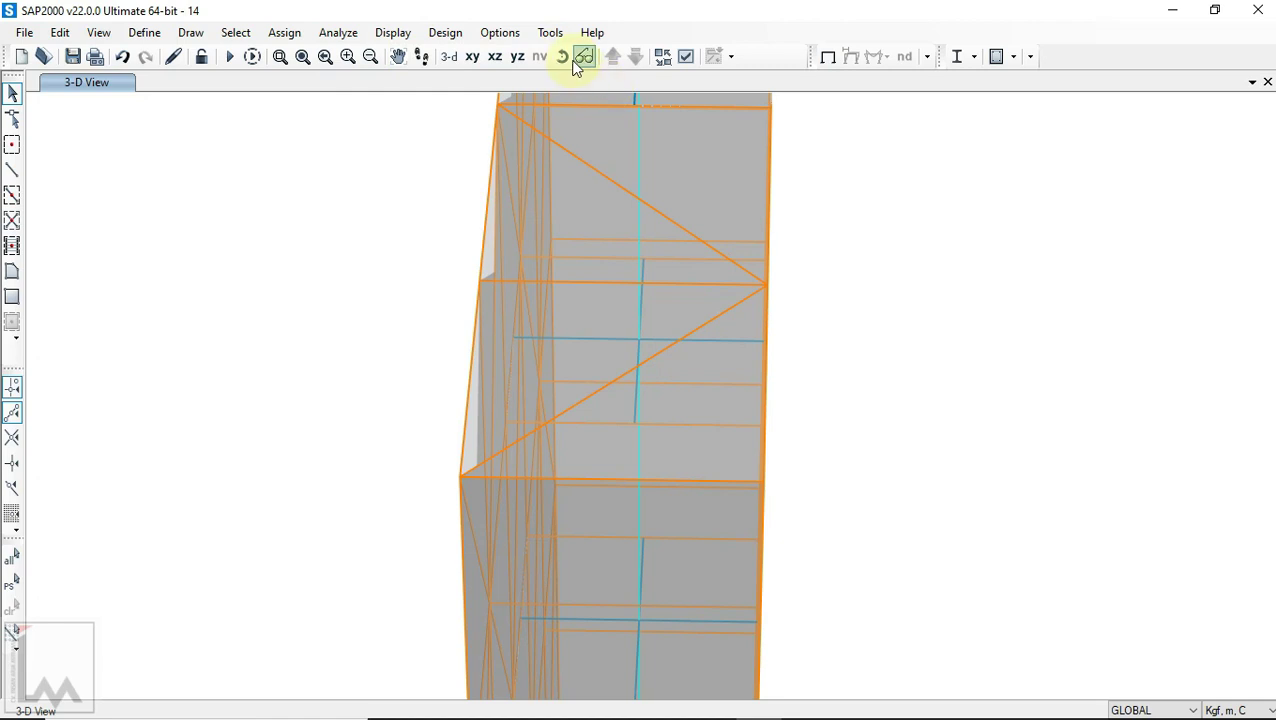
Step: Orbit to a near-frontal view of the tower's large face and window-select all objects on one narrow side face
click(562, 56)
drag(470, 282, 615, 278)
scroll(614, 277, down, 10)
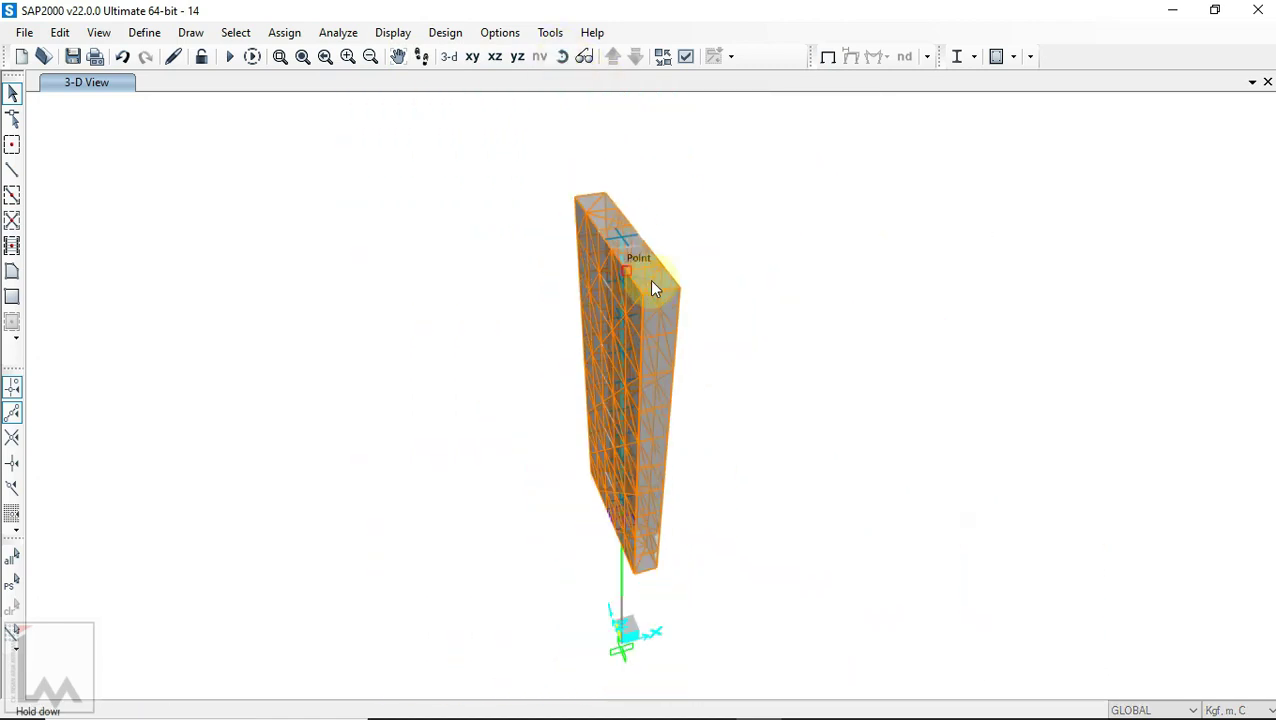
scroll(684, 358, up, 3)
click(562, 56)
drag(788, 388, 812, 452)
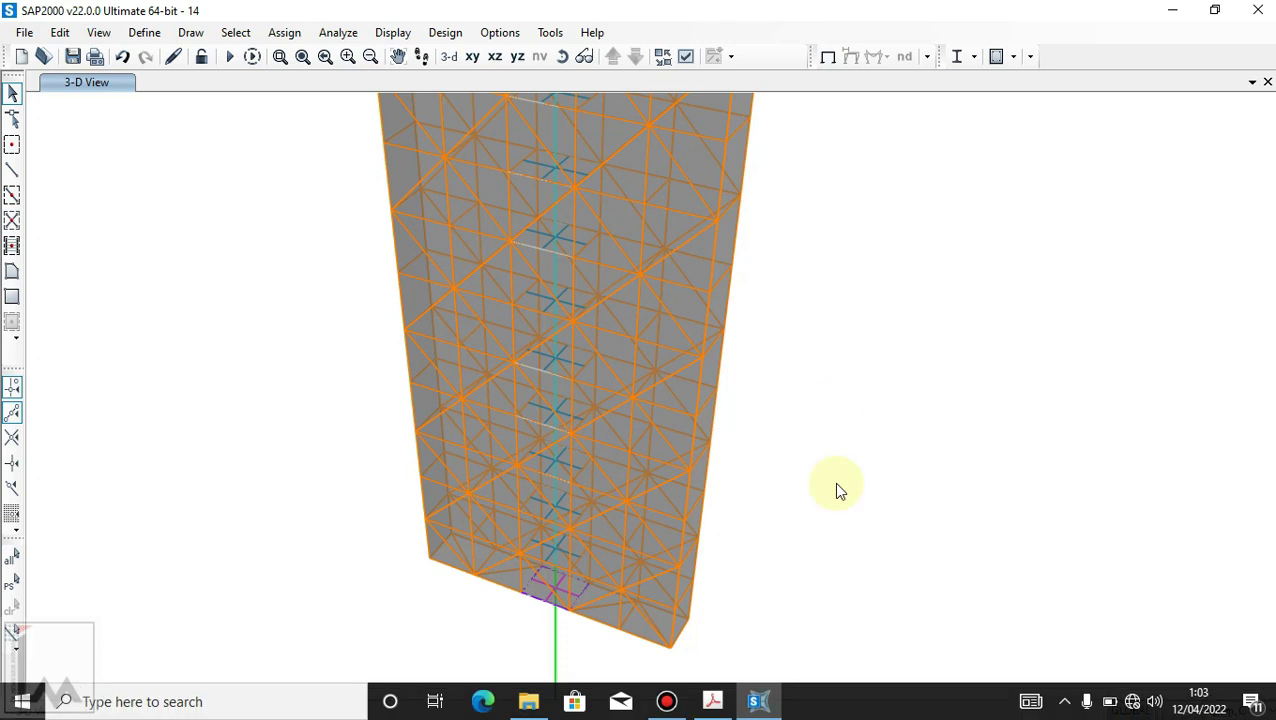
click(562, 56)
drag(786, 318, 838, 214)
scroll(838, 214, down, 3)
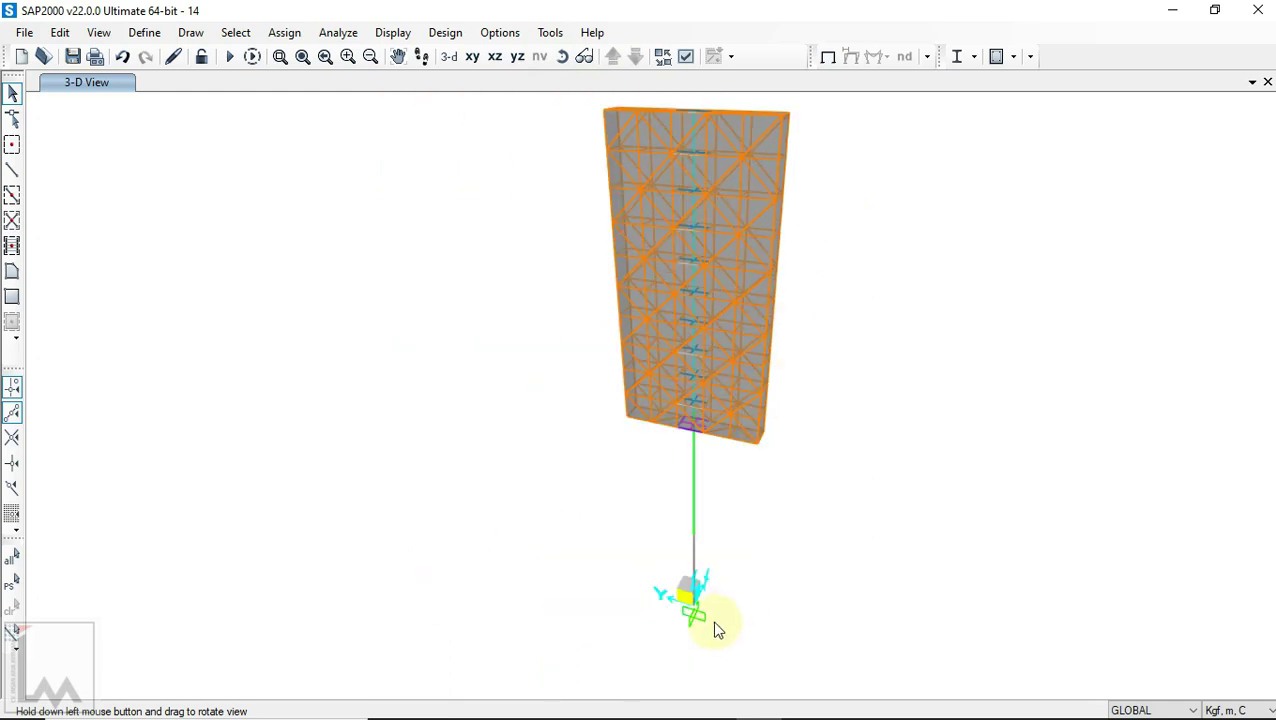
scroll(663, 598, up, 3)
scroll(639, 612, down, 3)
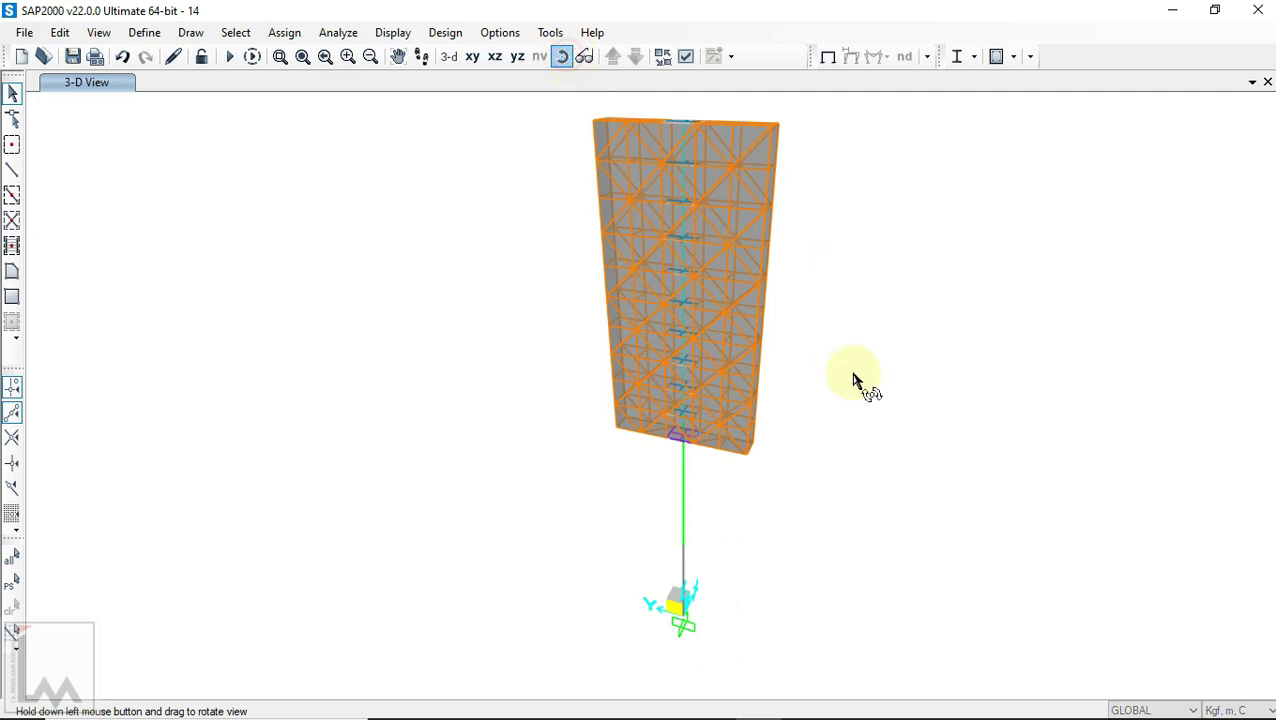
drag(906, 373, 1062, 320)
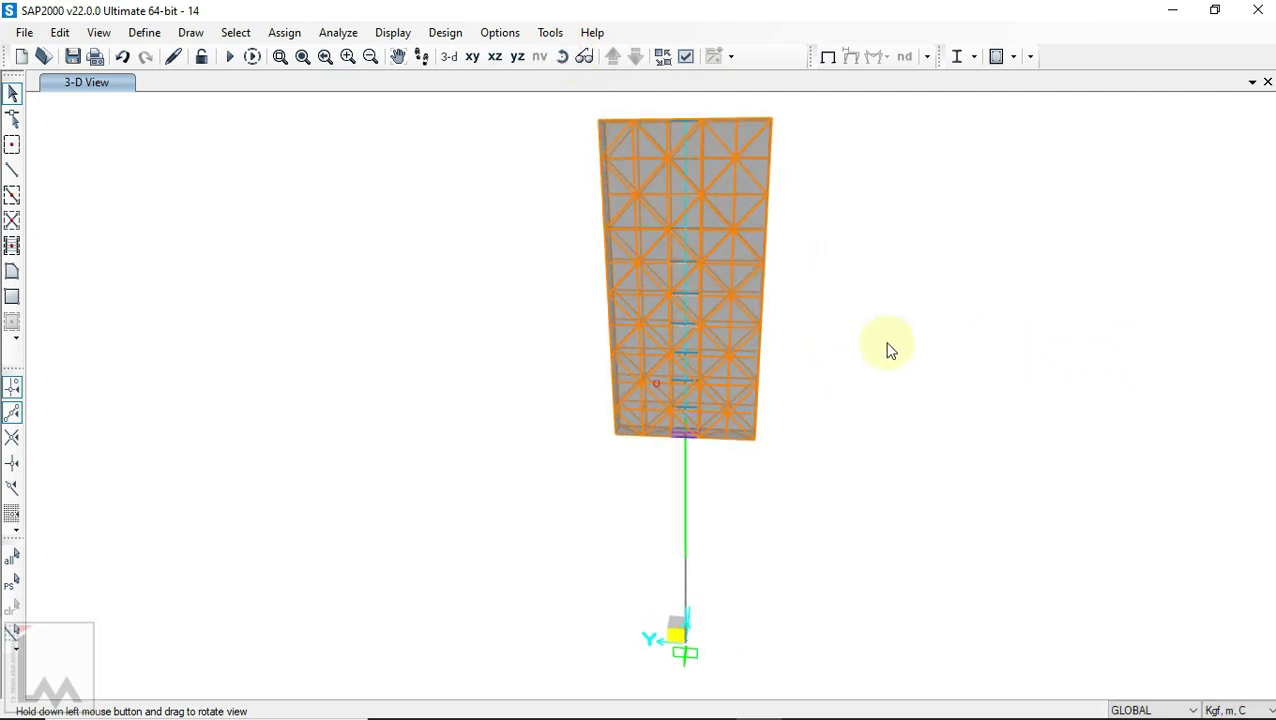
click(565, 57)
drag(769, 486, 786, 483)
drag(746, 101, 818, 575)
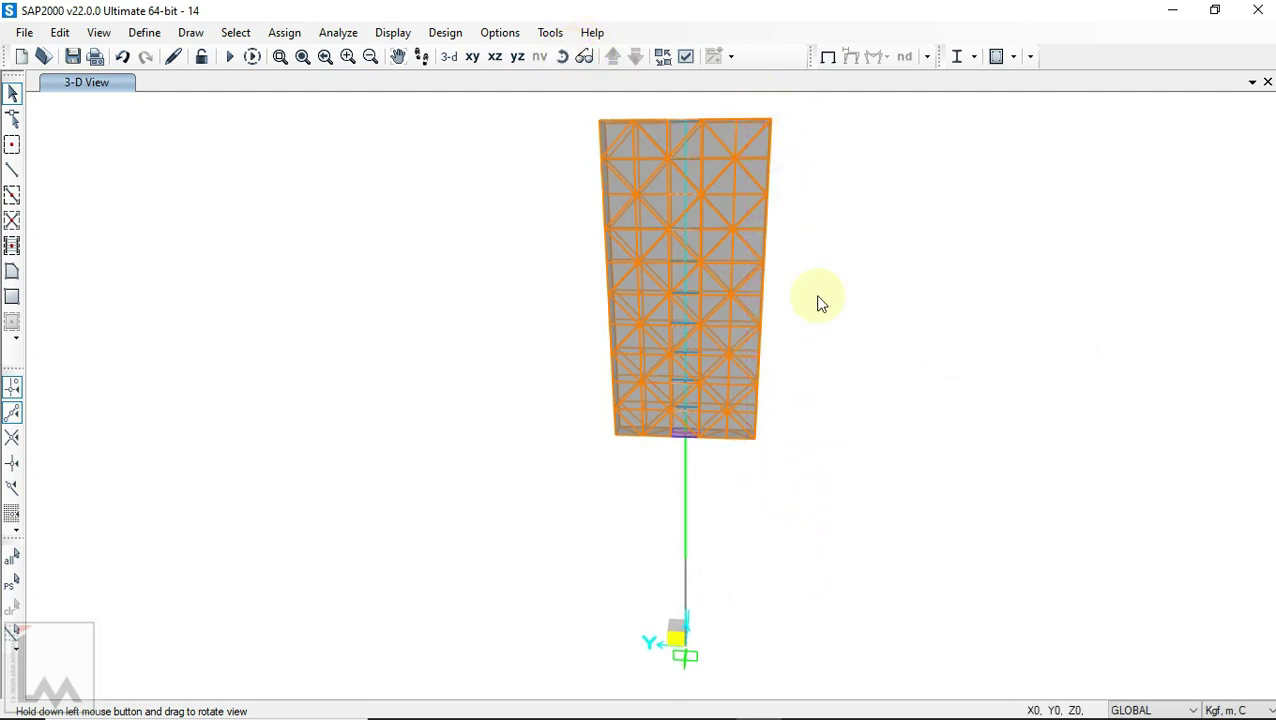
Step: Inspect the selected side panels, check the side-panel wind suction in Materi 14.pdf, and return to SAP2000
click(558, 62)
drag(843, 373, 848, 238)
scroll(843, 248, up, 2)
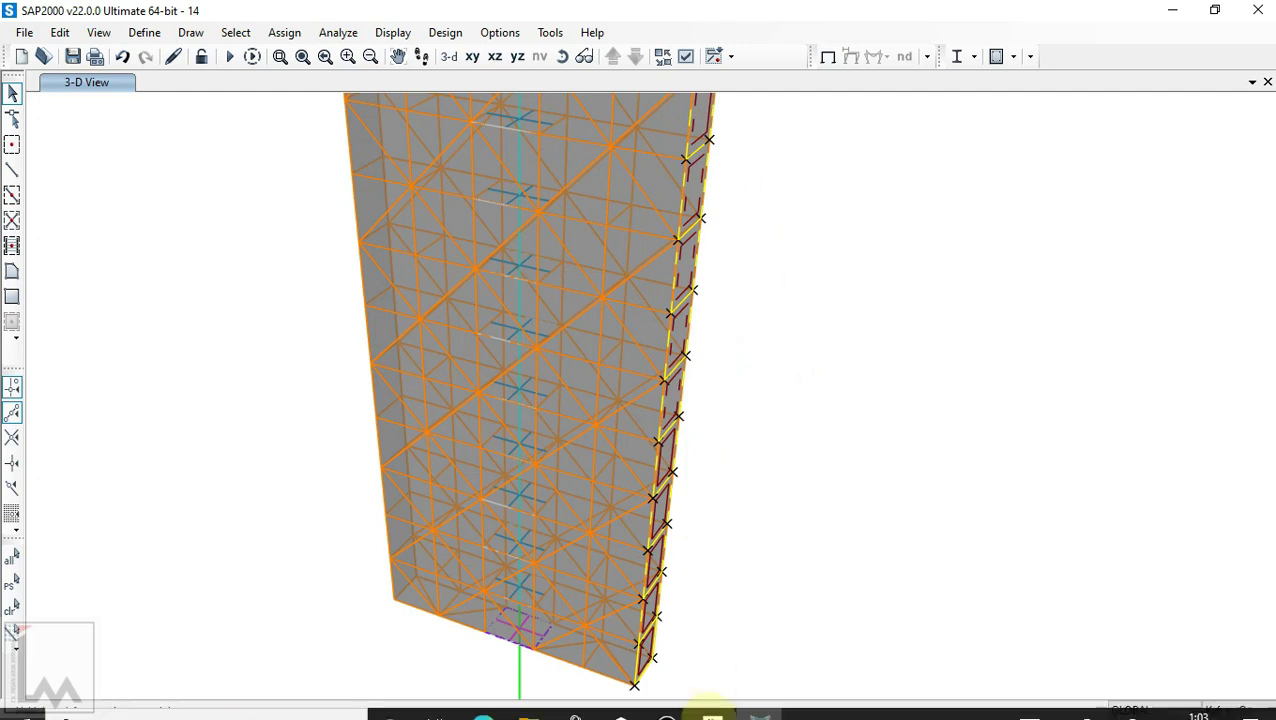
click(713, 701)
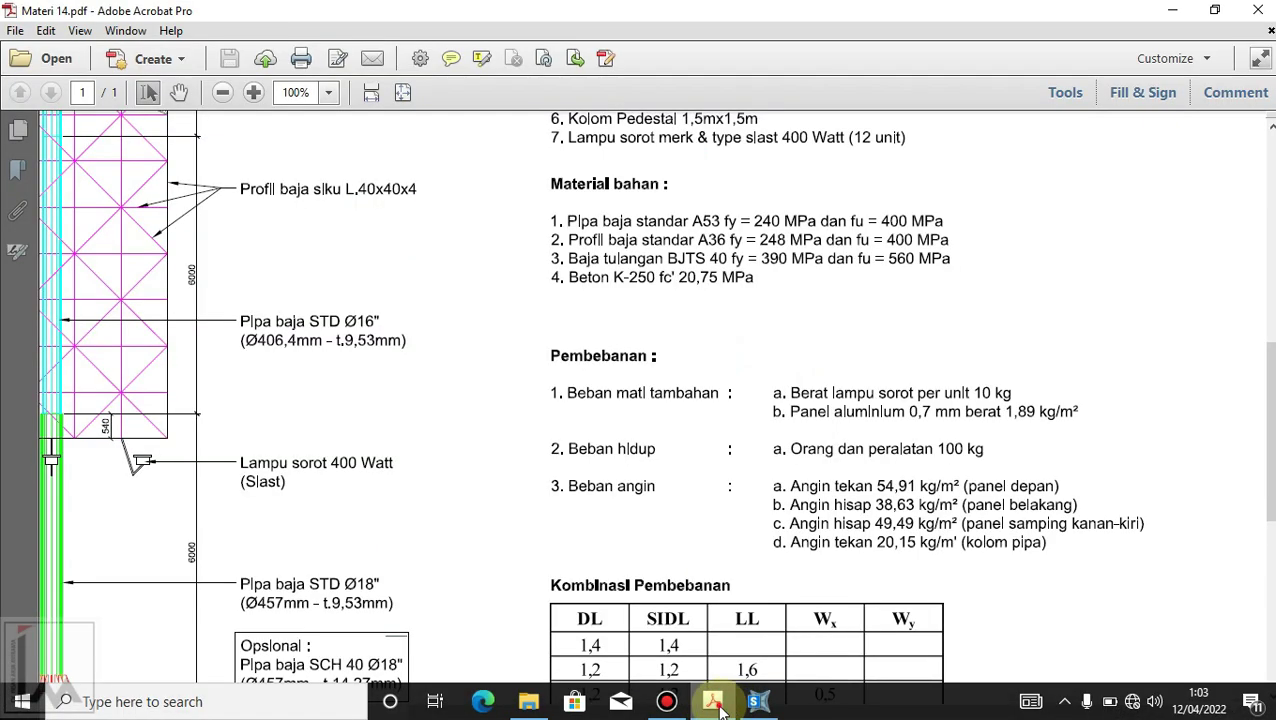
click(716, 703)
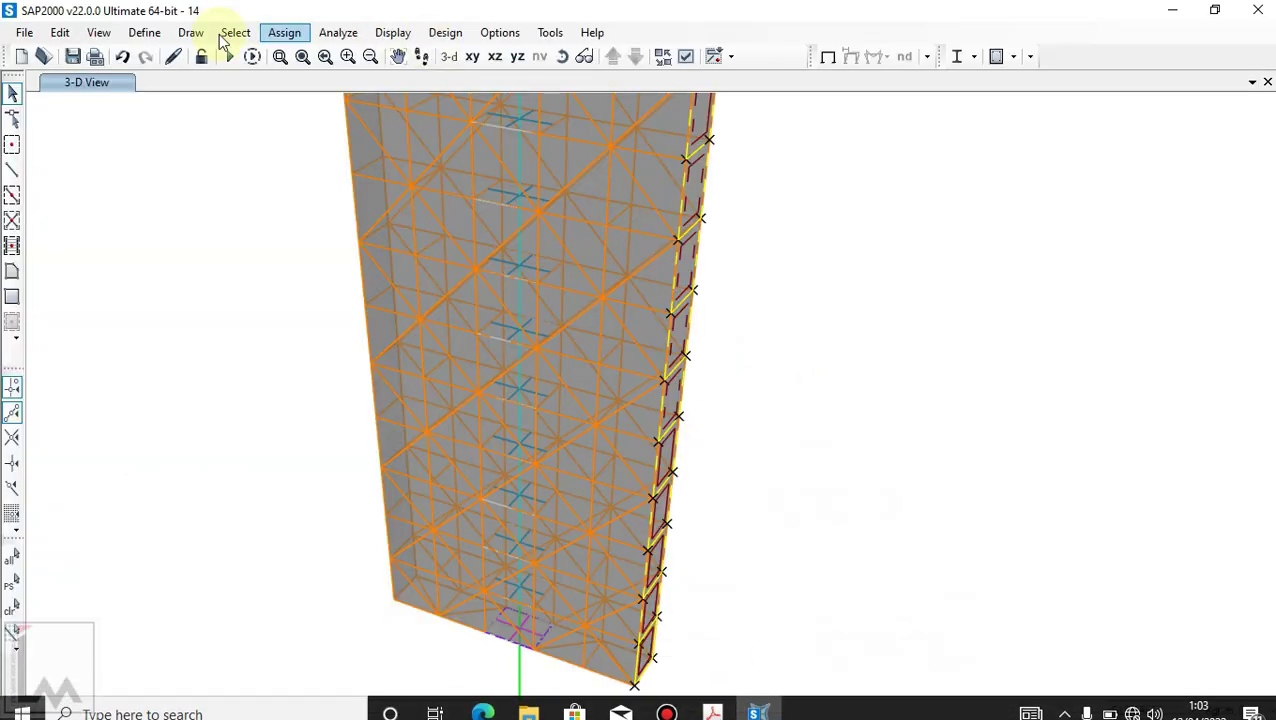
Step: Assign a two-way WIND Y uniform-to-frame load of 49,49 kgf/m² in global Y to the selected side panels
click(280, 36)
mouse_move(356, 260)
mouse_move(358, 330)
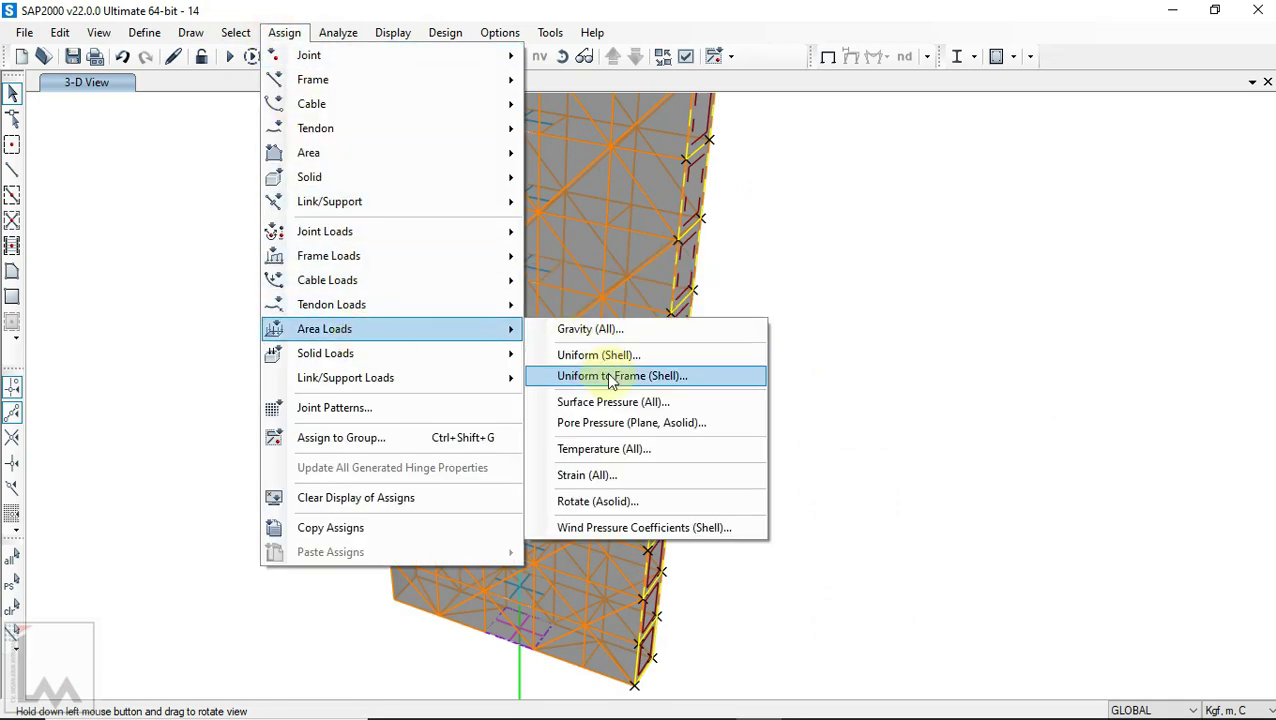
click(611, 378)
click(655, 208)
click(643, 307)
click(640, 267)
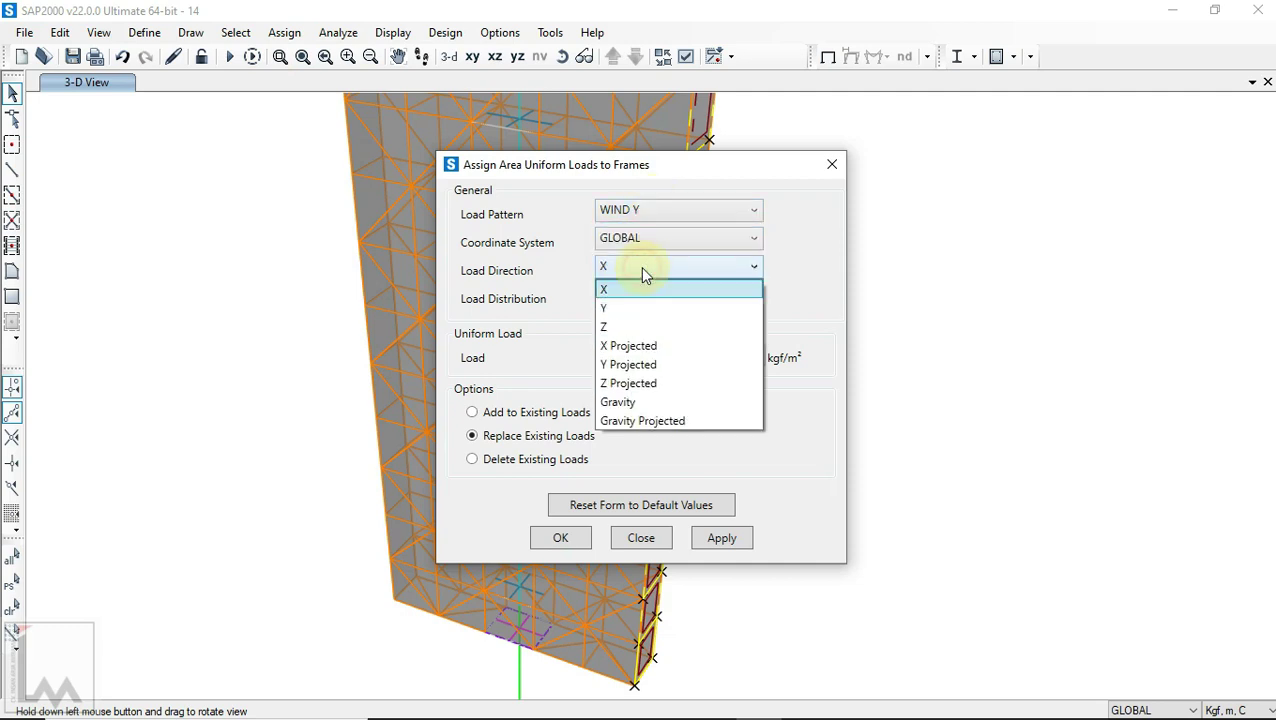
click(625, 310)
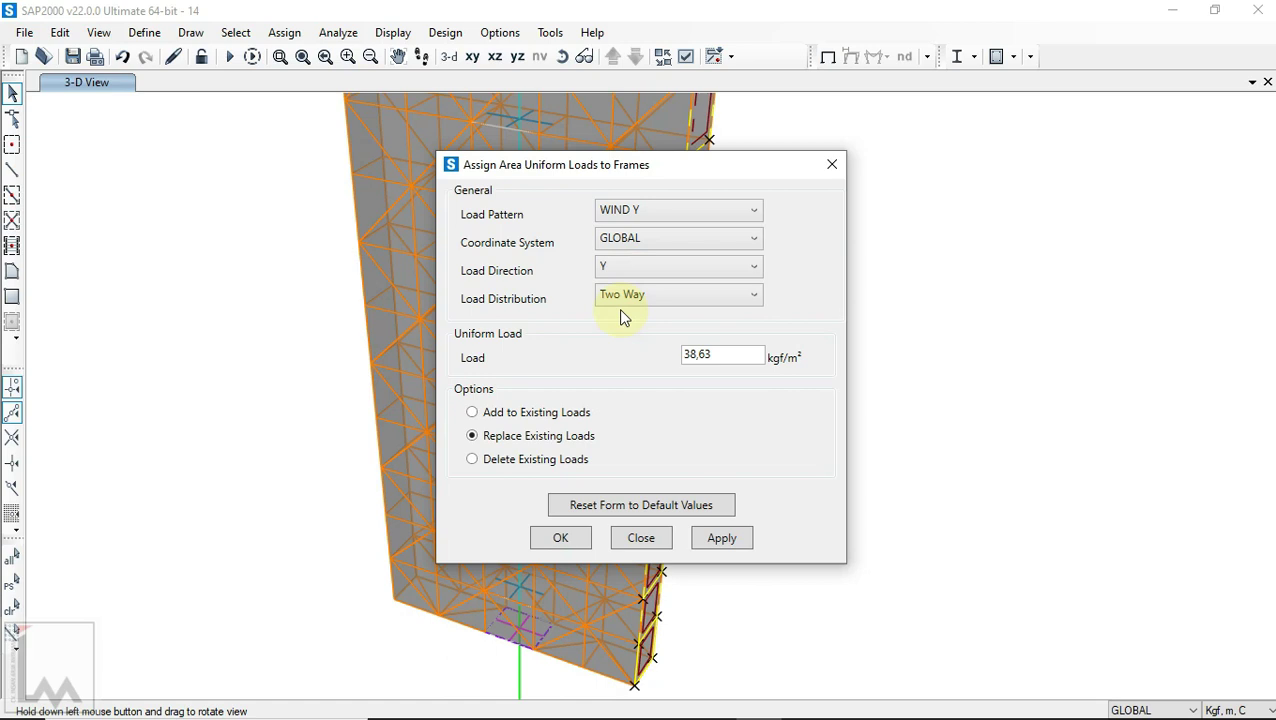
double_click(730, 358)
text(49,49)
click(721, 540)
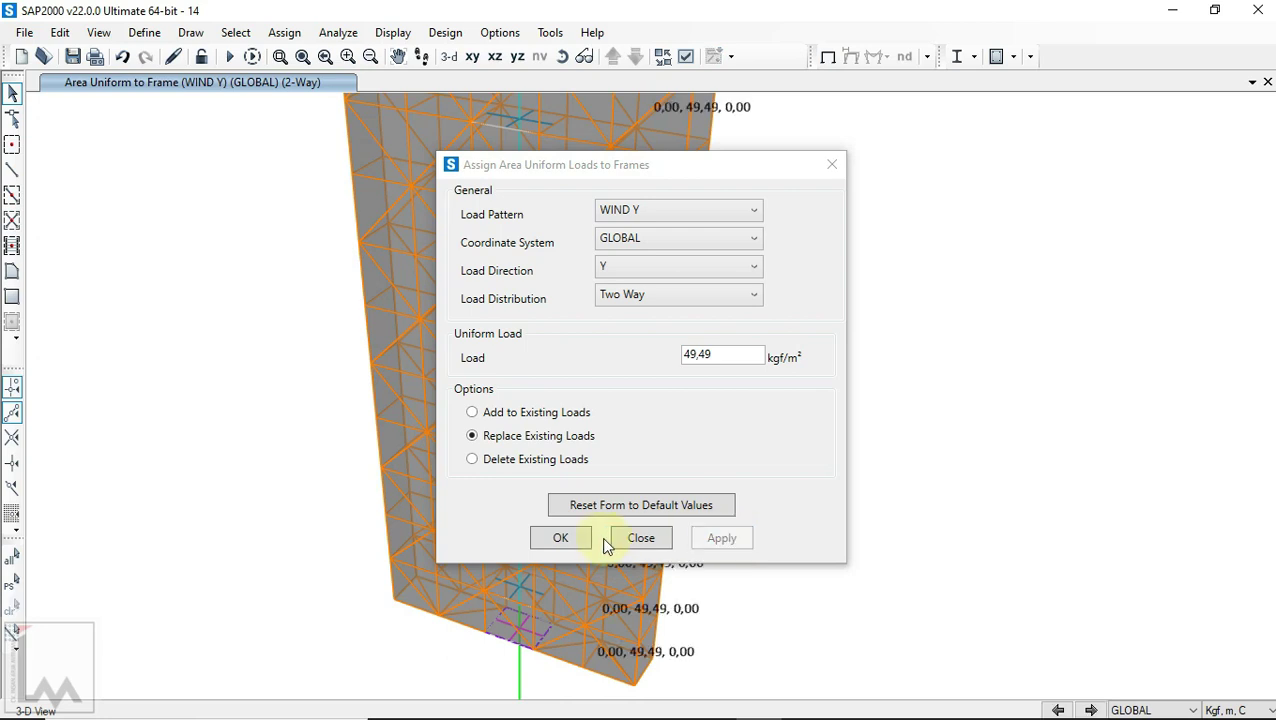
click(578, 539)
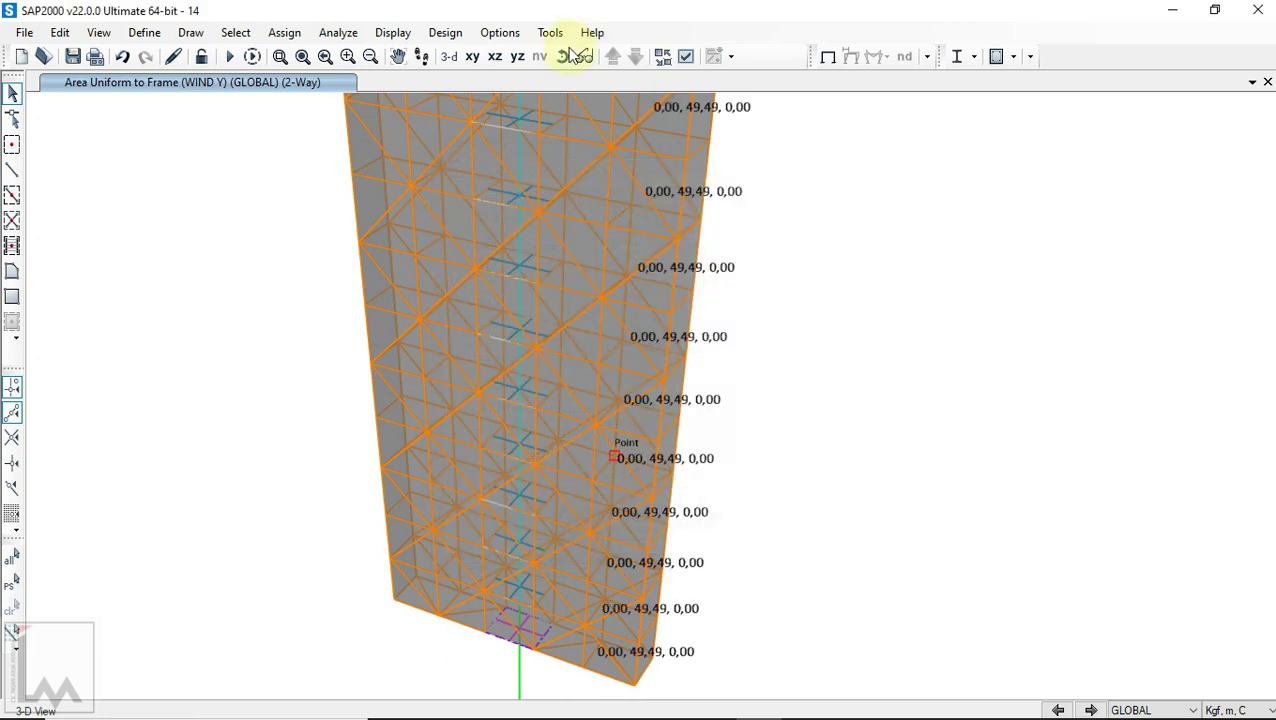
Step: Display the WIND Y uniform loads to frames as two-way resultants on all objects, and examine the arrow direction on the side panels
middle_drag(711, 366, 667, 441)
click(397, 32)
mouse_move(500, 128)
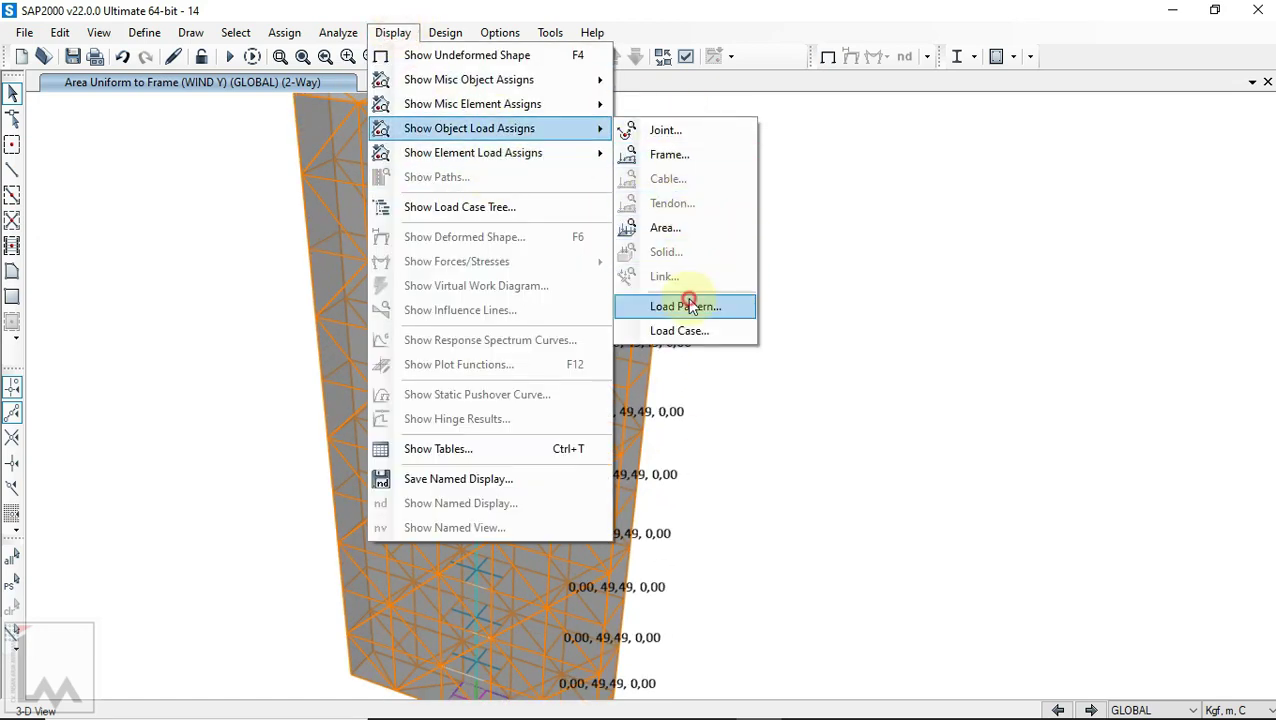
click(684, 305)
click(580, 104)
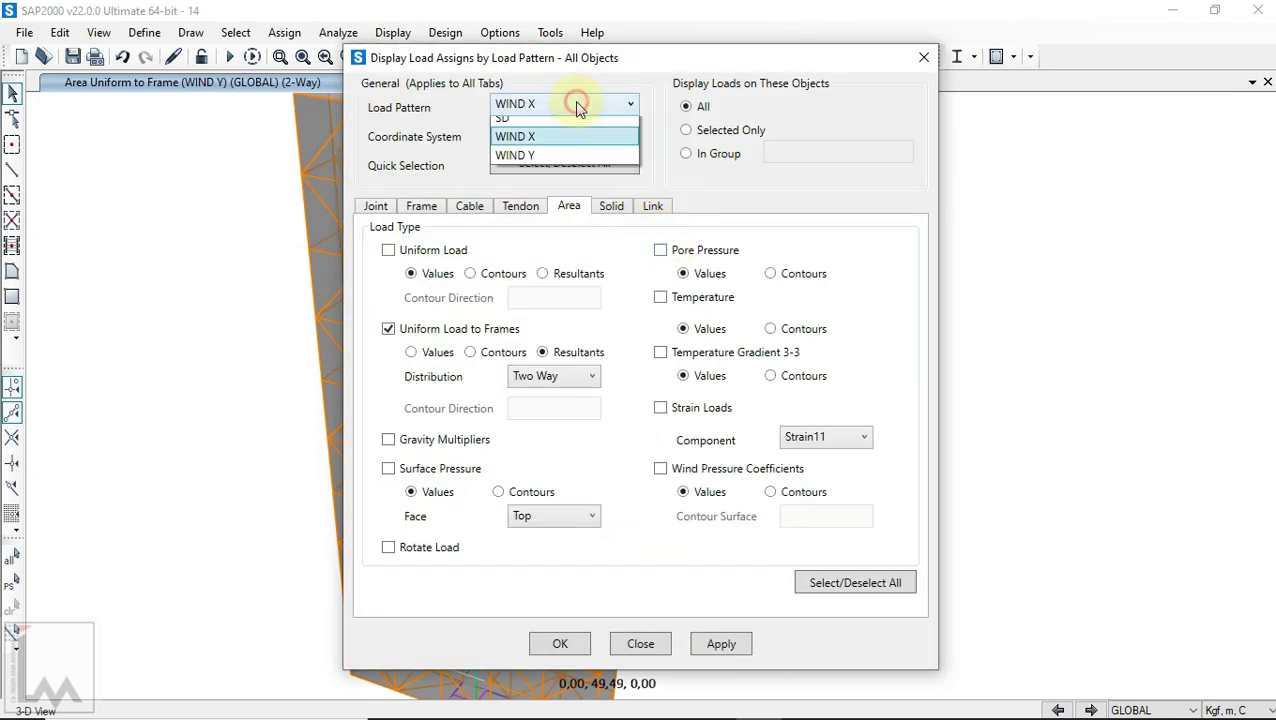
click(551, 203)
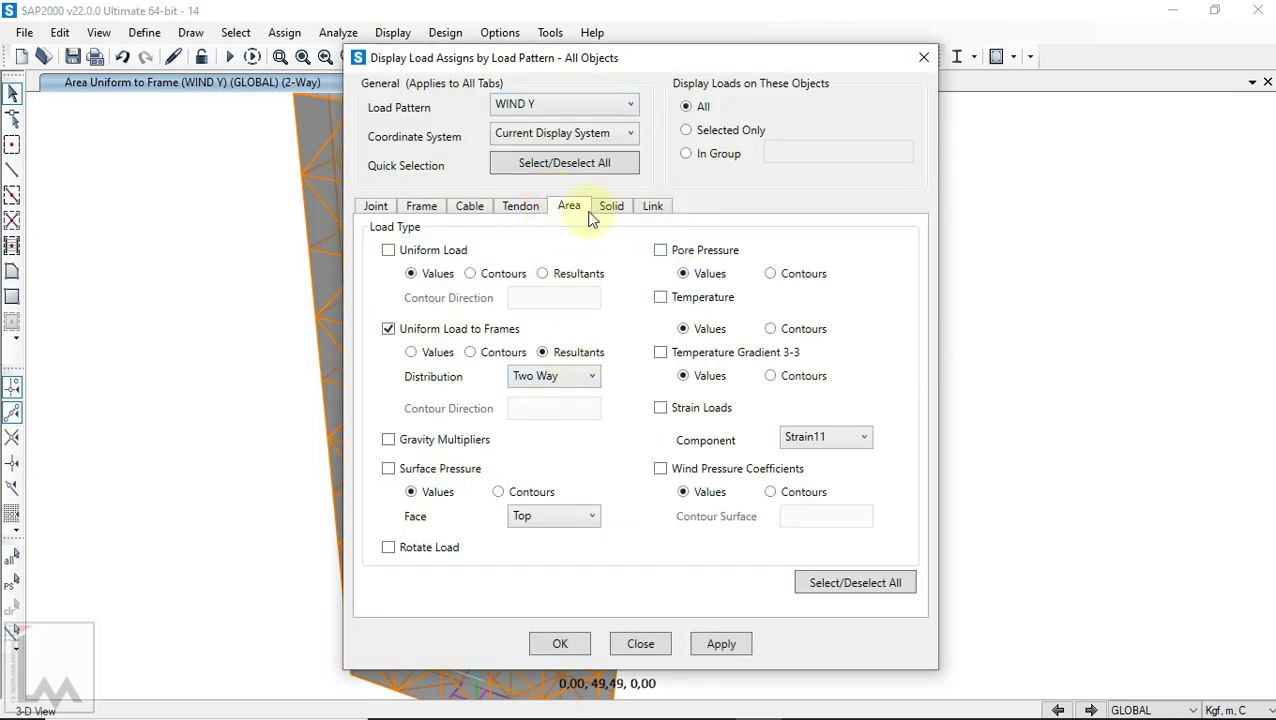
click(576, 648)
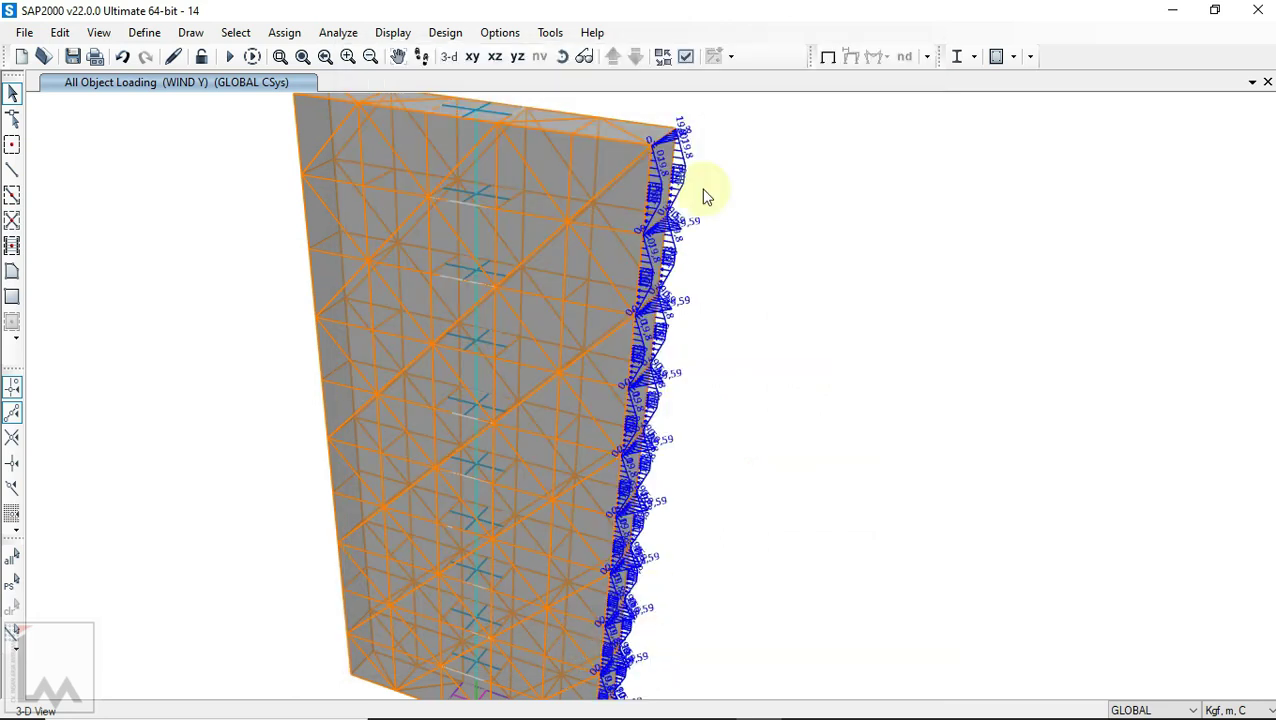
scroll(668, 187, up, 2)
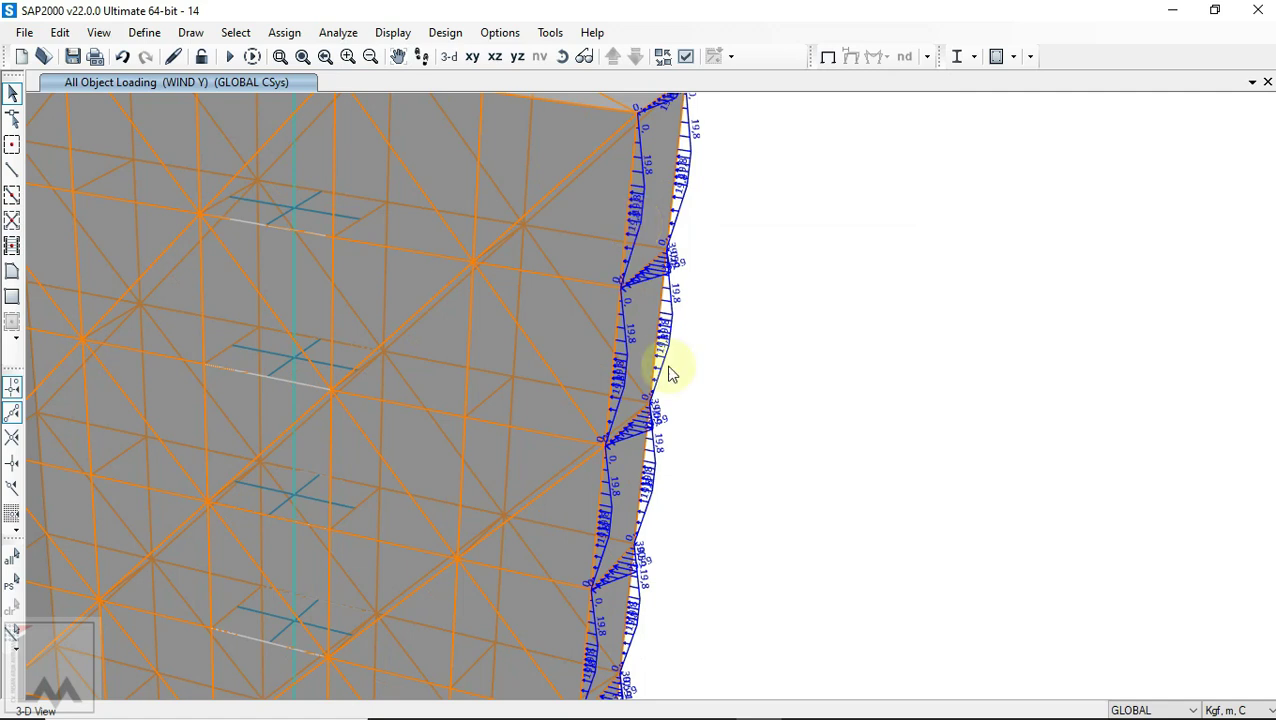
scroll(622, 372, up, 1)
scroll(625, 320, up, 1)
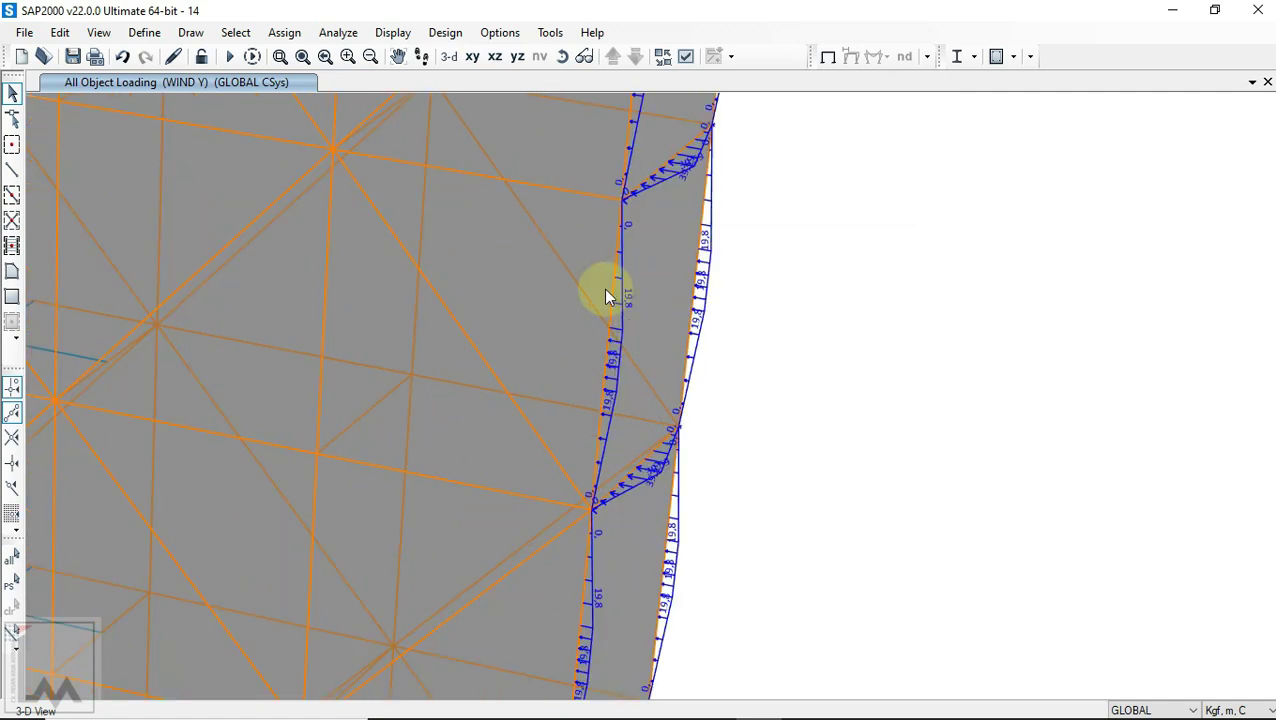
scroll(634, 368, down, 5)
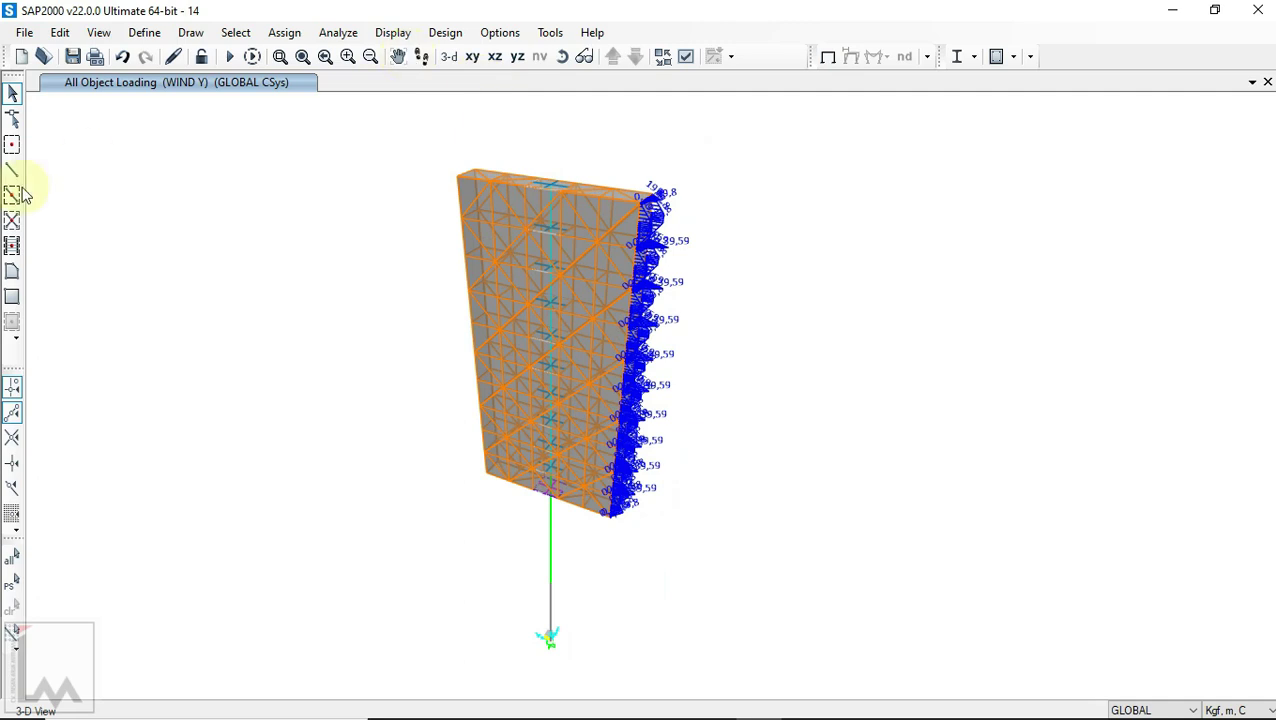
Step: Reselect the previously loaded side panels and replace their two-way WIND Y uniform-to-frame load with -49,49 kgf/m² in global Y
click(12, 583)
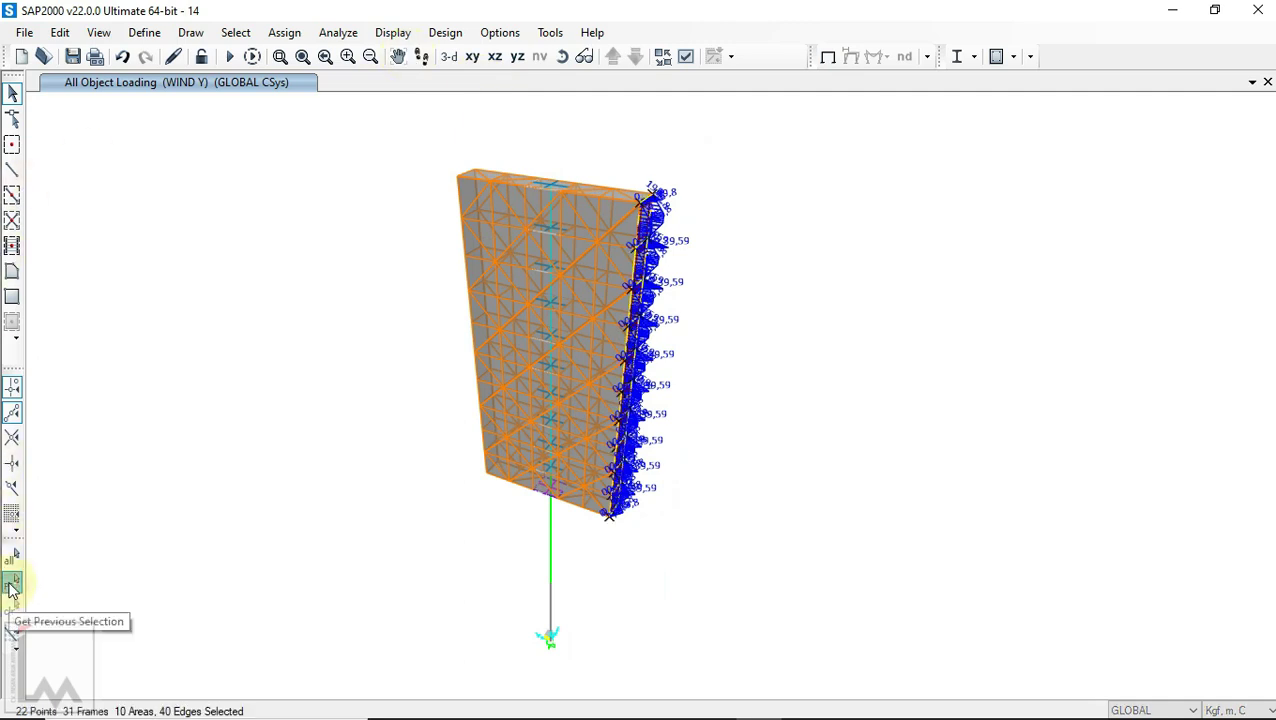
click(284, 32)
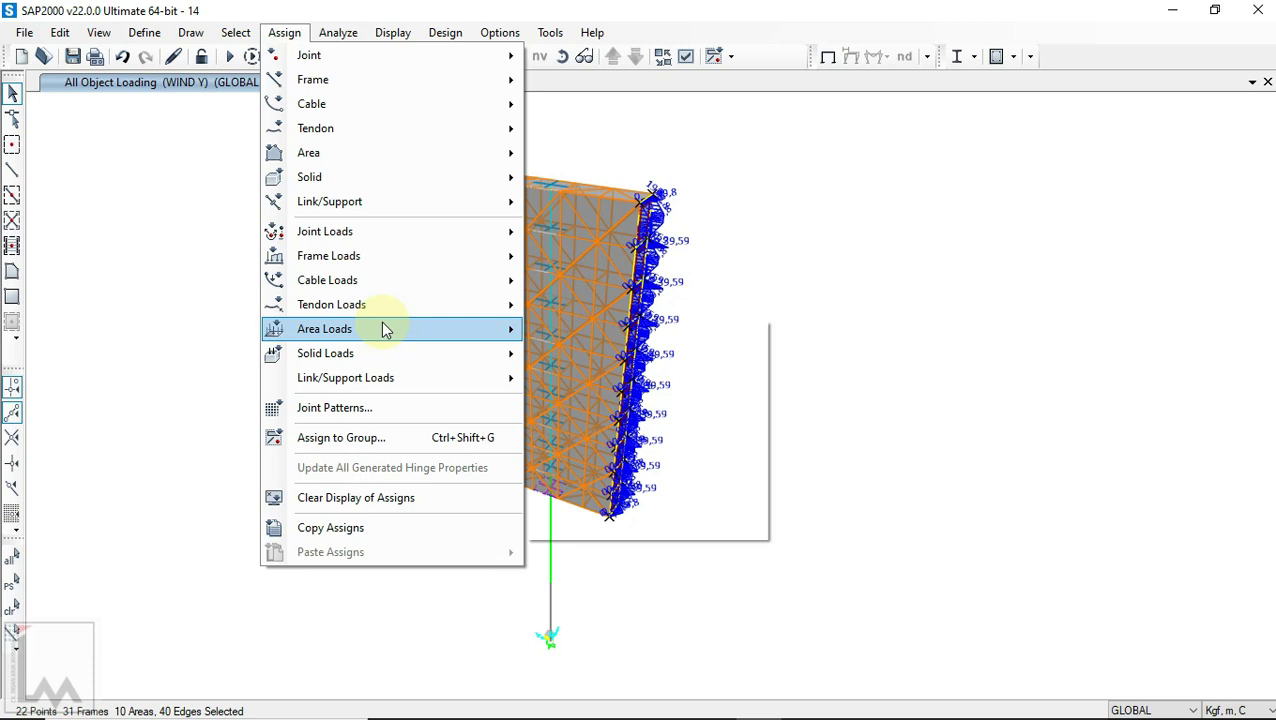
mouse_move(384, 329)
click(561, 376)
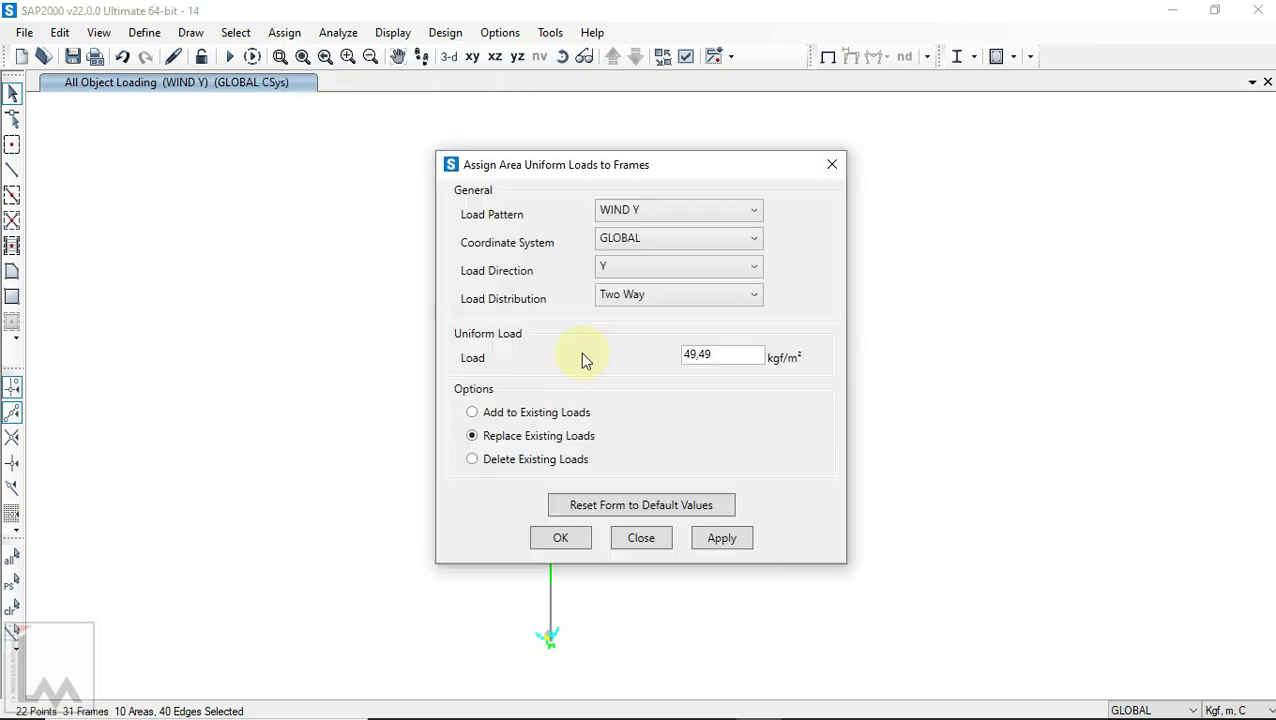
click(686, 358)
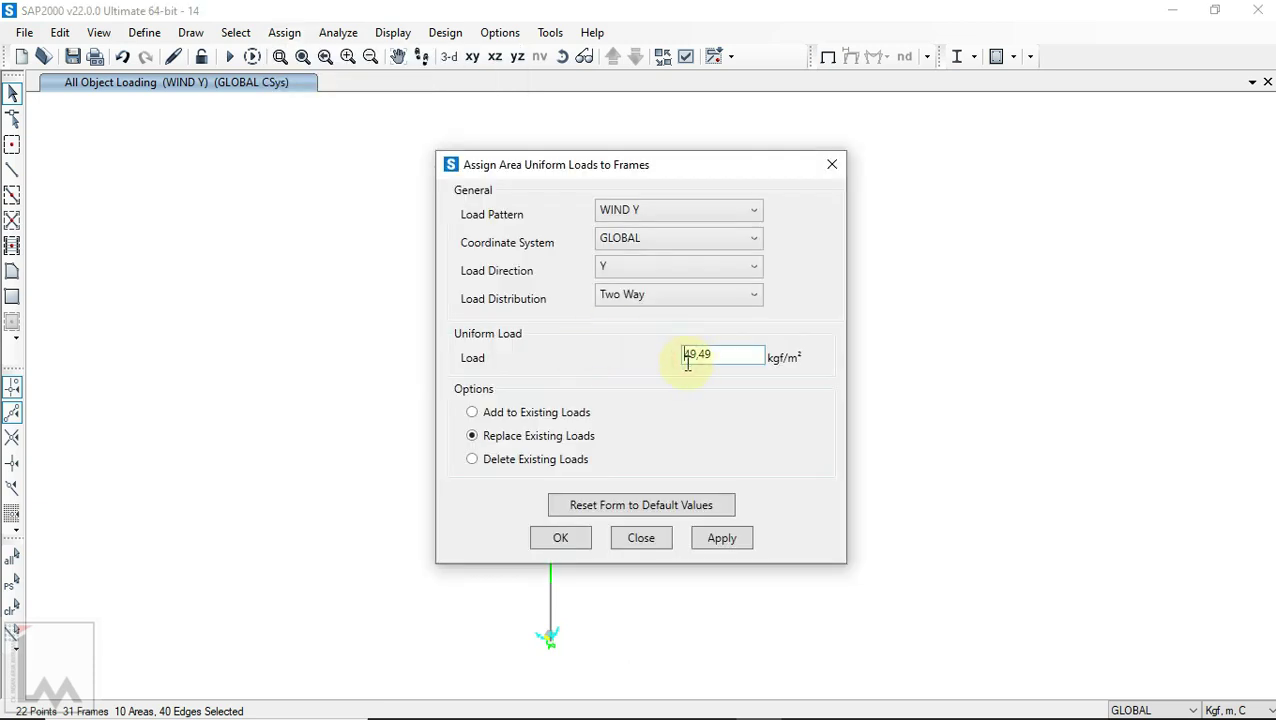
text(-)
click(722, 540)
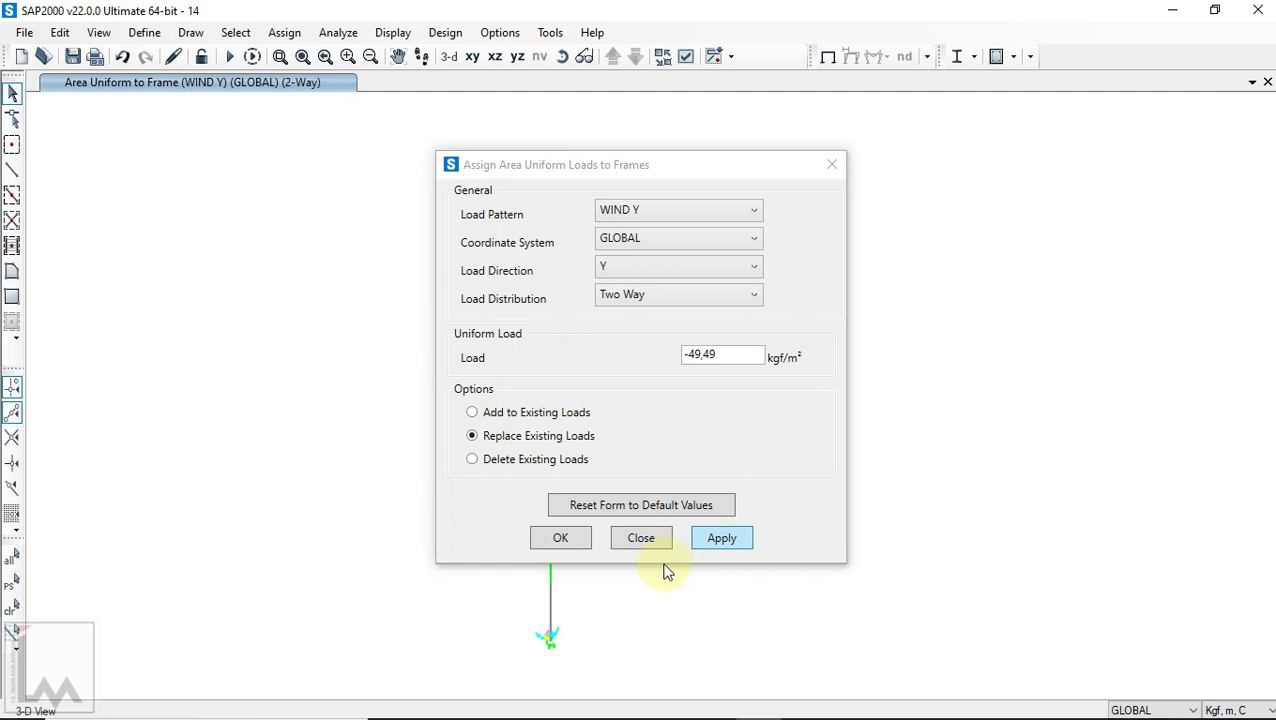
click(582, 543)
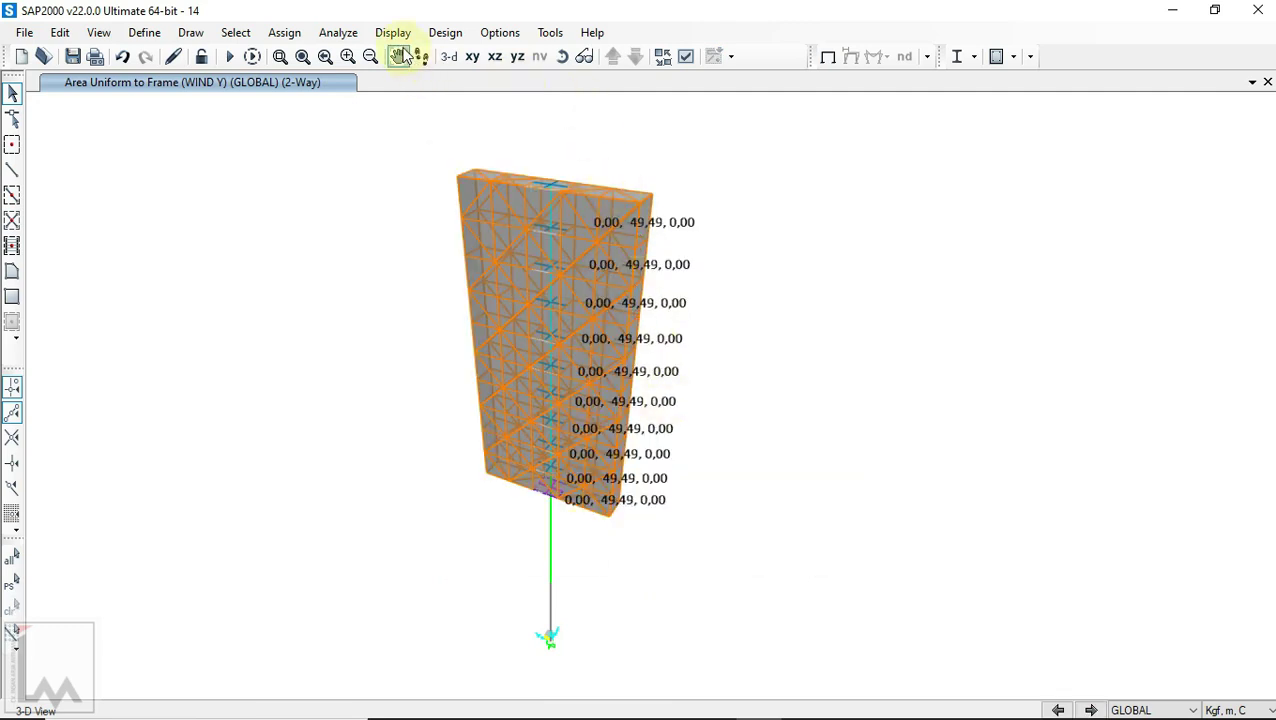
Step: Display the WIND Y uniform loads to frames as two-way resultants and examine the arrow direction on the reloaded side panels
click(394, 34)
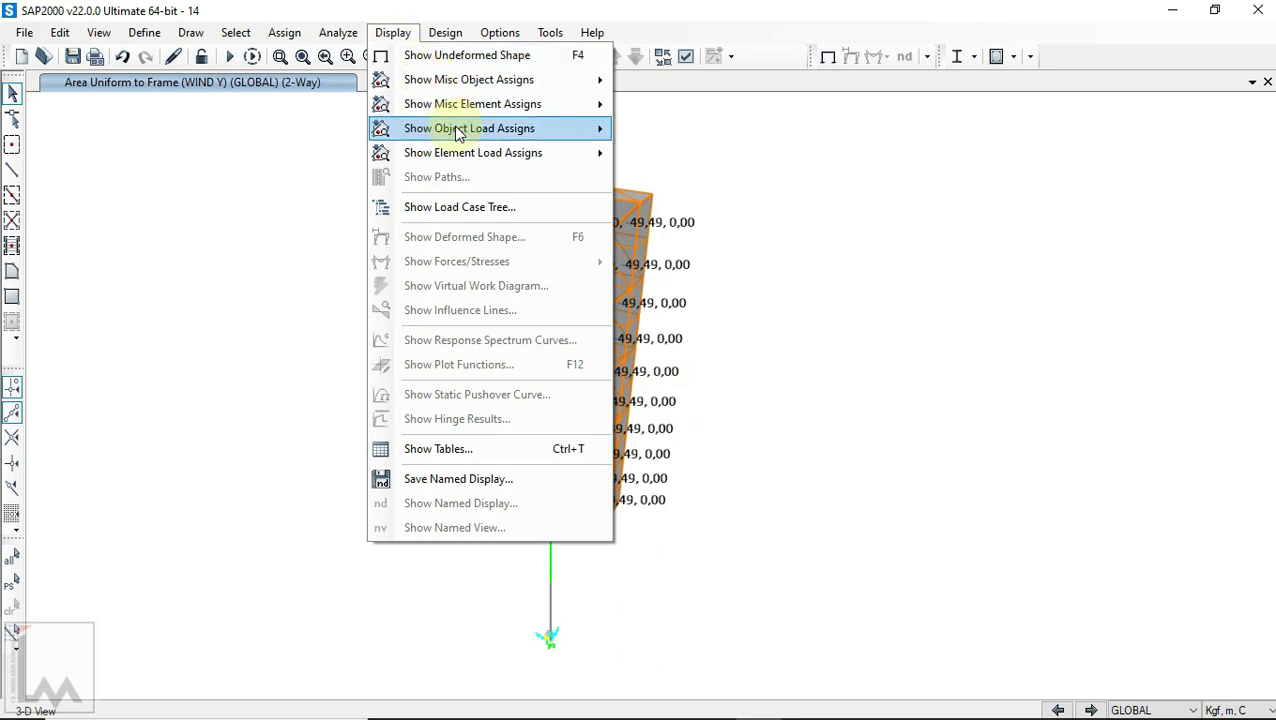
mouse_move(572, 128)
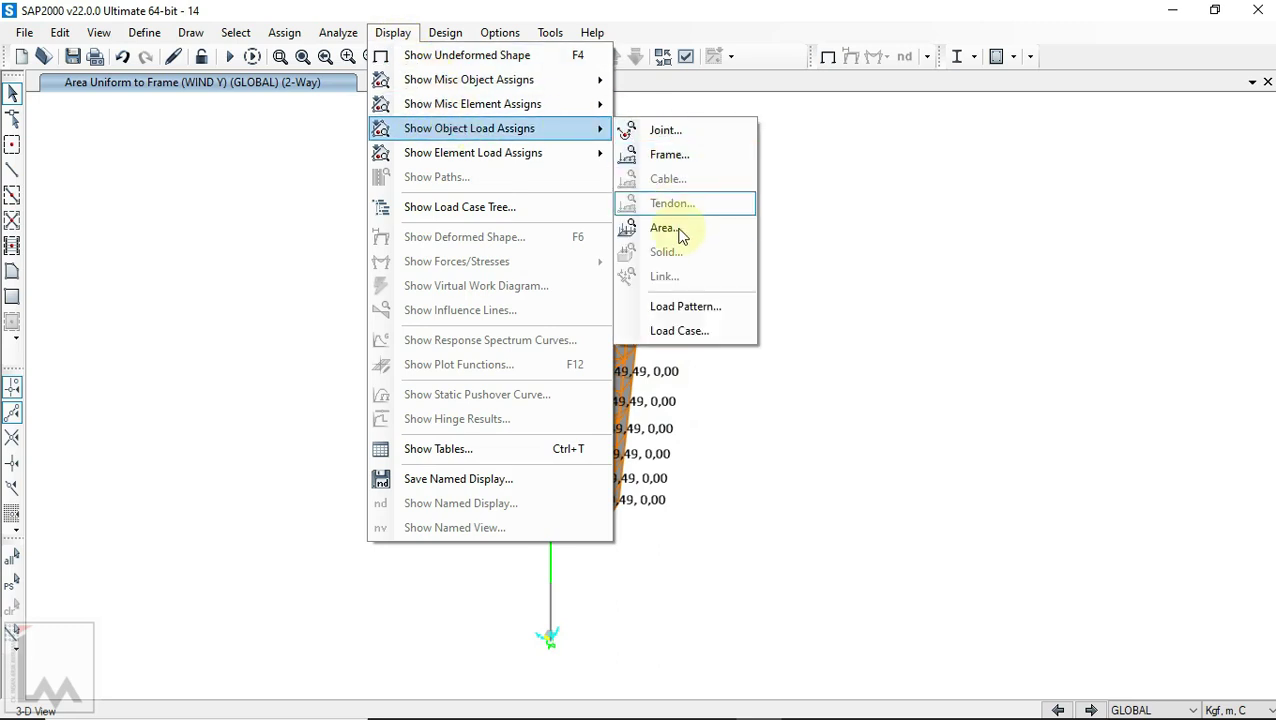
click(685, 305)
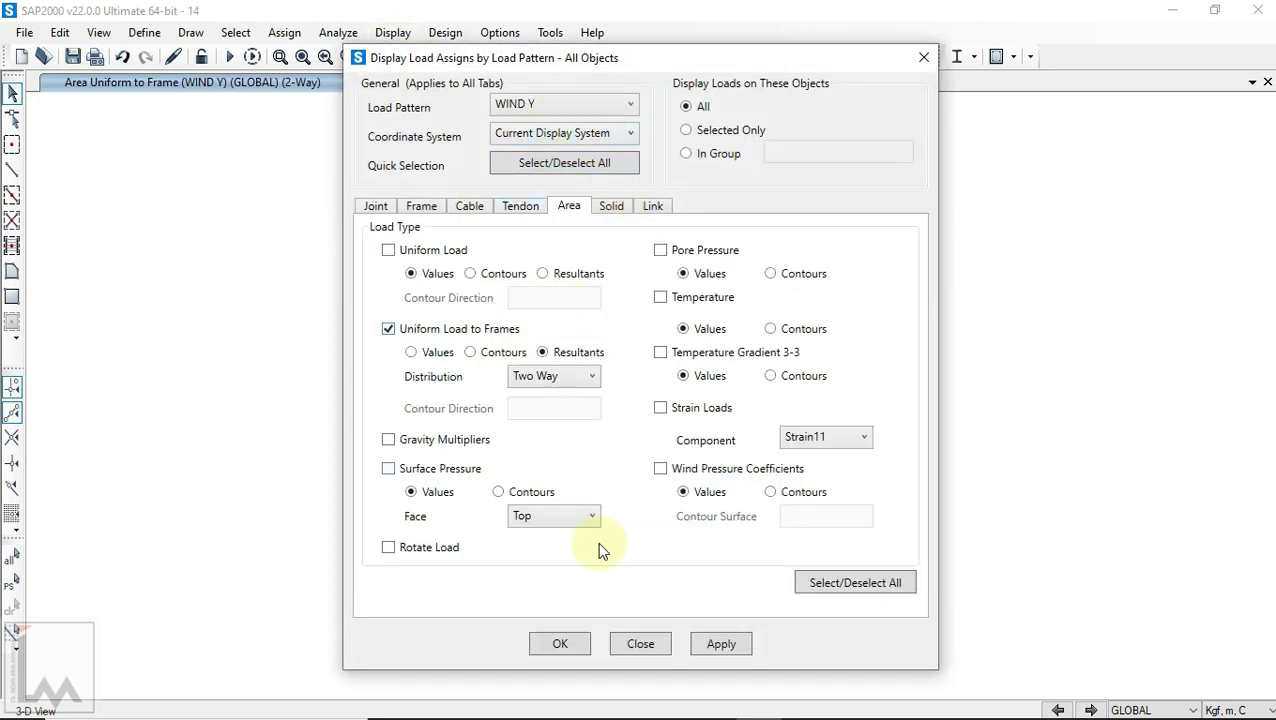
click(565, 644)
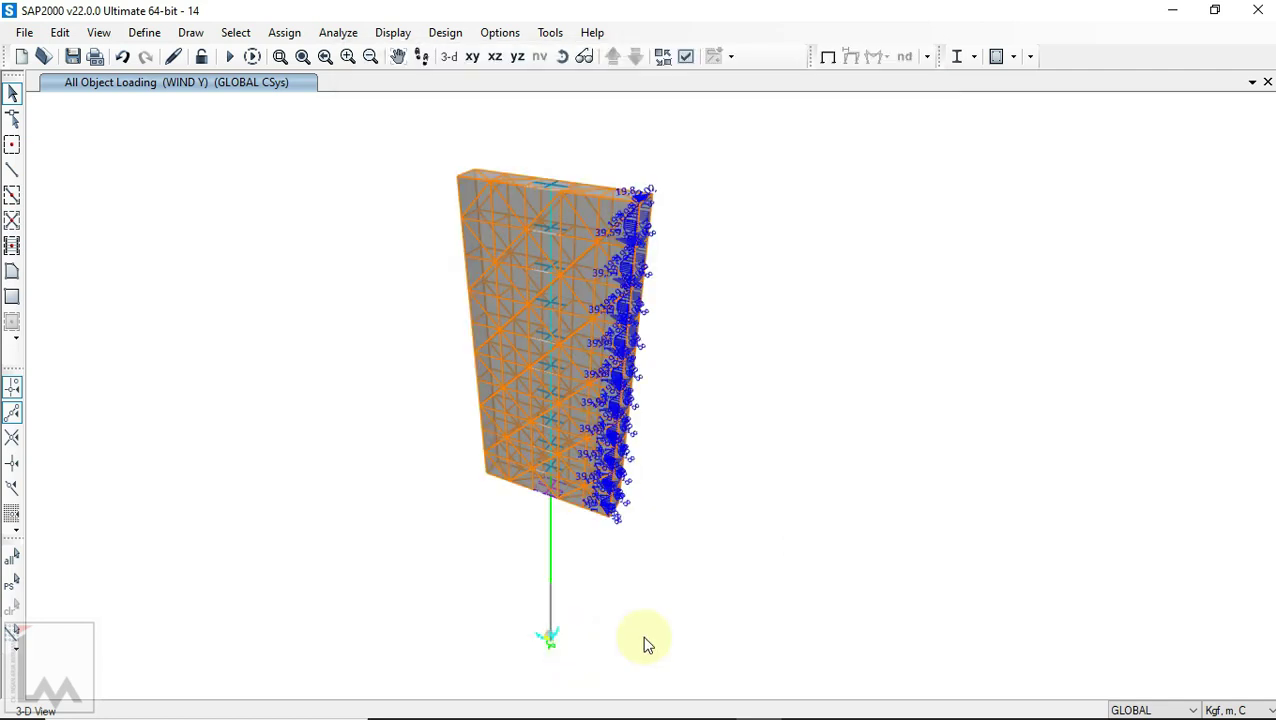
scroll(650, 215, up, 5)
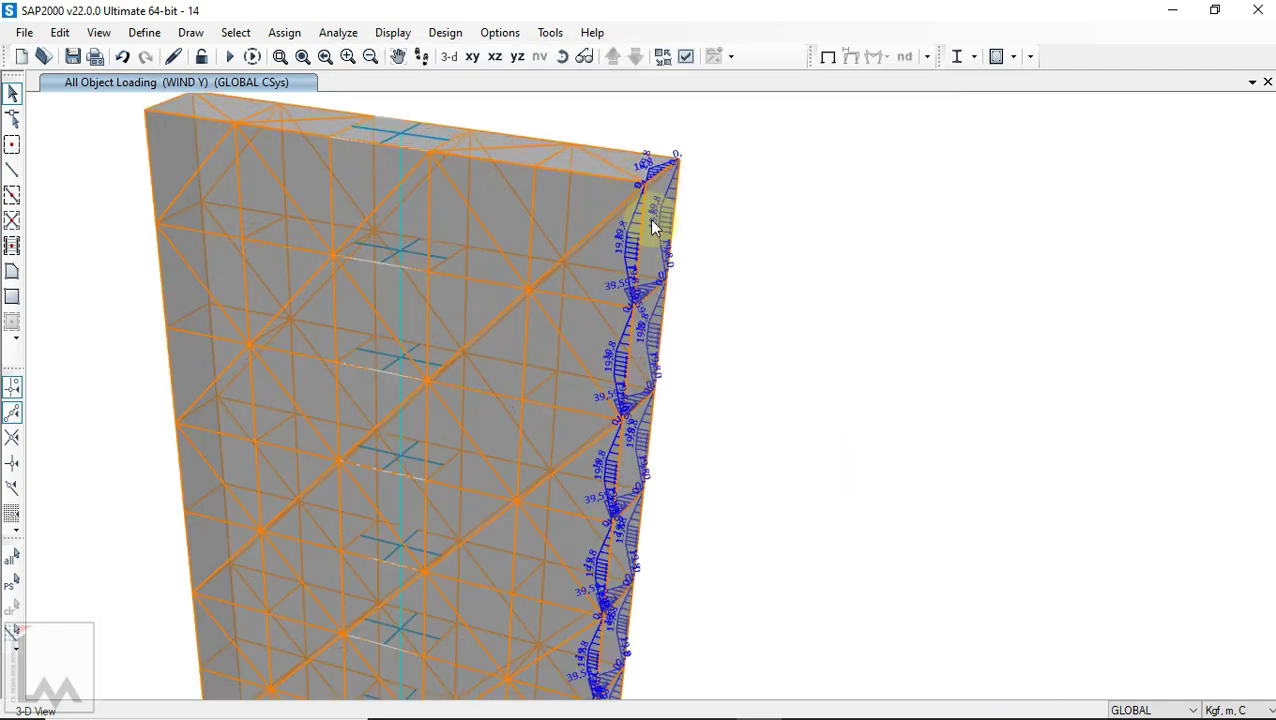
scroll(629, 262, up, 2)
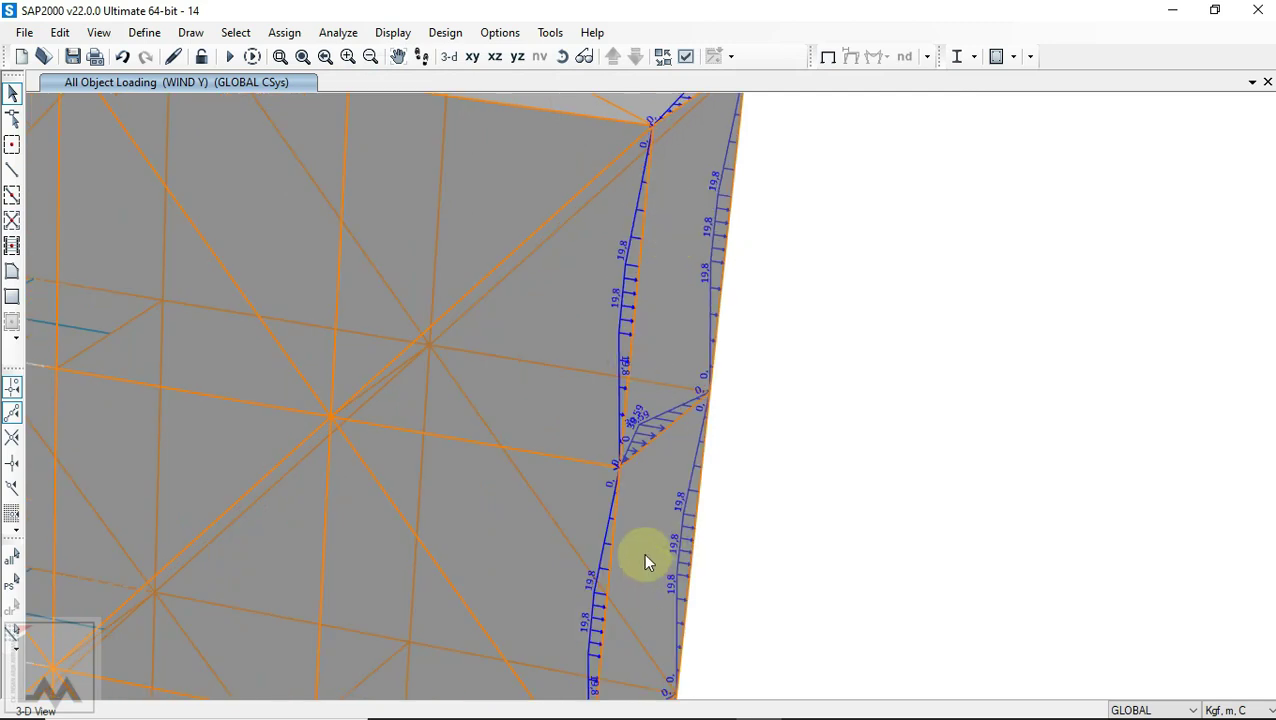
scroll(860, 380, down, 2)
scroll(882, 311, down, 2)
scroll(882, 311, down, 3)
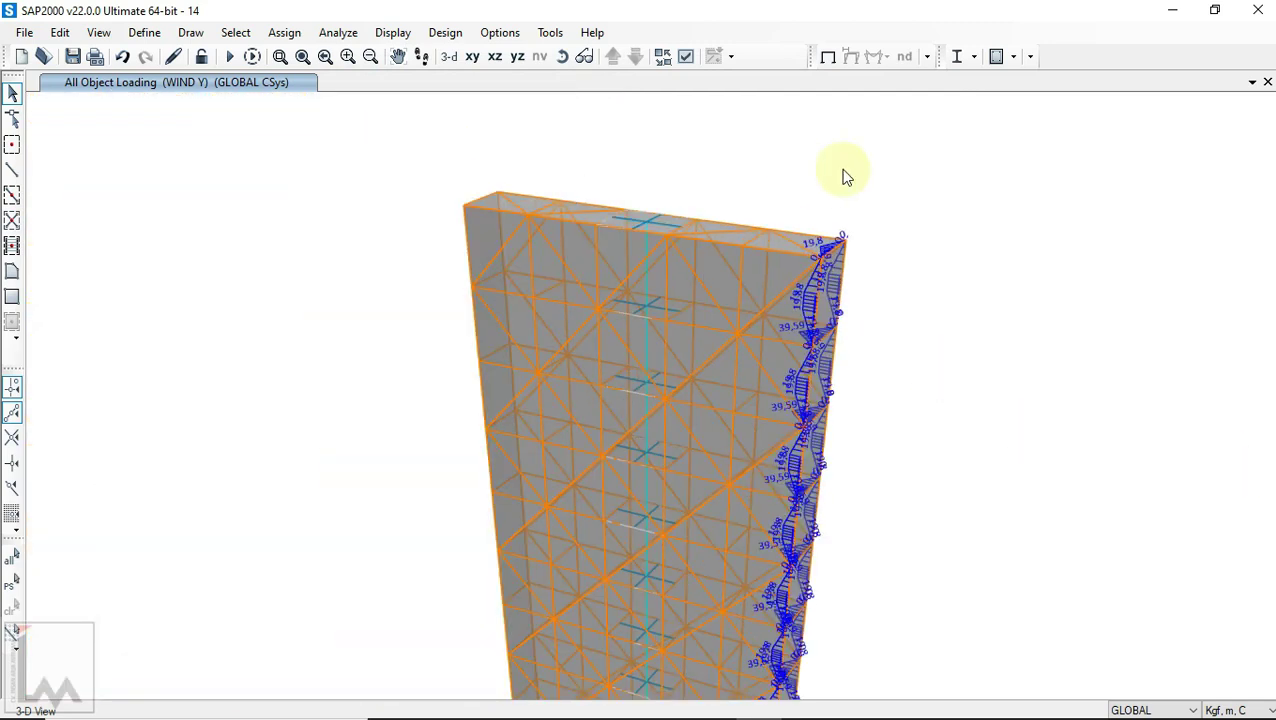
Step: Orbit the tower to expose the opposite narrow side face and window-select all objects on it
click(563, 57)
drag(746, 376, 786, 312)
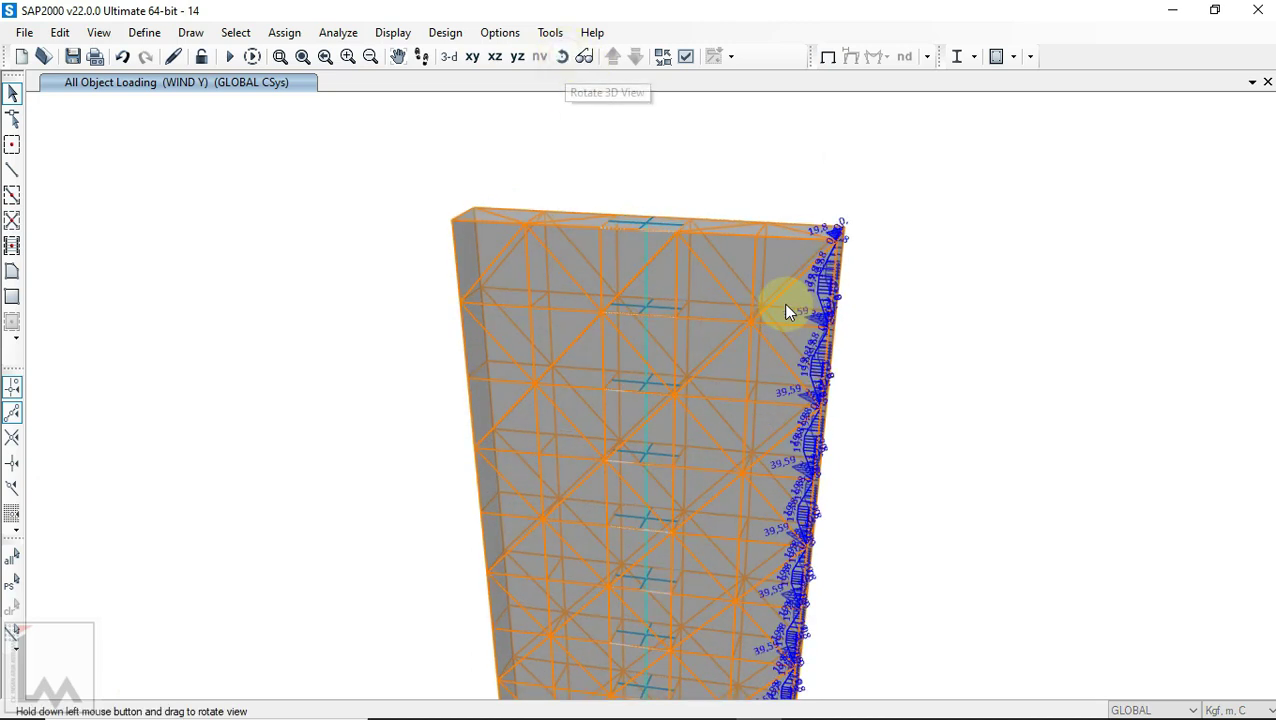
scroll(786, 304, down, 3)
click(564, 58)
drag(864, 495, 1114, 370)
drag(458, 149, 644, 644)
click(560, 57)
drag(652, 208, 661, 288)
Step: Assign a two-way WIND Y uniform-to-frame load of 49,49 kgf/m² in global Y to the selected opposite side panels
click(280, 32)
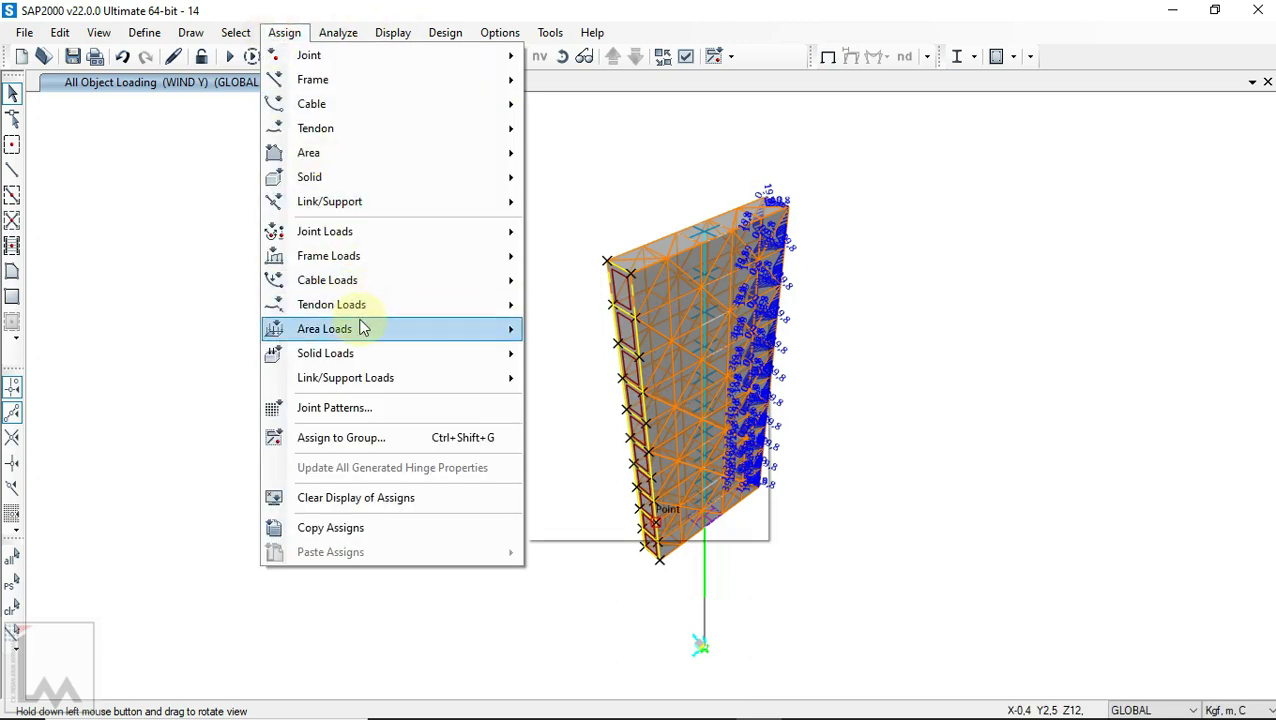
mouse_move(362, 328)
click(632, 378)
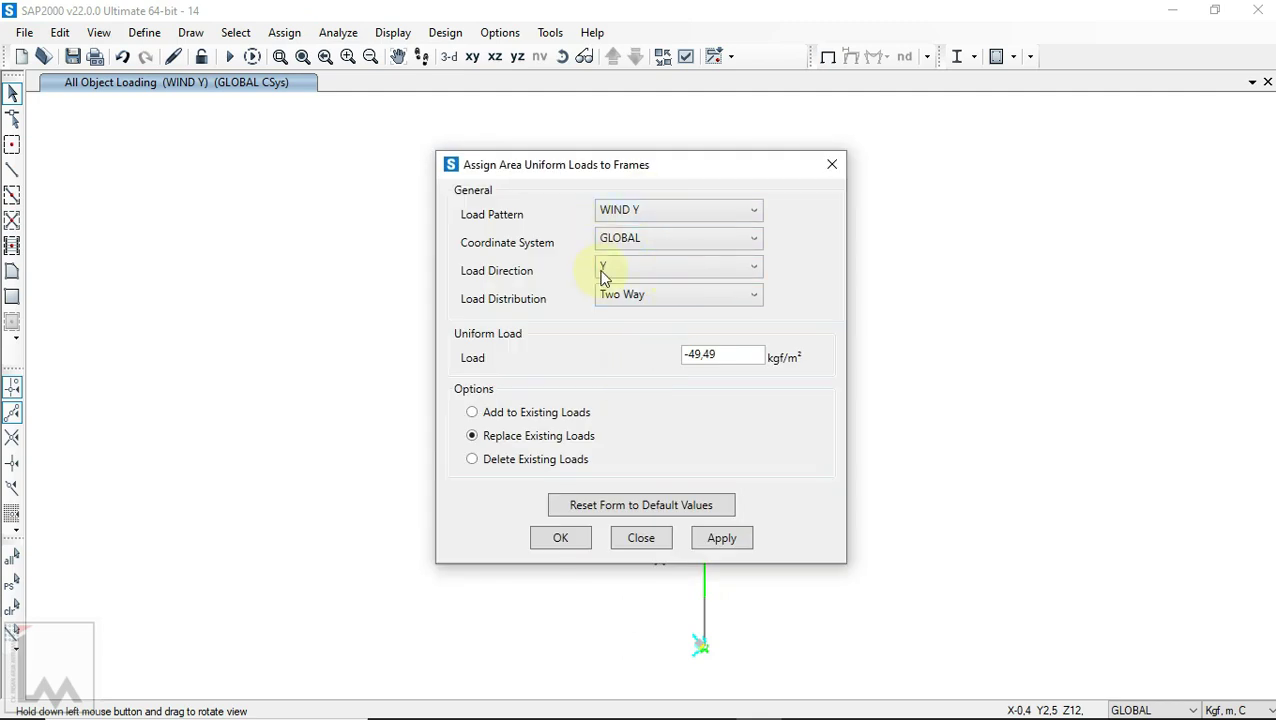
double_click(688, 354)
click(684, 352)
key(Delete)
key(Delete)
text(4)
click(721, 540)
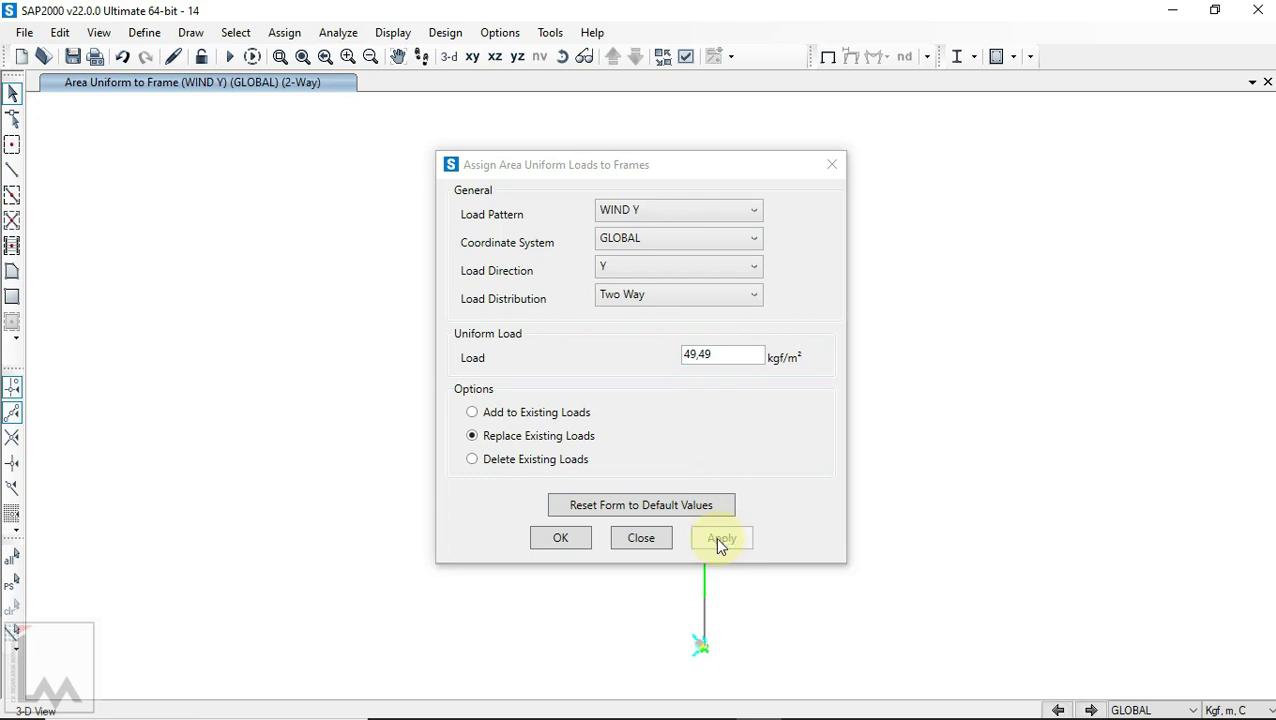
click(559, 539)
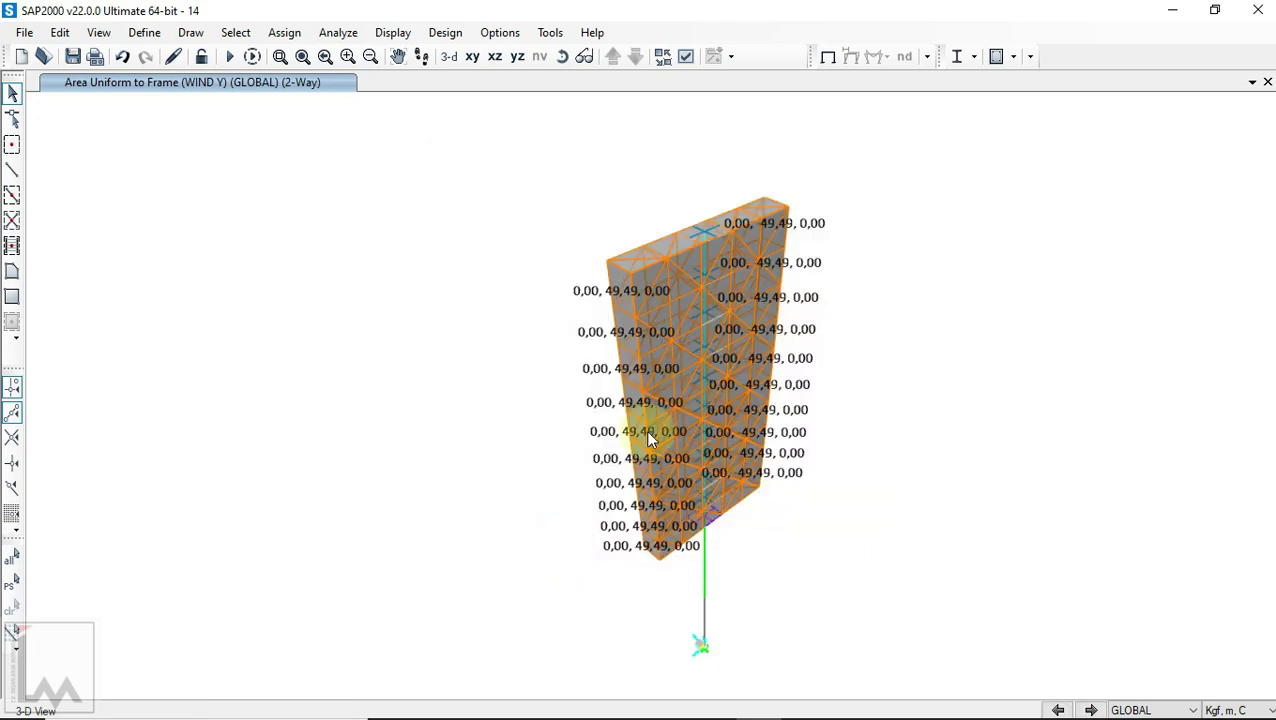
Step: Display the WIND Y area uniform loads to frames as two-way resultants on all objects
scroll(638, 276, up, 2)
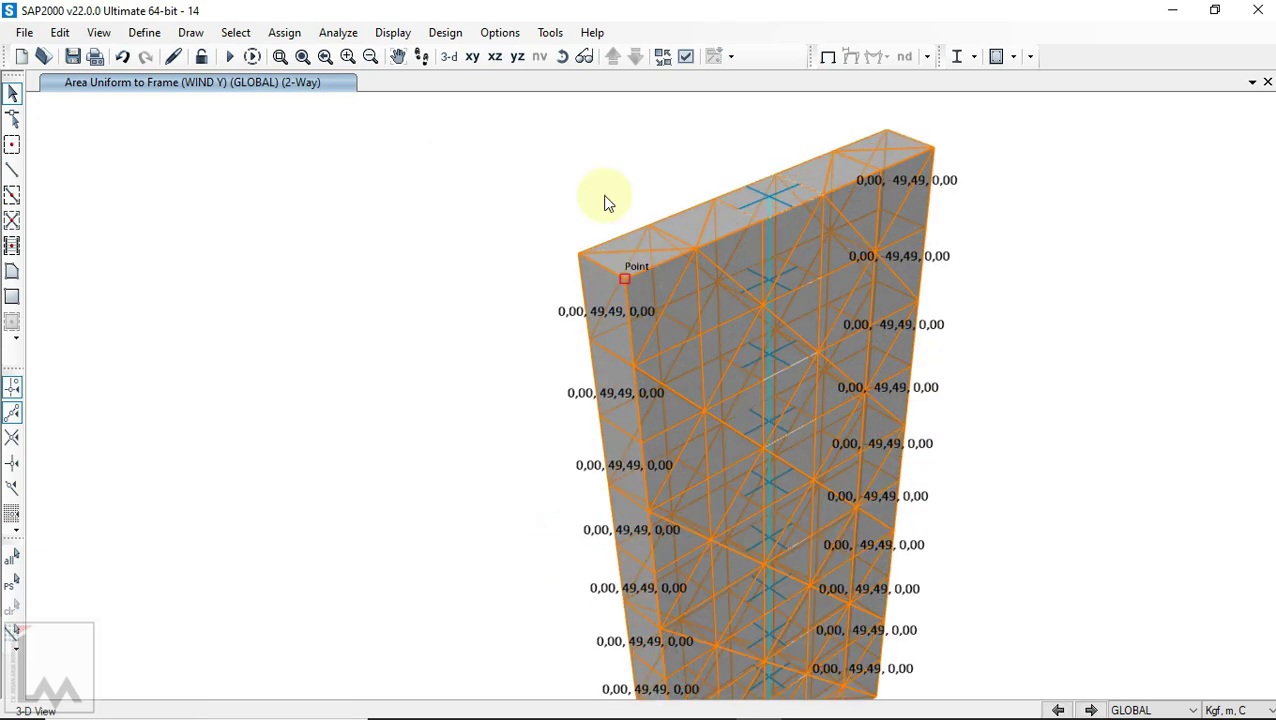
click(391, 33)
mouse_move(470, 128)
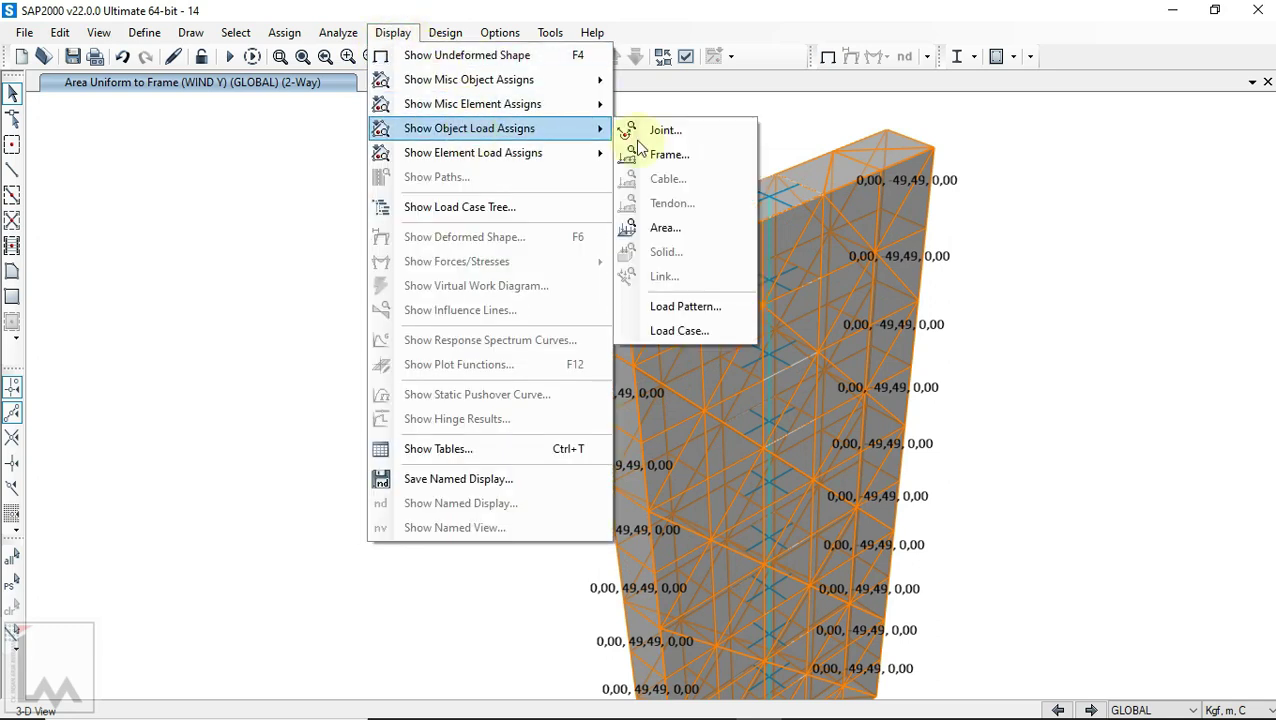
click(680, 306)
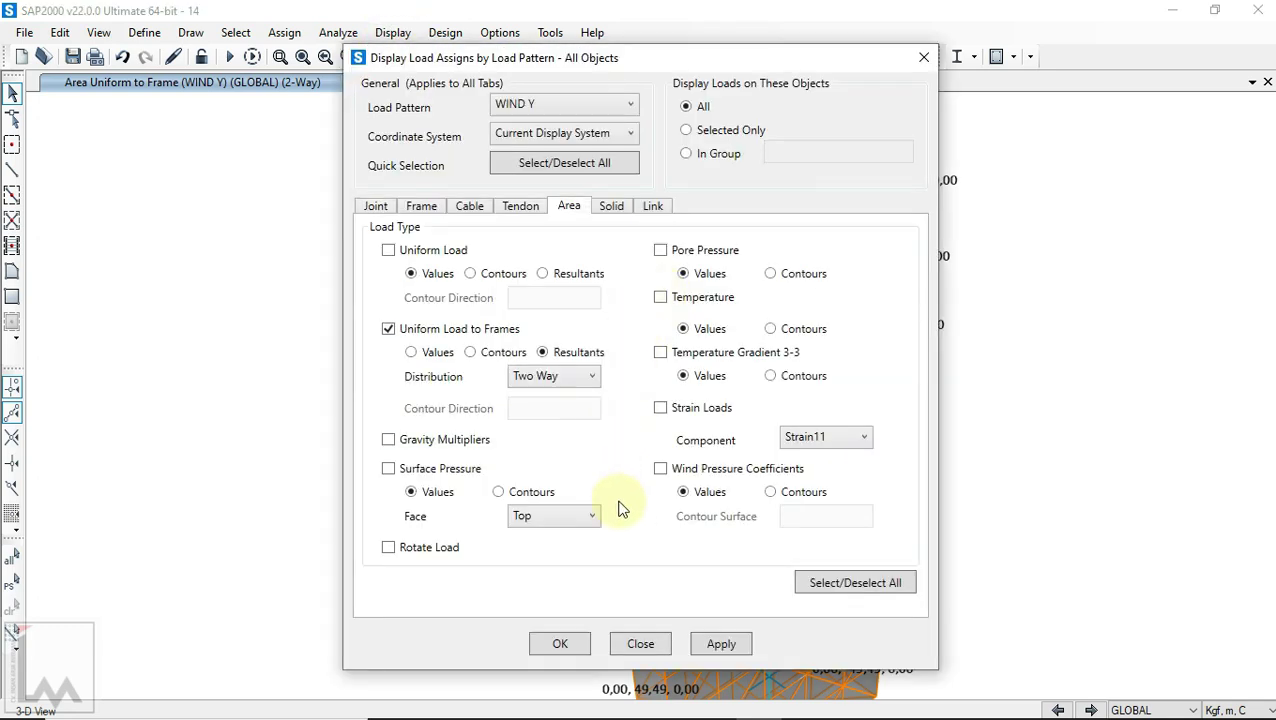
click(545, 639)
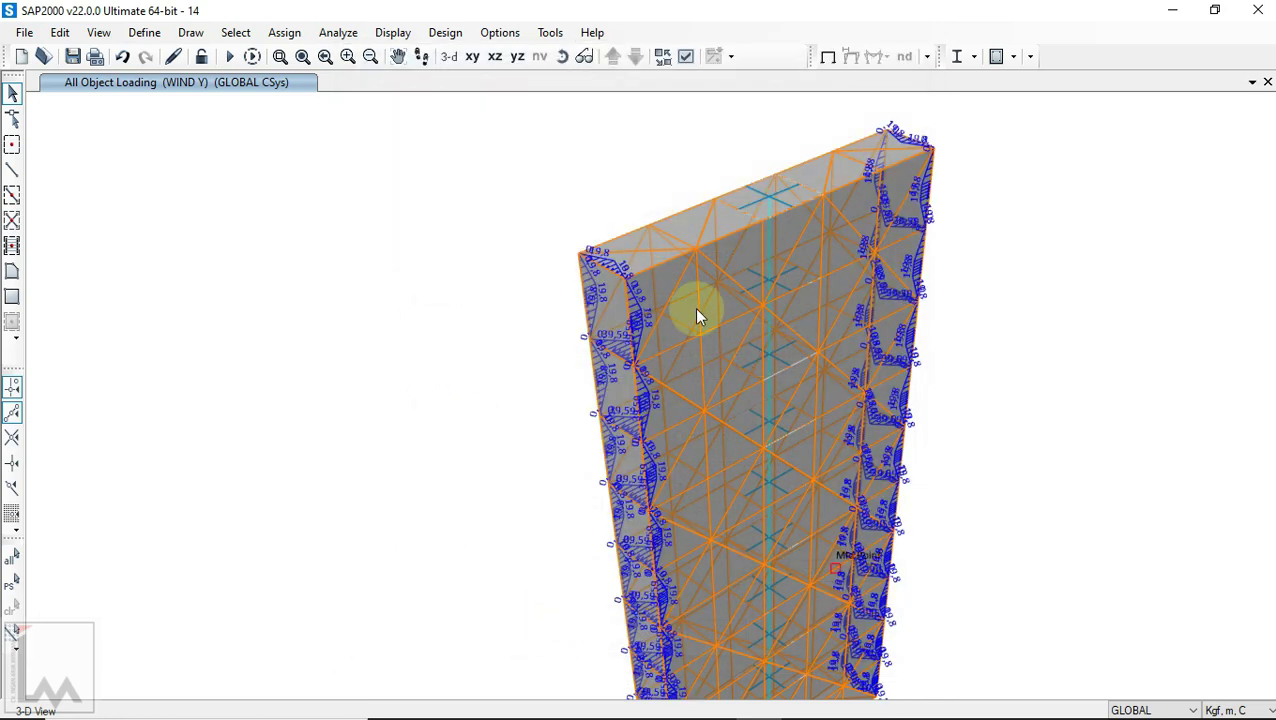
Step: Examine the WIND Y load arrows on both narrow side faces to compare their suction directions
scroll(660, 303, up, 5)
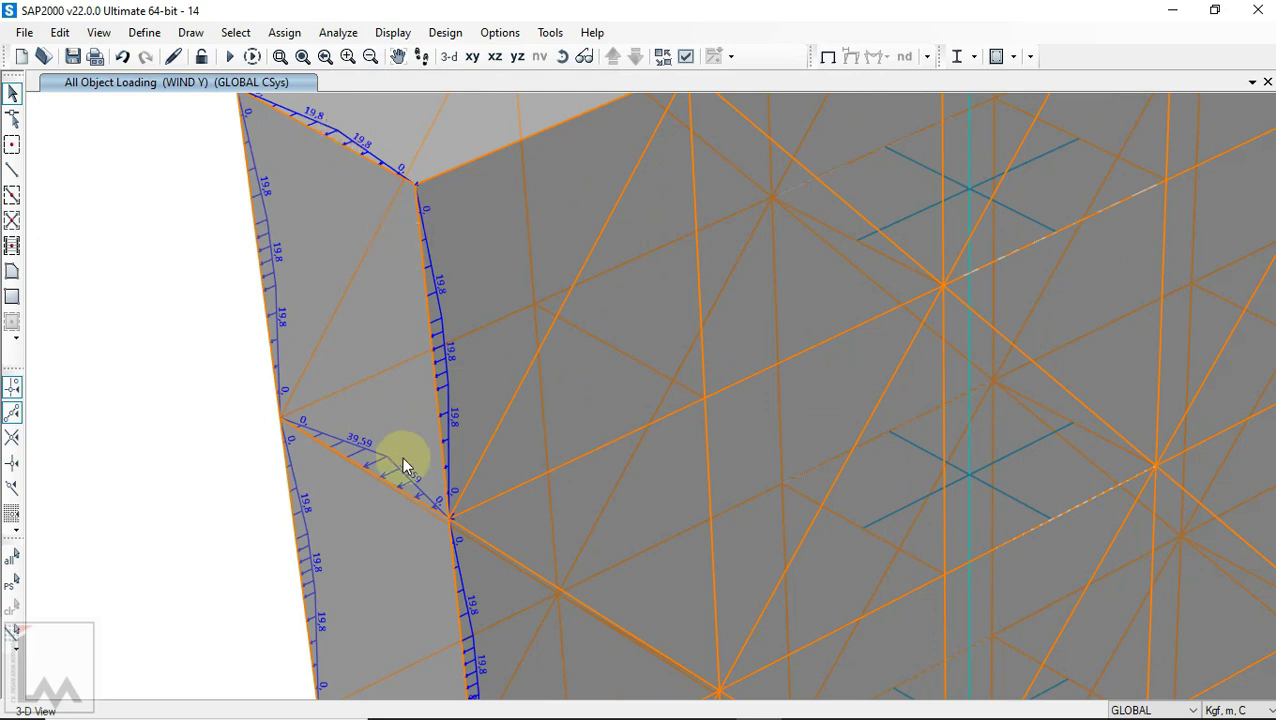
scroll(445, 325, down, 3)
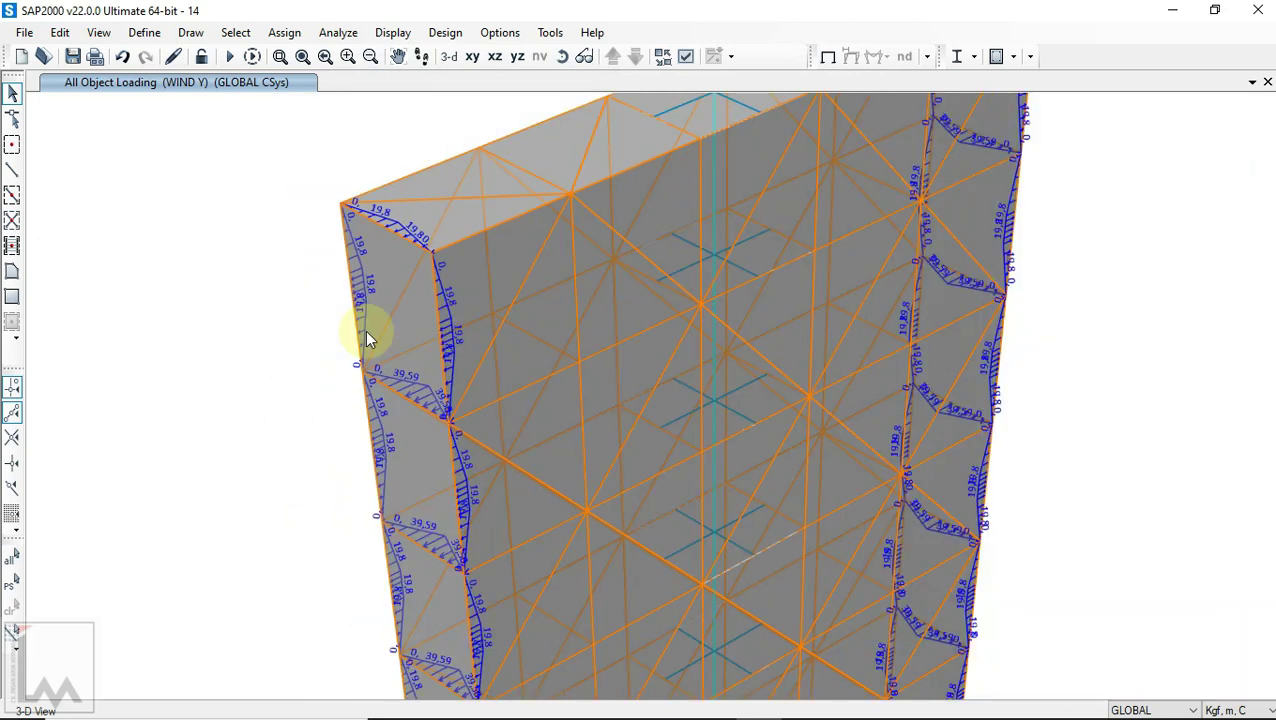
scroll(778, 482, up, 2)
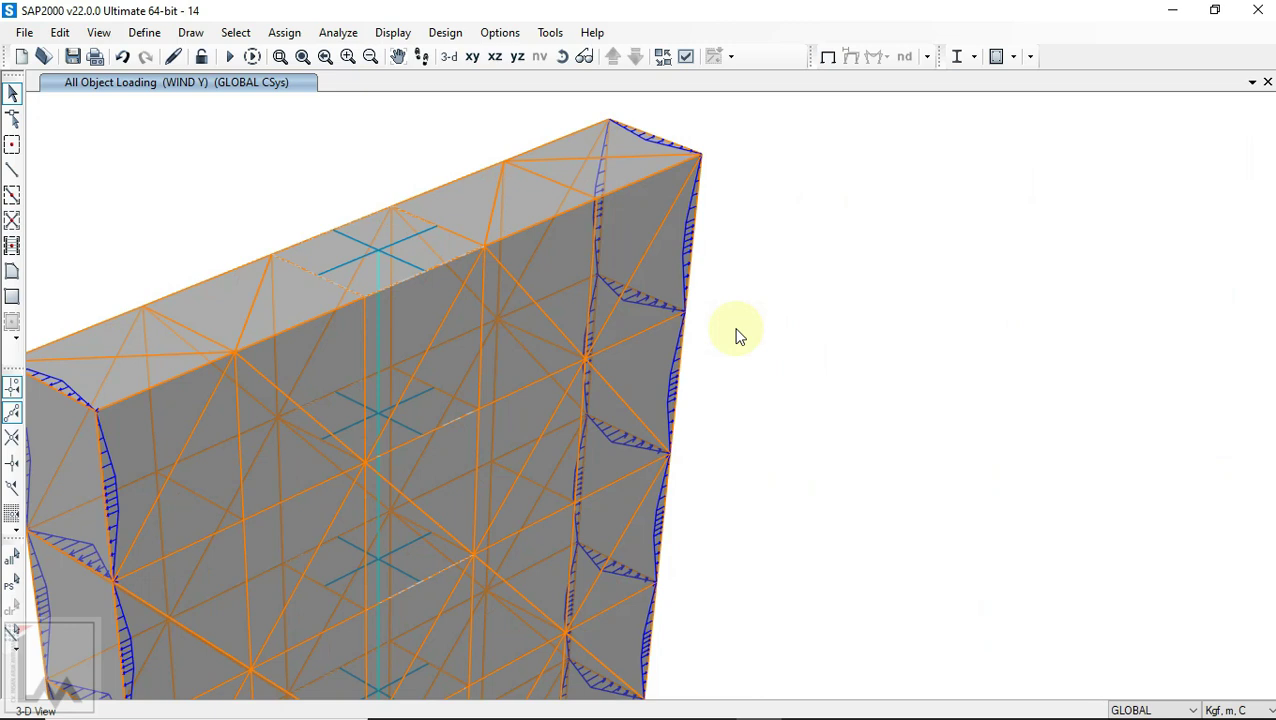
scroll(662, 319, up, 3)
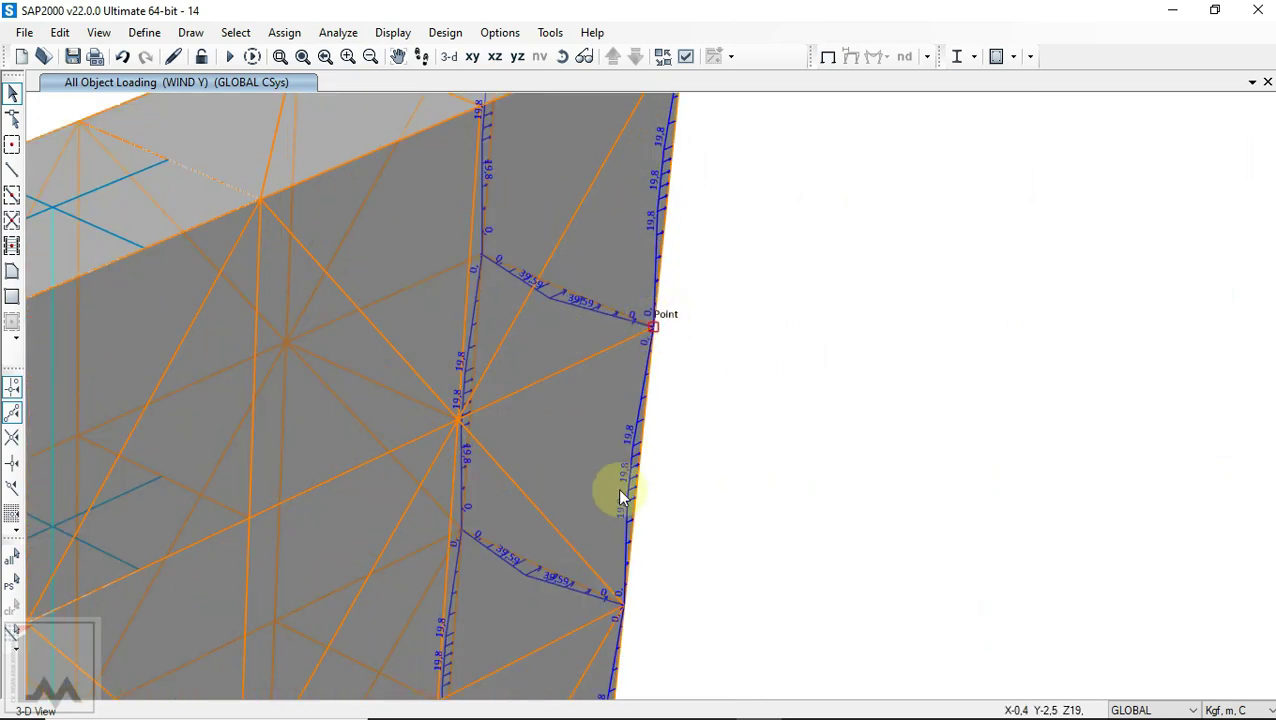
scroll(594, 590, up, 2)
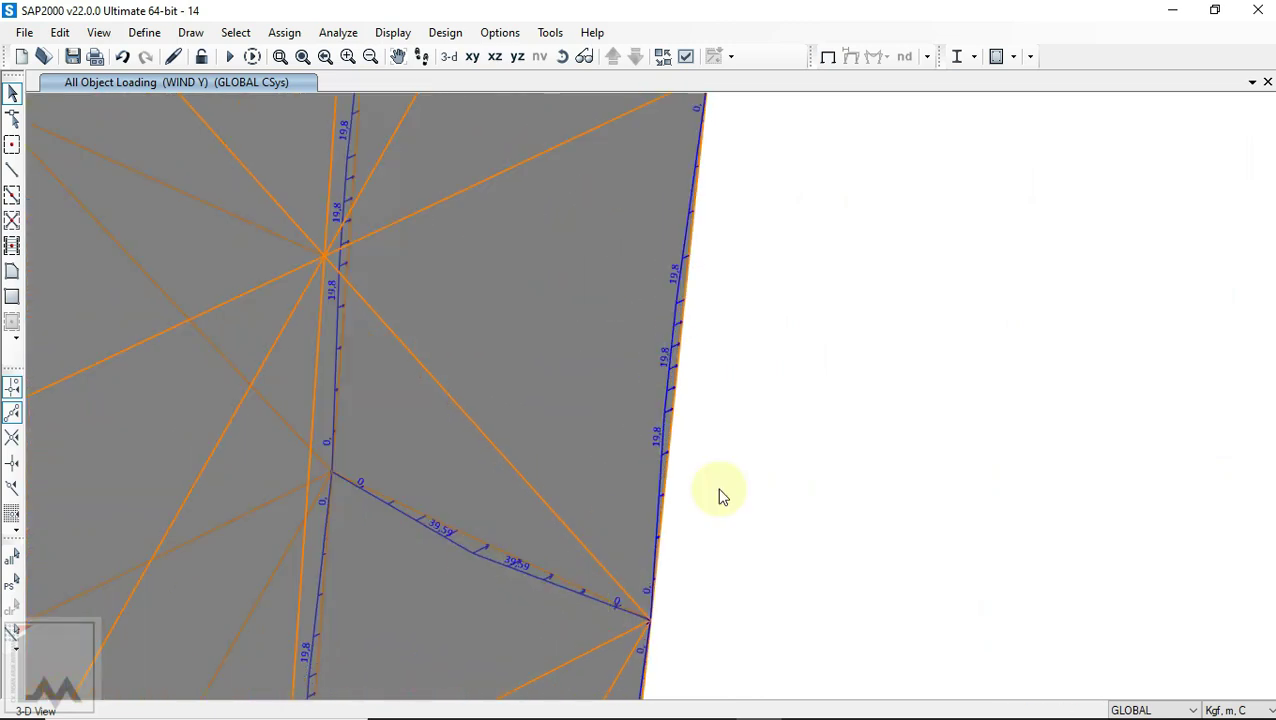
scroll(824, 330, down, 4)
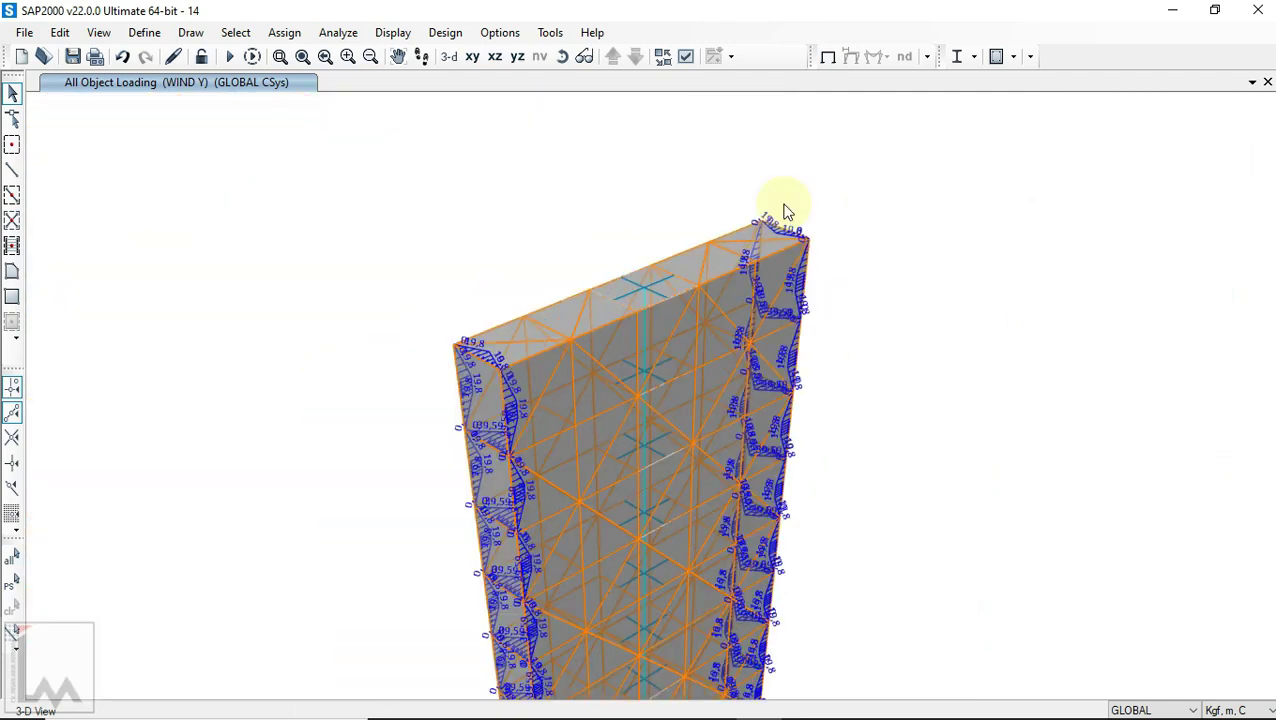
click(561, 56)
drag(1005, 437, 125, 436)
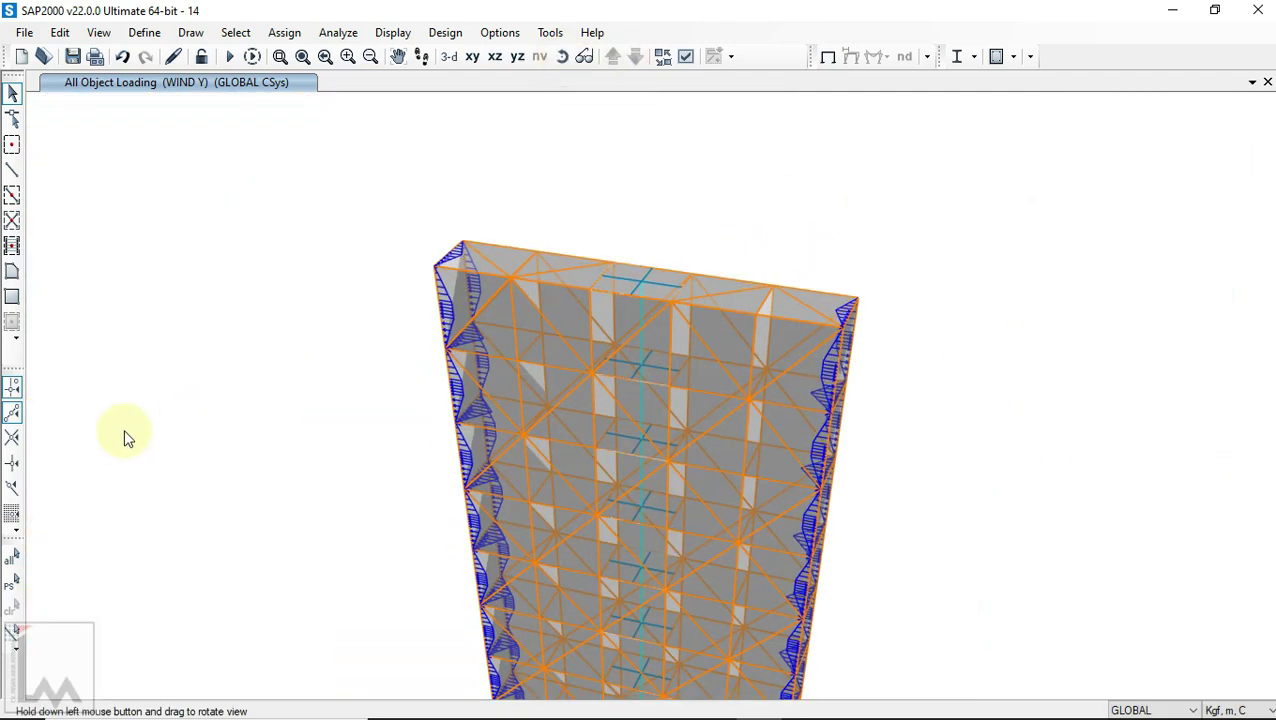
Step: Show the undeformed shape without loads and orbit to a diagonal view of the whole tower and its pipe column
click(391, 32)
click(409, 57)
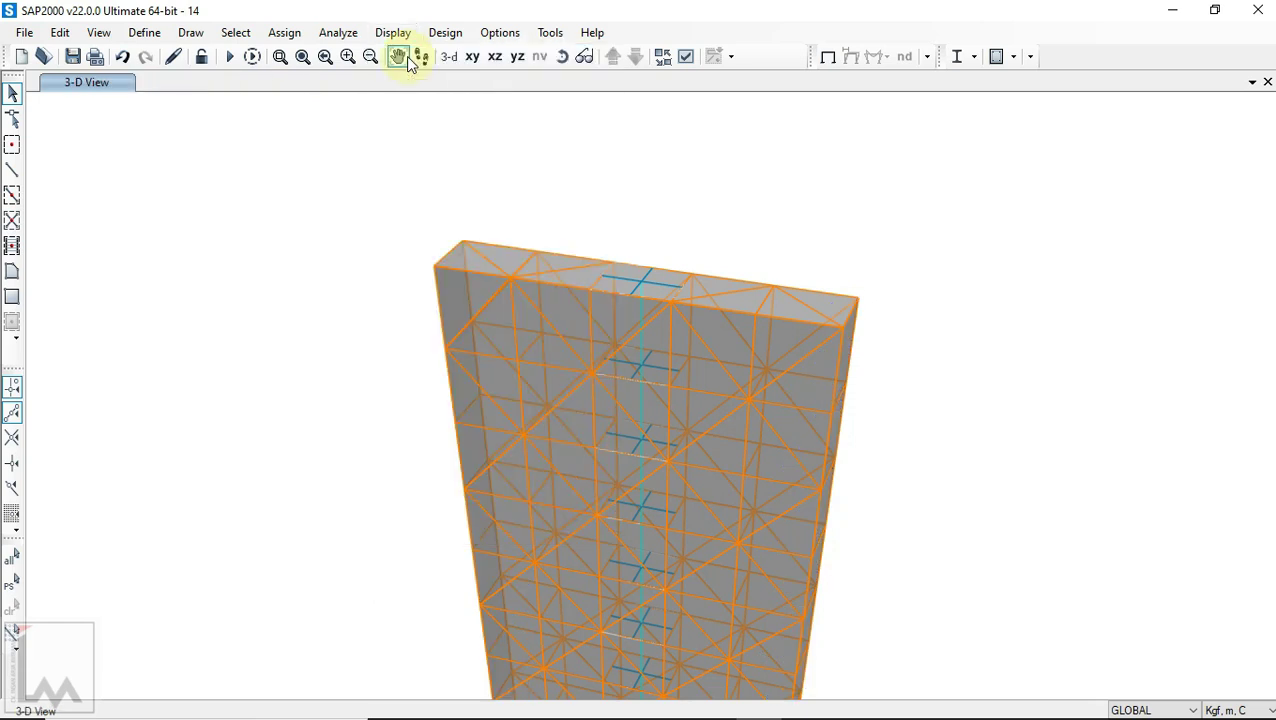
drag(700, 300, 537, 198)
scroll(545, 214, down, 5)
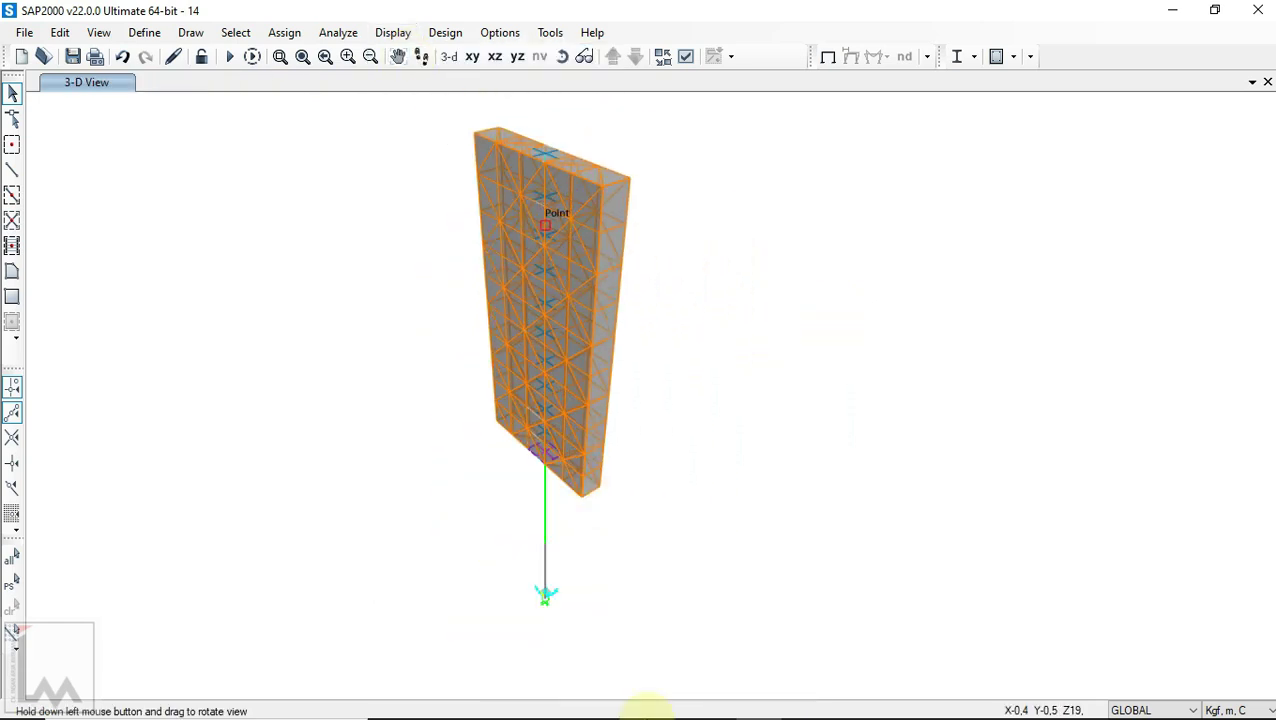
Step: Check the wind pressure for the pipe column in Materi 14.pdf and return to SAP2000
mouse_move(652, 716)
click(711, 702)
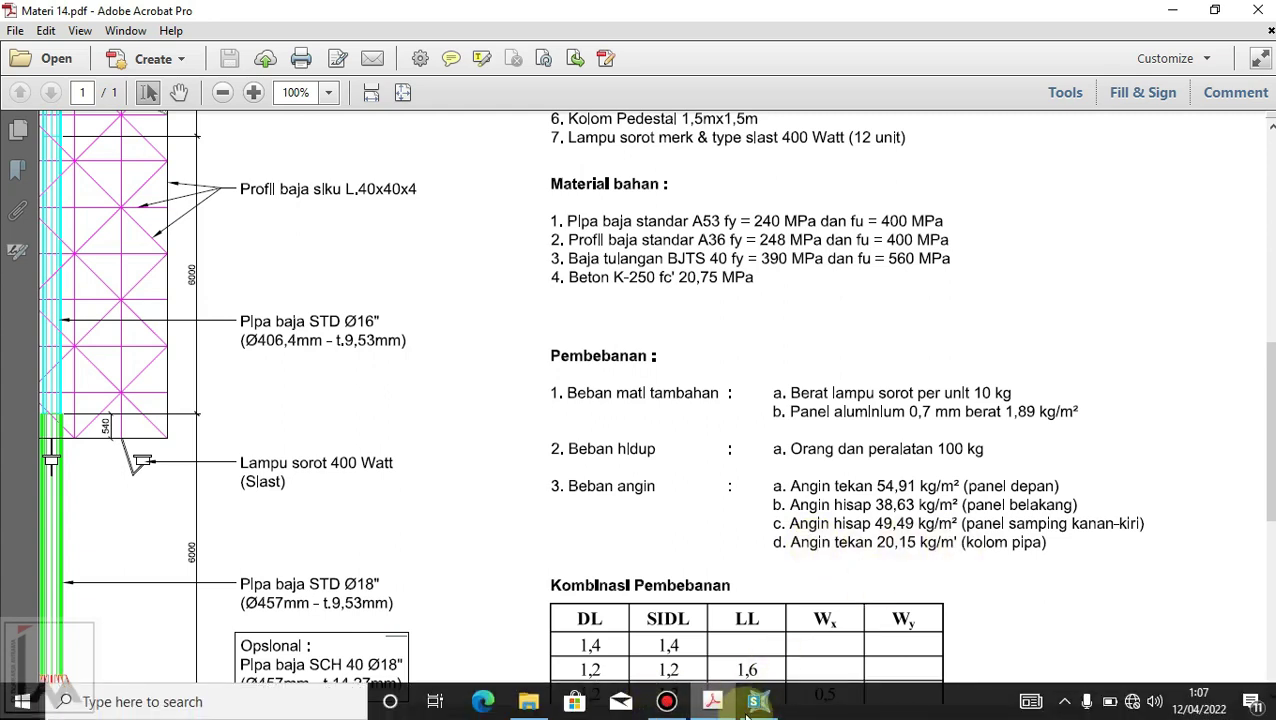
click(756, 703)
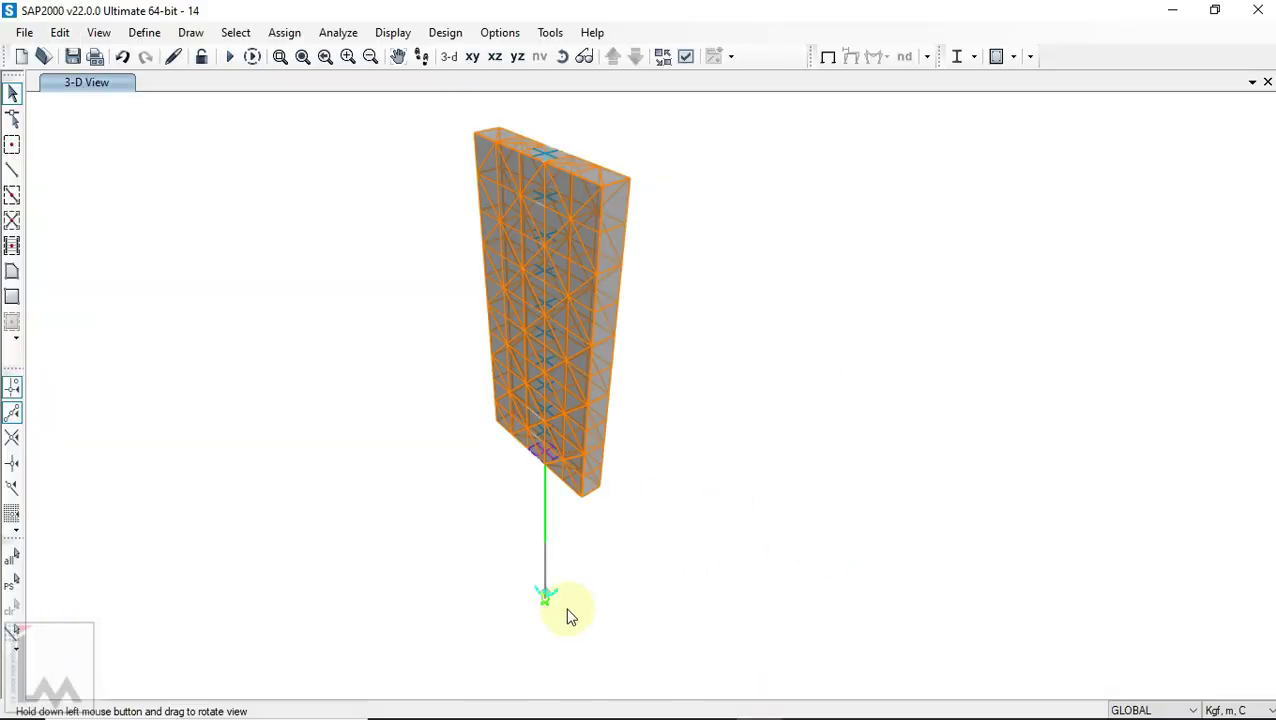
Step: Open distributed load assignment for the pipe column segment just below the billboard and delete its existing WIND X load
scroll(568, 616, up, 3)
click(515, 384)
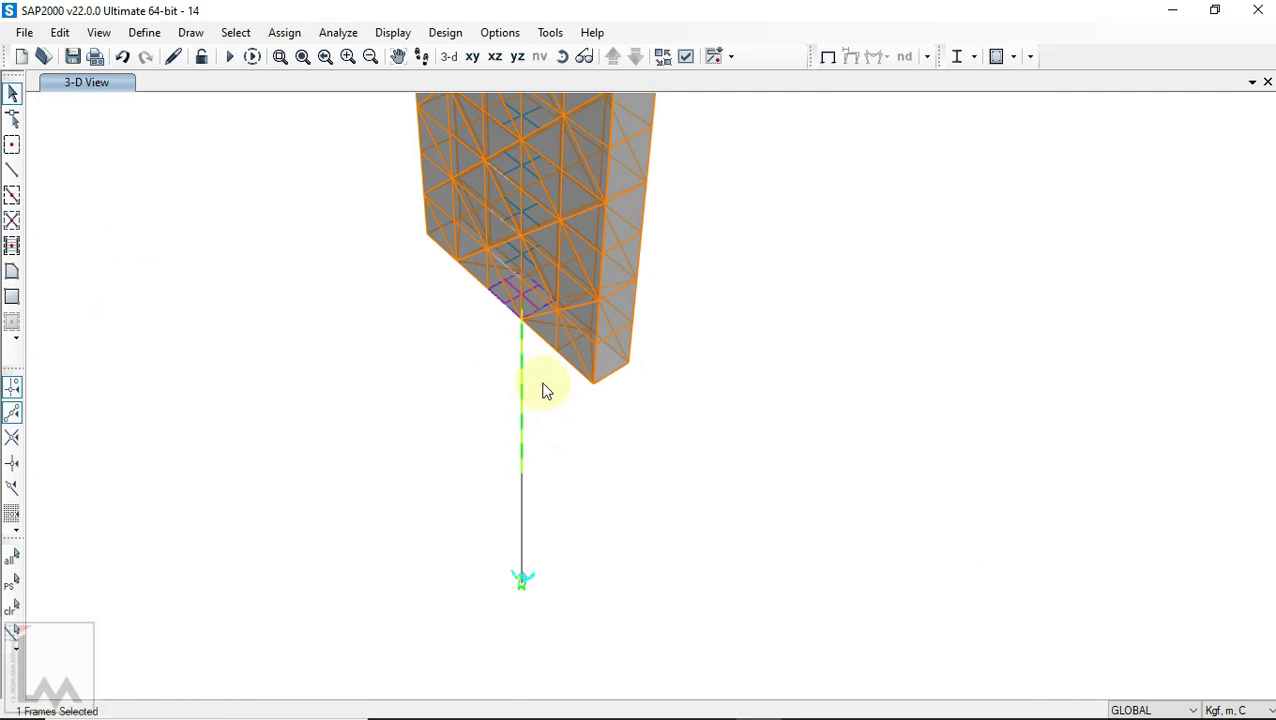
click(284, 32)
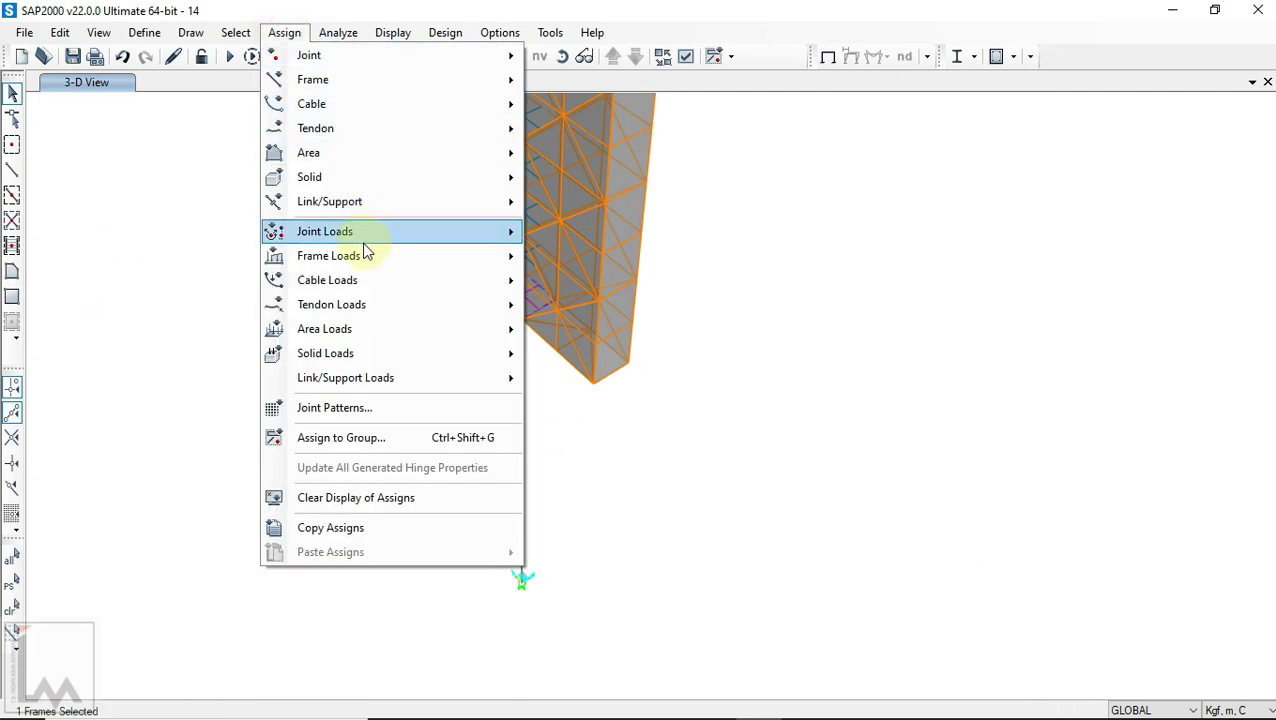
mouse_move(507, 258)
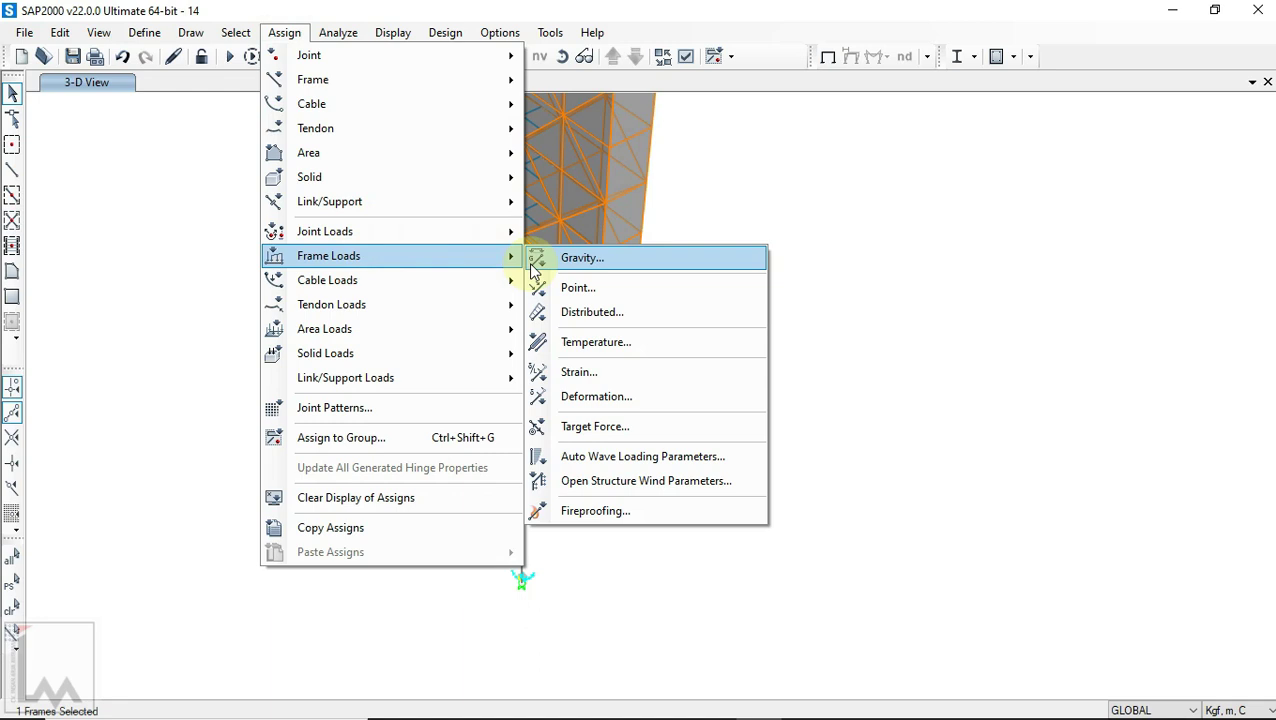
click(645, 326)
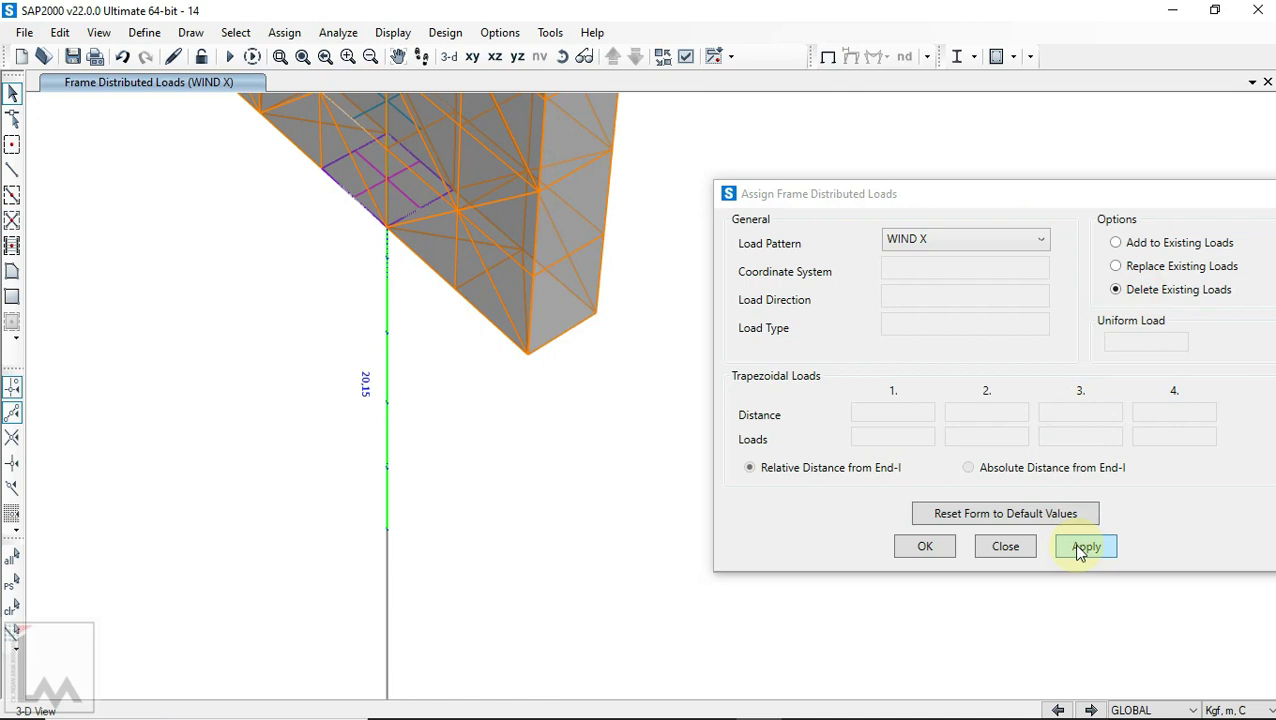
click(1078, 552)
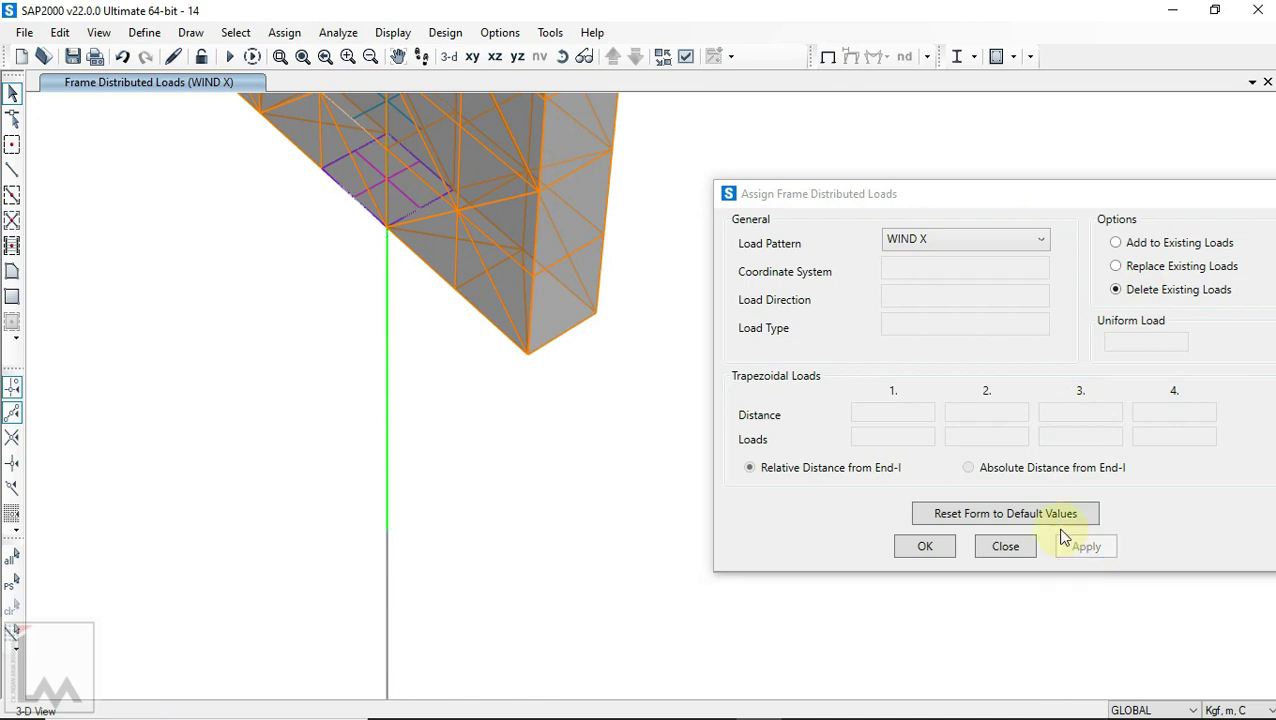
Step: Assign a uniform WIND X force of 20,15 kgf/m in the global X direction to the pipe column segment, replacing existing loads
click(388, 366)
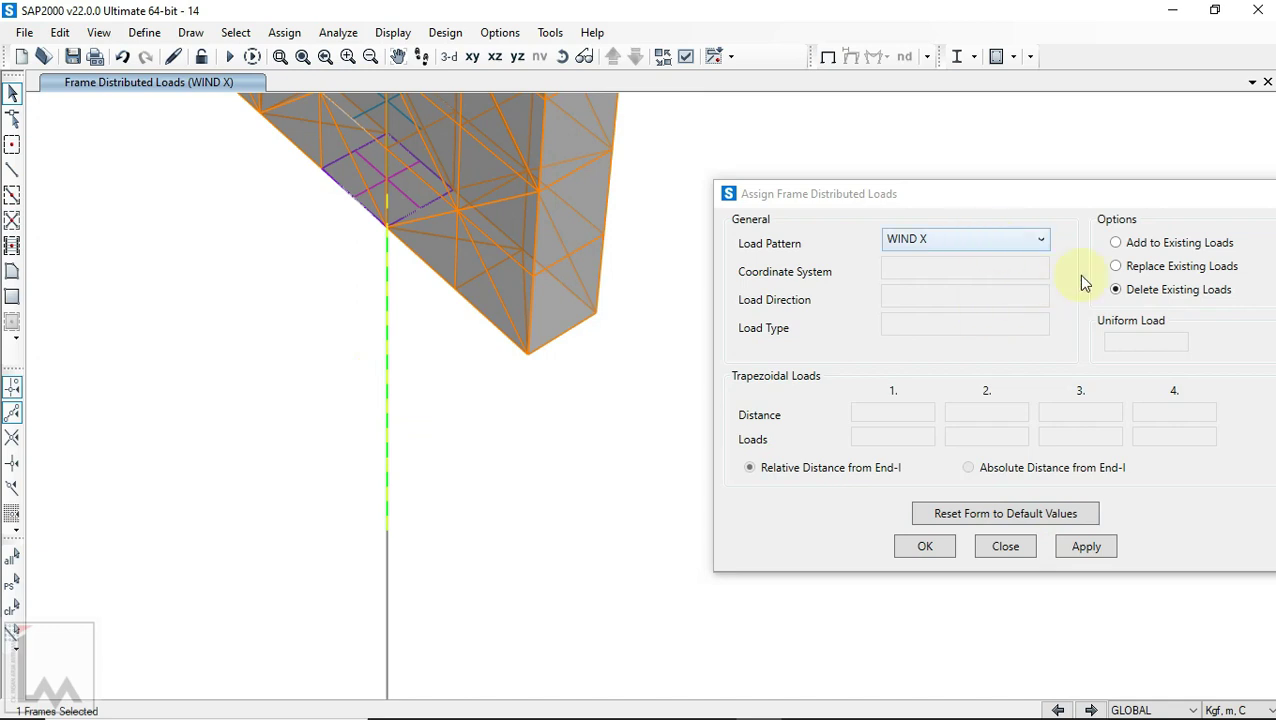
click(1116, 270)
click(934, 298)
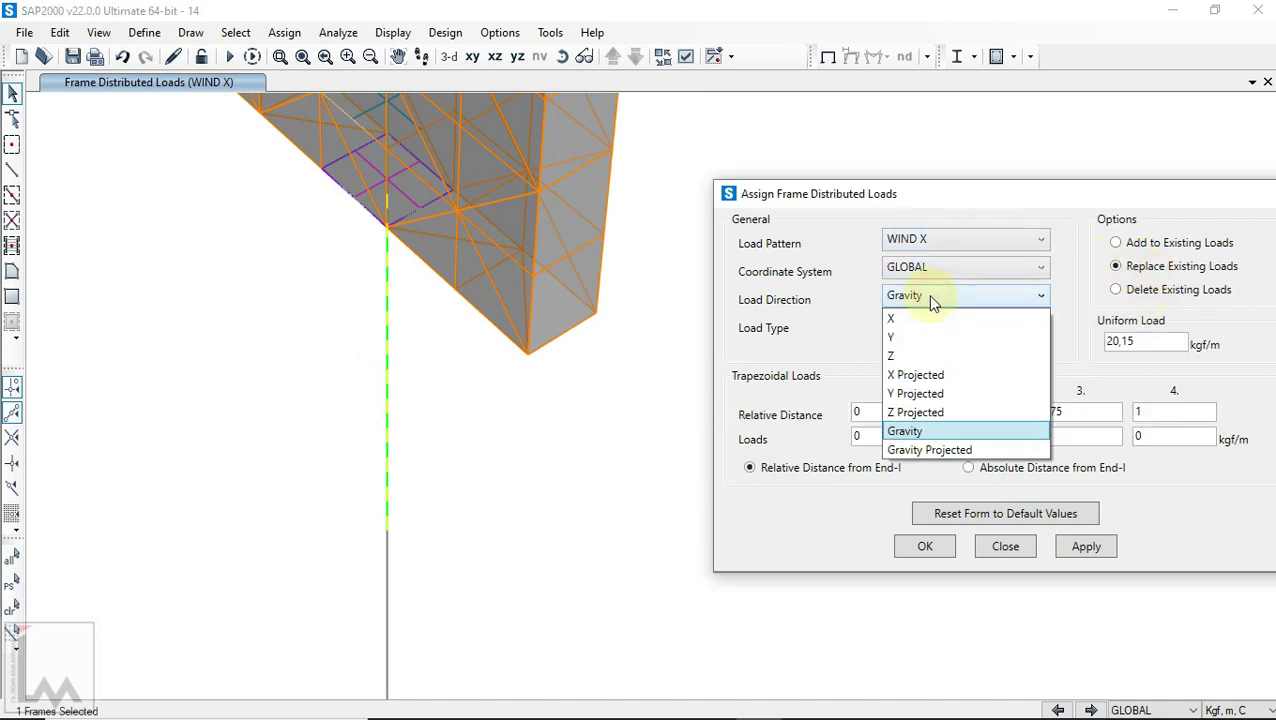
click(917, 316)
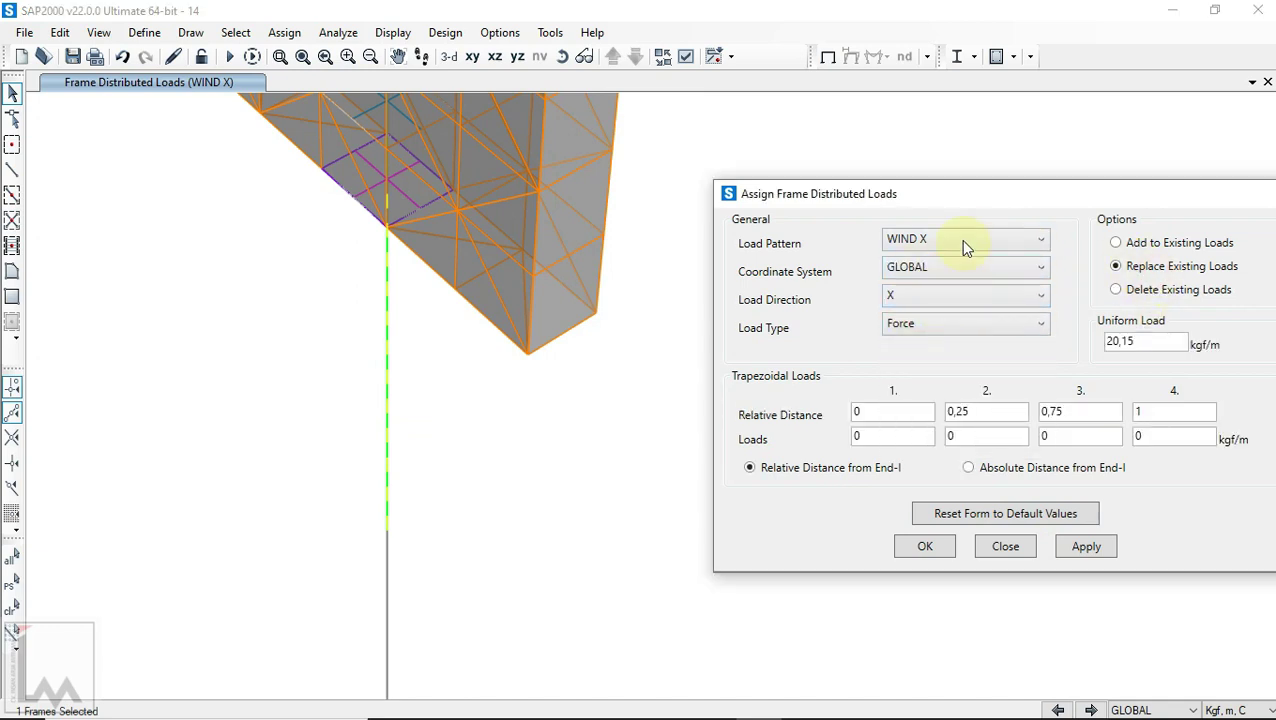
click(1082, 549)
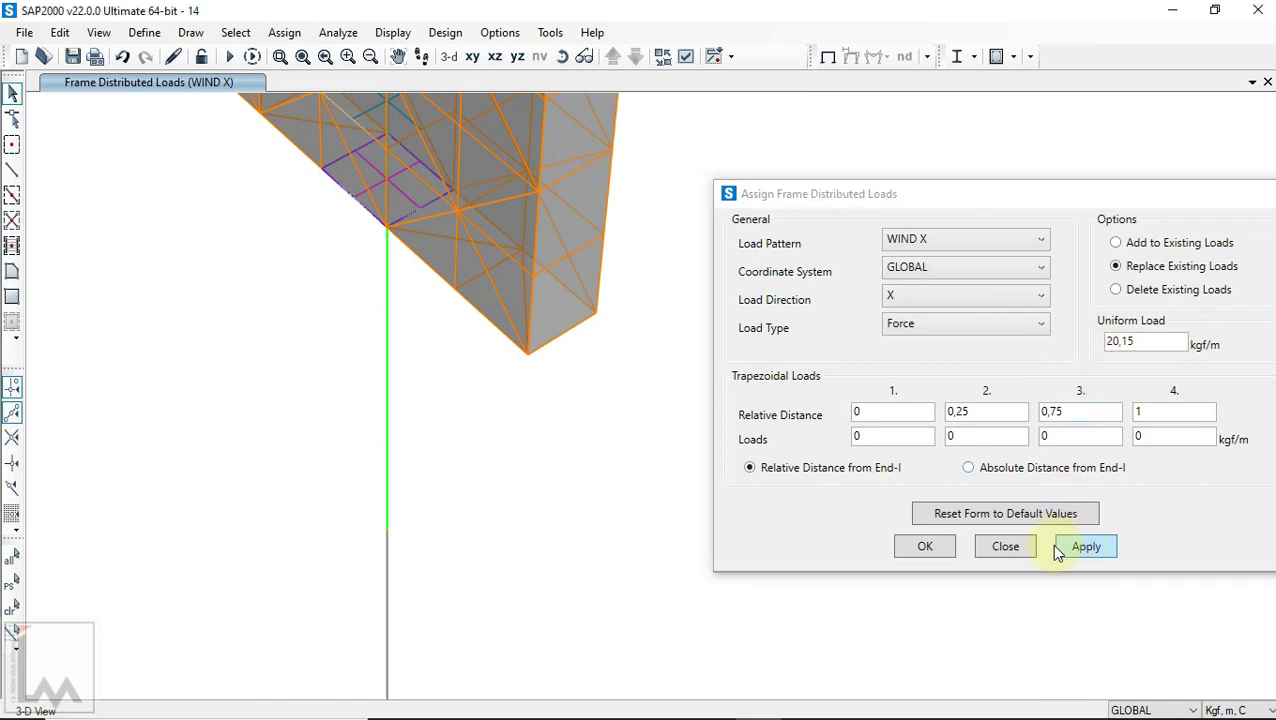
click(925, 547)
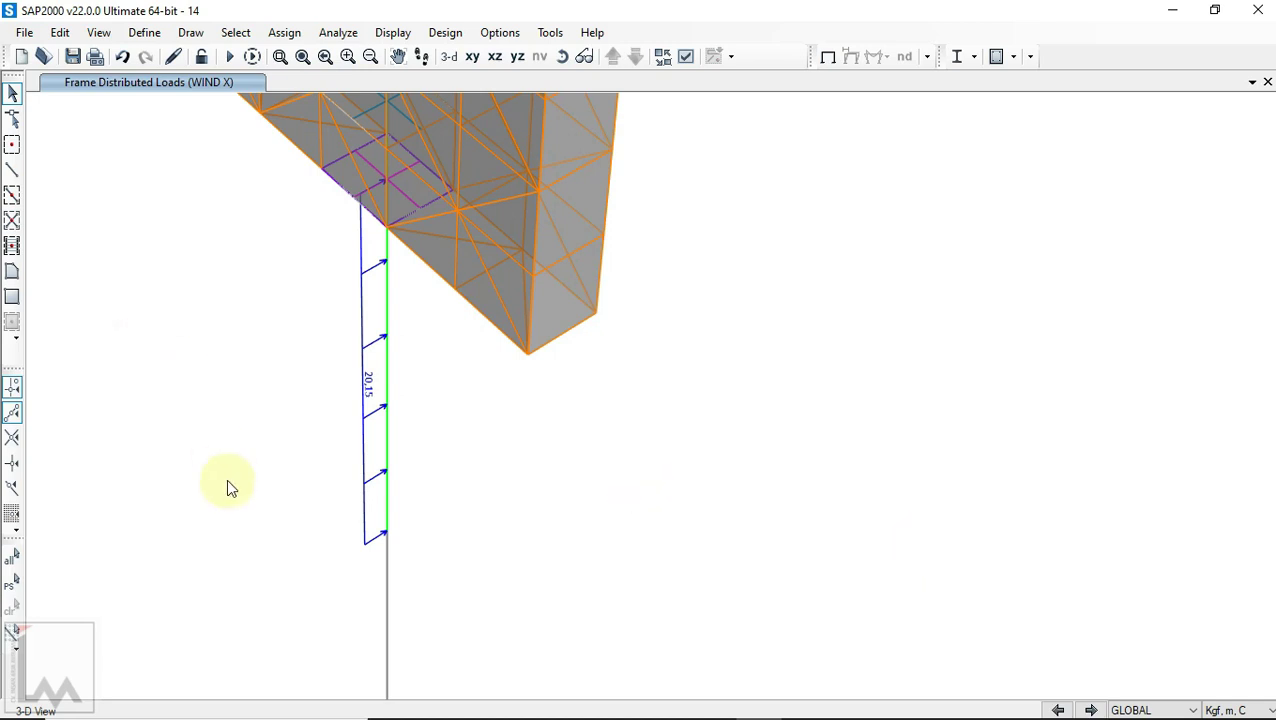
Step: Examine the direction of the WIND X load arrows on the pipe column relative to the billboard
scroll(517, 370, down, 3)
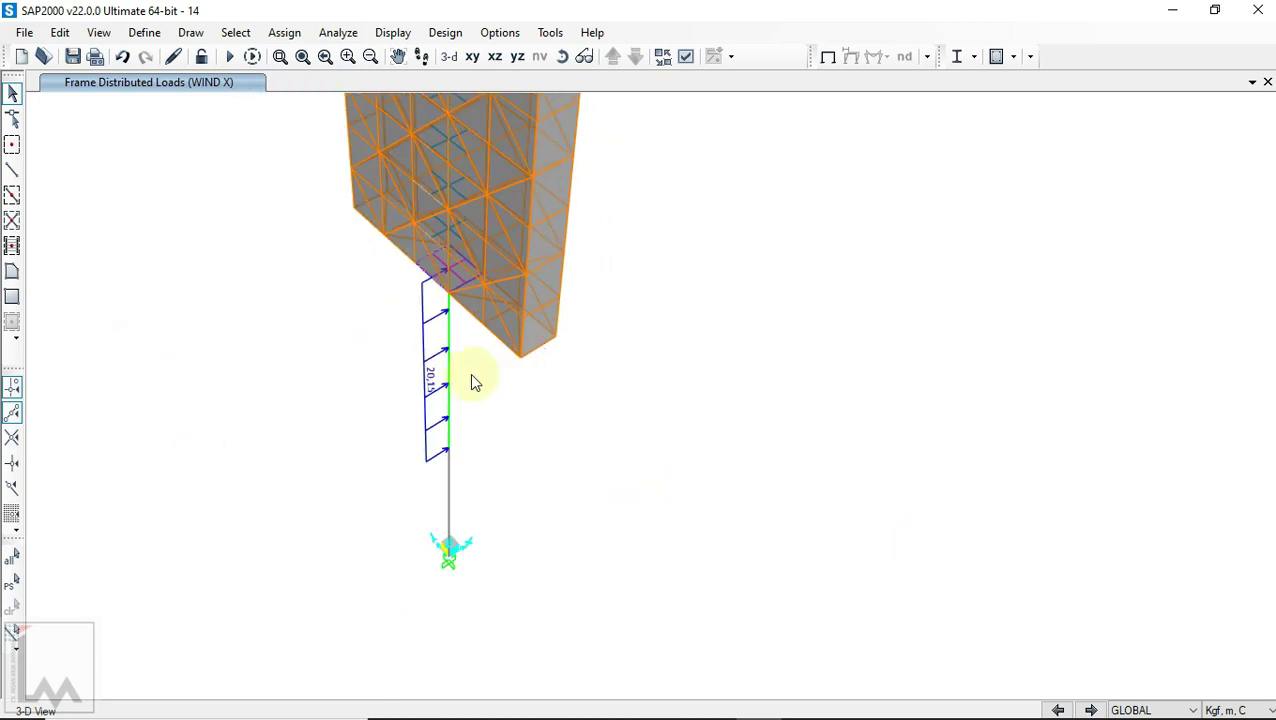
scroll(459, 379, up, 2)
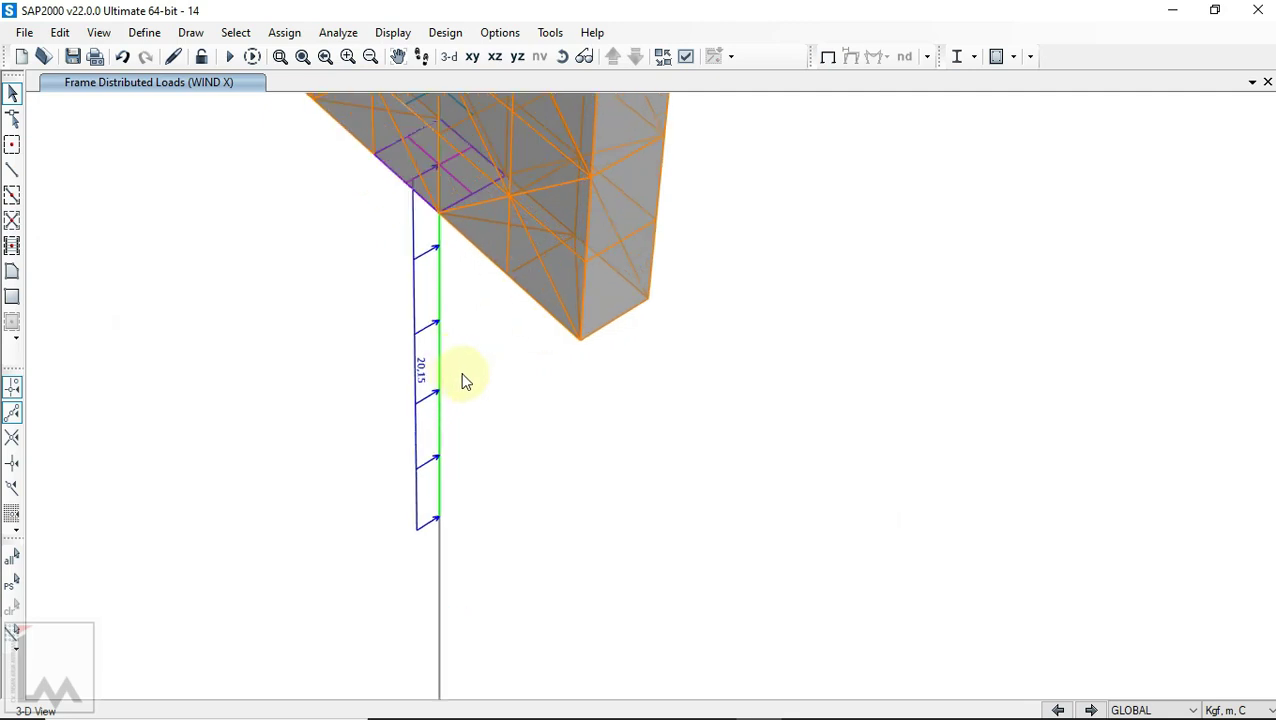
scroll(466, 379, down, 3)
middle_drag(598, 295, 603, 476)
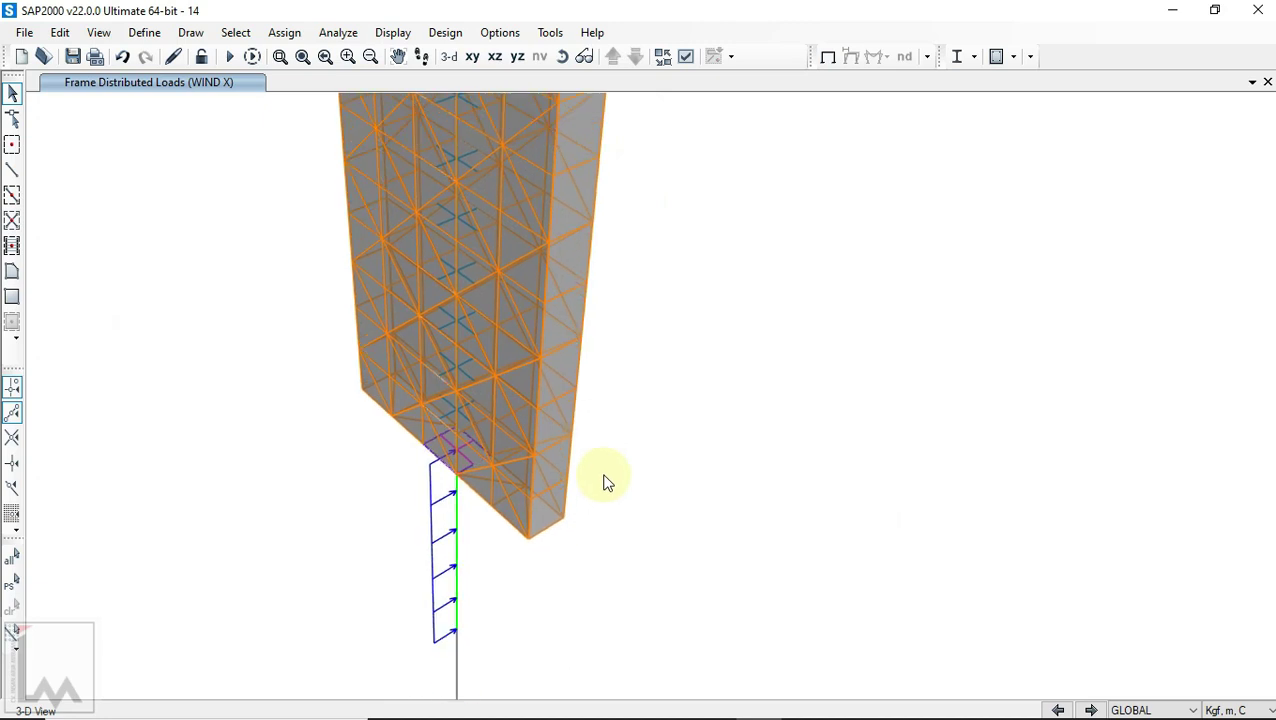
scroll(608, 445, down, 2)
scroll(612, 450, down, 1)
click(560, 57)
drag(723, 316, 620, 329)
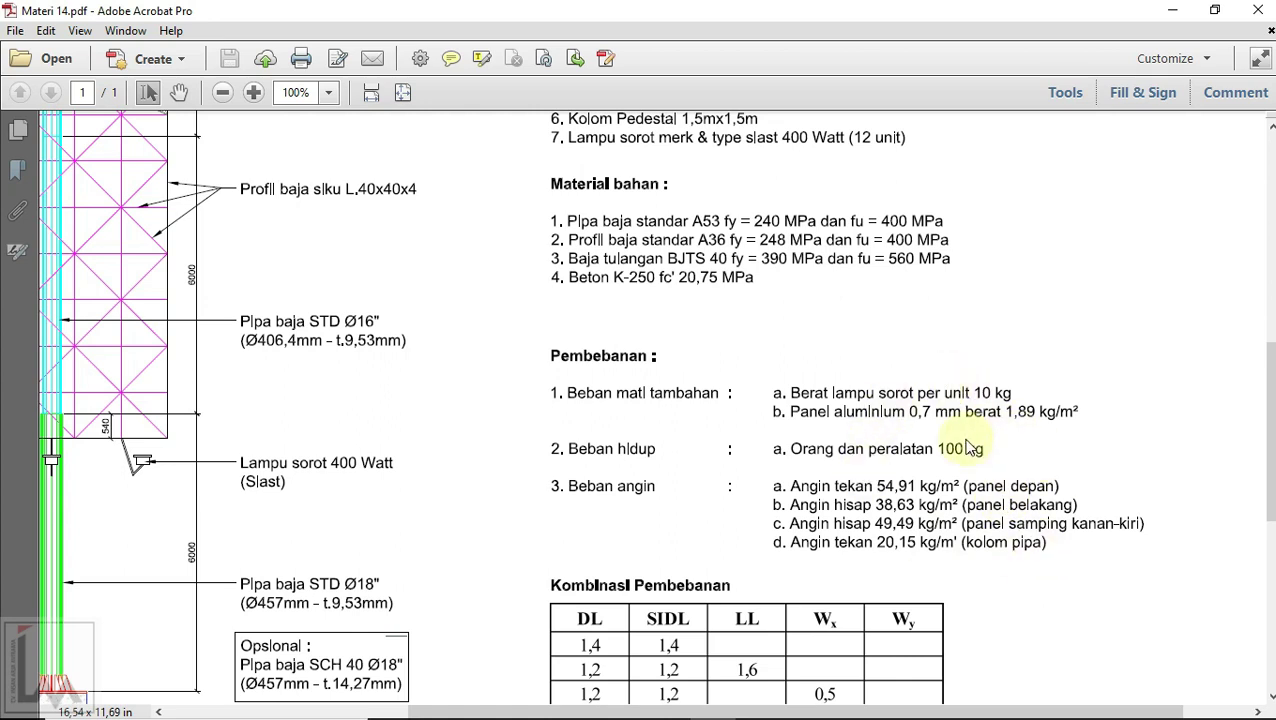
Step: Find the Kombinasi Pembebanan load combination table in Materi 14.pdf and return to SAP2000
scroll(945, 447, down, 5)
scroll(922, 447, down, 2)
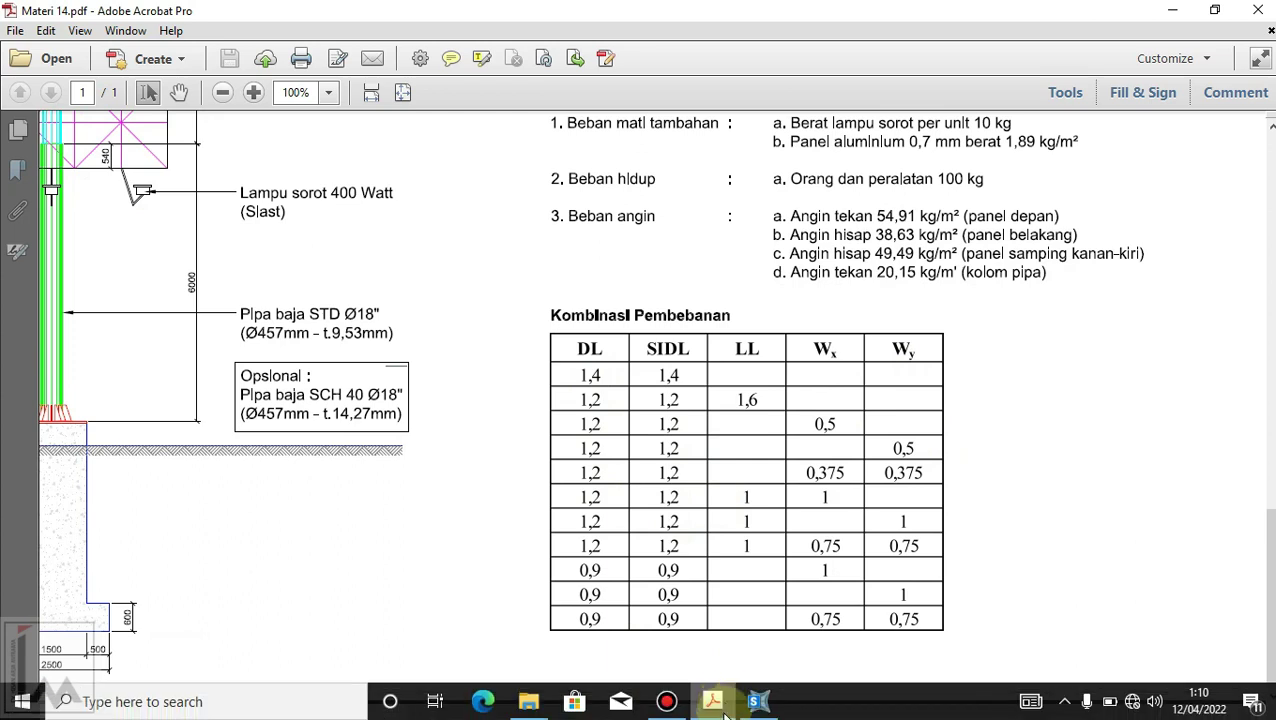
click(758, 701)
Step: Create a new load combination containing the DEAD load case with a scale factor of 1,4
click(144, 32)
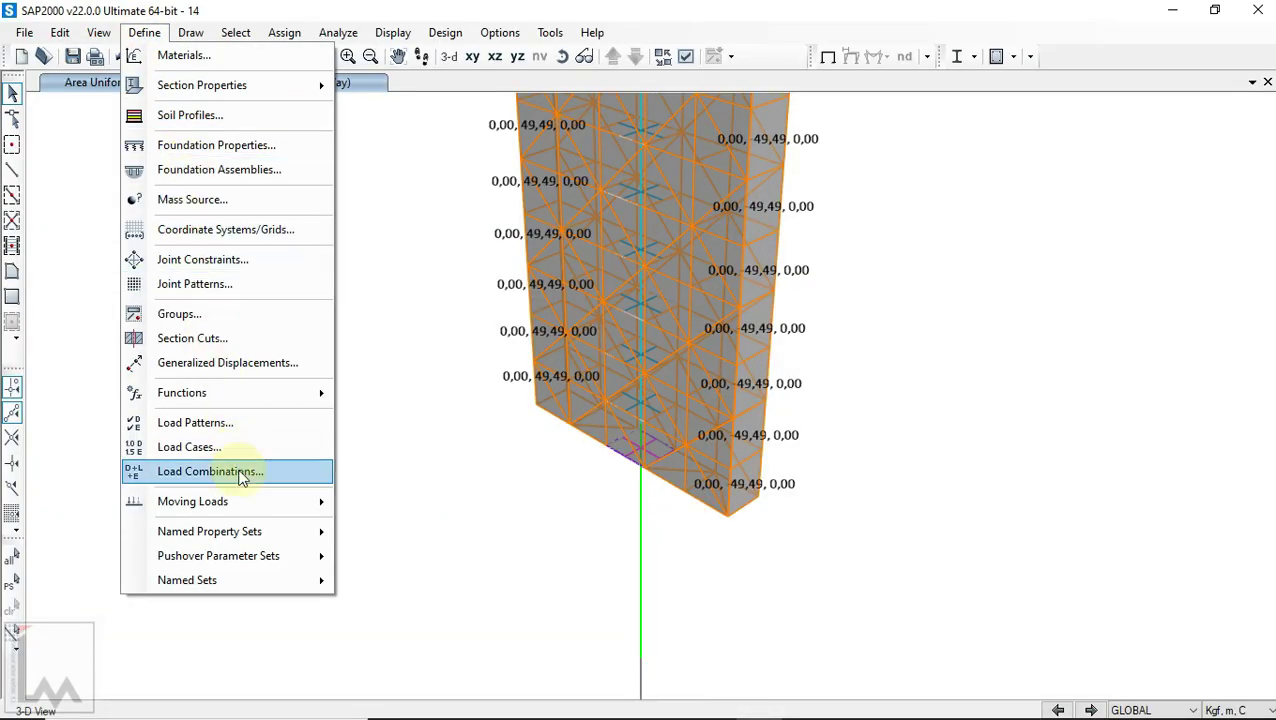
click(241, 476)
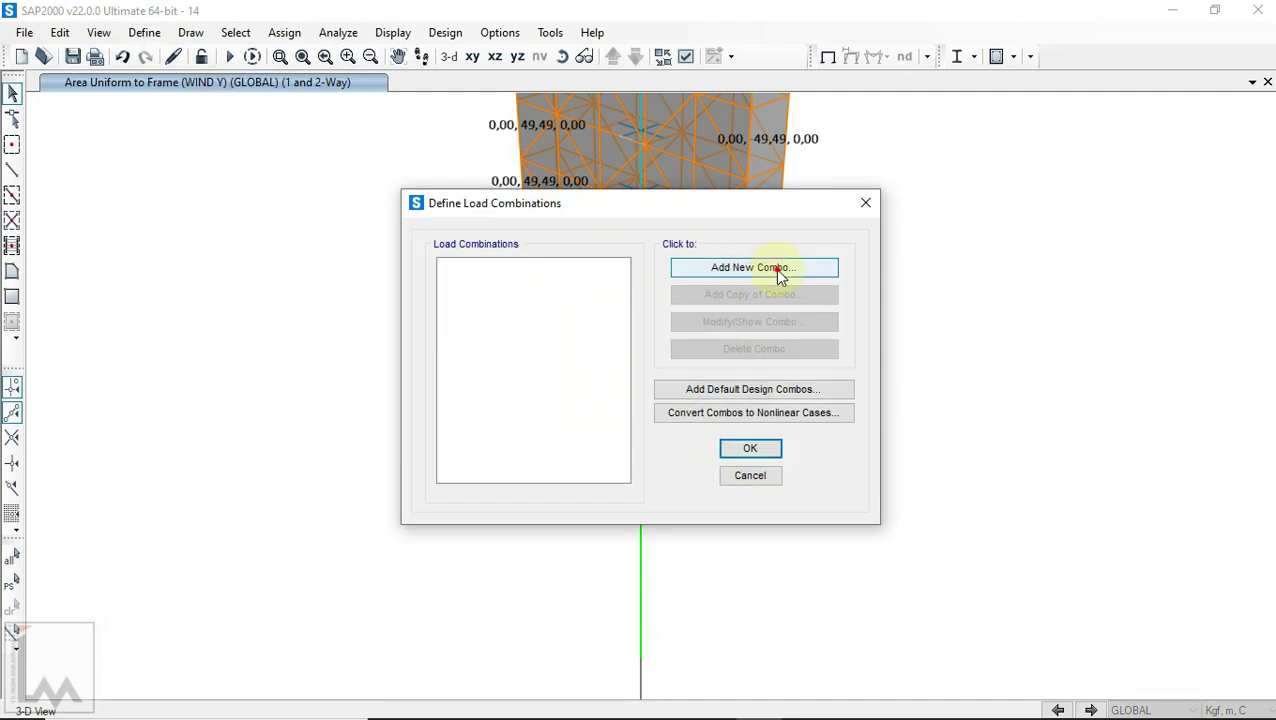
click(776, 269)
drag(718, 130, 495, 134)
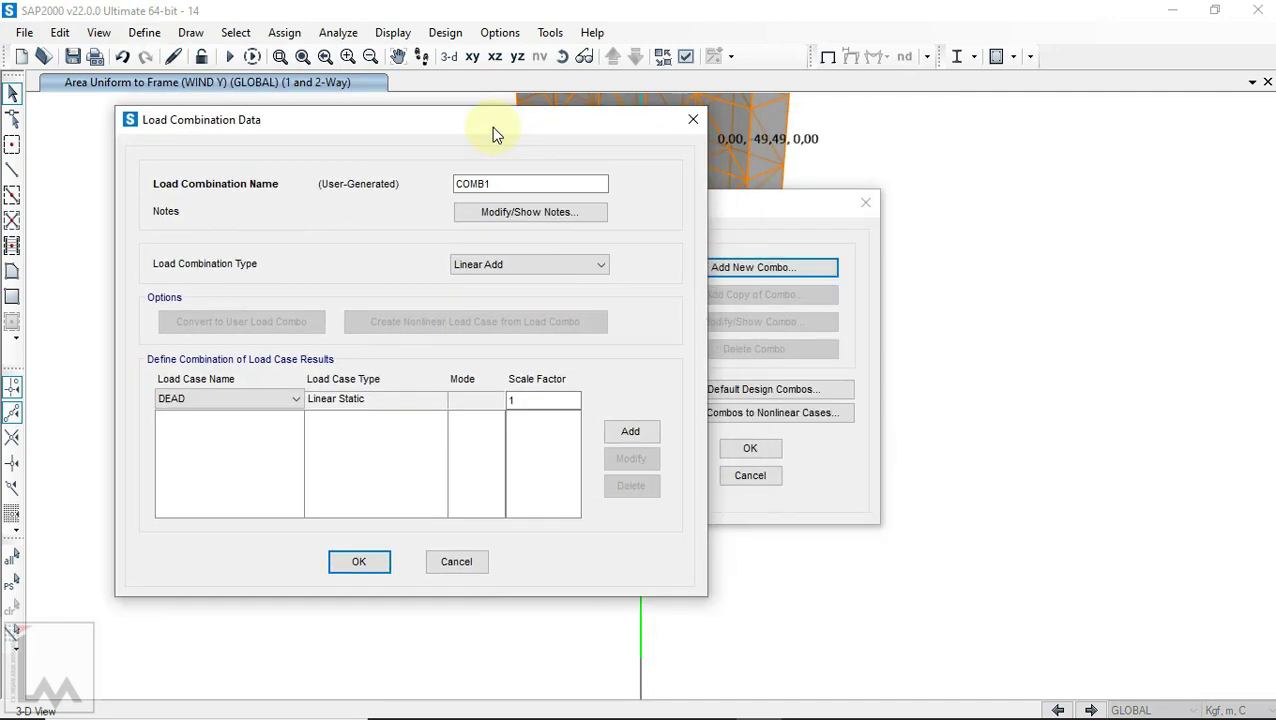
click(289, 399)
click(289, 413)
click(554, 403)
text(1,4)
click(630, 431)
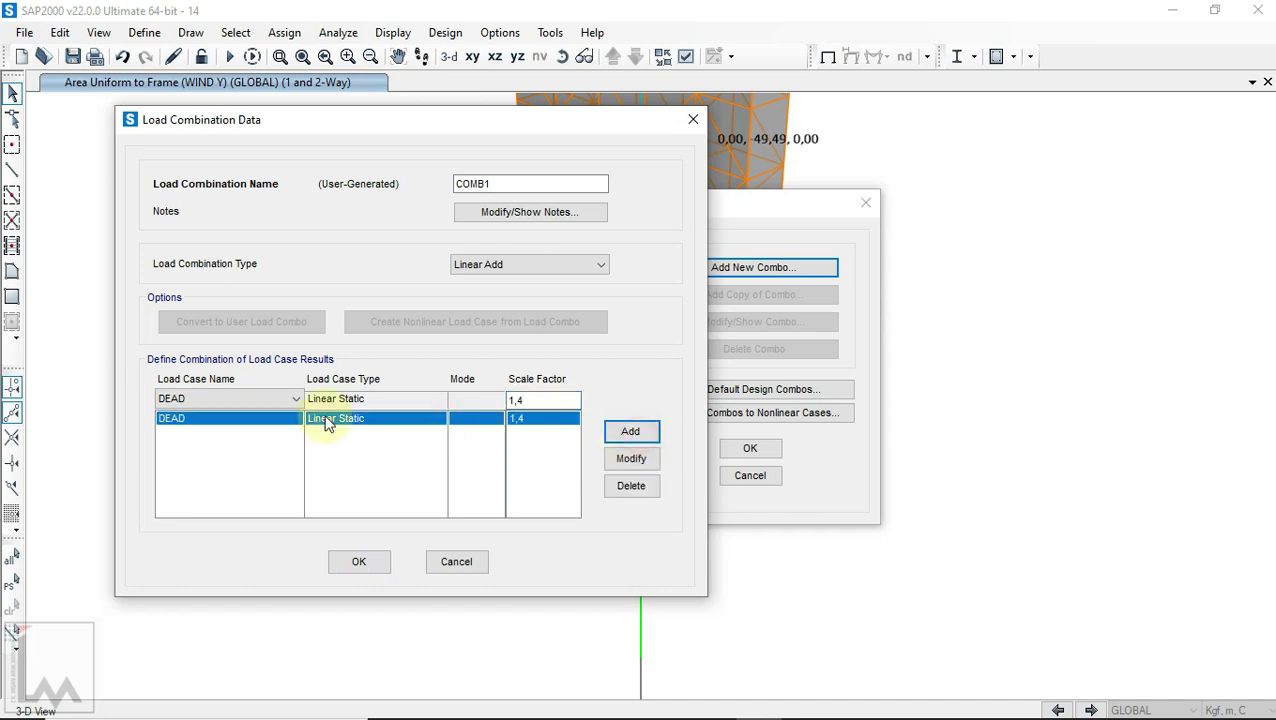
Step: Add the SD load case with scale factor 1,4 and save the combination after checking it against the PDF table
click(248, 403)
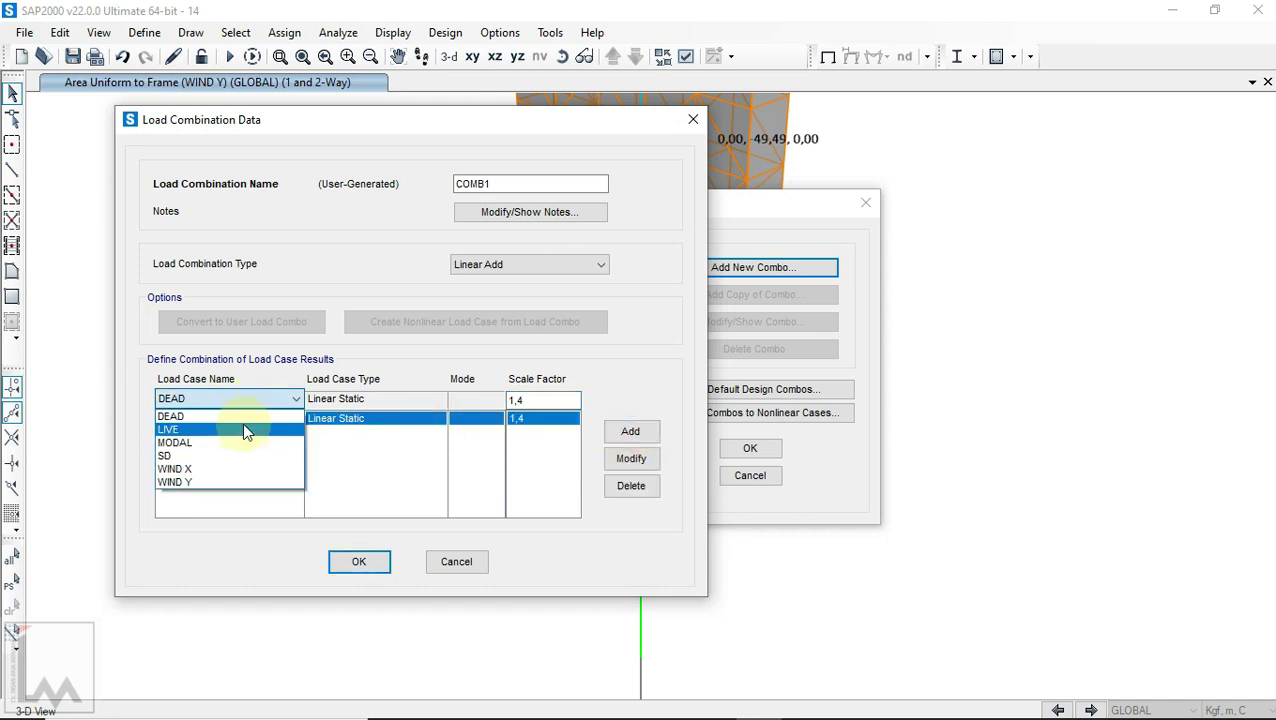
click(236, 455)
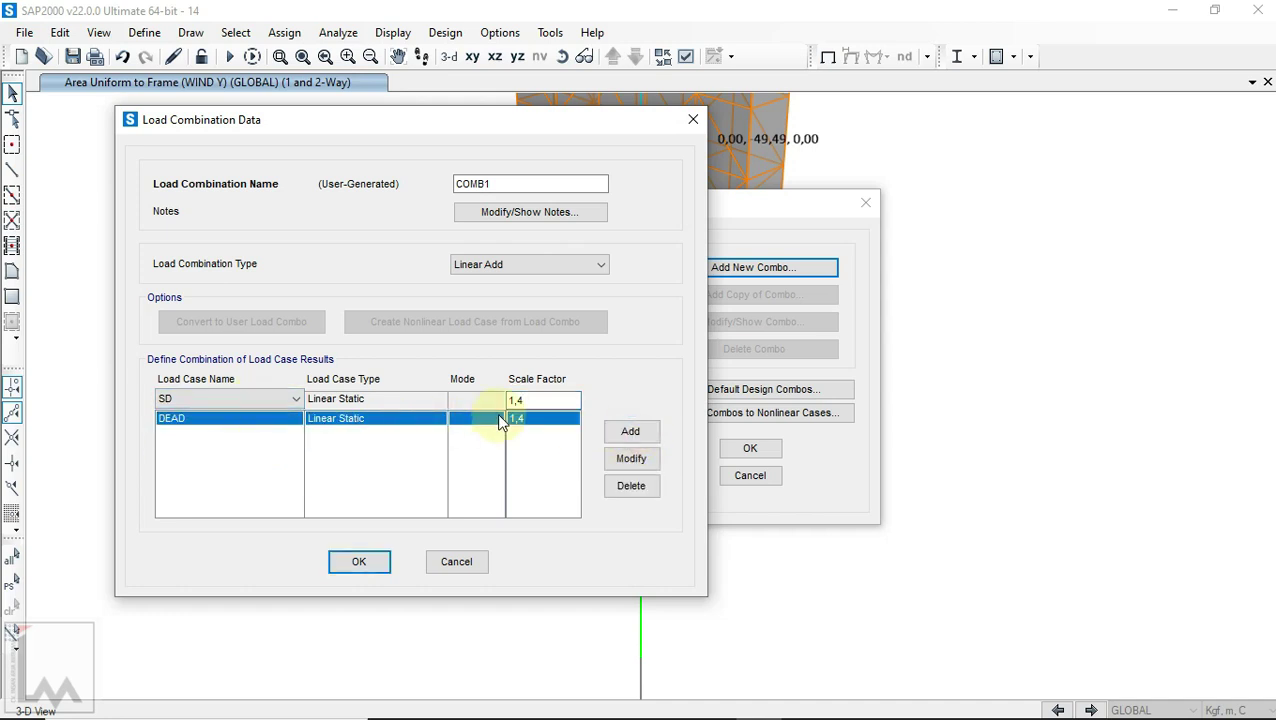
click(630, 437)
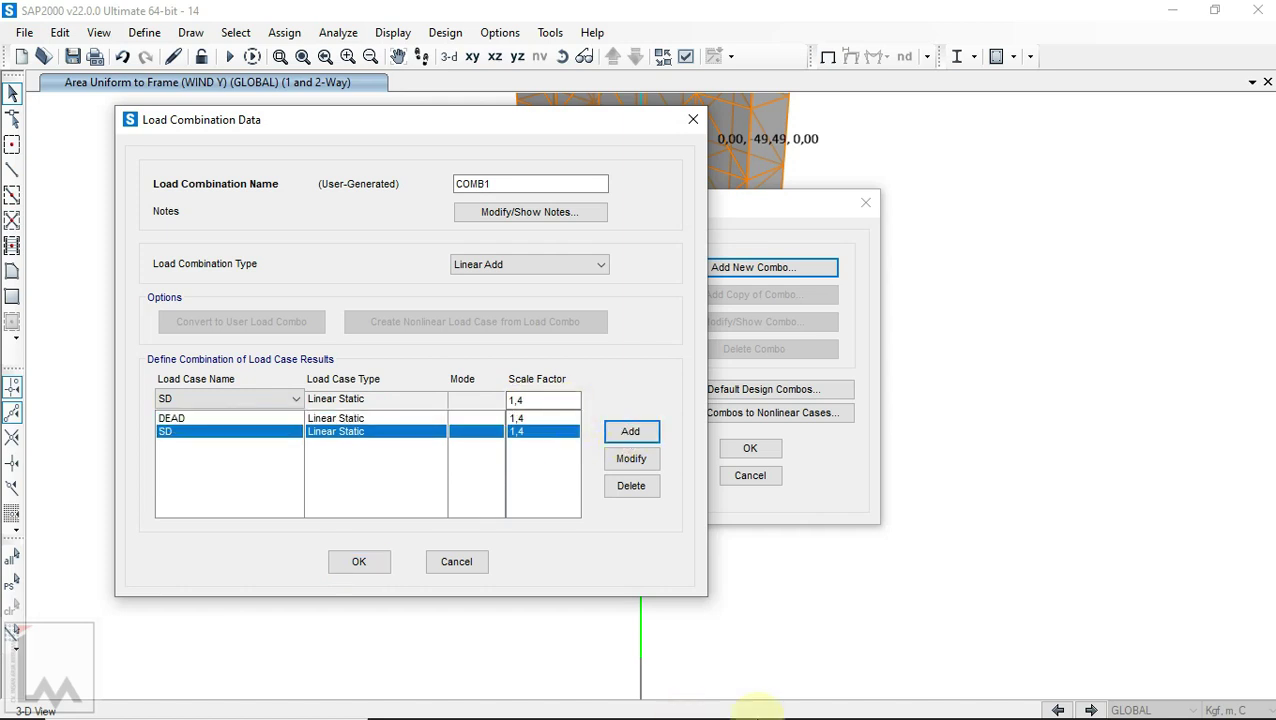
click(712, 703)
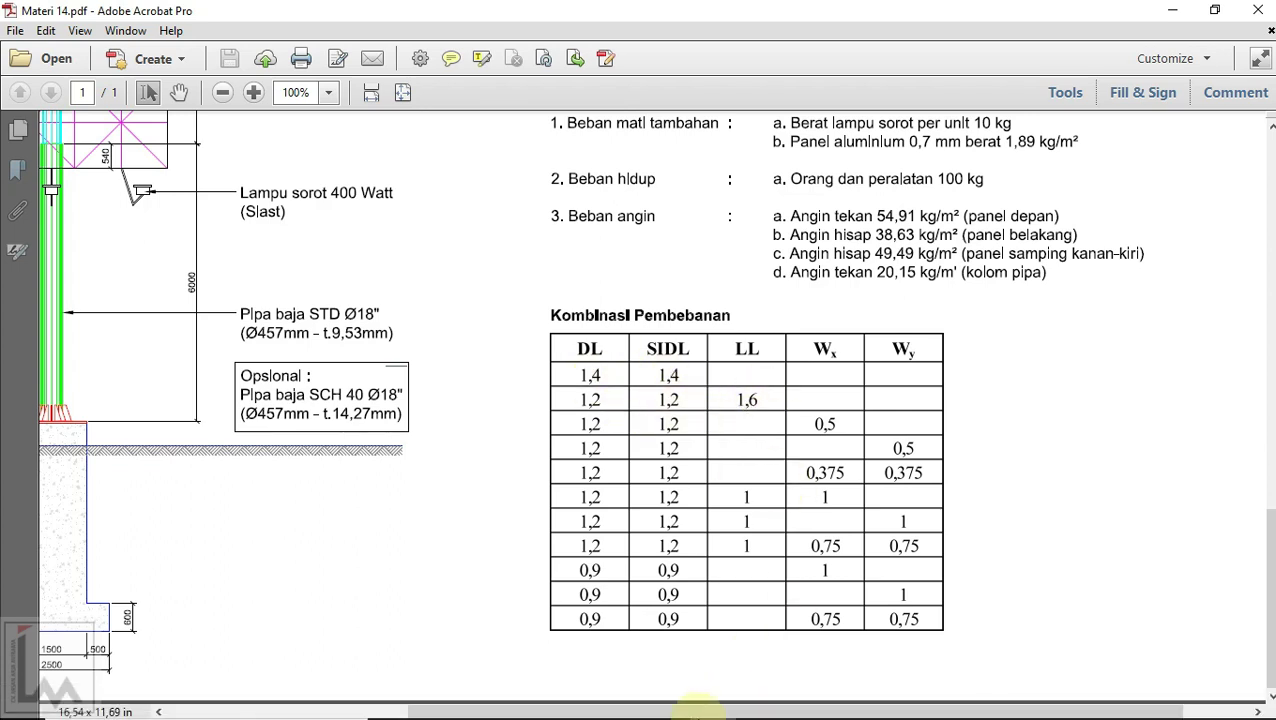
click(752, 700)
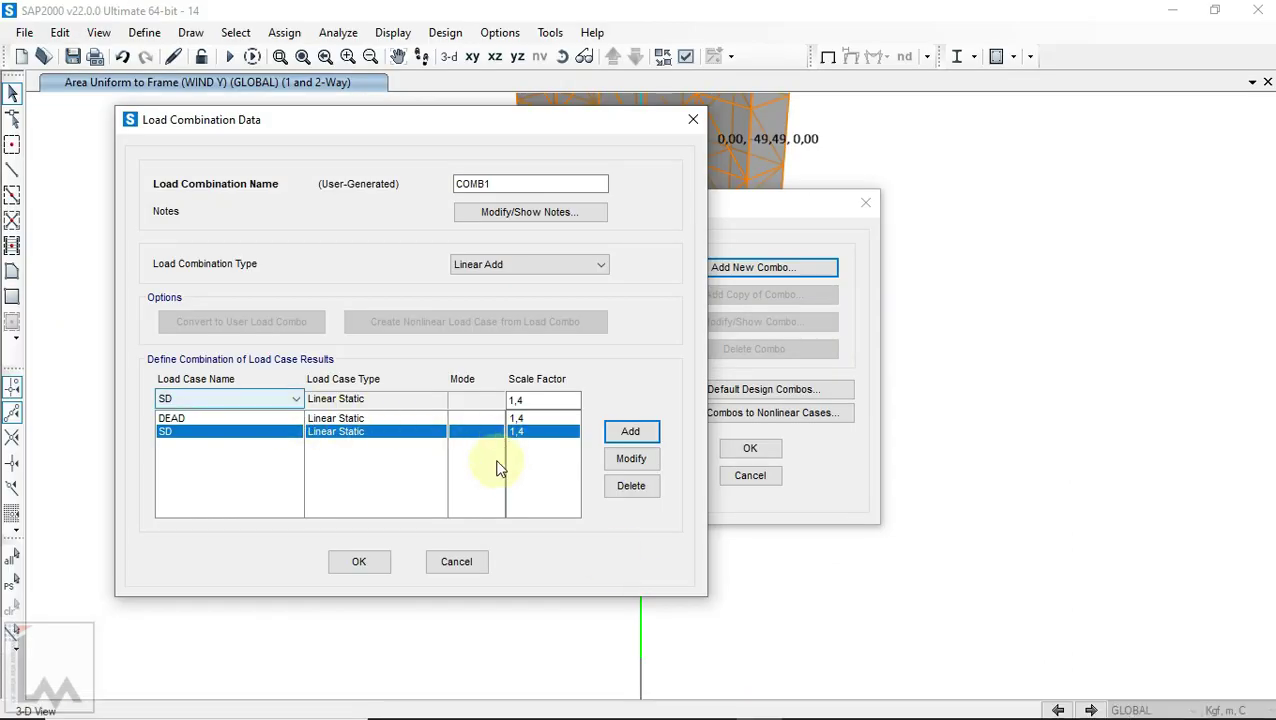
click(370, 561)
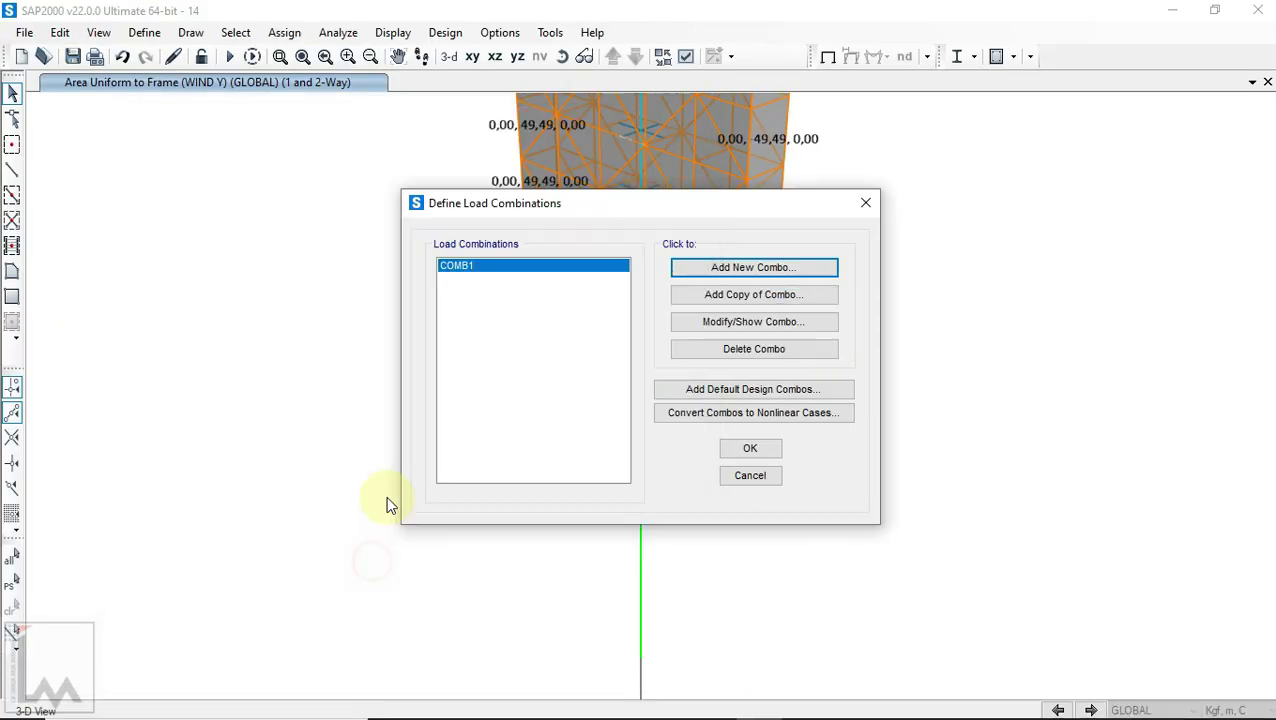
Step: Add a copy of COMB1 and set its DEAD and SD scale factors to 1,2
click(735, 296)
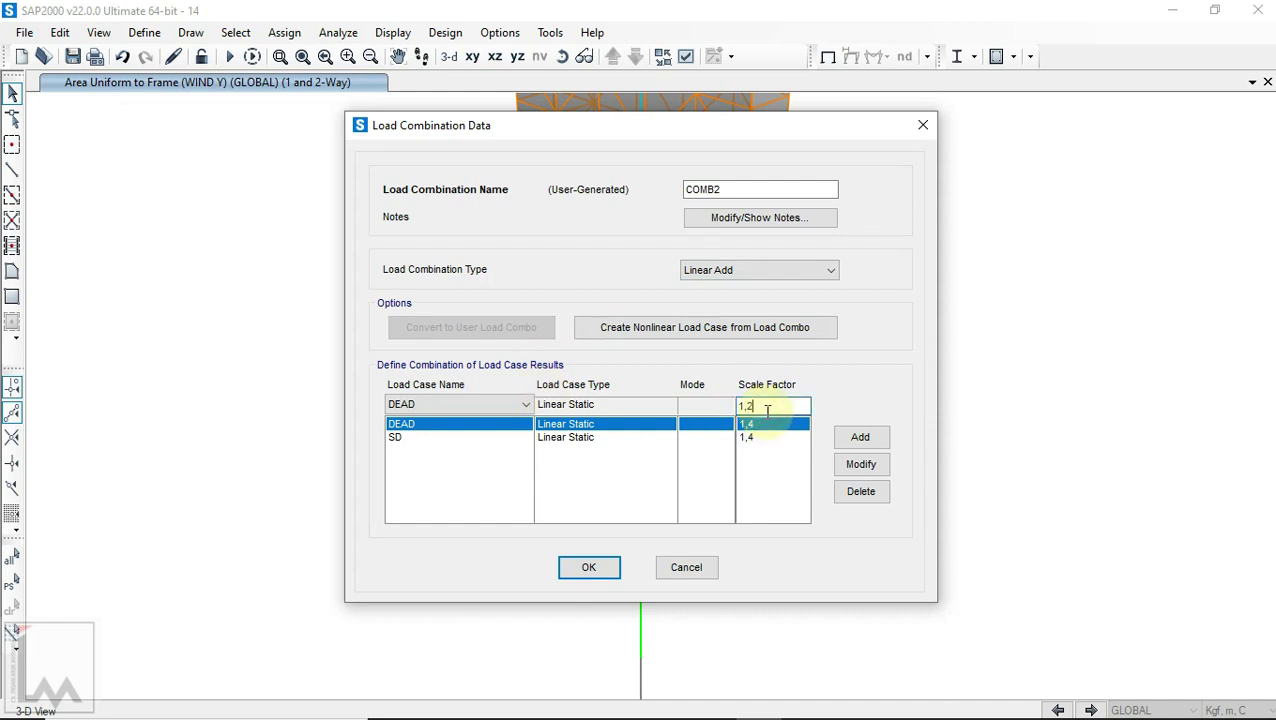
click(862, 465)
click(780, 437)
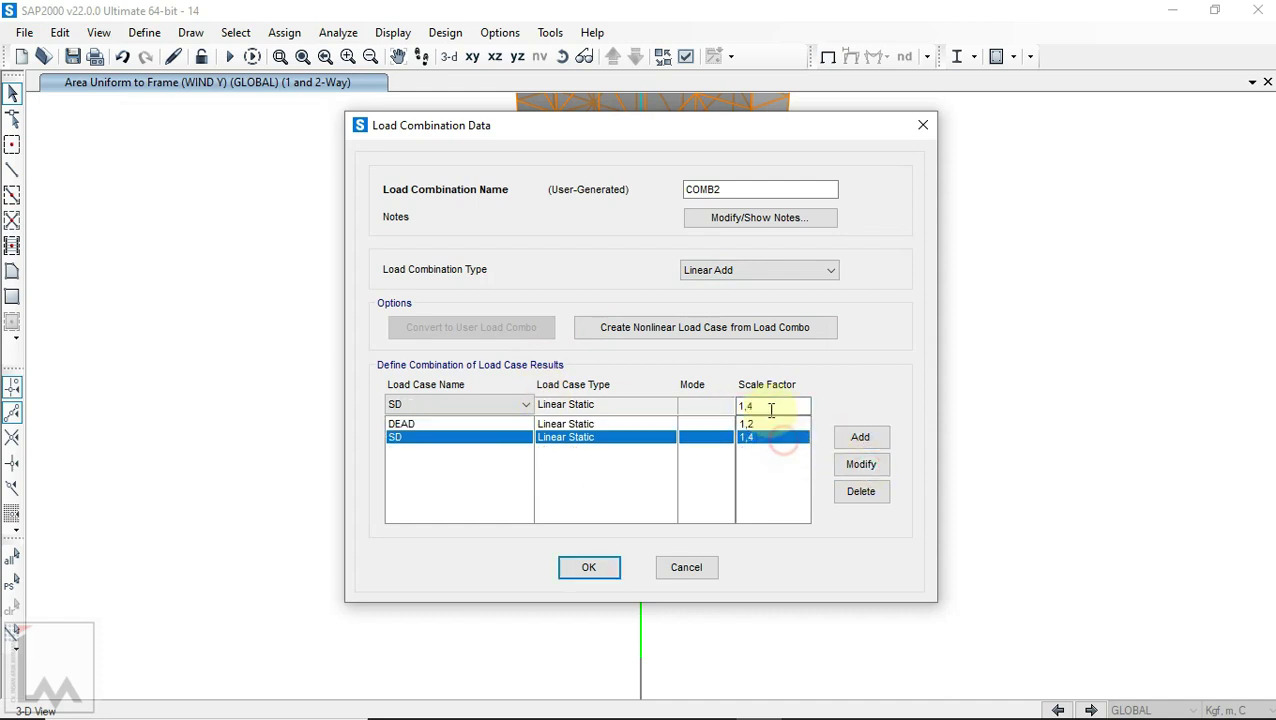
click(858, 464)
Step: Add the LIVE load case with a scale factor of 1,6 to the copied combination and save it
click(459, 402)
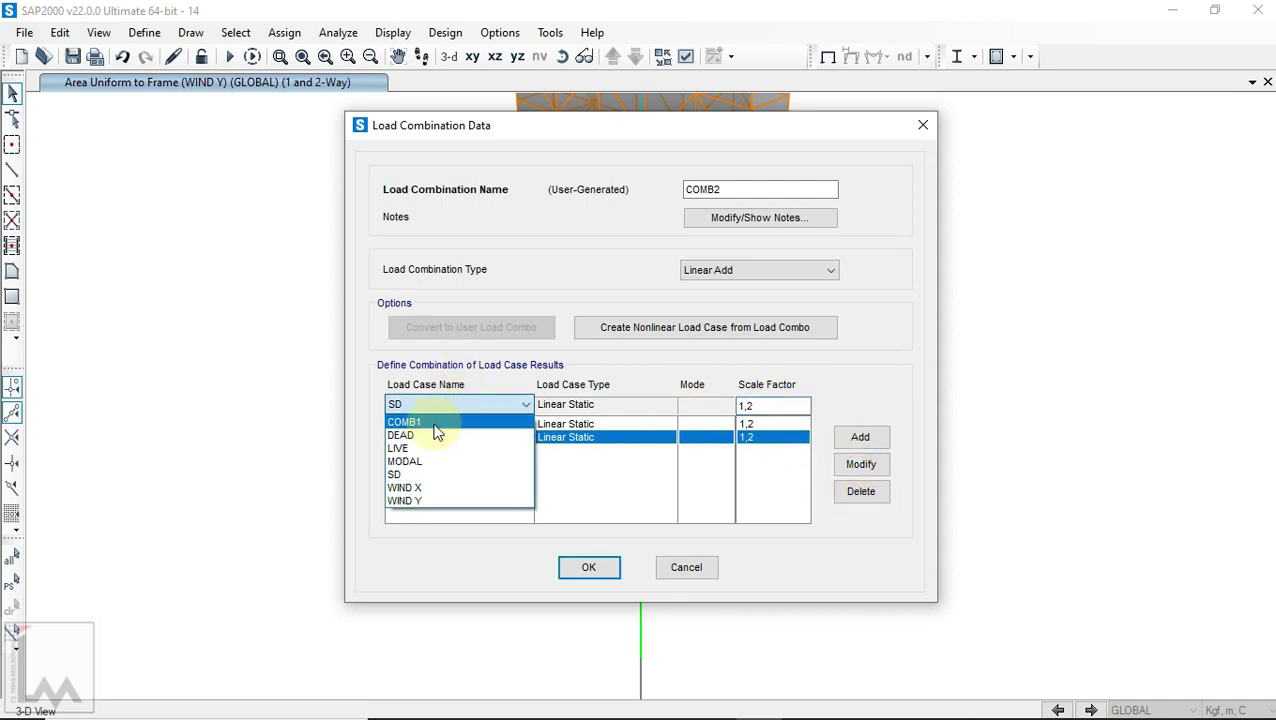
click(435, 446)
text(1,6)
click(848, 440)
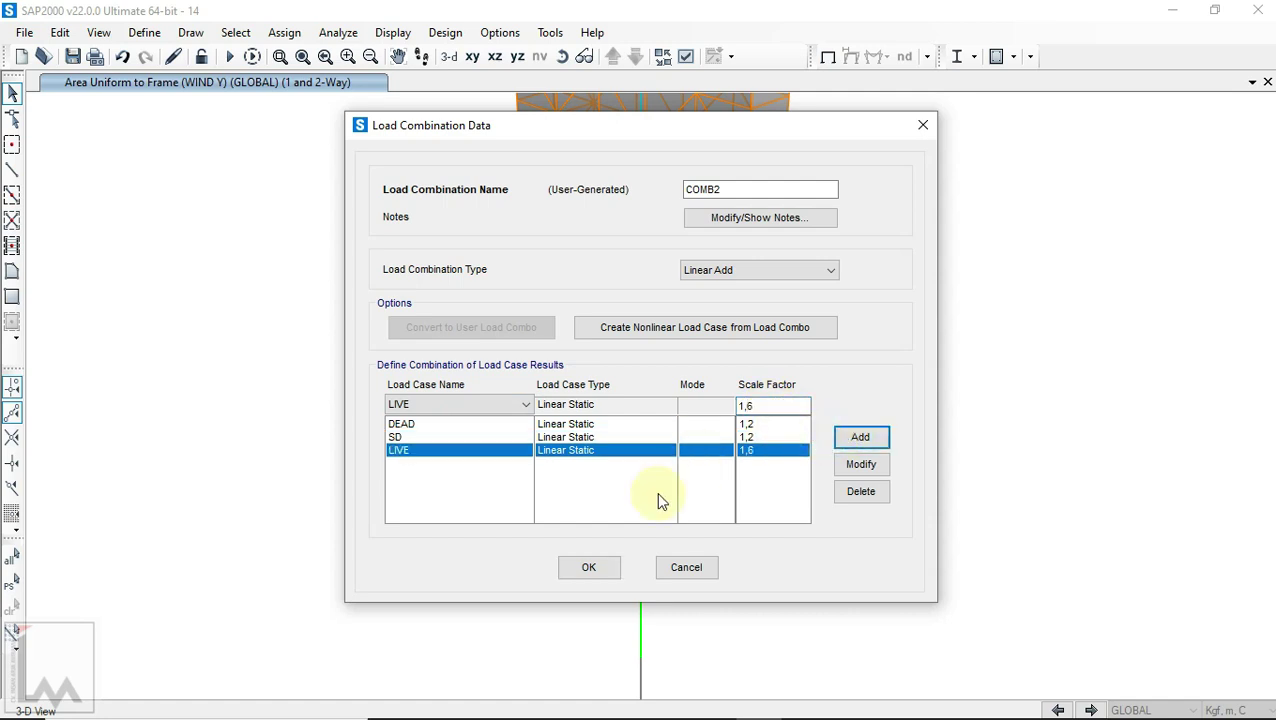
click(587, 568)
Step: Check the wind factors for the following combinations in the Materi 14.pdf table and return to SAP2000
mouse_move(667, 701)
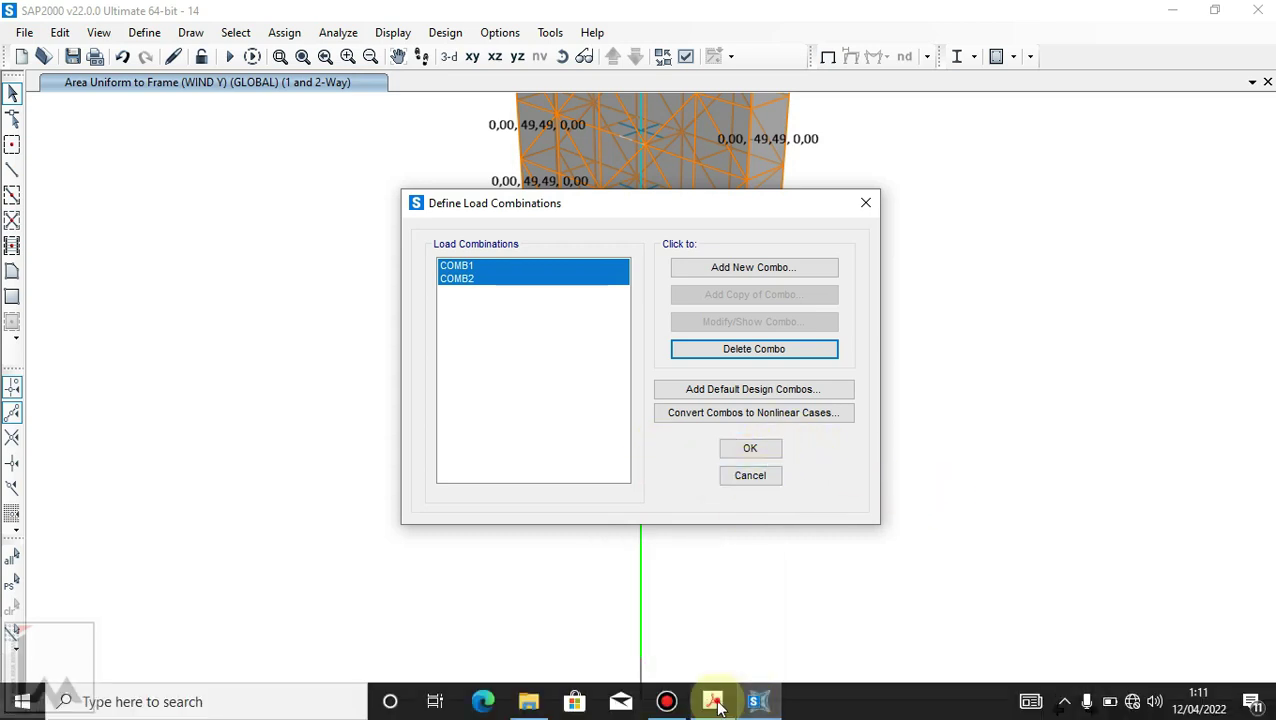
click(712, 701)
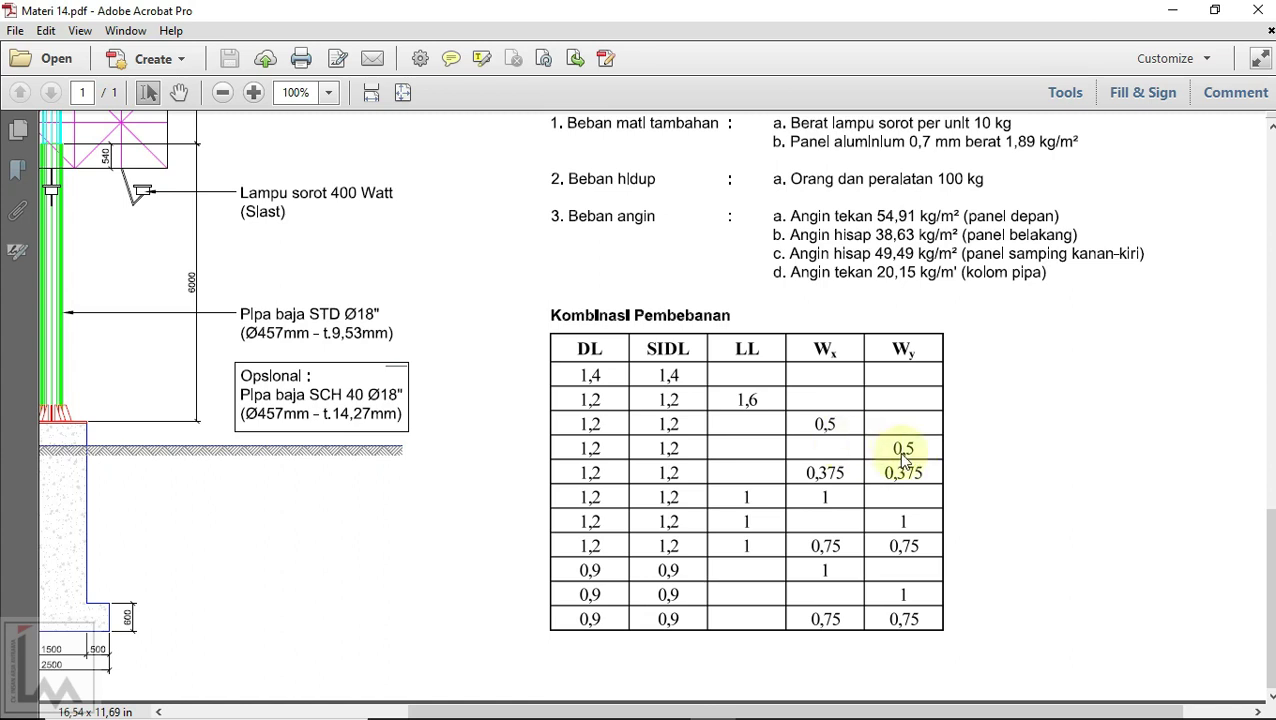
click(760, 712)
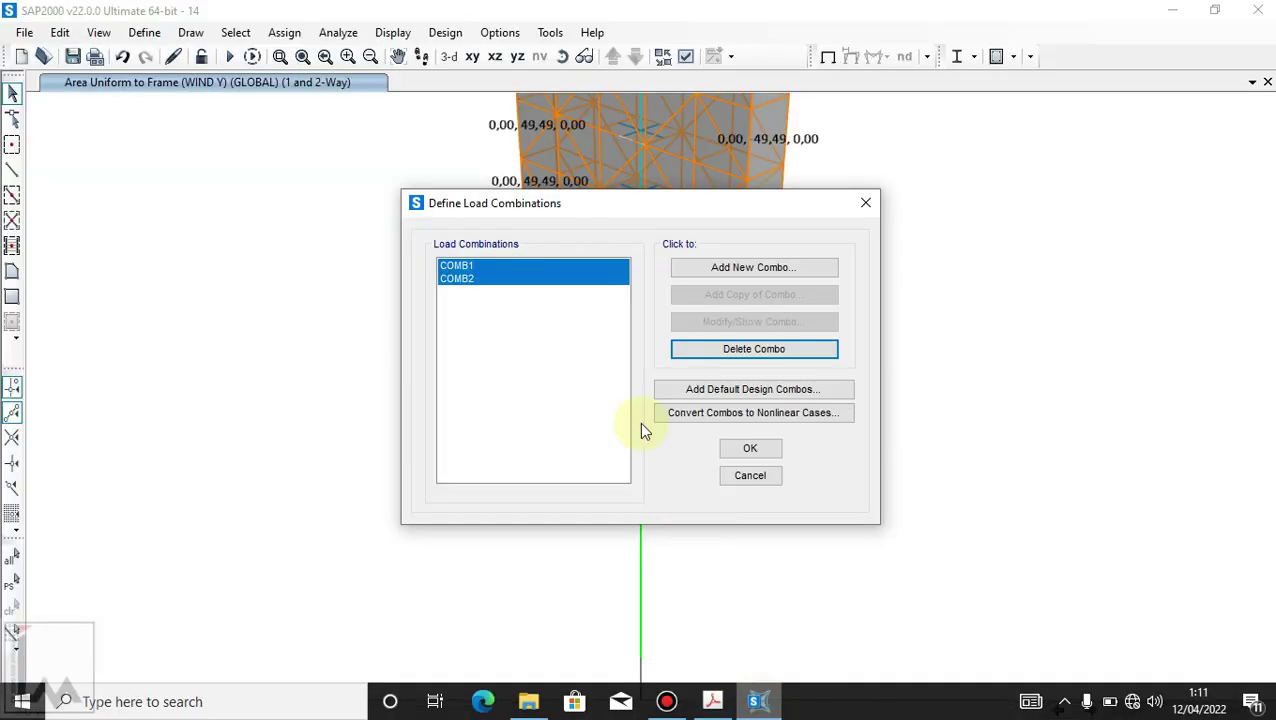
Step: Add a copy of COMB2 and replace its LIVE load case with WIND X at a scale factor of 0,5
click(594, 280)
click(758, 298)
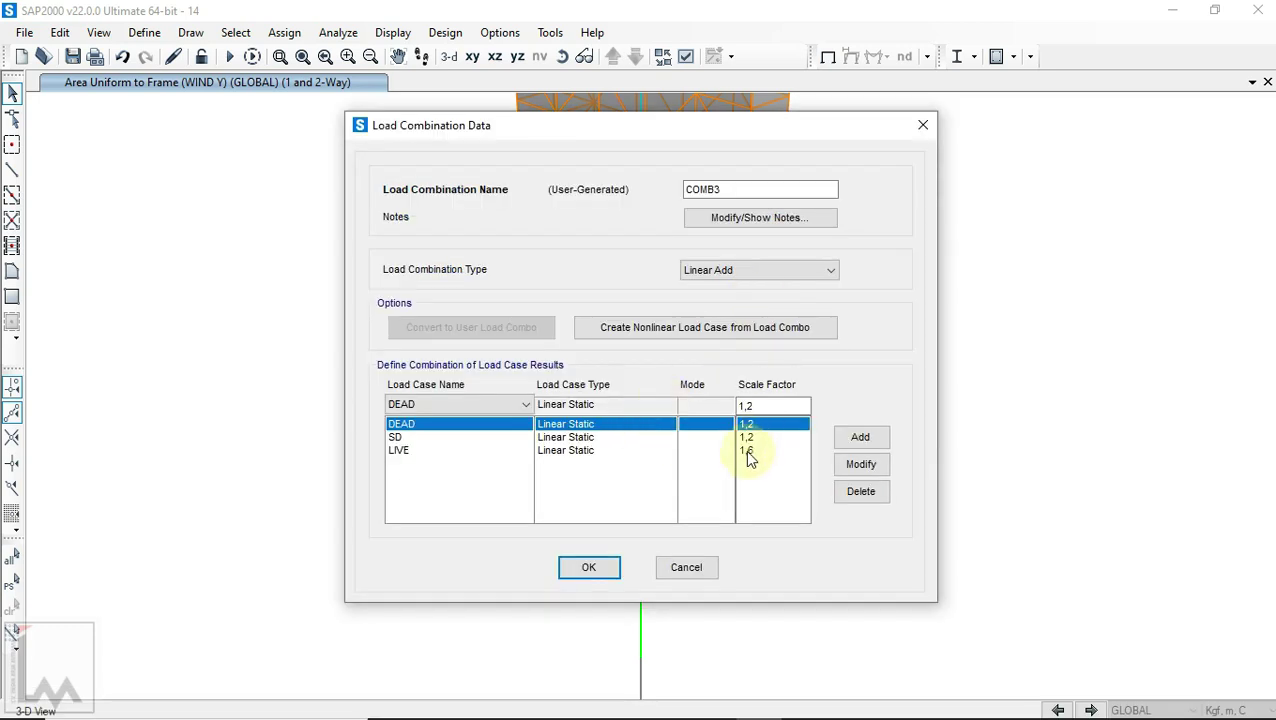
click(752, 452)
click(504, 402)
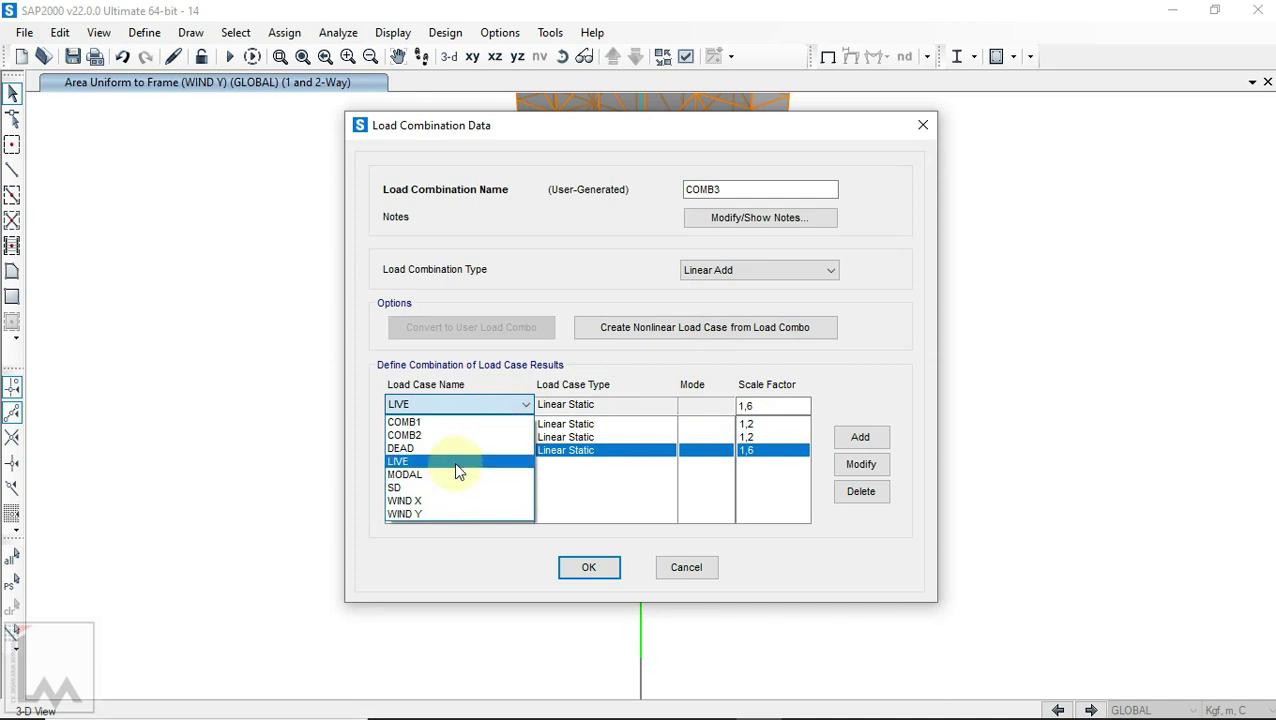
click(448, 500)
drag(757, 405, 710, 405)
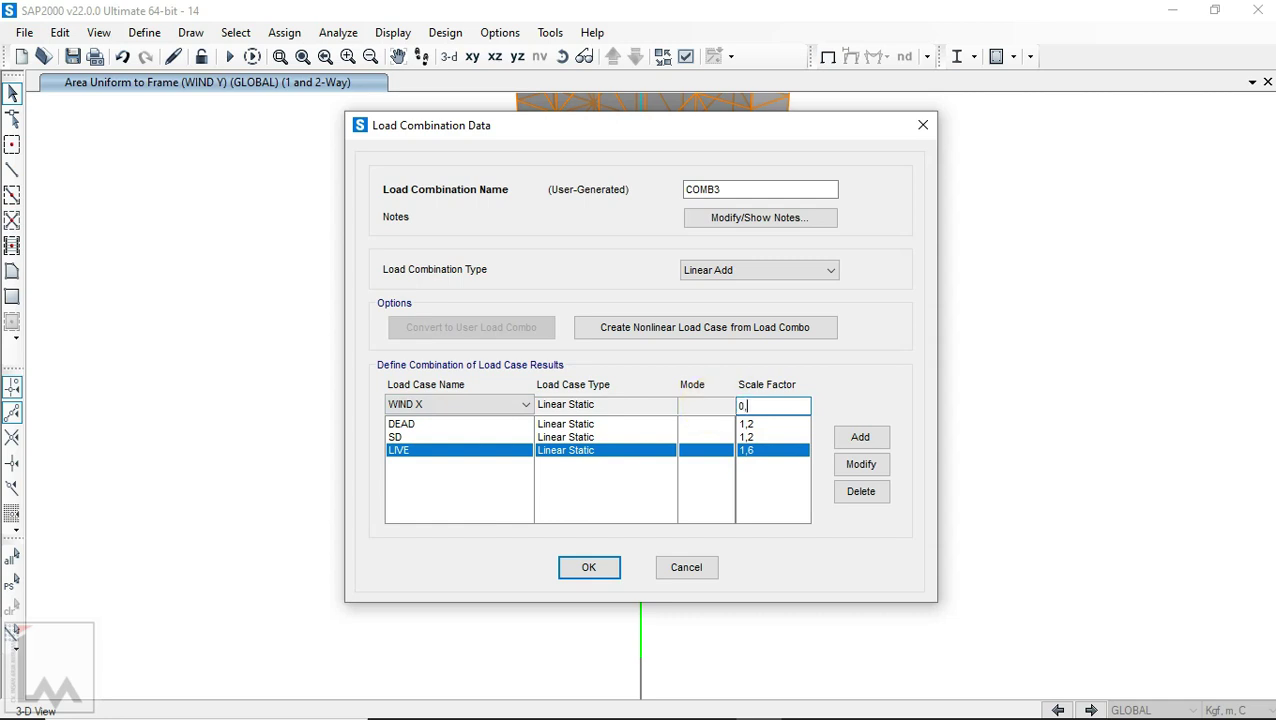
Step: Replace the LIVE case in COMB3 with WIND X at scale factor 0,5 and accept the combination
click(860, 464)
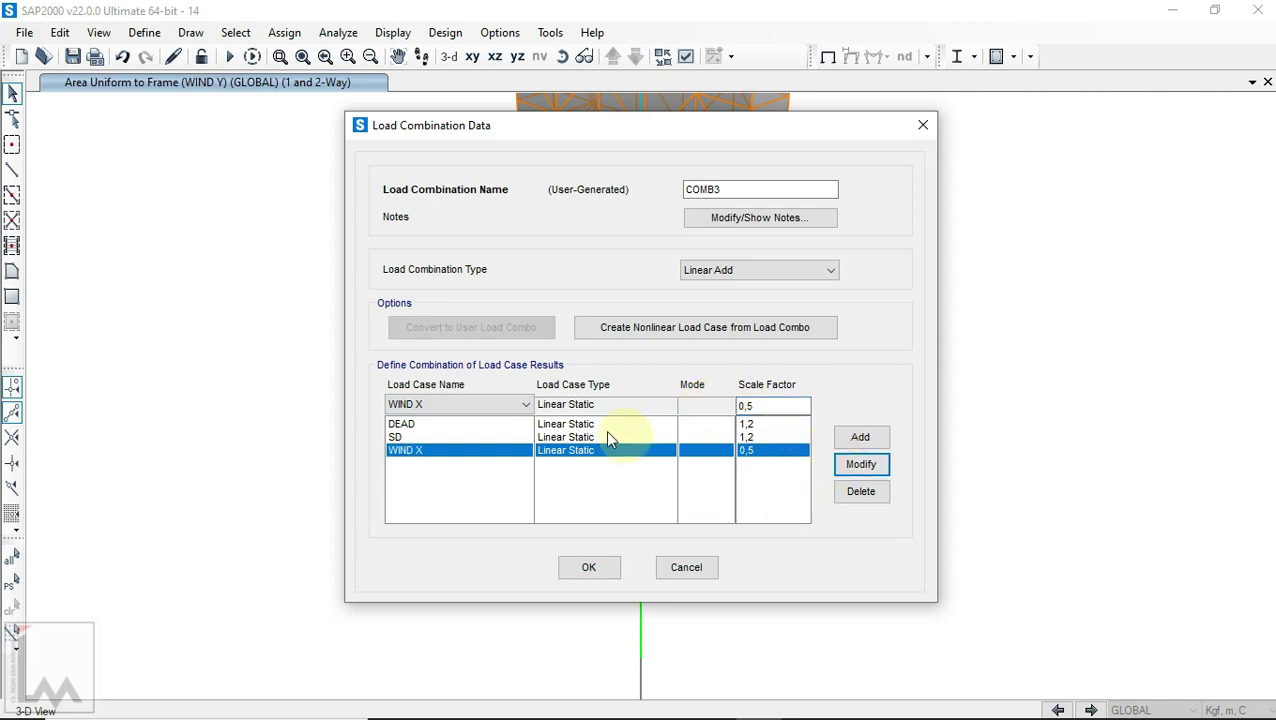
click(610, 566)
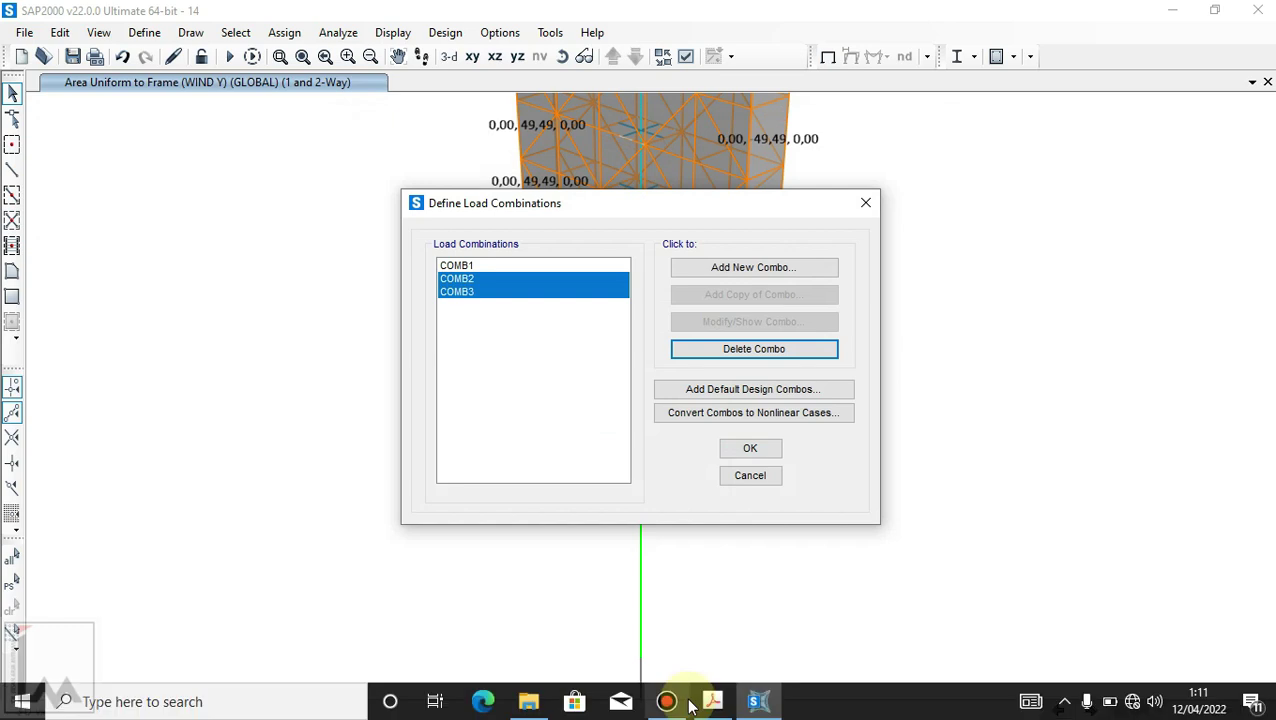
Step: Check the load table in the Acrobat PDF and create a copy of COMB3 with WIND Y at 0,5 in place of WIND X
click(712, 702)
click(758, 702)
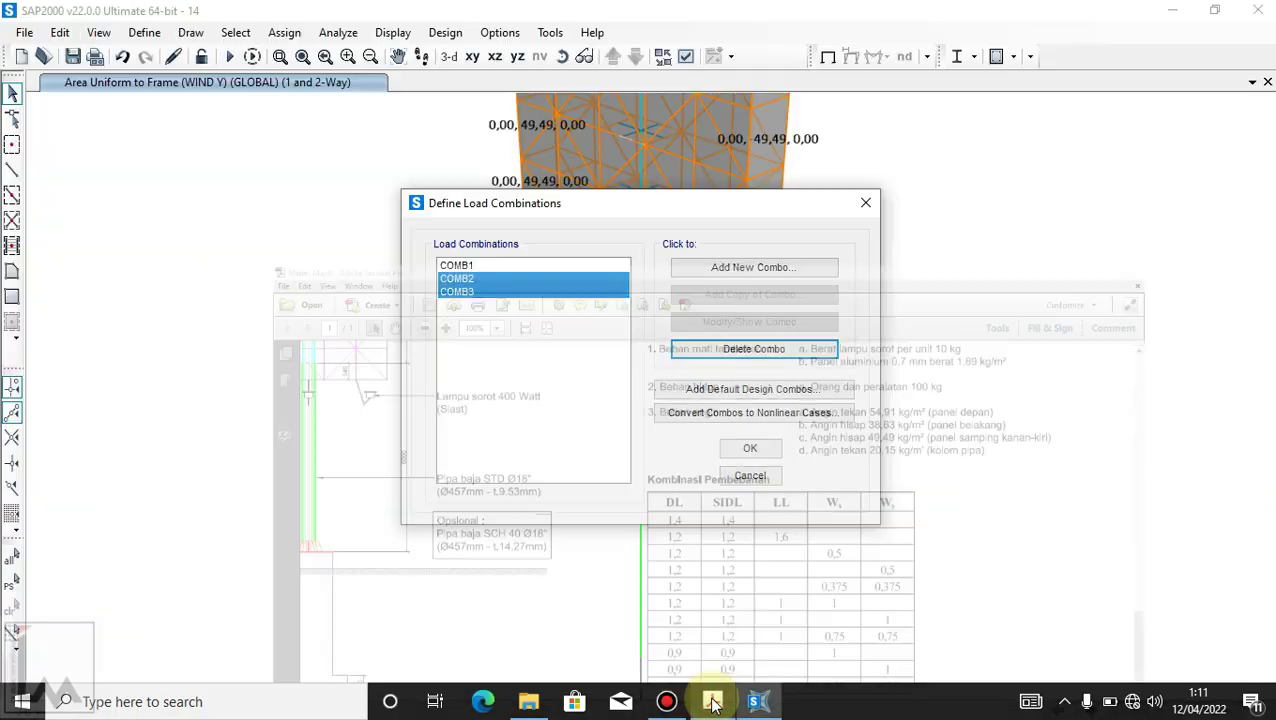
click(565, 296)
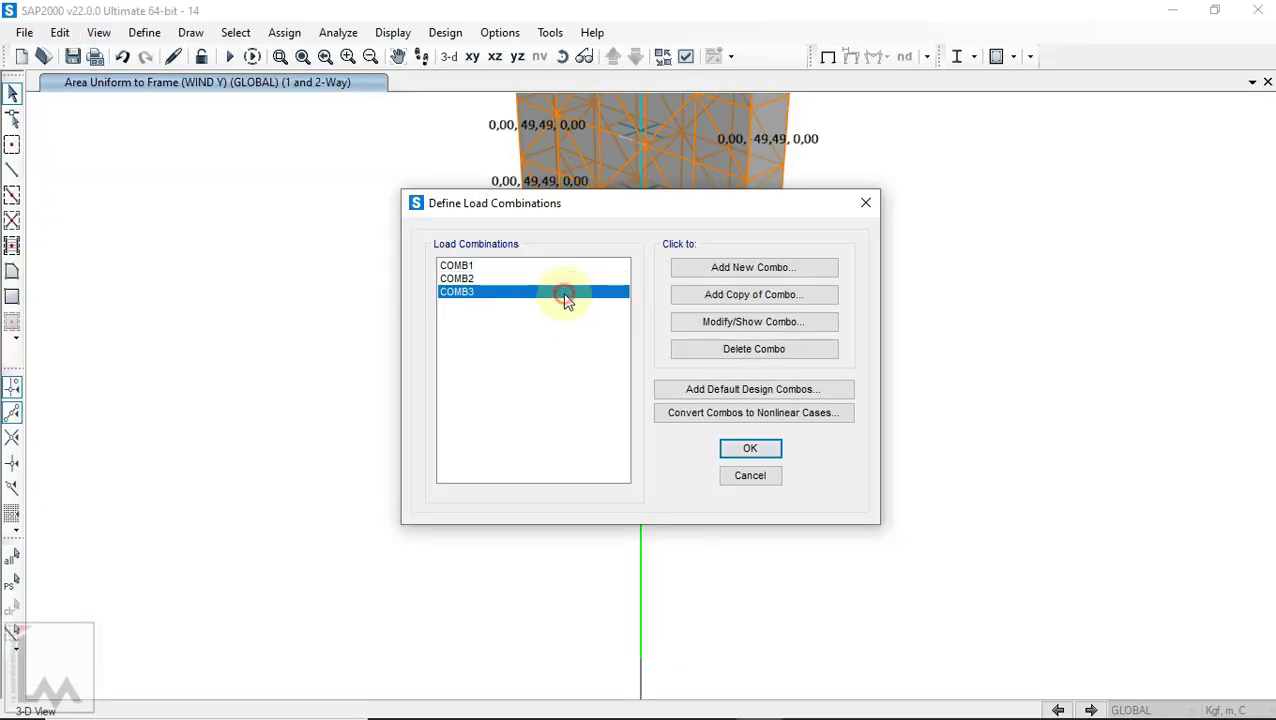
click(738, 295)
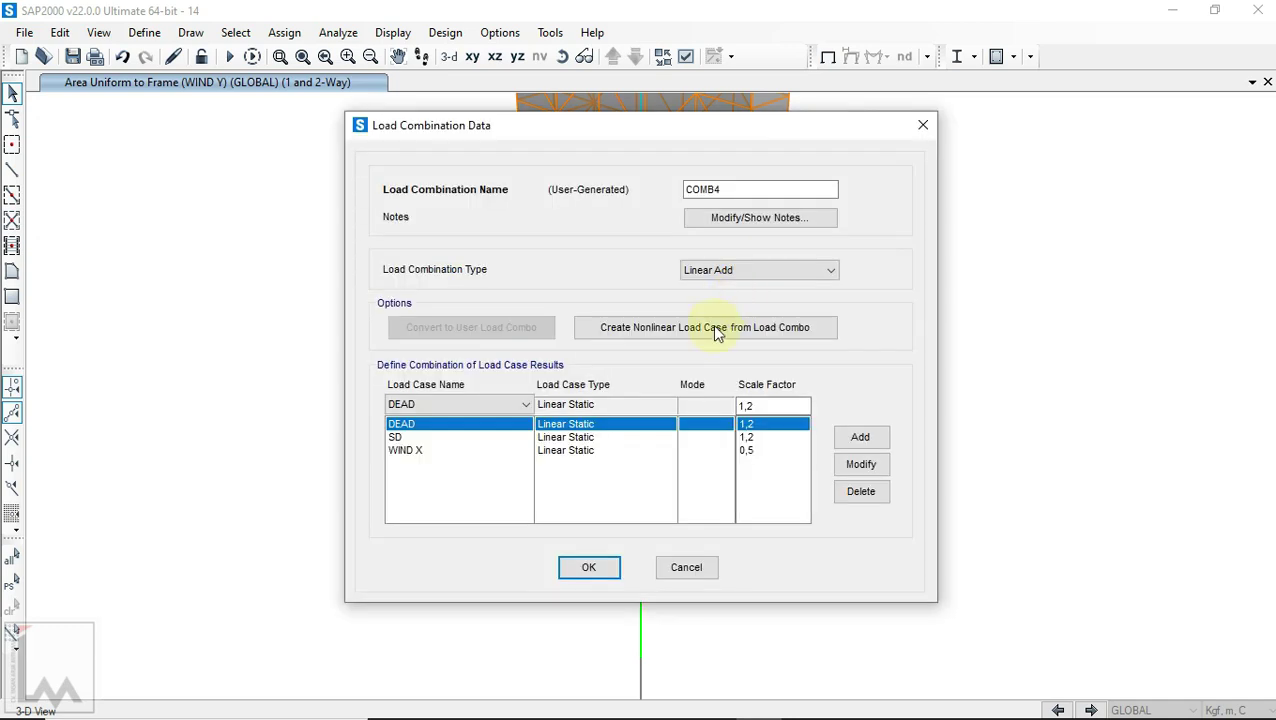
click(410, 450)
click(437, 405)
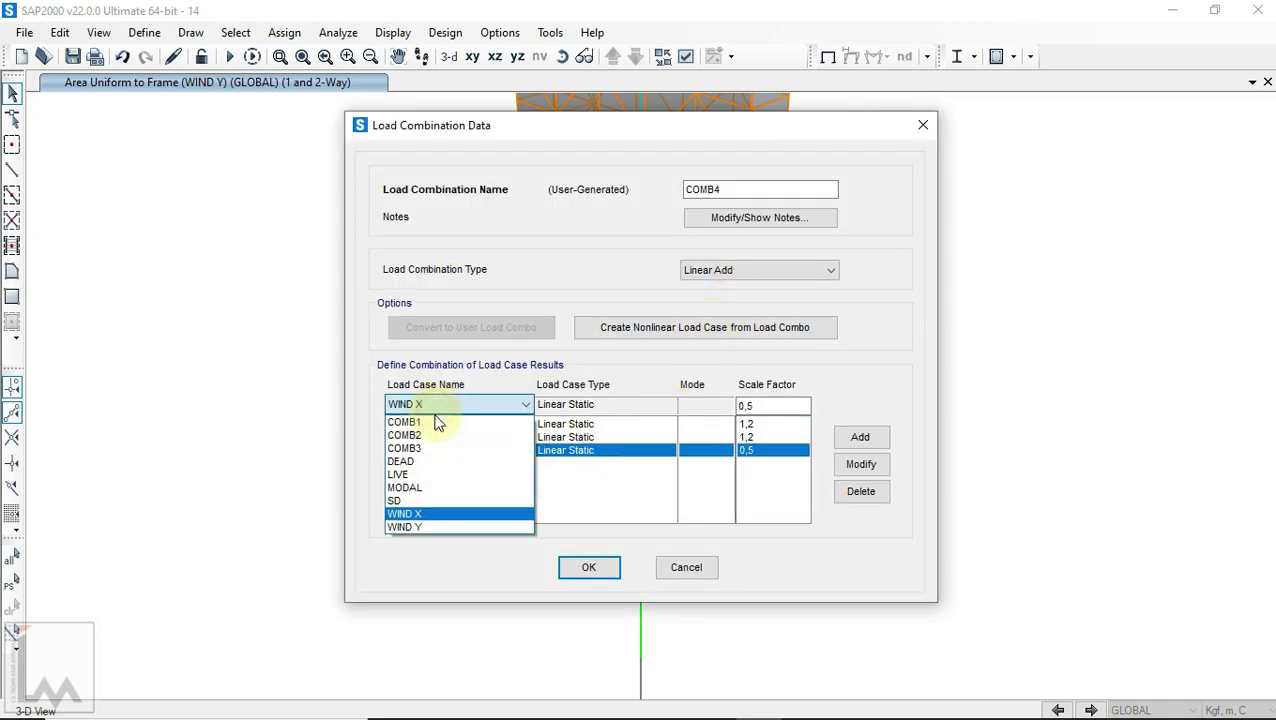
click(421, 527)
click(853, 468)
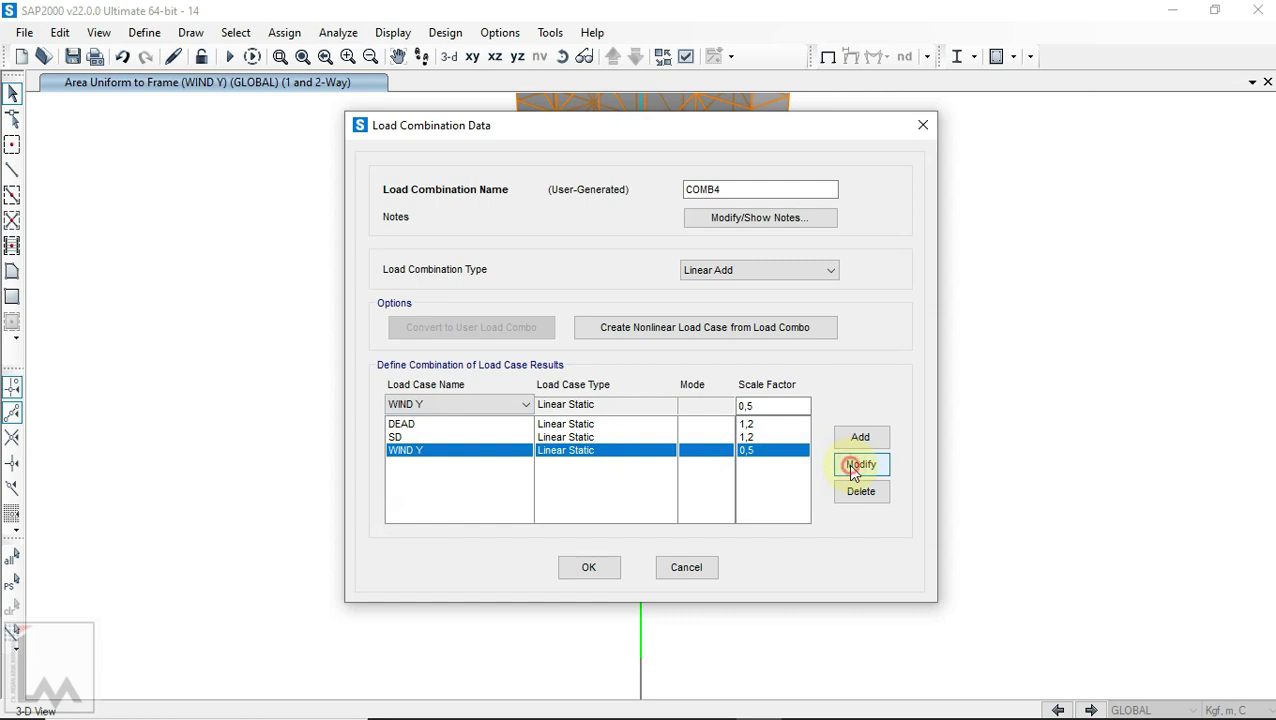
click(605, 569)
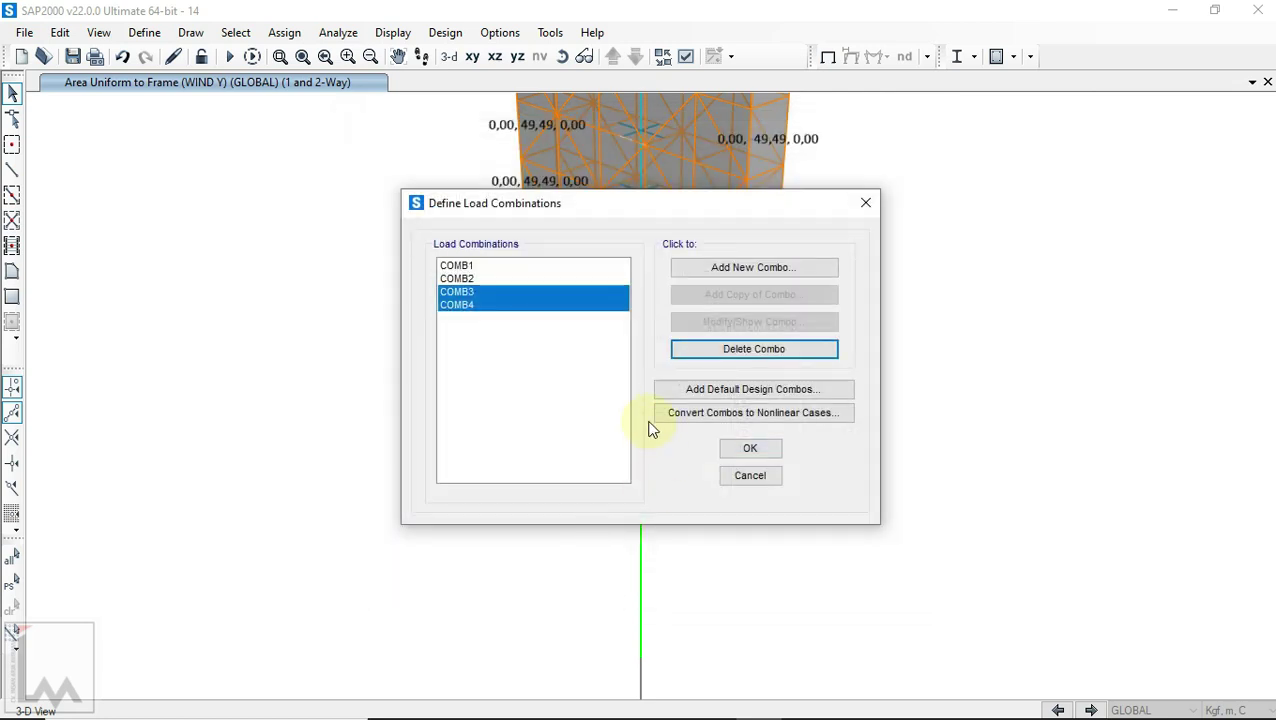
Step: Check the load table in the Acrobat PDF and copy COMB4, setting the copy's WIND Y scale factor to 0,375
click(712, 702)
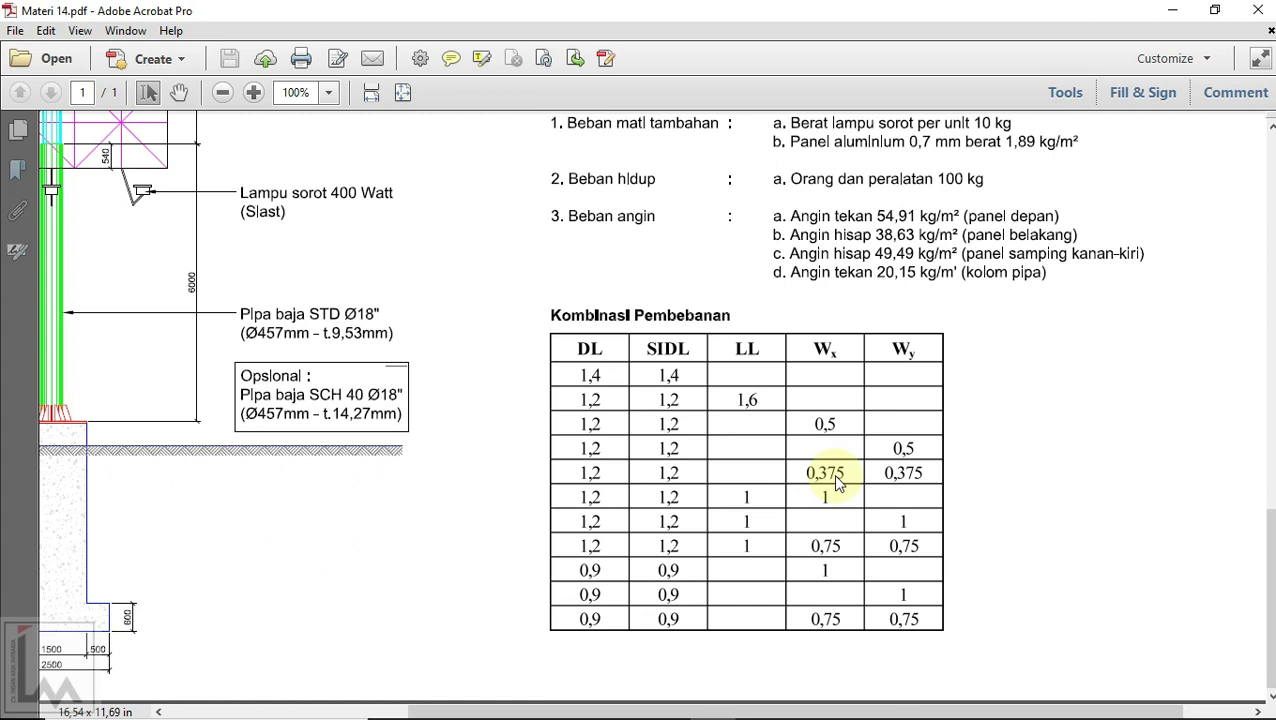
mouse_move(700, 712)
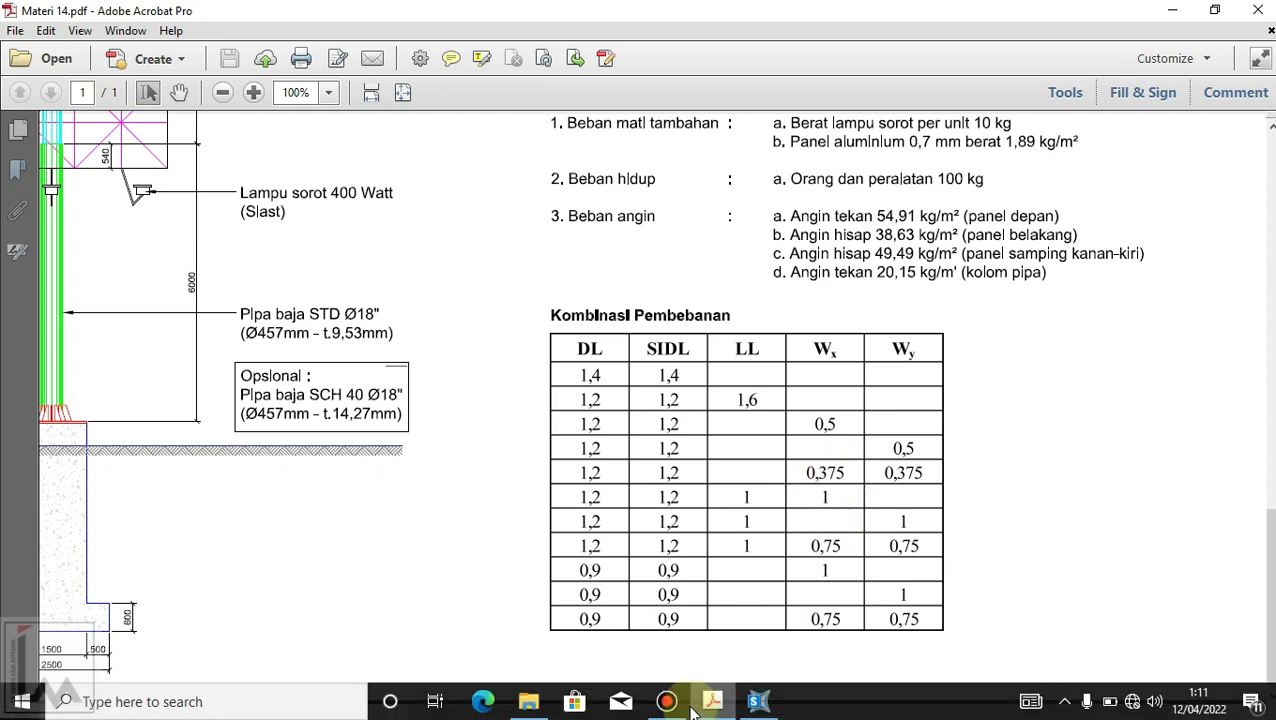
click(760, 705)
click(600, 305)
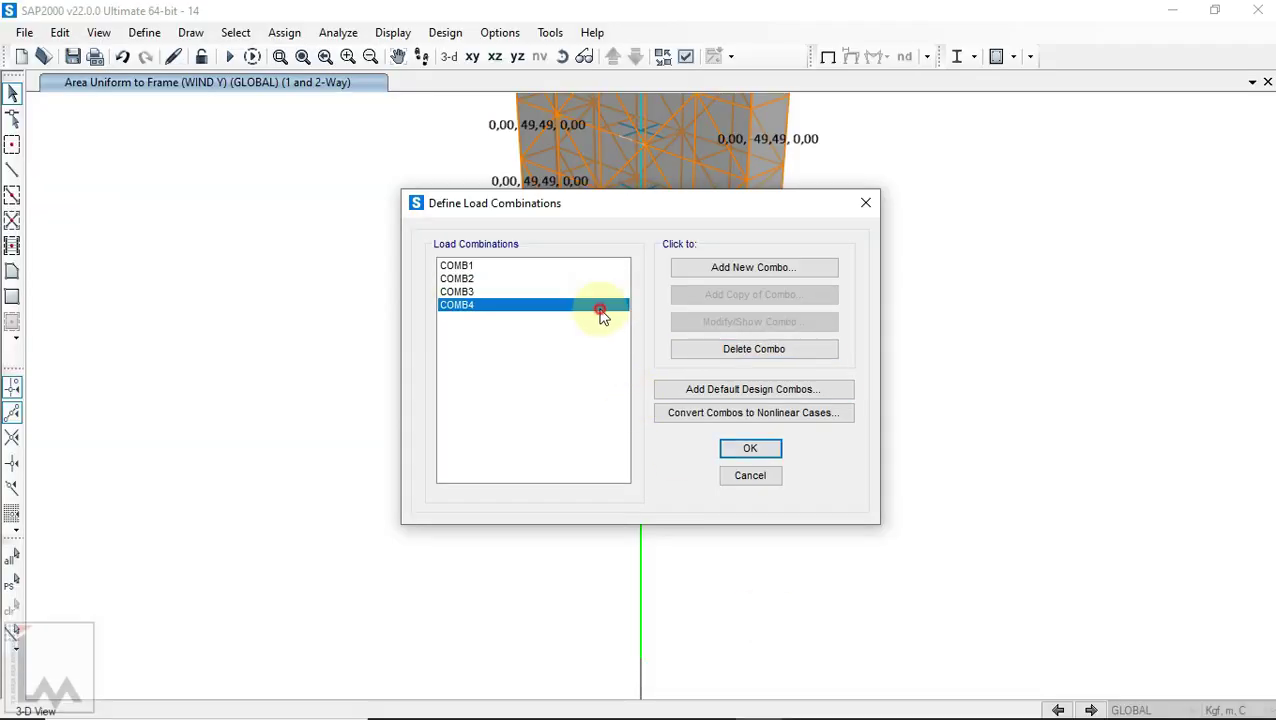
click(735, 296)
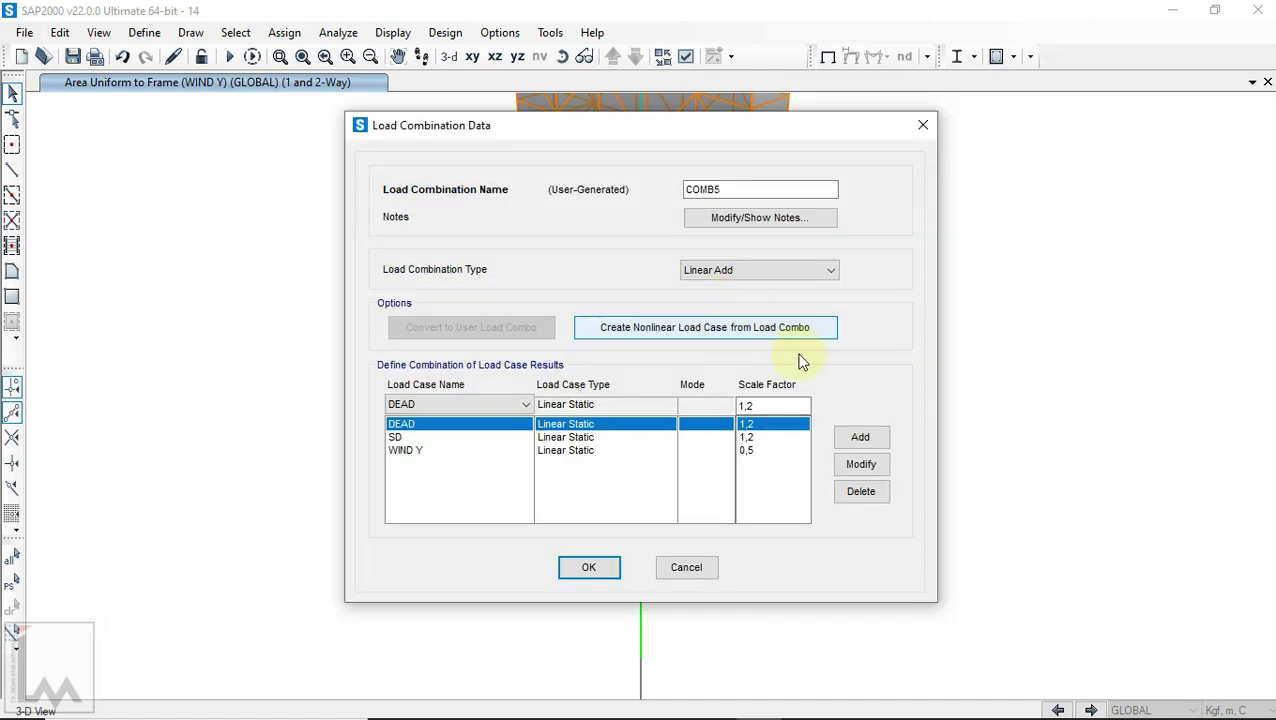
click(462, 457)
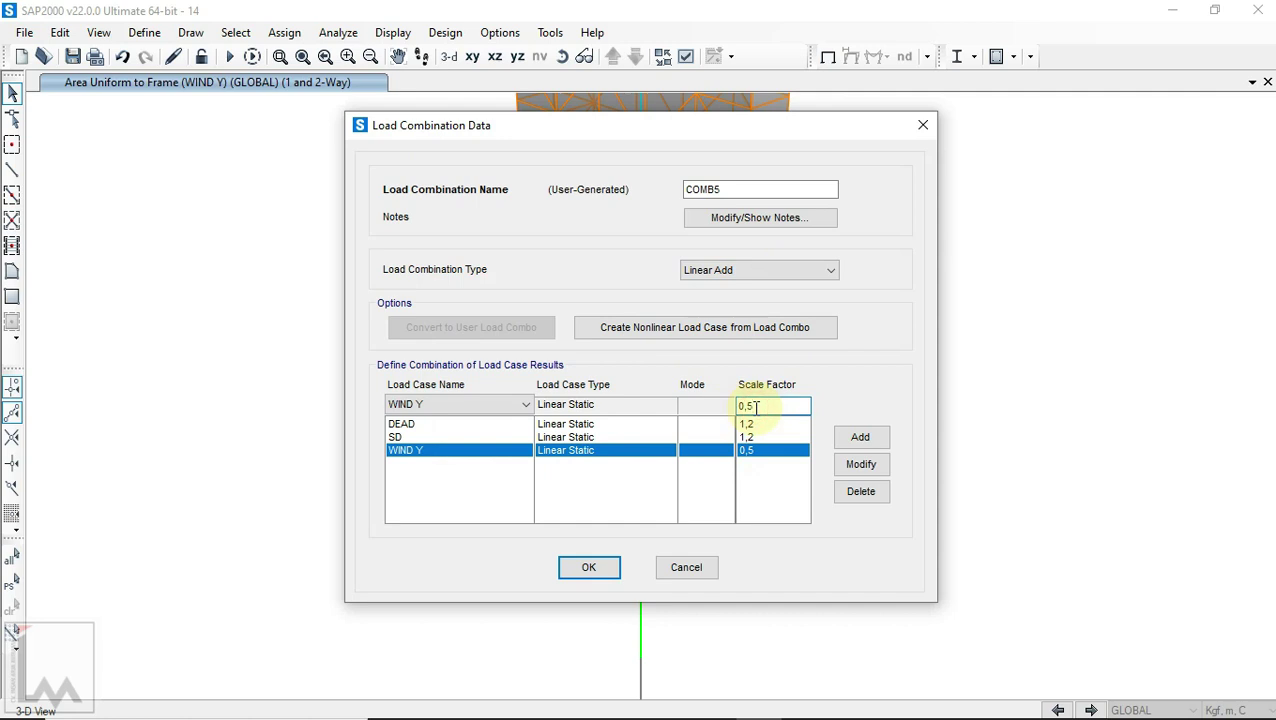
click(860, 464)
Step: Add the WIND X case to COMB5 with scale factor 0,375 and accept the combination
click(443, 404)
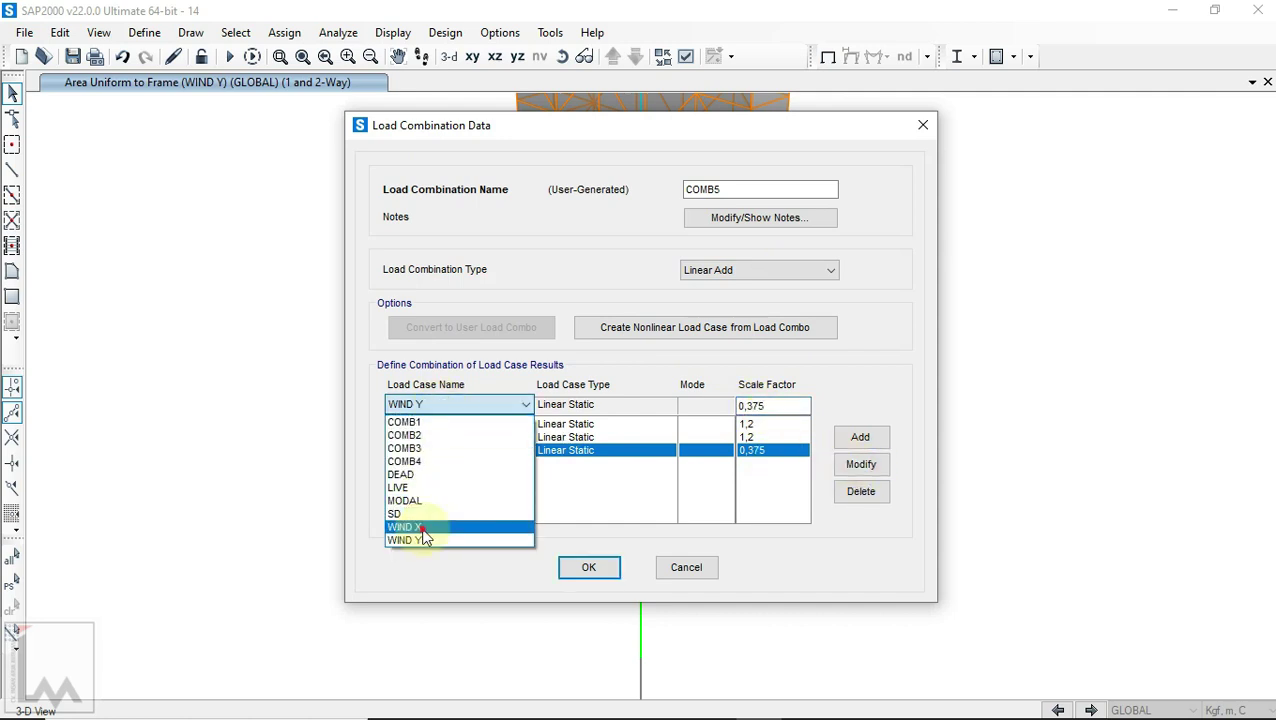
click(418, 530)
click(866, 443)
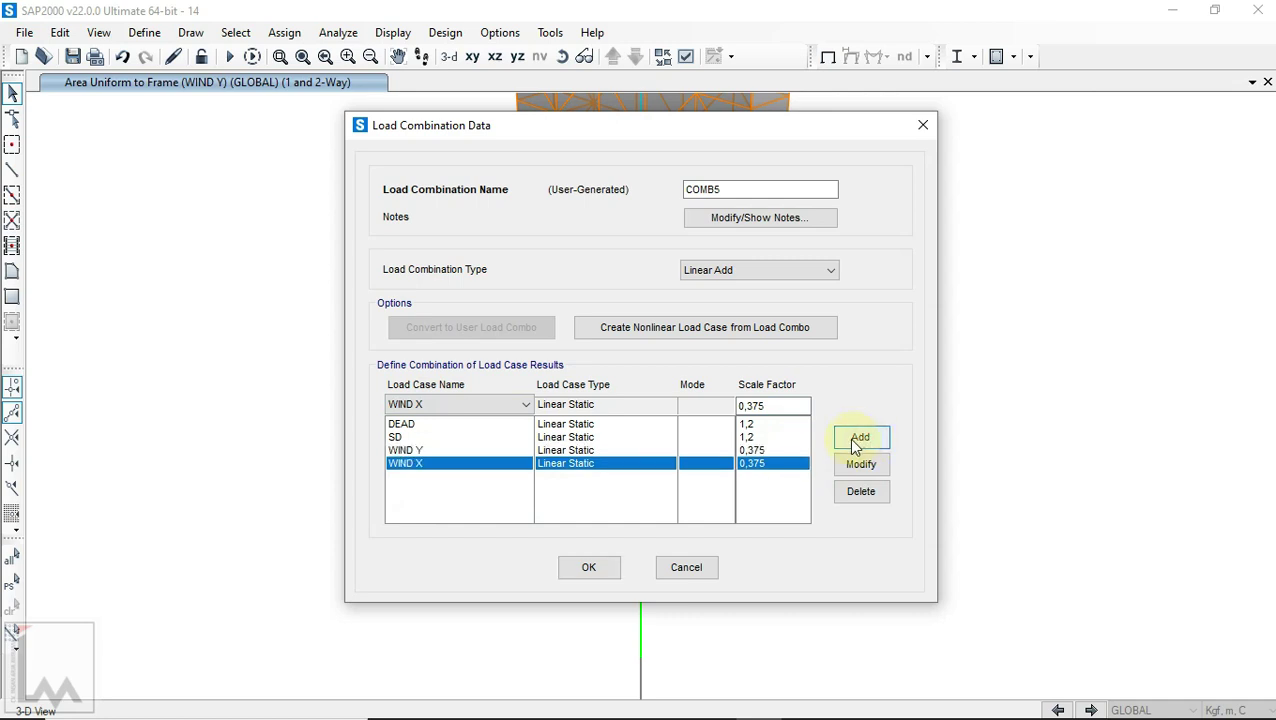
click(586, 567)
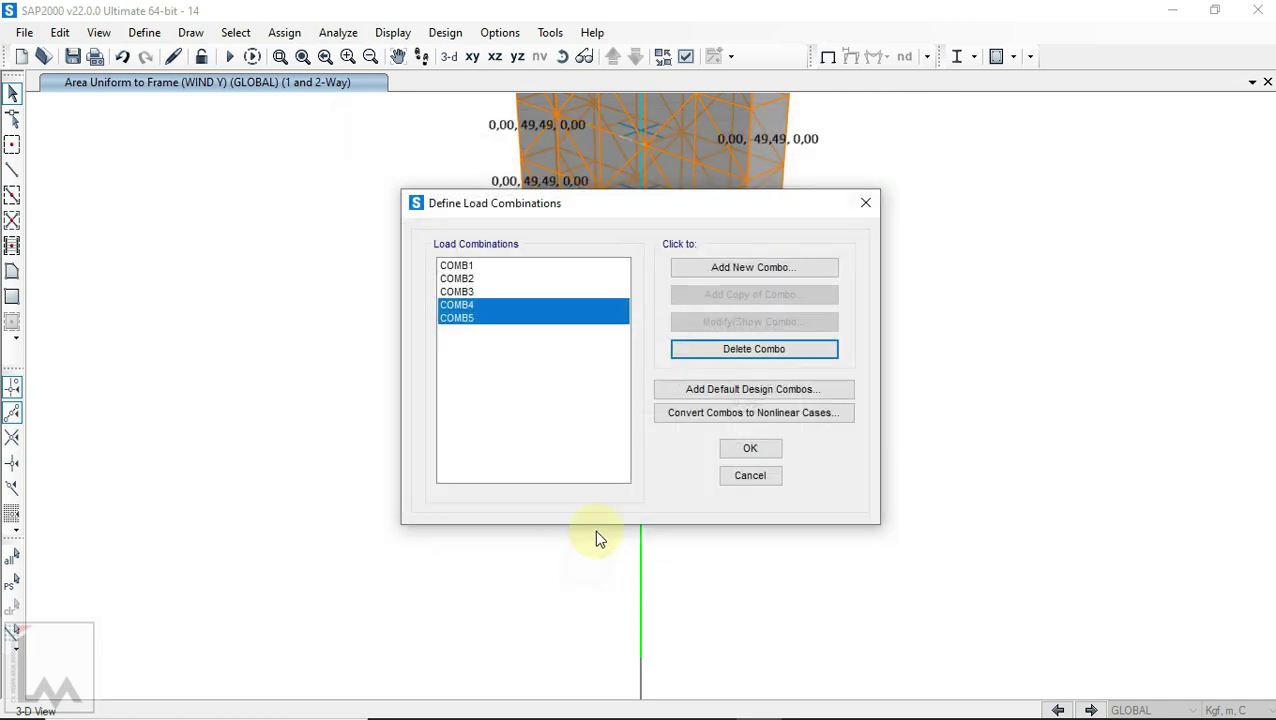
Step: Check the PDF load table and copy COMB5, removing WIND Y from the copy and setting its WIND X scale factor to 1
click(735, 705)
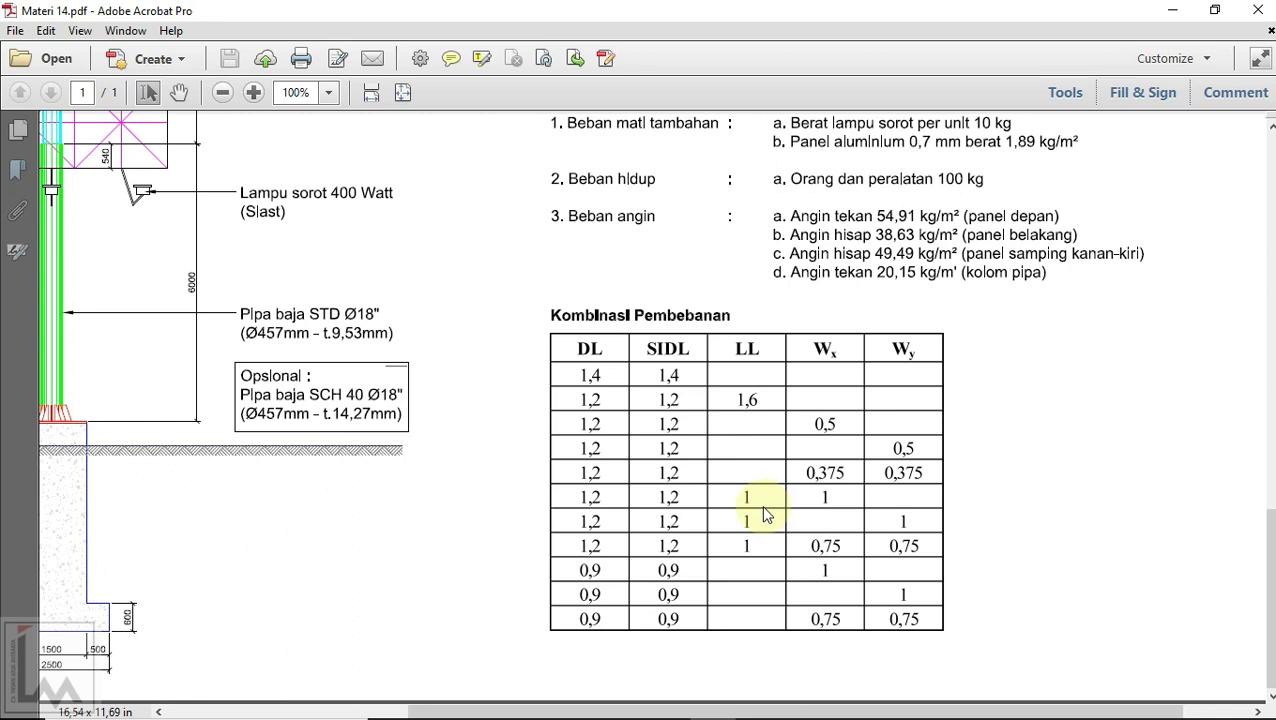
click(763, 706)
click(772, 296)
click(760, 450)
click(861, 491)
click(776, 405)
drag(765, 405, 736, 406)
text(1)
click(865, 466)
Step: Add the LIVE case to COMB6 with scale factor 1 and accept the combination
click(526, 405)
click(413, 501)
click(862, 439)
click(589, 567)
Step: Check the PDF load table and create a copy of COMB6 with WIND Y at scale factor 1 in place of WIND X
click(721, 709)
click(758, 706)
click(470, 331)
click(758, 297)
click(425, 450)
click(445, 405)
click(425, 486)
click(840, 464)
click(595, 569)
Step: Check the PDF load table and copy COMB7, setting the copy's WIND Y scale factor to 0,75
click(721, 709)
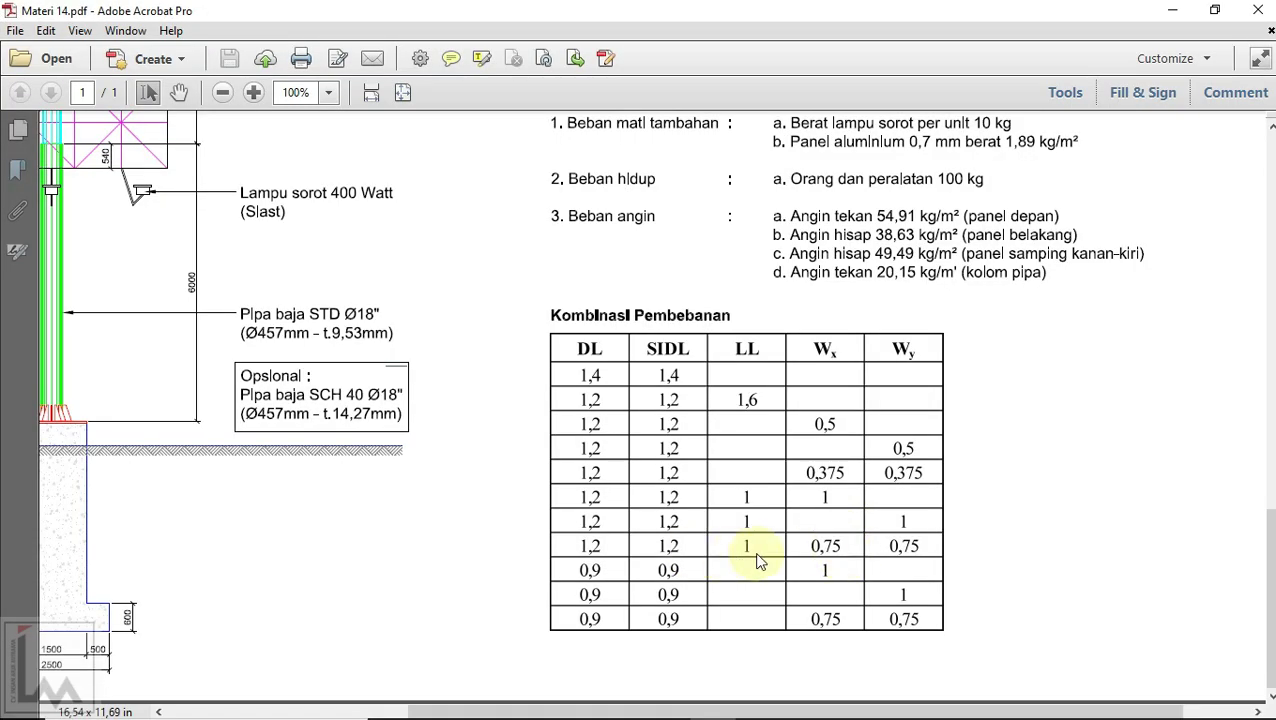
click(758, 706)
click(758, 297)
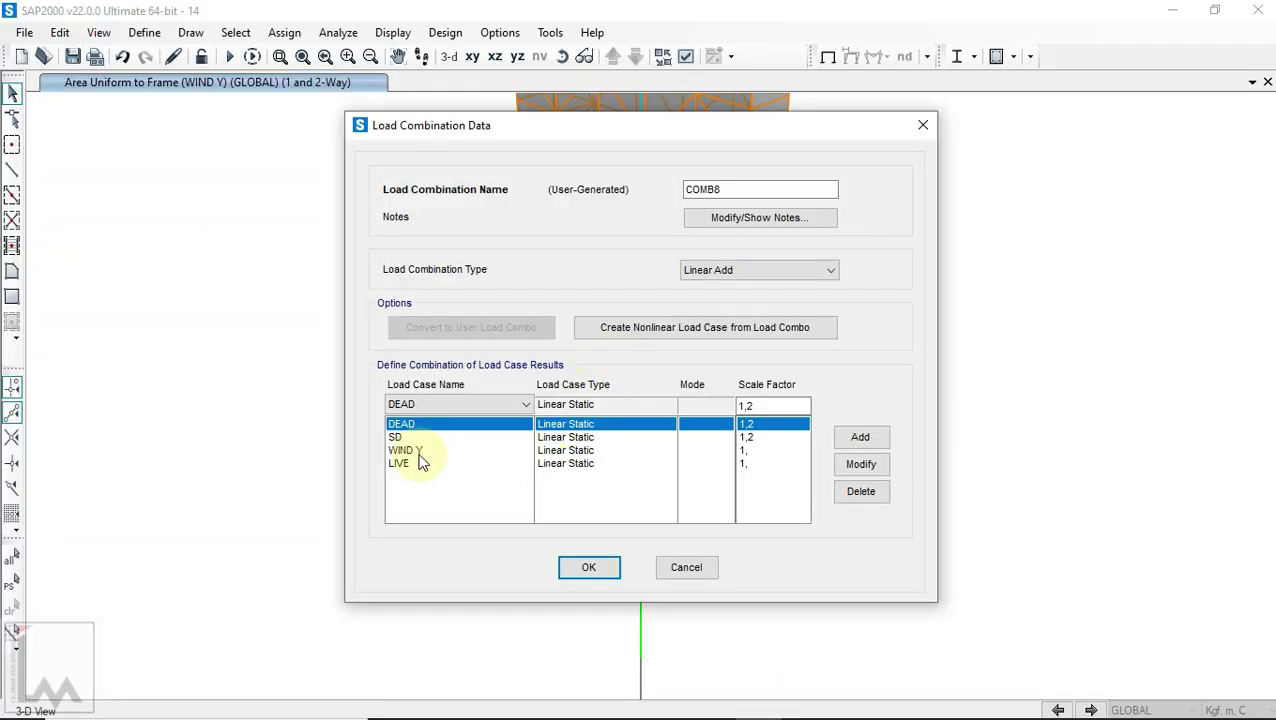
click(430, 451)
double_click(780, 405)
text(0,75)
click(846, 466)
Step: Add the WIND X case to COMB8 with scale factor 0,75, compare with the PDF load table and accept the combination
click(450, 405)
click(430, 473)
click(850, 438)
click(717, 706)
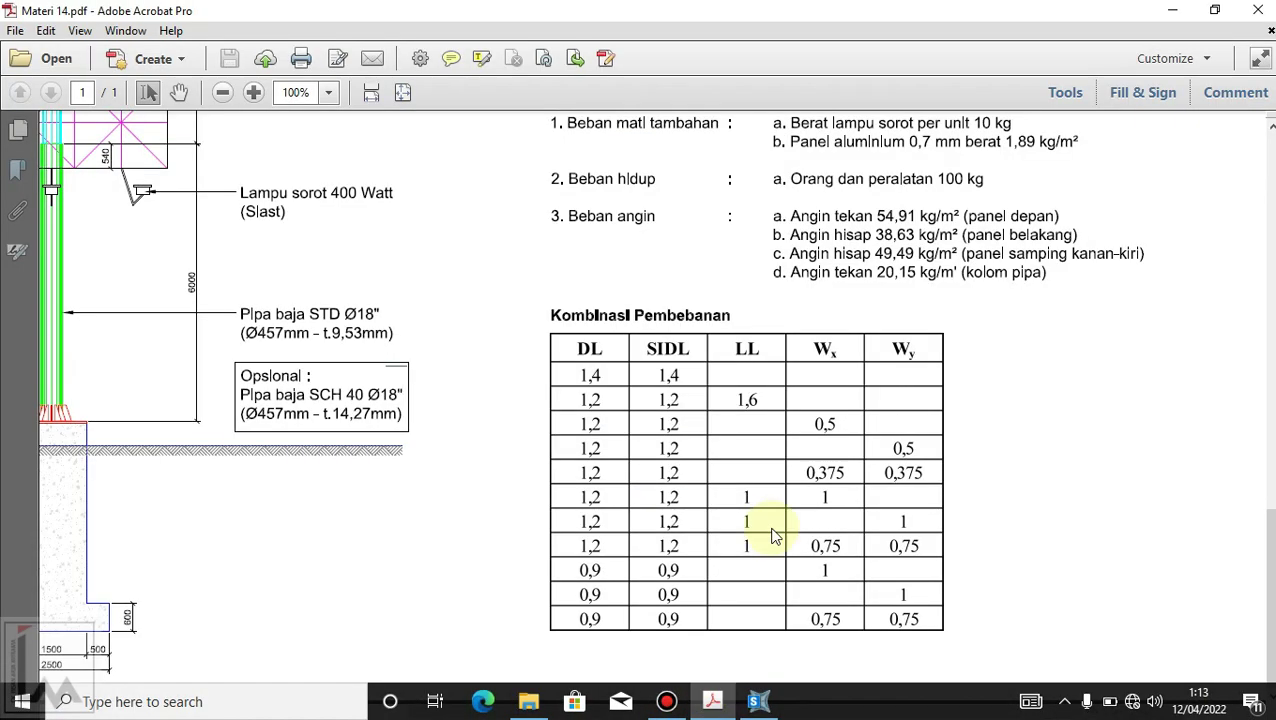
click(758, 706)
click(595, 566)
Step: Check the PDF load table and copy COMB8, removing WIND Y and LIVE from the copy and setting its WIND X scale factor to 1
click(713, 703)
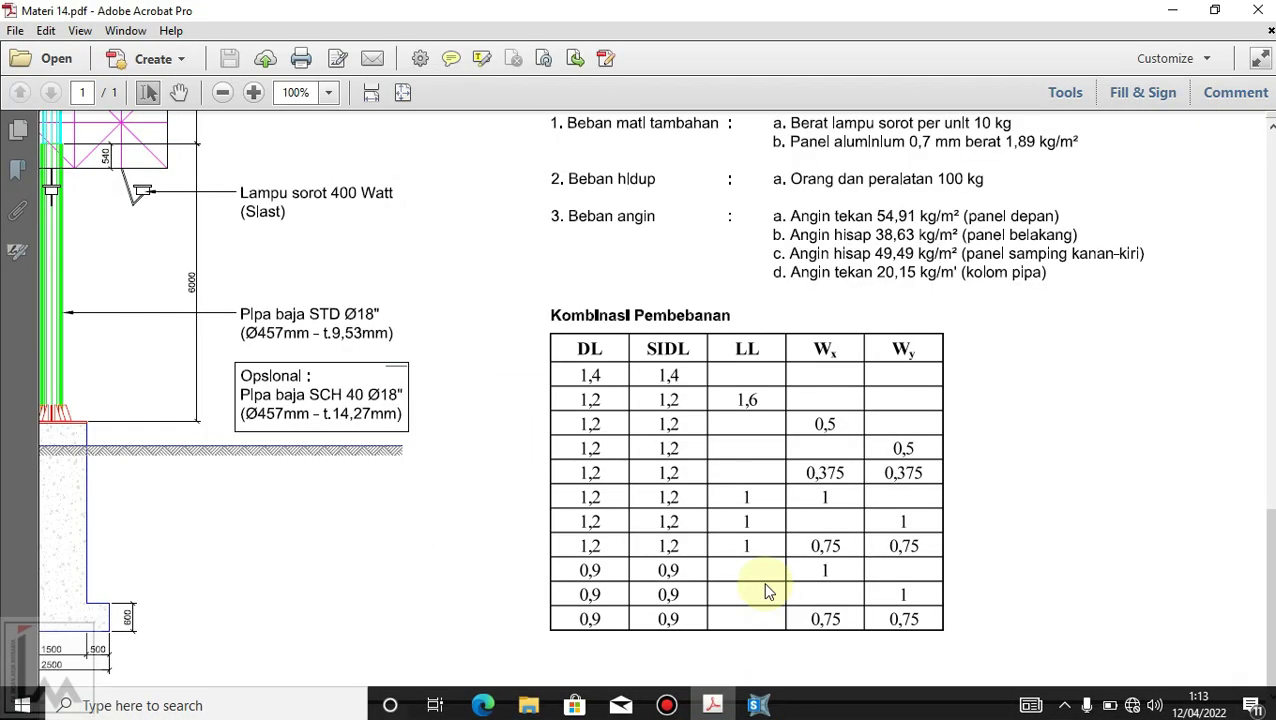
key(alt+Tab)
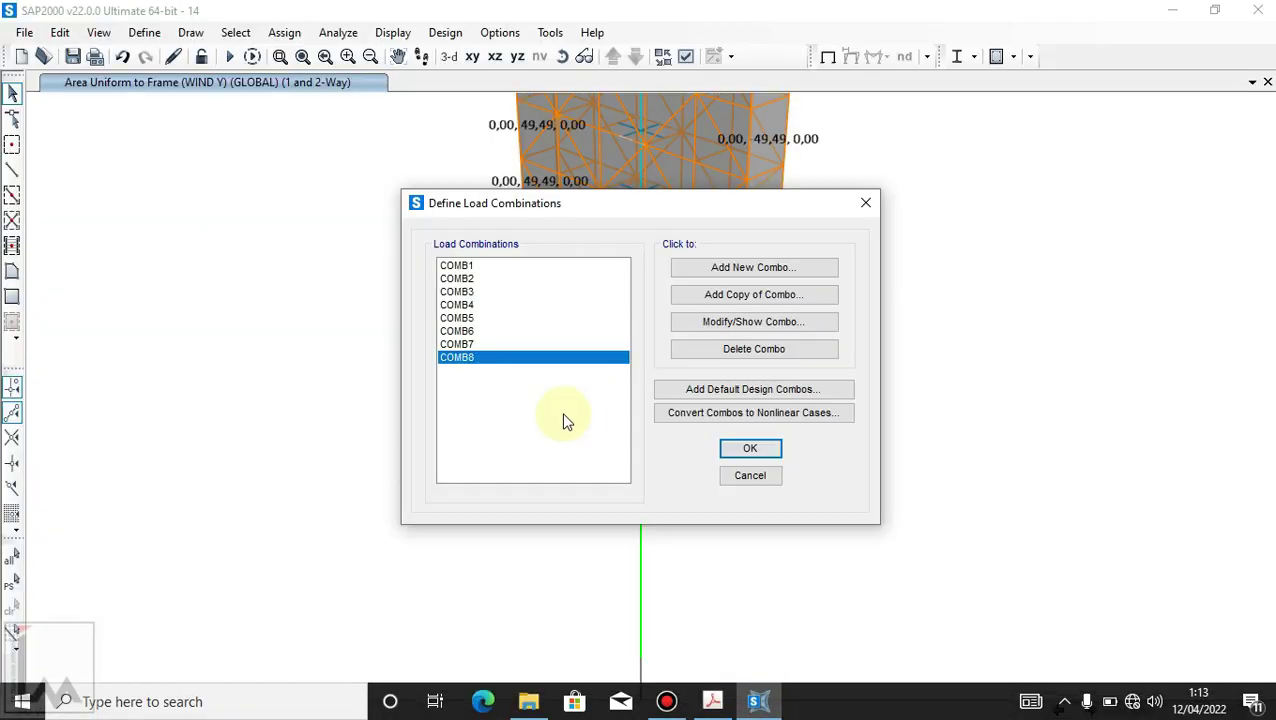
key(alt+Tab)
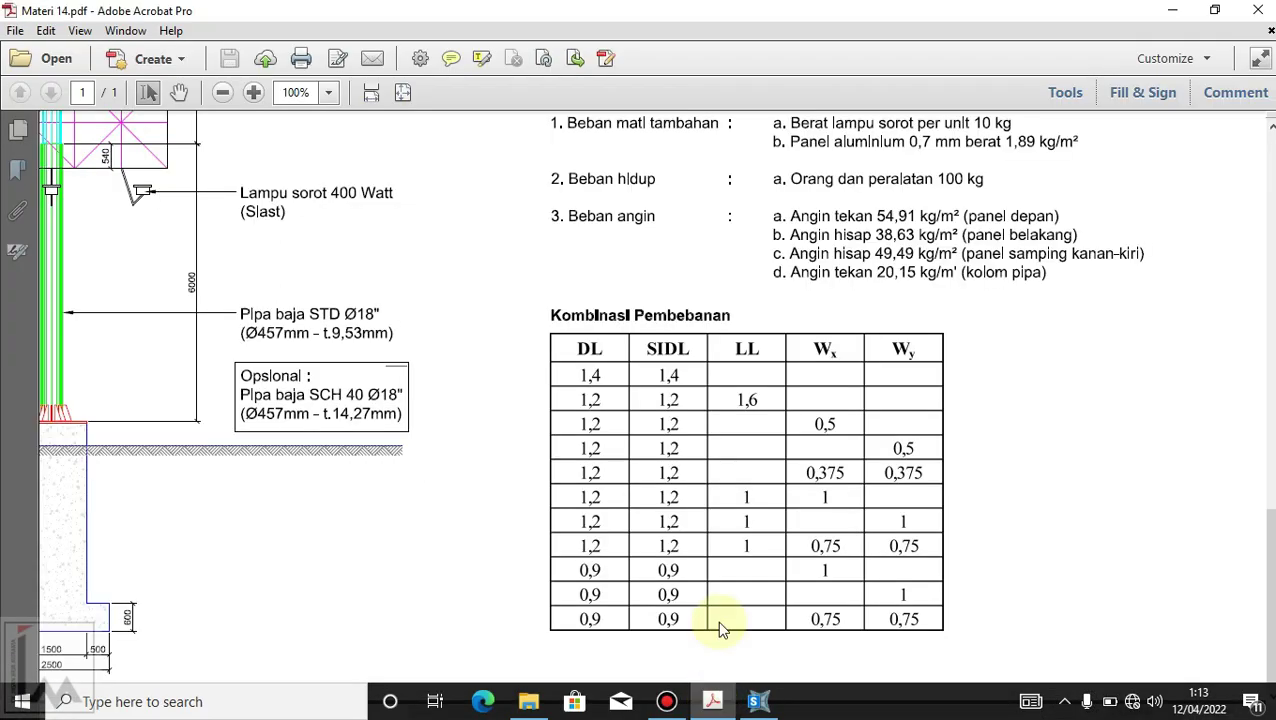
click(758, 706)
click(410, 450)
click(861, 491)
click(861, 491)
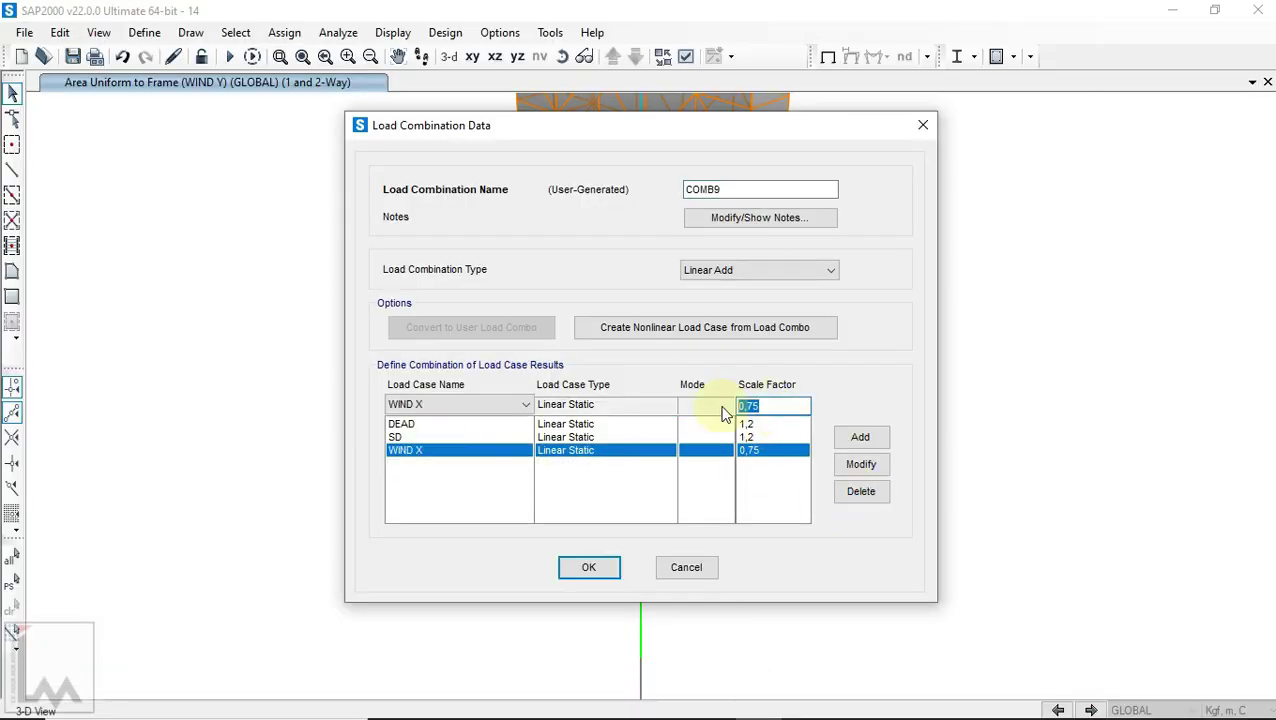
text(1)
click(845, 465)
Step: Set the DEAD and SD scale factors in COMB9 to 0,9 and accept the combination
click(766, 424)
text(0,9)
click(842, 464)
drag(769, 406, 728, 410)
click(766, 437)
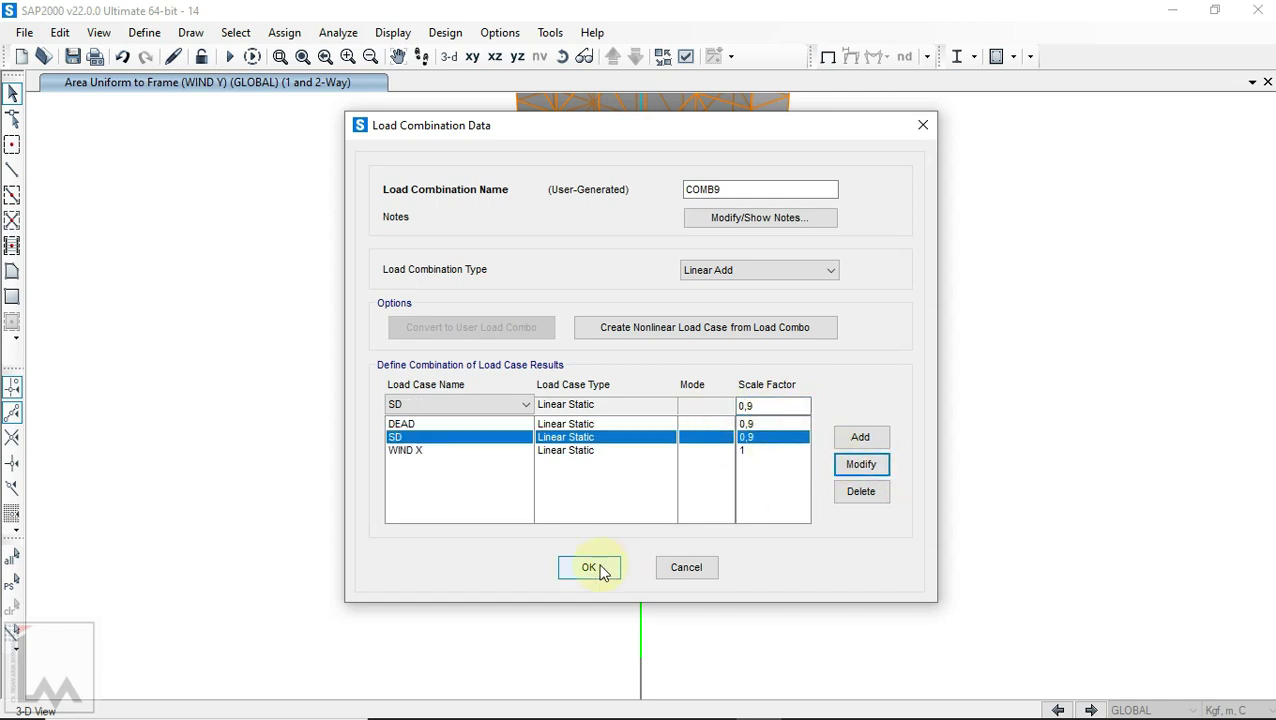
click(611, 566)
Step: Create a copy of COMB9 with WIND Y at scale factor 1 in place of WIND X
click(530, 371)
click(752, 297)
click(424, 451)
click(430, 404)
click(430, 484)
click(870, 471)
click(594, 568)
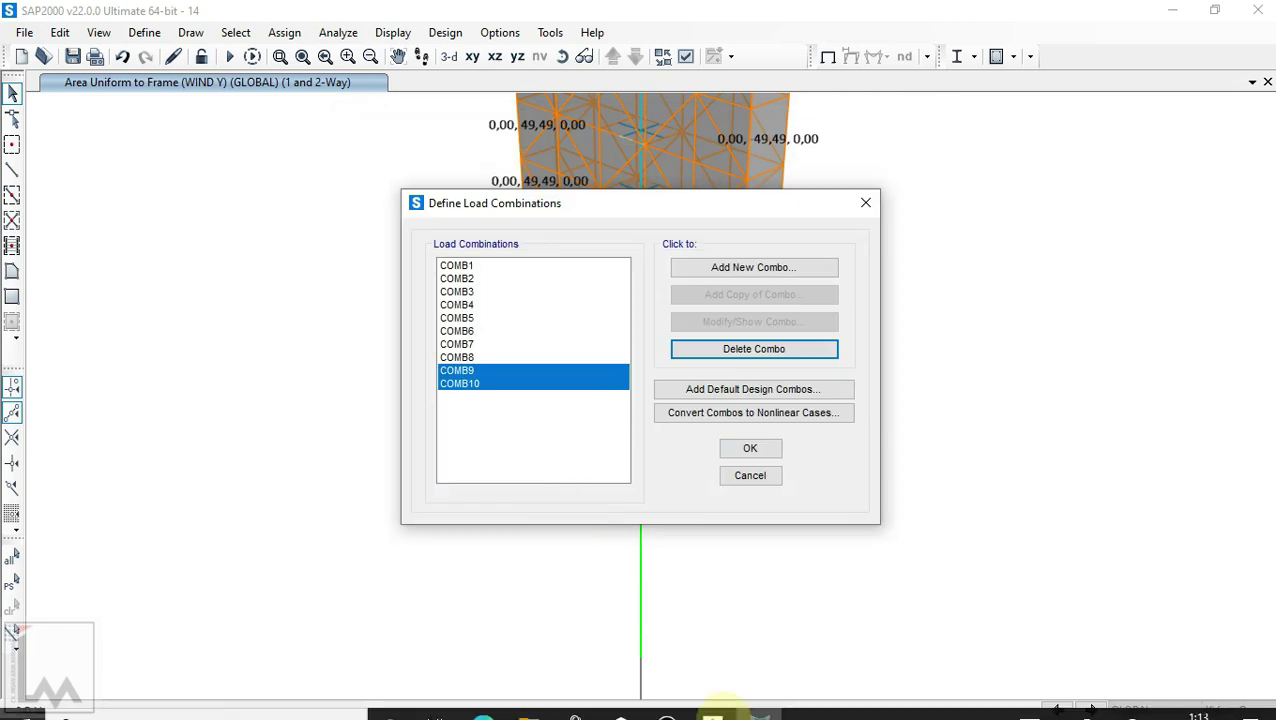
Step: Check the PDF load table and copy COMB10, setting the copy's WIND Y scale factor to 0,75
click(712, 700)
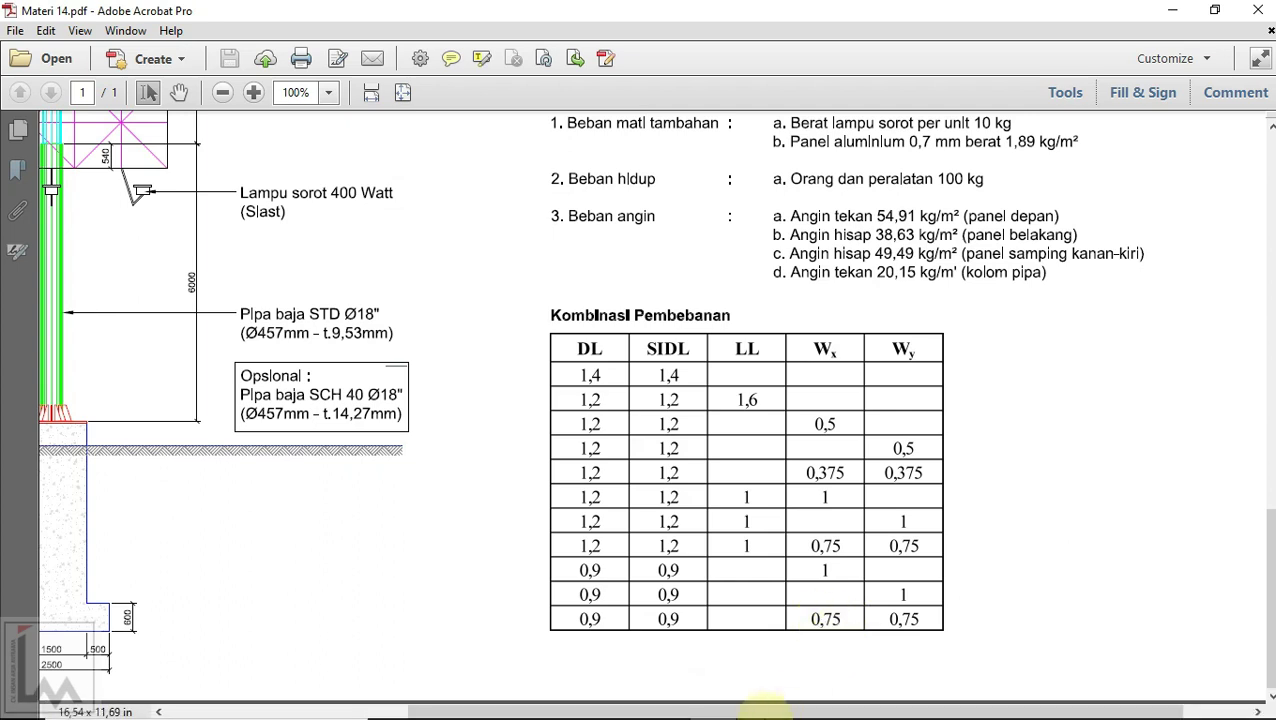
click(763, 697)
click(558, 386)
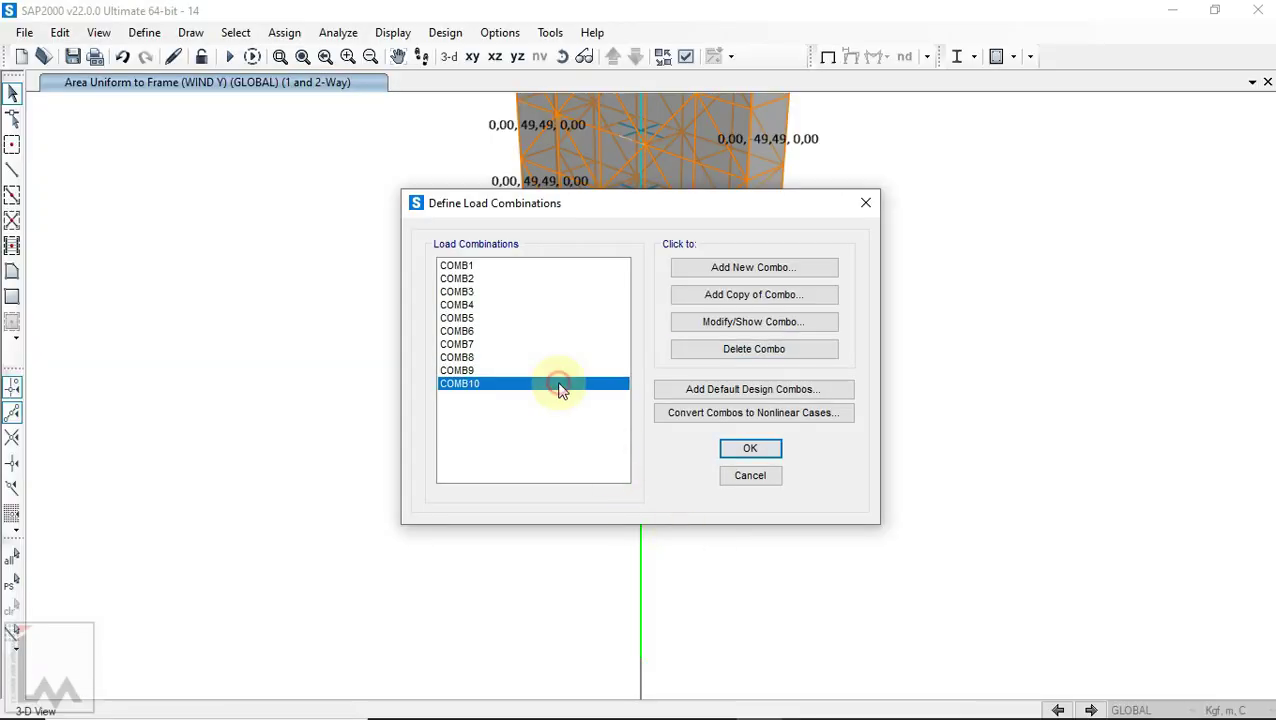
click(756, 296)
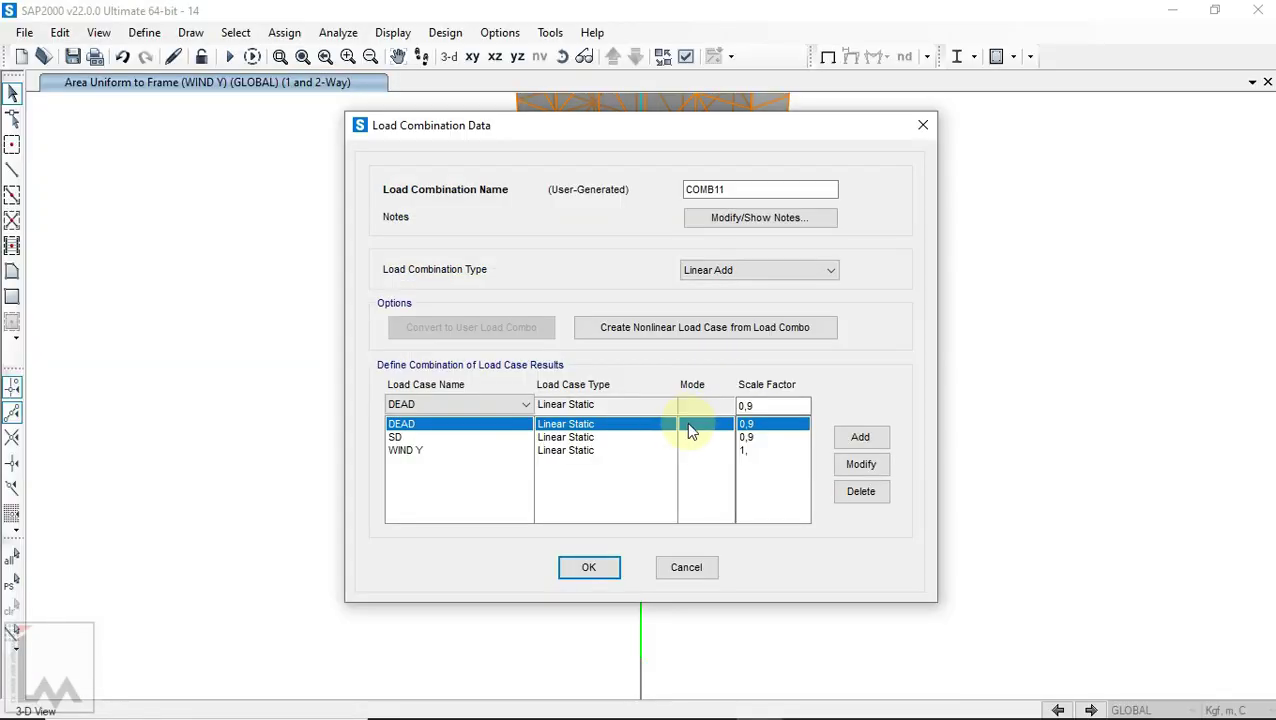
click(760, 451)
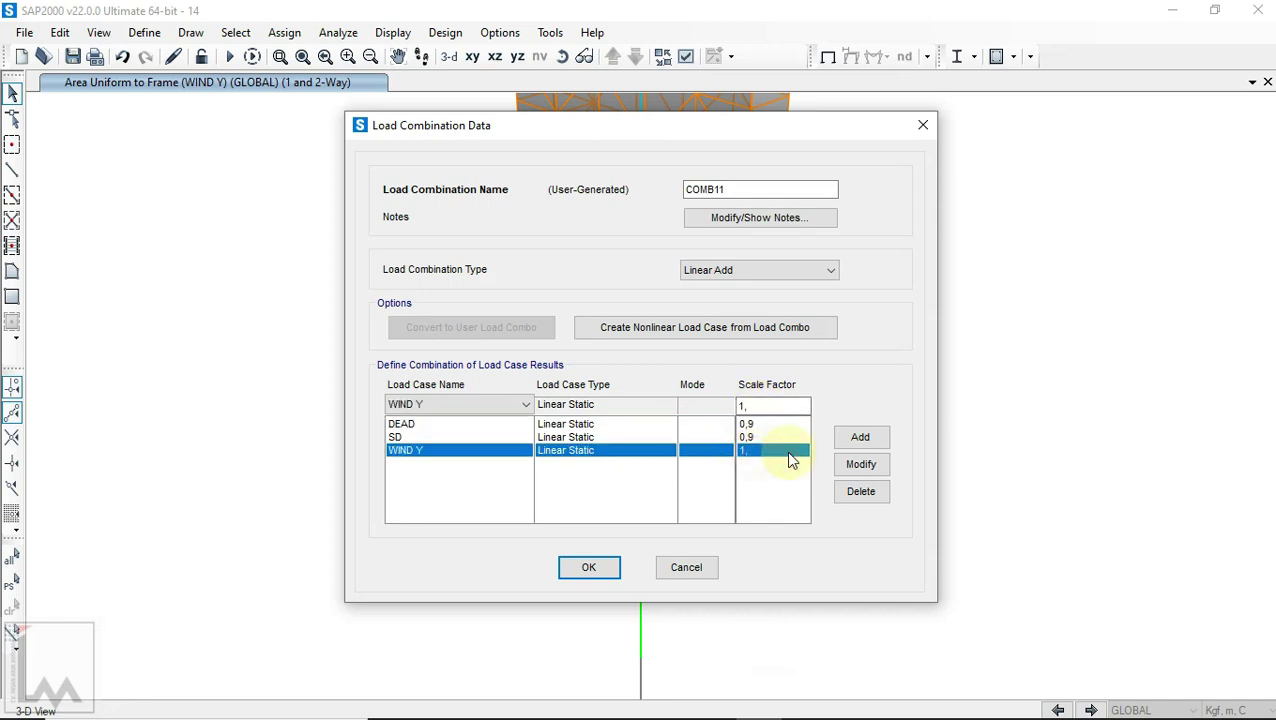
drag(782, 407, 706, 407)
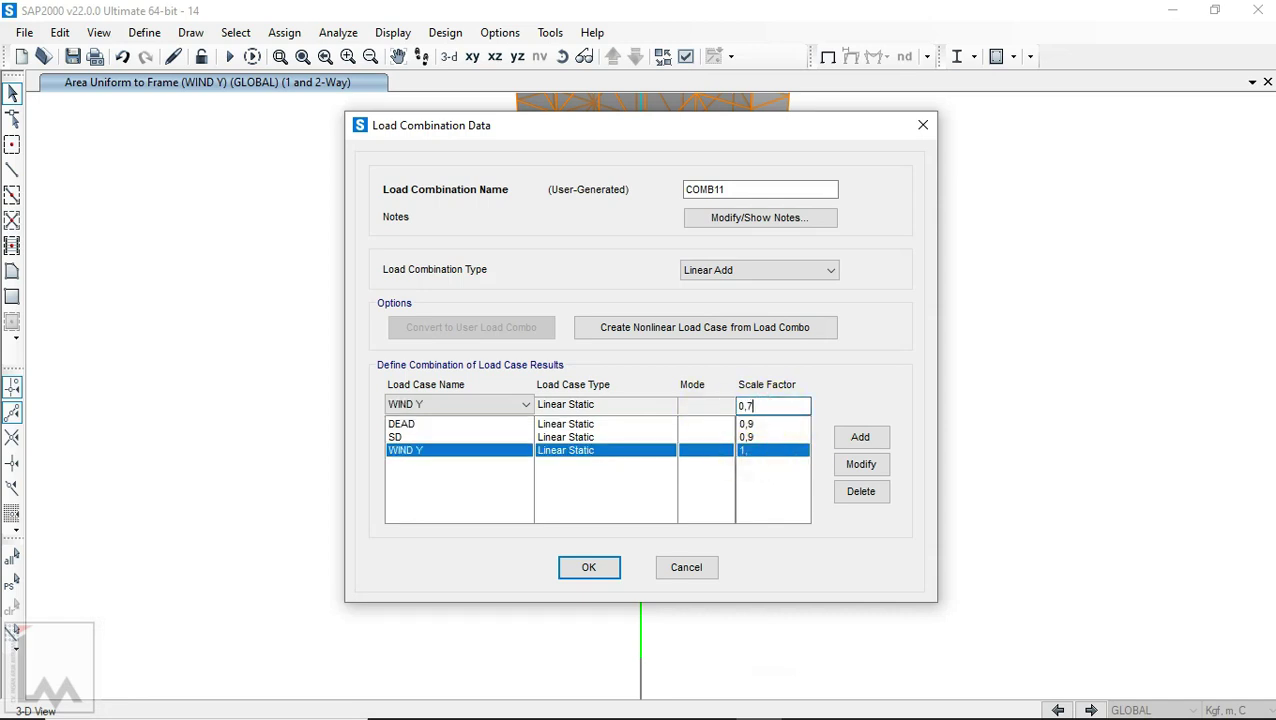
text(0,75)
click(860, 464)
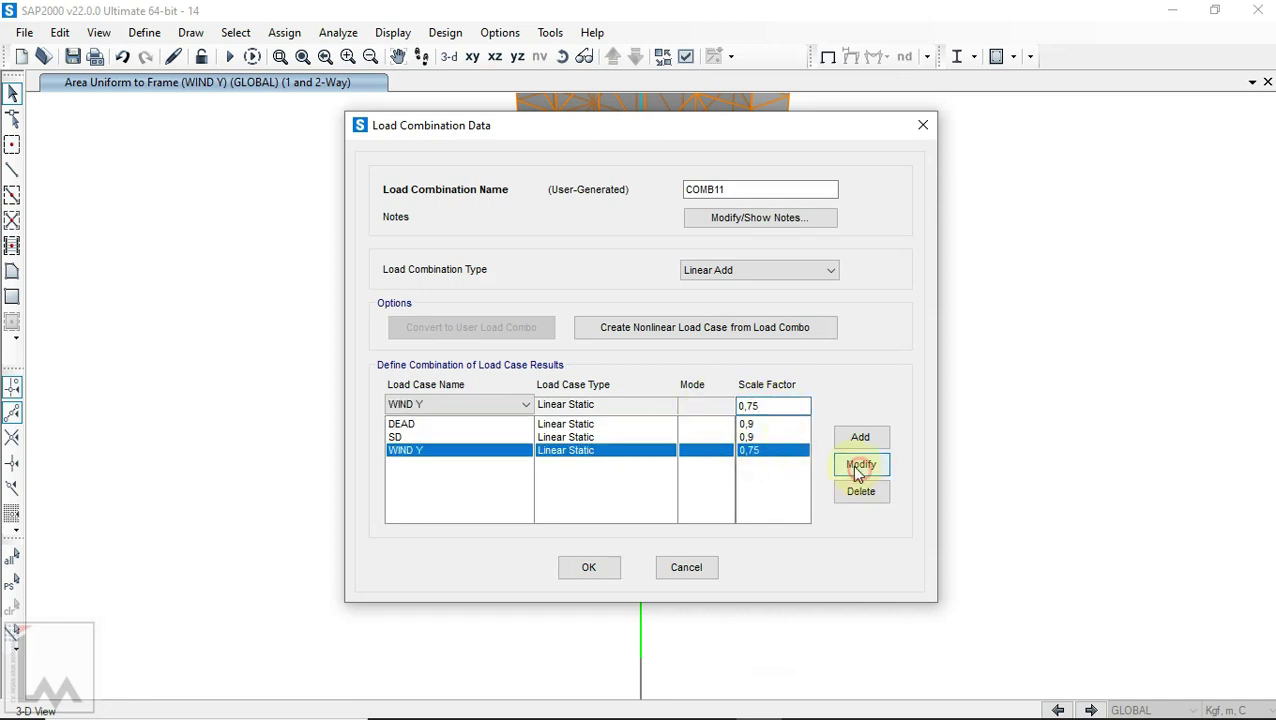
Step: Add the WIND X case to COMB11 with scale factor 0,75, accept the combination and select it in the list
click(472, 408)
click(436, 605)
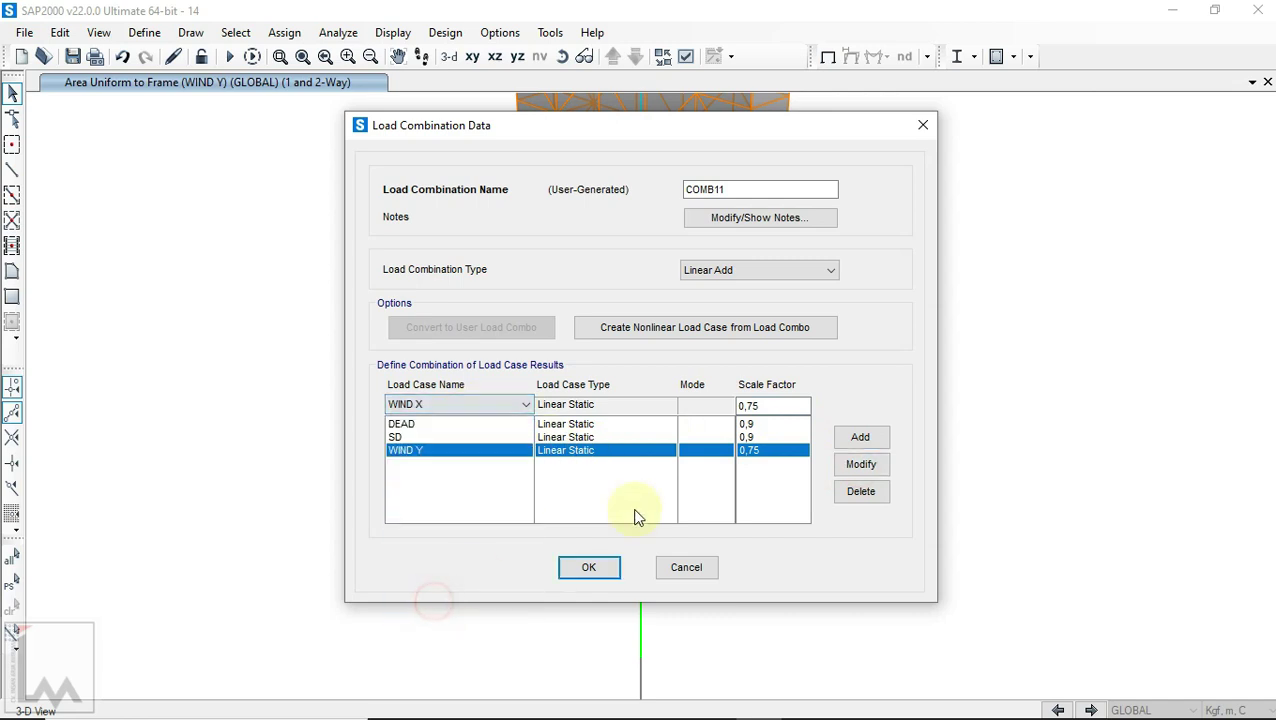
click(870, 437)
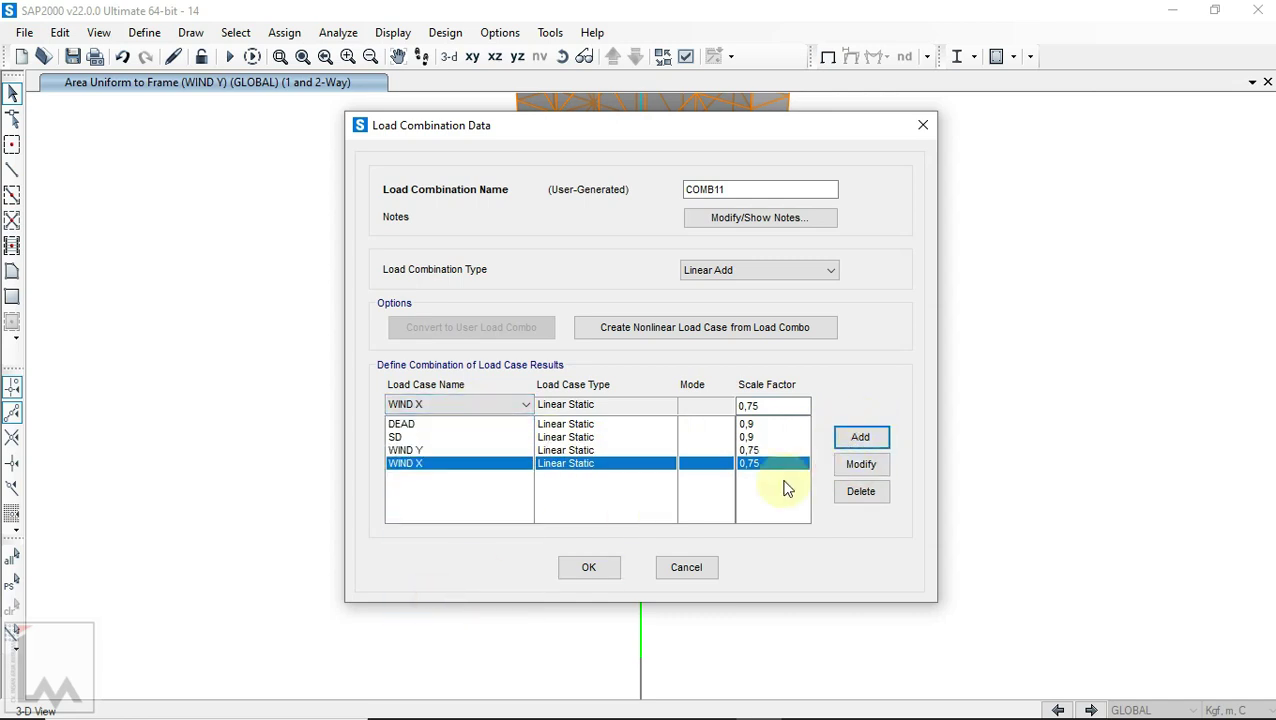
click(605, 568)
click(563, 400)
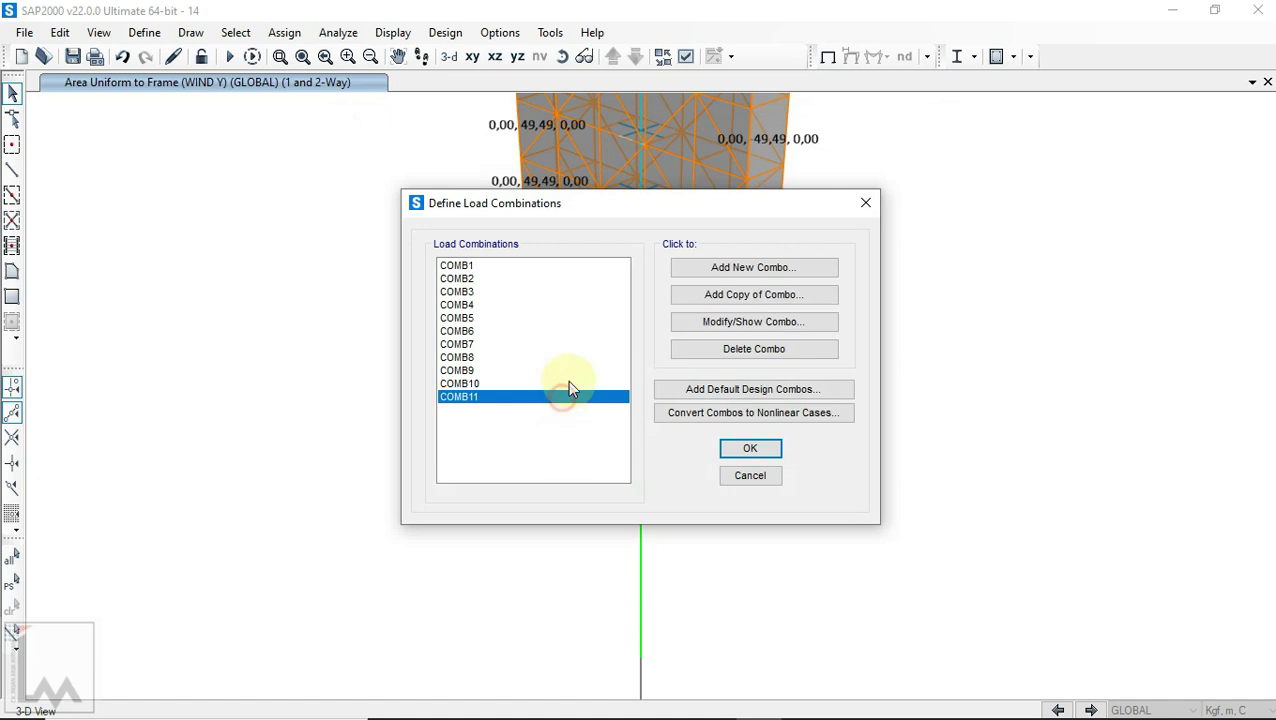
Step: Accept the defined load combinations and, for steel frame design, disable automatic code-based combinations and add COMB1 to COMB11 as strength design combinations
click(748, 450)
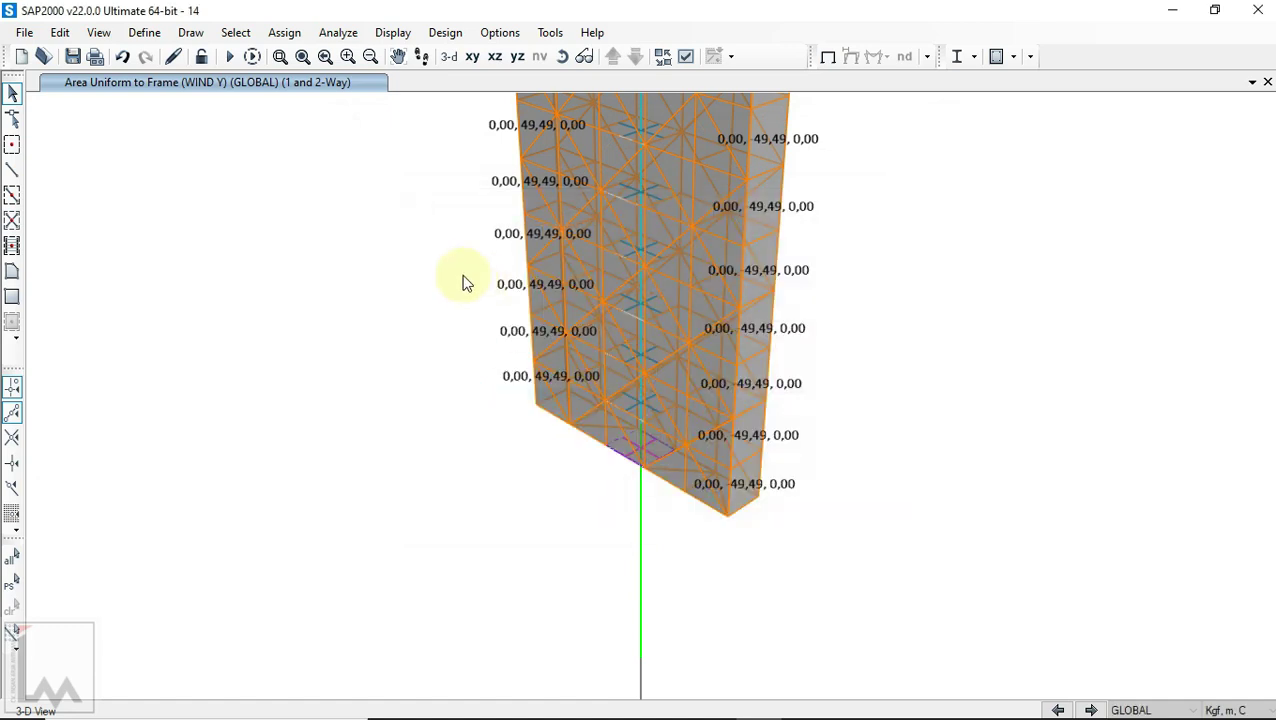
click(976, 58)
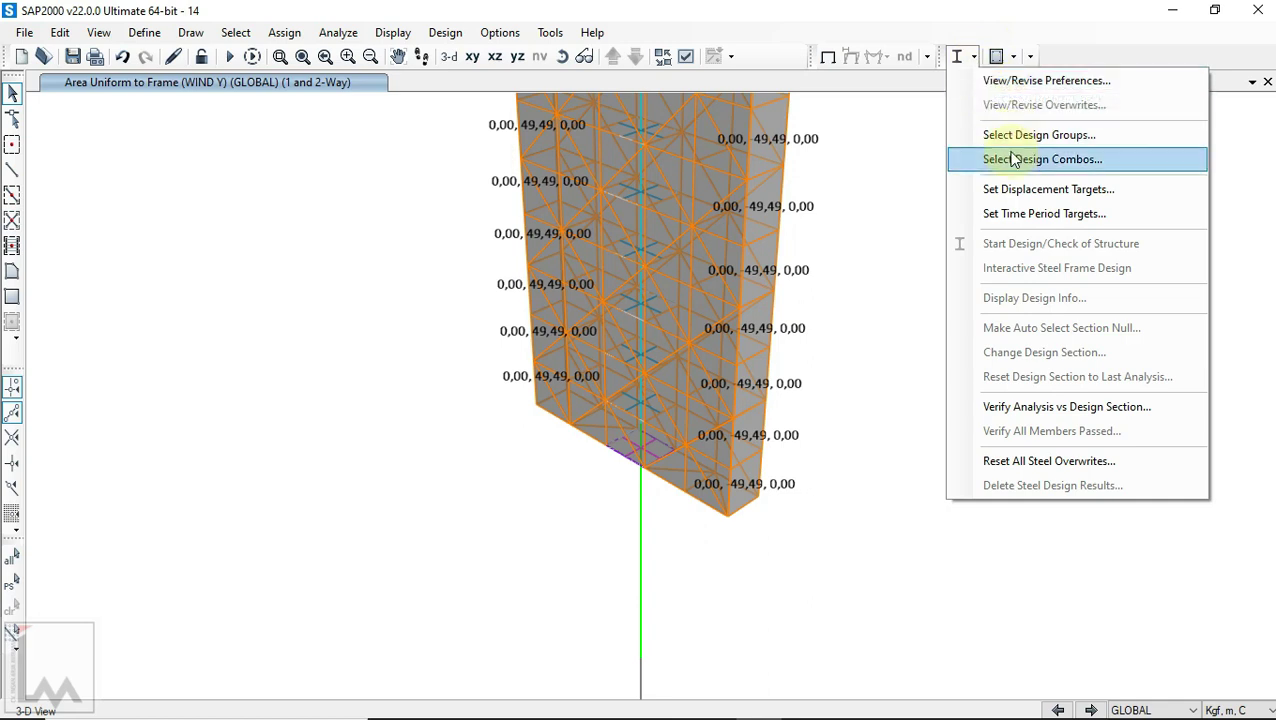
click(1045, 157)
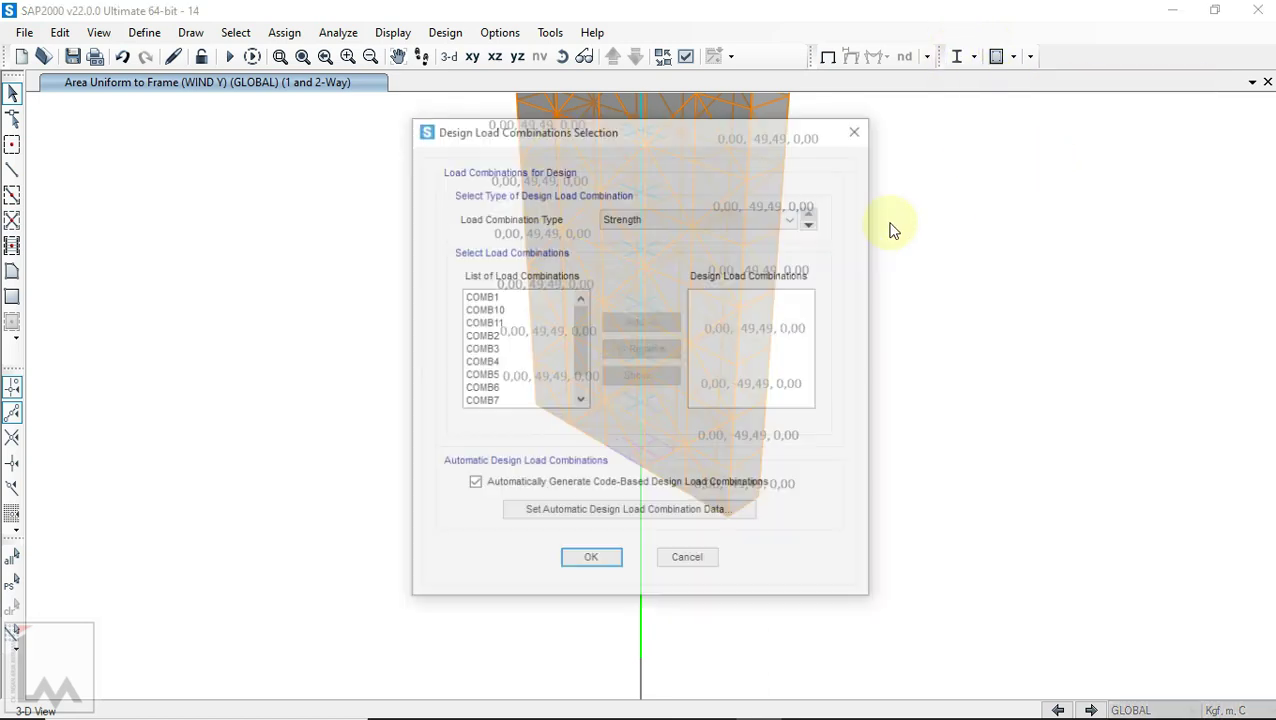
click(493, 489)
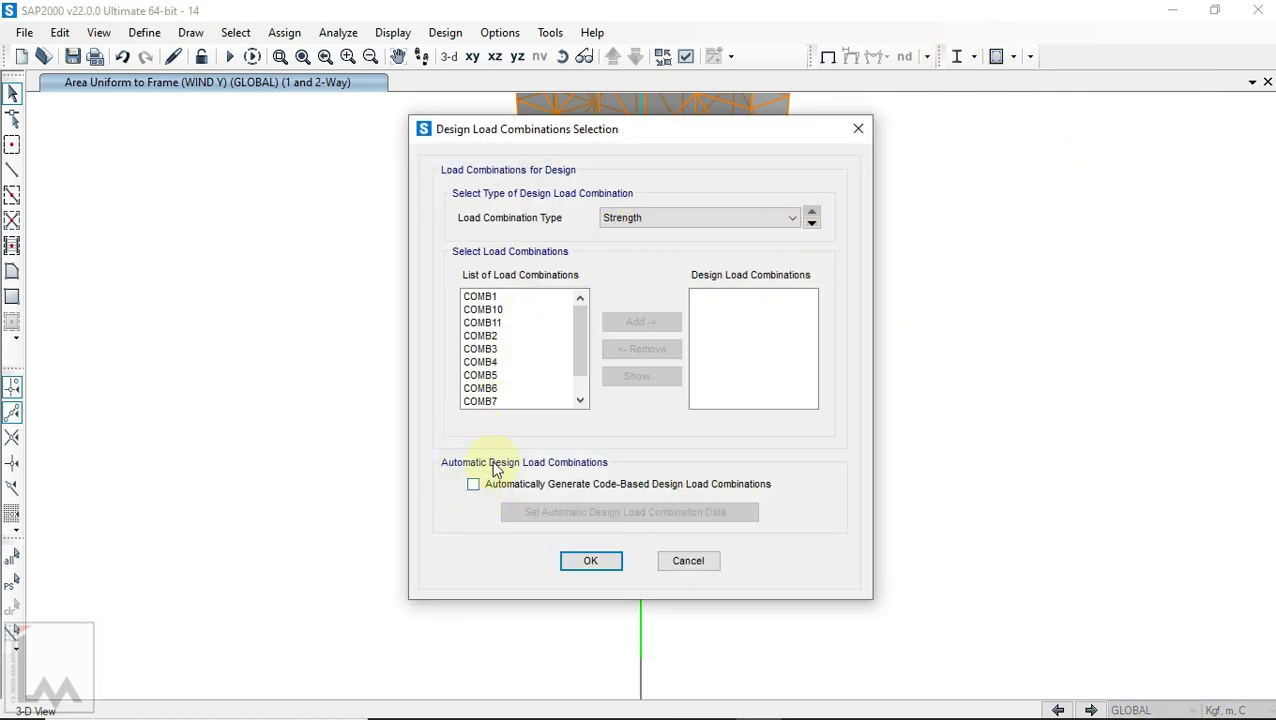
click(496, 297)
drag(580, 348, 518, 410)
shift+click(491, 401)
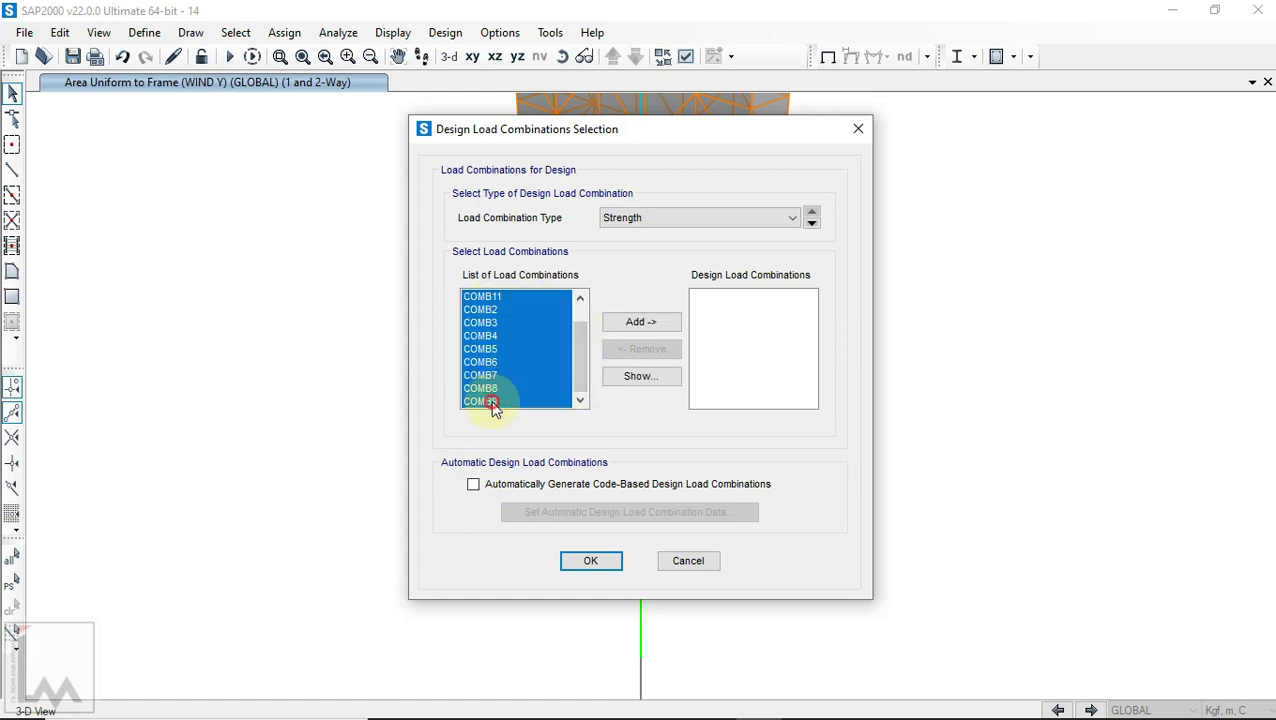
drag(580, 352, 587, 315)
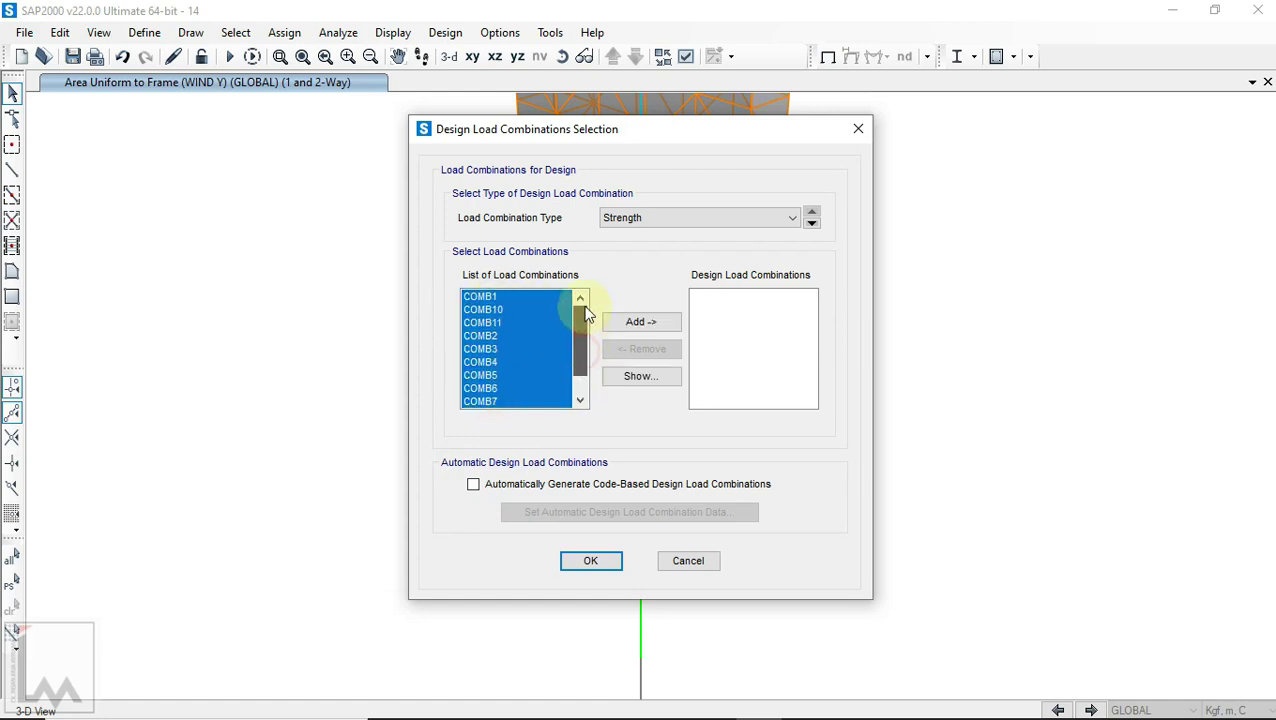
click(662, 323)
click(592, 561)
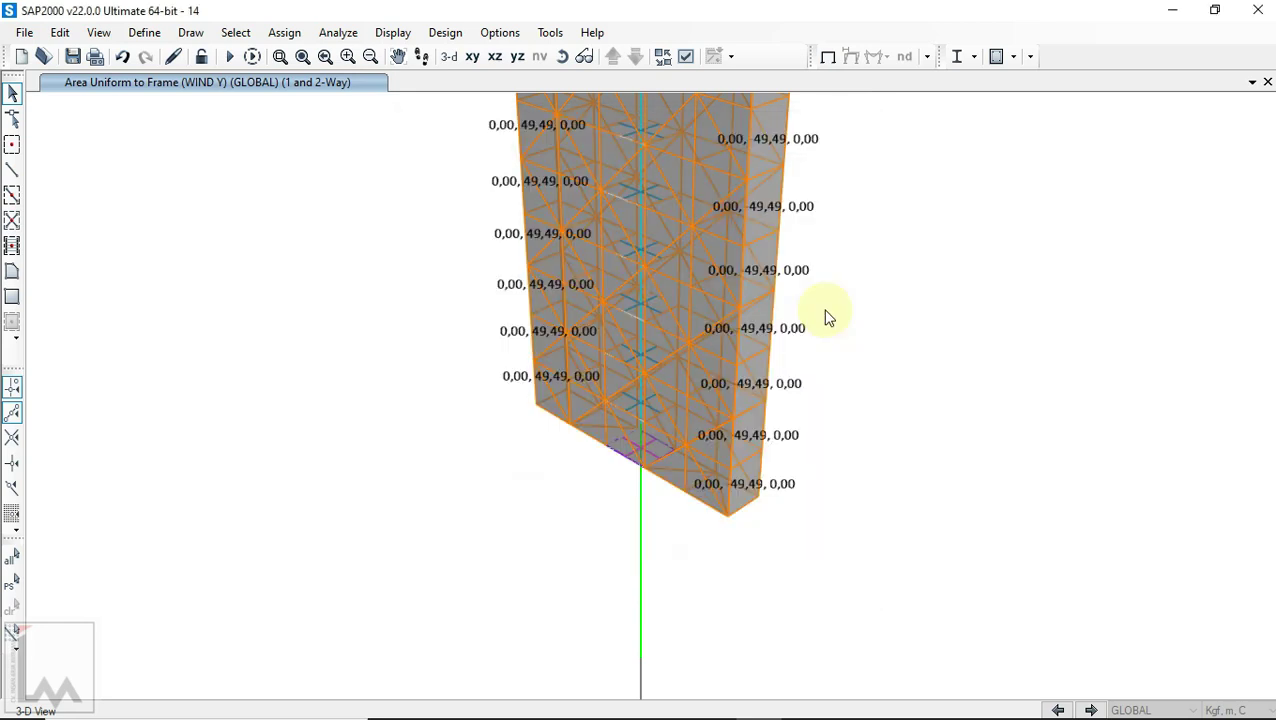
Step: For concrete frame design, disable automatic code-based combinations and add COMB1 to COMB11 as strength design combinations
click(1017, 57)
click(1050, 134)
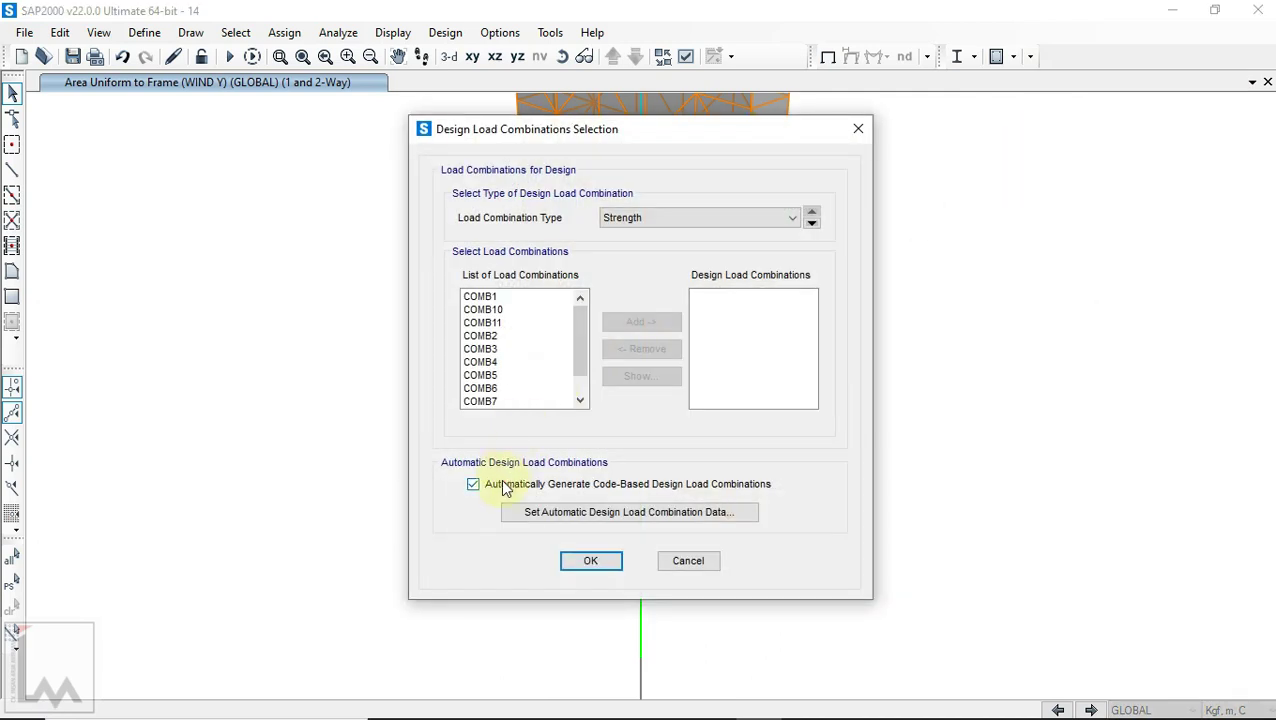
click(505, 486)
click(490, 296)
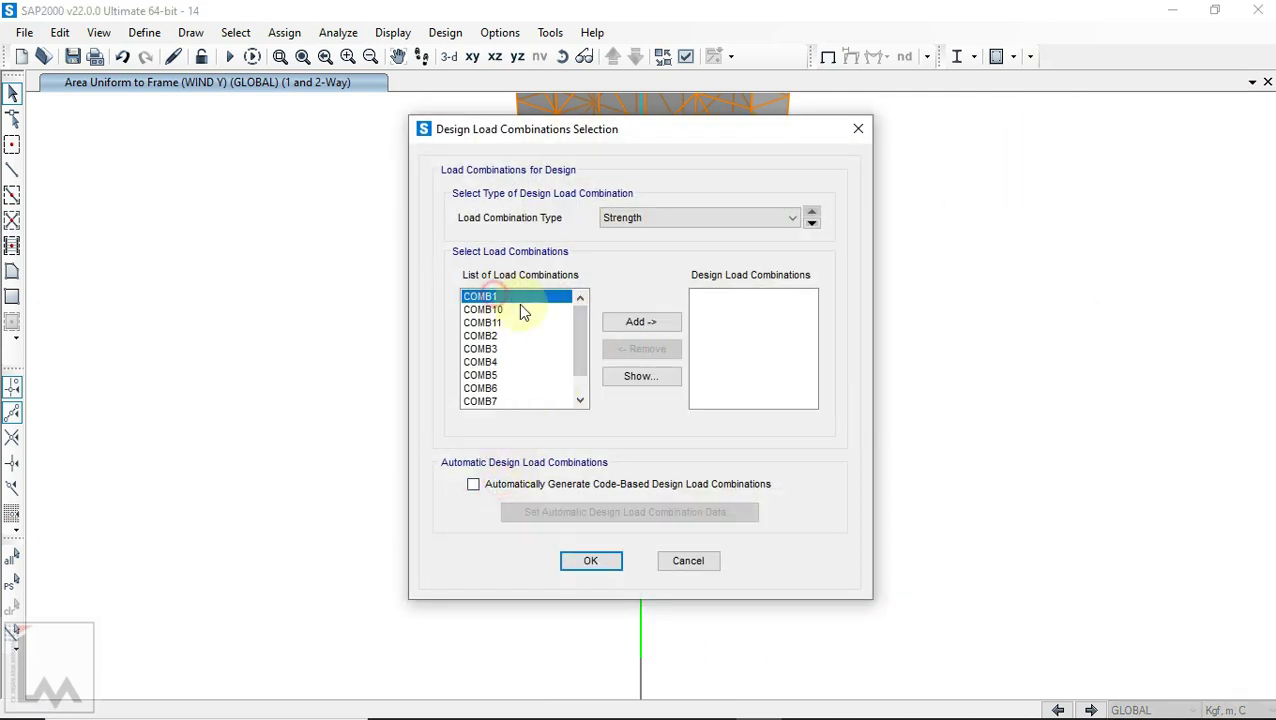
drag(581, 333, 583, 392)
shift+click(505, 399)
click(641, 321)
click(590, 558)
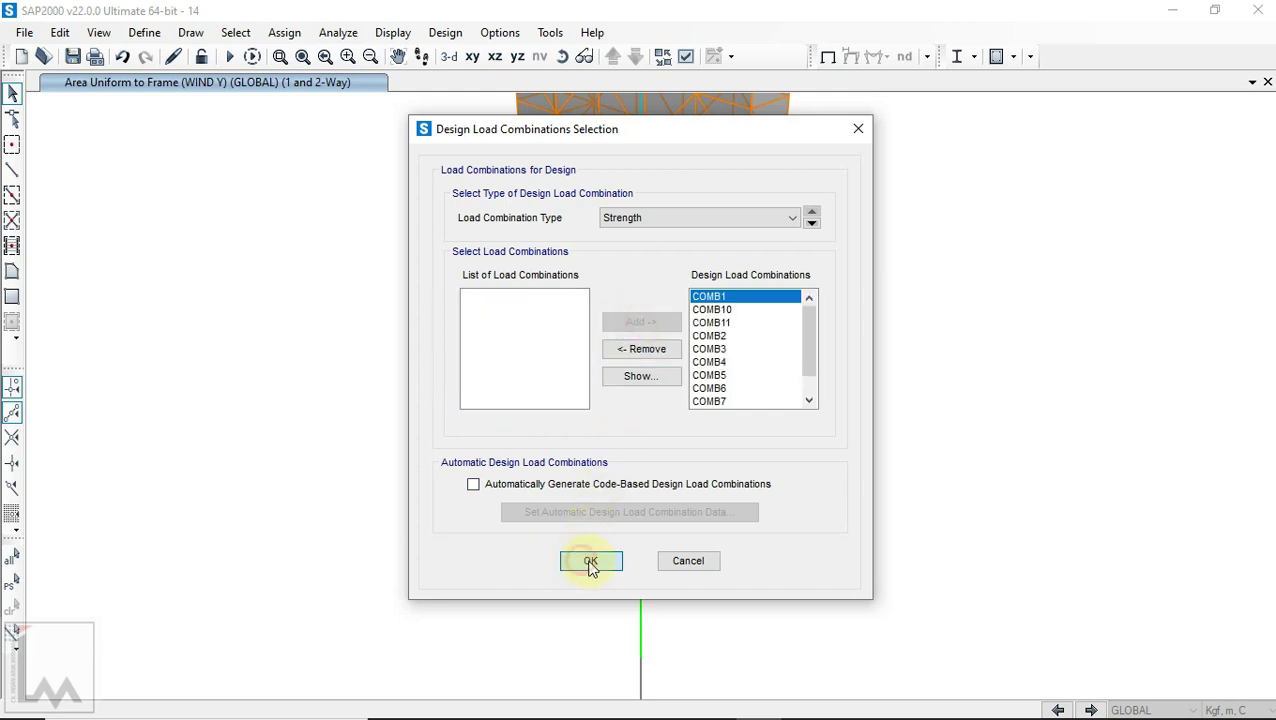
Step: Review and accept the steel frame design preferences for AISC 360-16 and the concrete frame design preferences for ACI 318-14
click(975, 57)
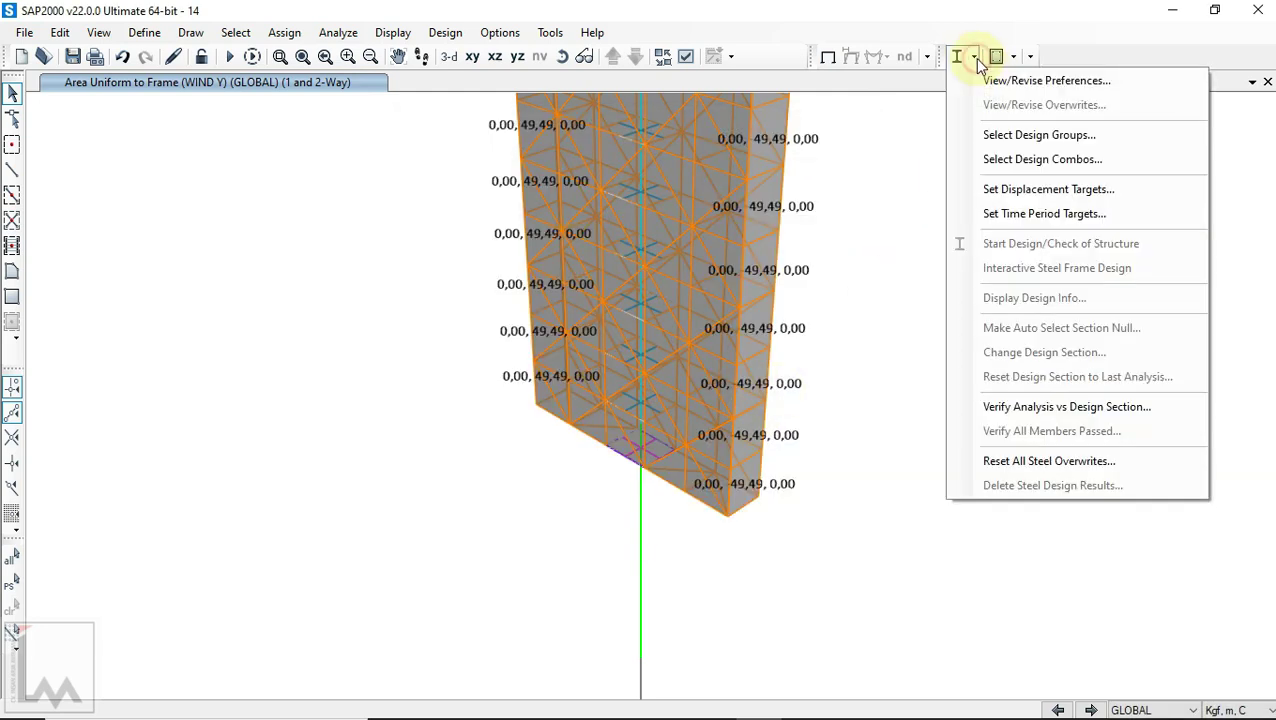
key(Escape)
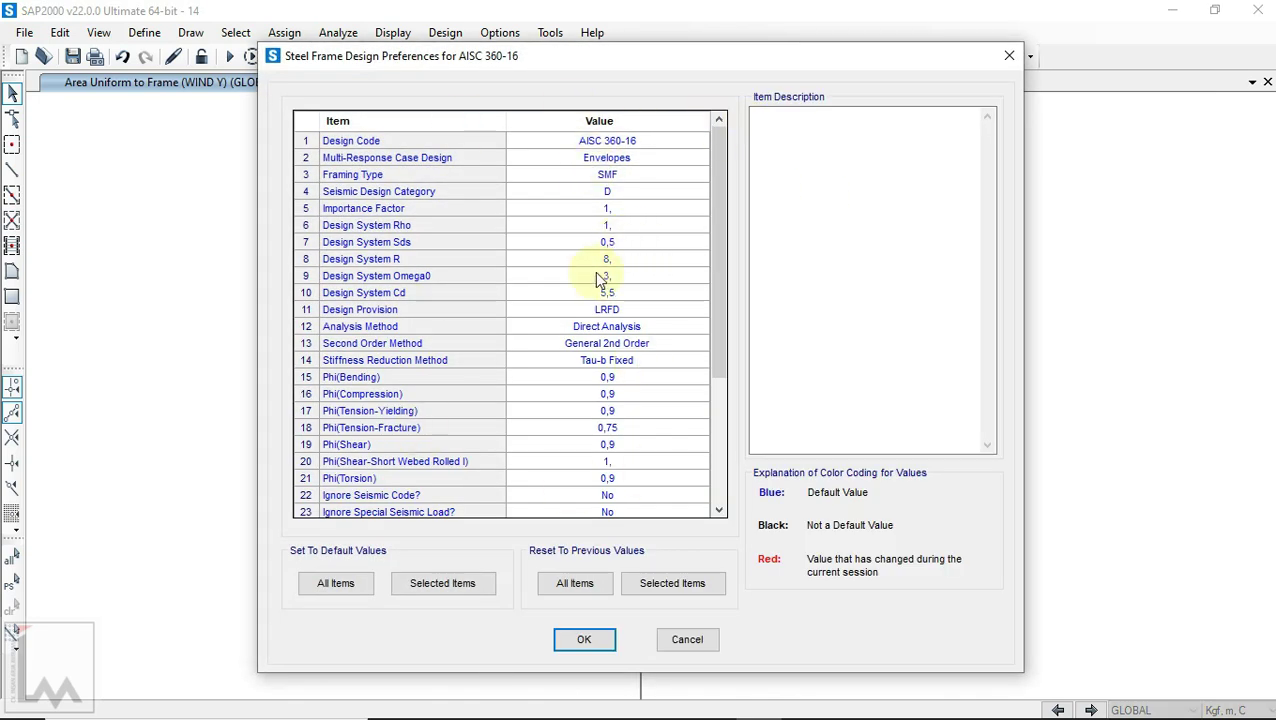
click(584, 640)
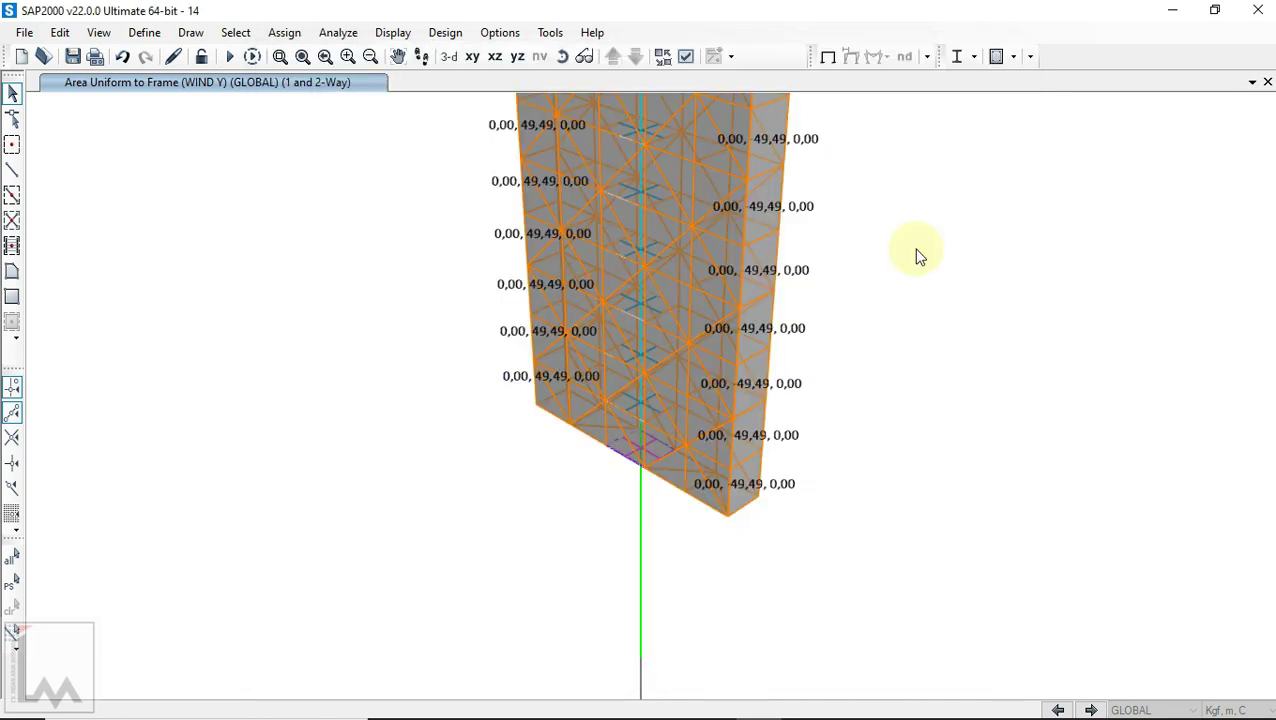
click(1013, 57)
click(1022, 82)
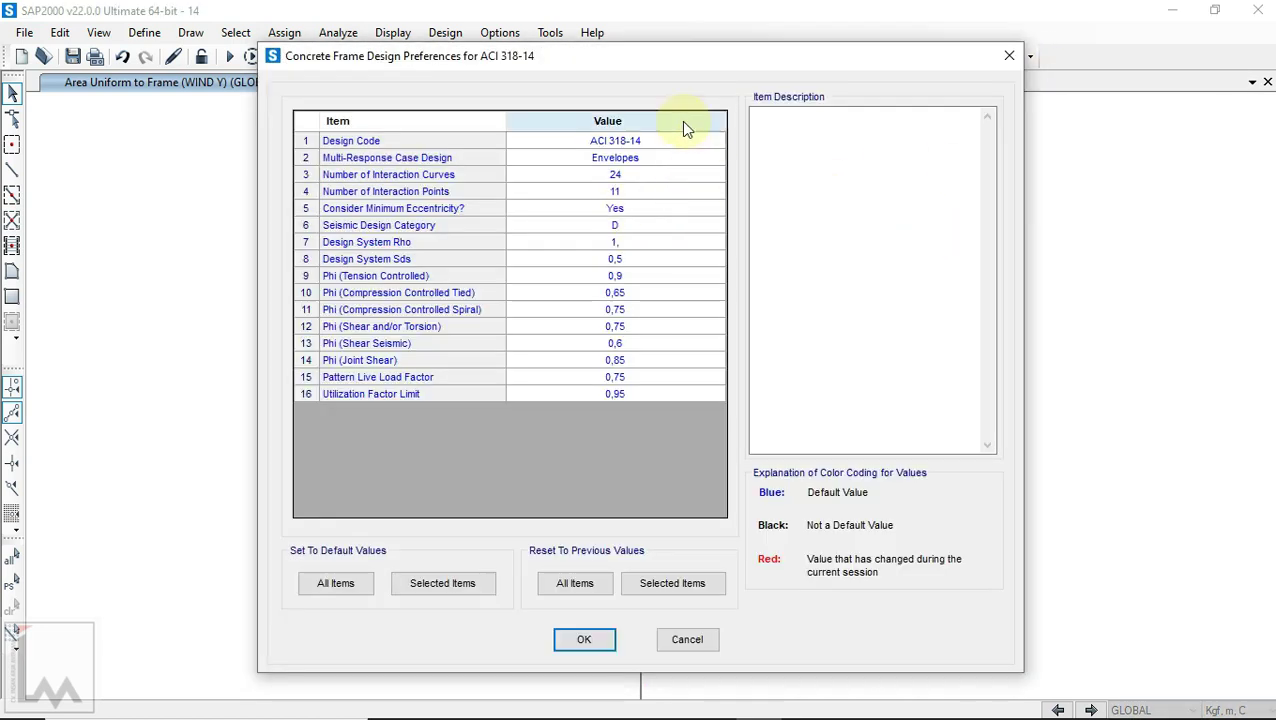
click(584, 640)
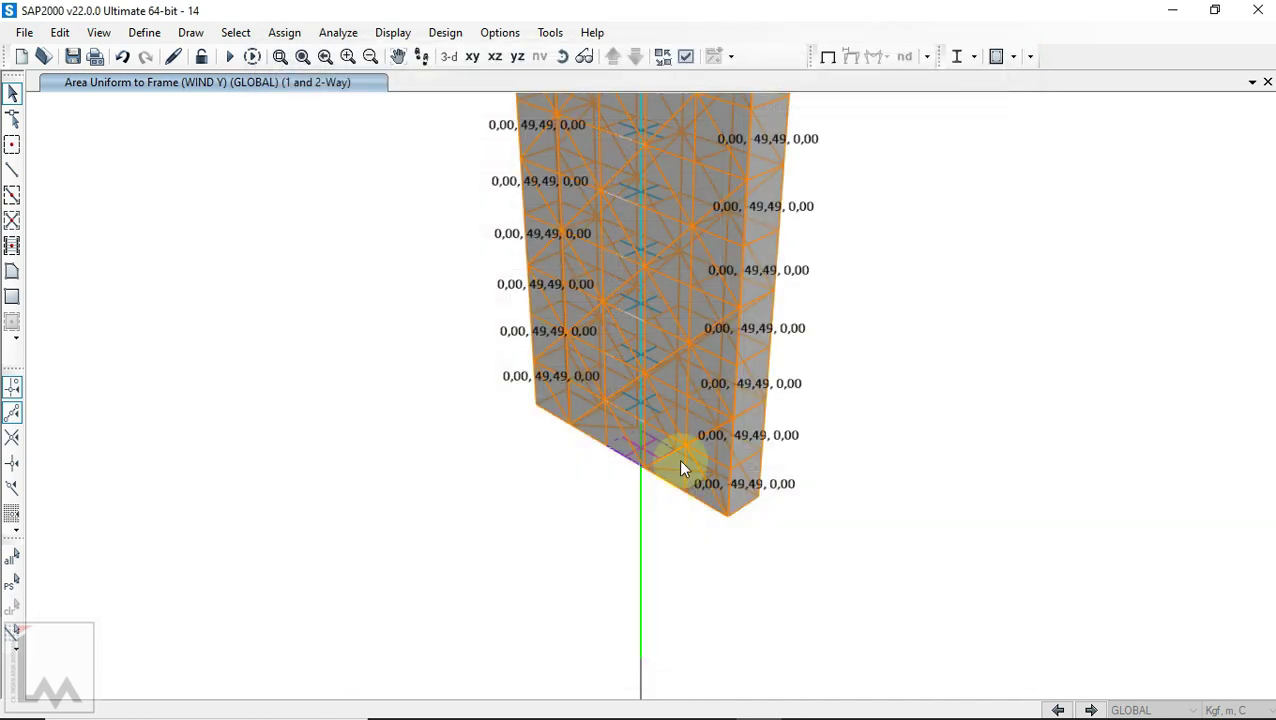
Step: Save the model and set the analysis options to Space Frame degrees of freedom
click(73, 57)
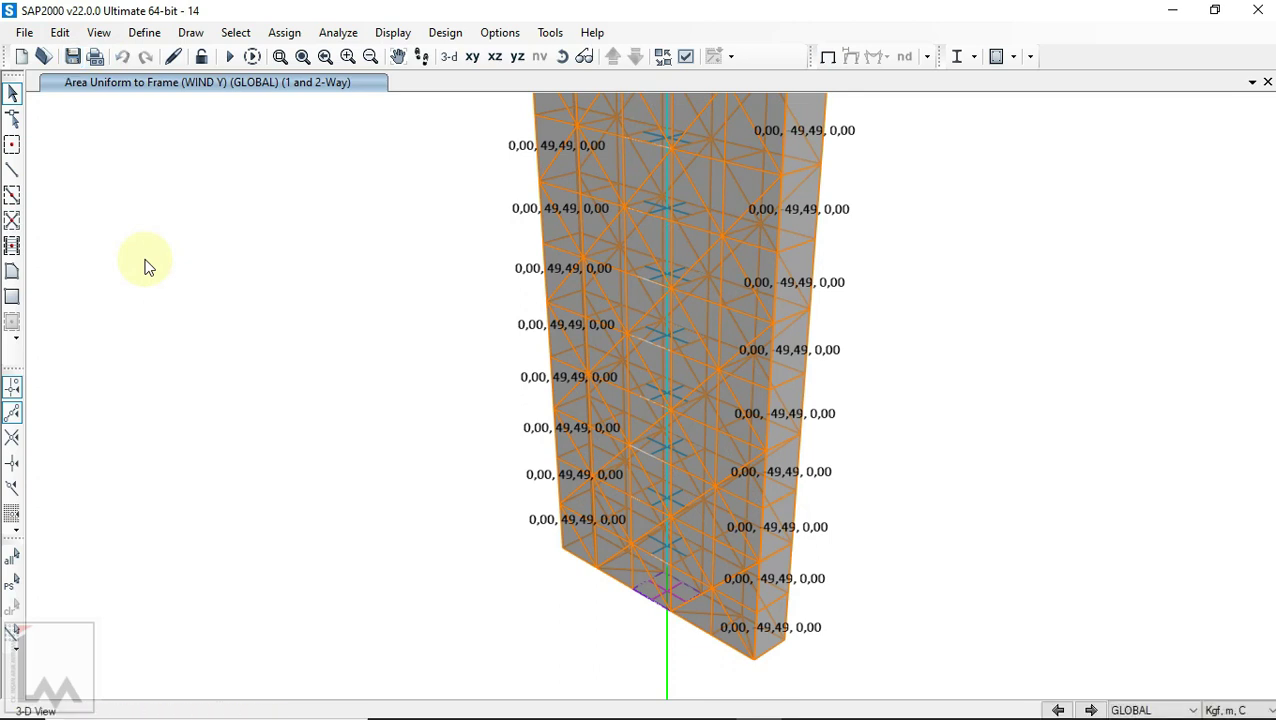
middle_drag(178, 212, 183, 226)
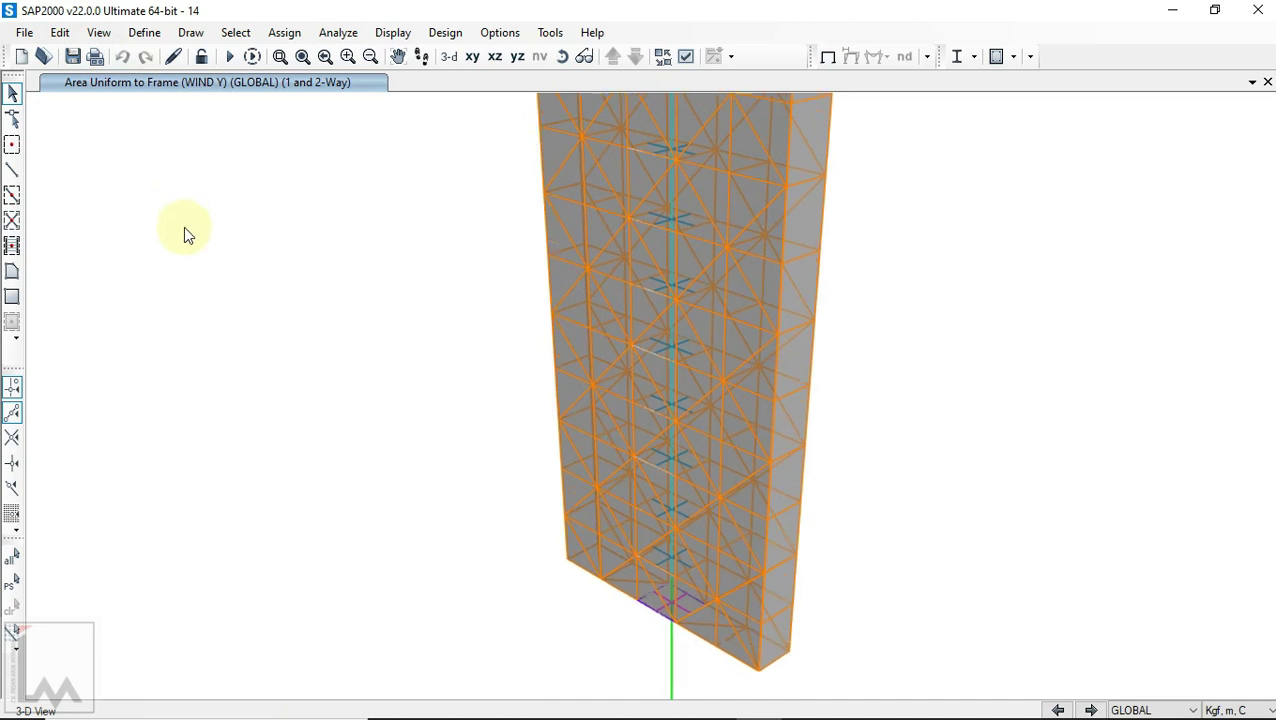
middle_drag(353, 148, 351, 160)
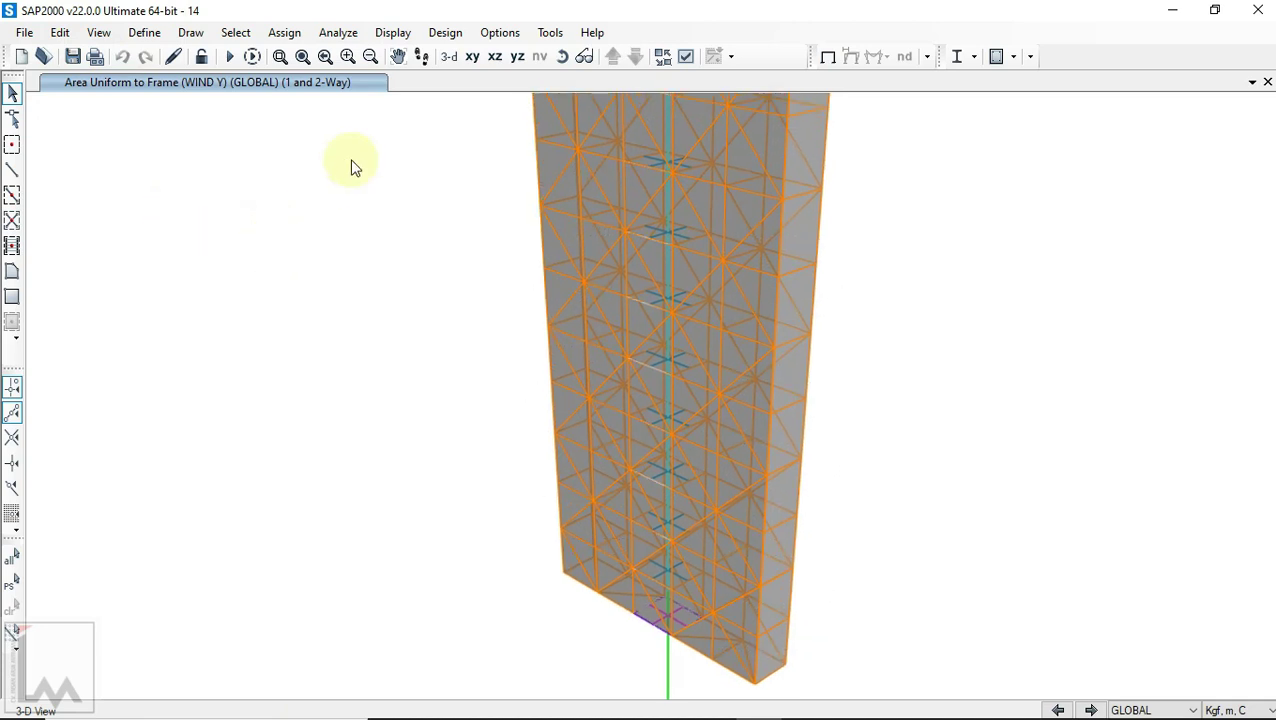
click(345, 34)
click(356, 55)
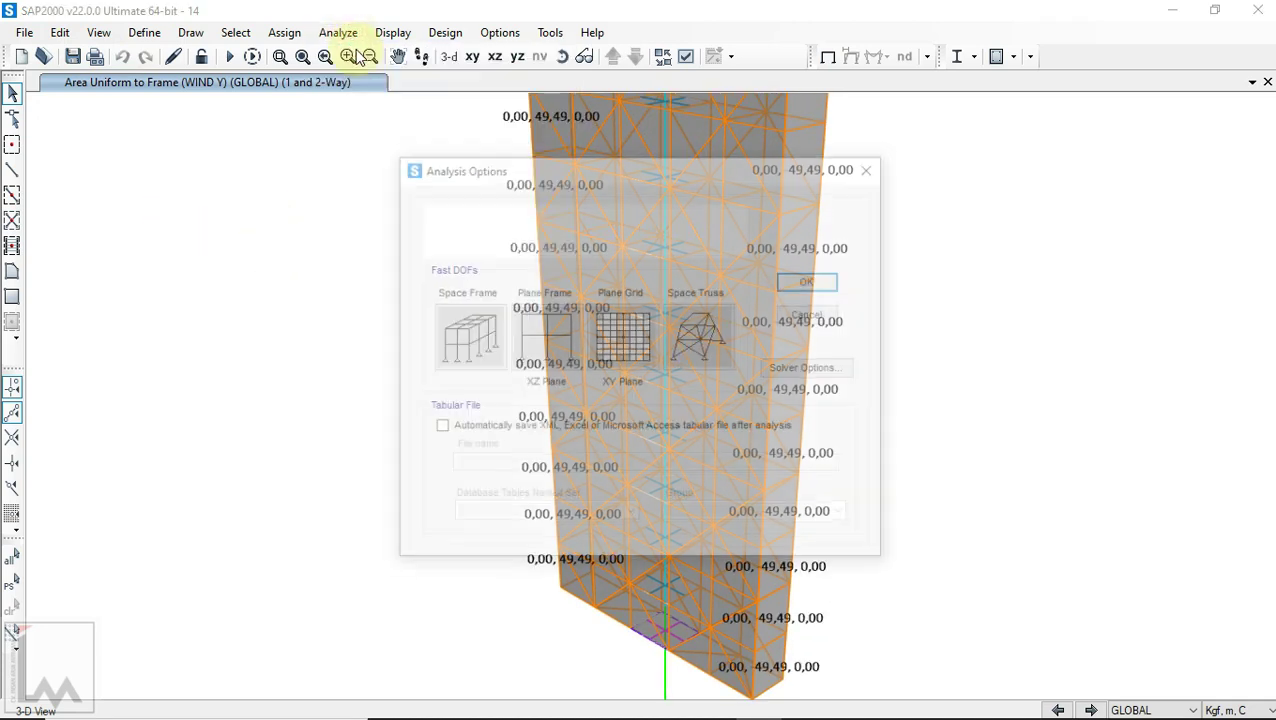
click(463, 335)
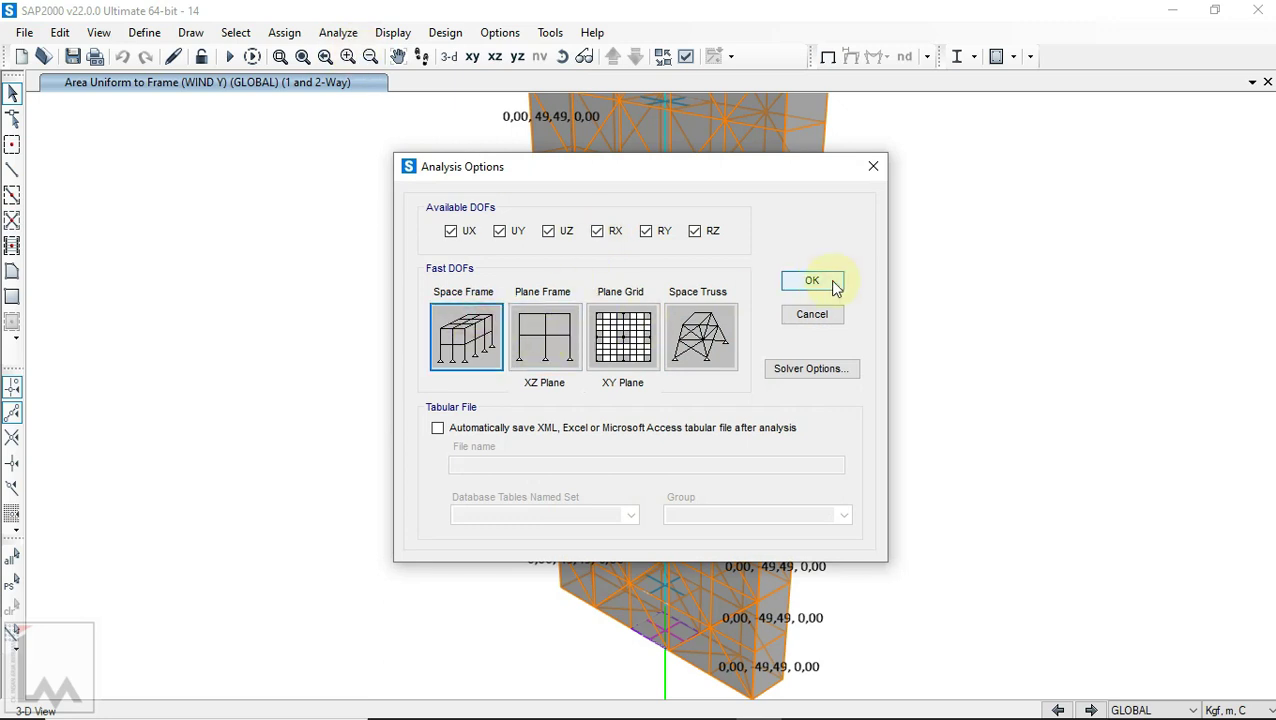
click(812, 280)
Step: Exclude the MODAL case from the load cases to run and run the analysis
click(337, 34)
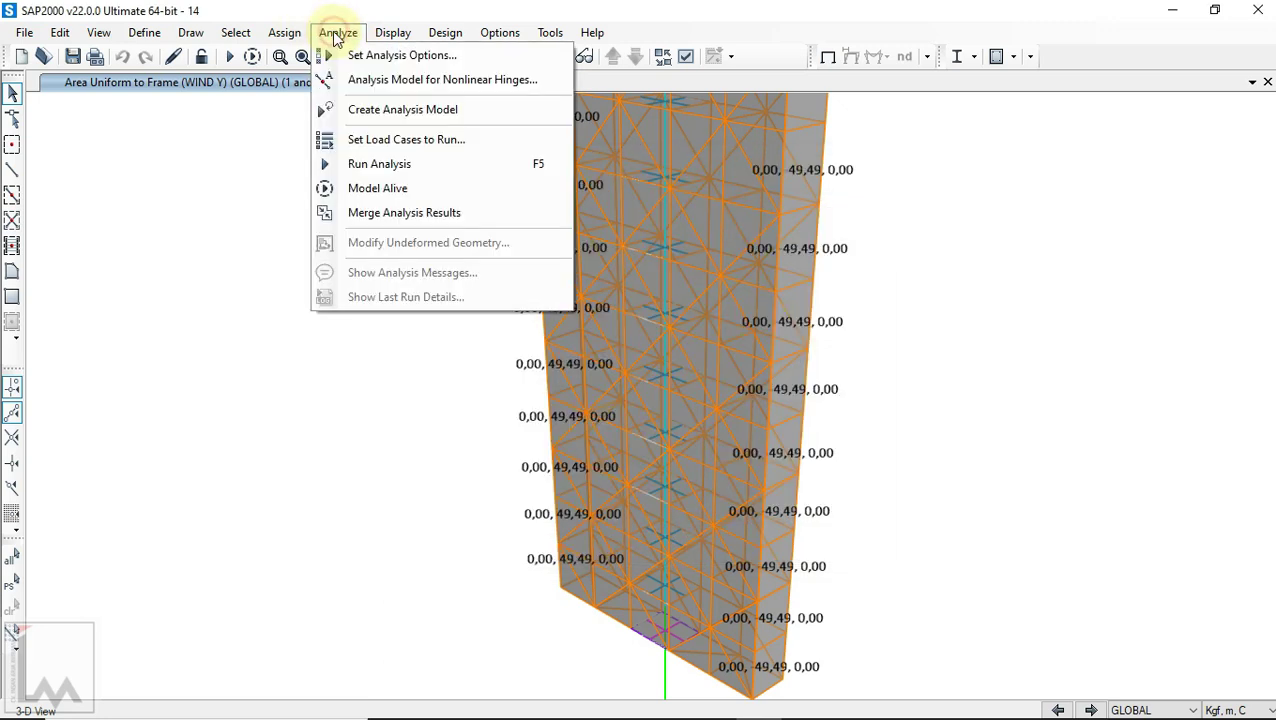
click(372, 139)
click(718, 278)
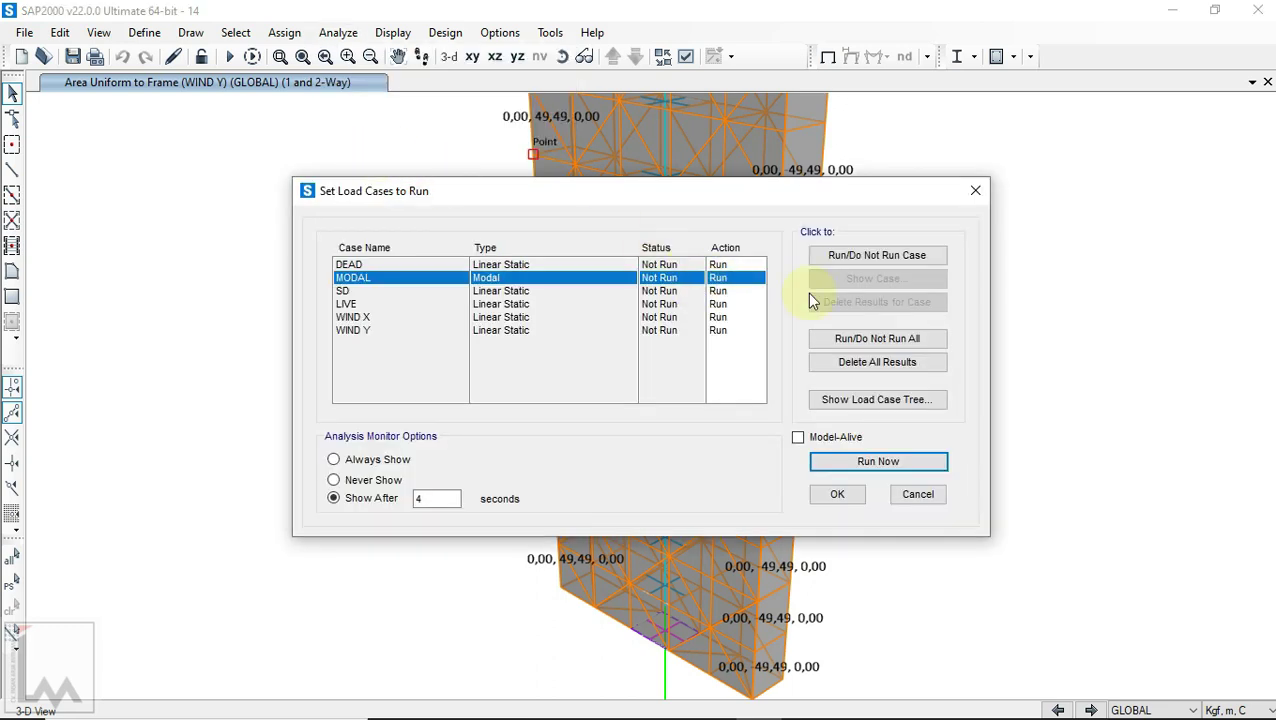
click(846, 255)
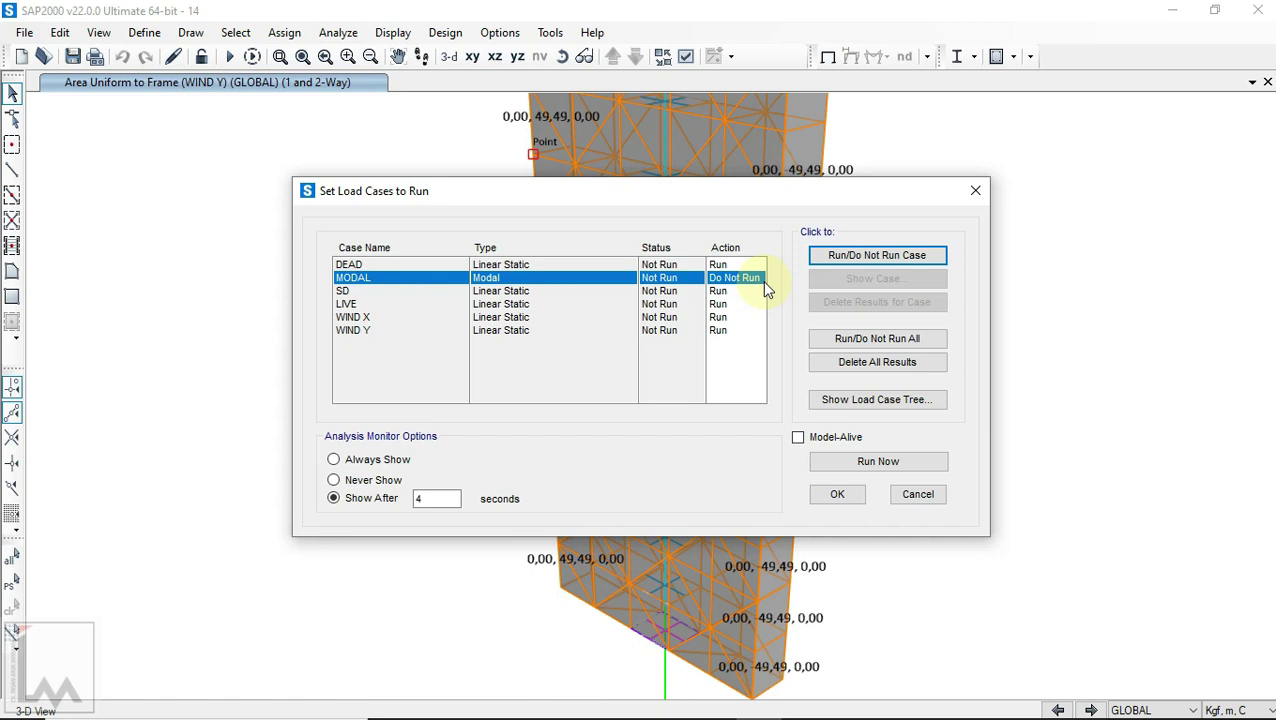
click(879, 463)
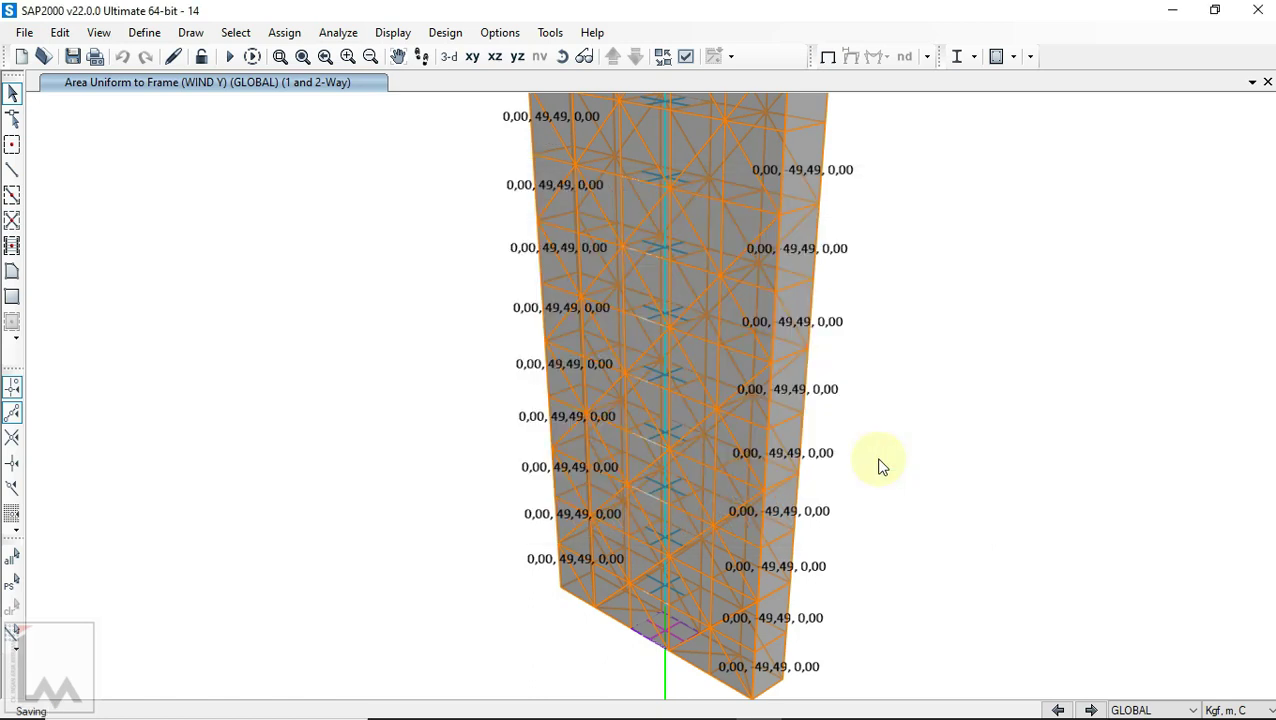
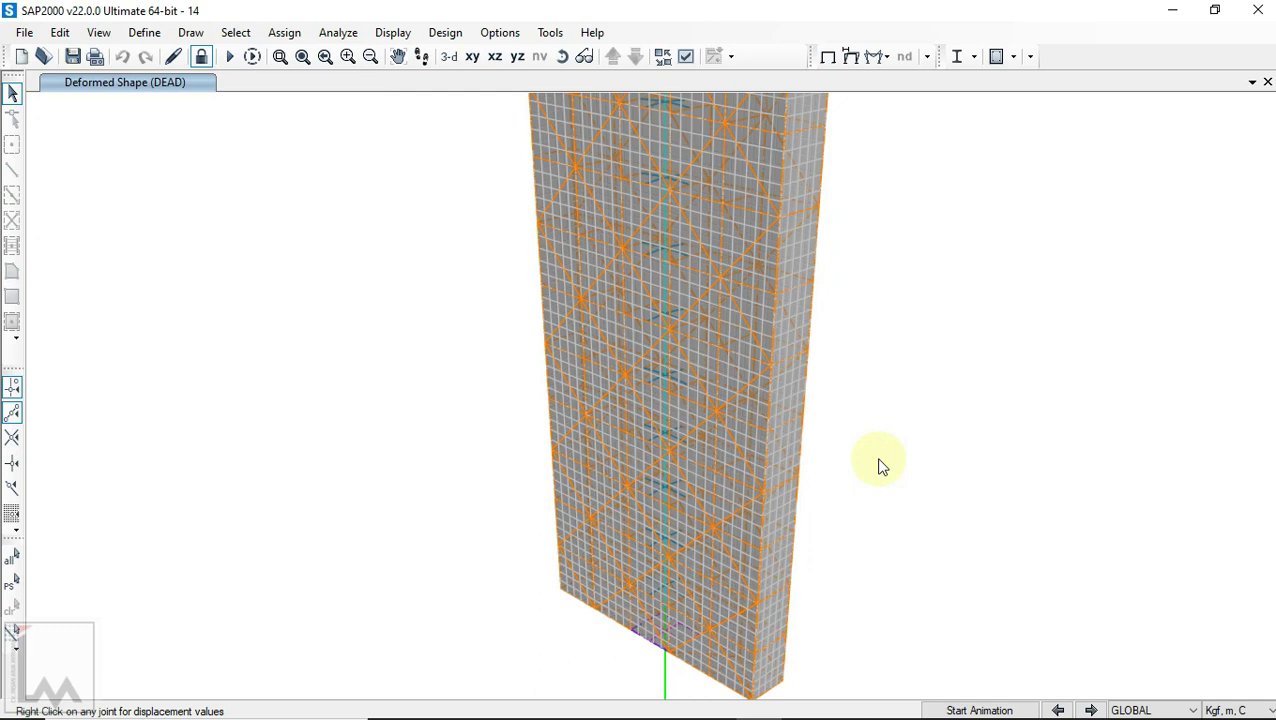
Step: Display the deformed shape of the structure for the WIND X load case
click(562, 56)
drag(783, 356, 809, 390)
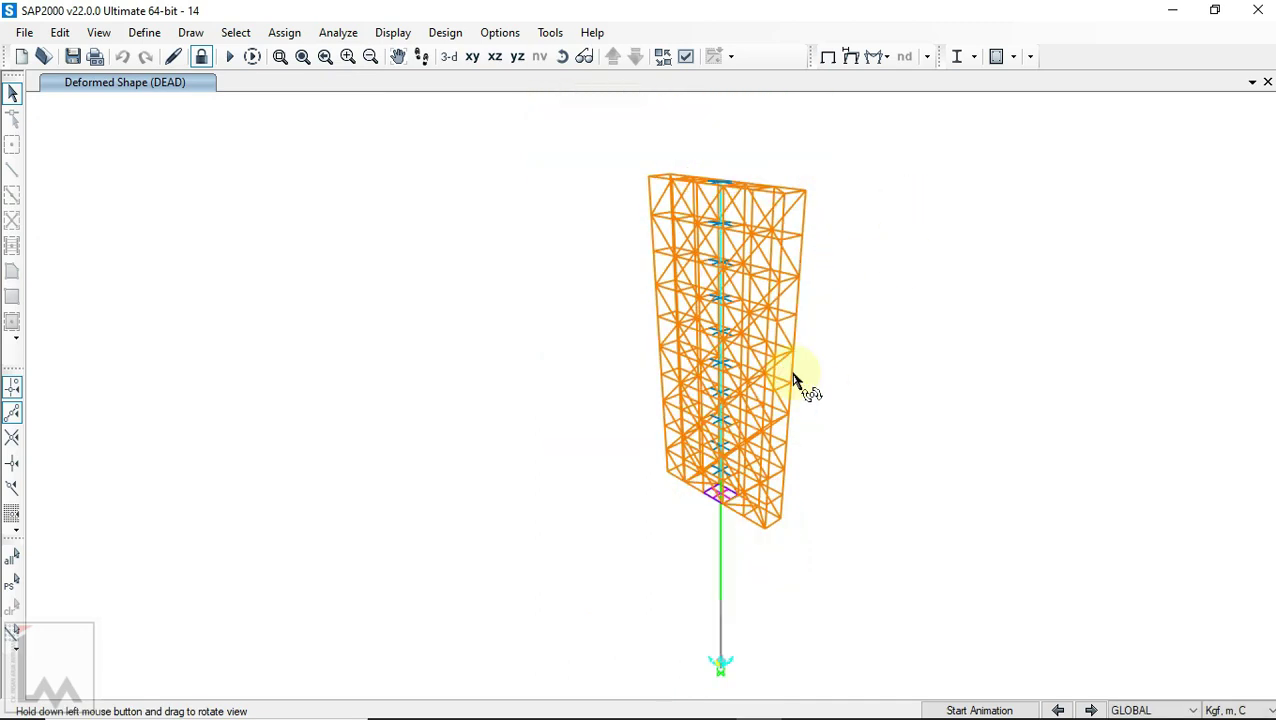
drag(680, 393, 793, 433)
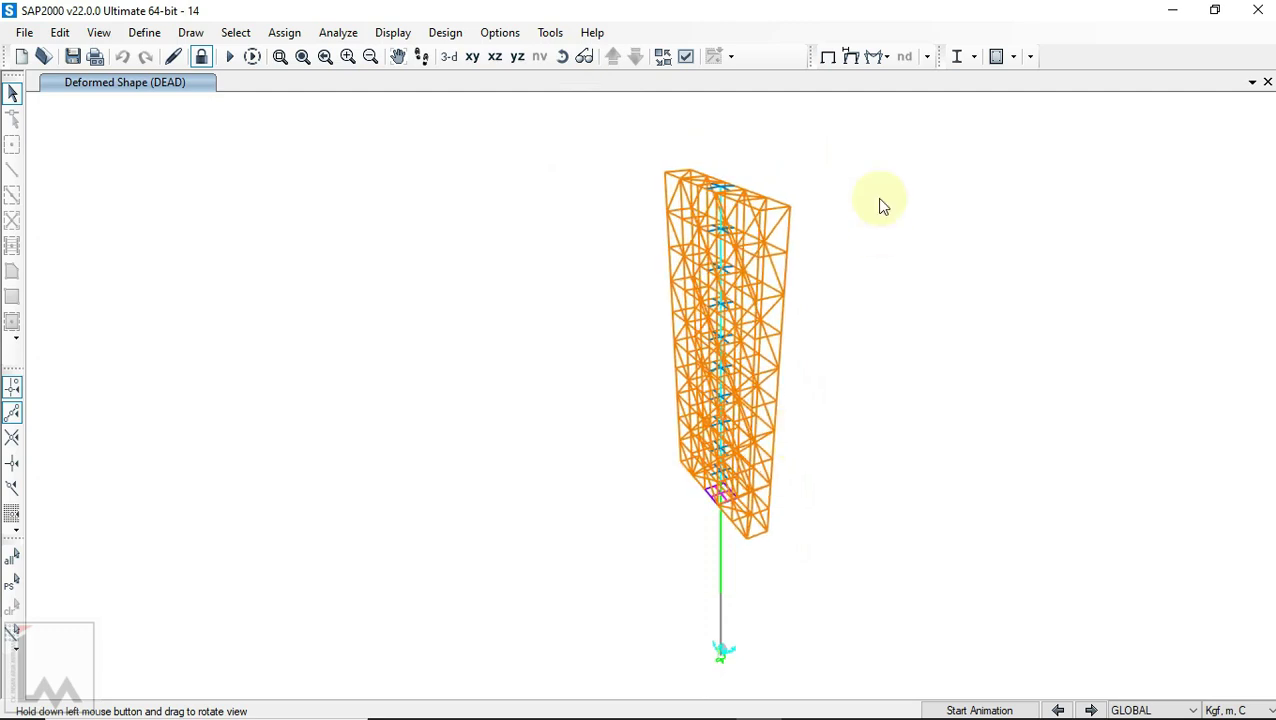
click(851, 58)
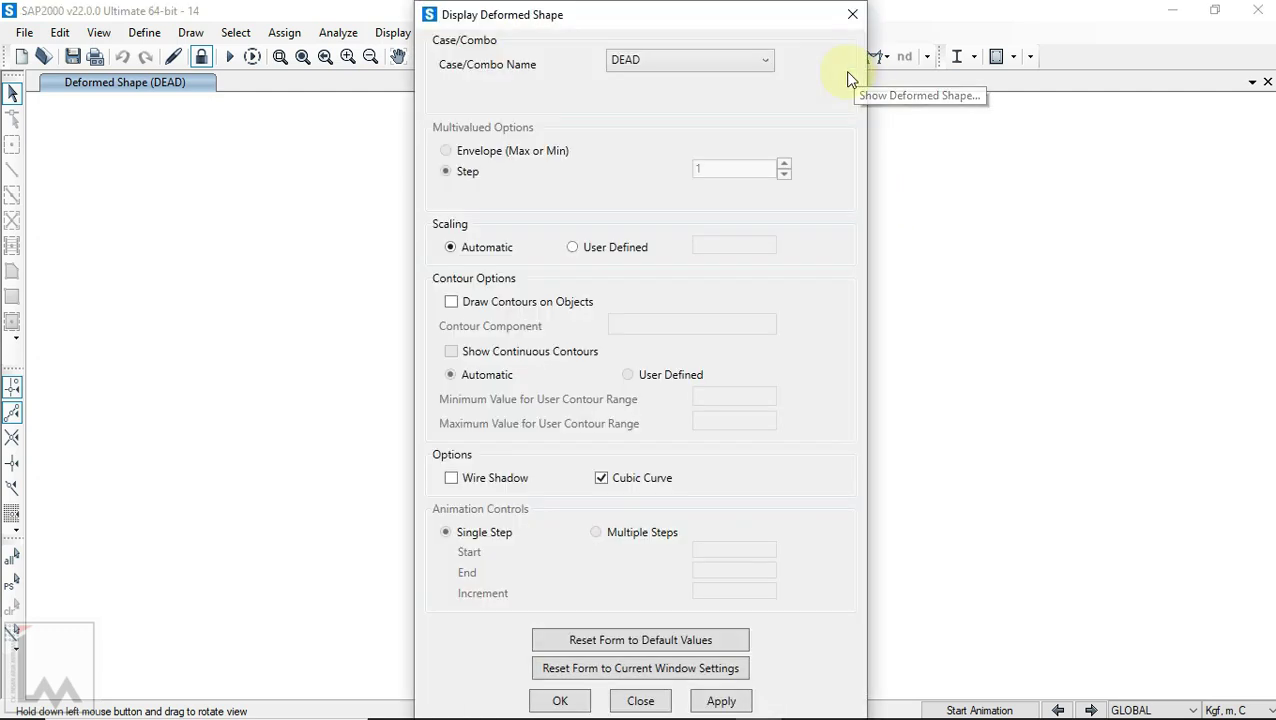
click(751, 66)
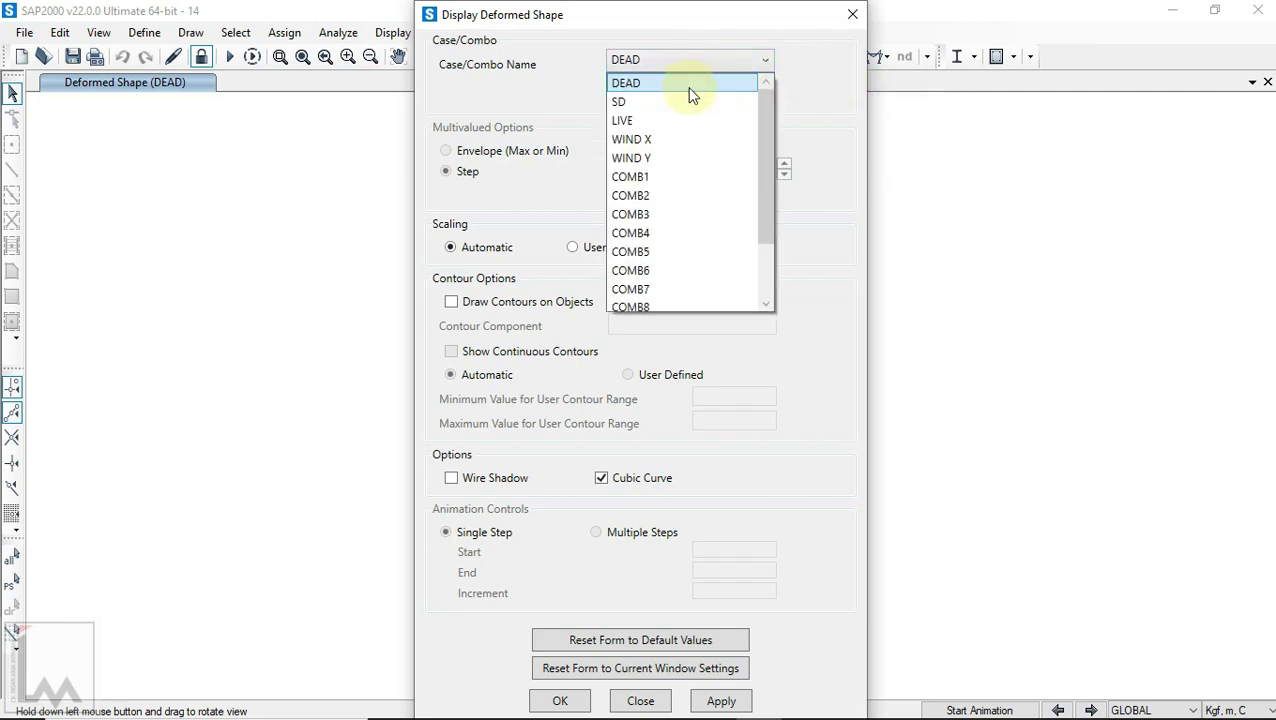
click(678, 142)
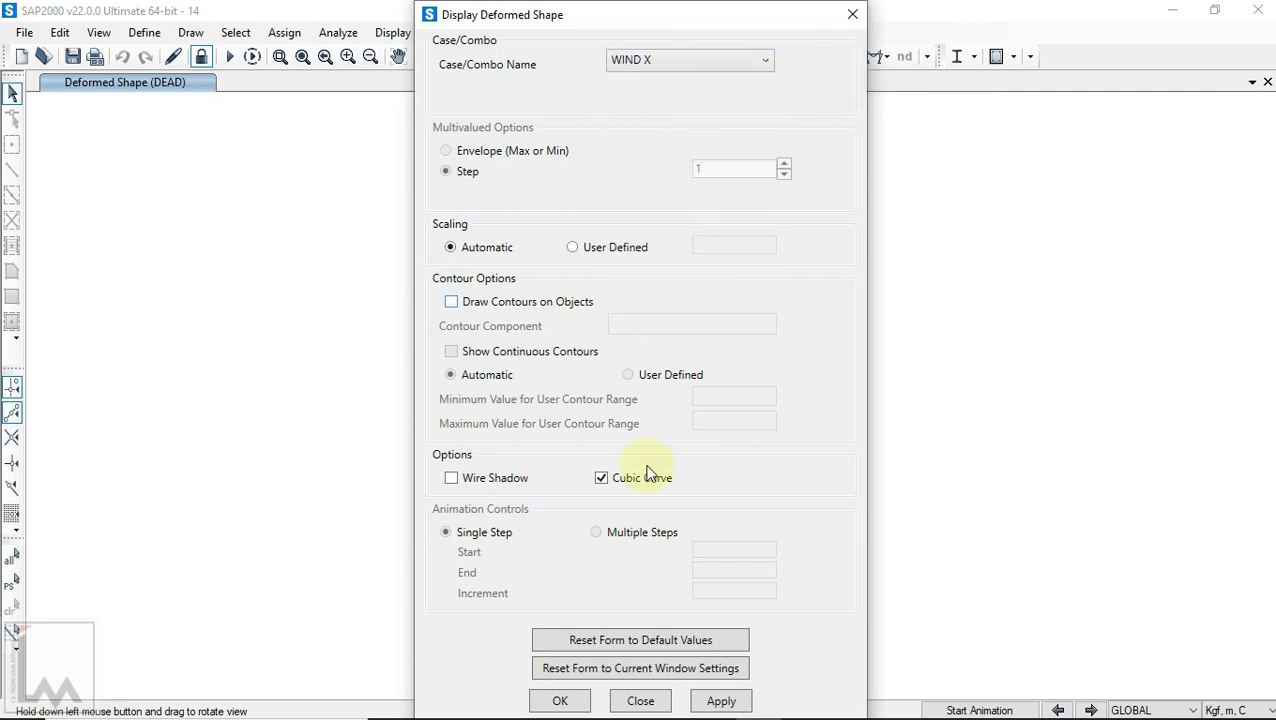
click(563, 701)
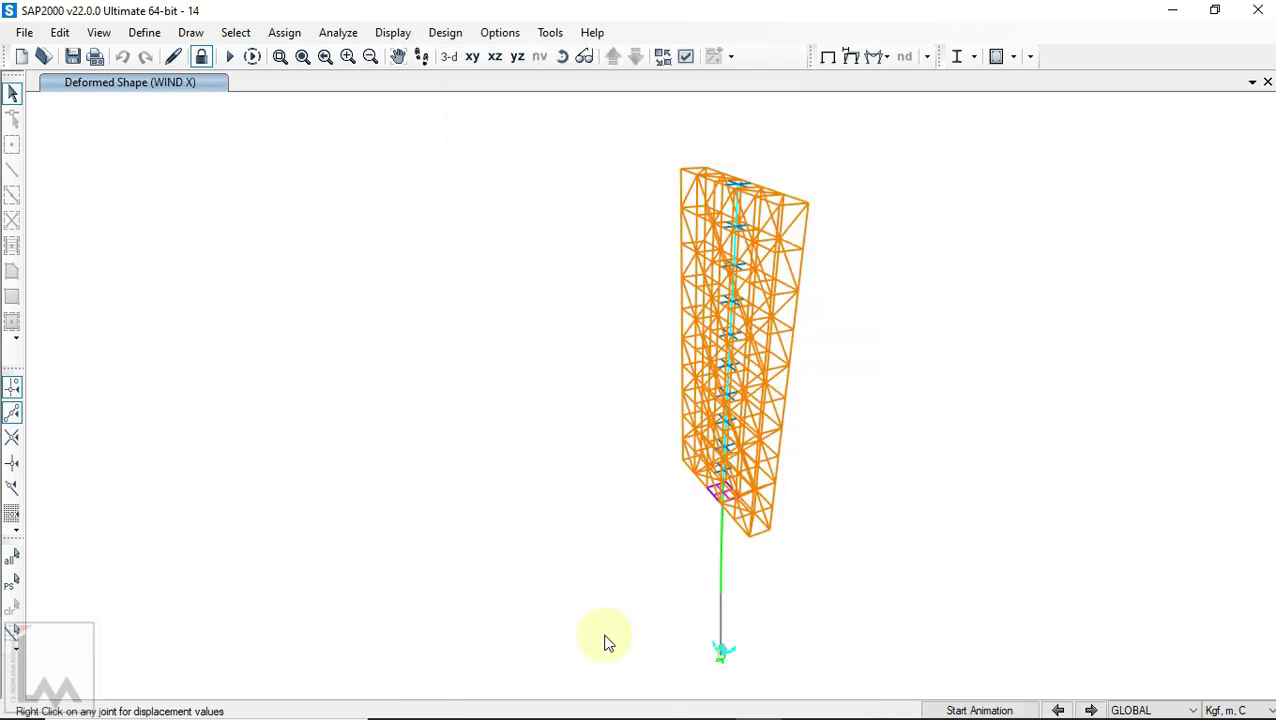
Step: Inspect the WIND X deformed shape from other angles and display the deformed shape for the WIND Y load case
click(563, 58)
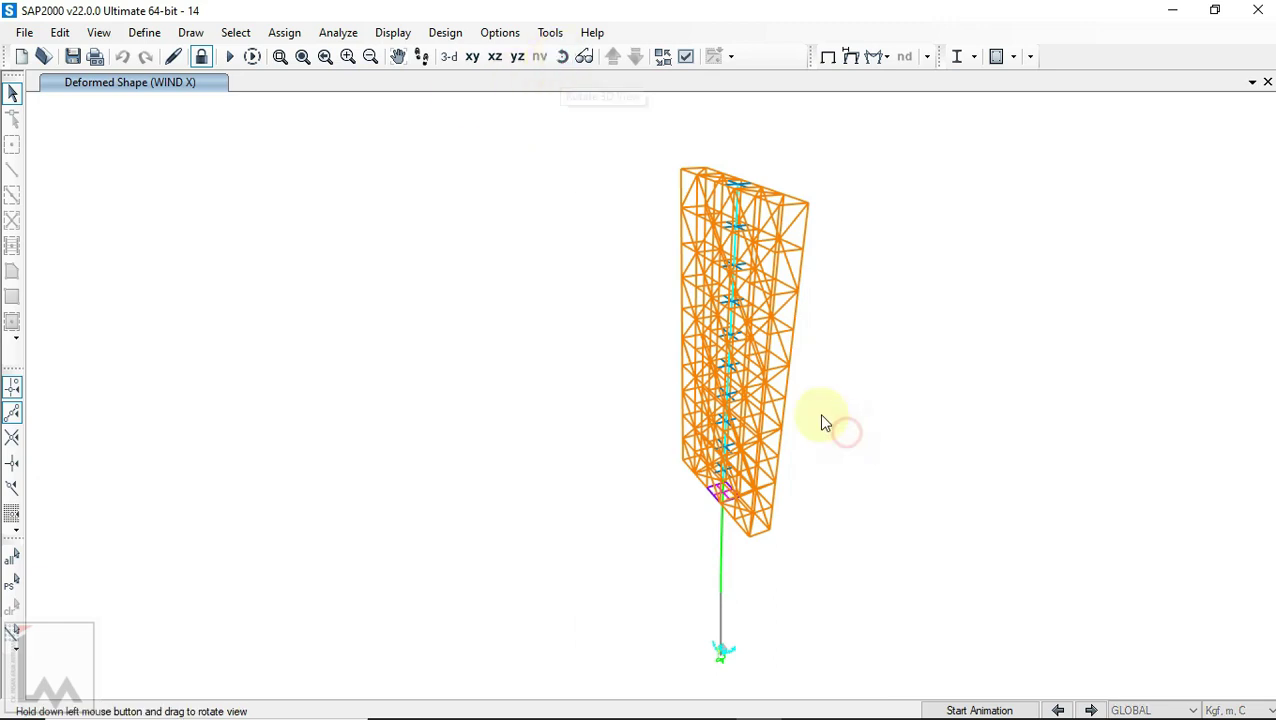
drag(726, 362, 866, 467)
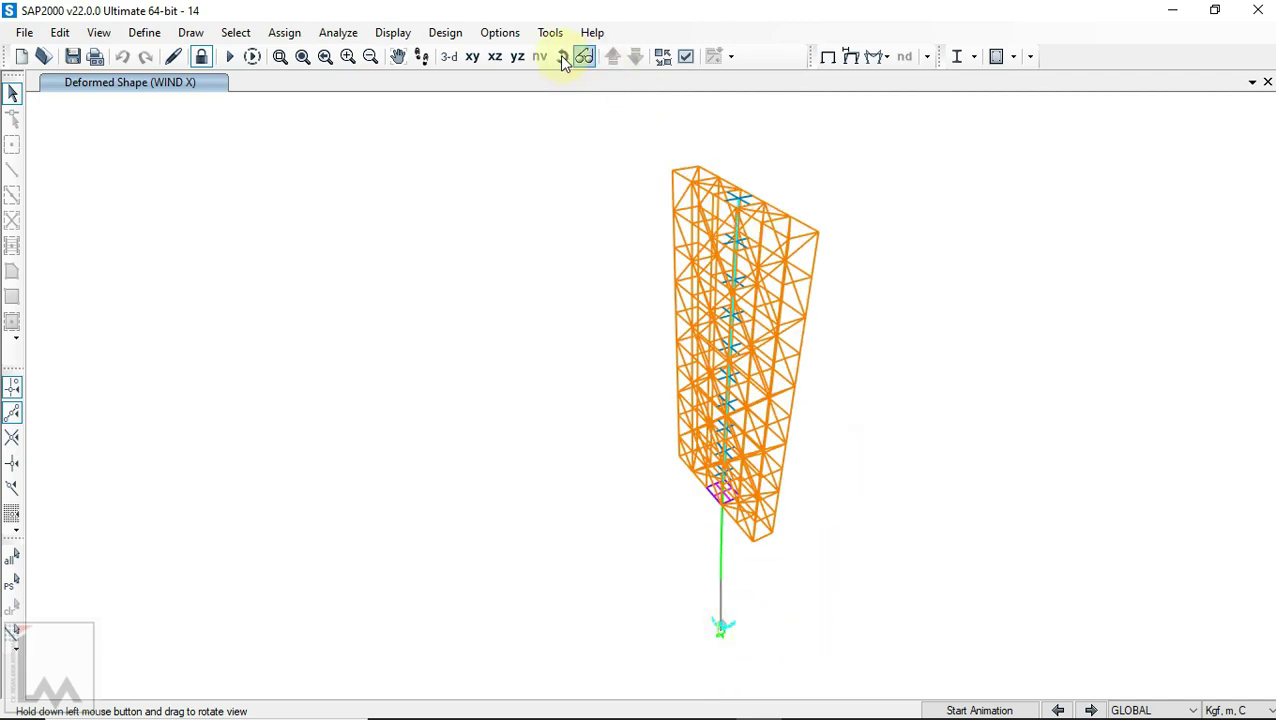
drag(872, 384, 906, 365)
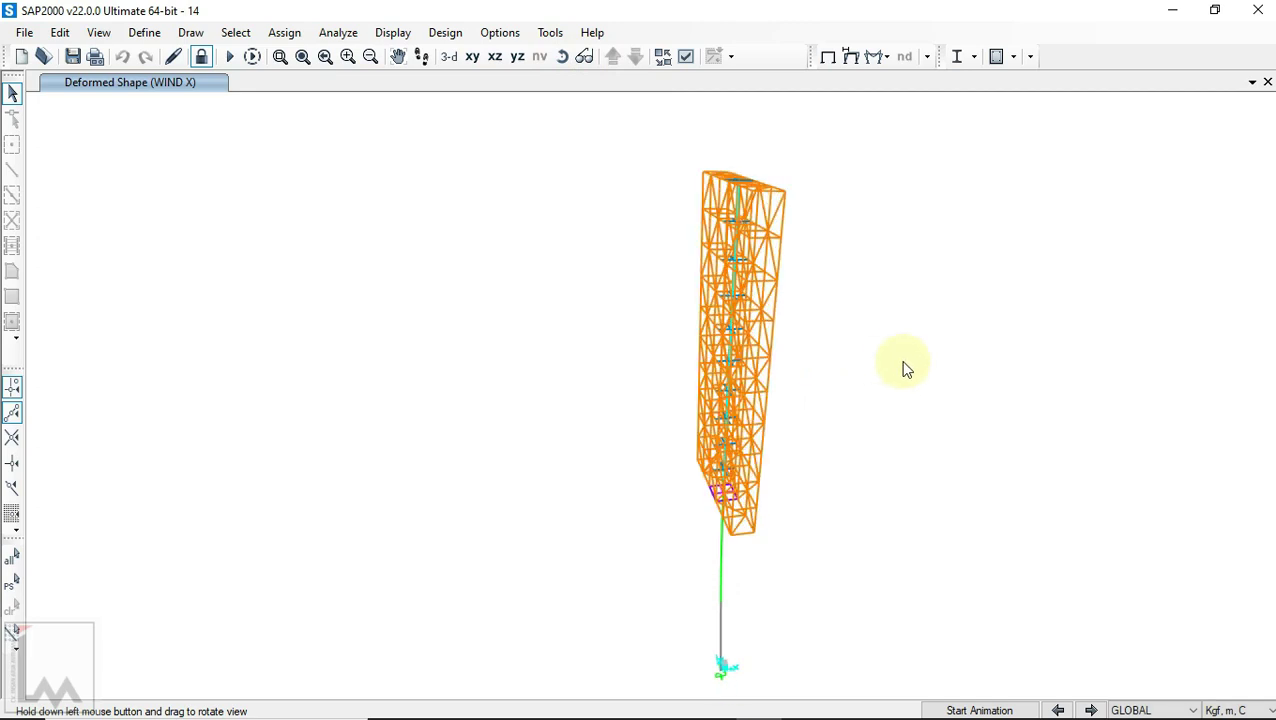
click(849, 58)
click(675, 62)
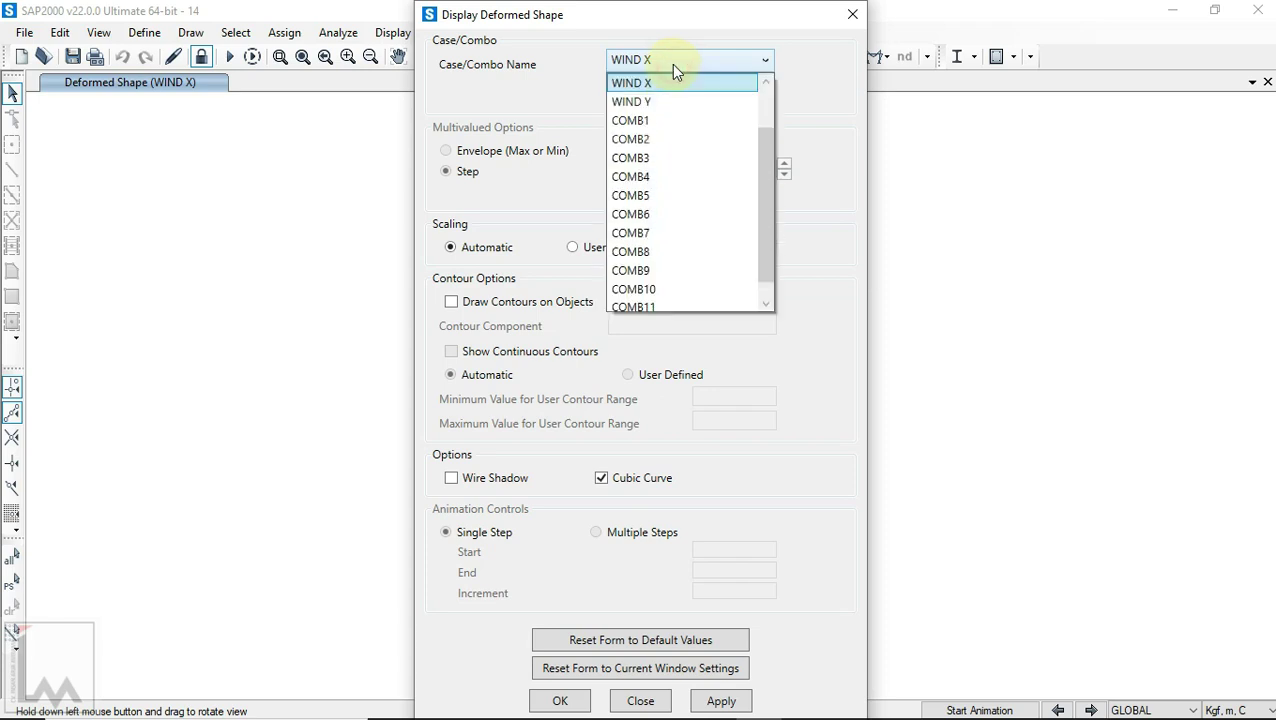
click(652, 101)
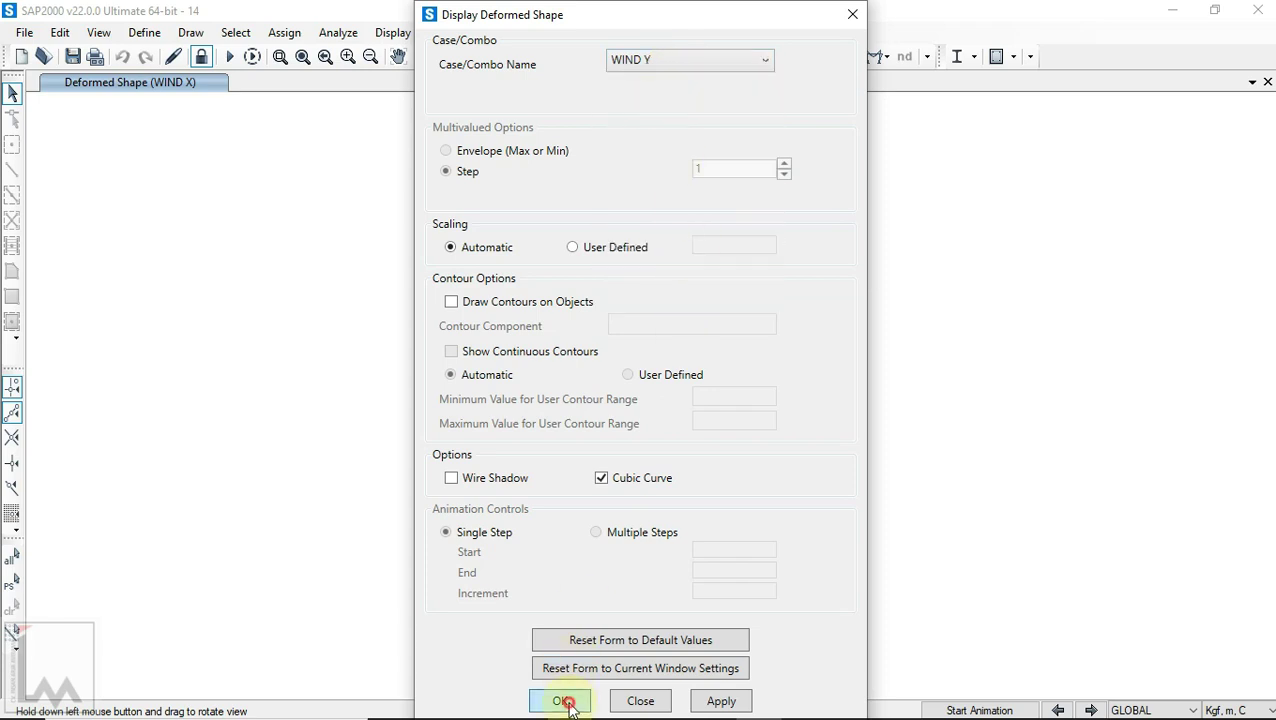
click(563, 701)
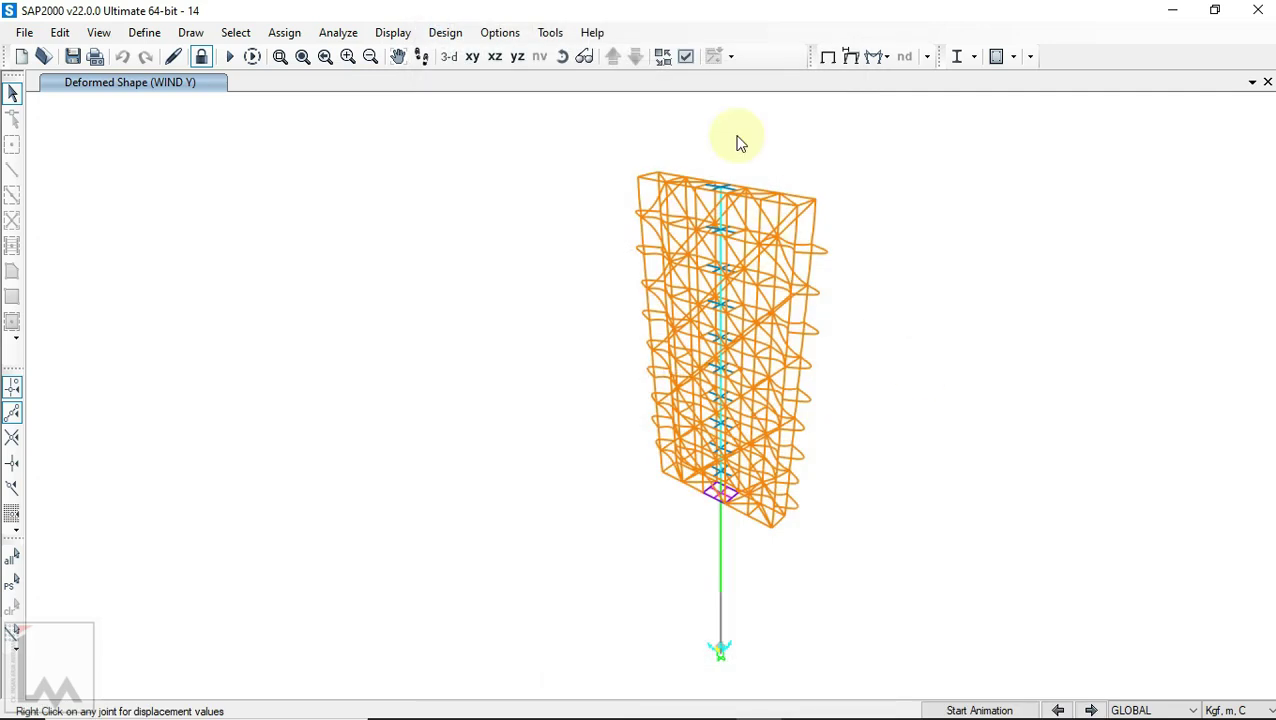
Step: Inspect the WIND Y deformed shape from another angle and display the deformed shape for the LIVE load case
click(563, 58)
drag(891, 312, 941, 207)
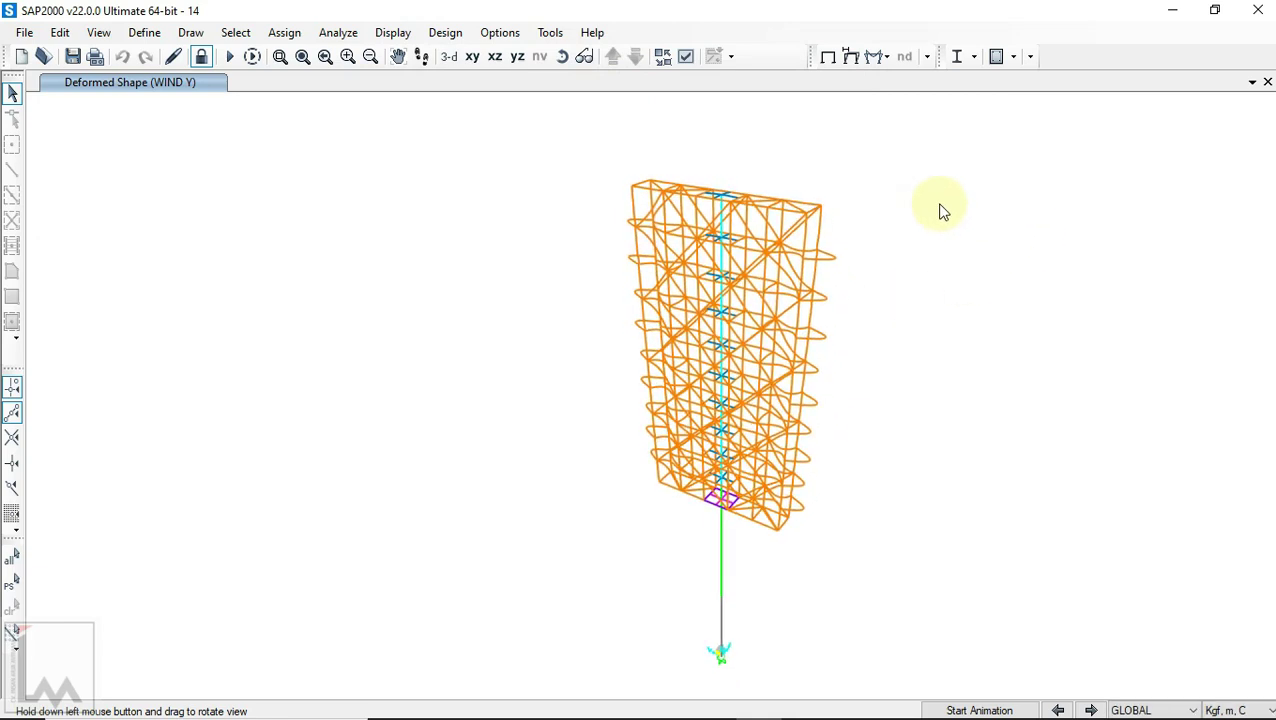
click(855, 57)
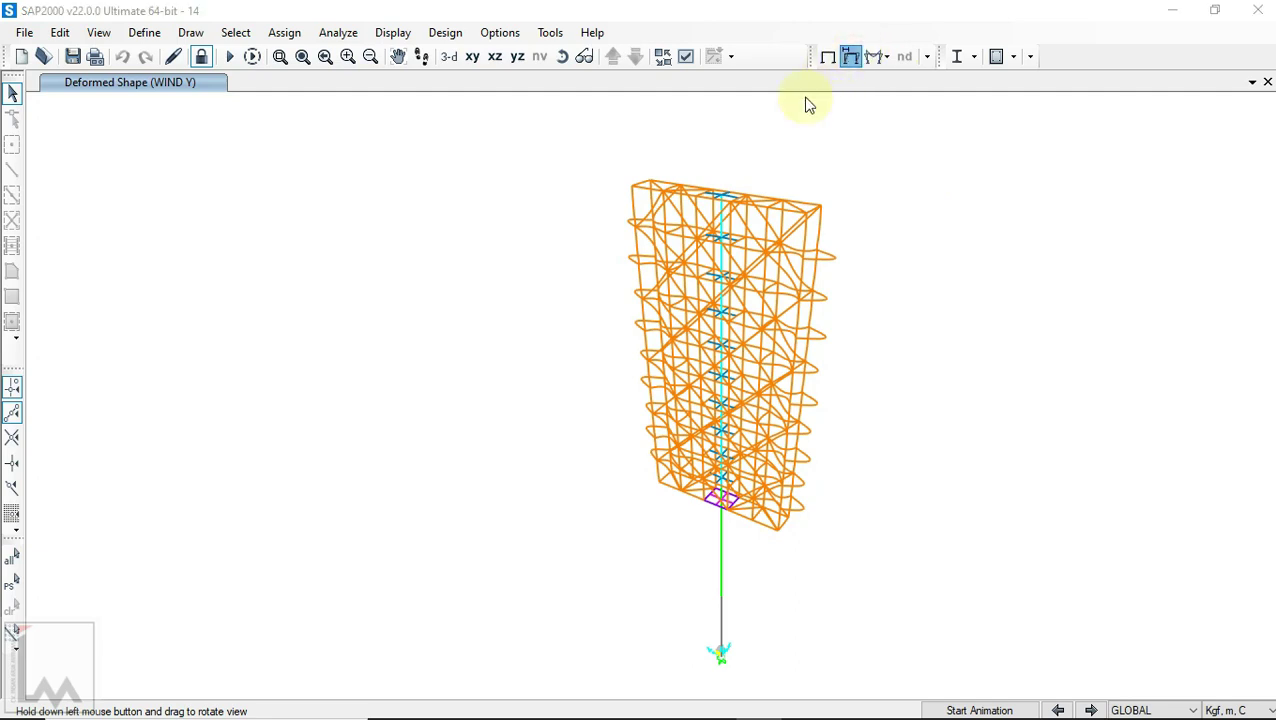
click(681, 66)
scroll(669, 134, up, 2)
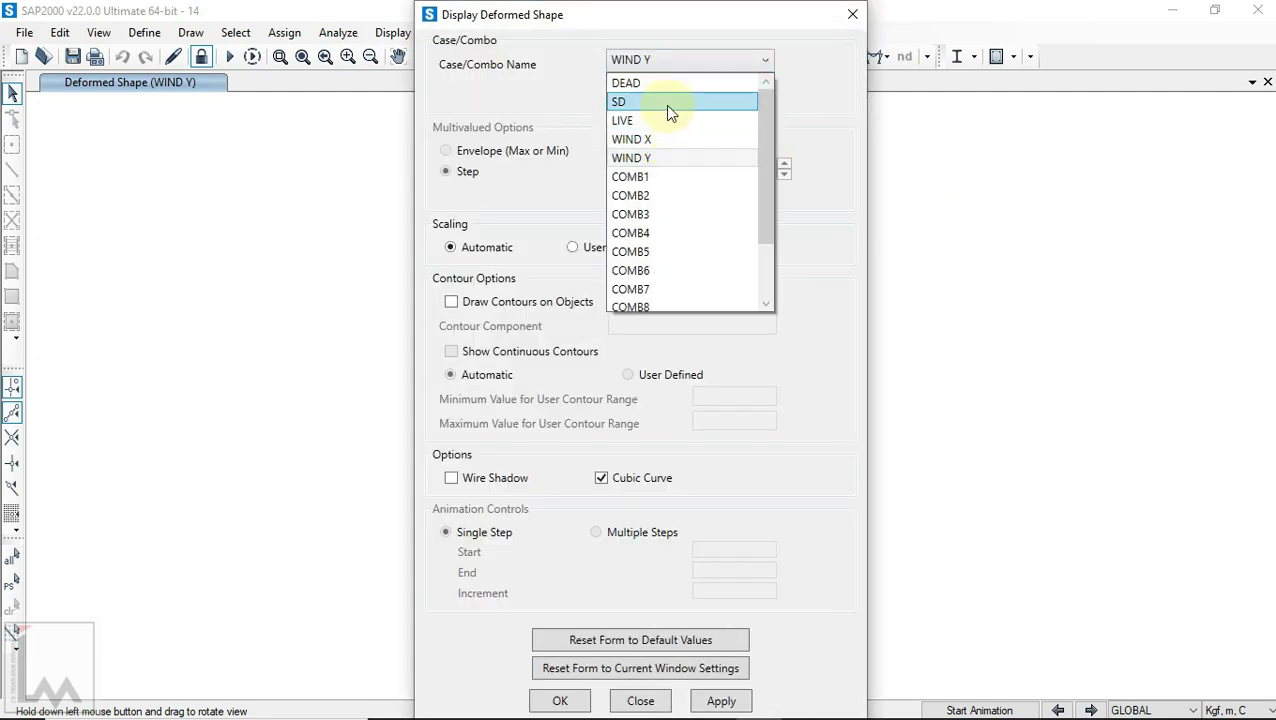
click(666, 121)
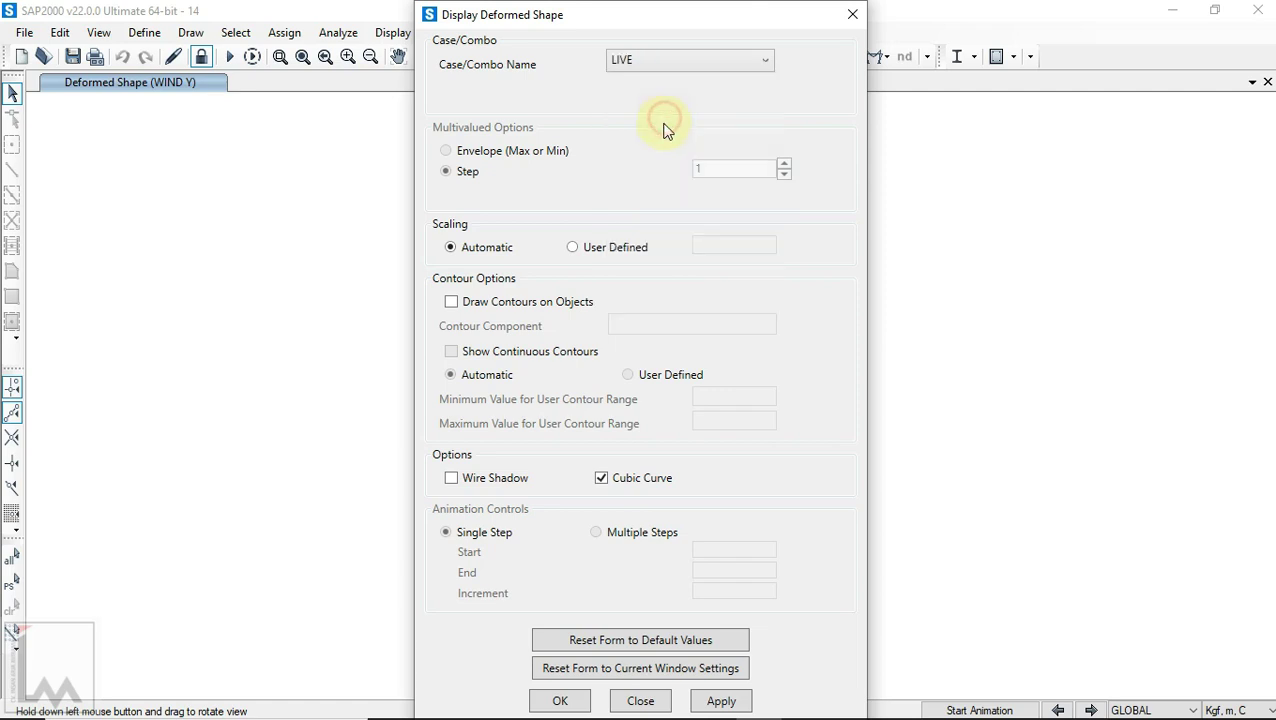
click(572, 700)
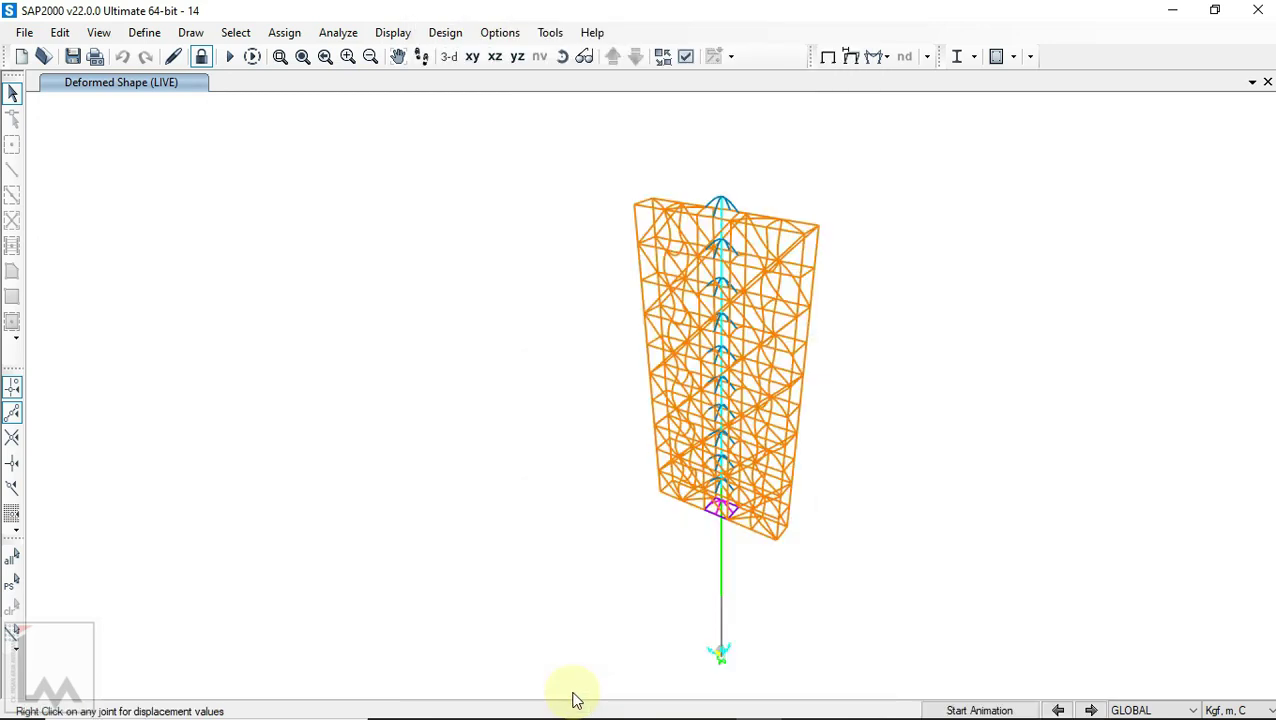
Step: Inspect the LIVE deformed shape from another angle and display the deformed shape for the DEAD load case
click(560, 58)
drag(930, 397, 1040, 427)
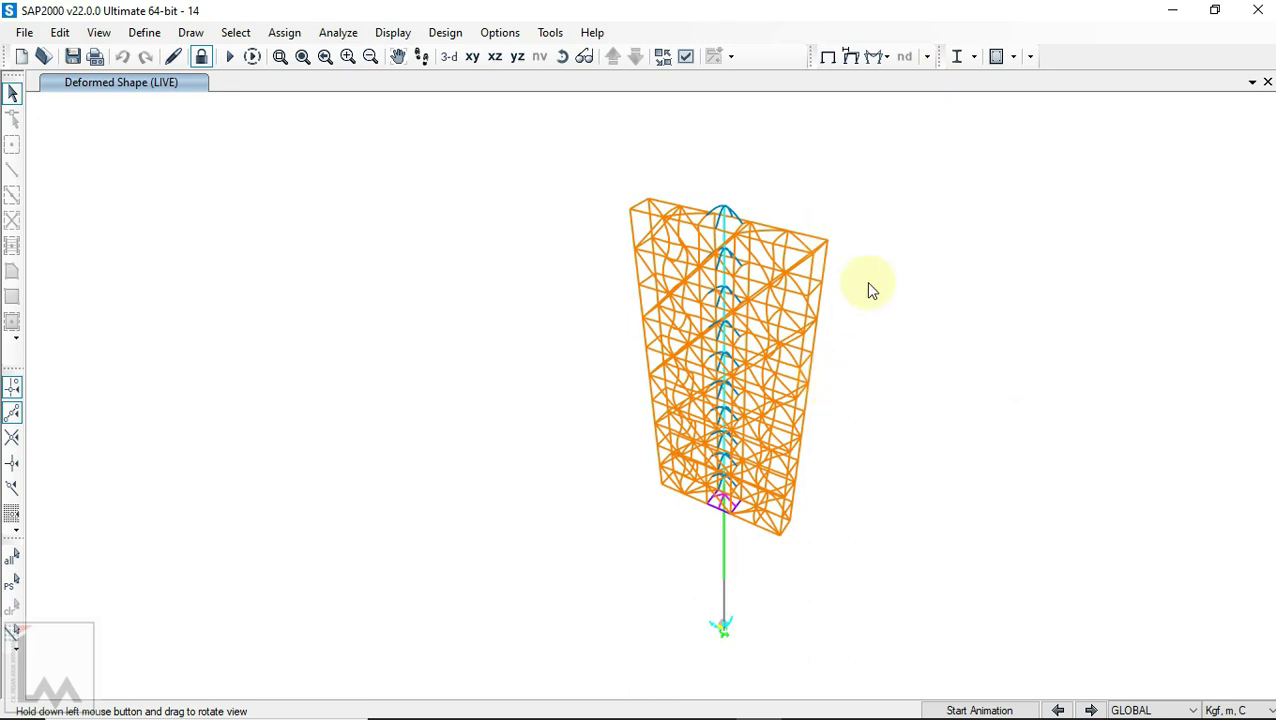
click(851, 57)
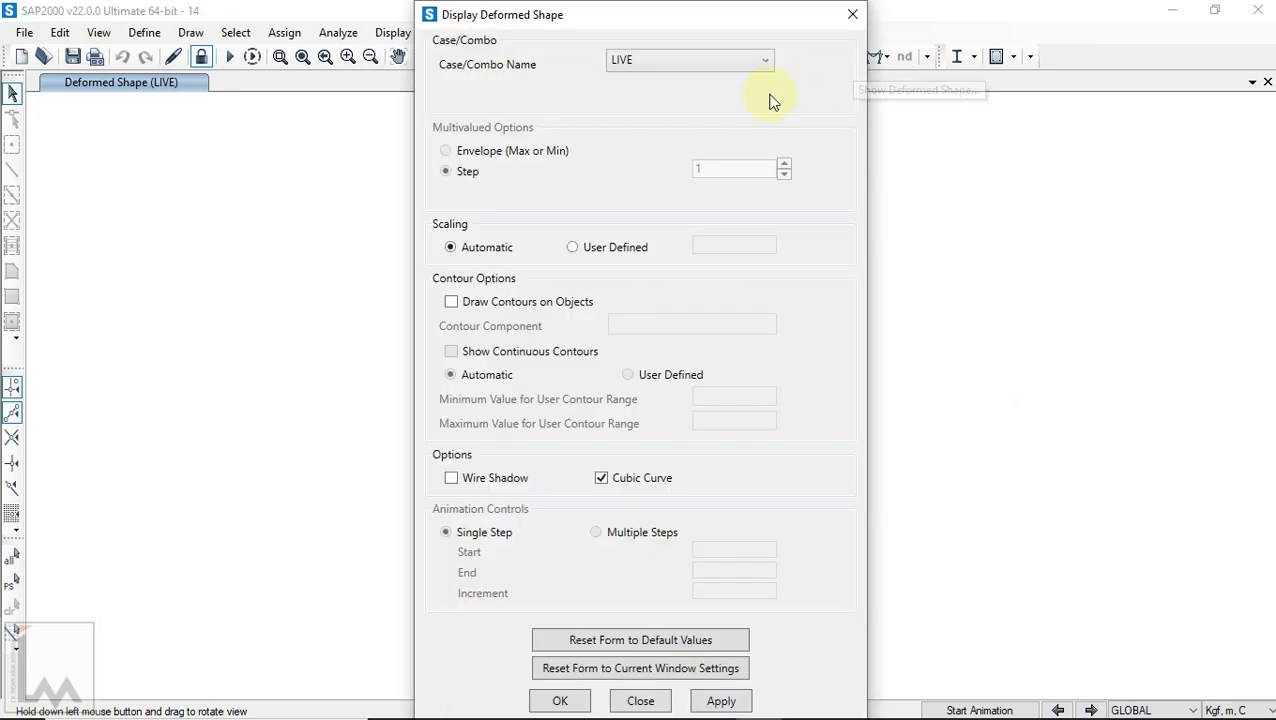
click(690, 64)
scroll(685, 125, up, 1)
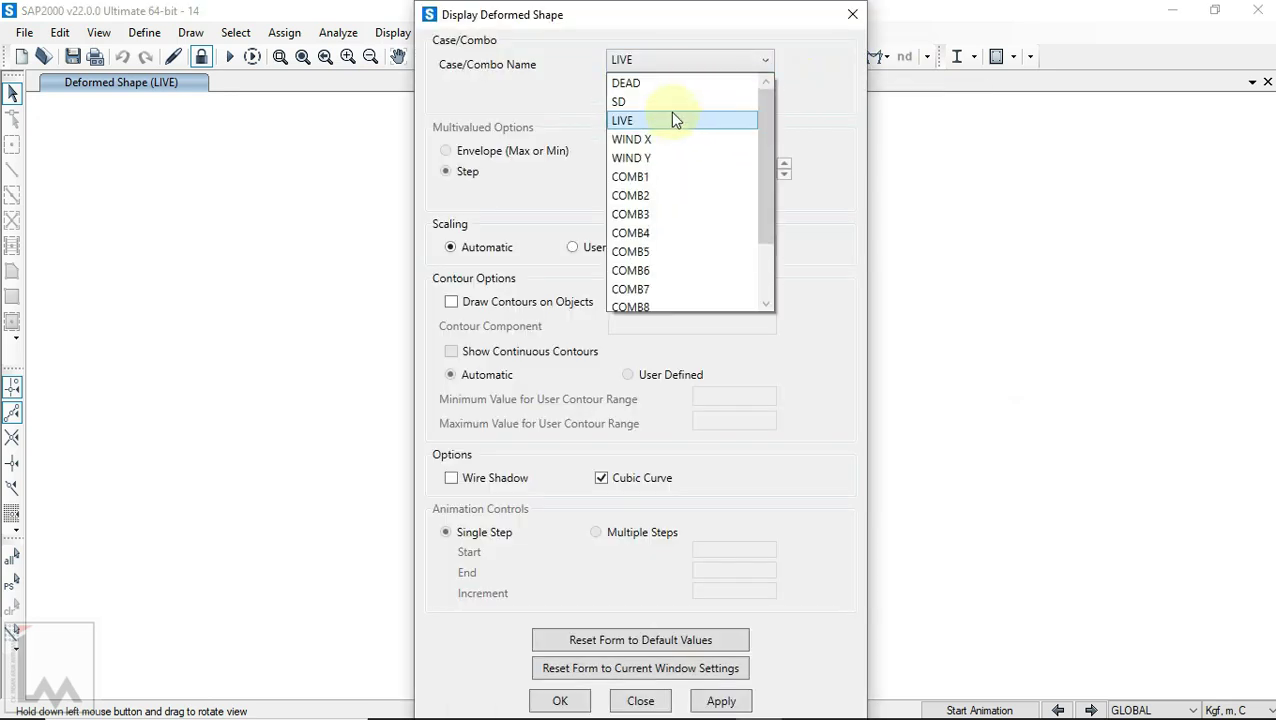
click(666, 84)
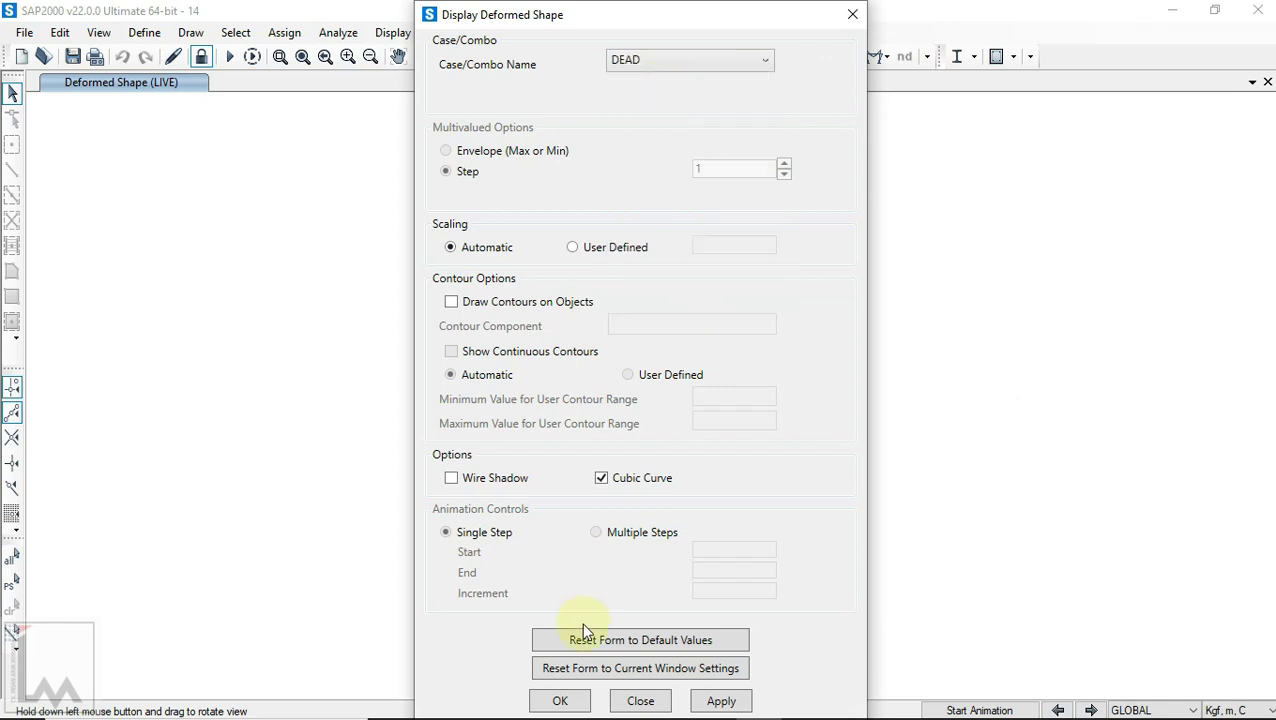
click(561, 701)
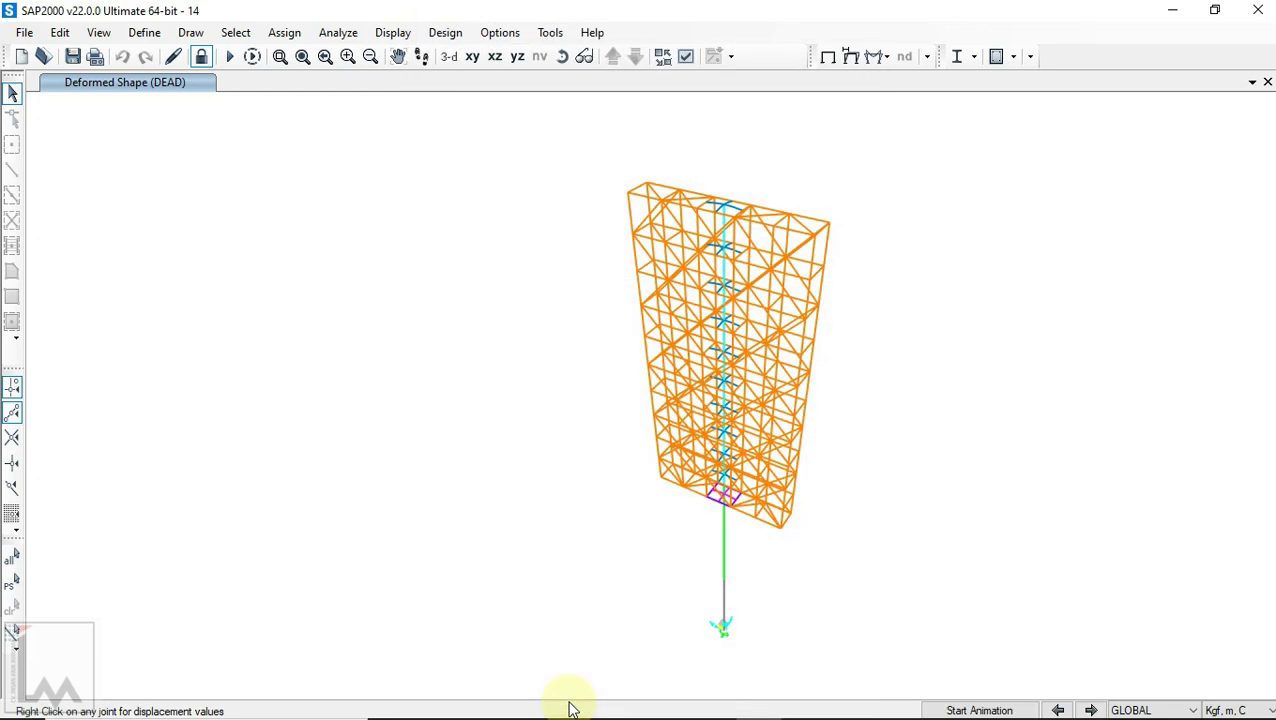
Step: Examine the DEAD deformed shape of the billboard frame and its central column up close and from several angles
scroll(823, 401, up, 3)
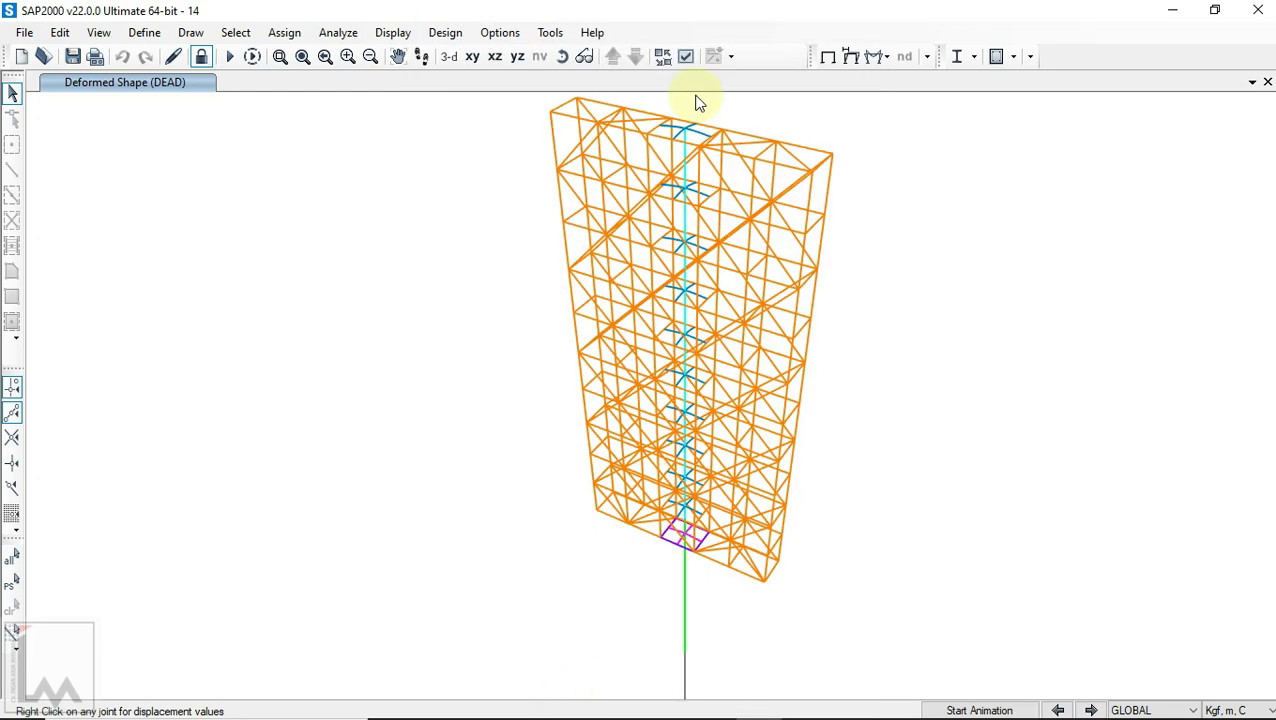
click(562, 56)
drag(1011, 350, 1040, 293)
mouse_move(630, 250)
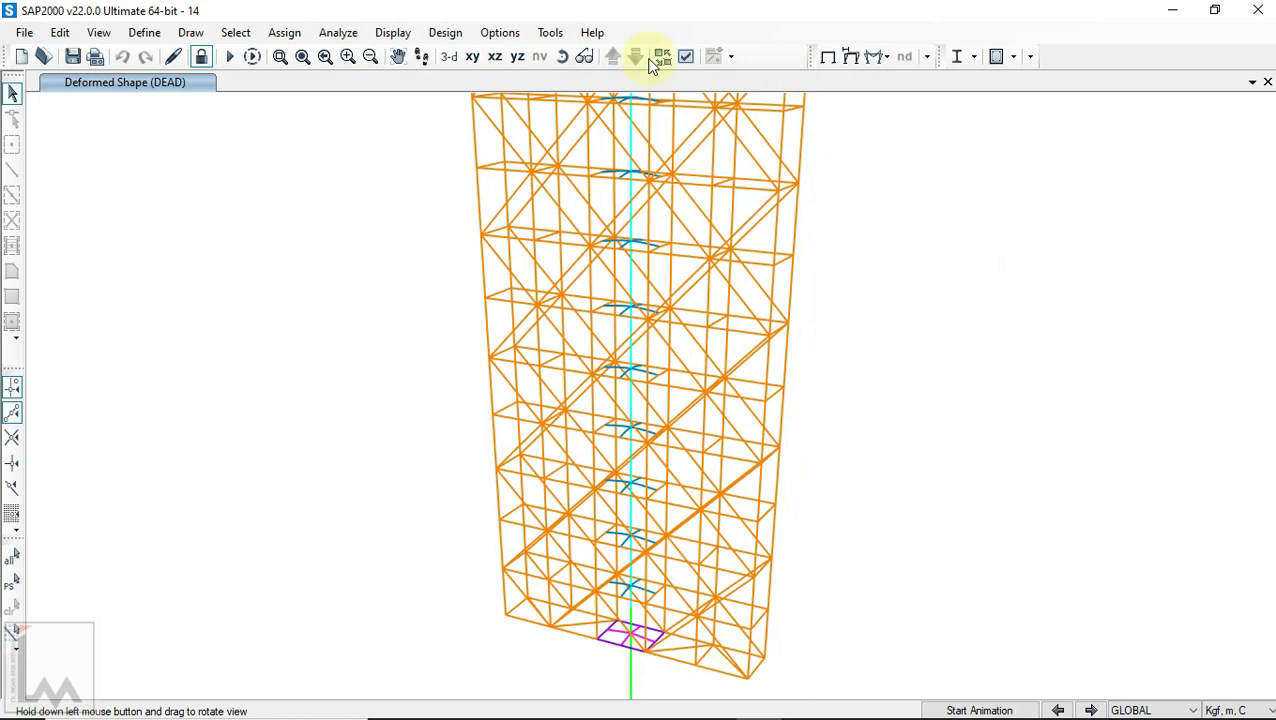
drag(960, 256, 886, 255)
scroll(883, 250, down, 1)
middle_drag(883, 250, 861, 304)
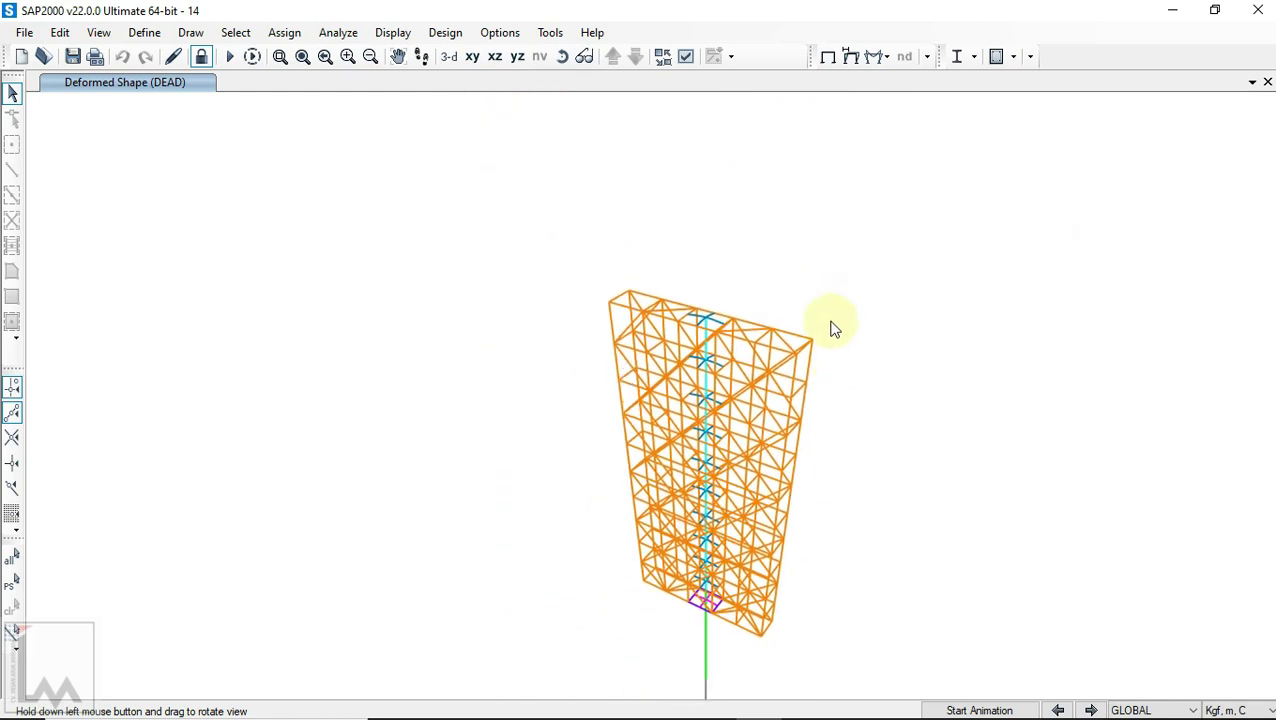
scroll(785, 353, up, 2)
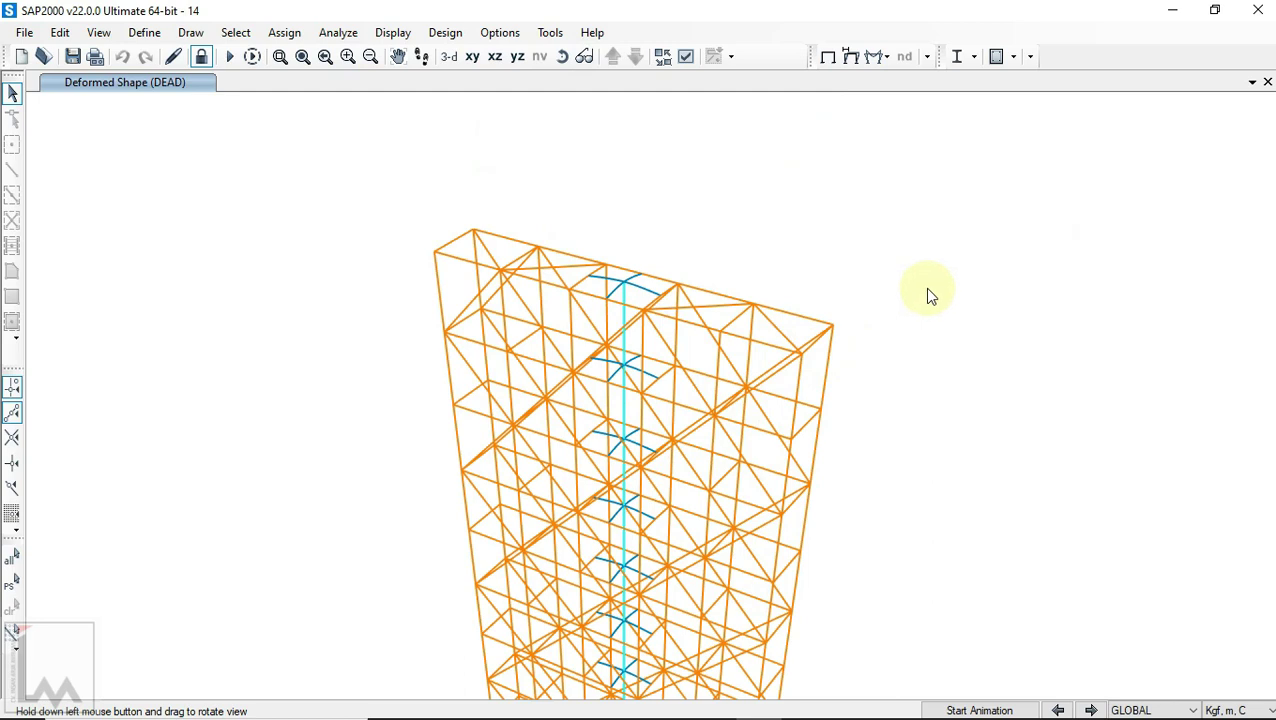
middle_drag(906, 276, 930, 218)
Step: Run the steel frame design check of the structure and view the color-coded design results
click(974, 58)
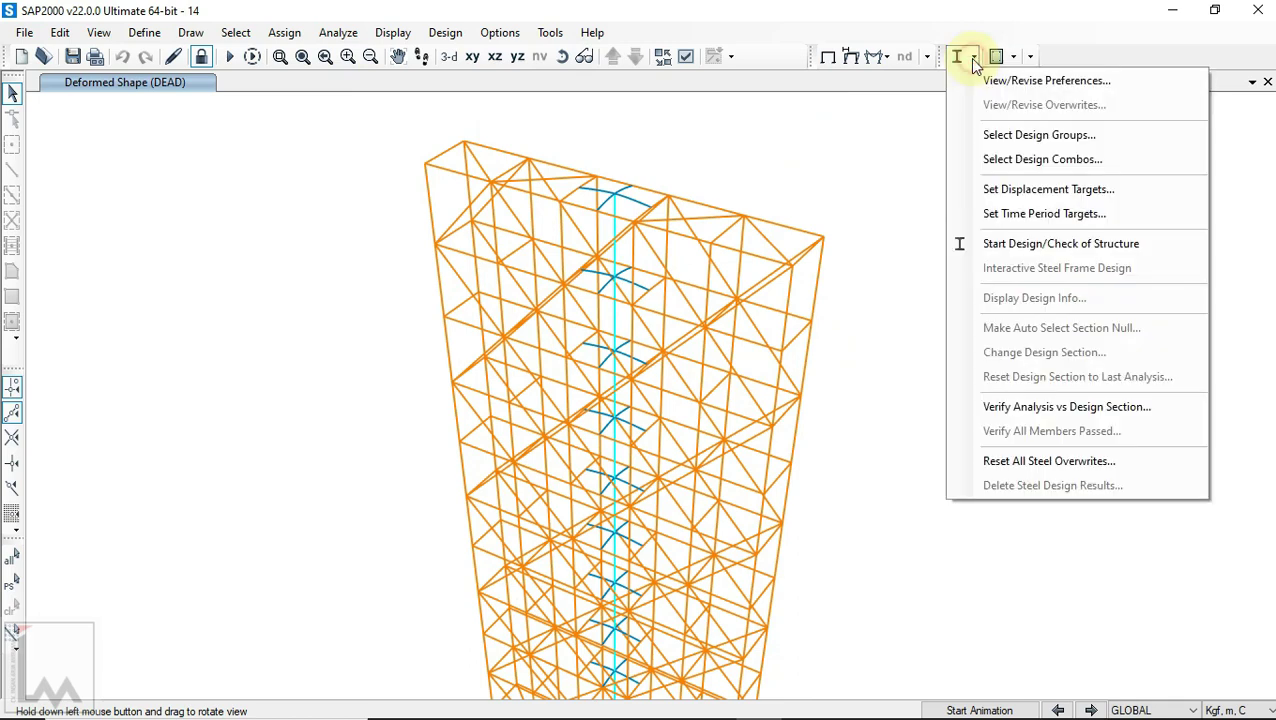
click(1044, 250)
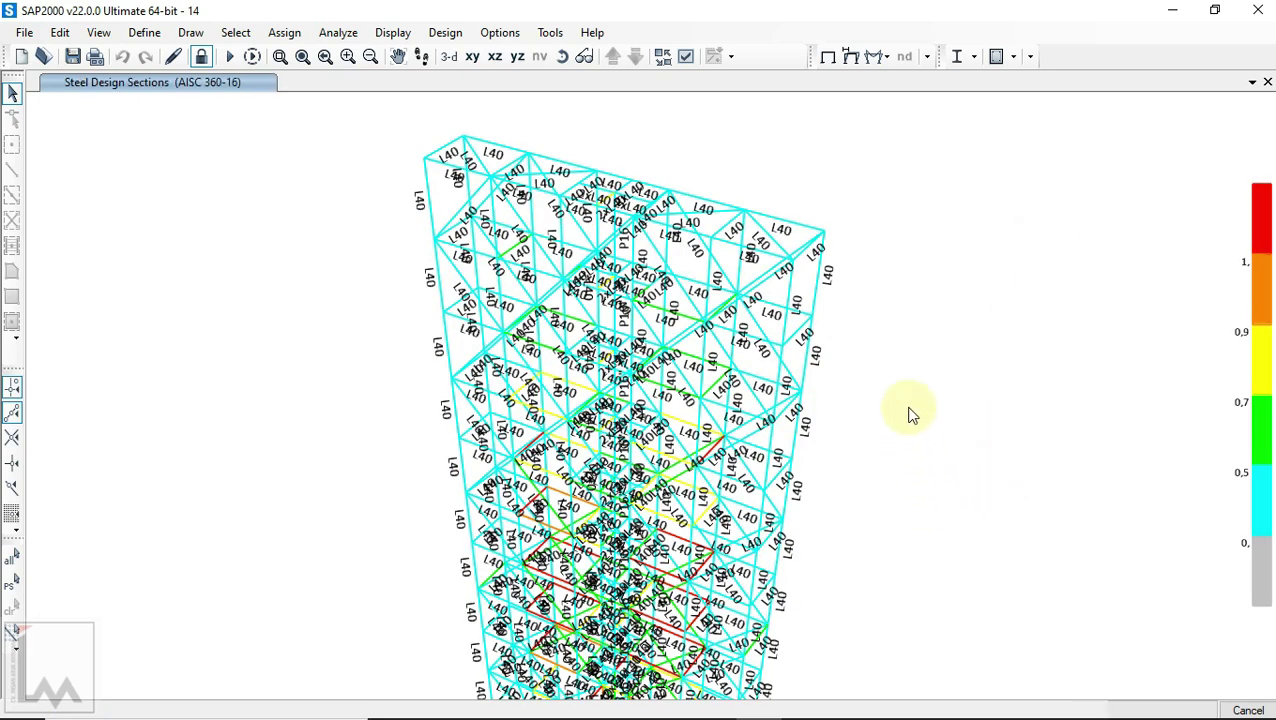
middle_drag(926, 502, 887, 297)
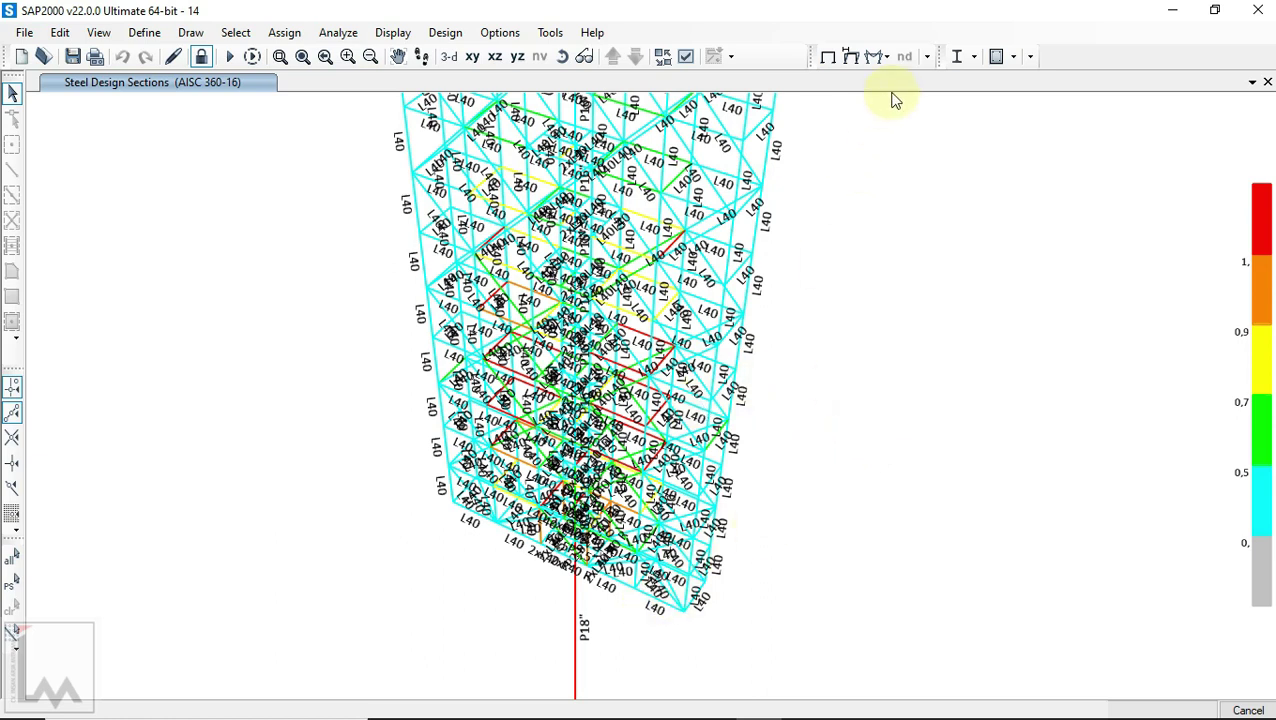
Step: Verify whether all steel members passed the stress/capacity check and select the frames that failed
click(971, 59)
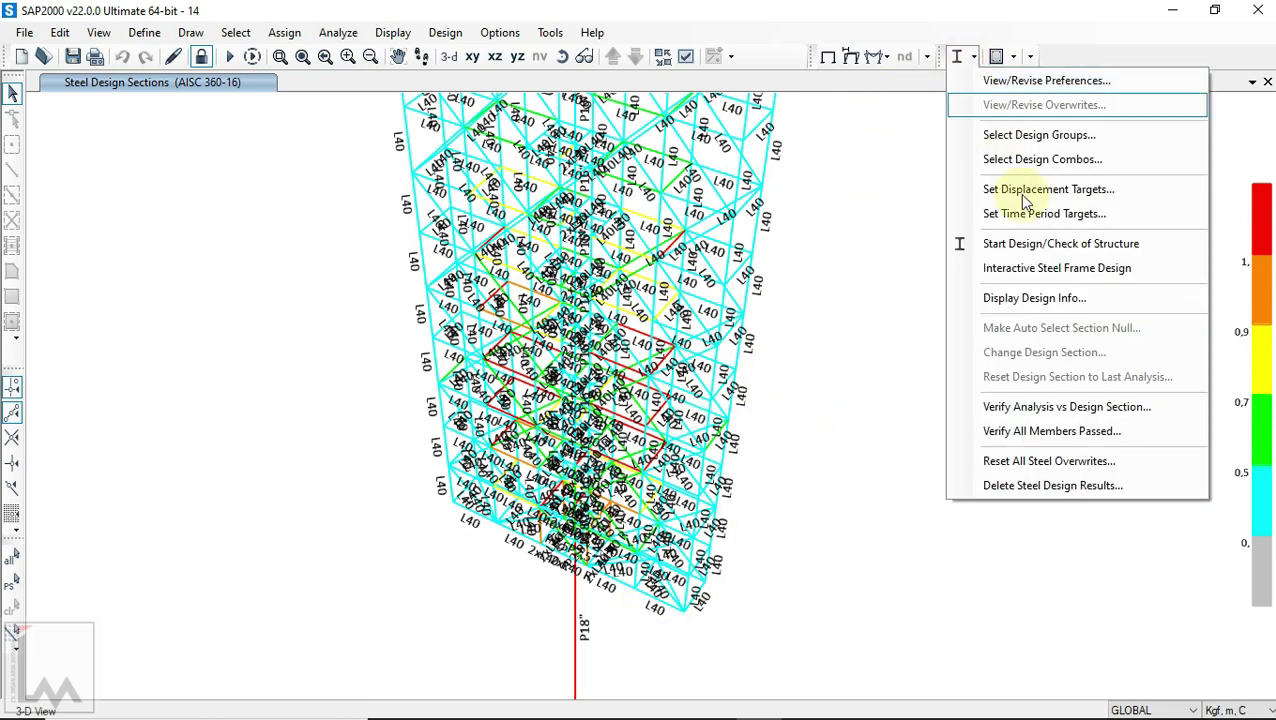
click(1047, 431)
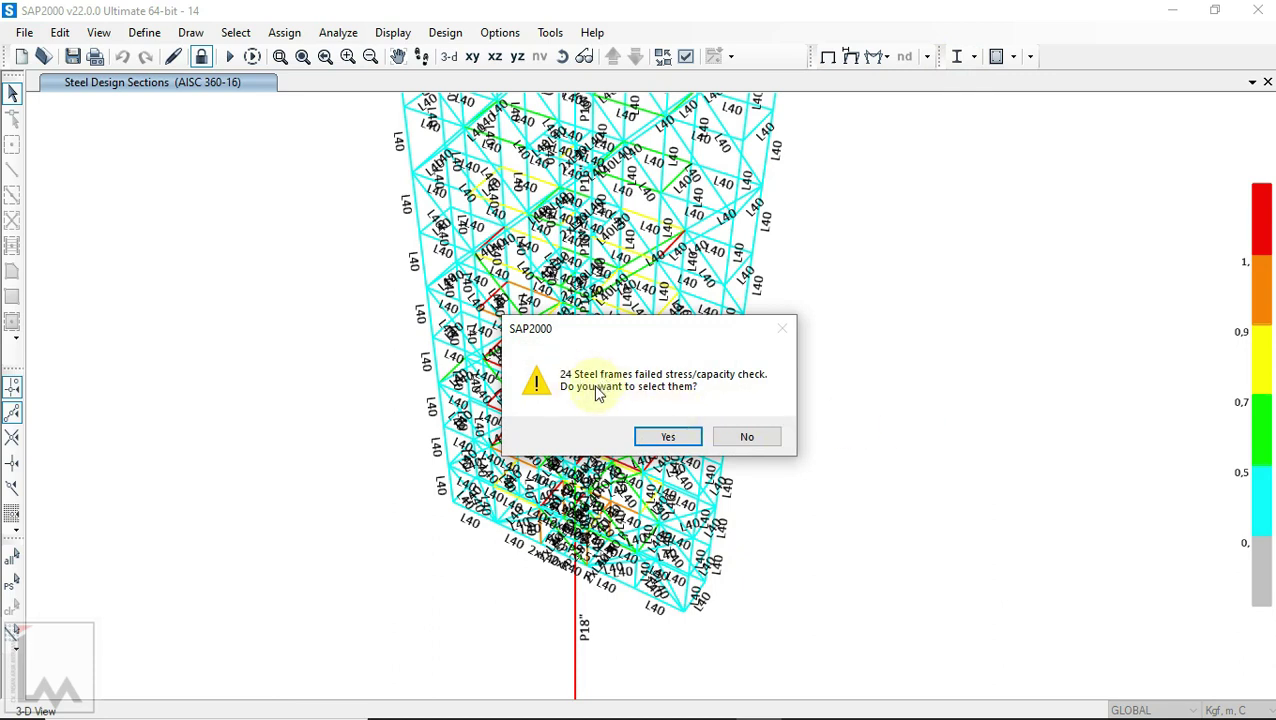
click(669, 436)
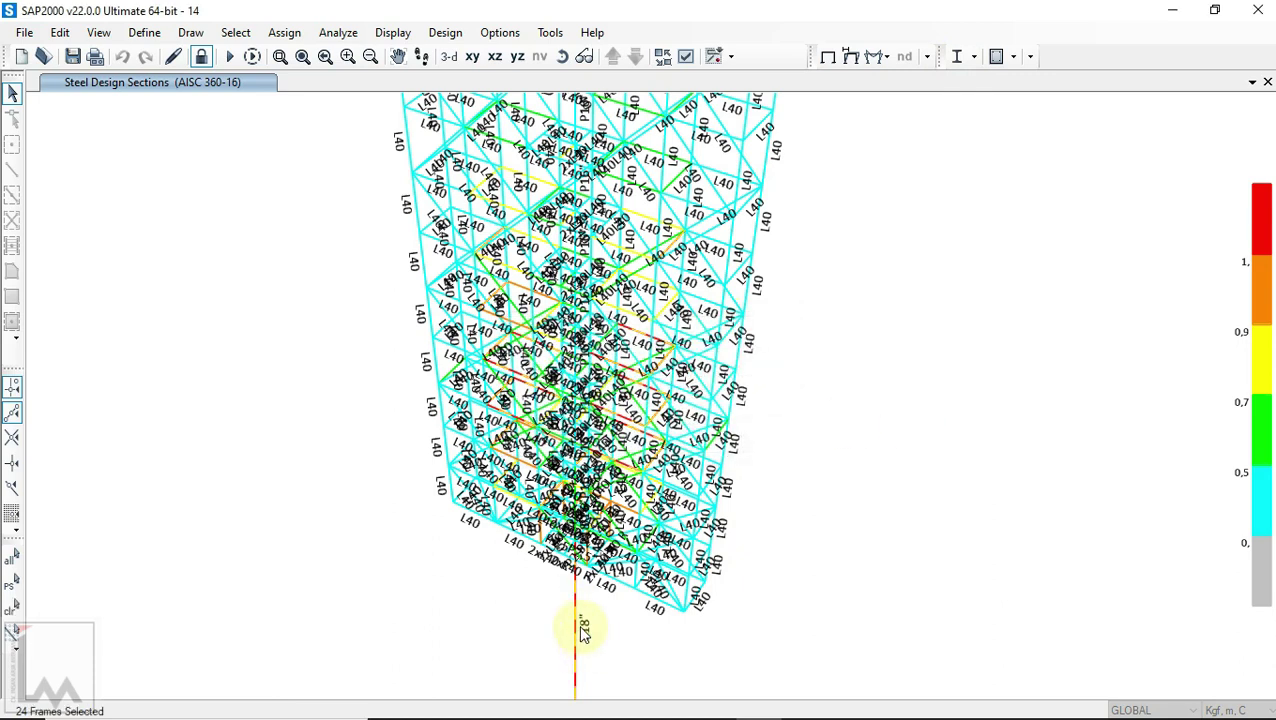
Step: Show only the selected failed frames in the 3D view and look over their sections
right_click(820, 320)
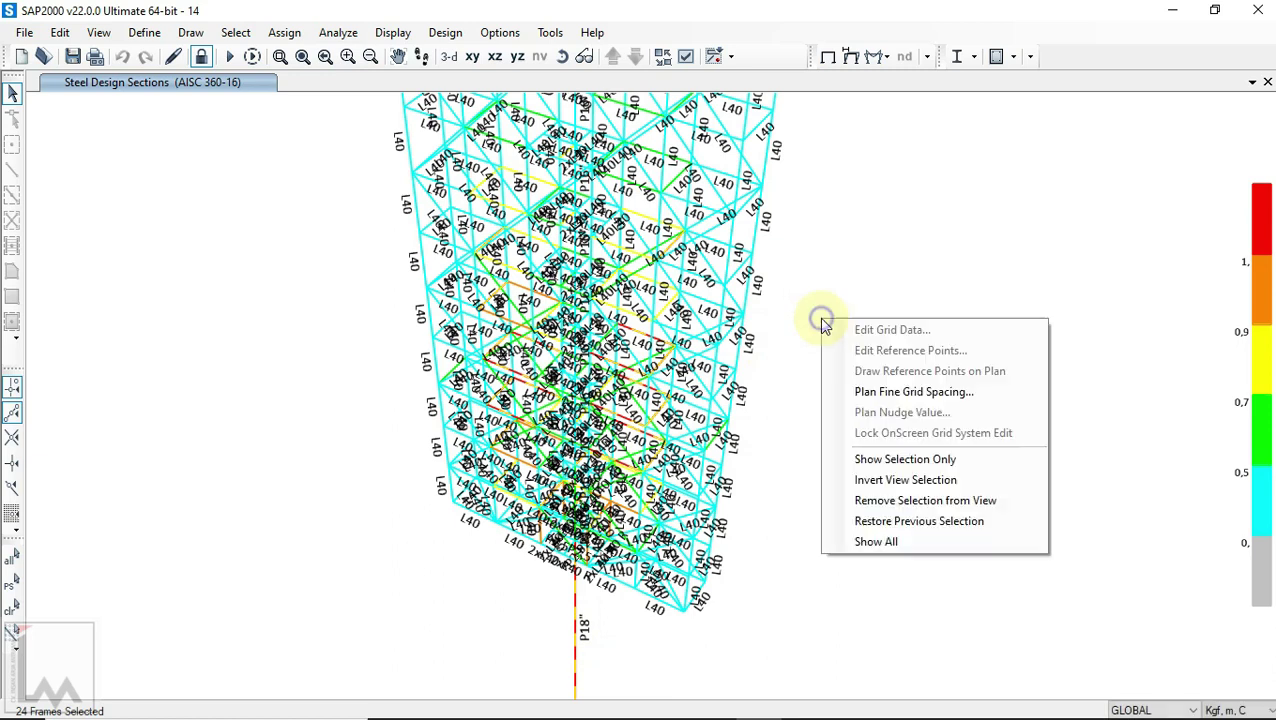
click(903, 461)
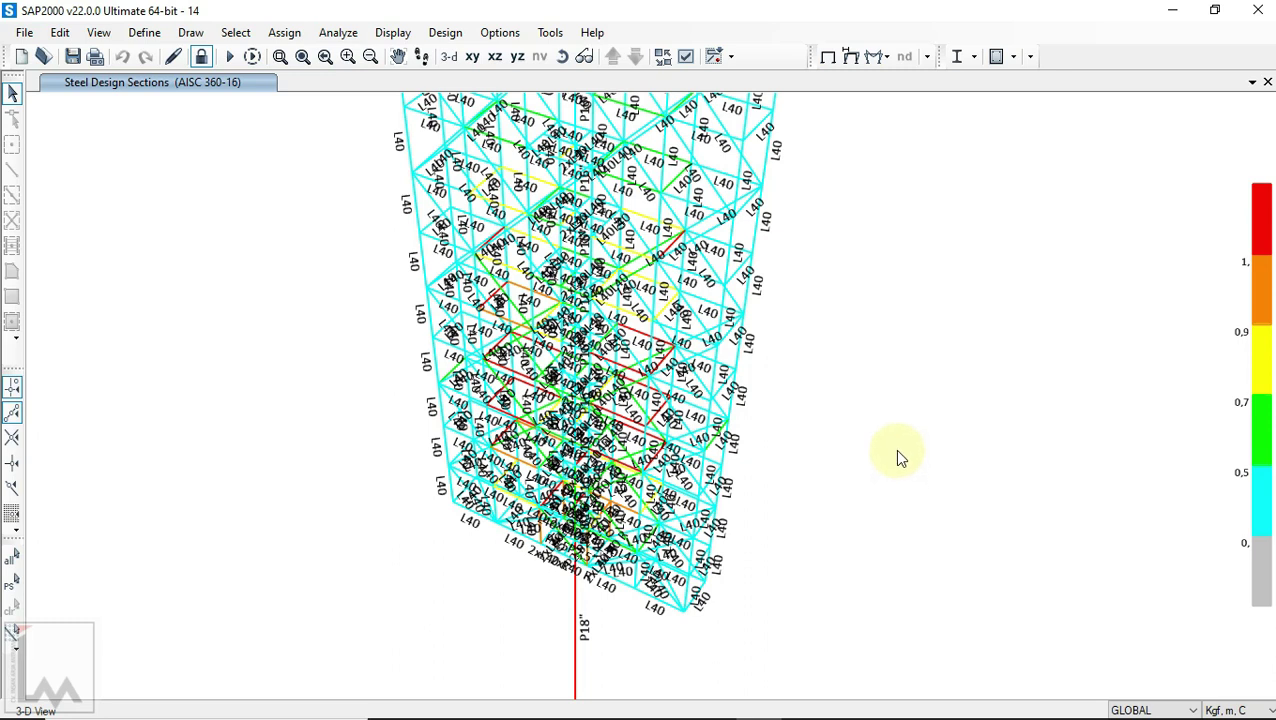
scroll(865, 415, down, 3)
scroll(818, 476, up, 3)
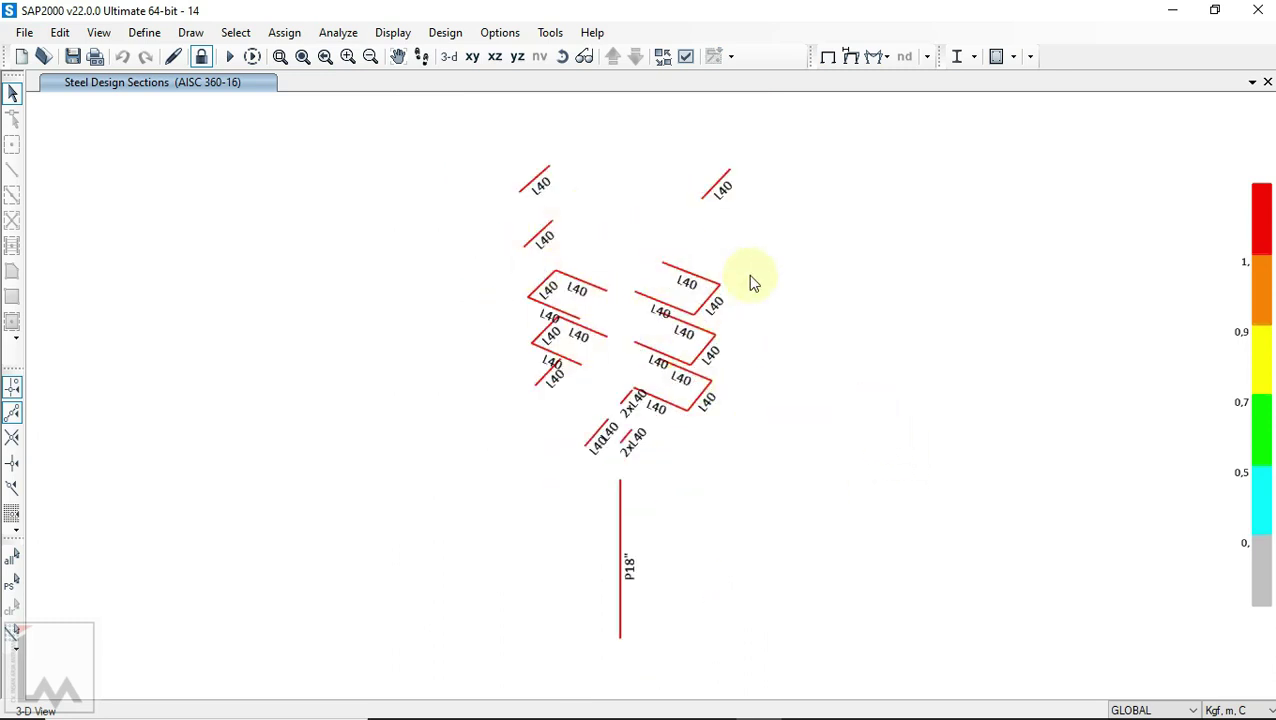
scroll(762, 345, down, 2)
scroll(770, 342, up, 2)
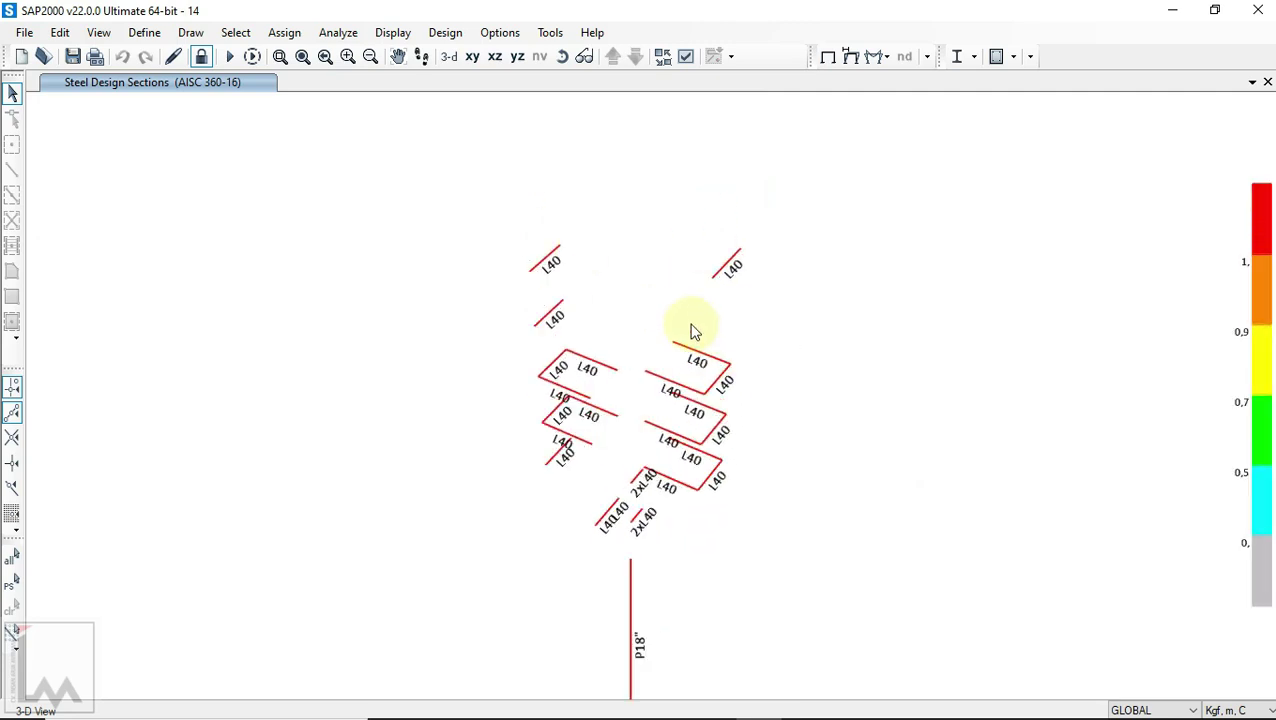
middle_drag(710, 387, 713, 340)
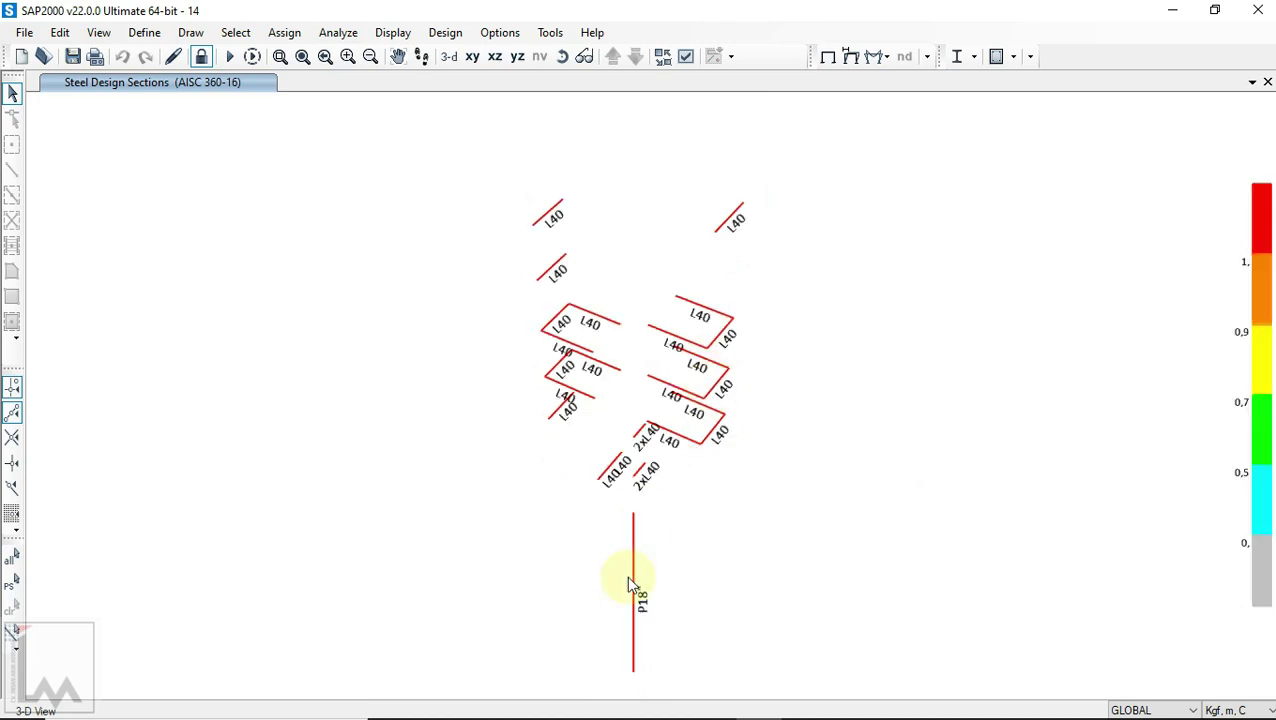
Step: Open the steel stress check details of the P18" column at the base for COMB6 at station 0
scroll(640, 565, up, 2)
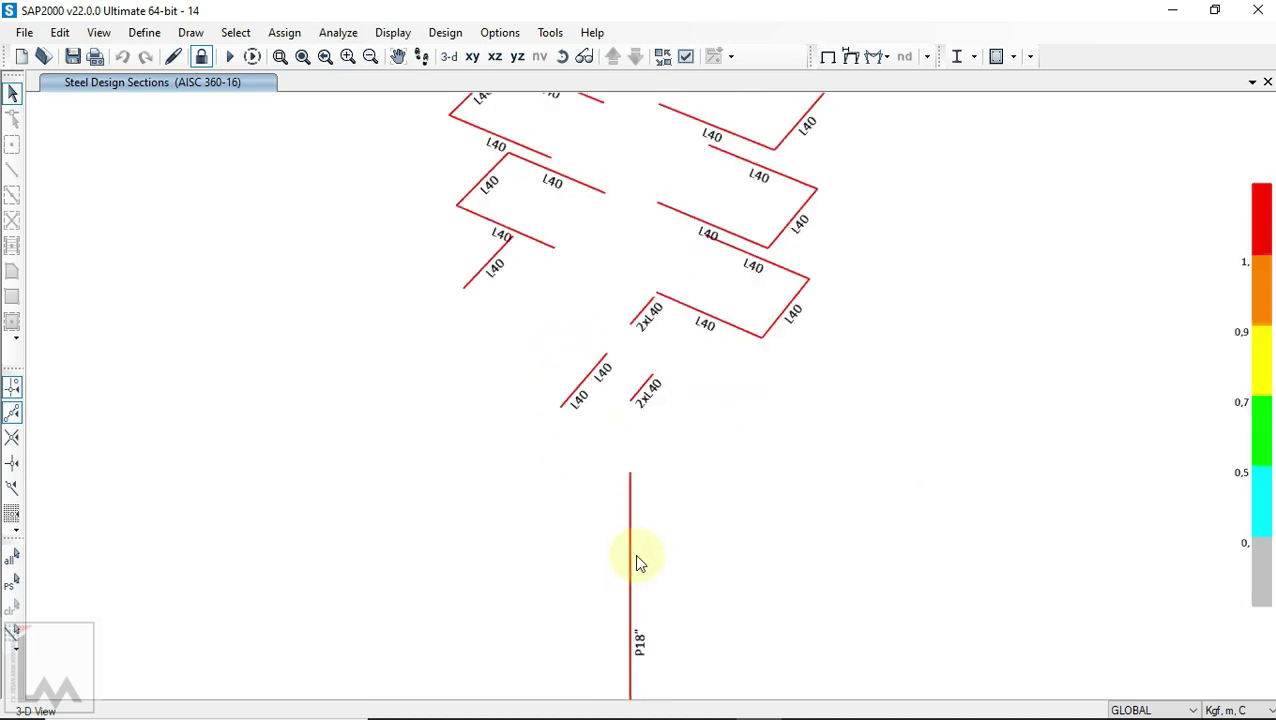
click(632, 560)
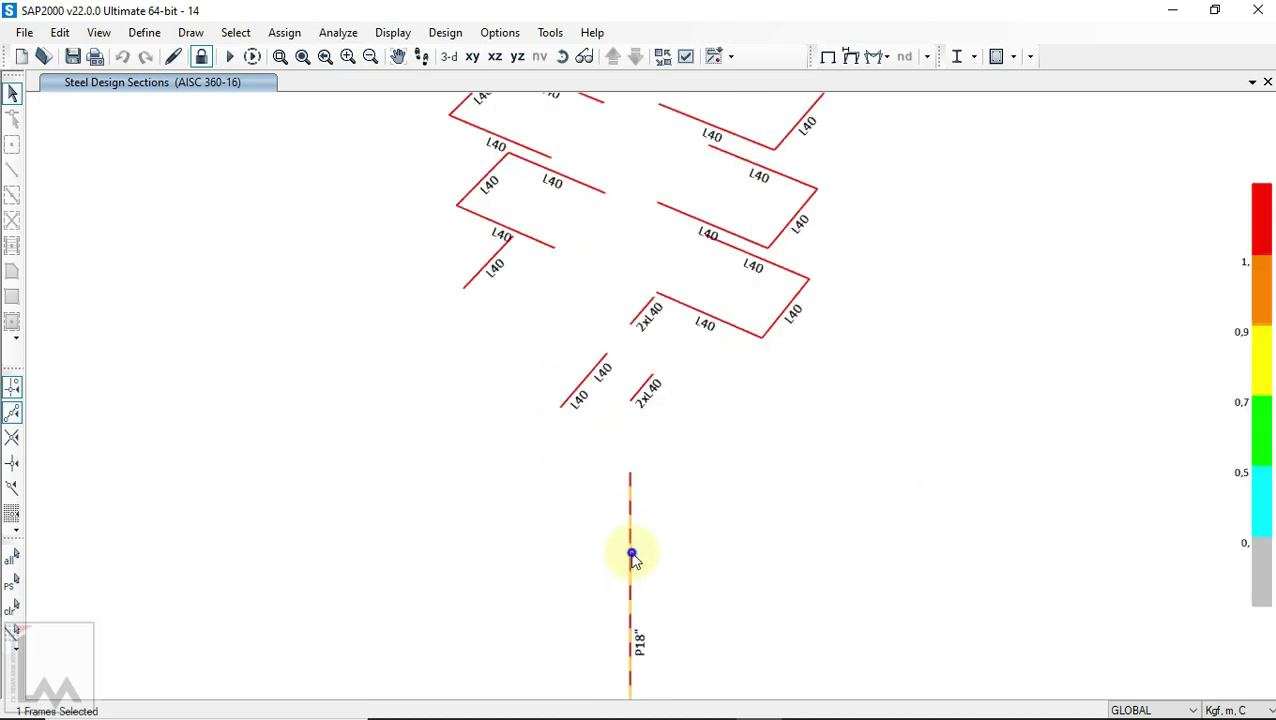
right_click(632, 558)
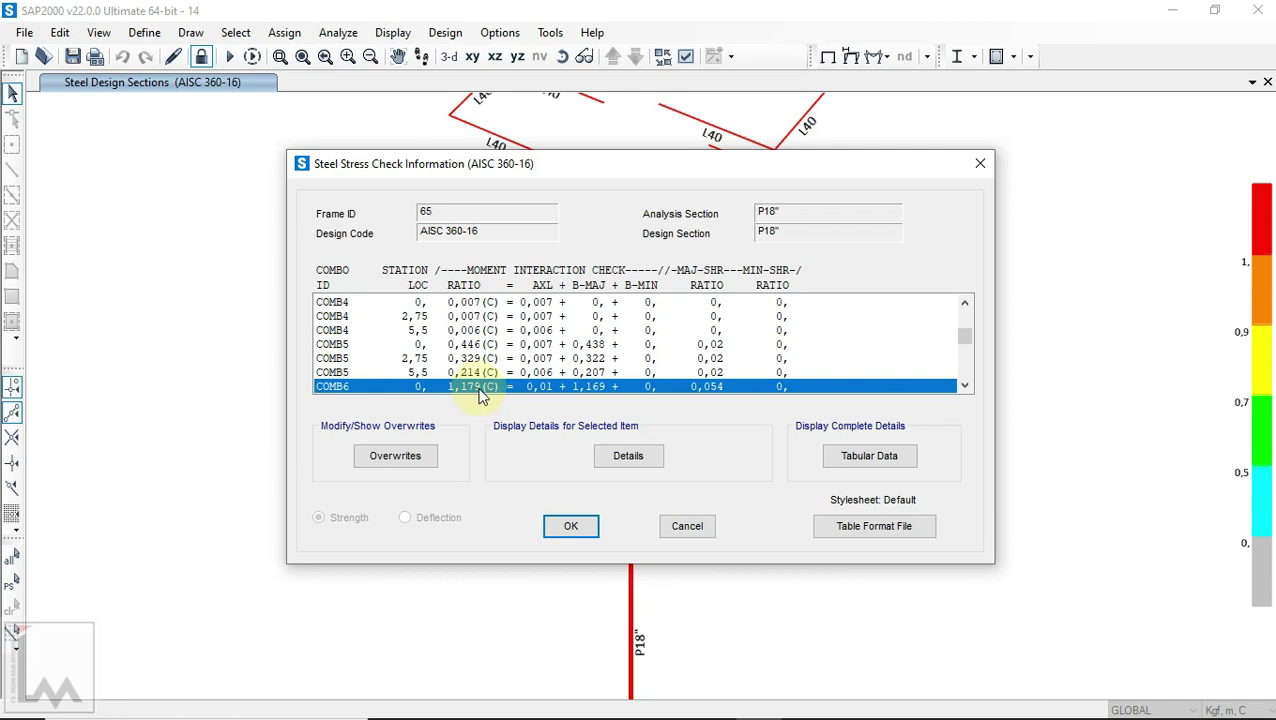
click(630, 456)
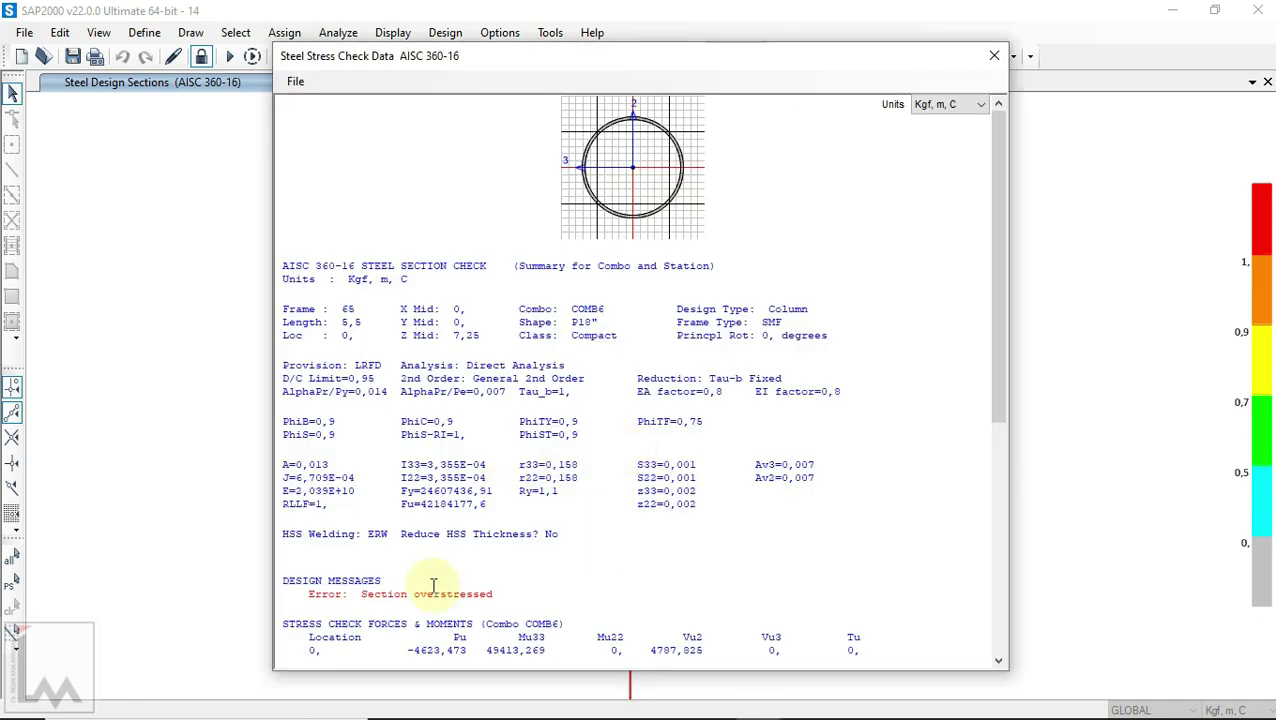
Step: Read through the P18" column's COMB6 stress check report, including its design messages and demand/capacity ratio, and close the check
scroll(365, 588, down, 10)
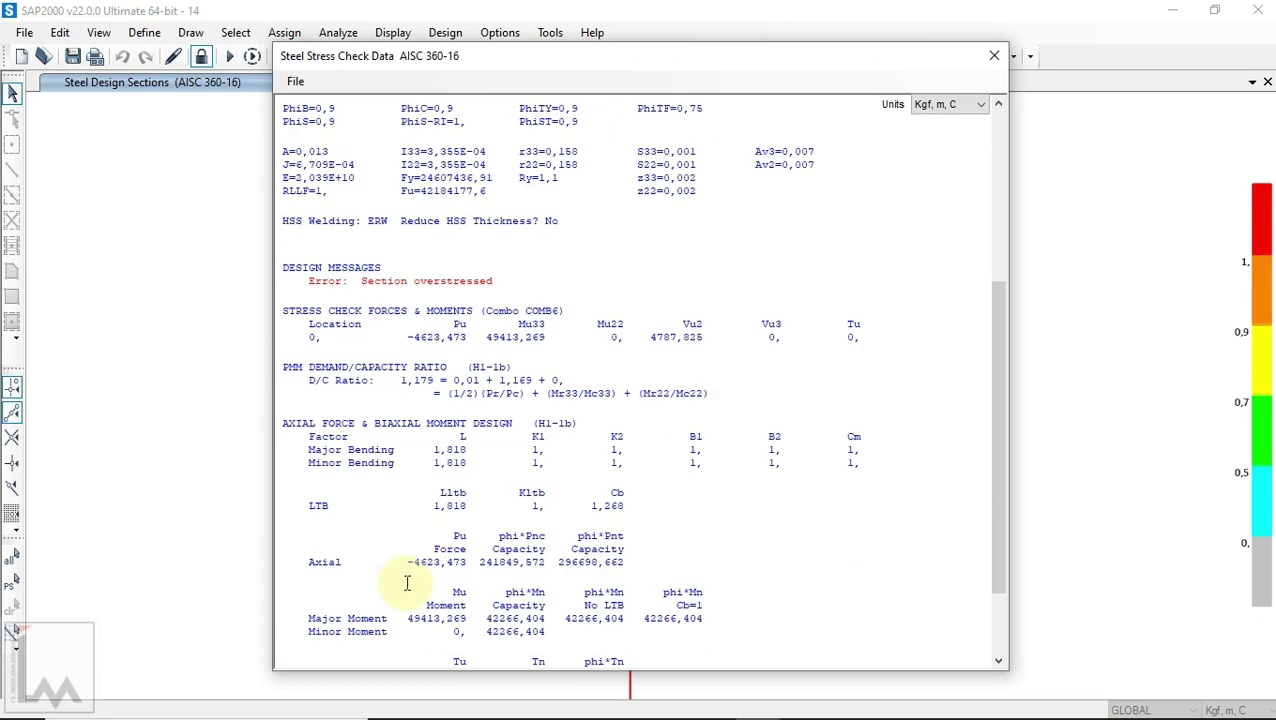
scroll(465, 278, up, 10)
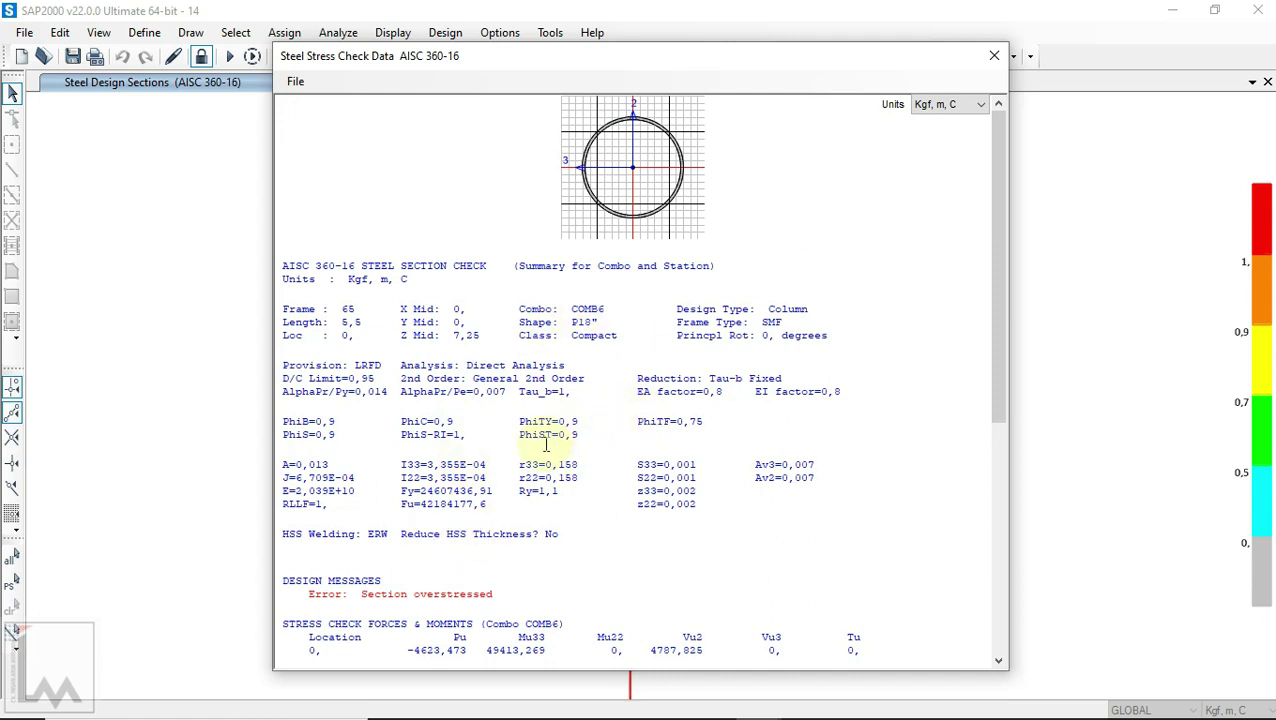
scroll(546, 444, down, 4)
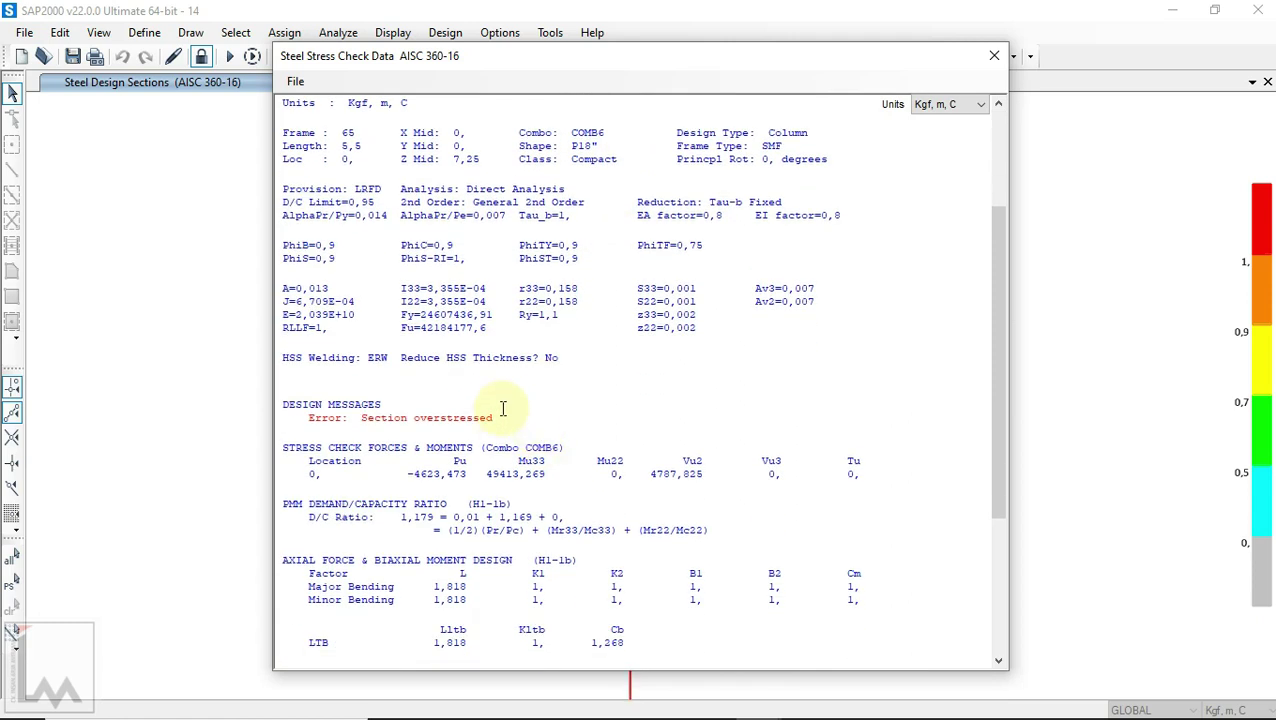
scroll(503, 408, up, 4)
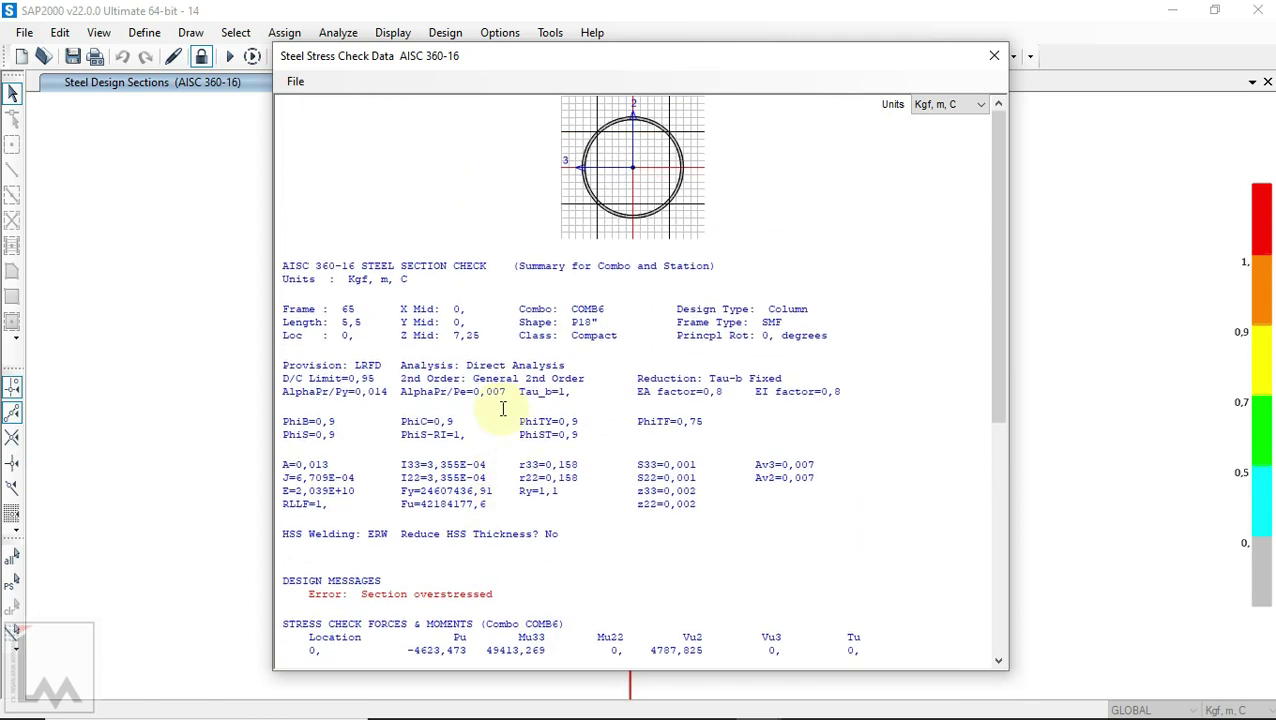
click(993, 58)
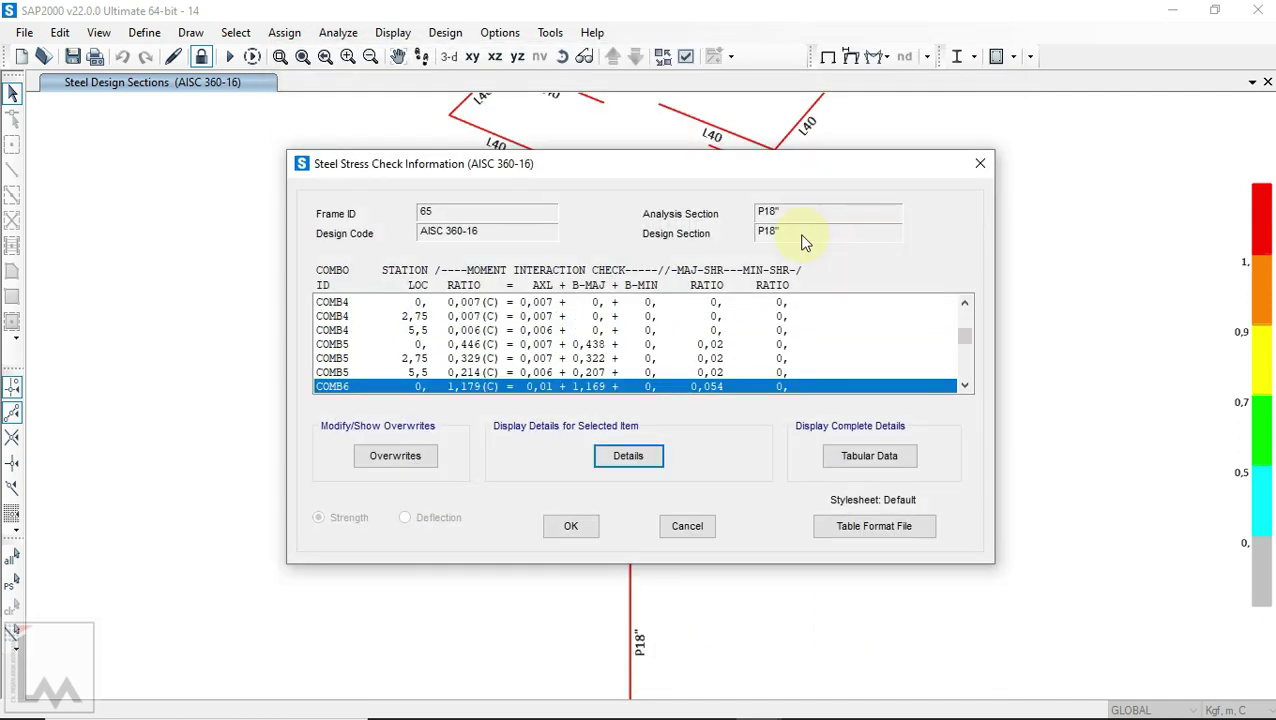
click(687, 527)
Step: View the COMB6 stress check details at station 0 for a failed L40 beam on the billboard's near-centre bracing, and close them
scroll(706, 455, up, 3)
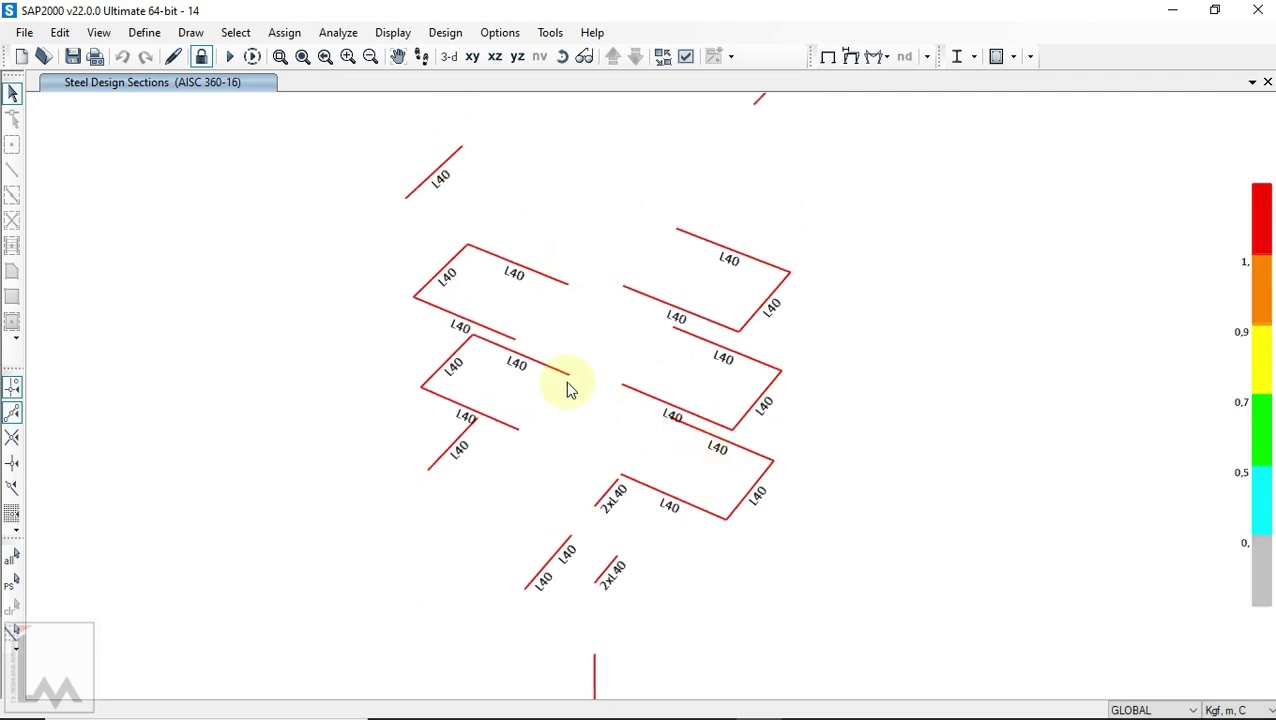
click(549, 370)
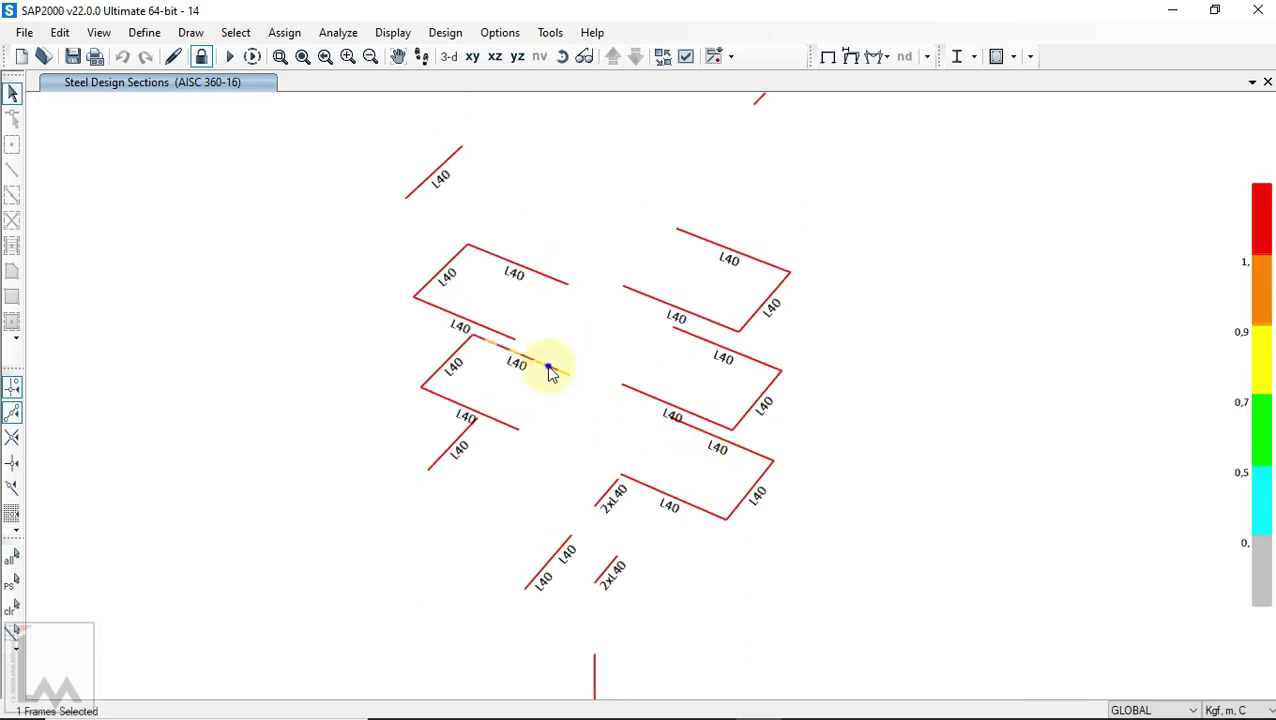
right_click(549, 370)
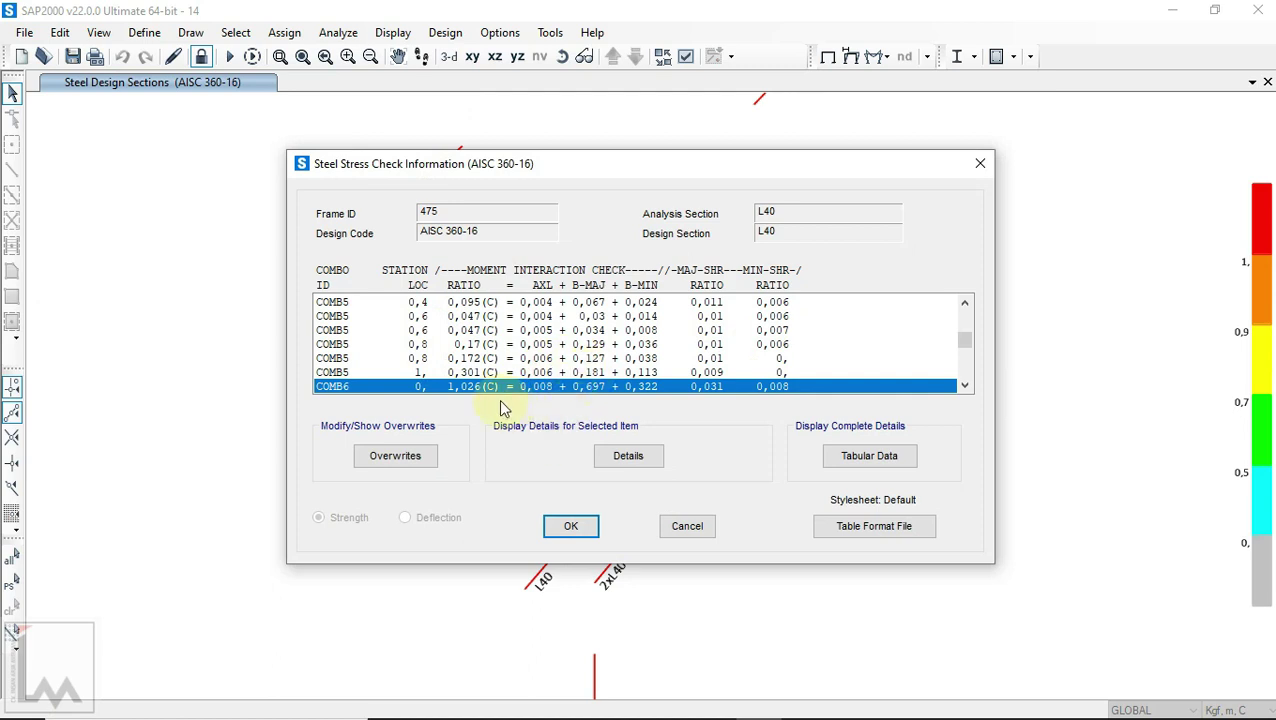
click(625, 455)
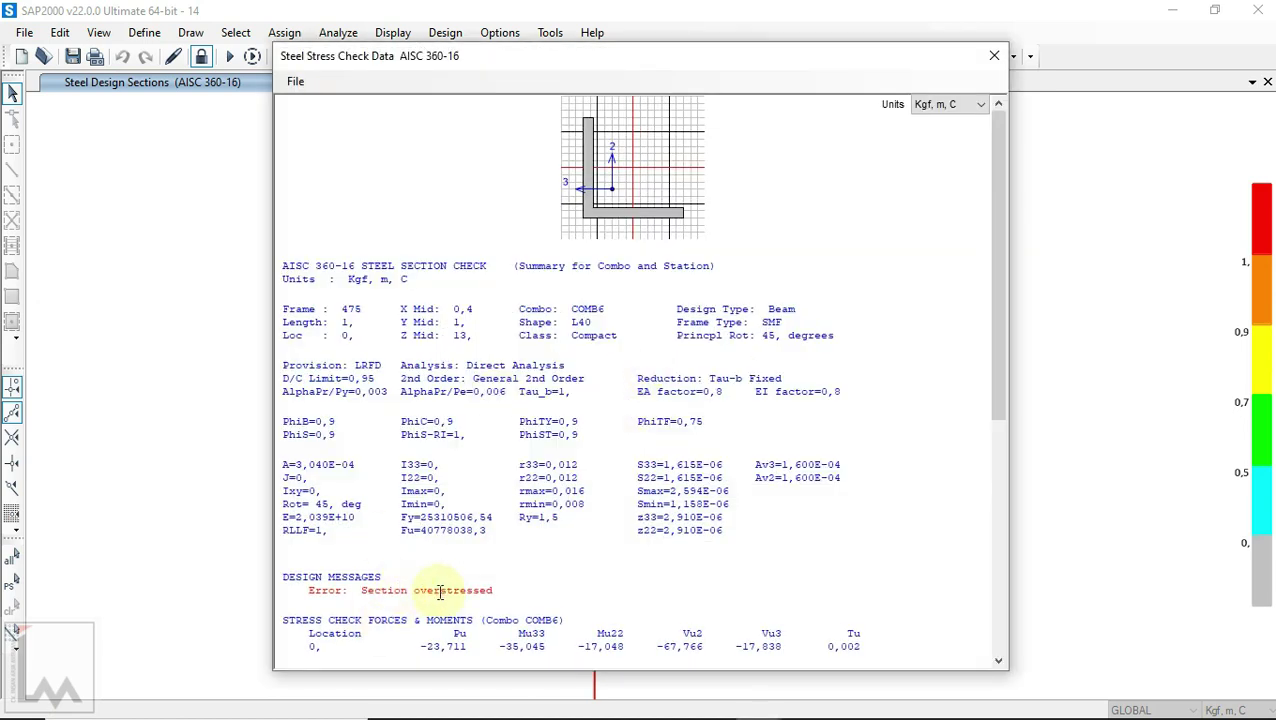
click(994, 55)
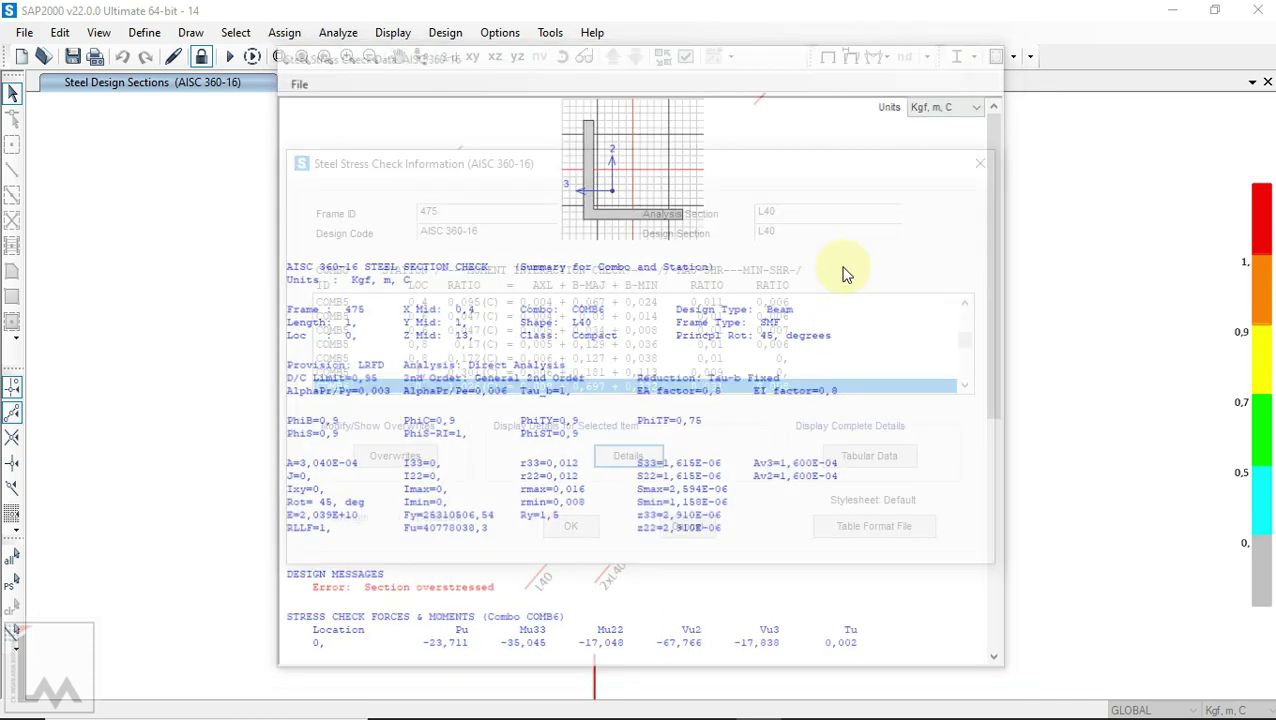
click(683, 530)
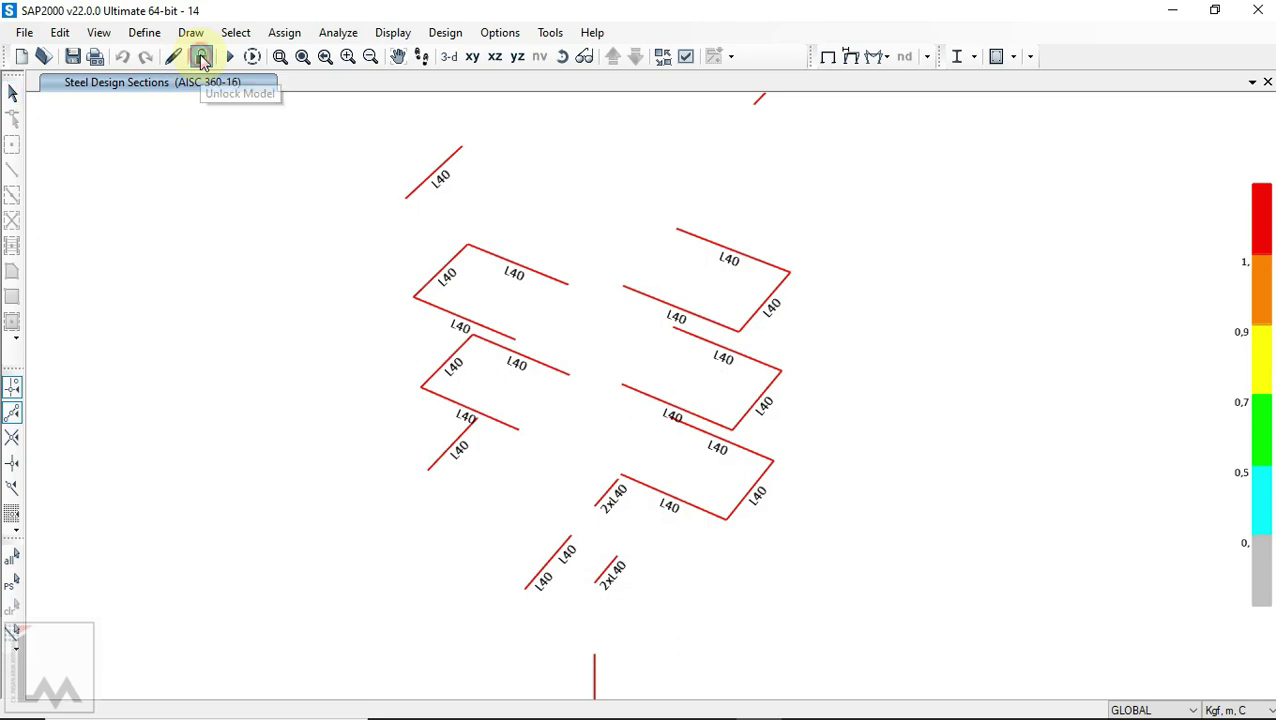
Step: Unlock the model, discarding the analysis results, and show all hidden members in the 3D view again
click(201, 57)
click(651, 441)
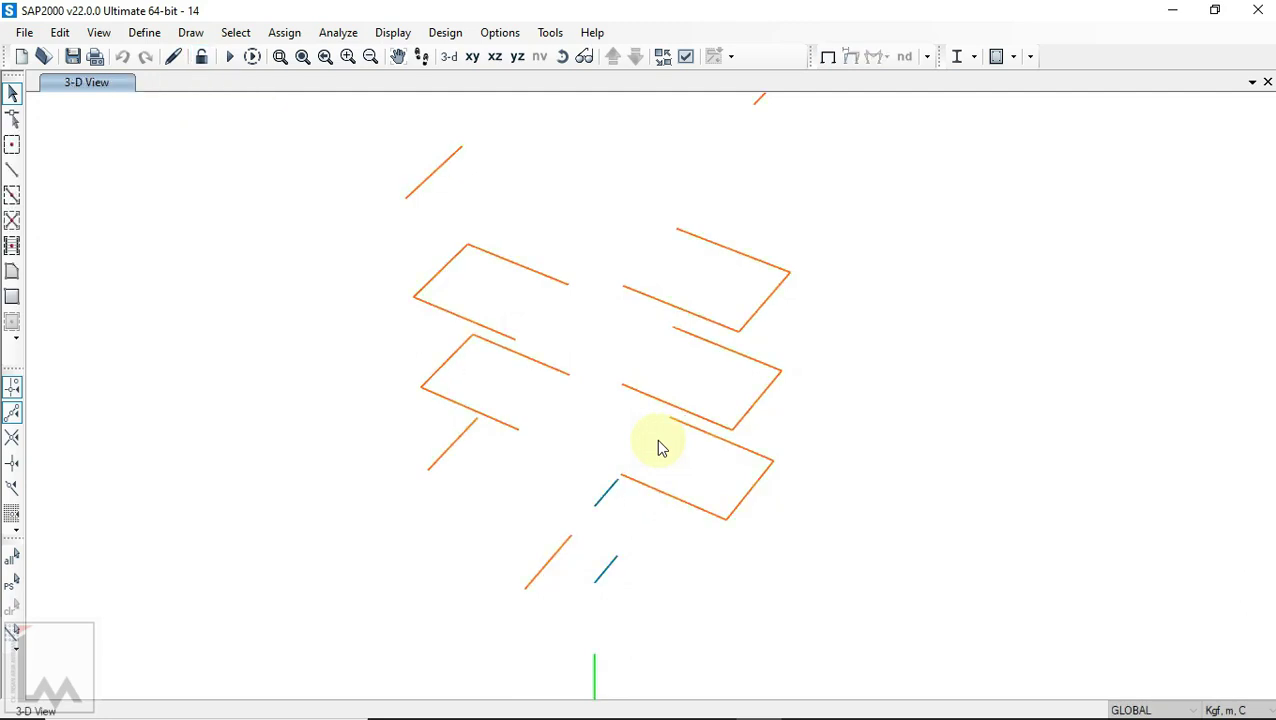
right_click(846, 285)
click(924, 506)
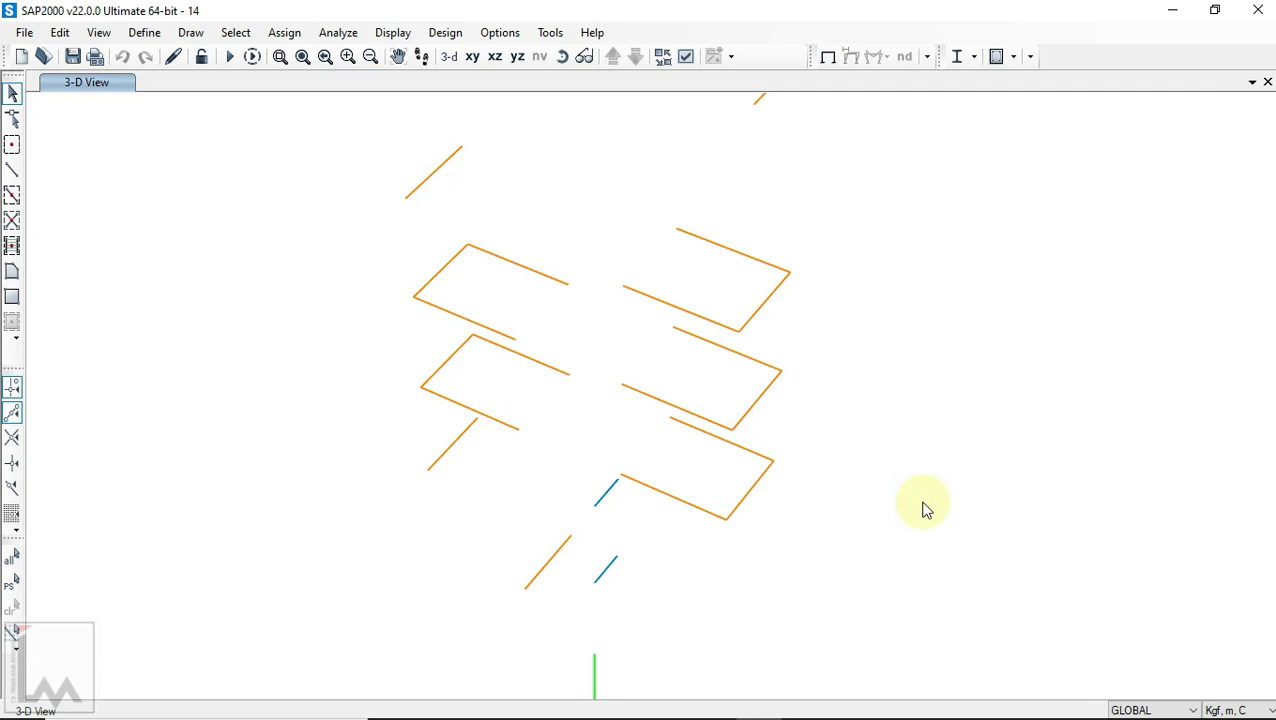
middle_drag(850, 457, 797, 222)
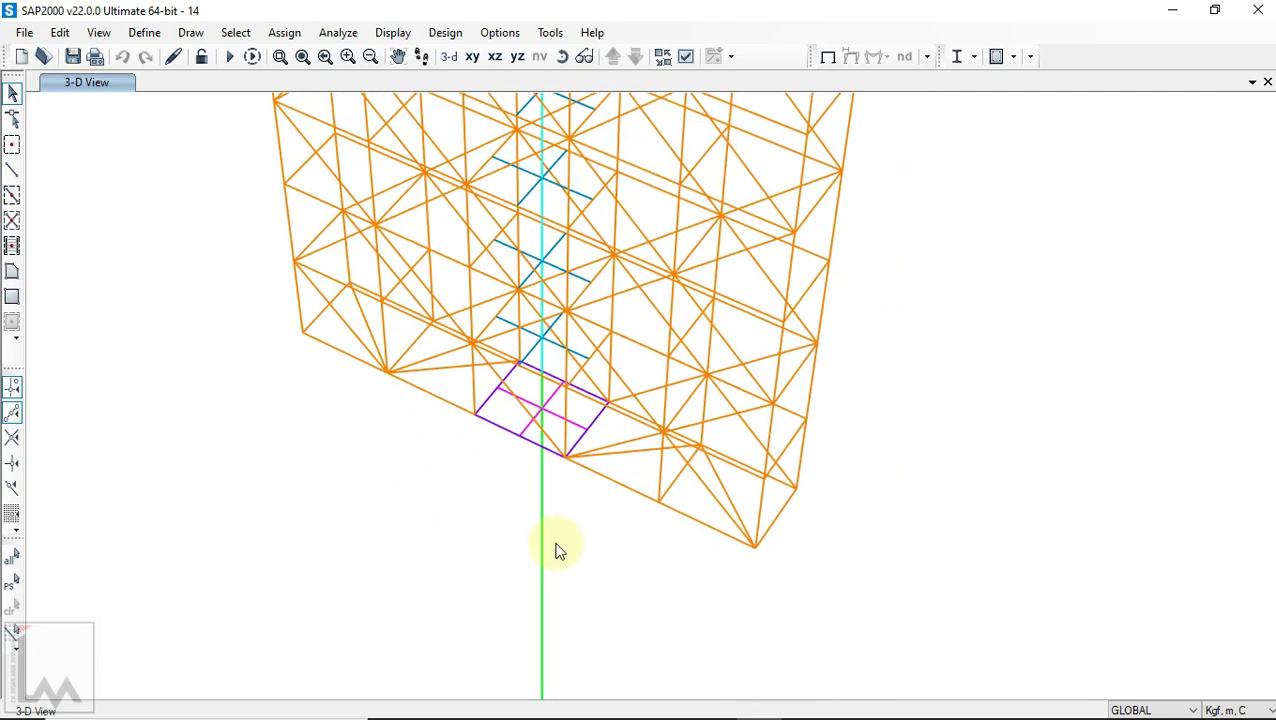
Step: Select the lower pipe column segment beneath the billboard truss for a section change
click(542, 548)
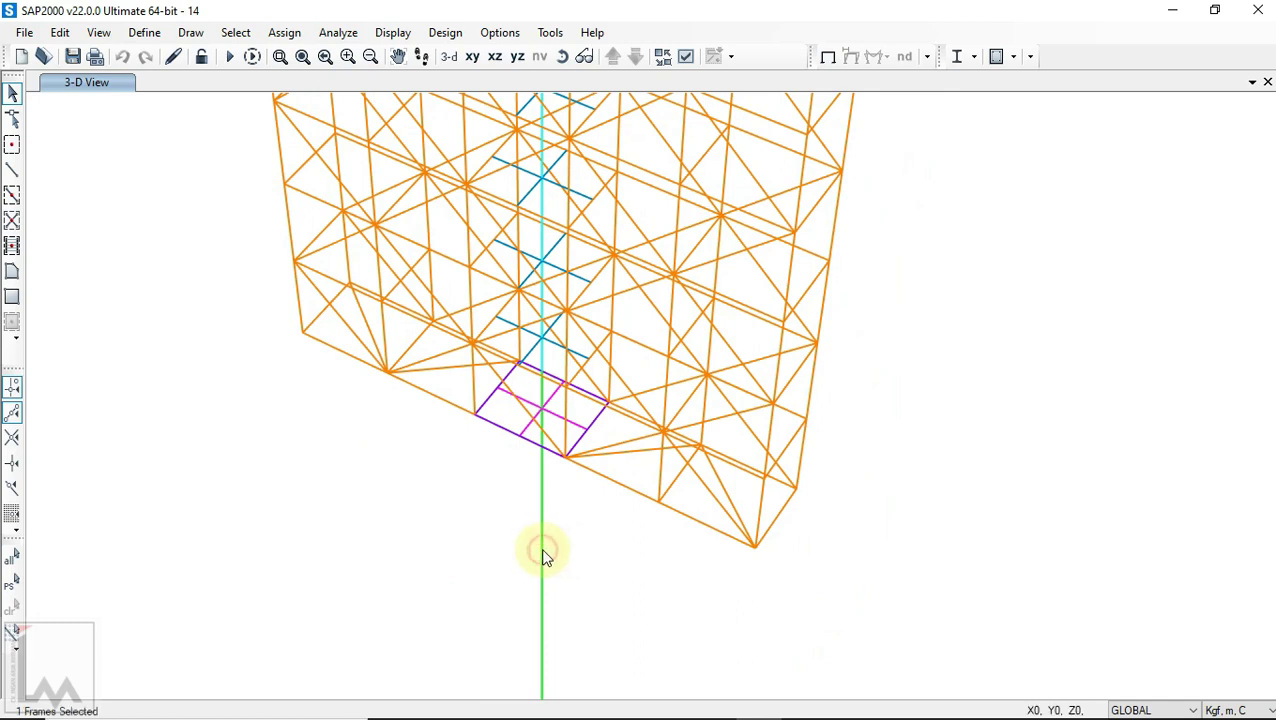
middle_drag(612, 572, 592, 456)
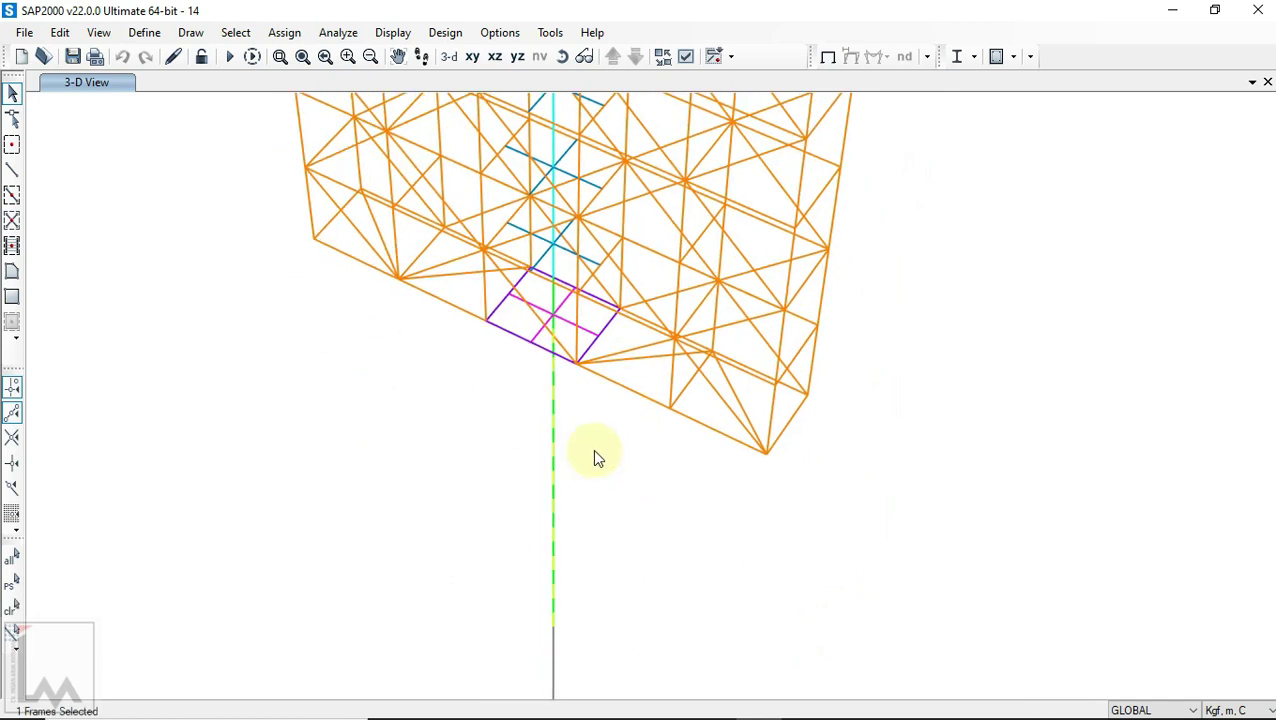
click(562, 57)
drag(735, 484, 669, 421)
Step: Look up the optional 18" pipe in the Materi 14.pdf drawing, return to SAP2000 and dismiss the frame section list
click(712, 700)
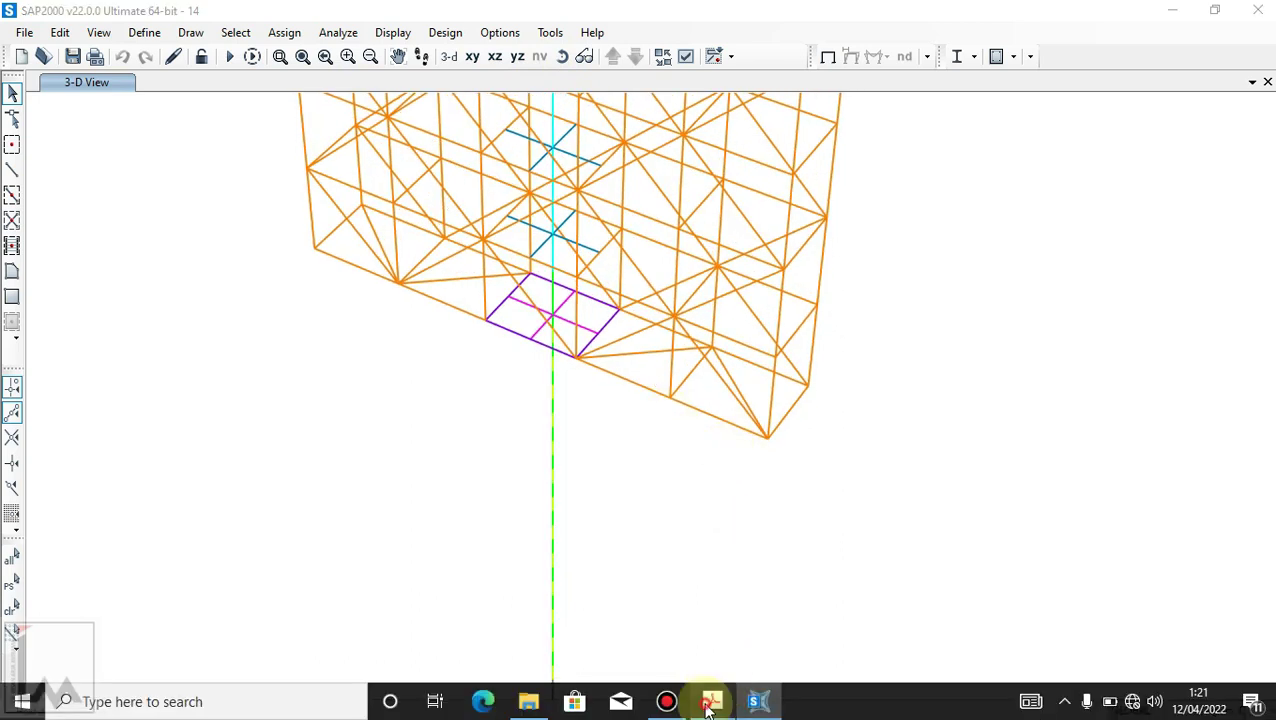
drag(945, 705, 817, 700)
scroll(572, 426, up, 1)
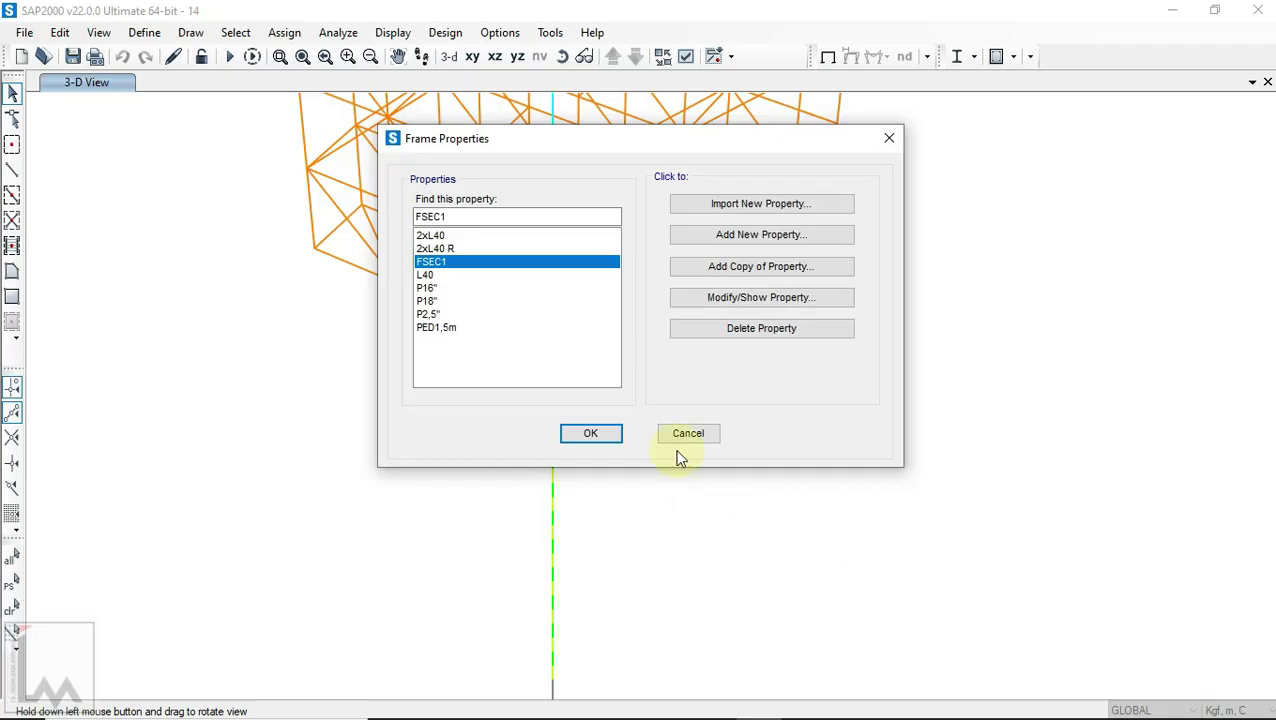
click(686, 435)
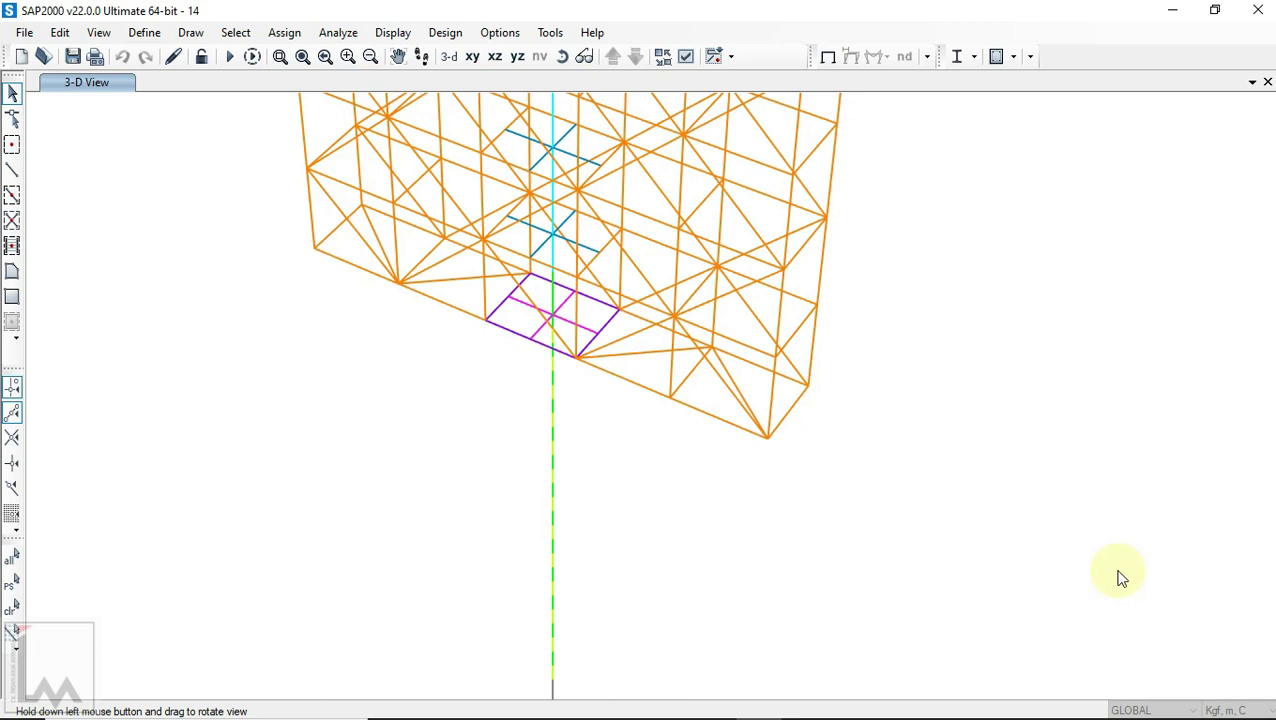
Step: Switch the units to Kgf, mm, C and create a copy of the P18" pipe section named P18" SCH 40
click(1235, 709)
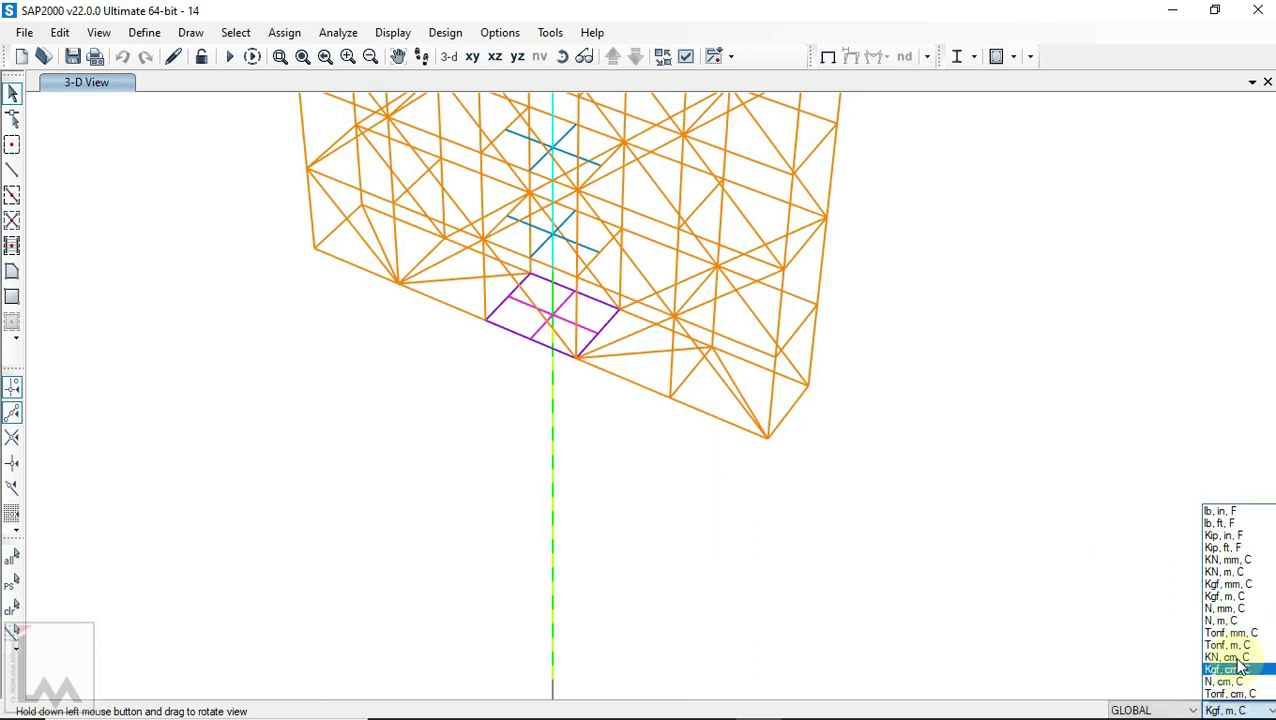
click(1225, 596)
click(144, 32)
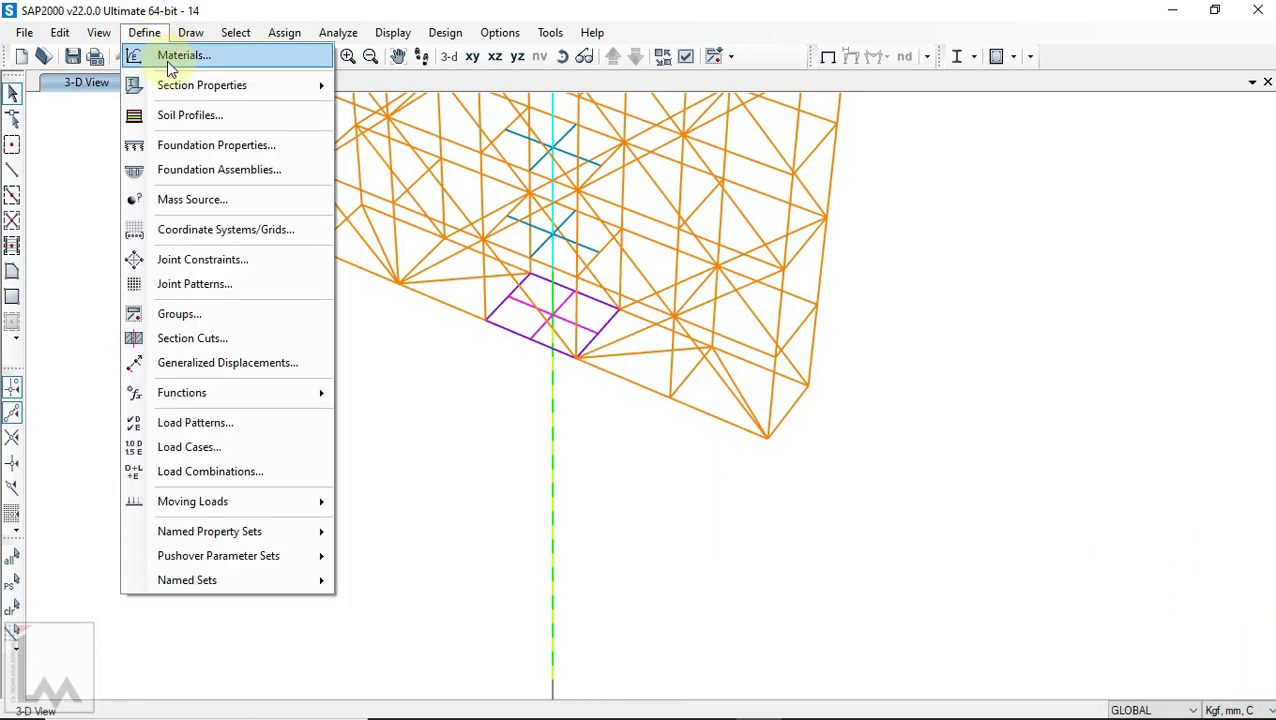
mouse_move(177, 85)
click(400, 85)
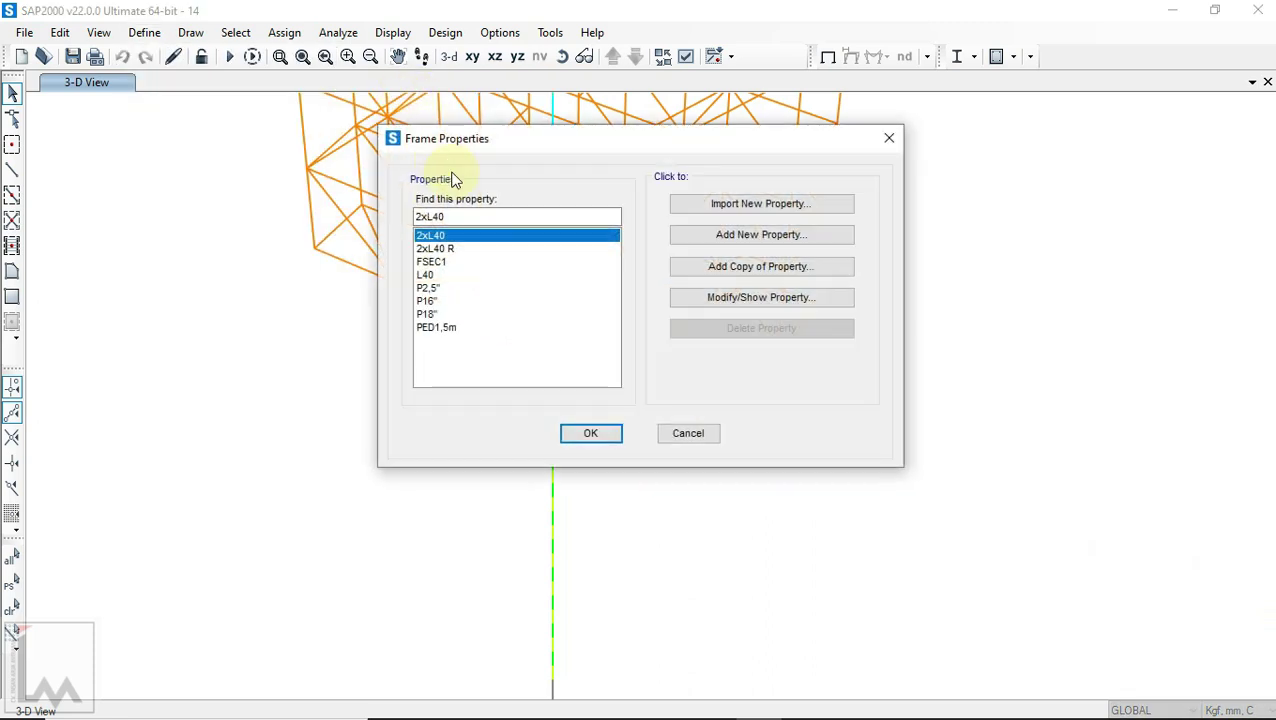
click(435, 314)
key(f)
click(734, 269)
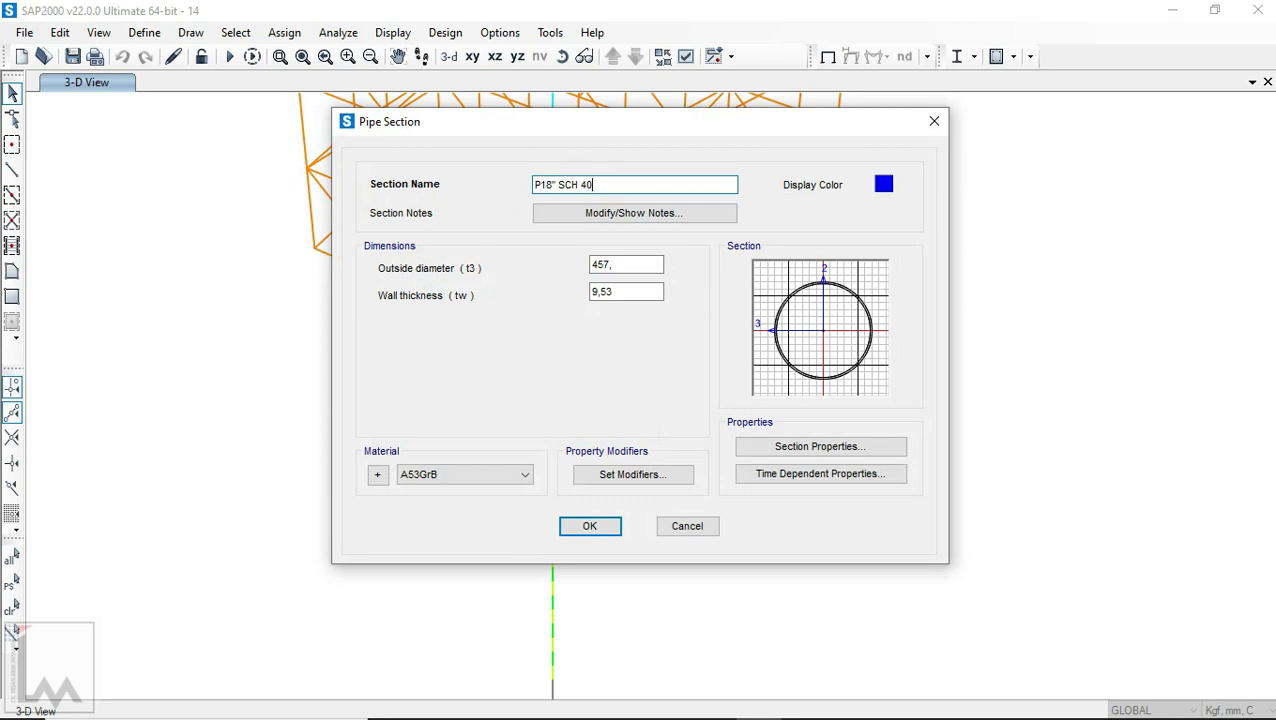
Step: Set the display color of the P18" SCH 40 section to dark green
click(885, 188)
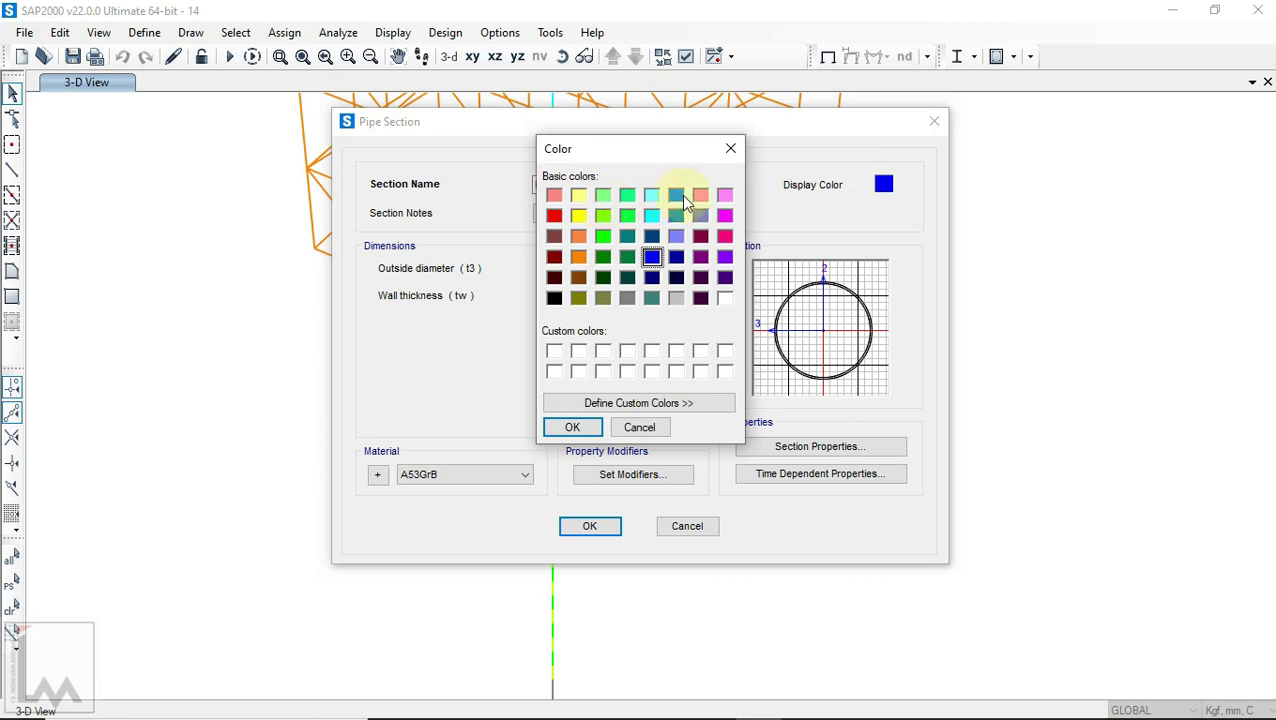
click(602, 278)
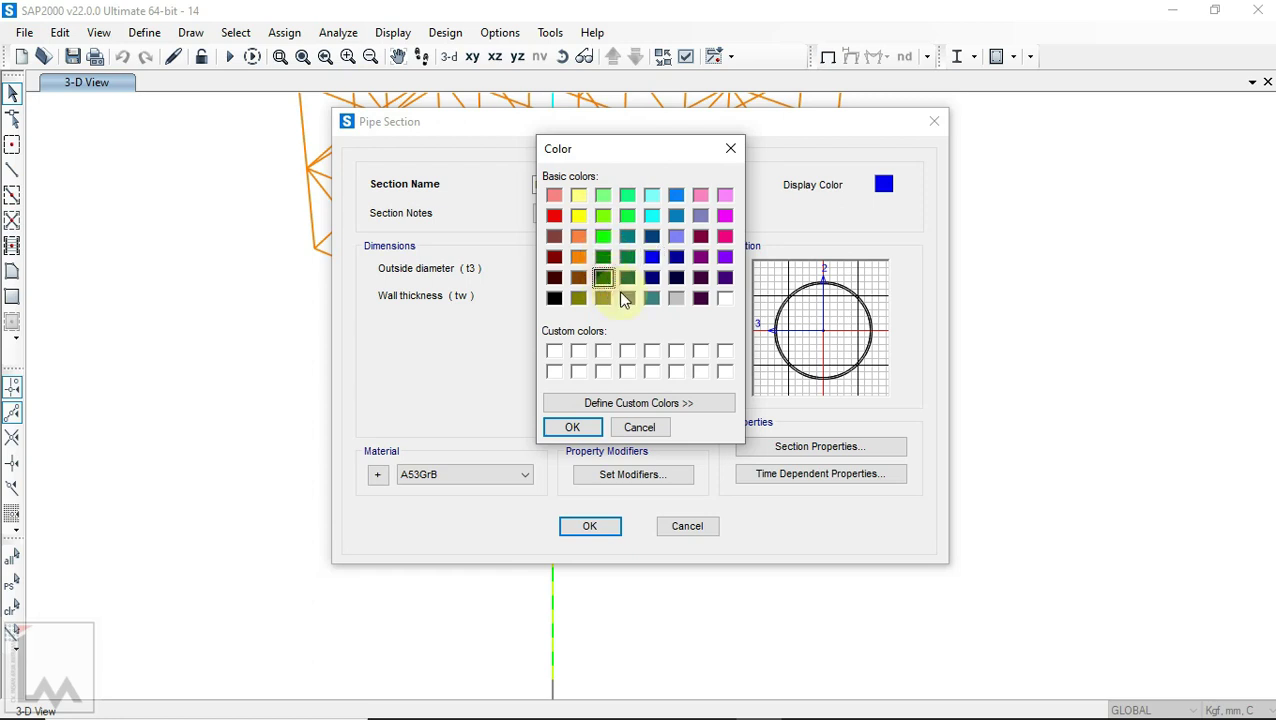
click(580, 427)
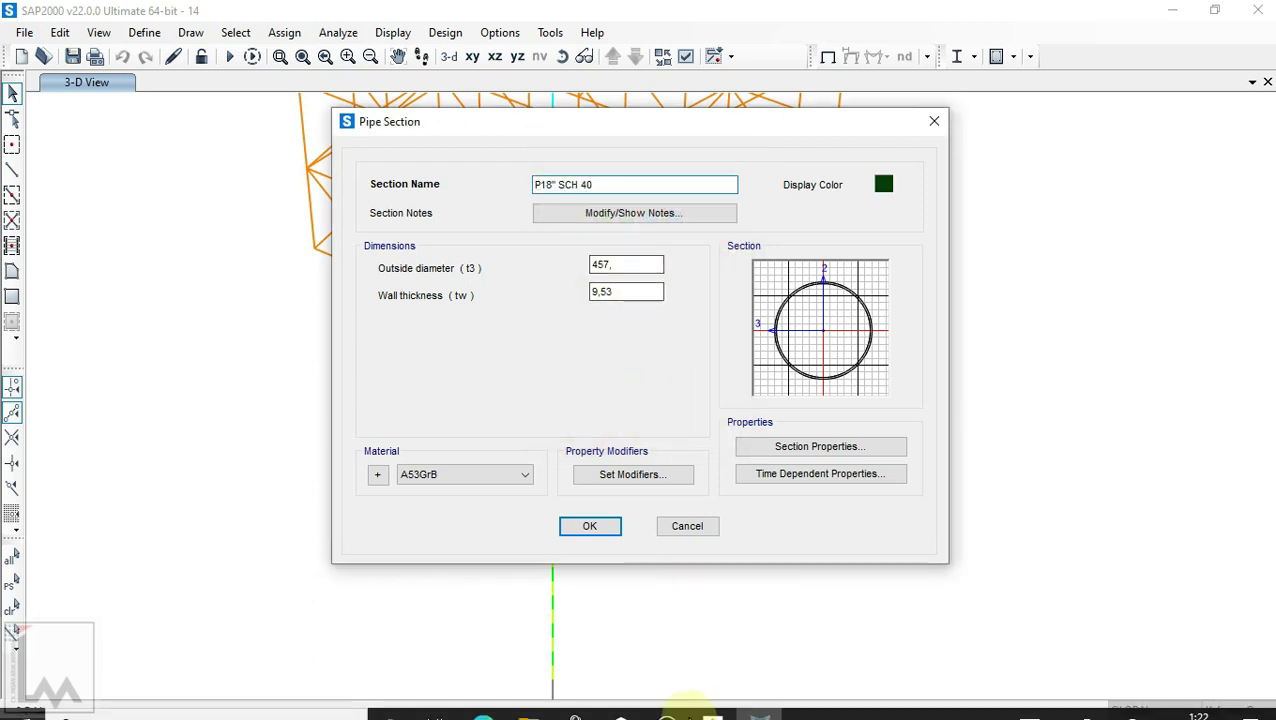
Step: Check the SCH 40 pipe size in the PDF drawing, set the section's wall thickness to 14,27 mm and save the section
click(712, 701)
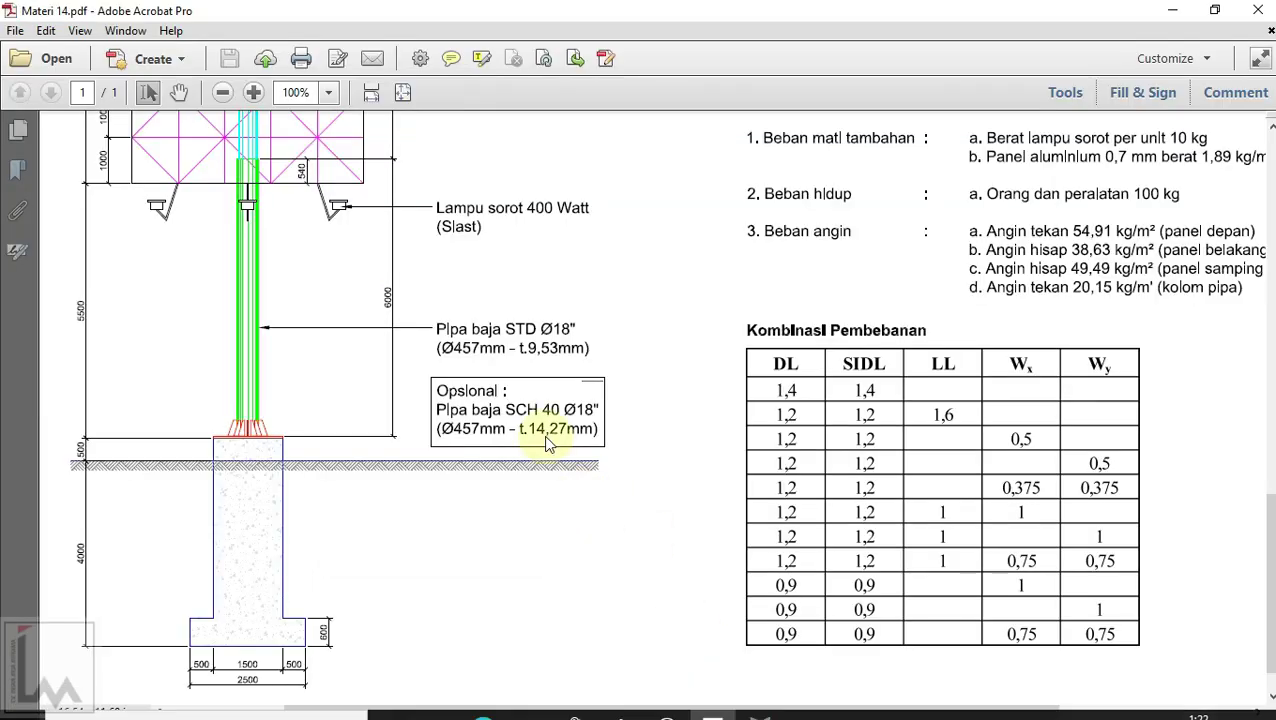
click(752, 703)
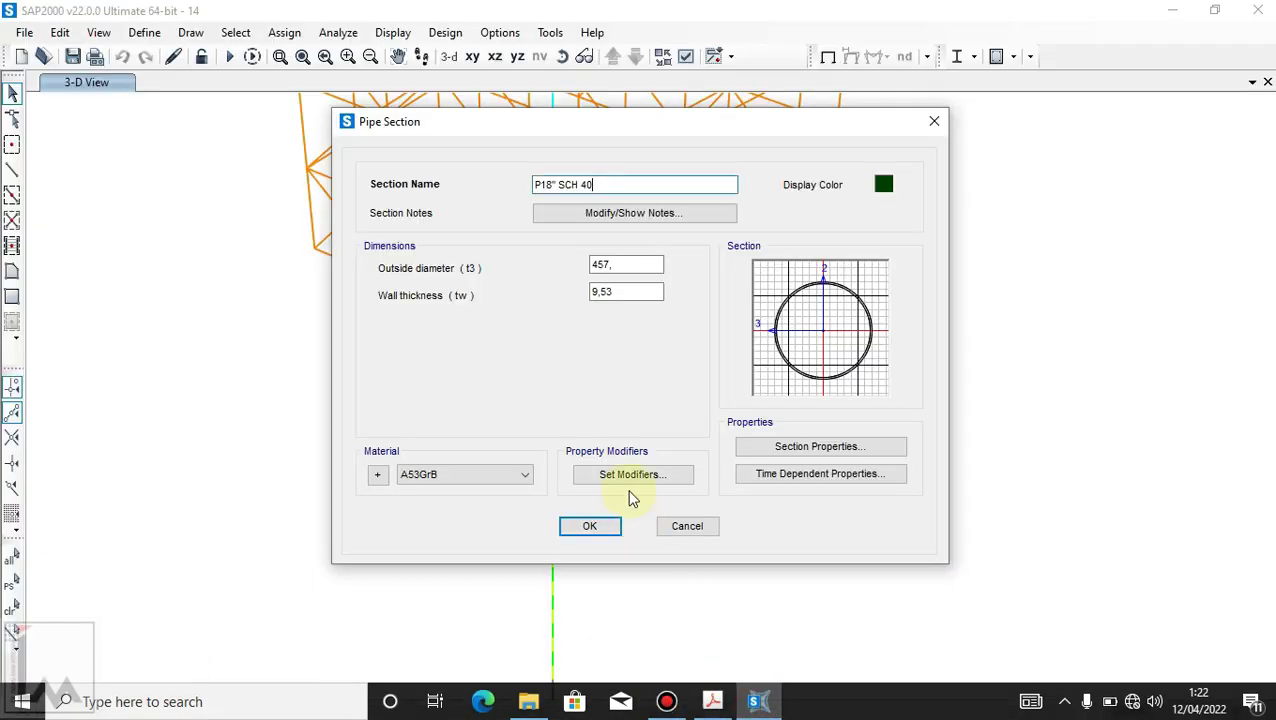
drag(628, 292, 556, 296)
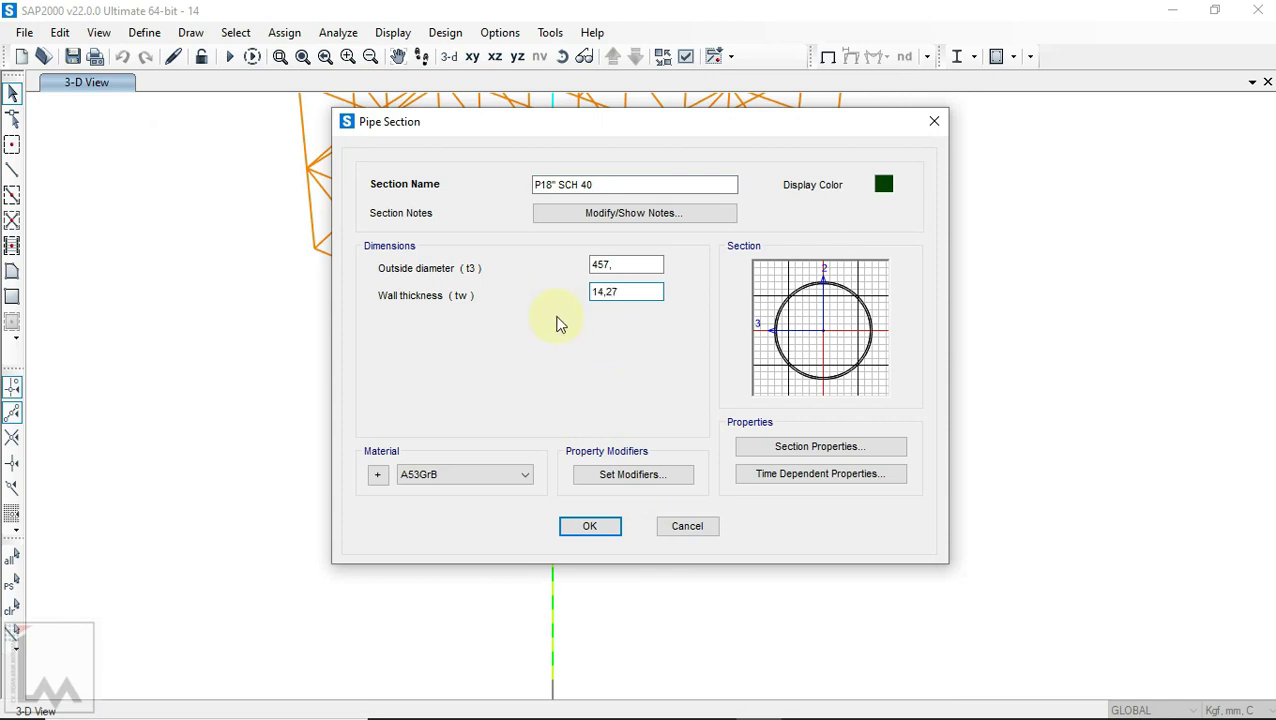
click(410, 472)
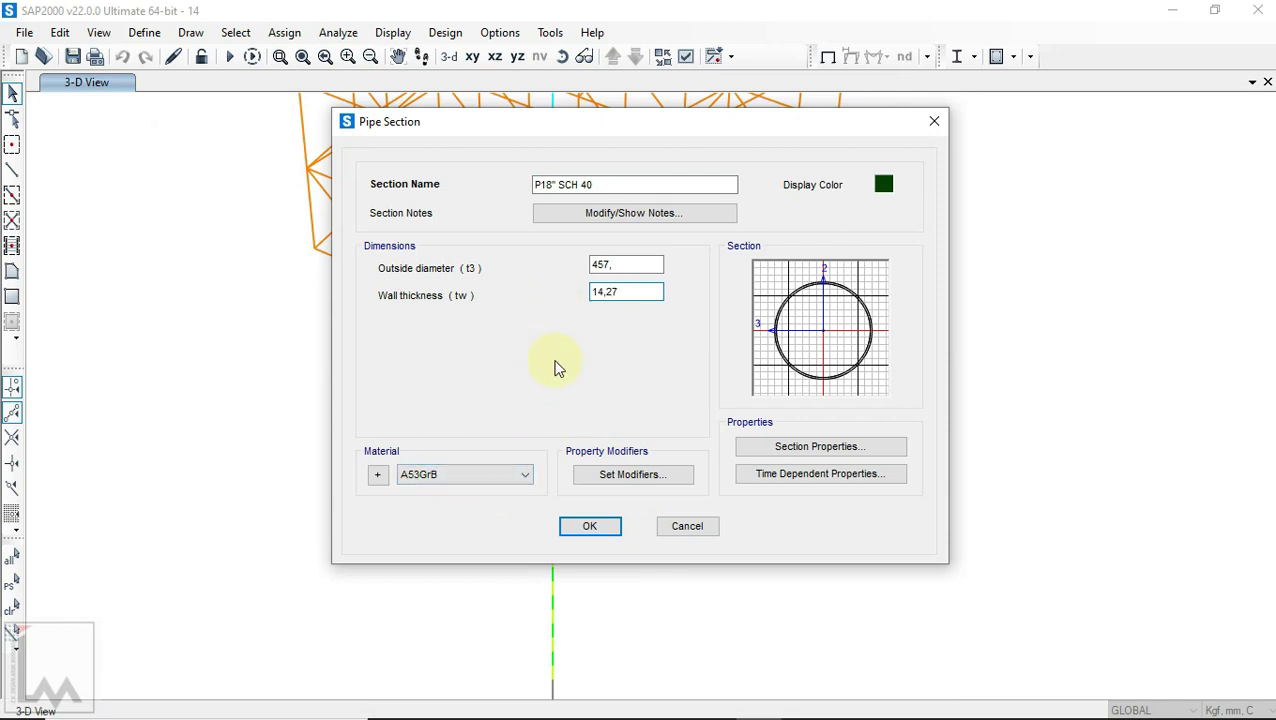
click(590, 527)
click(590, 433)
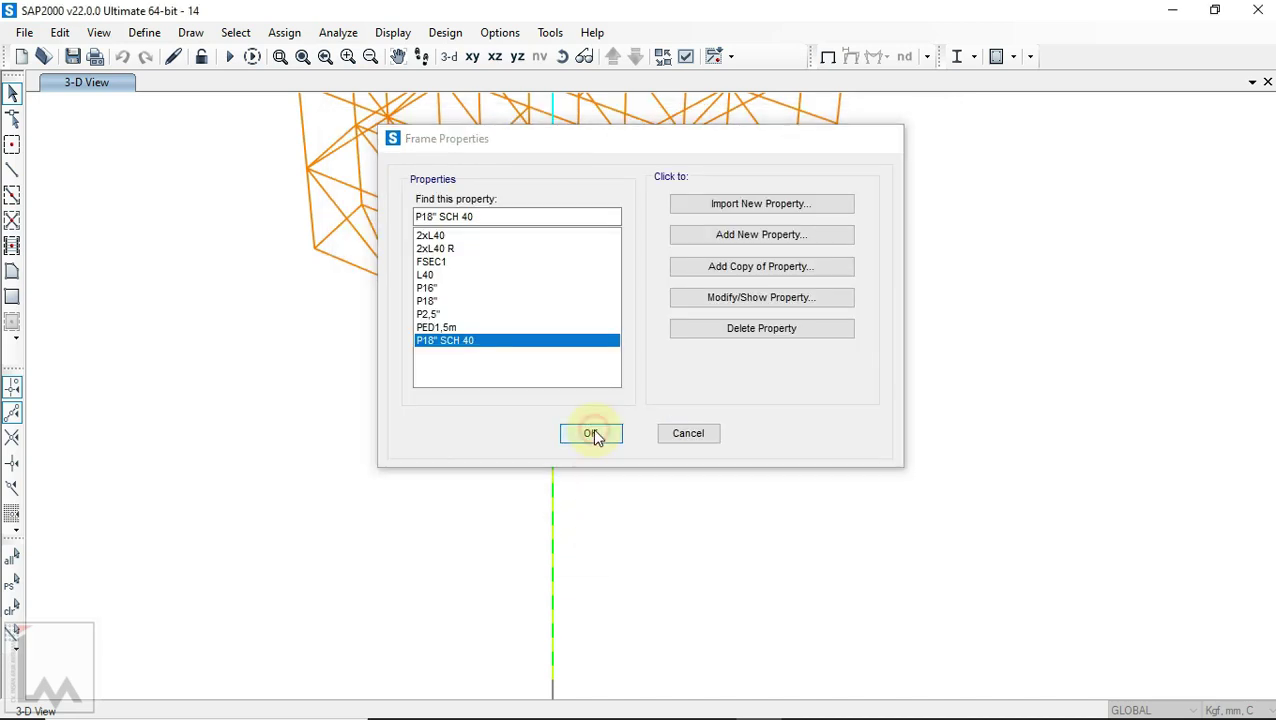
Step: Assign the P18" SCH 40 frame section to the selected lower column
drag(604, 447, 534, 493)
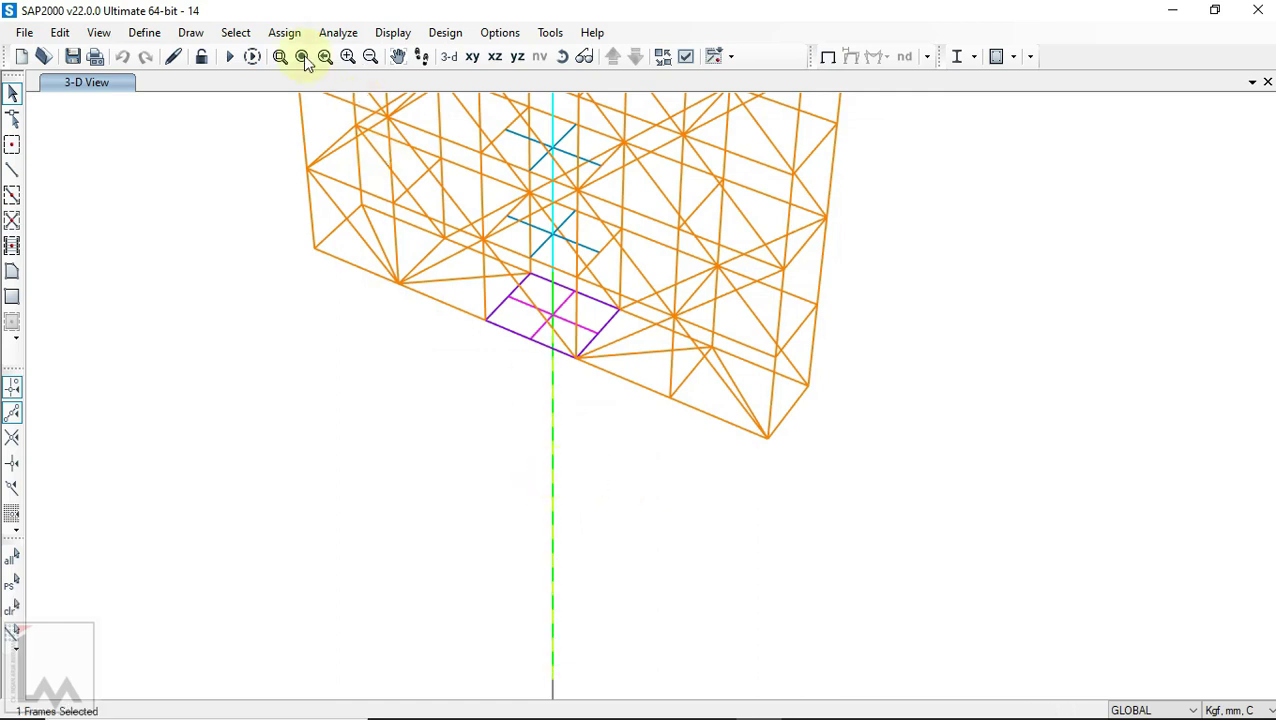
click(284, 32)
mouse_move(316, 87)
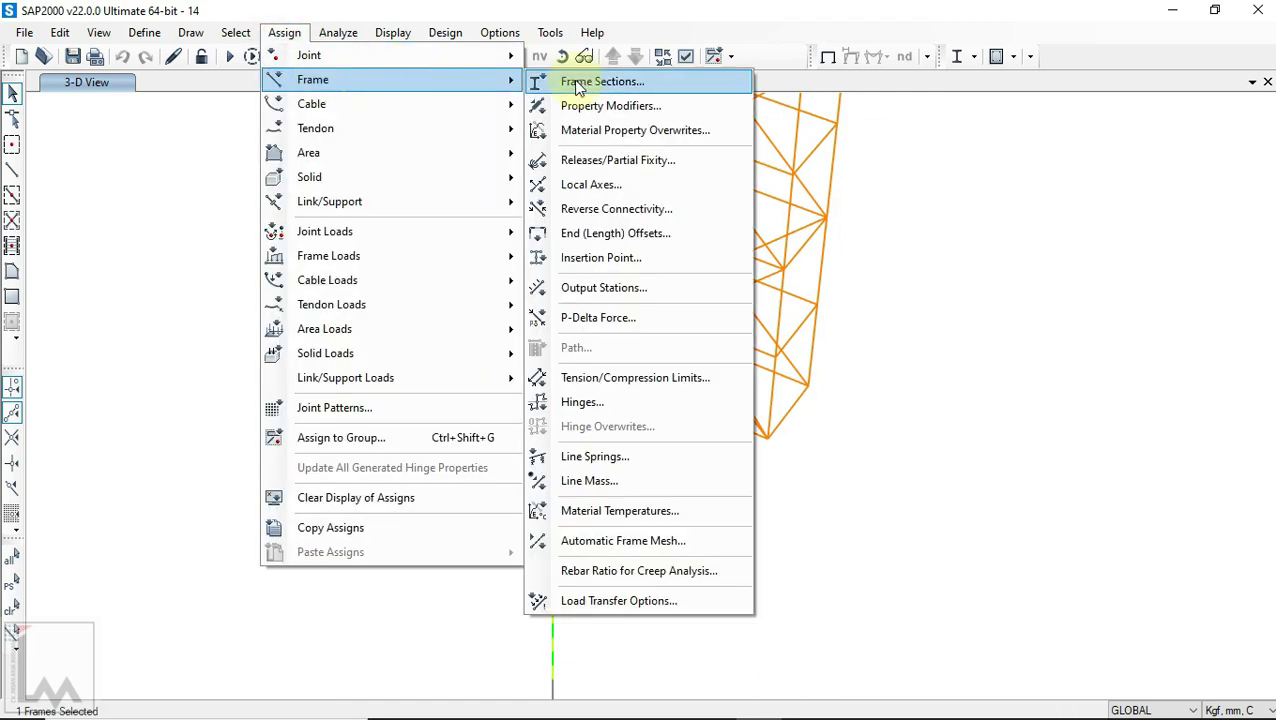
click(583, 83)
click(583, 347)
click(568, 535)
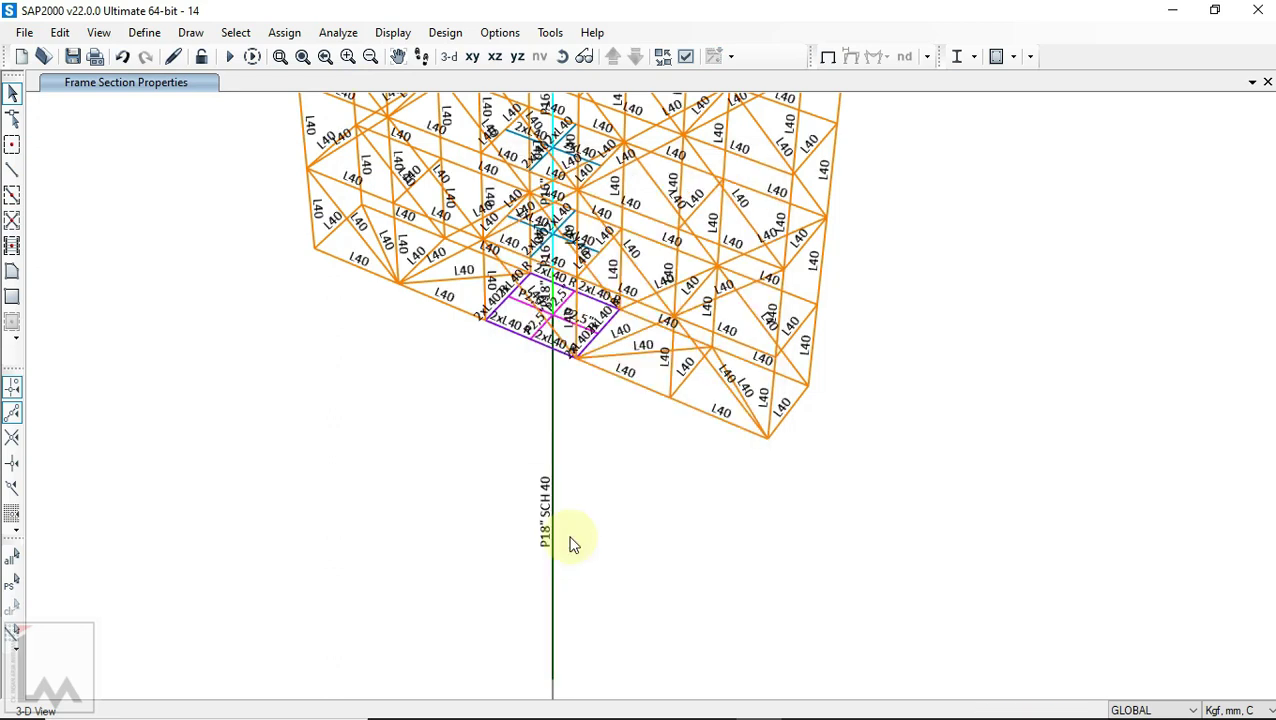
scroll(811, 503, down, 3)
middle_drag(803, 418, 676, 485)
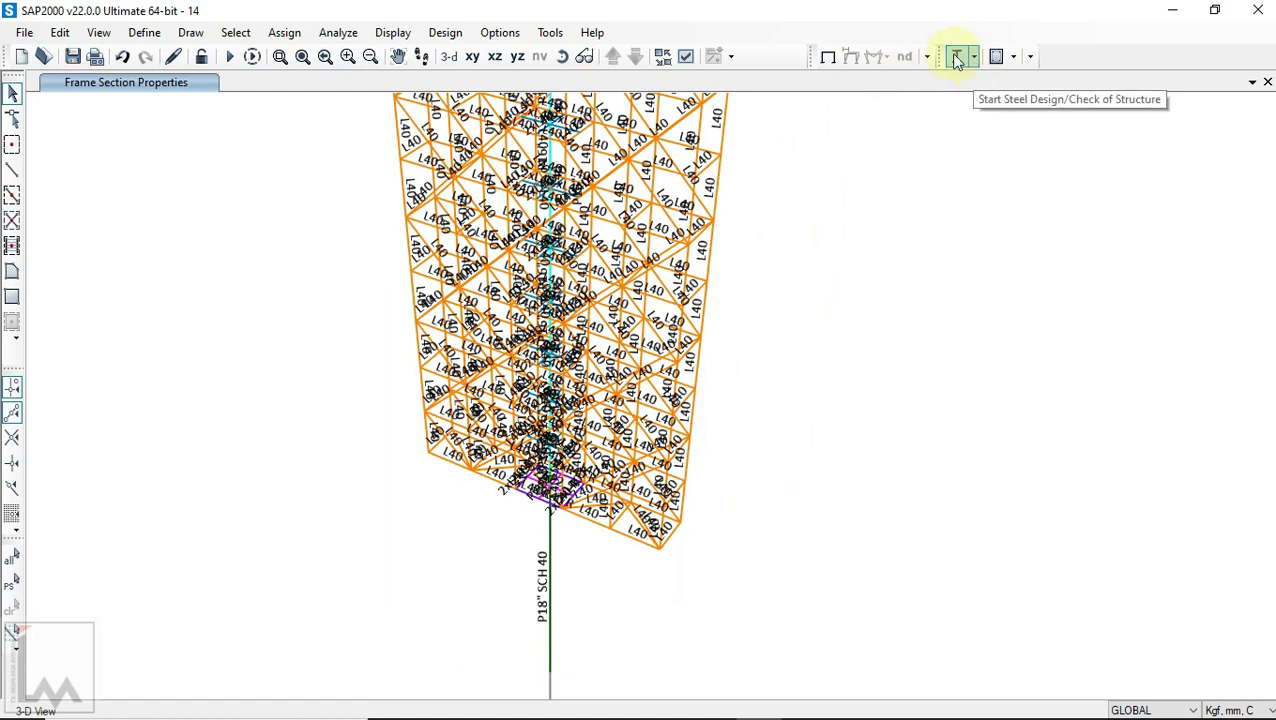
Step: Run the structural analysis and the steel design check for the model with the P18" SCH 40 column
click(340, 32)
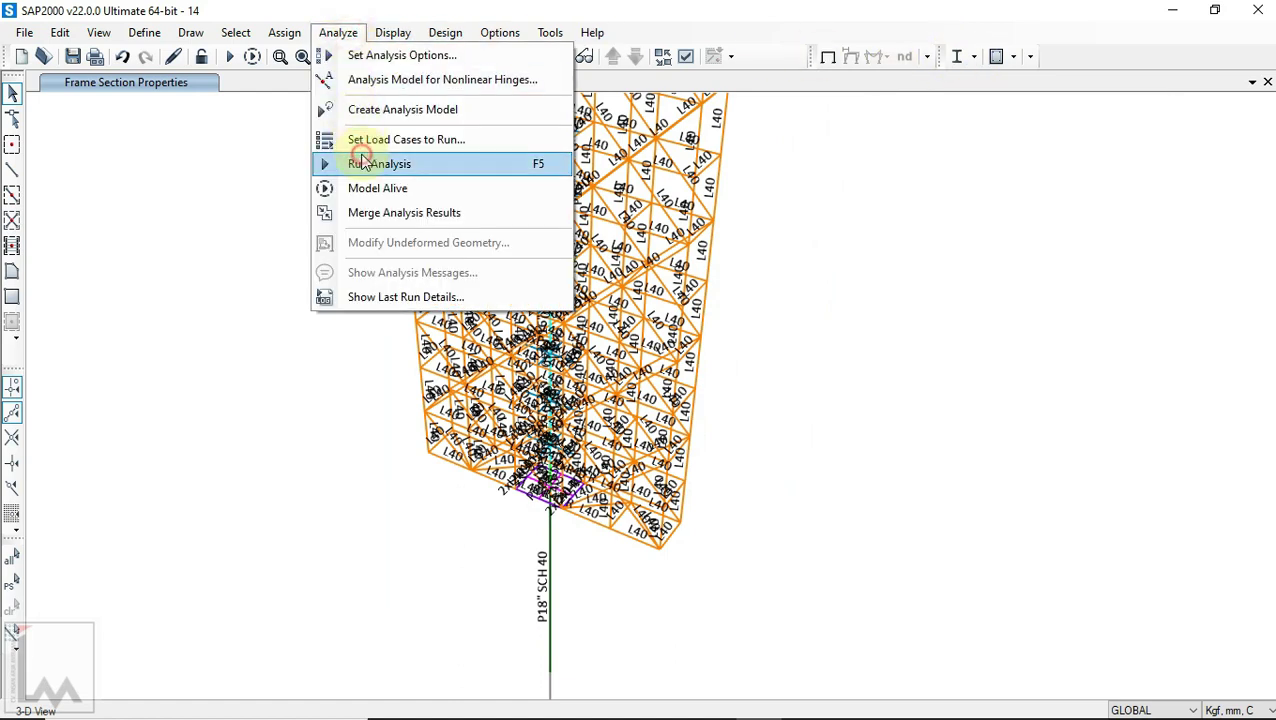
click(365, 163)
click(868, 462)
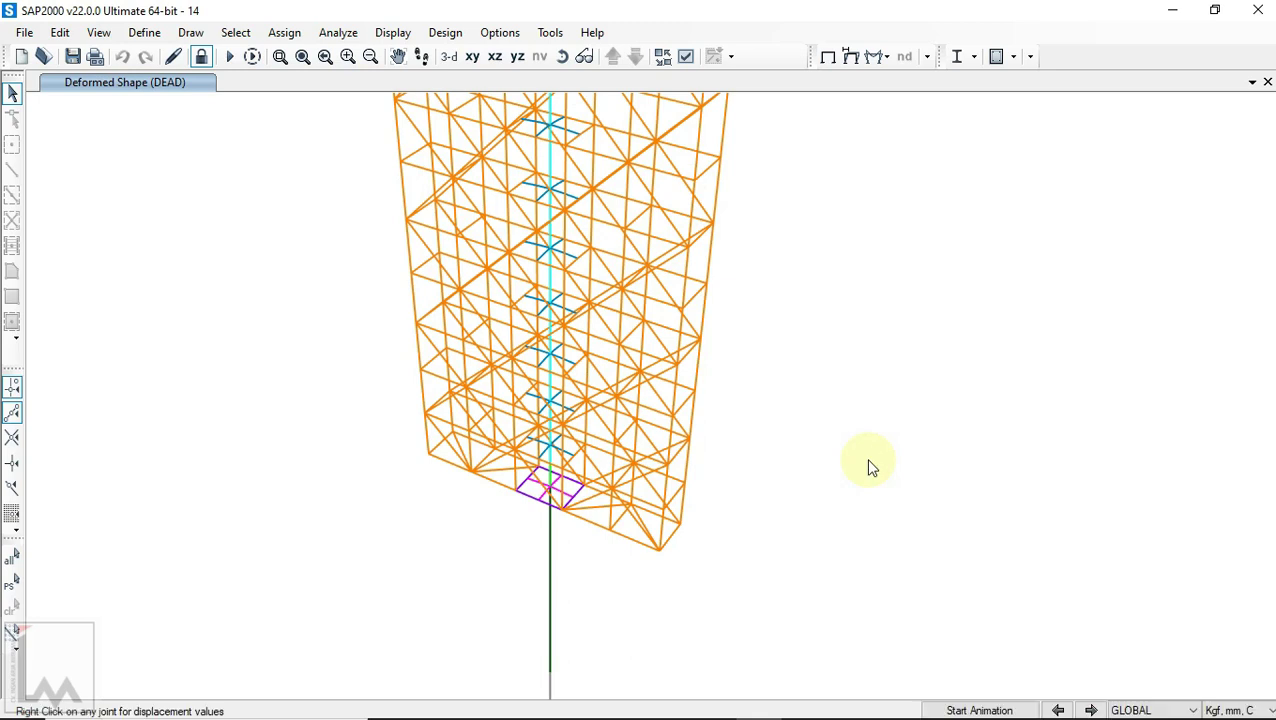
click(973, 56)
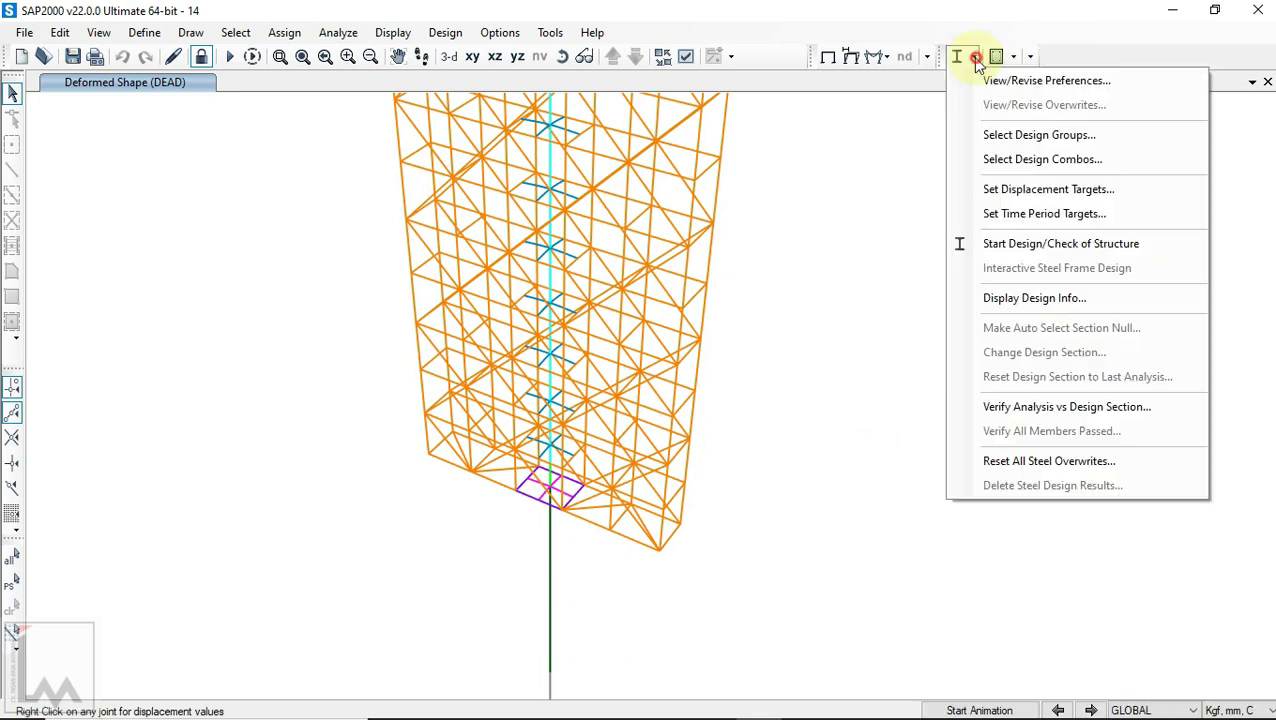
click(996, 245)
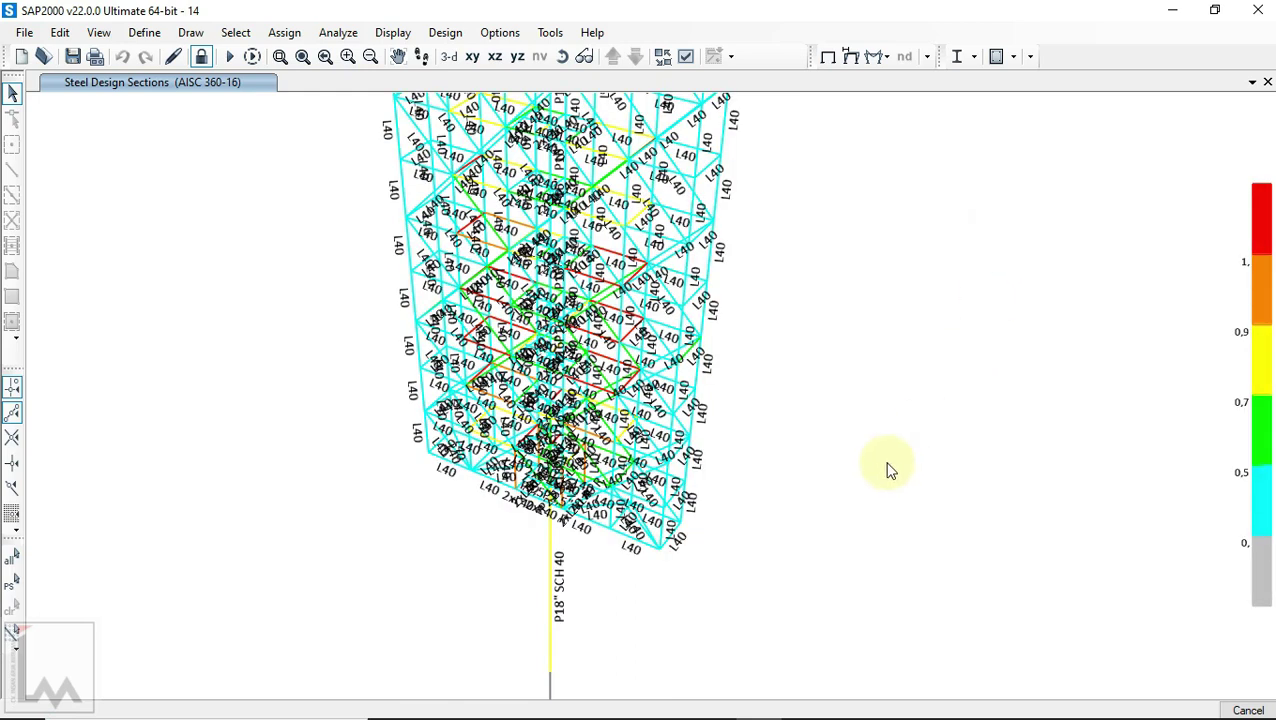
Step: Verify whether all steel members pass the stress check, without selecting the failed ones
click(975, 57)
click(1082, 428)
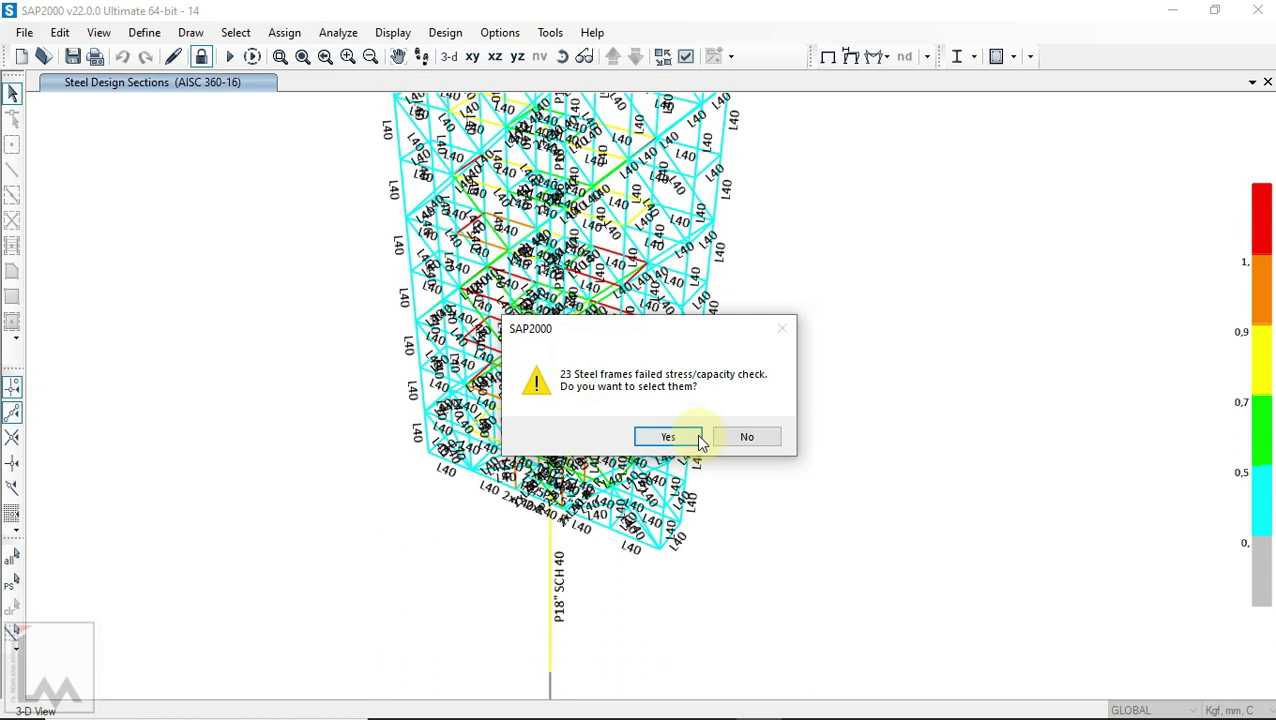
click(733, 440)
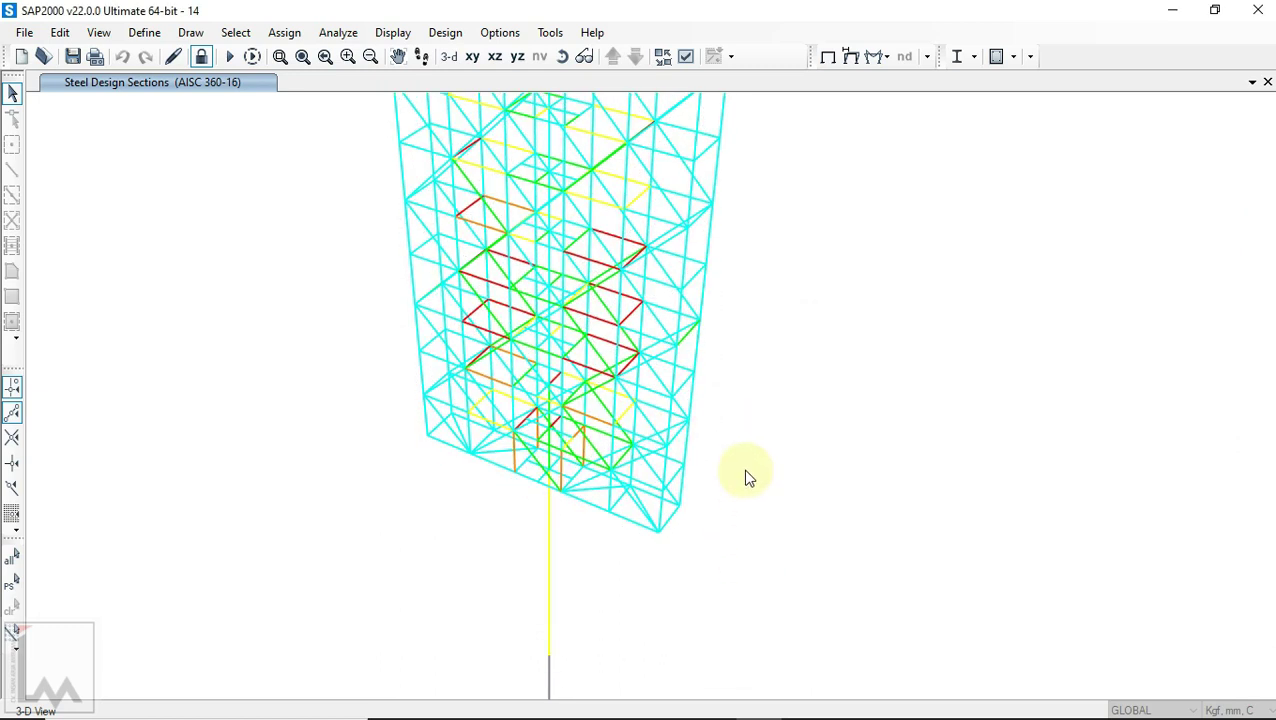
Step: Examine the AISC 360-16 stress check details of the P18" SCH 40 column below the billboard frame
click(552, 480)
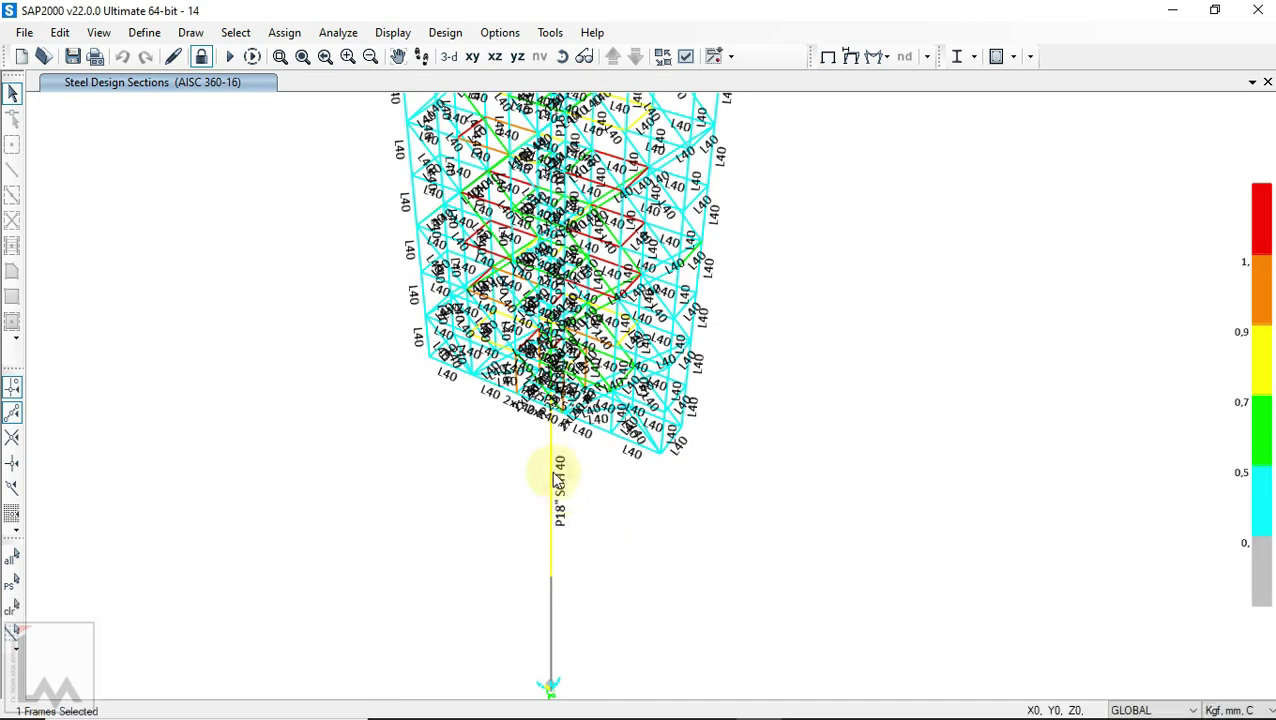
click(551, 474)
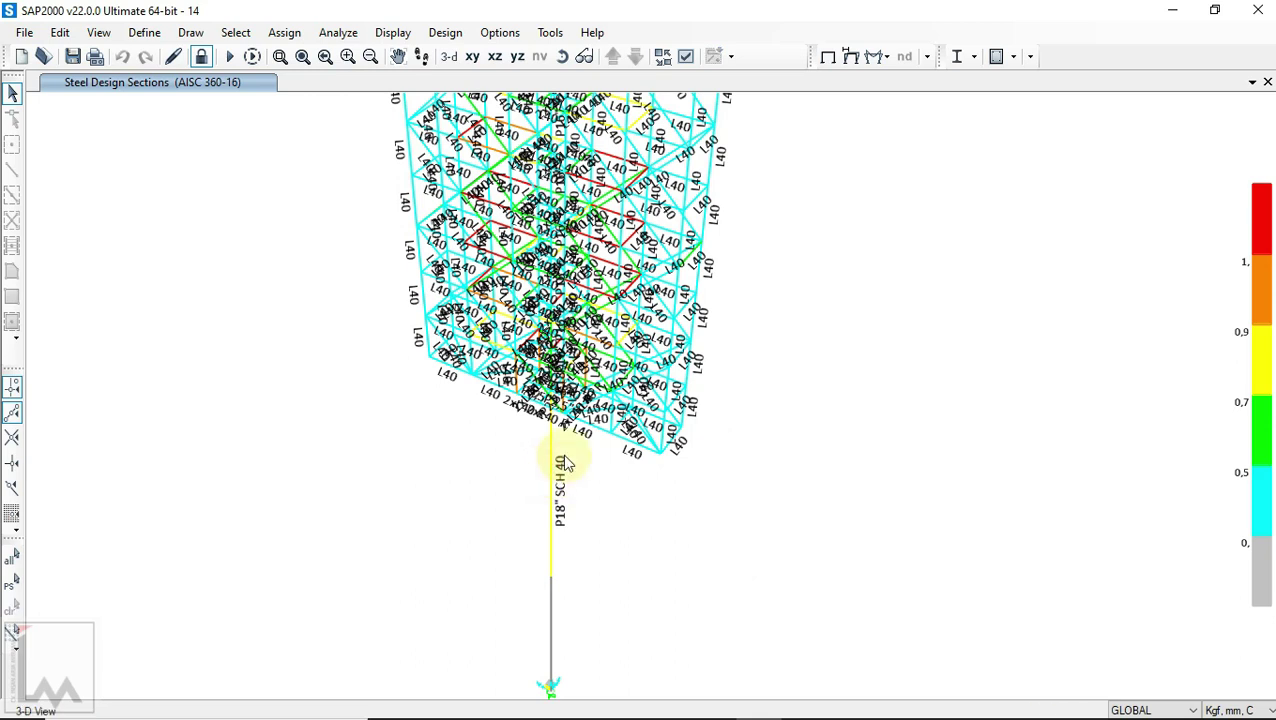
scroll(549, 480, up, 2)
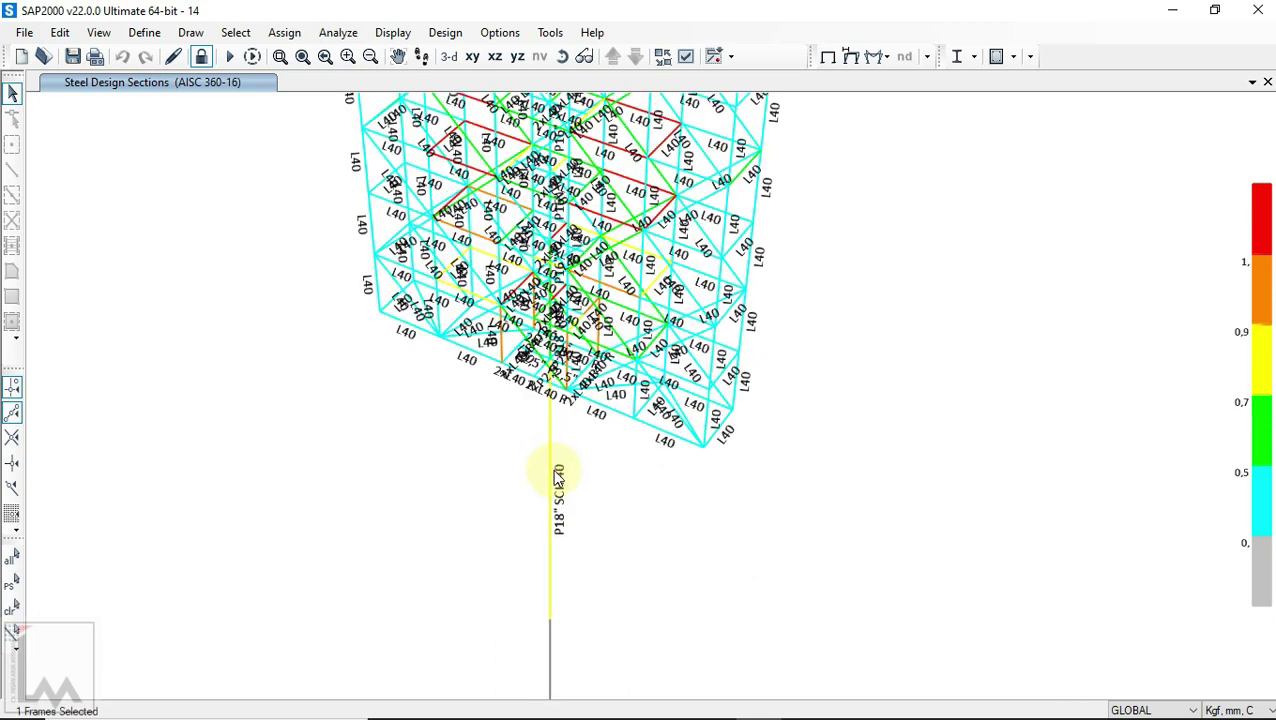
right_click(549, 470)
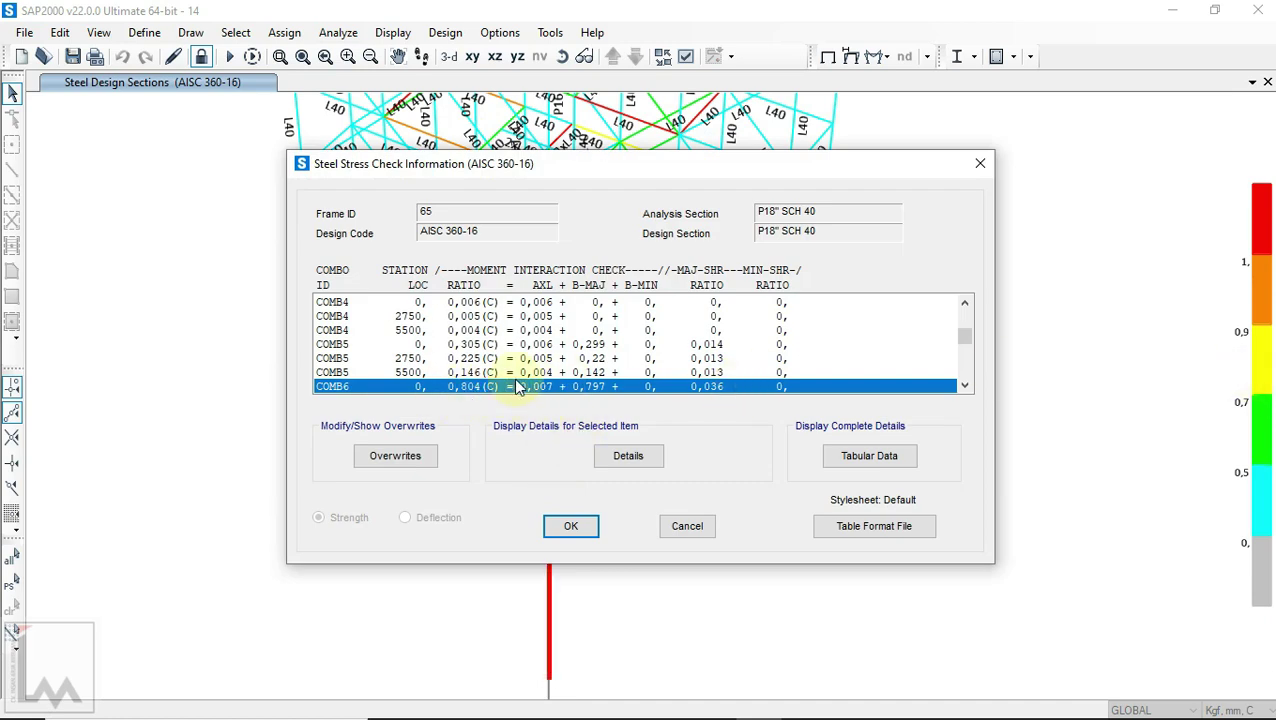
drag(562, 172, 688, 153)
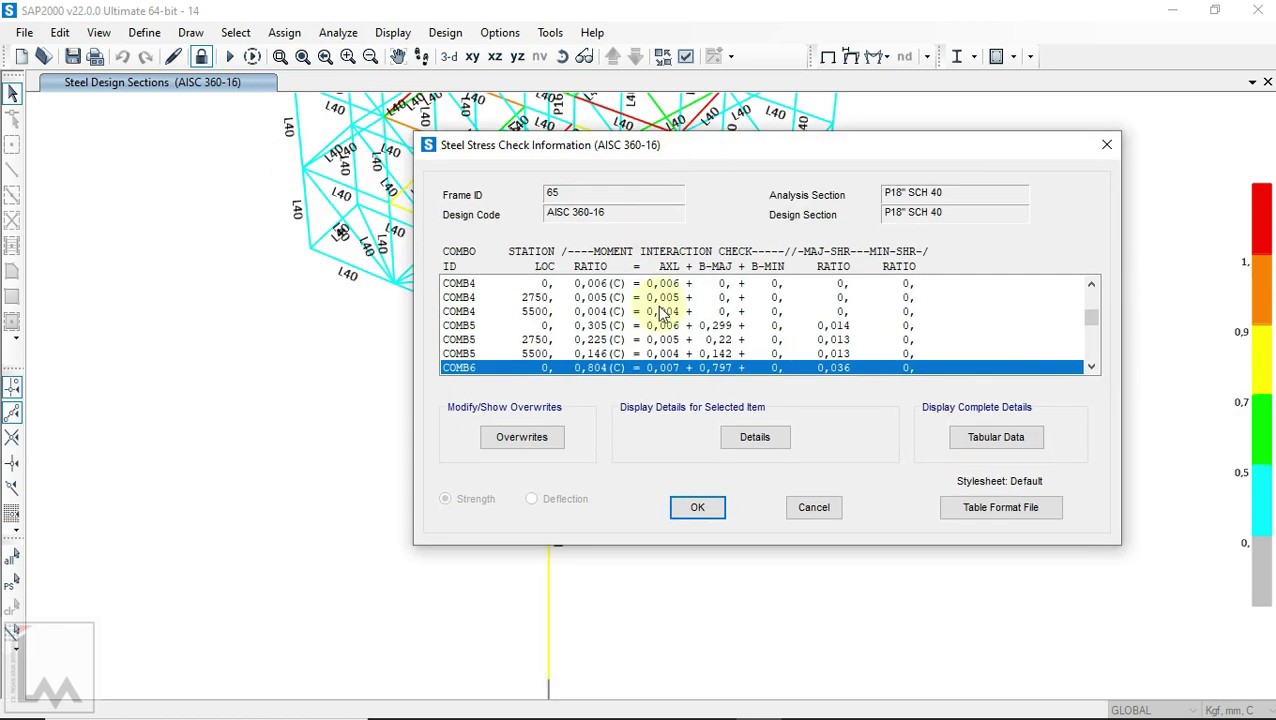
click(700, 510)
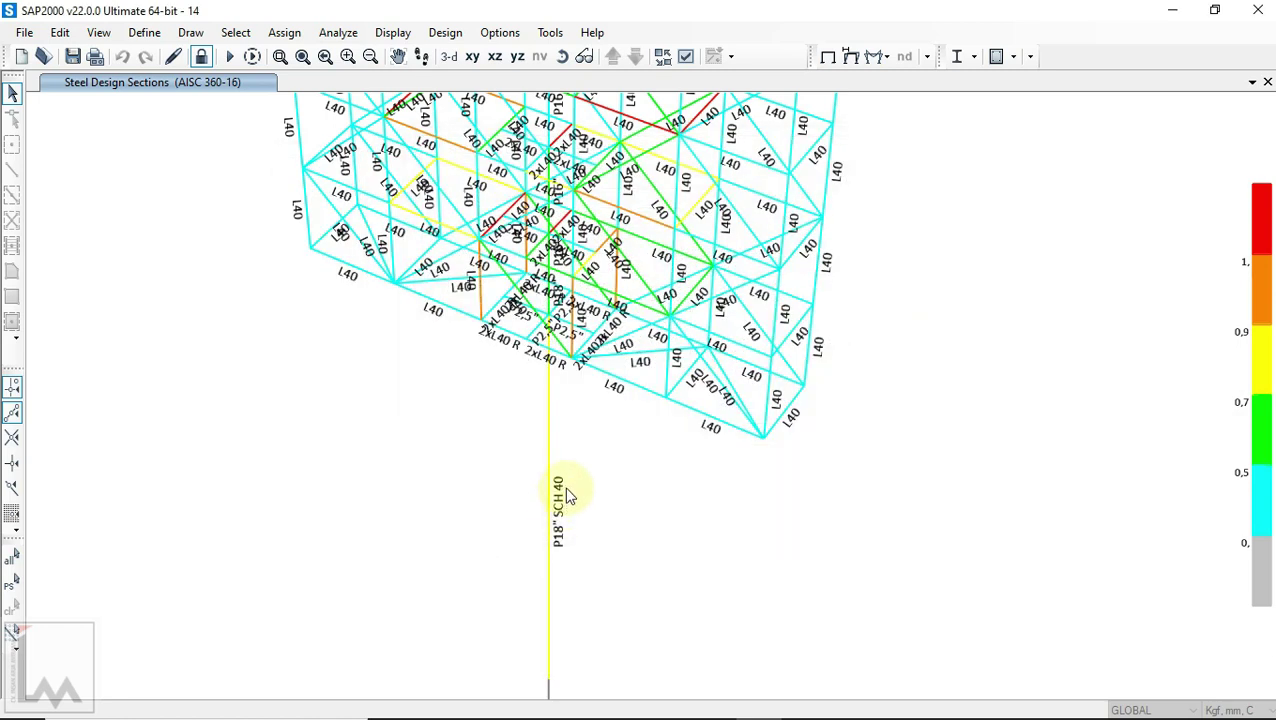
Step: Unlock the model and delete its analysis results so the structure can be edited
scroll(607, 483, down, 3)
middle_drag(616, 434, 596, 570)
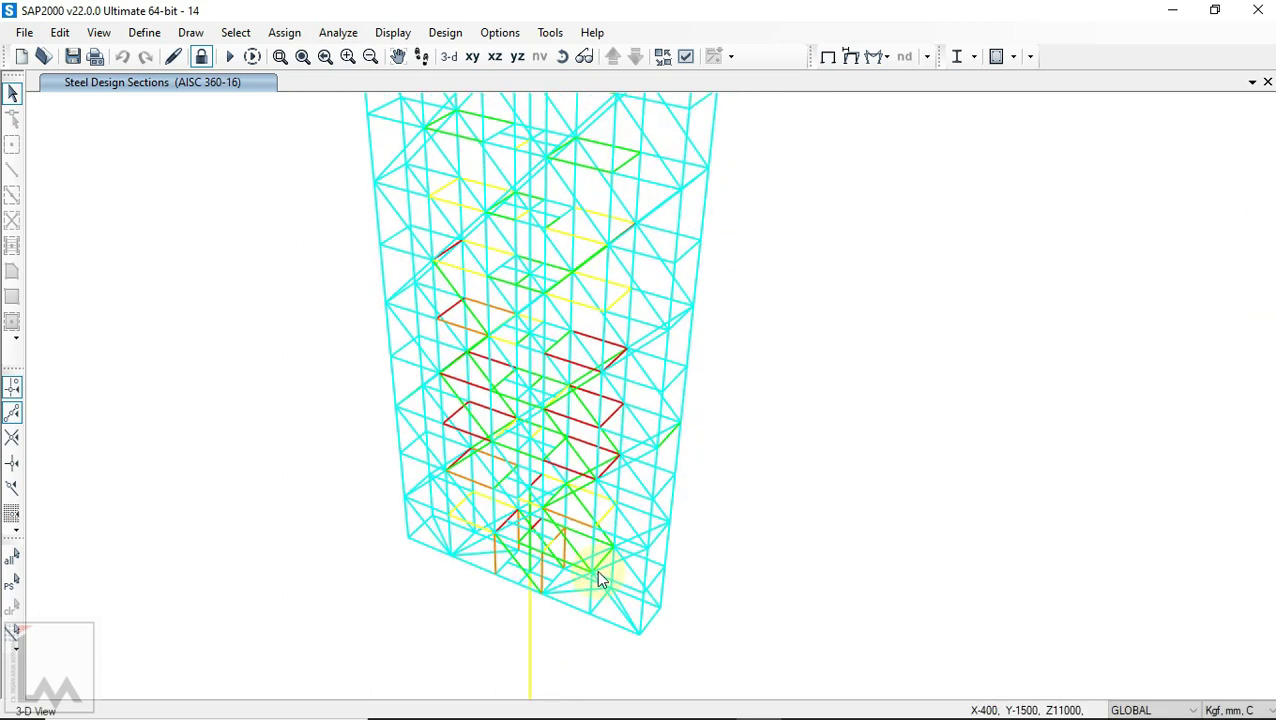
click(200, 58)
click(670, 440)
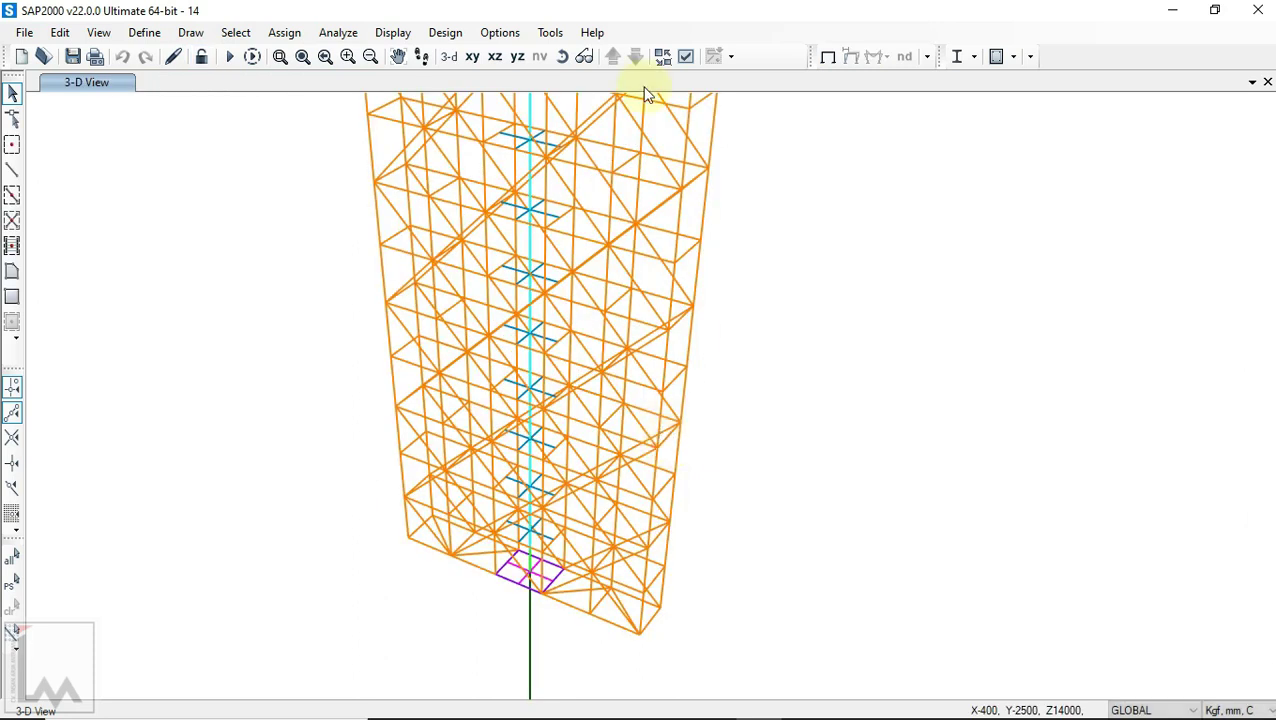
Step: Examine the horizontal levels of the billboard frame around the central column from several 3D angles
click(560, 56)
drag(792, 279, 500, 422)
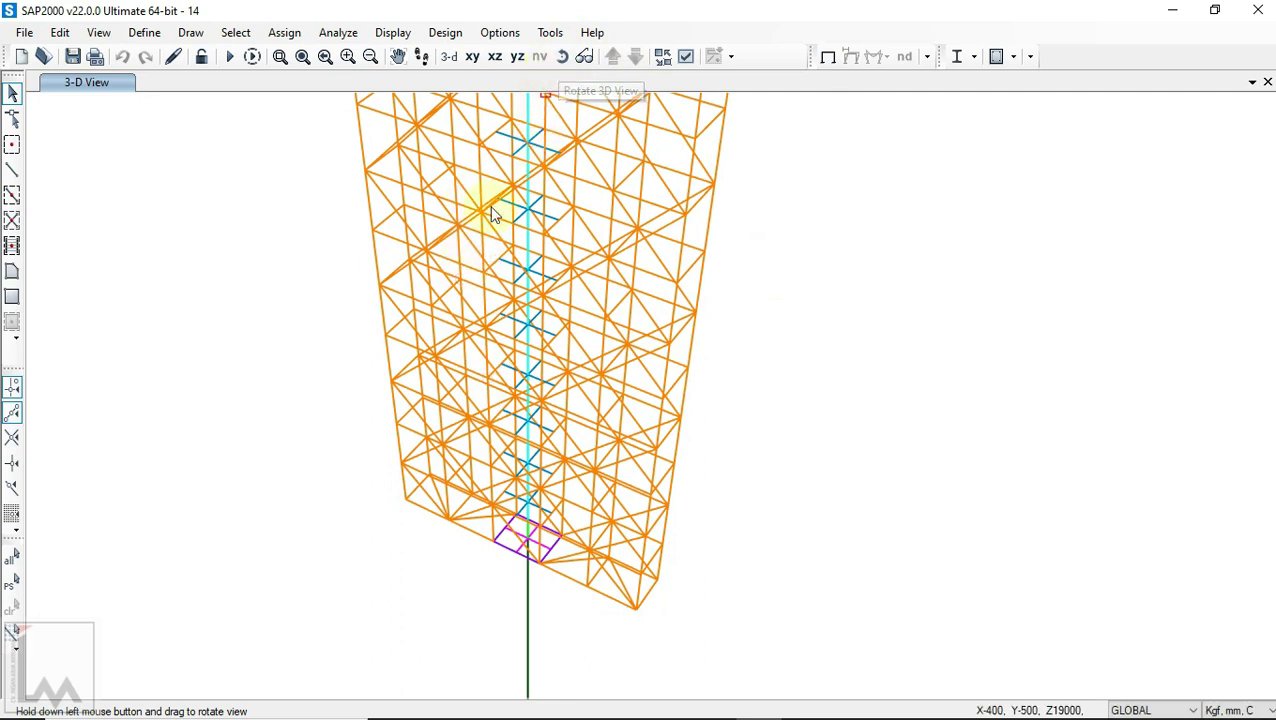
scroll(464, 285, up, 3)
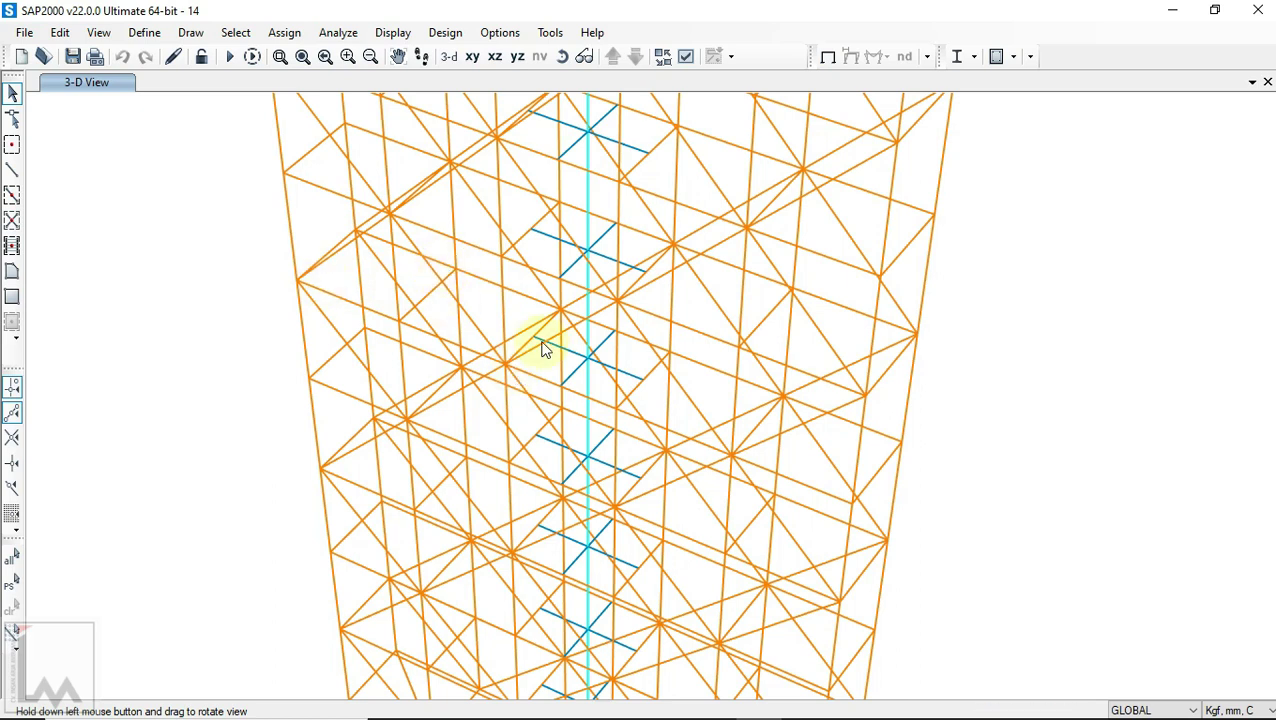
scroll(604, 345, down, 3)
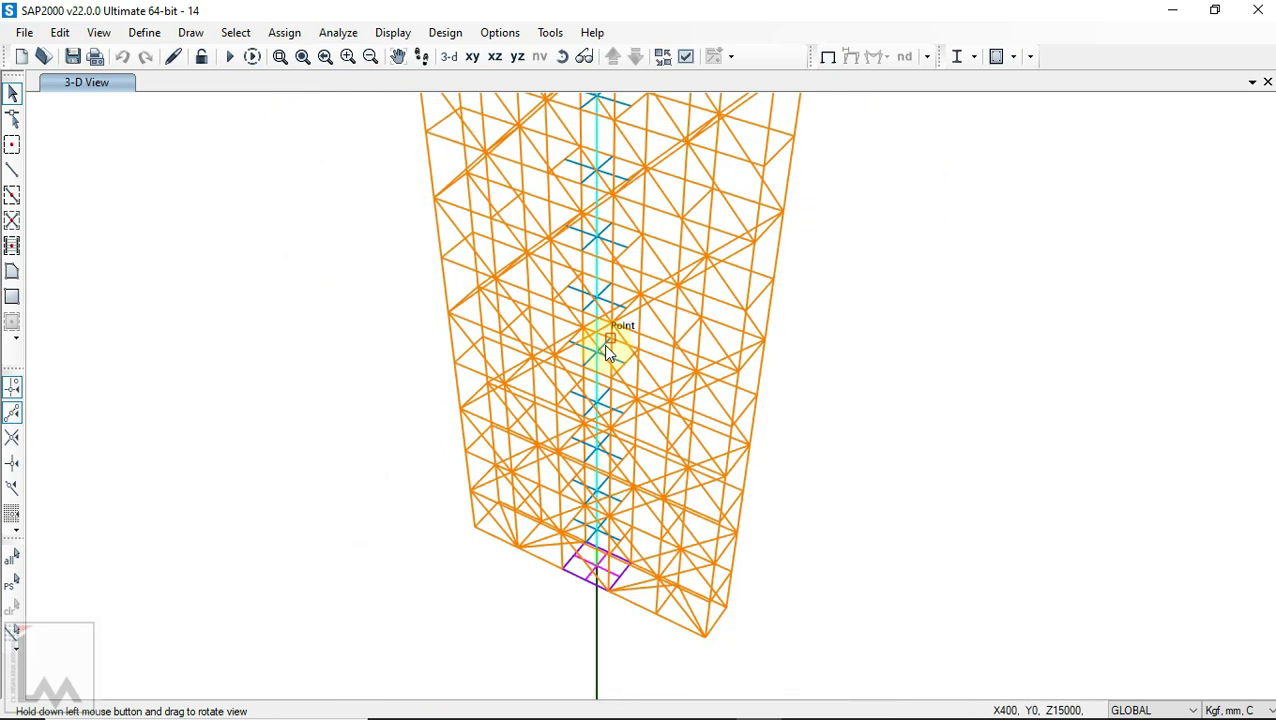
scroll(590, 338, up, 2)
scroll(572, 333, up, 2)
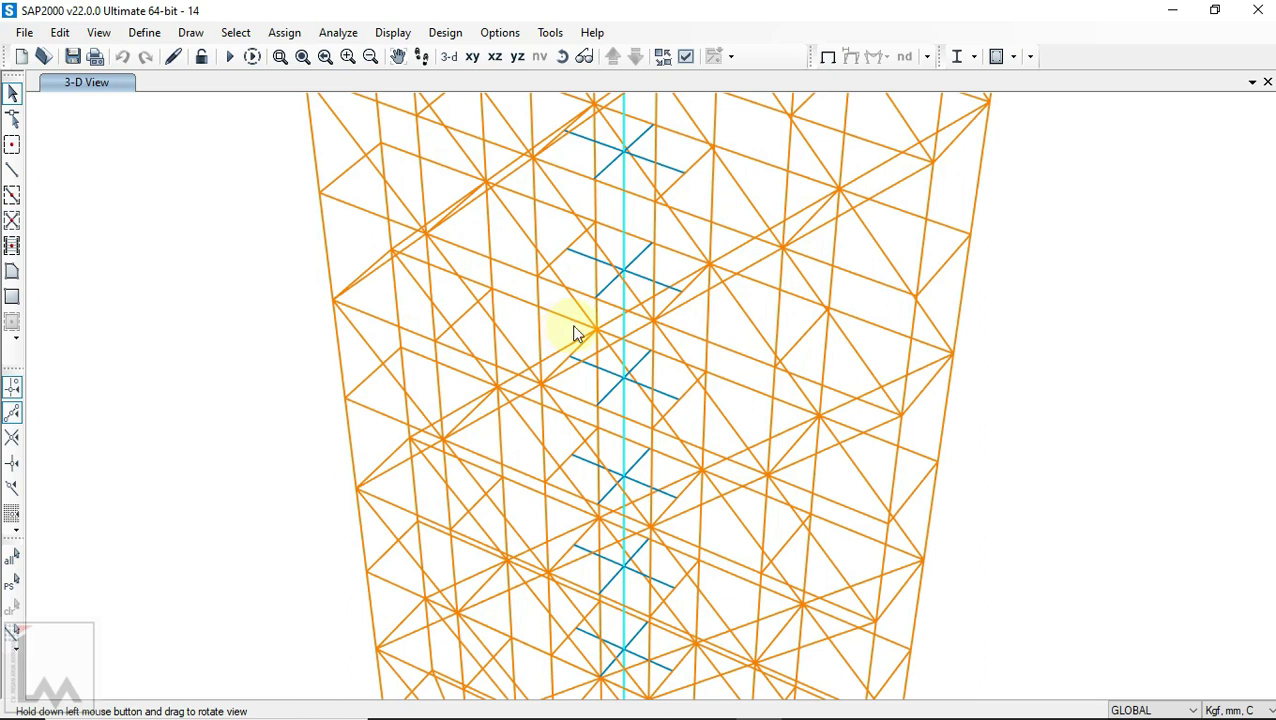
scroll(580, 330, down, 2)
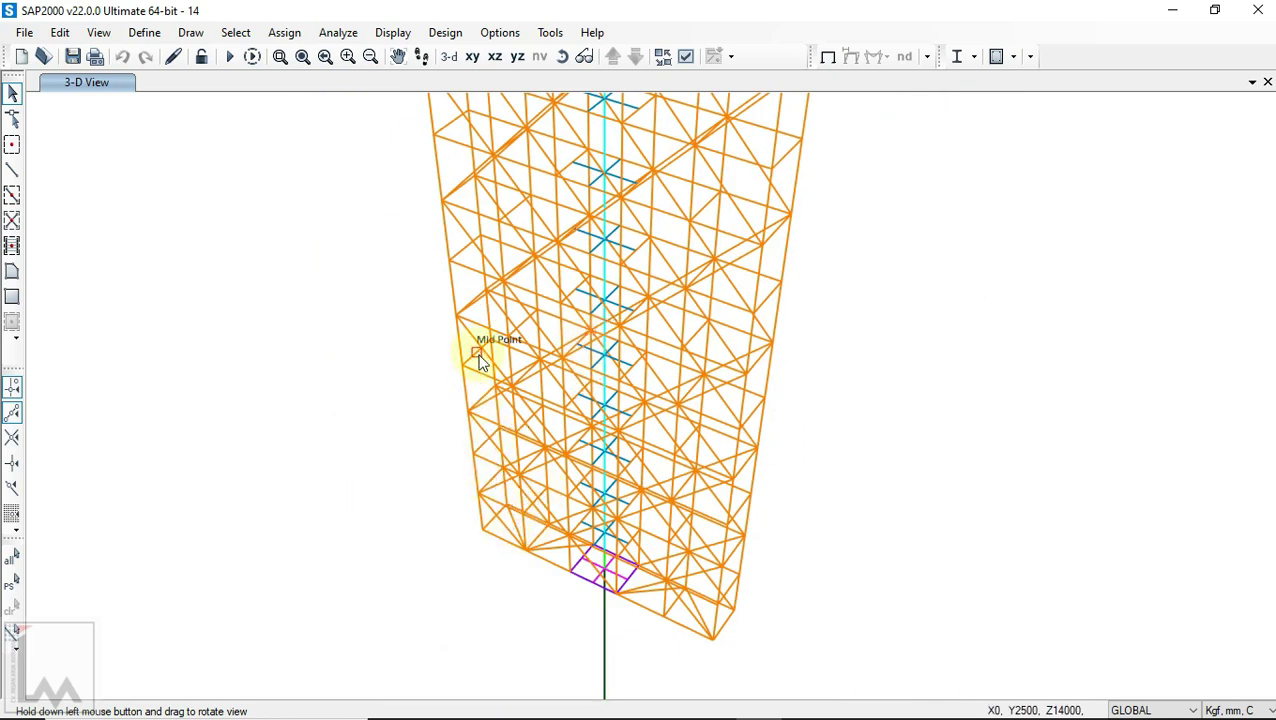
drag(480, 362, 507, 461)
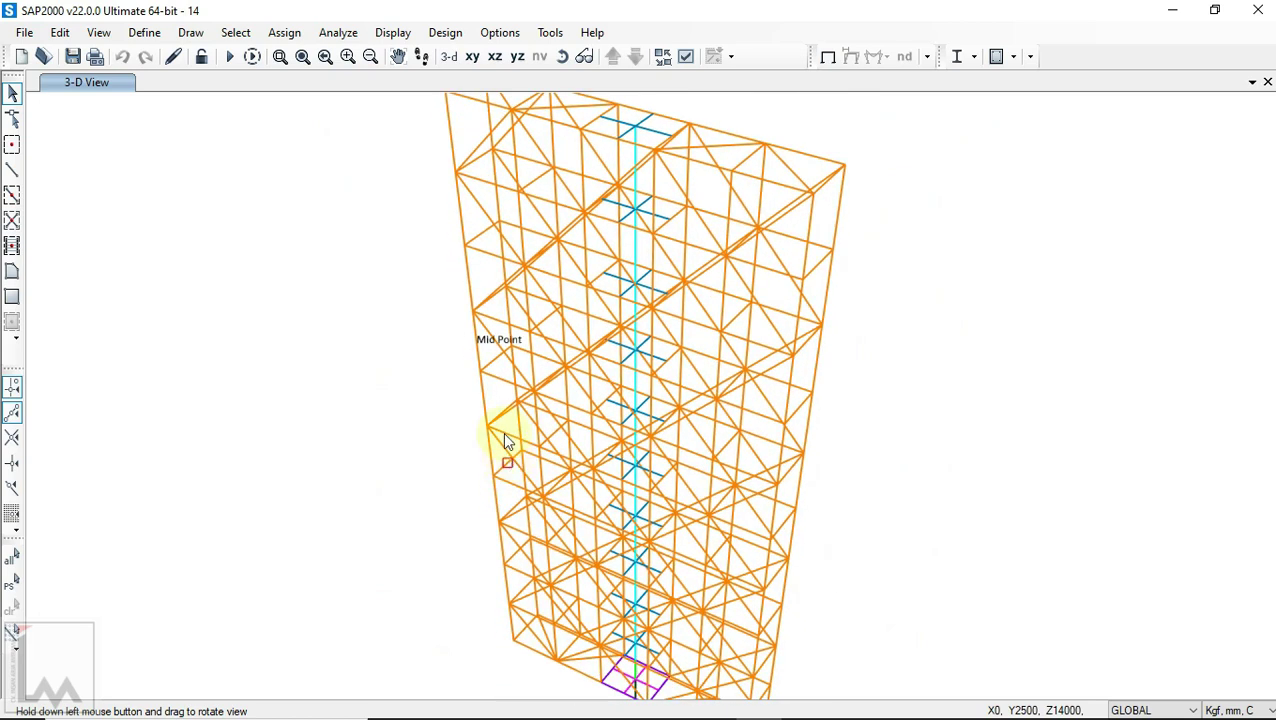
drag(527, 376, 521, 390)
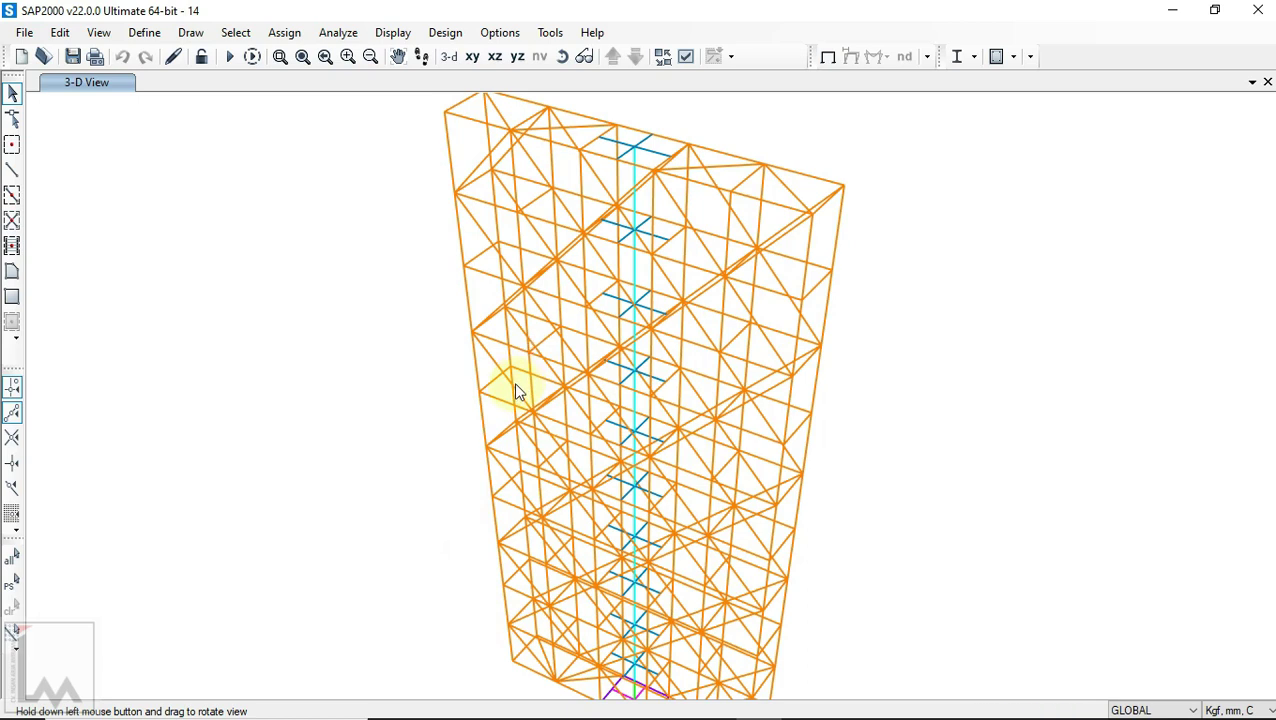
drag(517, 392, 517, 383)
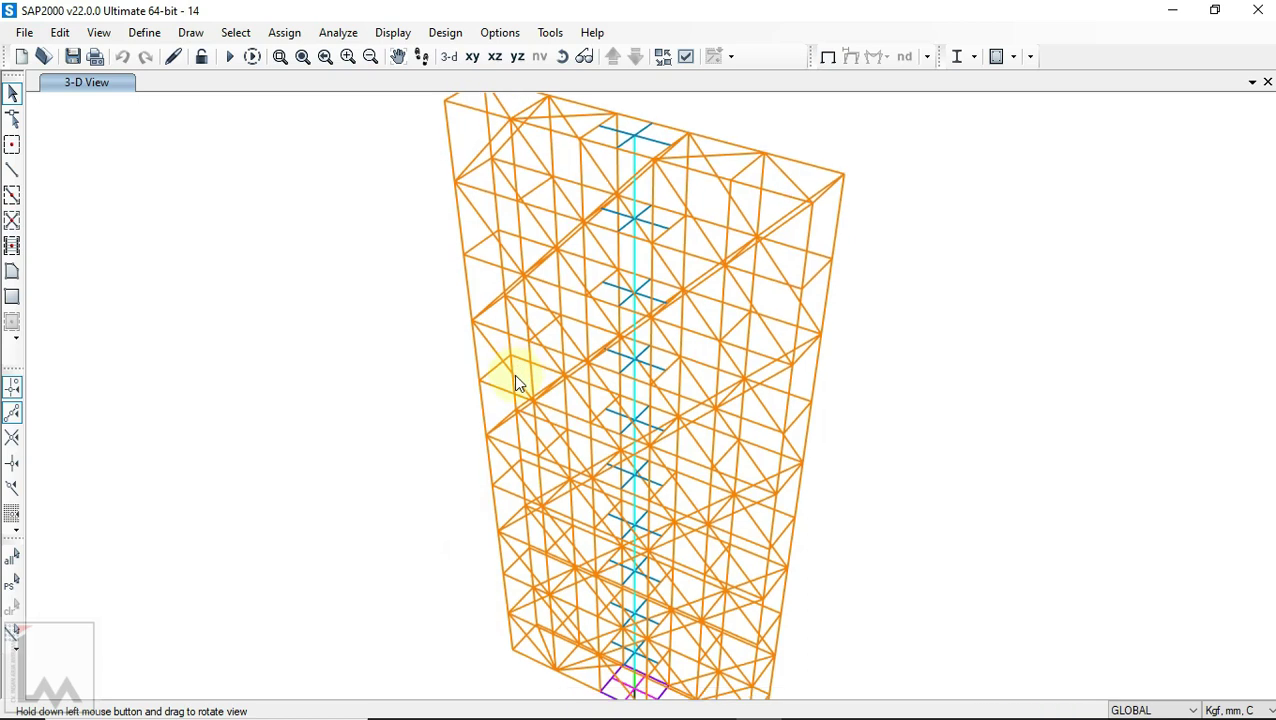
Step: Draw two straight L40 diagonals across the Z 11000 level, from X400, Y-2500 through X-400, Y-1500 towards the column
click(12, 172)
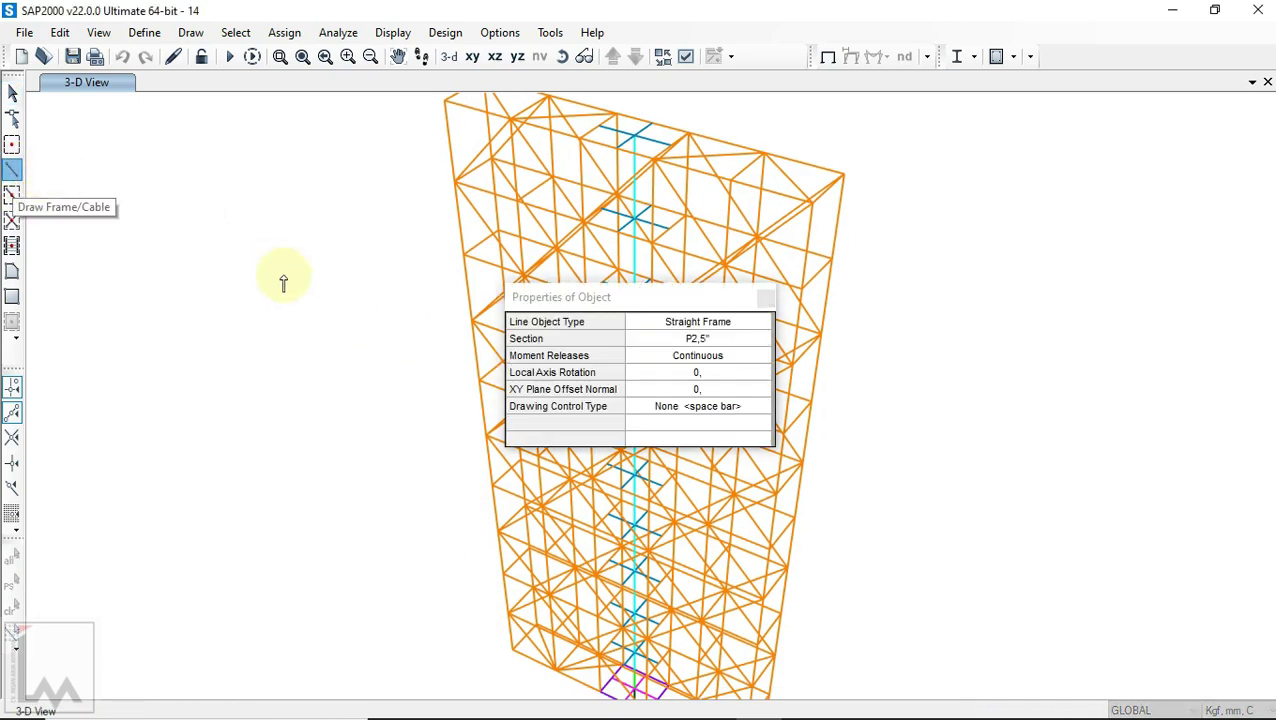
click(705, 340)
click(700, 338)
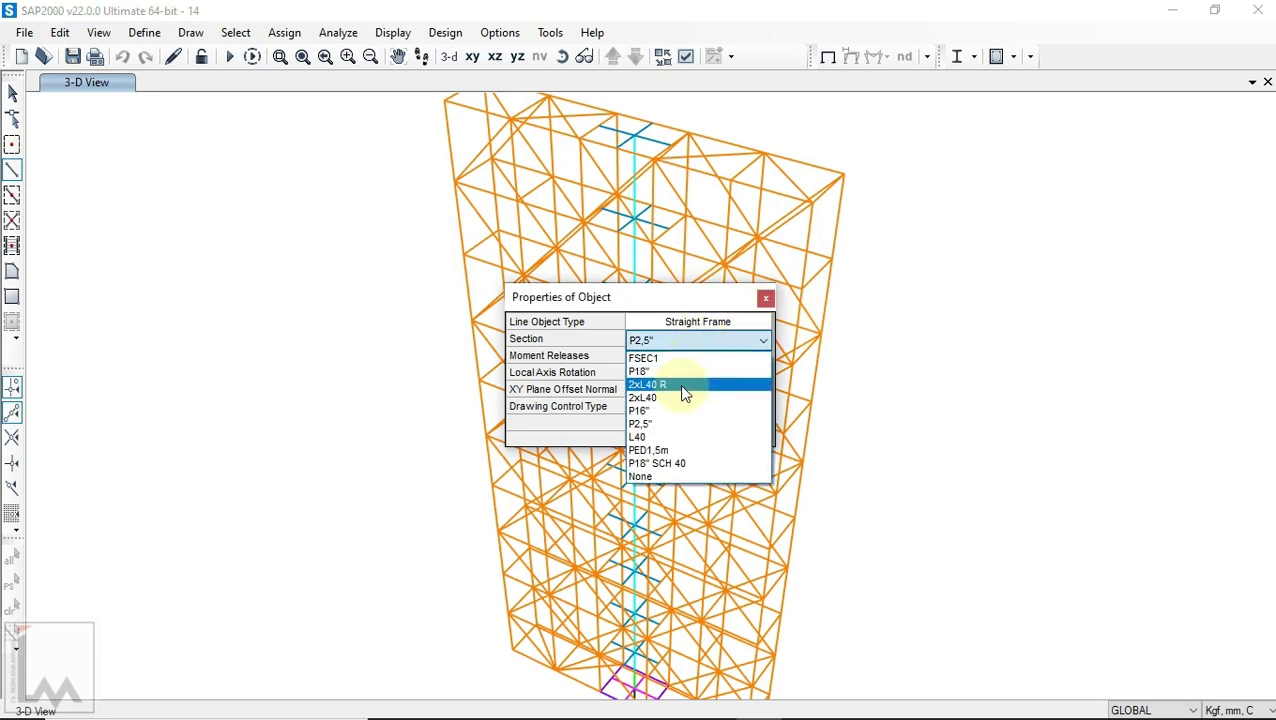
click(668, 437)
drag(682, 298, 1131, 271)
middle_drag(795, 438, 791, 412)
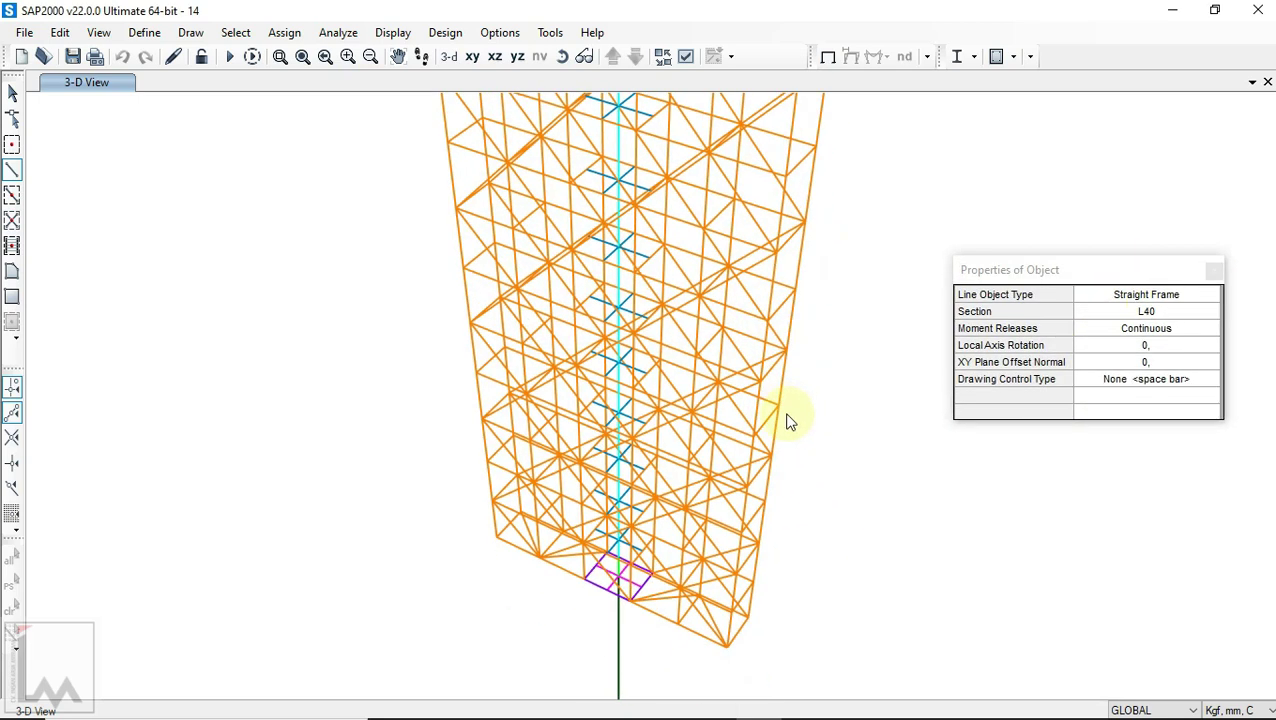
scroll(742, 609, up, 5)
click(562, 56)
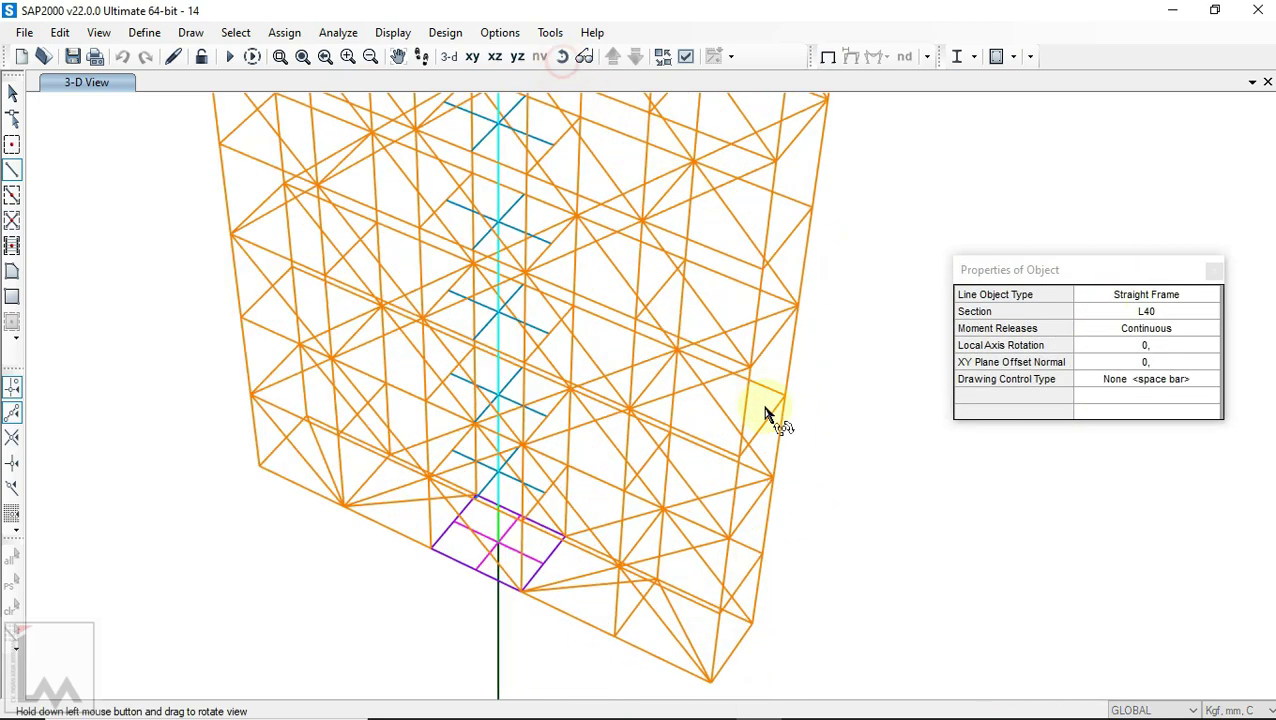
mouse_move(800, 441)
mouse_down()
mouse_move(800, 407)
mouse_move(798, 420)
mouse_up()
drag(700, 584, 681, 478)
scroll(698, 532, up, 5)
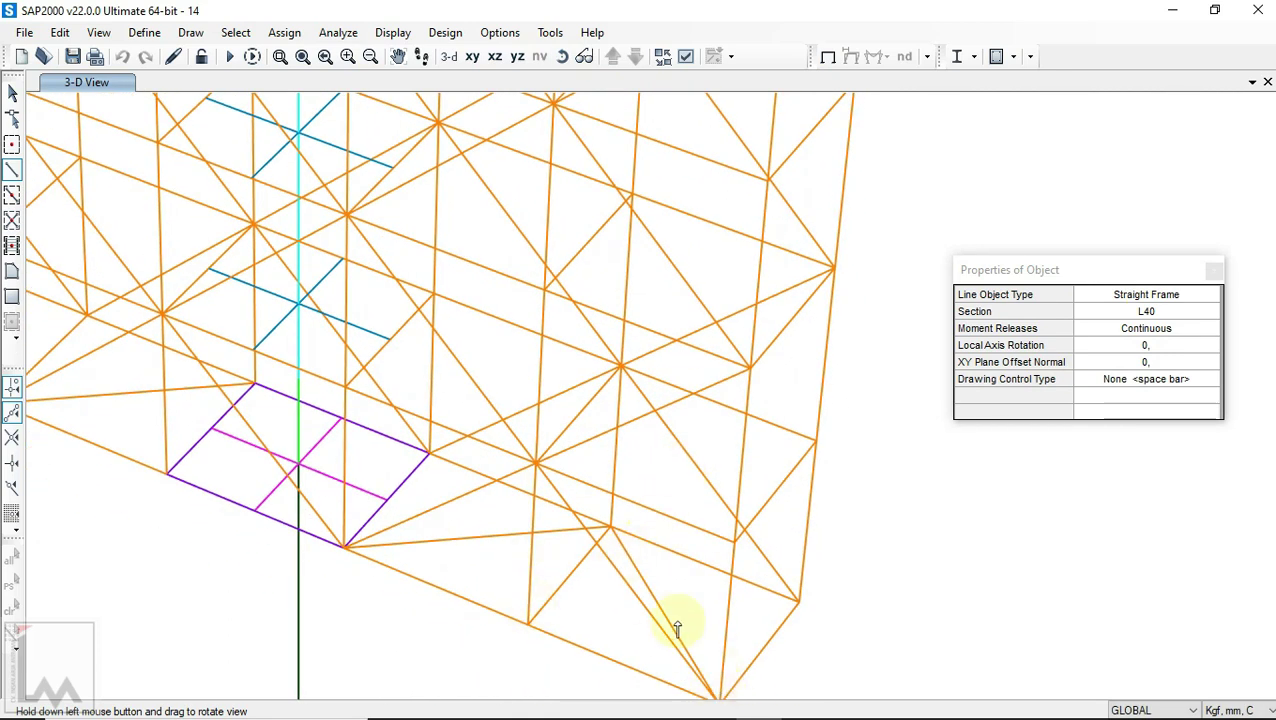
click(816, 441)
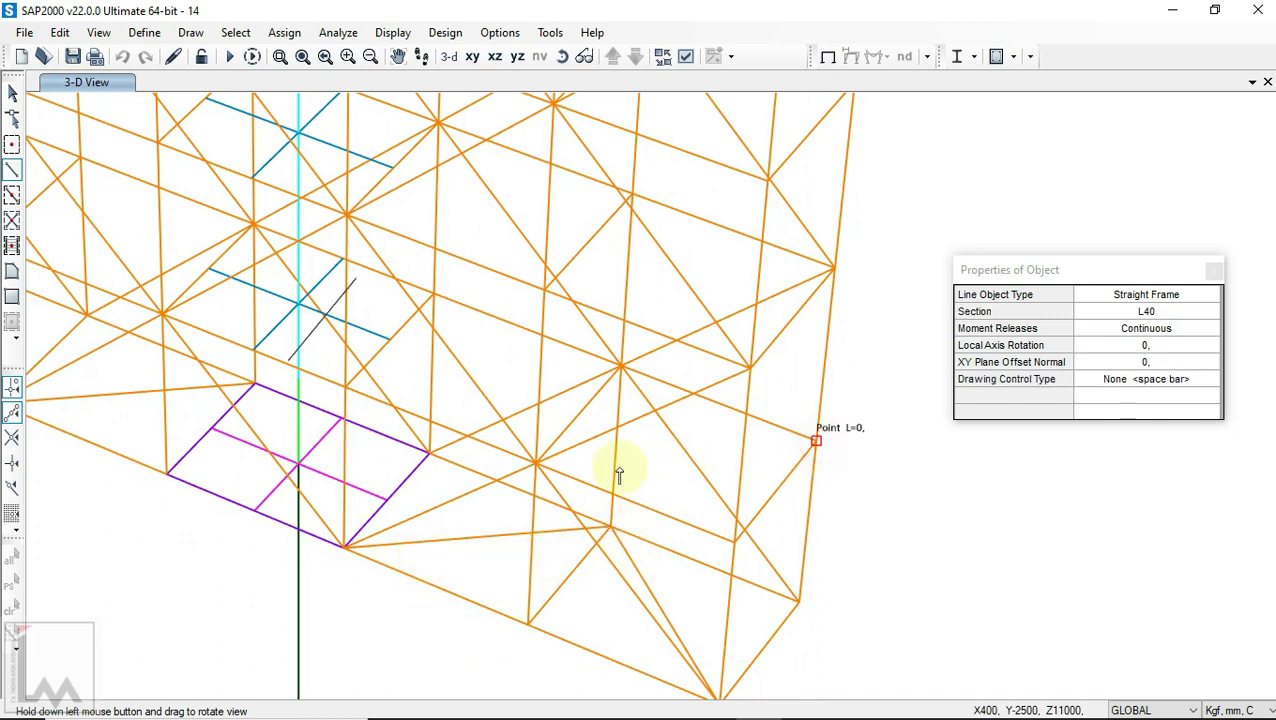
click(536, 463)
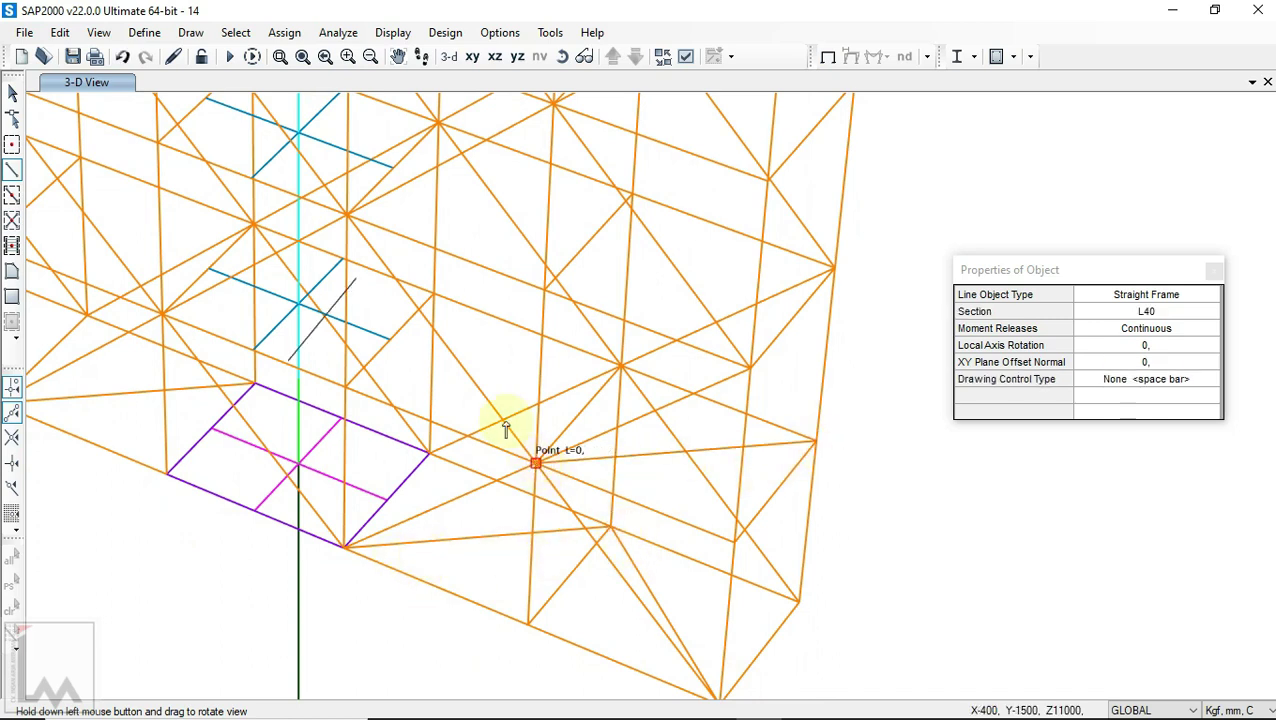
click(434, 296)
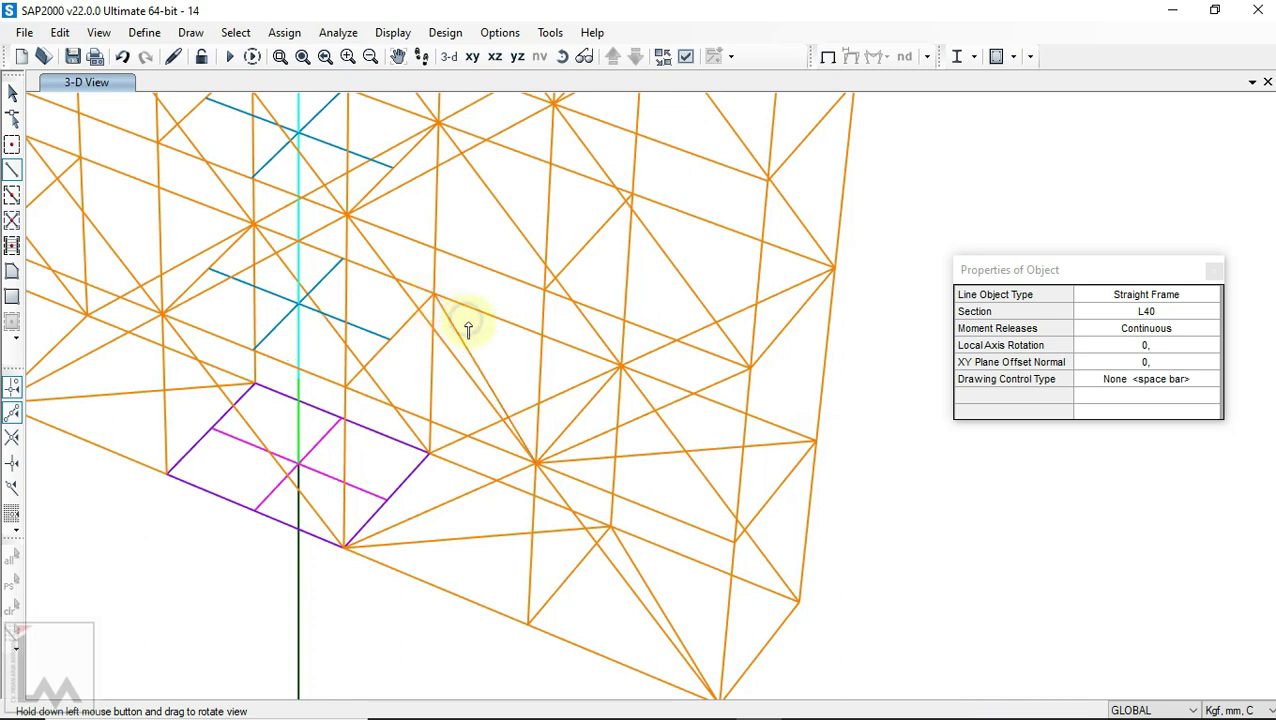
Step: Draw L40 diagonals across the opposite half of the Z 11000 level, through X400, Y1500 to X-400, Y2500
scroll(507, 380, down, 2)
middle_drag(475, 383, 597, 457)
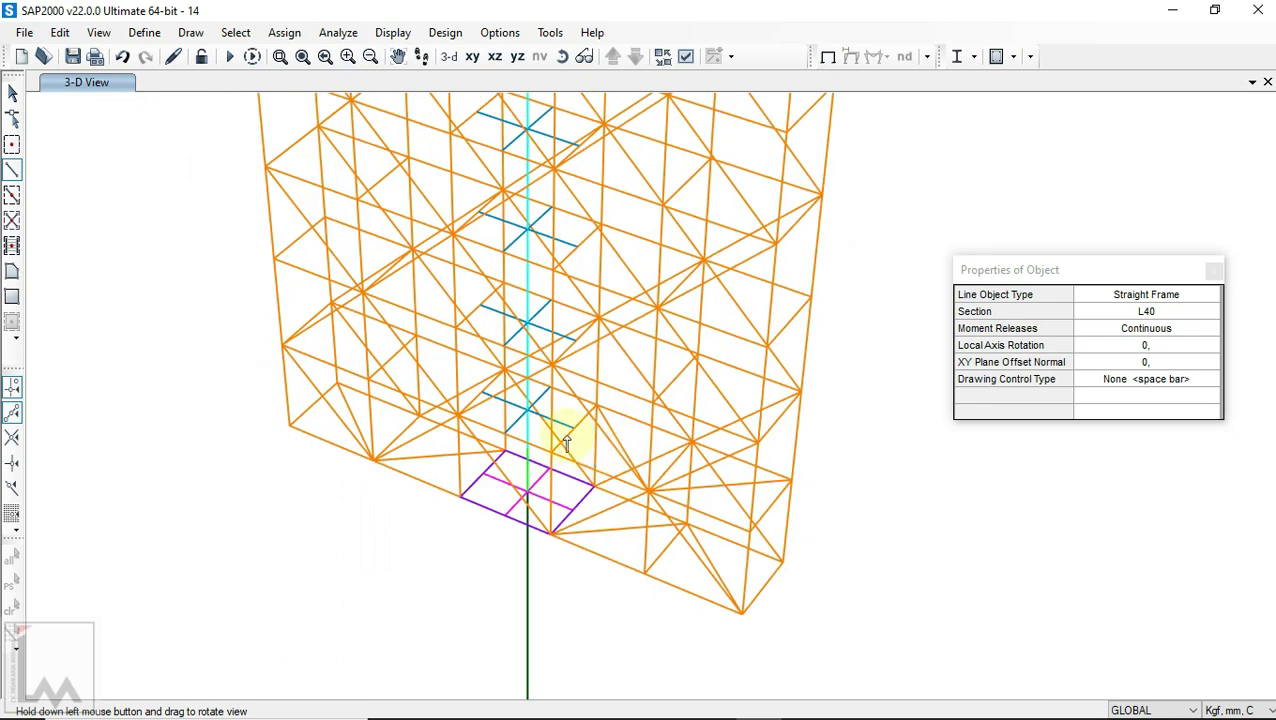
scroll(501, 426, up, 2)
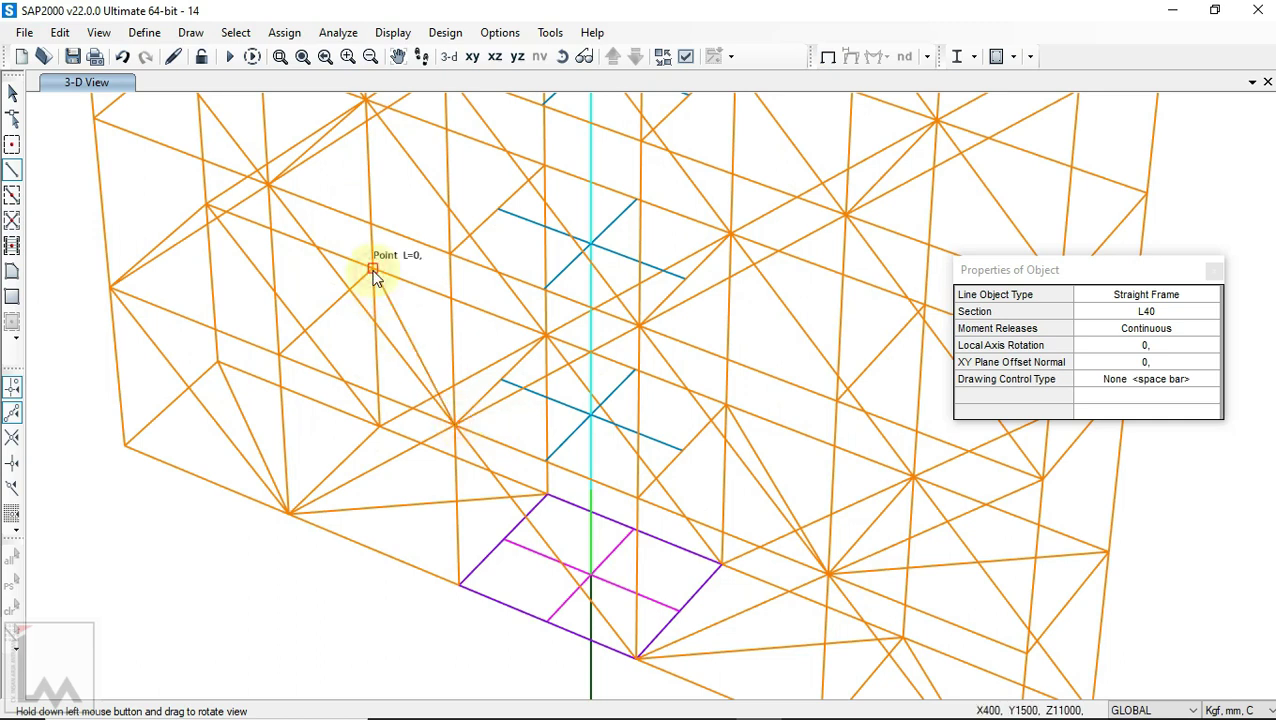
click(112, 287)
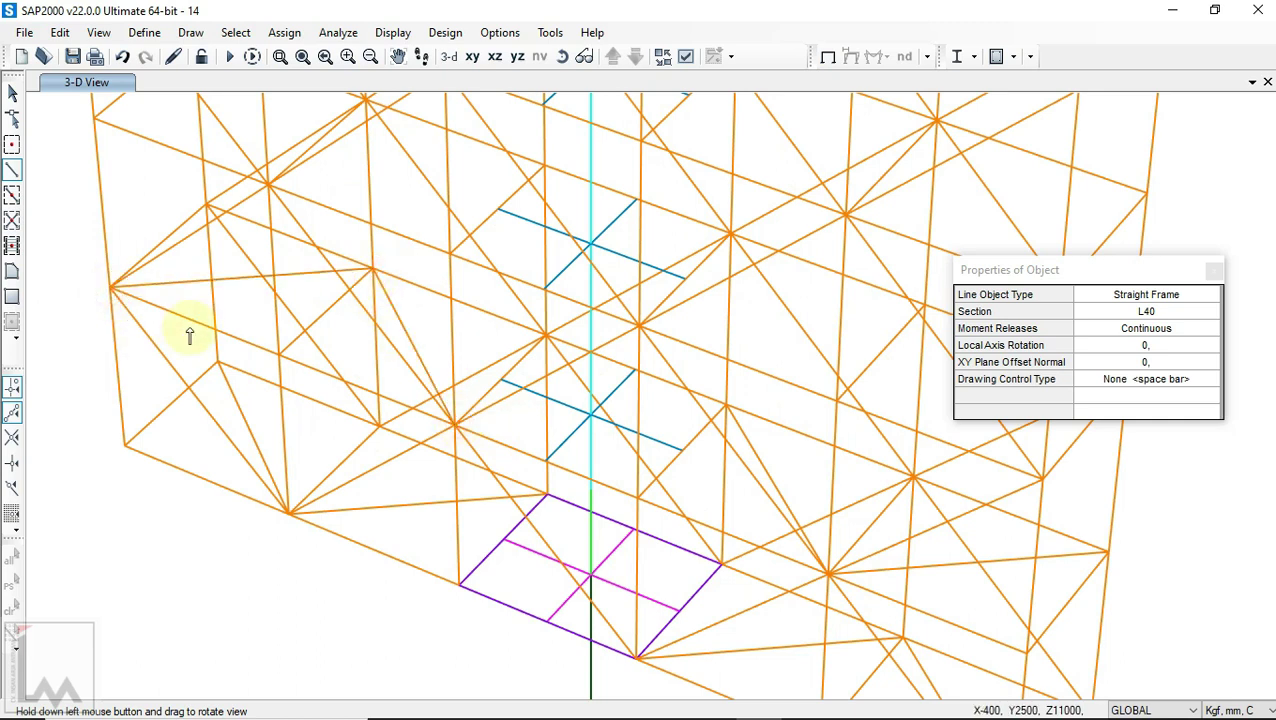
Step: Draw zigzag L40 diagonals across both halves of the next horizontal level above Z 11000
scroll(238, 372, down, 2)
scroll(668, 444, up, 2)
middle_drag(670, 445, 665, 471)
mouse_move(652, 539)
middle_down()
mouse_move(652, 475)
mouse_move(654, 536)
middle_up()
click(619, 420)
click(502, 247)
click(218, 268)
right_click(218, 268)
middle_drag(218, 268, 544, 451)
click(172, 308)
click(96, 162)
right_click(96, 162)
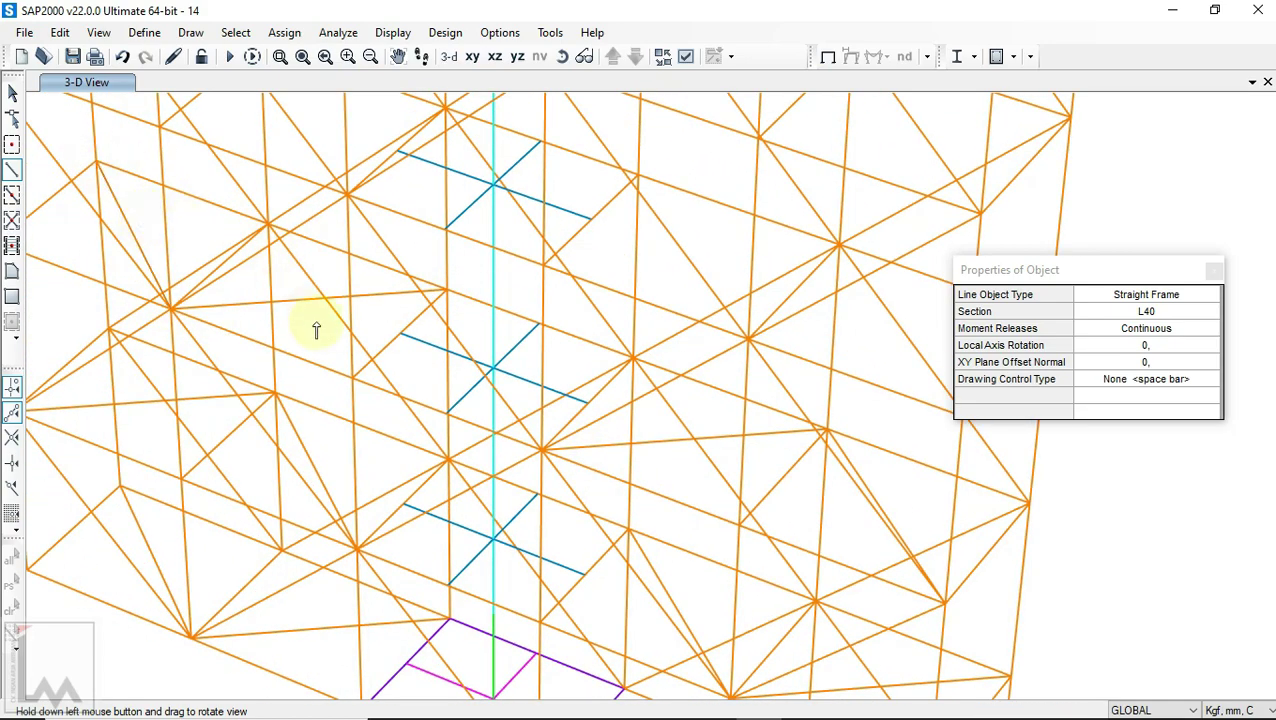
Step: Draw zigzag L40 diagonals across both halves of the Z 13000 level, starting from X400, Y-2500 and from X-400, Y500
scroll(315, 318, down, 3)
click(562, 56)
mouse_move(460, 115)
mouse_down()
mouse_move(395, 116)
mouse_move(685, 180)
mouse_move(596, 212)
mouse_up()
scroll(677, 328, up, 5)
click(700, 298)
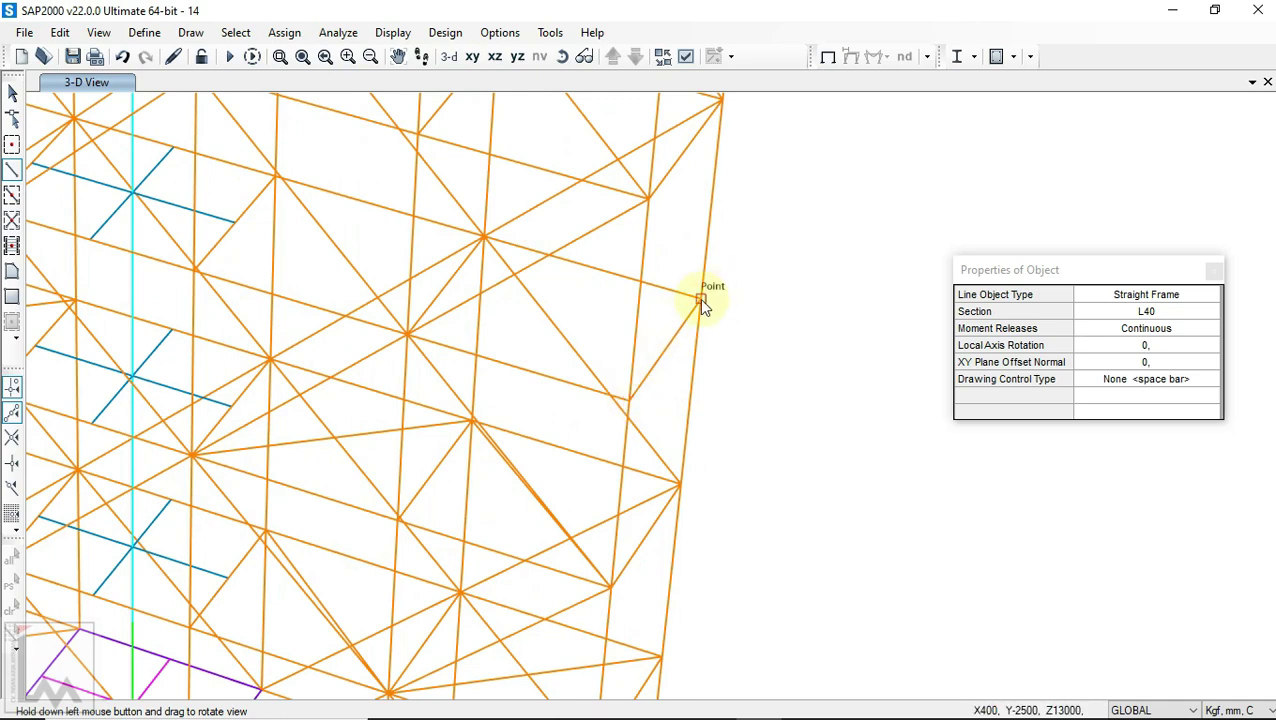
click(409, 335)
click(277, 180)
right_click(304, 258)
middle_drag(254, 262, 658, 453)
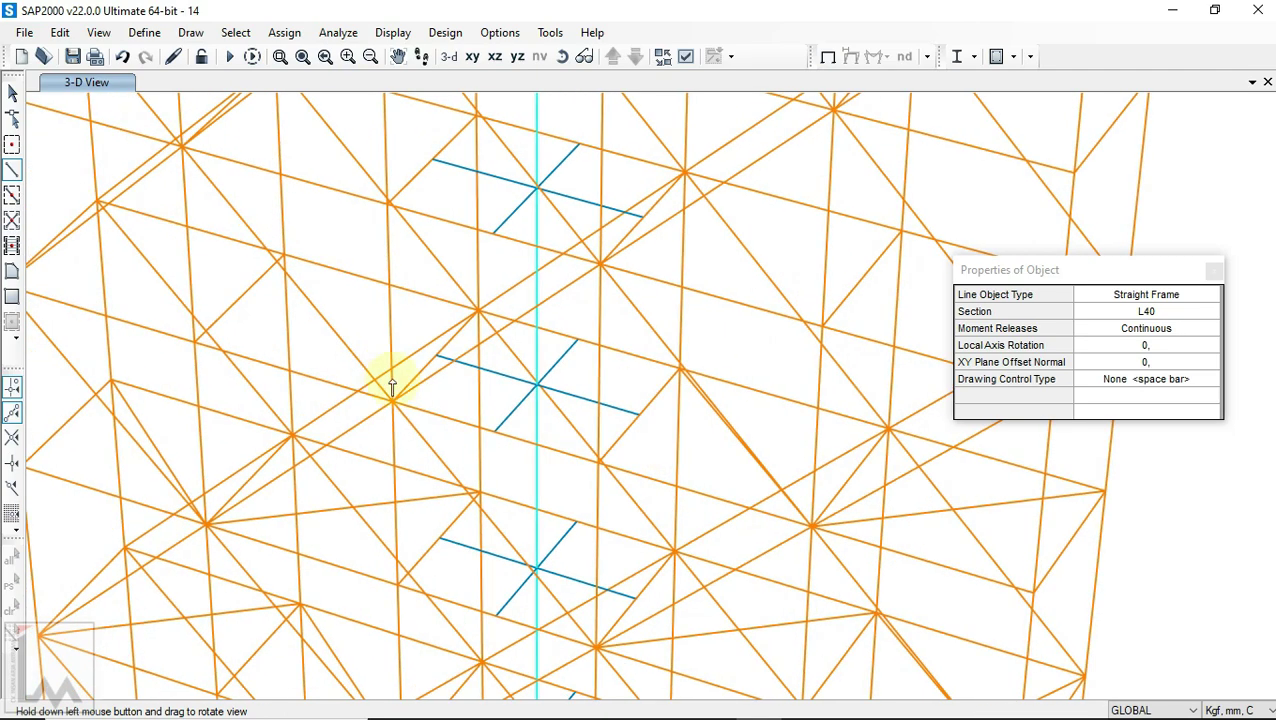
click(392, 401)
scroll(304, 258, down, 6)
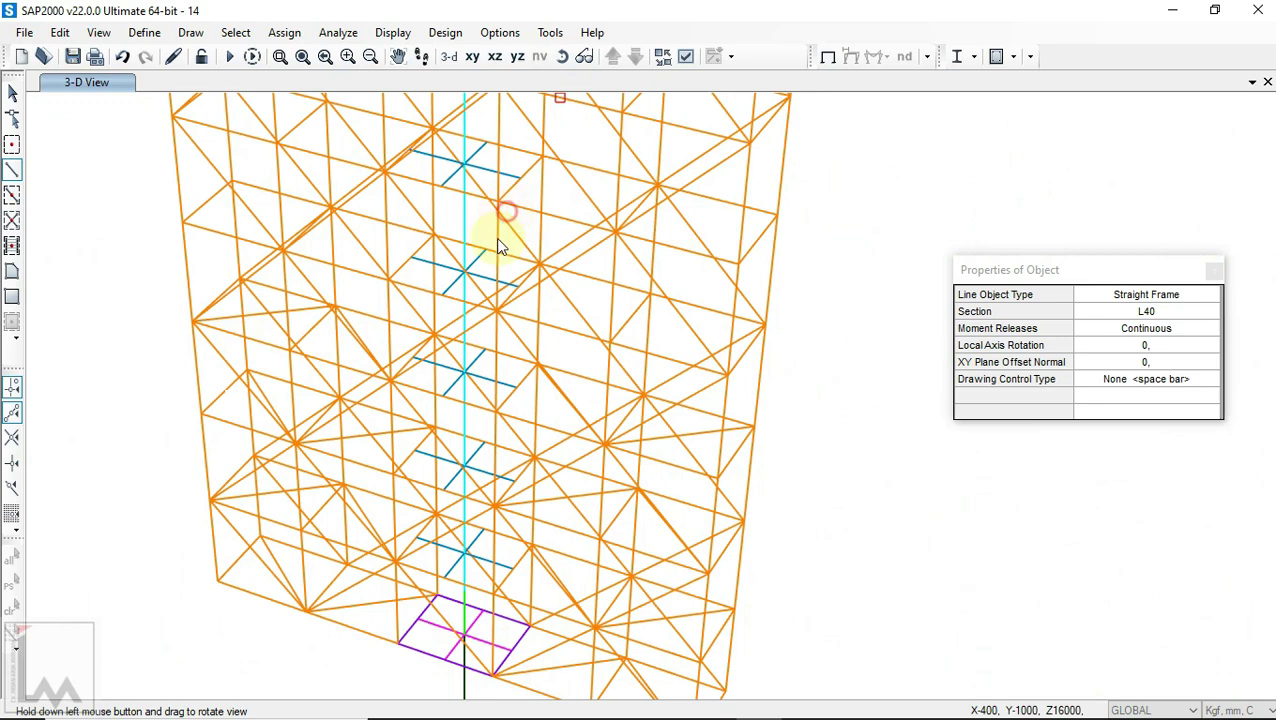
Step: Draw zigzag L40 diagonals across both halves of the Z 14000 level, with one half passing through X400, Y-1500
scroll(600, 320, up, 3)
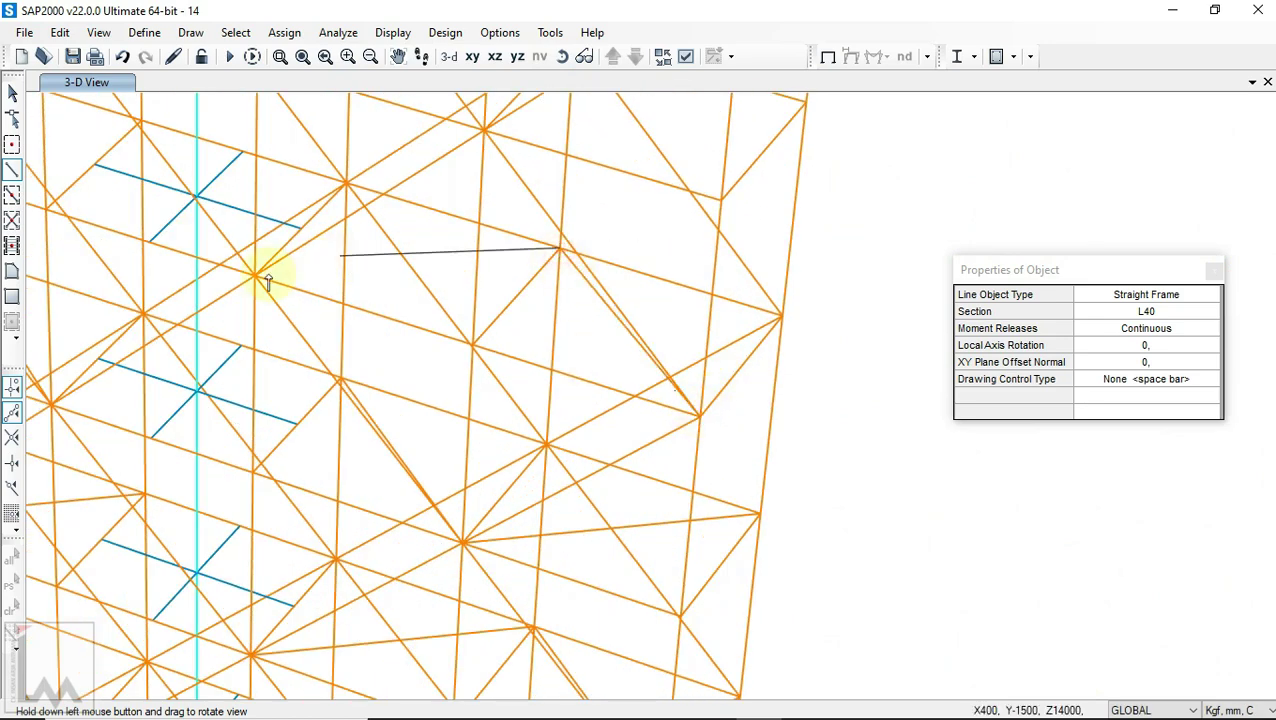
middle_drag(302, 325, 660, 490)
scroll(171, 330, up, 6)
middle_drag(171, 330, 505, 457)
scroll(385, 313, down, 4)
scroll(402, 407, down, 3)
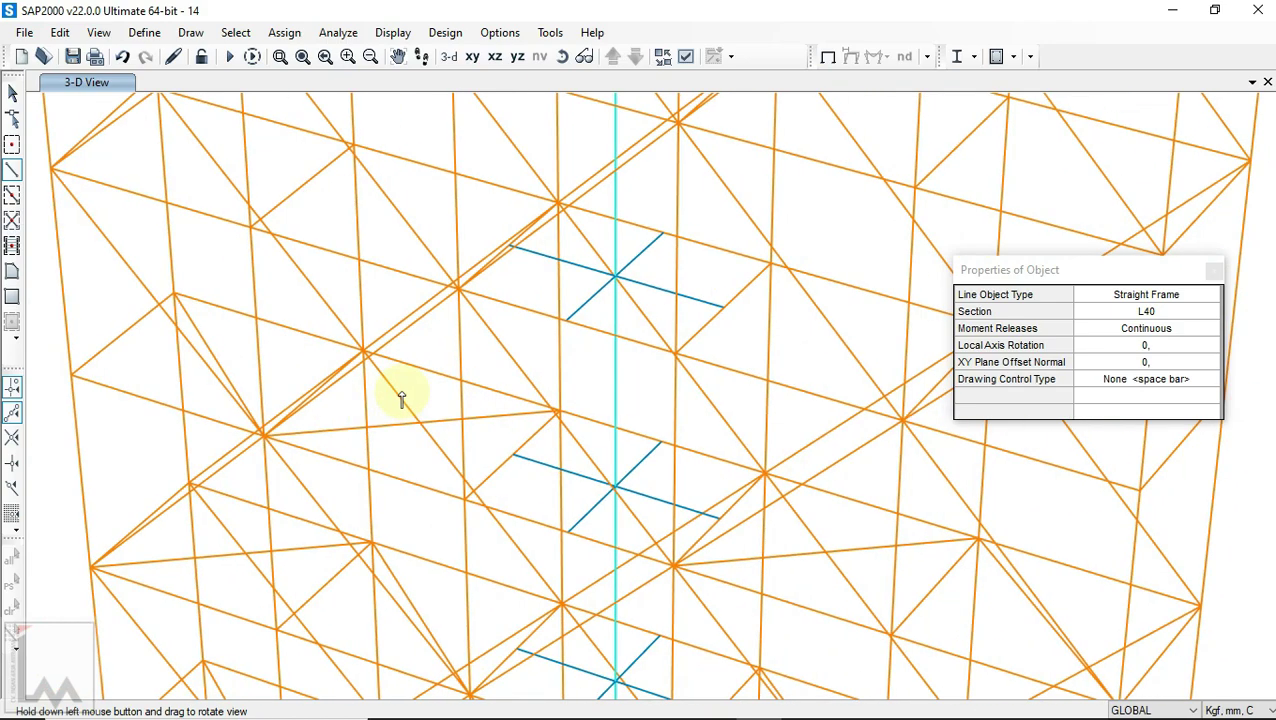
Step: Draw L40 diagonals across the first half of the Z 15000 level, from X400, Y-2500 through X-400, Y-1500 to X400, Y-500
scroll(610, 427, up, 3)
click(562, 58)
drag(598, 165, 800, 266)
scroll(470, 462, up, 5)
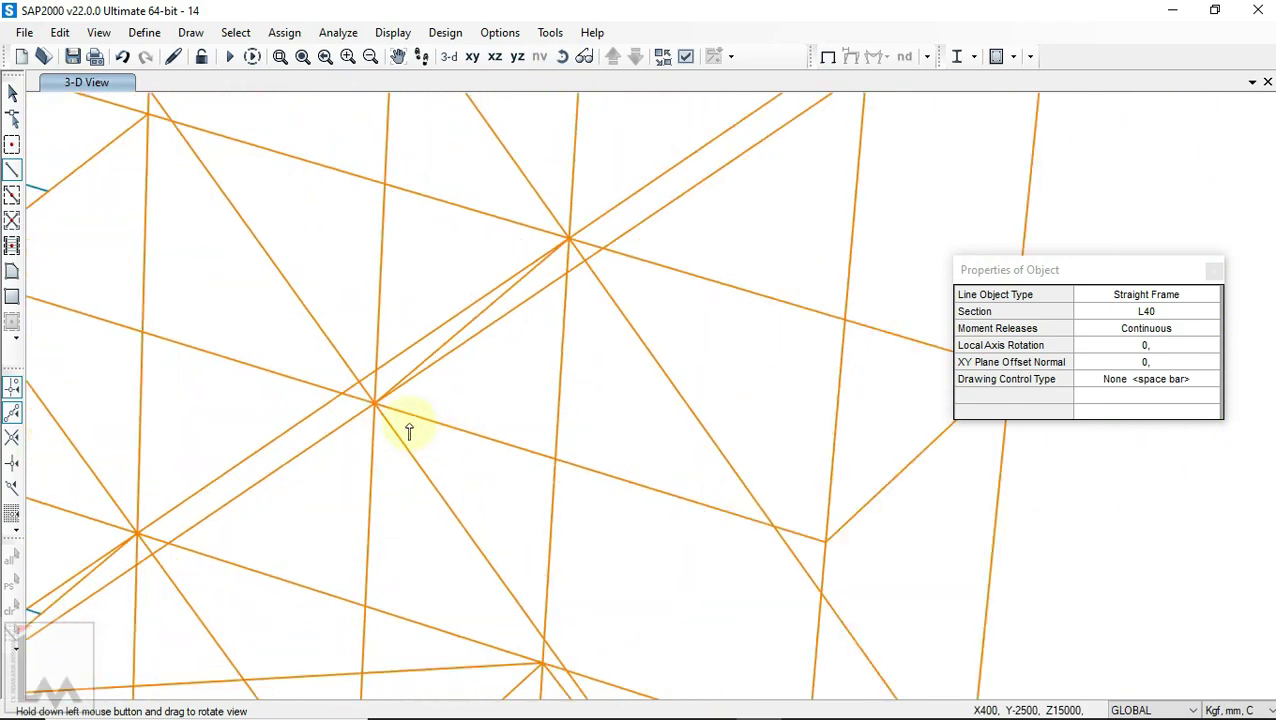
click(377, 407)
scroll(279, 364, down, 3)
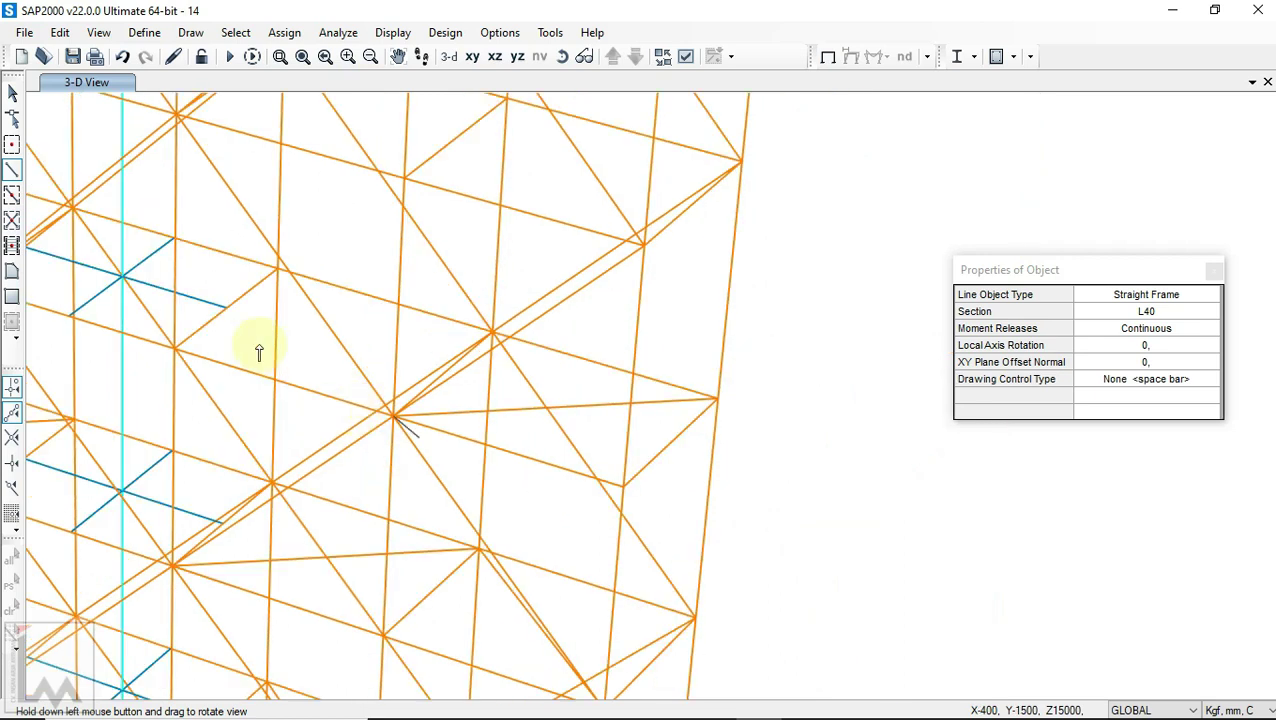
click(279, 271)
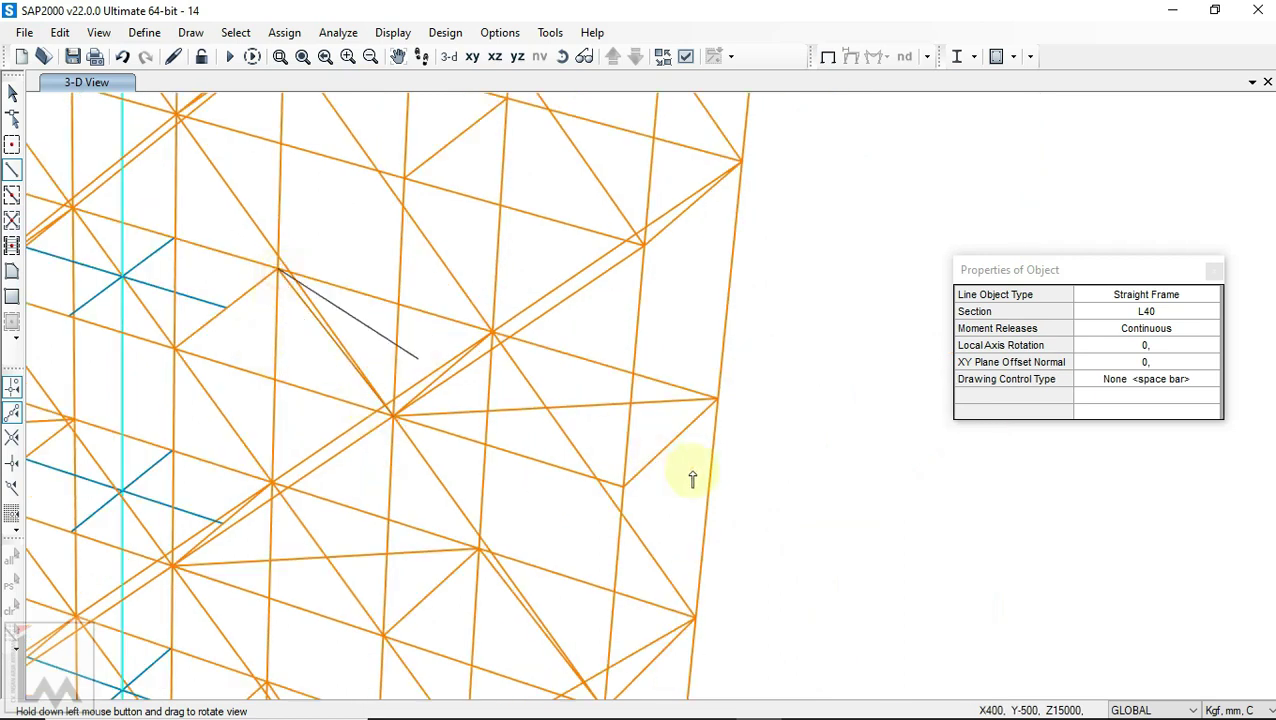
scroll(690, 472, down, 3)
right_click(491, 424)
scroll(333, 380, up, 3)
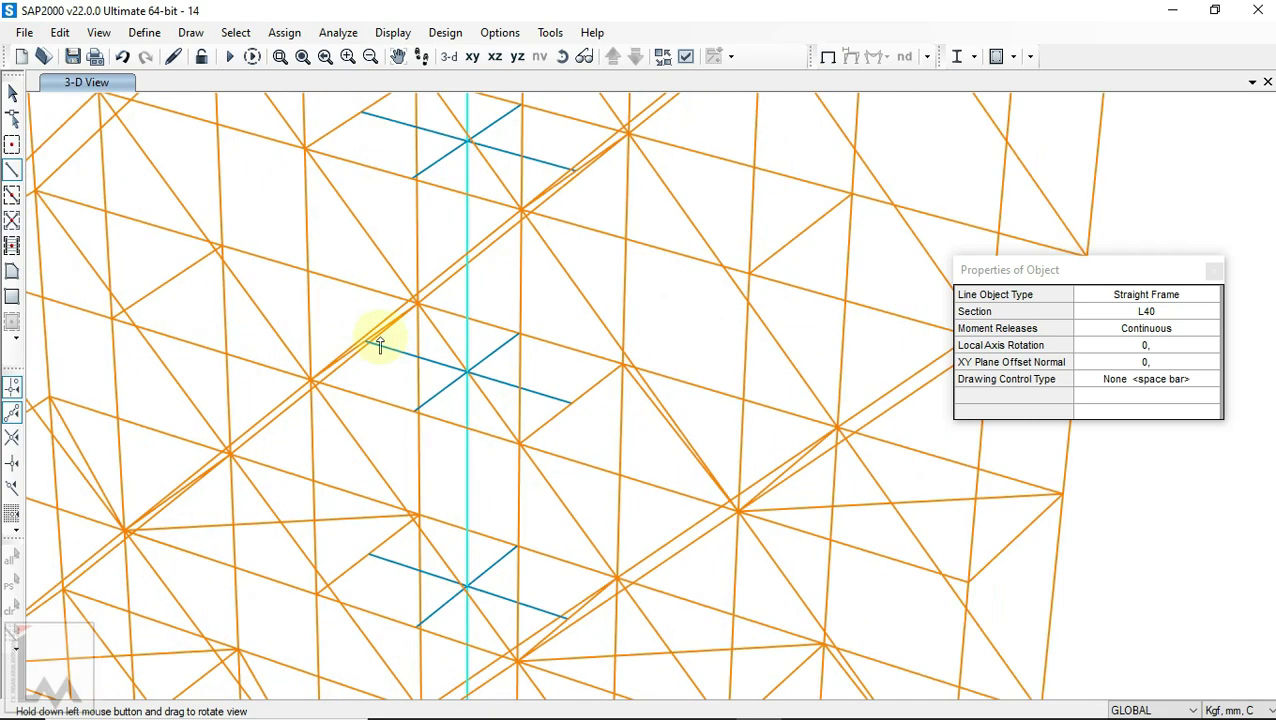
Step: Draw L40 diagonals across the opposite half of the Z 15000 level, from X-400, Y500 through X400, Y1500 to X-400, Y2500
scroll(393, 333, up, 3)
click(440, 280)
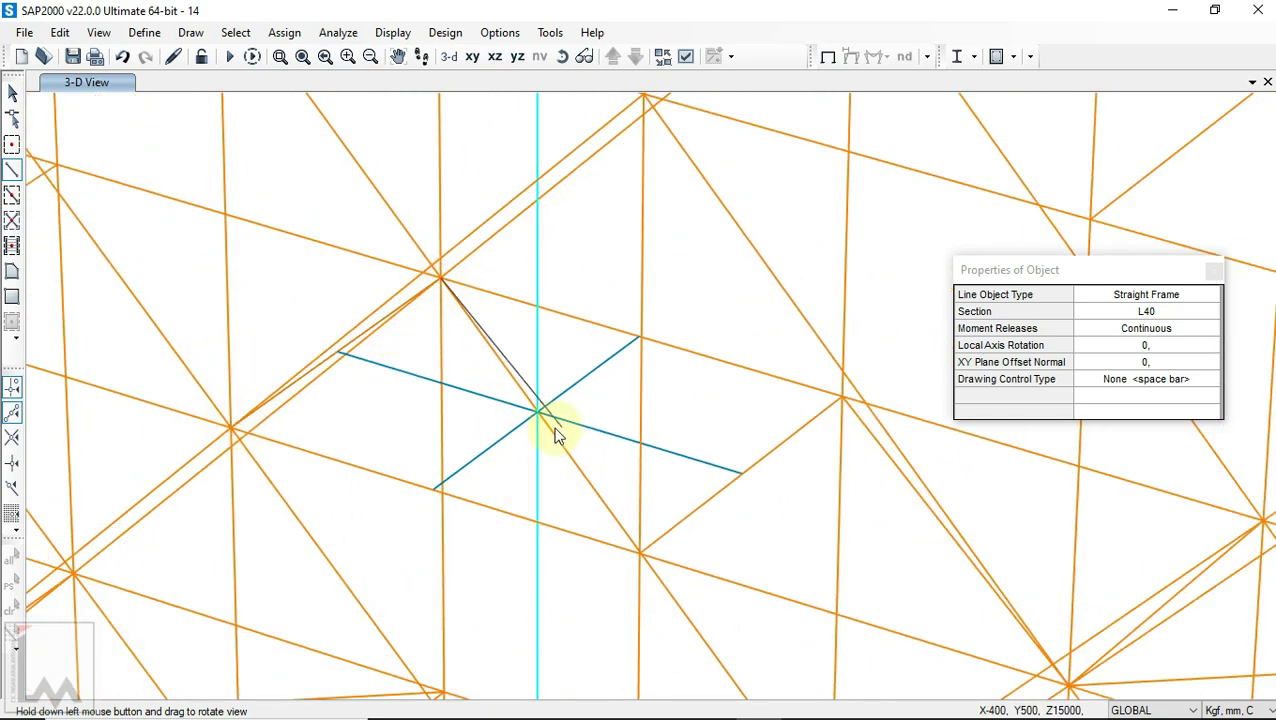
scroll(561, 433, down, 3)
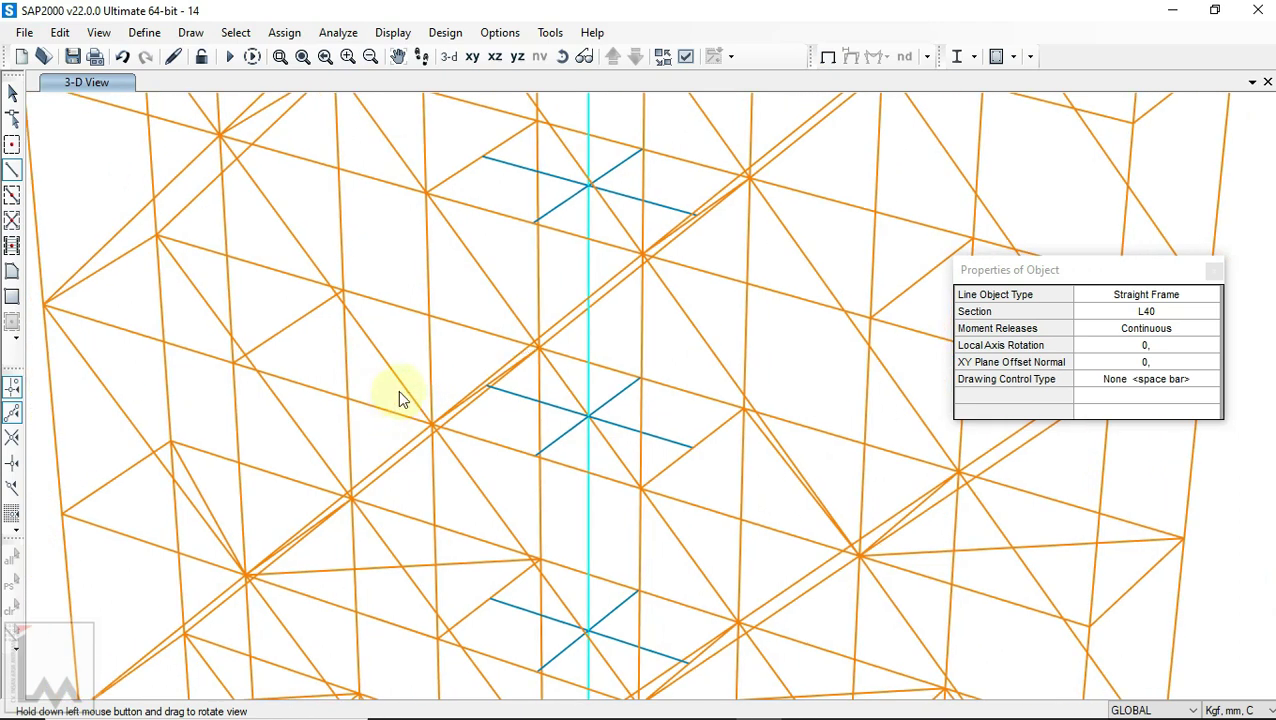
scroll(433, 427, up, 3)
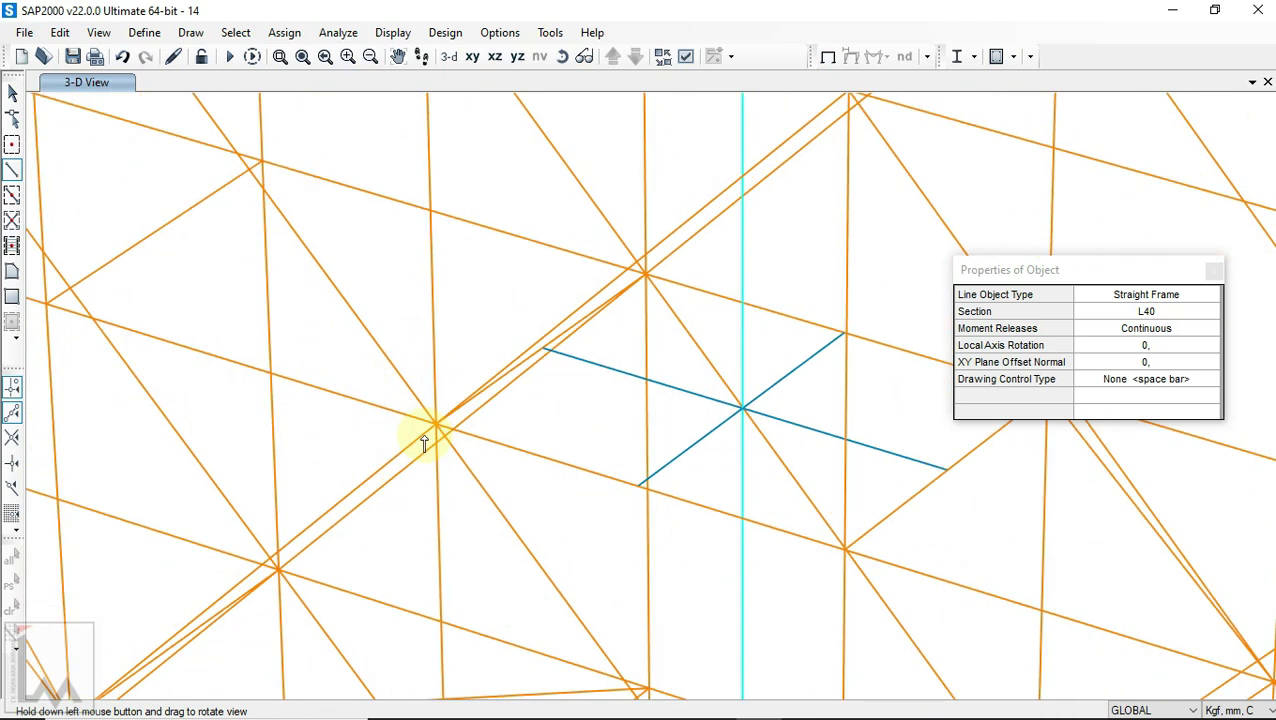
click(262, 161)
scroll(452, 300, down, 3)
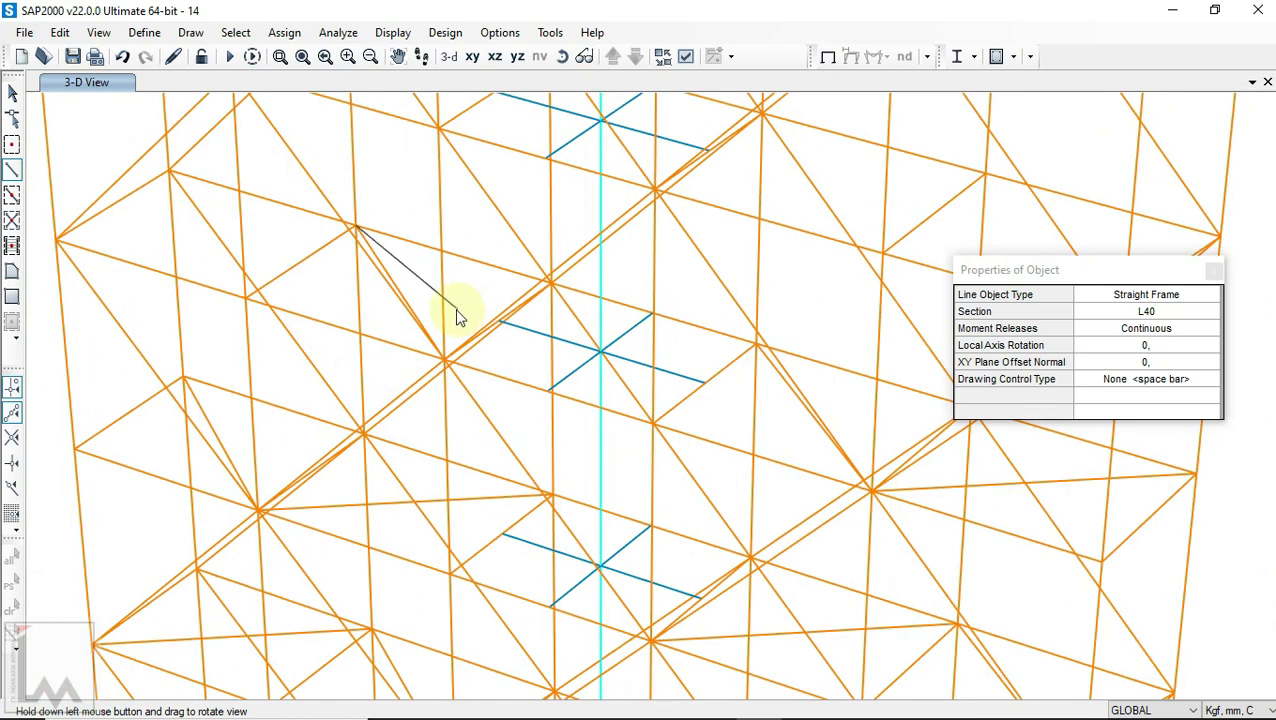
click(55, 243)
right_click(166, 286)
scroll(170, 309, down, 3)
scroll(240, 269, down, 3)
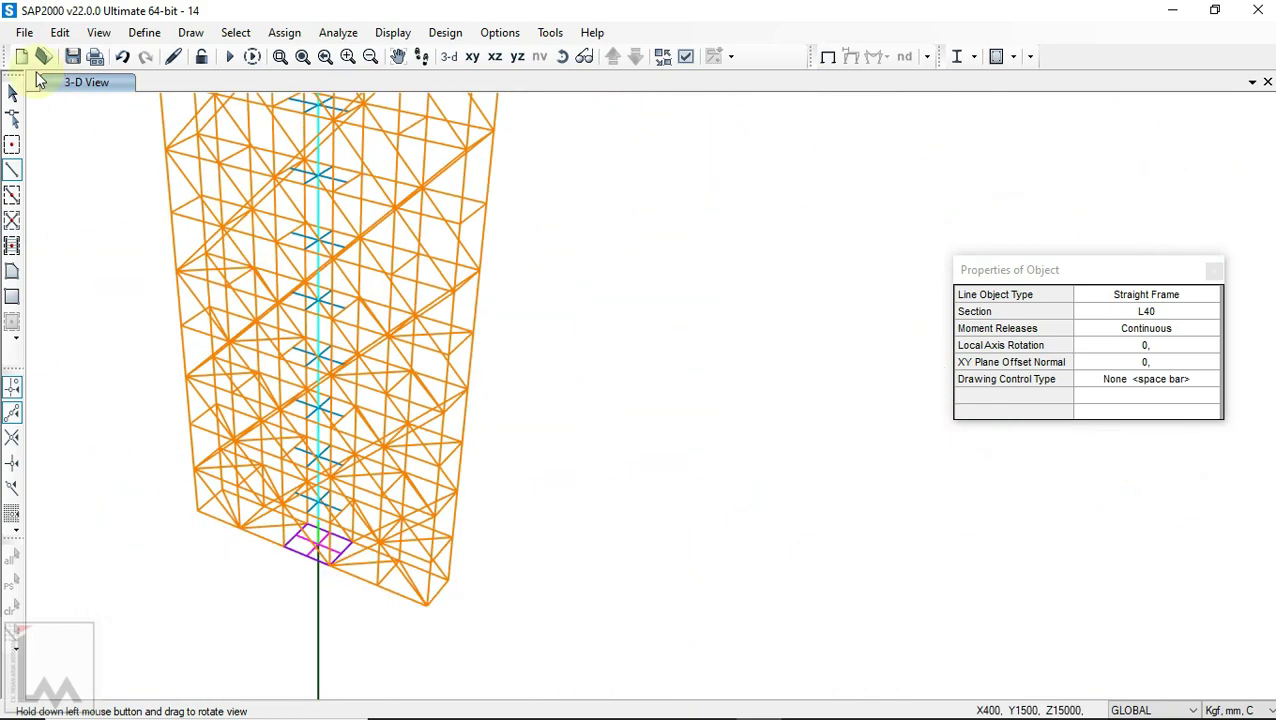
Step: Run the analysis of the braced model for the DEAD, SD, LIVE, WIND X and WIND Y load cases
click(562, 56)
mouse_move(584, 114)
mouse_down()
mouse_move(766, 108)
mouse_move(715, 122)
mouse_move(715, 157)
mouse_up()
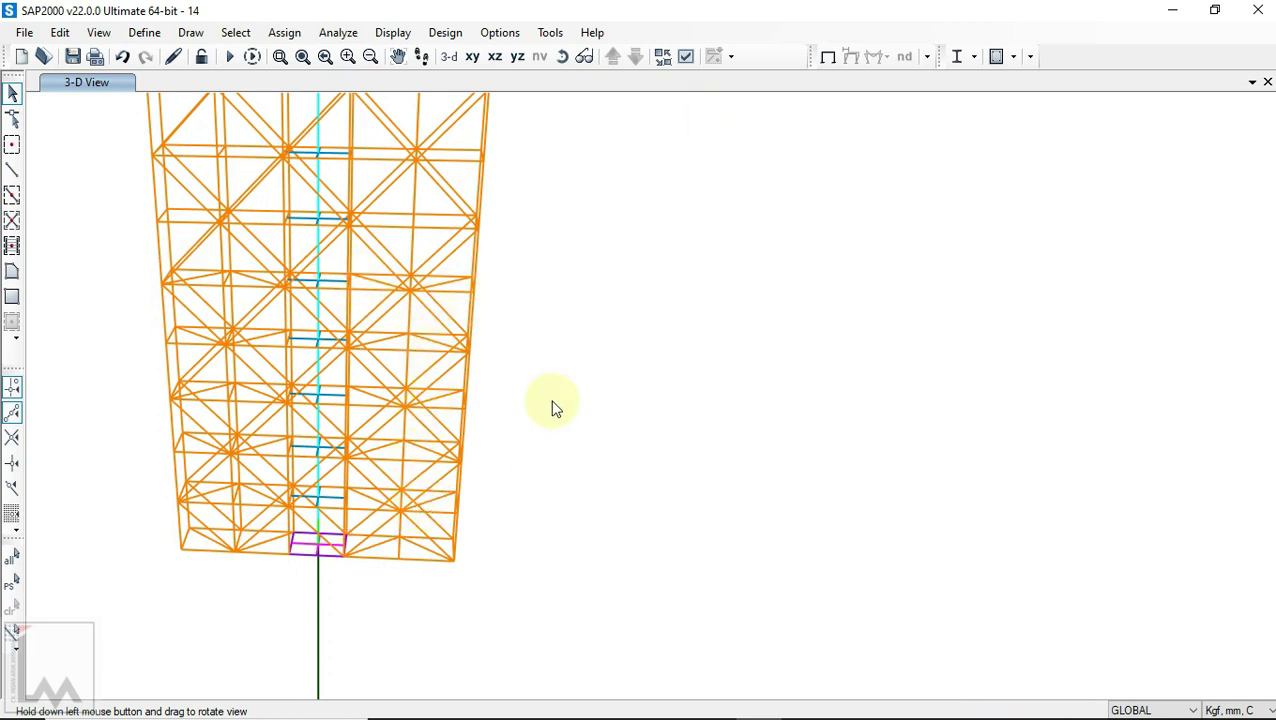
scroll(600, 530, up, 3)
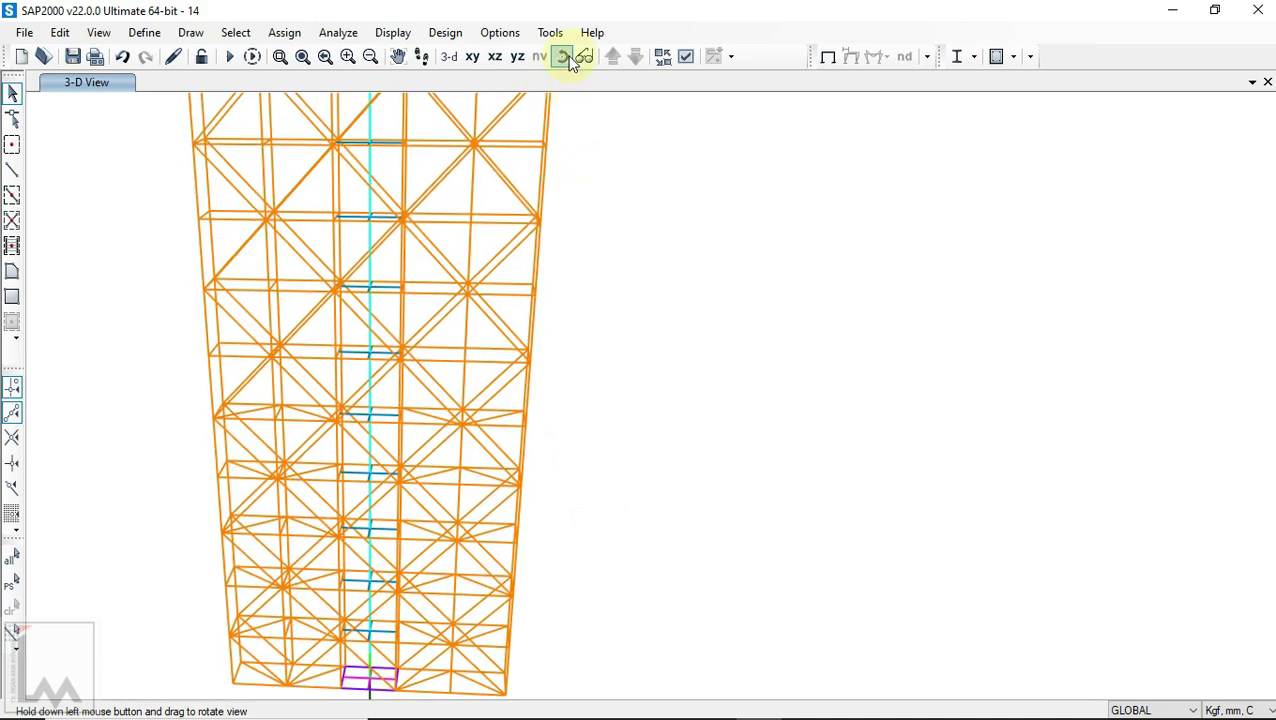
drag(700, 330, 587, 339)
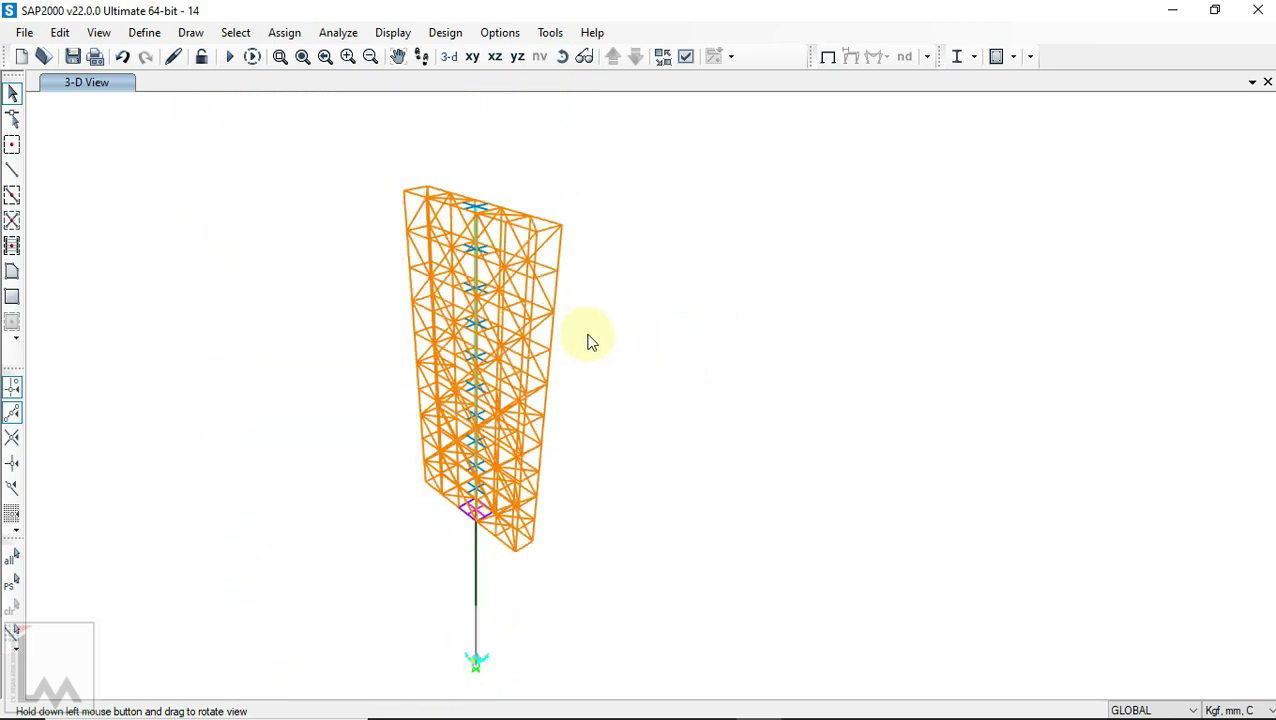
click(350, 36)
click(377, 162)
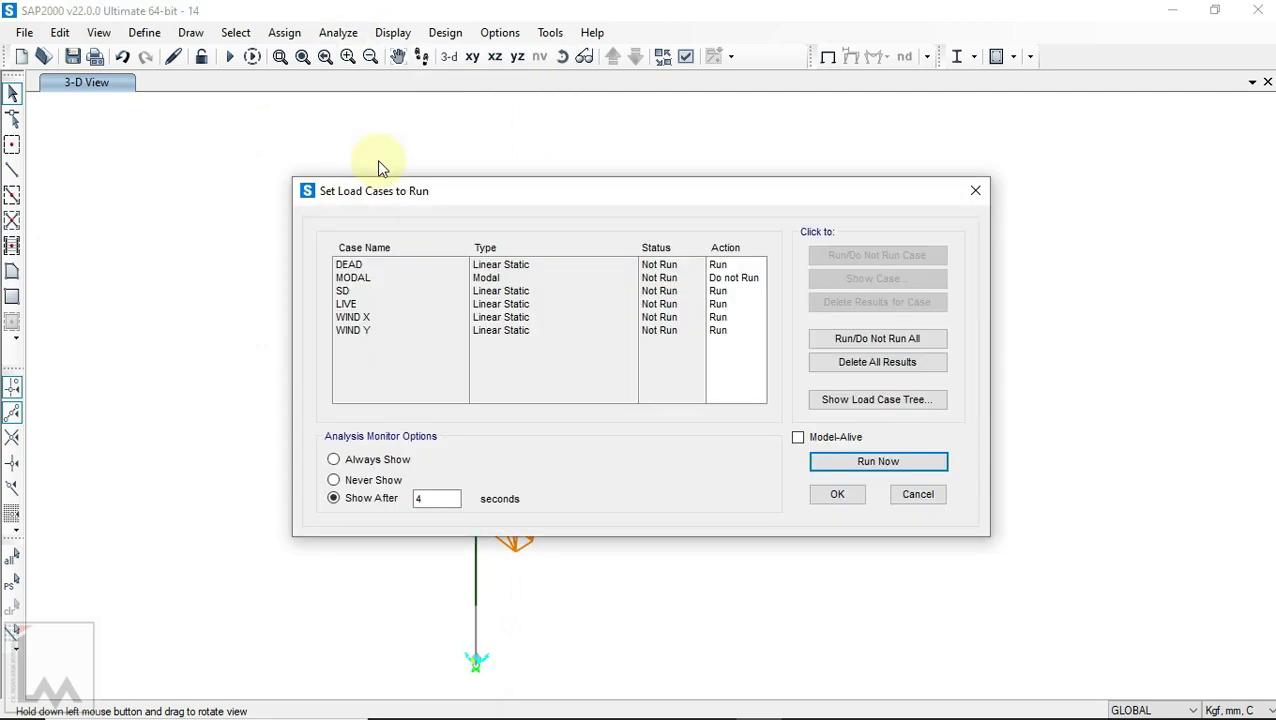
click(846, 462)
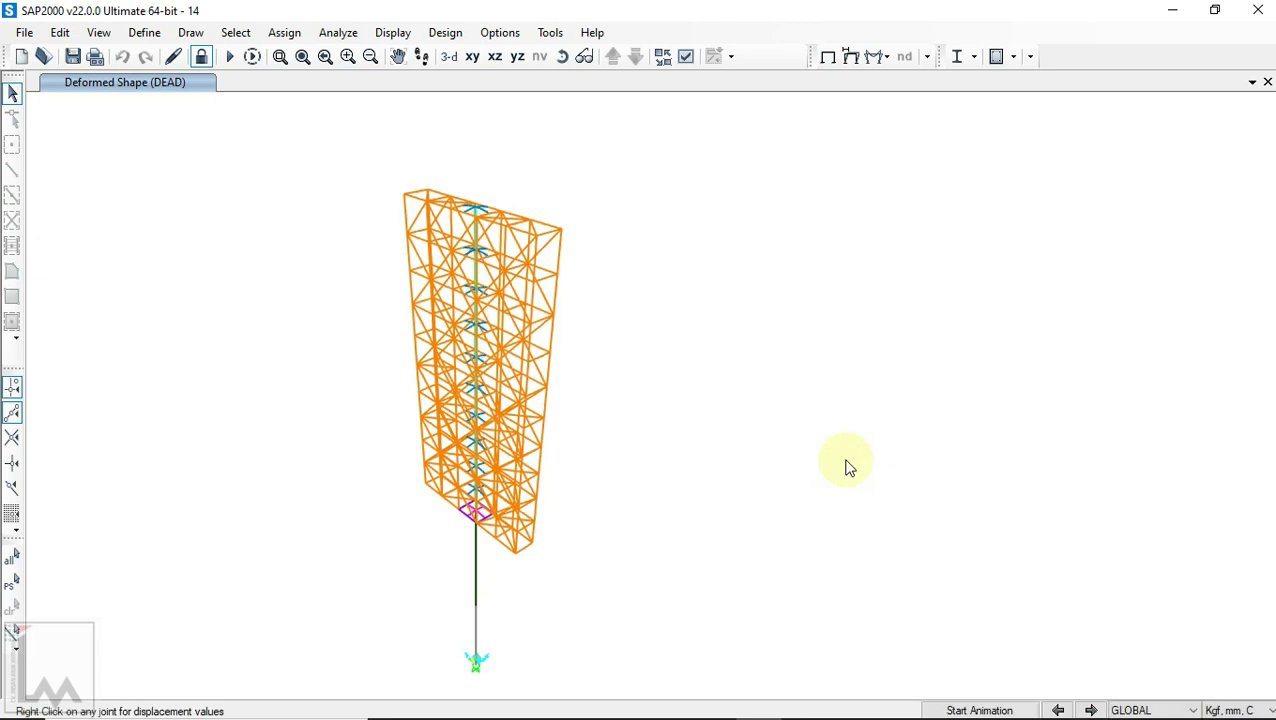
Step: Run the AISC 360-16 steel design check of the whole structure
click(974, 57)
click(1008, 243)
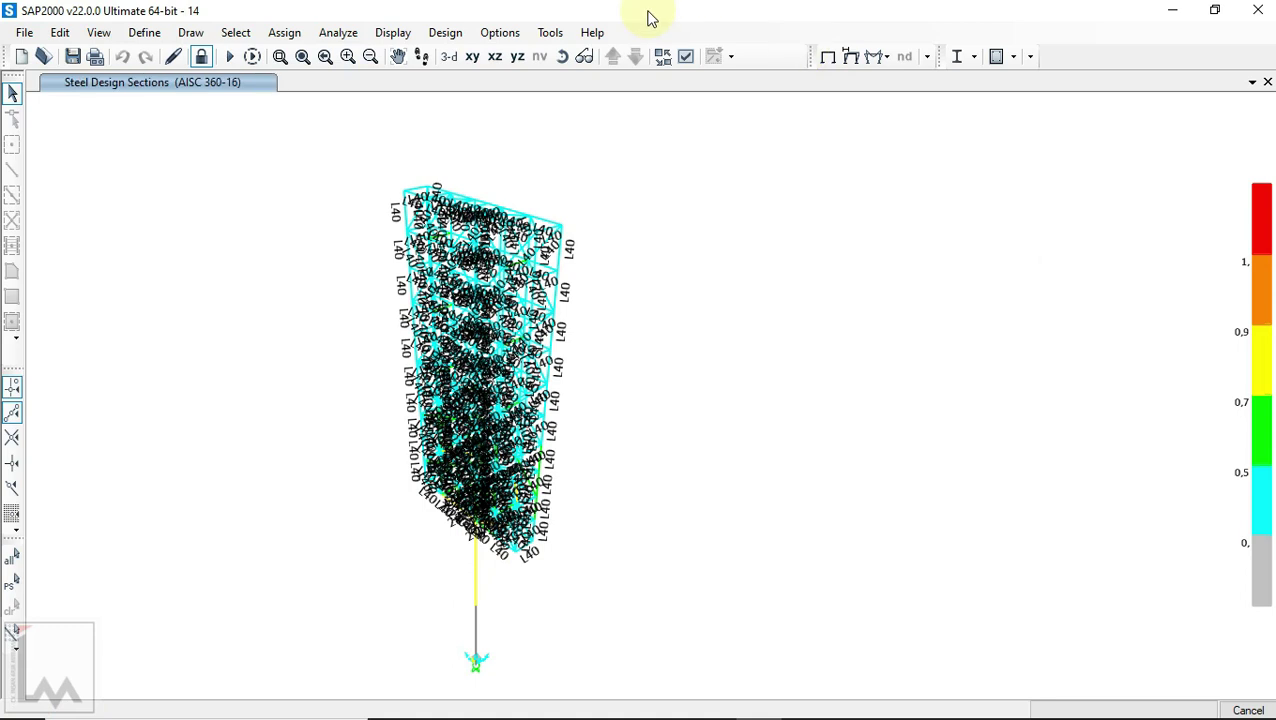
click(563, 57)
drag(494, 410, 634, 415)
scroll(484, 490, up, 5)
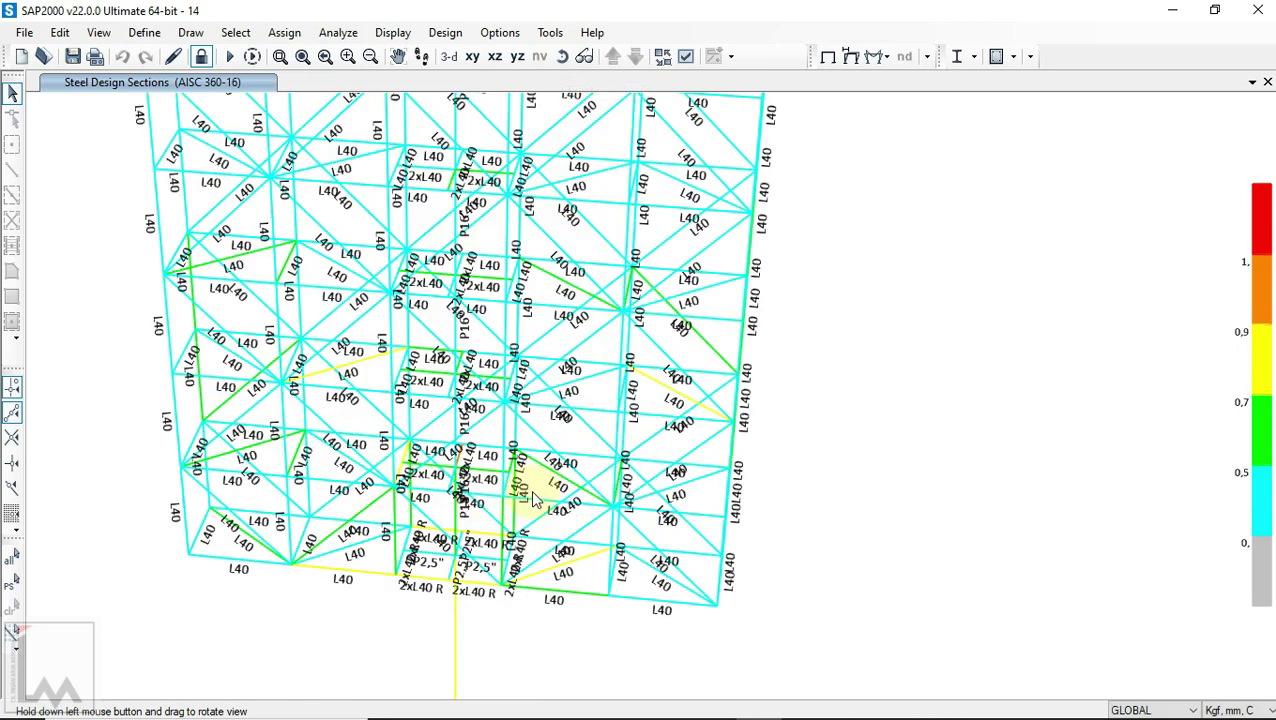
Step: Verify whether all steel members pass the stress and capacity check
click(975, 57)
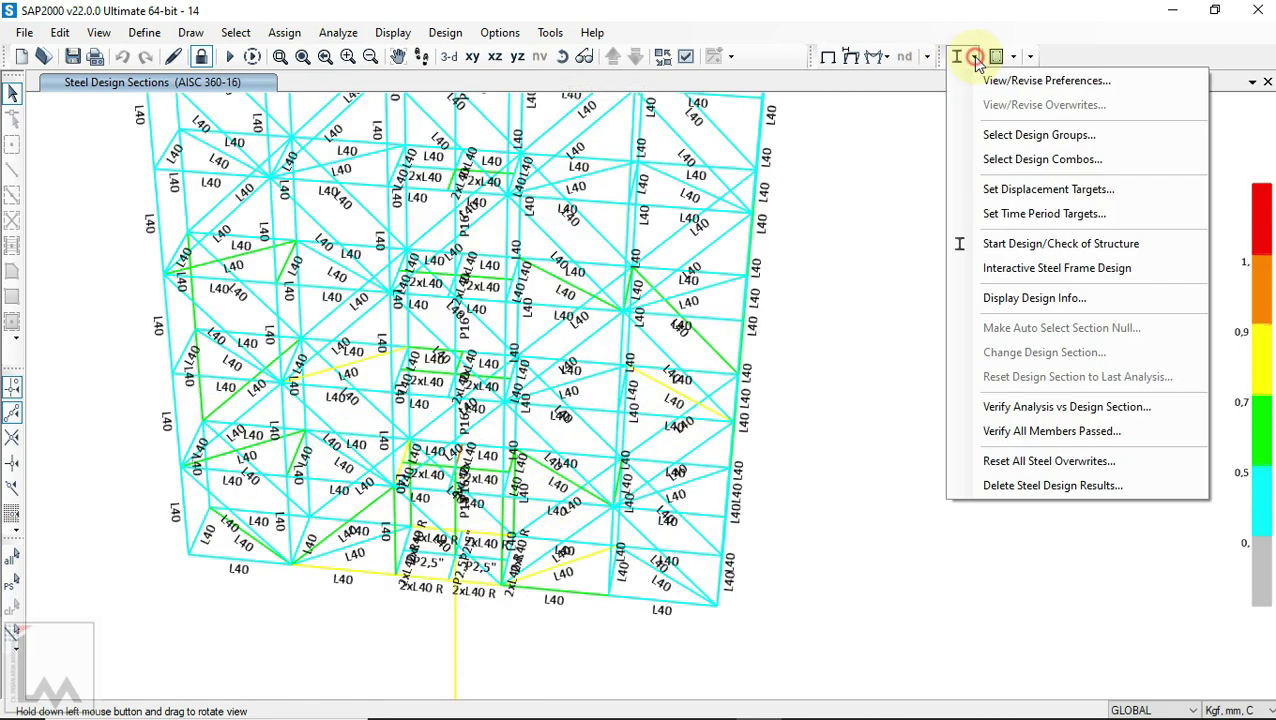
click(1050, 431)
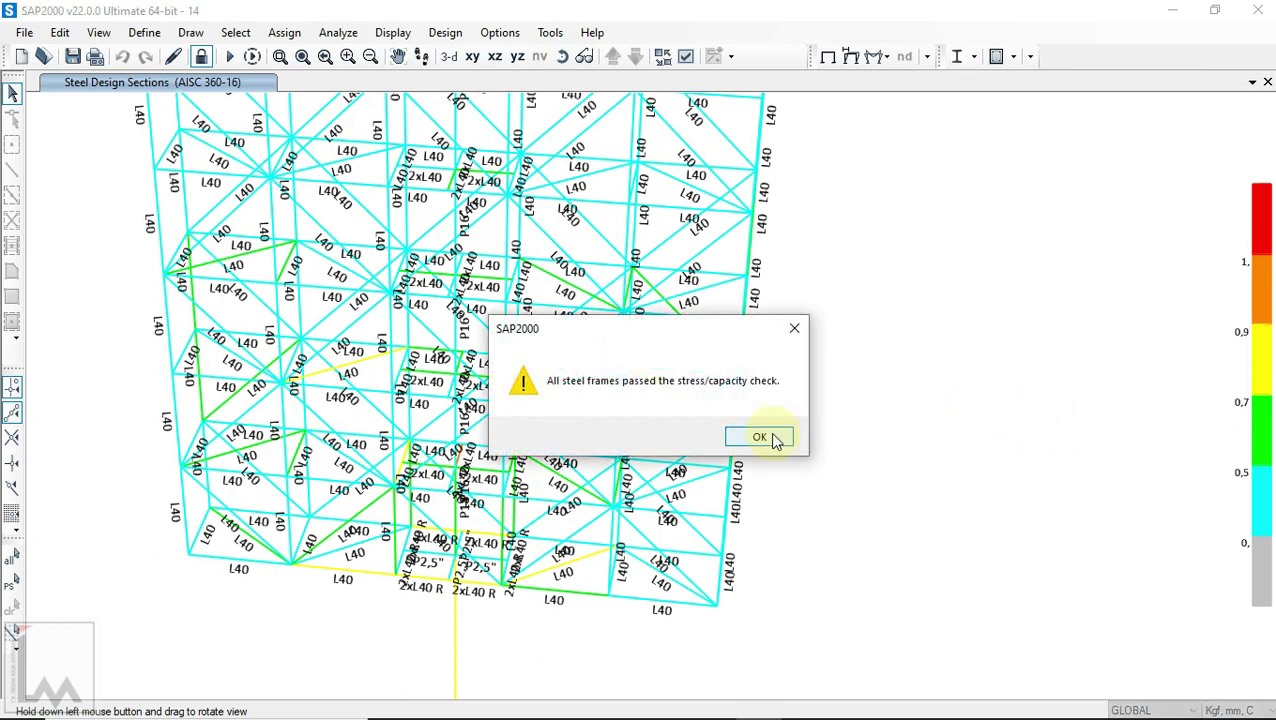
click(772, 436)
Step: Examine the colour-coded design ratios of the billboard frame from several angles, especially the lower levels around the column
middle_drag(772, 274, 812, 334)
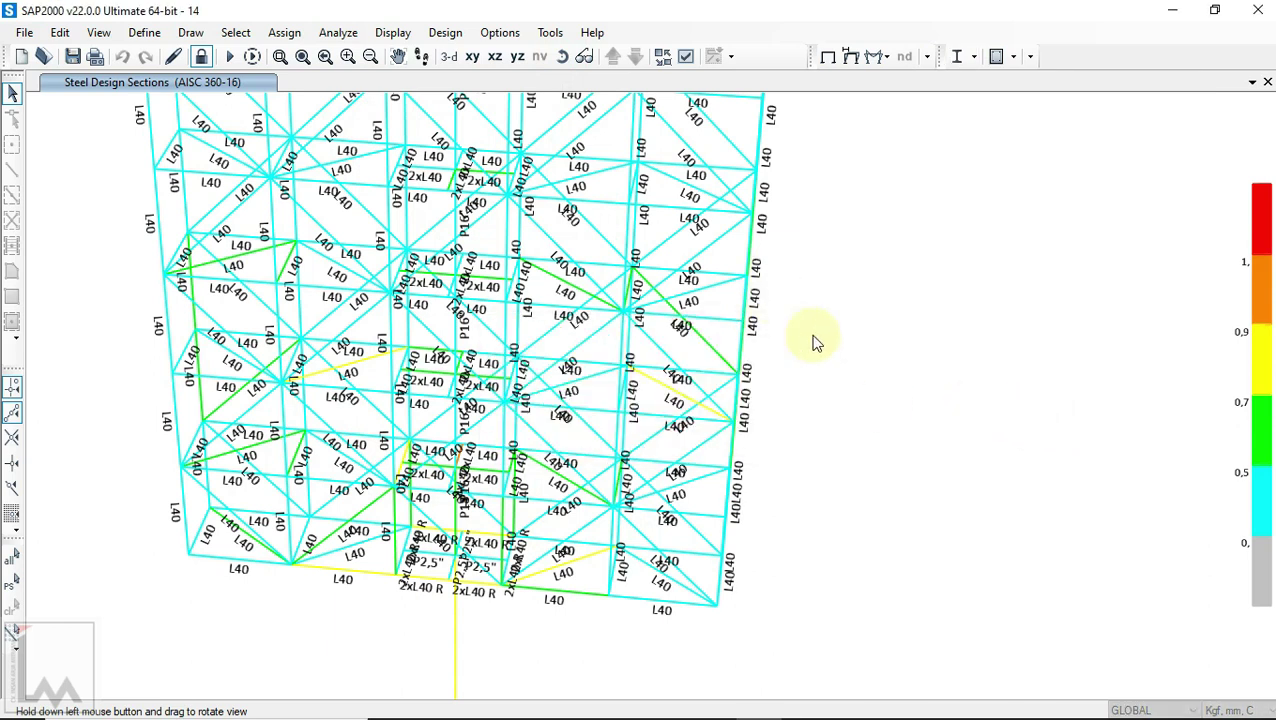
click(562, 57)
drag(883, 342, 618, 371)
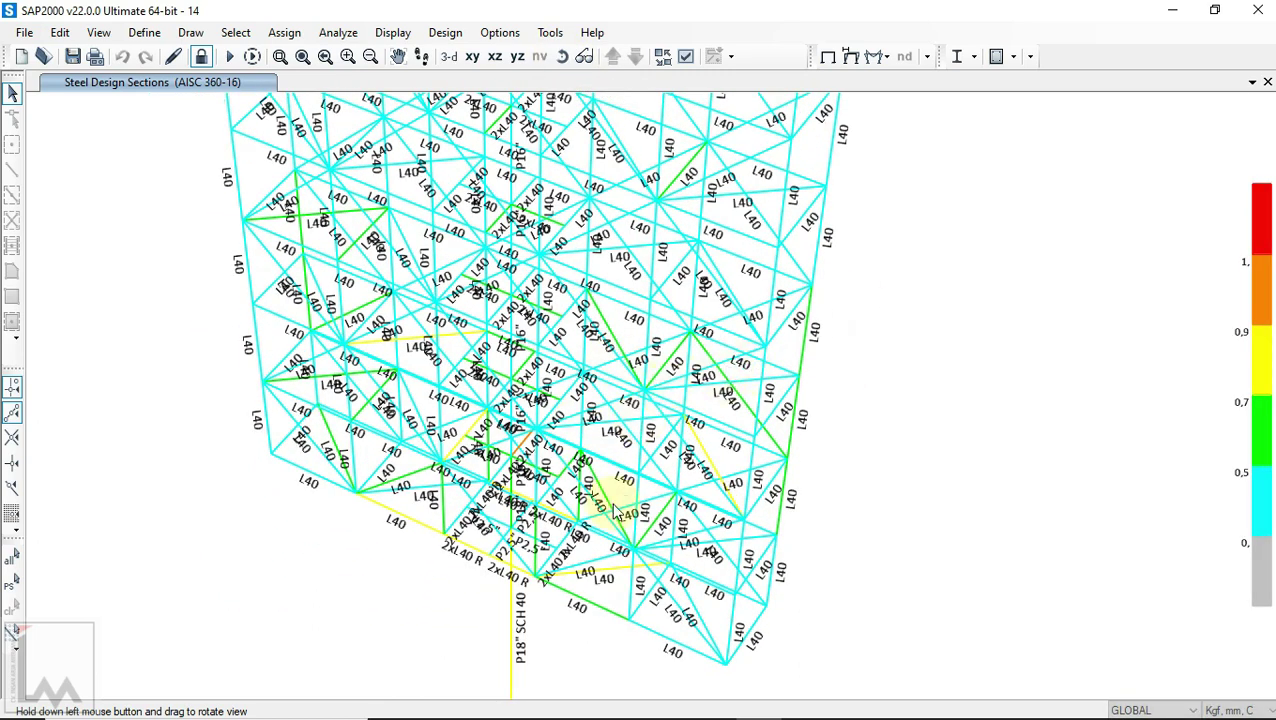
drag(680, 428, 684, 384)
drag(712, 313, 683, 465)
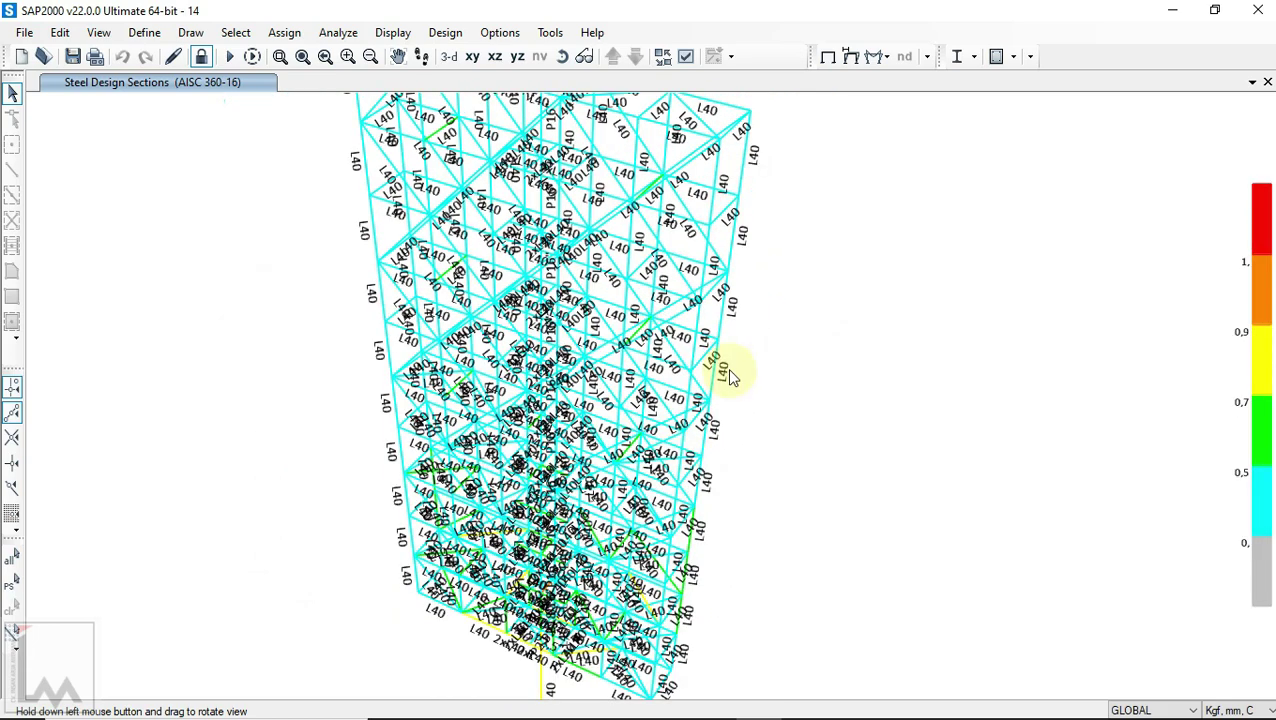
scroll(733, 378, down, 3)
scroll(666, 466, up, 3)
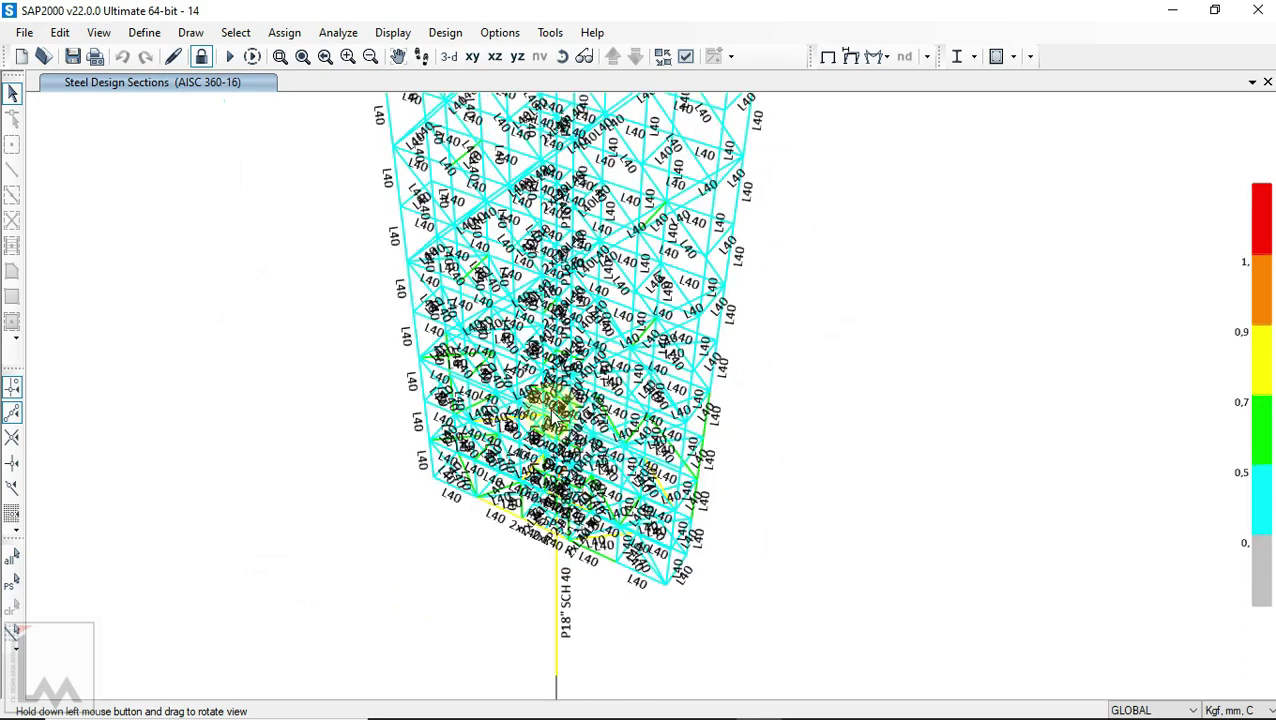
scroll(555, 408, up, 2)
scroll(657, 466, up, 4)
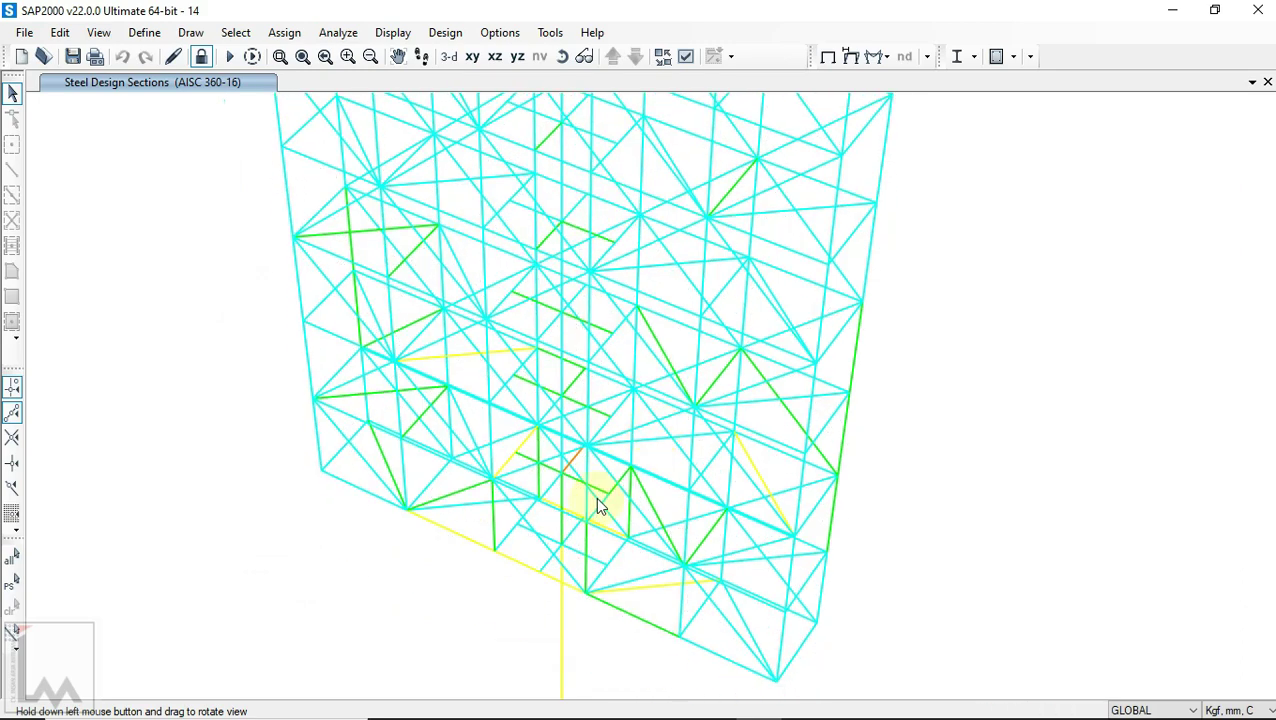
Step: Inspect the steel stress check details of the orange 2xL40 member beside the central column
click(530, 328)
right_click(531, 330)
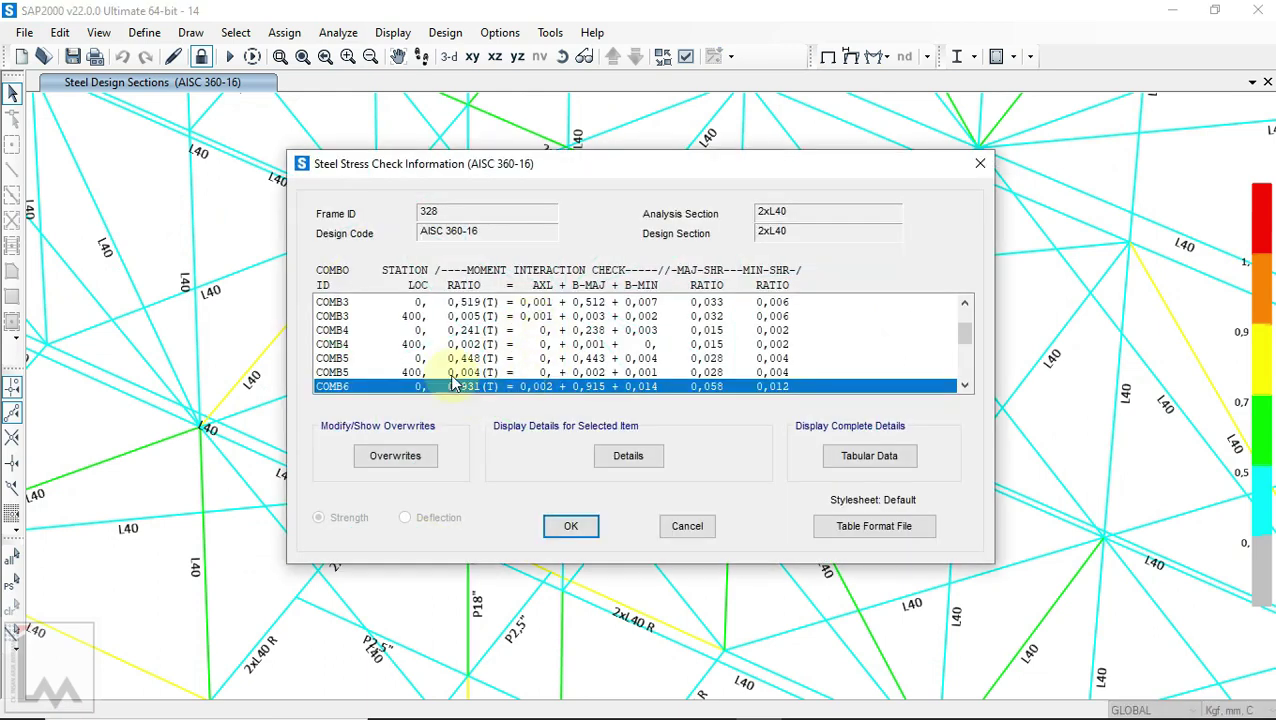
click(572, 527)
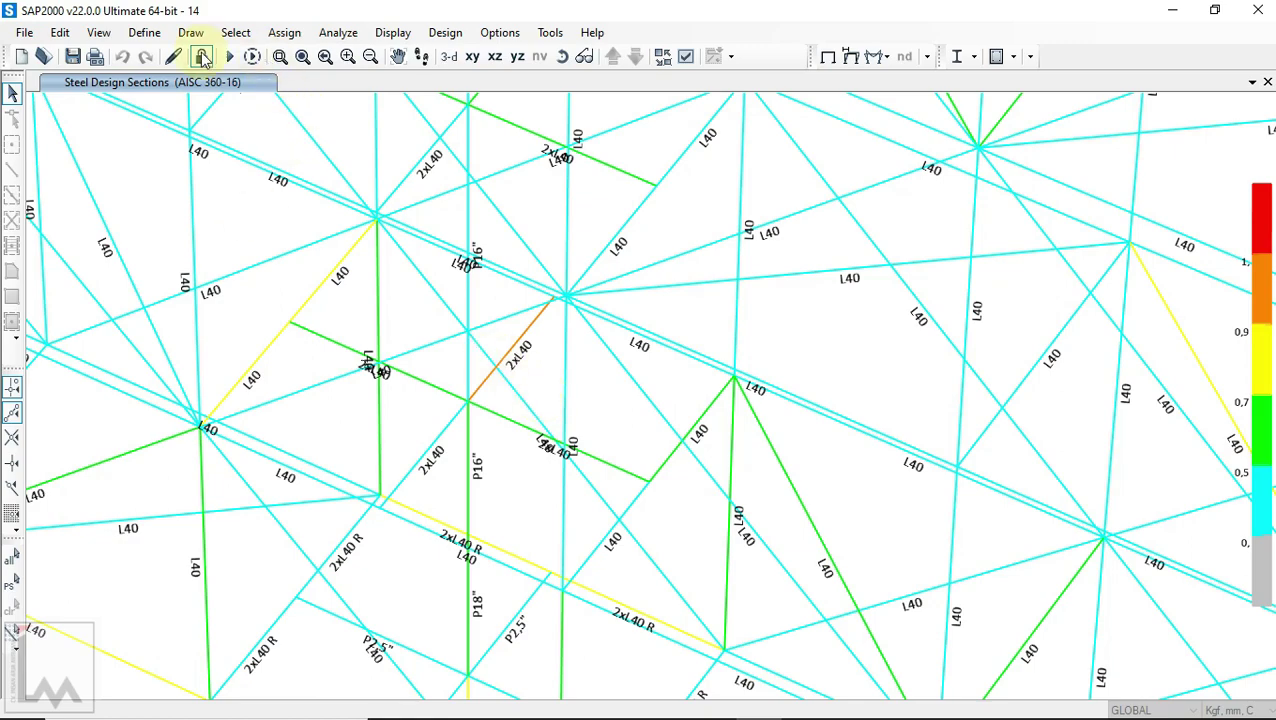
Step: Review the colour-coded design ratios over the full height of the billboard frame
scroll(204, 59, down, 12)
middle_drag(808, 335, 838, 567)
scroll(838, 555, down, 5)
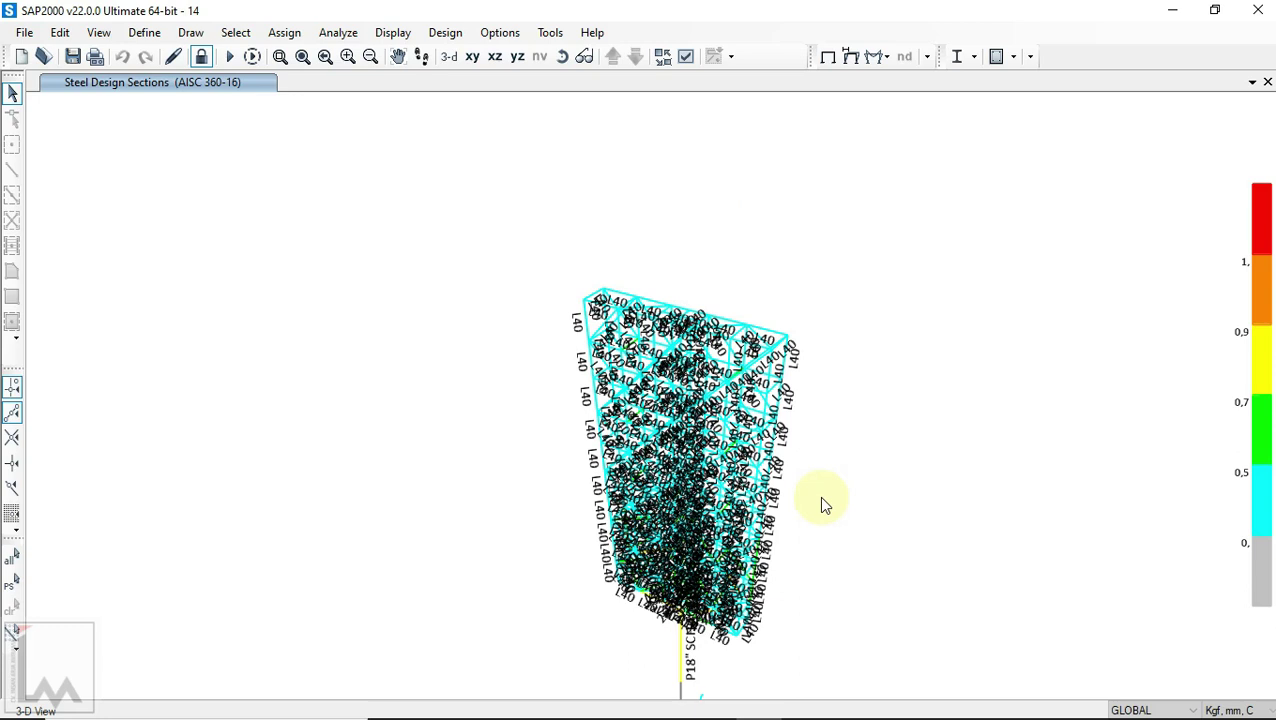
scroll(820, 503, up, 4)
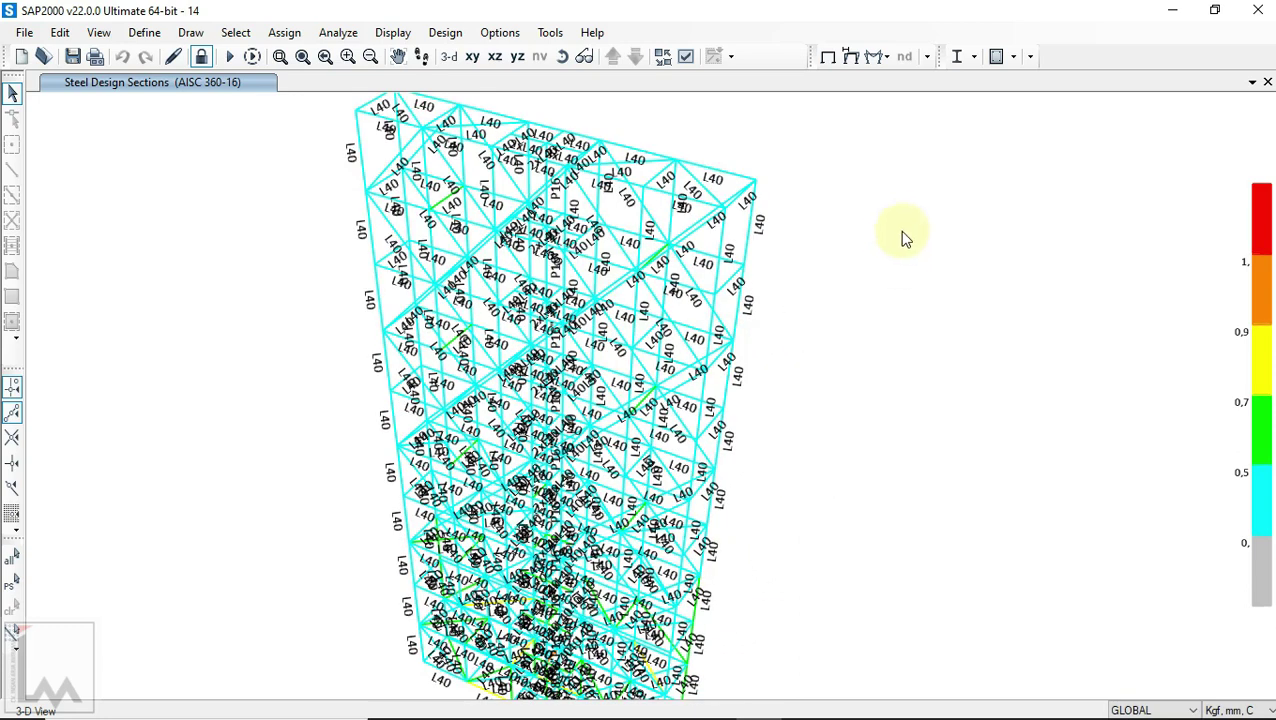
middle_drag(820, 368, 806, 259)
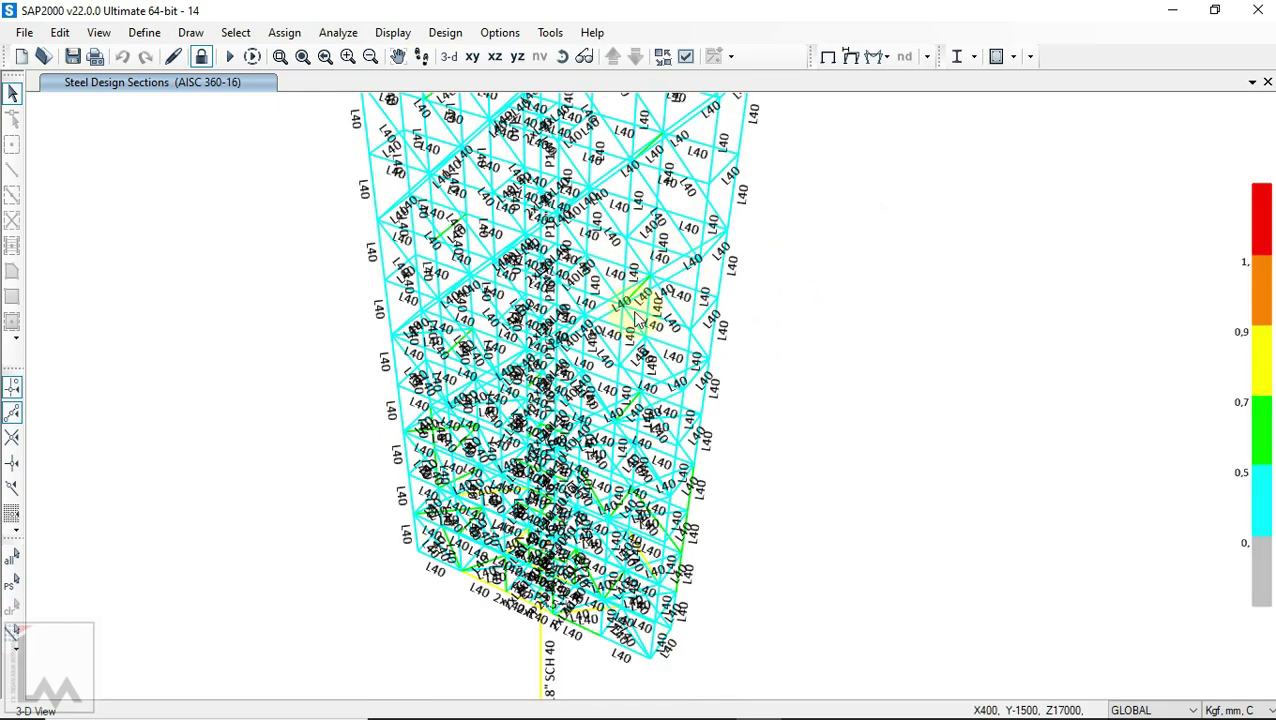
scroll(636, 318, down, 4)
scroll(668, 199, up, 4)
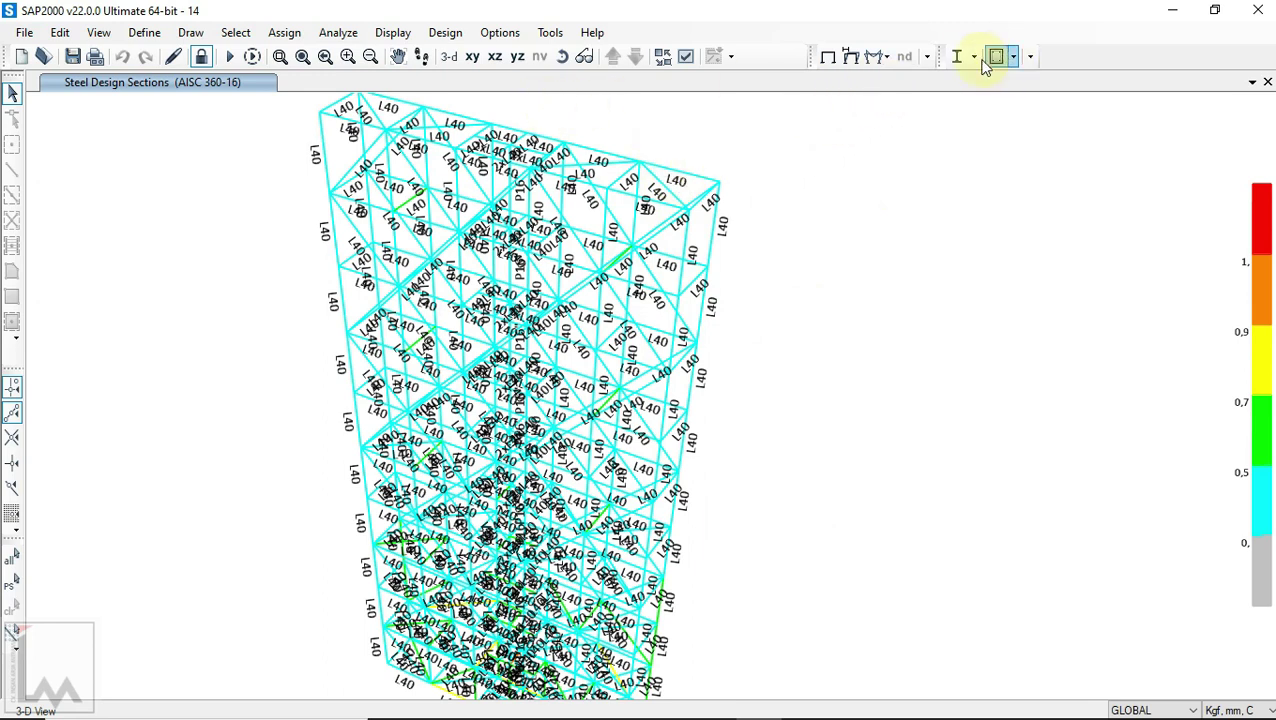
middle_drag(614, 367, 619, 250)
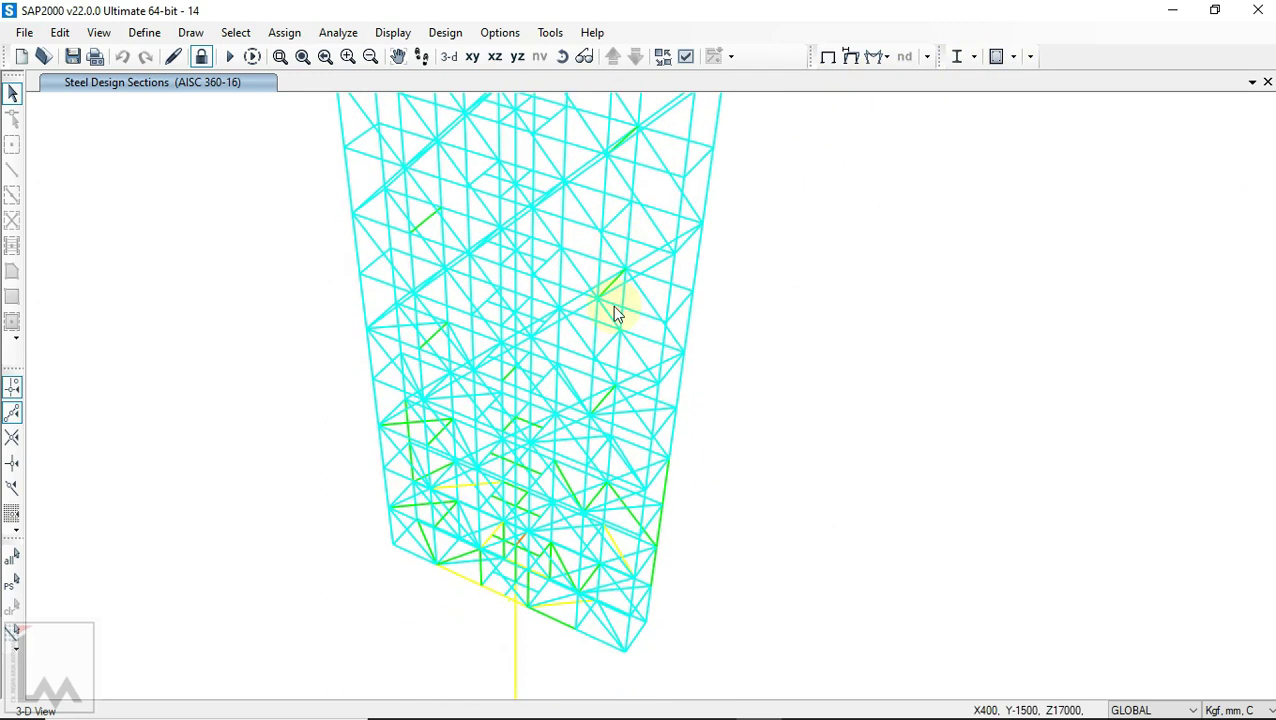
Step: Examine the section labels and design ratio colours from the P18" SCH 40 column up to the top of the billboard panel
middle_drag(537, 633, 534, 506)
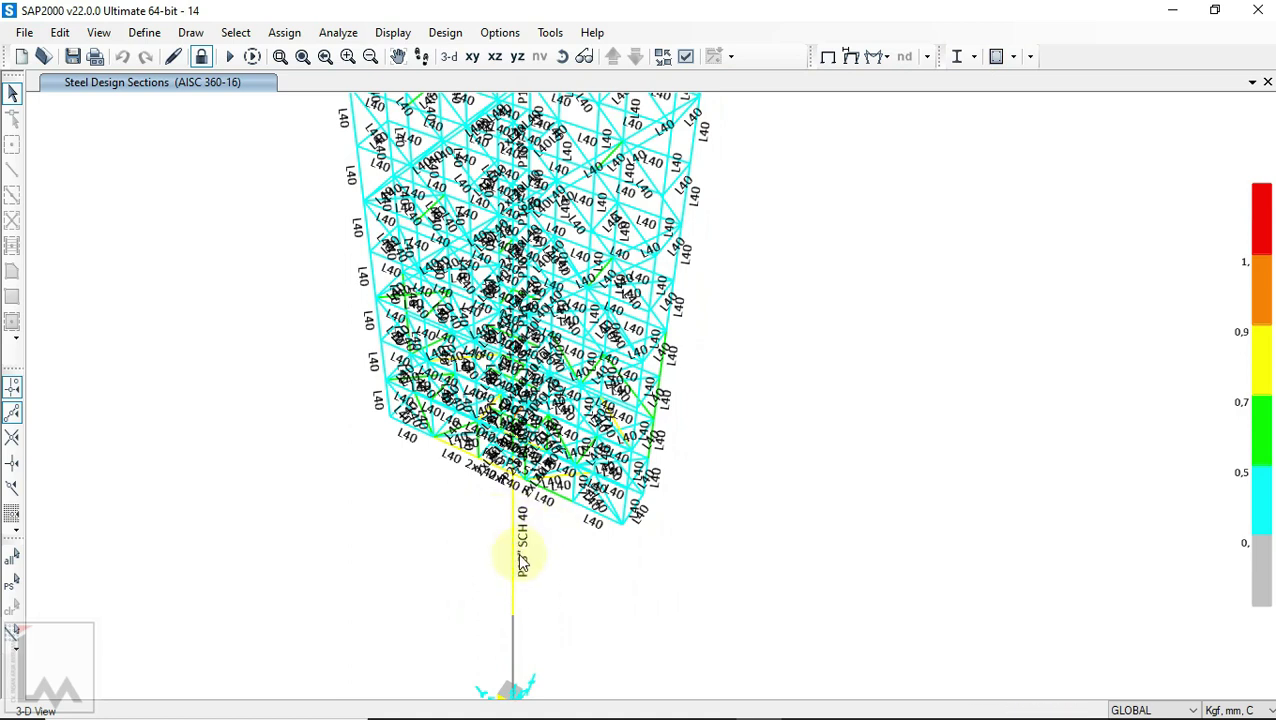
scroll(520, 560, up, 3)
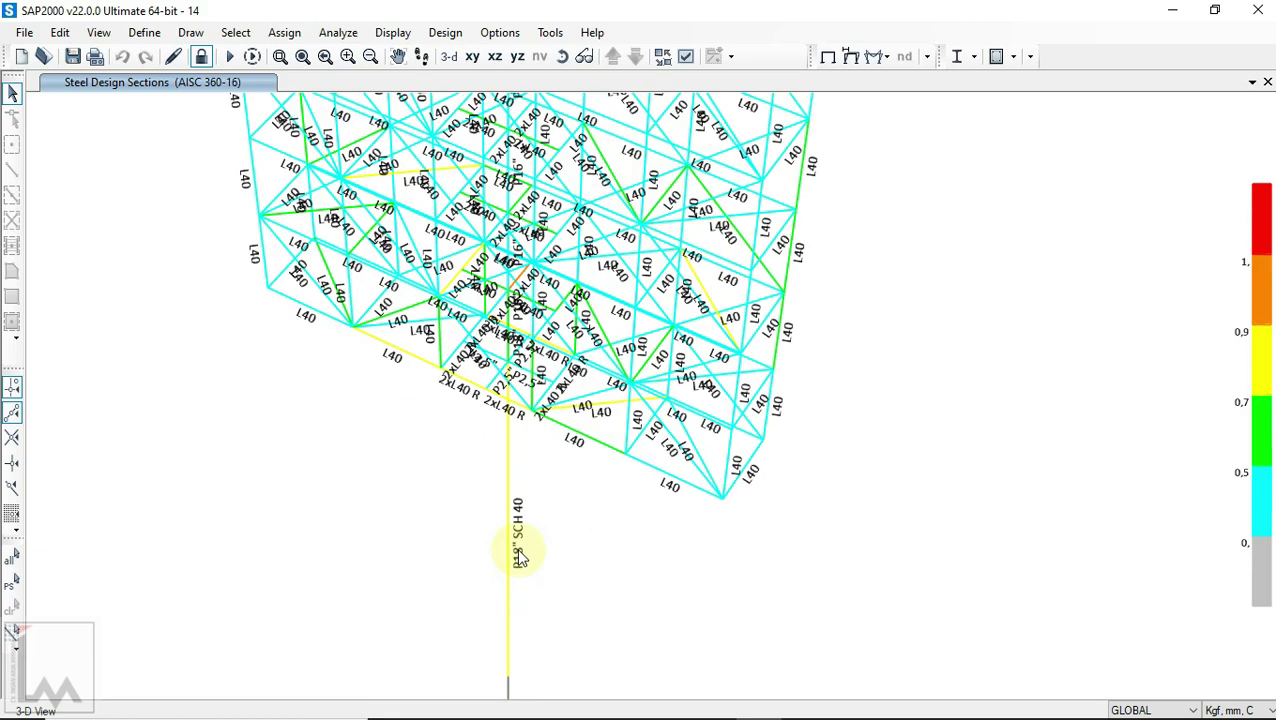
scroll(517, 478, down, 3)
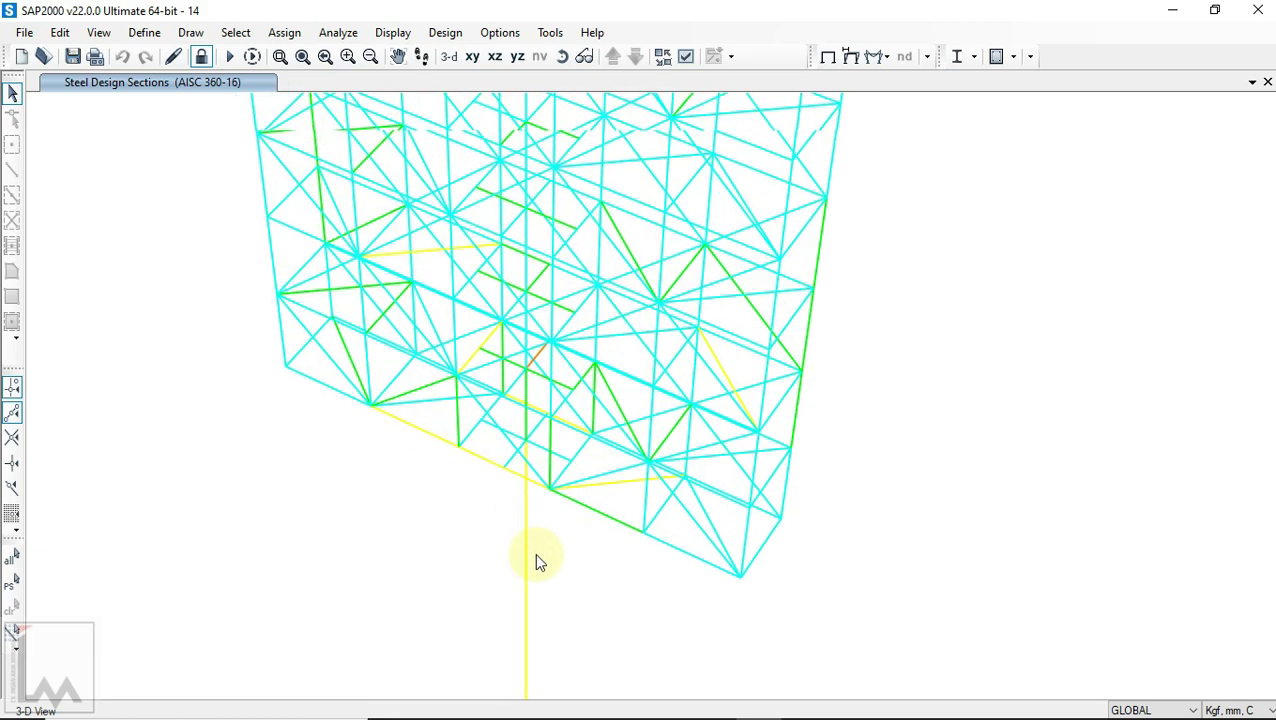
scroll(538, 562, down, 1)
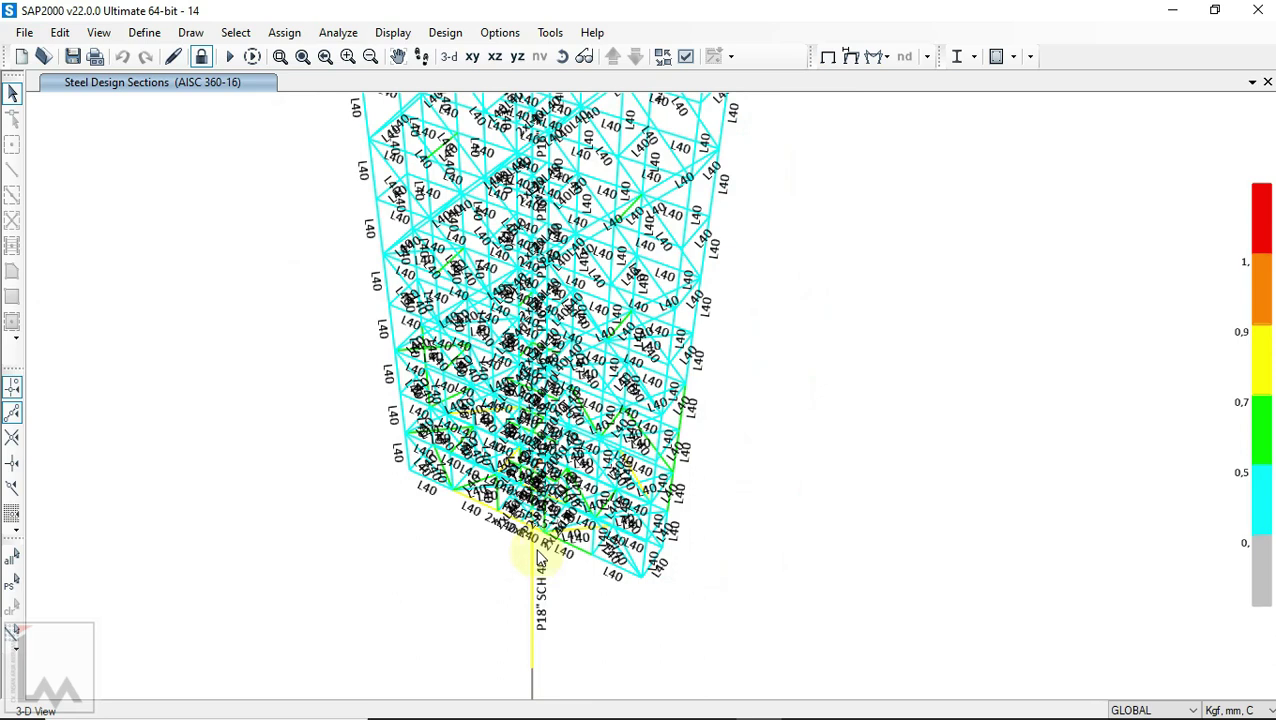
middle_drag(555, 487, 559, 525)
click(562, 64)
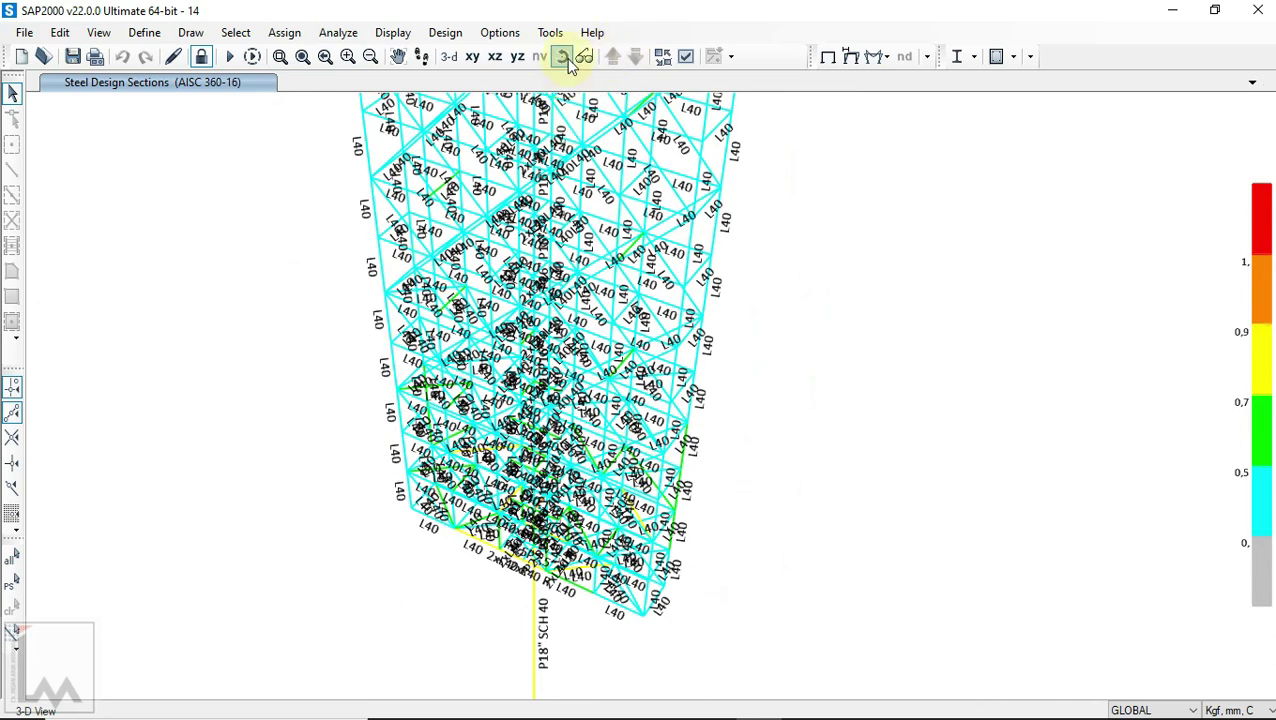
click(566, 58)
drag(792, 398, 833, 305)
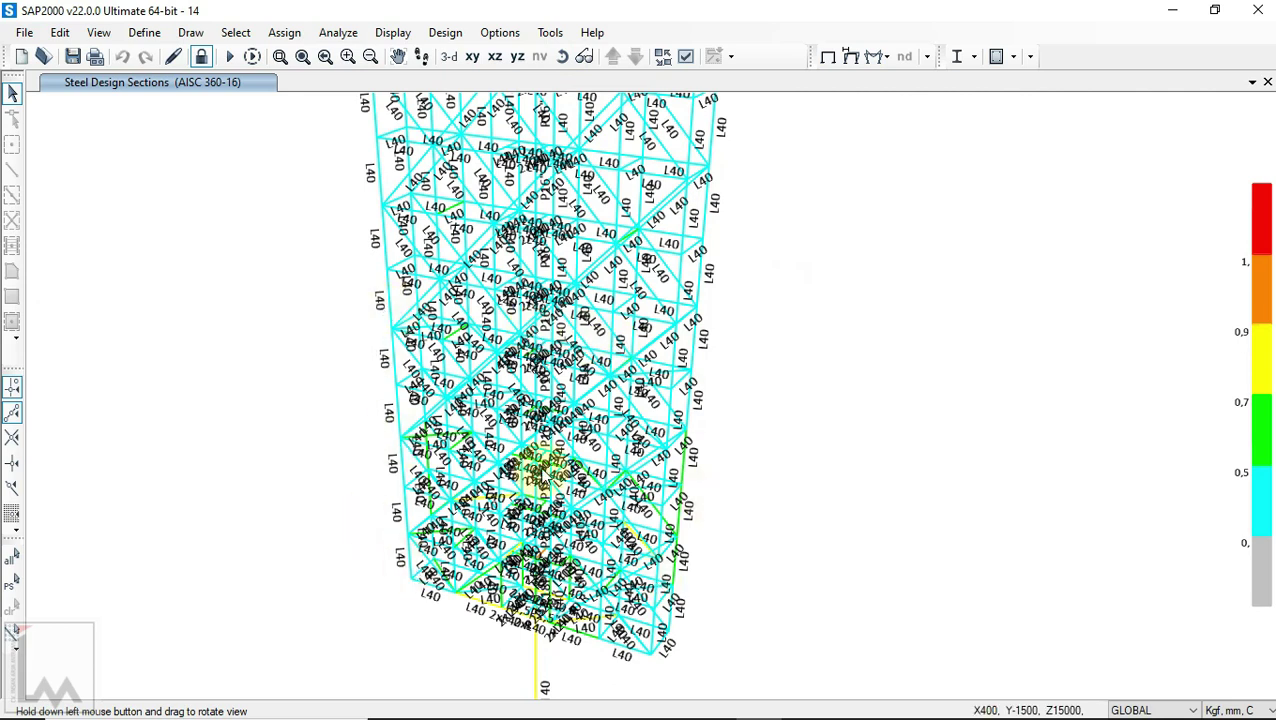
scroll(541, 420, down, 3)
scroll(521, 295, up, 5)
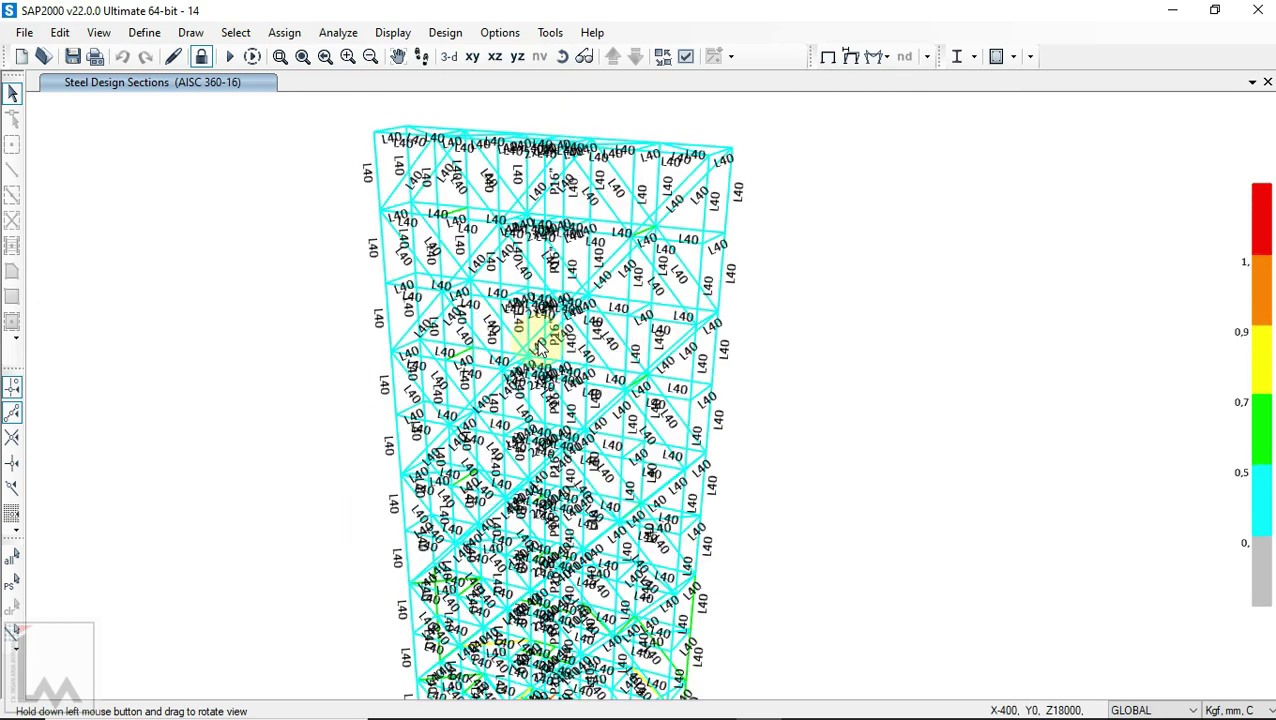
scroll(460, 360, up, 4)
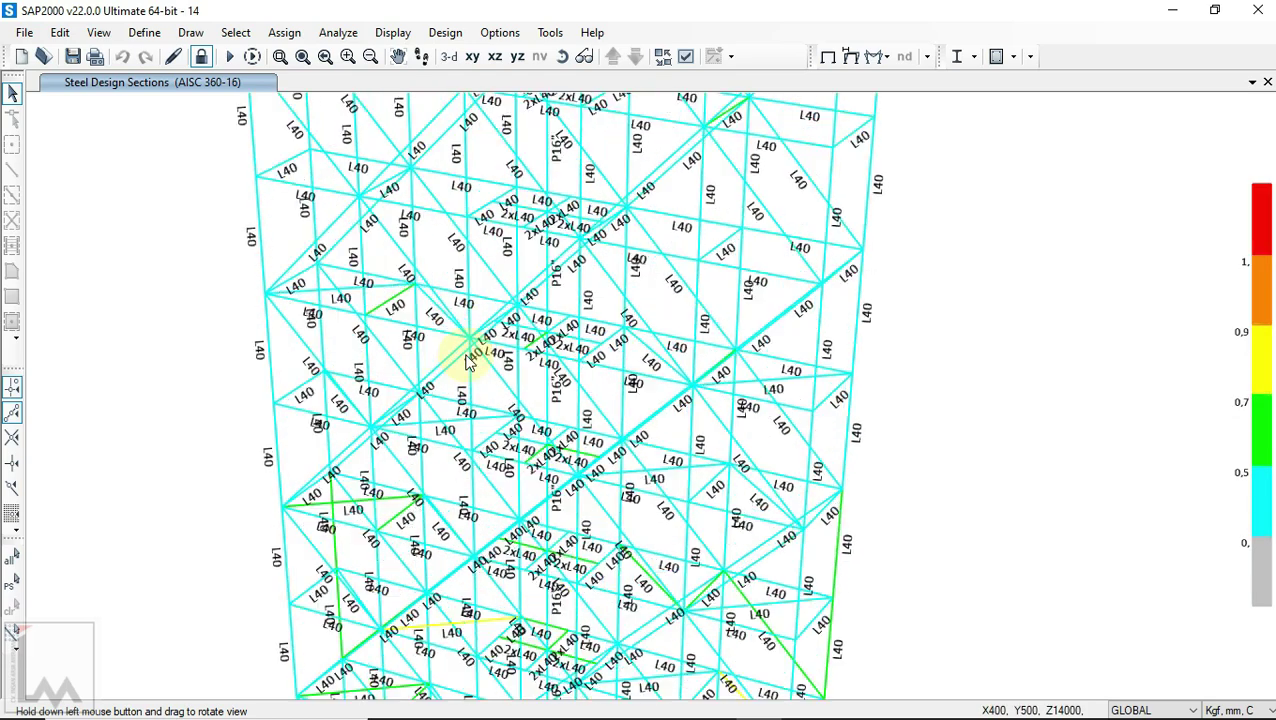
scroll(473, 340, down, 4)
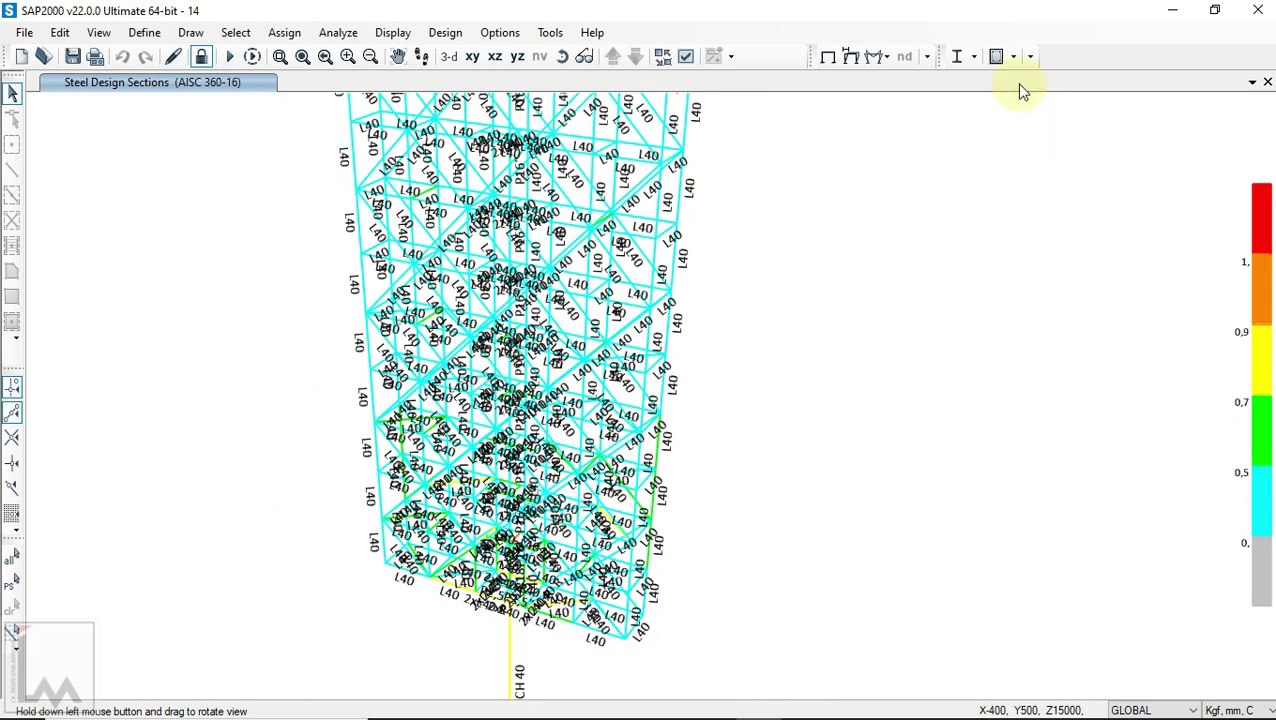
Step: Verify once more whether all steel members pass the stress and capacity check
click(972, 60)
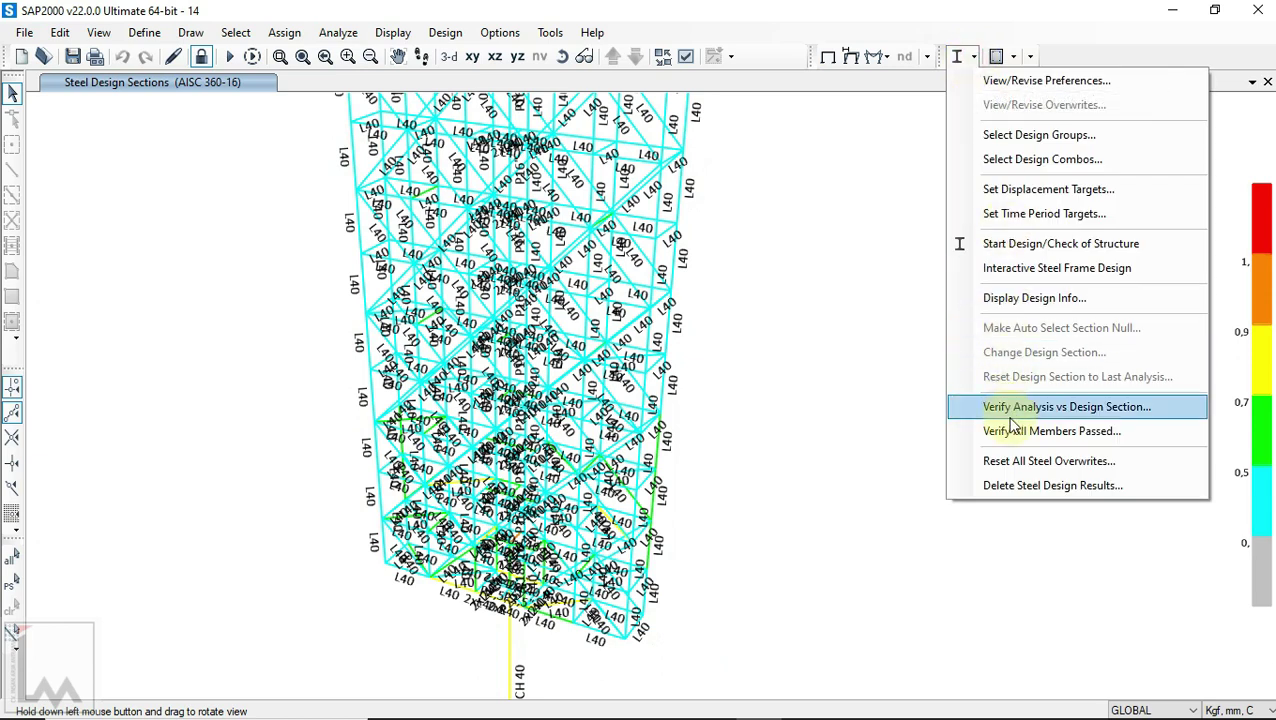
click(958, 432)
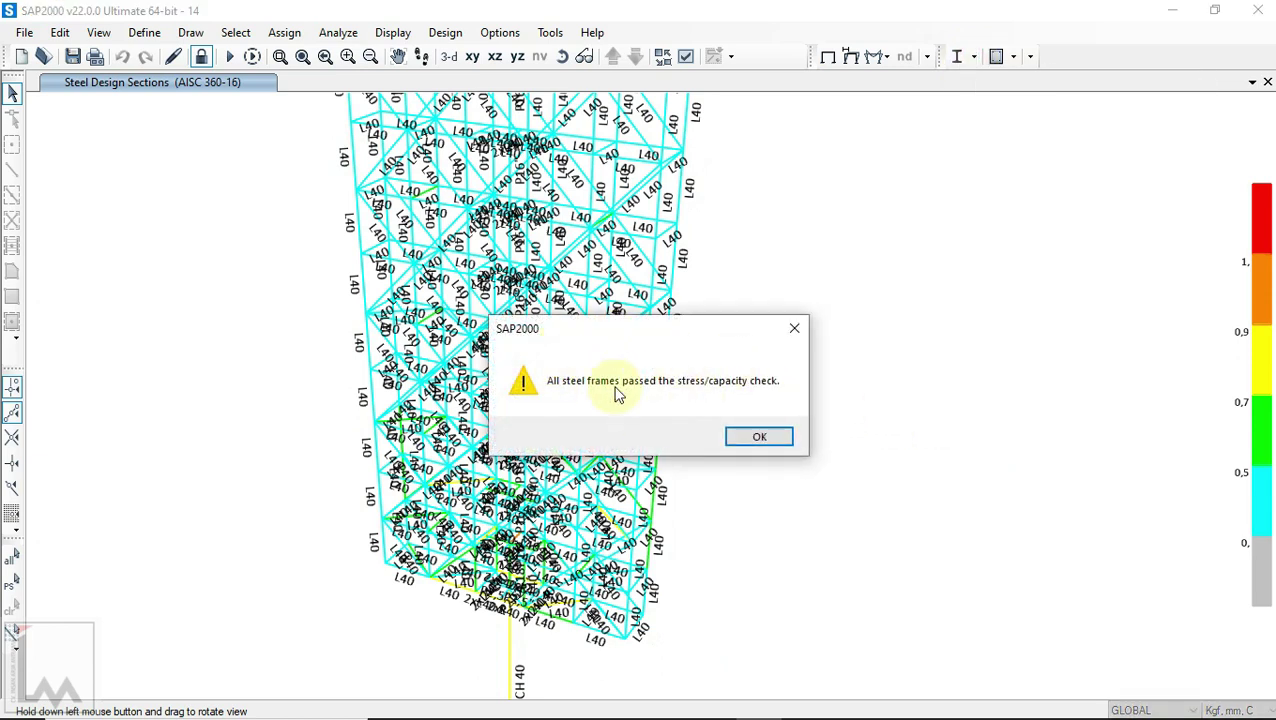
drag(660, 337, 958, 320)
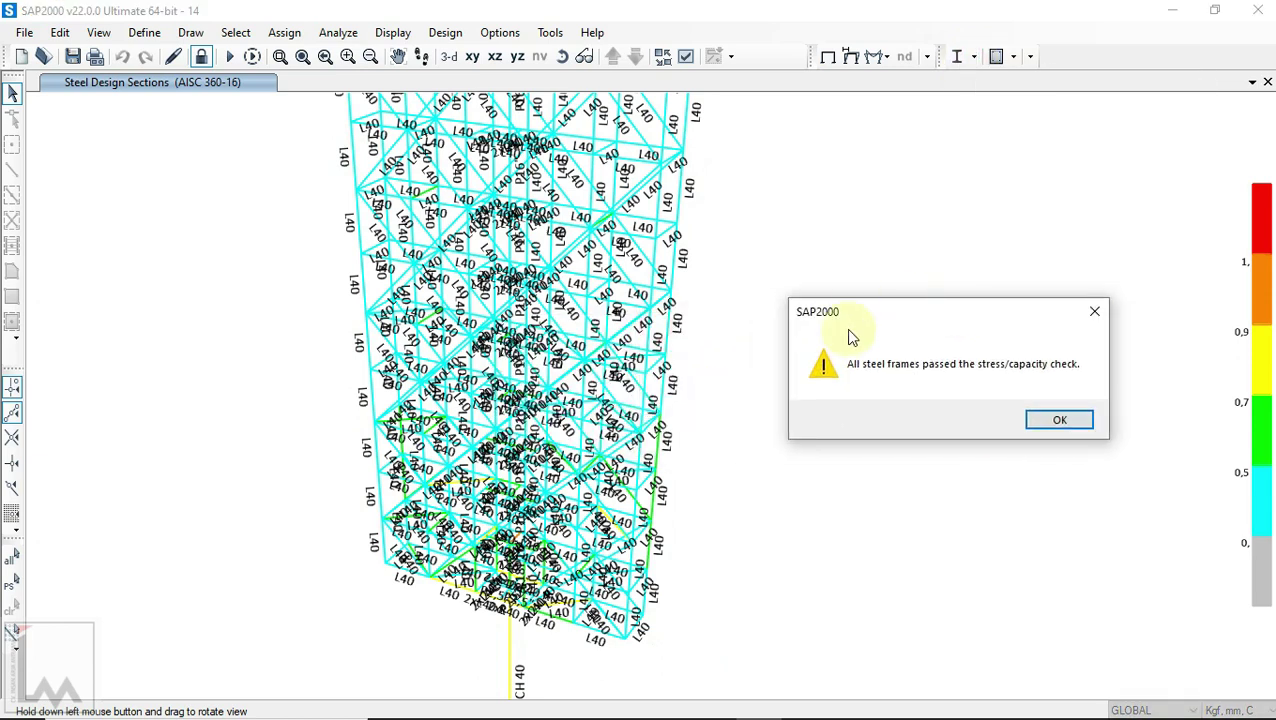
click(1062, 421)
drag(743, 268, 855, 407)
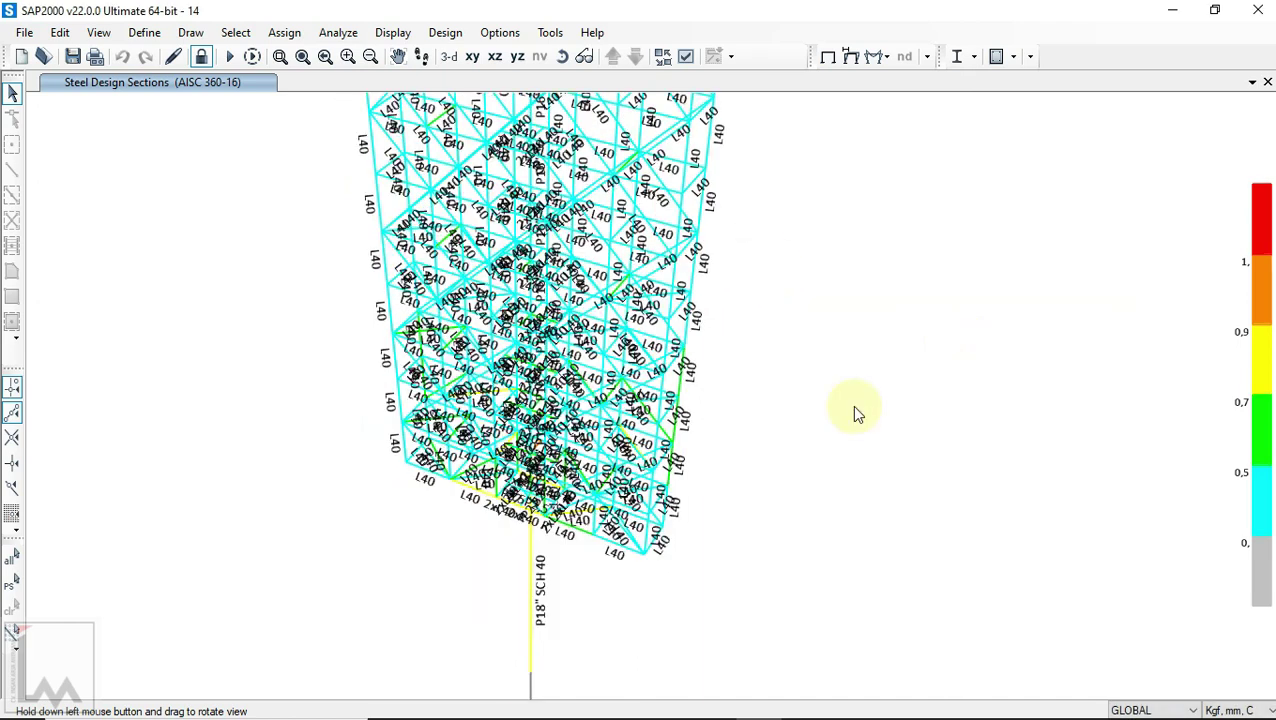
Step: Look at the Materi 14 PDF, then switch to the Pembebanan 1 workbook in Excel and go to the start of the Beban angin sheet
mouse_move(815, 705)
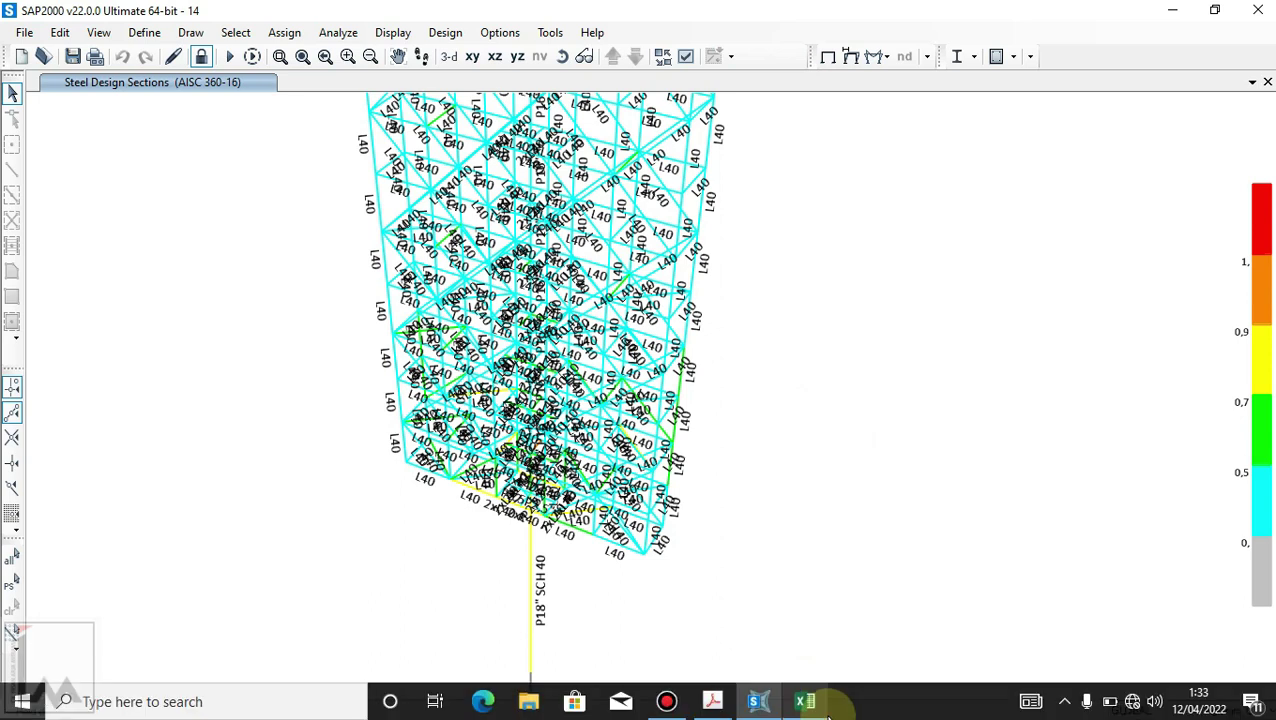
click(713, 701)
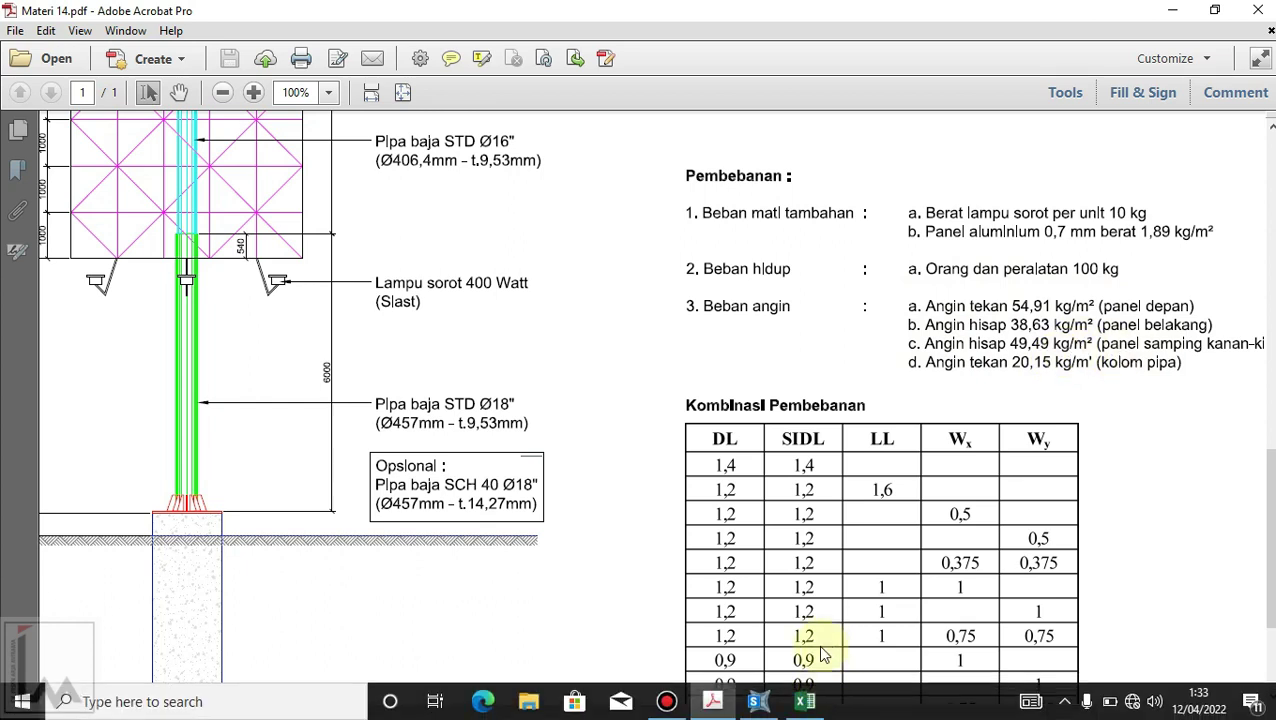
click(805, 706)
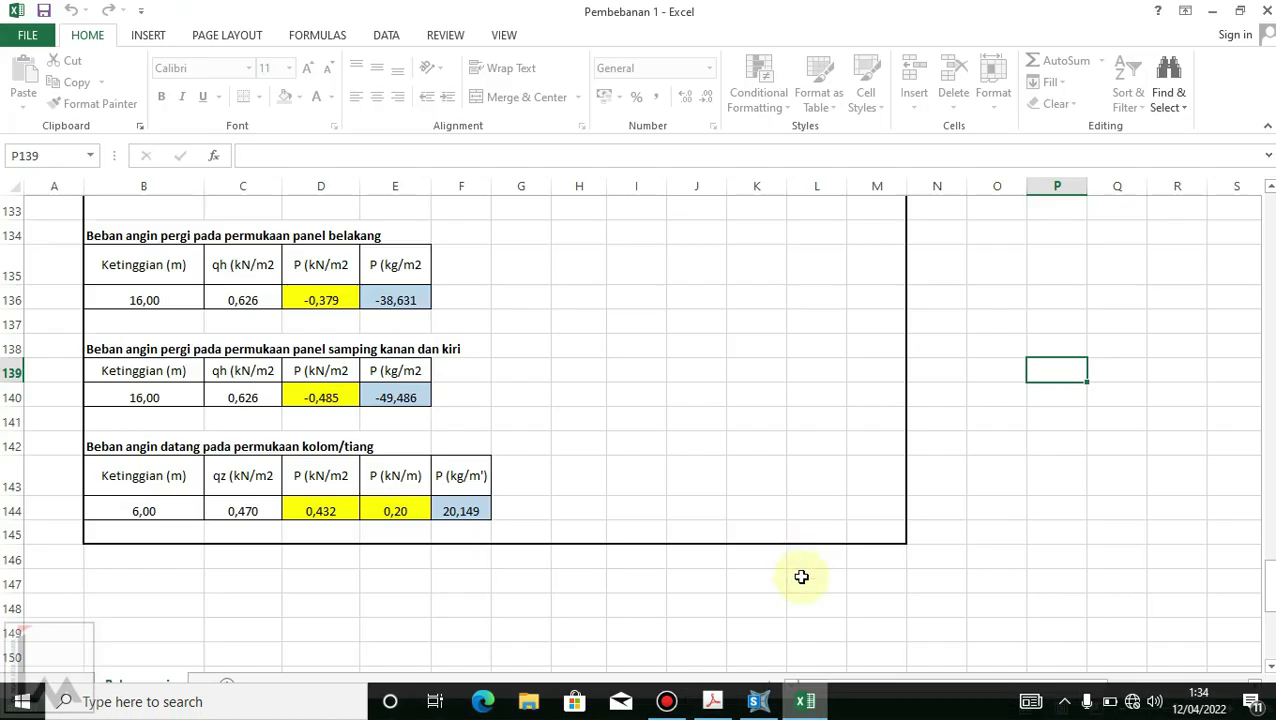
click(715, 418)
scroll(532, 535, up, 7)
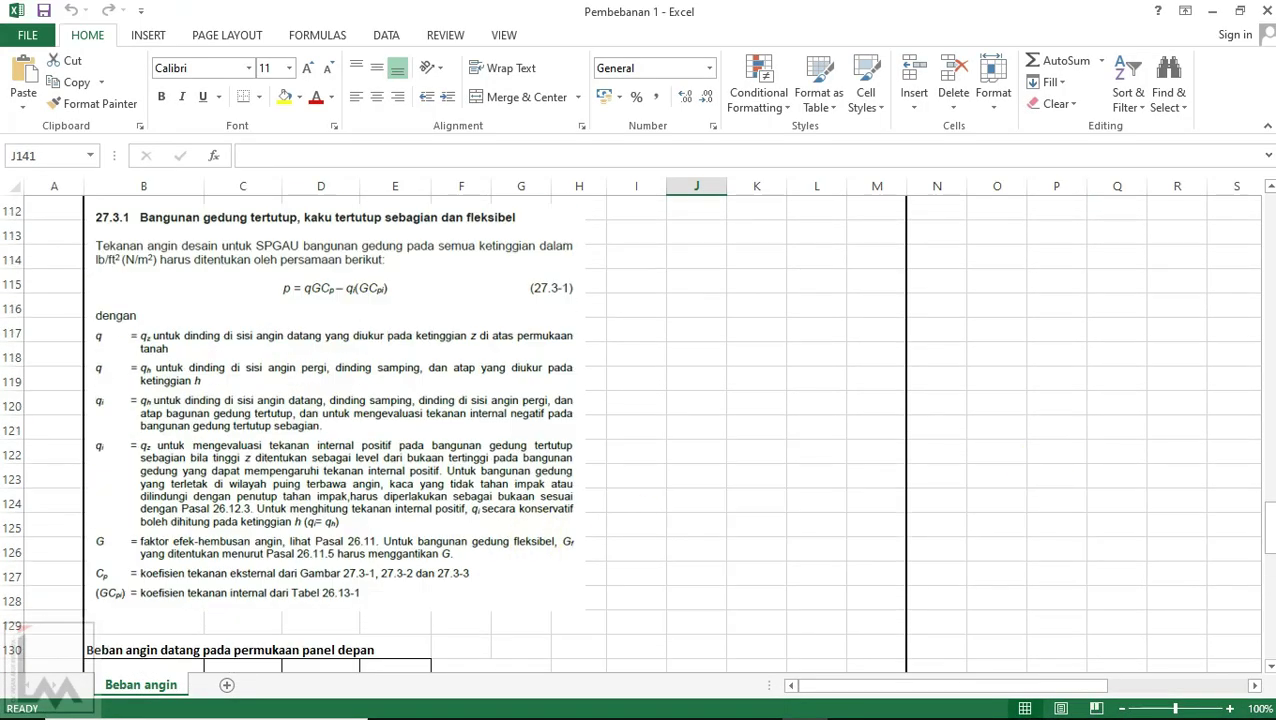
drag(1270, 555, 1270, 212)
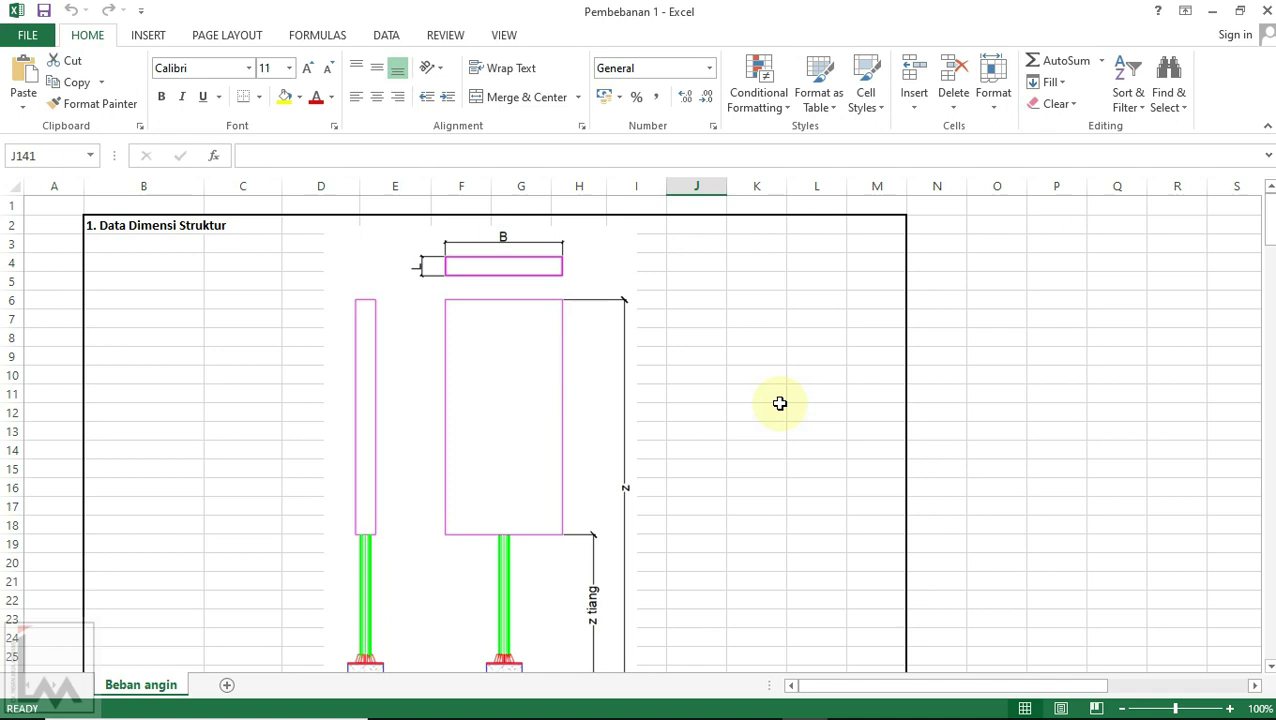
Step: Review the billboard sketch against the billboard height z, the column height z tiang and the depth L in Data Dimensi Struktur
scroll(769, 406, down, 7)
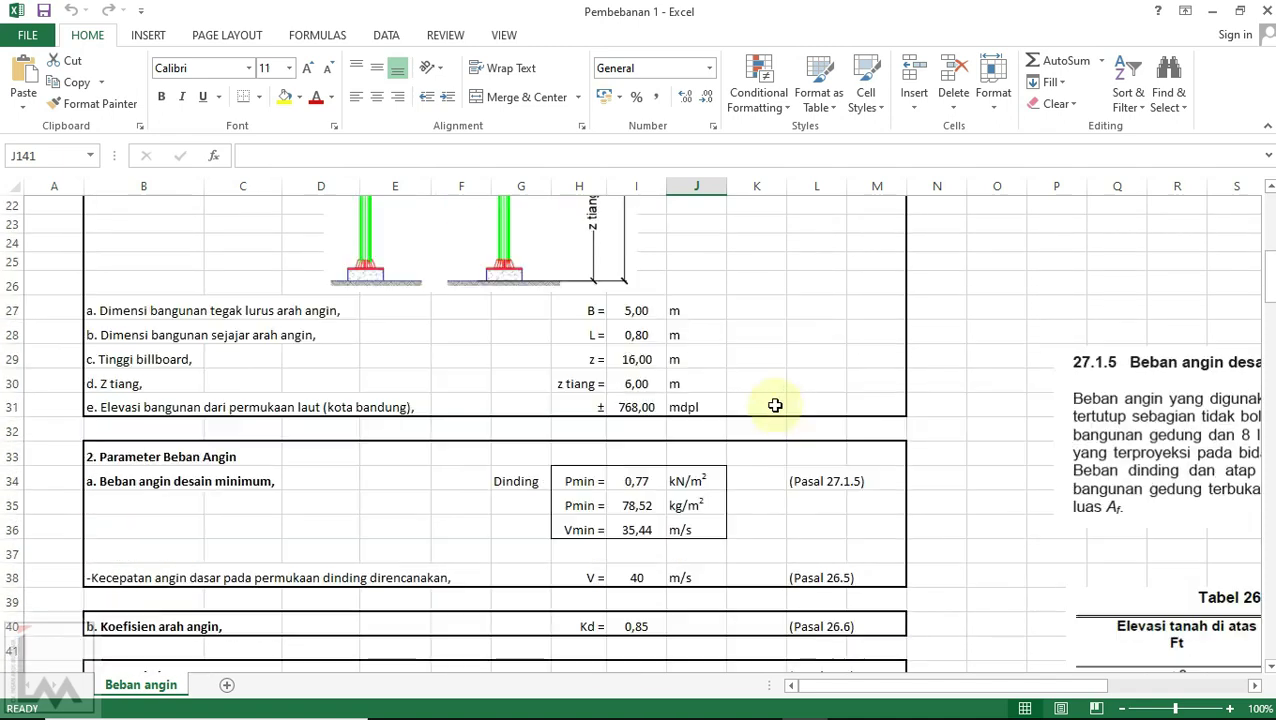
scroll(771, 401, up, 7)
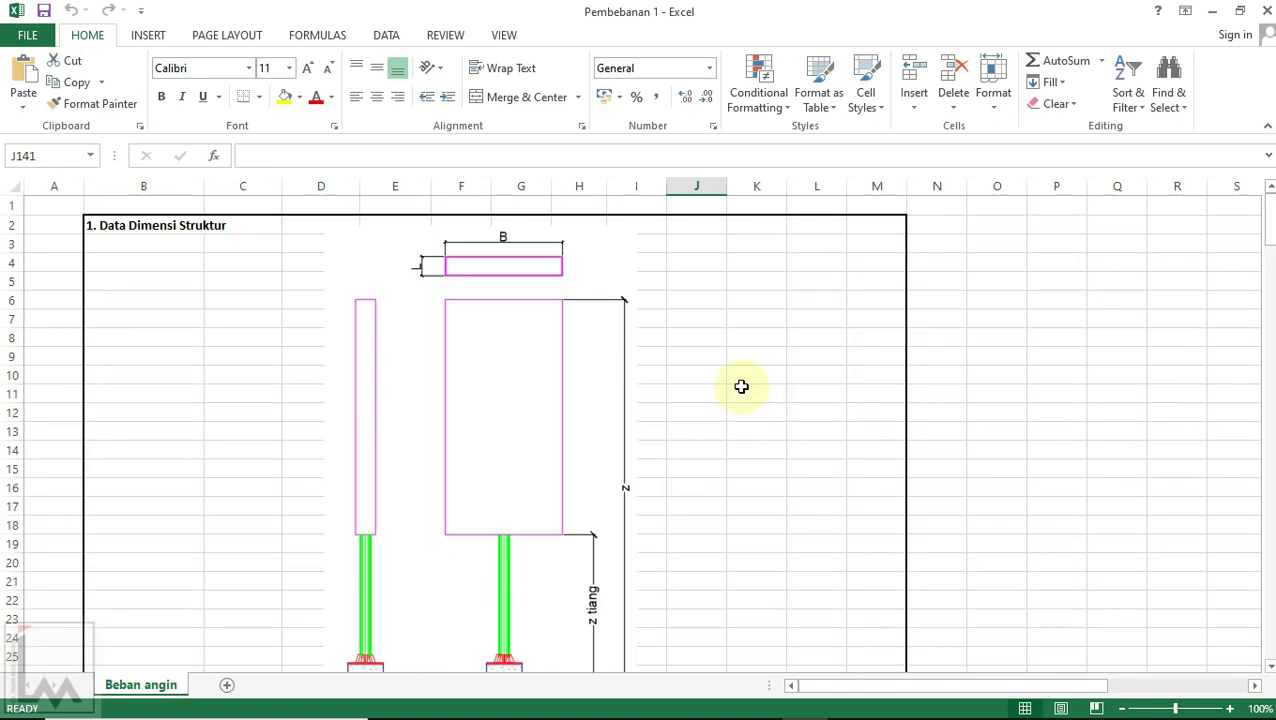
scroll(508, 300, down, 1)
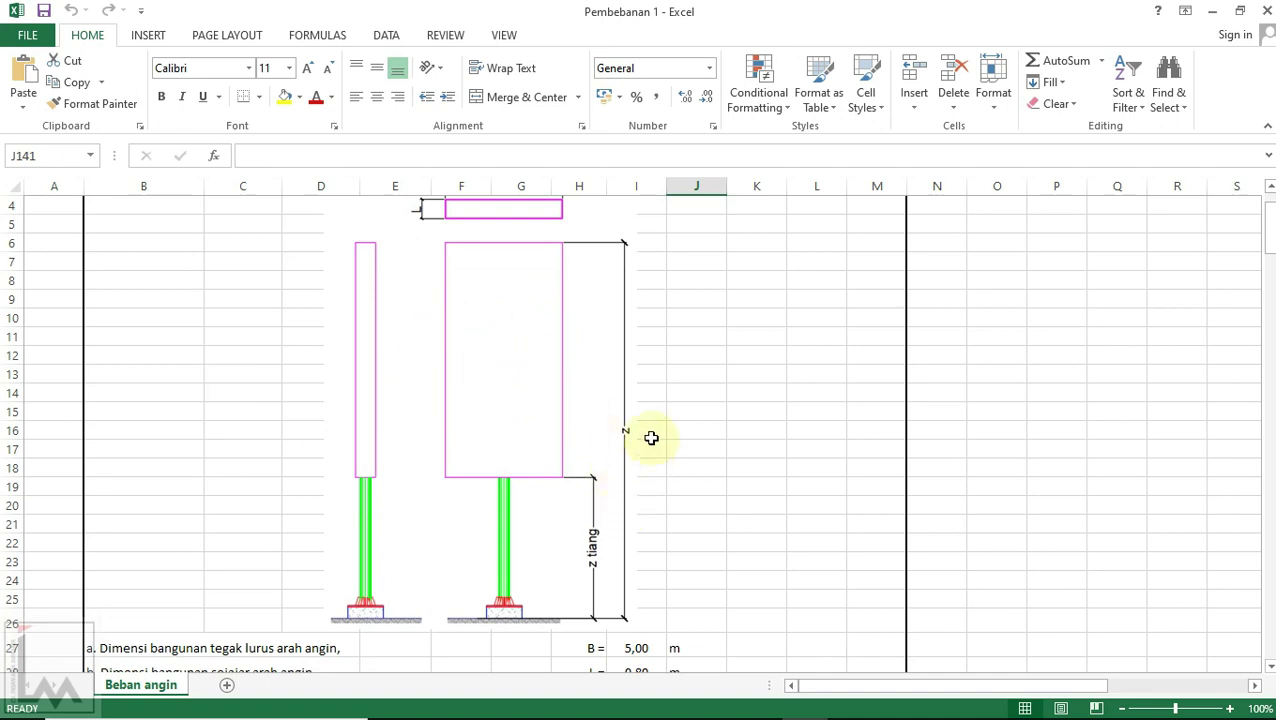
scroll(646, 410, down, 3)
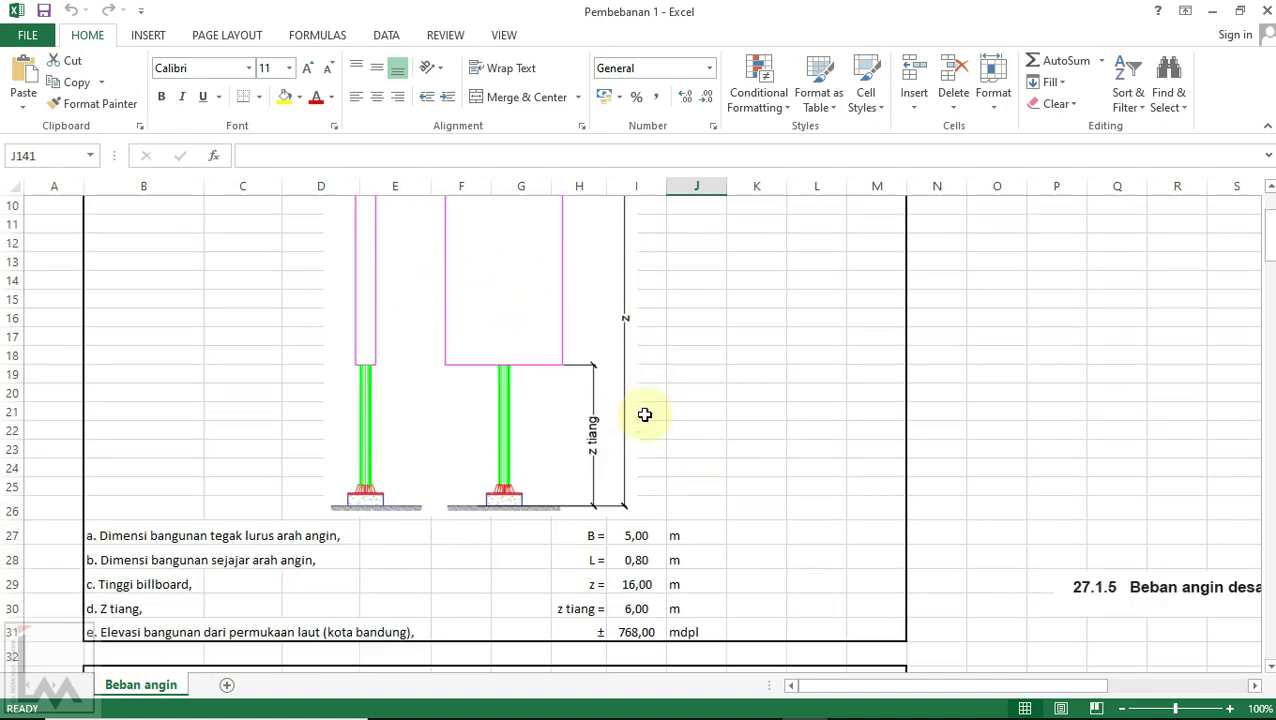
click(658, 532)
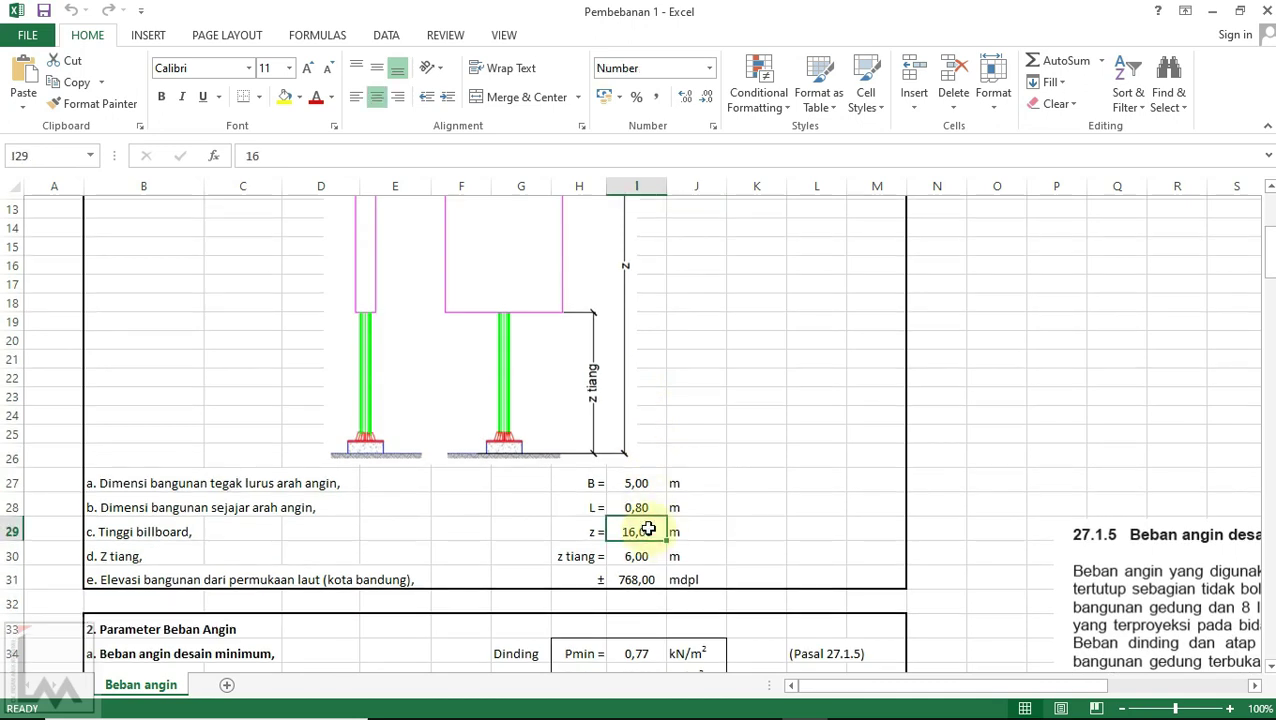
scroll(649, 526, up, 2)
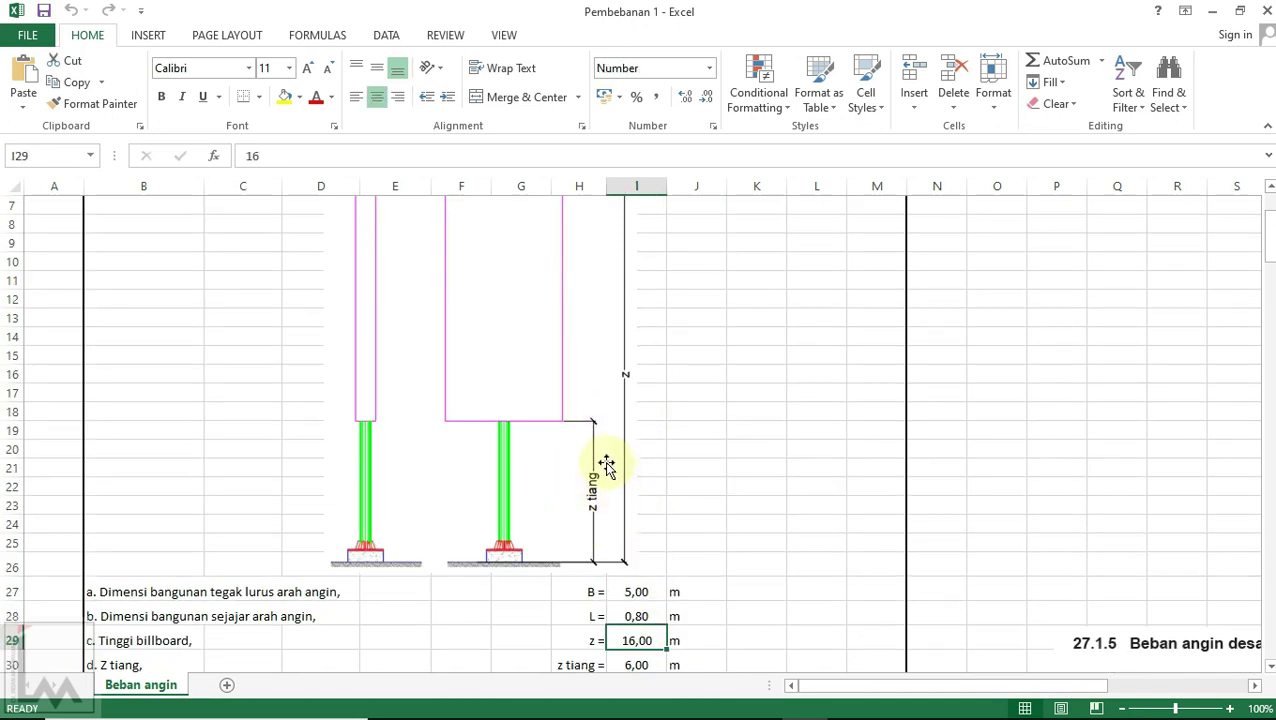
scroll(607, 465, down, 2)
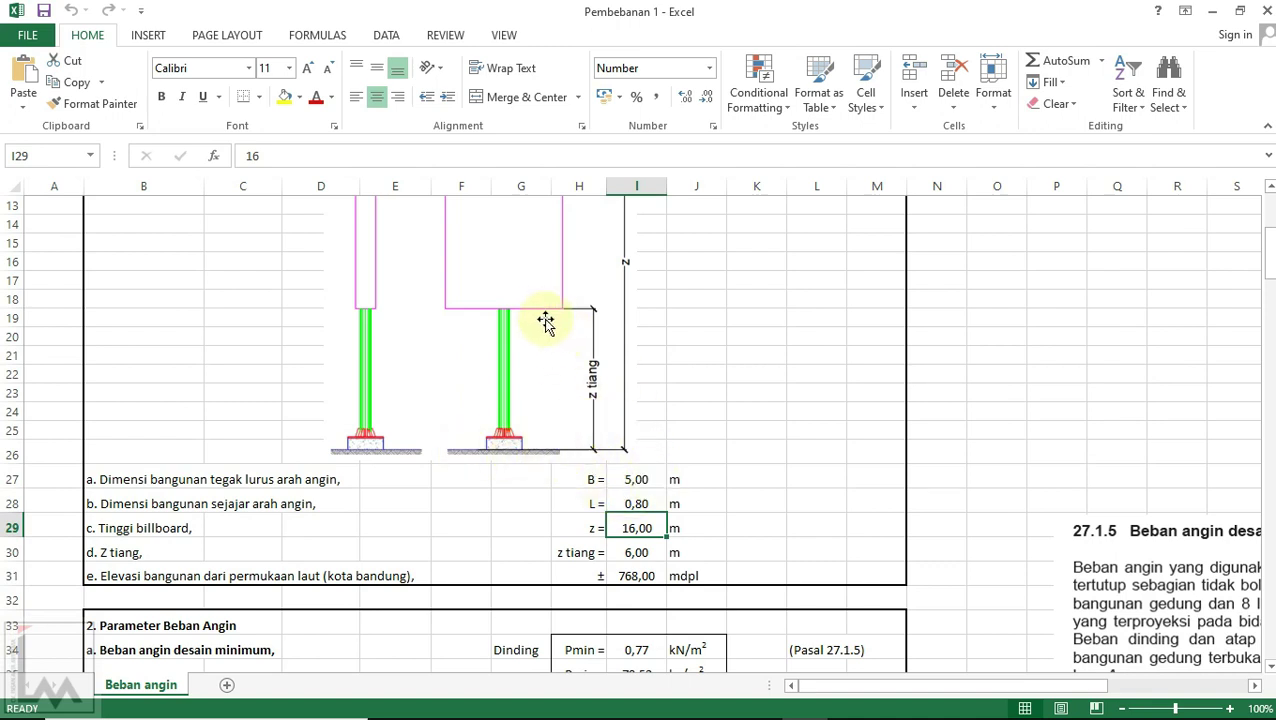
click(638, 552)
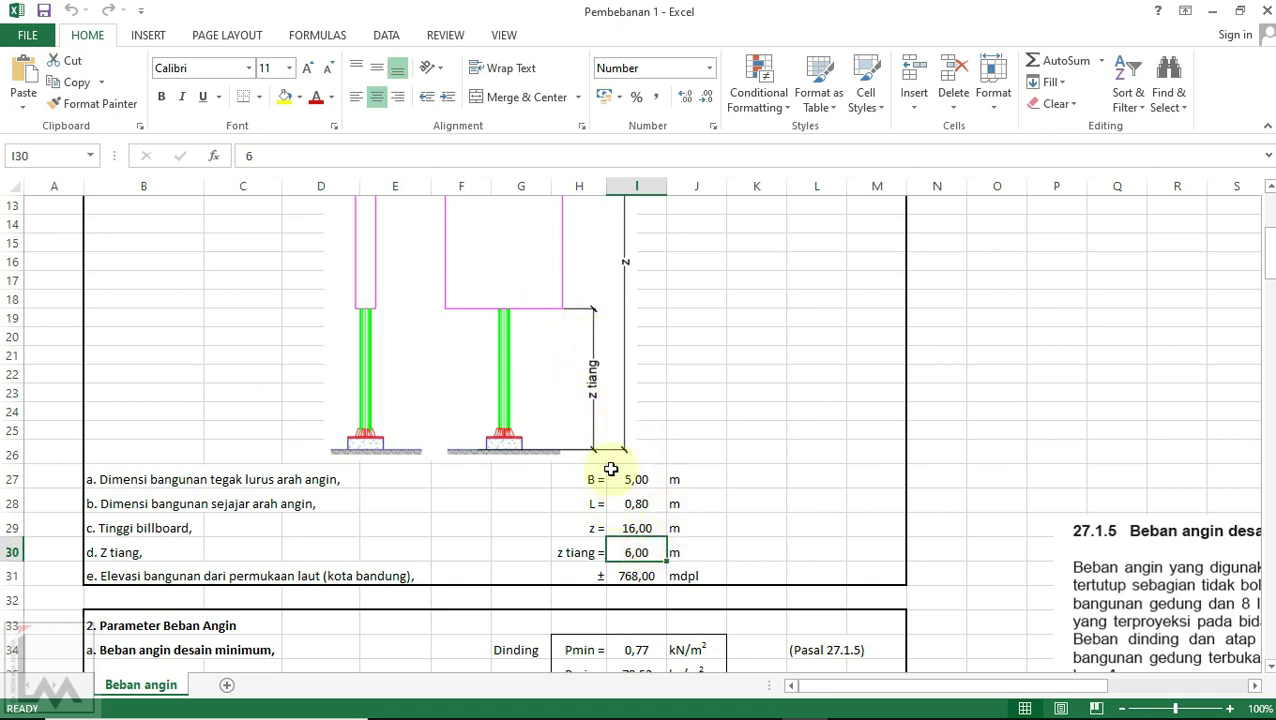
scroll(590, 420, up, 4)
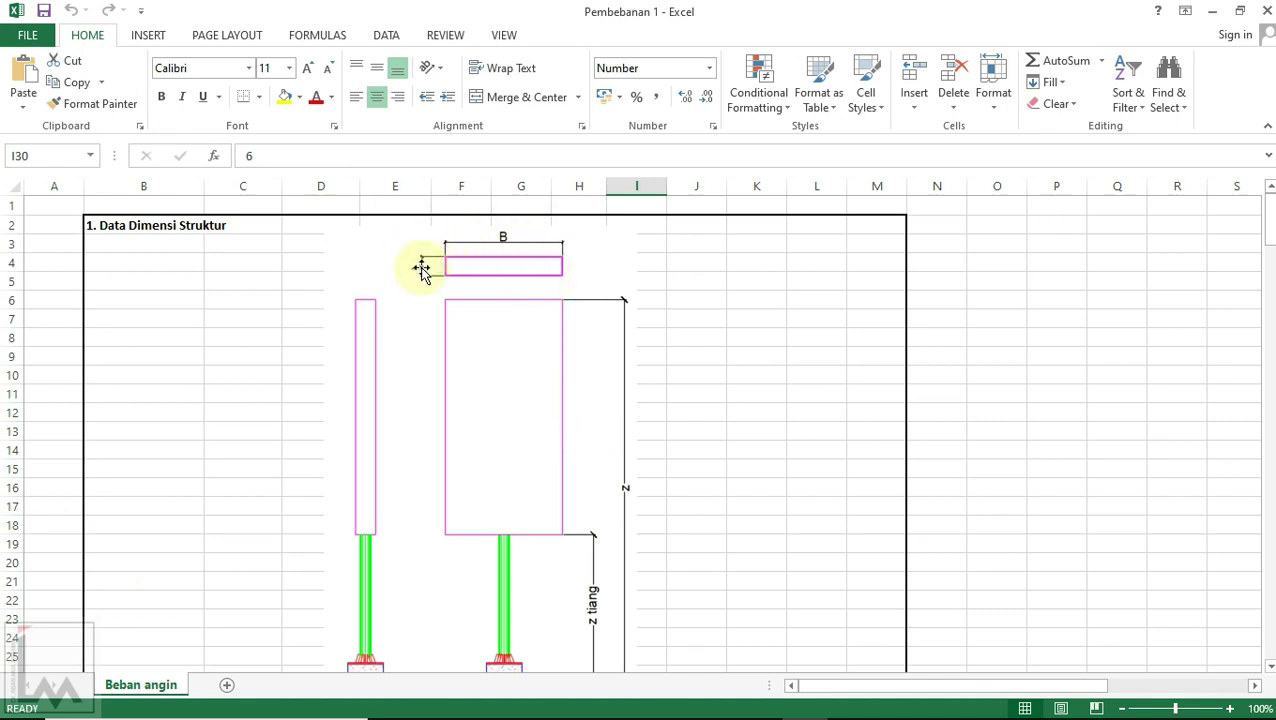
scroll(421, 268, down, 3)
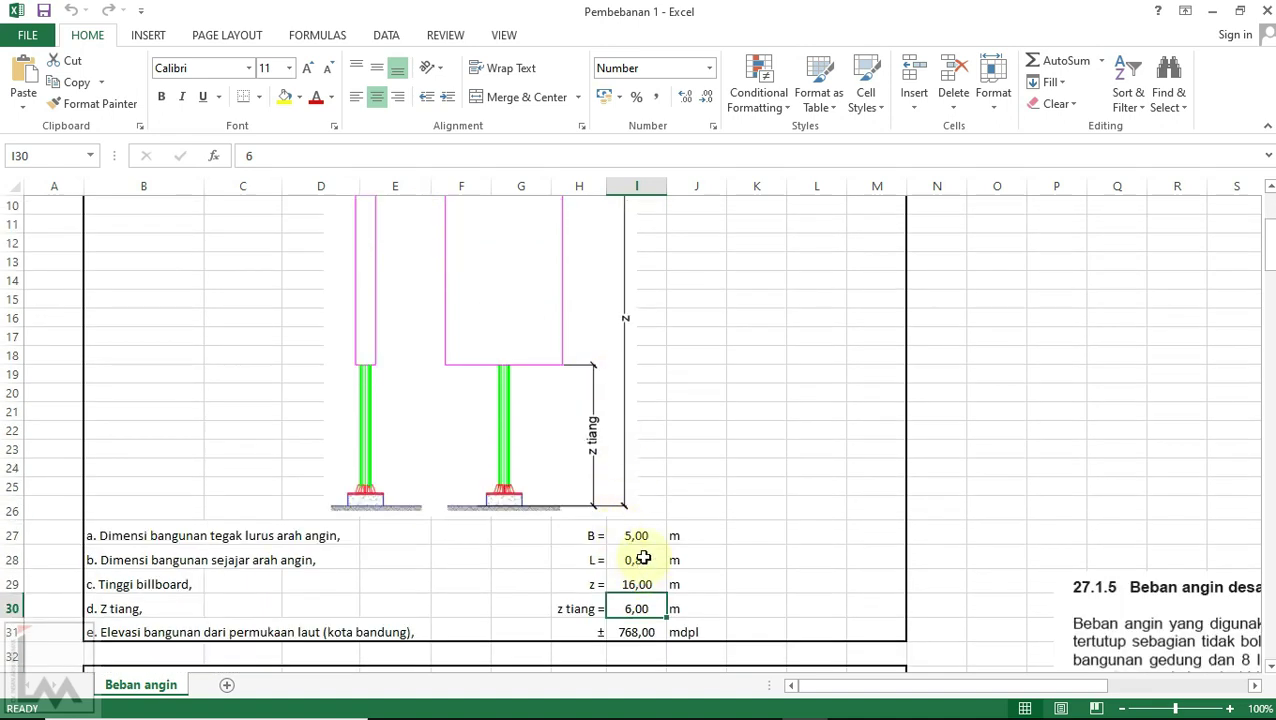
click(643, 559)
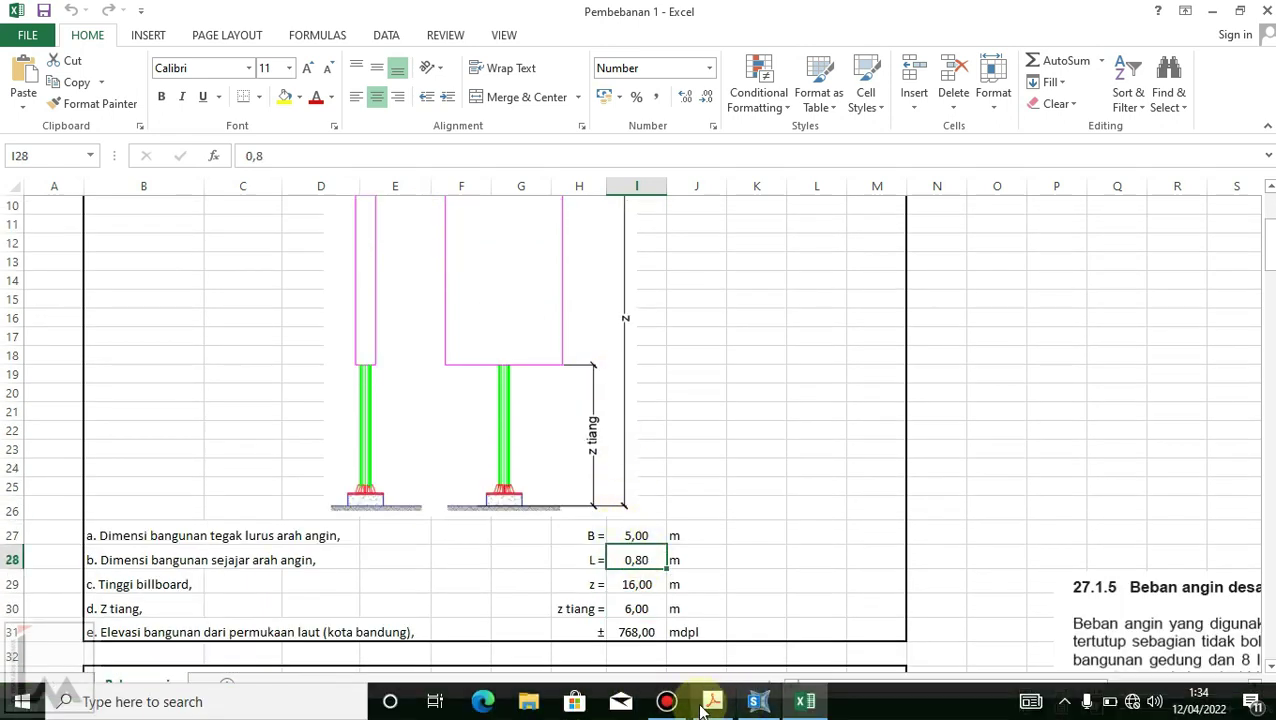
Step: Consult the billboard drawing in the Materi 14 PDF in Acrobat and return to the dimension data in the Excel workbook
click(665, 701)
scroll(362, 323, up, 1)
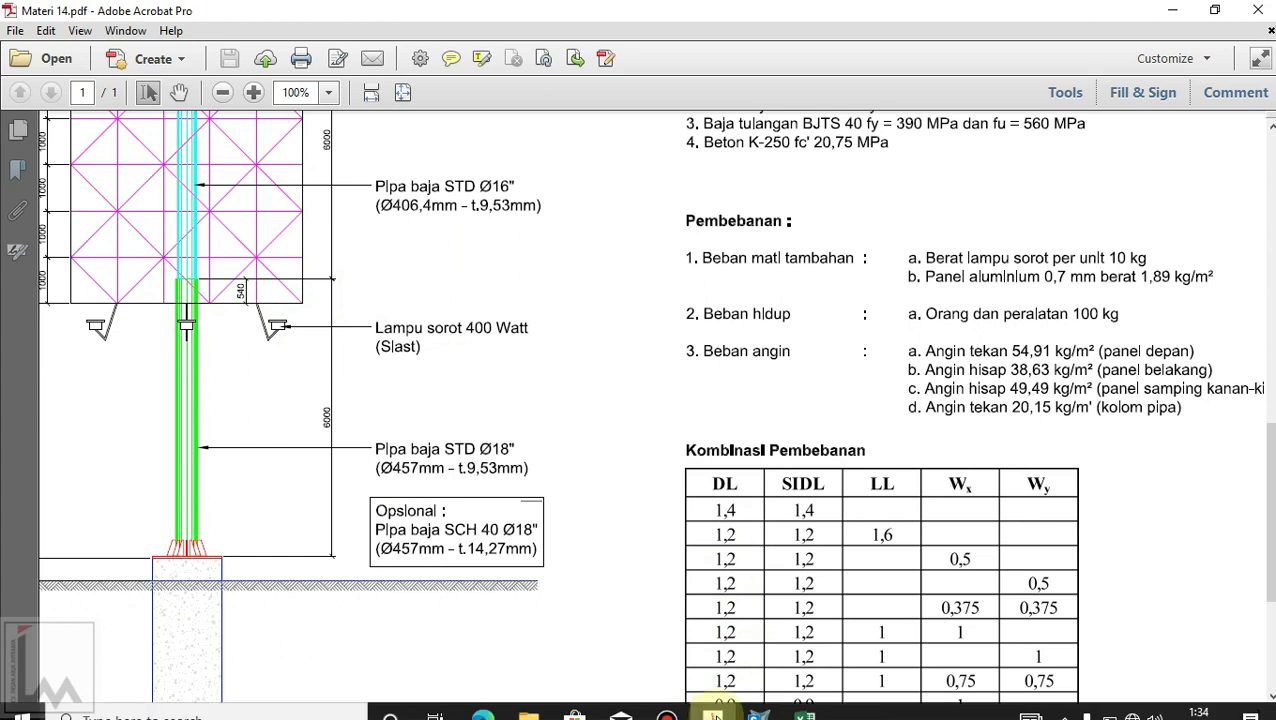
click(805, 701)
scroll(671, 545, up, 1)
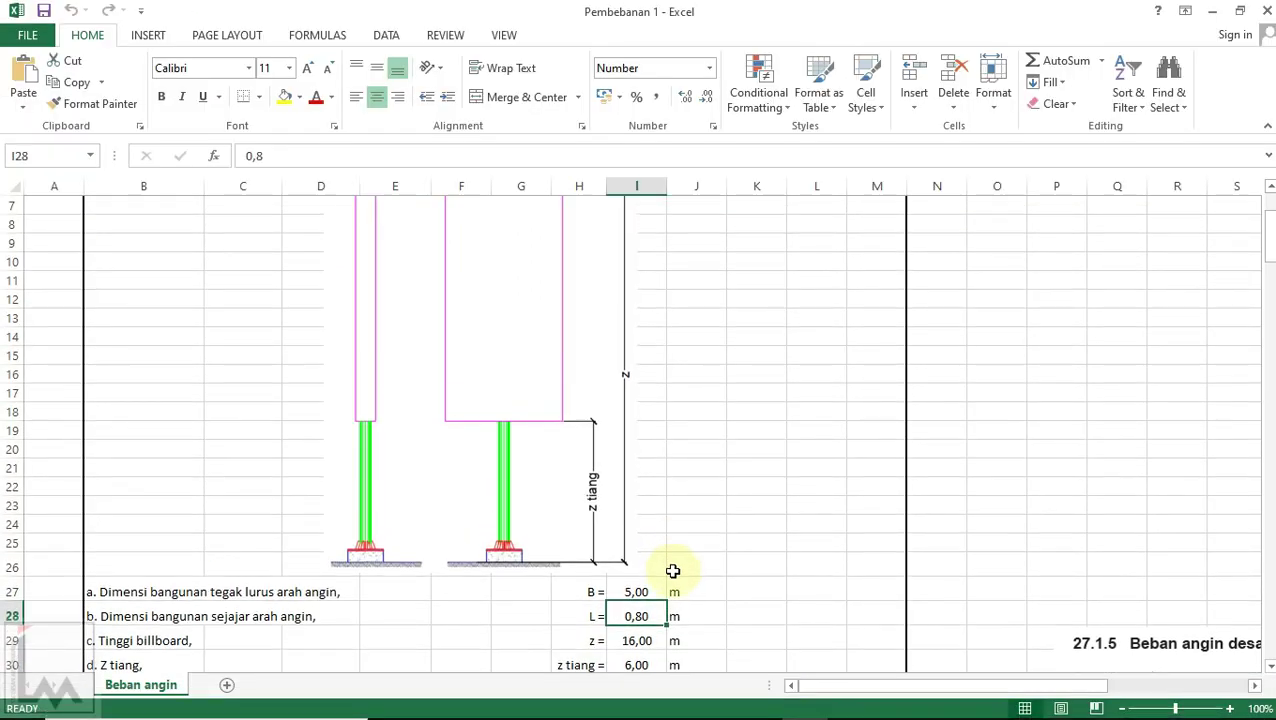
scroll(672, 572, down, 2)
Step: Review the site elevation above sea level for kota Bandung in the structure dimension data, along with the billboard sketch
click(118, 575)
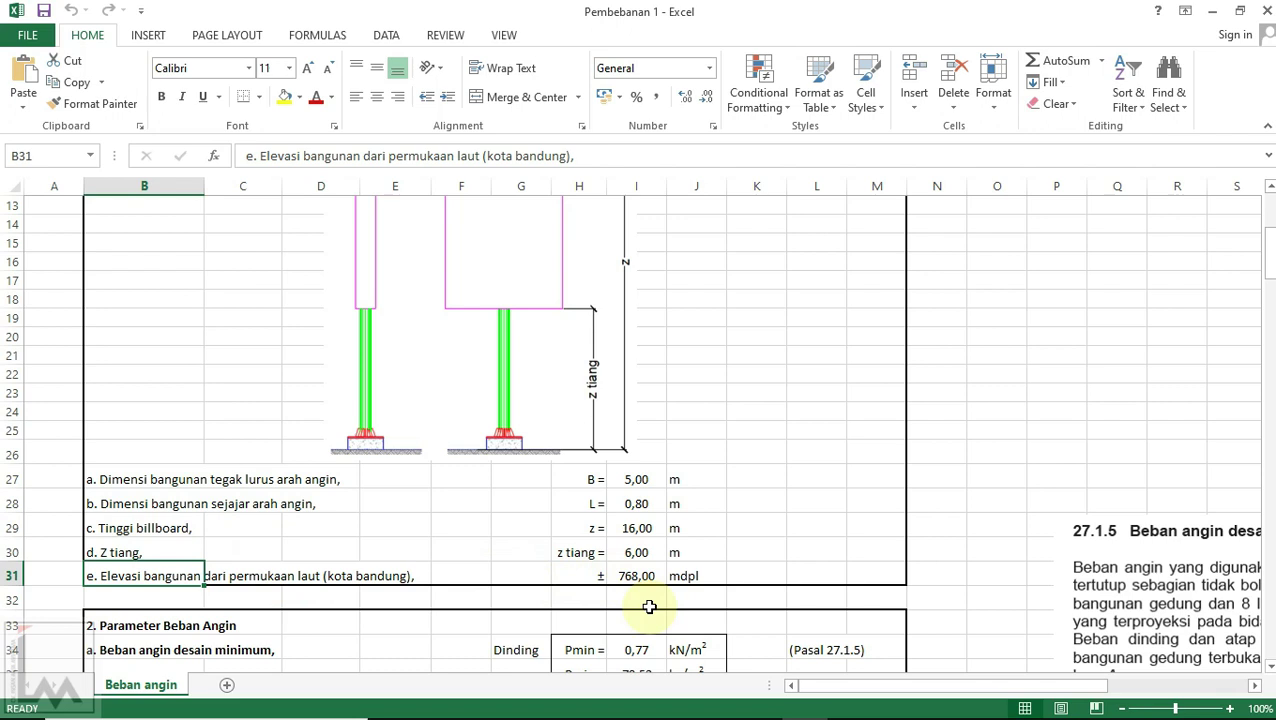
click(648, 575)
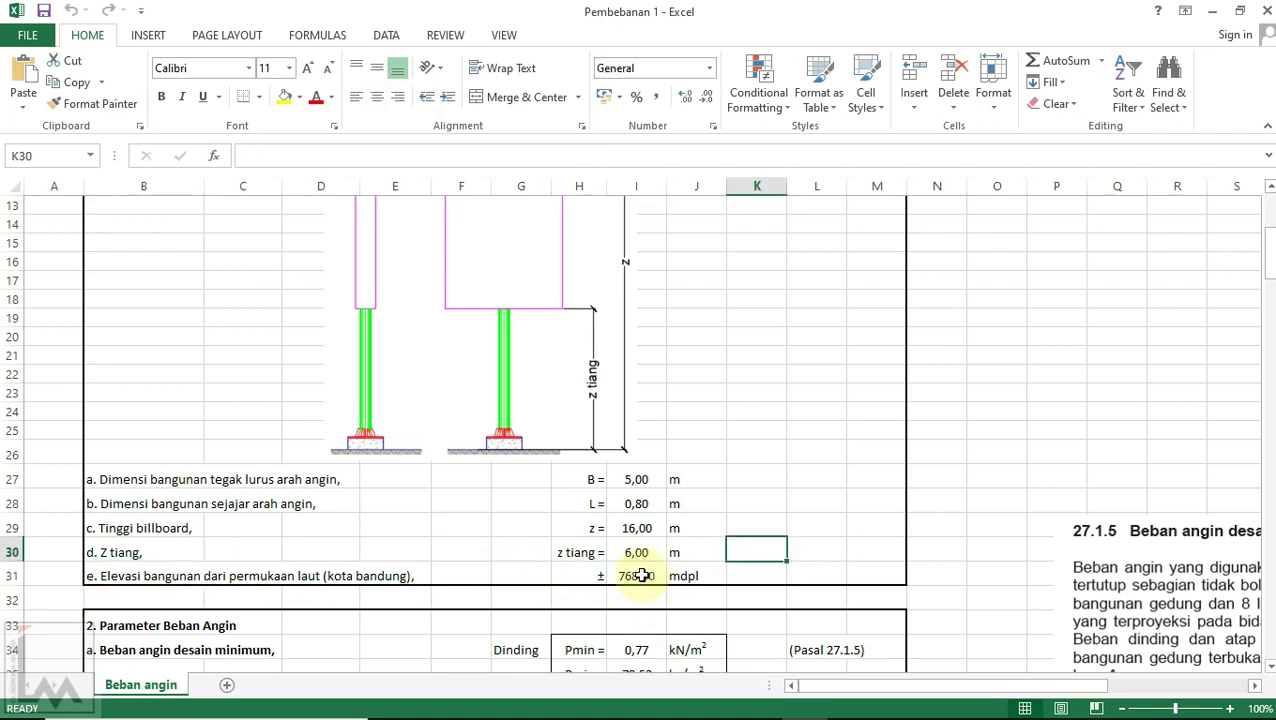
click(644, 575)
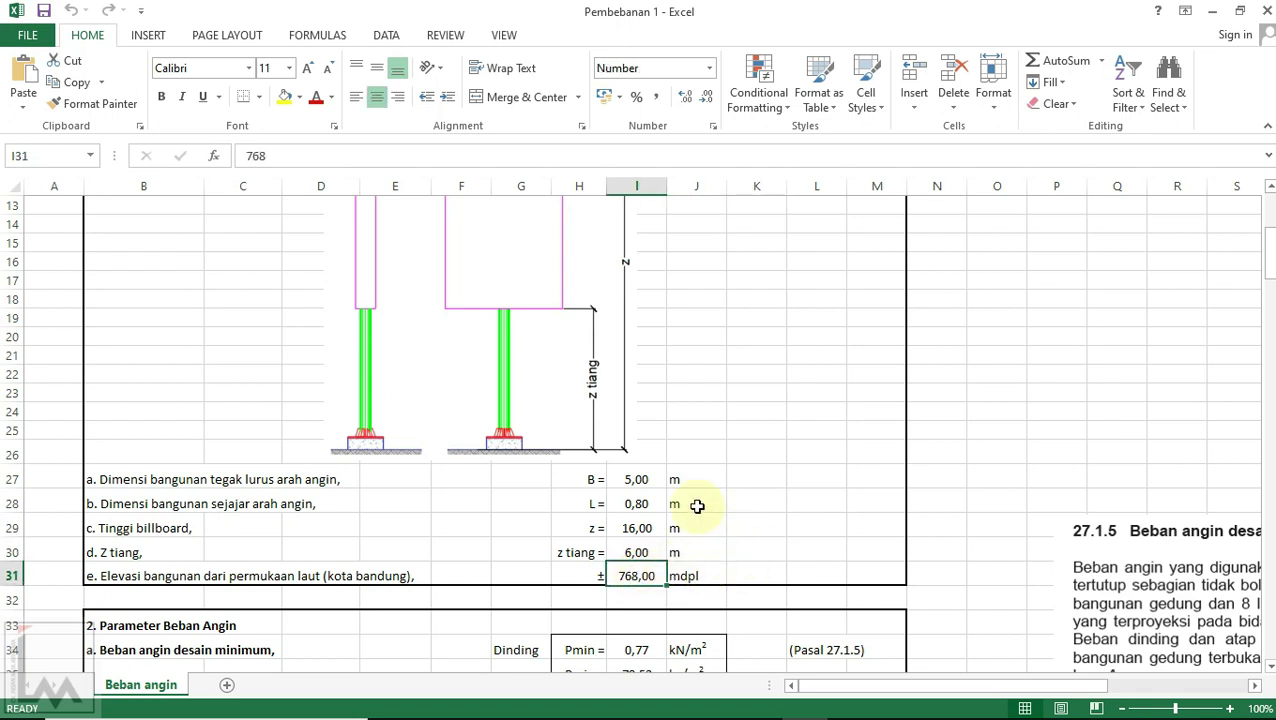
scroll(673, 500, up, 4)
scroll(561, 356, down, 5)
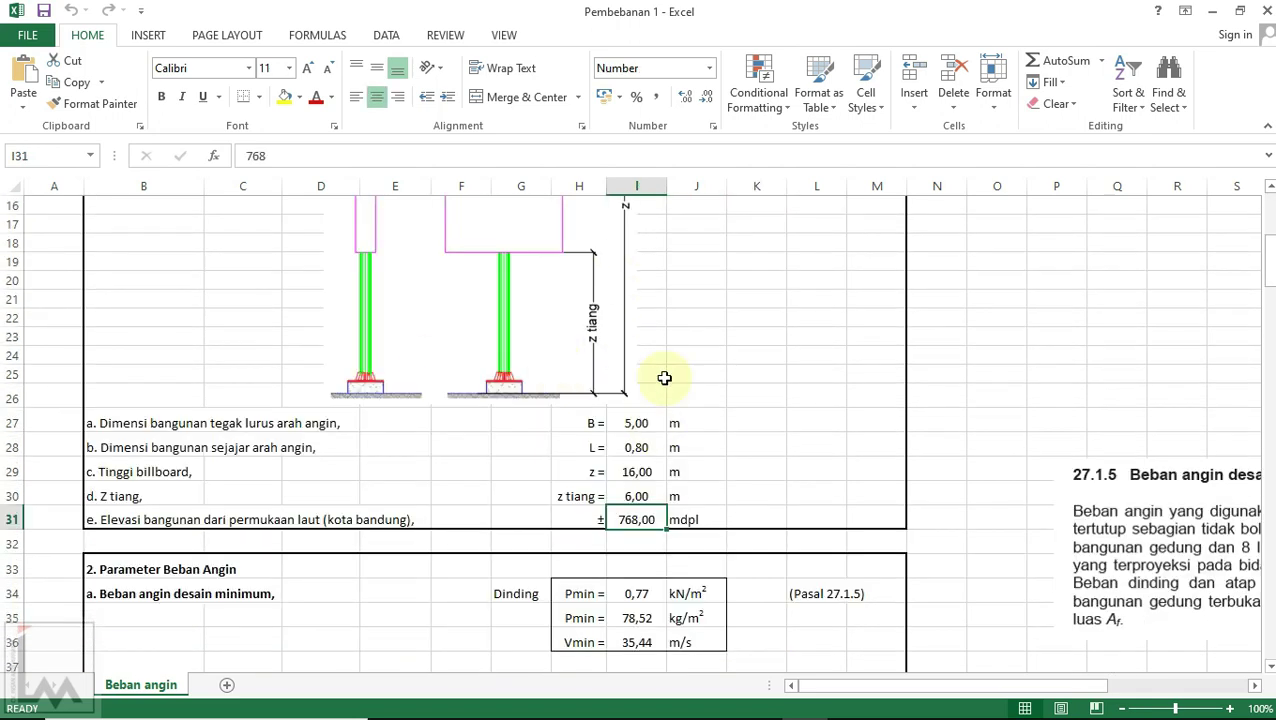
Step: Review the wall's minimum design wind load Pmin and the Vmin formula against the clause 27.1.5 excerpt beside the calculation
scroll(626, 412, down, 3)
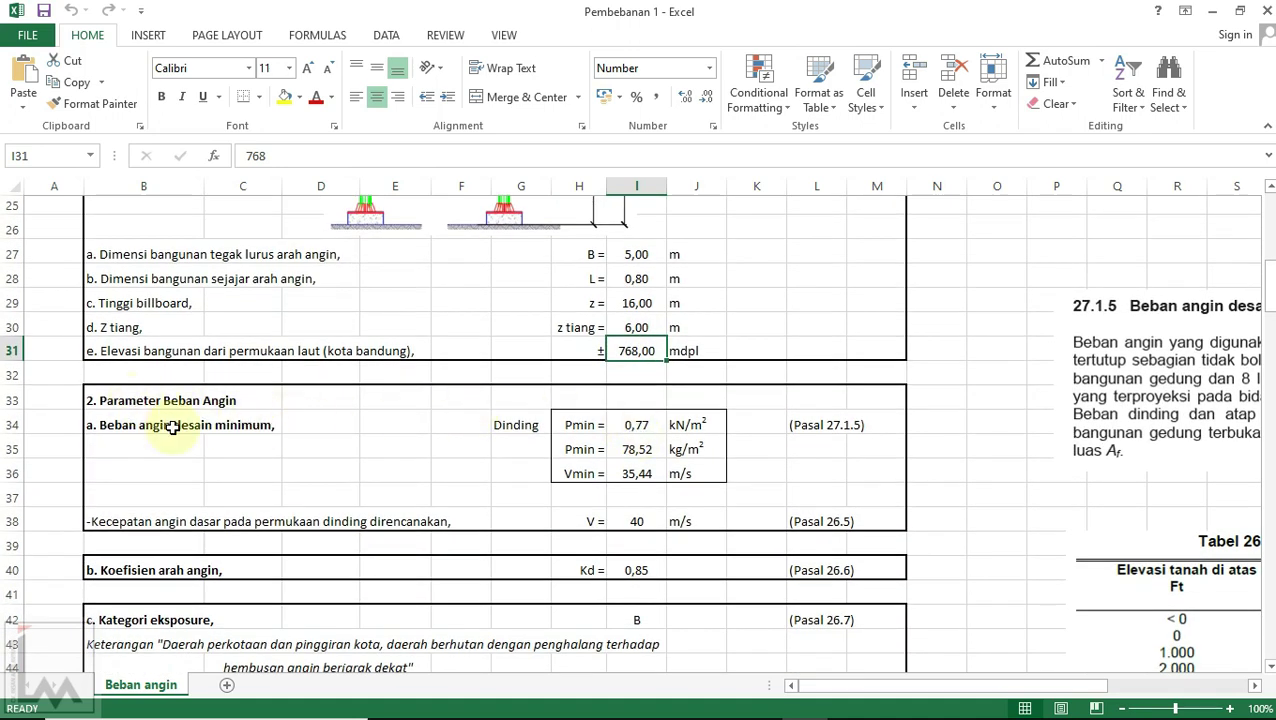
click(647, 424)
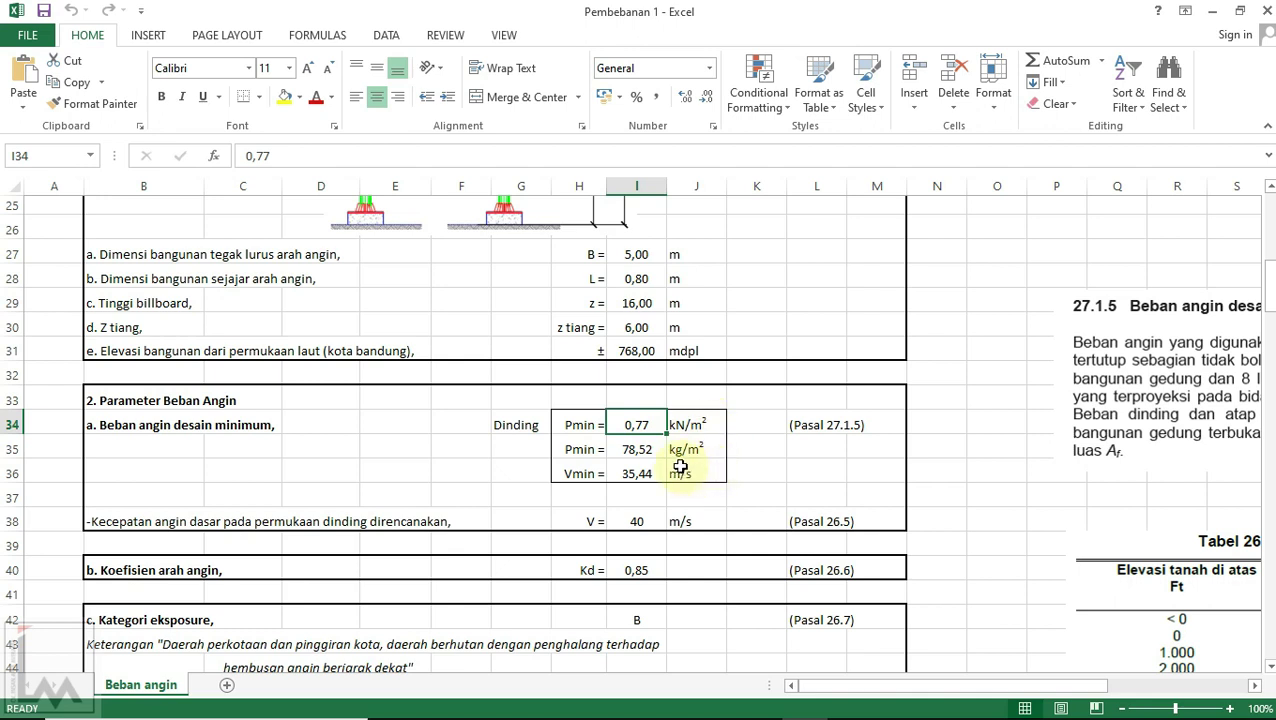
click(649, 476)
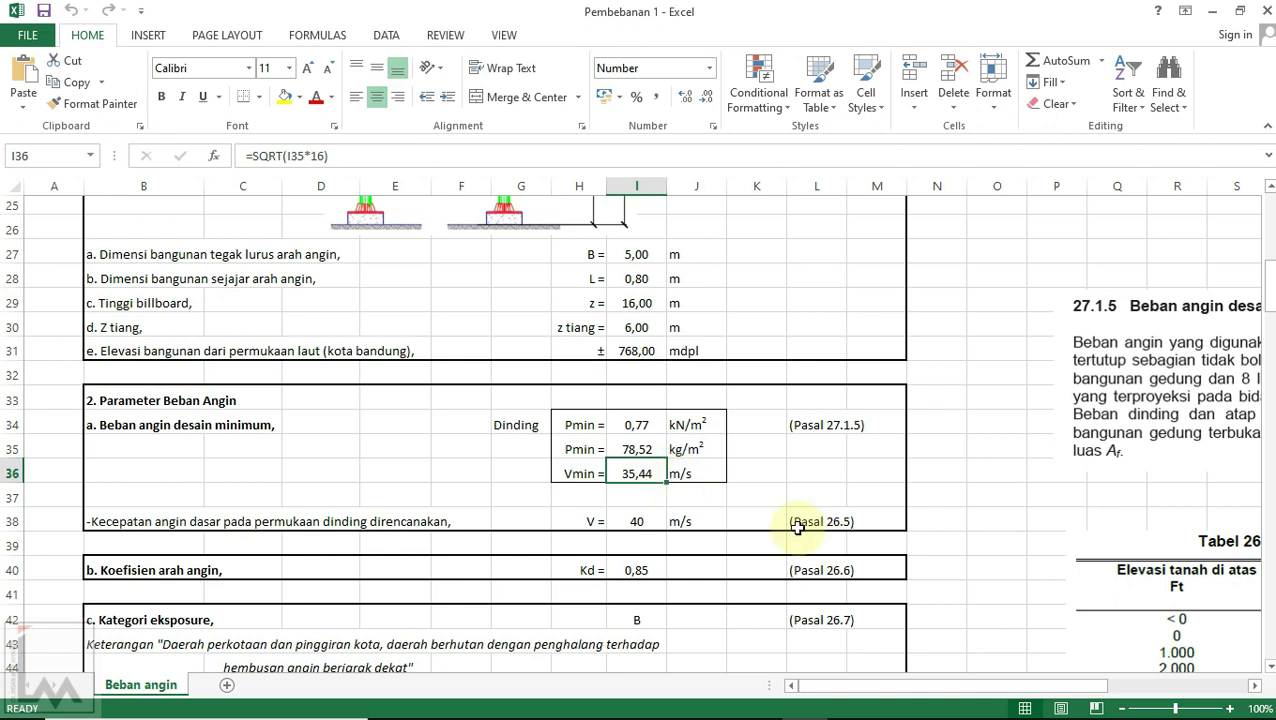
drag(869, 686, 958, 692)
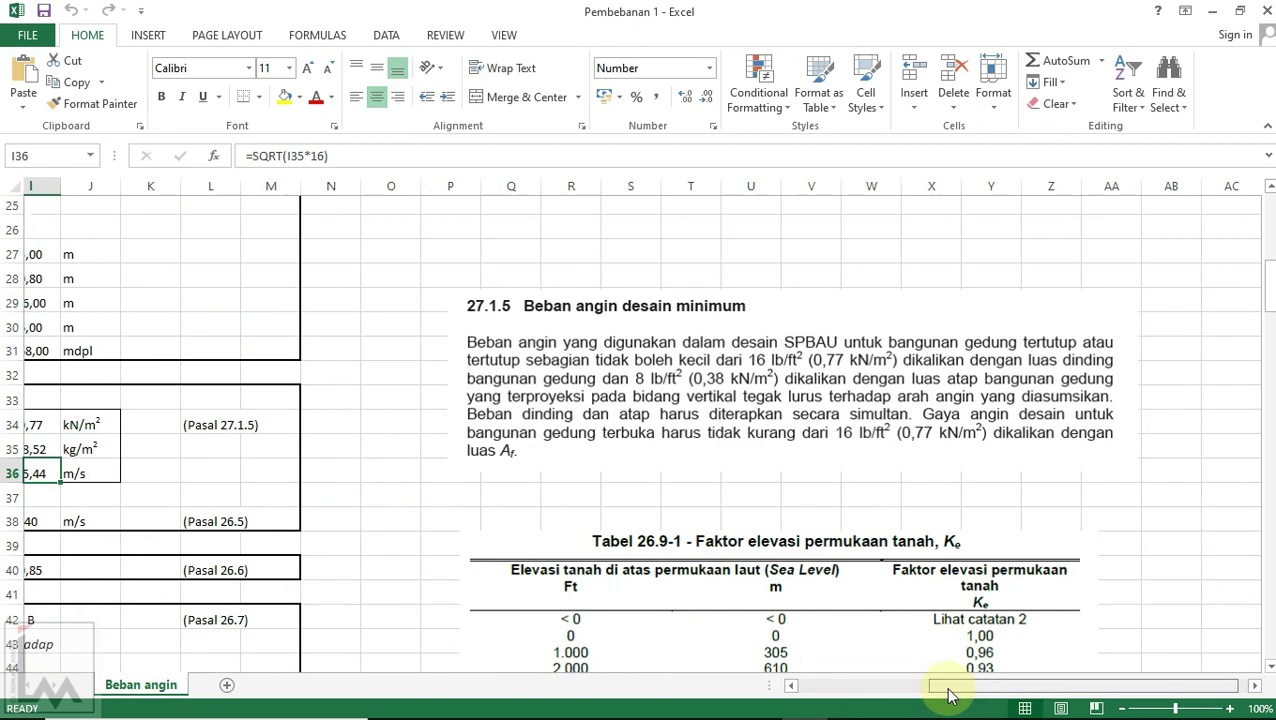
click(714, 381)
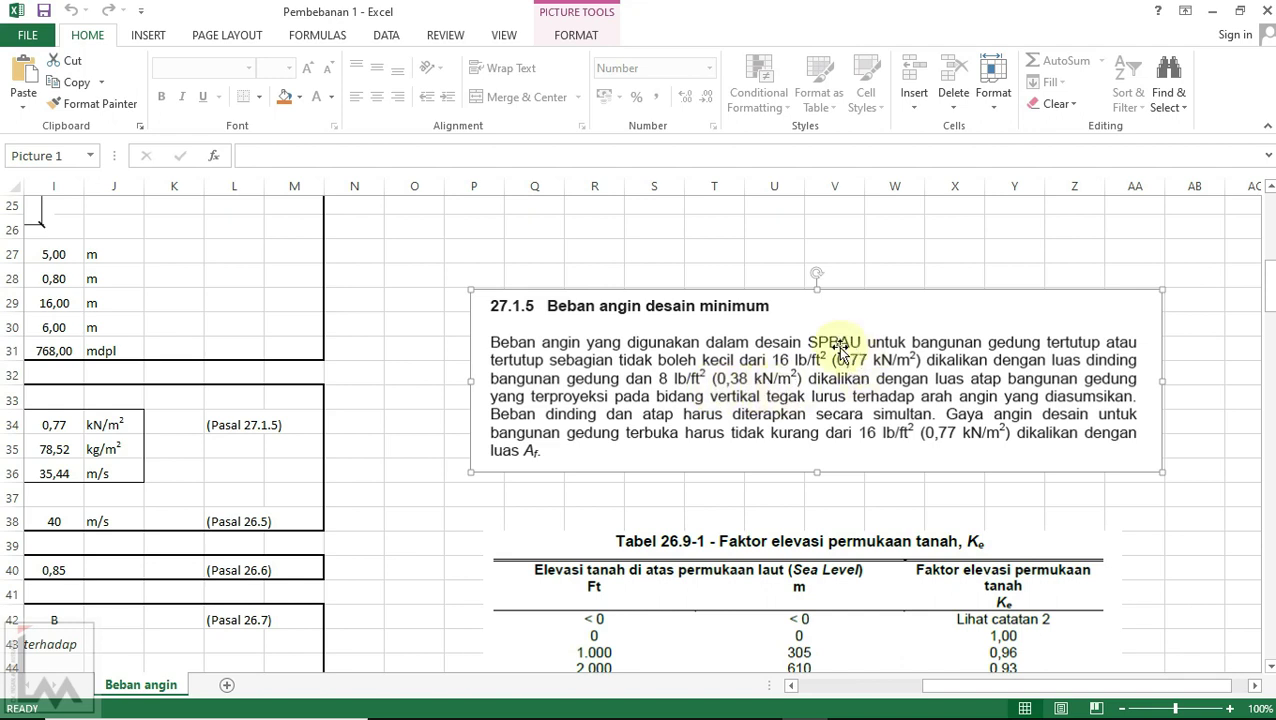
drag(968, 690, 886, 692)
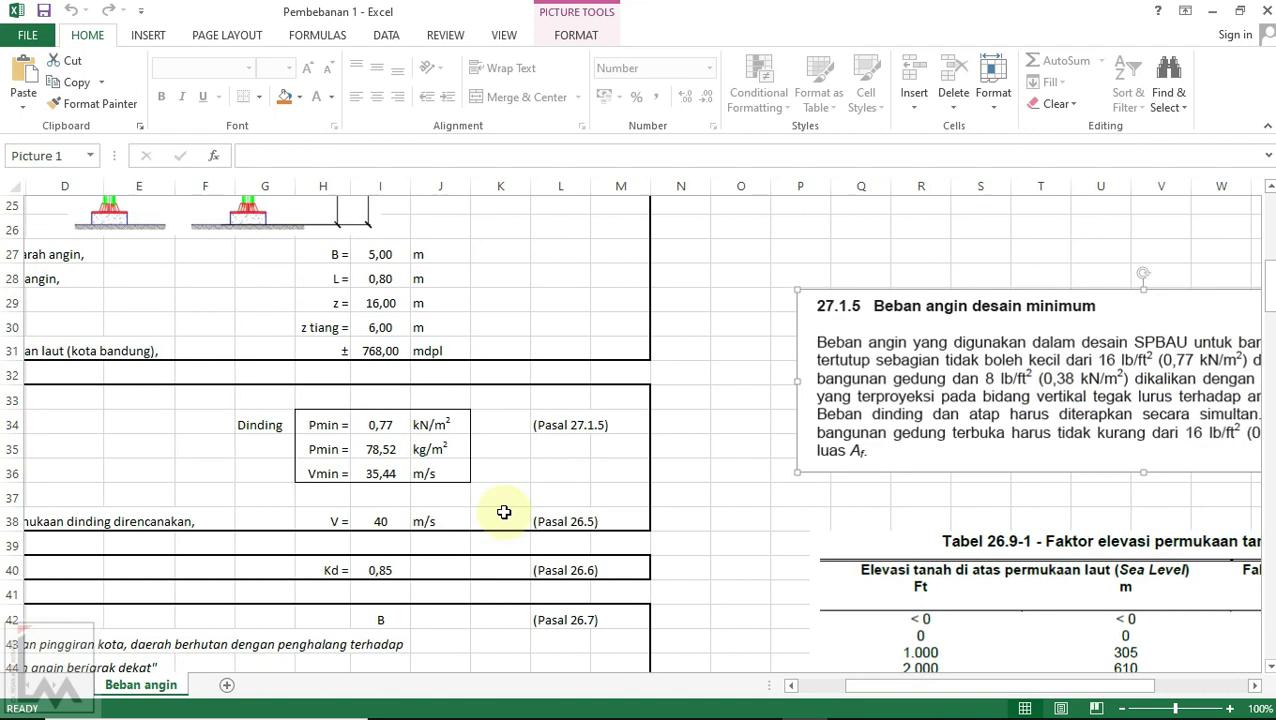
click(389, 430)
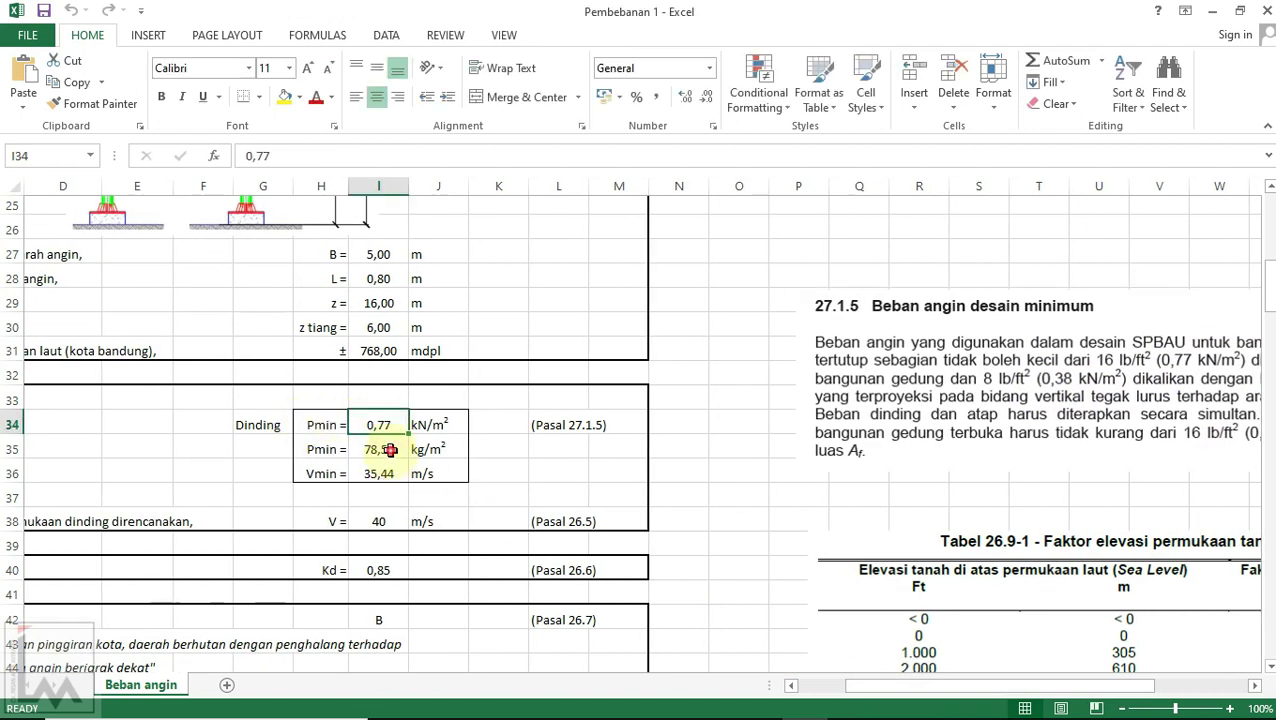
click(380, 470)
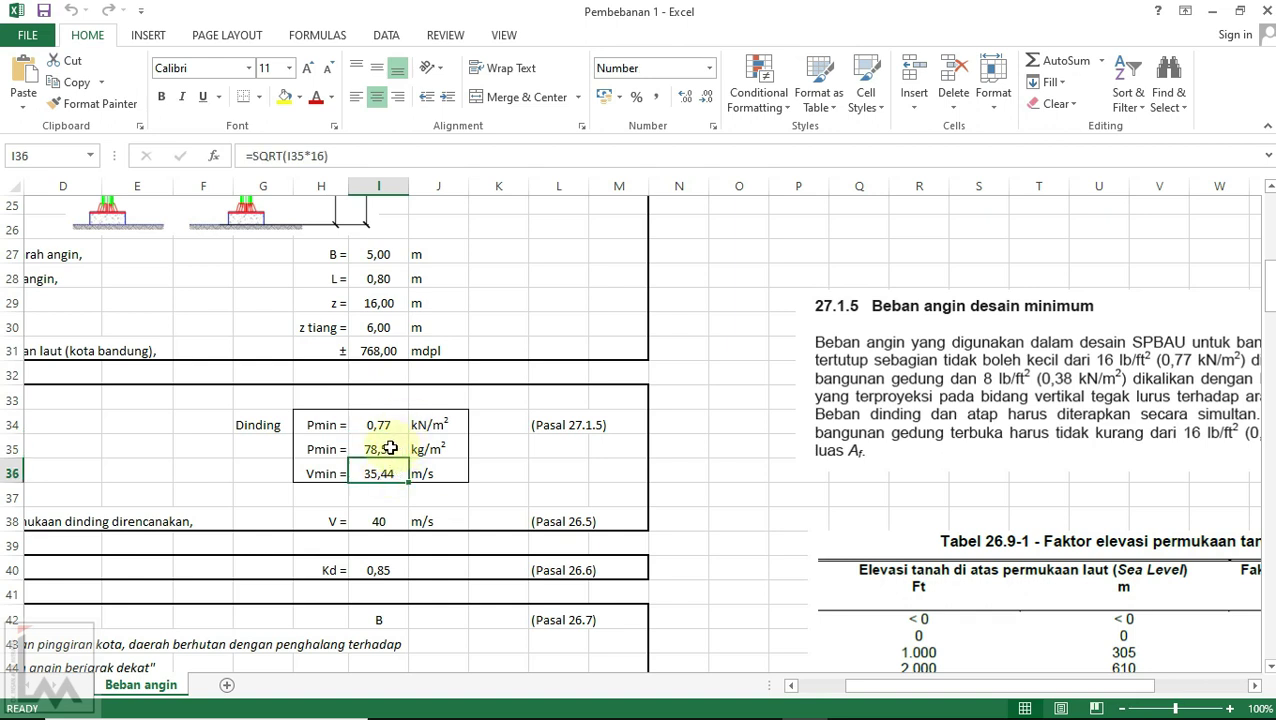
Step: Inspect the planned basic wind speed V and the wind direction coefficient Kd in the wind load parameters
scroll(386, 447, down, 1)
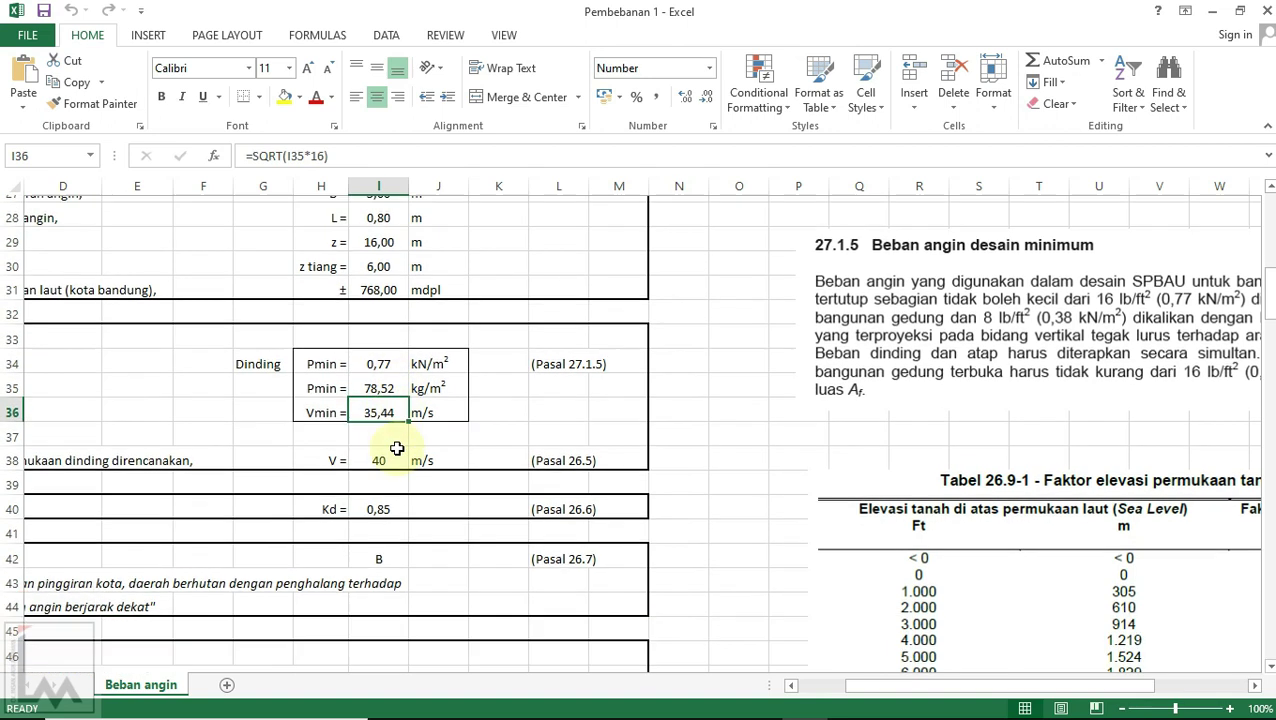
click(388, 453)
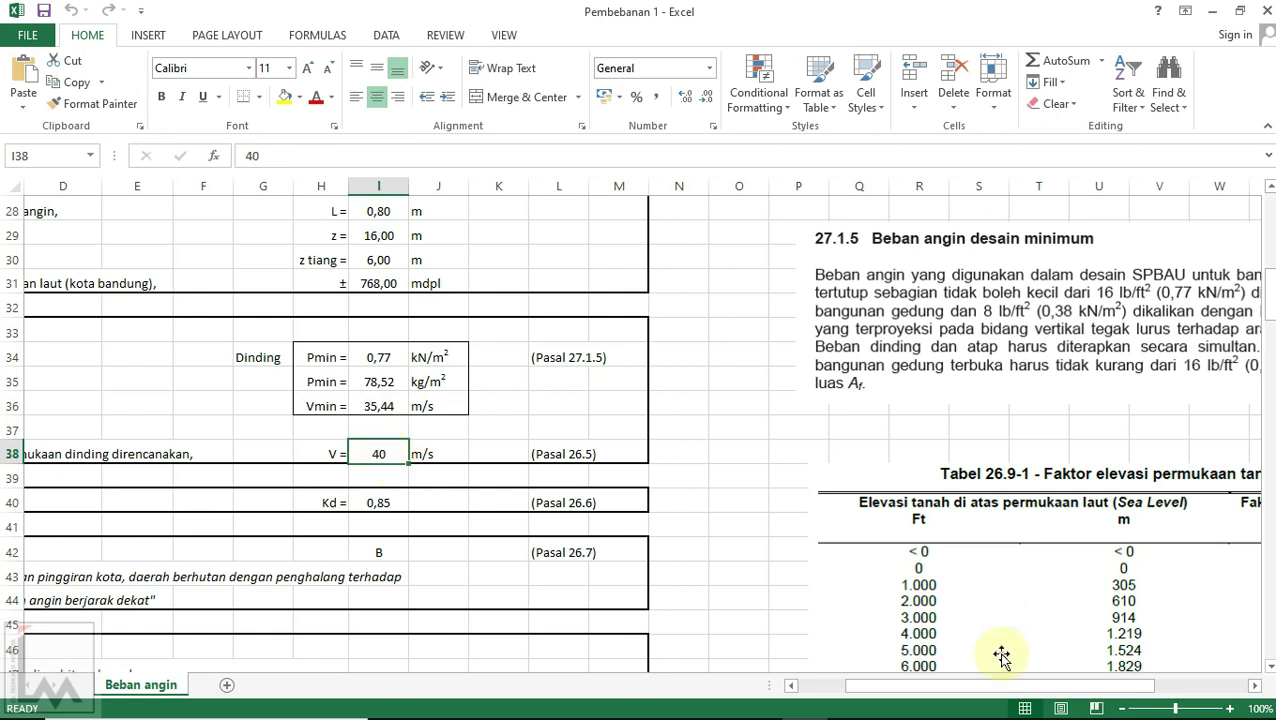
drag(1003, 688, 950, 686)
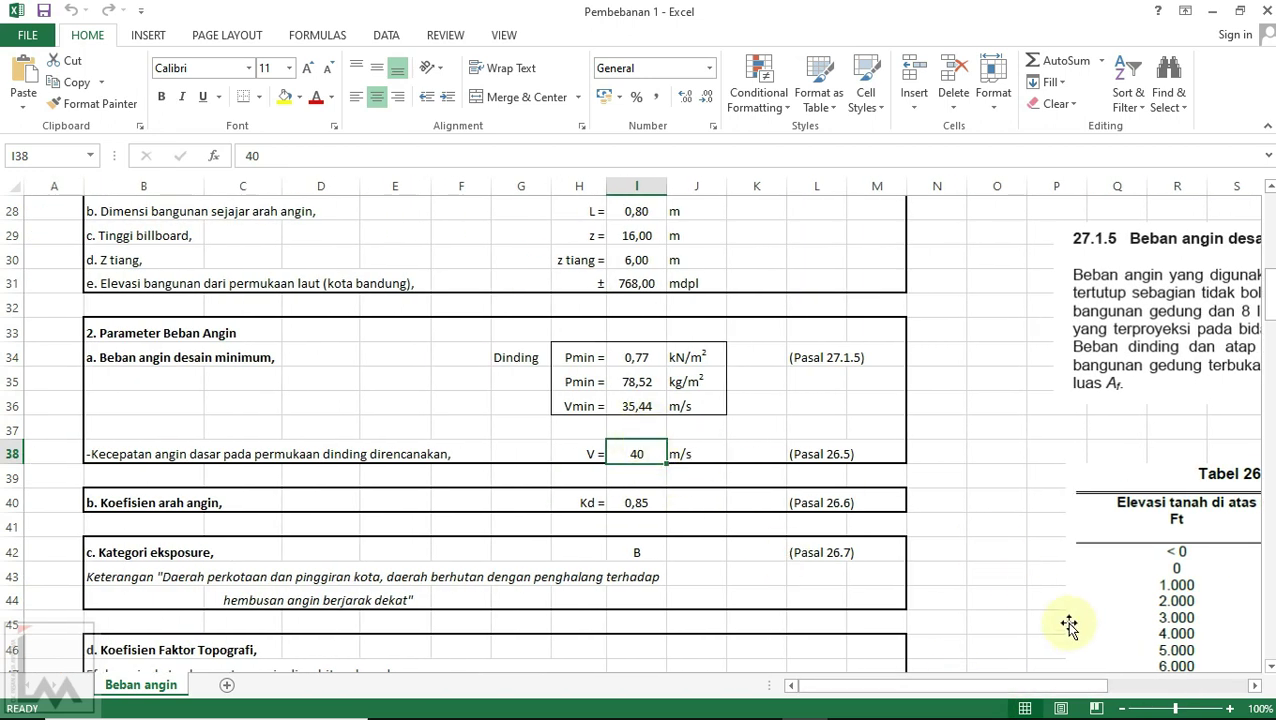
drag(1084, 688, 1016, 690)
scroll(700, 516, down, 1)
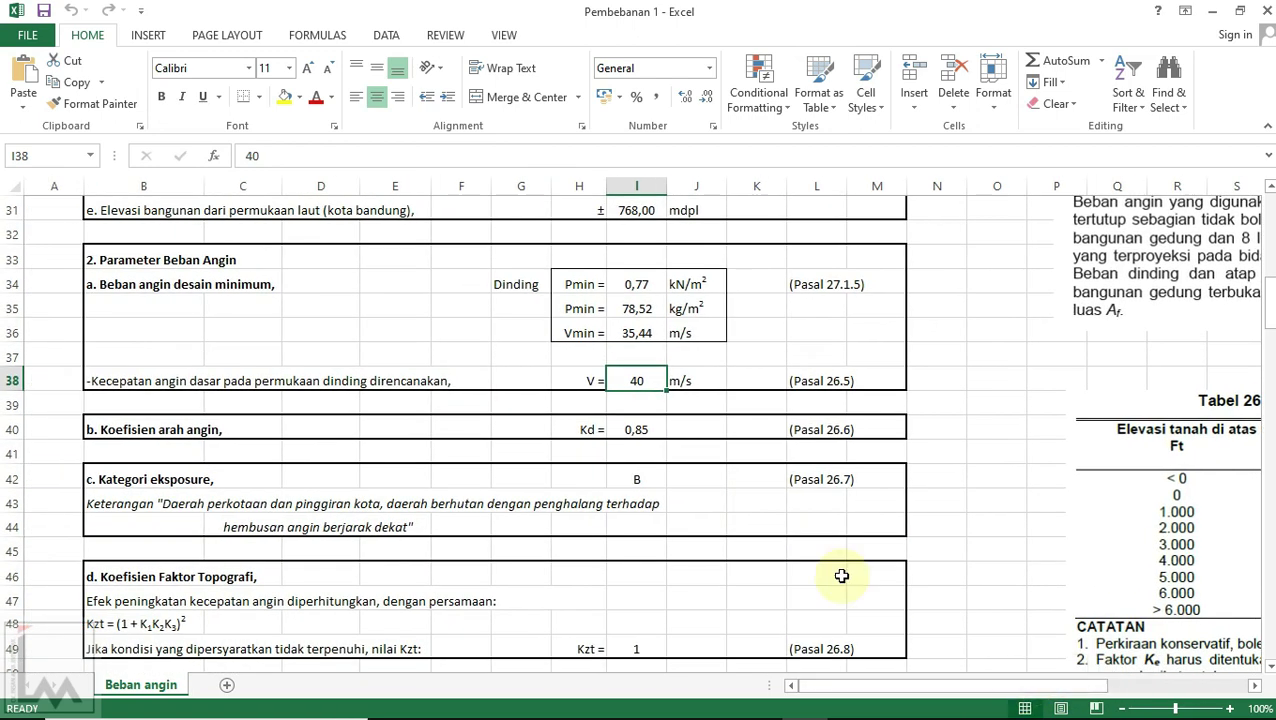
click(641, 431)
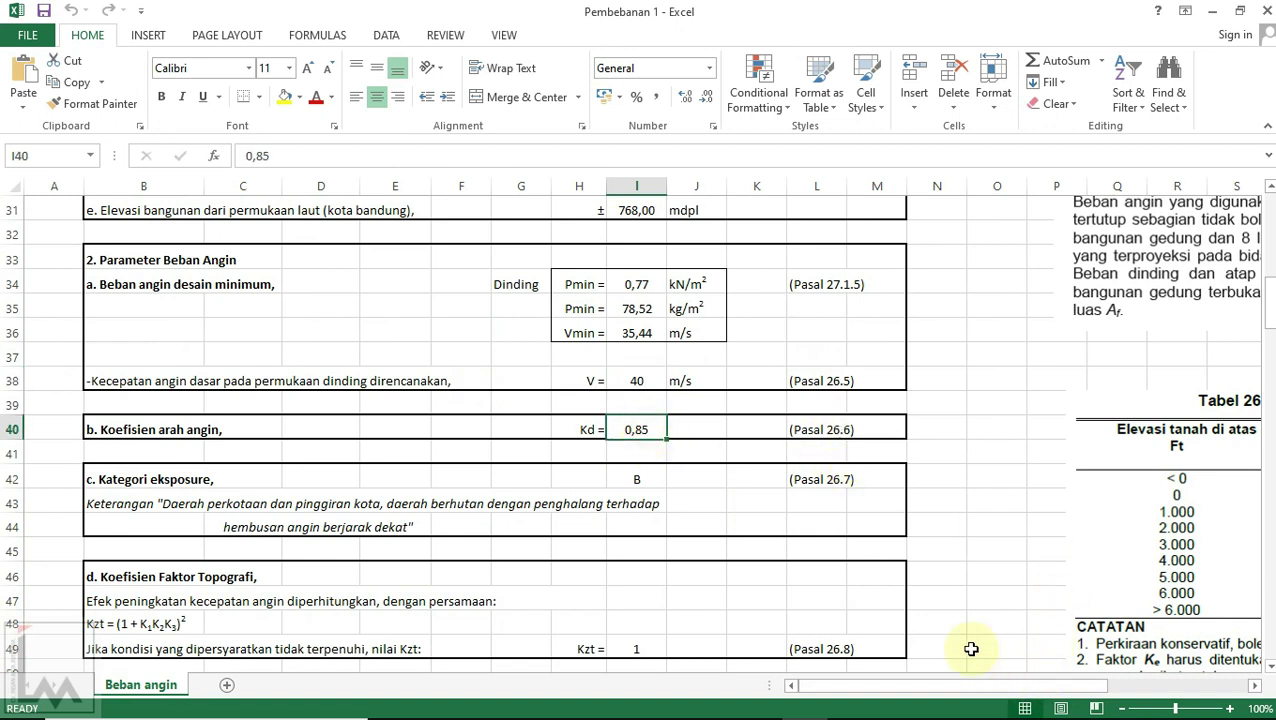
Step: Review the exposure category and its description under Kategori eksposure
scroll(372, 443, down, 2)
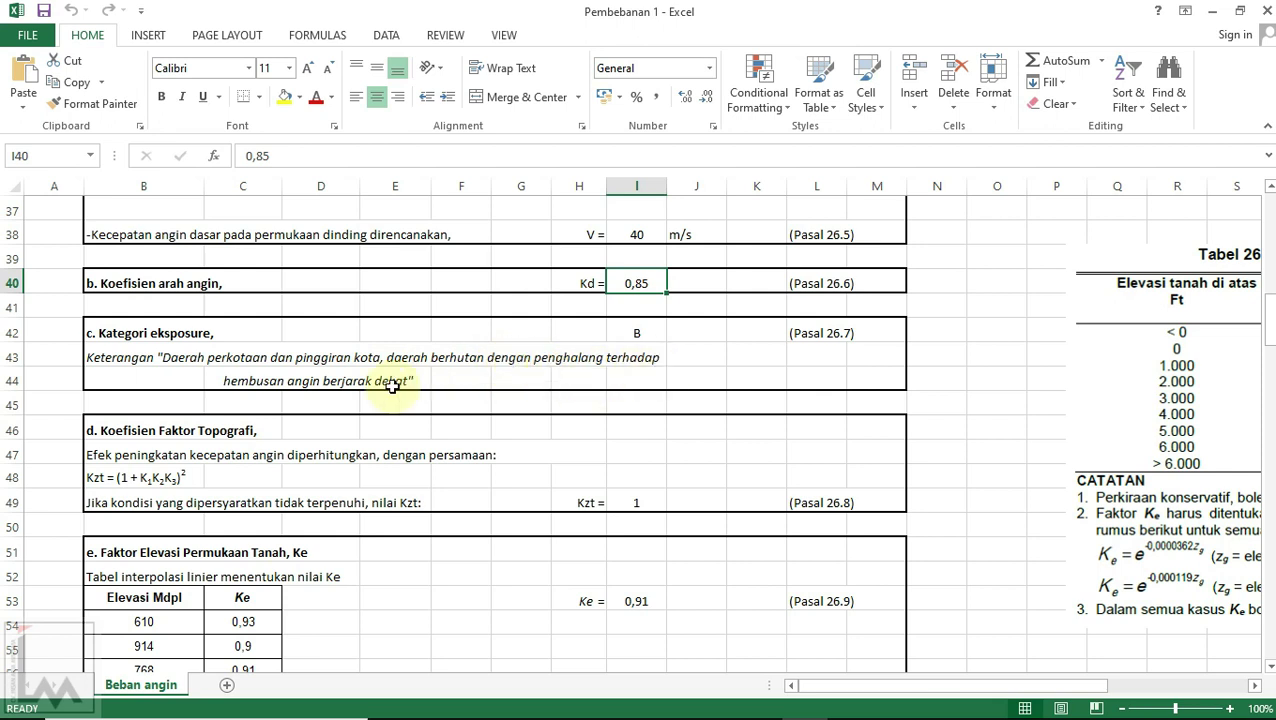
click(652, 332)
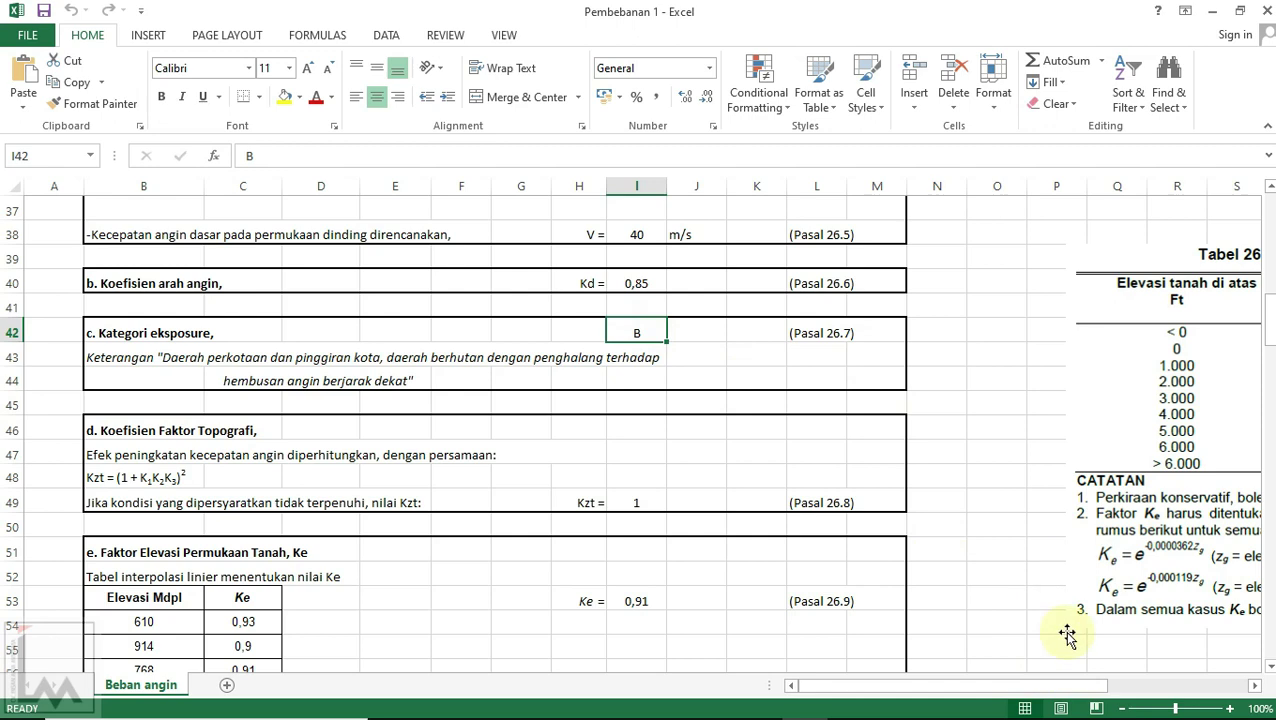
drag(1045, 687, 1018, 705)
scroll(550, 501, down, 2)
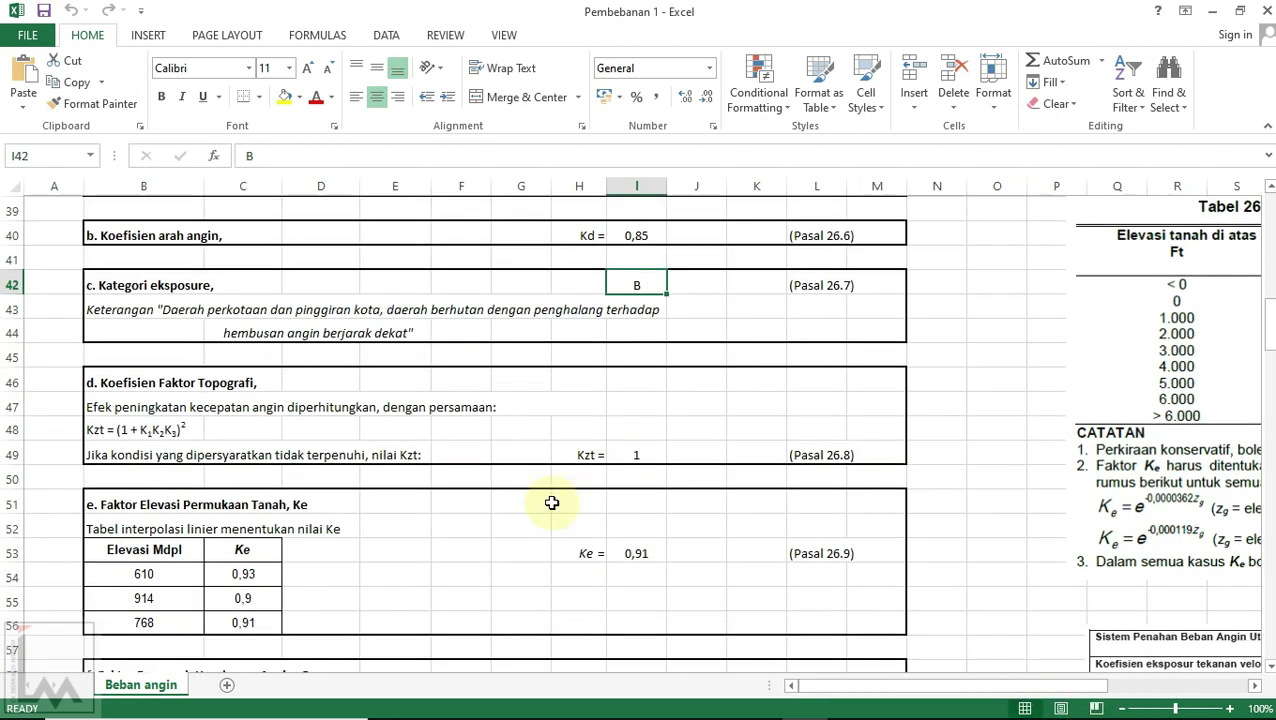
scroll(271, 387, up, 2)
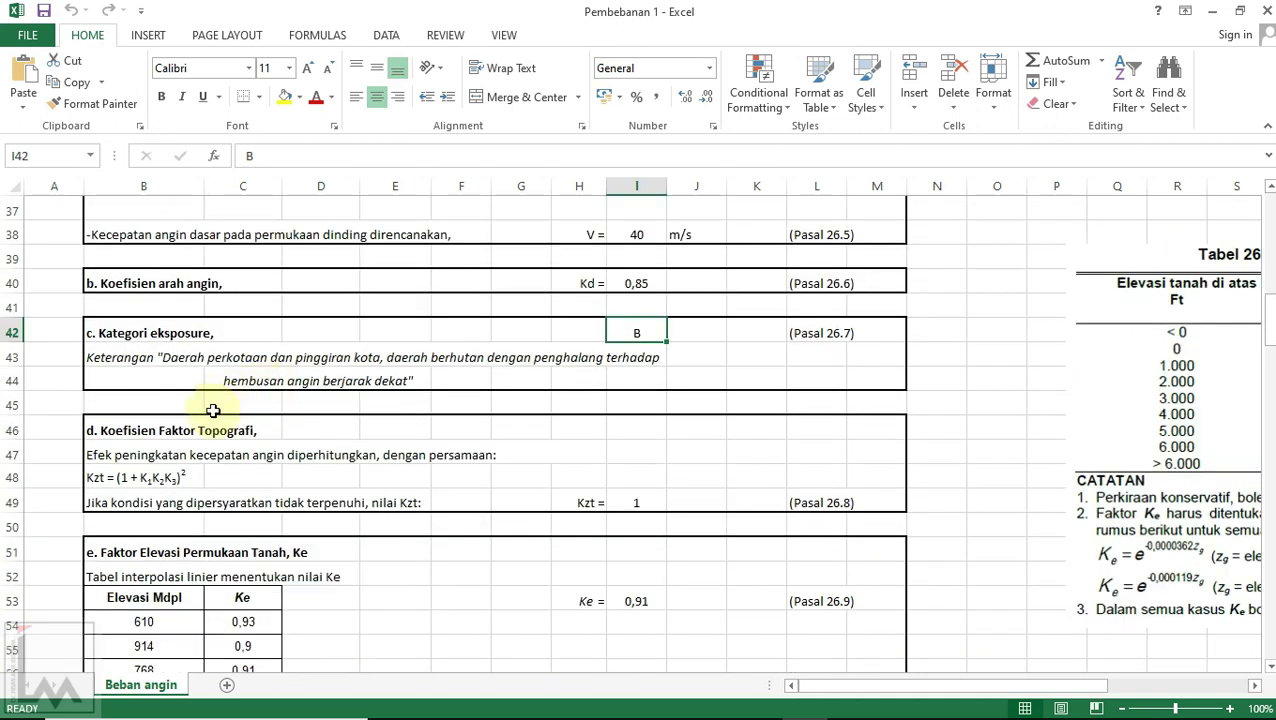
Step: Examine the topographic factor section, including the Kzt equation, the adopted Kzt value and its clause reference
scroll(140, 430, down, 1)
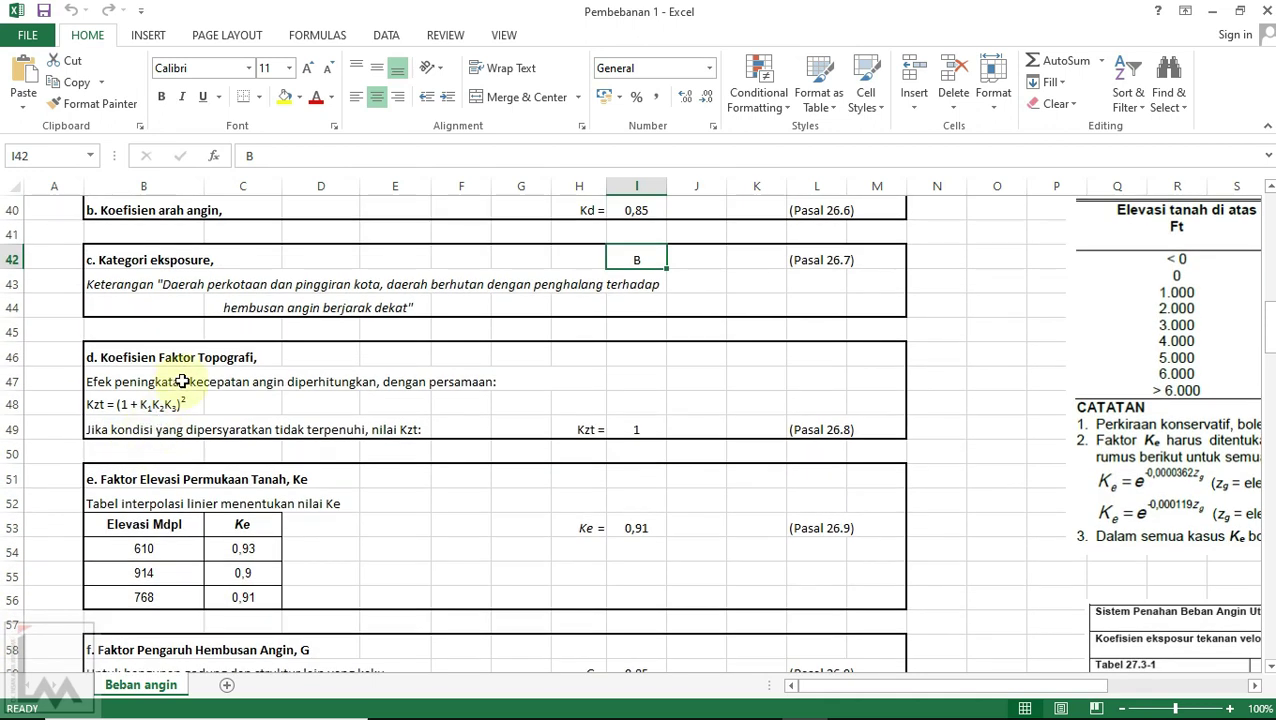
click(105, 382)
click(148, 404)
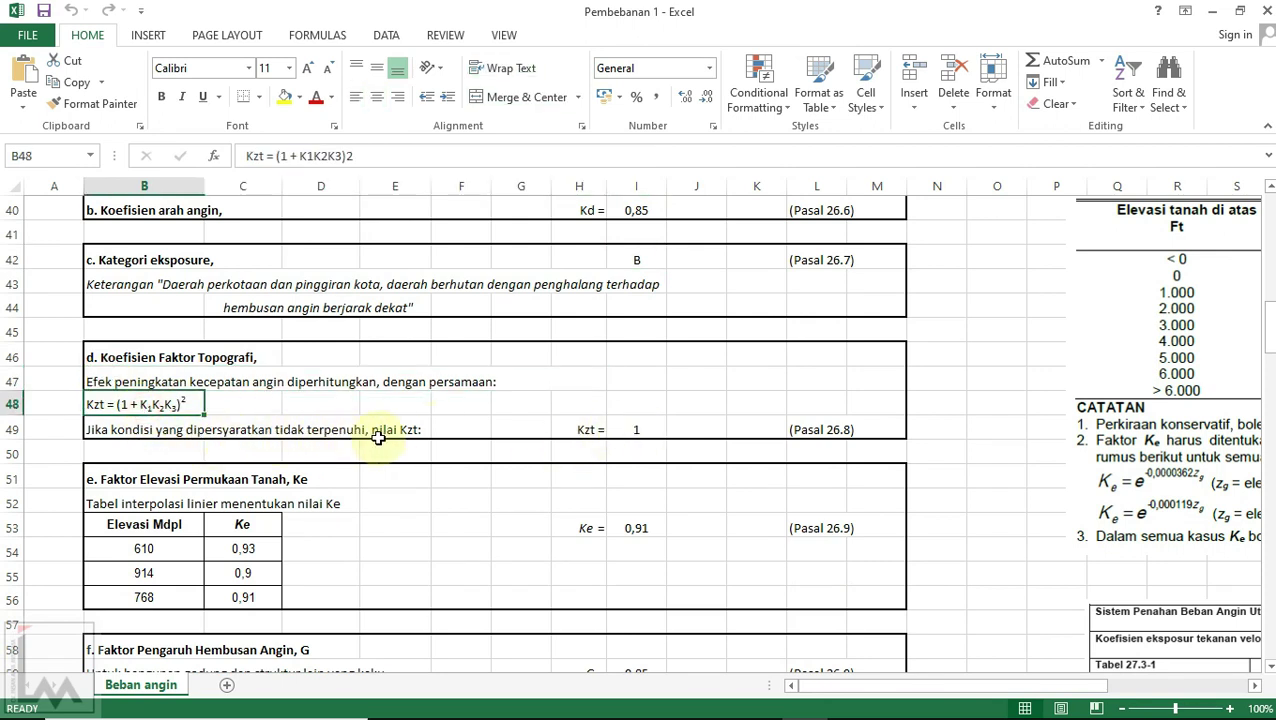
click(650, 430)
scroll(650, 432, down, 1)
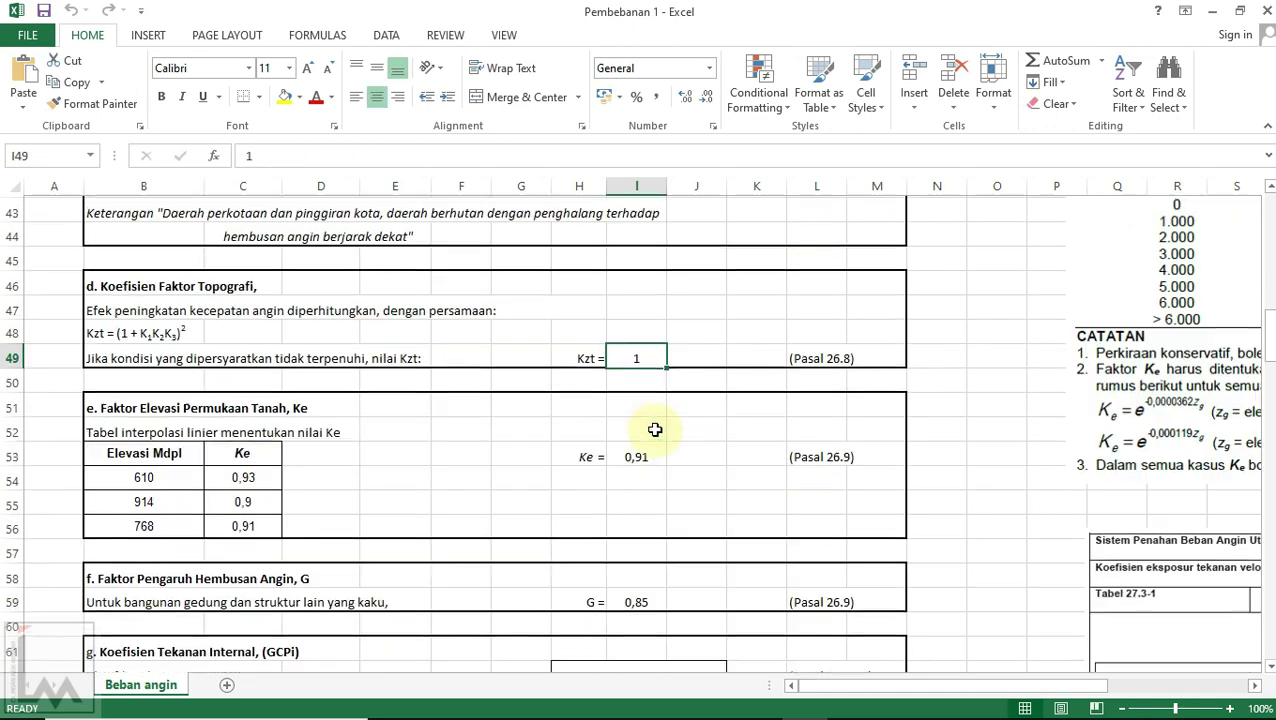
click(825, 352)
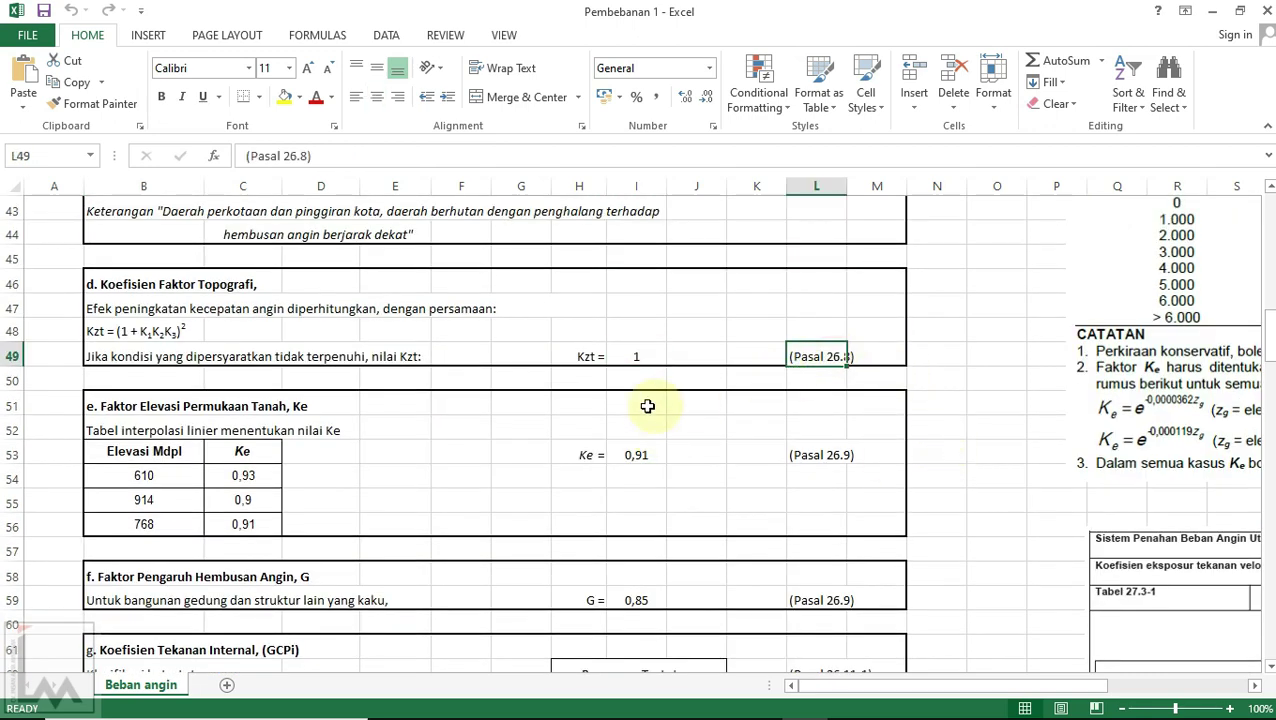
Step: Select the first elevation in the Ke interpolation table, find Tabel 26.9-1 beside the calculation and return to the wind parameters
scroll(608, 413, down, 1)
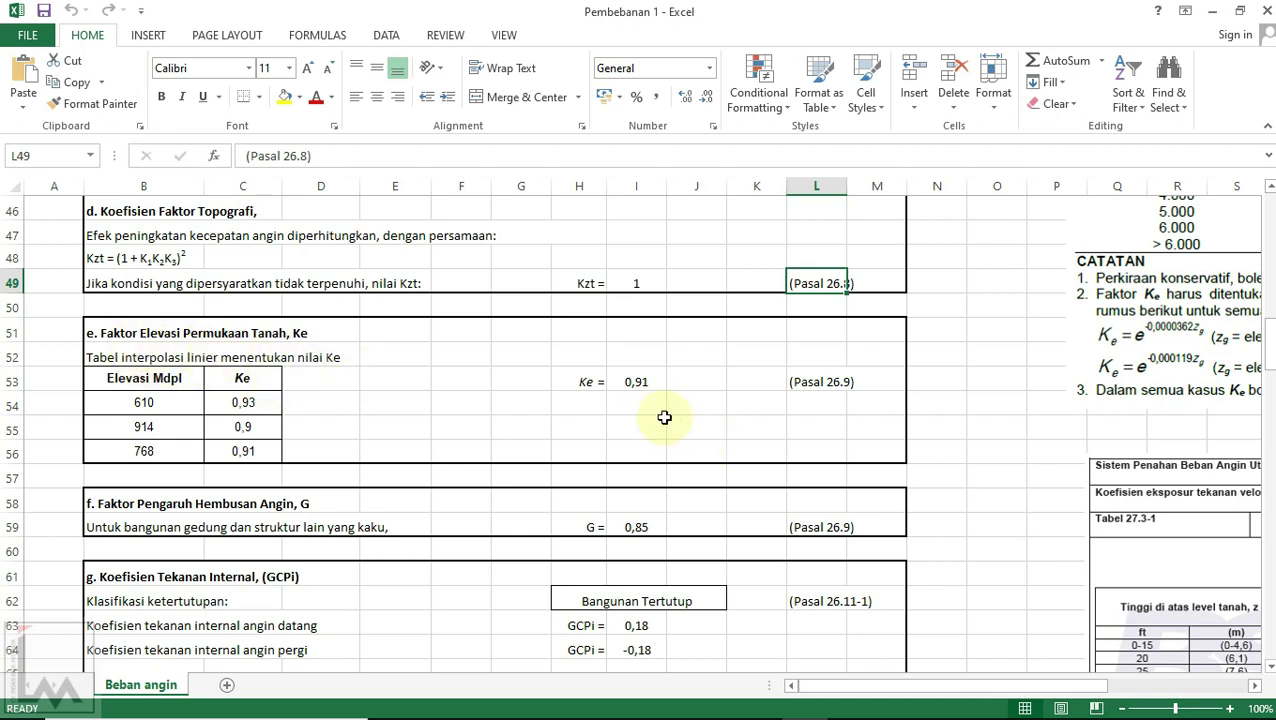
click(185, 407)
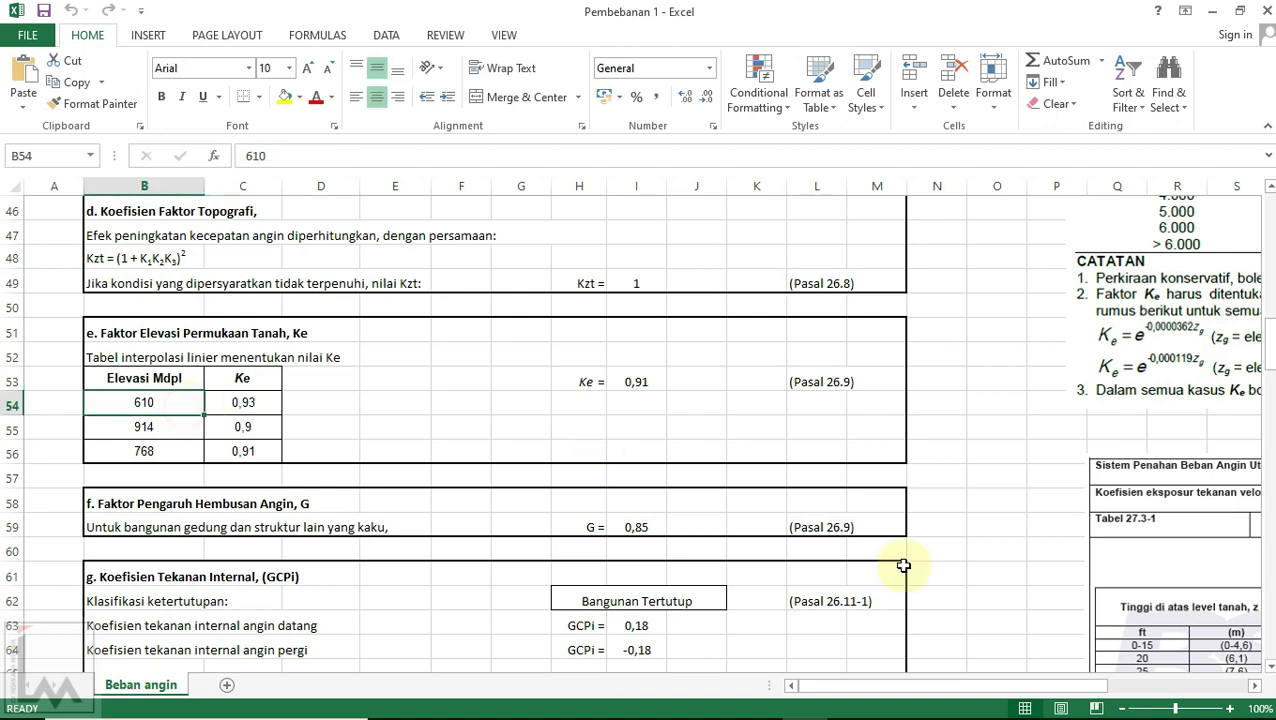
drag(887, 690, 952, 685)
scroll(983, 567, up, 7)
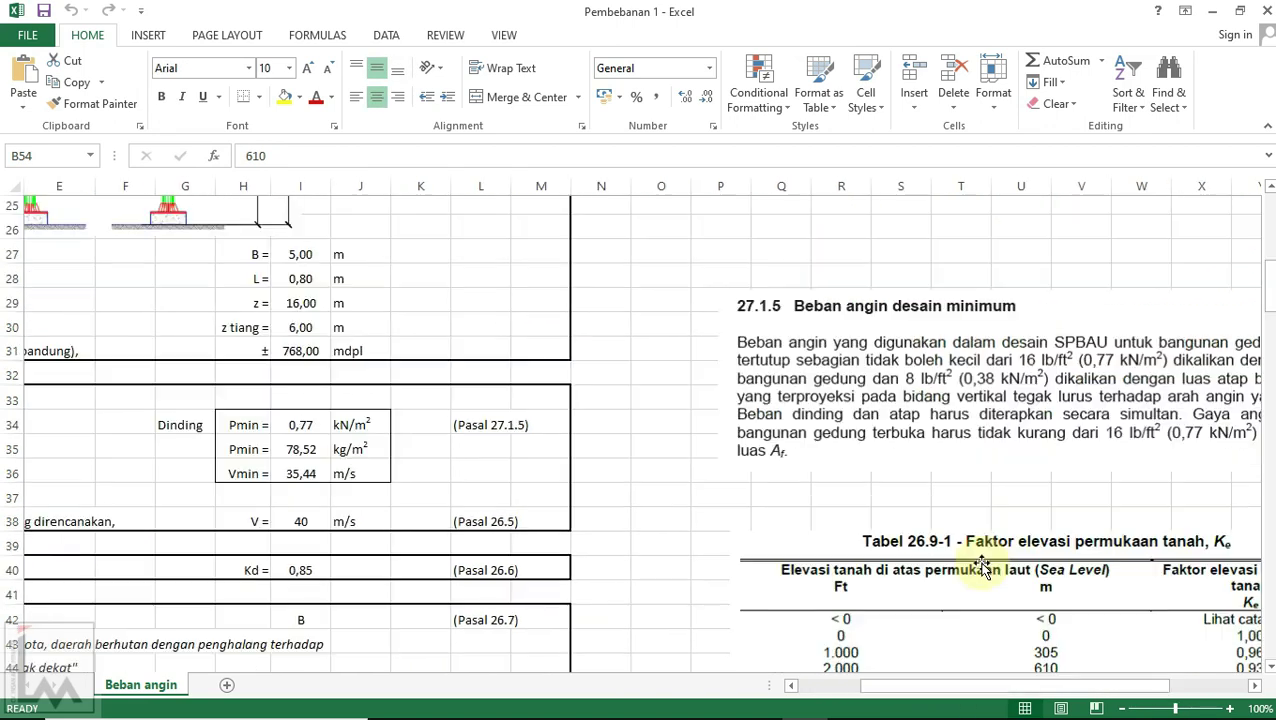
scroll(983, 567, down, 3)
click(995, 690)
drag(995, 690, 661, 638)
scroll(632, 521, up, 2)
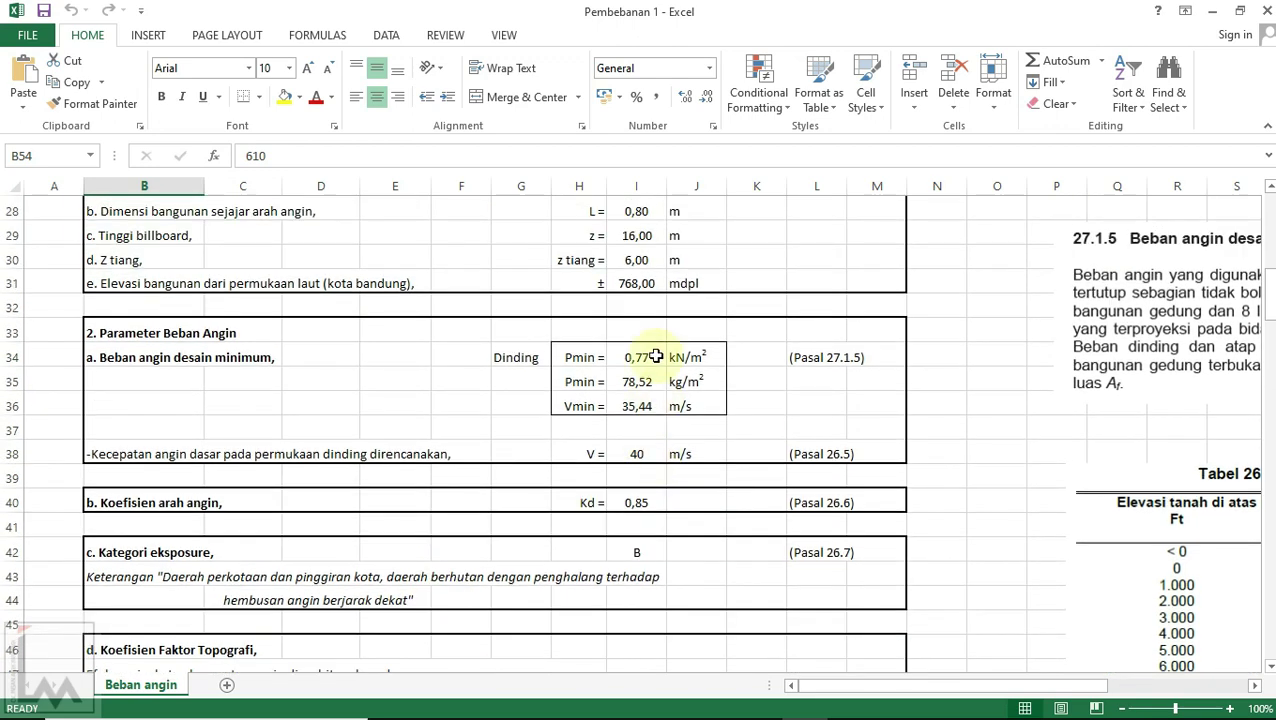
Step: Read the elevation rows, Ke factors and notes of Tabel 26.9-1, and return to the Ke section
scroll(643, 478, down, 3)
scroll(643, 478, down, 1)
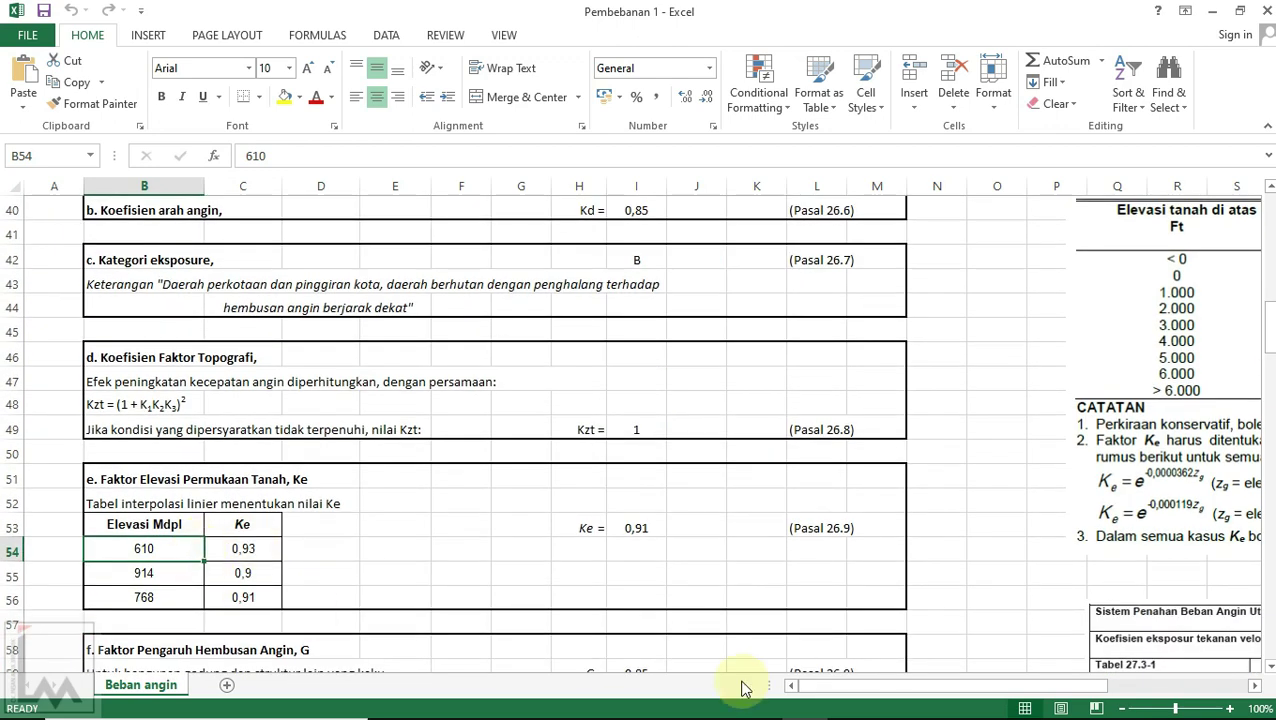
drag(998, 688, 1096, 690)
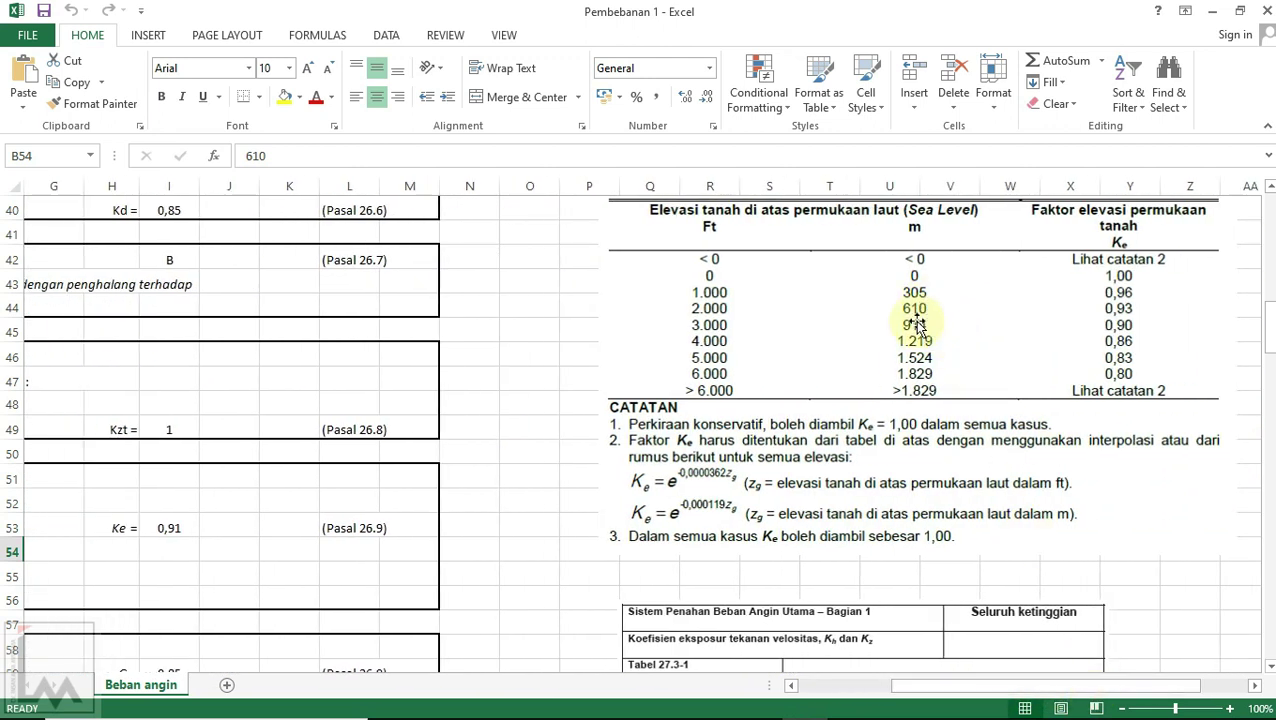
drag(997, 685, 1002, 686)
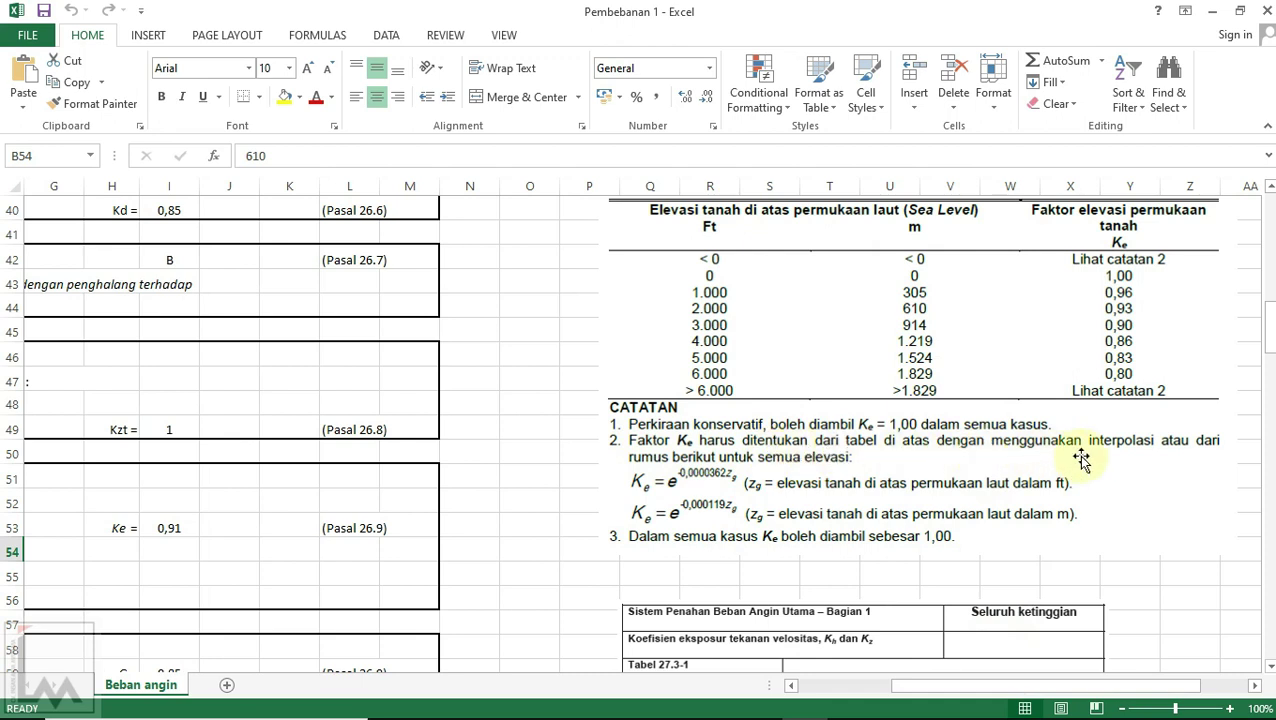
drag(1125, 686, 934, 686)
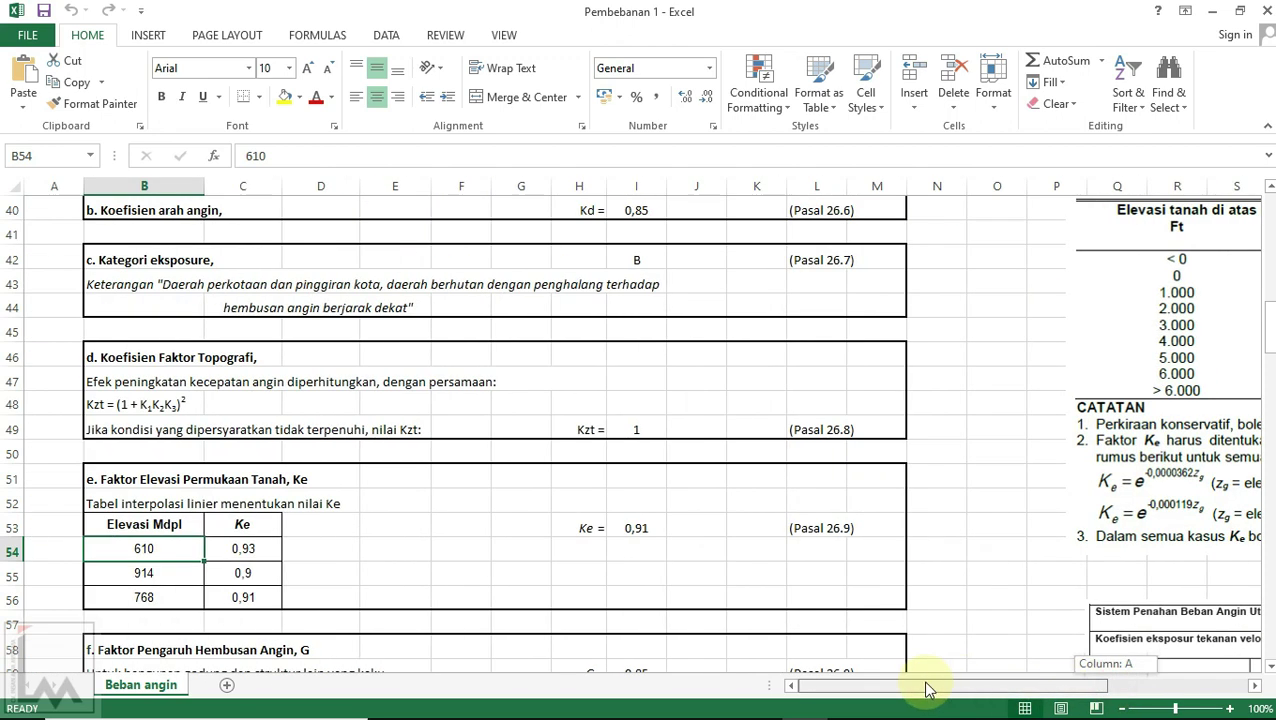
Step: Check the Ke entries for elevations 610 and 914 in the interpolation table against Tabel 26.9-1
scroll(206, 527, down, 1)
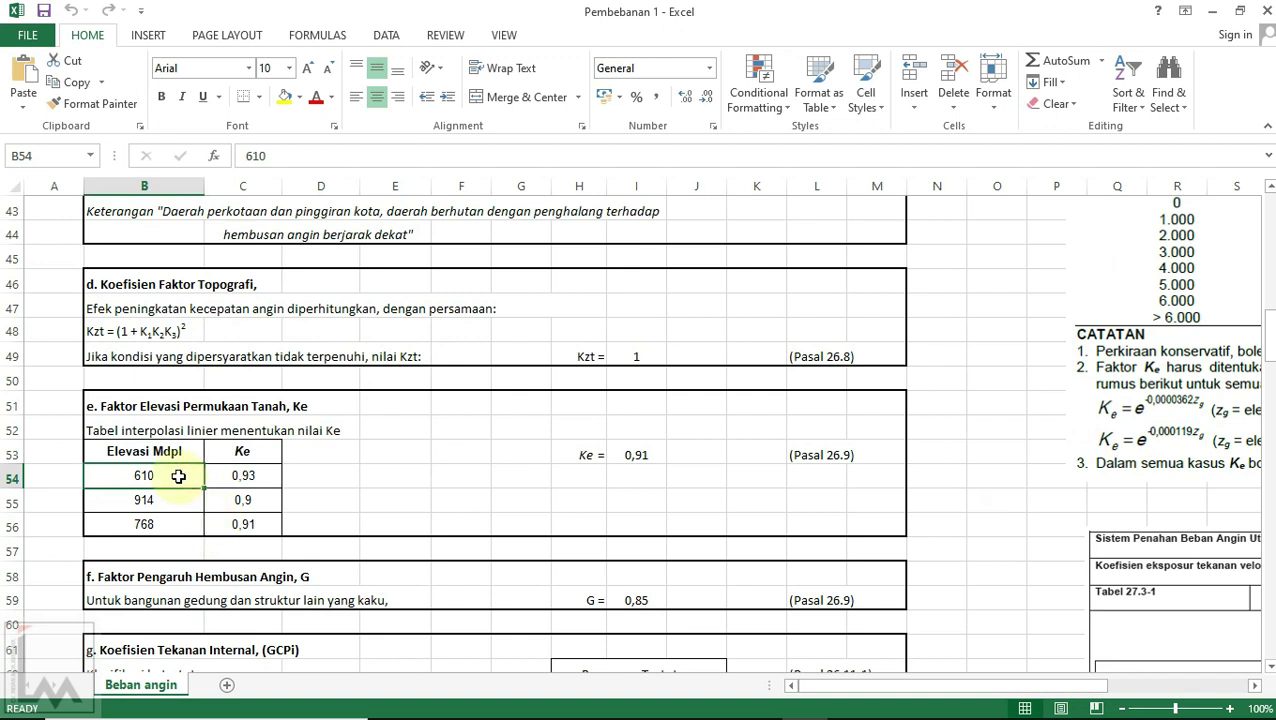
click(242, 474)
drag(880, 686, 978, 686)
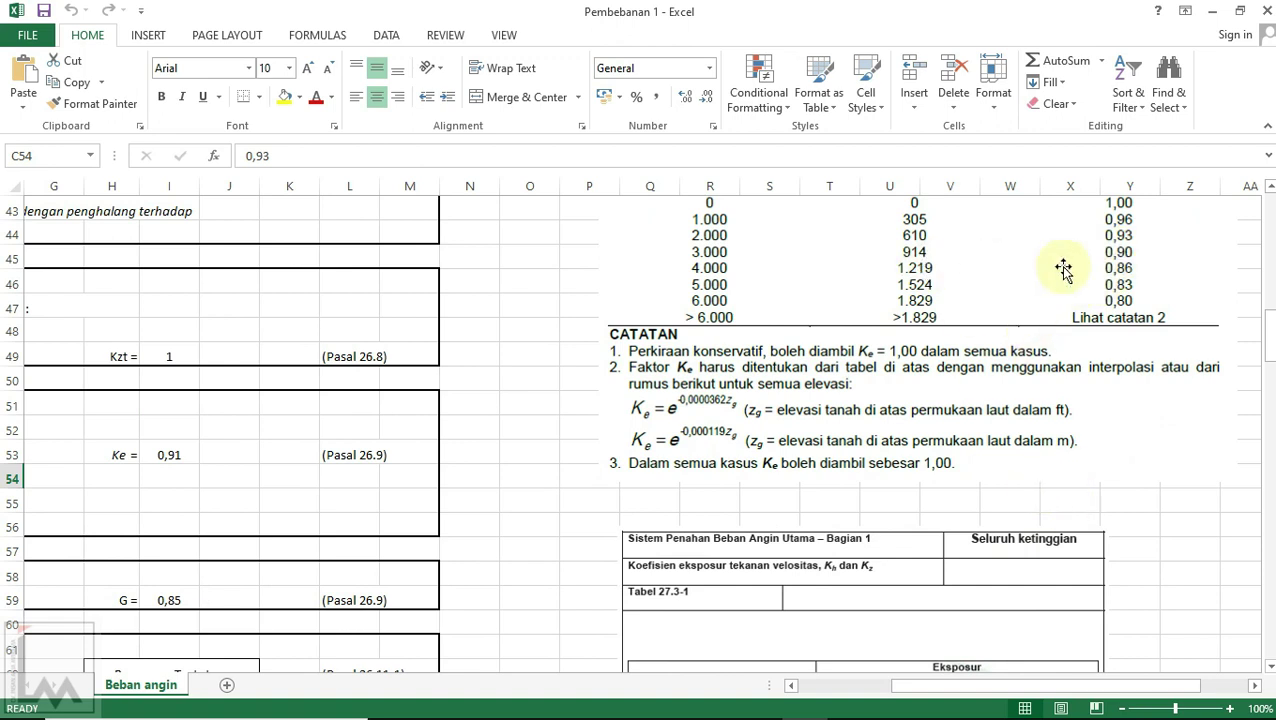
drag(954, 689, 826, 684)
click(171, 504)
click(240, 506)
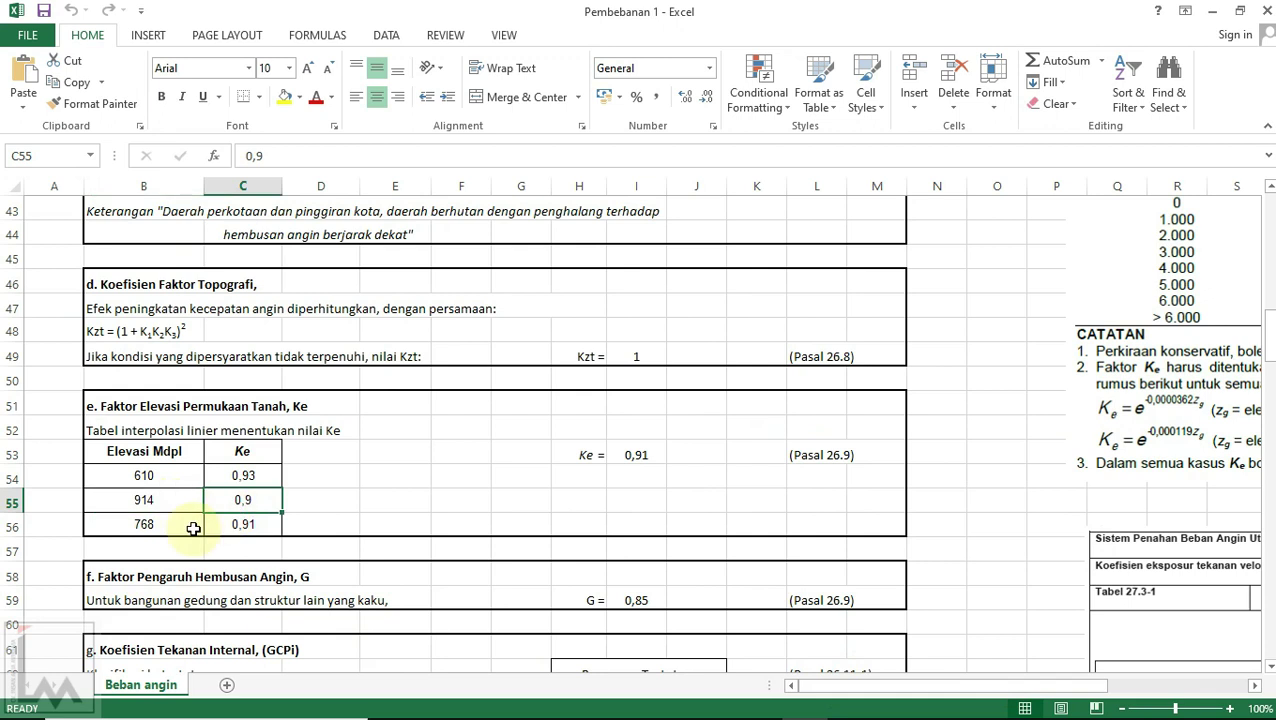
Step: Inspect the linked site elevation in B56 and the FORECAST interpolation formula for Ke in C56, keeping the formula as is
click(178, 526)
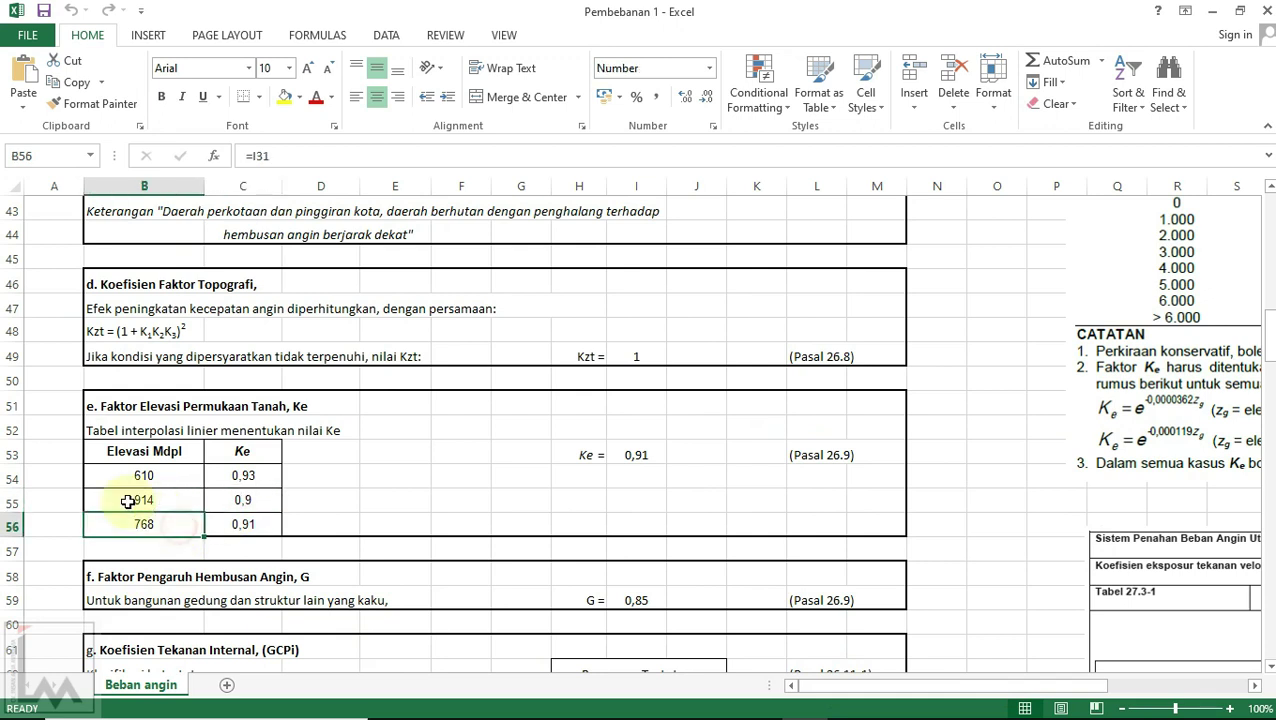
click(236, 524)
double_click(236, 524)
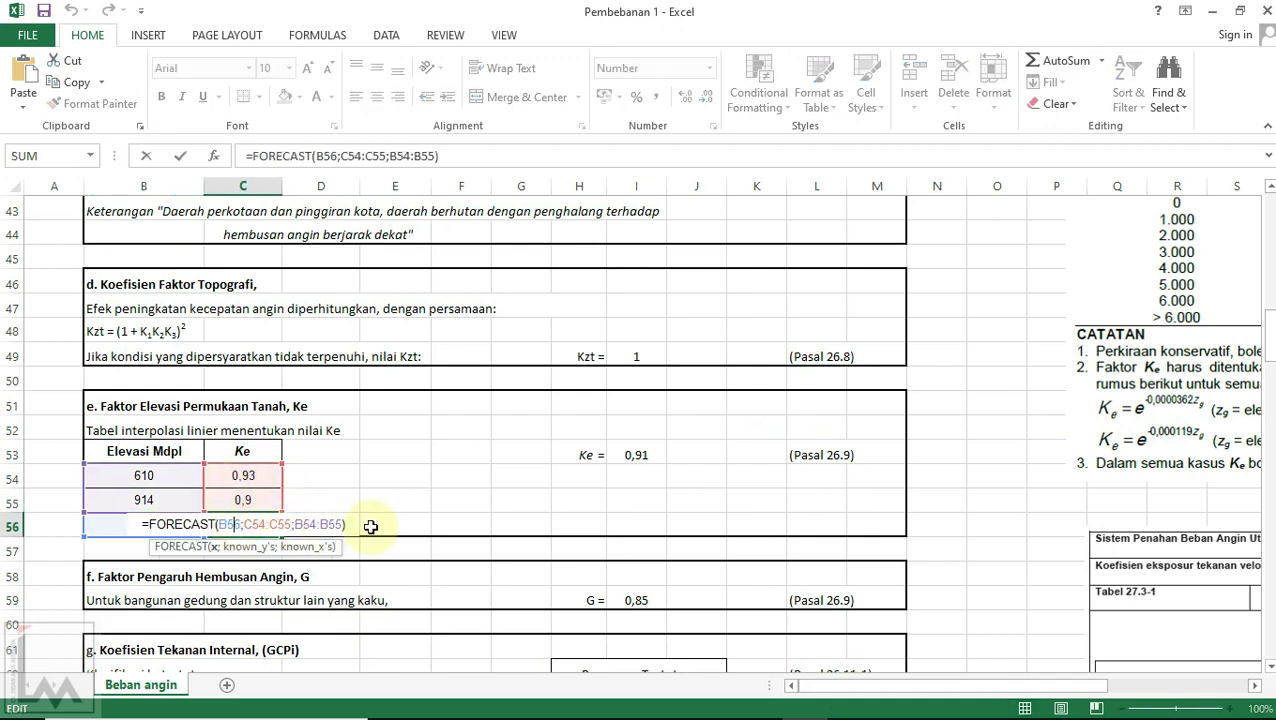
key(Return)
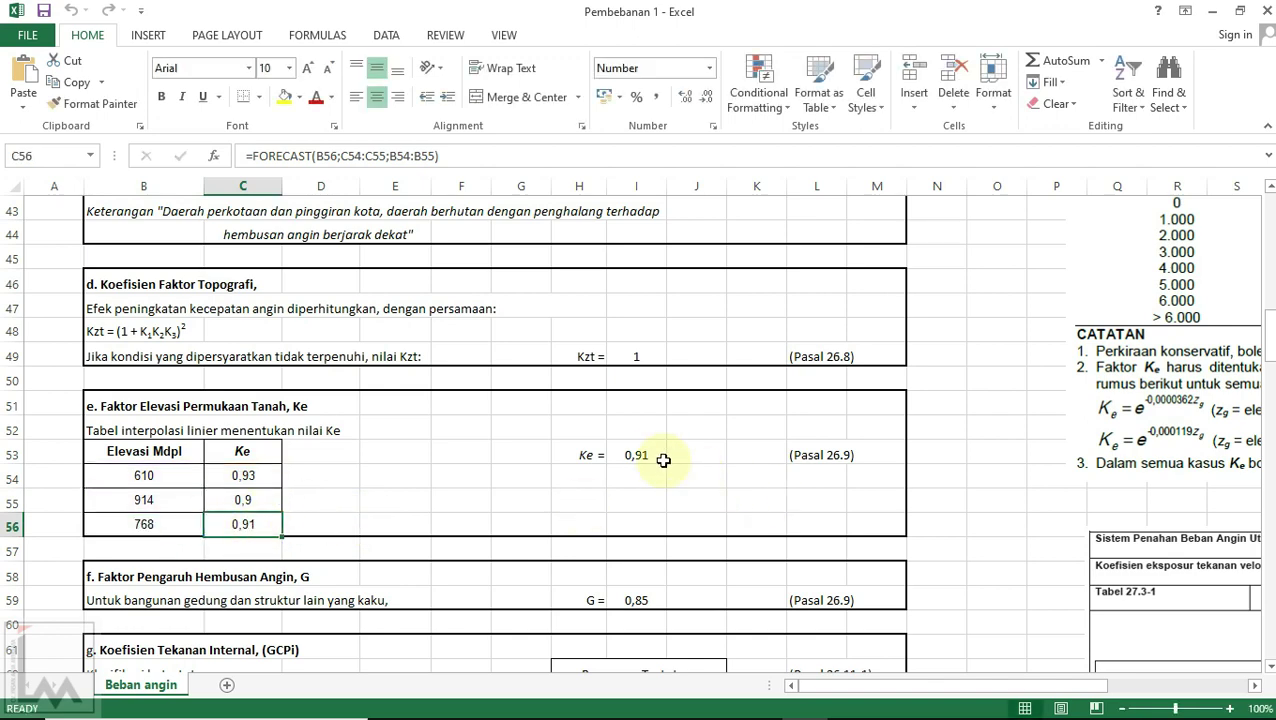
Step: Check the Ke result linked in I53 and the gust effect factor G in I59
click(654, 455)
scroll(652, 453, down, 2)
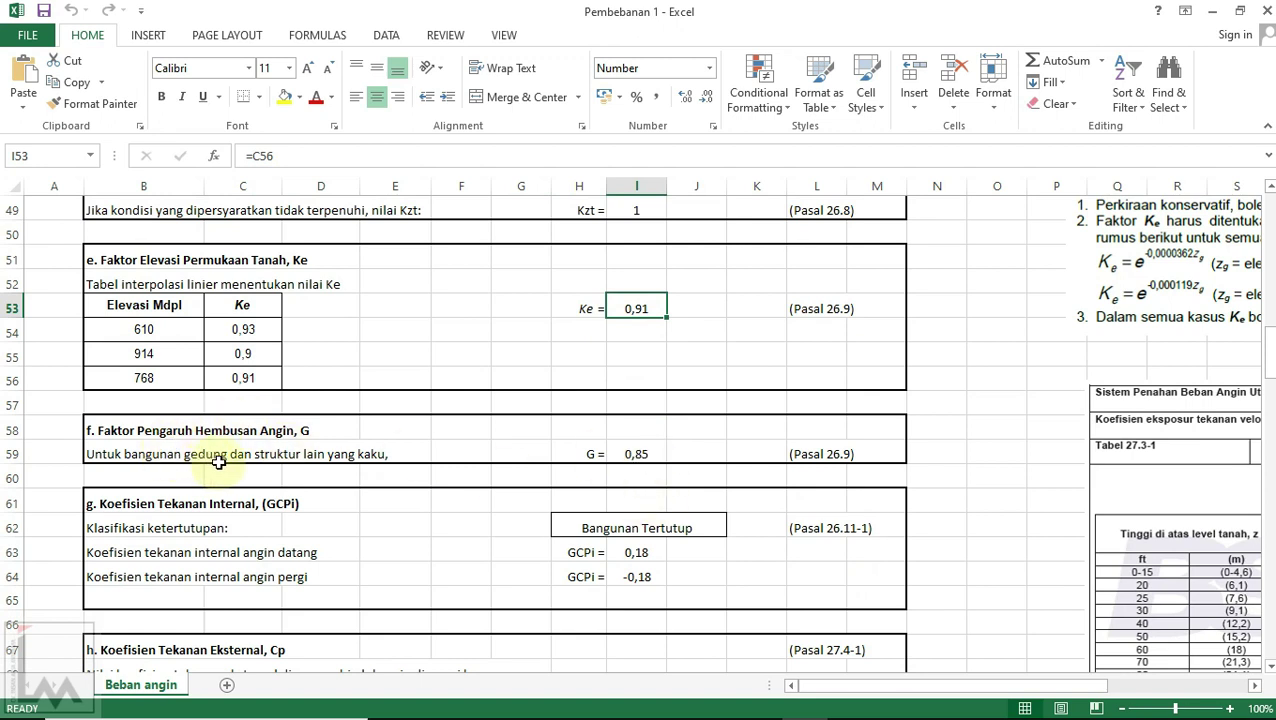
click(636, 452)
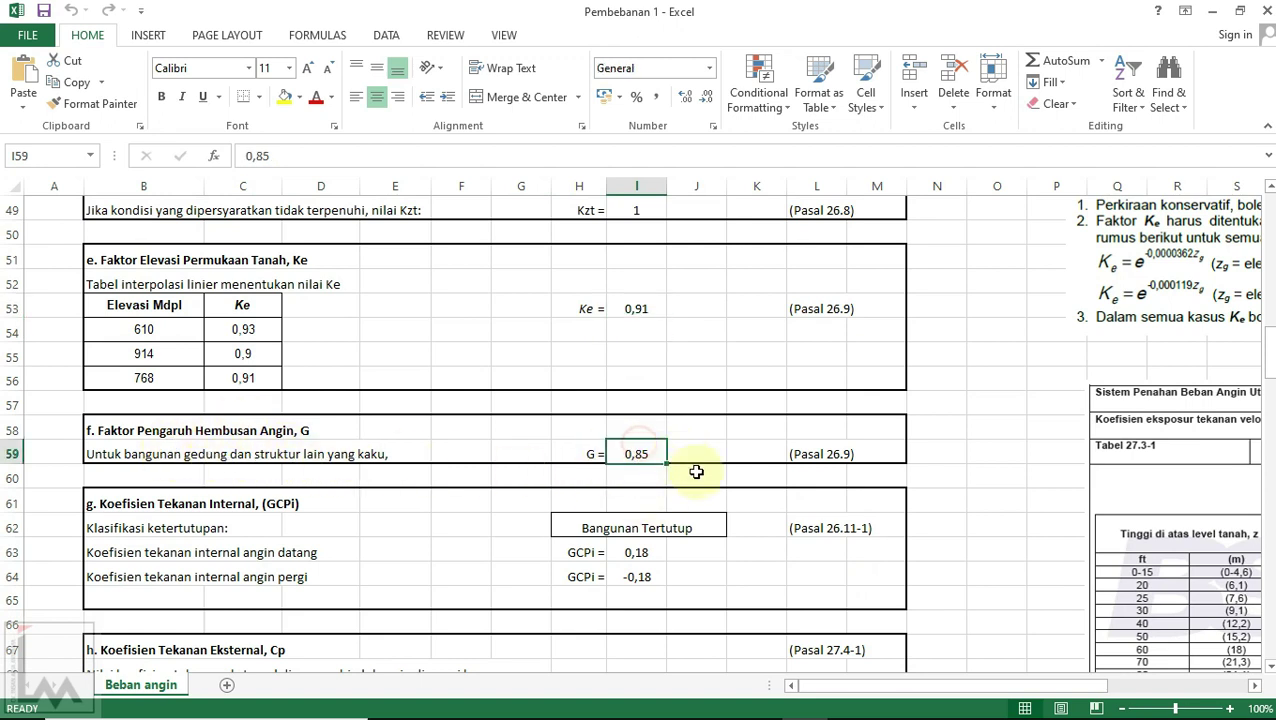
scroll(600, 462, down, 1)
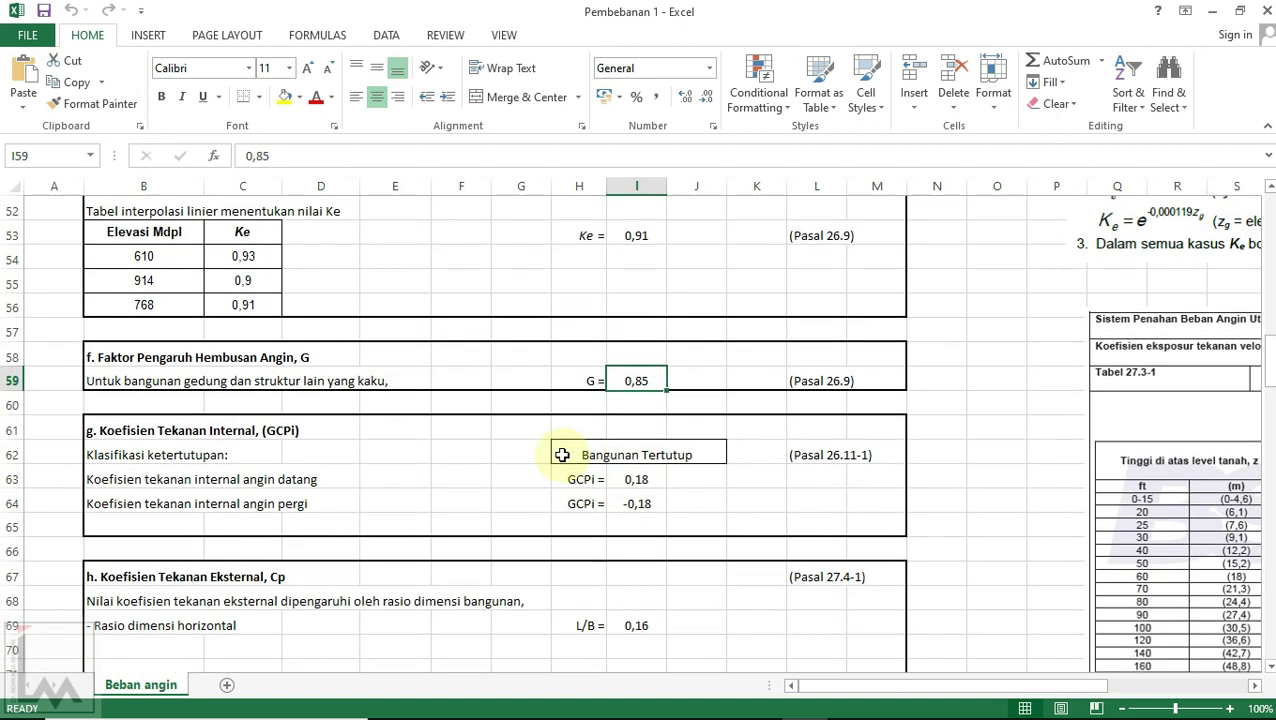
Step: Check the closed-building internal pressure coefficients GCPi in I63 and I64 for the windward and leeward sides
scroll(370, 427, down, 1)
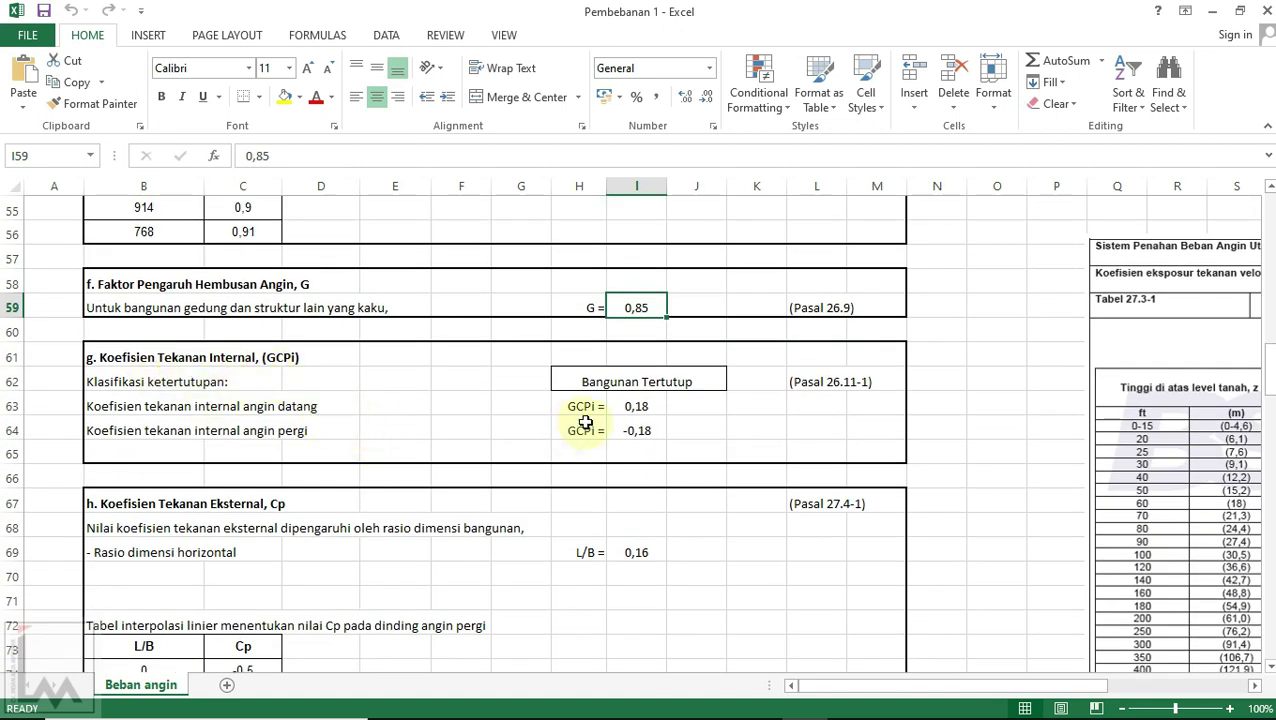
click(642, 407)
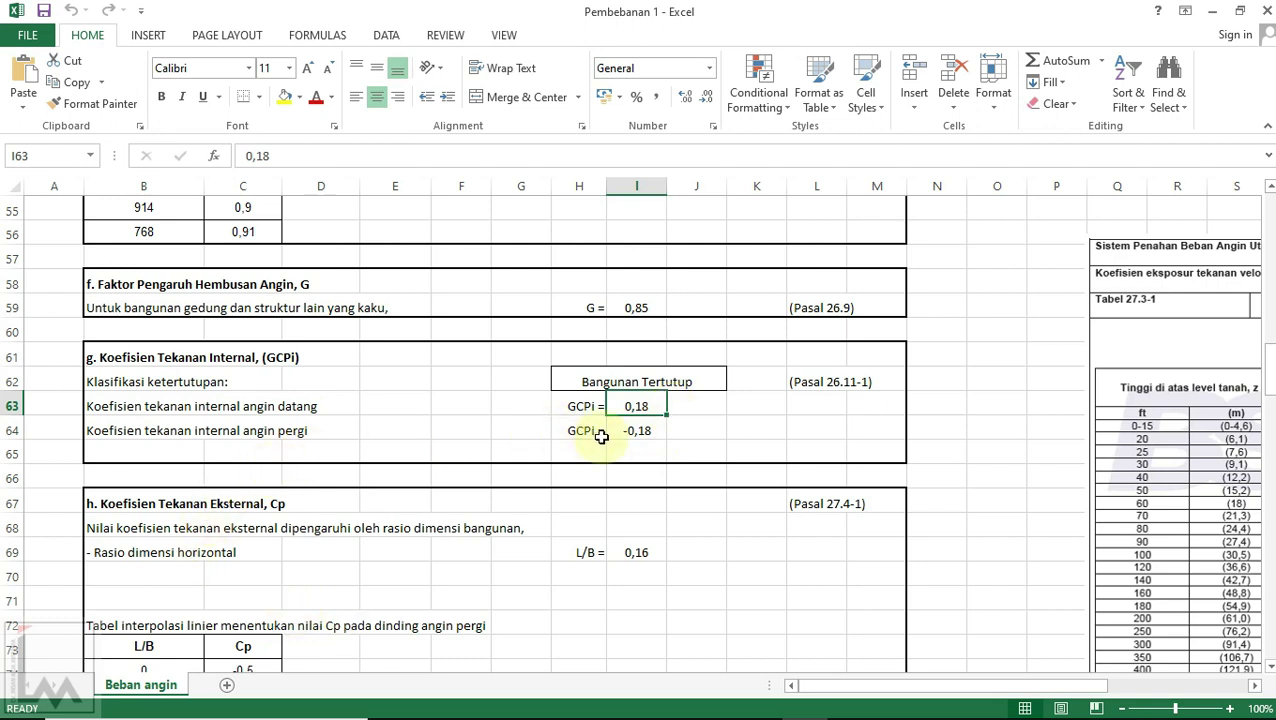
click(657, 430)
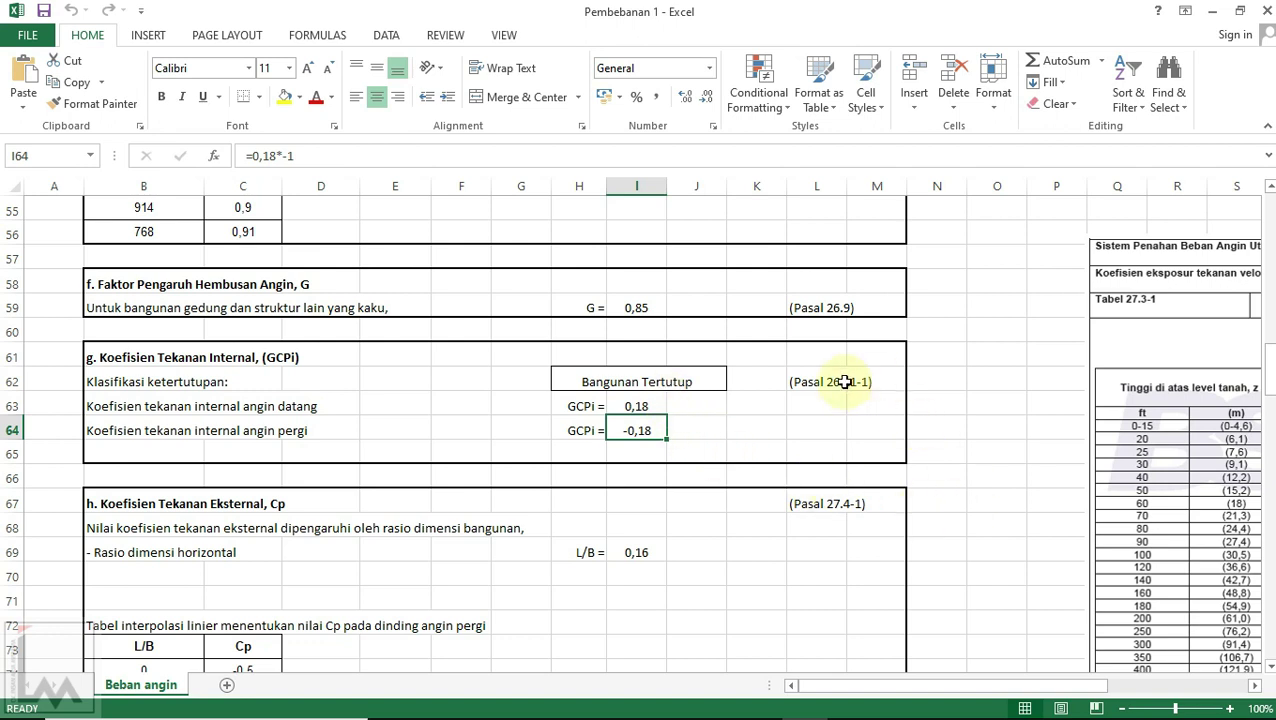
Step: Inspect the horizontal dimension ratio L/B in I69 of the external pressure coefficient section
scroll(850, 390, down, 1)
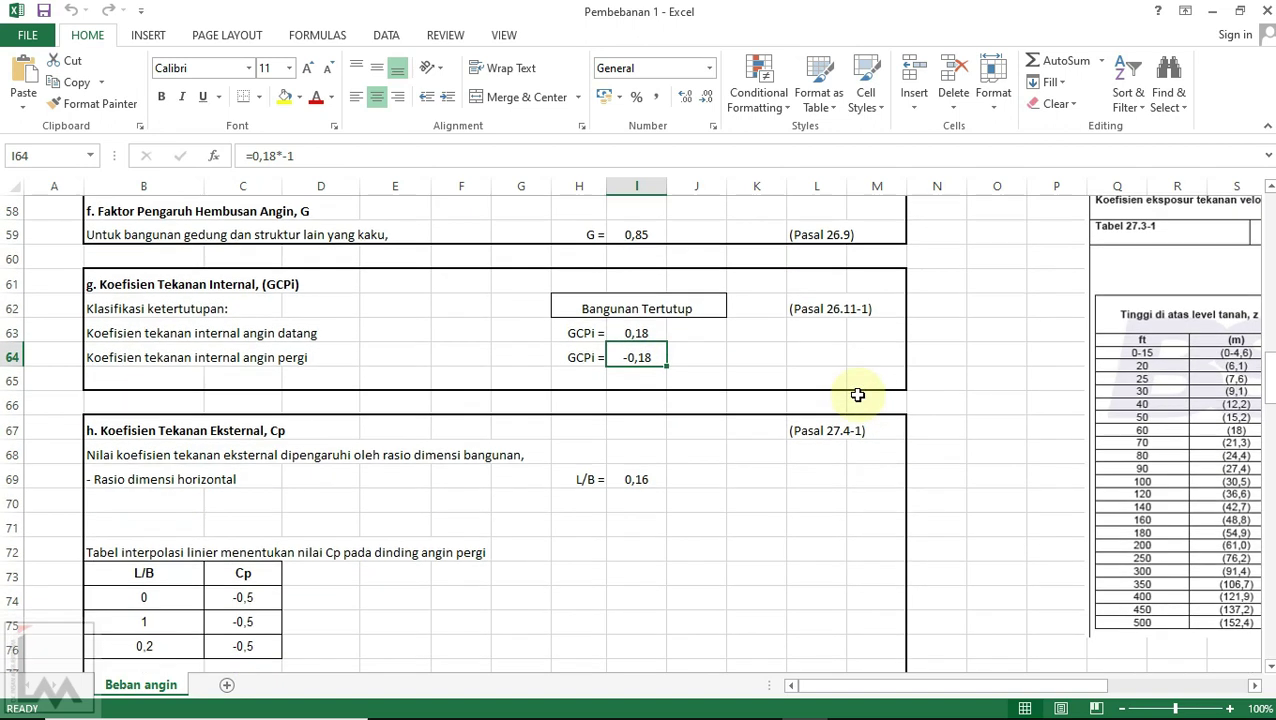
scroll(683, 362, down, 1)
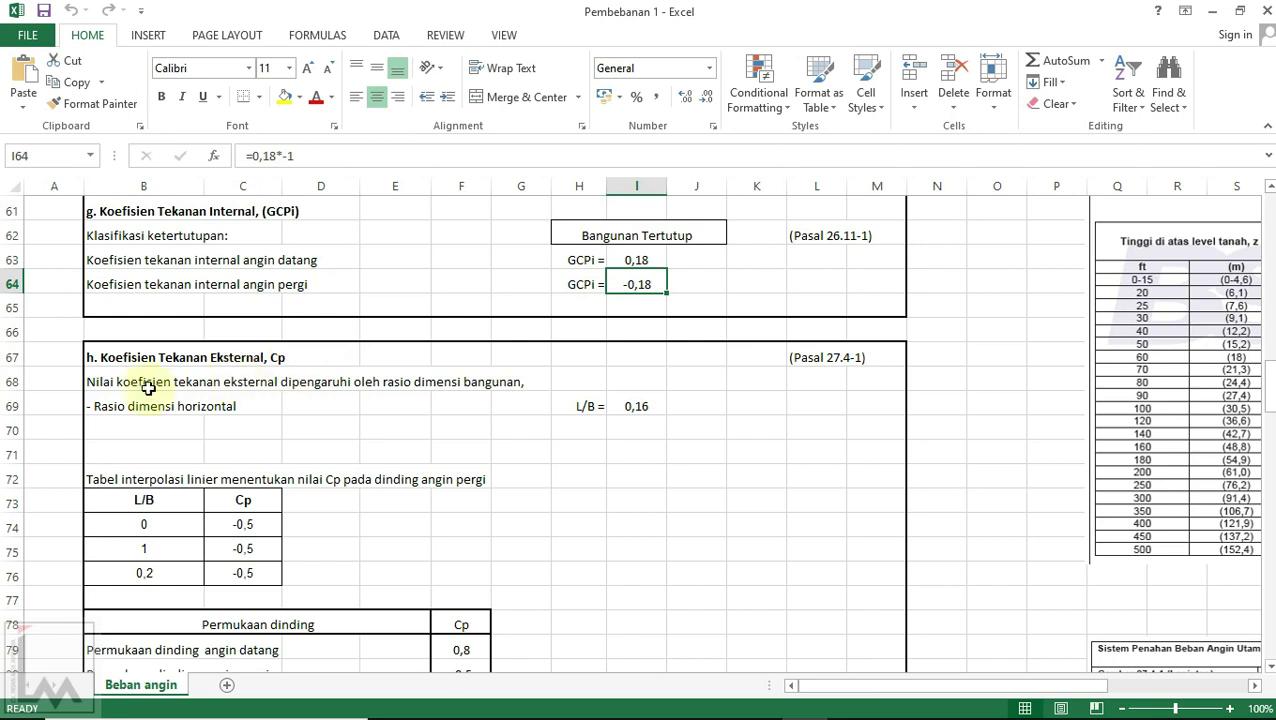
scroll(350, 410, down, 1)
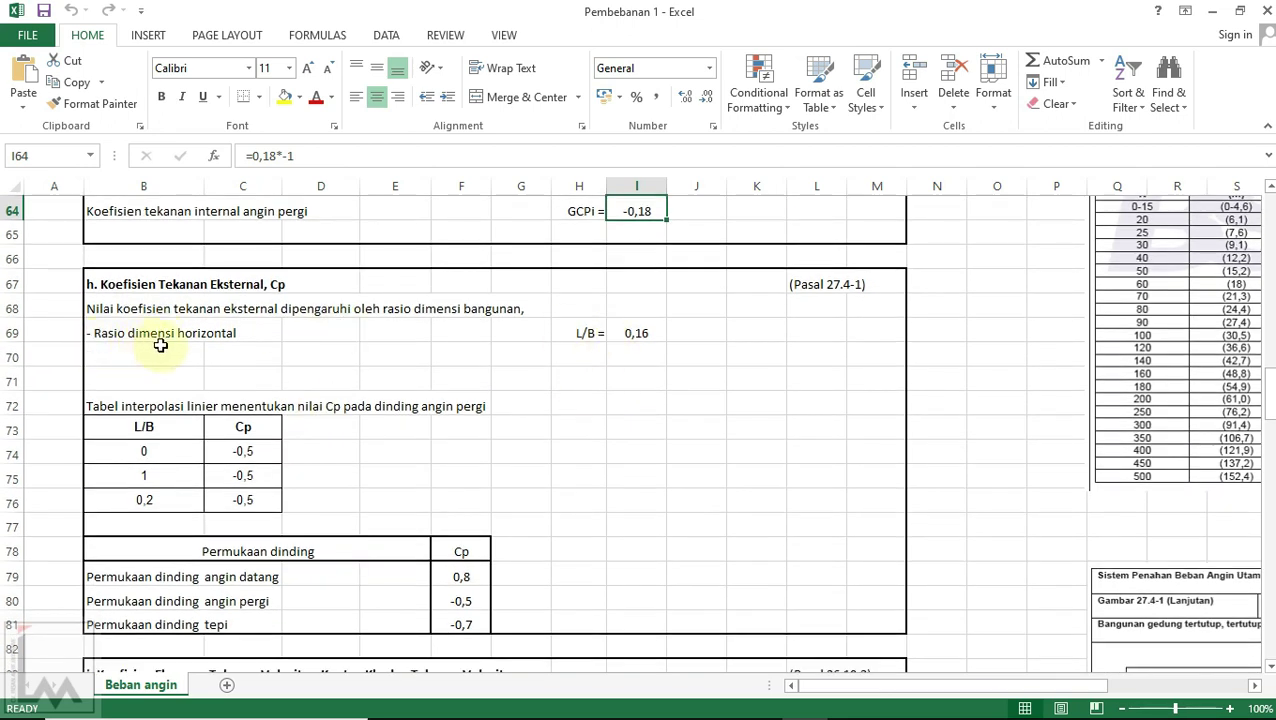
click(661, 334)
Step: Find the external pressure coefficient table of Gambar 27.4-1 beside the calculation, enlarge it for reading, and return to the calculation columns
drag(962, 693, 1088, 694)
scroll(890, 537, up, 1)
scroll(890, 537, up, 7)
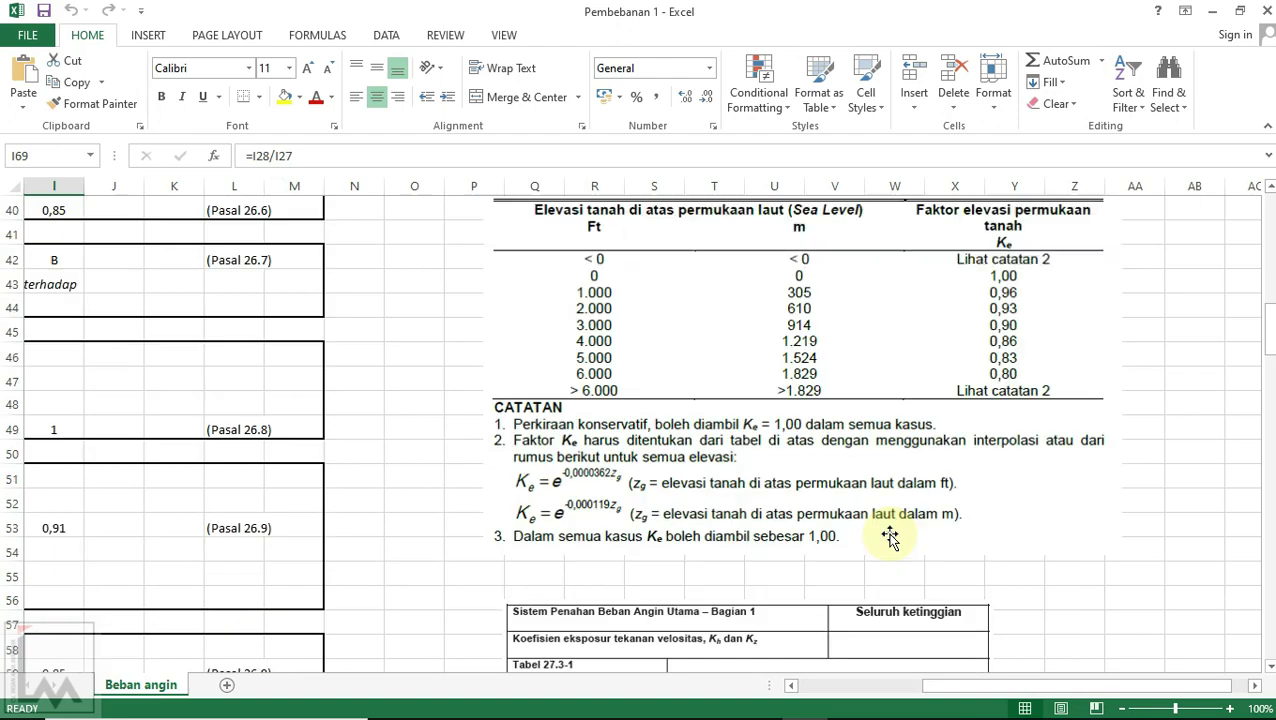
scroll(889, 537, up, 6)
scroll(888, 538, down, 6)
scroll(886, 537, down, 11)
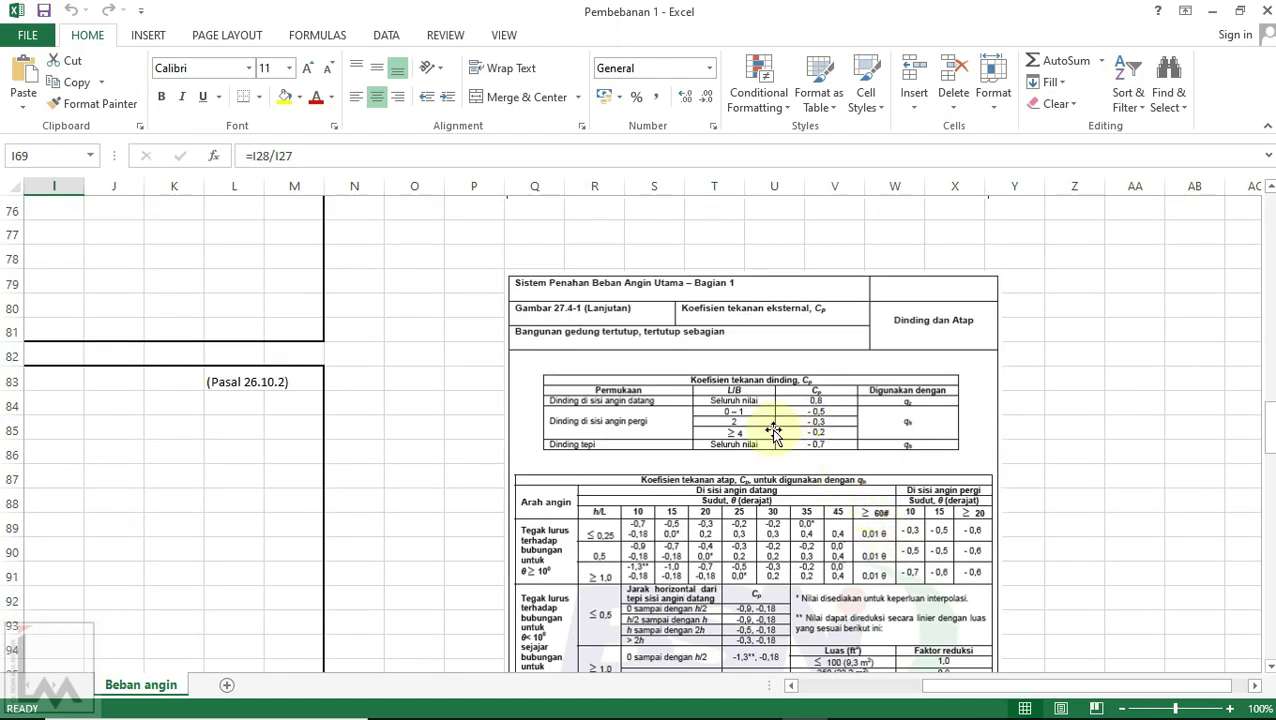
ctrl+scroll(771, 432, up, 1)
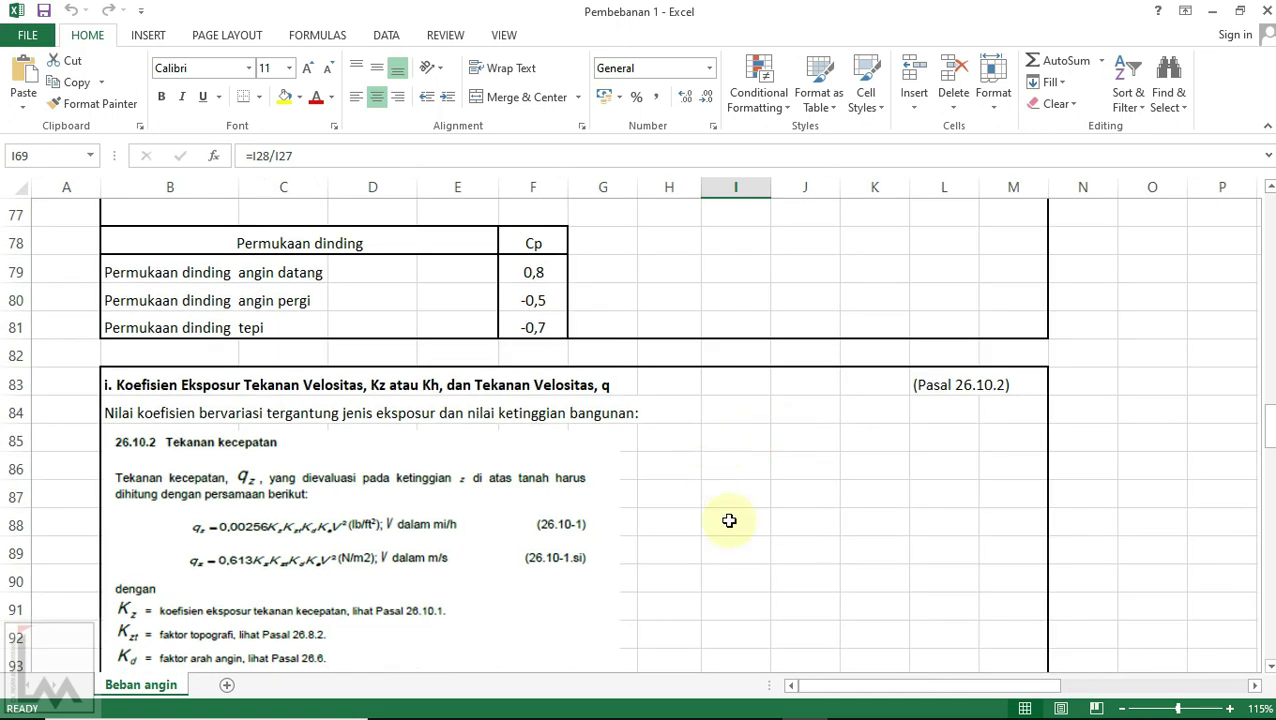
drag(911, 684, 1010, 655)
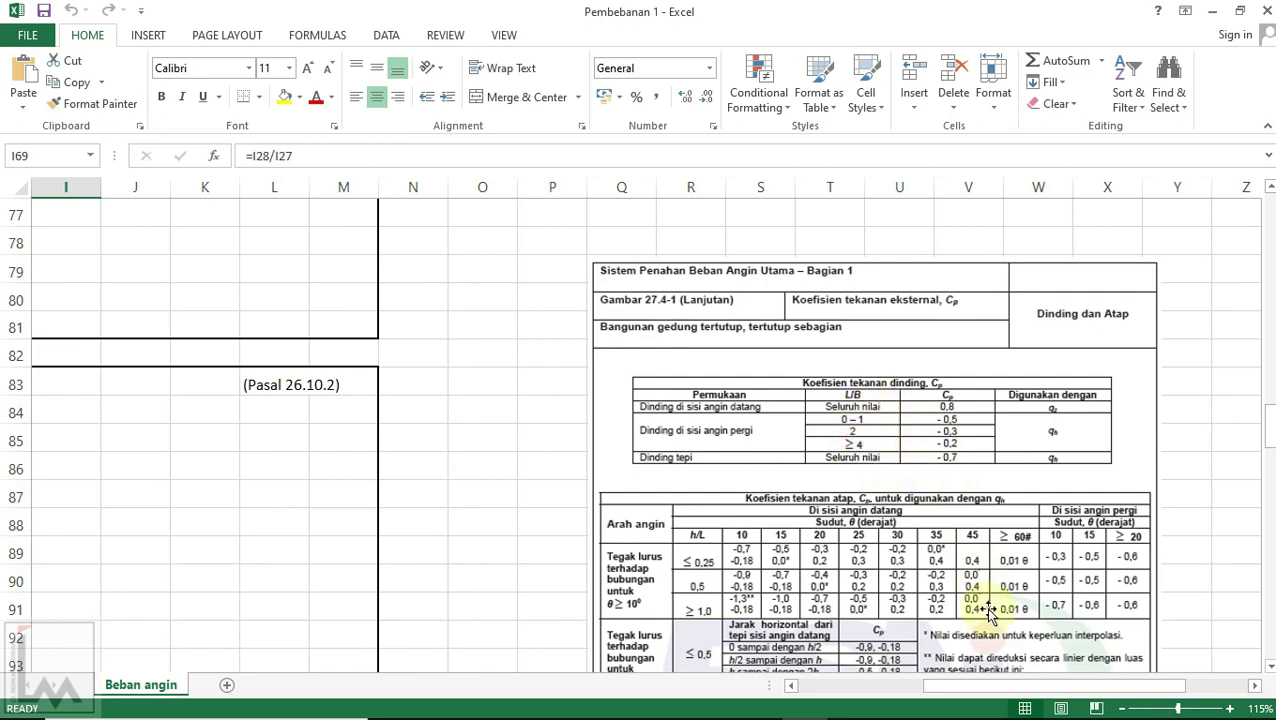
drag(978, 686, 806, 692)
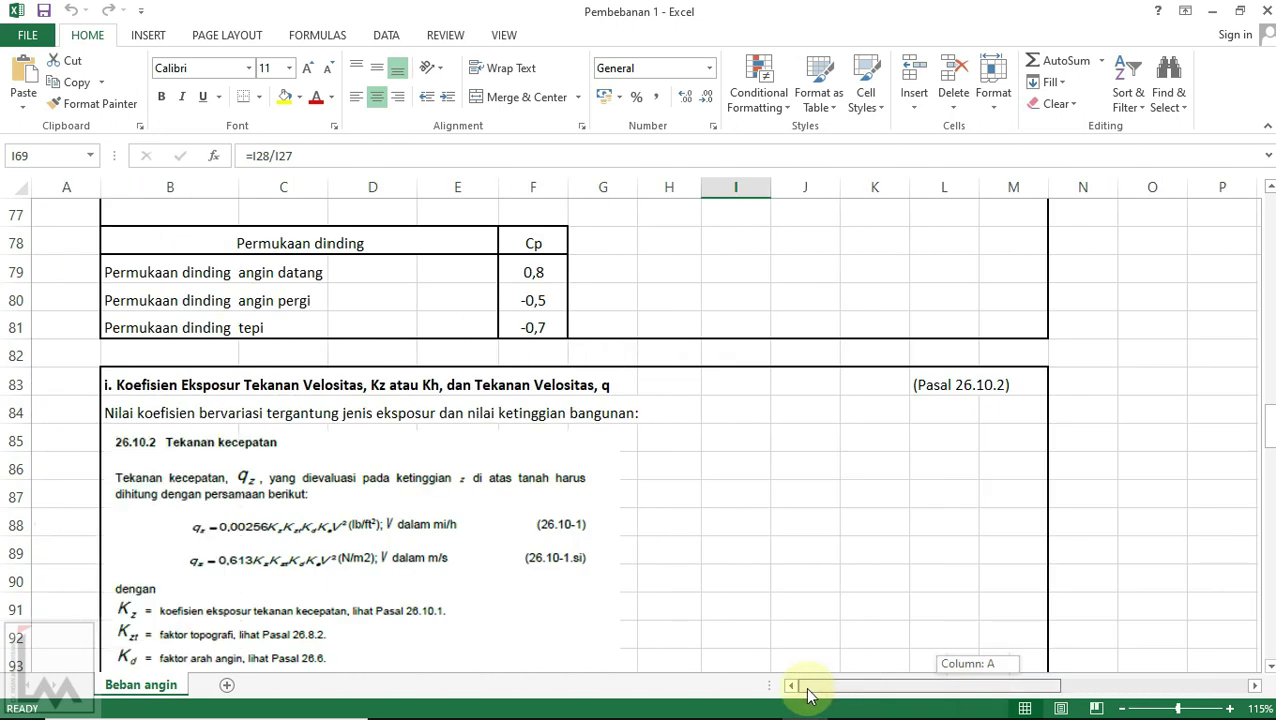
Step: Trace the dimension cells used by the L/B formula in I69, keeping the formula as is
scroll(732, 515, up, 6)
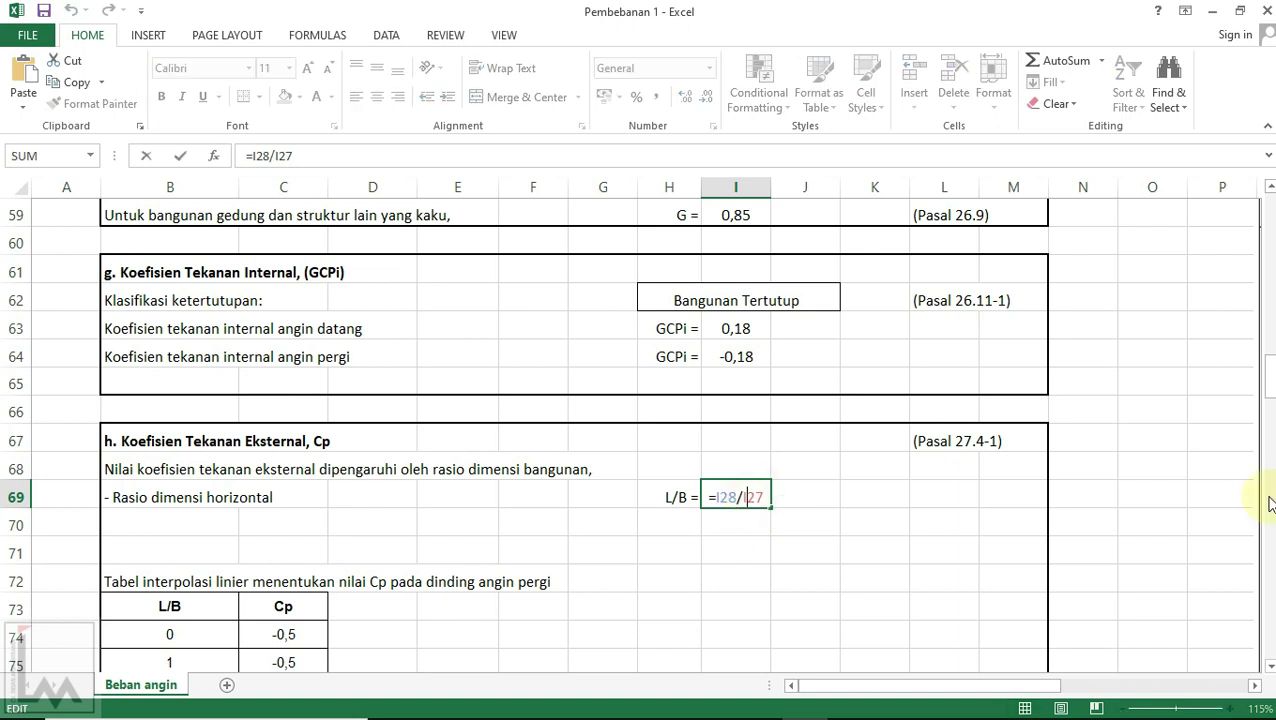
mouse_move(1266, 358)
mouse_down()
mouse_move(1266, 206)
mouse_move(1266, 347)
mouse_up()
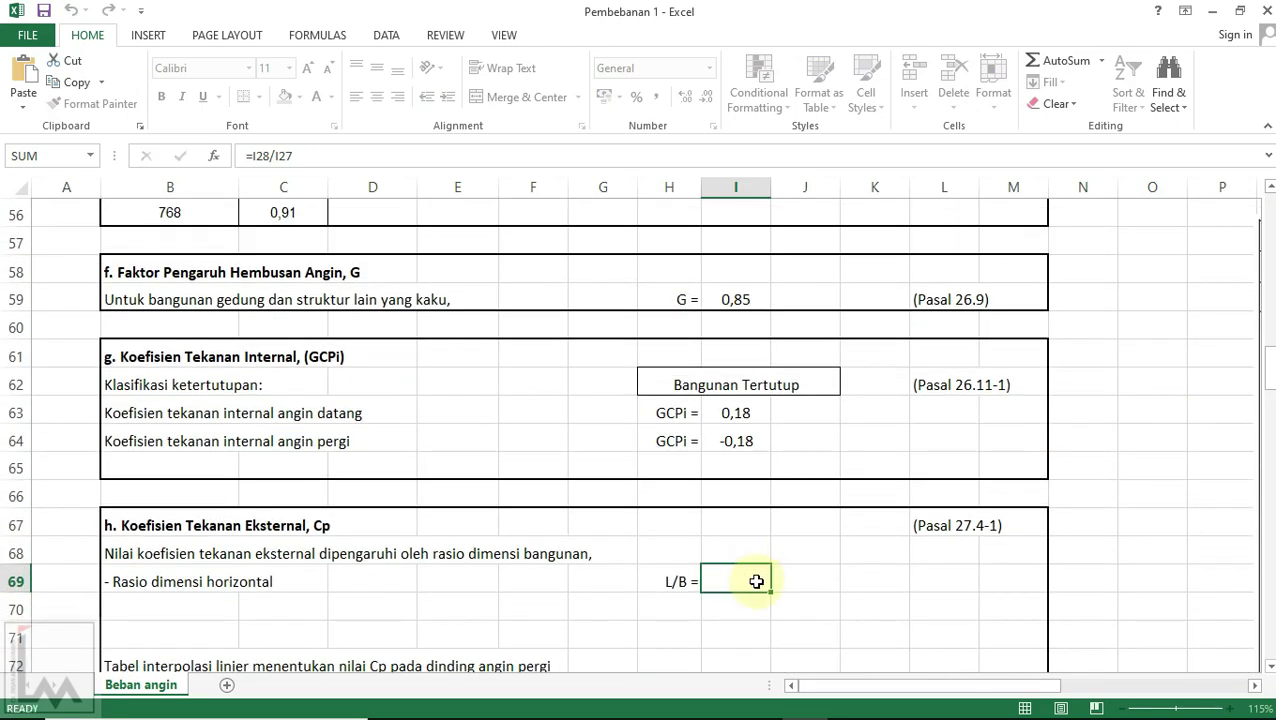
key(ctrl+Return)
click(763, 607)
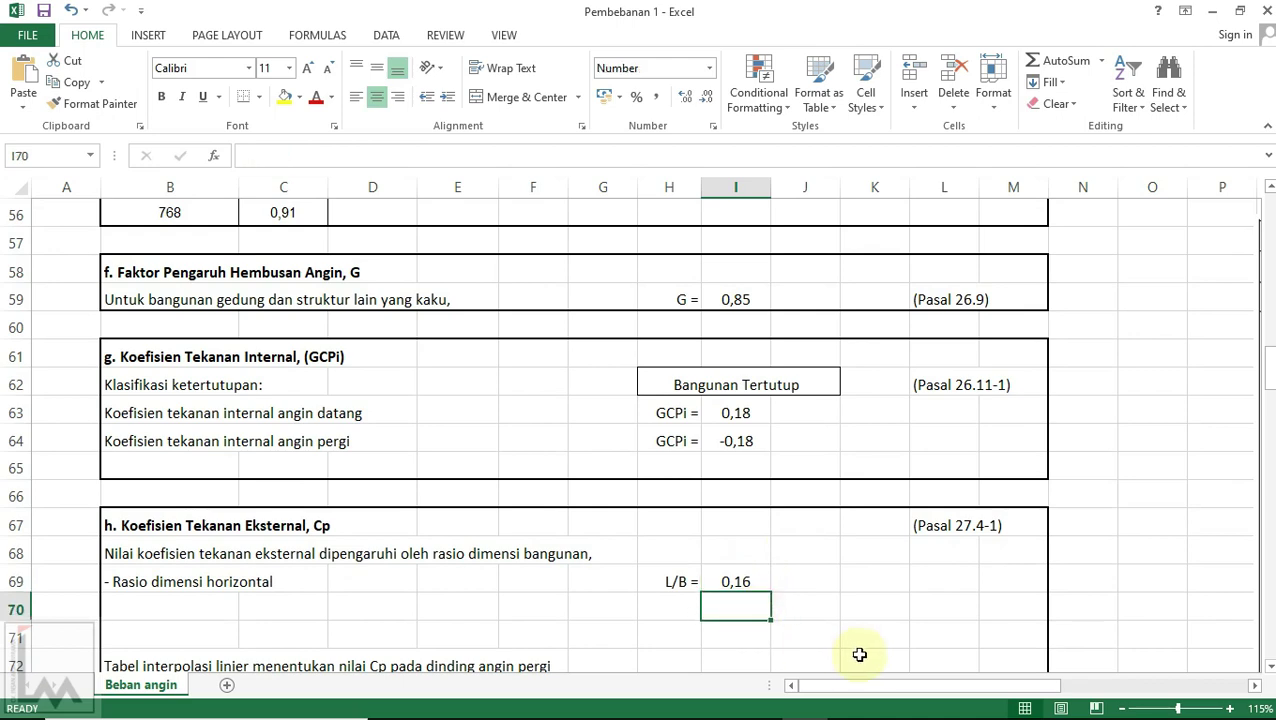
Step: Look up the leeward wall Cp for the L/B ratio in the wall table of Gambar 27.4-1
drag(1000, 686, 1122, 694)
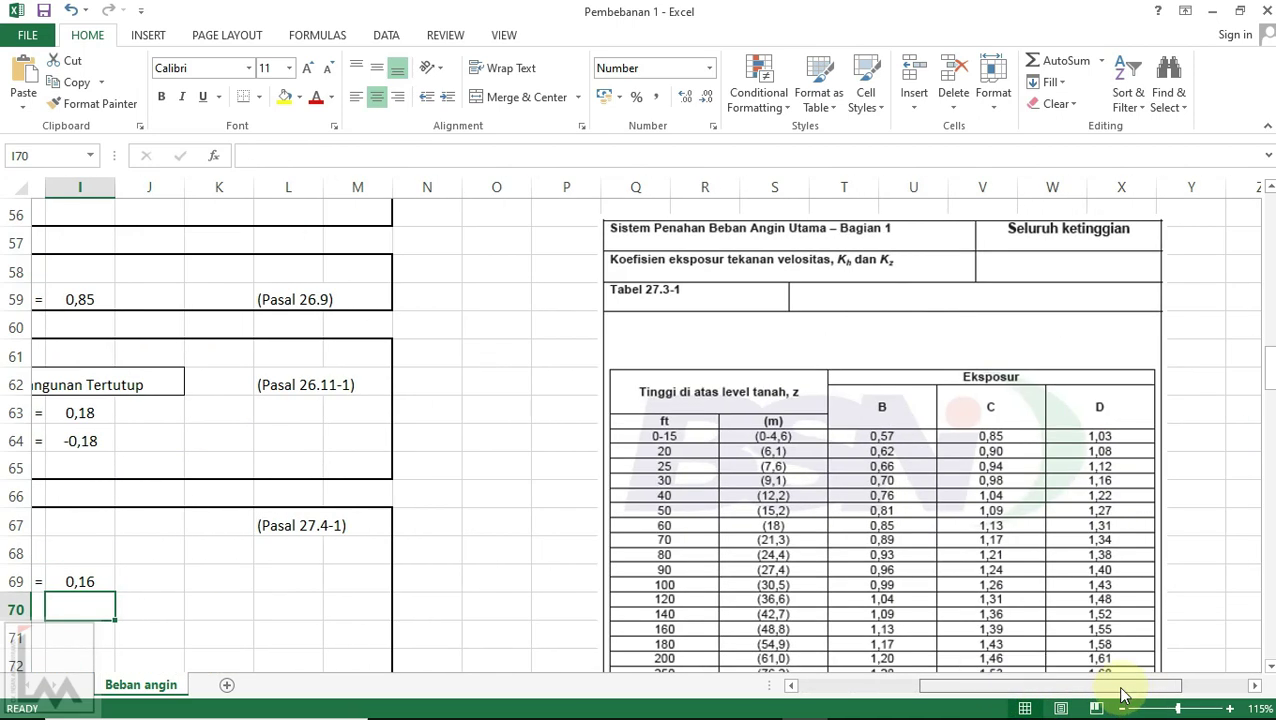
scroll(1016, 541, up, 1)
scroll(1016, 541, down, 12)
scroll(1015, 534, up, 1)
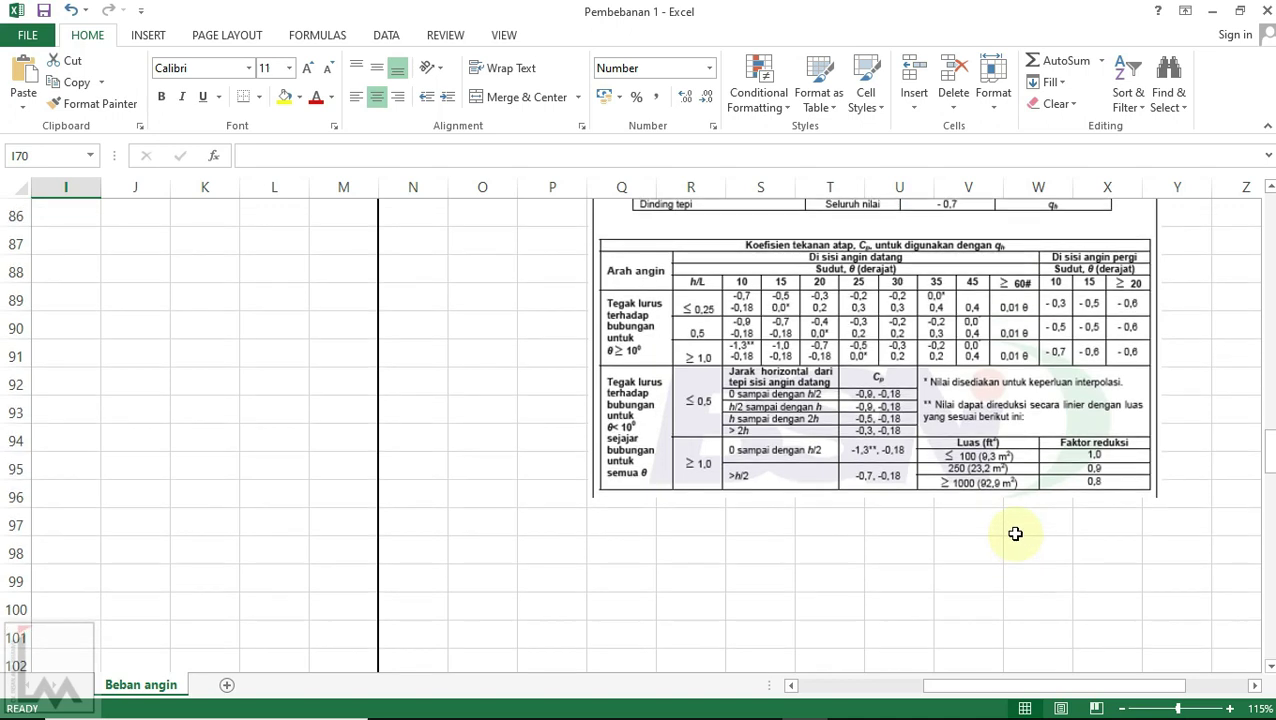
scroll(1015, 534, up, 3)
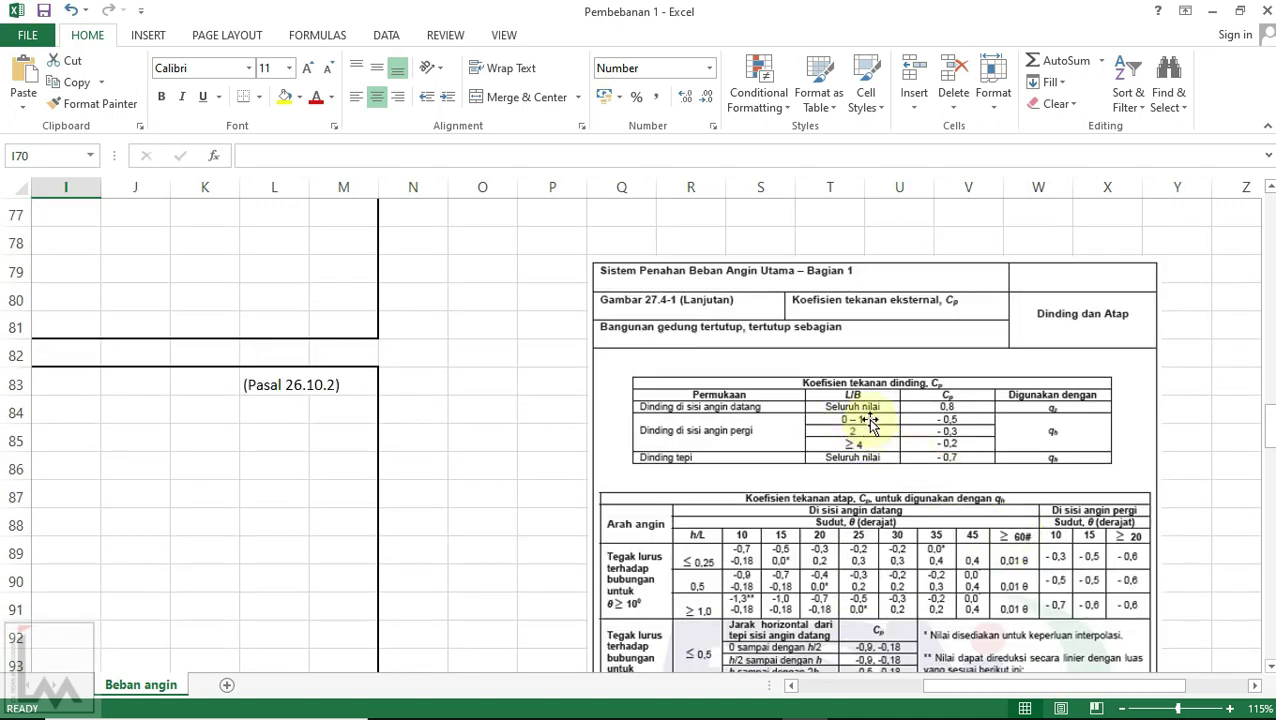
Step: Return to the Cp interpolation table and show the linked L/B ratio in B76 with two decimal places
drag(1091, 686, 922, 693)
scroll(419, 456, up, 5)
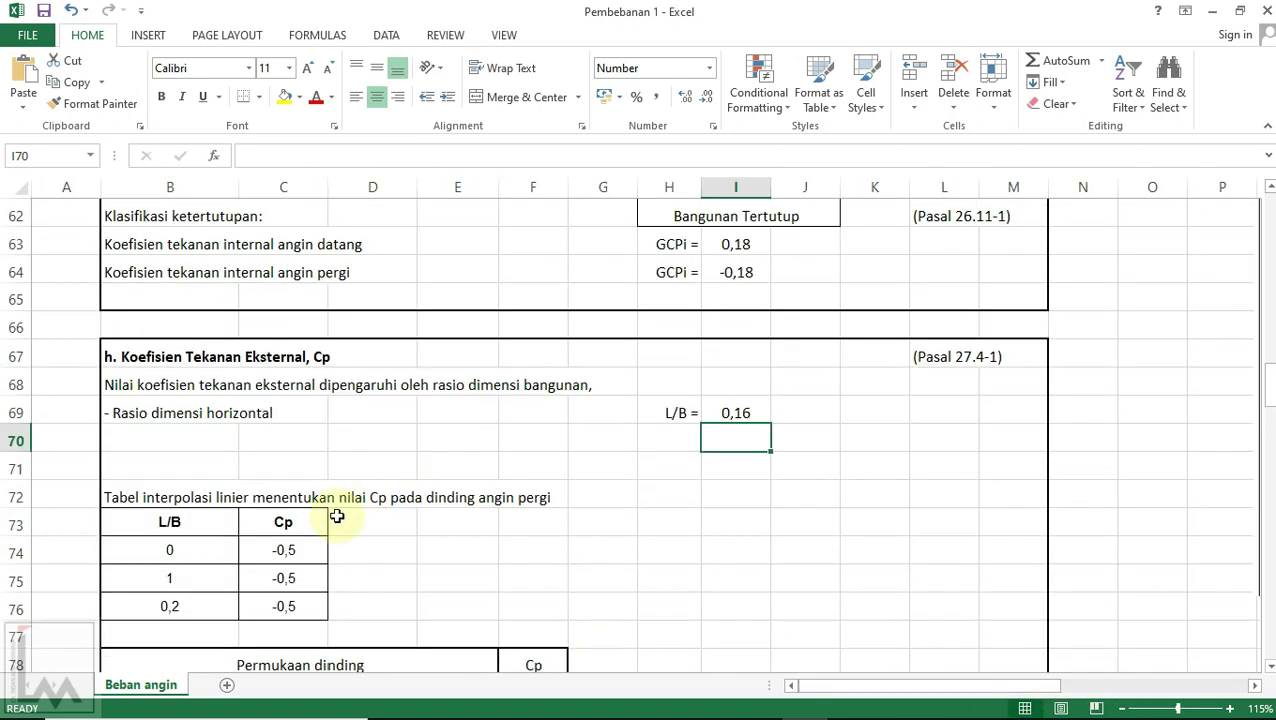
scroll(351, 514, down, 1)
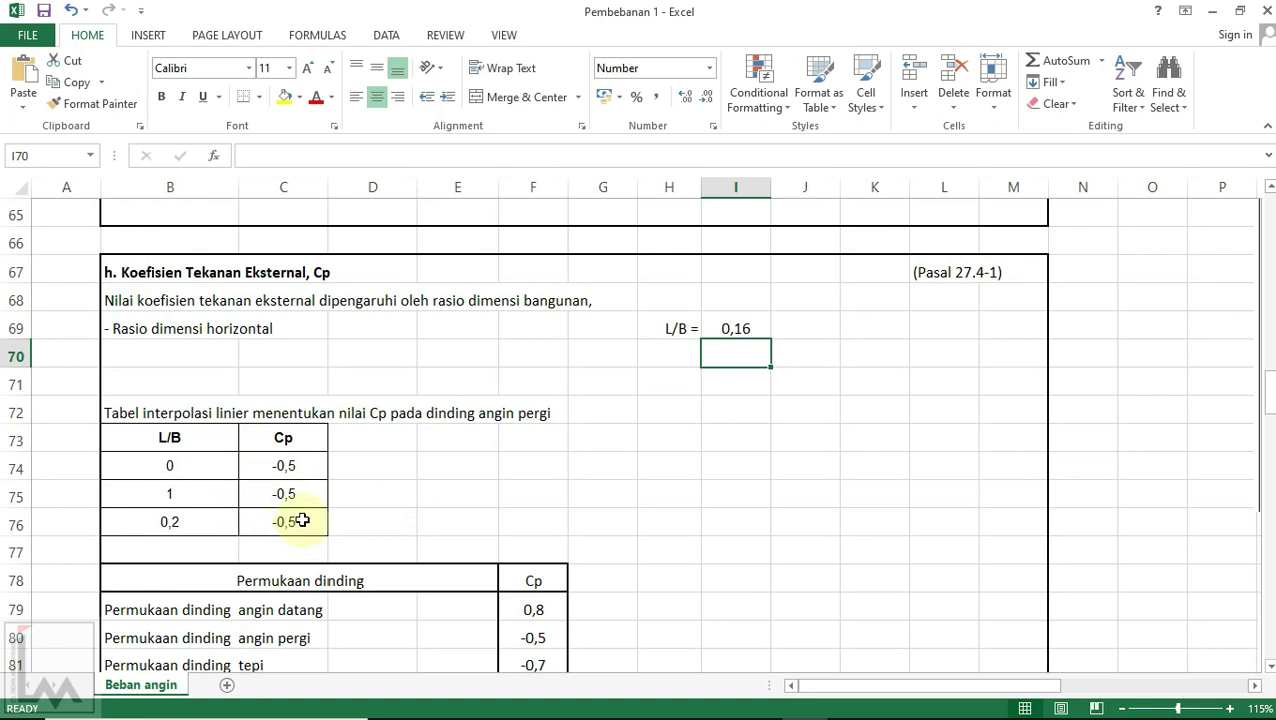
double_click(201, 527)
key(Escape)
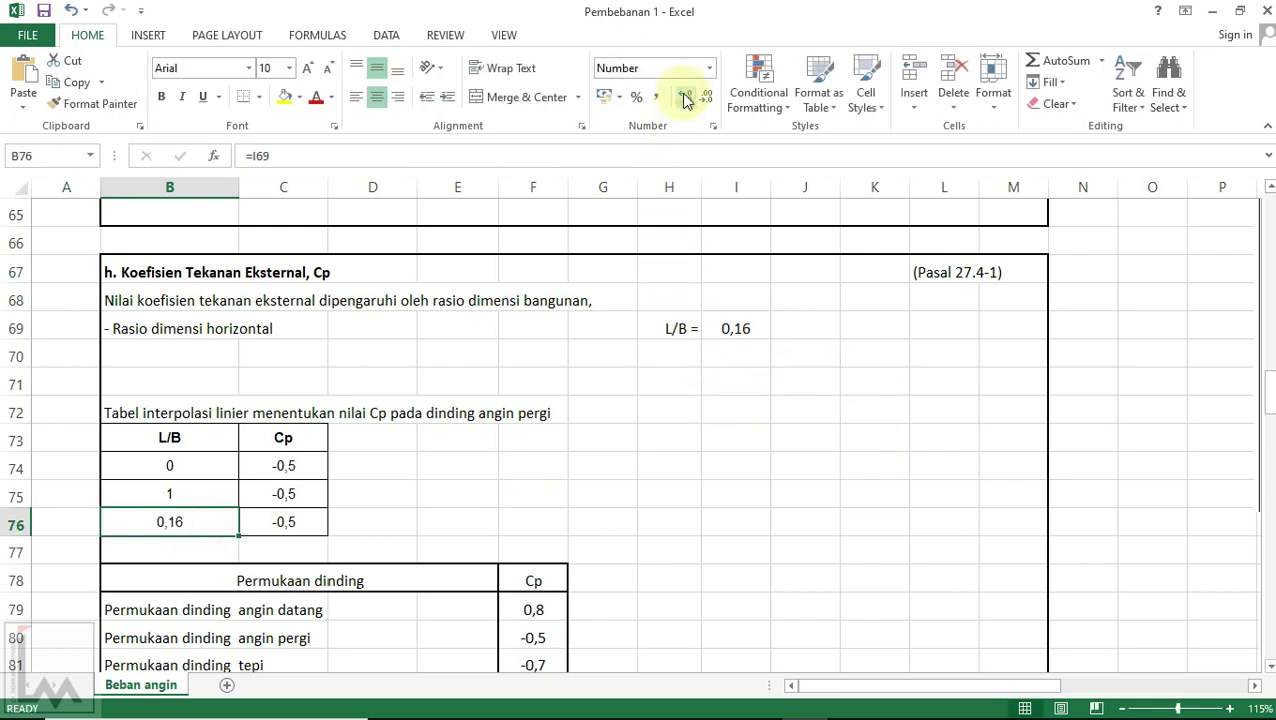
Step: Inspect the FORECAST formula in C76 and the windward, leeward and side wall Cp entries in F79 to F81
click(304, 524)
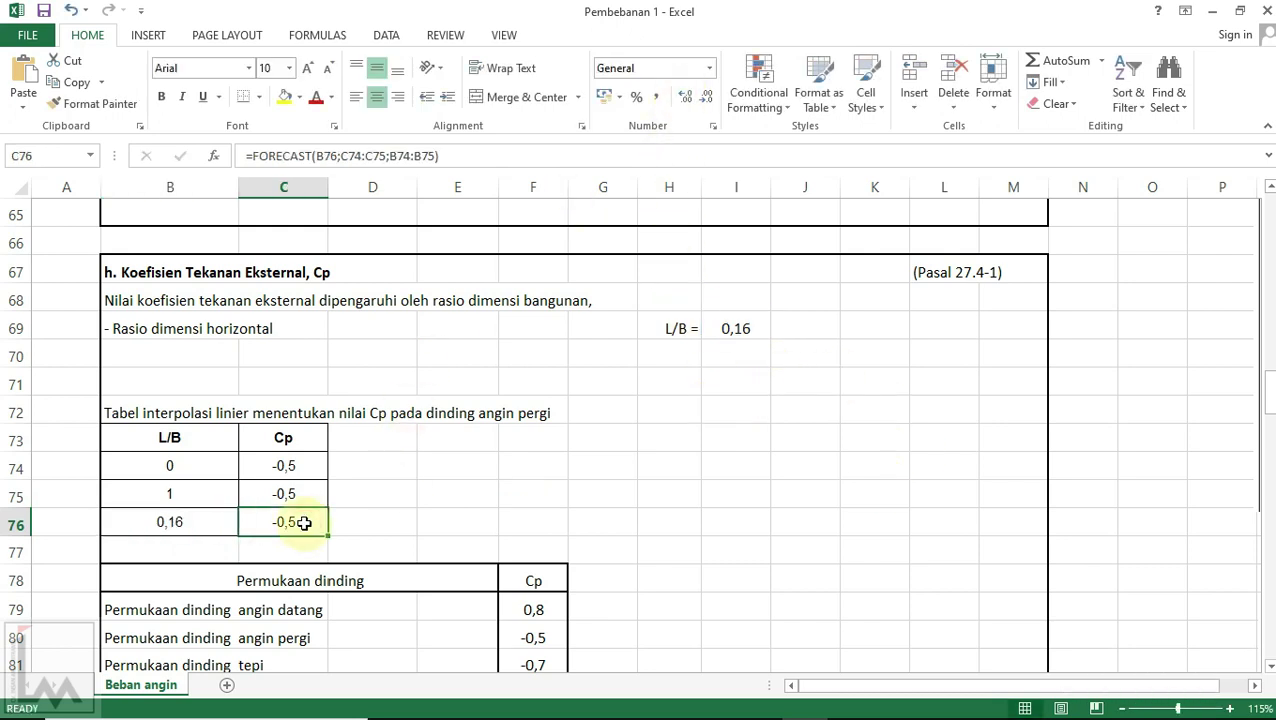
scroll(304, 524, down, 1)
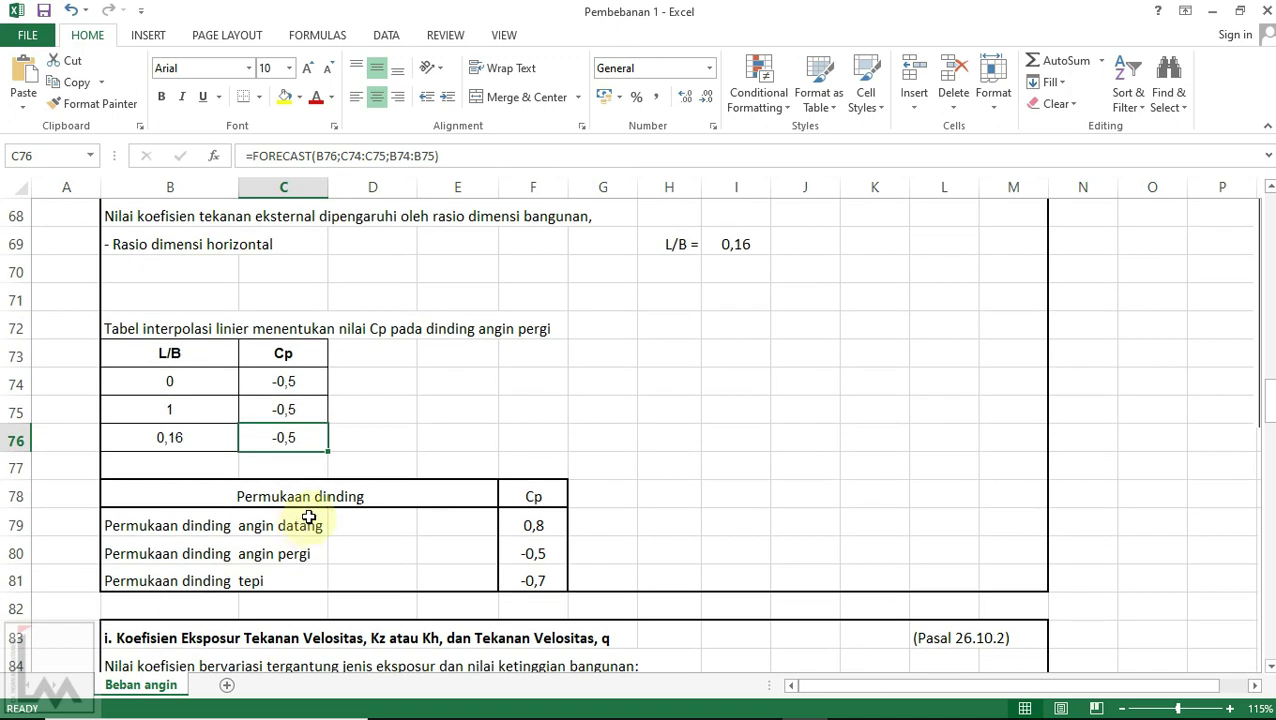
scroll(309, 517, down, 1)
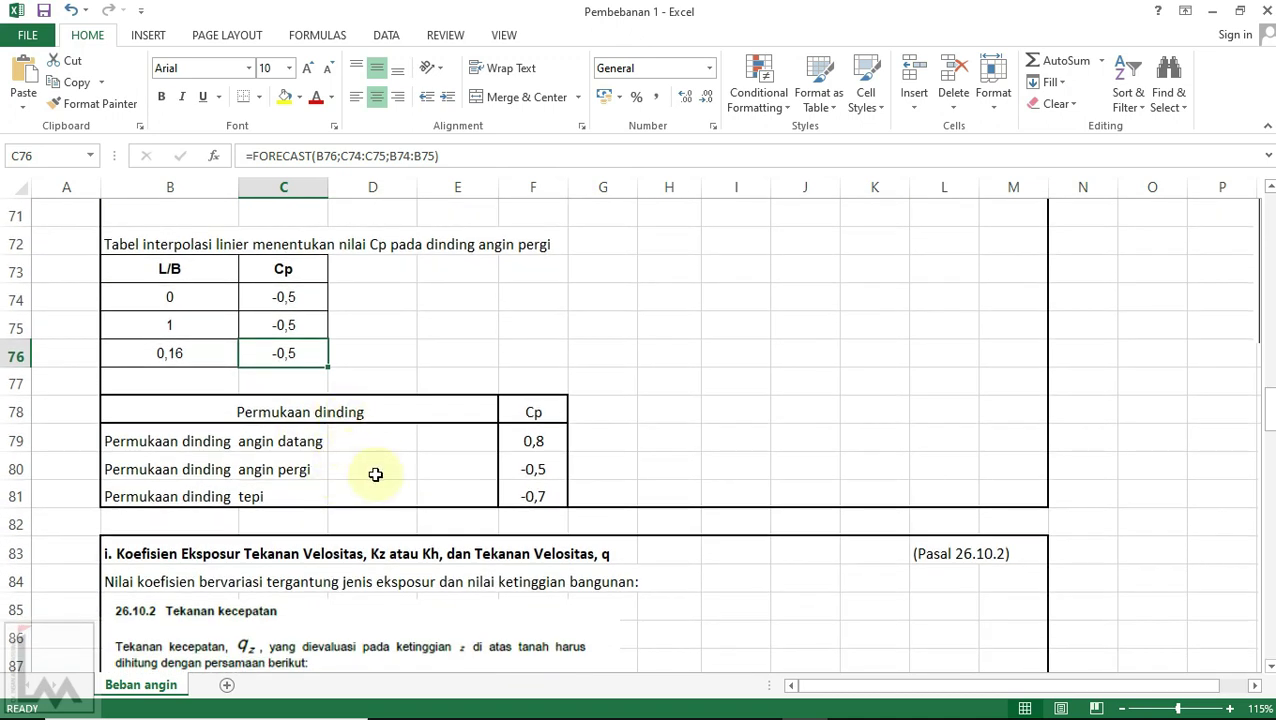
click(550, 444)
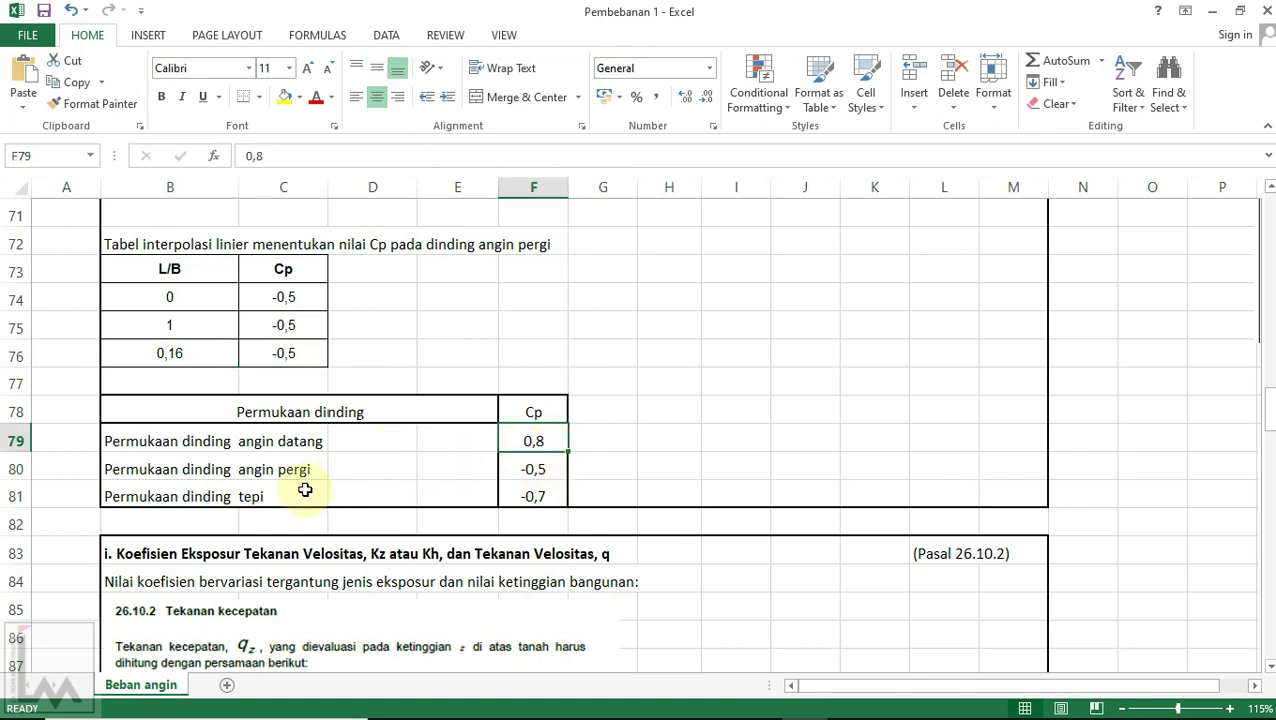
click(530, 472)
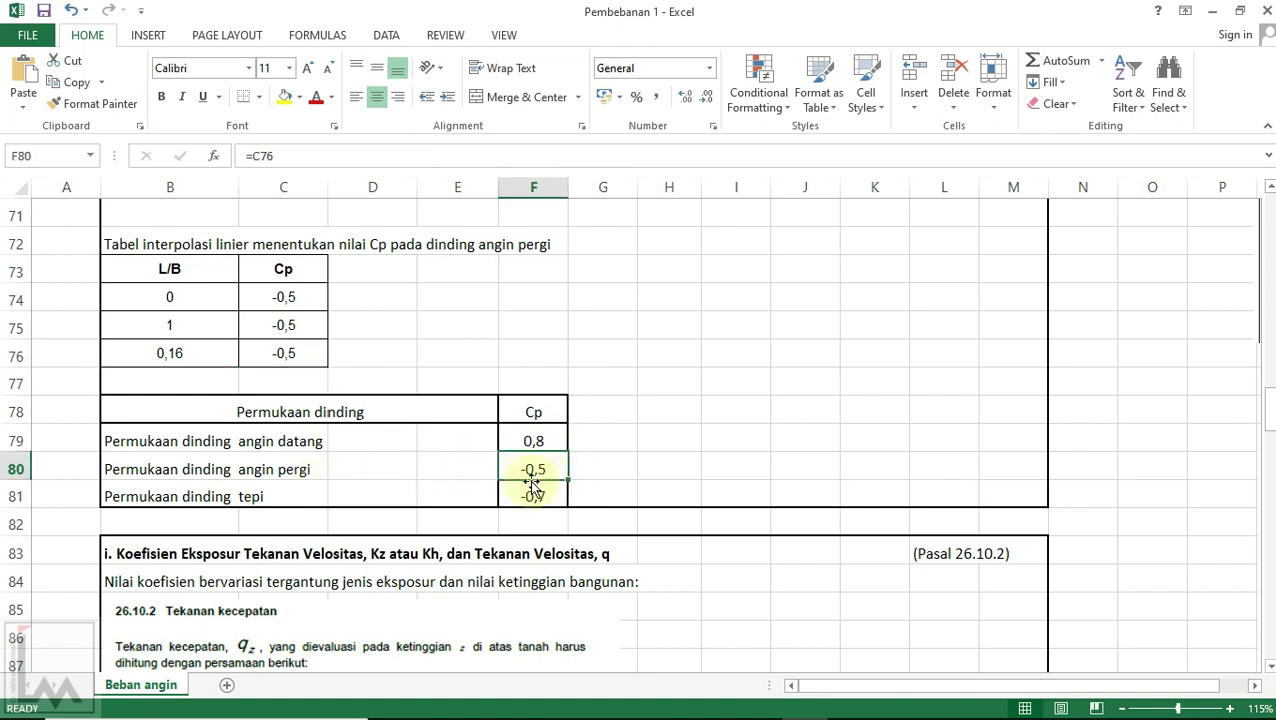
click(540, 492)
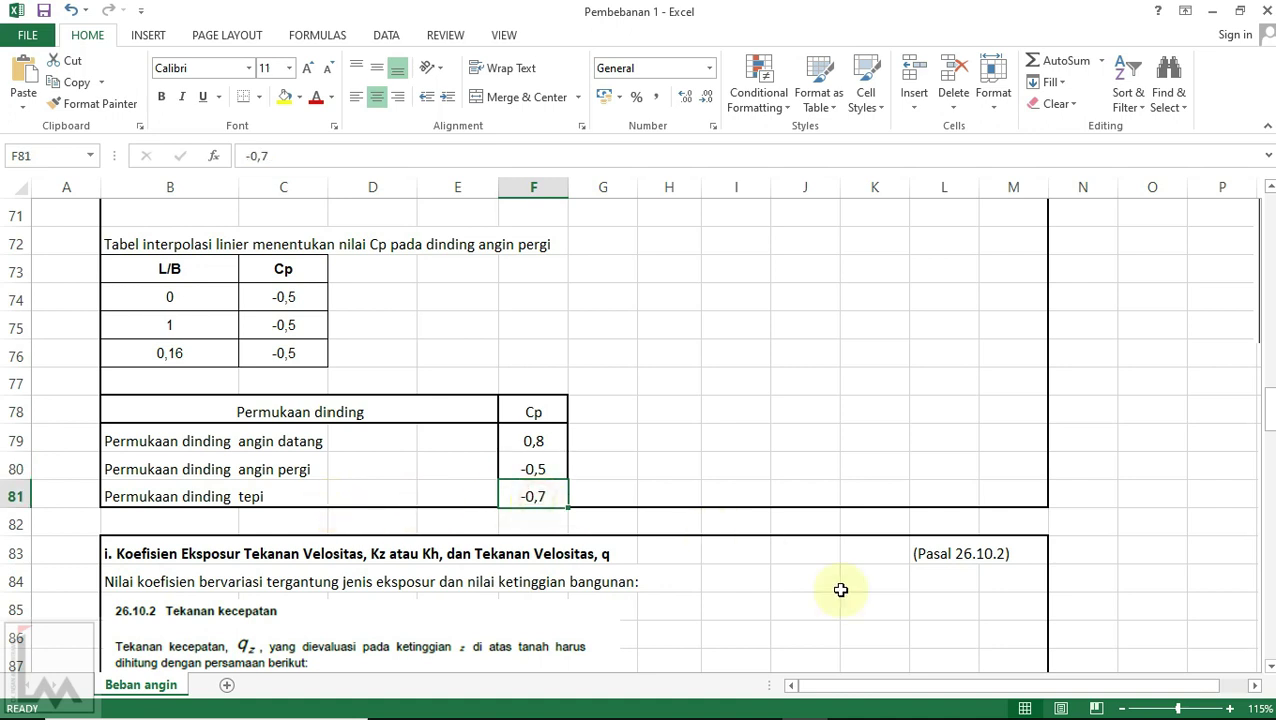
Step: Compare the side wall Cp entry with the Dinding tepi row of Gambar 27.4-1, enlarging the sheet to 130%
drag(883, 692, 1000, 690)
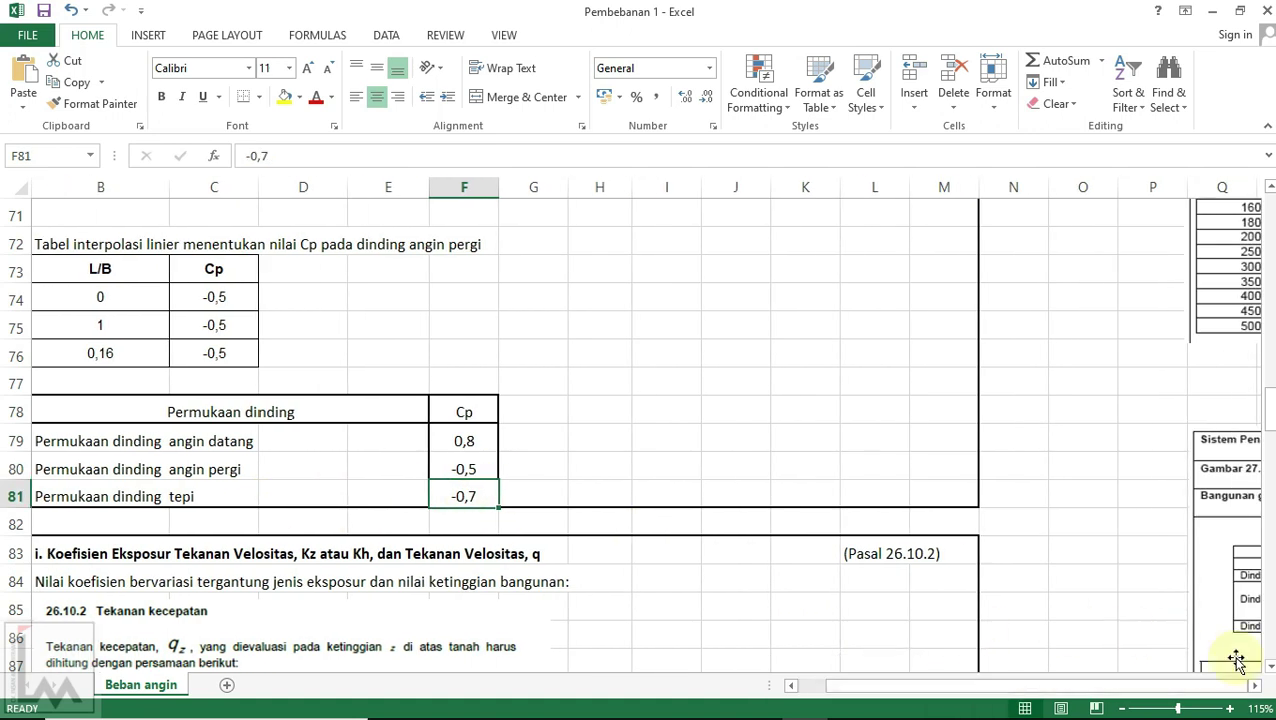
click(1255, 686)
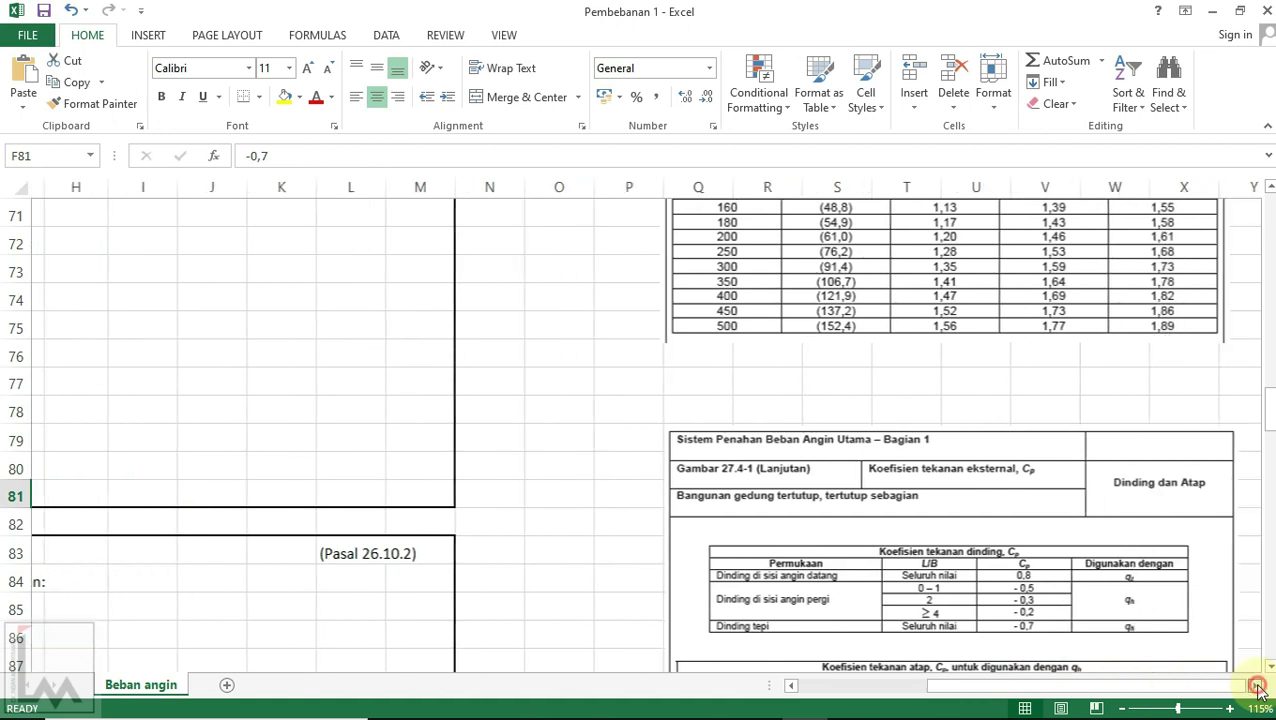
scroll(1100, 595, down, 1)
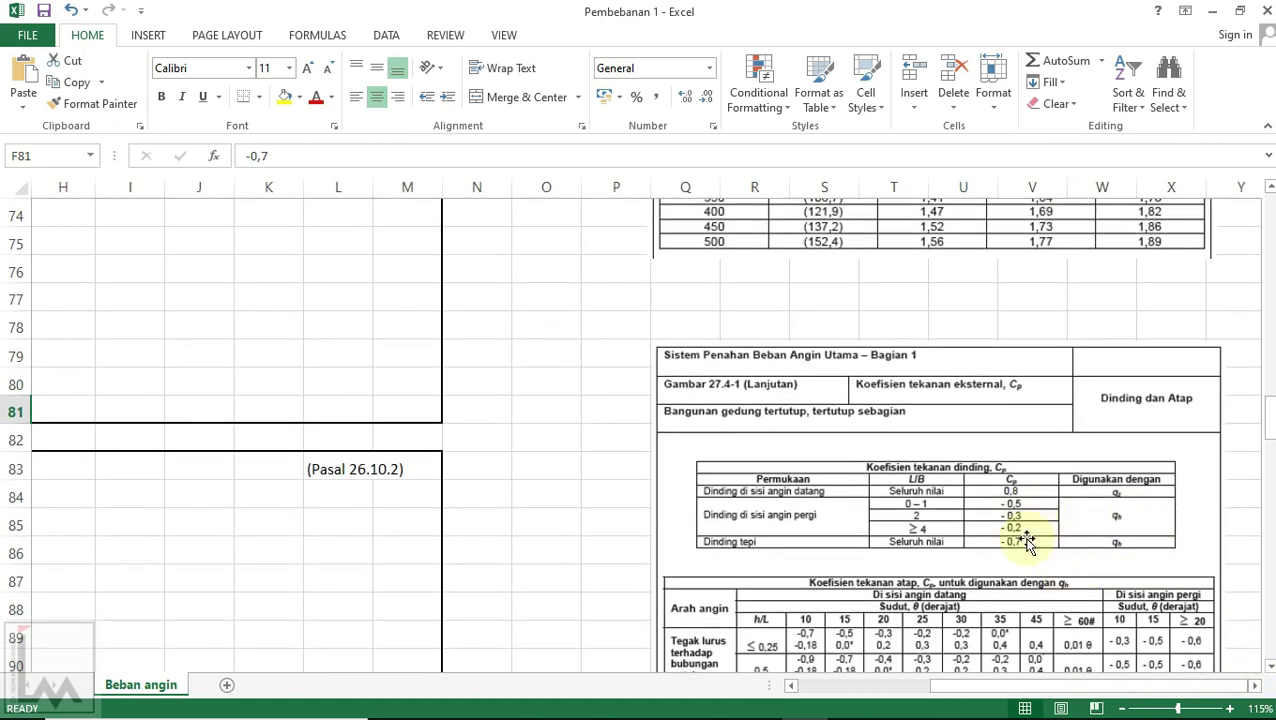
ctrl+scroll(1036, 580, up, 1)
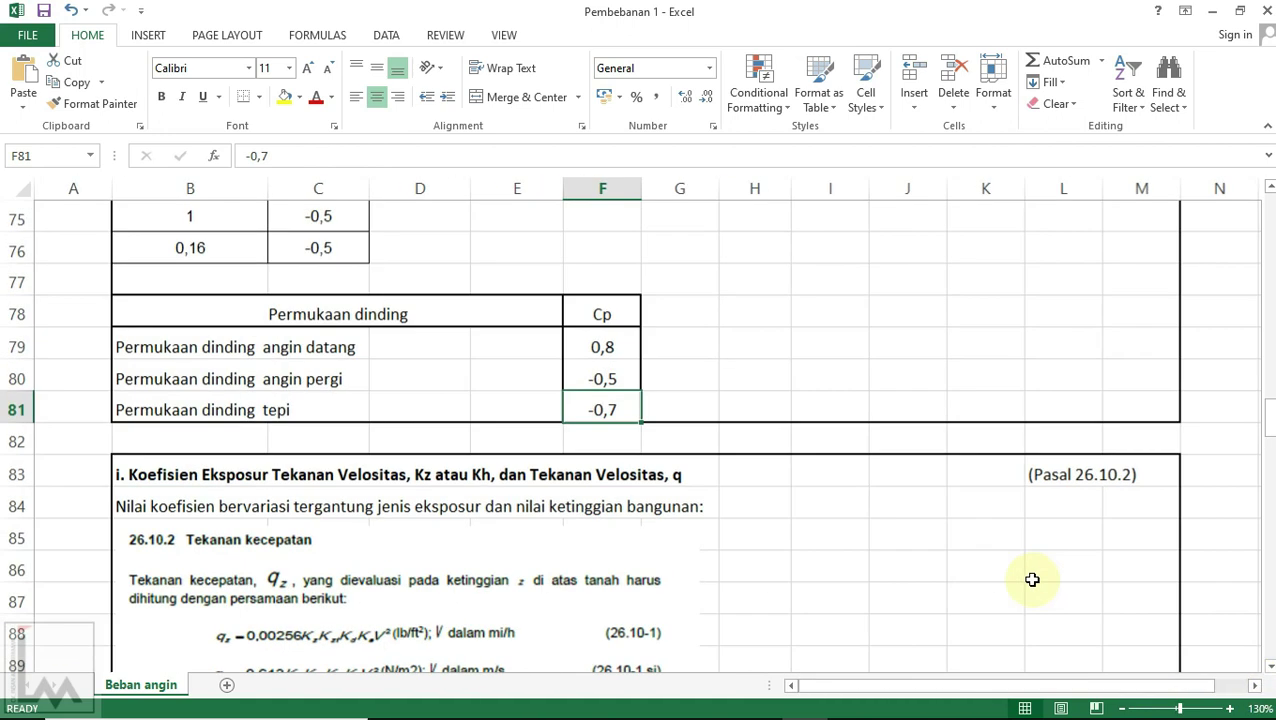
drag(948, 689, 1152, 697)
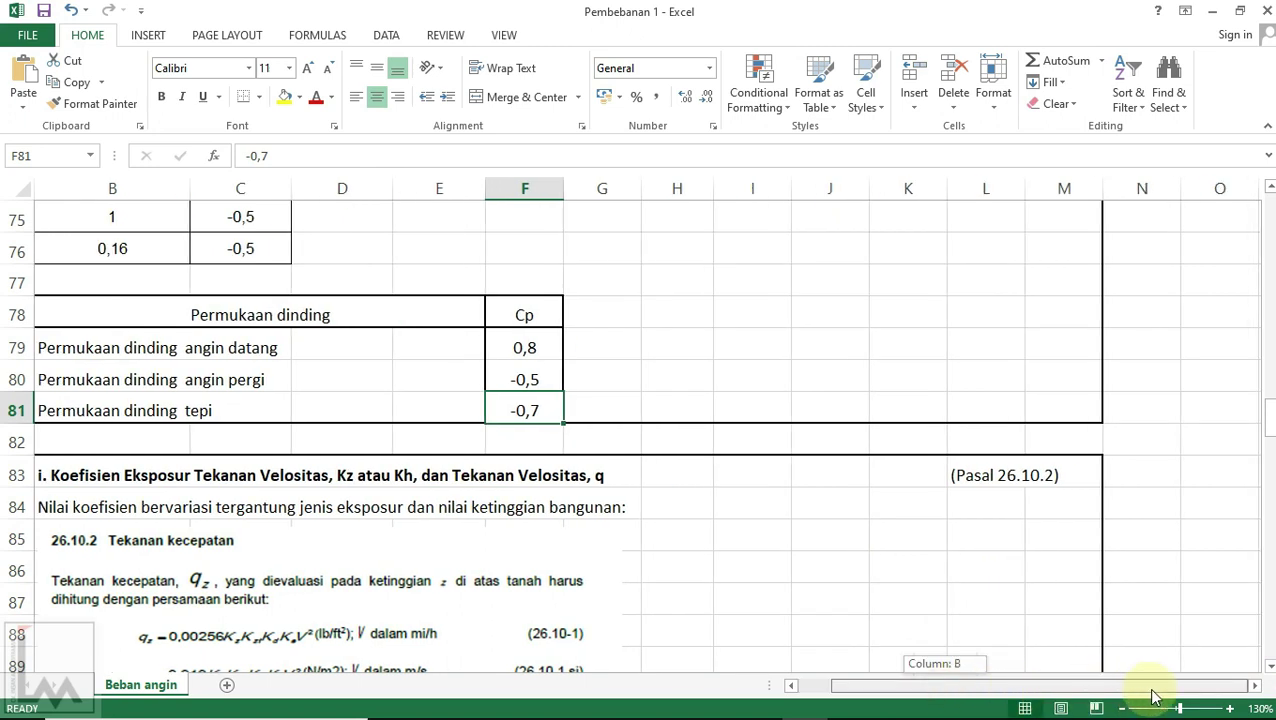
click(1255, 686)
click(1255, 686)
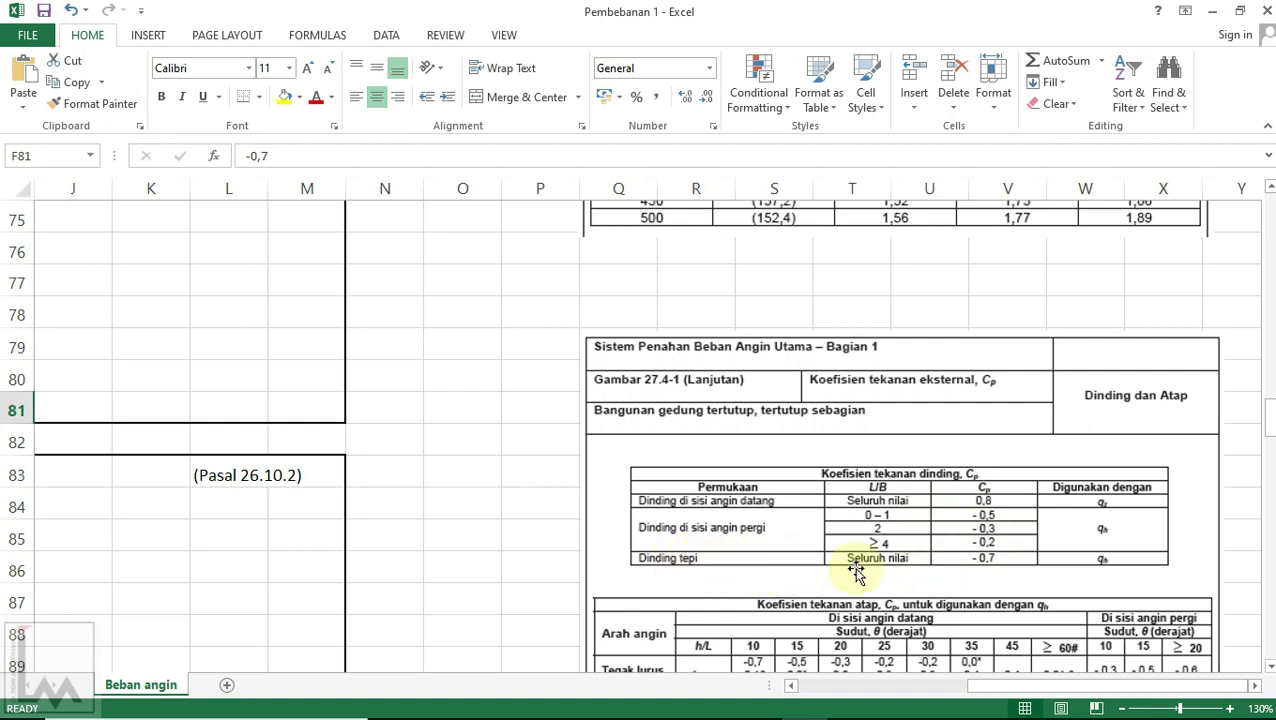
Step: Review the velocity pressure equations and factor definitions of Pasal 26.10.2 in section i, reducing the sheet zoom to 115%
drag(1100, 685, 826, 686)
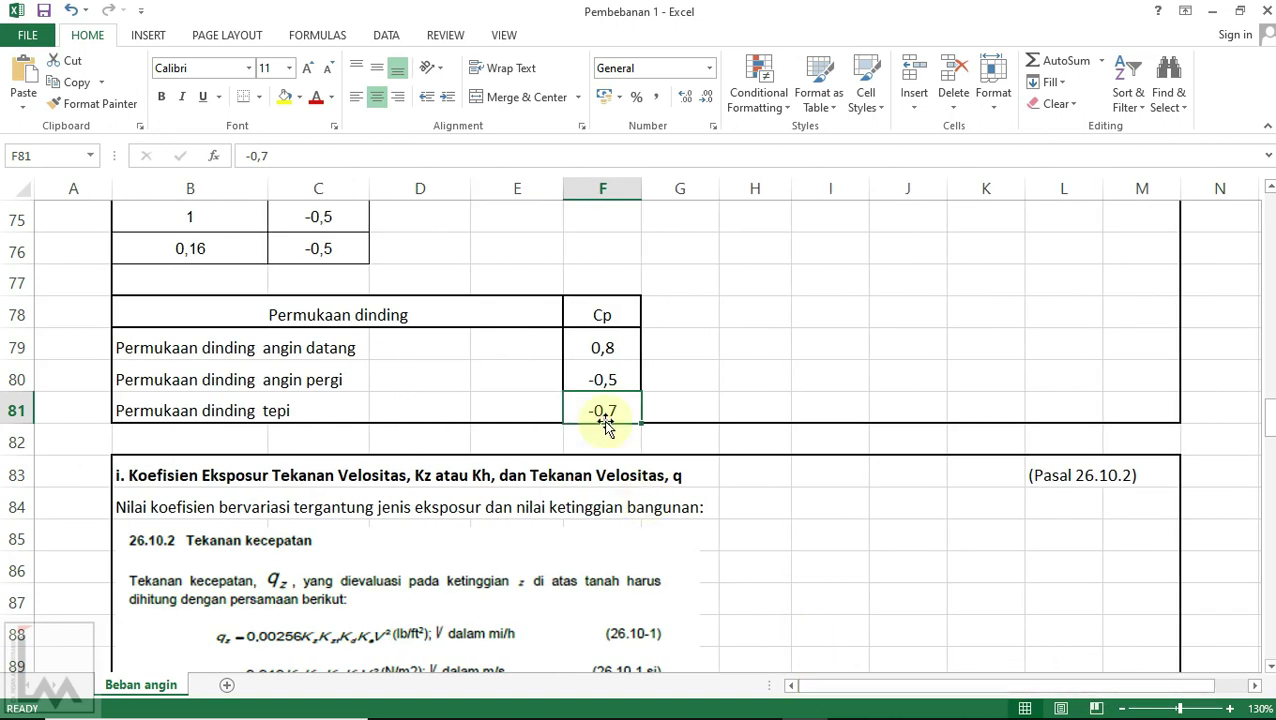
scroll(622, 418, down, 2)
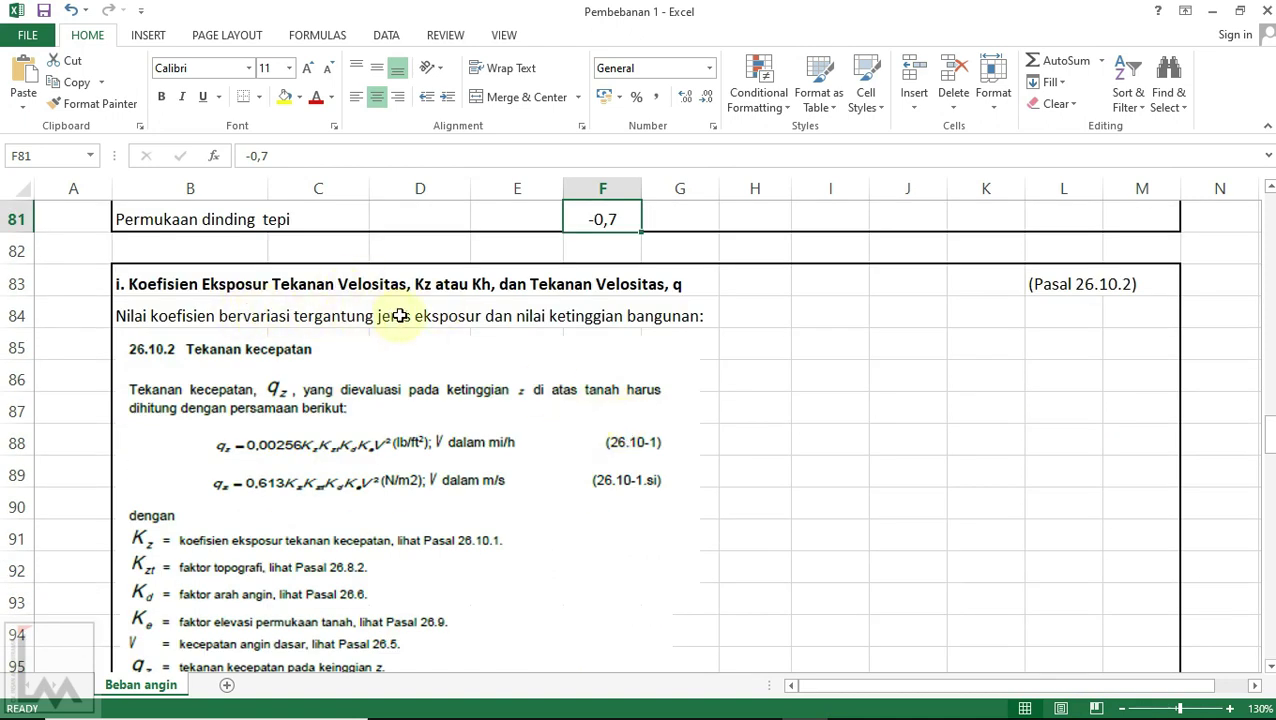
scroll(490, 320, down, 2)
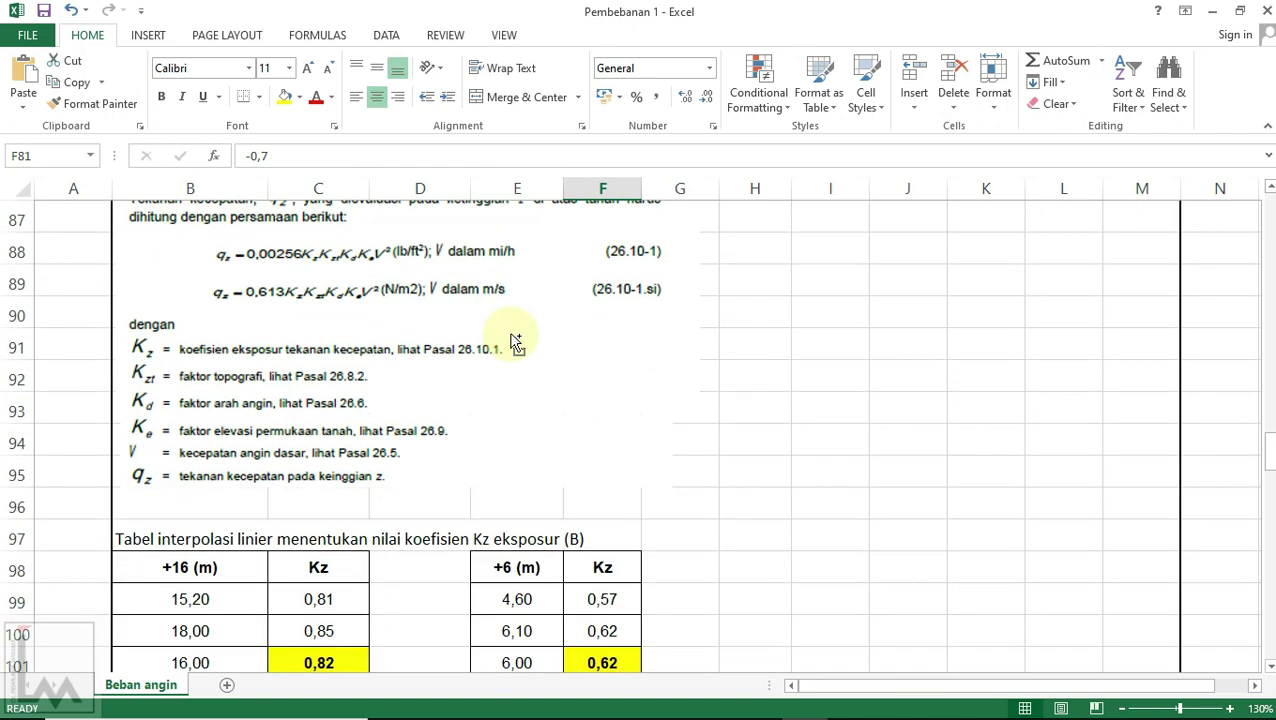
ctrl+scroll(515, 343, down, 1)
scroll(505, 345, up, 2)
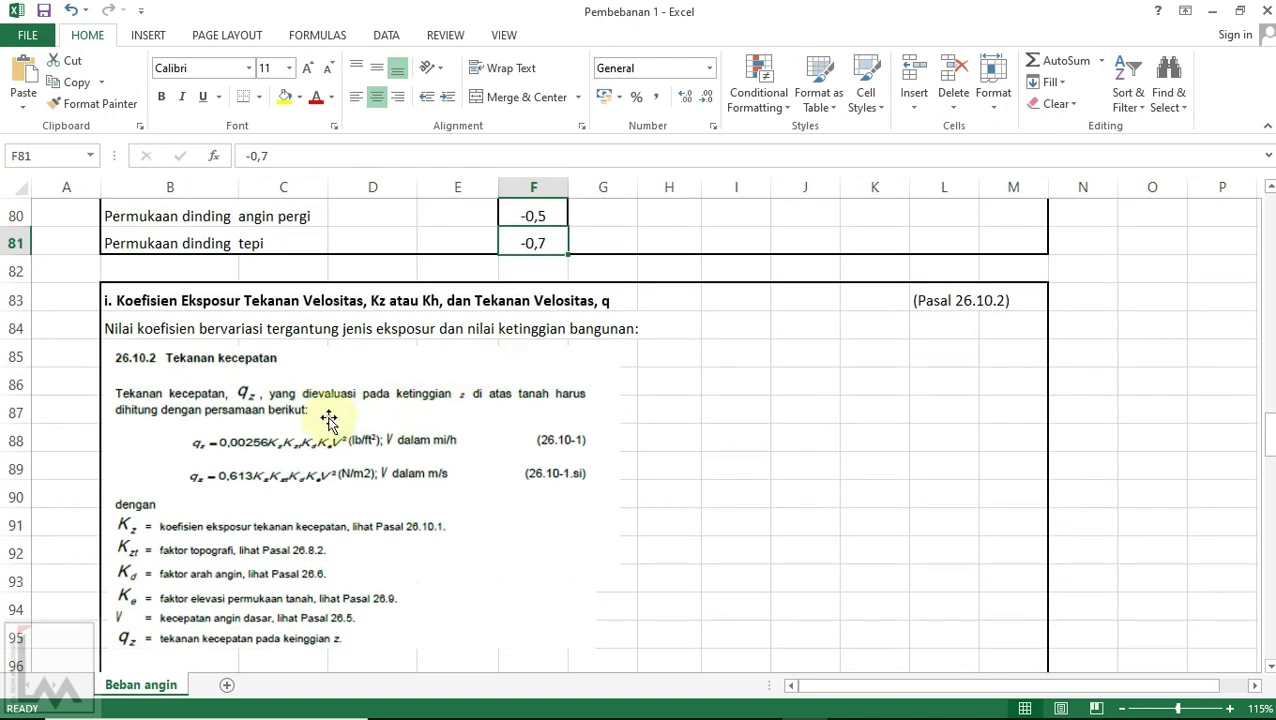
scroll(329, 418, down, 1)
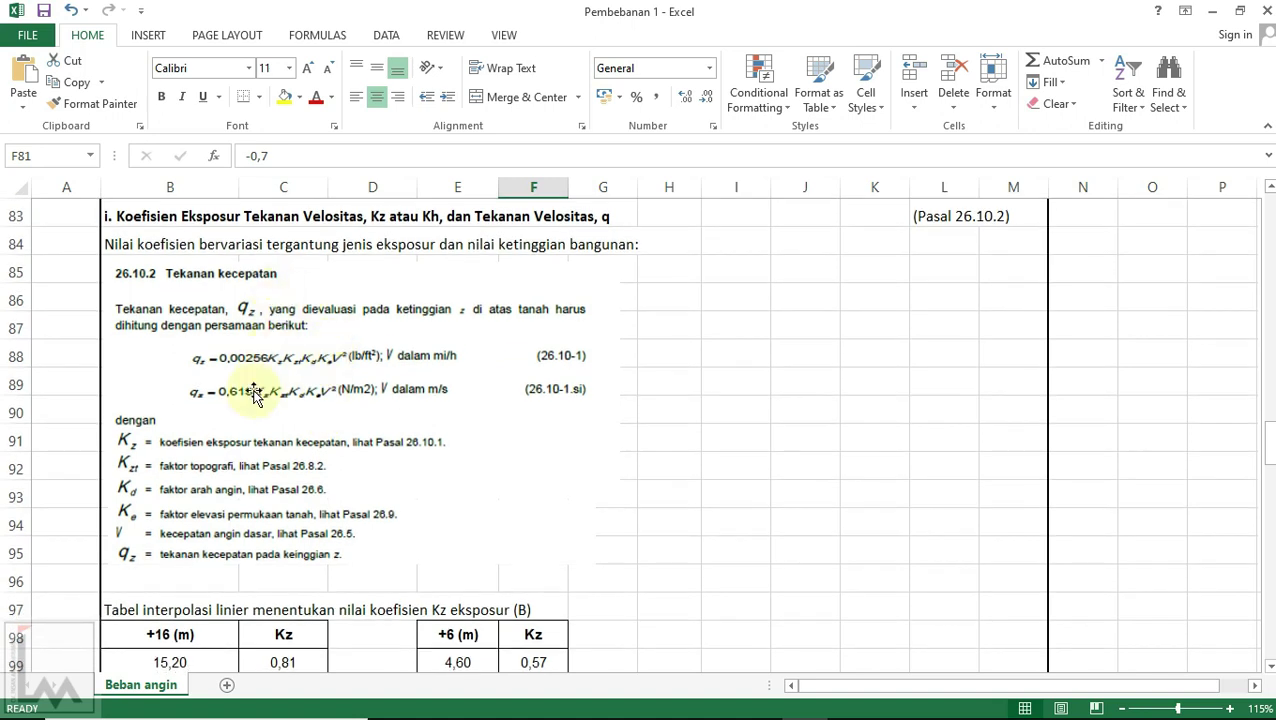
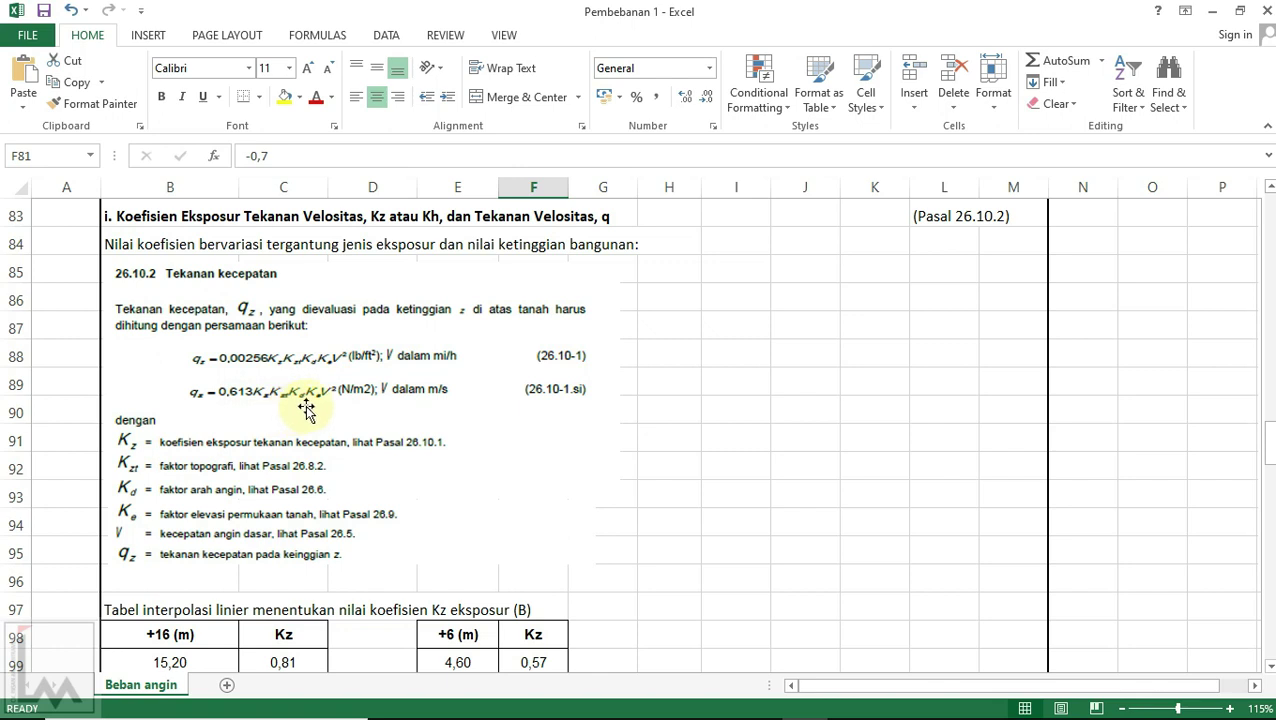
scroll(318, 413, down, 1)
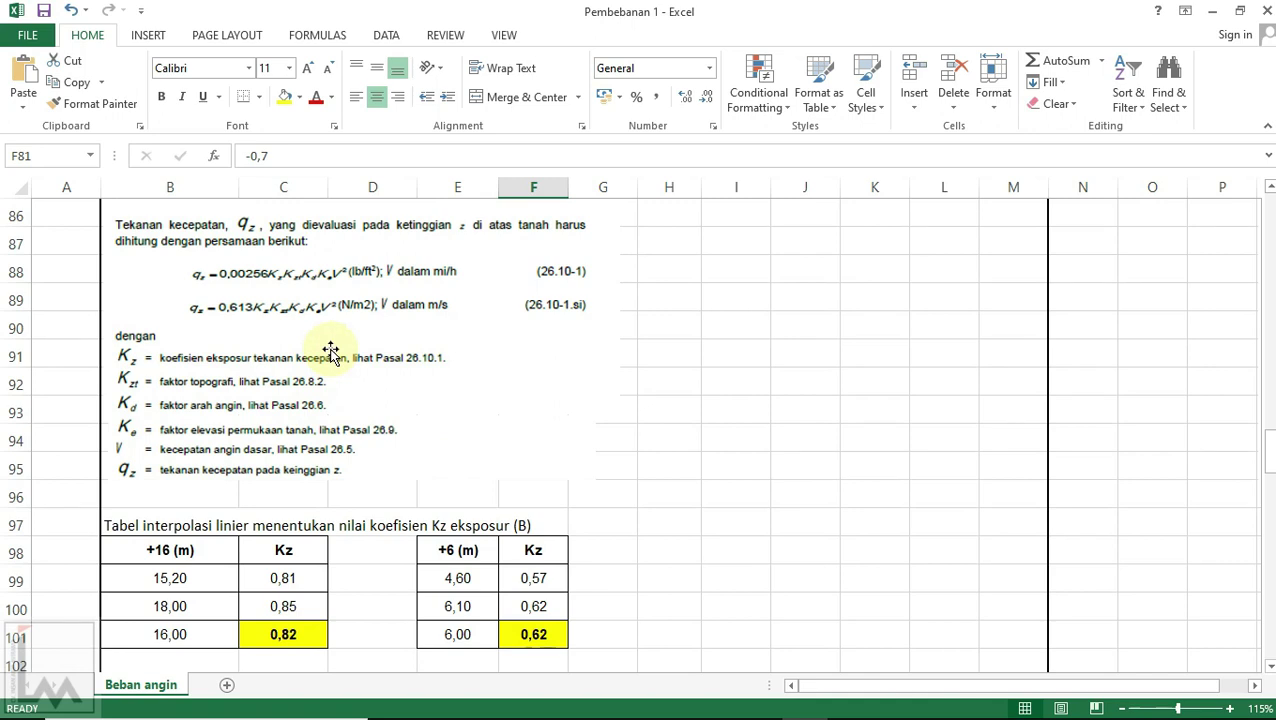
scroll(315, 336, down, 3)
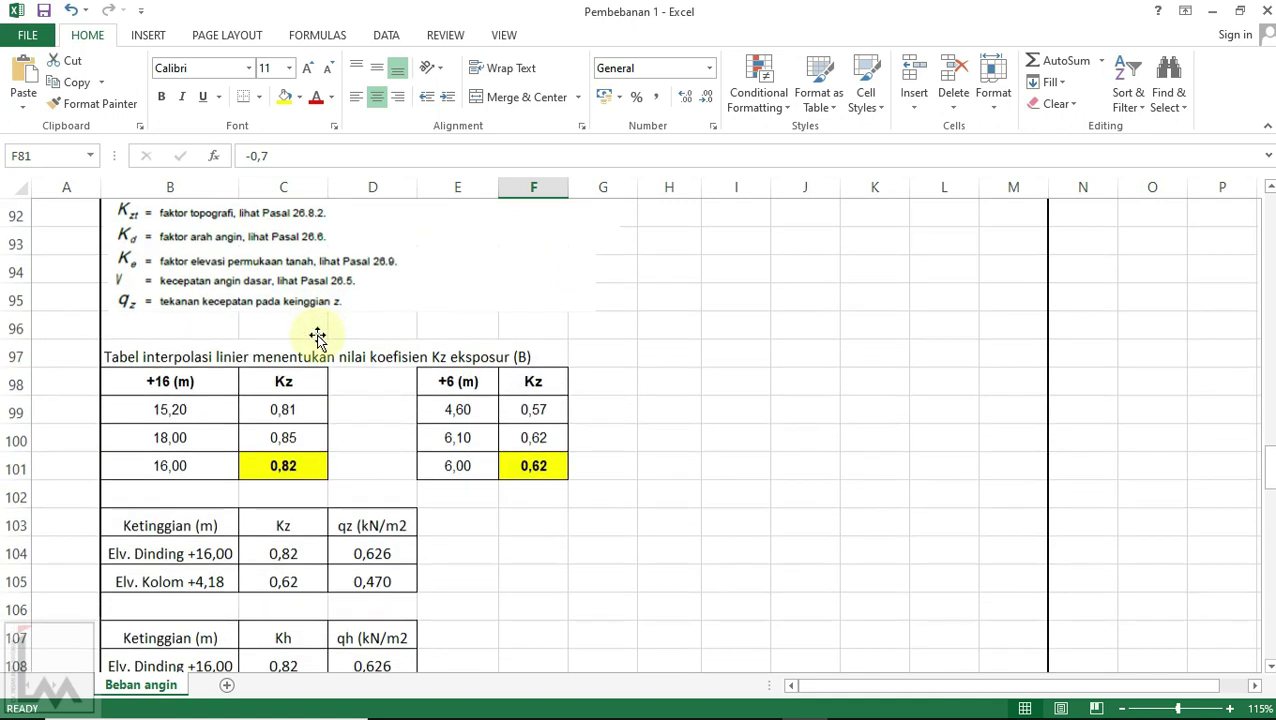
scroll(320, 345, up, 2)
scroll(333, 370, down, 1)
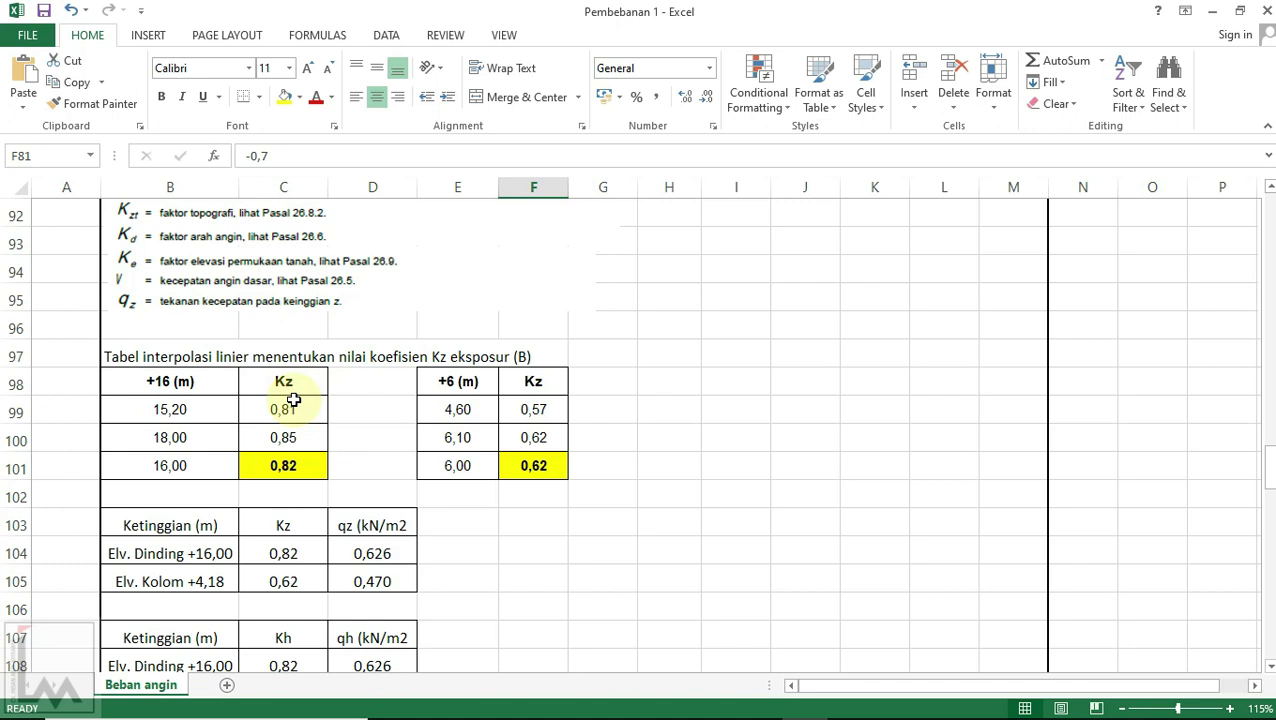
Step: Inspect the linked height in B101 and Kz formula in C101, and look up the Exposure B coefficients in Tabel 27.3-1
click(200, 466)
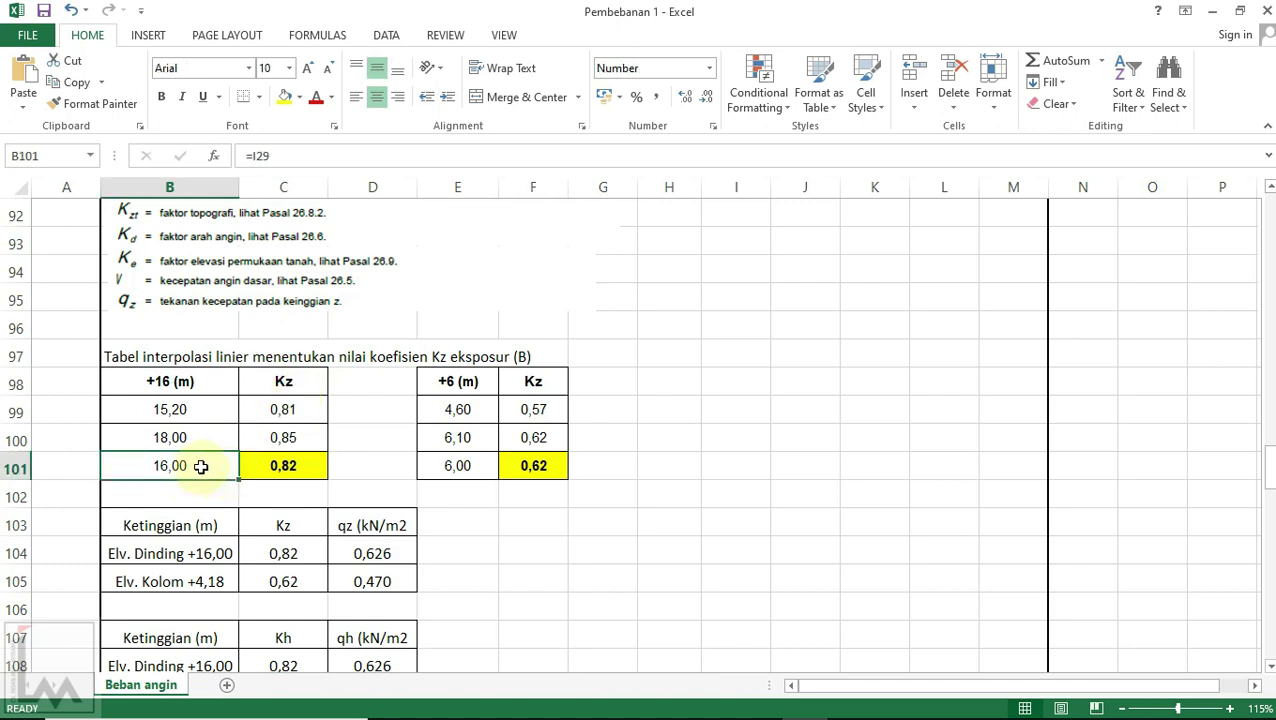
click(289, 468)
drag(908, 691, 1250, 692)
scroll(1028, 460, up, 6)
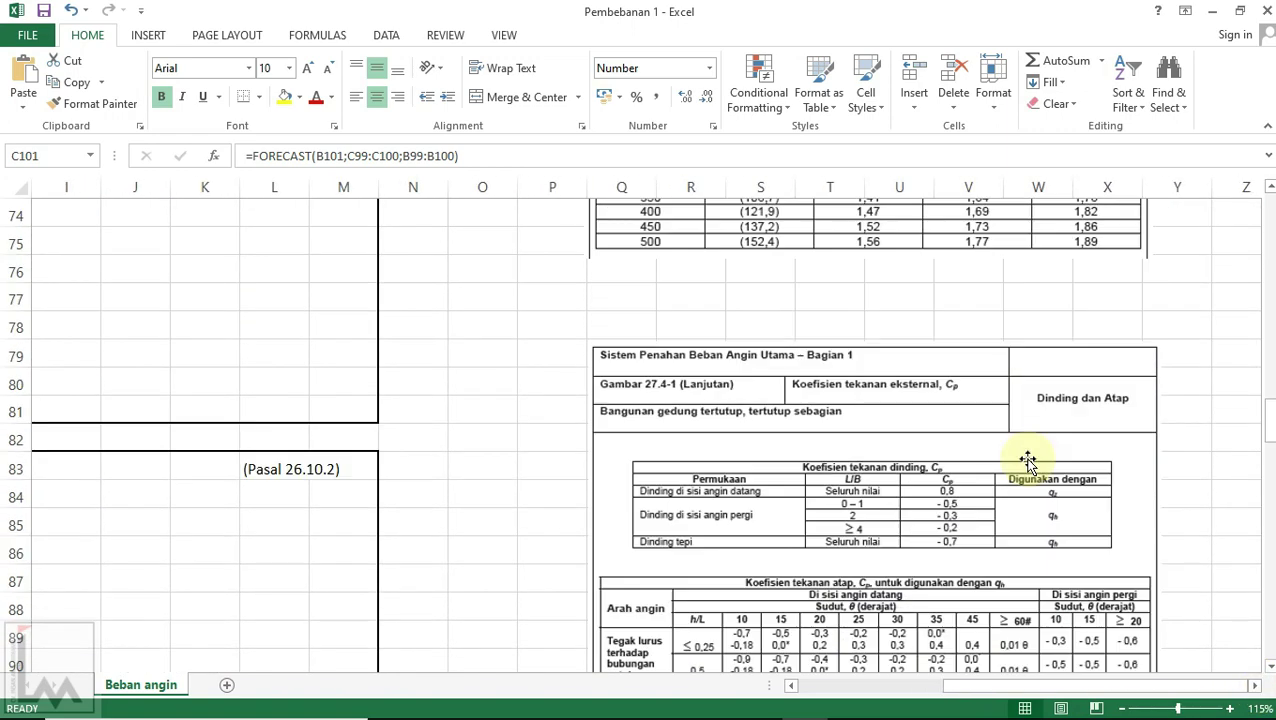
scroll(1028, 460, up, 4)
scroll(874, 333, up, 1)
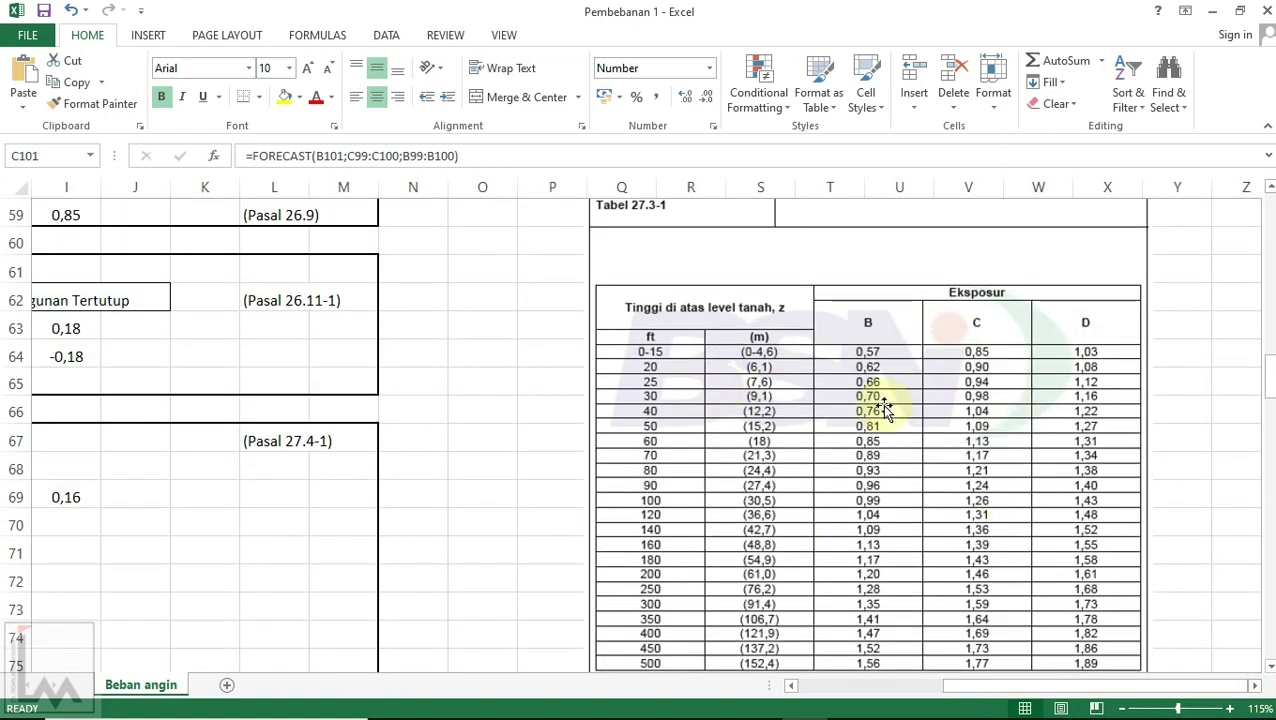
scroll(884, 410, up, 2)
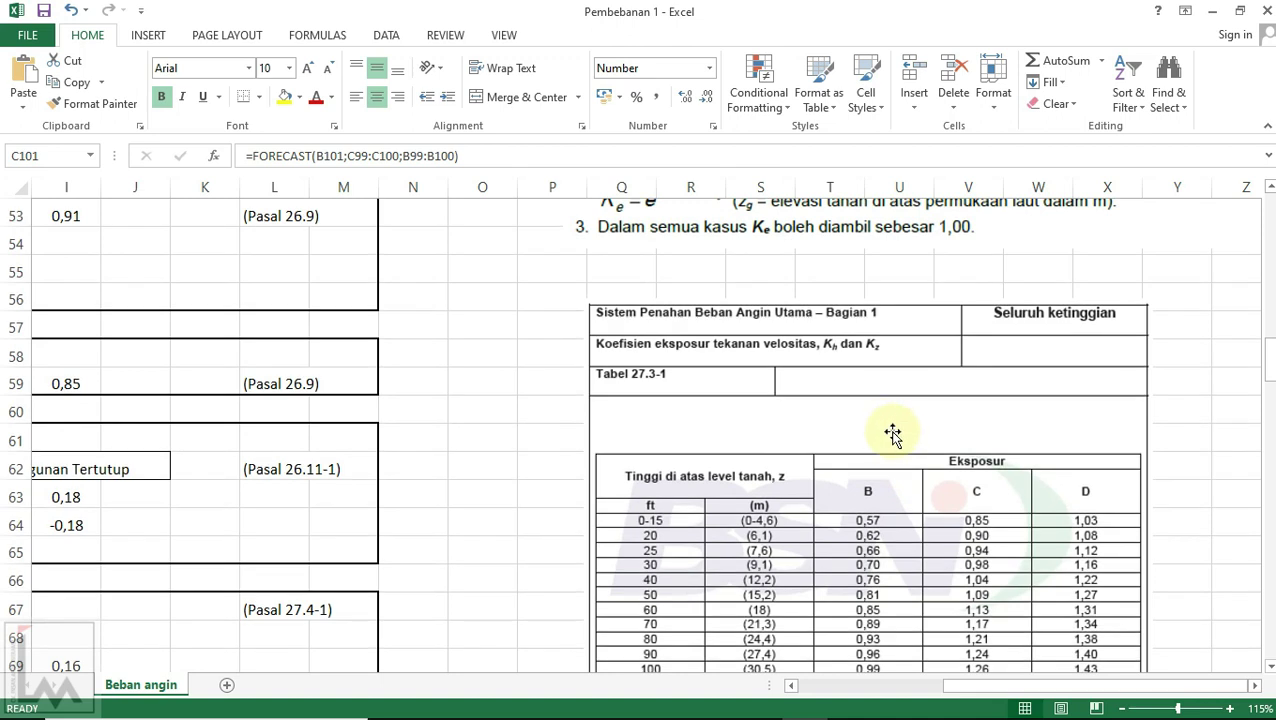
scroll(893, 433, down, 2)
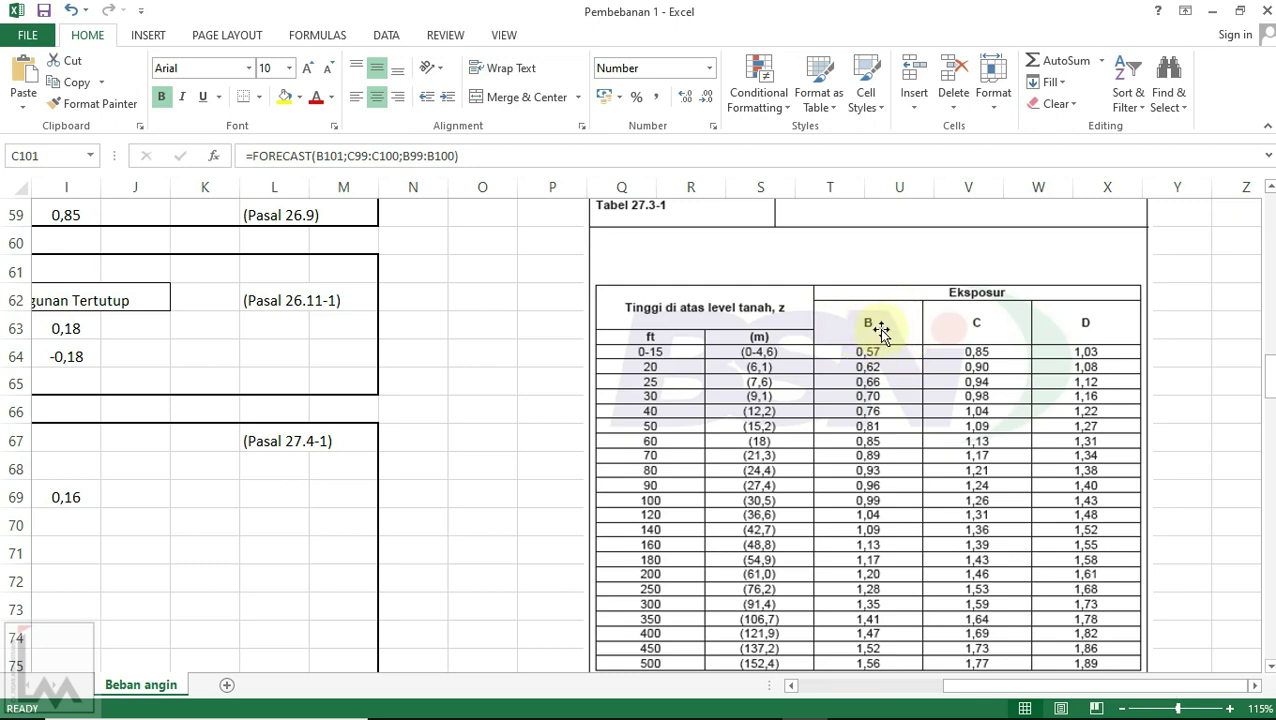
Step: Return to the Kz interpolation tables and inspect the FORECAST formulas for the +16 m and +6 m heights in C101 and F101
drag(1065, 686, 910, 686)
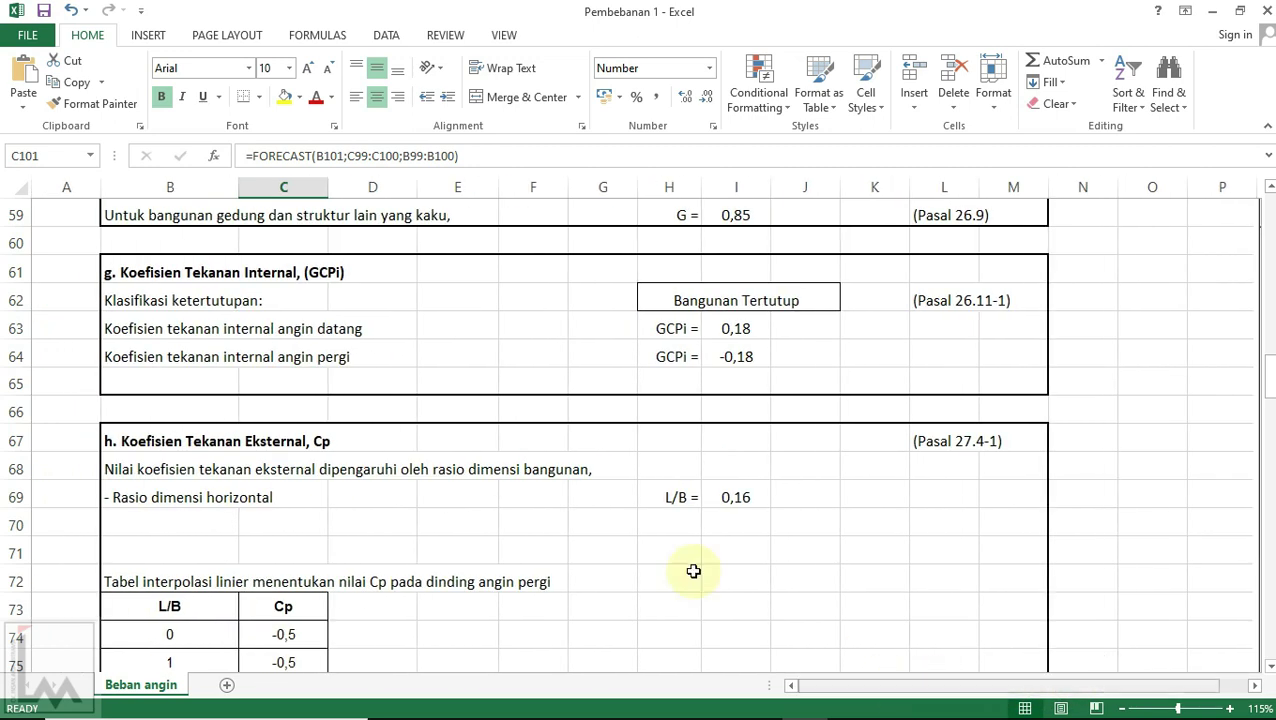
scroll(693, 571, down, 6)
scroll(511, 461, down, 5)
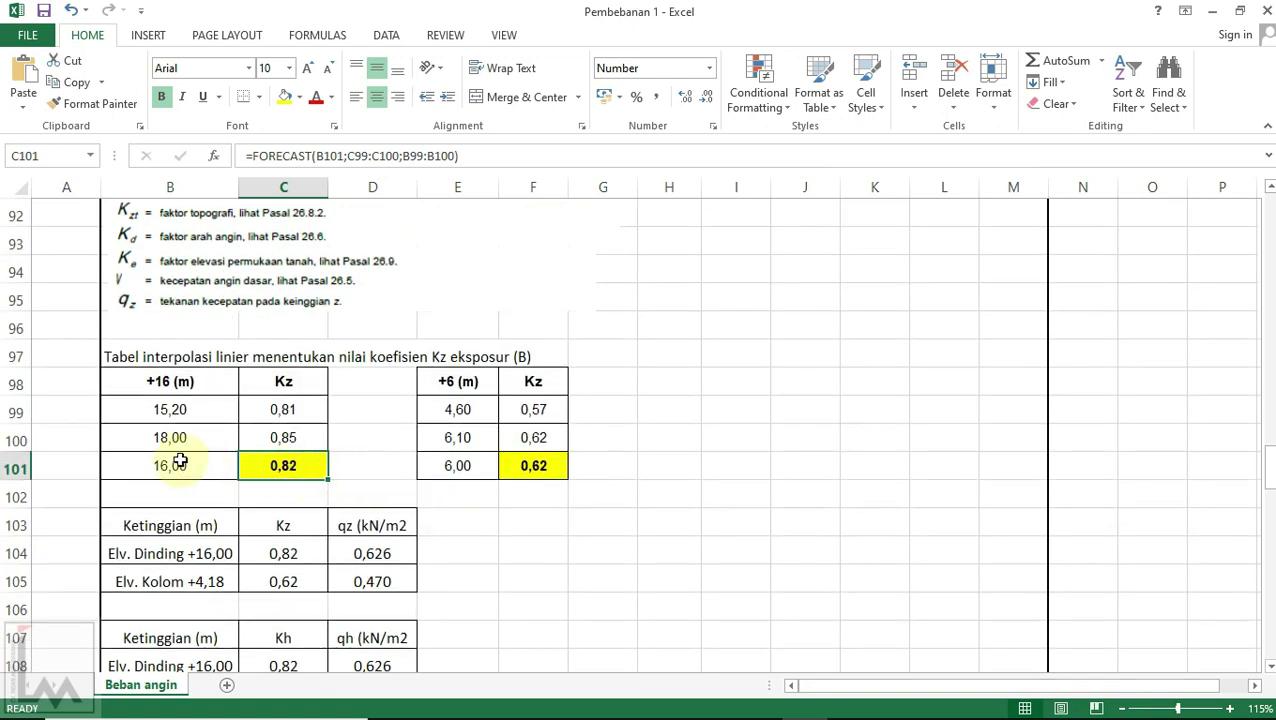
double_click(284, 465)
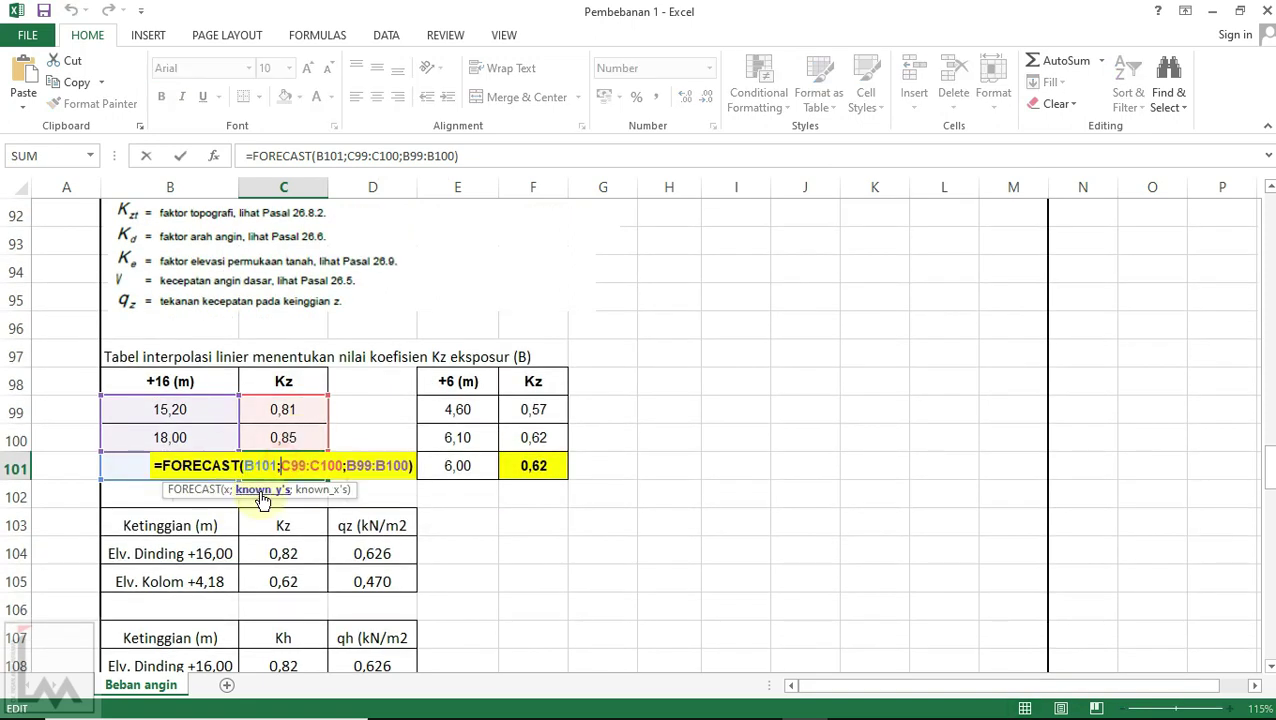
key(Escape)
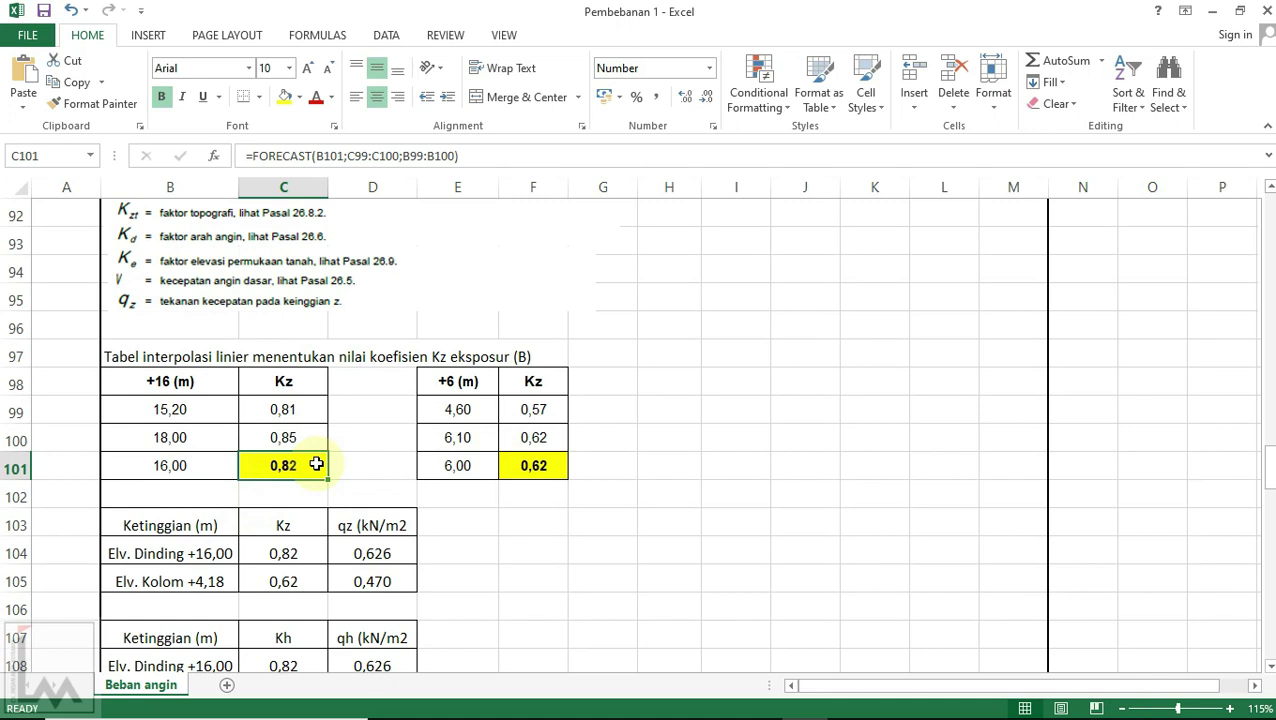
click(470, 465)
click(530, 465)
Step: Compare the Kz entries in C103 to C105 with the Kh entries in C107 to C109 for the wall and column elevations
scroll(523, 470, down, 1)
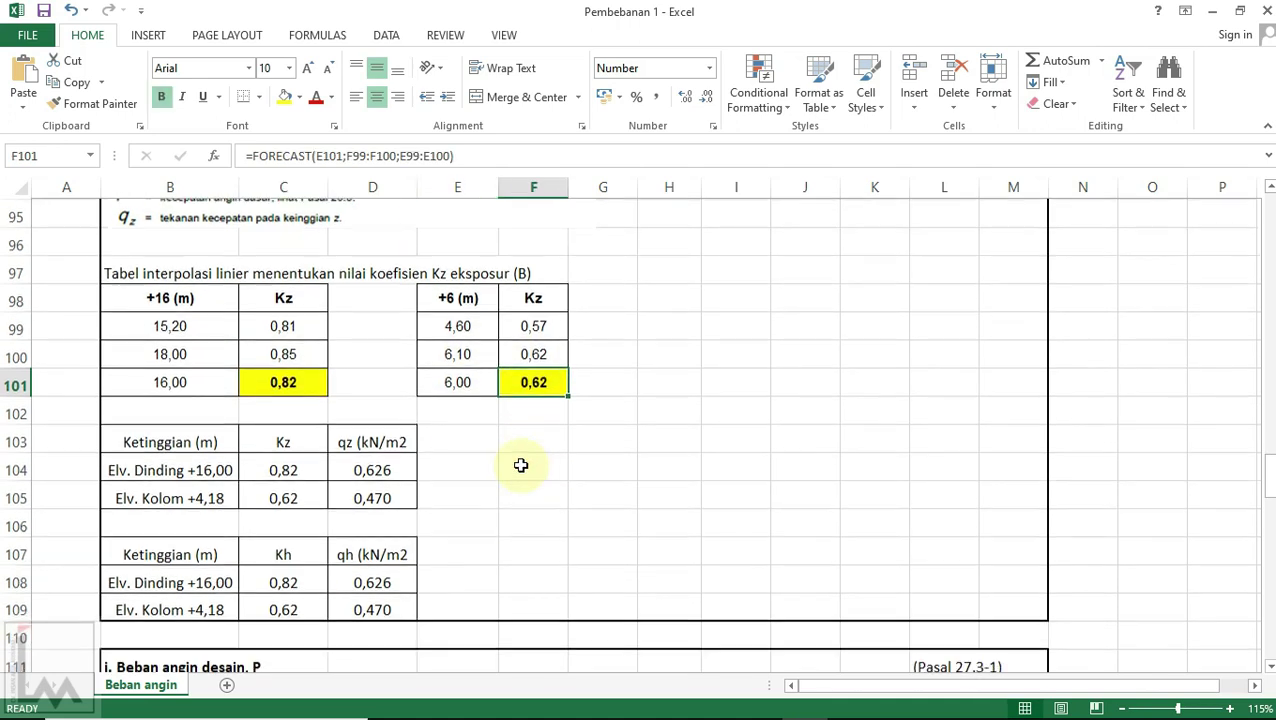
scroll(420, 420, down, 1)
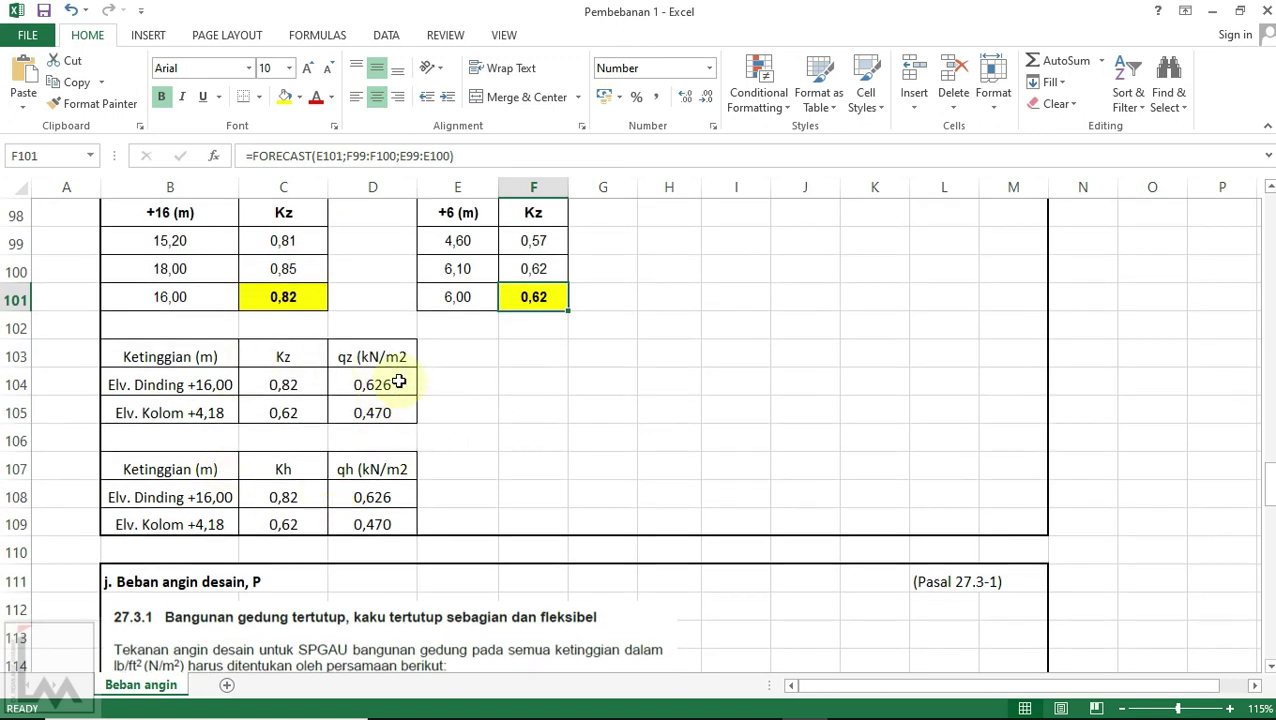
click(284, 384)
click(285, 410)
click(290, 465)
click(296, 498)
click(299, 515)
click(296, 500)
click(291, 467)
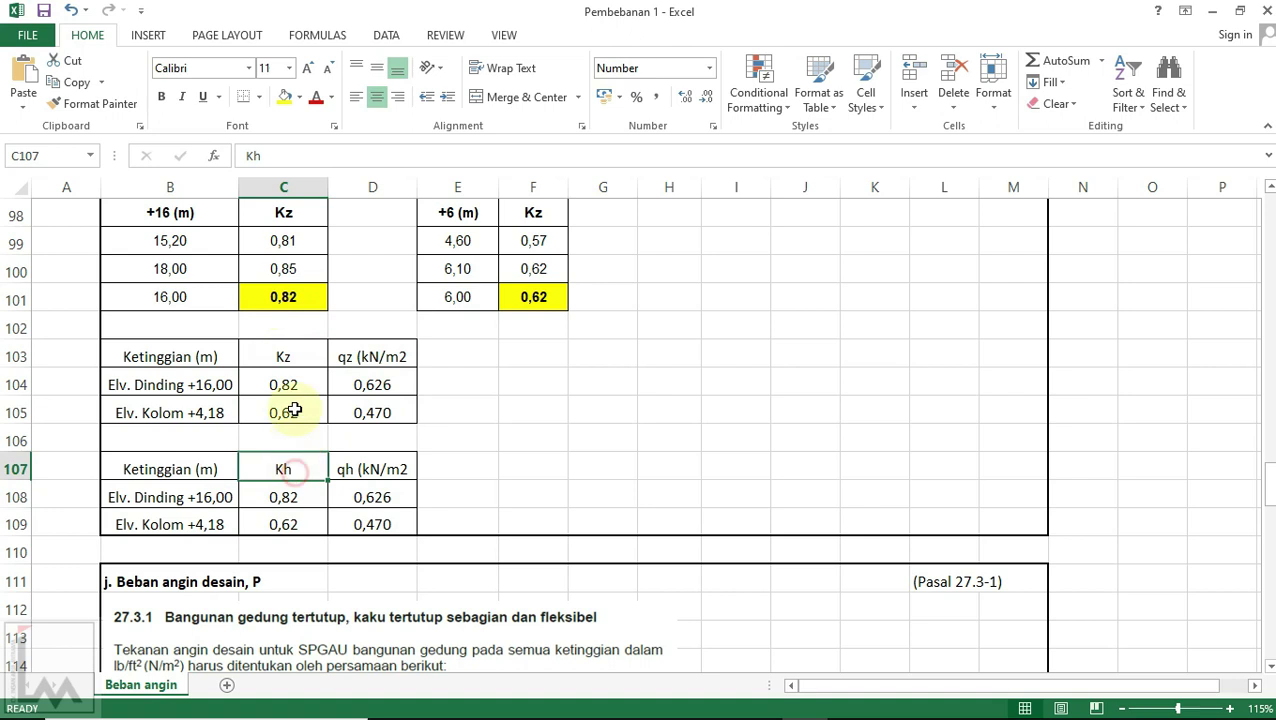
click(297, 358)
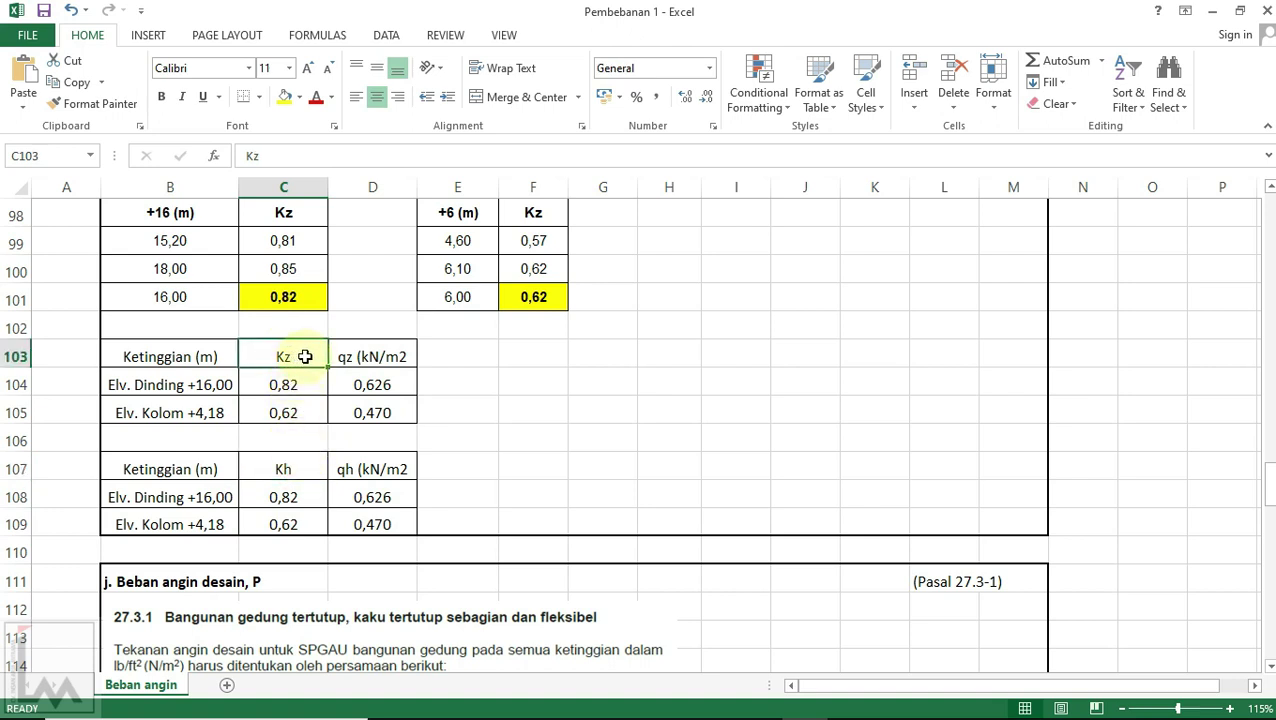
click(310, 467)
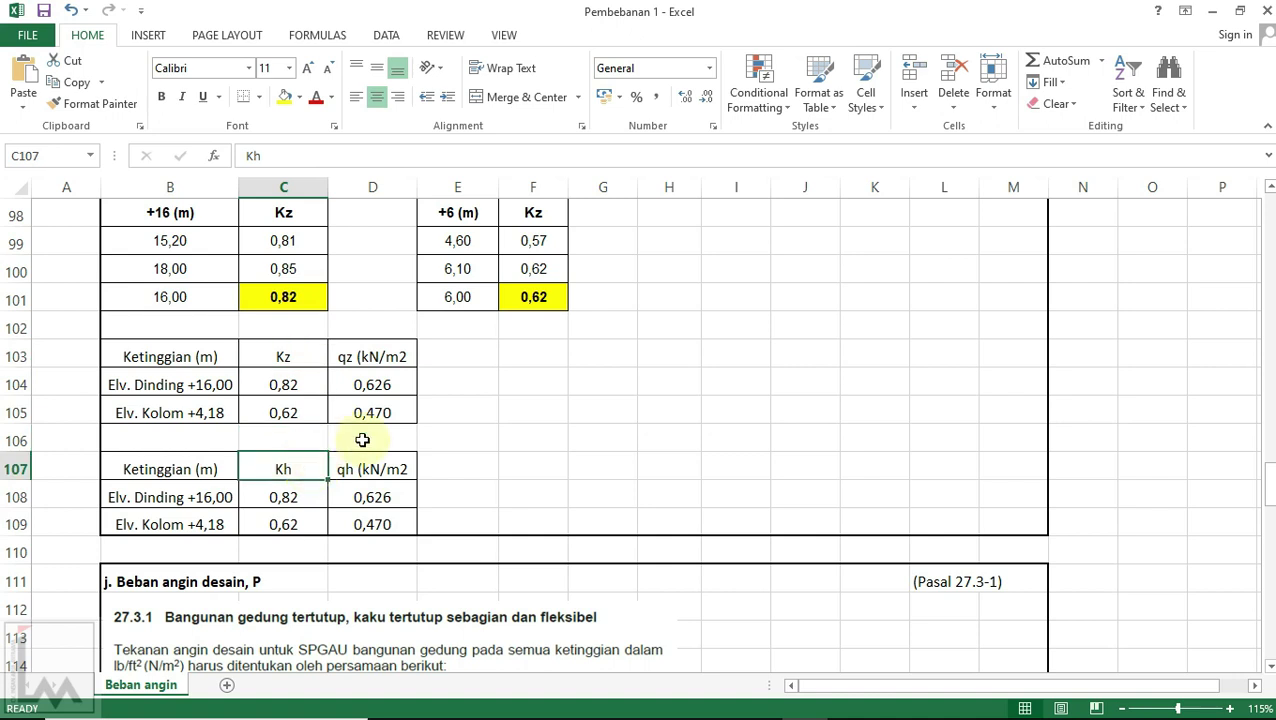
Step: Check the qz and qh formulas in D104, D105 and D108 against equation 26.10-1.si of the velocity pressure clause
click(386, 385)
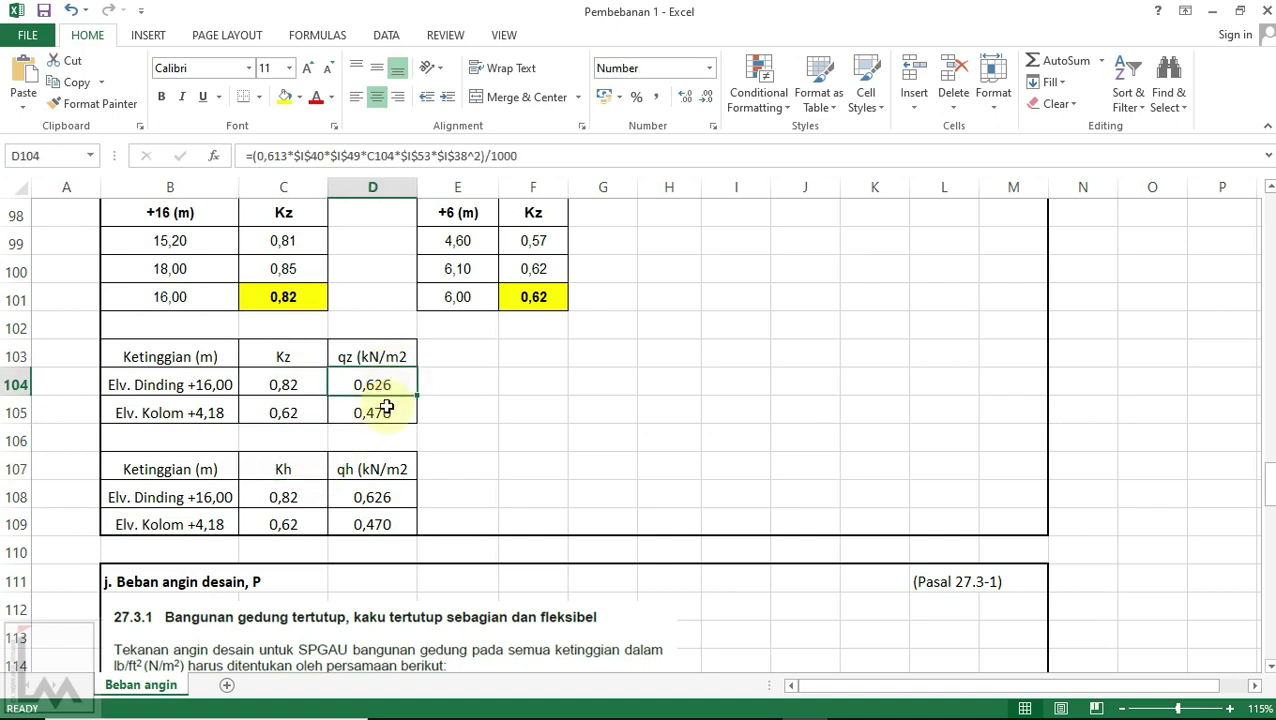
click(384, 484)
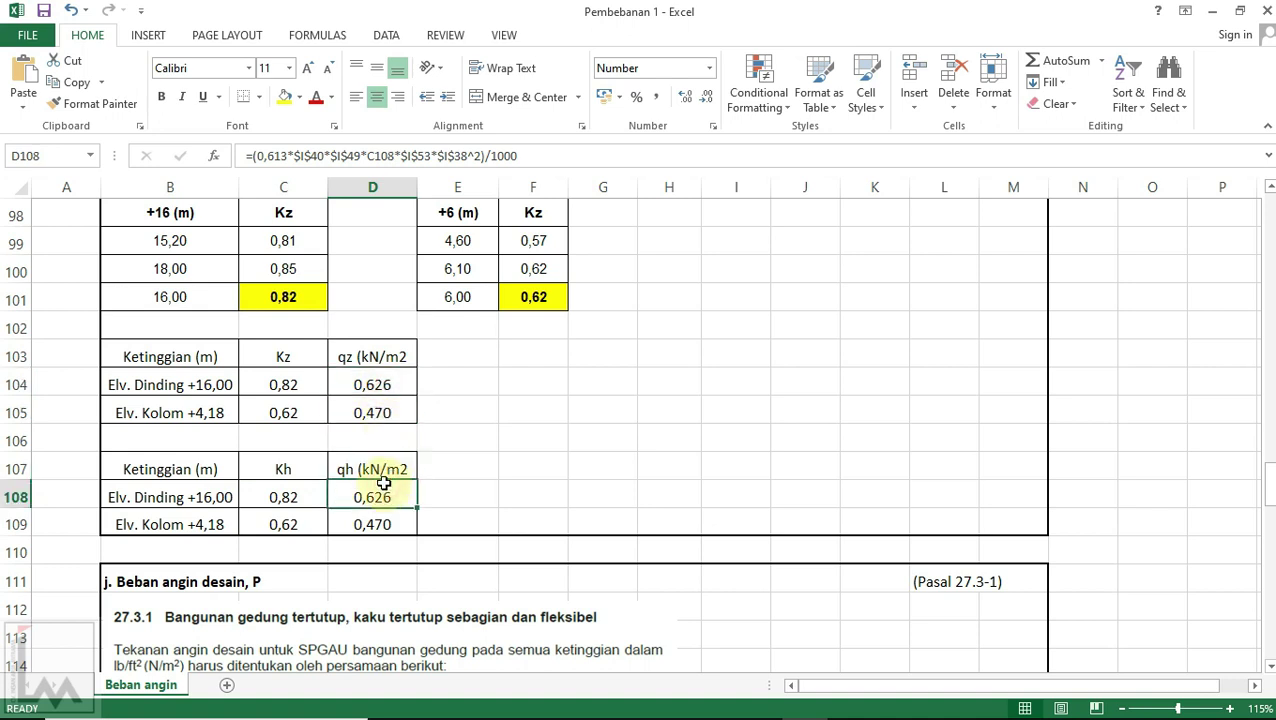
click(380, 384)
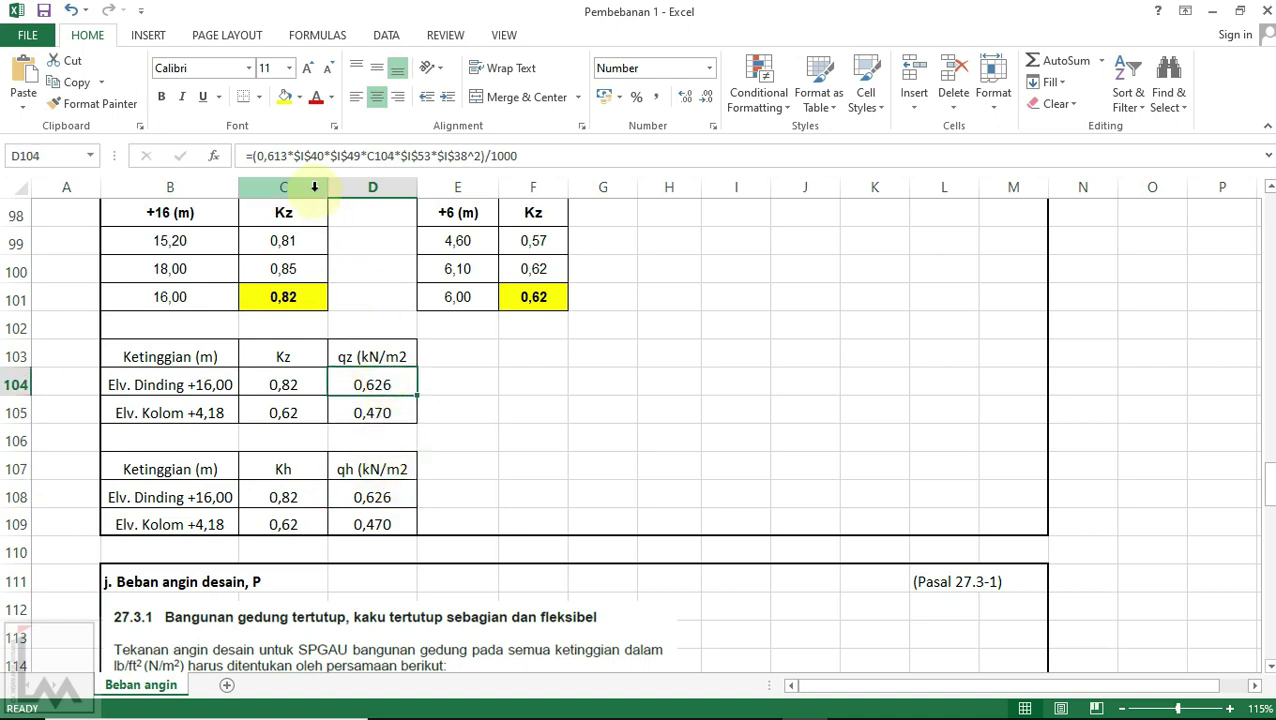
double_click(369, 383)
scroll(545, 438, up, 7)
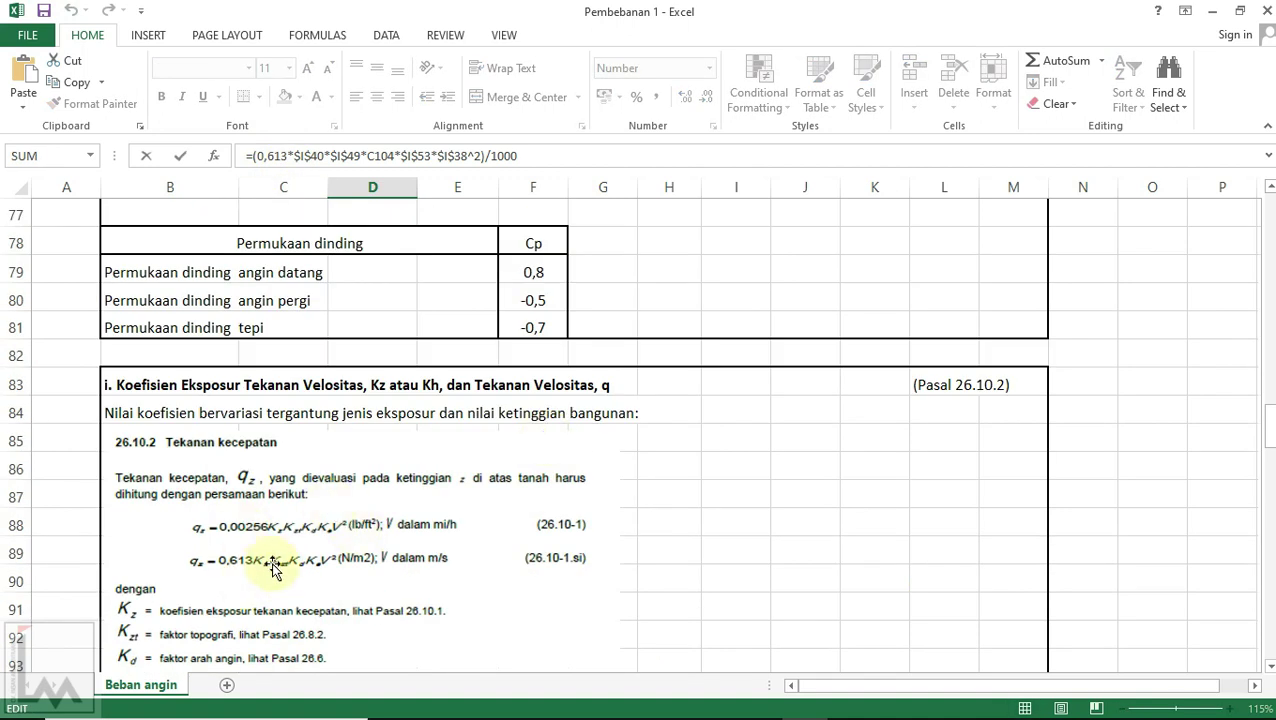
key(Escape)
scroll(280, 555, up, 4)
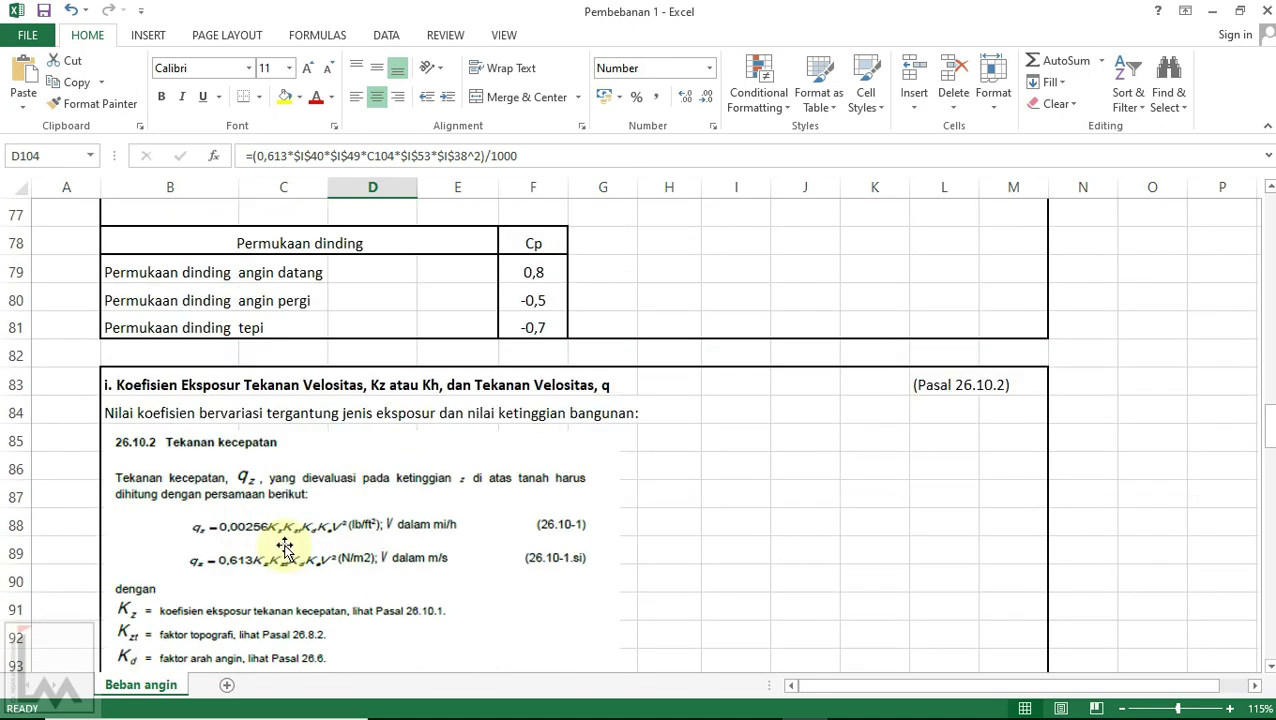
scroll(310, 487, down, 6)
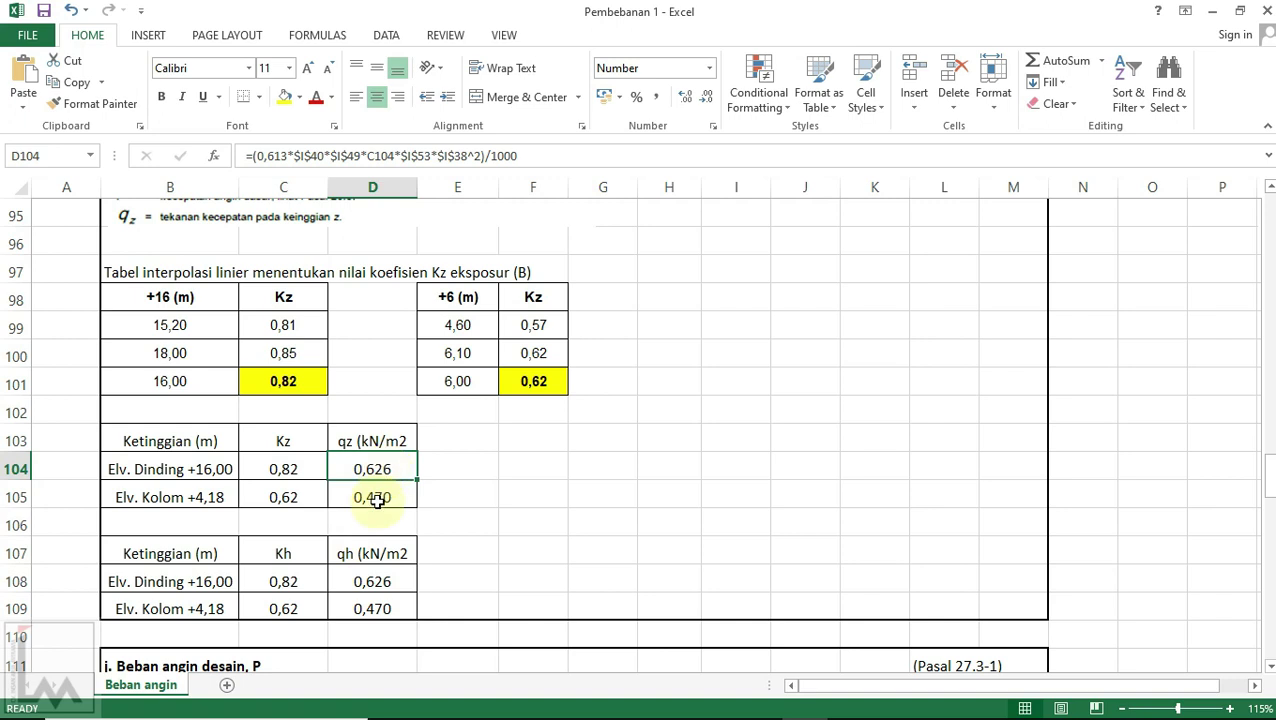
click(384, 497)
click(377, 578)
Step: Read the design wind pressure equation 27.3-1 and its variable definitions in section j, referring back to the velocity pressure clause
scroll(373, 540, down, 1)
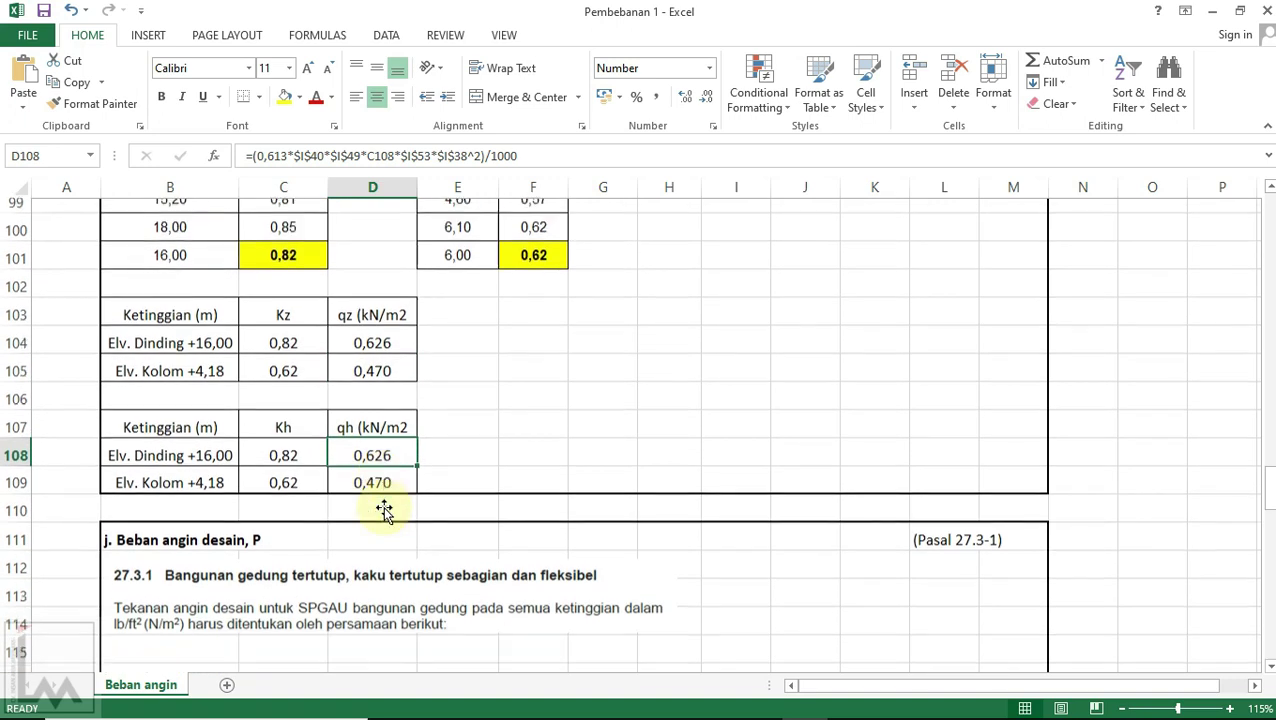
scroll(372, 513, down, 2)
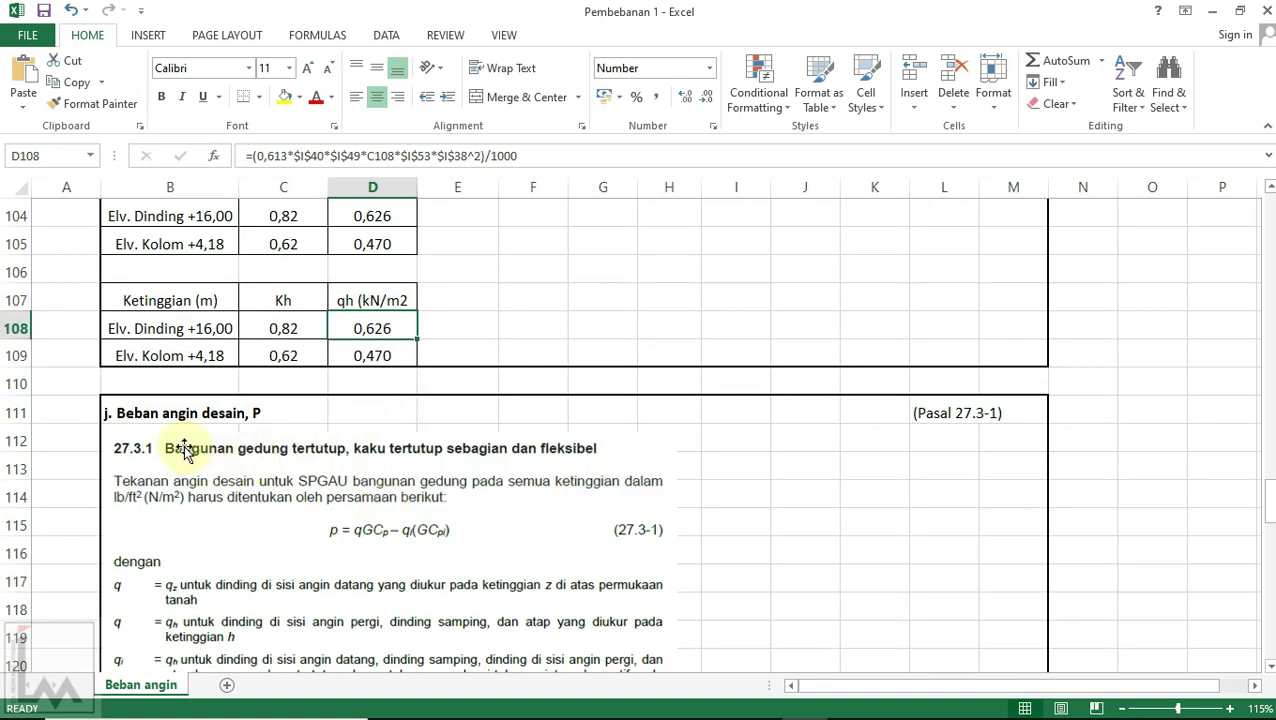
scroll(262, 447, down, 1)
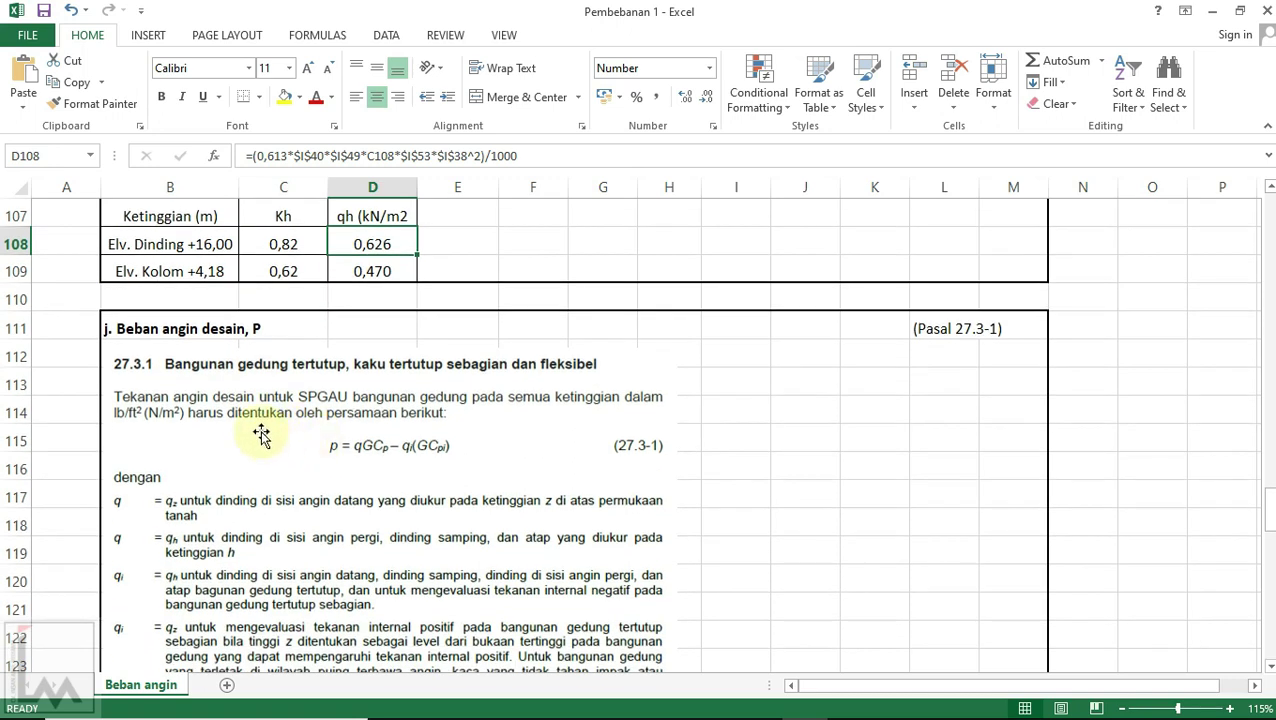
scroll(320, 395, down, 1)
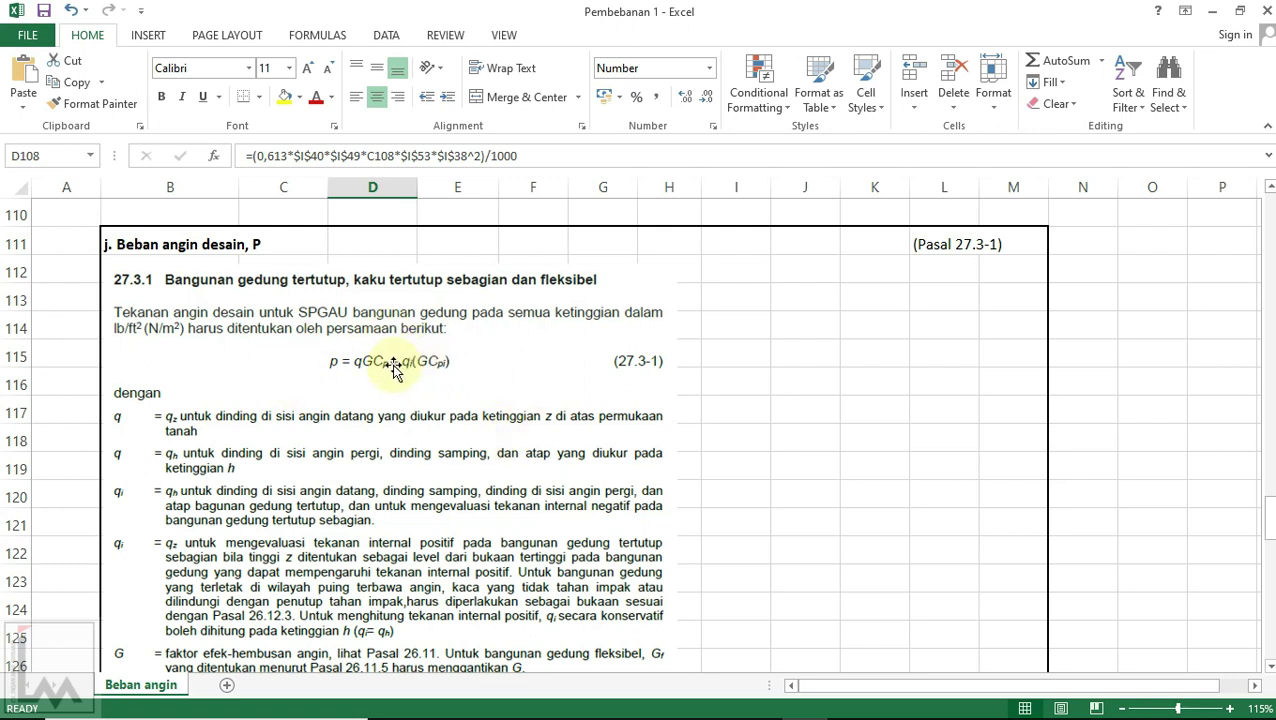
scroll(371, 378, up, 10)
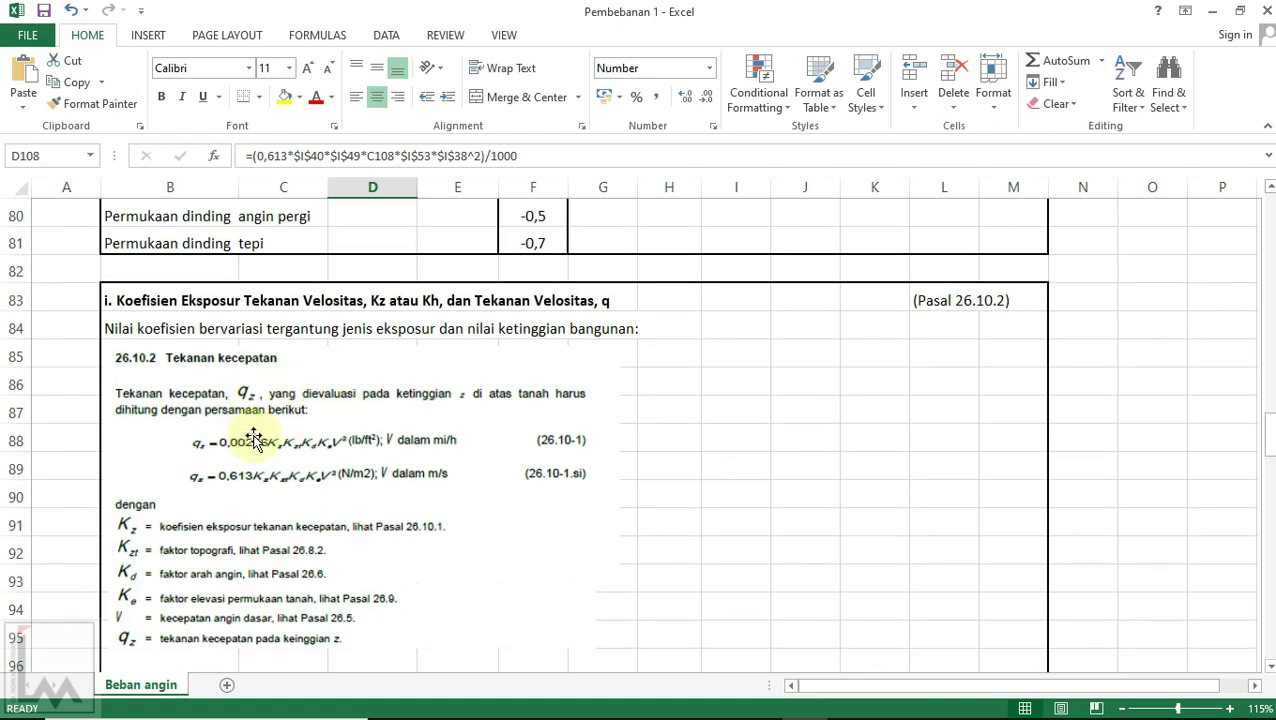
scroll(265, 430, down, 8)
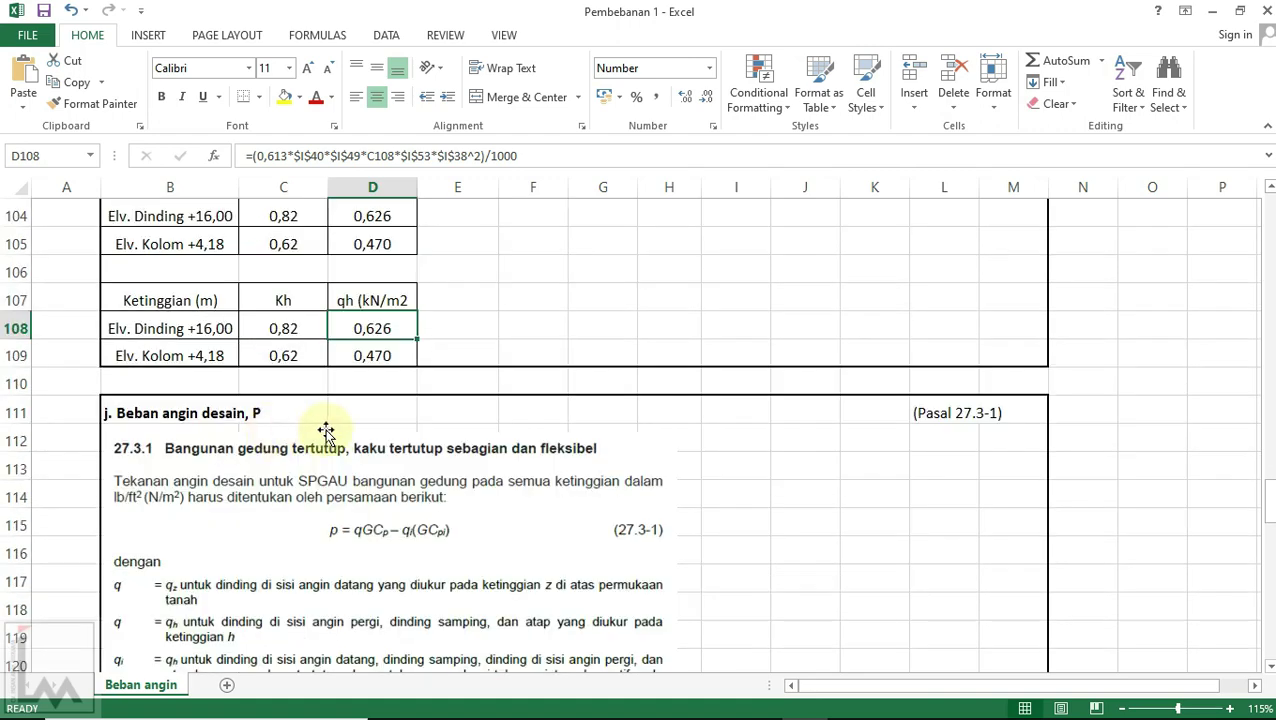
Step: Examine the definitions of q, qi, G, Cp and GCpi listed under equation 27.3-1 in section j
scroll(365, 403, down, 3)
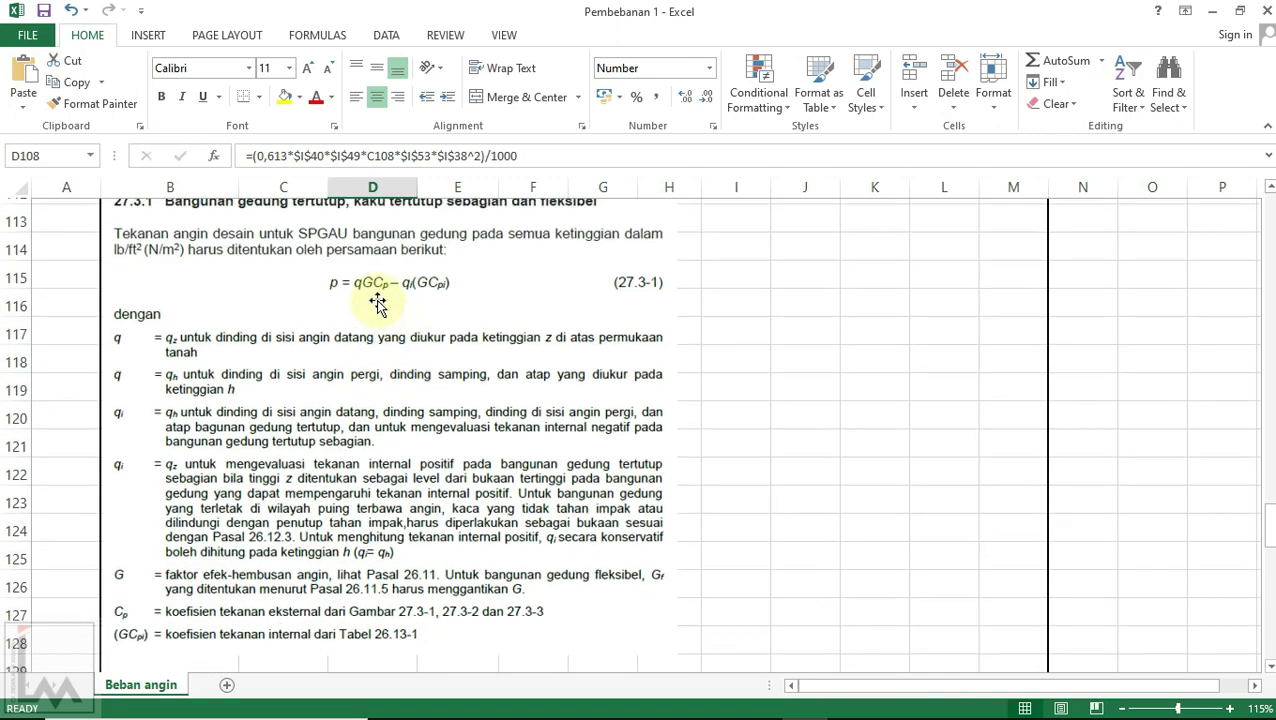
scroll(382, 310, up, 1)
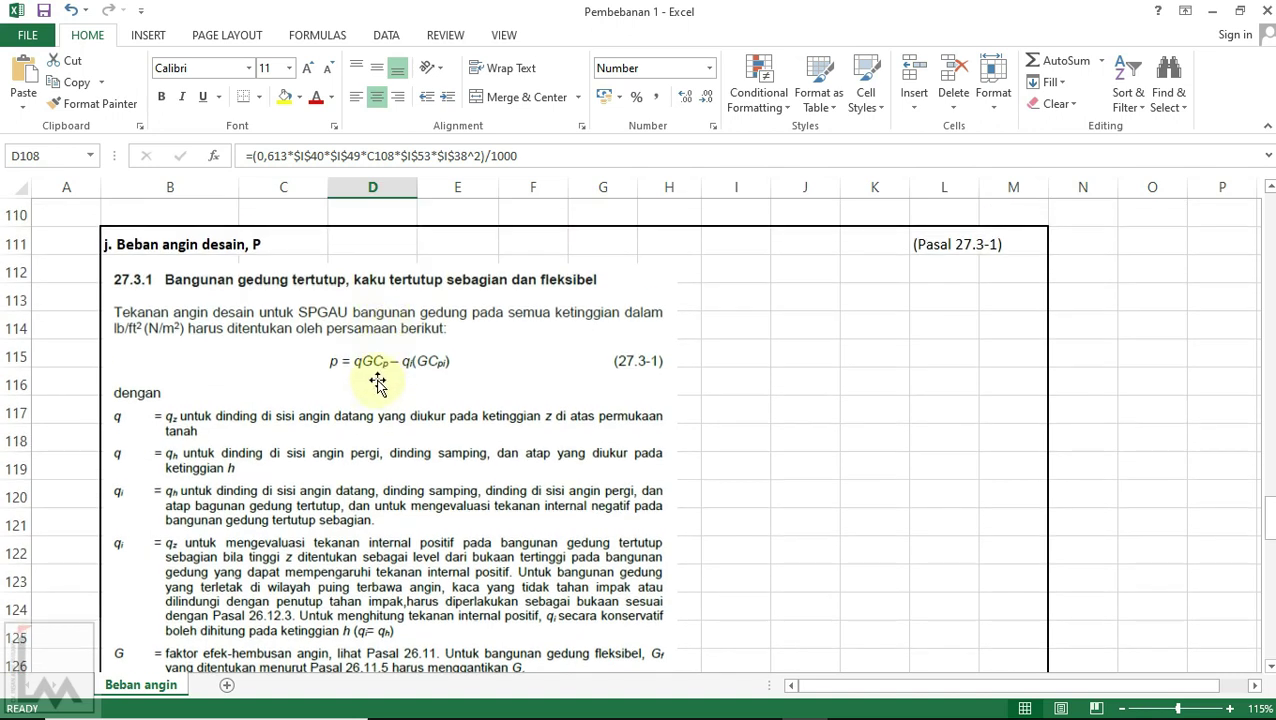
scroll(378, 385, up, 2)
scroll(380, 397, down, 1)
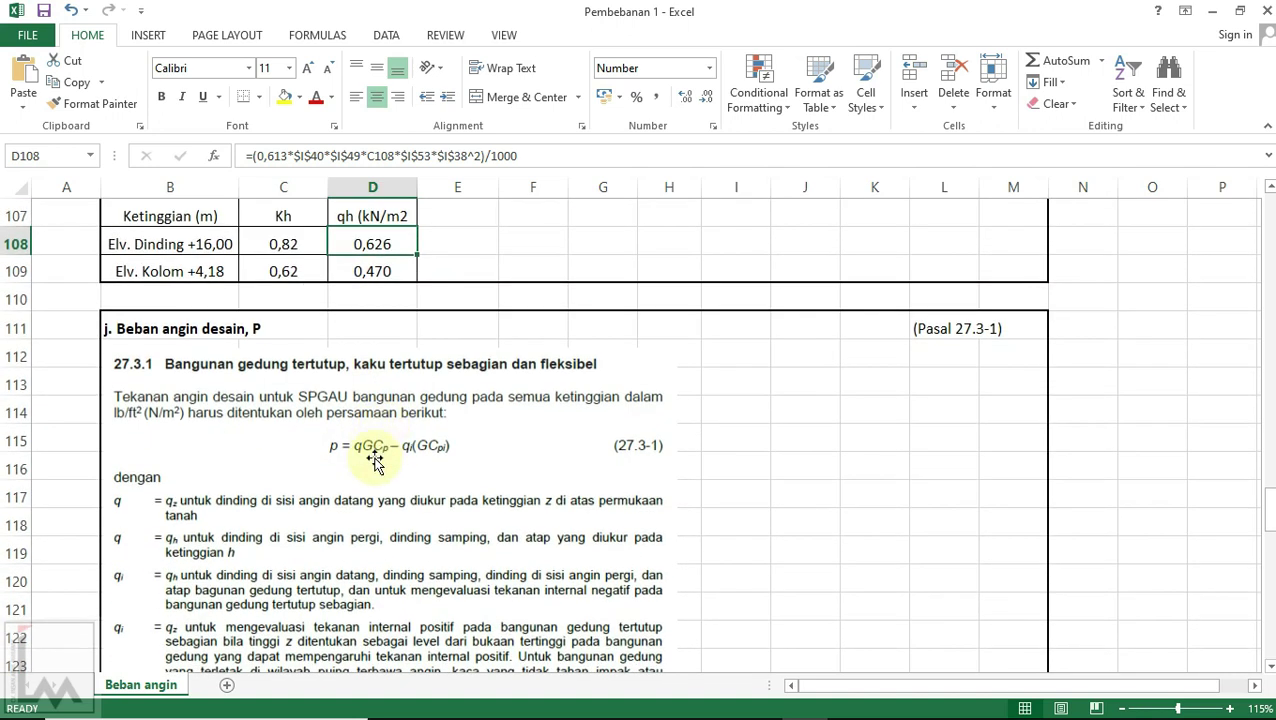
scroll(372, 458, up, 1)
scroll(400, 462, down, 2)
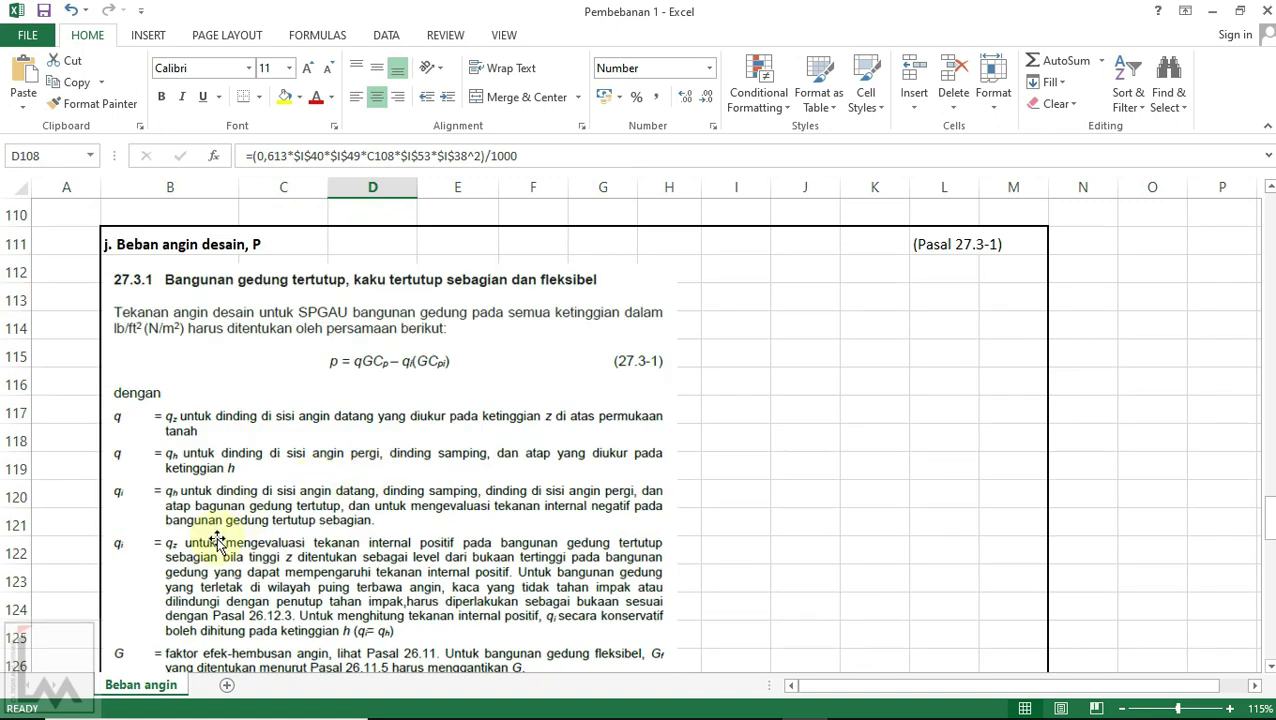
scroll(220, 544, down, 2)
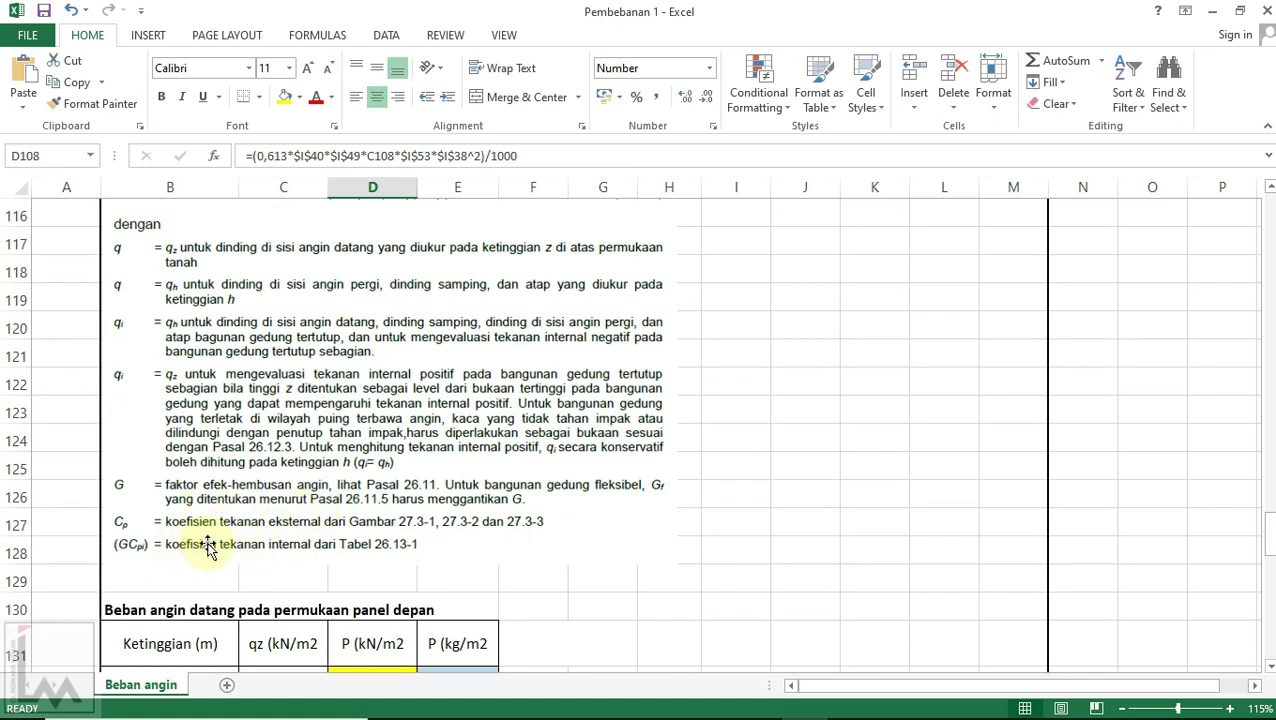
scroll(355, 545, up, 1)
scroll(352, 545, down, 1)
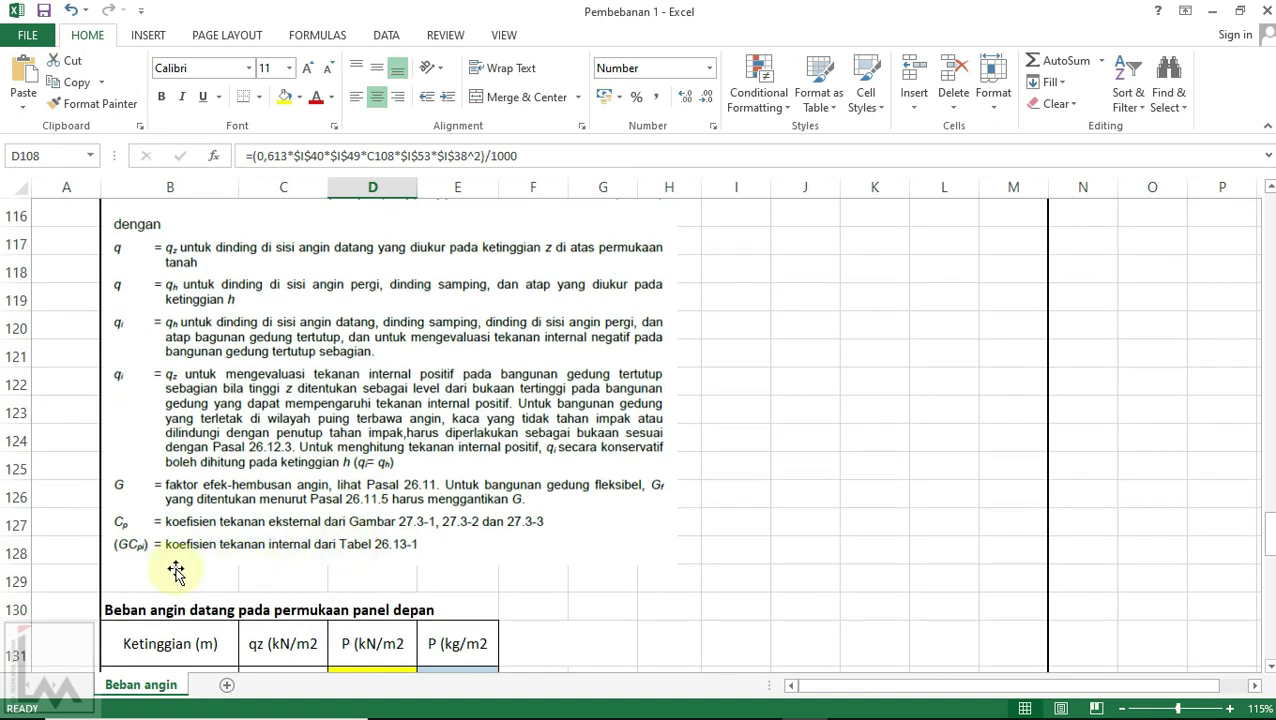
Step: Refer back to the qz and qh tables in rows 103 to 109 and relate them to the front panel pressure table
scroll(299, 564, up, 8)
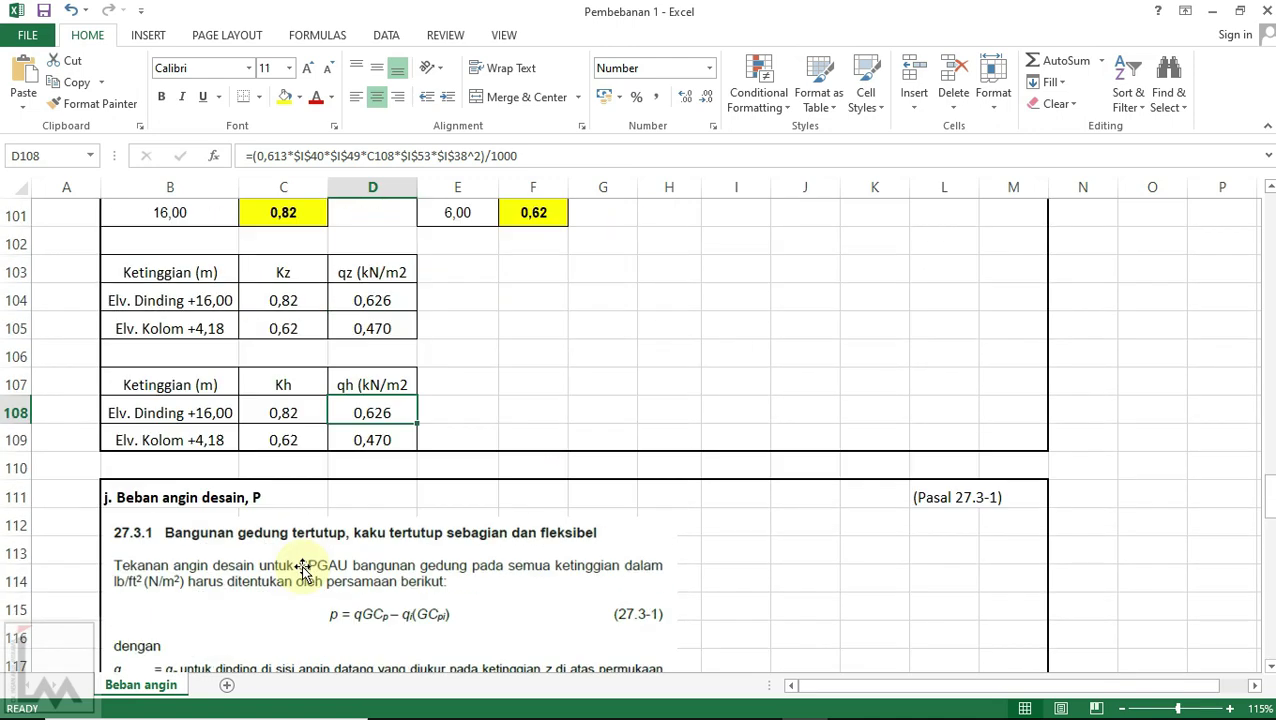
scroll(310, 460, down, 3)
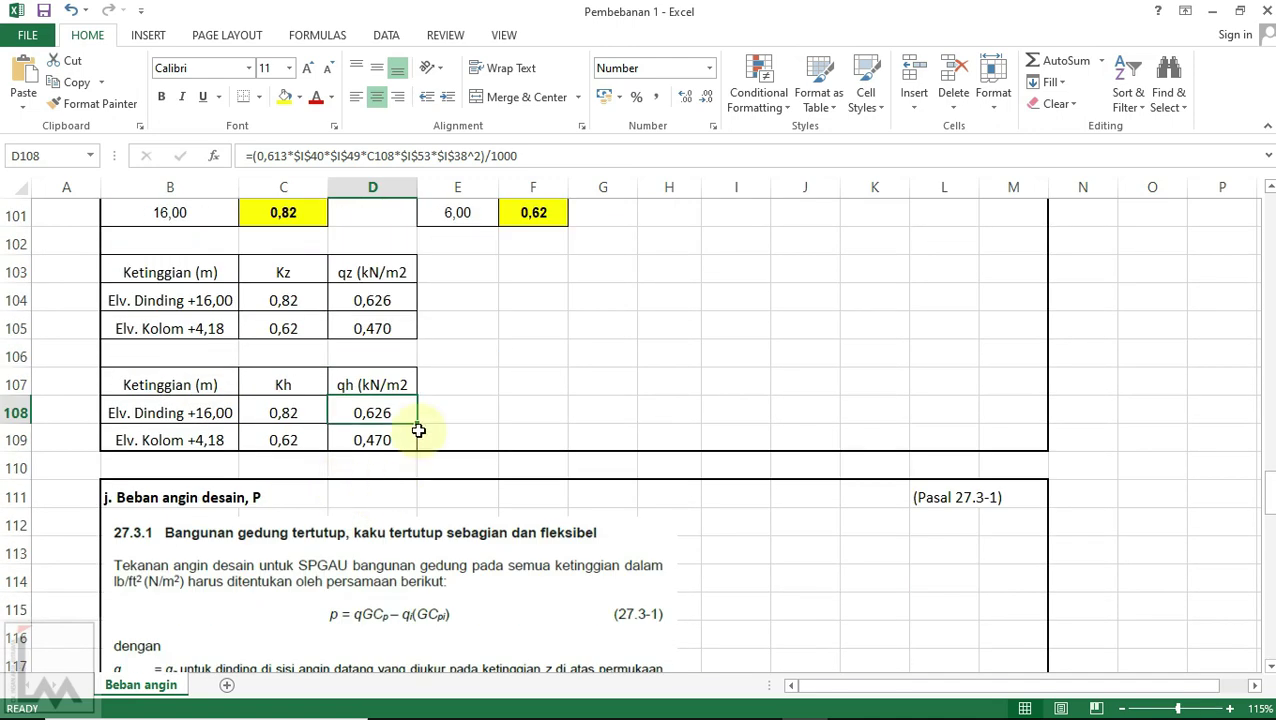
scroll(405, 416, down, 7)
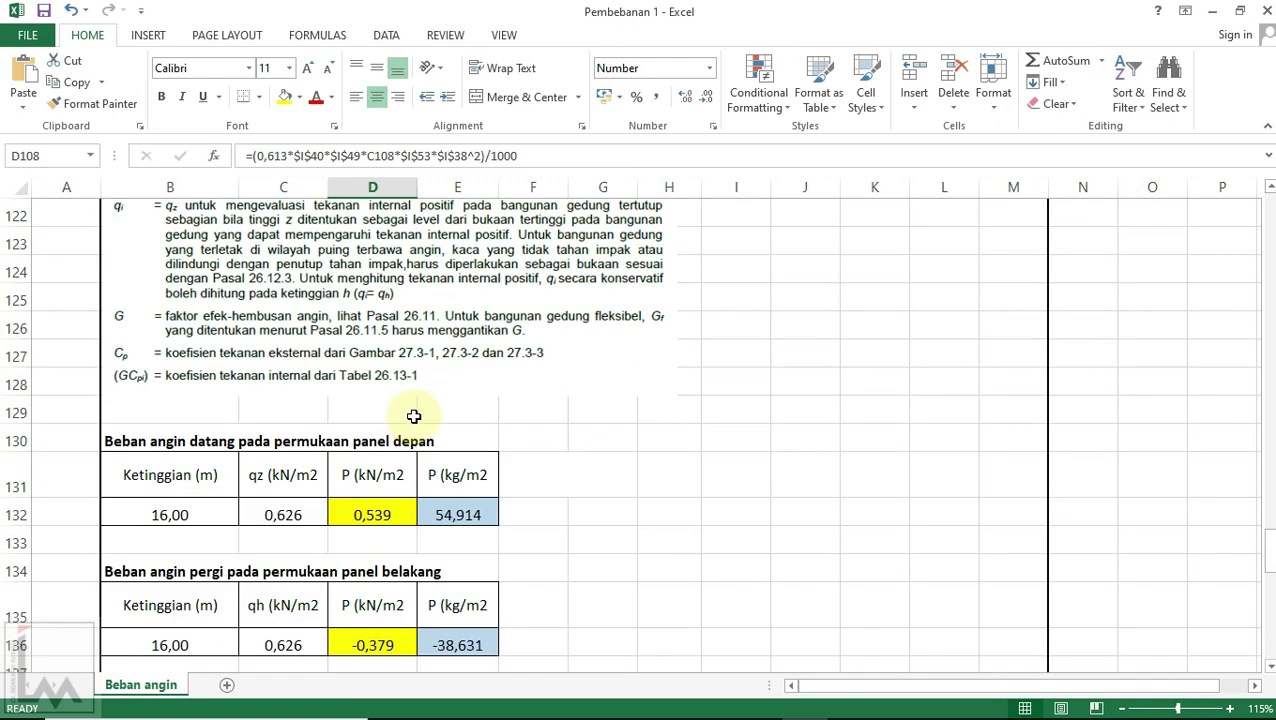
scroll(448, 422, up, 6)
scroll(386, 520, down, 4)
scroll(386, 520, down, 2)
Step: Inspect the height and qz references in B132 and C132 of the front panel table, tracing qz to D104
click(553, 516)
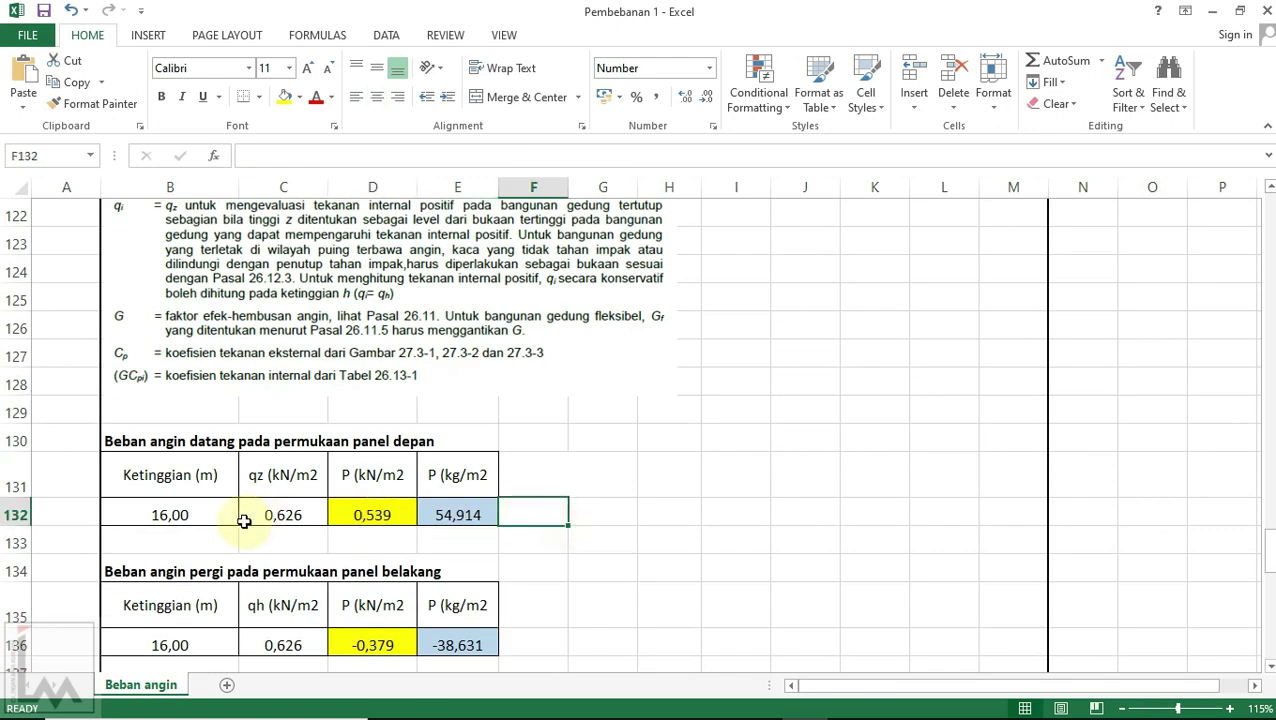
click(212, 509)
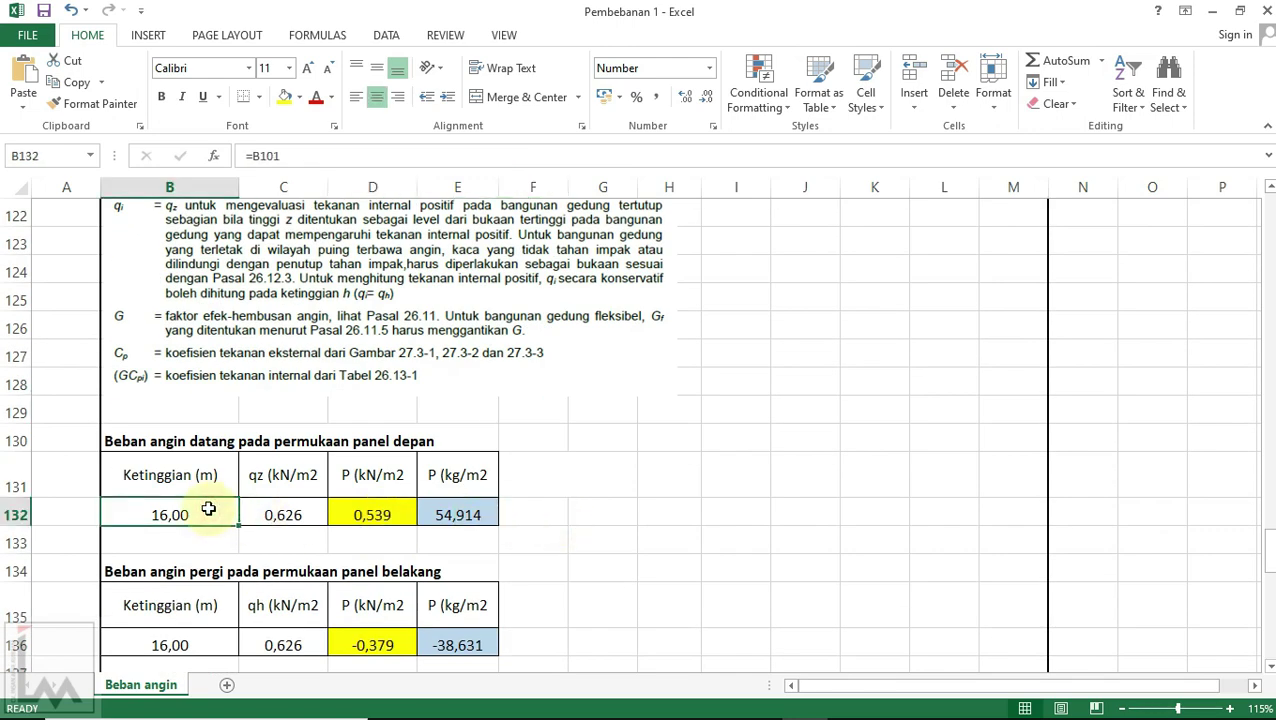
double_click(268, 514)
scroll(383, 516, up, 5)
scroll(383, 516, up, 2)
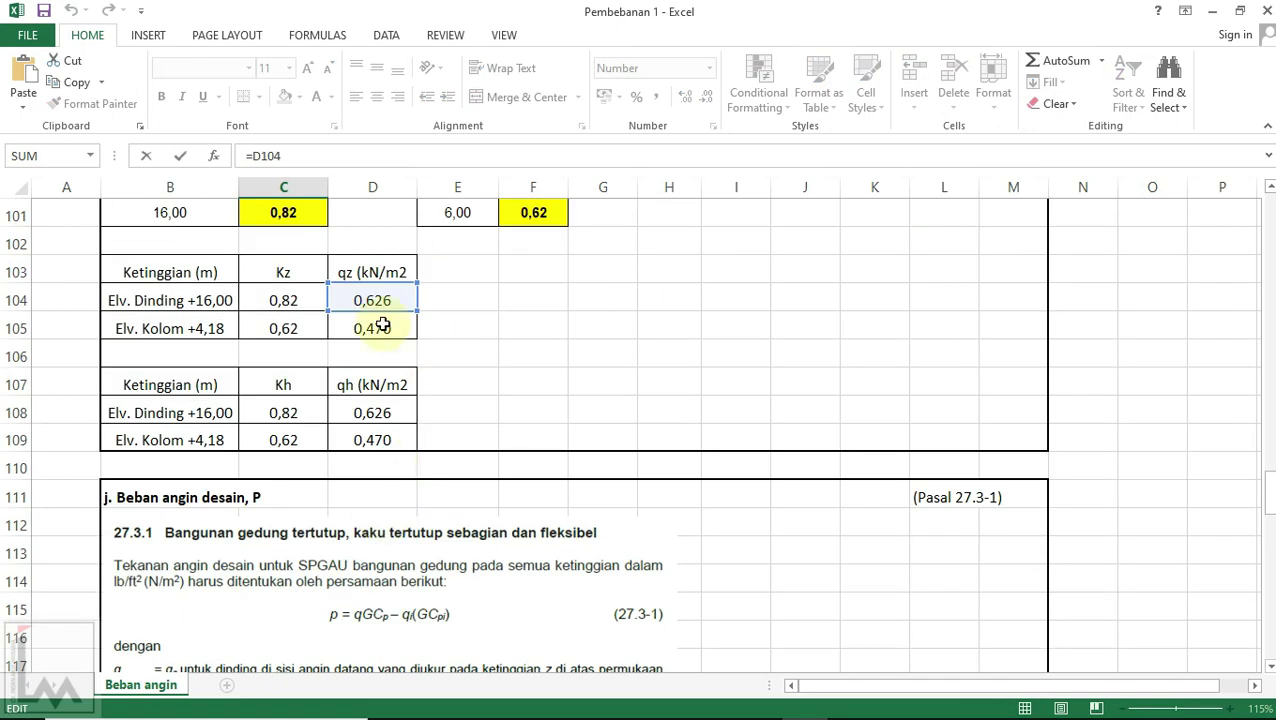
scroll(368, 313, down, 7)
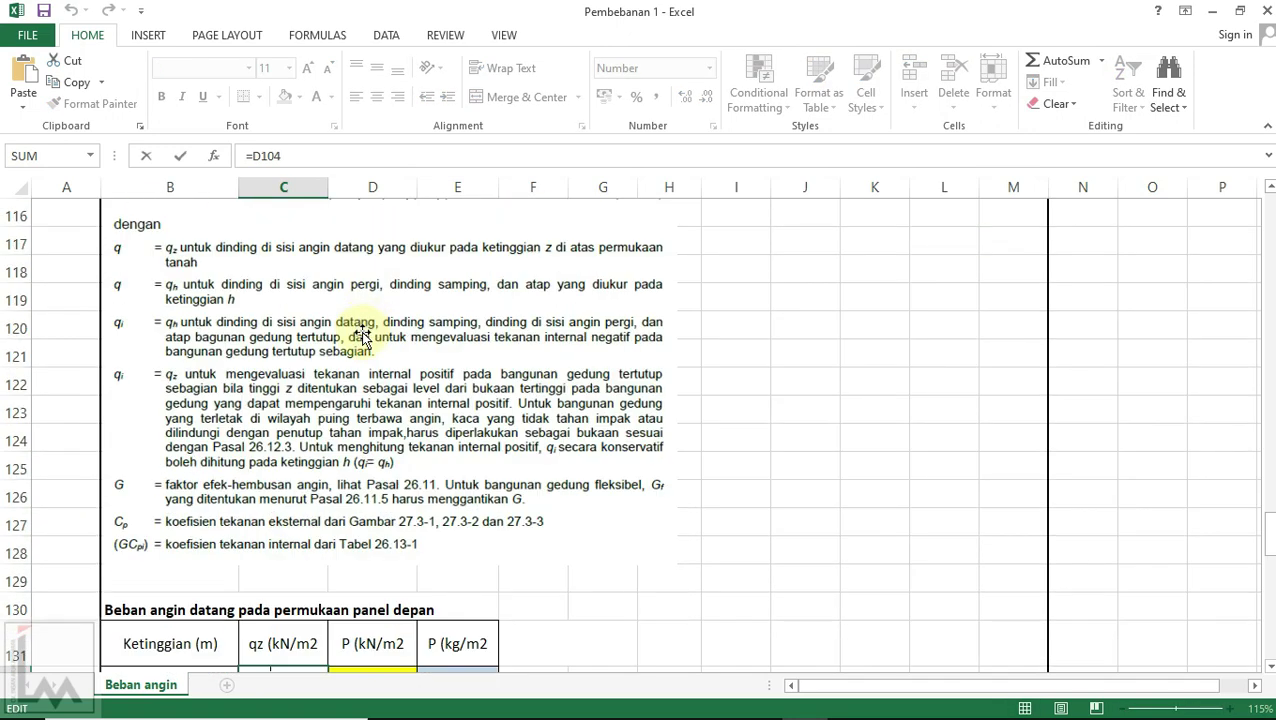
key(ctrl+Return)
Step: Trace the front panel pressure formula in D132 against equation 27.3-1, following its references to G, GCPi and Cp in I59, I64 and F79
click(393, 512)
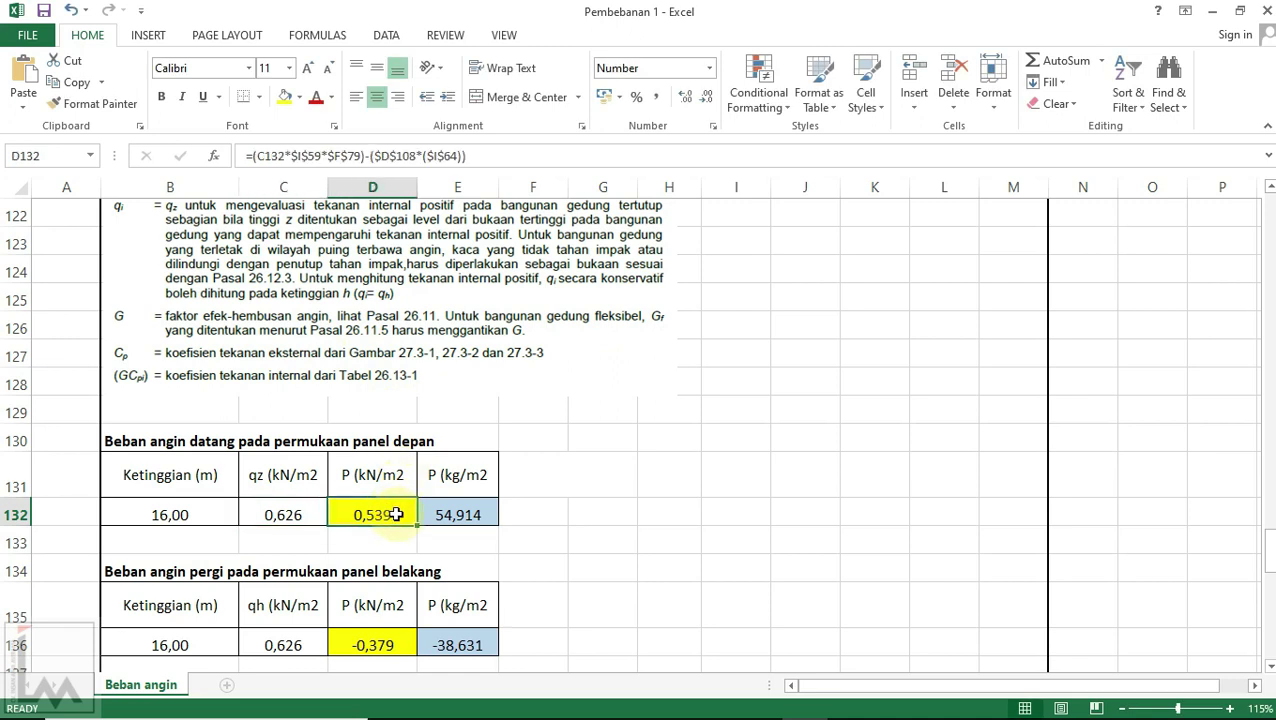
double_click(395, 514)
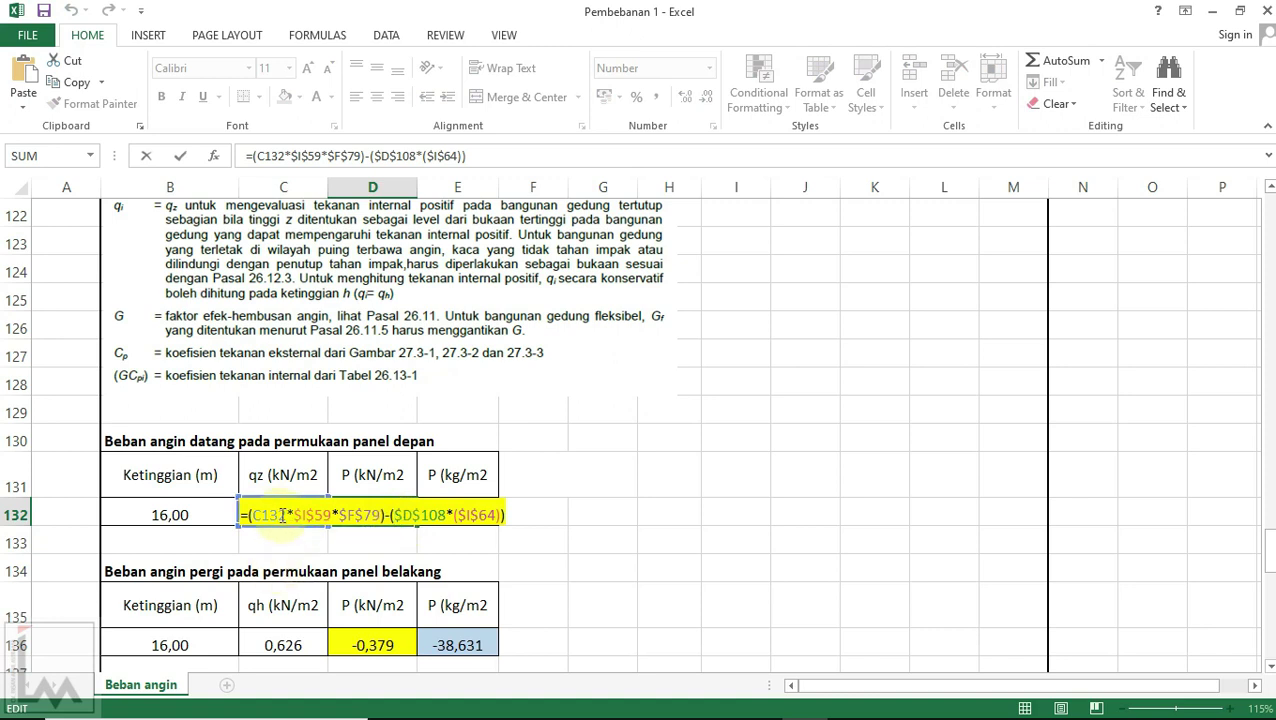
scroll(285, 500, up, 3)
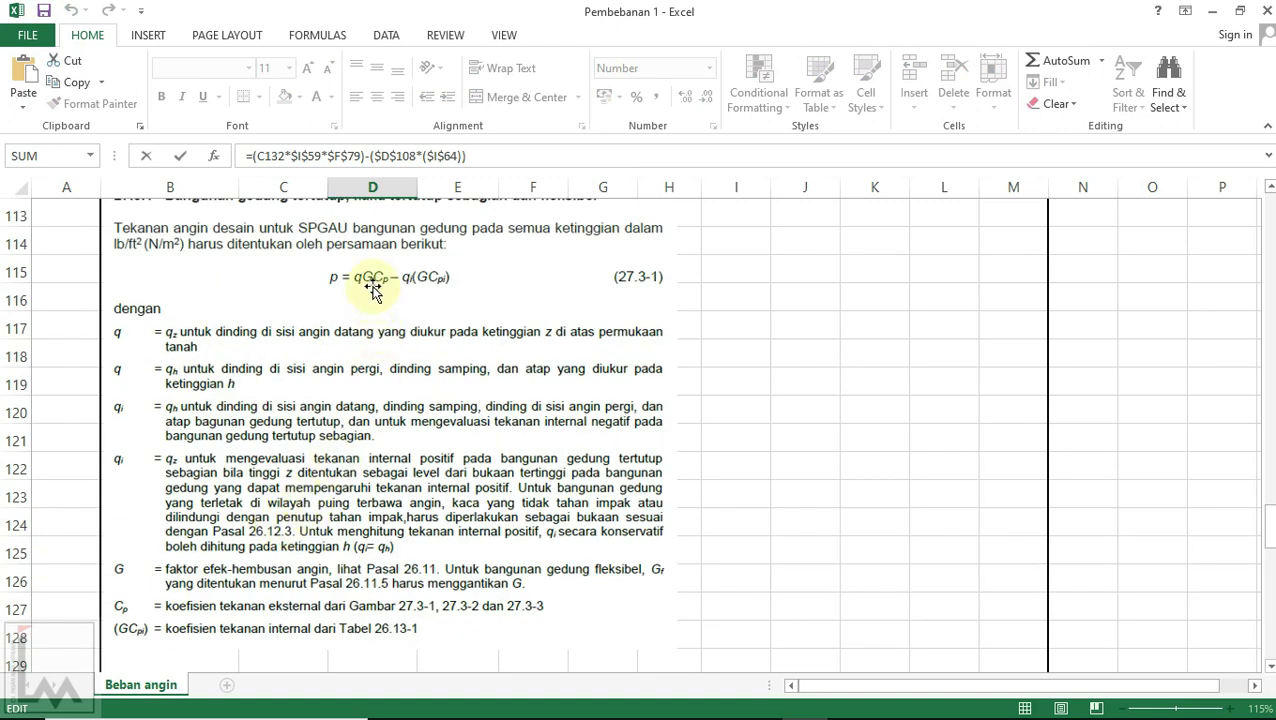
scroll(380, 400, down, 1)
scroll(385, 418, up, 20)
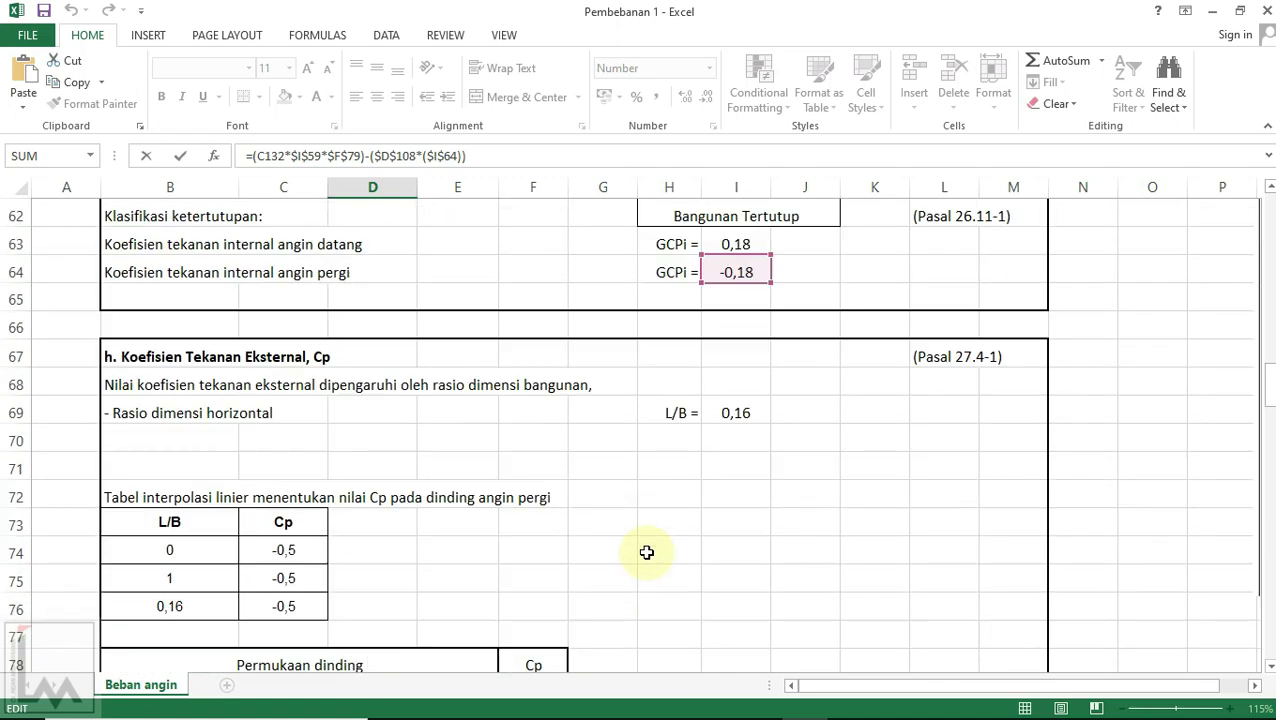
scroll(718, 495, up, 2)
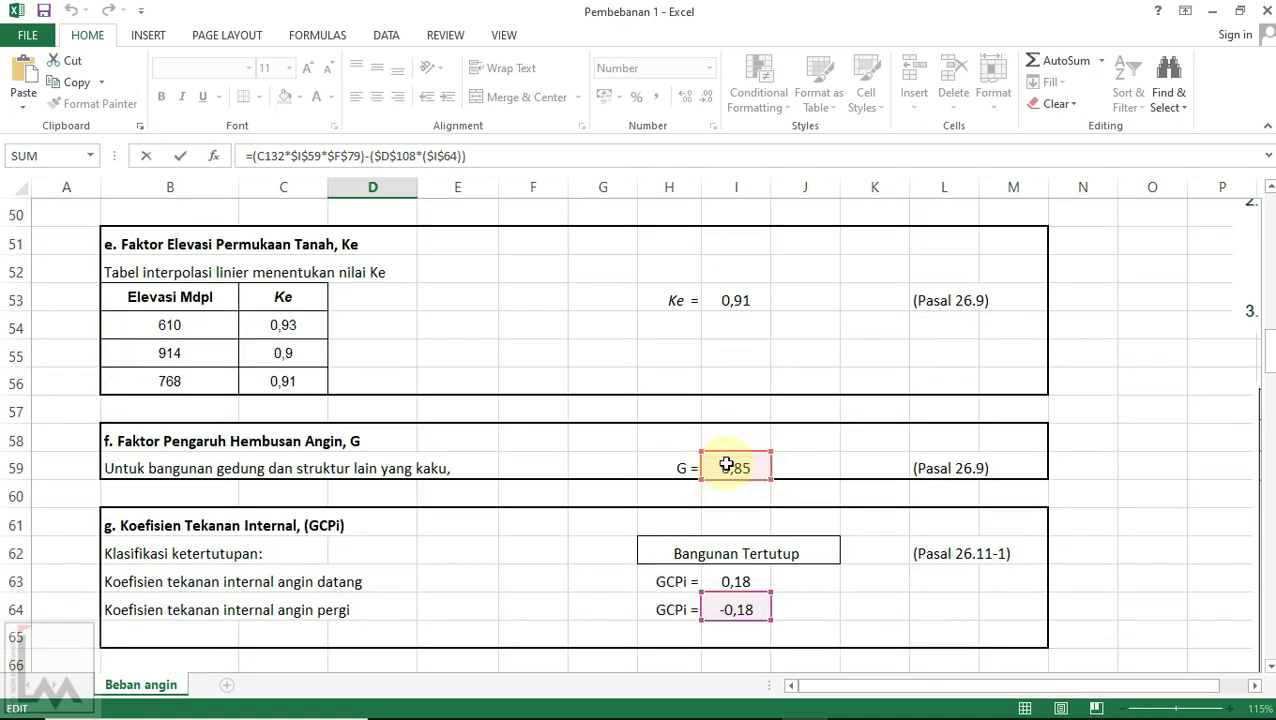
scroll(728, 470, down, 1)
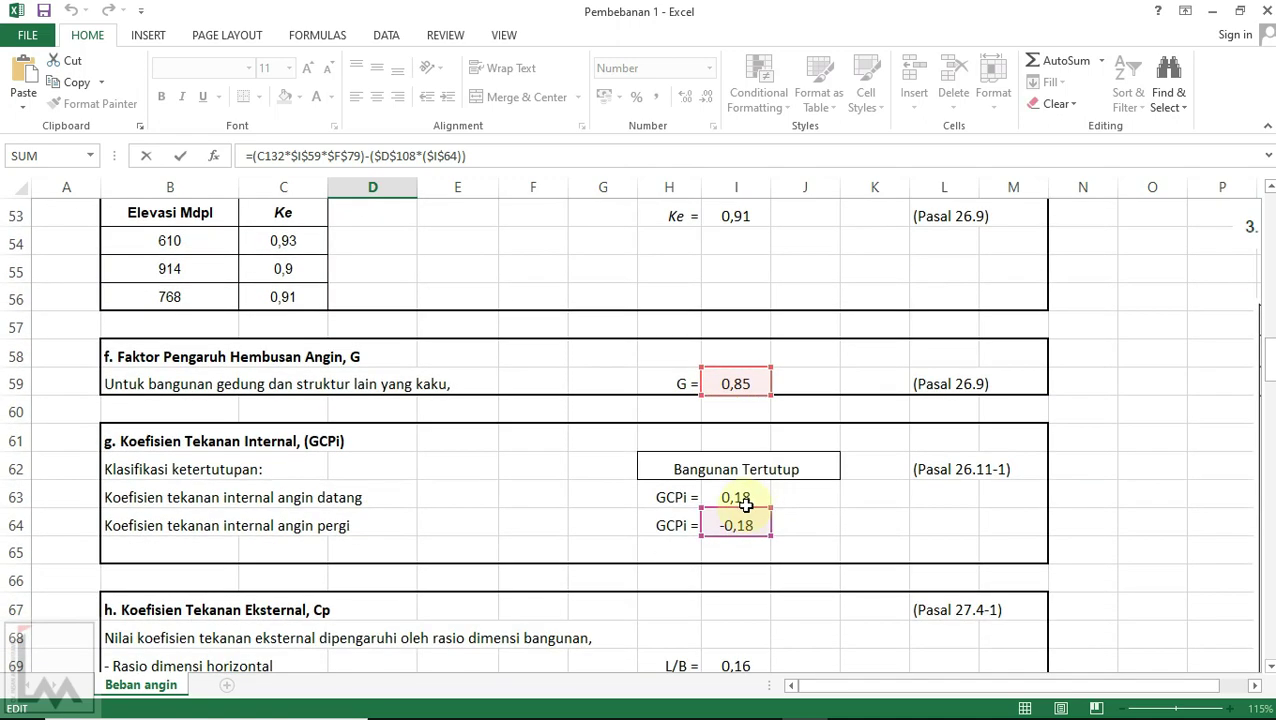
scroll(740, 495, down, 7)
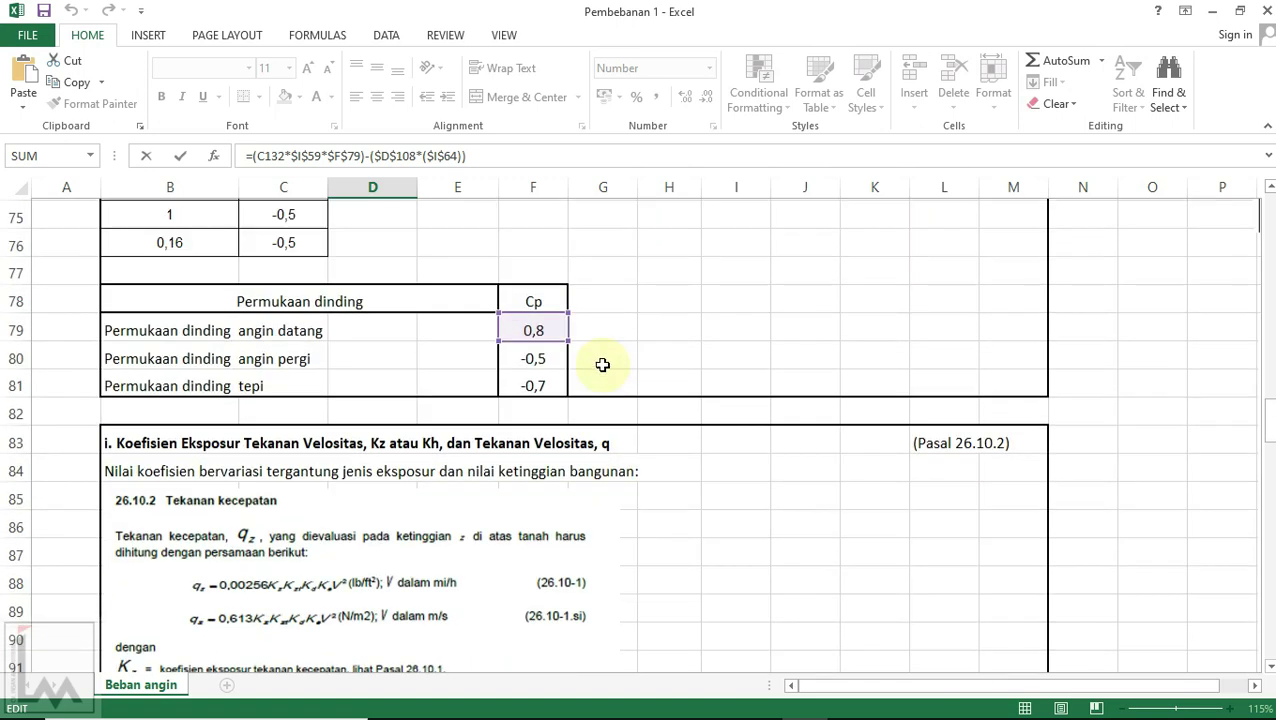
scroll(545, 325, up, 1)
scroll(560, 355, down, 4)
scroll(561, 377, down, 12)
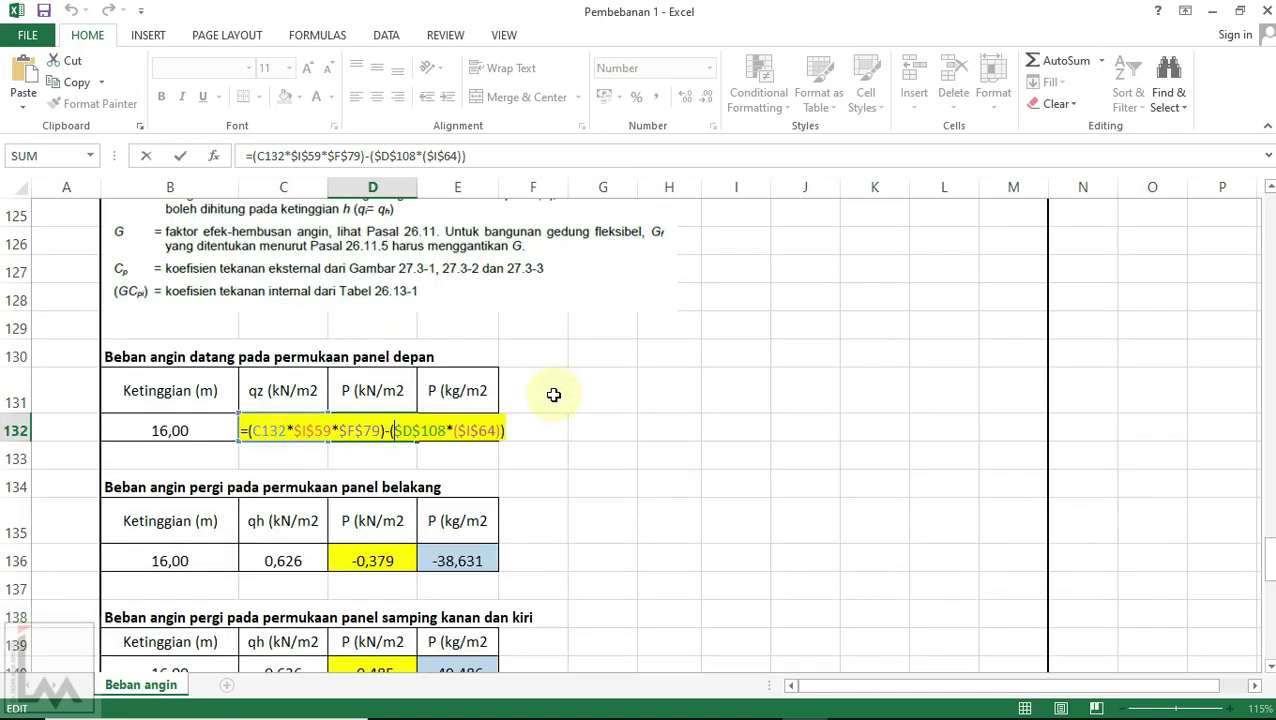
key(ctrl+Return)
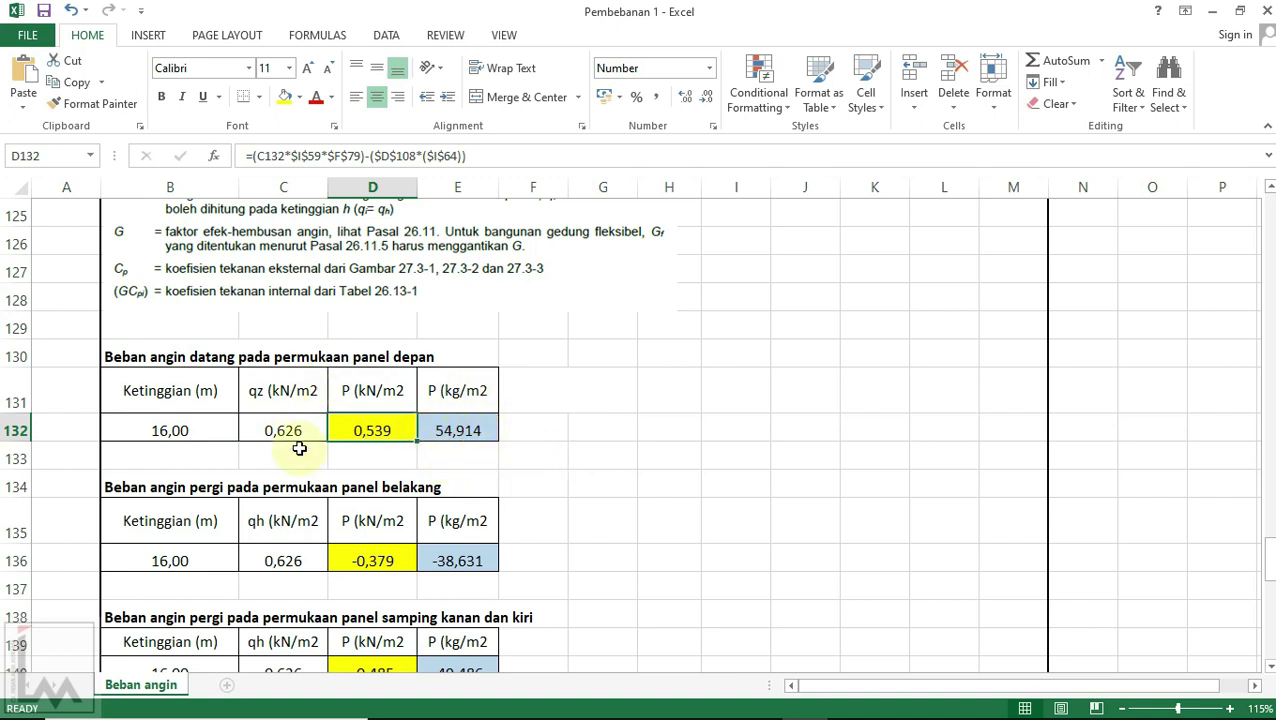
Step: Check the kg/m2 conversion formula in E132 and compare the front panel pressure with the wind loads in Materi 14.pdf in Adobe Acrobat
click(478, 432)
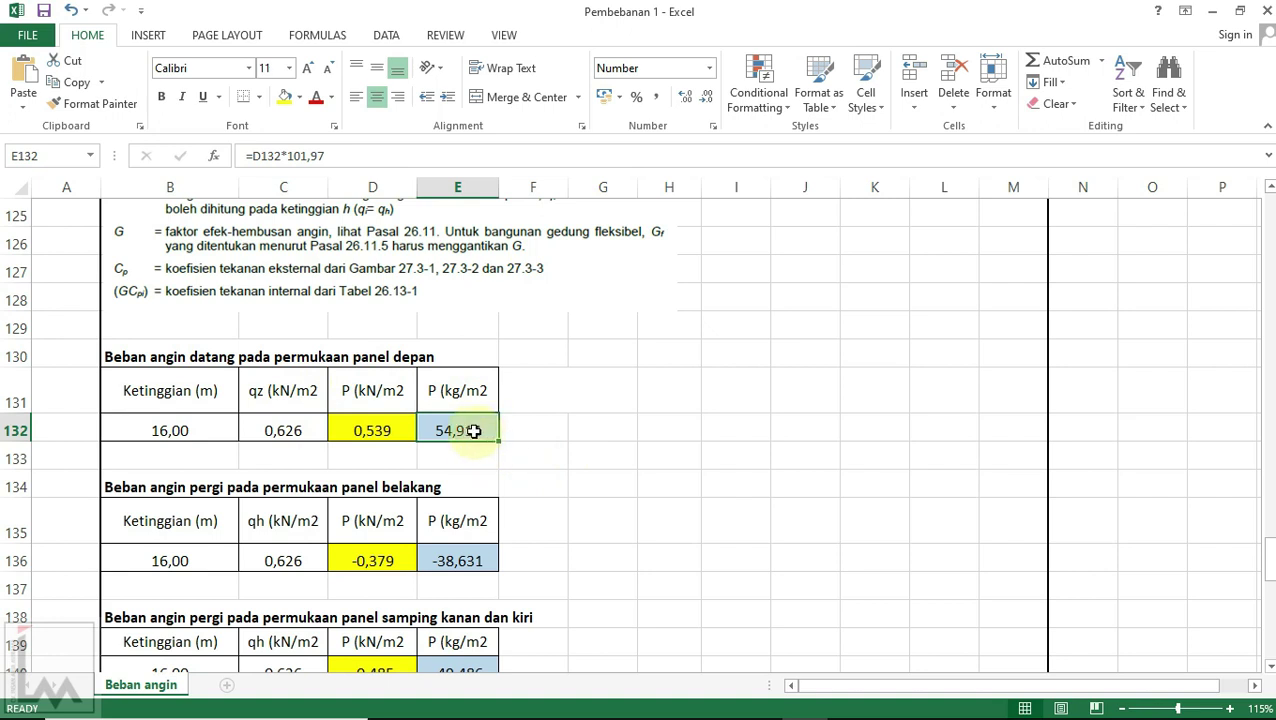
double_click(474, 431)
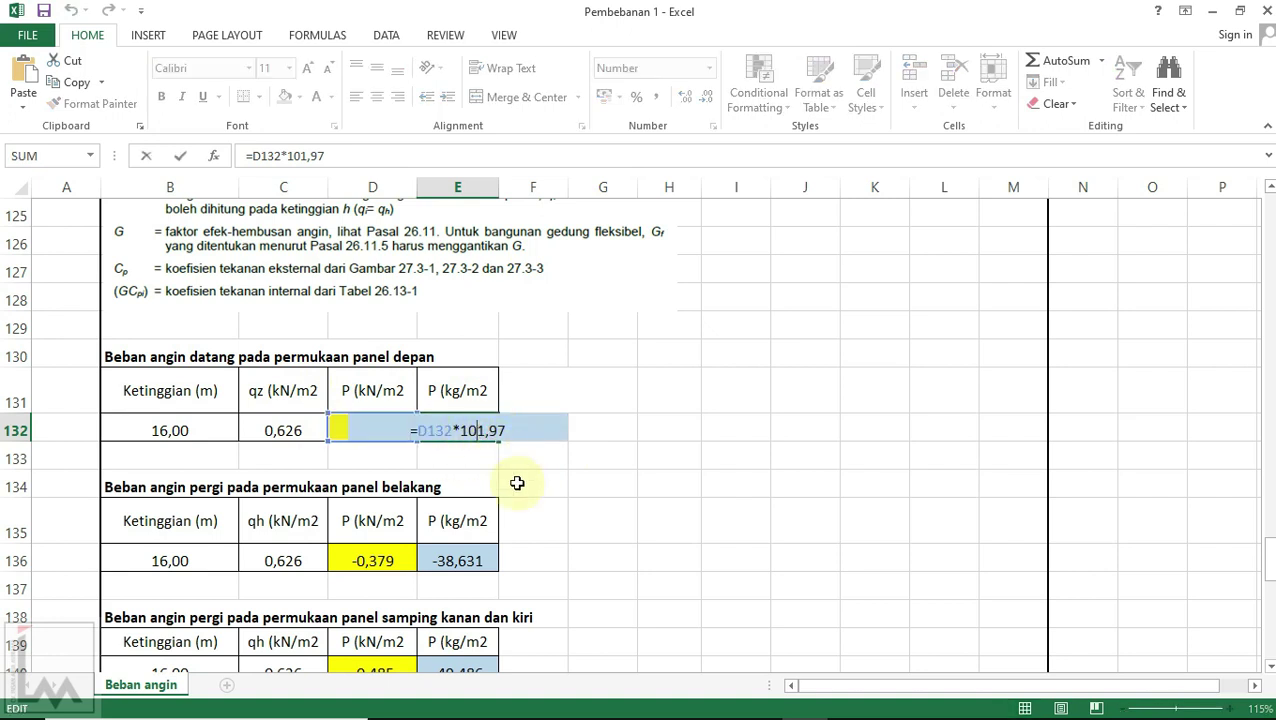
key(Escape)
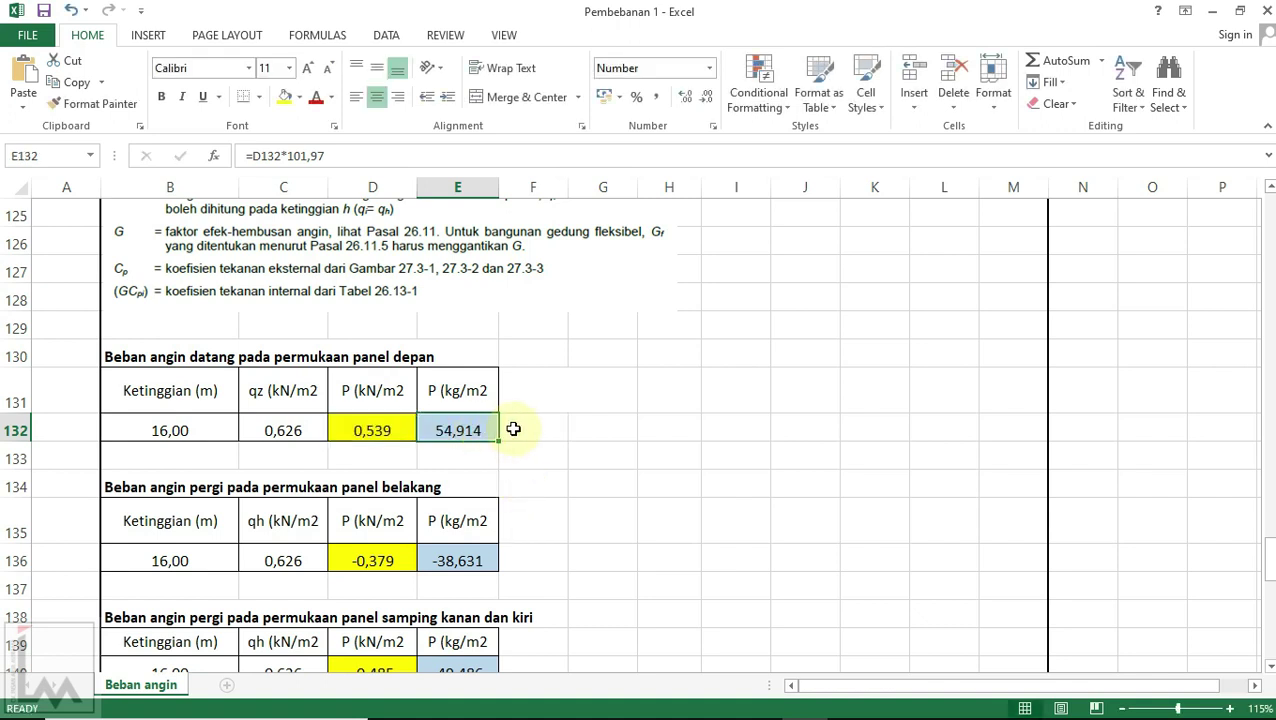
click(712, 701)
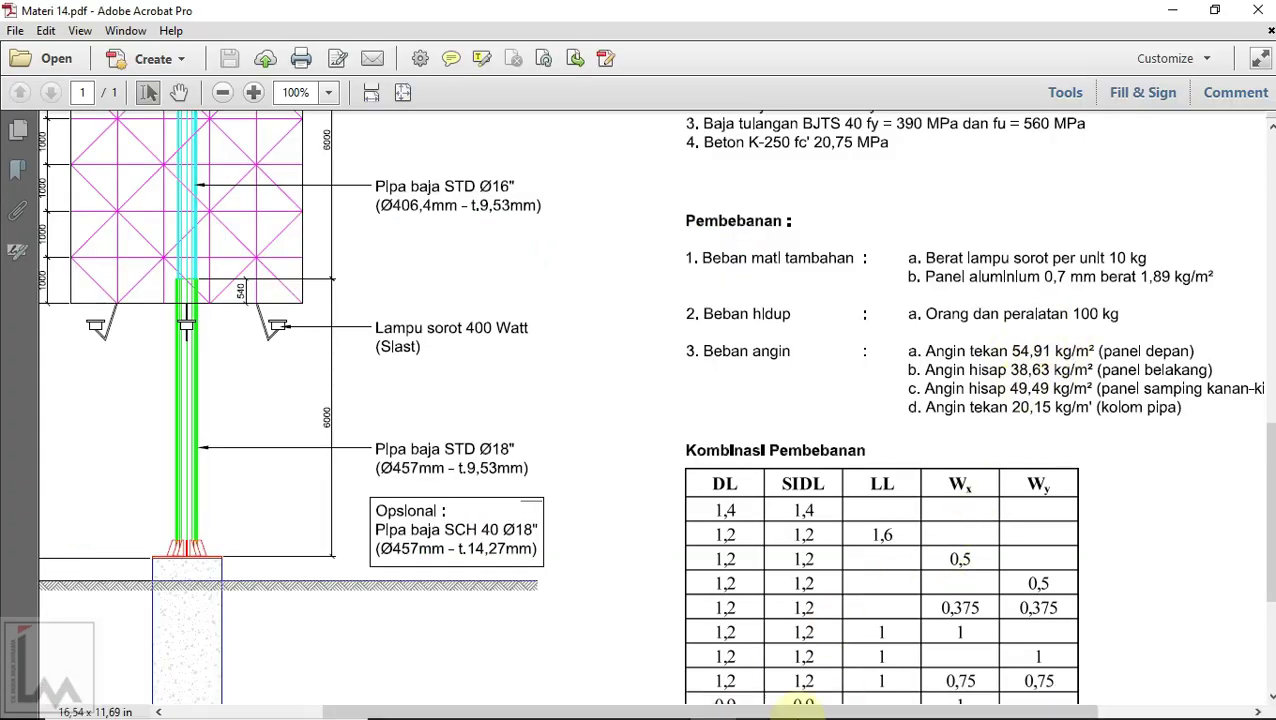
click(809, 702)
Step: Inspect the rear panel entries in B136 to E136 and compare the suction pressure with Materi 14.pdf, then return to the workbook
scroll(478, 484, down, 1)
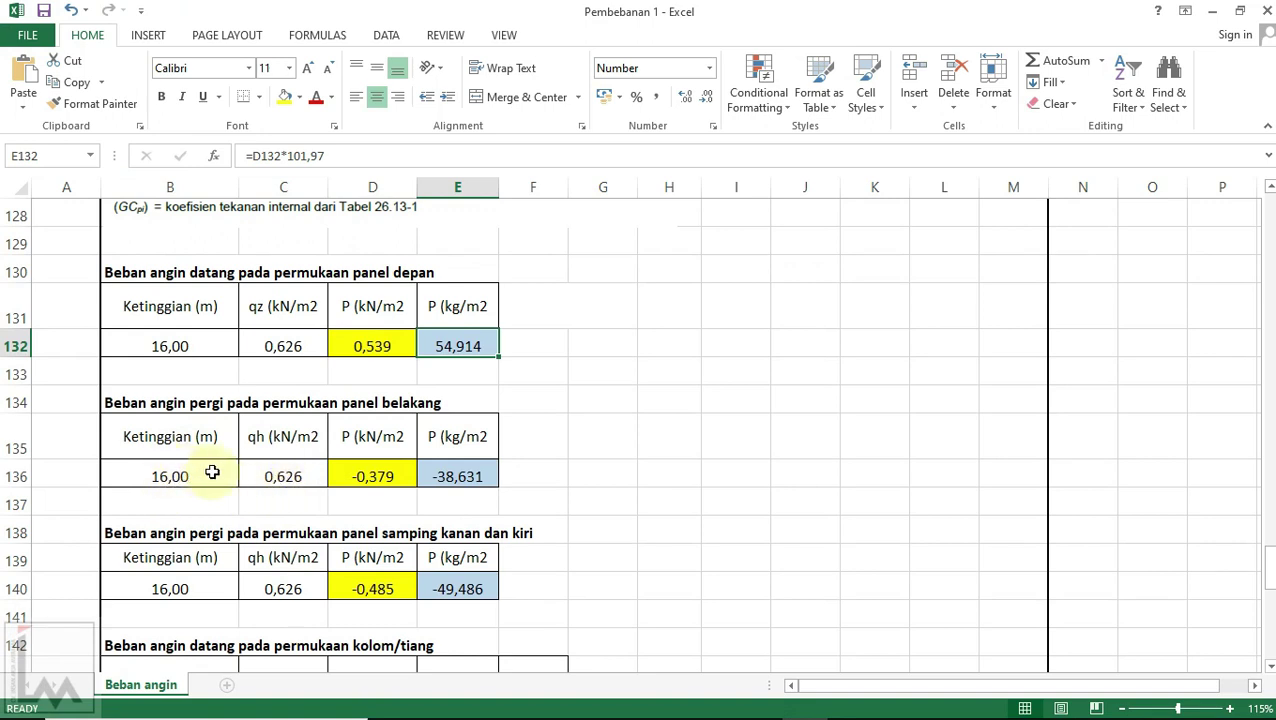
click(170, 480)
click(300, 478)
click(388, 477)
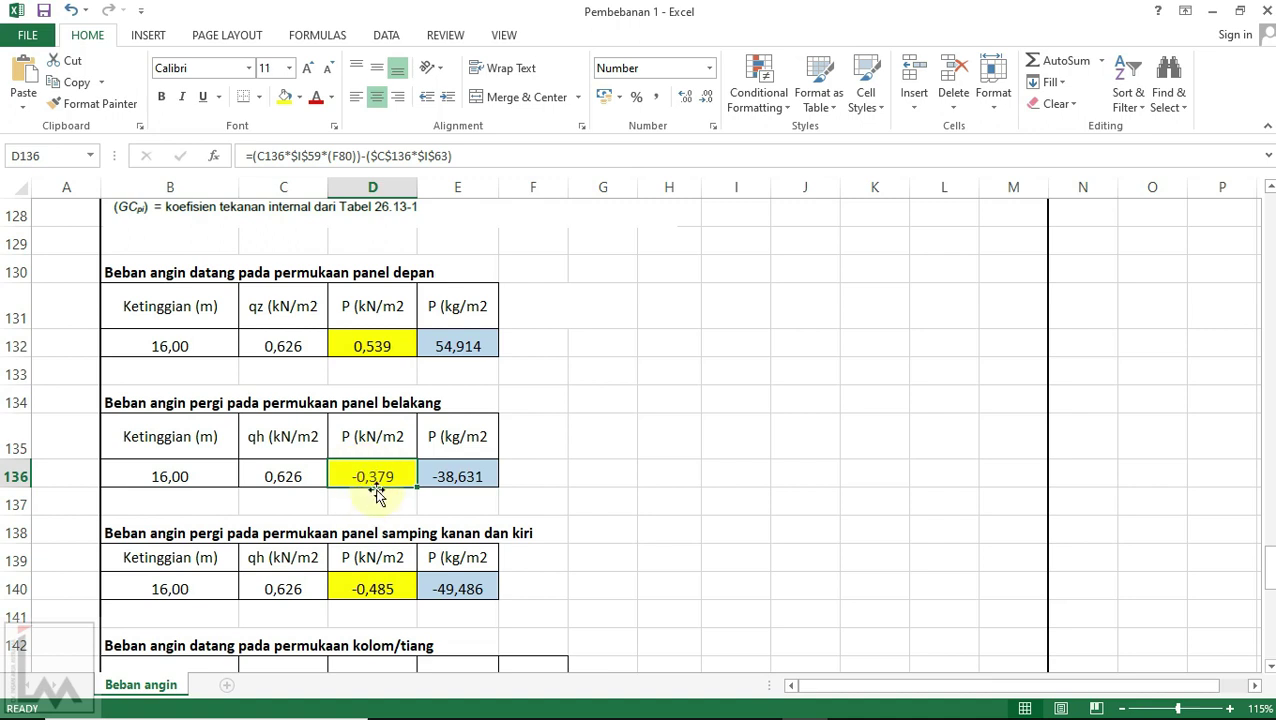
click(476, 477)
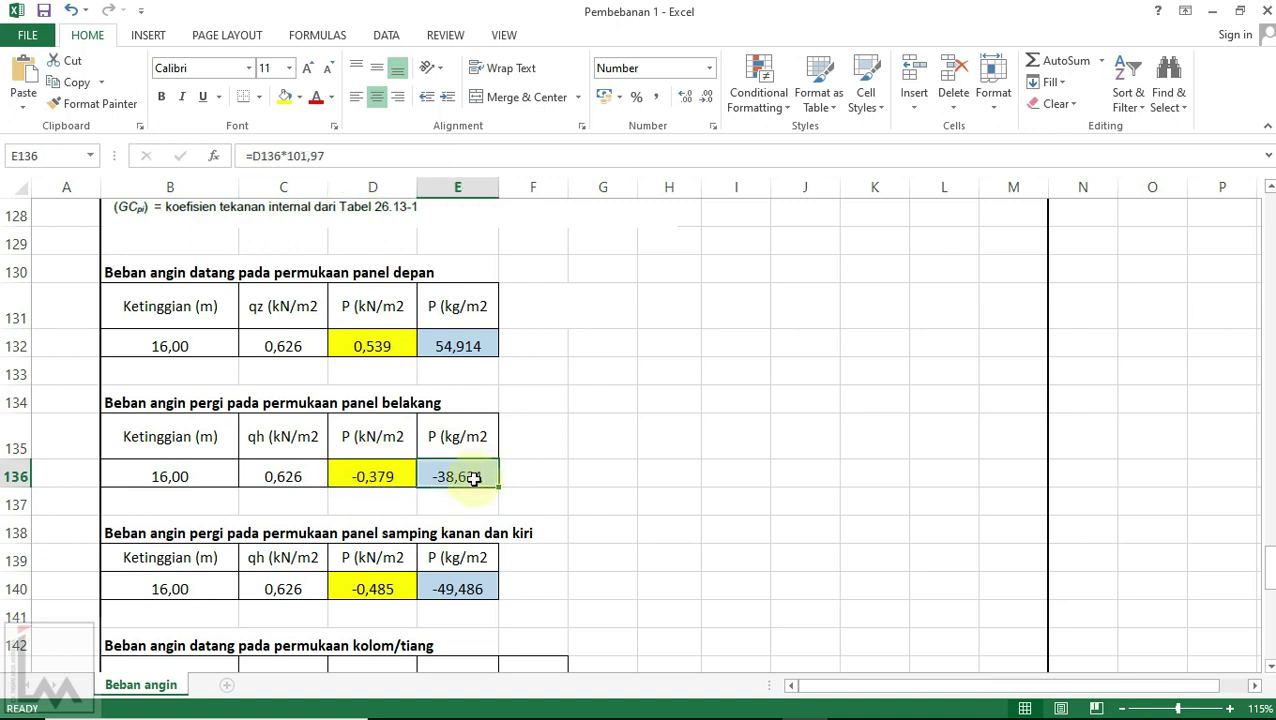
mouse_move(718, 703)
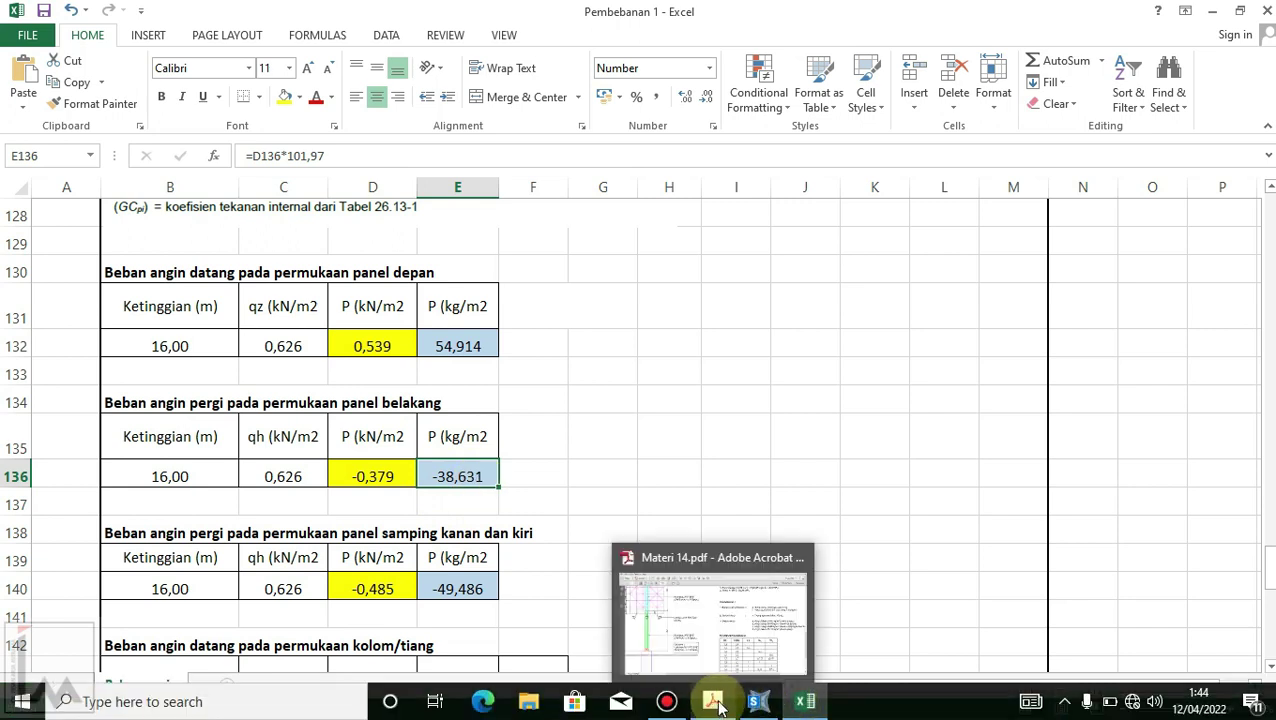
click(736, 636)
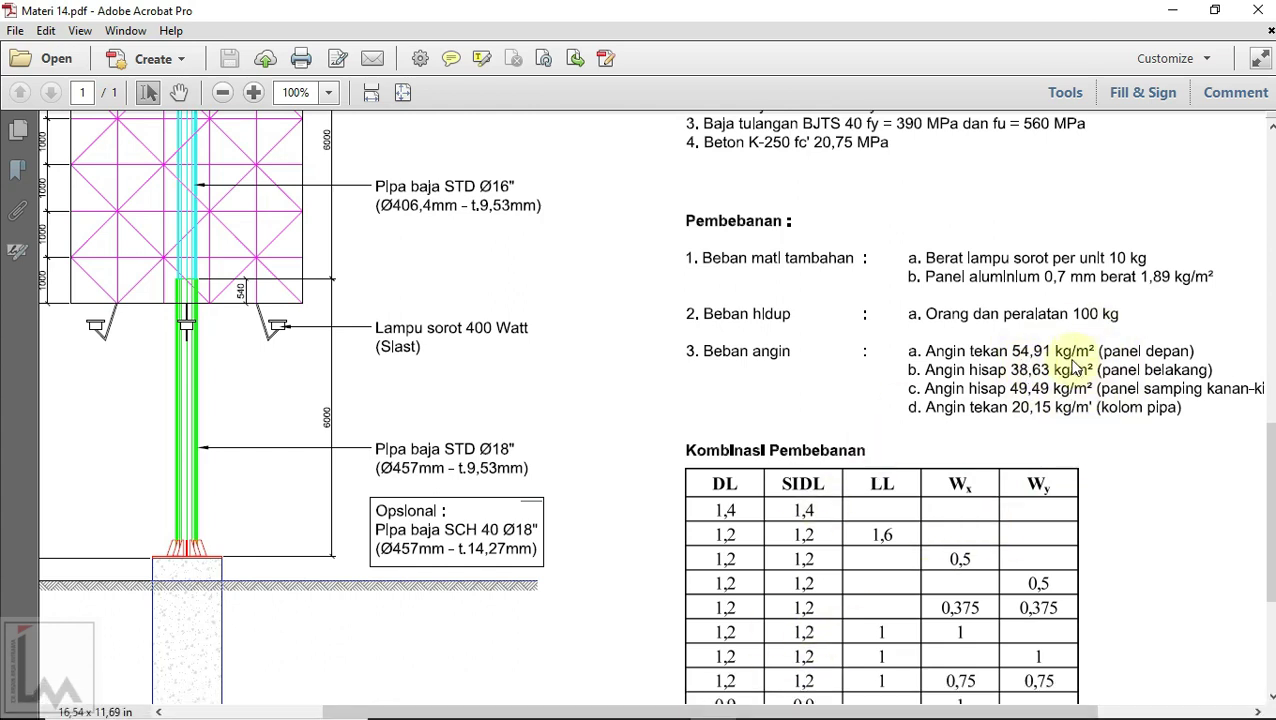
click(806, 698)
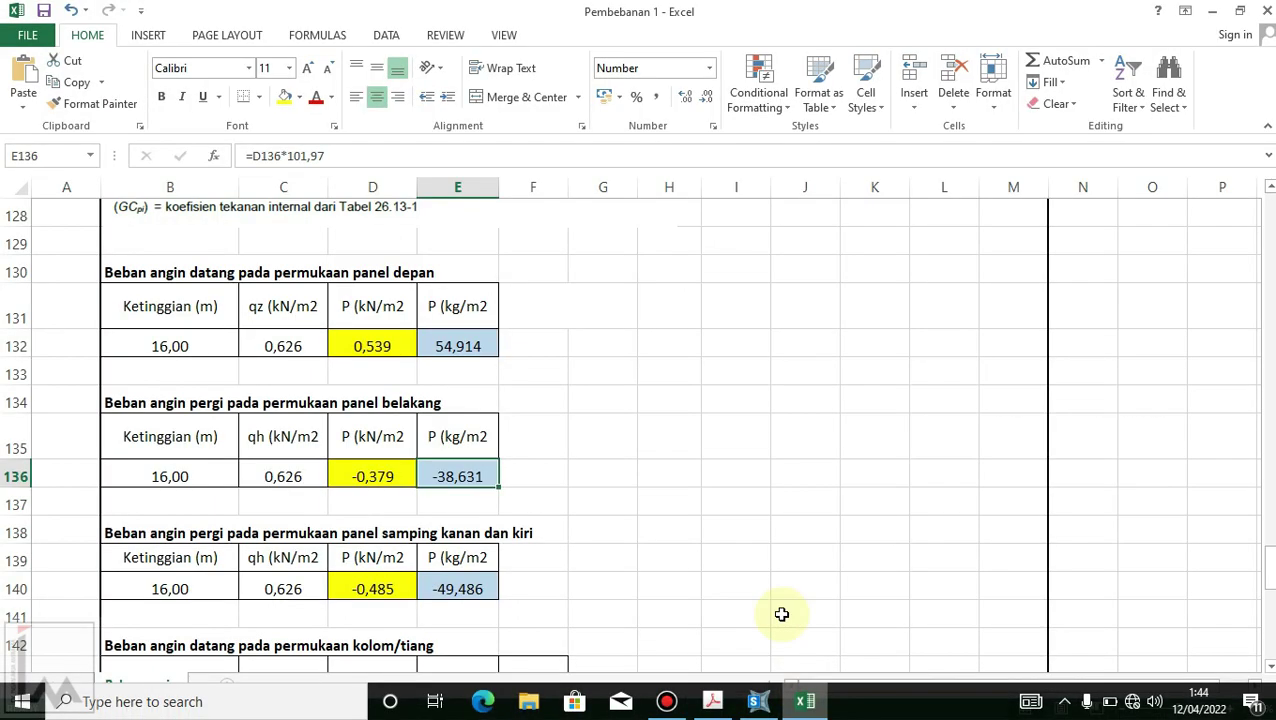
Step: Inspect the qh reference in C140 of the side panel wind load table
scroll(484, 480, down, 1)
click(598, 447)
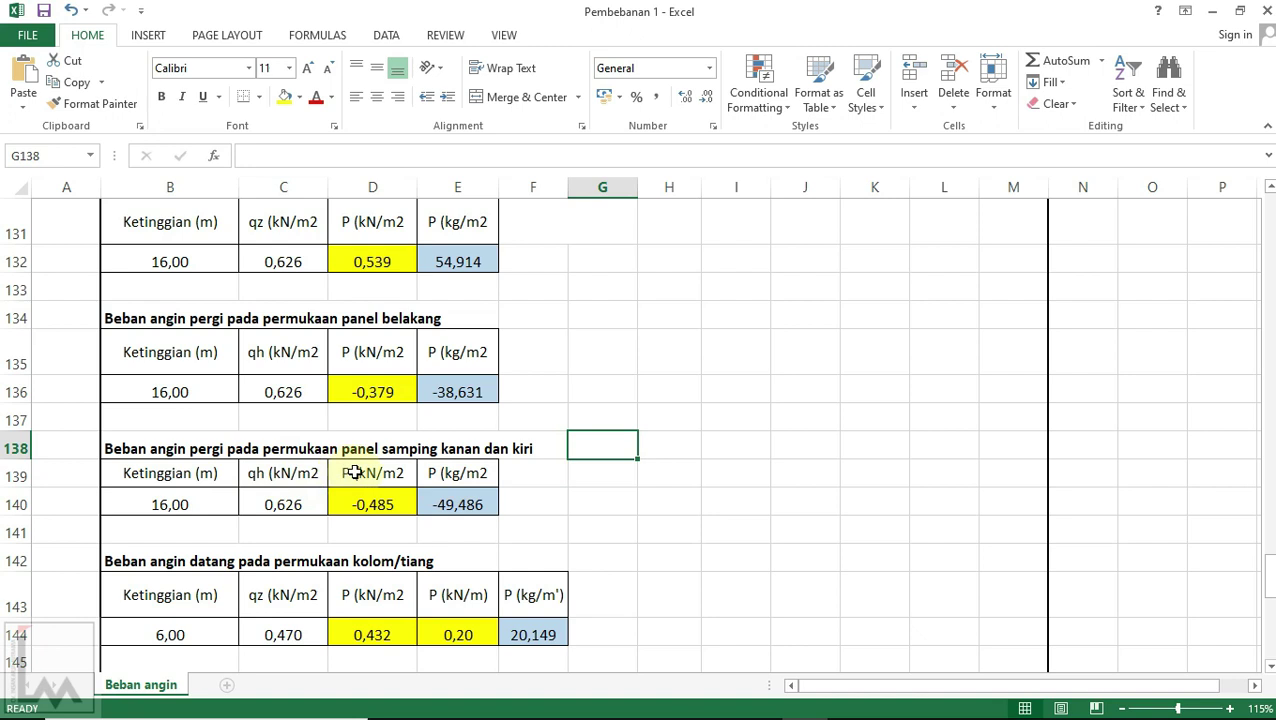
scroll(441, 471, down, 1)
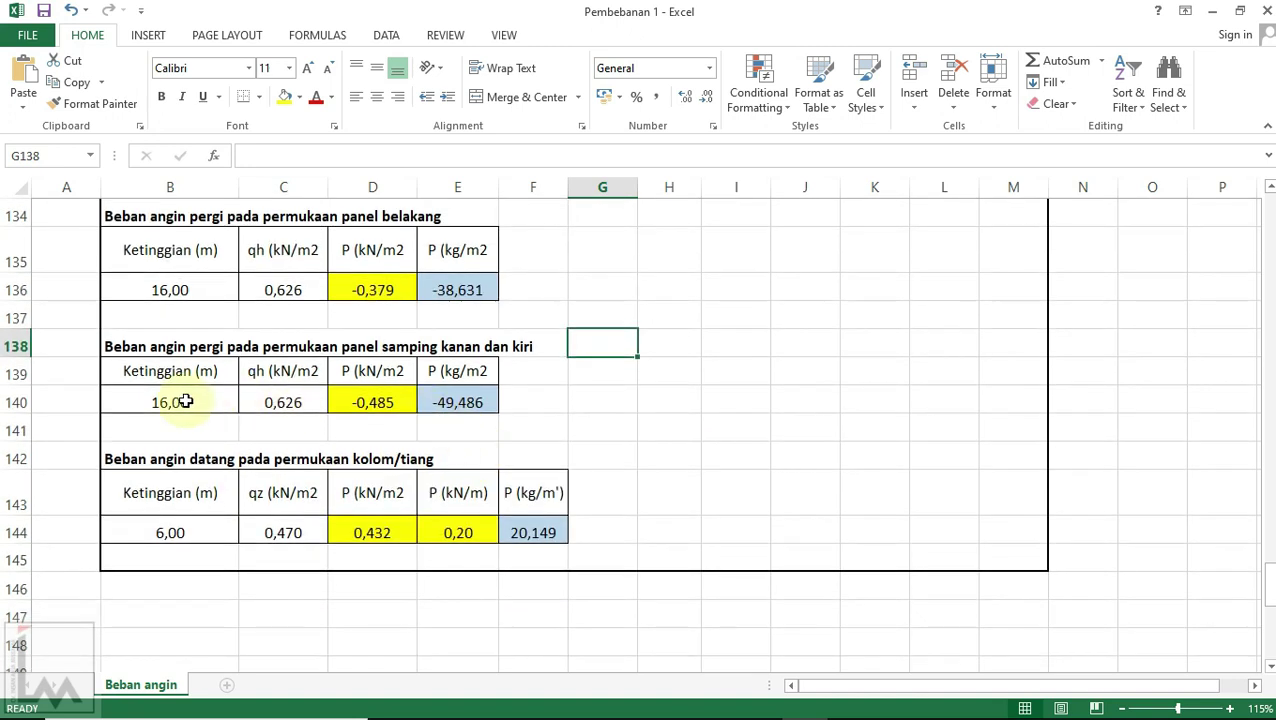
click(300, 406)
scroll(398, 529, up, 1)
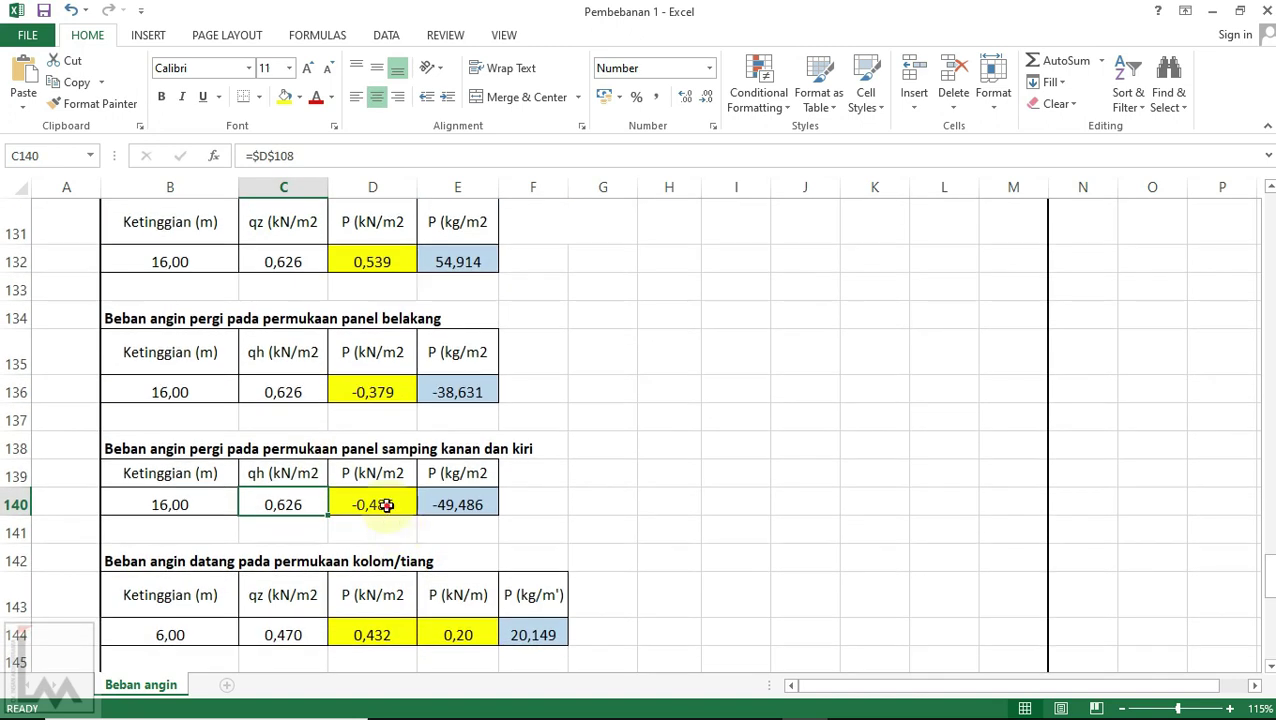
Step: Trace the side panel pressure formula in D140 to the edge wall Cp value in F81, leaving the formula as it is
double_click(386, 505)
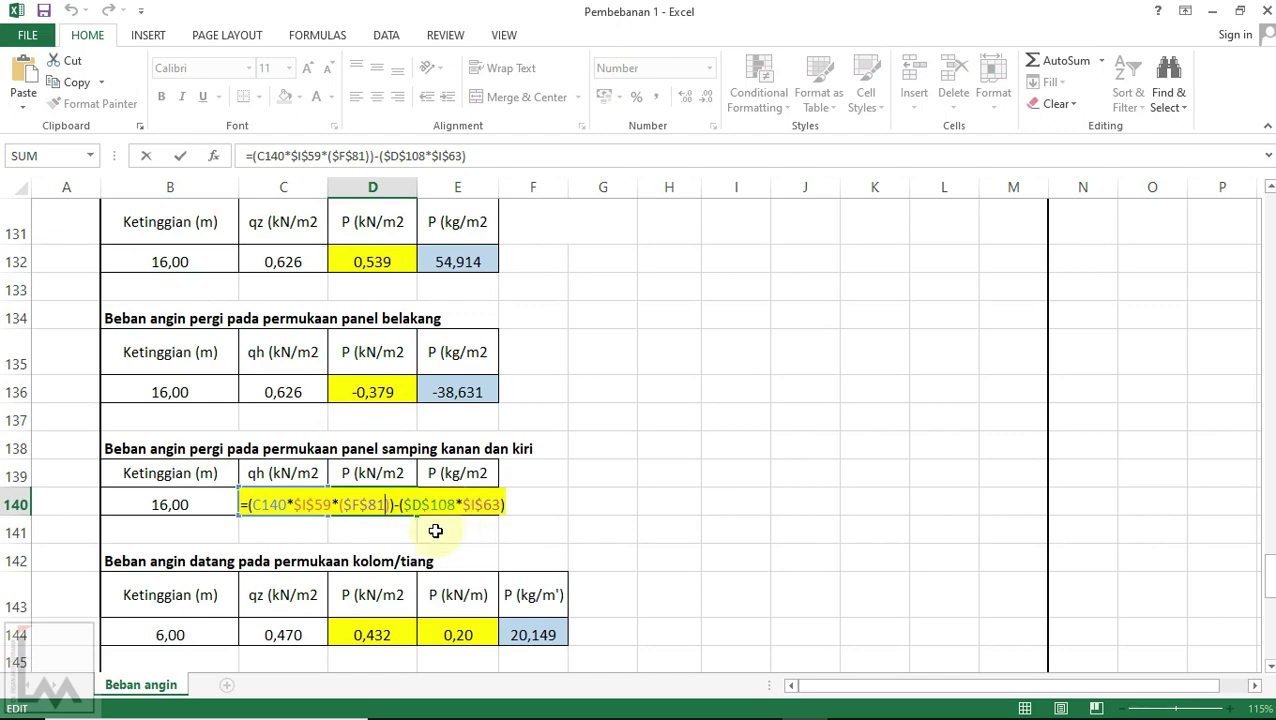
scroll(678, 516, up, 19)
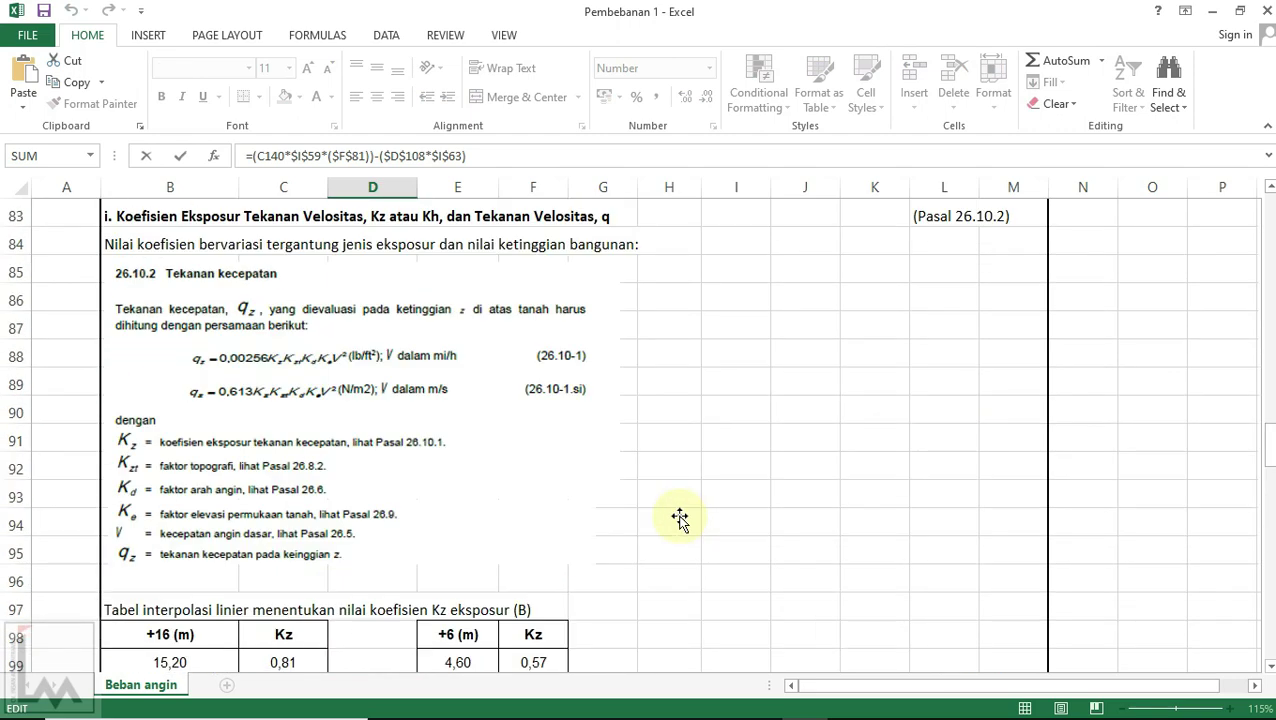
scroll(678, 516, up, 3)
scroll(678, 518, down, 2)
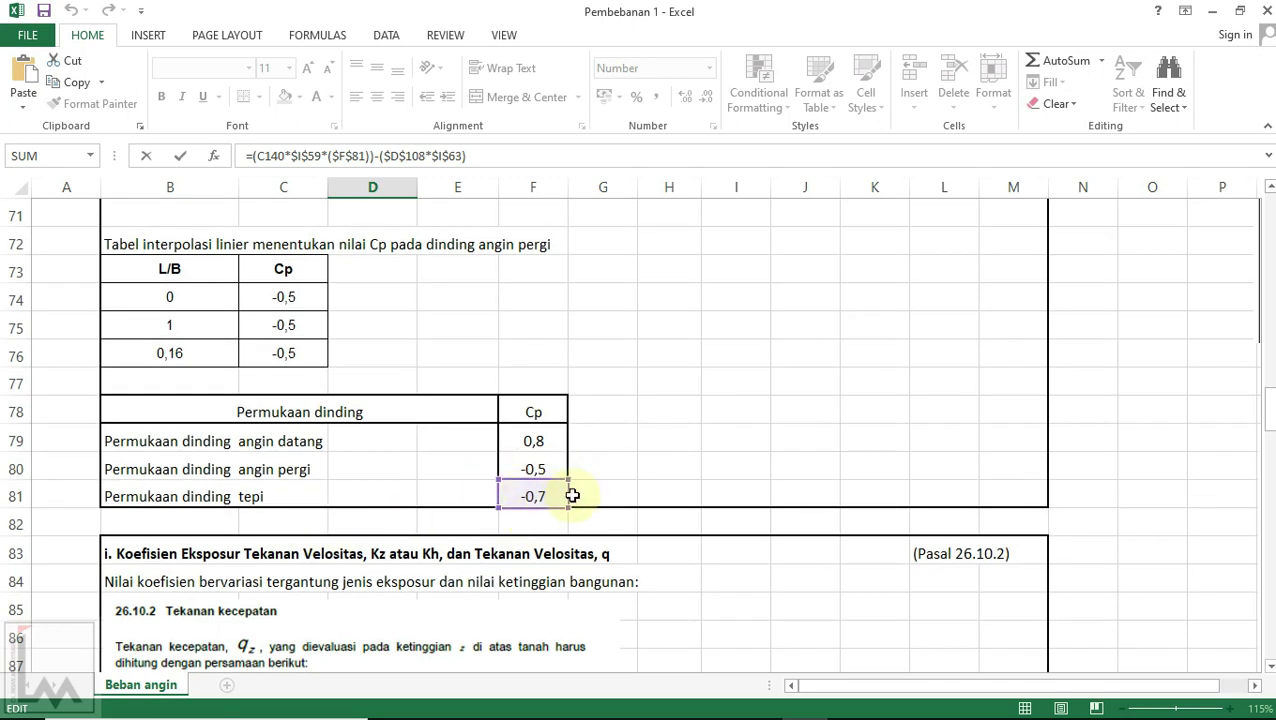
key(Return)
scroll(561, 476, down, 5)
scroll(553, 464, up, 3)
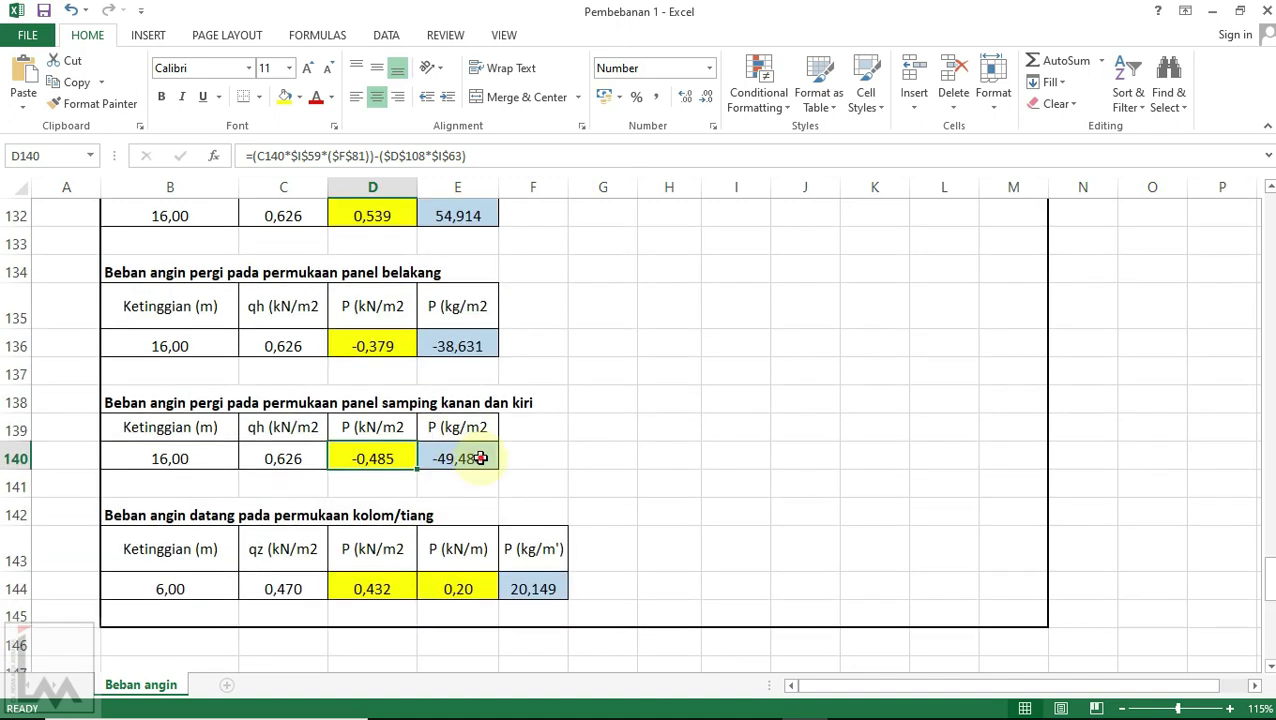
Step: Check the kg/m2 conversion formula in E140, switch briefly to the SAP2000 model, then return to the Pembebanan 1 workbook
click(478, 456)
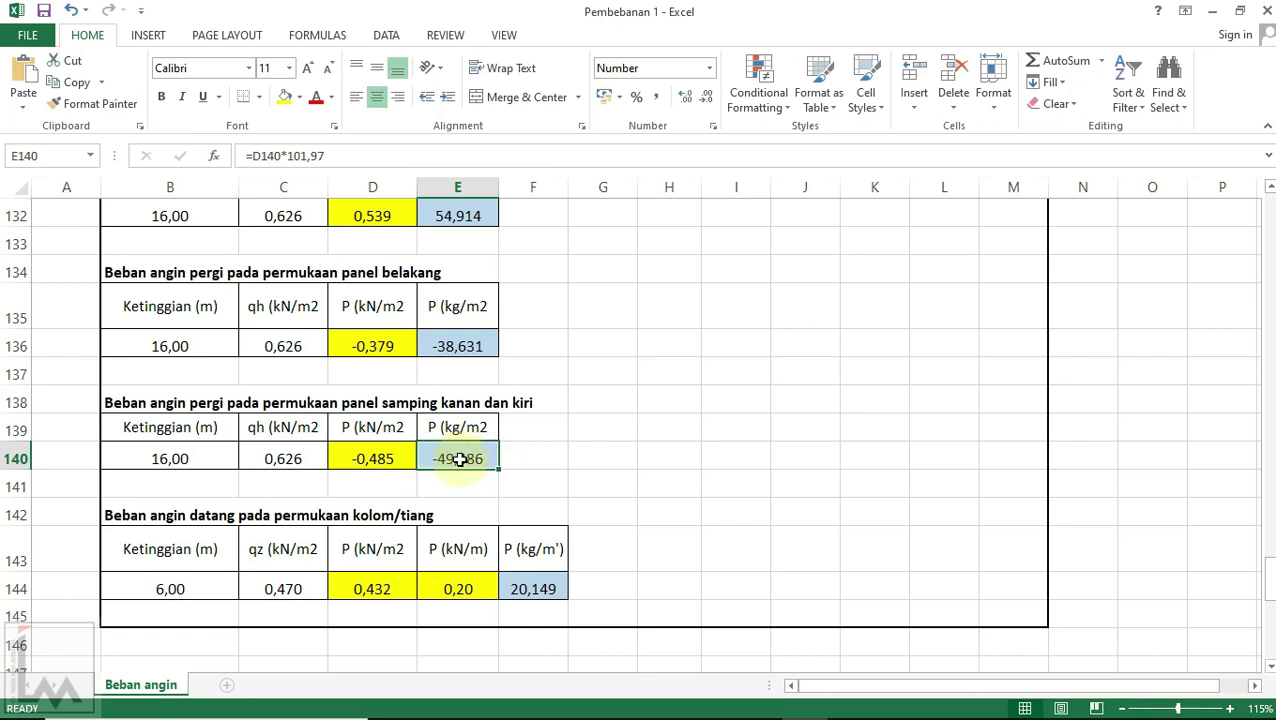
mouse_move(726, 692)
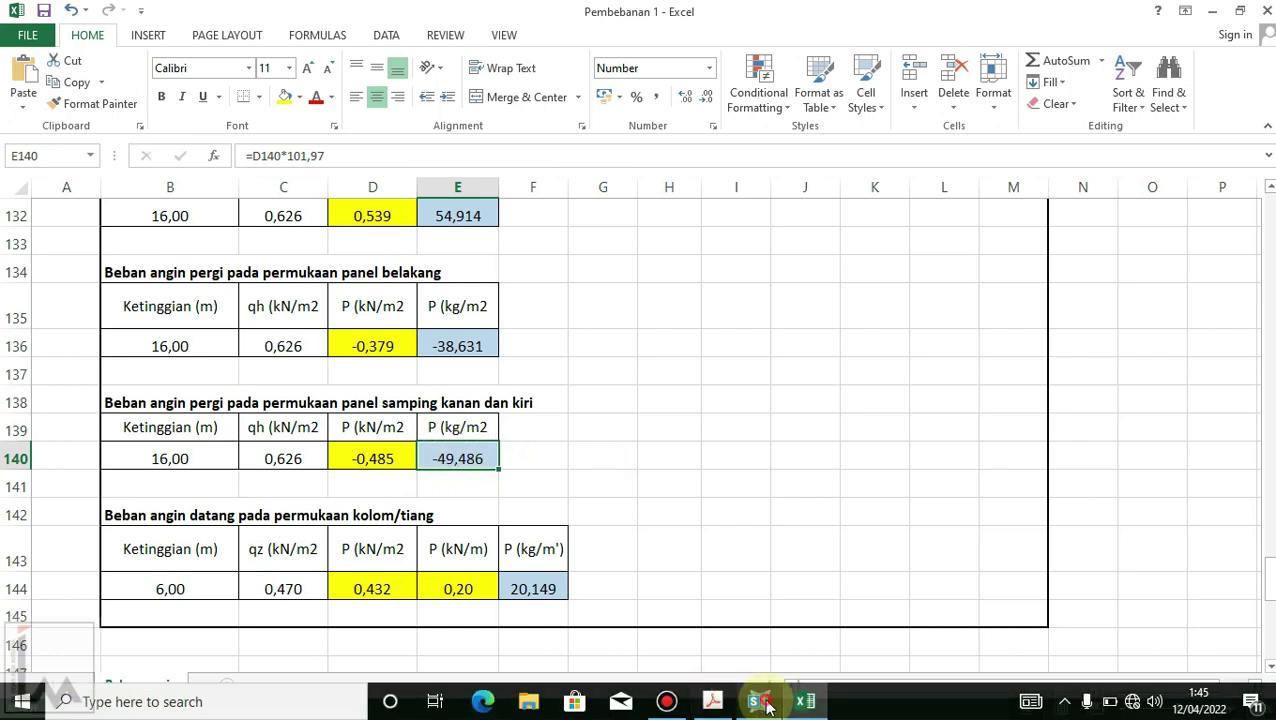
click(760, 704)
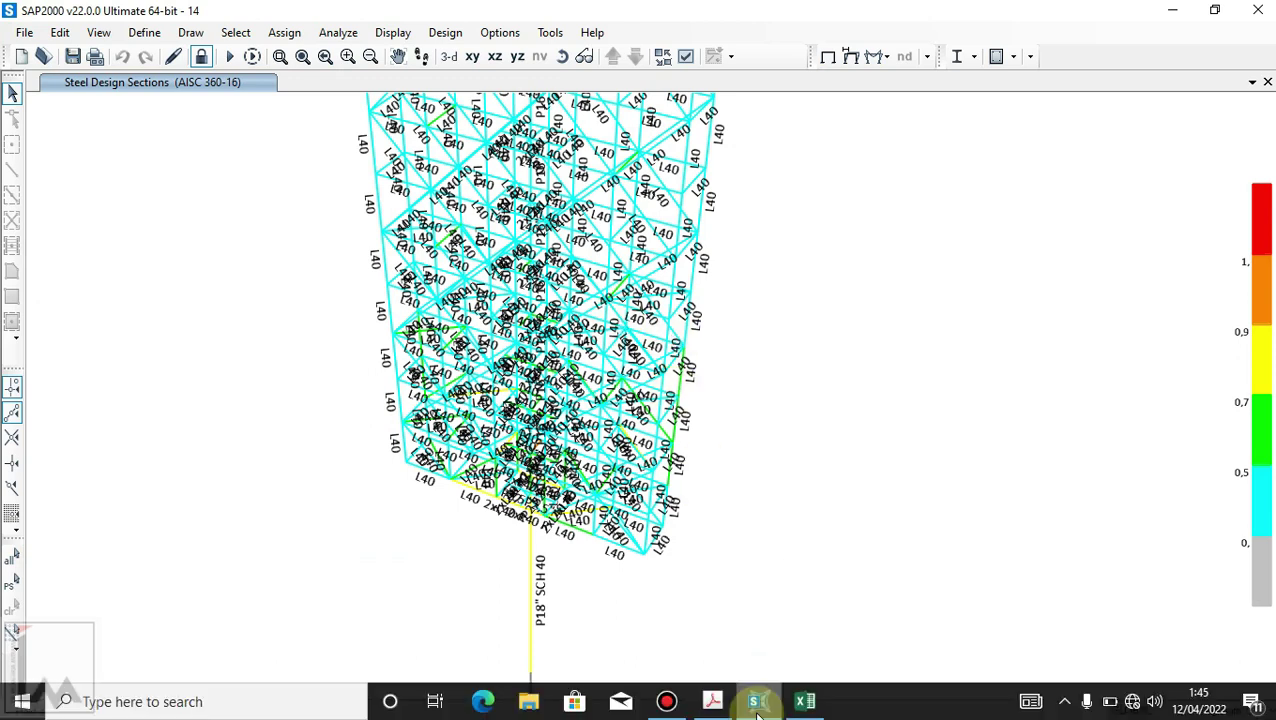
click(805, 701)
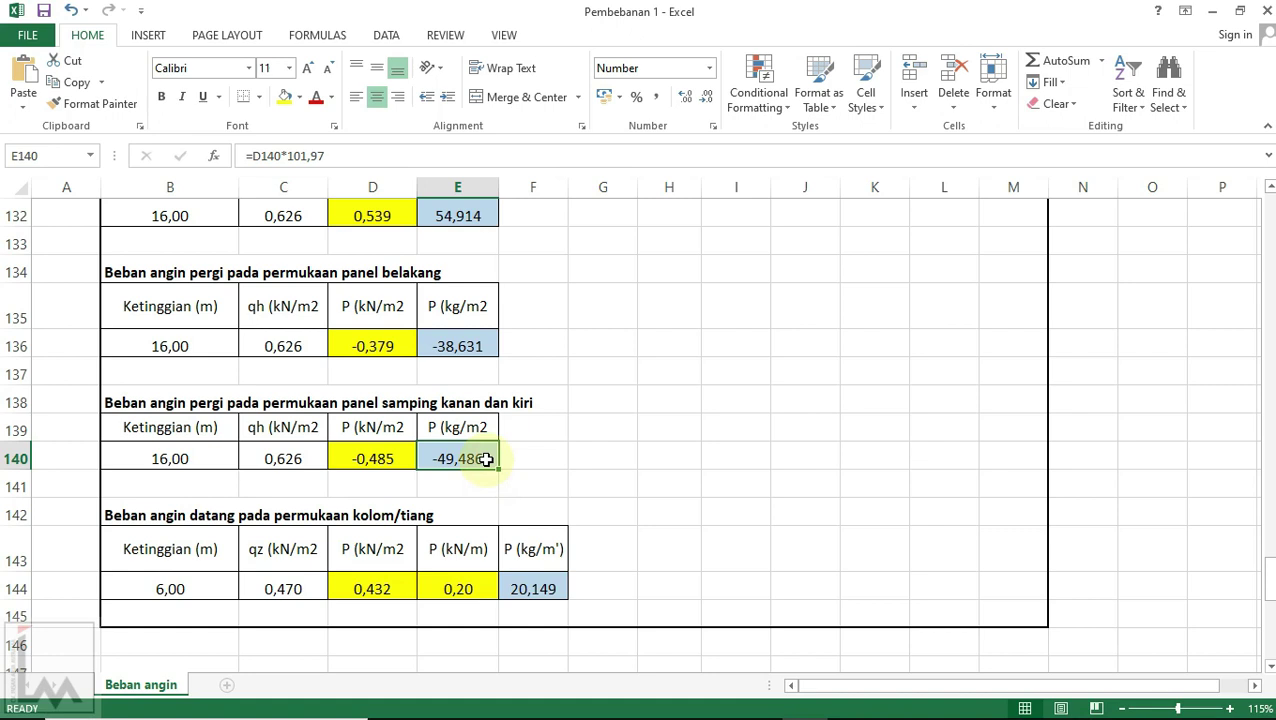
Step: Inspect the column wind load entries in C144 to F144 and compare the result with Materi 14.pdf in Adobe Acrobat, then return to the workbook
scroll(476, 459, down, 1)
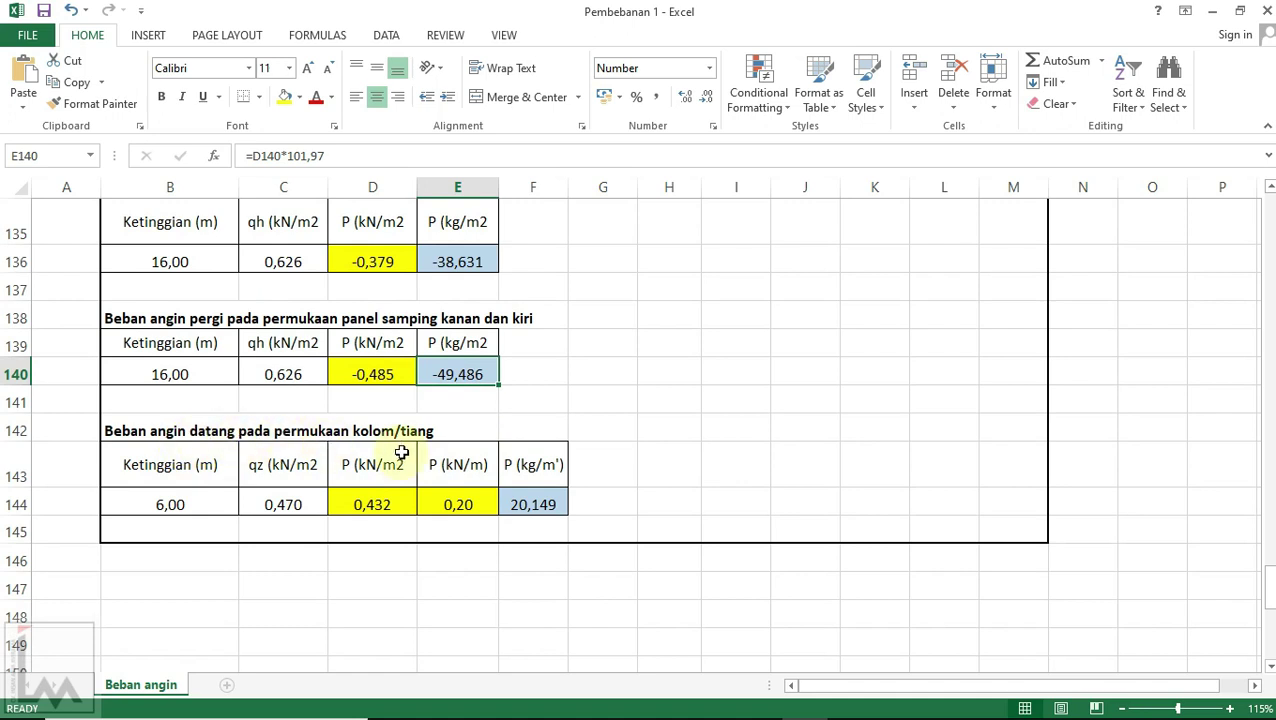
click(283, 504)
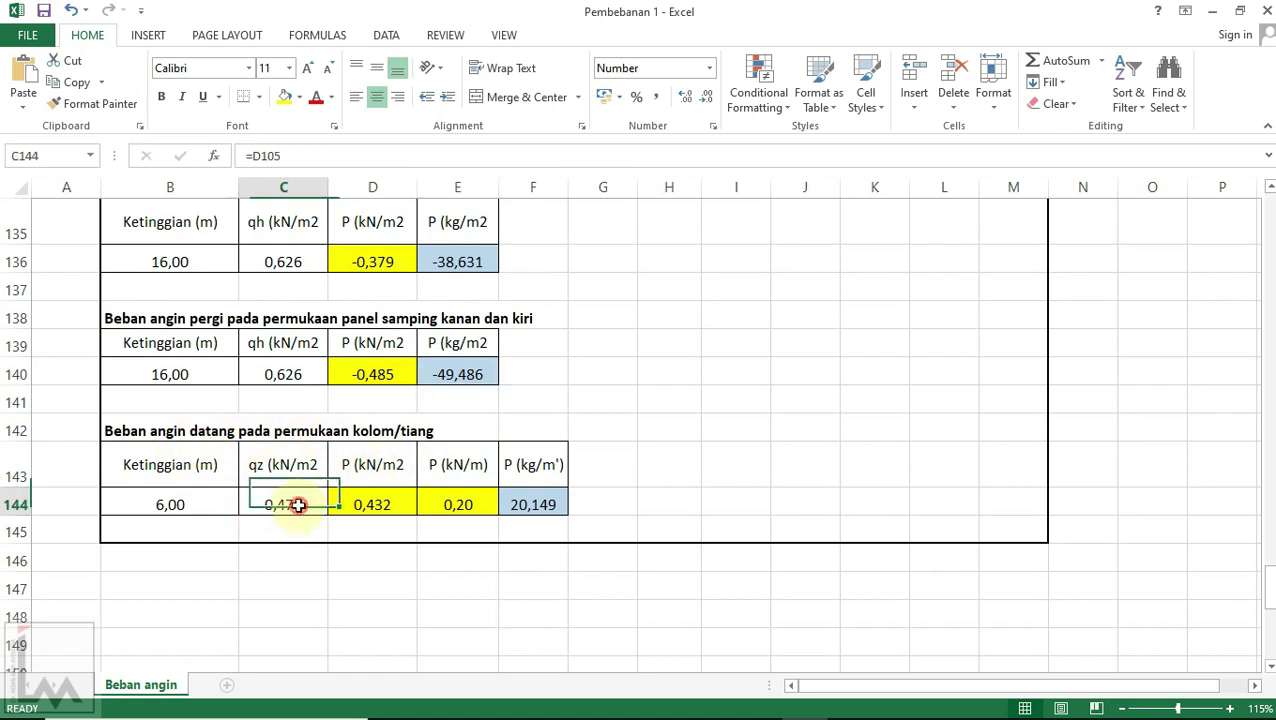
click(385, 504)
click(477, 504)
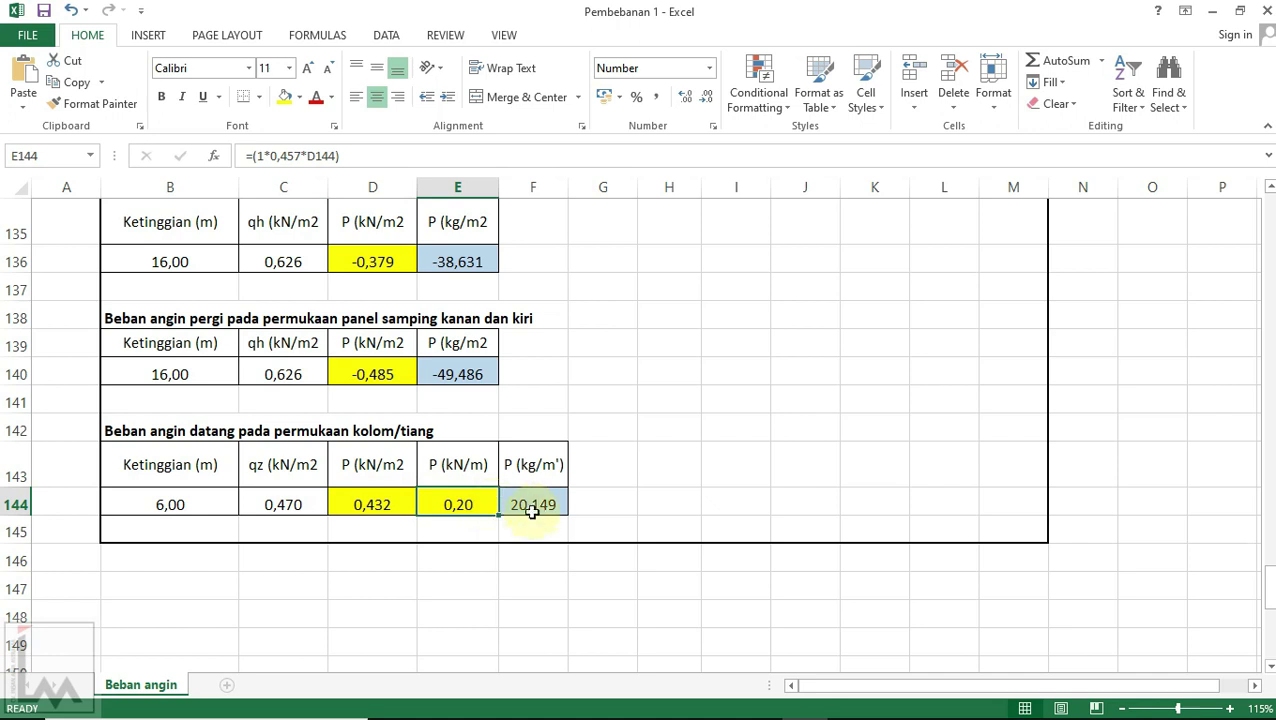
click(532, 504)
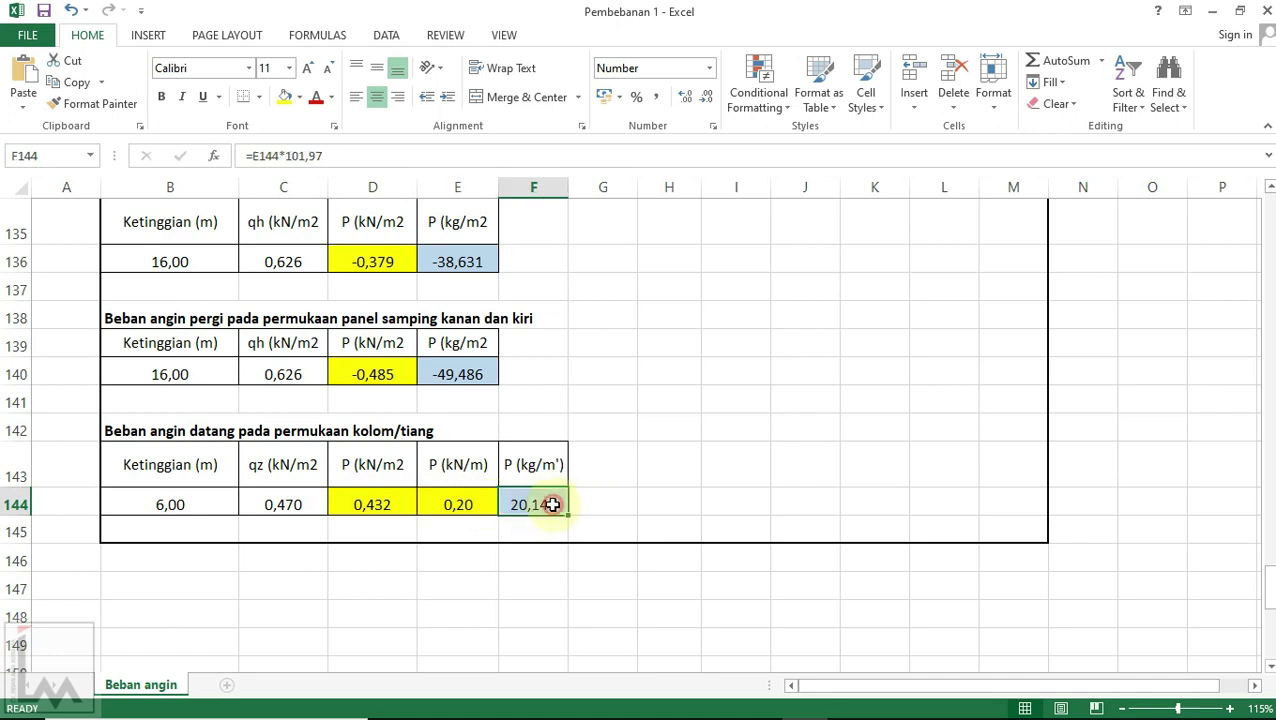
double_click(552, 504)
key(Escape)
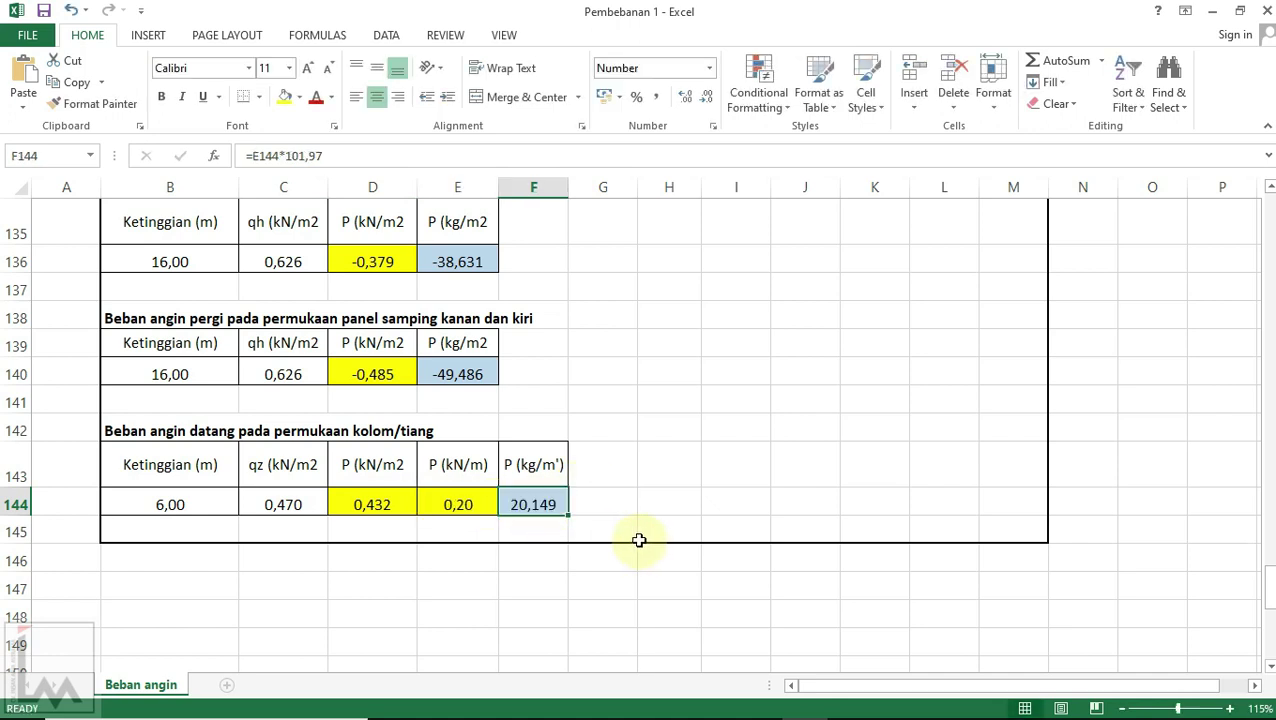
click(712, 701)
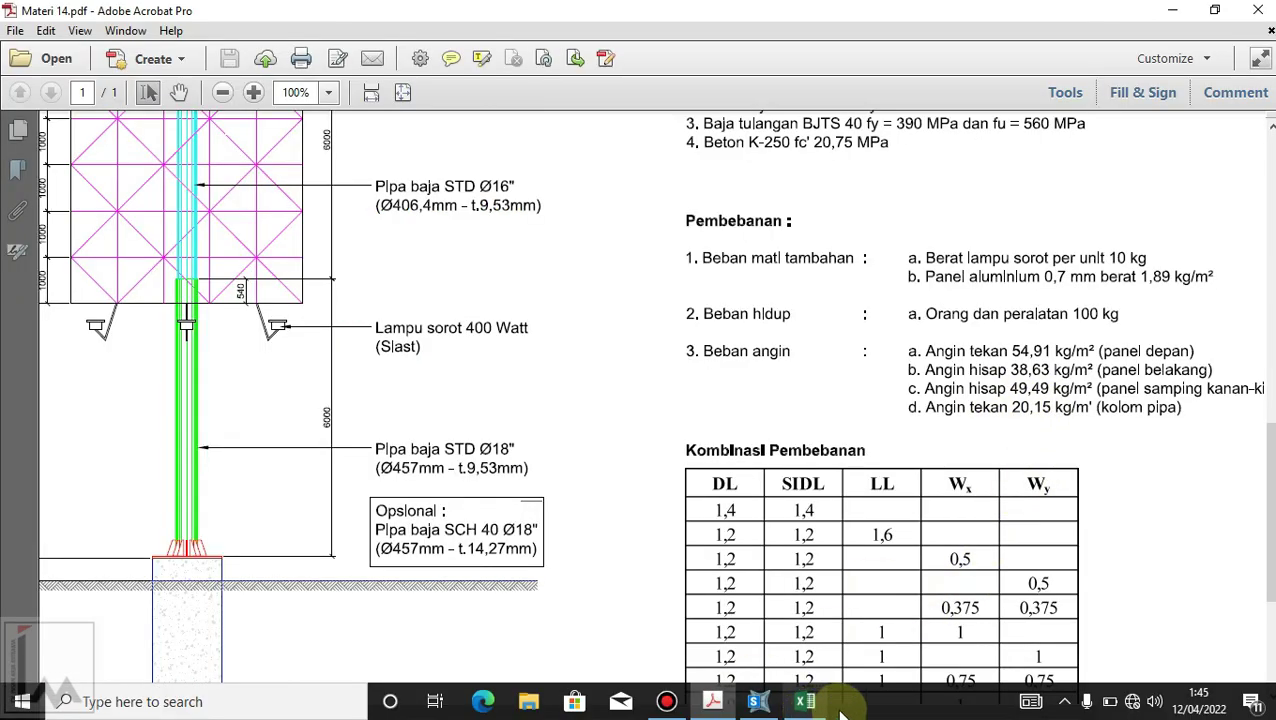
click(806, 701)
Step: Look over the whole Beban angin sheet from the structure dimension data in section 1 down to the column load table
scroll(638, 484, up, 20)
scroll(641, 486, up, 8)
scroll(641, 486, up, 14)
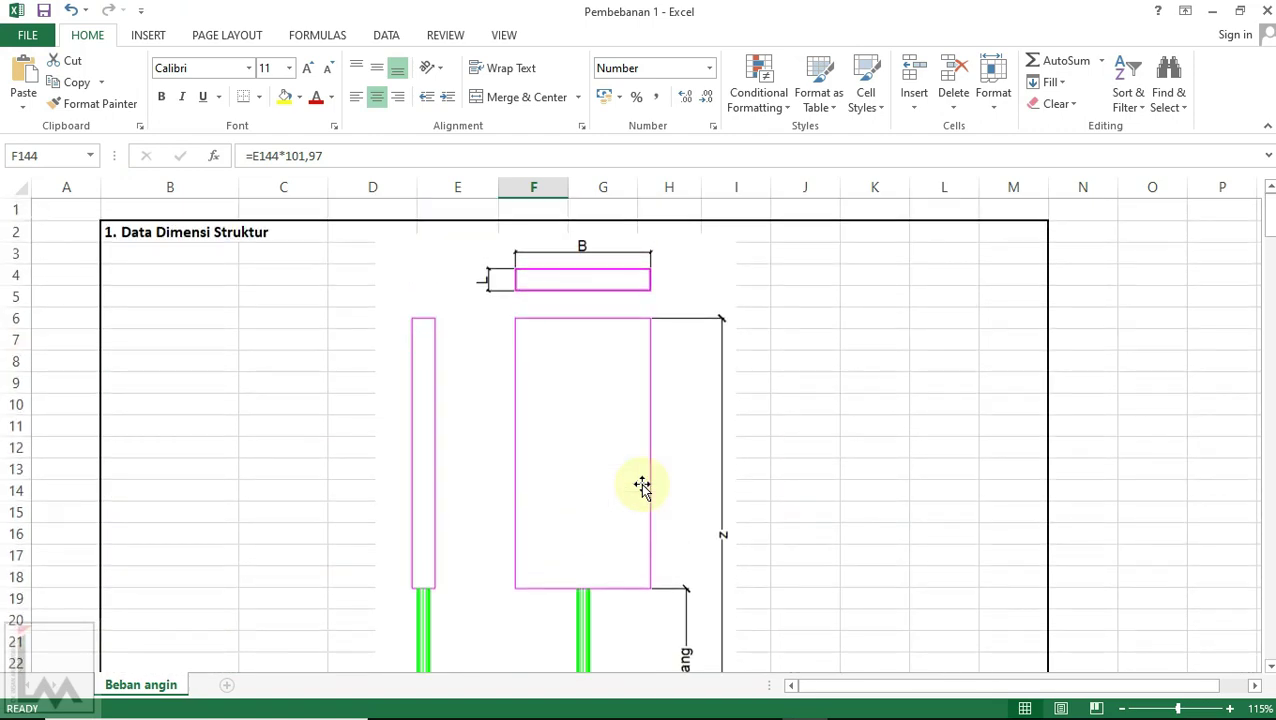
scroll(621, 400, down, 13)
scroll(621, 400, down, 20)
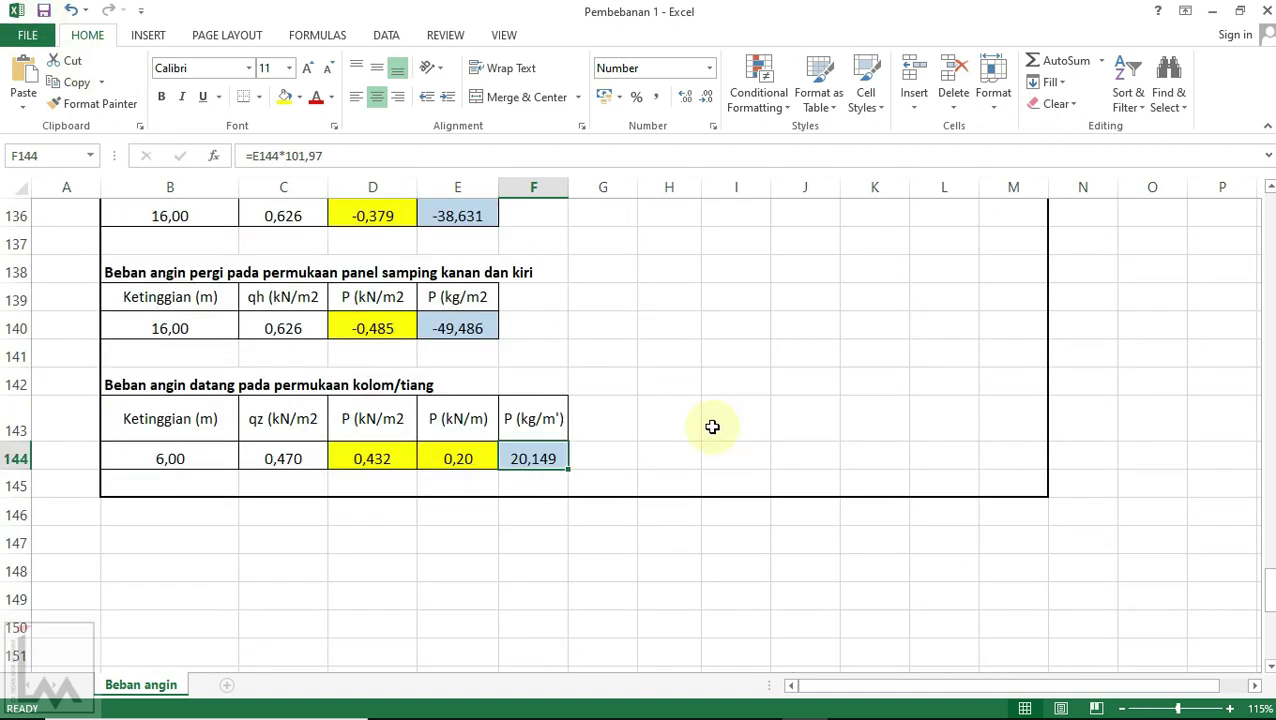